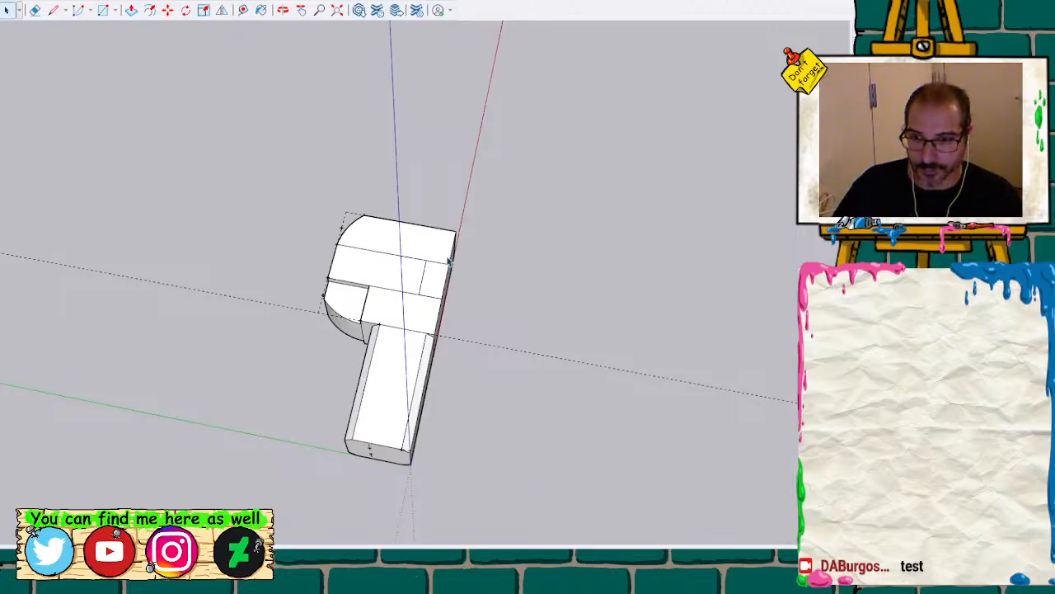
# Examine the stepped head and the chamfered handle block from above and from the side
pyautogui.press('o')
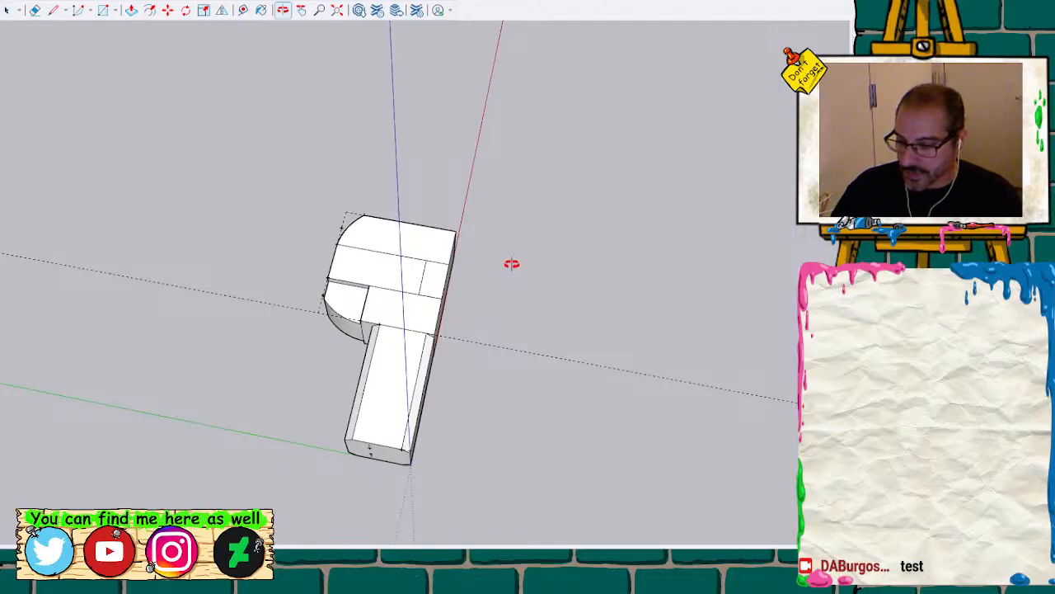
pyautogui.moveTo(512, 258); pyautogui.dragTo(493, 278)
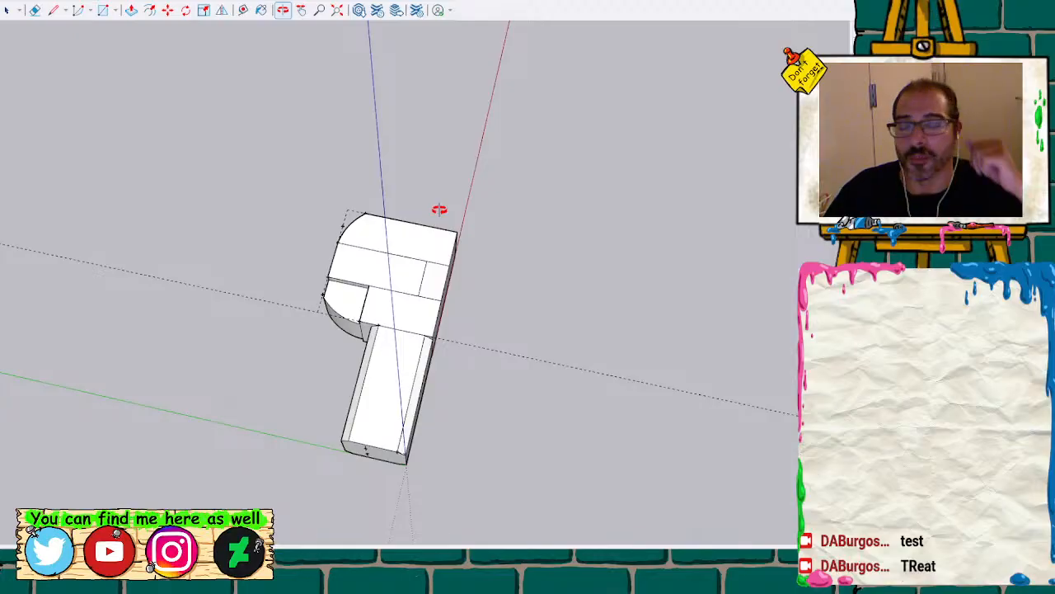
pyautogui.moveTo(574, 227); pyautogui.dragTo(616, 297)
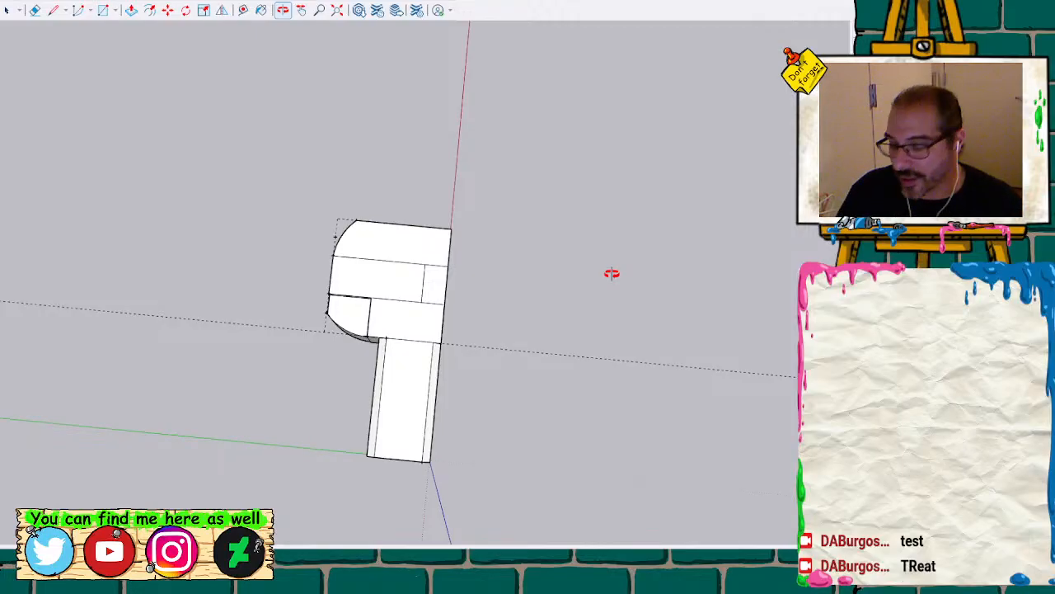
pyautogui.moveTo(415, 341)
pyautogui.mouseDown()
pyautogui.moveTo(288, 165)
pyautogui.moveTo(256, 311)
pyautogui.moveTo(300, 276)
pyautogui.moveTo(330, 276)
pyautogui.mouseUp()
pyautogui.press('m')
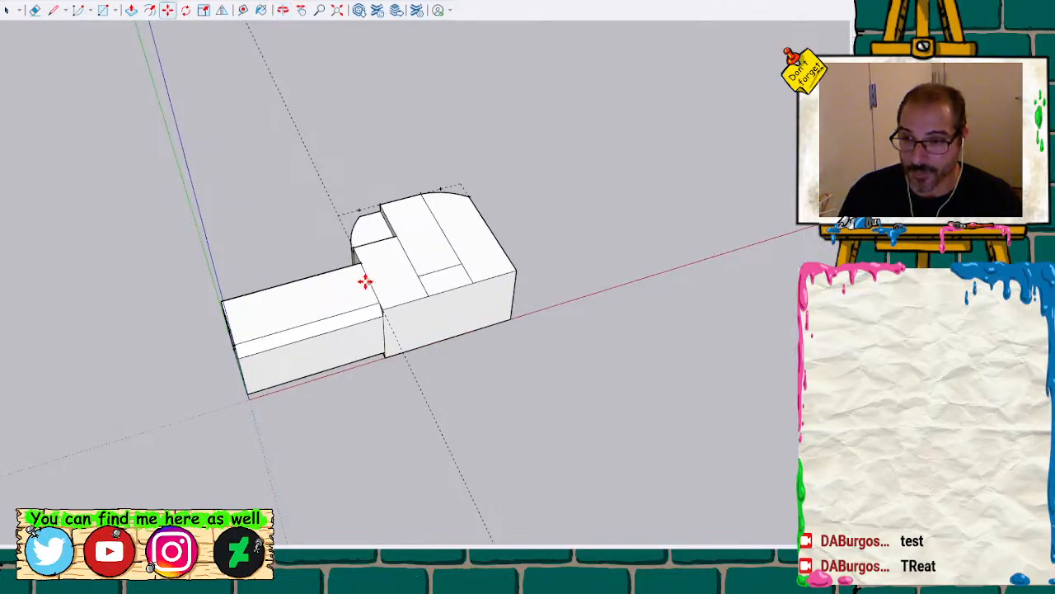
pyautogui.press('o')
pyautogui.moveTo(566, 231); pyautogui.dragTo(511, 228)
pyautogui.press('h')
pyautogui.moveTo(568, 212); pyautogui.dragTo(511, 300)
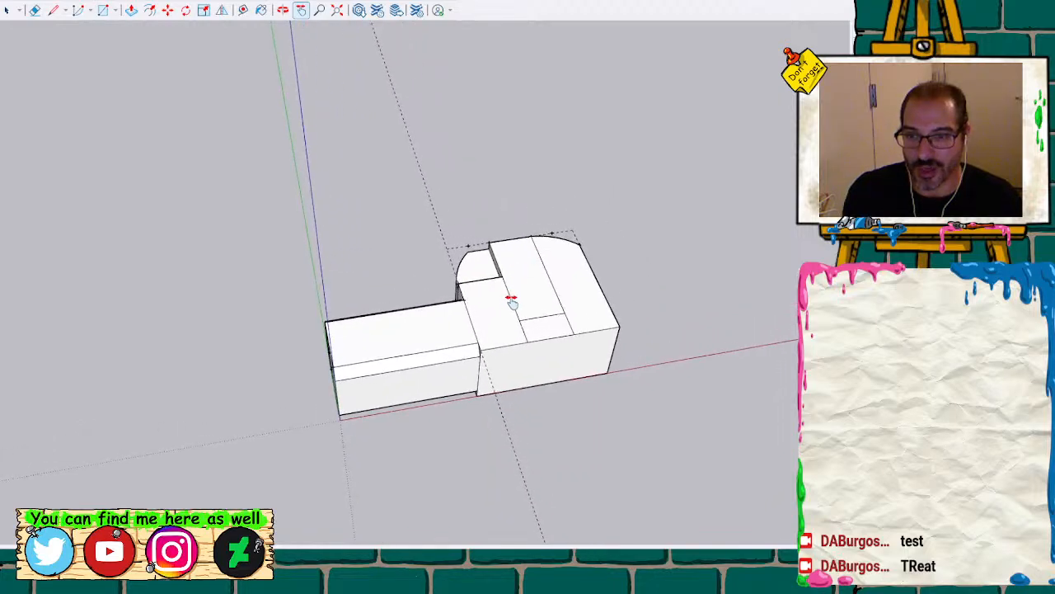
pyautogui.scroll(2, 497, 298)
pyautogui.scroll(1, 497, 299)
pyautogui.press('l')
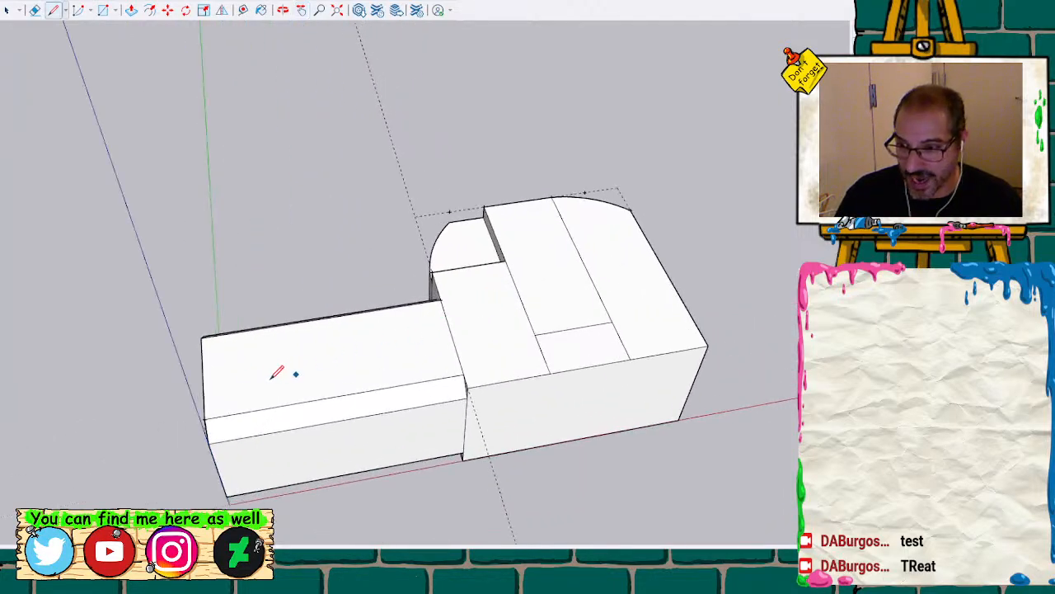
pyautogui.press('t')
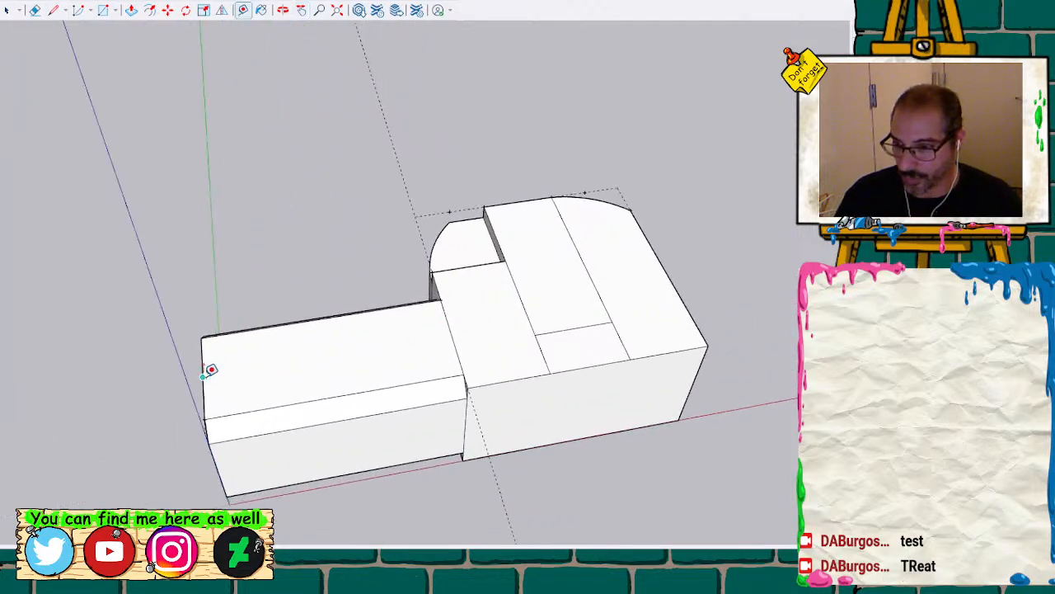
pyautogui.click(202, 376)
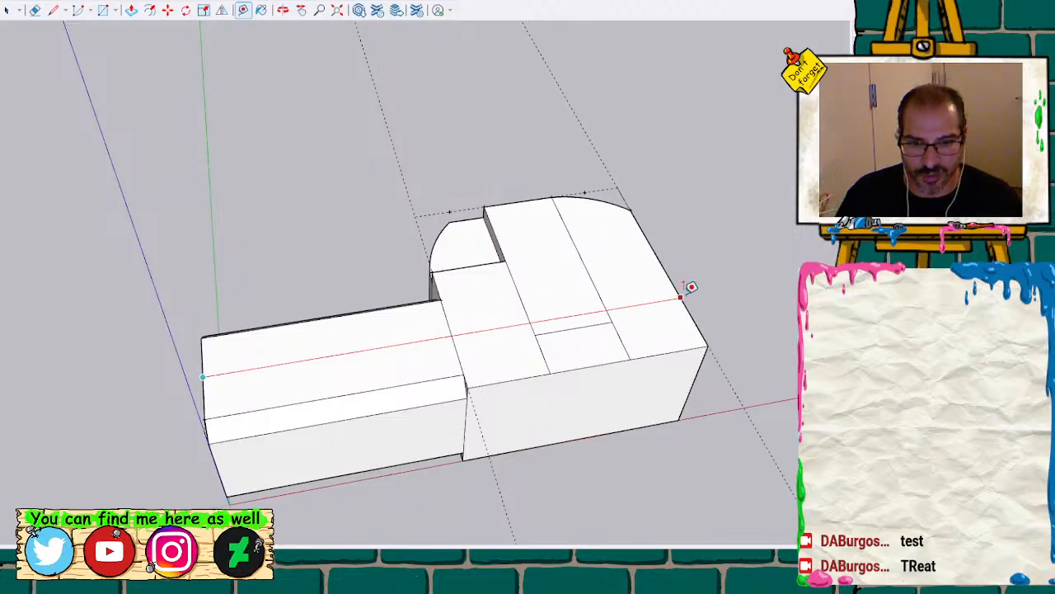
pyautogui.press('space')
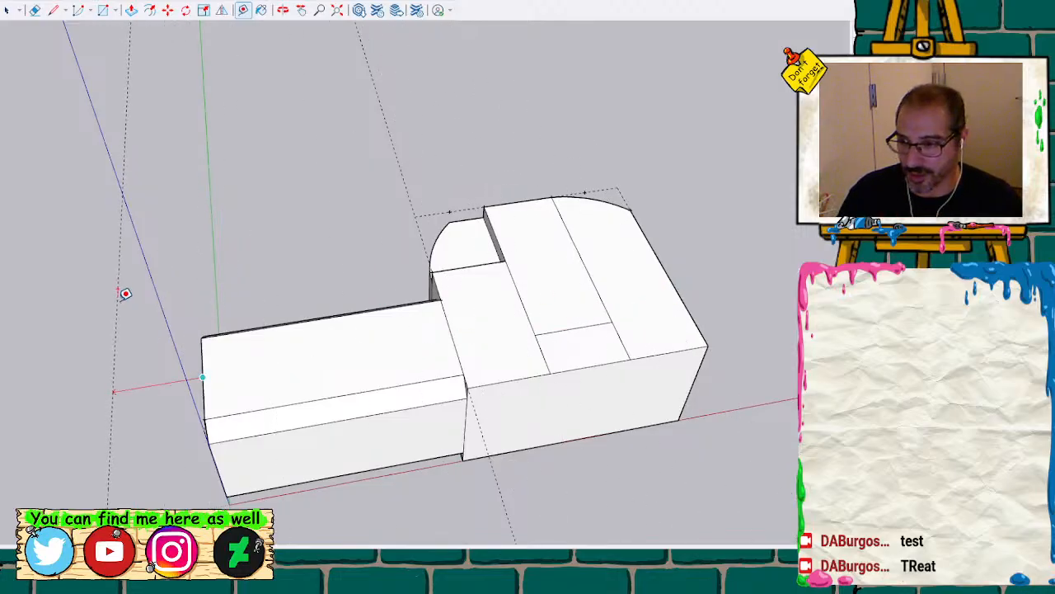
# Add horizontal construction guides along the bottom edge and across the middle of the handle's octagonal end face
pyautogui.scroll(-1, 118, 314)
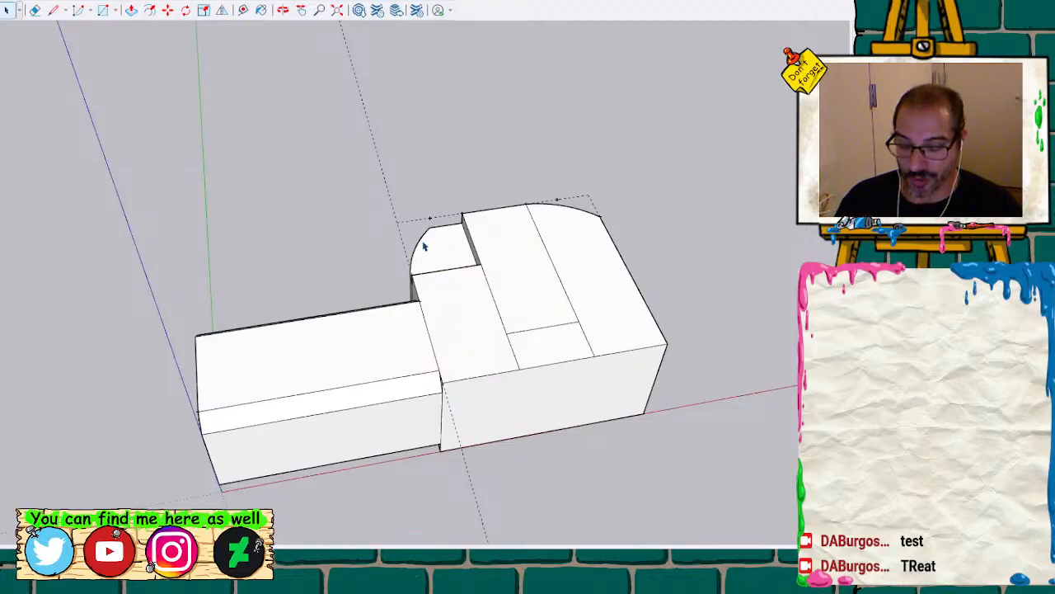
pyautogui.moveTo(418, 269)
pyautogui.keyDown('shift'); pyautogui.mouseDown(button='middle')
pyautogui.moveTo(473, 240)
pyautogui.moveTo(457, 171)
pyautogui.mouseUp(button='middle'); pyautogui.keyUp('shift')
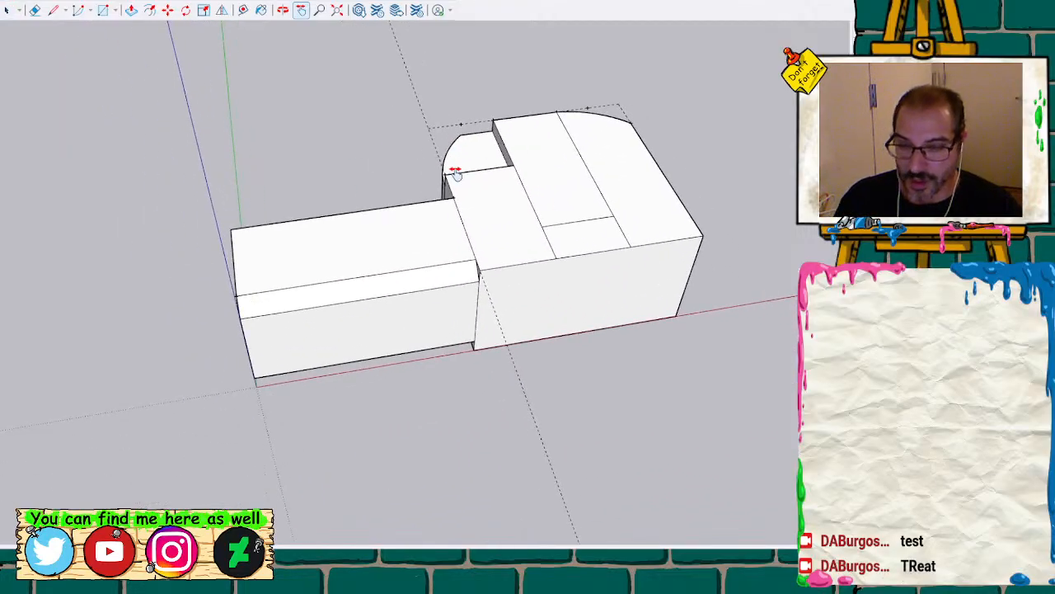
pyautogui.moveTo(342, 240)
pyautogui.mouseDown(button='middle')
pyautogui.moveTo(491, 236)
pyautogui.moveTo(676, 47)
pyautogui.moveTo(349, 264)
pyautogui.moveTo(349, 288)
pyautogui.moveTo(420, 259)
pyautogui.mouseUp(button='middle')
pyautogui.scroll(1, 420, 260)
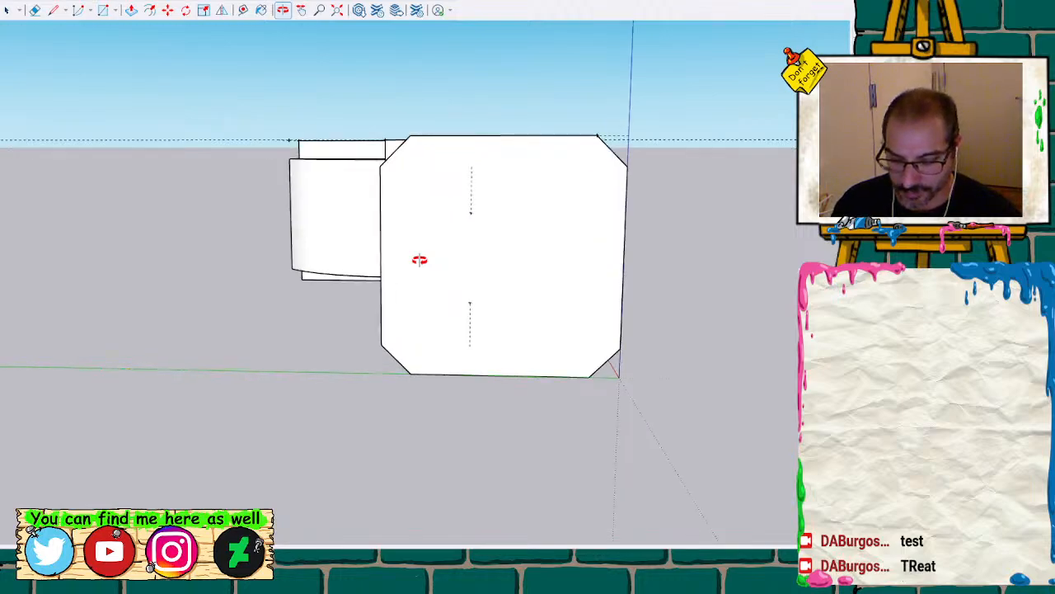
pyautogui.press('t')
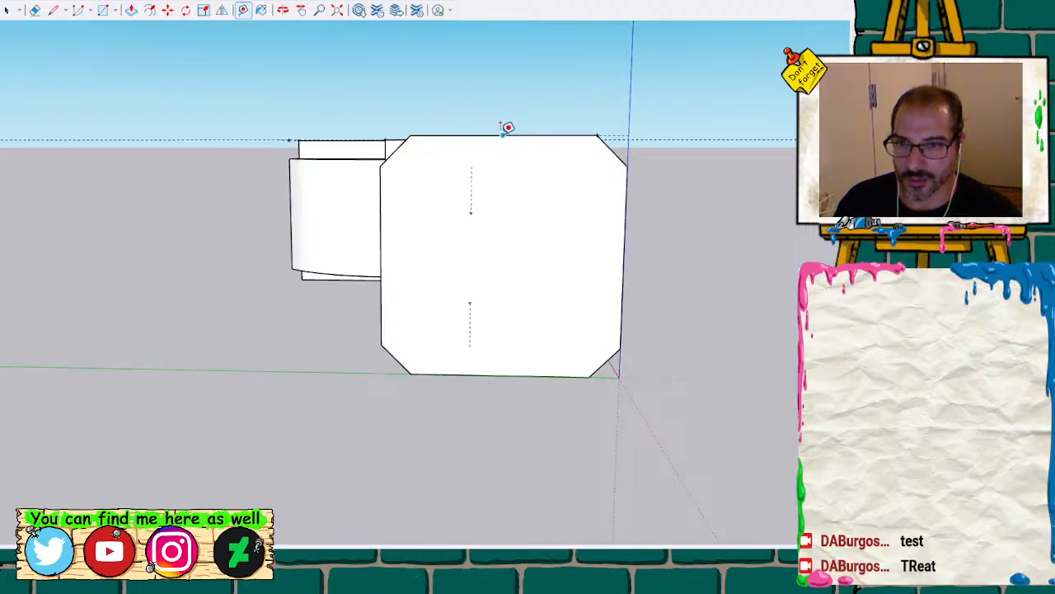
pyautogui.click(503, 134)
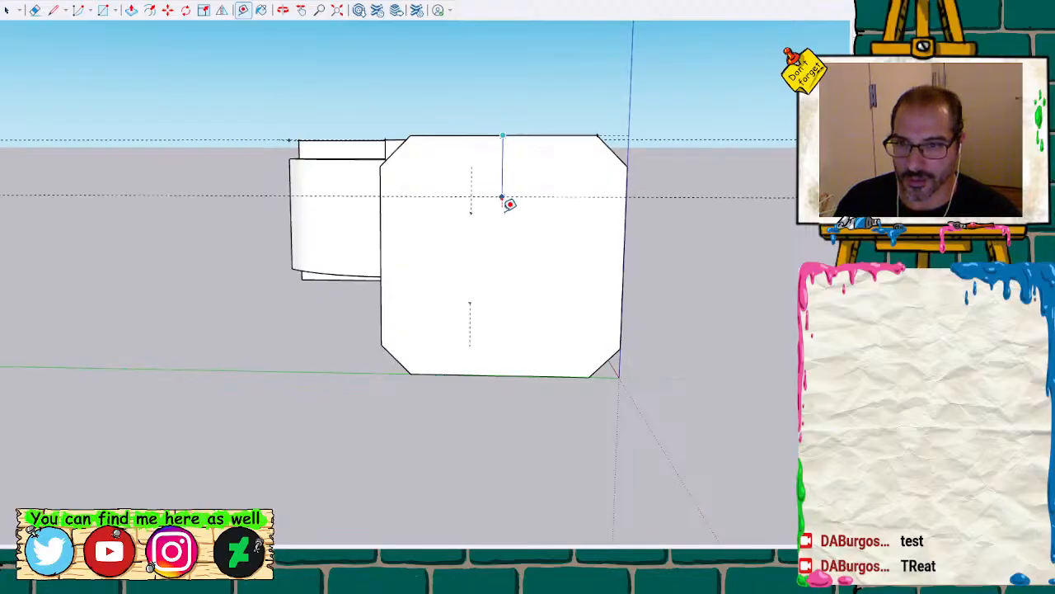
pyautogui.click(509, 366)
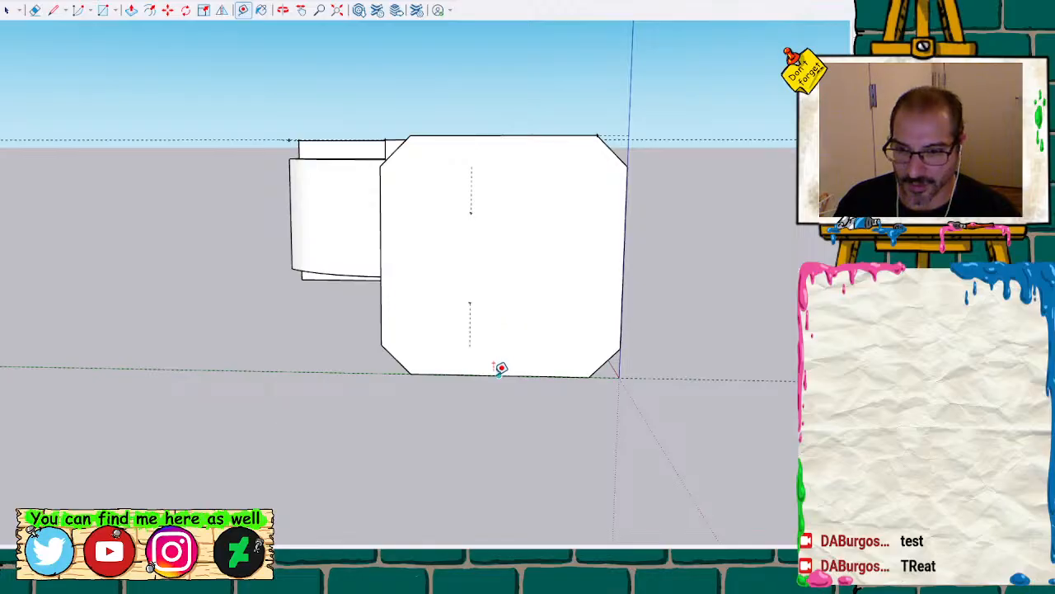
pyautogui.click(500, 373)
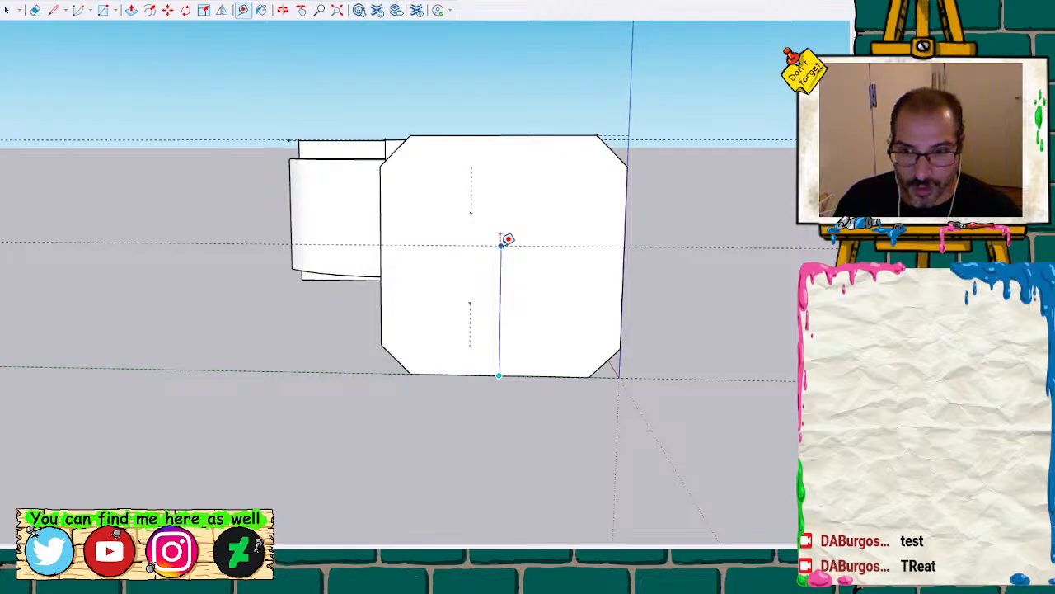
pyautogui.click(505, 239)
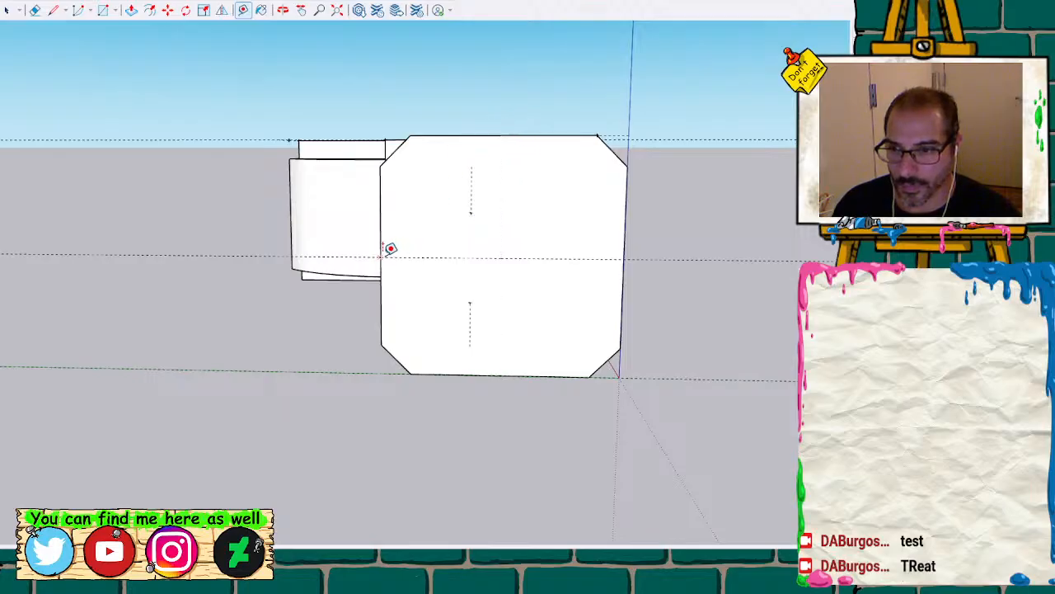
pyautogui.click(381, 256)
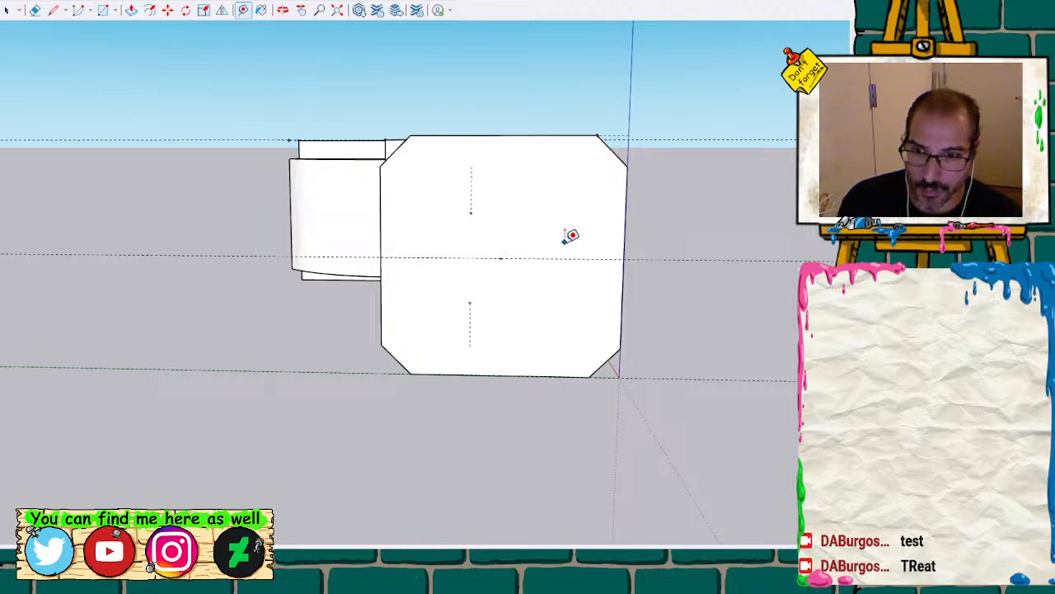
# Try a small rectangle starting at the centre point of the octagonal end face and undo it
pyautogui.press('r')
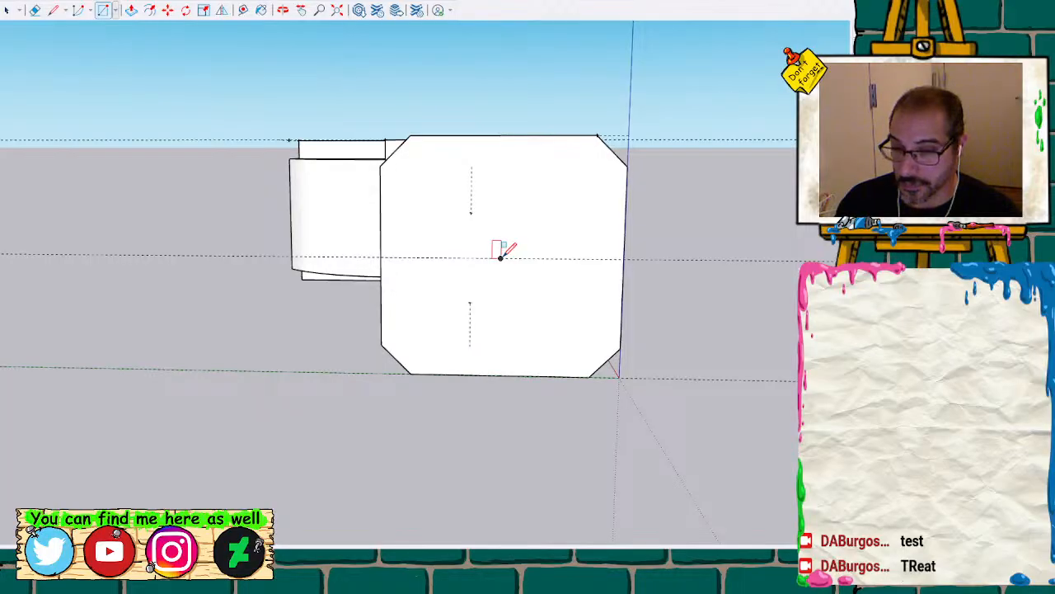
pyautogui.click(500, 257)
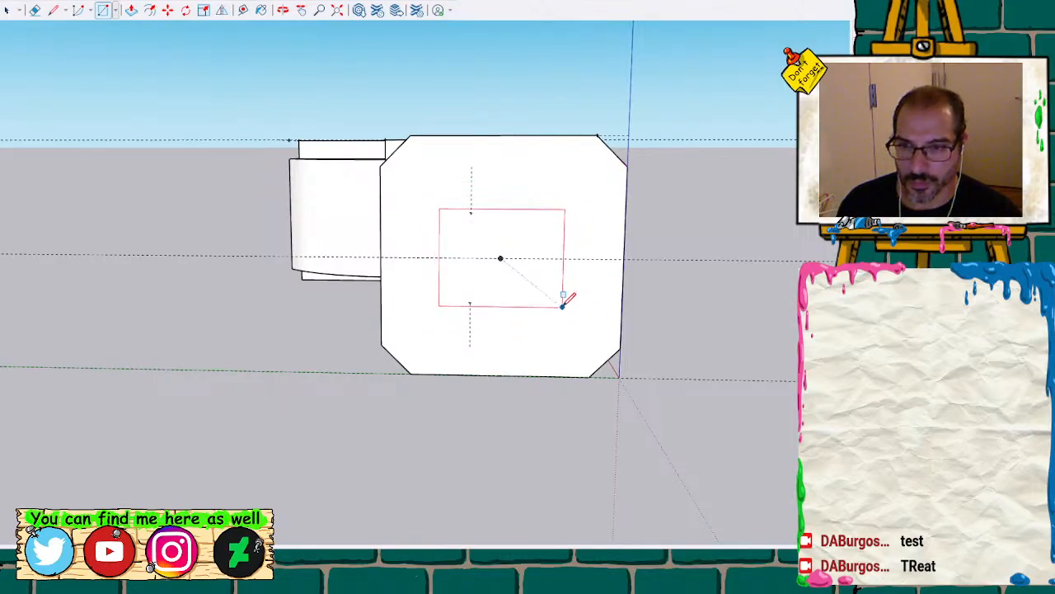
pyautogui.press('ctrl')
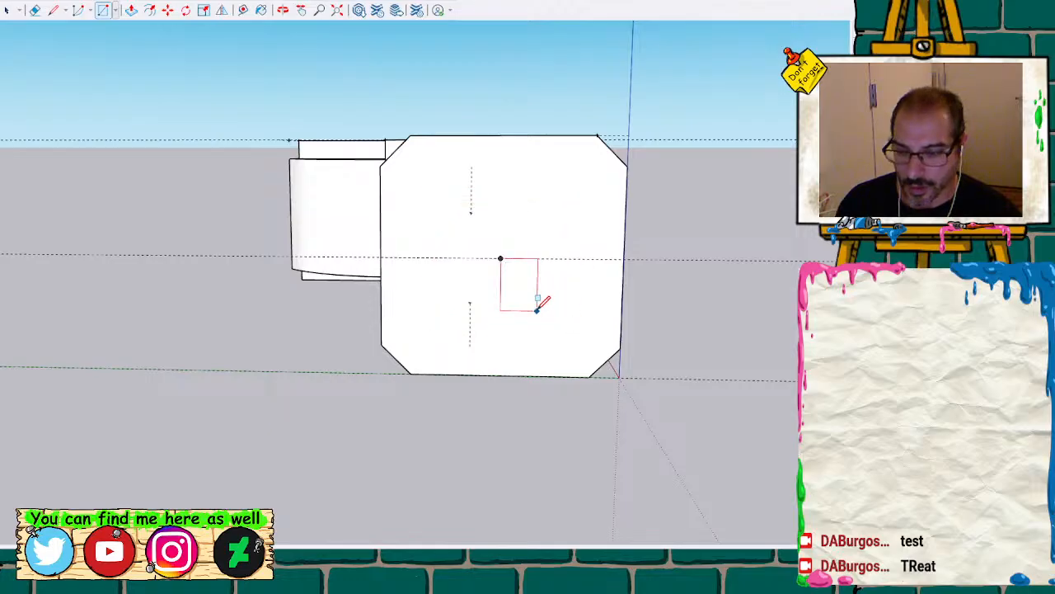
pyautogui.click(538, 310)
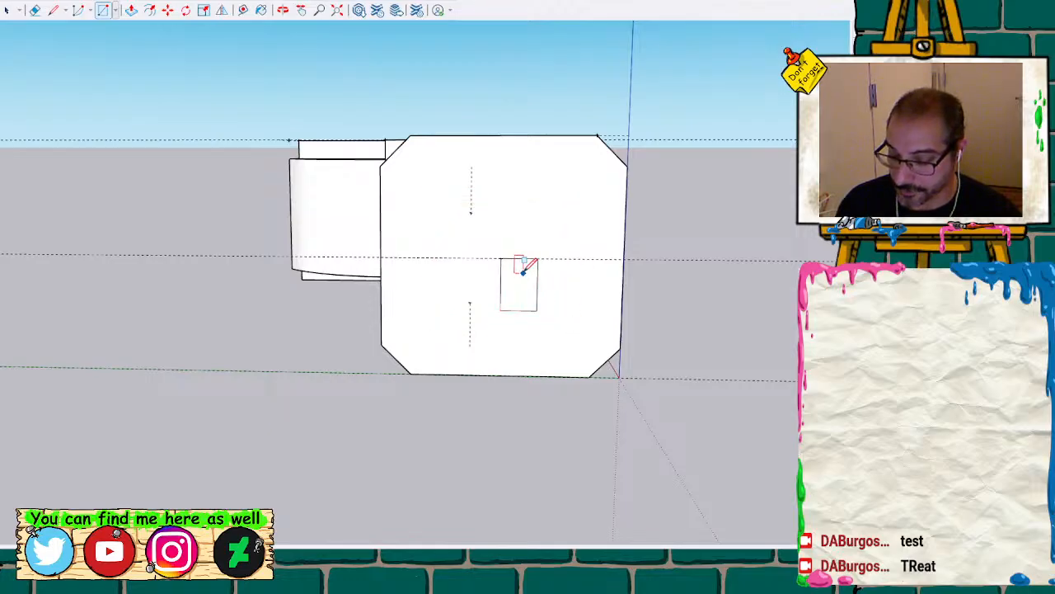
pyautogui.hotkey('ctrl', 'z')
# Try a larger rectangle centred on the octagonal end face's midpoint and undo it
pyautogui.click(501, 258)
pyautogui.press('ctrl')
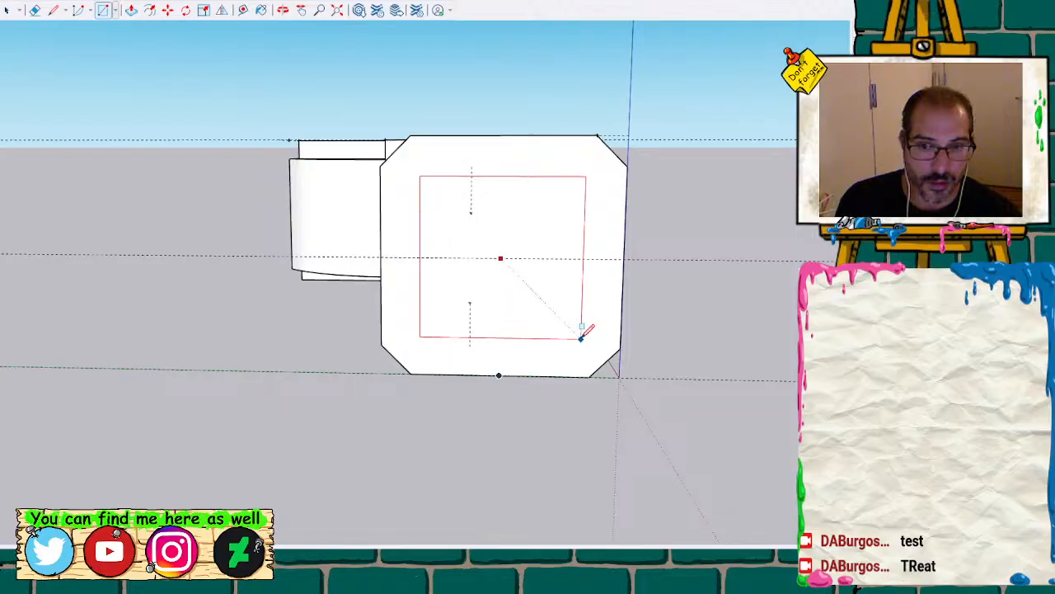
pyautogui.press('Return')
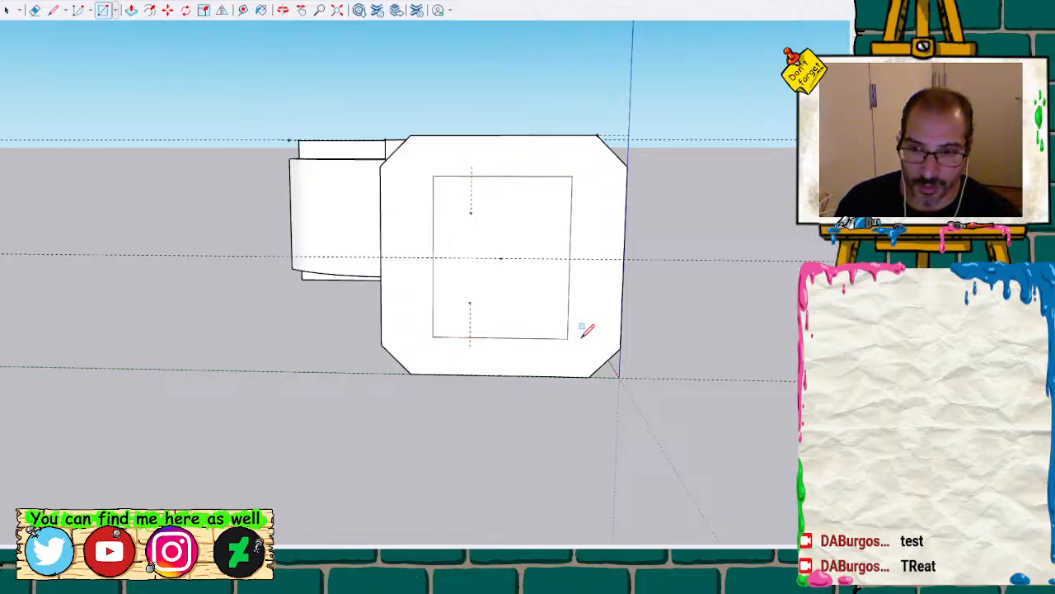
pyautogui.hotkey('ctrl', 'z')
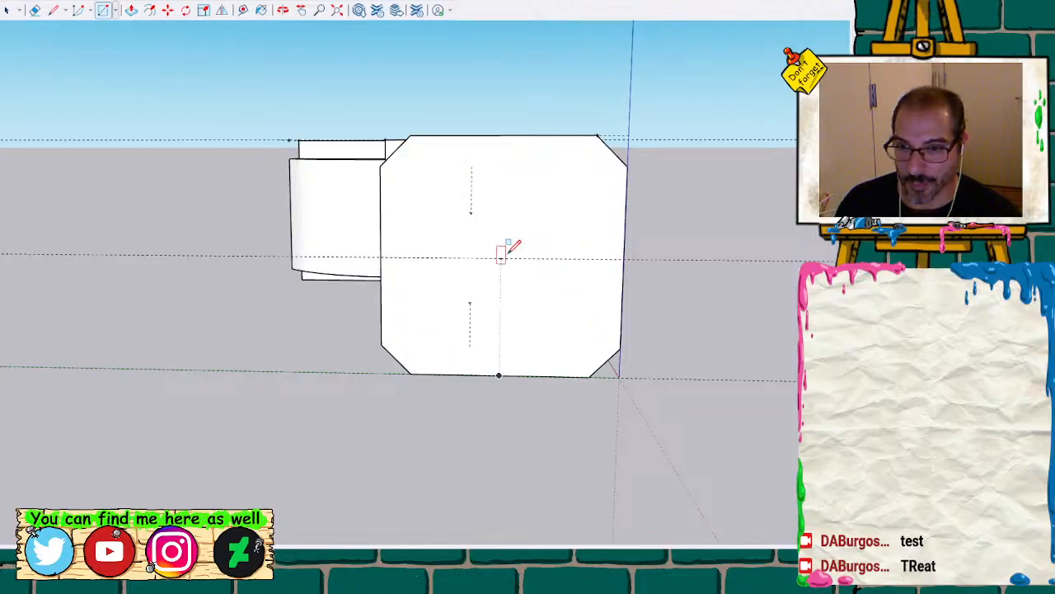
# Draw a square centred on the midpoint of the handle's octagonal end face, about half as wide as the face
pyautogui.click(500, 258)
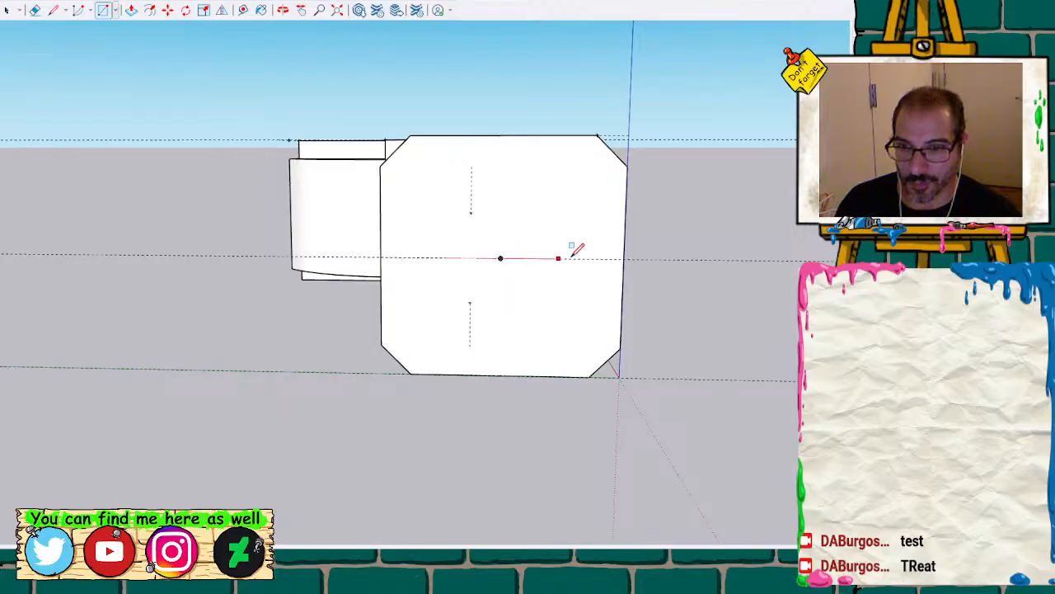
pyautogui.click(620, 344)
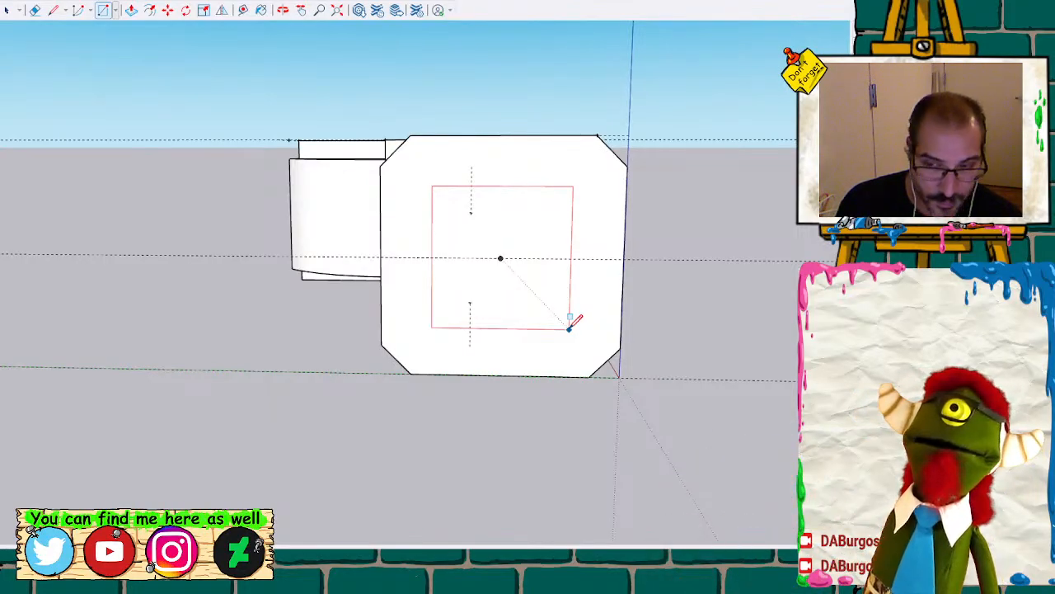
pyautogui.press('Return')
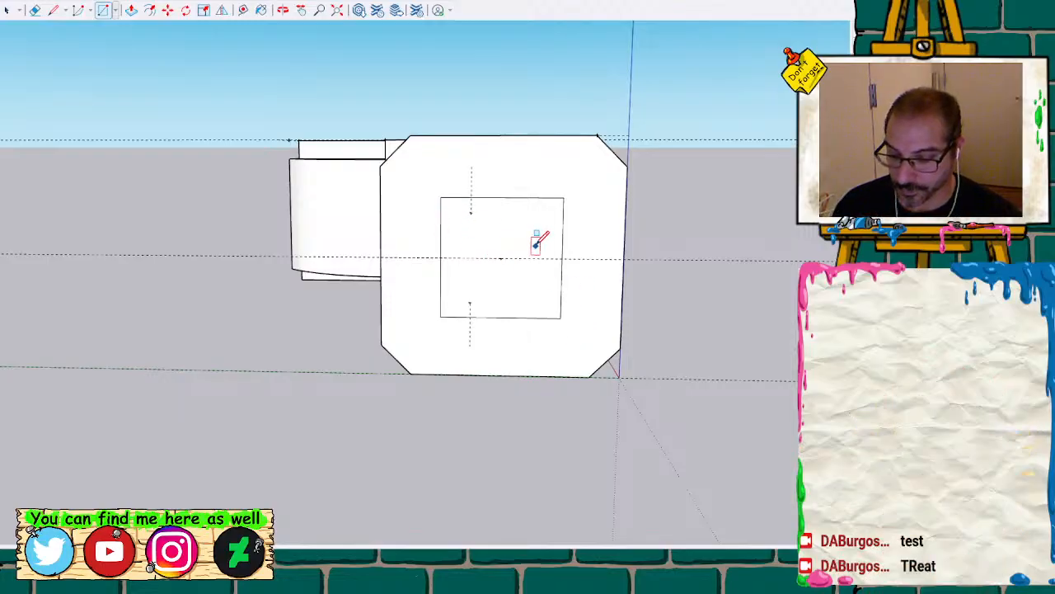
pyautogui.press('f')
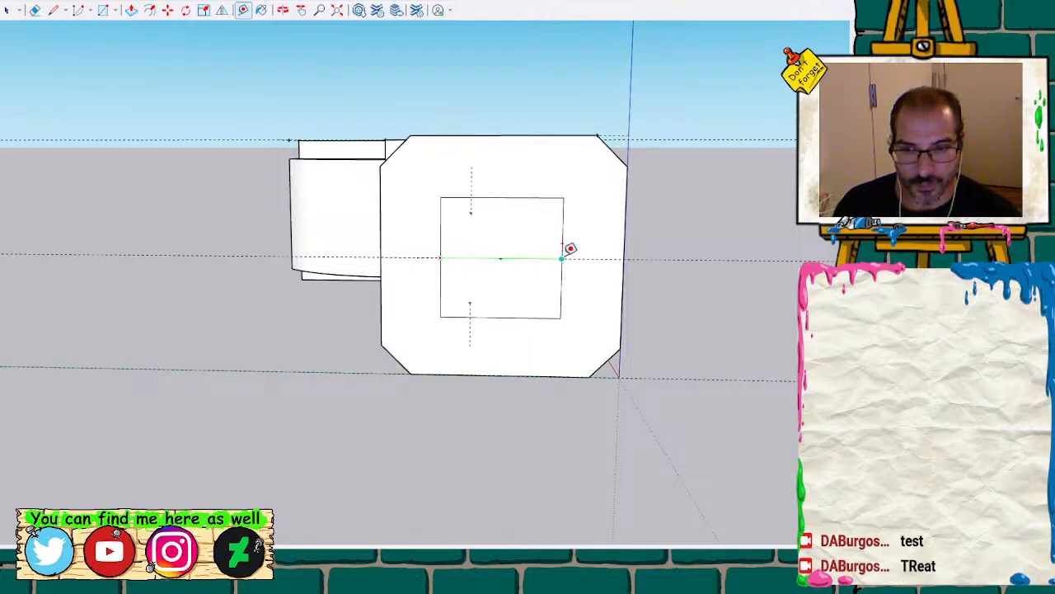
pyautogui.press('space')
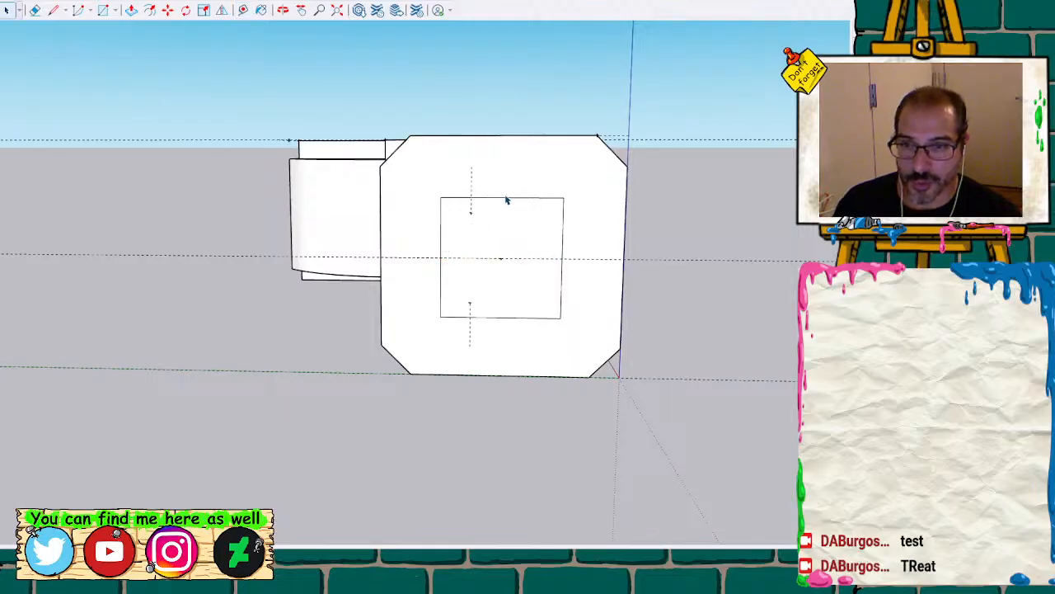
# Push the octagonal face around the centred square slightly inward with Push/Pull, leaving the square as a shallow boss
pyautogui.click(507, 175)
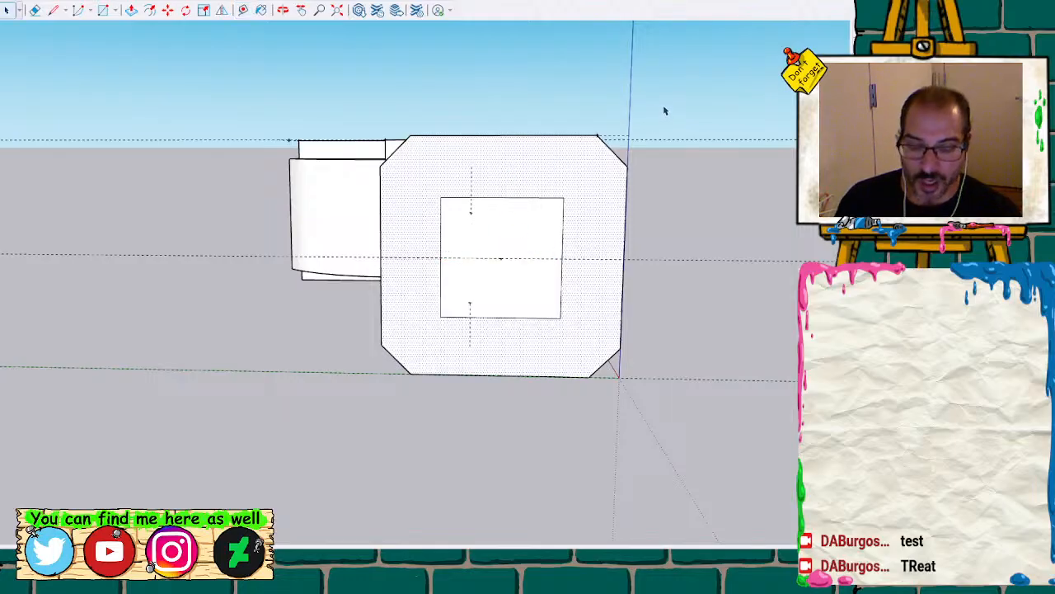
pyautogui.press('f')
pyautogui.moveTo(673, 102); pyautogui.dragTo(338, 235, button='middle')
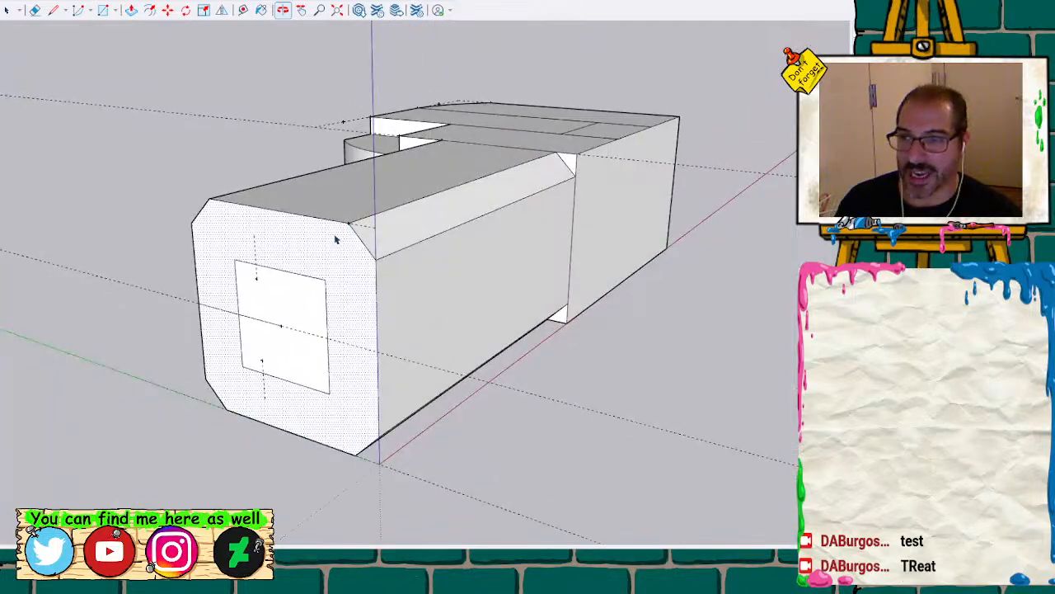
pyautogui.press('space')
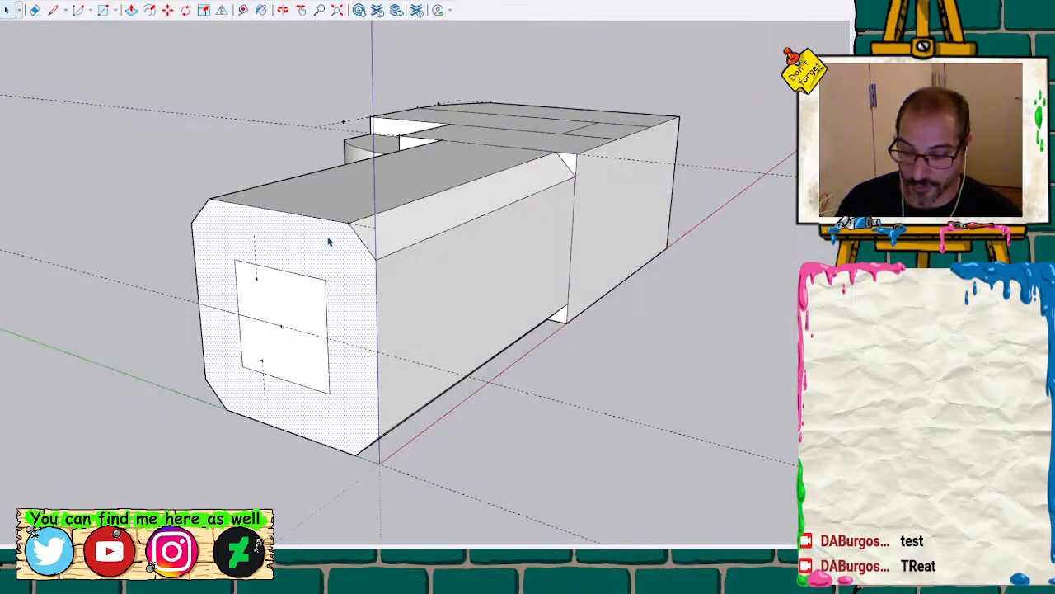
pyautogui.press('p')
pyautogui.click(328, 241)
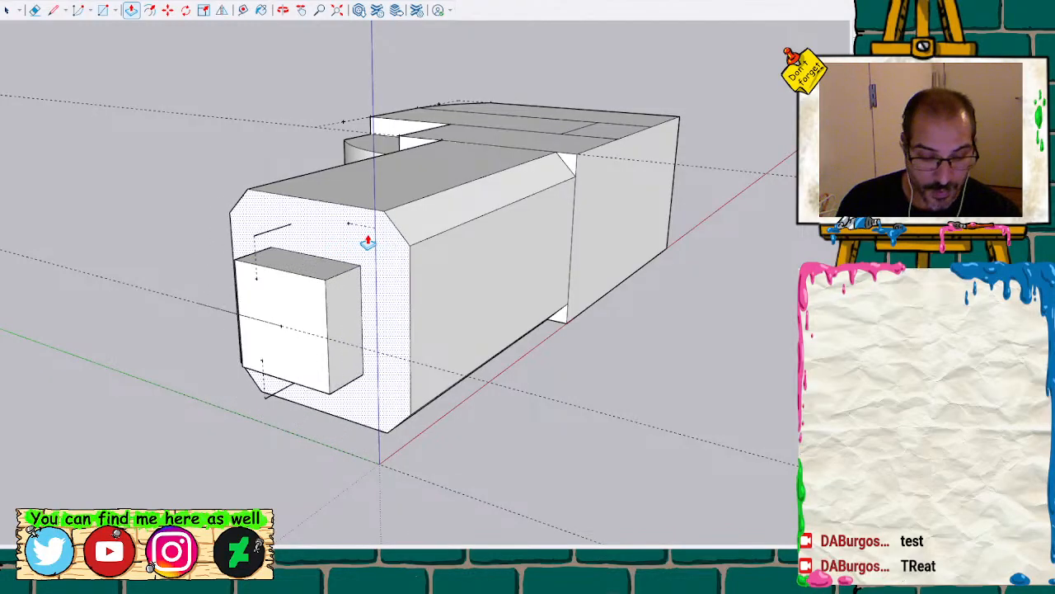
pyautogui.click(365, 237)
pyautogui.press('space')
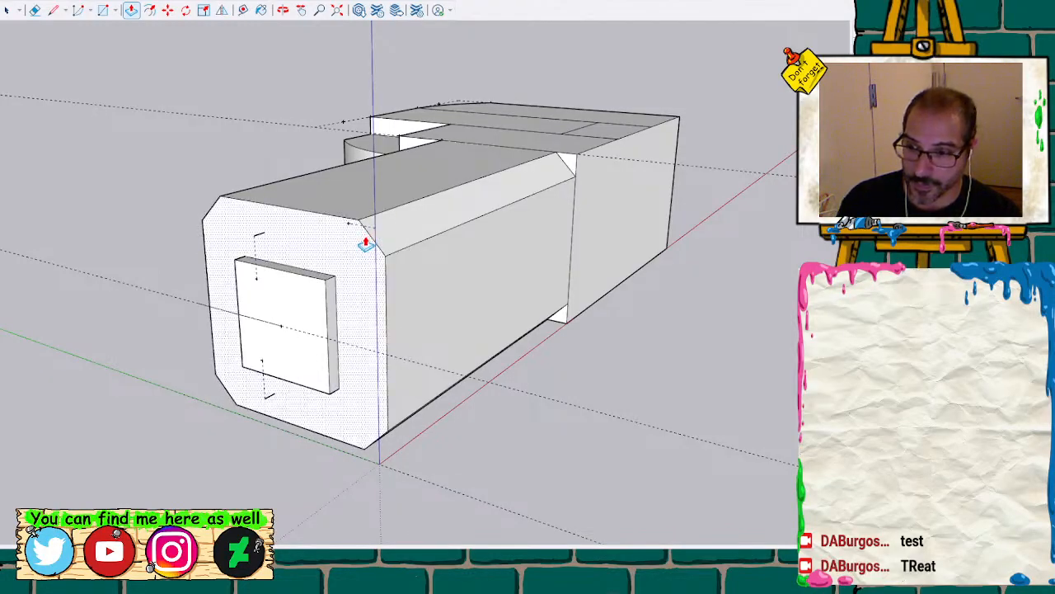
# Delete the stray edge stubs on the octagonal end face and undo back to the flat face with its centred square
pyautogui.click(260, 238)
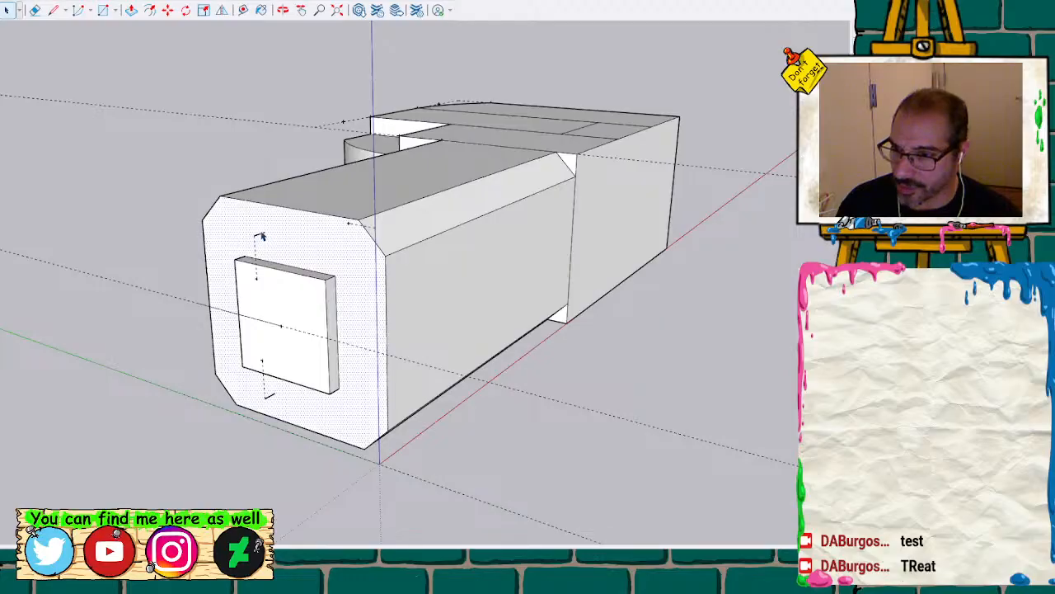
pyautogui.click(261, 235)
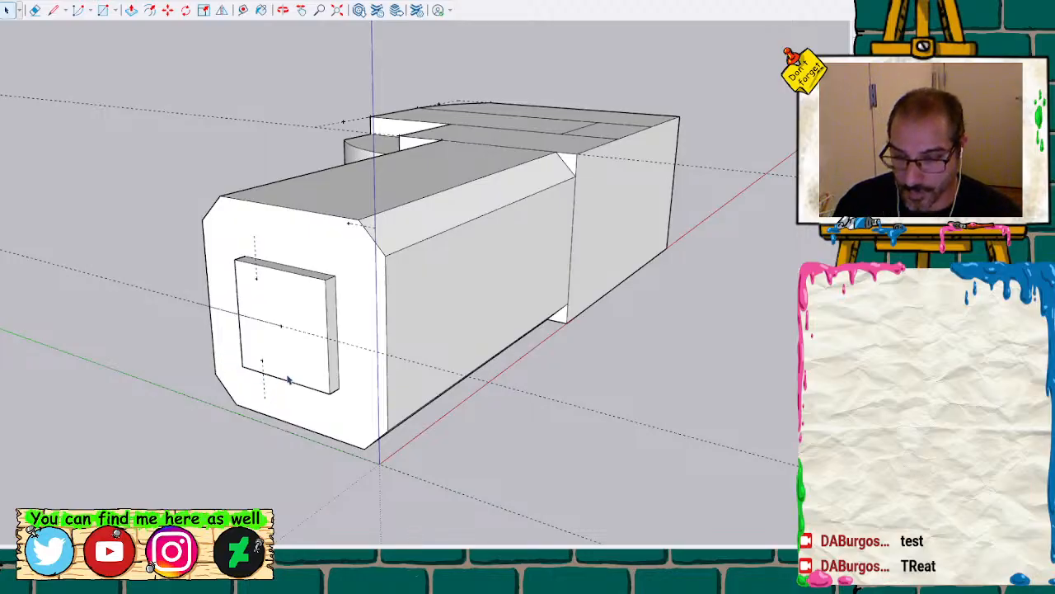
pyautogui.moveTo(313, 376)
pyautogui.mouseDown(button='middle')
pyautogui.moveTo(103, 353)
pyautogui.moveTo(113, 318)
pyautogui.moveTo(278, 360)
pyautogui.moveTo(405, 368)
pyautogui.moveTo(413, 404)
pyautogui.moveTo(365, 400)
pyautogui.moveTo(355, 371)
pyautogui.mouseUp(button='middle')
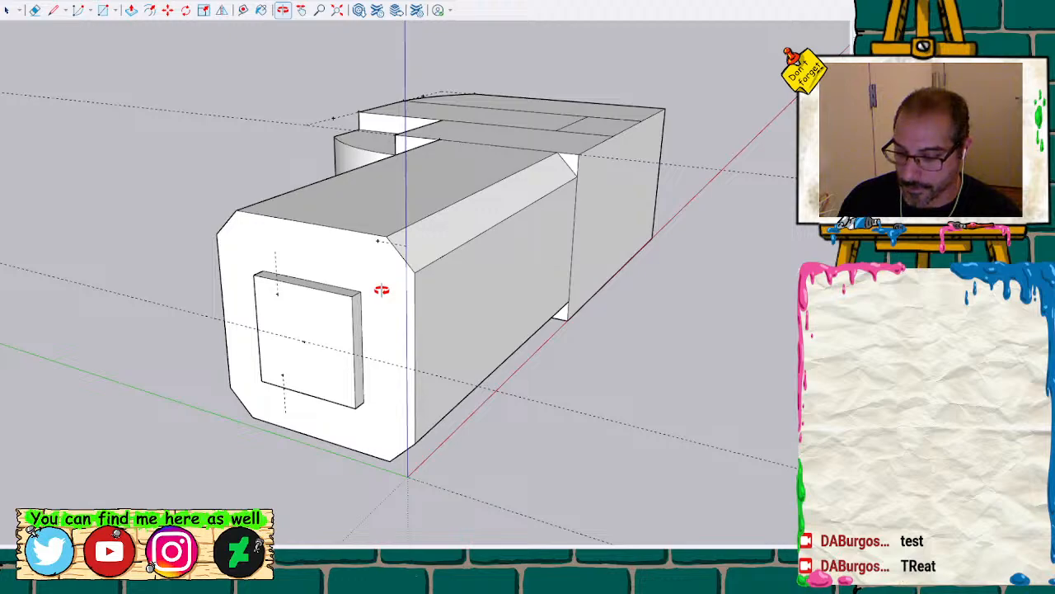
pyautogui.hotkey('ctrl', 'z')
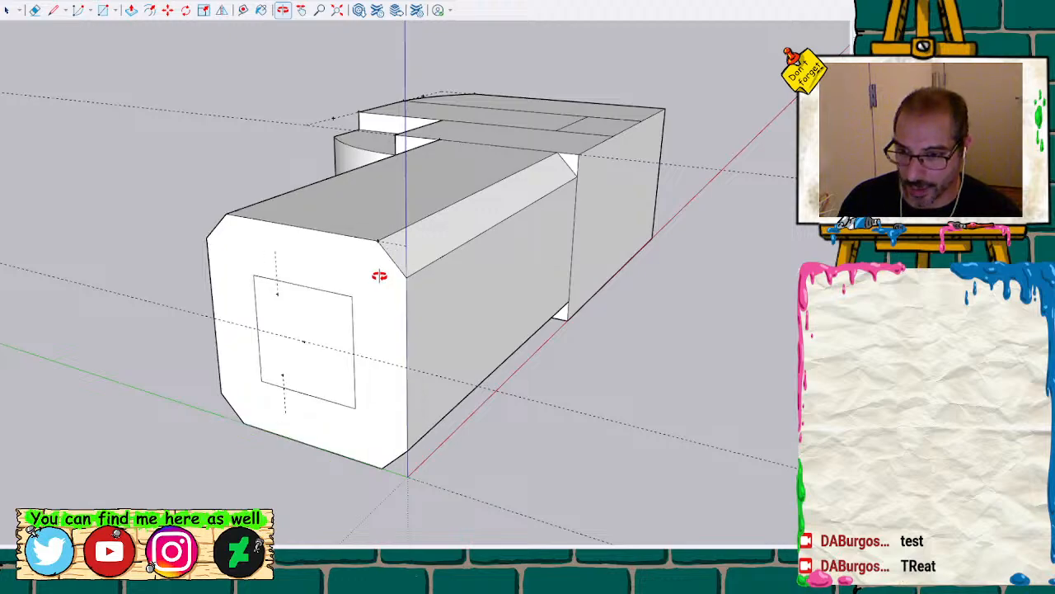
# Push the octagonal end face around the centred square further inward with Push/Pull, making a deeper square boss
pyautogui.press('space')
pyautogui.click(381, 281)
pyautogui.press('p')
pyautogui.click(381, 281)
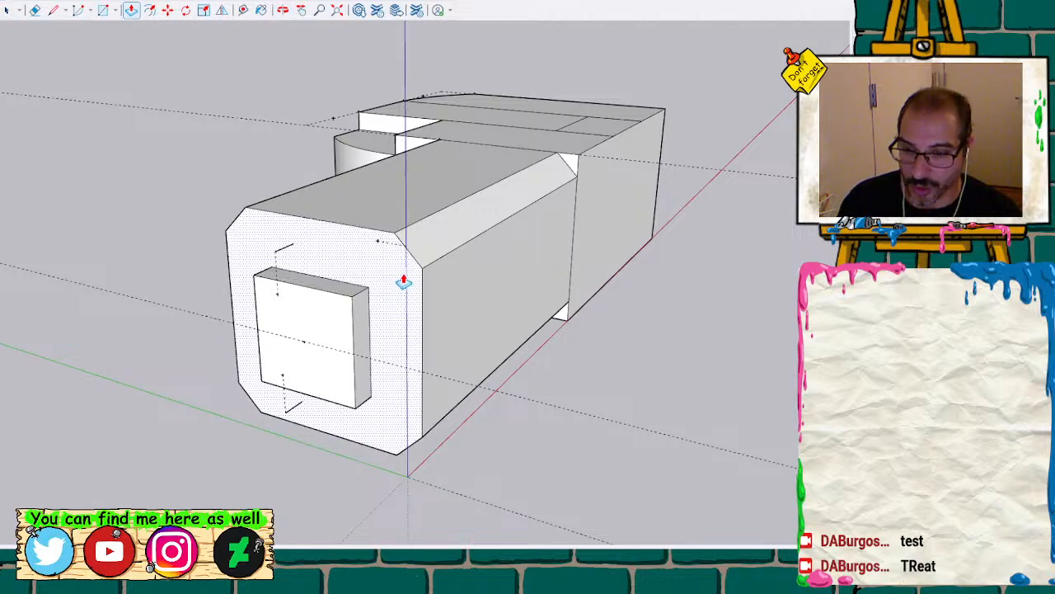
pyautogui.click(413, 280)
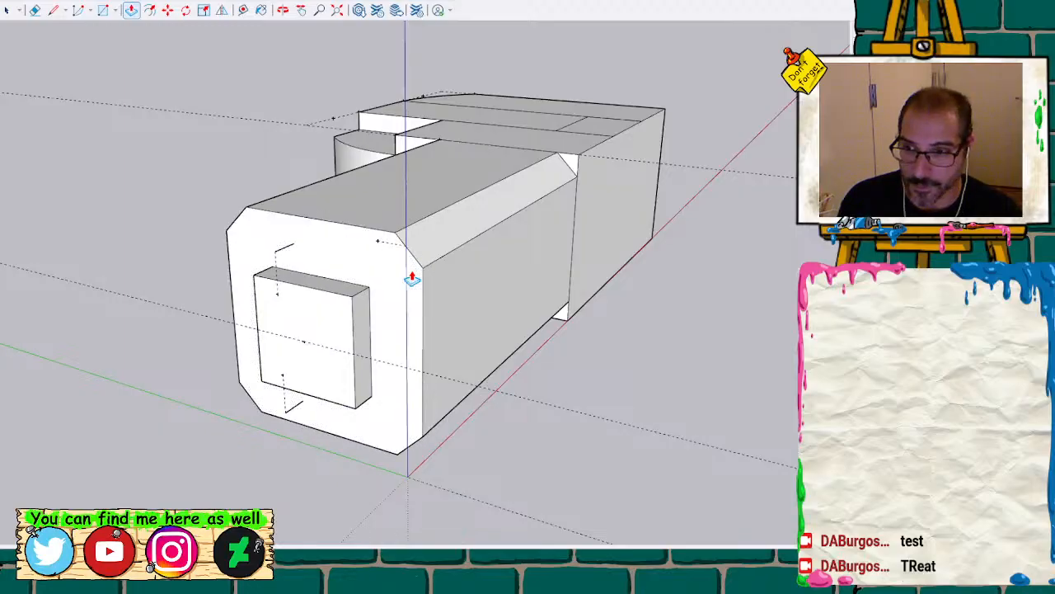
pyautogui.press('space')
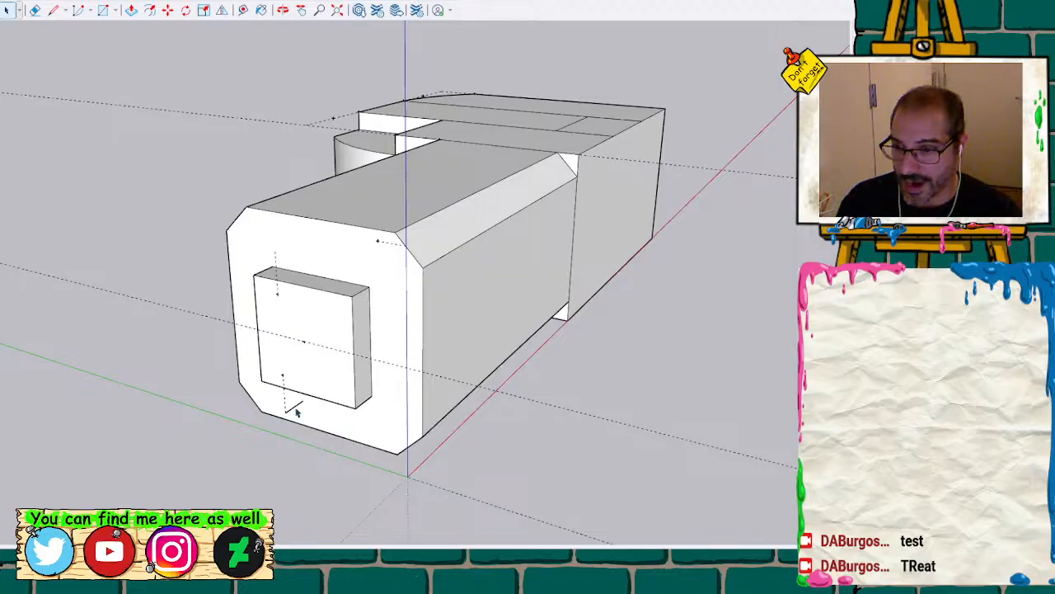
# Remove the stray edge stubs on the end face and pull the boss's square front face further outward with Push/Pull
pyautogui.click(342, 322)
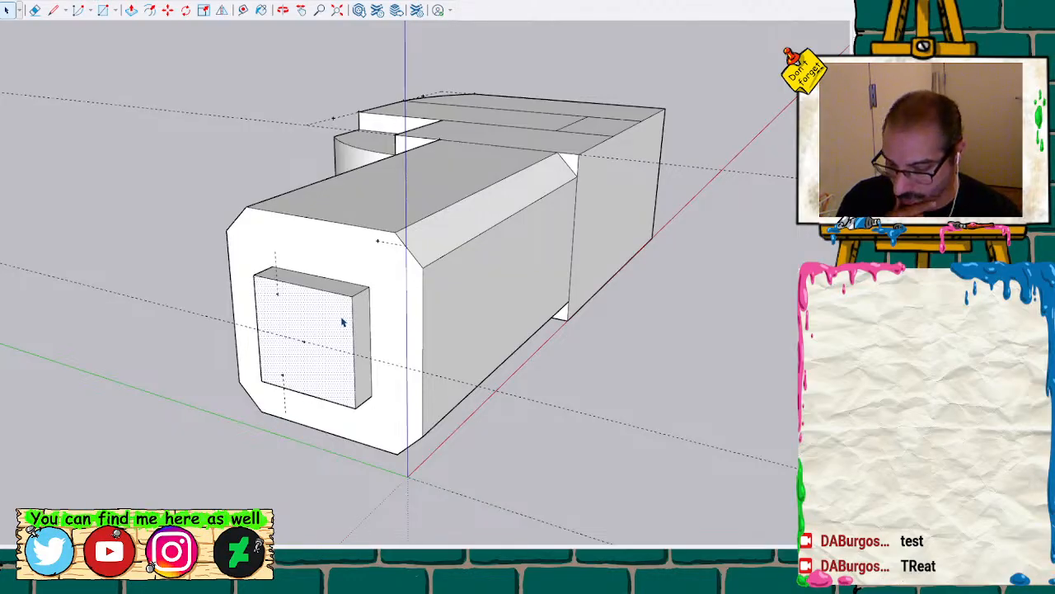
pyautogui.press('p')
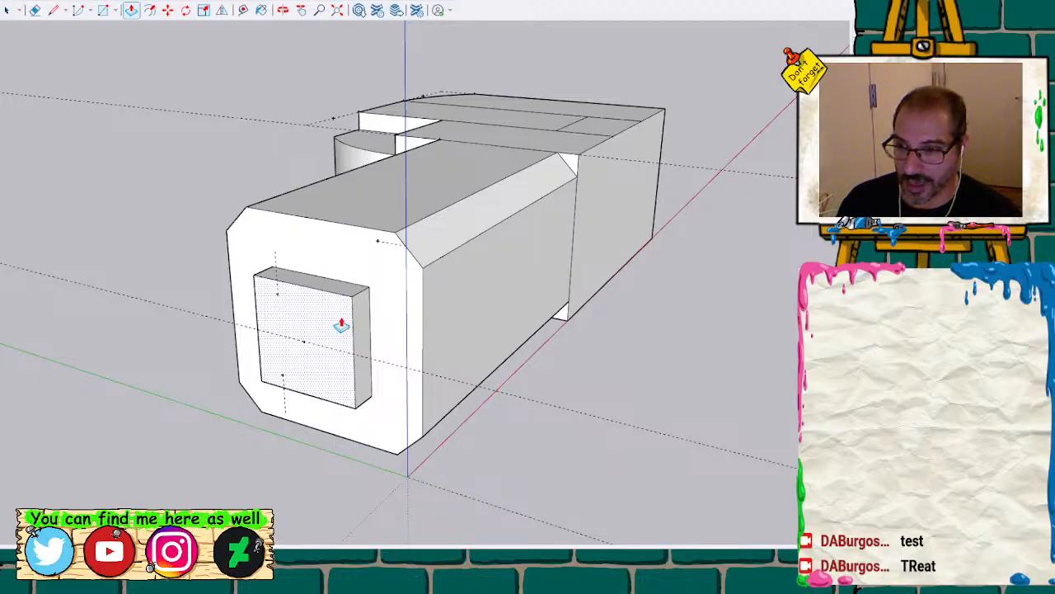
pyautogui.moveTo(341, 325); pyautogui.dragTo(317, 338)
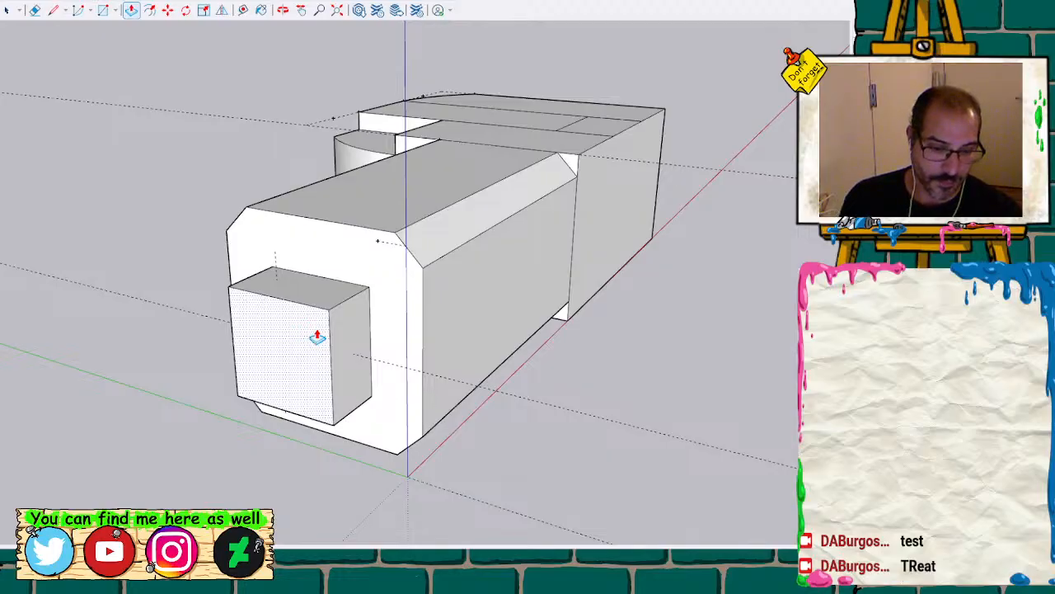
pyautogui.press('Return')
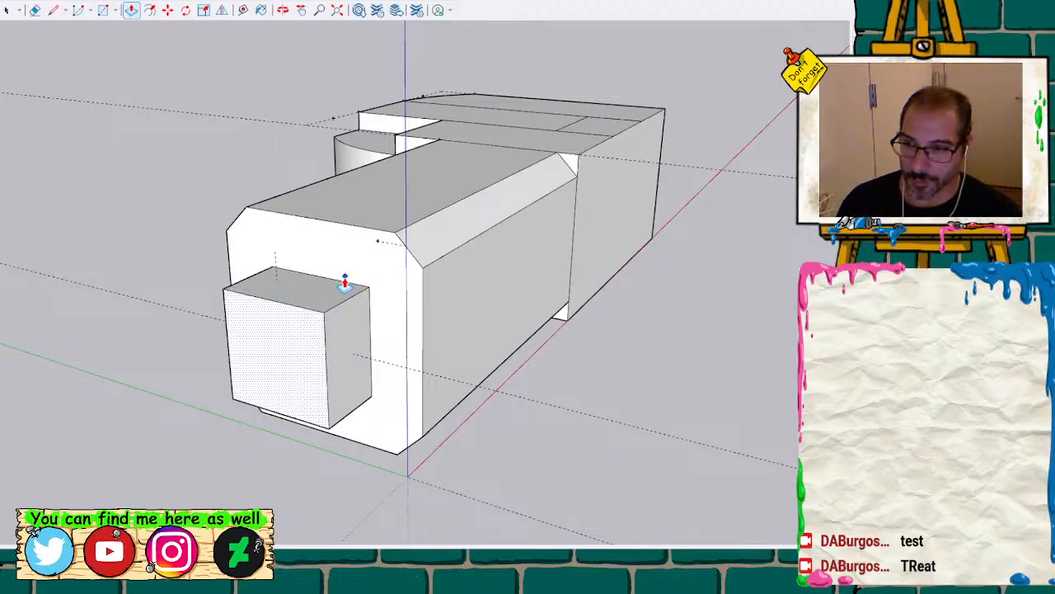
# Erase the four edges joining the boss's front square to the end face, leaving the square detached in front of the handle
pyautogui.press('space')
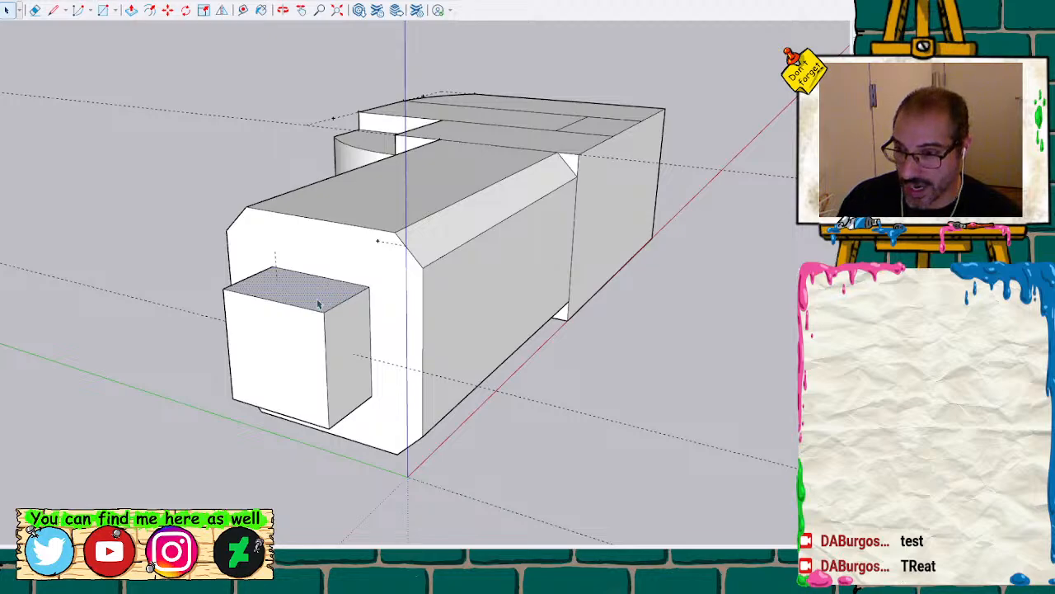
pyautogui.press('e')
pyautogui.click(270, 273)
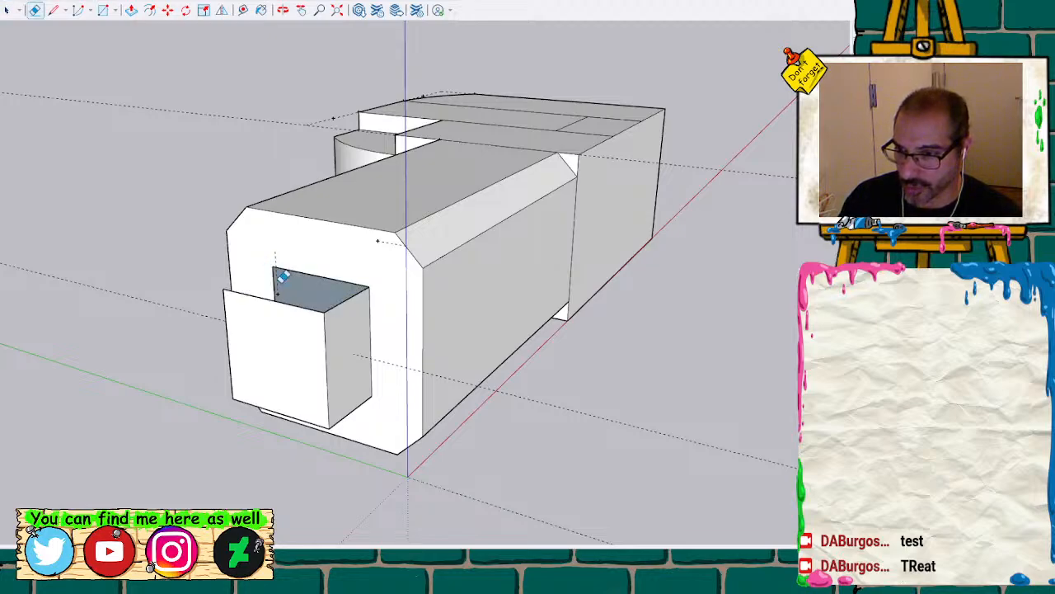
pyautogui.click(347, 298)
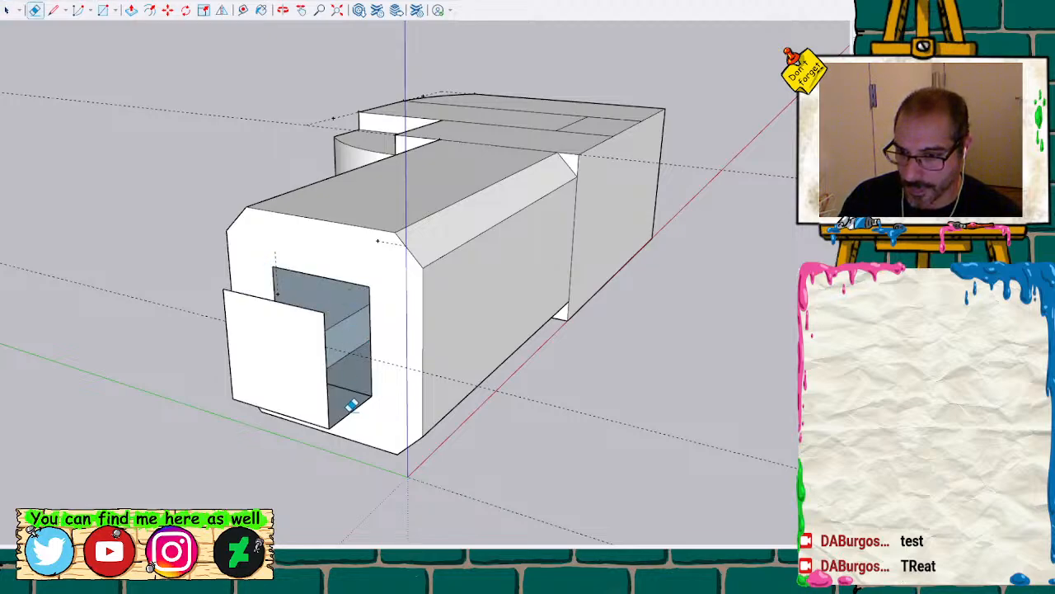
pyautogui.press('p')
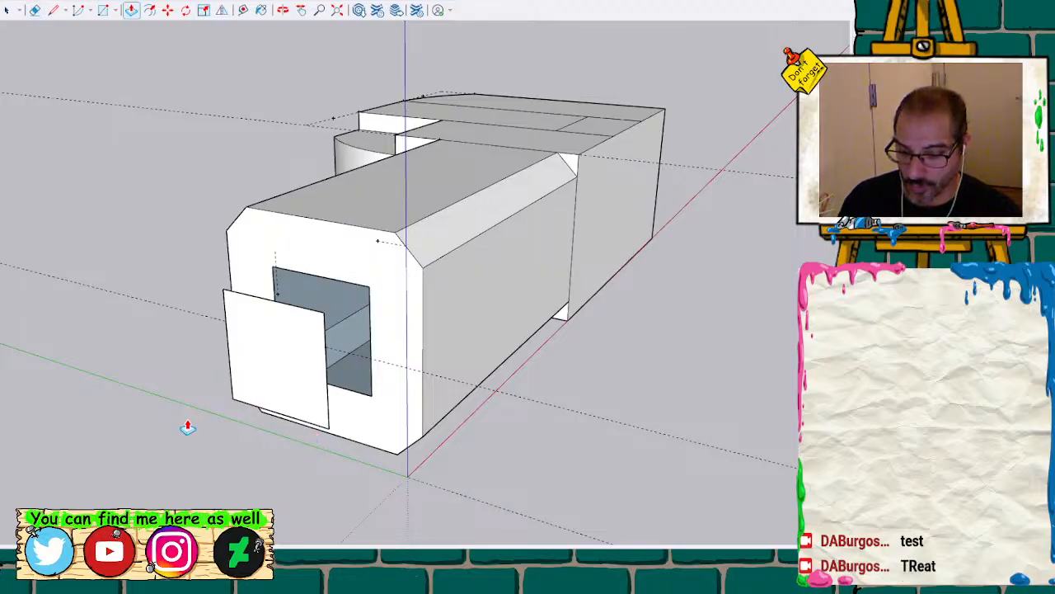
pyautogui.moveTo(182, 428); pyautogui.dragTo(699, 251, button='middle')
pyautogui.press('space')
pyautogui.press('e')
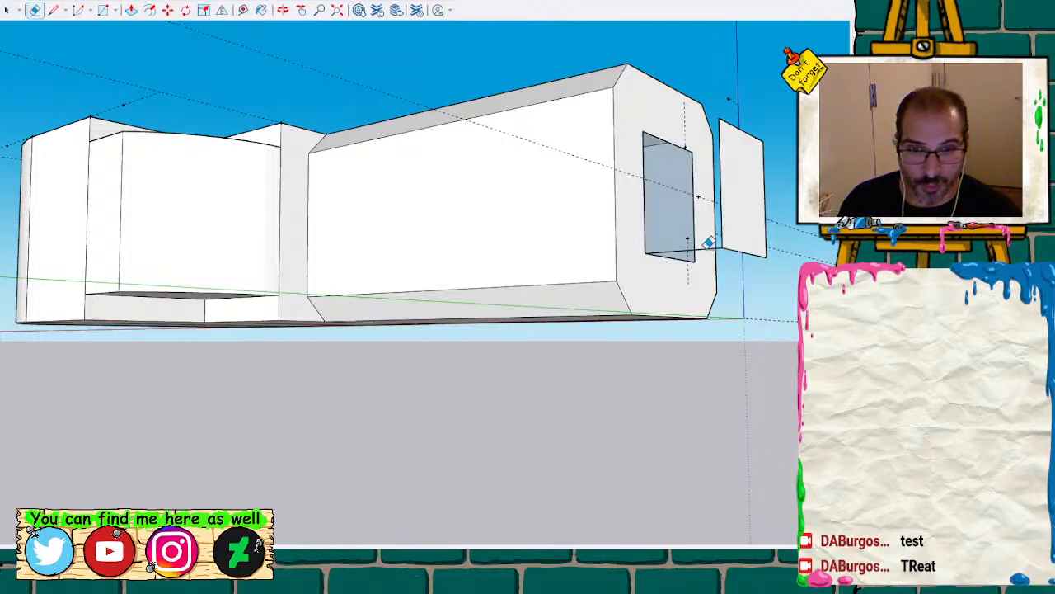
pyautogui.press('space')
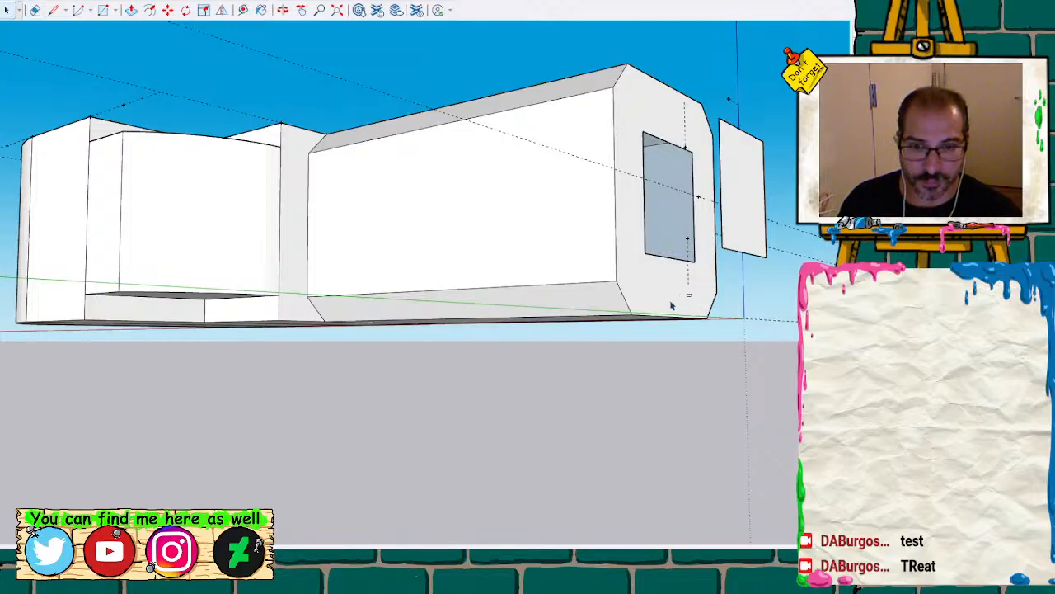
# Delete the octagonal end face and the edges of its square opening, and erase the inner partition edge inside the hollow handle
pyautogui.click(652, 303)
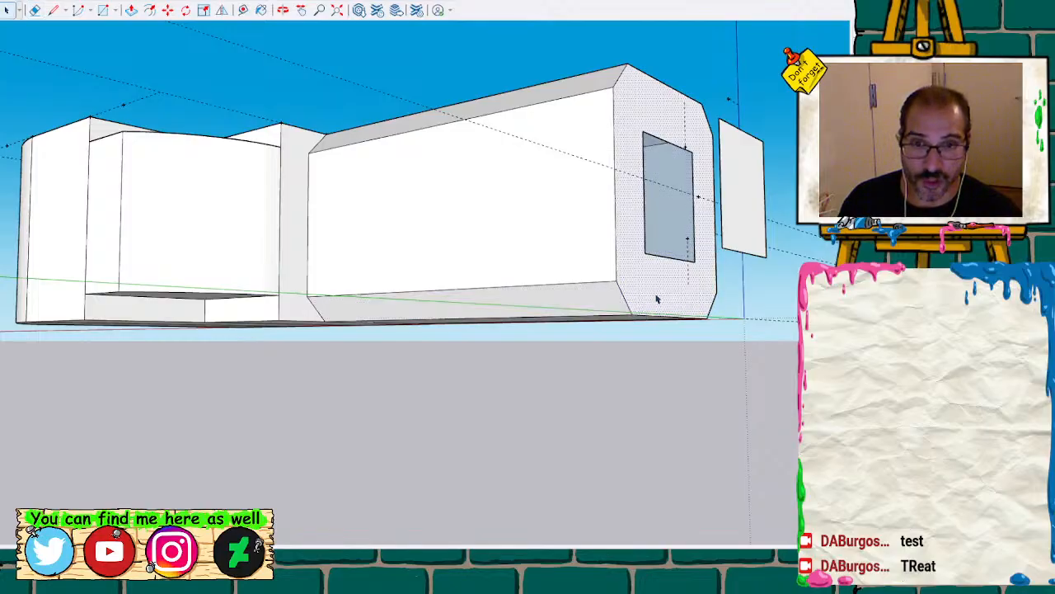
pyautogui.press('Delete')
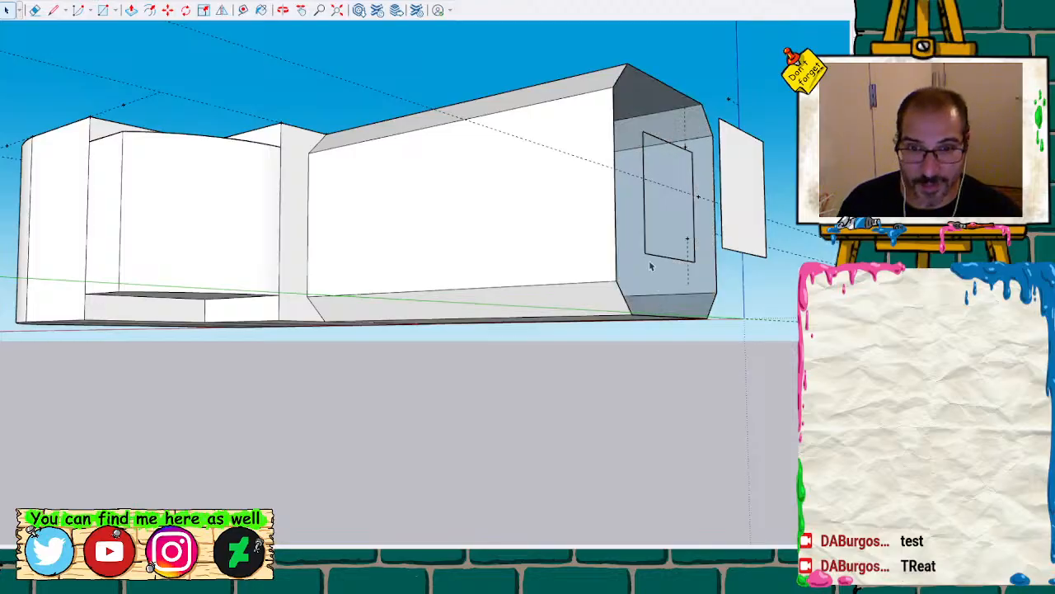
pyautogui.press('e')
pyautogui.moveTo(657, 123)
pyautogui.mouseDown()
pyautogui.moveTo(643, 132)
pyautogui.moveTo(643, 175)
pyautogui.moveTo(695, 165)
pyautogui.moveTo(673, 273)
pyautogui.mouseUp()
pyautogui.moveTo(673, 272); pyautogui.dragTo(418, 352, button='middle')
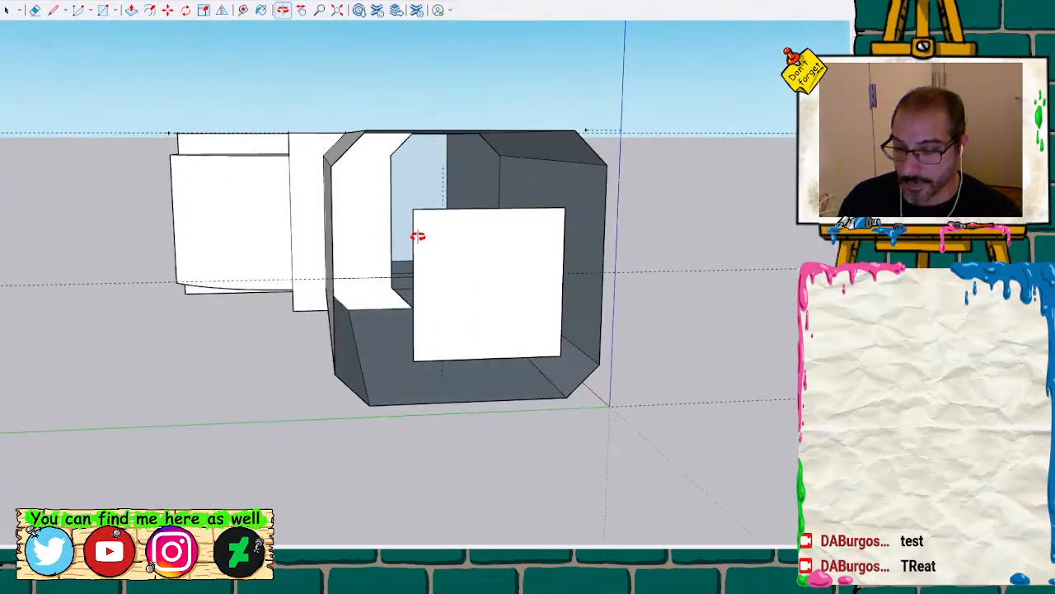
pyautogui.press('e')
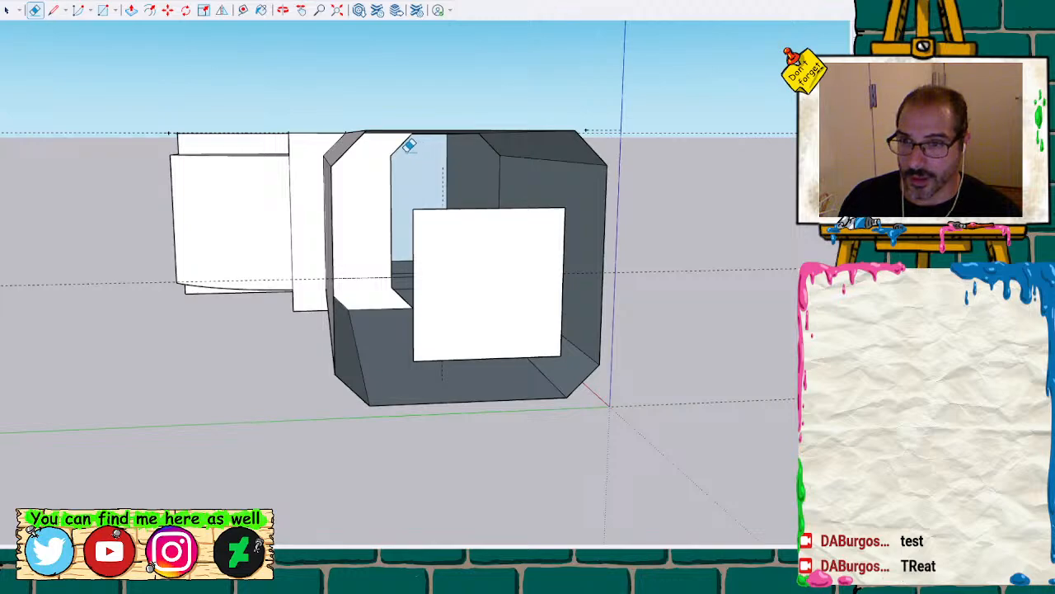
pyautogui.click(389, 150)
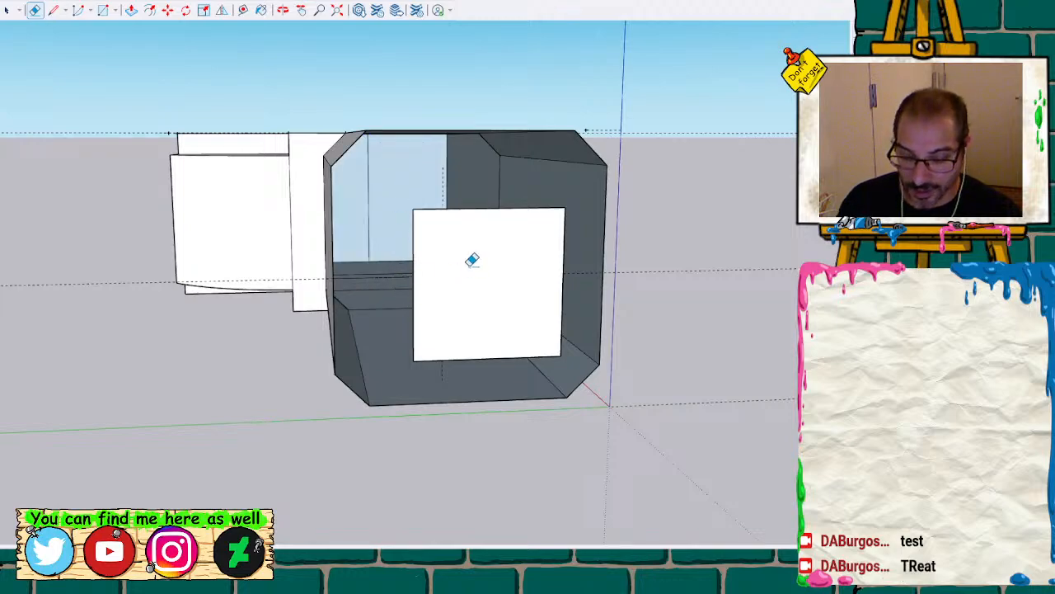
# Draw lines from the handle end's upper octagon corners to the detached square's upper corners, forming the top and upper corner faces
pyautogui.press('o')
pyautogui.moveTo(471, 257)
pyautogui.mouseDown()
pyautogui.moveTo(324, 342)
pyautogui.moveTo(503, 271)
pyautogui.moveTo(566, 289)
pyautogui.moveTo(445, 337)
pyautogui.moveTo(486, 355)
pyautogui.moveTo(487, 306)
pyautogui.mouseUp()
pyautogui.press('l')
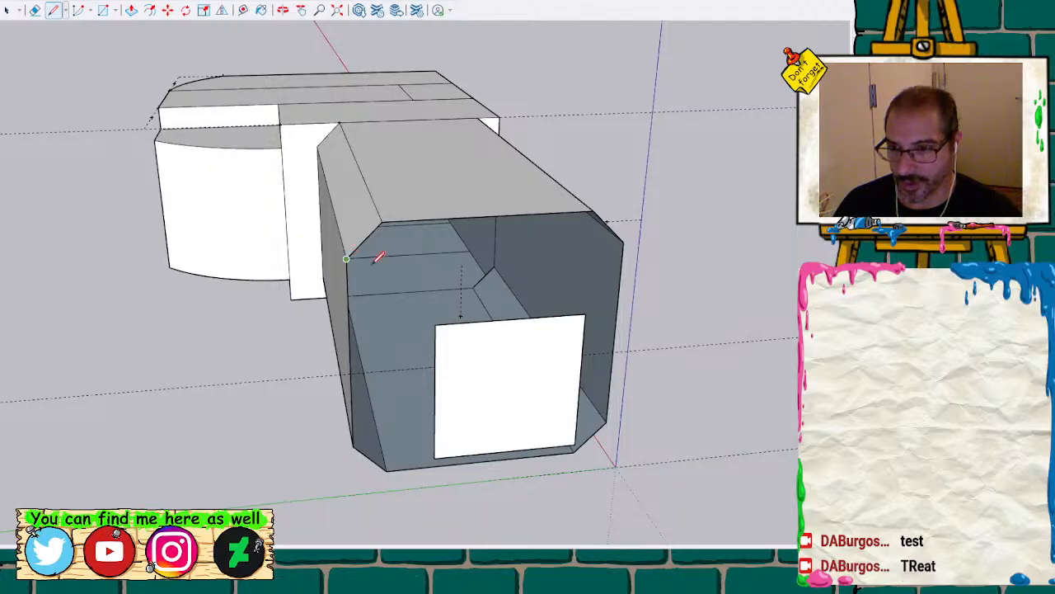
pyautogui.click(346, 258)
pyautogui.click(436, 324)
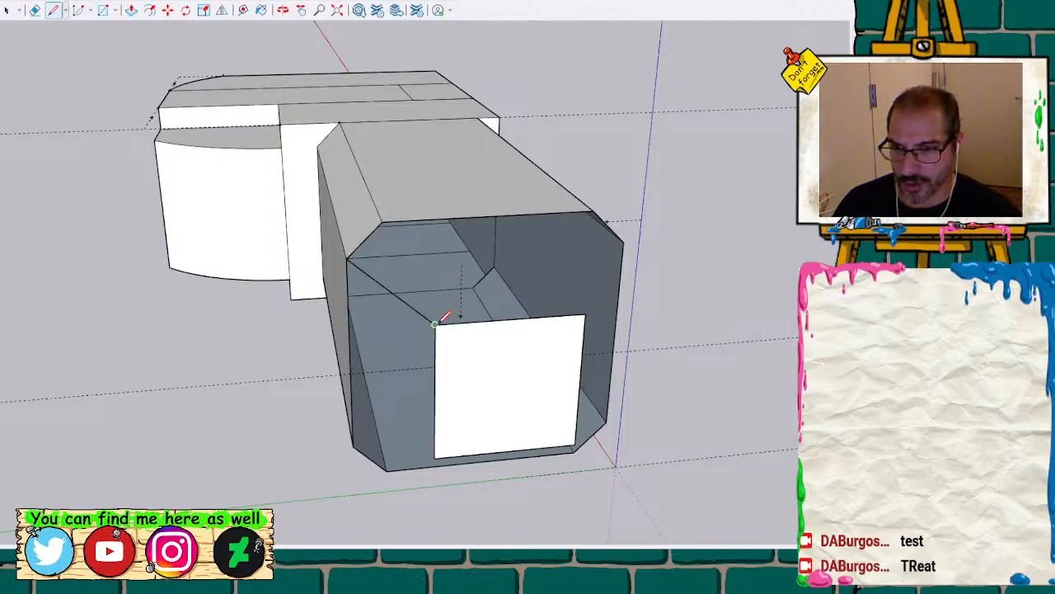
pyautogui.click(383, 223)
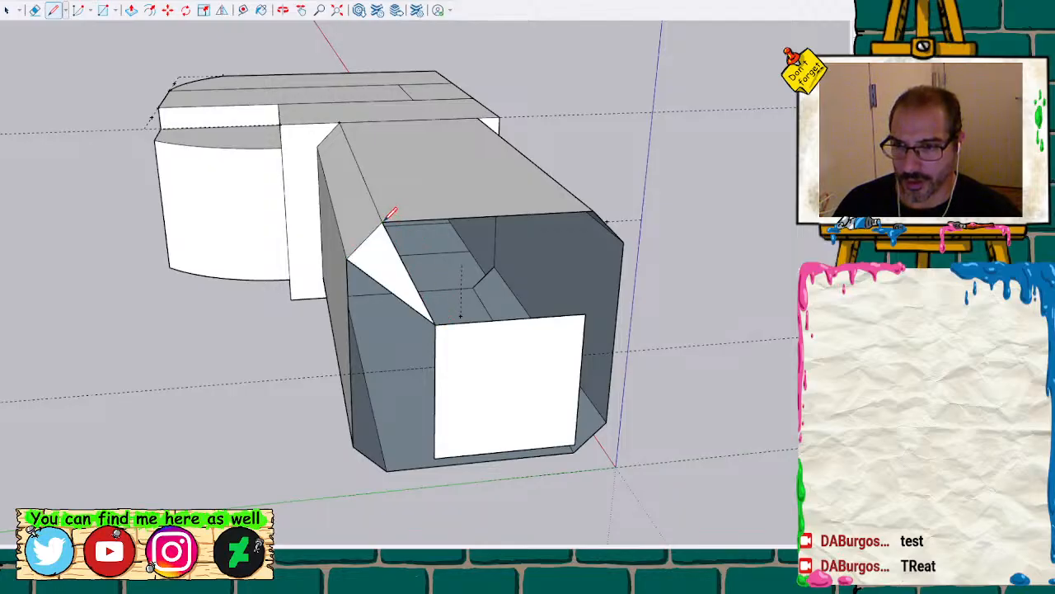
pyautogui.click(592, 215)
pyautogui.click(593, 307)
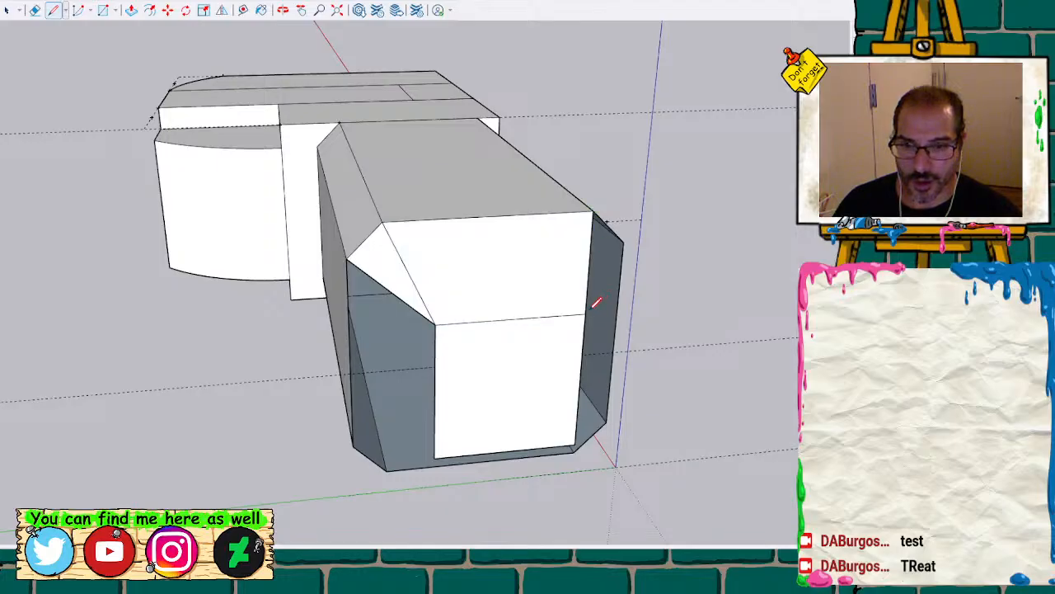
pyautogui.click(623, 242)
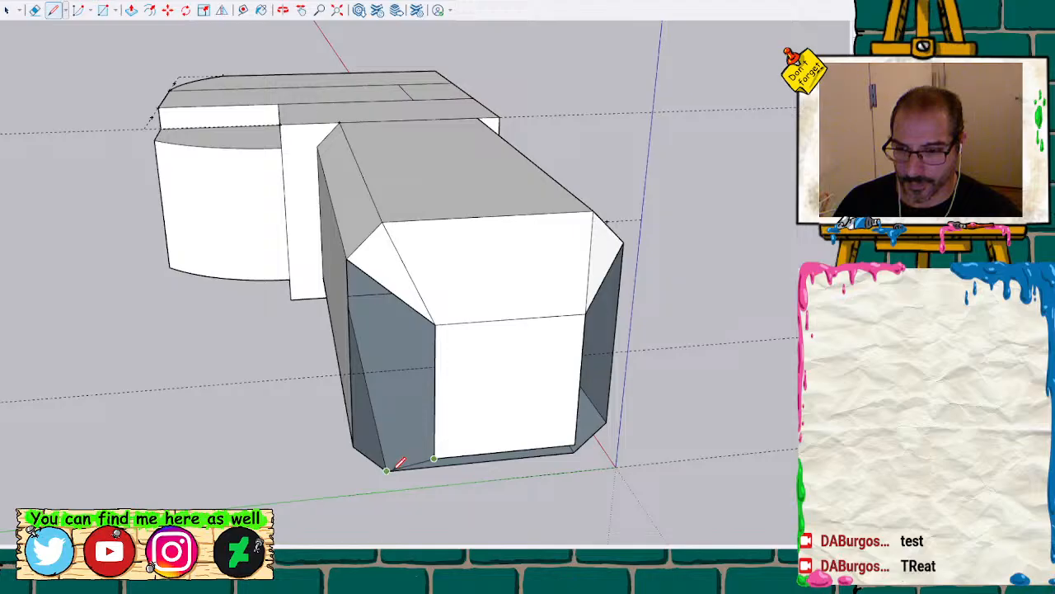
# Connect the handle end's lower octagon corners to the square's lower corners with lines, closing the remaining tapered faces
pyautogui.click(353, 446)
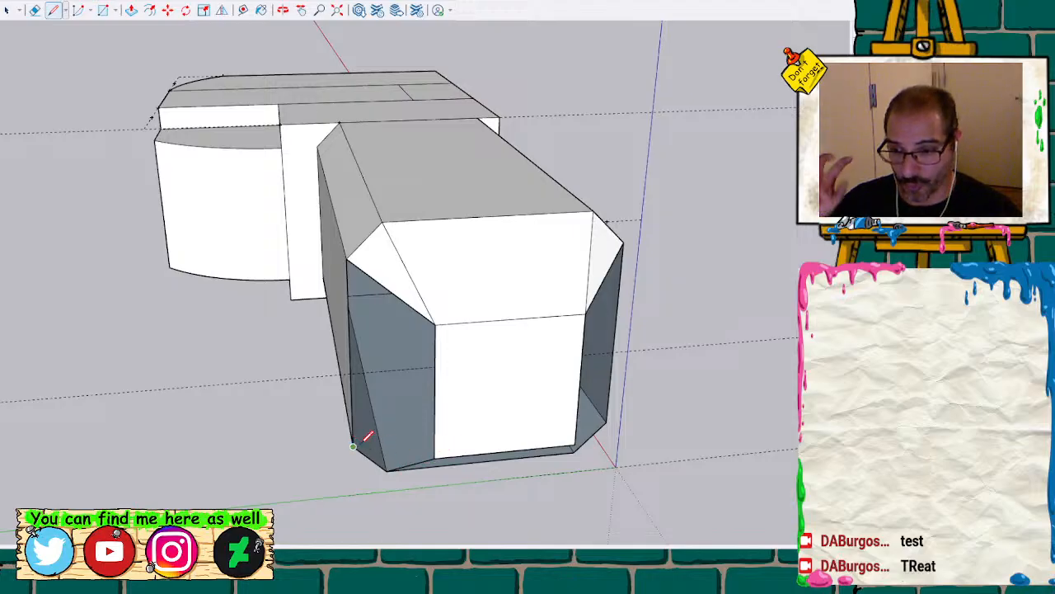
pyautogui.click(434, 457)
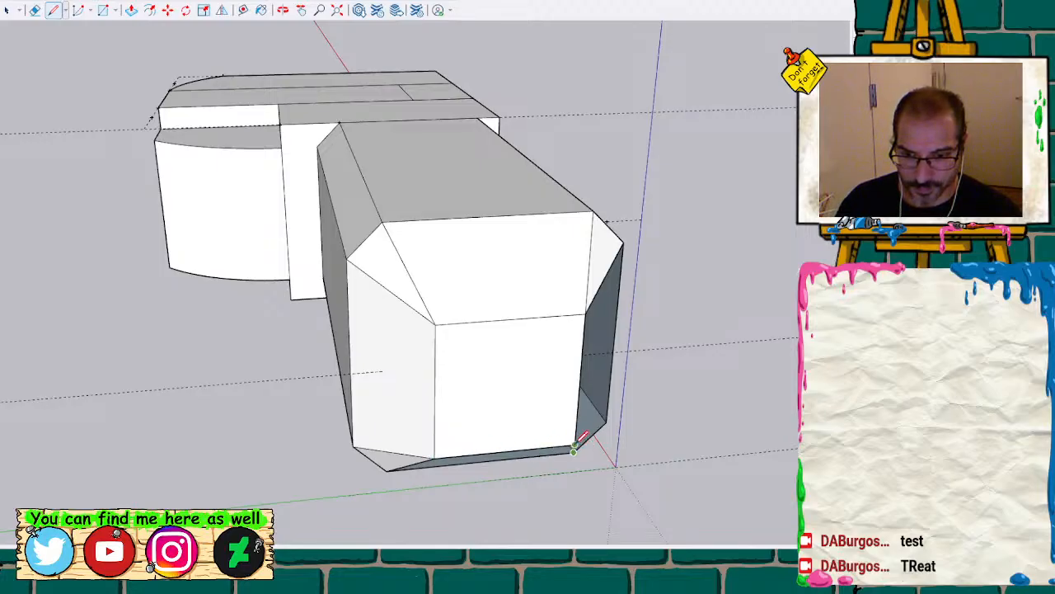
pyautogui.click(575, 446)
pyautogui.click(576, 446)
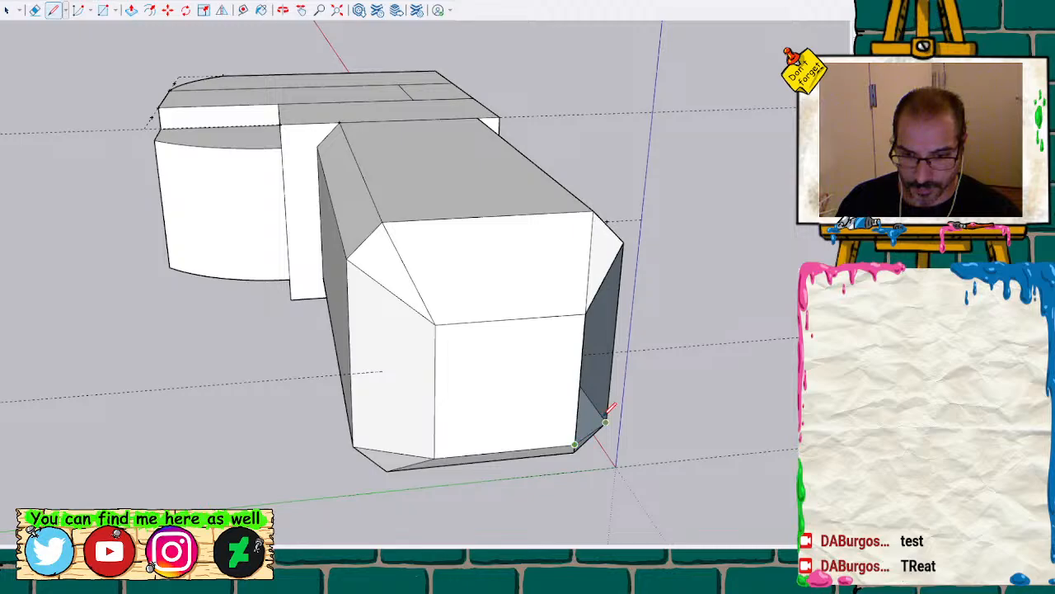
pyautogui.click(606, 422)
# Inspect the tapered handle end and the whole hammer-like body from several angles
pyautogui.moveTo(527, 377)
pyautogui.mouseDown(button='middle')
pyautogui.moveTo(721, 104)
pyautogui.moveTo(145, 137)
pyautogui.moveTo(396, 247)
pyautogui.moveTo(417, 222)
pyautogui.moveTo(346, 174)
pyautogui.moveTo(750, 324)
pyautogui.moveTo(728, 42)
pyautogui.moveTo(495, 124)
pyautogui.moveTo(607, 217)
pyautogui.moveTo(483, 125)
pyautogui.mouseUp(button='middle')
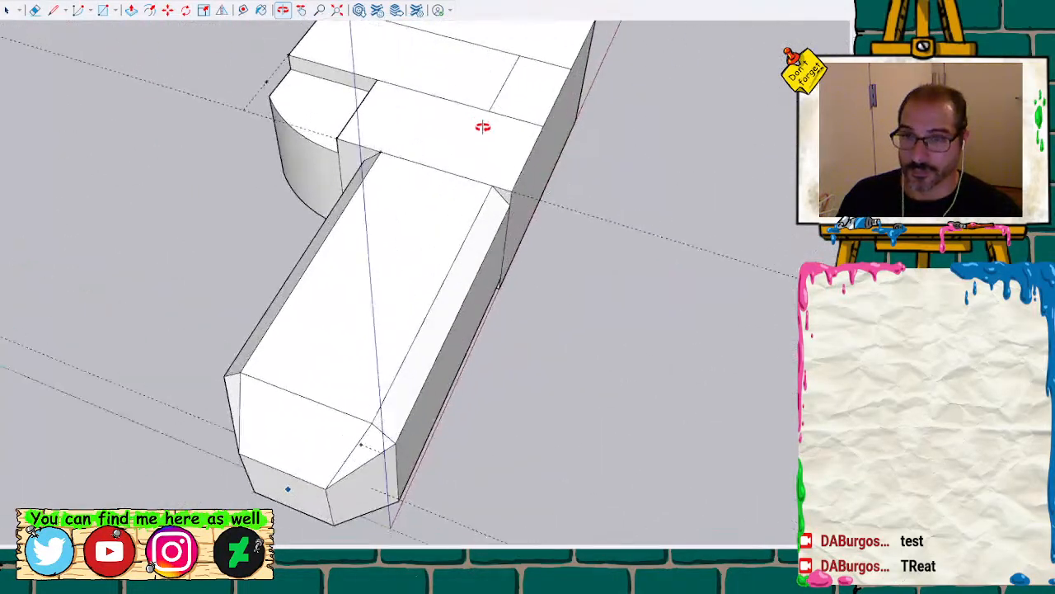
pyautogui.moveTo(391, 148)
pyautogui.mouseDown(button='middle')
pyautogui.moveTo(491, 259)
pyautogui.moveTo(271, 257)
pyautogui.moveTo(228, 63)
pyautogui.moveTo(275, 78)
pyautogui.moveTo(273, 33)
pyautogui.moveTo(591, 99)
pyautogui.moveTo(86, 218)
pyautogui.moveTo(86, 244)
pyautogui.mouseUp(button='middle')
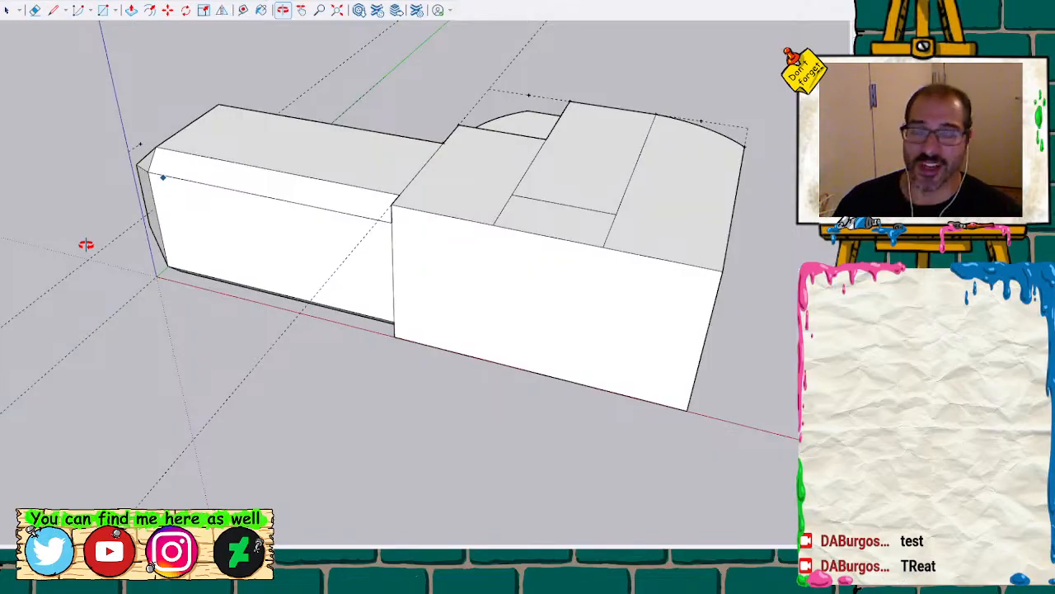
pyautogui.moveTo(313, 306)
pyautogui.mouseDown(button='middle')
pyautogui.moveTo(405, 349)
pyautogui.moveTo(462, 330)
pyautogui.mouseUp(button='middle')
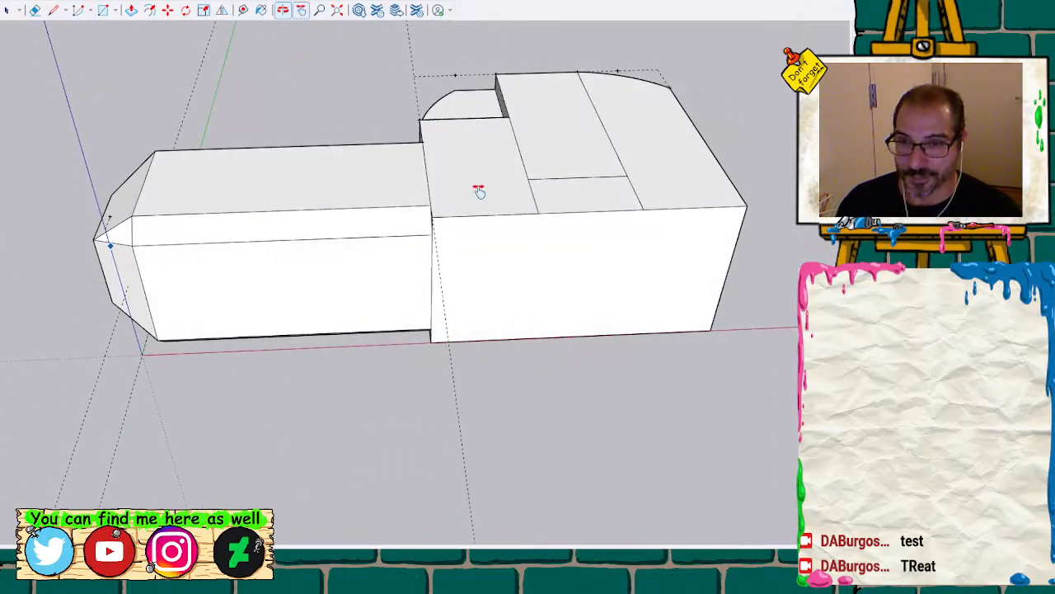
pyautogui.moveTo(486, 183); pyautogui.dragTo(549, 338)
pyautogui.scroll(-2, 495, 315)
pyautogui.moveTo(536, 298)
pyautogui.mouseDown(button='middle')
pyautogui.moveTo(456, 522)
pyautogui.moveTo(461, 398)
pyautogui.moveTo(473, 409)
pyautogui.mouseUp(button='middle')
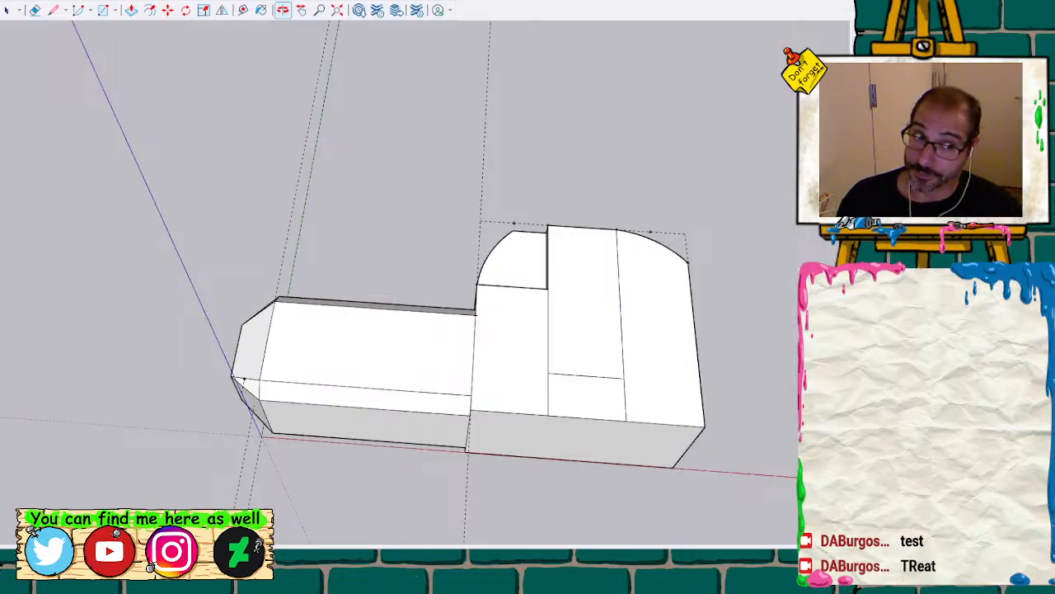
pyautogui.moveTo(419, 299)
pyautogui.mouseDown()
pyautogui.moveTo(464, 415)
pyautogui.moveTo(447, 166)
pyautogui.moveTo(391, 160)
pyautogui.moveTo(296, 415)
pyautogui.moveTo(356, 277)
pyautogui.moveTo(687, 224)
pyautogui.moveTo(716, 495)
pyautogui.moveTo(518, 220)
pyautogui.moveTo(502, 338)
pyautogui.moveTo(216, 107)
pyautogui.moveTo(271, 69)
pyautogui.moveTo(364, 210)
pyautogui.moveTo(594, 294)
pyautogui.moveTo(407, 304)
pyautogui.moveTo(266, 141)
pyautogui.moveTo(256, 213)
pyautogui.moveTo(281, 227)
pyautogui.mouseUp()
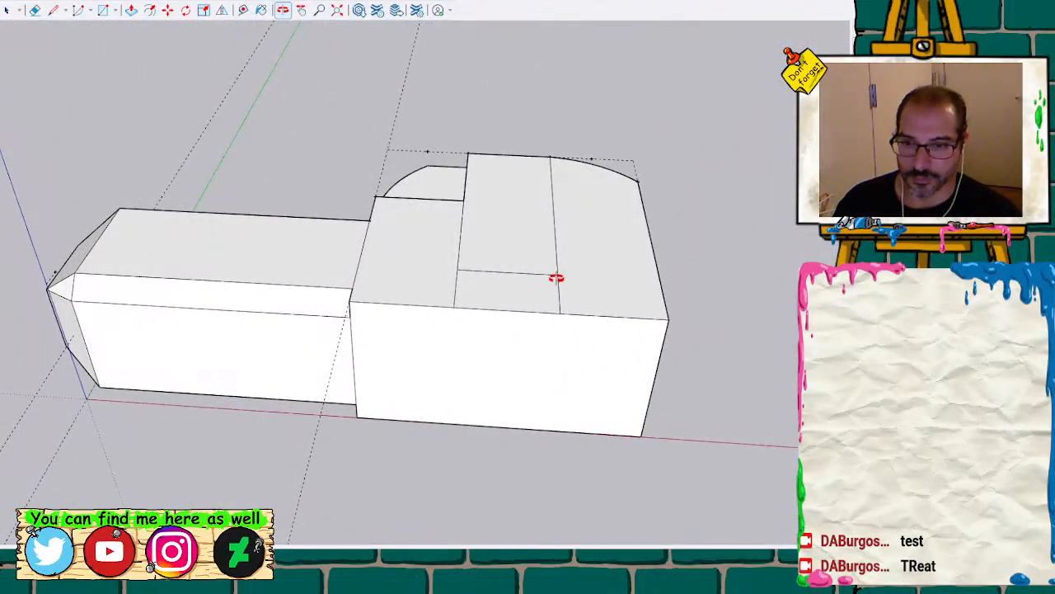
# Push the small rectangular face on the head's top down through the full height, cutting an open notch between the two side blocks
pyautogui.press('space')
pyautogui.click(495, 312)
pyautogui.press('o')
pyautogui.moveTo(498, 394); pyautogui.dragTo(494, 354)
pyautogui.moveTo(554, 535); pyautogui.dragTo(544, 513)
pyautogui.scroll(1, 504, 338)
pyautogui.scroll(2, 512, 335)
pyautogui.scroll(3, 511, 336)
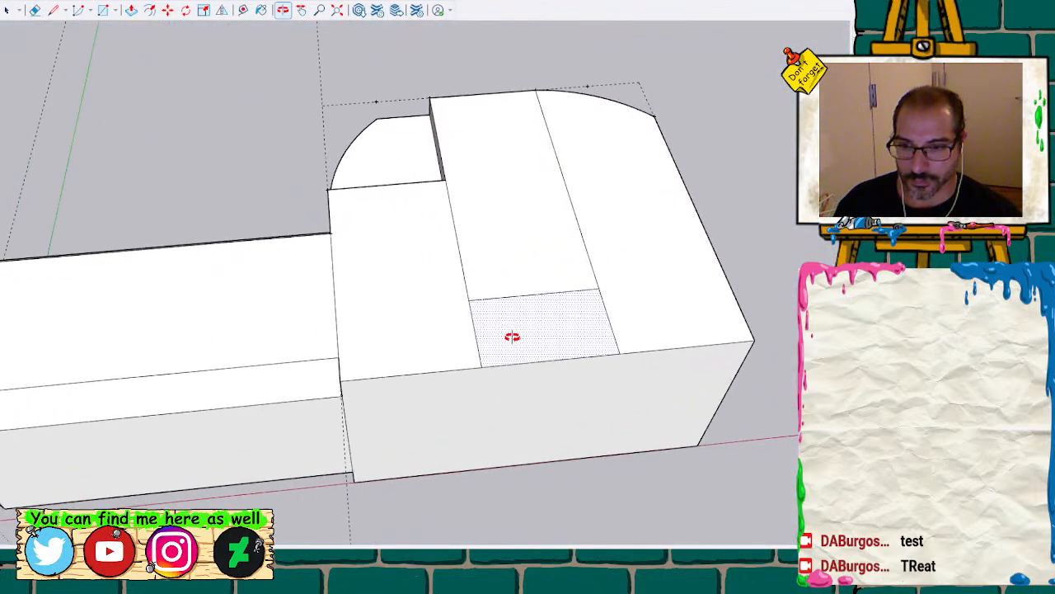
pyautogui.scroll(-3, 510, 344)
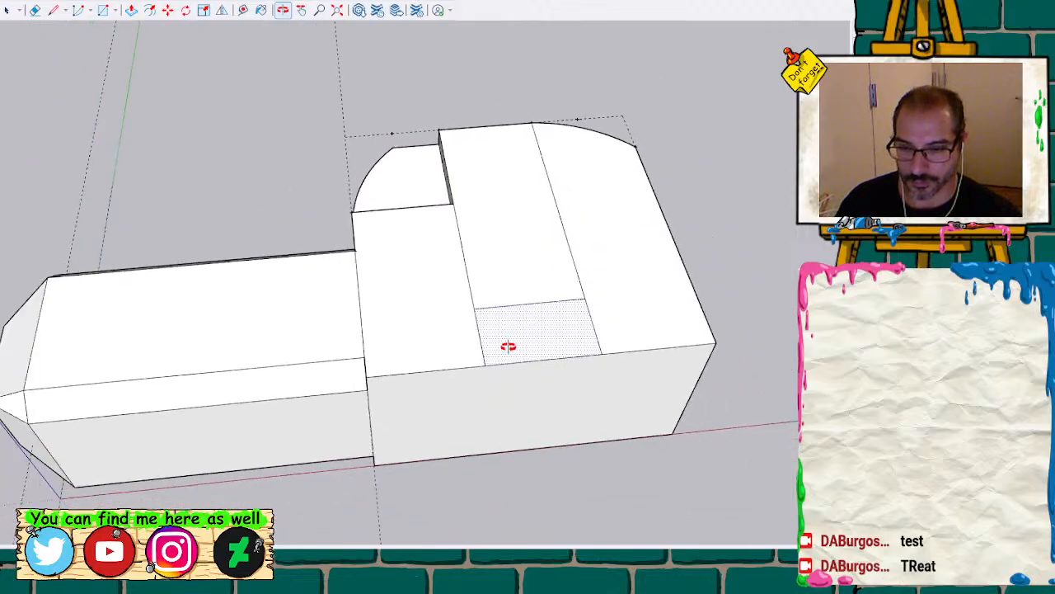
pyautogui.press('space')
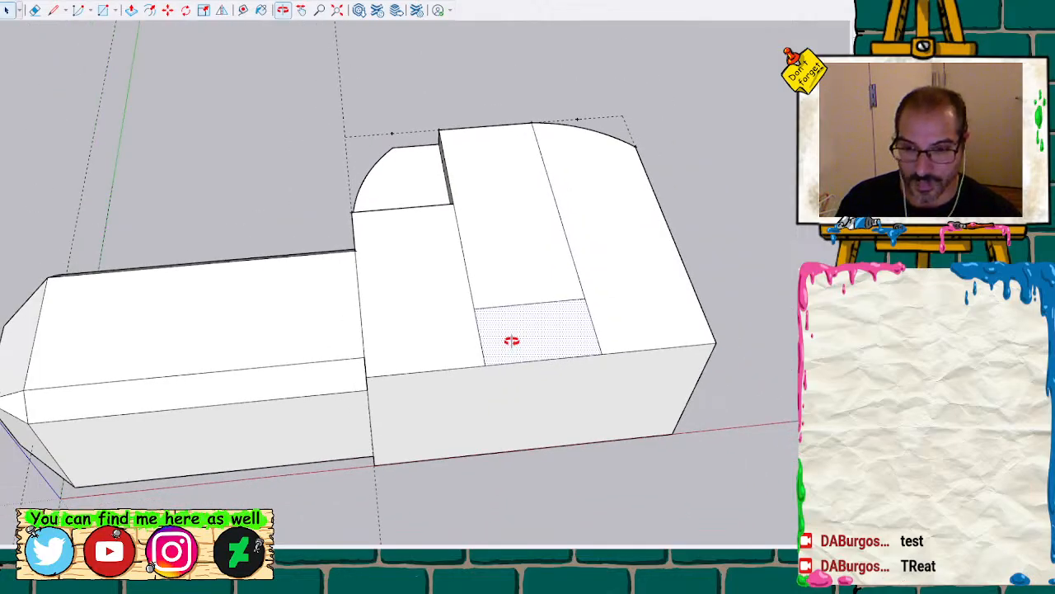
pyautogui.press('p')
pyautogui.moveTo(511, 349); pyautogui.dragTo(533, 456)
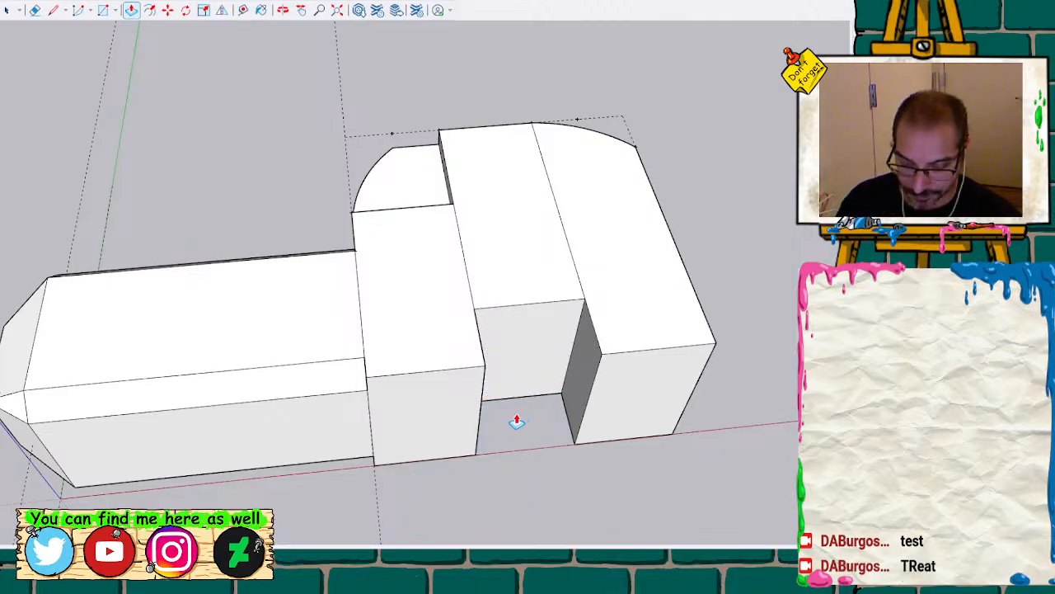
# Place a guide point halfway up the notch's inner vertical corner edge with the Tape Measure
pyautogui.press('o')
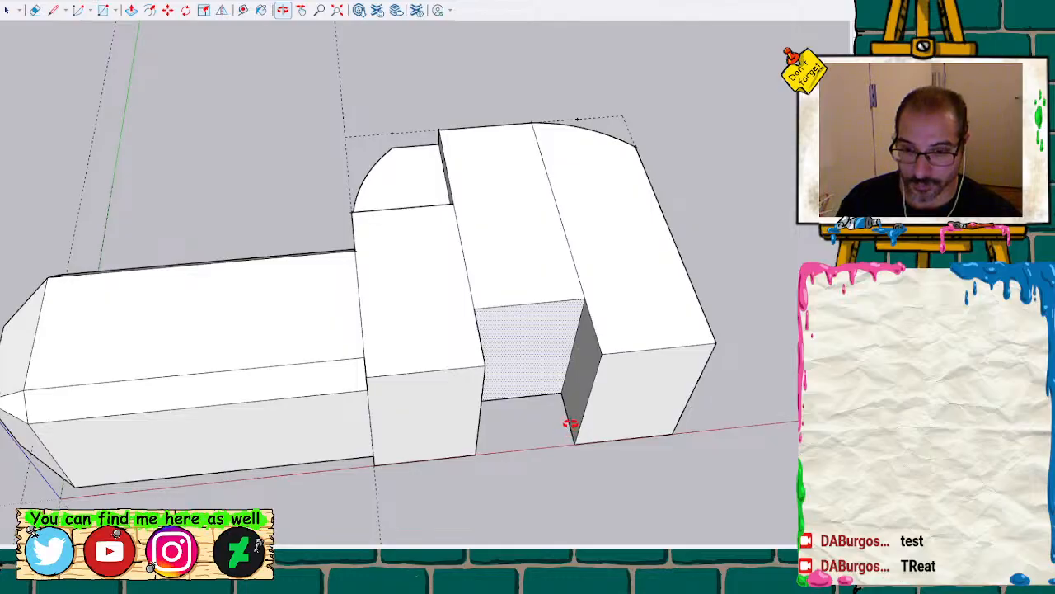
pyautogui.moveTo(568, 426); pyautogui.dragTo(603, 258)
pyautogui.scroll(8, 603, 258)
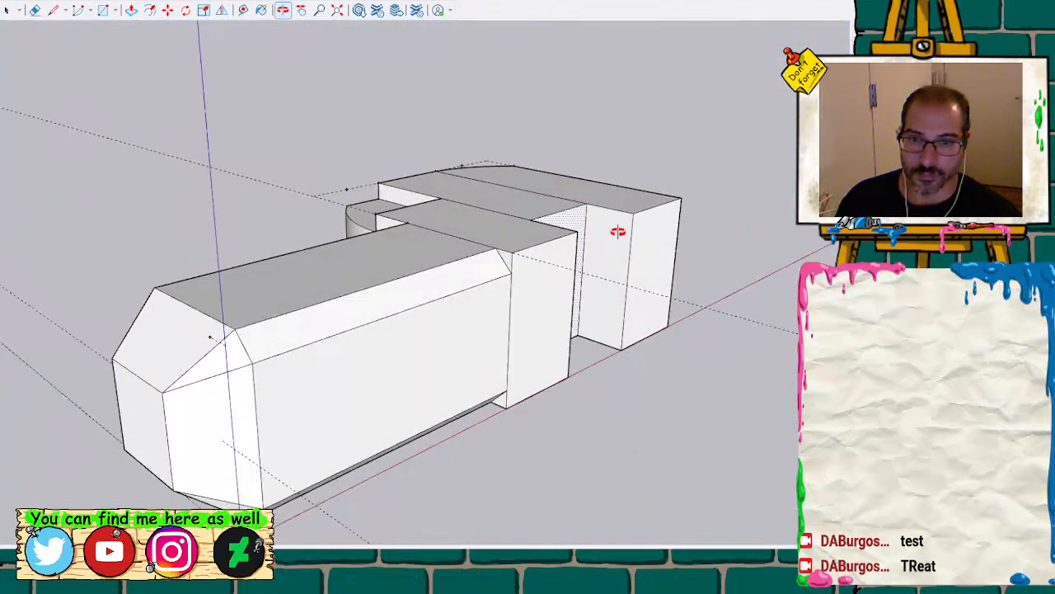
pyautogui.scroll(3, 618, 252)
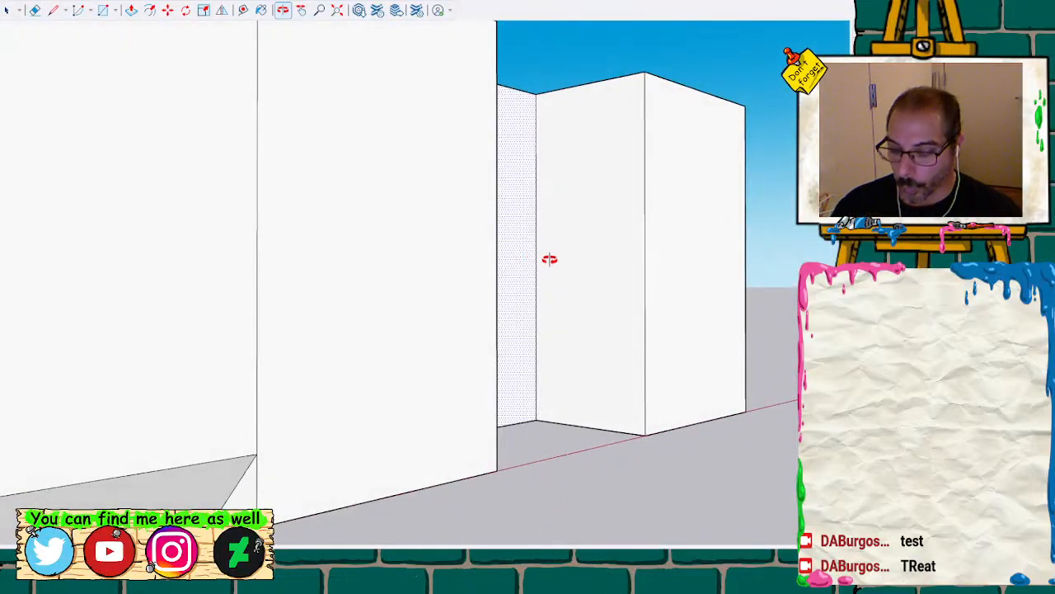
pyautogui.press('t')
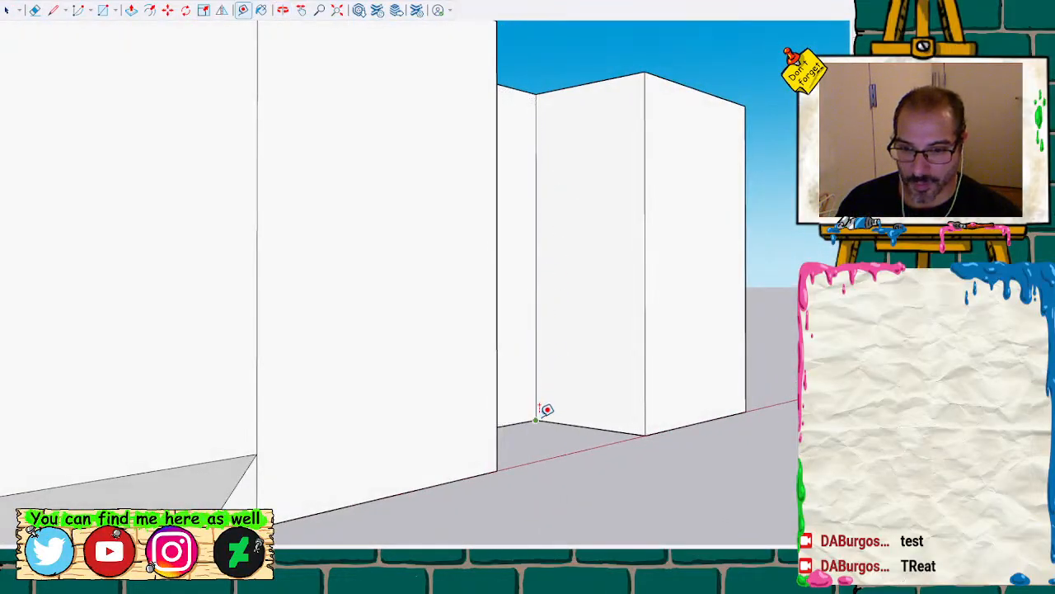
pyautogui.click(538, 419)
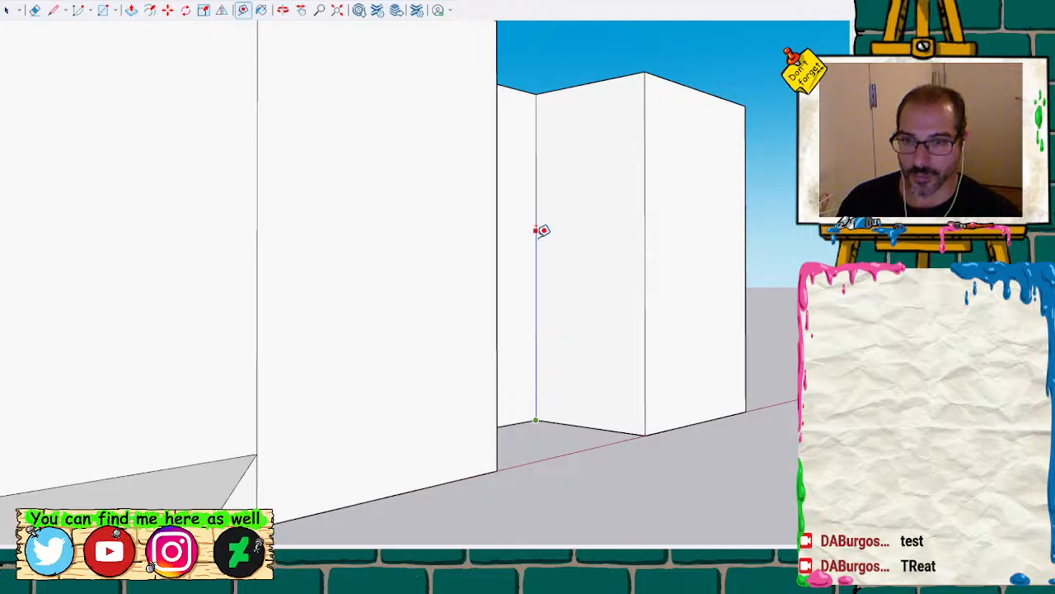
pyautogui.press('space')
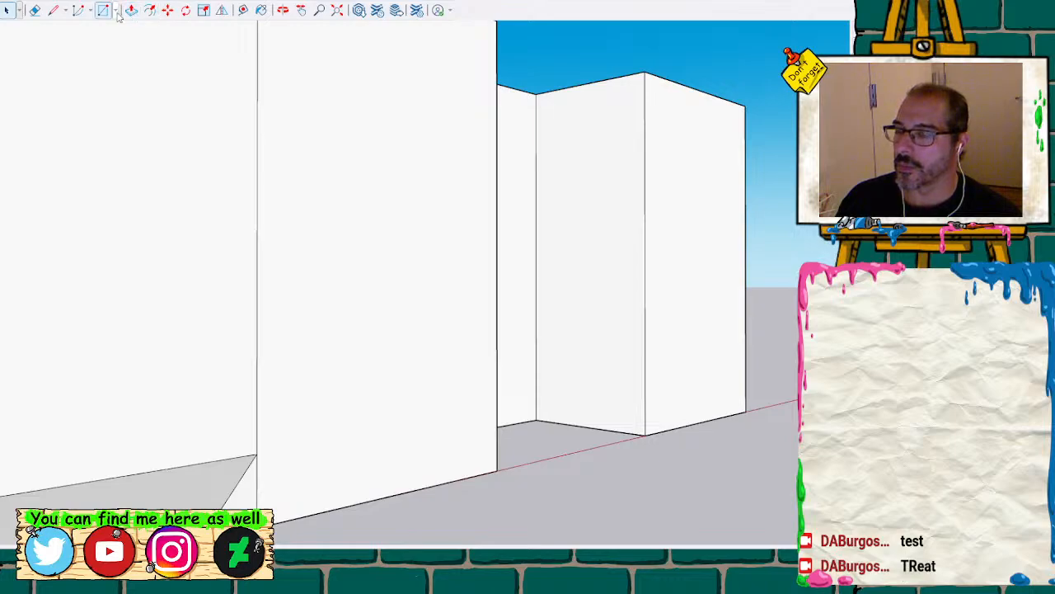
pyautogui.press('t')
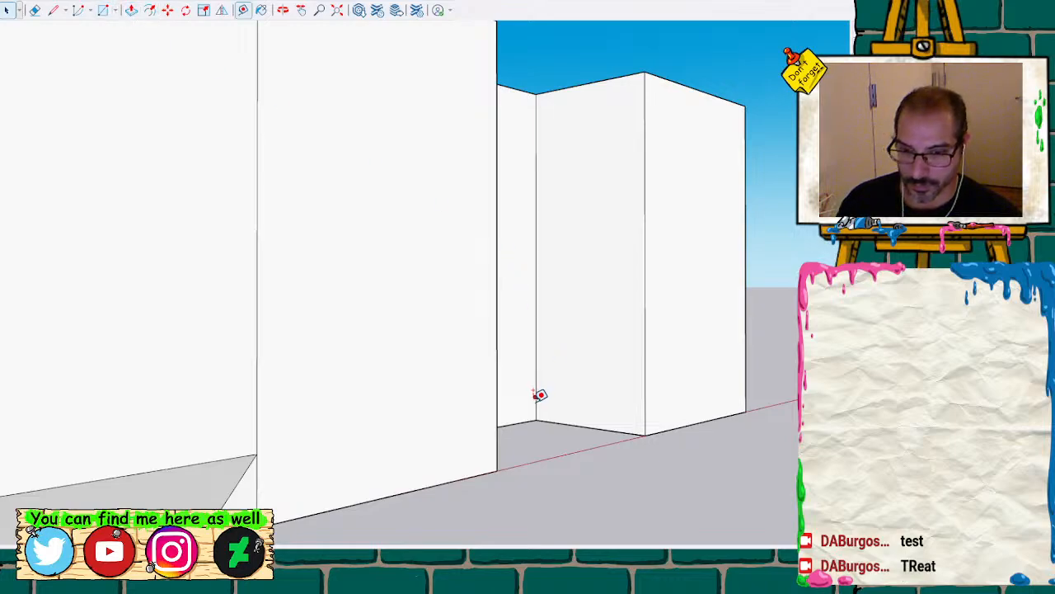
pyautogui.click(536, 421)
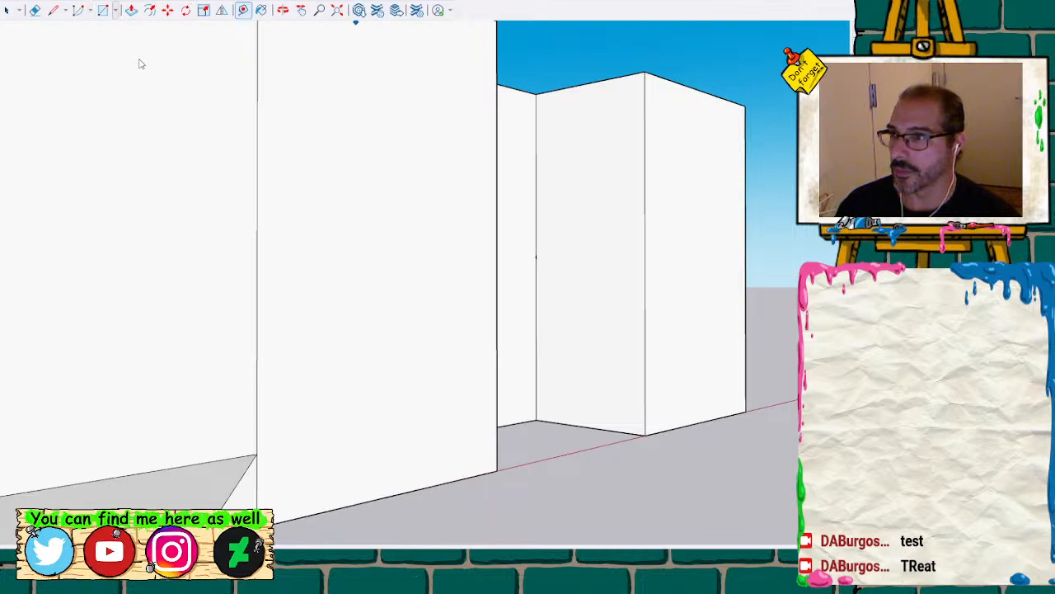
# Draw a circle on the notch's side wall, centred on the guide point, with its radius reaching the wall's outer vertical edge
pyautogui.press('r')
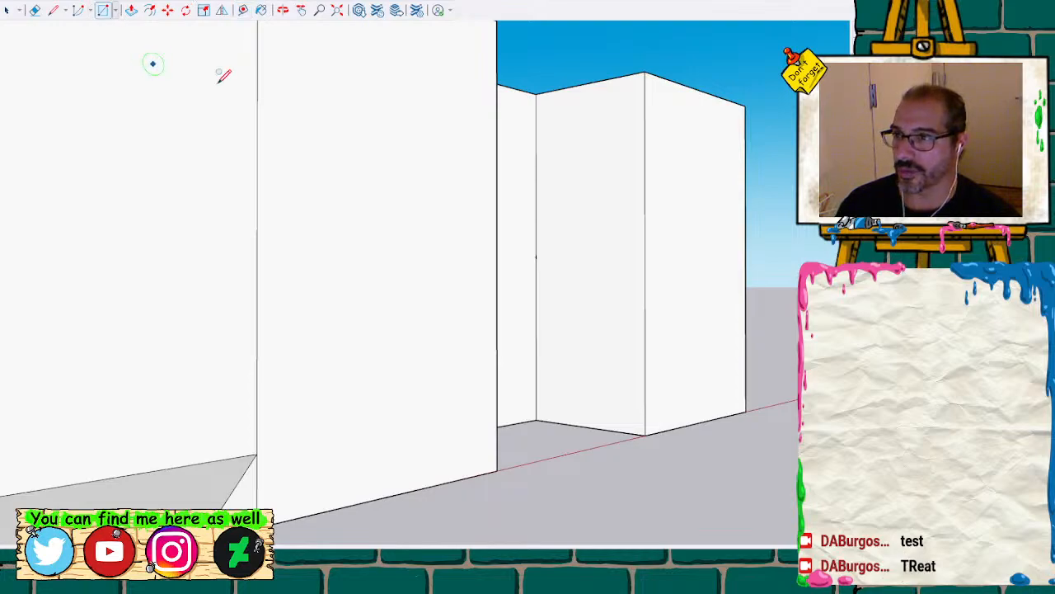
pyautogui.click(536, 256)
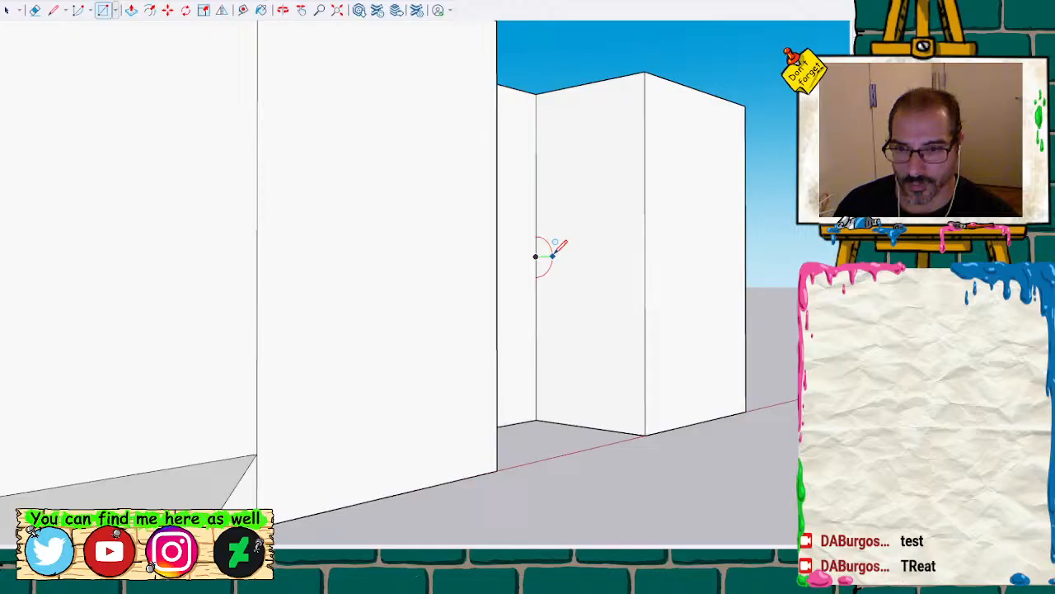
pyautogui.click(647, 252)
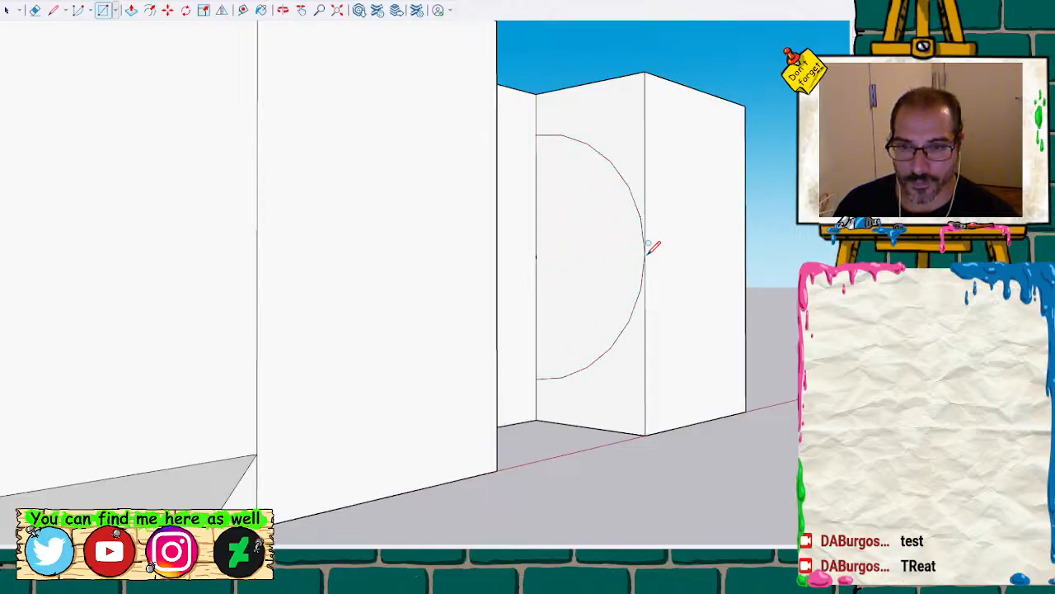
# Extrude the half-circle face across the notch to the opposite wall, forming a half cylinder
pyautogui.press('space')
pyautogui.click(599, 257)
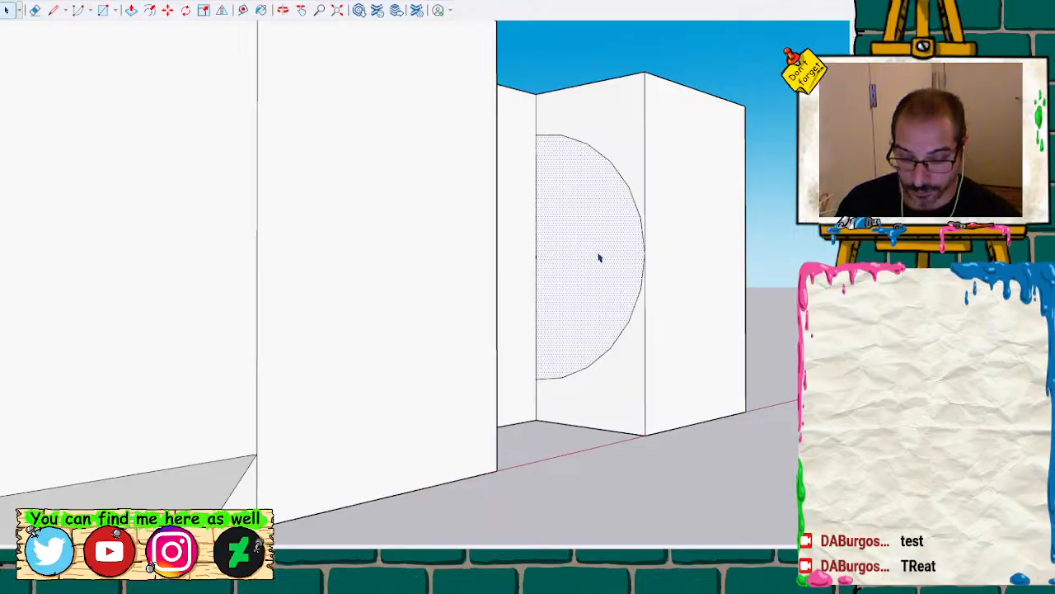
pyautogui.press('p')
pyautogui.click(599, 259)
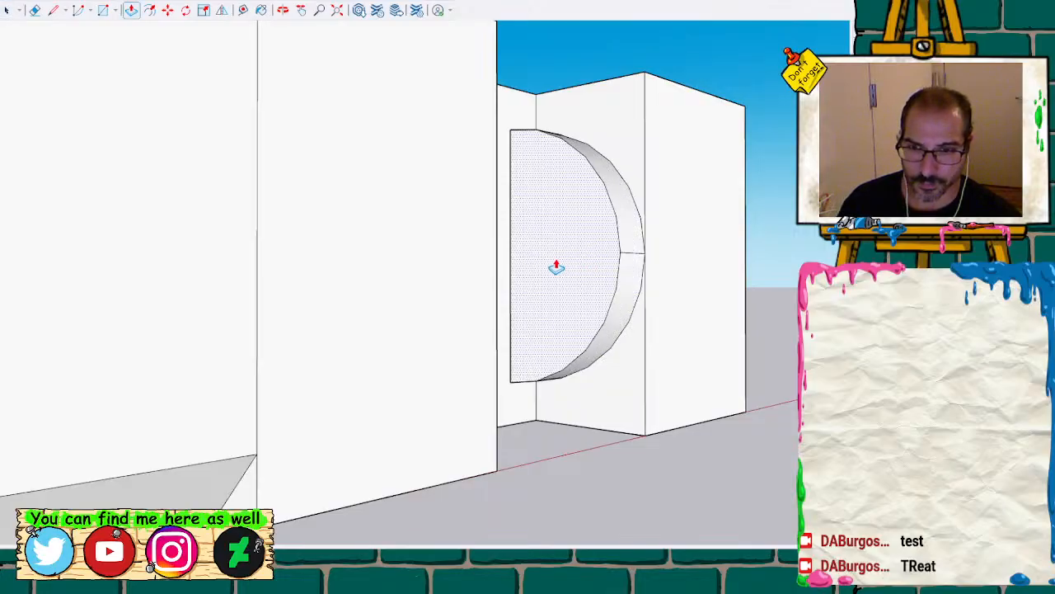
pyautogui.click(497, 269)
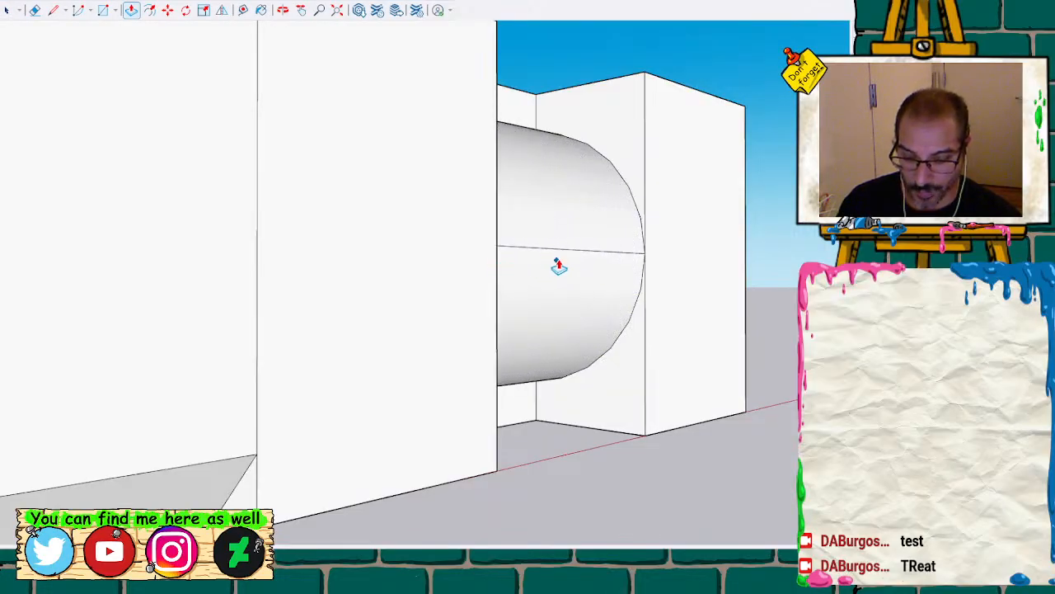
# Delete the head's middle top face to open the interior, and remove the leftover half-circle edge on the inner side wall
pyautogui.press('o')
pyautogui.moveTo(436, 94); pyautogui.dragTo(367, 233)
pyautogui.press('space')
pyautogui.click(371, 235)
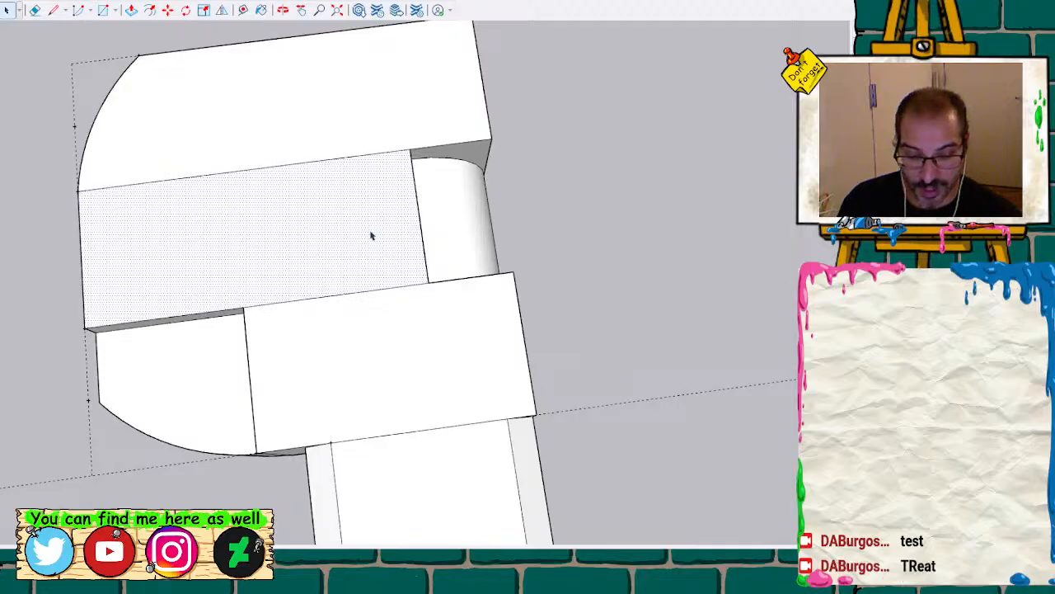
pyautogui.press('Delete')
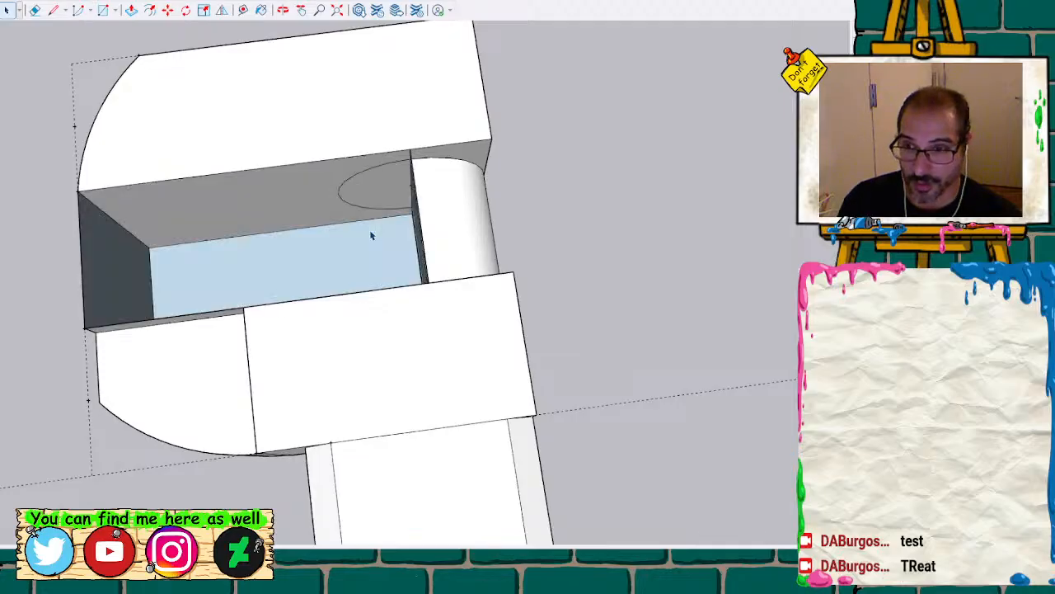
pyautogui.click(339, 196)
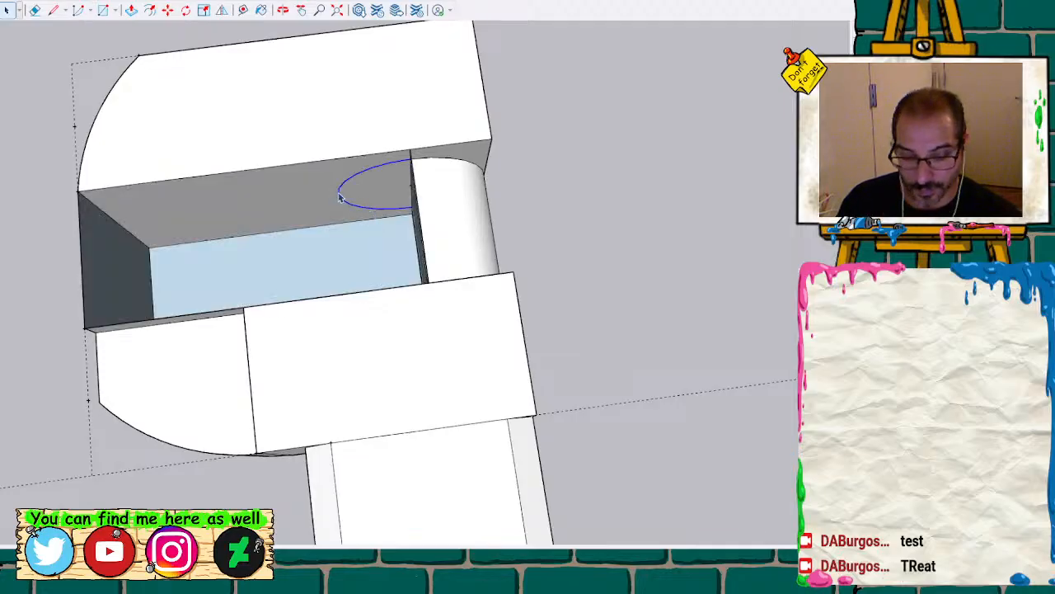
pyautogui.press('Delete')
# Close the head's open middle top with a line between its short edges' midpoints, and delete that dividing line from the restored face
pyautogui.press('l')
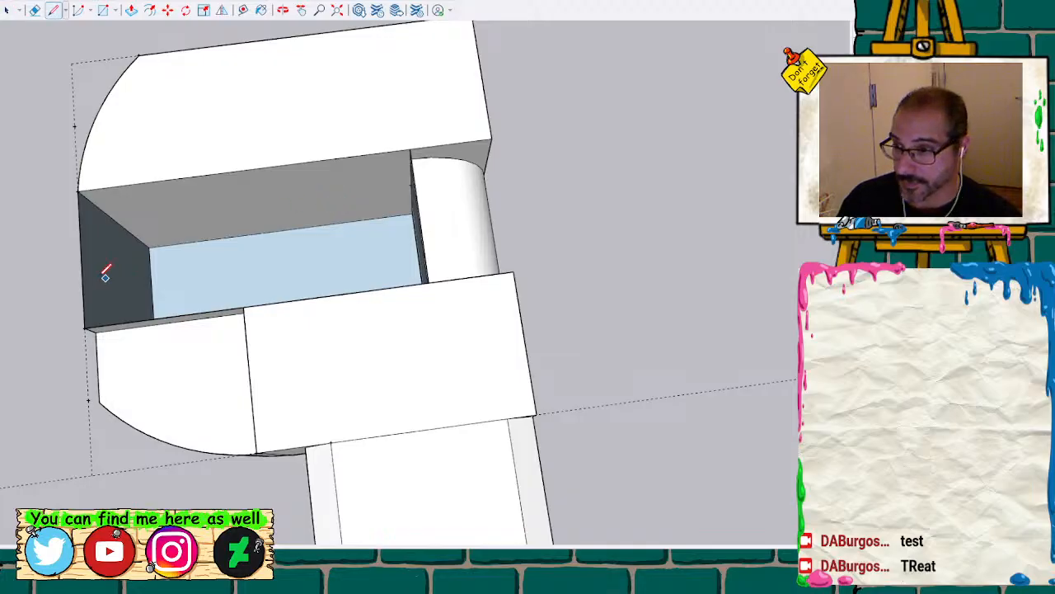
pyautogui.click(81, 266)
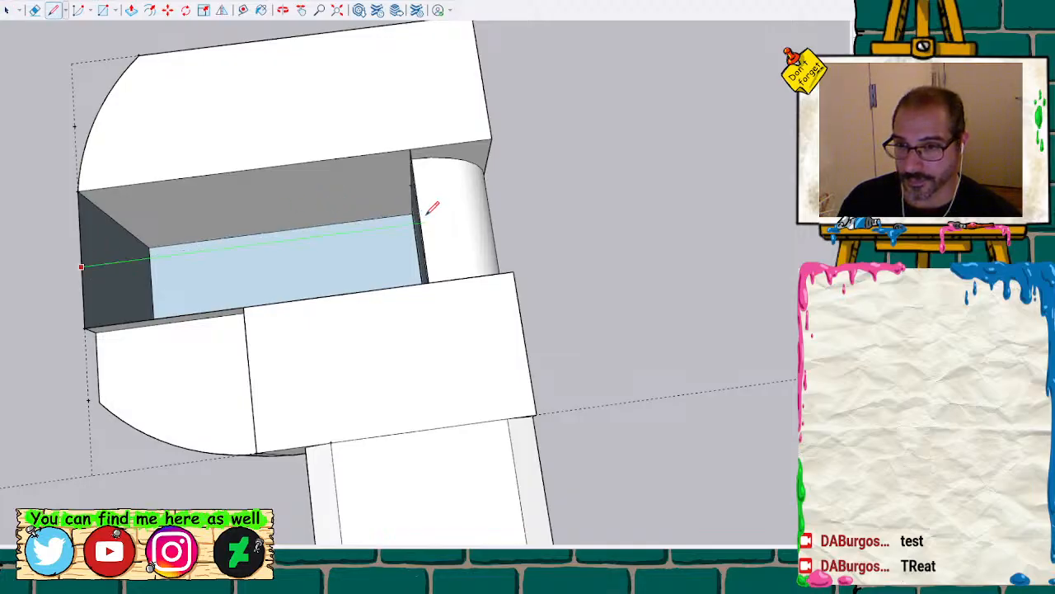
pyautogui.click(421, 220)
pyautogui.moveTo(420, 219)
pyautogui.mouseDown(button='middle')
pyautogui.moveTo(361, 207)
pyautogui.moveTo(355, 194)
pyautogui.mouseUp(button='middle')
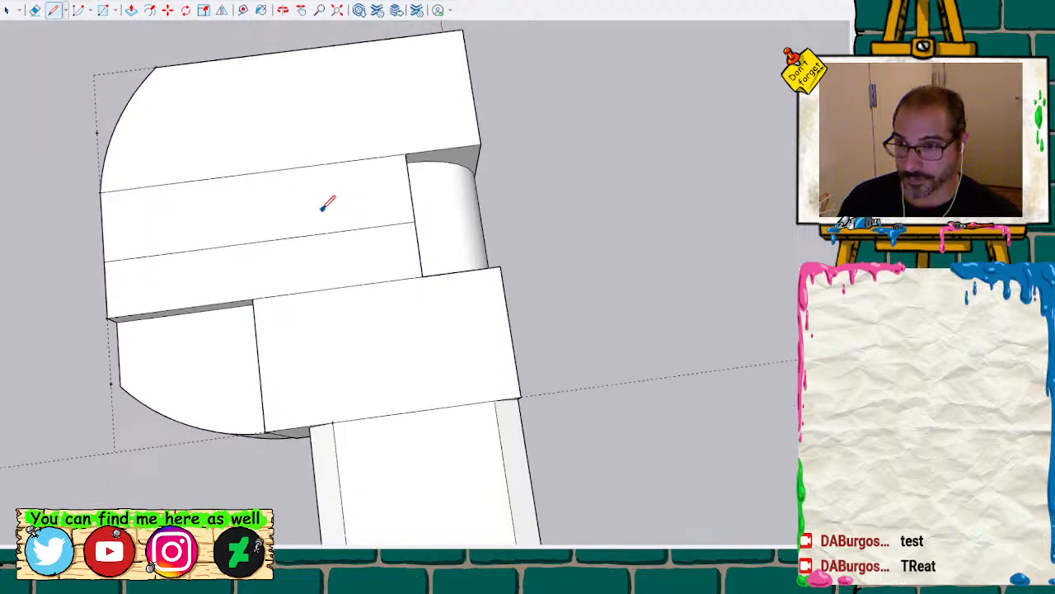
pyautogui.press('space')
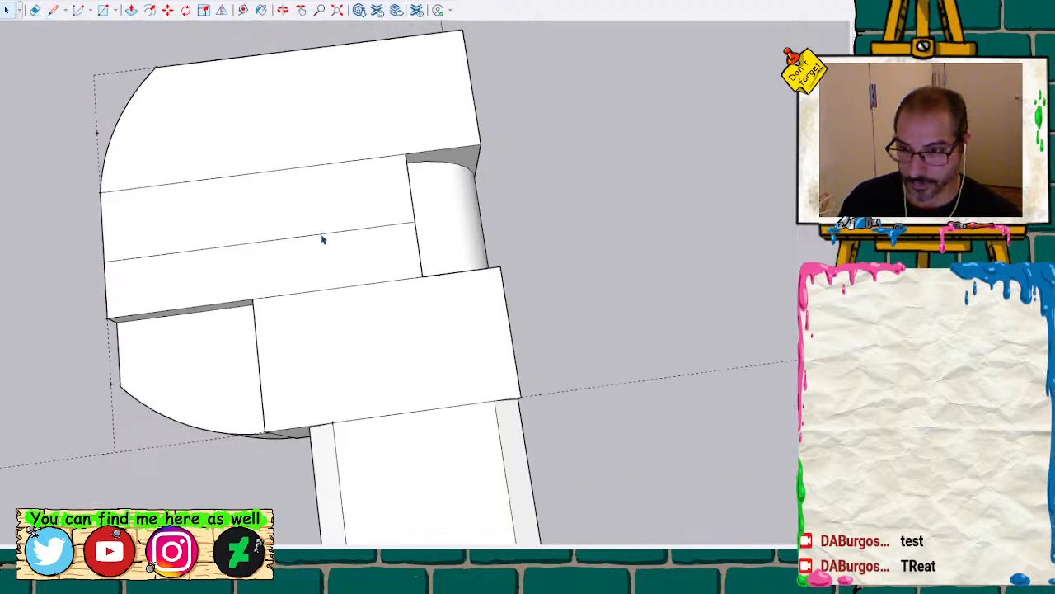
pyautogui.click(323, 237)
pyautogui.press('Delete')
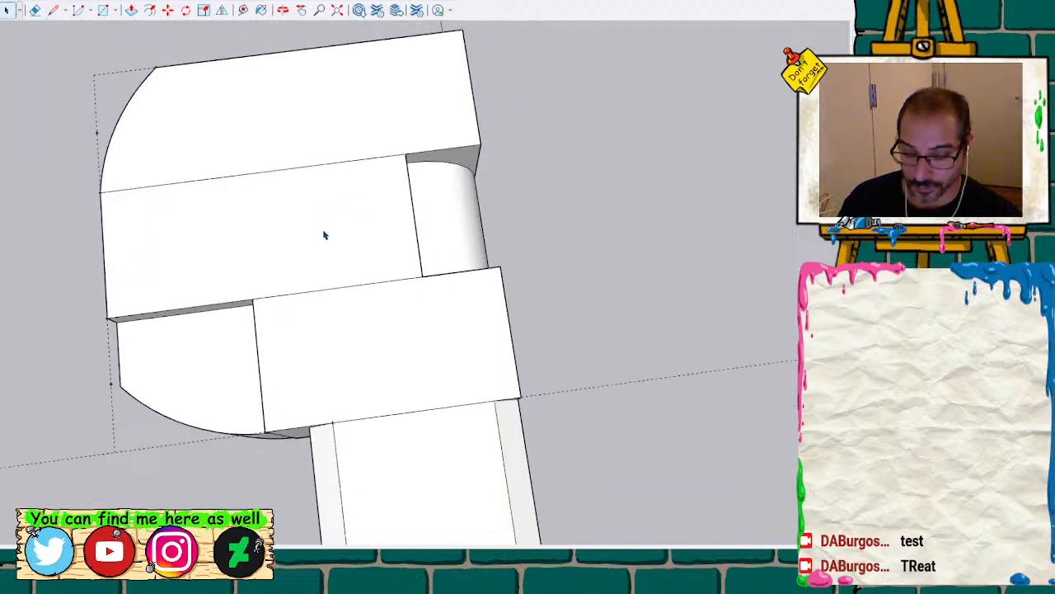
# Examine the notched head with its half cylinder and the tapered handle from several angles
pyautogui.scroll(-1, 325, 236)
pyautogui.moveTo(301, 229); pyautogui.dragTo(527, 276, button='middle')
pyautogui.moveTo(520, 327); pyautogui.dragTo(385, 359, button='middle')
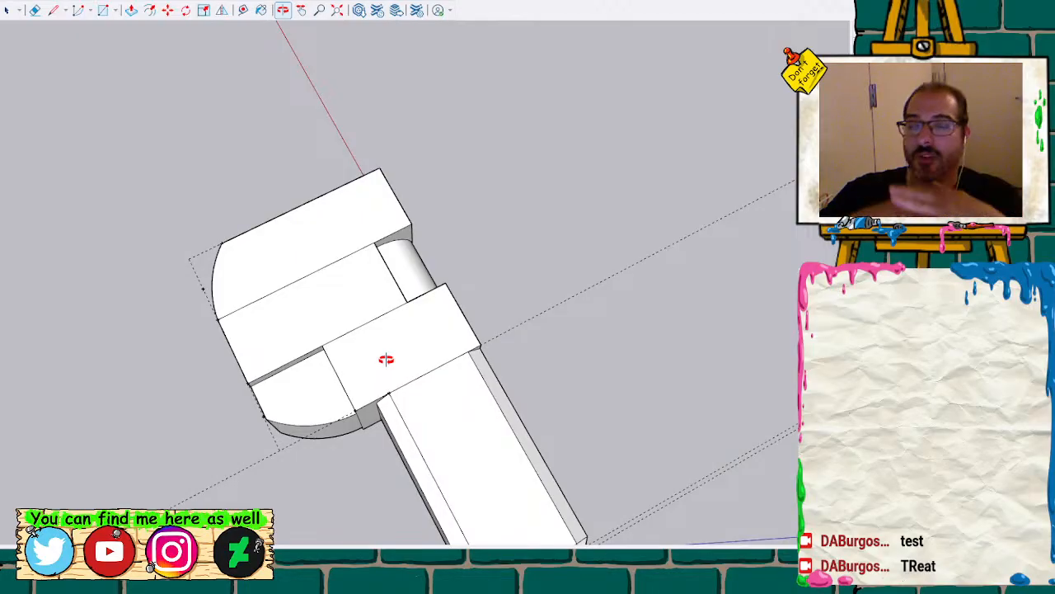
pyautogui.moveTo(385, 359)
pyautogui.mouseDown(button='middle')
pyautogui.moveTo(350, 370)
pyautogui.moveTo(240, 151)
pyautogui.moveTo(389, 64)
pyautogui.moveTo(334, 278)
pyautogui.moveTo(699, 119)
pyautogui.moveTo(584, 315)
pyautogui.moveTo(289, 266)
pyautogui.moveTo(448, 461)
pyautogui.moveTo(403, 193)
pyautogui.moveTo(243, 271)
pyautogui.moveTo(305, 259)
pyautogui.moveTo(587, 110)
pyautogui.moveTo(273, 308)
pyautogui.moveTo(495, 164)
pyautogui.moveTo(608, 61)
pyautogui.moveTo(421, 42)
pyautogui.moveTo(618, 113)
pyautogui.moveTo(437, 388)
pyautogui.moveTo(427, 327)
pyautogui.moveTo(436, 330)
pyautogui.moveTo(391, 380)
pyautogui.moveTo(403, 323)
pyautogui.moveTo(421, 478)
pyautogui.moveTo(408, 391)
pyautogui.mouseUp(button='middle')
pyautogui.scroll(5, 408, 392)
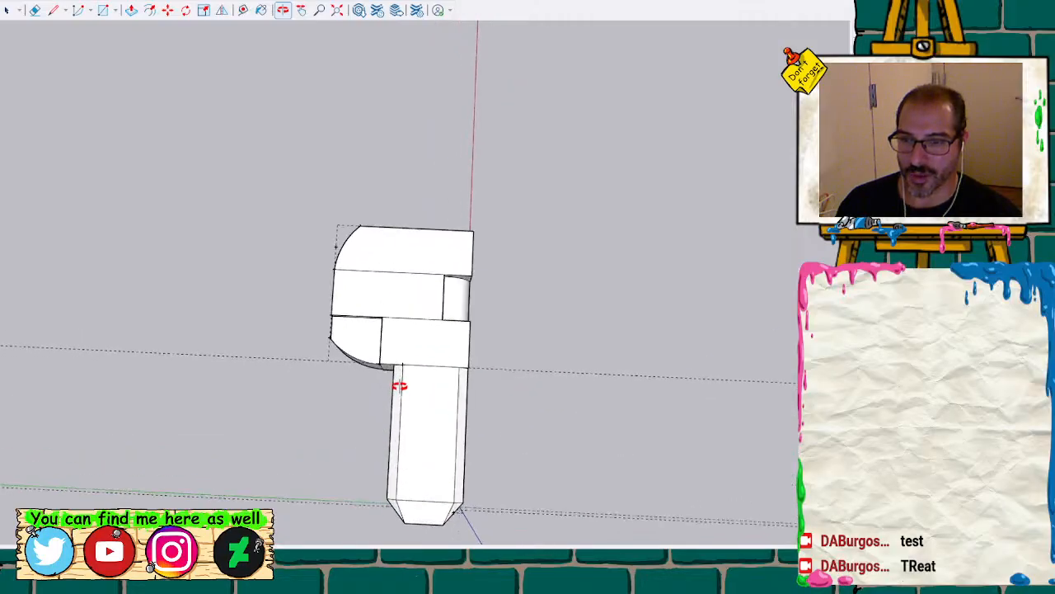
pyautogui.scroll(-2, 401, 381)
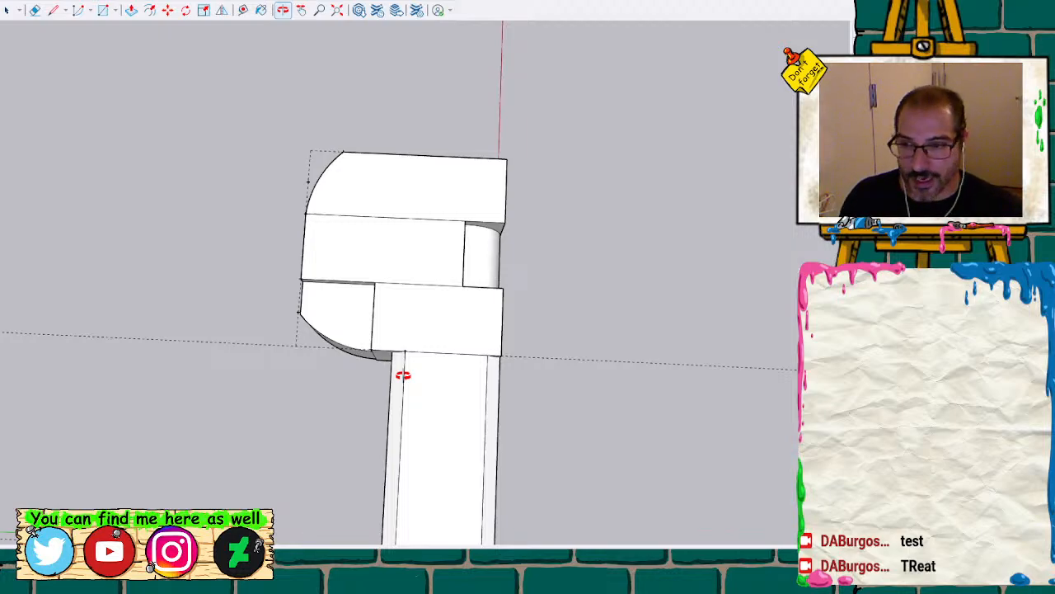
pyautogui.moveTo(337, 337); pyautogui.dragTo(590, 73, button='middle')
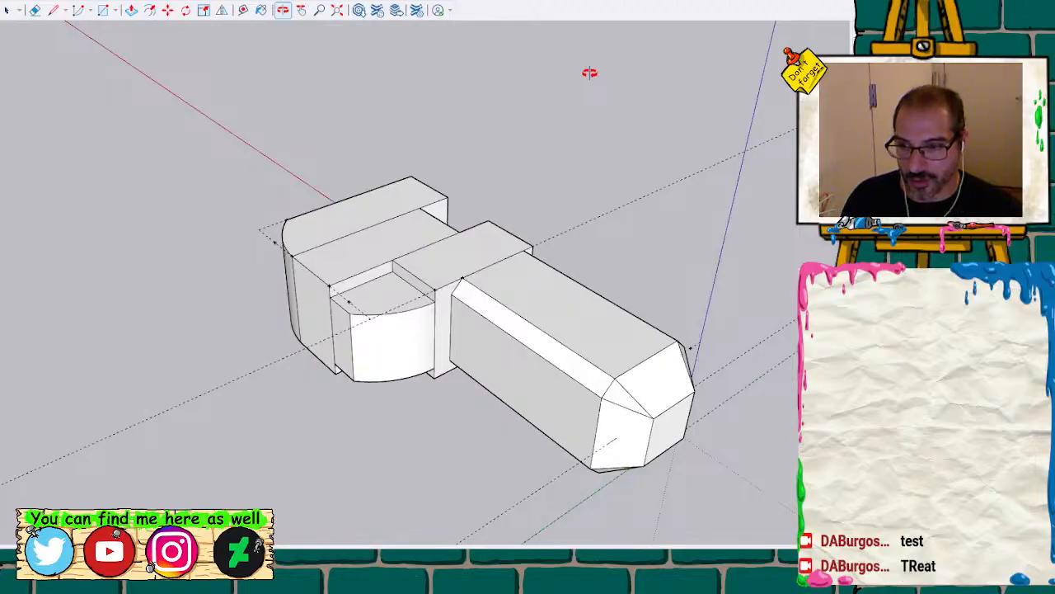
# Measure the height of the head's middle section along its vertical edge beside the rounded step
pyautogui.press('t')
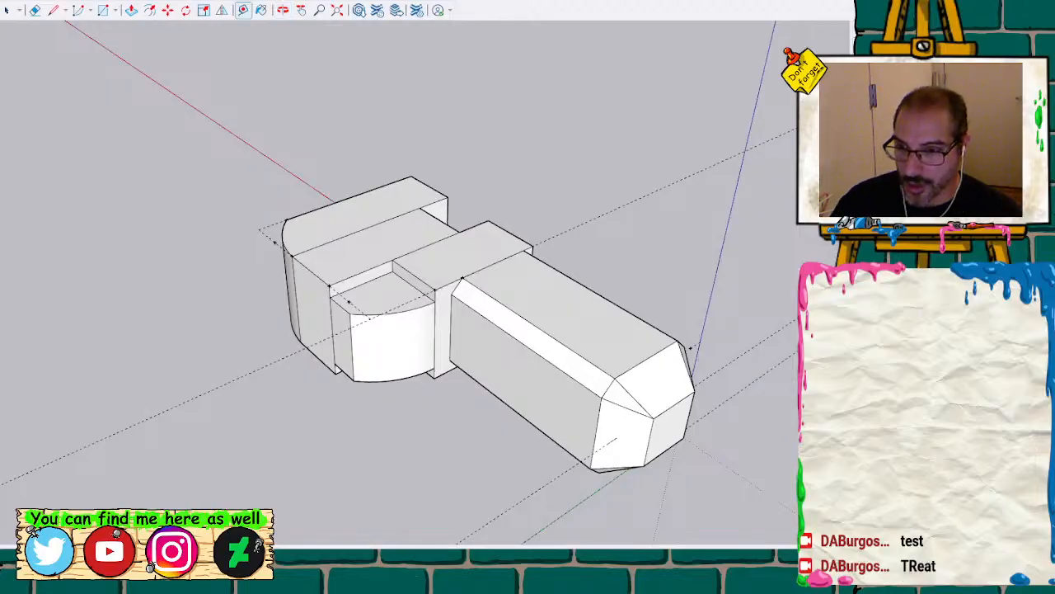
pyautogui.click(335, 371)
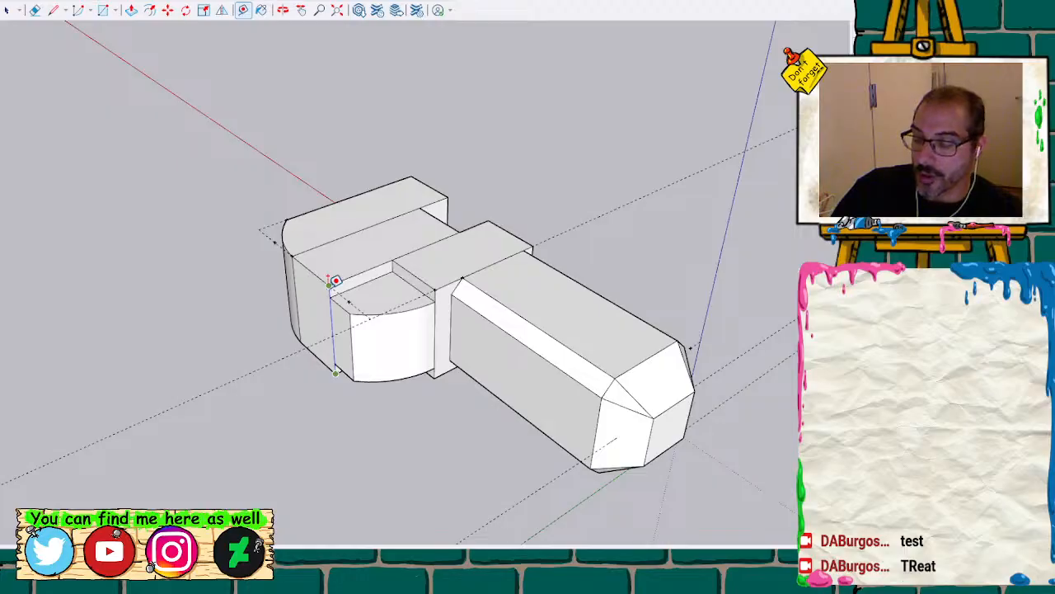
pyautogui.click(337, 281)
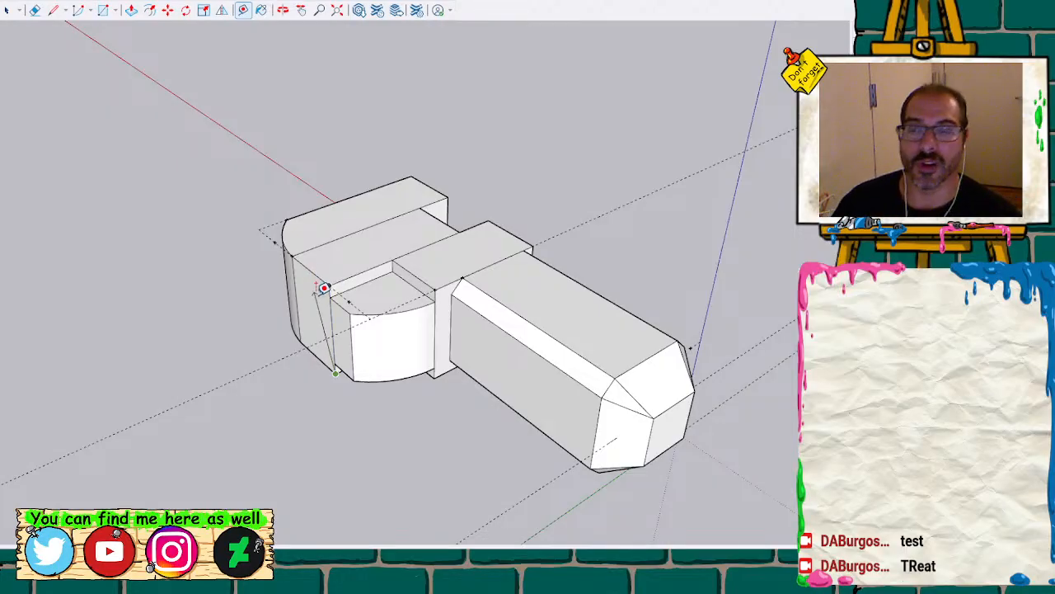
pyautogui.press('space')
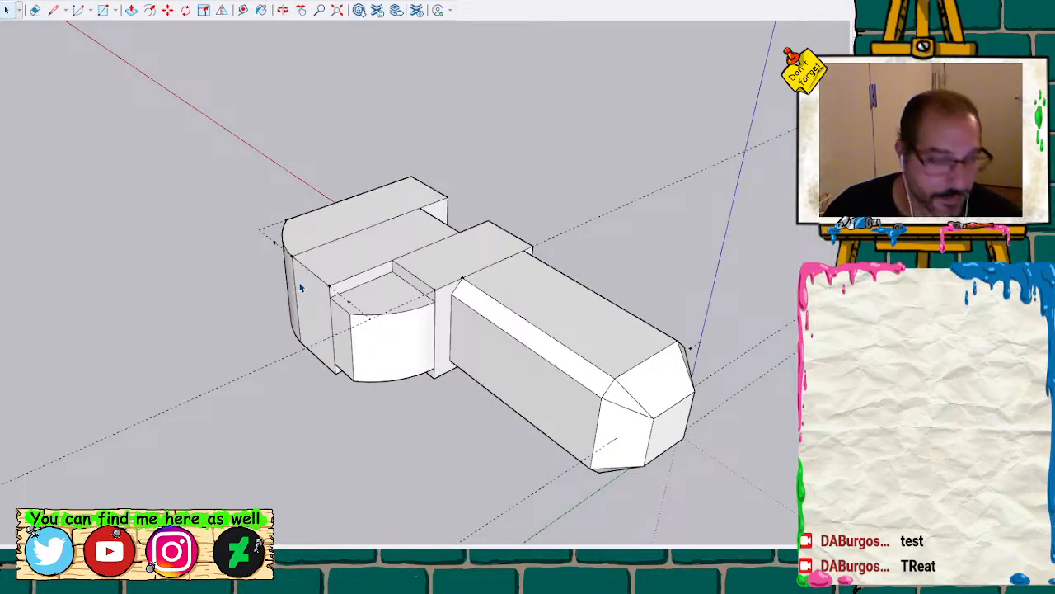
pyautogui.scroll(4, 337, 267)
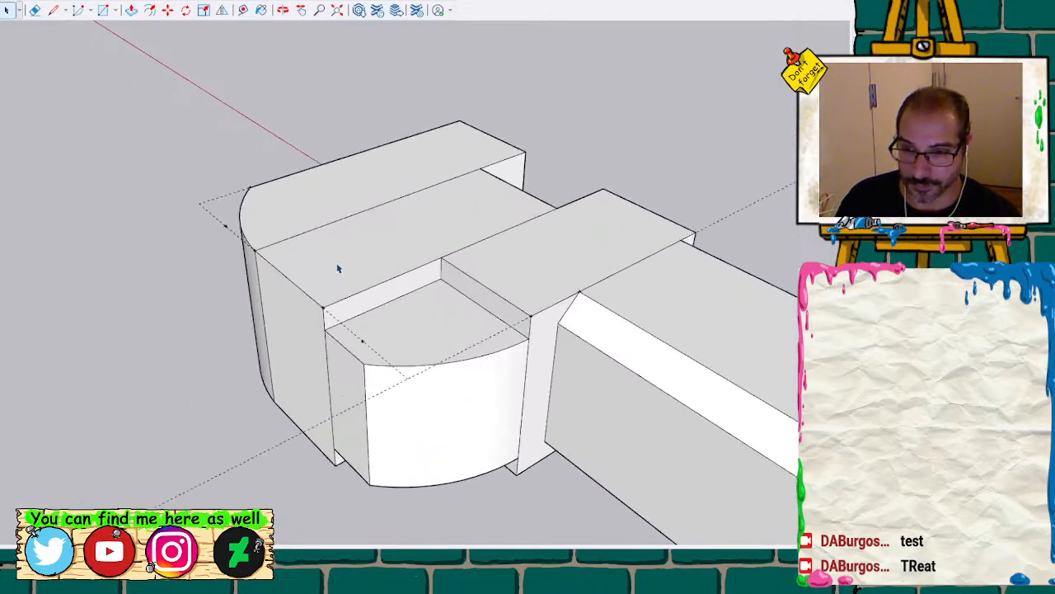
# Try to extrude the top face of the recessed rounded step up flush with the head's adjoining raised faces
pyautogui.scroll(-2, 334, 272)
pyautogui.moveTo(332, 277)
pyautogui.mouseDown(button='middle')
pyautogui.moveTo(327, 266)
pyautogui.moveTo(568, 325)
pyautogui.moveTo(690, 35)
pyautogui.moveTo(518, 216)
pyautogui.moveTo(532, 302)
pyautogui.moveTo(391, 292)
pyautogui.moveTo(424, 207)
pyautogui.moveTo(465, 157)
pyautogui.moveTo(454, 47)
pyautogui.moveTo(631, 101)
pyautogui.moveTo(247, 368)
pyautogui.moveTo(401, 389)
pyautogui.moveTo(266, 448)
pyautogui.moveTo(429, 277)
pyautogui.moveTo(368, 275)
pyautogui.moveTo(372, 231)
pyautogui.moveTo(333, 262)
pyautogui.moveTo(320, 223)
pyautogui.moveTo(348, 119)
pyautogui.moveTo(578, 181)
pyautogui.moveTo(471, 172)
pyautogui.moveTo(528, 400)
pyautogui.moveTo(533, 392)
pyautogui.moveTo(551, 424)
pyautogui.moveTo(588, 436)
pyautogui.moveTo(502, 386)
pyautogui.moveTo(547, 412)
pyautogui.moveTo(561, 448)
pyautogui.moveTo(537, 313)
pyautogui.moveTo(412, 212)
pyautogui.moveTo(478, 382)
pyautogui.moveTo(513, 322)
pyautogui.moveTo(333, 219)
pyautogui.moveTo(522, 259)
pyautogui.moveTo(476, 217)
pyautogui.moveTo(275, 267)
pyautogui.mouseUp(button='middle')
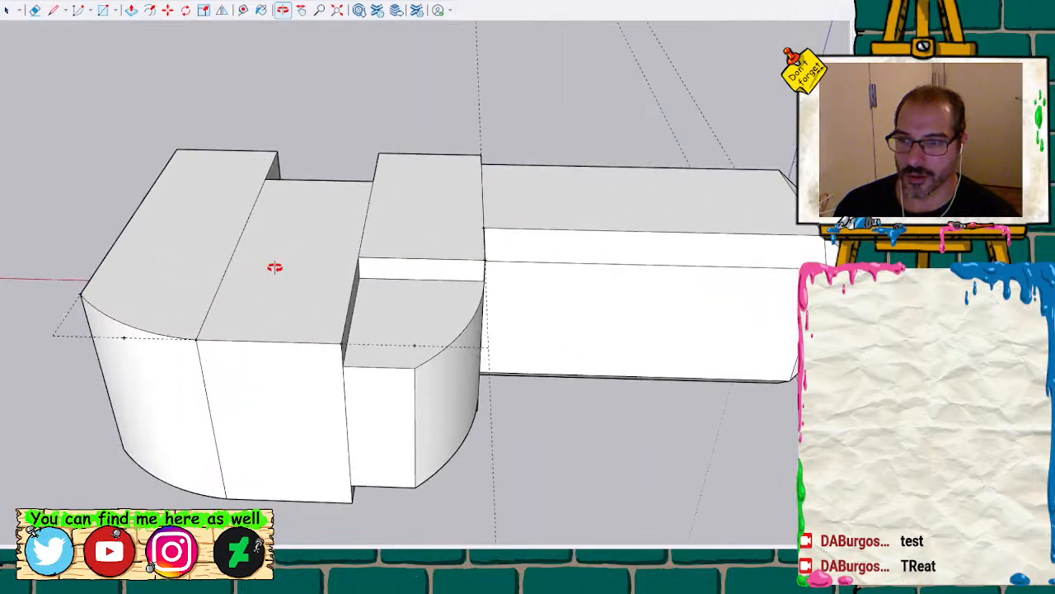
pyautogui.scroll(-3, 275, 267)
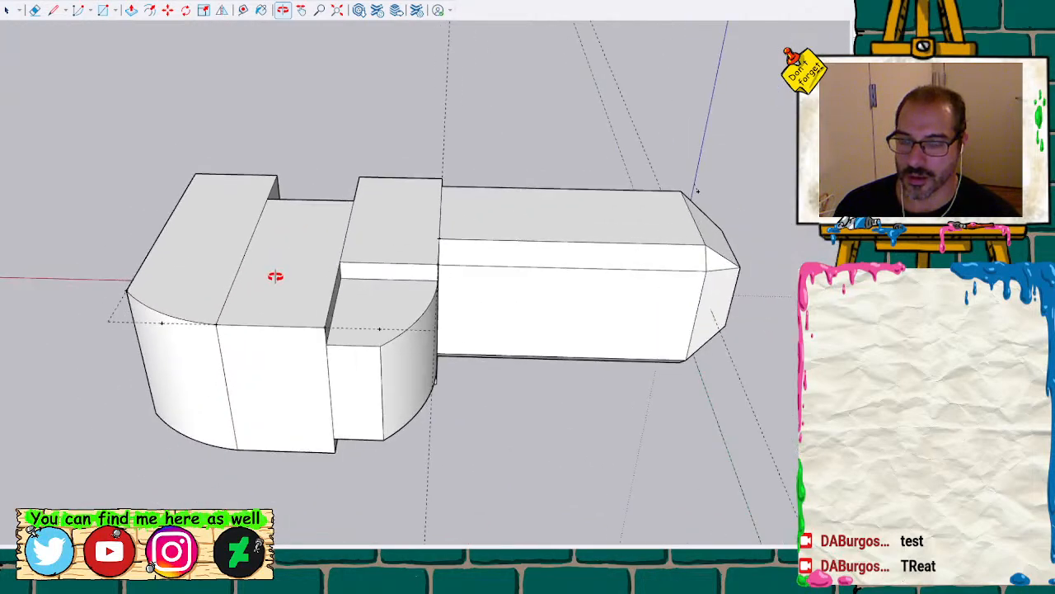
pyautogui.scroll(-2, 276, 276)
pyautogui.press('space')
pyautogui.click(366, 309)
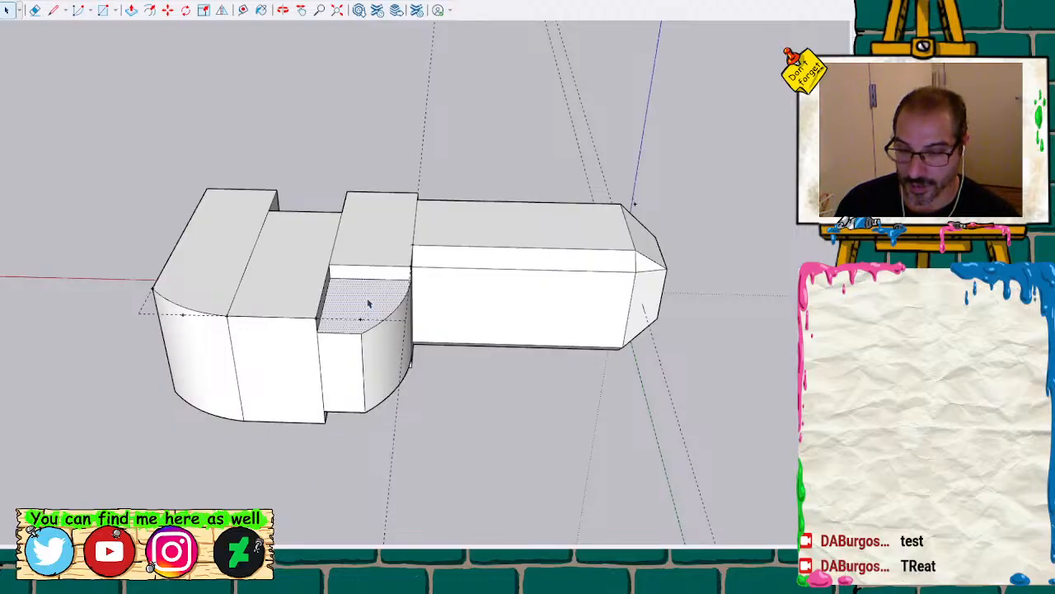
pyautogui.press('p')
pyautogui.click(368, 306)
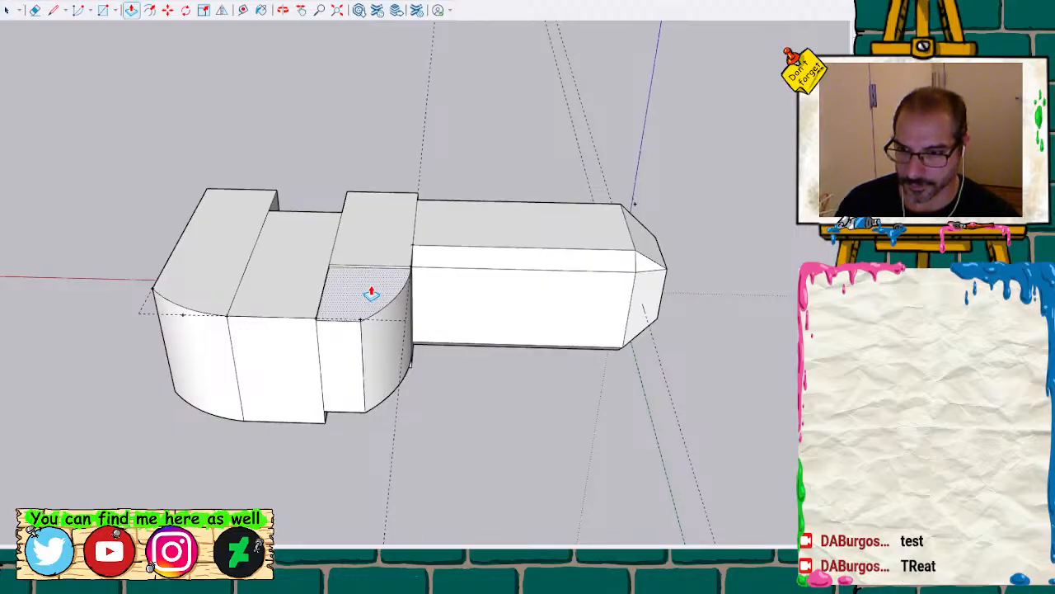
pyautogui.click(411, 267)
# Try to extrude the underside of the recessed rounded step out flush with the head's adjoining faces
pyautogui.moveTo(391, 422); pyautogui.dragTo(392, 320, button='middle')
pyautogui.press('space')
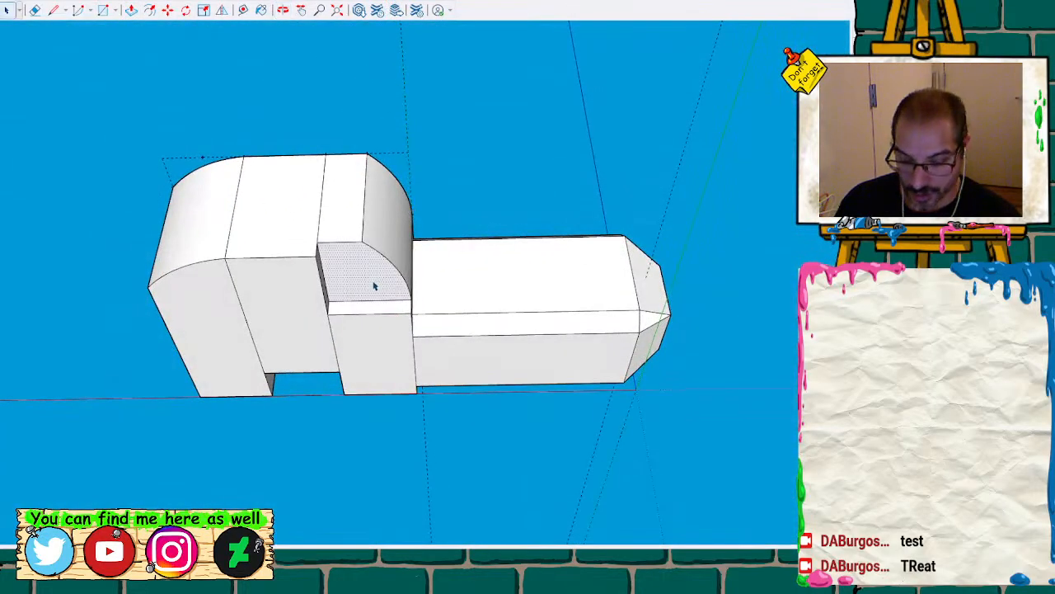
pyautogui.press('p')
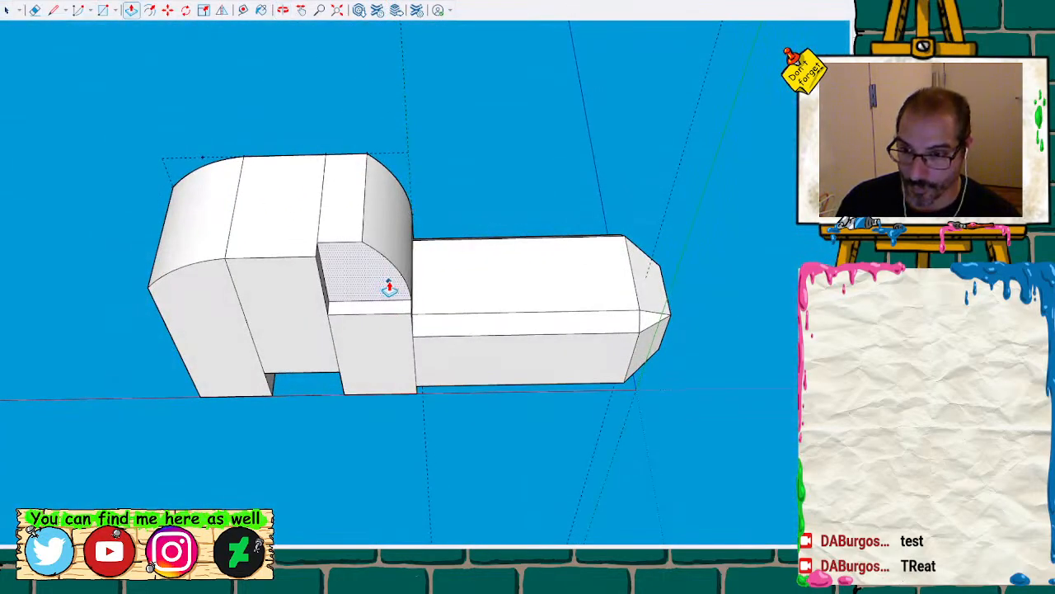
pyautogui.click(386, 284)
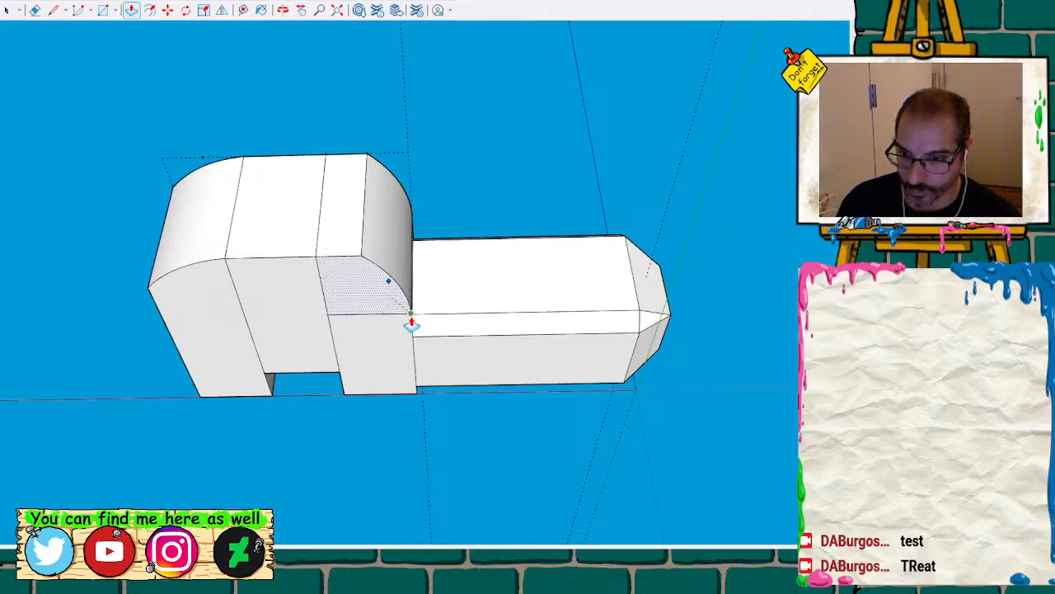
pyautogui.click(411, 314)
# Undo the extrusions of the rounded step's top face and underside
pyautogui.moveTo(397, 283)
pyautogui.mouseDown(button='middle')
pyautogui.moveTo(388, 239)
pyautogui.moveTo(396, 207)
pyautogui.moveTo(249, 212)
pyautogui.moveTo(338, 214)
pyautogui.moveTo(294, 261)
pyautogui.moveTo(354, 170)
pyautogui.moveTo(559, 19)
pyautogui.moveTo(436, 59)
pyautogui.moveTo(271, 24)
pyautogui.moveTo(271, 57)
pyautogui.moveTo(417, 222)
pyautogui.moveTo(460, 51)
pyautogui.moveTo(432, 144)
pyautogui.moveTo(502, 74)
pyautogui.moveTo(643, 85)
pyautogui.moveTo(462, 222)
pyautogui.moveTo(423, 212)
pyautogui.mouseUp(button='middle')
pyautogui.scroll(5, 294, 260)
pyautogui.scroll(-4, 423, 213)
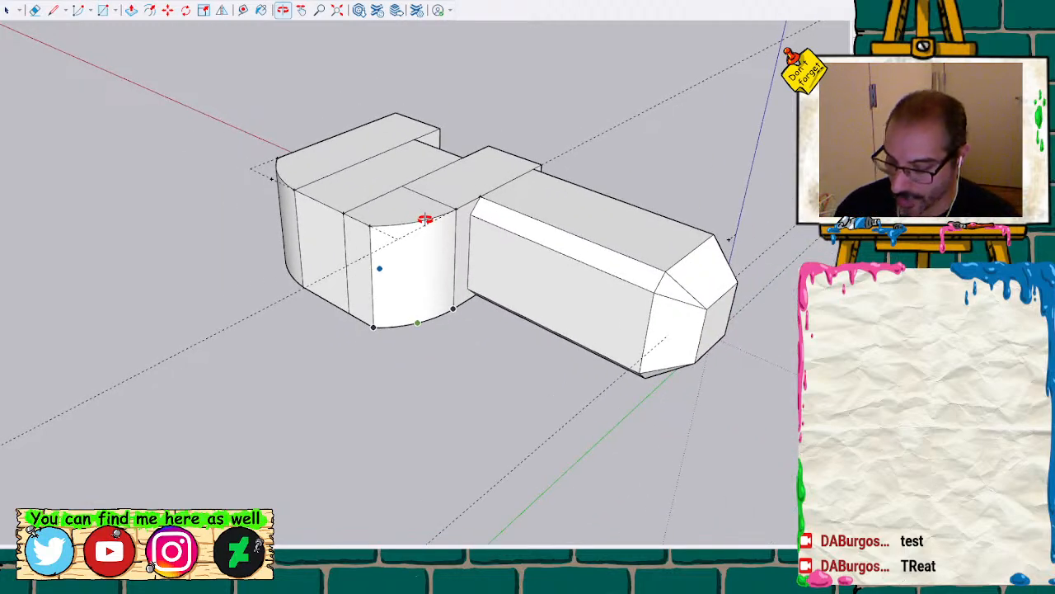
pyautogui.hotkey('ctrl', 'z')
pyautogui.hotkey('ctrl', 'z')
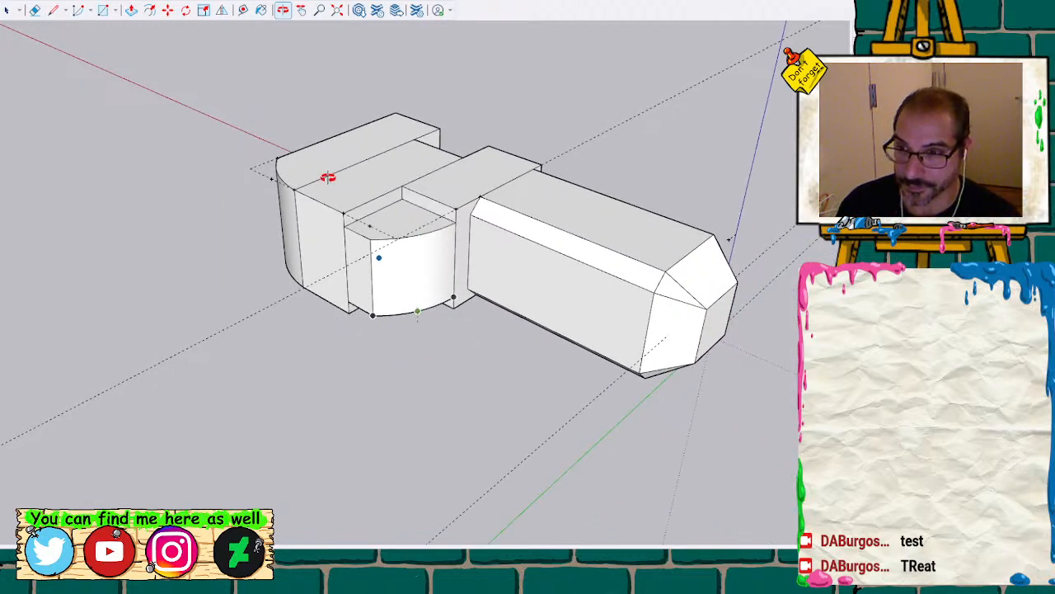
# Push the top face of the head's outer rounded section down to the level of the recessed step near the handle
pyautogui.moveTo(329, 266)
pyautogui.mouseDown()
pyautogui.moveTo(316, 255)
pyautogui.moveTo(349, 136)
pyautogui.mouseUp()
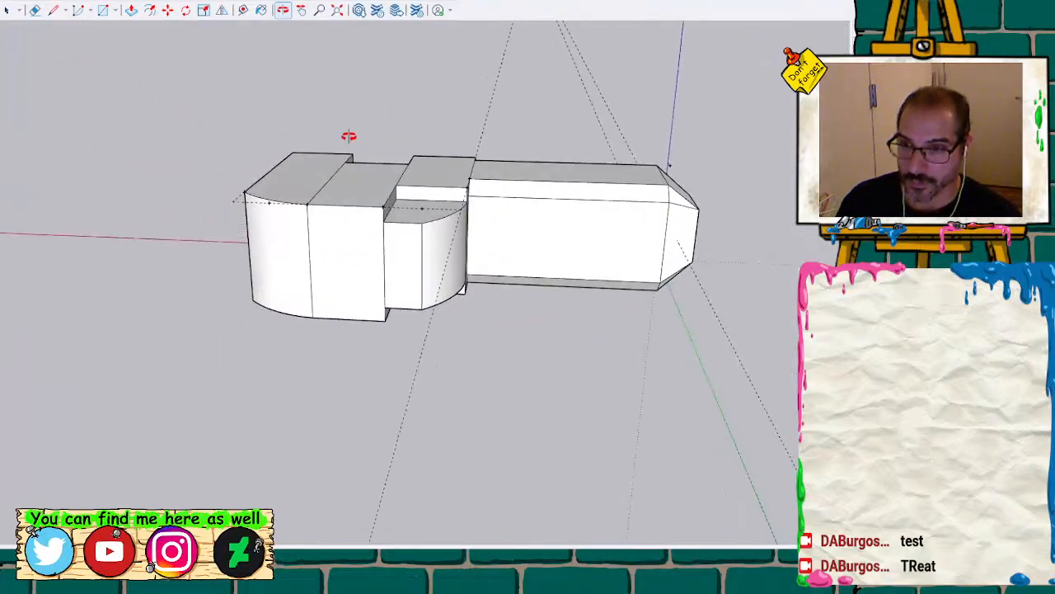
pyautogui.scroll(1, 344, 142)
pyautogui.scroll(2, 374, 173)
pyautogui.scroll(4, 418, 232)
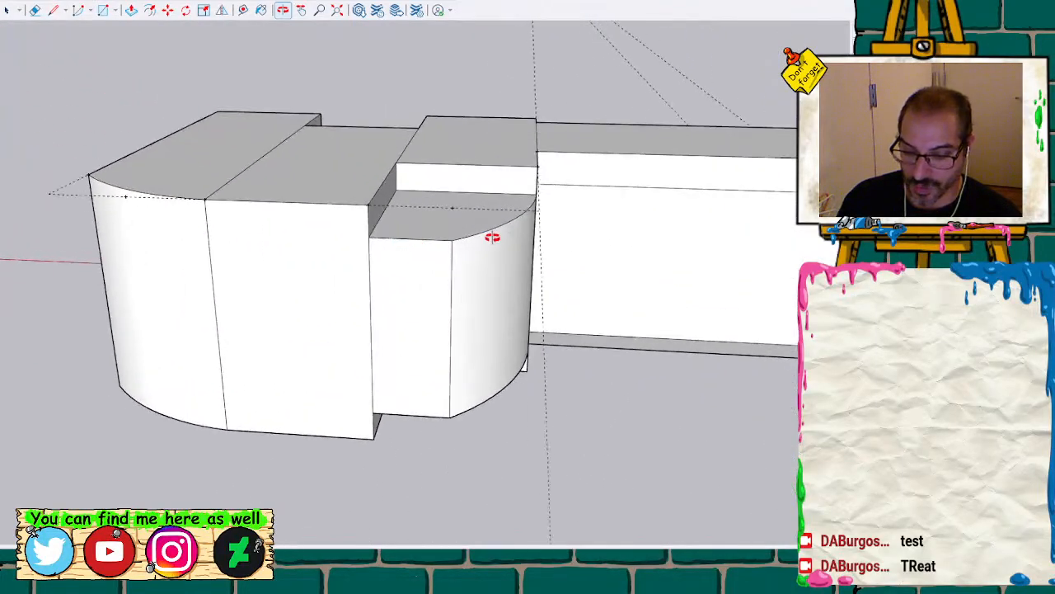
pyautogui.press('t')
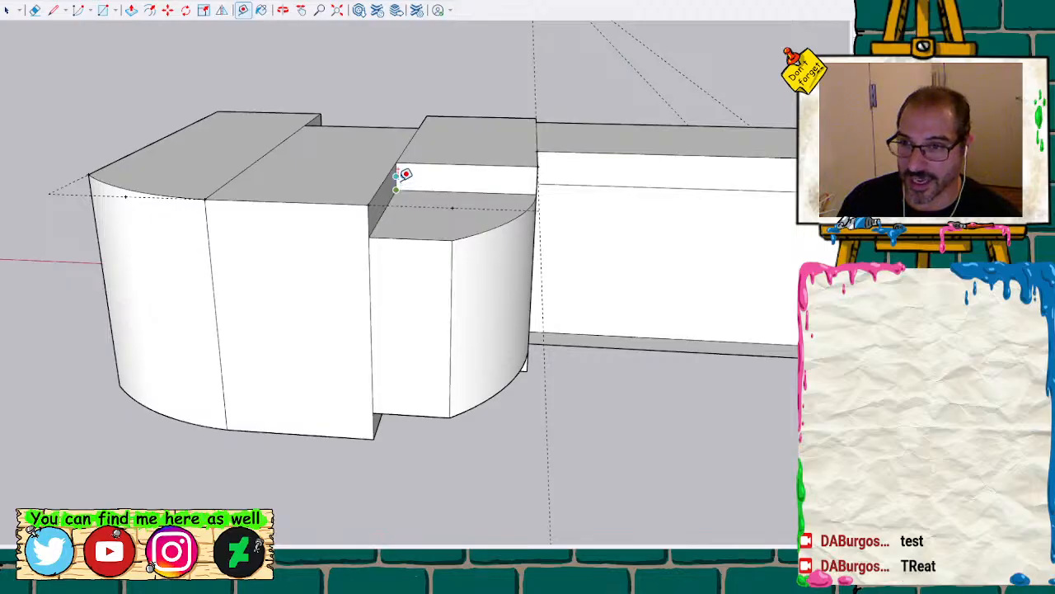
pyautogui.press('space')
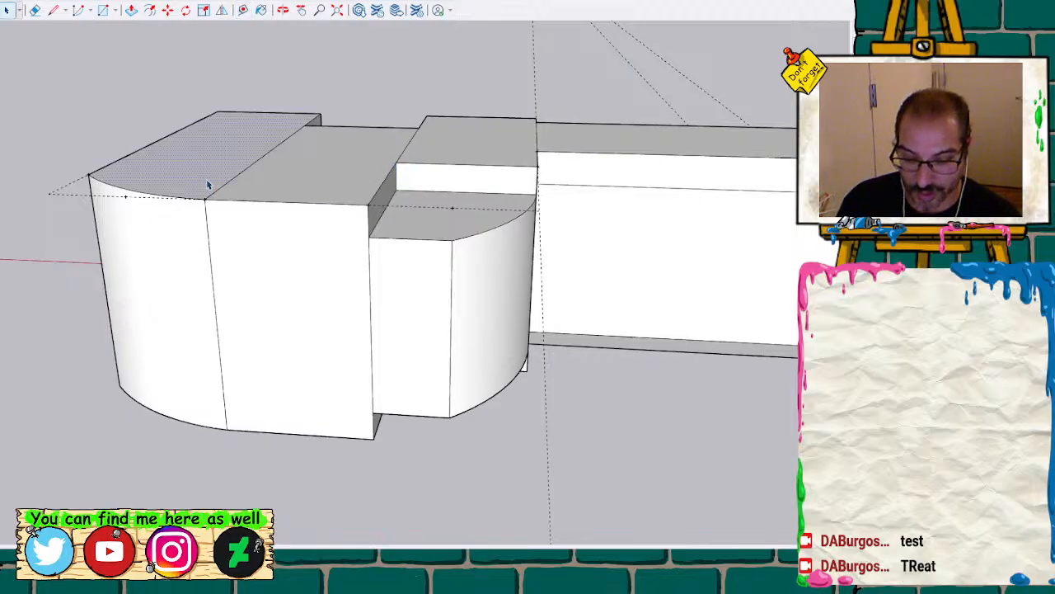
pyautogui.press('p')
pyautogui.click(198, 183)
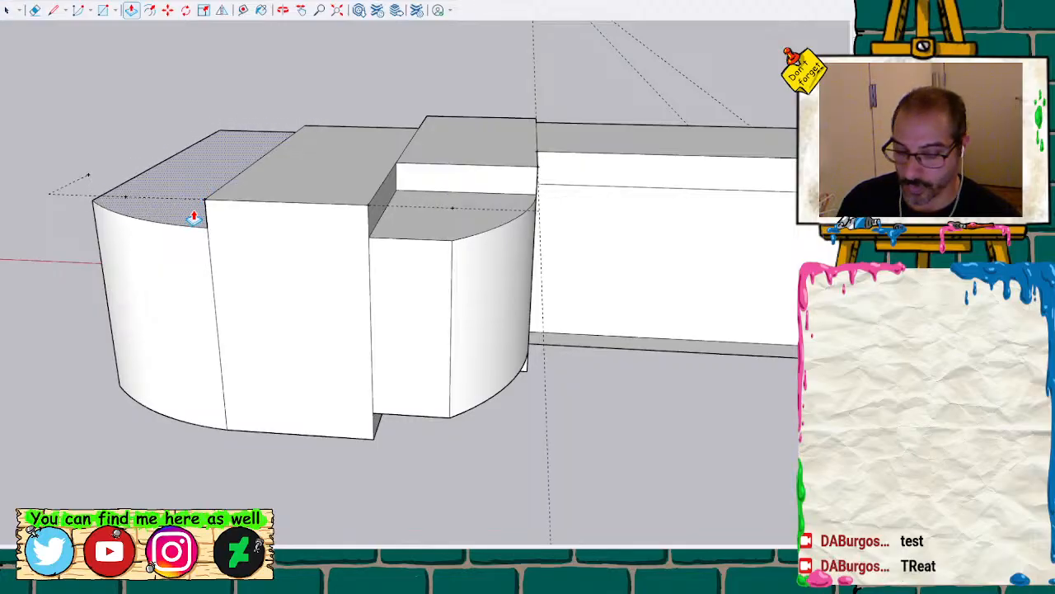
pyautogui.click(195, 213)
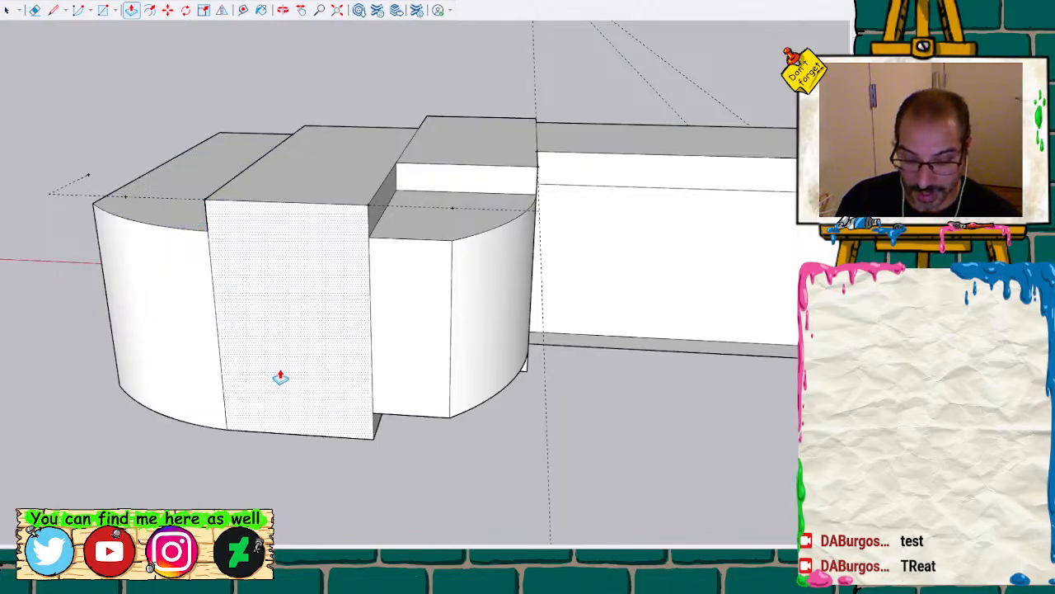
# Push the underside of the head's outer rounded section inward to mirror its lowered top face
pyautogui.moveTo(307, 417); pyautogui.dragTo(221, 181, button='middle')
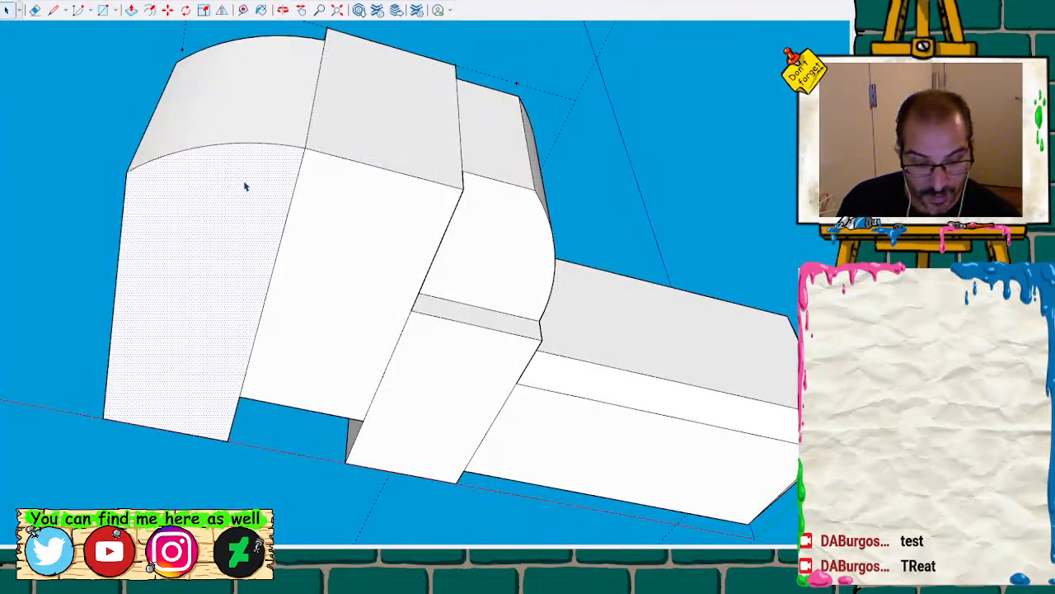
pyautogui.press('p')
pyautogui.click(246, 184)
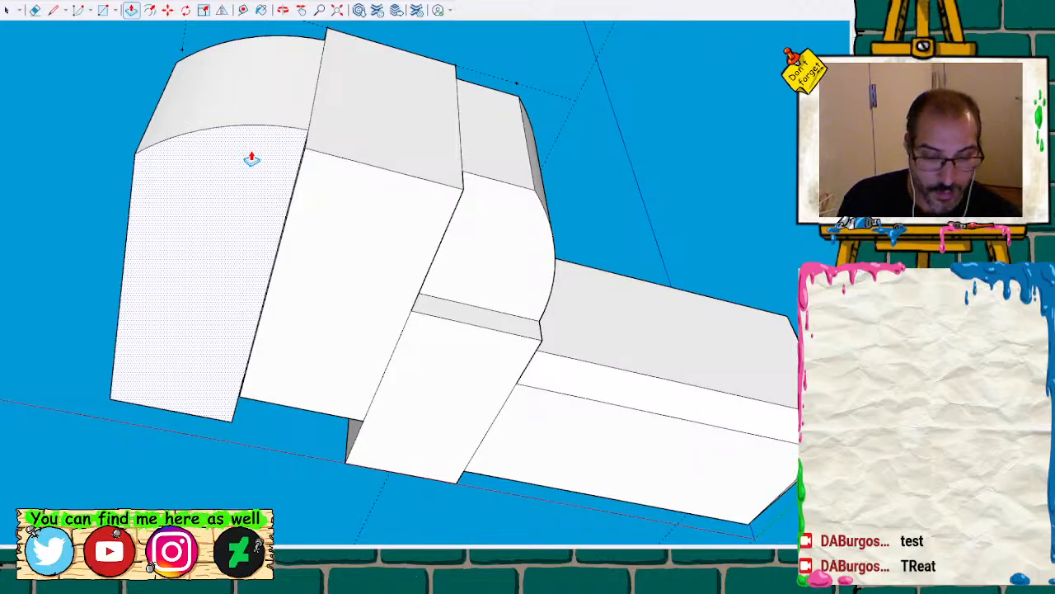
pyautogui.click(250, 160)
pyautogui.moveTo(255, 167); pyautogui.dragTo(19, 316, button='middle')
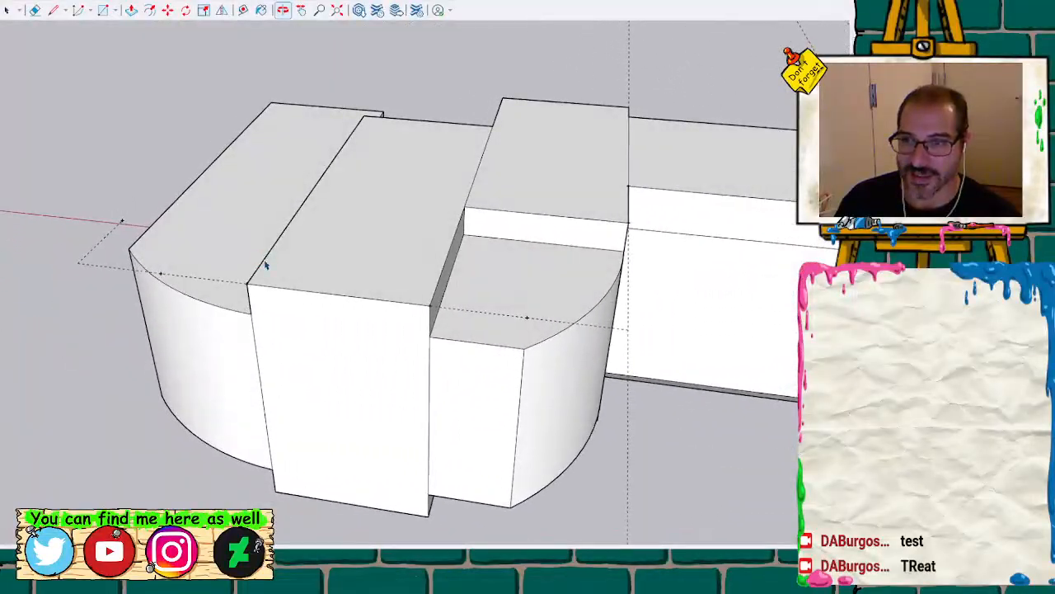
# Push the top and underside faces of the head's middle section in flush with the adjoining rounded sections
pyautogui.press('space')
pyautogui.click(346, 266)
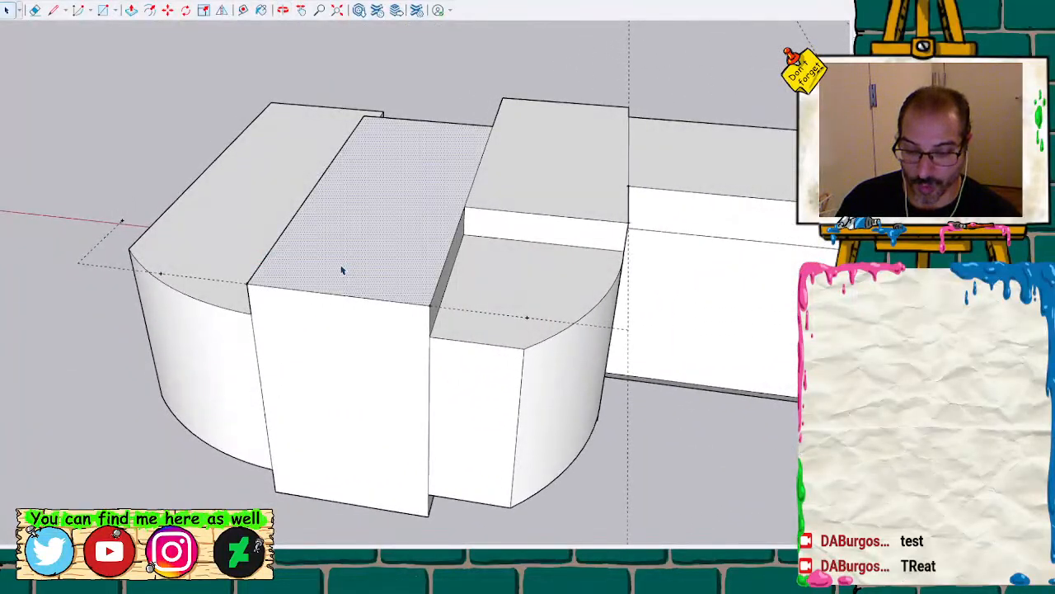
pyautogui.press('p')
pyautogui.moveTo(341, 271); pyautogui.dragTo(352, 330)
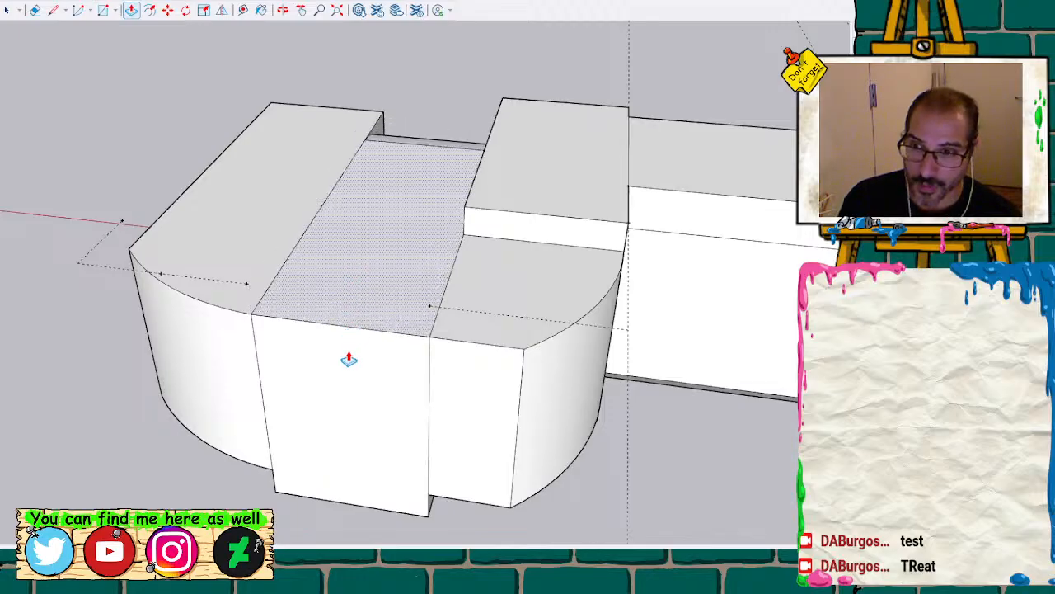
pyautogui.moveTo(417, 297)
pyautogui.mouseDown(button='middle')
pyautogui.moveTo(257, 349)
pyautogui.moveTo(396, 75)
pyautogui.moveTo(401, 106)
pyautogui.mouseUp(button='middle')
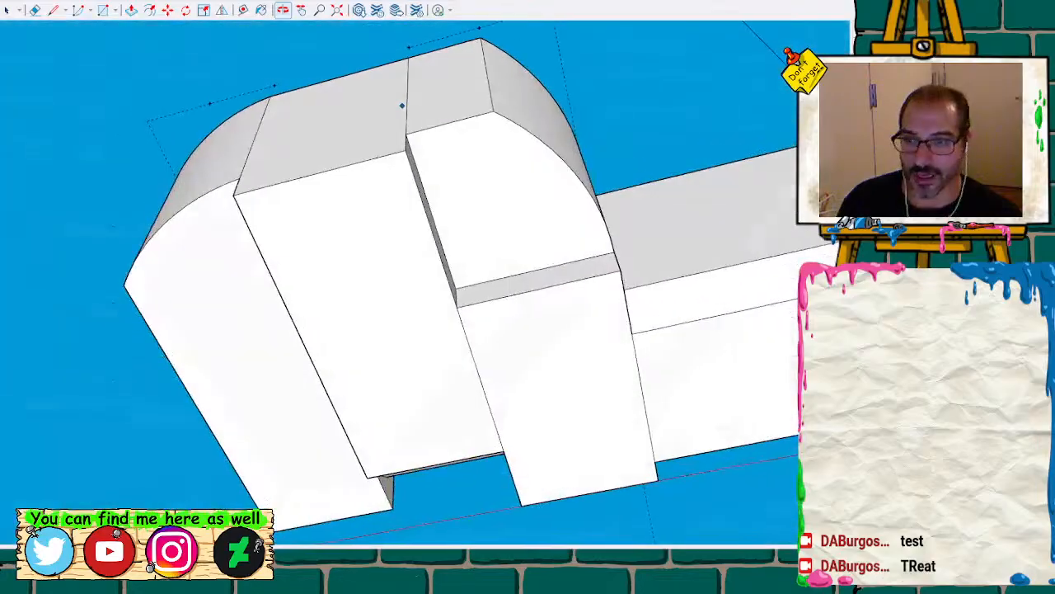
pyautogui.press('p')
pyautogui.click(396, 252)
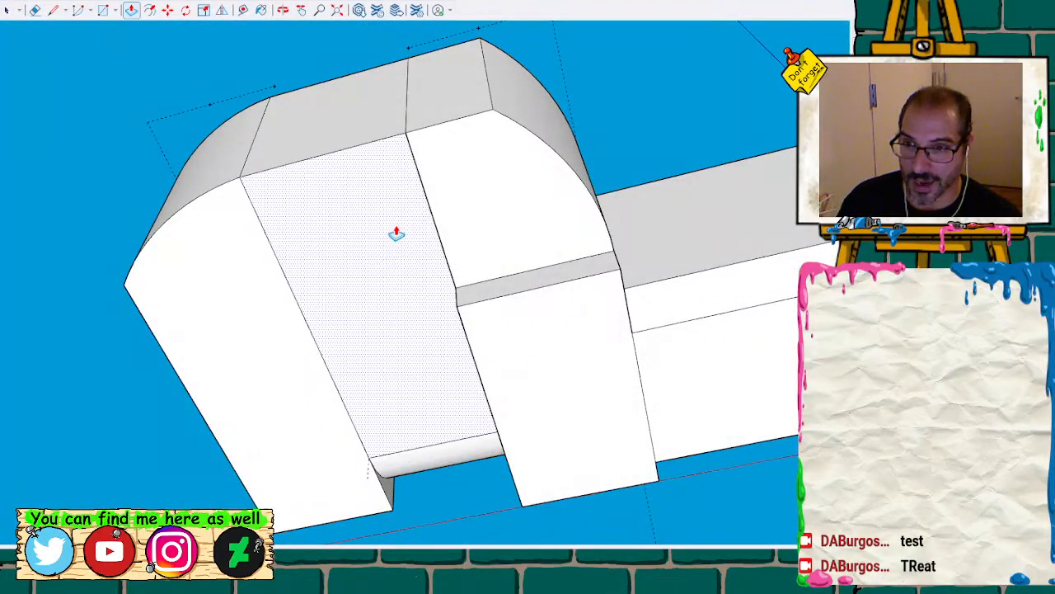
pyautogui.click(401, 154)
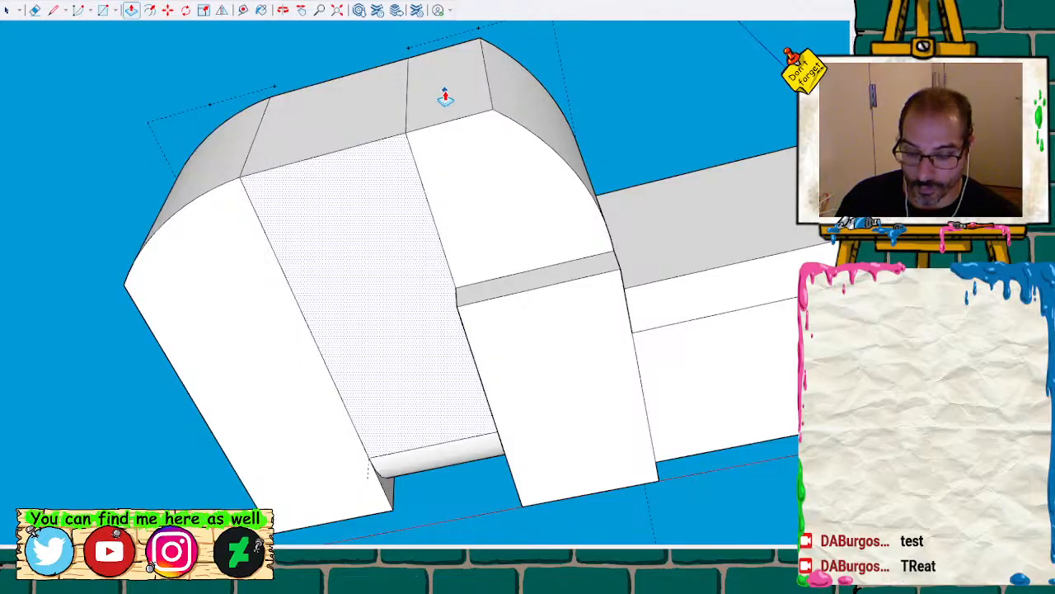
# Try to push the middle section's top face below the adjoining rounded sections, and undo that recess
pyautogui.moveTo(452, 100)
pyautogui.mouseDown(button='middle')
pyautogui.moveTo(539, 445)
pyautogui.moveTo(784, 495)
pyautogui.moveTo(450, 459)
pyautogui.moveTo(504, 119)
pyautogui.moveTo(201, 246)
pyautogui.moveTo(337, 154)
pyautogui.moveTo(723, 315)
pyautogui.moveTo(528, 330)
pyautogui.mouseUp(button='middle')
pyautogui.moveTo(392, 278)
pyautogui.mouseDown(button='middle')
pyautogui.moveTo(267, 371)
pyautogui.moveTo(278, 358)
pyautogui.moveTo(568, 297)
pyautogui.moveTo(468, 285)
pyautogui.mouseUp(button='middle')
pyautogui.click(496, 266)
pyautogui.press('p')
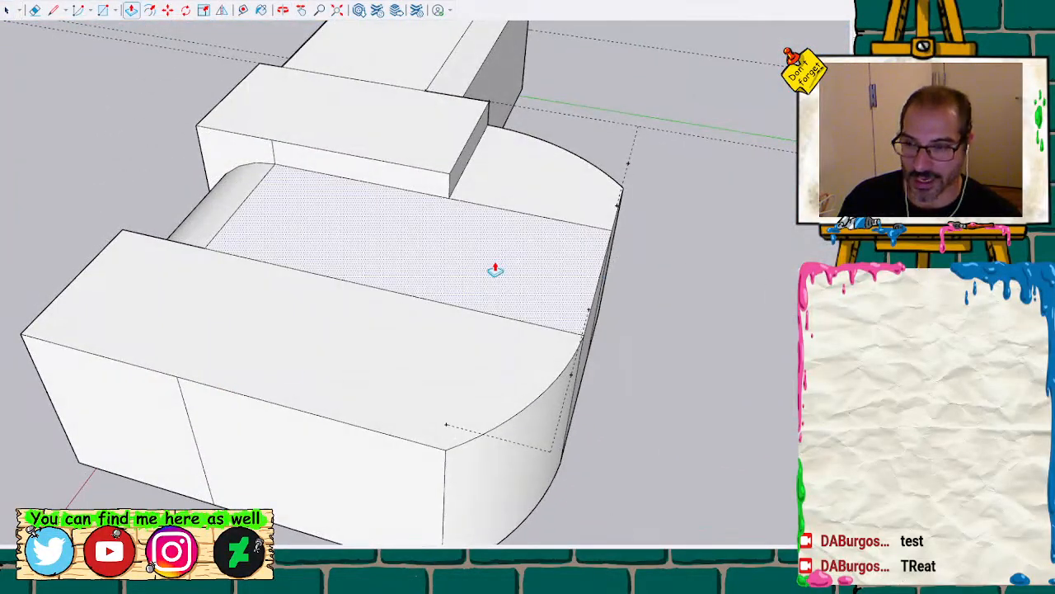
pyautogui.moveTo(496, 271); pyautogui.dragTo(497, 295)
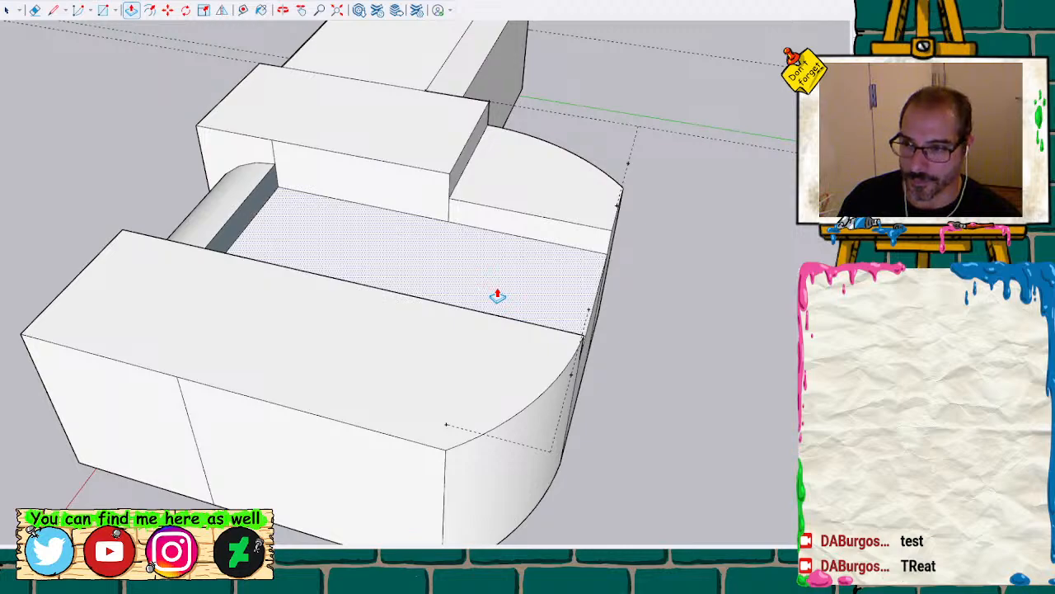
pyautogui.hotkey('ctrl', 'z')
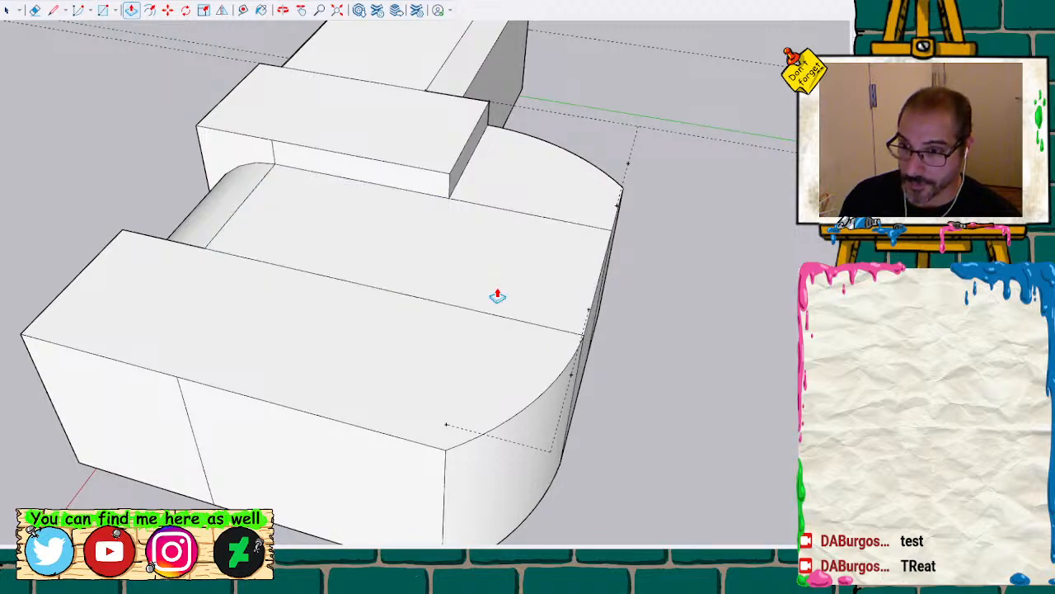
pyautogui.press('Escape')
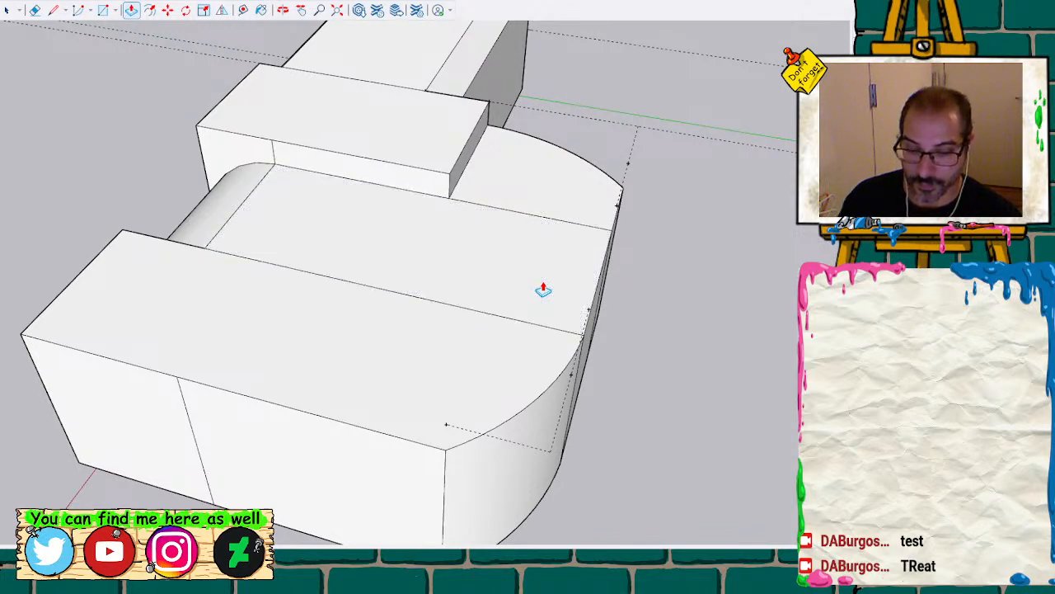
# Recess the middle section's top and underside faces slightly below the adjoining rounded sections
pyautogui.click(544, 298)
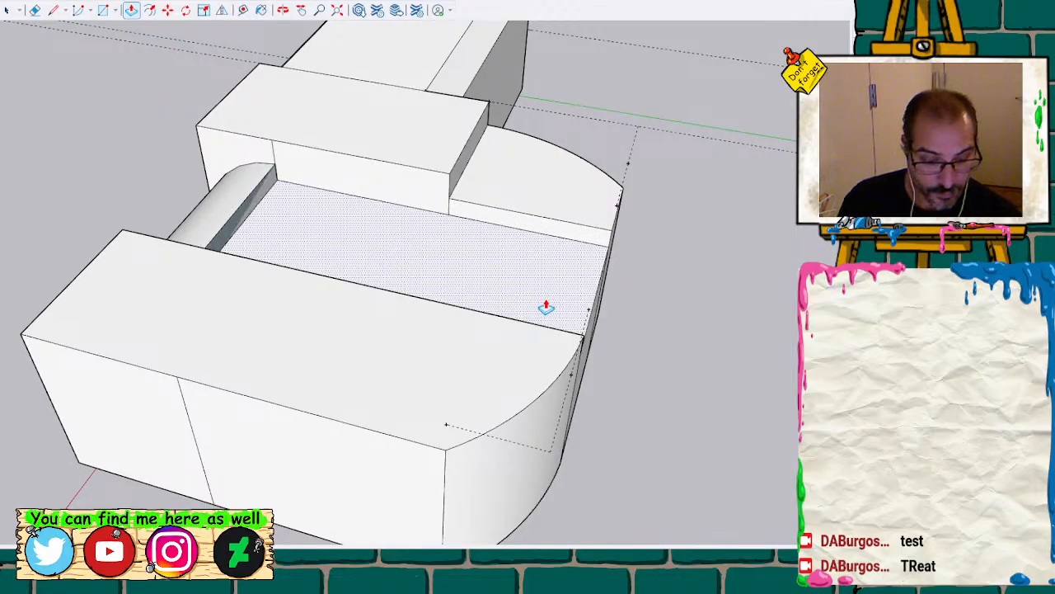
pyautogui.click(557, 326)
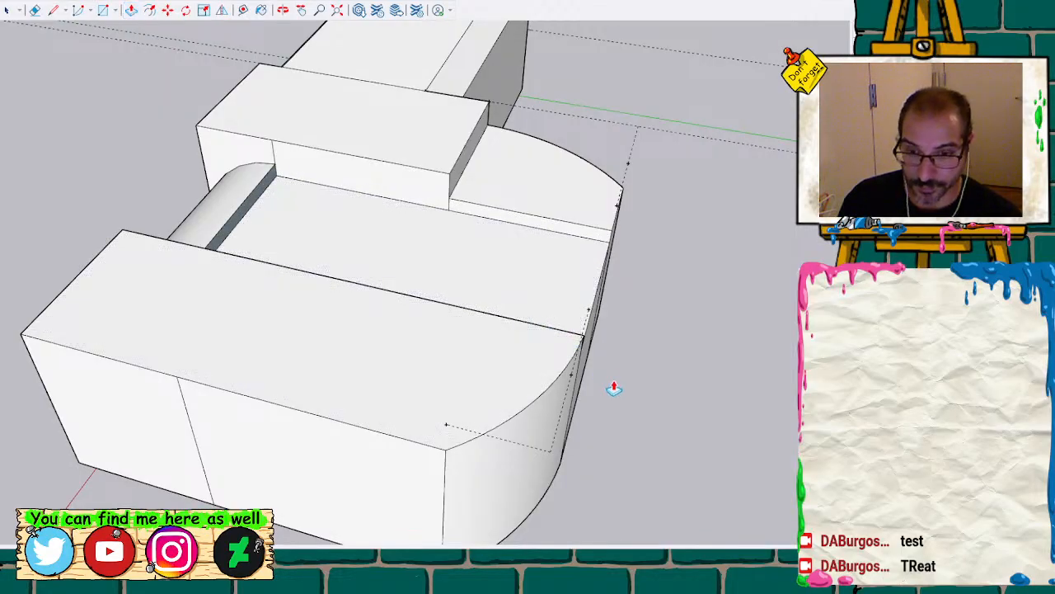
pyautogui.moveTo(636, 447); pyautogui.dragTo(459, 252, button='middle')
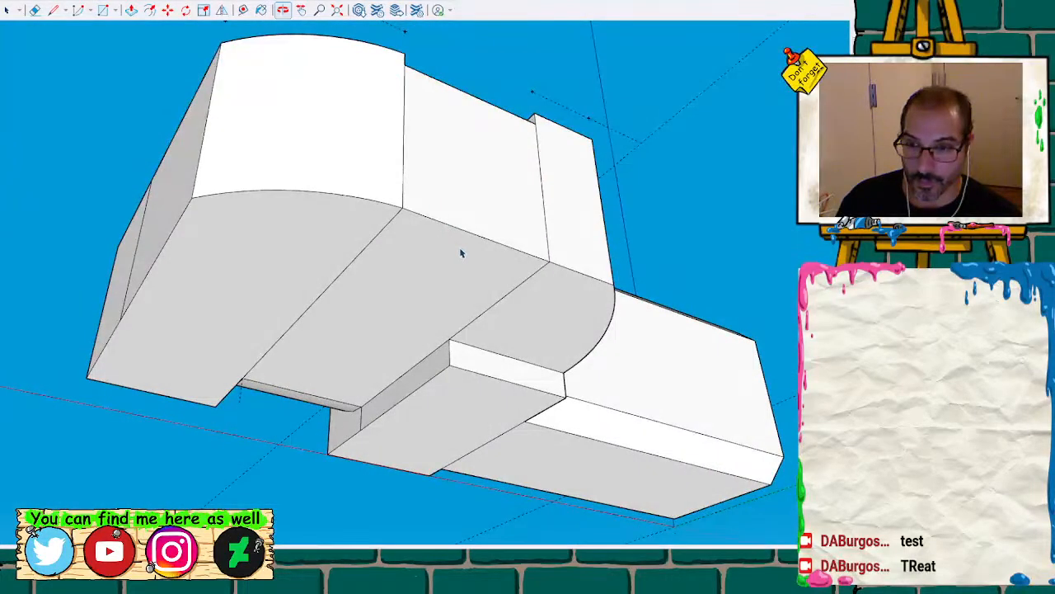
pyautogui.press('space')
pyautogui.press('p')
pyautogui.click(460, 257)
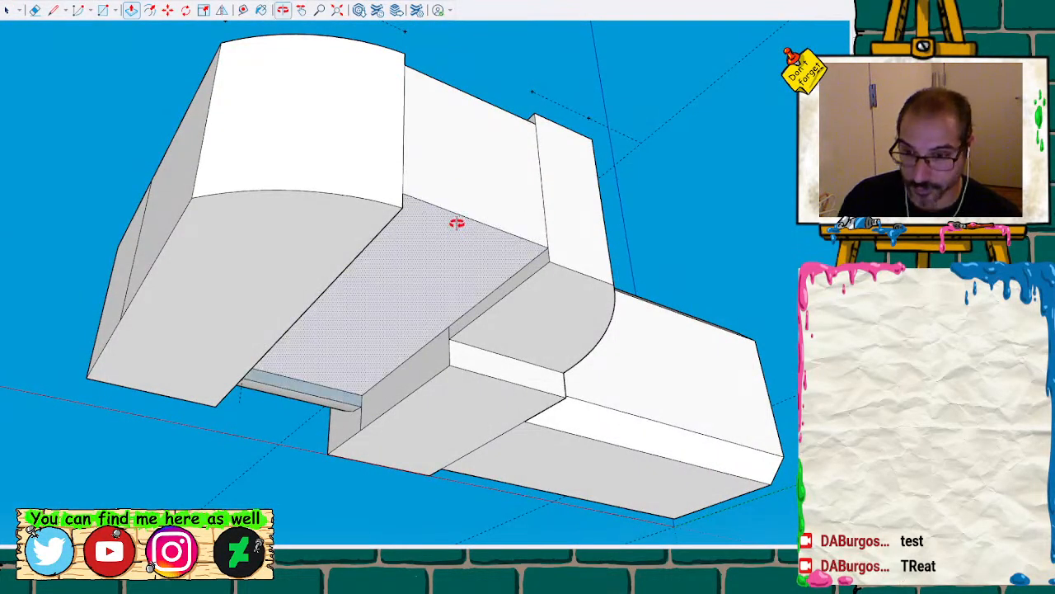
pyautogui.moveTo(455, 221); pyautogui.dragTo(607, 321, button='middle')
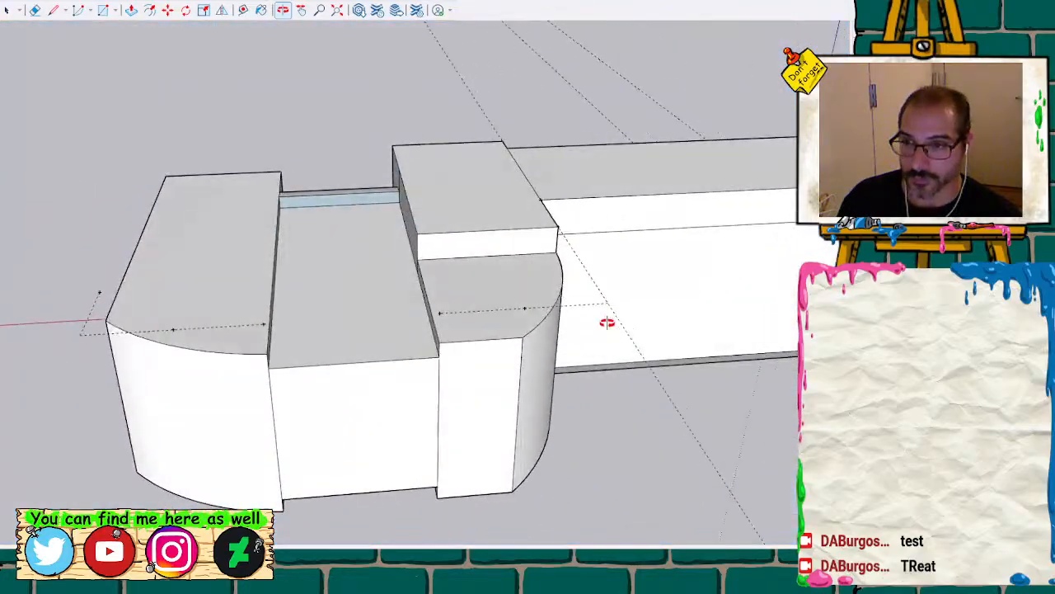
pyautogui.press('space')
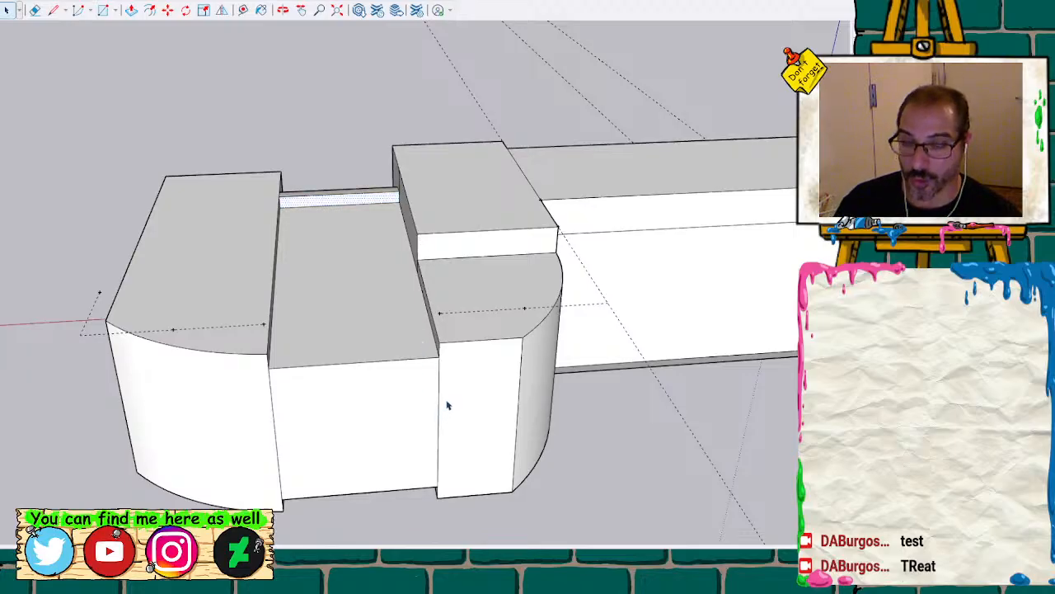
pyautogui.moveTo(447, 405); pyautogui.dragTo(426, 420, button='middle')
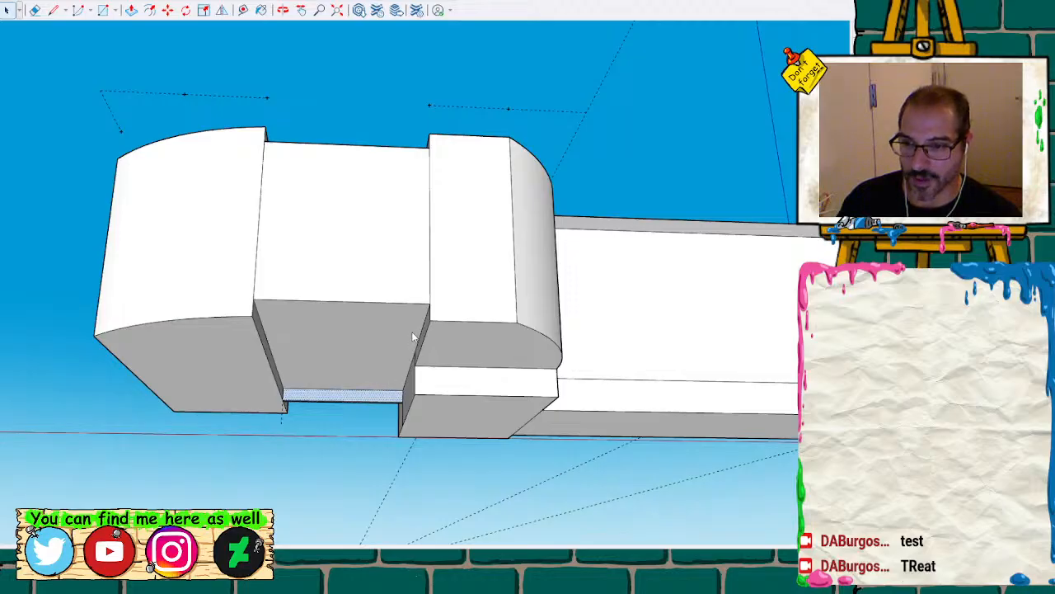
pyautogui.moveTo(461, 250)
pyautogui.mouseDown(button='middle')
pyautogui.moveTo(177, 462)
pyautogui.moveTo(334, 506)
pyautogui.moveTo(181, 486)
pyautogui.moveTo(347, 257)
pyautogui.moveTo(733, 144)
pyautogui.moveTo(415, 238)
pyautogui.moveTo(565, 542)
pyautogui.moveTo(440, 220)
pyautogui.moveTo(407, 396)
pyautogui.moveTo(478, 214)
pyautogui.moveTo(572, 217)
pyautogui.moveTo(122, 148)
pyautogui.moveTo(695, 60)
pyautogui.moveTo(723, 88)
pyautogui.moveTo(700, 108)
pyautogui.moveTo(620, 289)
pyautogui.moveTo(613, 415)
pyautogui.moveTo(563, 475)
pyautogui.moveTo(539, 238)
pyautogui.moveTo(347, 228)
pyautogui.moveTo(273, 297)
pyautogui.moveTo(310, 529)
pyautogui.moveTo(726, 72)
pyautogui.moveTo(424, 387)
pyautogui.moveTo(546, 182)
pyautogui.moveTo(436, 371)
pyautogui.moveTo(424, 372)
pyautogui.mouseUp(button='middle')
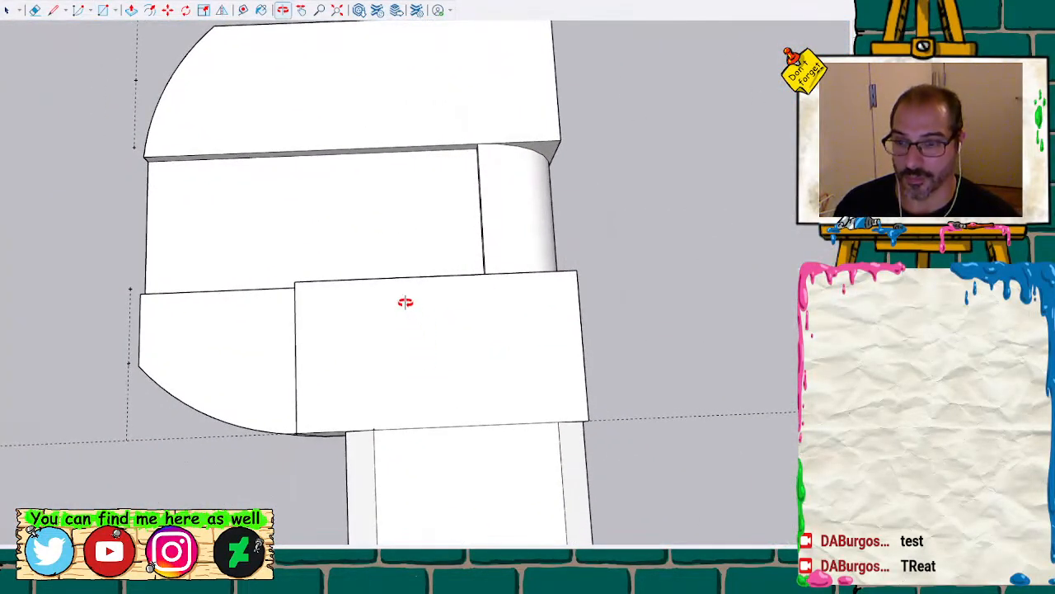
# Place evenly spaced guide points along the recessed middle section's edge beside the smaller rounded section, starting from its outer corner
pyautogui.moveTo(405, 296)
pyautogui.keyDown('shift'); pyautogui.mouseDown(button='middle')
pyautogui.moveTo(417, 277)
pyautogui.moveTo(650, 321)
pyautogui.moveTo(501, 326)
pyautogui.moveTo(469, 337)
pyautogui.moveTo(466, 365)
pyautogui.moveTo(558, 190)
pyautogui.moveTo(525, 275)
pyautogui.moveTo(582, 335)
pyautogui.moveTo(610, 310)
pyautogui.moveTo(256, 266)
pyautogui.moveTo(299, 132)
pyautogui.moveTo(750, 224)
pyautogui.moveTo(483, 294)
pyautogui.moveTo(487, 354)
pyautogui.moveTo(442, 267)
pyautogui.moveTo(522, 233)
pyautogui.moveTo(511, 323)
pyautogui.moveTo(486, 332)
pyautogui.mouseUp(button='middle'); pyautogui.keyUp('shift')
pyautogui.scroll(2, 501, 326)
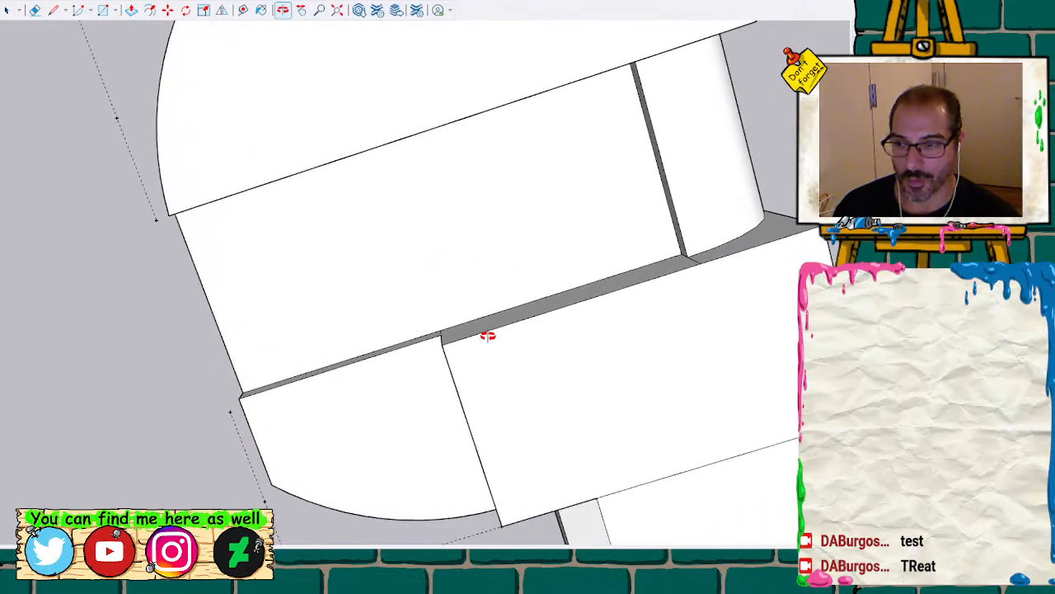
pyautogui.press('t')
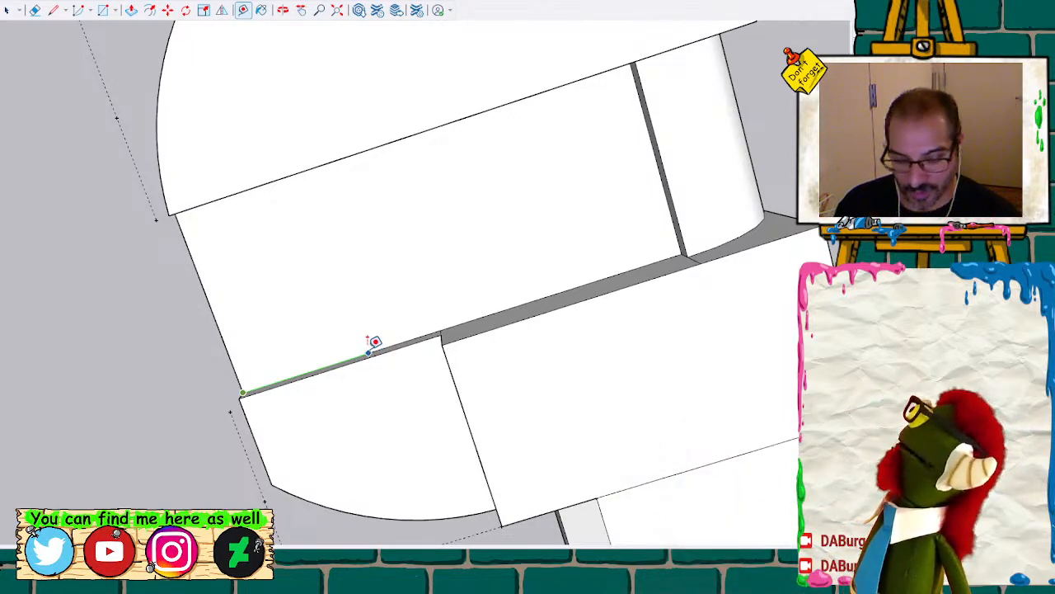
pyautogui.click(331, 364)
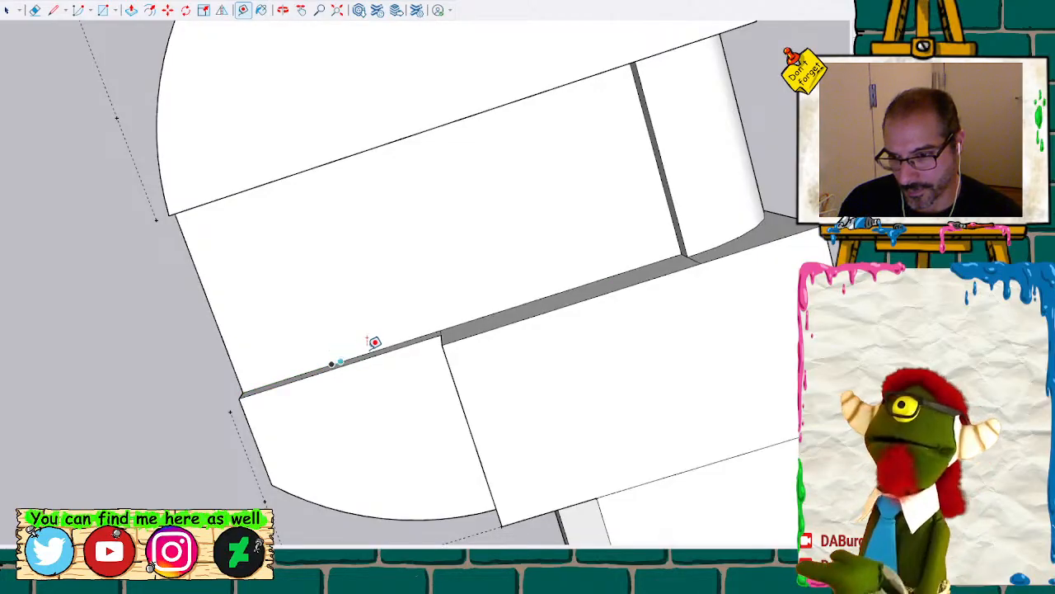
pyautogui.click(423, 329)
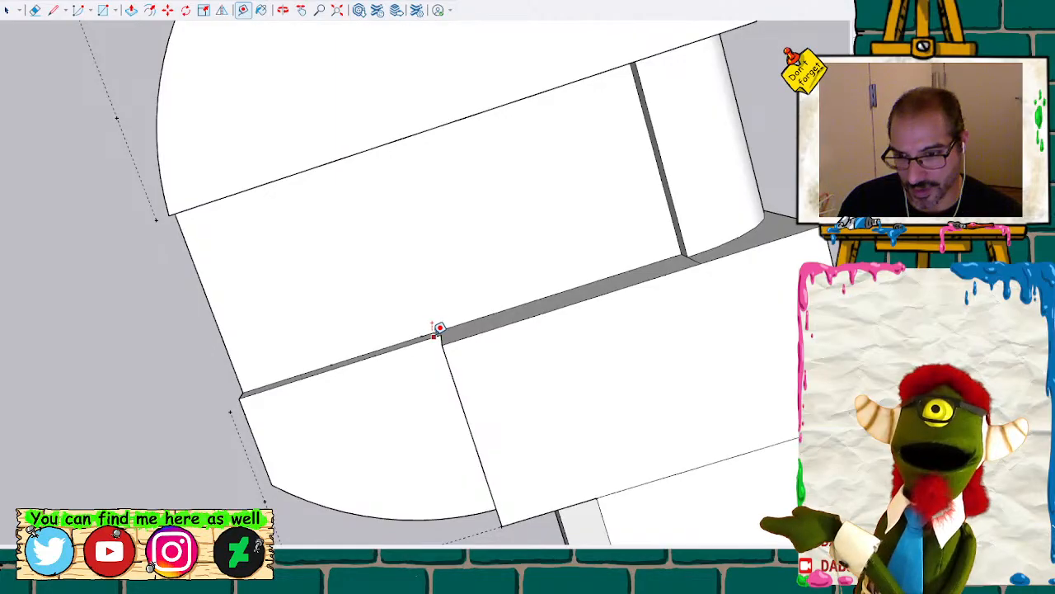
pyautogui.click(493, 295)
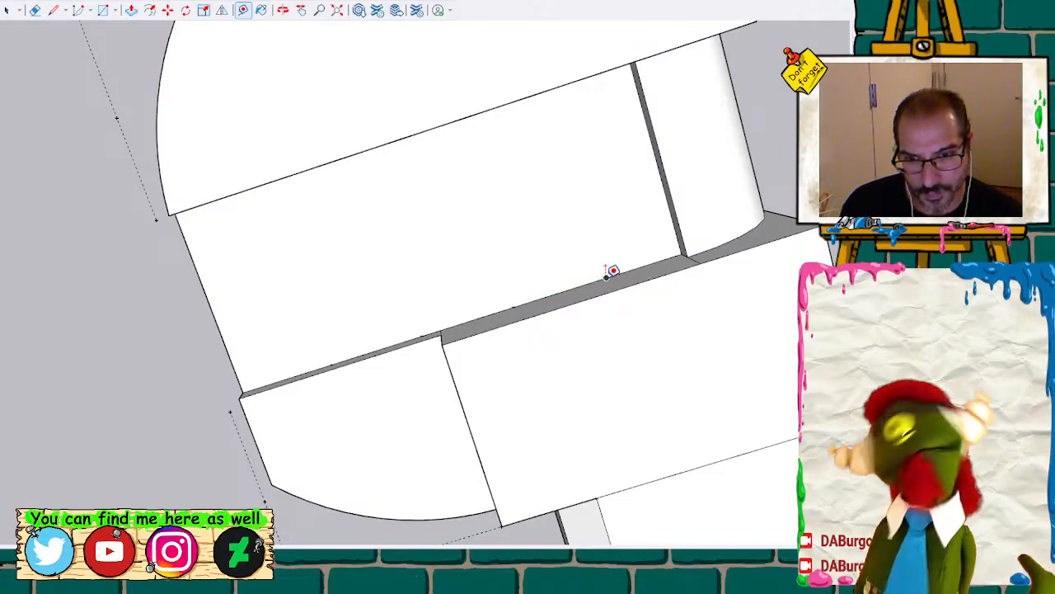
pyautogui.scroll(1, 610, 272)
pyautogui.scroll(1, 610, 272)
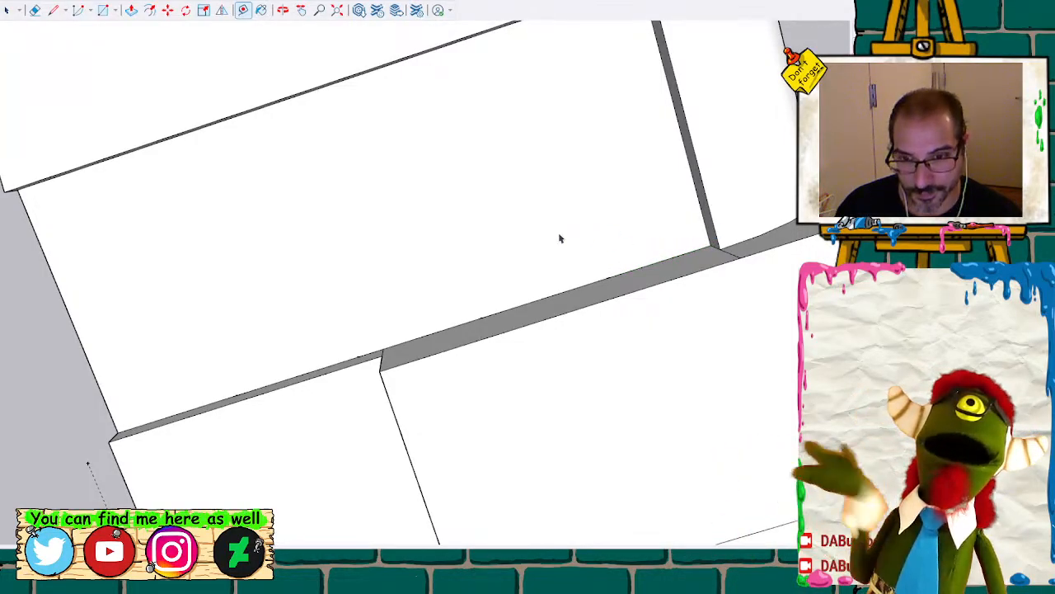
pyautogui.press('space')
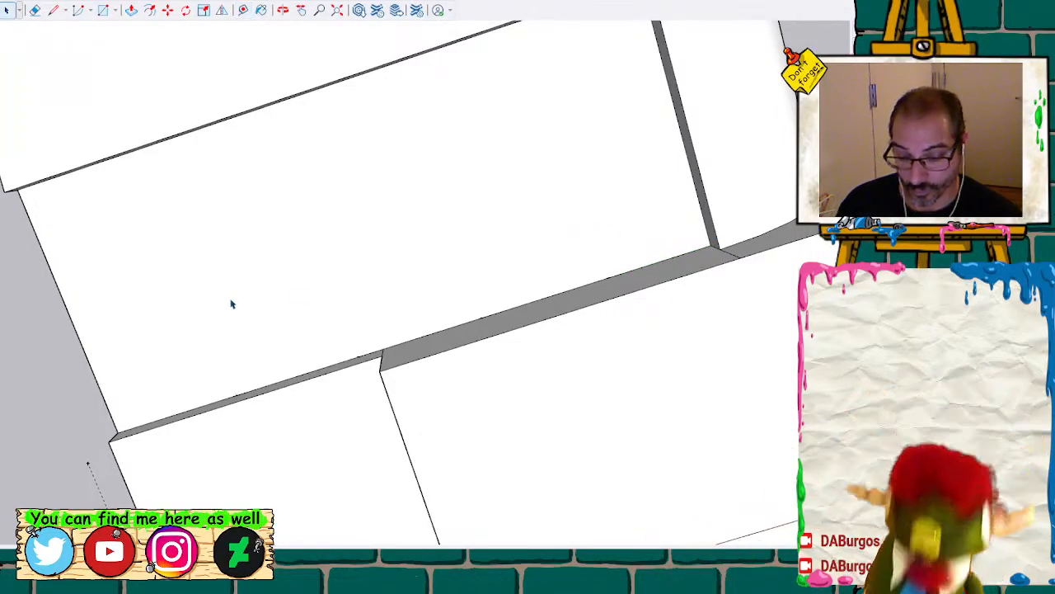
# Place guide points along the recessed section's opposite edge, the first offset half a spacing from the outer corner and the rest at full spacing
pyautogui.moveTo(241, 367)
pyautogui.mouseDown(button='middle')
pyautogui.moveTo(212, 365)
pyautogui.moveTo(153, 238)
pyautogui.moveTo(213, 242)
pyautogui.mouseUp(button='middle')
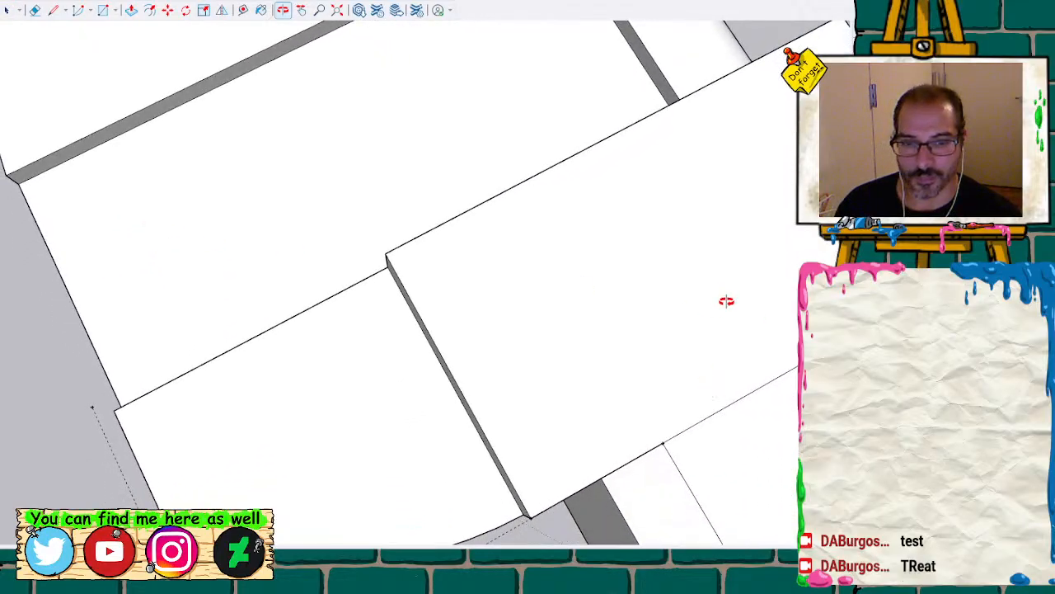
pyautogui.moveTo(726, 302)
pyautogui.mouseDown(button='middle')
pyautogui.moveTo(598, 339)
pyautogui.moveTo(565, 313)
pyautogui.moveTo(432, 304)
pyautogui.moveTo(497, 346)
pyautogui.moveTo(489, 434)
pyautogui.moveTo(419, 327)
pyautogui.mouseUp(button='middle')
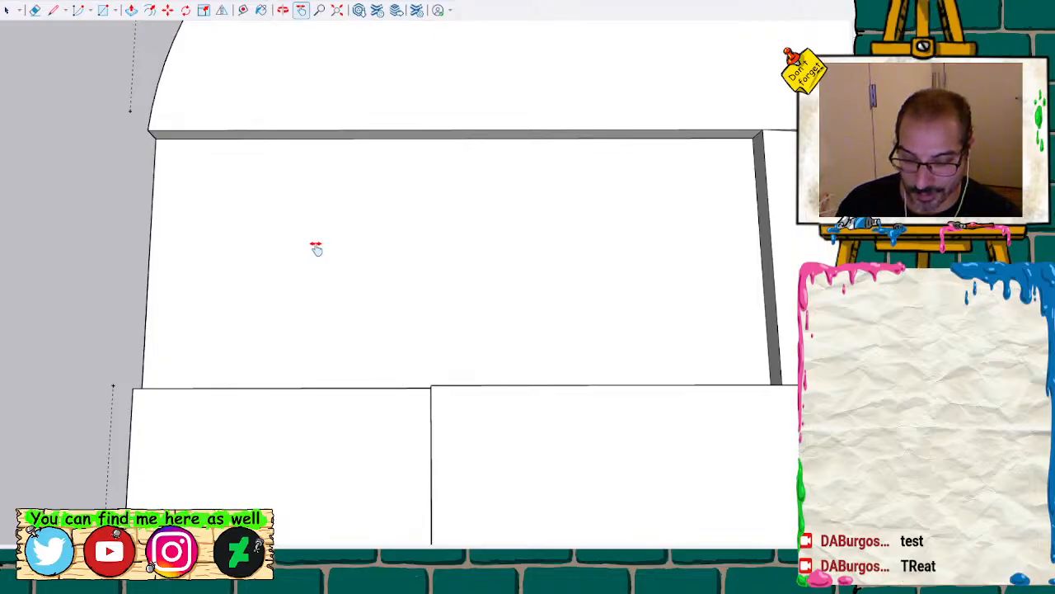
pyautogui.press('t')
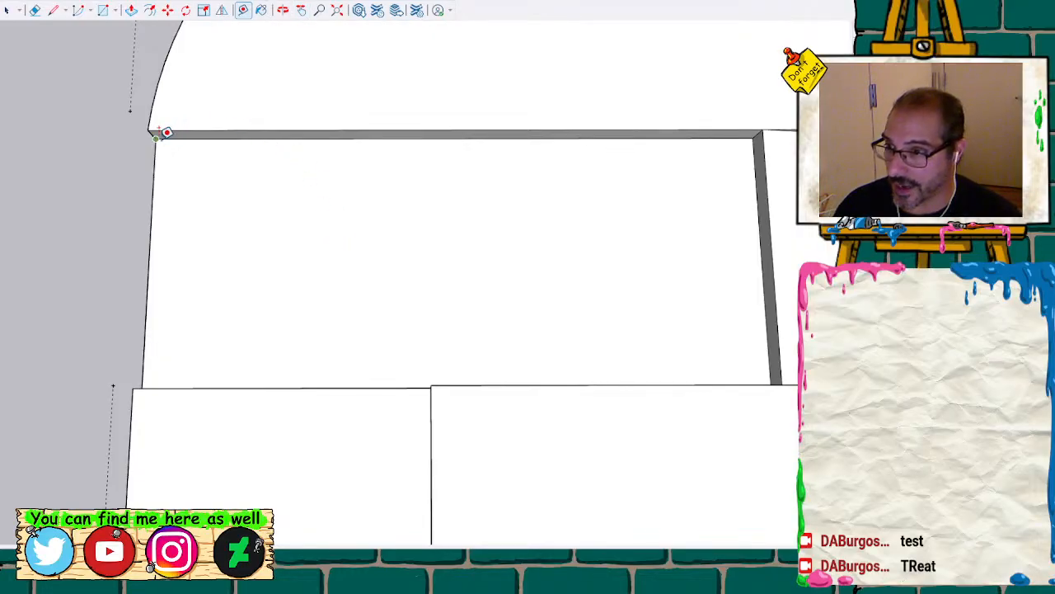
pyautogui.click(157, 137)
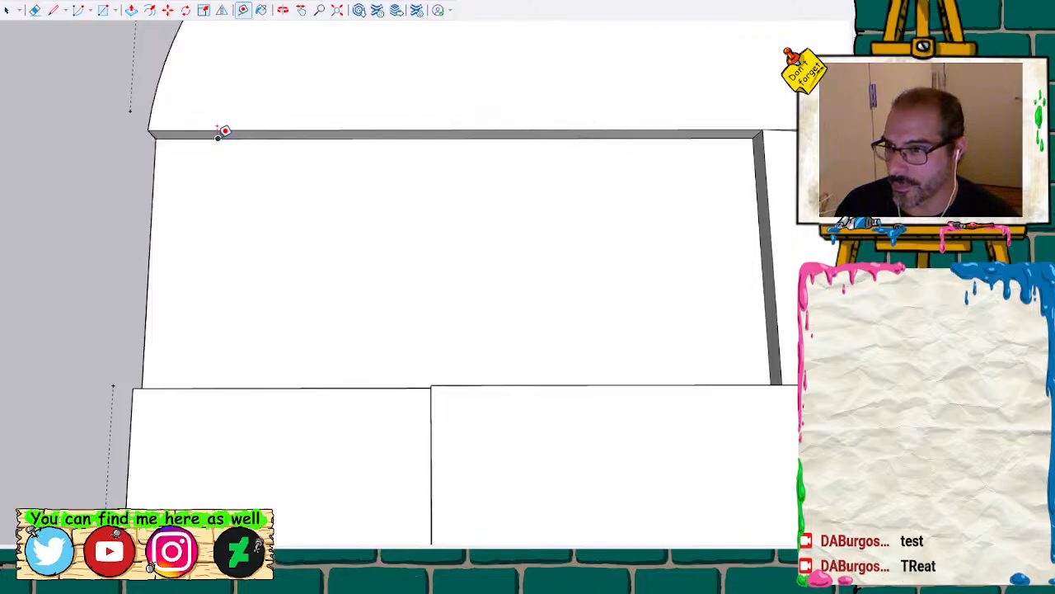
pyautogui.click(218, 137)
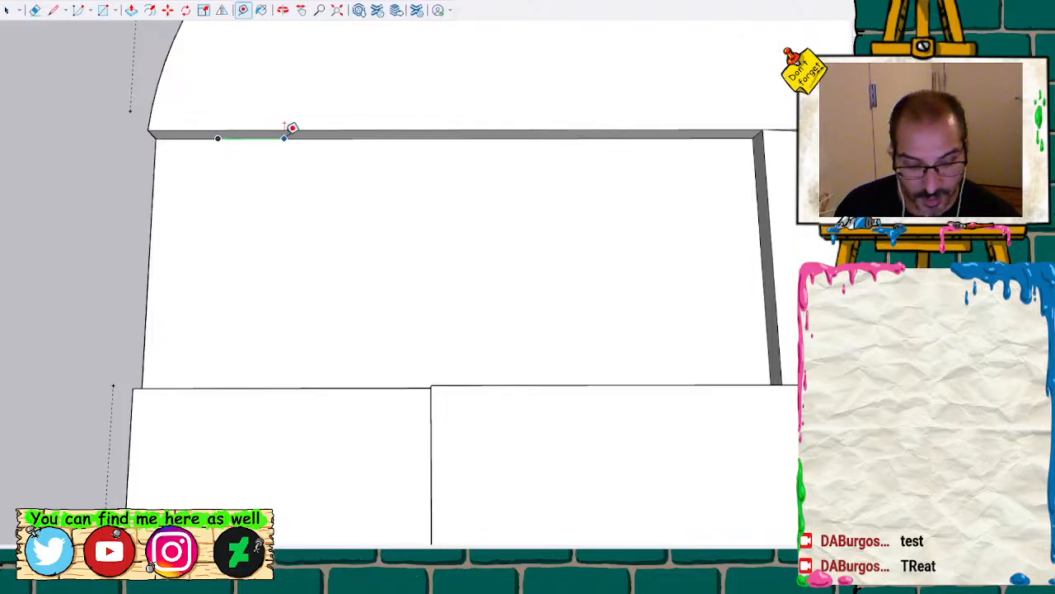
pyautogui.click(343, 137)
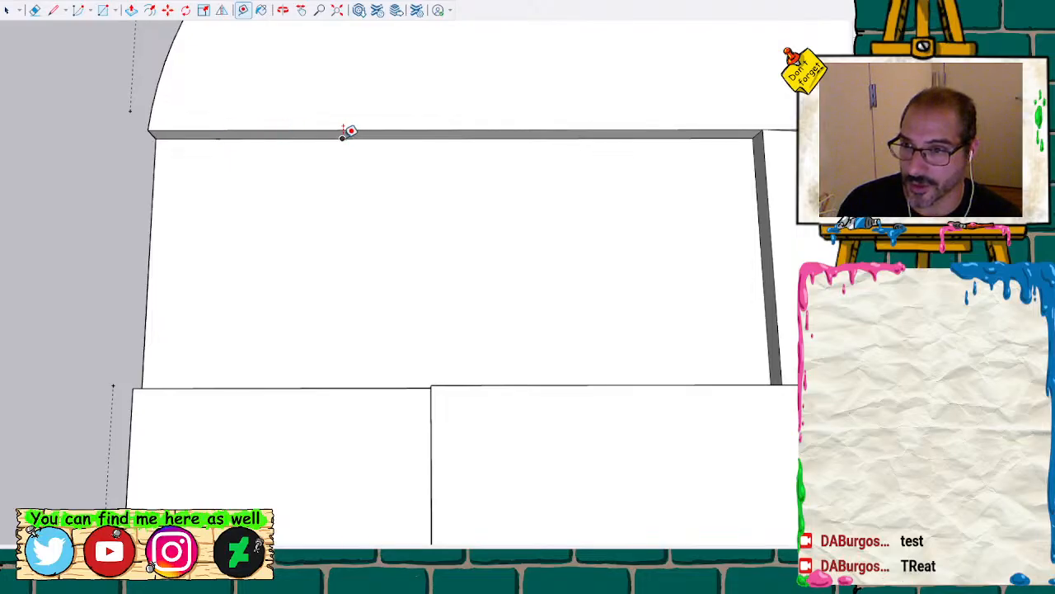
pyautogui.click(466, 137)
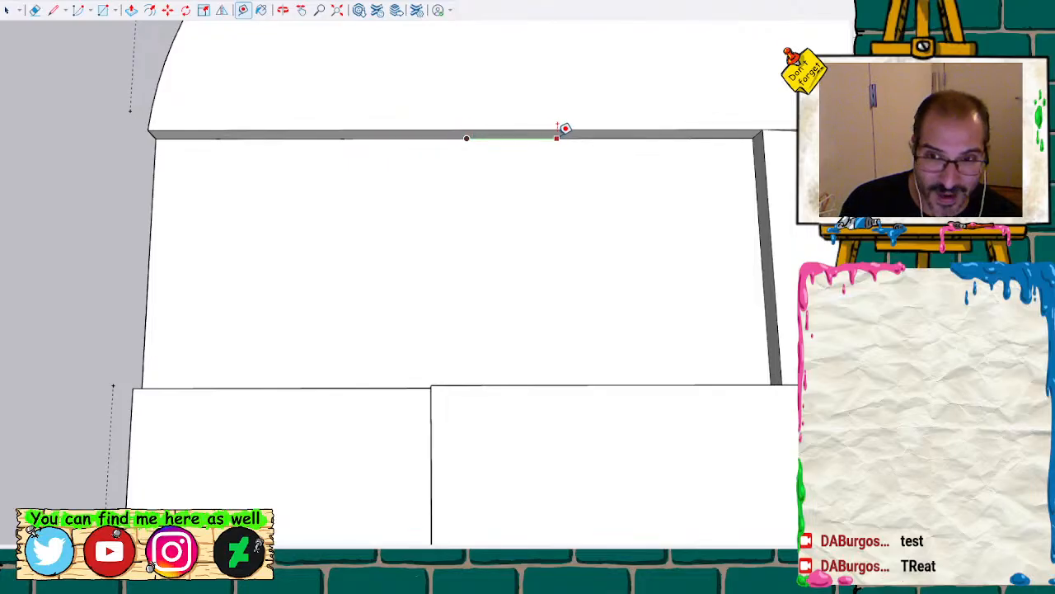
pyautogui.click(590, 137)
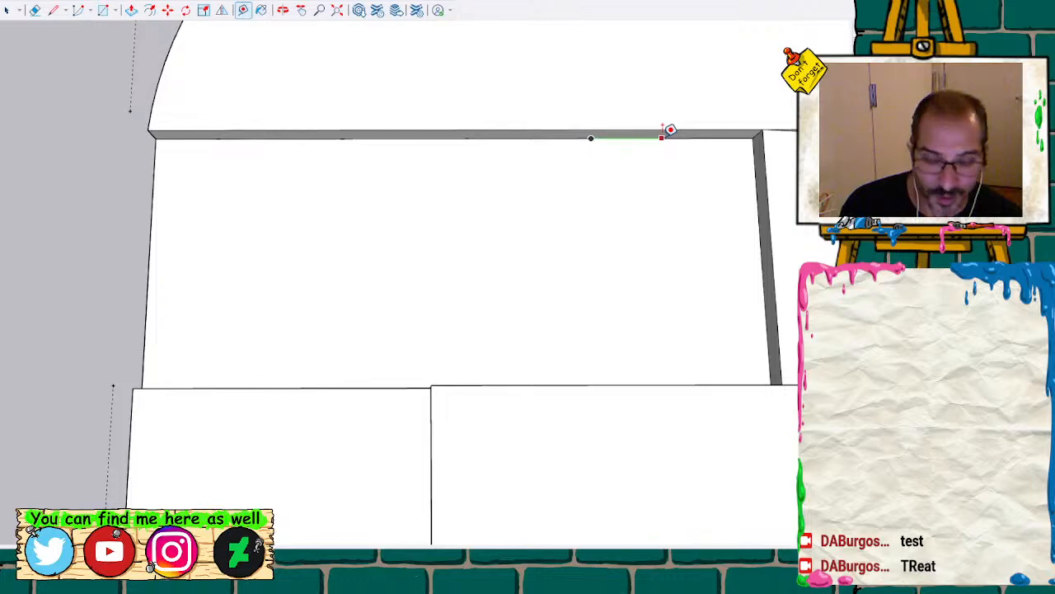
pyautogui.click(662, 137)
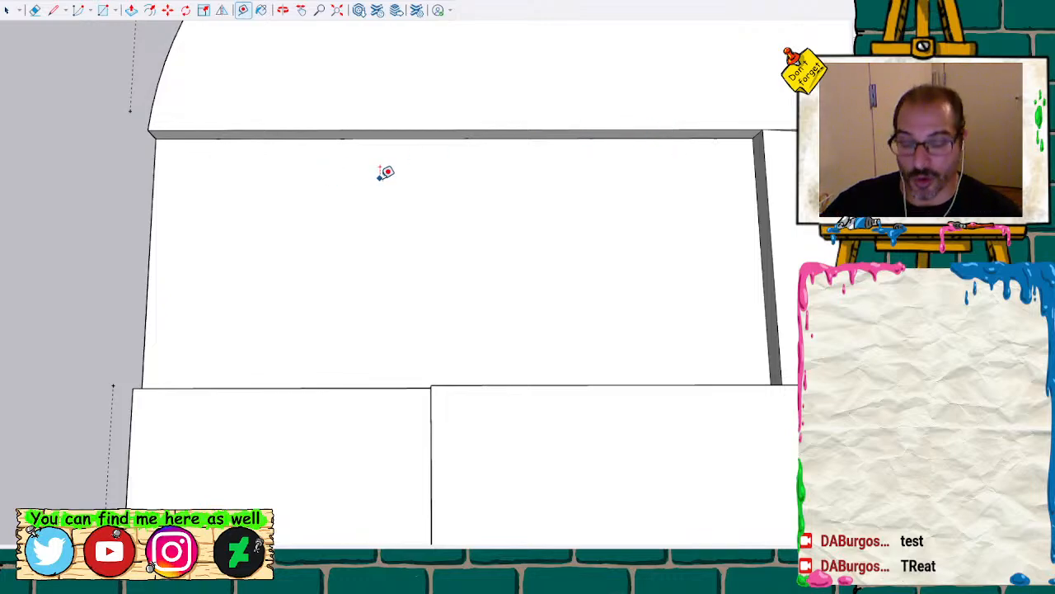
# Draw a continuous zigzag of lines across the recessed face, connecting the guide points alternately from one long edge to the other
pyautogui.moveTo(410, 186); pyautogui.dragTo(412, 248, button='middle')
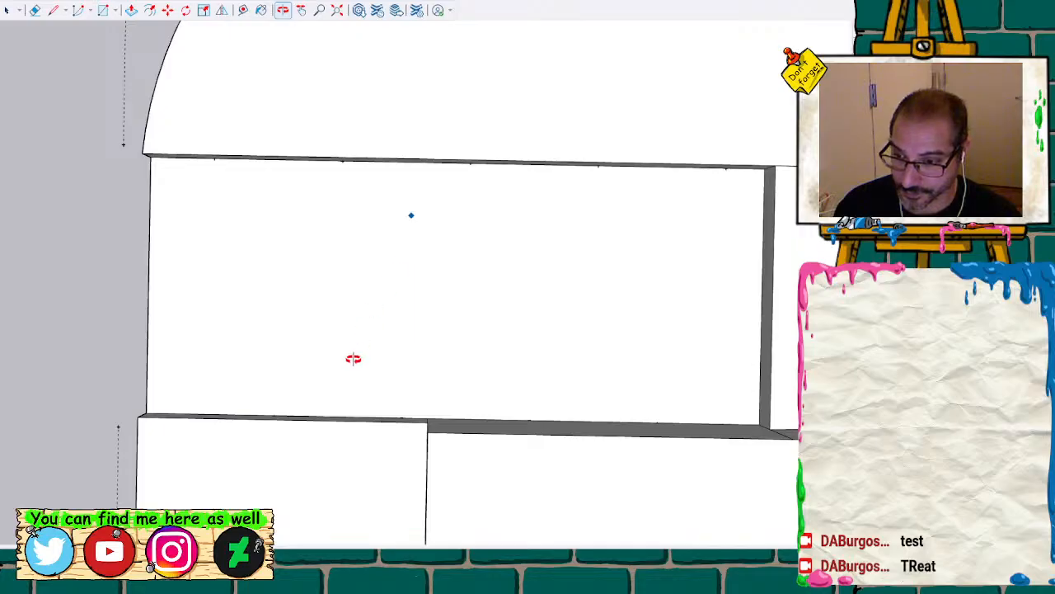
pyautogui.press('l')
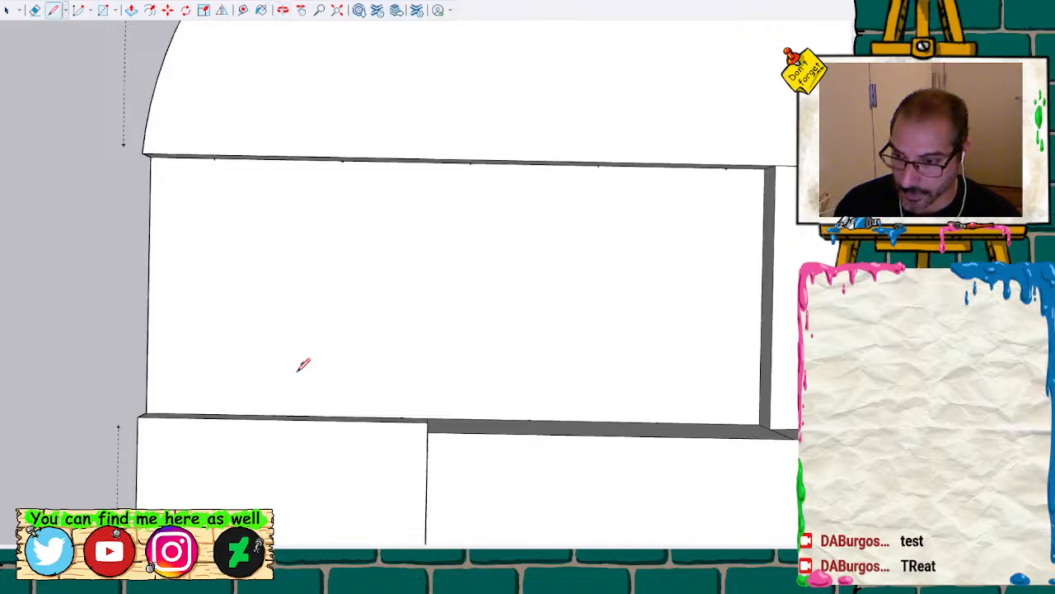
pyautogui.click(146, 412)
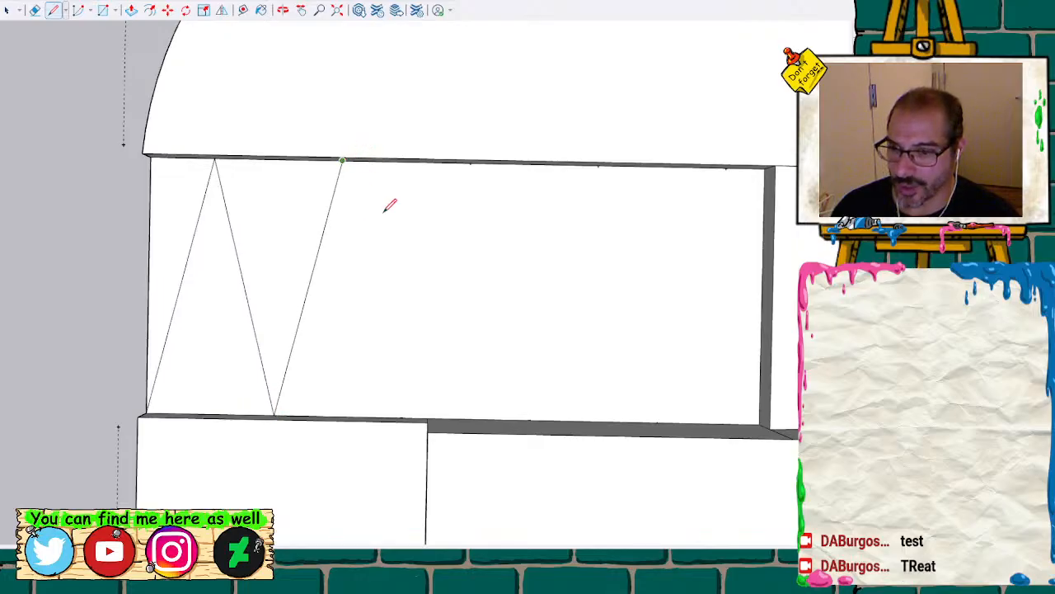
pyautogui.click(343, 159)
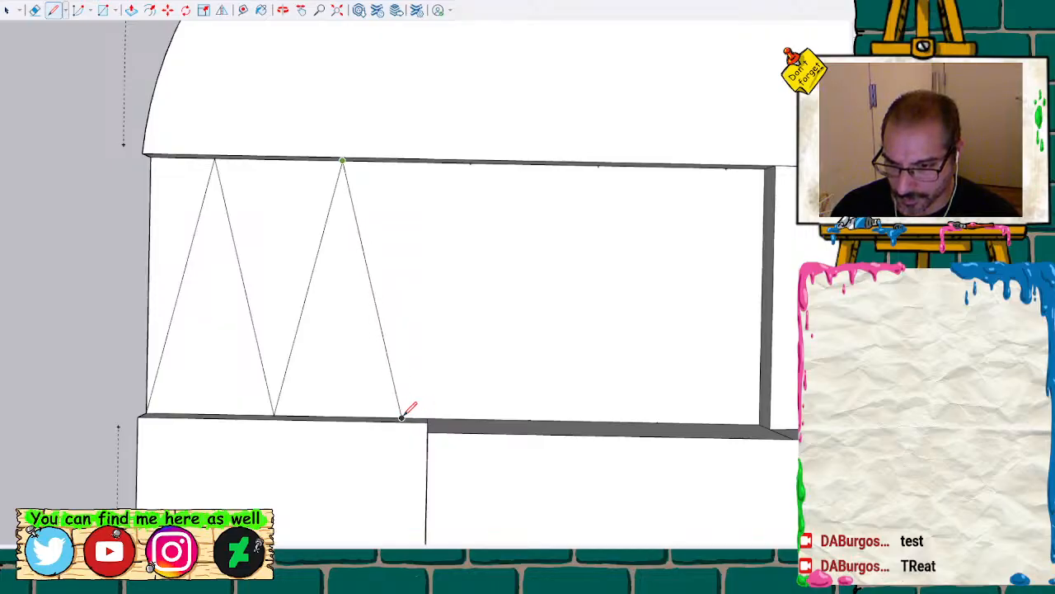
pyautogui.click(402, 417)
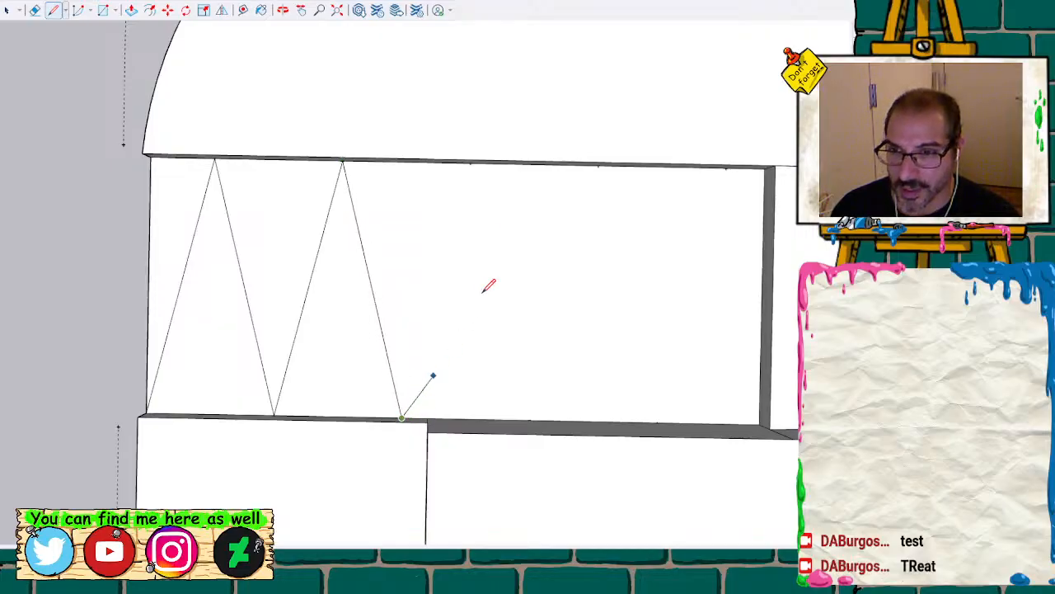
pyautogui.click(470, 160)
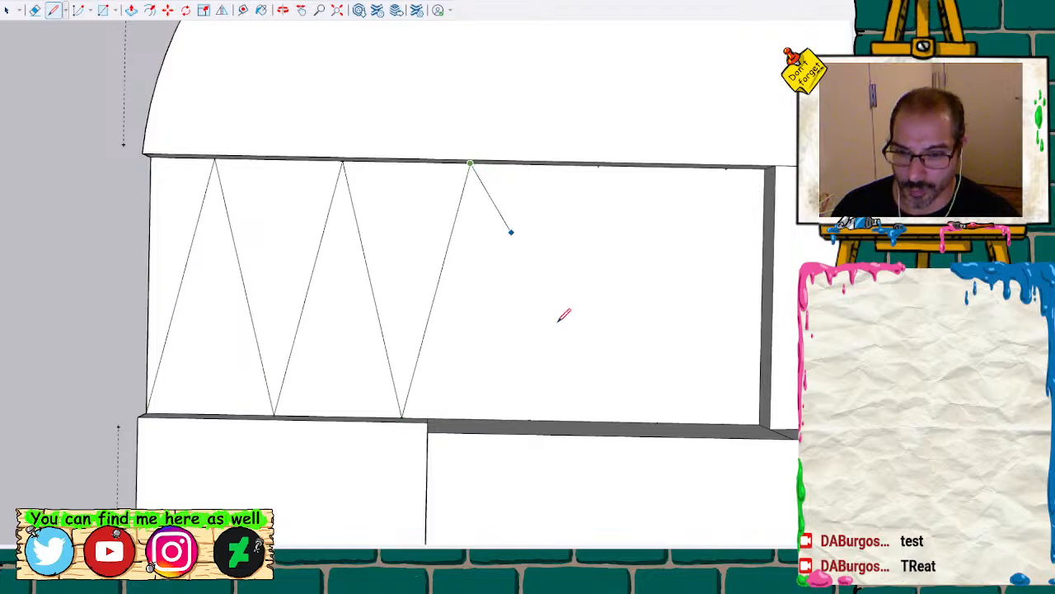
pyautogui.click(529, 418)
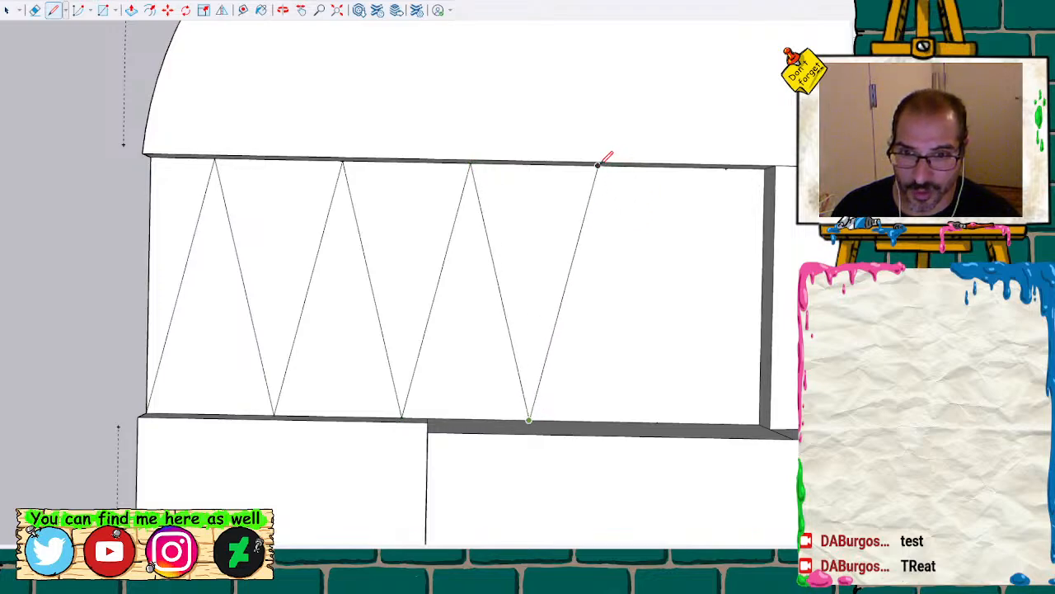
pyautogui.click(597, 165)
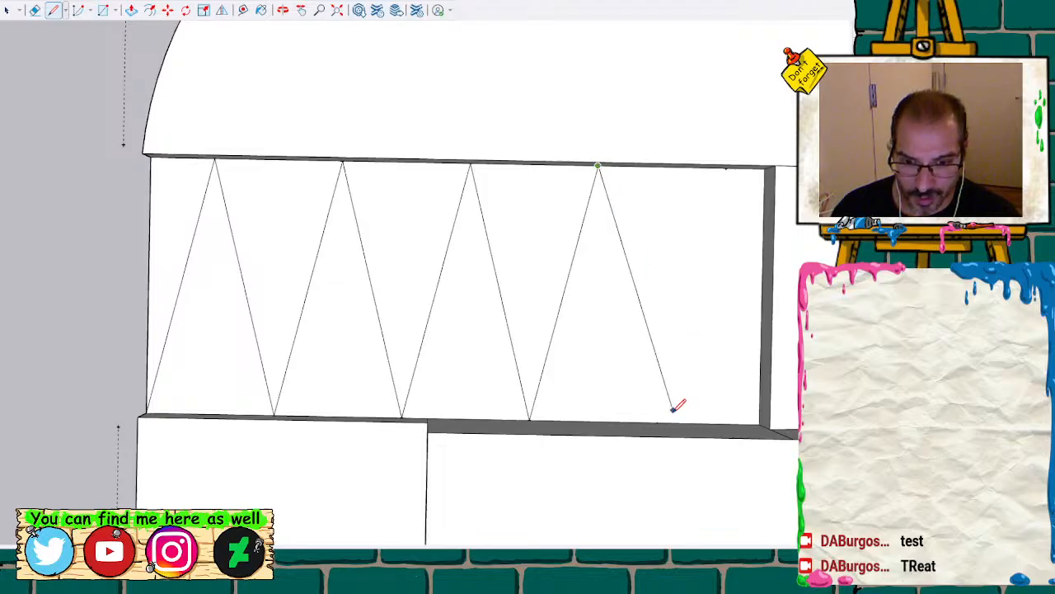
pyautogui.click(657, 420)
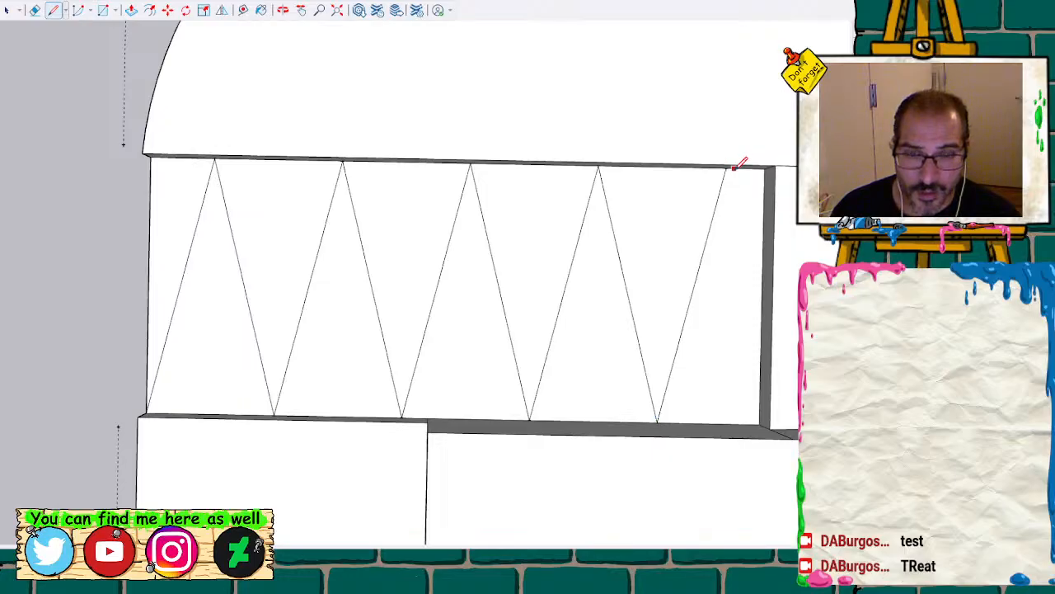
pyautogui.click(738, 165)
# Select all nine zigzag lines on the recessed top face and paste a copy of them beside the head
pyautogui.moveTo(659, 272)
pyautogui.mouseDown(button='middle')
pyautogui.moveTo(638, 273)
pyautogui.moveTo(730, 62)
pyautogui.moveTo(516, 190)
pyautogui.moveTo(754, 66)
pyautogui.moveTo(669, 236)
pyautogui.moveTo(411, 279)
pyautogui.mouseUp(button='middle')
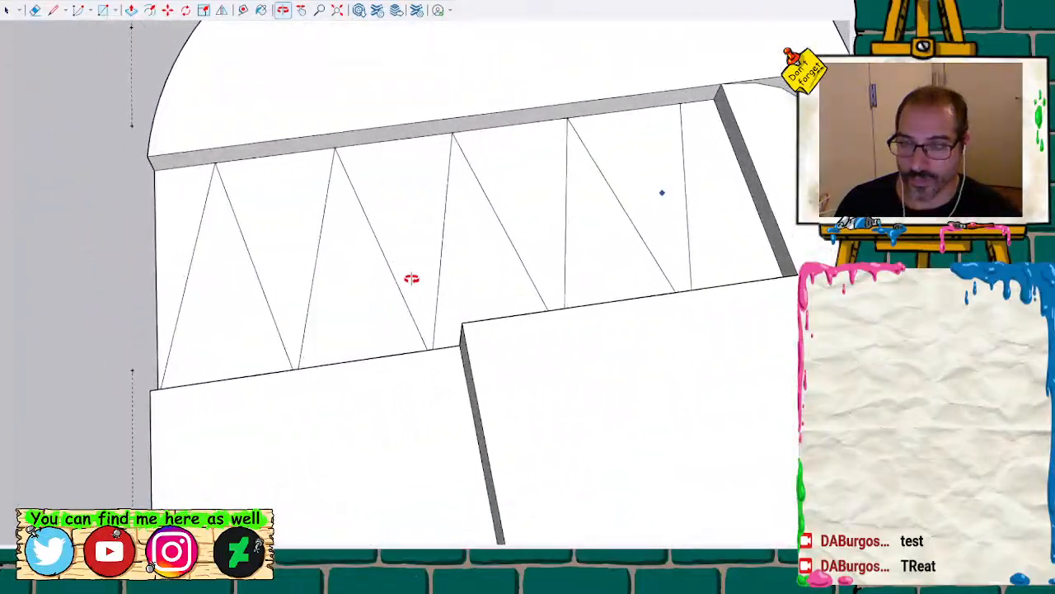
pyautogui.scroll(-2, 398, 264)
pyautogui.moveTo(269, 349); pyautogui.dragTo(241, 426, button='middle')
pyautogui.press('space')
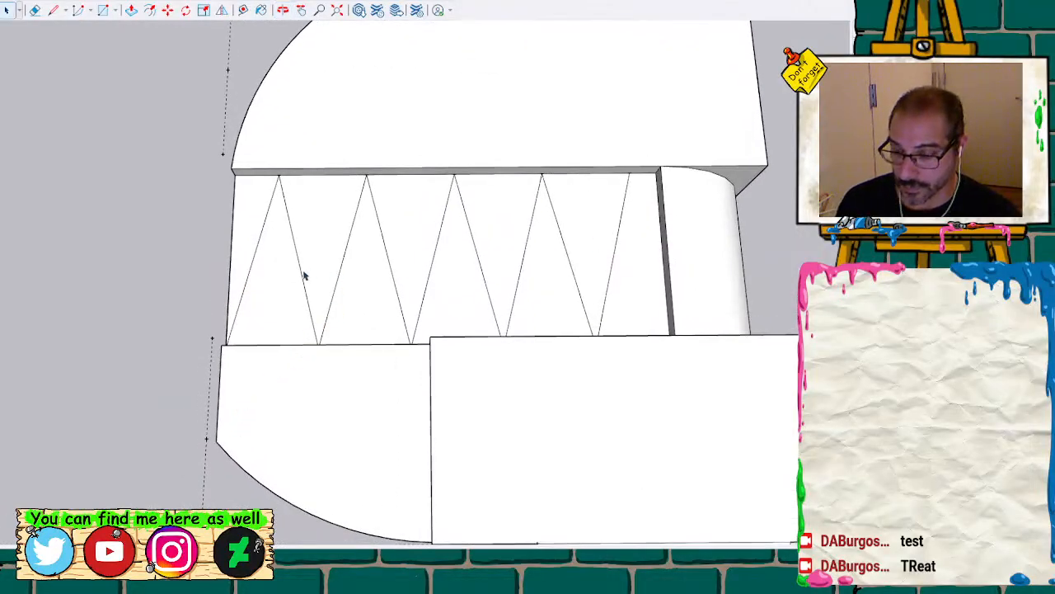
pyautogui.keyDown('shift'); pyautogui.click(255, 255); pyautogui.keyUp('shift')
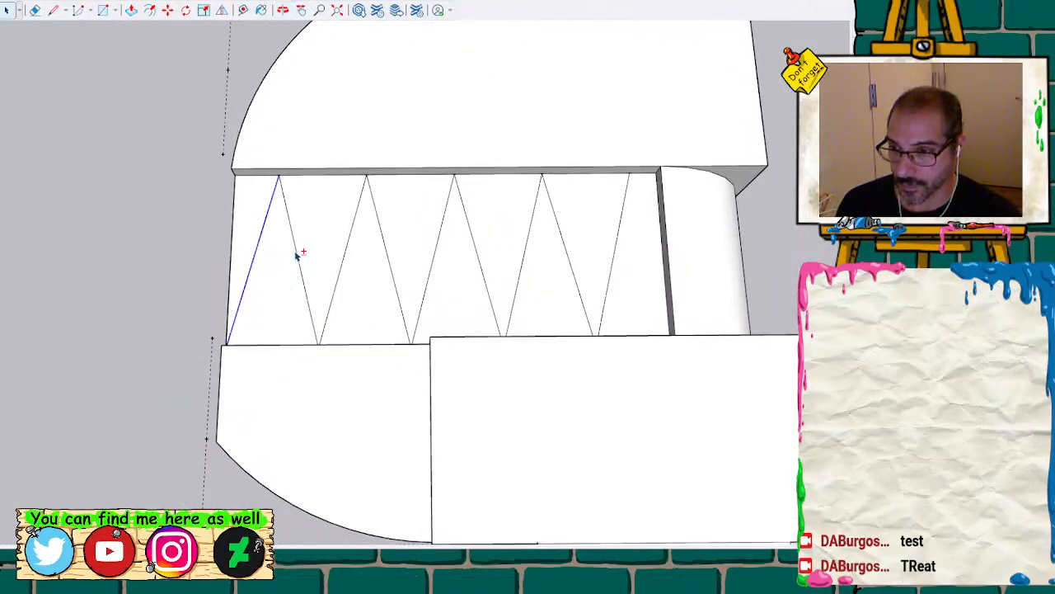
pyautogui.keyDown('shift'); pyautogui.click(297, 253); pyautogui.keyUp('shift')
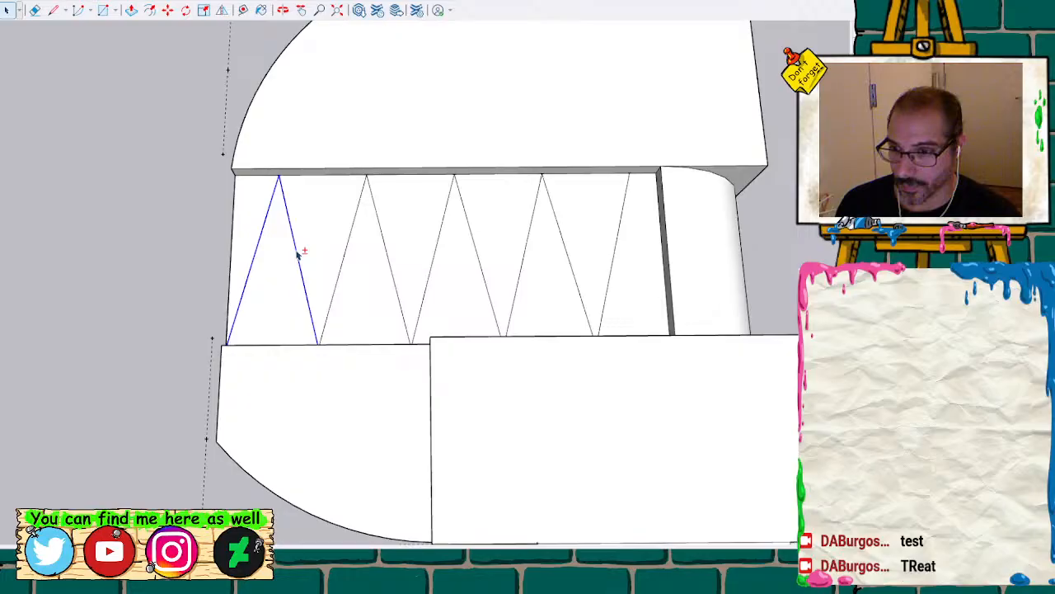
pyautogui.keyDown('shift'); pyautogui.click(344, 256); pyautogui.keyUp('shift')
pyautogui.keyDown('shift'); pyautogui.click(391, 260); pyautogui.keyUp('shift')
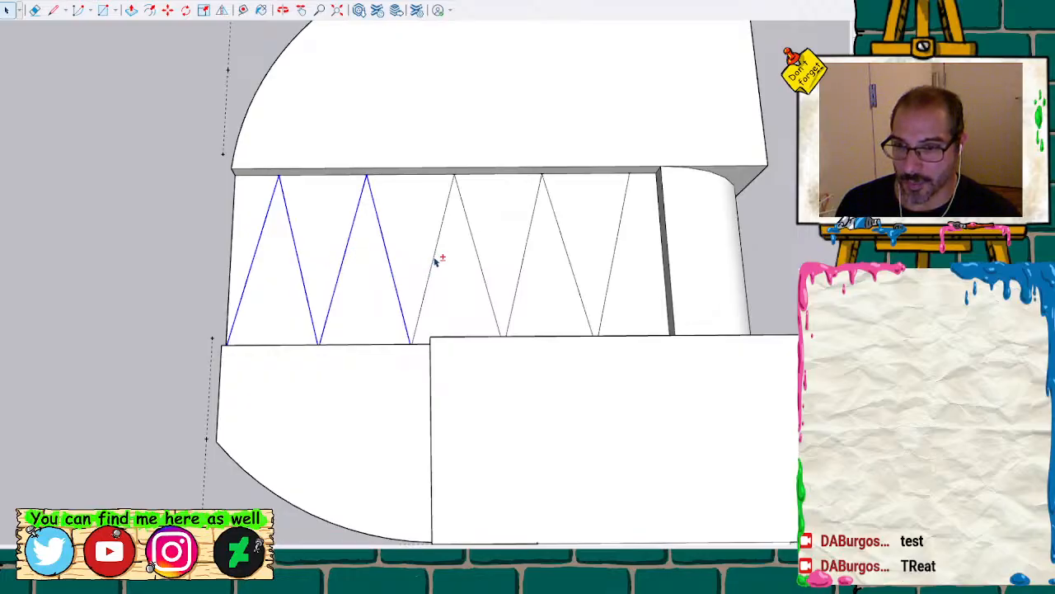
pyautogui.keyDown('shift'); pyautogui.click(435, 260); pyautogui.keyUp('shift')
pyautogui.keyDown('shift'); pyautogui.click(479, 259); pyautogui.keyUp('shift')
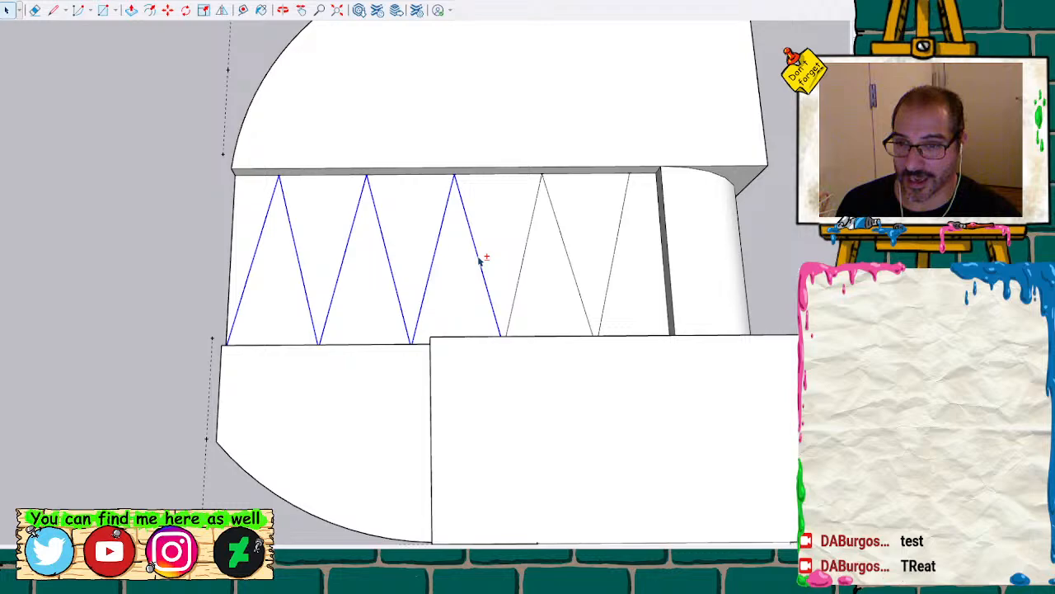
pyautogui.keyDown('shift'); pyautogui.click(522, 260); pyautogui.keyUp('shift')
pyautogui.keyDown('shift'); pyautogui.click(576, 272); pyautogui.keyUp('shift')
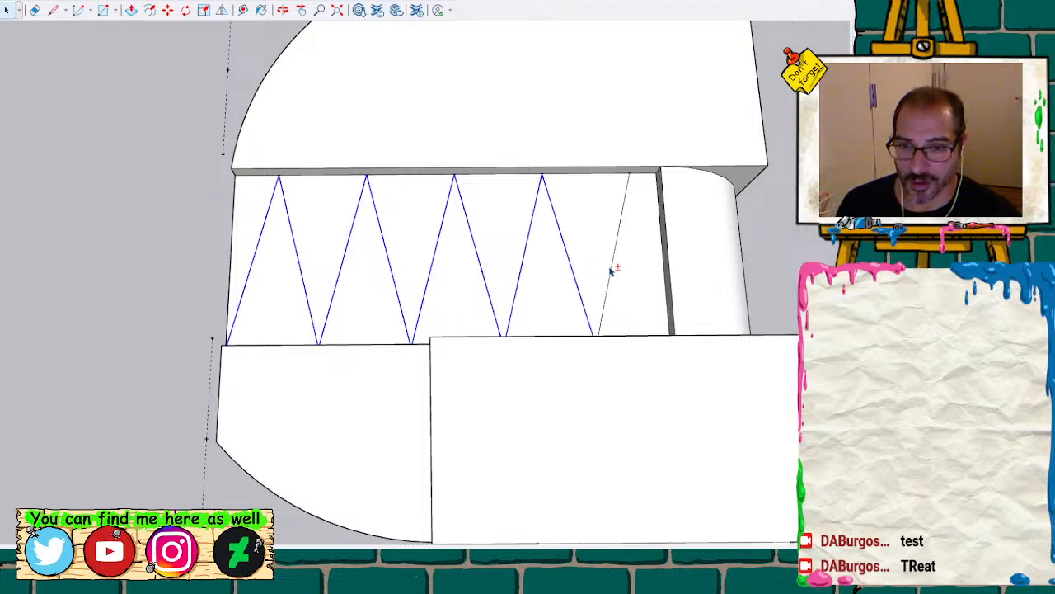
pyautogui.keyDown('shift'); pyautogui.click(613, 270); pyautogui.keyUp('shift')
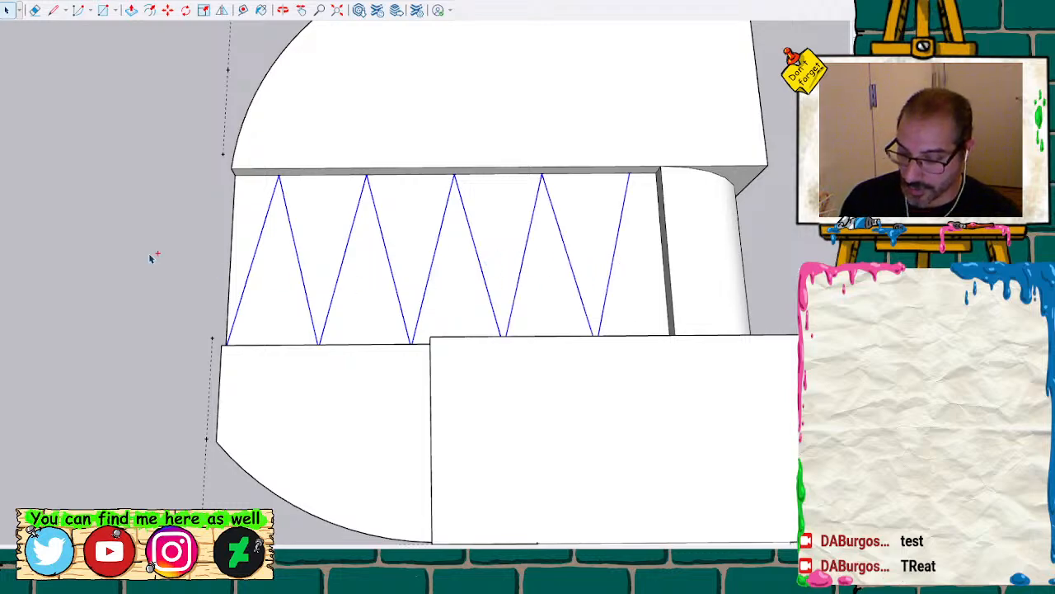
pyautogui.hotkey('ctrl', 'v')
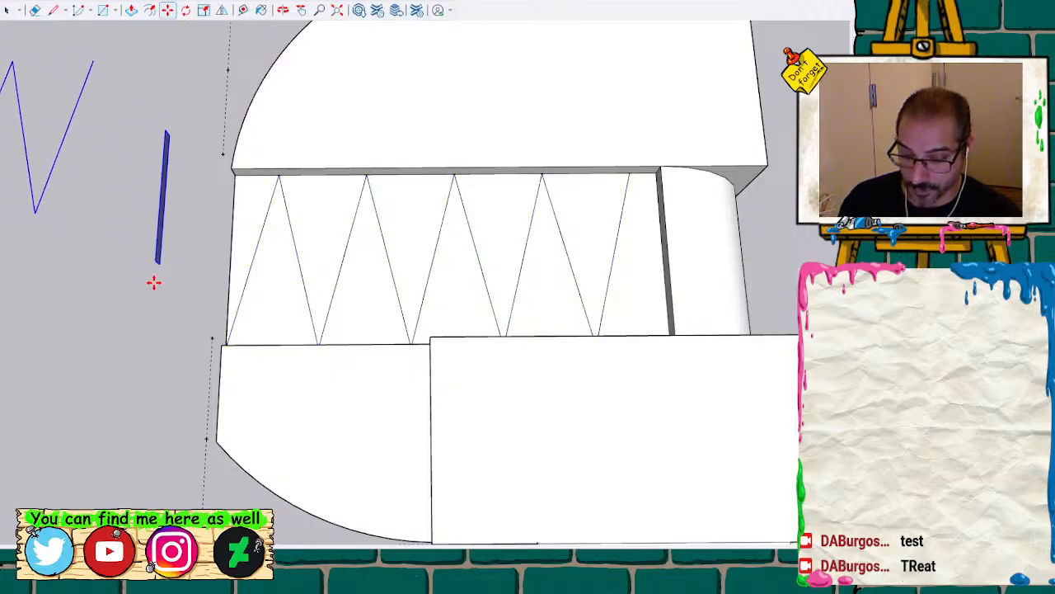
# Delete the stray rectangle that was pasted near the head, keeping the copied zigzag
pyautogui.moveTo(128, 291); pyautogui.dragTo(723, 263, button='middle')
pyautogui.scroll(-5, 678, 302)
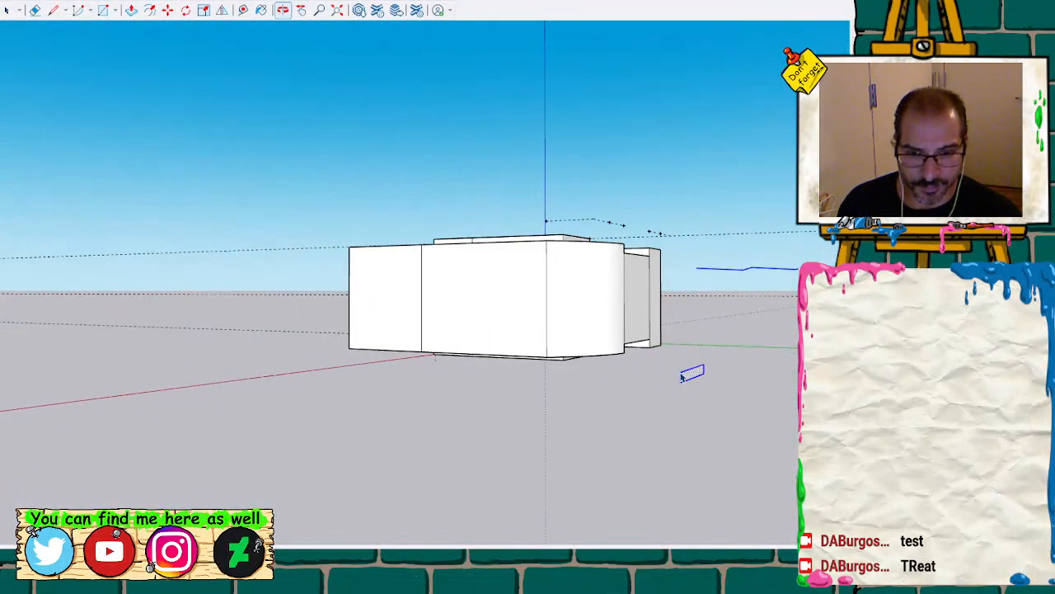
pyautogui.moveTo(673, 361); pyautogui.dragTo(715, 403)
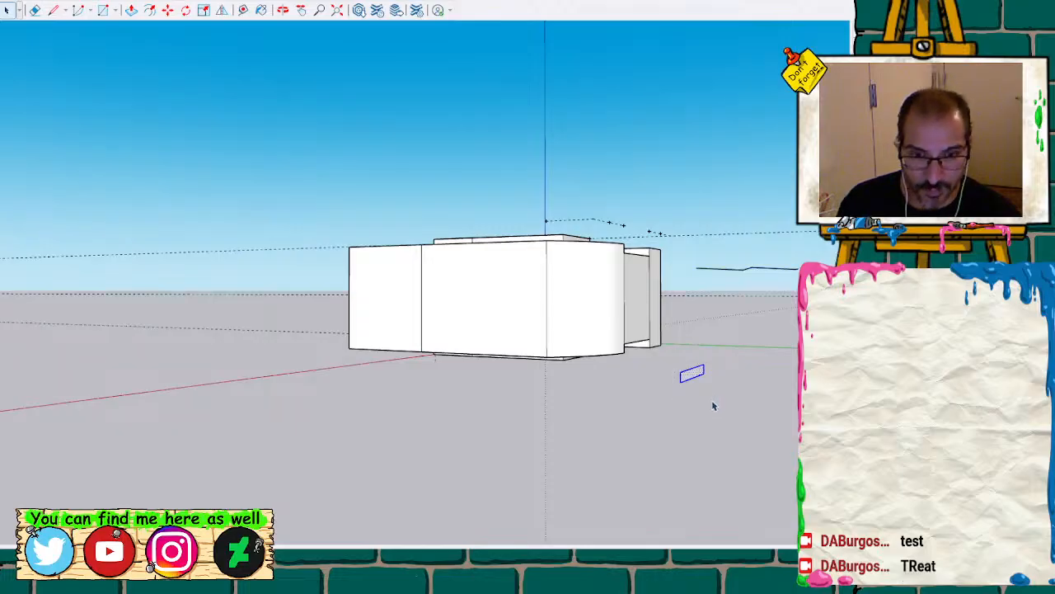
pyautogui.press('Delete')
# Move the copied zigzag onto the recessed underside face, snapping its end point to the face's outer corner
pyautogui.moveTo(725, 320); pyautogui.dragTo(455, 215, button='middle')
pyautogui.moveTo(466, 60); pyautogui.dragTo(718, 203)
pyautogui.press('m')
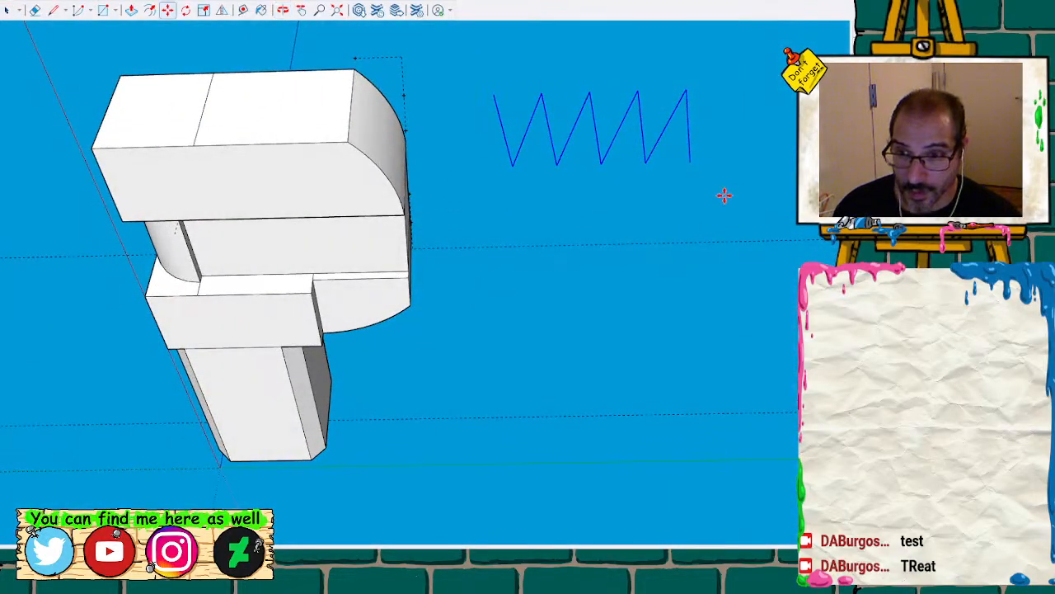
pyautogui.click(689, 163)
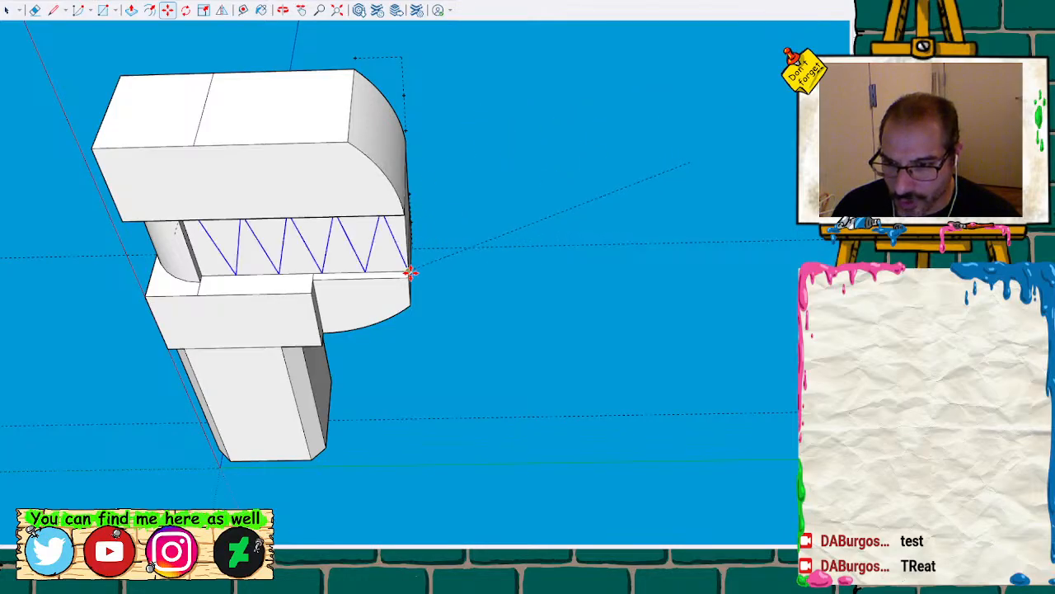
pyautogui.scroll(2, 321, 263)
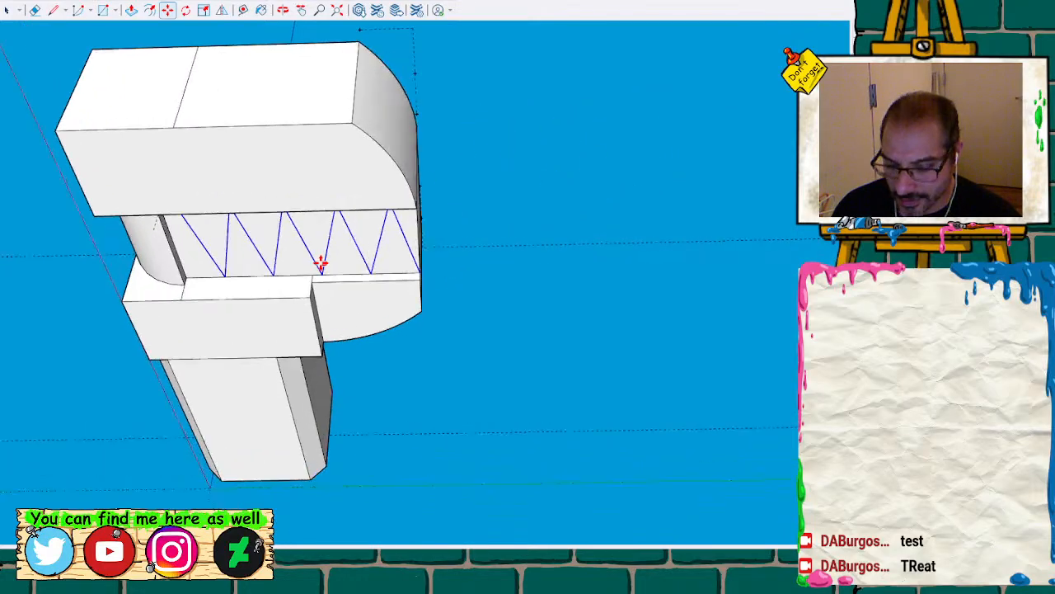
pyautogui.moveTo(362, 310)
pyautogui.mouseDown(button='middle')
pyautogui.moveTo(389, 74)
pyautogui.moveTo(229, 341)
pyautogui.moveTo(310, 239)
pyautogui.moveTo(205, 412)
pyautogui.moveTo(279, 346)
pyautogui.mouseUp(button='middle')
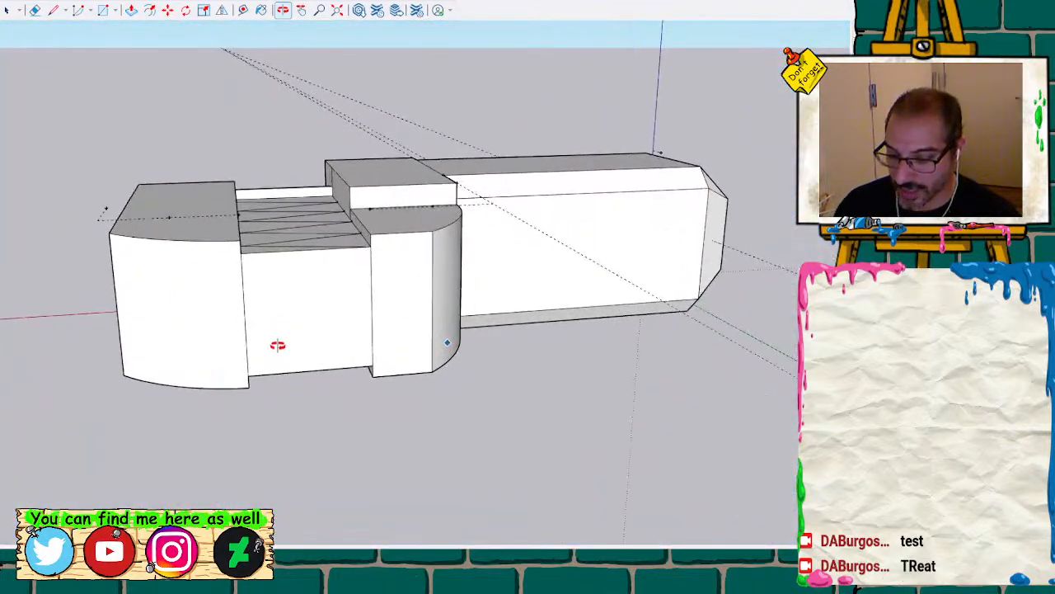
pyautogui.click(311, 371)
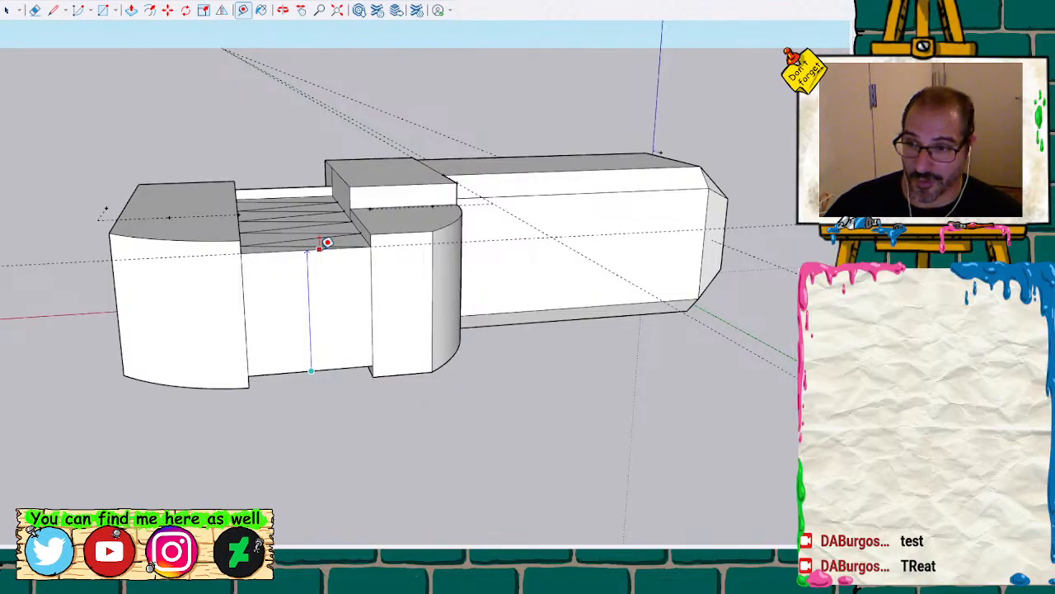
pyautogui.press('space')
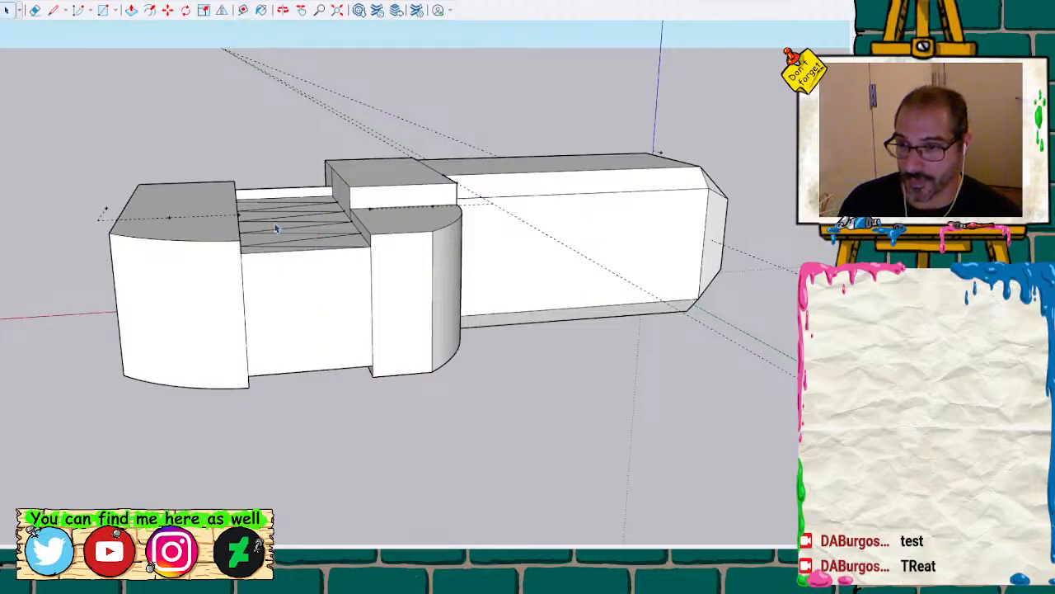
pyautogui.scroll(1, 329, 242)
pyautogui.moveTo(350, 219)
pyautogui.mouseDown(button='middle')
pyautogui.moveTo(332, 264)
pyautogui.moveTo(165, 365)
pyautogui.moveTo(247, 344)
pyautogui.moveTo(248, 283)
pyautogui.moveTo(339, 212)
pyautogui.moveTo(448, 151)
pyautogui.moveTo(306, 226)
pyautogui.moveTo(318, 328)
pyautogui.moveTo(384, 132)
pyautogui.moveTo(395, 132)
pyautogui.moveTo(457, 182)
pyautogui.moveTo(393, 264)
pyautogui.moveTo(360, 252)
pyautogui.moveTo(365, 220)
pyautogui.moveTo(358, 267)
pyautogui.mouseUp(button='middle')
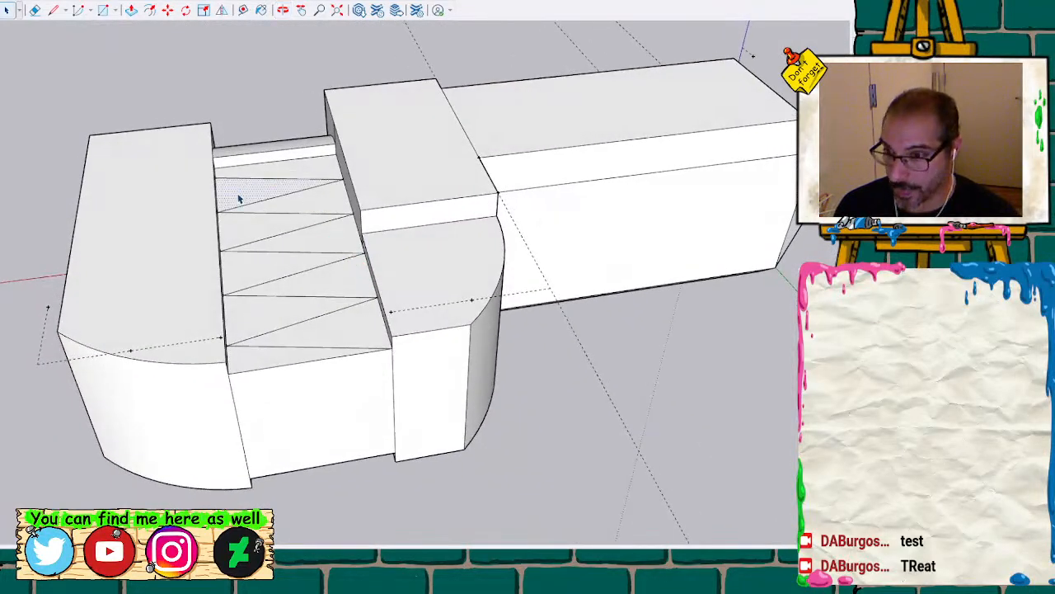
pyautogui.keyDown('ctrl'); pyautogui.click(241, 232); pyautogui.keyUp('ctrl')
pyautogui.keyDown('ctrl'); pyautogui.click(239, 276); pyautogui.keyUp('ctrl')
pyautogui.keyDown('ctrl'); pyautogui.click(254, 313); pyautogui.keyUp('ctrl')
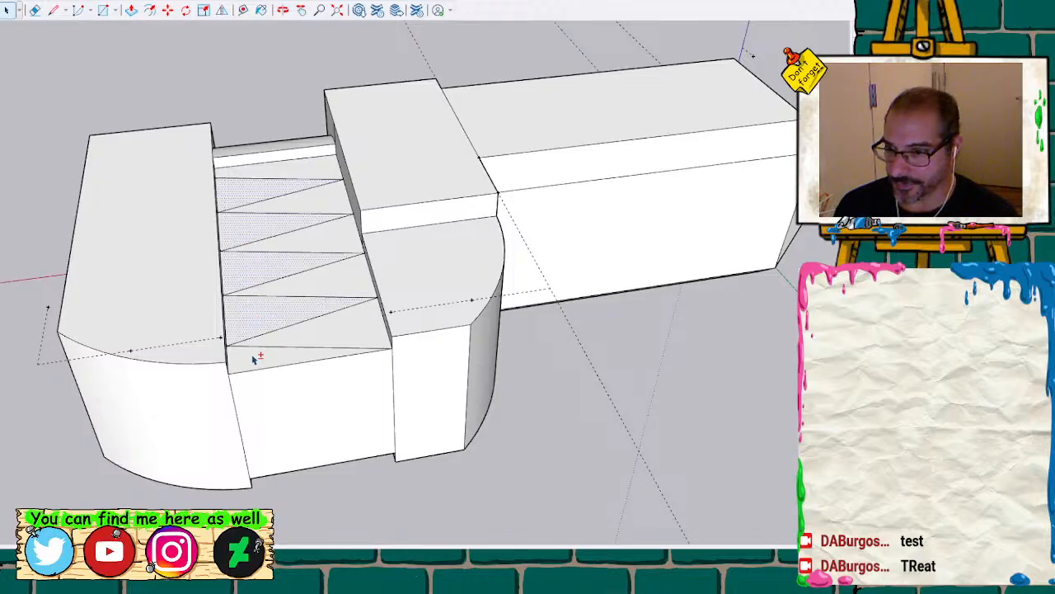
# Push/Pull the five alternate triangles on the recessed top face up flush with the larger rounded section's face
pyautogui.press('p')
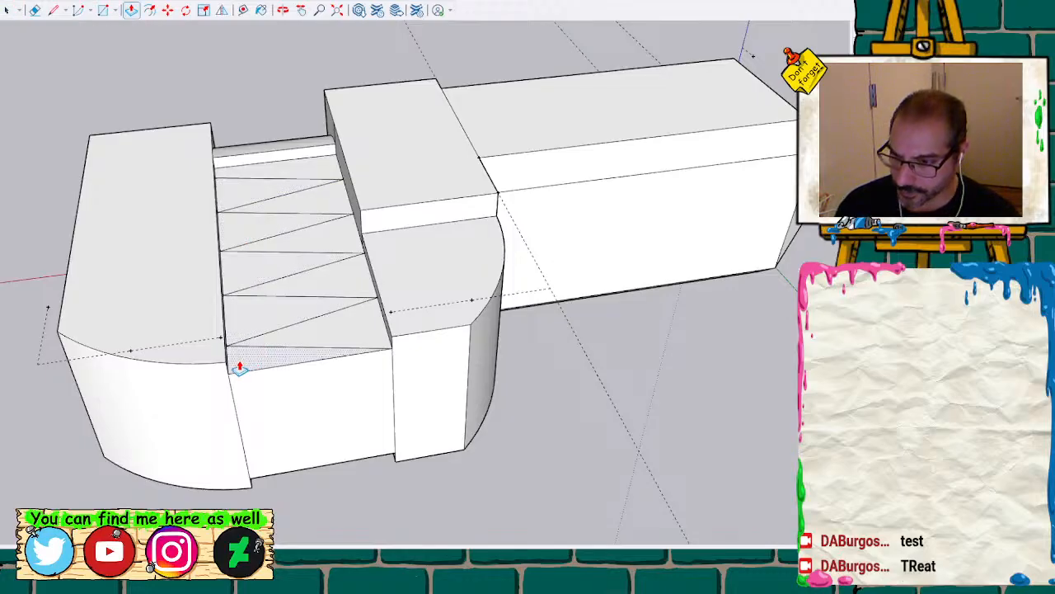
pyautogui.click(238, 369)
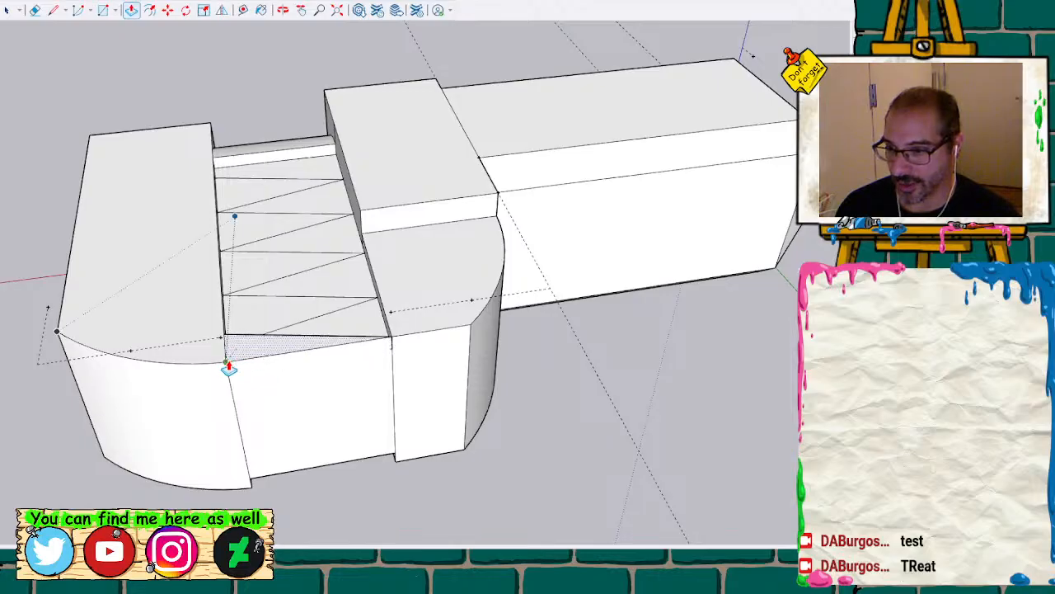
pyautogui.click(228, 364)
pyautogui.click(250, 321)
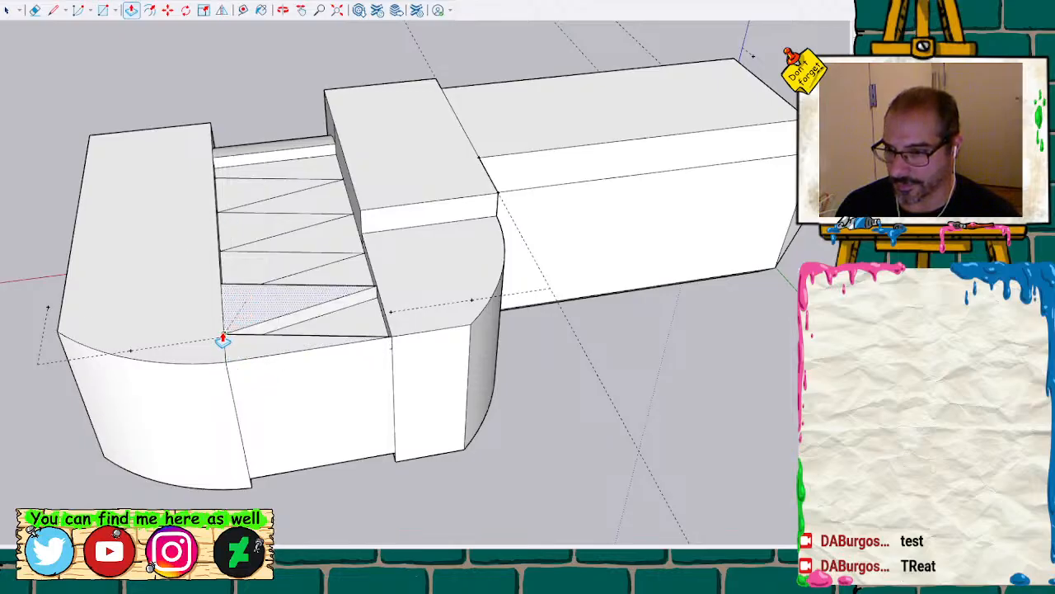
pyautogui.click(224, 338)
pyautogui.click(236, 271)
pyautogui.click(223, 286)
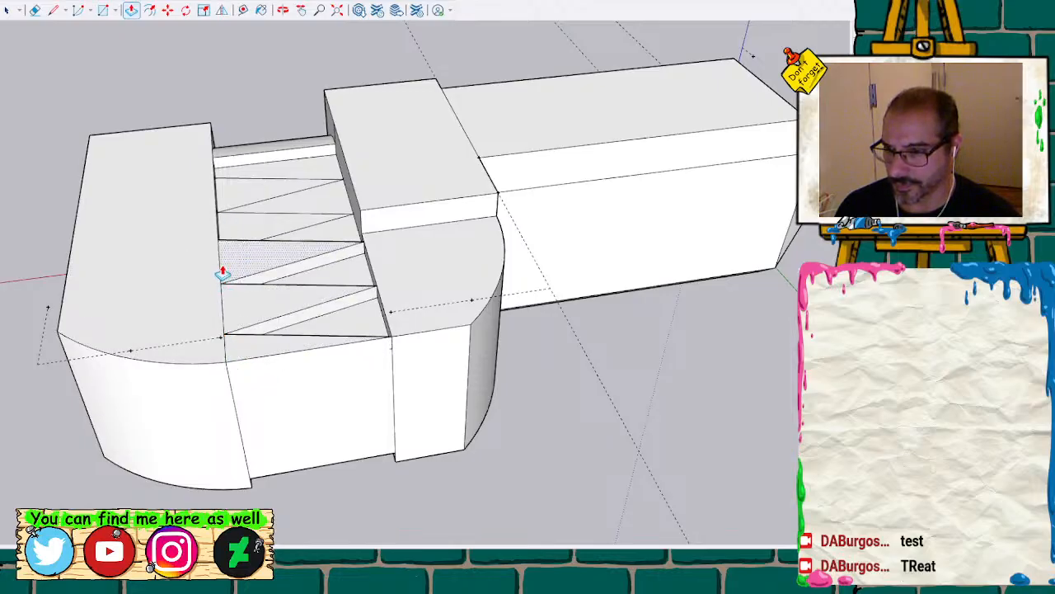
pyautogui.click(230, 235)
pyautogui.click(219, 243)
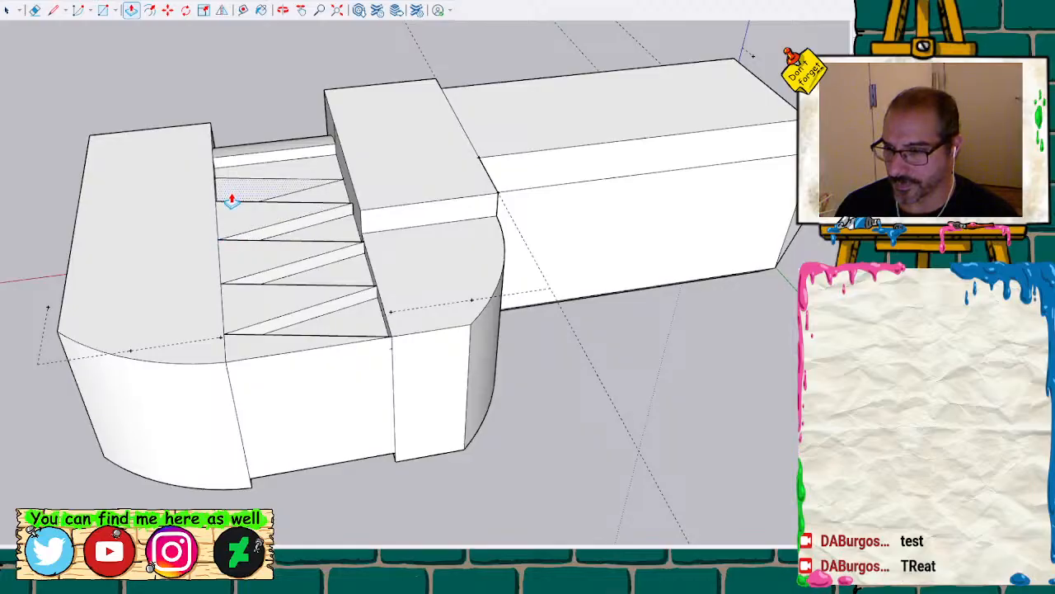
pyautogui.click(230, 200)
pyautogui.click(220, 207)
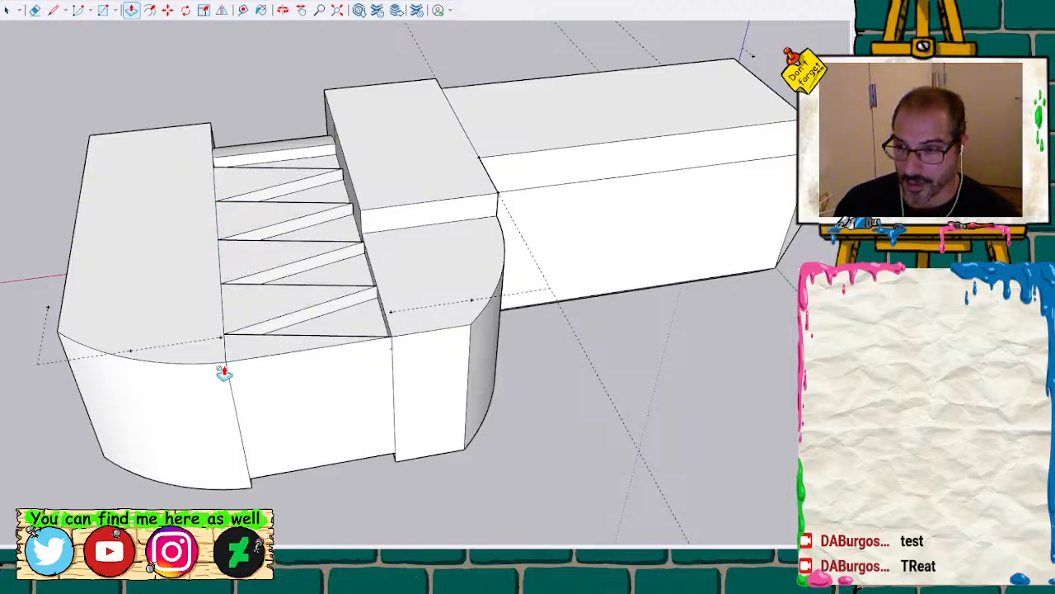
# Push/Pull the matching alternate triangles on the recessed underside out flush with the larger rounded section's face
pyautogui.moveTo(255, 275)
pyautogui.mouseDown(button='middle')
pyautogui.moveTo(85, 433)
pyautogui.moveTo(57, 117)
pyautogui.moveTo(207, 194)
pyautogui.moveTo(335, 118)
pyautogui.moveTo(306, 111)
pyautogui.moveTo(221, 198)
pyautogui.moveTo(223, 357)
pyautogui.mouseUp(button='middle')
pyautogui.press('space')
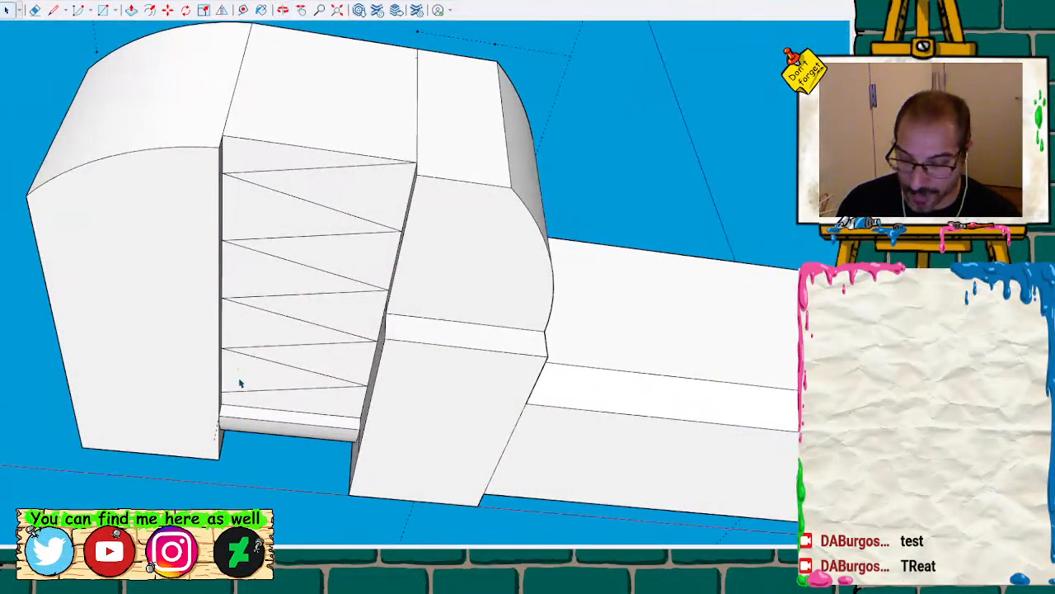
pyautogui.click(231, 382)
pyautogui.press('p')
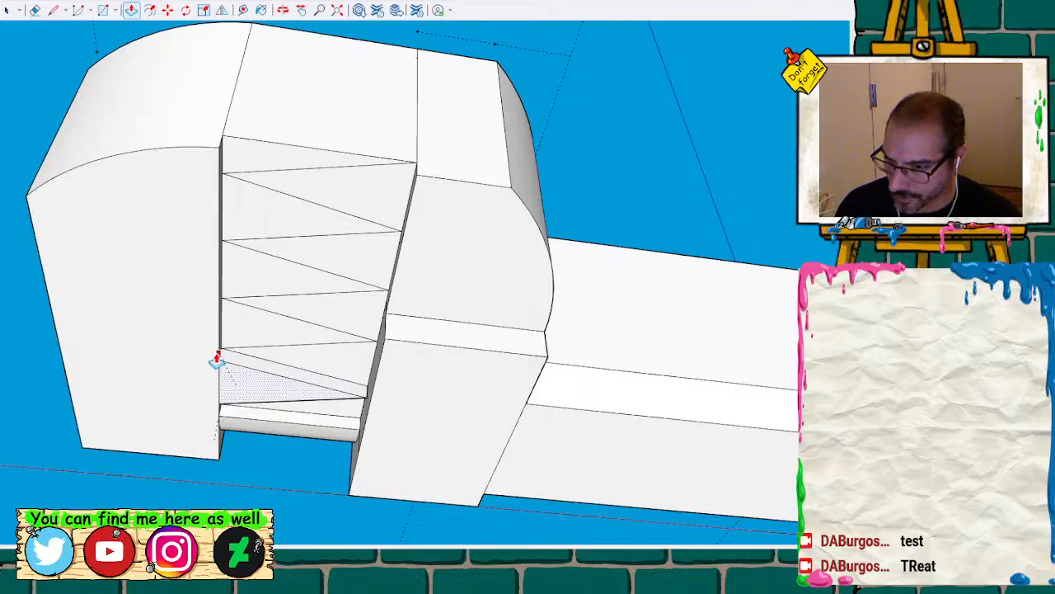
pyautogui.click(217, 358)
pyautogui.click(228, 321)
pyautogui.click(220, 308)
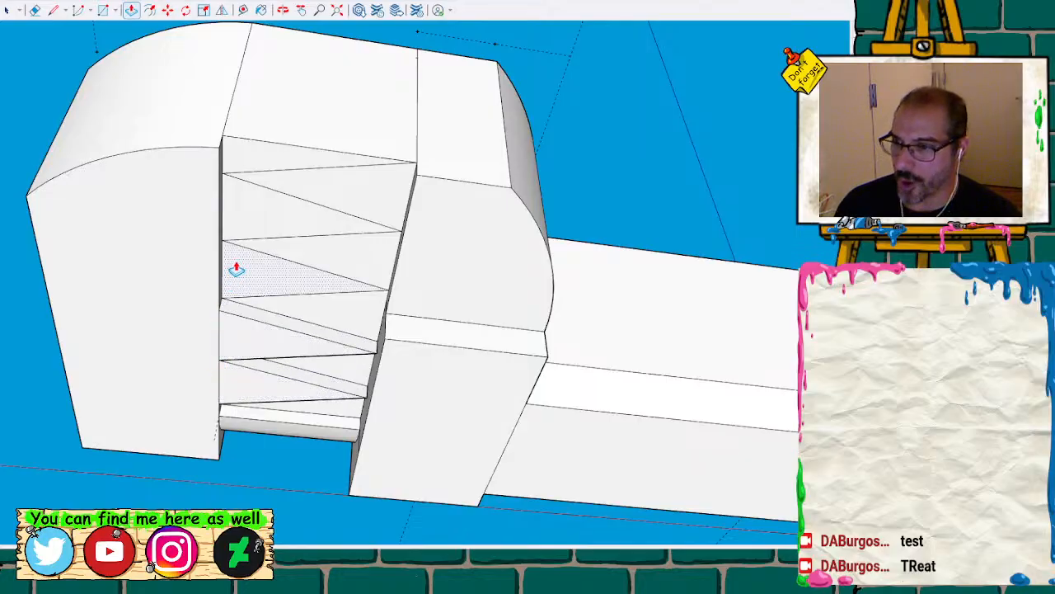
pyautogui.click(236, 268)
pyautogui.click(212, 248)
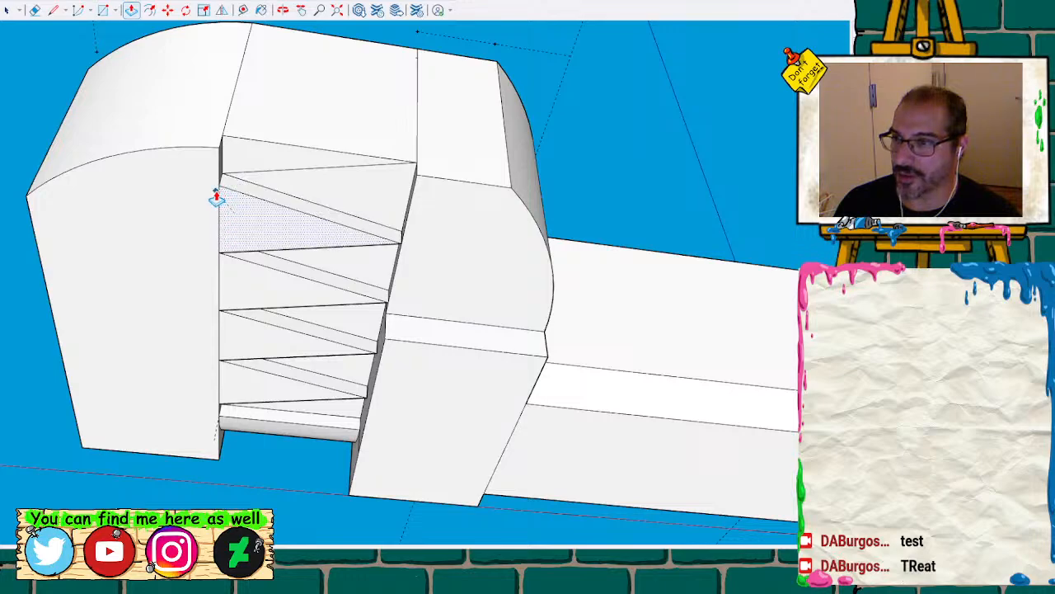
pyautogui.click(216, 197)
pyautogui.click(235, 158)
pyautogui.click(219, 155)
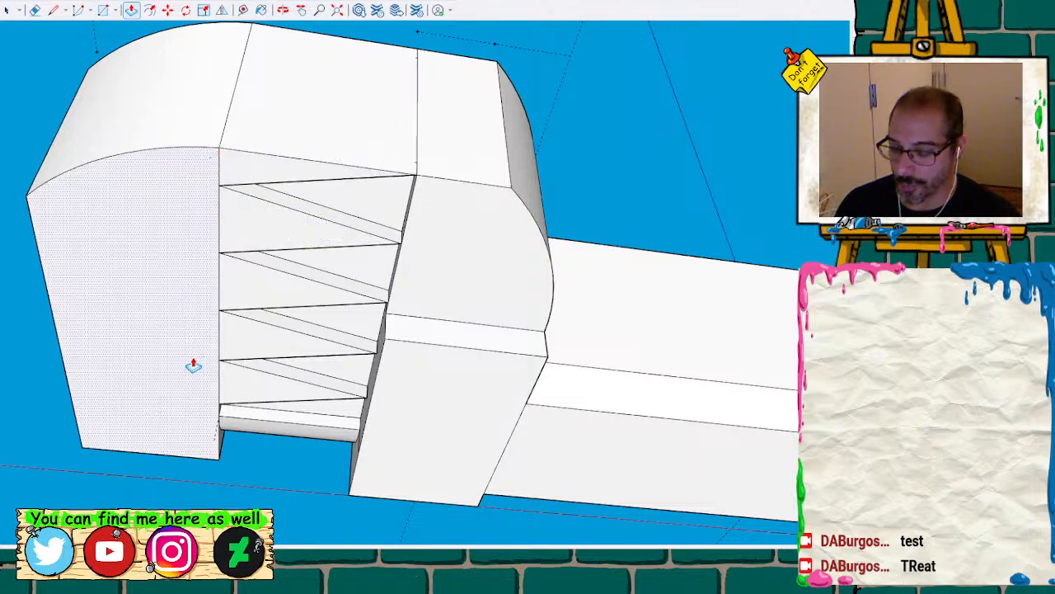
# Draw a line along the green axis across the larger rounded section's underside, from its straight end edge past the curved edge
pyautogui.press('o')
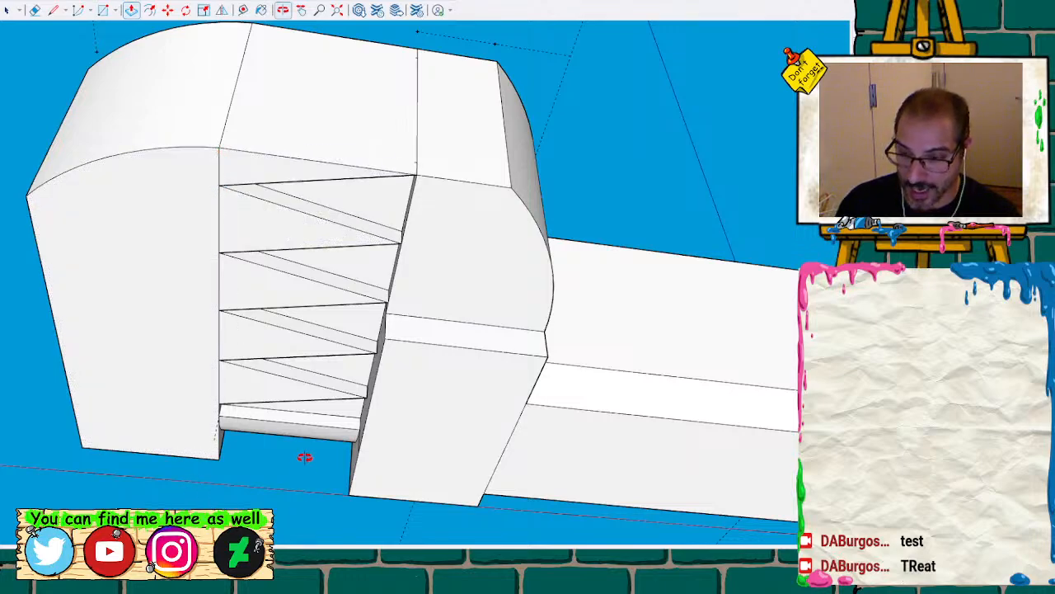
pyautogui.moveTo(368, 445); pyautogui.dragTo(376, 158)
pyautogui.press('t')
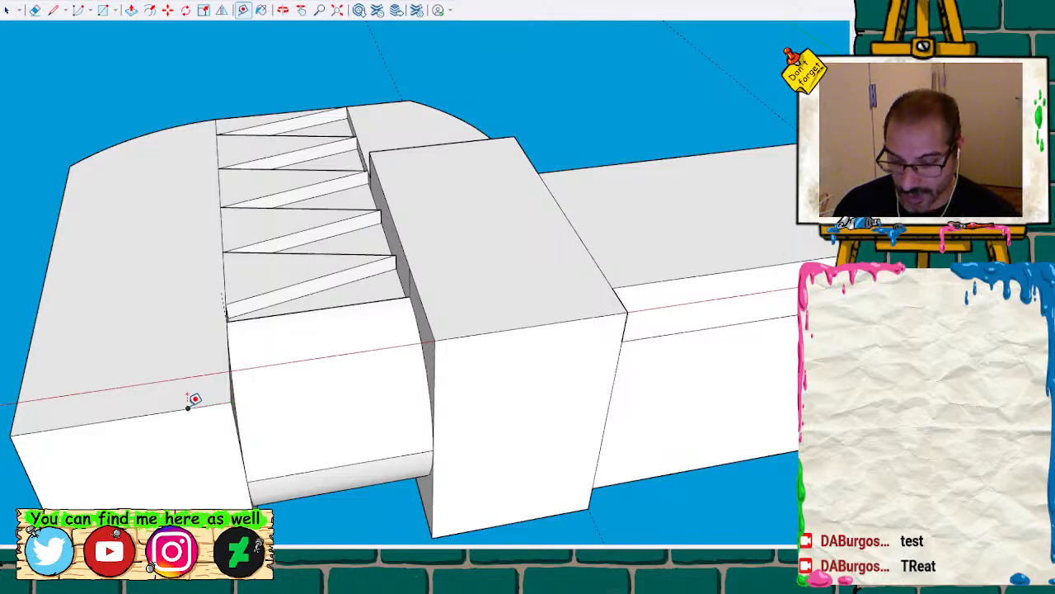
pyautogui.press('l')
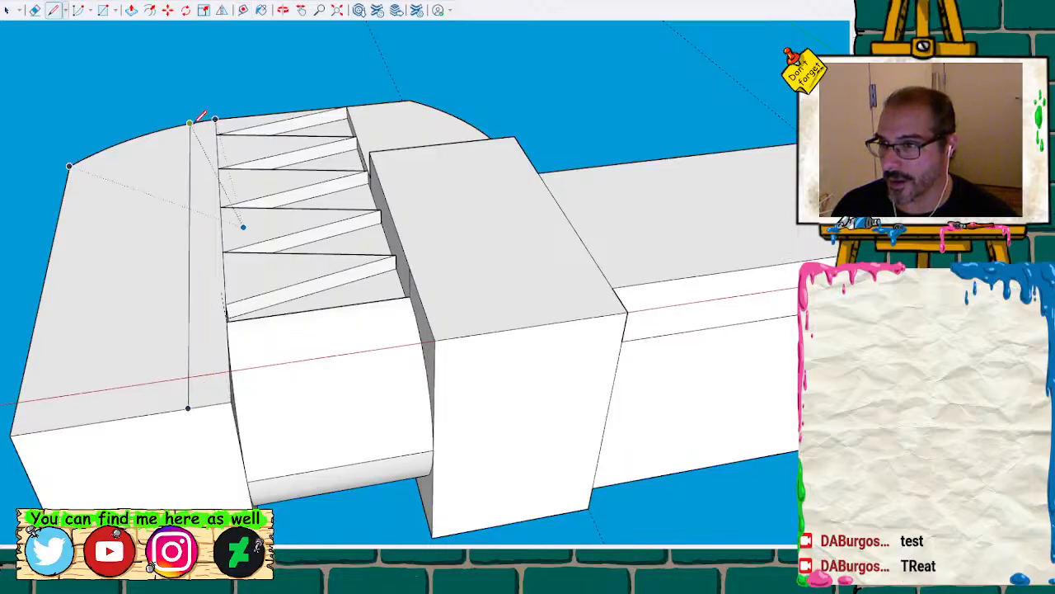
pyautogui.scroll(5, 191, 120)
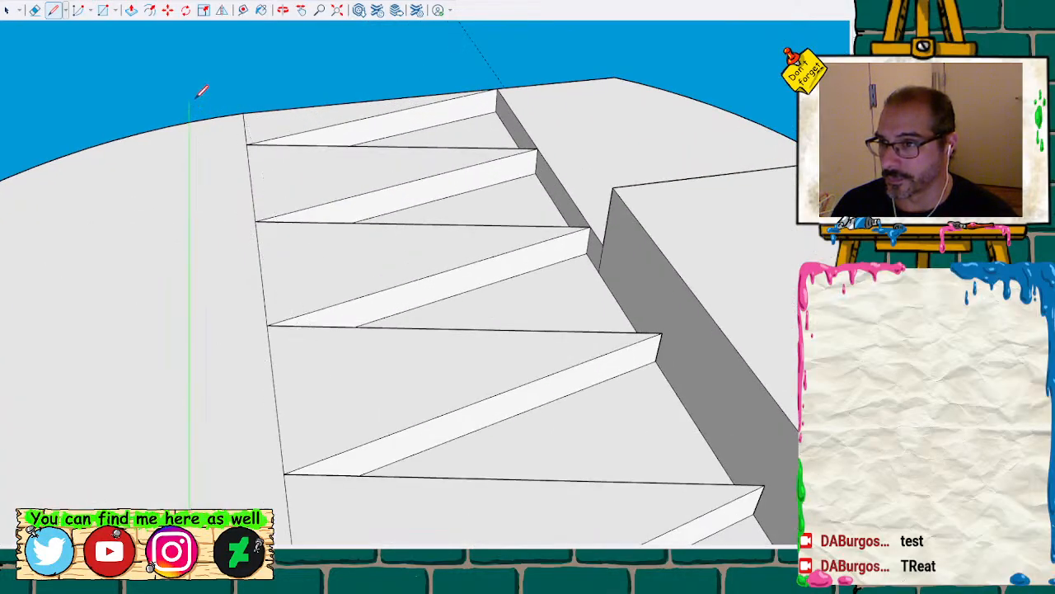
pyautogui.click(195, 96)
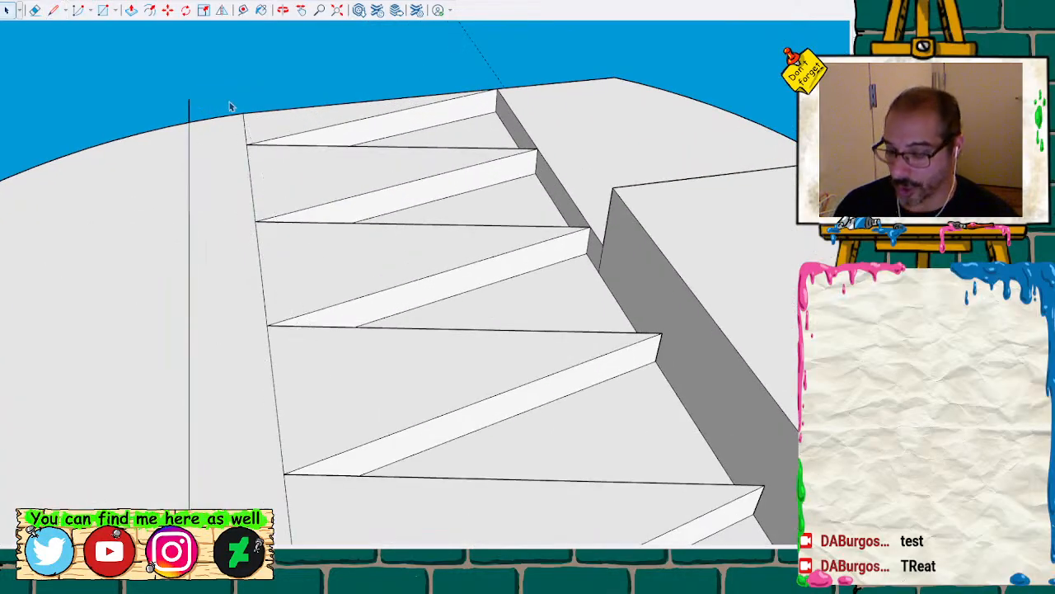
# Trim off the part of the underside line that sticks out past the larger rounded section's curved edge
pyautogui.press('space')
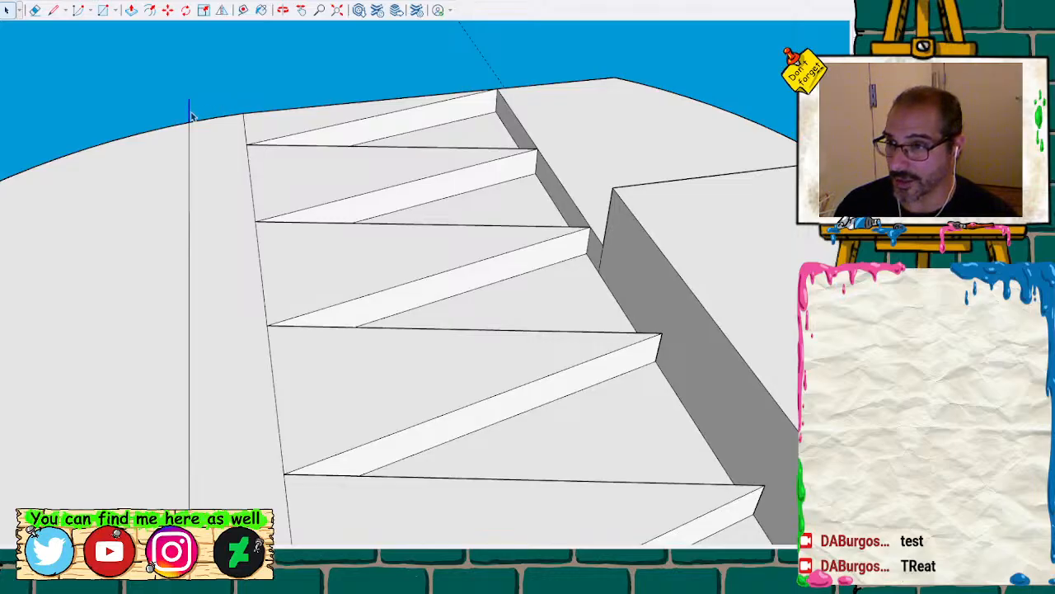
pyautogui.moveTo(191, 116); pyautogui.dragTo(275, 108, button='middle')
pyautogui.scroll(-10, 251, 224)
pyautogui.scroll(3, 287, 107)
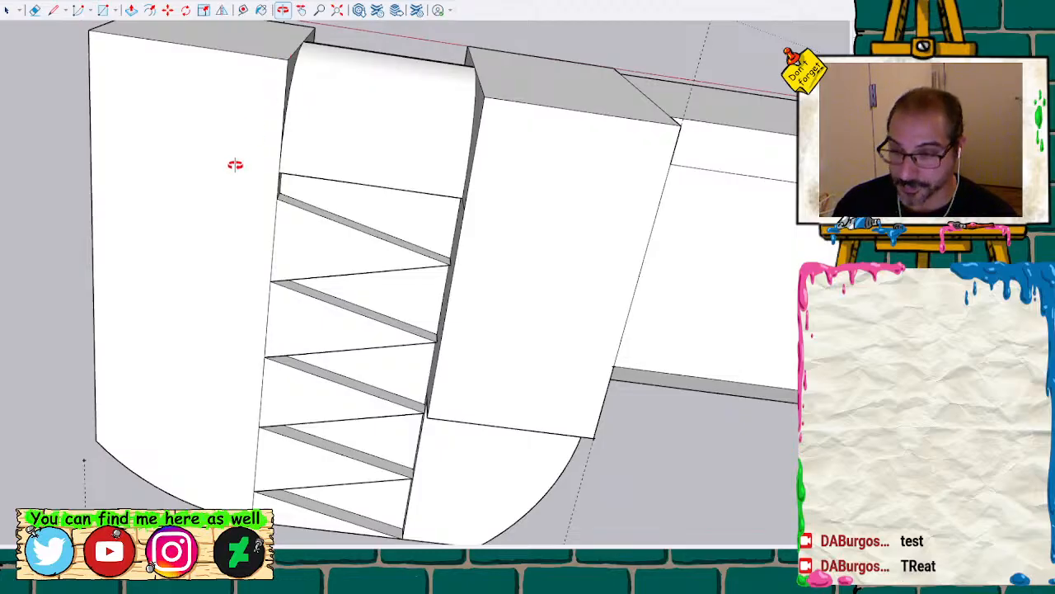
# Mark a guide point on the larger section's straight top edge, draw a green-axis line across the top face, and trim its overhang
pyautogui.keyDown('shift'); pyautogui.moveTo(235, 164); pyautogui.dragTo(272, 264, button='middle'); pyautogui.keyUp('shift')
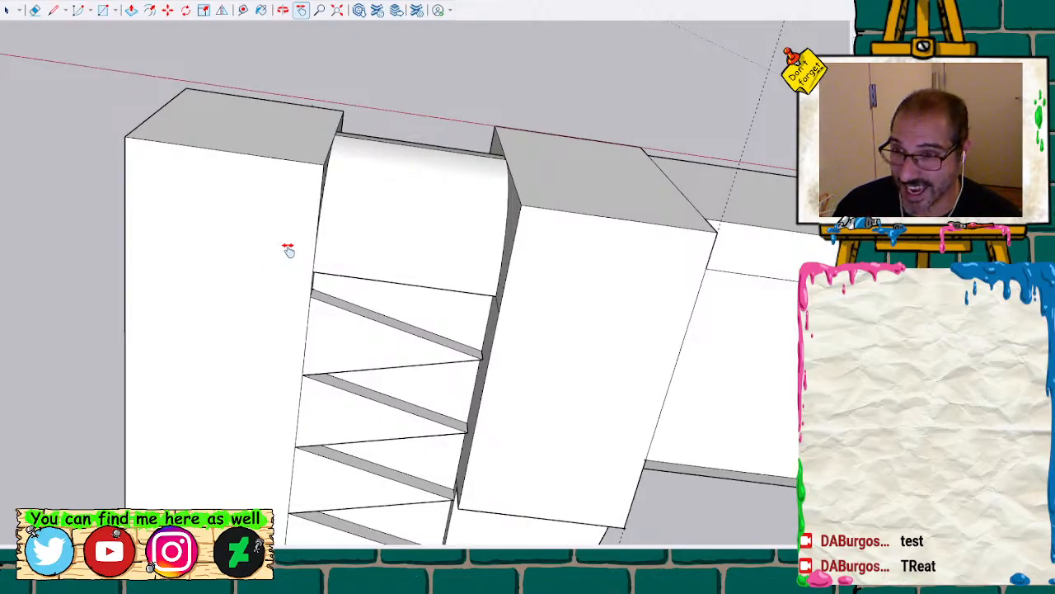
pyautogui.press('t')
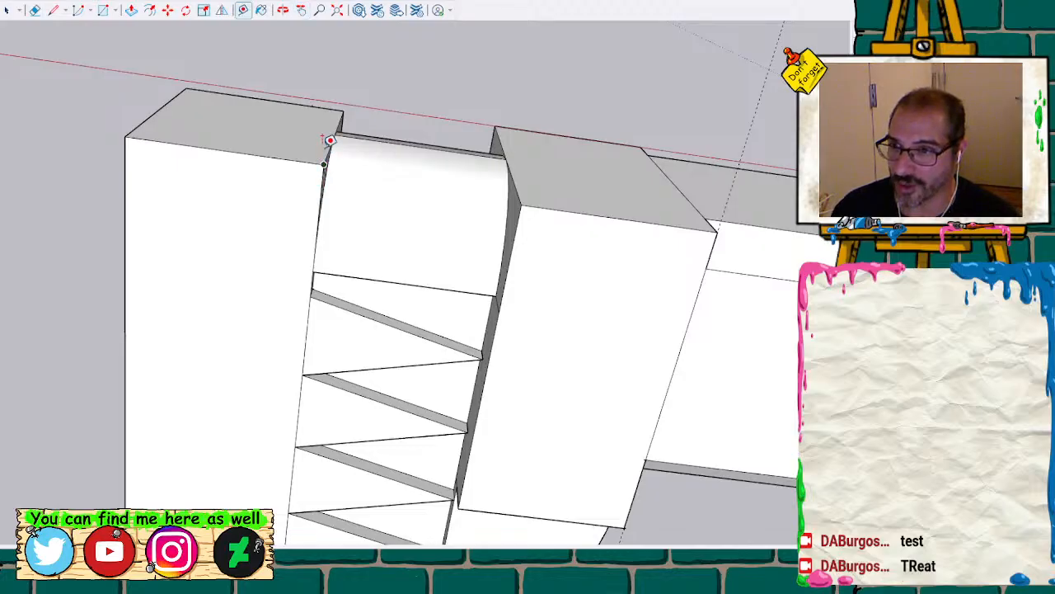
pyautogui.scroll(4, 328, 162)
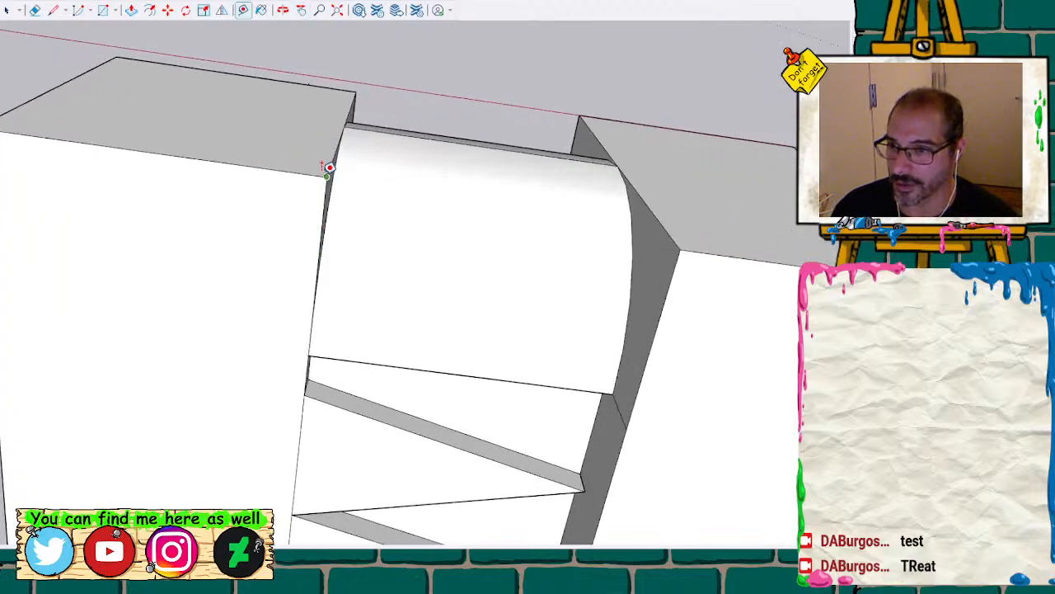
pyautogui.click(327, 174)
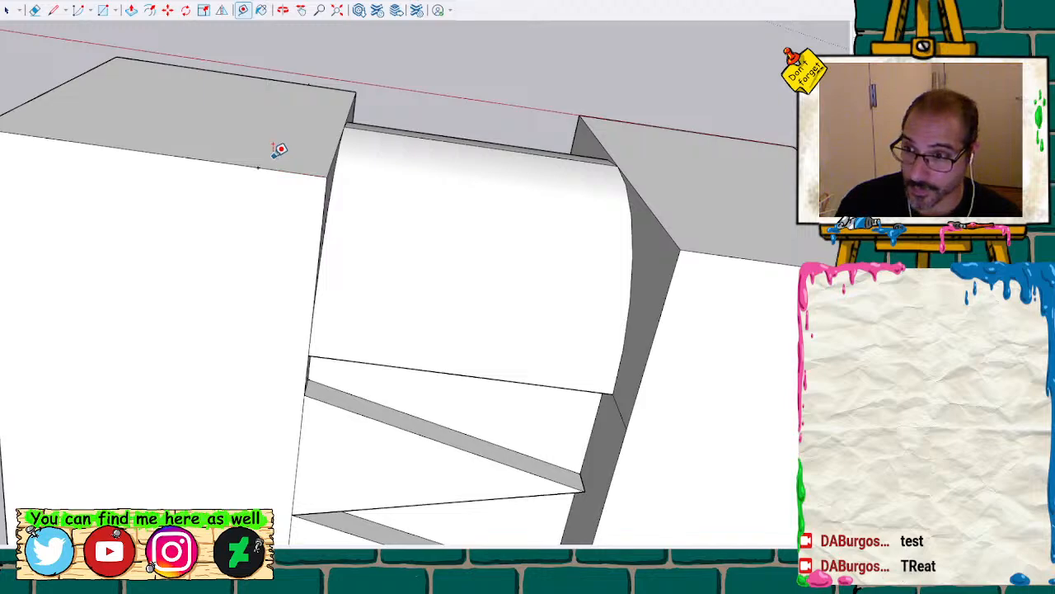
pyautogui.scroll(-5, 264, 217)
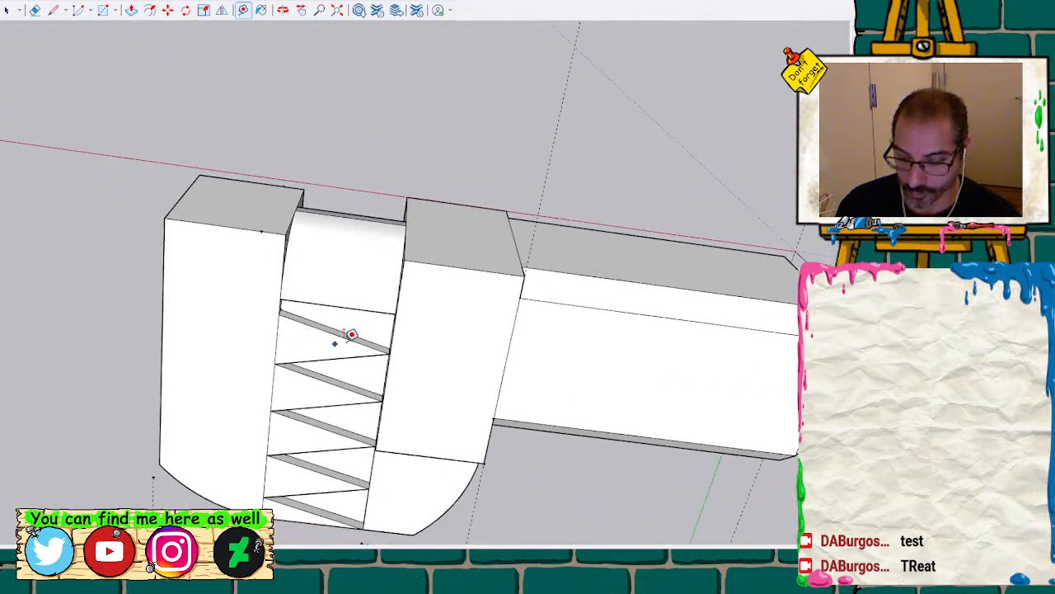
pyautogui.moveTo(363, 337)
pyautogui.mouseDown(button='middle')
pyautogui.moveTo(514, 39)
pyautogui.moveTo(360, 170)
pyautogui.moveTo(222, 157)
pyautogui.mouseUp(button='middle')
pyautogui.press('l')
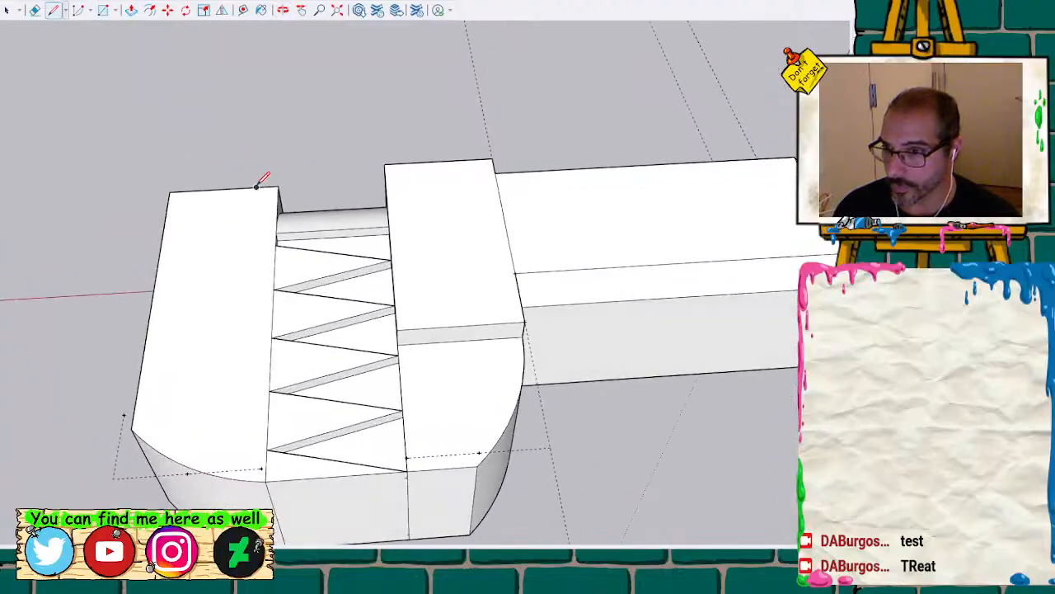
pyautogui.click(257, 186)
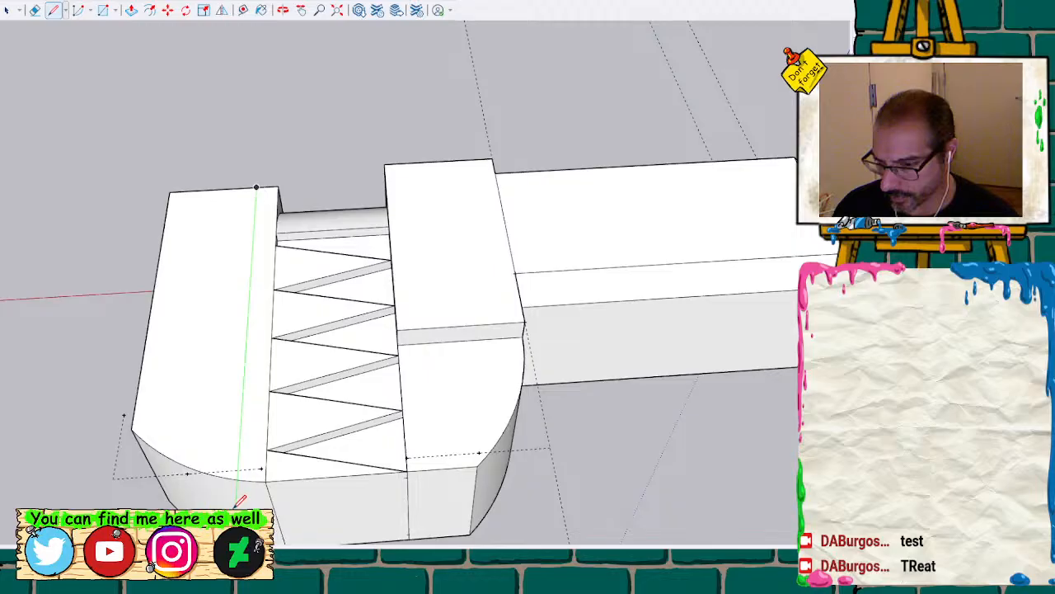
pyautogui.click(239, 501)
pyautogui.press('e')
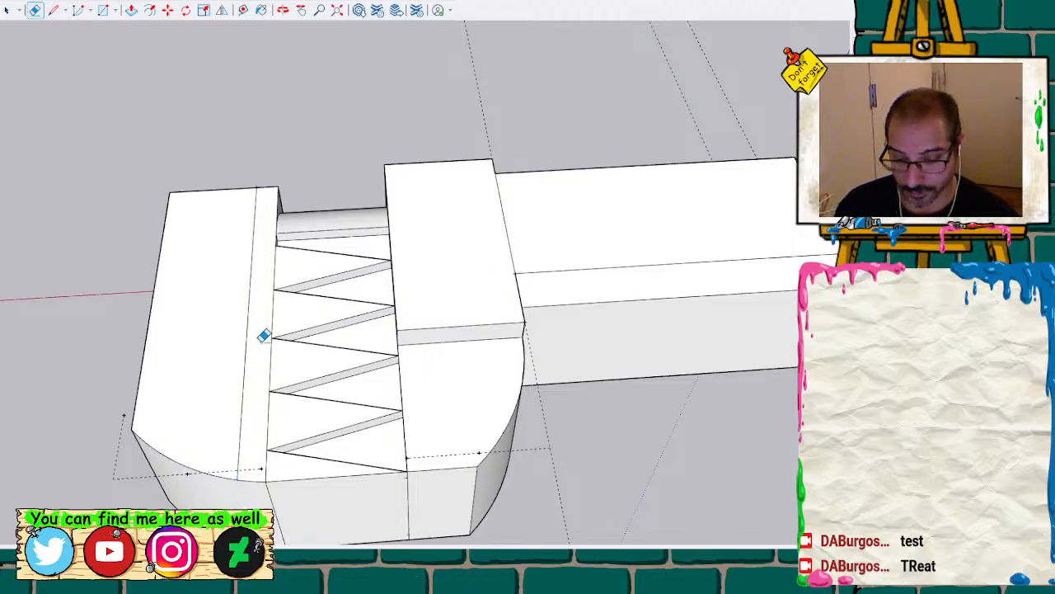
# Draw a second line along the green axis beside the first on the larger section's top face, trimming it at the curved edge
pyautogui.moveTo(465, 327)
pyautogui.mouseDown(button='middle')
pyautogui.moveTo(522, 395)
pyautogui.moveTo(54, 461)
pyautogui.moveTo(304, 481)
pyautogui.moveTo(245, 242)
pyautogui.moveTo(572, 234)
pyautogui.moveTo(728, 297)
pyautogui.moveTo(536, 355)
pyautogui.moveTo(346, 360)
pyautogui.moveTo(325, 328)
pyautogui.moveTo(308, 332)
pyautogui.moveTo(305, 369)
pyautogui.mouseUp(button='middle')
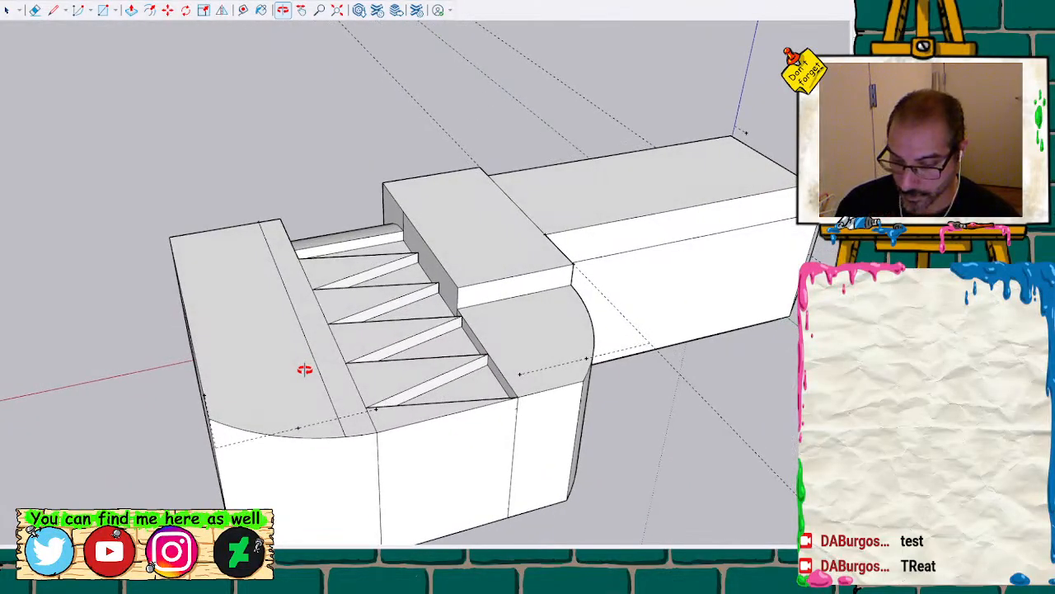
pyautogui.press('t')
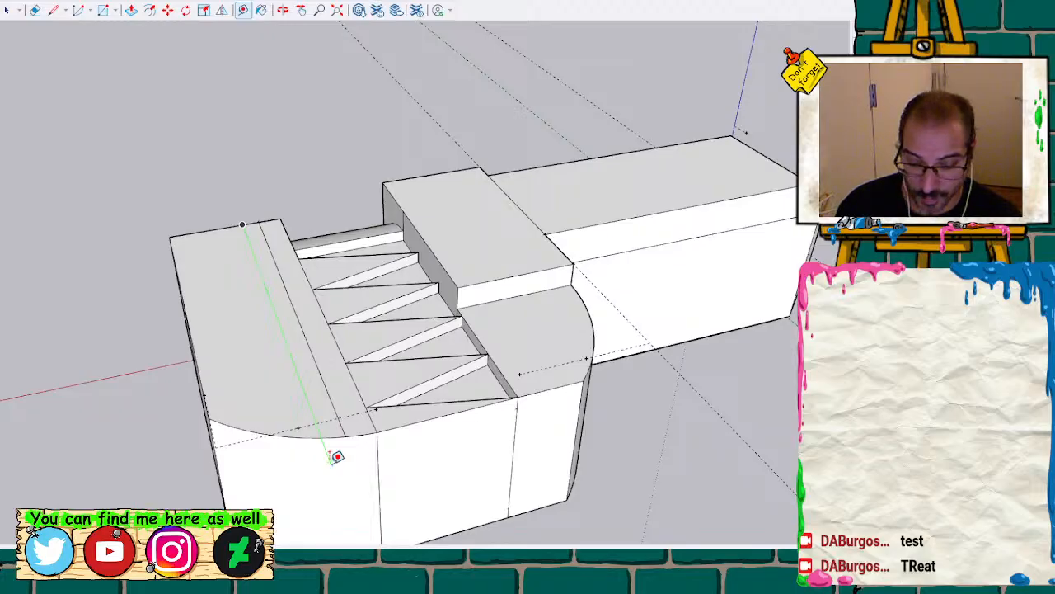
pyautogui.press('l')
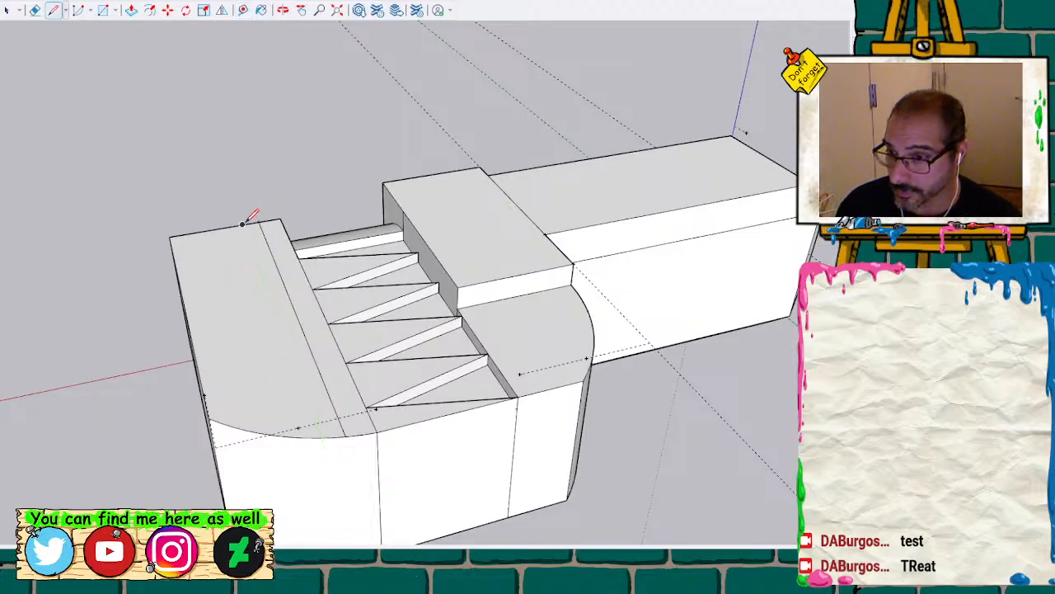
pyautogui.click(246, 229)
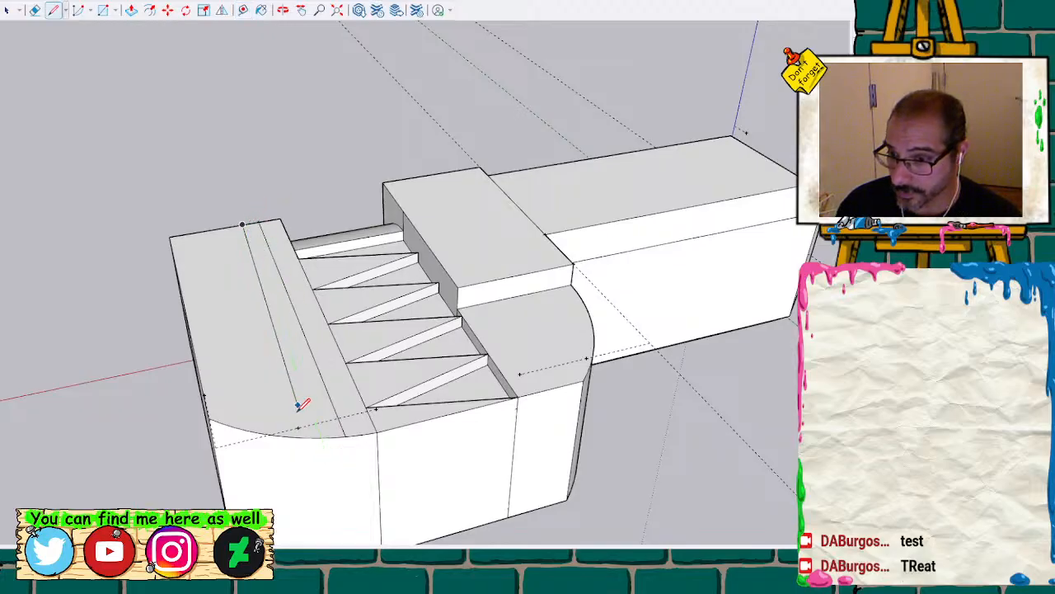
pyautogui.click(328, 460)
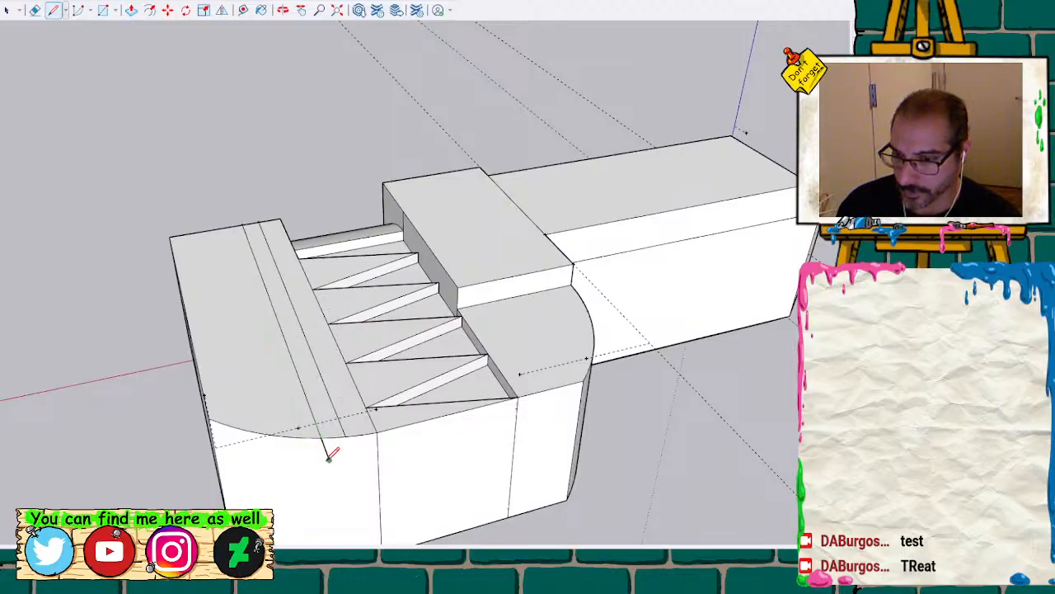
pyautogui.press('e')
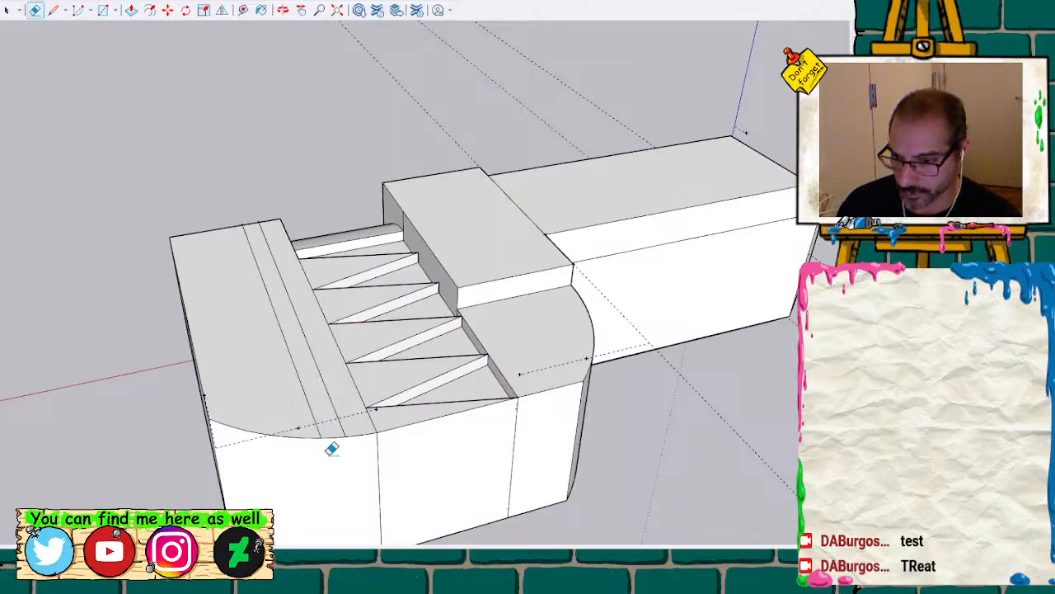
# Push/Pull the narrow strip between the two top-face lines down into the larger rounded section to cut a shallow groove
pyautogui.press('space')
pyautogui.click(331, 427)
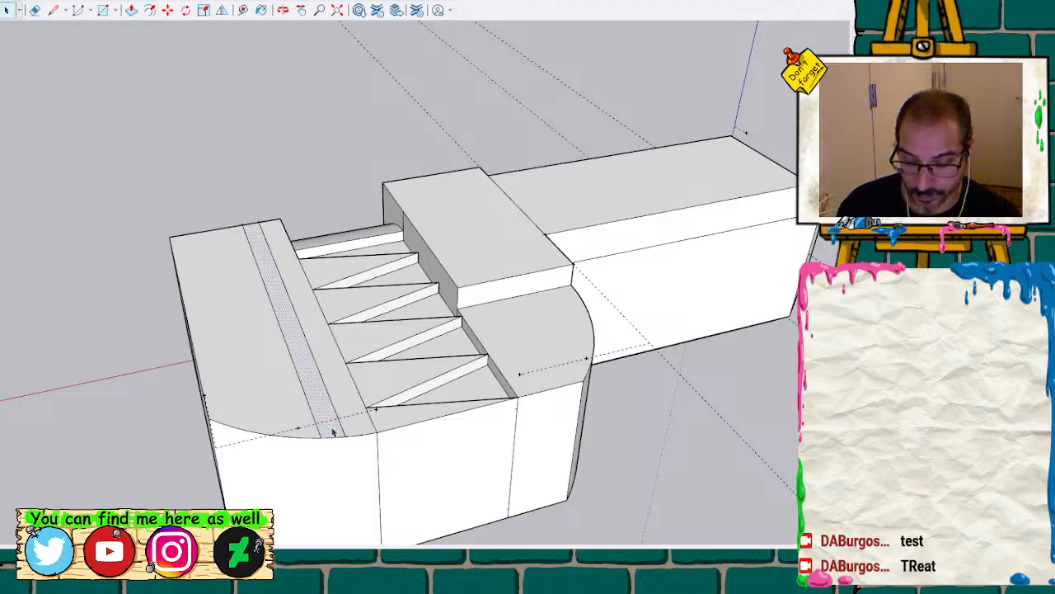
pyautogui.press('p')
pyautogui.moveTo(332, 435); pyautogui.dragTo(334, 453)
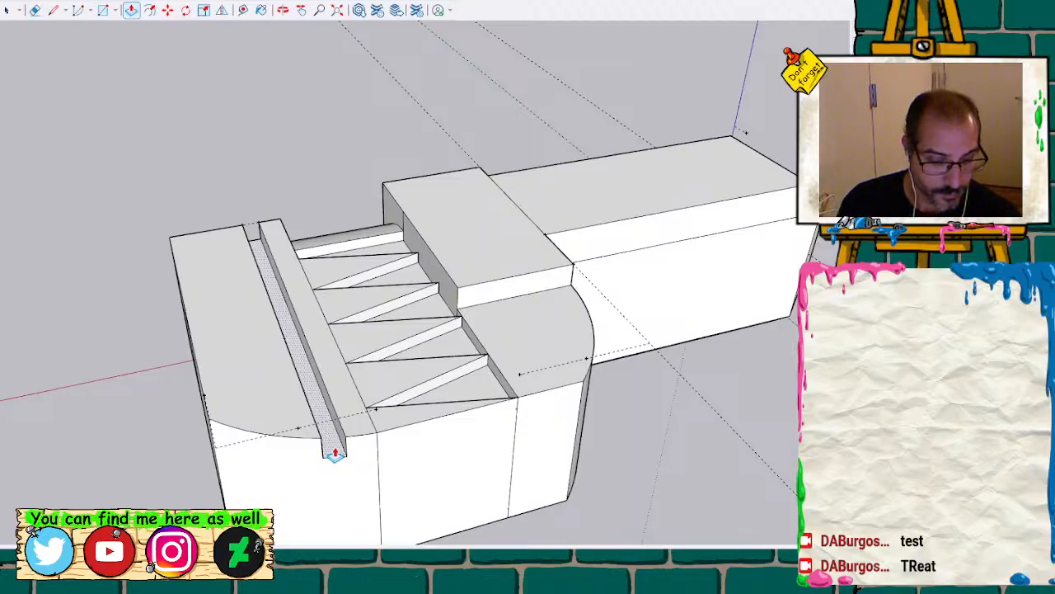
pyautogui.moveTo(334, 453); pyautogui.dragTo(337, 450)
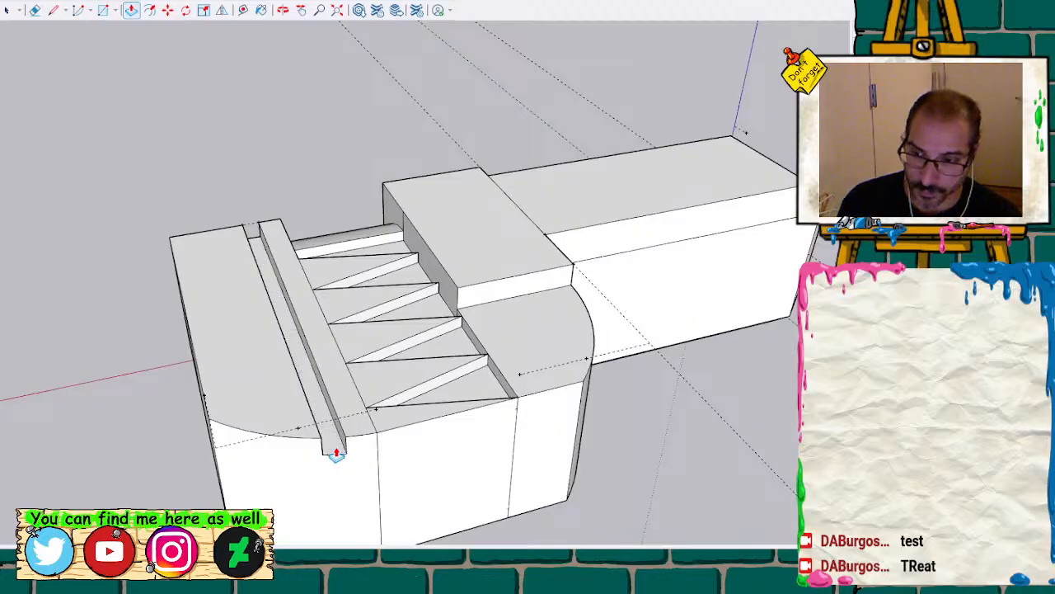
# Draw a second line parallel to the existing one across the larger section's underside and erase the part past the curved edge
pyautogui.press('f')
pyautogui.moveTo(394, 488); pyautogui.dragTo(262, 286, button='middle')
pyautogui.press('space')
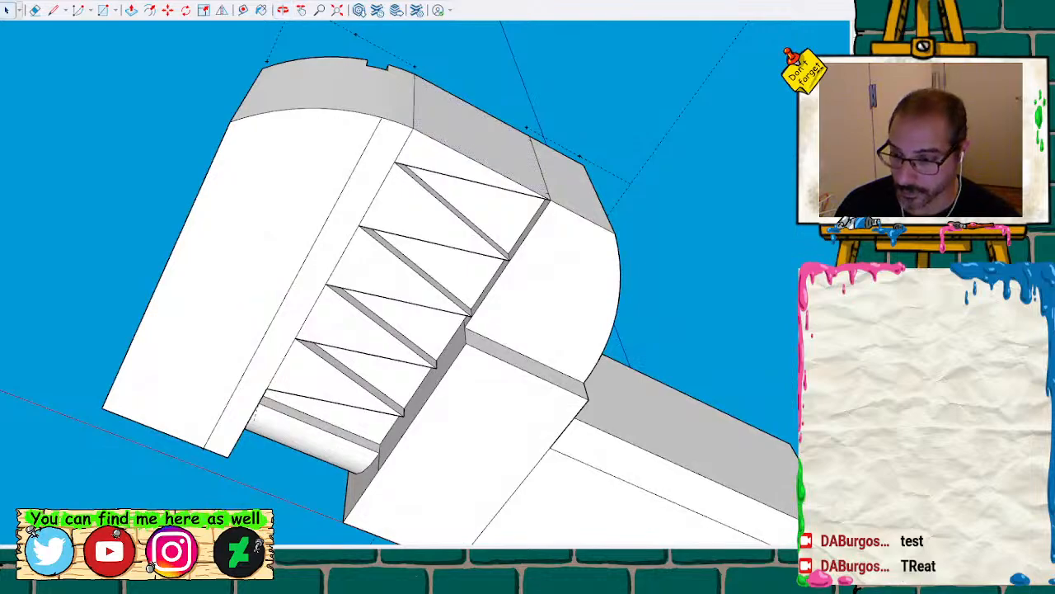
pyautogui.press('t')
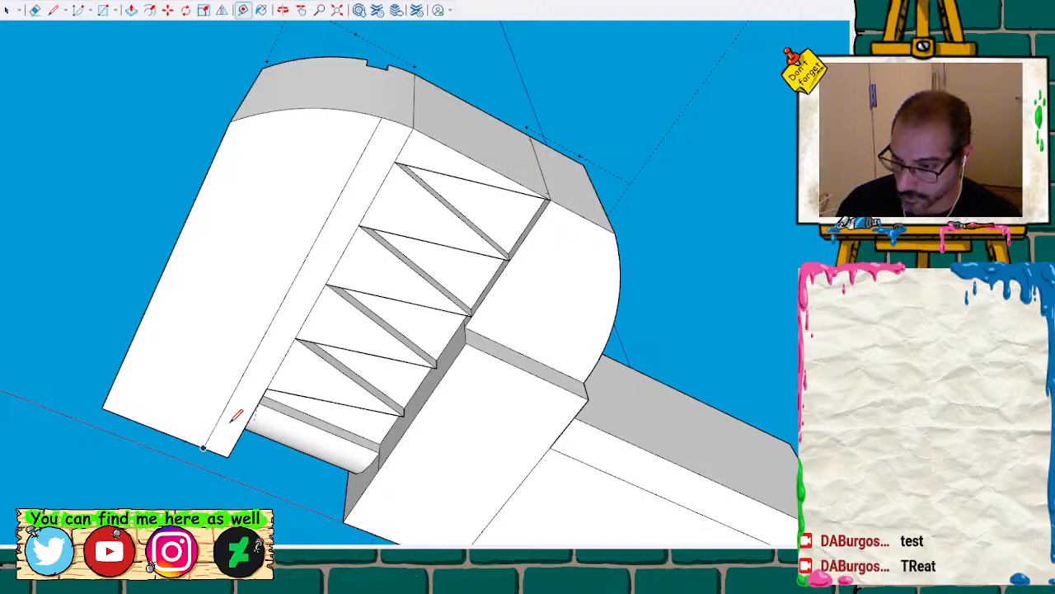
pyautogui.press('l')
pyautogui.click(186, 438)
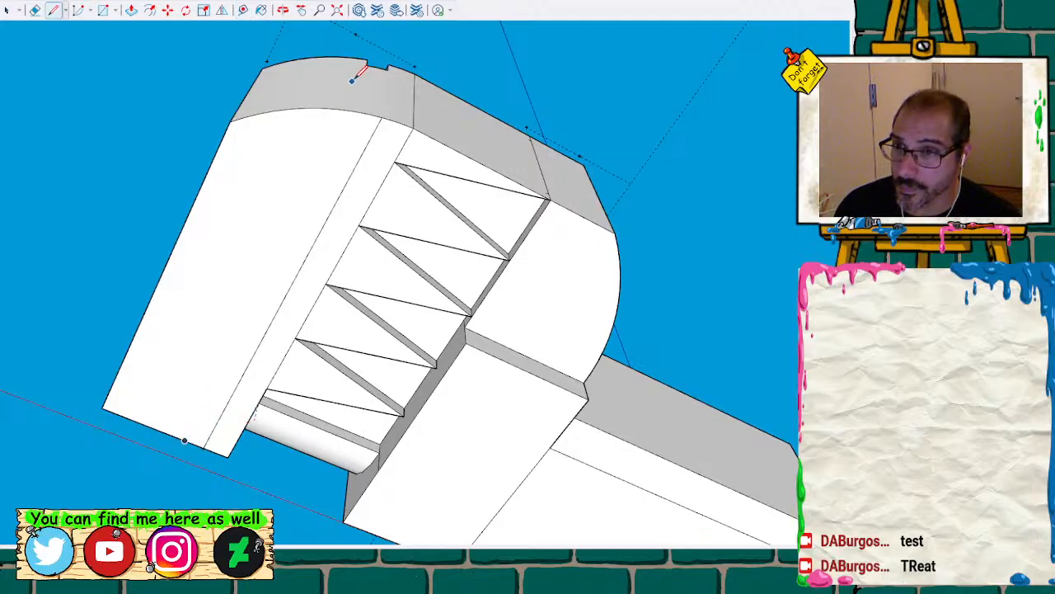
pyautogui.click(395, 39)
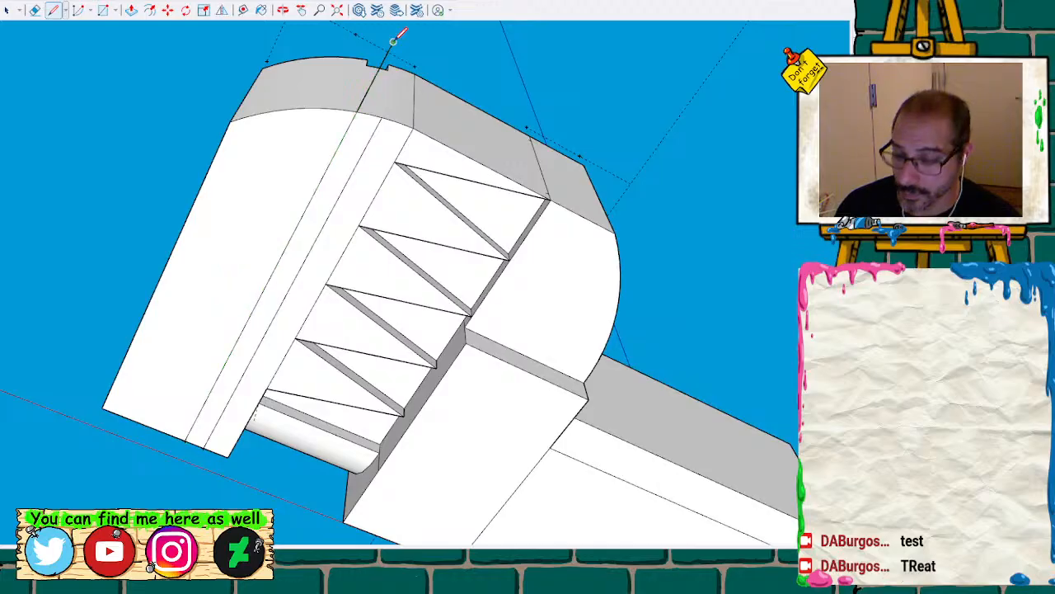
pyautogui.press('e')
pyautogui.click(392, 43)
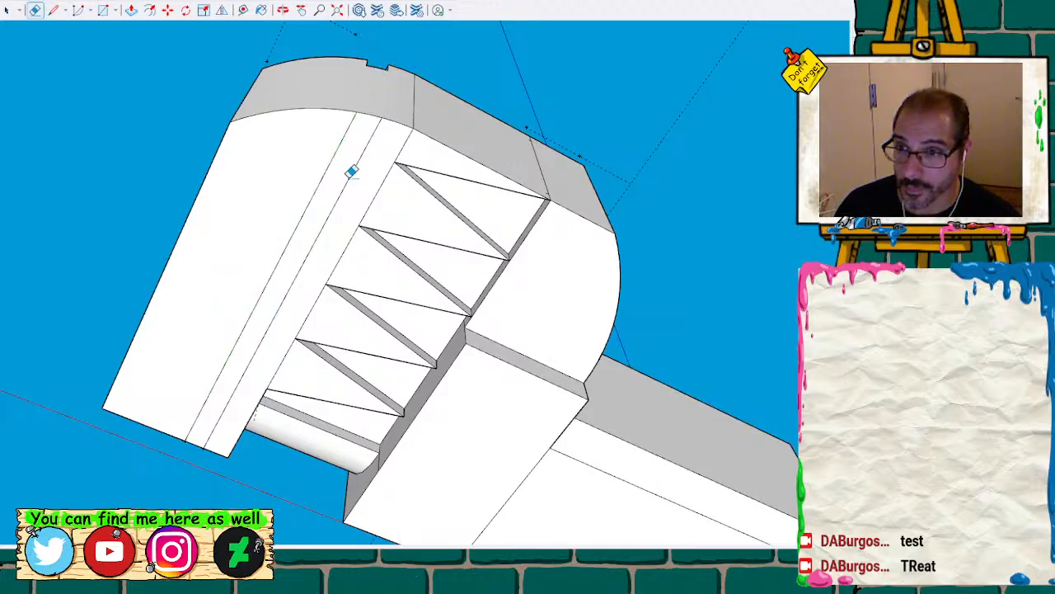
# Push/Pull the narrow strip on the larger section's underside inward to cut a groove matching the one on top
pyautogui.press('space')
pyautogui.click(359, 141)
pyautogui.press('p')
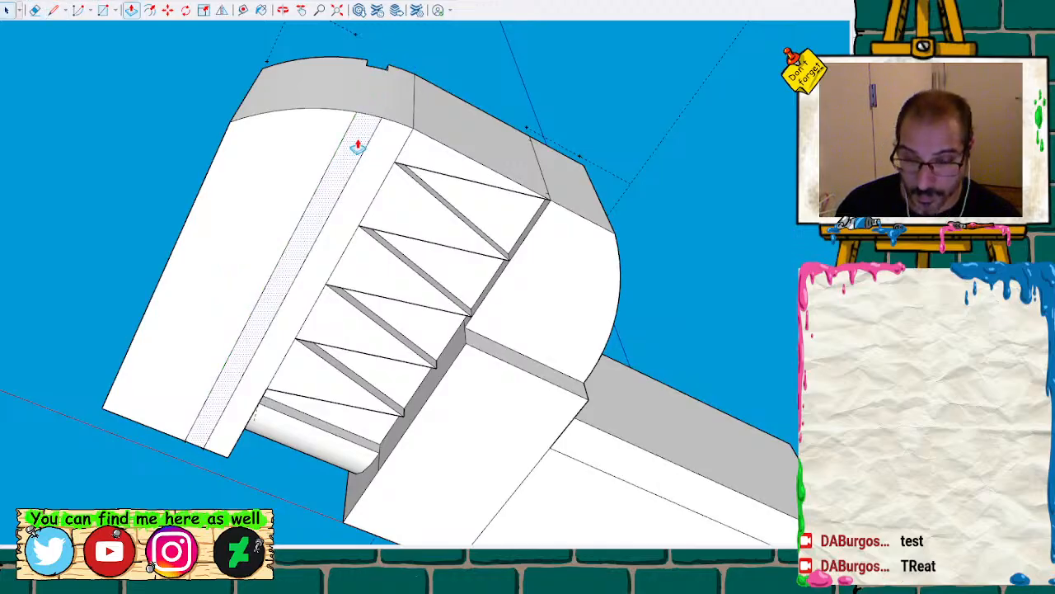
pyautogui.click(360, 143)
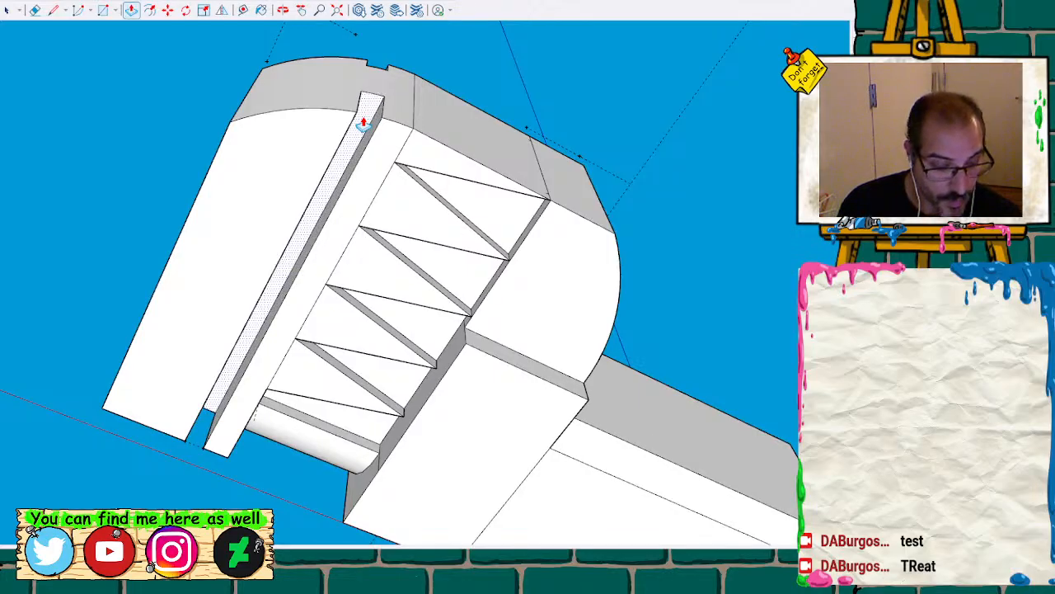
pyautogui.press('Return')
# Mark two guide points with the Tape Measure on the base edge of the raised block, beside the zigzag, on the lower rounded face
pyautogui.moveTo(447, 173); pyautogui.dragTo(635, 316, button='middle')
pyautogui.scroll(4, 383, 315)
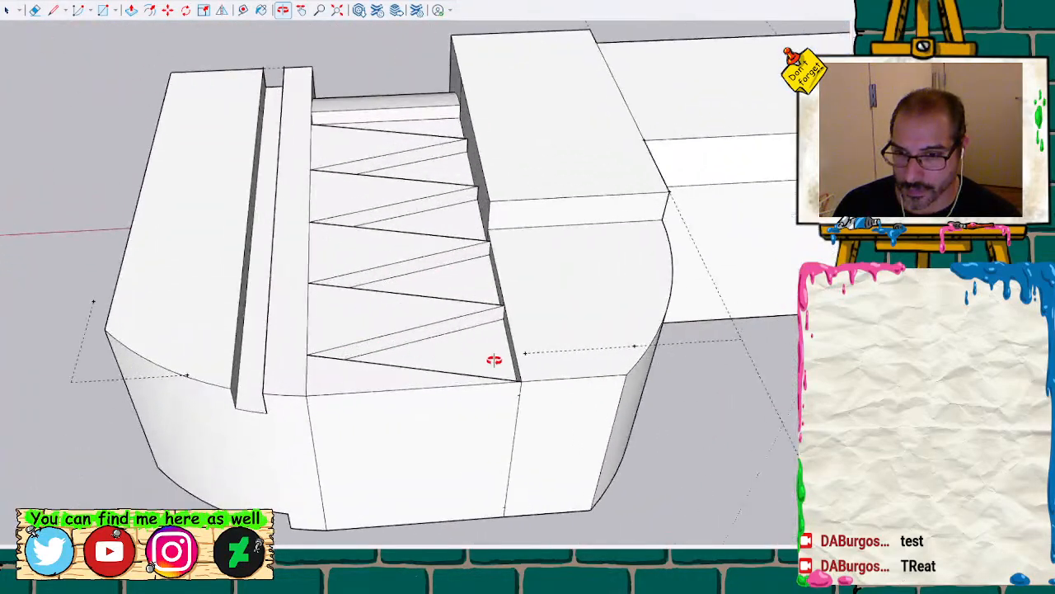
pyautogui.moveTo(494, 359); pyautogui.dragTo(471, 361, button='middle')
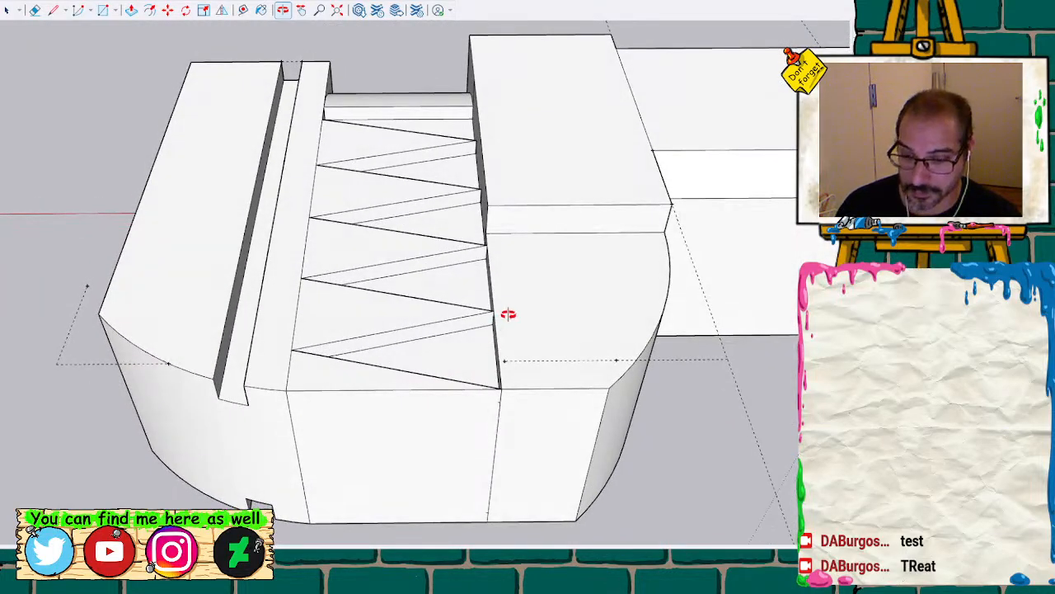
pyautogui.press('z')
pyautogui.click(486, 233)
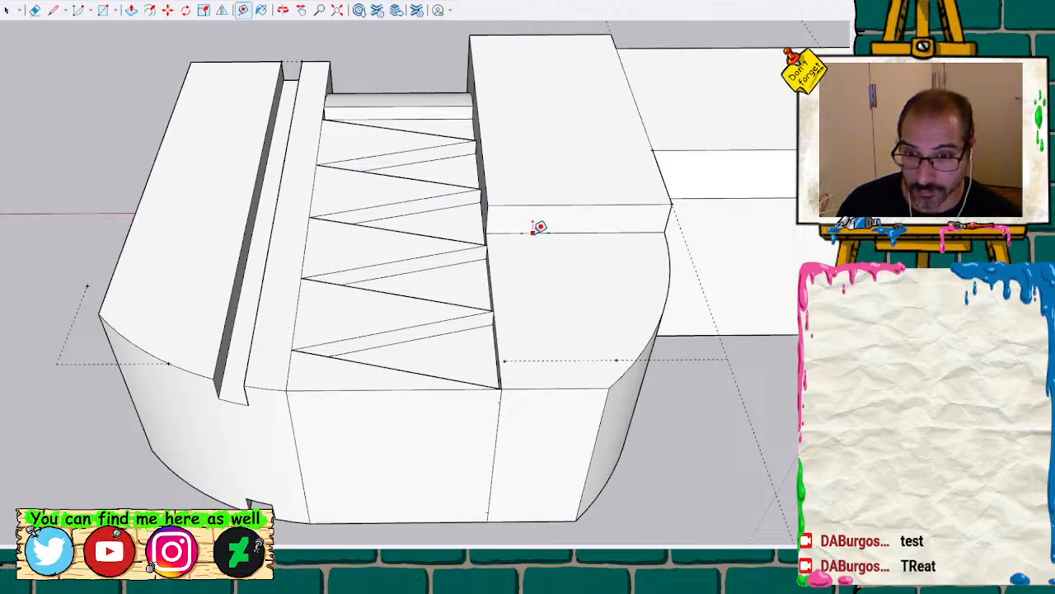
pyautogui.click(521, 233)
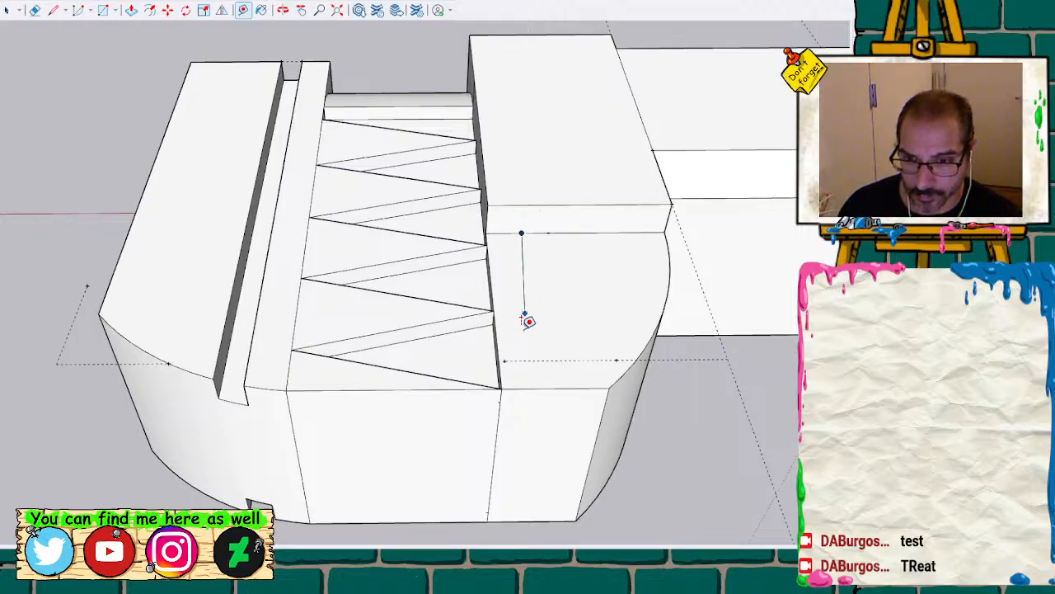
pyautogui.click(547, 379)
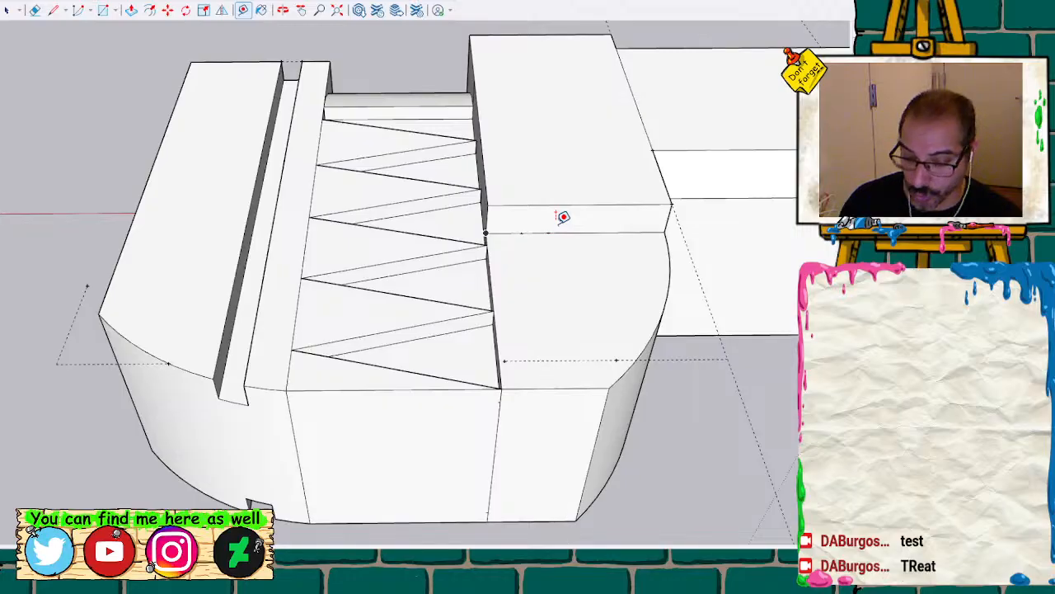
# Draw two parallel green-axis lines from the guide points across the lower rounded face to its outer straight edge
pyautogui.press('l')
pyautogui.click(521, 232)
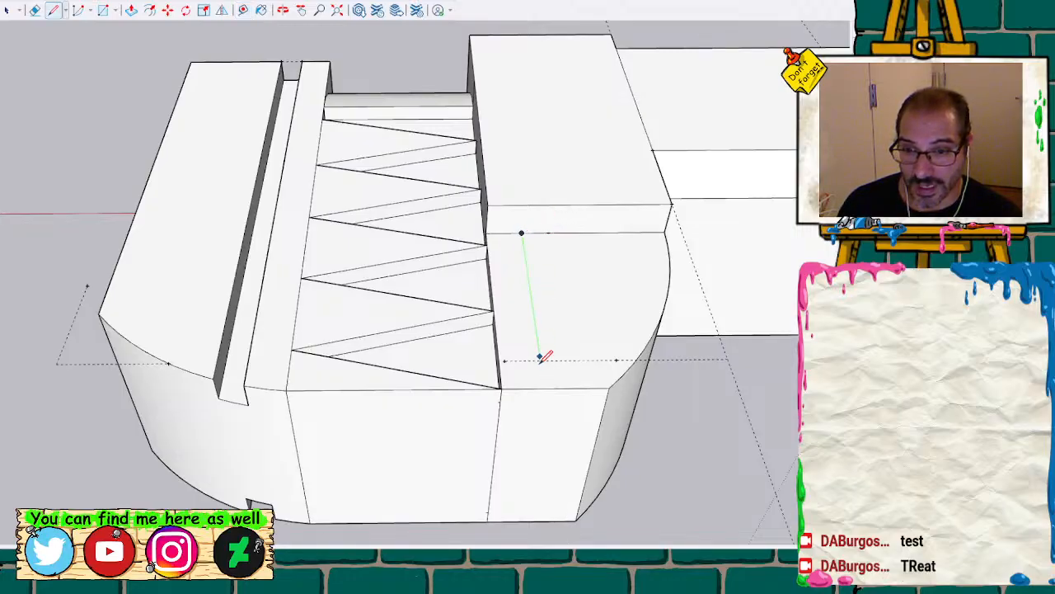
pyautogui.click(543, 385)
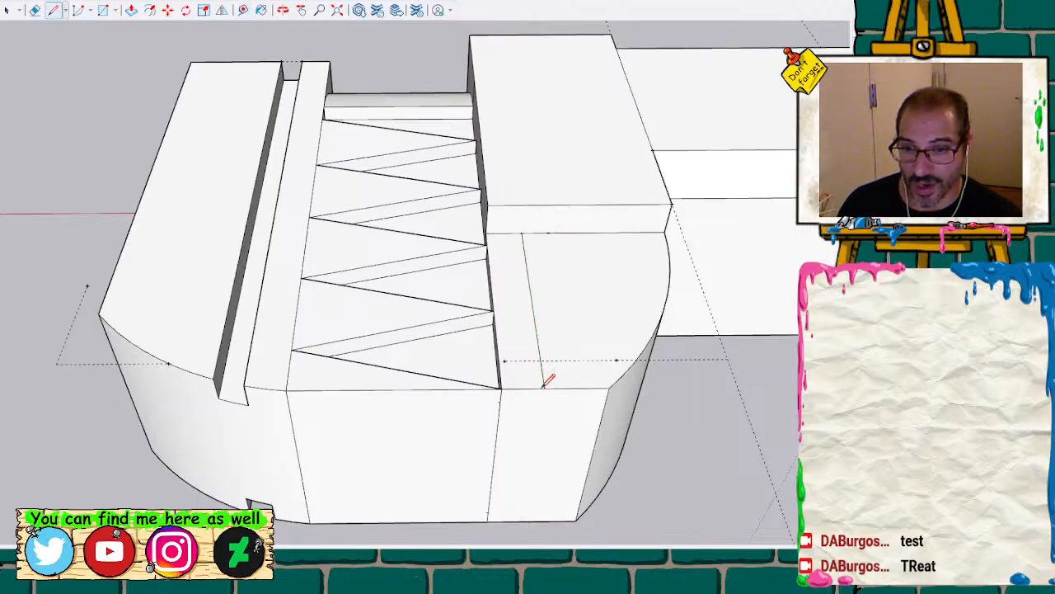
pyautogui.click(548, 233)
pyautogui.click(576, 387)
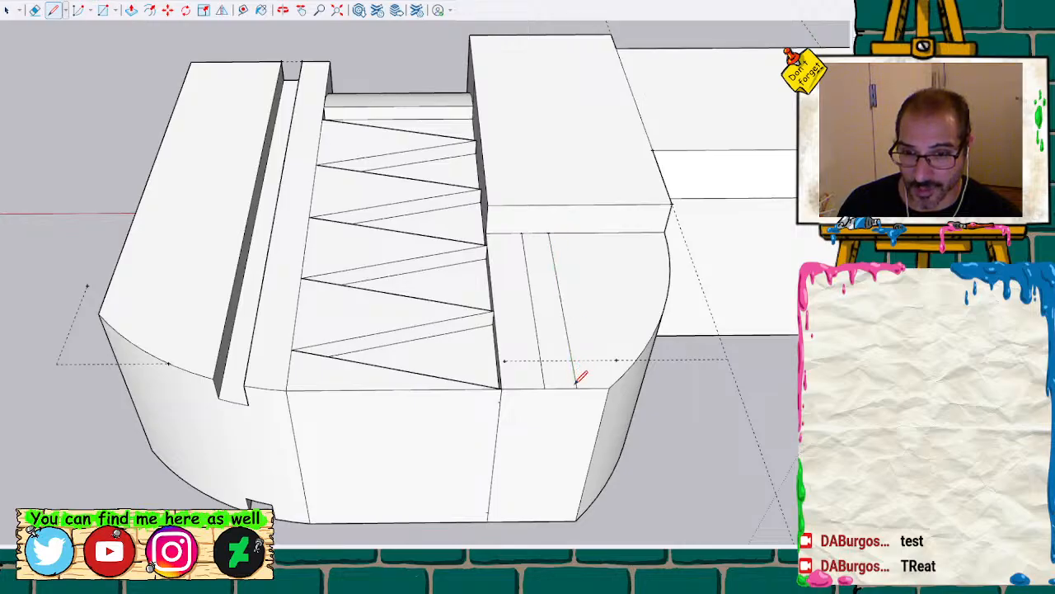
# Push/Pull the narrow strip on the lower rounded face inward to cut a groove beside the zigzag
pyautogui.press('space')
pyautogui.click(557, 356)
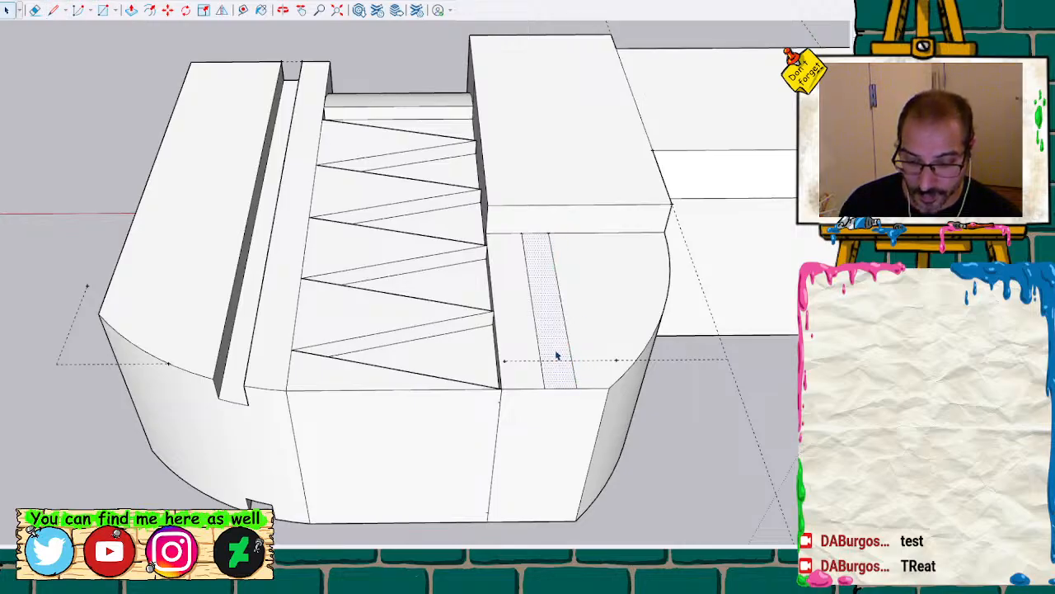
pyautogui.press('p')
pyautogui.click(557, 357)
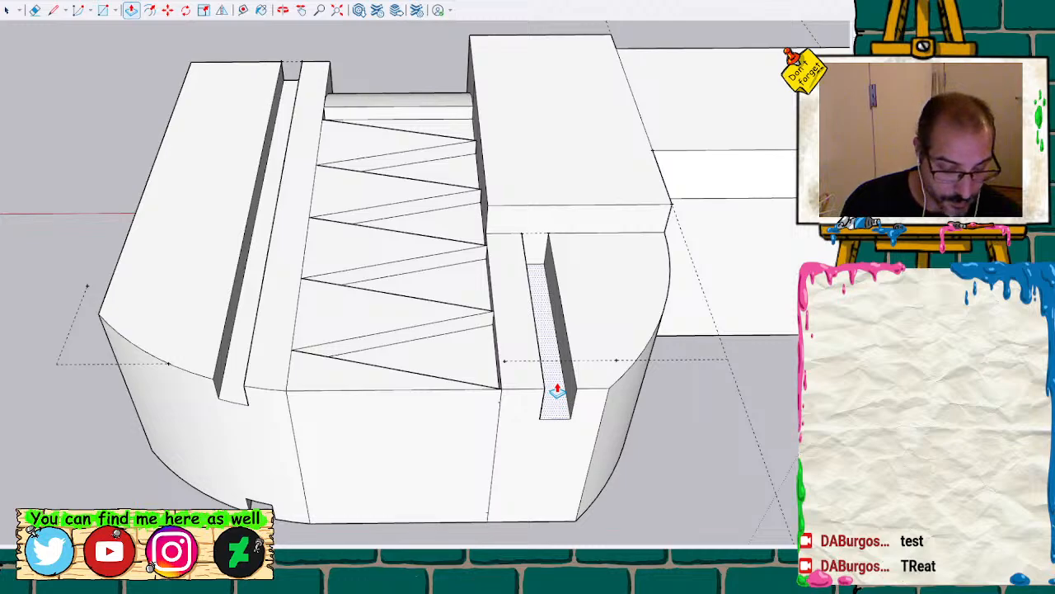
pyautogui.click(557, 389)
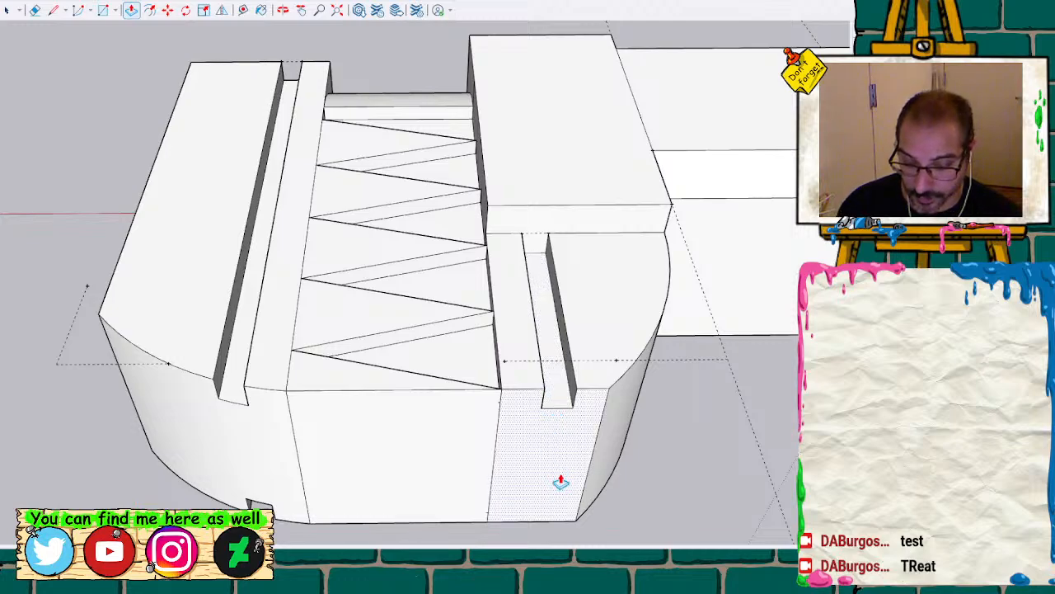
# On the underside's lower rounded face, mark guide points on the block's base edge and draw two parallel green-axis lines to the outer straight edge
pyautogui.moveTo(561, 482); pyautogui.dragTo(519, 87, button='middle')
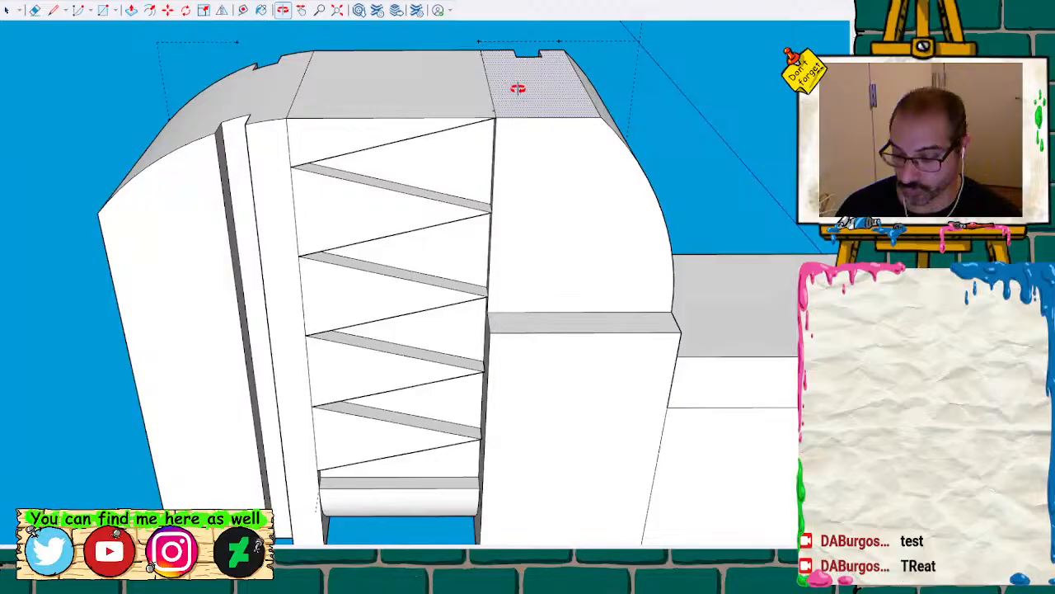
pyautogui.click(488, 311)
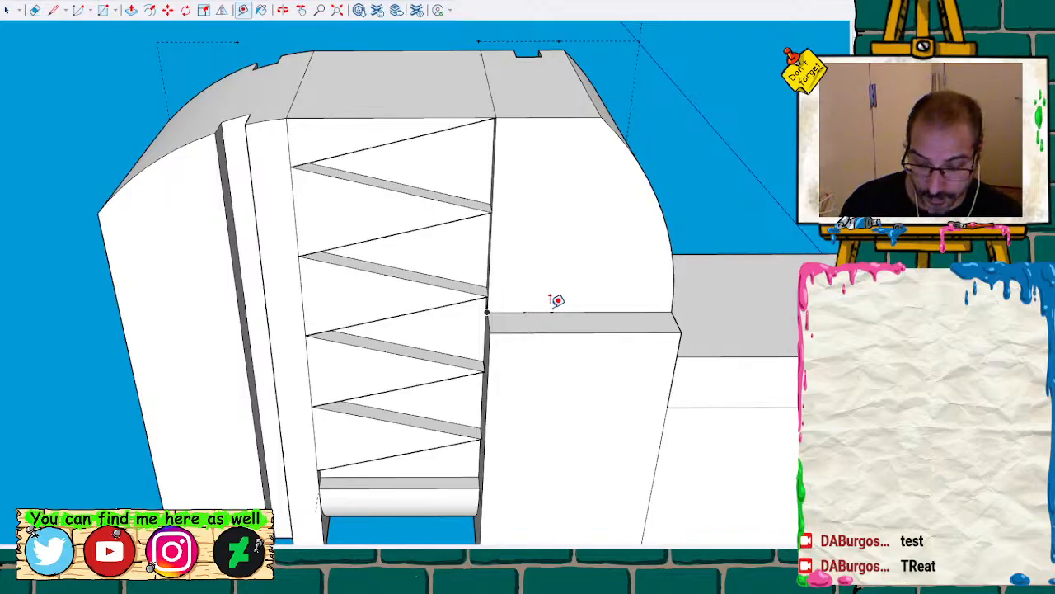
pyautogui.press('l')
pyautogui.click(523, 311)
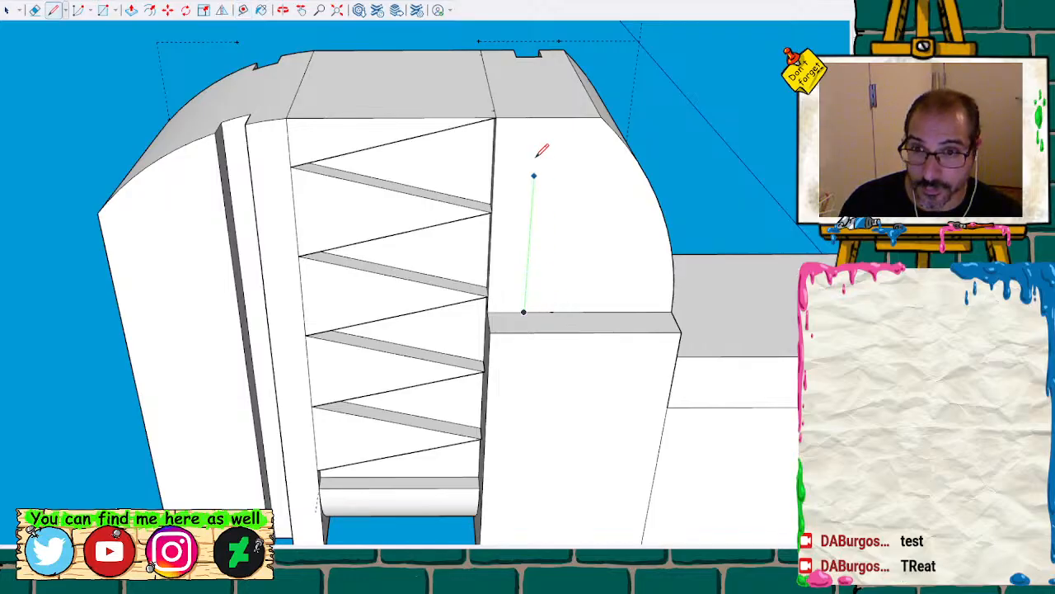
pyautogui.click(537, 115)
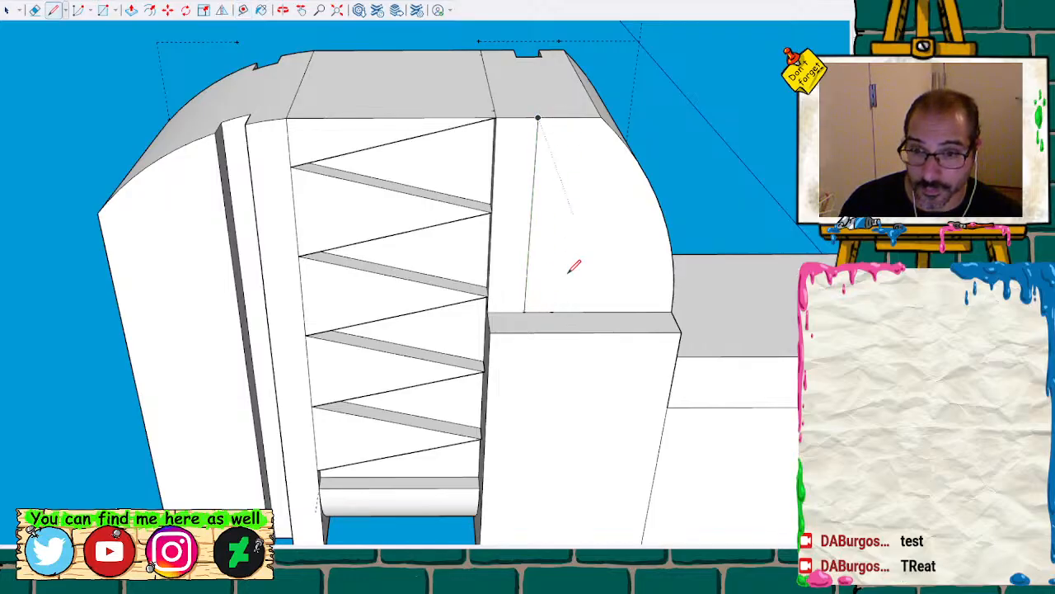
pyautogui.click(551, 311)
pyautogui.click(568, 117)
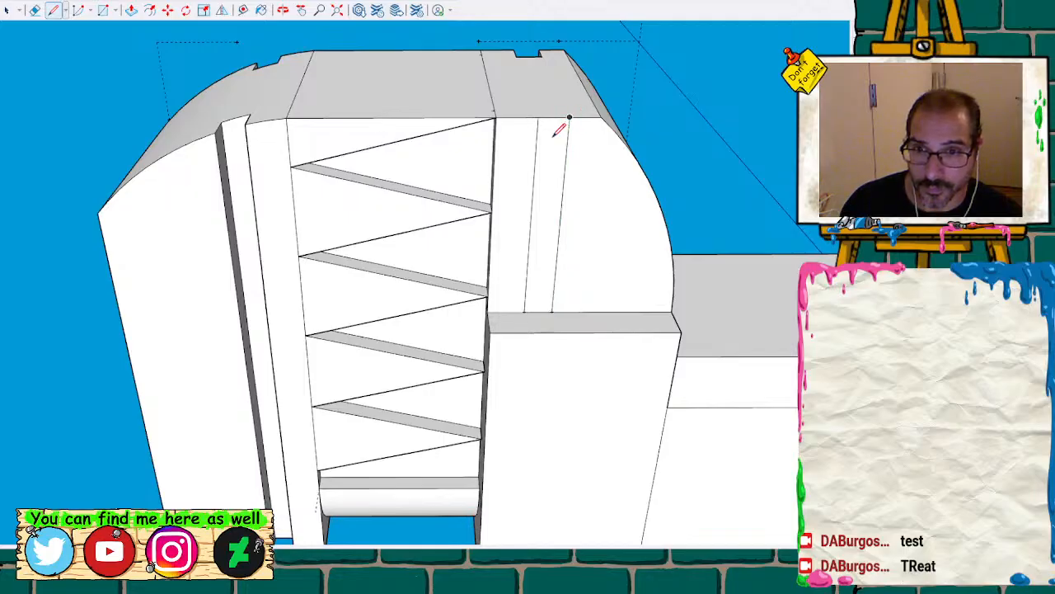
# Push/Pull the strip between the two lines on the underside inward to cut a matching groove
pyautogui.press('space')
pyautogui.click(551, 151)
pyautogui.press('p')
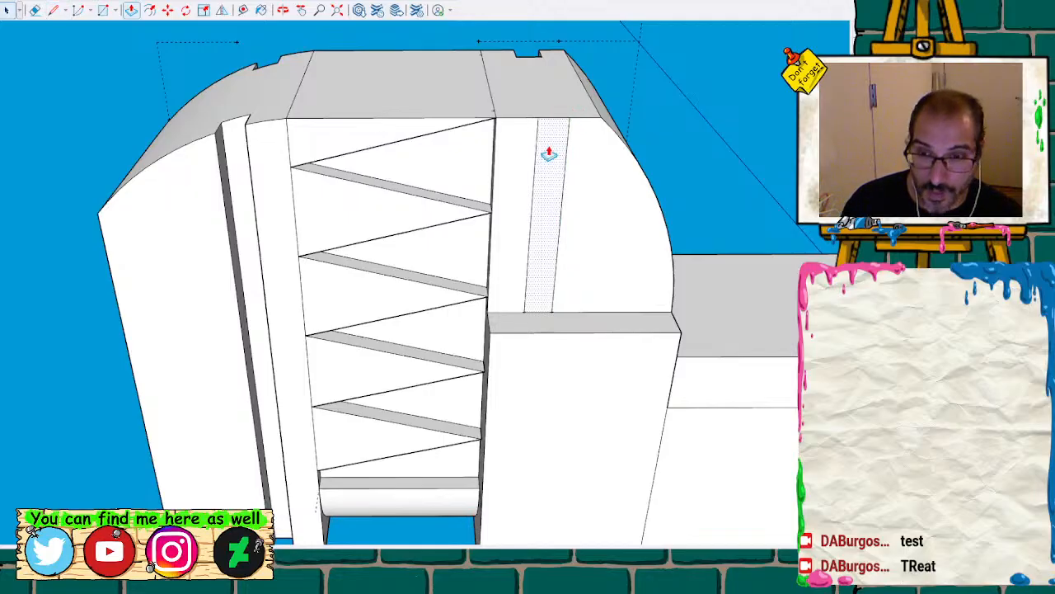
pyautogui.click(547, 149)
pyautogui.click(554, 131)
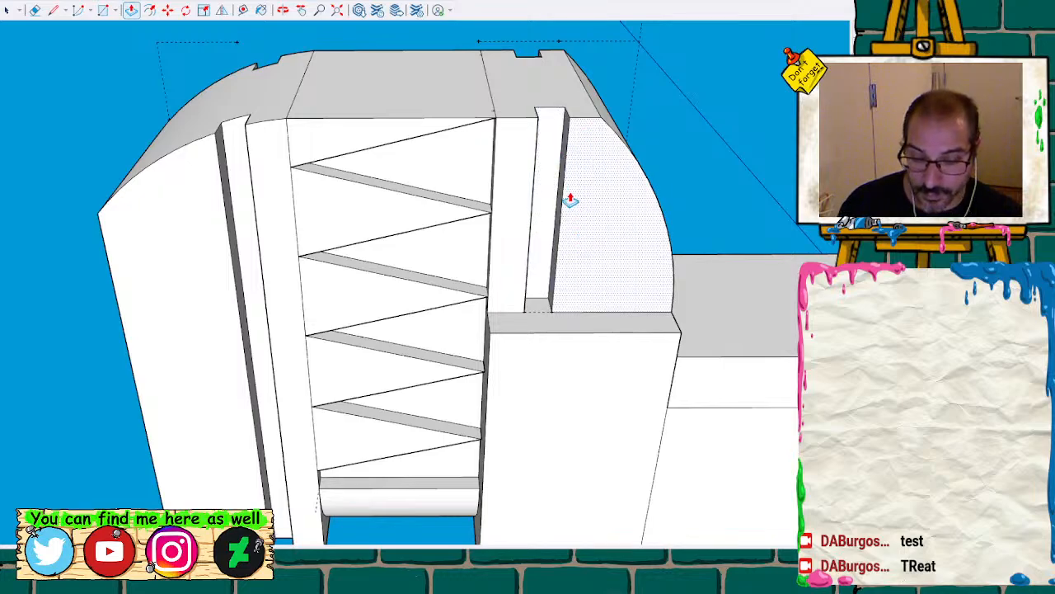
# Examine the grooved head and the tapered handle from several sides
pyautogui.moveTo(549, 158); pyautogui.dragTo(464, 299, button='middle')
pyautogui.scroll(-5, 464, 295)
pyautogui.moveTo(532, 206); pyautogui.dragTo(628, 206, button='middle')
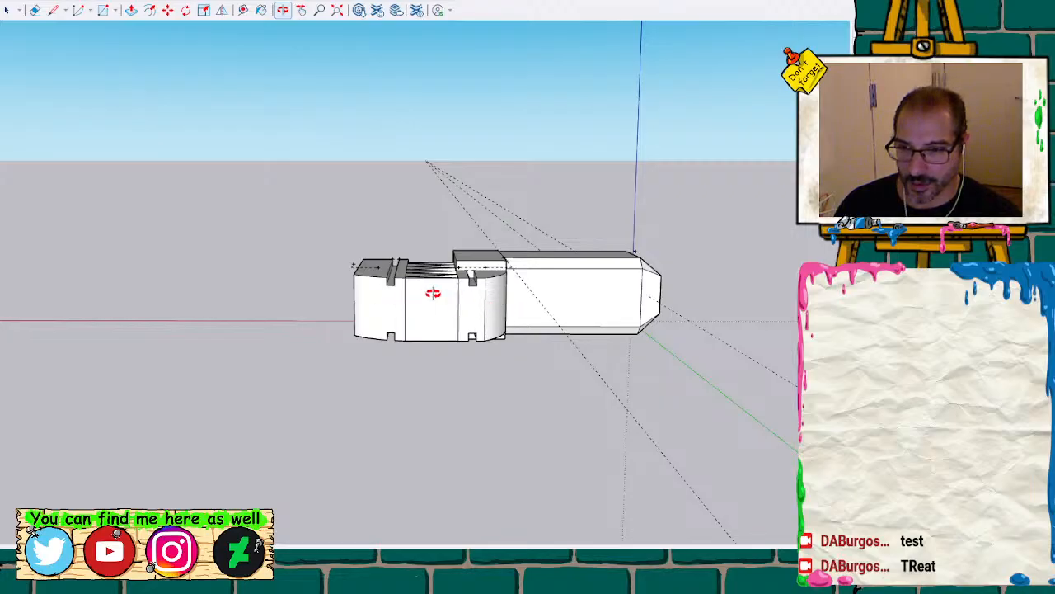
pyautogui.moveTo(492, 282); pyautogui.dragTo(384, 268)
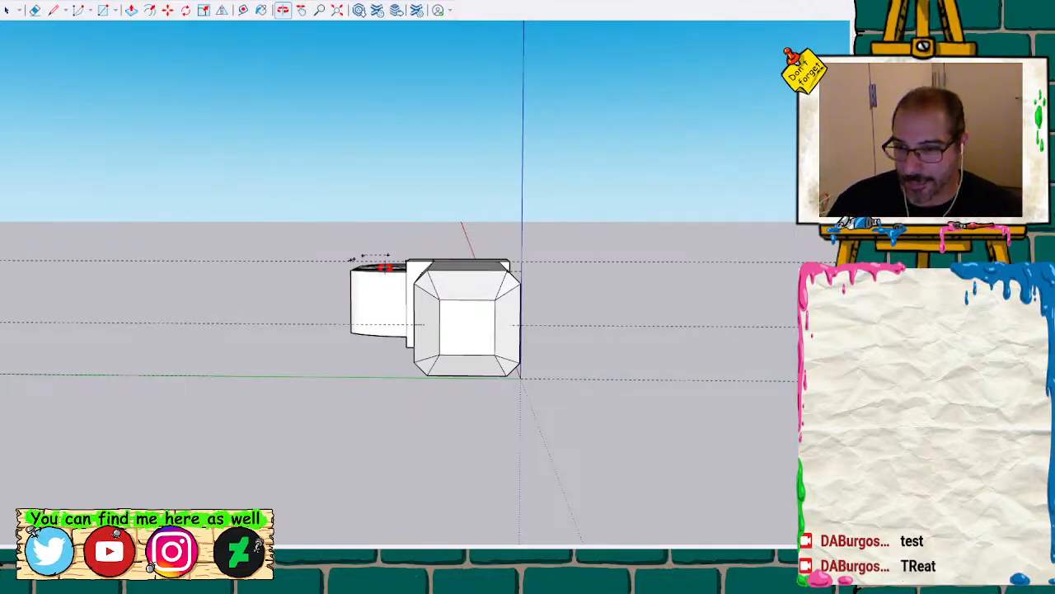
pyautogui.moveTo(383, 268); pyautogui.dragTo(397, 250)
pyautogui.scroll(2, 397, 306)
pyautogui.moveTo(610, 201)
pyautogui.mouseDown(button='middle')
pyautogui.moveTo(447, 261)
pyautogui.moveTo(519, 75)
pyautogui.moveTo(479, 61)
pyautogui.moveTo(345, 157)
pyautogui.moveTo(412, 132)
pyautogui.moveTo(462, 134)
pyautogui.moveTo(478, 172)
pyautogui.moveTo(372, 270)
pyautogui.moveTo(294, 242)
pyautogui.moveTo(228, 294)
pyautogui.moveTo(515, 233)
pyautogui.moveTo(355, 363)
pyautogui.moveTo(337, 391)
pyautogui.moveTo(198, 469)
pyautogui.moveTo(472, 316)
pyautogui.moveTo(129, 94)
pyautogui.moveTo(323, 135)
pyautogui.moveTo(417, 96)
pyautogui.moveTo(280, 276)
pyautogui.moveTo(332, 278)
pyautogui.moveTo(370, 238)
pyautogui.moveTo(330, 332)
pyautogui.moveTo(444, 290)
pyautogui.moveTo(424, 354)
pyautogui.moveTo(287, 381)
pyautogui.mouseUp(button='middle')
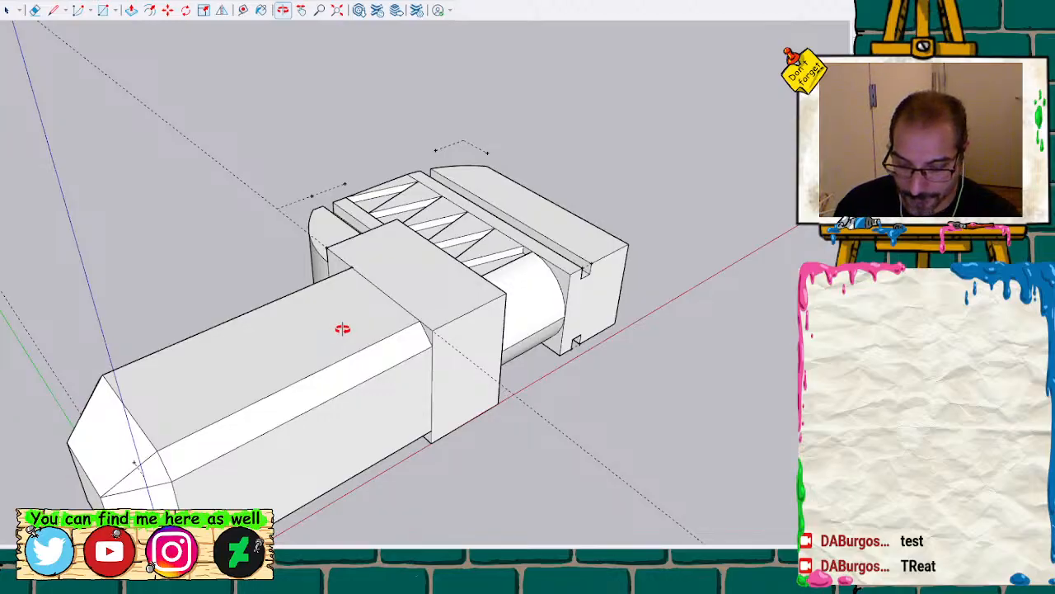
pyautogui.moveTo(342, 329)
pyautogui.keyDown('shift'); pyautogui.mouseDown(button='middle')
pyautogui.moveTo(558, 259)
pyautogui.moveTo(563, 321)
pyautogui.moveTo(531, 330)
pyautogui.mouseUp(button='middle'); pyautogui.keyUp('shift')
pyautogui.moveTo(396, 403)
pyautogui.mouseDown(button='middle')
pyautogui.moveTo(610, 400)
pyautogui.moveTo(664, 477)
pyautogui.mouseUp(button='middle')
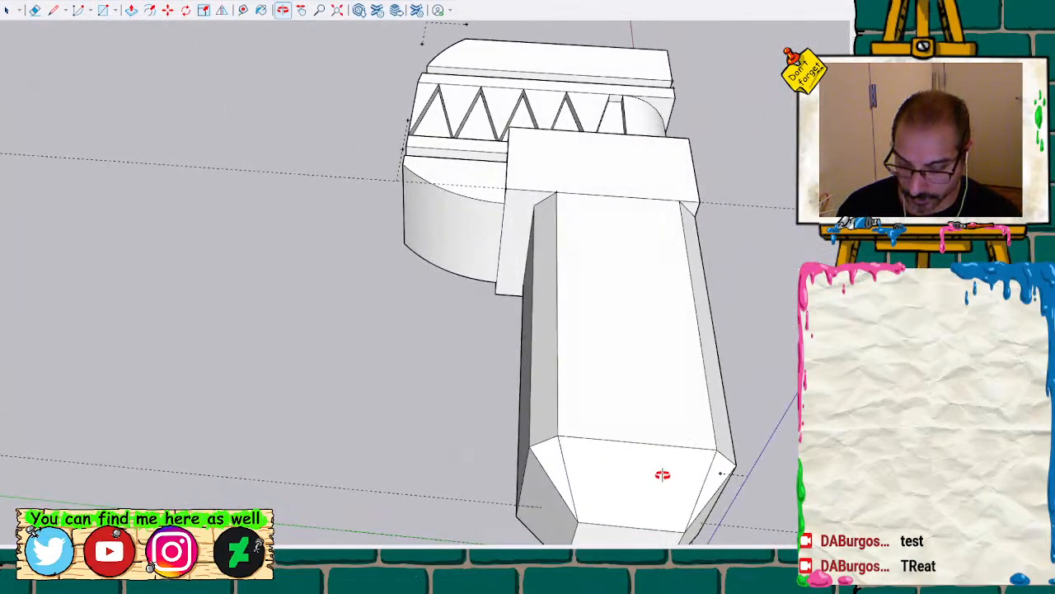
# Place two Tape Measure guide lines across the handle's flat face, one near the tapered end and one near the raised block
pyautogui.press('t')
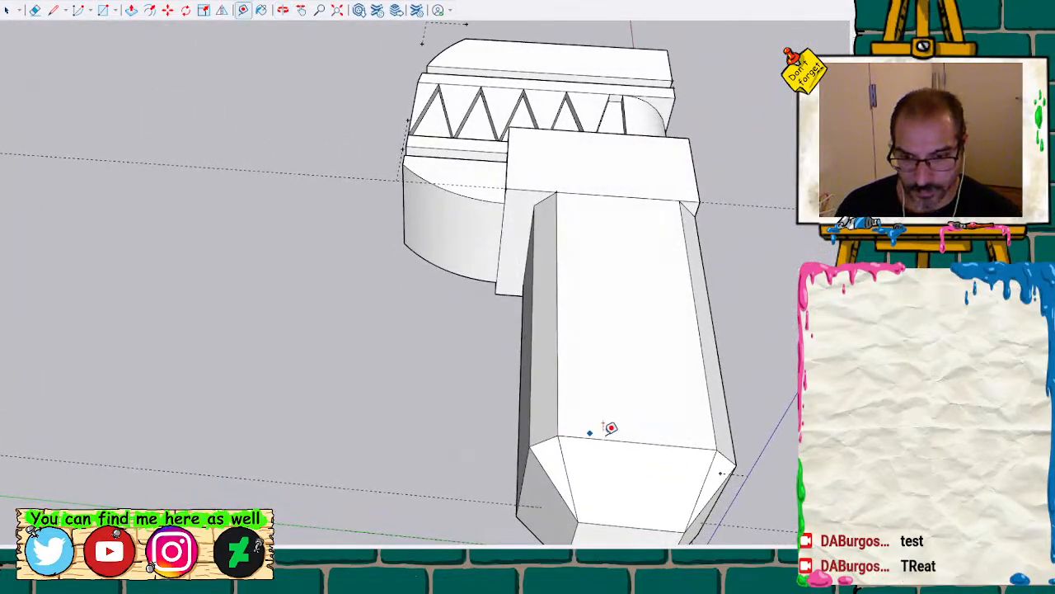
pyautogui.click(637, 443)
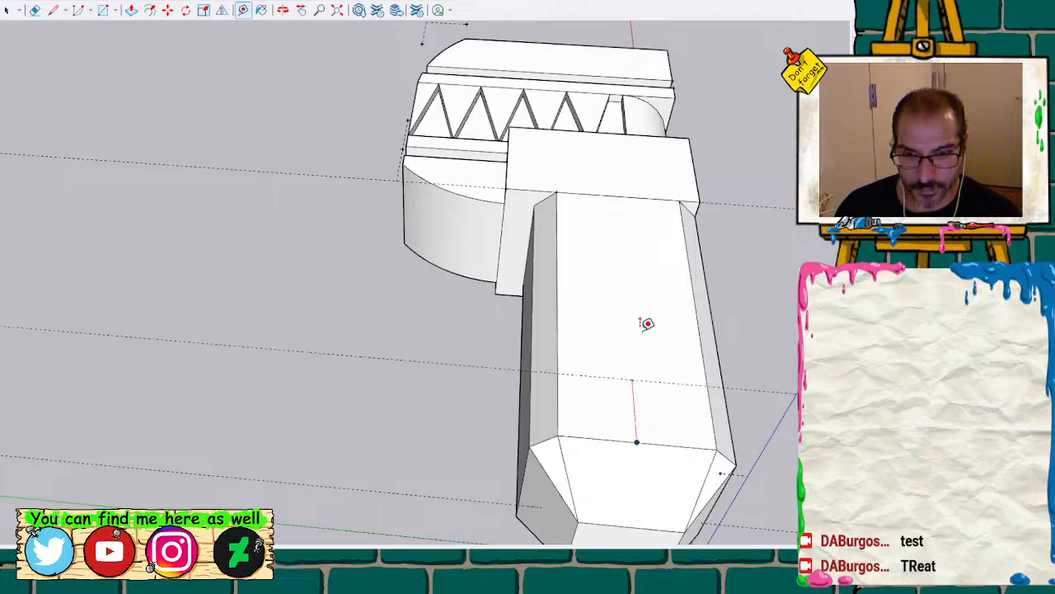
pyautogui.click(634, 412)
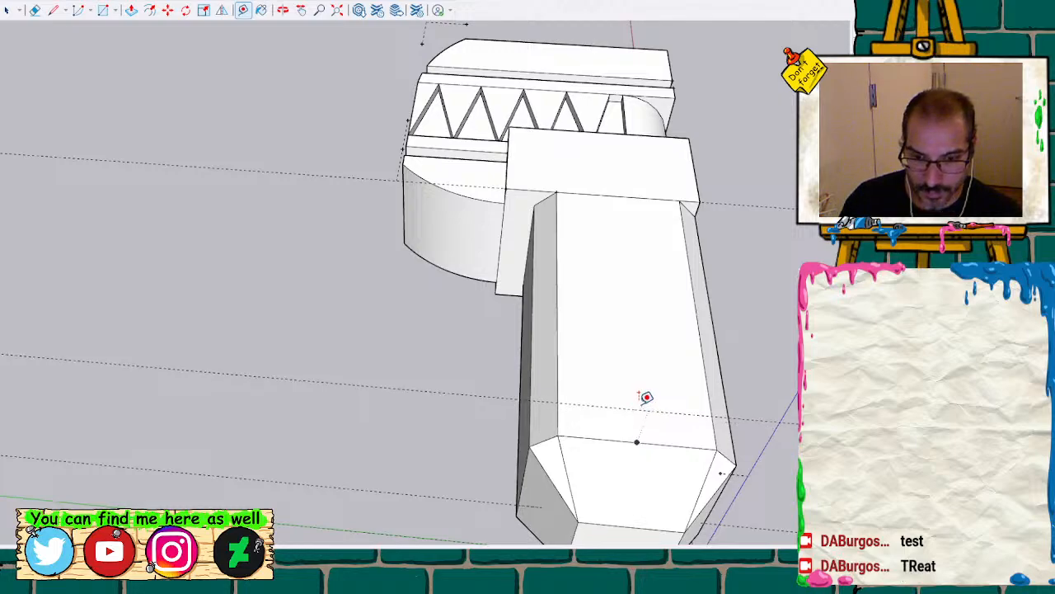
pyautogui.click(617, 195)
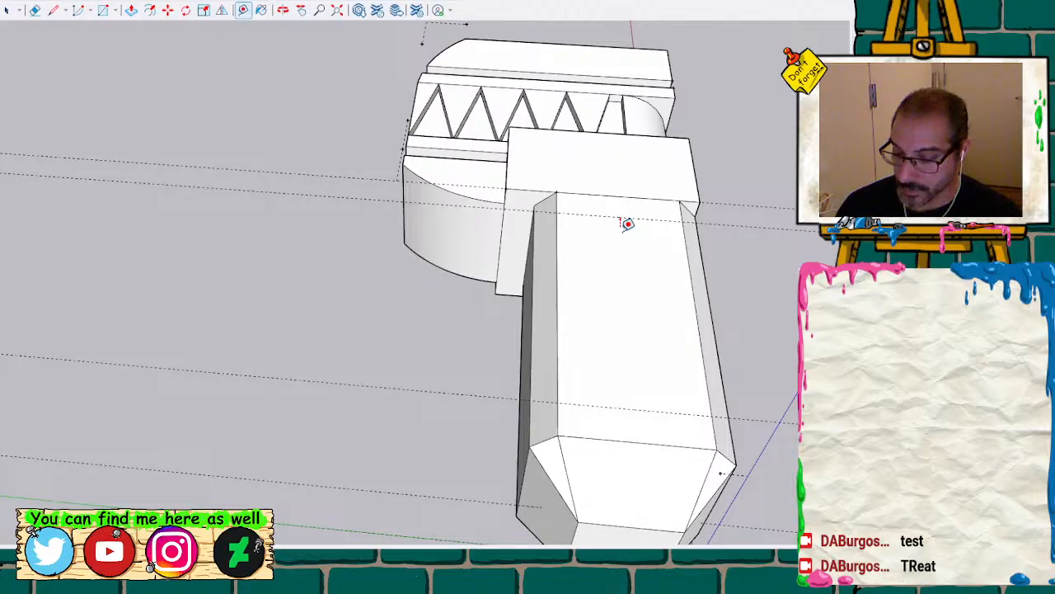
# Draw a red-axis centreline along the handle's flat face between the two guide lines
pyautogui.press('l')
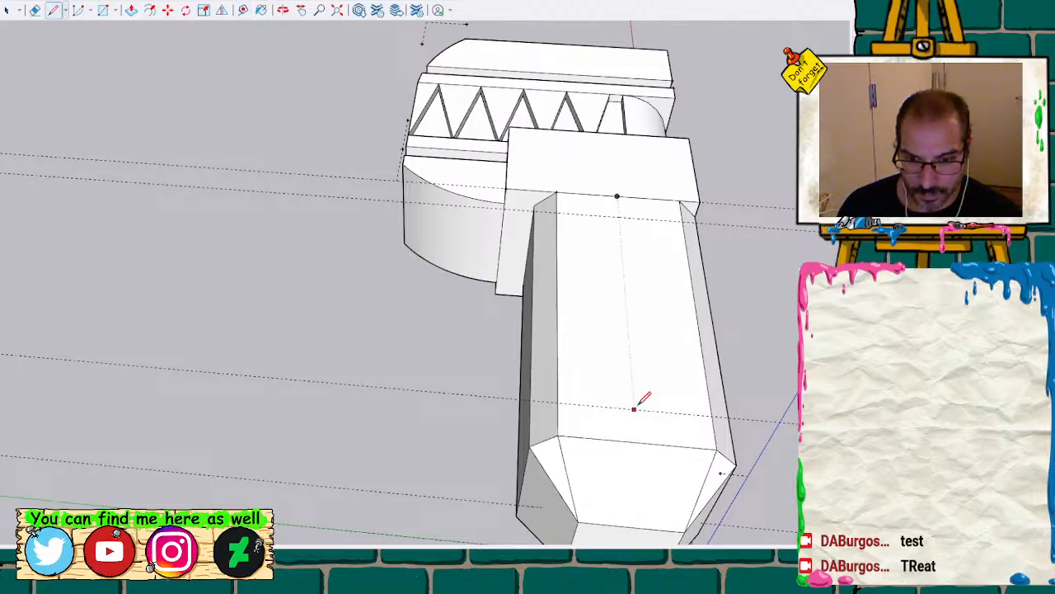
pyautogui.click(634, 407)
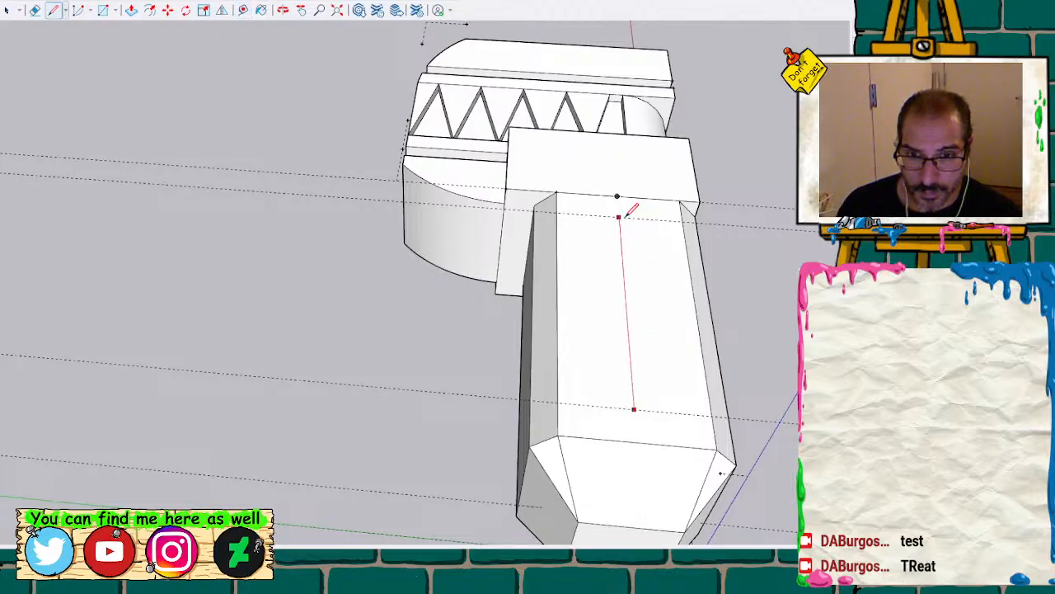
pyautogui.click(619, 216)
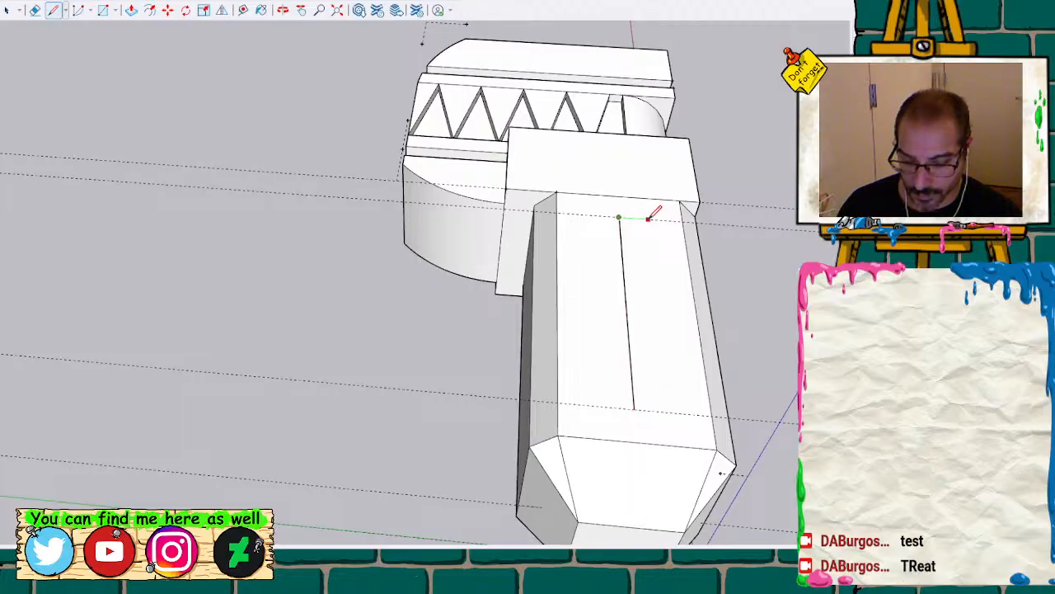
# Measure the distance from the handle face's long edge to the end of the centreline
pyautogui.keyDown('shift'); pyautogui.moveTo(648, 235); pyautogui.dragTo(473, 288, button='middle'); pyautogui.keyUp('shift')
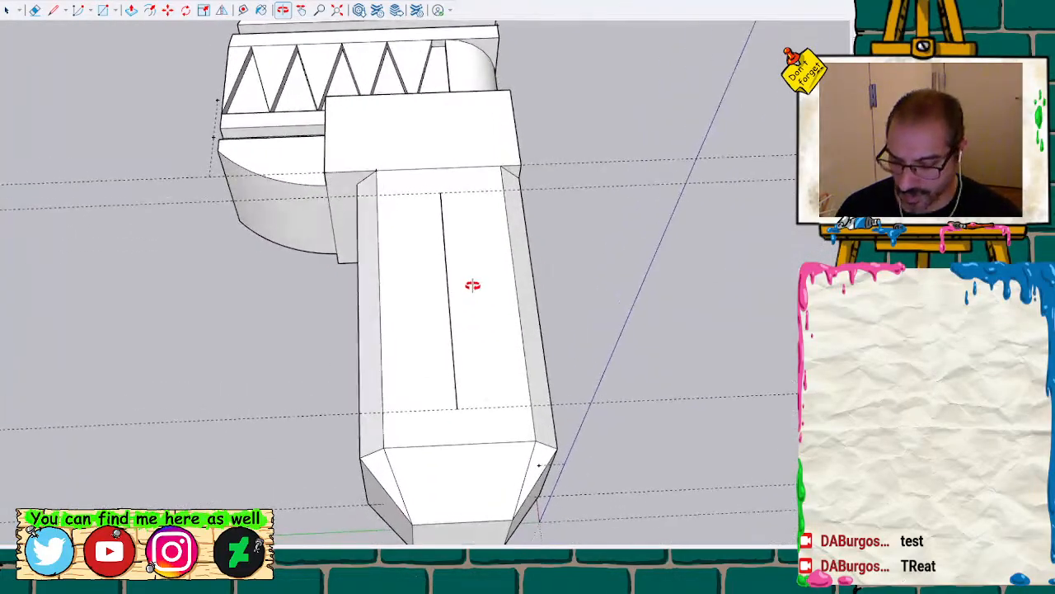
pyautogui.click(383, 411)
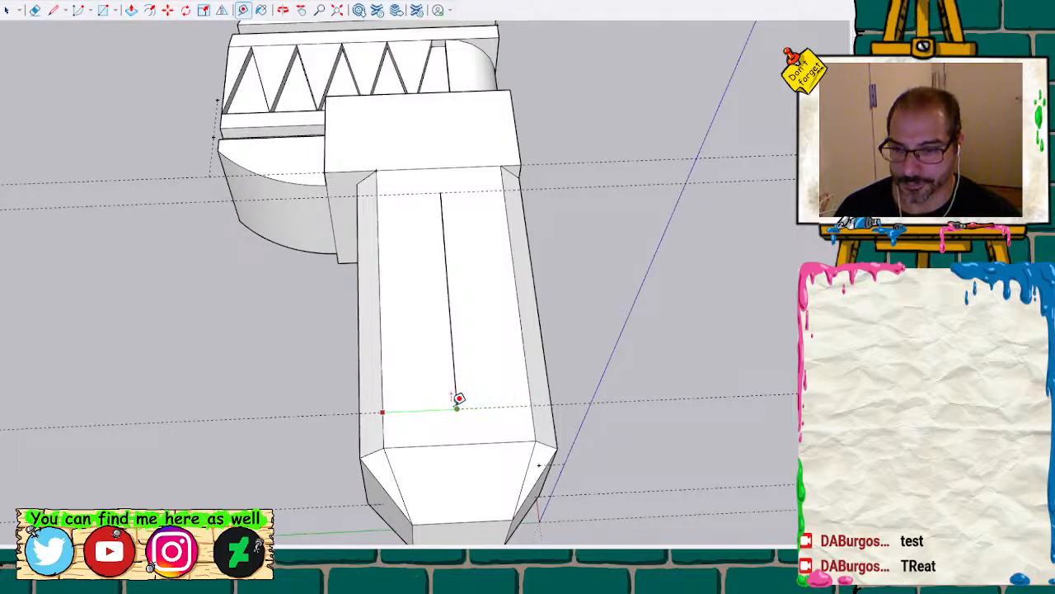
pyautogui.press('space')
pyautogui.press('space')
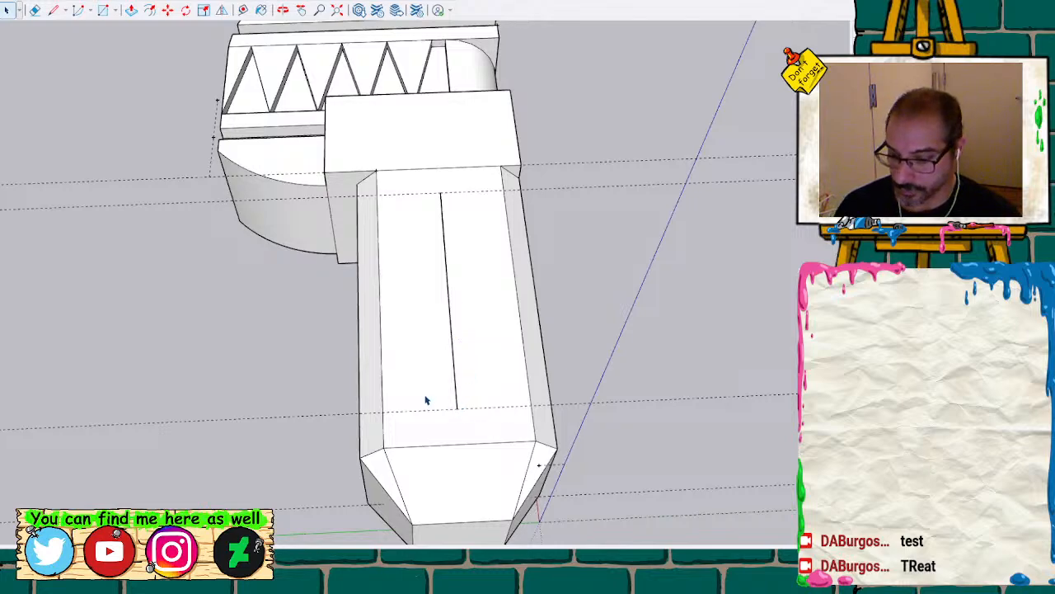
# Draw two narrow rectangles between the guide lines, one on each side of the handle's centreline
pyautogui.press('r')
pyautogui.click(457, 408)
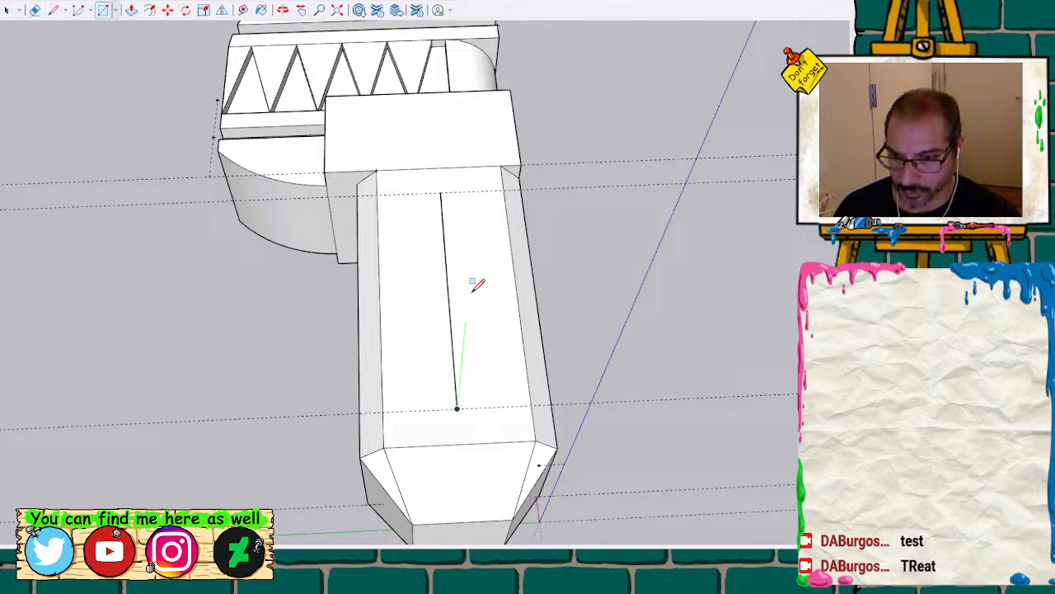
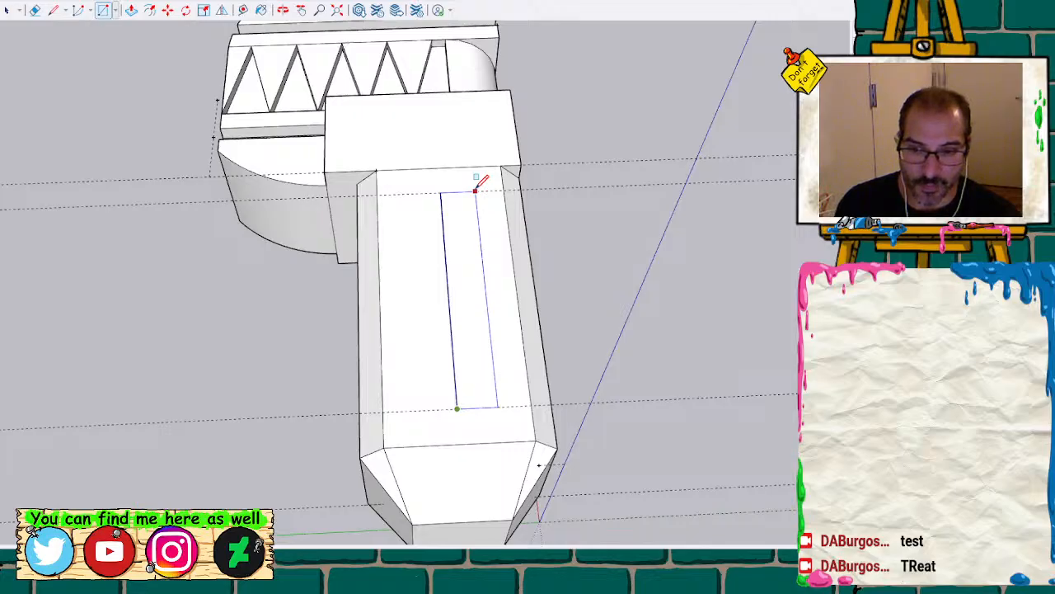
pyautogui.click(475, 190)
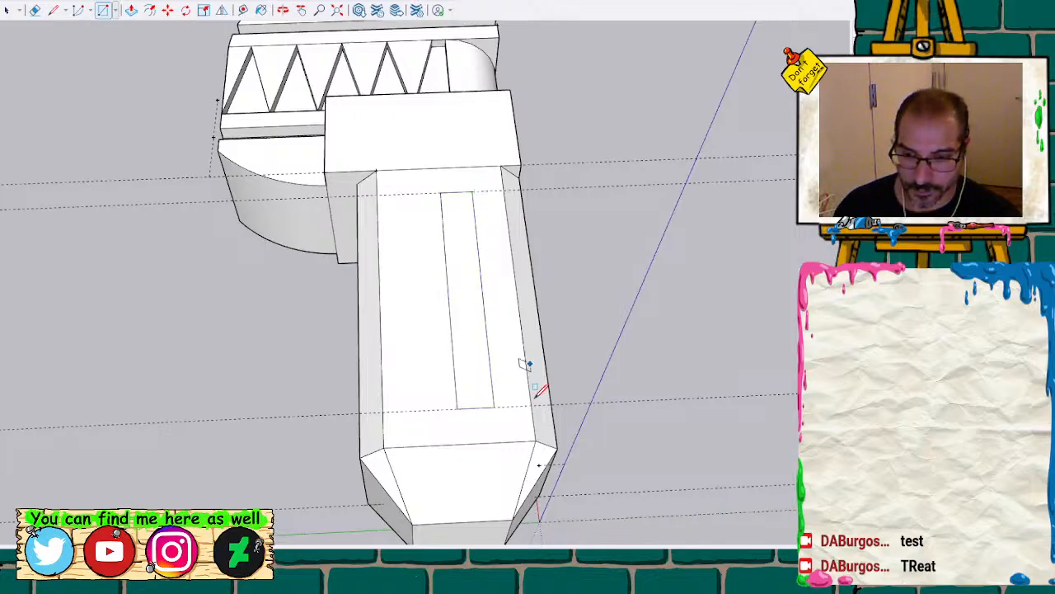
pyautogui.click(457, 407)
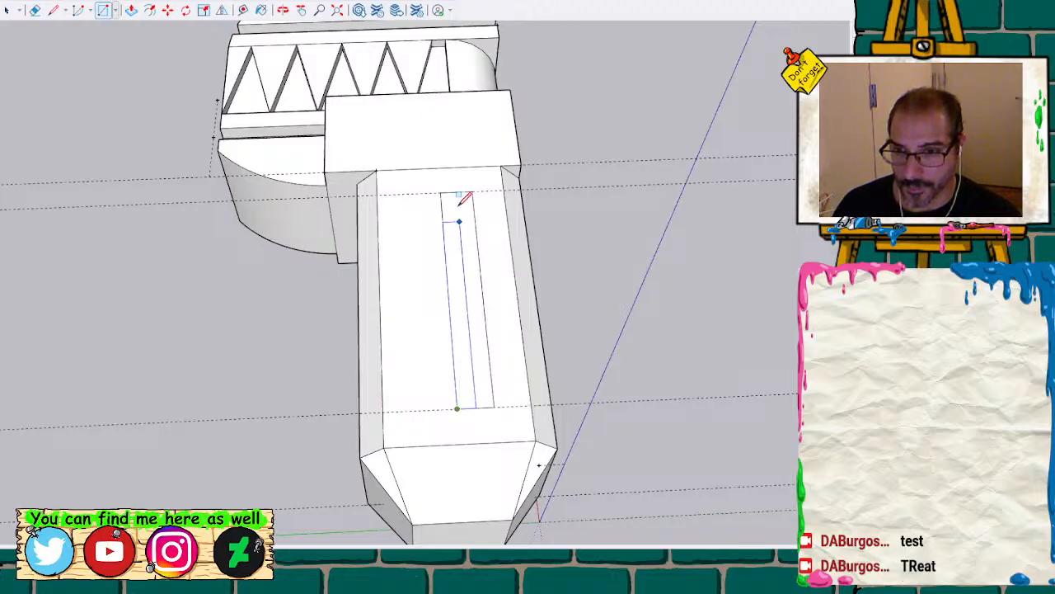
pyautogui.click(412, 193)
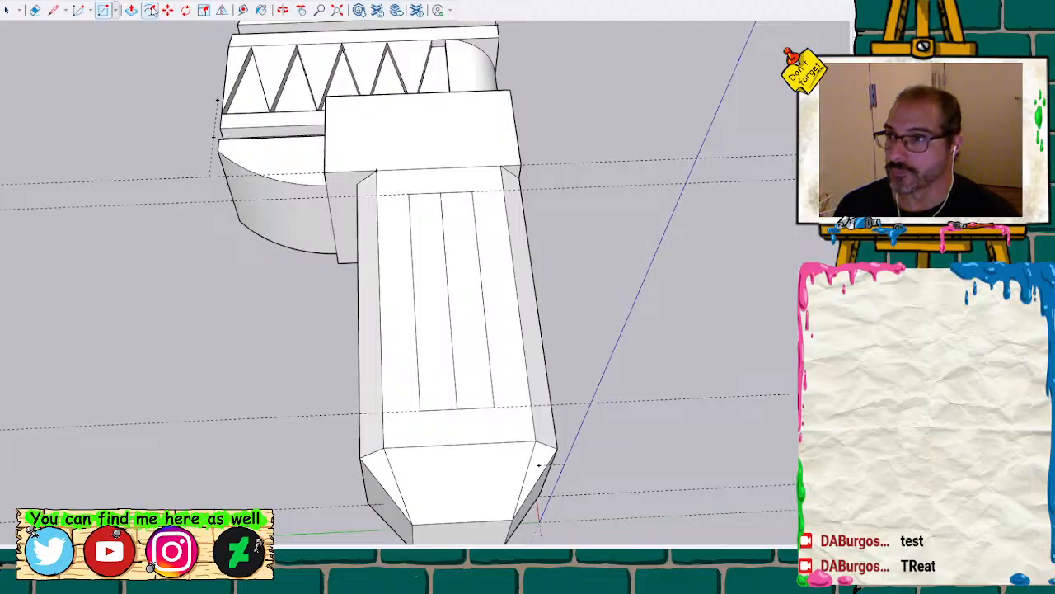
# Mark a guide point on the centreline near the raised block and draw a circle around it reaching the rectangles' short edge
pyautogui.click(242, 9)
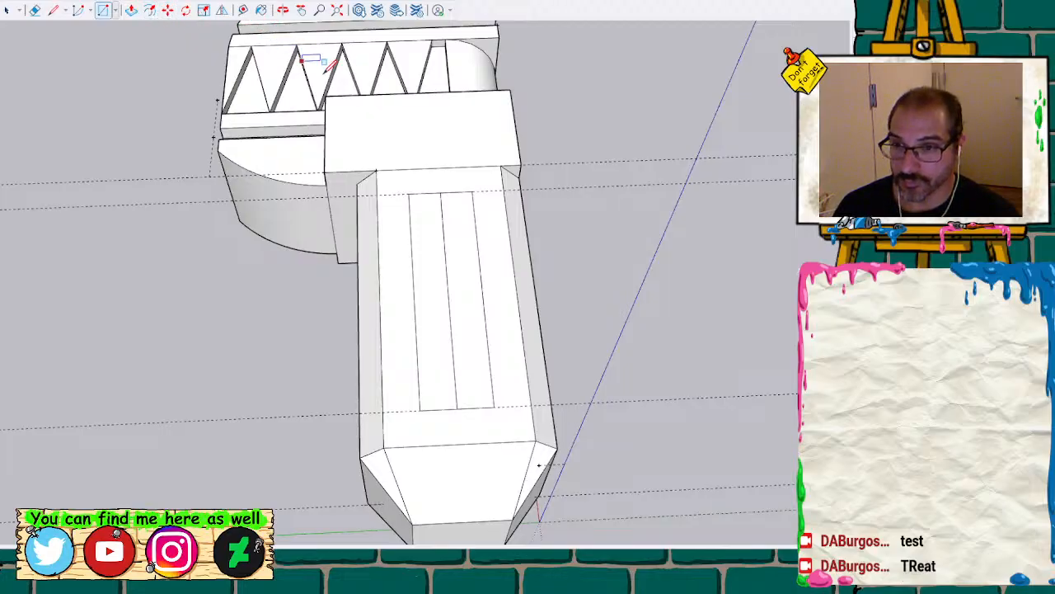
pyautogui.click(441, 192)
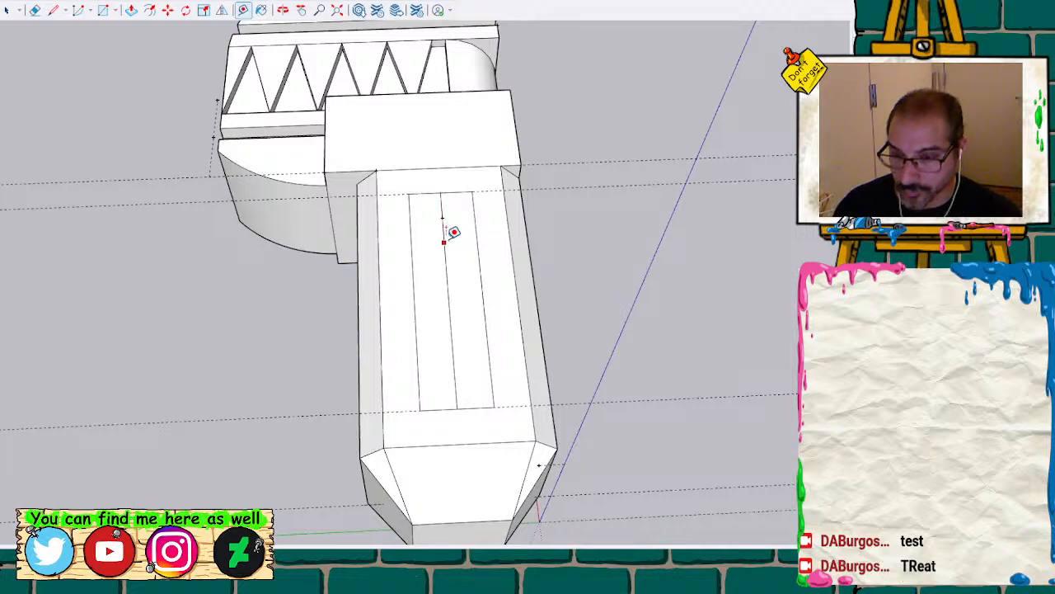
pyautogui.press('c')
pyautogui.click(442, 218)
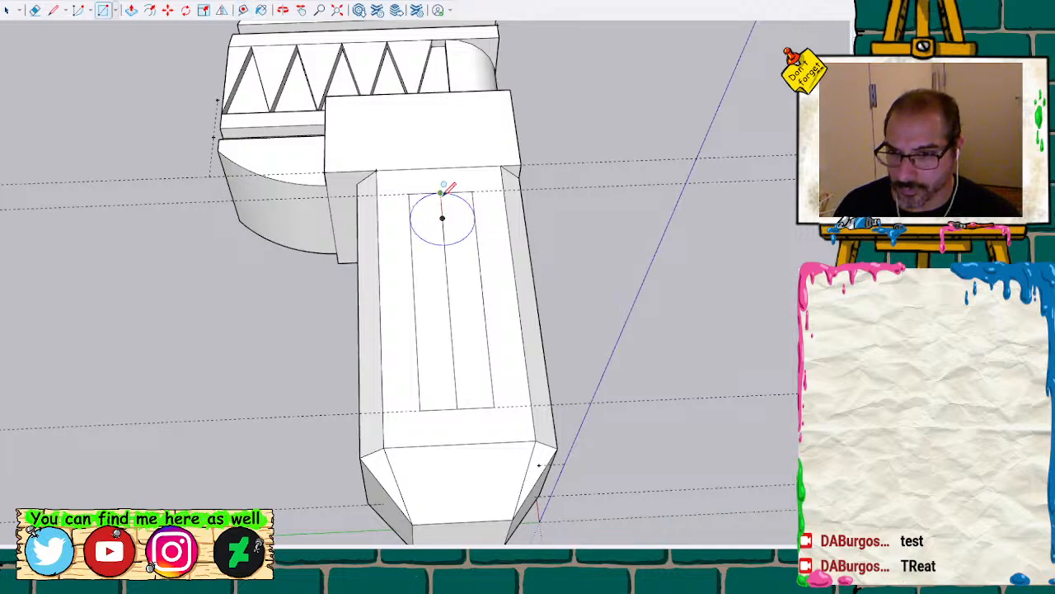
pyautogui.click(442, 195)
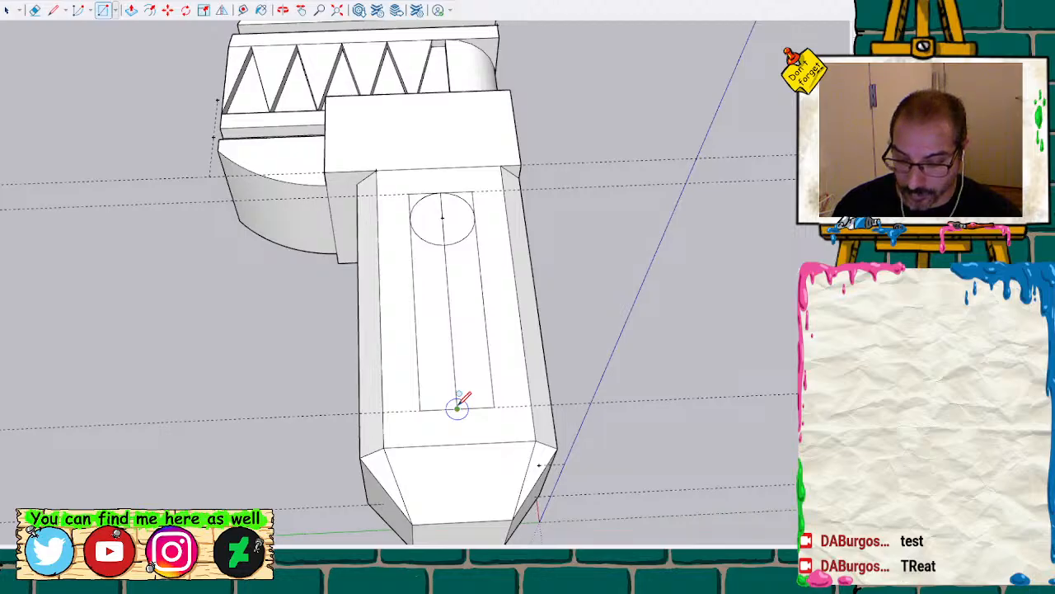
# Mark a guide point on the centreline near the handle's tapered end and draw a circle around it reaching the rectangles' long edges
pyautogui.press('t')
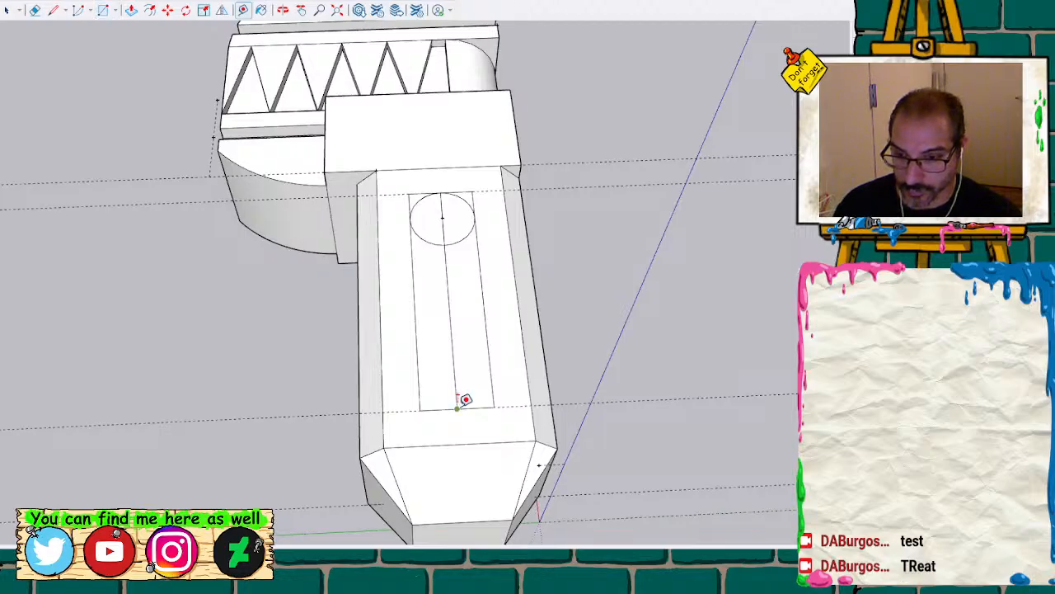
pyautogui.click(458, 407)
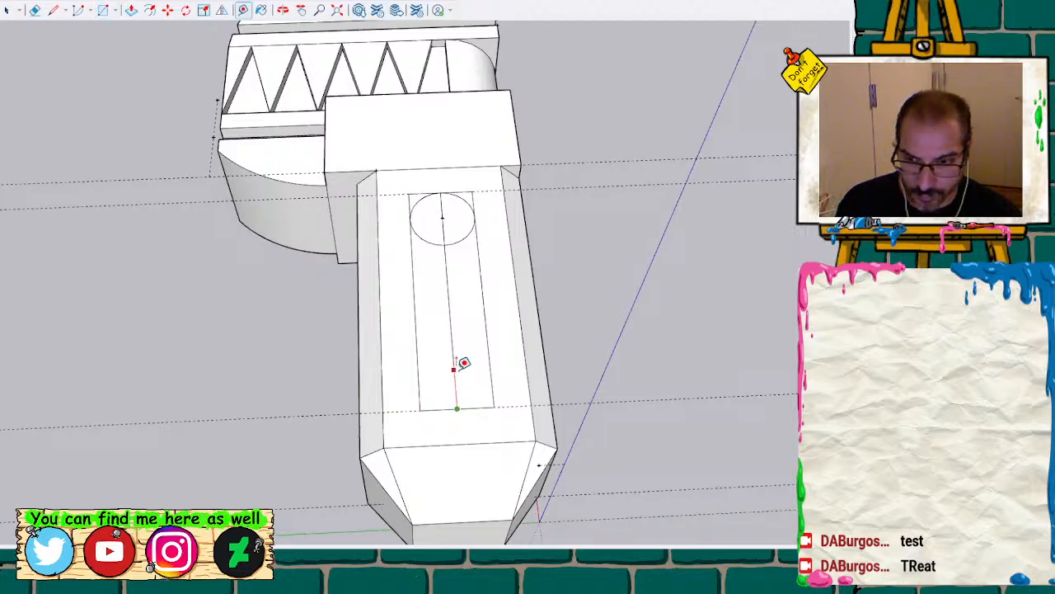
pyautogui.press('c')
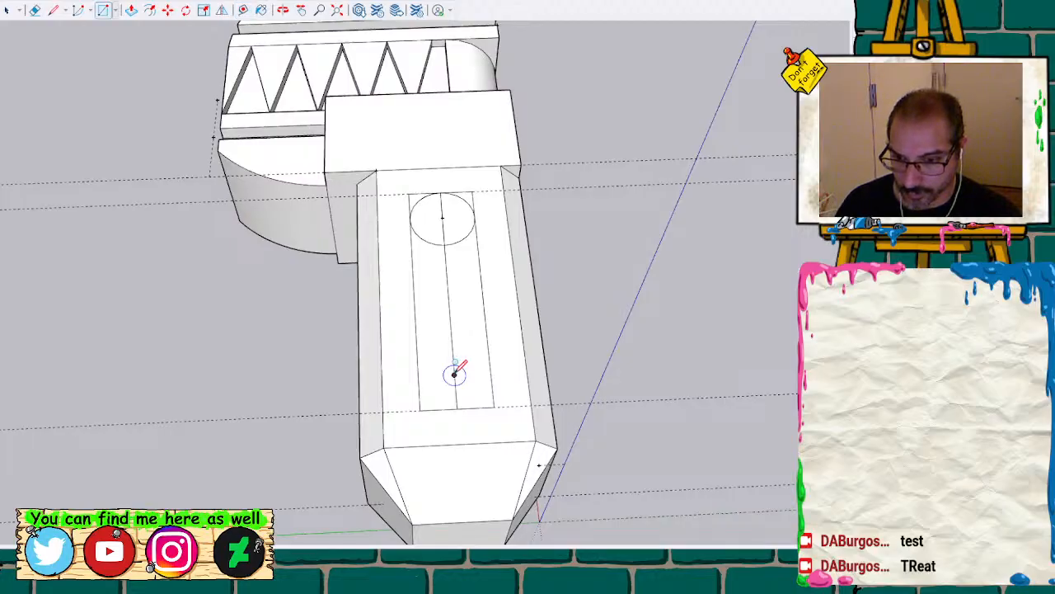
pyautogui.click(454, 375)
pyautogui.click(488, 392)
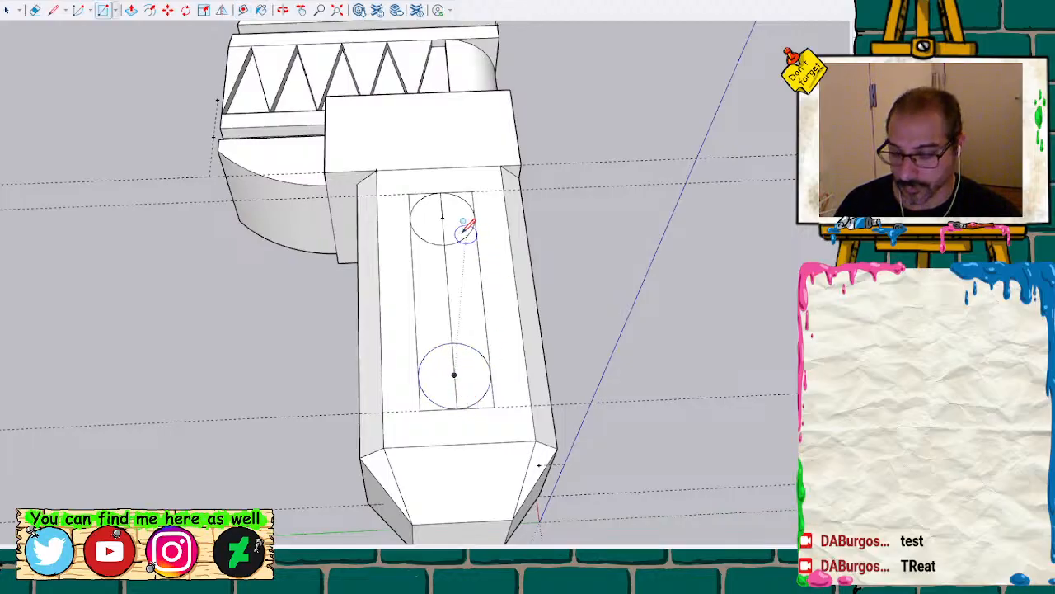
# Erase the rectangle corners, guide lines, inner arcs and centreline, leaving only the rounded slot outline on the handle face
pyautogui.press('e')
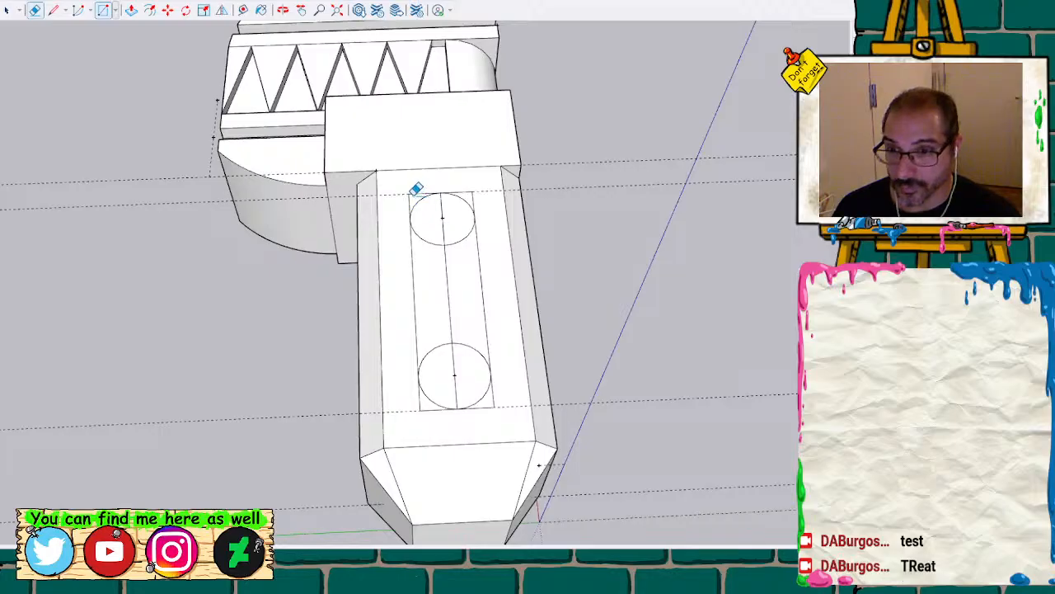
pyautogui.moveTo(419, 189)
pyautogui.mouseDown()
pyautogui.moveTo(408, 200)
pyautogui.moveTo(421, 244)
pyautogui.moveTo(465, 247)
pyautogui.mouseUp()
pyautogui.moveTo(462, 189); pyautogui.dragTo(484, 204)
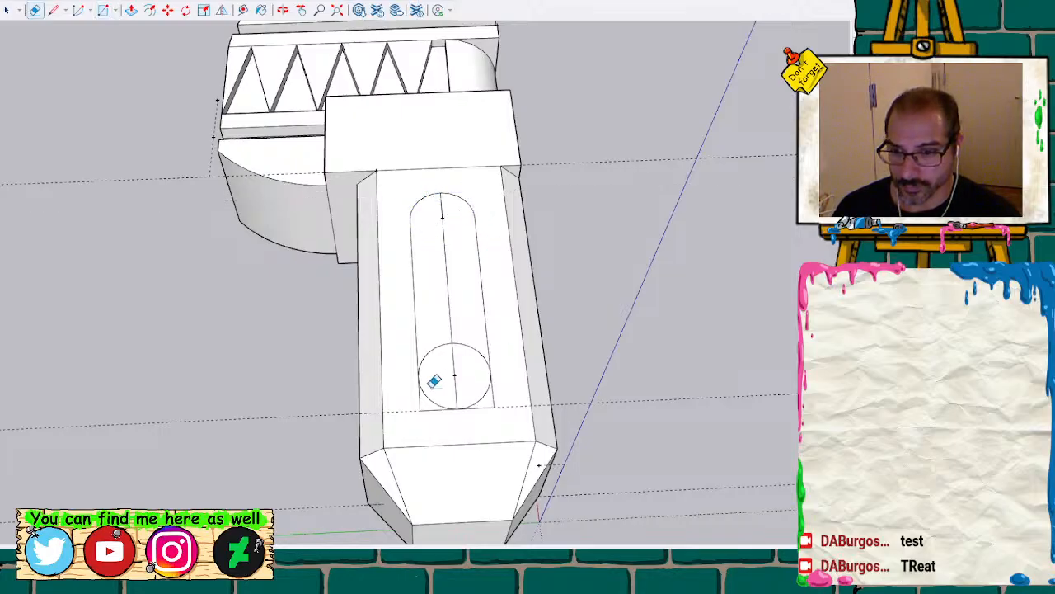
pyautogui.moveTo(409, 396); pyautogui.dragTo(422, 409)
pyautogui.moveTo(495, 394); pyautogui.dragTo(481, 409)
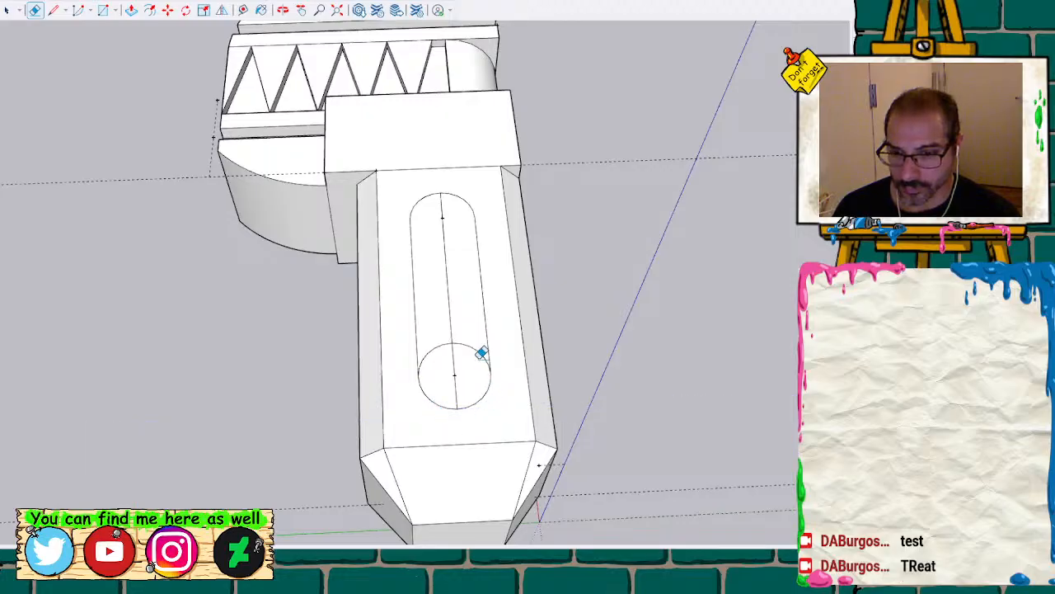
pyautogui.moveTo(472, 336)
pyautogui.mouseDown()
pyautogui.moveTo(468, 349)
pyautogui.moveTo(448, 337)
pyautogui.mouseUp()
pyautogui.click(451, 340)
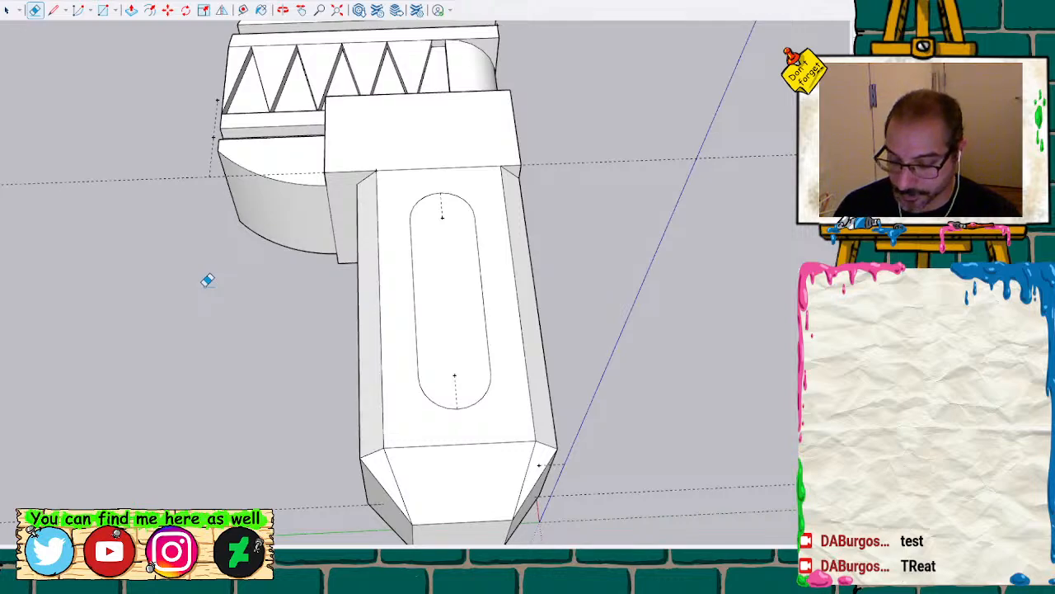
# Add a guide from the slot's rounded end to the edge at the handle's tapered end
pyautogui.press('t')
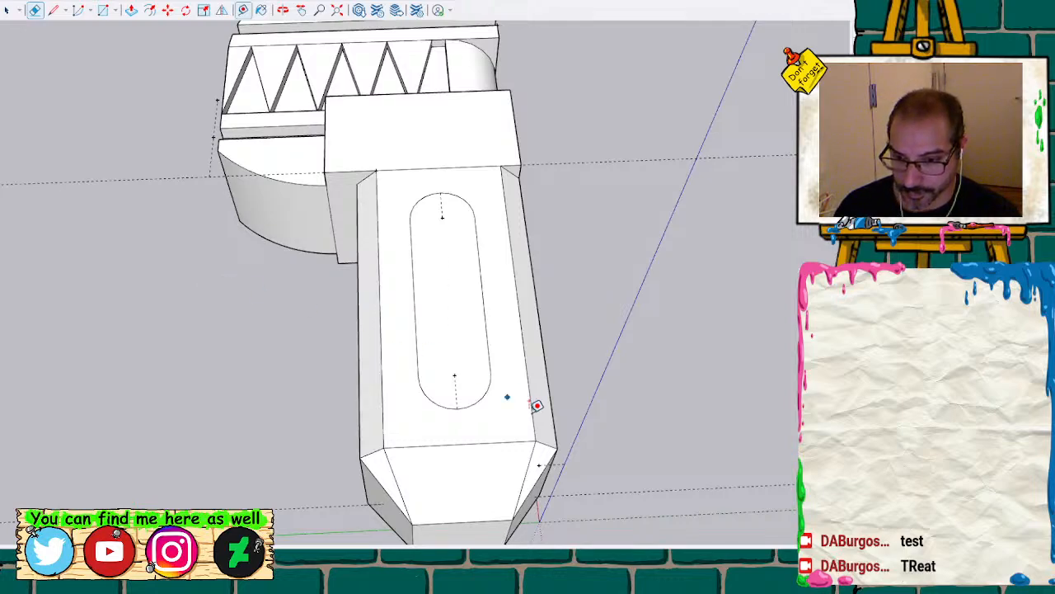
pyautogui.click(456, 407)
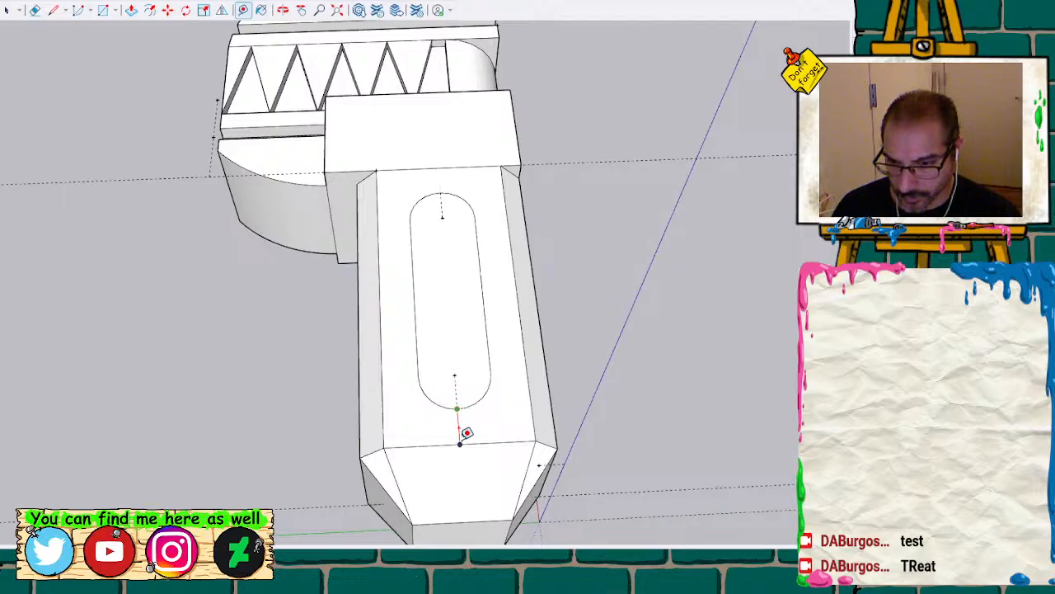
pyautogui.click(460, 441)
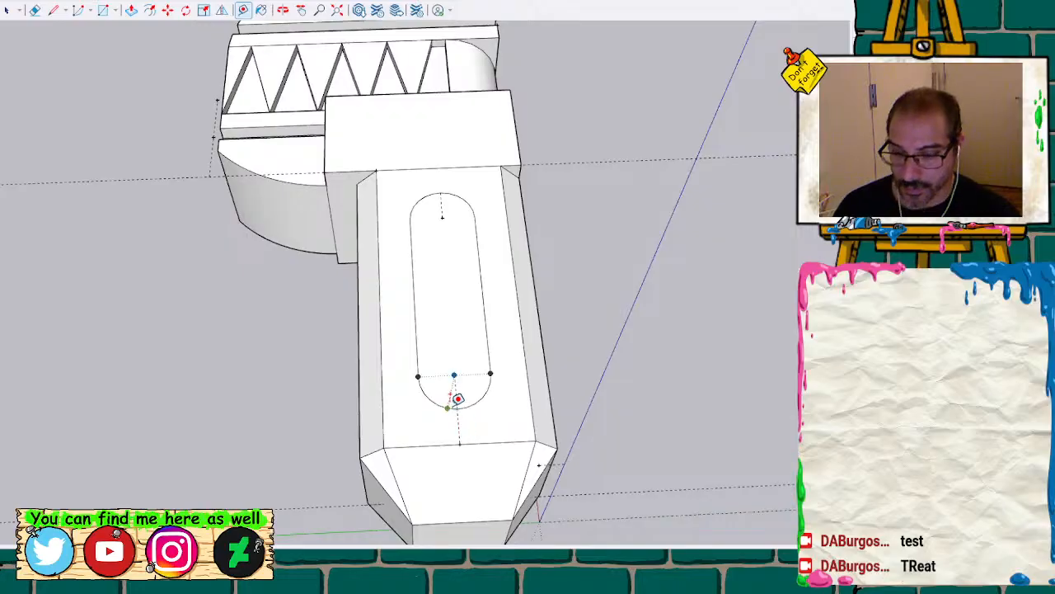
# Place a guide line across the handle's opposite face, parallel to and offset from the edge at its tapered end
pyautogui.press('space')
pyautogui.press('q')
pyautogui.moveTo(549, 360); pyautogui.dragTo(518, 62, button='middle')
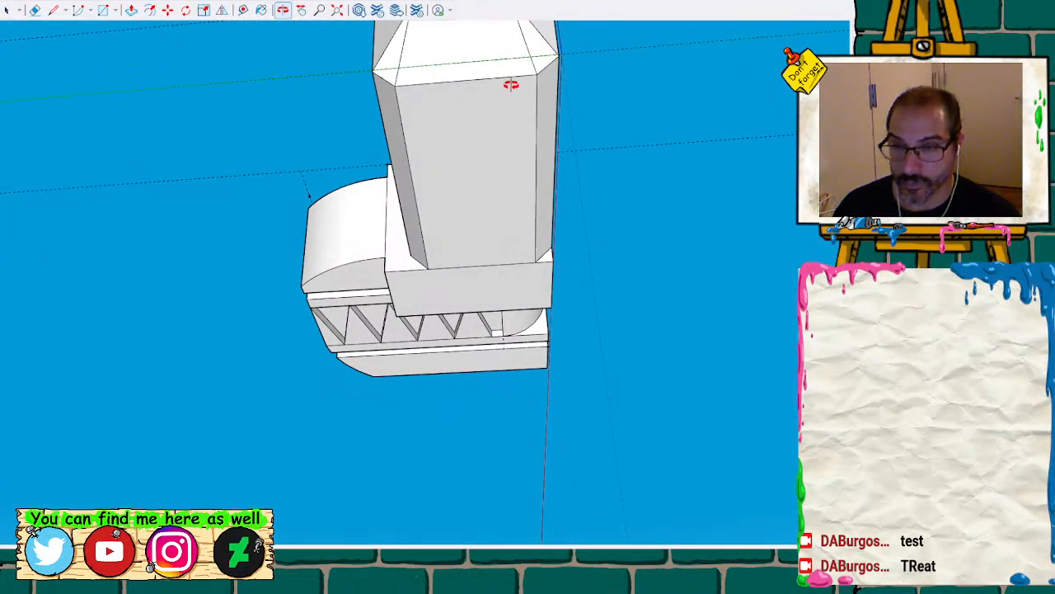
pyautogui.keyDown('shift'); pyautogui.moveTo(478, 172); pyautogui.dragTo(502, 142, button='middle'); pyautogui.keyUp('shift')
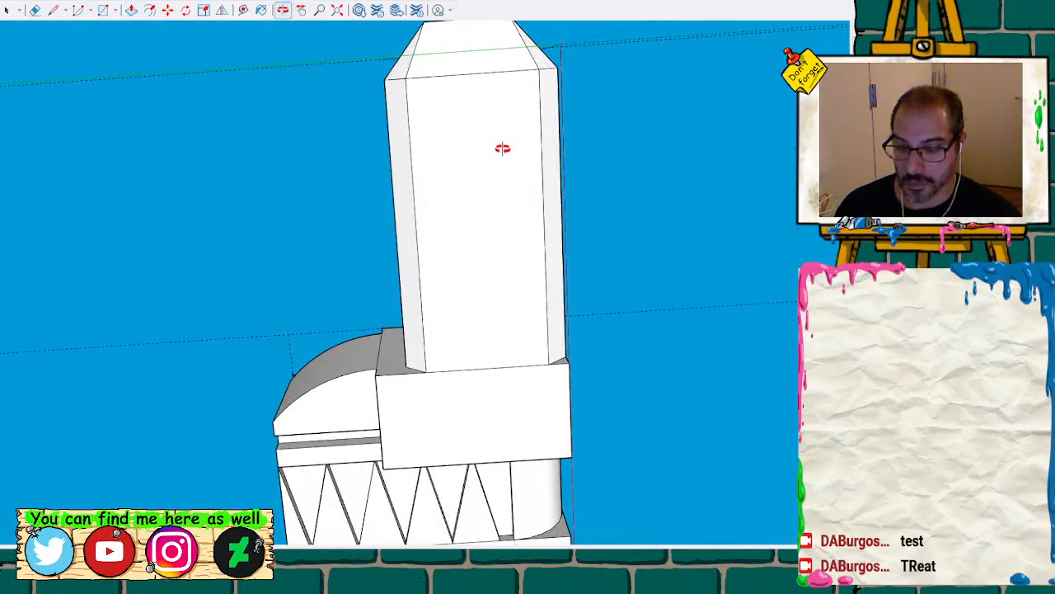
pyautogui.press('t')
pyautogui.click(473, 72)
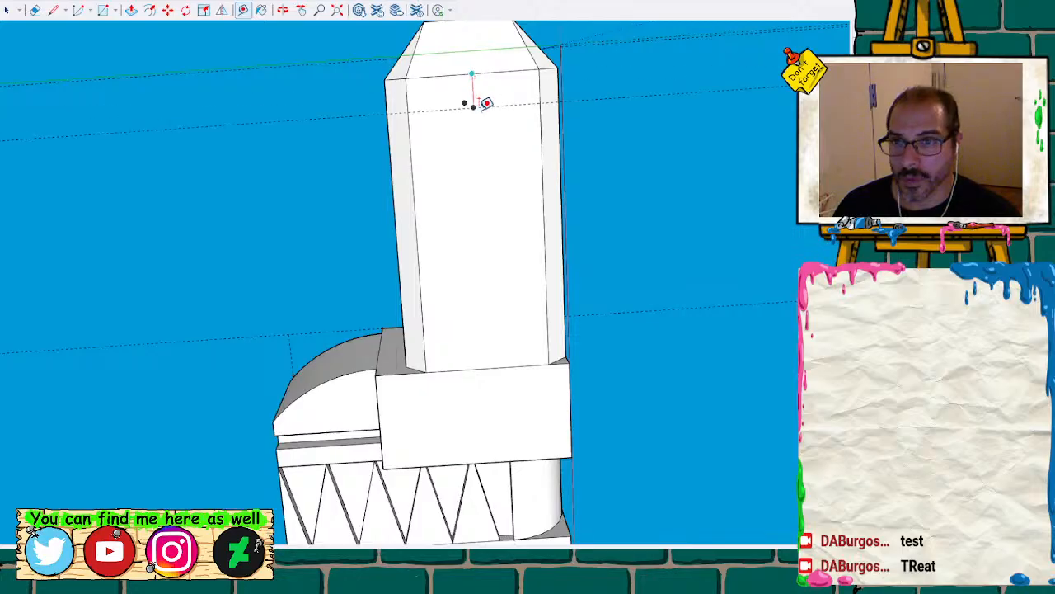
pyautogui.click(484, 103)
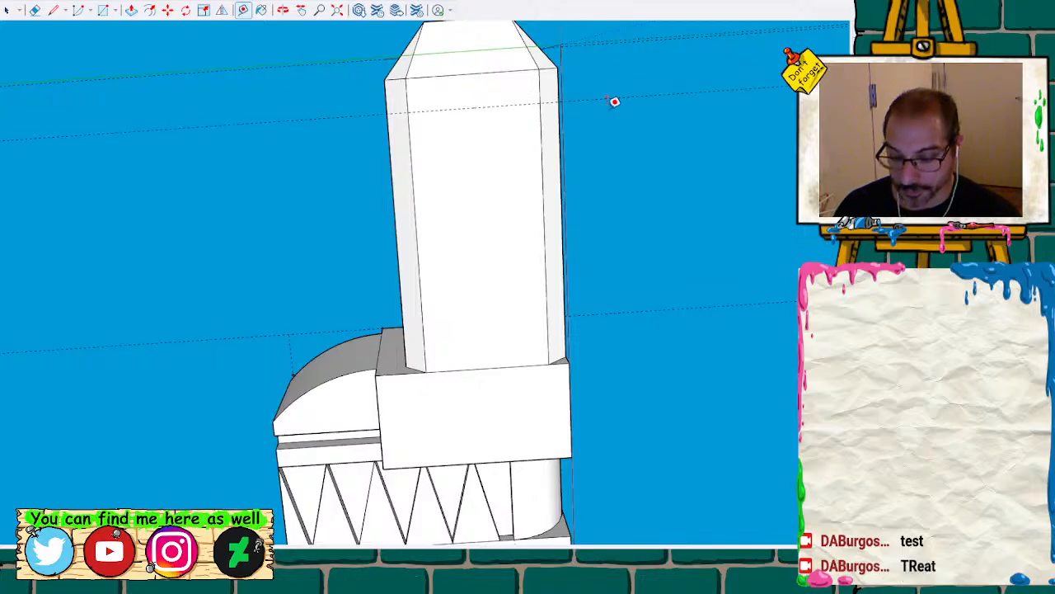
# Copy the complete rounded slot outline and paste it beside the handle
pyautogui.press('o')
pyautogui.moveTo(605, 102); pyautogui.dragTo(625, 363)
pyautogui.press('space')
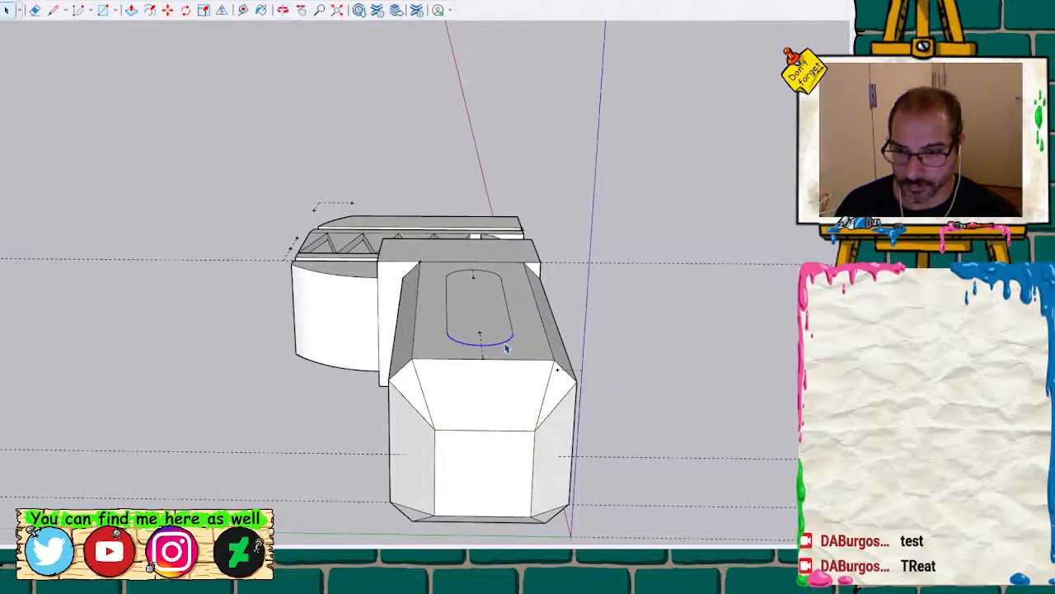
pyautogui.keyDown('ctrl'); pyautogui.click(448, 302); pyautogui.keyUp('ctrl')
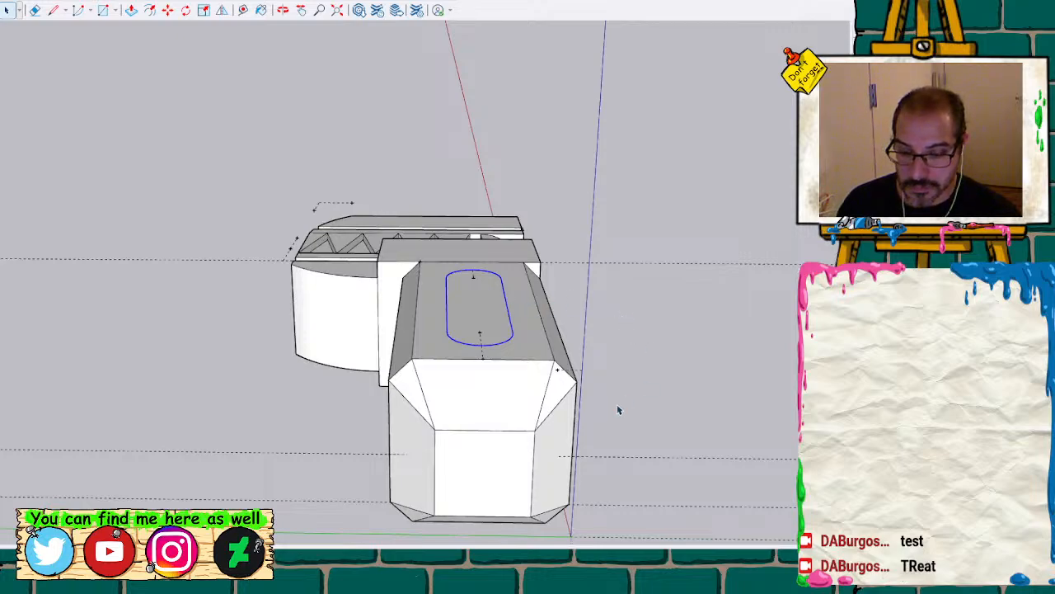
pyautogui.press('o')
pyautogui.moveTo(605, 423); pyautogui.dragTo(589, 76)
pyautogui.hotkey('ctrl', 'v')
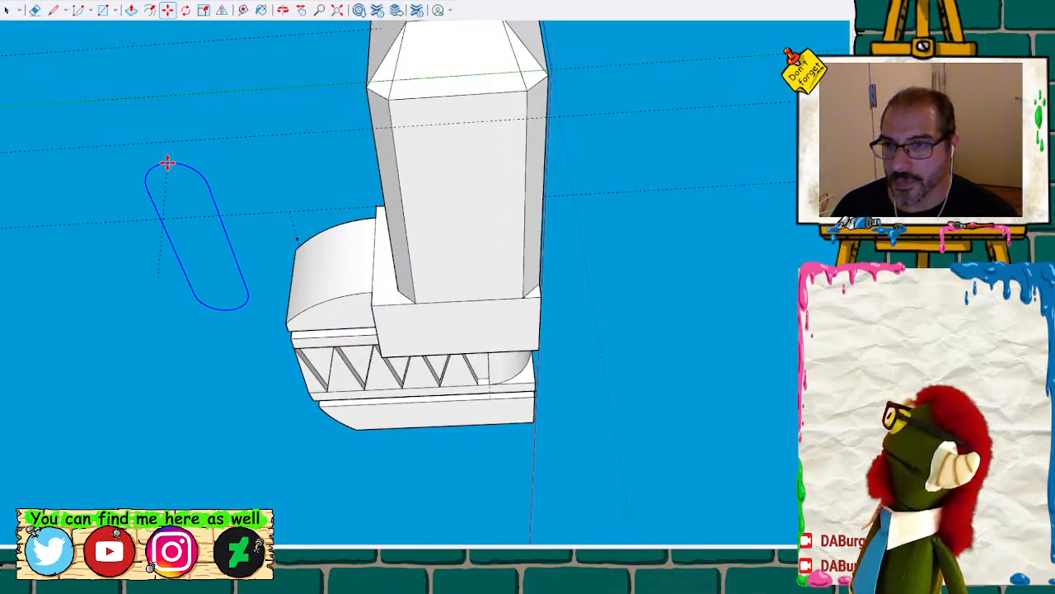
pyautogui.scroll(1, 177, 161)
pyautogui.click(177, 160)
pyautogui.scroll(1, 177, 160)
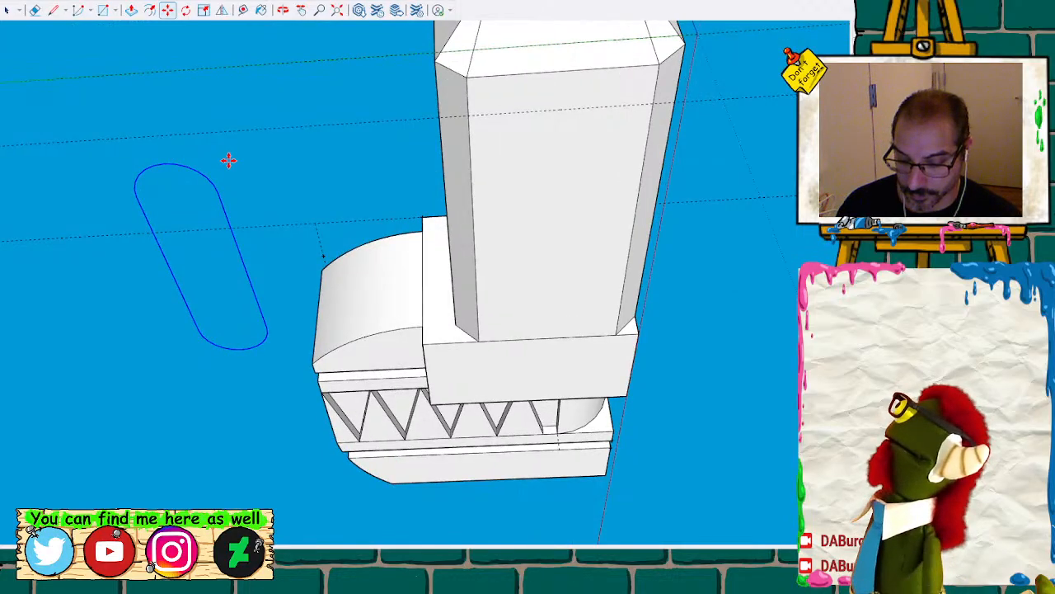
# Mark the middle of the guide line on the opposite handle face and move the pasted slot outline's rounded end onto it
pyautogui.press('o')
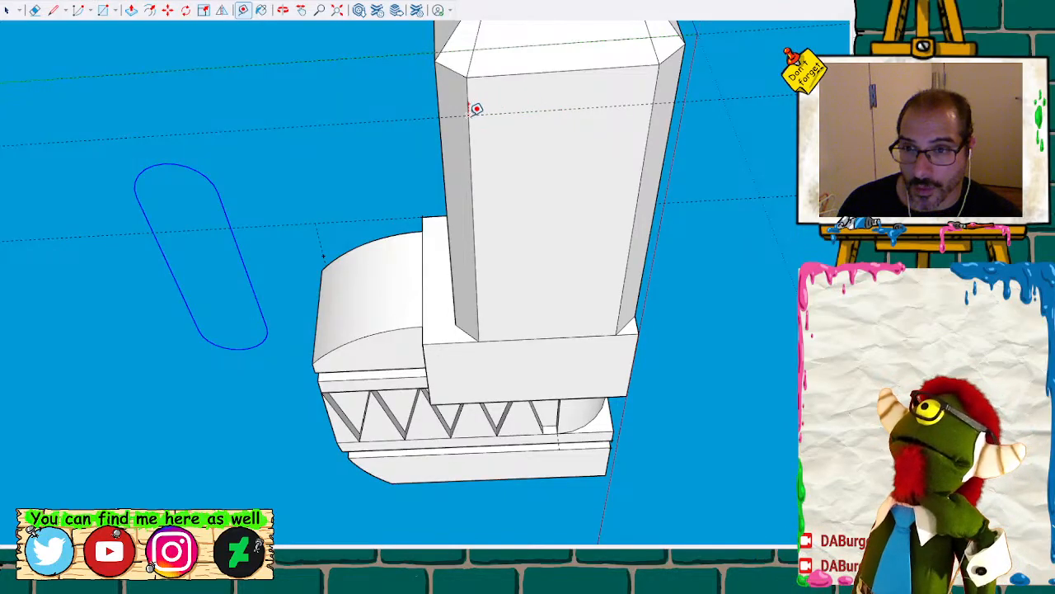
pyautogui.click(466, 112)
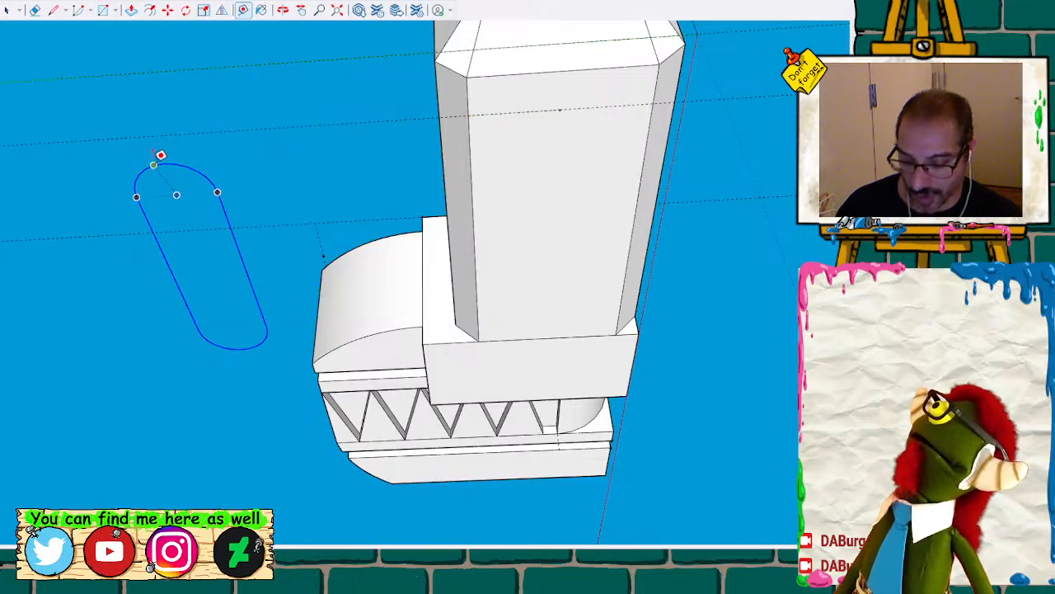
pyautogui.press('m')
pyautogui.click(164, 163)
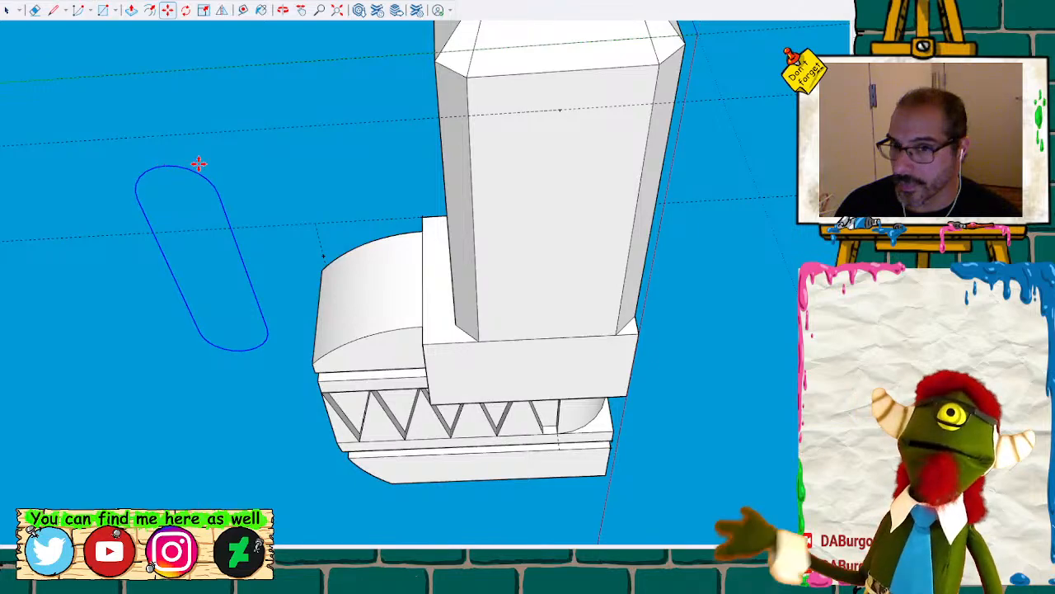
pyautogui.click(559, 108)
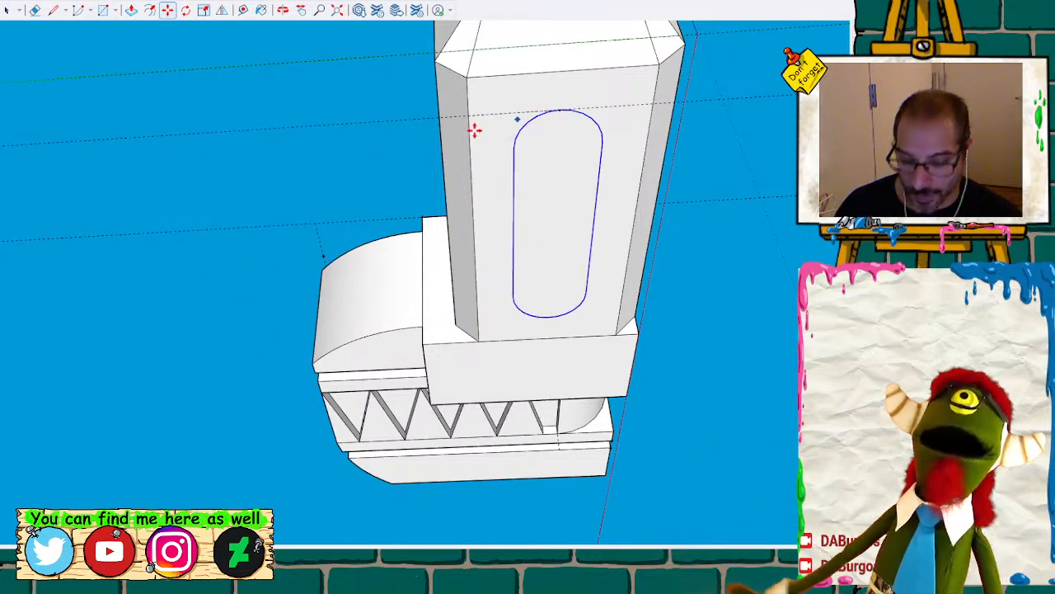
pyautogui.press('space')
pyautogui.click(392, 175)
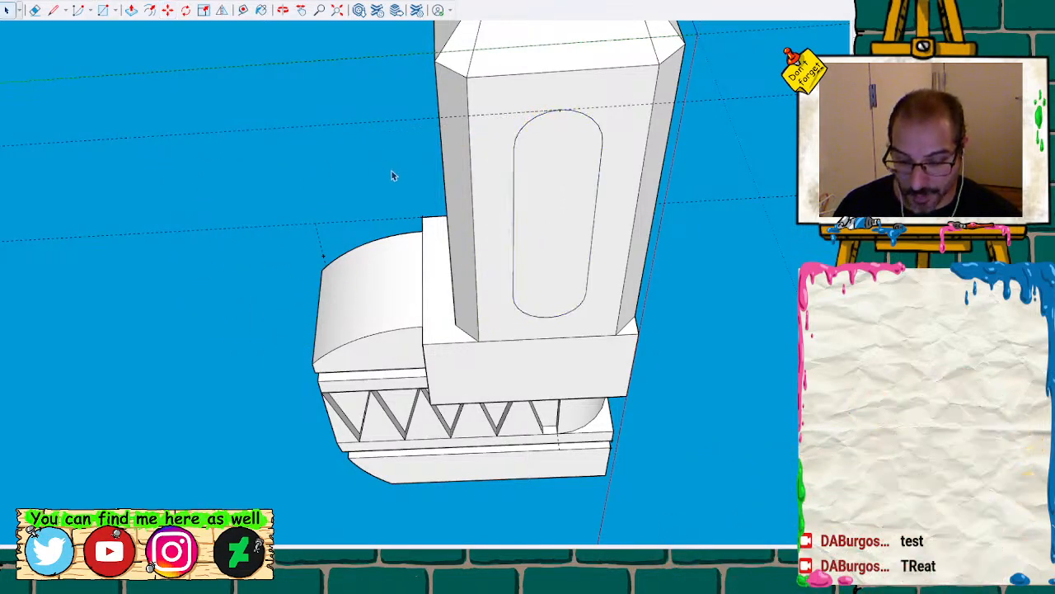
# Recess the rounded slot face into the handle with Push/Pull
pyautogui.press('o')
pyautogui.moveTo(386, 148); pyautogui.dragTo(443, 349)
pyautogui.press('space')
pyautogui.click(440, 355)
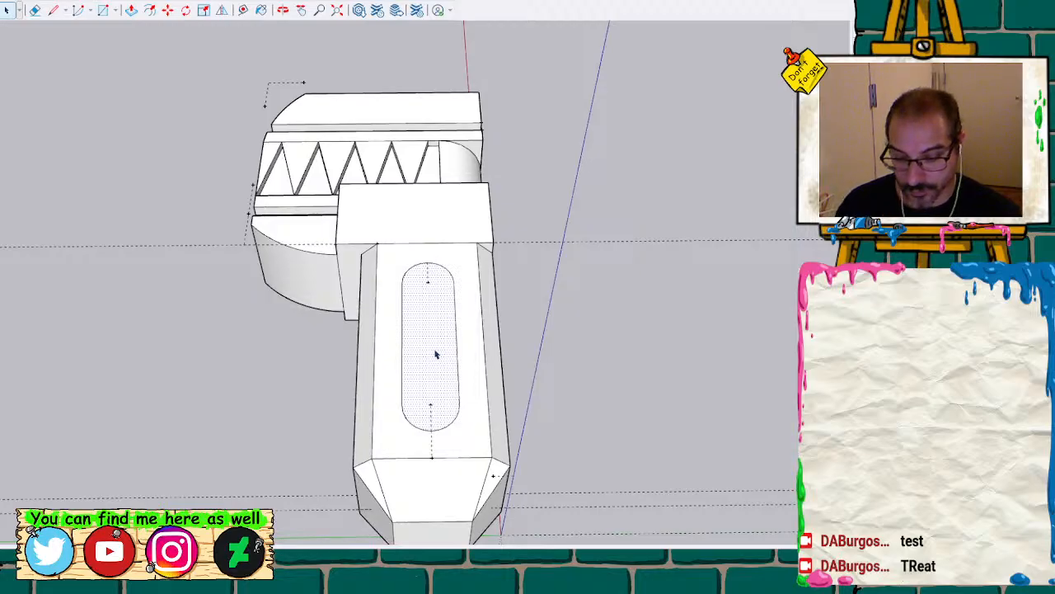
pyautogui.moveTo(435, 357); pyautogui.dragTo(439, 384)
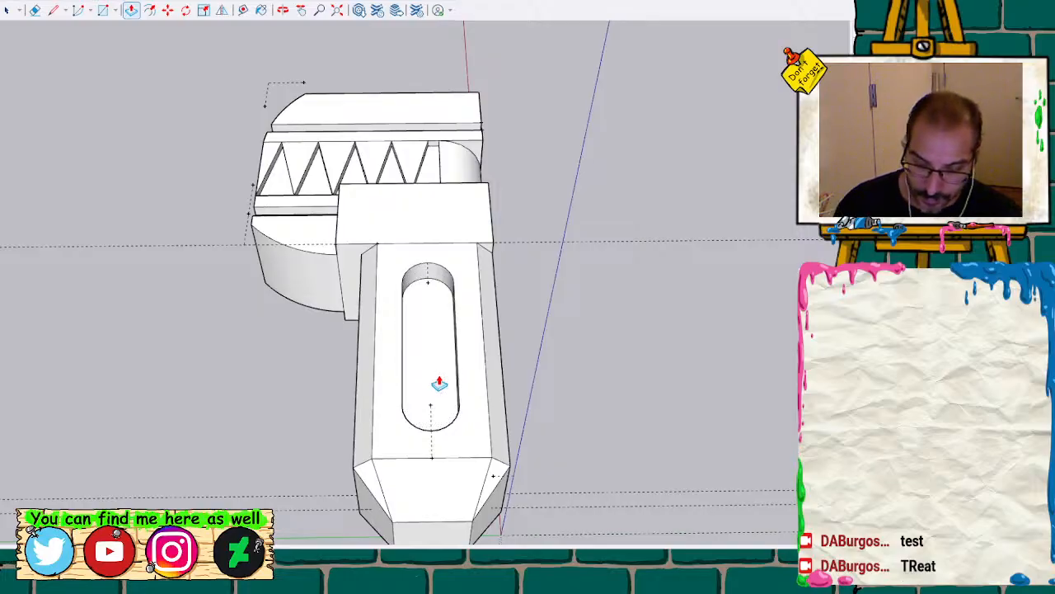
# Recess the matching slot face on the handle's opposite side with Push/Pull
pyautogui.moveTo(478, 459); pyautogui.dragTo(398, 25, button='middle')
pyautogui.press('space')
pyautogui.press('p')
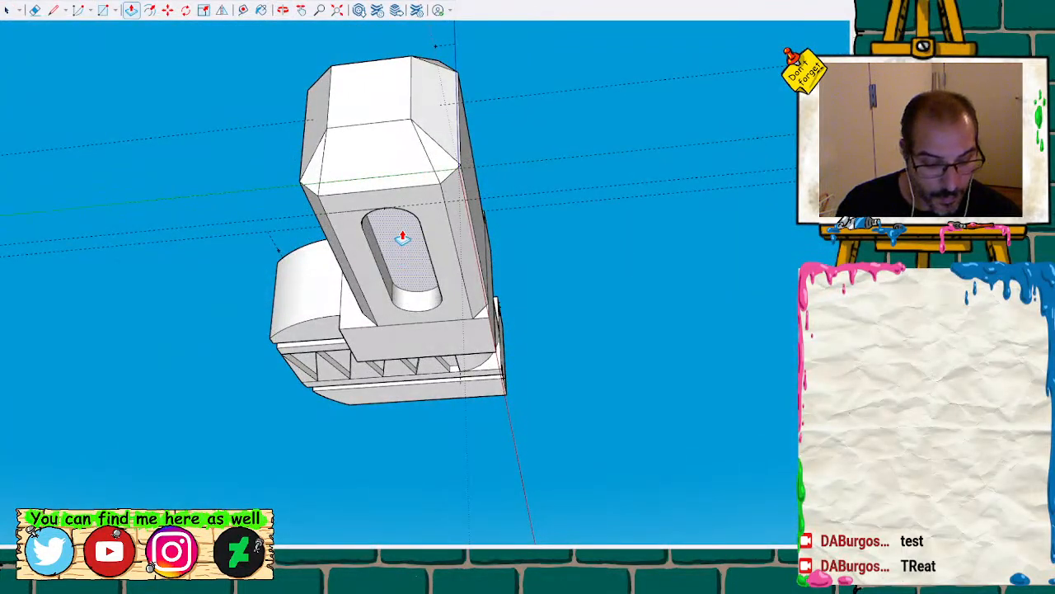
# Try scaling the raised block's flat face narrower about its centre, and undo the scaling
pyautogui.moveTo(431, 278)
pyautogui.mouseDown(button='middle')
pyautogui.moveTo(417, 309)
pyautogui.moveTo(643, 427)
pyautogui.moveTo(469, 404)
pyautogui.moveTo(337, 219)
pyautogui.moveTo(519, 165)
pyautogui.moveTo(518, 212)
pyautogui.moveTo(492, 266)
pyautogui.moveTo(307, 103)
pyautogui.moveTo(408, 71)
pyautogui.moveTo(575, 94)
pyautogui.moveTo(212, 158)
pyautogui.moveTo(194, 167)
pyautogui.moveTo(220, 168)
pyautogui.moveTo(134, 320)
pyautogui.moveTo(546, 302)
pyautogui.moveTo(559, 235)
pyautogui.moveTo(532, 337)
pyautogui.moveTo(526, 202)
pyautogui.moveTo(520, 261)
pyautogui.moveTo(464, 250)
pyautogui.mouseUp(button='middle')
pyautogui.scroll(3, 323, 229)
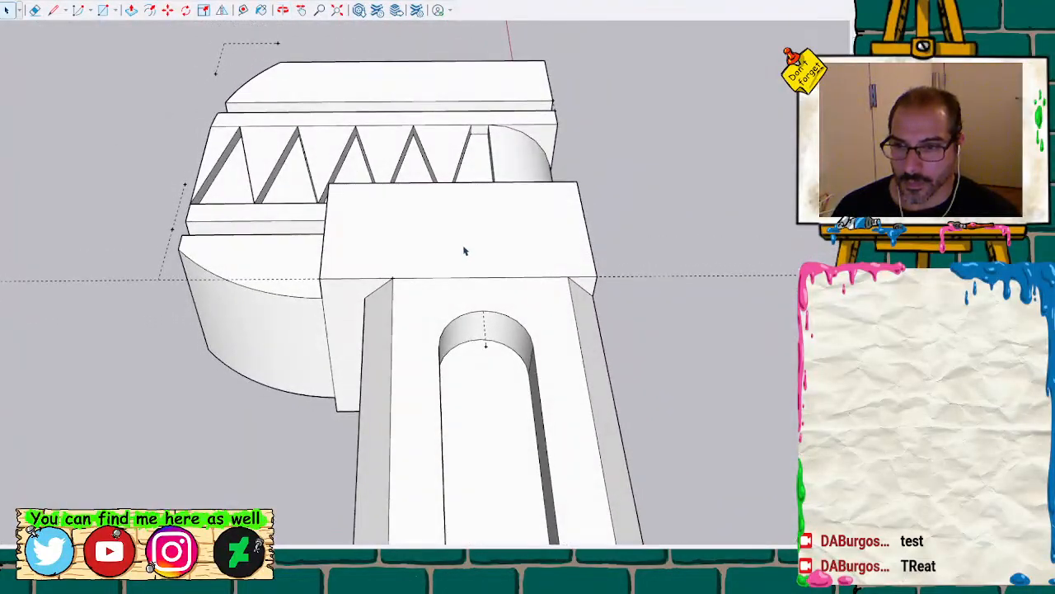
pyautogui.click(464, 249)
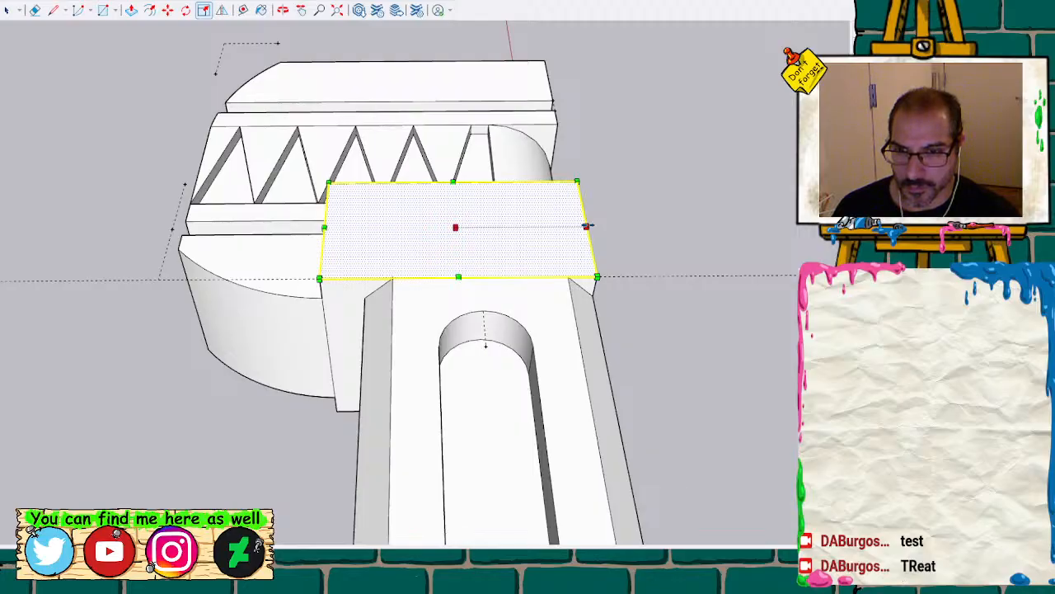
pyautogui.keyDown('ctrl'); pyautogui.moveTo(585, 226); pyautogui.dragTo(550, 227); pyautogui.keyUp('ctrl')
pyautogui.moveTo(620, 197); pyautogui.dragTo(585, 183, button='middle')
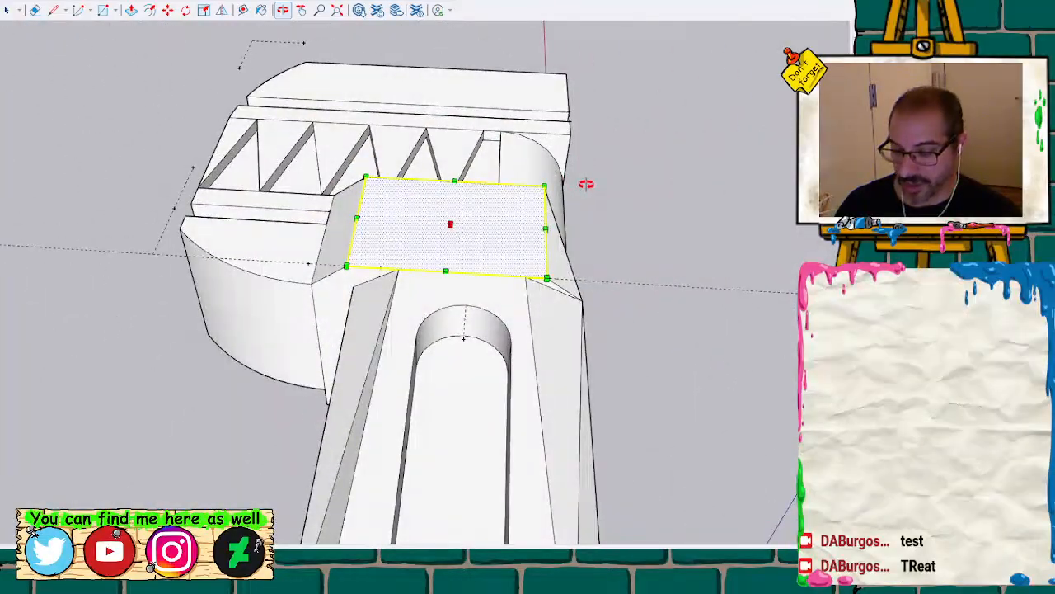
pyautogui.hotkey('ctrl', 'z')
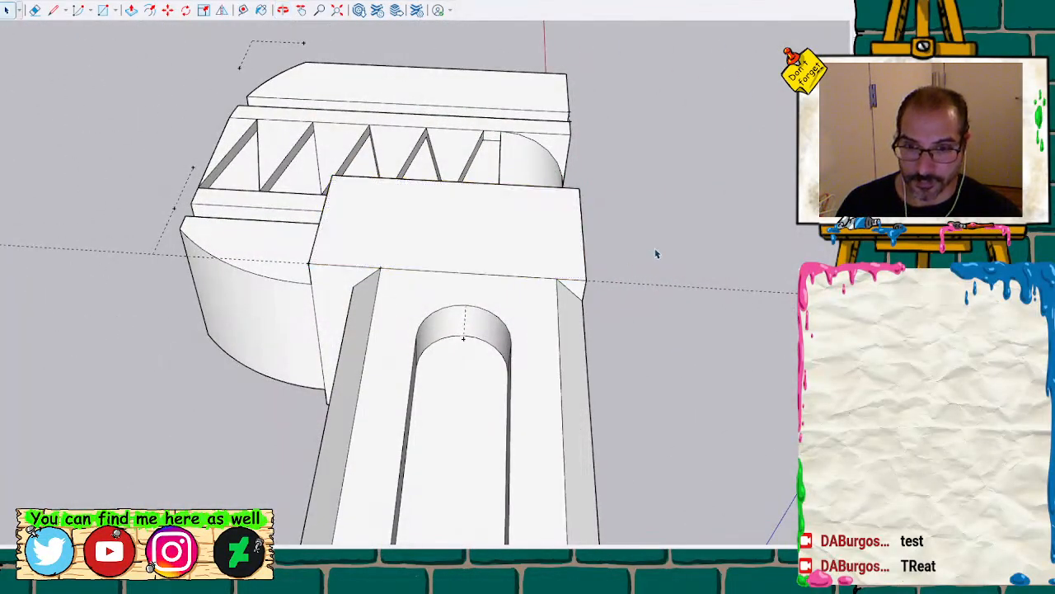
# Push the raised block's small triangular corner face along its full length, extending the handle's chamfer across the block's edge
pyautogui.moveTo(655, 253)
pyautogui.mouseDown(button='middle')
pyautogui.moveTo(632, 299)
pyautogui.moveTo(569, 317)
pyautogui.moveTo(412, 165)
pyautogui.moveTo(495, 206)
pyautogui.moveTo(564, 191)
pyautogui.moveTo(619, 99)
pyautogui.moveTo(558, 325)
pyautogui.moveTo(487, 215)
pyautogui.moveTo(588, 288)
pyautogui.moveTo(168, 156)
pyautogui.moveTo(130, 104)
pyautogui.moveTo(454, 160)
pyautogui.moveTo(525, 241)
pyautogui.moveTo(259, 250)
pyautogui.moveTo(566, 216)
pyautogui.moveTo(471, 198)
pyautogui.moveTo(337, 258)
pyautogui.moveTo(253, 426)
pyautogui.moveTo(157, 423)
pyautogui.mouseUp(button='middle')
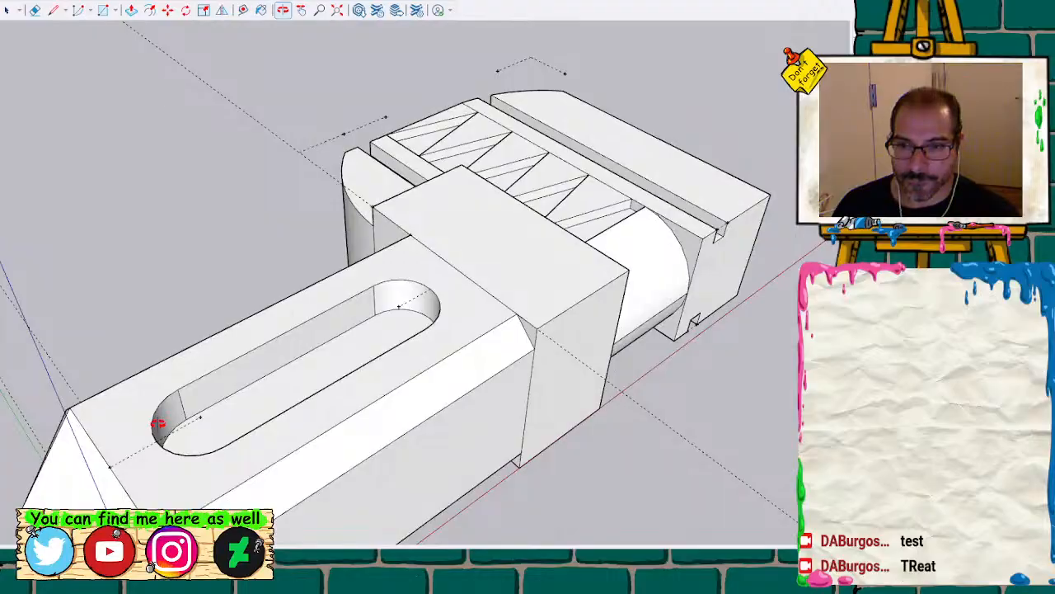
pyautogui.scroll(2, 559, 387)
pyautogui.press('space')
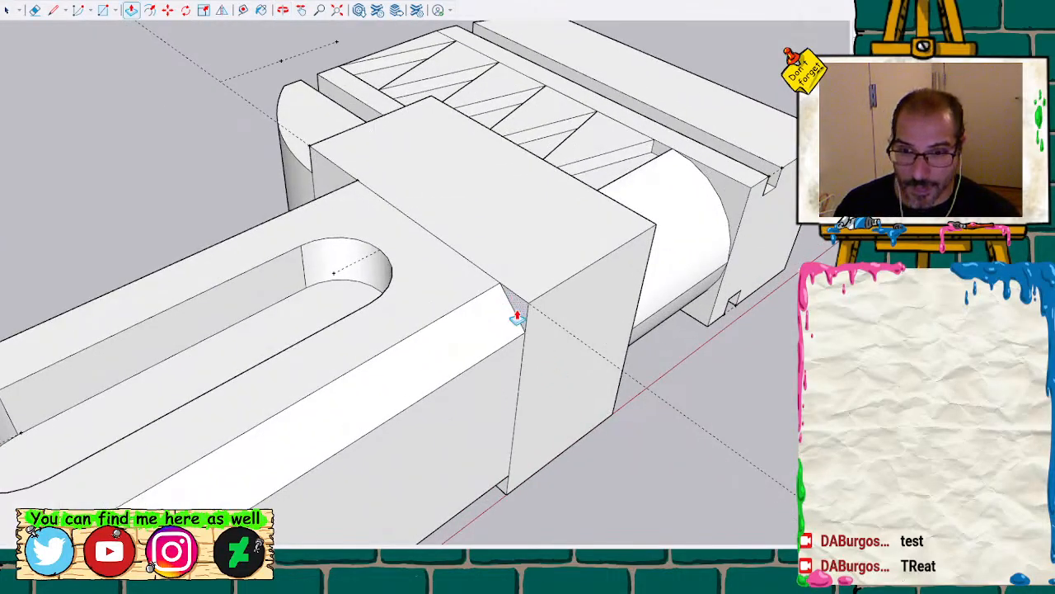
pyautogui.moveTo(540, 309); pyautogui.dragTo(629, 275)
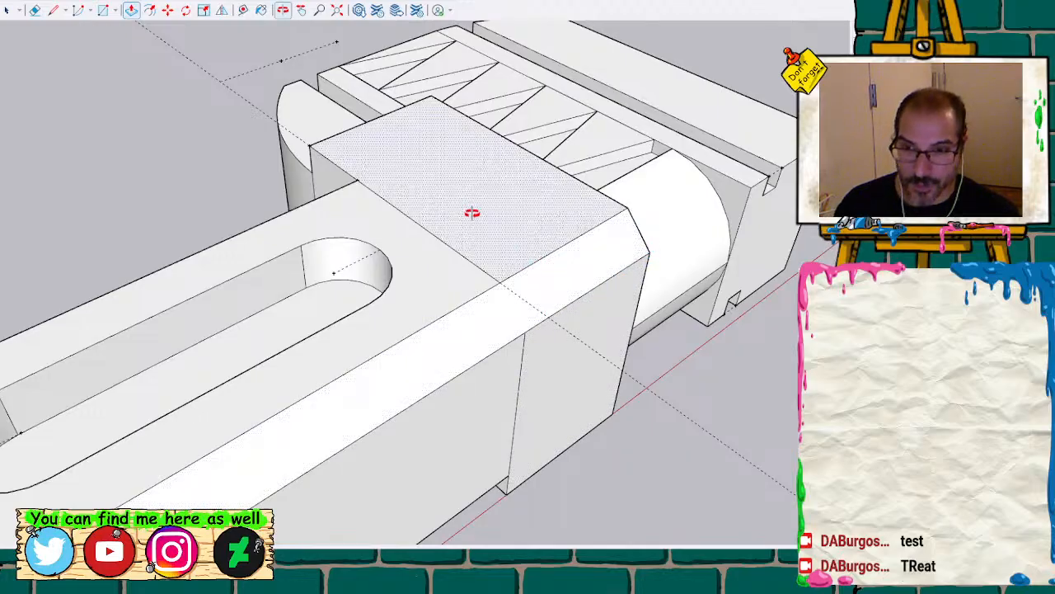
pyautogui.moveTo(471, 207)
pyautogui.mouseDown(button='middle')
pyautogui.moveTo(717, 407)
pyautogui.moveTo(690, 488)
pyautogui.moveTo(669, 314)
pyautogui.moveTo(594, 215)
pyautogui.moveTo(610, 189)
pyautogui.moveTo(504, 135)
pyautogui.mouseUp(button='middle')
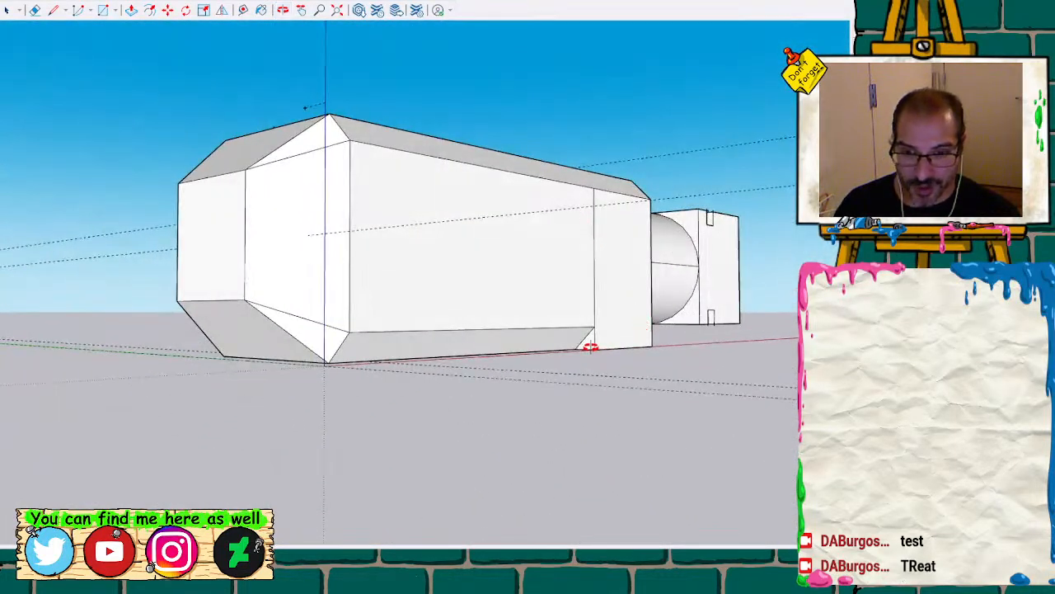
# Push the raised block's lower triangular corner face along its full length to continue the handle's lower chamfer
pyautogui.press('space')
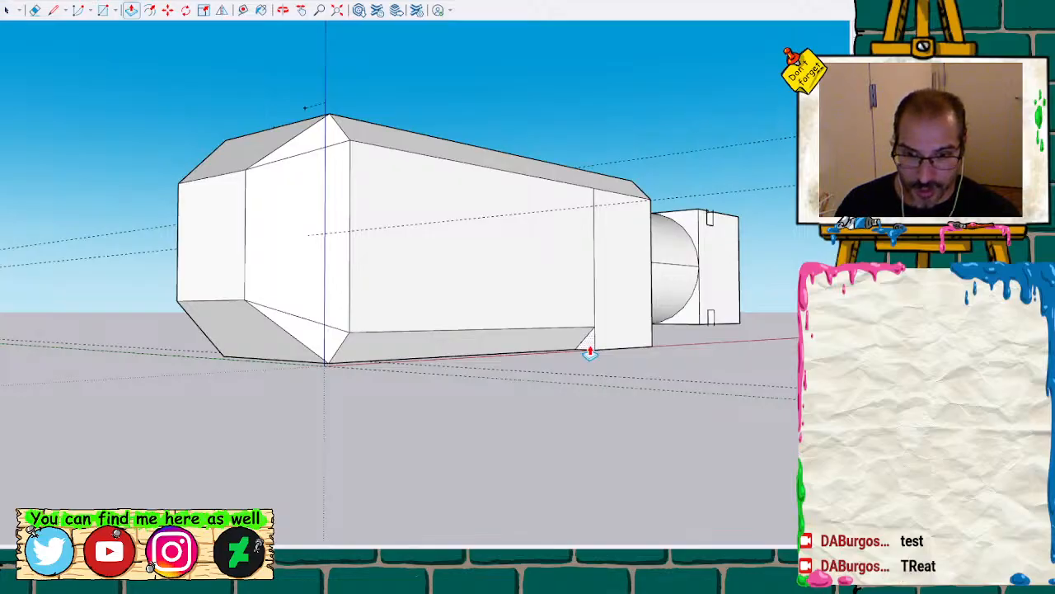
pyautogui.moveTo(590, 353); pyautogui.dragTo(655, 356)
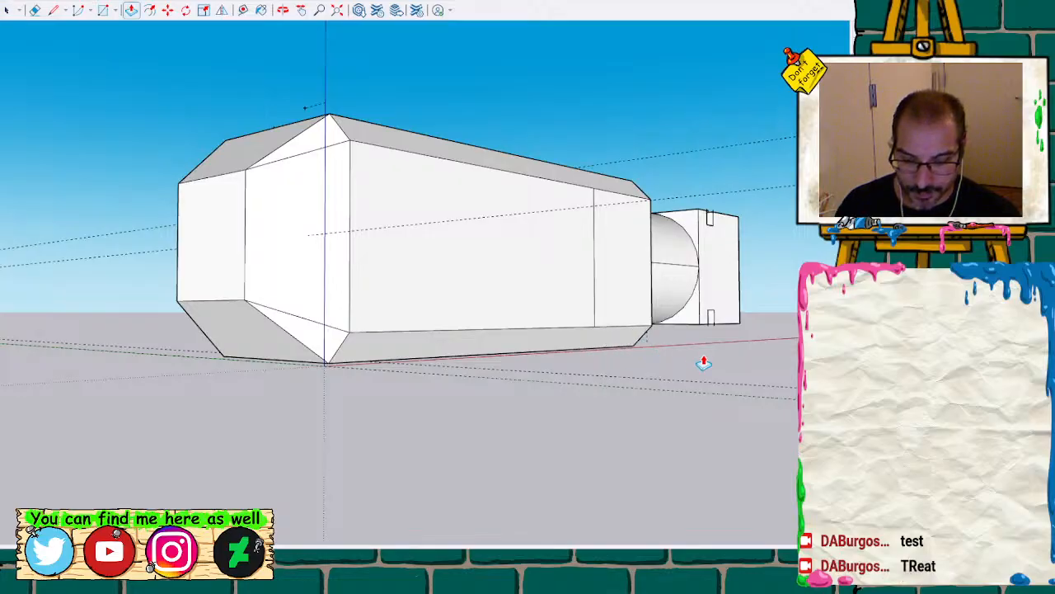
# Place Tape Measure guide points on the upper and lower edges of the block's narrow end face, offset from its outer corners by the corner step's height
pyautogui.moveTo(558, 181); pyautogui.dragTo(391, 129, button='middle')
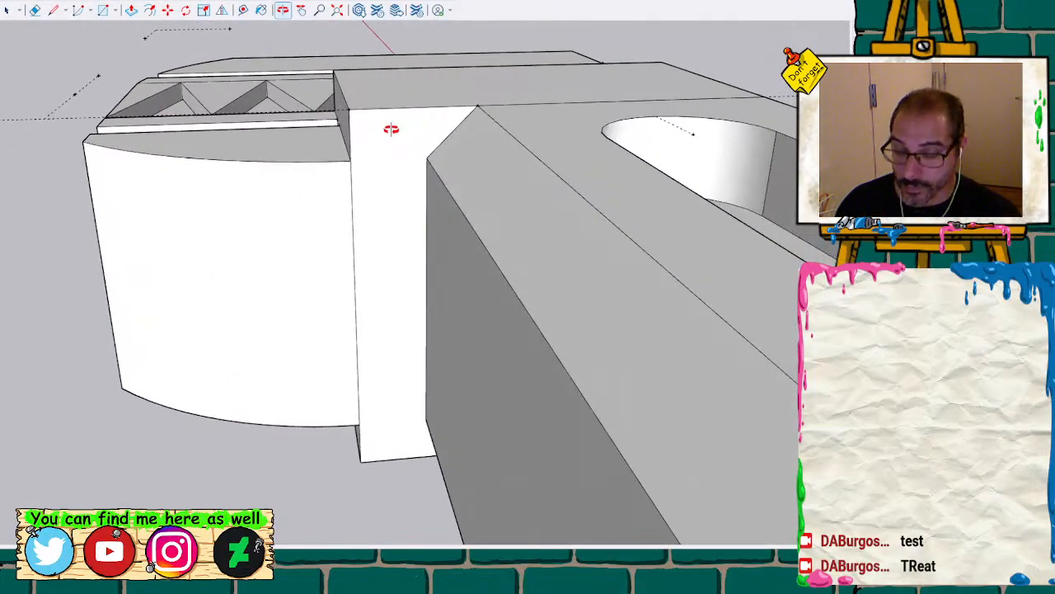
pyautogui.scroll(1, 373, 155)
pyautogui.press('t')
pyautogui.click(348, 161)
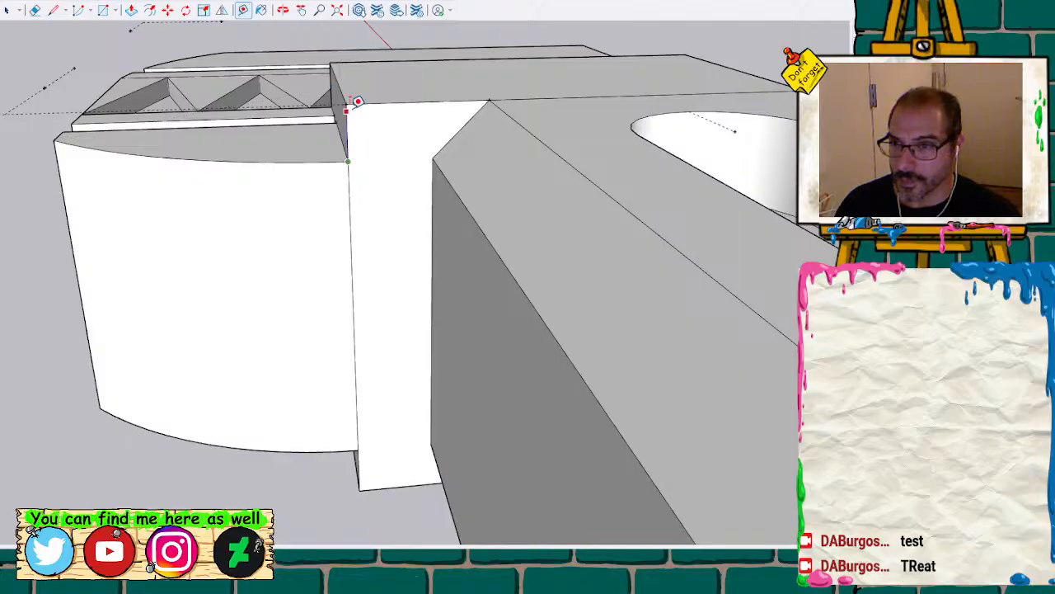
pyautogui.click(346, 104)
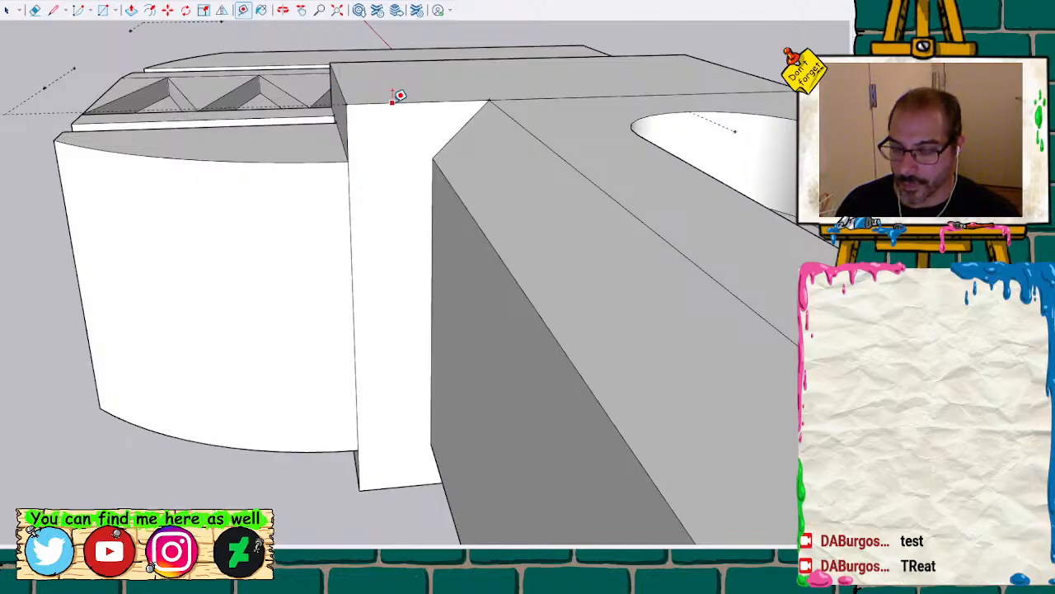
pyautogui.click(347, 104)
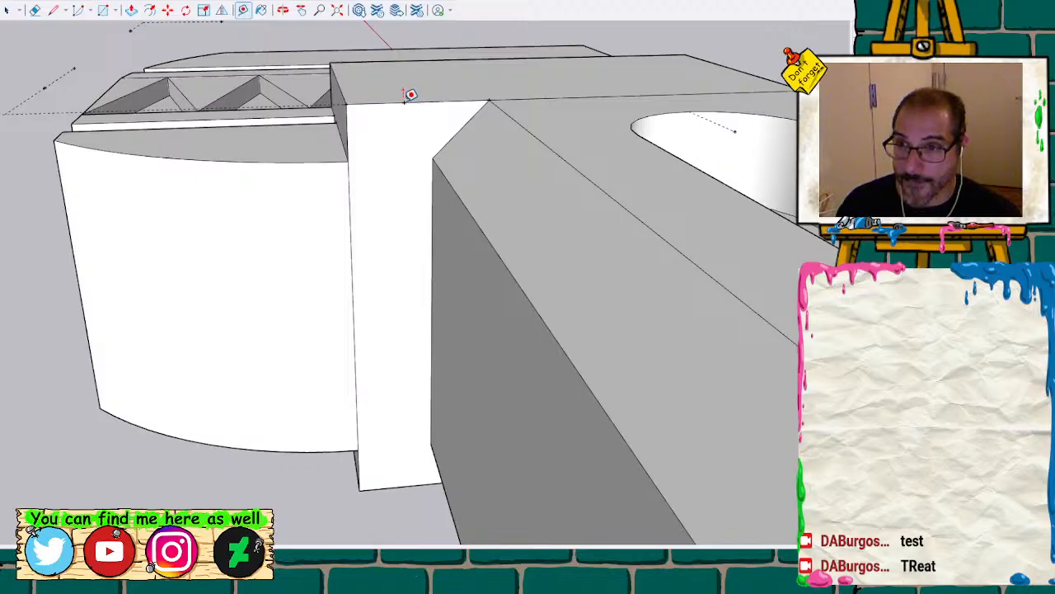
pyautogui.click(359, 489)
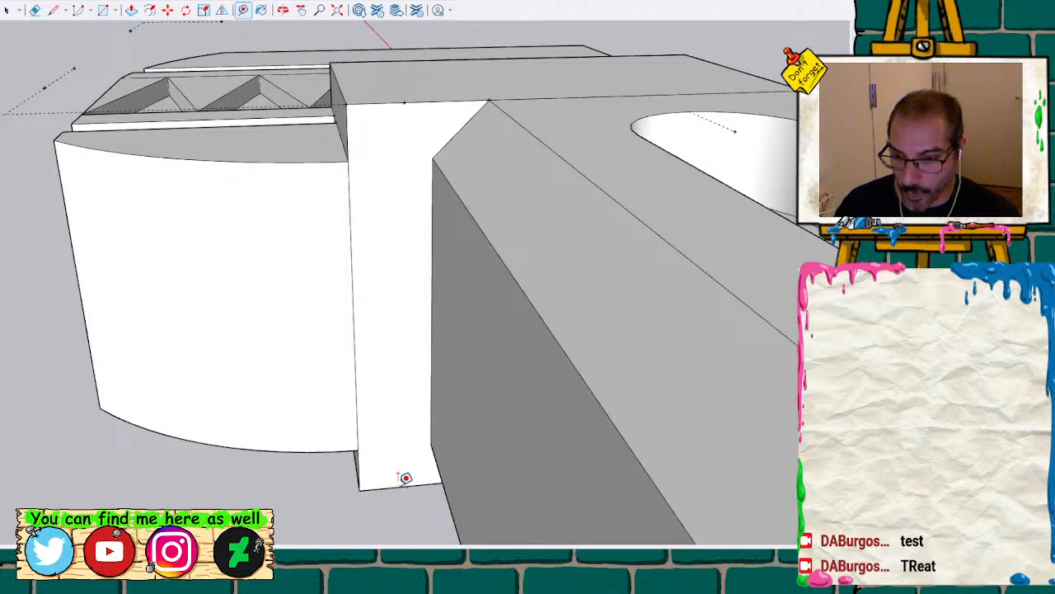
# Draw diagonal lines across the end face's upper and lower outer corners, joining the rounded head's corners to the guide points
pyautogui.press('l')
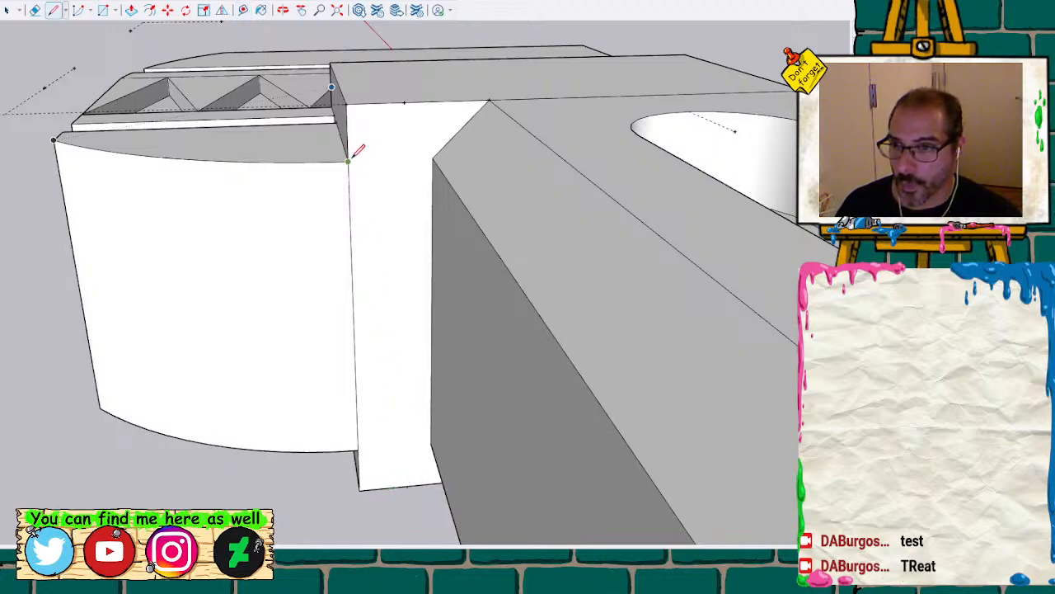
pyautogui.click(348, 160)
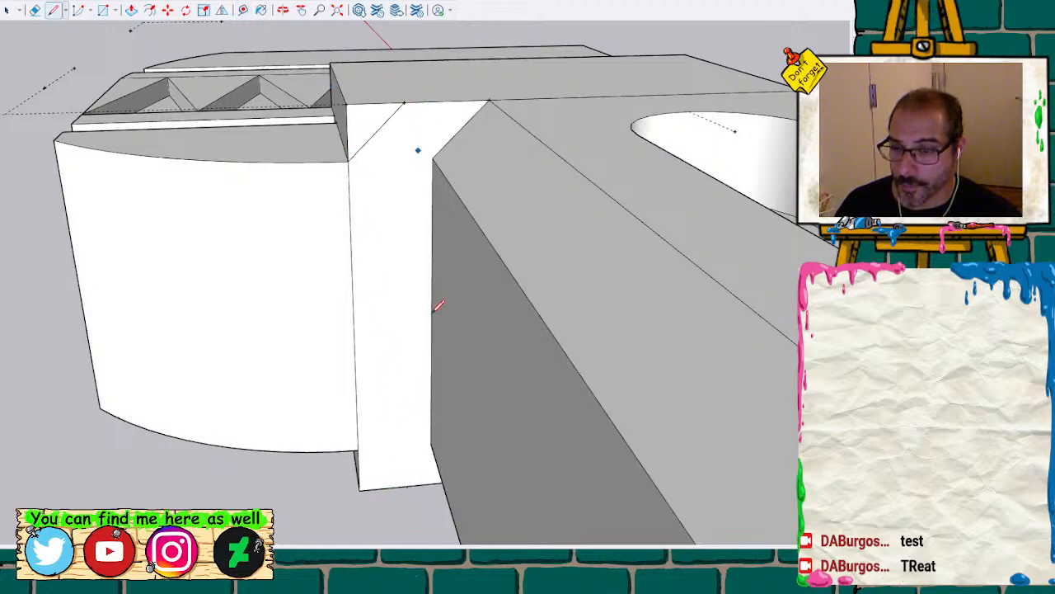
pyautogui.click(358, 450)
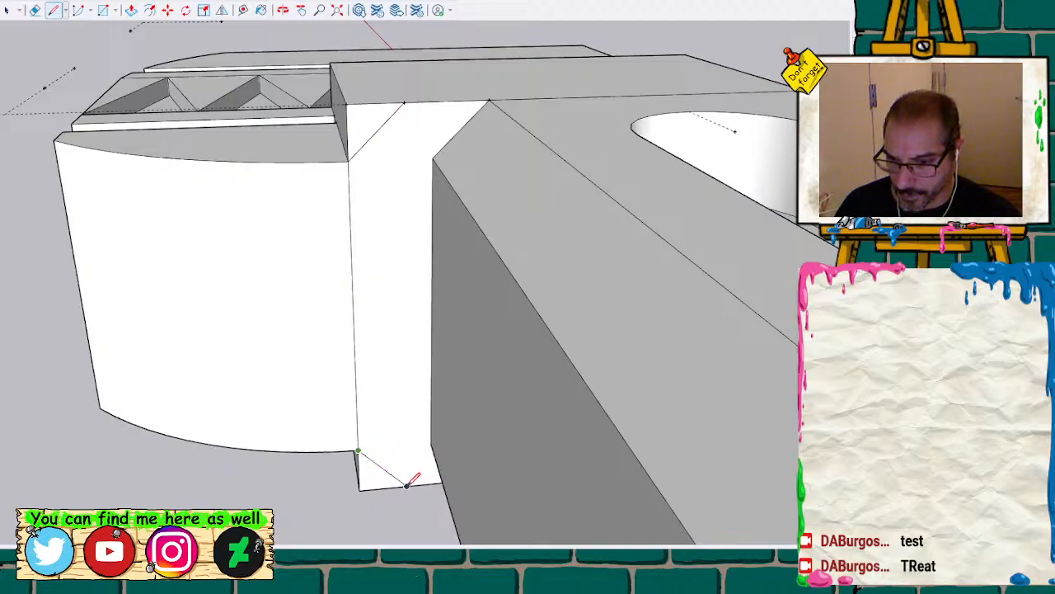
pyautogui.press('space')
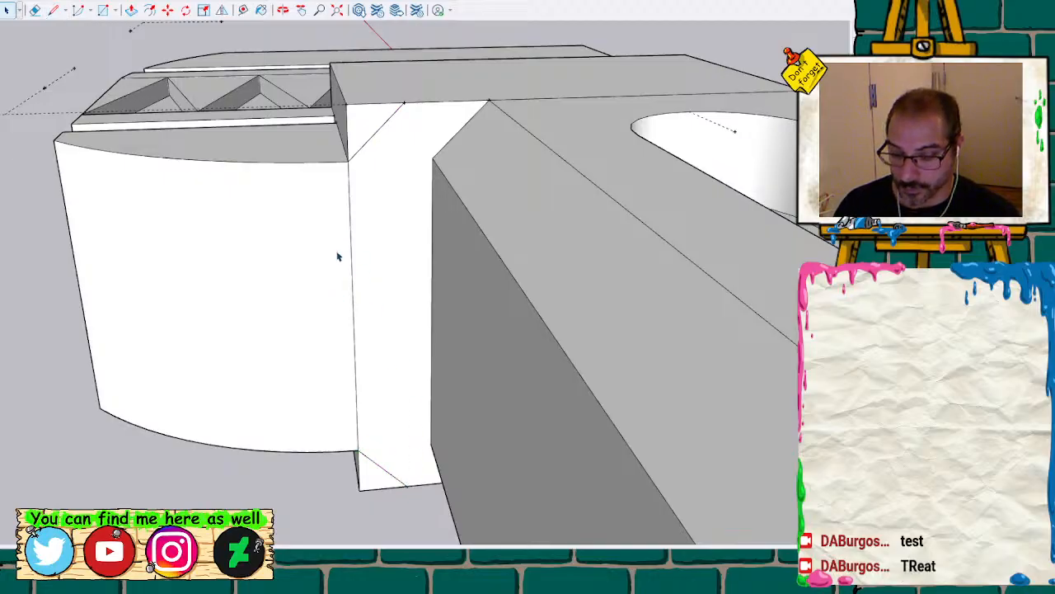
# Push the upper triangular corner face through the block's full depth to chamfer its upper edge beside the rounded head
pyautogui.moveTo(313, 216); pyautogui.dragTo(510, 170, button='middle')
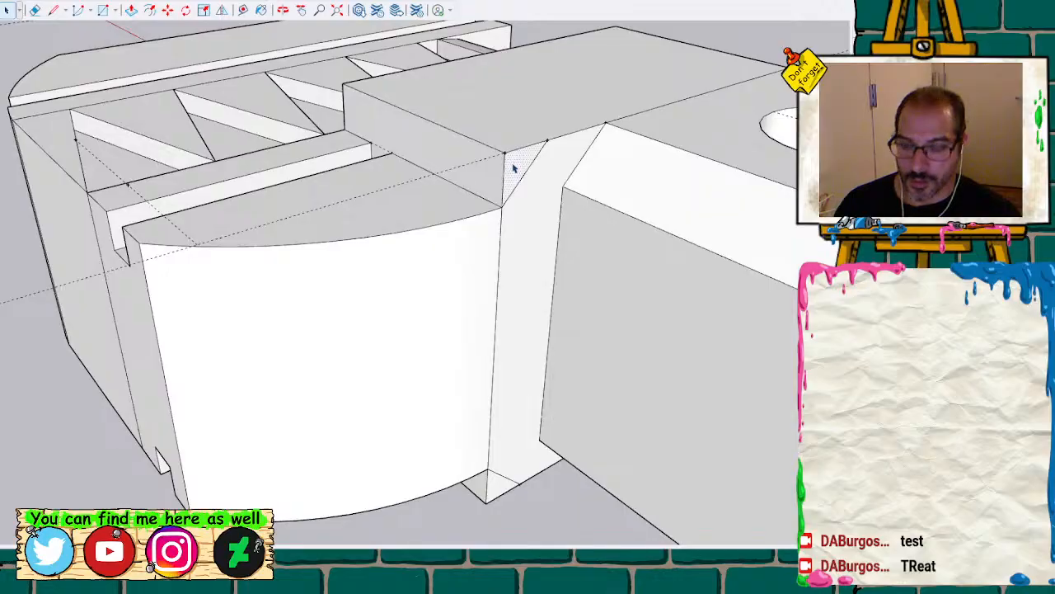
pyautogui.press('p')
pyautogui.click(513, 174)
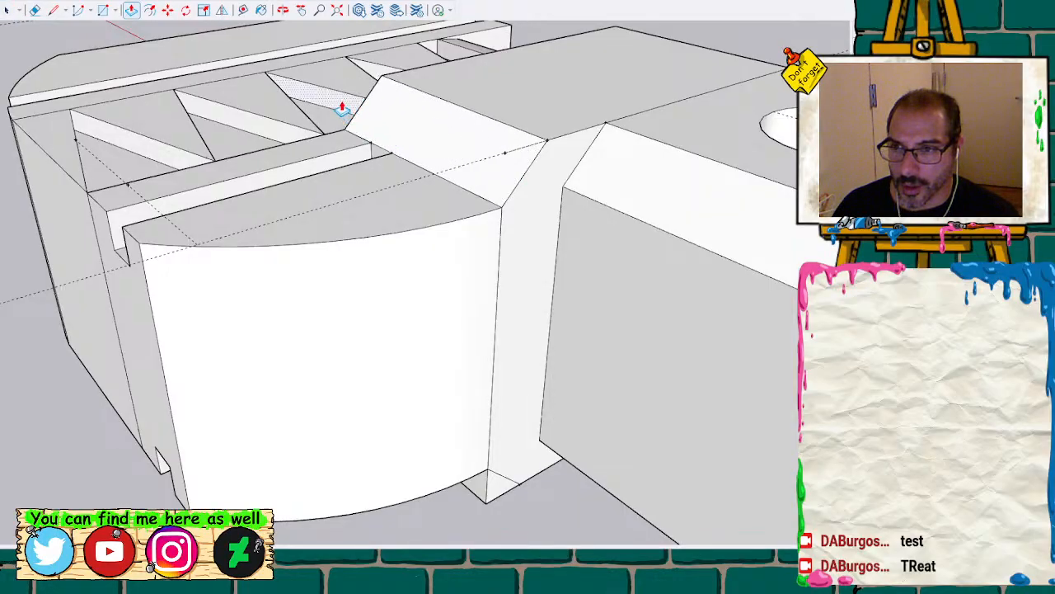
pyautogui.click(344, 104)
# Push the lower triangular corner face through the block's full depth and erase the leftover edges at the far end
pyautogui.moveTo(526, 535); pyautogui.dragTo(506, 277, button='middle')
pyautogui.press('space')
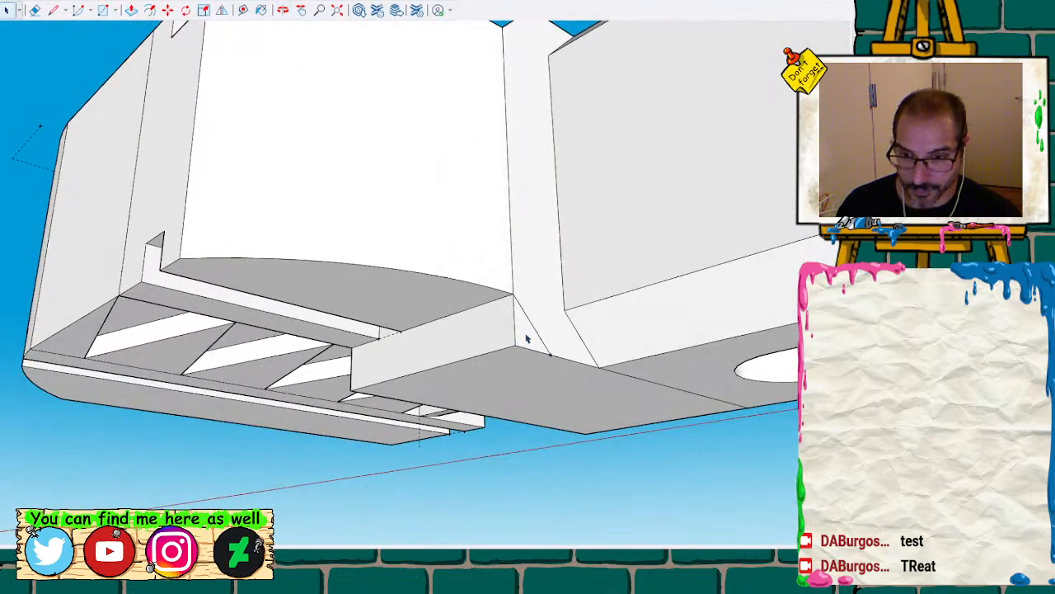
pyautogui.moveTo(523, 340); pyautogui.dragTo(354, 389)
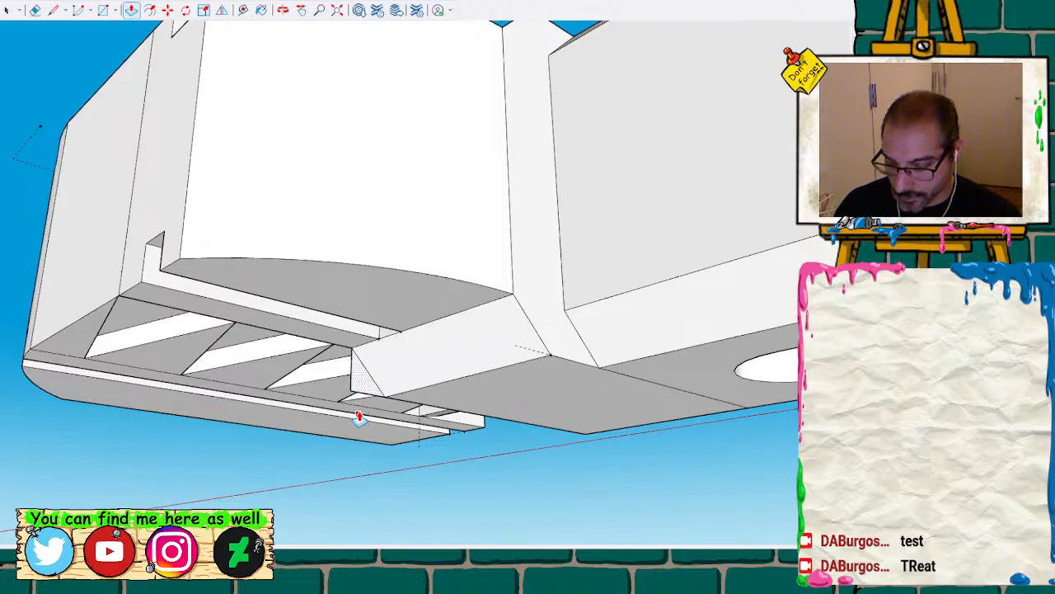
pyautogui.hotkey('ctrl', 'z')
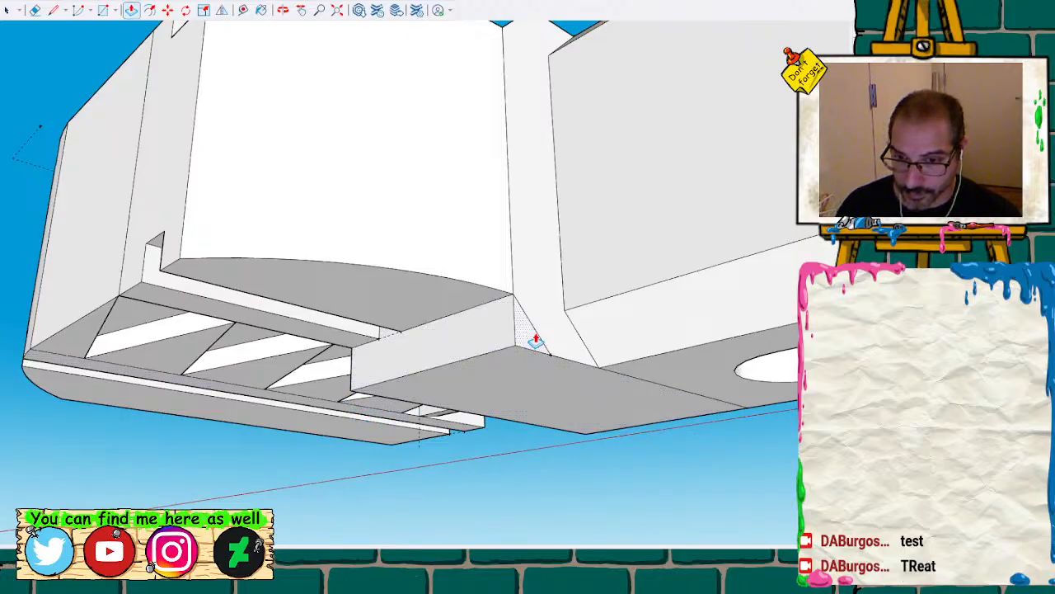
pyautogui.moveTo(535, 341); pyautogui.dragTo(353, 396)
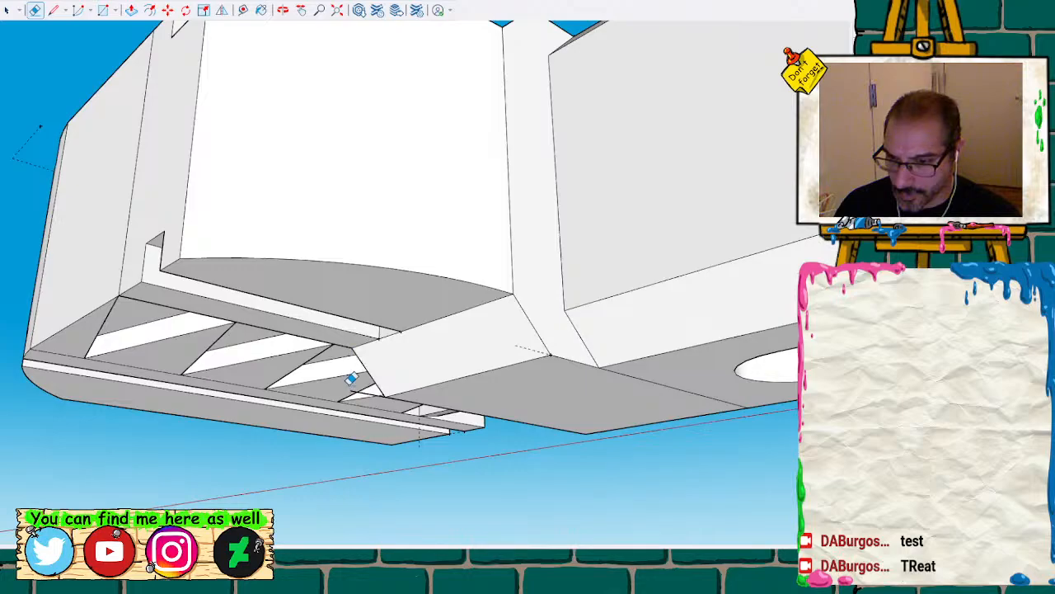
pyautogui.scroll(-1, 371, 390)
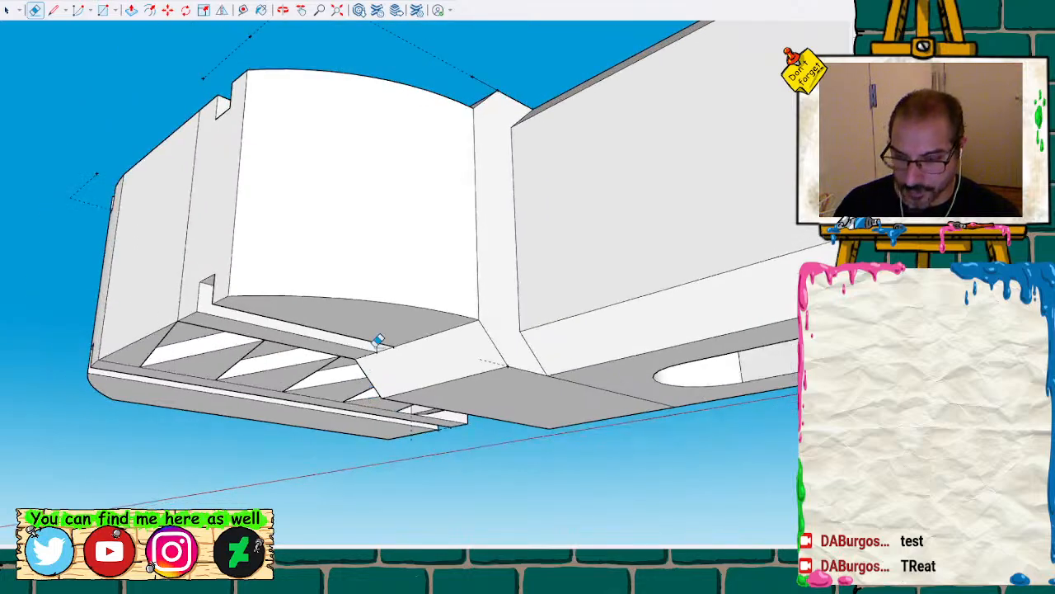
pyautogui.moveTo(379, 341)
pyautogui.mouseDown(button='middle')
pyautogui.moveTo(341, 220)
pyautogui.moveTo(577, 58)
pyautogui.moveTo(775, 148)
pyautogui.moveTo(700, 123)
pyautogui.moveTo(543, 425)
pyautogui.moveTo(450, 443)
pyautogui.moveTo(481, 354)
pyautogui.moveTo(389, 411)
pyautogui.moveTo(319, 382)
pyautogui.moveTo(467, 294)
pyautogui.moveTo(99, 231)
pyautogui.moveTo(86, 240)
pyautogui.moveTo(454, 278)
pyautogui.moveTo(338, 344)
pyautogui.moveTo(377, 320)
pyautogui.moveTo(111, 271)
pyautogui.moveTo(141, 215)
pyautogui.moveTo(542, 223)
pyautogui.moveTo(618, 286)
pyautogui.moveTo(695, 407)
pyautogui.moveTo(592, 401)
pyautogui.moveTo(583, 416)
pyautogui.mouseUp(button='middle')
pyautogui.click(530, 389)
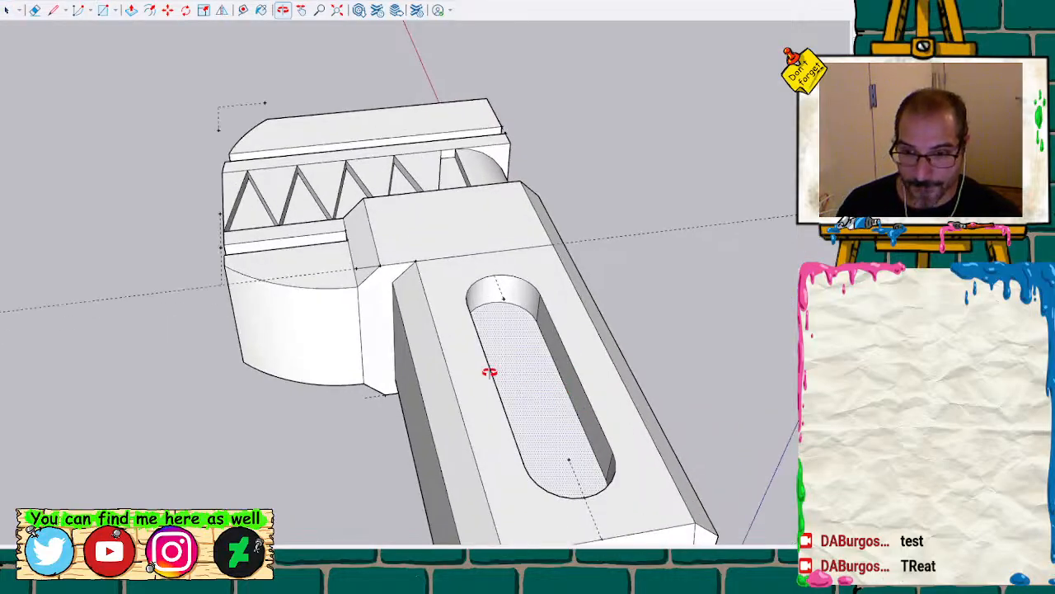
pyautogui.moveTo(488, 370)
pyautogui.mouseDown(button='middle')
pyautogui.moveTo(453, 419)
pyautogui.moveTo(461, 447)
pyautogui.moveTo(349, 306)
pyautogui.moveTo(327, 295)
pyautogui.mouseUp(button='middle')
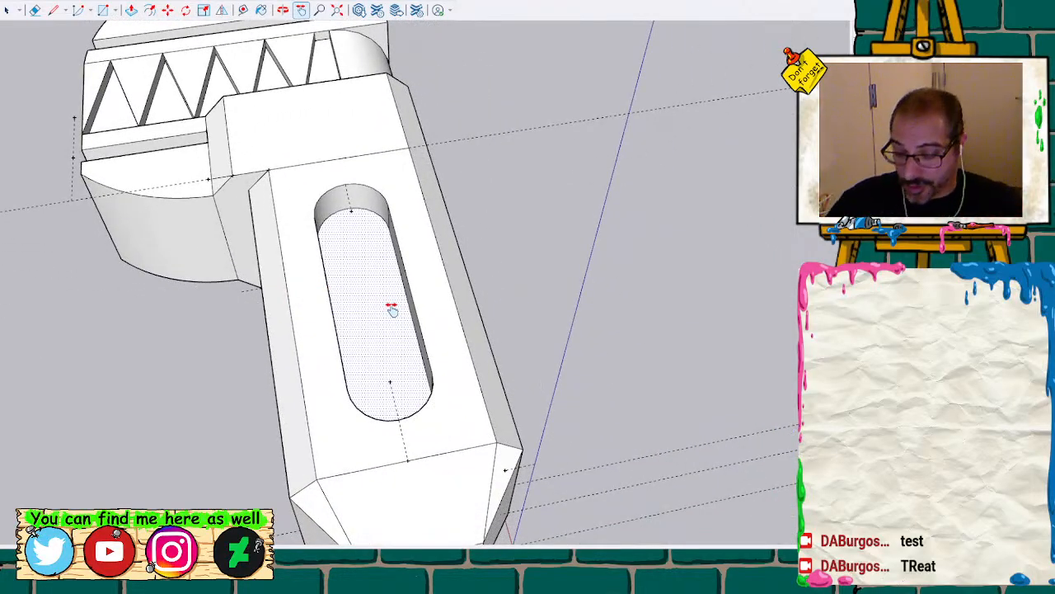
pyautogui.press('s')
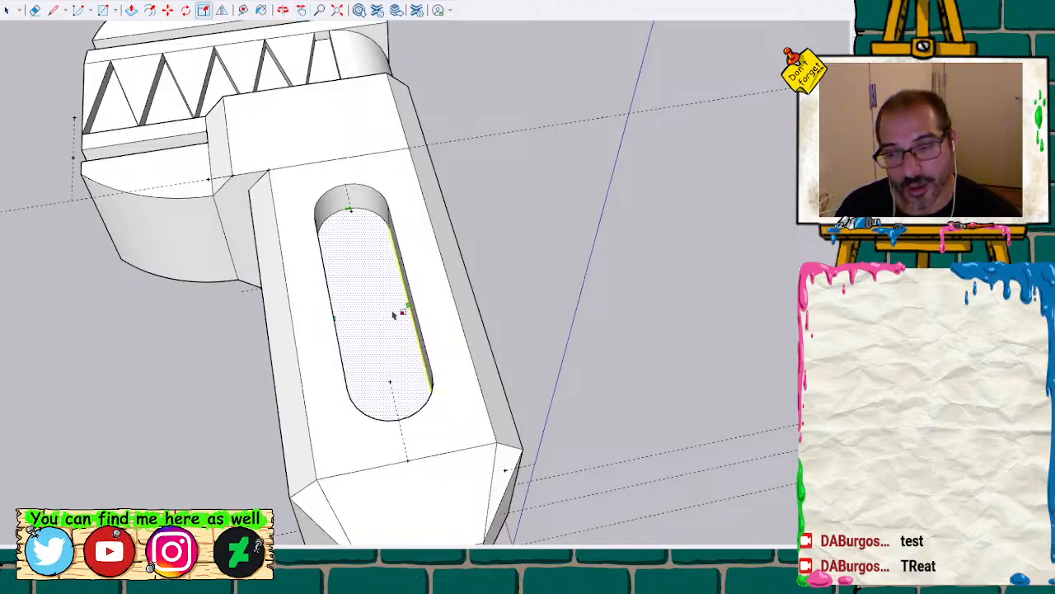
pyautogui.click(350, 209)
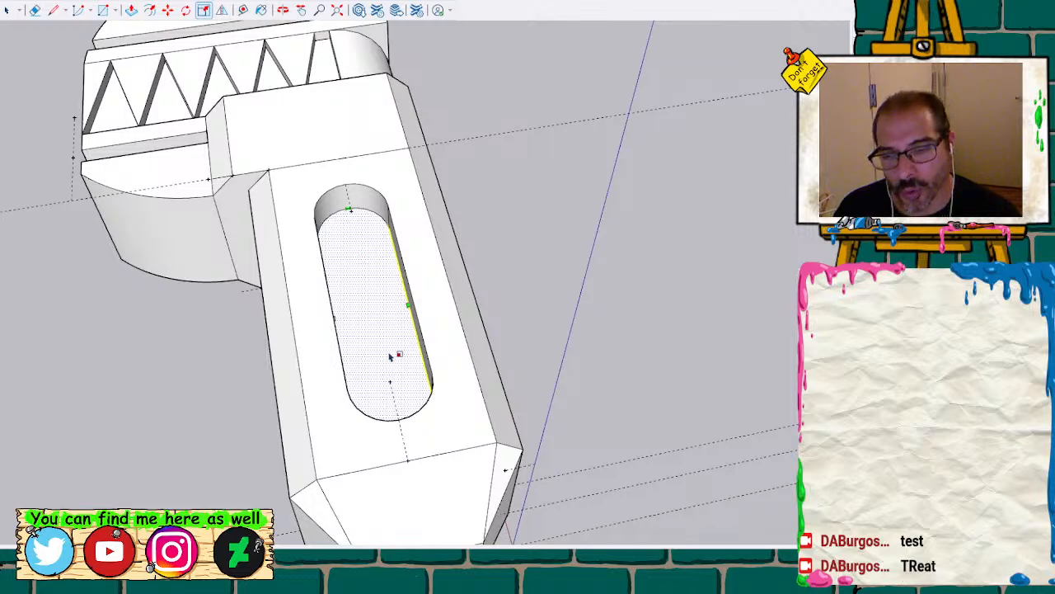
pyautogui.press('space')
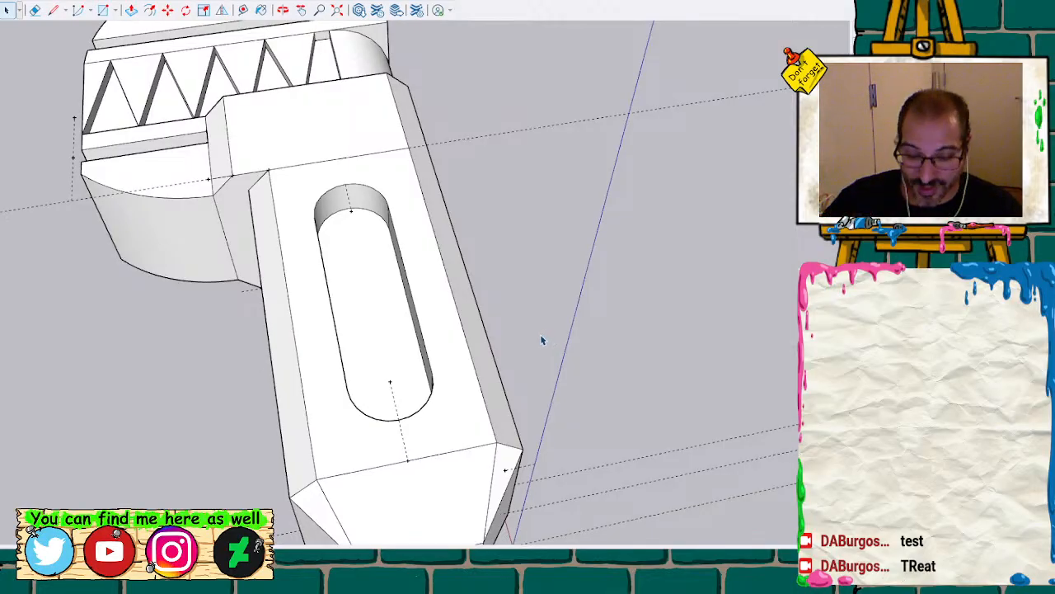
# Delete the handle's large flat side face to open up the interior around the recessed slots
pyautogui.moveTo(523, 347)
pyautogui.mouseDown(button='middle')
pyautogui.moveTo(509, 264)
pyautogui.moveTo(177, 251)
pyautogui.moveTo(225, 196)
pyautogui.mouseUp(button='middle')
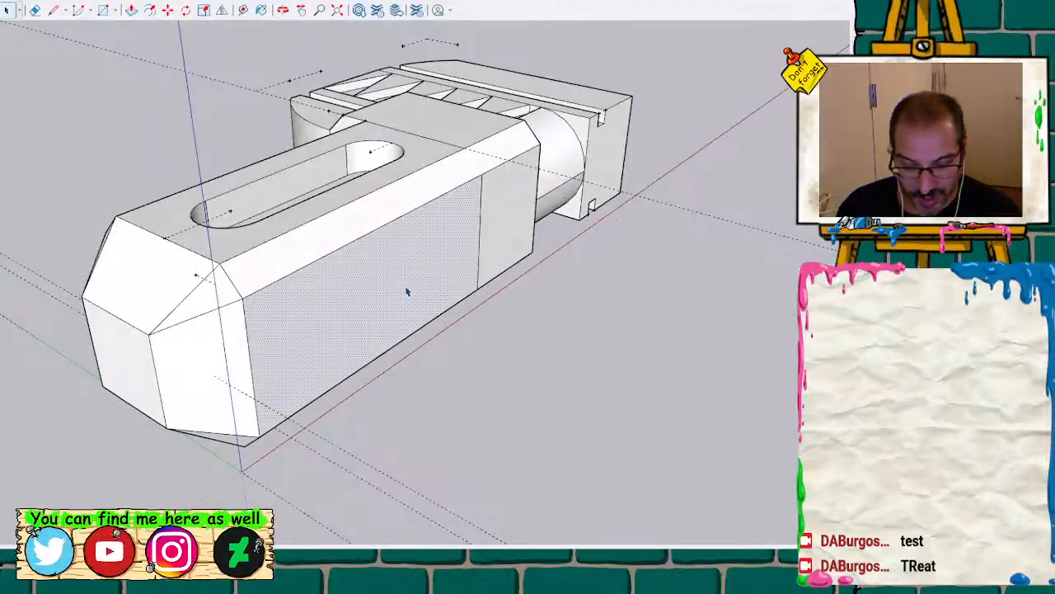
pyautogui.press('Delete')
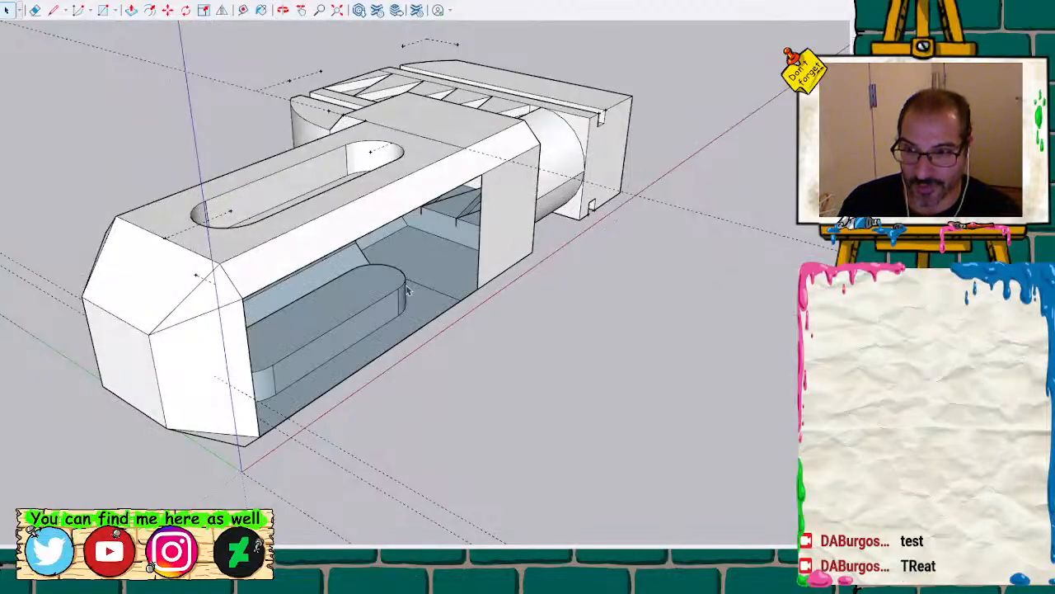
pyautogui.scroll(3, 407, 291)
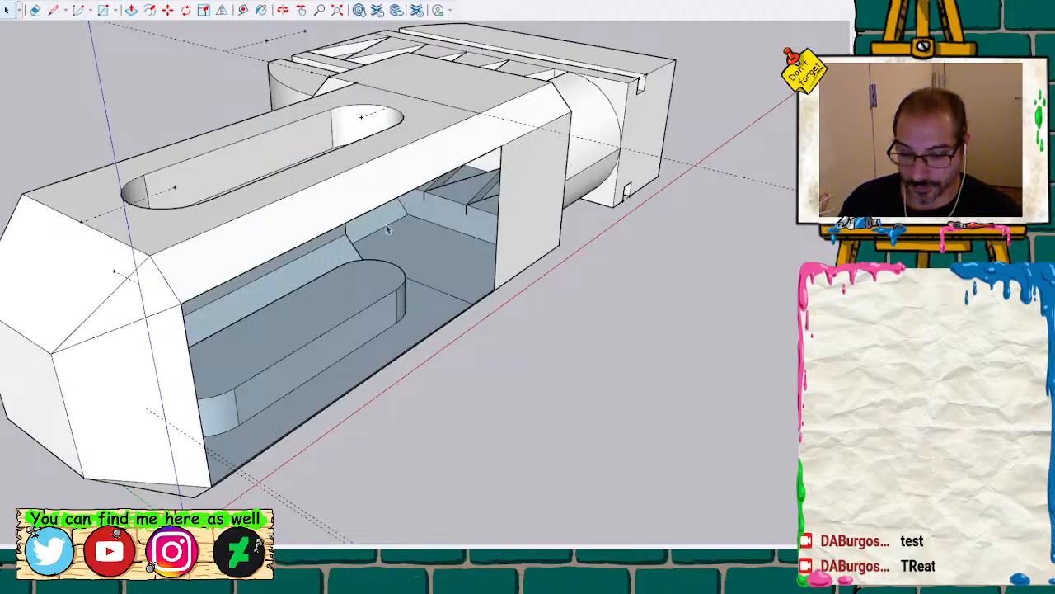
pyautogui.press('o')
pyautogui.moveTo(460, 226); pyautogui.dragTo(306, 64)
pyautogui.press('space')
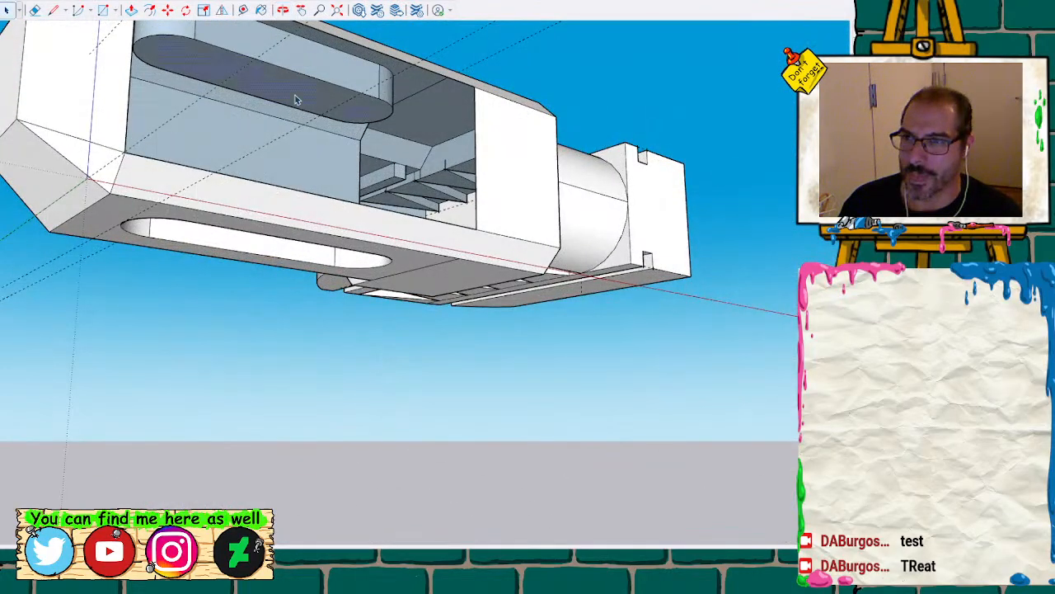
pyautogui.press('s')
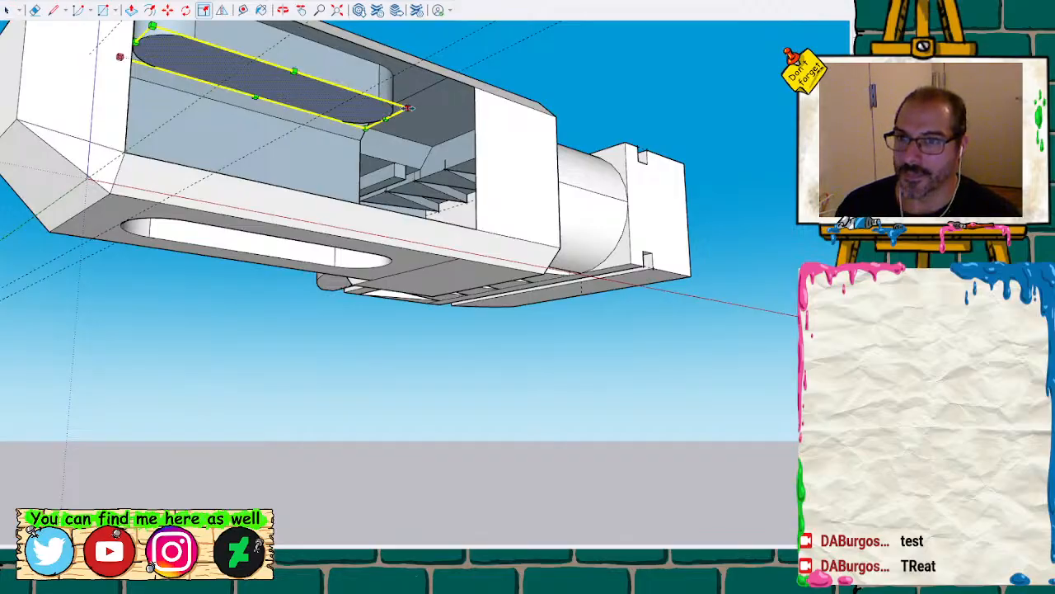
pyautogui.scroll(1, 296, 100)
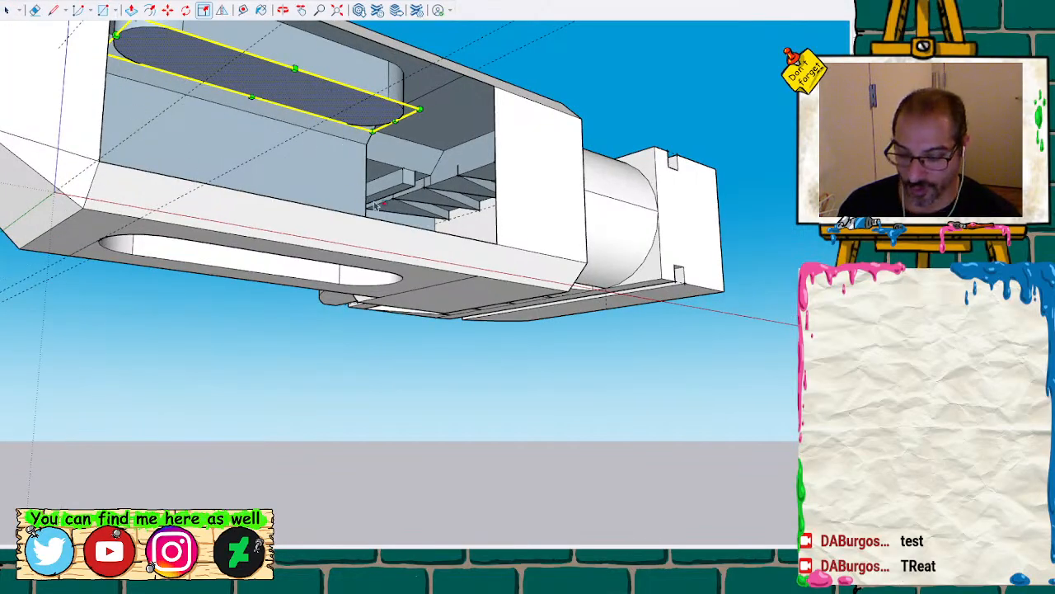
pyautogui.press('o')
pyautogui.moveTo(377, 206); pyautogui.dragTo(453, 347)
pyautogui.scroll(-2, 460, 333)
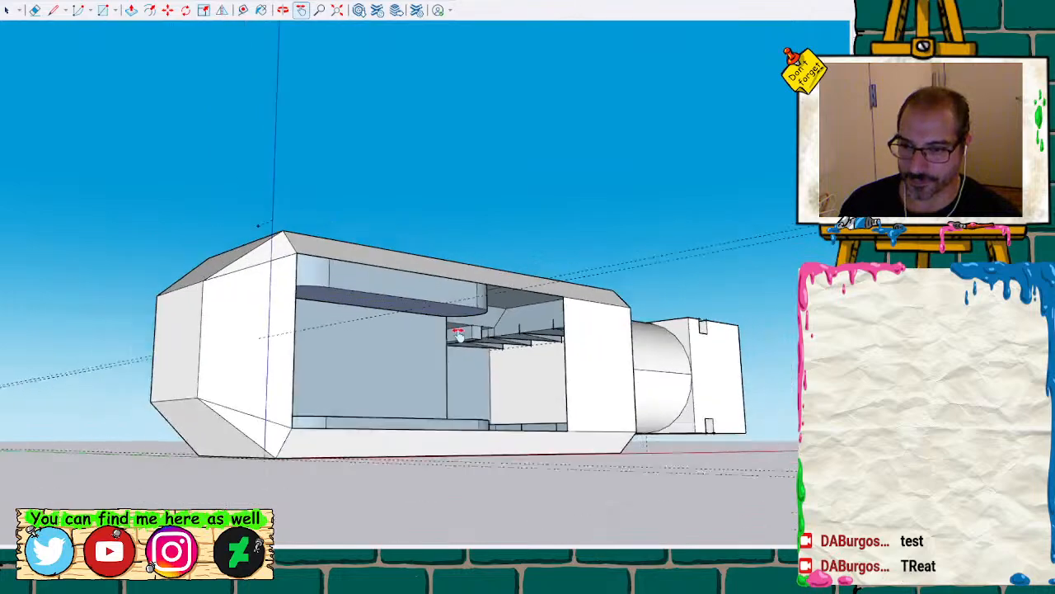
pyautogui.scroll(3, 457, 332)
pyautogui.press('space')
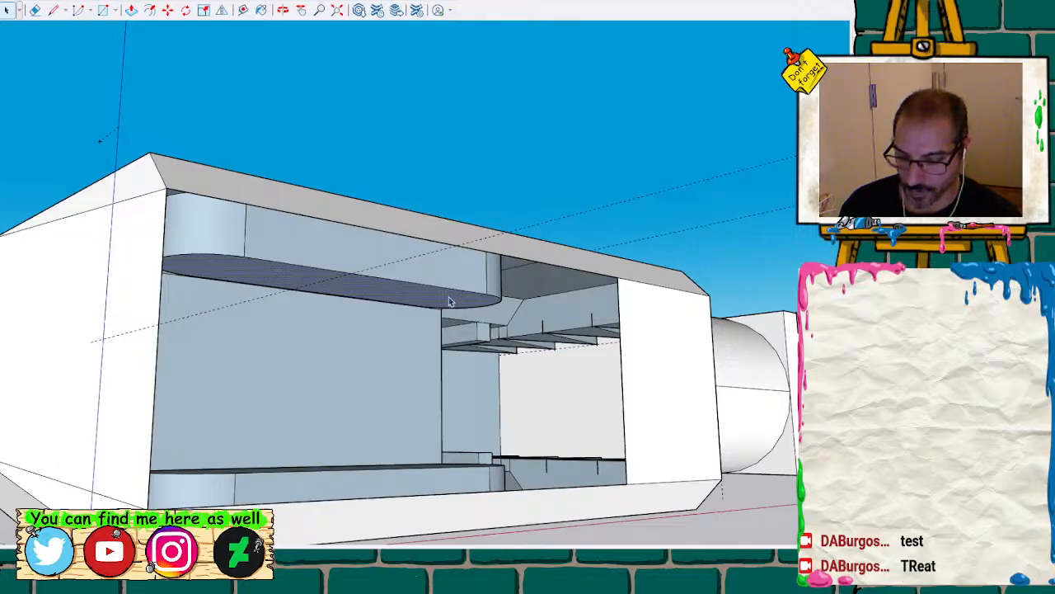
# Scale the upper slot's inner floor face down uniformly about its centre so the slot walls taper inward
pyautogui.click(449, 302)
pyautogui.press('s')
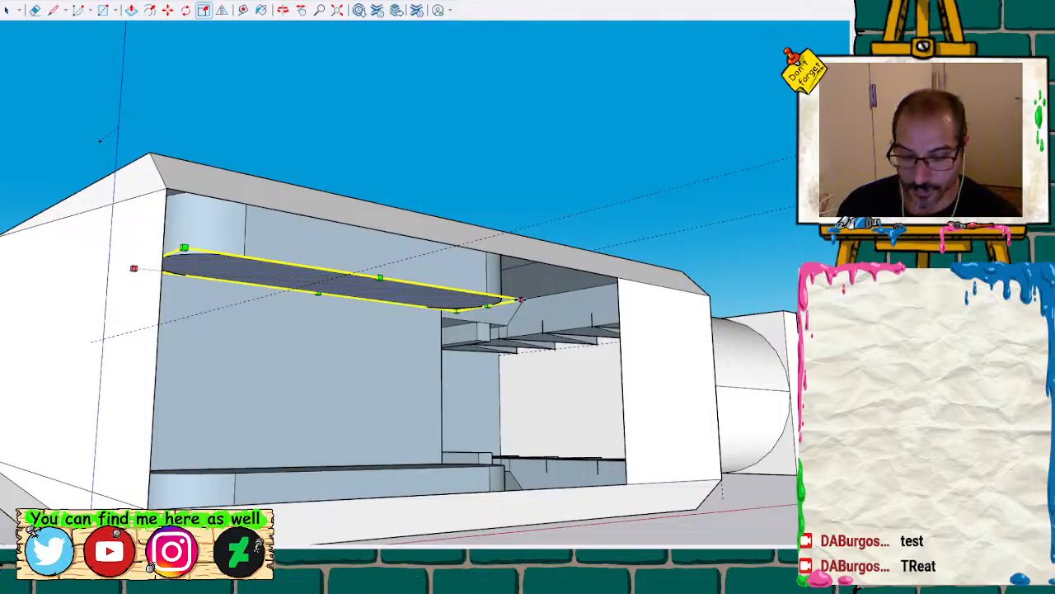
pyautogui.press('p')
pyautogui.press('o')
pyautogui.moveTo(545, 239); pyautogui.dragTo(407, 99)
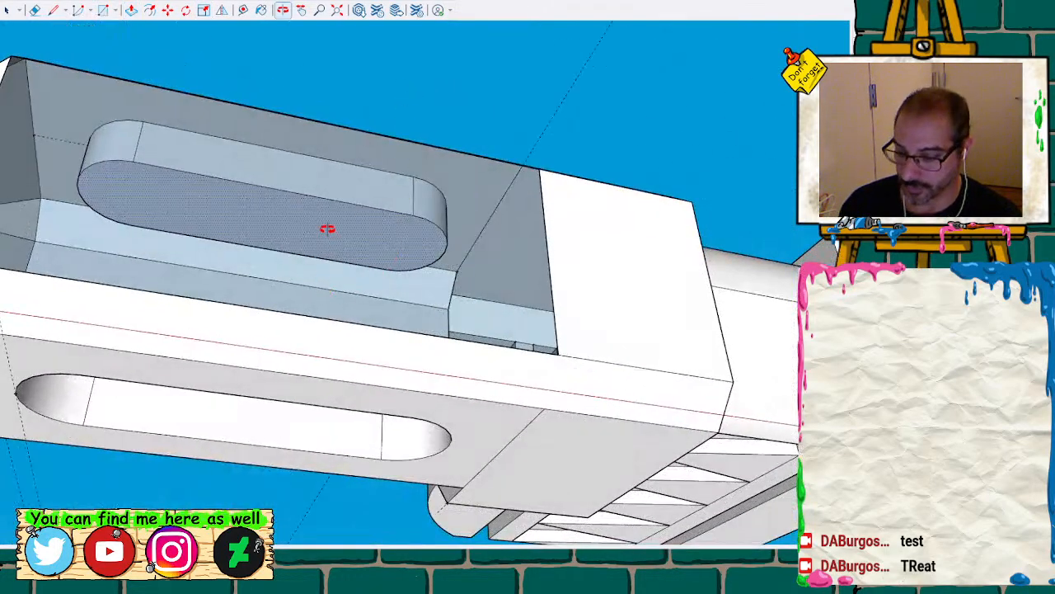
pyautogui.press('s')
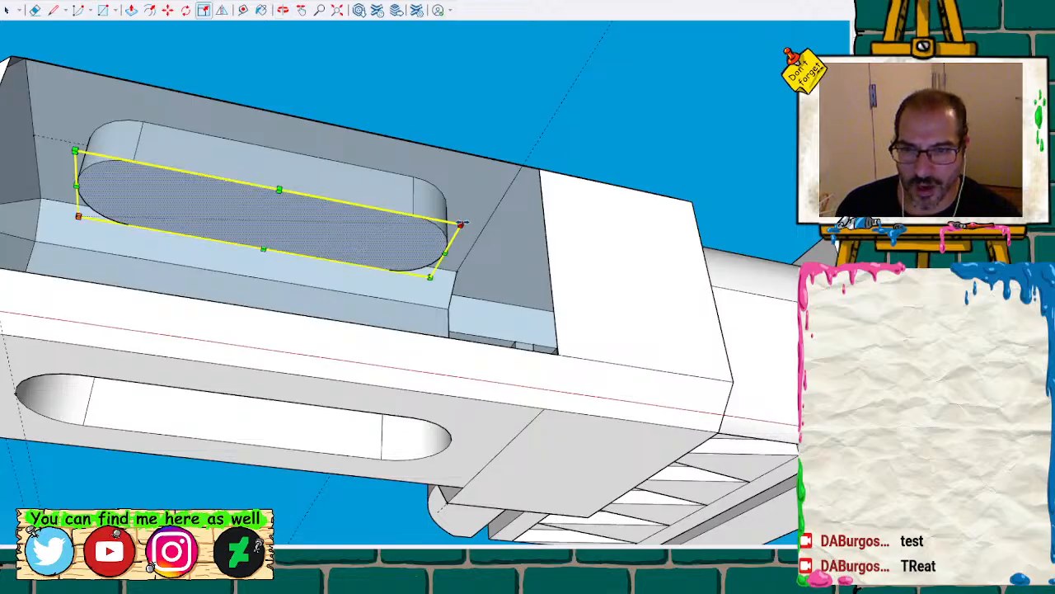
pyautogui.press('ctrl')
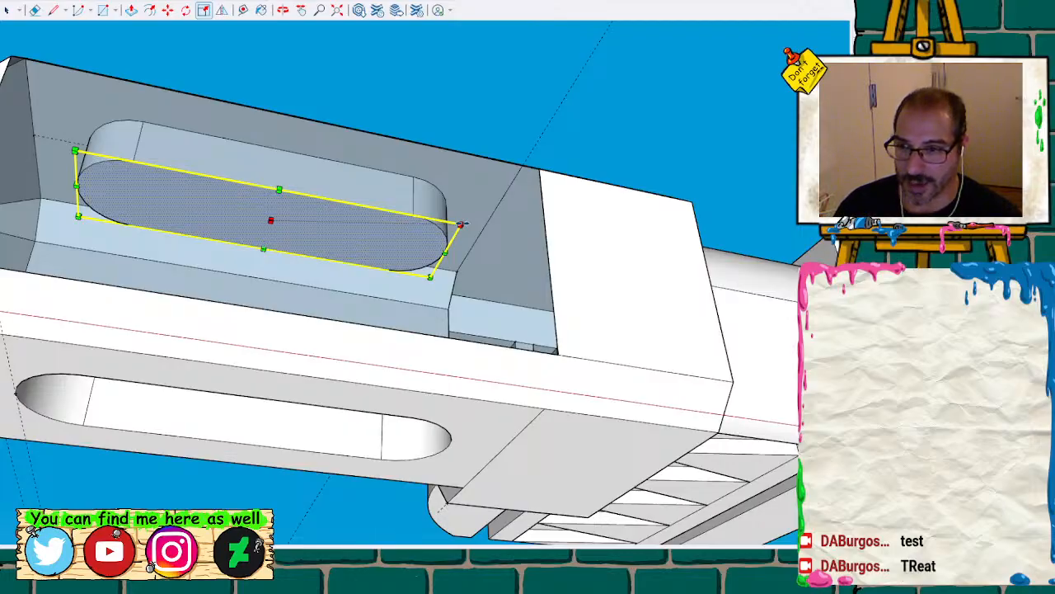
pyautogui.keyDown('ctrl'); pyautogui.moveTo(460, 223); pyautogui.dragTo(444, 224); pyautogui.keyUp('ctrl')
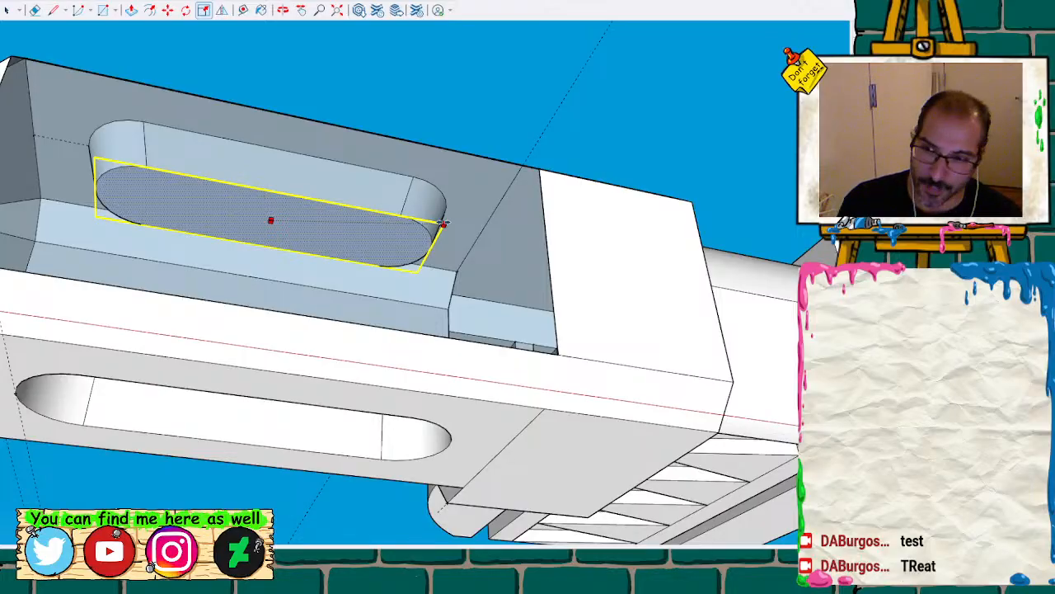
pyautogui.keyDown('ctrl'); pyautogui.moveTo(444, 223); pyautogui.dragTo(444, 226); pyautogui.keyUp('ctrl')
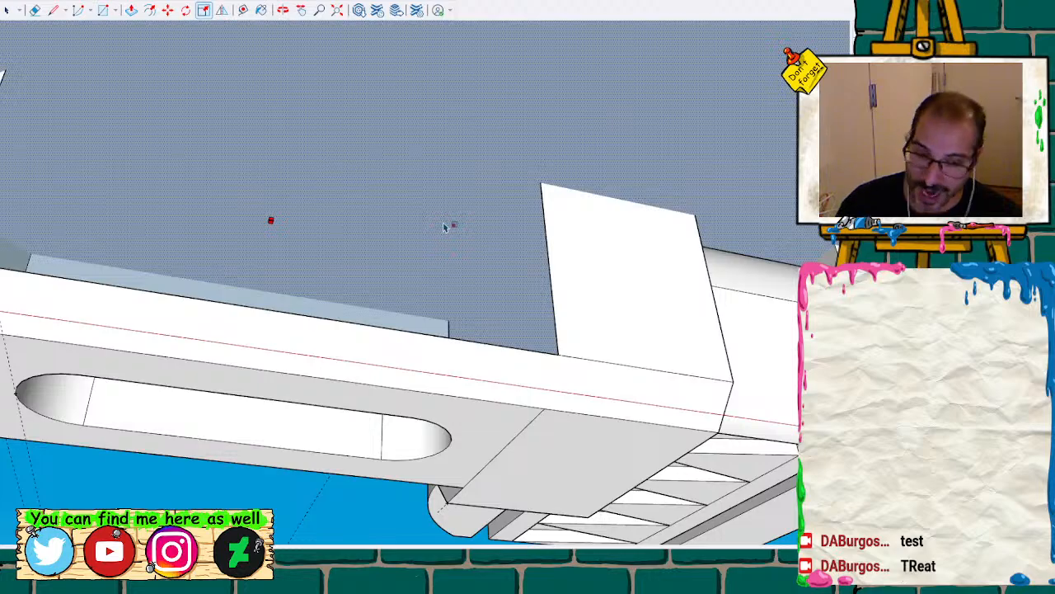
pyautogui.press('Escape')
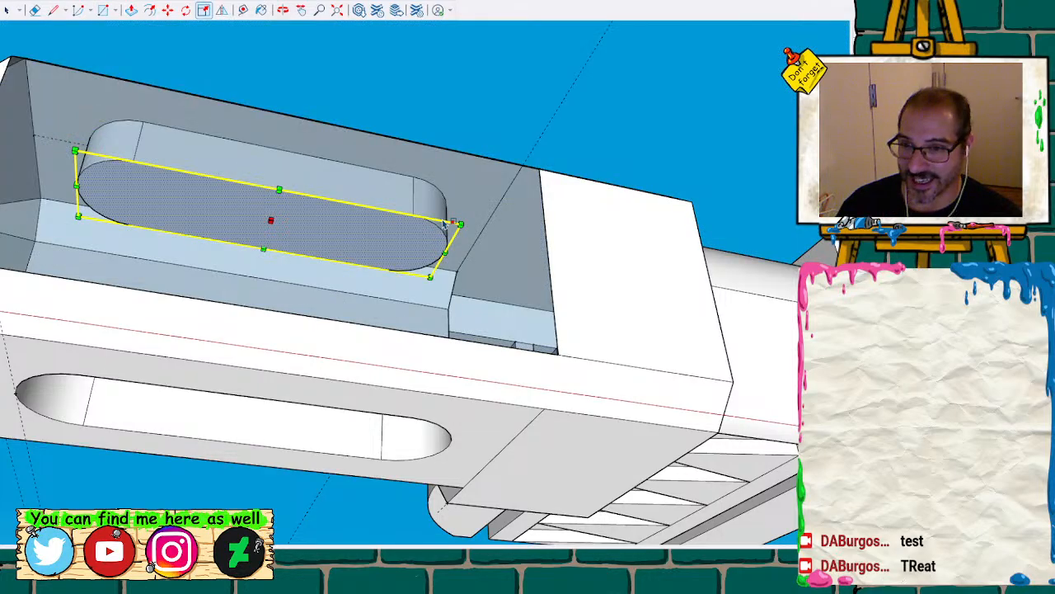
pyautogui.keyDown('ctrl'); pyautogui.moveTo(459, 223); pyautogui.dragTo(434, 223); pyautogui.keyUp('ctrl')
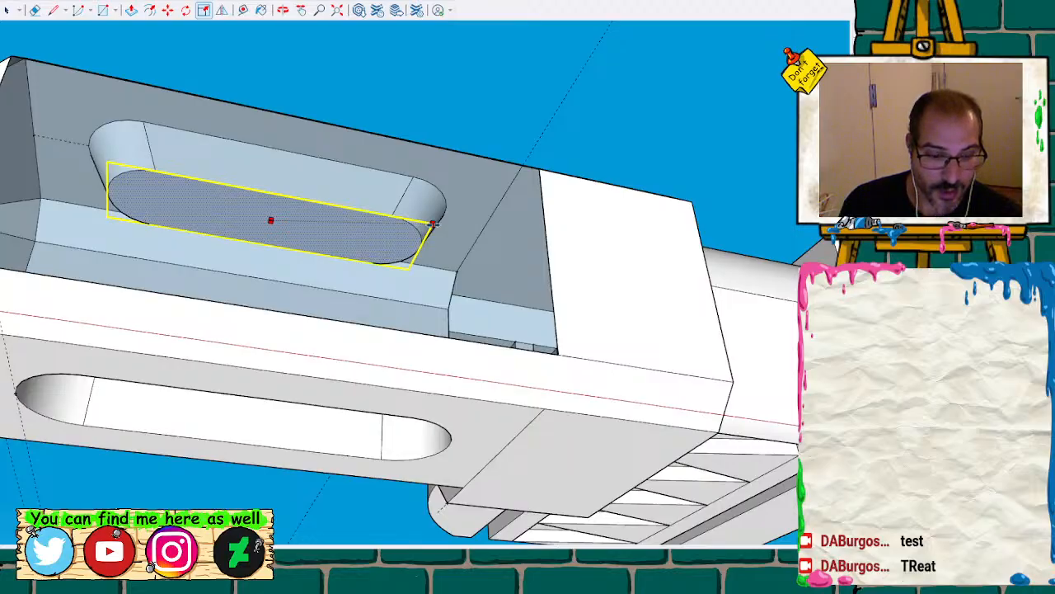
pyautogui.keyDown('ctrl'); pyautogui.moveTo(434, 223); pyautogui.dragTo(435, 229); pyautogui.keyUp('ctrl')
# Scale the opposite, lower slot's inner floor face down uniformly about its centre to taper its walls as well
pyautogui.moveTo(401, 209); pyautogui.dragTo(248, 464, button='middle')
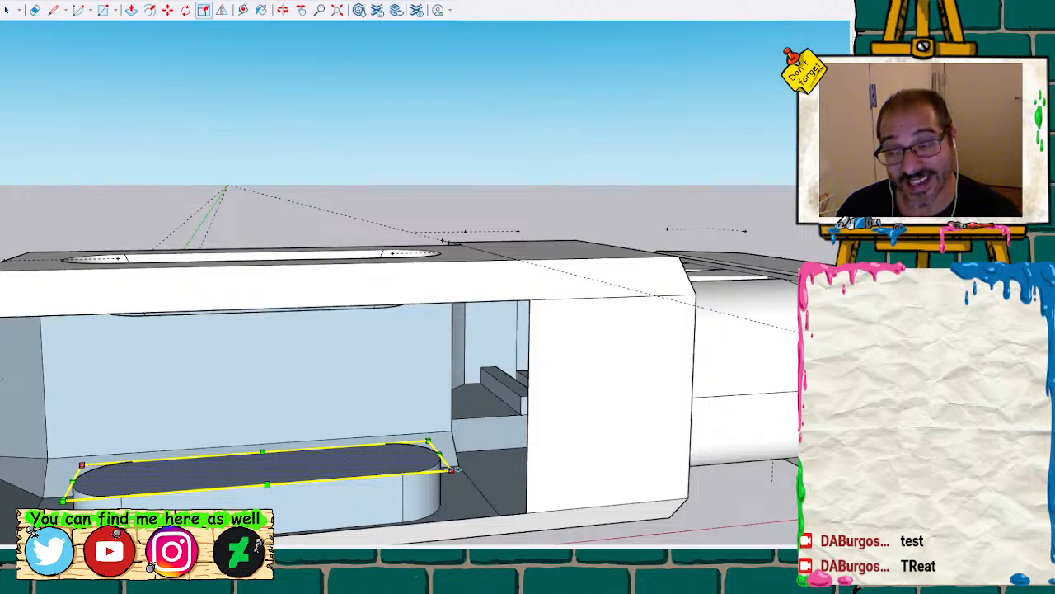
pyautogui.press('ctrl')
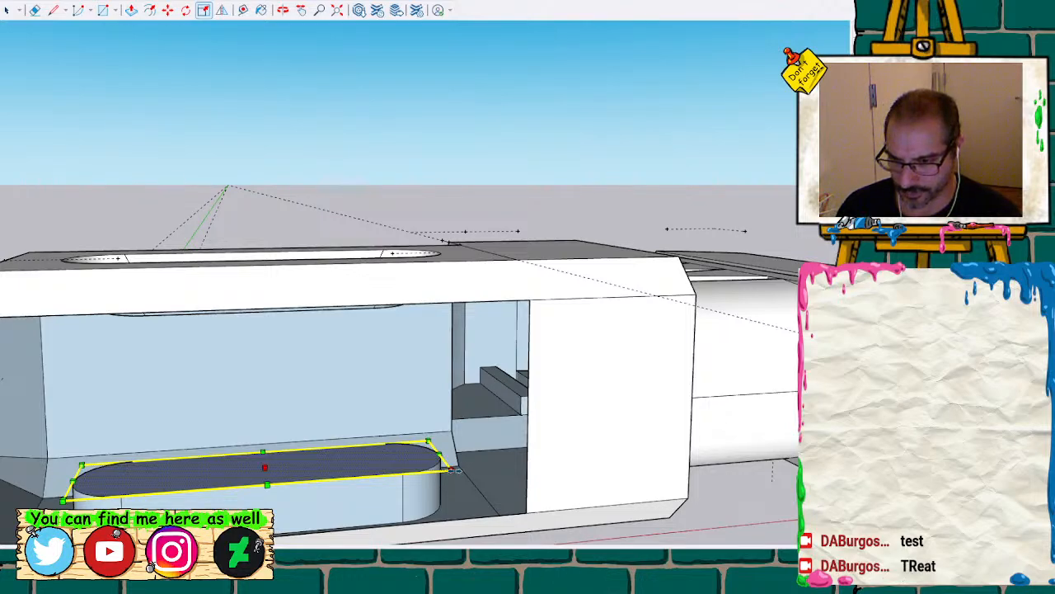
pyautogui.moveTo(451, 470); pyautogui.dragTo(407, 461)
# Delete the interior partition face behind the opening, between the upper and lower zigzag recesses
pyautogui.moveTo(274, 443)
pyautogui.mouseDown(button='middle')
pyautogui.moveTo(459, 458)
pyautogui.moveTo(541, 370)
pyautogui.moveTo(469, 338)
pyautogui.moveTo(426, 417)
pyautogui.moveTo(248, 403)
pyautogui.moveTo(448, 370)
pyautogui.moveTo(560, 407)
pyautogui.moveTo(542, 471)
pyautogui.moveTo(516, 422)
pyautogui.moveTo(570, 358)
pyautogui.mouseUp(button='middle')
pyautogui.press('space')
pyautogui.click(570, 357)
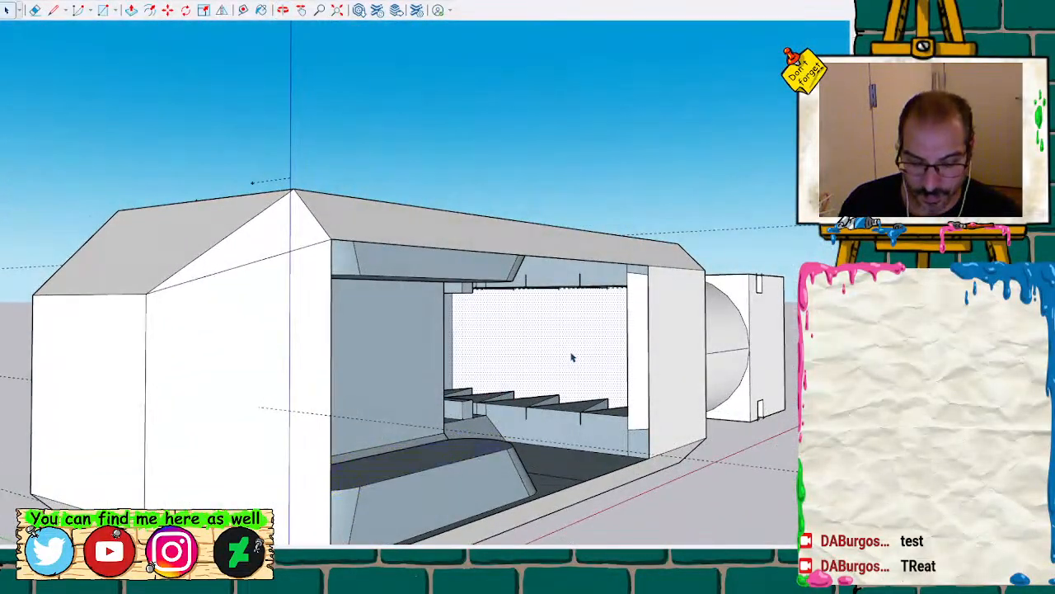
pyautogui.press('Delete')
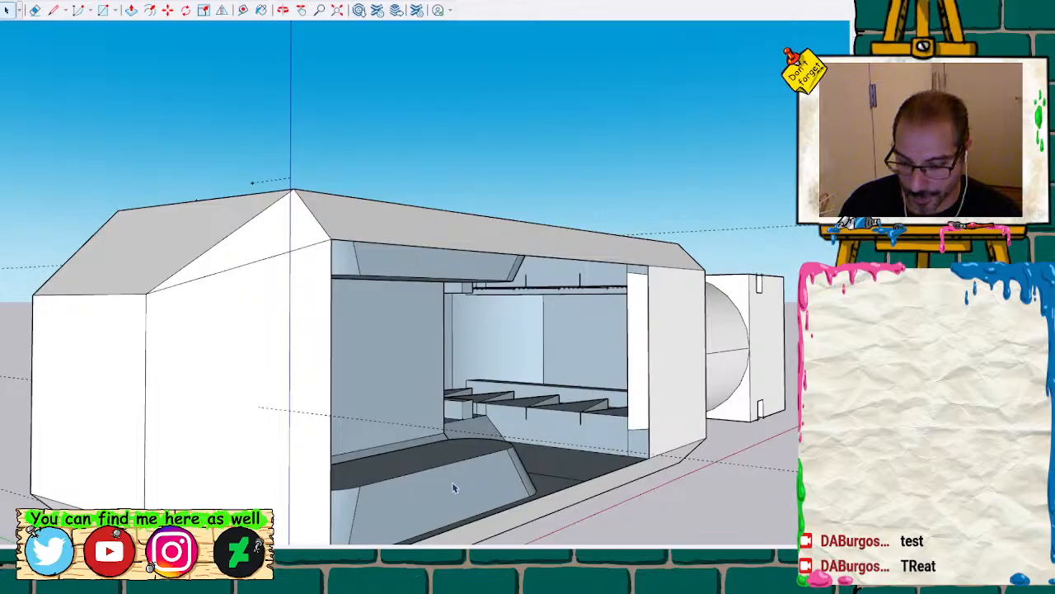
# Draw a line across the handle's open side between its two vertical edges to restore the missing side face
pyautogui.press('l')
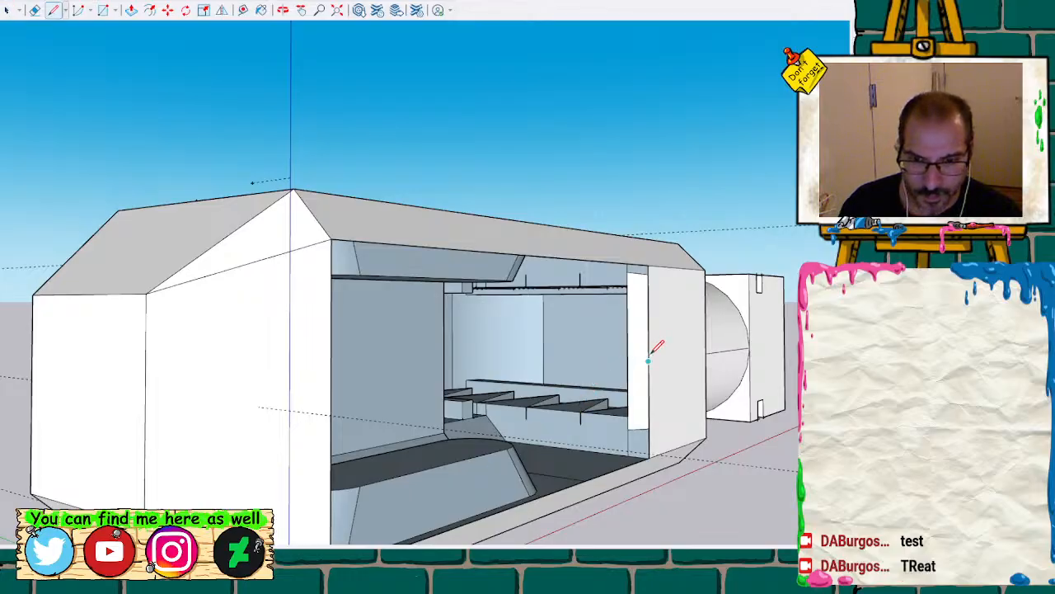
pyautogui.click(648, 361)
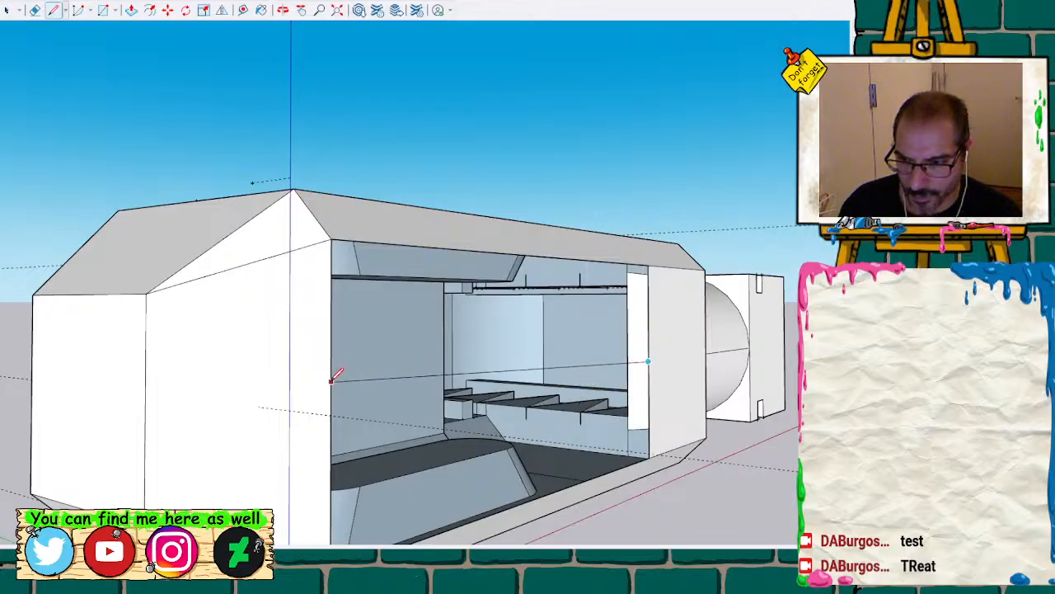
pyautogui.click(330, 404)
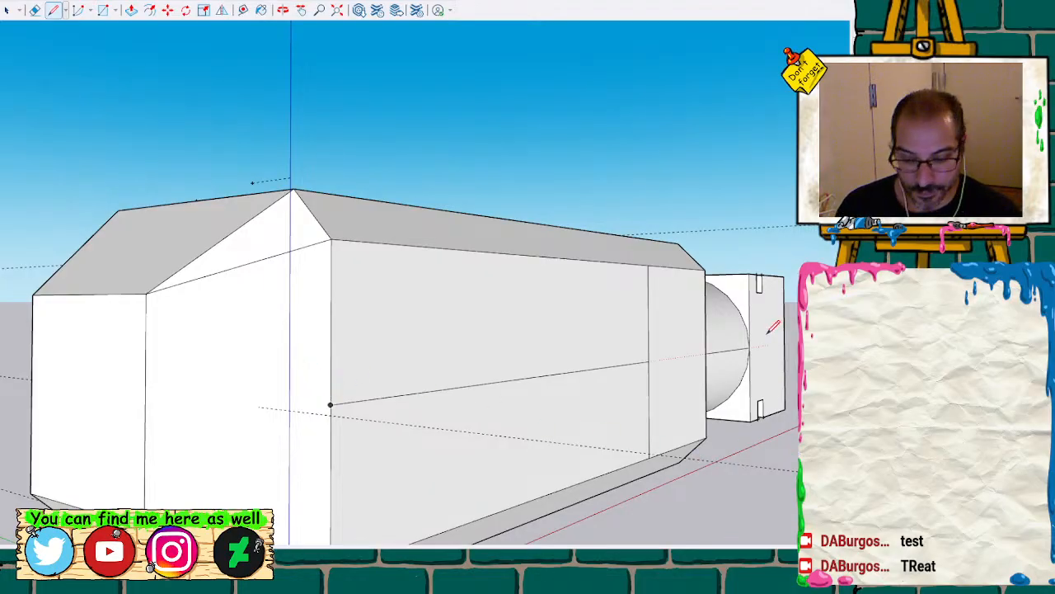
# Try to shrink one triangular face of the head's zigzag about its centre
pyautogui.scroll(-4, 474, 318)
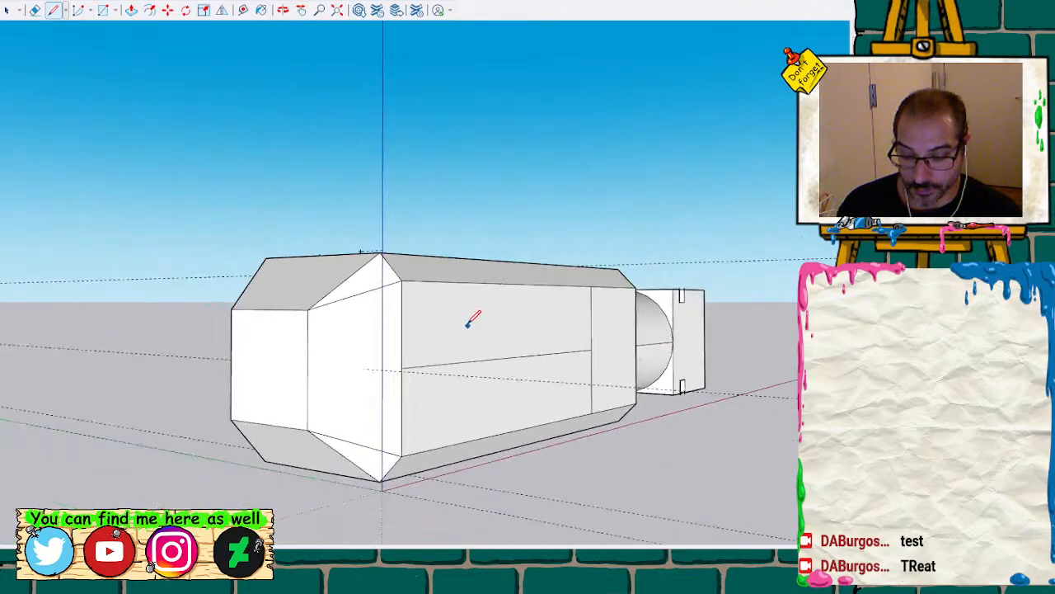
pyautogui.moveTo(388, 243)
pyautogui.mouseDown(button='middle')
pyautogui.moveTo(377, 236)
pyautogui.moveTo(591, 459)
pyautogui.moveTo(662, 476)
pyautogui.moveTo(681, 361)
pyautogui.moveTo(461, 308)
pyautogui.moveTo(290, 151)
pyautogui.mouseUp(button='middle')
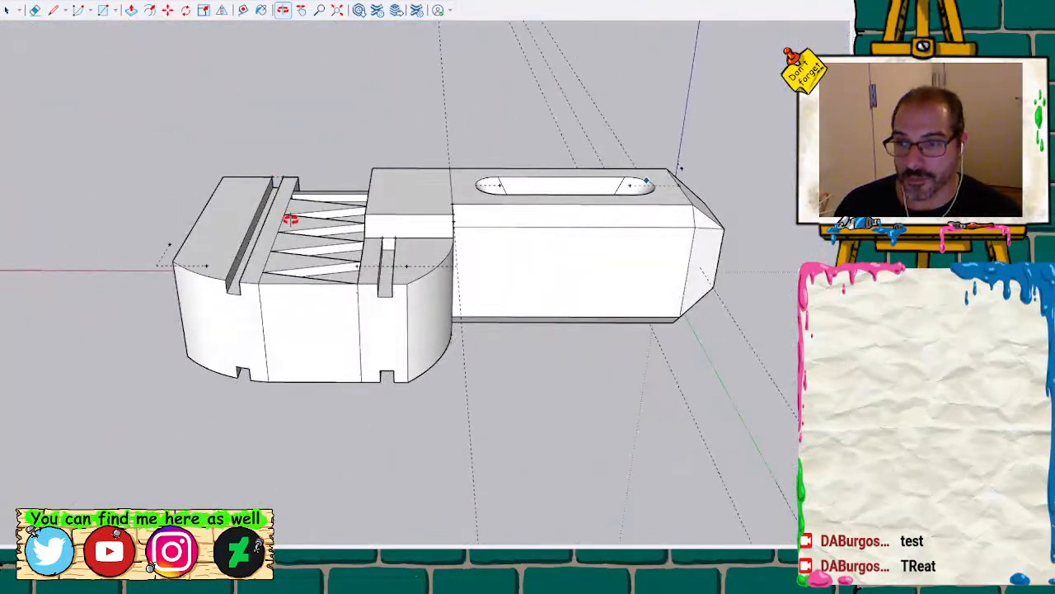
pyautogui.scroll(4, 319, 271)
pyautogui.scroll(-1, 339, 271)
pyautogui.scroll(2, 339, 271)
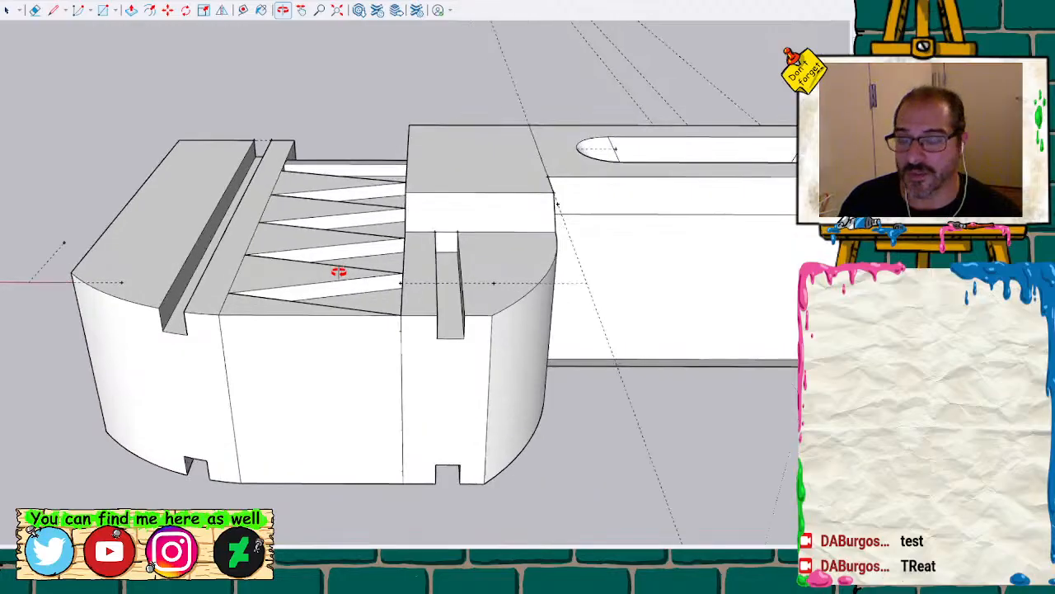
pyautogui.moveTo(334, 272)
pyautogui.mouseDown(button='middle')
pyautogui.moveTo(285, 393)
pyautogui.moveTo(354, 351)
pyautogui.moveTo(376, 233)
pyautogui.moveTo(382, 369)
pyautogui.mouseUp(button='middle')
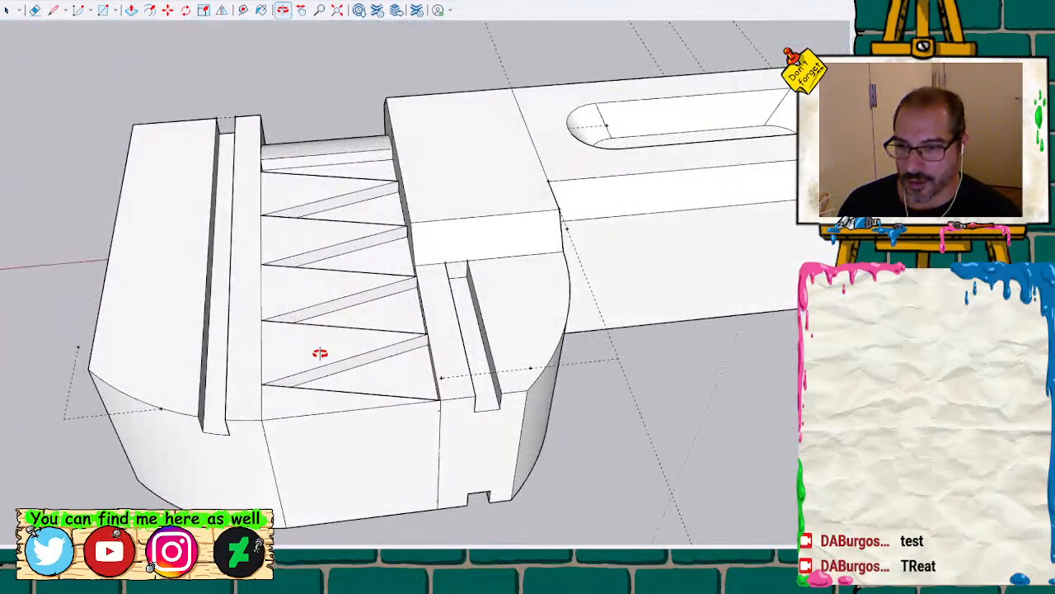
pyautogui.press('space')
pyautogui.click(320, 356)
pyautogui.scroll(2, 320, 356)
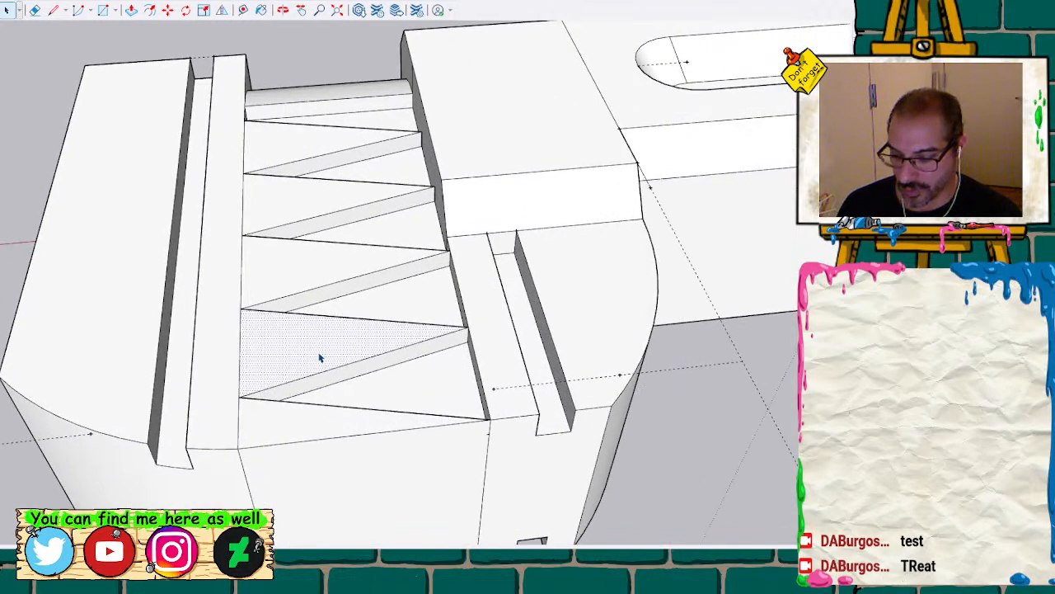
pyautogui.press('s')
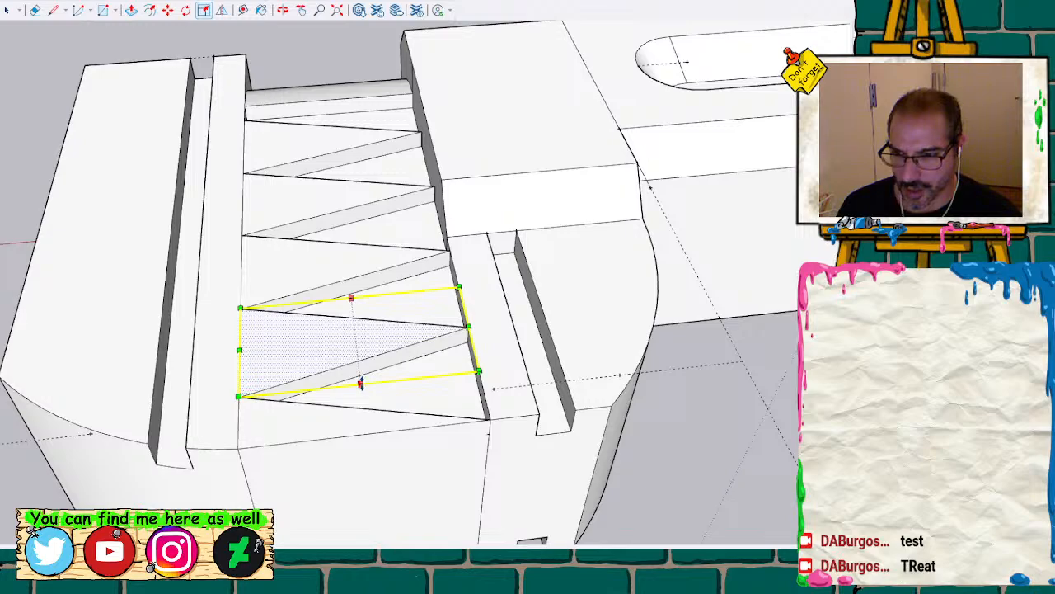
pyautogui.press('ctrl')
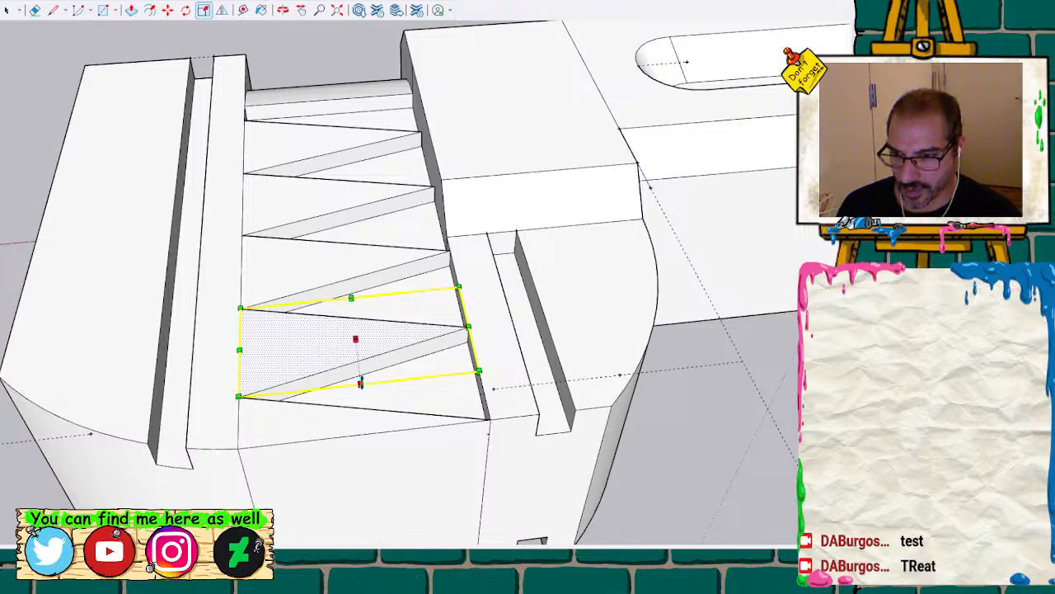
pyautogui.moveTo(360, 382); pyautogui.dragTo(366, 376)
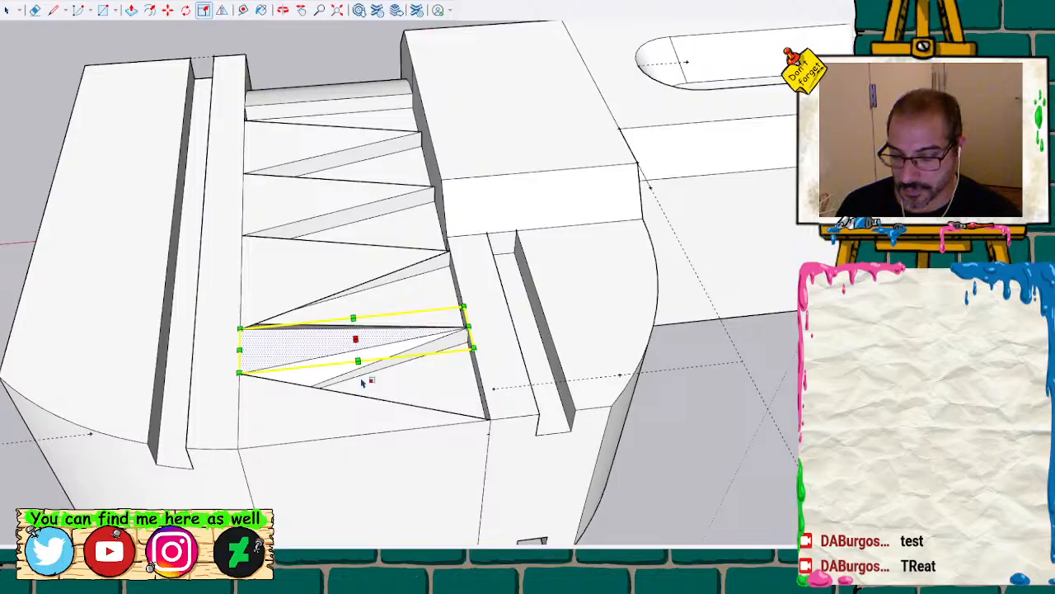
pyautogui.moveTo(377, 365); pyautogui.dragTo(271, 311, button='middle')
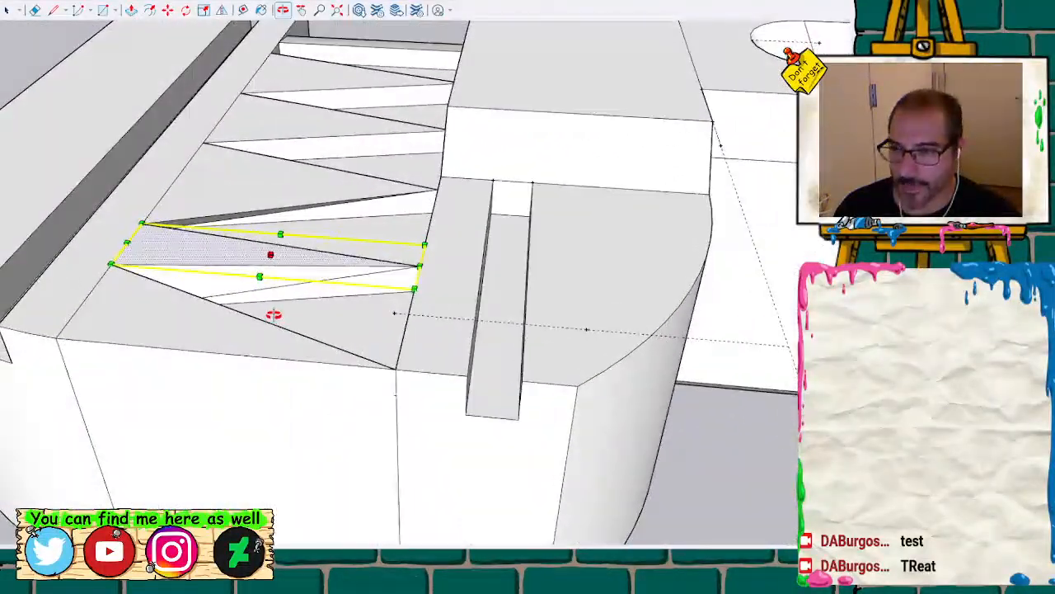
pyautogui.hotkey('ctrl', 'z')
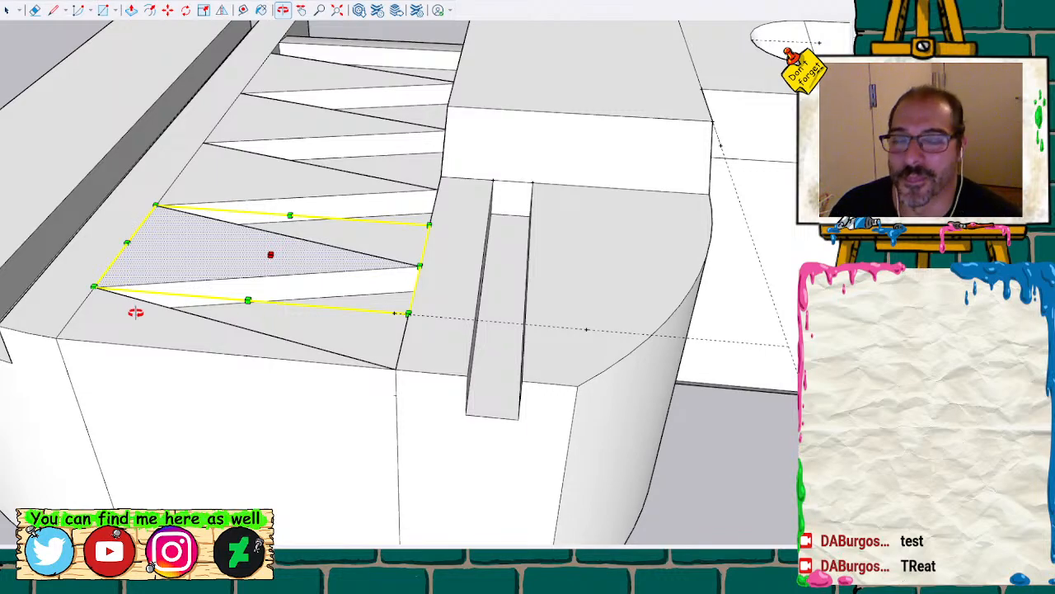
# Place guide points along both edges from the upper corner of the head's end block, beside the rounded section
pyautogui.moveTo(137, 308)
pyautogui.mouseDown()
pyautogui.moveTo(259, 247)
pyautogui.moveTo(450, 189)
pyautogui.moveTo(467, 195)
pyautogui.mouseUp()
pyautogui.scroll(-5, 467, 195)
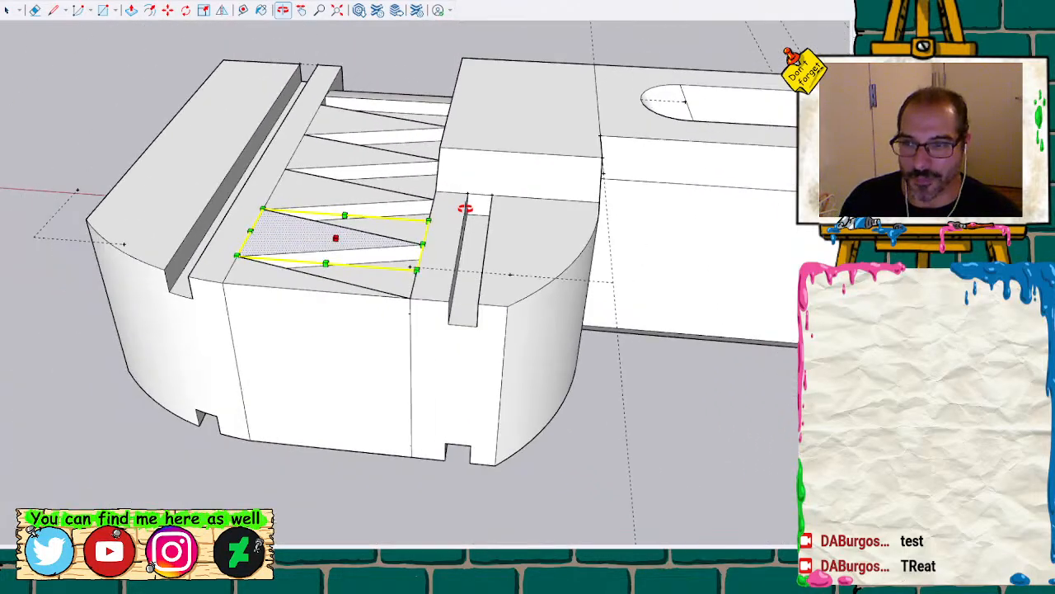
pyautogui.press('space')
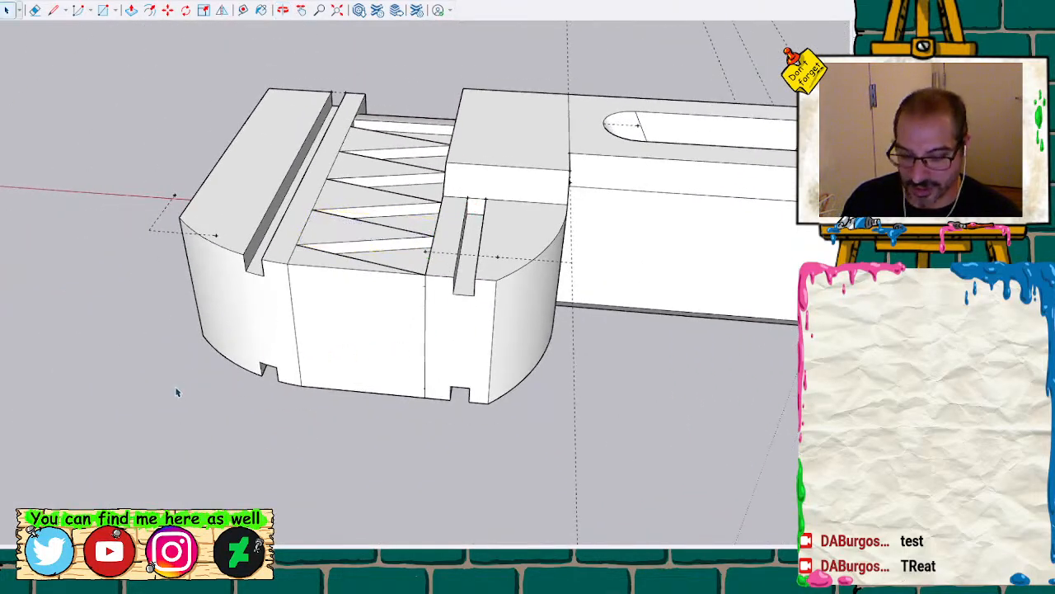
pyautogui.moveTo(620, 192)
pyautogui.mouseDown(button='middle')
pyautogui.moveTo(546, 250)
pyautogui.moveTo(94, 158)
pyautogui.moveTo(502, 189)
pyautogui.moveTo(386, 188)
pyautogui.moveTo(563, 160)
pyautogui.moveTo(610, 104)
pyautogui.moveTo(691, 210)
pyautogui.moveTo(672, 254)
pyautogui.moveTo(605, 174)
pyautogui.moveTo(328, 172)
pyautogui.moveTo(431, 176)
pyautogui.moveTo(426, 297)
pyautogui.moveTo(121, 298)
pyautogui.moveTo(448, 250)
pyautogui.moveTo(528, 228)
pyautogui.moveTo(555, 209)
pyautogui.moveTo(577, 217)
pyautogui.mouseUp(button='middle')
pyautogui.scroll(5, 690, 209)
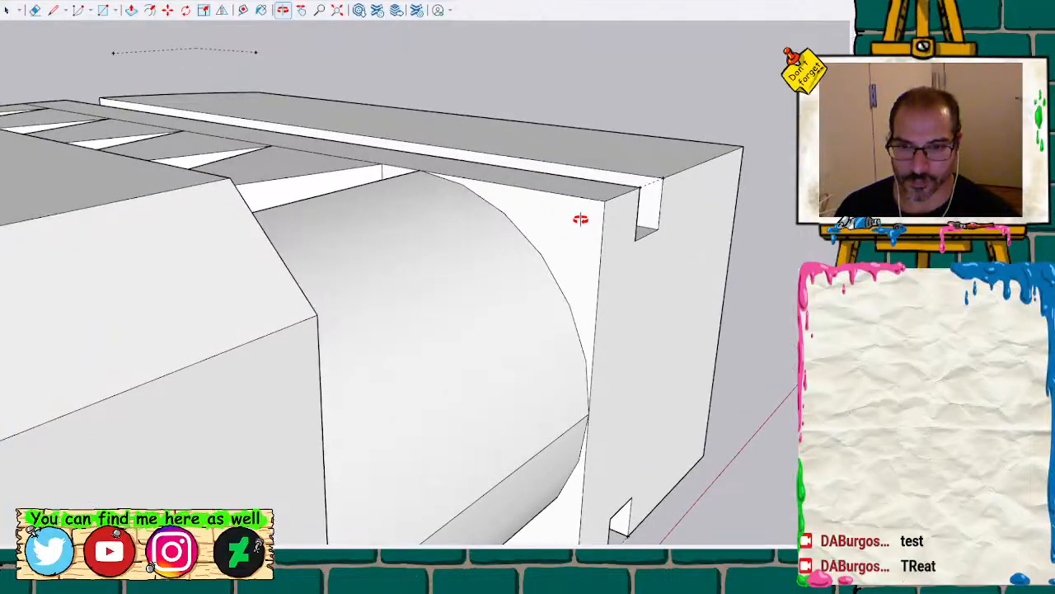
pyautogui.press('t')
pyautogui.click(605, 201)
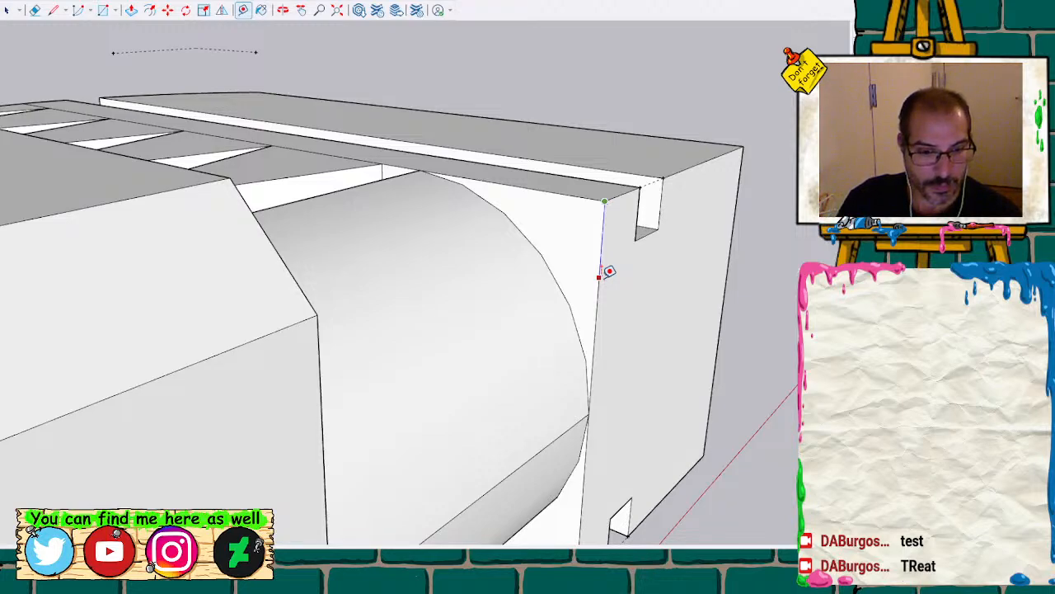
pyautogui.click(604, 201)
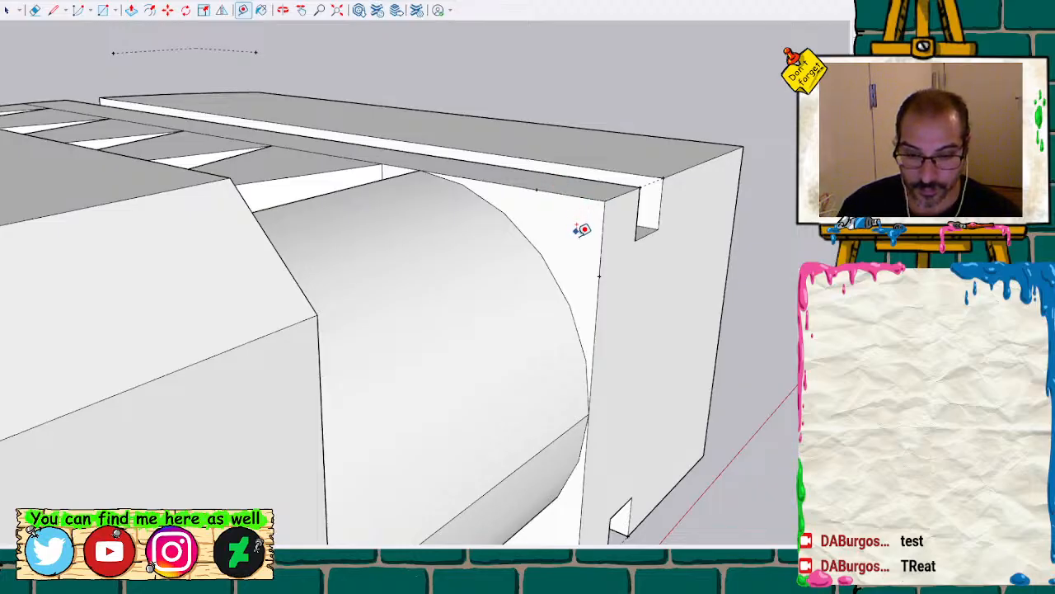
# Place guide points along both edges from the lower corner of the head's end block
pyautogui.press('h')
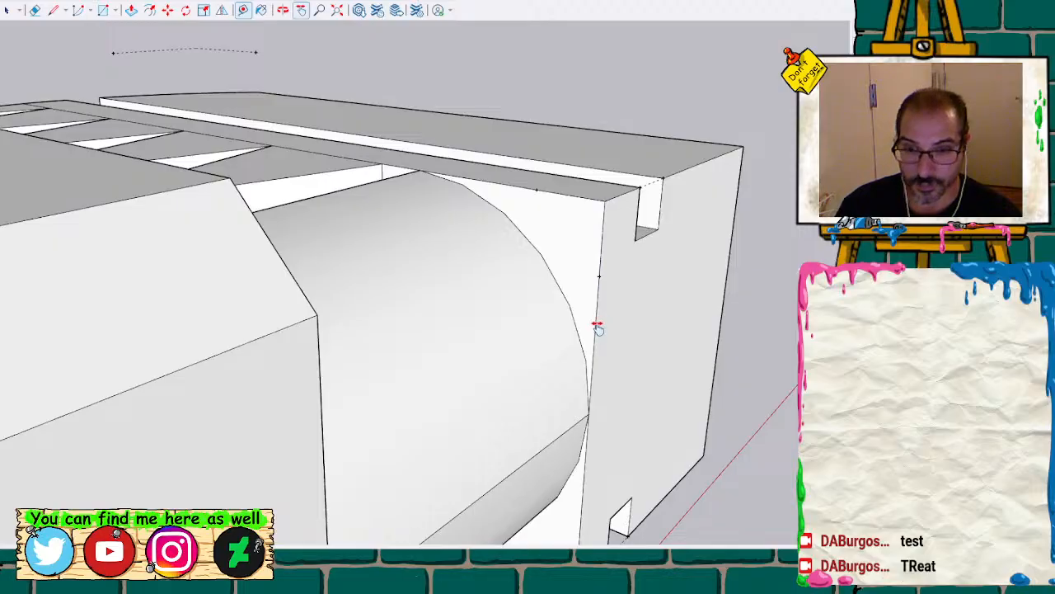
pyautogui.moveTo(612, 361); pyautogui.dragTo(603, 228)
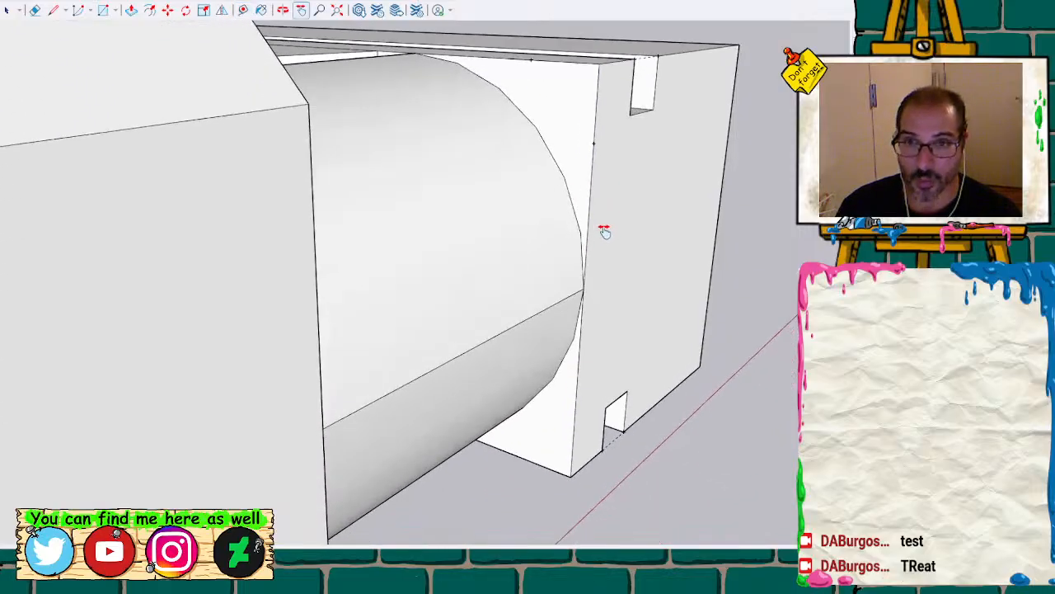
pyautogui.press('t')
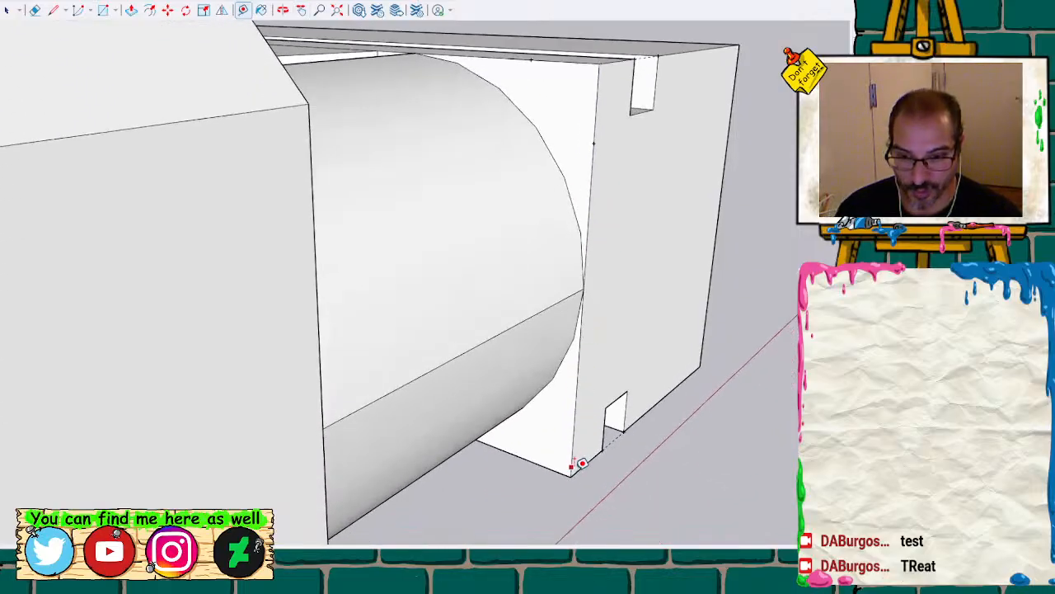
pyautogui.click(570, 475)
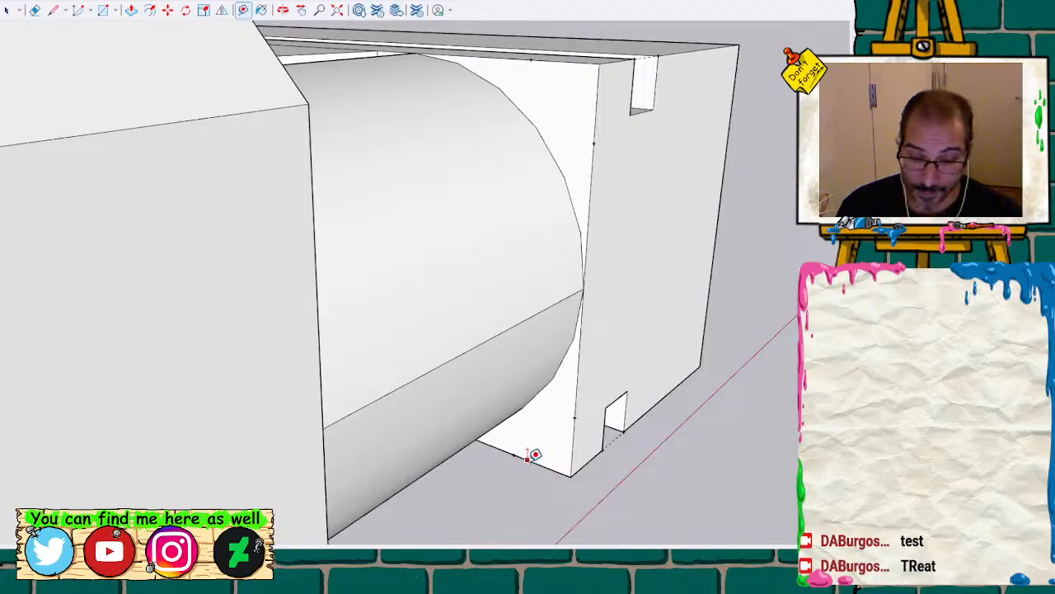
# Draw diagonal lines joining the guide points across the lower and upper corners of the head's end block, beside the rounded section
pyautogui.press('l')
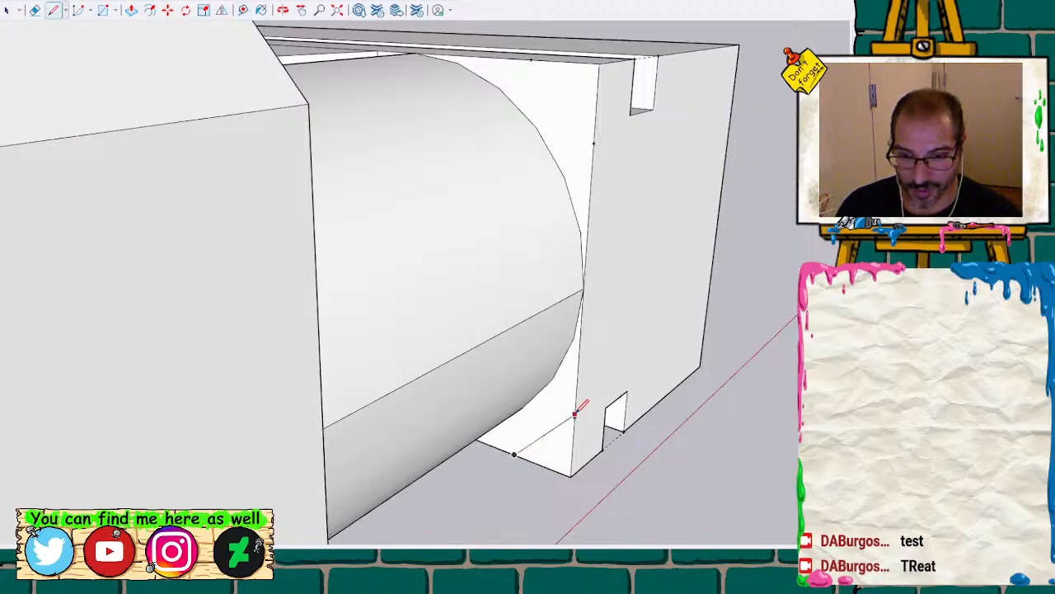
pyautogui.click(531, 59)
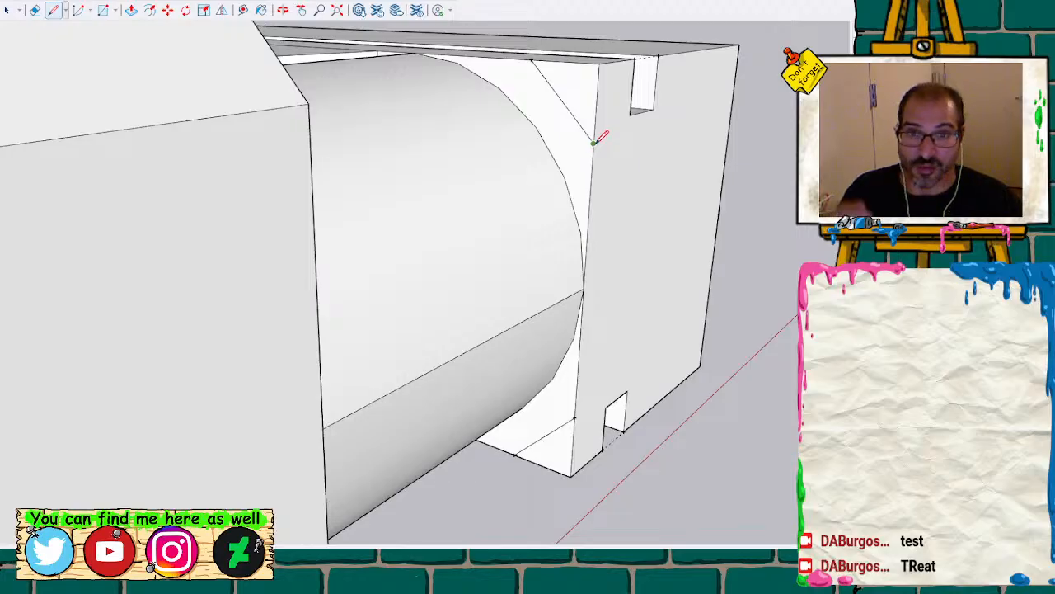
pyautogui.press('space')
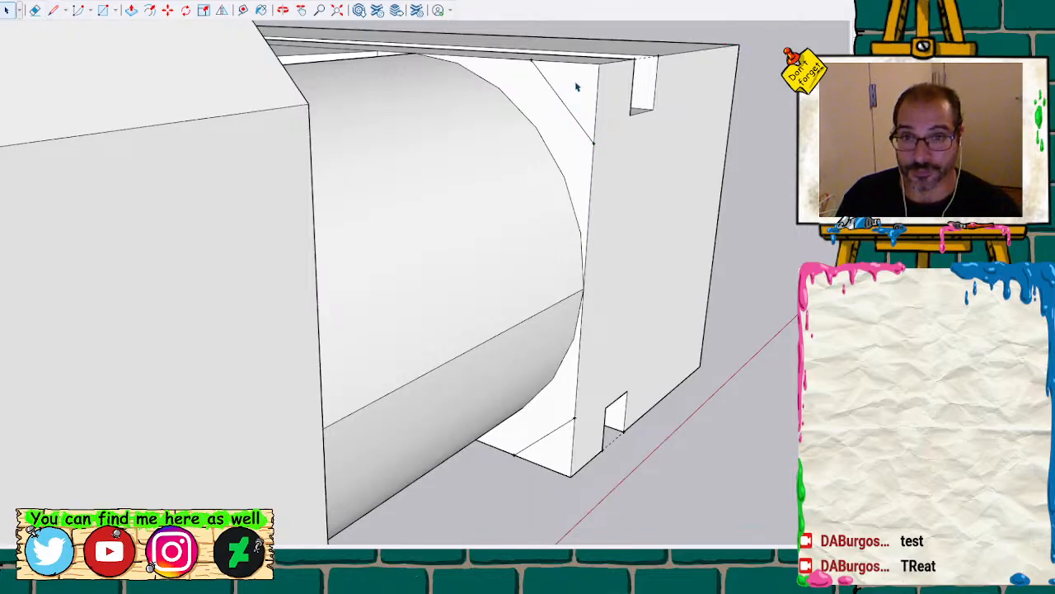
# Push the upper corner triangle of the end block back to the near side of the groove with Push/Pull
pyautogui.click(577, 87)
pyautogui.press('p')
pyautogui.click(577, 87)
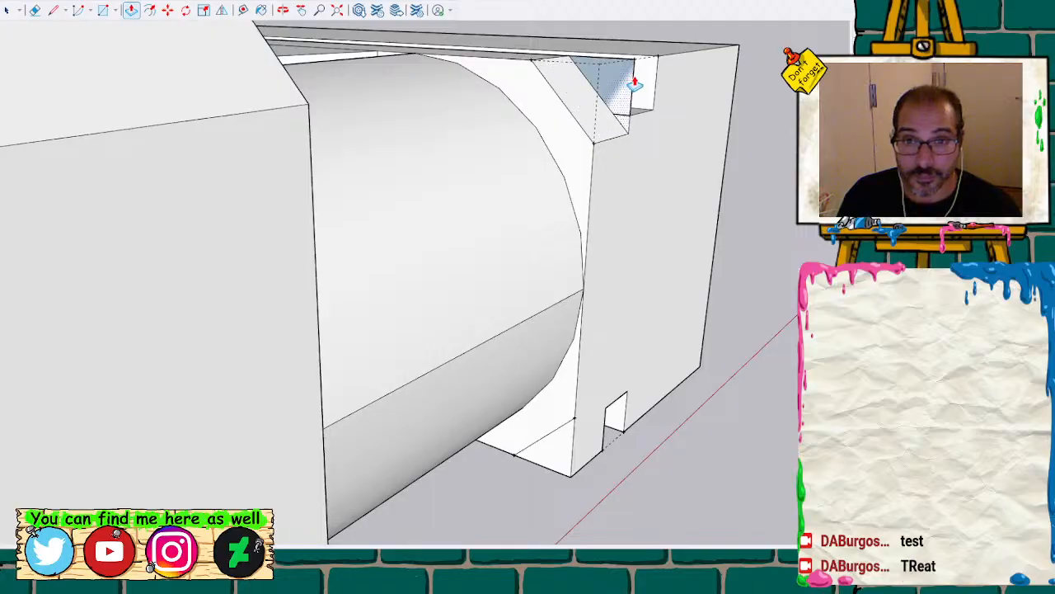
pyautogui.click(637, 86)
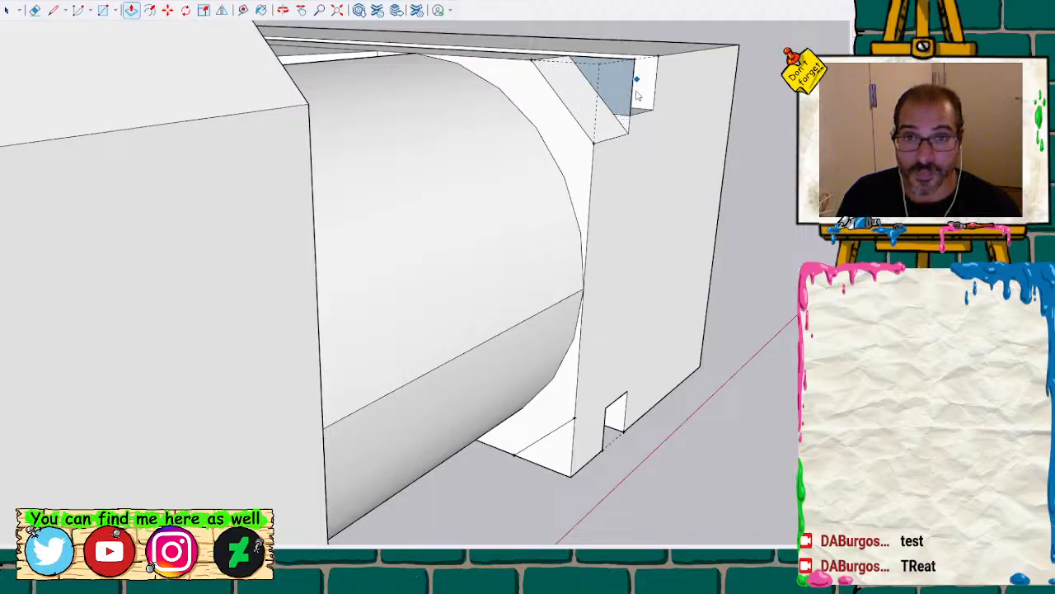
pyautogui.click(564, 456)
pyautogui.click(606, 442)
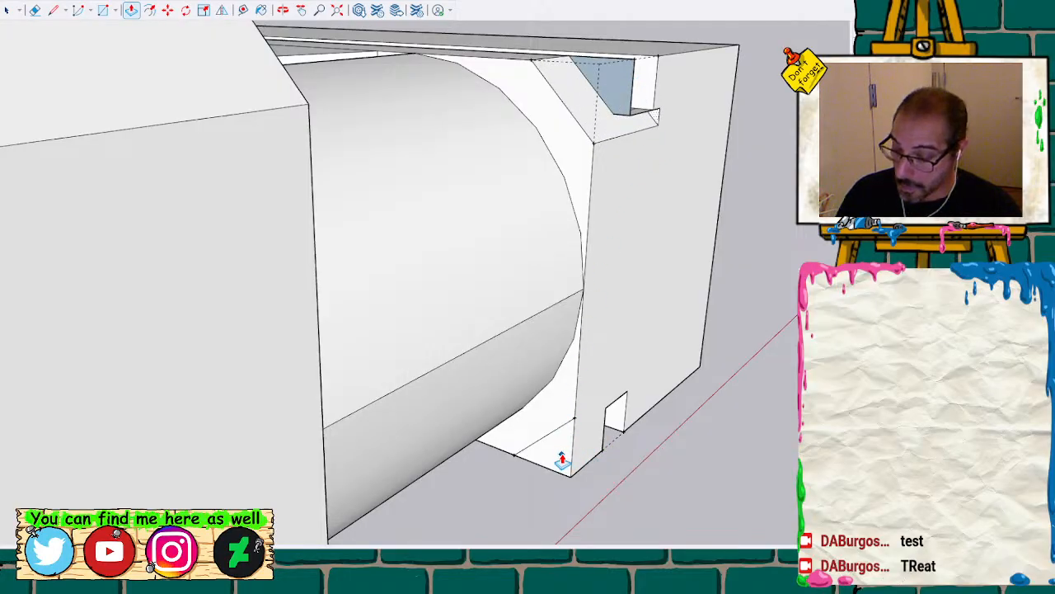
pyautogui.hotkey('ctrl', 'z')
# Push the lower corner triangle of the end block back to the near side of the groove with Push/Pull
pyautogui.press('space')
pyautogui.click(565, 464)
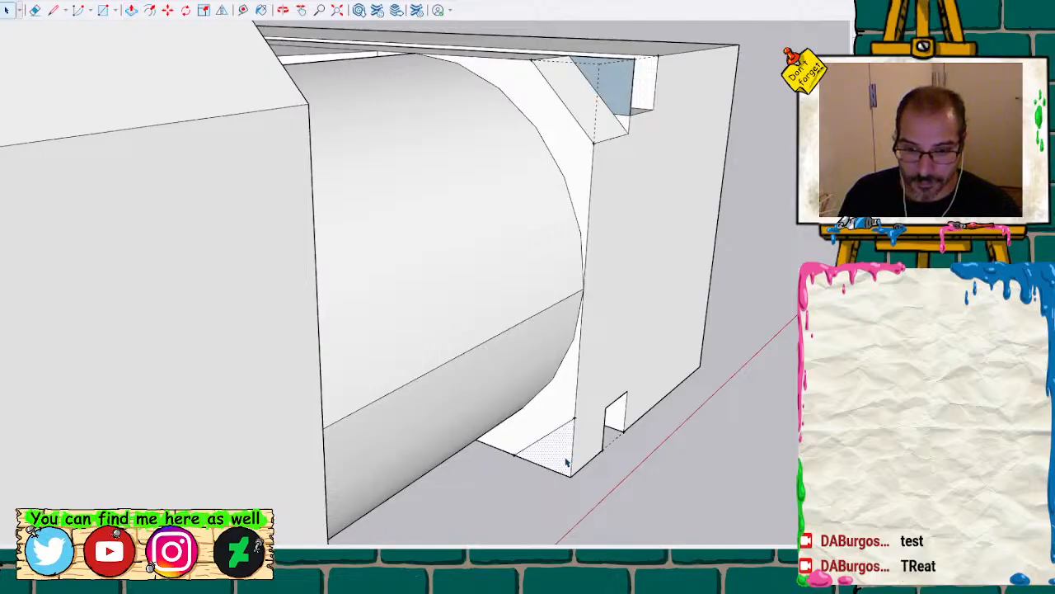
pyautogui.press('p')
pyautogui.click(565, 462)
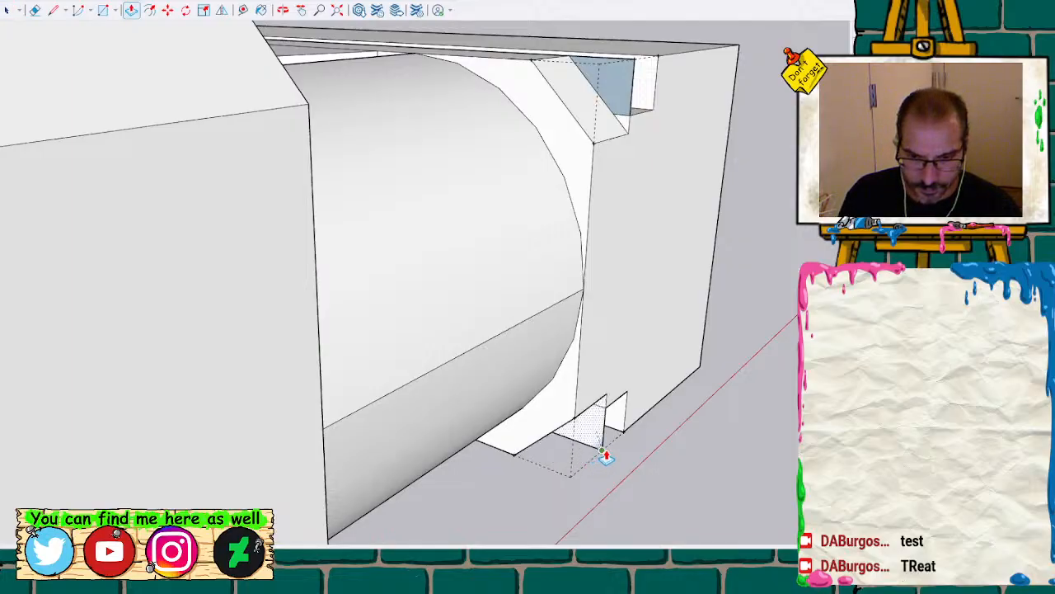
pyautogui.click(606, 458)
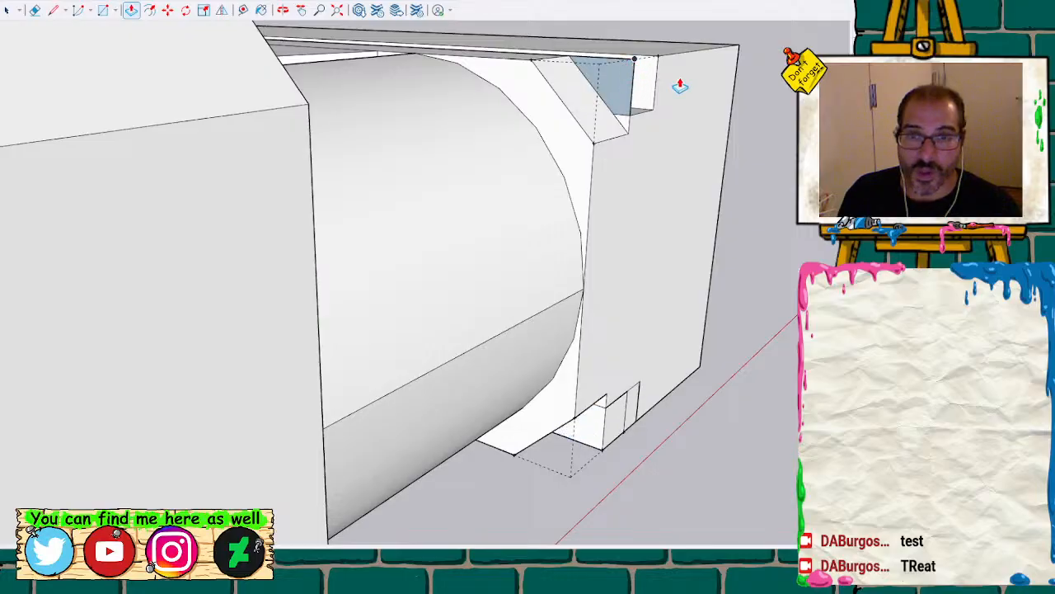
# Erase the leftover triangular face at the upper groove and push the small remaining face to the groove's far side
pyautogui.scroll(2, 666, 123)
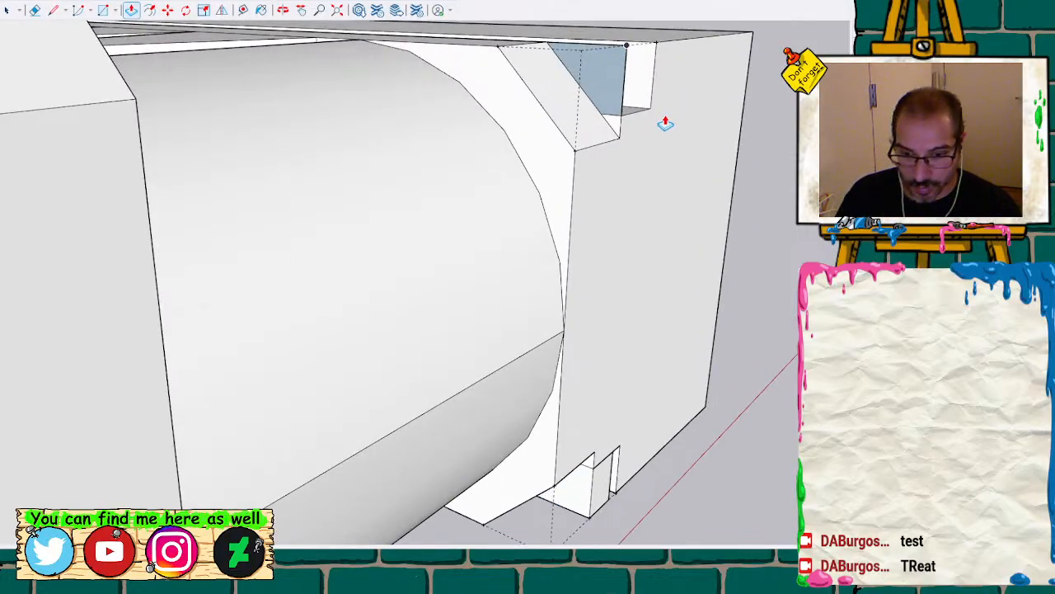
pyautogui.press('space')
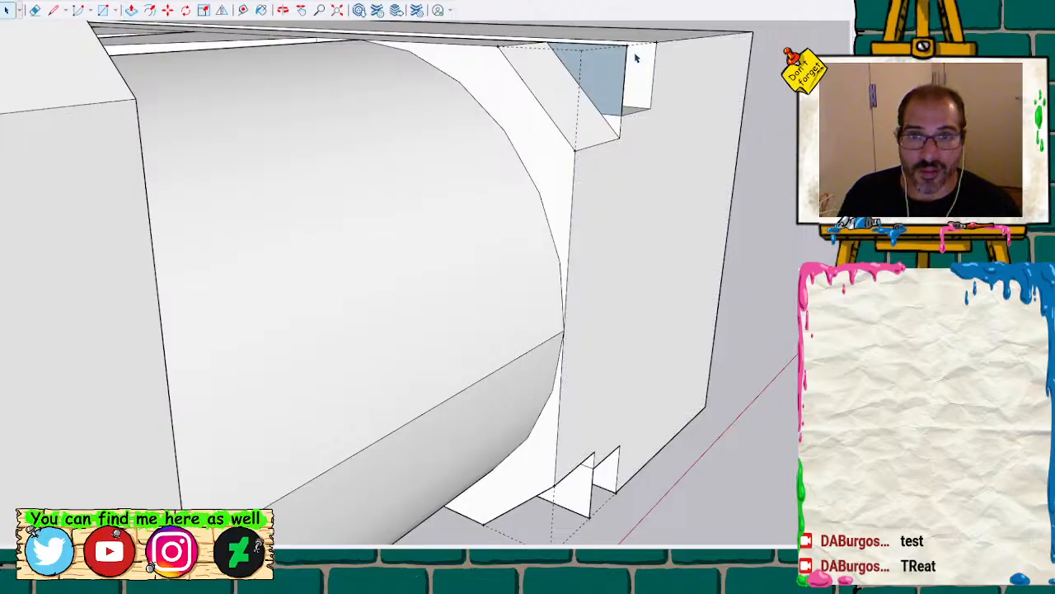
pyautogui.press('e')
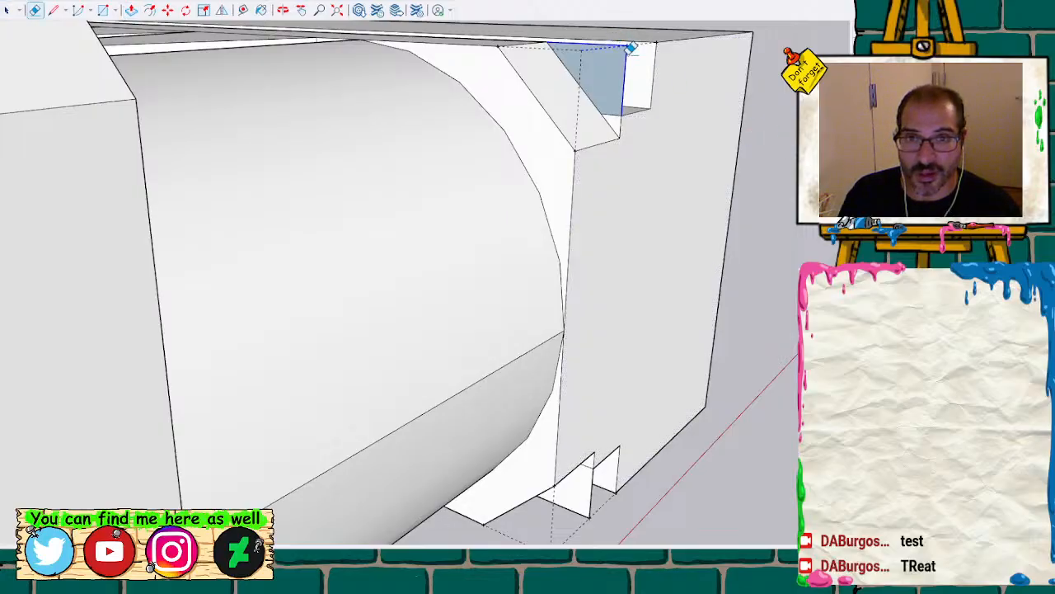
pyautogui.click(628, 44)
pyautogui.press('space')
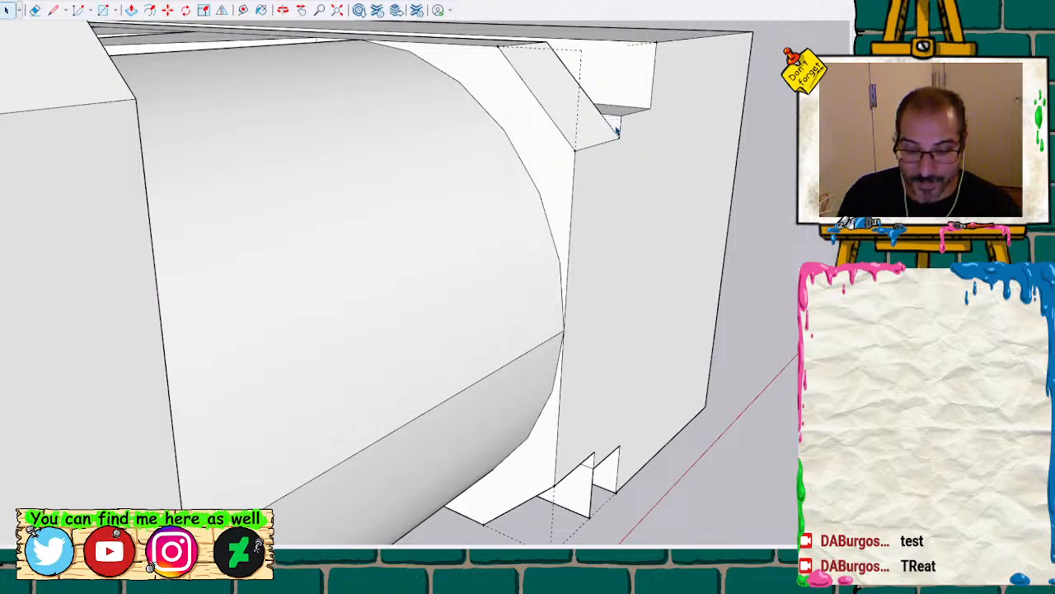
pyautogui.press('p')
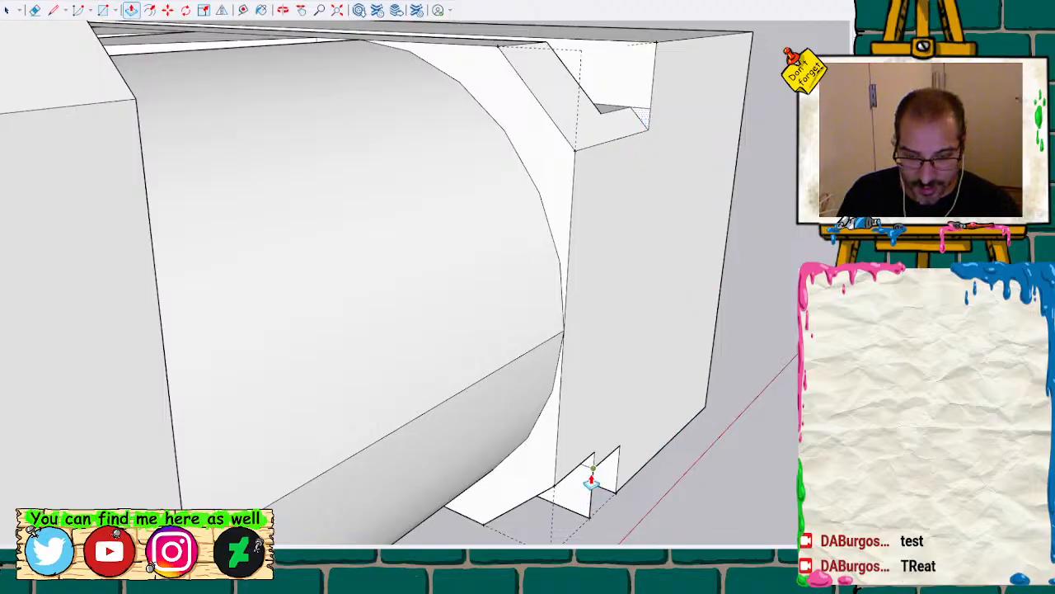
# Erase the leftover edges of the lower corner triangle and push the small remaining face to the groove's far side
pyautogui.press('e')
pyautogui.moveTo(596, 499); pyautogui.dragTo(574, 505)
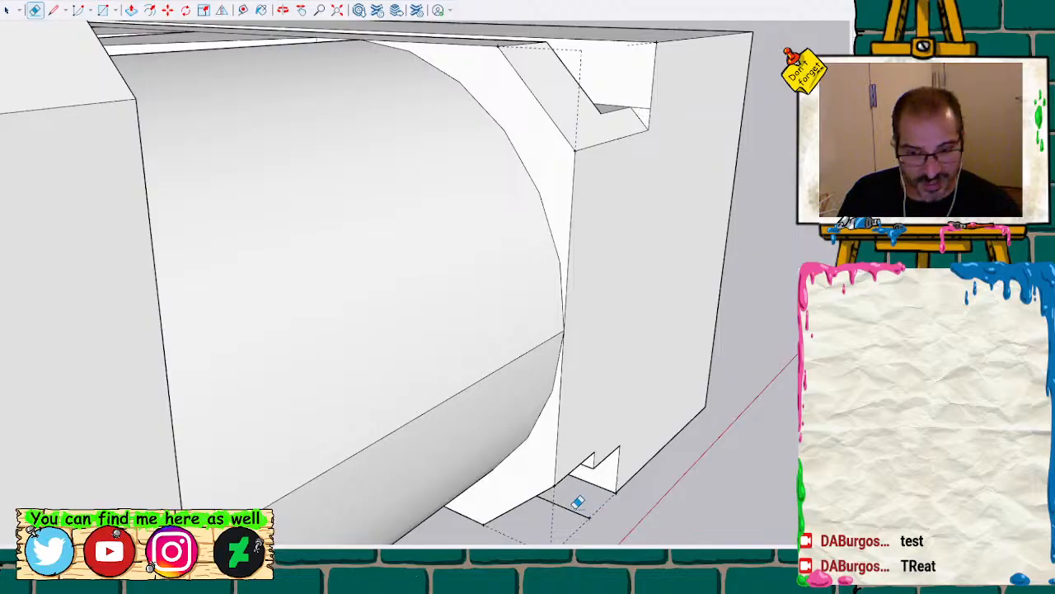
pyautogui.click(578, 511)
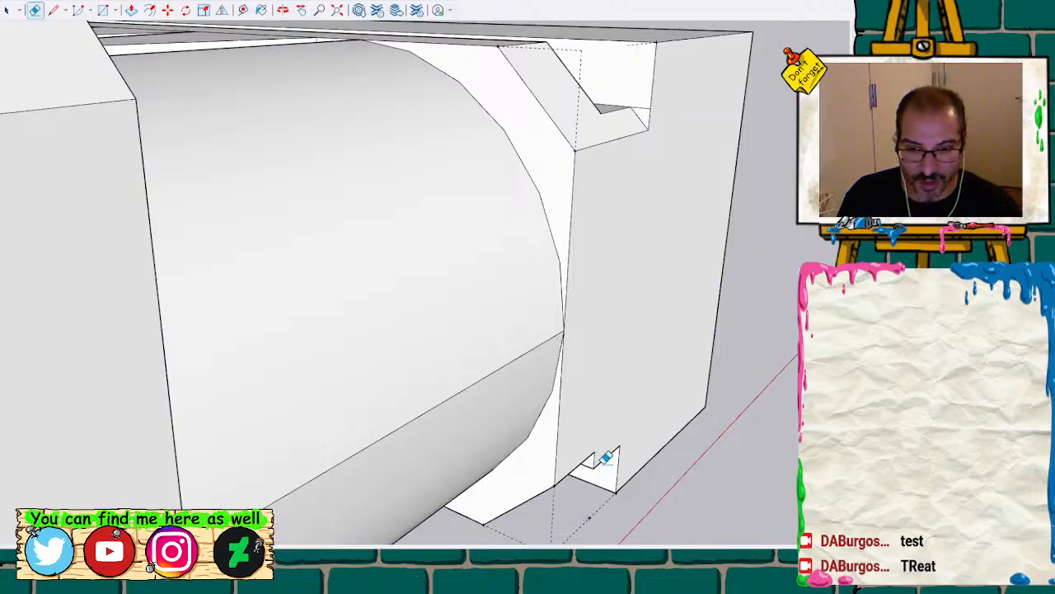
pyautogui.press('space')
pyautogui.press('p')
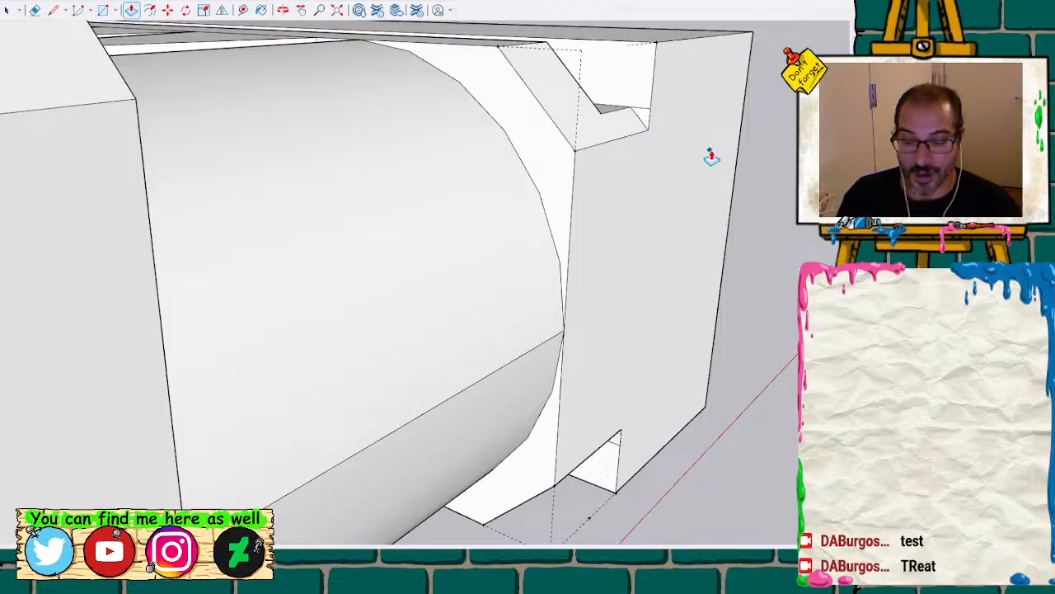
# Place guide points along both edges from the upper corner of the head's outer end face, and start measuring from its lower corner
pyautogui.moveTo(711, 157); pyautogui.dragTo(138, 176, button='middle')
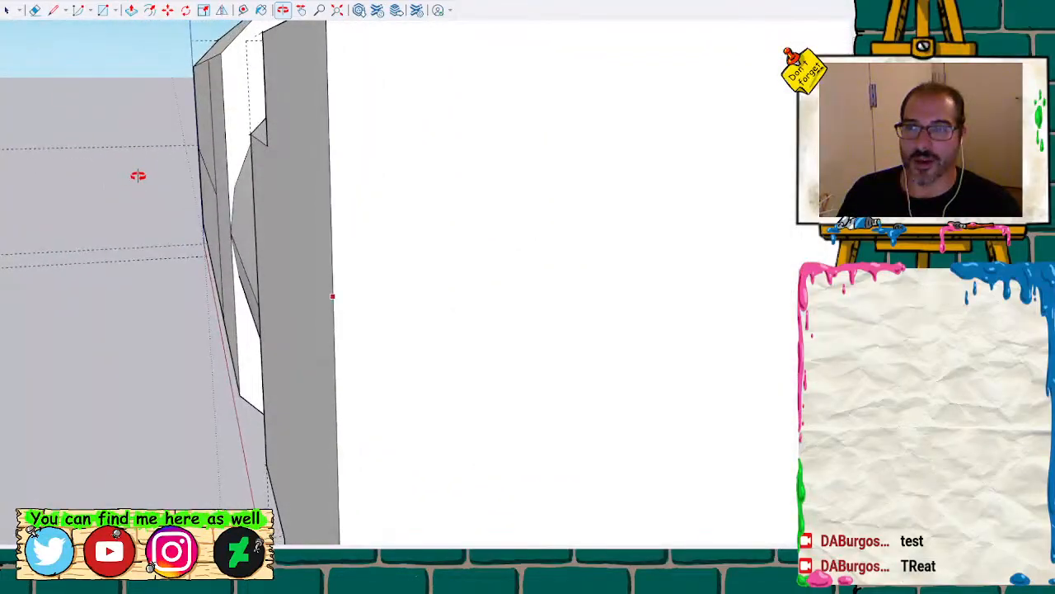
pyautogui.scroll(-3, 201, 163)
pyautogui.moveTo(251, 173); pyautogui.dragTo(284, 181, button='middle')
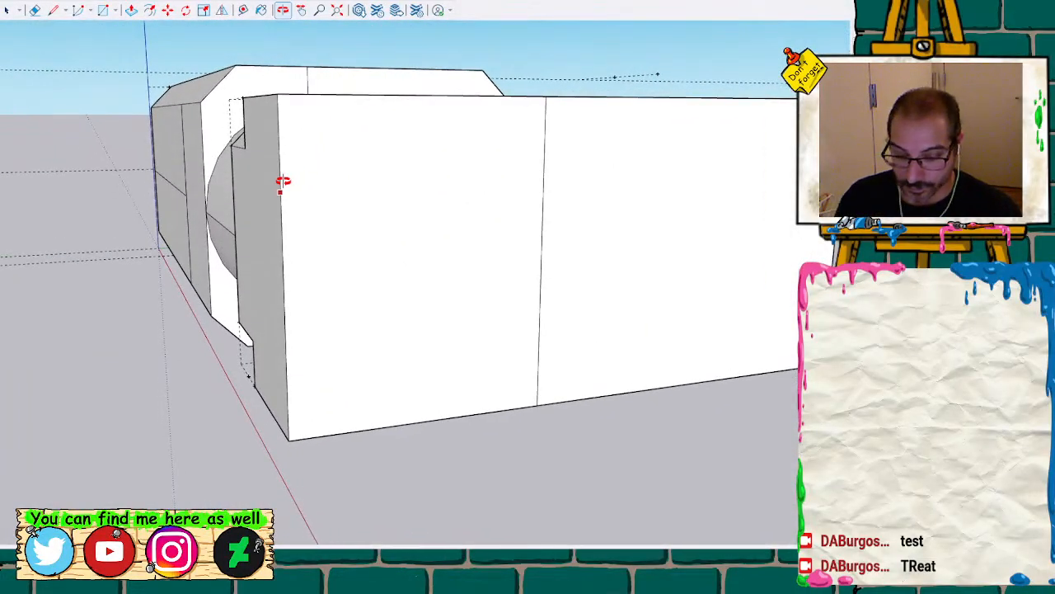
pyautogui.moveTo(371, 193); pyautogui.dragTo(341, 168, button='middle')
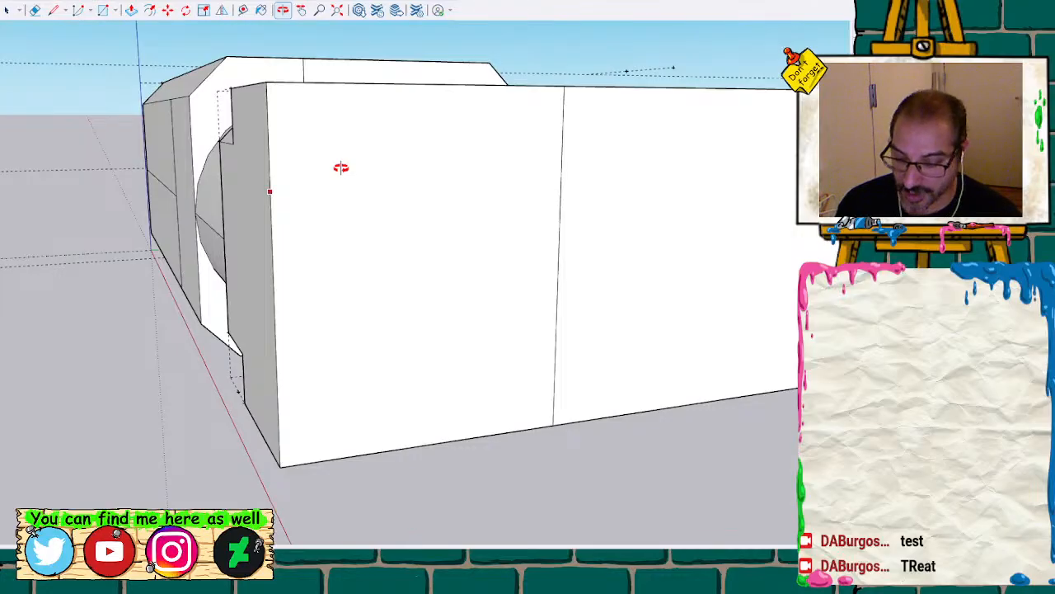
pyautogui.press('t')
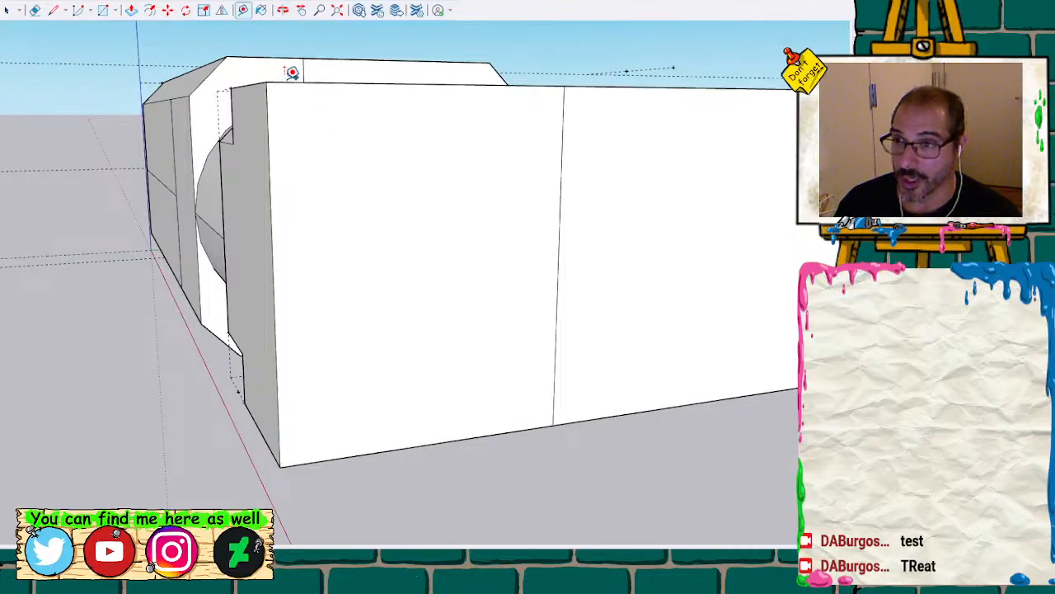
pyautogui.click(265, 82)
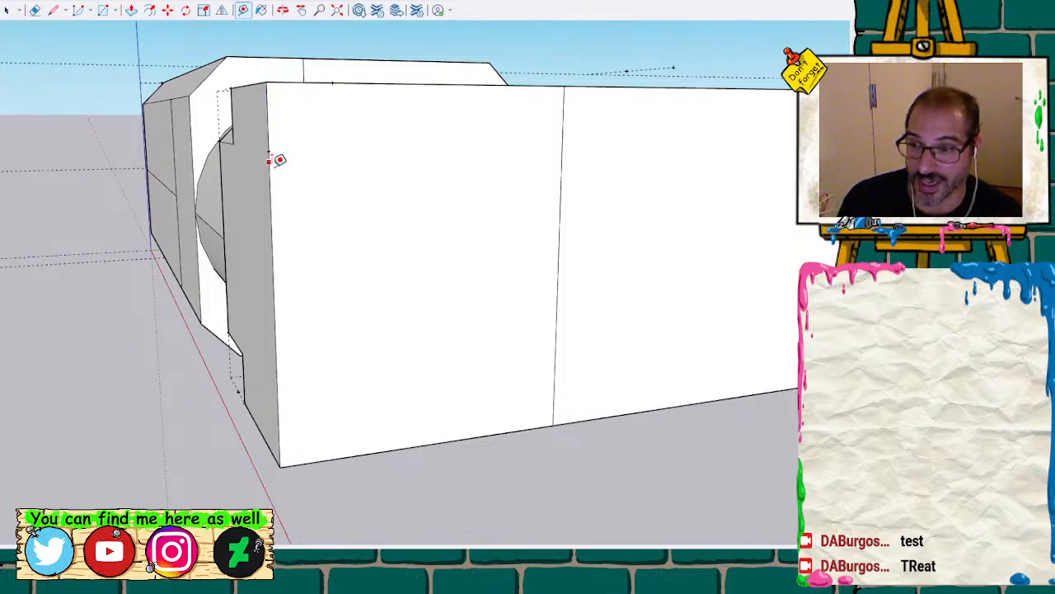
pyautogui.click(280, 466)
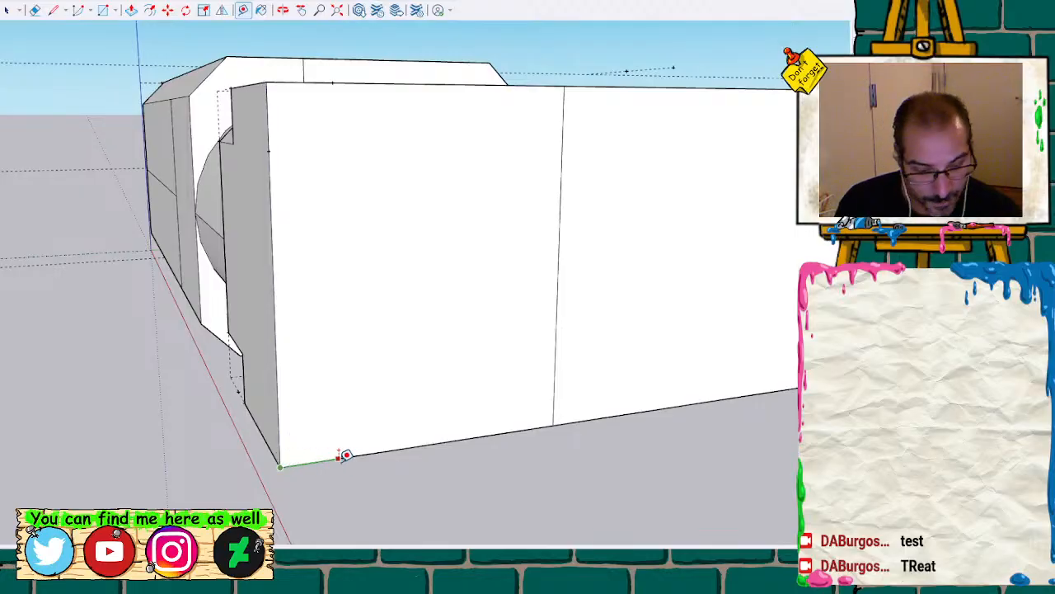
# Draw diagonal lines across the upper and lower corners of the head's large end face, joining the marked edge points
pyautogui.press('l')
pyautogui.click(278, 408)
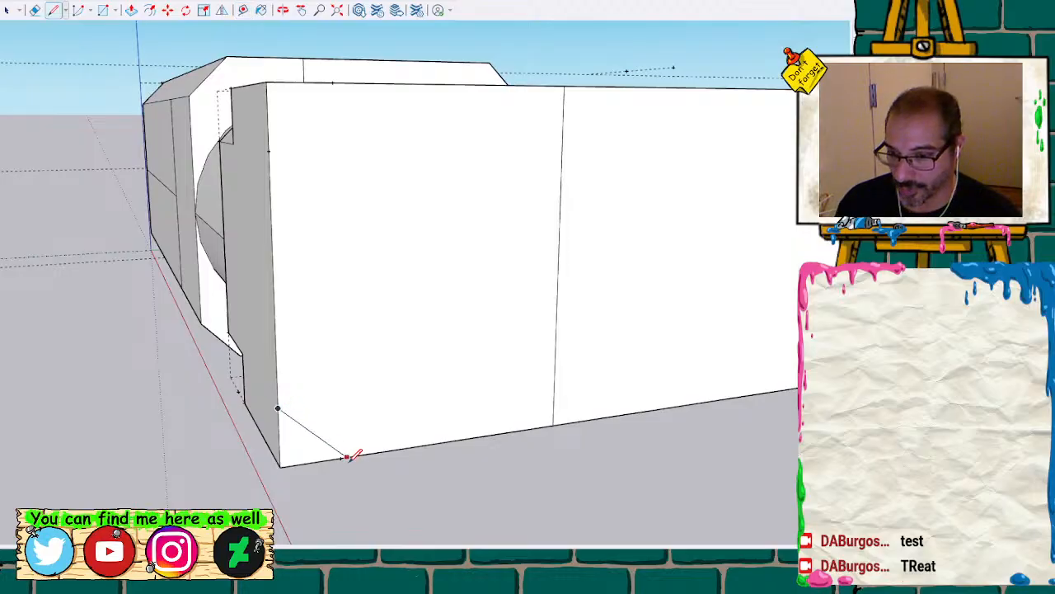
pyautogui.click(340, 456)
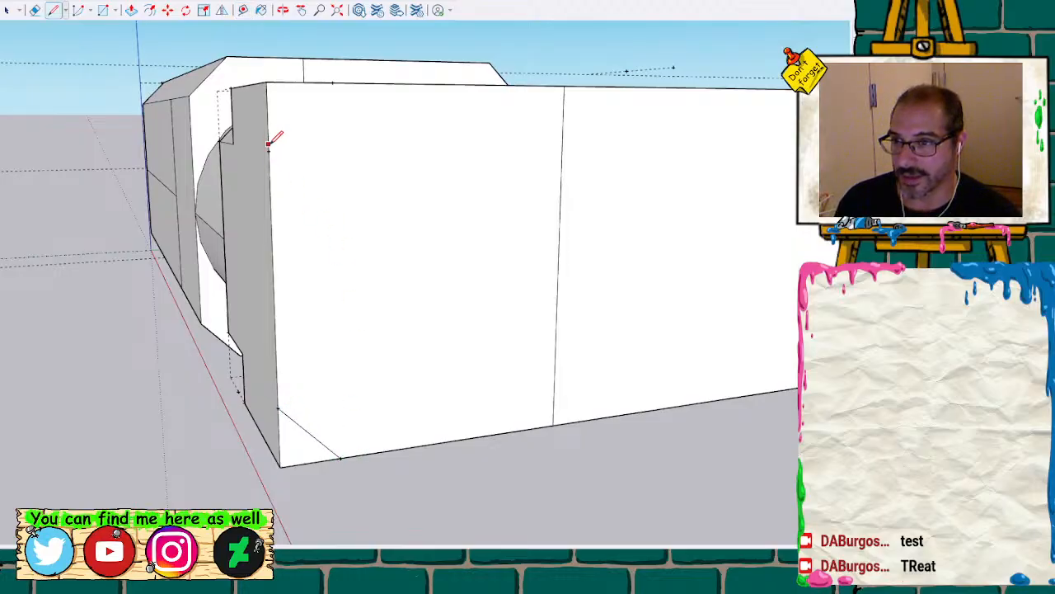
pyautogui.click(269, 150)
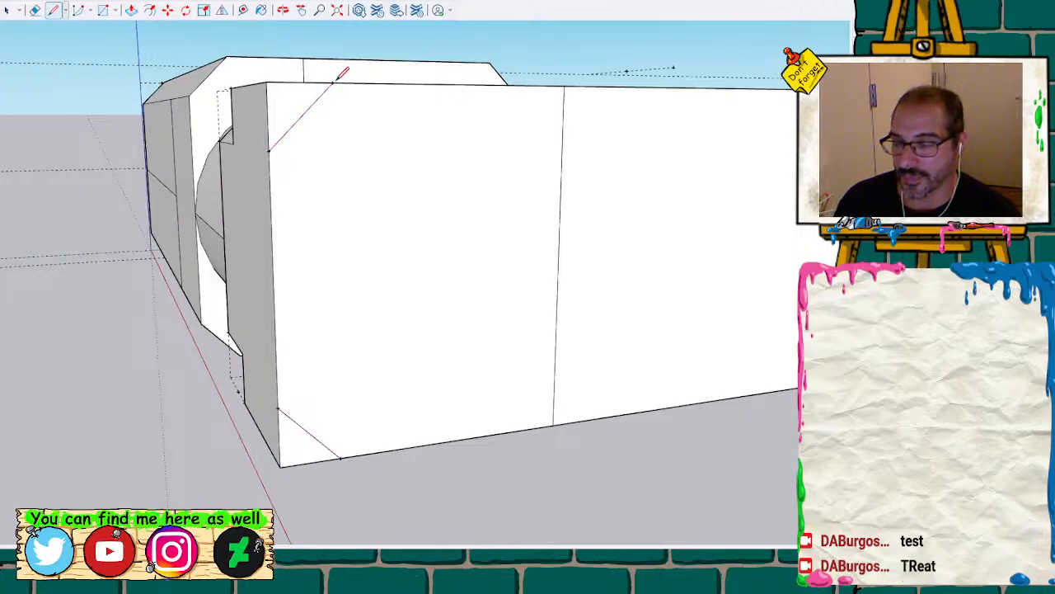
pyautogui.click(333, 83)
# Push both corner triangles back through the block with Push/Pull to chamfer its upper and lower corners
pyautogui.press('space')
pyautogui.press('p')
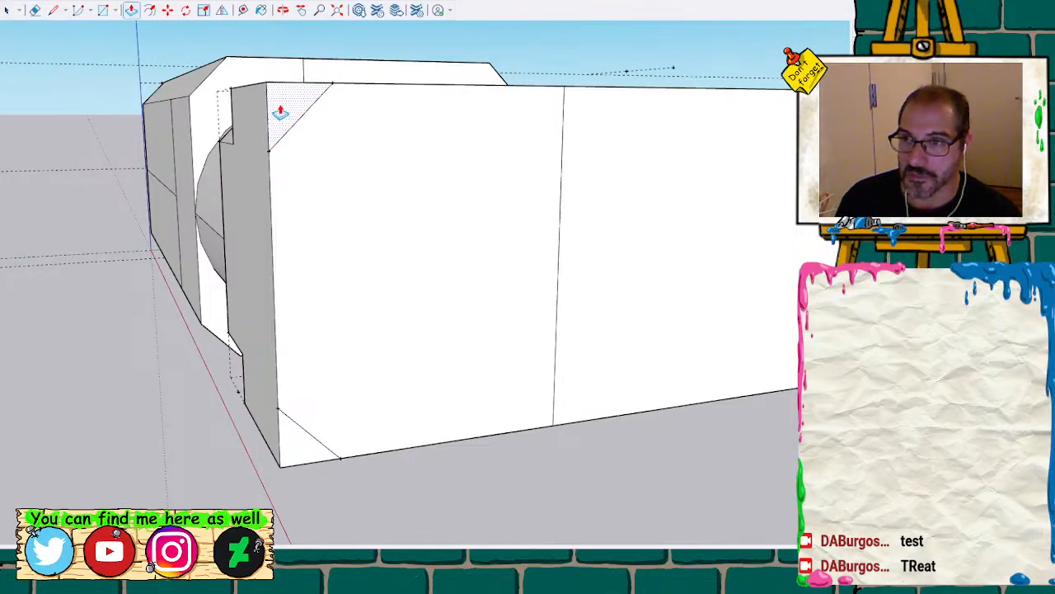
pyautogui.click(281, 113)
pyautogui.click(228, 105)
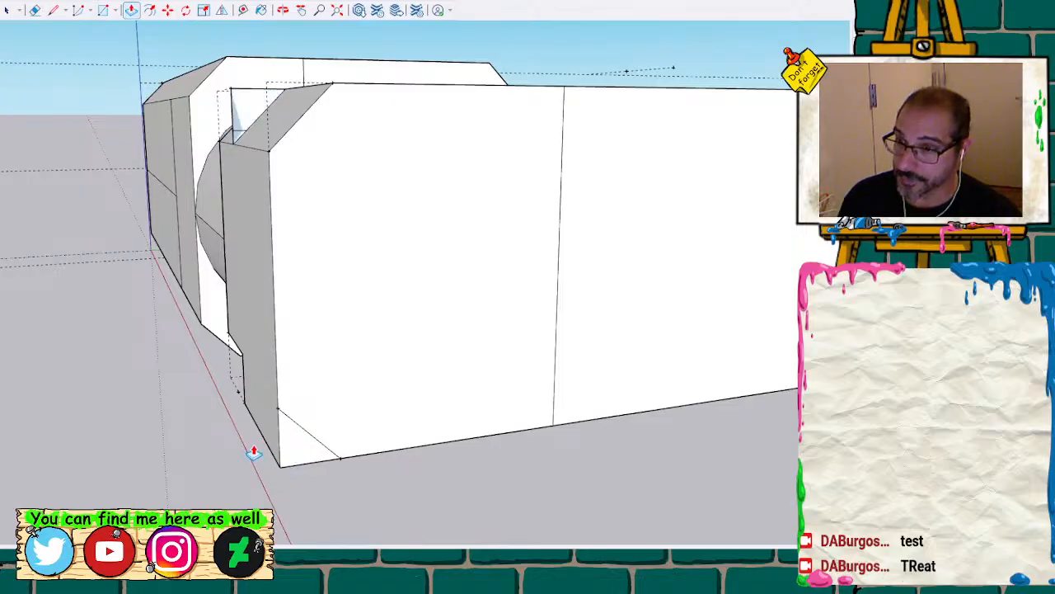
pyautogui.press('space')
pyautogui.click(297, 452)
pyautogui.press('p')
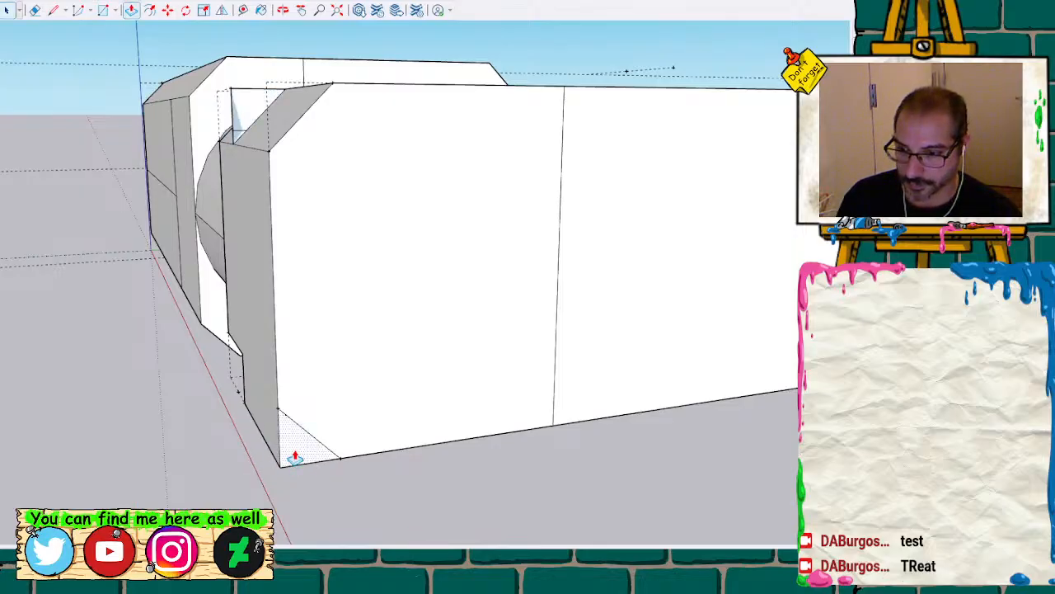
pyautogui.click(293, 453)
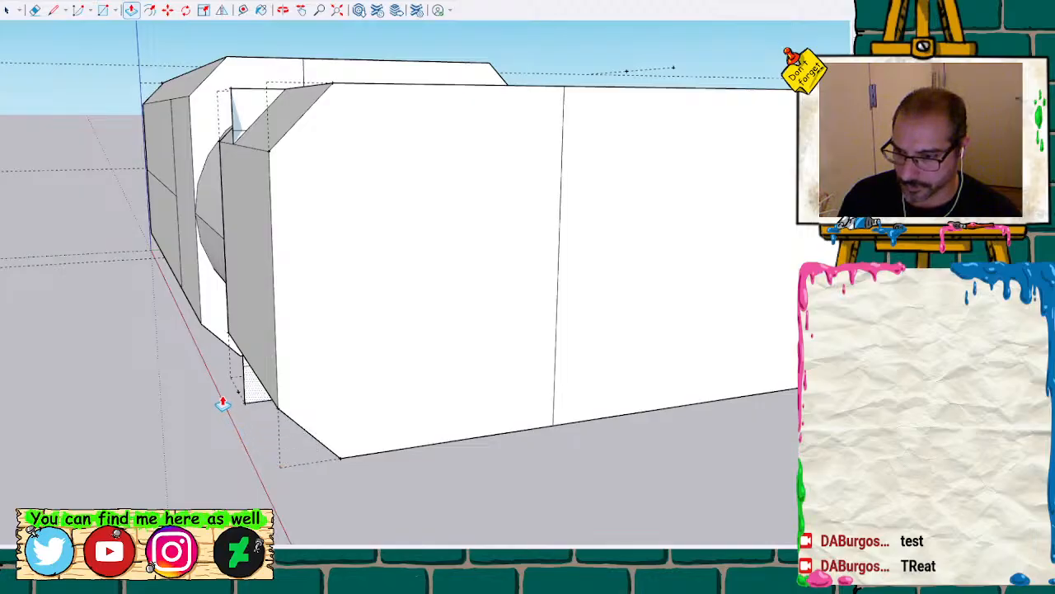
pyautogui.click(220, 403)
# Erase the leftover edges and small faces behind the new upper and lower corner chamfers
pyautogui.press('e')
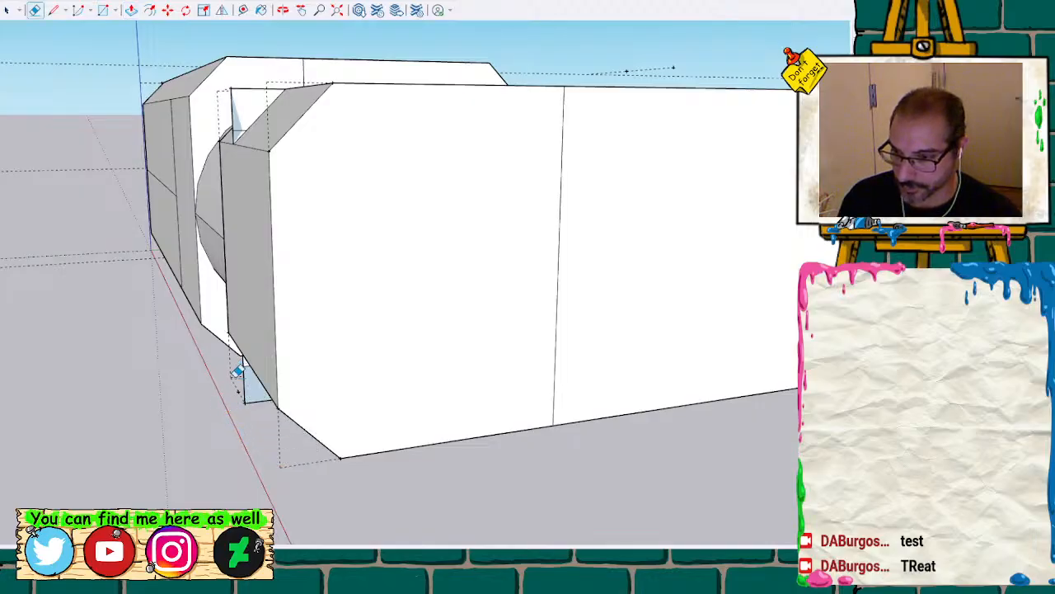
pyautogui.moveTo(236, 375); pyautogui.dragTo(258, 413)
pyautogui.moveTo(244, 79); pyautogui.dragTo(227, 100)
pyautogui.moveTo(207, 134); pyautogui.dragTo(486, 228, button='middle')
pyautogui.press('e')
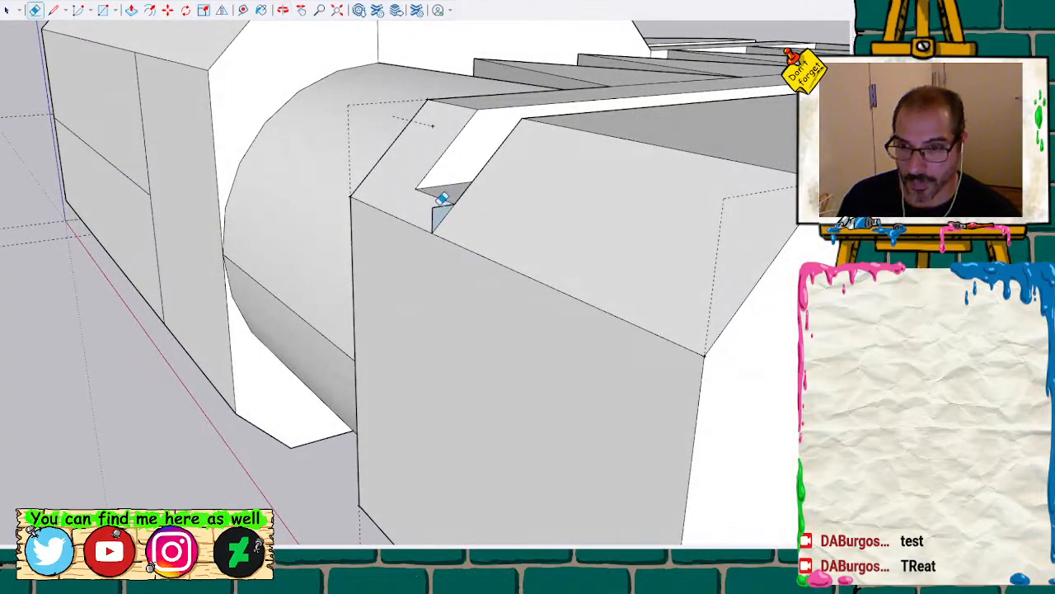
pyautogui.moveTo(442, 201); pyautogui.dragTo(428, 215)
pyautogui.moveTo(478, 321)
pyautogui.mouseDown(button='middle')
pyautogui.moveTo(450, 50)
pyautogui.moveTo(419, 50)
pyautogui.mouseUp(button='middle')
pyautogui.press('e')
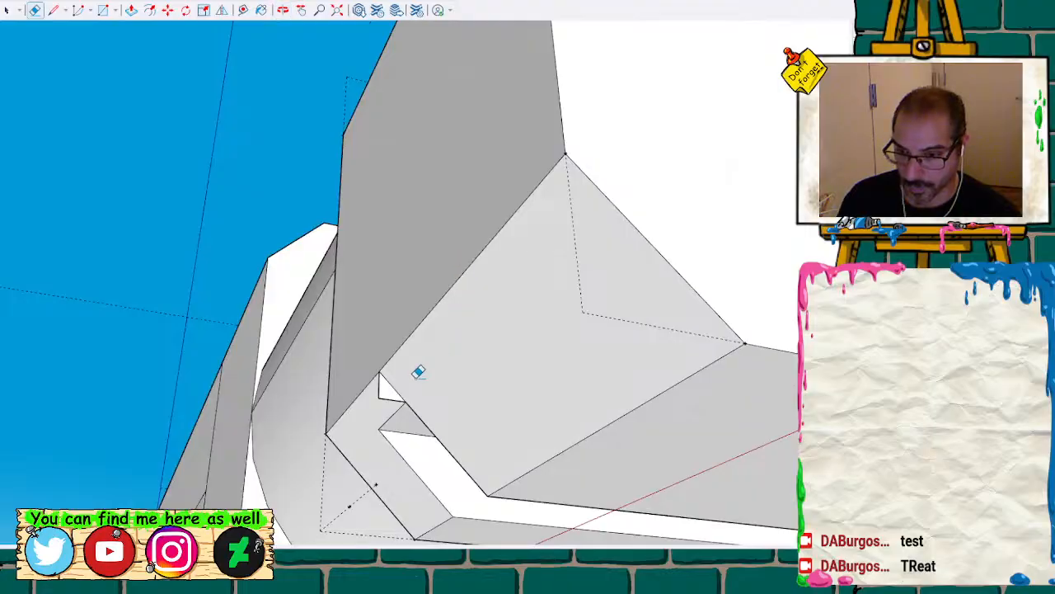
pyautogui.moveTo(375, 386); pyautogui.dragTo(384, 393)
pyautogui.moveTo(384, 393)
pyautogui.mouseDown(button='middle')
pyautogui.moveTo(349, 370)
pyautogui.moveTo(363, 360)
pyautogui.mouseUp(button='middle')
# Examine the chamfered head, its grooves and teeth, and the slotted handle from several angles
pyautogui.moveTo(322, 273); pyautogui.dragTo(474, 386, button='middle')
pyautogui.moveTo(275, 261); pyautogui.dragTo(572, 52)
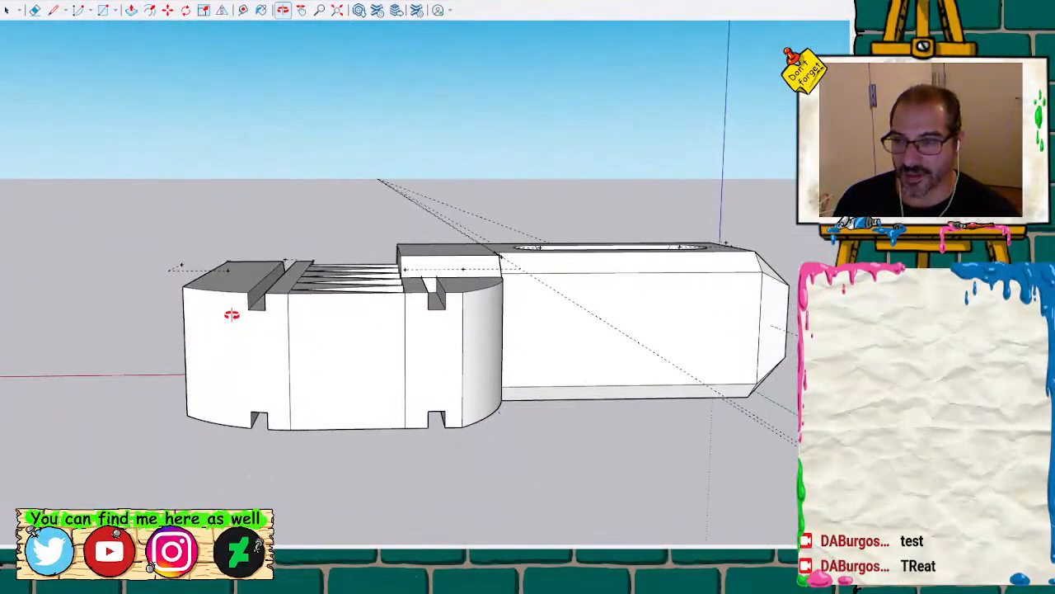
pyautogui.moveTo(231, 314); pyautogui.dragTo(478, 295)
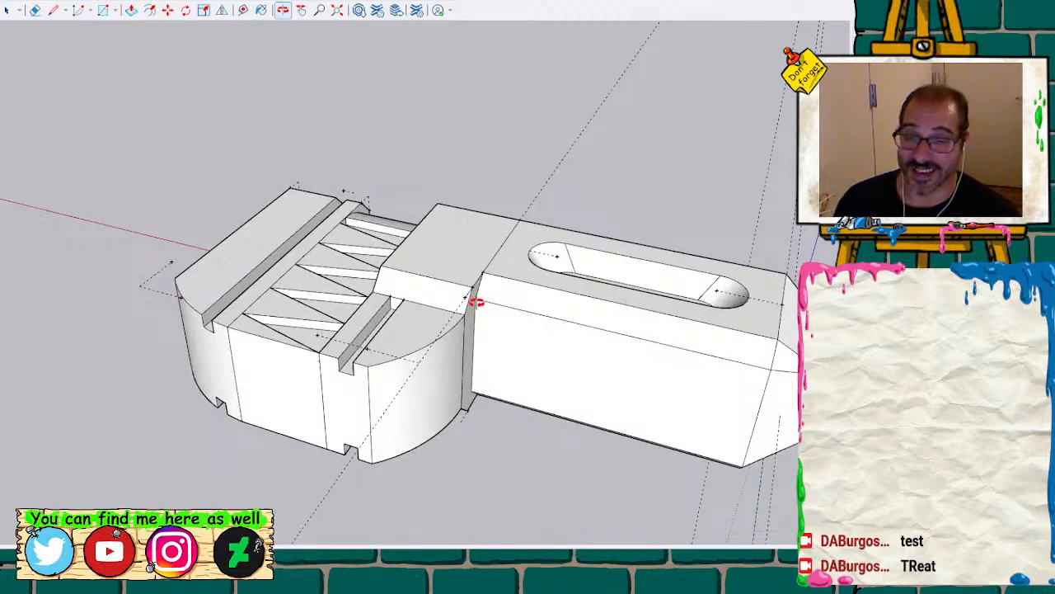
pyautogui.moveTo(402, 341); pyautogui.dragTo(264, 297)
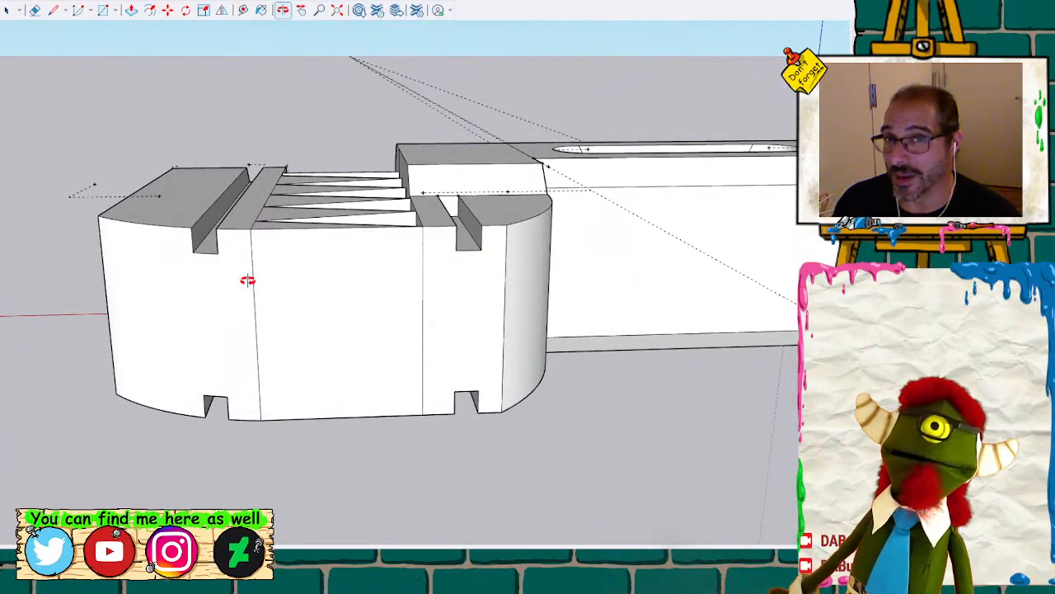
pyautogui.scroll(-1, 317, 274)
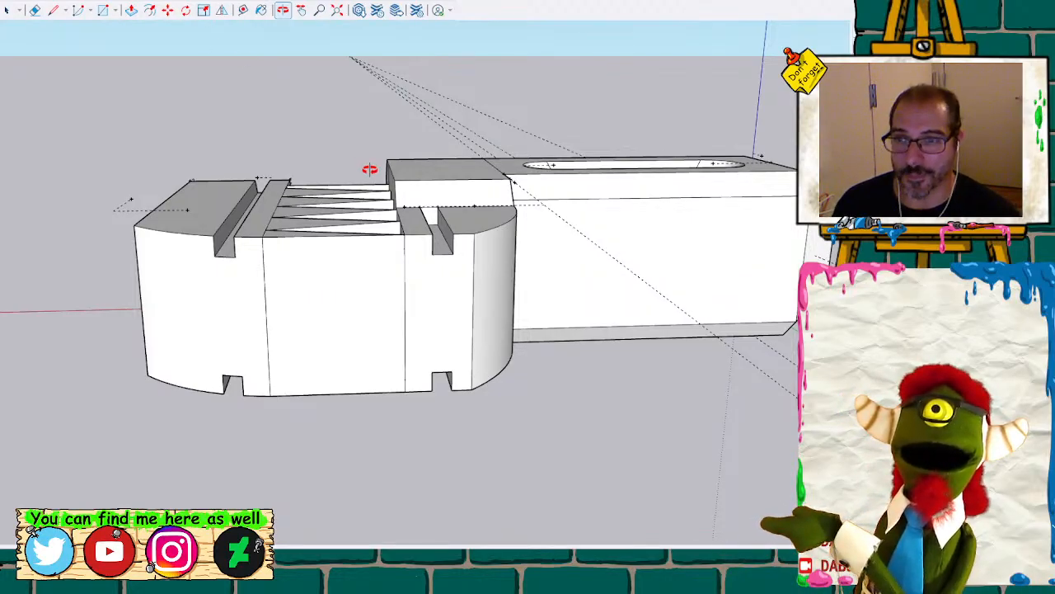
pyautogui.scroll(1, 399, 158)
pyautogui.scroll(-2, 399, 158)
pyautogui.moveTo(405, 219)
pyautogui.mouseDown()
pyautogui.moveTo(483, 193)
pyautogui.moveTo(332, 292)
pyautogui.moveTo(345, 268)
pyautogui.moveTo(363, 360)
pyautogui.moveTo(453, 222)
pyautogui.moveTo(342, 394)
pyautogui.moveTo(465, 104)
pyautogui.mouseUp()
pyautogui.scroll(5, 407, 247)
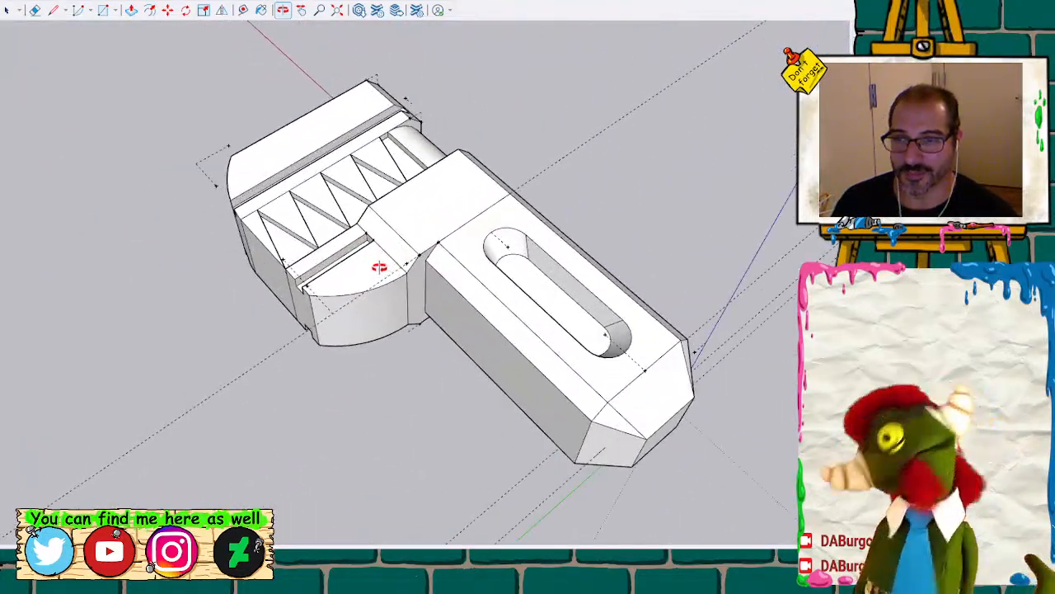
pyautogui.moveTo(467, 244)
pyautogui.mouseDown()
pyautogui.moveTo(388, 300)
pyautogui.moveTo(464, 196)
pyautogui.moveTo(329, 266)
pyautogui.moveTo(322, 206)
pyautogui.moveTo(354, 148)
pyautogui.moveTo(514, 90)
pyautogui.moveTo(291, 88)
pyautogui.moveTo(313, 328)
pyautogui.moveTo(360, 382)
pyautogui.moveTo(332, 334)
pyautogui.moveTo(591, 302)
pyautogui.moveTo(370, 297)
pyautogui.moveTo(473, 308)
pyautogui.moveTo(285, 271)
pyautogui.mouseUp()
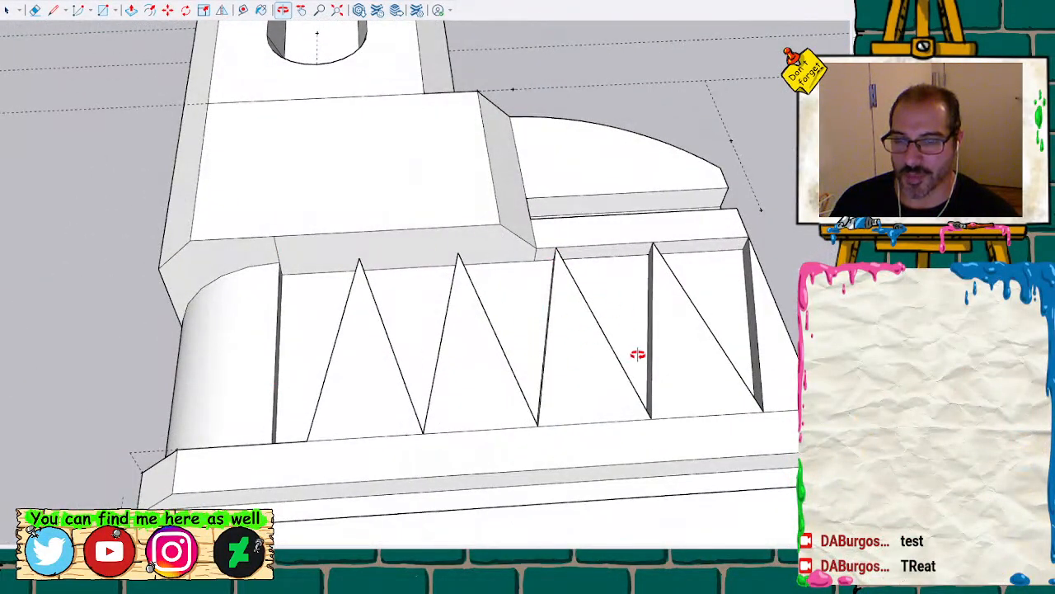
# Scale the top face of the second triangular tooth narrower about its centre so the tooth's sides slope
pyautogui.moveTo(638, 355)
pyautogui.mouseDown()
pyautogui.moveTo(110, 271)
pyautogui.moveTo(227, 307)
pyautogui.moveTo(247, 330)
pyautogui.moveTo(209, 305)
pyautogui.mouseUp()
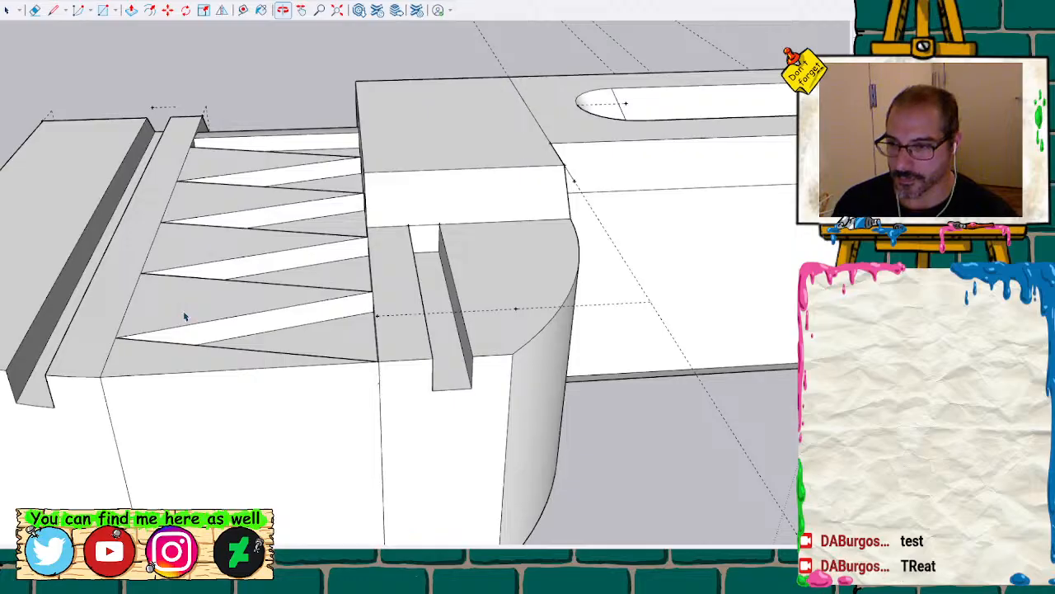
pyautogui.press('space')
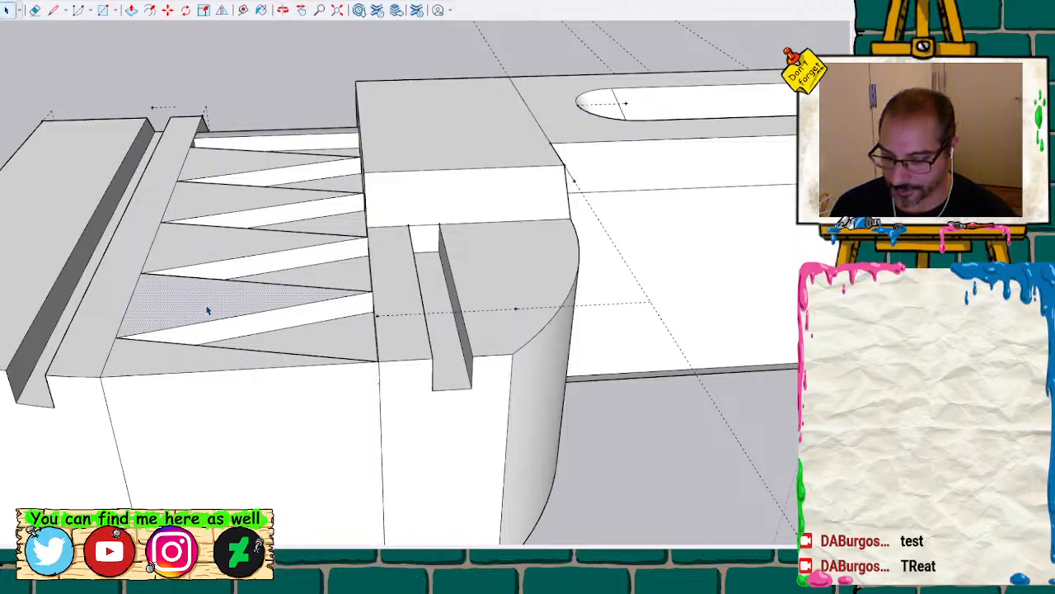
pyautogui.press('s')
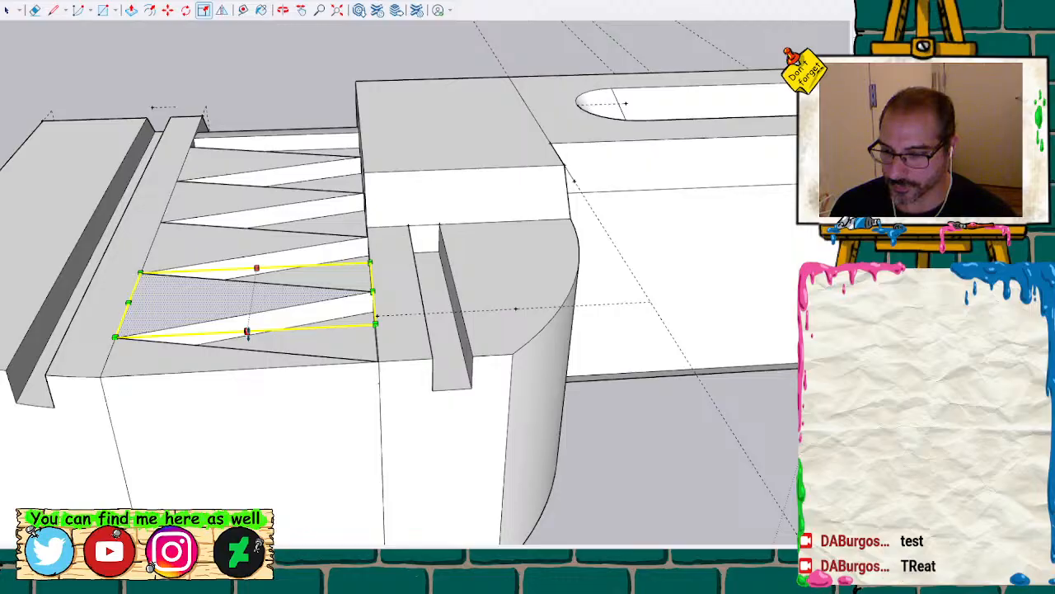
pyautogui.moveTo(247, 333); pyautogui.dragTo(250, 330)
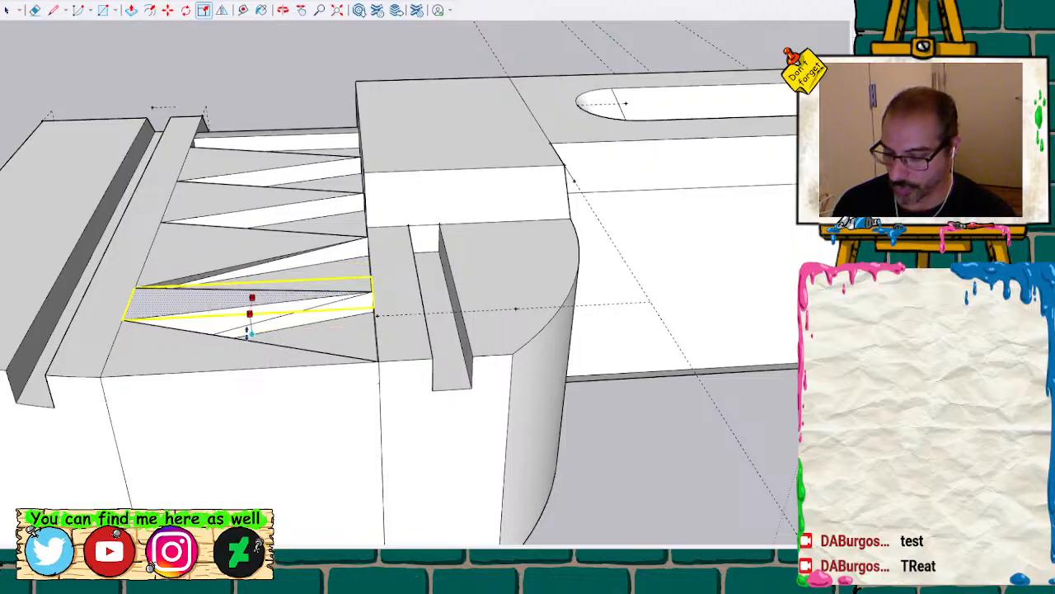
pyautogui.press('Escape')
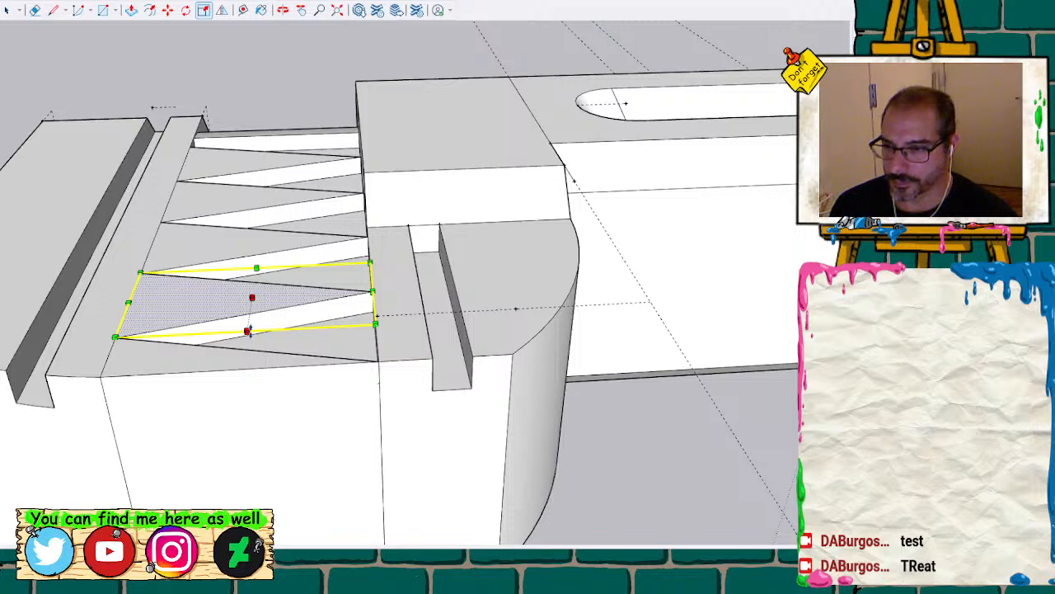
pyautogui.moveTo(247, 332); pyautogui.dragTo(248, 319)
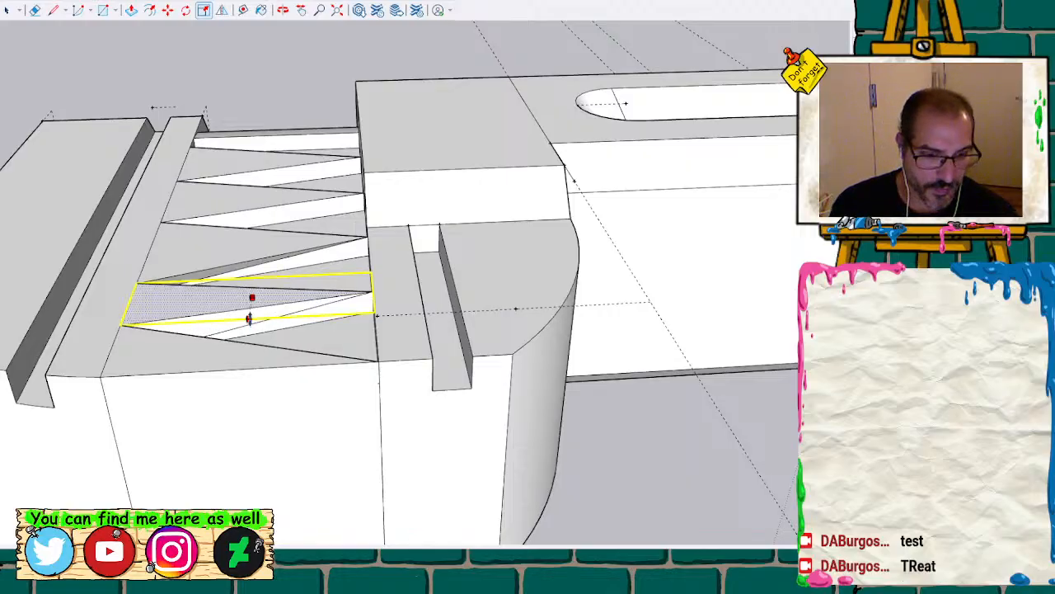
pyautogui.moveTo(249, 318); pyautogui.dragTo(249, 315)
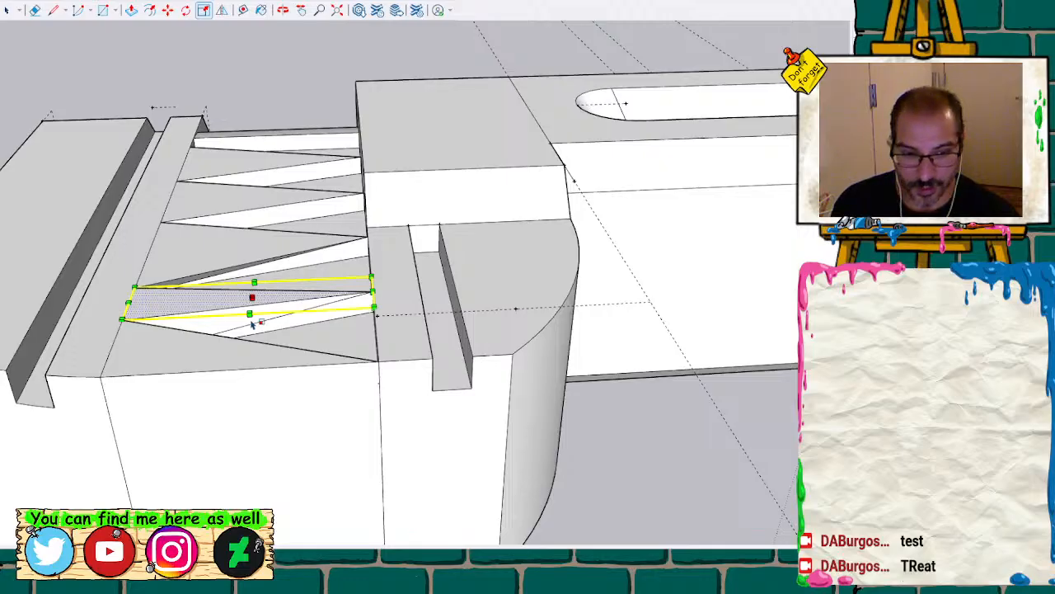
# Inspect the narrowed tooth and its sloping sides up close from several angles
pyautogui.moveTo(277, 305); pyautogui.dragTo(50, 346, button='middle')
pyautogui.moveTo(124, 268); pyautogui.dragTo(148, 236, button='middle')
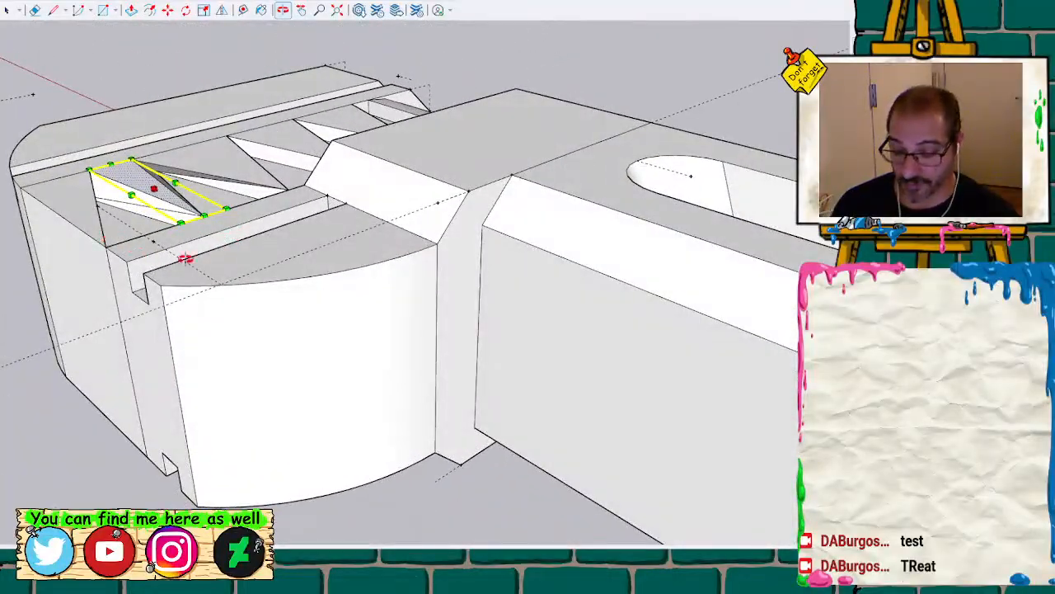
pyautogui.moveTo(199, 262)
pyautogui.keyDown('shift'); pyautogui.mouseDown(button='middle')
pyautogui.moveTo(207, 271)
pyautogui.moveTo(289, 266)
pyautogui.moveTo(412, 299)
pyautogui.moveTo(450, 349)
pyautogui.mouseUp(button='middle'); pyautogui.keyUp('shift')
pyautogui.moveTo(415, 272)
pyautogui.mouseDown(button='middle')
pyautogui.moveTo(374, 330)
pyautogui.moveTo(355, 387)
pyautogui.mouseUp(button='middle')
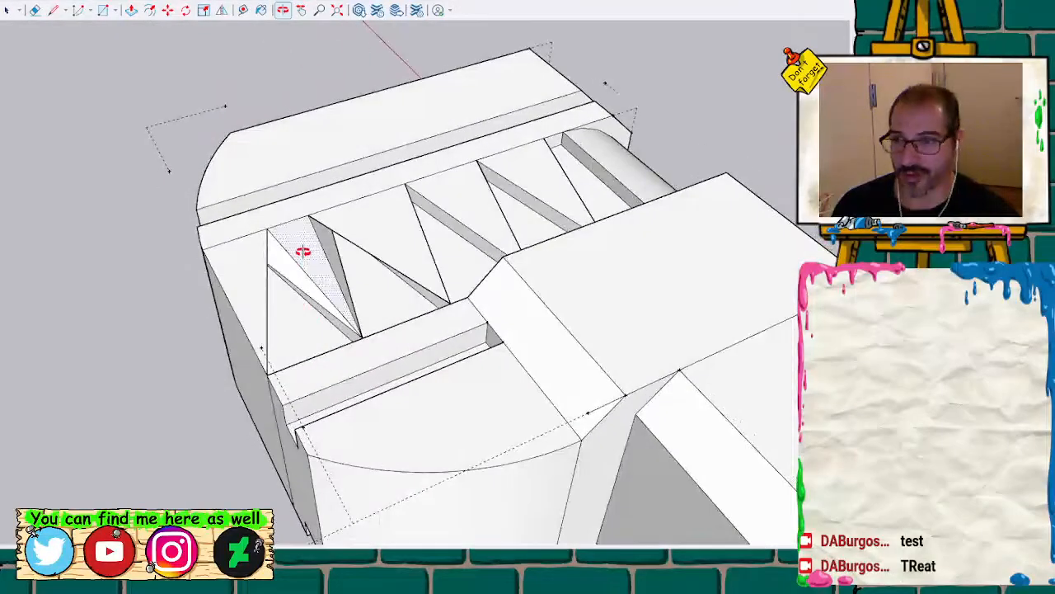
pyautogui.scroll(3, 321, 279)
pyautogui.moveTo(330, 284)
pyautogui.mouseDown(button='middle')
pyautogui.moveTo(322, 198)
pyautogui.moveTo(248, 252)
pyautogui.moveTo(341, 242)
pyautogui.moveTo(326, 285)
pyautogui.mouseUp(button='middle')
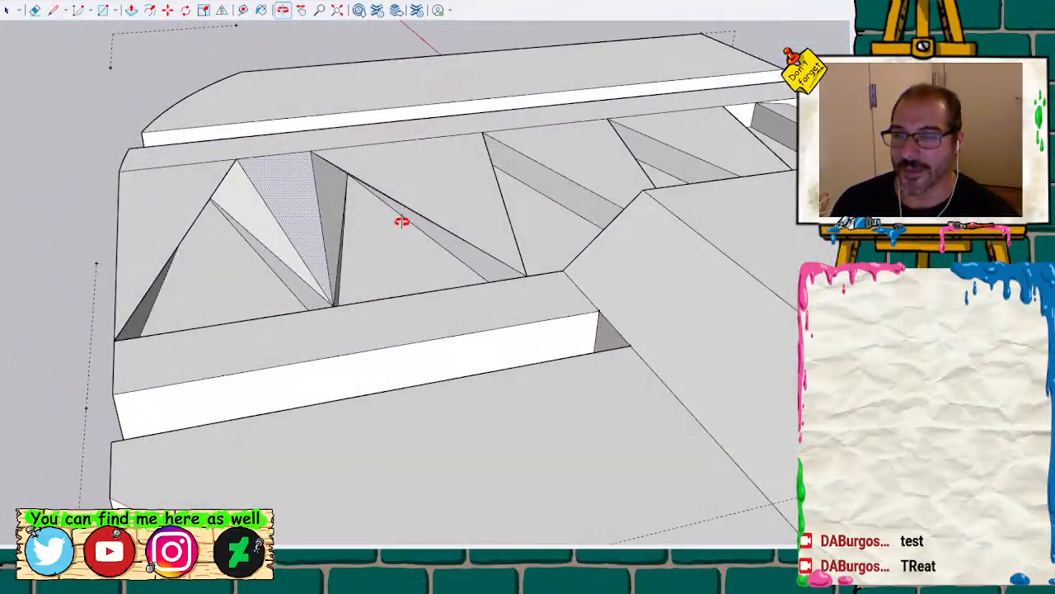
pyautogui.moveTo(401, 221); pyautogui.dragTo(361, 172, button='middle')
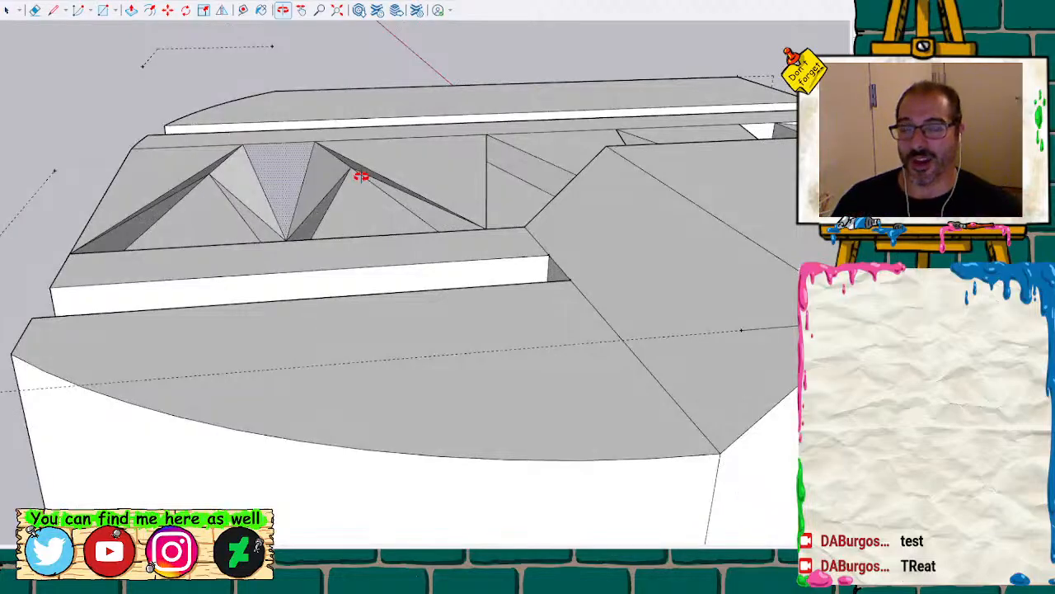
pyautogui.moveTo(285, 200)
pyautogui.mouseDown(button='middle')
pyautogui.moveTo(292, 160)
pyautogui.moveTo(196, 141)
pyautogui.moveTo(260, 179)
pyautogui.moveTo(396, 165)
pyautogui.moveTo(220, 231)
pyautogui.moveTo(346, 143)
pyautogui.moveTo(409, 195)
pyautogui.moveTo(347, 256)
pyautogui.mouseUp(button='middle')
pyautogui.scroll(-3, 347, 256)
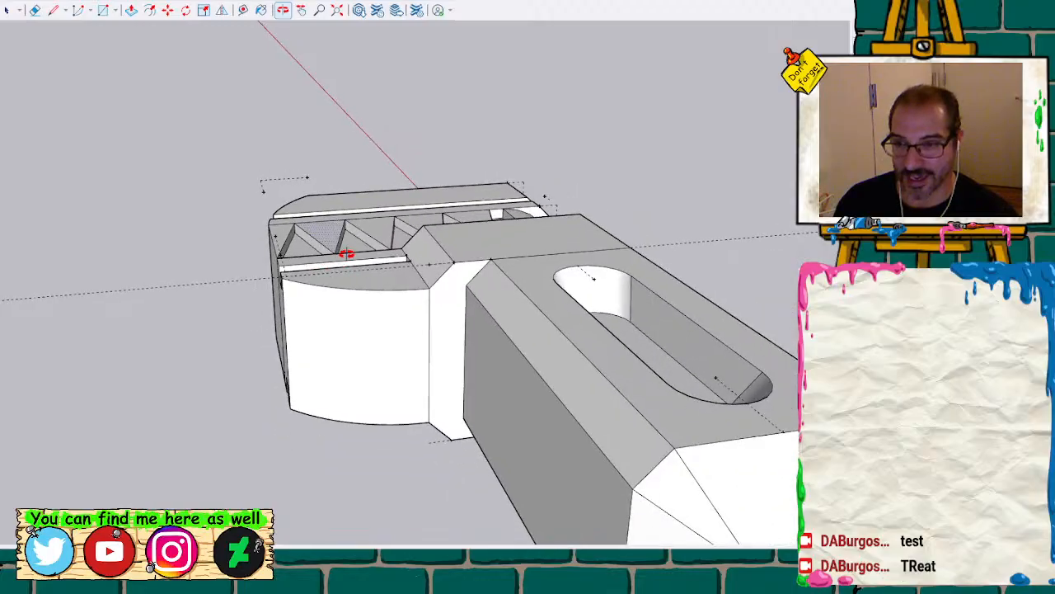
# Review the whole model from the handle end, from above and from a distance
pyautogui.moveTo(334, 257); pyautogui.dragTo(183, 134)
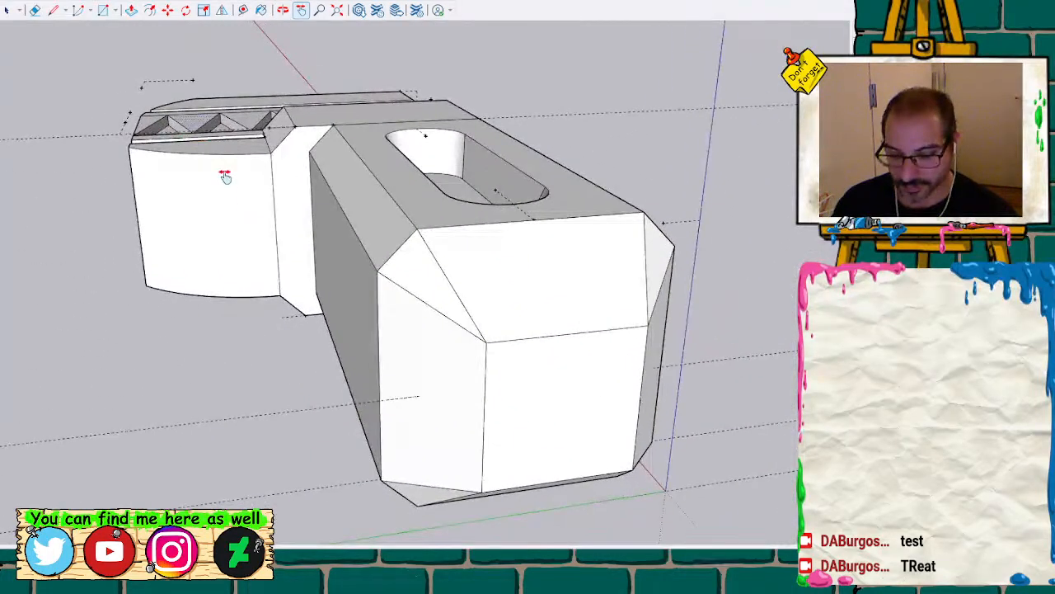
pyautogui.scroll(-3, 225, 174)
pyautogui.moveTo(264, 161); pyautogui.dragTo(660, 351, button='middle')
pyautogui.scroll(-3, 238, 283)
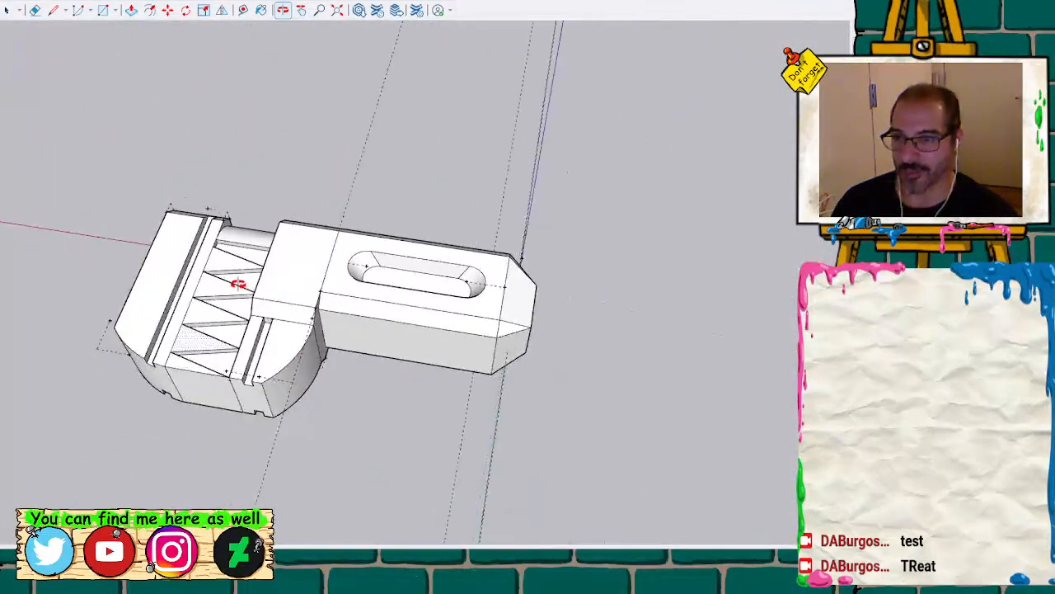
pyautogui.moveTo(344, 299); pyautogui.dragTo(391, 328, button='middle')
pyautogui.scroll(3, 450, 224)
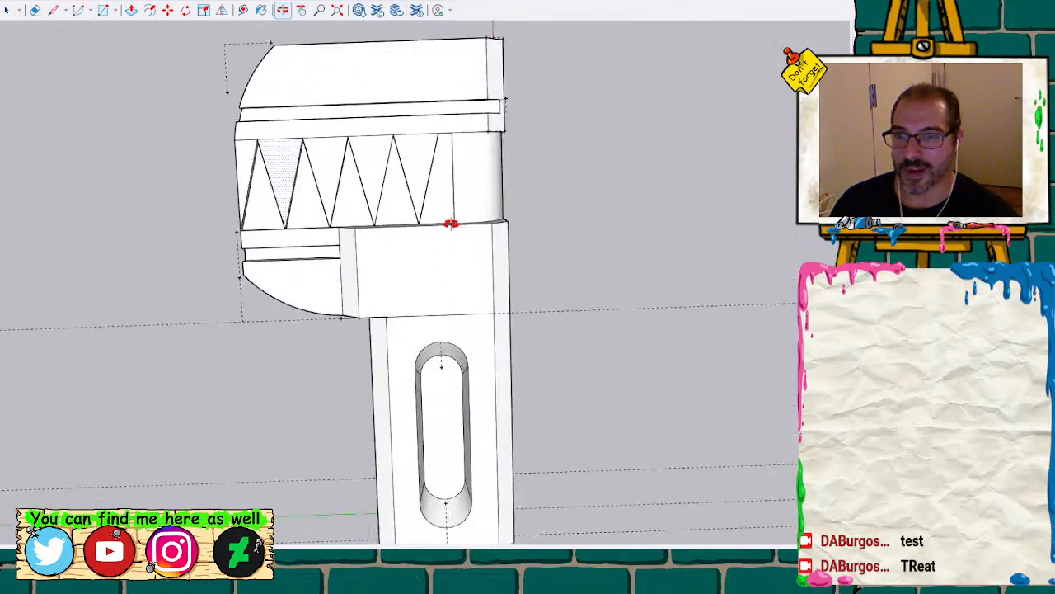
pyautogui.moveTo(449, 91); pyautogui.dragTo(637, 165, button='middle')
pyautogui.scroll(-5, 335, 301)
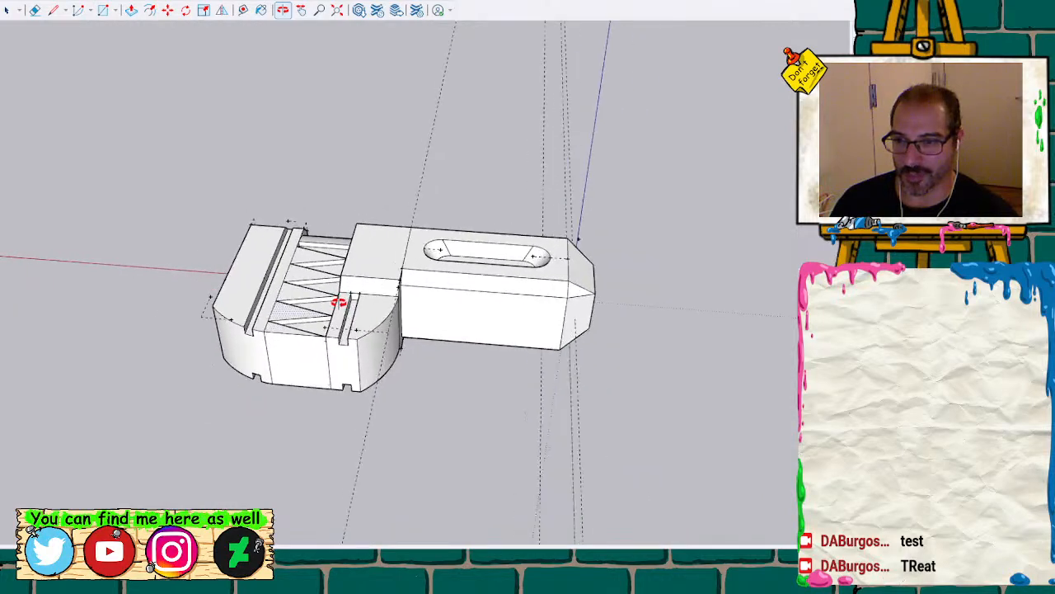
pyautogui.scroll(-3, 339, 305)
pyautogui.moveTo(342, 302); pyautogui.dragTo(347, 365, button='middle')
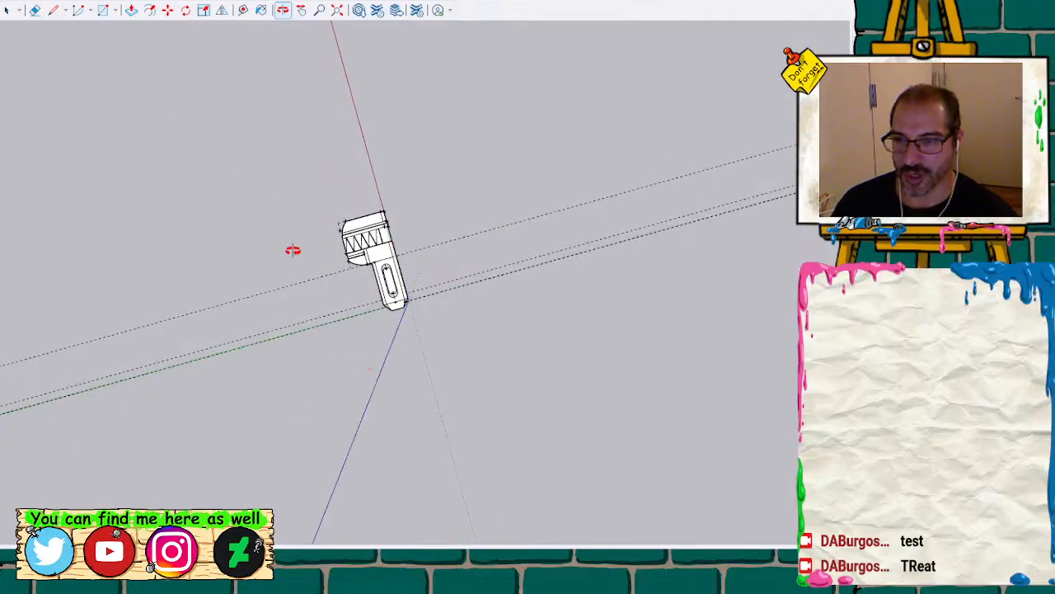
pyautogui.press('space')
pyautogui.scroll(5, 292, 256)
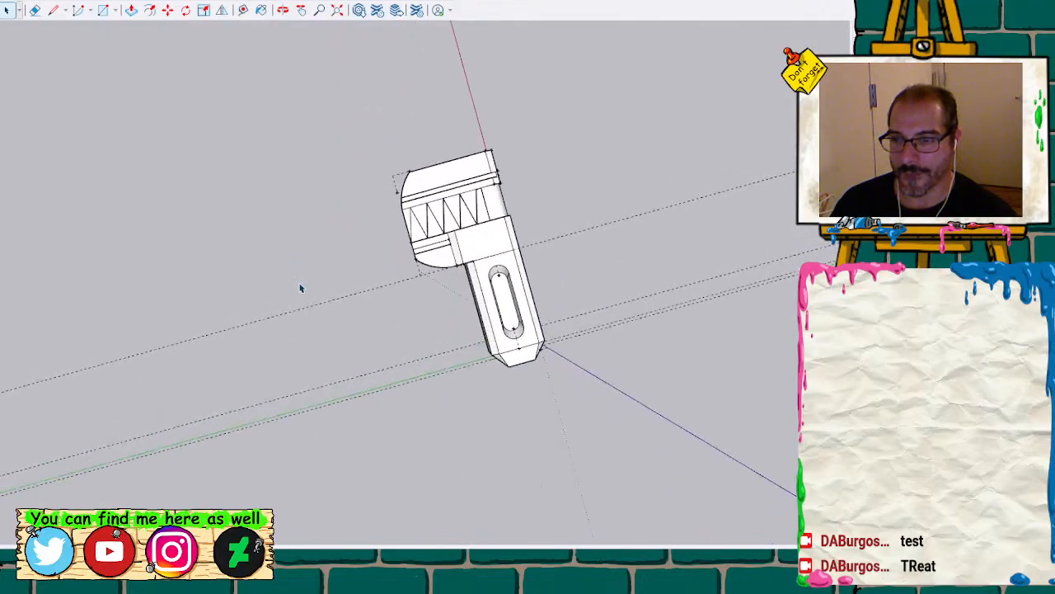
pyautogui.moveTo(399, 312); pyautogui.dragTo(437, 384, button='middle')
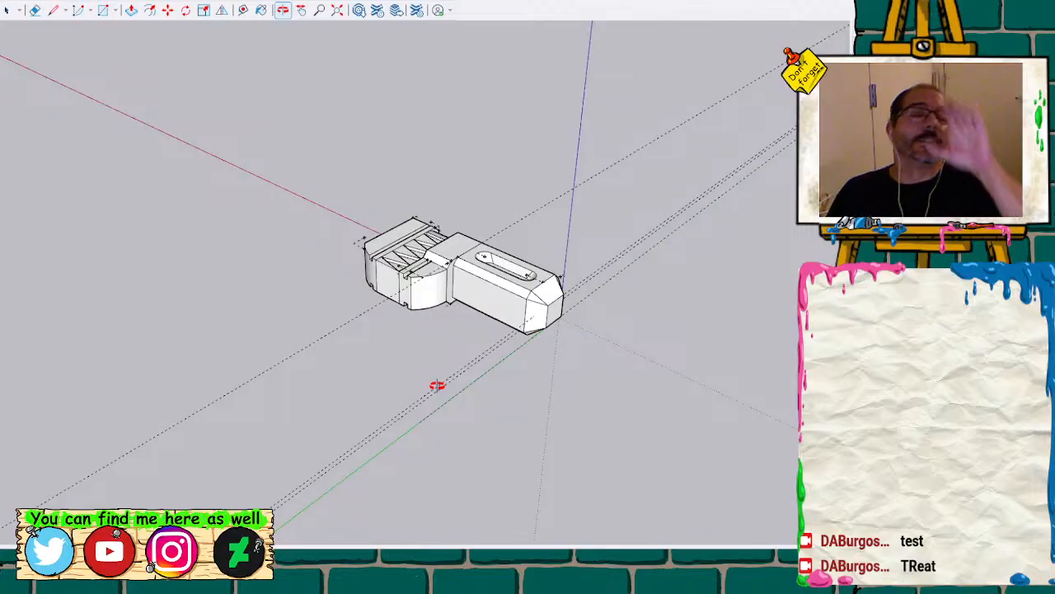
# Delete the chamfered, grooved outer end of the head beyond the row of teeth
pyautogui.moveTo(347, 183)
pyautogui.mouseDown()
pyautogui.moveTo(483, 315)
pyautogui.moveTo(314, 238)
pyautogui.moveTo(285, 339)
pyautogui.moveTo(170, 359)
pyautogui.moveTo(130, 434)
pyautogui.moveTo(137, 453)
pyautogui.moveTo(137, 322)
pyautogui.moveTo(231, 381)
pyautogui.mouseUp()
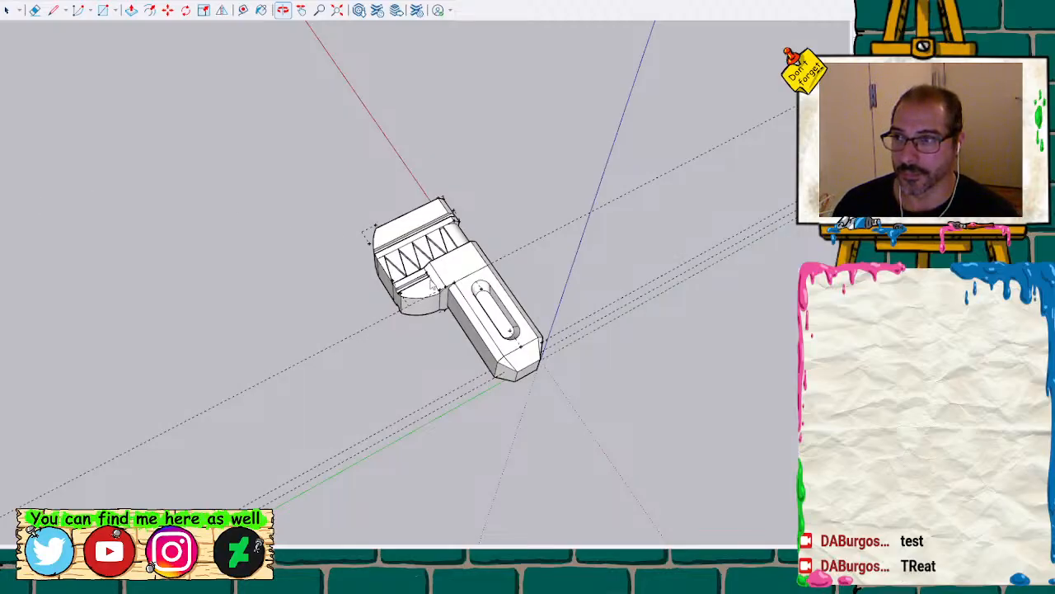
pyautogui.moveTo(430, 277)
pyautogui.mouseDown(button='middle')
pyautogui.moveTo(435, 262)
pyautogui.moveTo(483, 252)
pyautogui.moveTo(404, 301)
pyautogui.moveTo(490, 309)
pyautogui.mouseUp(button='middle')
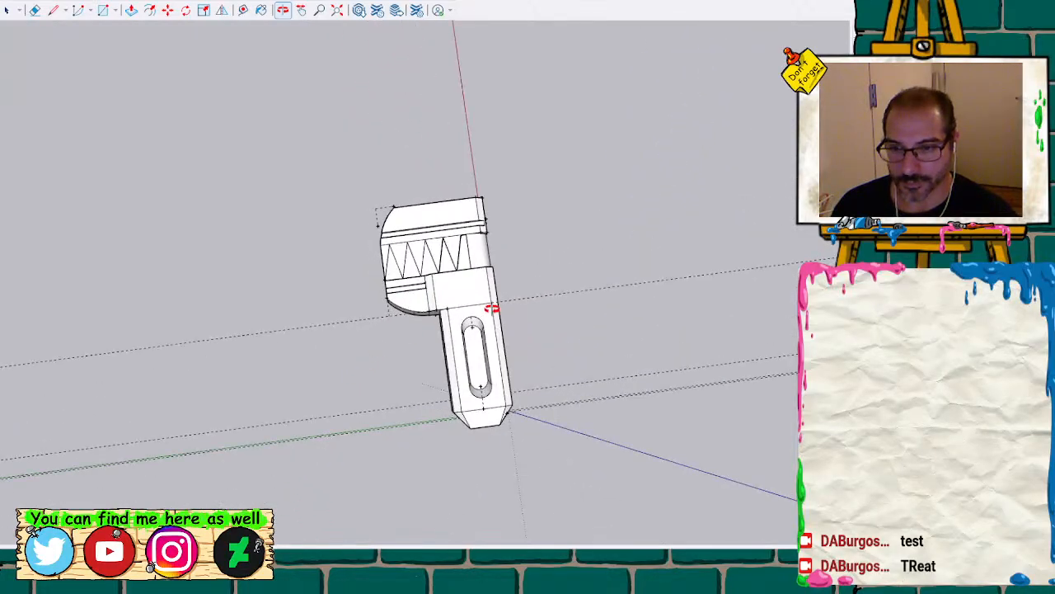
pyautogui.scroll(3, 490, 307)
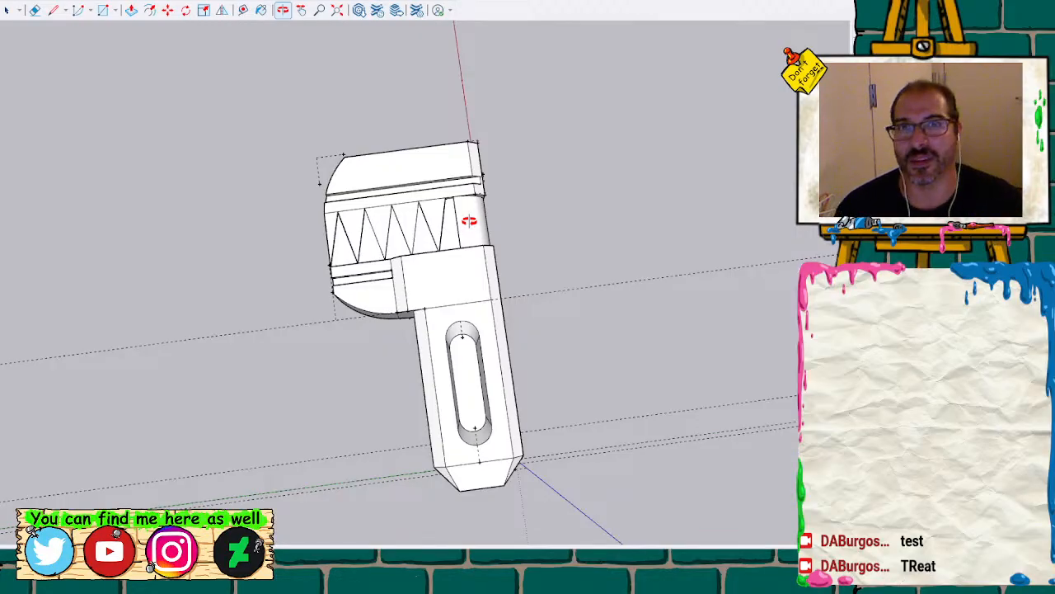
pyautogui.scroll(1, 537, 203)
pyautogui.moveTo(483, 289)
pyautogui.mouseDown()
pyautogui.moveTo(405, 217)
pyautogui.moveTo(475, 230)
pyautogui.moveTo(476, 52)
pyautogui.moveTo(352, 60)
pyautogui.moveTo(671, 466)
pyautogui.moveTo(441, 269)
pyautogui.moveTo(461, 342)
pyautogui.moveTo(401, 203)
pyautogui.moveTo(410, 229)
pyautogui.moveTo(542, 184)
pyautogui.moveTo(445, 221)
pyautogui.moveTo(711, 355)
pyautogui.moveTo(605, 207)
pyautogui.moveTo(474, 366)
pyautogui.moveTo(346, 287)
pyautogui.moveTo(518, 160)
pyautogui.moveTo(224, 464)
pyautogui.moveTo(490, 320)
pyautogui.mouseUp()
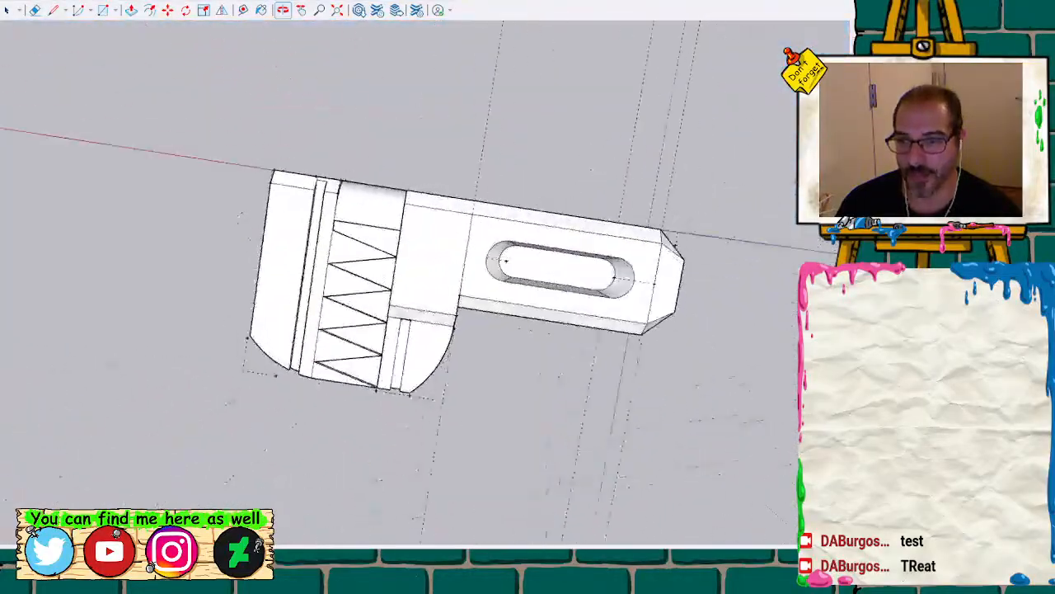
pyautogui.moveTo(504, 261)
pyautogui.mouseDown()
pyautogui.moveTo(497, 102)
pyautogui.moveTo(399, 157)
pyautogui.moveTo(351, 140)
pyautogui.moveTo(258, 169)
pyautogui.moveTo(283, 396)
pyautogui.moveTo(375, 479)
pyautogui.mouseUp()
pyautogui.press('space')
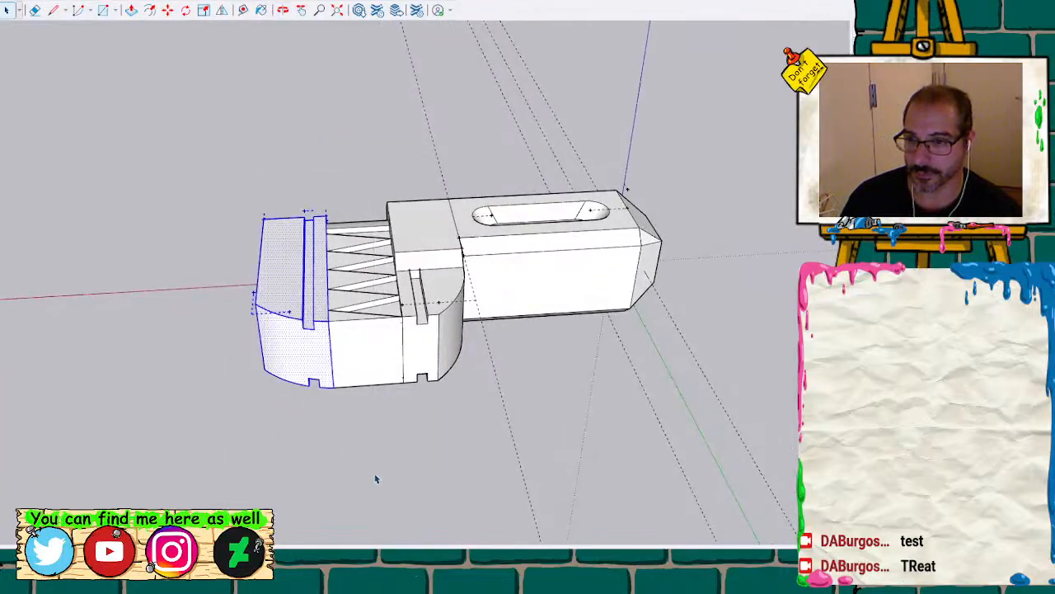
pyautogui.press('Delete')
pyautogui.moveTo(286, 186); pyautogui.dragTo(376, 482)
# Erase the leftover tooth edges and faces so the head's interior is open
pyautogui.press('e')
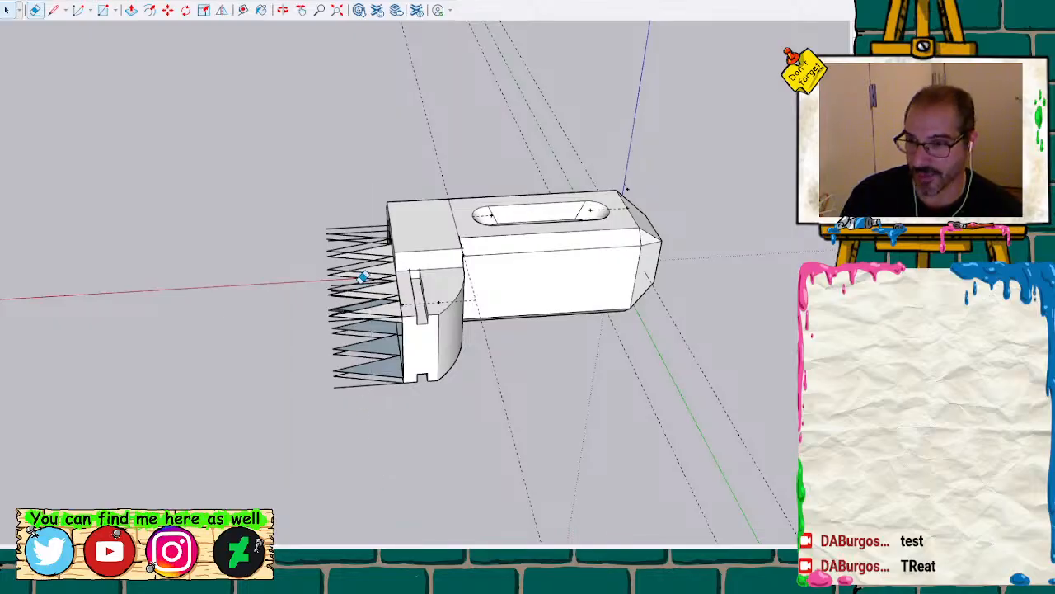
pyautogui.moveTo(344, 176); pyautogui.dragTo(366, 426)
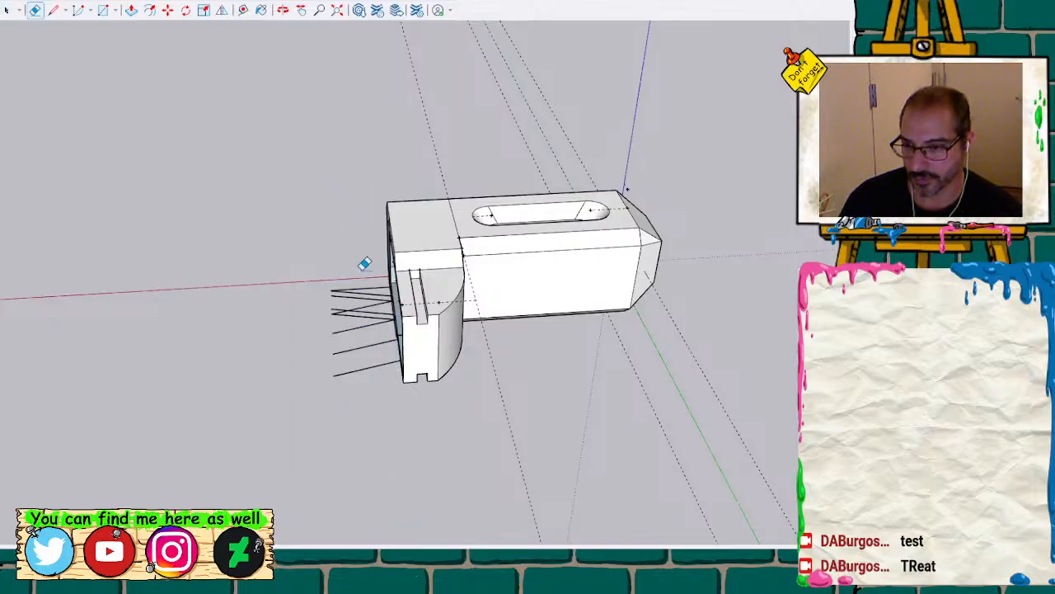
pyautogui.moveTo(365, 261); pyautogui.dragTo(370, 431)
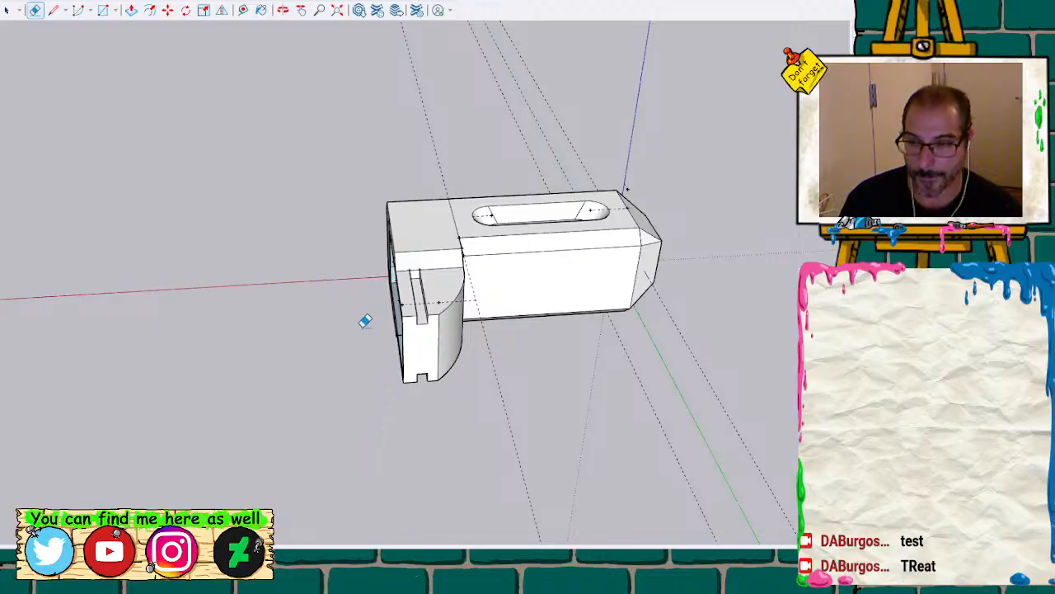
# Erase the straight edge of the half-round face inside the opened head to remove that face
pyautogui.press('f')
pyautogui.moveTo(321, 318); pyautogui.dragTo(507, 281)
pyautogui.scroll(4, 484, 279)
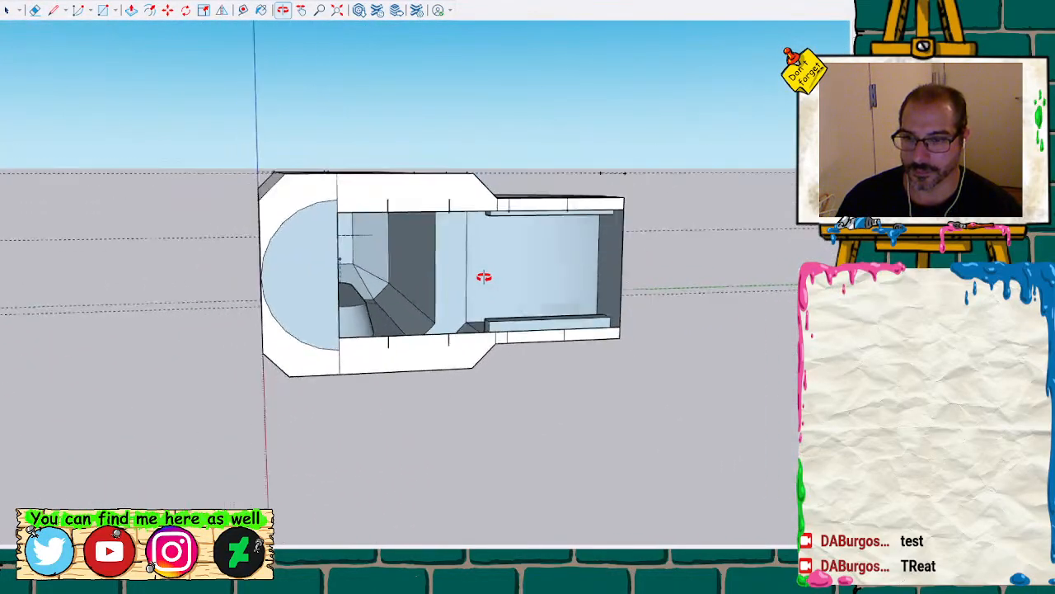
pyautogui.moveTo(484, 278); pyautogui.dragTo(347, 297, button='middle')
pyautogui.moveTo(347, 297); pyautogui.dragTo(267, 271)
pyautogui.press('space')
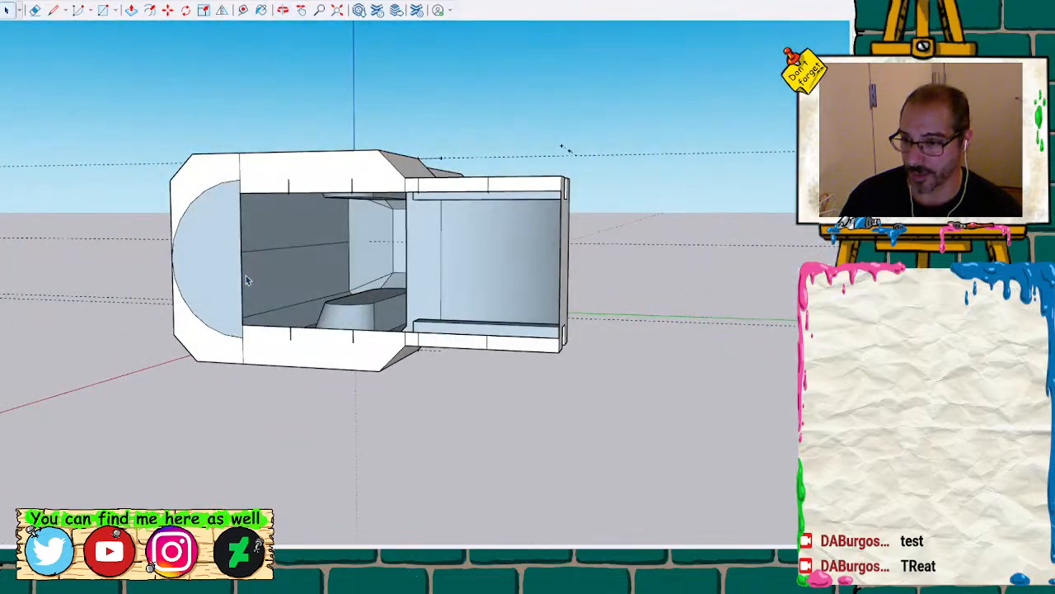
pyautogui.press('e')
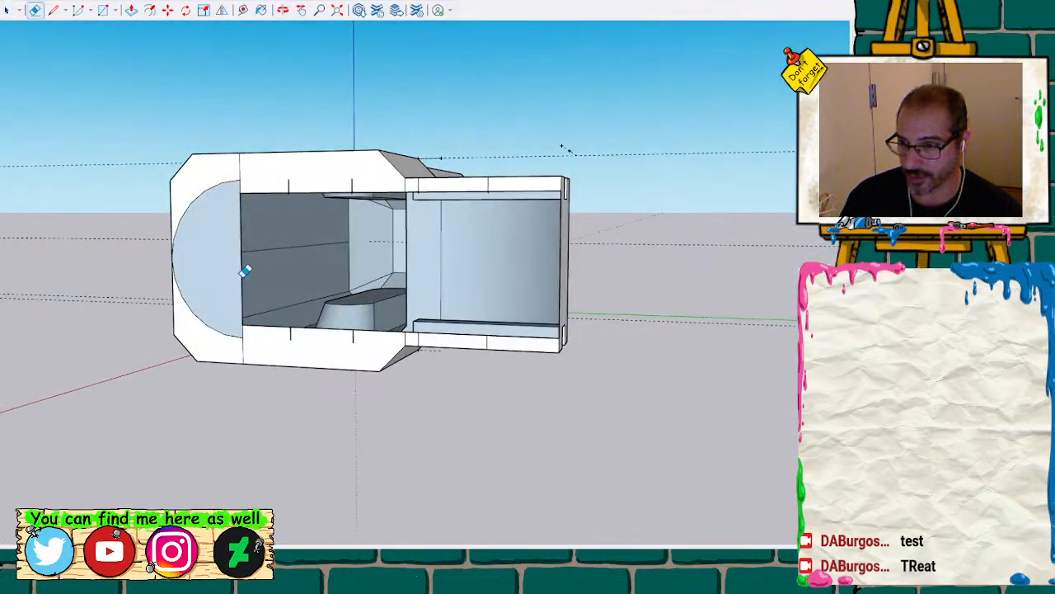
pyautogui.click(241, 275)
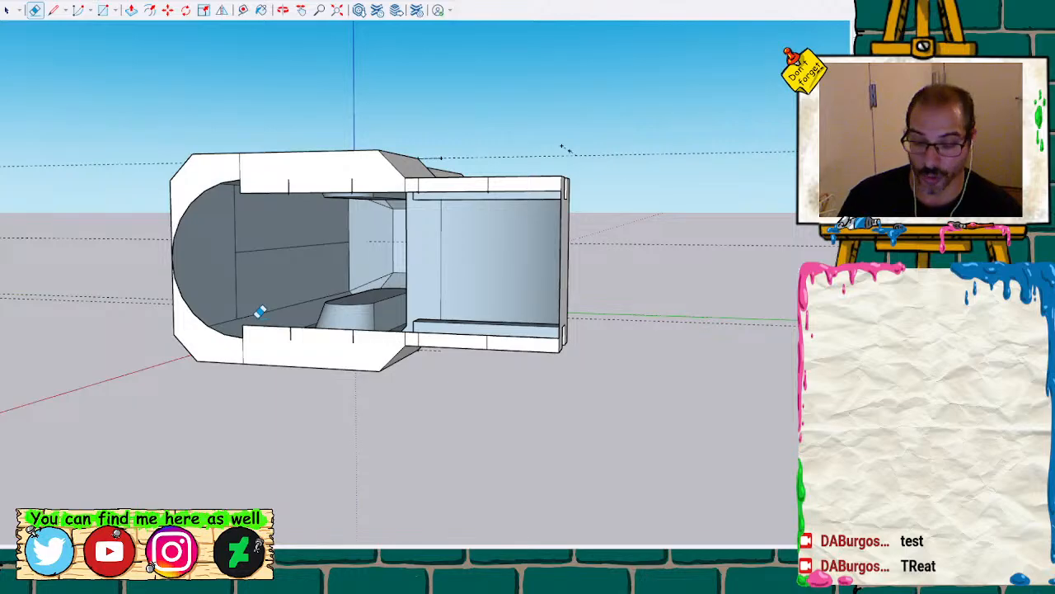
# Erase the short stray edges along the upper and lower walls of the opened head
pyautogui.press('o')
pyautogui.moveTo(239, 285)
pyautogui.mouseDown()
pyautogui.moveTo(499, 283)
pyautogui.moveTo(601, 244)
pyautogui.moveTo(647, 272)
pyautogui.moveTo(664, 190)
pyautogui.moveTo(520, 273)
pyautogui.moveTo(448, 264)
pyautogui.moveTo(408, 277)
pyautogui.mouseUp()
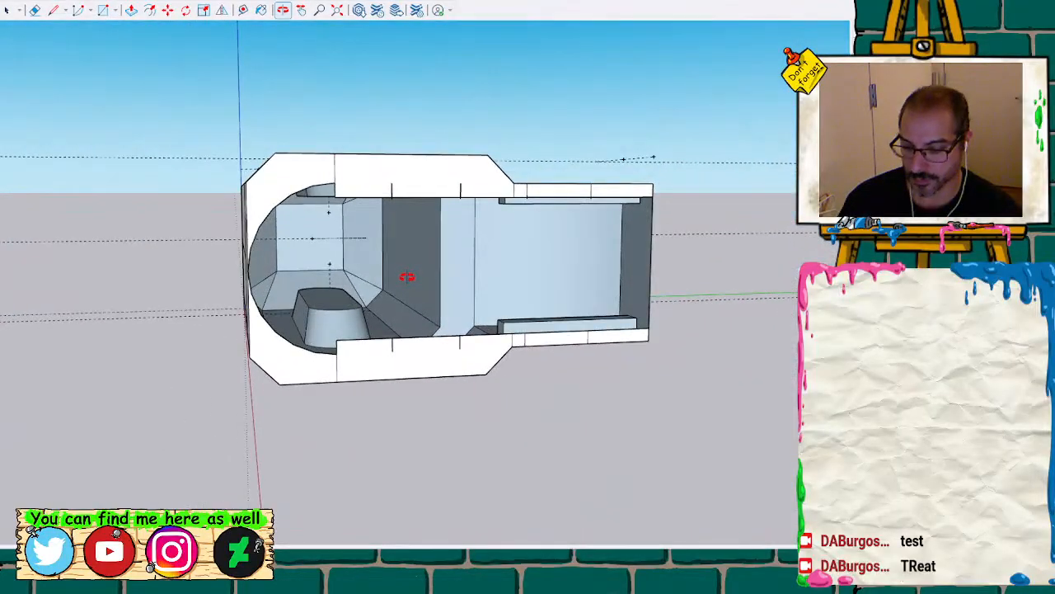
pyautogui.press('e')
pyautogui.moveTo(458, 184); pyautogui.dragTo(468, 185)
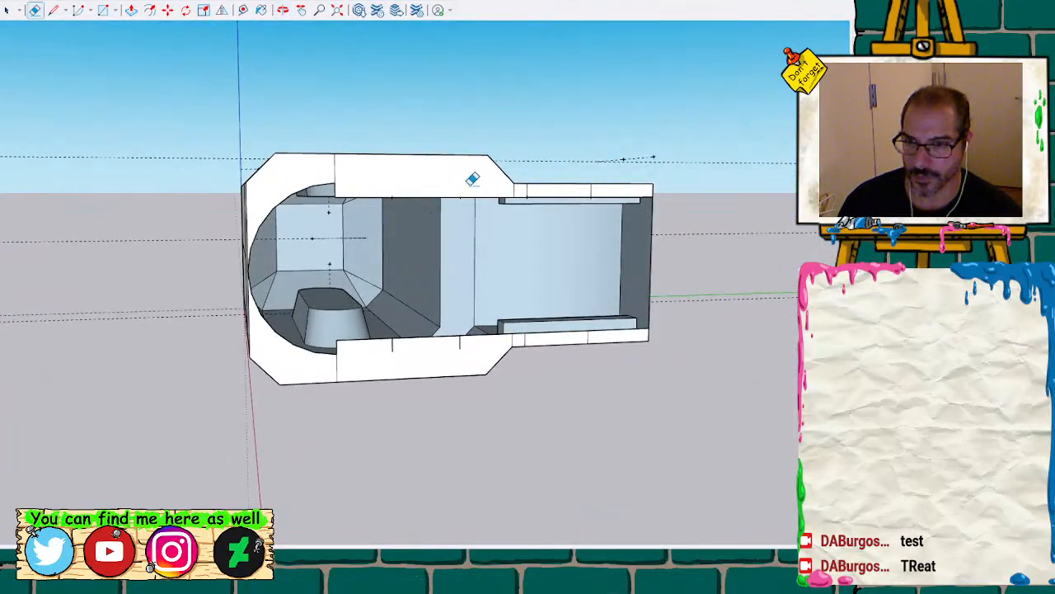
pyautogui.click(591, 188)
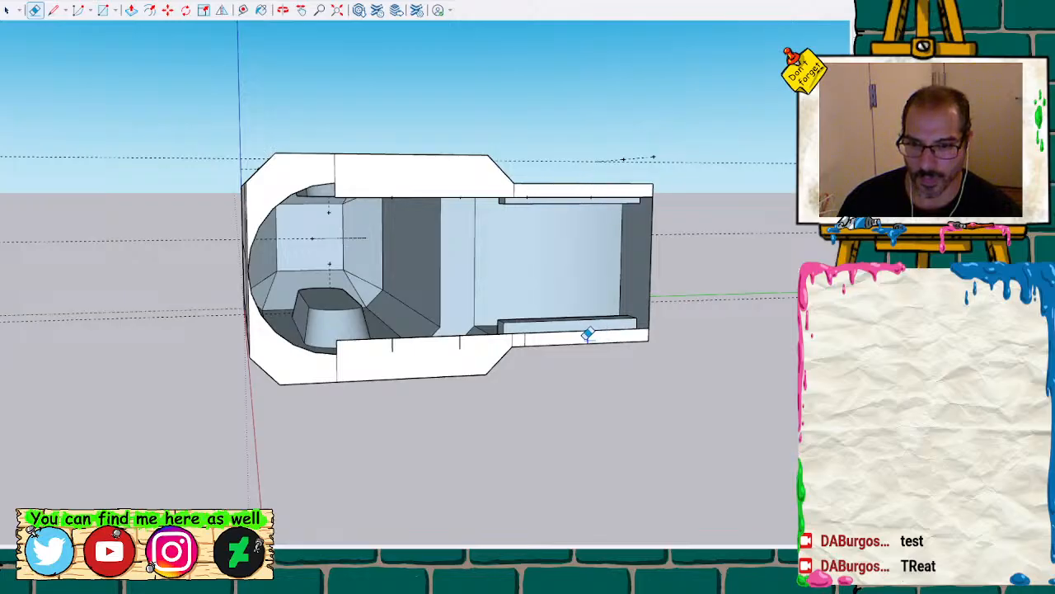
pyautogui.moveTo(467, 342); pyautogui.dragTo(382, 345)
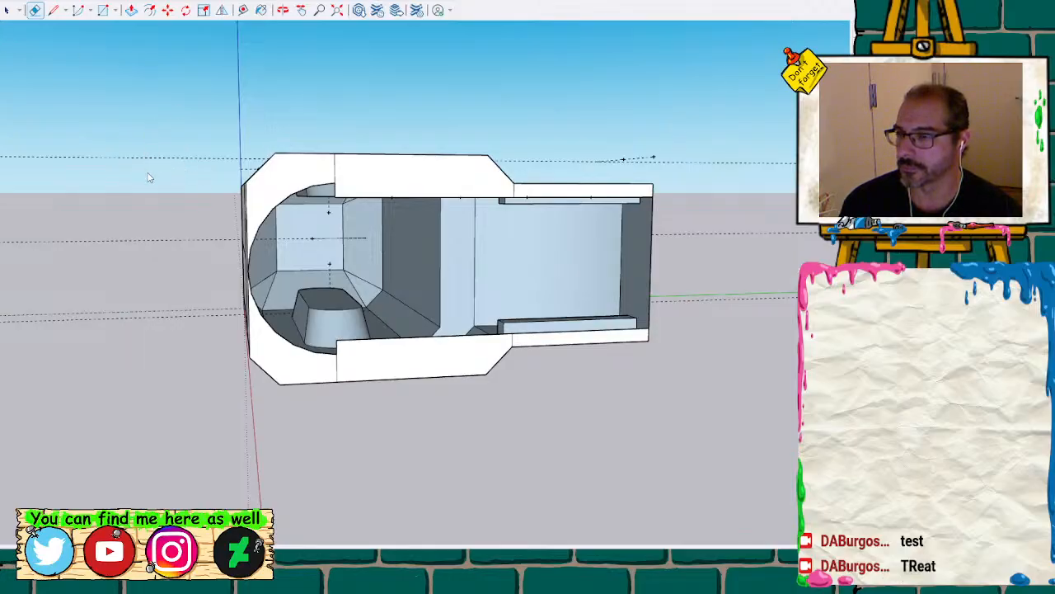
pyautogui.hotkey('alt', 'Tab')
# Delete the top face of the block between teeth and handle, and remove the hidden half-round face inside it
pyautogui.scroll(6, 489, 240)
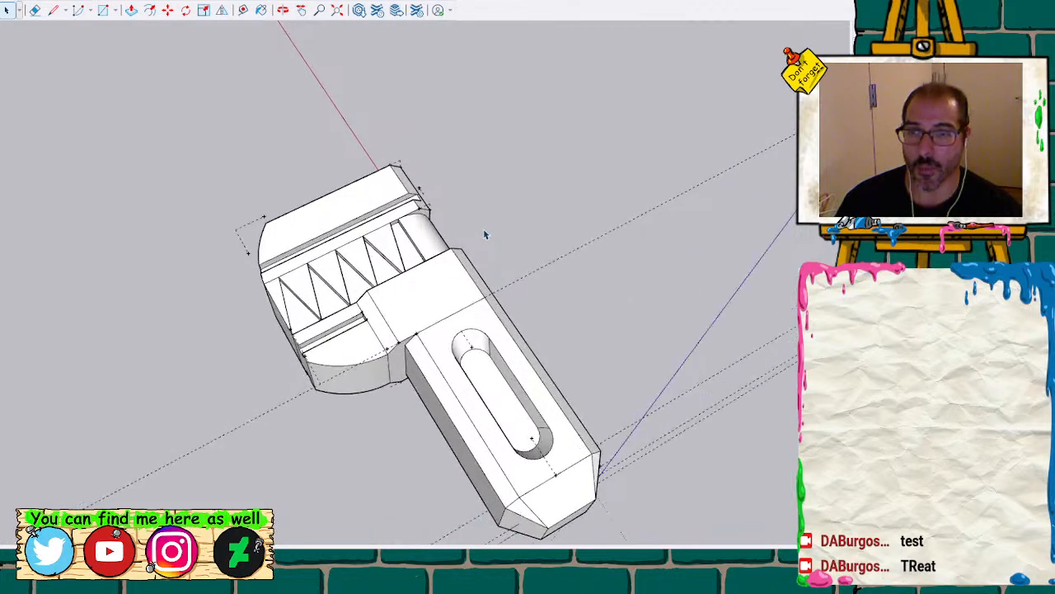
pyautogui.click(420, 331)
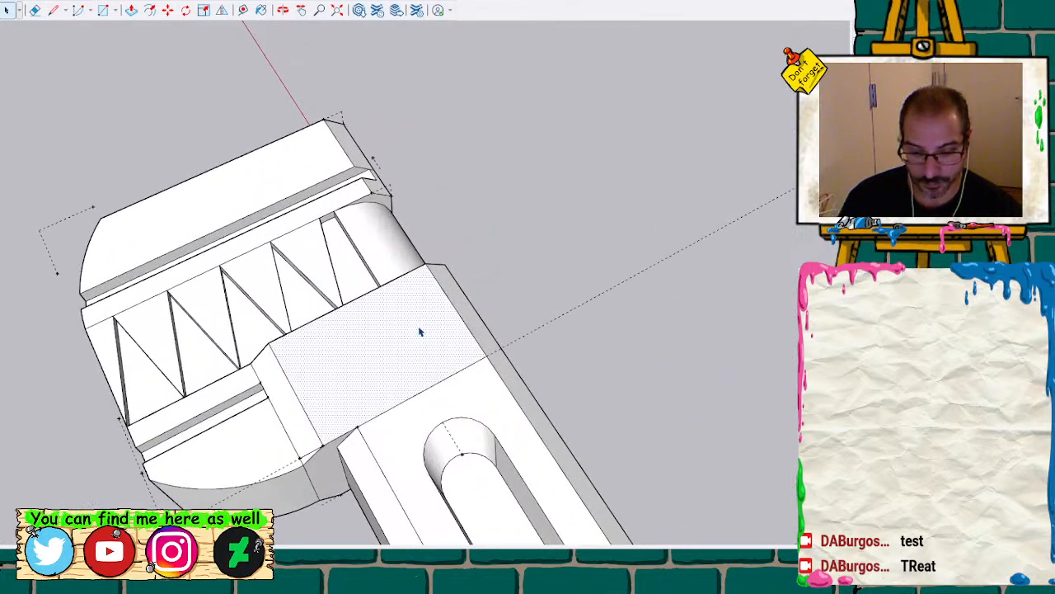
pyautogui.press('Delete')
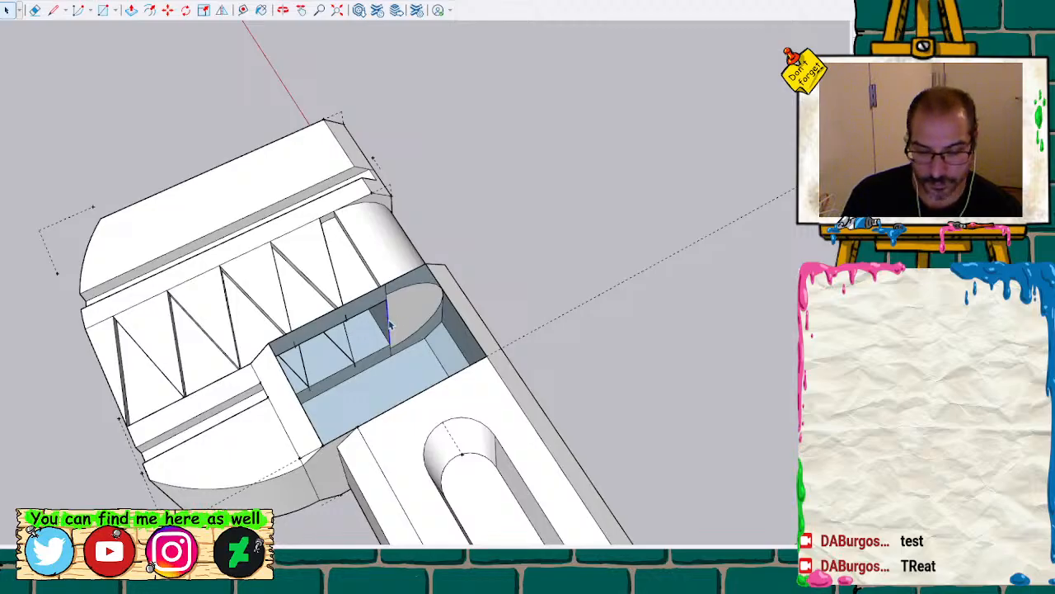
pyautogui.scroll(5, 380, 322)
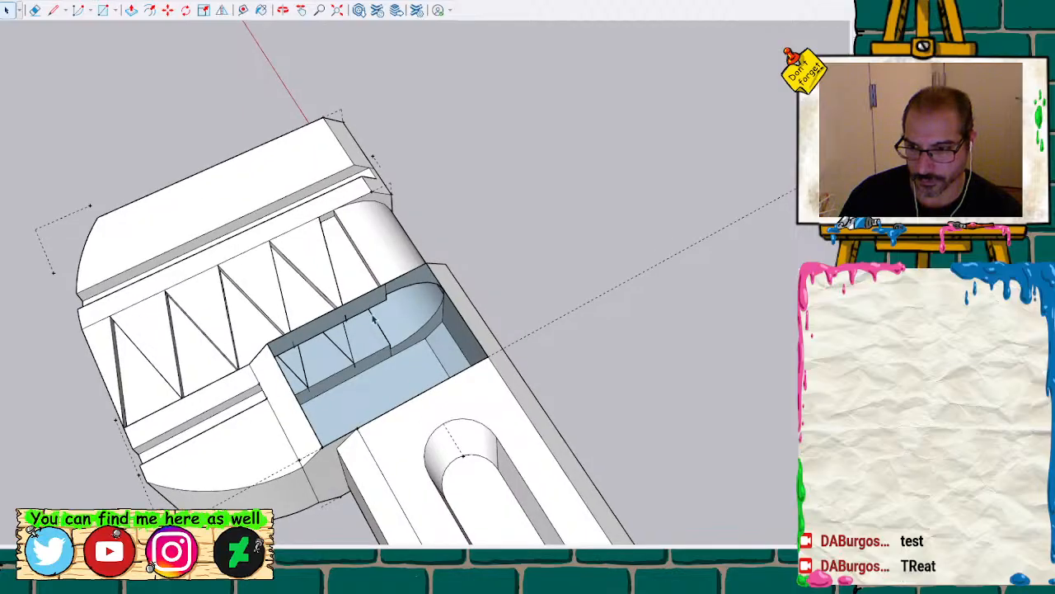
# Try to delete the short stray edge on the block's inner wall beside the teeth, and undo the deletion
pyautogui.moveTo(264, 312)
pyautogui.mouseDown(button='middle')
pyautogui.moveTo(473, 189)
pyautogui.moveTo(544, 127)
pyautogui.moveTo(635, 175)
pyautogui.moveTo(447, 217)
pyautogui.moveTo(389, 338)
pyautogui.mouseUp(button='middle')
pyautogui.scroll(4, 393, 346)
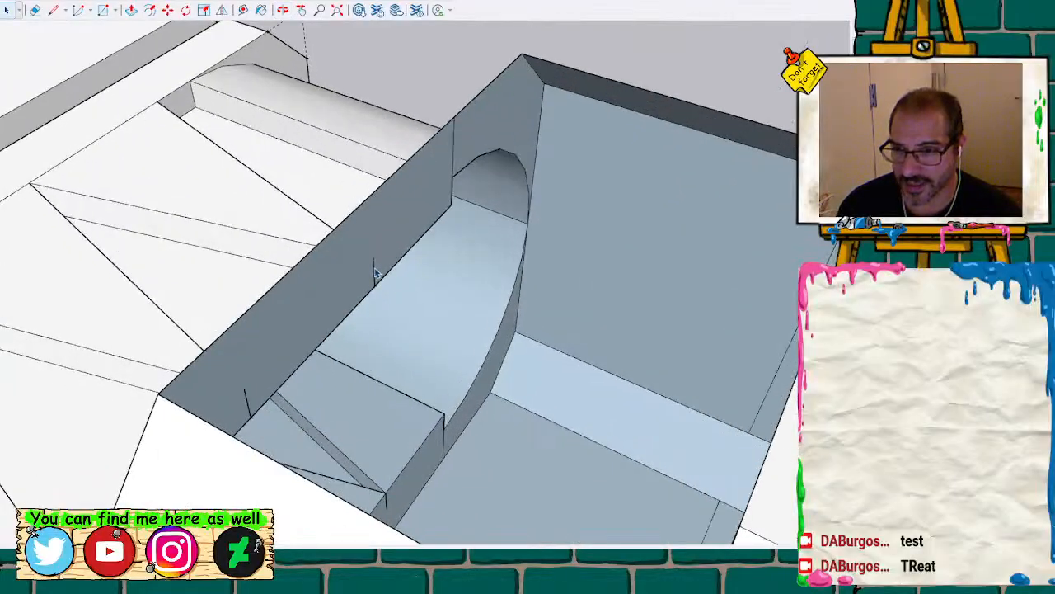
pyautogui.press('Delete')
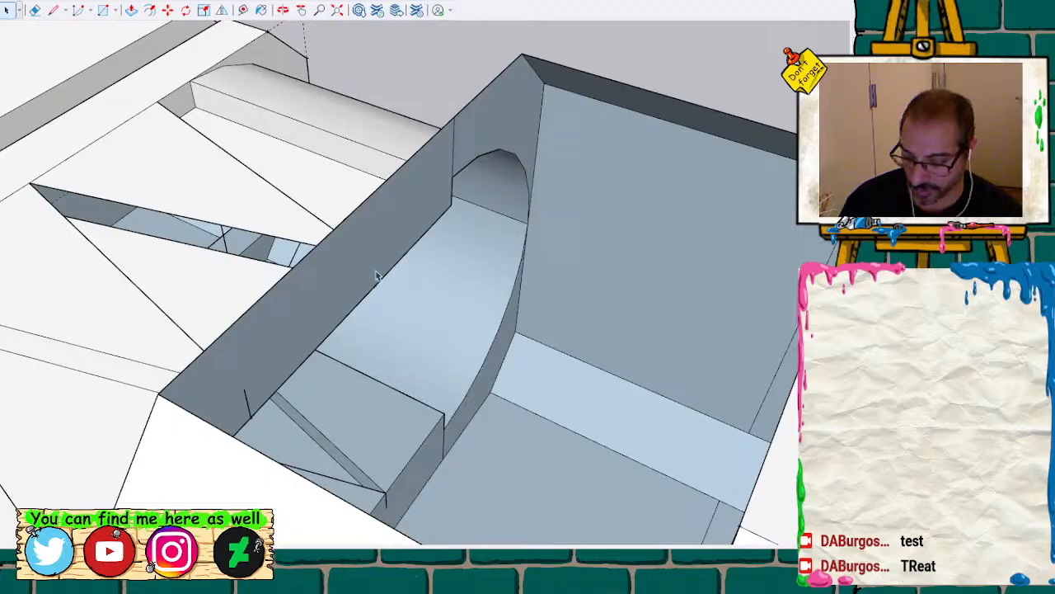
pyautogui.hotkey('ctrl', 'z')
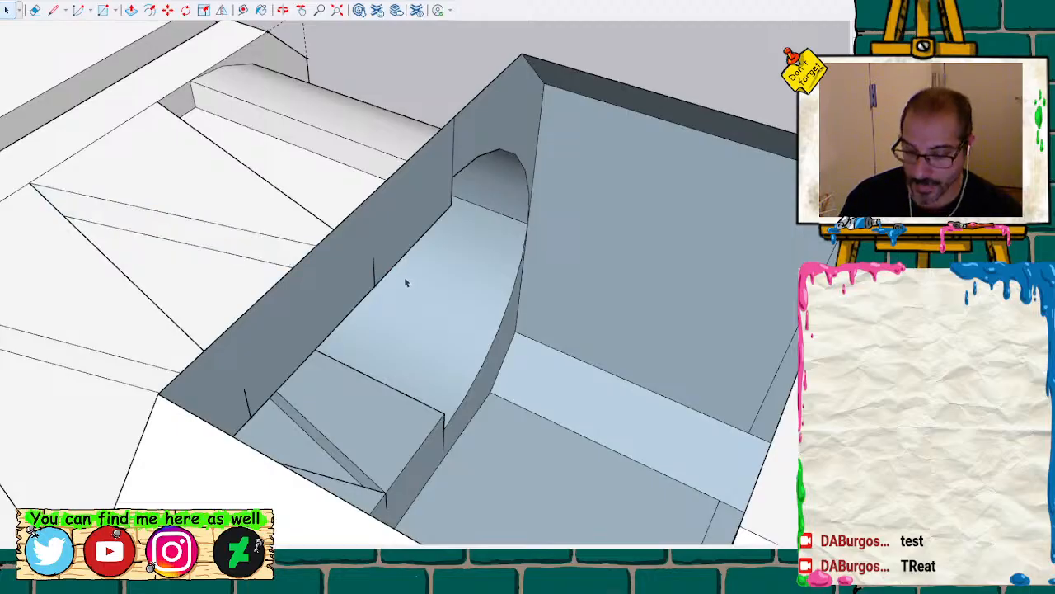
# Rebuild the block's top face with a line across the middle of the opening, and delete that dividing line
pyautogui.press('l')
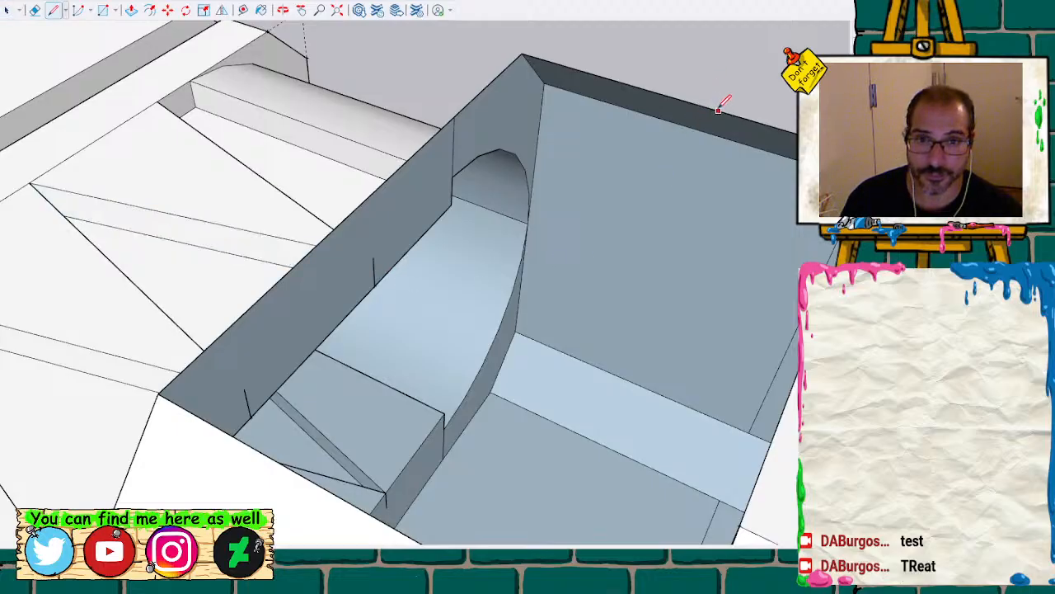
pyautogui.scroll(-3, 557, 200)
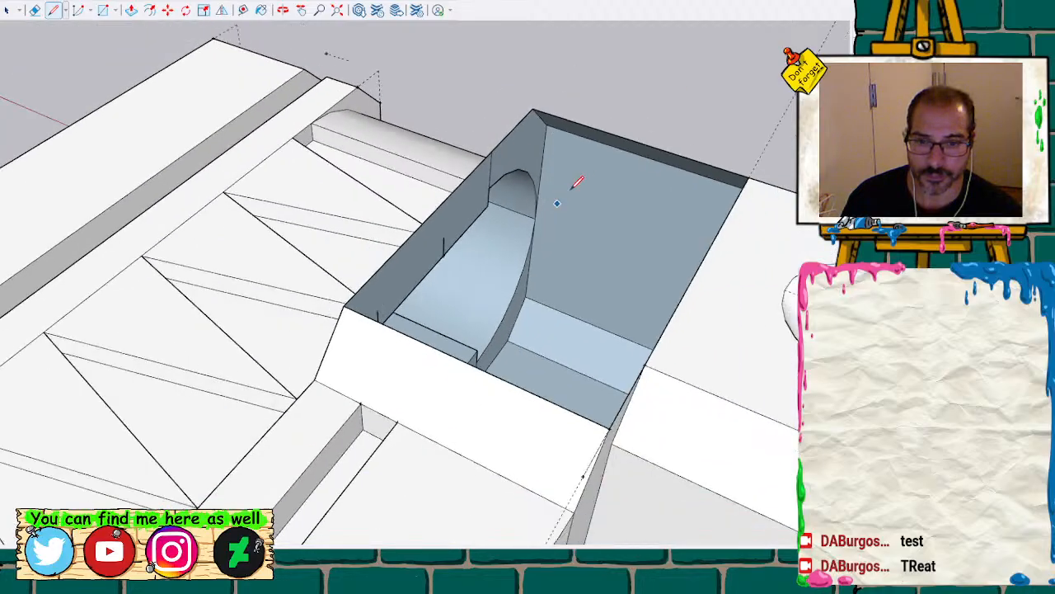
pyautogui.click(635, 141)
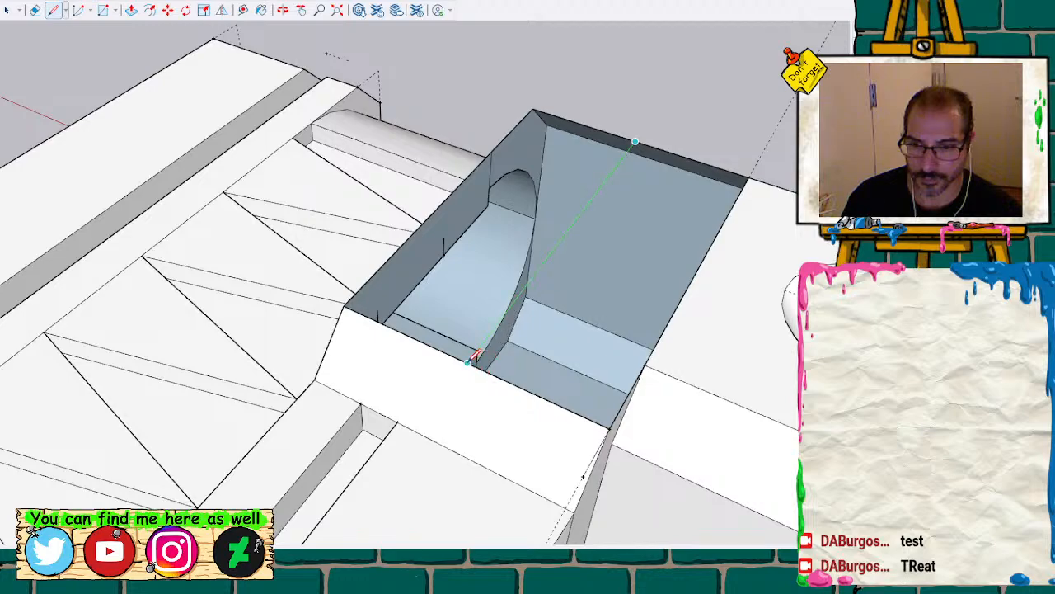
pyautogui.click(475, 356)
pyautogui.press('space')
pyautogui.click(533, 280)
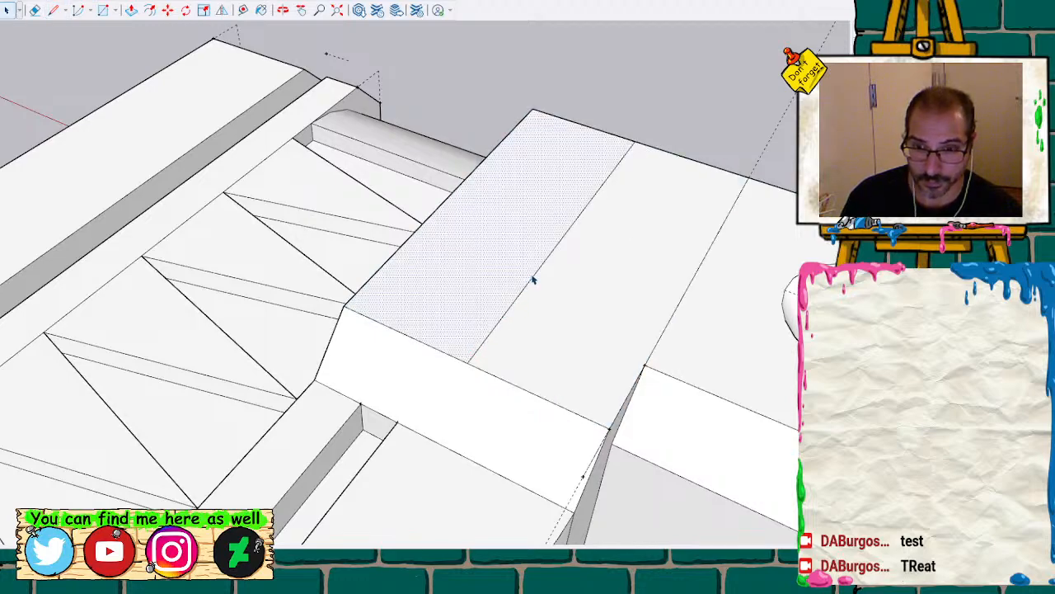
pyautogui.click(532, 280)
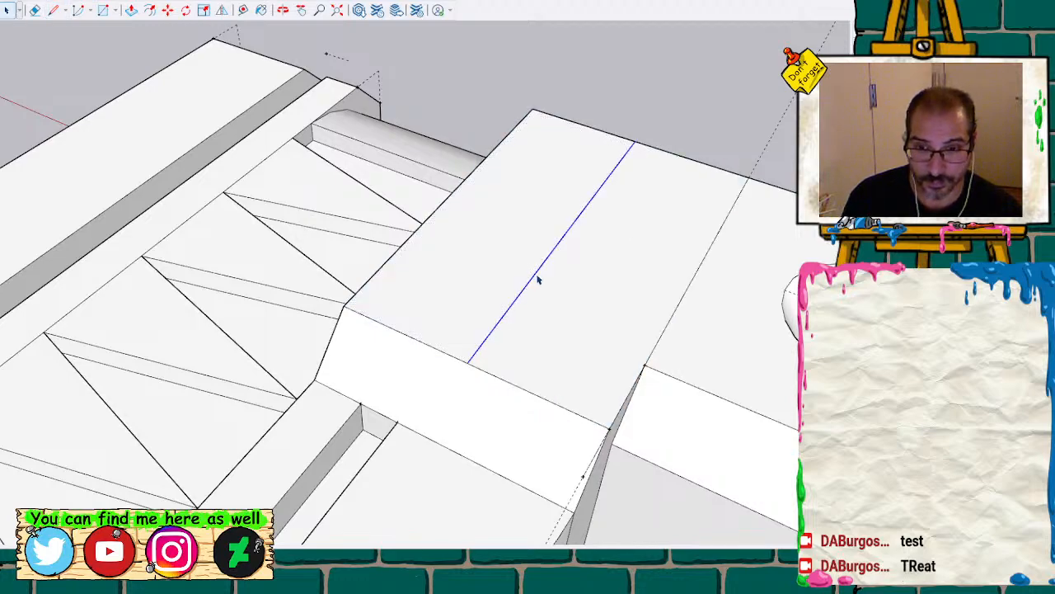
pyautogui.scroll(-10, 538, 281)
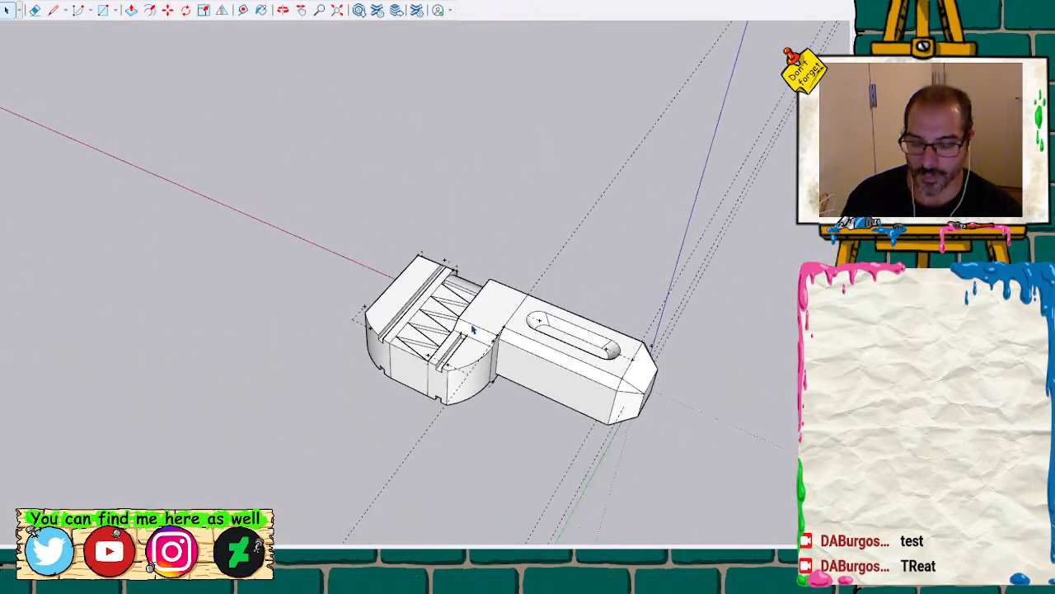
# Group the entire model, head and handle together, into a single object
pyautogui.keyDown('shift'); pyautogui.moveTo(575, 265); pyautogui.dragTo(437, 210, button='middle'); pyautogui.keyUp('shift')
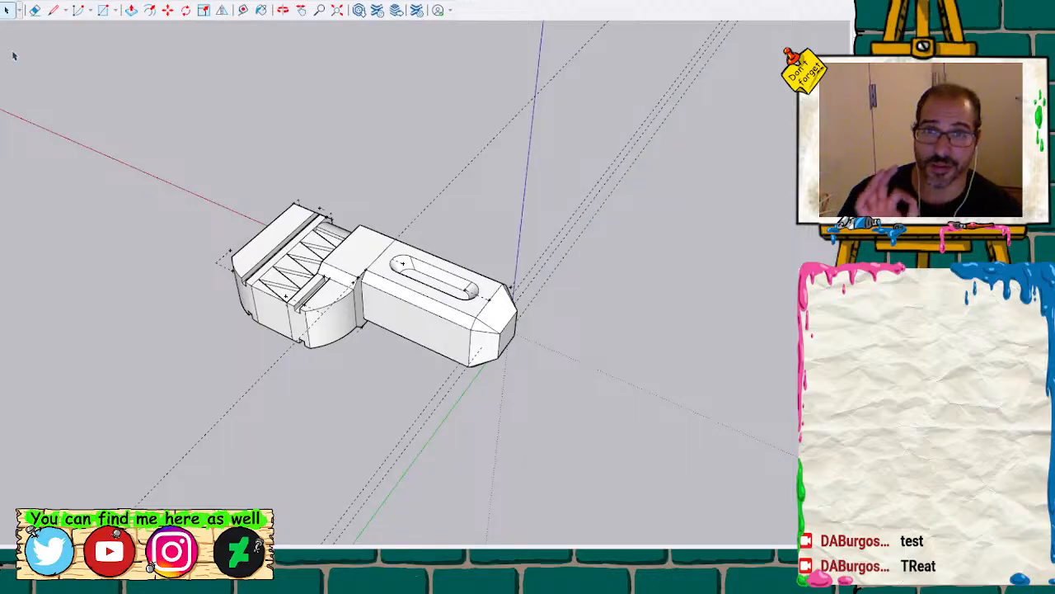
pyautogui.moveTo(169, 157); pyautogui.dragTo(632, 500)
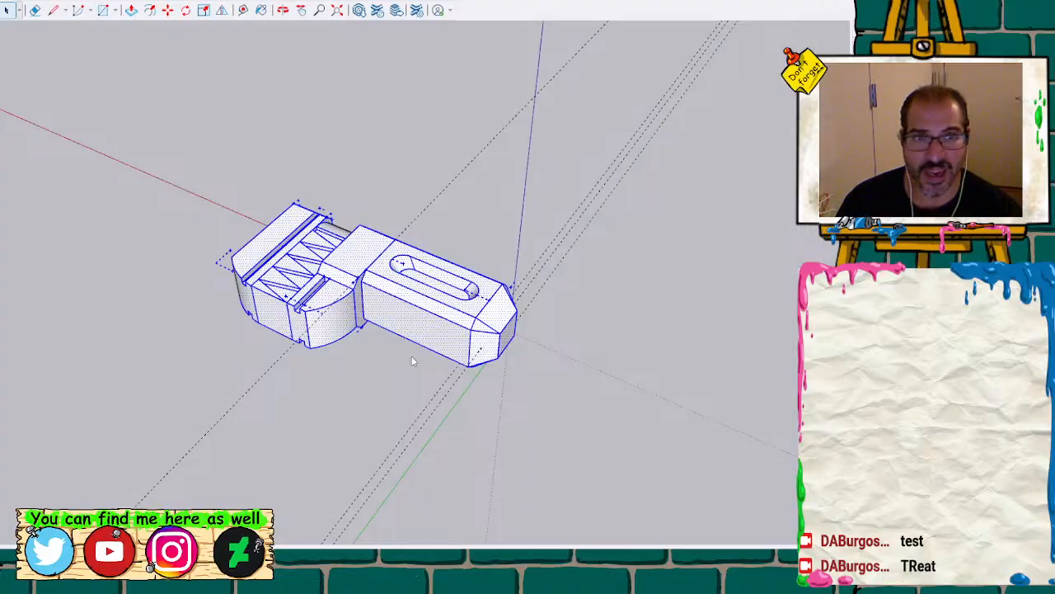
pyautogui.press('g')
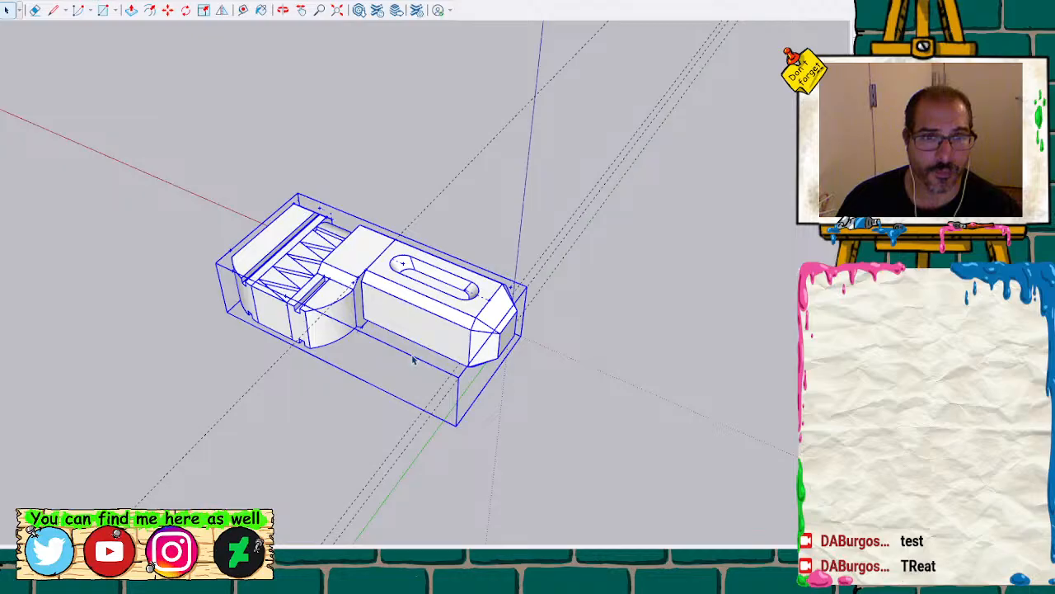
pyautogui.scroll(2, 320, 206)
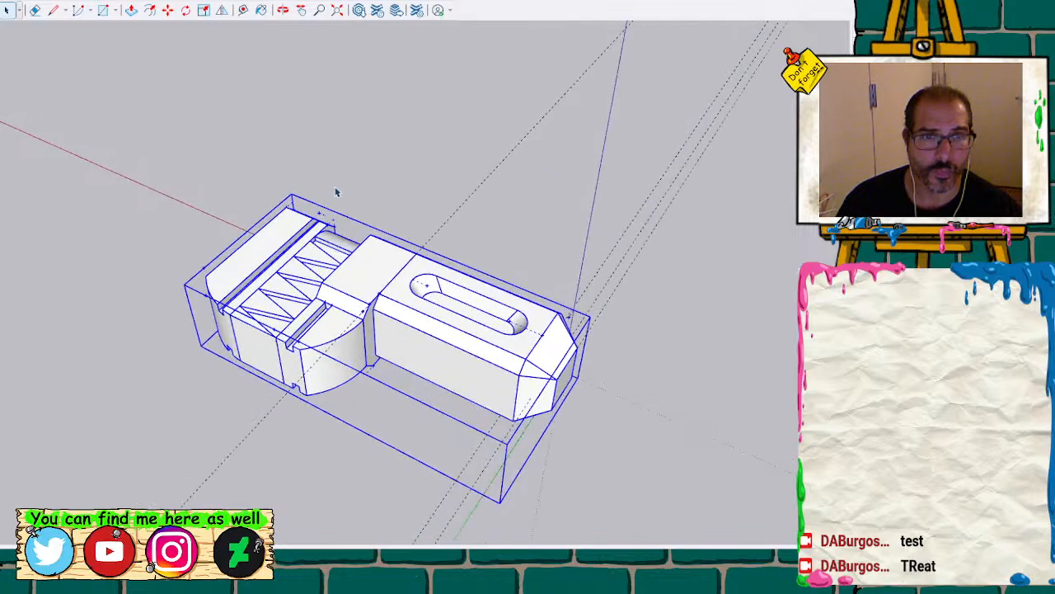
pyautogui.scroll(-1, 337, 193)
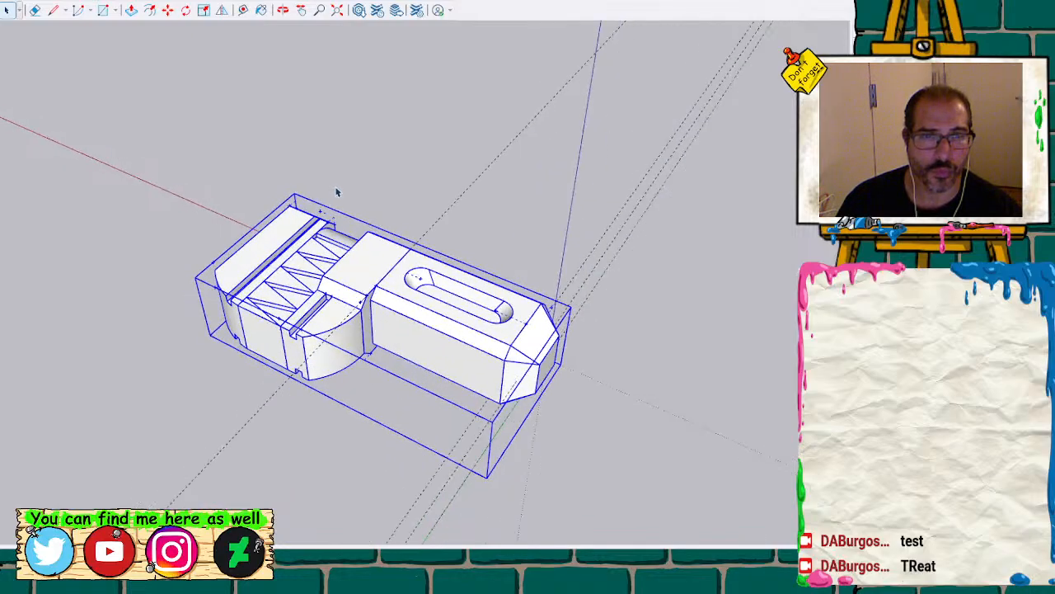
pyautogui.scroll(-1, 336, 192)
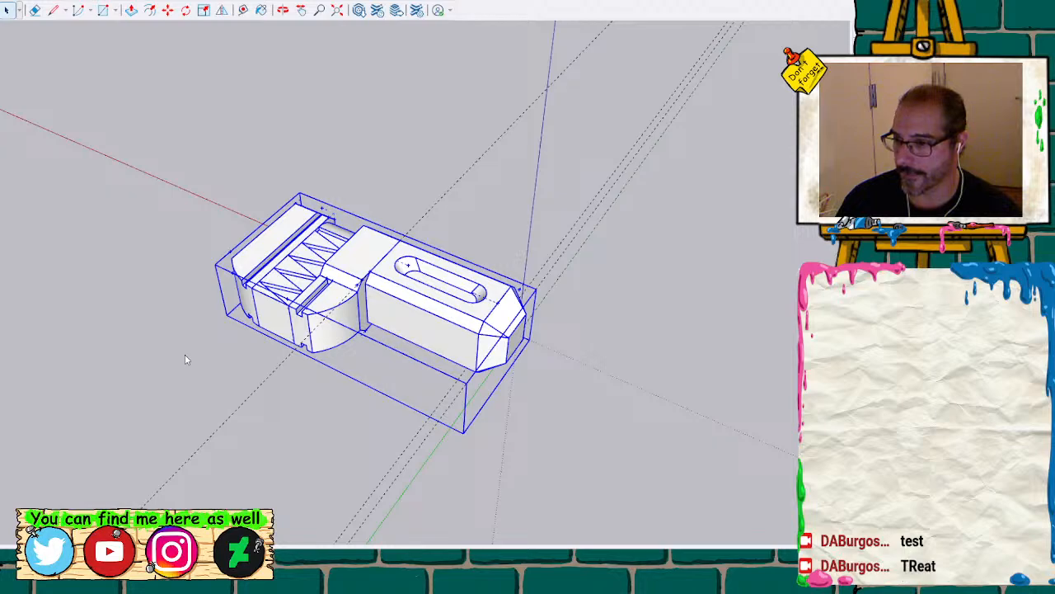
# Check the grouped model for solid errors and examine the marked spots along the tooth ends and the head's side edge
pyautogui.scroll(5, 150, 308)
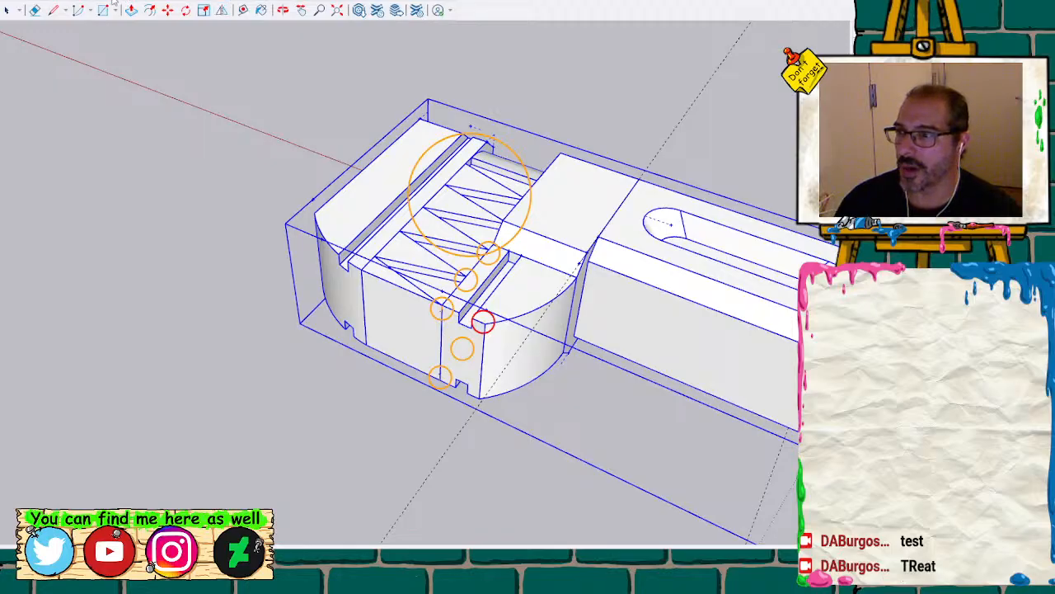
pyautogui.click(171, 368)
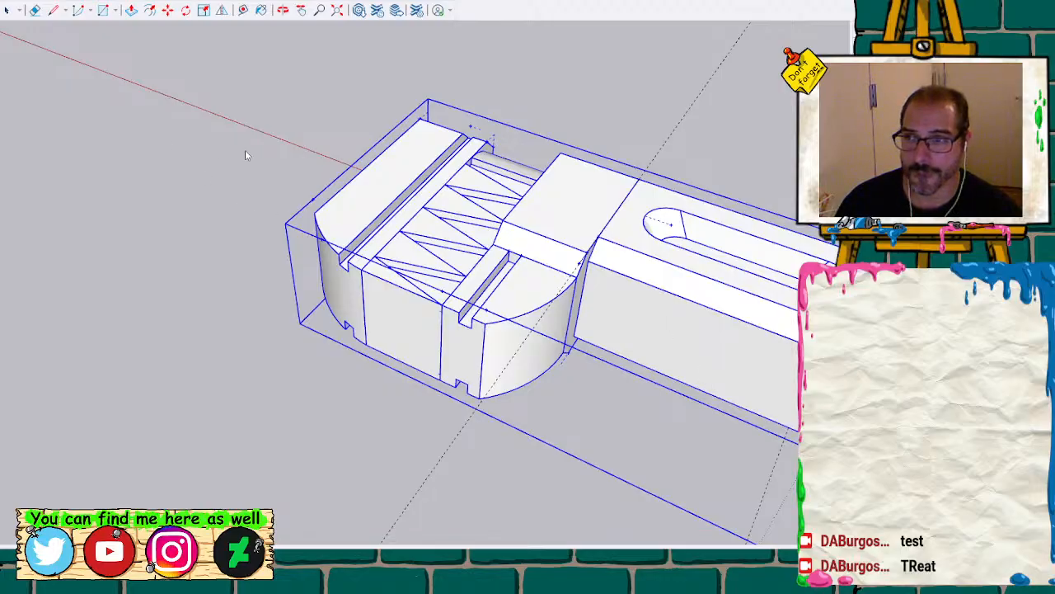
pyautogui.press('space')
pyautogui.click(250, 263)
pyautogui.click(352, 206)
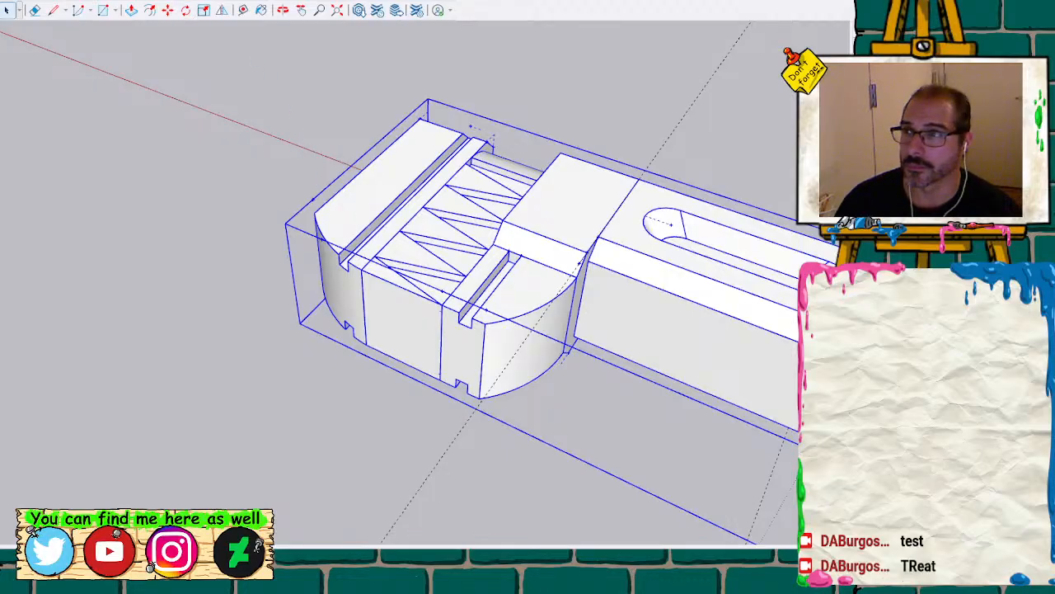
pyautogui.click(162, 362)
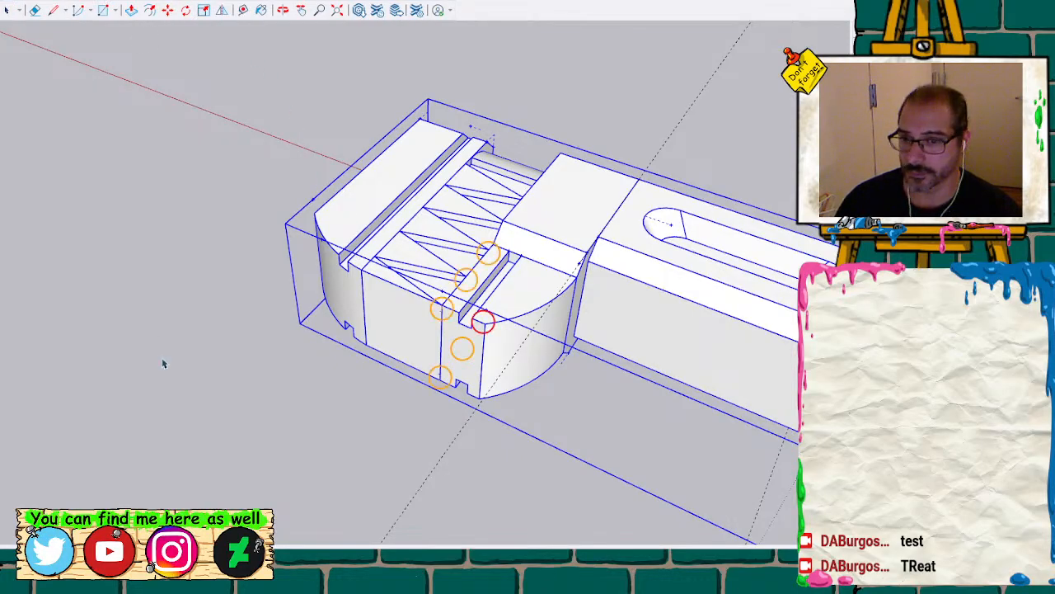
pyautogui.scroll(2, 456, 338)
pyautogui.scroll(3, 446, 330)
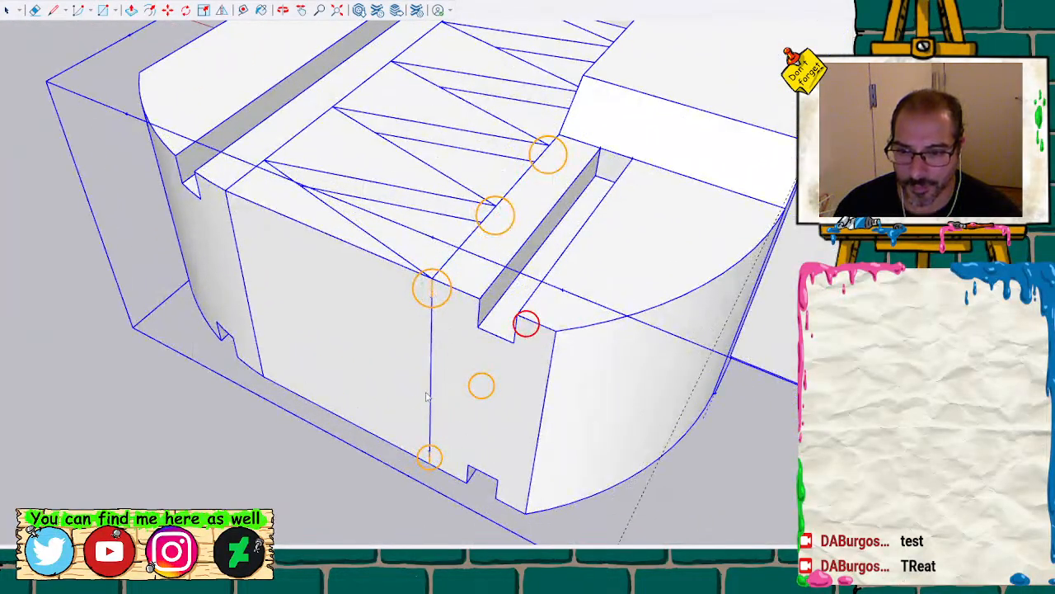
# Explode the group and delete the flat rectangular side face of the head between the two grooved sections
pyautogui.press('space')
pyautogui.click(287, 474)
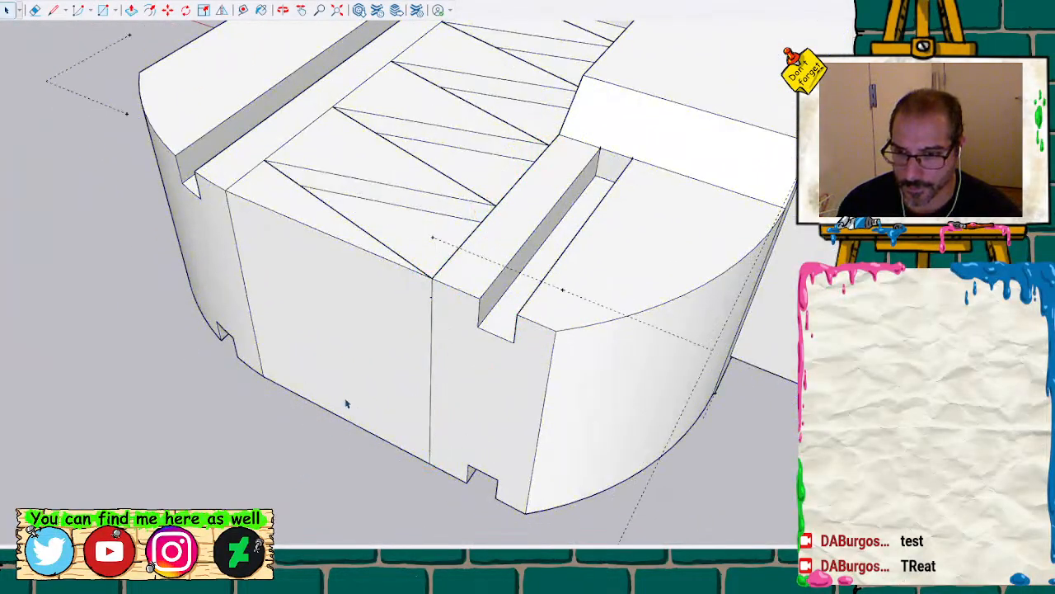
pyautogui.click(381, 346)
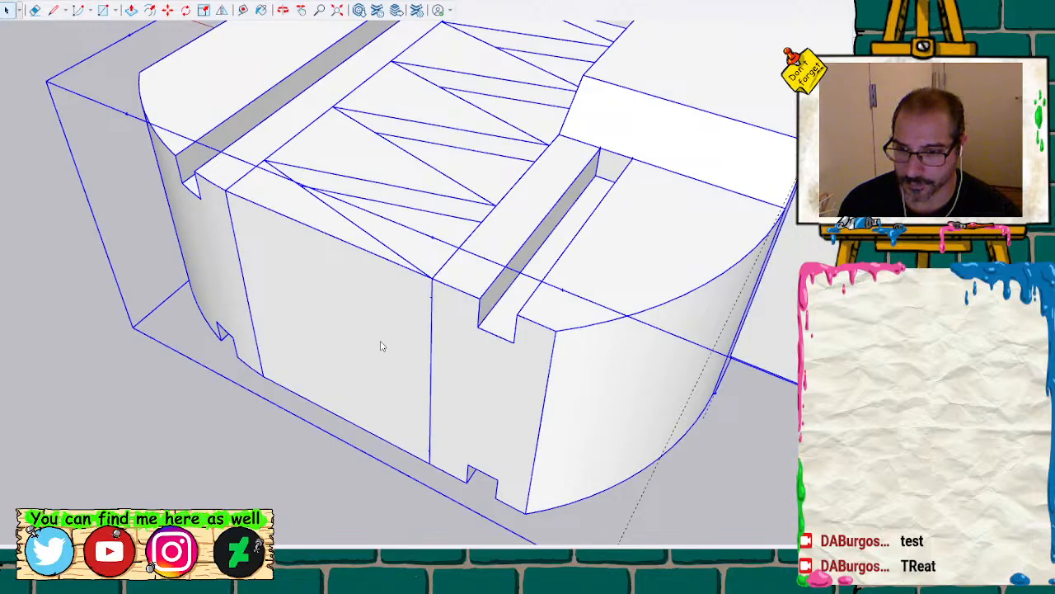
pyautogui.tripleClick(425, 418)
pyautogui.click(228, 459)
pyautogui.click(342, 369)
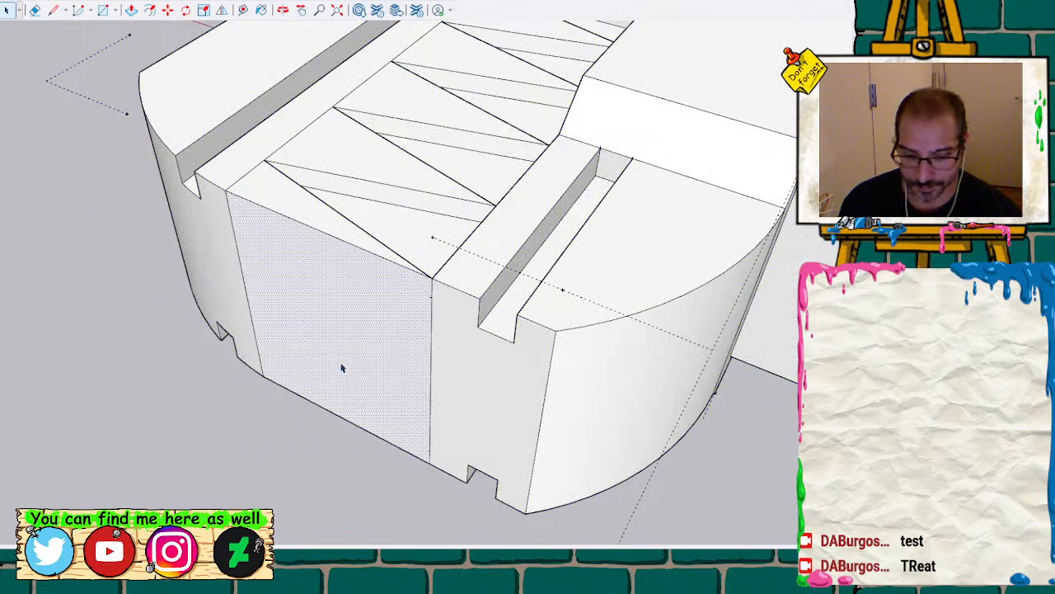
pyautogui.press('Delete')
# Select the whole opened model, head and handle, and group it into a single object again
pyautogui.moveTo(343, 371)
pyautogui.mouseDown(button='middle')
pyautogui.moveTo(523, 384)
pyautogui.moveTo(733, 203)
pyautogui.moveTo(750, 123)
pyautogui.moveTo(628, 166)
pyautogui.moveTo(560, 212)
pyautogui.moveTo(629, 263)
pyautogui.moveTo(690, 195)
pyautogui.moveTo(673, 152)
pyautogui.moveTo(494, 172)
pyautogui.moveTo(412, 261)
pyautogui.moveTo(341, 368)
pyautogui.moveTo(451, 243)
pyautogui.moveTo(456, 266)
pyautogui.moveTo(455, 252)
pyautogui.moveTo(360, 297)
pyautogui.moveTo(365, 285)
pyautogui.moveTo(395, 363)
pyautogui.moveTo(509, 271)
pyautogui.moveTo(610, 327)
pyautogui.moveTo(508, 346)
pyautogui.moveTo(483, 377)
pyautogui.moveTo(518, 275)
pyautogui.moveTo(55, 324)
pyautogui.moveTo(158, 68)
pyautogui.moveTo(233, 75)
pyautogui.moveTo(390, 151)
pyautogui.moveTo(416, 138)
pyautogui.moveTo(500, 44)
pyautogui.moveTo(495, 16)
pyautogui.moveTo(337, 372)
pyautogui.moveTo(403, 383)
pyautogui.moveTo(240, 337)
pyautogui.moveTo(236, 360)
pyautogui.moveTo(492, 388)
pyautogui.moveTo(493, 359)
pyautogui.moveTo(424, 233)
pyautogui.moveTo(349, 137)
pyautogui.moveTo(417, 157)
pyautogui.moveTo(417, 360)
pyautogui.moveTo(327, 375)
pyautogui.mouseUp(button='middle')
pyautogui.scroll(-3, 327, 375)
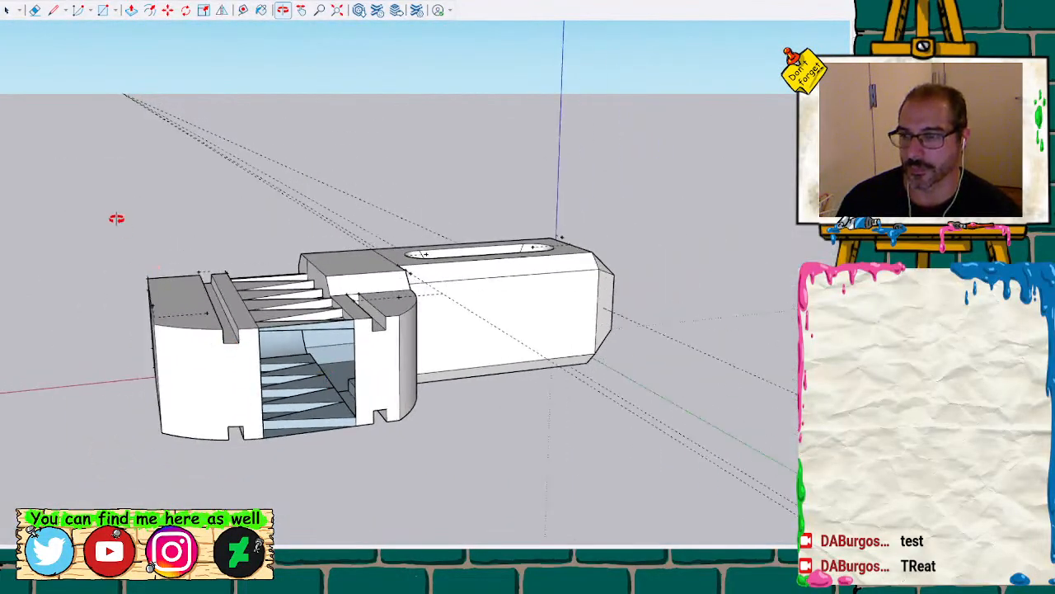
pyautogui.press('space')
pyautogui.moveTo(112, 225)
pyautogui.mouseDown()
pyautogui.moveTo(153, 376)
pyautogui.moveTo(705, 521)
pyautogui.mouseUp()
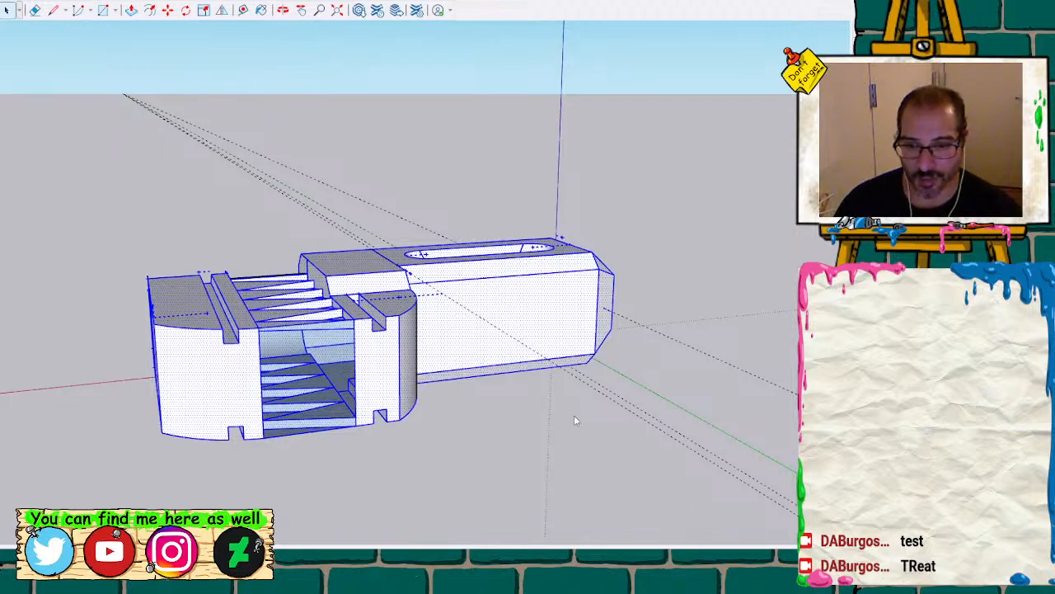
pyautogui.hotkey('ctrl', 'g')
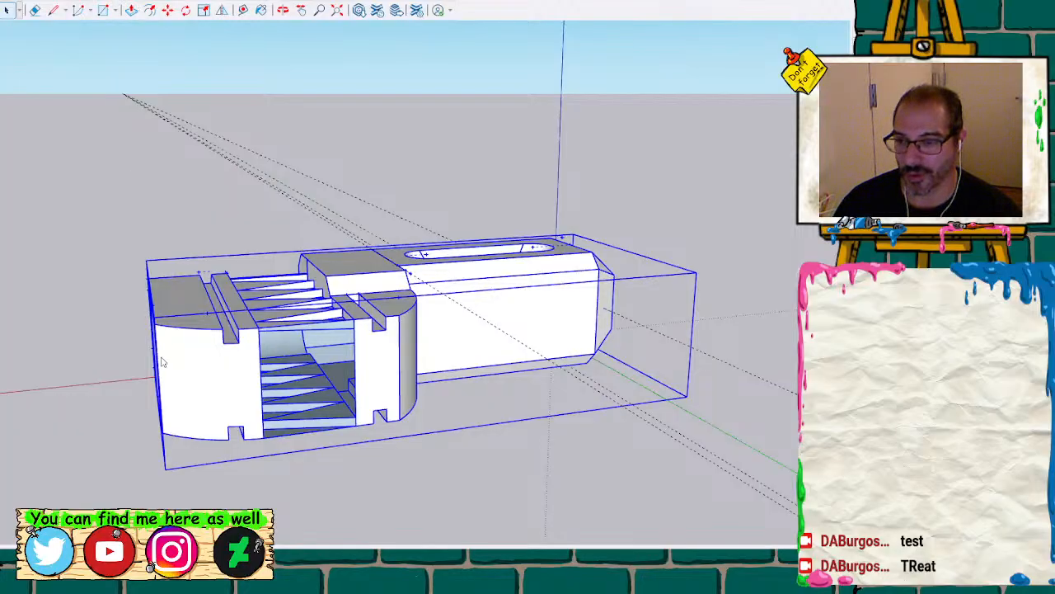
# Examine the solid errors marked at the tooth tips inside the opening, and explode the group
pyautogui.scroll(6, 222, 375)
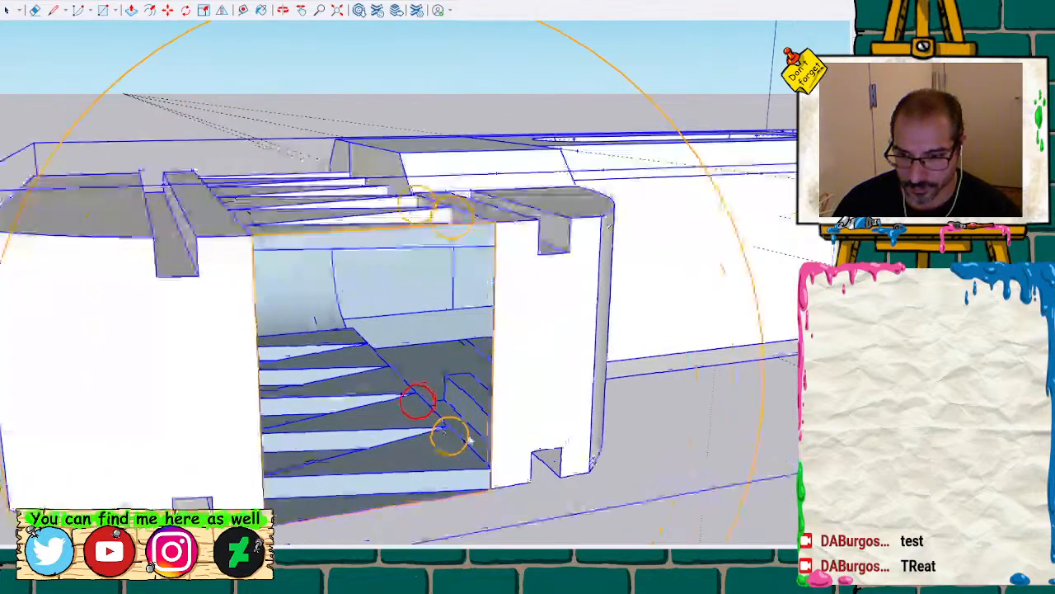
pyautogui.scroll(5, 469, 440)
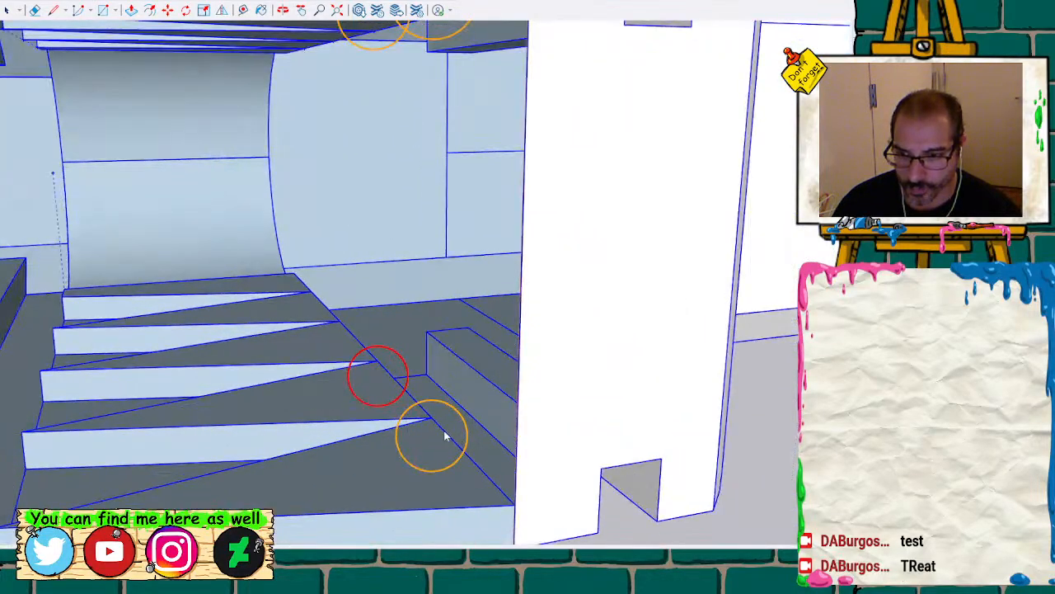
pyautogui.scroll(-10, 444, 435)
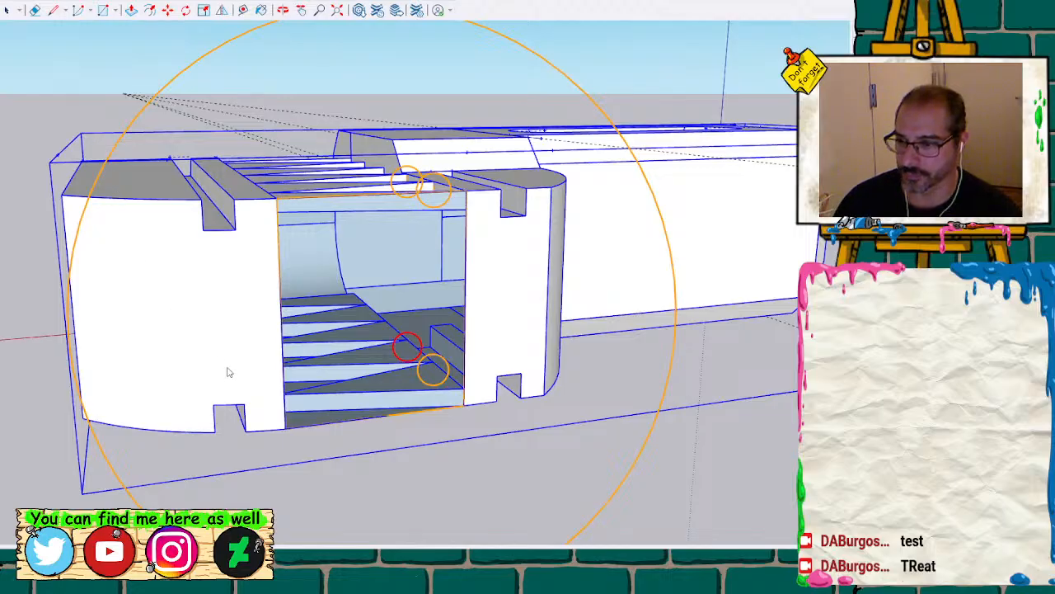
pyautogui.doubleClick(222, 367)
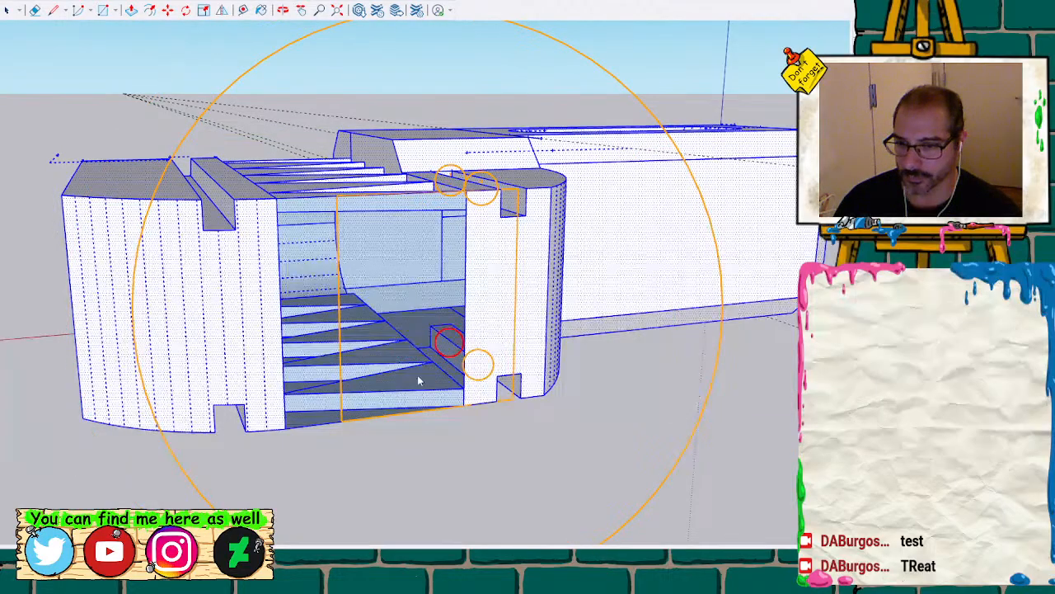
pyautogui.click(27, 409)
# Try to delete the groove's wall beside the teeth on the head's underside to expose the back of the tooth wall
pyautogui.scroll(5, 395, 400)
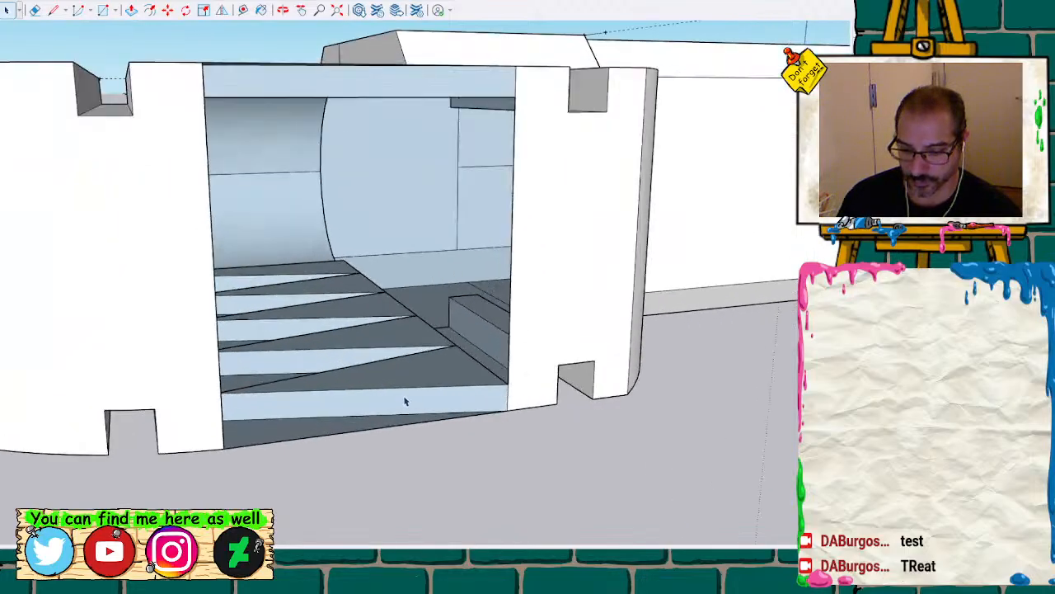
pyautogui.moveTo(457, 403)
pyautogui.mouseDown(button='middle')
pyautogui.moveTo(431, 261)
pyautogui.moveTo(219, 42)
pyautogui.moveTo(140, 91)
pyautogui.moveTo(217, 206)
pyautogui.mouseUp(button='middle')
pyautogui.press('Delete')
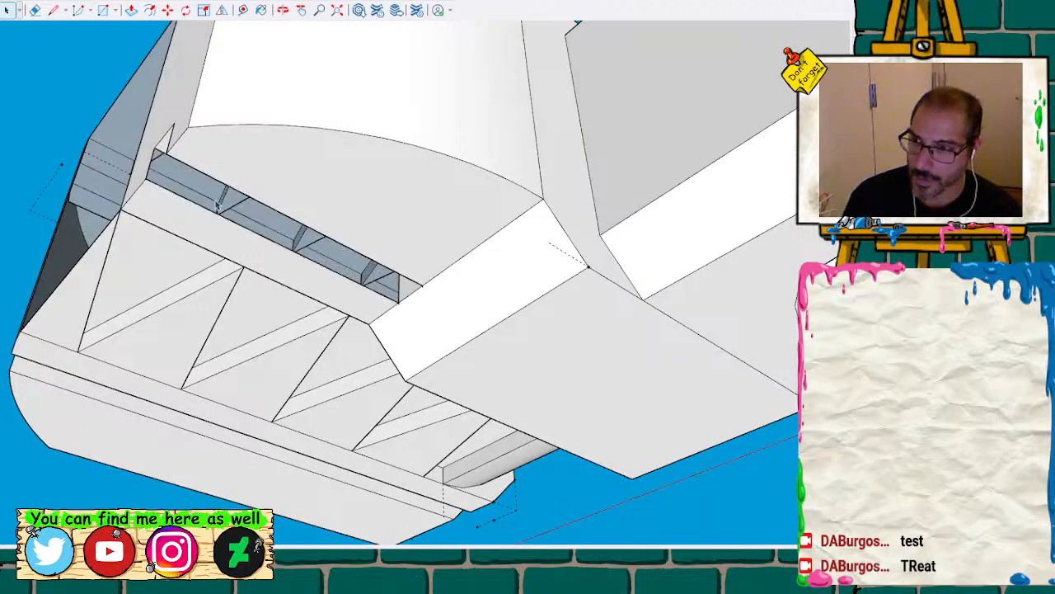
pyautogui.scroll(6, 243, 248)
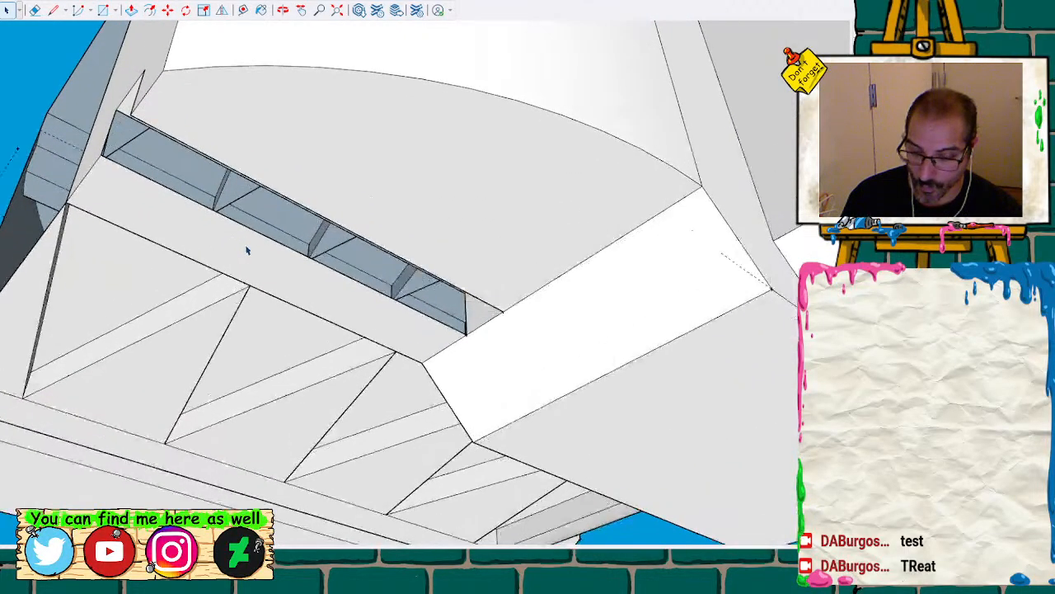
pyautogui.moveTo(307, 200)
pyautogui.mouseDown(button='middle')
pyautogui.moveTo(568, 405)
pyautogui.moveTo(497, 389)
pyautogui.moveTo(368, 410)
pyautogui.moveTo(530, 380)
pyautogui.moveTo(475, 384)
pyautogui.moveTo(440, 281)
pyautogui.moveTo(330, 137)
pyautogui.moveTo(192, 102)
pyautogui.moveTo(167, 294)
pyautogui.moveTo(193, 273)
pyautogui.moveTo(198, 294)
pyautogui.moveTo(735, 491)
pyautogui.moveTo(457, 205)
pyautogui.moveTo(308, 214)
pyautogui.moveTo(259, 306)
pyautogui.moveTo(321, 309)
pyautogui.moveTo(374, 354)
pyautogui.moveTo(292, 303)
pyautogui.mouseUp(button='middle')
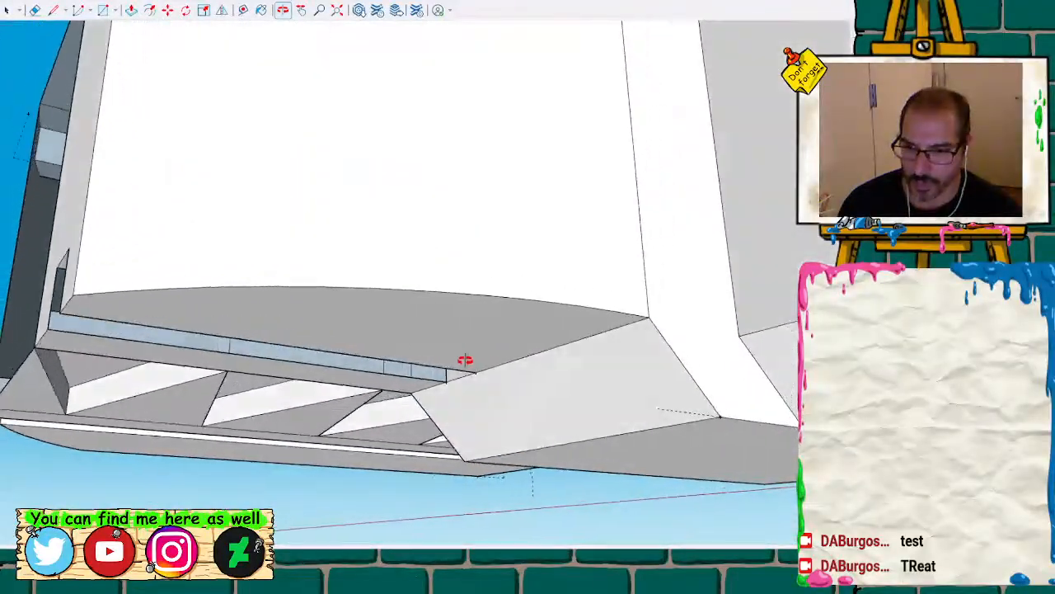
pyautogui.moveTo(465, 361)
pyautogui.mouseDown(button='middle')
pyautogui.moveTo(446, 302)
pyautogui.moveTo(438, 14)
pyautogui.moveTo(772, 78)
pyautogui.moveTo(829, 103)
pyautogui.mouseUp(button='middle')
pyautogui.moveTo(829, 388); pyautogui.dragTo(796, 513, button='middle')
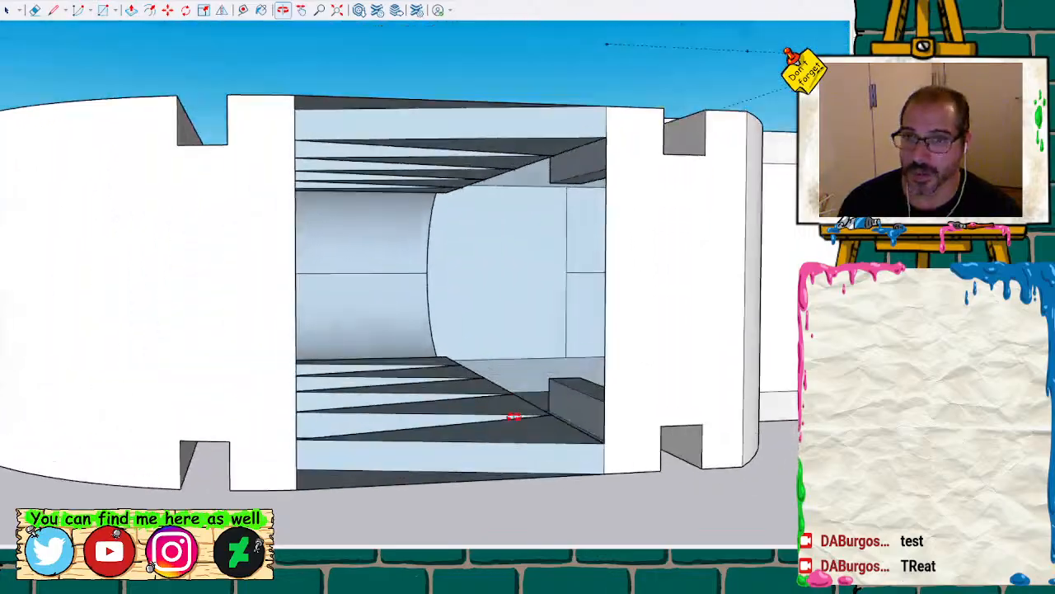
# Delete the head's notched side face between the opening and the curved wall to expose the inside of the groove
pyautogui.moveTo(512, 417); pyautogui.dragTo(565, 301, button='middle')
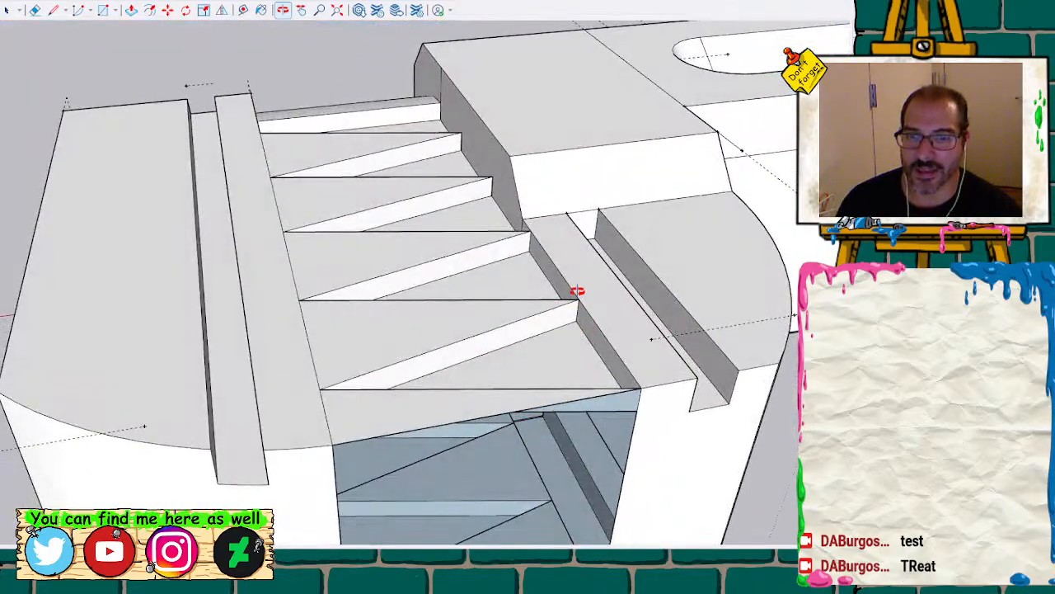
pyautogui.moveTo(542, 249)
pyautogui.mouseDown(button='middle')
pyautogui.moveTo(577, 179)
pyautogui.moveTo(566, 292)
pyautogui.moveTo(547, 169)
pyautogui.moveTo(551, 113)
pyautogui.moveTo(539, 174)
pyautogui.moveTo(570, 402)
pyautogui.moveTo(537, 404)
pyautogui.moveTo(531, 457)
pyautogui.moveTo(605, 520)
pyautogui.moveTo(677, 293)
pyautogui.moveTo(558, 134)
pyautogui.moveTo(566, 502)
pyautogui.moveTo(579, 437)
pyautogui.moveTo(601, 470)
pyautogui.moveTo(565, 396)
pyautogui.moveTo(479, 456)
pyautogui.moveTo(283, 454)
pyautogui.moveTo(387, 438)
pyautogui.moveTo(405, 334)
pyautogui.mouseUp(button='middle')
pyautogui.moveTo(528, 280)
pyautogui.mouseDown(button='middle')
pyautogui.moveTo(772, 231)
pyautogui.moveTo(780, 308)
pyautogui.moveTo(454, 387)
pyautogui.moveTo(427, 333)
pyautogui.mouseUp(button='middle')
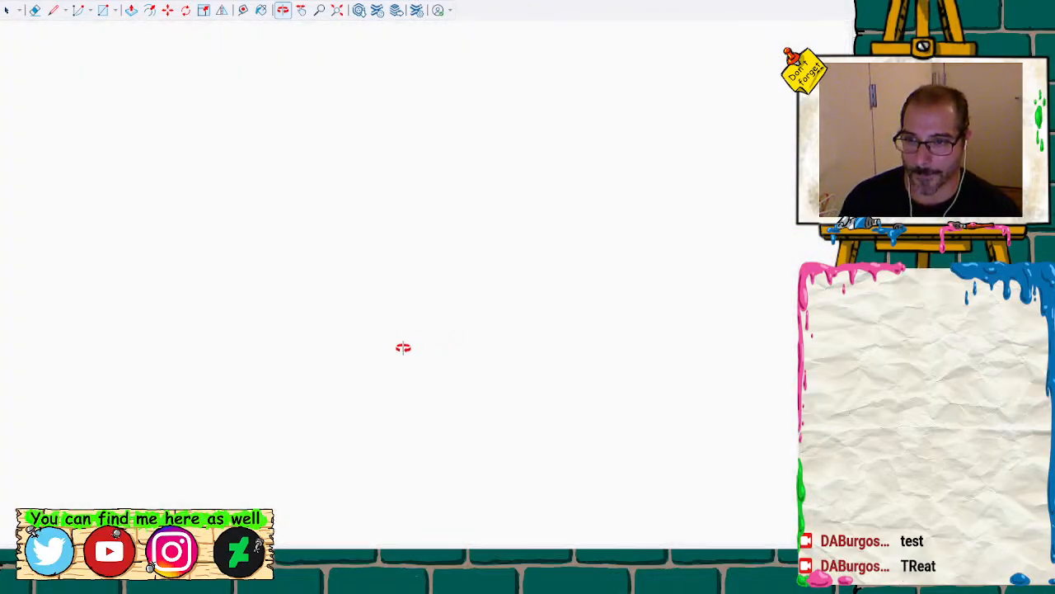
pyautogui.scroll(-6, 403, 334)
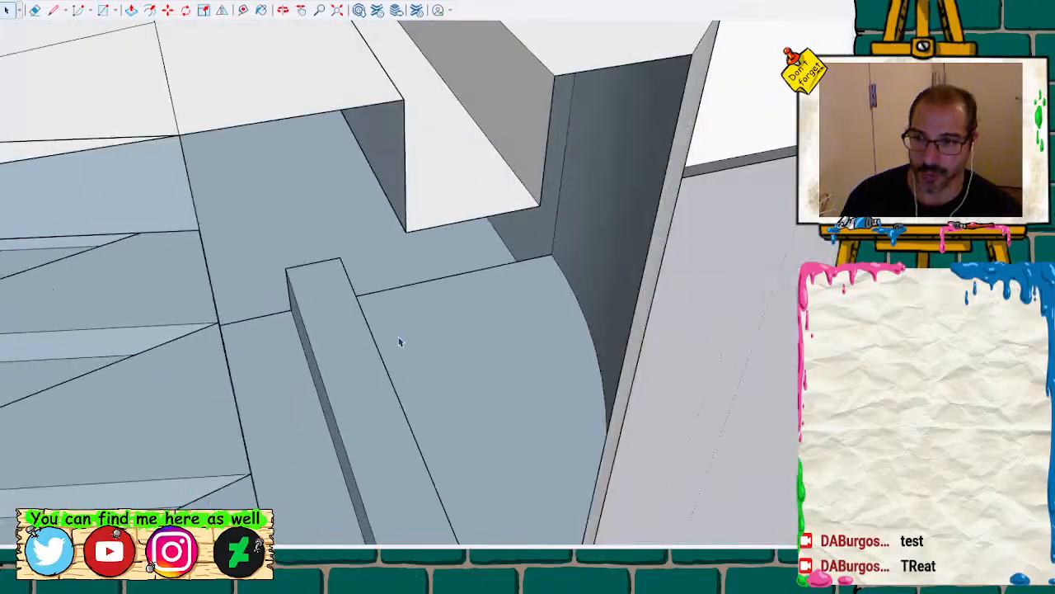
pyautogui.scroll(-2, 380, 363)
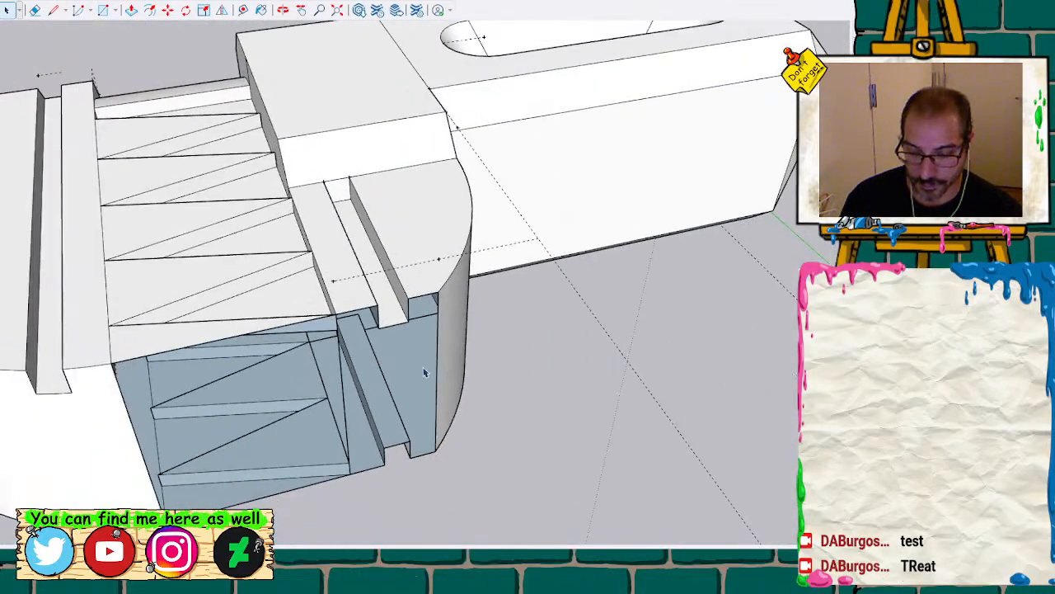
# Delete the vertical edge at the tooth end on the inner wall, and redraw it with a line to close the tooth face
pyautogui.moveTo(424, 373)
pyautogui.mouseDown(button='middle')
pyautogui.moveTo(330, 250)
pyautogui.moveTo(278, 203)
pyautogui.moveTo(266, 292)
pyautogui.moveTo(281, 337)
pyautogui.moveTo(278, 314)
pyautogui.moveTo(259, 375)
pyautogui.mouseUp(button='middle')
pyautogui.scroll(2, 251, 384)
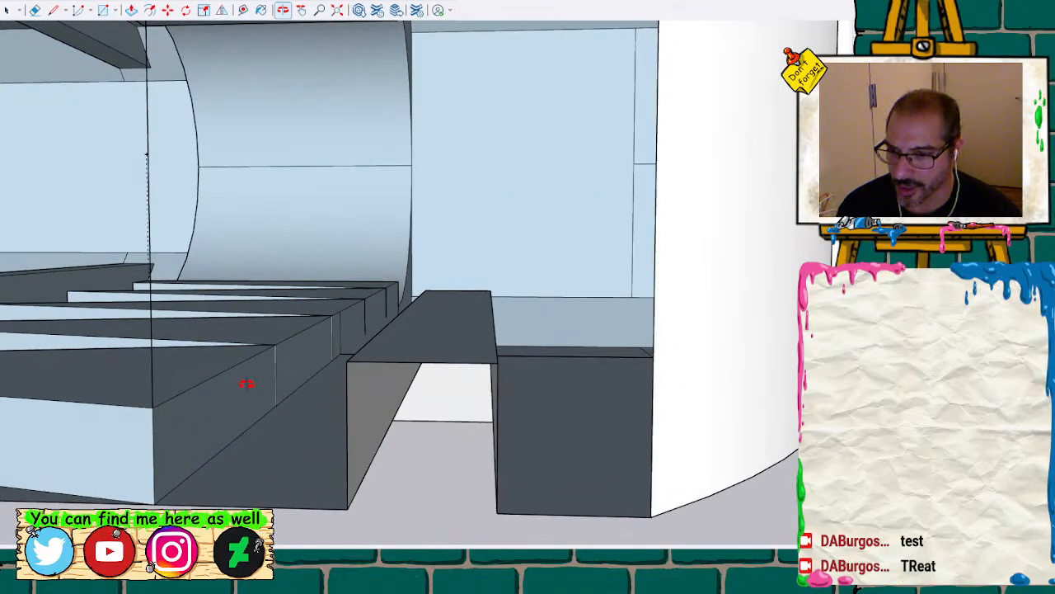
pyautogui.scroll(5, 246, 384)
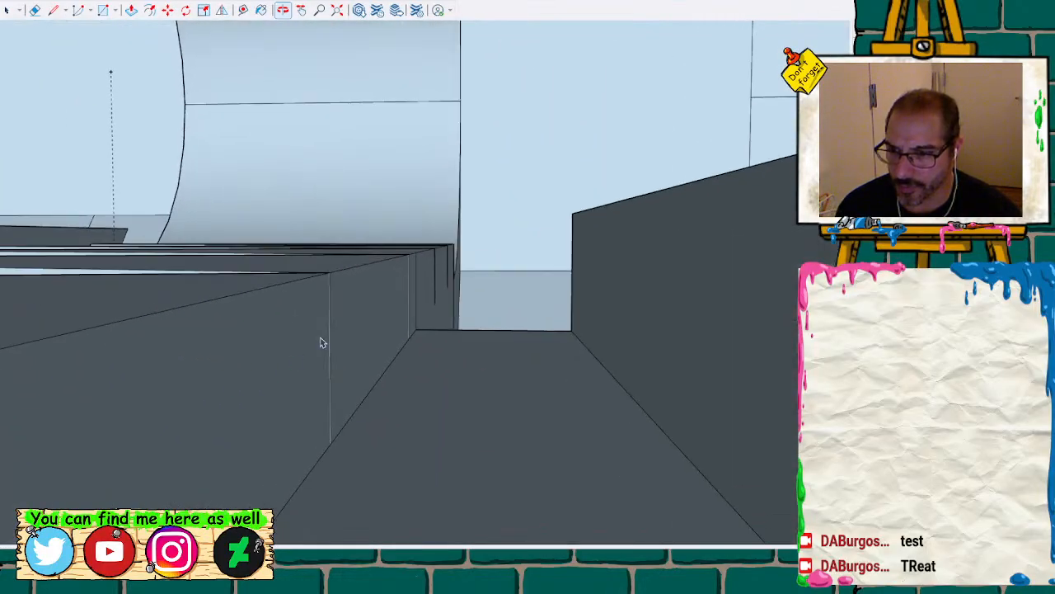
pyautogui.press('space')
pyautogui.click(330, 325)
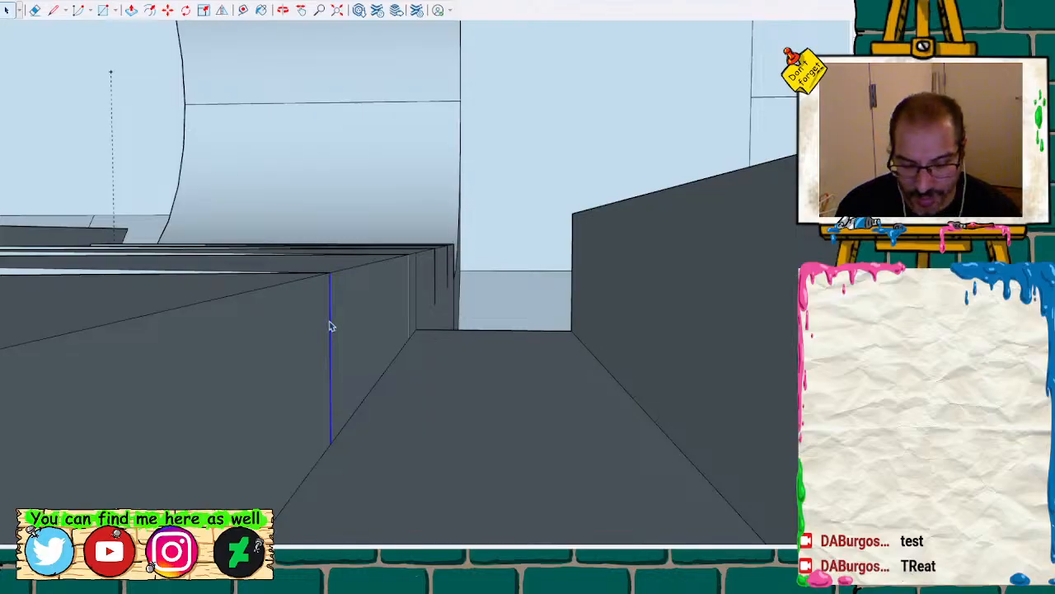
pyautogui.scroll(-4, 310, 378)
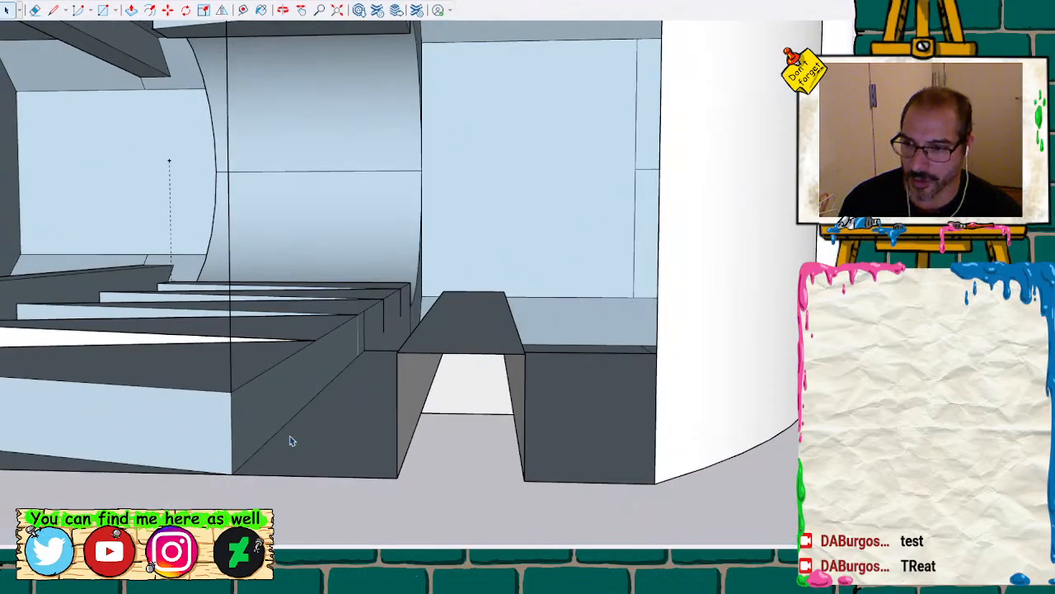
pyautogui.moveTo(290, 438)
pyautogui.mouseDown(button='middle')
pyautogui.moveTo(360, 213)
pyautogui.moveTo(556, 207)
pyautogui.moveTo(478, 262)
pyautogui.moveTo(497, 297)
pyautogui.moveTo(478, 338)
pyautogui.moveTo(502, 295)
pyautogui.moveTo(442, 308)
pyautogui.mouseUp(button='middle')
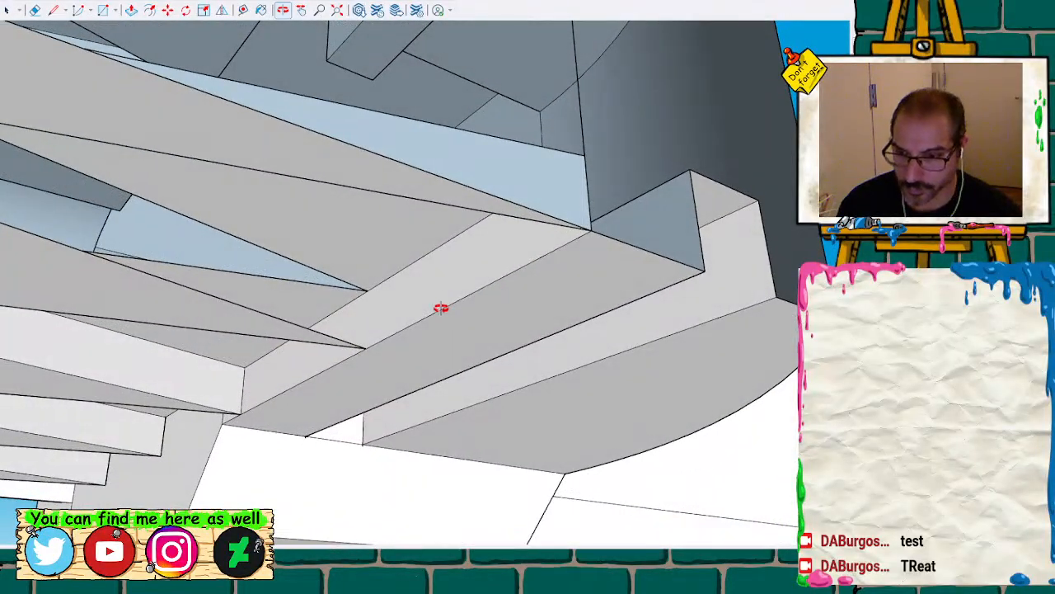
pyautogui.click(366, 347)
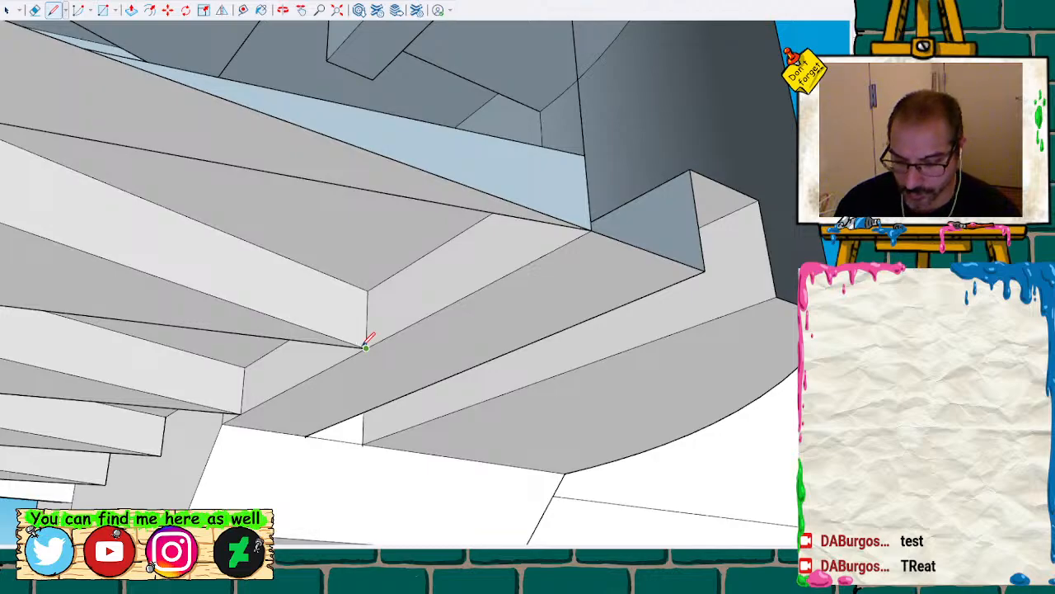
# Try to delete the inner wall face beside the teeth where it meets the sloped block, and undo the deletion
pyautogui.moveTo(358, 250)
pyautogui.mouseDown(button='middle')
pyautogui.moveTo(381, 401)
pyautogui.moveTo(516, 497)
pyautogui.moveTo(505, 485)
pyautogui.moveTo(166, 497)
pyautogui.moveTo(289, 294)
pyautogui.moveTo(344, 337)
pyautogui.moveTo(349, 264)
pyautogui.moveTo(377, 212)
pyautogui.moveTo(276, 313)
pyautogui.moveTo(51, 355)
pyautogui.moveTo(315, 196)
pyautogui.moveTo(280, 360)
pyautogui.moveTo(337, 255)
pyautogui.moveTo(253, 99)
pyautogui.moveTo(306, 223)
pyautogui.moveTo(387, 272)
pyautogui.moveTo(385, 33)
pyautogui.moveTo(403, 85)
pyautogui.moveTo(657, 101)
pyautogui.moveTo(213, 6)
pyautogui.mouseUp(button='middle')
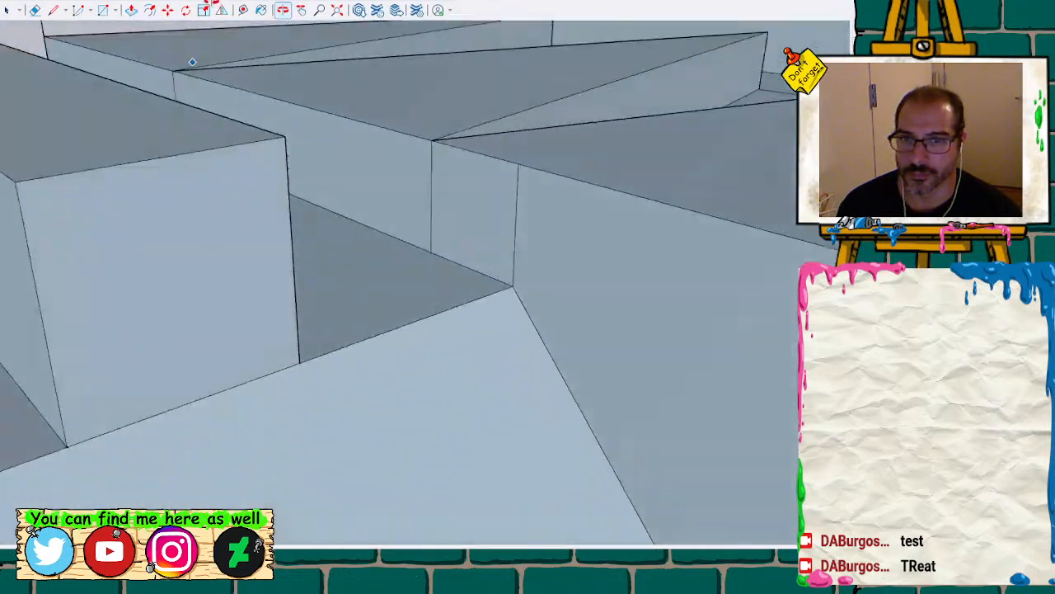
pyautogui.moveTo(192, 62)
pyautogui.mouseDown(button='middle')
pyautogui.moveTo(443, 193)
pyautogui.moveTo(549, 206)
pyautogui.mouseUp(button='middle')
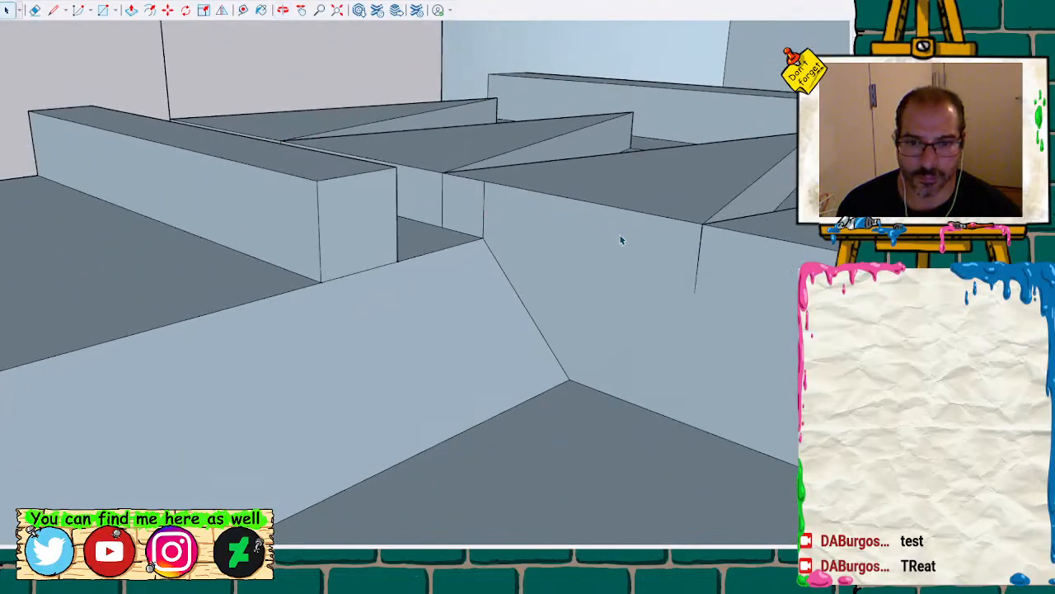
pyautogui.press('Delete')
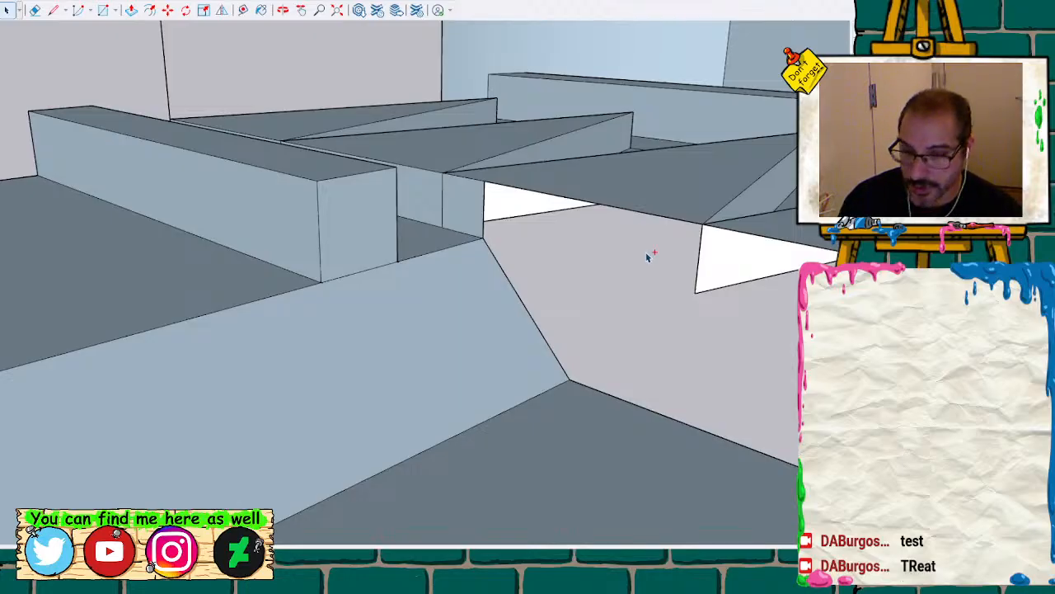
pyautogui.hotkey('ctrl', 'z')
# Try to draw a line between the sloped block's corner and the tooth edge, delete the wall face below, and undo both changes
pyautogui.press('l')
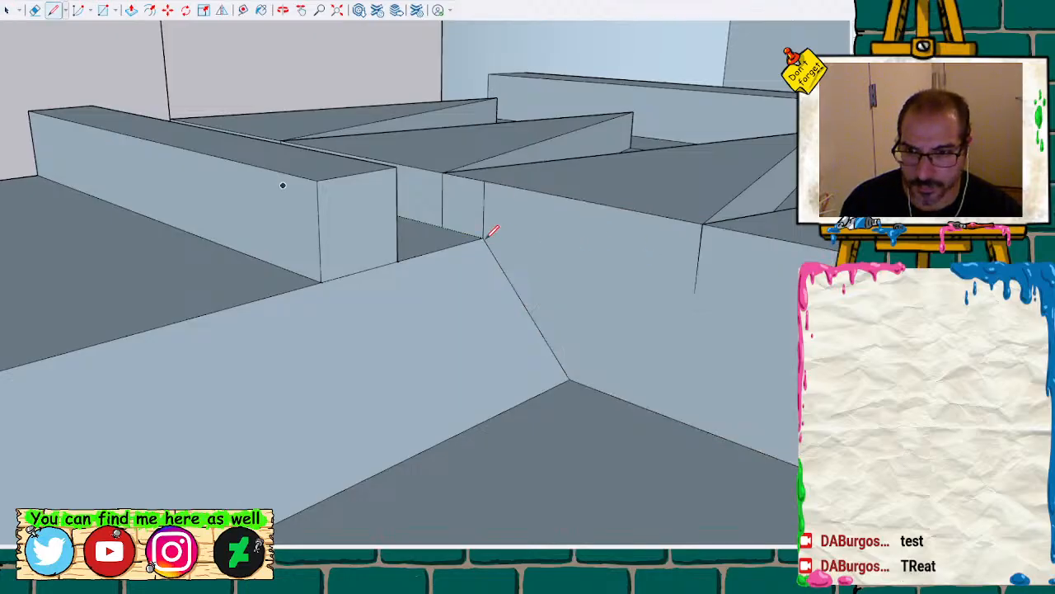
pyautogui.click(483, 238)
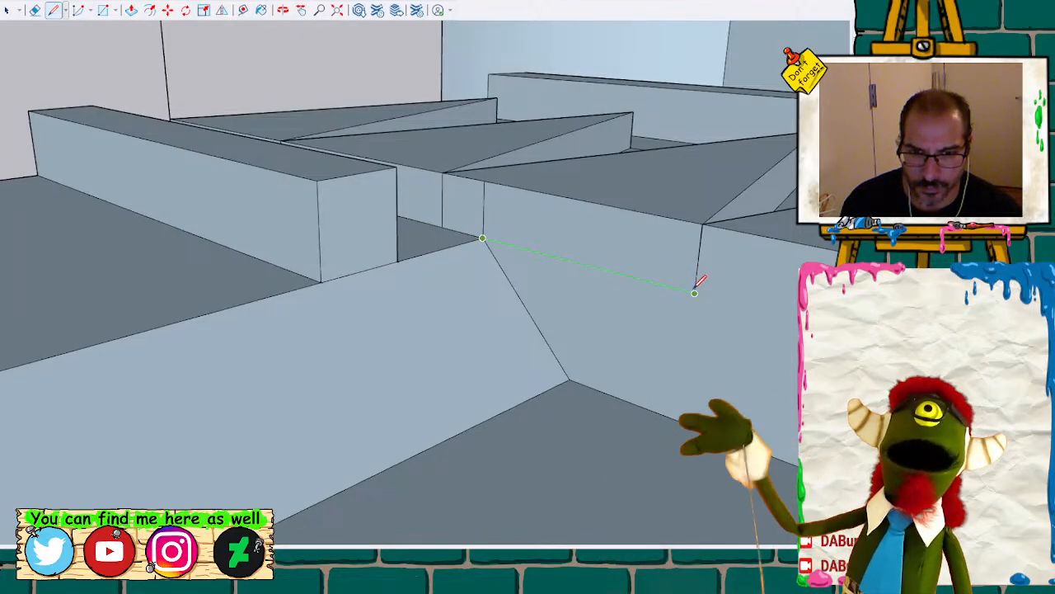
pyautogui.click(695, 293)
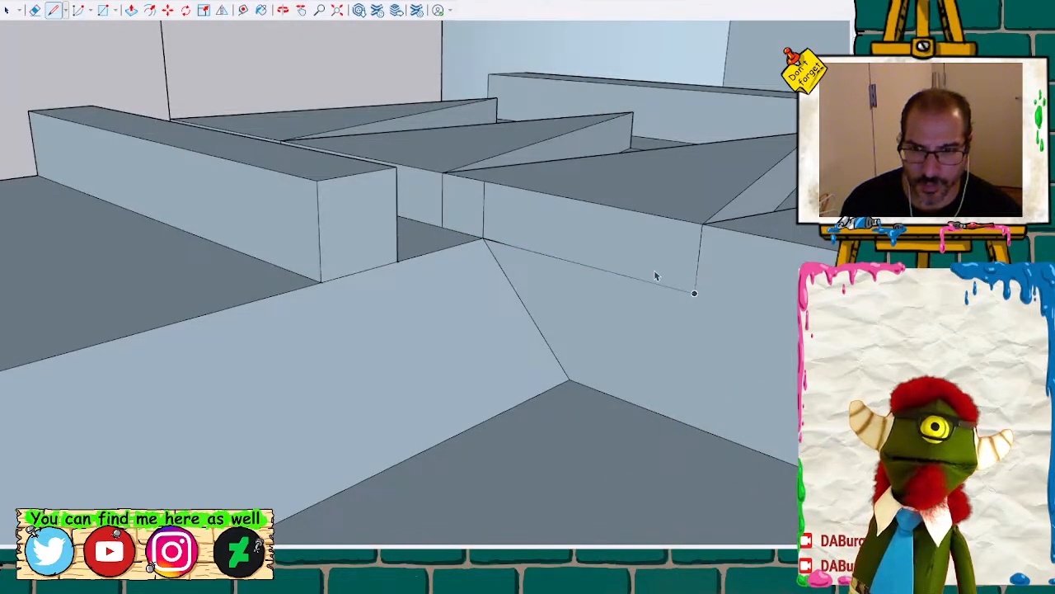
pyautogui.press('space')
pyautogui.click(653, 274)
pyautogui.press('Delete')
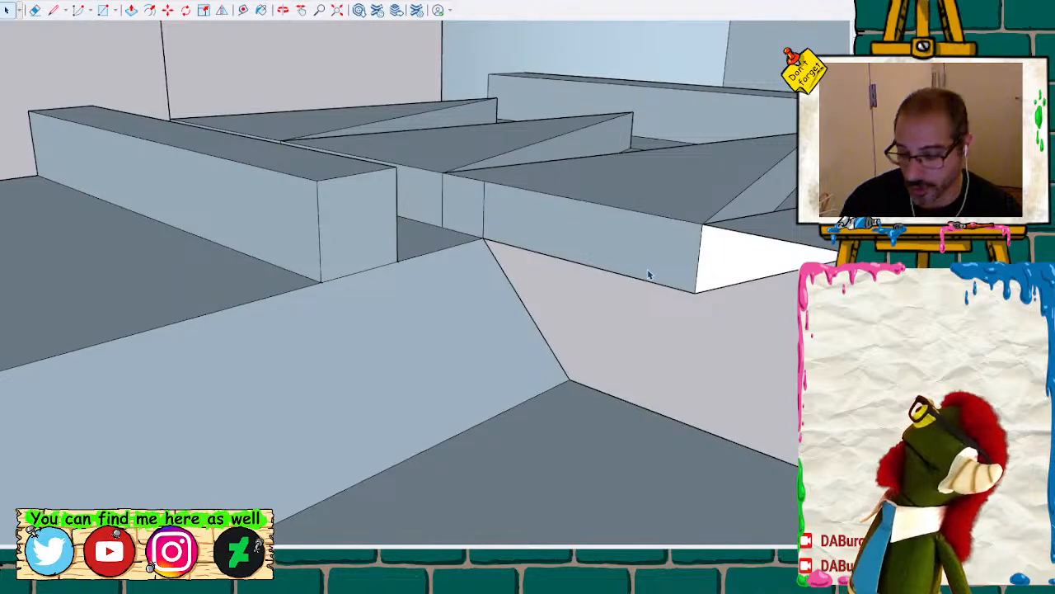
pyautogui.hotkey('ctrl', 'z')
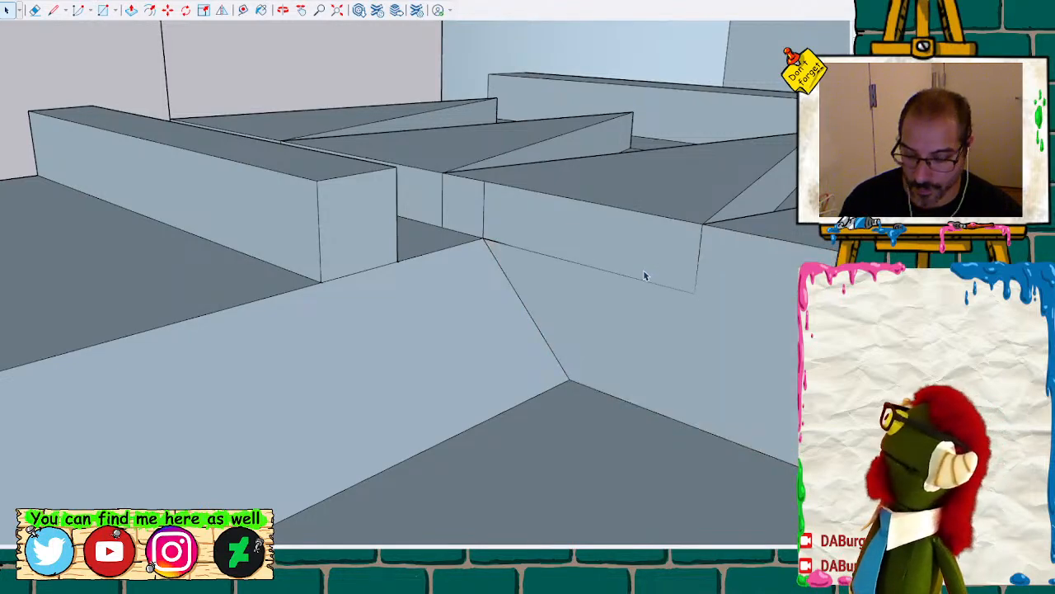
pyautogui.hotkey('ctrl', 'z')
# Try a line along the inner wall from the sloped block's corner to the lower corner of the last tooth
pyautogui.scroll(-2, 639, 273)
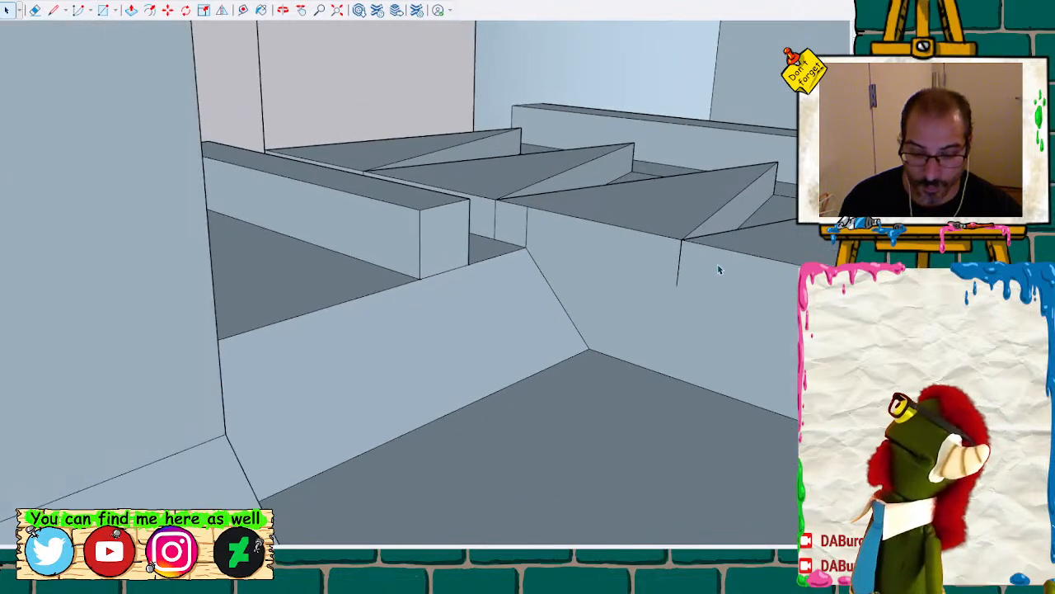
pyautogui.moveTo(728, 273)
pyautogui.keyDown('shift'); pyautogui.mouseDown(button='middle')
pyautogui.moveTo(678, 285)
pyautogui.moveTo(428, 256)
pyautogui.moveTo(285, 215)
pyautogui.mouseUp(button='middle'); pyautogui.keyUp('shift')
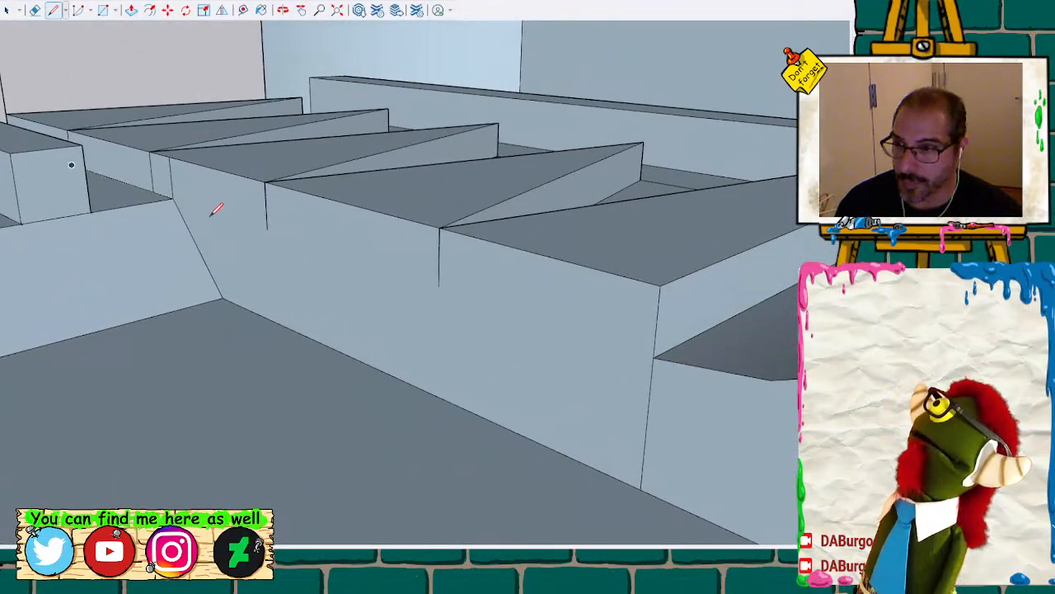
pyautogui.click(174, 197)
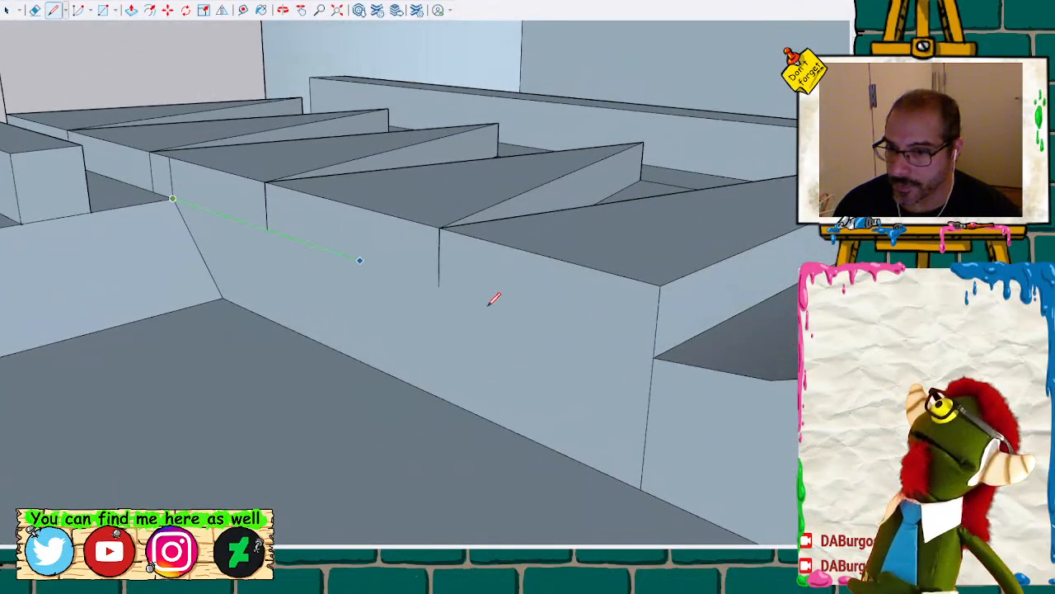
pyautogui.click(653, 356)
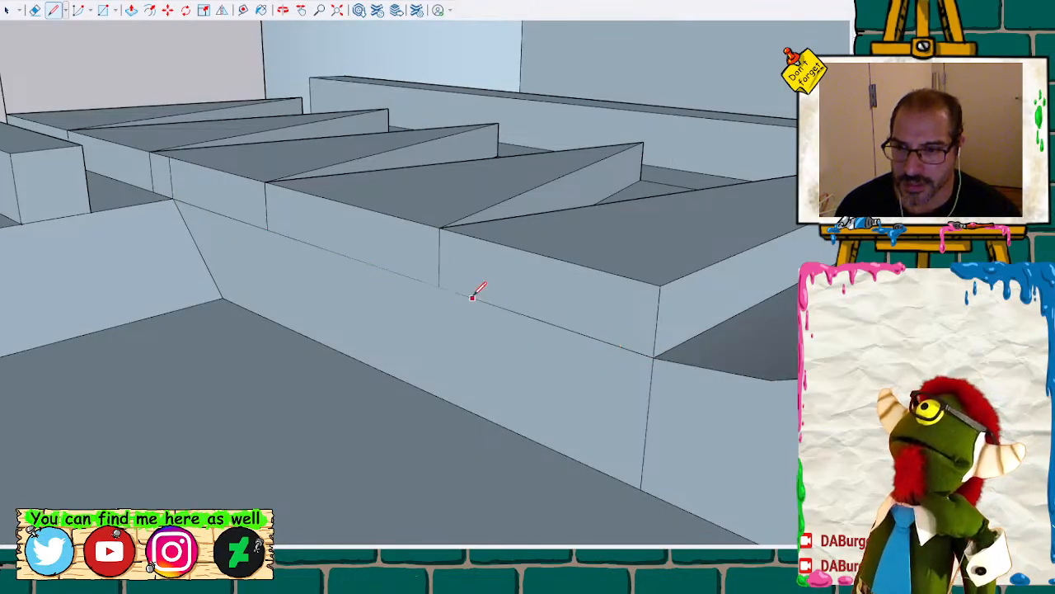
pyautogui.press('space')
pyautogui.press('m')
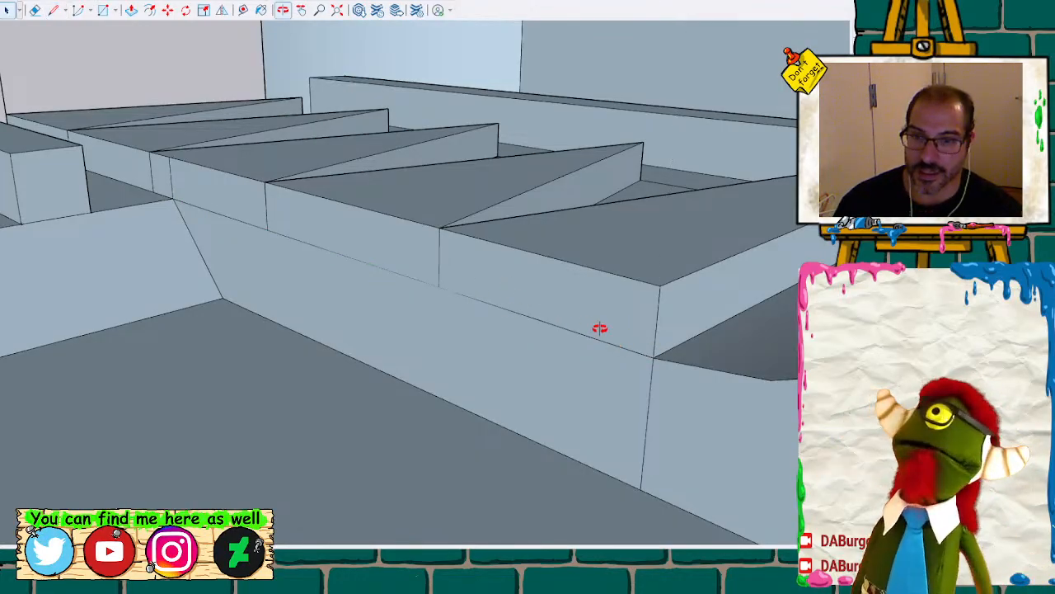
pyautogui.moveTo(600, 328); pyautogui.dragTo(719, 337, button='middle')
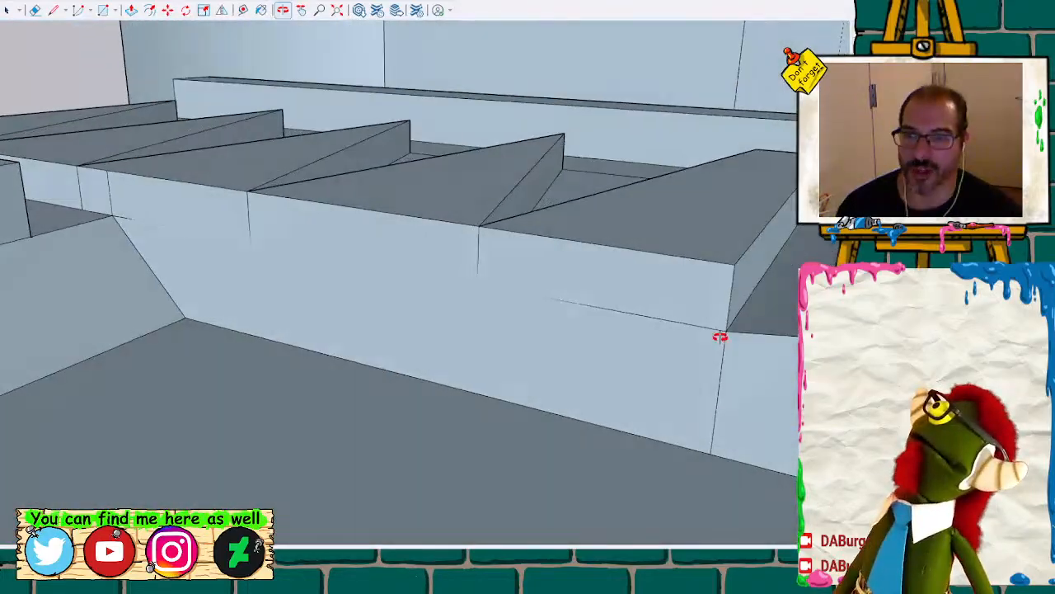
pyautogui.press('space')
# Delete the small narrow face between the tooth tip and the sloped block's corner on the inner wall
pyautogui.click(315, 254)
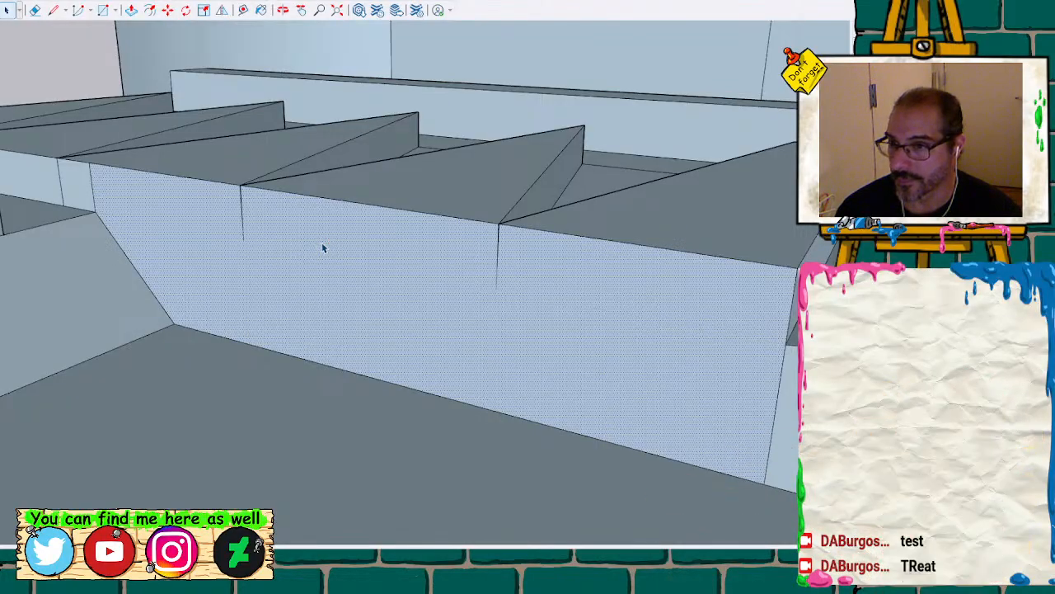
pyautogui.click(255, 167)
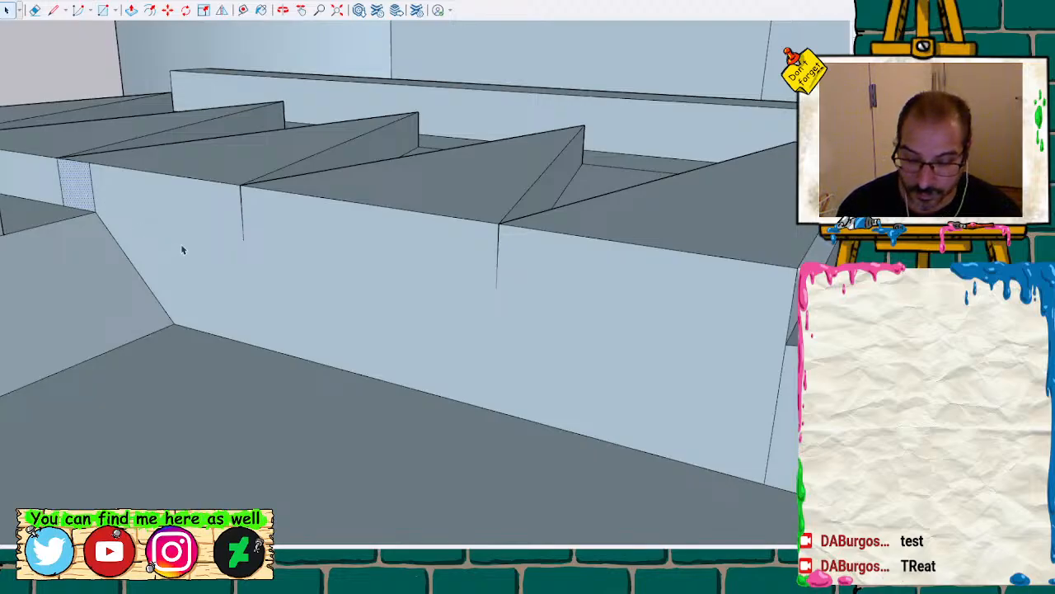
pyautogui.moveTo(183, 249)
pyautogui.mouseDown(button='middle')
pyautogui.moveTo(170, 210)
pyautogui.moveTo(275, 306)
pyautogui.moveTo(252, 297)
pyautogui.mouseUp(button='middle')
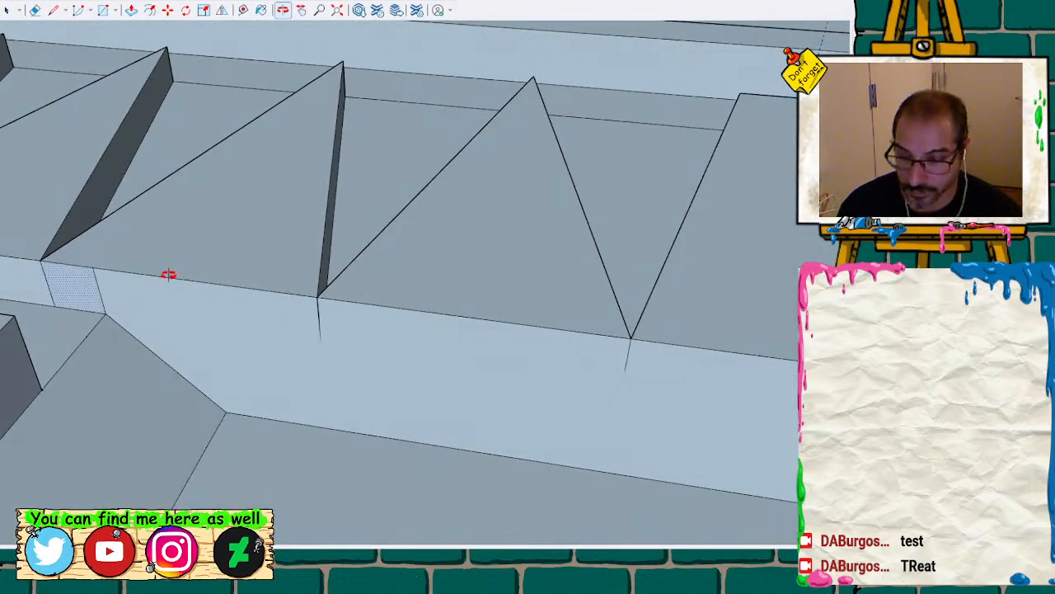
pyautogui.press('space')
pyautogui.press('Delete')
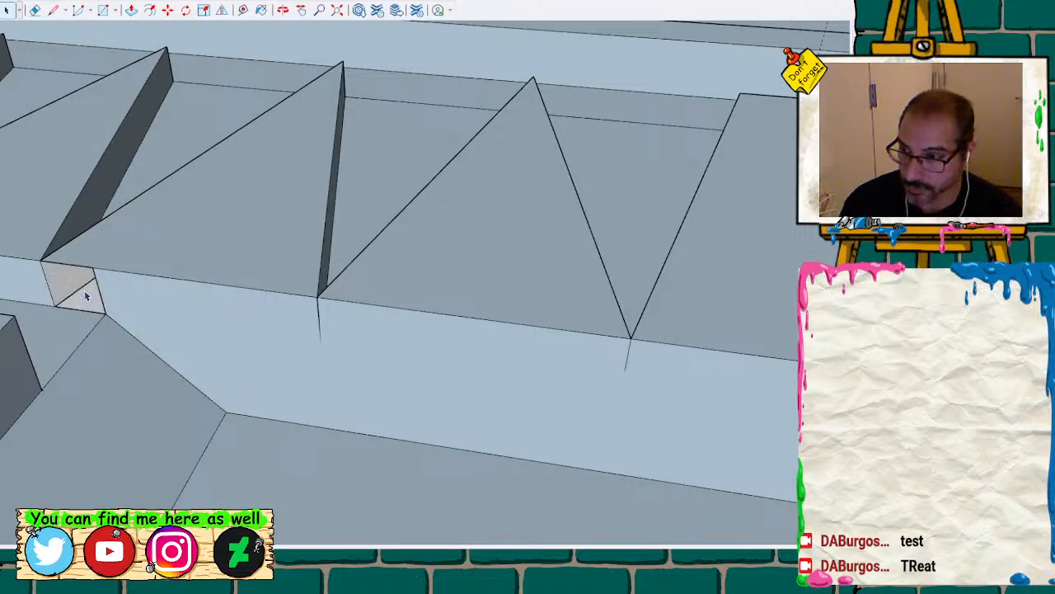
# Close the head's open front faces with a horizontal line across them, and erase both segments of that line
pyautogui.moveTo(65, 290)
pyautogui.mouseDown(button='middle')
pyautogui.moveTo(189, 236)
pyautogui.moveTo(407, 281)
pyautogui.moveTo(497, 273)
pyautogui.moveTo(536, 78)
pyautogui.moveTo(681, 9)
pyautogui.moveTo(787, 88)
pyautogui.moveTo(601, 24)
pyautogui.moveTo(572, 306)
pyautogui.moveTo(624, 307)
pyautogui.moveTo(641, 280)
pyautogui.moveTo(631, 117)
pyautogui.moveTo(631, 226)
pyautogui.moveTo(647, 251)
pyautogui.moveTo(523, 273)
pyautogui.moveTo(636, 285)
pyautogui.moveTo(657, 304)
pyautogui.moveTo(298, 258)
pyautogui.moveTo(391, 235)
pyautogui.moveTo(341, 393)
pyautogui.moveTo(353, 238)
pyautogui.moveTo(332, 263)
pyautogui.mouseUp(button='middle')
pyautogui.press('l')
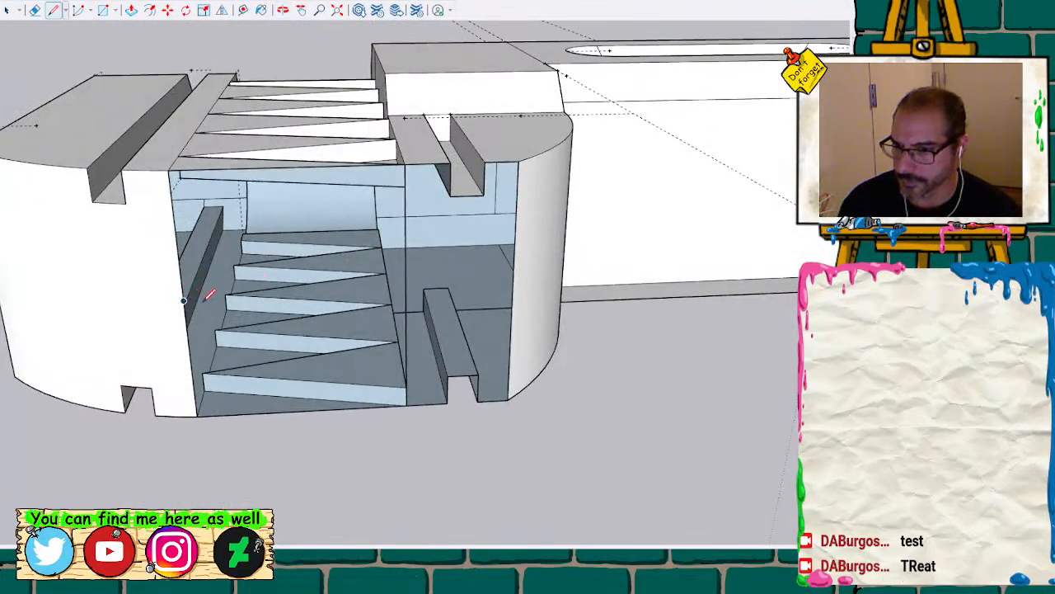
pyautogui.click(183, 300)
pyautogui.click(513, 286)
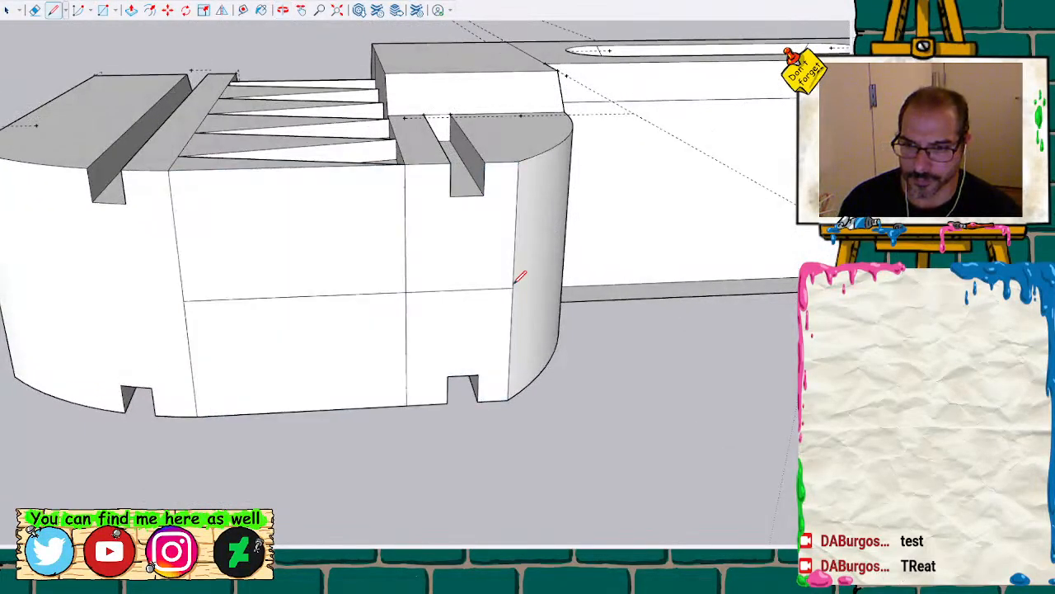
pyautogui.press('space')
pyautogui.press('e')
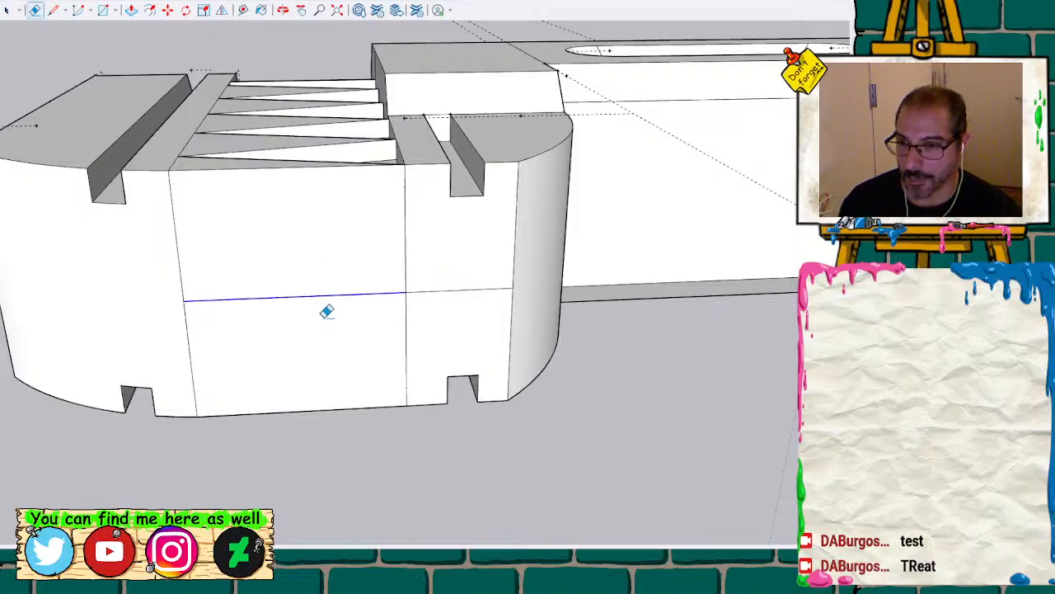
pyautogui.click(326, 297)
pyautogui.click(474, 291)
# Select the complete head and handle geometry and make it a group
pyautogui.moveTo(473, 306); pyautogui.dragTo(439, 237, button='middle')
pyautogui.scroll(-5, 440, 237)
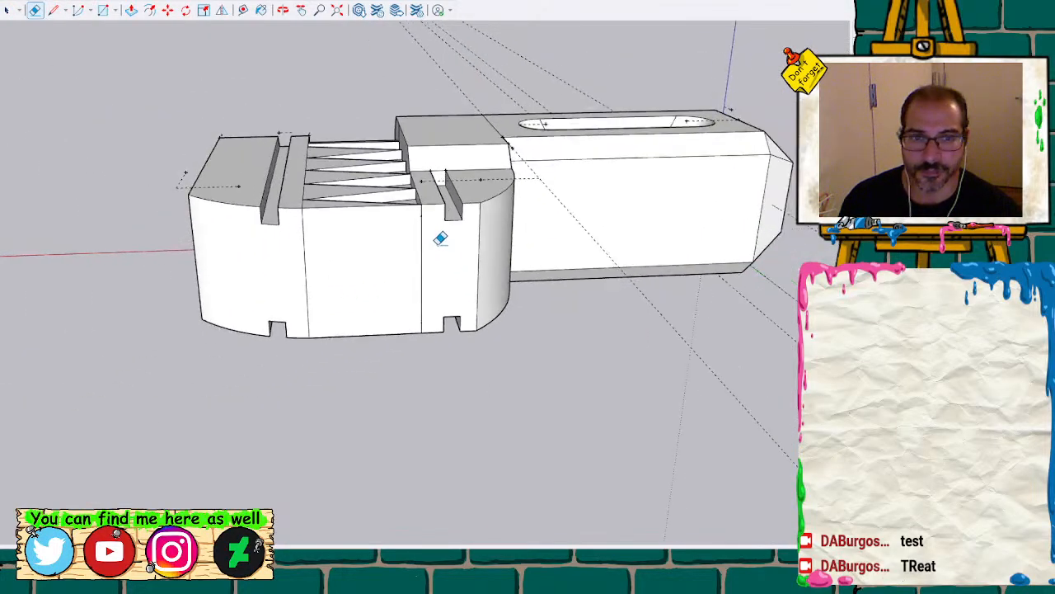
pyautogui.press('space')
pyautogui.moveTo(183, 79); pyautogui.dragTo(701, 401)
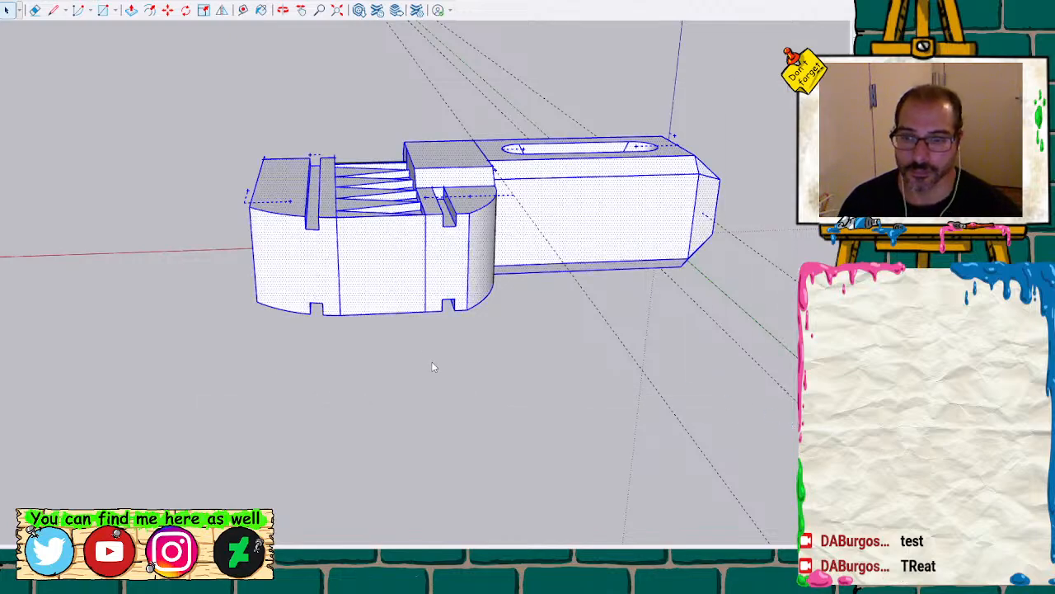
pyautogui.hotkey('ctrl', 'g')
# Examine the error markers on the new group around the front vertical edge and the tooth tips
pyautogui.scroll(3, 465, 234)
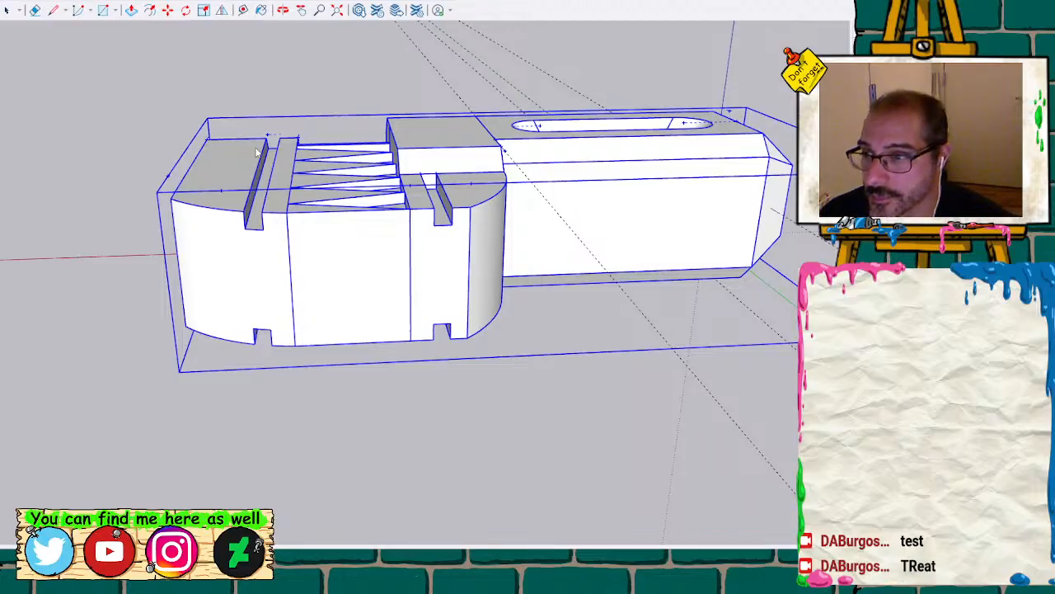
pyautogui.press('space')
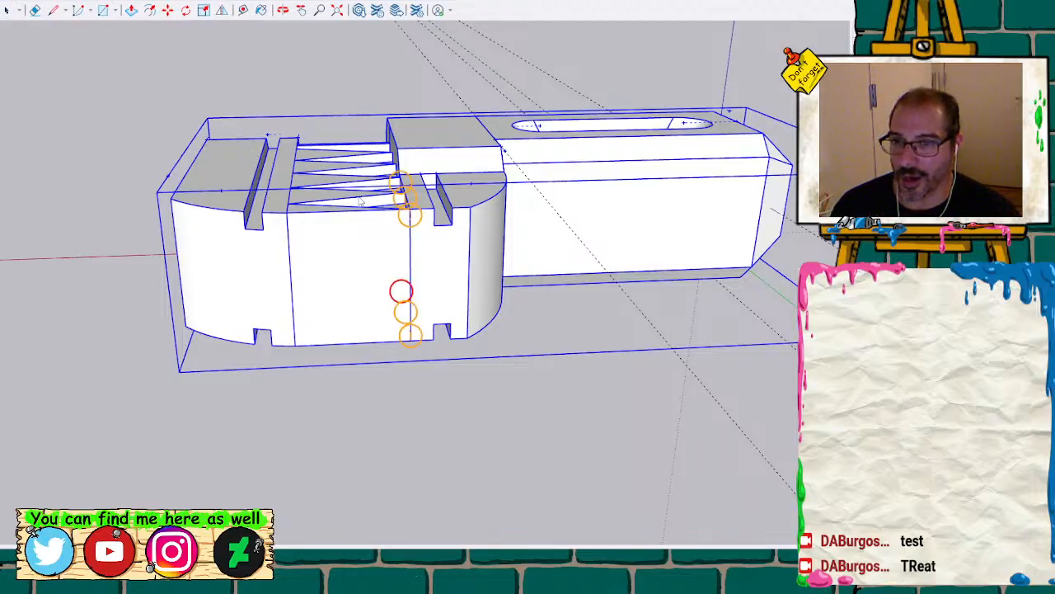
pyautogui.scroll(3, 376, 218)
pyautogui.scroll(-2, 420, 307)
pyautogui.scroll(3, 420, 309)
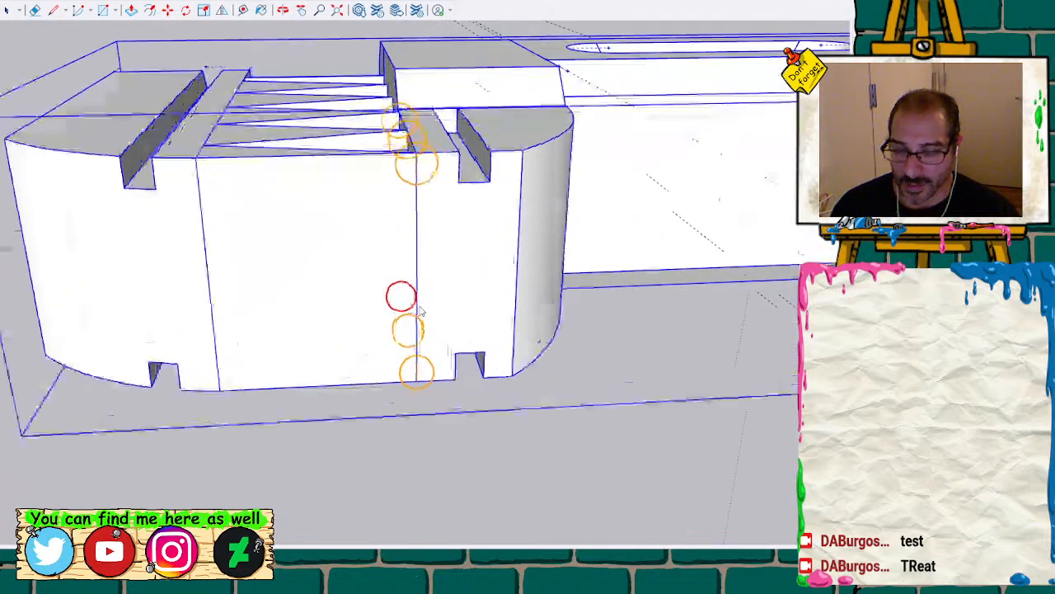
pyautogui.moveTo(381, 336); pyautogui.dragTo(501, 7, button='middle')
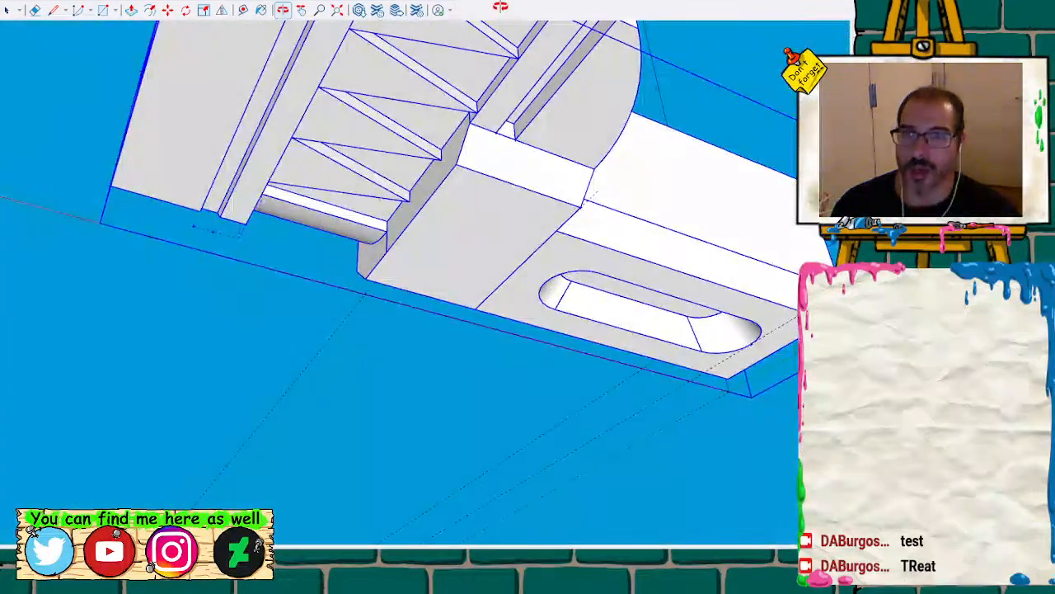
pyautogui.moveTo(500, 132); pyautogui.dragTo(399, 184, button='middle')
pyautogui.scroll(5, 398, 184)
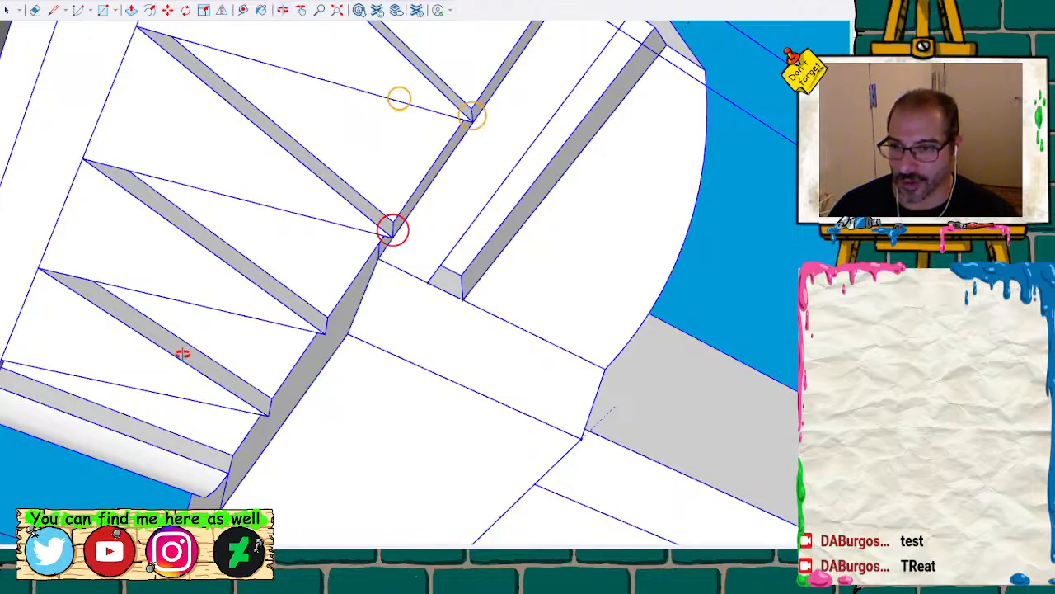
pyautogui.scroll(4, 401, 255)
pyautogui.scroll(3, 392, 253)
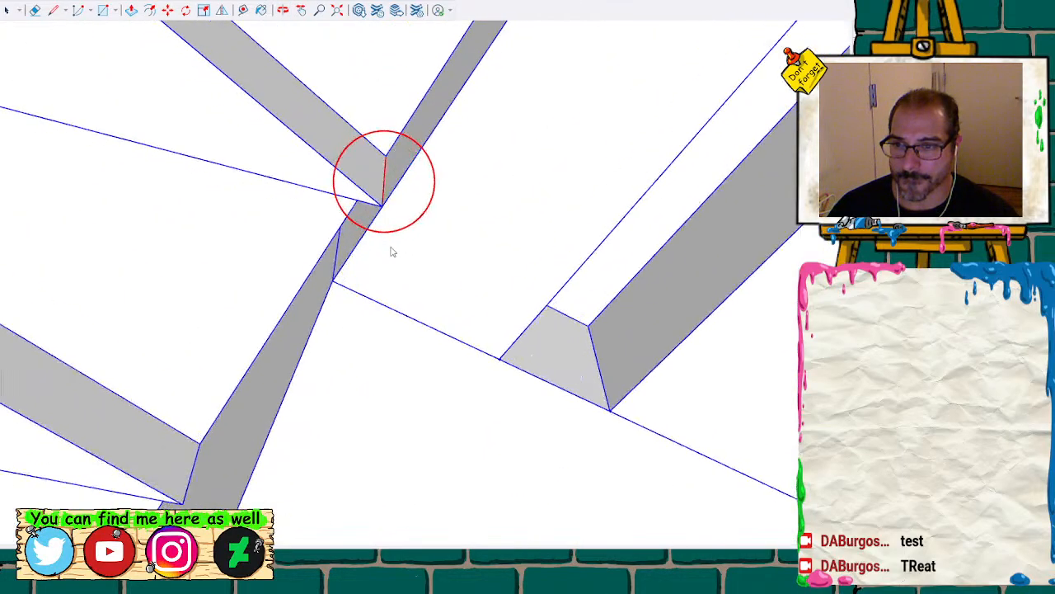
# Delete the flagged short vertical edge at the tooth tip on the underside, and redraw it with a line to rebuild the tooth wall
pyautogui.press('space')
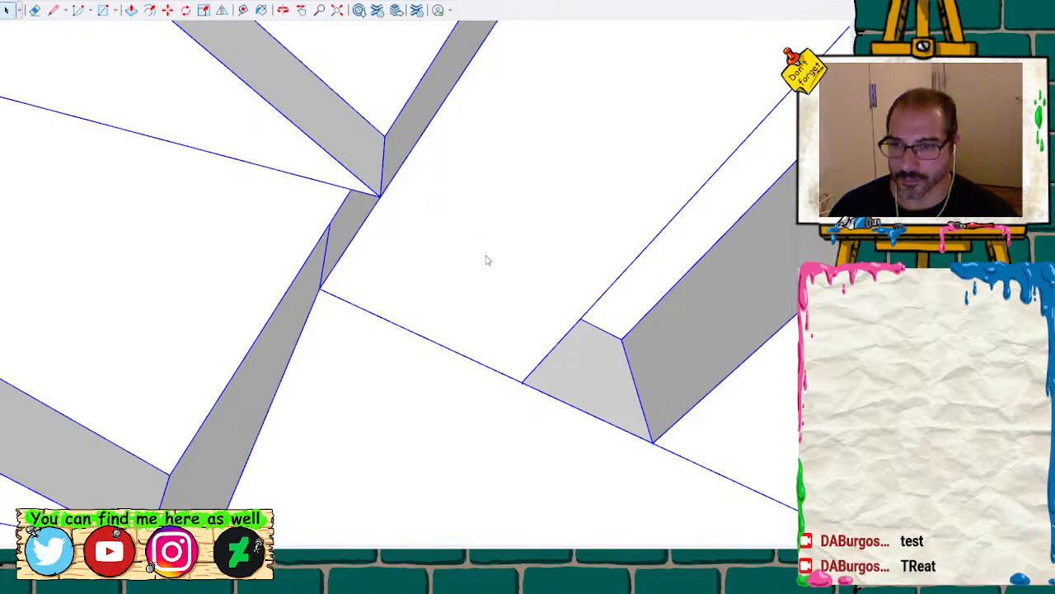
pyautogui.hotkey('ctrl', 'a')
pyautogui.click(383, 178)
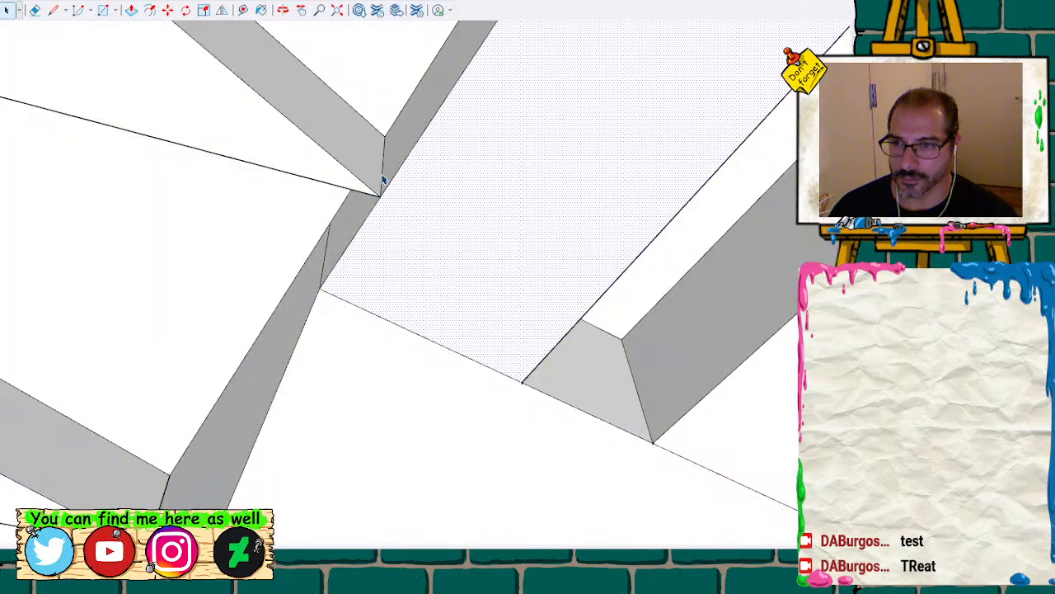
pyautogui.press('Delete')
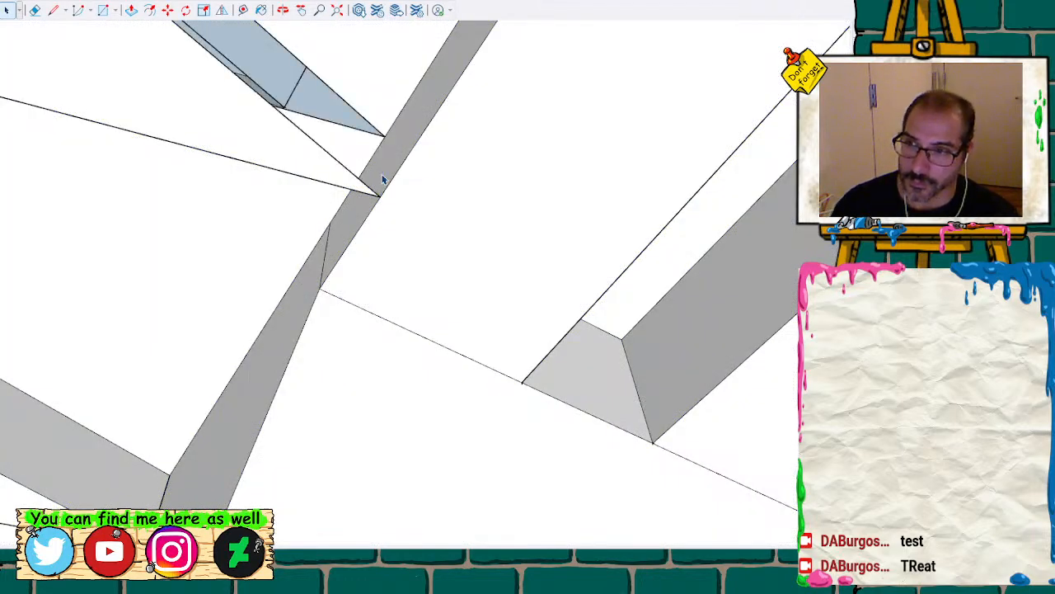
pyautogui.moveTo(359, 161); pyautogui.dragTo(409, 327, button='middle')
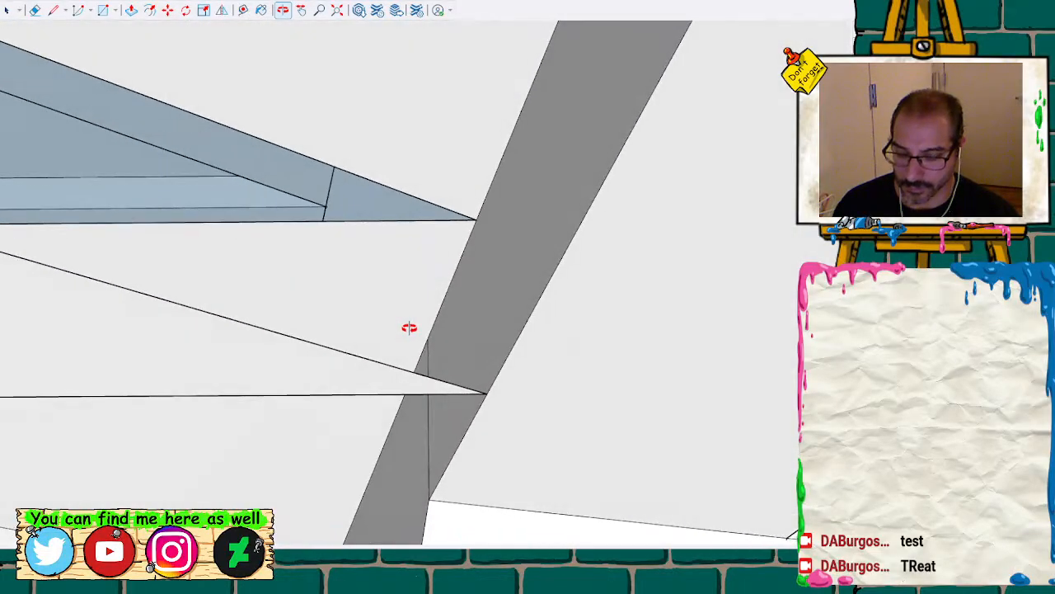
pyautogui.press('l')
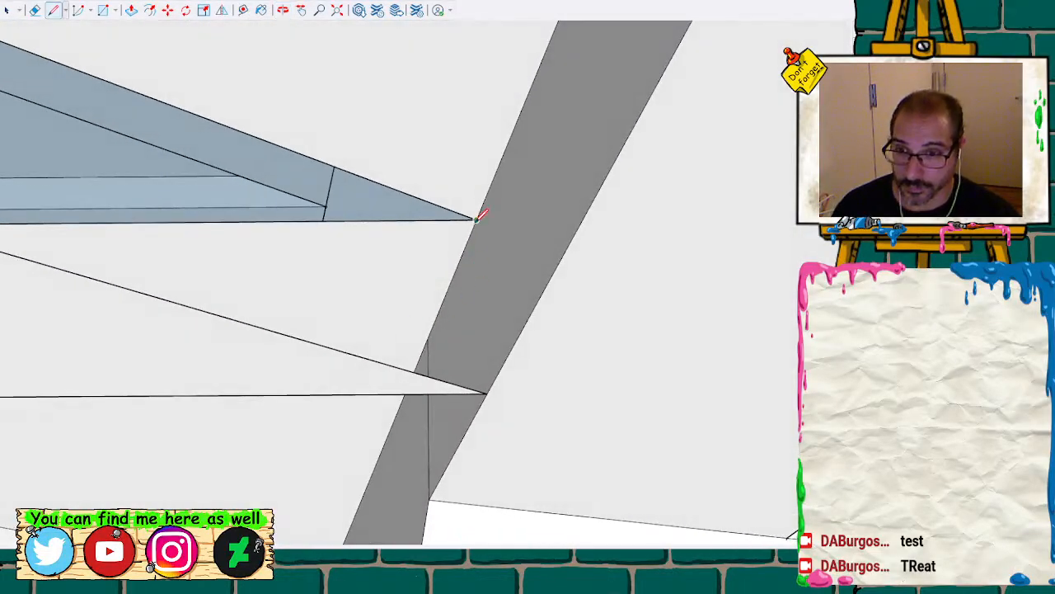
pyautogui.click(486, 392)
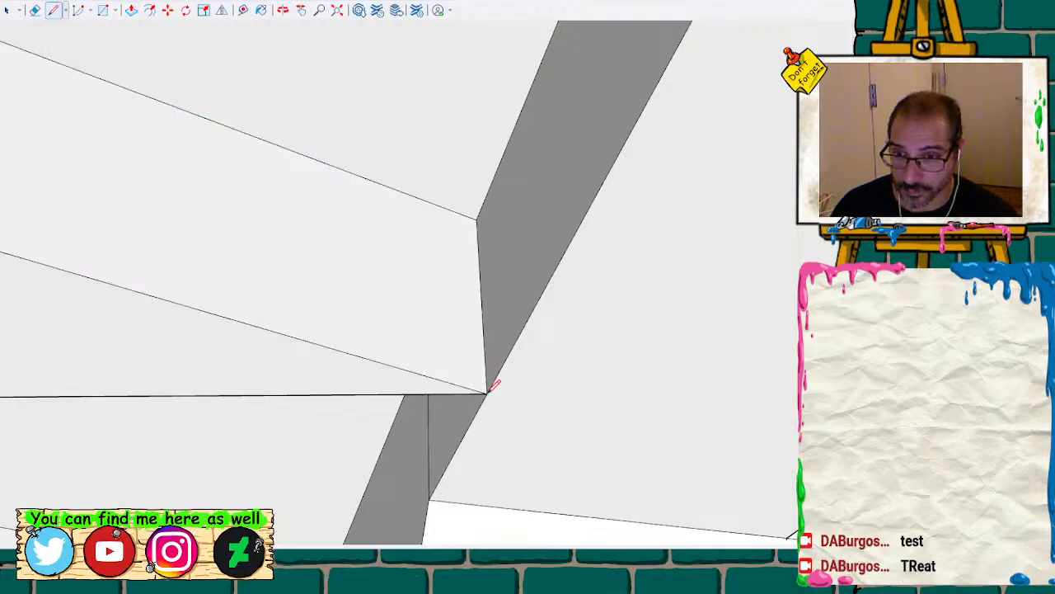
pyautogui.scroll(5, 462, 329)
pyautogui.scroll(-7, 433, 348)
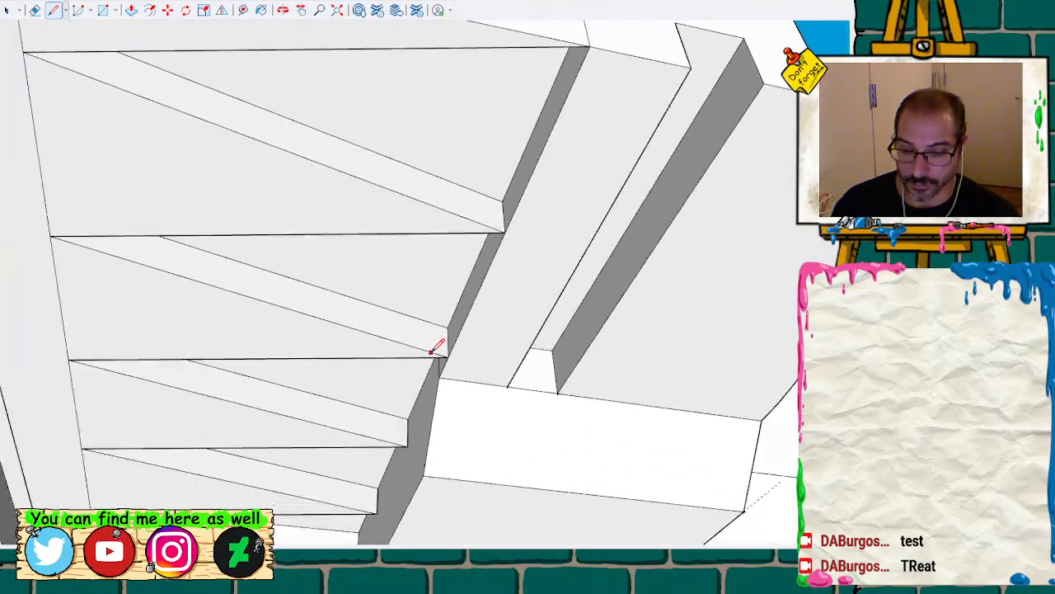
# Select all of the head and handle geometry and group it again
pyautogui.moveTo(404, 354)
pyautogui.mouseDown(button='middle')
pyautogui.moveTo(643, 195)
pyautogui.moveTo(652, 247)
pyautogui.moveTo(566, 358)
pyautogui.moveTo(455, 212)
pyautogui.moveTo(490, 518)
pyautogui.moveTo(495, 506)
pyautogui.moveTo(337, 400)
pyautogui.moveTo(389, 337)
pyautogui.mouseUp(button='middle')
pyautogui.press('space')
pyautogui.moveTo(137, 153); pyautogui.dragTo(796, 499)
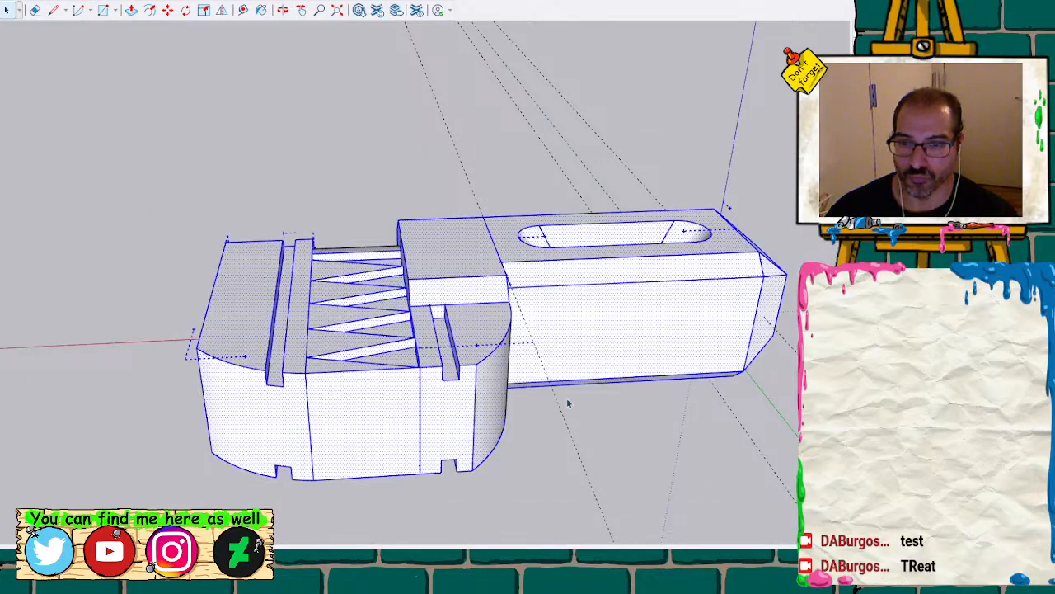
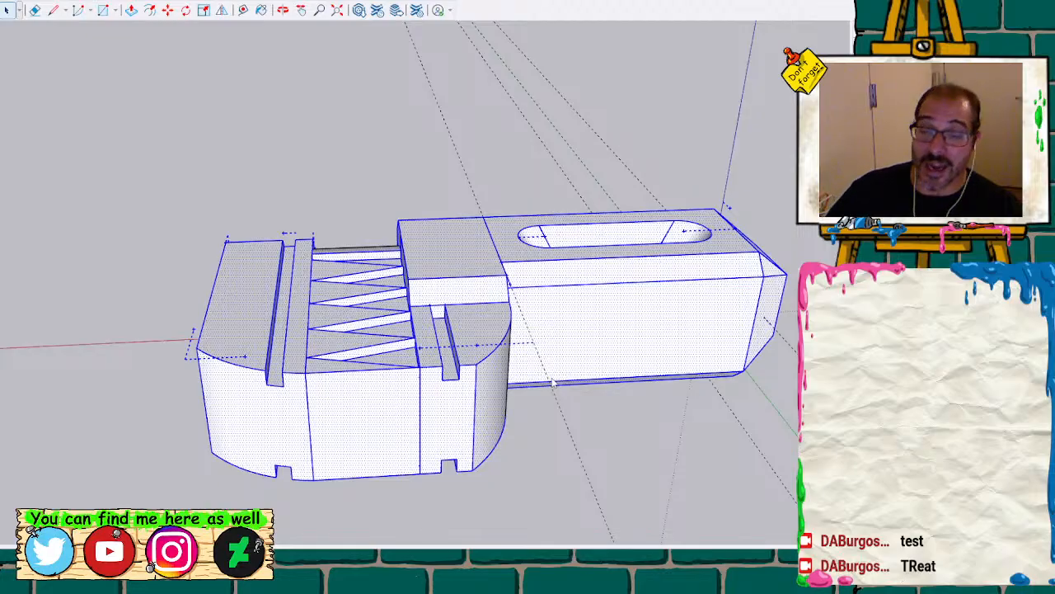
pyautogui.hotkey('ctrl', 'g')
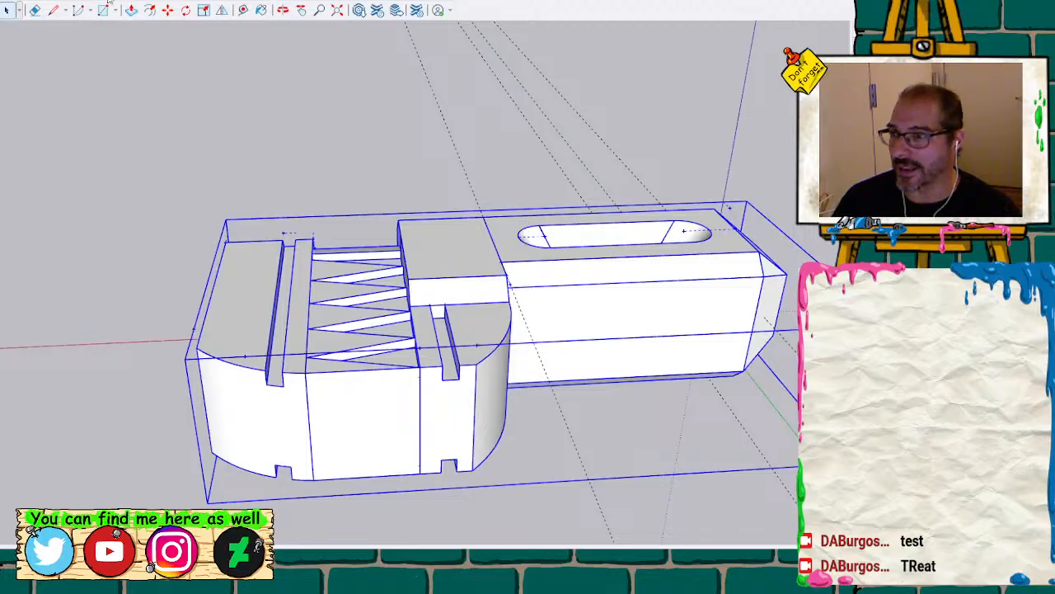
# Inspect the new group's error markers along the front vertical edge and tooth tips, and explode the group
pyautogui.scroll(8, 412, 404)
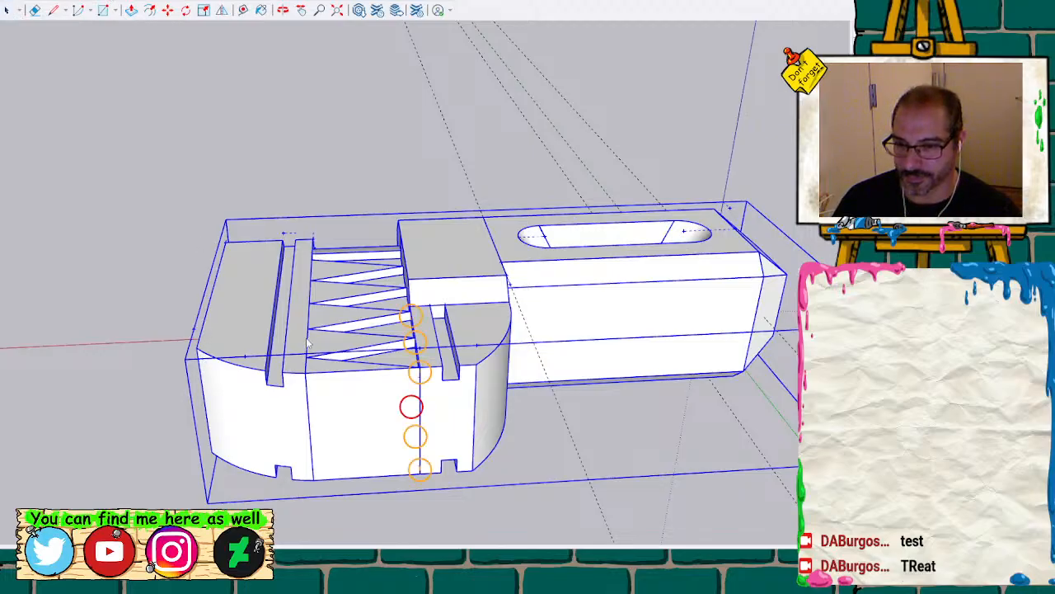
pyautogui.scroll(8, 385, 339)
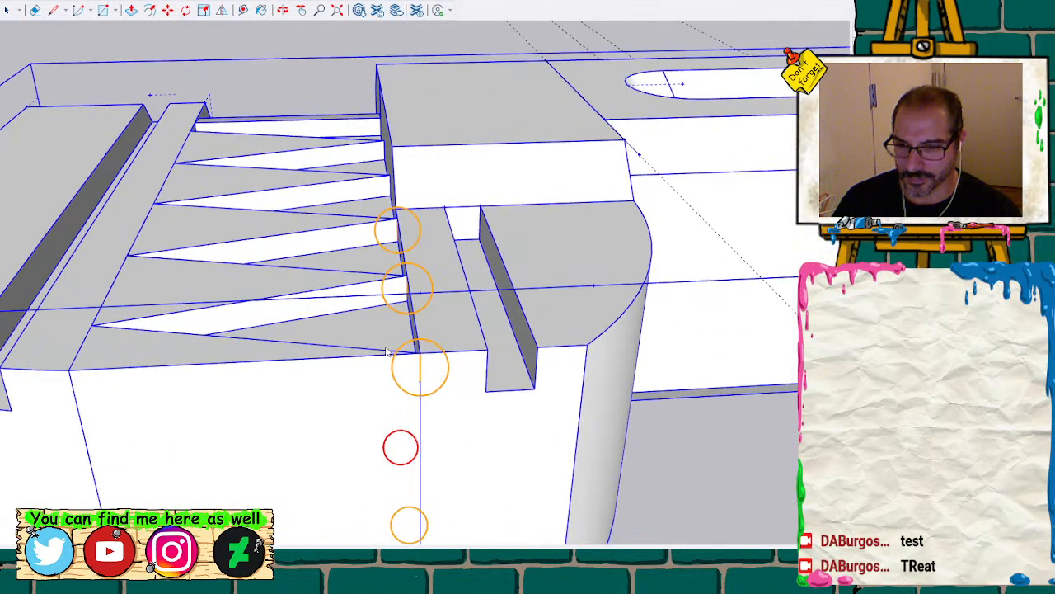
pyautogui.scroll(8, 385, 364)
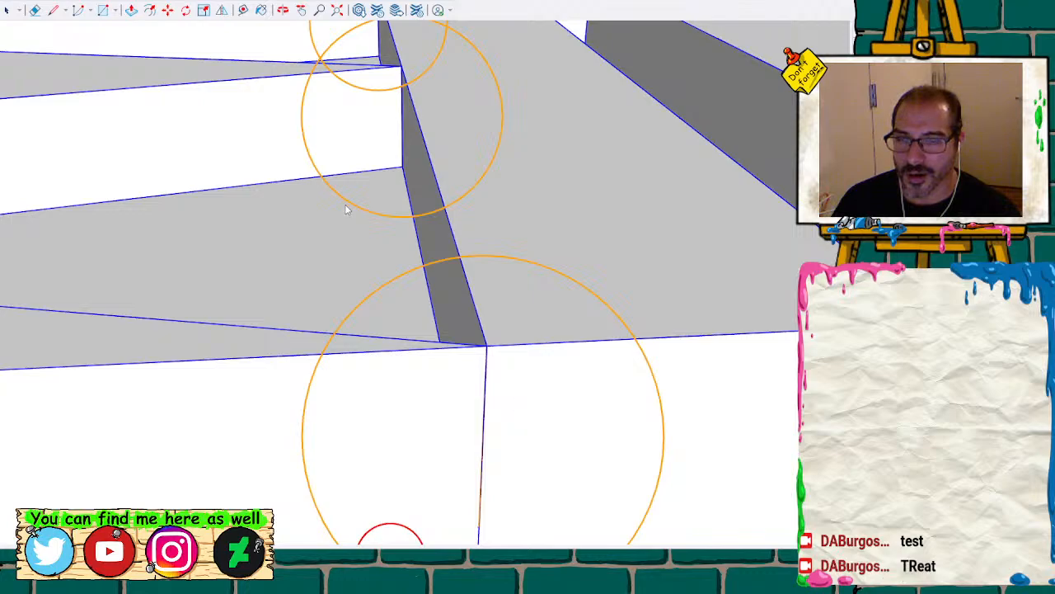
pyautogui.tripleClick(639, 400)
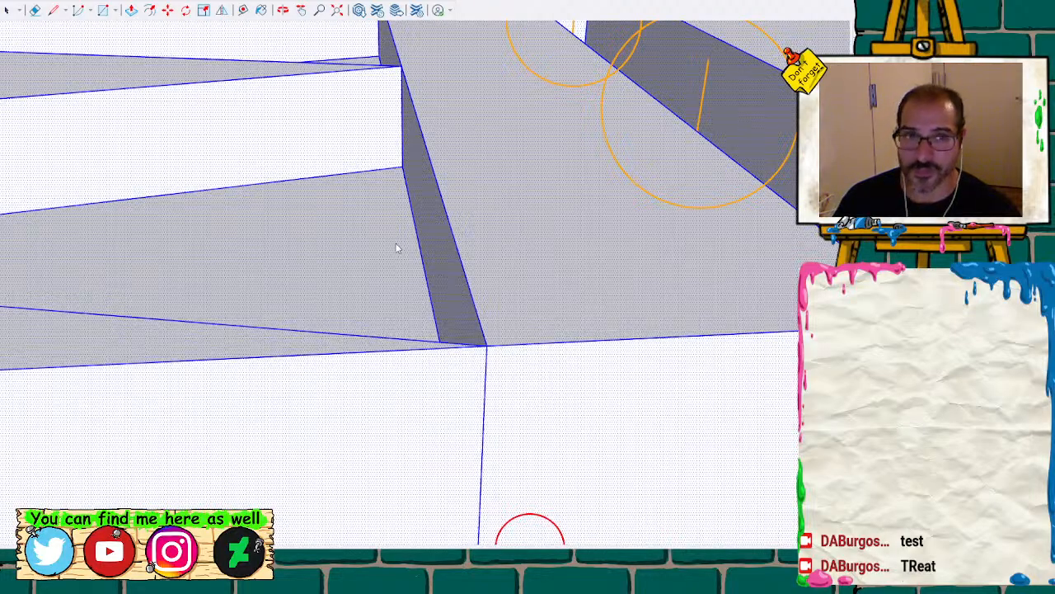
pyautogui.scroll(-5, 396, 247)
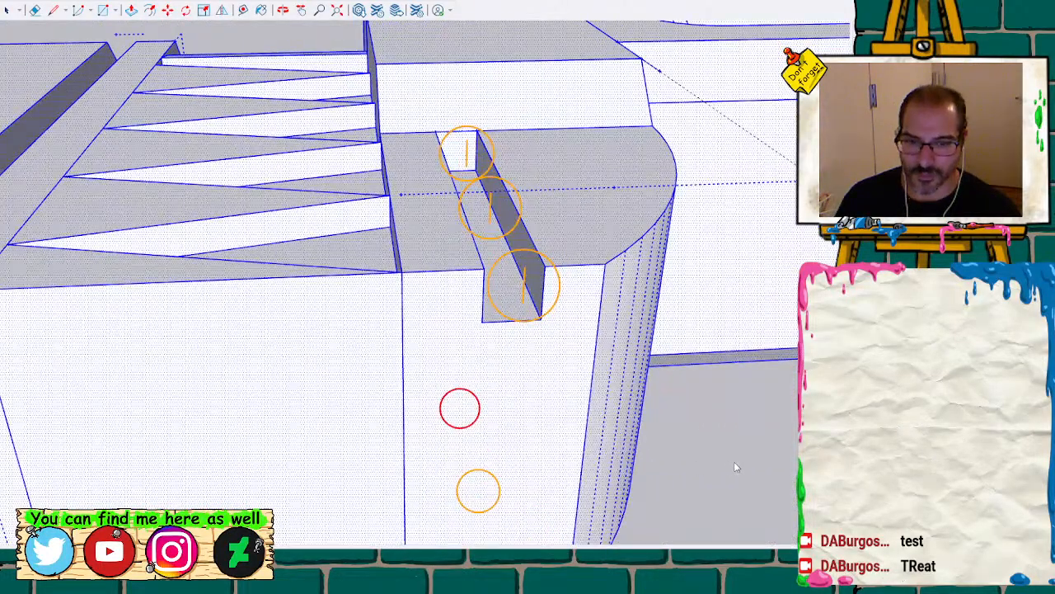
# Try deleting the short upper segment of the head's front vertical edge, and undo the deletion
pyautogui.press('space')
pyautogui.click(735, 463)
pyautogui.click(361, 319)
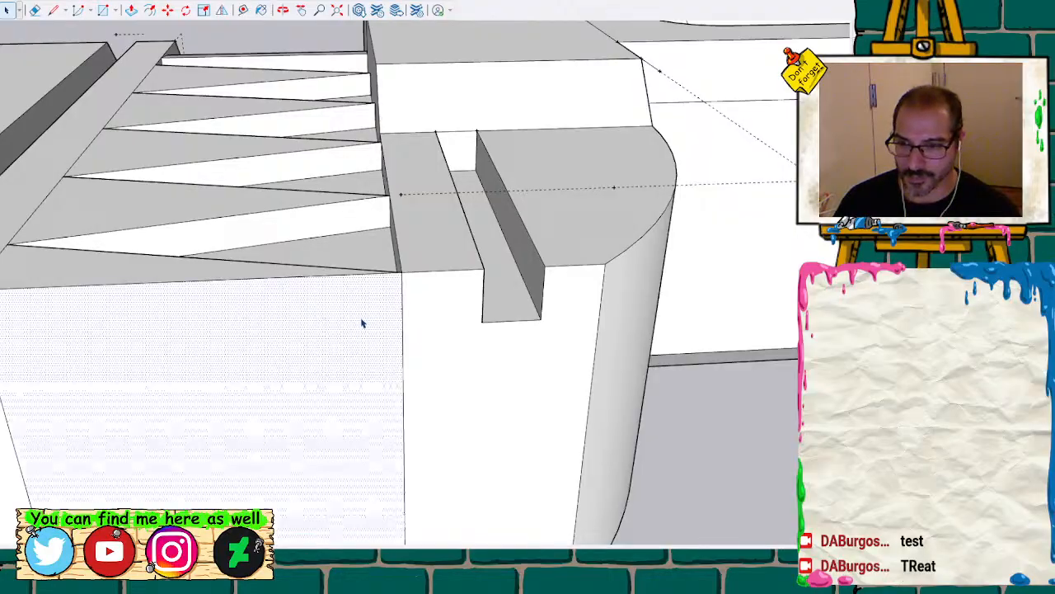
pyautogui.click(402, 306)
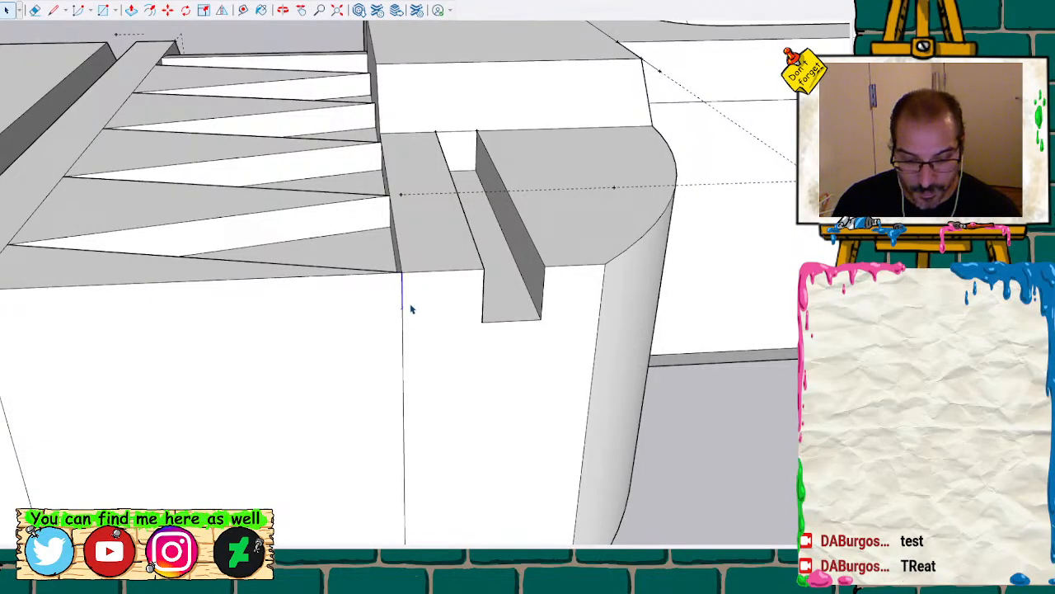
pyautogui.press('Delete')
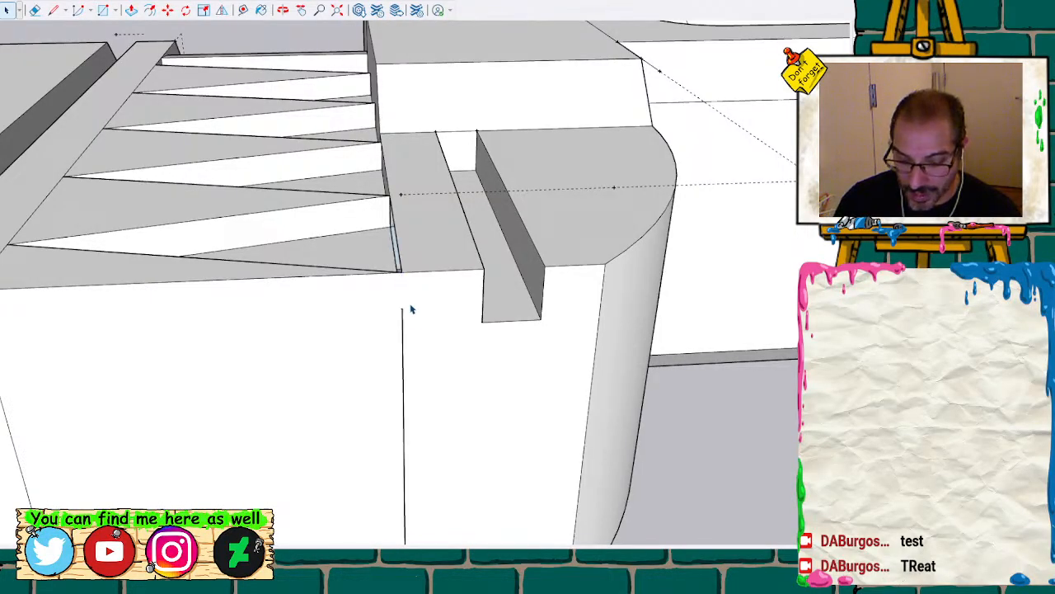
pyautogui.moveTo(388, 295); pyautogui.dragTo(652, 297, button='middle')
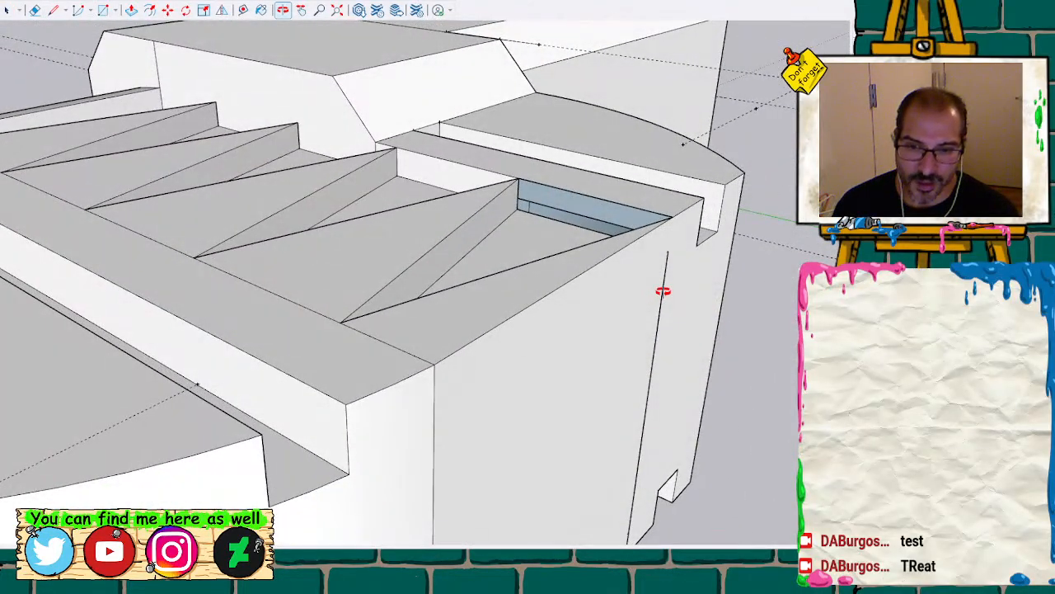
pyautogui.hotkey('ctrl', 'z')
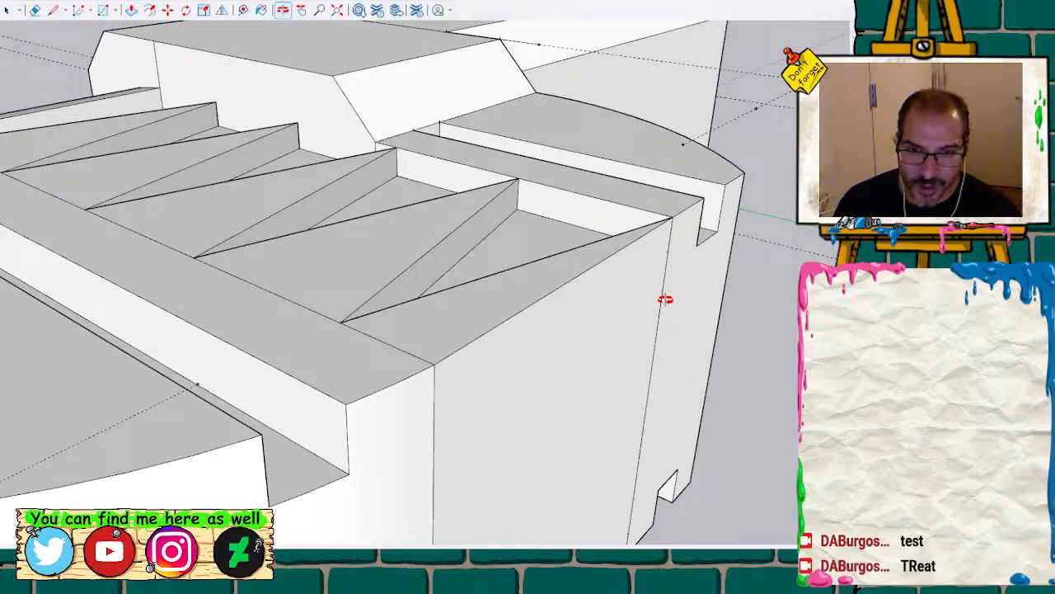
# Delete the long middle segment of the head's front vertical edge, and delete the merged front face
pyautogui.press('space')
pyautogui.click(661, 308)
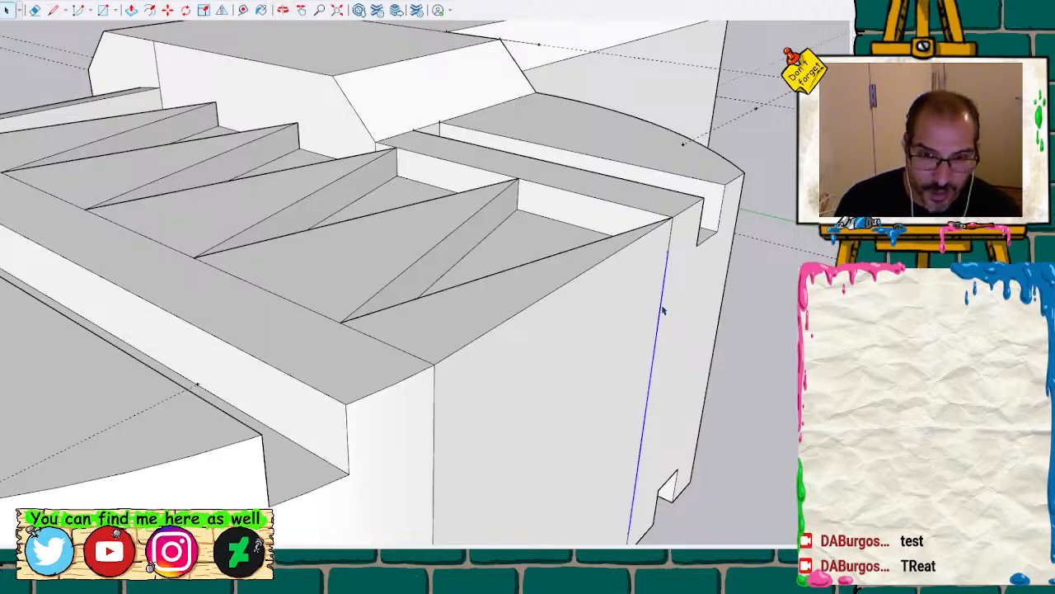
pyautogui.press('Delete')
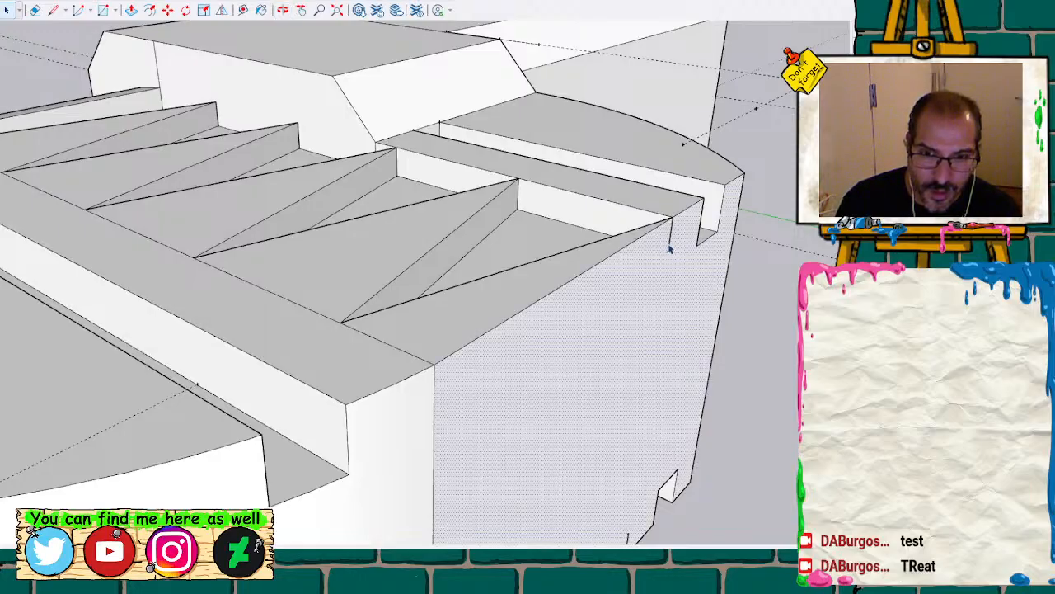
pyautogui.click(676, 306)
pyautogui.press('Delete')
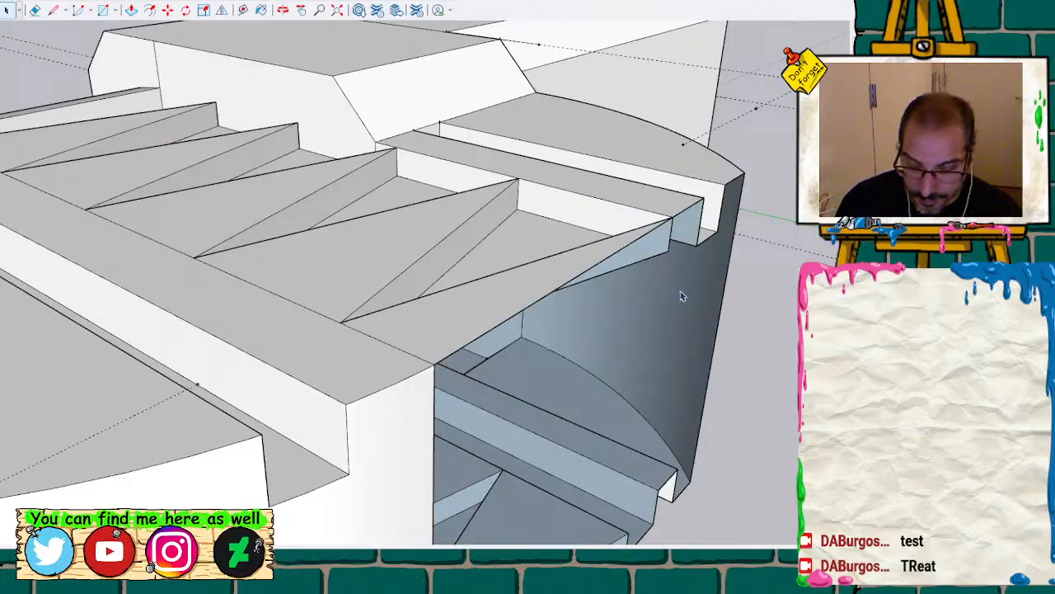
# Draw a vertical line across the front opening between the inner corners of the upper and lower teeth to close it
pyautogui.press('o')
pyautogui.moveTo(681, 313)
pyautogui.mouseDown()
pyautogui.moveTo(608, 377)
pyautogui.moveTo(462, 325)
pyautogui.moveTo(473, 207)
pyautogui.moveTo(622, 98)
pyautogui.moveTo(652, 42)
pyautogui.moveTo(572, 261)
pyautogui.moveTo(560, 335)
pyautogui.moveTo(535, 217)
pyautogui.moveTo(542, 226)
pyautogui.mouseUp()
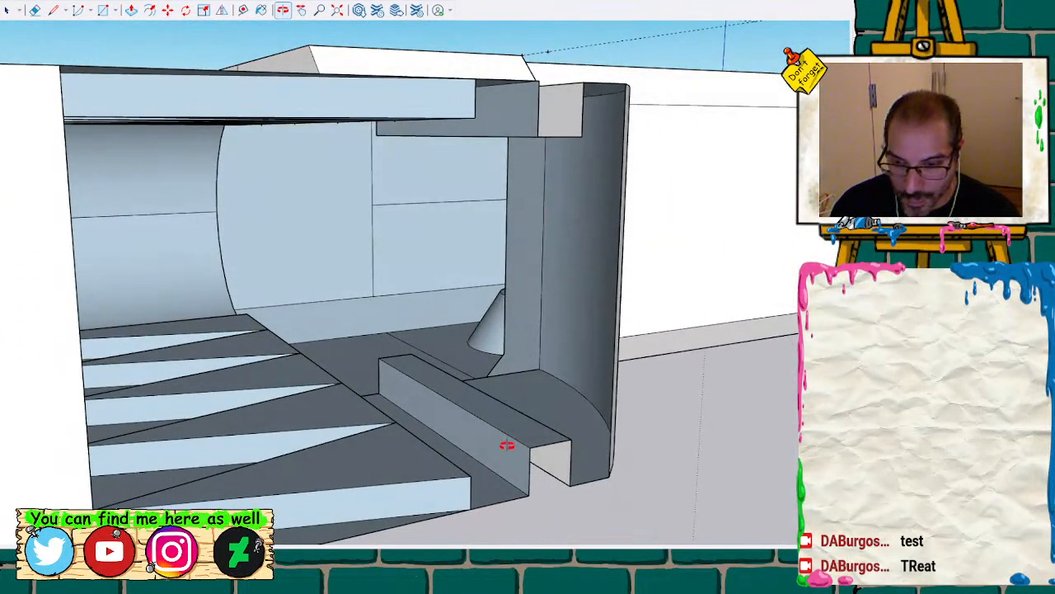
pyautogui.press('l')
pyautogui.click(470, 476)
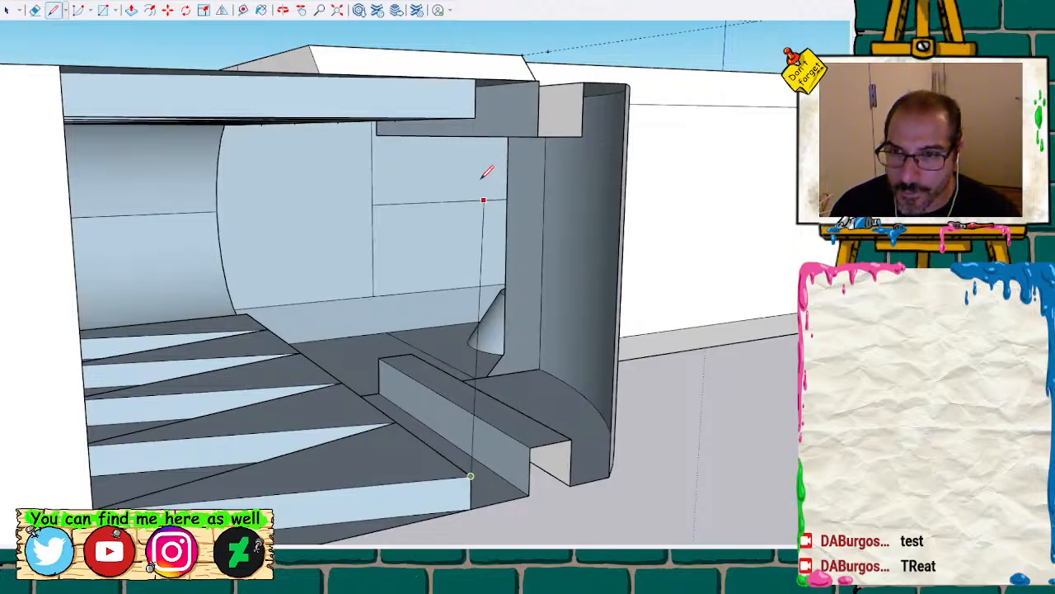
pyautogui.click(475, 117)
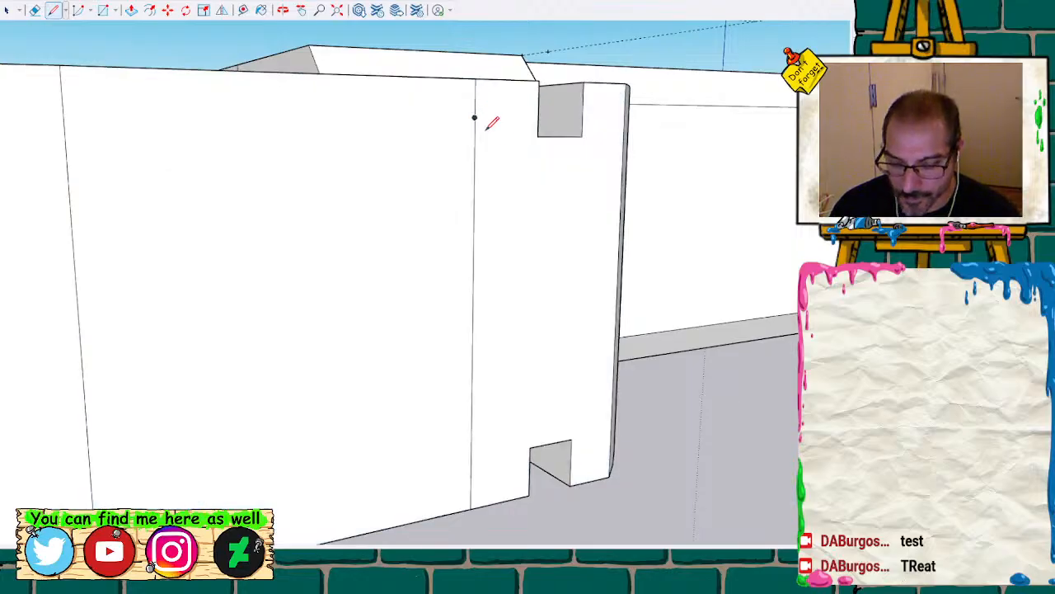
pyautogui.press('o')
pyautogui.moveTo(431, 134); pyautogui.dragTo(540, 242)
pyautogui.press('space')
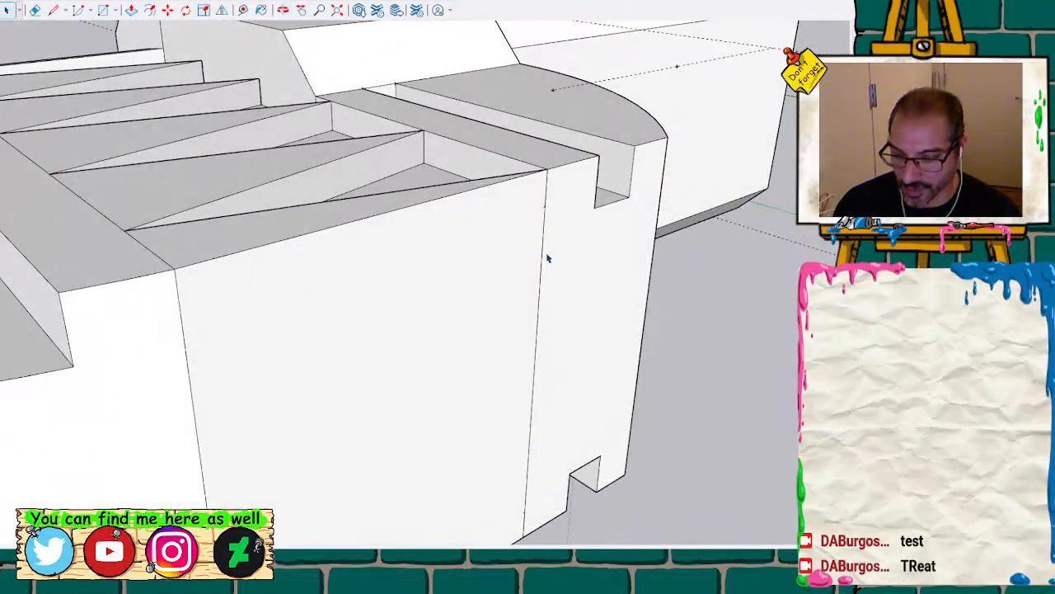
# Erase the middle, upper and lower segments of the head's front vertical edge, and delete the whole front face
pyautogui.press('e')
pyautogui.click(544, 250)
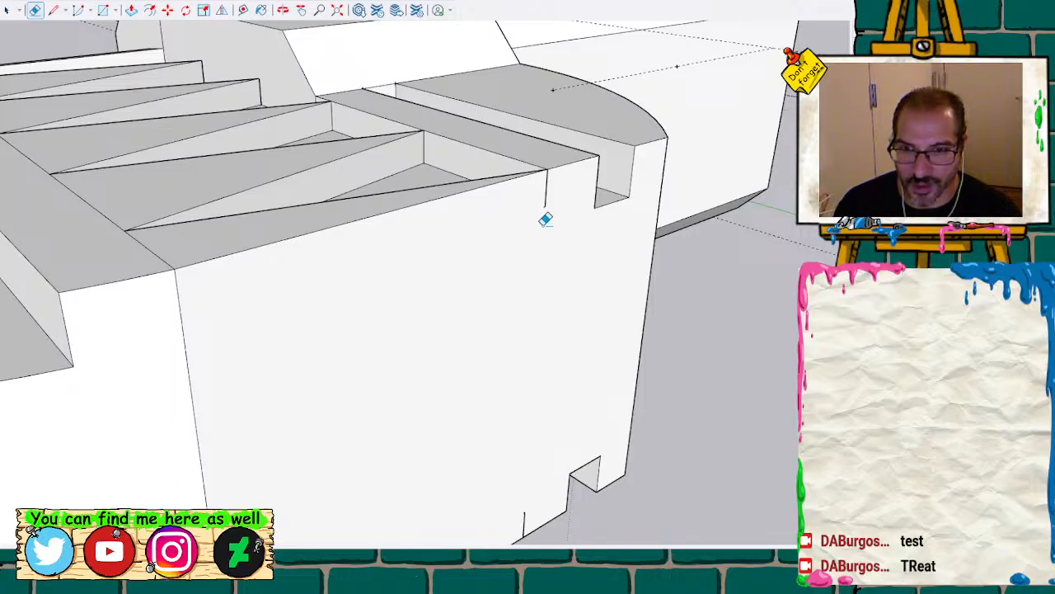
pyautogui.click(549, 182)
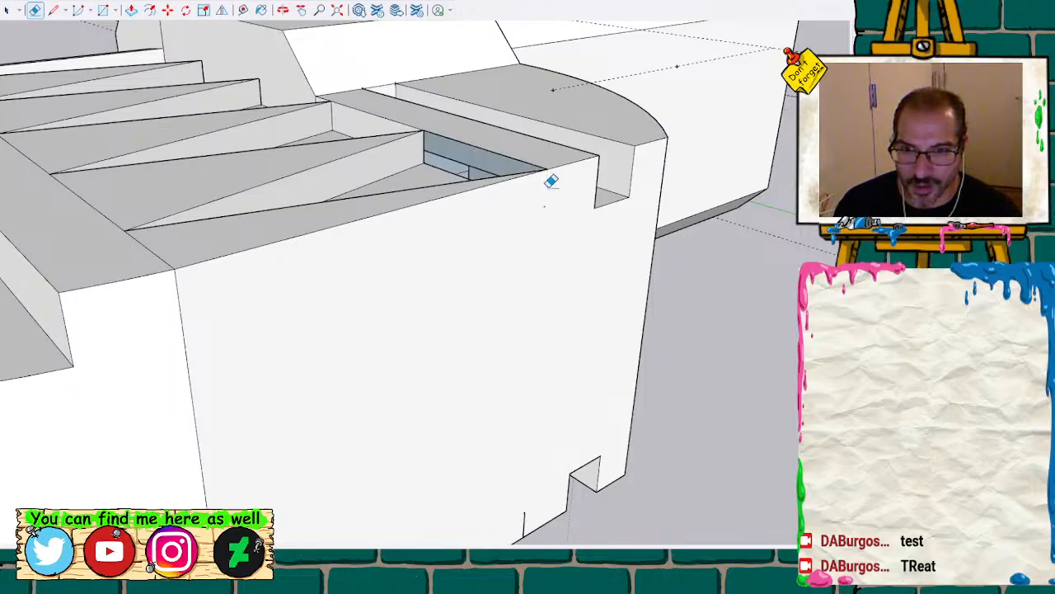
pyautogui.click(524, 518)
pyautogui.press('space')
pyautogui.click(521, 440)
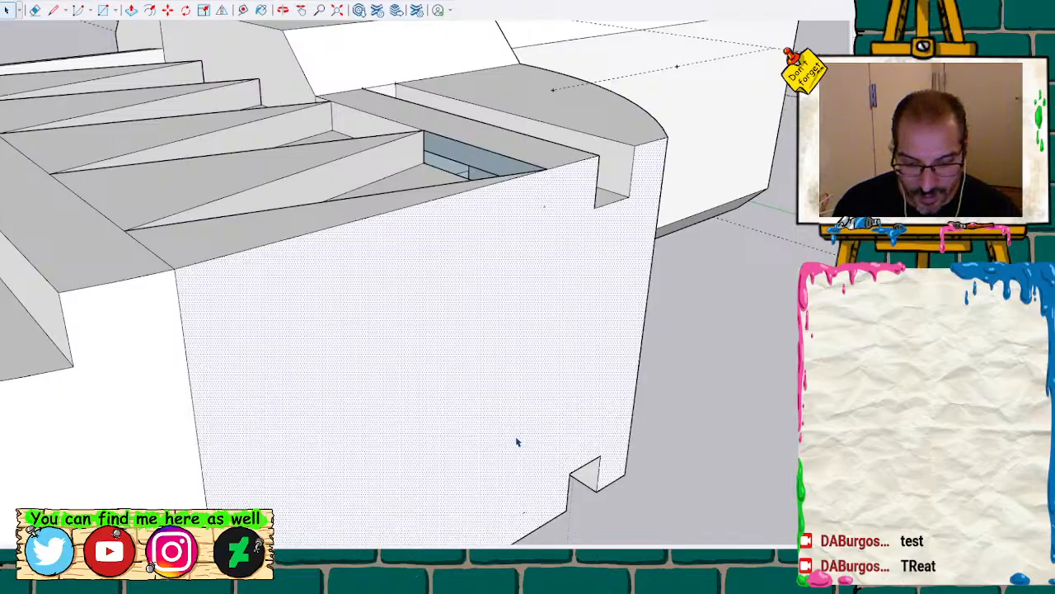
pyautogui.press('Delete')
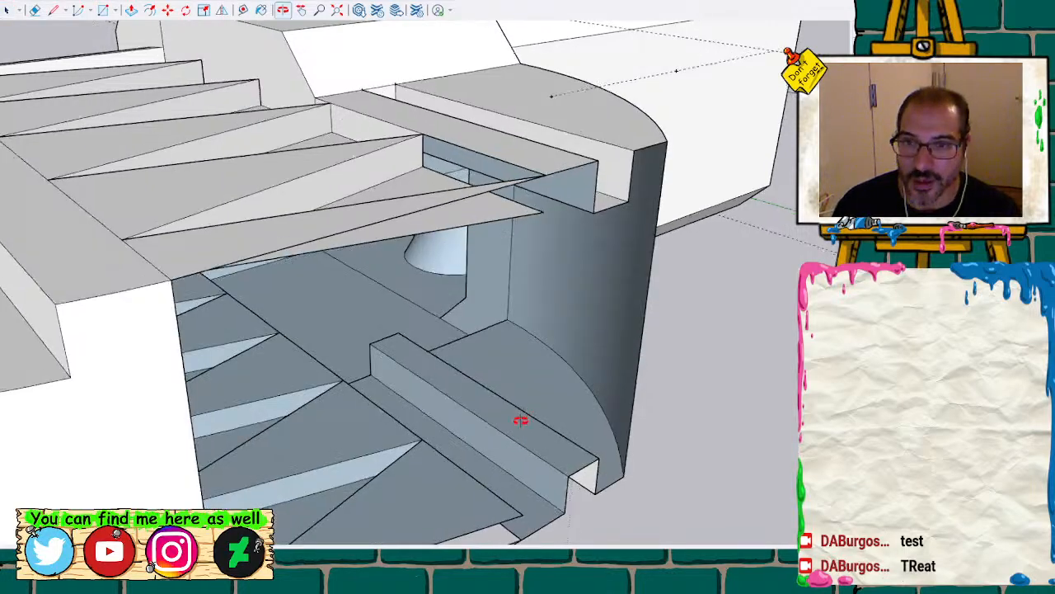
# Draw one continuous vertical line from the bottom to the top tooth tip across the head's front opening to rebuild the front faces
pyautogui.moveTo(521, 421); pyautogui.dragTo(468, 386, button='middle')
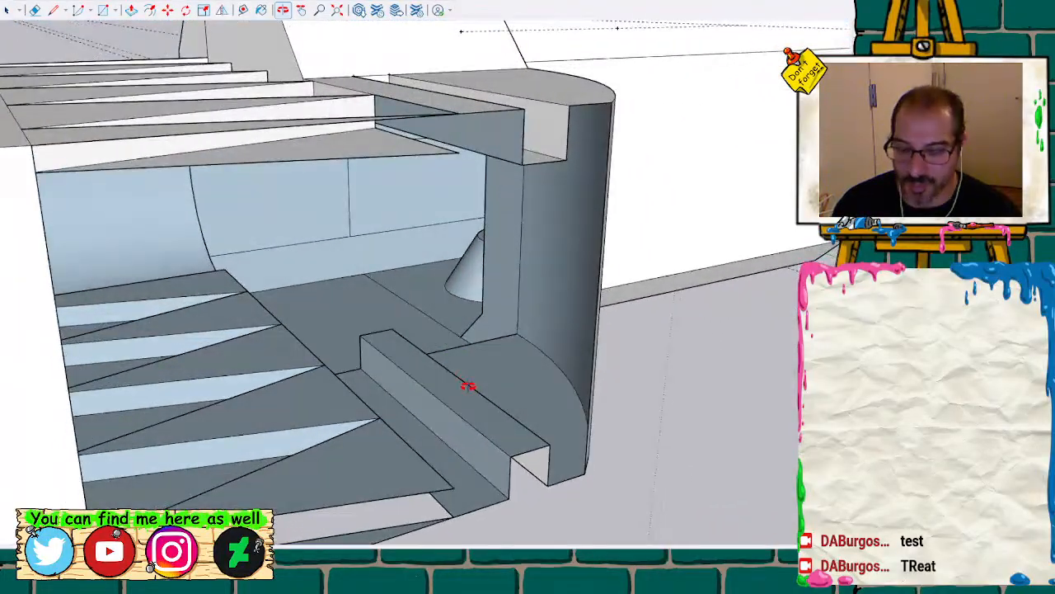
pyautogui.press('l')
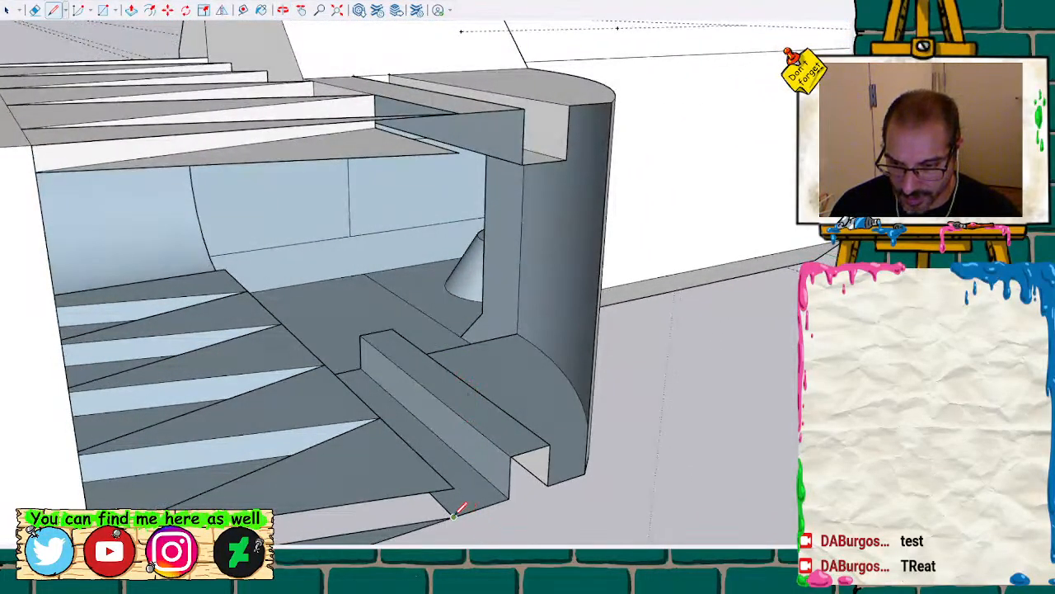
pyautogui.click(454, 516)
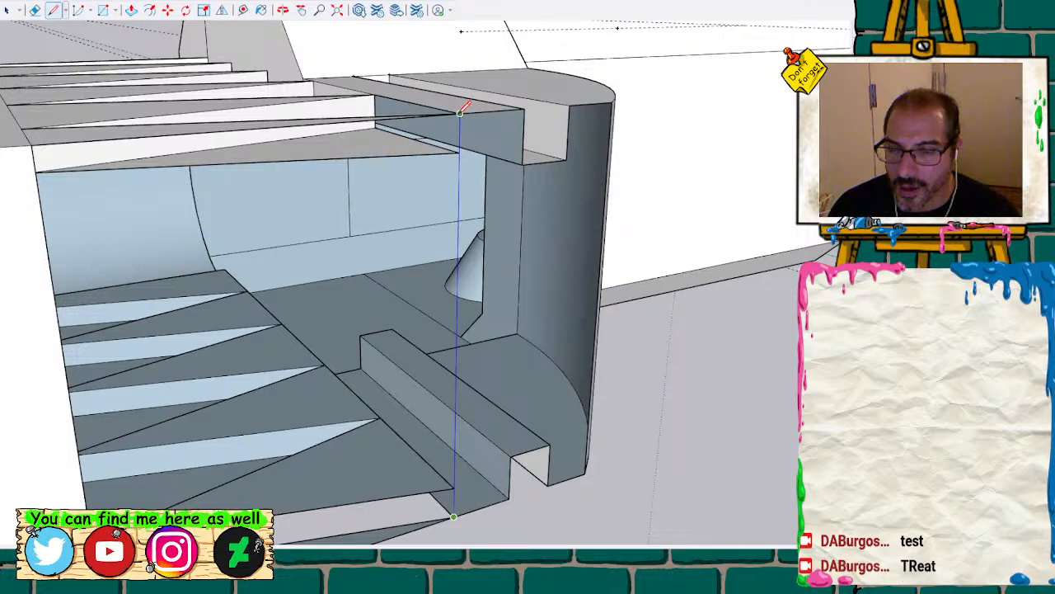
pyautogui.click(460, 113)
pyautogui.moveTo(393, 173)
pyautogui.mouseDown(button='middle')
pyautogui.moveTo(638, 322)
pyautogui.moveTo(754, 355)
pyautogui.moveTo(504, 249)
pyautogui.moveTo(766, 219)
pyautogui.moveTo(385, 264)
pyautogui.moveTo(287, 484)
pyautogui.mouseUp(button='middle')
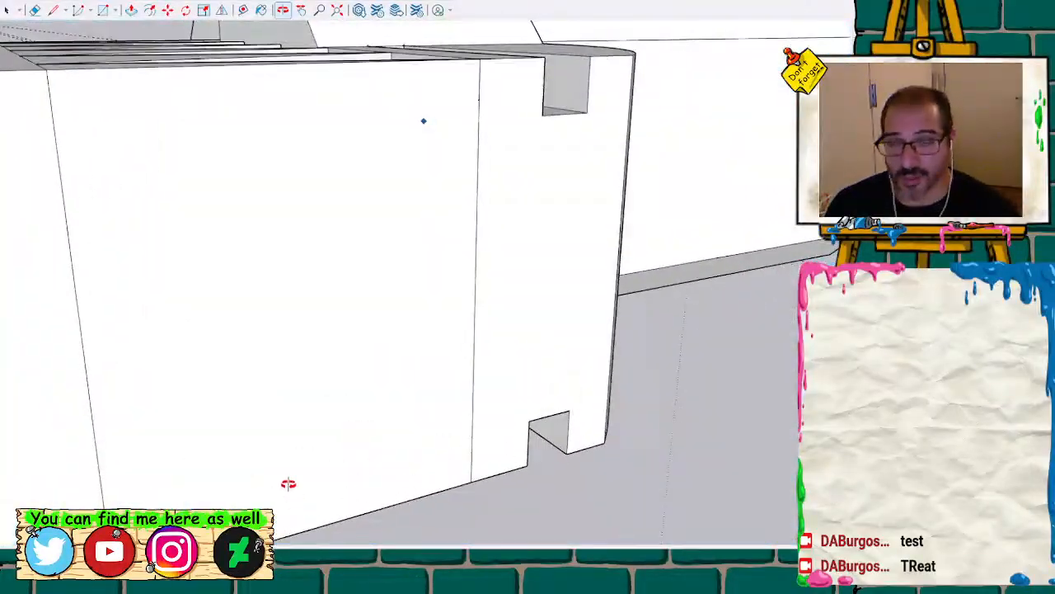
# Select the complete repaired head and handle and make it a group
pyautogui.scroll(-10, 358, 299)
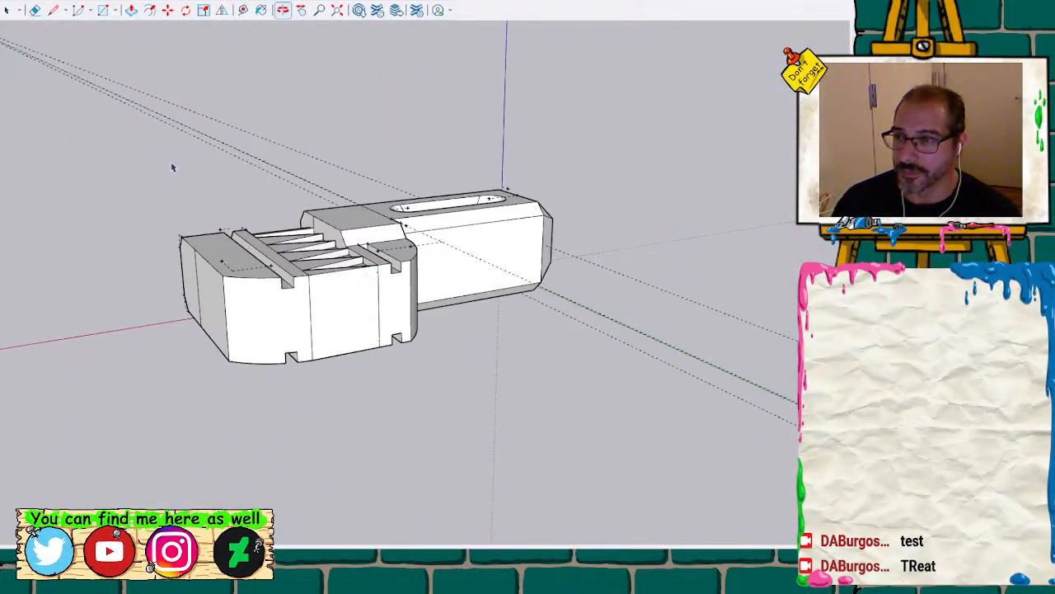
pyautogui.press('space')
pyautogui.moveTo(133, 157); pyautogui.dragTo(623, 409)
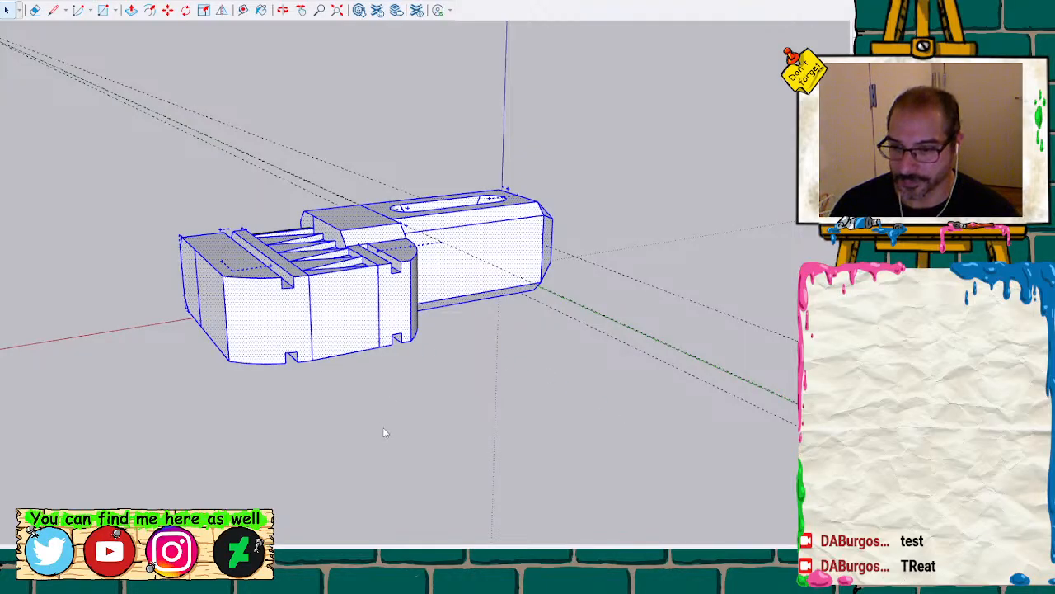
pyautogui.press('g')
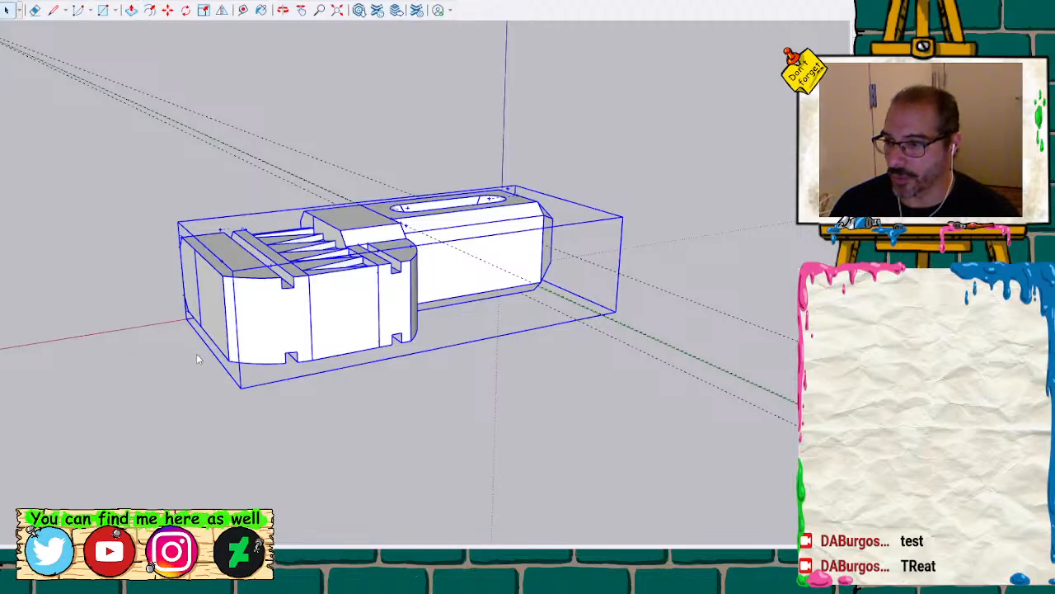
# Check the new group for solid errors and examine the markers around the front vertical edge and tooth tips
pyautogui.press('i')
pyautogui.scroll(3, 272, 312)
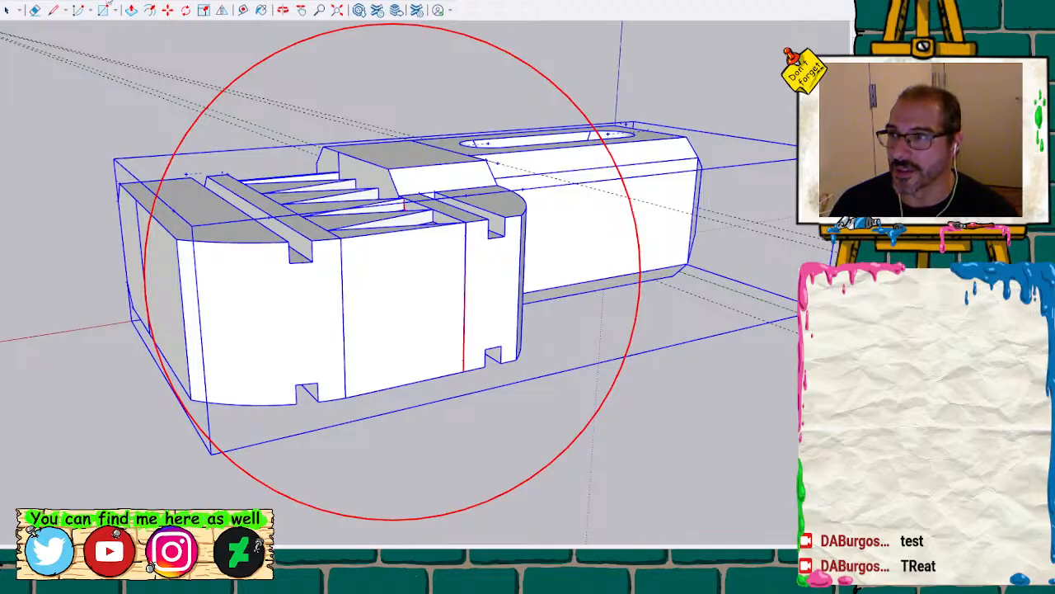
pyautogui.press('space')
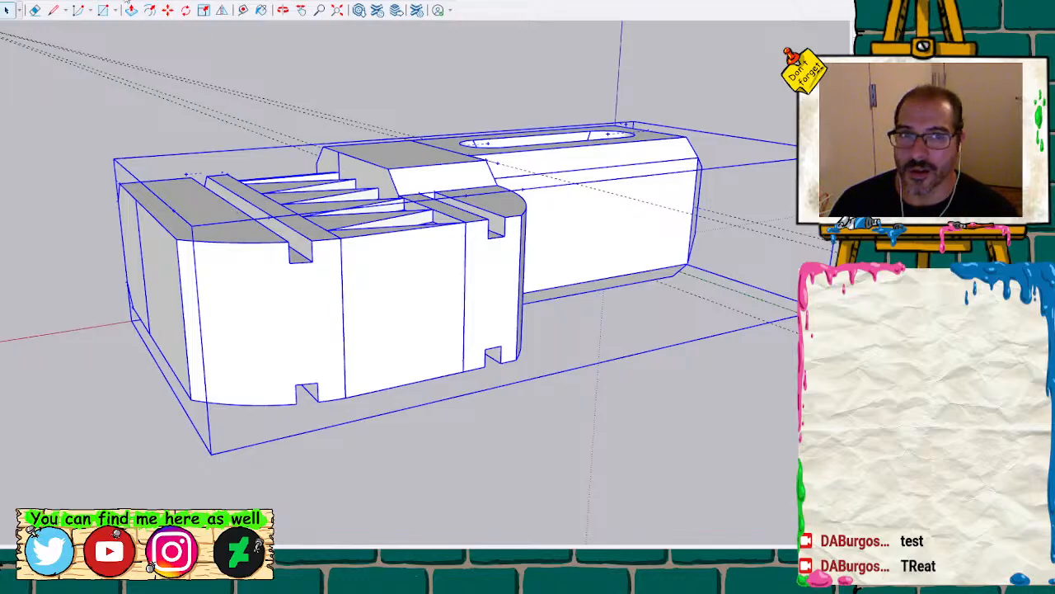
pyautogui.click(185, 360)
pyautogui.scroll(1, 442, 288)
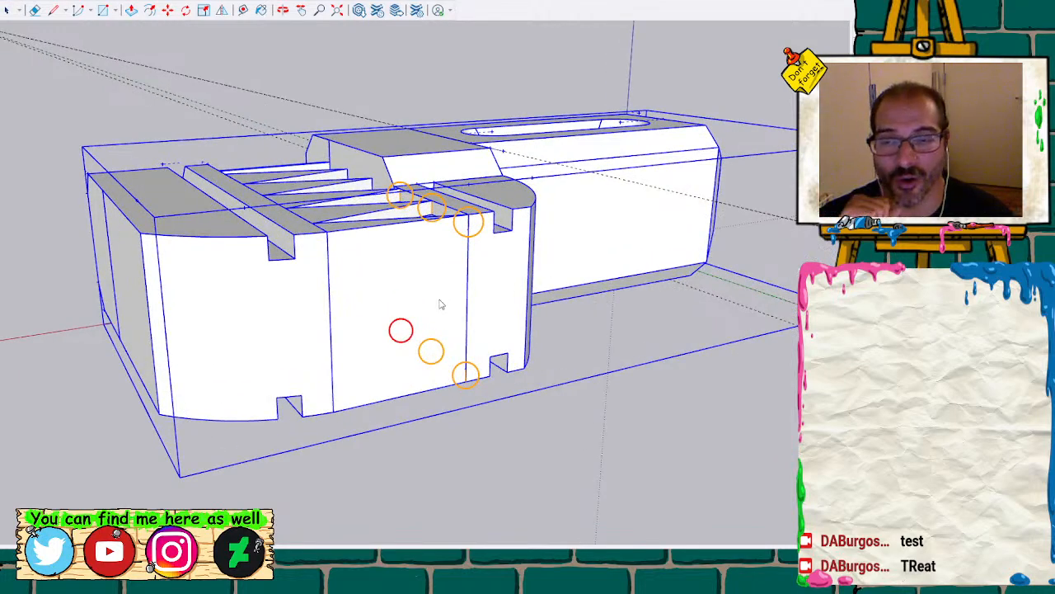
pyautogui.scroll(3, 437, 293)
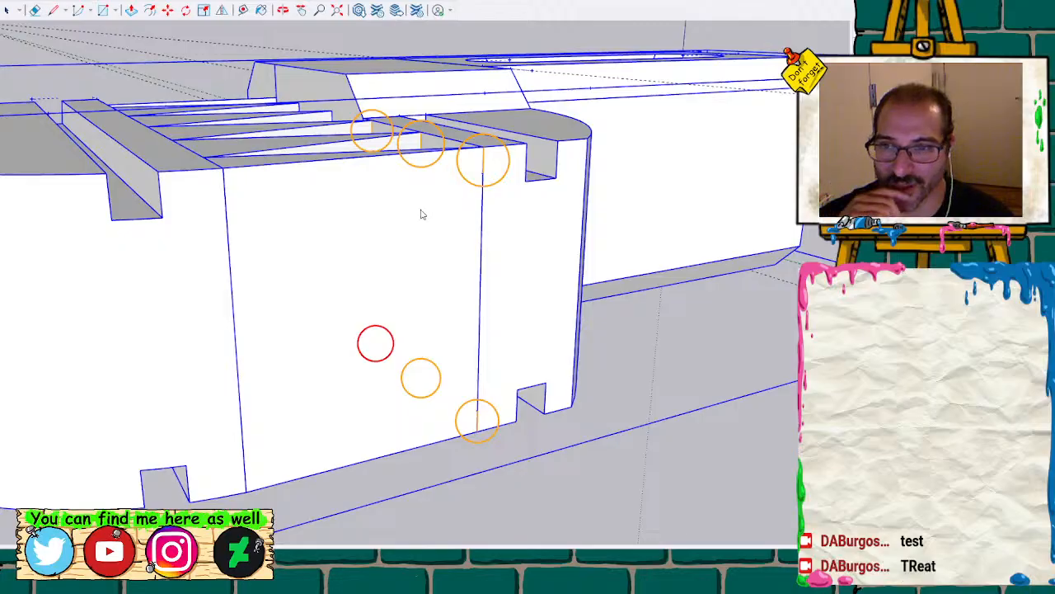
# Examine the grouped head and handle from the front and above, and the part's cut-open end and handle slot
pyautogui.moveTo(416, 207)
pyautogui.mouseDown(button='middle')
pyautogui.moveTo(405, 205)
pyautogui.moveTo(565, 290)
pyautogui.moveTo(456, 361)
pyautogui.moveTo(308, 158)
pyautogui.moveTo(372, 181)
pyautogui.mouseUp(button='middle')
pyautogui.scroll(-5, 372, 182)
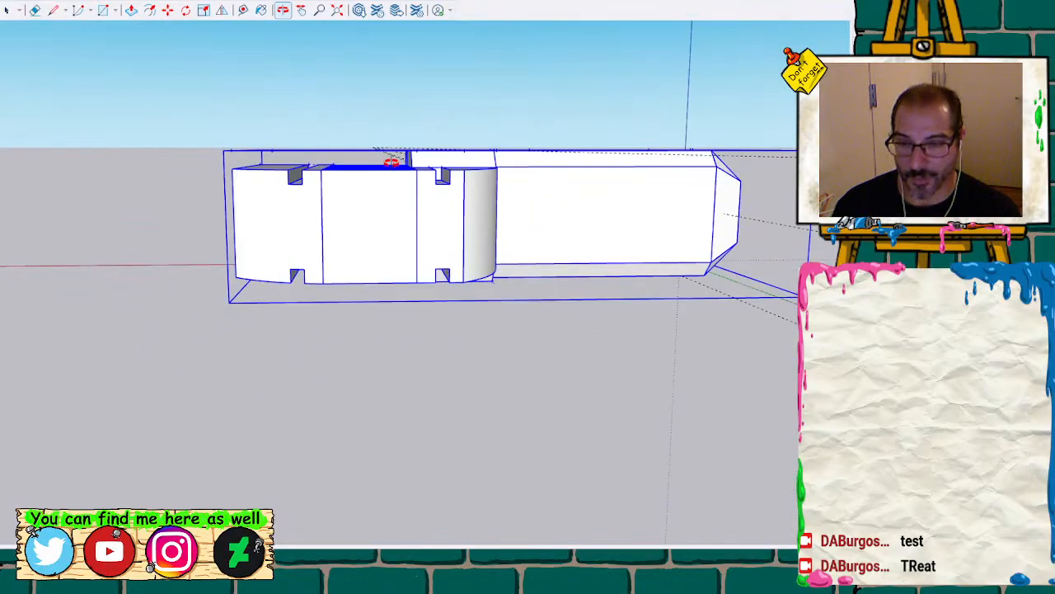
pyautogui.press('h')
pyautogui.moveTo(440, 198); pyautogui.dragTo(329, 217)
pyautogui.moveTo(437, 184); pyautogui.dragTo(344, 384, button='middle')
pyautogui.scroll(-4, 317, 262)
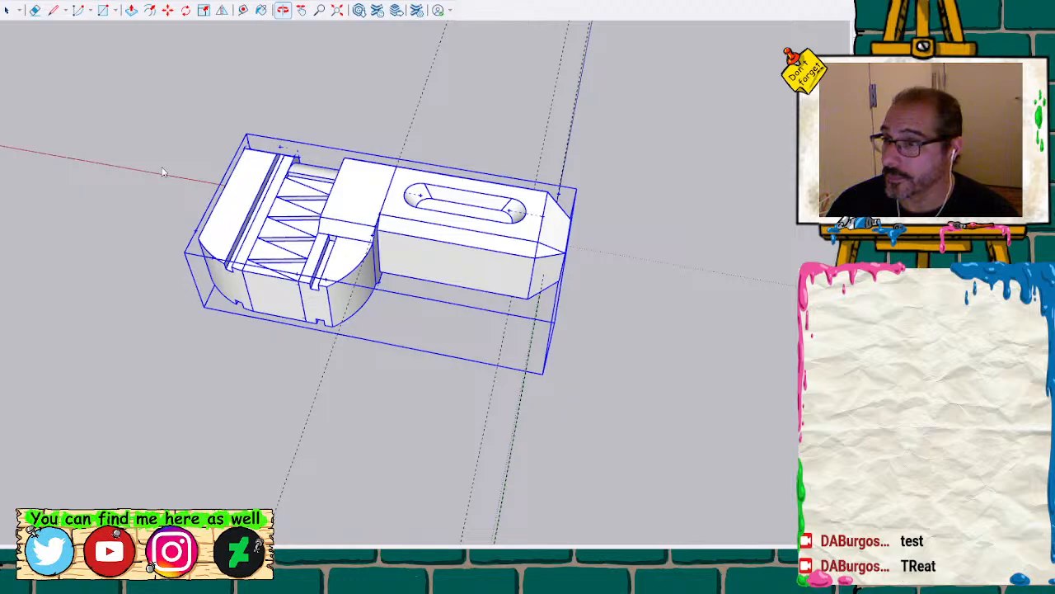
pyautogui.moveTo(153, 154); pyautogui.dragTo(228, 154, button='middle')
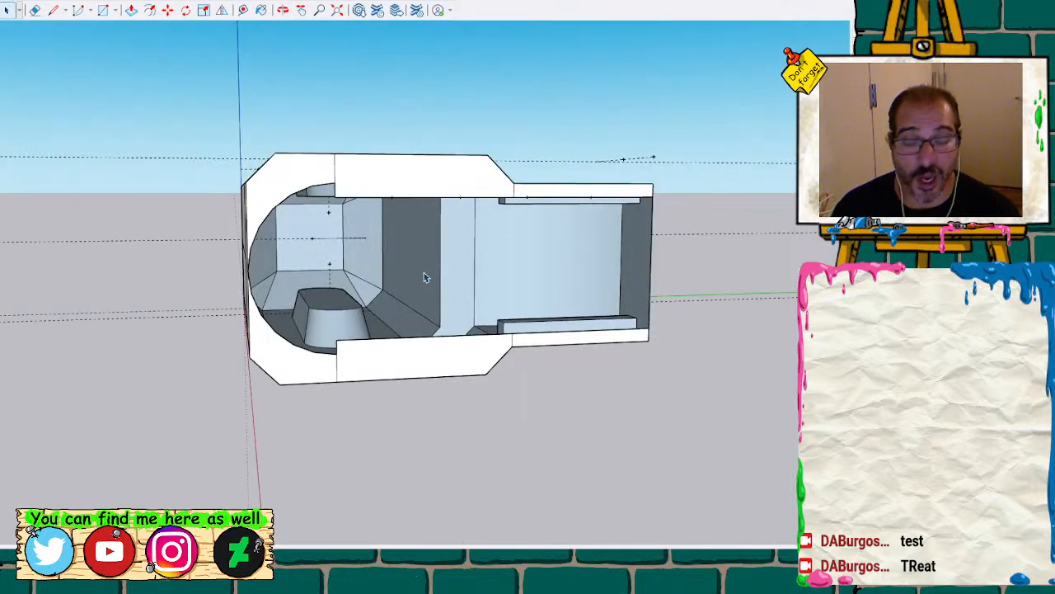
pyautogui.press('o')
pyautogui.moveTo(286, 204); pyautogui.dragTo(461, 62)
pyautogui.scroll(-5, 461, 62)
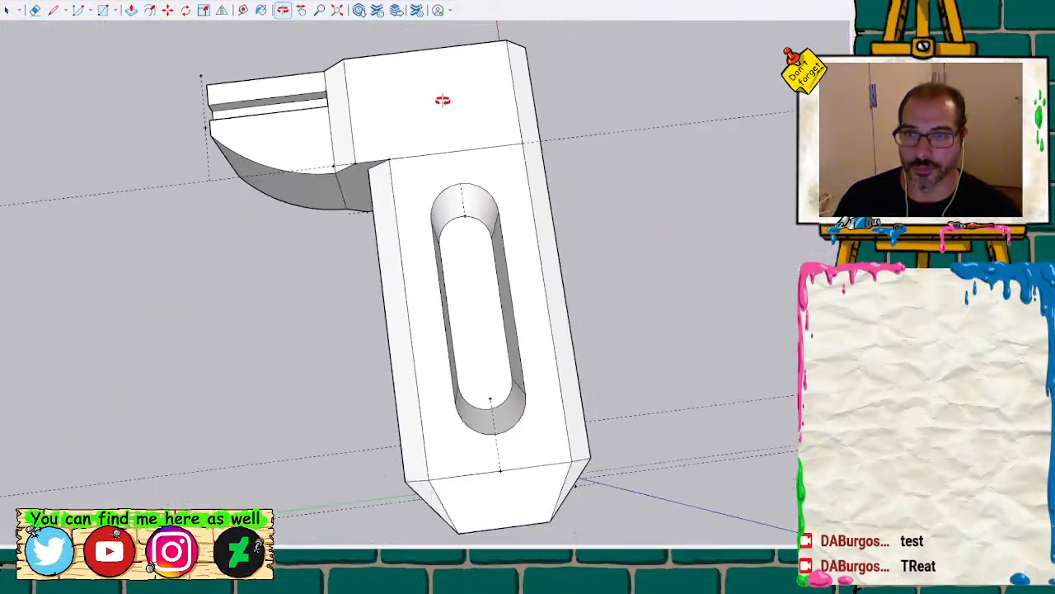
pyautogui.moveTo(478, 123); pyautogui.dragTo(422, 323)
pyautogui.press('h')
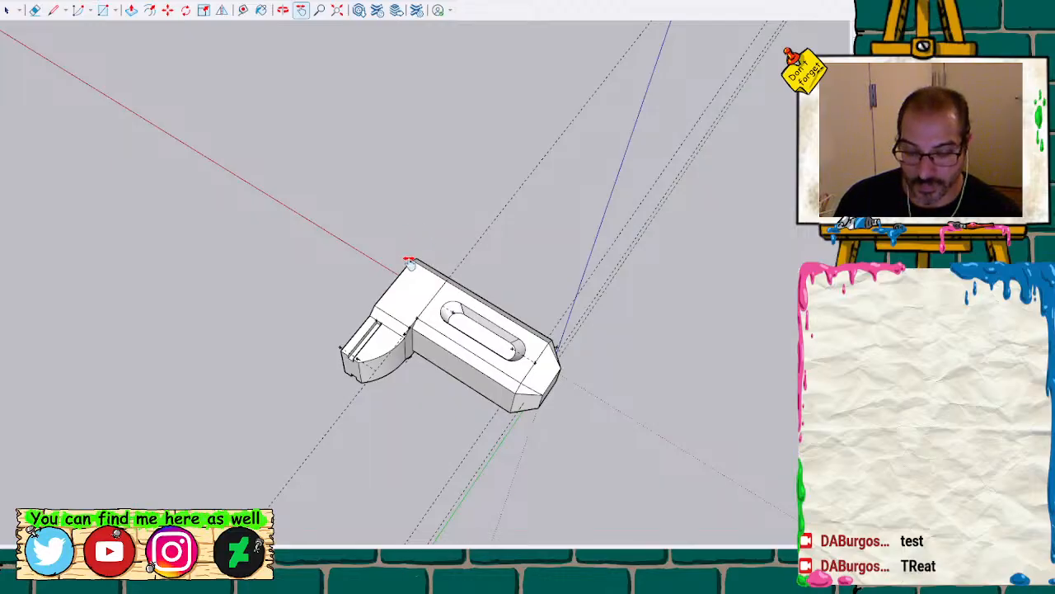
# Place a guide line along the middle edge of the handle's side, extending out past the cut-open end
pyautogui.moveTo(431, 266); pyautogui.dragTo(335, 287, button='middle')
pyautogui.scroll(5, 335, 287)
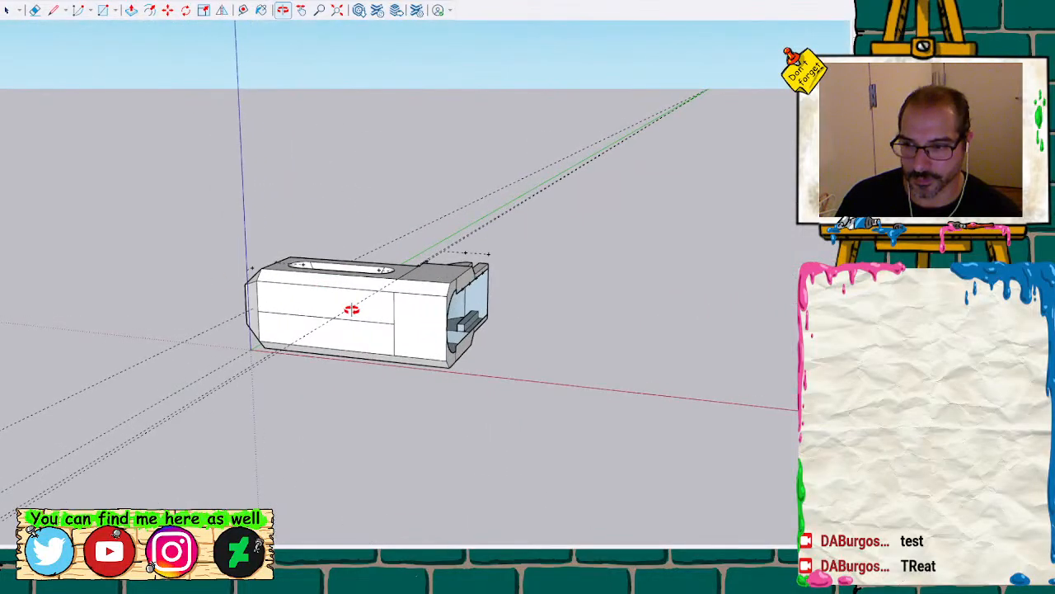
pyautogui.moveTo(422, 319); pyautogui.dragTo(396, 331, button='middle')
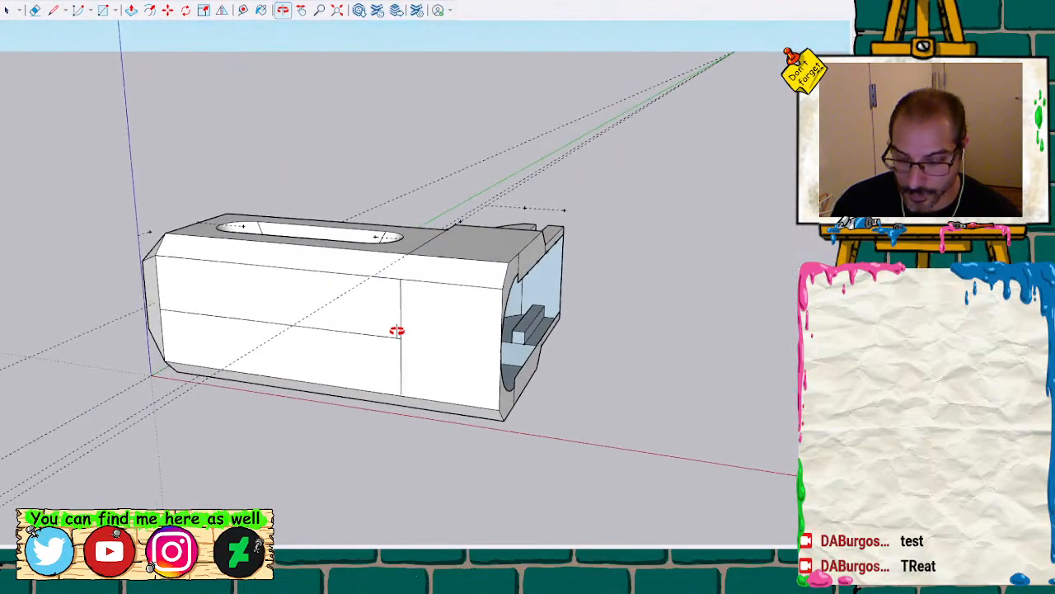
pyautogui.click(163, 305)
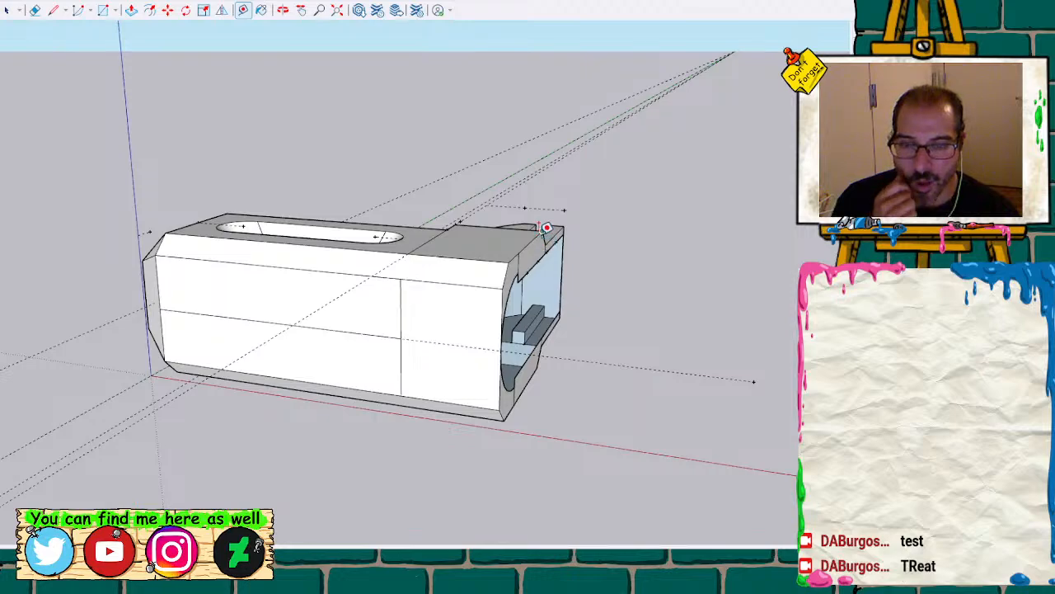
pyautogui.click(556, 233)
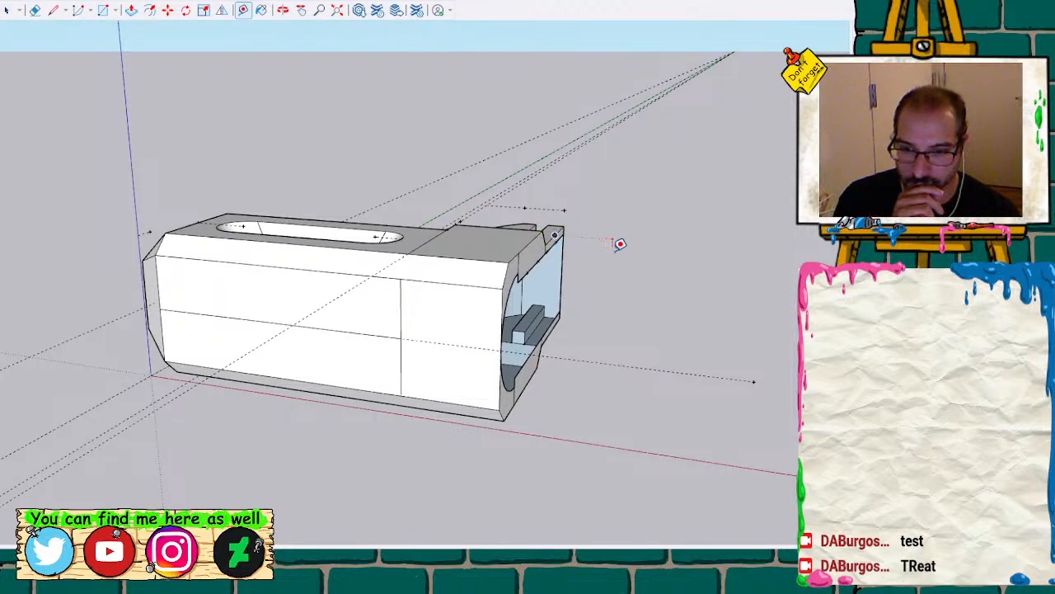
# Draw a straight line between the outer corners of the handle block's open end, and erase the upper part of its inner curved outline
pyautogui.moveTo(619, 259)
pyautogui.mouseDown(button='middle')
pyautogui.moveTo(584, 302)
pyautogui.moveTo(251, 196)
pyautogui.moveTo(291, 134)
pyautogui.moveTo(188, 77)
pyautogui.moveTo(205, 94)
pyautogui.moveTo(209, 57)
pyautogui.mouseUp(button='middle')
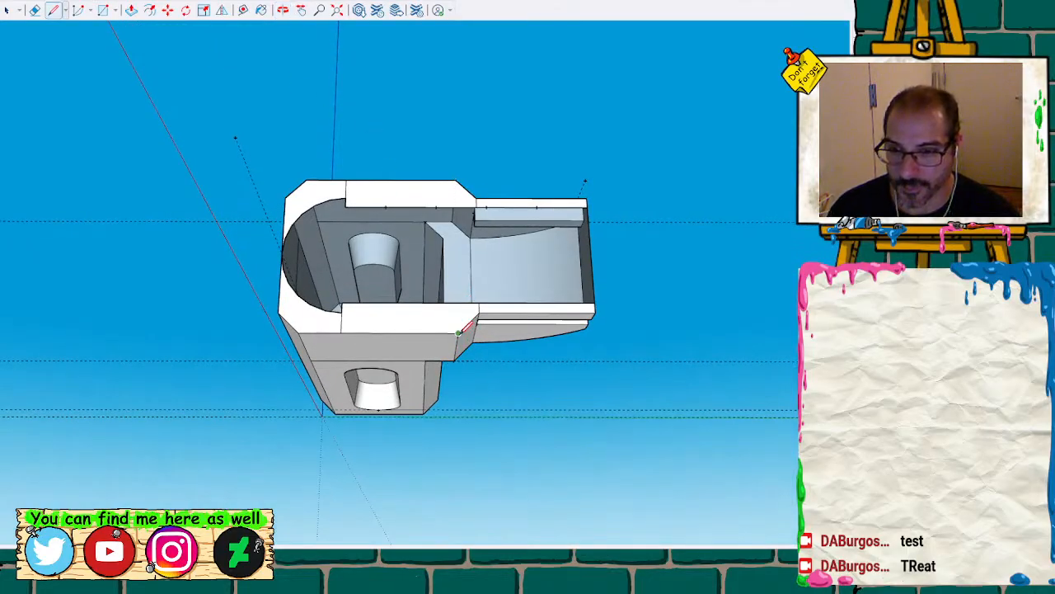
pyautogui.click(456, 179)
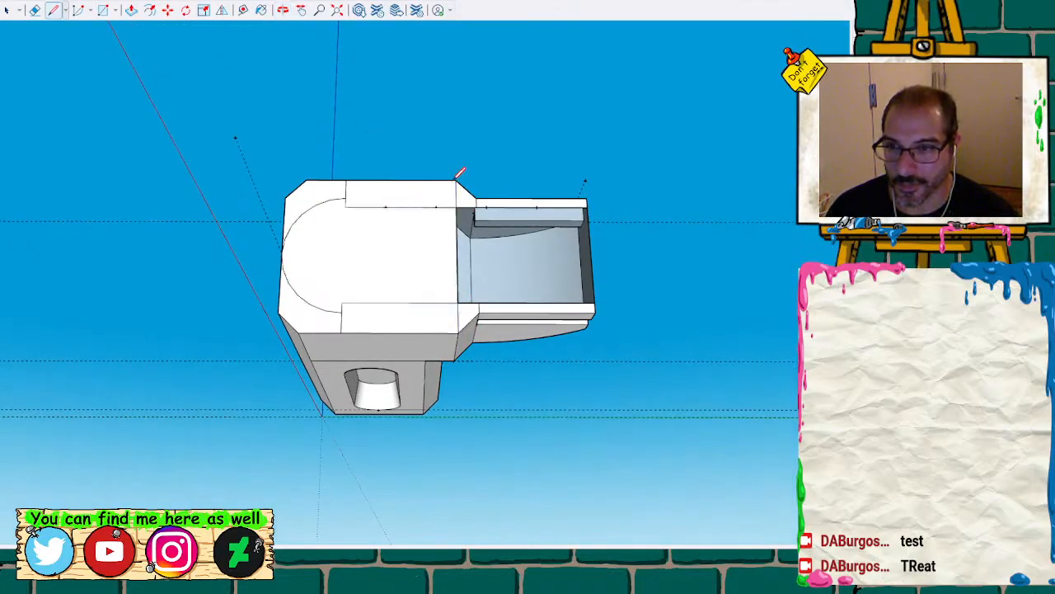
pyautogui.press('e')
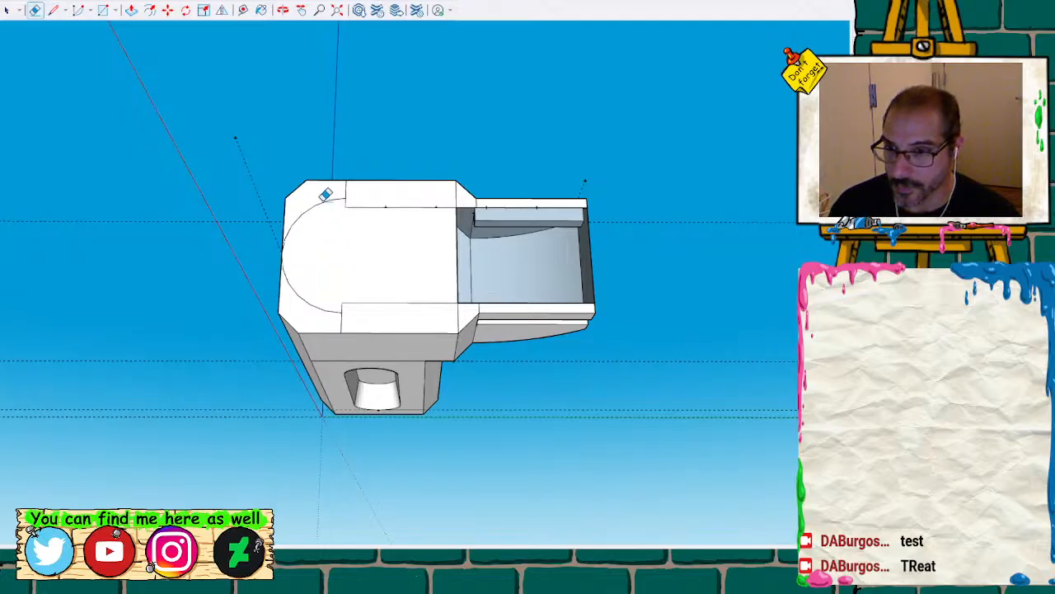
pyautogui.moveTo(330, 195); pyautogui.dragTo(370, 217)
# Undo the erasures that removed the side wall and end face, and erase the remaining lower edges of the inner curved outline
pyautogui.click(369, 302)
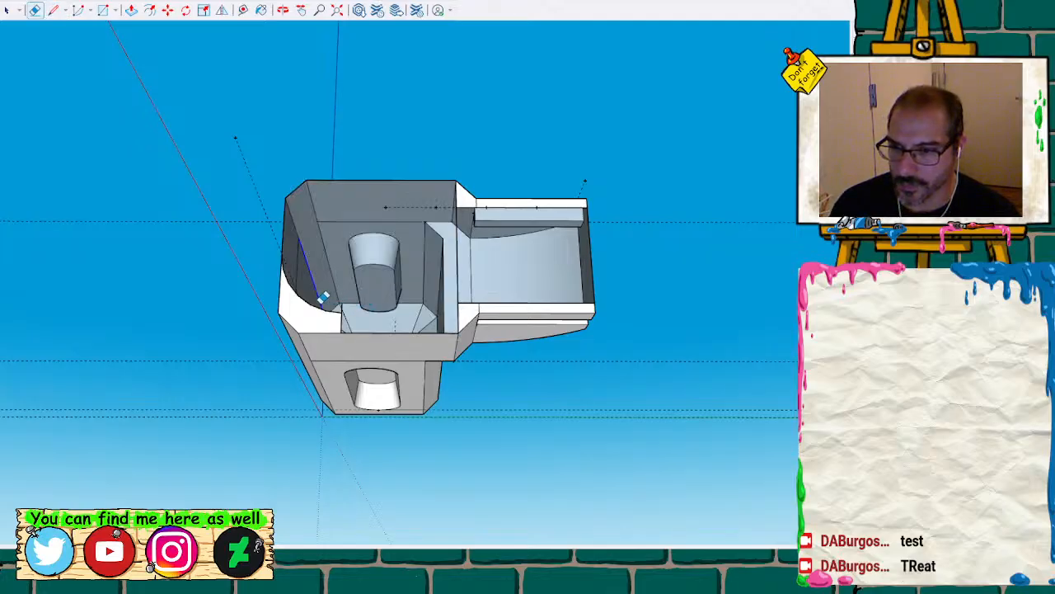
pyautogui.moveTo(322, 298); pyautogui.dragTo(311, 314)
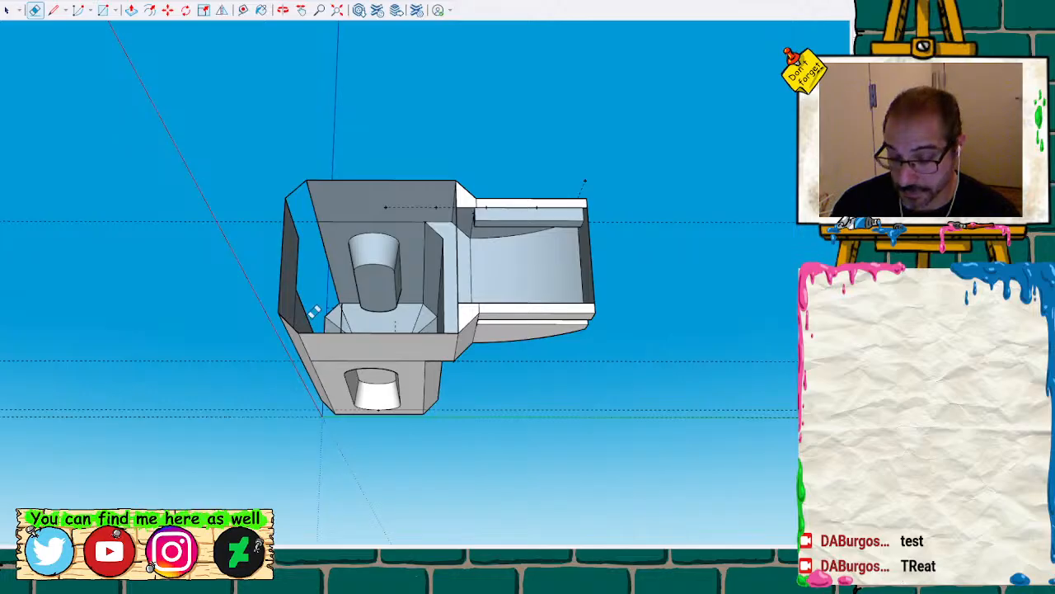
pyautogui.hotkey('ctrl', 'z')
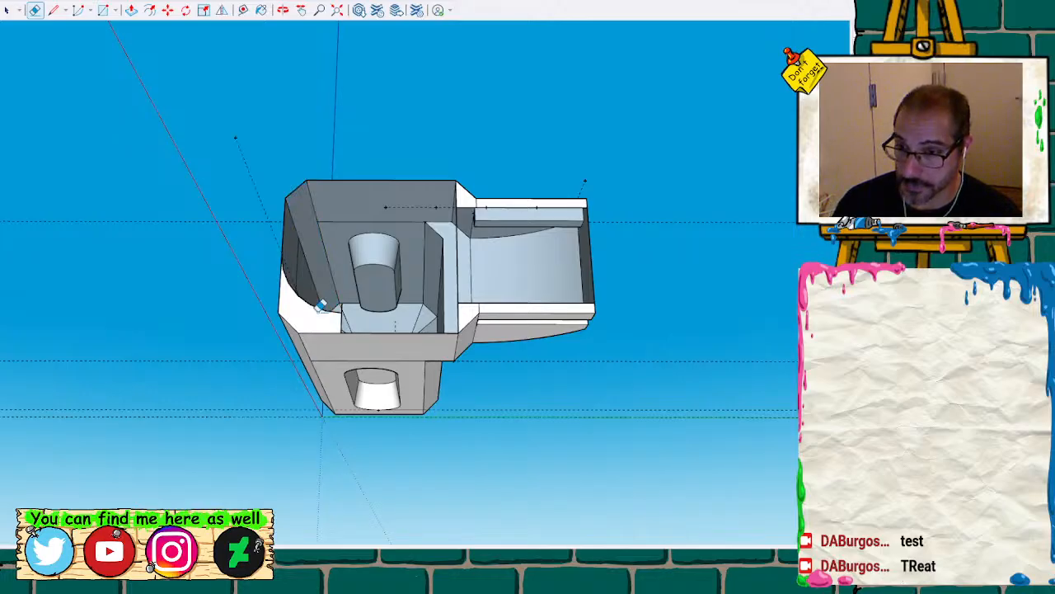
pyautogui.scroll(3, 349, 298)
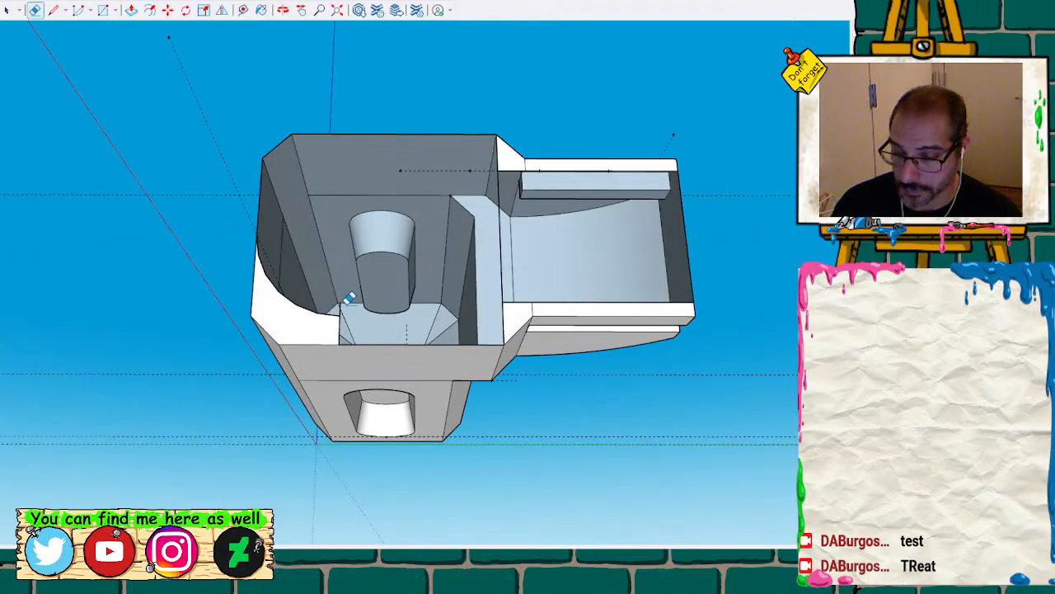
pyautogui.moveTo(326, 291); pyautogui.dragTo(277, 350, button='middle')
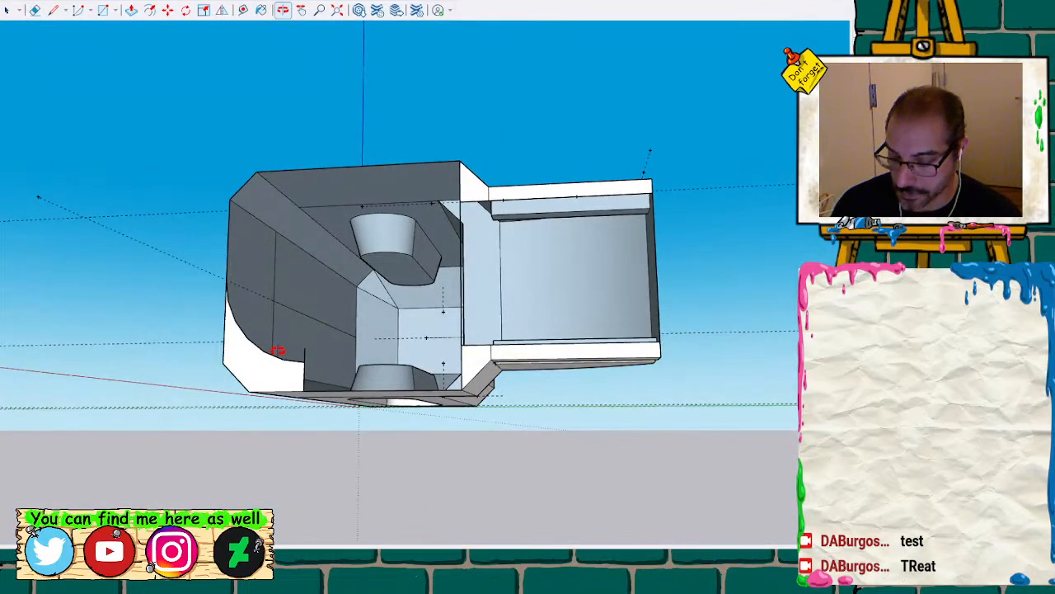
pyautogui.hotkey('ctrl', 'z')
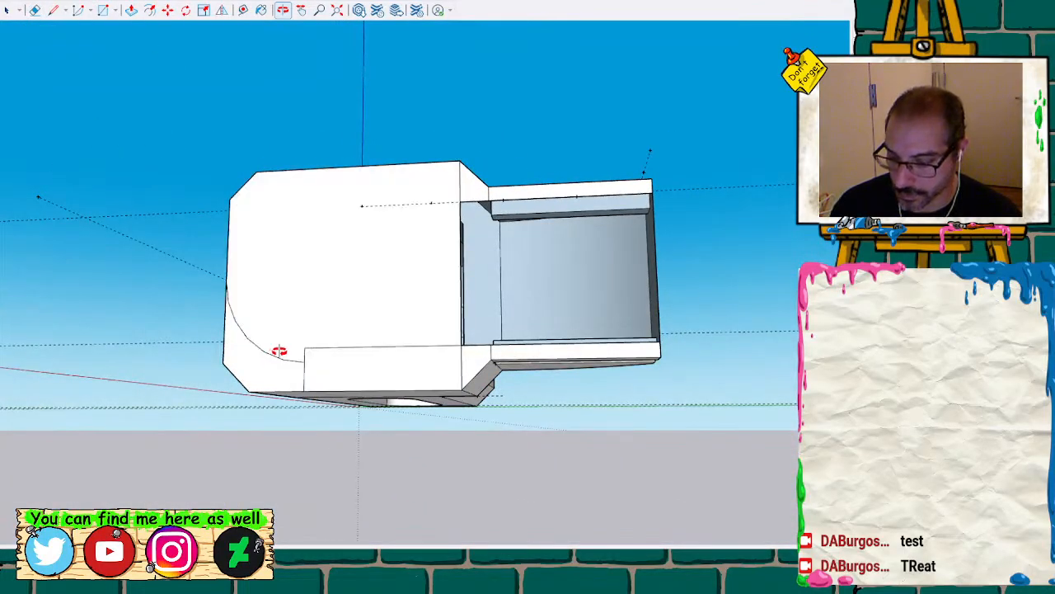
pyautogui.press('e')
pyautogui.moveTo(312, 346)
pyautogui.mouseDown()
pyautogui.moveTo(321, 338)
pyautogui.moveTo(305, 354)
pyautogui.mouseUp()
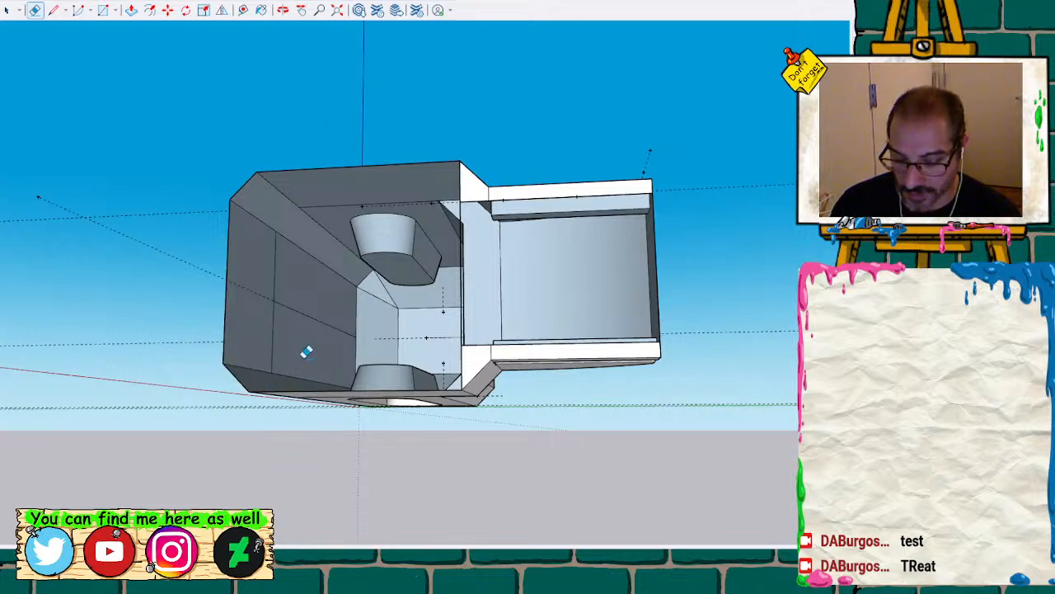
# Try to close the handle block's open end with a mid-height horizontal line and diagonals from its lower corners, and undo these lines
pyautogui.press('l')
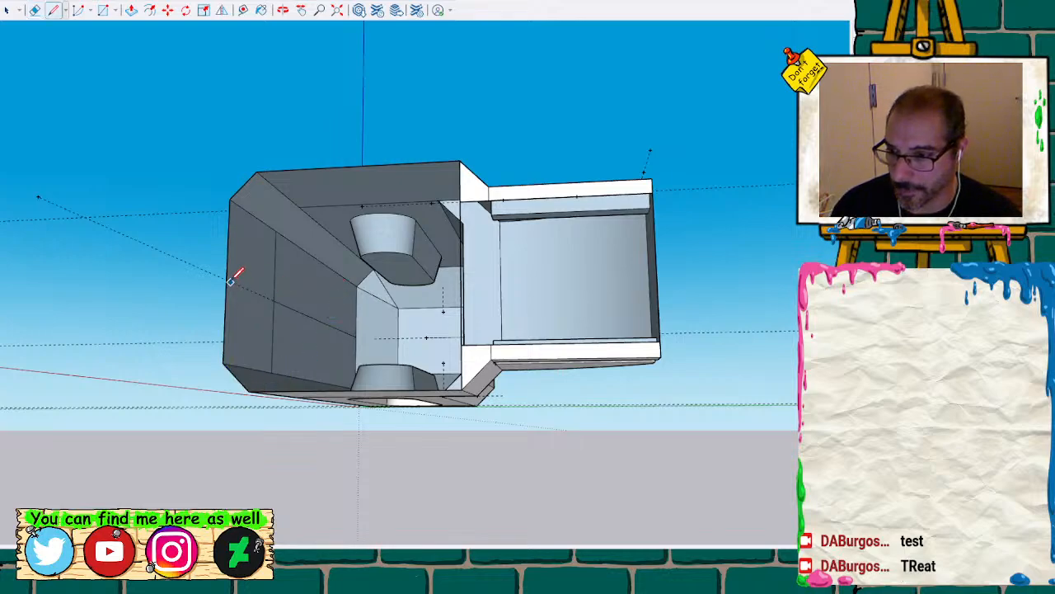
pyautogui.click(463, 270)
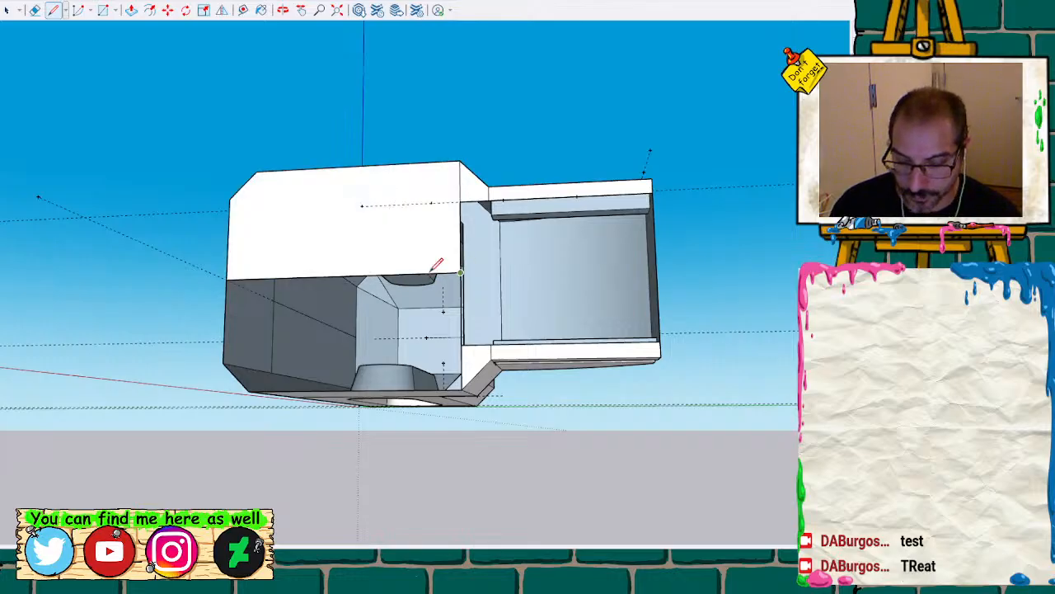
pyautogui.moveTo(435, 267)
pyautogui.mouseDown(button='middle')
pyautogui.moveTo(546, 212)
pyautogui.moveTo(612, 99)
pyautogui.moveTo(169, 162)
pyautogui.moveTo(83, 308)
pyautogui.moveTo(206, 269)
pyautogui.moveTo(245, 243)
pyautogui.moveTo(388, 343)
pyautogui.moveTo(480, 288)
pyautogui.moveTo(500, 181)
pyautogui.moveTo(488, 196)
pyautogui.mouseUp(button='middle')
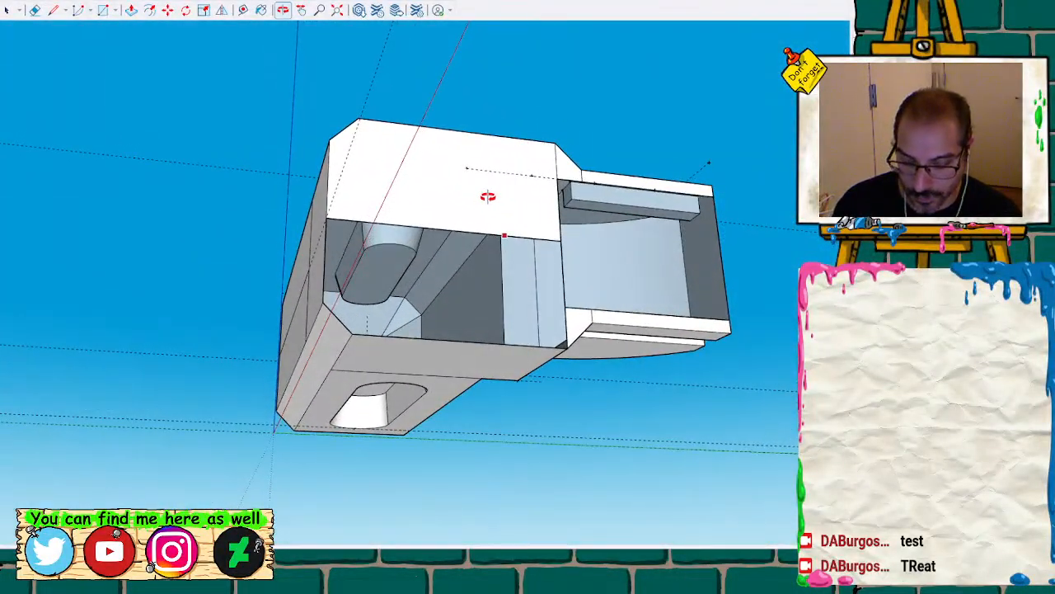
pyautogui.press('l')
pyautogui.click(352, 331)
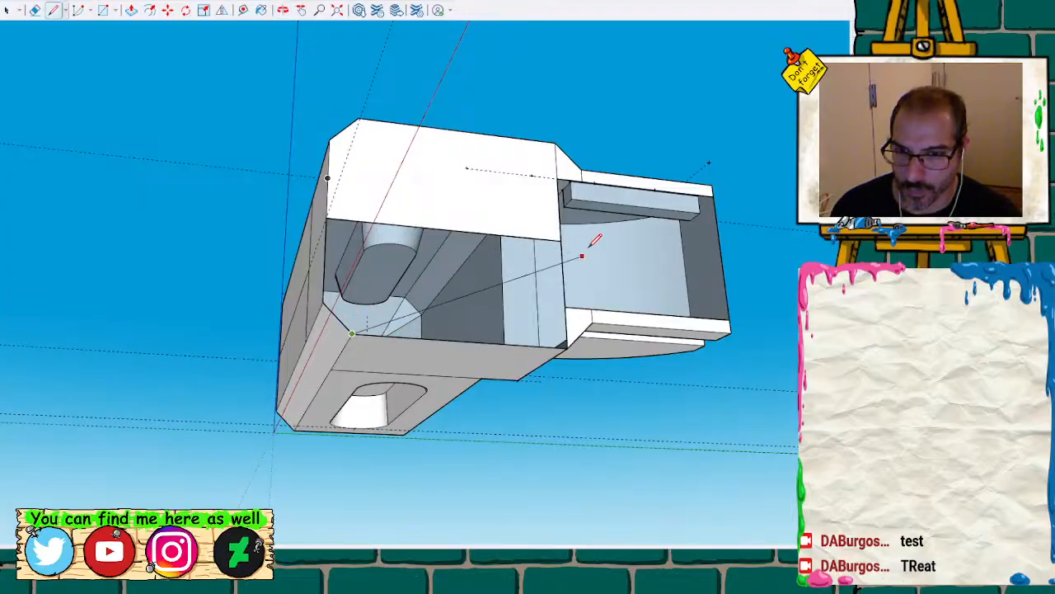
pyautogui.click(561, 240)
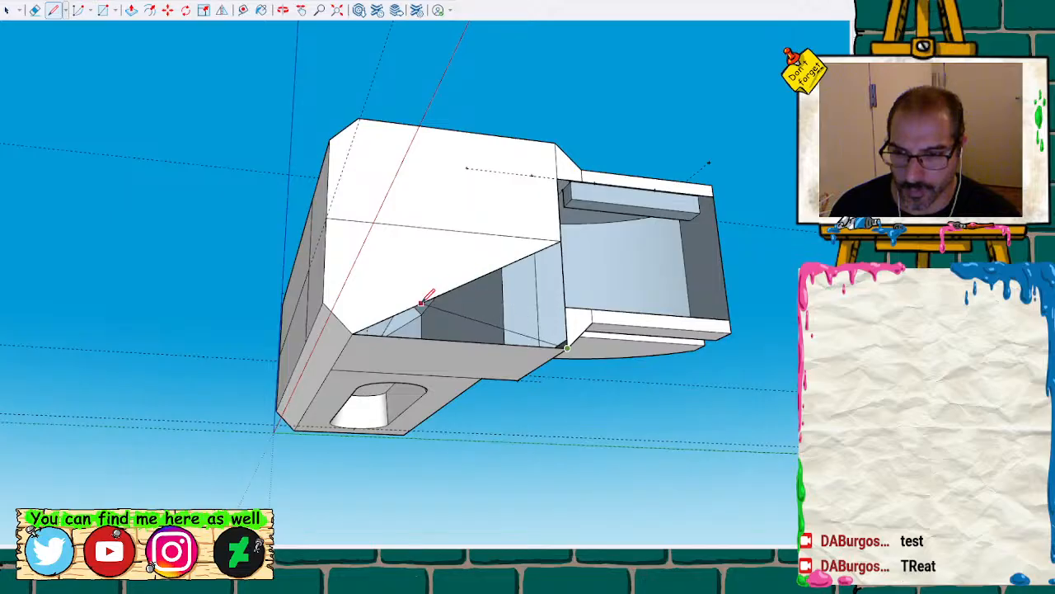
pyautogui.click(516, 257)
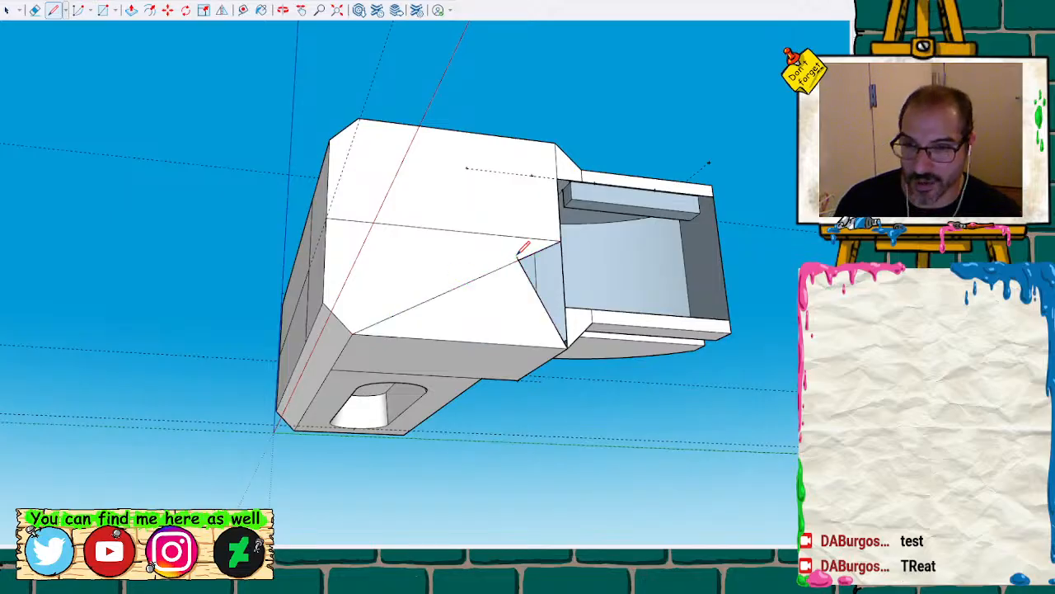
pyautogui.hotkey('ctrl', 'z')
pyautogui.hotkey('ctrl', 'z')
pyautogui.hotkey('ctrl', 'z')
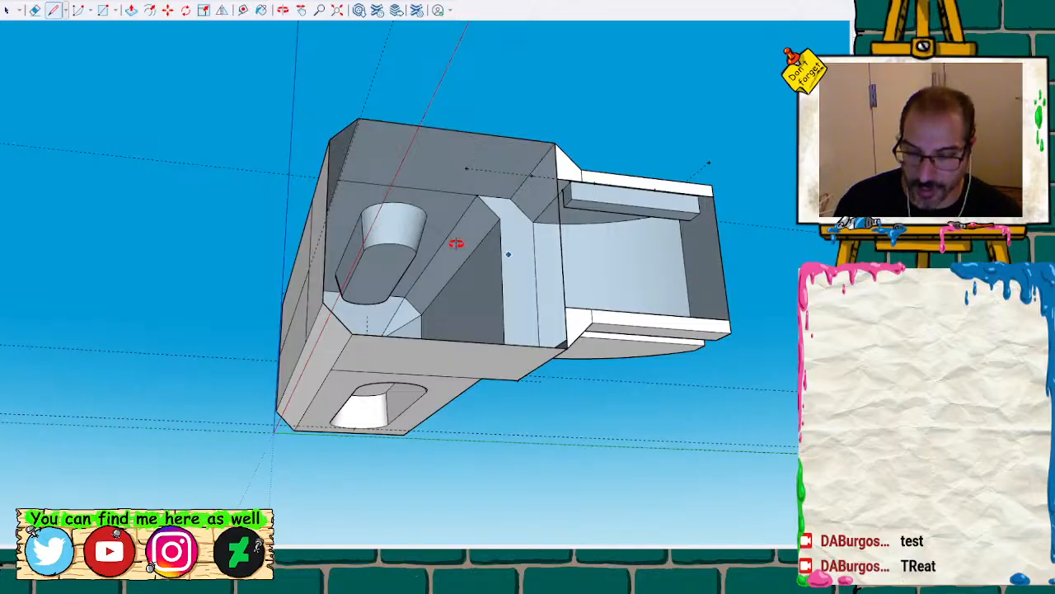
# Draw a line across the handle block's open end between its long edges, and another from that line's middle to the edge beside the head
pyautogui.moveTo(456, 243)
pyautogui.mouseDown(button='middle')
pyautogui.moveTo(651, 288)
pyautogui.moveTo(497, 337)
pyautogui.moveTo(572, 358)
pyautogui.moveTo(236, 243)
pyautogui.moveTo(247, 239)
pyautogui.mouseUp(button='middle')
pyautogui.scroll(3, 447, 118)
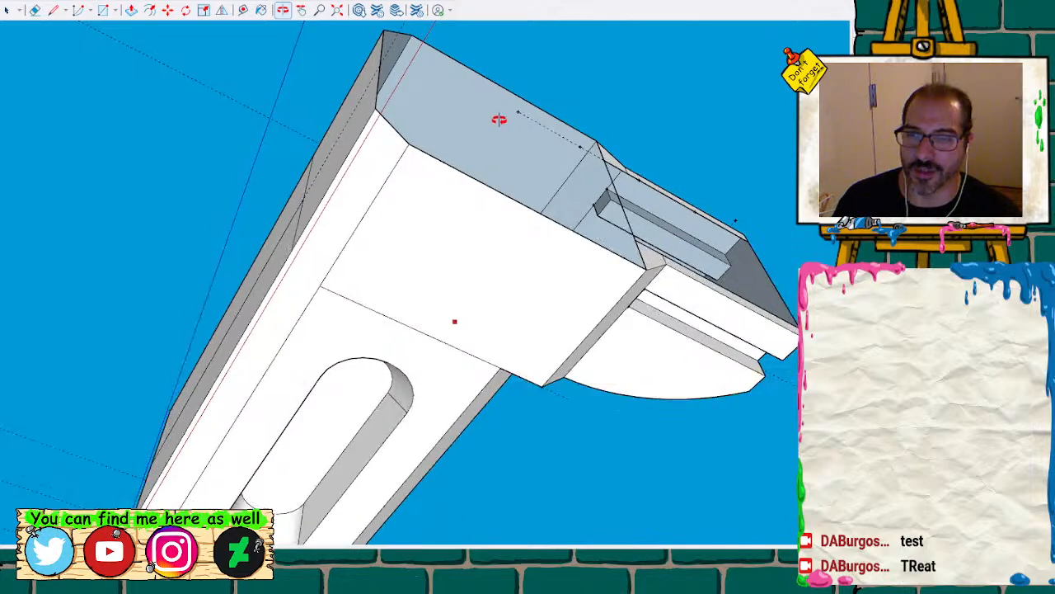
pyautogui.moveTo(498, 120)
pyautogui.mouseDown(button='middle')
pyautogui.moveTo(294, 360)
pyautogui.moveTo(294, 389)
pyautogui.moveTo(355, 425)
pyautogui.mouseUp(button='middle')
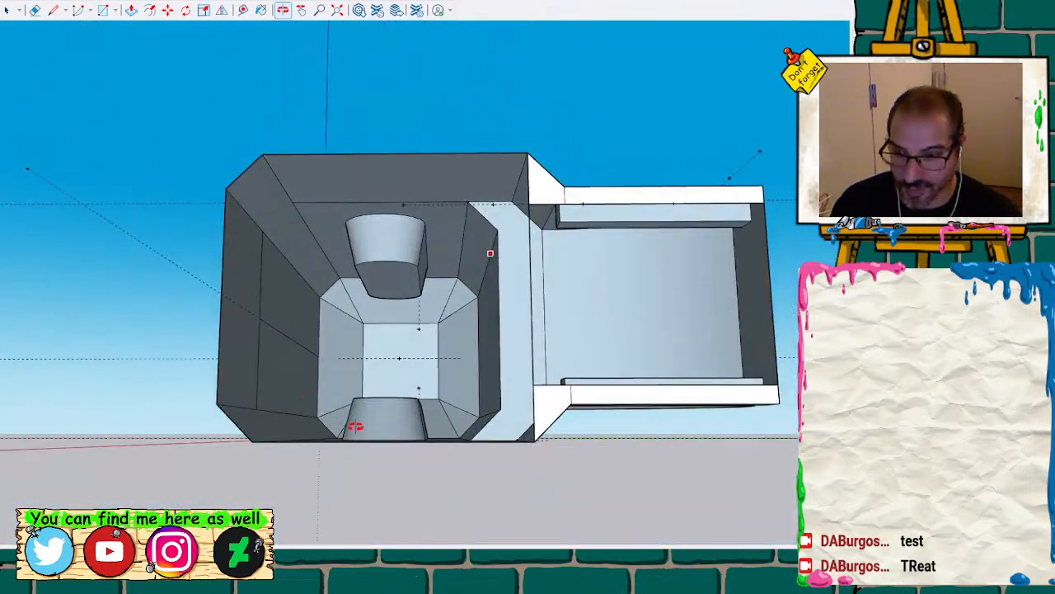
pyautogui.press('l')
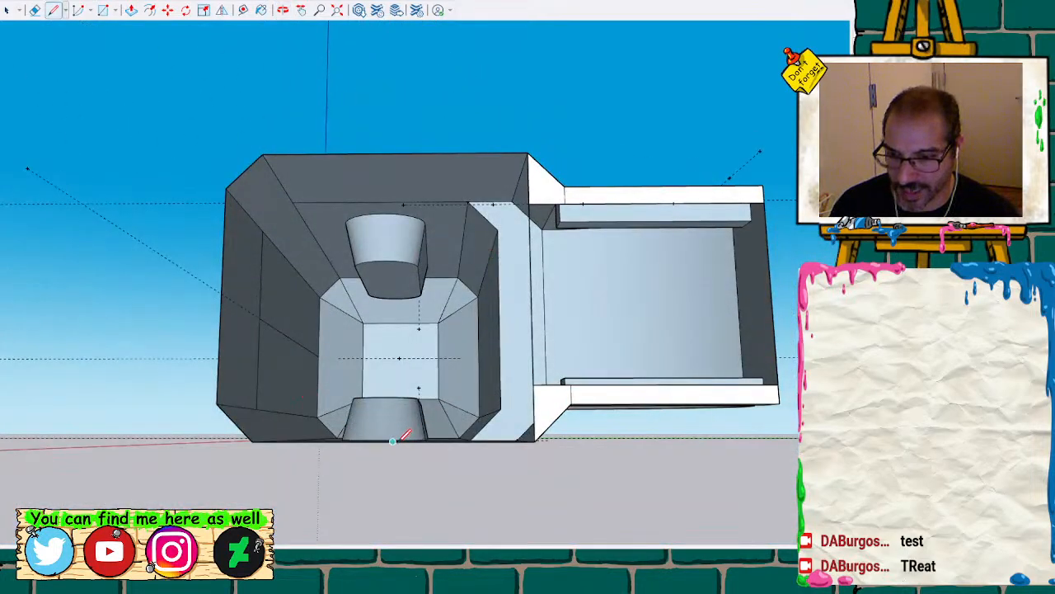
pyautogui.moveTo(417, 378); pyautogui.dragTo(423, 223, button='middle')
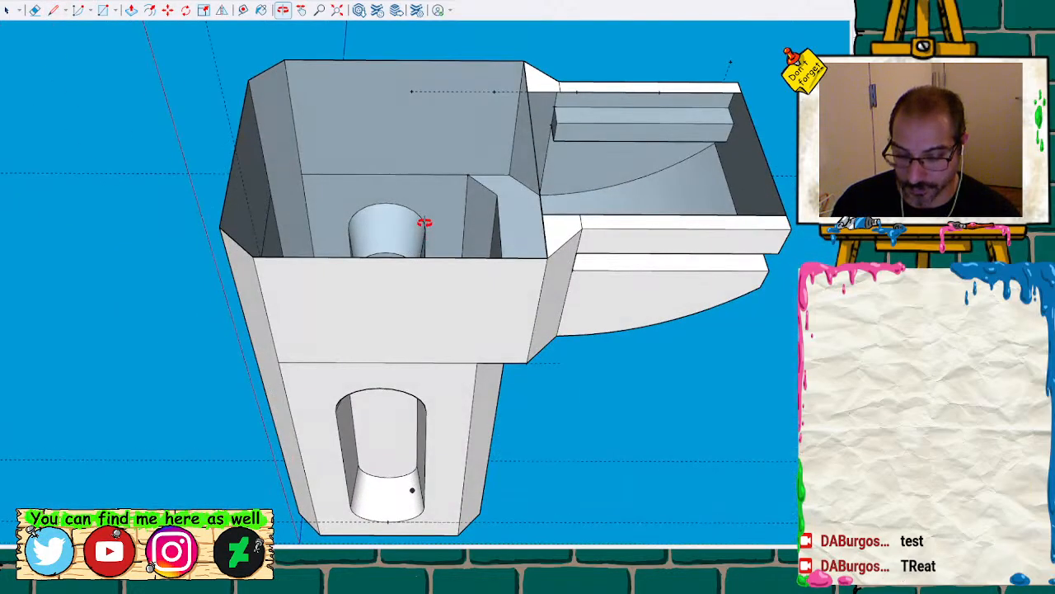
pyautogui.moveTo(418, 261); pyautogui.dragTo(418, 256, button='middle')
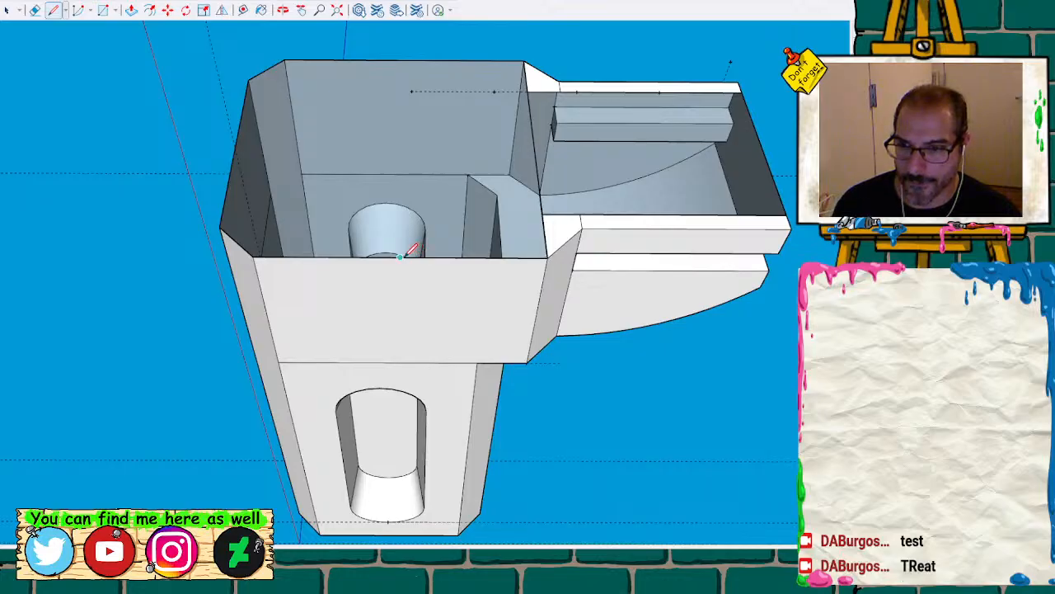
pyautogui.click(401, 256)
pyautogui.click(407, 58)
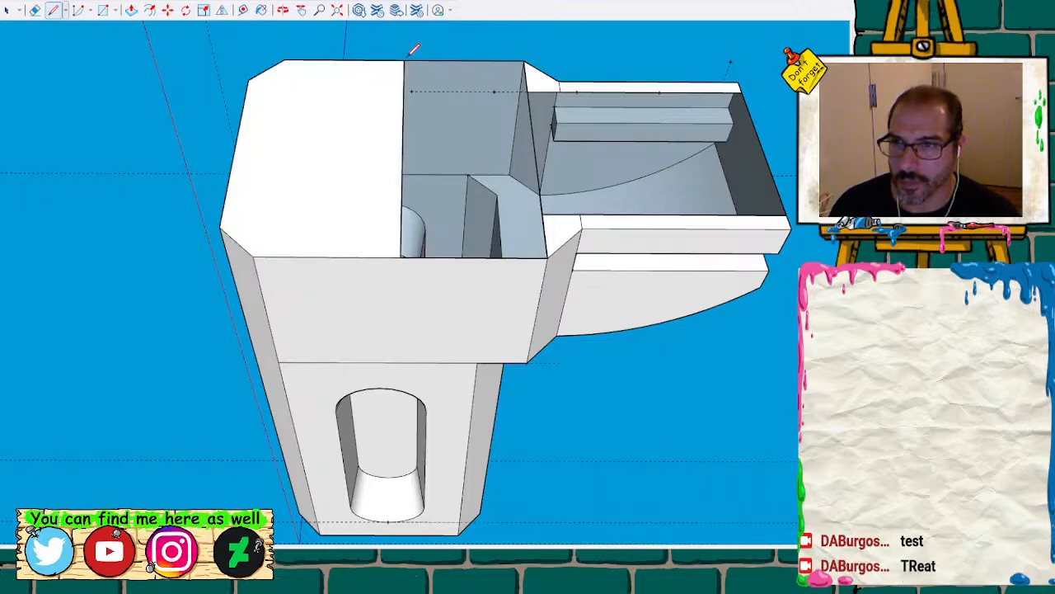
pyautogui.click(403, 149)
pyautogui.click(534, 149)
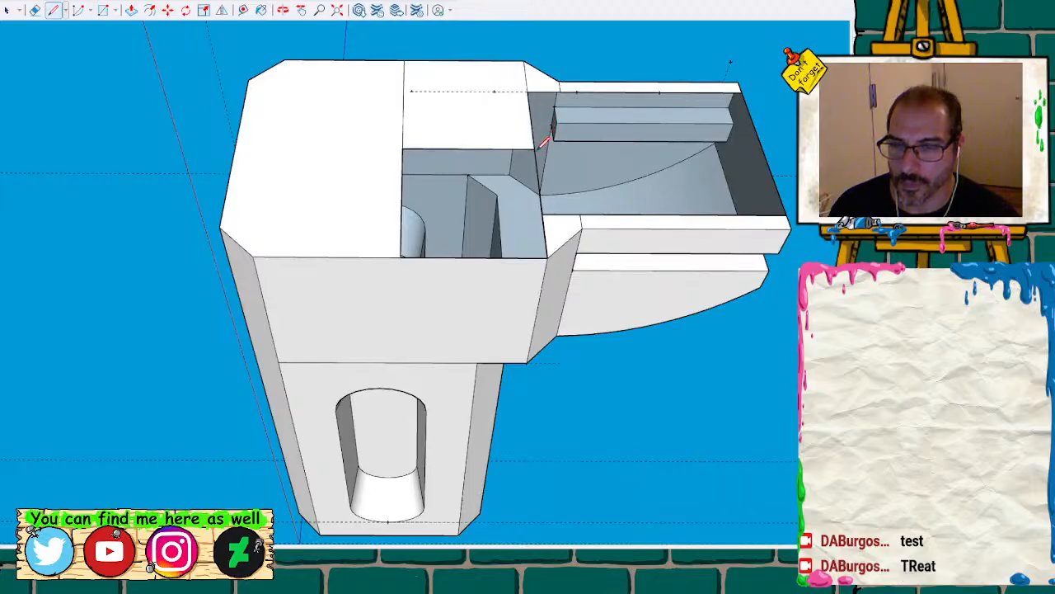
# Erase the middle segment of the edge separating the handle block's remaining opening from the head's opening
pyautogui.moveTo(482, 169)
pyautogui.mouseDown(button='middle')
pyautogui.moveTo(636, 156)
pyautogui.moveTo(578, 228)
pyautogui.moveTo(349, 420)
pyautogui.moveTo(366, 187)
pyautogui.moveTo(544, 136)
pyautogui.moveTo(278, 40)
pyautogui.moveTo(507, 131)
pyautogui.moveTo(434, 111)
pyautogui.moveTo(454, 307)
pyautogui.moveTo(452, 443)
pyautogui.moveTo(504, 236)
pyautogui.moveTo(375, 316)
pyautogui.moveTo(602, 353)
pyautogui.moveTo(318, 420)
pyautogui.moveTo(247, 455)
pyautogui.moveTo(412, 327)
pyautogui.moveTo(542, 351)
pyautogui.moveTo(718, 283)
pyautogui.moveTo(555, 239)
pyautogui.moveTo(448, 186)
pyautogui.moveTo(464, 149)
pyautogui.moveTo(454, 199)
pyautogui.mouseUp(button='middle')
pyautogui.moveTo(454, 199); pyautogui.dragTo(438, 201)
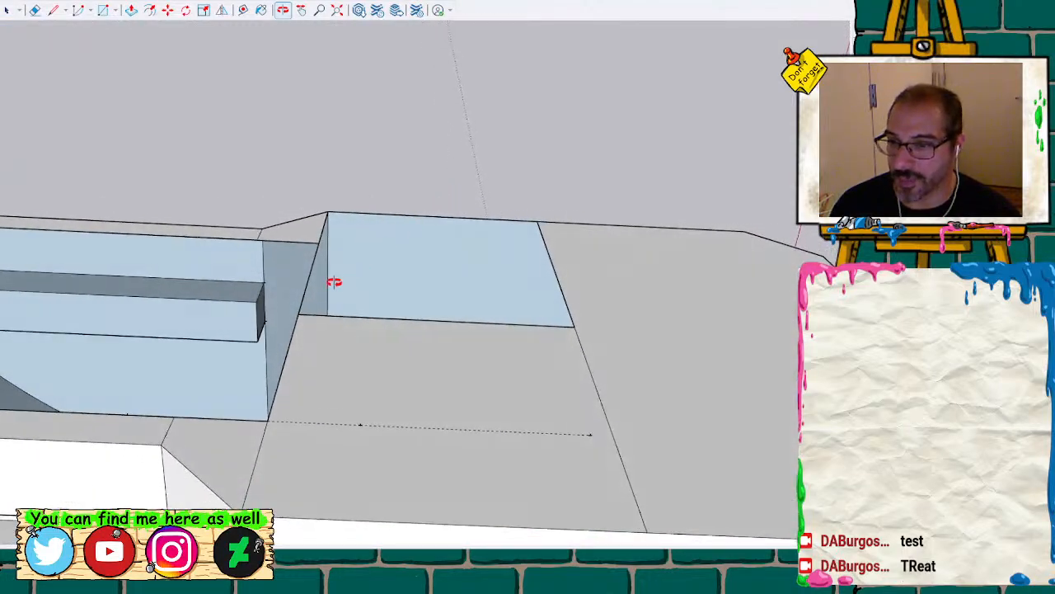
pyautogui.press('space')
pyautogui.press('e')
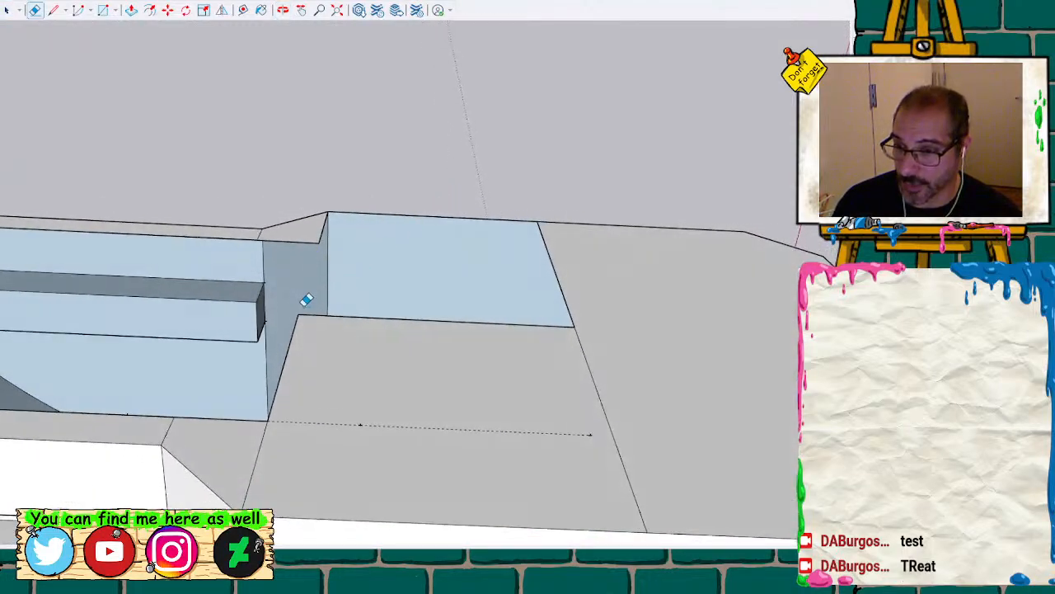
# Erase the remaining lines beside the head that hold the closing faces over the block's opening
pyautogui.click(305, 310)
pyautogui.click(299, 315)
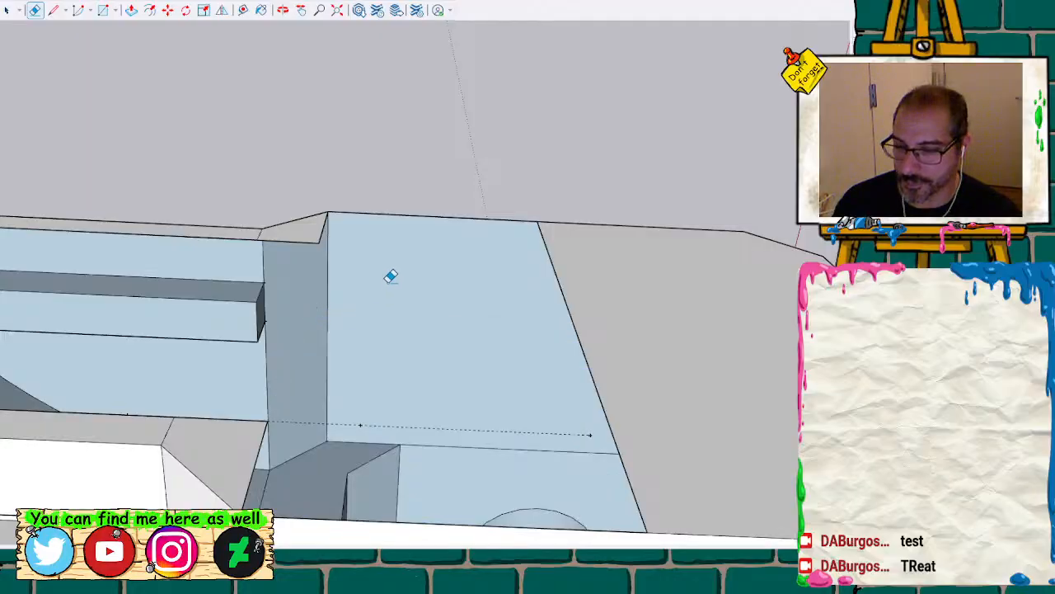
pyautogui.scroll(-5, 389, 275)
pyautogui.scroll(-2, 405, 254)
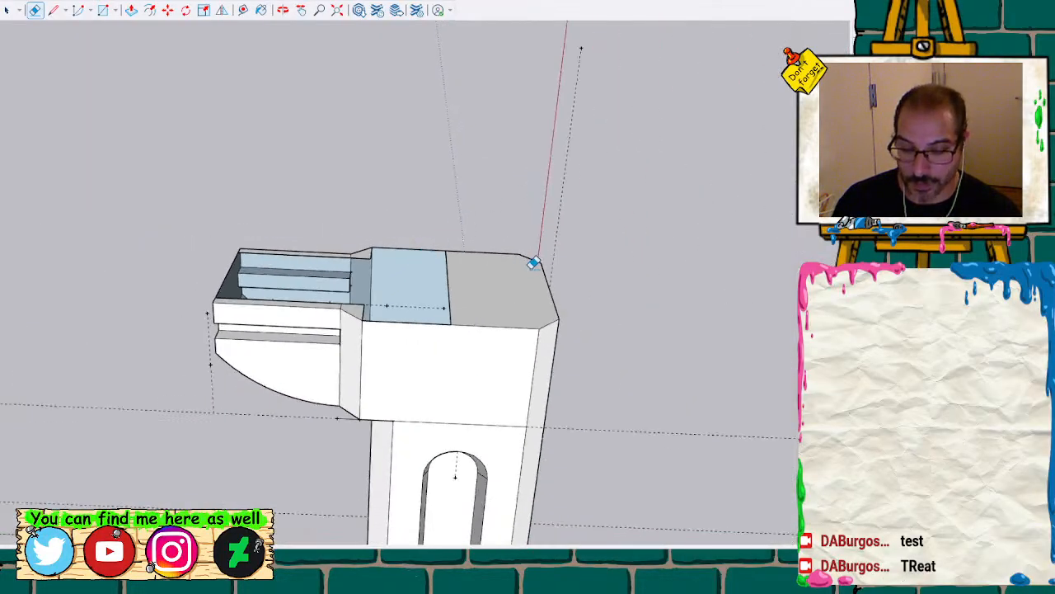
# Extrude the block's chamfered end face beside the opening into a long column with Push/Pull, shortening it slightly to finish
pyautogui.press('space')
pyautogui.click(511, 286)
pyautogui.press('p')
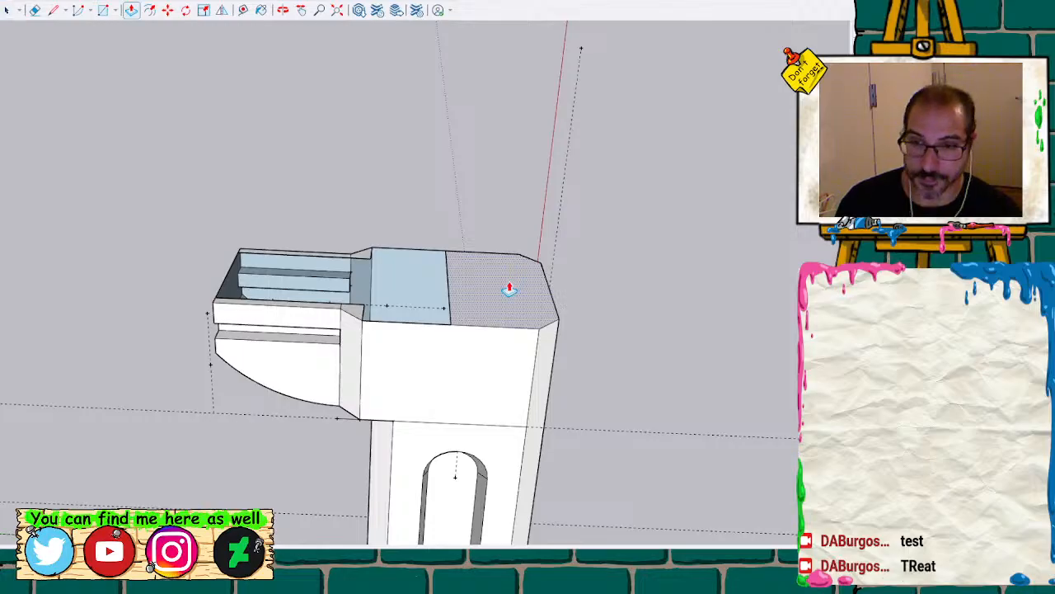
pyautogui.moveTo(508, 286); pyautogui.dragTo(450, 327)
pyautogui.moveTo(464, 282); pyautogui.dragTo(580, 52)
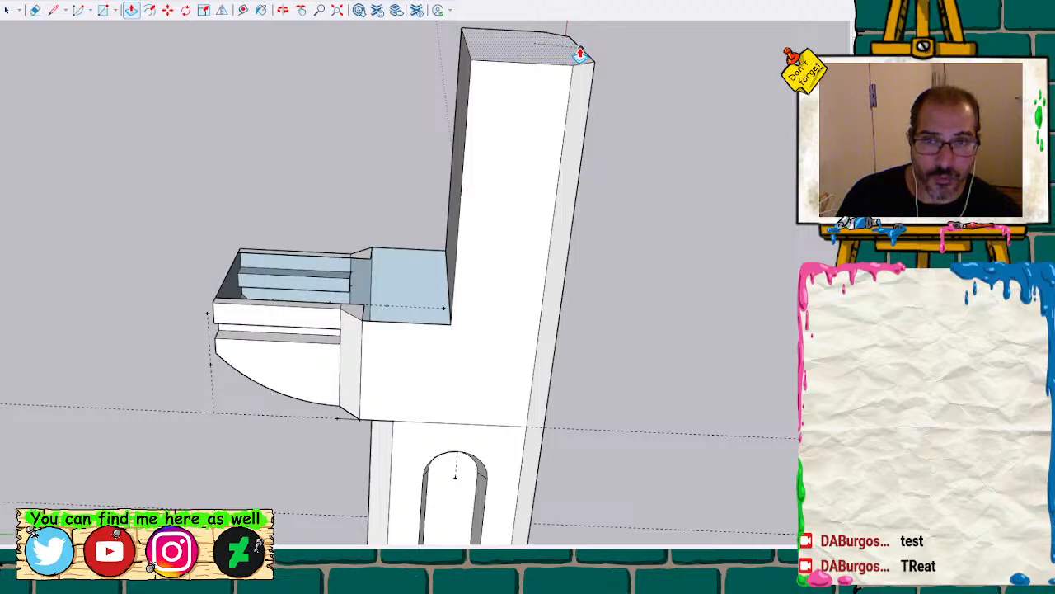
pyautogui.moveTo(582, 52); pyautogui.dragTo(577, 88)
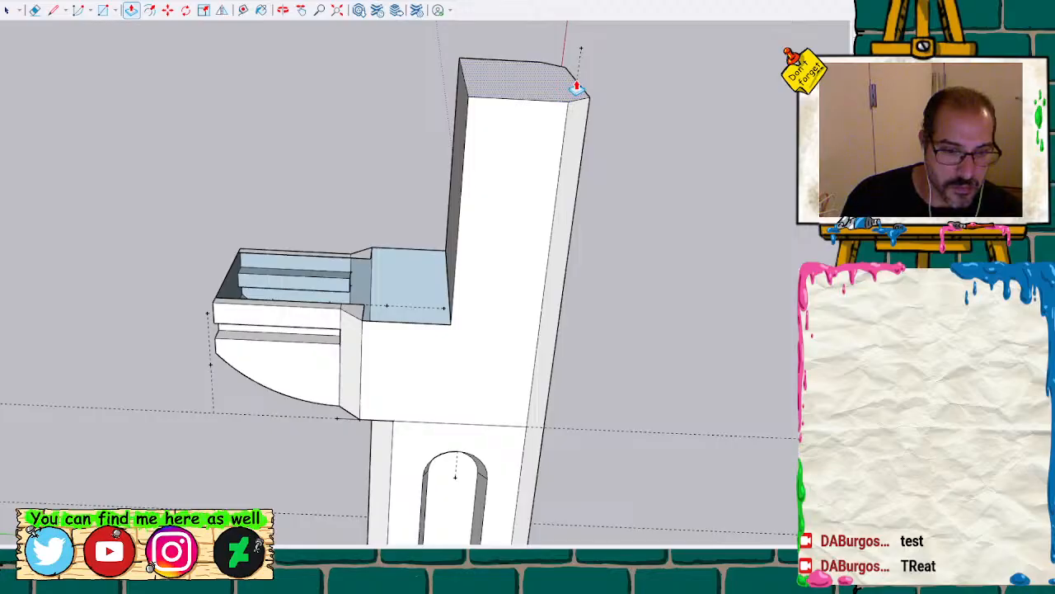
pyautogui.moveTo(577, 88); pyautogui.dragTo(577, 113)
pyautogui.moveTo(549, 274); pyautogui.dragTo(505, 62, button='middle')
pyautogui.press('space')
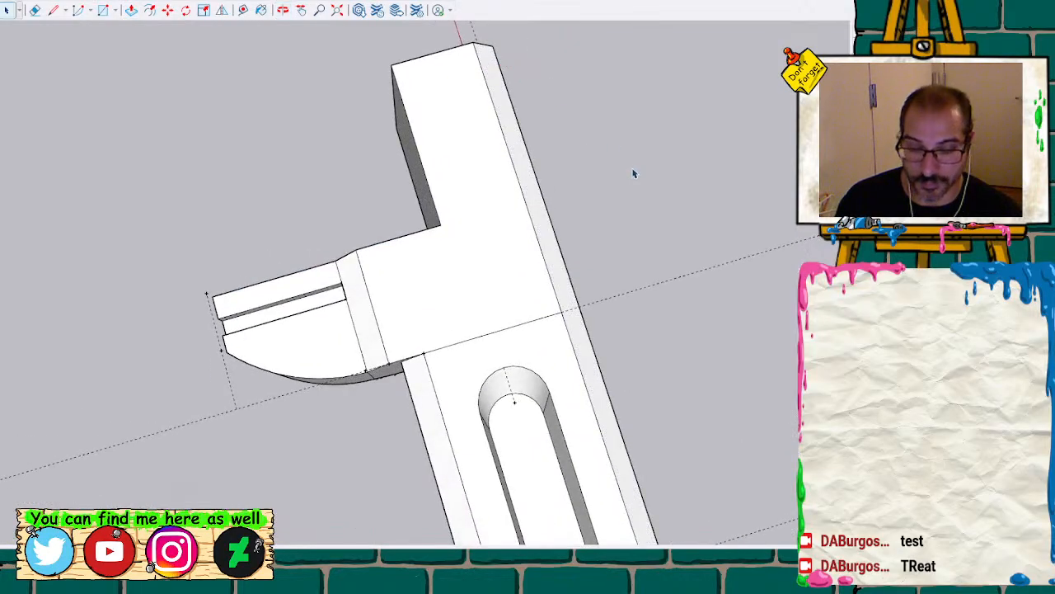
pyautogui.press('p')
pyautogui.press('space')
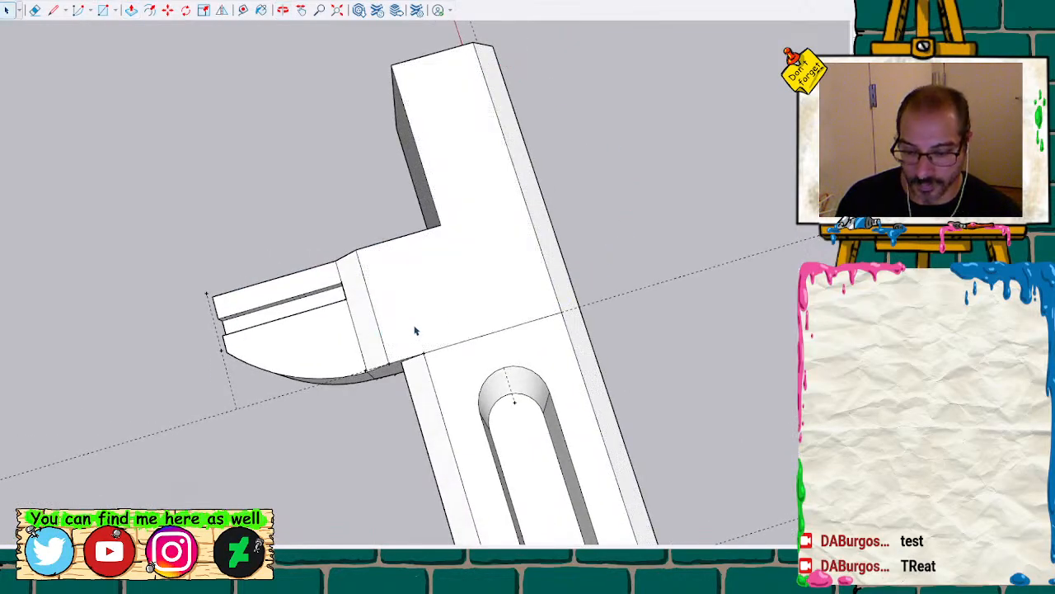
# Place two crossing guides through the centre of the extruded block's inner face, one midway between its ends and one midway up its height
pyautogui.moveTo(450, 326); pyautogui.dragTo(491, 274, button='middle')
pyautogui.scroll(-3, 476, 297)
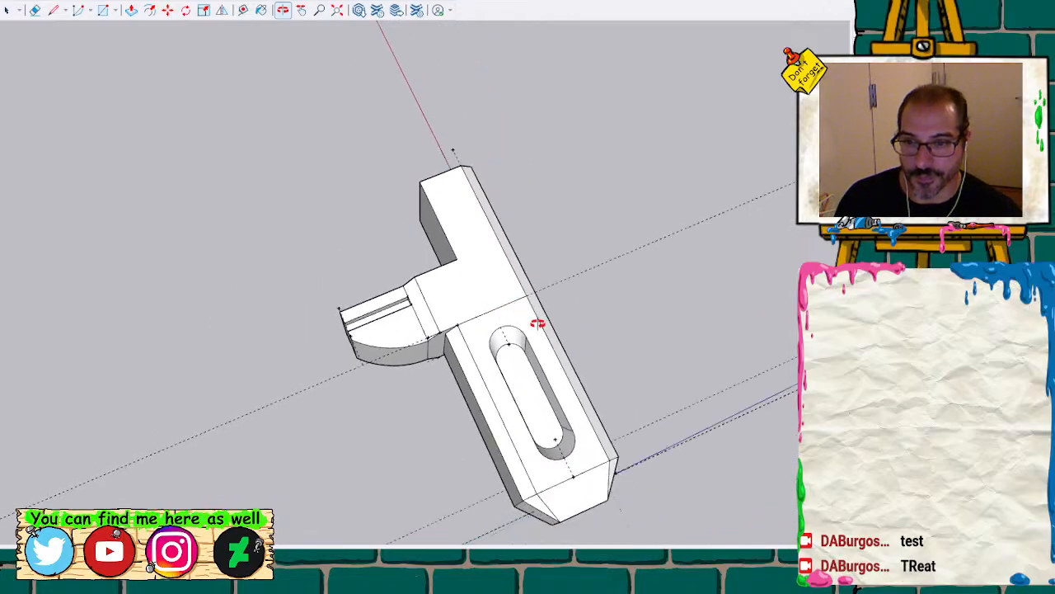
pyautogui.moveTo(537, 324); pyautogui.dragTo(224, 305, button='middle')
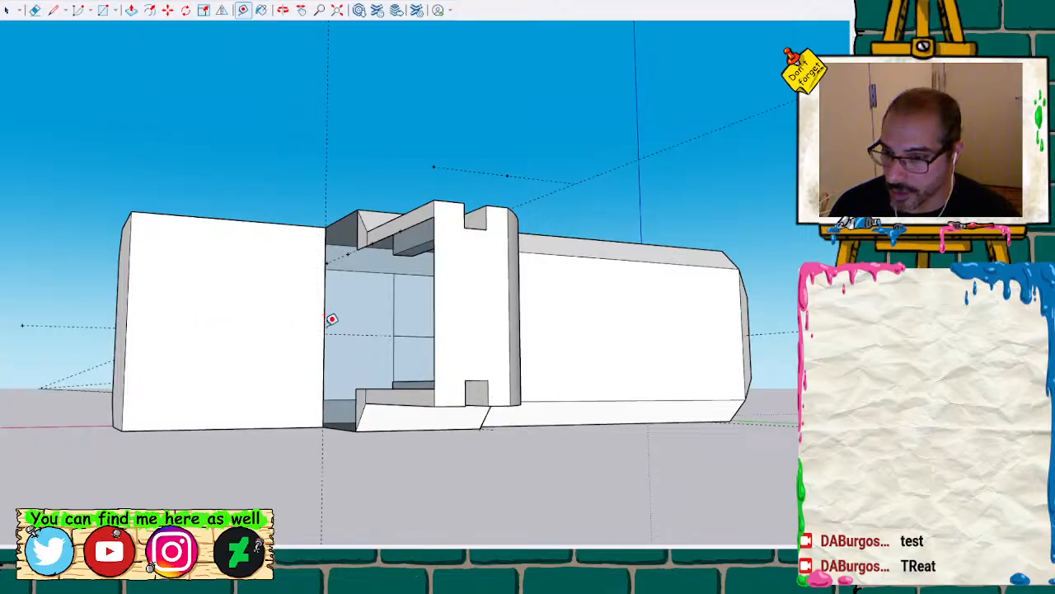
pyautogui.click(324, 326)
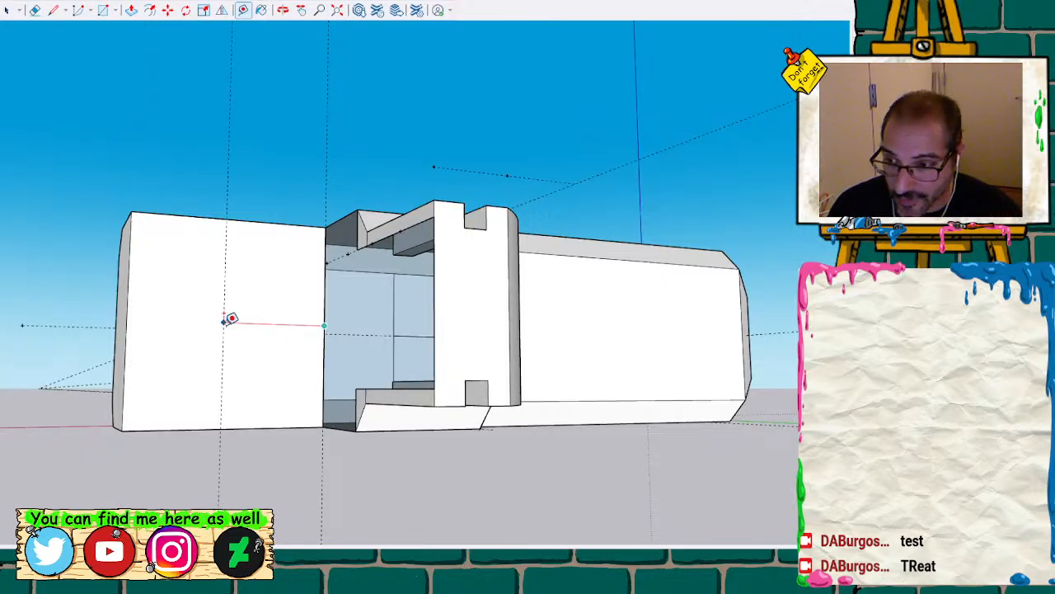
pyautogui.press('Return')
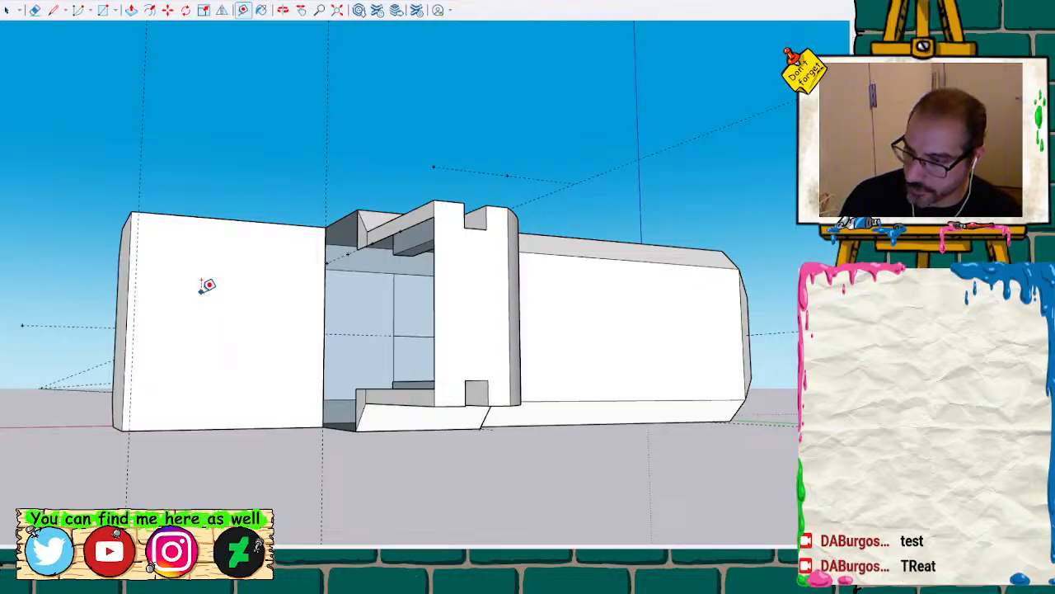
pyautogui.click(126, 320)
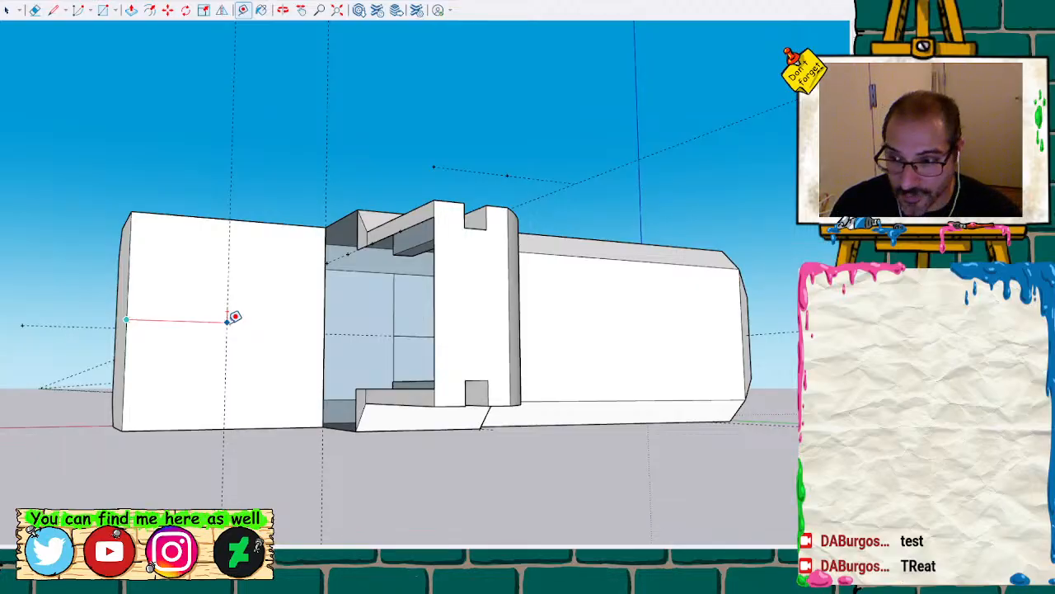
pyautogui.press('Escape')
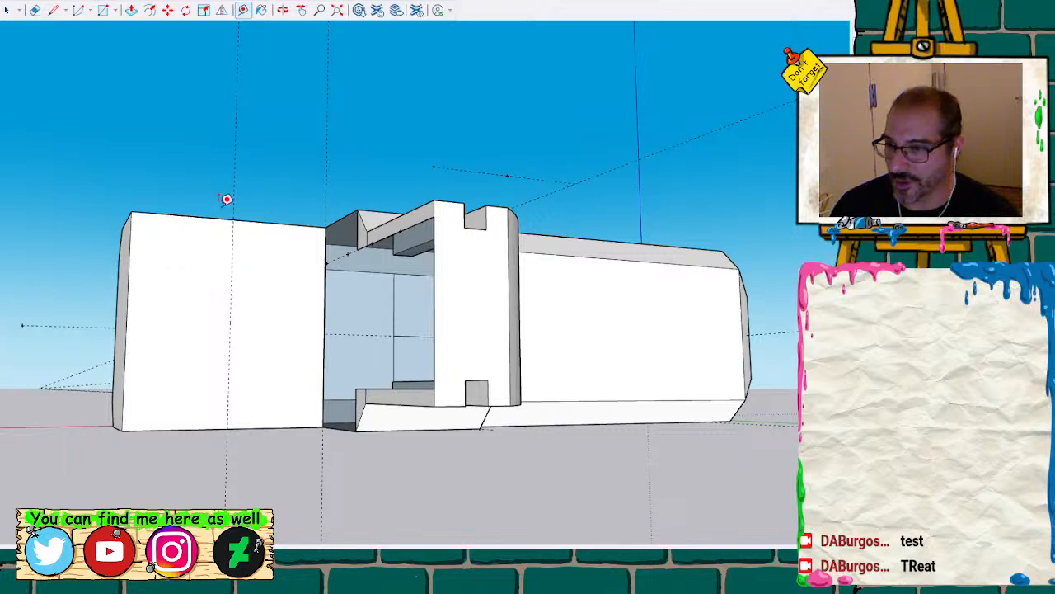
pyautogui.click(209, 217)
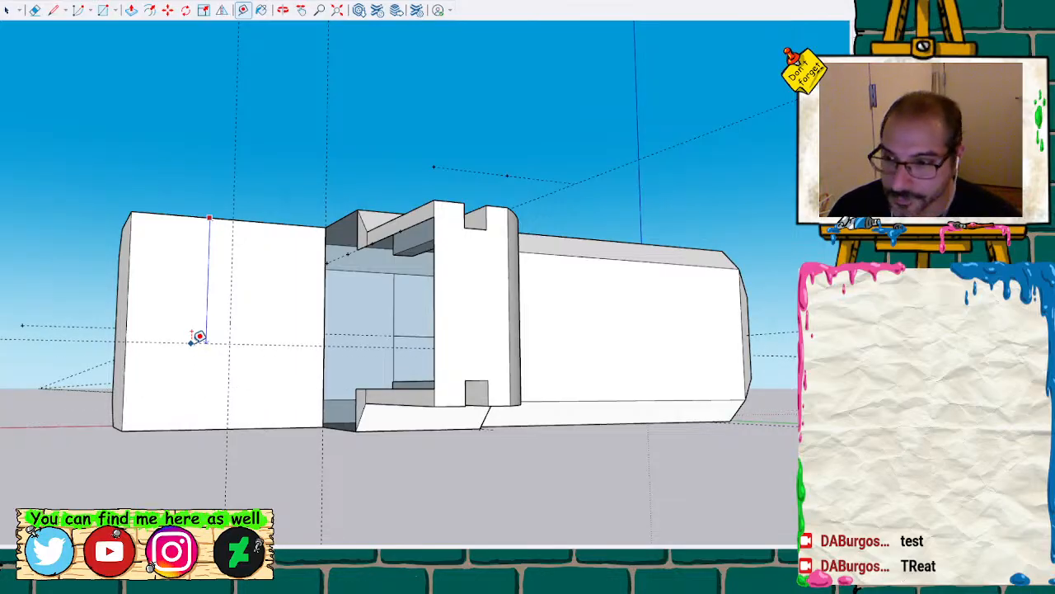
pyautogui.press('Escape')
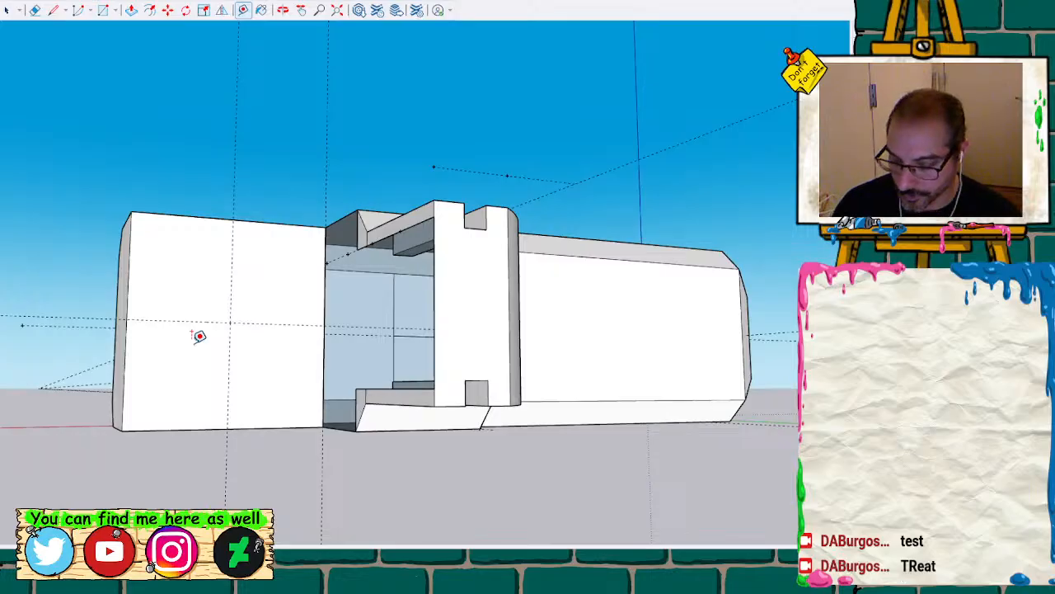
# Draw a circle centred on the guides' intersection, with its radius reaching the face's edge beside the opening
pyautogui.press('c')
pyautogui.click(230, 321)
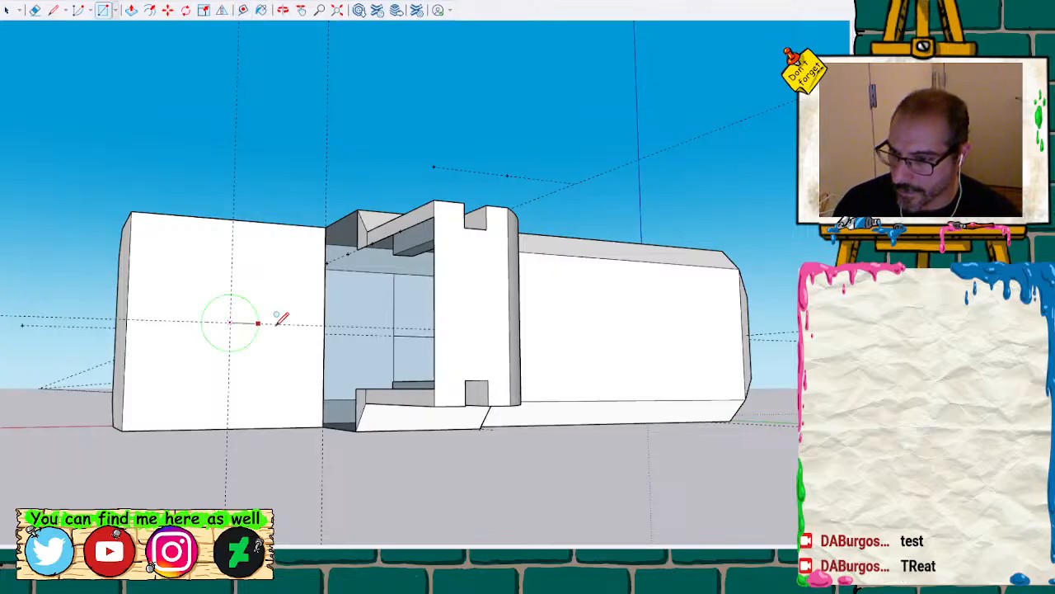
pyautogui.click(326, 323)
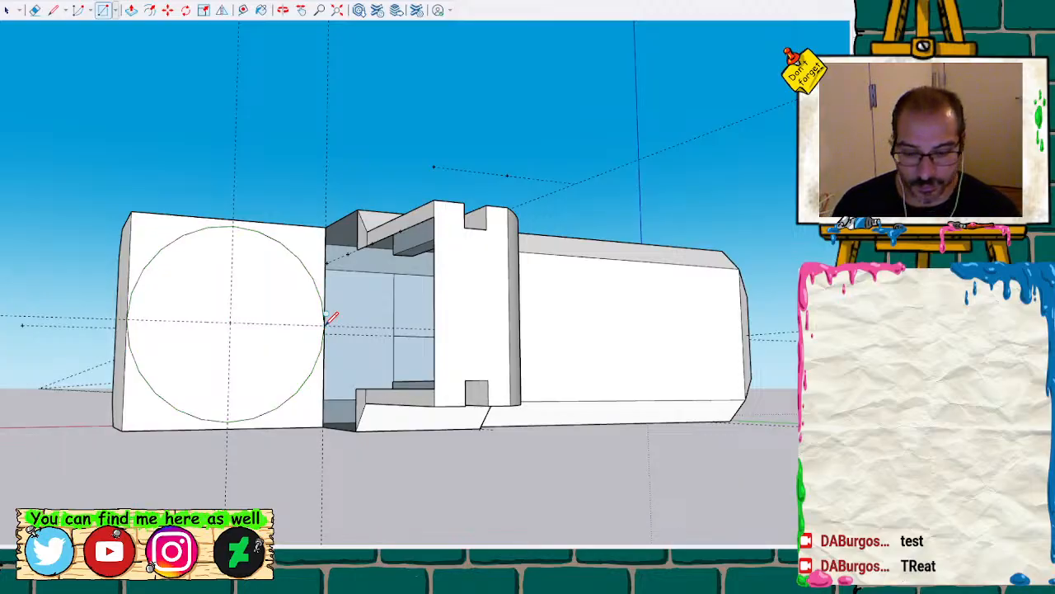
# Examine the extended block, its circle and the hollow head from several angles
pyautogui.scroll(-2, 325, 324)
pyautogui.moveTo(325, 282)
pyautogui.mouseDown(button='middle')
pyautogui.moveTo(355, 192)
pyautogui.moveTo(242, 446)
pyautogui.moveTo(78, 470)
pyautogui.moveTo(177, 224)
pyautogui.moveTo(520, 201)
pyautogui.moveTo(447, 200)
pyautogui.moveTo(462, 160)
pyautogui.moveTo(301, 192)
pyautogui.moveTo(462, 302)
pyautogui.moveTo(483, 278)
pyautogui.mouseUp(button='middle')
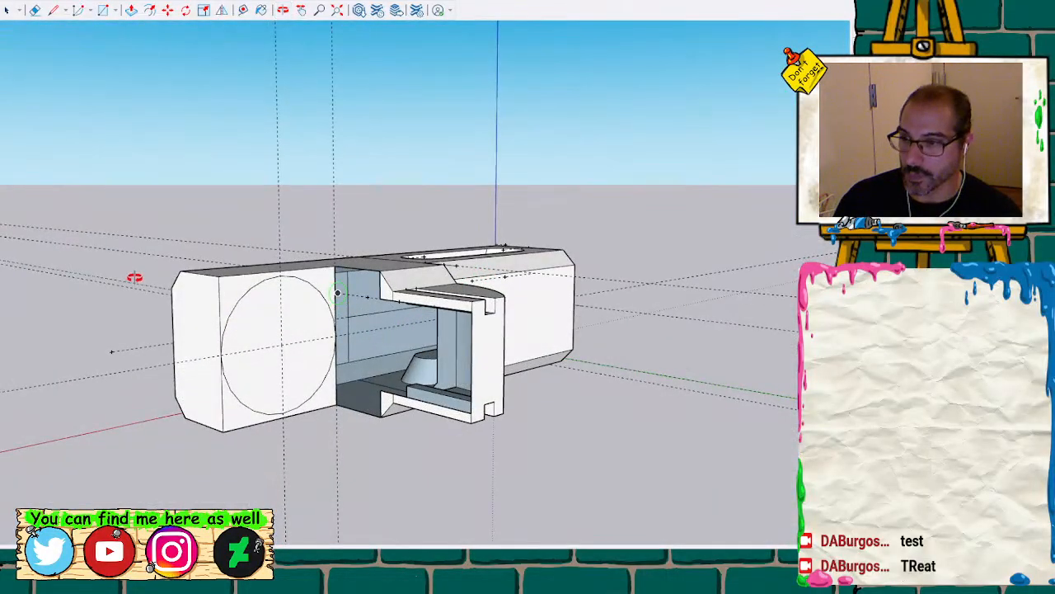
pyautogui.moveTo(135, 277)
pyautogui.mouseDown(button='middle')
pyautogui.moveTo(104, 258)
pyautogui.moveTo(200, 285)
pyautogui.moveTo(332, 236)
pyautogui.moveTo(678, 281)
pyautogui.moveTo(460, 502)
pyautogui.moveTo(52, 193)
pyautogui.moveTo(5, 237)
pyautogui.moveTo(144, 253)
pyautogui.mouseUp(button='middle')
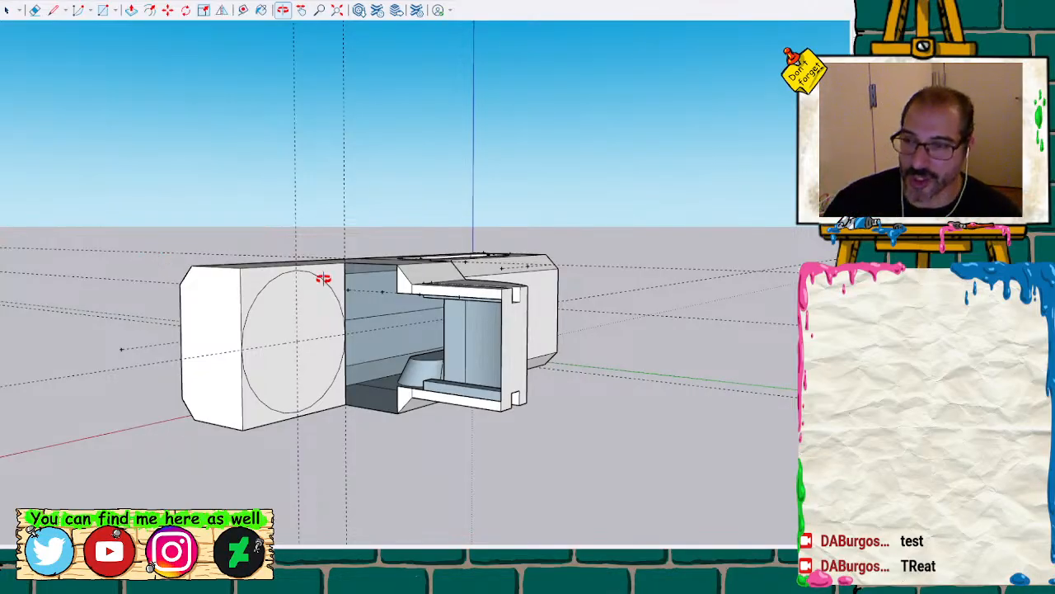
pyautogui.moveTo(323, 278)
pyautogui.mouseDown(button='middle')
pyautogui.moveTo(165, 238)
pyautogui.moveTo(94, 310)
pyautogui.moveTo(198, 278)
pyautogui.moveTo(175, 270)
pyautogui.moveTo(283, 318)
pyautogui.moveTo(118, 410)
pyautogui.moveTo(259, 313)
pyautogui.moveTo(494, 401)
pyautogui.moveTo(744, 421)
pyautogui.moveTo(377, 193)
pyautogui.moveTo(338, 203)
pyautogui.moveTo(335, 231)
pyautogui.moveTo(305, 229)
pyautogui.moveTo(295, 212)
pyautogui.mouseUp(button='middle')
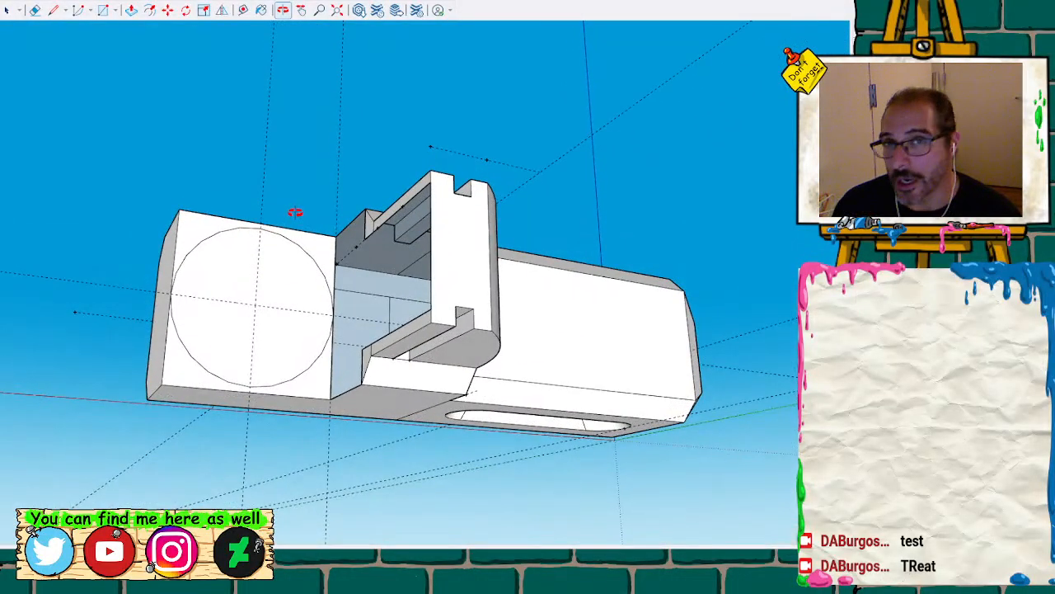
pyautogui.moveTo(289, 250)
pyautogui.mouseDown(button='middle')
pyautogui.moveTo(541, 319)
pyautogui.moveTo(489, 353)
pyautogui.moveTo(492, 320)
pyautogui.mouseUp(button='middle')
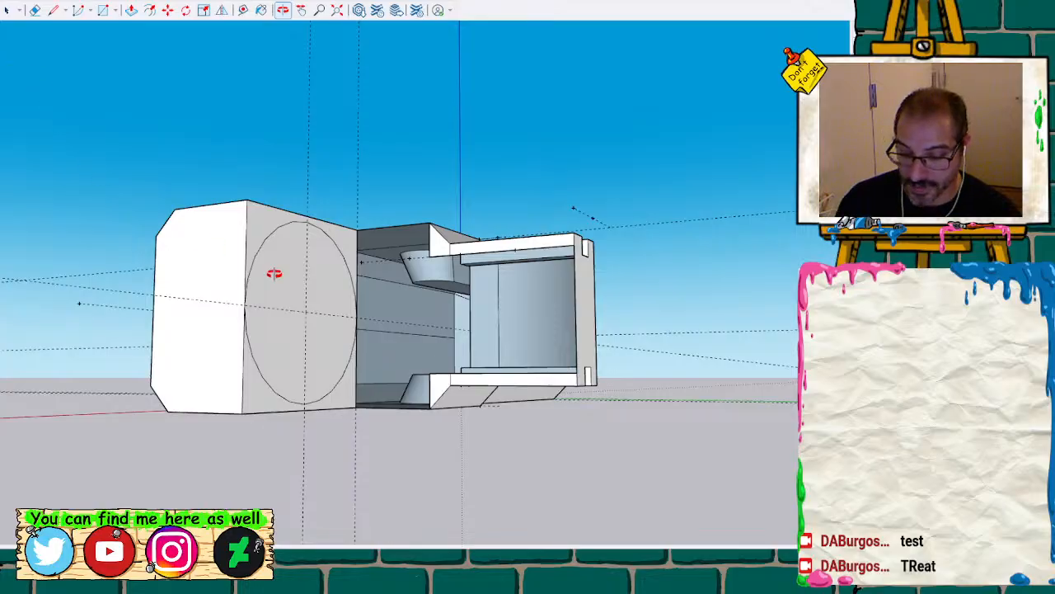
pyautogui.moveTo(216, 284)
pyautogui.mouseDown(button='middle')
pyautogui.moveTo(385, 348)
pyautogui.moveTo(407, 405)
pyautogui.moveTo(261, 260)
pyautogui.moveTo(676, 386)
pyautogui.moveTo(546, 357)
pyautogui.moveTo(394, 346)
pyautogui.moveTo(470, 478)
pyautogui.moveTo(395, 464)
pyautogui.moveTo(481, 372)
pyautogui.moveTo(219, 348)
pyautogui.mouseUp(button='middle')
pyautogui.moveTo(337, 367)
pyautogui.mouseDown(button='middle')
pyautogui.moveTo(514, 365)
pyautogui.moveTo(405, 149)
pyautogui.moveTo(165, 37)
pyautogui.moveTo(108, 168)
pyautogui.moveTo(160, 172)
pyautogui.moveTo(85, 78)
pyautogui.moveTo(157, 173)
pyautogui.moveTo(285, 297)
pyautogui.moveTo(272, 302)
pyautogui.moveTo(412, 412)
pyautogui.moveTo(337, 349)
pyautogui.moveTo(413, 302)
pyautogui.moveTo(389, 273)
pyautogui.moveTo(363, 365)
pyautogui.moveTo(486, 325)
pyautogui.moveTo(543, 335)
pyautogui.mouseUp(button='middle')
pyautogui.scroll(2, 385, 275)
pyautogui.scroll(3, 384, 274)
# Group the whole part together with its circle, and deselect it
pyautogui.press('space')
pyautogui.moveTo(19, 65); pyautogui.dragTo(693, 546)
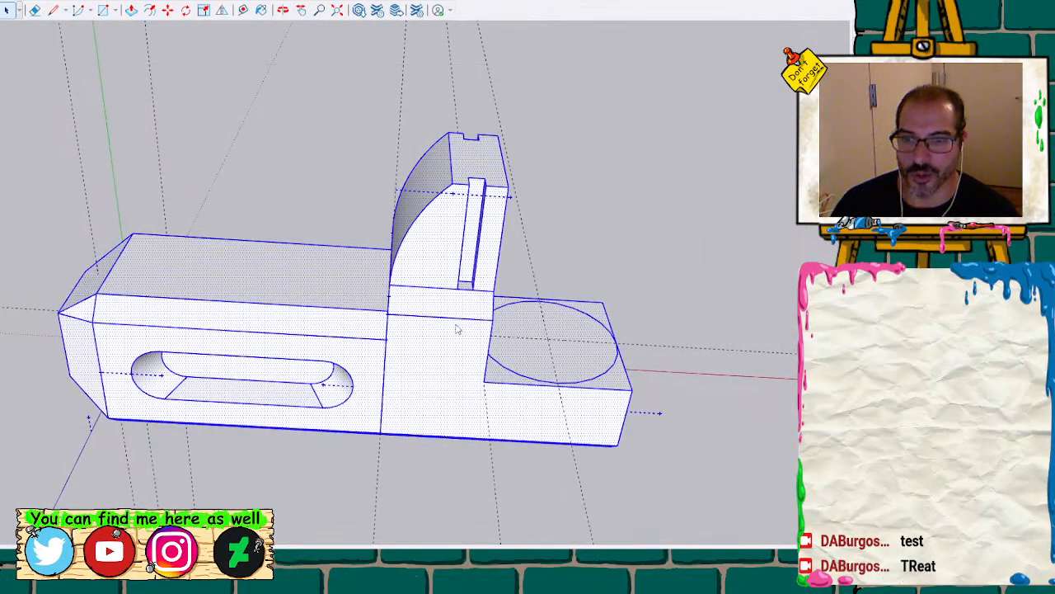
pyautogui.hotkey('ctrl', 'g')
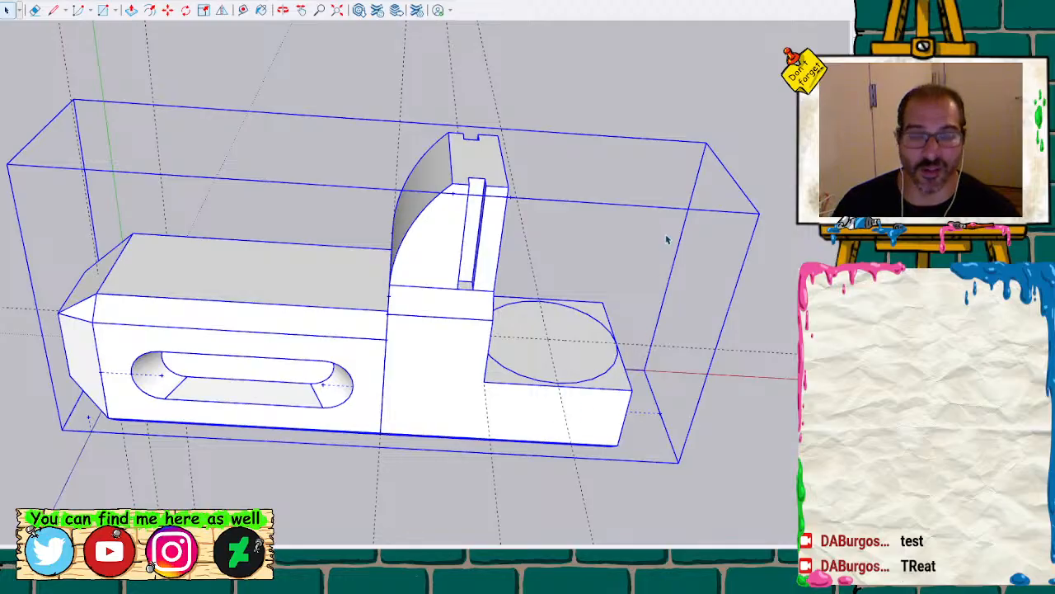
pyautogui.press('h')
pyautogui.moveTo(517, 329); pyautogui.dragTo(437, 331)
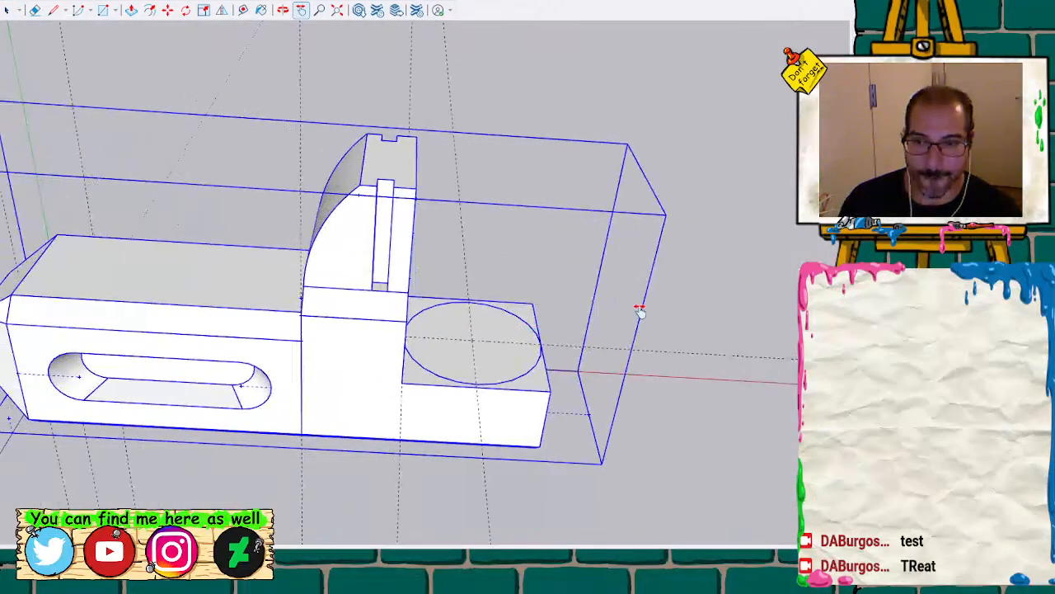
pyautogui.press('space')
pyautogui.click(699, 293)
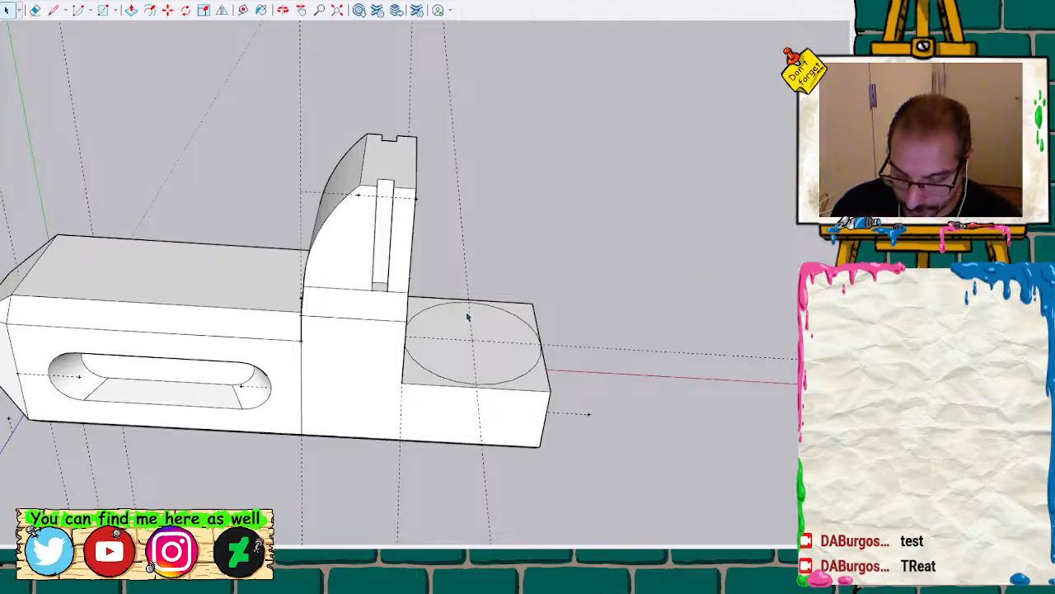
# Draw a long line from the circle's centre perpendicular to the face, and a short line from its far end along the red axis
pyautogui.press('l')
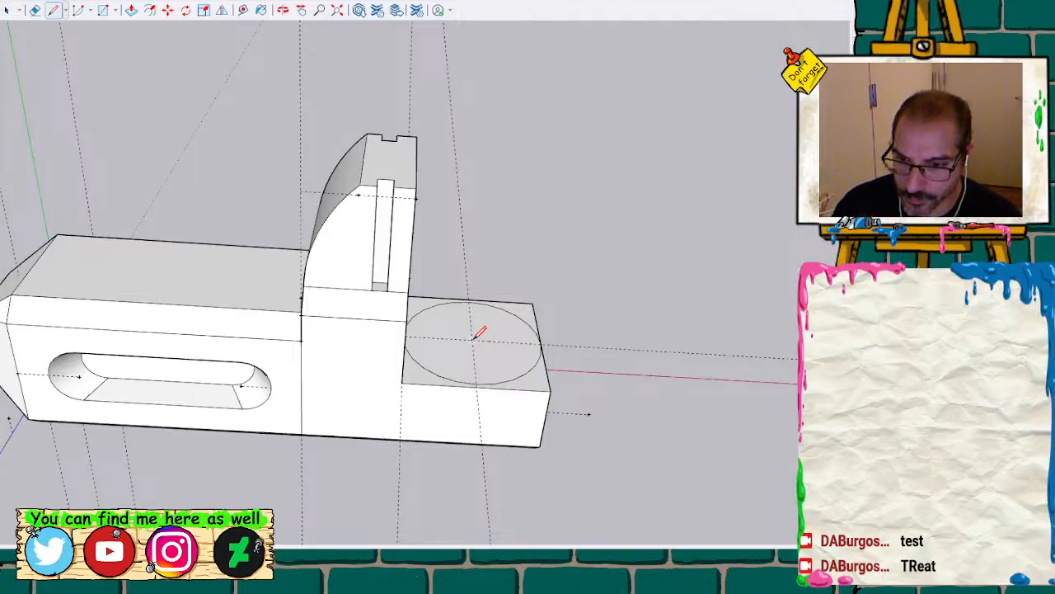
pyautogui.click(473, 338)
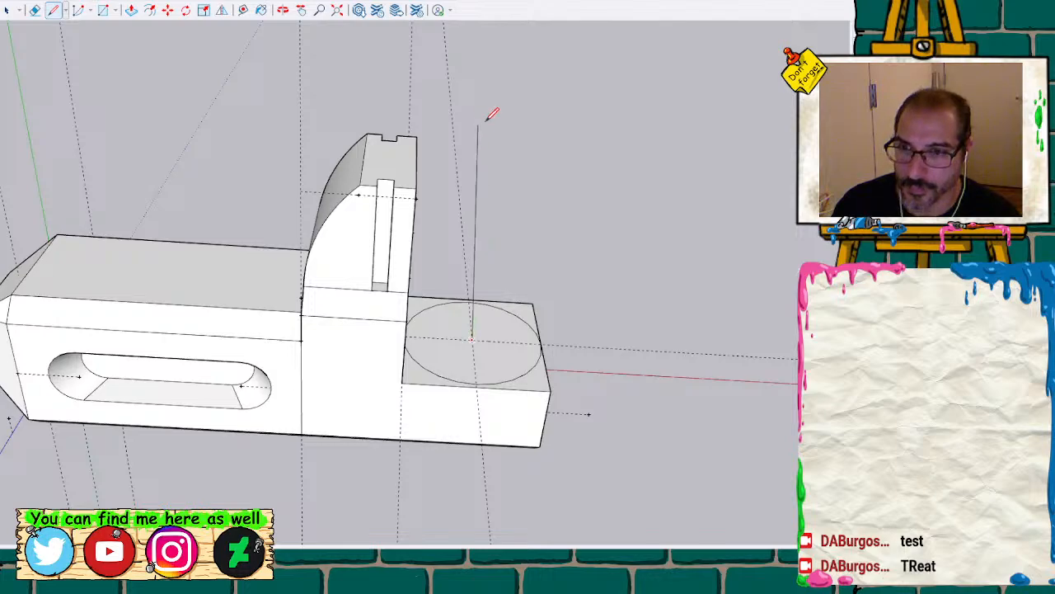
pyautogui.click(507, 67)
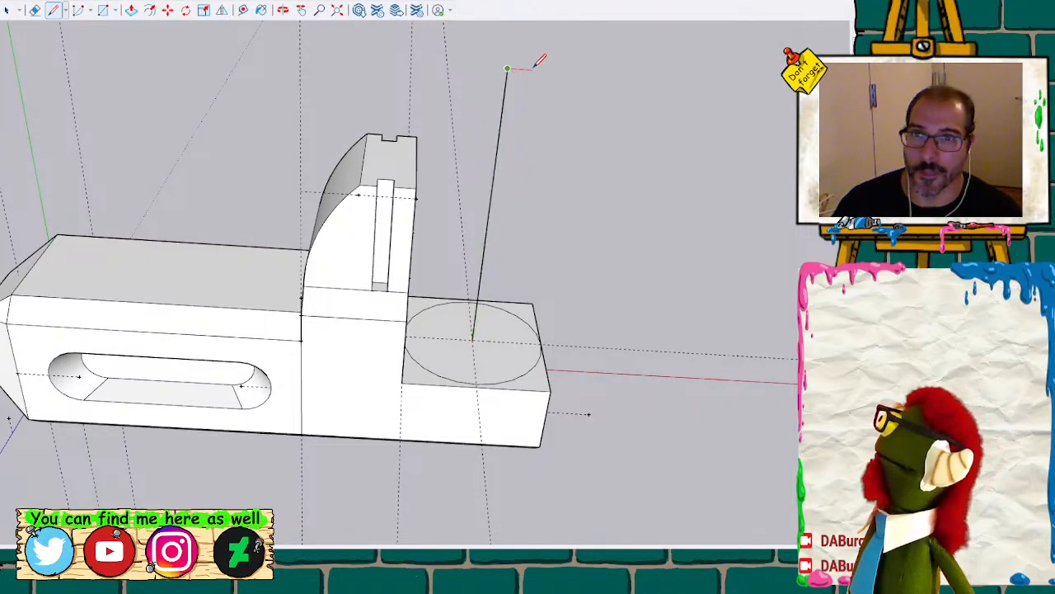
pyautogui.press('space')
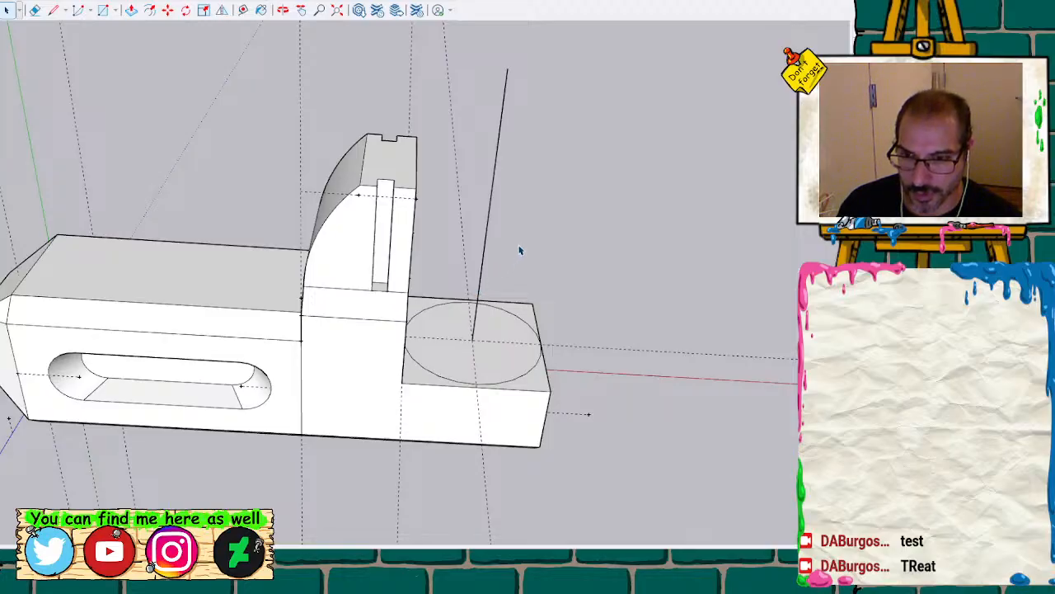
pyautogui.press('l')
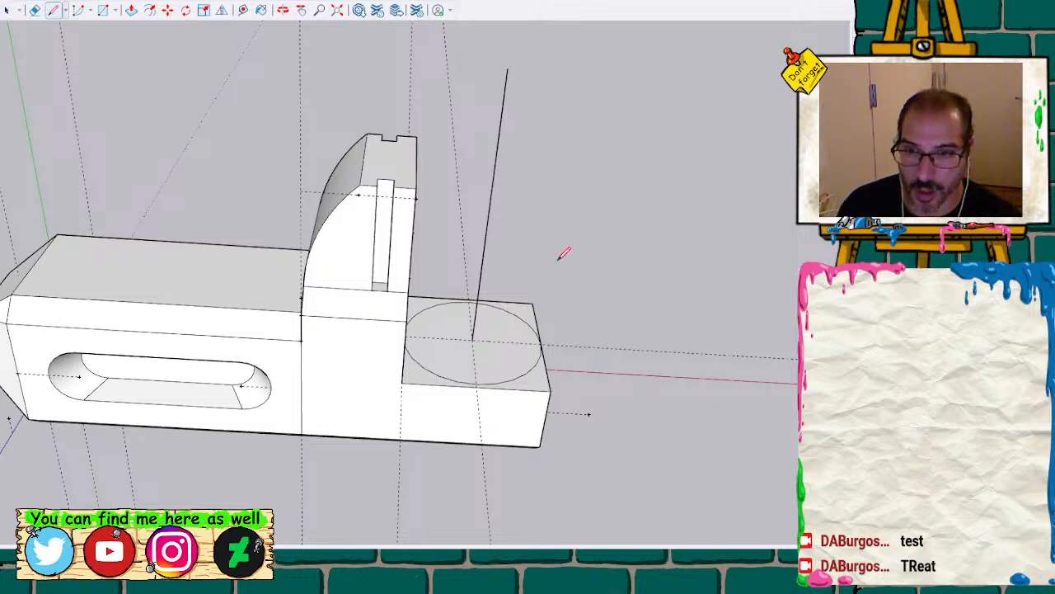
pyautogui.click(507, 68)
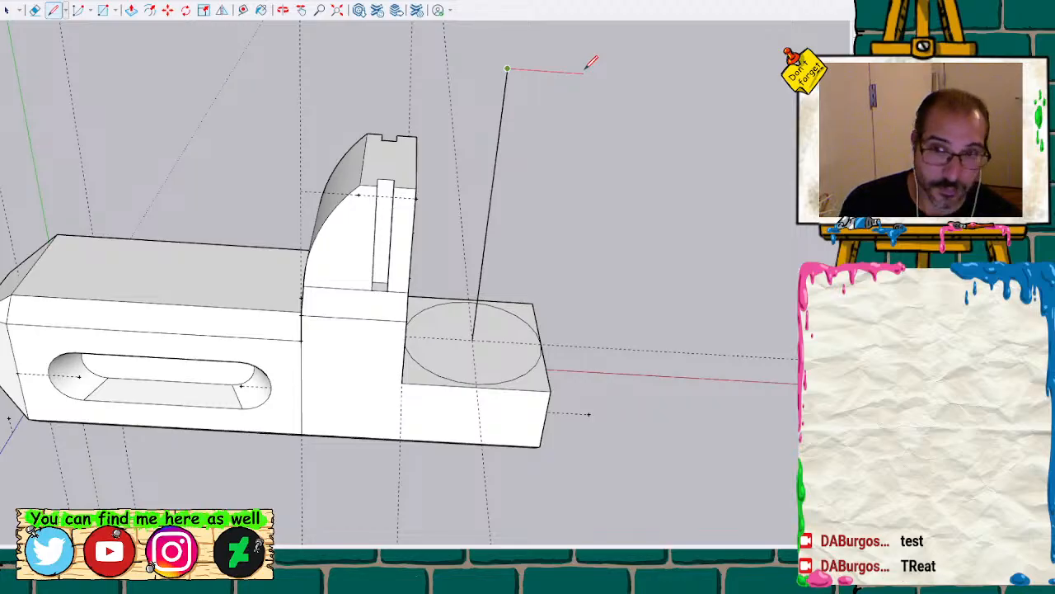
pyautogui.click(584, 72)
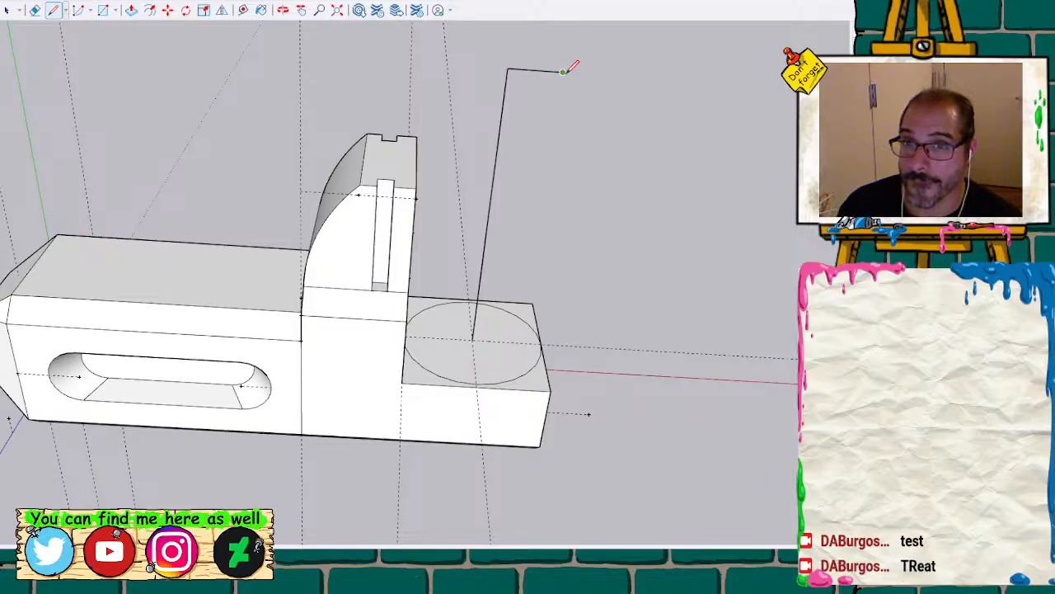
pyautogui.press('space')
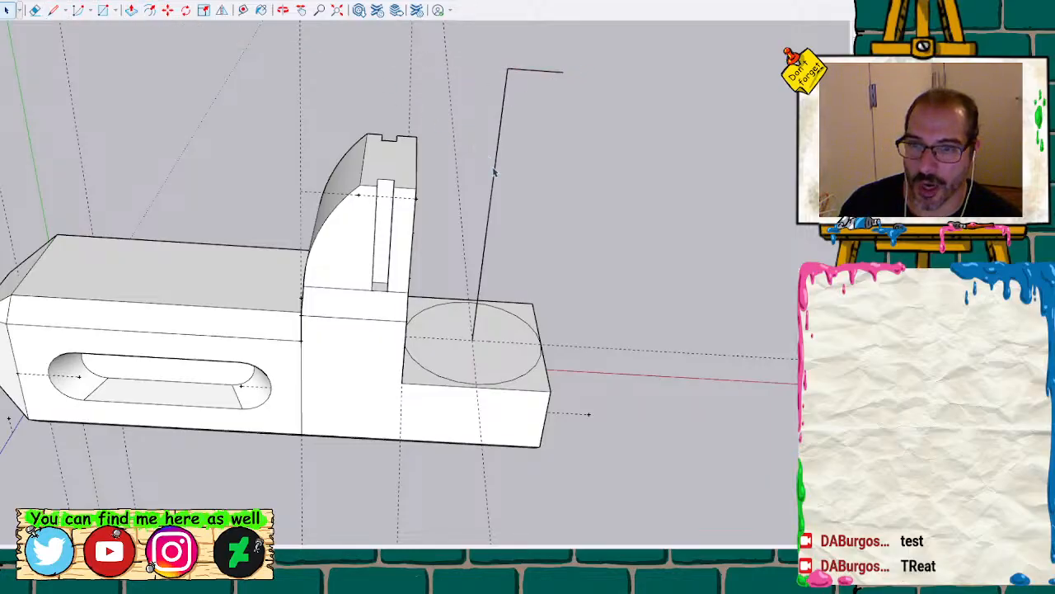
# Place a guide parallel to the long perpendicular line, offset along the red axis to beyond the block's outer end
pyautogui.press('t')
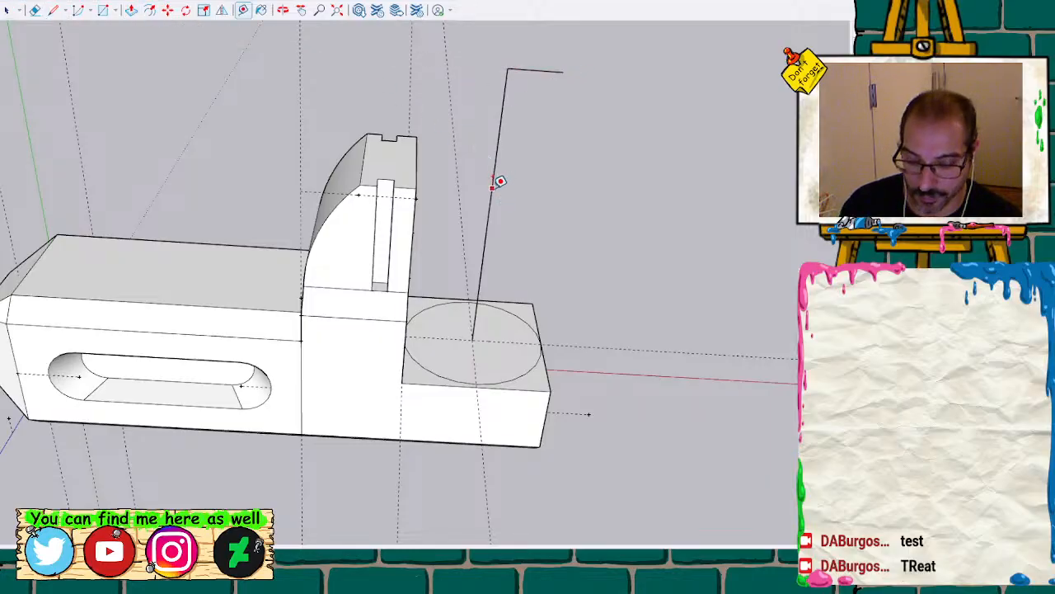
pyautogui.press('l')
pyautogui.press('t')
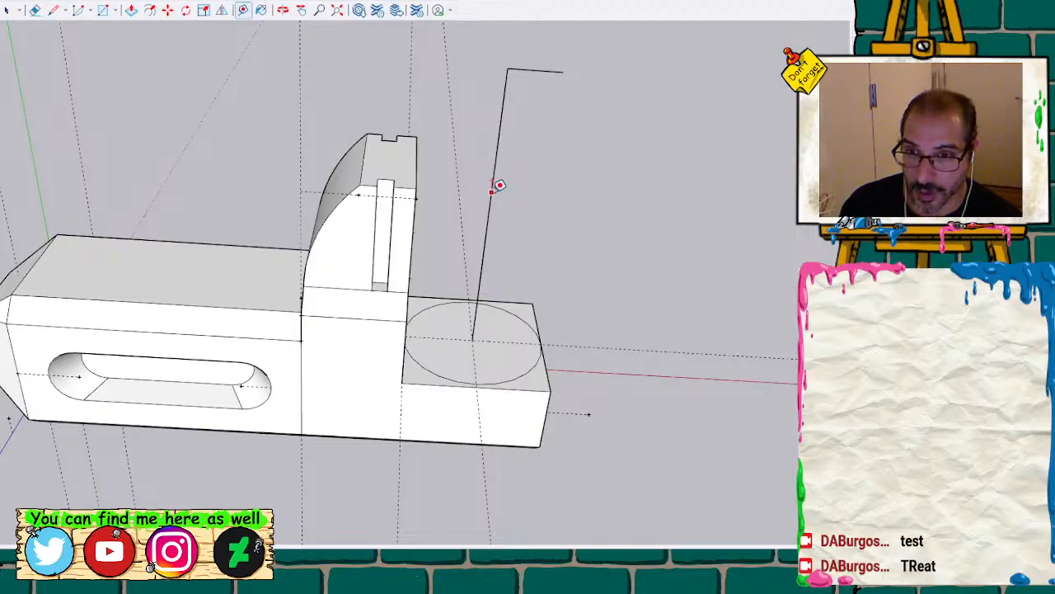
pyautogui.click(493, 183)
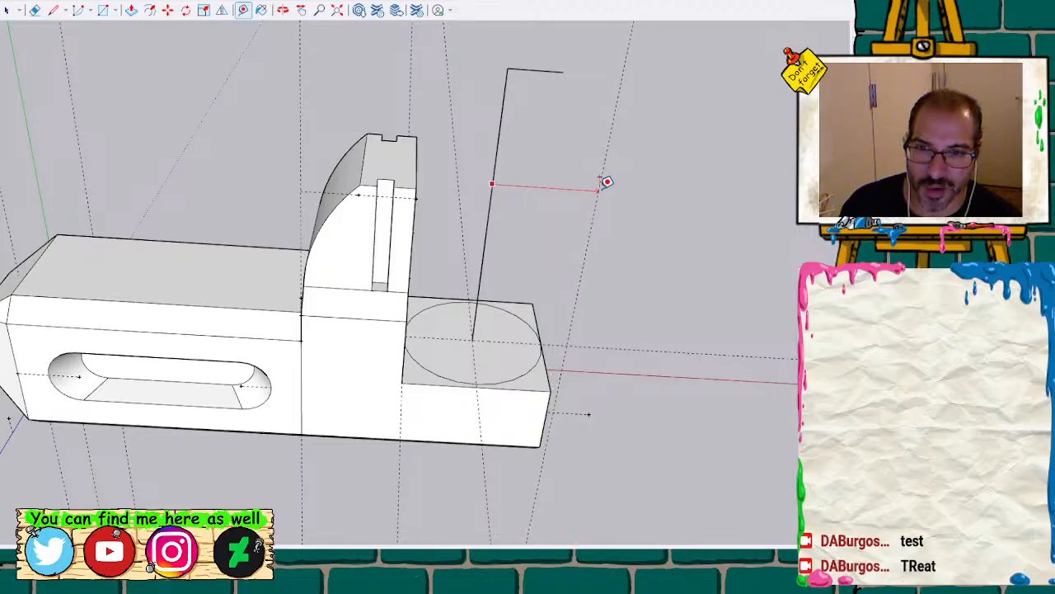
pyautogui.click(606, 181)
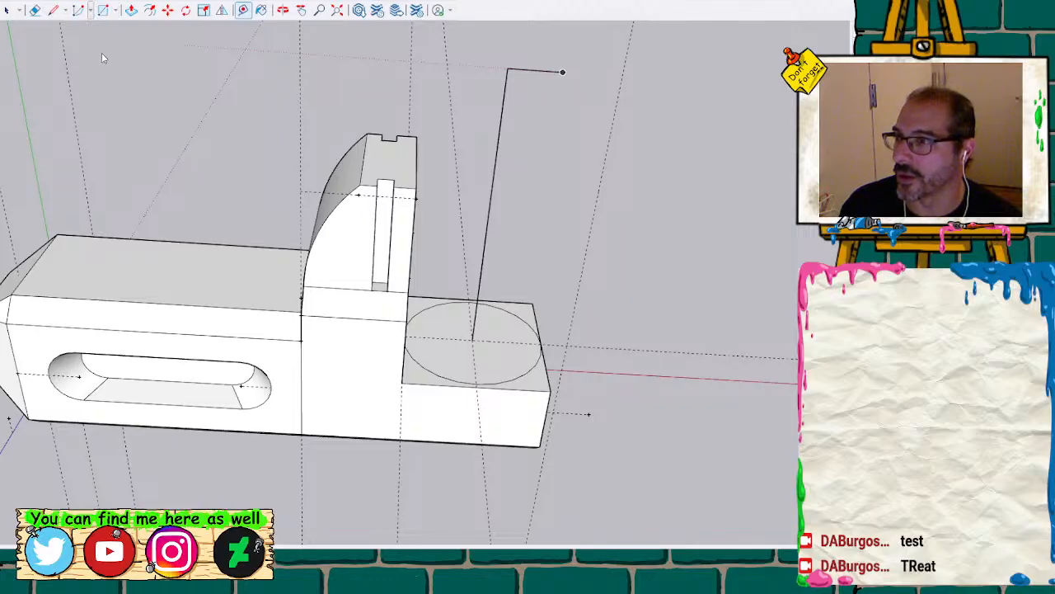
# Draw an outward-bulging arc from the short line's free end, through the new guide, to the circle's outermost point
pyautogui.press('l')
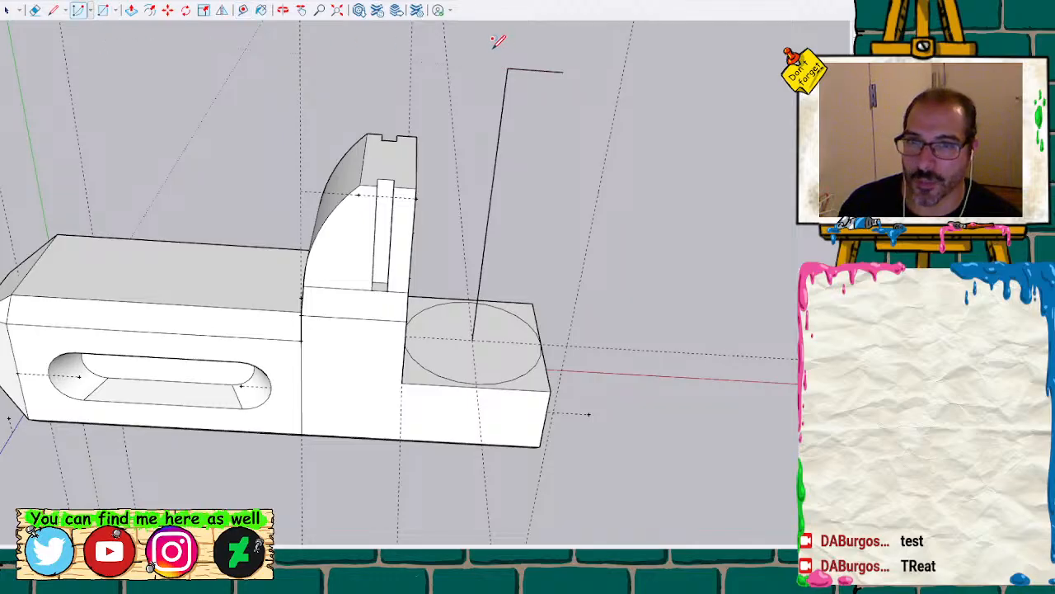
pyautogui.click(563, 72)
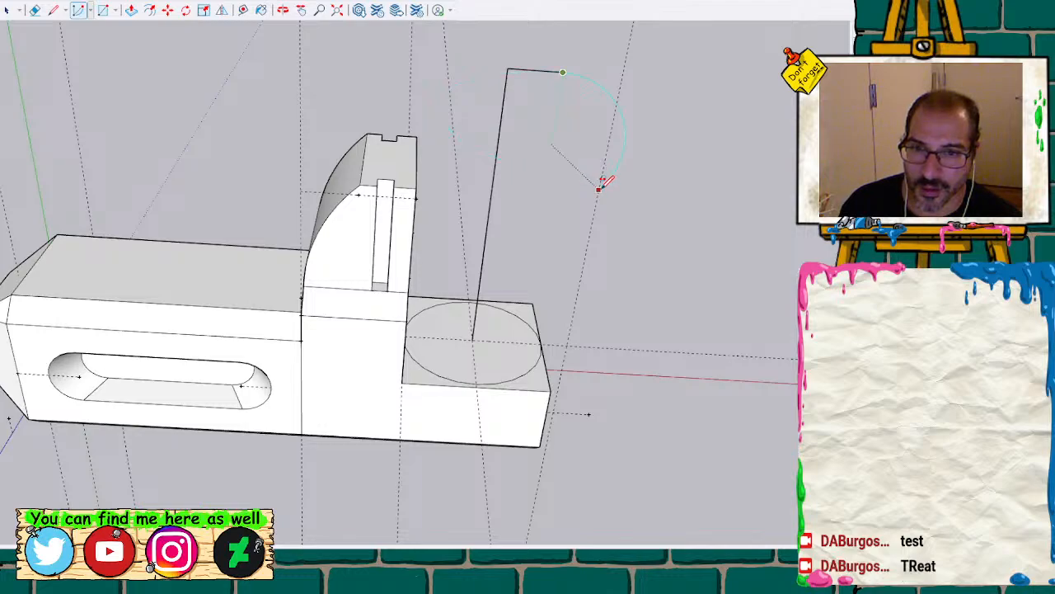
pyautogui.click(599, 189)
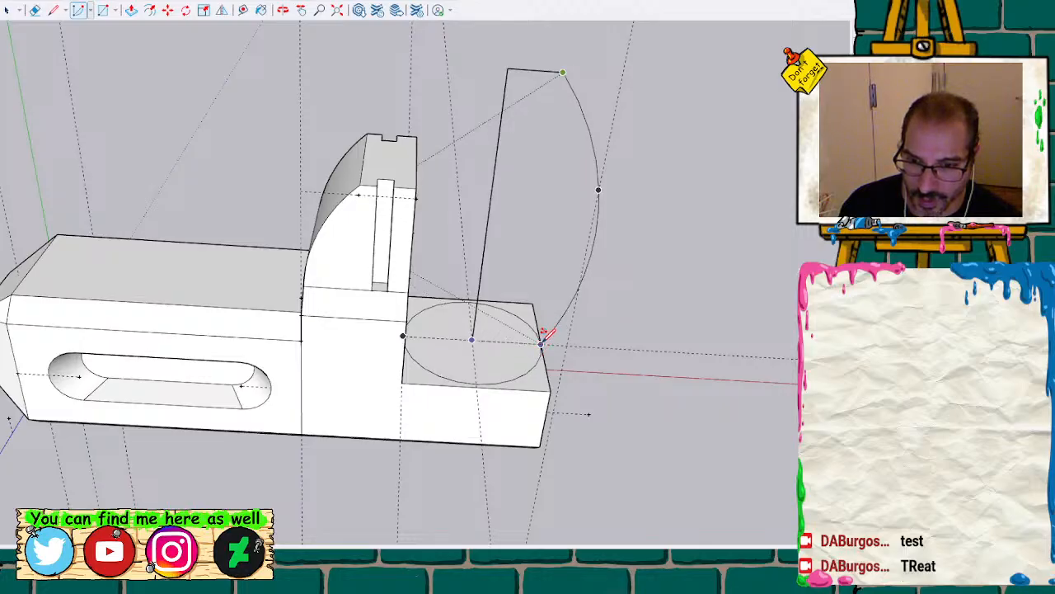
pyautogui.click(543, 333)
# Close the profile into a face with a straight line along the circle's radius to the arc's lower end
pyautogui.press('o')
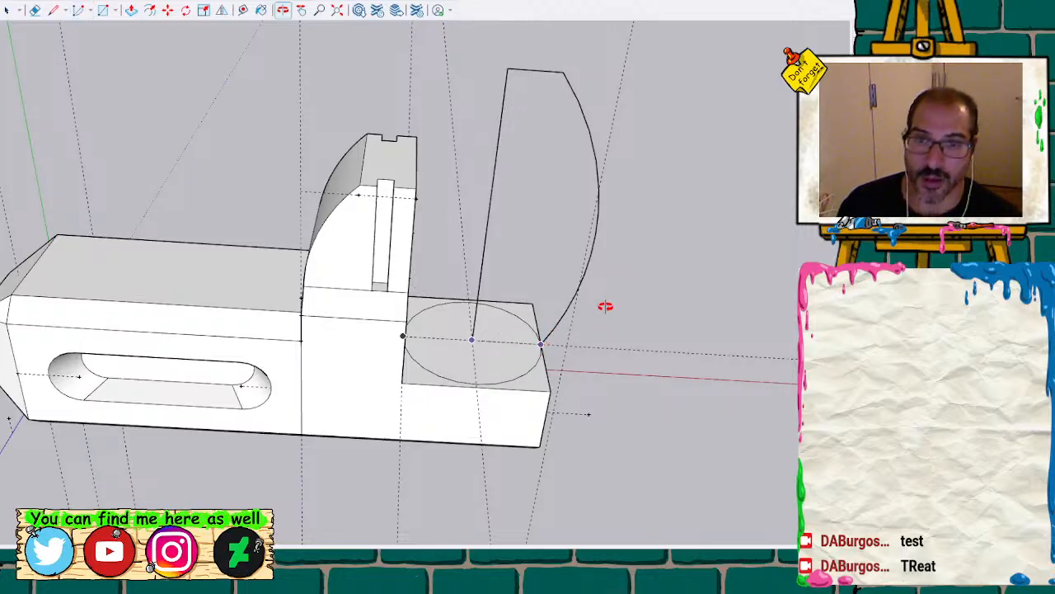
pyautogui.moveTo(660, 240); pyautogui.dragTo(638, 248)
pyautogui.moveTo(545, 261); pyautogui.dragTo(637, 227)
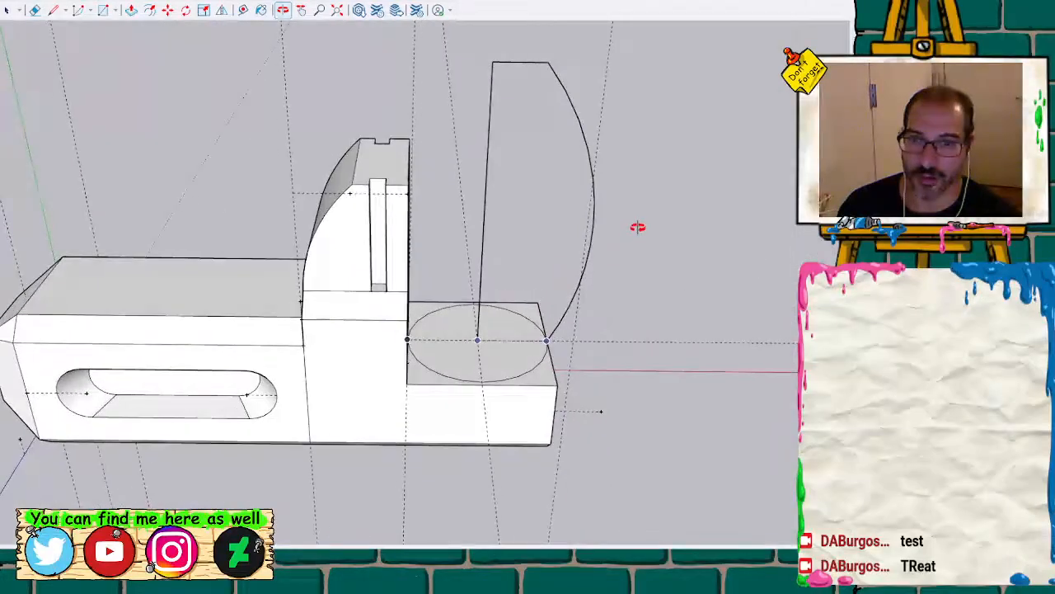
pyautogui.moveTo(539, 340); pyautogui.dragTo(378, 340)
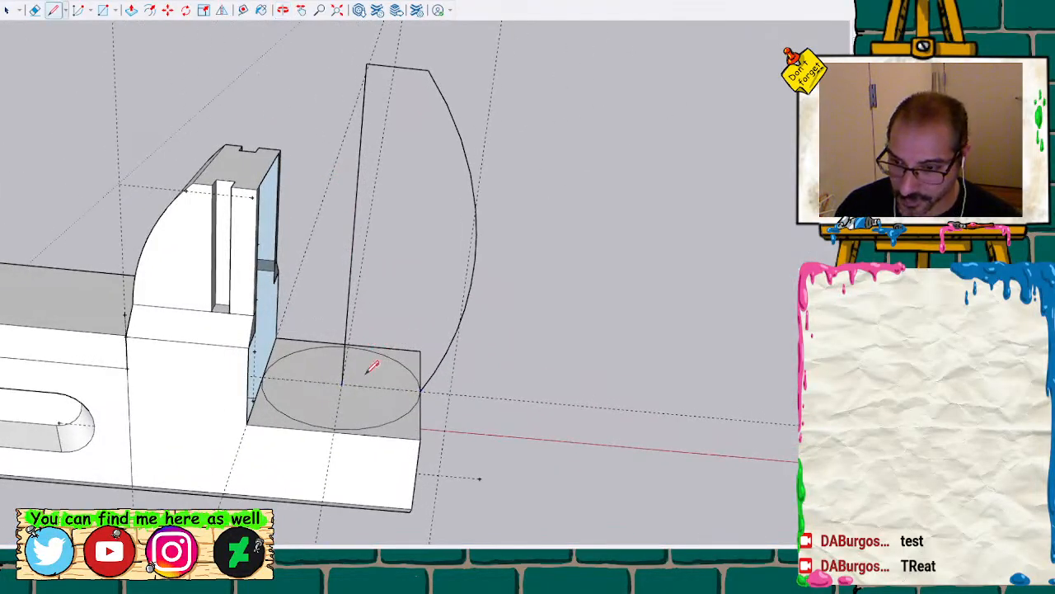
pyautogui.click(421, 388)
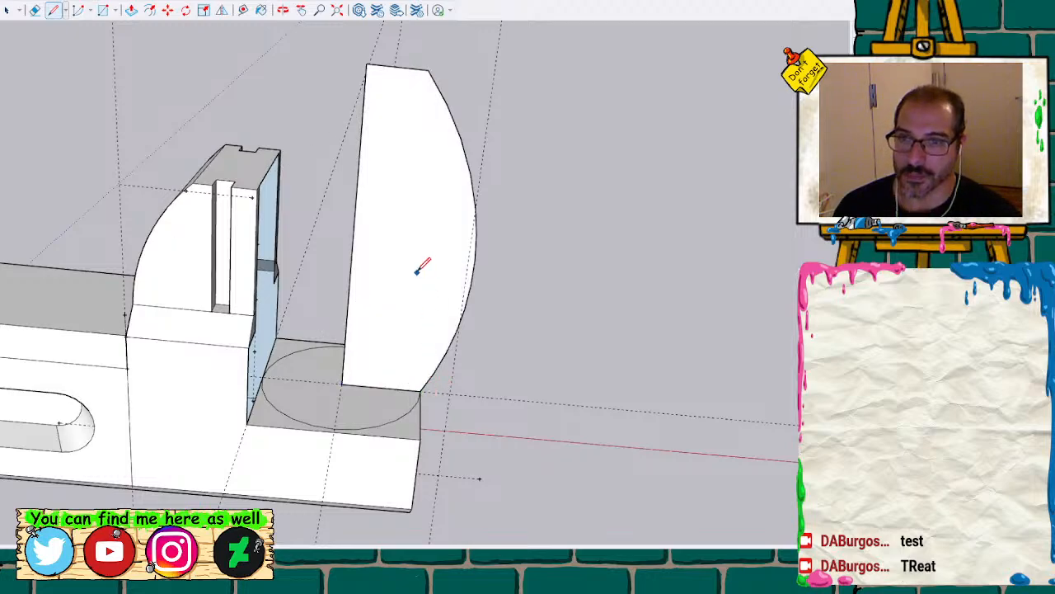
# Explode the group that contains the handle, grooved head, end block and circle
pyautogui.scroll(-2, 413, 277)
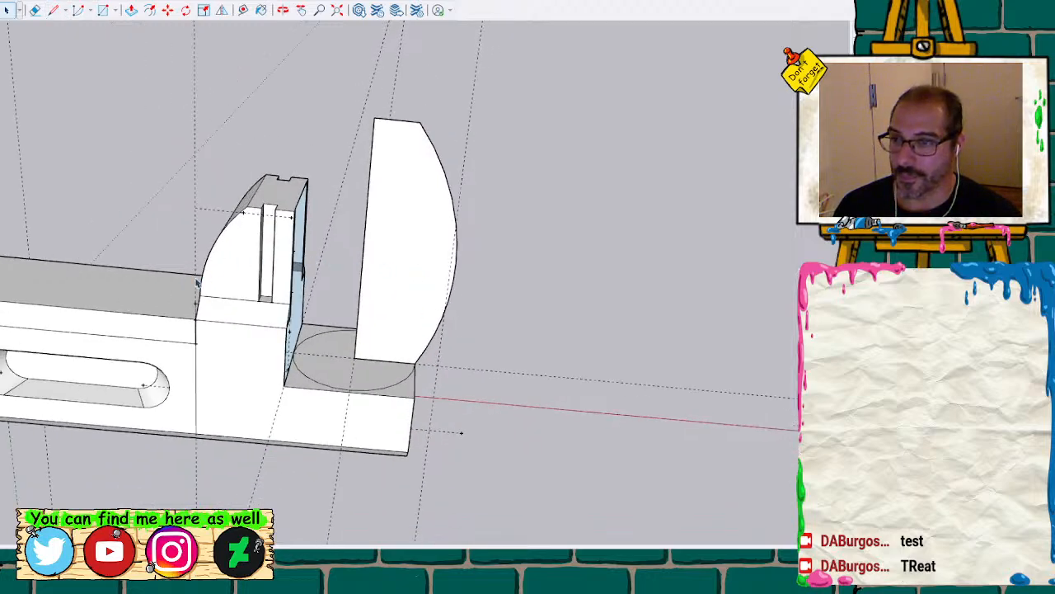
pyautogui.scroll(-3, 198, 283)
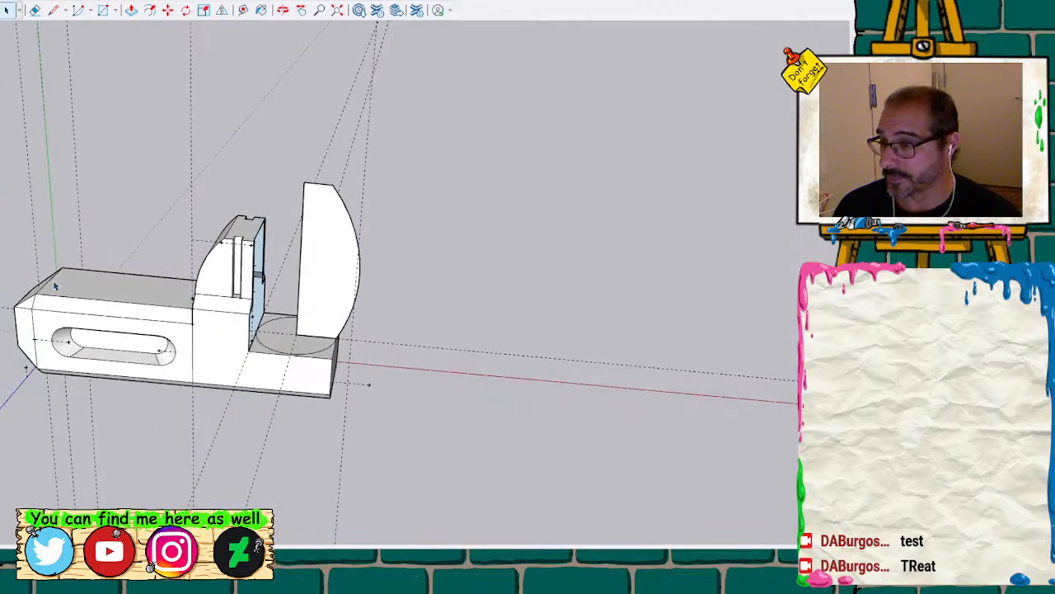
pyautogui.click(76, 333)
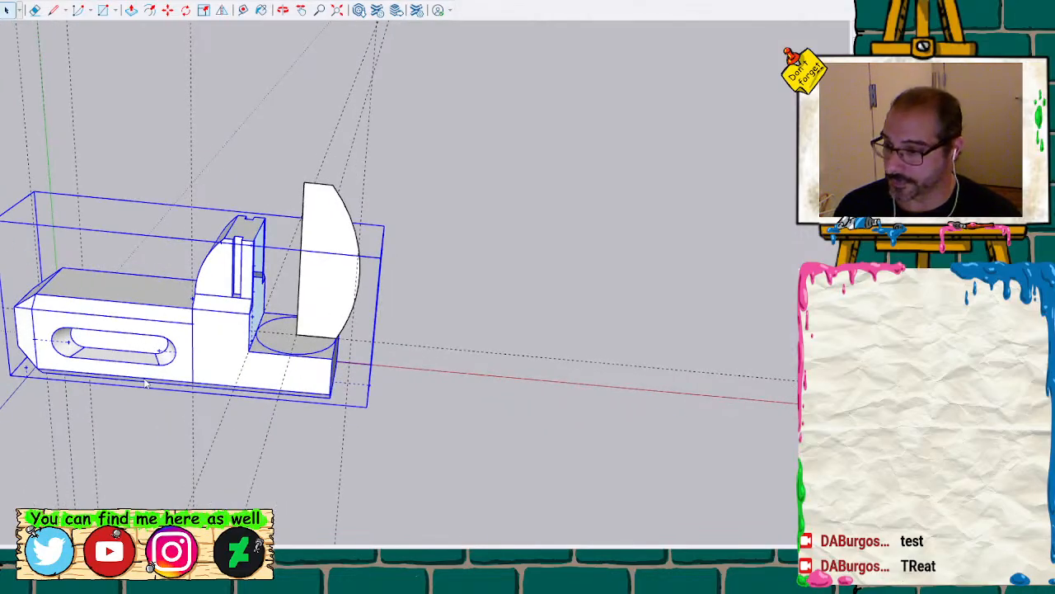
pyautogui.scroll(2, 458, 264)
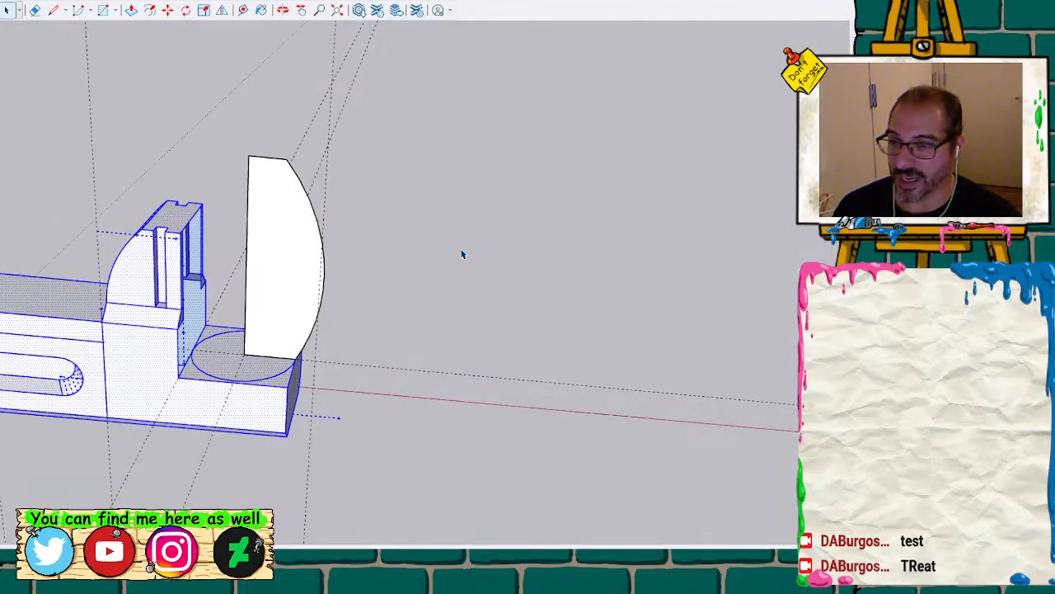
pyautogui.press('h')
pyautogui.moveTo(450, 302); pyautogui.dragTo(728, 321)
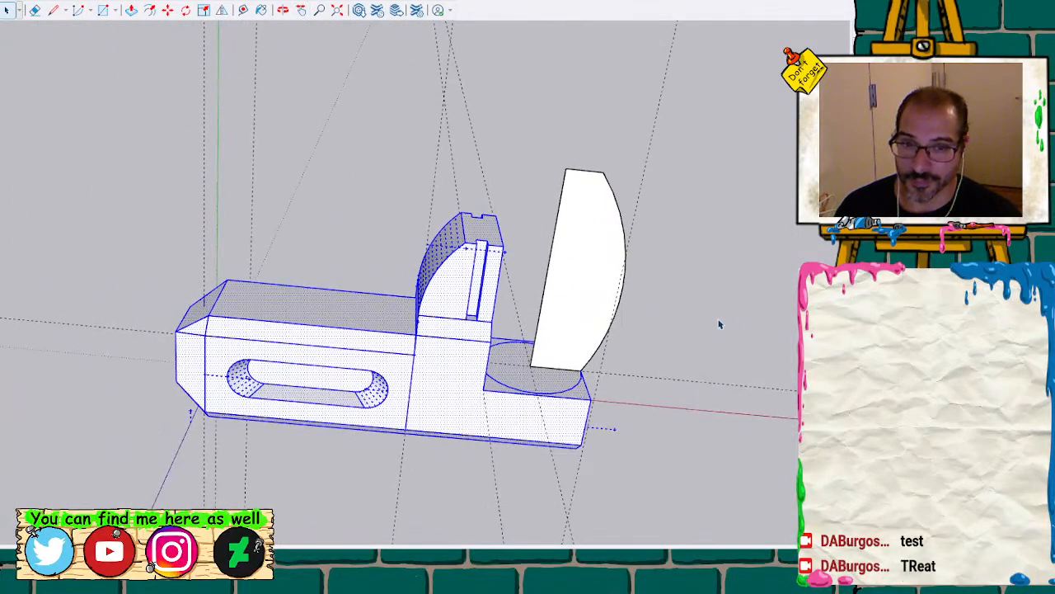
pyautogui.moveTo(647, 313); pyautogui.dragTo(647, 314)
# Select the circle on the block as the path and sweep the curved profile around it with Follow Me
pyautogui.click(590, 322)
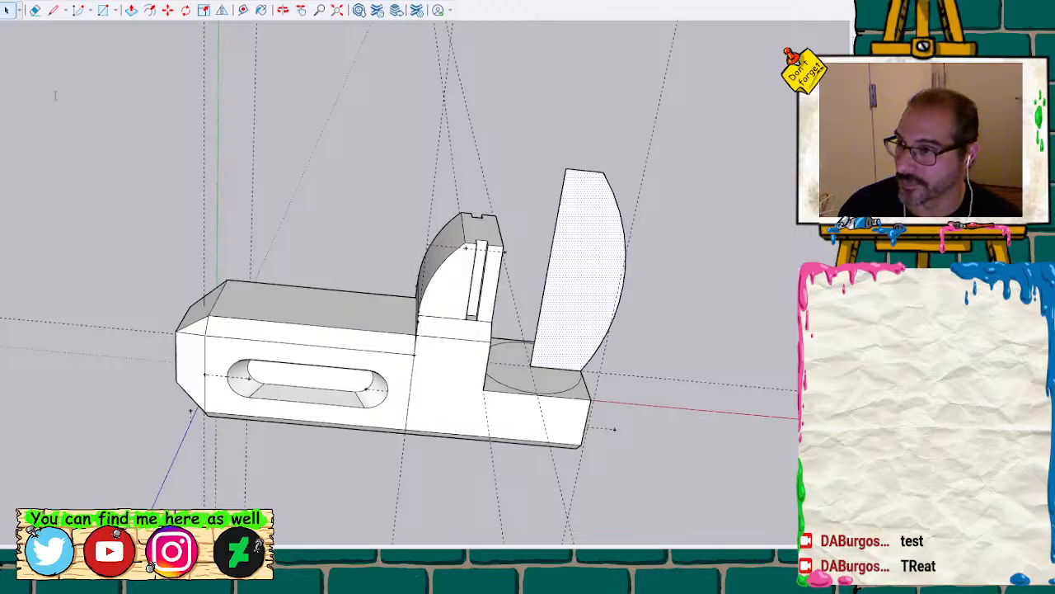
pyautogui.click(458, 342)
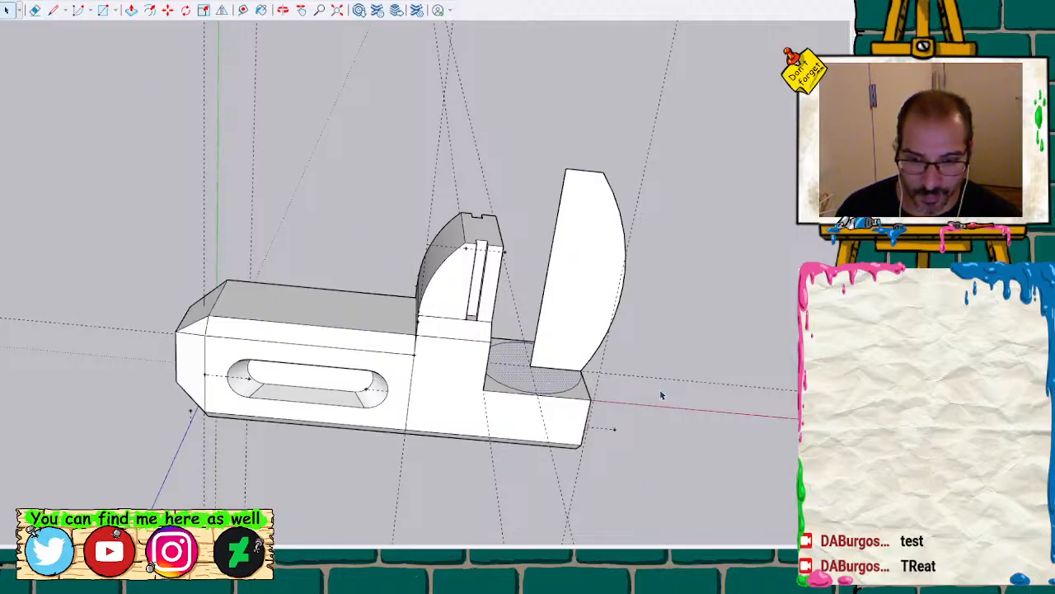
pyautogui.scroll(1, 659, 338)
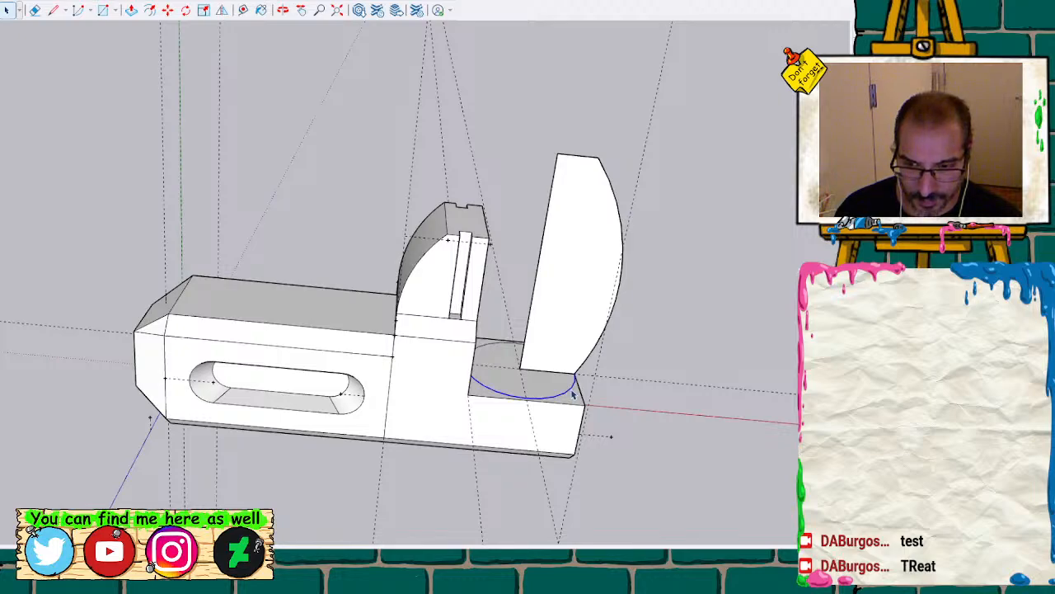
pyautogui.scroll(2, 681, 290)
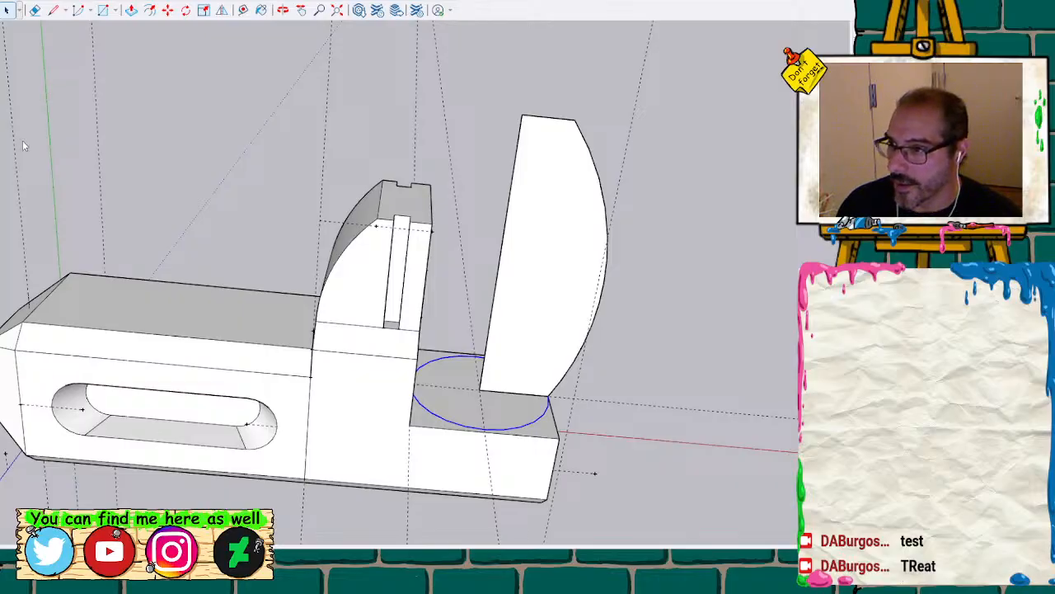
pyautogui.click(527, 236)
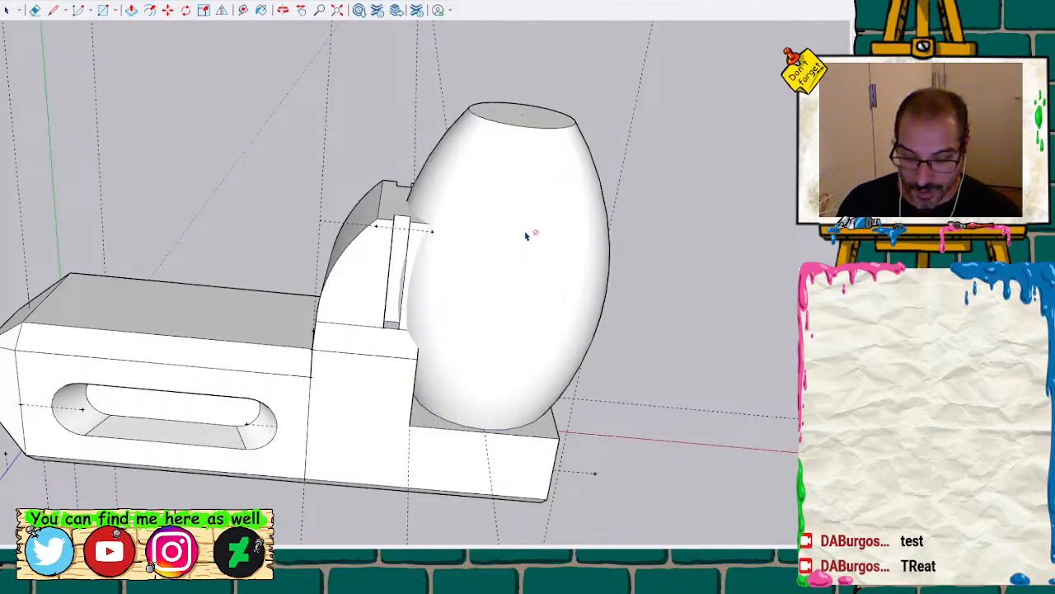
# Examine the barrel-shaped body together with the slotted handle and grooved head from several angles
pyautogui.moveTo(585, 223); pyautogui.dragTo(369, 210, button='middle')
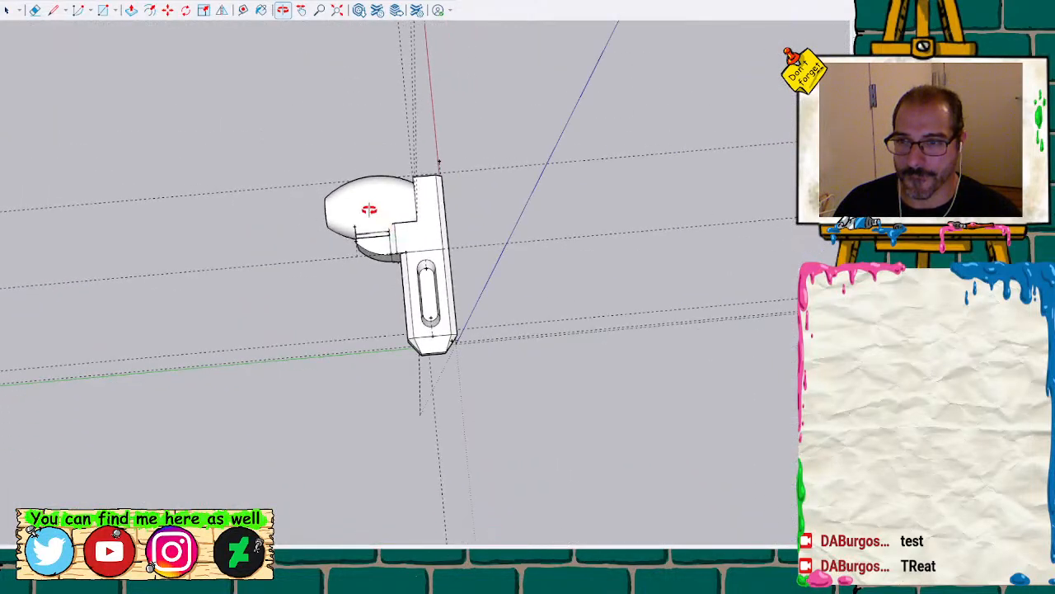
pyautogui.scroll(5, 311, 213)
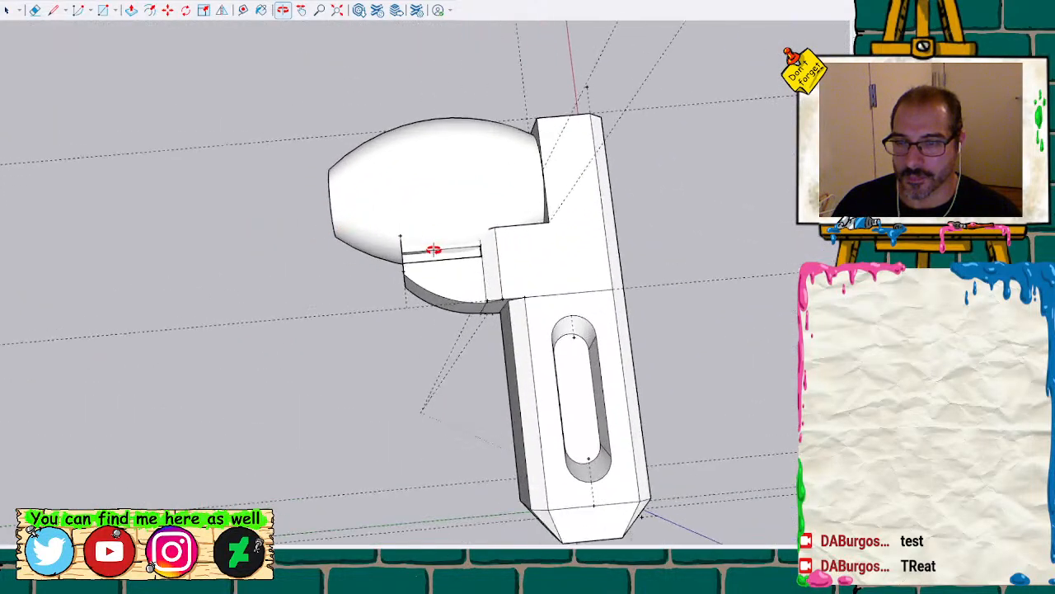
pyautogui.moveTo(434, 250)
pyautogui.mouseDown(button='middle')
pyautogui.moveTo(429, 163)
pyautogui.moveTo(556, 252)
pyautogui.moveTo(412, 318)
pyautogui.moveTo(768, 229)
pyautogui.moveTo(463, 173)
pyautogui.moveTo(754, 226)
pyautogui.moveTo(654, 256)
pyautogui.moveTo(297, 212)
pyautogui.moveTo(673, 404)
pyautogui.moveTo(136, 306)
pyautogui.moveTo(178, 437)
pyautogui.moveTo(158, 250)
pyautogui.moveTo(140, 309)
pyautogui.moveTo(431, 365)
pyautogui.moveTo(502, 349)
pyautogui.moveTo(417, 182)
pyautogui.moveTo(565, 185)
pyautogui.moveTo(467, 294)
pyautogui.moveTo(585, 302)
pyautogui.moveTo(404, 229)
pyautogui.moveTo(445, 315)
pyautogui.mouseUp(button='middle')
pyautogui.scroll(-6, 447, 198)
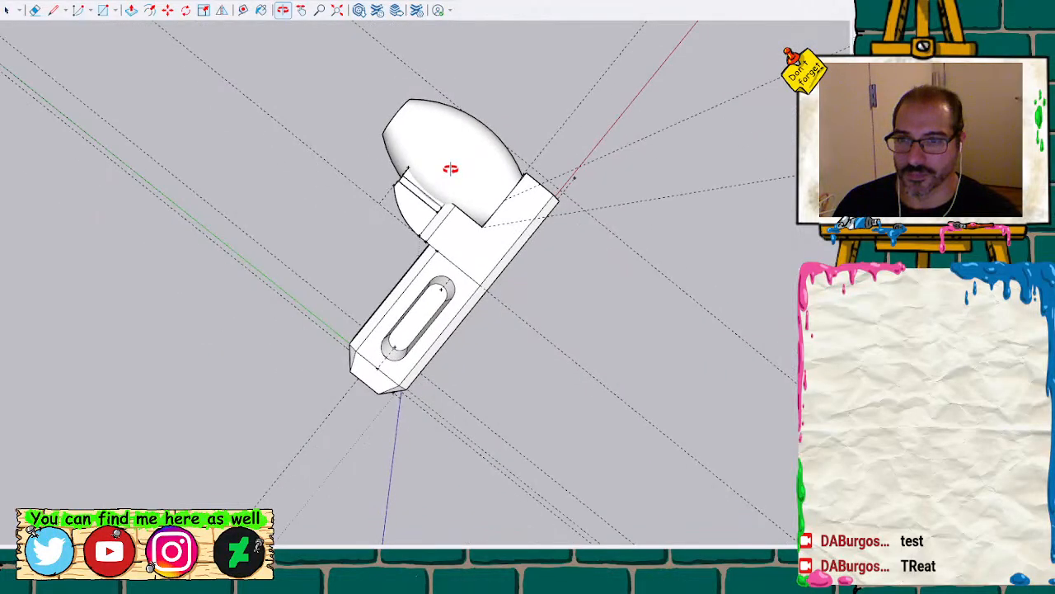
pyautogui.moveTo(469, 209)
pyautogui.mouseDown(button='middle')
pyautogui.moveTo(500, 80)
pyautogui.moveTo(462, 198)
pyautogui.moveTo(443, 203)
pyautogui.moveTo(352, 34)
pyautogui.moveTo(412, 181)
pyautogui.moveTo(546, 224)
pyautogui.moveTo(248, 311)
pyautogui.mouseUp(button='middle')
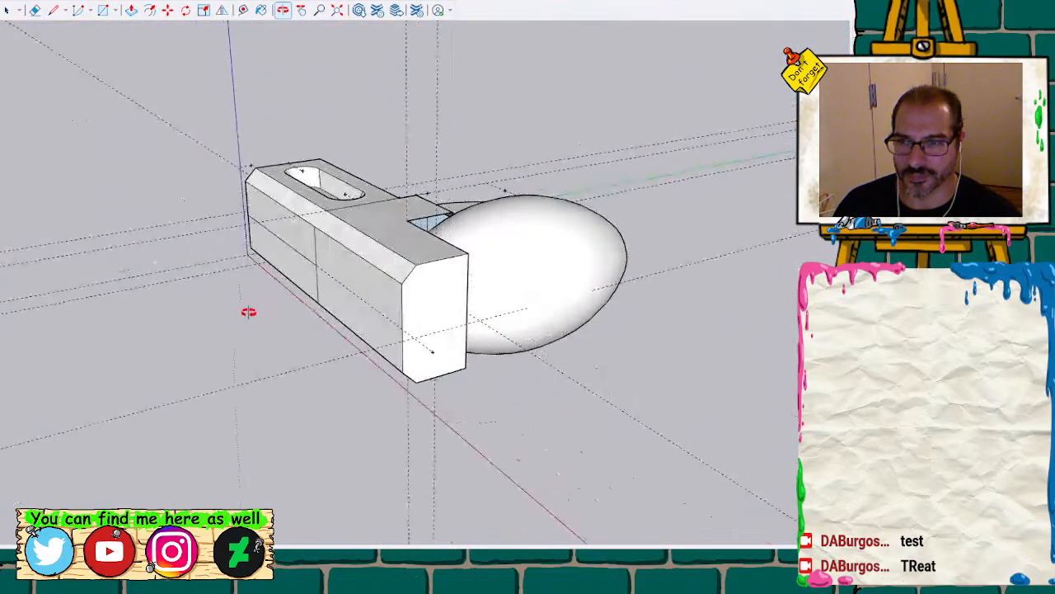
pyautogui.moveTo(182, 295); pyautogui.dragTo(203, 196, button='middle')
pyautogui.moveTo(299, 195)
pyautogui.mouseDown(button='middle')
pyautogui.moveTo(685, 245)
pyautogui.moveTo(296, 277)
pyautogui.moveTo(426, 271)
pyautogui.moveTo(466, 262)
pyautogui.moveTo(448, 235)
pyautogui.moveTo(545, 220)
pyautogui.moveTo(714, 240)
pyautogui.moveTo(478, 173)
pyautogui.moveTo(577, 177)
pyautogui.moveTo(631, 157)
pyautogui.moveTo(572, 131)
pyautogui.moveTo(478, 174)
pyautogui.moveTo(568, 159)
pyautogui.moveTo(458, 247)
pyautogui.mouseUp(button='middle')
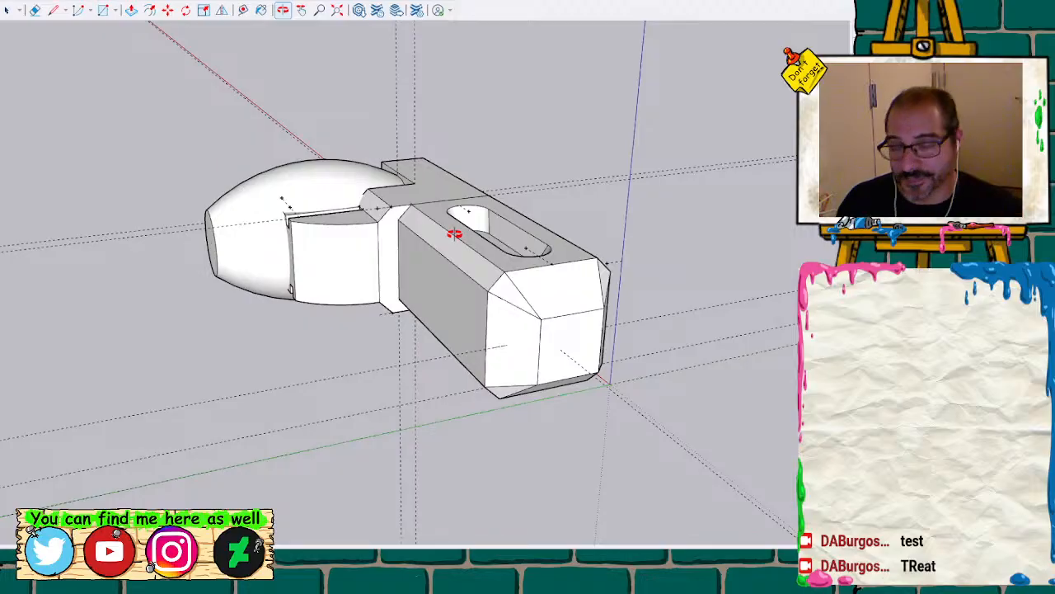
pyautogui.moveTo(224, 89)
pyautogui.mouseDown(button='middle')
pyautogui.moveTo(499, 160)
pyautogui.moveTo(353, 212)
pyautogui.moveTo(585, 174)
pyautogui.moveTo(600, 212)
pyautogui.moveTo(354, 193)
pyautogui.moveTo(410, 197)
pyautogui.moveTo(429, 424)
pyautogui.moveTo(333, 442)
pyautogui.moveTo(294, 275)
pyautogui.moveTo(248, 496)
pyautogui.moveTo(365, 318)
pyautogui.moveTo(384, 118)
pyautogui.moveTo(393, 116)
pyautogui.moveTo(384, 150)
pyautogui.moveTo(489, 90)
pyautogui.moveTo(285, 75)
pyautogui.moveTo(586, 170)
pyautogui.moveTo(724, 269)
pyautogui.moveTo(365, 313)
pyautogui.moveTo(390, 212)
pyautogui.moveTo(497, 337)
pyautogui.moveTo(384, 284)
pyautogui.moveTo(437, 328)
pyautogui.moveTo(464, 318)
pyautogui.moveTo(624, 155)
pyautogui.moveTo(687, 145)
pyautogui.moveTo(701, 212)
pyautogui.moveTo(659, 249)
pyautogui.moveTo(479, 266)
pyautogui.moveTo(431, 314)
pyautogui.moveTo(502, 278)
pyautogui.moveTo(419, 471)
pyautogui.moveTo(482, 383)
pyautogui.moveTo(464, 112)
pyautogui.mouseUp(button='middle')
# Select the barrel-shaped body and scale it where it meets the end block
pyautogui.moveTo(533, 296)
pyautogui.mouseDown(button='middle')
pyautogui.moveTo(433, 248)
pyautogui.moveTo(511, 184)
pyautogui.moveTo(612, 141)
pyautogui.moveTo(499, 252)
pyautogui.moveTo(415, 447)
pyautogui.moveTo(422, 309)
pyautogui.mouseUp(button='middle')
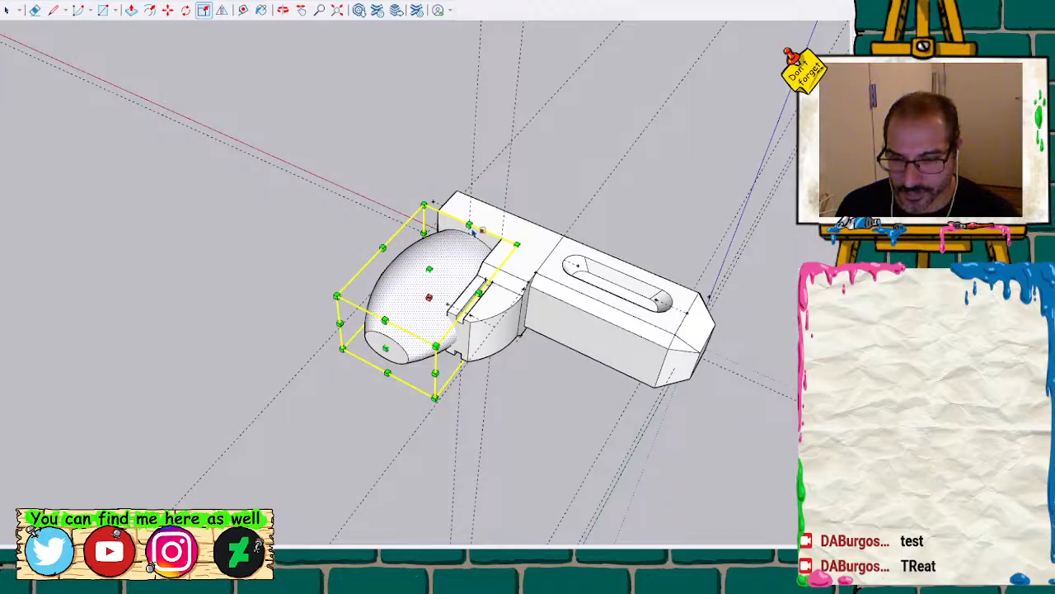
pyautogui.moveTo(522, 280)
pyautogui.mouseDown(button='middle')
pyautogui.moveTo(395, 337)
pyautogui.moveTo(605, 184)
pyautogui.moveTo(749, 172)
pyautogui.moveTo(512, 272)
pyautogui.moveTo(526, 262)
pyautogui.moveTo(195, 377)
pyautogui.moveTo(335, 506)
pyautogui.moveTo(553, 526)
pyautogui.moveTo(651, 445)
pyautogui.moveTo(700, 473)
pyautogui.moveTo(629, 481)
pyautogui.moveTo(580, 354)
pyautogui.moveTo(586, 341)
pyautogui.moveTo(220, 464)
pyautogui.moveTo(331, 487)
pyautogui.moveTo(288, 207)
pyautogui.moveTo(428, 174)
pyautogui.moveTo(473, 108)
pyautogui.moveTo(458, 233)
pyautogui.moveTo(490, 149)
pyautogui.moveTo(428, 272)
pyautogui.moveTo(447, 288)
pyautogui.moveTo(631, 332)
pyautogui.moveTo(419, 423)
pyautogui.moveTo(587, 207)
pyautogui.mouseUp(button='middle')
pyautogui.scroll(4, 526, 262)
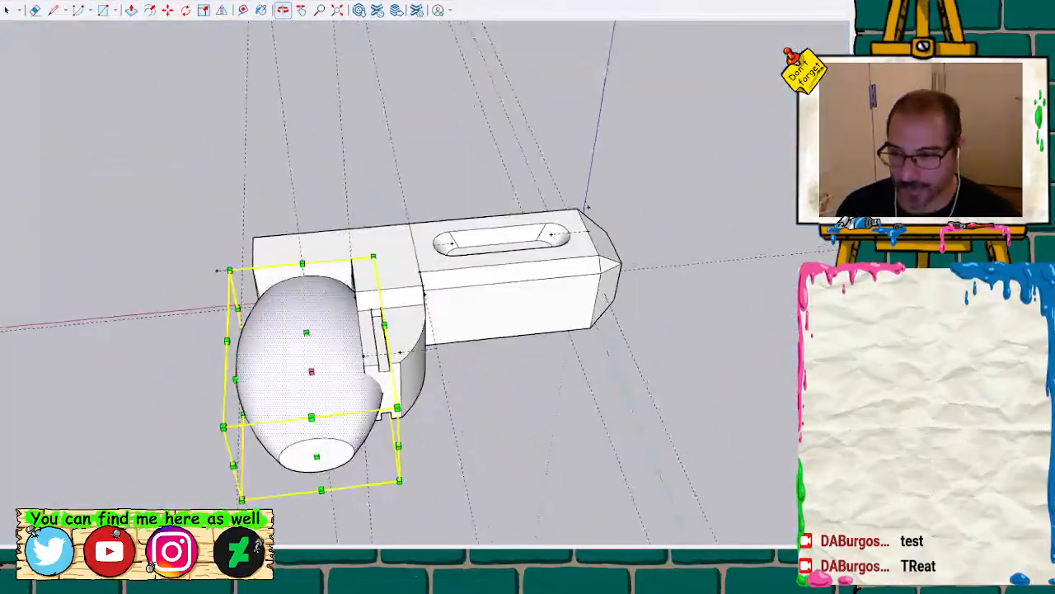
pyautogui.moveTo(333, 387); pyautogui.dragTo(522, 262, button='middle')
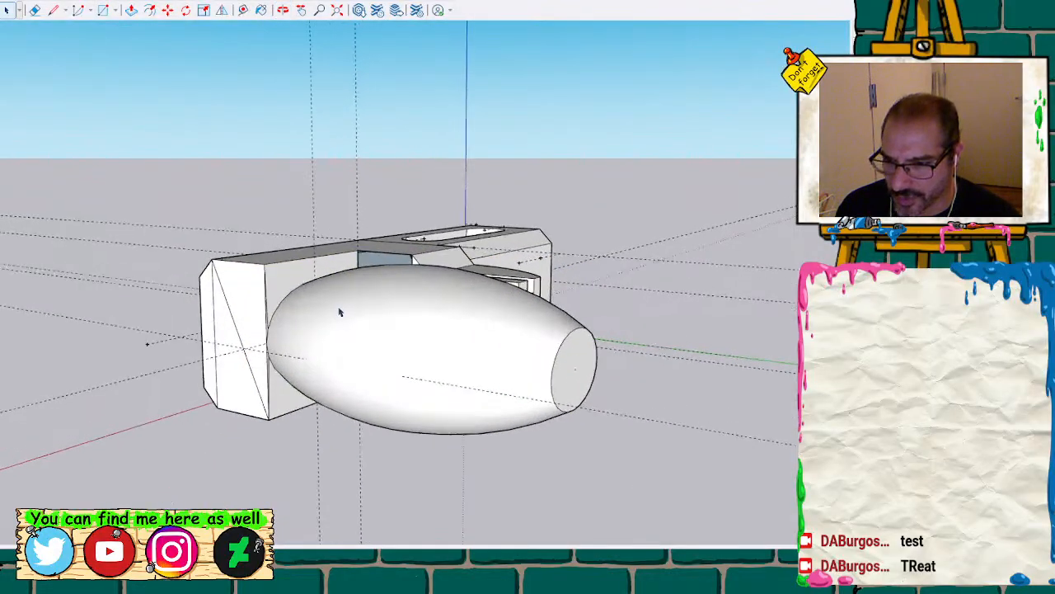
# Inspect where the barrel-shaped body meets the end block, the opening and the grooved head
pyautogui.scroll(2, 339, 312)
pyautogui.moveTo(296, 302); pyautogui.dragTo(351, 319, button='middle')
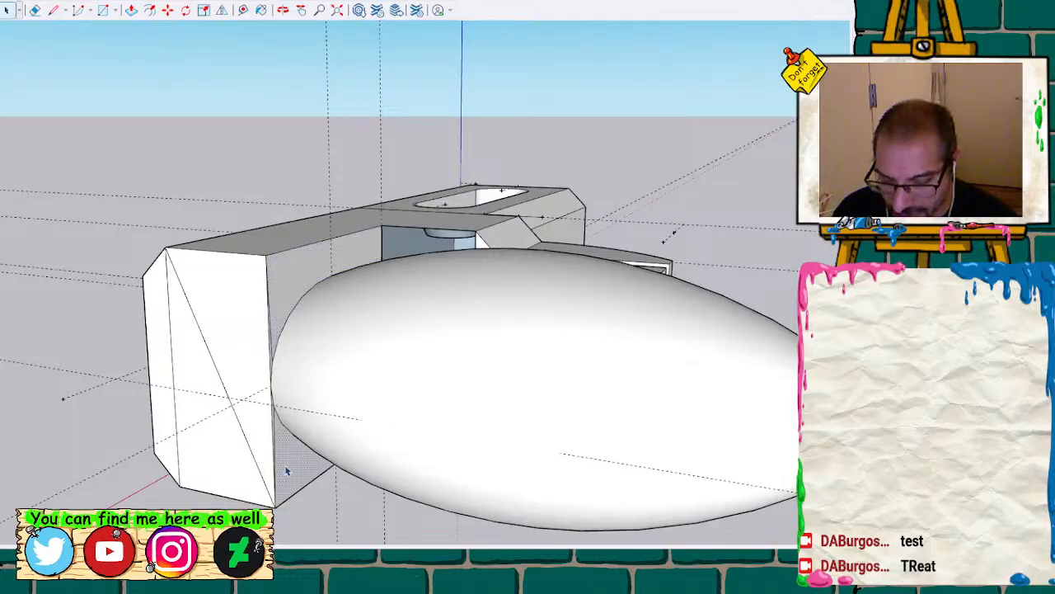
pyautogui.moveTo(287, 471)
pyautogui.mouseDown(button='middle')
pyautogui.moveTo(271, 368)
pyautogui.moveTo(421, 335)
pyautogui.moveTo(308, 420)
pyautogui.moveTo(181, 140)
pyautogui.moveTo(256, 165)
pyautogui.moveTo(404, 134)
pyautogui.moveTo(396, 105)
pyautogui.mouseUp(button='middle')
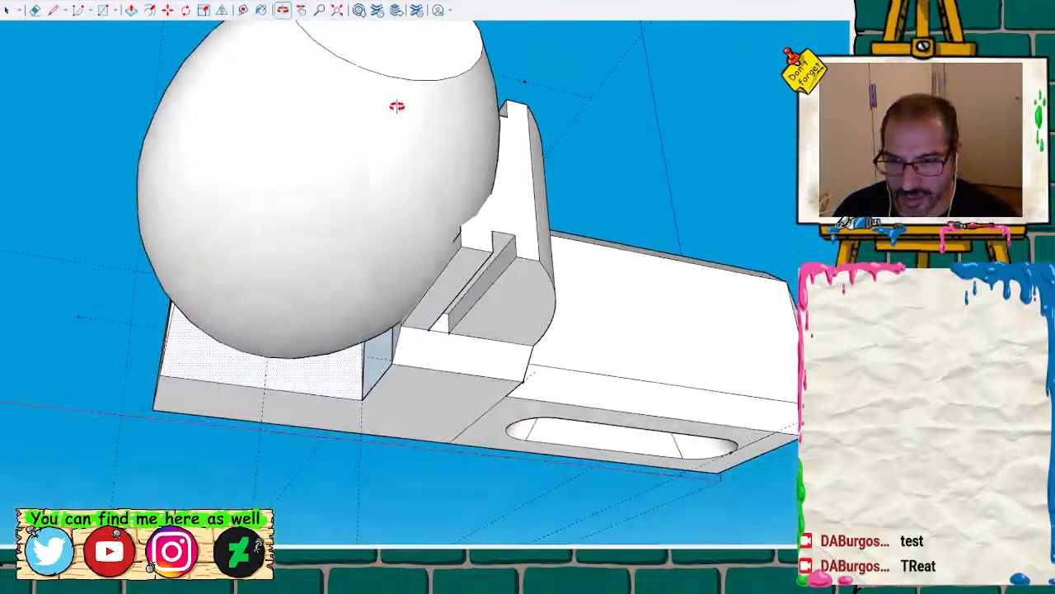
pyautogui.scroll(6, 436, 243)
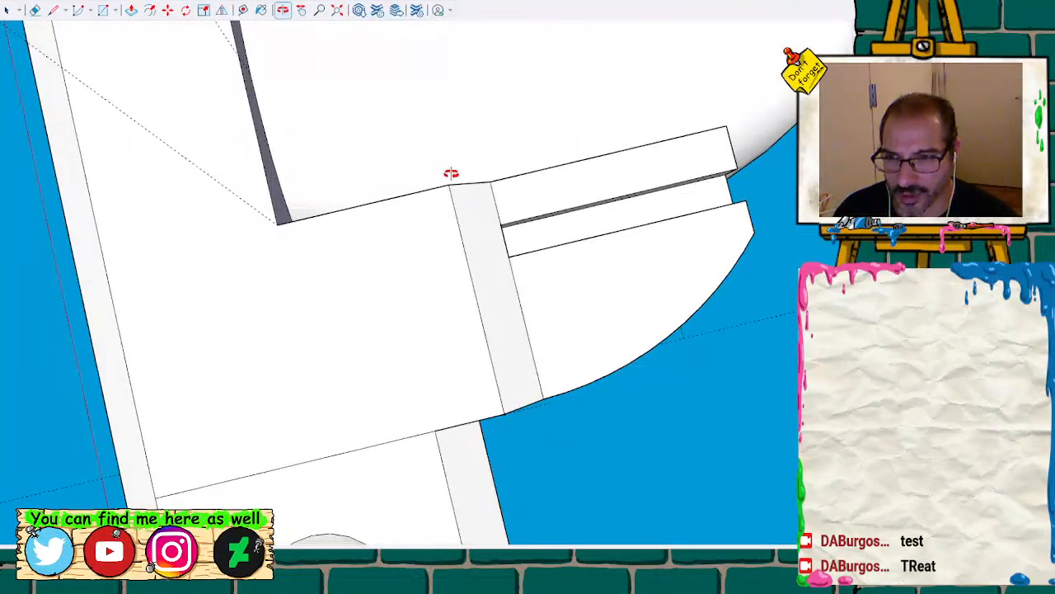
pyautogui.moveTo(451, 173)
pyautogui.mouseDown(button='middle')
pyautogui.moveTo(495, 341)
pyautogui.moveTo(539, 371)
pyautogui.moveTo(544, 422)
pyautogui.moveTo(585, 272)
pyautogui.moveTo(553, 373)
pyautogui.mouseUp(button='middle')
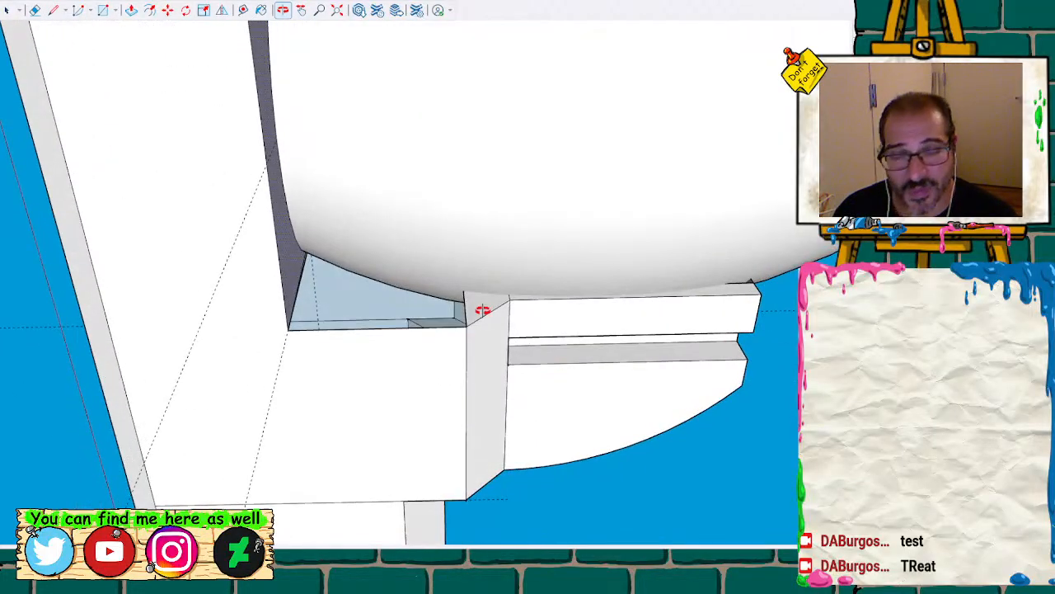
pyautogui.scroll(-8, 482, 310)
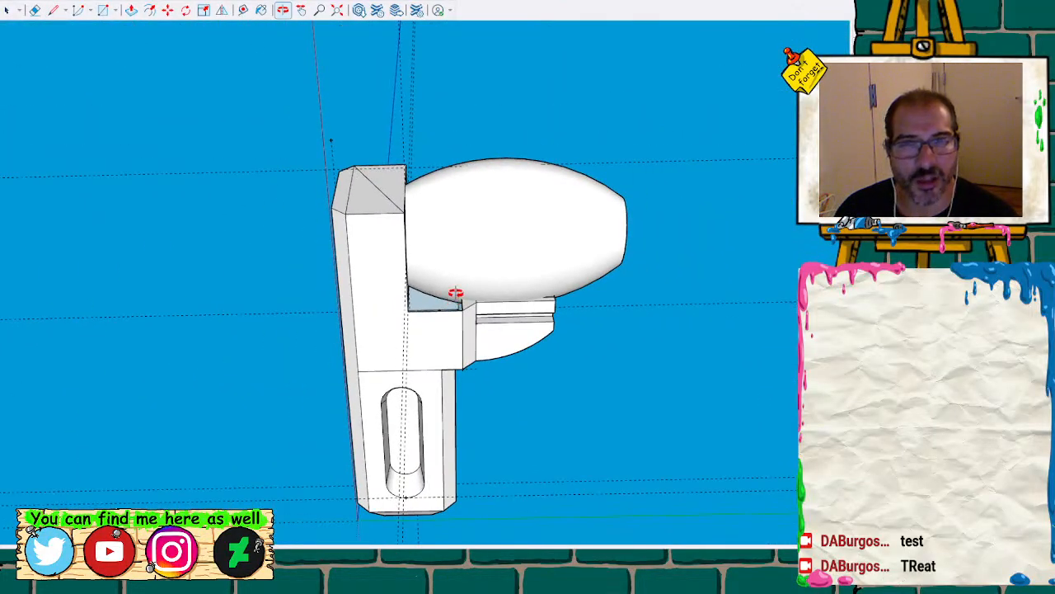
pyautogui.scroll(2, 454, 292)
pyautogui.scroll(1, 454, 296)
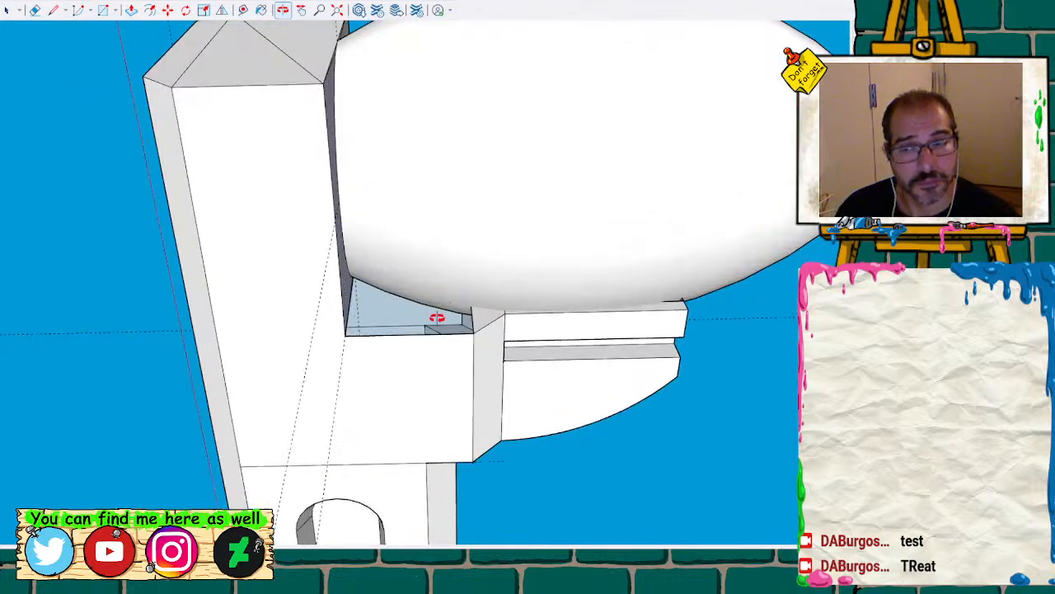
# Delete the narrow face between the handle and the rounded block to open up the part's interior
pyautogui.moveTo(404, 346)
pyautogui.mouseDown()
pyautogui.moveTo(407, 391)
pyautogui.moveTo(407, 234)
pyautogui.moveTo(497, 474)
pyautogui.moveTo(384, 309)
pyautogui.moveTo(450, 338)
pyautogui.moveTo(278, 212)
pyautogui.moveTo(177, 231)
pyautogui.moveTo(370, 207)
pyautogui.moveTo(375, 282)
pyautogui.mouseUp()
pyautogui.press('space')
pyautogui.click(376, 286)
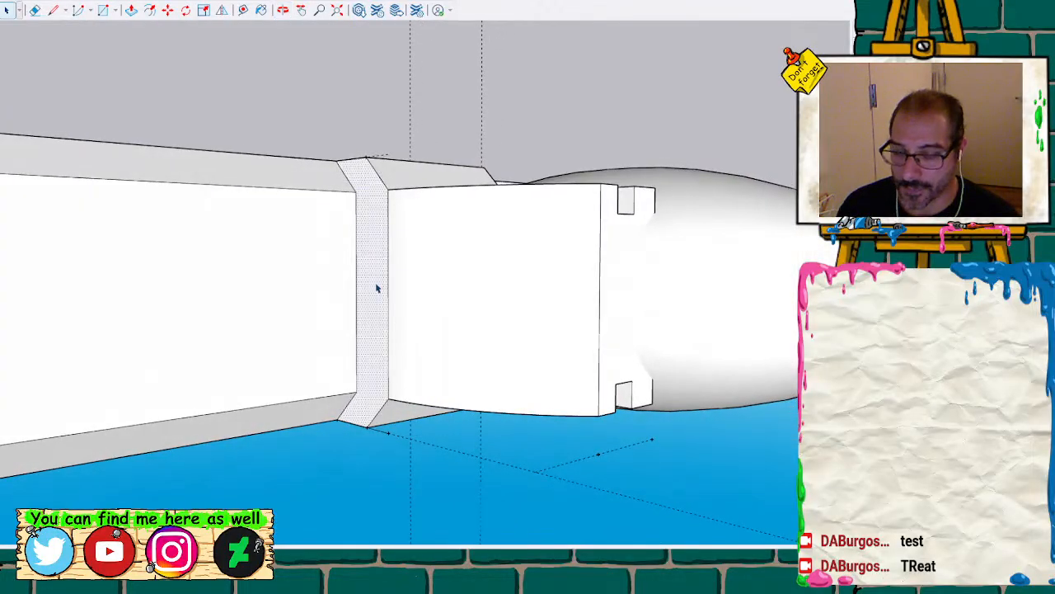
pyautogui.scroll(5, 376, 288)
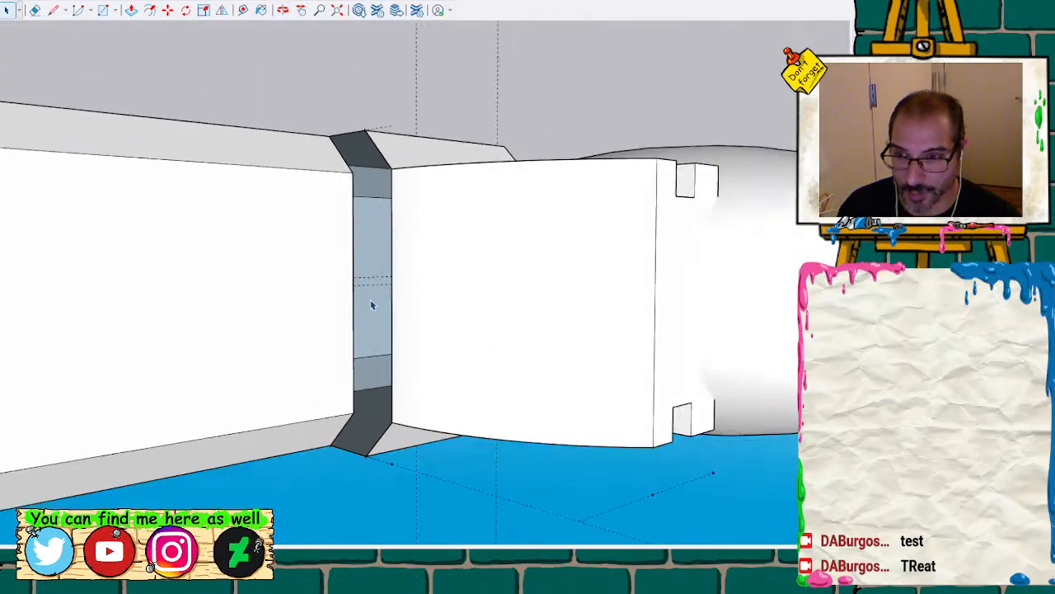
pyautogui.moveTo(370, 299)
pyautogui.mouseDown(button='middle')
pyautogui.moveTo(525, 327)
pyautogui.moveTo(447, 309)
pyautogui.moveTo(460, 311)
pyautogui.mouseUp(button='middle')
# Draw a vertical line and diagonal lines between the opening's corners to form faces inside the gap
pyautogui.press('l')
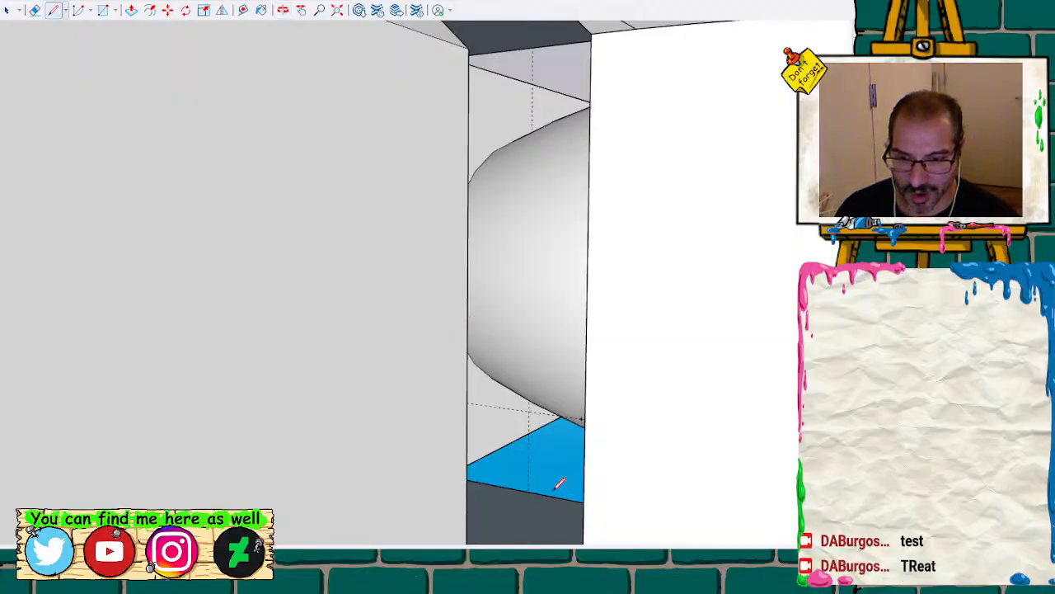
pyautogui.click(538, 47)
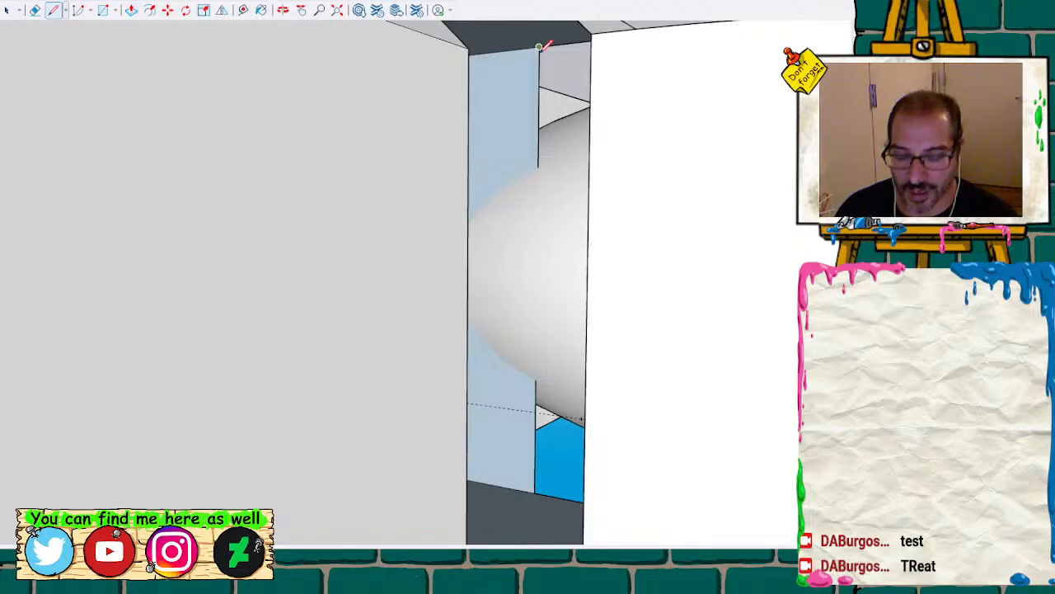
pyautogui.moveTo(540, 169); pyautogui.dragTo(620, 261, button='middle')
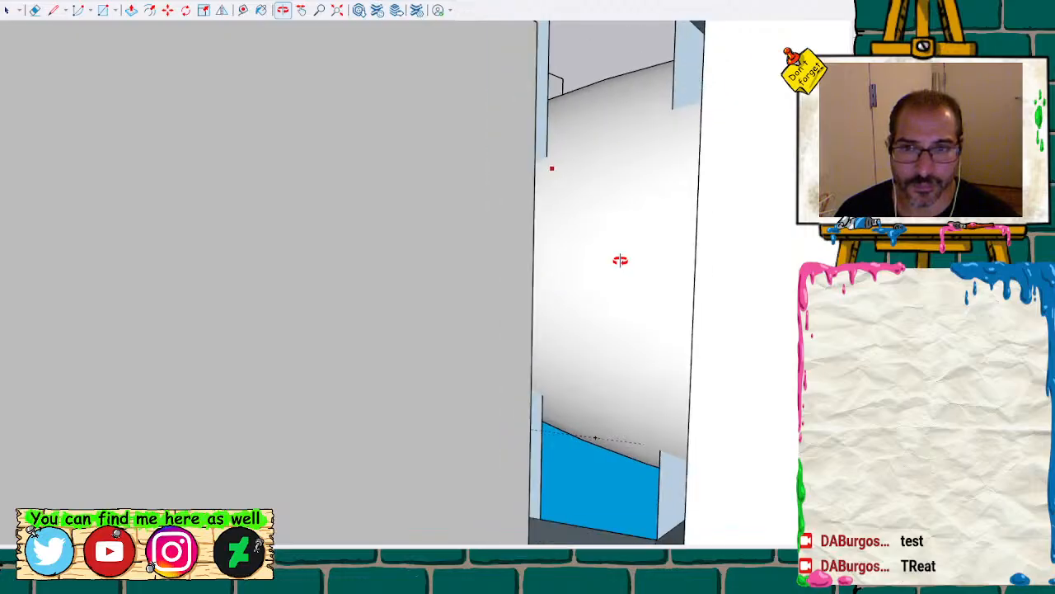
pyautogui.scroll(-1, 620, 260)
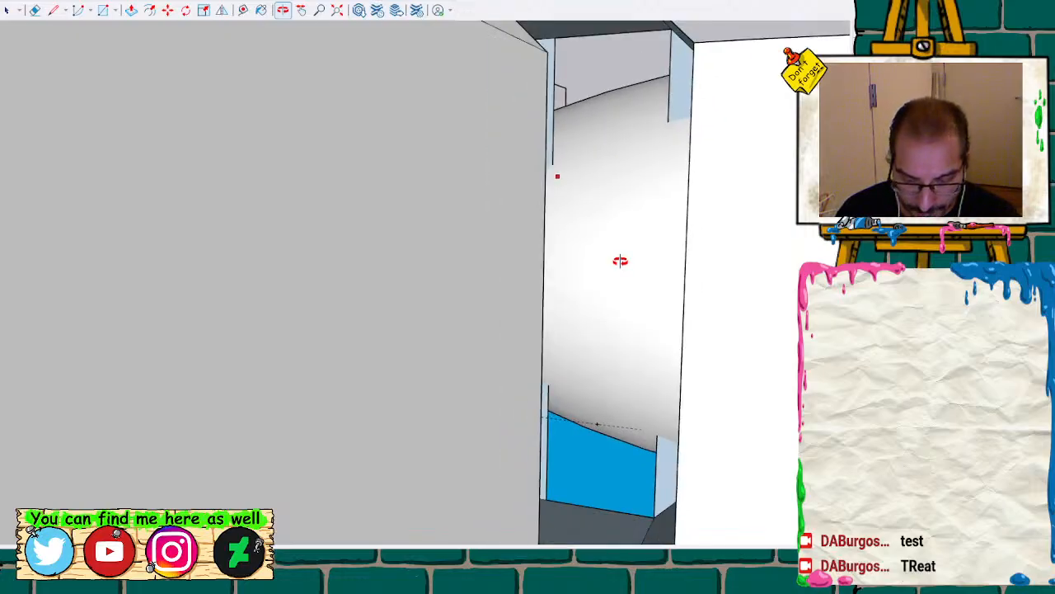
pyautogui.click(653, 517)
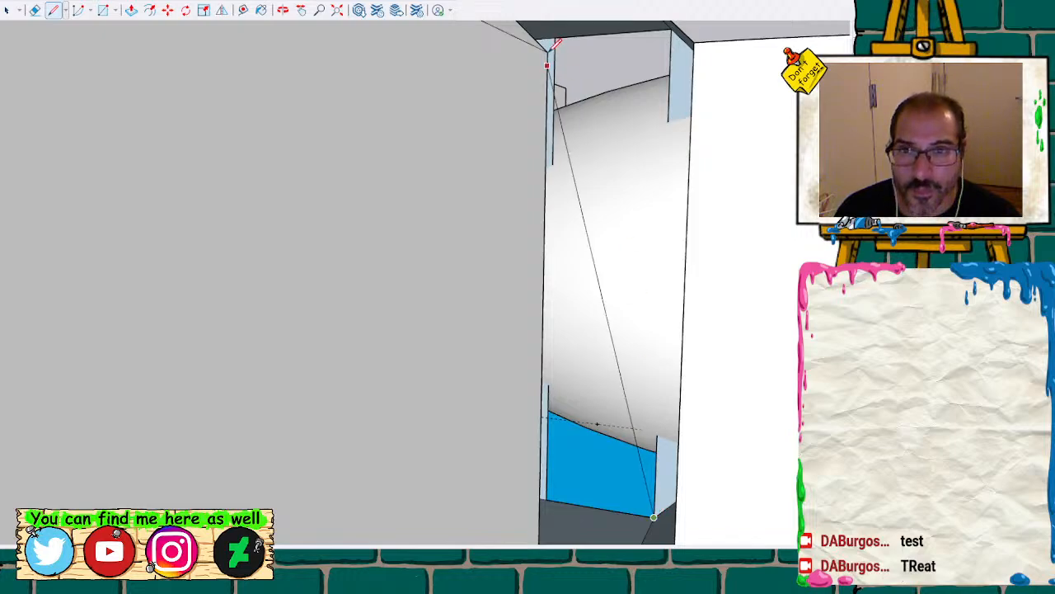
pyautogui.click(556, 38)
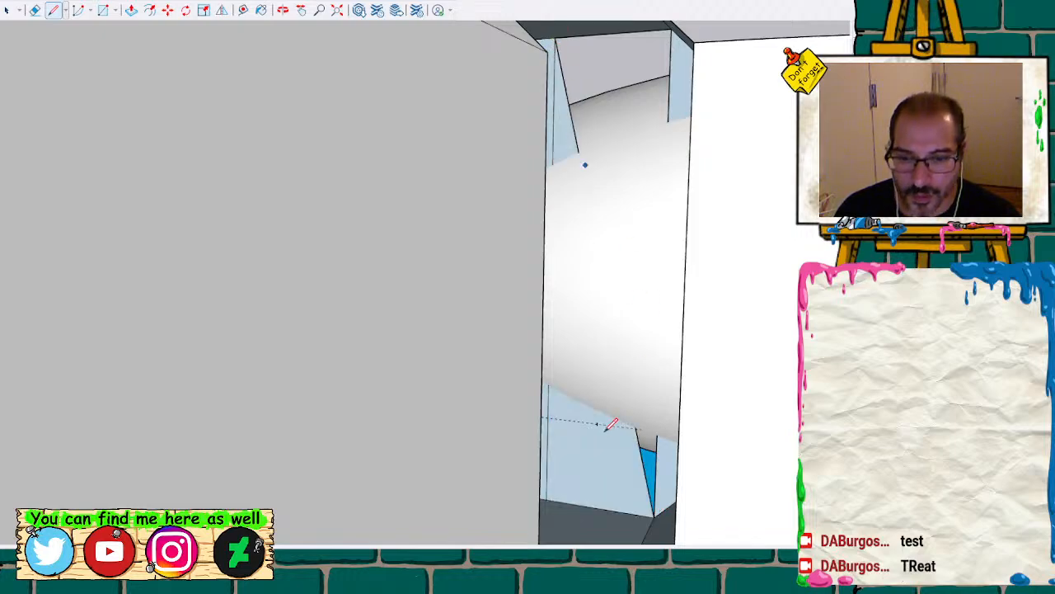
pyautogui.click(672, 21)
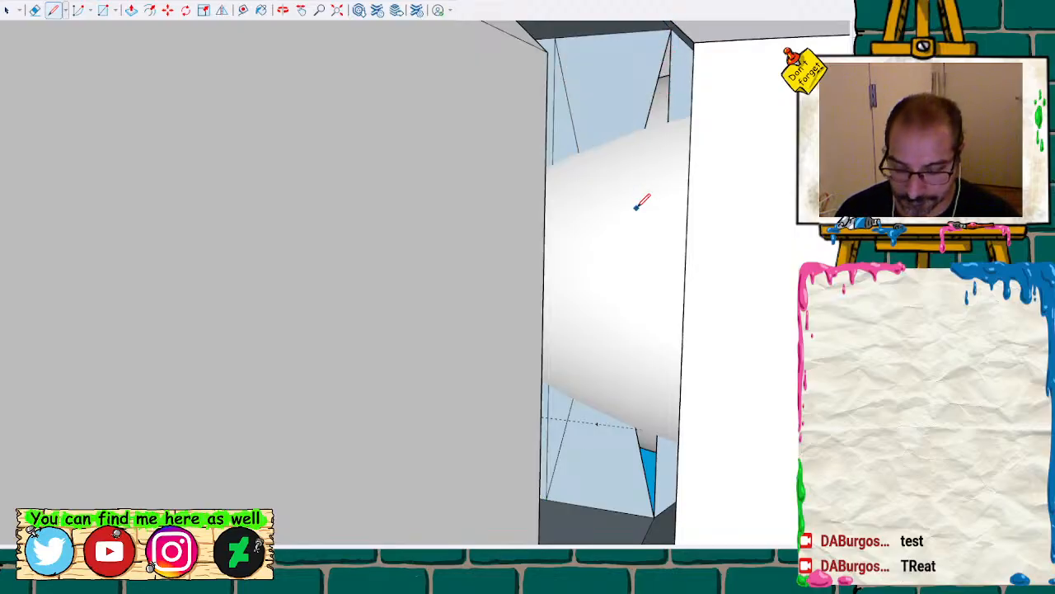
# Erase the surplus edges crossing the new faces inside the gap
pyautogui.press('e')
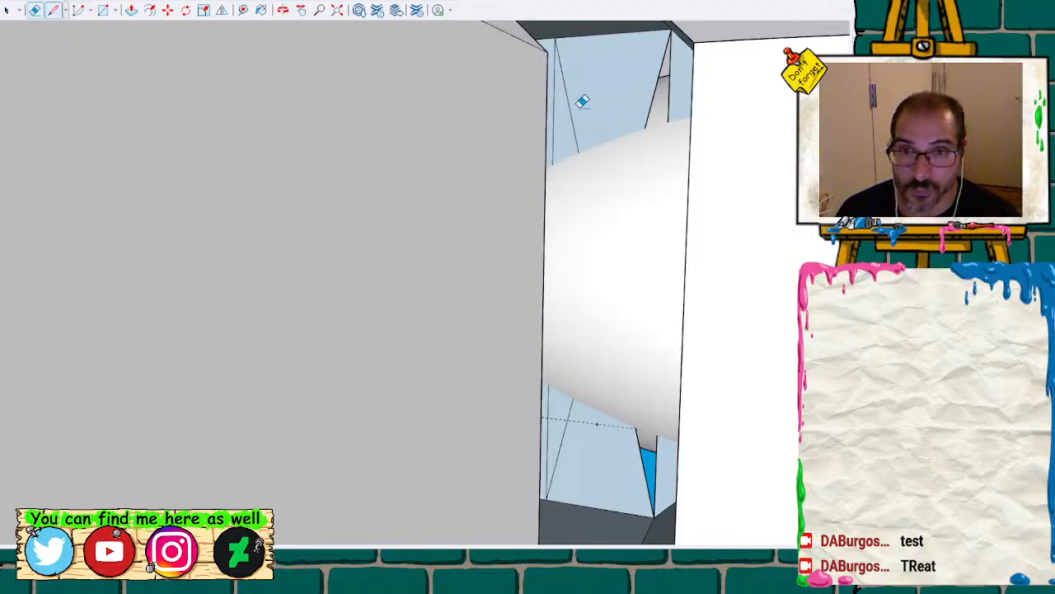
pyautogui.click(554, 106)
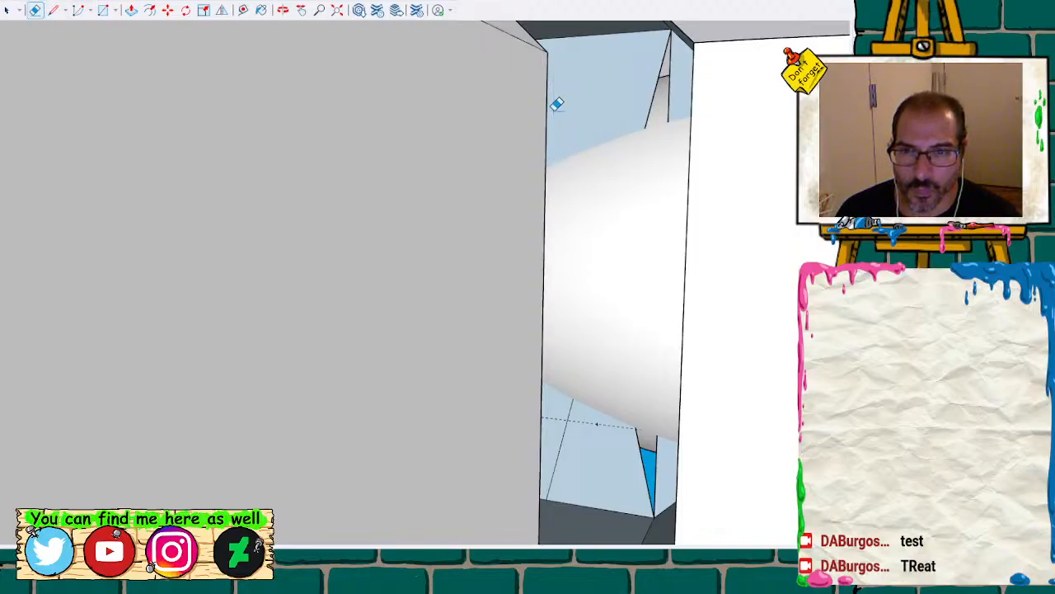
pyautogui.click(566, 428)
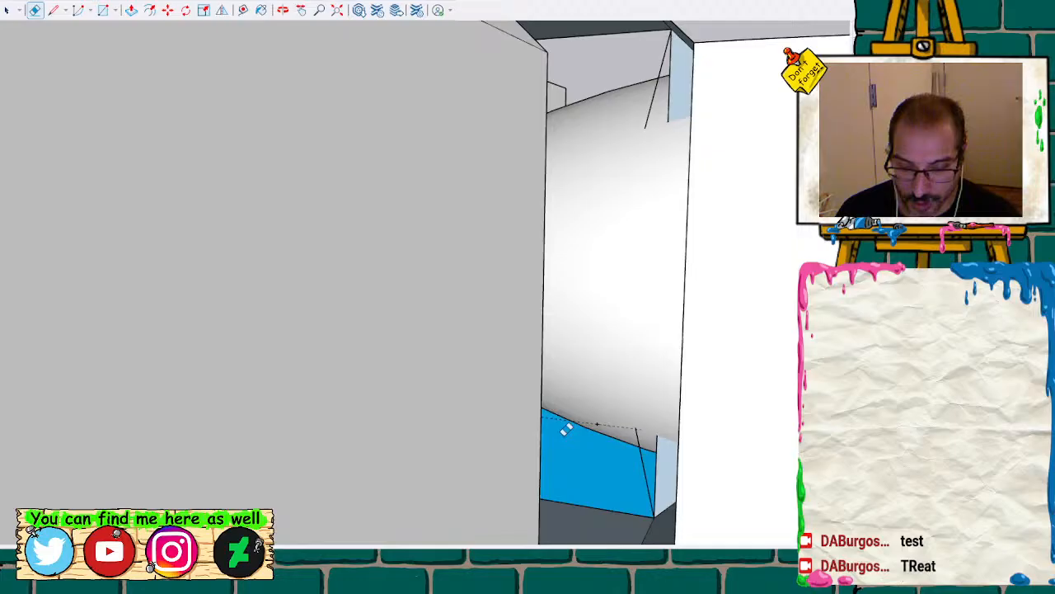
pyautogui.click(567, 429)
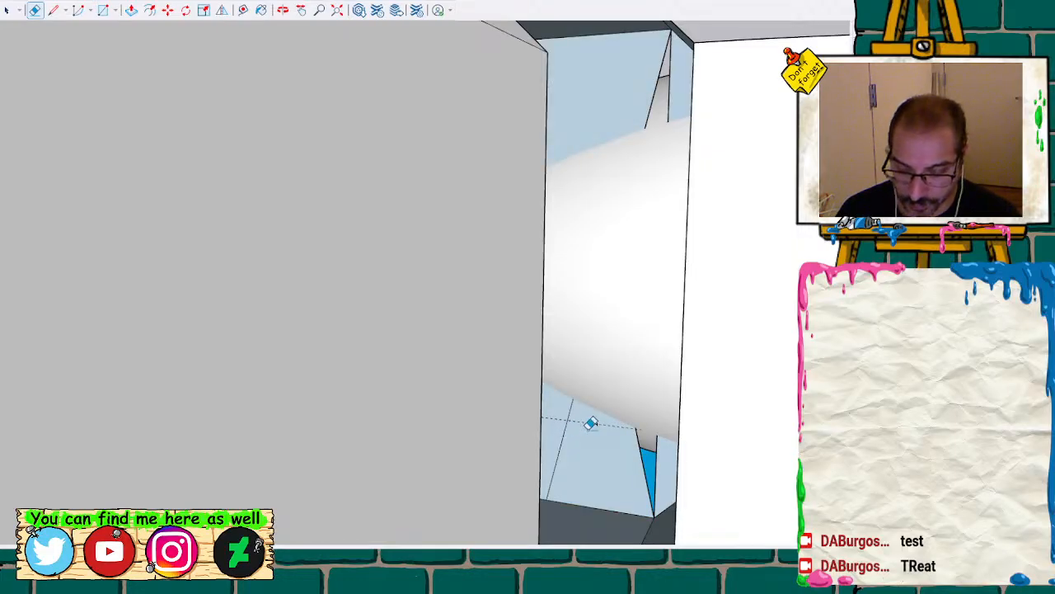
# Inspect the new faces and the edge of the oval opening from inside the part
pyautogui.moveTo(631, 363)
pyautogui.mouseDown(button='middle')
pyautogui.moveTo(589, 379)
pyautogui.moveTo(553, 424)
pyautogui.moveTo(630, 427)
pyautogui.moveTo(679, 478)
pyautogui.moveTo(679, 394)
pyautogui.moveTo(700, 396)
pyautogui.moveTo(756, 358)
pyautogui.moveTo(746, 363)
pyautogui.moveTo(779, 360)
pyautogui.moveTo(554, 362)
pyautogui.moveTo(582, 358)
pyautogui.moveTo(598, 321)
pyautogui.moveTo(748, 345)
pyautogui.moveTo(617, 345)
pyautogui.moveTo(709, 344)
pyautogui.moveTo(662, 318)
pyautogui.moveTo(641, 324)
pyautogui.moveTo(749, 269)
pyautogui.moveTo(744, 245)
pyautogui.moveTo(714, 253)
pyautogui.mouseUp(button='middle')
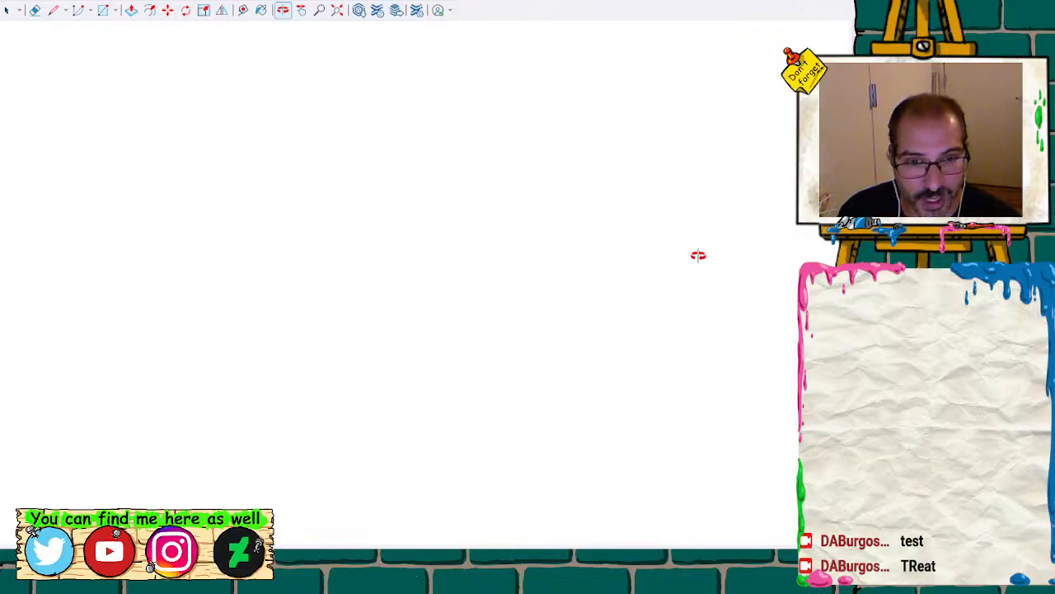
pyautogui.moveTo(697, 256); pyautogui.dragTo(637, 261)
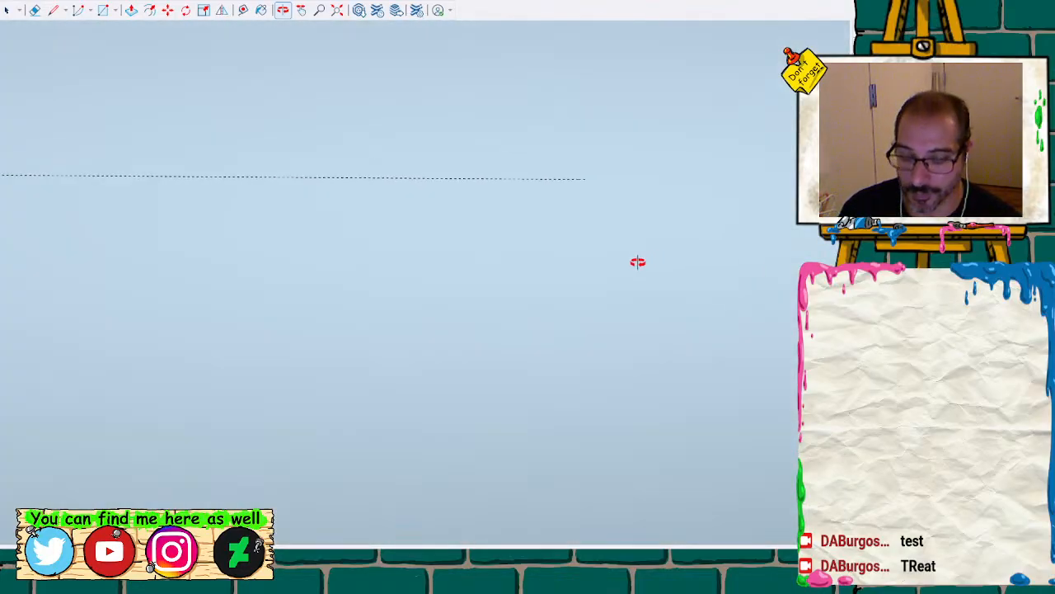
pyautogui.press('h')
pyautogui.moveTo(536, 298); pyautogui.dragTo(660, 300)
pyautogui.moveTo(484, 312); pyautogui.dragTo(754, 275)
pyautogui.moveTo(615, 281); pyautogui.dragTo(767, 294)
pyautogui.moveTo(450, 292); pyautogui.dragTo(894, 297)
pyautogui.moveTo(623, 273); pyautogui.dragTo(577, 283)
pyautogui.moveTo(317, 246); pyautogui.dragTo(452, 464)
pyautogui.moveTo(437, 347); pyautogui.dragTo(677, 282)
pyautogui.moveTo(434, 129)
pyautogui.mouseDown()
pyautogui.moveTo(253, 421)
pyautogui.moveTo(236, 398)
pyautogui.moveTo(258, 324)
pyautogui.moveTo(226, 412)
pyautogui.moveTo(308, 344)
pyautogui.moveTo(299, 234)
pyautogui.moveTo(397, 242)
pyautogui.moveTo(412, 16)
pyautogui.mouseUp()
pyautogui.moveTo(421, 283); pyautogui.dragTo(495, 4)
pyautogui.moveTo(516, 206); pyautogui.dragTo(515, 20)
pyautogui.moveTo(534, 280); pyautogui.dragTo(525, 94)
pyautogui.moveTo(560, 168); pyautogui.dragTo(607, 21)
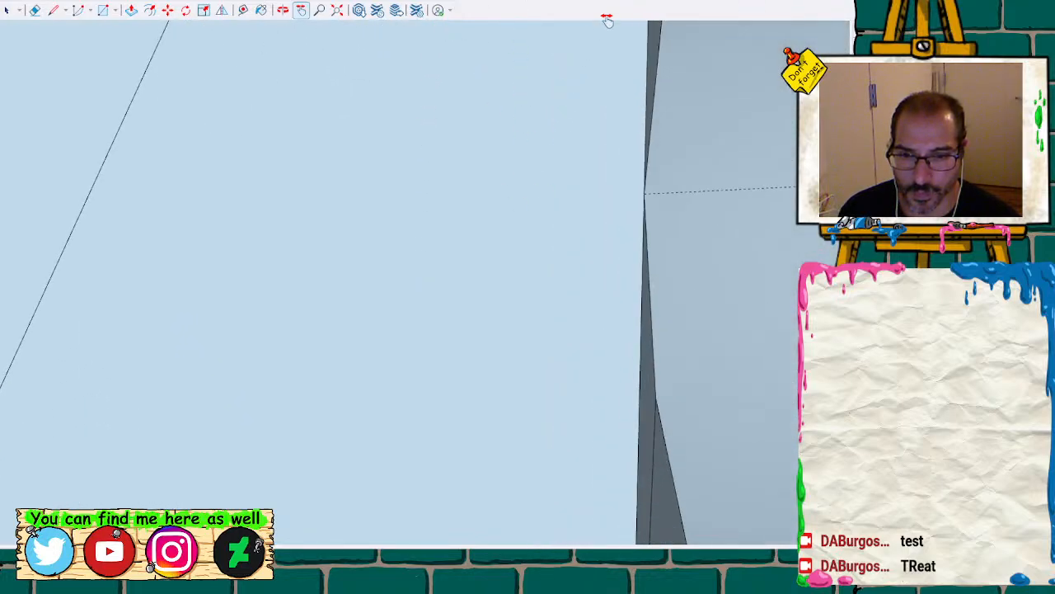
pyautogui.moveTo(504, 213)
pyautogui.mouseDown()
pyautogui.moveTo(539, 179)
pyautogui.moveTo(601, 175)
pyautogui.moveTo(636, 181)
pyautogui.moveTo(662, 207)
pyautogui.mouseUp()
pyautogui.scroll(-4, 634, 211)
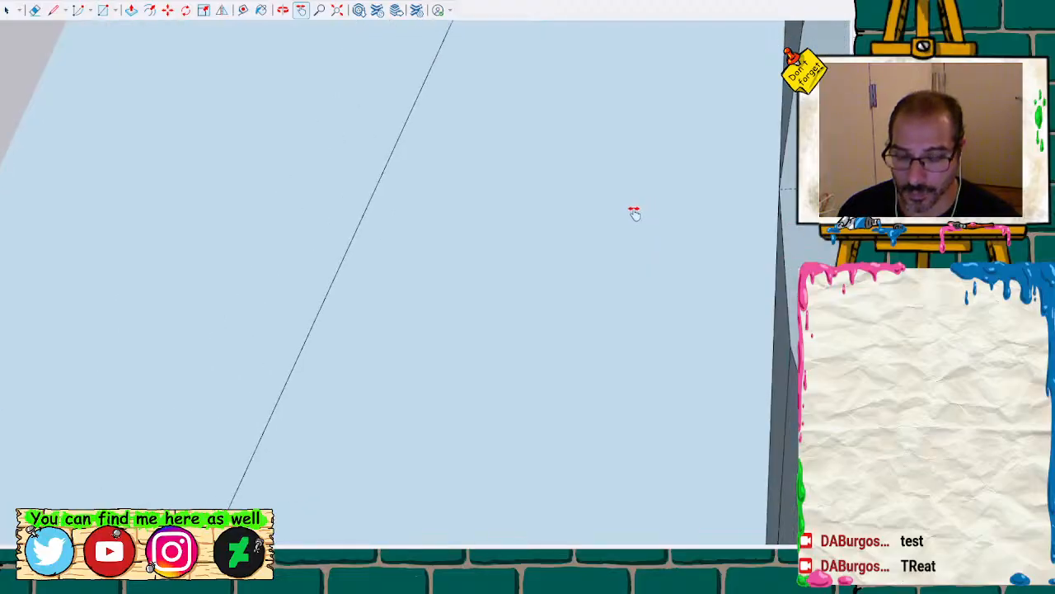
# Try to divide the interior face beside the oval opening with a horizontal line
pyautogui.press('l')
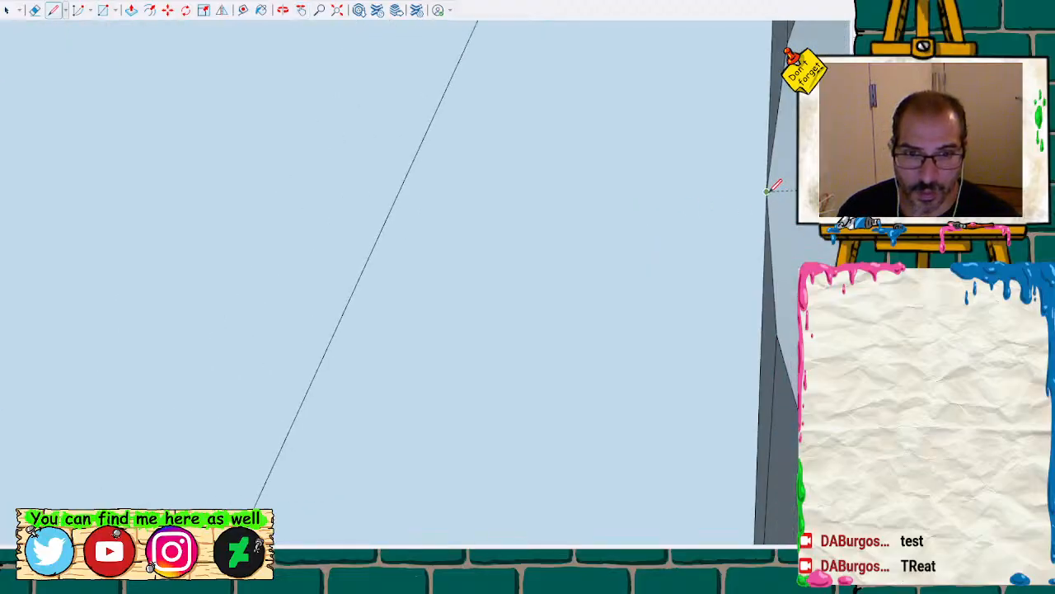
pyautogui.click(29, 187)
pyautogui.scroll(-1, 11, 254)
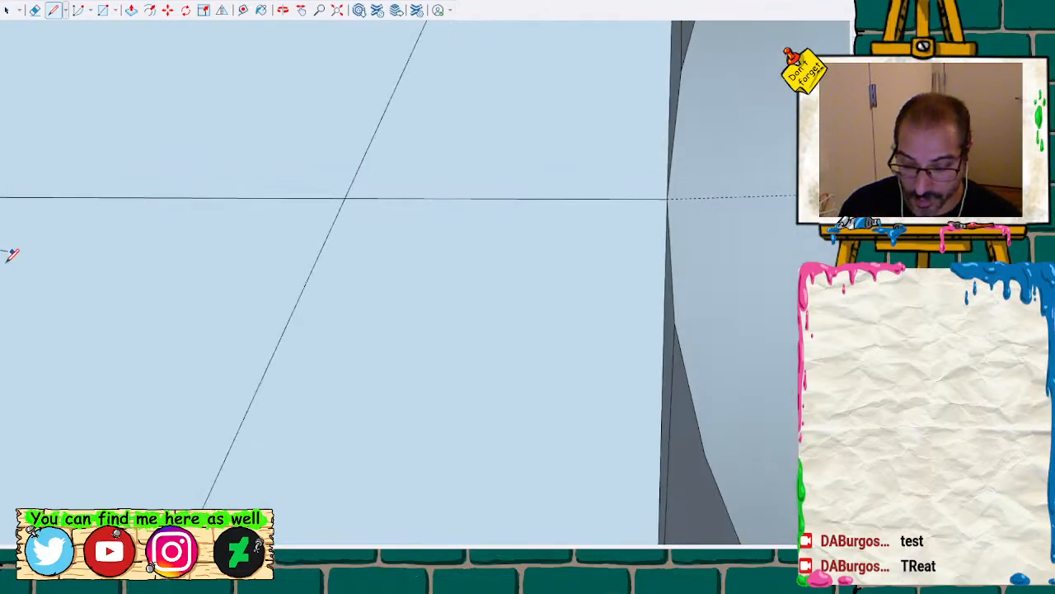
pyautogui.scroll(-5, 532, 321)
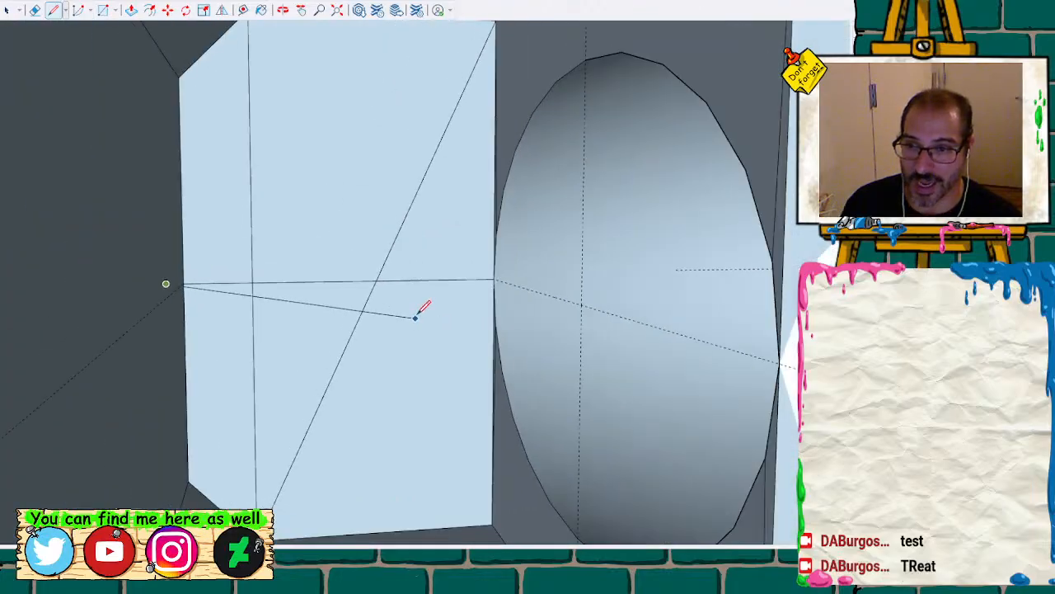
pyautogui.press('space')
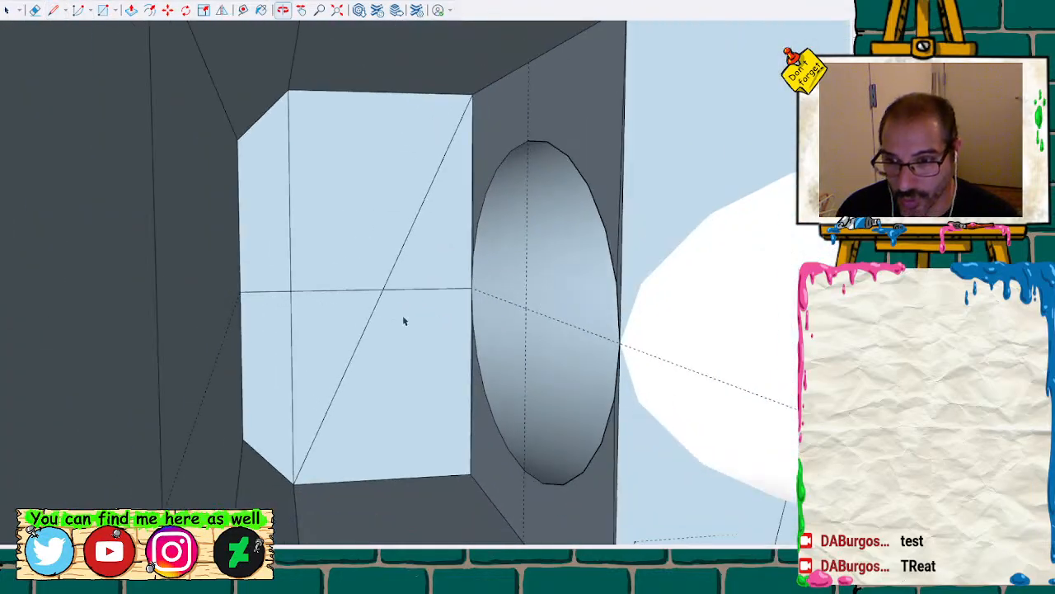
pyautogui.moveTo(401, 313)
pyautogui.mouseDown()
pyautogui.moveTo(528, 316)
pyautogui.moveTo(358, 360)
pyautogui.moveTo(373, 329)
pyautogui.mouseUp()
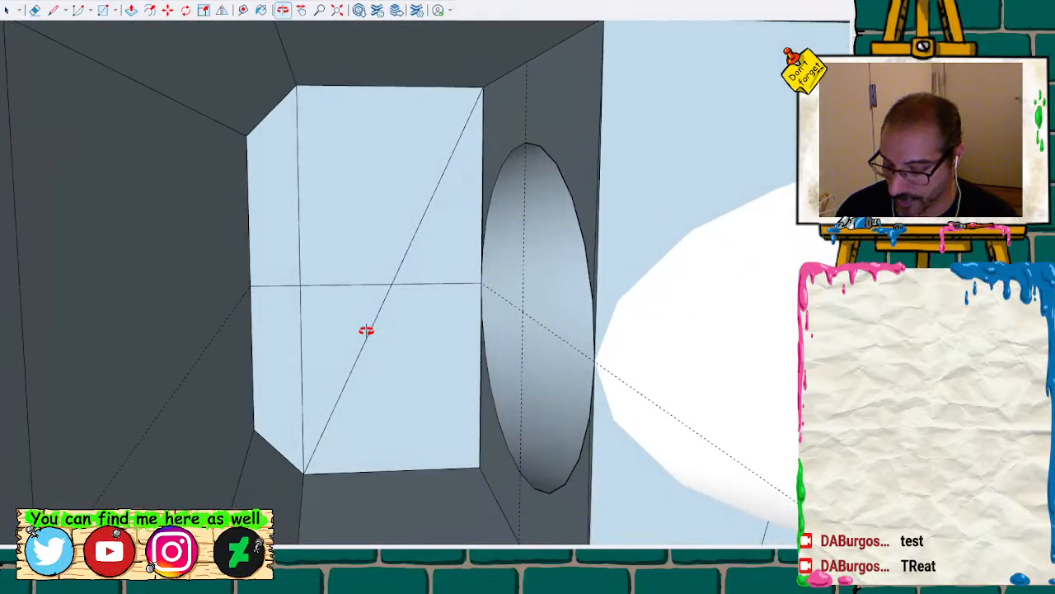
pyautogui.hotkey('ctrl', 'z')
# Select the barrel-shaped body's surface and examine where it crosses the surrounding faces from inside the part
pyautogui.moveTo(474, 332)
pyautogui.mouseDown()
pyautogui.moveTo(337, 281)
pyautogui.moveTo(372, 271)
pyautogui.moveTo(351, 289)
pyautogui.moveTo(539, 286)
pyautogui.moveTo(634, 305)
pyautogui.moveTo(565, 329)
pyautogui.moveTo(732, 341)
pyautogui.moveTo(596, 347)
pyautogui.moveTo(622, 335)
pyautogui.moveTo(528, 353)
pyautogui.moveTo(742, 358)
pyautogui.moveTo(558, 362)
pyautogui.moveTo(584, 353)
pyautogui.moveTo(608, 365)
pyautogui.moveTo(704, 358)
pyautogui.moveTo(445, 335)
pyautogui.mouseUp()
pyautogui.press('space')
pyautogui.scroll(-3, 410, 367)
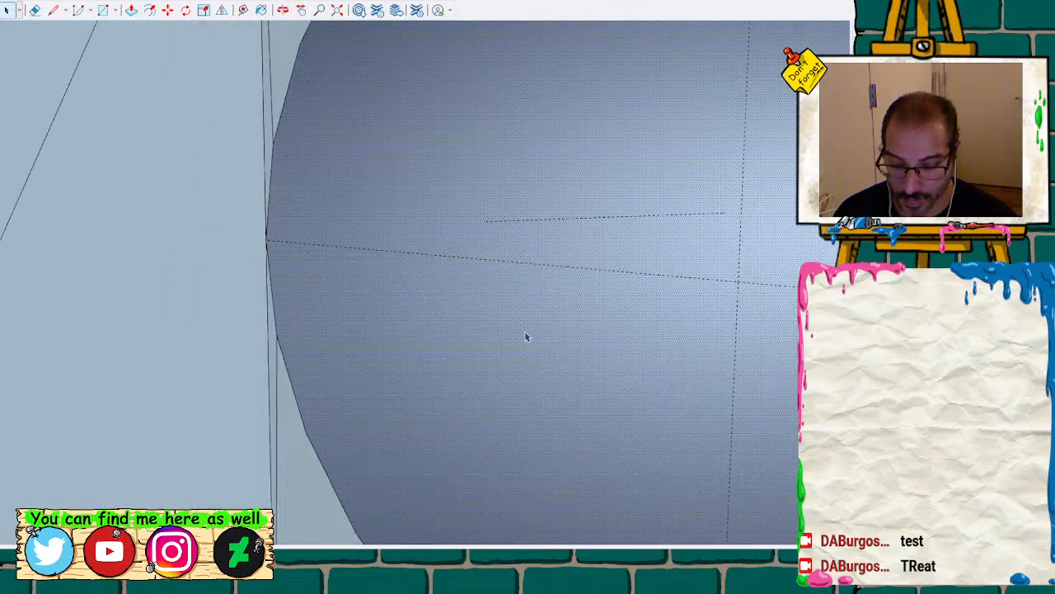
pyautogui.moveTo(403, 350)
pyautogui.keyDown('shift'); pyautogui.mouseDown(button='middle')
pyautogui.moveTo(132, 357)
pyautogui.moveTo(352, 346)
pyautogui.mouseUp(button='middle'); pyautogui.keyUp('shift')
pyautogui.scroll(3, 229, 352)
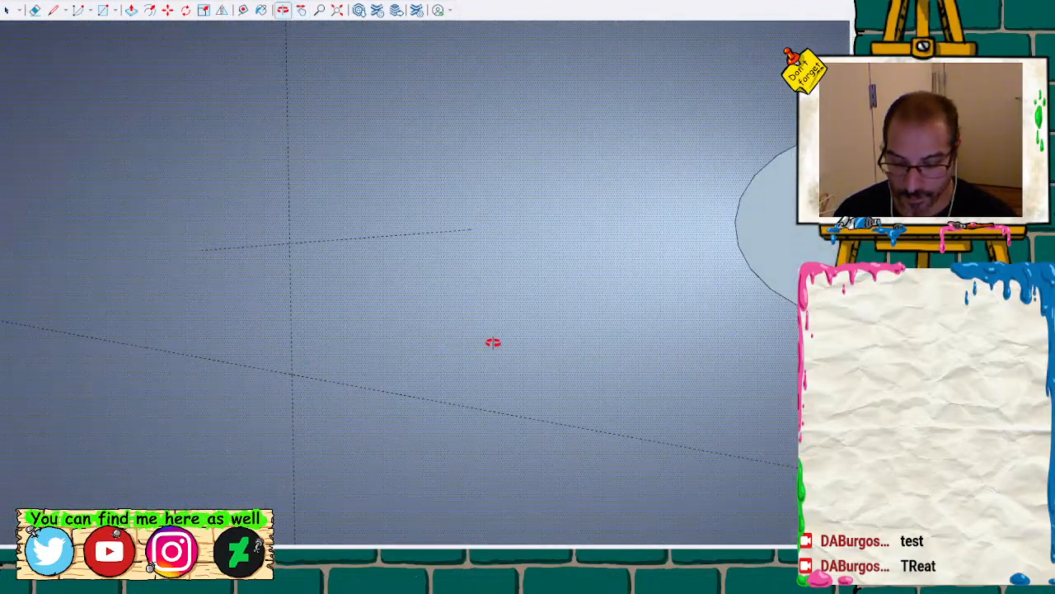
pyautogui.moveTo(492, 342)
pyautogui.mouseDown(button='middle')
pyautogui.moveTo(295, 332)
pyautogui.moveTo(365, 292)
pyautogui.moveTo(434, 281)
pyautogui.moveTo(528, 233)
pyautogui.moveTo(624, 225)
pyautogui.moveTo(306, 288)
pyautogui.moveTo(297, 311)
pyautogui.moveTo(221, 355)
pyautogui.moveTo(277, 349)
pyautogui.moveTo(381, 221)
pyautogui.moveTo(228, 320)
pyautogui.moveTo(272, 245)
pyautogui.moveTo(305, 236)
pyautogui.moveTo(338, 339)
pyautogui.moveTo(313, 412)
pyautogui.moveTo(308, 301)
pyautogui.moveTo(320, 291)
pyautogui.moveTo(360, 308)
pyautogui.moveTo(193, 329)
pyautogui.moveTo(161, 365)
pyautogui.moveTo(302, 349)
pyautogui.moveTo(309, 332)
pyautogui.moveTo(157, 344)
pyautogui.moveTo(228, 353)
pyautogui.moveTo(354, 339)
pyautogui.moveTo(276, 337)
pyautogui.moveTo(354, 343)
pyautogui.moveTo(332, 341)
pyautogui.mouseUp(button='middle')
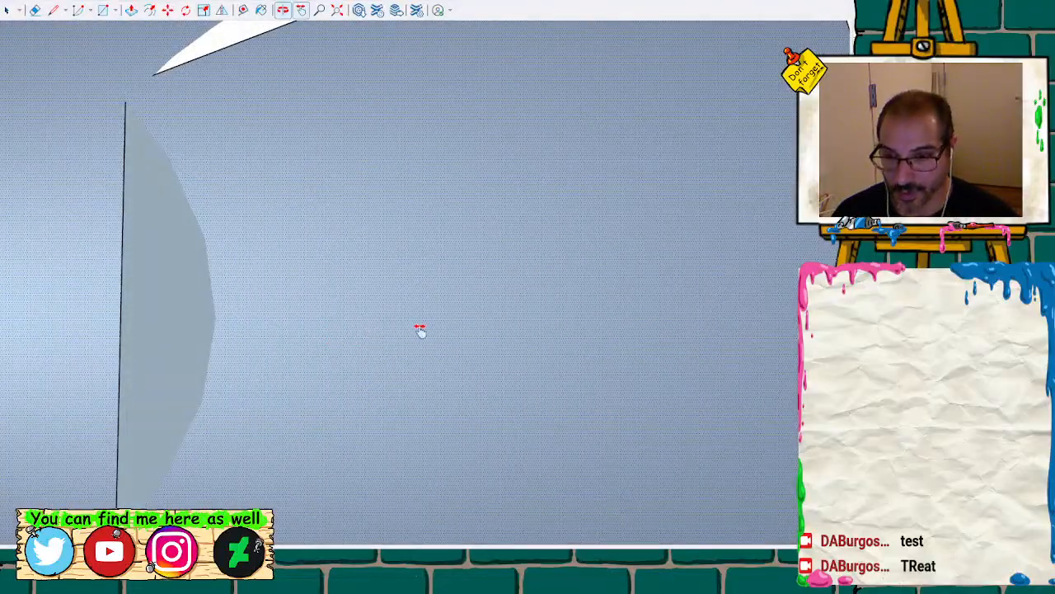
pyautogui.moveTo(420, 330)
pyautogui.mouseDown(button='middle')
pyautogui.moveTo(506, 323)
pyautogui.moveTo(372, 322)
pyautogui.moveTo(297, 308)
pyautogui.moveTo(534, 324)
pyautogui.mouseUp(button='middle')
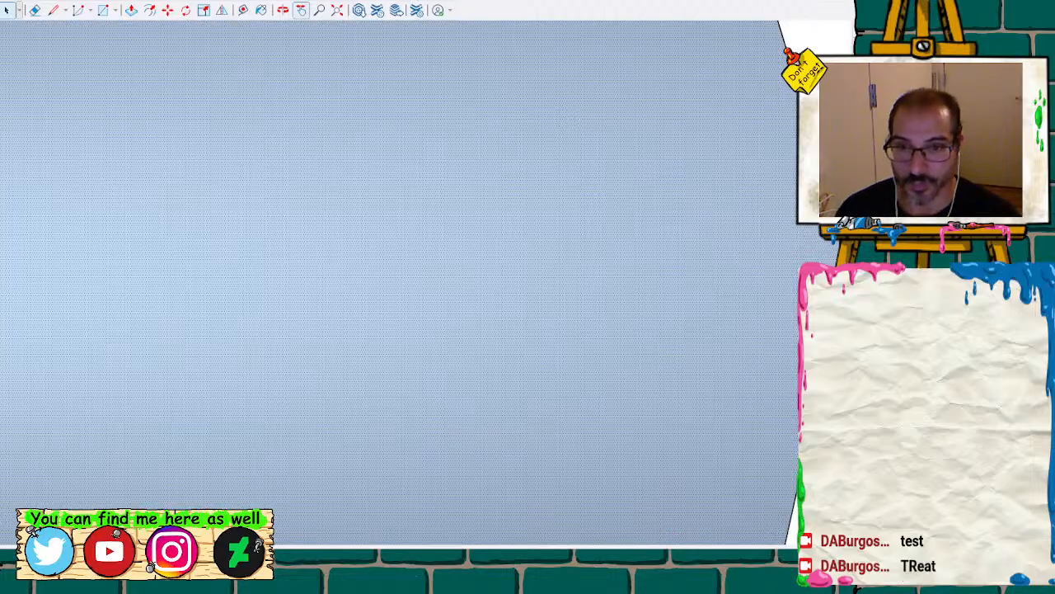
pyautogui.moveTo(762, 260)
pyautogui.mouseDown()
pyautogui.moveTo(587, 248)
pyautogui.moveTo(560, 258)
pyautogui.mouseUp()
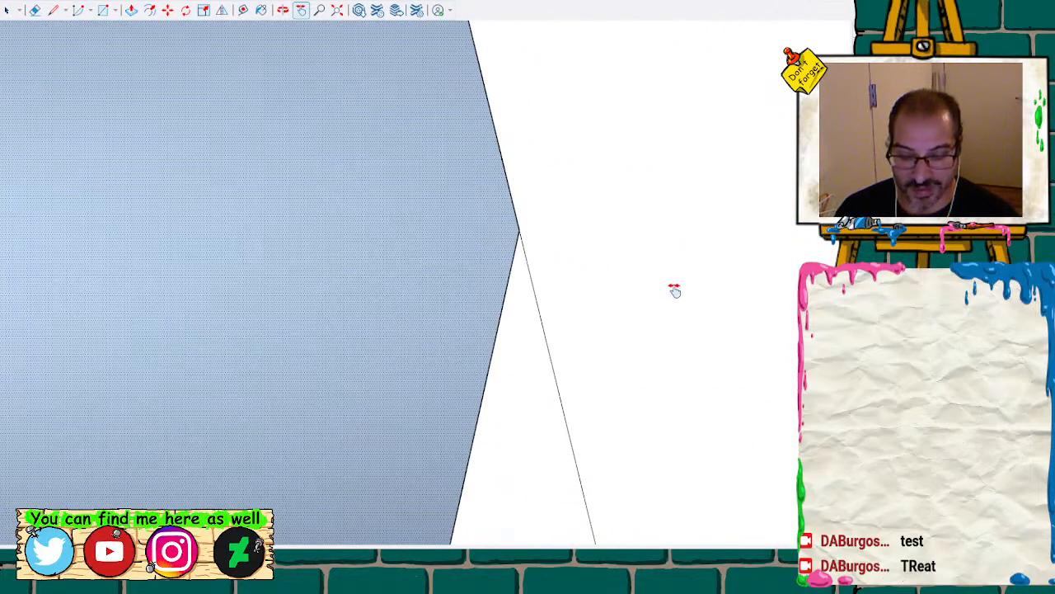
pyautogui.moveTo(648, 290); pyautogui.dragTo(500, 273)
pyautogui.scroll(-2, 500, 301)
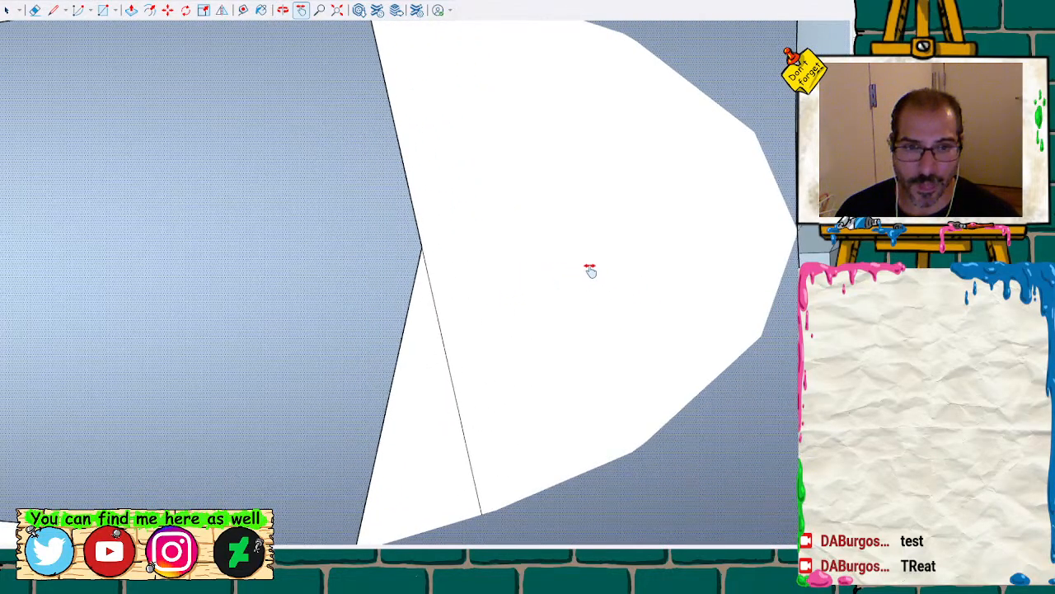
pyautogui.moveTo(588, 271)
pyautogui.mouseDown()
pyautogui.moveTo(513, 314)
pyautogui.moveTo(497, 358)
pyautogui.moveTo(463, 331)
pyautogui.moveTo(544, 291)
pyautogui.moveTo(660, 349)
pyautogui.moveTo(737, 355)
pyautogui.moveTo(782, 175)
pyautogui.moveTo(704, 304)
pyautogui.mouseUp()
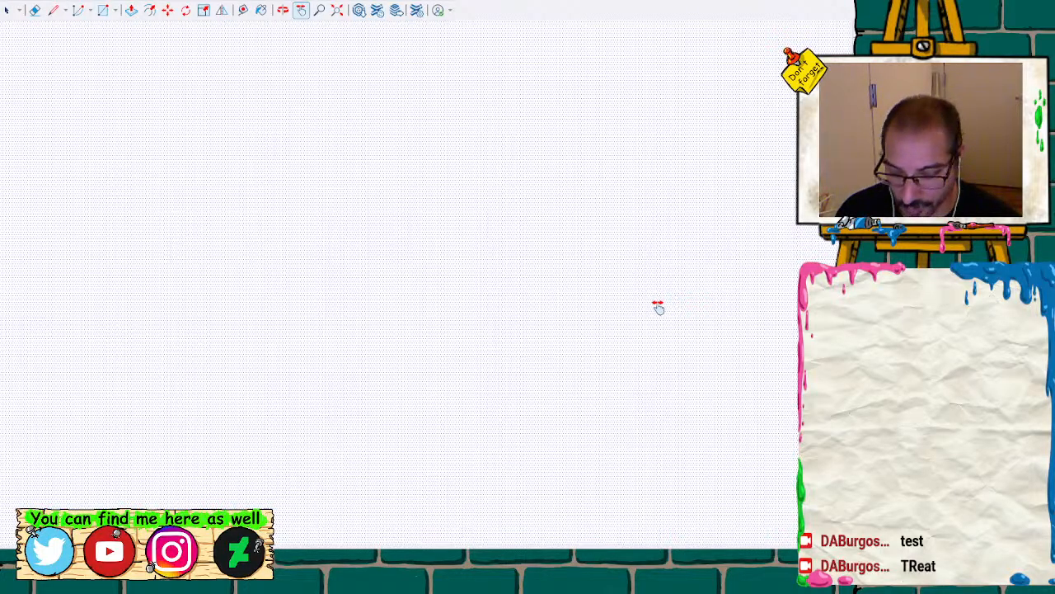
# Draw a vertical line joining the inner edge ends across the barrel-shaped body, and erase the angled edges beside it
pyautogui.moveTo(659, 307)
pyautogui.mouseDown()
pyautogui.moveTo(566, 321)
pyautogui.moveTo(569, 308)
pyautogui.mouseUp()
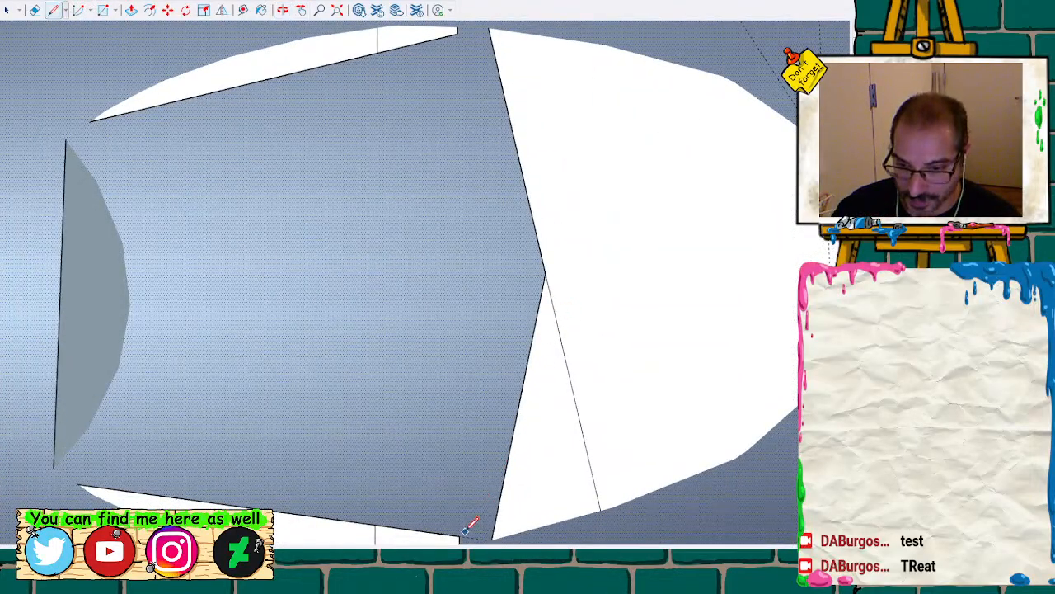
pyautogui.click(458, 33)
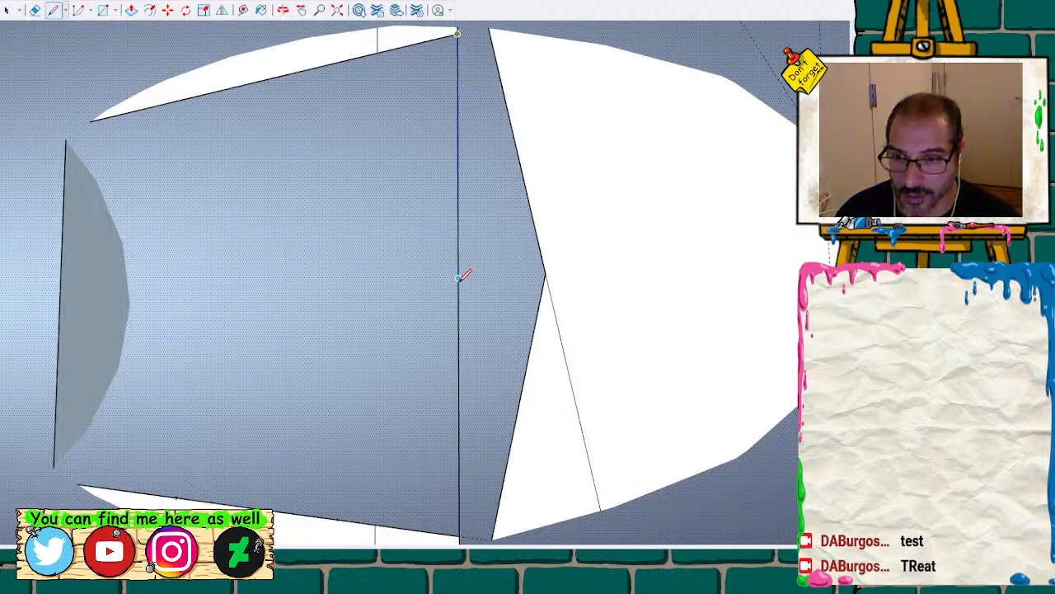
pyautogui.press('space')
pyautogui.press('l')
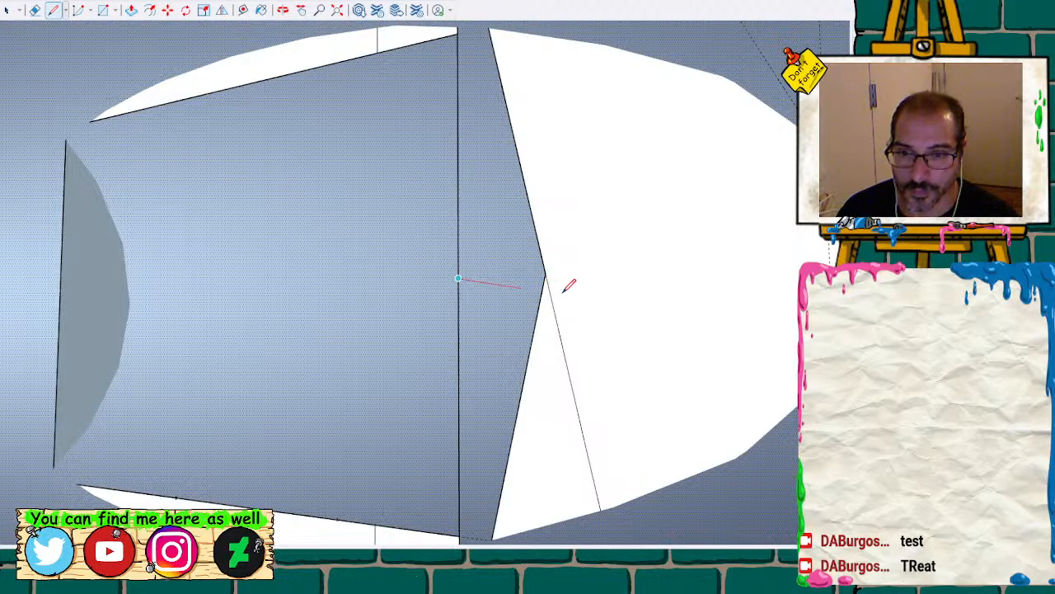
pyautogui.press('space')
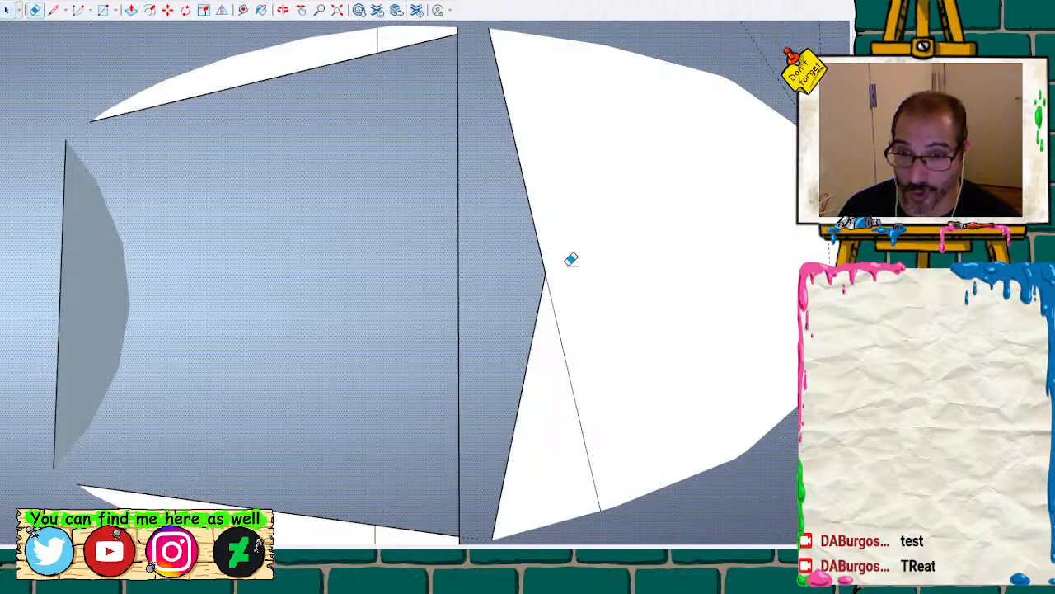
pyautogui.click(552, 278)
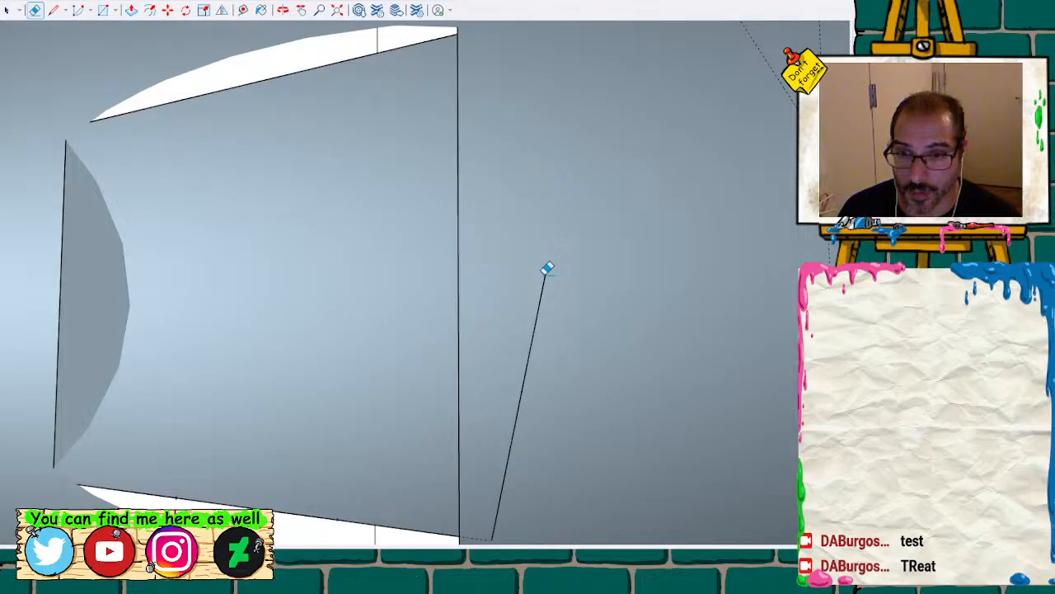
pyautogui.moveTo(619, 278)
pyautogui.mouseDown(button='middle')
pyautogui.moveTo(539, 291)
pyautogui.moveTo(206, 301)
pyautogui.moveTo(245, 327)
pyautogui.moveTo(259, 228)
pyautogui.moveTo(288, 189)
pyautogui.moveTo(302, 196)
pyautogui.moveTo(457, 85)
pyautogui.moveTo(388, 214)
pyautogui.moveTo(575, 159)
pyautogui.moveTo(104, 52)
pyautogui.moveTo(575, 19)
pyautogui.moveTo(259, 242)
pyautogui.moveTo(20, 219)
pyautogui.moveTo(182, 247)
pyautogui.moveTo(349, 255)
pyautogui.moveTo(554, 181)
pyautogui.moveTo(724, 168)
pyautogui.moveTo(643, 157)
pyautogui.moveTo(742, 212)
pyautogui.moveTo(723, 395)
pyautogui.moveTo(695, 179)
pyautogui.moveTo(773, 179)
pyautogui.moveTo(725, 198)
pyautogui.moveTo(781, 212)
pyautogui.moveTo(516, 205)
pyautogui.moveTo(520, 222)
pyautogui.moveTo(473, 193)
pyautogui.moveTo(462, 159)
pyautogui.moveTo(401, 242)
pyautogui.moveTo(441, 286)
pyautogui.mouseUp(button='middle')
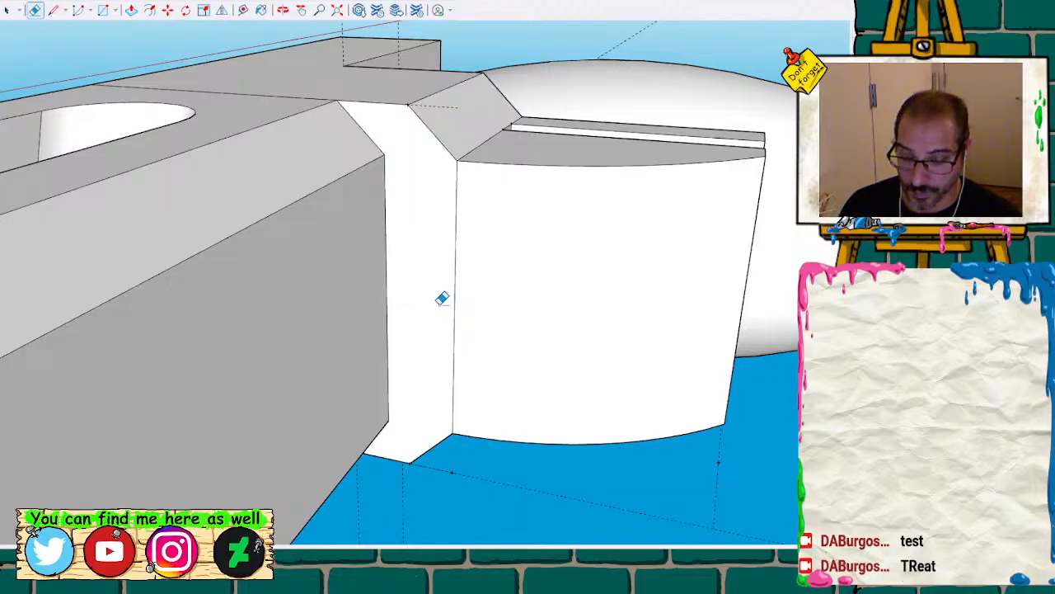
# Undo the latest edits and the revolve of the barrel-shaped body, returning to its flat half profile
pyautogui.scroll(-3, 491, 246)
pyautogui.moveTo(478, 142); pyautogui.dragTo(656, 362, button='middle')
pyautogui.scroll(-4, 601, 205)
pyautogui.scroll(-5, 566, 140)
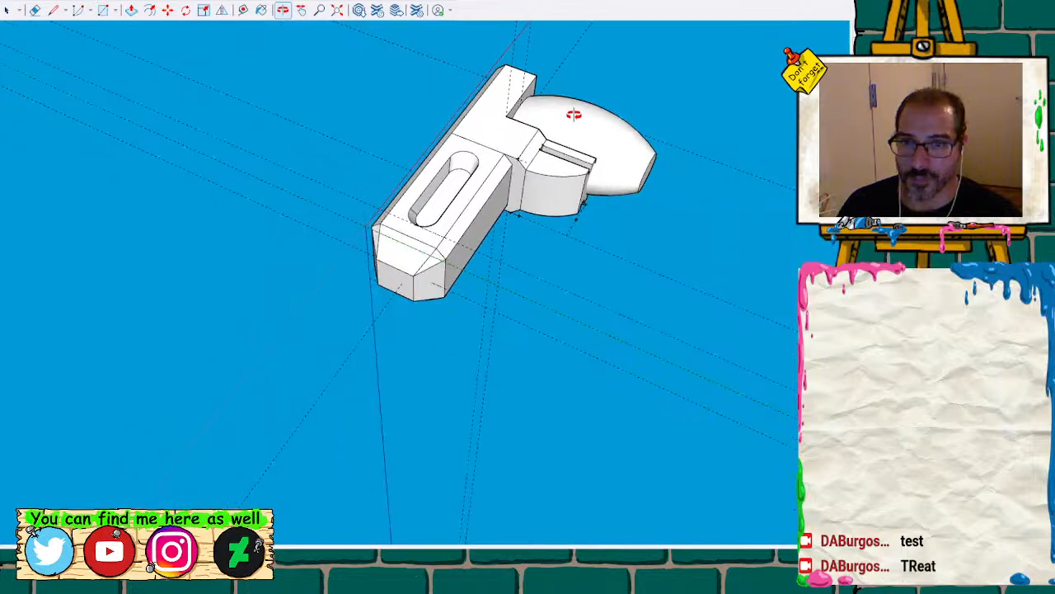
pyautogui.hotkey('ctrl', 'z')
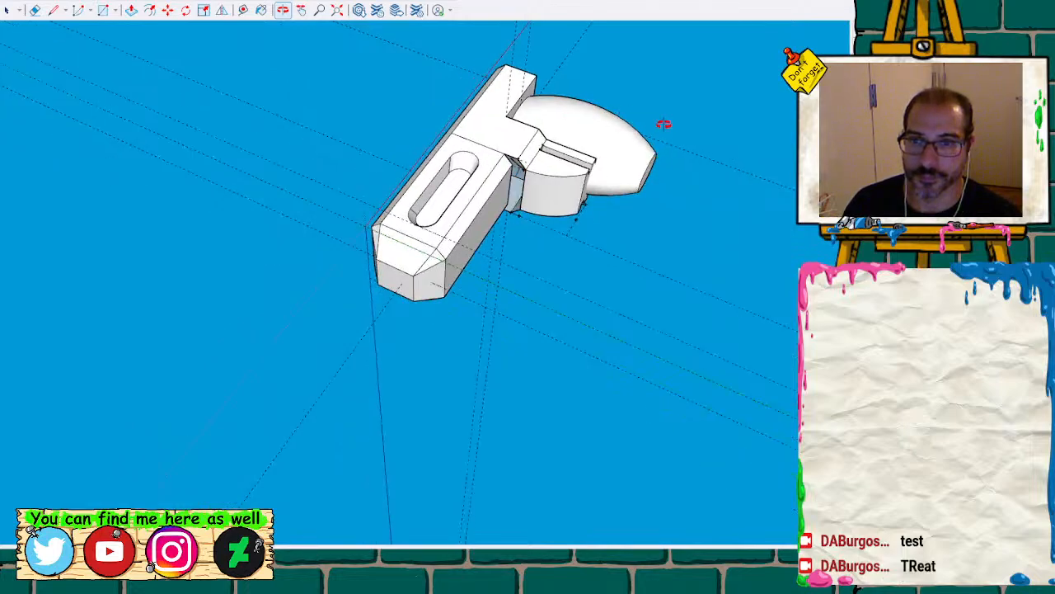
pyautogui.hotkey('ctrl', 'z')
pyautogui.hotkey('ctrl', 'z')
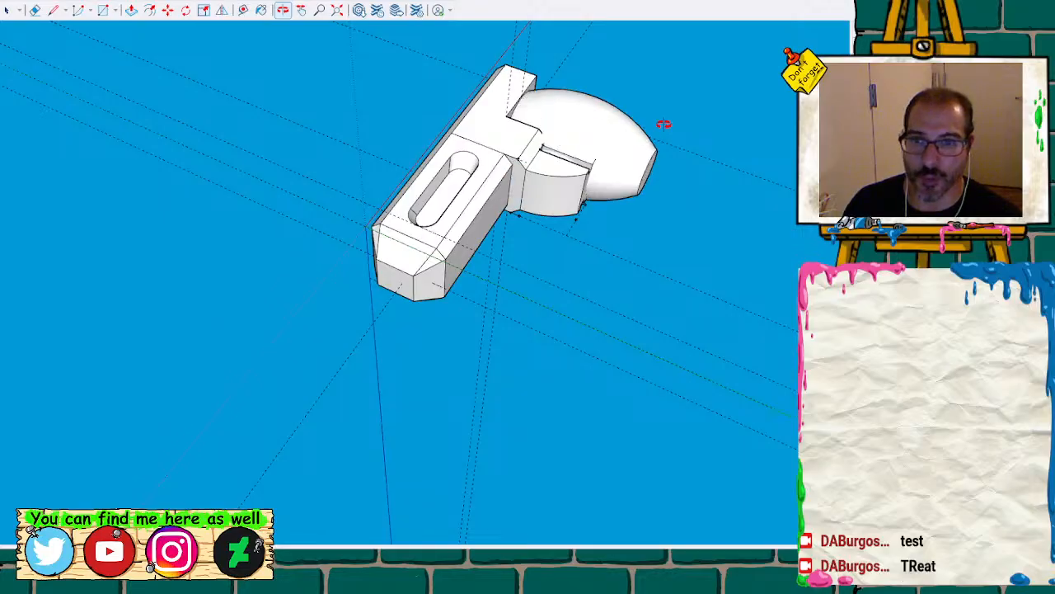
pyautogui.hotkey('ctrl', 'z')
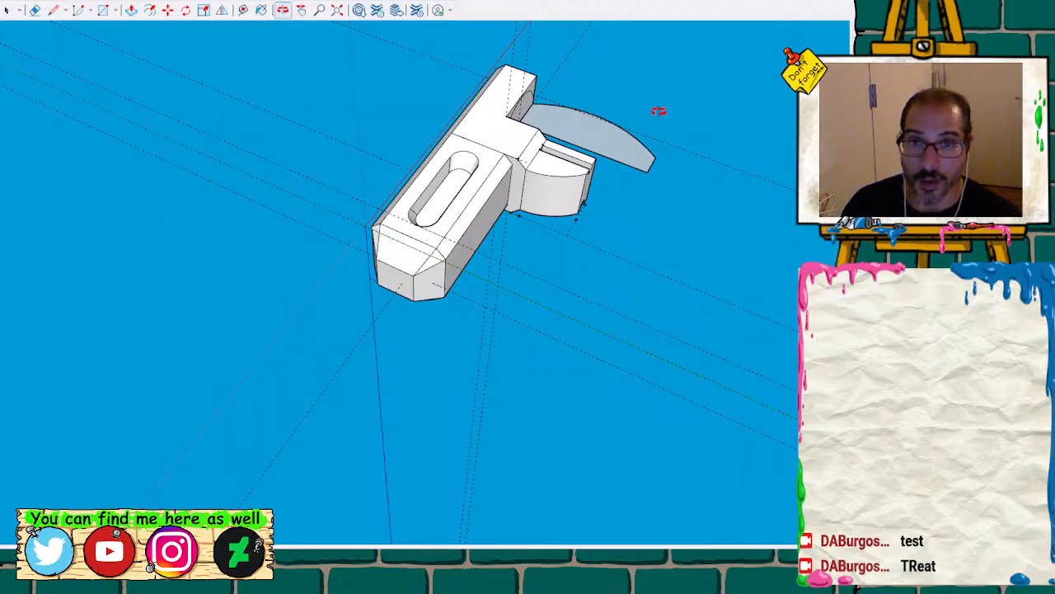
# Draw a vertical line between the lower and upper inner corners of the open side of the grooved head
pyautogui.moveTo(657, 108)
pyautogui.mouseDown(button='middle')
pyautogui.moveTo(250, 132)
pyautogui.moveTo(506, 236)
pyautogui.moveTo(491, 9)
pyautogui.moveTo(521, 196)
pyautogui.moveTo(448, 215)
pyautogui.moveTo(610, 294)
pyautogui.moveTo(467, 294)
pyautogui.mouseUp(button='middle')
pyautogui.scroll(2, 620, 295)
pyautogui.scroll(2, 539, 293)
pyautogui.press('l')
pyautogui.click(469, 307)
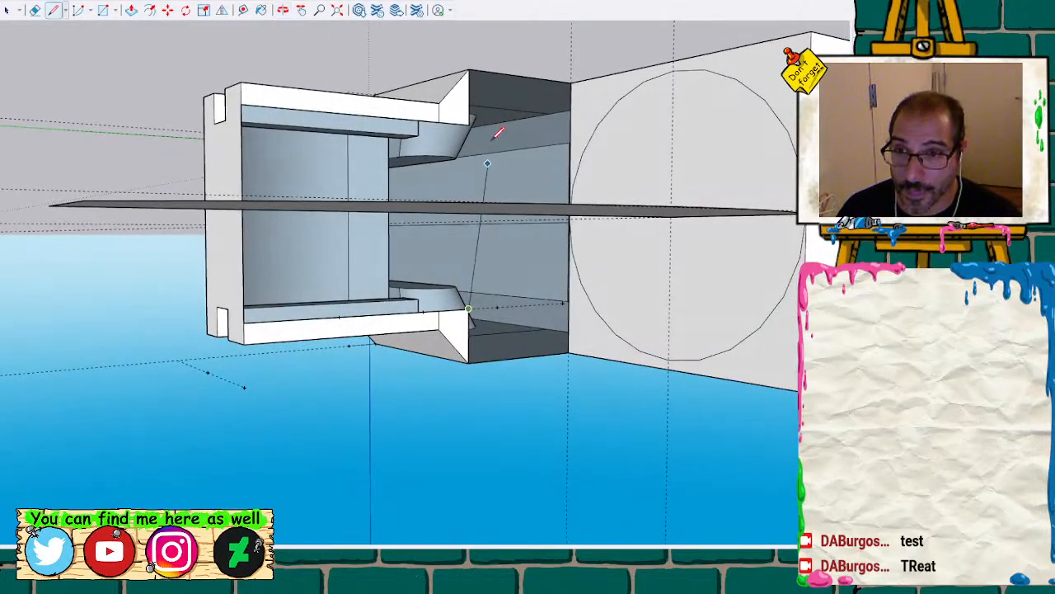
pyautogui.click(469, 122)
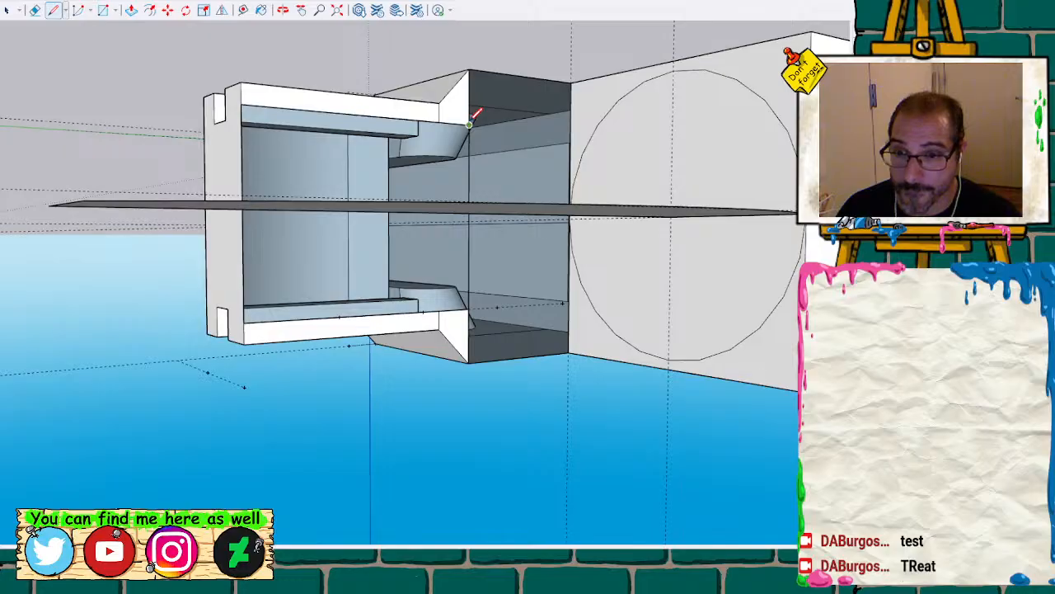
# Draw a horizontal line from the circle's edge on the end block to the new vertical line, closing the lower side face
pyautogui.scroll(2, 469, 124)
pyautogui.press('space')
pyautogui.moveTo(529, 128)
pyautogui.mouseDown(button='middle')
pyautogui.moveTo(552, 169)
pyautogui.moveTo(662, 207)
pyautogui.moveTo(676, 170)
pyautogui.moveTo(577, 223)
pyautogui.mouseUp(button='middle')
pyautogui.press('l')
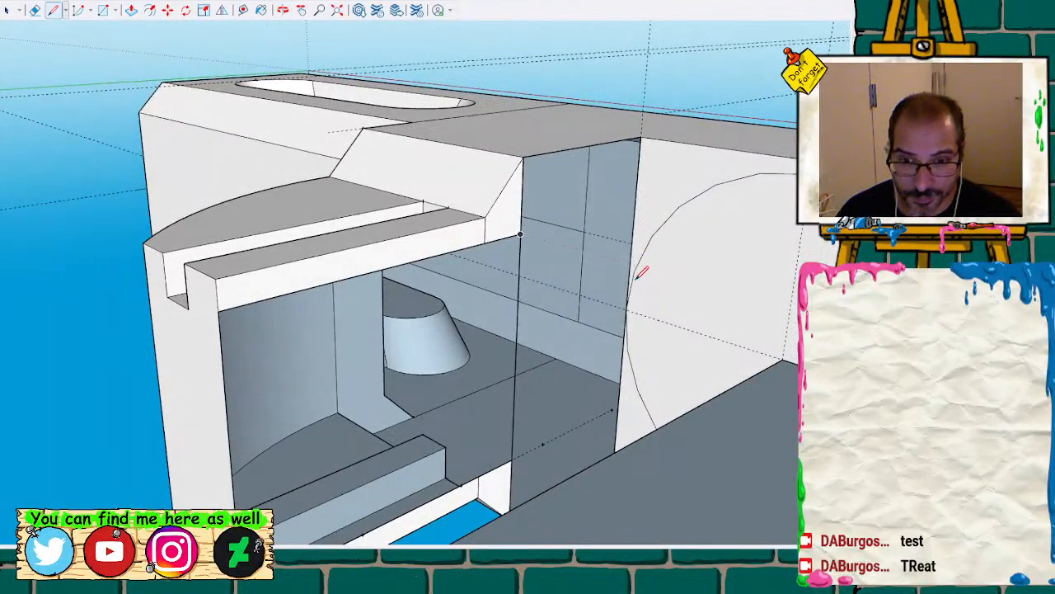
pyautogui.click(626, 310)
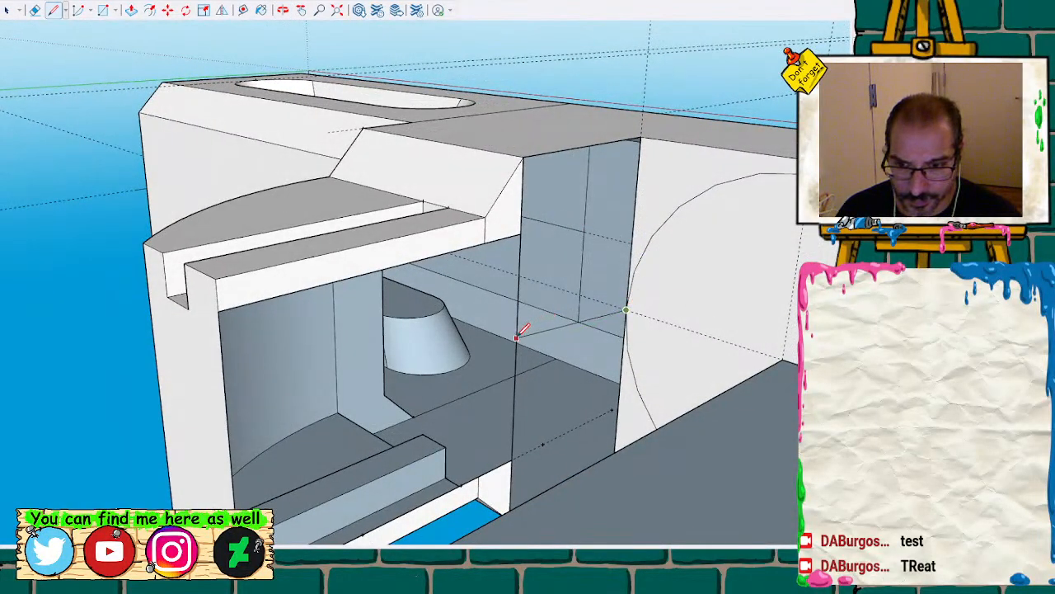
pyautogui.click(517, 351)
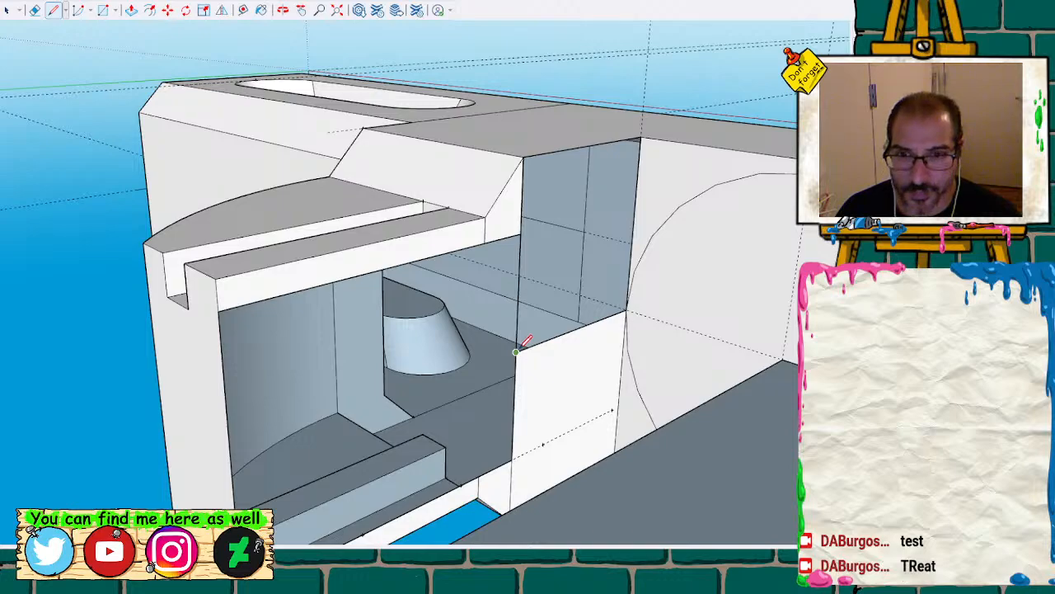
# Close the upper side face with two diagonal lines from the vertical edge's upper corners to the circle's edge point
pyautogui.scroll(3, 586, 193)
pyautogui.press('space')
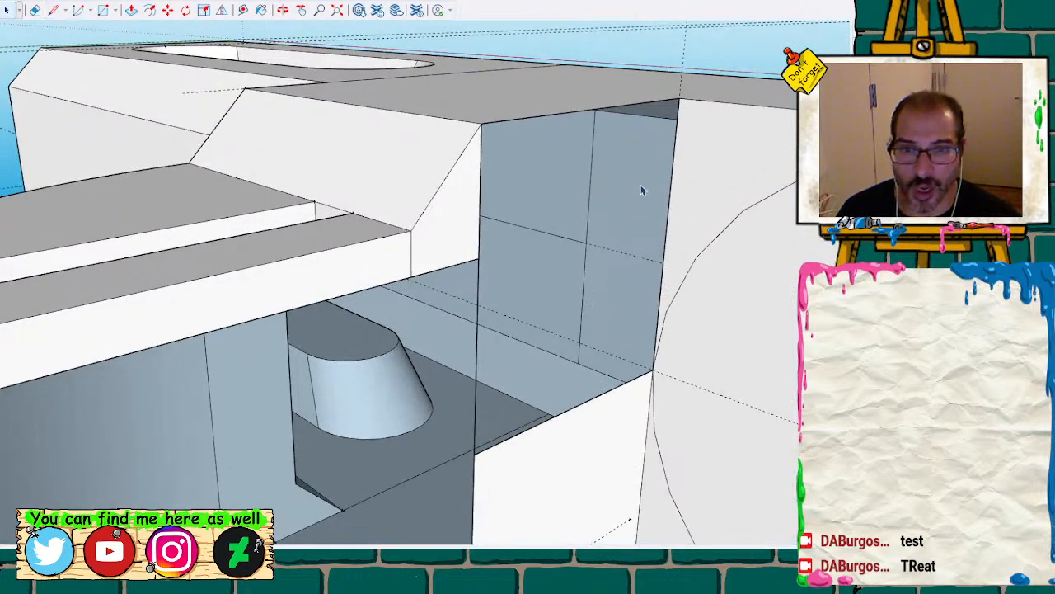
pyautogui.tripleClick(720, 174)
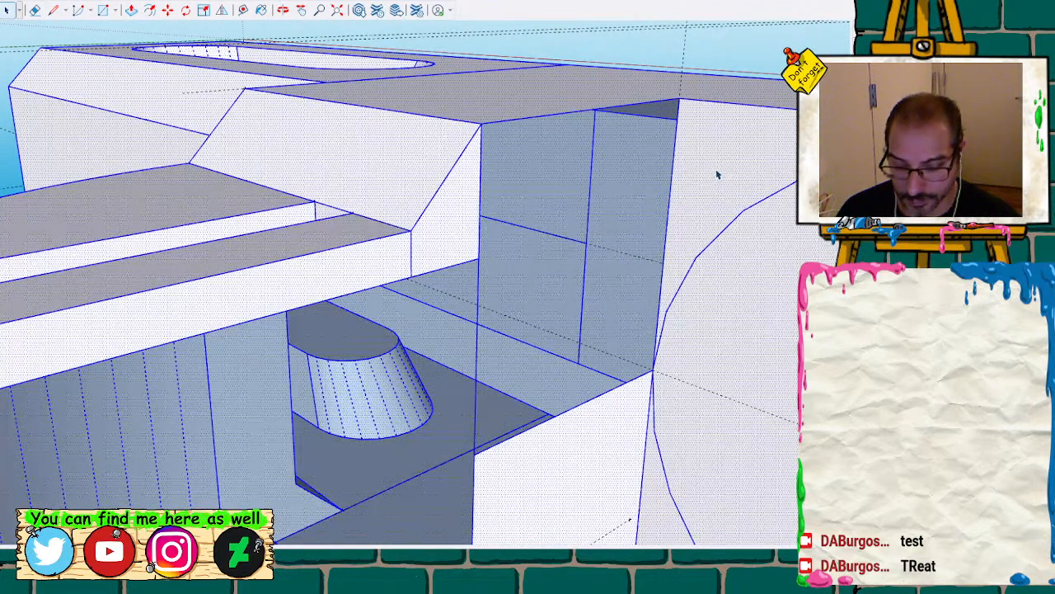
pyautogui.moveTo(672, 171)
pyautogui.mouseDown(button='middle')
pyautogui.moveTo(617, 203)
pyautogui.moveTo(566, 203)
pyautogui.moveTo(575, 143)
pyautogui.moveTo(640, 189)
pyautogui.moveTo(627, 181)
pyautogui.mouseUp(button='middle')
pyautogui.press('l')
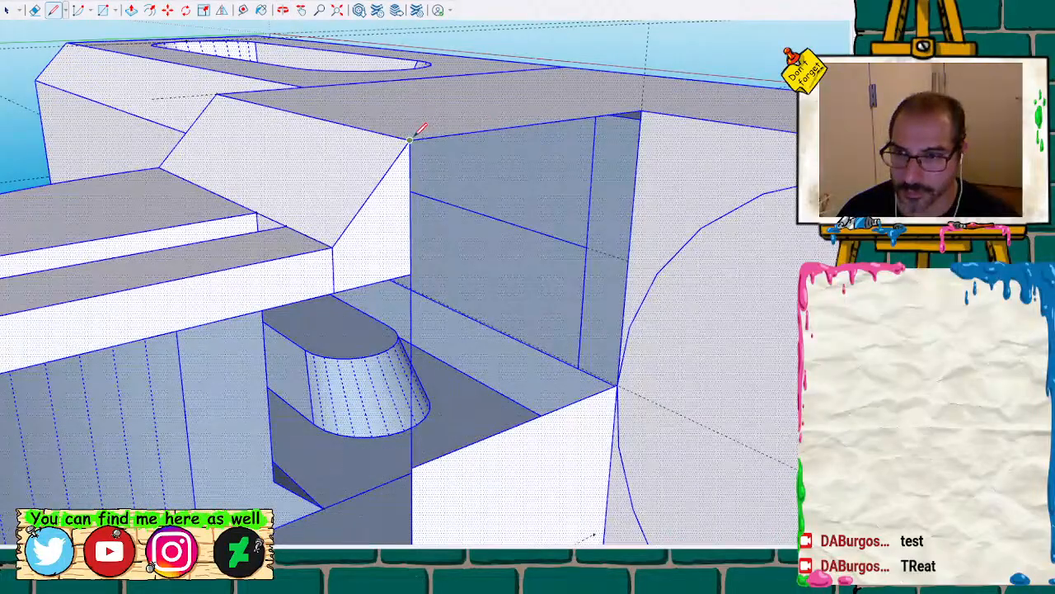
pyautogui.click(617, 384)
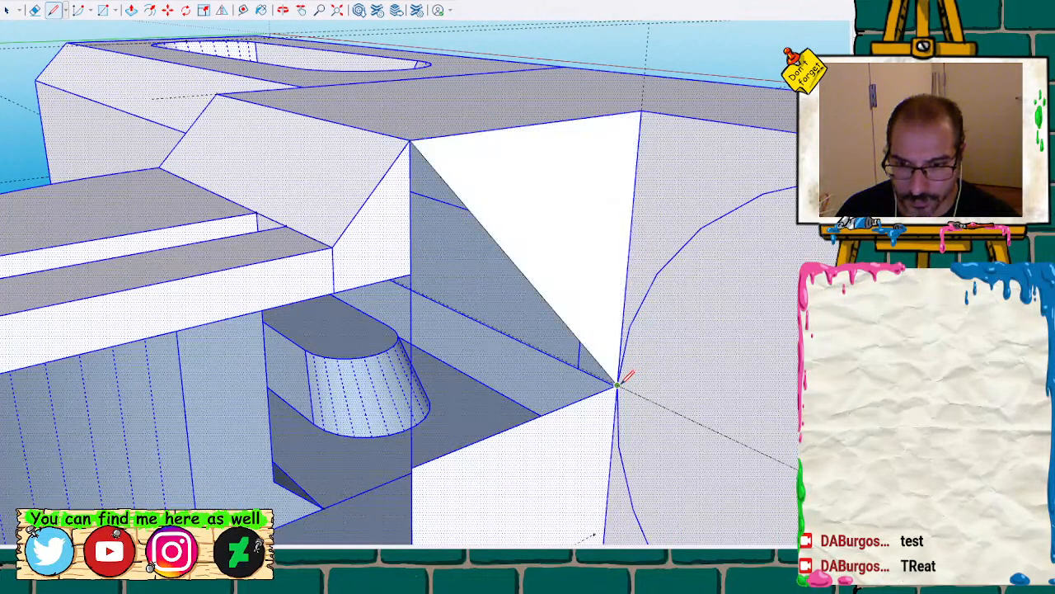
pyautogui.click(411, 275)
pyautogui.click(617, 384)
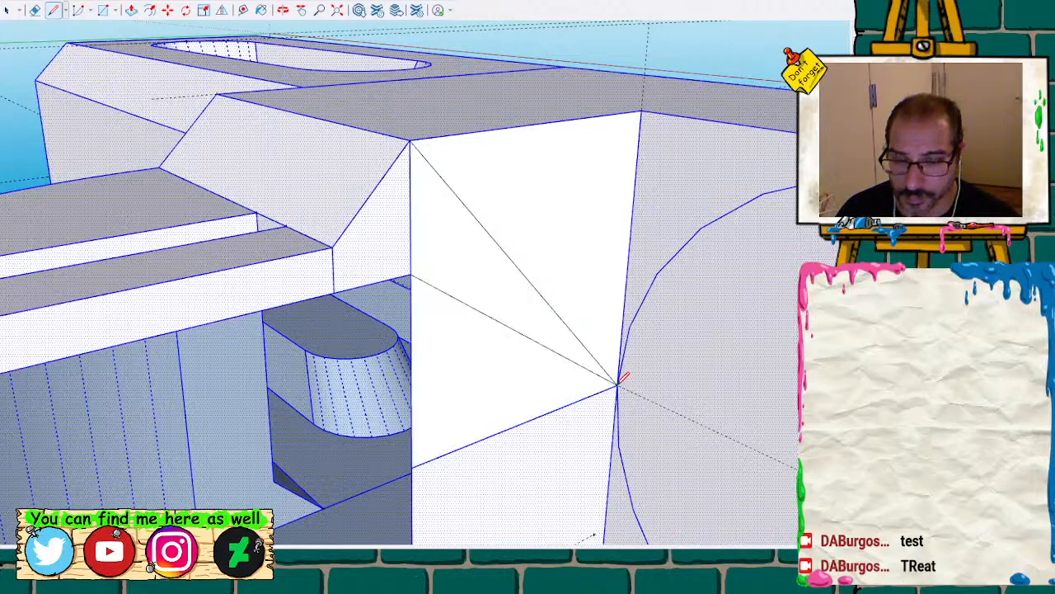
# Extend the horizontal line from the vertical edge across the head's opening to its front wall
pyautogui.scroll(-6, 620, 381)
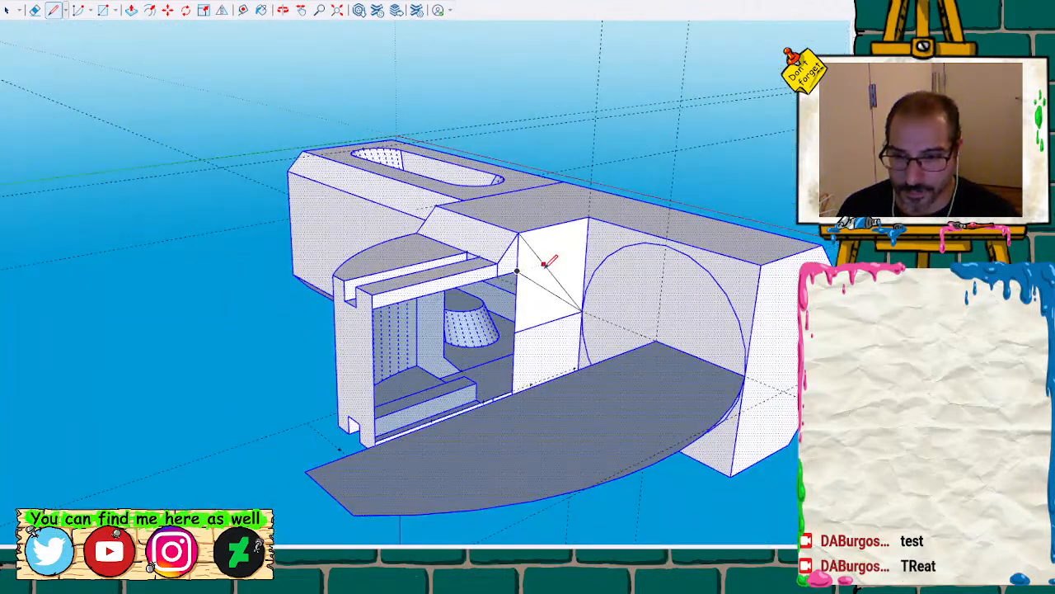
pyautogui.press('space')
pyautogui.scroll(2, 526, 347)
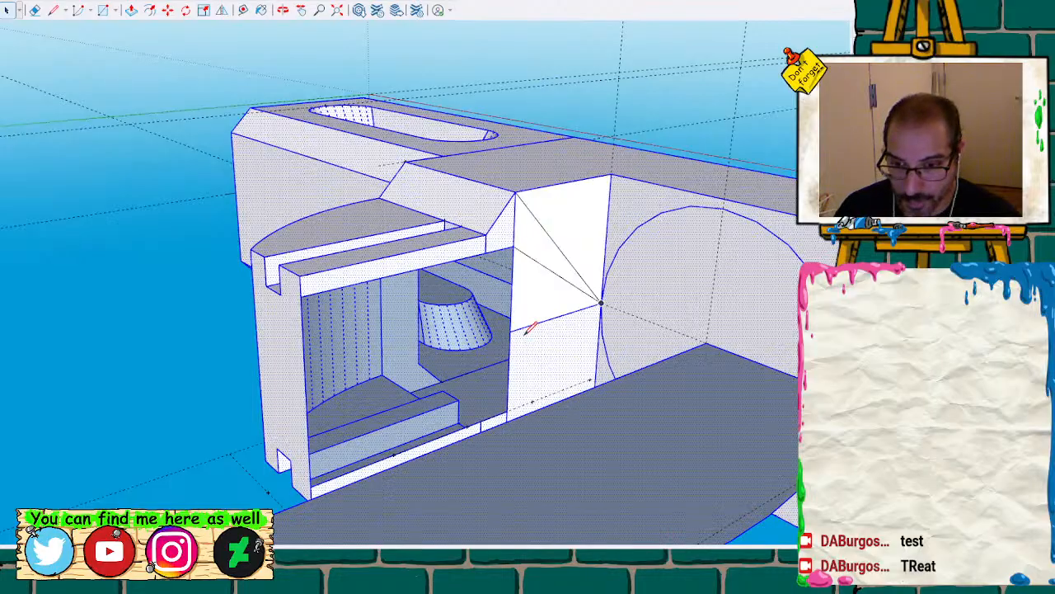
pyautogui.press('l')
pyautogui.click(510, 331)
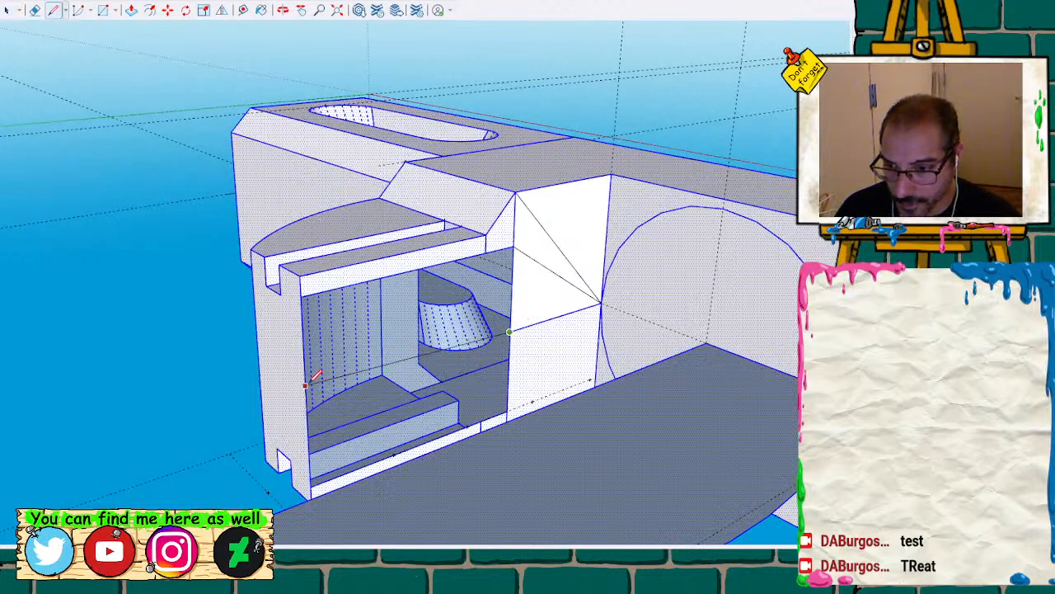
pyautogui.click(307, 395)
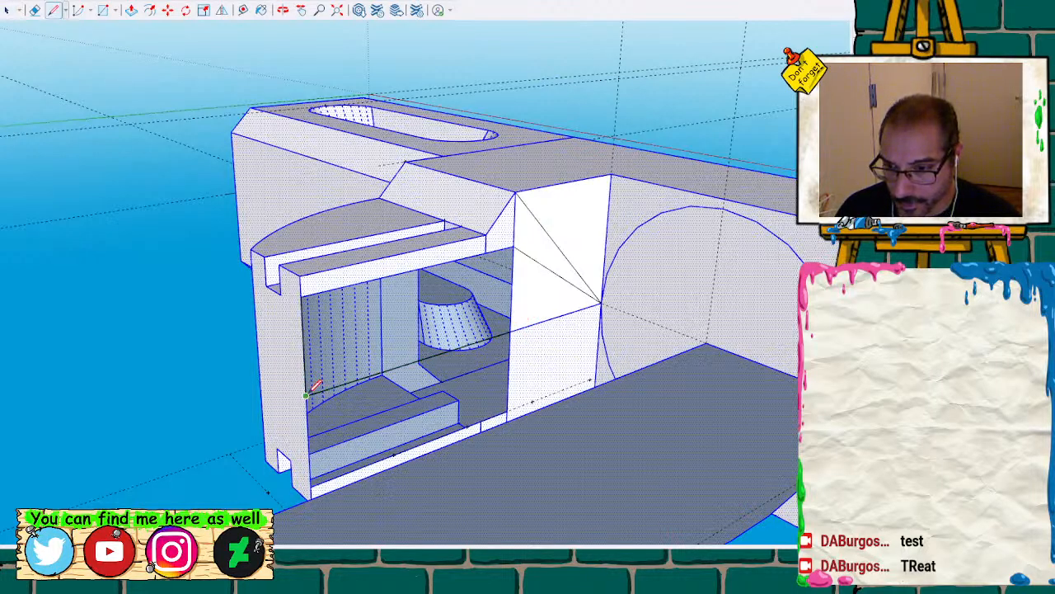
# Draw diagonals from the front wall's lower and upper corners to the midpoint of the vertical edge to form faces, and clear the selection
pyautogui.press('space')
pyautogui.scroll(3, 370, 353)
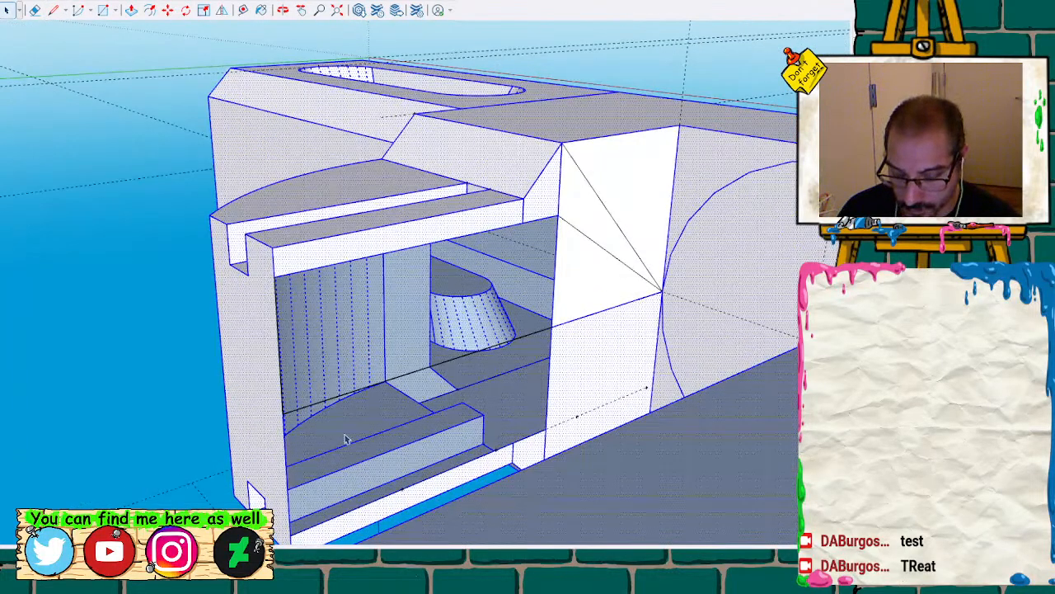
pyautogui.press('l')
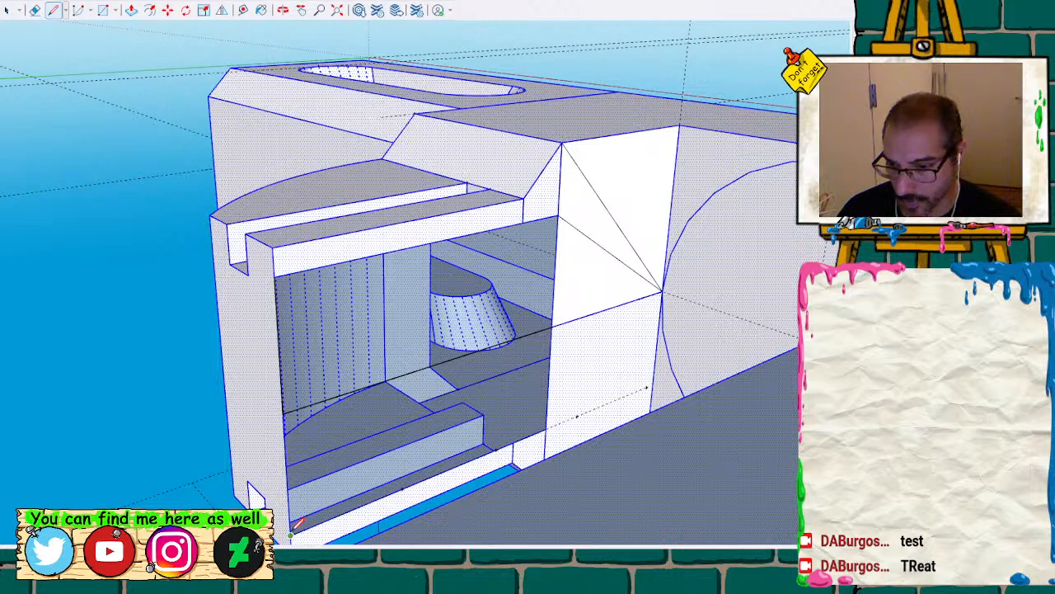
pyautogui.click(291, 534)
pyautogui.click(552, 326)
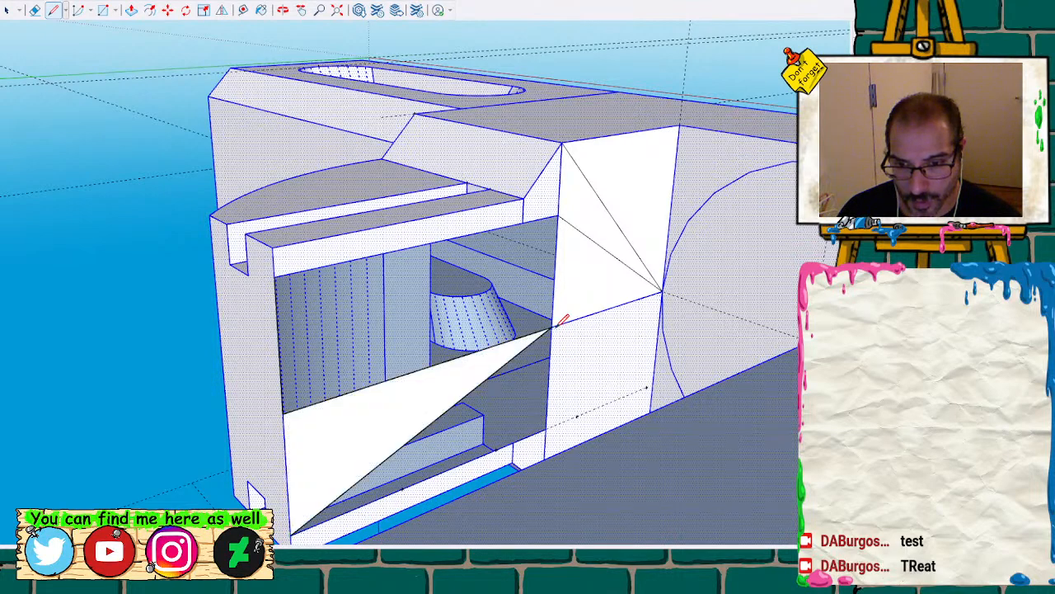
pyautogui.click(273, 245)
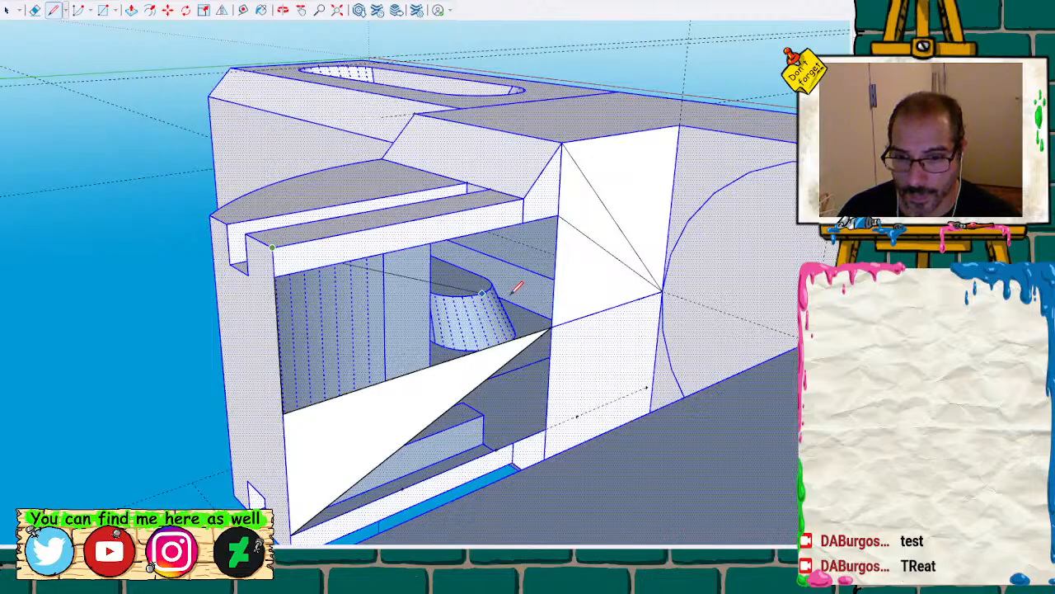
pyautogui.click(550, 326)
pyautogui.click(112, 219)
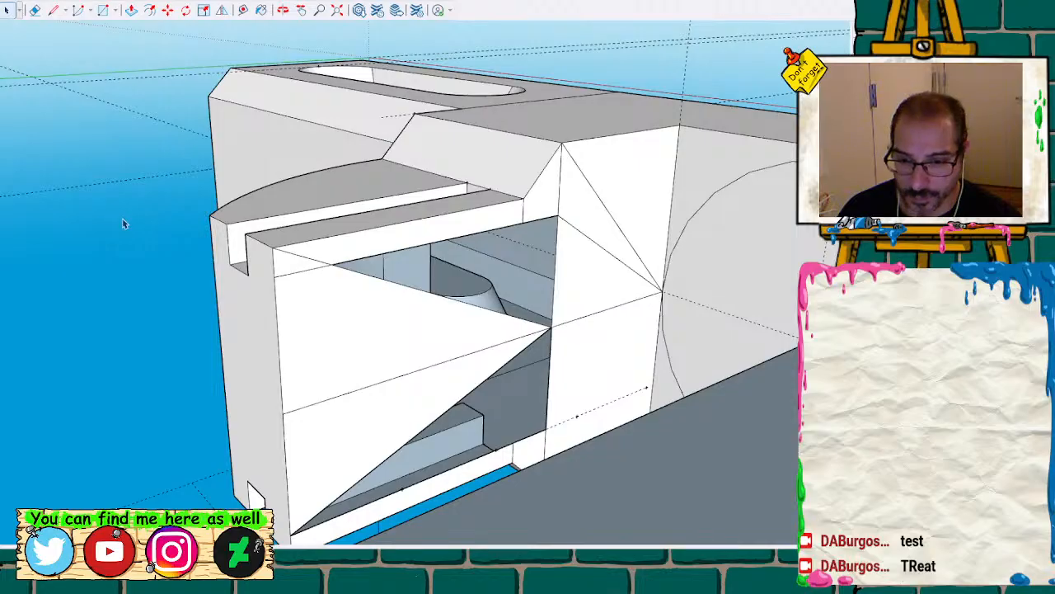
# Close the rest of the head's opening with lines from its lower and upper inner corners to the vertical edge's midpoint
pyautogui.press('l')
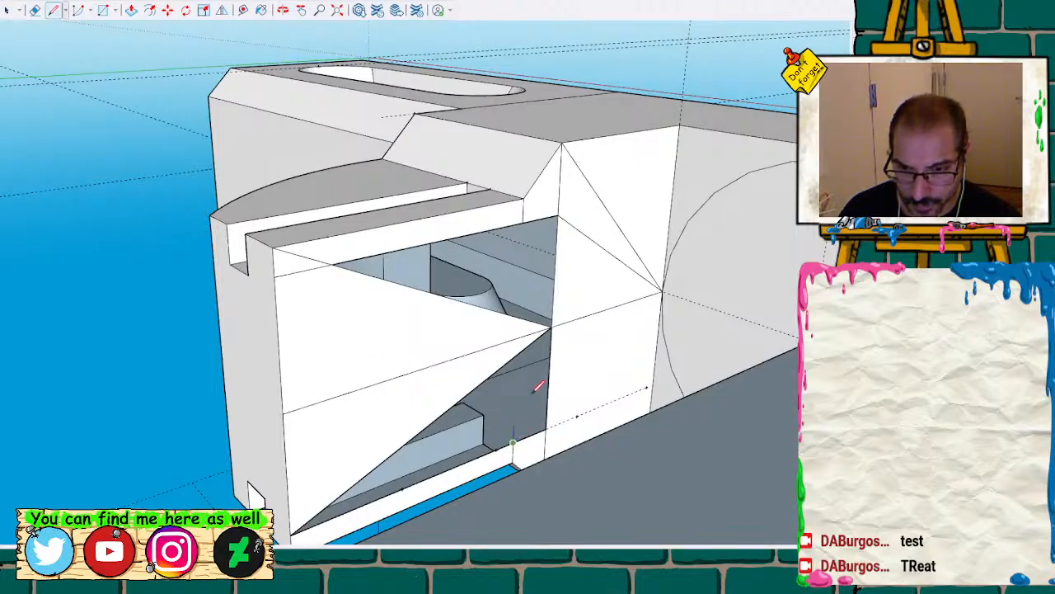
pyautogui.click(550, 326)
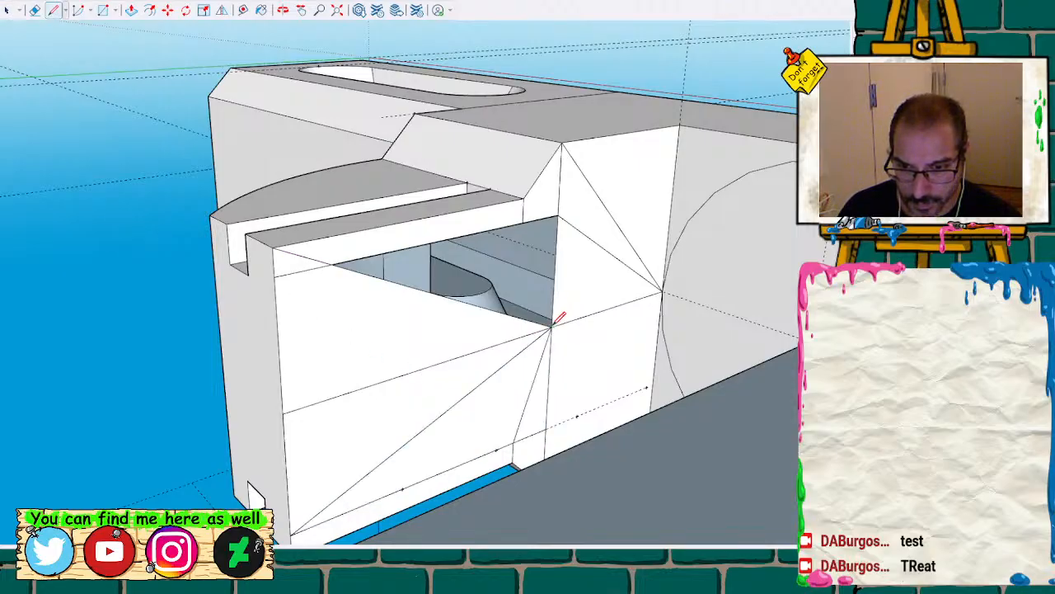
pyautogui.click(523, 221)
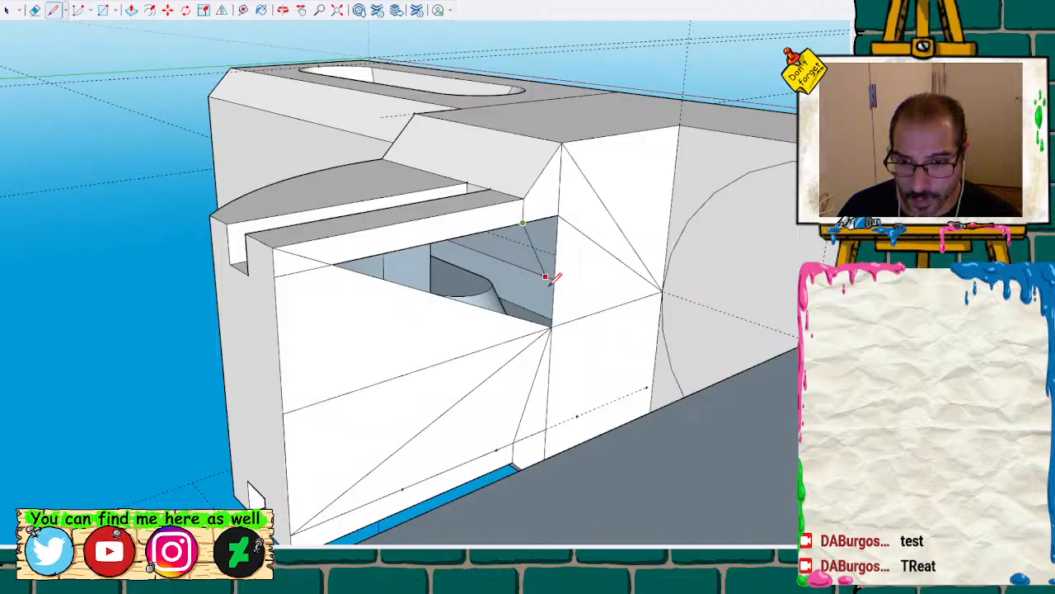
pyautogui.click(551, 326)
# Copy the circle and the half-barrel profile and paste them in the empty space beside the part
pyautogui.scroll(-5, 565, 271)
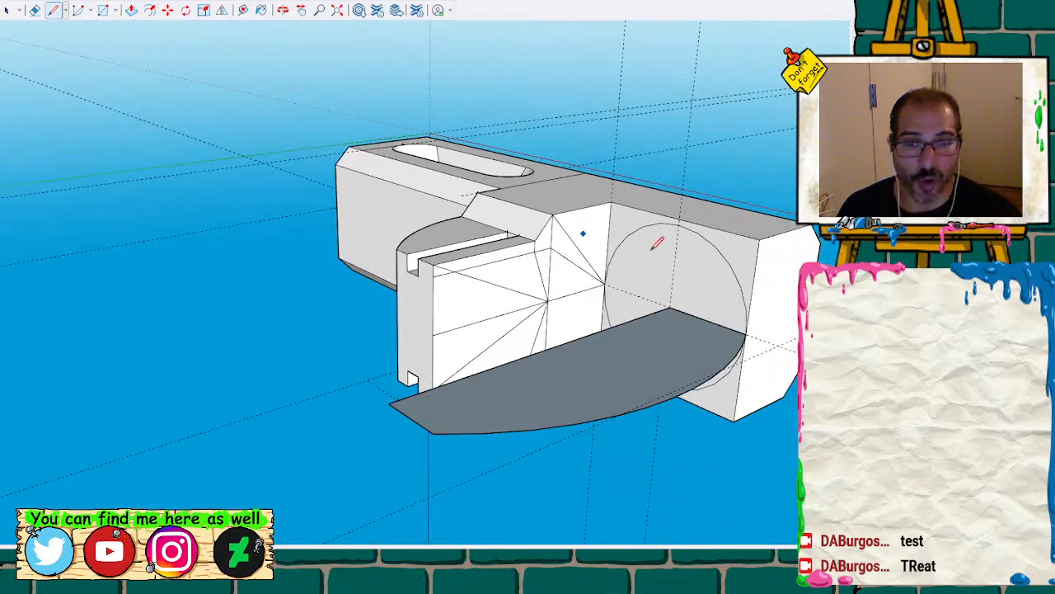
pyautogui.press('space')
pyautogui.click(706, 300)
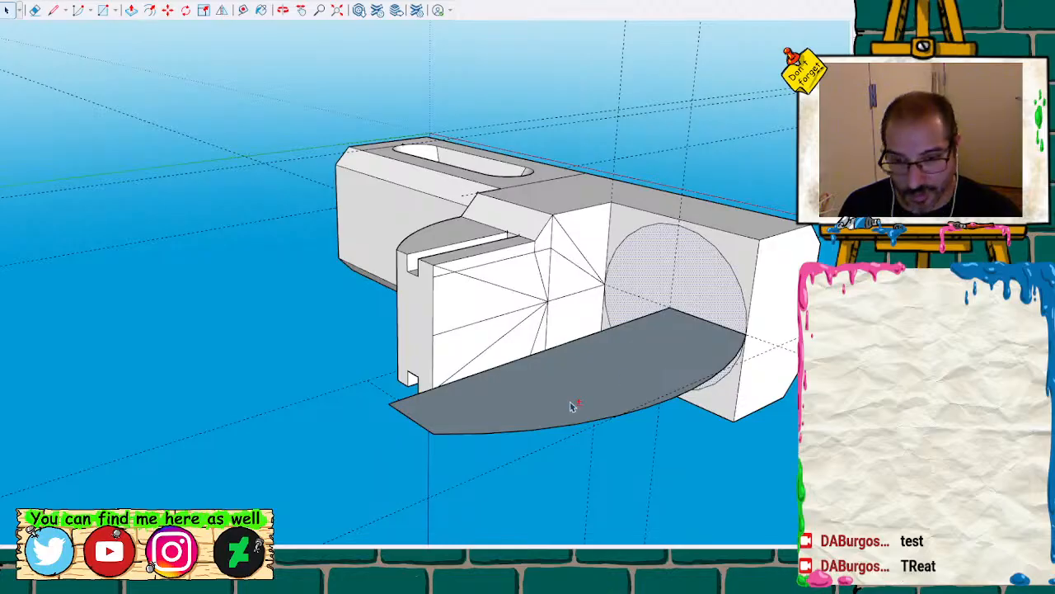
pyautogui.hotkey('ctrl', 'v')
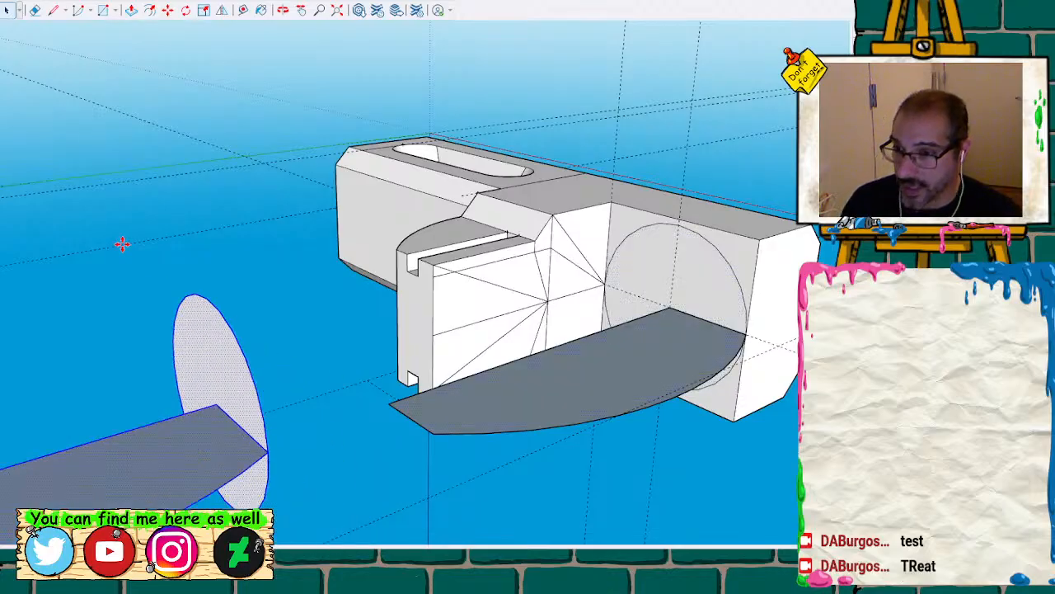
pyautogui.click(234, 165)
pyautogui.scroll(-1, 212, 198)
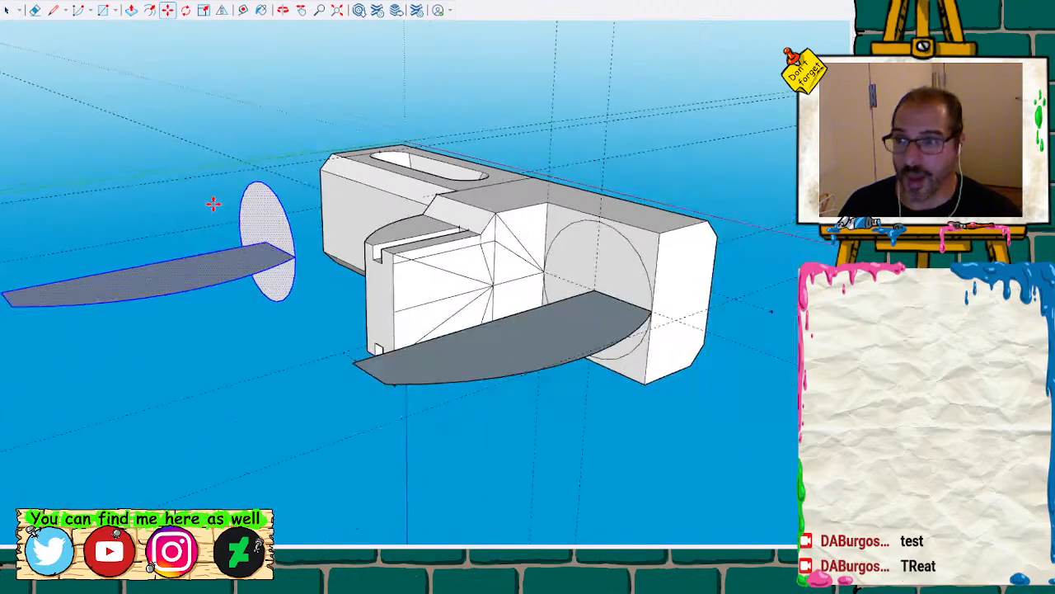
# Sweep the copied half profile around its circle with Follow Me to form a separate barrel-shaped body
pyautogui.press('space')
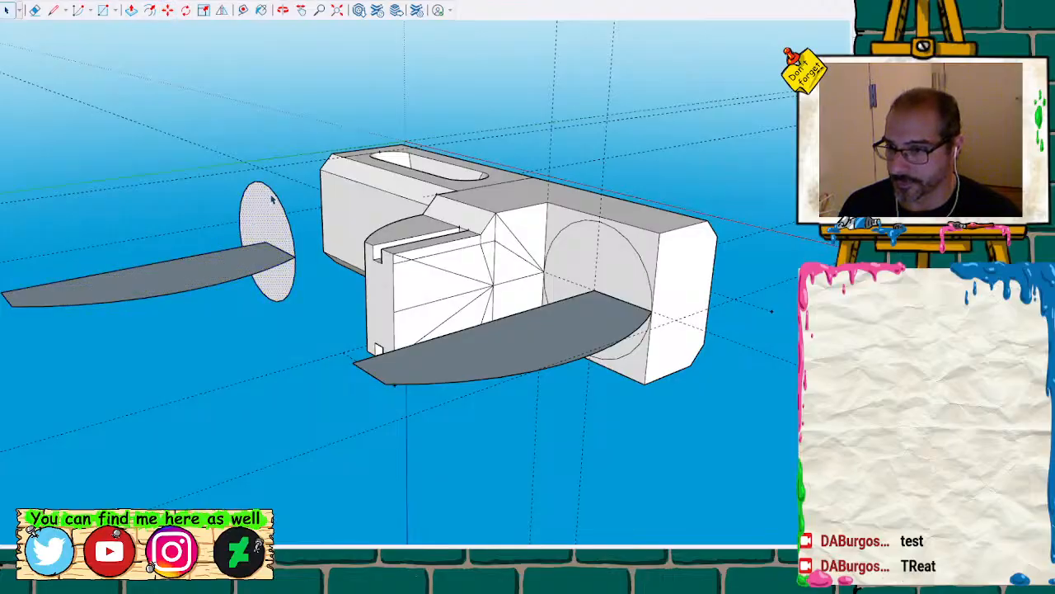
pyautogui.click(274, 200)
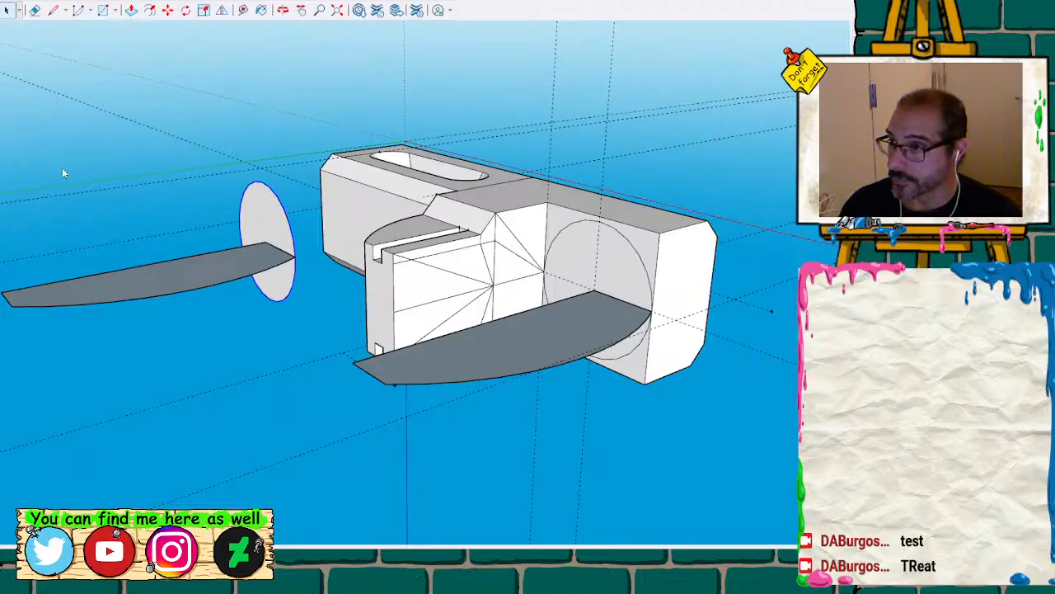
pyautogui.click(196, 280)
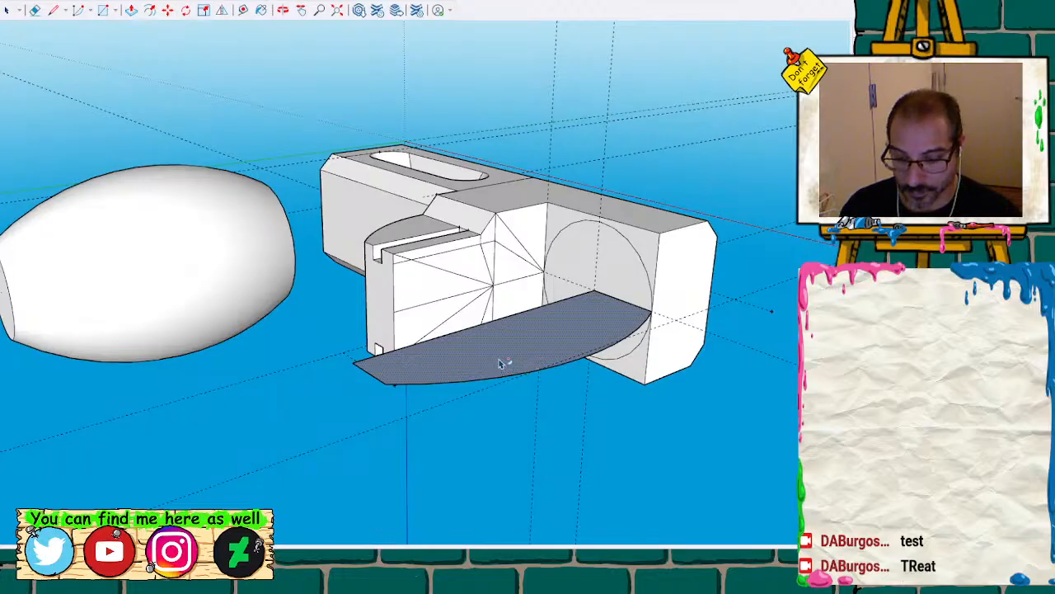
# Erase the original half-barrel profile's outer edges in front of the circle on the end block
pyautogui.moveTo(502, 360); pyautogui.dragTo(657, 414, button='middle')
pyautogui.press('e')
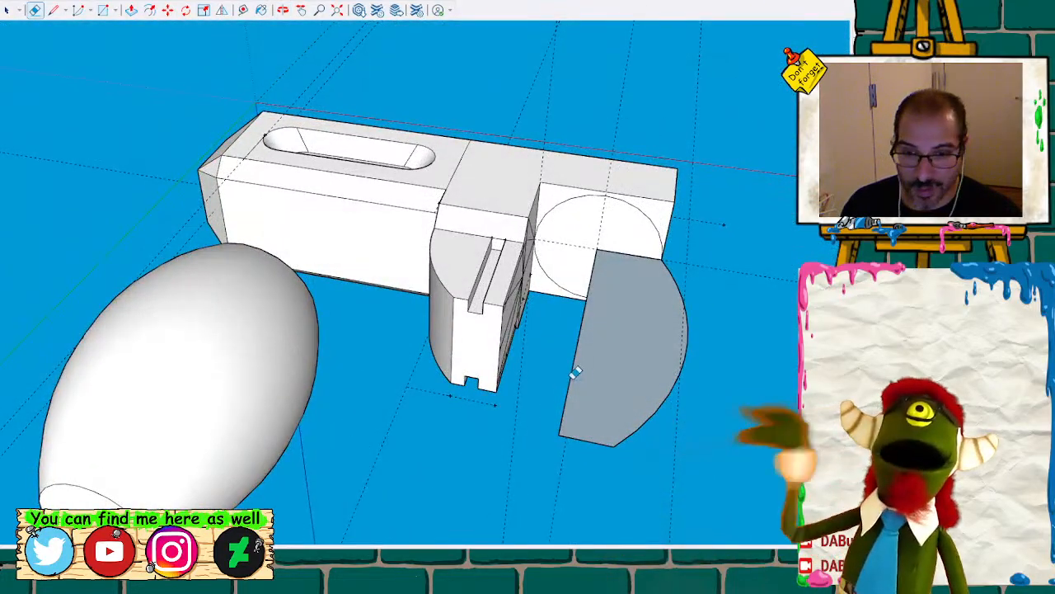
pyautogui.moveTo(568, 375); pyautogui.dragTo(689, 416)
pyautogui.moveTo(613, 436); pyautogui.dragTo(595, 454)
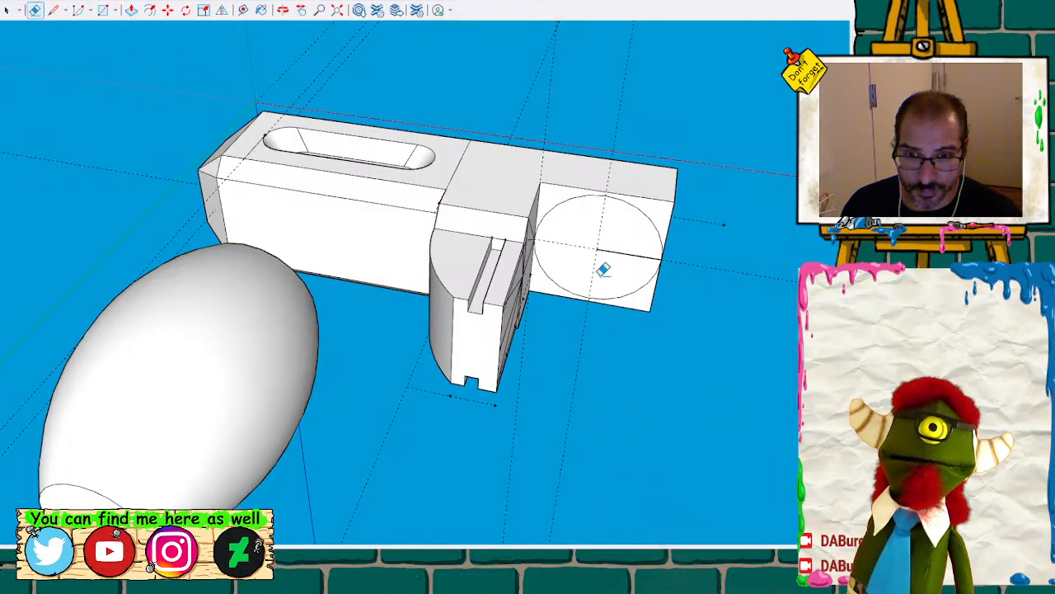
# Delete the face inside the circle on the end block to leave a round opening
pyautogui.press('space')
pyautogui.click(614, 254)
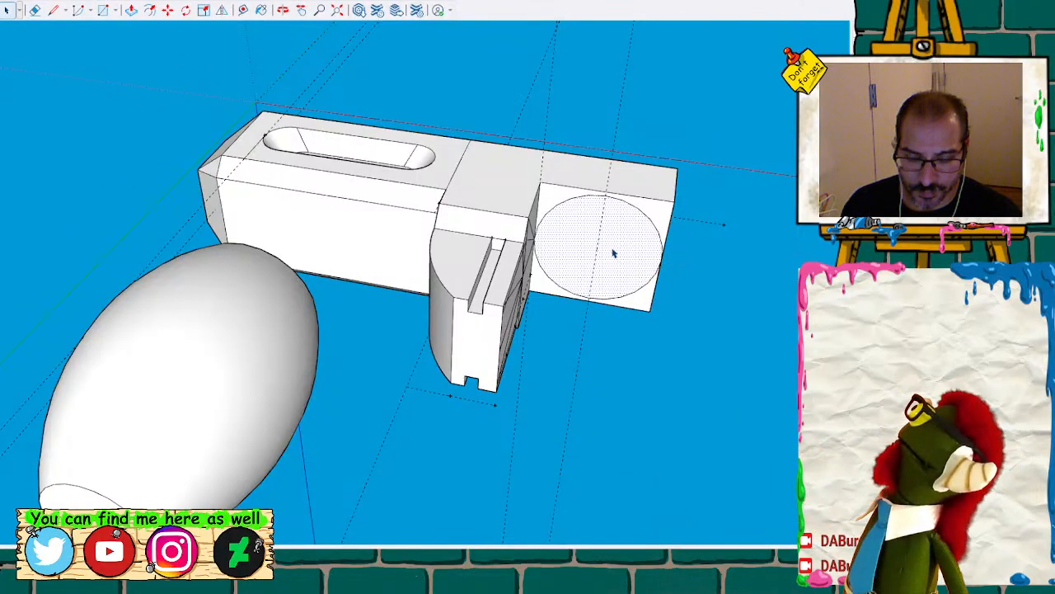
pyautogui.press('Delete')
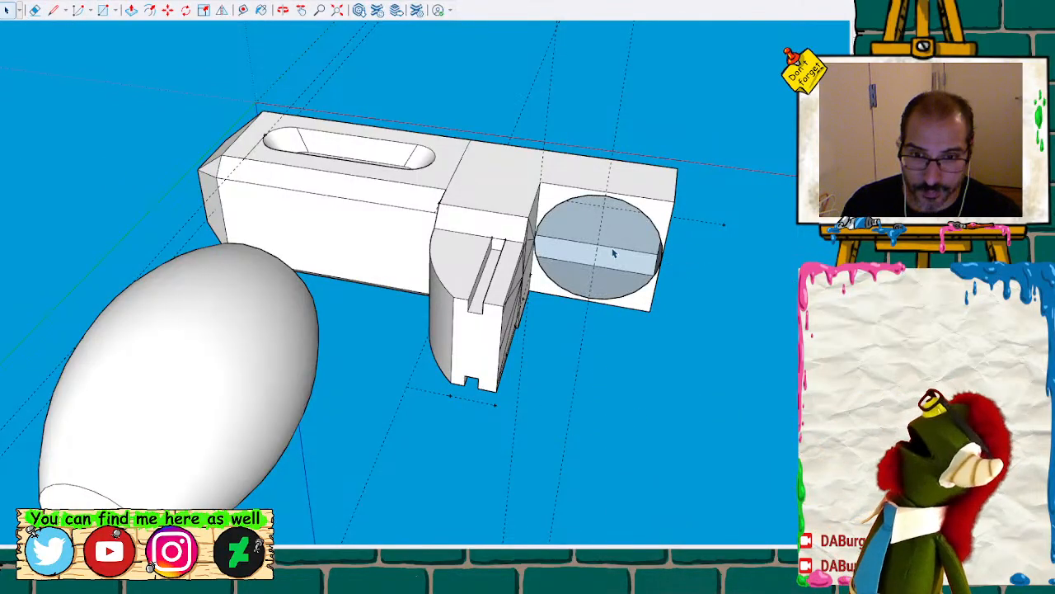
# Scale the separate barrel-shaped body down slightly in height, keeping its width and length
pyautogui.click(169, 343)
pyautogui.press('s')
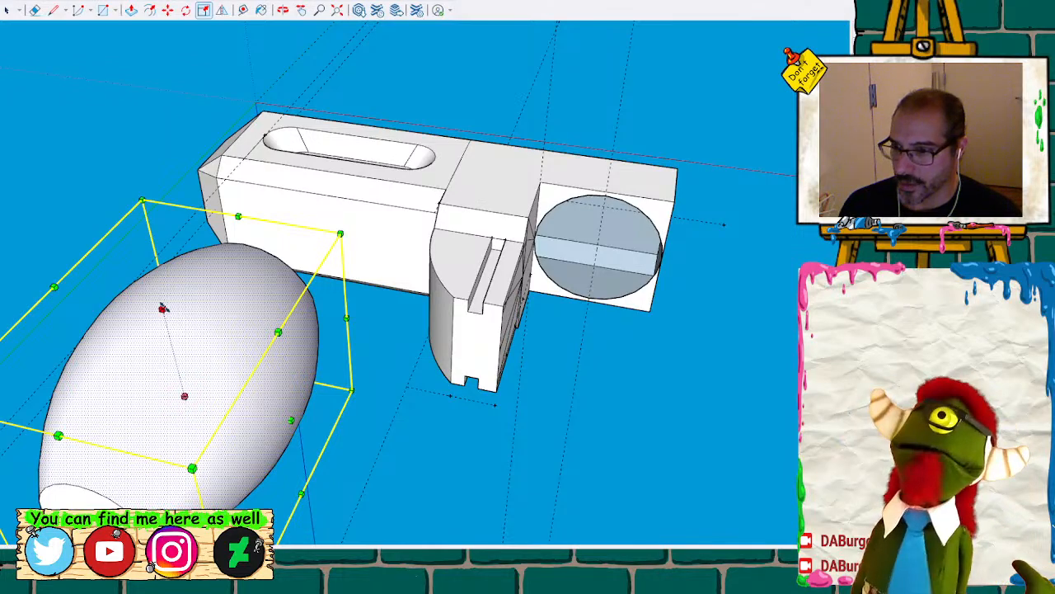
pyautogui.moveTo(162, 309); pyautogui.dragTo(165, 320)
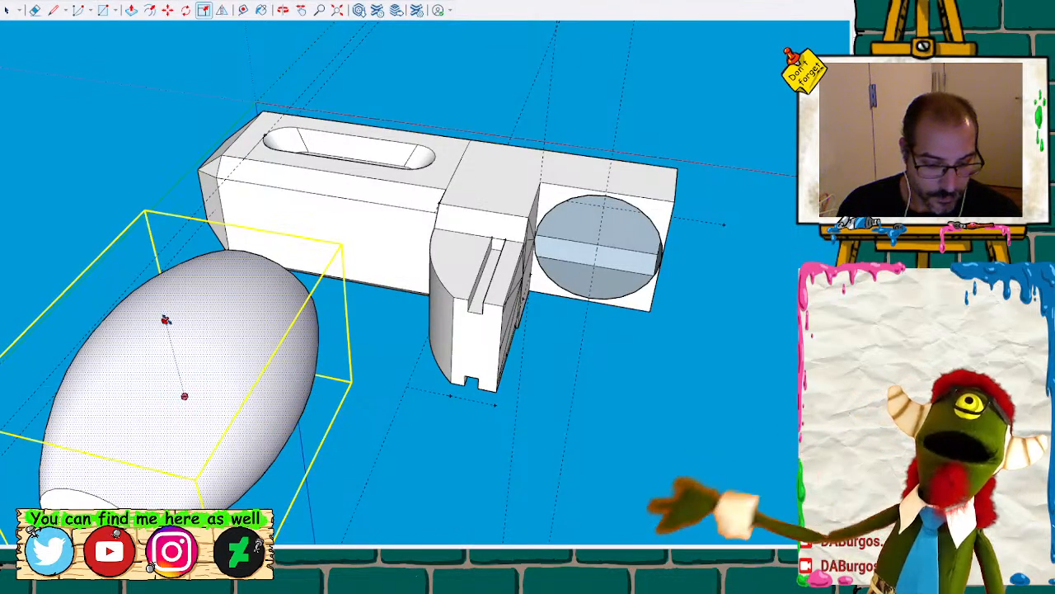
pyautogui.press('Return')
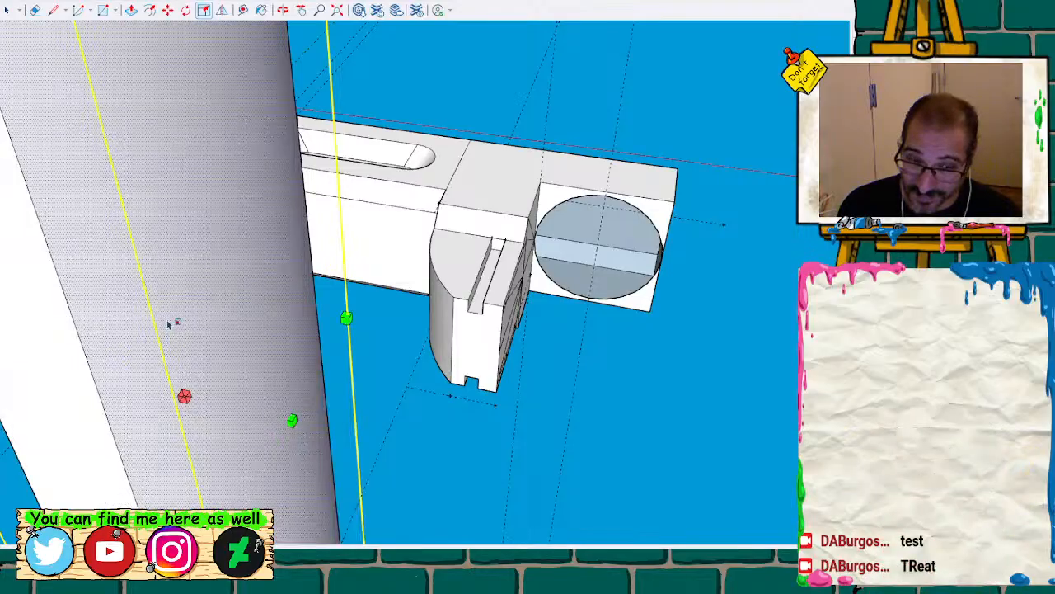
pyautogui.hotkey('ctrl', 'z')
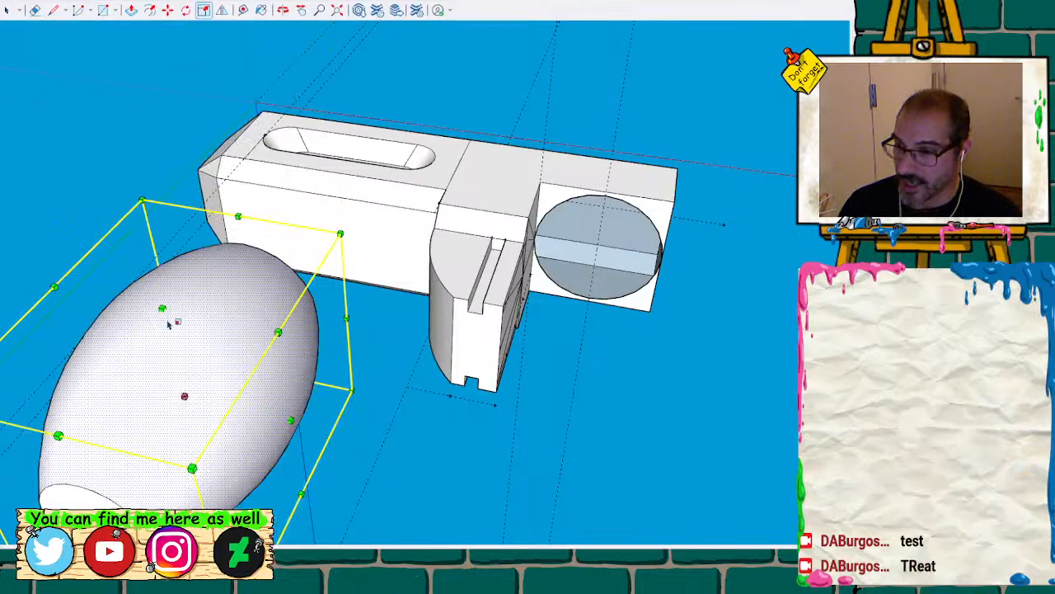
pyautogui.click(163, 309)
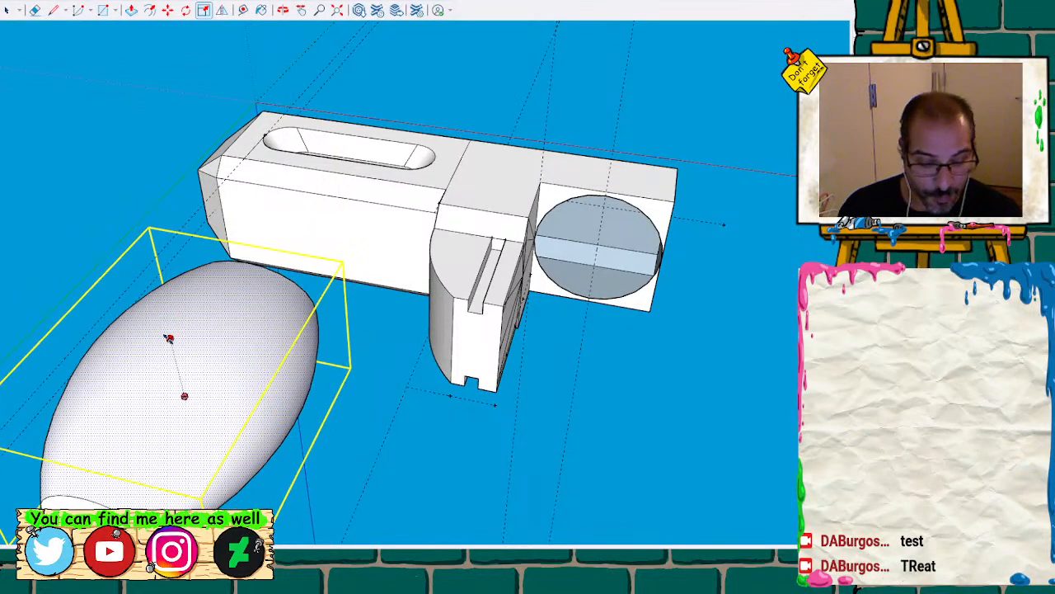
pyautogui.click(169, 341)
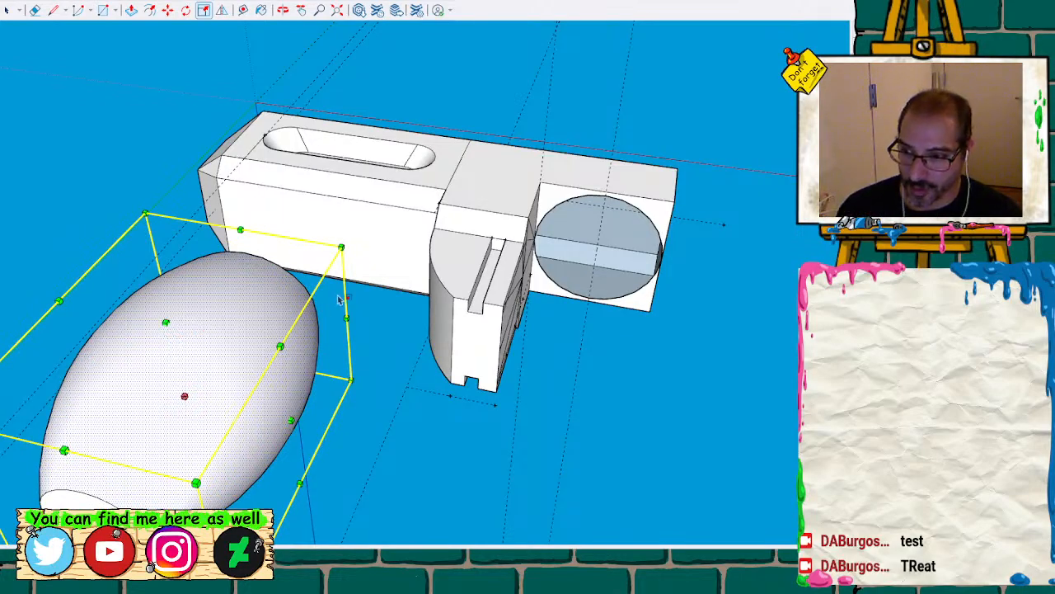
# Select the entire barrel-shaped body beside the part and make it a group
pyautogui.moveTo(384, 394); pyautogui.dragTo(71, 189, button='middle')
pyautogui.press('space')
pyautogui.moveTo(6, 79); pyautogui.dragTo(327, 311)
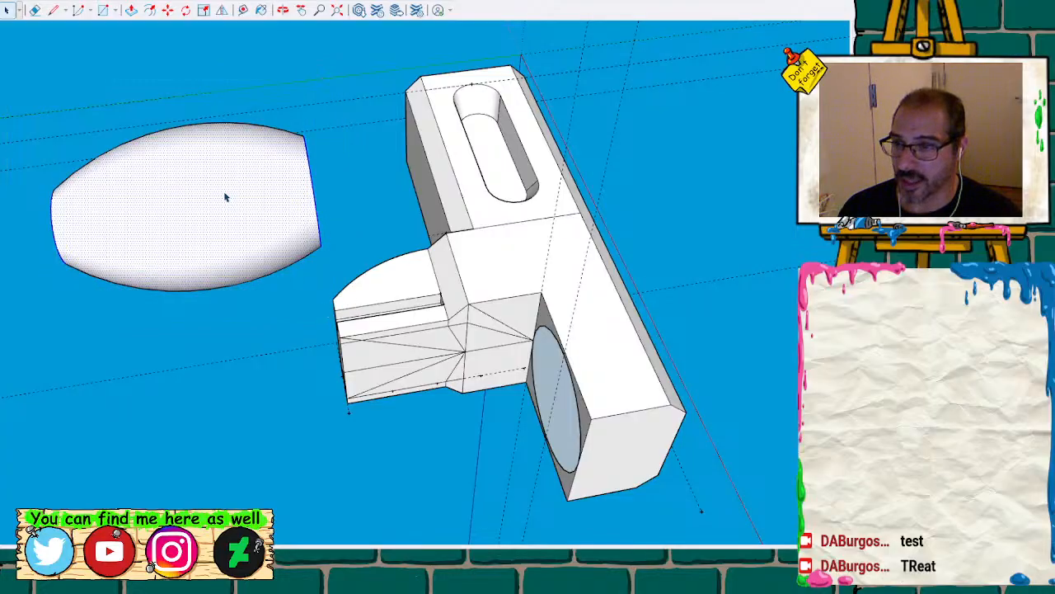
pyautogui.hotkey('ctrl', 'g')
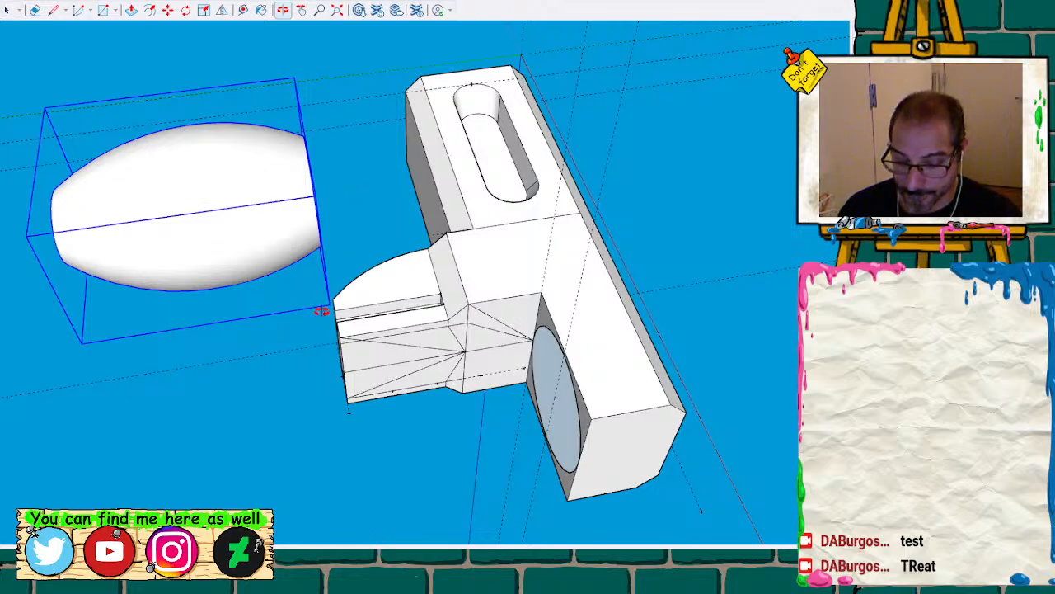
# Try to move the barrel group onto the end block's round opening, and undo both the move and the grouping
pyautogui.moveTo(258, 332); pyautogui.dragTo(422, 202, button='middle')
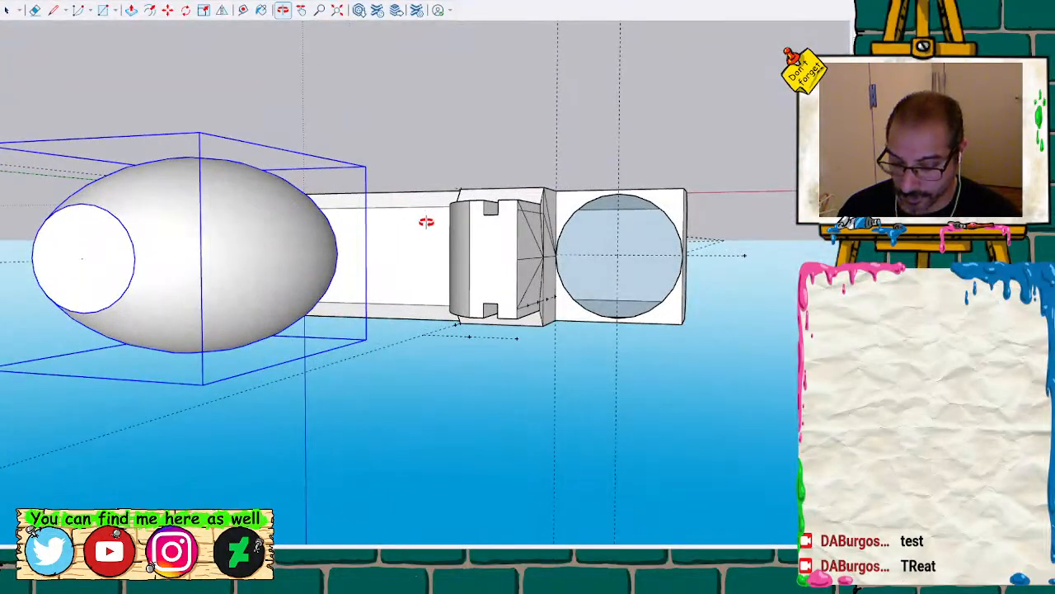
pyautogui.press('m')
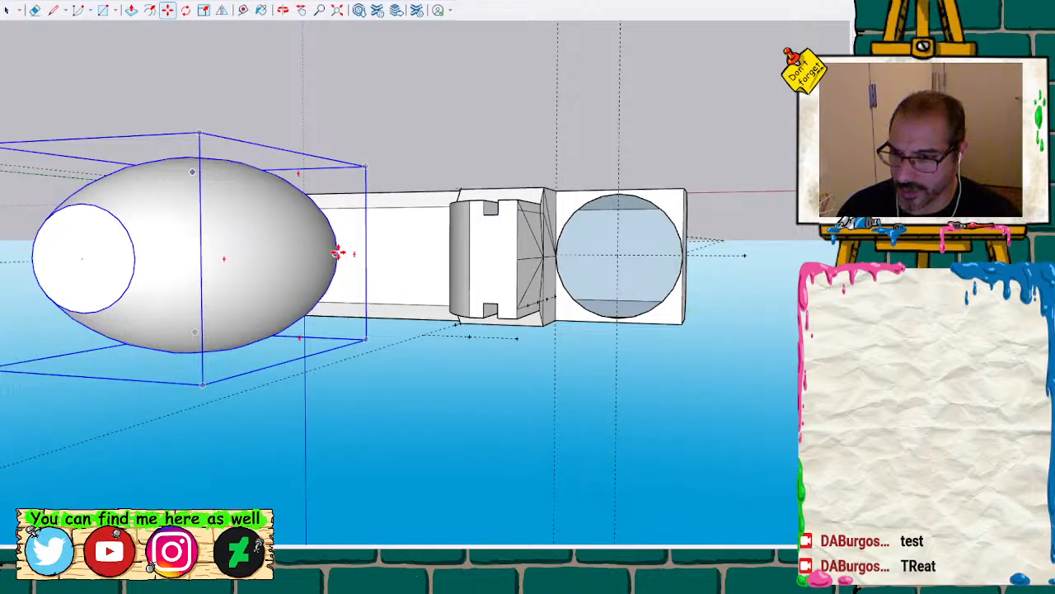
pyautogui.moveTo(337, 253); pyautogui.dragTo(685, 256)
pyautogui.moveTo(698, 236); pyautogui.dragTo(701, 294, button='middle')
pyautogui.hotkey('ctrl', 'z')
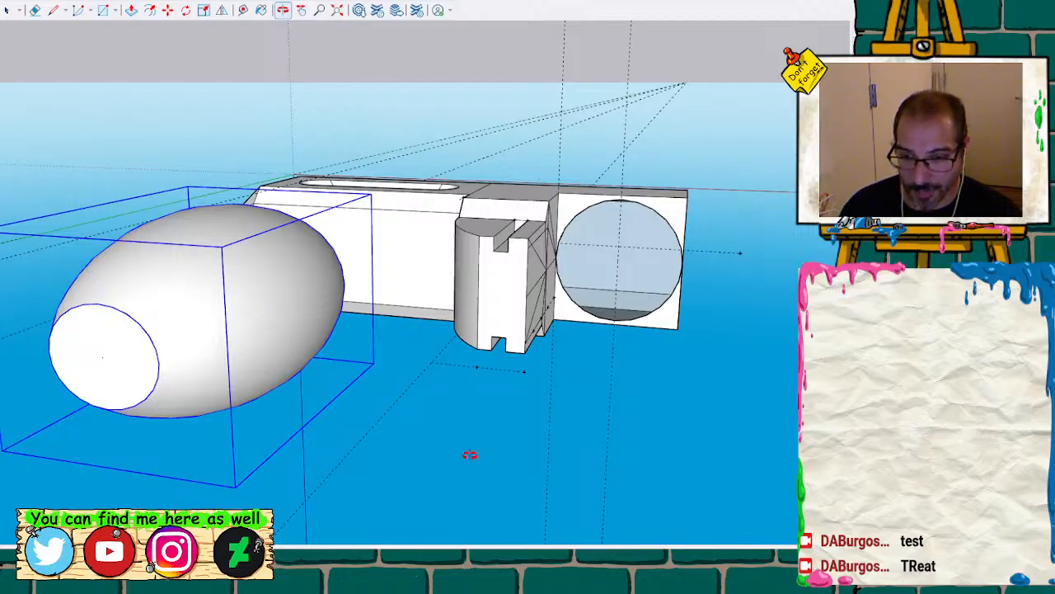
pyautogui.press('space')
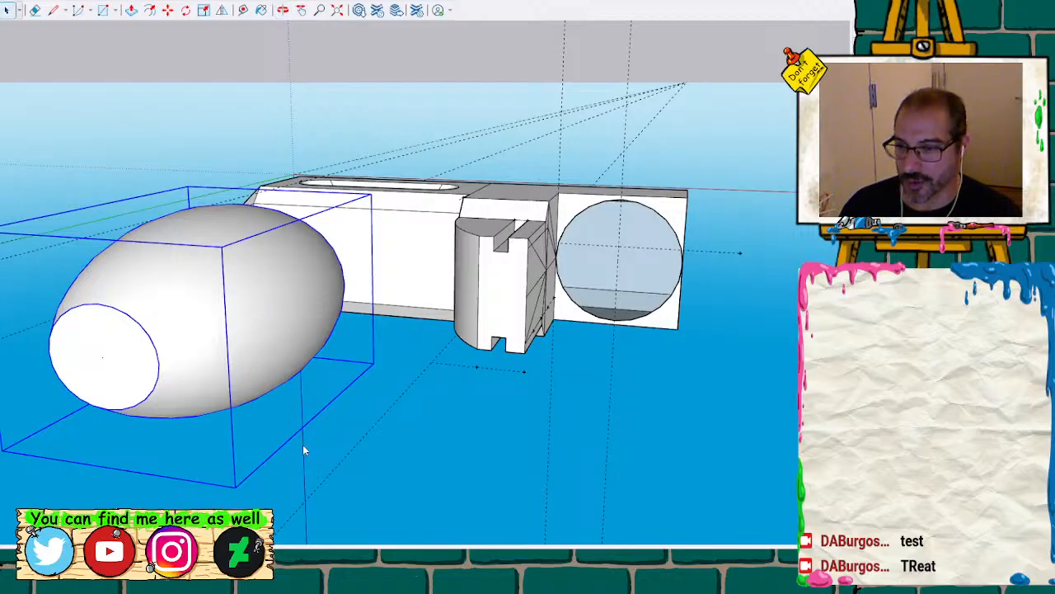
pyautogui.hotkey('ctrl', 'z')
# Scale the ungrouped barrel-shaped body down a little further in height and group it
pyautogui.press('s')
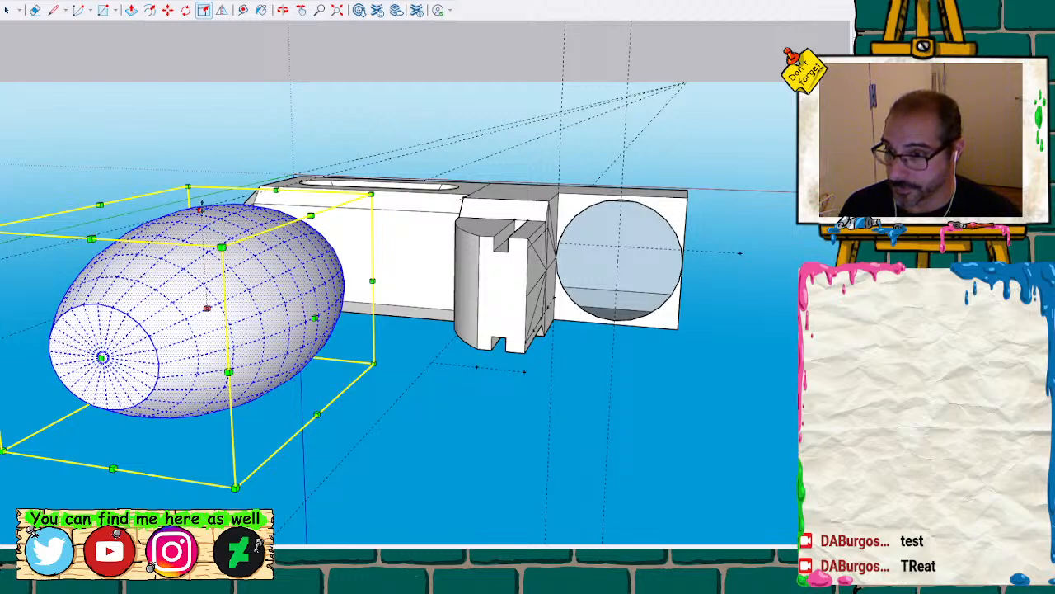
pyautogui.moveTo(200, 209); pyautogui.dragTo(201, 221)
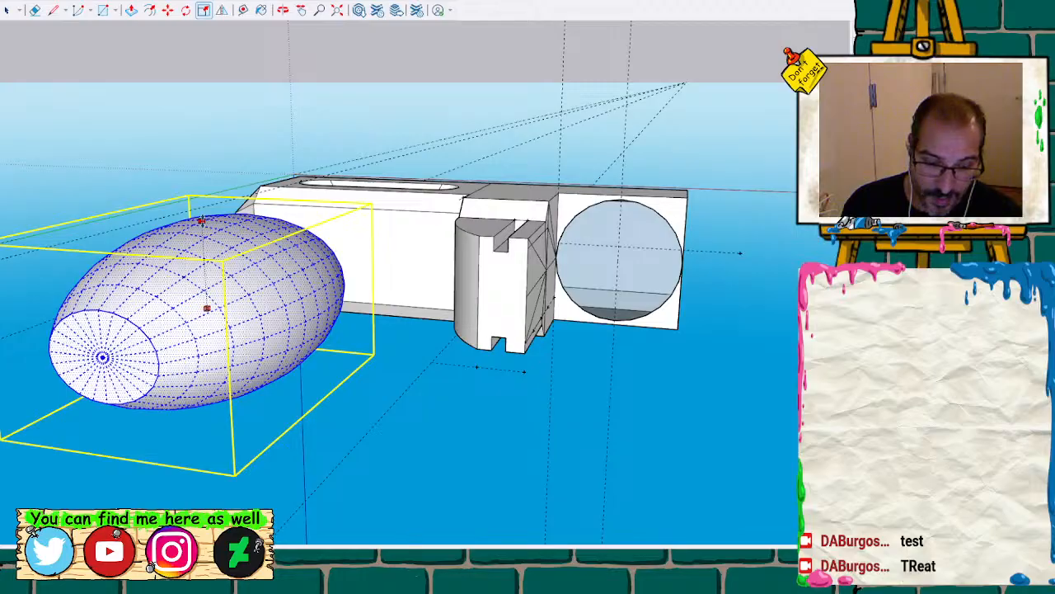
pyautogui.moveTo(201, 221); pyautogui.dragTo(203, 223)
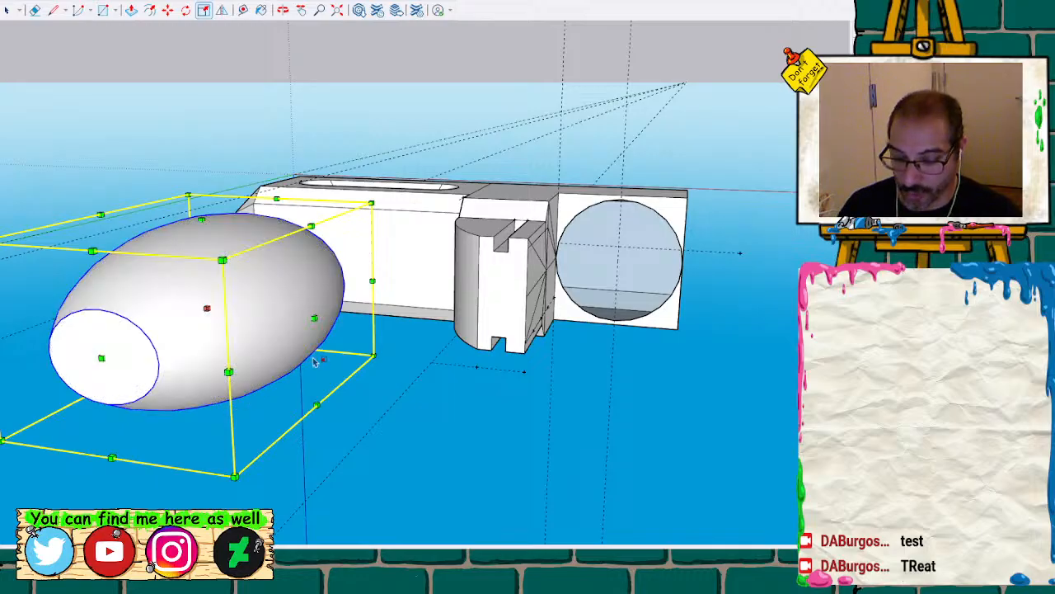
# Move the barrel group by a point on its bulging side to the outer side of the end block's round opening
pyautogui.moveTo(340, 356); pyautogui.dragTo(397, 284, button='middle')
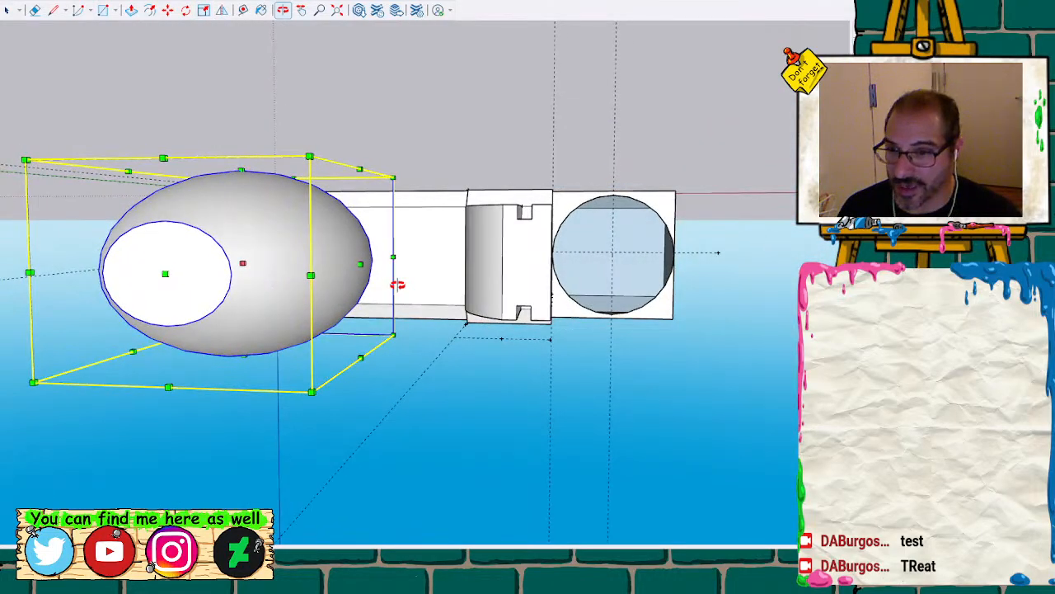
pyautogui.press('m')
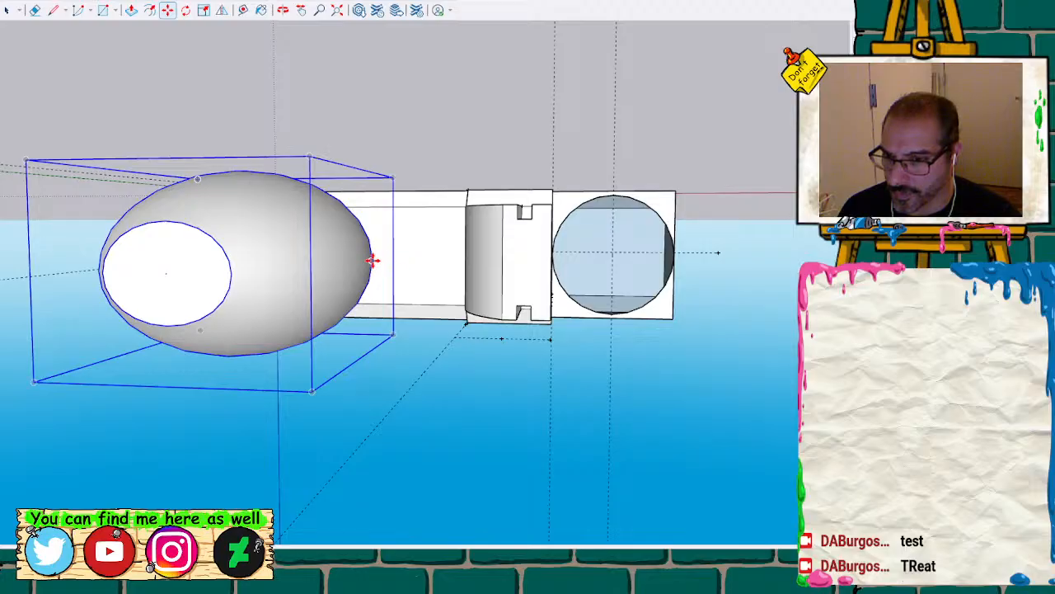
pyautogui.click(372, 260)
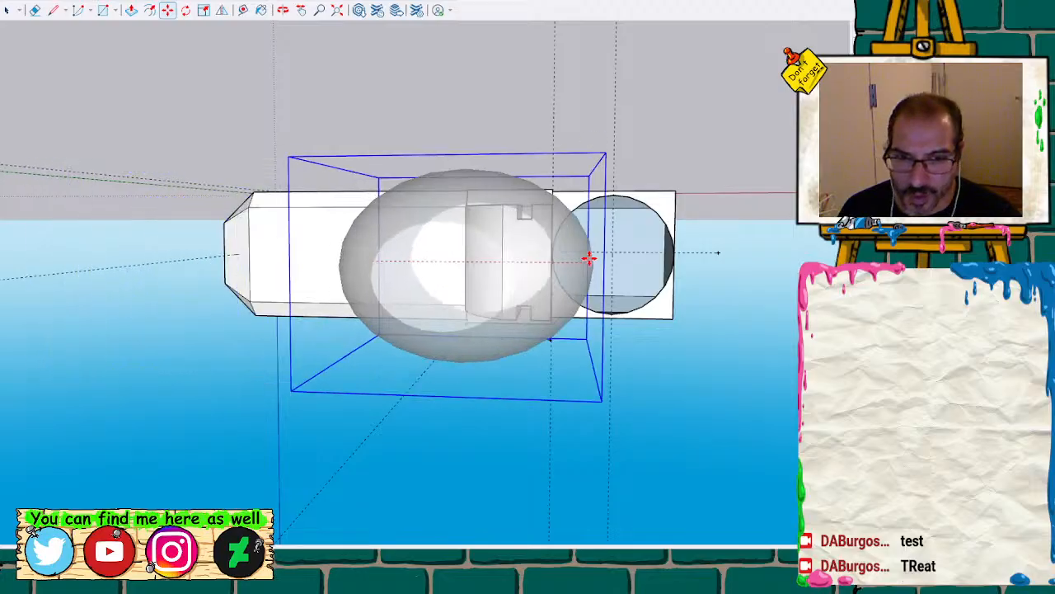
pyautogui.click(674, 251)
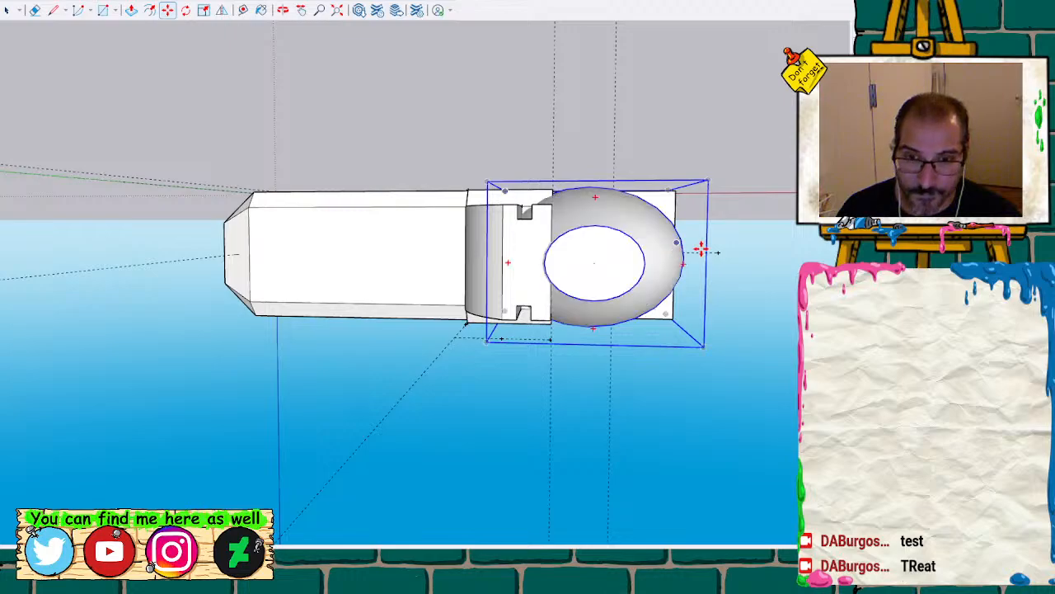
# Move the barrel group by the side point of its inner rim onto the outer side point of the round opening
pyautogui.moveTo(738, 240); pyautogui.dragTo(393, 229, button='middle')
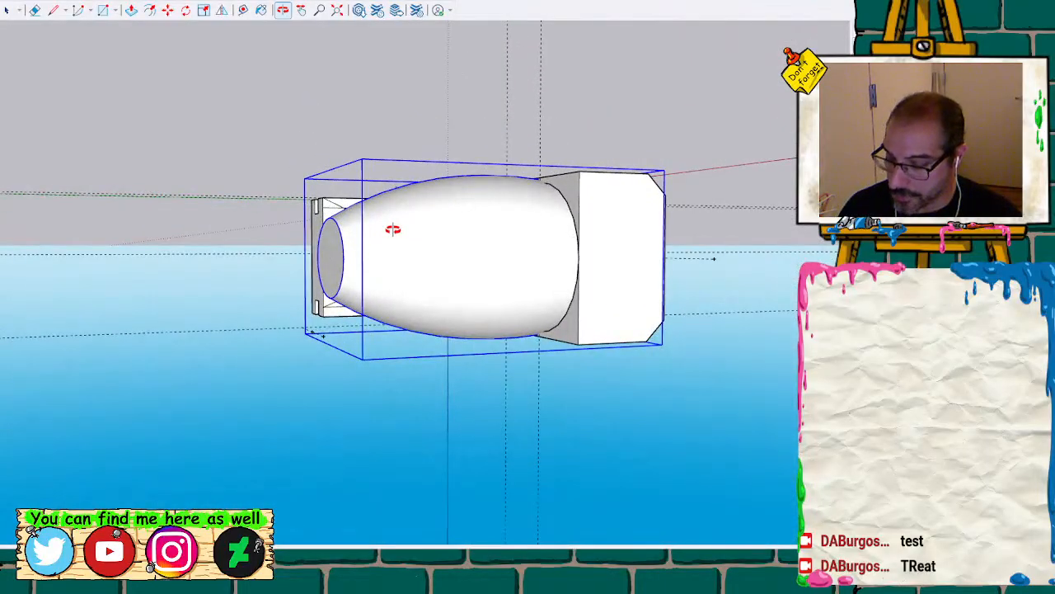
pyautogui.scroll(2, 225, 242)
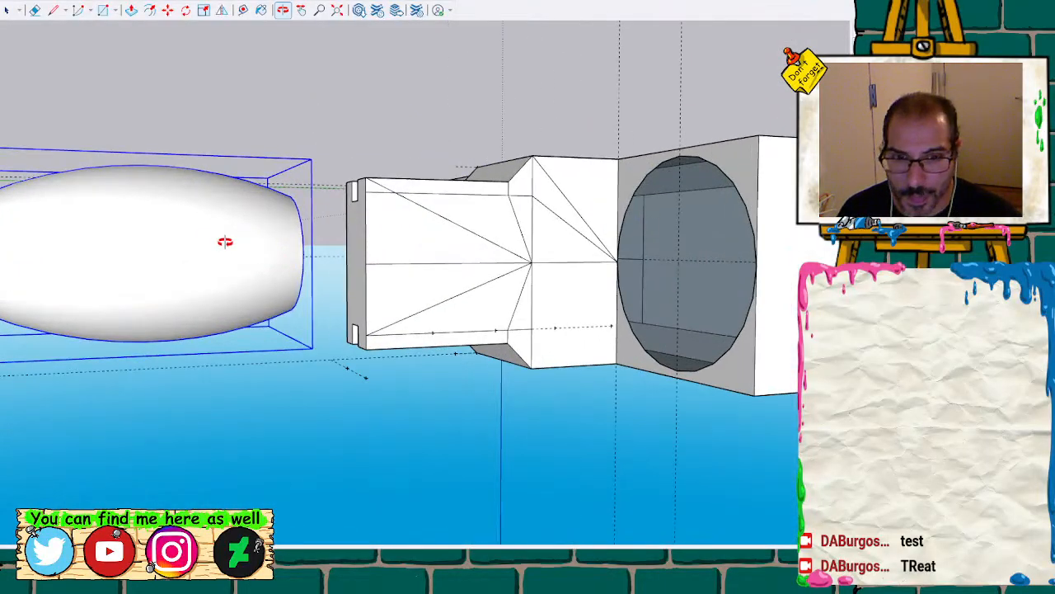
pyautogui.press('m')
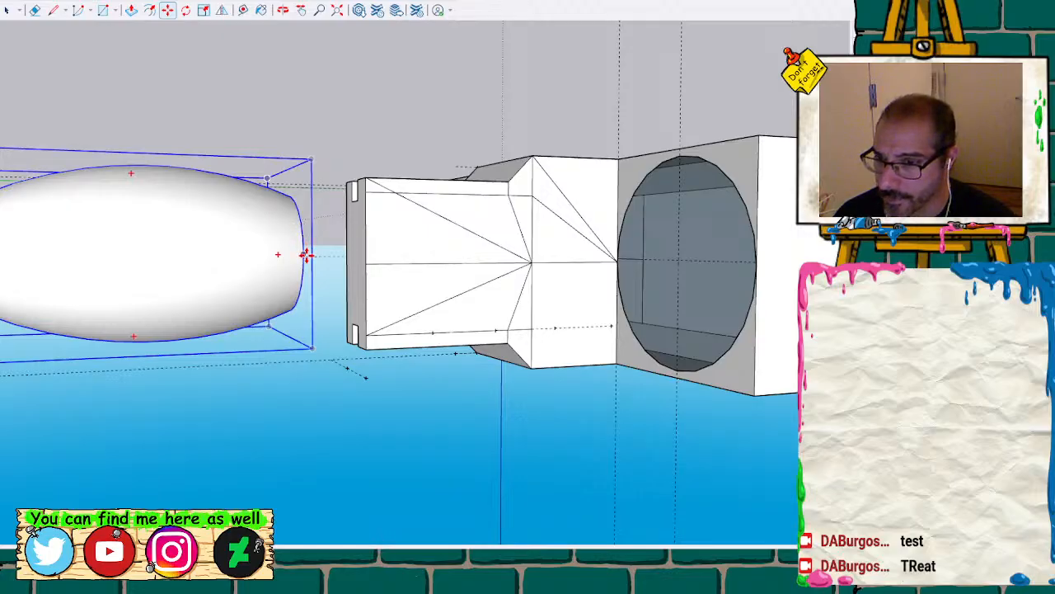
pyautogui.moveTo(306, 254); pyautogui.dragTo(758, 265)
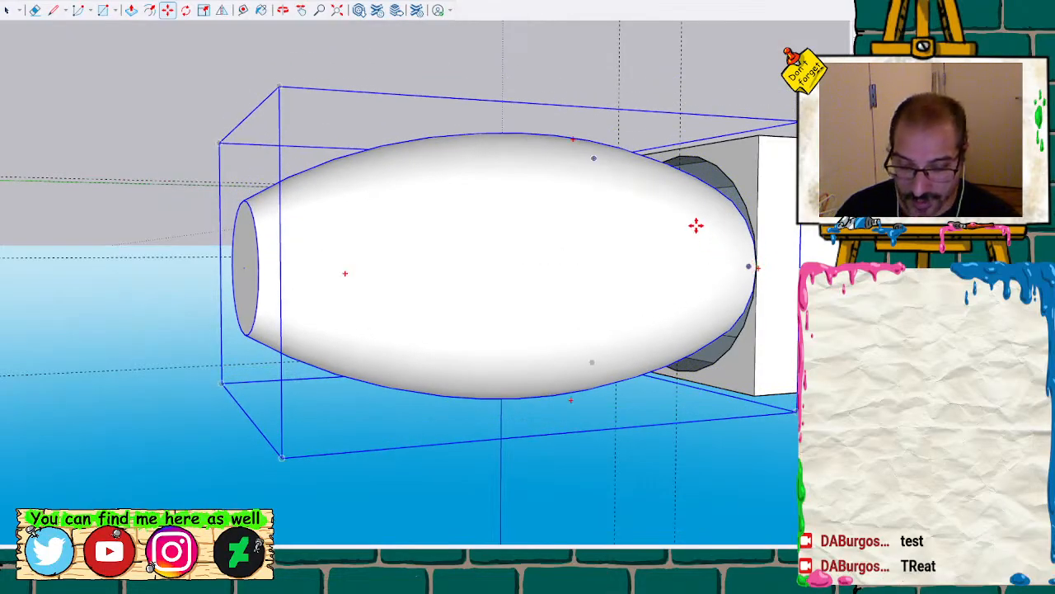
# Delete the end block's back face behind the barrel to expose the inside of the joint
pyautogui.moveTo(695, 209)
pyautogui.mouseDown(button='middle')
pyautogui.moveTo(629, 240)
pyautogui.moveTo(516, 236)
pyautogui.moveTo(537, 244)
pyautogui.moveTo(504, 247)
pyautogui.moveTo(790, 216)
pyautogui.moveTo(629, 394)
pyautogui.moveTo(657, 426)
pyautogui.moveTo(650, 280)
pyautogui.moveTo(636, 357)
pyautogui.moveTo(376, 174)
pyautogui.moveTo(563, 156)
pyautogui.moveTo(636, 120)
pyautogui.moveTo(599, 108)
pyautogui.moveTo(461, 271)
pyautogui.moveTo(207, 223)
pyautogui.moveTo(137, 244)
pyautogui.mouseUp(button='middle')
pyautogui.scroll(-5, 532, 238)
pyautogui.click(281, 296)
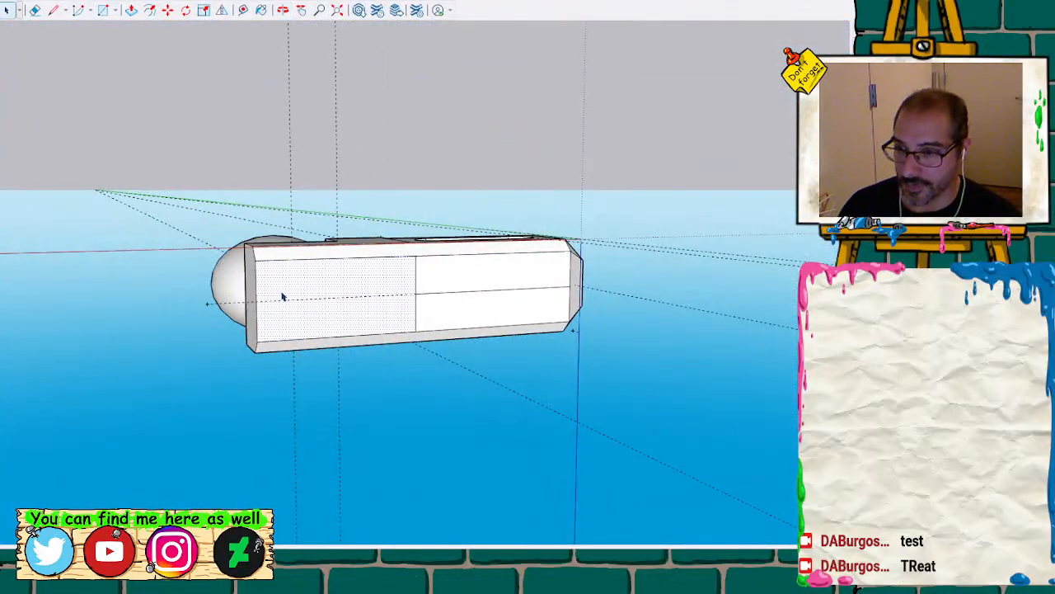
pyautogui.press('Delete')
pyautogui.scroll(5, 281, 296)
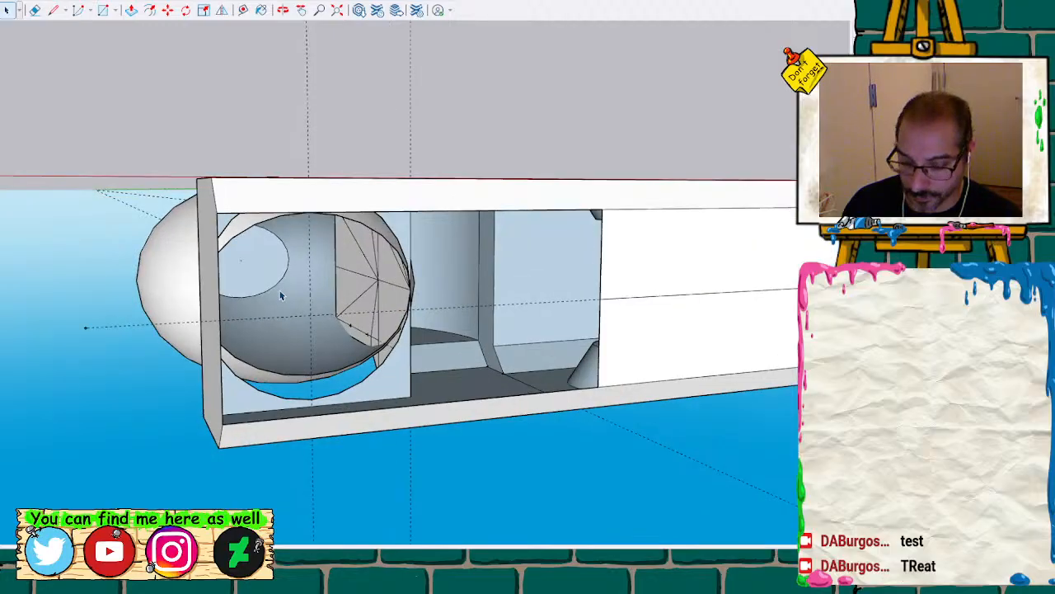
# Shift the barrel group a short distance along the red axis toward the end block's outer end
pyautogui.moveTo(422, 281)
pyautogui.mouseDown(button='middle')
pyautogui.moveTo(220, 231)
pyautogui.moveTo(429, 250)
pyautogui.moveTo(345, 246)
pyautogui.moveTo(360, 243)
pyautogui.moveTo(370, 219)
pyautogui.moveTo(365, 266)
pyautogui.moveTo(386, 241)
pyautogui.moveTo(424, 247)
pyautogui.moveTo(384, 242)
pyautogui.mouseUp(button='middle')
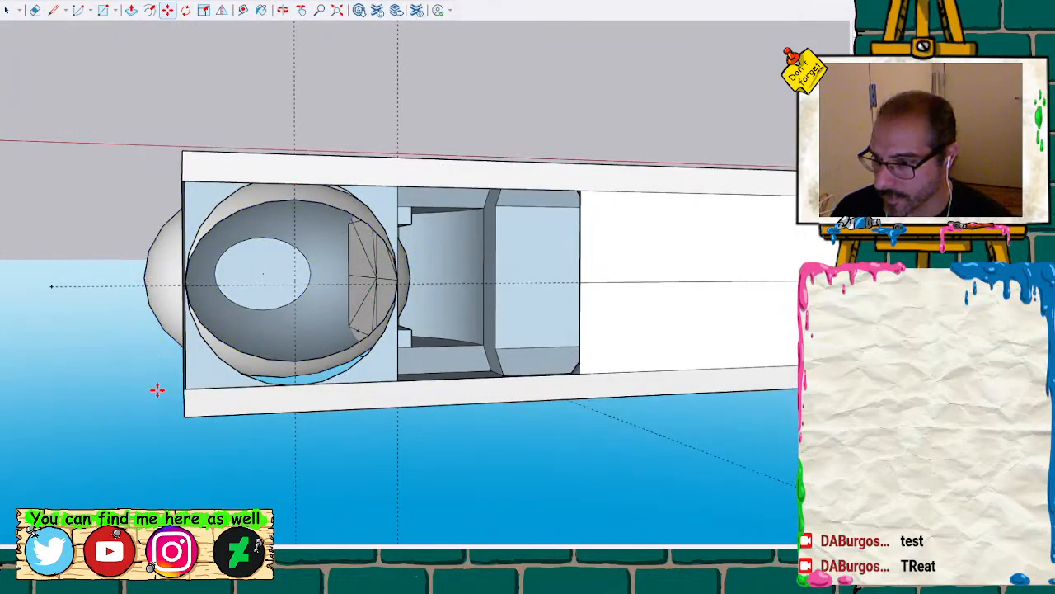
pyautogui.press('space')
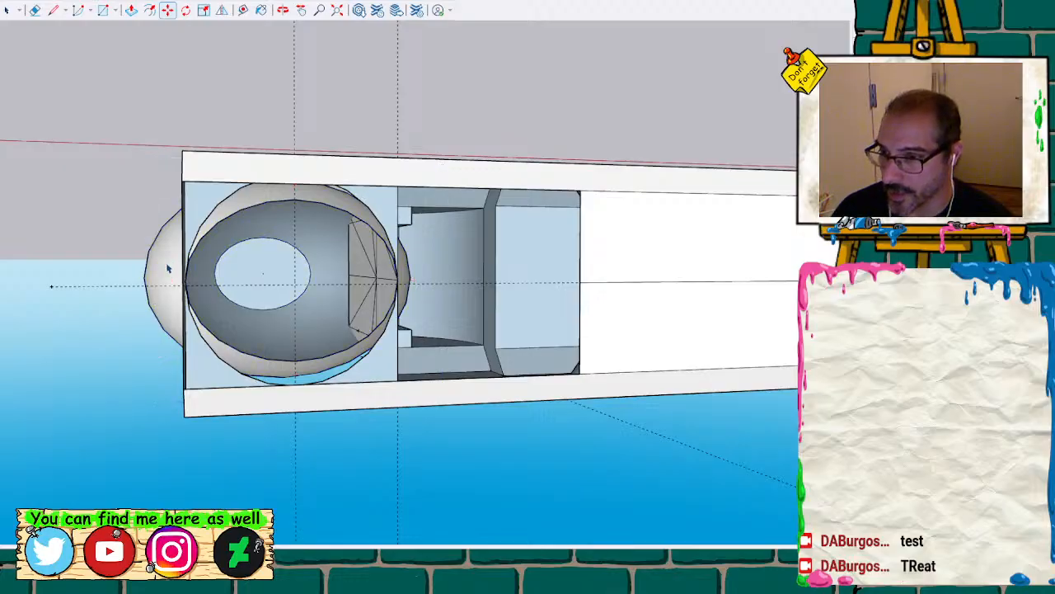
pyautogui.press('m')
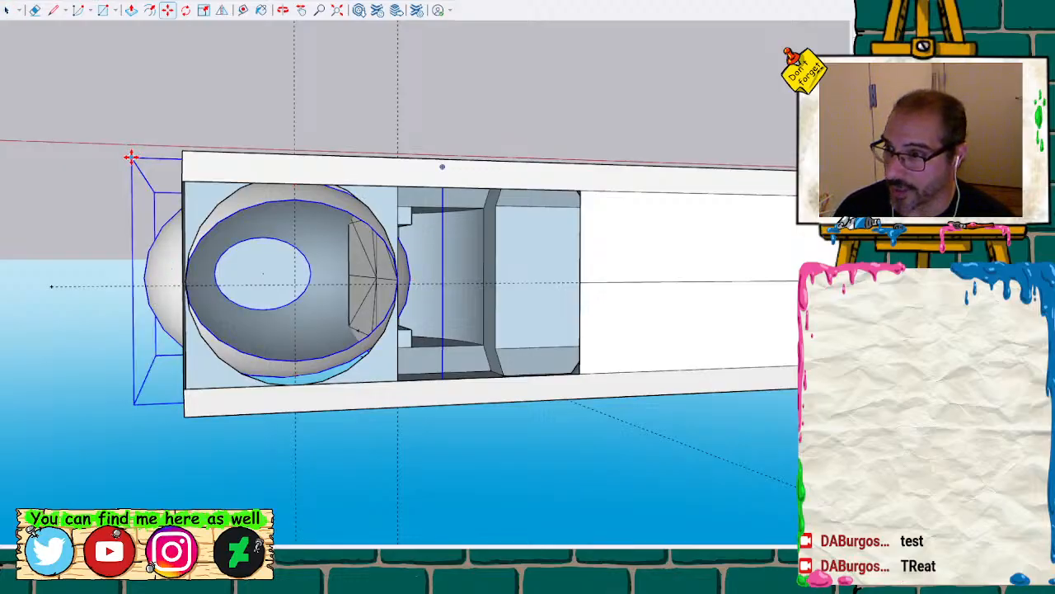
pyautogui.moveTo(131, 157); pyautogui.dragTo(101, 157)
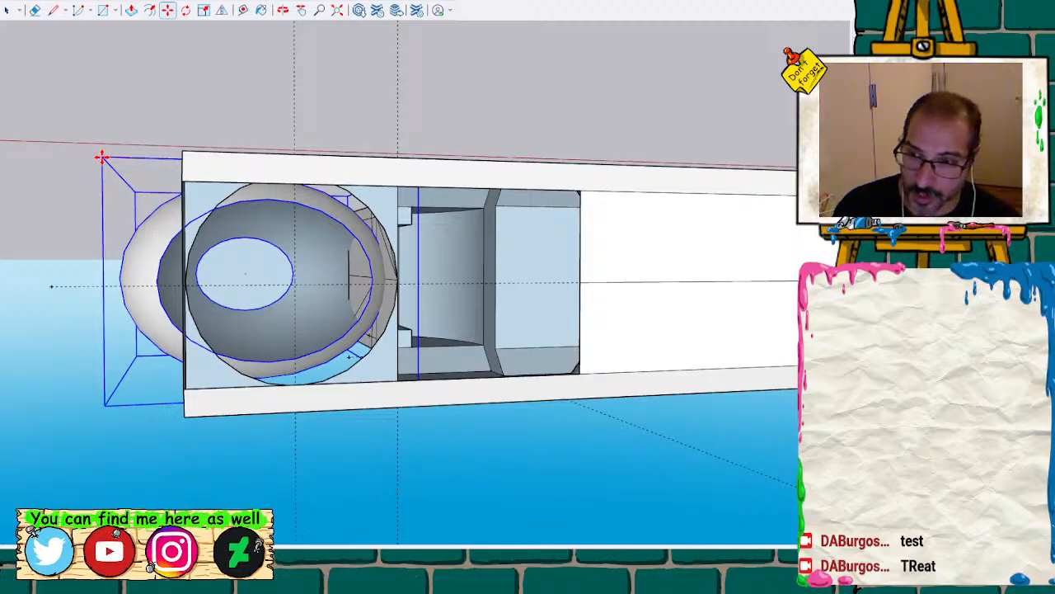
pyautogui.press('Return')
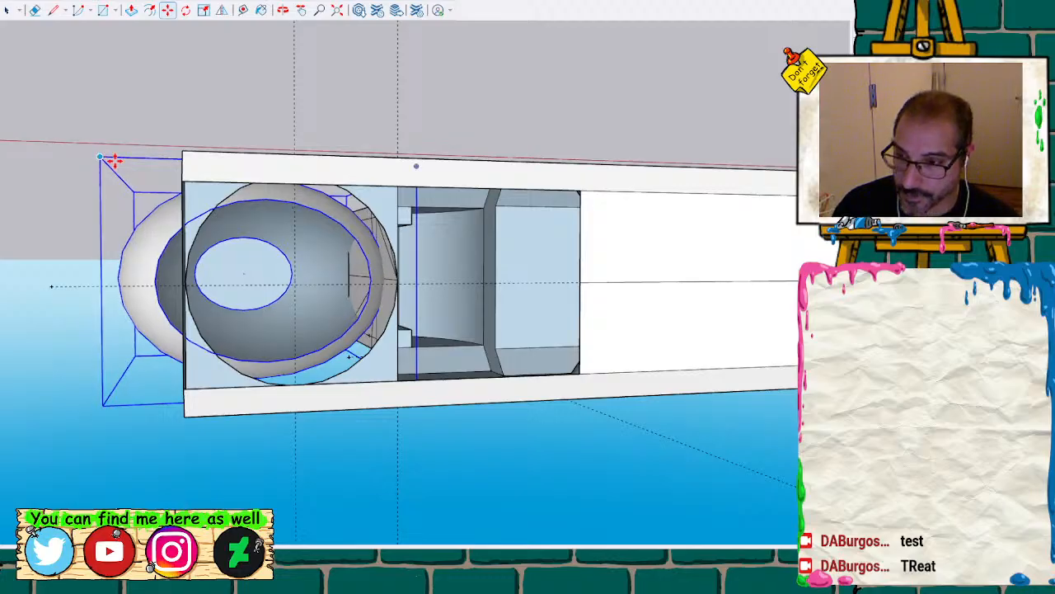
# Inspect from above and through the open back how the barrel's rim lines up with the round opening
pyautogui.moveTo(190, 175)
pyautogui.mouseDown(button='middle')
pyautogui.moveTo(249, 198)
pyautogui.moveTo(83, 236)
pyautogui.moveTo(118, 211)
pyautogui.moveTo(240, 219)
pyautogui.moveTo(278, 181)
pyautogui.moveTo(350, 183)
pyautogui.moveTo(371, 421)
pyautogui.moveTo(384, 239)
pyautogui.mouseUp(button='middle')
pyautogui.scroll(-3, 384, 238)
pyautogui.moveTo(355, 294)
pyautogui.mouseDown(button='middle')
pyautogui.moveTo(547, 280)
pyautogui.moveTo(502, 291)
pyautogui.moveTo(469, 325)
pyautogui.moveTo(496, 261)
pyautogui.moveTo(427, 176)
pyautogui.mouseUp(button='middle')
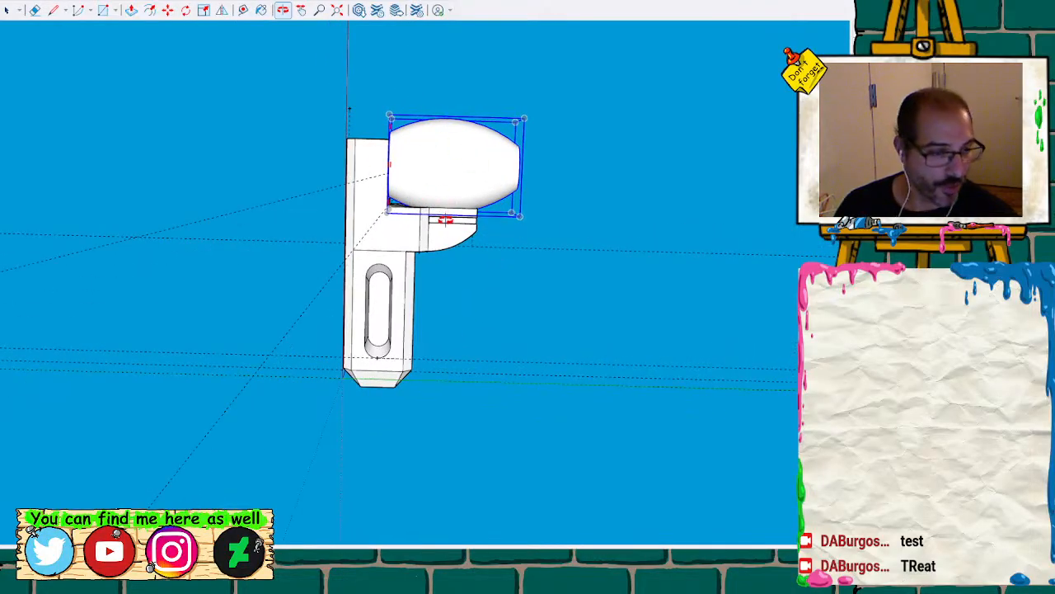
pyautogui.moveTo(456, 201)
pyautogui.mouseDown(button='middle')
pyautogui.moveTo(390, 193)
pyautogui.moveTo(289, 309)
pyautogui.moveTo(309, 278)
pyautogui.moveTo(313, 353)
pyautogui.moveTo(294, 184)
pyautogui.moveTo(459, 97)
pyautogui.moveTo(438, 179)
pyautogui.moveTo(346, 278)
pyautogui.moveTo(355, 247)
pyautogui.moveTo(401, 218)
pyautogui.mouseUp(button='middle')
pyautogui.scroll(3, 251, 313)
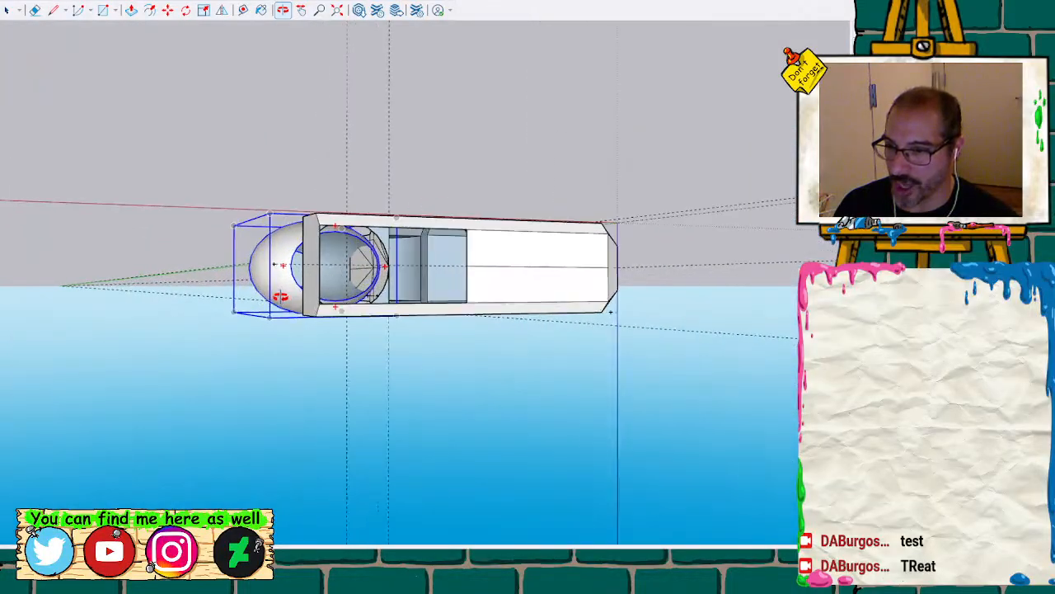
pyautogui.moveTo(343, 255)
pyautogui.mouseDown(button='middle')
pyautogui.moveTo(297, 266)
pyautogui.moveTo(308, 272)
pyautogui.moveTo(330, 247)
pyautogui.moveTo(288, 376)
pyautogui.moveTo(324, 325)
pyautogui.moveTo(363, 337)
pyautogui.moveTo(354, 186)
pyautogui.moveTo(337, 135)
pyautogui.moveTo(332, 222)
pyautogui.moveTo(245, 299)
pyautogui.moveTo(366, 313)
pyautogui.moveTo(347, 334)
pyautogui.moveTo(323, 332)
pyautogui.moveTo(286, 308)
pyautogui.moveTo(304, 298)
pyautogui.moveTo(335, 308)
pyautogui.moveTo(269, 278)
pyautogui.moveTo(296, 308)
pyautogui.mouseUp(button='middle')
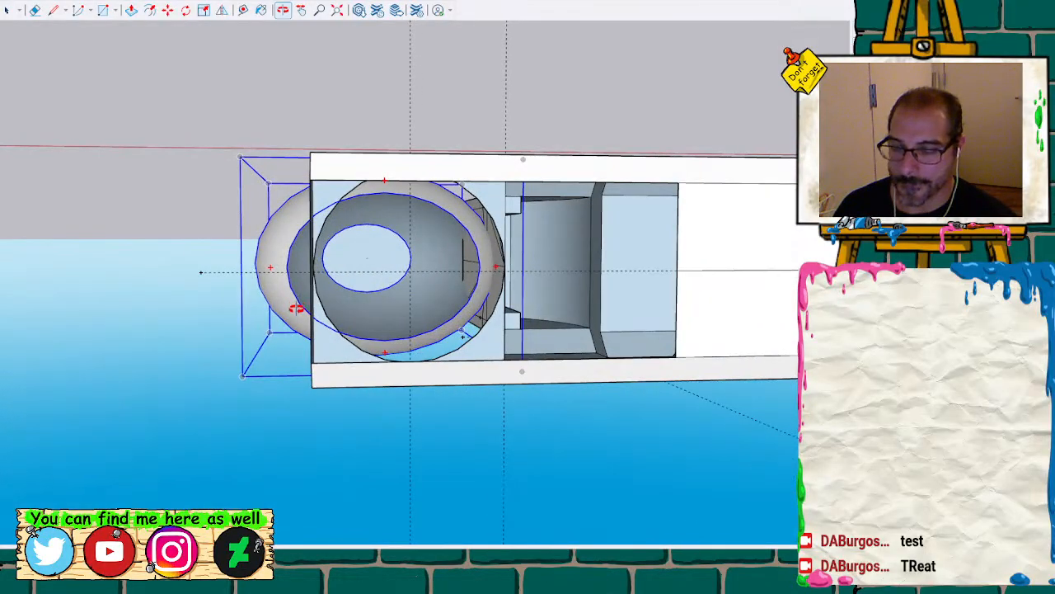
# Select all of the barrel's geometry and draw a line across the round opening between its two opposite rim points to refill its face
pyautogui.scroll(3, 419, 270)
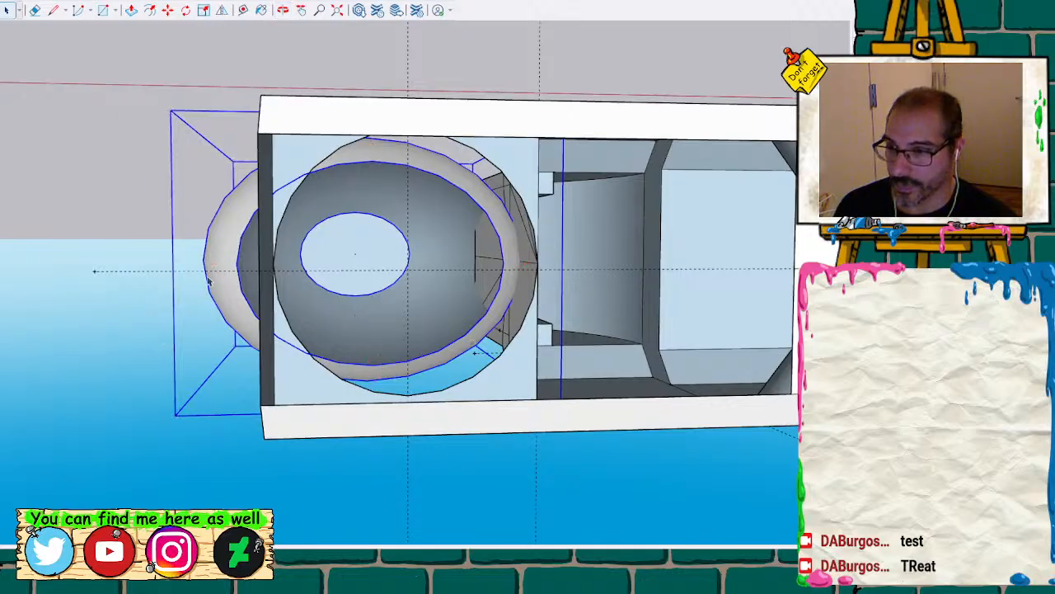
pyautogui.tripleClick(252, 317)
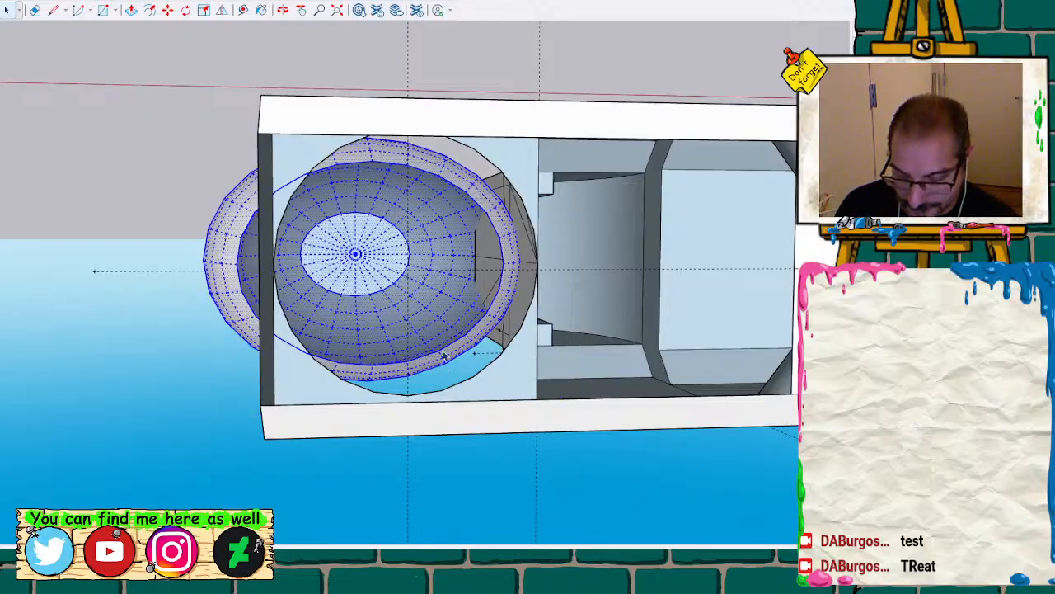
pyautogui.press('l')
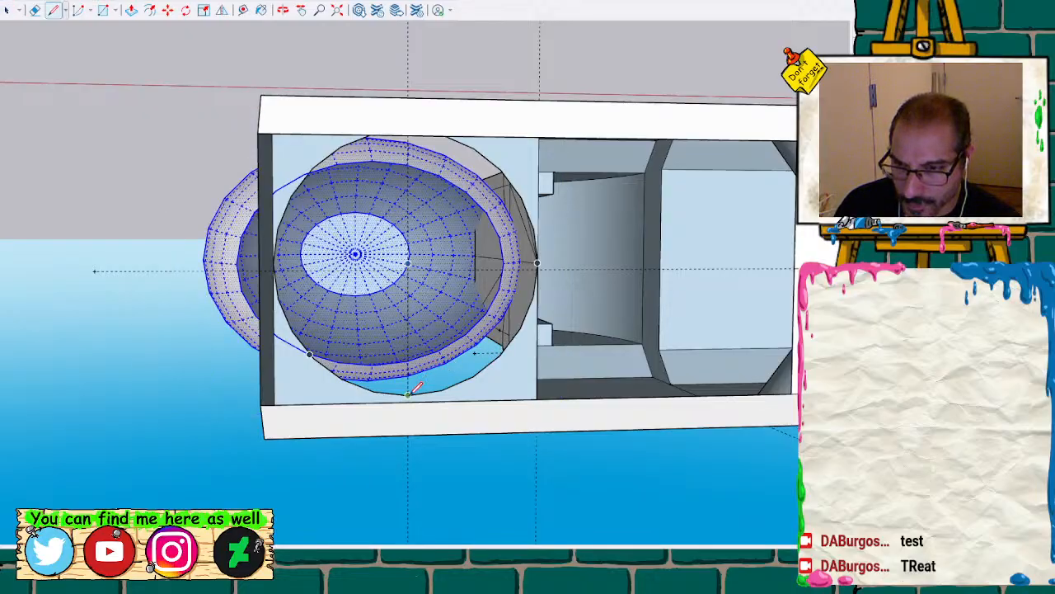
pyautogui.click(407, 394)
pyautogui.scroll(3, 421, 217)
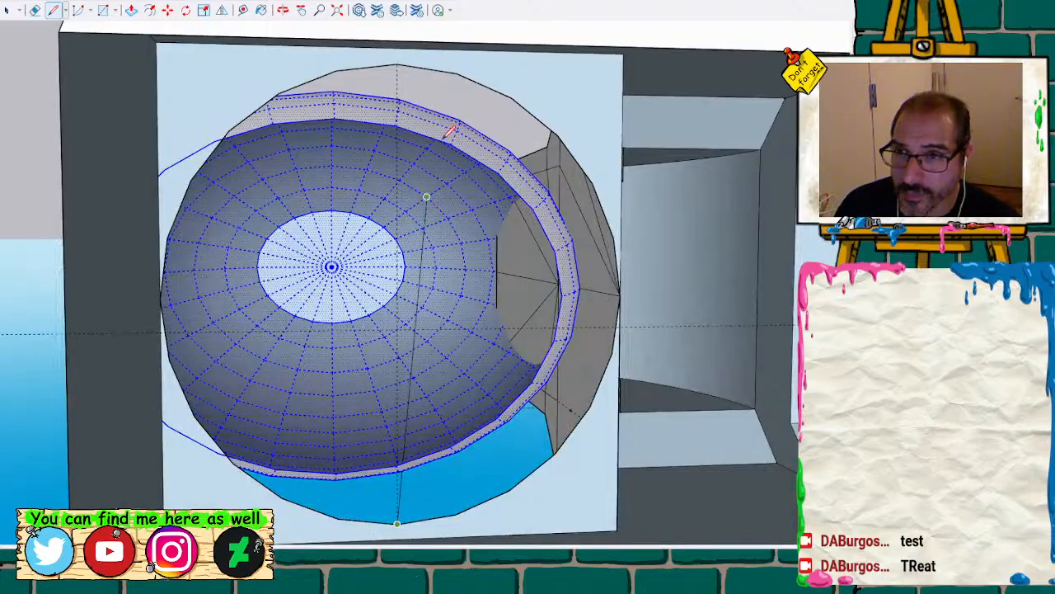
pyautogui.click(397, 64)
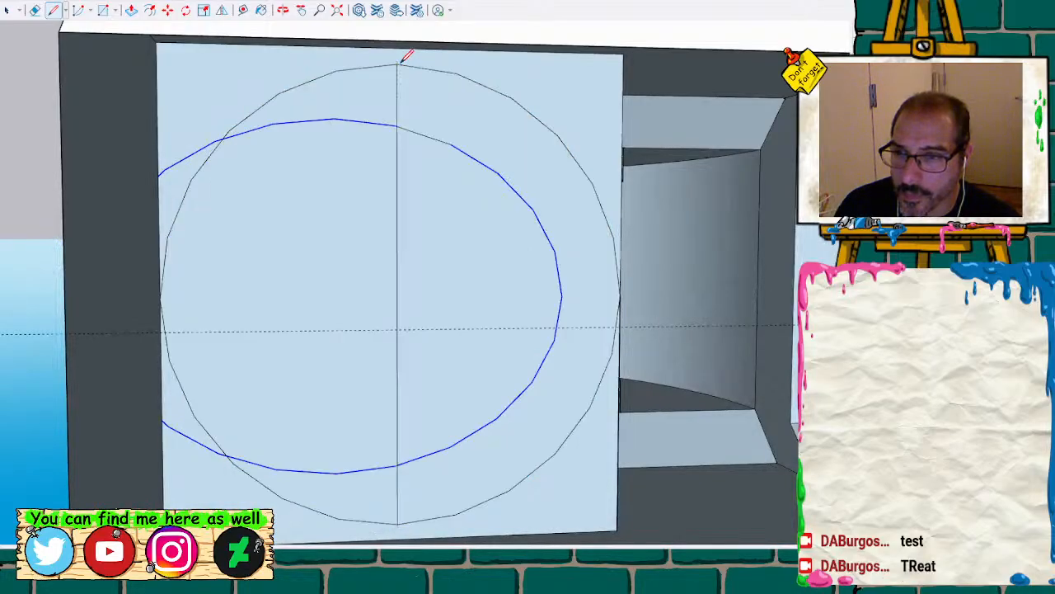
# Clear the selection and delete the refilled face inside the barrel's outline together with the stretch of dividing line crossing it
pyautogui.press('space')
pyautogui.click(30, 298)
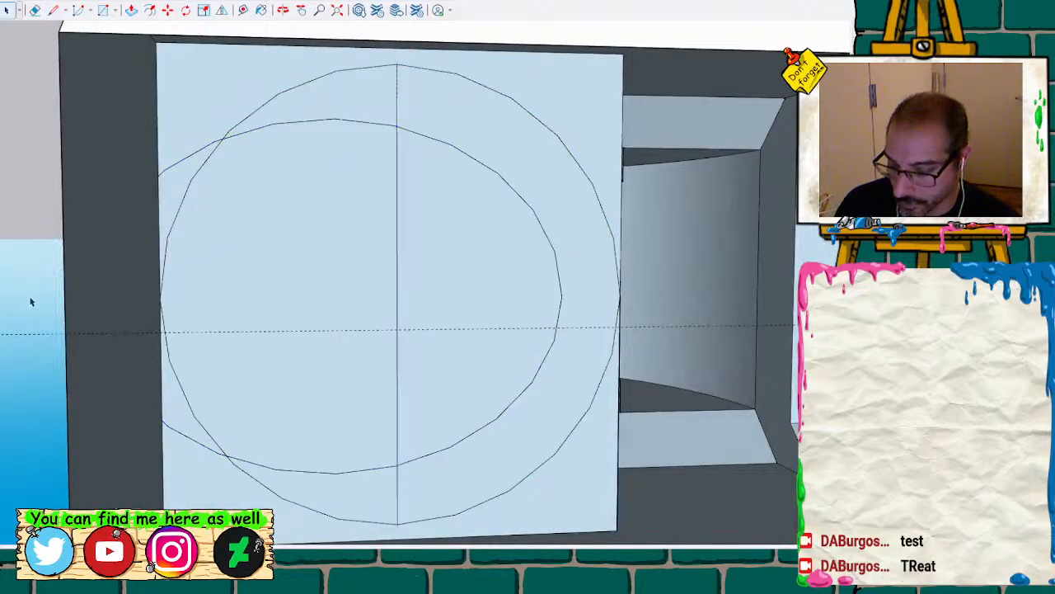
pyautogui.click(257, 349)
pyautogui.press('Delete')
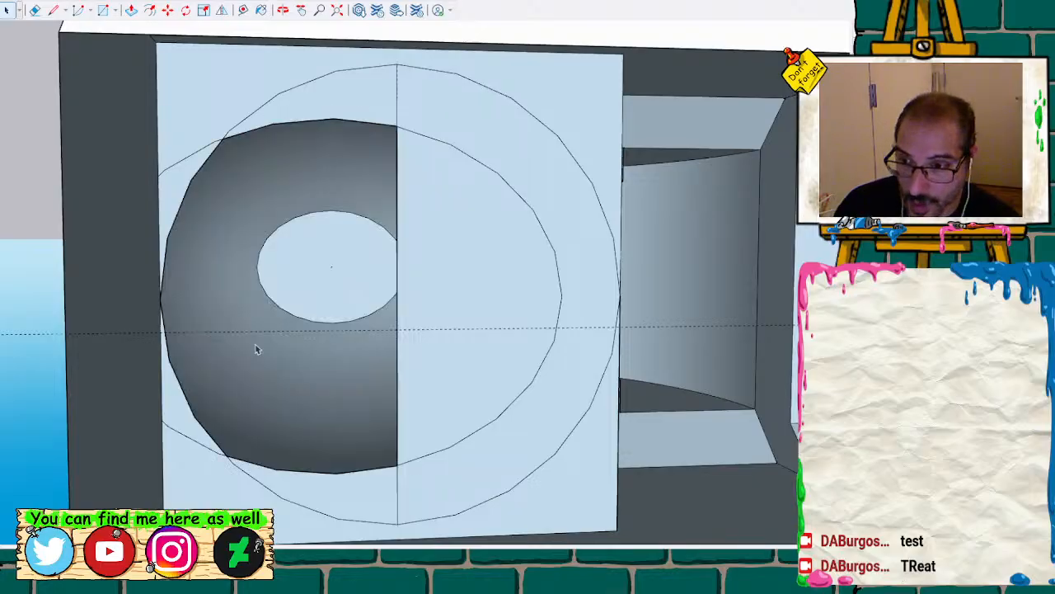
pyautogui.click(399, 297)
pyautogui.press('Delete')
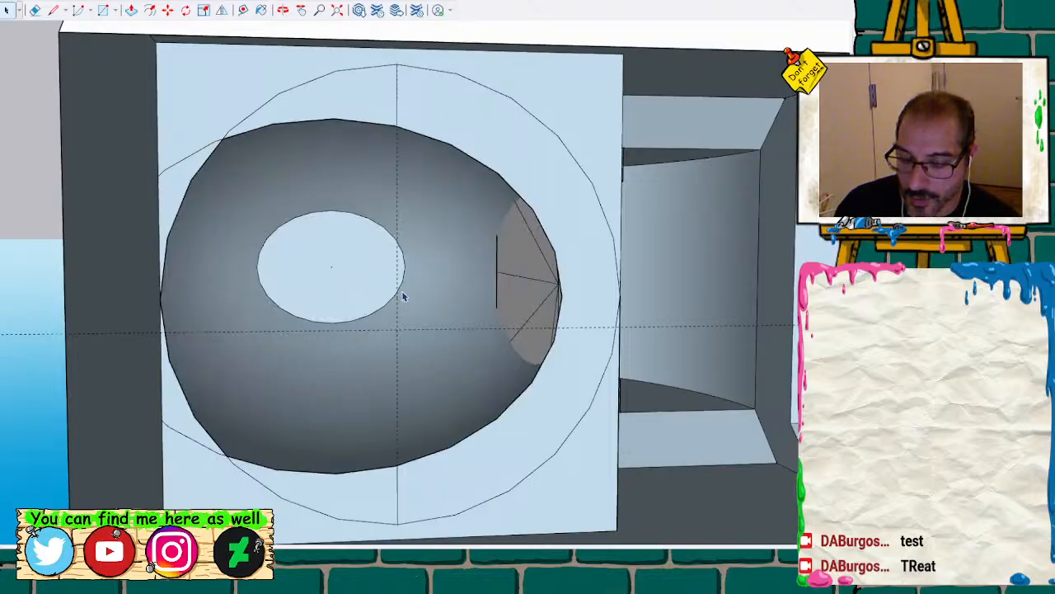
# Draw a line across the open gap in the barrel where it protrudes beyond the end block's outer side
pyautogui.scroll(-4, 387, 322)
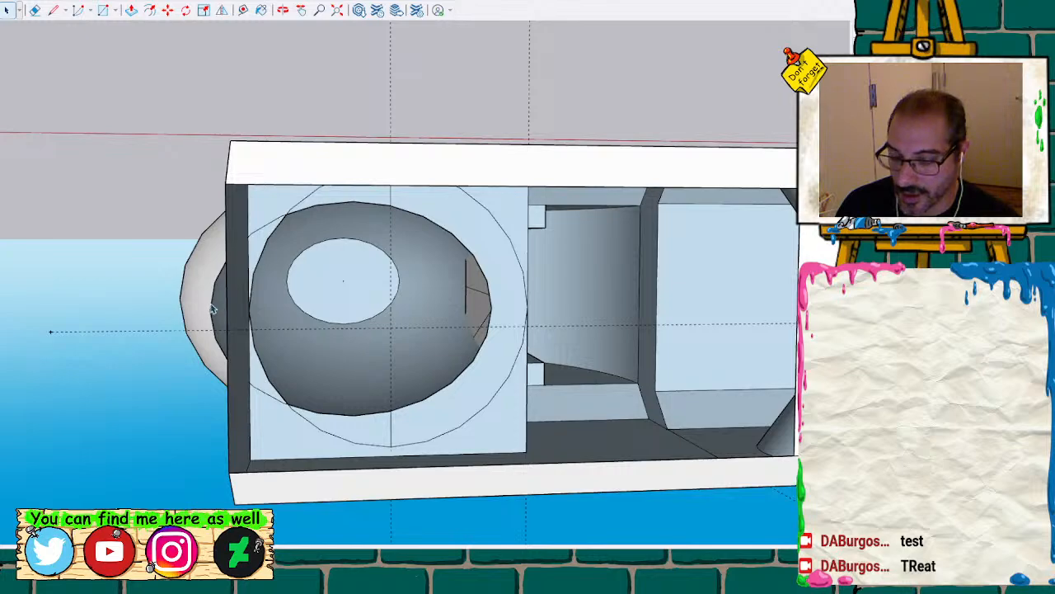
pyautogui.press('l')
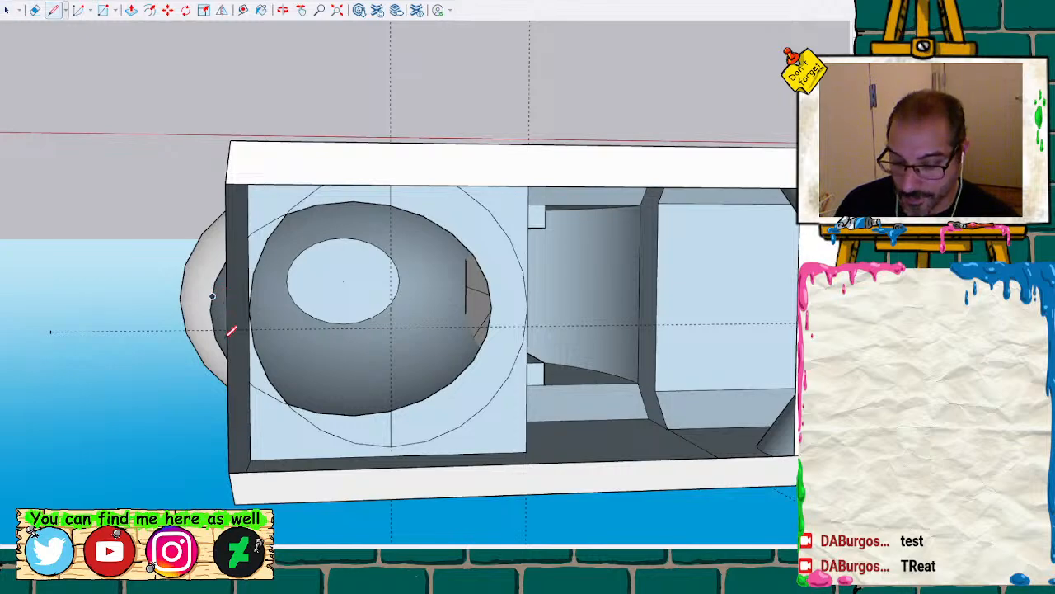
pyautogui.moveTo(232, 330)
pyautogui.mouseDown(button='middle')
pyautogui.moveTo(366, 351)
pyautogui.moveTo(384, 337)
pyautogui.moveTo(341, 333)
pyautogui.mouseUp(button='middle')
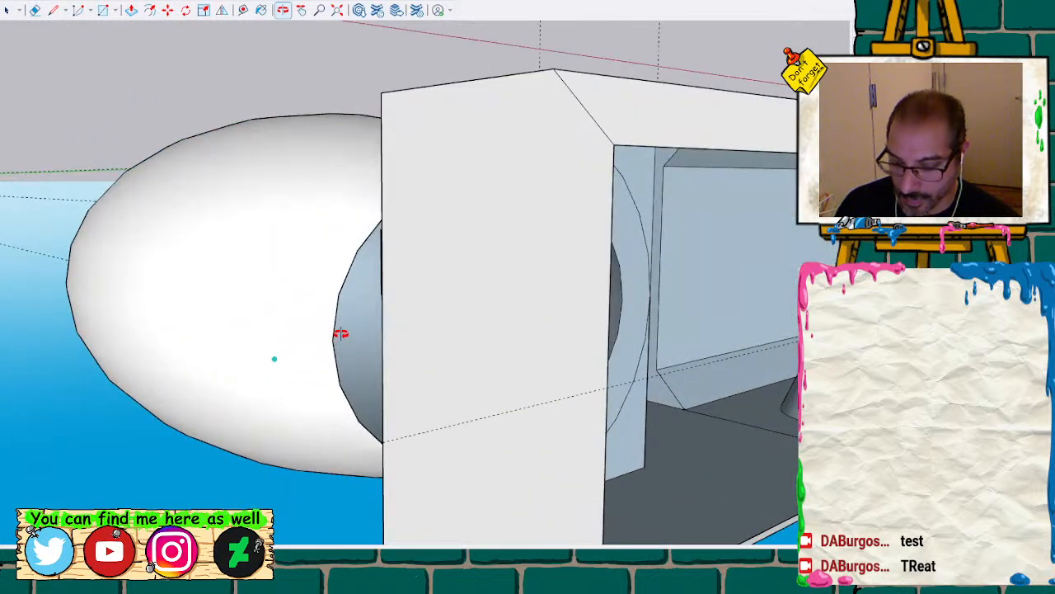
# Close the opening in the dome beside the end wall with a face using a temporary line, and reverse that face
pyautogui.click(384, 332)
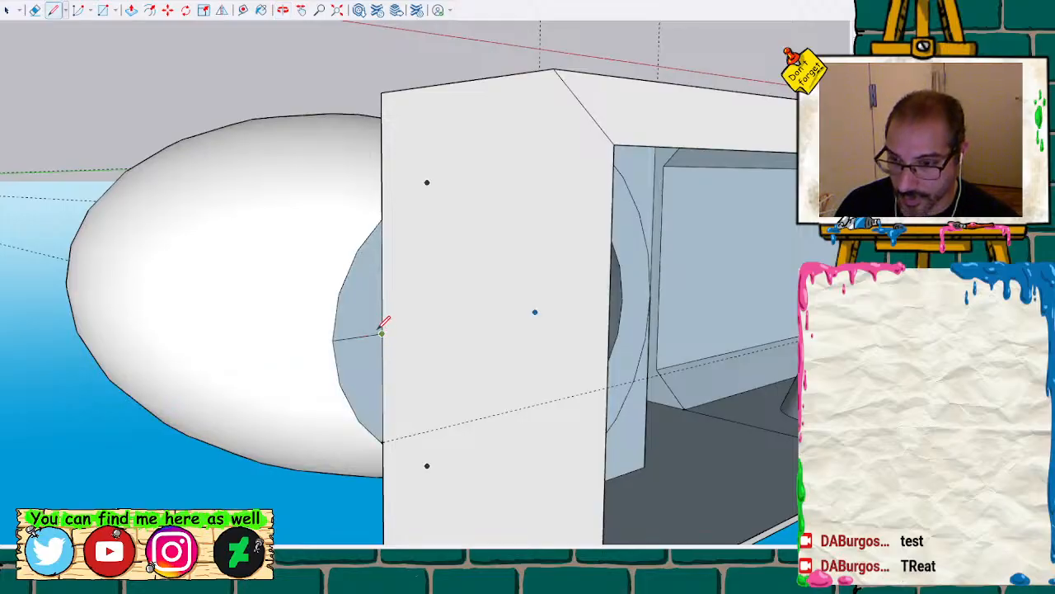
pyautogui.press('space')
pyautogui.click(362, 313)
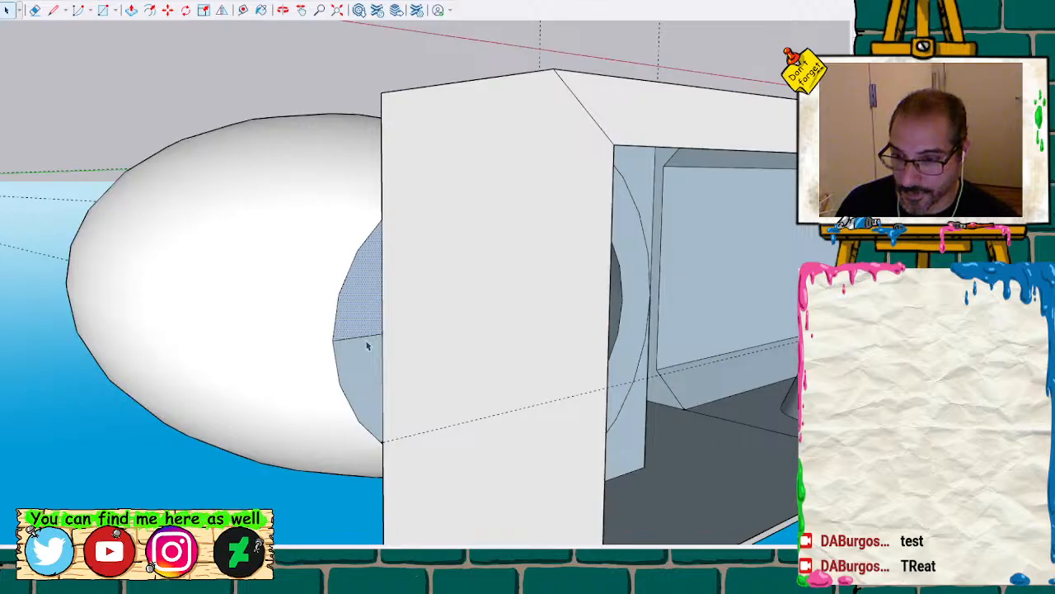
pyautogui.click(370, 339)
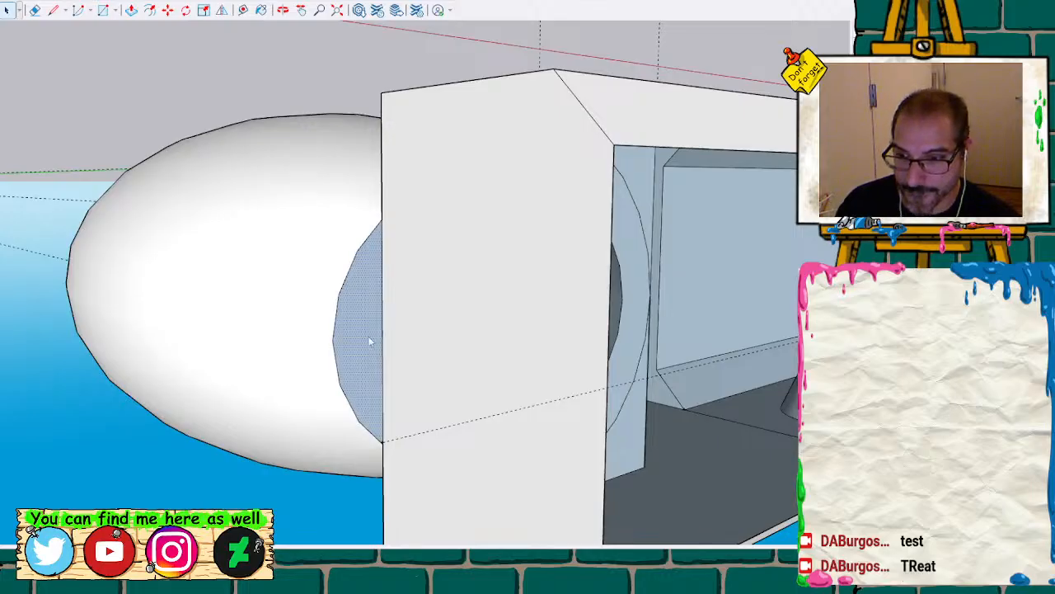
pyautogui.click(426, 489)
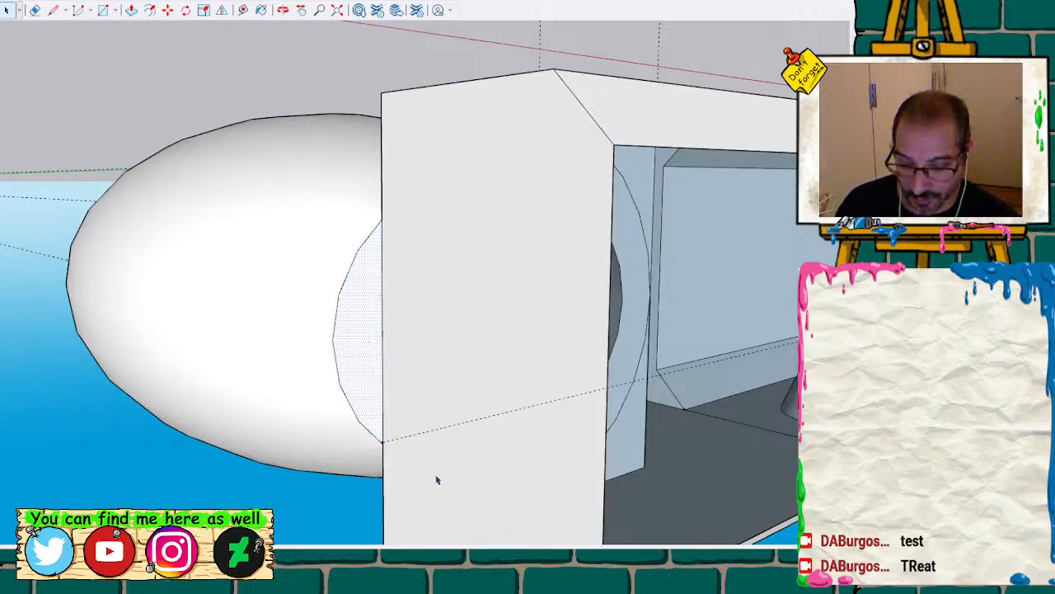
# Delete the two arc edges on the hollow dome's rim next to the box's end wall
pyautogui.moveTo(575, 398); pyautogui.dragTo(337, 259, button='middle')
pyautogui.click(321, 225)
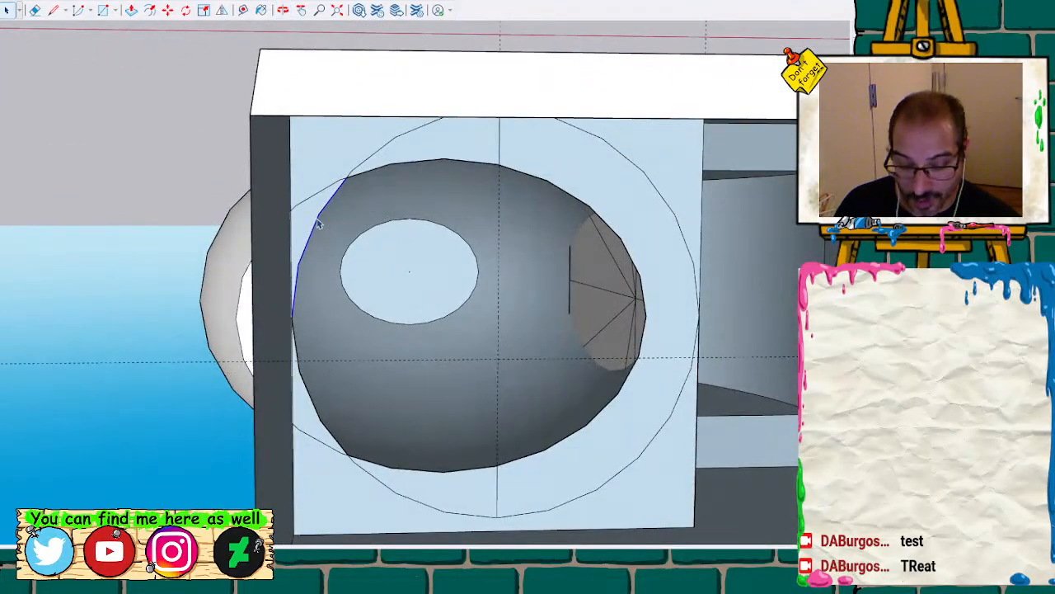
pyautogui.press('Delete')
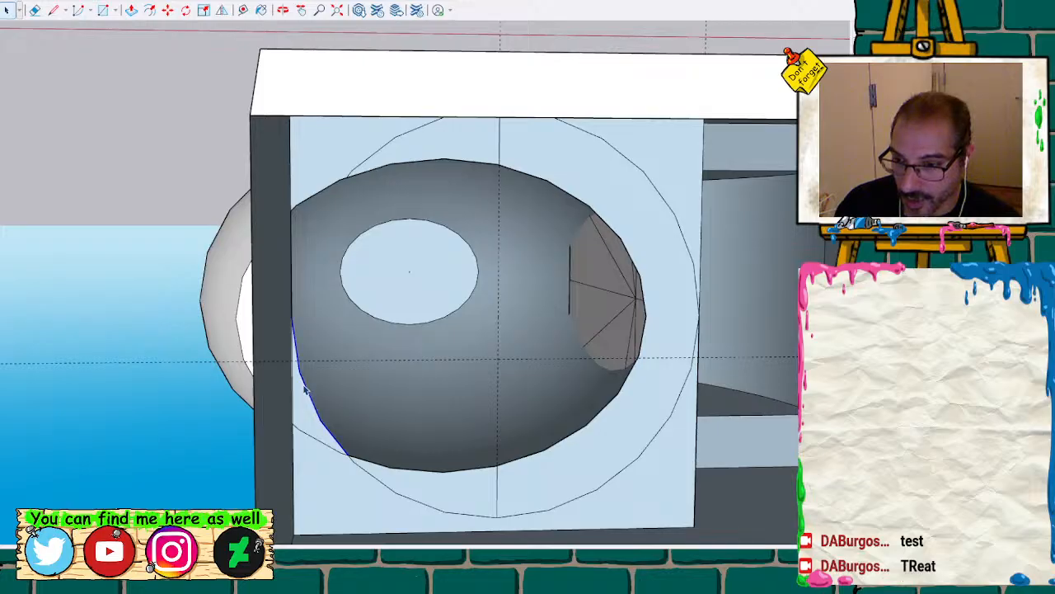
pyautogui.press('Delete')
pyautogui.scroll(-5, 352, 383)
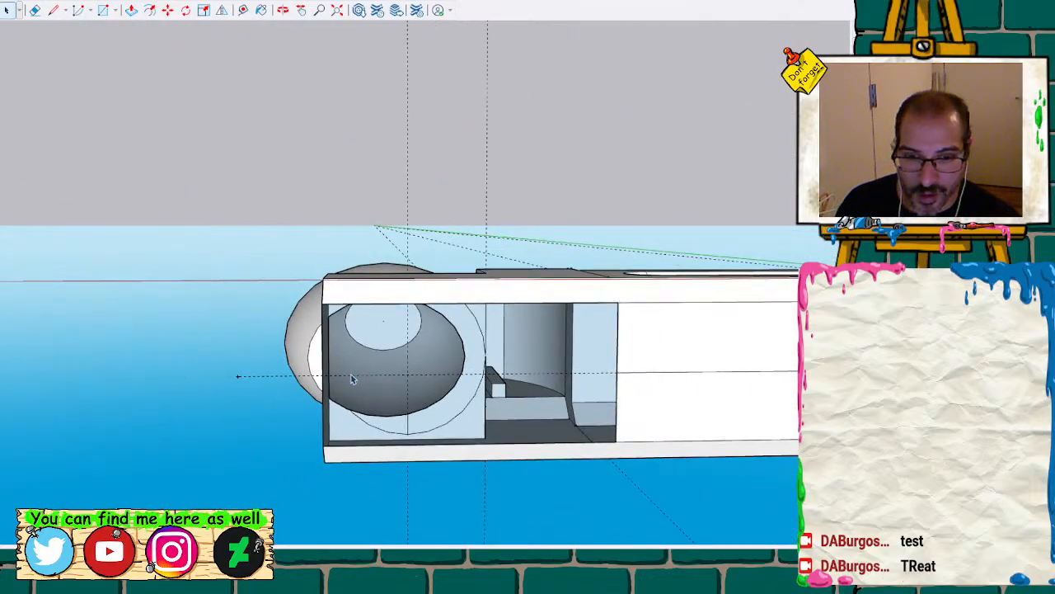
pyautogui.scroll(-3, 352, 379)
pyautogui.moveTo(277, 247); pyautogui.dragTo(745, 438)
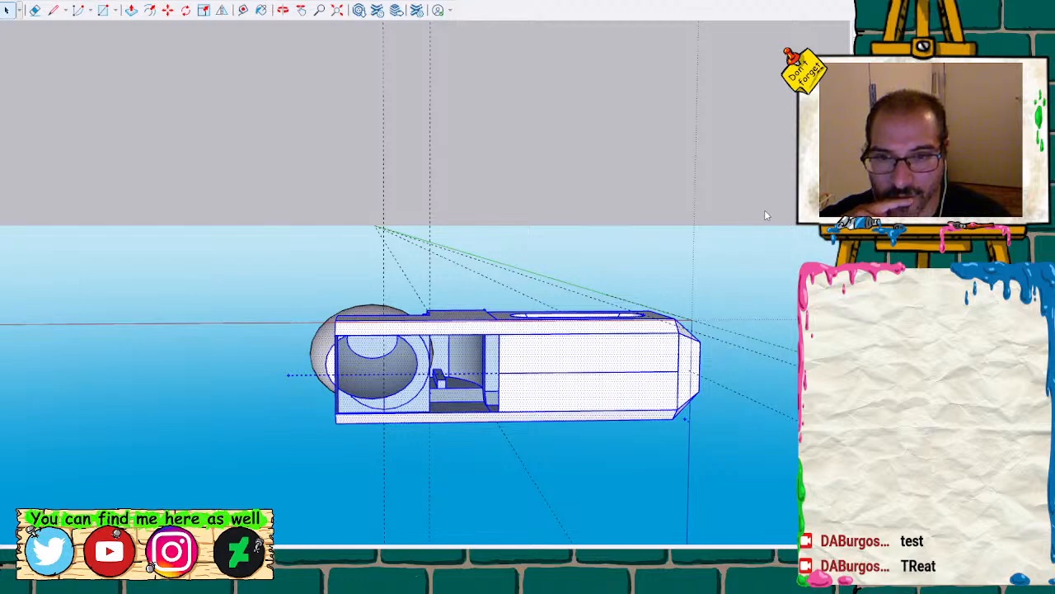
pyautogui.click(808, 229)
# Delete all the radial edges of the flat round patch inside the hollow dome, removing its faces and keeping only the outline
pyautogui.scroll(5, 379, 407)
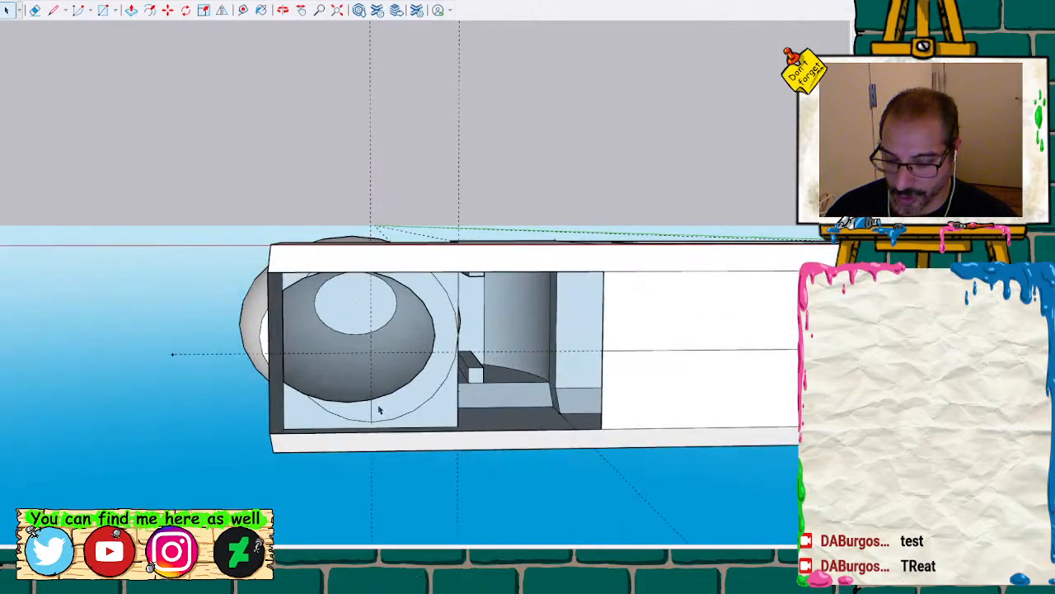
pyautogui.moveTo(466, 340)
pyautogui.mouseDown(button='middle')
pyautogui.moveTo(360, 318)
pyautogui.moveTo(484, 299)
pyautogui.mouseUp(button='middle')
pyautogui.scroll(6, 482, 298)
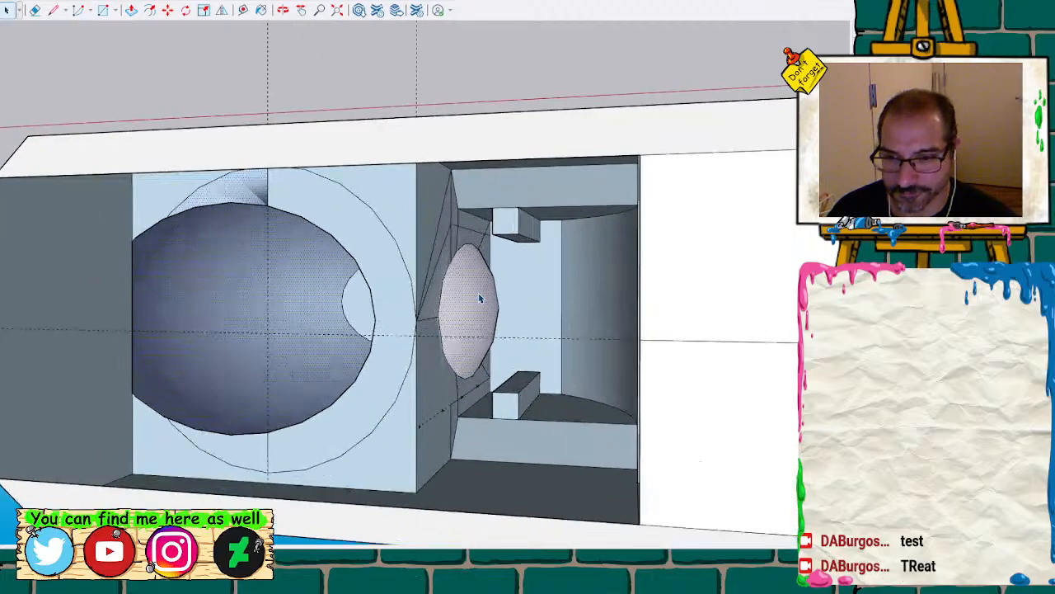
pyautogui.scroll(2, 476, 297)
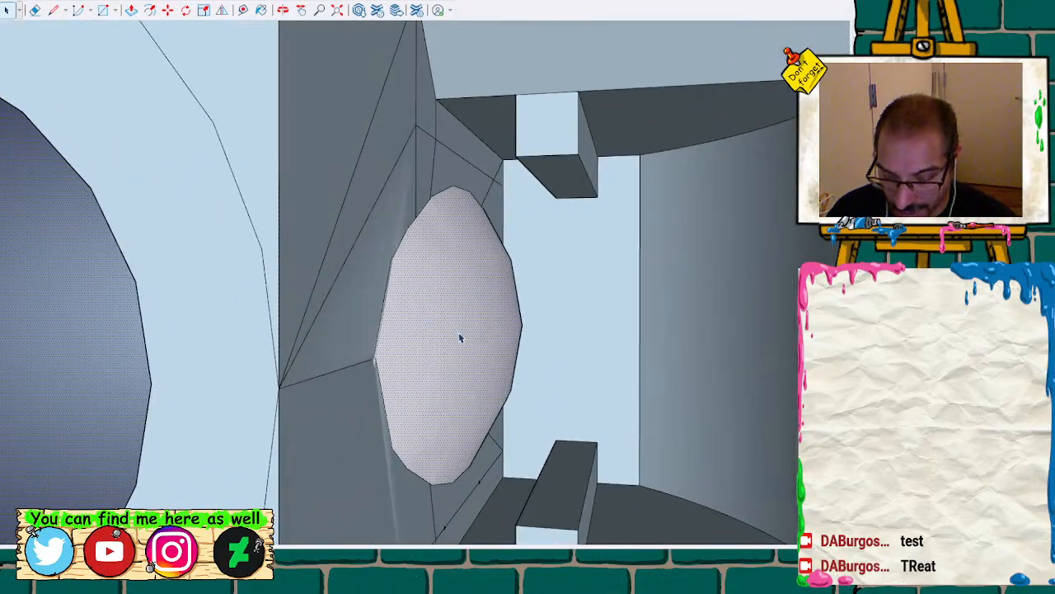
pyautogui.moveTo(461, 337)
pyautogui.mouseDown(button='middle')
pyautogui.moveTo(436, 228)
pyautogui.moveTo(366, 228)
pyautogui.moveTo(327, 243)
pyautogui.moveTo(304, 343)
pyautogui.moveTo(291, 302)
pyautogui.moveTo(508, 341)
pyautogui.moveTo(657, 352)
pyautogui.mouseUp(button='middle')
pyautogui.scroll(2, 629, 298)
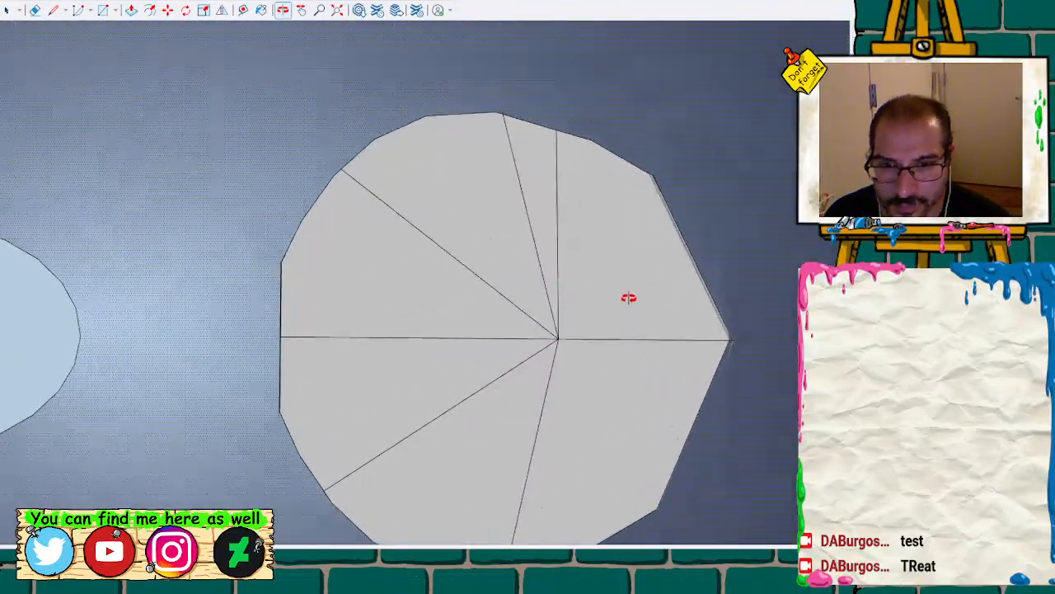
pyautogui.scroll(1, 628, 298)
pyautogui.press('space')
pyautogui.click(544, 338)
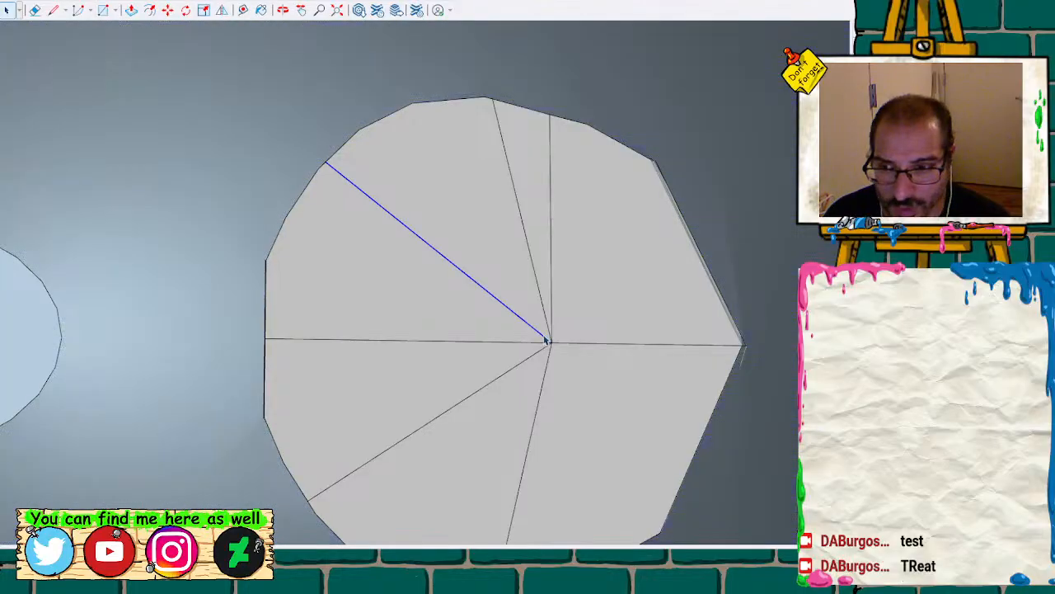
pyautogui.press('Delete')
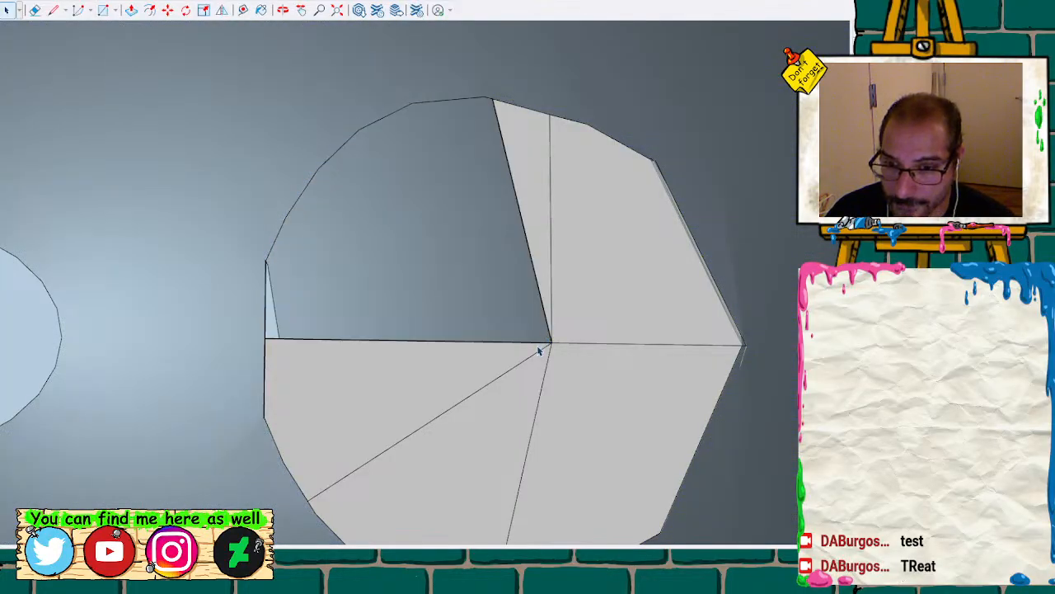
pyautogui.press('Delete')
pyautogui.click(538, 358)
pyautogui.press('Delete')
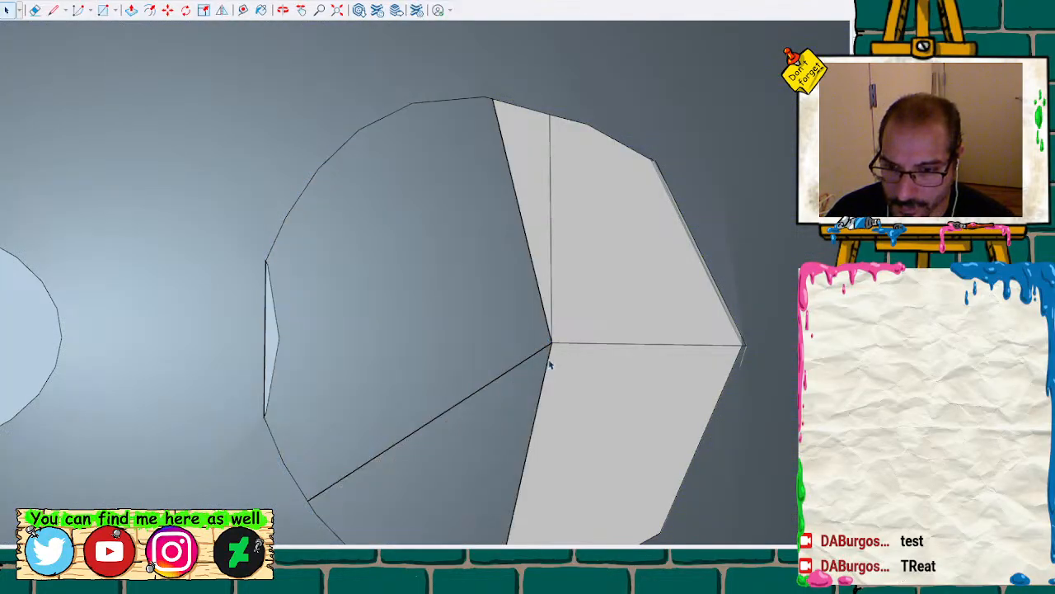
pyautogui.click(548, 359)
pyautogui.press('Delete')
pyautogui.click(539, 356)
pyautogui.press('Delete')
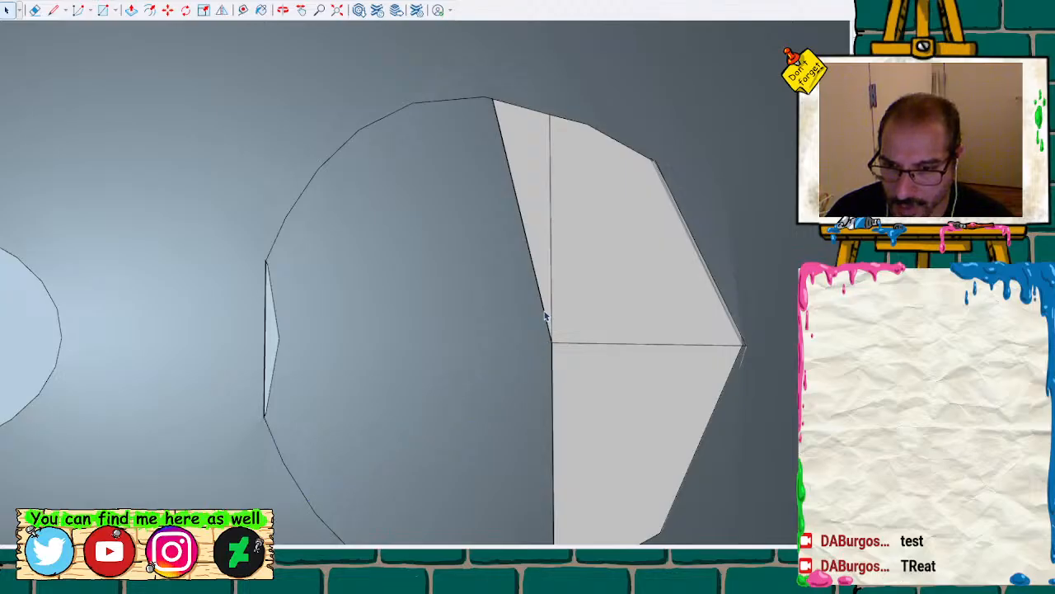
pyautogui.click(544, 316)
pyautogui.press('Delete')
pyautogui.click(552, 312)
pyautogui.press('Delete')
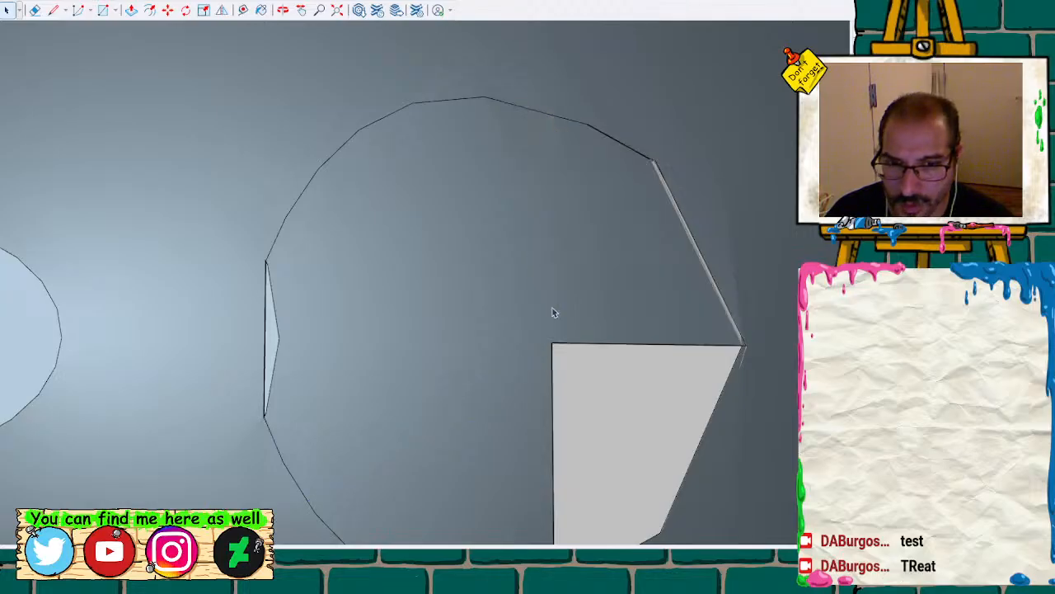
pyautogui.click(554, 375)
pyautogui.press('Delete')
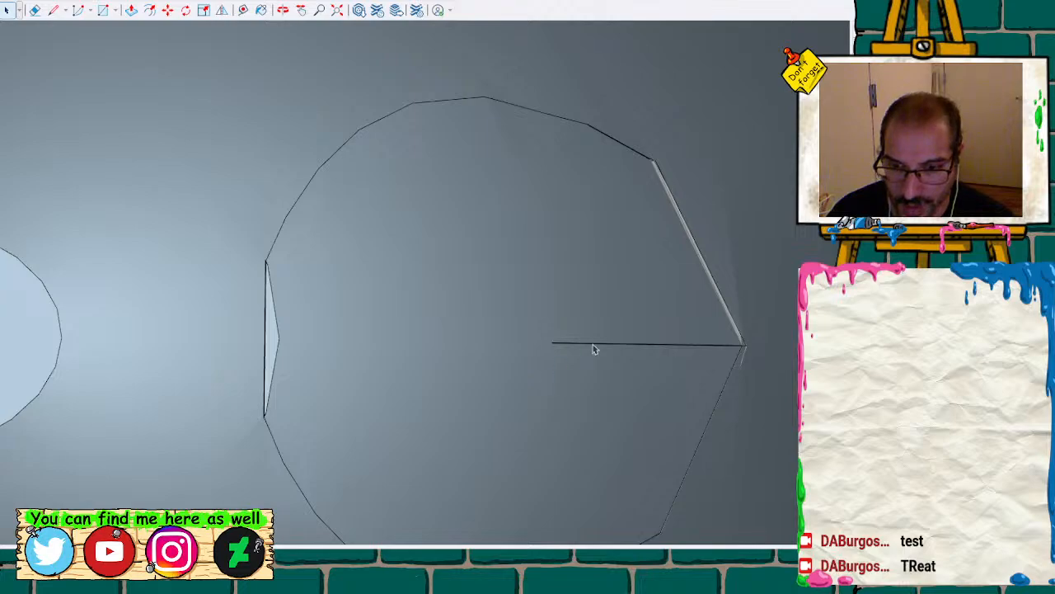
pyautogui.press('Delete')
# Examine both sides of the round outline on the dome for leftover sliver faces and gaps
pyautogui.scroll(-10, 563, 370)
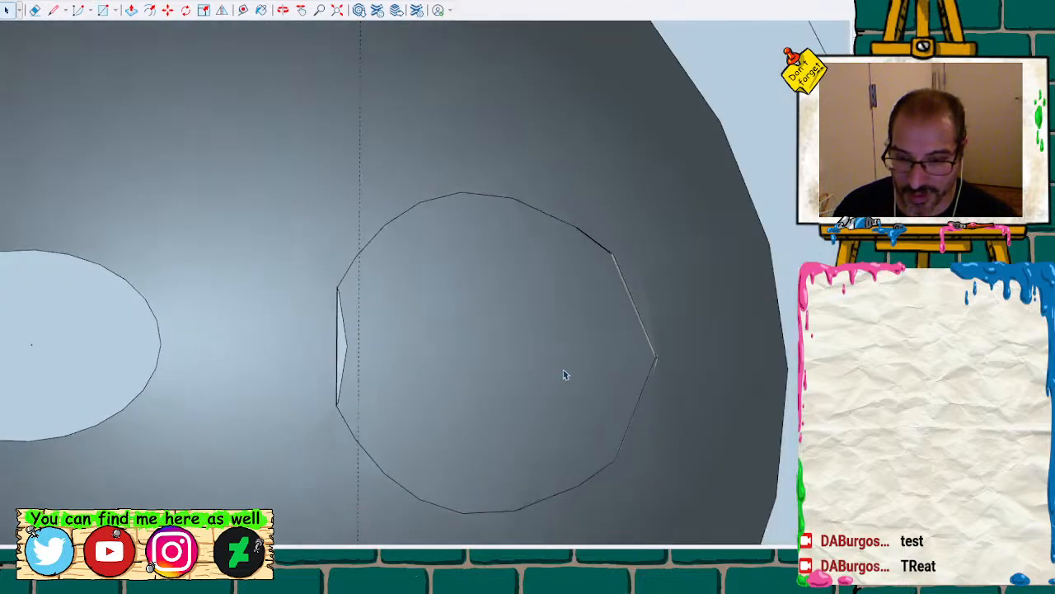
pyautogui.scroll(-5, 551, 376)
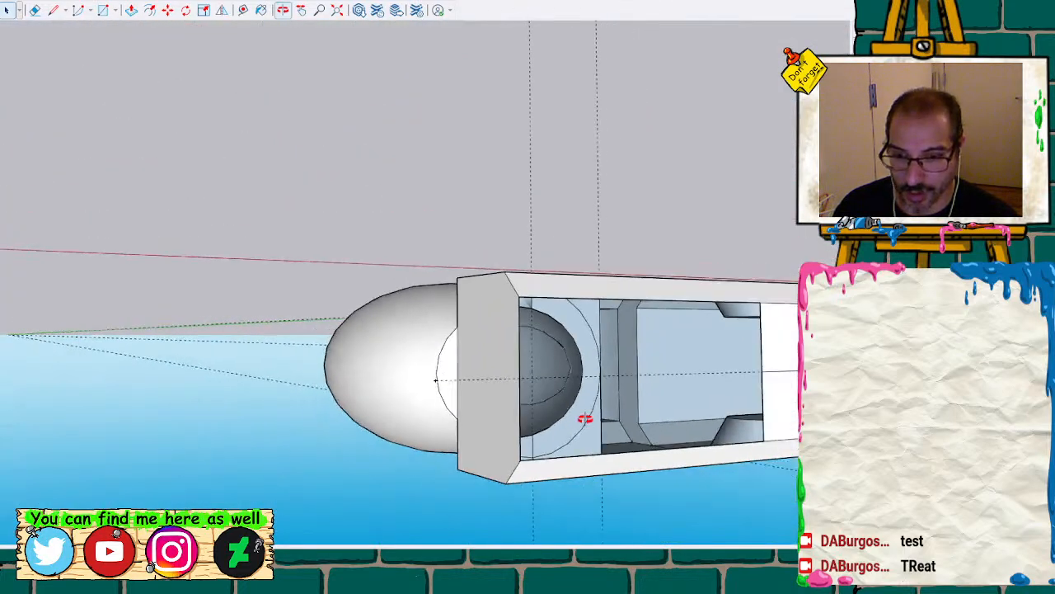
pyautogui.moveTo(585, 418)
pyautogui.mouseDown(button='middle')
pyautogui.moveTo(605, 306)
pyautogui.moveTo(657, 239)
pyautogui.moveTo(635, 255)
pyautogui.moveTo(694, 328)
pyautogui.moveTo(355, 118)
pyautogui.moveTo(129, 236)
pyautogui.moveTo(52, 228)
pyautogui.moveTo(148, 246)
pyautogui.mouseUp(button='middle')
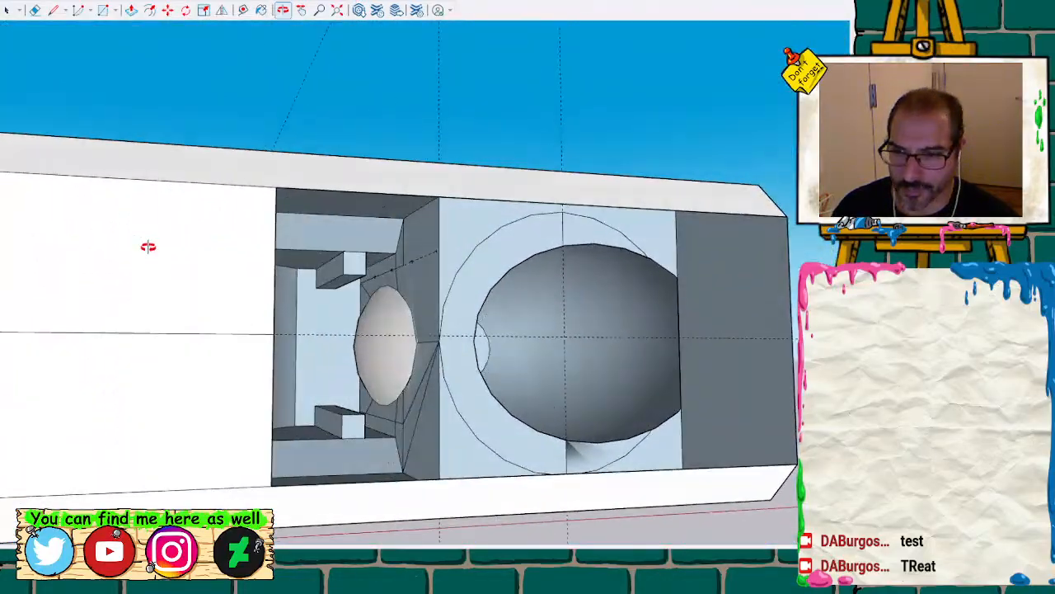
pyautogui.scroll(10, 370, 314)
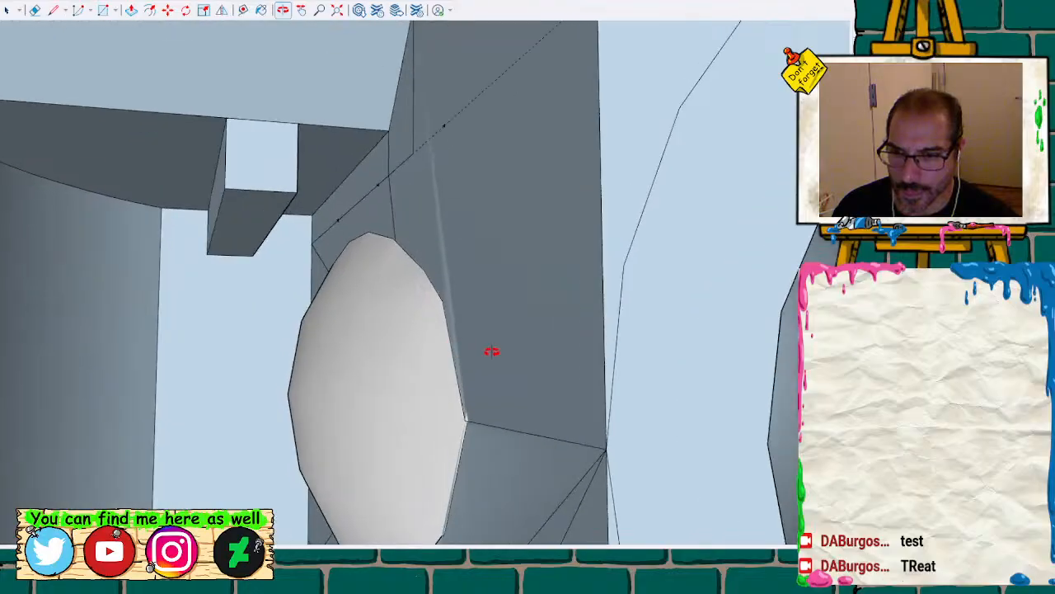
pyautogui.moveTo(491, 351)
pyautogui.mouseDown(button='middle')
pyautogui.moveTo(299, 370)
pyautogui.moveTo(224, 358)
pyautogui.moveTo(239, 317)
pyautogui.mouseUp(button='middle')
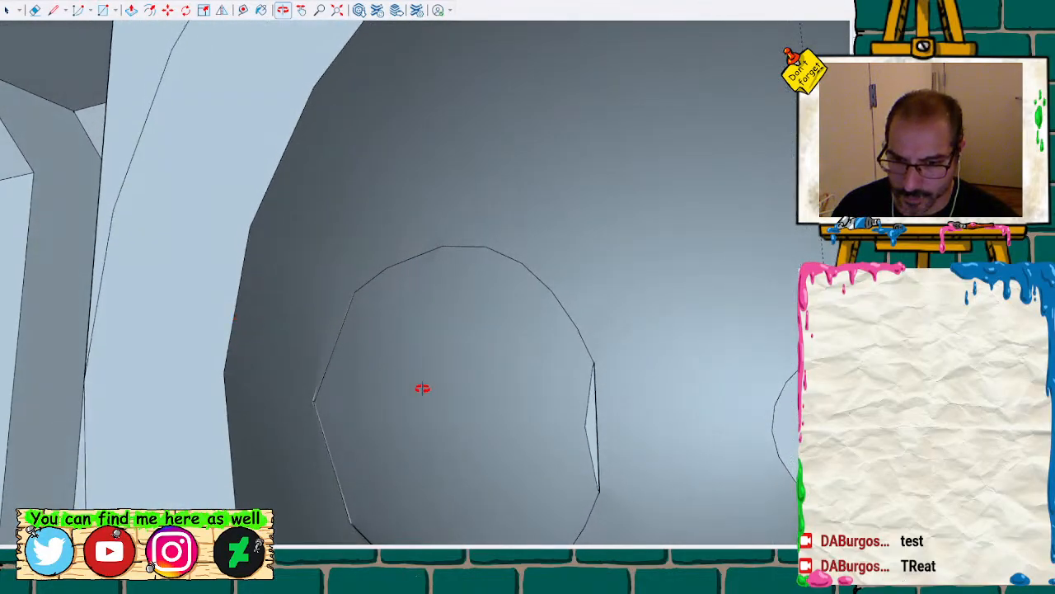
pyautogui.scroll(10, 572, 421)
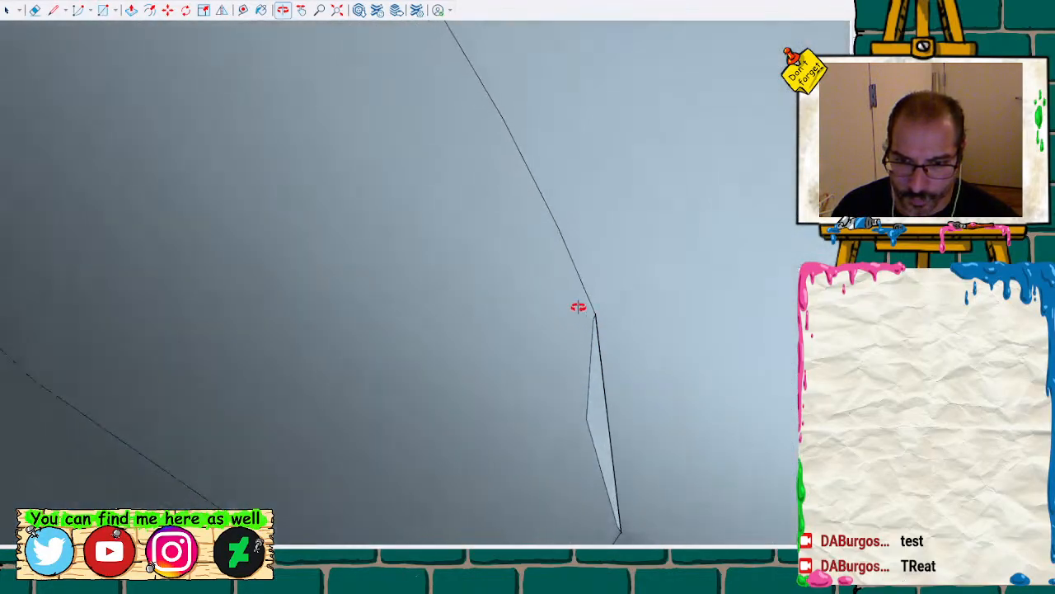
pyautogui.moveTo(578, 307)
pyautogui.mouseDown(button='middle')
pyautogui.moveTo(401, 311)
pyautogui.moveTo(228, 384)
pyautogui.moveTo(170, 296)
pyautogui.moveTo(212, 173)
pyautogui.moveTo(379, 278)
pyautogui.moveTo(745, 309)
pyautogui.moveTo(758, 369)
pyautogui.mouseUp(button='middle')
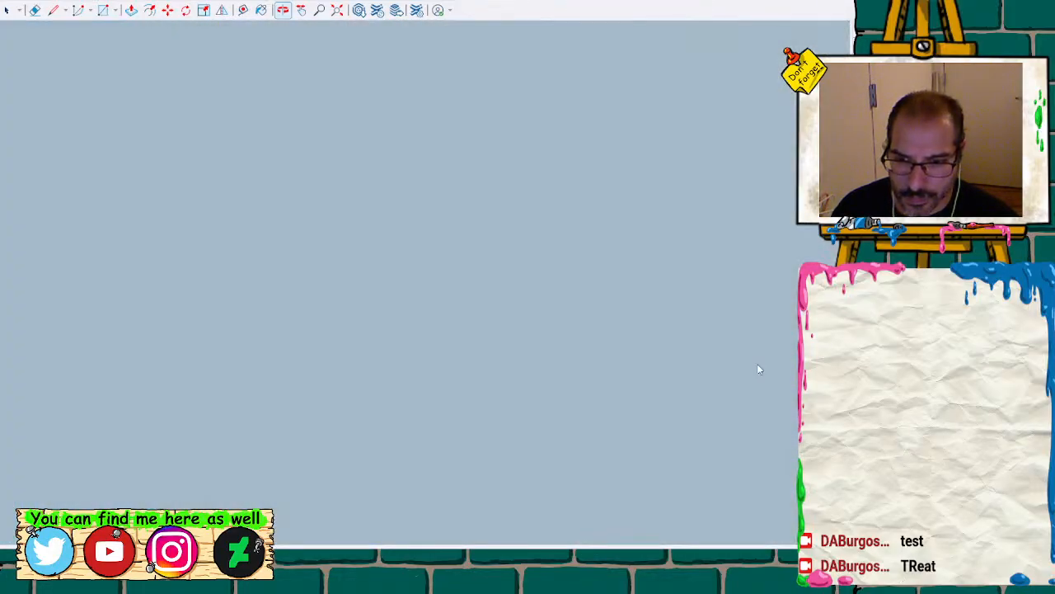
# Examine the box-shaped body from outside and through its open side to find the round outline inside the dome
pyautogui.press('space')
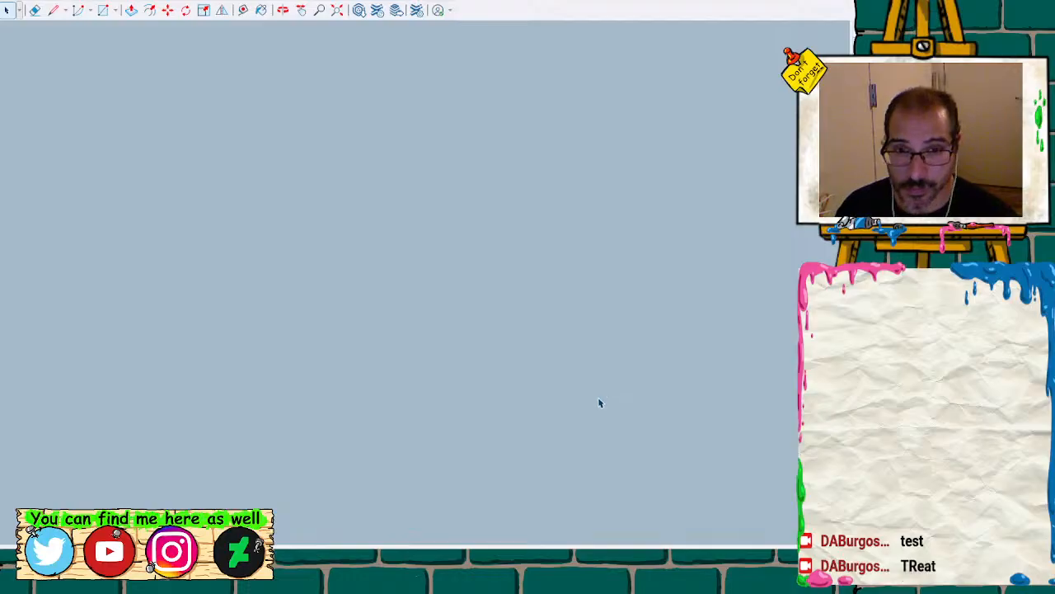
pyautogui.scroll(-6, 591, 399)
pyautogui.scroll(-4, 577, 412)
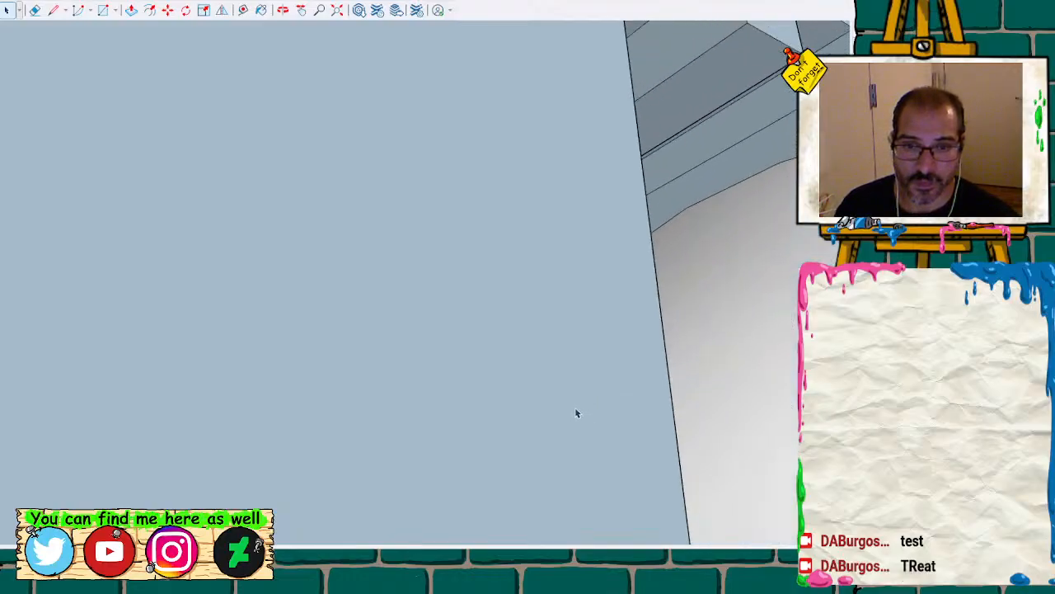
pyautogui.scroll(-3, 570, 429)
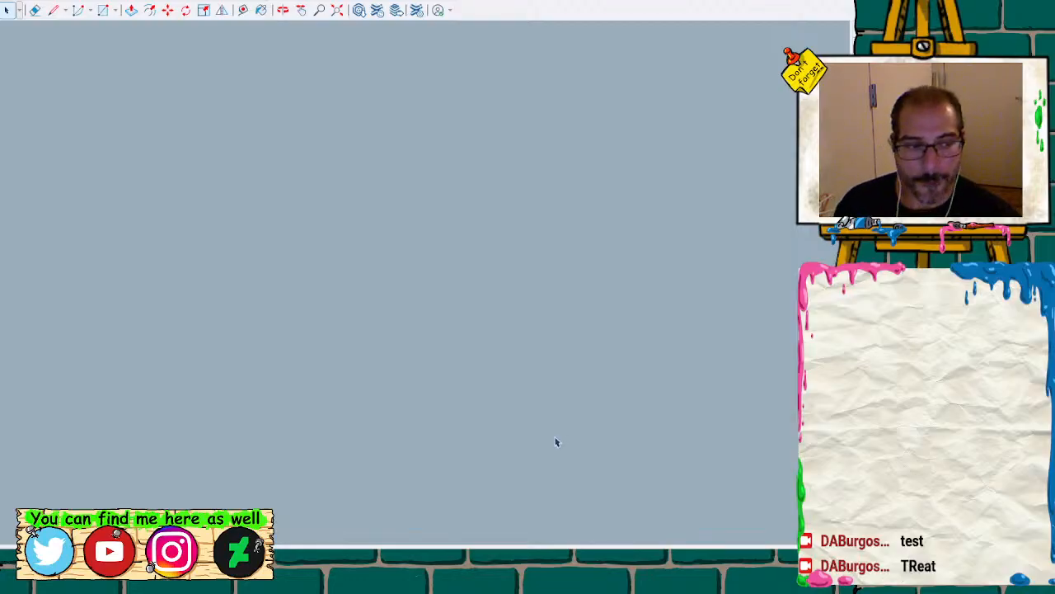
pyautogui.scroll(-2, 546, 445)
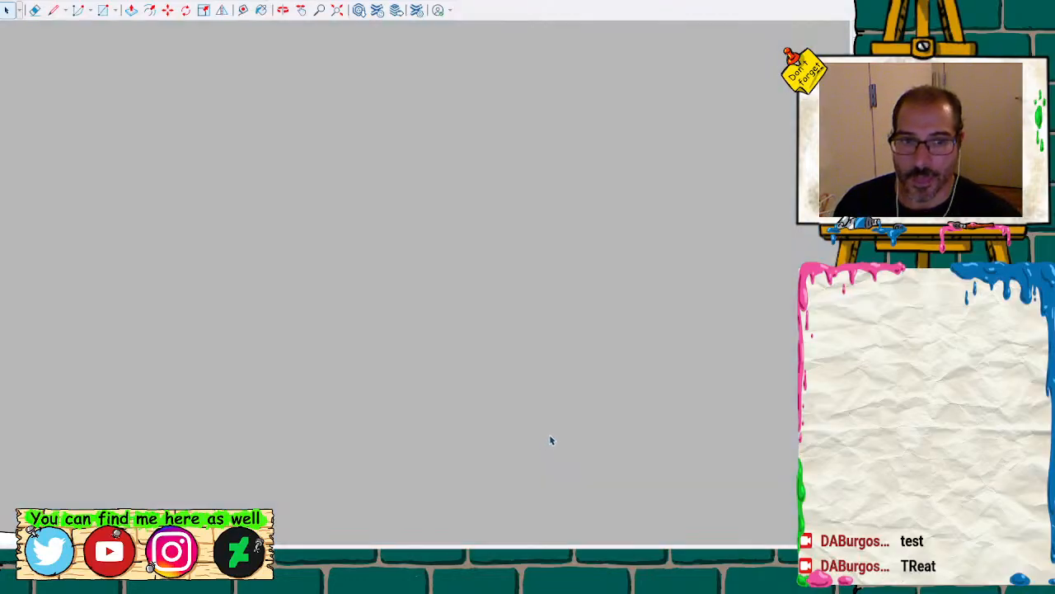
pyautogui.scroll(-5, 551, 440)
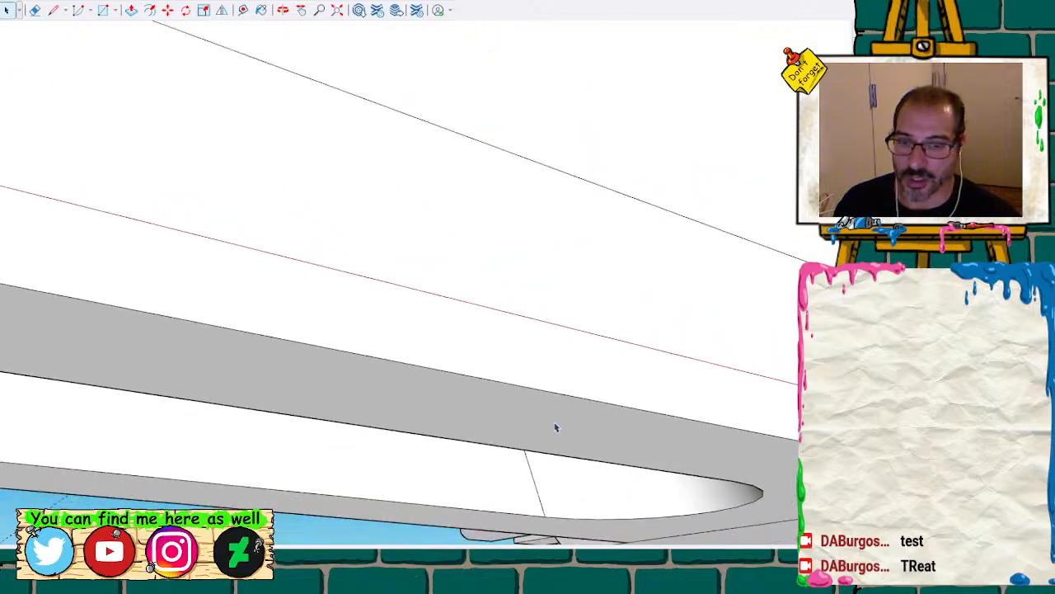
pyautogui.scroll(-5, 557, 423)
pyautogui.press('h')
pyautogui.moveTo(510, 324); pyautogui.dragTo(189, 409)
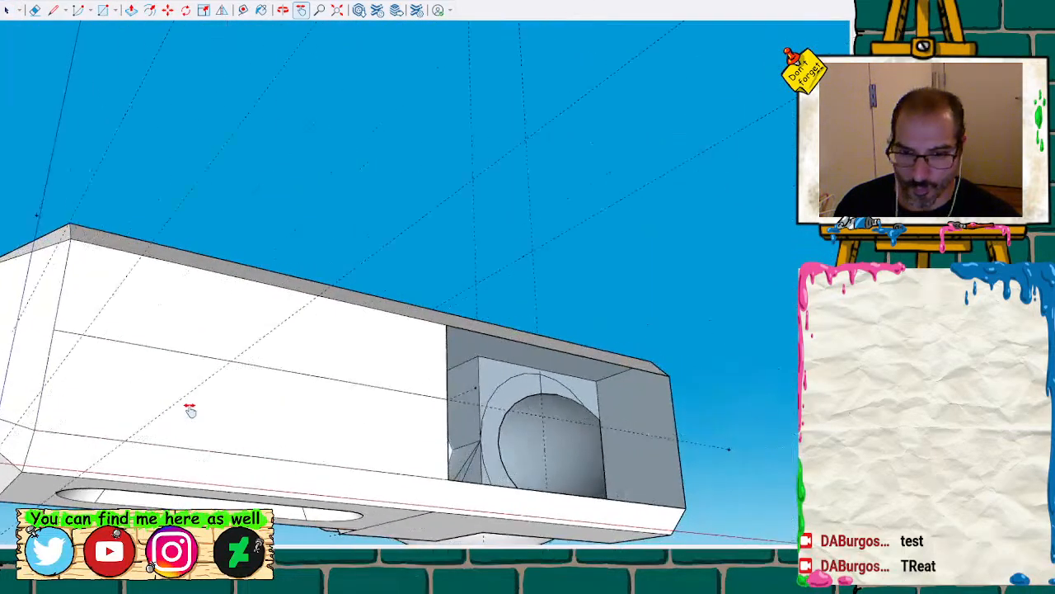
pyautogui.moveTo(189, 410)
pyautogui.mouseDown(button='middle')
pyautogui.moveTo(252, 299)
pyautogui.moveTo(448, 300)
pyautogui.moveTo(330, 377)
pyautogui.moveTo(532, 391)
pyautogui.moveTo(278, 420)
pyautogui.moveTo(332, 372)
pyautogui.moveTo(438, 391)
pyautogui.moveTo(542, 387)
pyautogui.moveTo(582, 372)
pyautogui.moveTo(443, 363)
pyautogui.moveTo(559, 374)
pyautogui.moveTo(514, 360)
pyautogui.mouseUp(button='middle')
pyautogui.scroll(5, 512, 360)
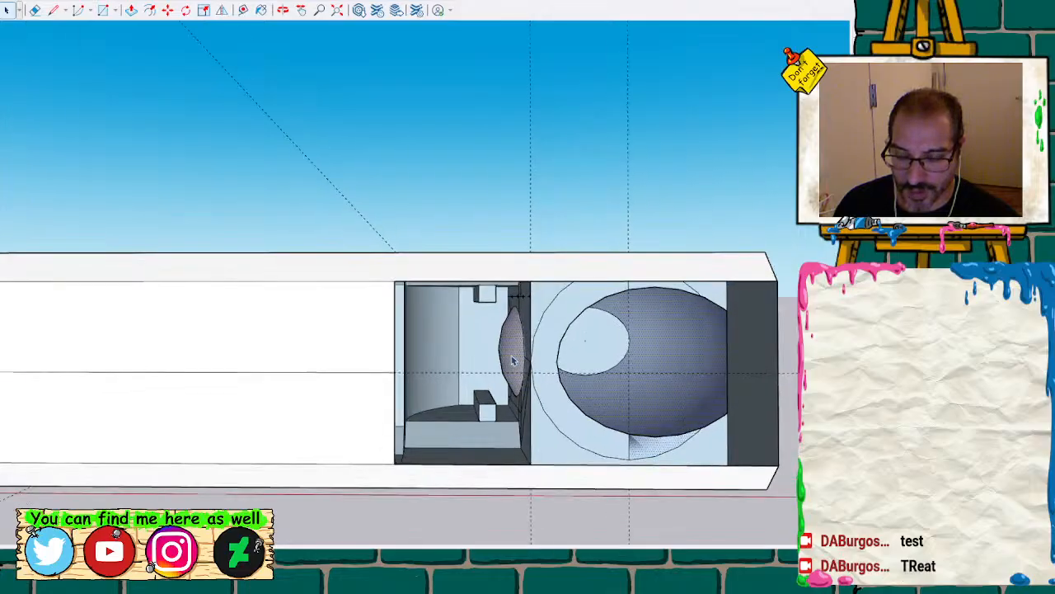
# Delete the soft edge beside the thin sliver gap on the round outline inside the dome, removing its adjoining face
pyautogui.moveTo(521, 370)
pyautogui.mouseDown(button='middle')
pyautogui.moveTo(470, 422)
pyautogui.moveTo(447, 365)
pyautogui.moveTo(608, 219)
pyautogui.moveTo(528, 198)
pyautogui.moveTo(540, 191)
pyautogui.moveTo(434, 269)
pyautogui.moveTo(410, 358)
pyautogui.mouseUp(button='middle')
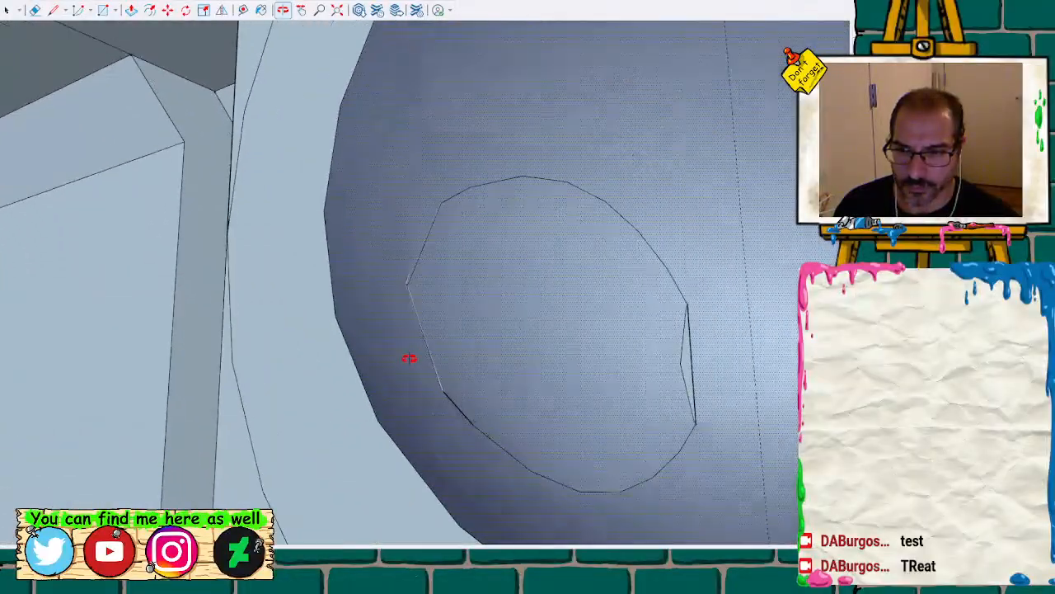
pyautogui.tripleClick(410, 342)
pyautogui.scroll(3, 409, 345)
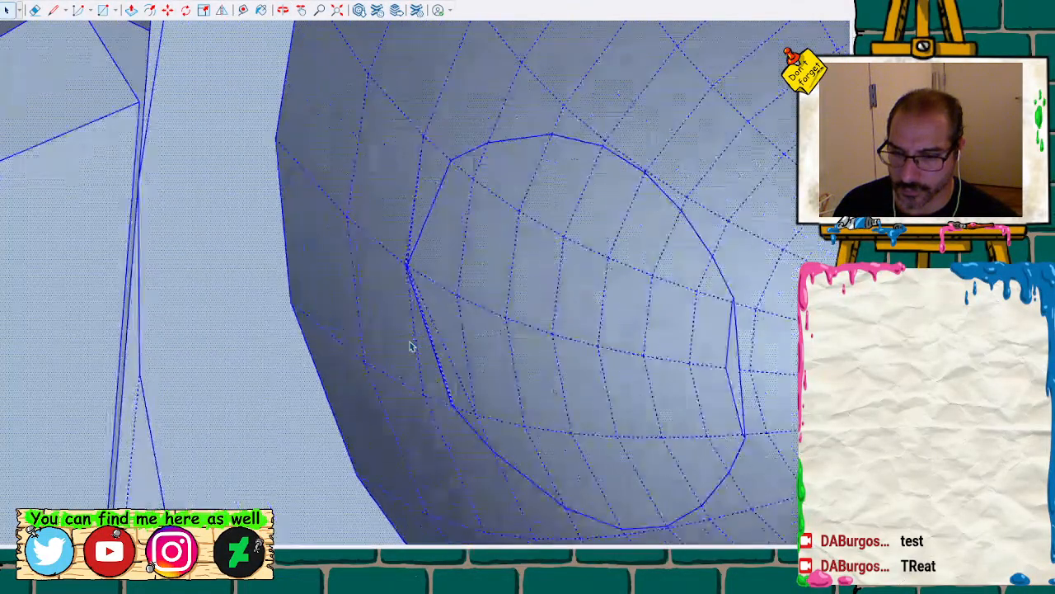
pyautogui.moveTo(508, 324)
pyautogui.mouseDown(button='middle')
pyautogui.moveTo(417, 368)
pyautogui.moveTo(355, 358)
pyautogui.moveTo(331, 373)
pyautogui.moveTo(401, 356)
pyautogui.mouseUp(button='middle')
pyautogui.scroll(2, 332, 374)
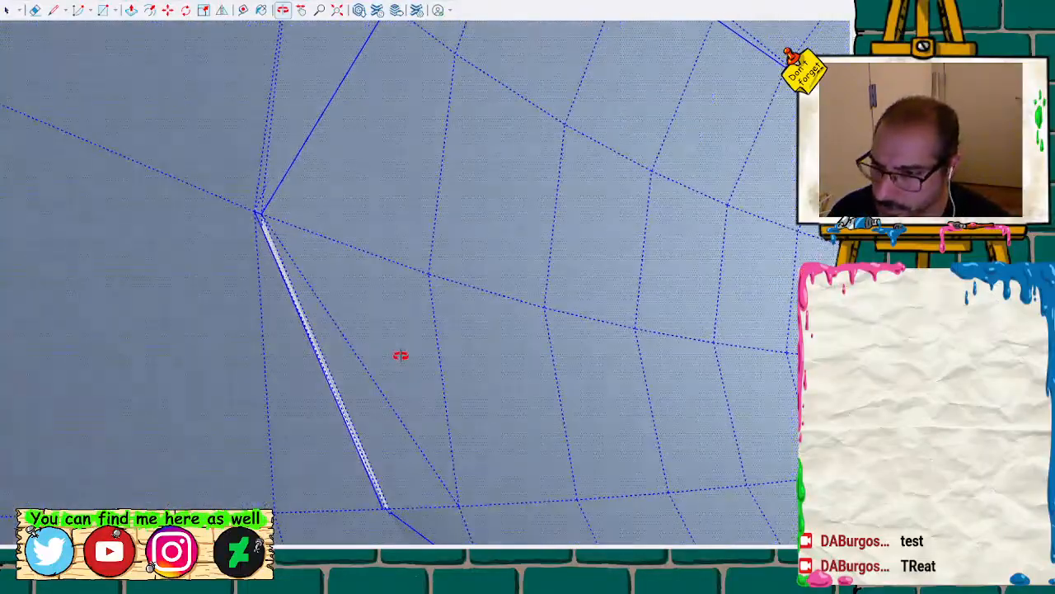
pyautogui.click(335, 383)
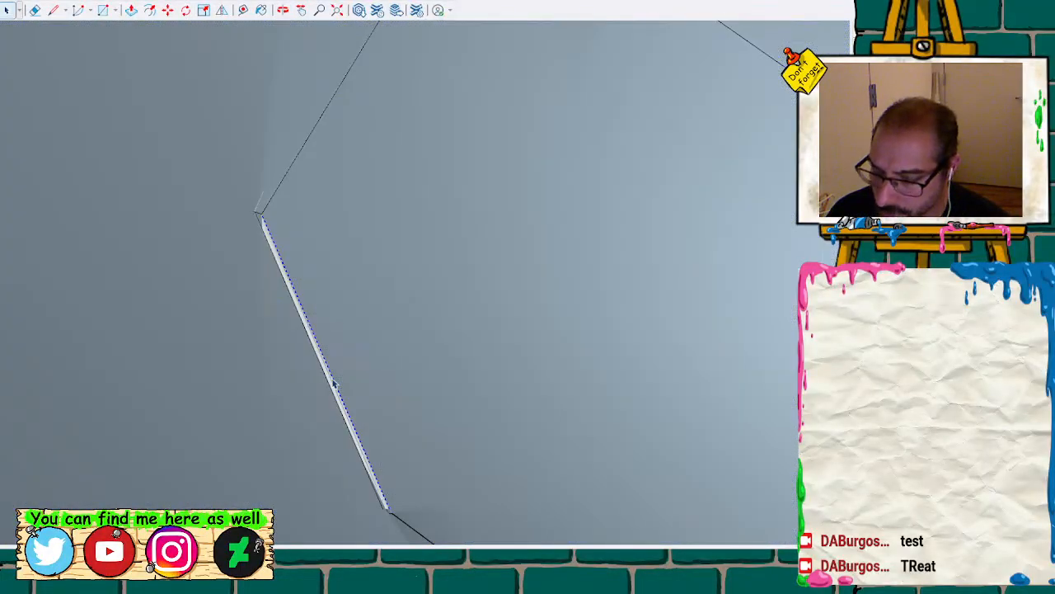
pyautogui.press('Delete')
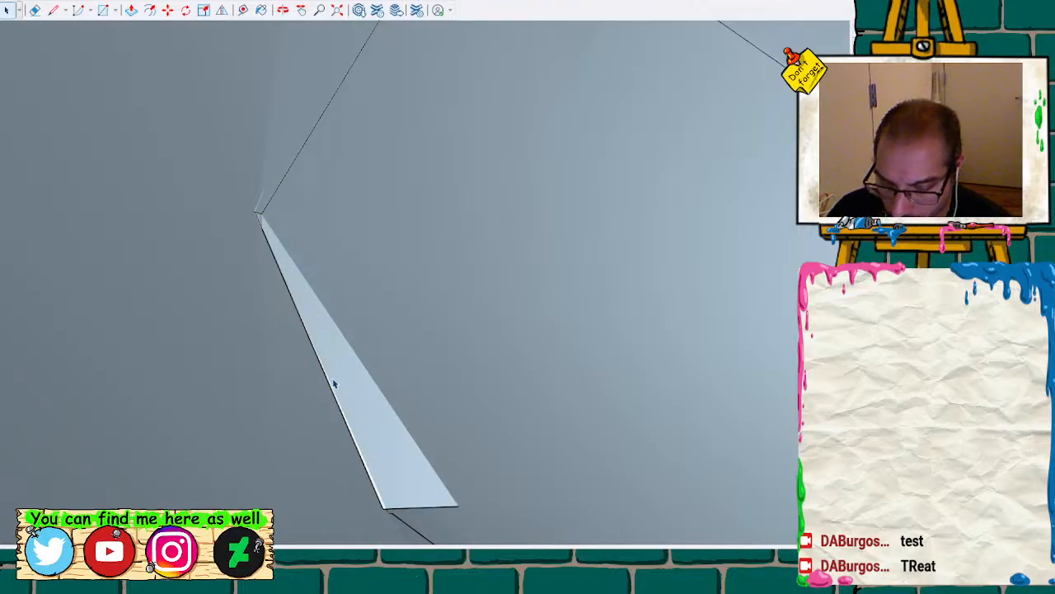
# Draw a short line separating the small four-sided patch next to the gap's lower end, and delete that patch's face
pyautogui.moveTo(335, 383)
pyautogui.mouseDown(button='middle')
pyautogui.moveTo(330, 370)
pyautogui.moveTo(395, 388)
pyautogui.moveTo(502, 394)
pyautogui.moveTo(473, 344)
pyautogui.moveTo(330, 329)
pyautogui.moveTo(401, 416)
pyautogui.mouseUp(button='middle')
pyautogui.tripleClick(488, 340)
pyautogui.scroll(3, 489, 340)
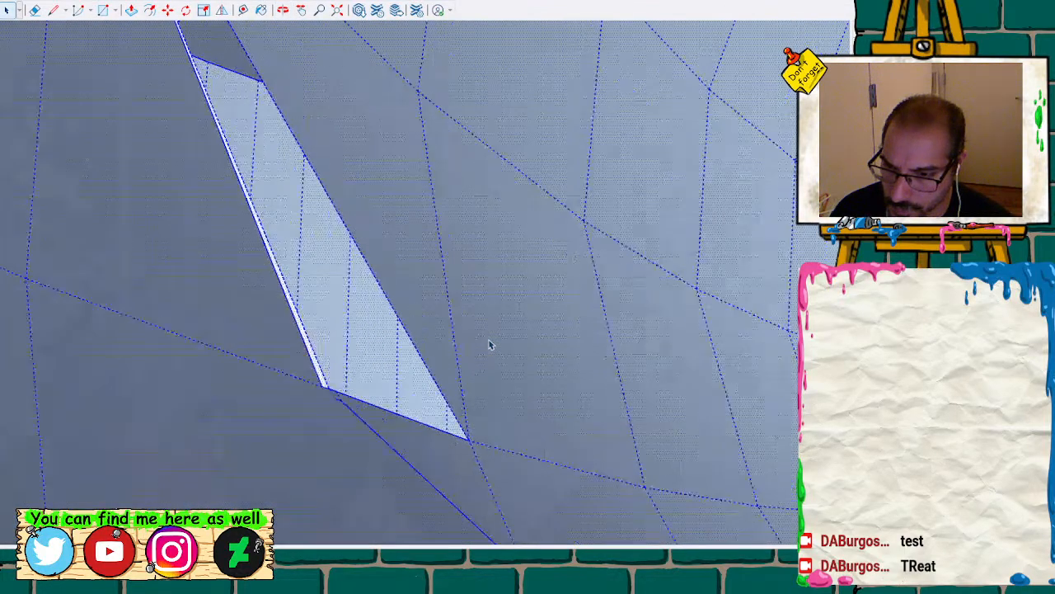
pyautogui.moveTo(397, 398)
pyautogui.mouseDown(button='middle')
pyautogui.moveTo(393, 386)
pyautogui.moveTo(417, 374)
pyautogui.moveTo(403, 387)
pyautogui.mouseUp(button='middle')
pyautogui.moveTo(427, 309)
pyautogui.mouseDown(button='middle')
pyautogui.moveTo(384, 473)
pyautogui.moveTo(398, 377)
pyautogui.moveTo(259, 432)
pyautogui.moveTo(357, 322)
pyautogui.moveTo(384, 255)
pyautogui.moveTo(459, 271)
pyautogui.moveTo(442, 258)
pyautogui.mouseUp(button='middle')
pyautogui.press('l')
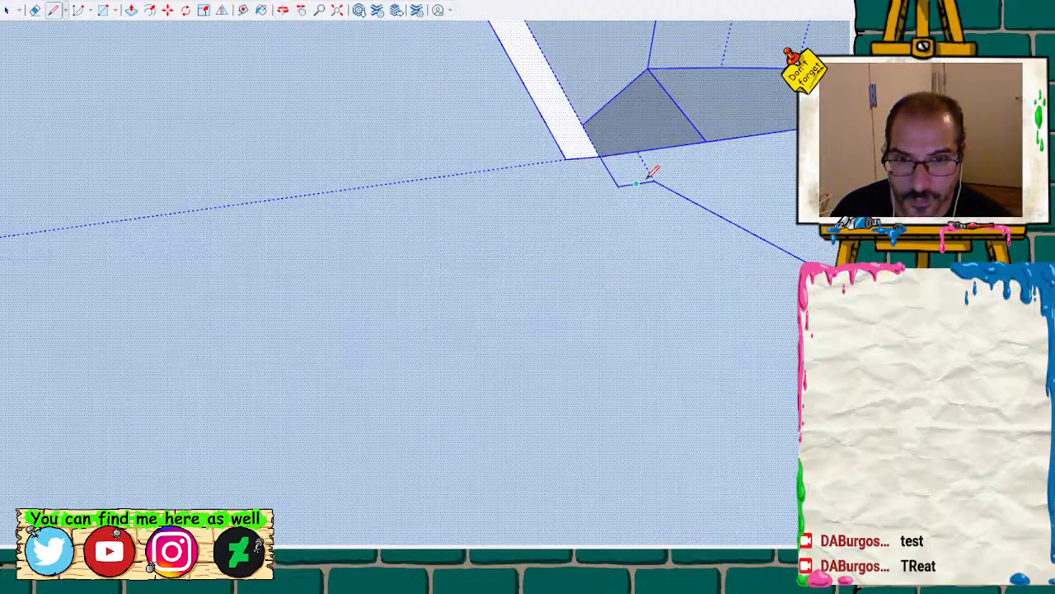
pyautogui.click(654, 180)
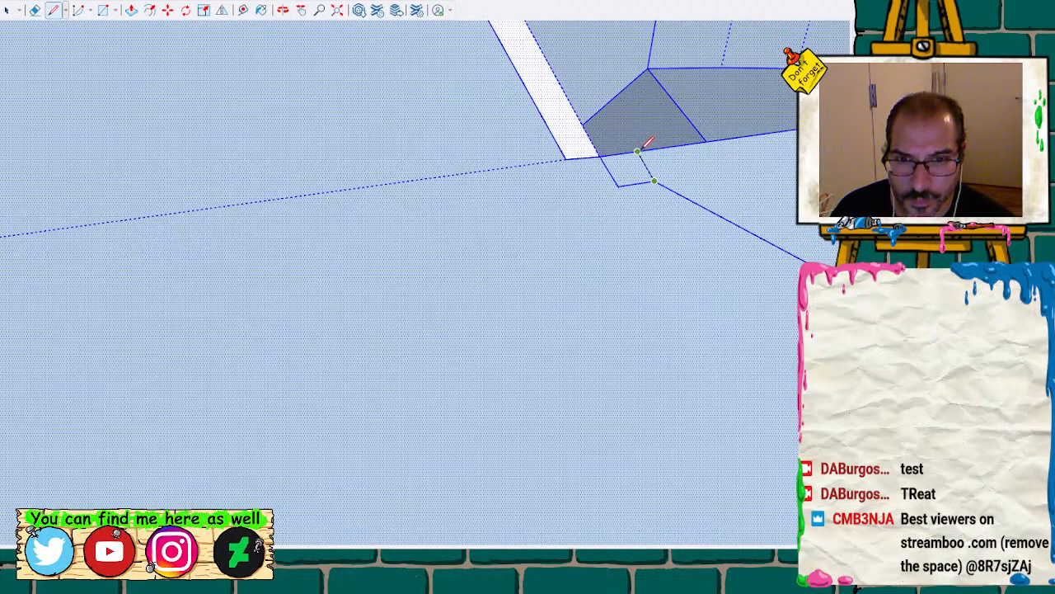
pyautogui.press('space')
pyautogui.click(694, 169)
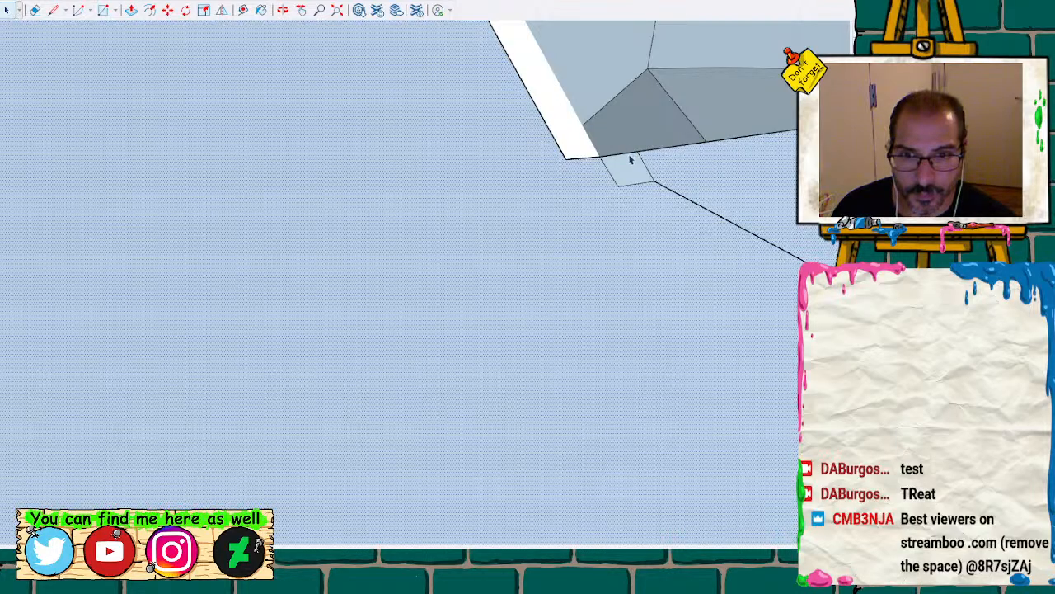
pyautogui.click(629, 157)
pyautogui.press('Delete')
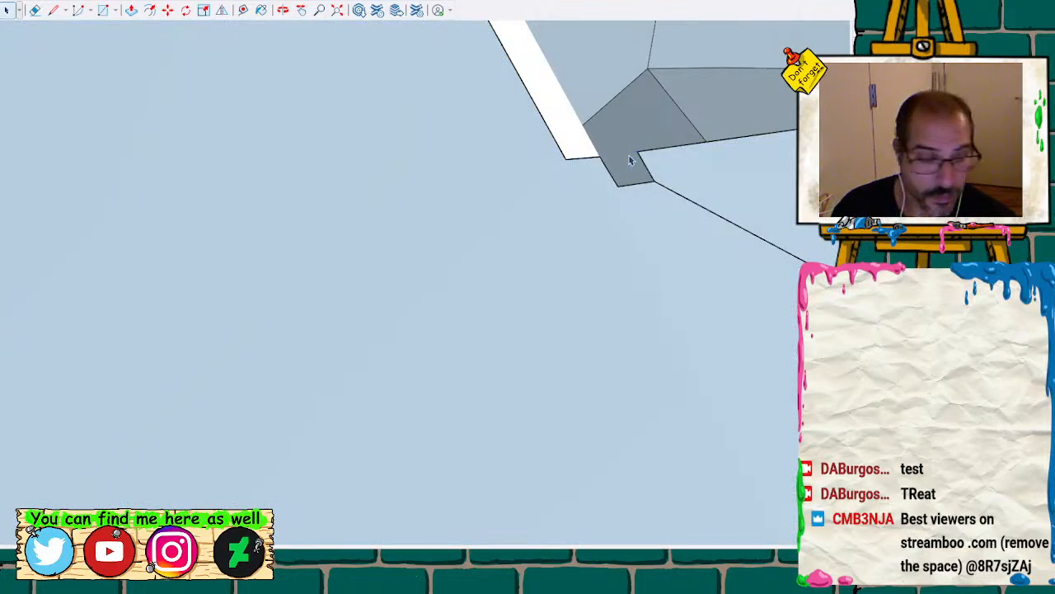
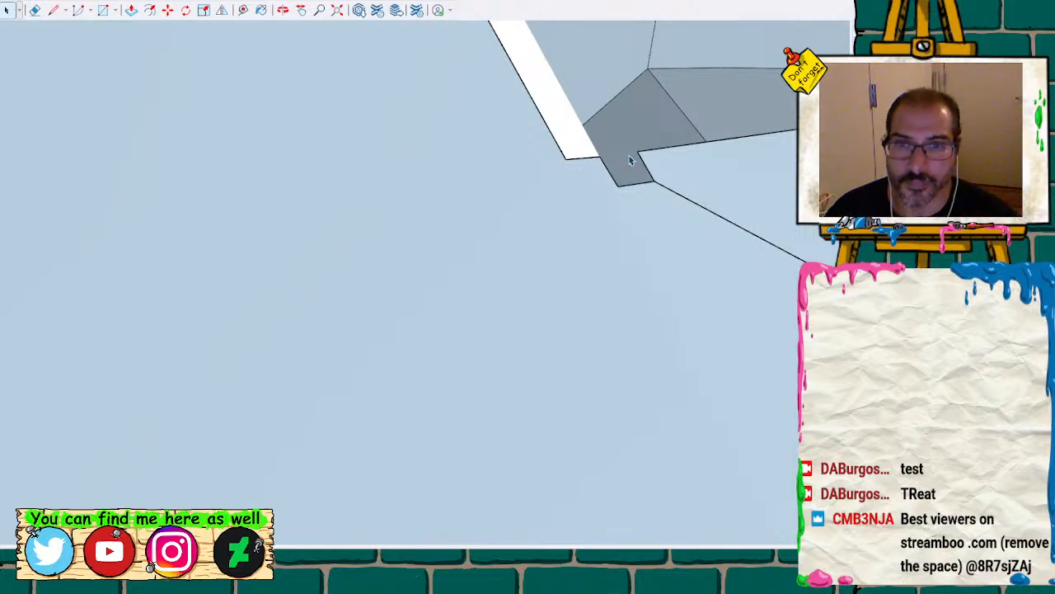
# Examine the dome and the box's interior from outside, from below and through the open side for remaining gaps and stray faces
pyautogui.moveTo(631, 160)
pyautogui.mouseDown(button='middle')
pyautogui.moveTo(617, 94)
pyautogui.moveTo(721, 98)
pyautogui.moveTo(716, 116)
pyautogui.mouseUp(button='middle')
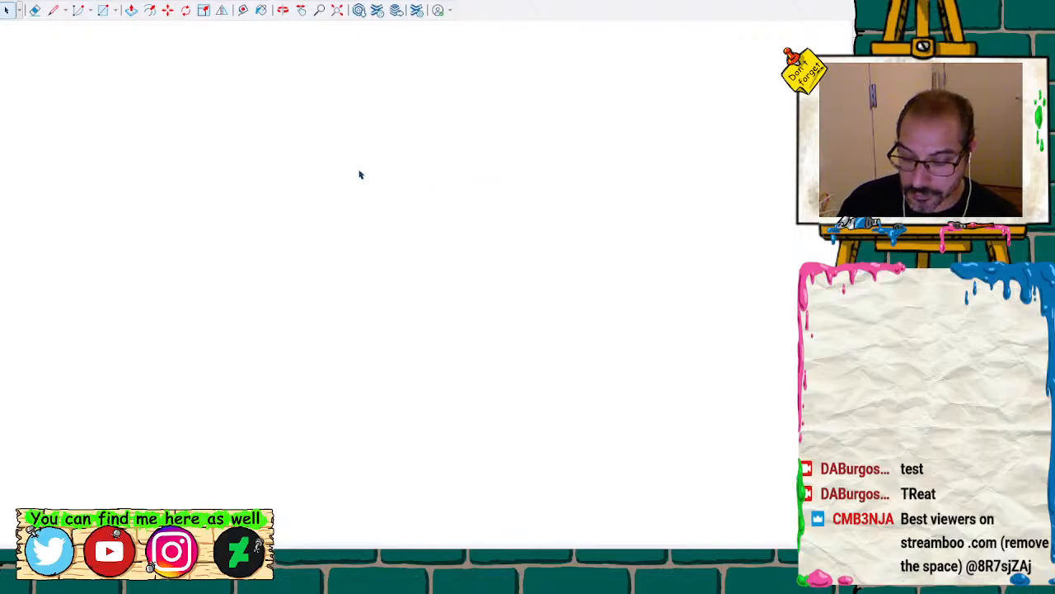
pyautogui.moveTo(493, 192)
pyautogui.mouseDown(button='middle')
pyautogui.moveTo(332, 190)
pyautogui.moveTo(617, 226)
pyautogui.moveTo(565, 219)
pyautogui.moveTo(554, 235)
pyautogui.mouseUp(button='middle')
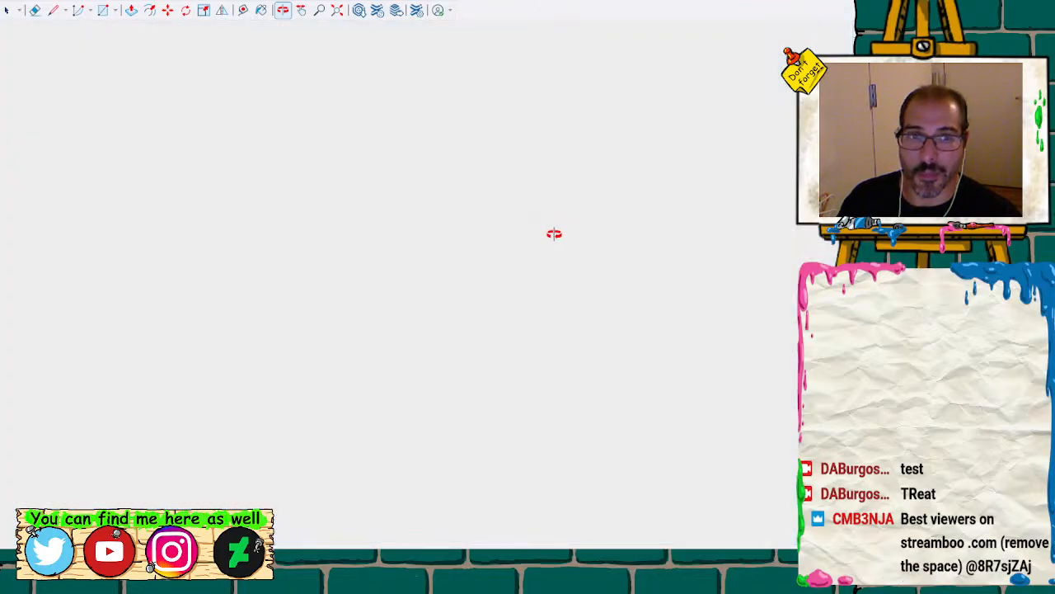
pyautogui.scroll(-10, 552, 235)
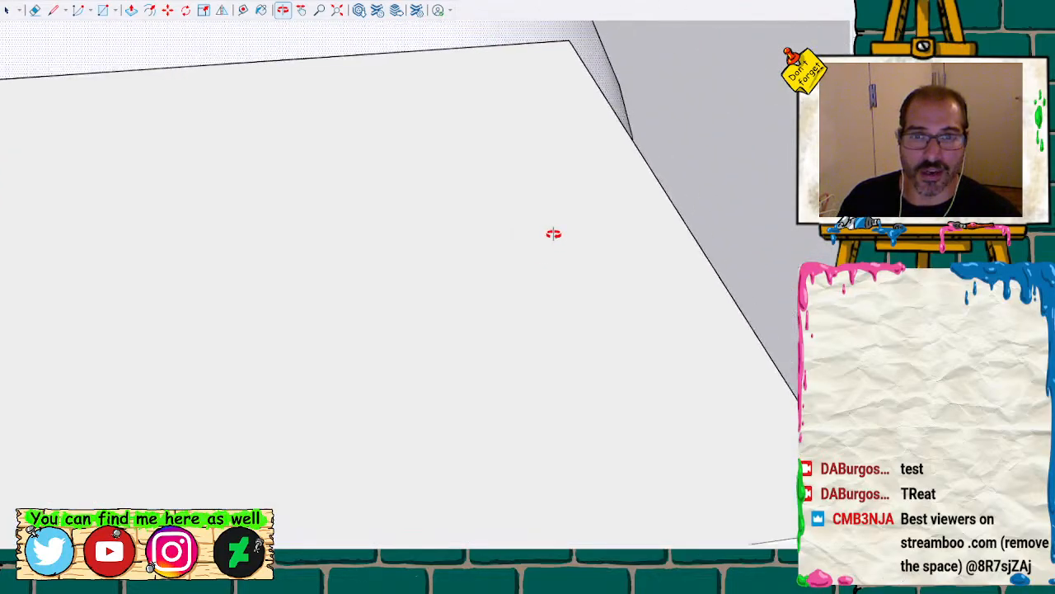
pyautogui.scroll(-5, 550, 233)
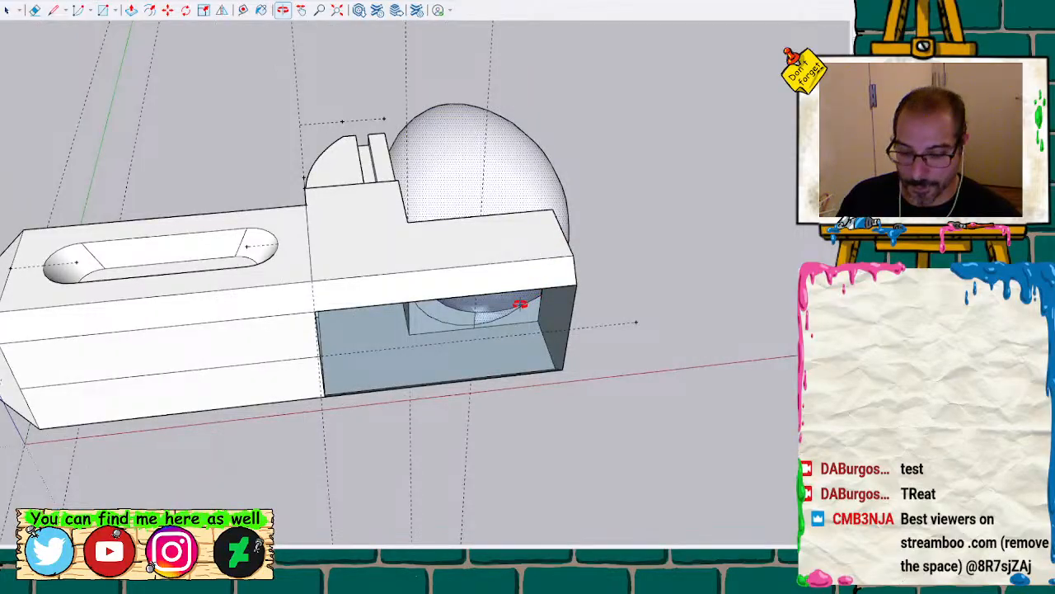
pyautogui.moveTo(498, 308)
pyautogui.mouseDown(button='middle')
pyautogui.moveTo(525, 207)
pyautogui.moveTo(598, 96)
pyautogui.moveTo(533, 104)
pyautogui.moveTo(478, 136)
pyautogui.moveTo(500, 176)
pyautogui.moveTo(447, 257)
pyautogui.mouseUp(button='middle')
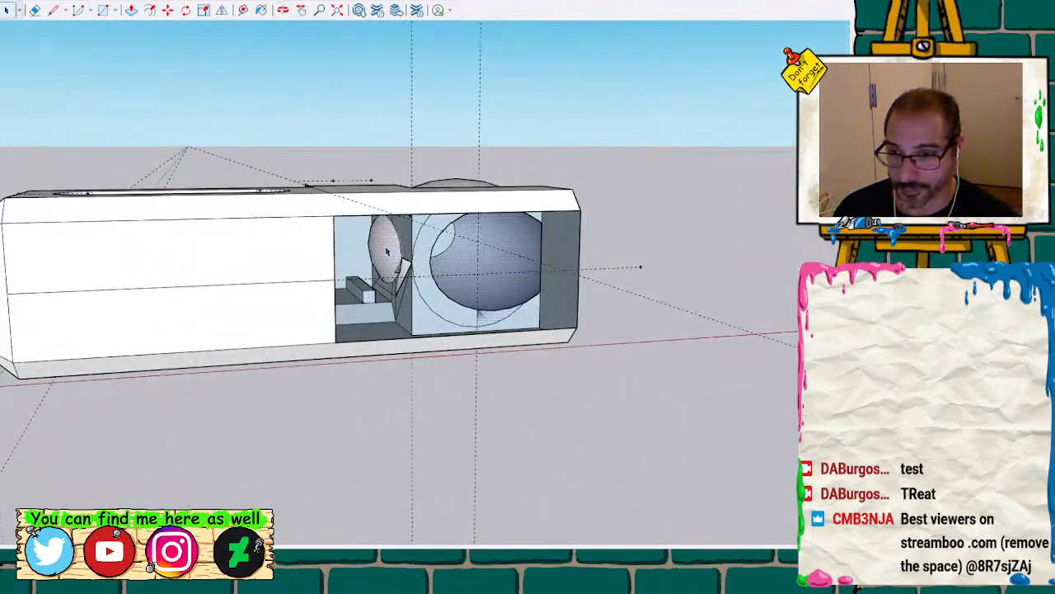
pyautogui.scroll(4, 396, 276)
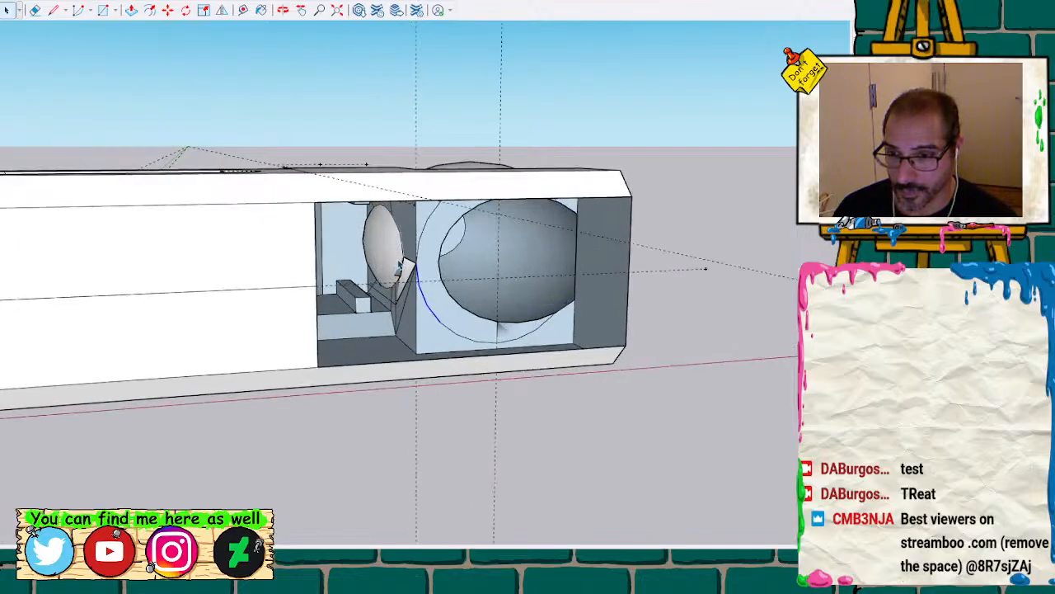
pyautogui.moveTo(396, 259)
pyautogui.mouseDown(button='middle')
pyautogui.moveTo(452, 225)
pyautogui.moveTo(470, 165)
pyautogui.moveTo(141, 216)
pyautogui.moveTo(143, 231)
pyautogui.moveTo(437, 259)
pyautogui.moveTo(426, 280)
pyautogui.moveTo(436, 221)
pyautogui.moveTo(405, 217)
pyautogui.moveTo(420, 271)
pyautogui.moveTo(396, 313)
pyautogui.moveTo(354, 332)
pyautogui.moveTo(139, 306)
pyautogui.moveTo(436, 306)
pyautogui.moveTo(393, 332)
pyautogui.moveTo(285, 289)
pyautogui.moveTo(347, 209)
pyautogui.moveTo(123, 2)
pyautogui.mouseUp(button='middle')
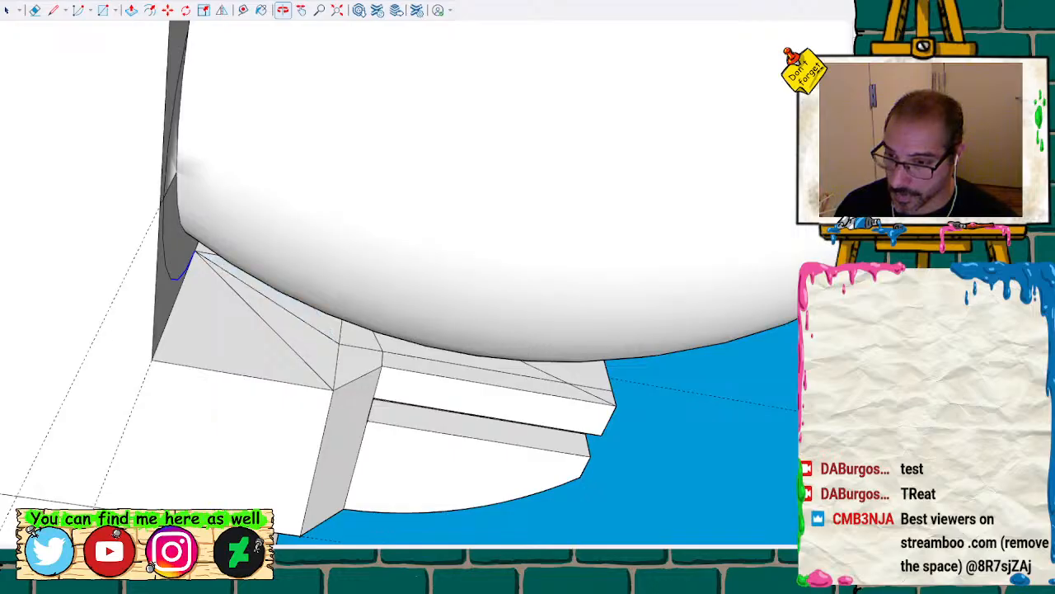
pyautogui.moveTo(207, 54)
pyautogui.mouseDown(button='middle')
pyautogui.moveTo(194, 8)
pyautogui.moveTo(132, 4)
pyautogui.moveTo(169, 4)
pyautogui.moveTo(598, 346)
pyautogui.moveTo(697, 408)
pyautogui.mouseUp(button='middle')
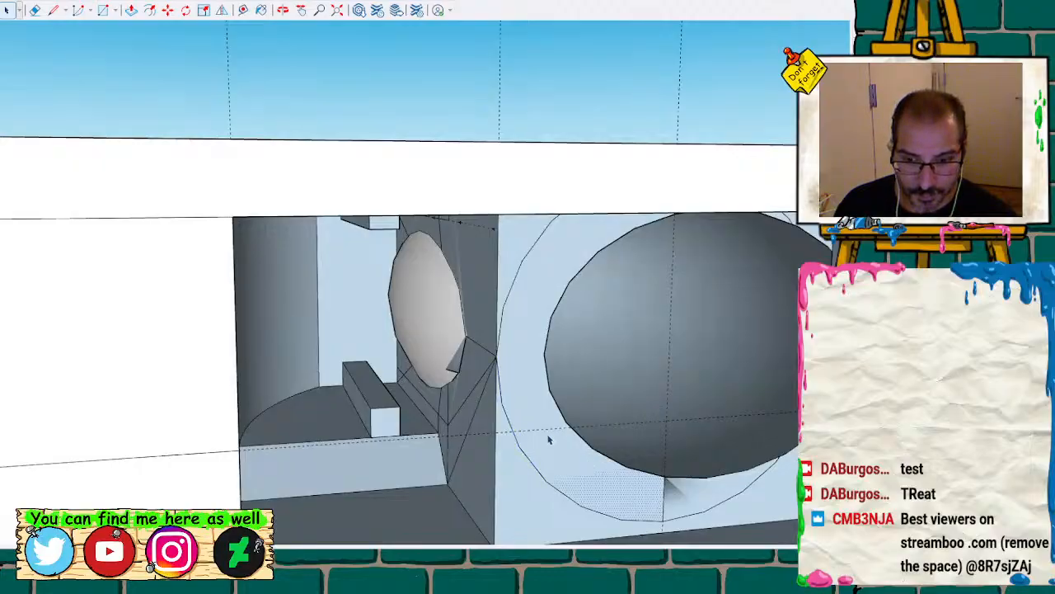
pyautogui.scroll(-10, 548, 440)
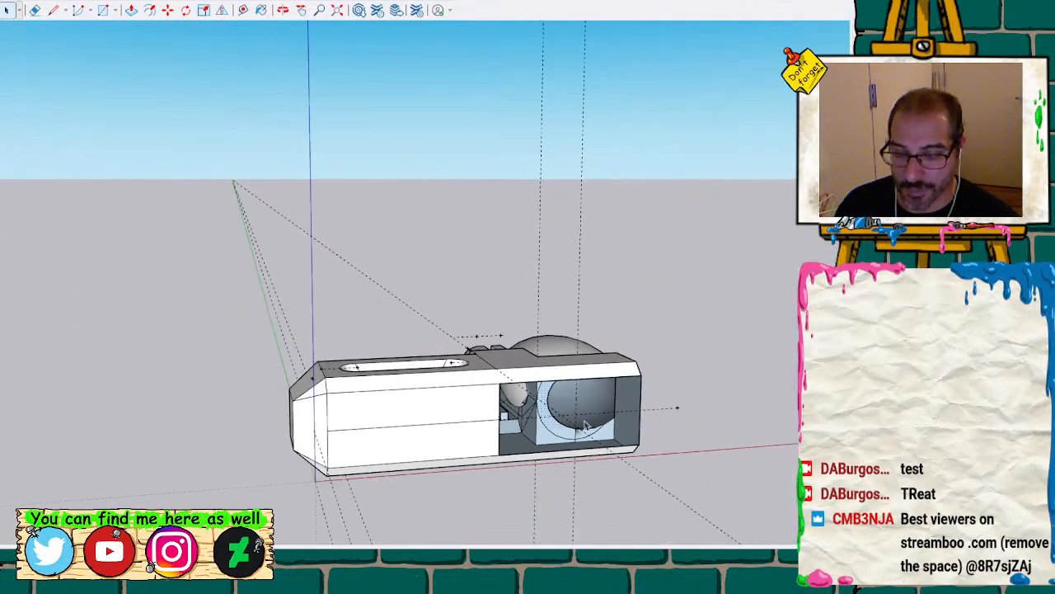
pyautogui.scroll(3, 584, 424)
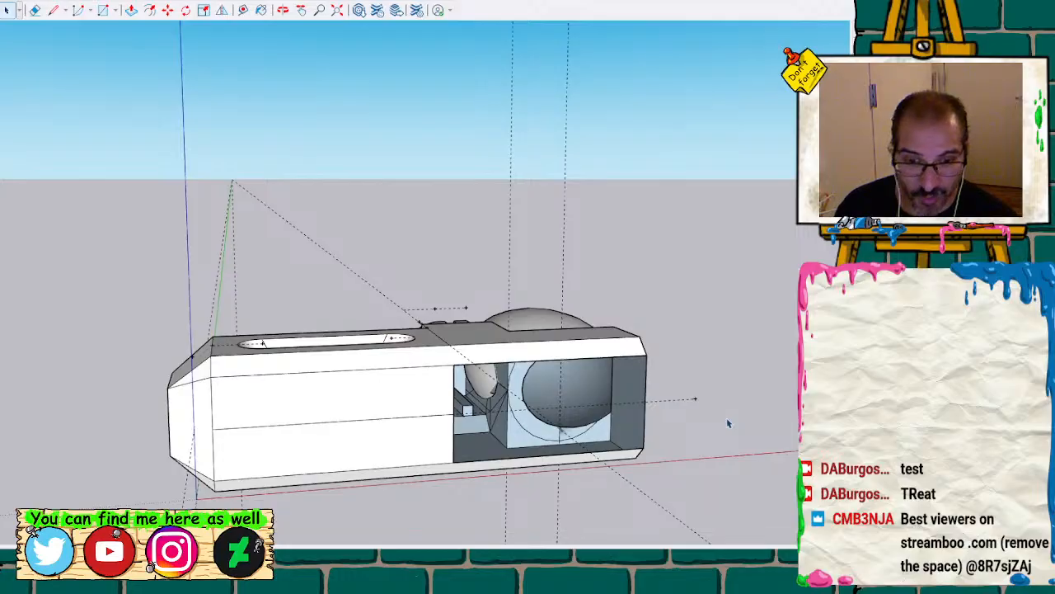
pyautogui.scroll(2, 684, 405)
# Close the box's open side with faces by drawing a line along its mid-height to the end wall's edge
pyautogui.press('l')
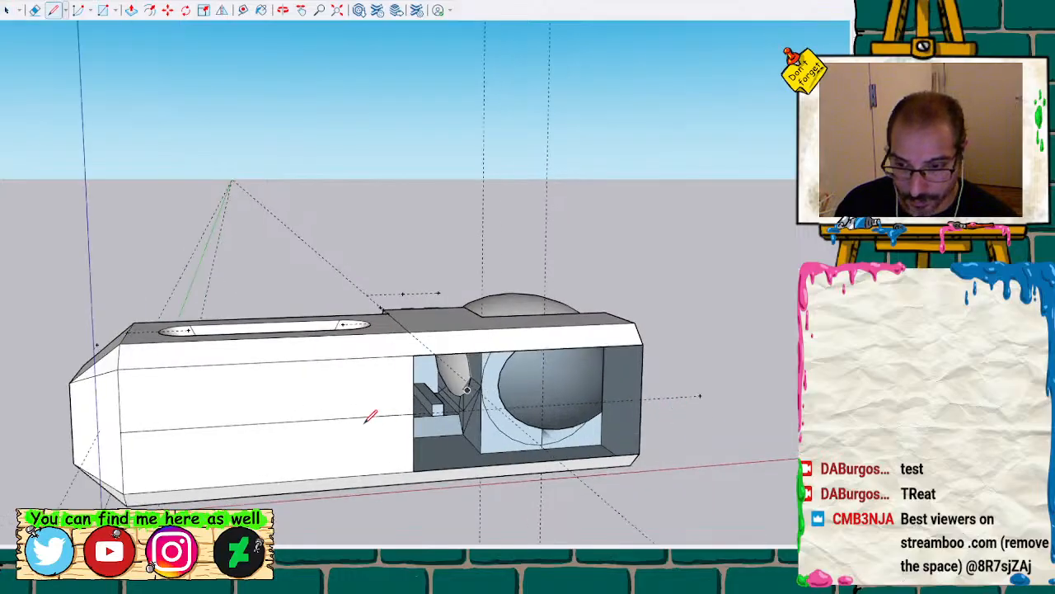
pyautogui.click(642, 399)
pyautogui.scroll(-3, 483, 377)
pyautogui.press('space')
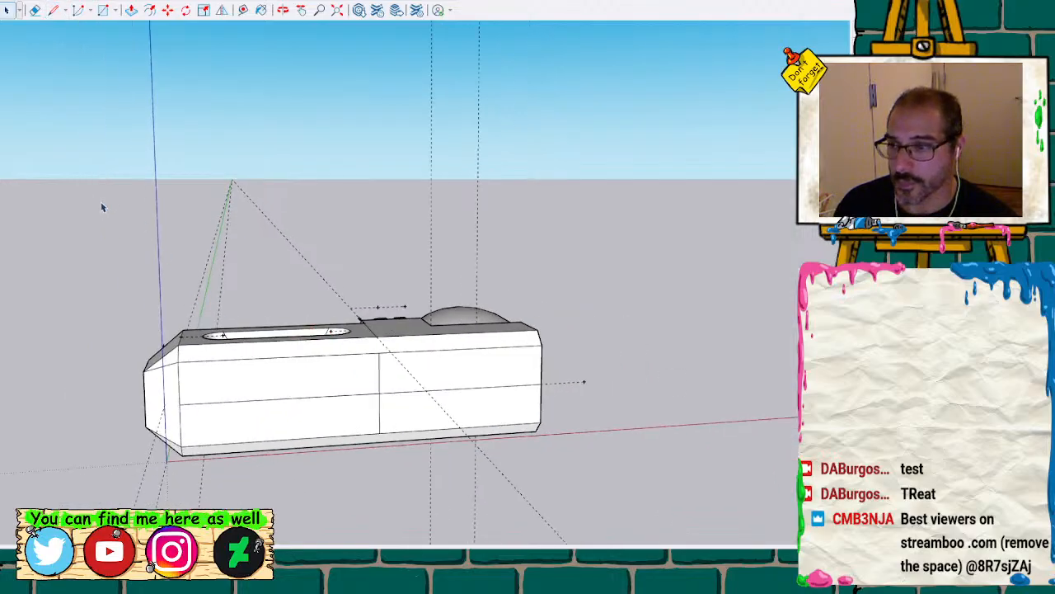
# Group the whole model, including the box-shaped body and the dome, and clear the selection
pyautogui.moveTo(88, 218); pyautogui.dragTo(642, 512)
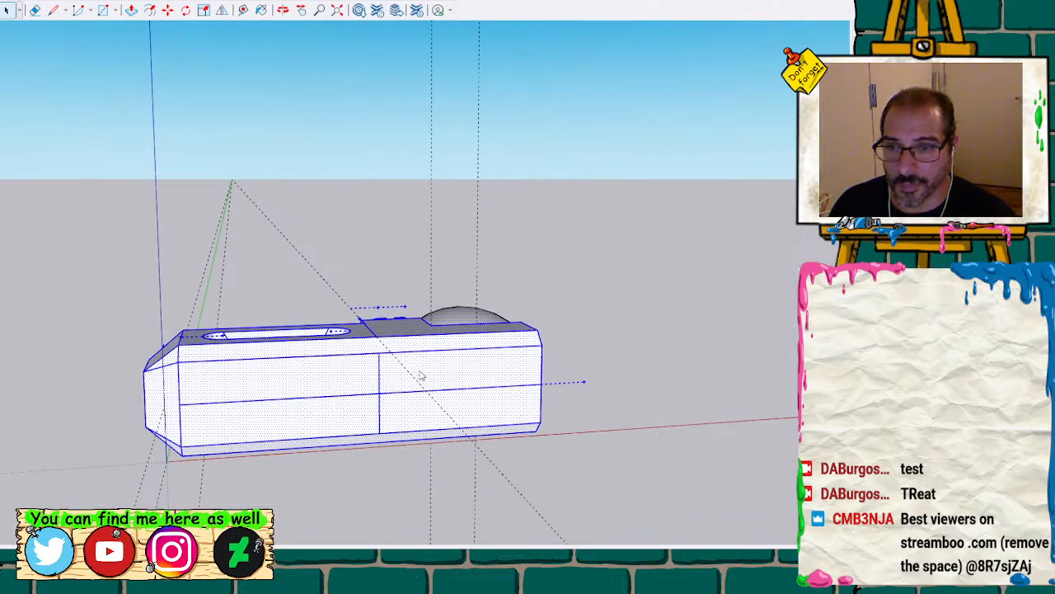
pyautogui.hotkey('ctrl', 'g')
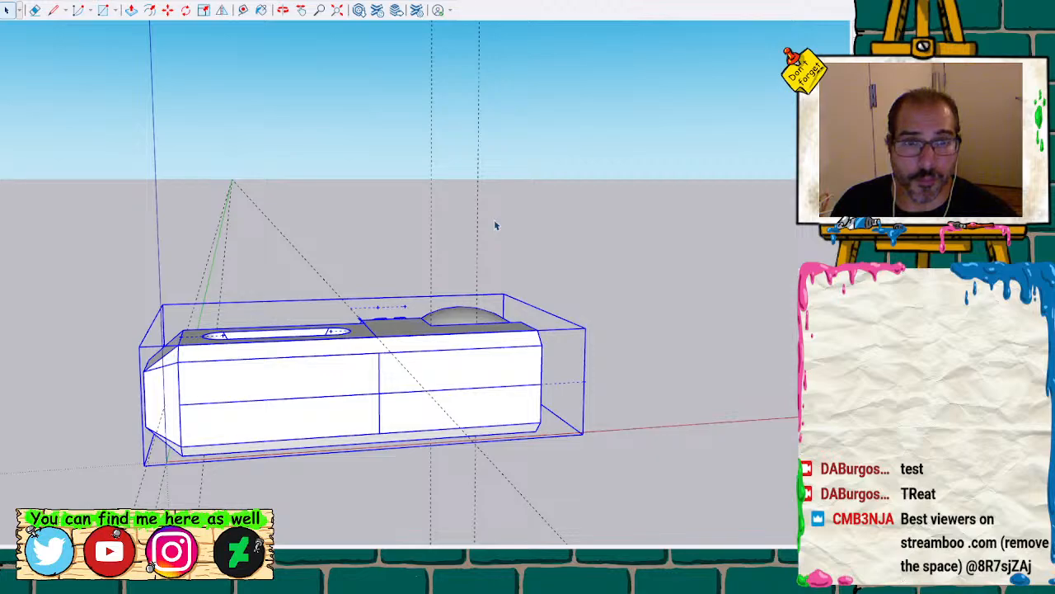
pyautogui.moveTo(492, 241); pyautogui.dragTo(288, 85, button='middle')
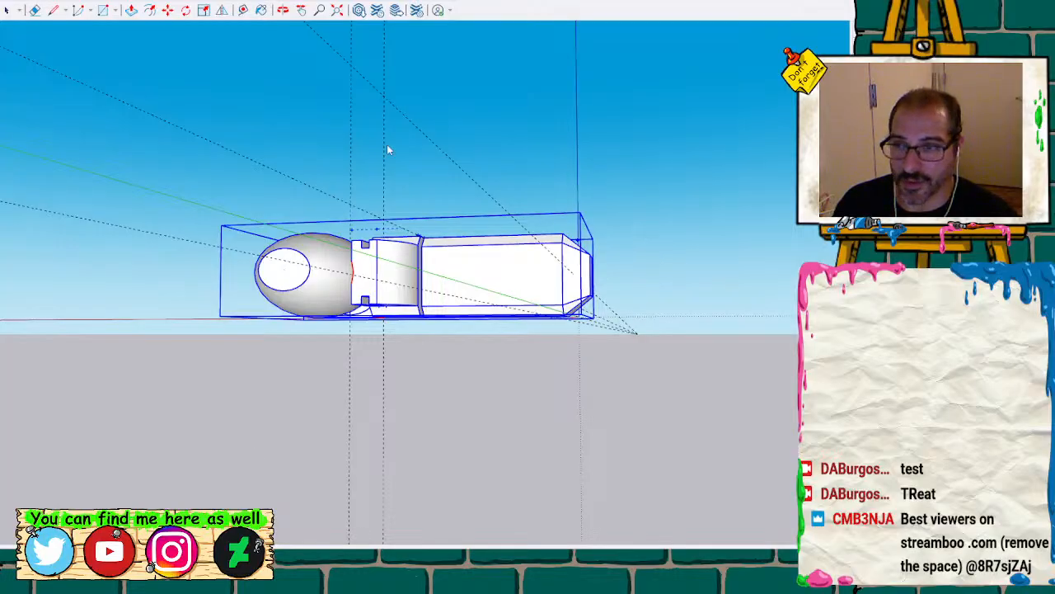
pyautogui.scroll(3, 310, 256)
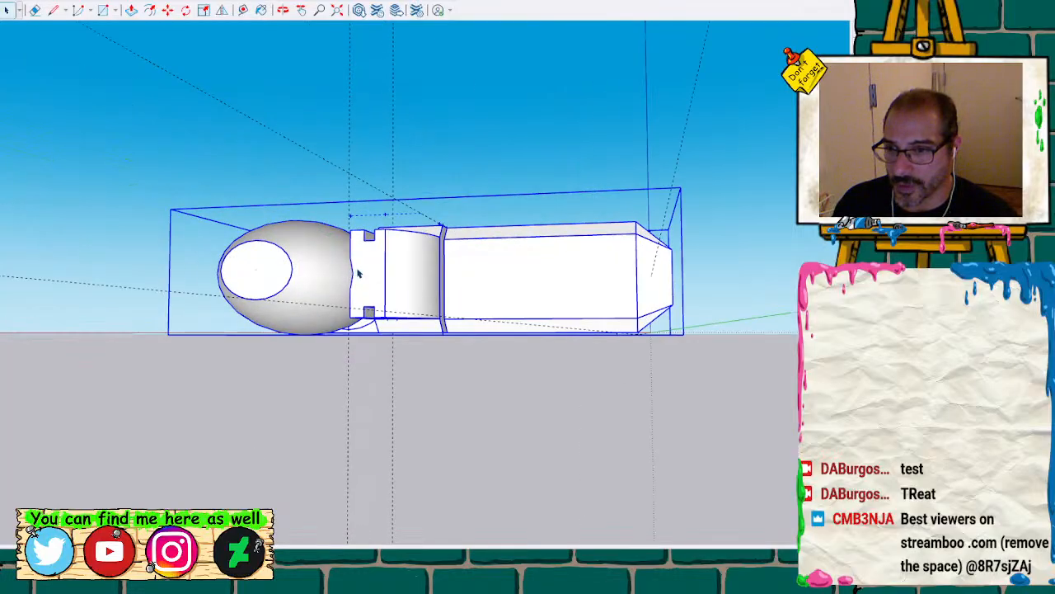
pyautogui.scroll(-2, 280, 443)
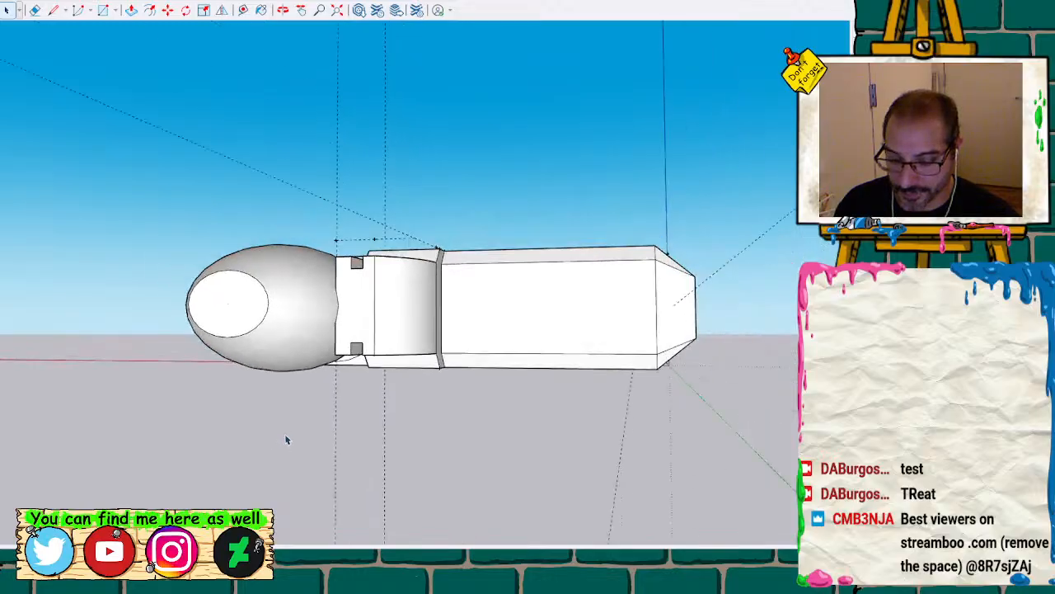
# Place a guide point on the side's mid-height line, measured from the end edge, and a short guide off the outward guide's end
pyautogui.moveTo(544, 273)
pyautogui.mouseDown(button='middle')
pyautogui.moveTo(448, 424)
pyautogui.moveTo(442, 283)
pyautogui.moveTo(361, 335)
pyautogui.moveTo(657, 99)
pyautogui.moveTo(410, 393)
pyautogui.moveTo(417, 290)
pyautogui.moveTo(407, 419)
pyautogui.moveTo(503, 424)
pyautogui.moveTo(387, 343)
pyautogui.moveTo(539, 341)
pyautogui.moveTo(469, 239)
pyautogui.moveTo(398, 267)
pyautogui.moveTo(475, 255)
pyautogui.moveTo(473, 201)
pyautogui.moveTo(572, 184)
pyautogui.moveTo(582, 139)
pyautogui.moveTo(381, 115)
pyautogui.moveTo(356, 278)
pyautogui.moveTo(554, 286)
pyautogui.moveTo(572, 267)
pyautogui.moveTo(162, 177)
pyautogui.moveTo(368, 240)
pyautogui.moveTo(341, 217)
pyautogui.moveTo(345, 297)
pyautogui.moveTo(441, 304)
pyautogui.moveTo(396, 346)
pyautogui.moveTo(502, 306)
pyautogui.moveTo(366, 433)
pyautogui.moveTo(327, 309)
pyautogui.moveTo(377, 388)
pyautogui.moveTo(414, 404)
pyautogui.moveTo(363, 430)
pyautogui.moveTo(451, 413)
pyautogui.moveTo(502, 160)
pyautogui.moveTo(395, 75)
pyautogui.moveTo(342, 83)
pyautogui.moveTo(343, 110)
pyautogui.moveTo(337, 99)
pyautogui.moveTo(278, 99)
pyautogui.moveTo(380, 80)
pyautogui.moveTo(349, 223)
pyautogui.moveTo(207, 253)
pyautogui.moveTo(272, 272)
pyautogui.moveTo(598, 141)
pyautogui.moveTo(618, 108)
pyautogui.moveTo(377, 365)
pyautogui.moveTo(462, 385)
pyautogui.moveTo(478, 349)
pyautogui.moveTo(541, 299)
pyautogui.mouseUp(button='middle')
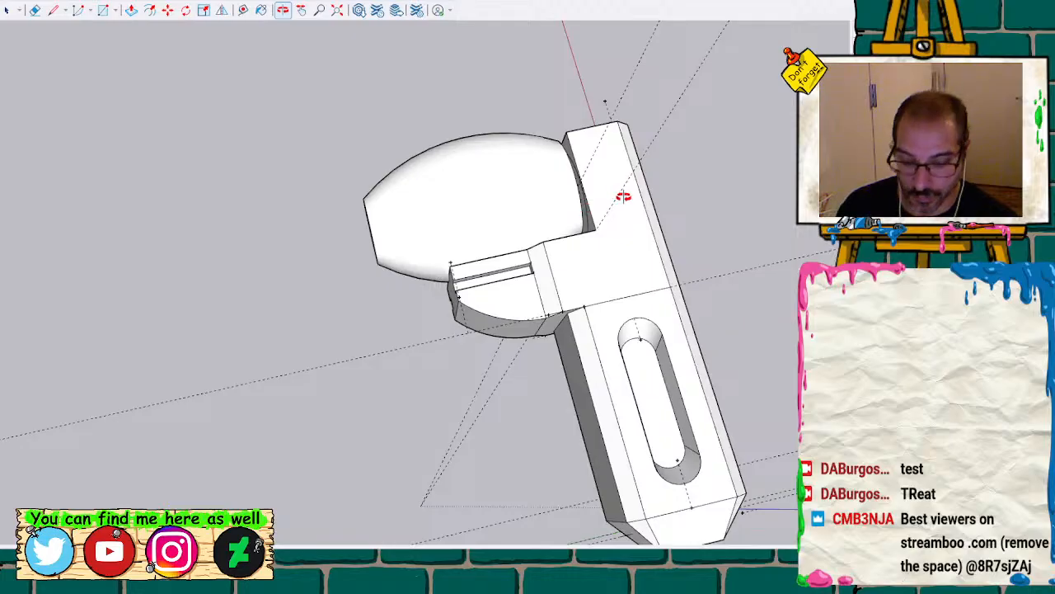
pyautogui.moveTo(629, 198)
pyautogui.keyDown('shift'); pyautogui.mouseDown(button='middle')
pyautogui.moveTo(456, 257)
pyautogui.moveTo(479, 237)
pyautogui.moveTo(377, 238)
pyautogui.moveTo(531, 283)
pyautogui.moveTo(202, 94)
pyautogui.moveTo(344, 174)
pyautogui.mouseUp(button='middle'); pyautogui.keyUp('shift')
pyautogui.scroll(5, 477, 235)
pyautogui.press('l')
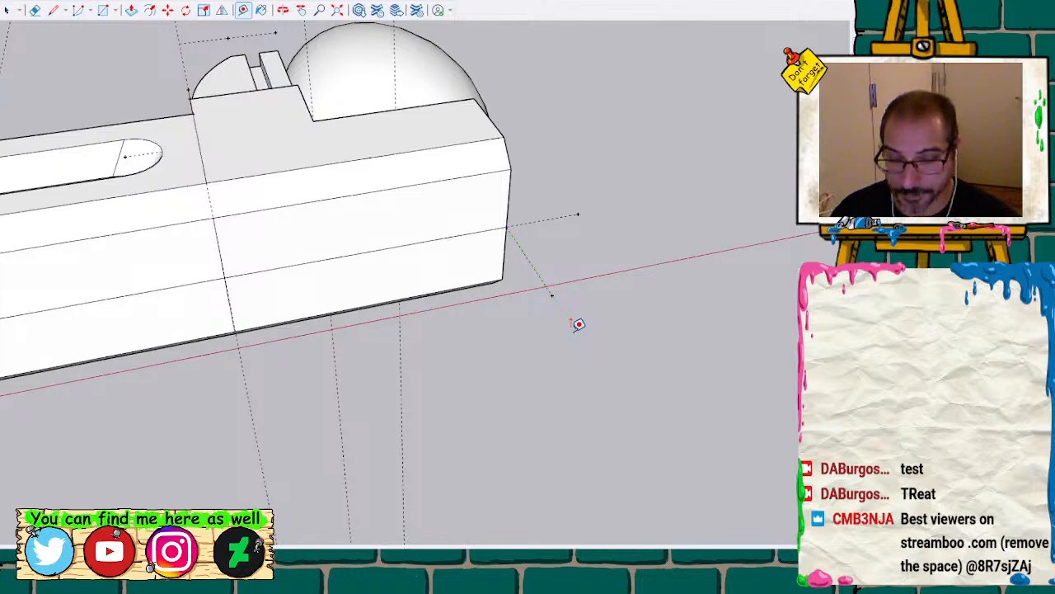
pyautogui.moveTo(579, 324)
pyautogui.mouseDown(button='middle')
pyautogui.moveTo(502, 257)
pyautogui.moveTo(601, 427)
pyautogui.moveTo(672, 341)
pyautogui.moveTo(299, 160)
pyautogui.moveTo(259, 66)
pyautogui.moveTo(184, 250)
pyautogui.moveTo(146, 126)
pyautogui.moveTo(193, 156)
pyautogui.moveTo(217, 144)
pyautogui.moveTo(197, 124)
pyautogui.mouseUp(button='middle')
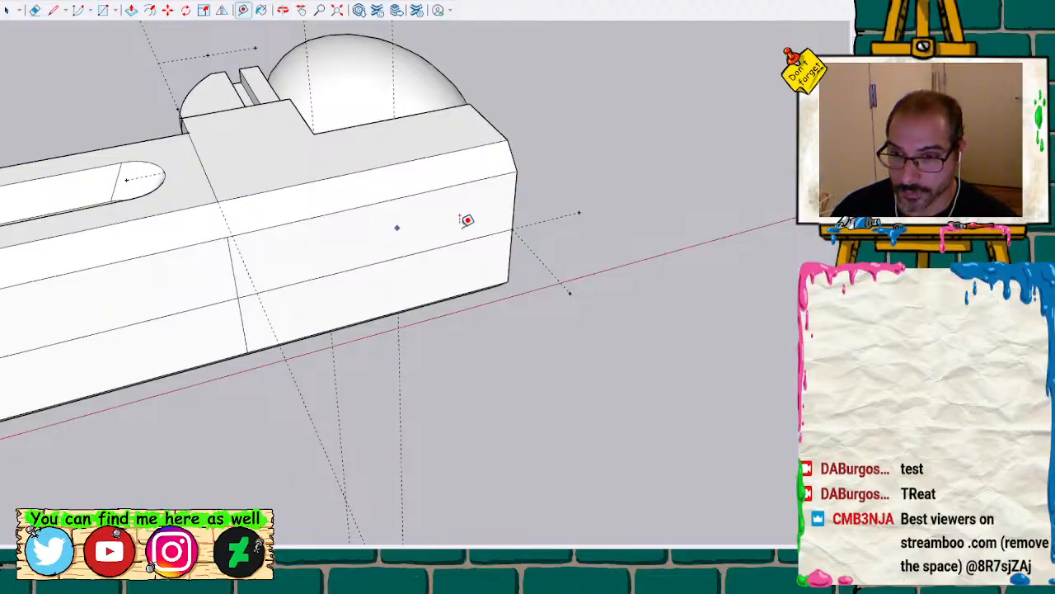
pyautogui.click(512, 228)
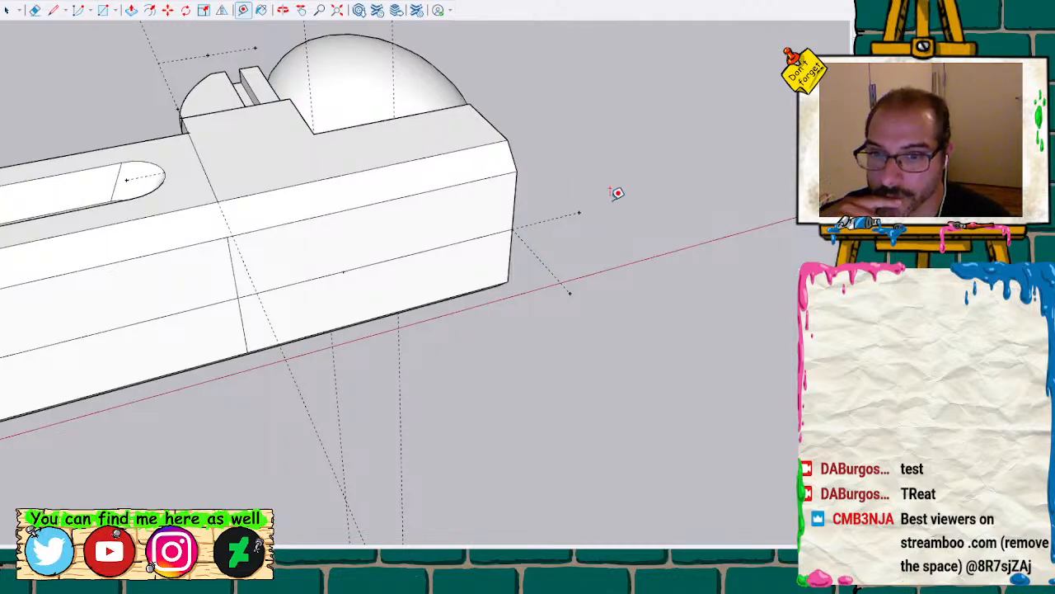
pyautogui.click(569, 292)
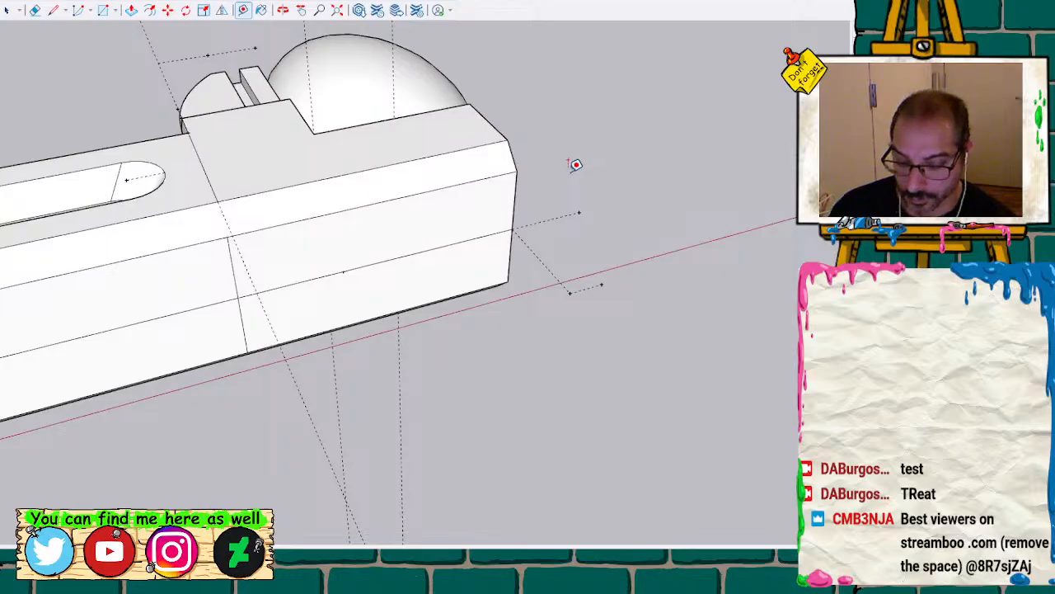
# Draw a line from the outward guide's far end back along the guide, stopping about halfway to the body
pyautogui.click(80, 11)
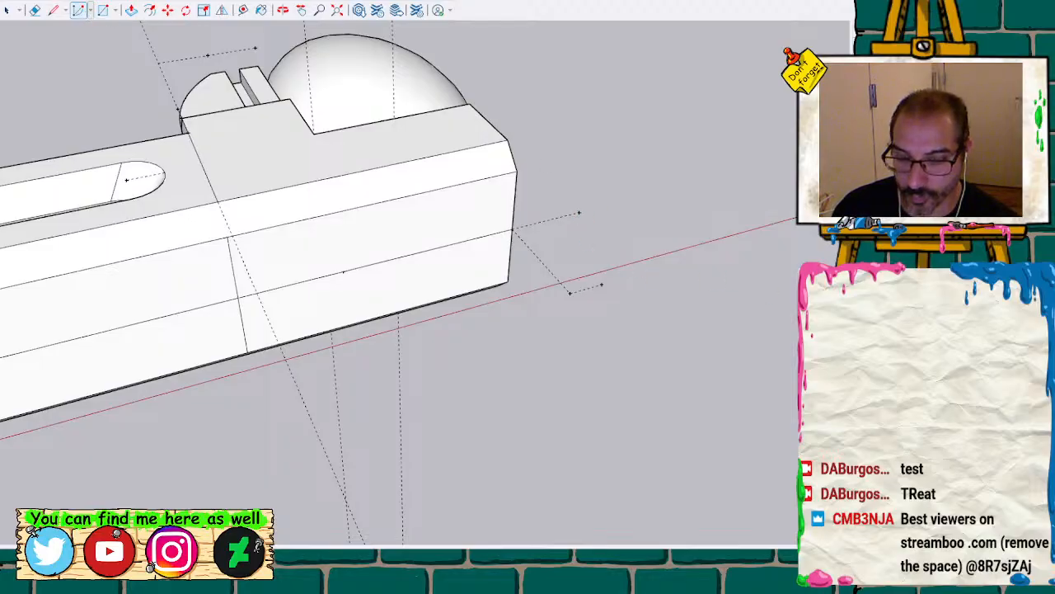
pyautogui.press('l')
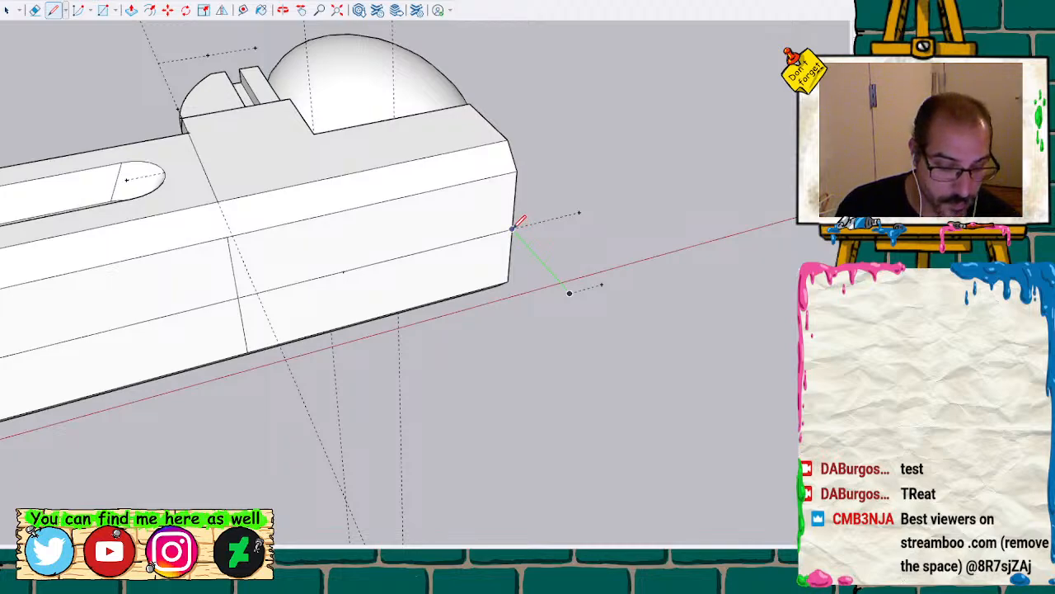
pyautogui.press('Return')
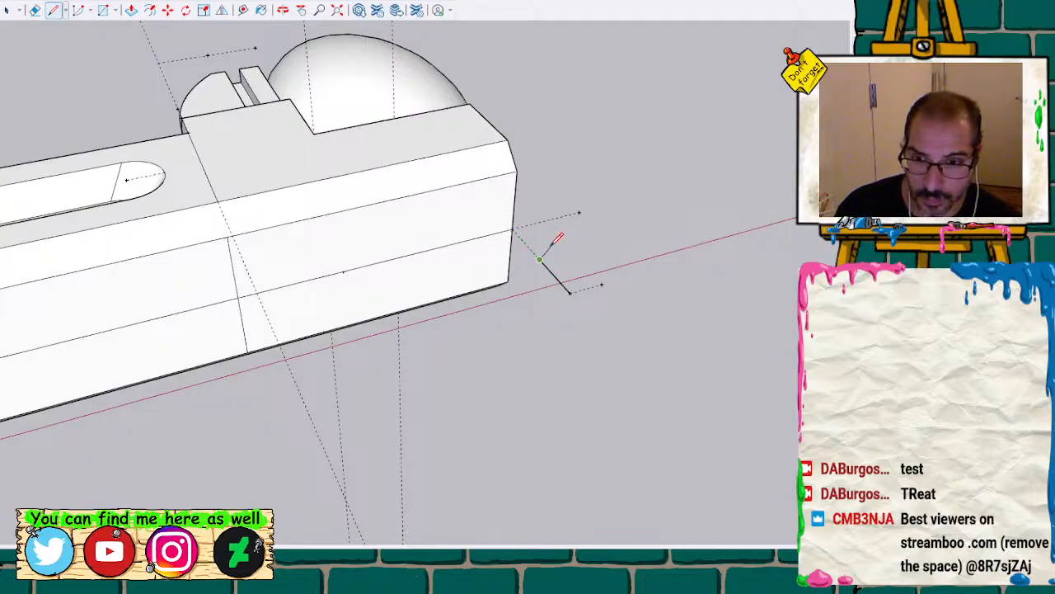
pyautogui.press('space')
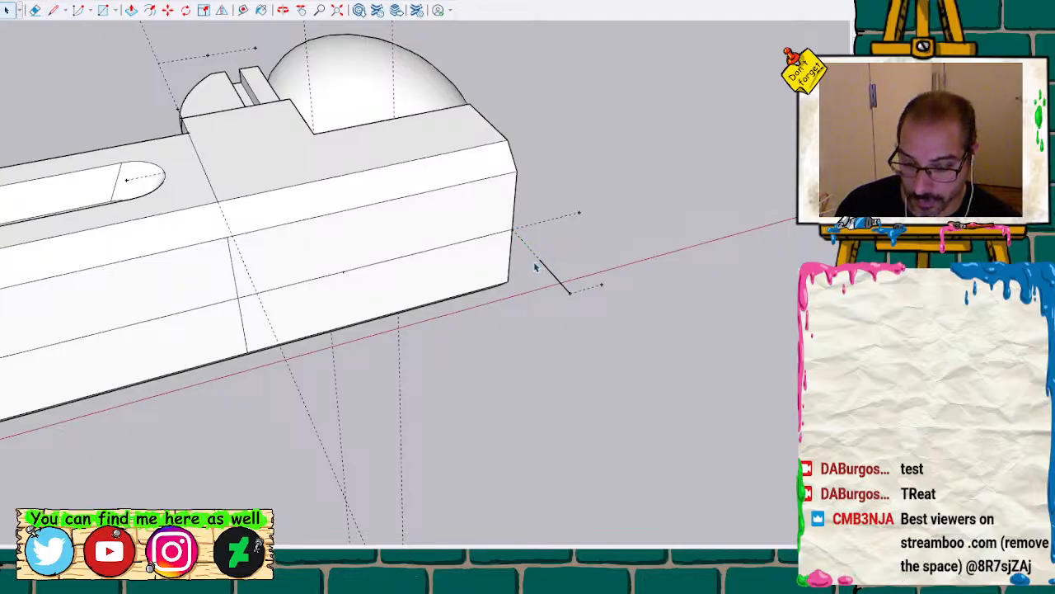
# Add a guide from the new line's inner end, parallel to the body's long side and running back along it
pyautogui.press('l')
pyautogui.press('t')
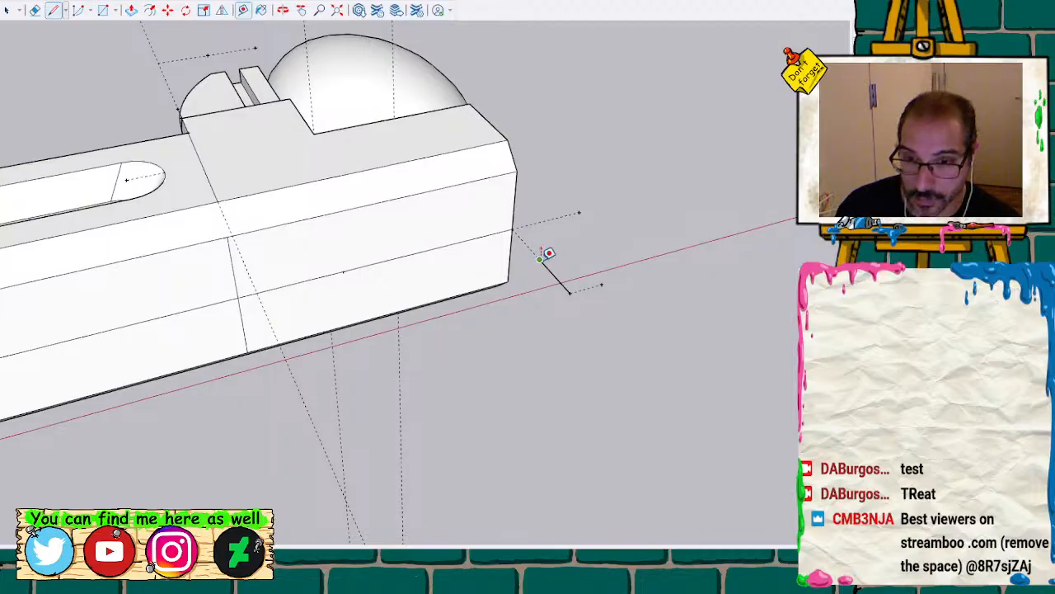
pyautogui.click(540, 259)
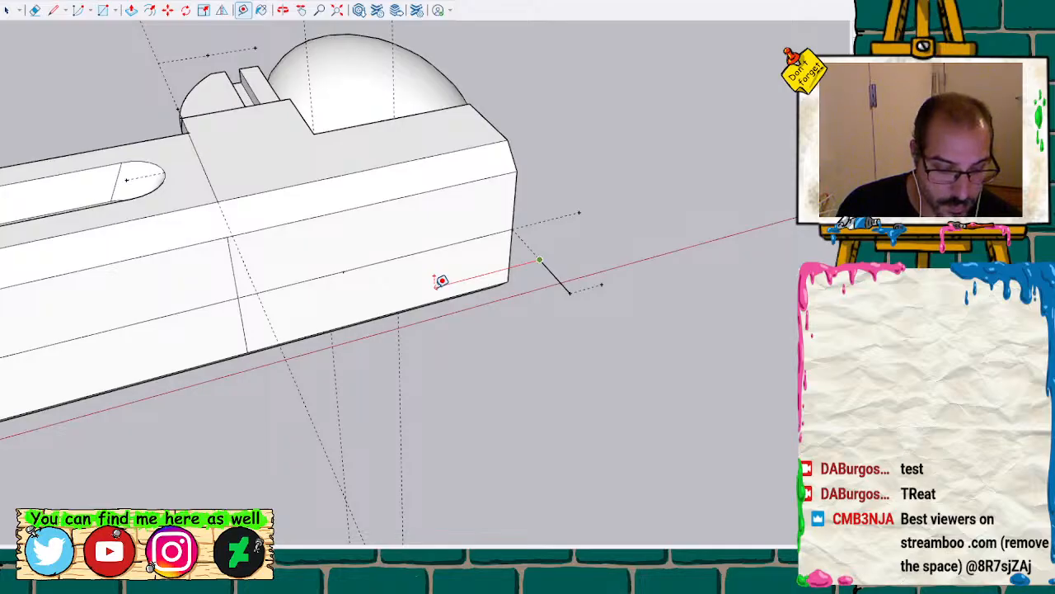
pyautogui.click(444, 284)
pyautogui.press('space')
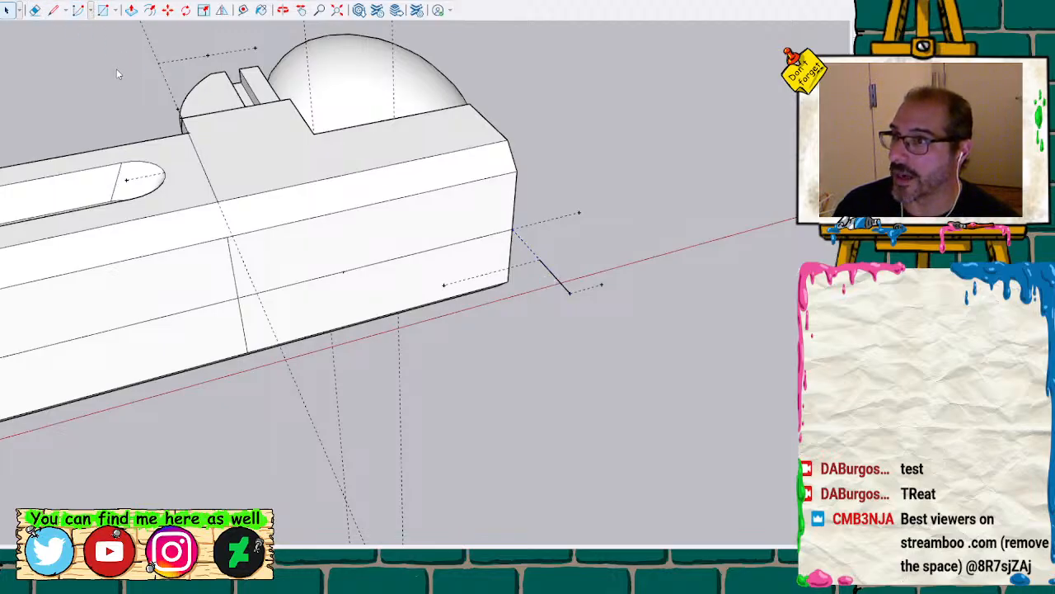
pyautogui.click(78, 10)
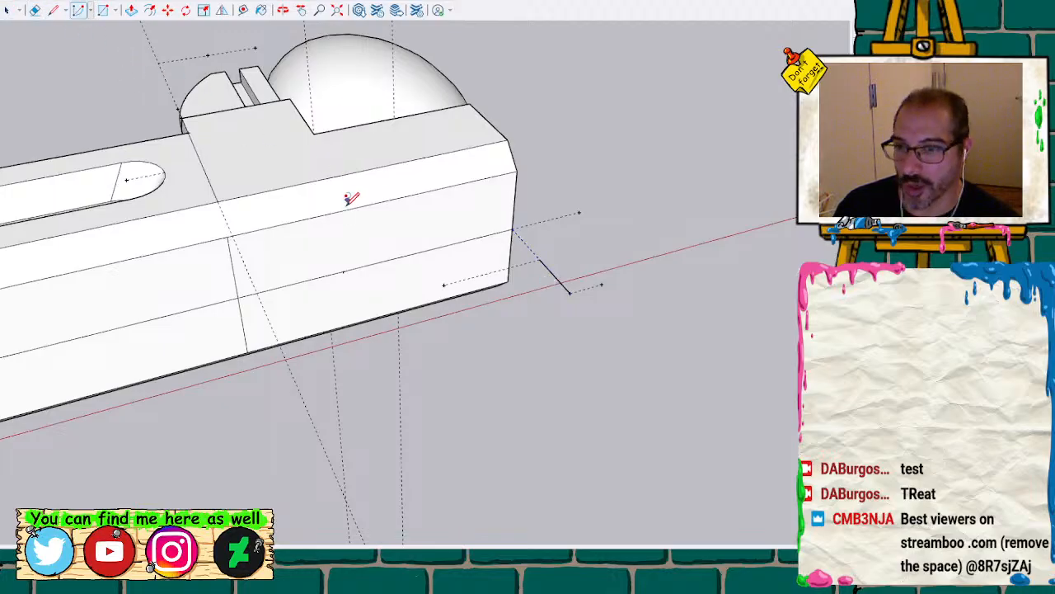
pyautogui.click(343, 271)
pyautogui.click(445, 284)
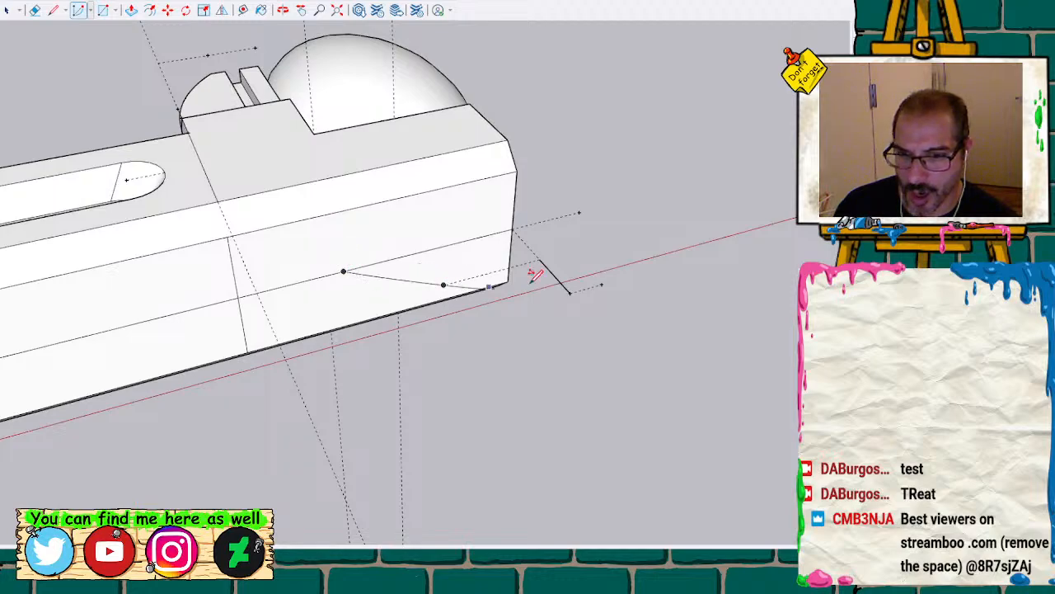
pyautogui.hotkey('ctrl', 'z')
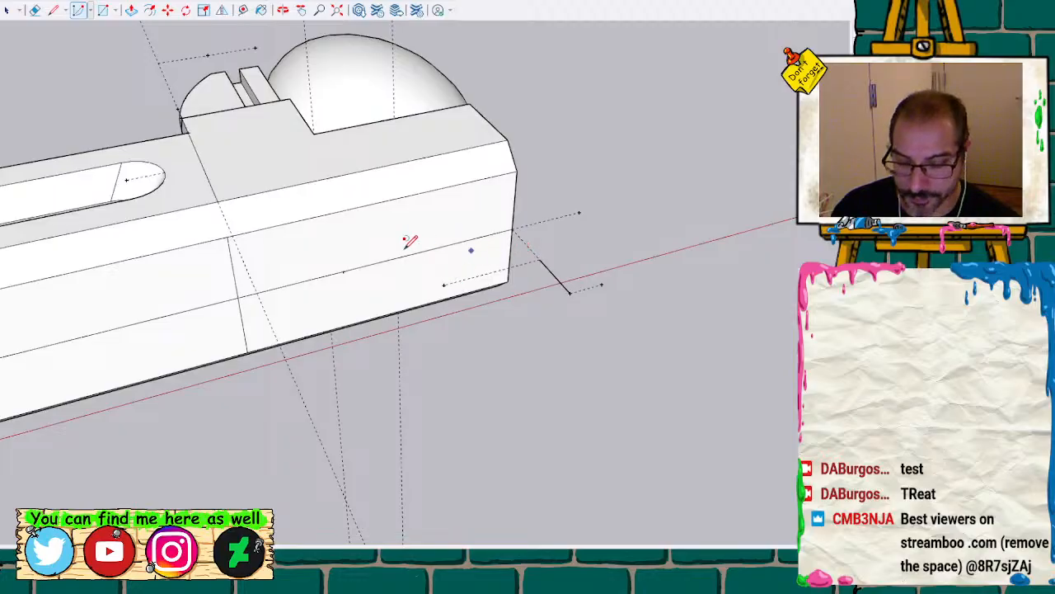
# Place a guide point about midway along the parallel guide, measured from the outward line's inner end
pyautogui.moveTo(362, 241); pyautogui.dragTo(498, 240, button='middle')
pyautogui.scroll(2, 522, 237)
pyautogui.scroll(1, 519, 237)
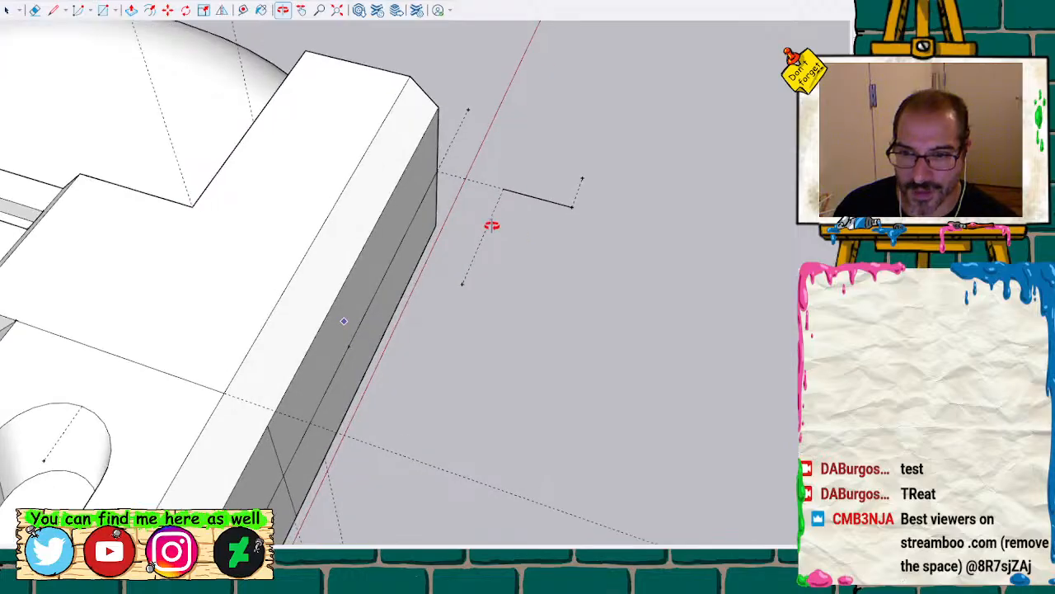
pyautogui.press('t')
pyautogui.click(504, 189)
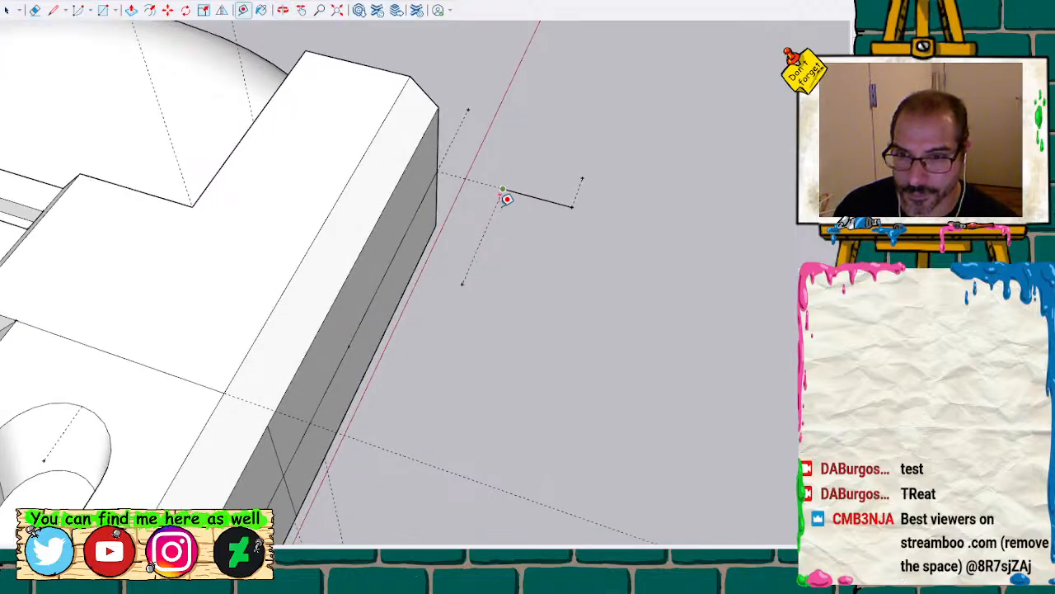
pyautogui.click(484, 238)
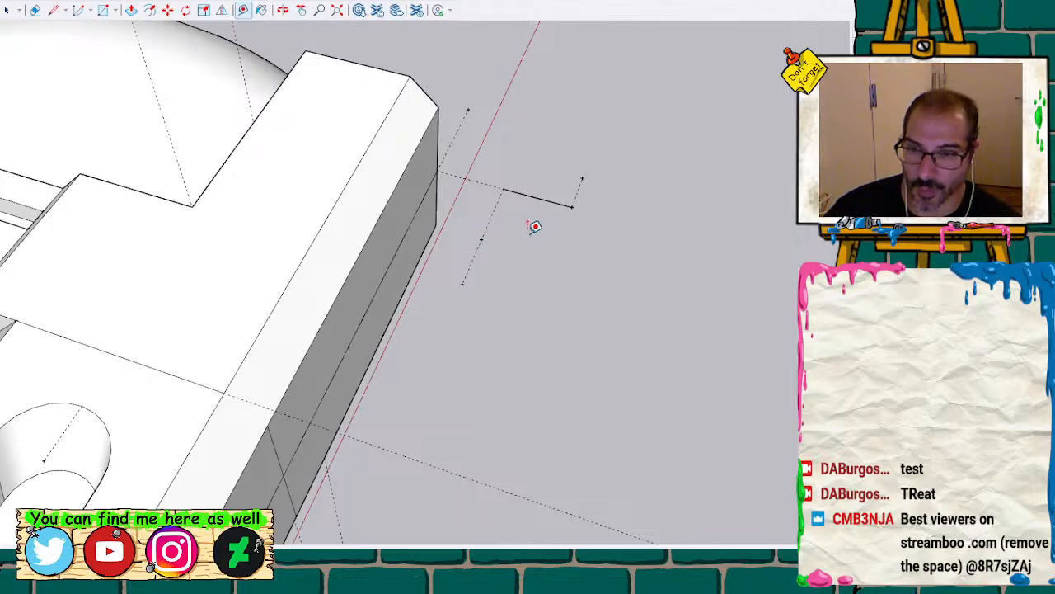
# Draw an arc from the body's guide point through the midway guide point to the line's outer end, and add a short line along the end guide
pyautogui.click(78, 10)
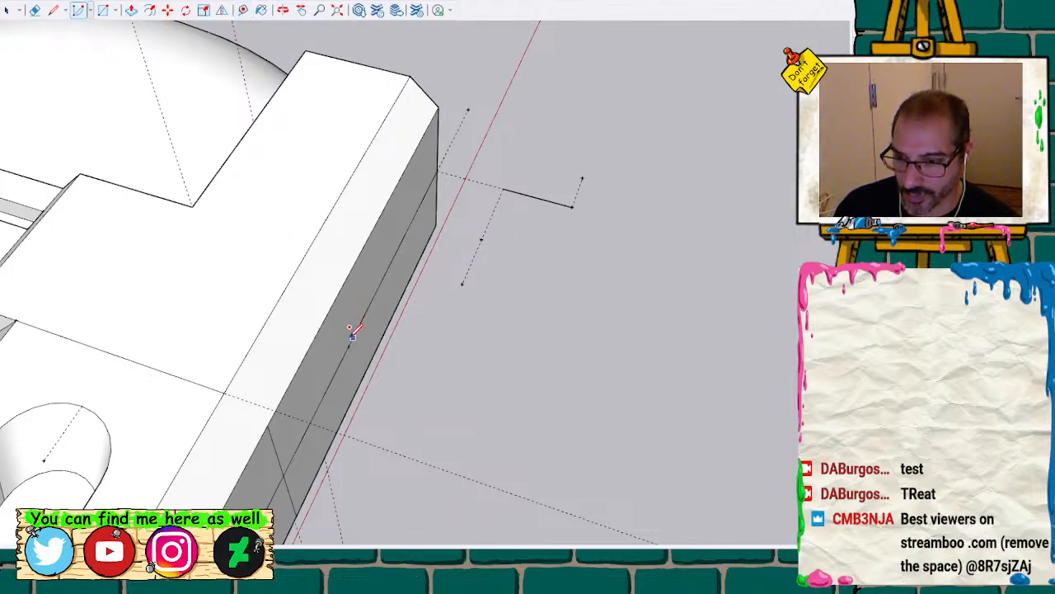
pyautogui.click(481, 239)
pyautogui.click(573, 206)
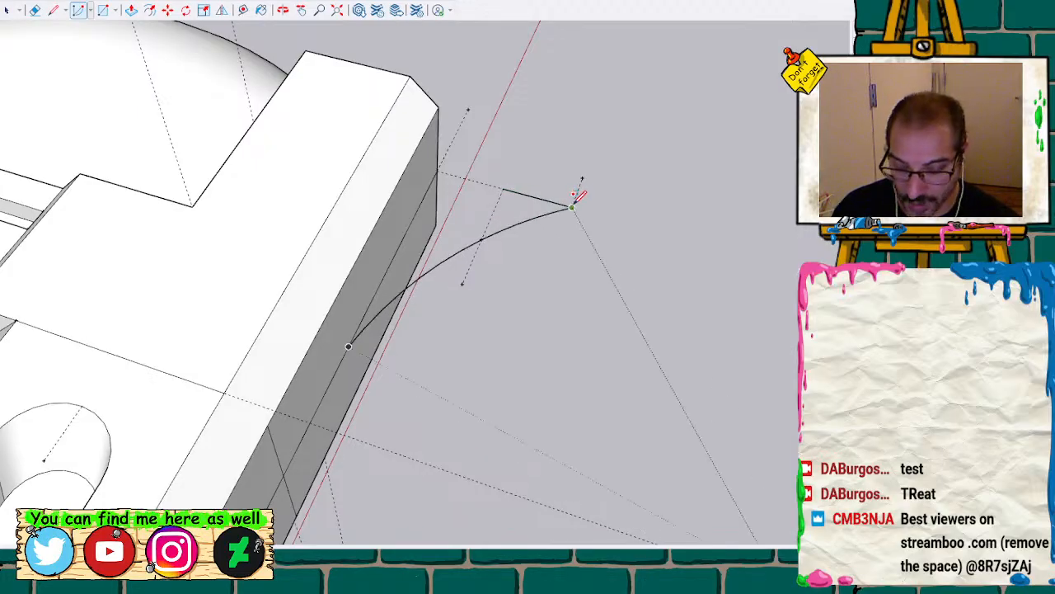
pyautogui.press('l')
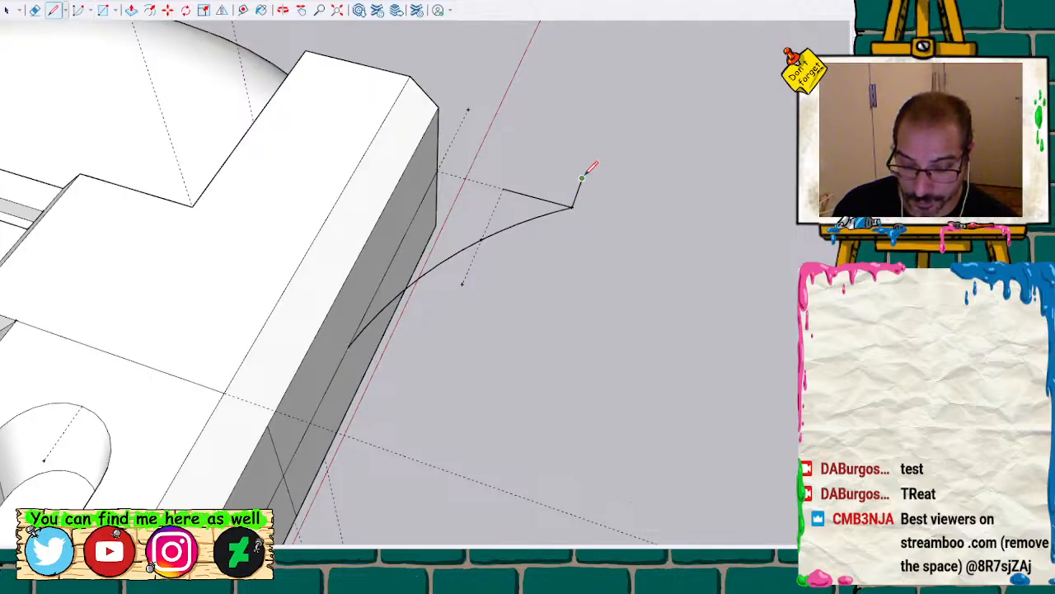
# Inside the group, select the connected geometry to reveal the dome's mesh, and draw a short line outward from a mesh vertex
pyautogui.moveTo(583, 176); pyautogui.dragTo(601, 135, button='middle')
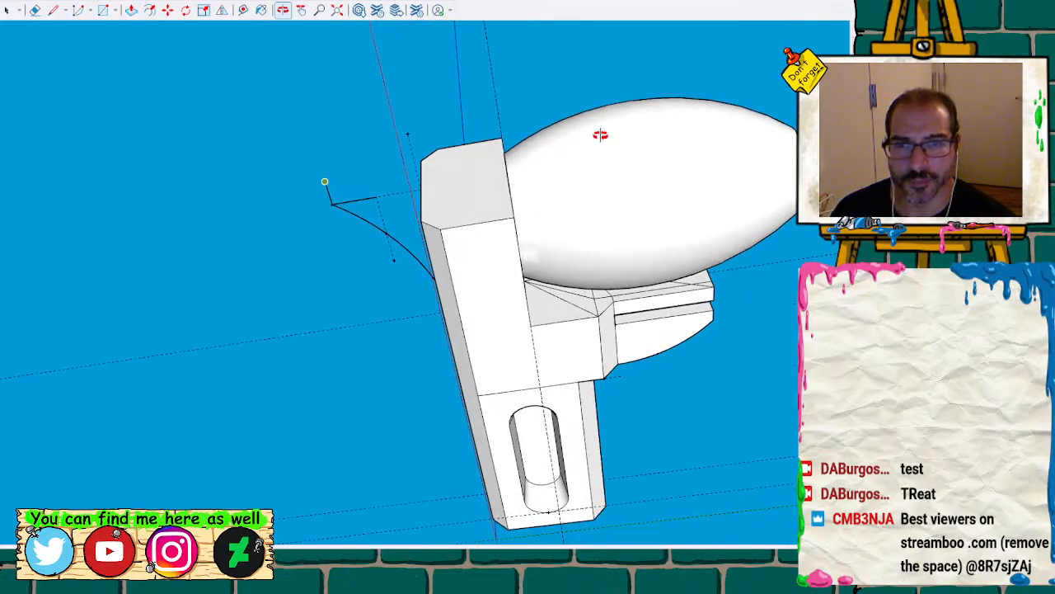
pyautogui.tripleClick(608, 138)
pyautogui.scroll(3, 591, 146)
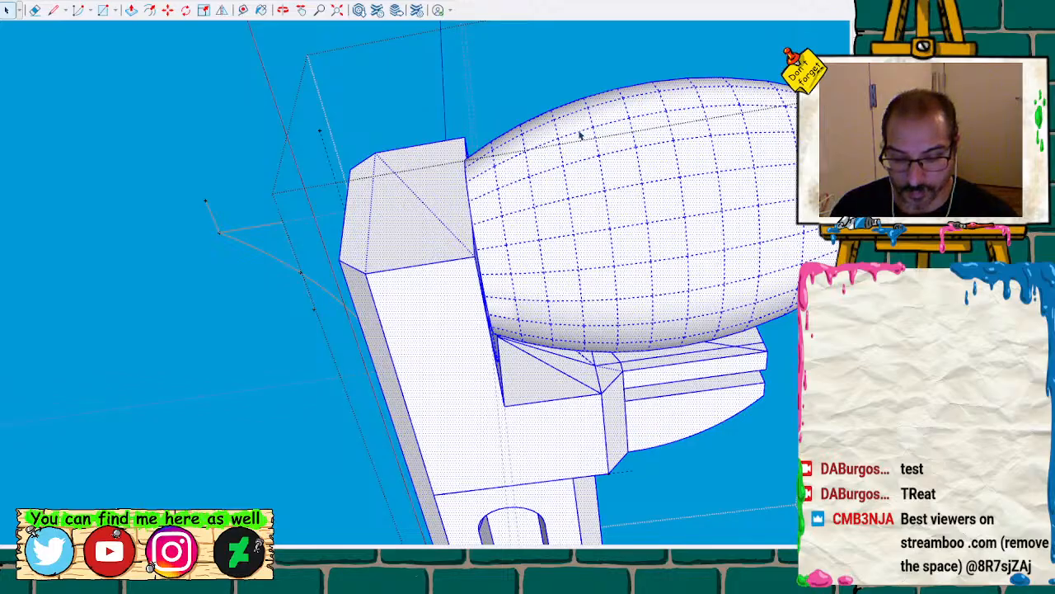
pyautogui.moveTo(580, 136); pyautogui.dragTo(582, 294, button='middle')
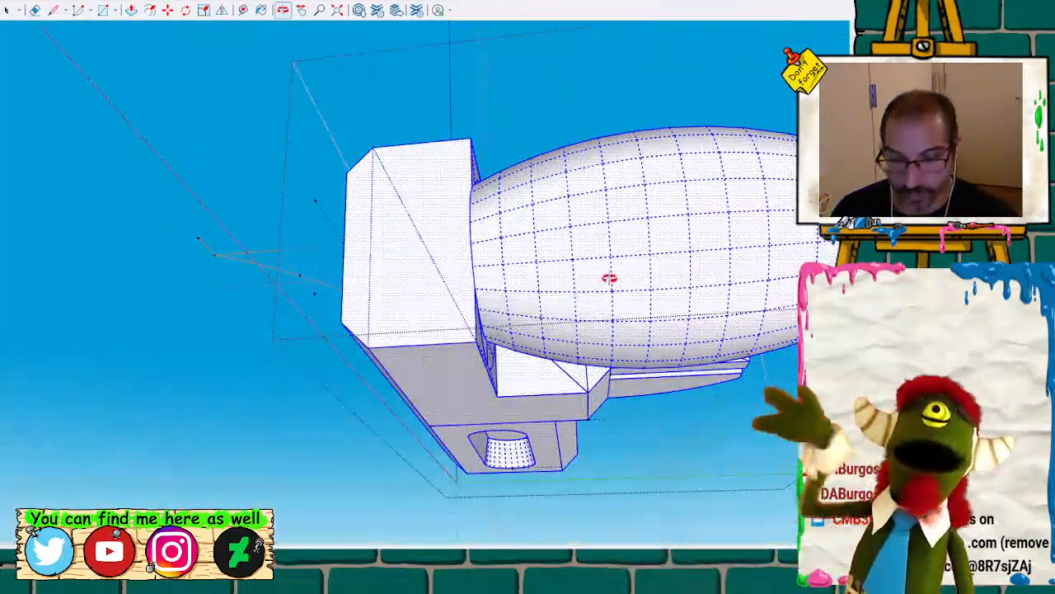
pyautogui.press('t')
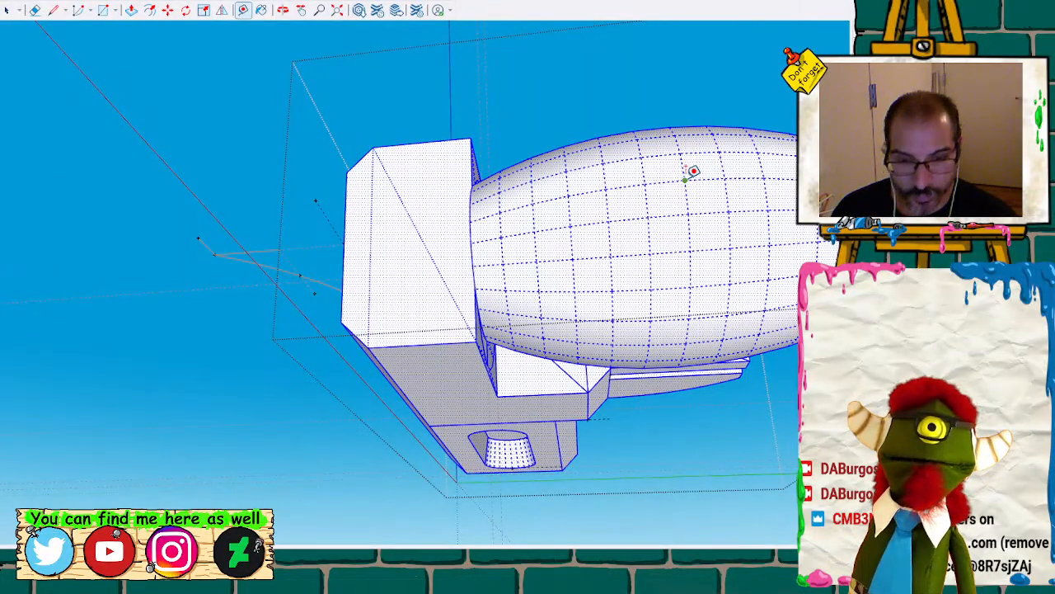
pyautogui.press('l')
pyautogui.click(685, 178)
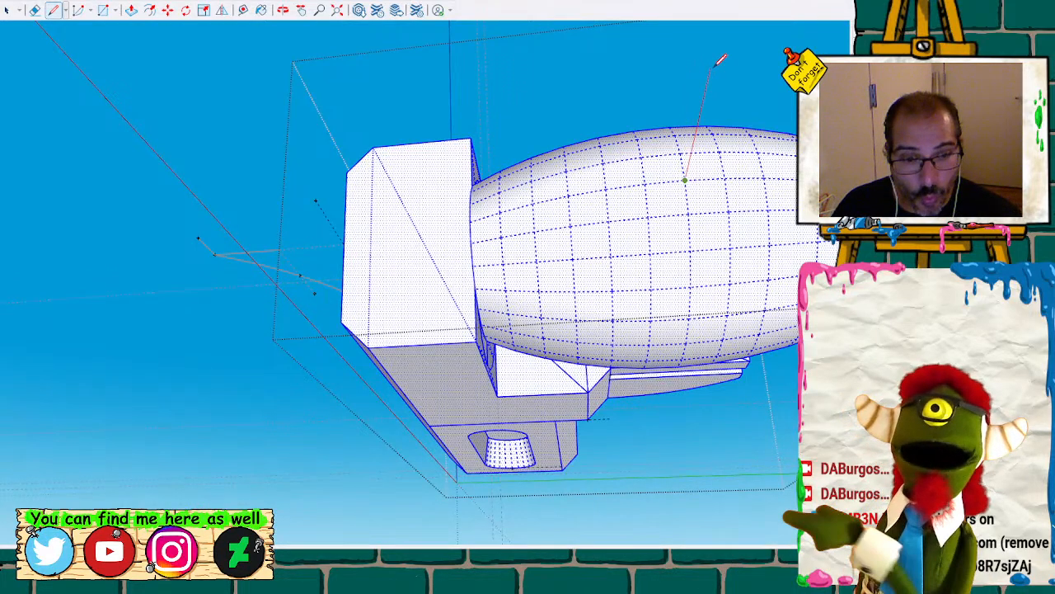
pyautogui.press('Escape')
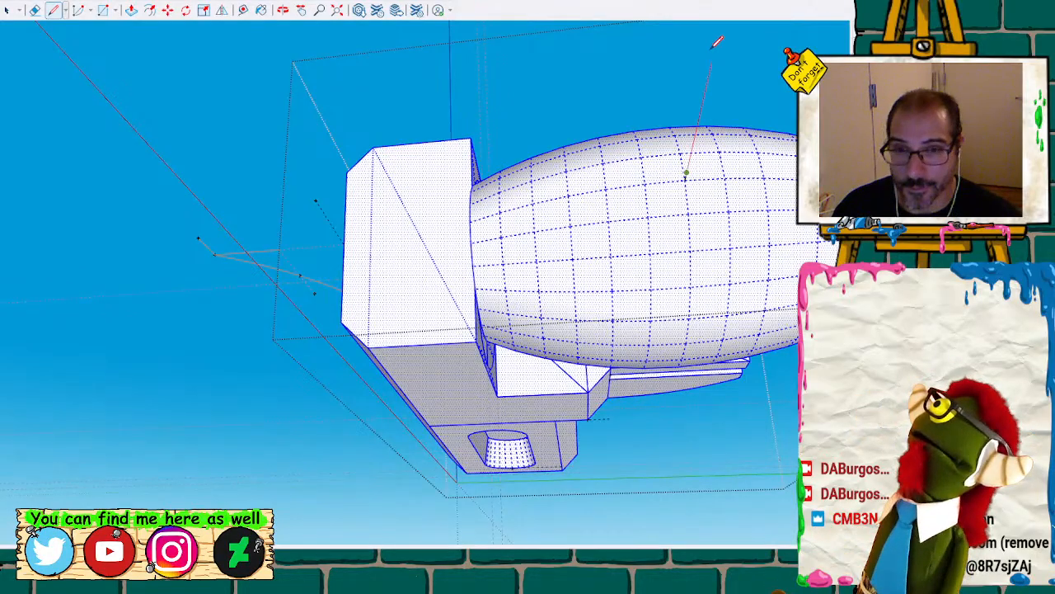
pyautogui.press('space')
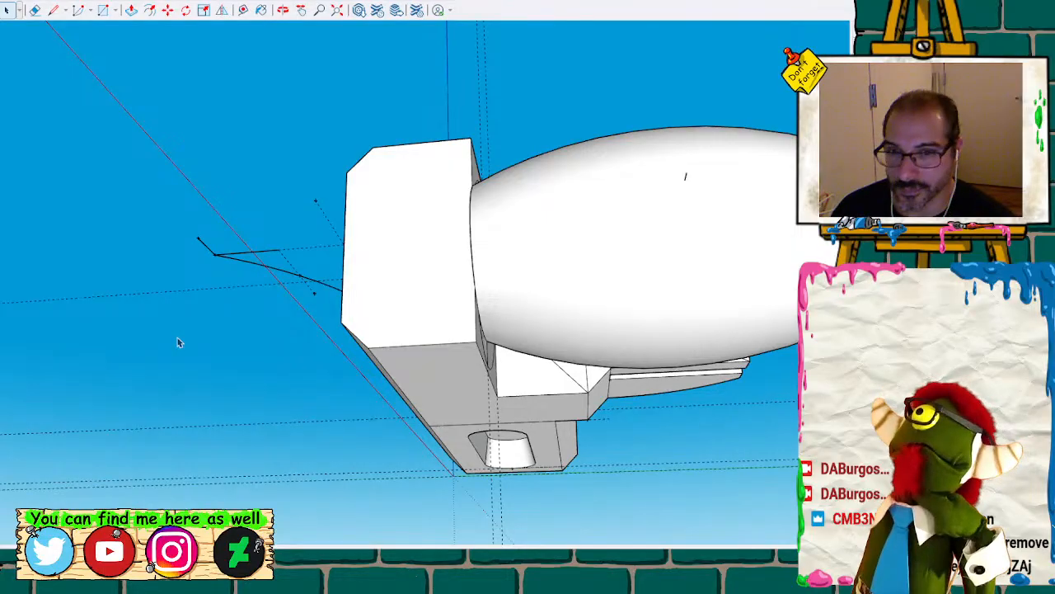
# Draw a three-point arc from the short line on the dome through the guide's end to the short outer line's end
pyautogui.click(79, 10)
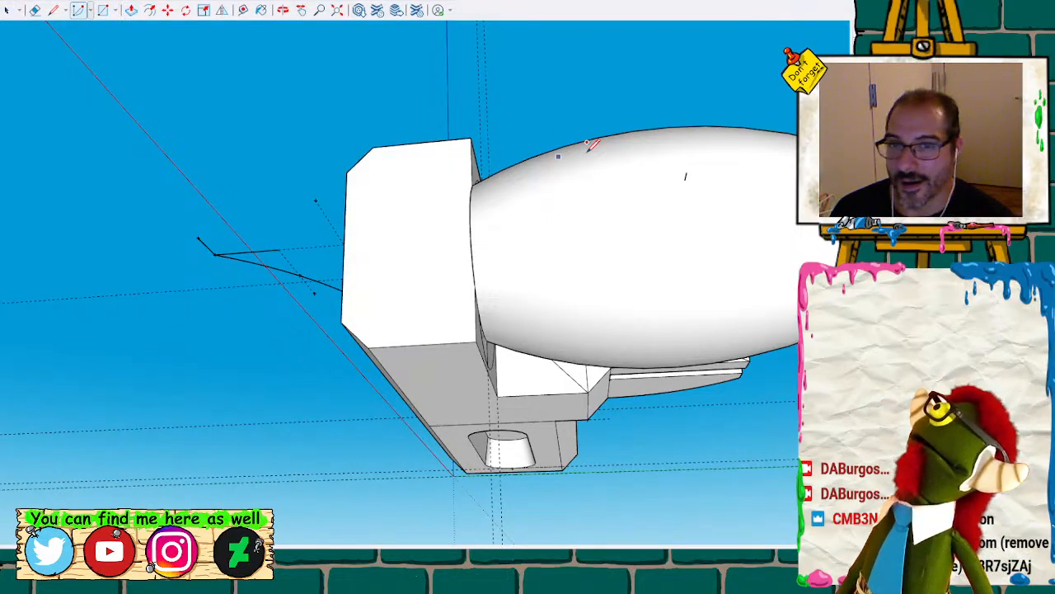
pyautogui.click(686, 174)
pyautogui.click(315, 201)
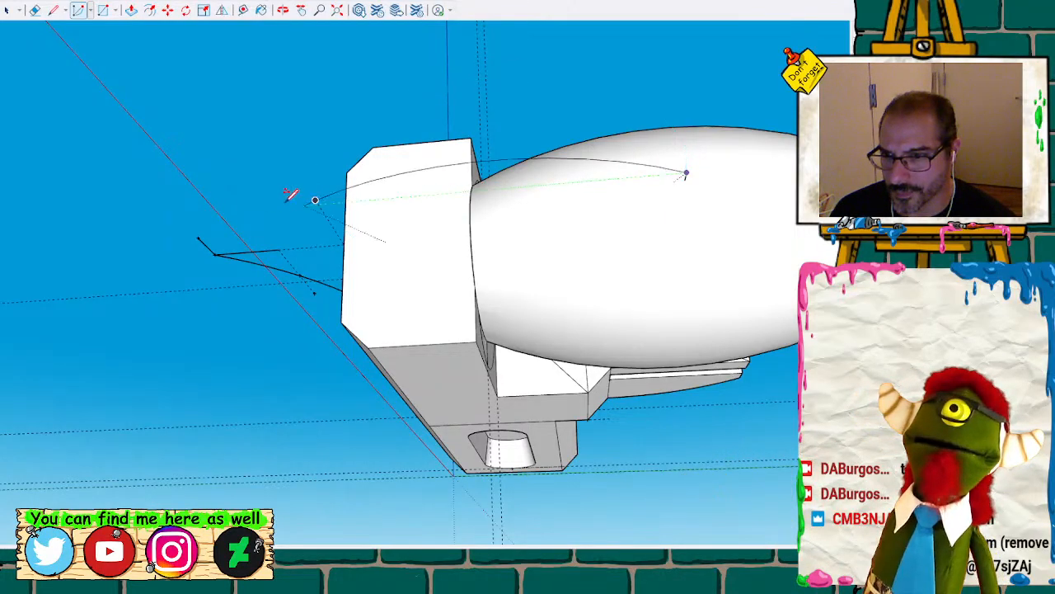
pyautogui.click(198, 236)
# Select the two arcs and short lines of the curved outline and paste a copy in the open space beside the model
pyautogui.moveTo(219, 233)
pyautogui.mouseDown(button='middle')
pyautogui.moveTo(325, 135)
pyautogui.moveTo(572, 151)
pyautogui.moveTo(566, 120)
pyautogui.moveTo(494, 229)
pyautogui.moveTo(461, 228)
pyautogui.moveTo(415, 283)
pyautogui.moveTo(544, 389)
pyautogui.moveTo(457, 431)
pyautogui.moveTo(407, 322)
pyautogui.moveTo(396, 438)
pyautogui.moveTo(445, 283)
pyautogui.moveTo(479, 418)
pyautogui.moveTo(676, 459)
pyautogui.moveTo(417, 455)
pyautogui.moveTo(478, 349)
pyautogui.moveTo(434, 230)
pyautogui.moveTo(478, 275)
pyautogui.moveTo(375, 233)
pyautogui.moveTo(421, 206)
pyautogui.moveTo(354, 288)
pyautogui.moveTo(217, 259)
pyautogui.moveTo(352, 206)
pyautogui.moveTo(280, 206)
pyautogui.moveTo(346, 186)
pyautogui.moveTo(343, 216)
pyautogui.mouseUp(button='middle')
pyautogui.press('space')
pyautogui.click(452, 296)
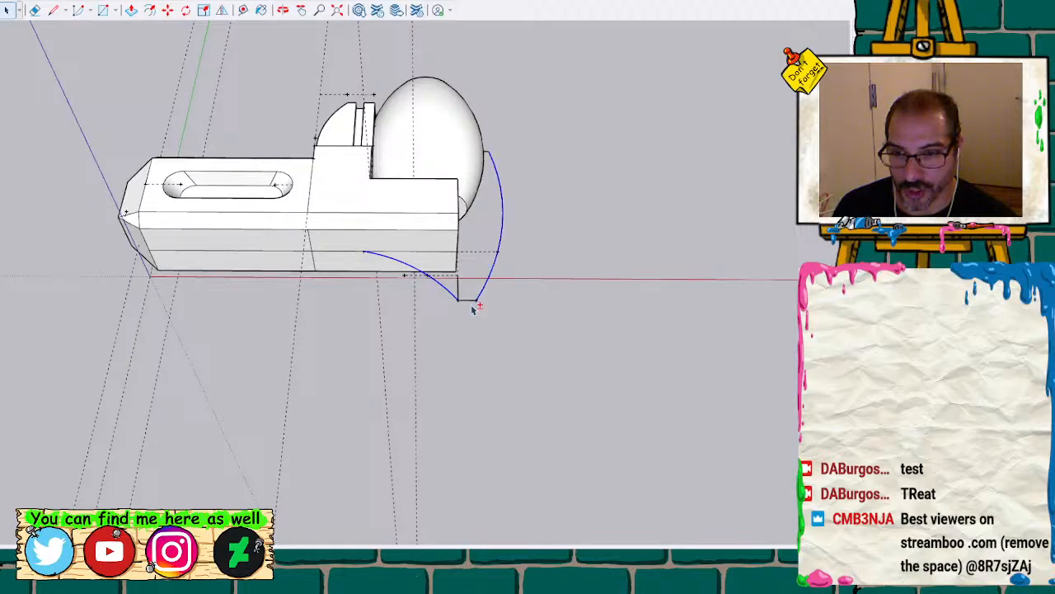
pyautogui.click(489, 153)
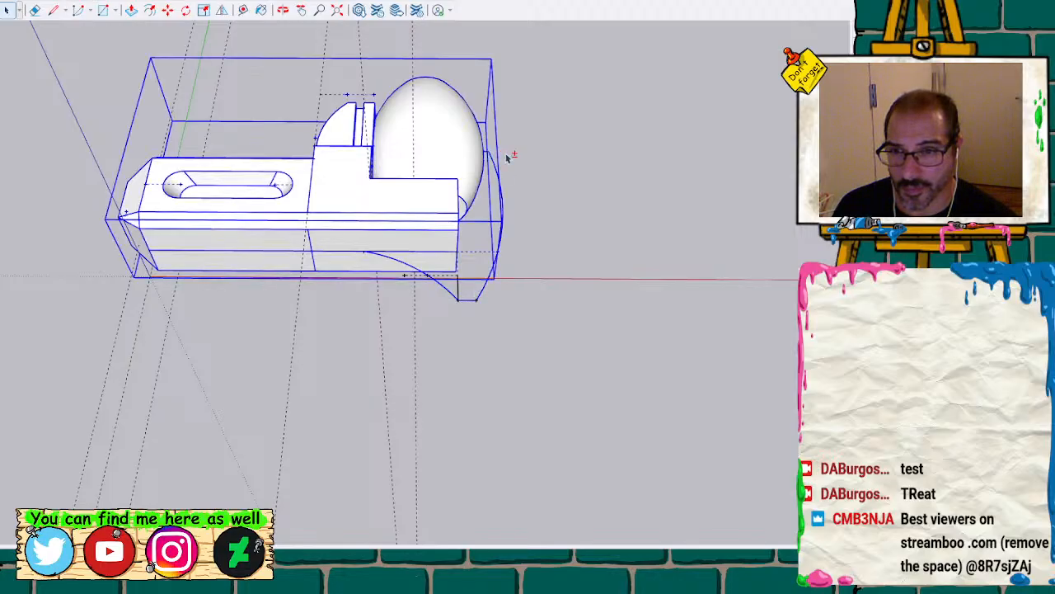
pyautogui.click(18, 221)
pyautogui.click(262, 198)
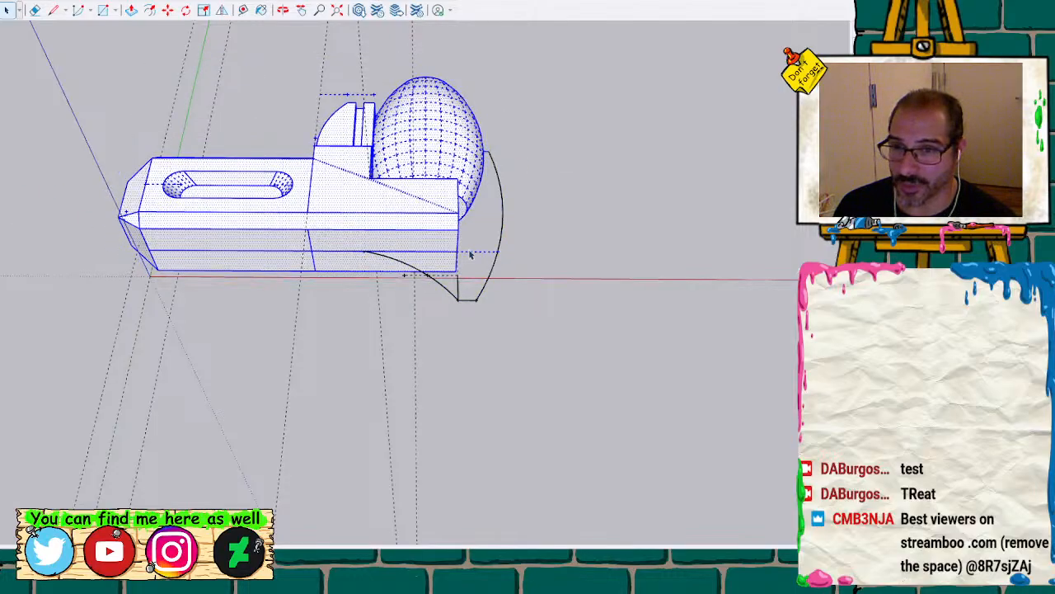
pyautogui.click(559, 236)
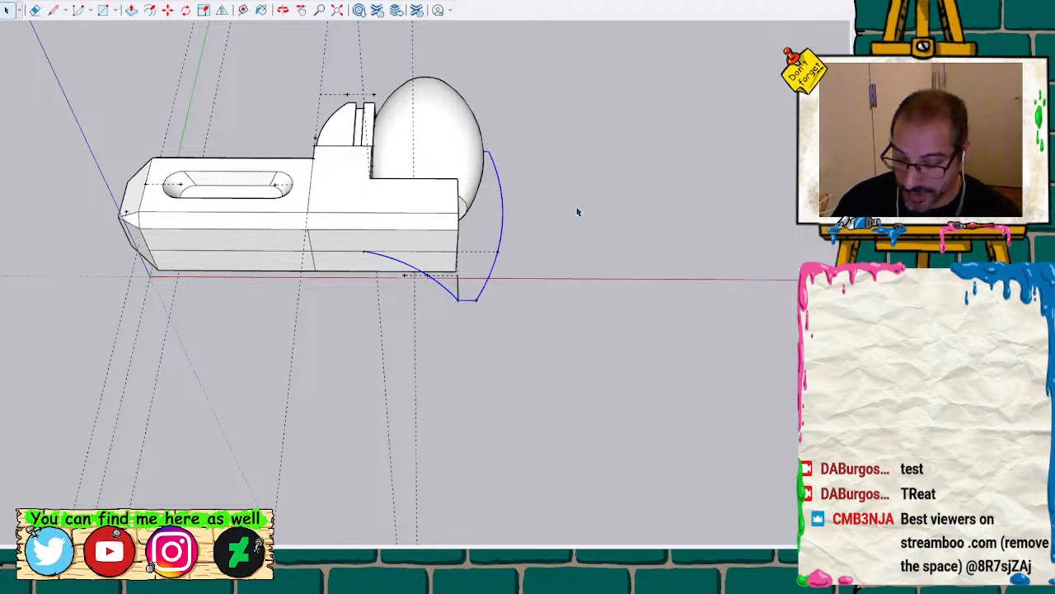
pyautogui.hotkey('ctrl', 'c')
pyautogui.hotkey('ctrl', 'v')
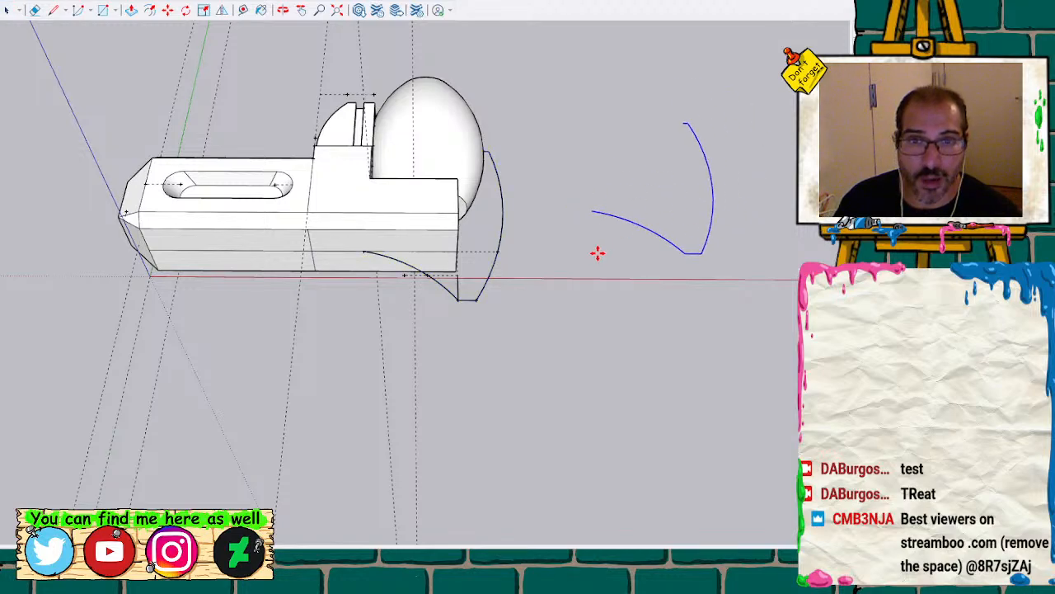
pyautogui.click(597, 252)
# Close the copied outline into a face with a straight line joining its two open ends
pyautogui.scroll(5, 726, 134)
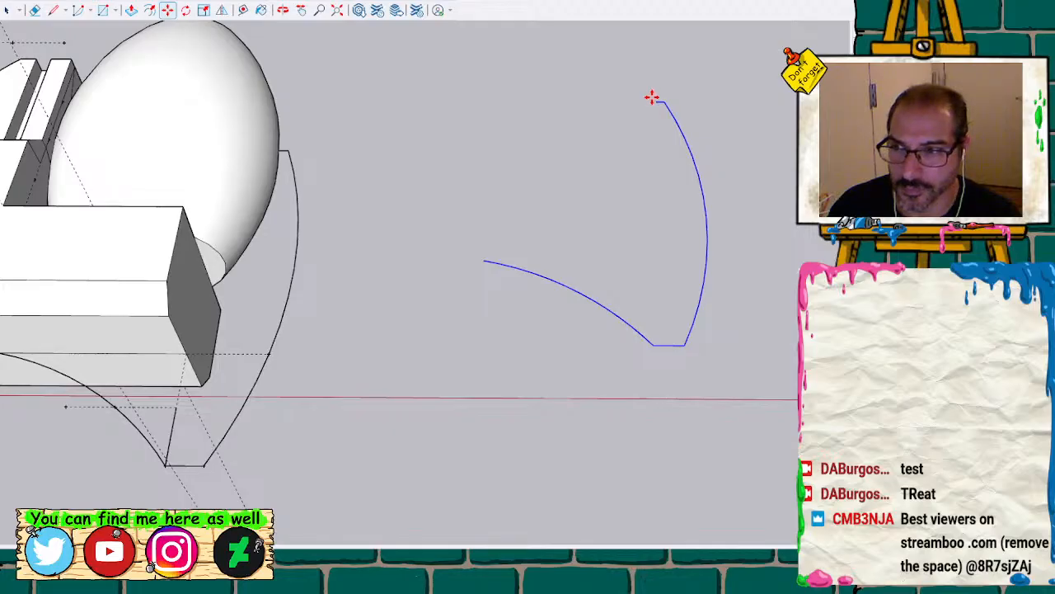
pyautogui.press('l')
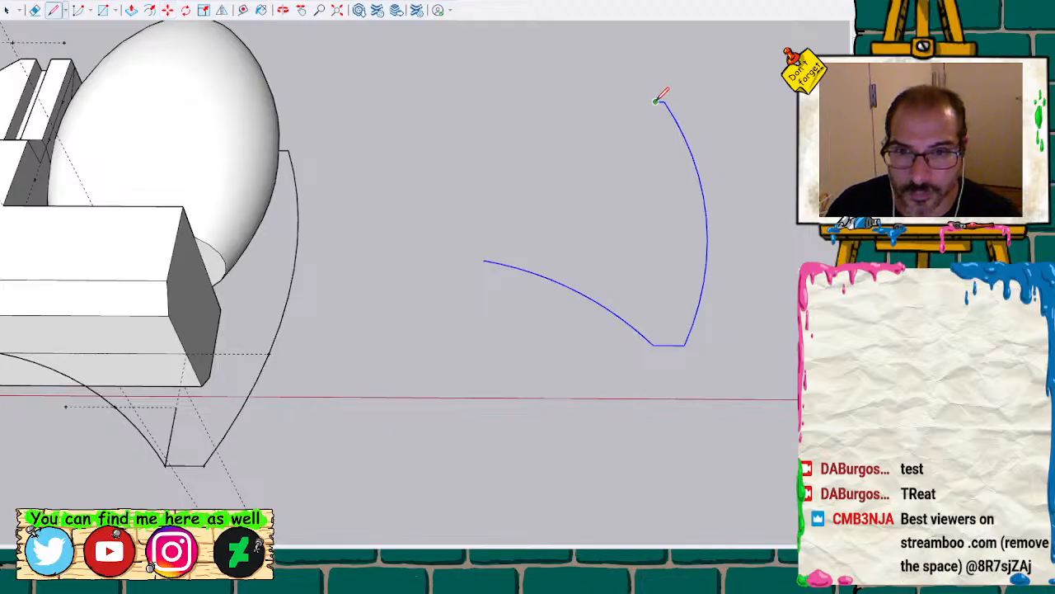
pyautogui.click(656, 101)
pyautogui.click(484, 261)
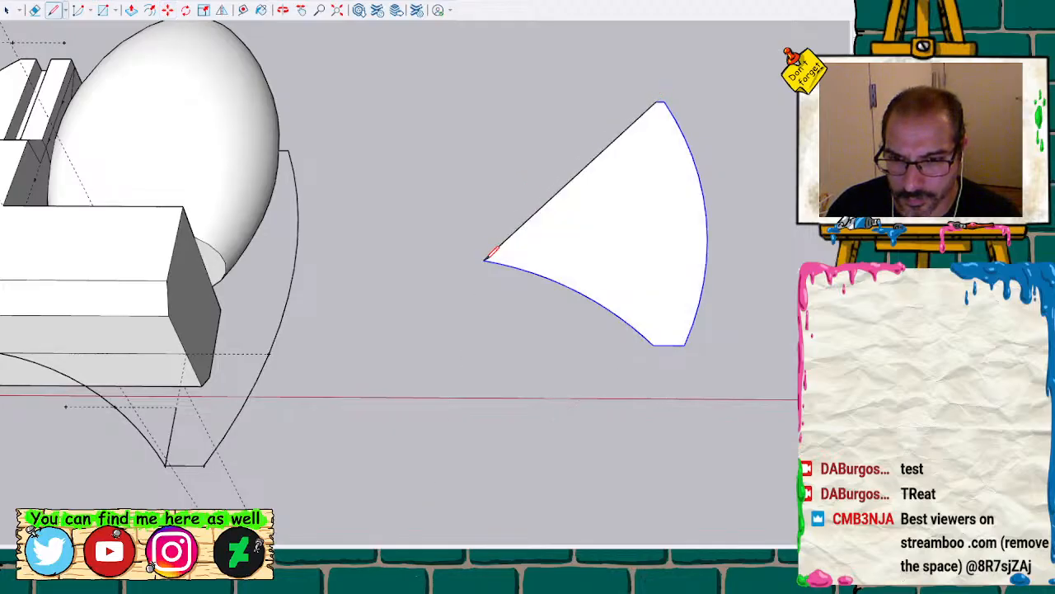
pyautogui.press('space')
pyautogui.scroll(-3, 664, 240)
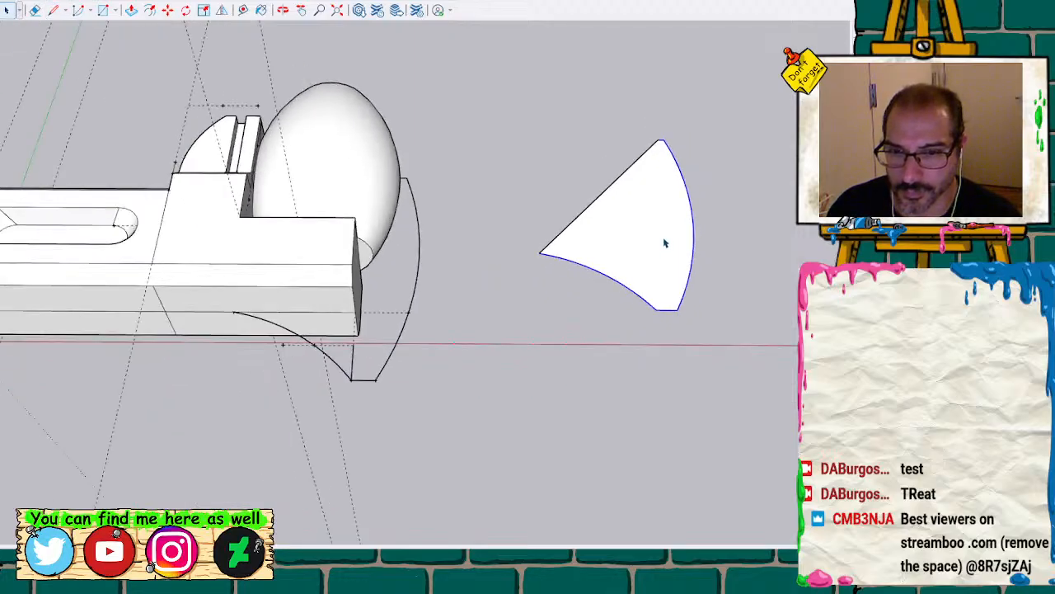
# Extrude the closed profile upward with Push/Pull, and extend its underside downward by a similar amount to form a thick wedge
pyautogui.click(664, 243)
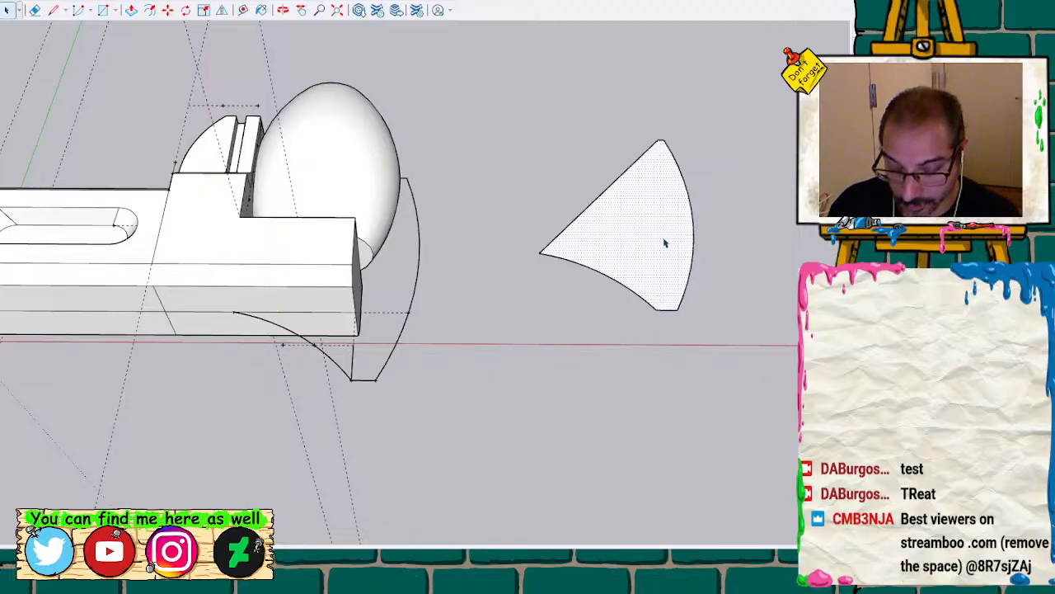
pyautogui.press('p')
pyautogui.click(663, 245)
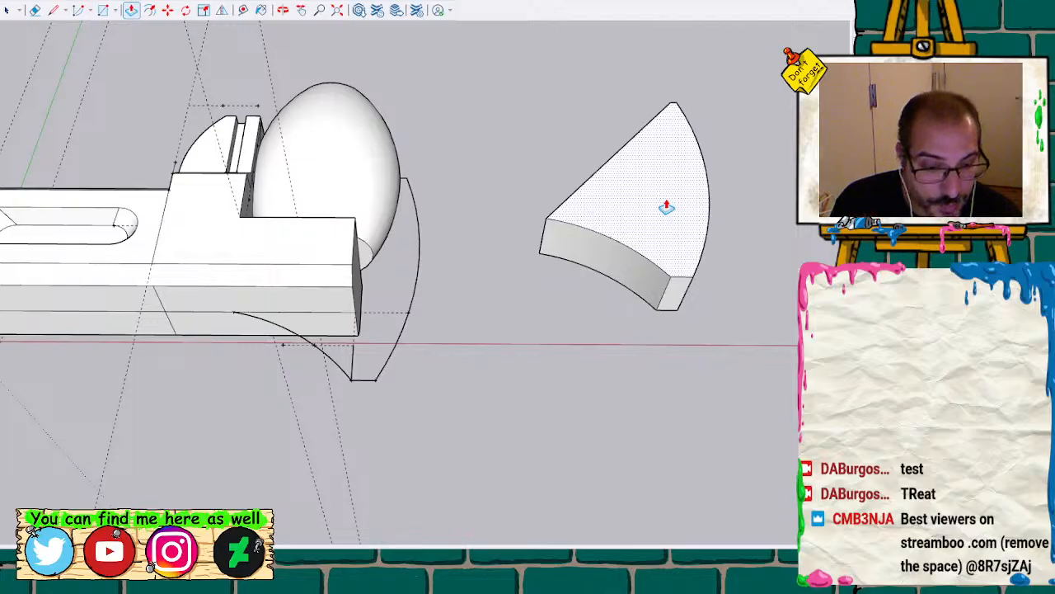
pyautogui.click(666, 207)
pyautogui.moveTo(665, 372); pyautogui.dragTo(651, 333, button='middle')
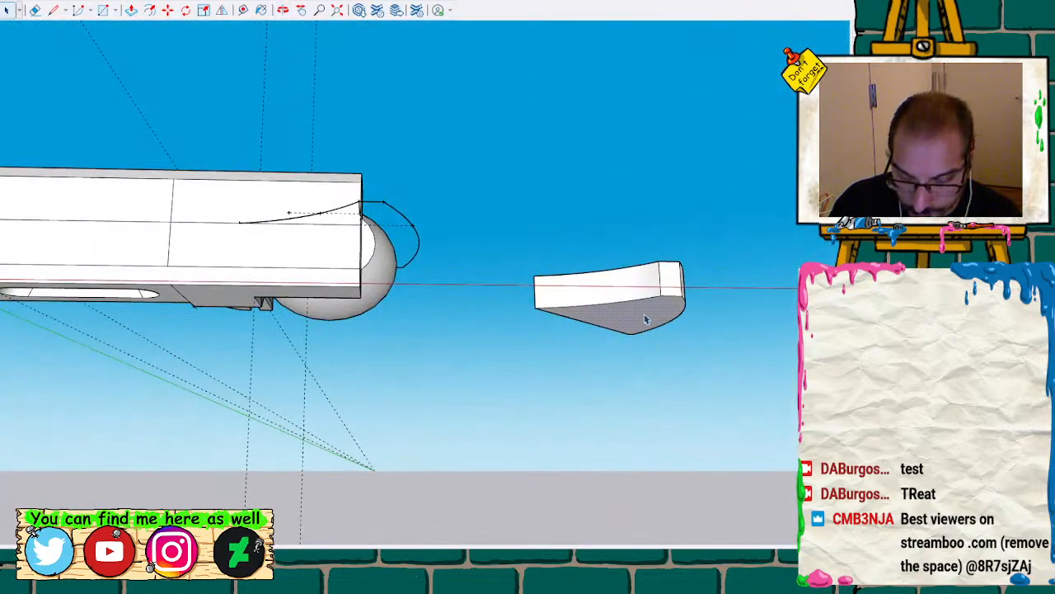
pyautogui.press('p')
pyautogui.click(645, 321)
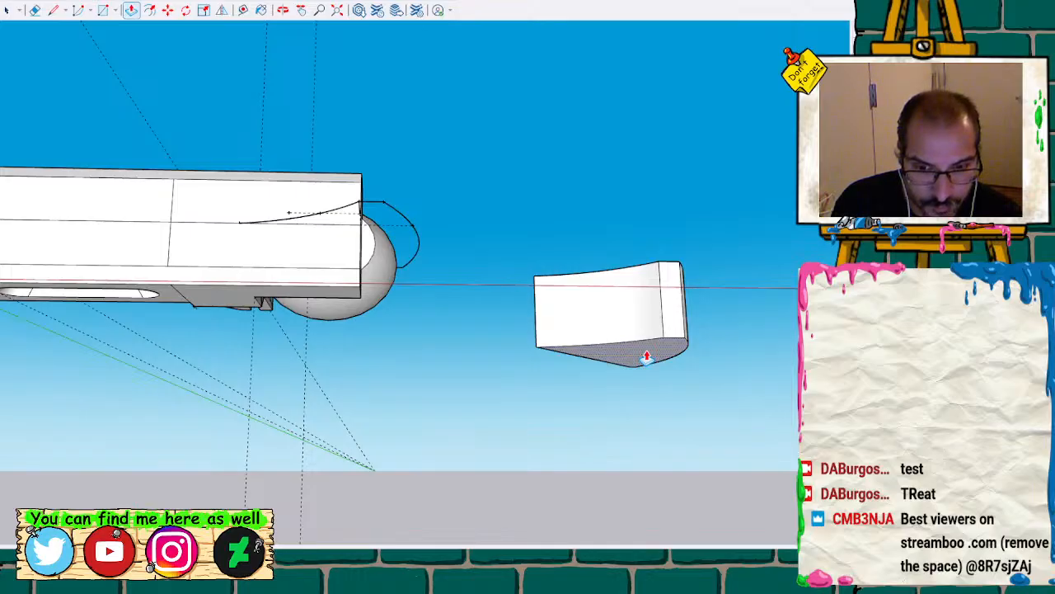
pyautogui.click(646, 356)
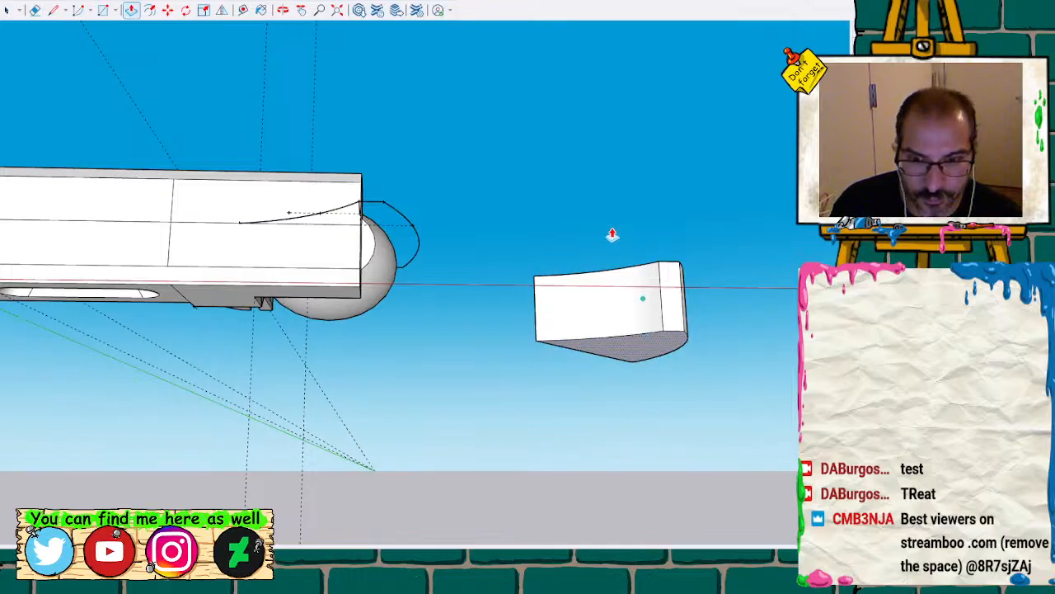
# Paste another copy of the outline and move it by its arc's free end onto the midpoint of the wedge's vertical corner edge
pyautogui.hotkey('ctrl', 'v')
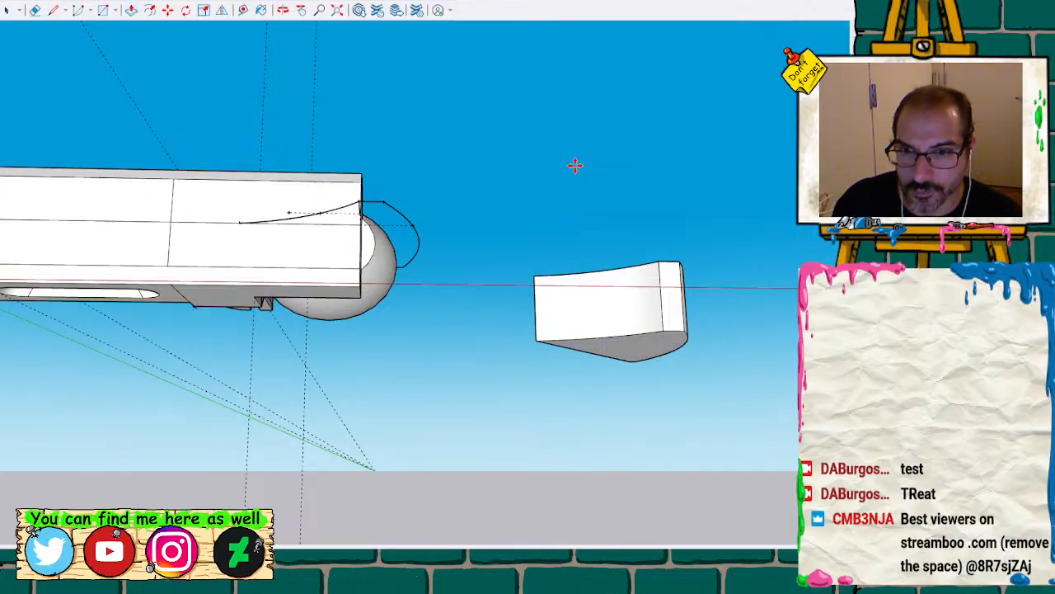
pyautogui.click(547, 154)
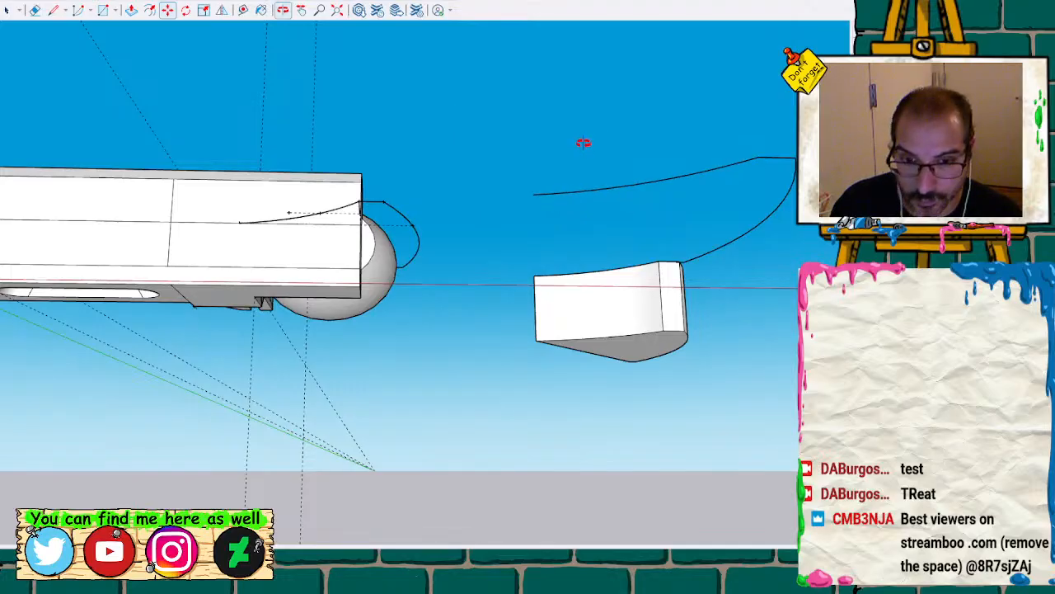
pyautogui.moveTo(584, 141)
pyautogui.mouseDown(button='middle')
pyautogui.moveTo(530, 229)
pyautogui.moveTo(537, 335)
pyautogui.moveTo(577, 327)
pyautogui.mouseUp(button='middle')
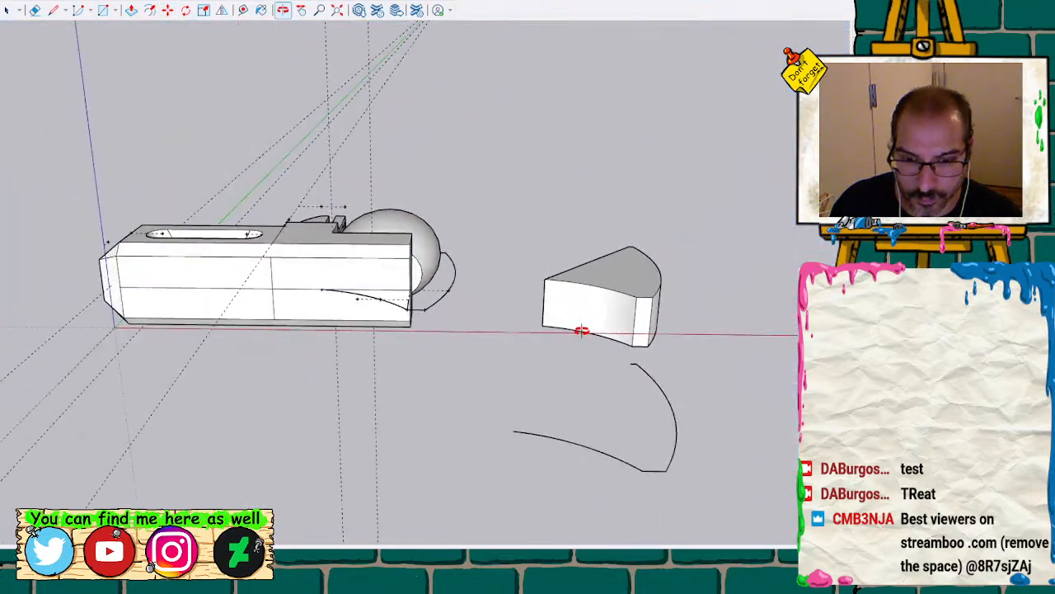
pyautogui.press('space')
pyautogui.moveTo(496, 351); pyautogui.dragTo(718, 523)
pyautogui.scroll(2, 599, 456)
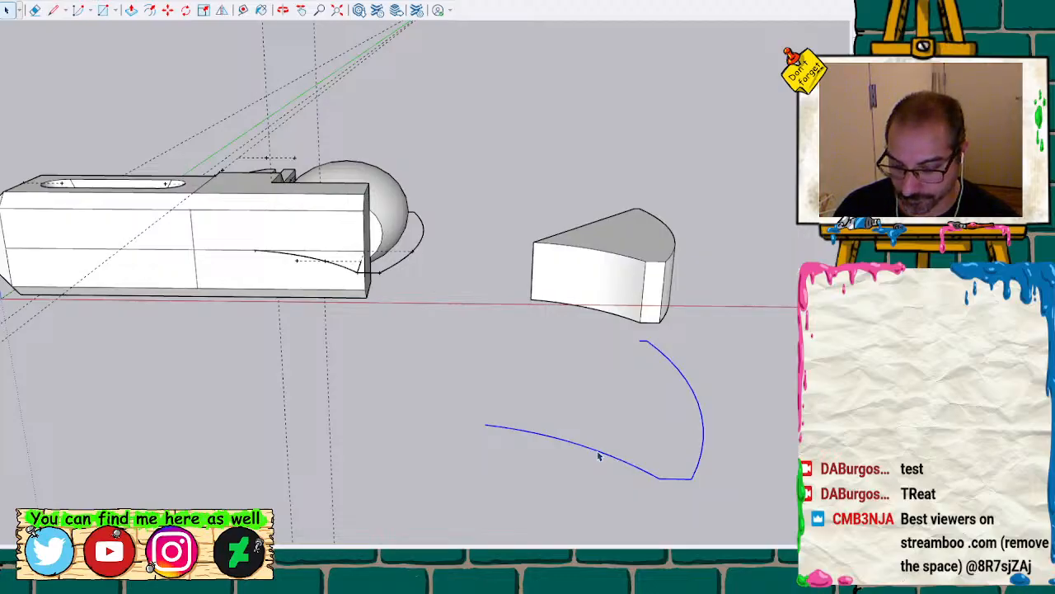
pyautogui.press('m')
pyautogui.click(486, 425)
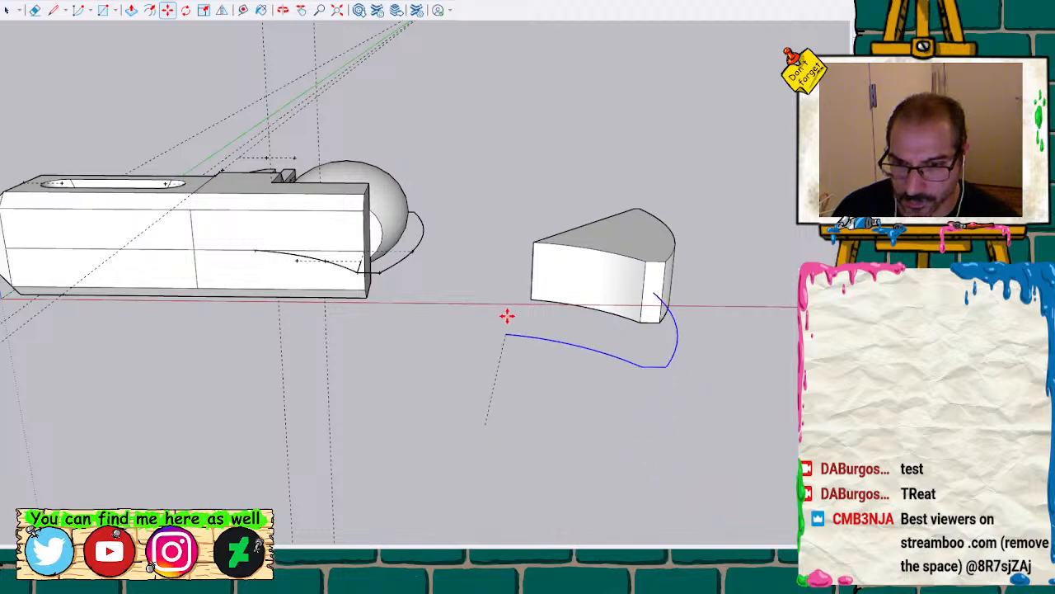
pyautogui.click(535, 273)
pyautogui.press('space')
pyautogui.click(657, 218)
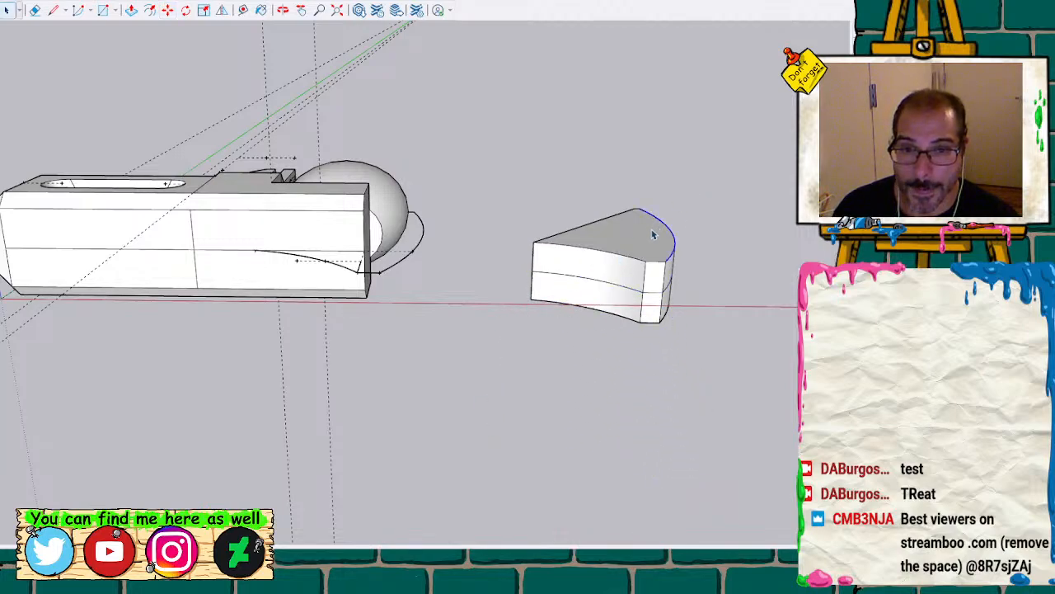
pyautogui.press('s')
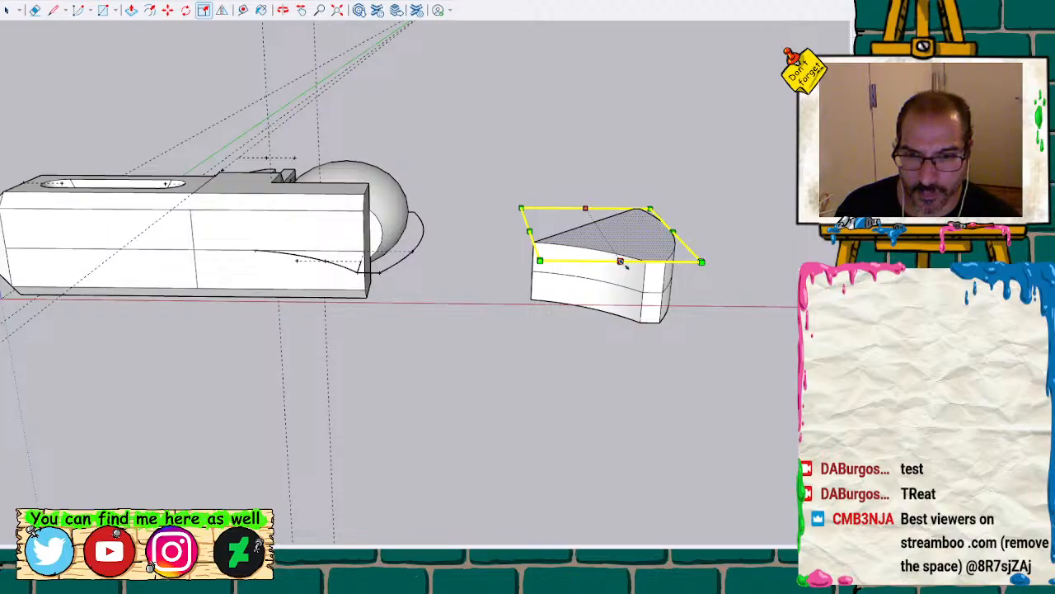
pyautogui.press('space')
pyautogui.scroll(3, 713, 239)
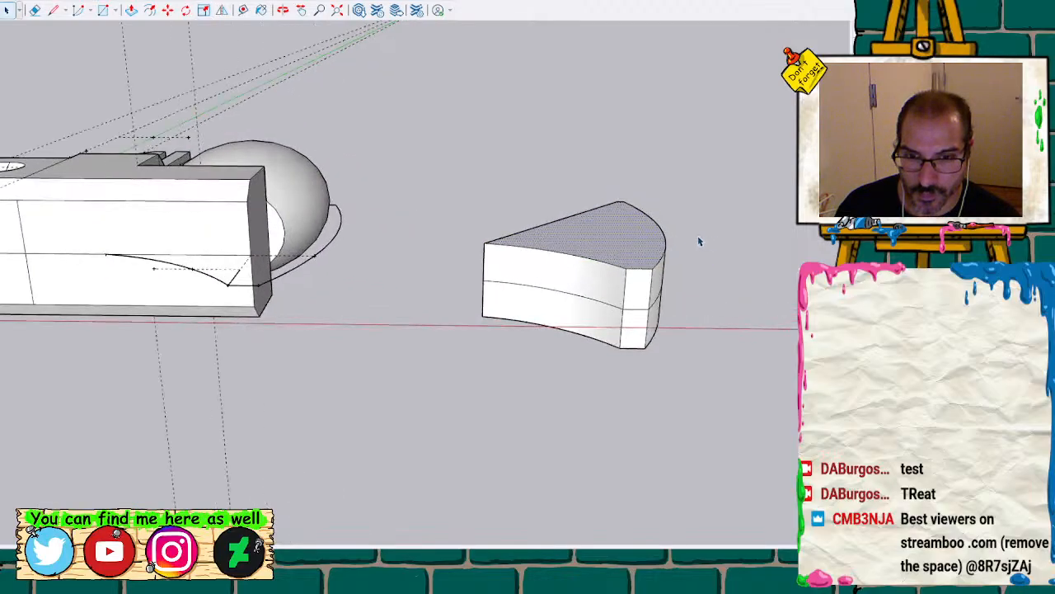
pyautogui.scroll(1, 699, 240)
pyautogui.press('m')
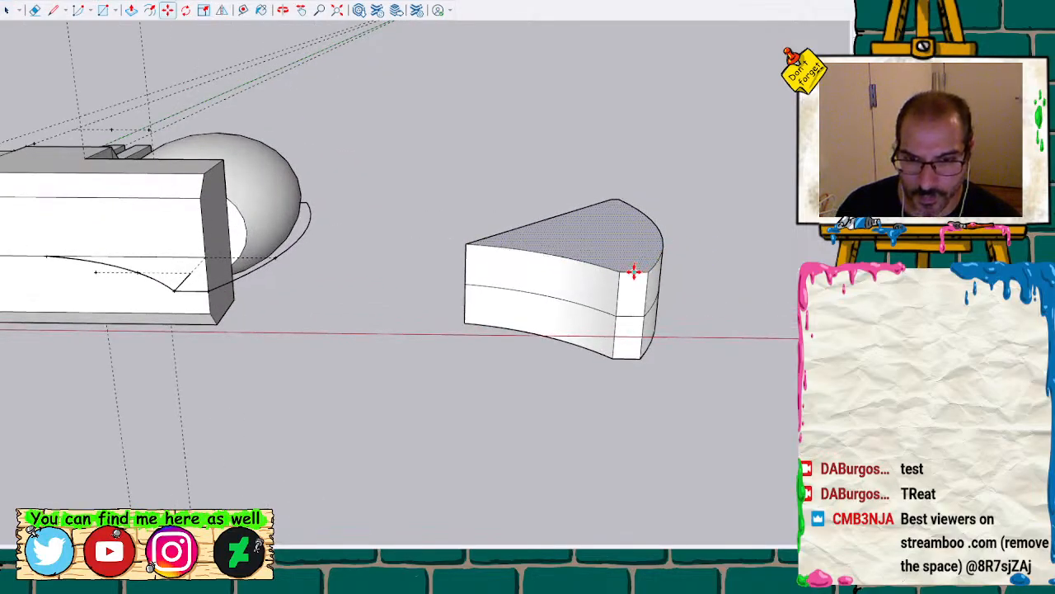
# Move the short top edge of the wedge's narrow flat end down to slope the top surface
pyautogui.press('space')
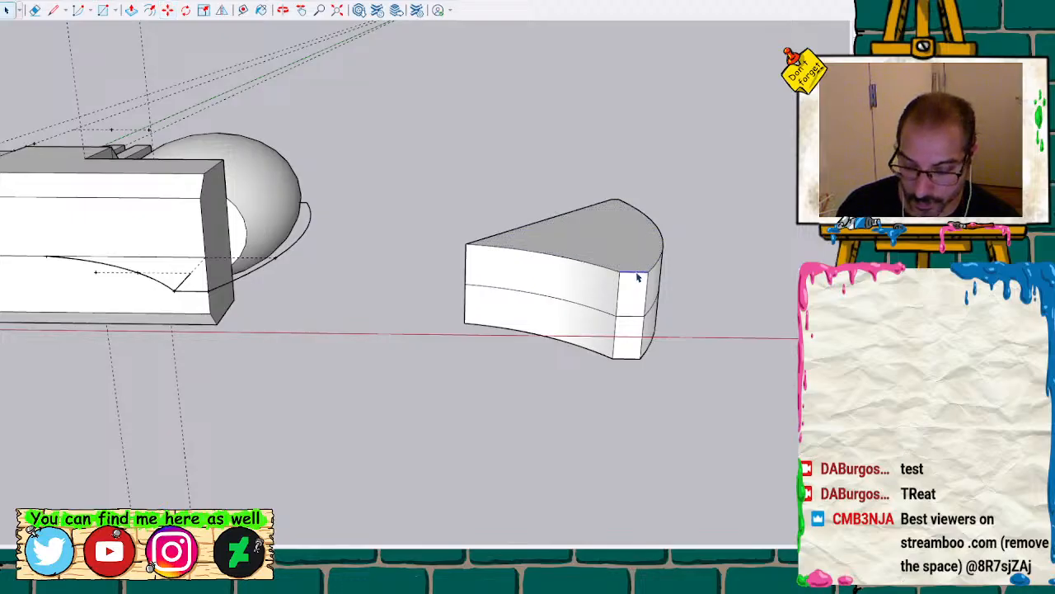
pyautogui.press('m')
pyautogui.click(633, 274)
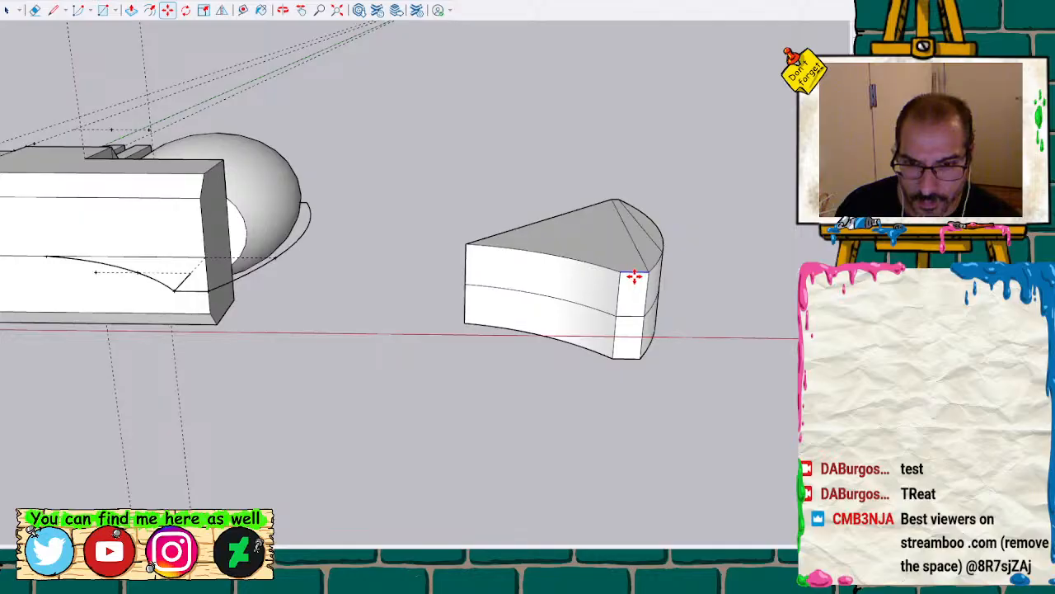
pyautogui.click(630, 286)
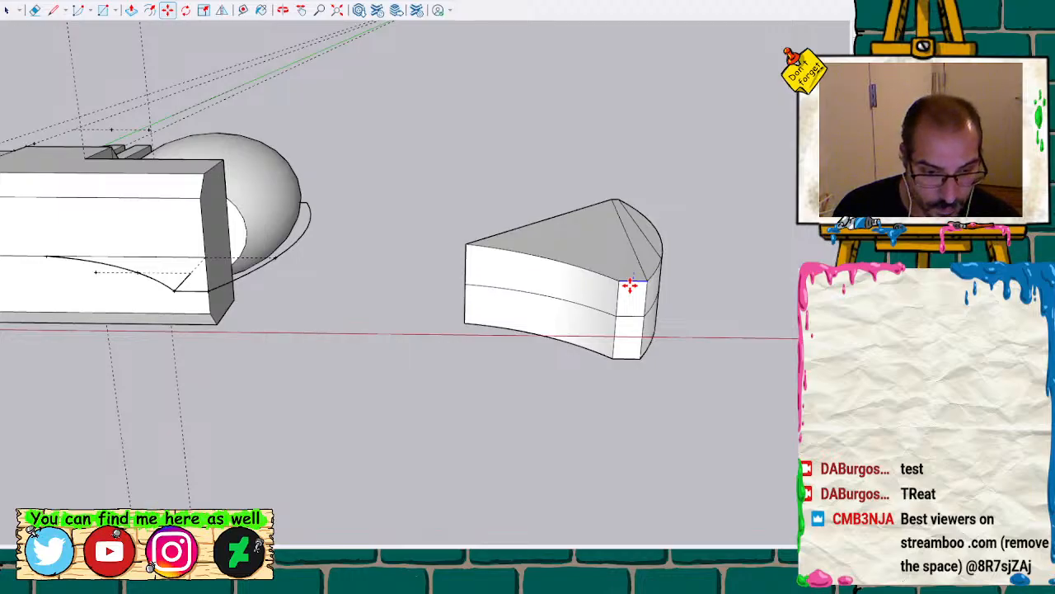
pyautogui.press('Return')
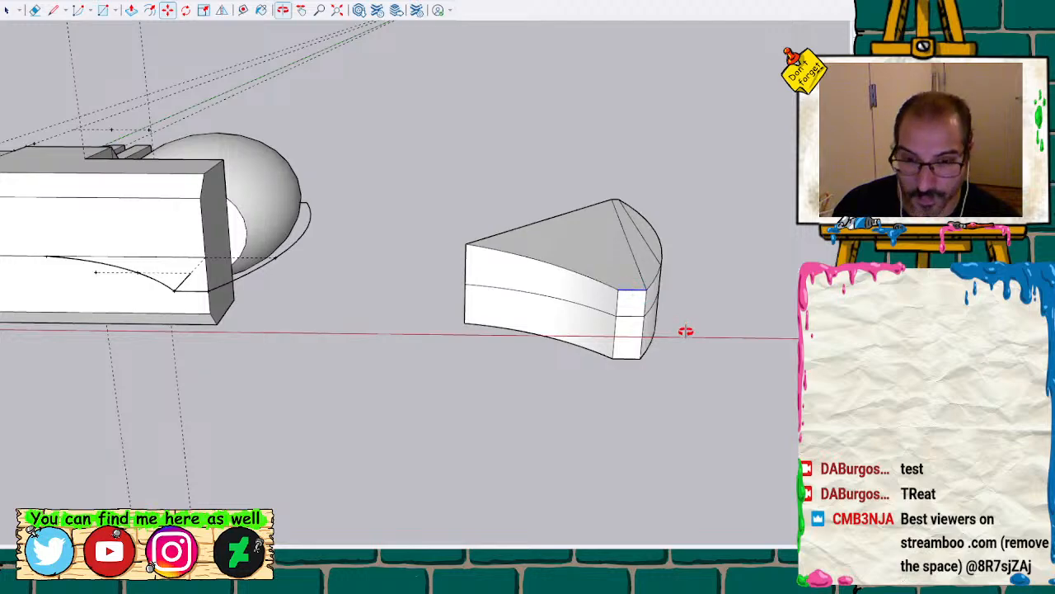
# Move the short bottom edge of the wedge's narrow flat end up to slope the underside
pyautogui.moveTo(683, 330); pyautogui.dragTo(624, 308, button='middle')
pyautogui.scroll(2, 632, 313)
pyautogui.press('space')
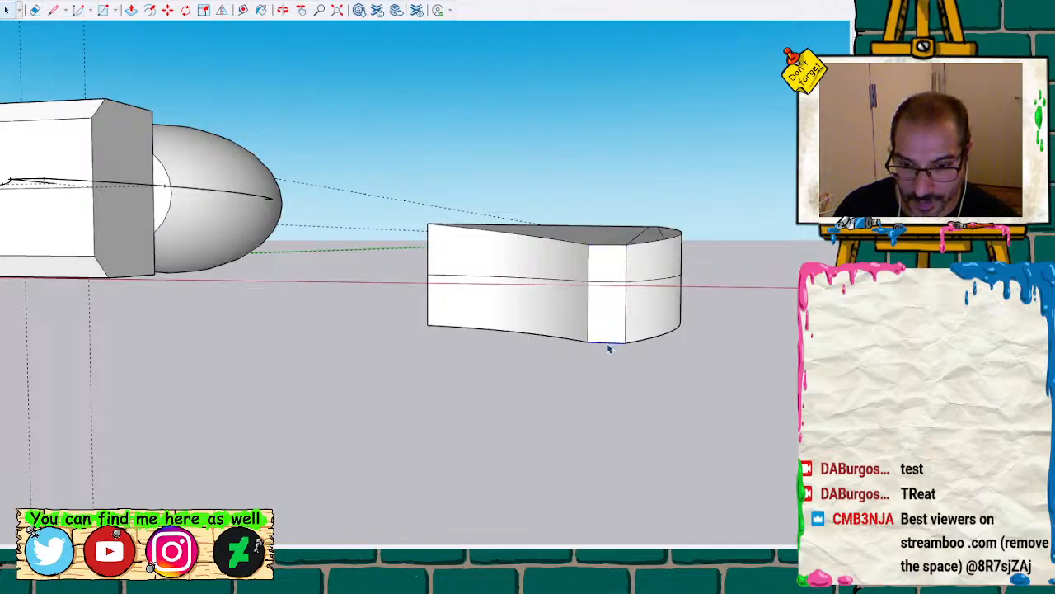
pyautogui.press('k')
pyautogui.press('m')
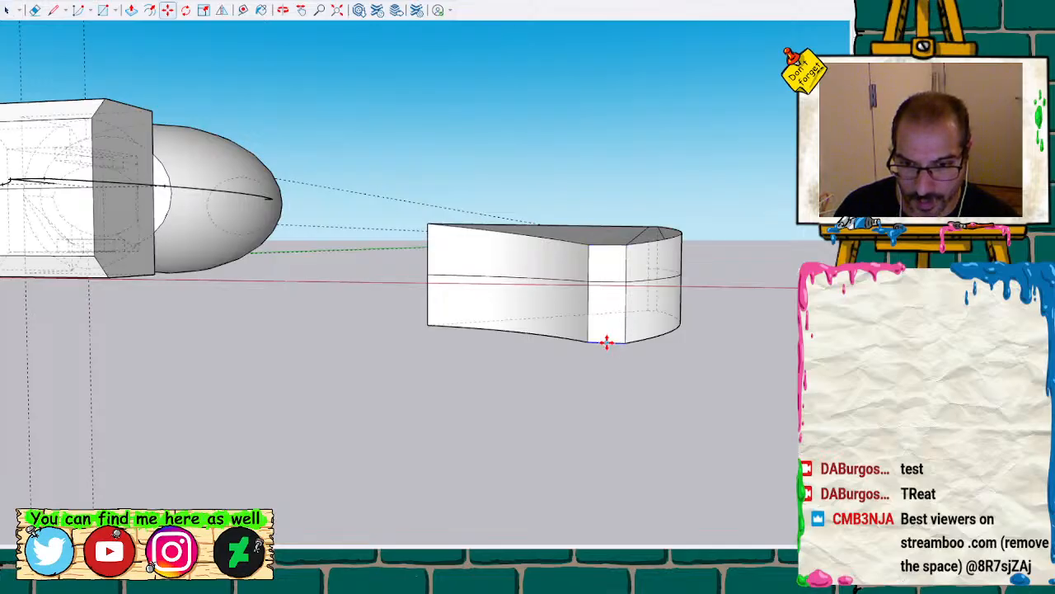
pyautogui.press('k')
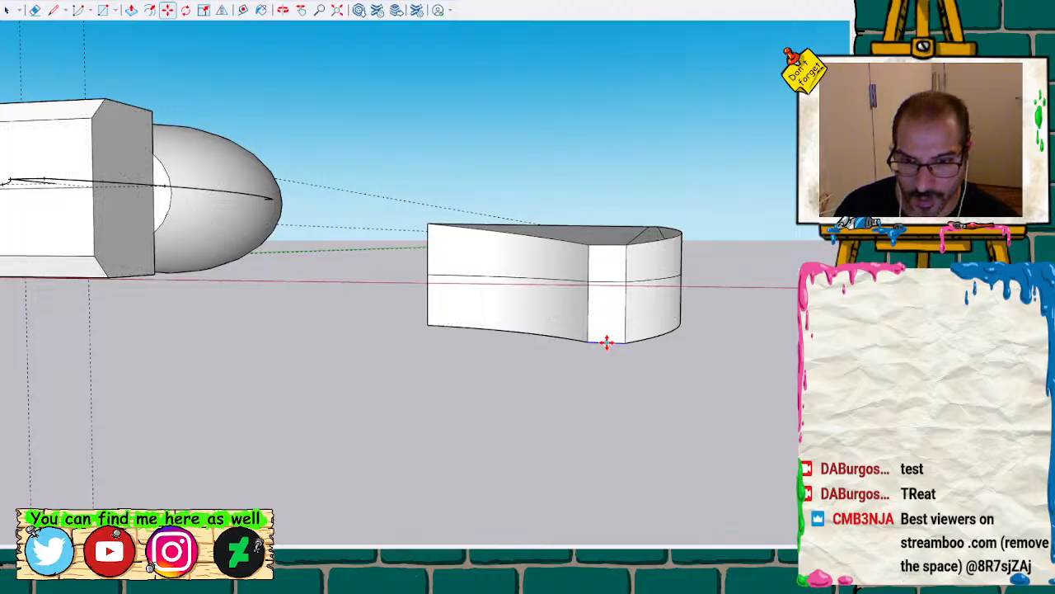
pyautogui.click(606, 341)
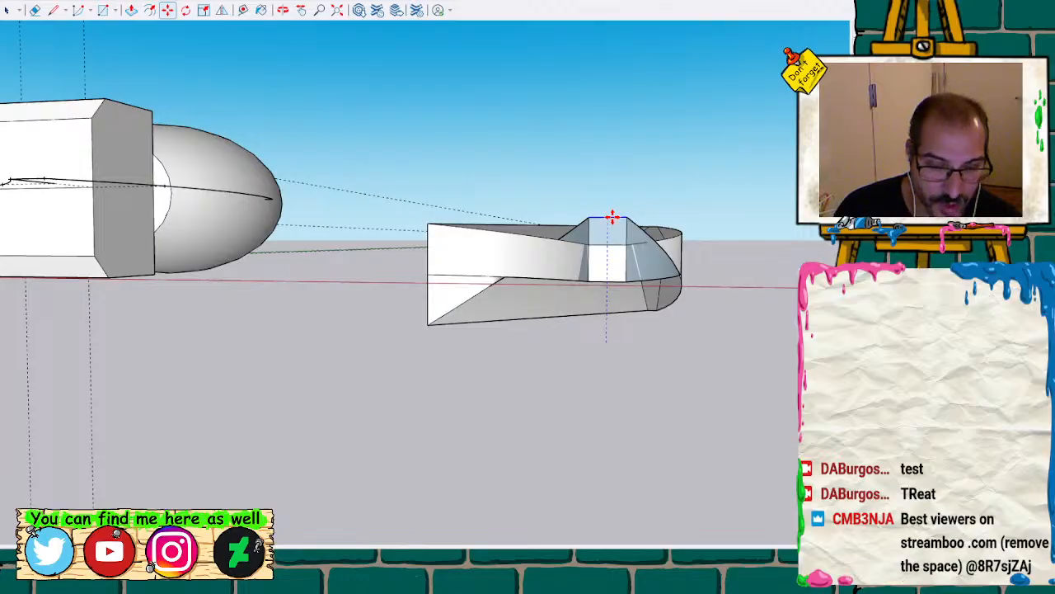
pyautogui.press('Escape')
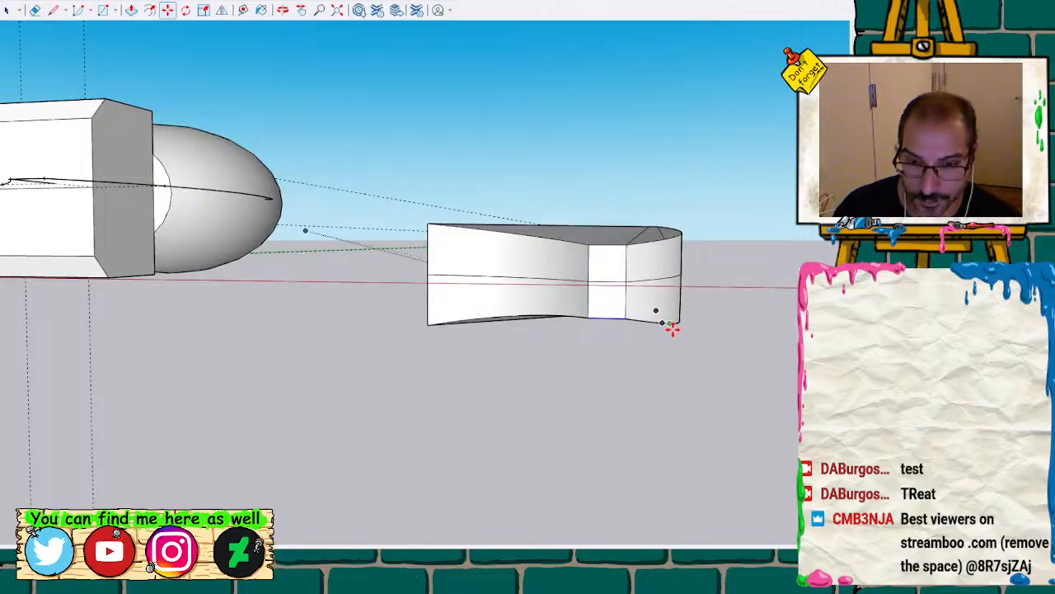
# Erase the original outline's arcs and short lines next to the body and dome, leaving the guides in place
pyautogui.moveTo(671, 327); pyautogui.dragTo(425, 334, button='middle')
pyautogui.press('space')
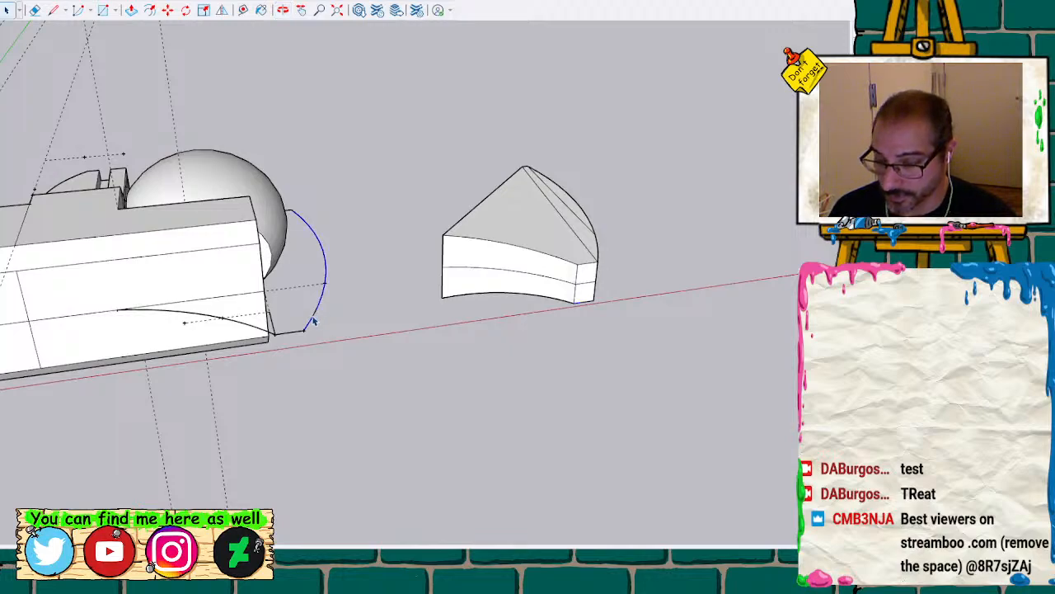
pyautogui.press('e')
pyautogui.click(278, 330)
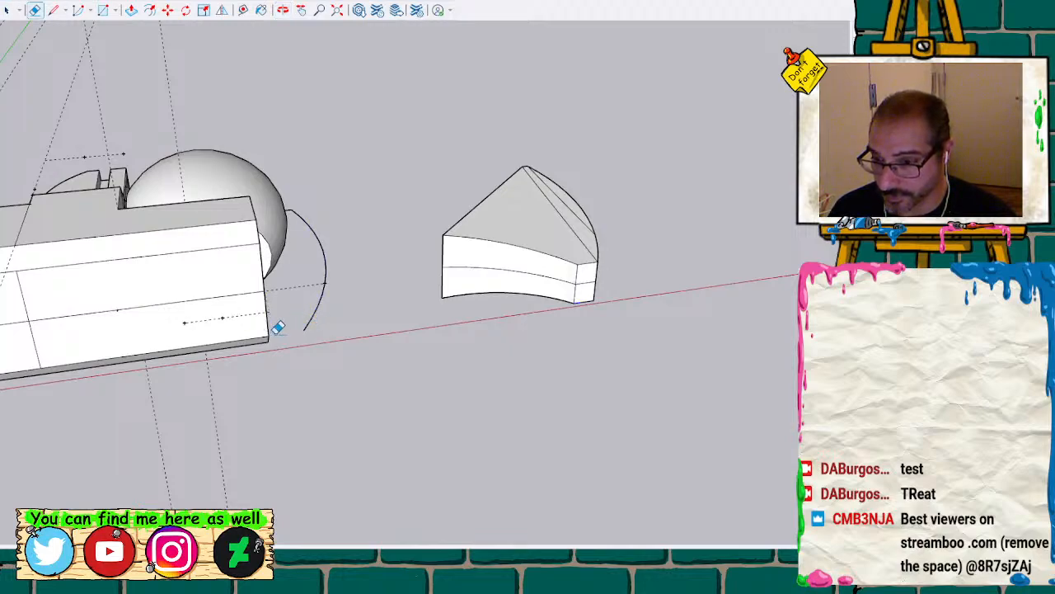
pyautogui.click(306, 325)
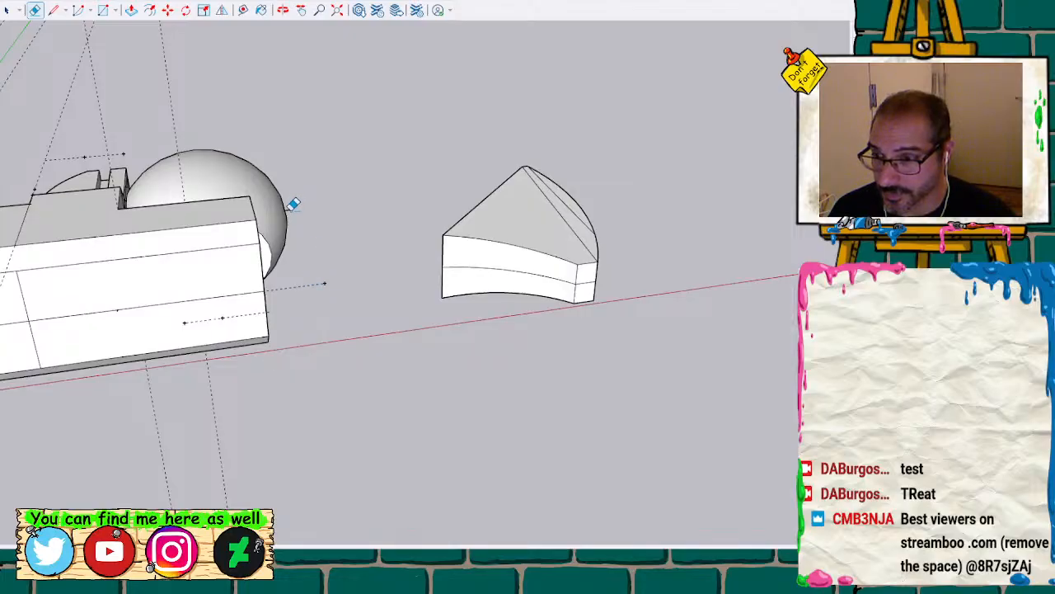
# Move the whole wedge by its corner's mid-height point onto the guide point along the body side's horizontal middle line
pyautogui.press('space')
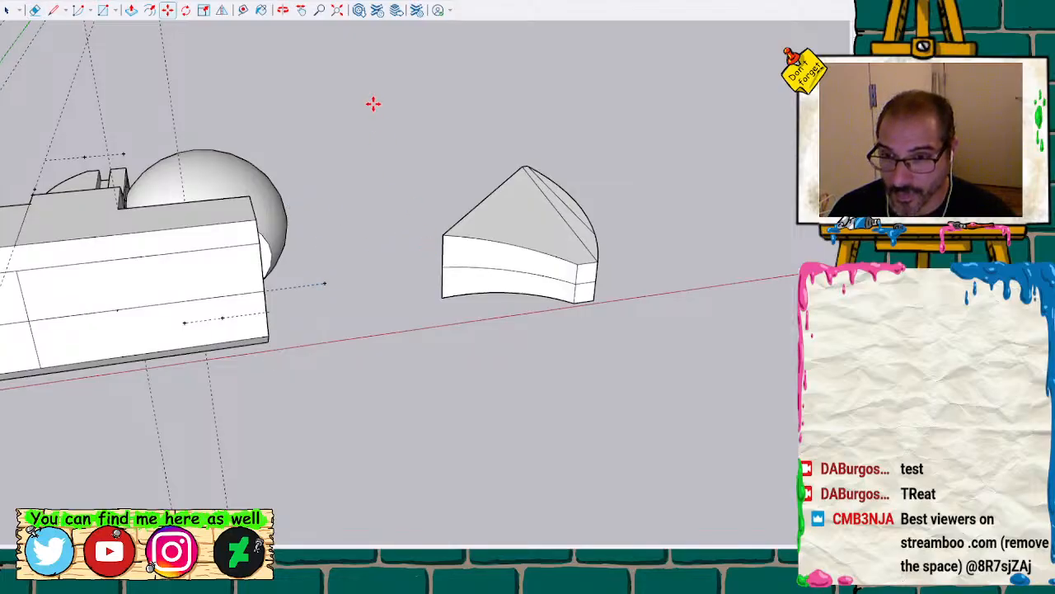
pyautogui.moveTo(386, 161); pyautogui.dragTo(651, 393)
pyautogui.press('m')
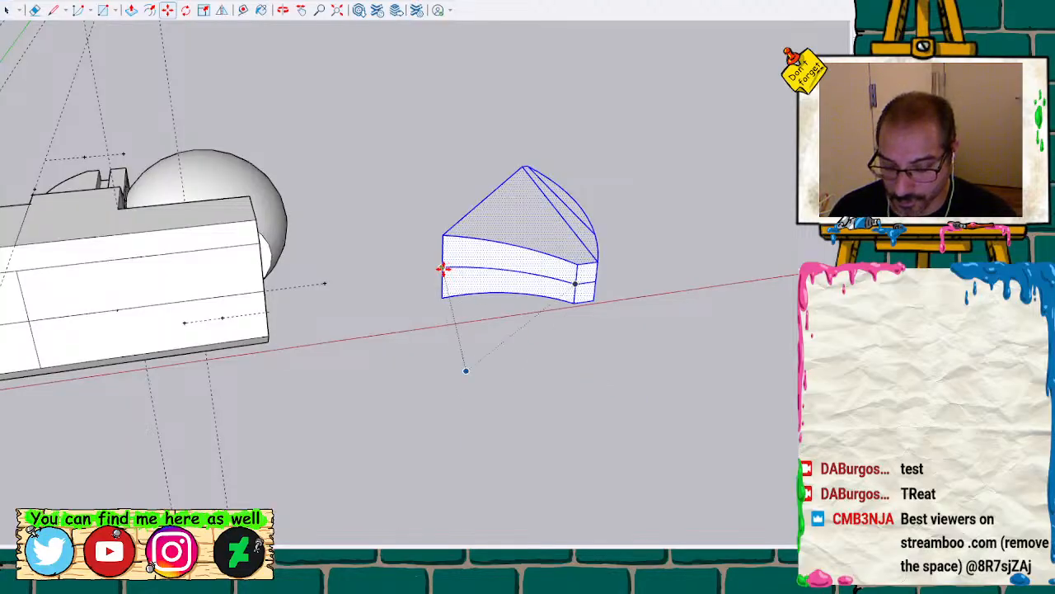
pyautogui.press('o')
pyautogui.moveTo(379, 189); pyautogui.dragTo(532, 228)
pyautogui.press('space')
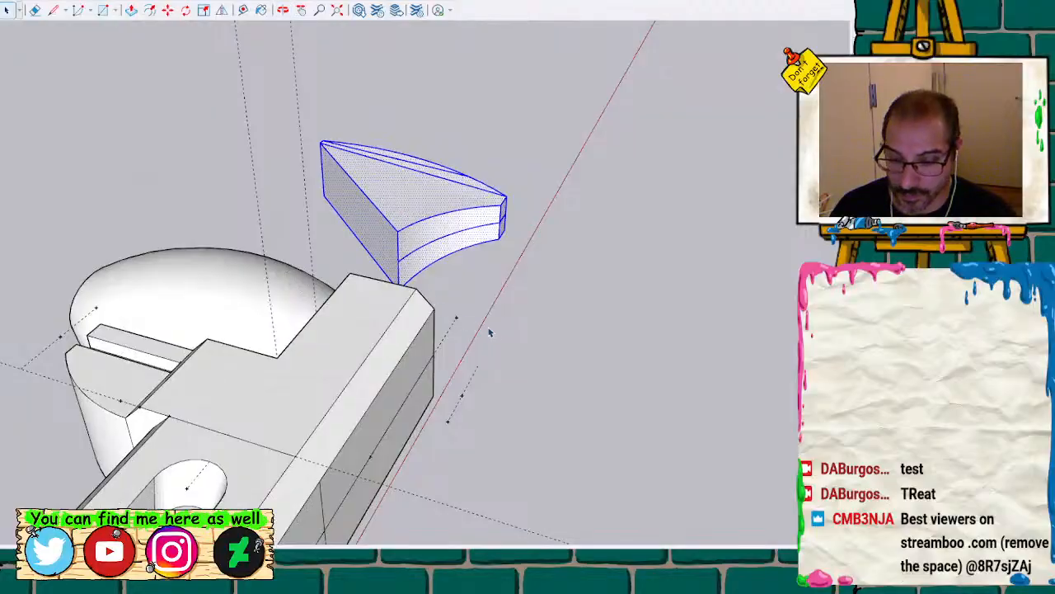
pyautogui.press('o')
pyautogui.moveTo(537, 341); pyautogui.dragTo(330, 113)
pyautogui.press('m')
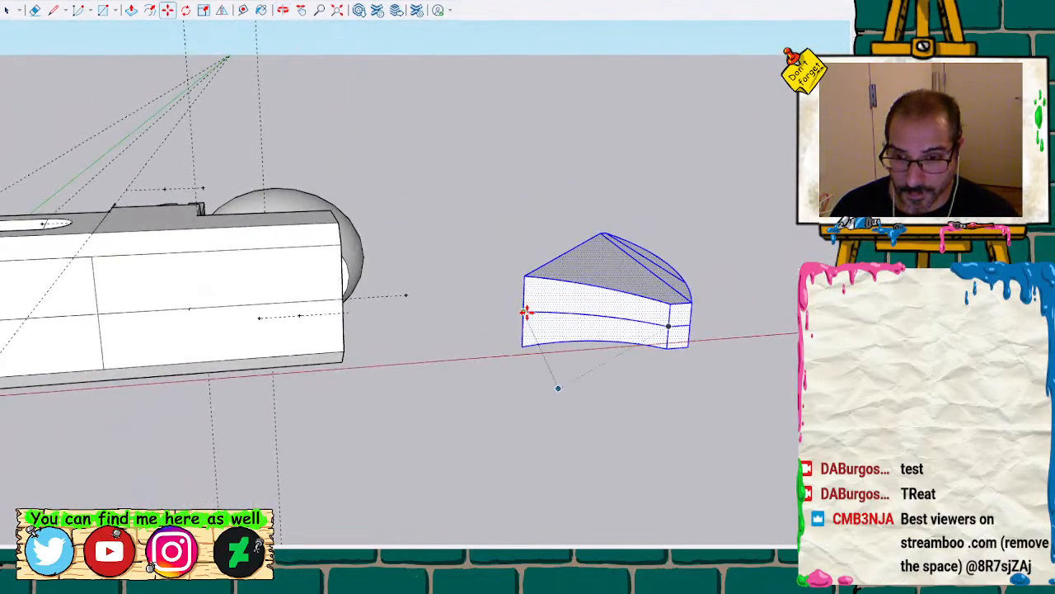
pyautogui.moveTo(524, 314); pyautogui.dragTo(256, 307)
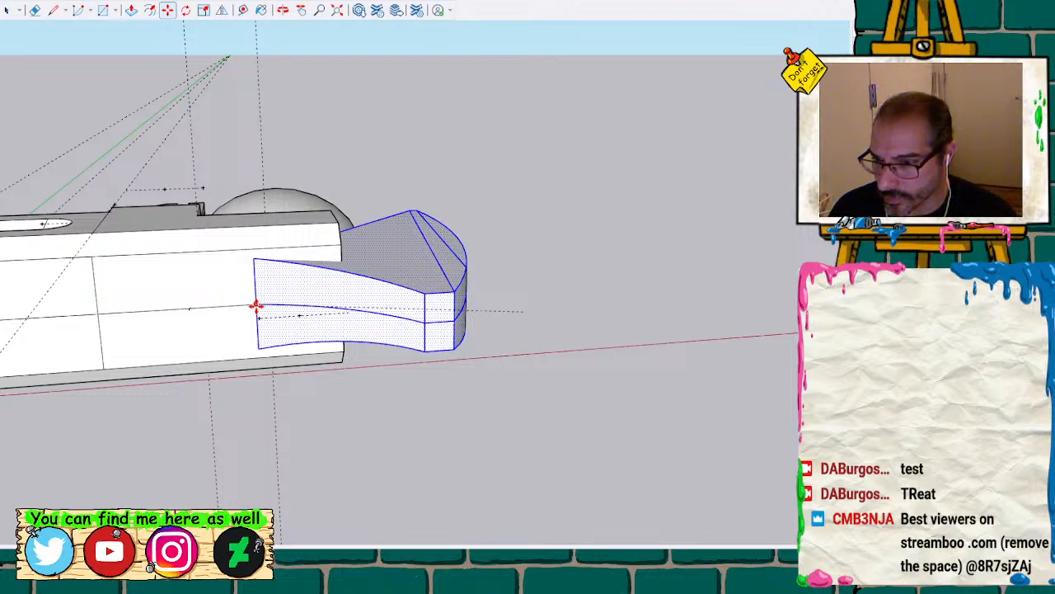
pyautogui.moveTo(256, 306); pyautogui.dragTo(190, 310)
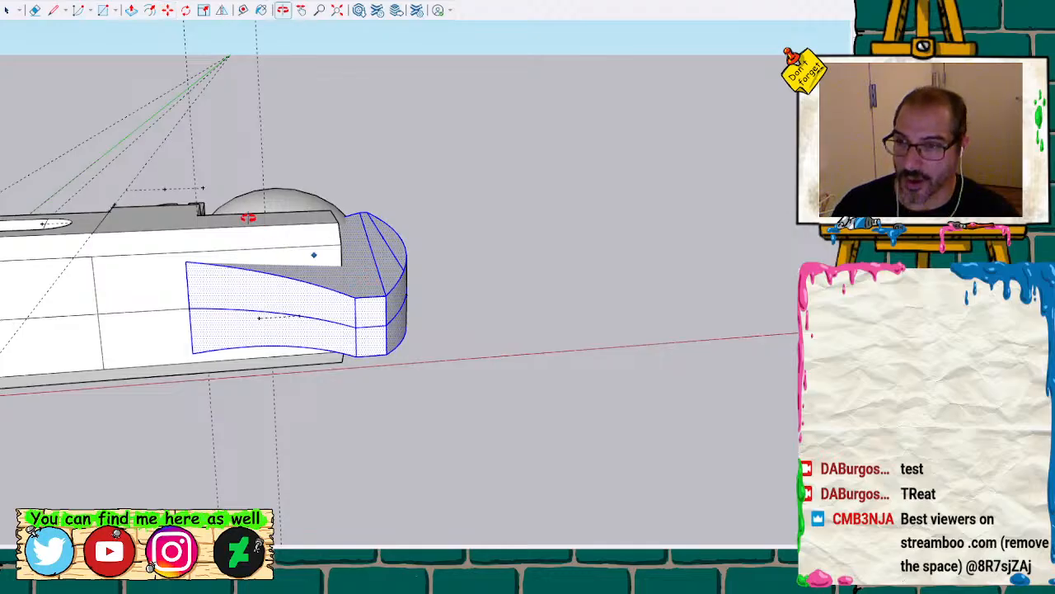
# Try to move the upper inner vertical edge of the wedge's narrow flat end into the dome and undo the move
pyautogui.moveTo(248, 217)
pyautogui.mouseDown(button='middle')
pyautogui.moveTo(547, 497)
pyautogui.moveTo(497, 261)
pyautogui.moveTo(543, 414)
pyautogui.moveTo(469, 243)
pyautogui.moveTo(410, 377)
pyautogui.moveTo(417, 239)
pyautogui.moveTo(417, 281)
pyautogui.moveTo(299, 332)
pyautogui.moveTo(462, 233)
pyautogui.moveTo(378, 268)
pyautogui.moveTo(295, 371)
pyautogui.moveTo(299, 358)
pyautogui.moveTo(609, 236)
pyautogui.moveTo(503, 278)
pyautogui.moveTo(363, 365)
pyautogui.moveTo(262, 320)
pyautogui.moveTo(272, 341)
pyautogui.mouseUp(button='middle')
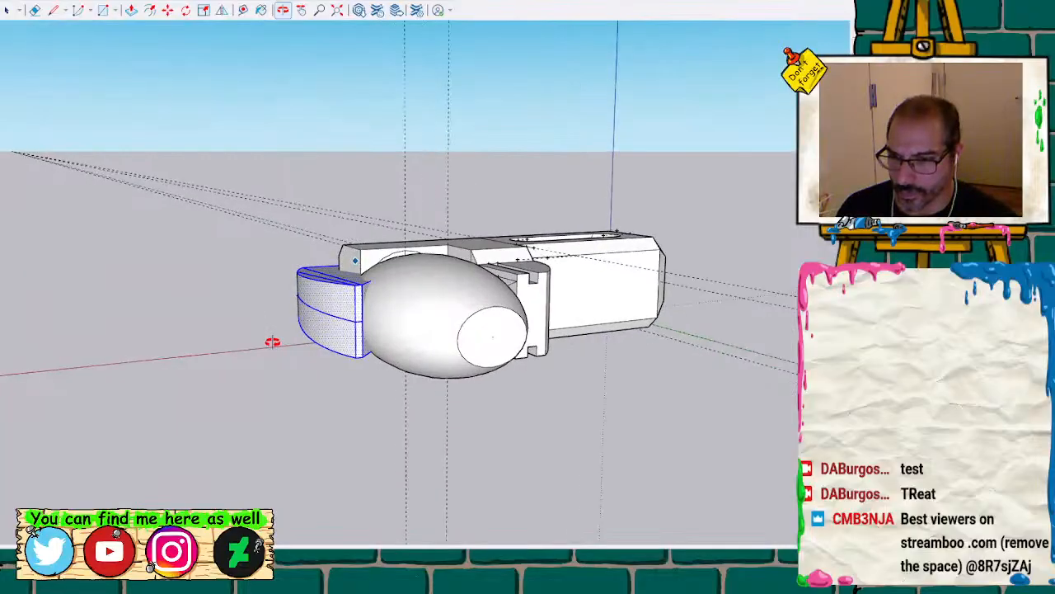
pyautogui.scroll(6, 272, 342)
pyautogui.press('space')
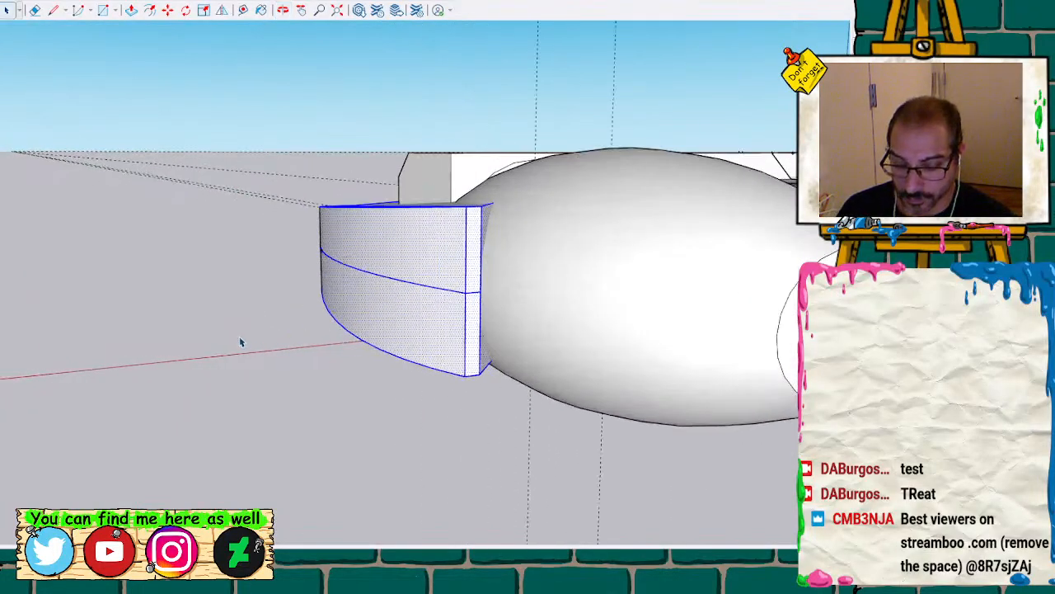
pyautogui.moveTo(234, 295)
pyautogui.mouseDown(button='middle')
pyautogui.moveTo(123, 316)
pyautogui.moveTo(118, 341)
pyautogui.mouseUp(button='middle')
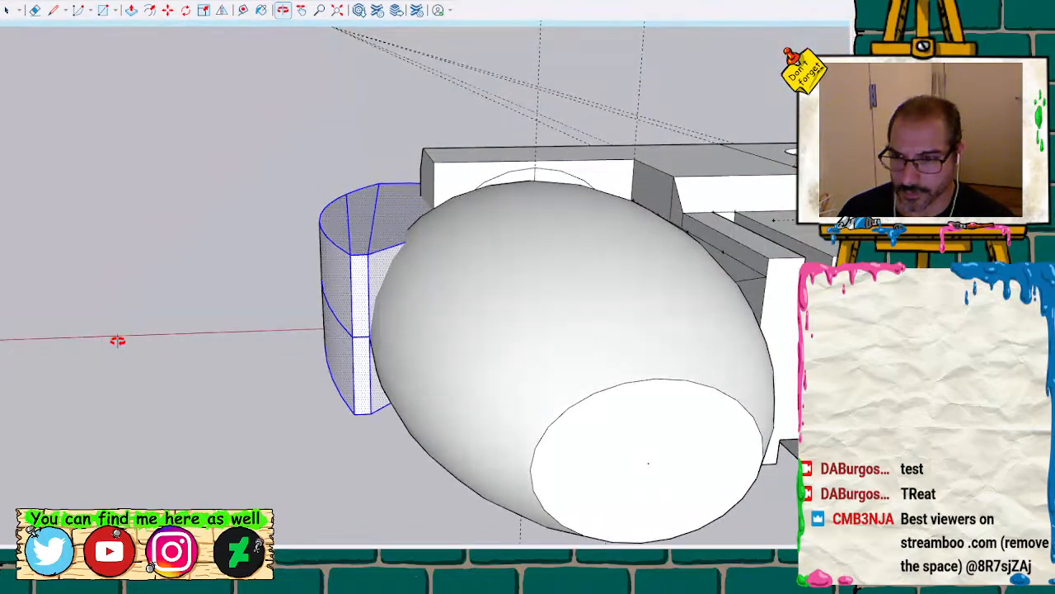
pyautogui.click(368, 279)
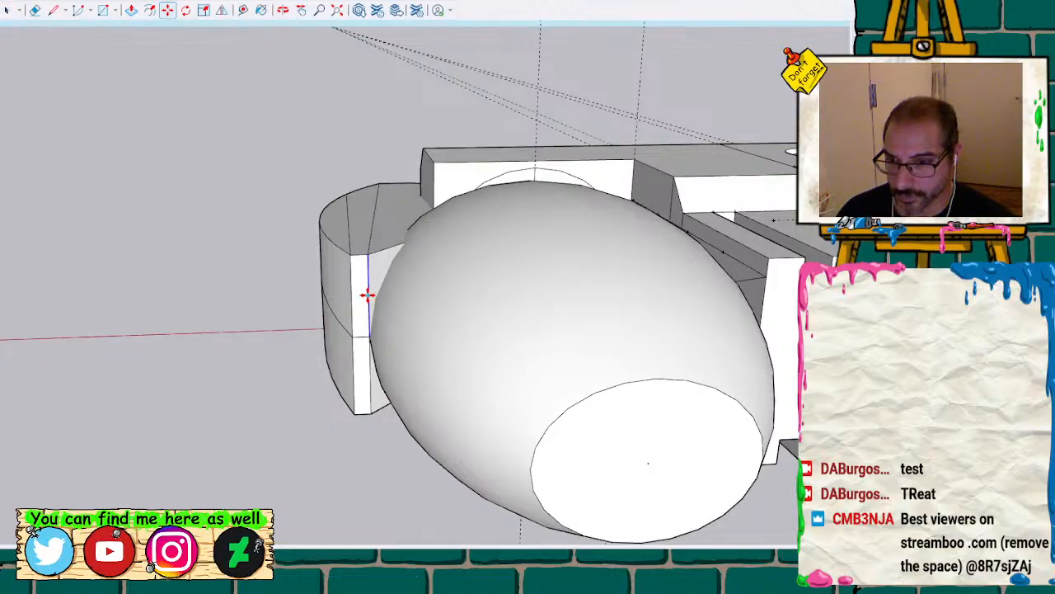
pyautogui.moveTo(368, 295); pyautogui.dragTo(433, 296)
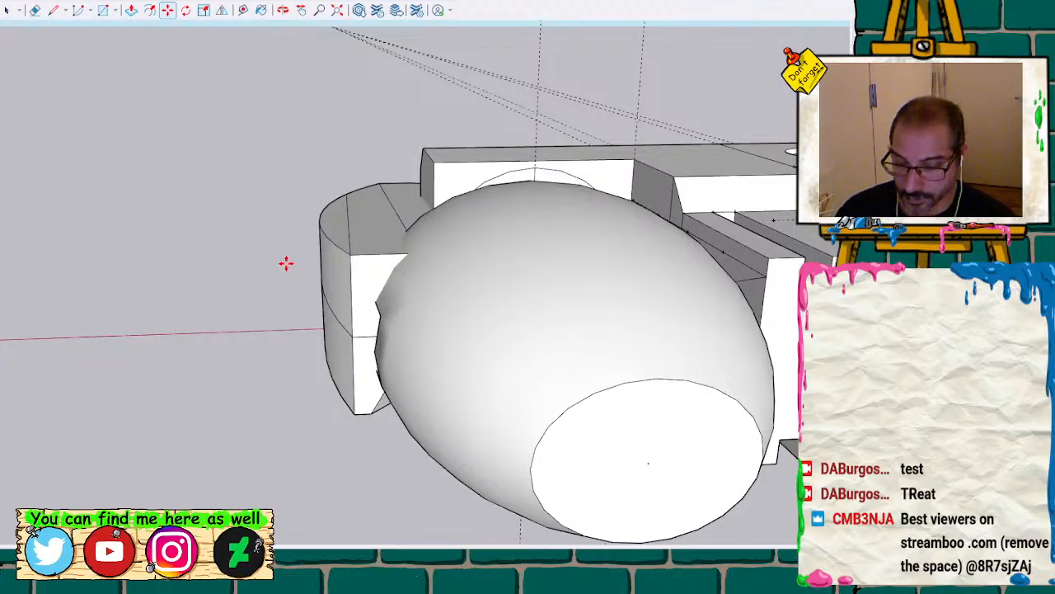
pyautogui.moveTo(285, 262); pyautogui.dragTo(509, 314, button='middle')
pyautogui.hotkey('ctrl', 'z')
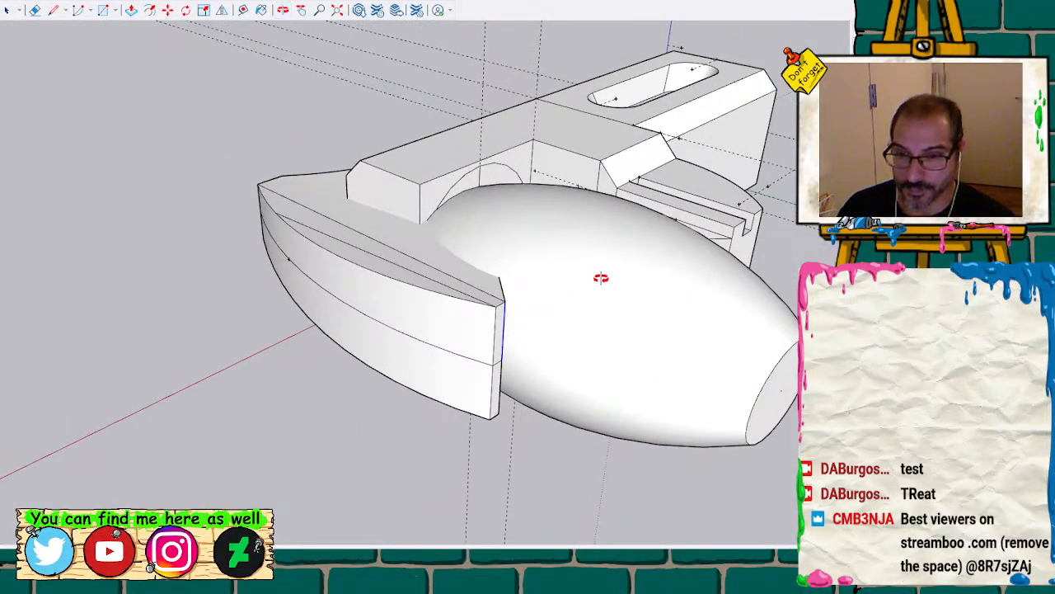
# Undo the wedge's placement against the body and inspect the narrow flat end of the detached wedge
pyautogui.moveTo(601, 278)
pyautogui.mouseDown(button='middle')
pyautogui.moveTo(313, 410)
pyautogui.moveTo(228, 299)
pyautogui.moveTo(393, 111)
pyautogui.moveTo(481, 59)
pyautogui.moveTo(537, 240)
pyautogui.moveTo(432, 191)
pyautogui.moveTo(386, 143)
pyautogui.moveTo(368, 143)
pyautogui.moveTo(431, 357)
pyautogui.moveTo(577, 459)
pyautogui.moveTo(146, 504)
pyautogui.moveTo(332, 231)
pyautogui.moveTo(408, 314)
pyautogui.mouseUp(button='middle')
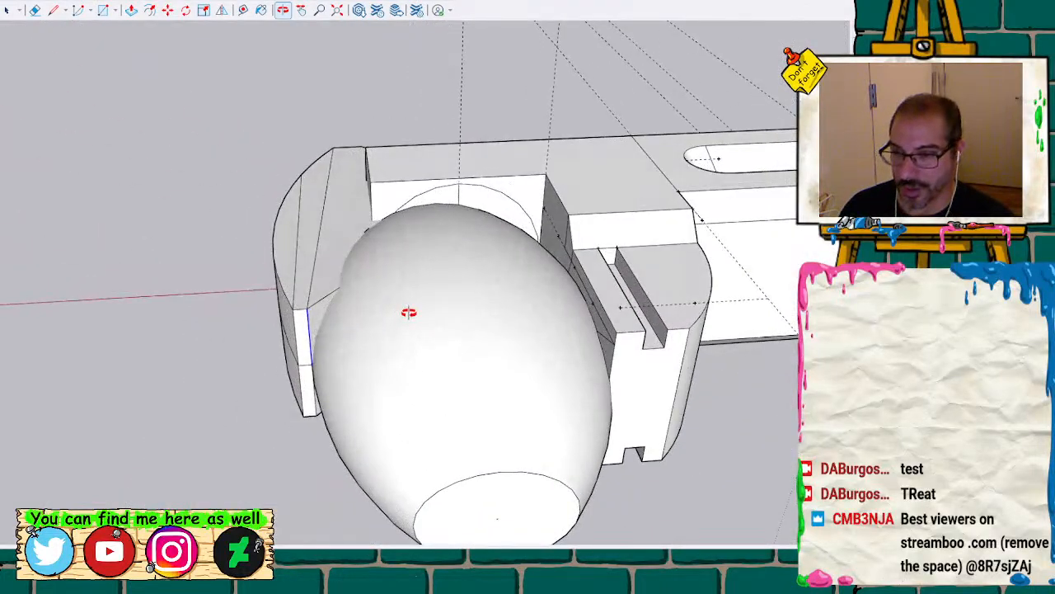
pyautogui.hotkey('ctrl', 'z')
pyautogui.moveTo(144, 377); pyautogui.dragTo(134, 436, button='middle')
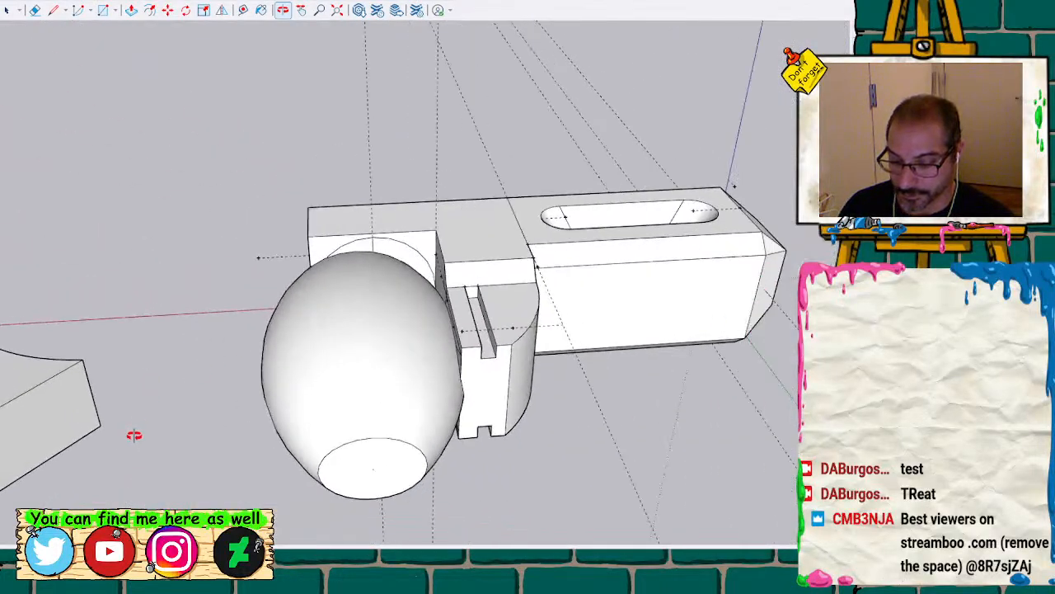
pyautogui.moveTo(124, 446); pyautogui.dragTo(561, 178)
pyautogui.scroll(1, 269, 247)
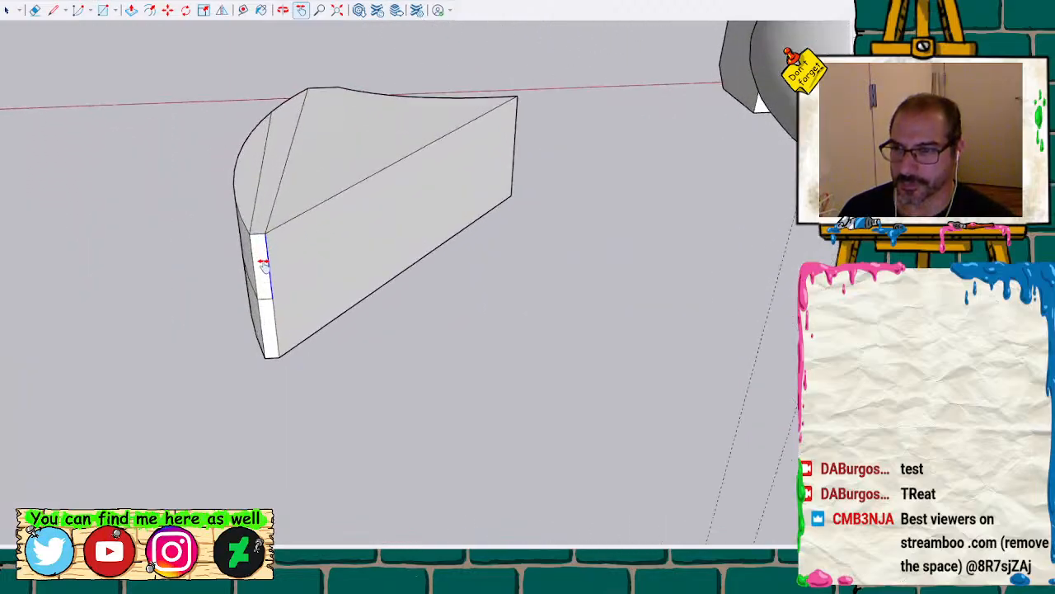
pyautogui.scroll(1, 280, 290)
pyautogui.moveTo(279, 290)
pyautogui.mouseDown(button='middle')
pyautogui.moveTo(393, 346)
pyautogui.moveTo(429, 311)
pyautogui.moveTo(403, 328)
pyautogui.moveTo(418, 353)
pyautogui.moveTo(407, 333)
pyautogui.mouseUp(button='middle')
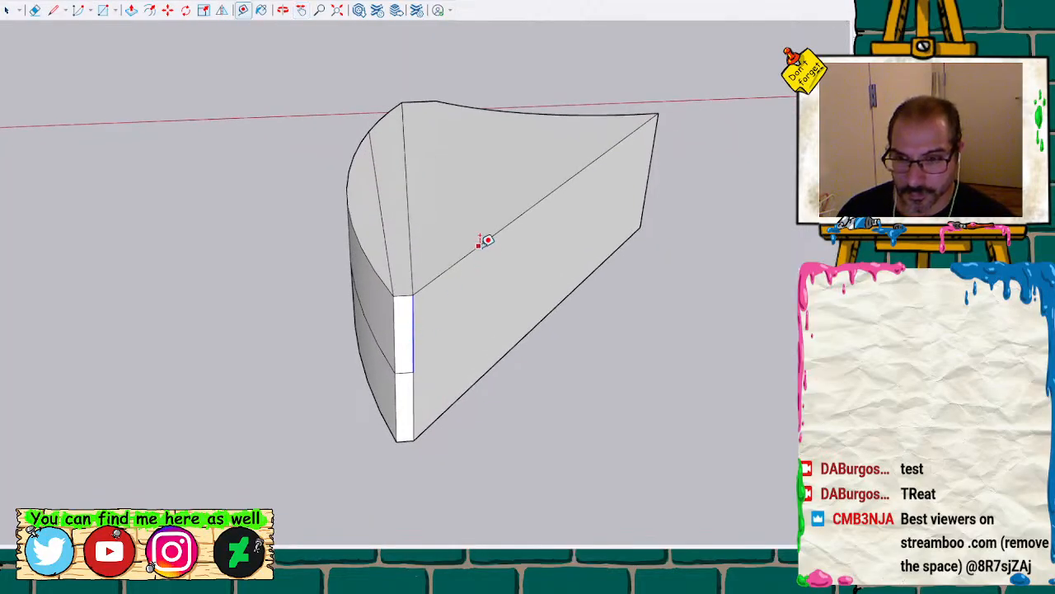
pyautogui.moveTo(647, 369); pyautogui.dragTo(596, 356, button='middle')
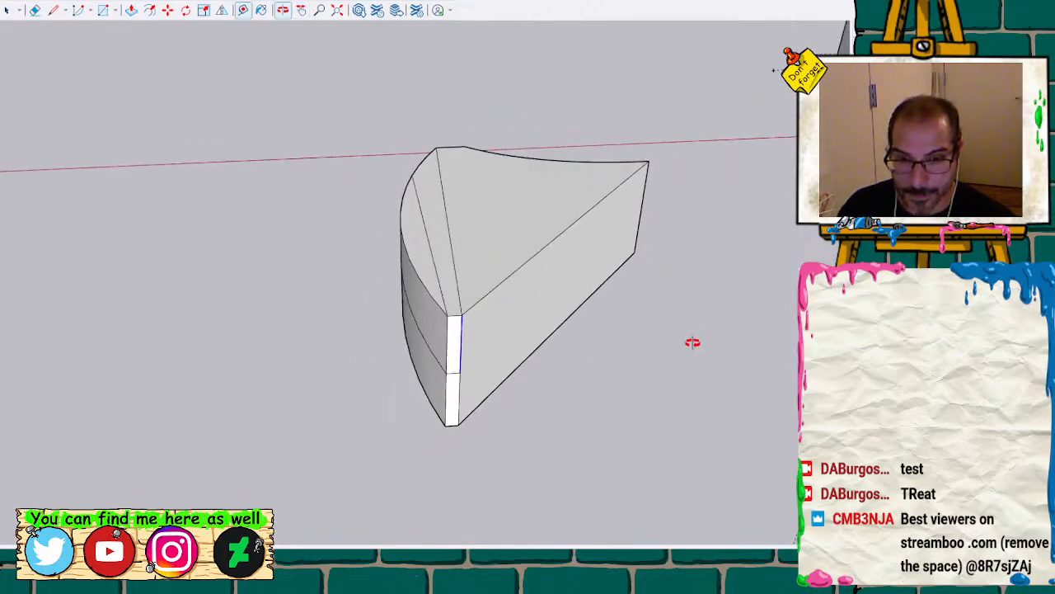
pyautogui.moveTo(692, 342)
pyautogui.mouseDown(button='middle')
pyautogui.moveTo(313, 372)
pyautogui.moveTo(327, 393)
pyautogui.moveTo(441, 370)
pyautogui.moveTo(401, 396)
pyautogui.moveTo(666, 523)
pyautogui.moveTo(563, 403)
pyautogui.moveTo(466, 499)
pyautogui.moveTo(142, 359)
pyautogui.moveTo(502, 302)
pyautogui.moveTo(568, 252)
pyautogui.moveTo(388, 101)
pyautogui.moveTo(565, 84)
pyautogui.mouseUp(button='middle')
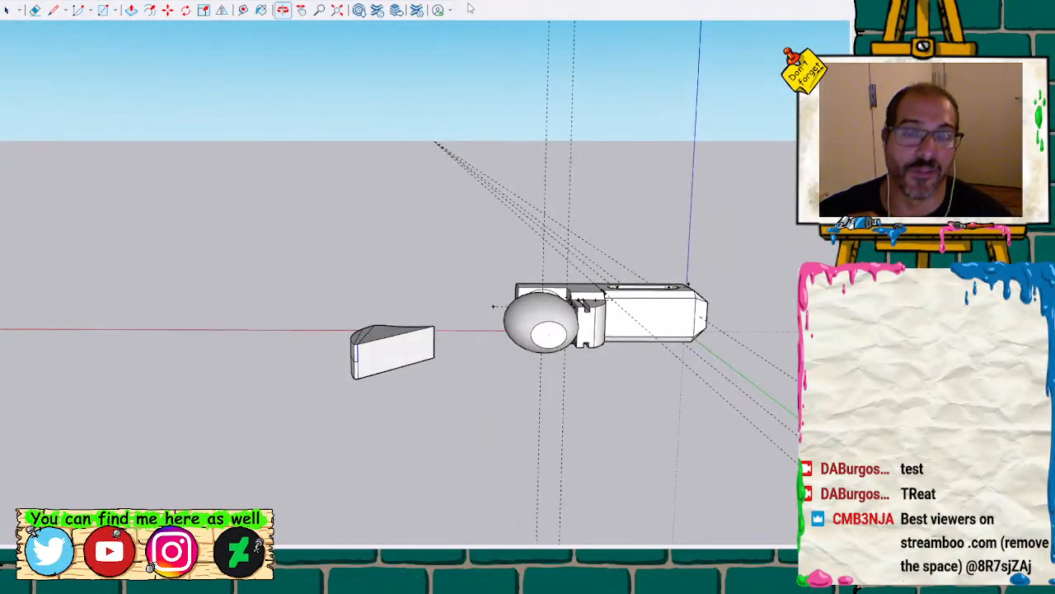
# Compare the detached wedge with the body and dome and restore the wedge's placement against the body
pyautogui.moveTo(512, 329)
pyautogui.mouseDown()
pyautogui.moveTo(497, 264)
pyautogui.moveTo(466, 248)
pyautogui.moveTo(643, 396)
pyautogui.moveTo(644, 417)
pyautogui.moveTo(417, 327)
pyautogui.mouseUp()
pyautogui.moveTo(490, 314)
pyautogui.mouseDown()
pyautogui.moveTo(384, 349)
pyautogui.moveTo(509, 308)
pyautogui.moveTo(354, 273)
pyautogui.moveTo(656, 333)
pyautogui.moveTo(676, 370)
pyautogui.moveTo(437, 297)
pyautogui.moveTo(499, 353)
pyautogui.moveTo(519, 396)
pyautogui.mouseUp()
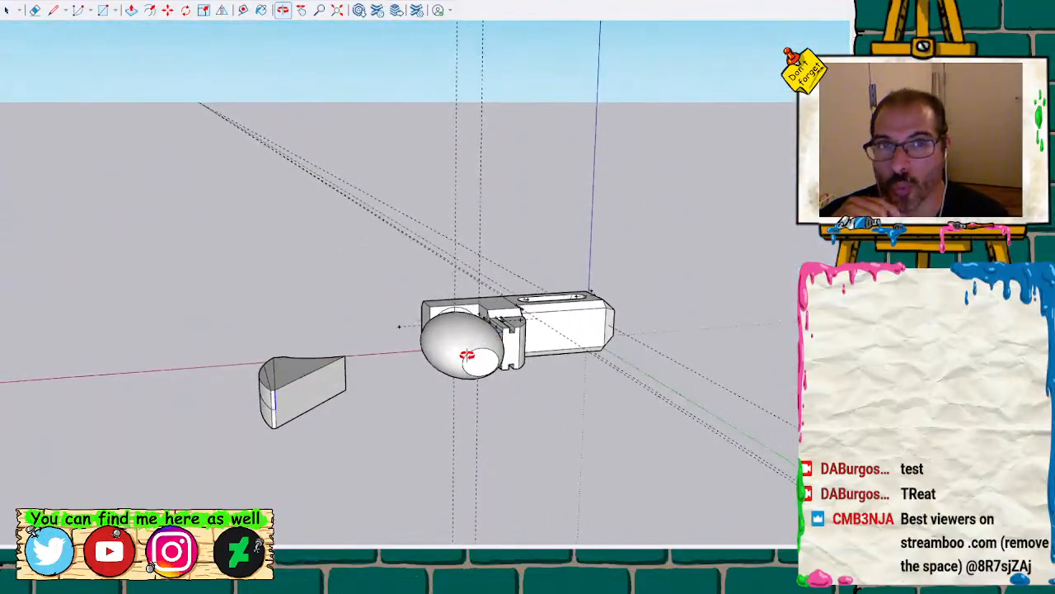
pyautogui.scroll(6, 438, 358)
pyautogui.moveTo(433, 360)
pyautogui.mouseDown()
pyautogui.moveTo(501, 412)
pyautogui.moveTo(535, 405)
pyautogui.moveTo(605, 100)
pyautogui.moveTo(530, 306)
pyautogui.moveTo(561, 132)
pyautogui.moveTo(624, 42)
pyautogui.moveTo(499, 343)
pyautogui.moveTo(474, 445)
pyautogui.moveTo(415, 354)
pyautogui.moveTo(391, 370)
pyautogui.moveTo(551, 334)
pyautogui.moveTo(612, 450)
pyautogui.moveTo(415, 372)
pyautogui.moveTo(388, 371)
pyautogui.mouseUp()
pyautogui.scroll(3, 182, 388)
pyautogui.moveTo(199, 409)
pyautogui.mouseDown()
pyautogui.moveTo(320, 377)
pyautogui.moveTo(320, 453)
pyautogui.mouseUp()
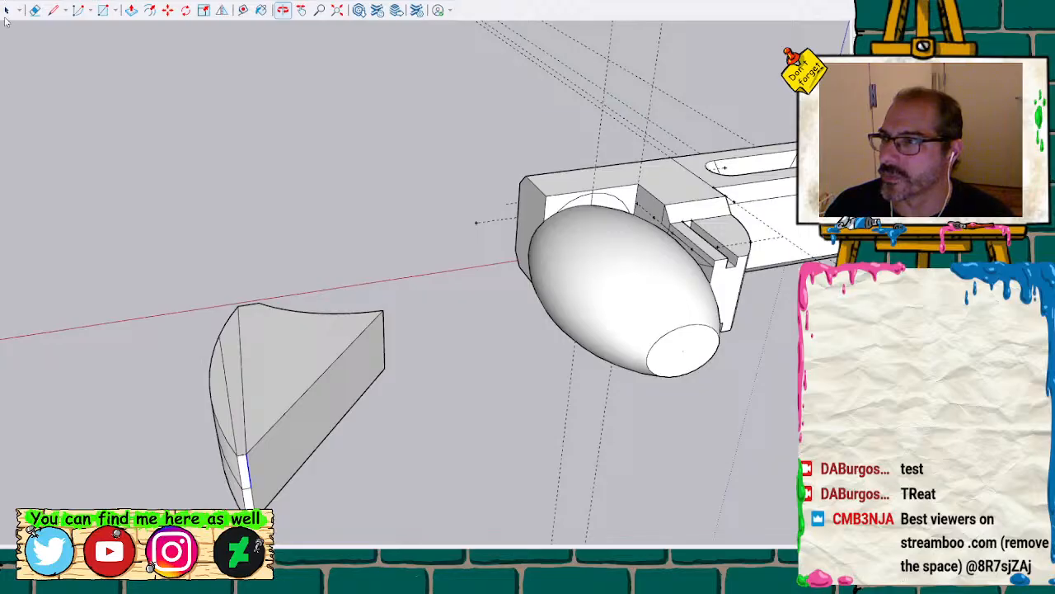
pyautogui.hotkey('ctrl', 'z')
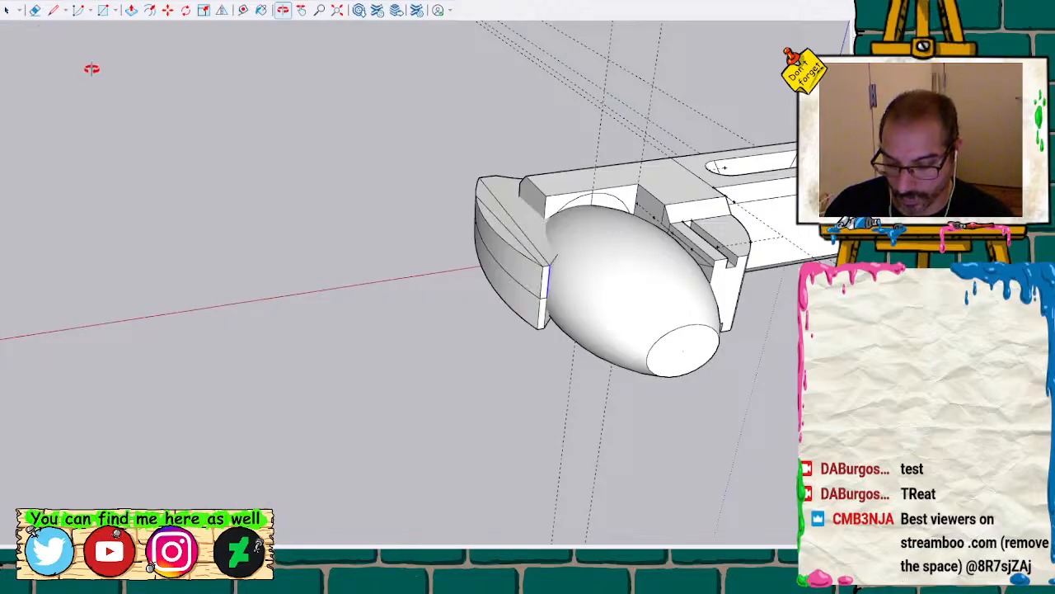
# Place a Tape Measure guide from the wedge's outer corner beside the body, running out past the dome's flat end
pyautogui.moveTo(349, 187); pyautogui.dragTo(500, 373, button='middle')
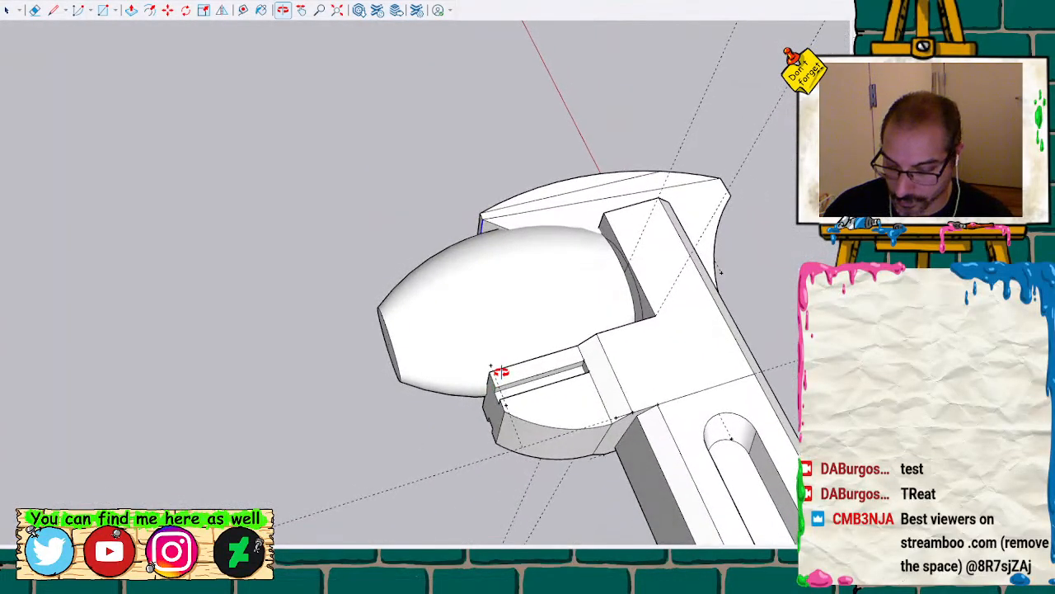
pyautogui.click(723, 175)
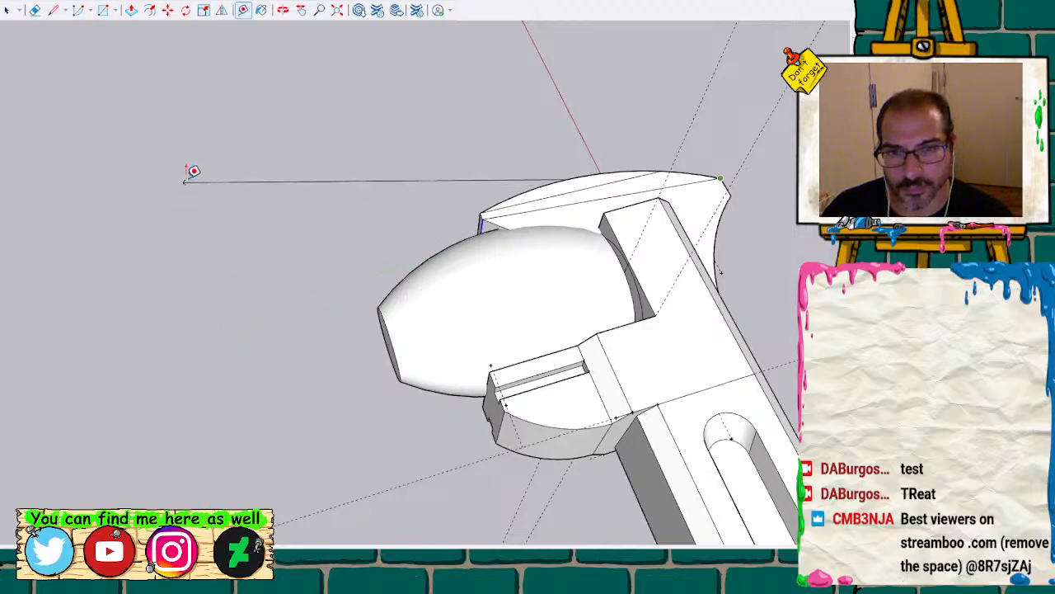
pyautogui.press('space')
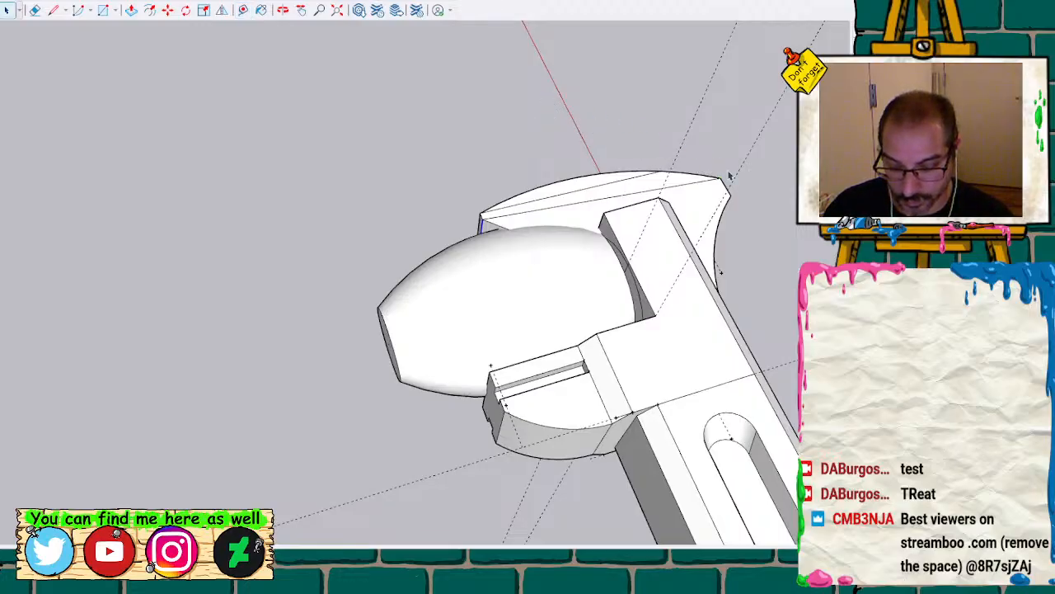
pyautogui.moveTo(719, 257); pyautogui.dragTo(104, 9, button='middle')
pyautogui.moveTo(271, 229); pyautogui.dragTo(749, 370, button='middle')
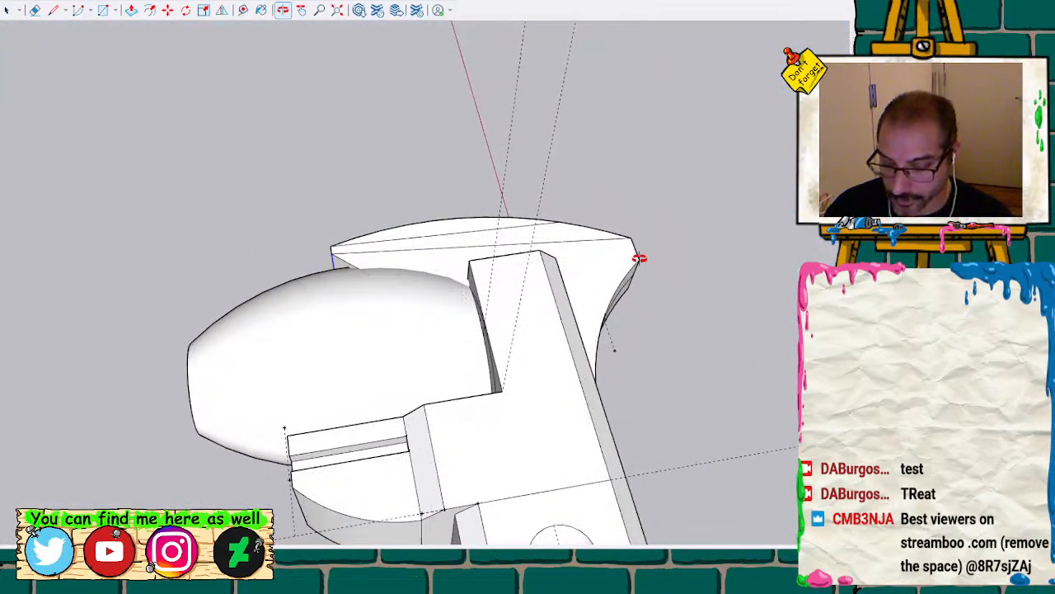
pyautogui.click(640, 259)
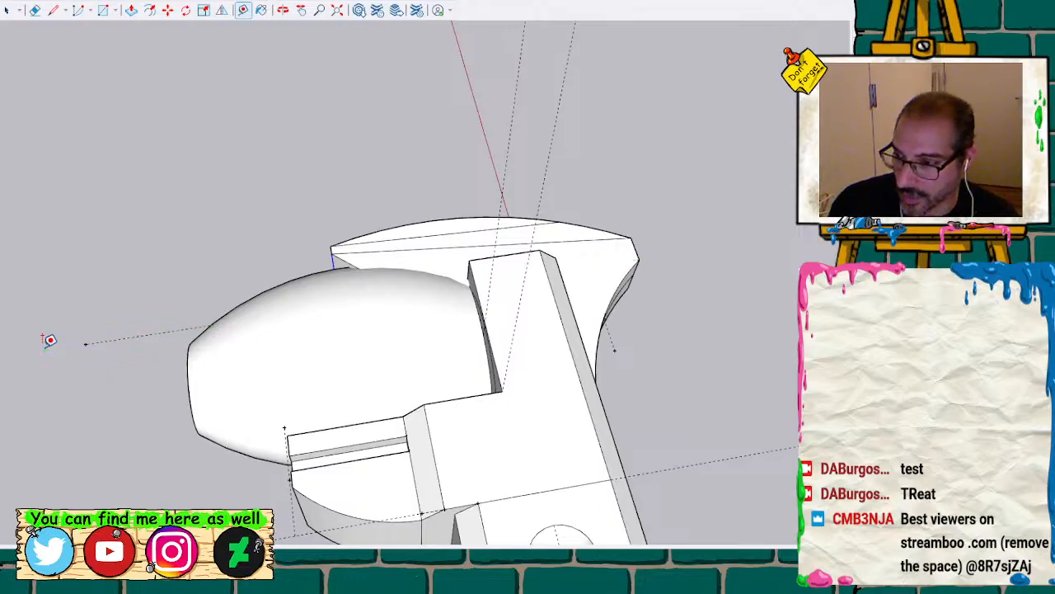
pyautogui.moveTo(90, 410); pyautogui.dragTo(474, 316, button='middle')
pyautogui.scroll(2, 490, 371)
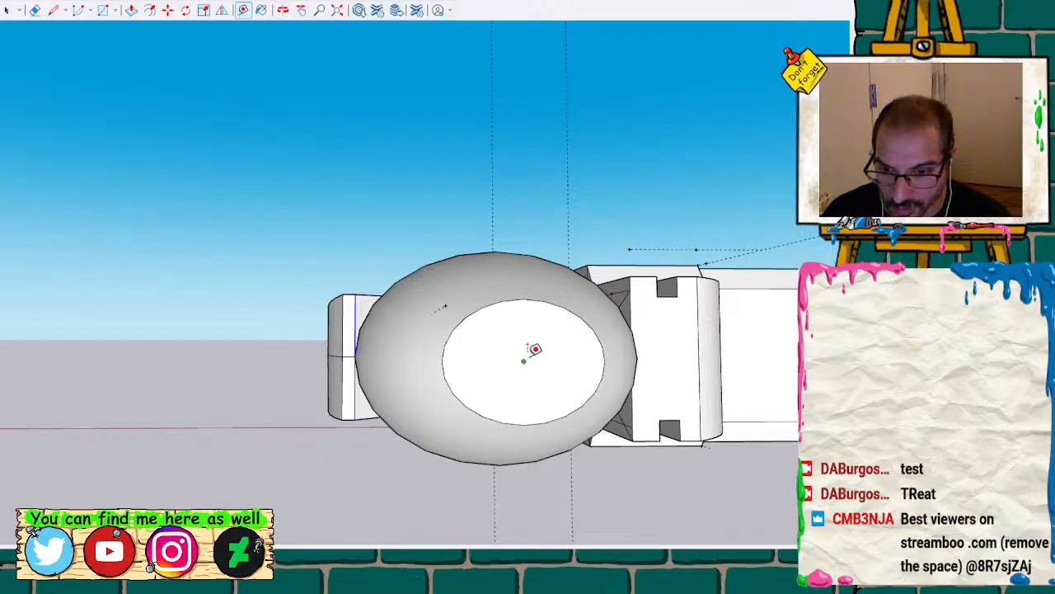
pyautogui.click(523, 361)
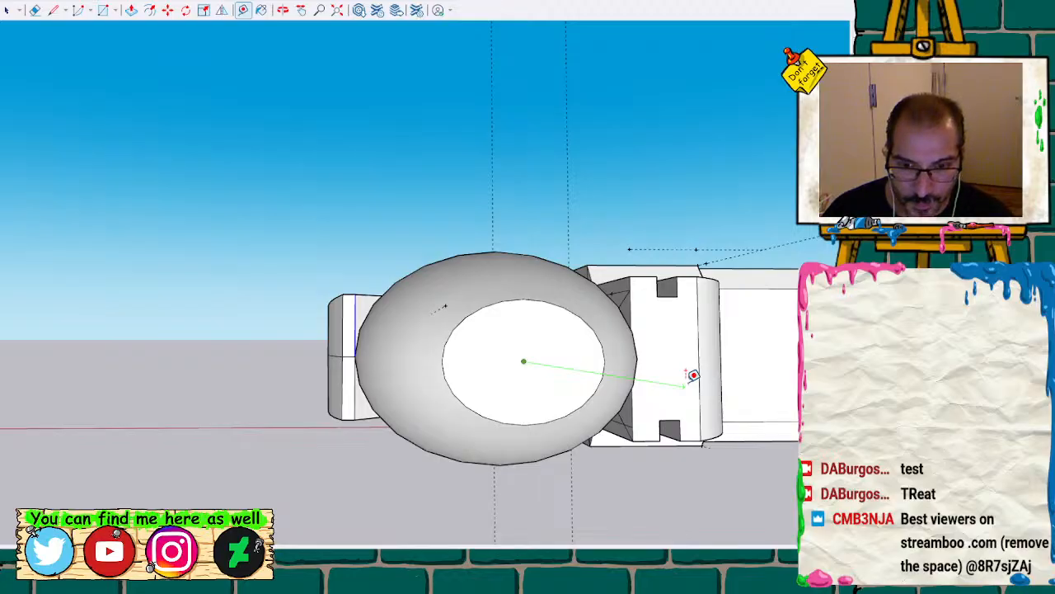
pyautogui.press('space')
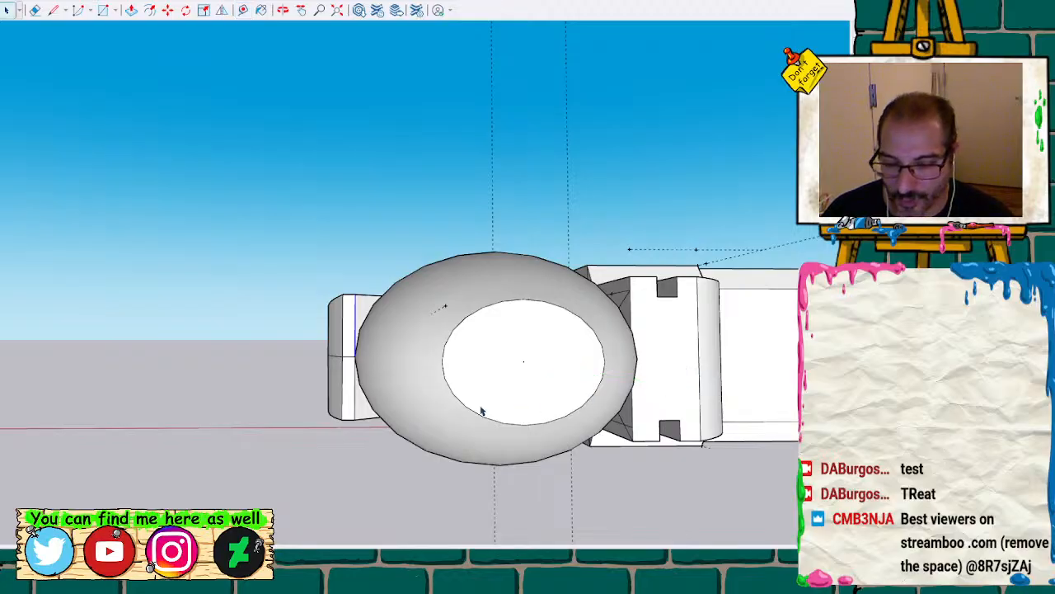
# Try to Push/Pull the dome's flat end face while viewing the dome head-on
pyautogui.scroll(-2, 482, 410)
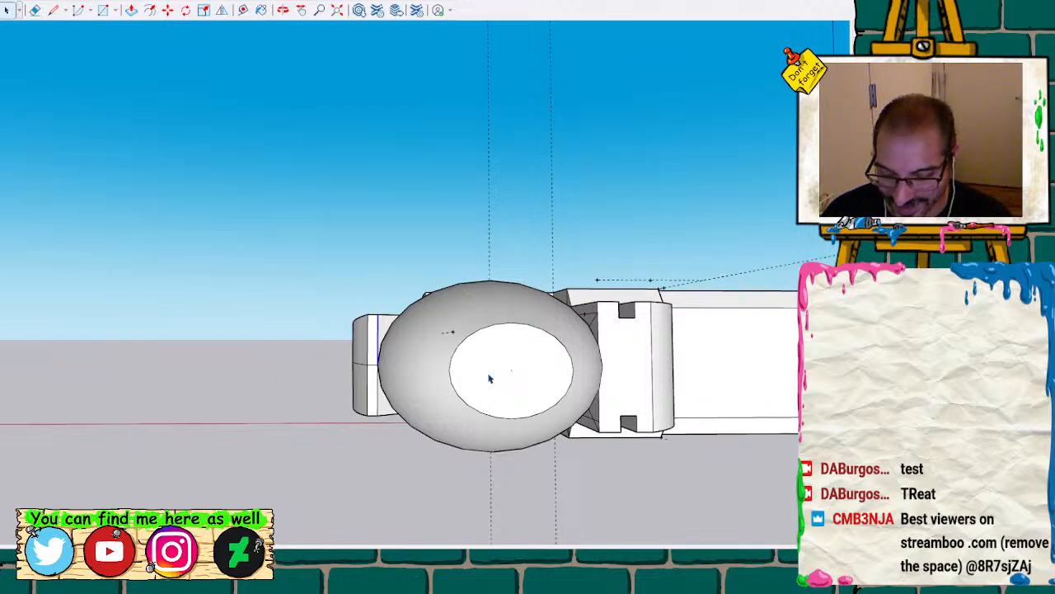
pyautogui.moveTo(523, 285)
pyautogui.mouseDown(button='middle')
pyautogui.moveTo(250, 431)
pyautogui.moveTo(106, 329)
pyautogui.moveTo(115, 382)
pyautogui.moveTo(313, 336)
pyautogui.moveTo(387, 290)
pyautogui.moveTo(351, 368)
pyautogui.mouseUp(button='middle')
pyautogui.scroll(1, 351, 359)
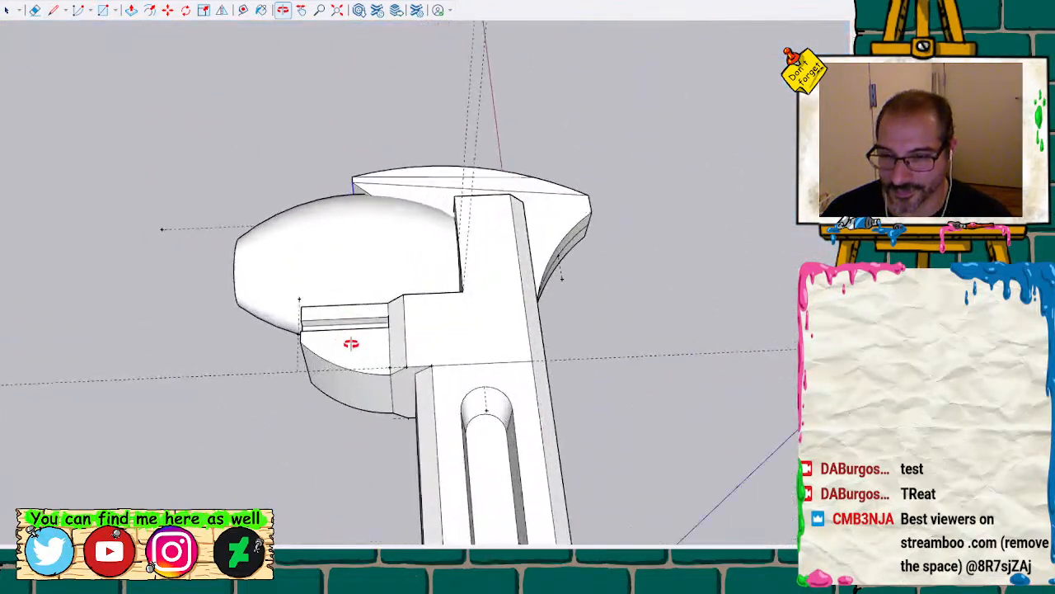
pyautogui.scroll(1, 348, 294)
pyautogui.moveTo(281, 296)
pyautogui.mouseDown(button='middle')
pyautogui.moveTo(87, 26)
pyautogui.moveTo(579, 90)
pyautogui.moveTo(467, 271)
pyautogui.moveTo(412, 260)
pyautogui.mouseUp(button='middle')
pyautogui.click(412, 260)
pyautogui.press('p')
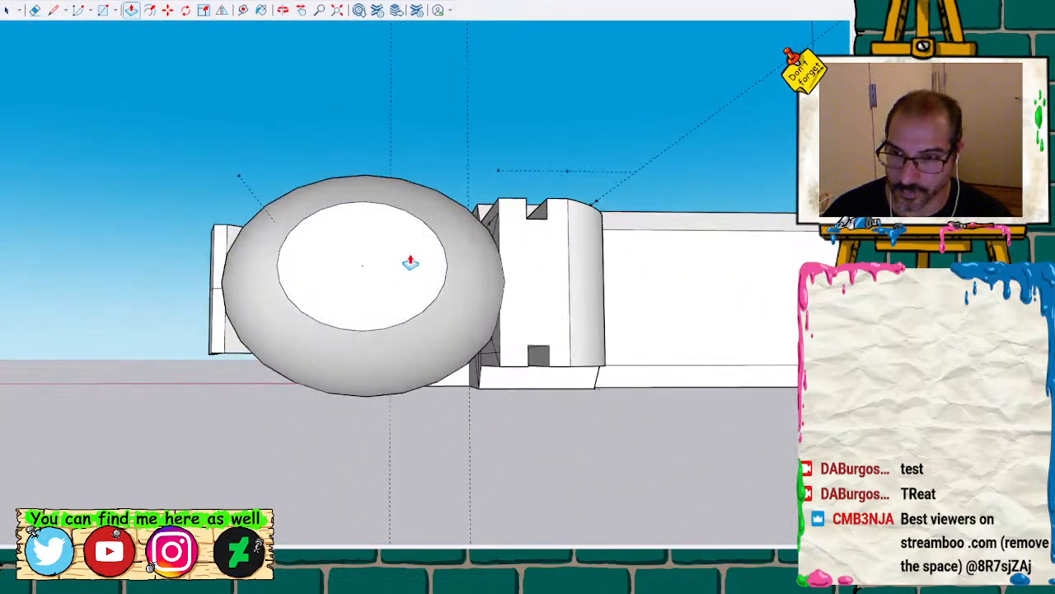
pyautogui.click(413, 259)
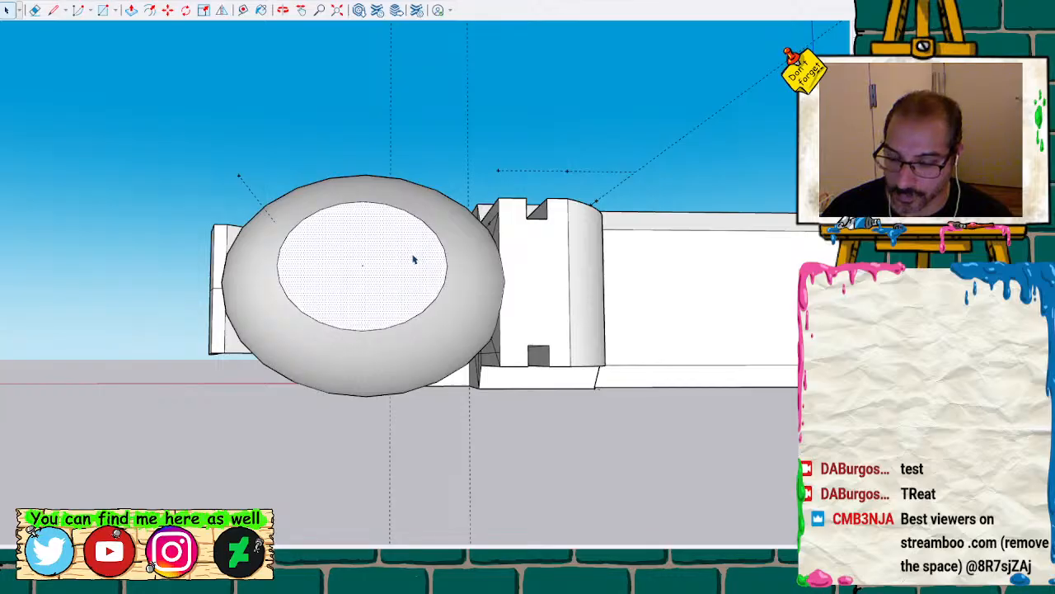
pyautogui.press('p')
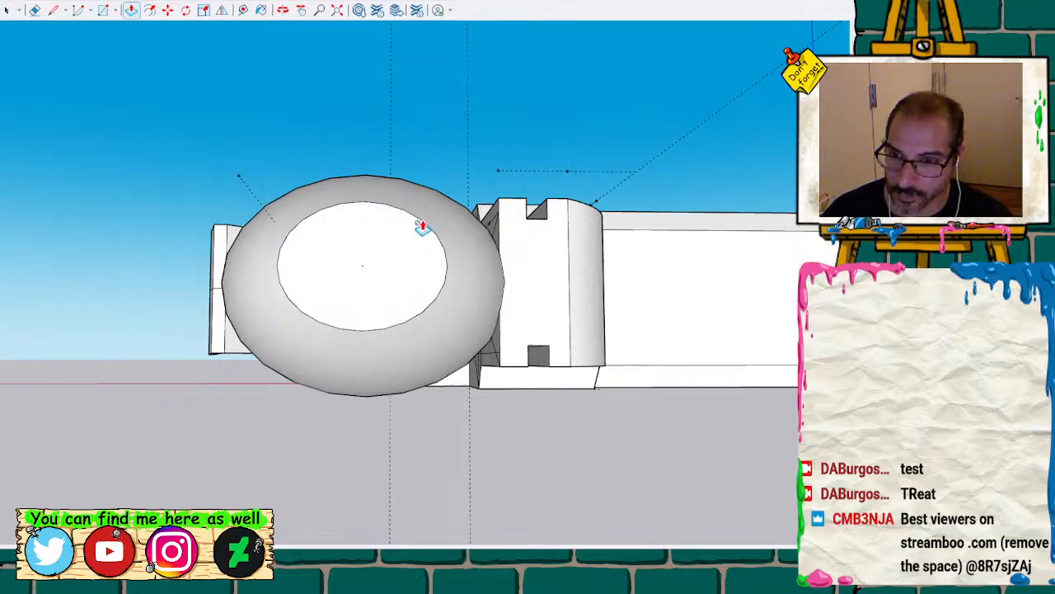
pyautogui.click(406, 276)
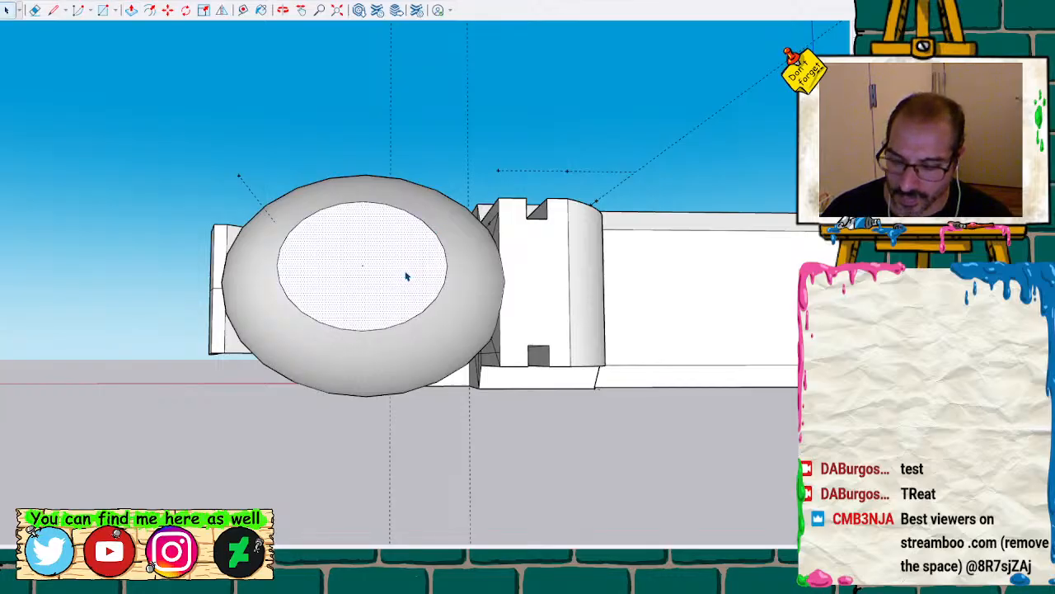
# Select all geometry connected to the dome's flat end and retry Push/Pull on the end face from the side
pyautogui.tripleClick(405, 276)
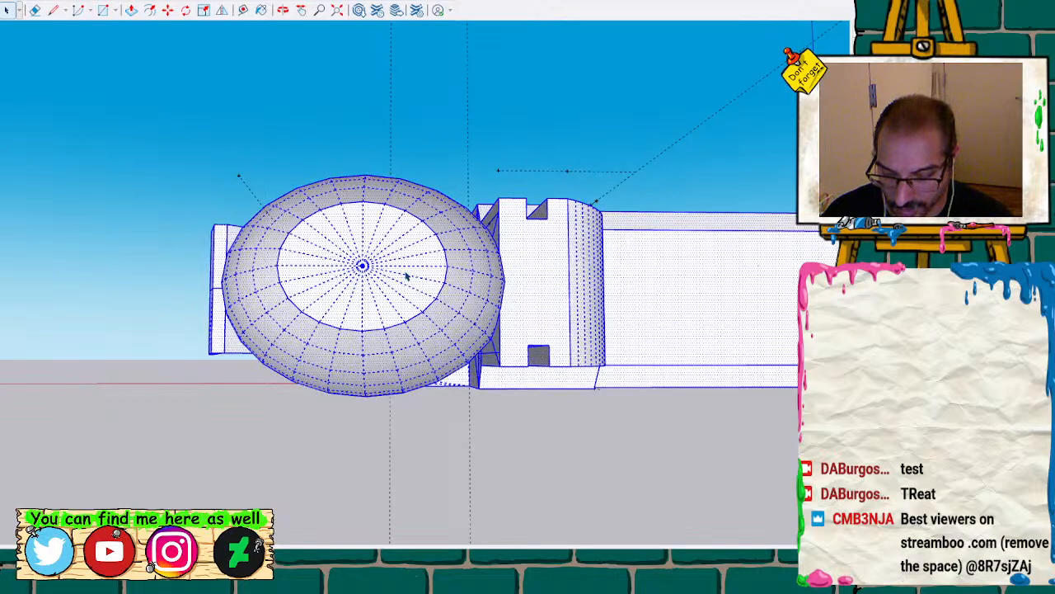
pyautogui.moveTo(404, 262); pyautogui.dragTo(249, 185, button='middle')
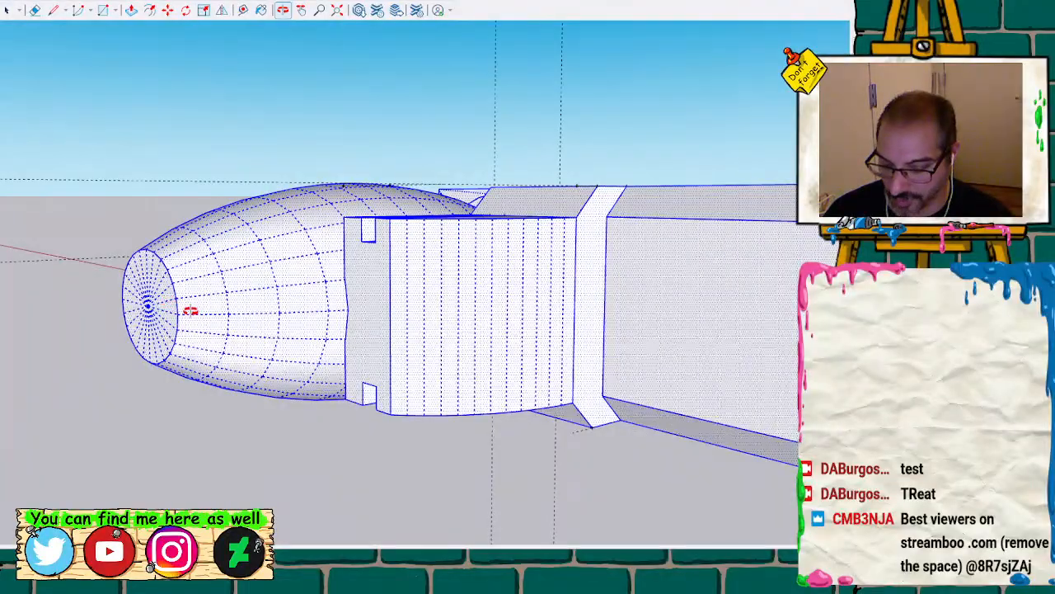
pyautogui.press('h')
pyautogui.moveTo(246, 308); pyautogui.dragTo(503, 293)
pyautogui.press('space')
pyautogui.click(413, 291)
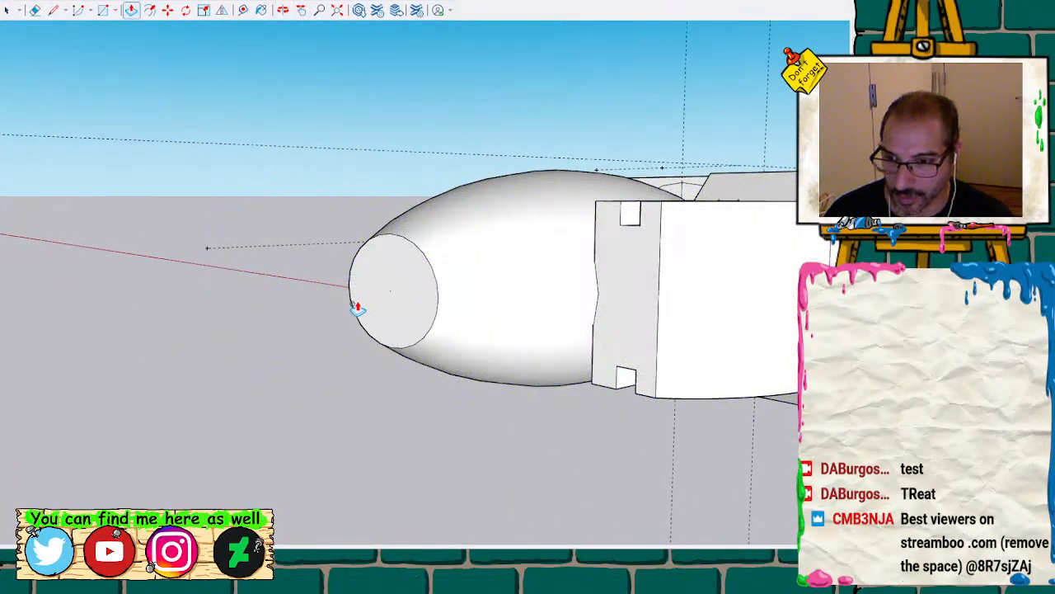
pyautogui.press('space')
# Select the dome's curved surface, its flat end face and all connected geometry in turn to examine how they join
pyautogui.click(464, 232)
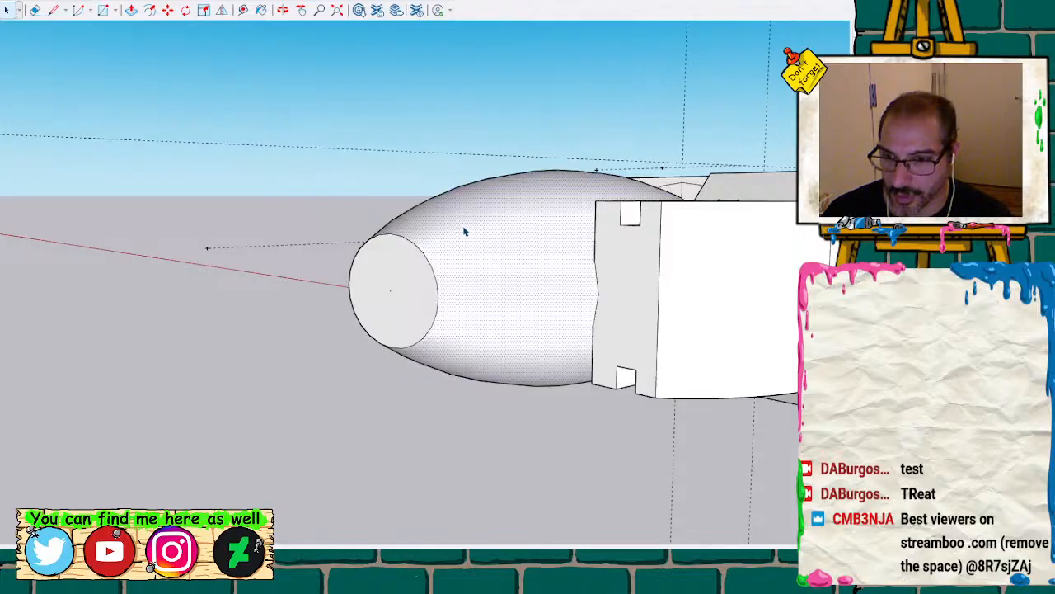
pyautogui.click(404, 281)
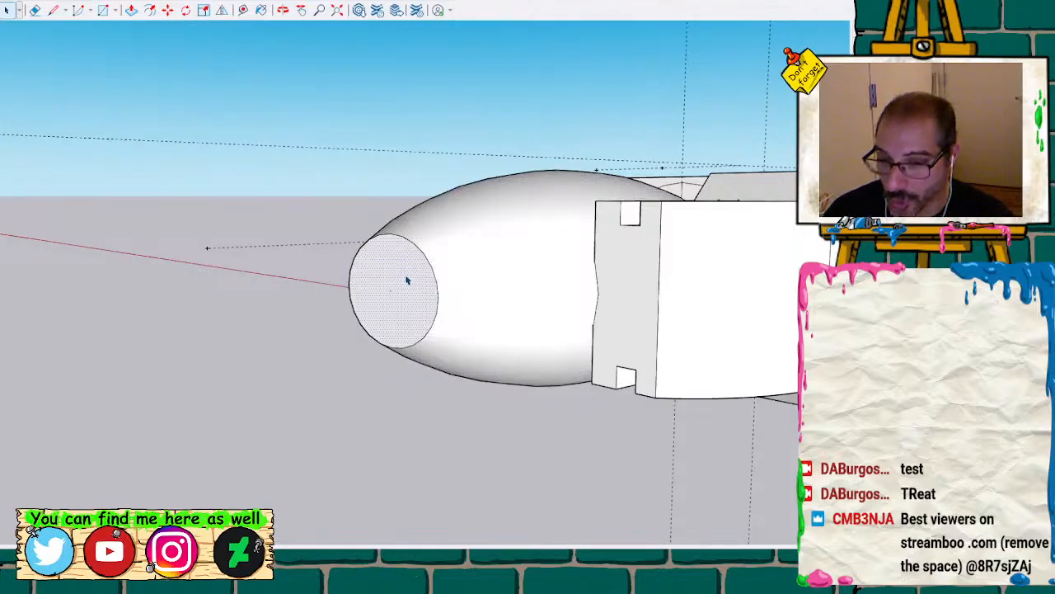
pyautogui.tripleClick(399, 298)
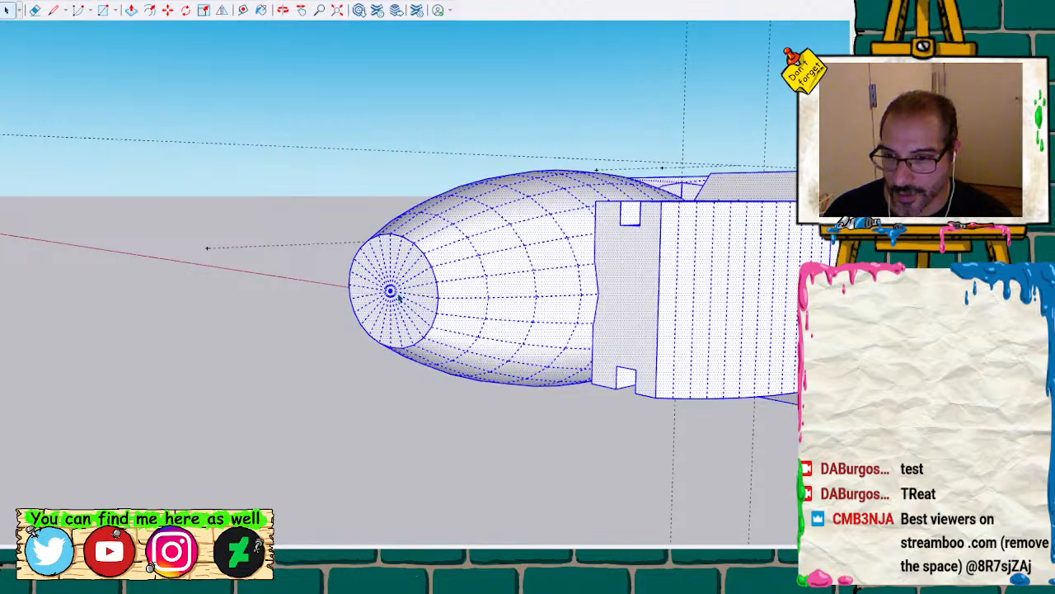
pyautogui.scroll(2, 396, 296)
pyautogui.moveTo(396, 297); pyautogui.dragTo(346, 357, button='middle')
pyautogui.scroll(3, 553, 243)
pyautogui.scroll(-4, 469, 344)
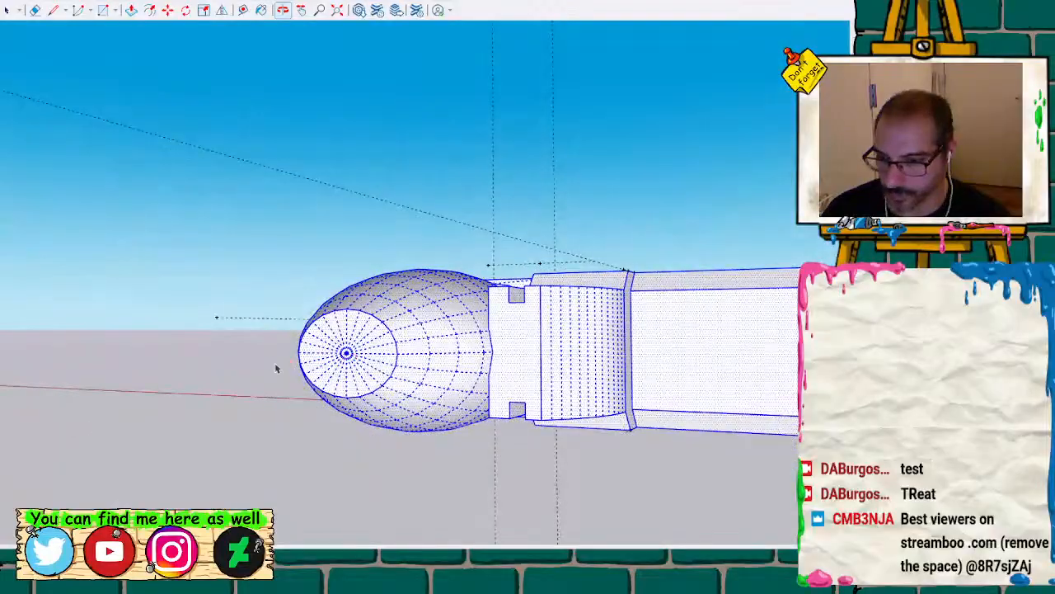
pyautogui.click(276, 367)
# Copy the dome's flat end face and paste the copy in the empty space in front of the dome
pyautogui.click(380, 360)
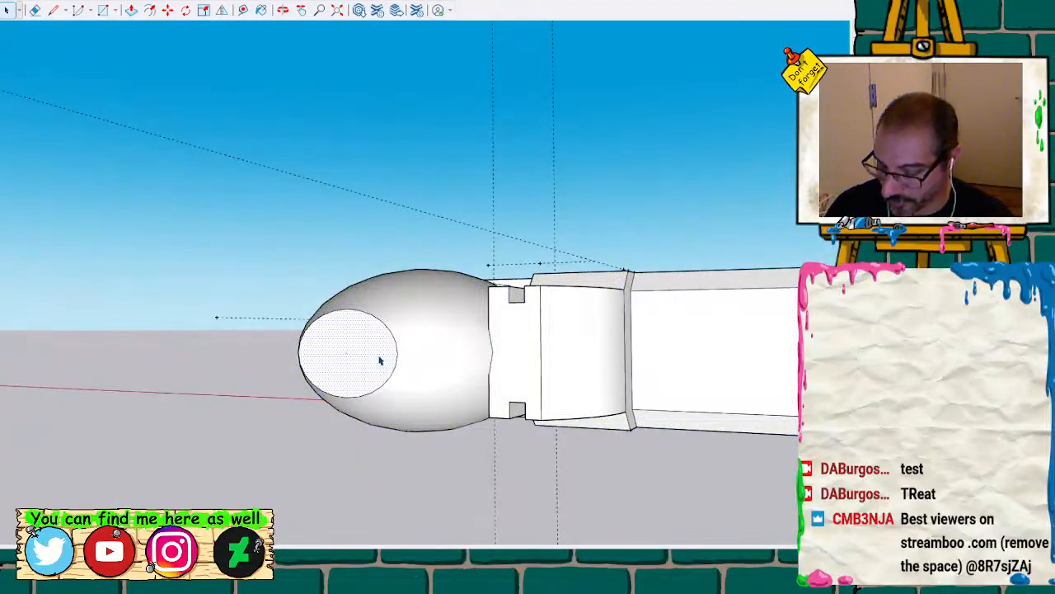
pyautogui.press('c')
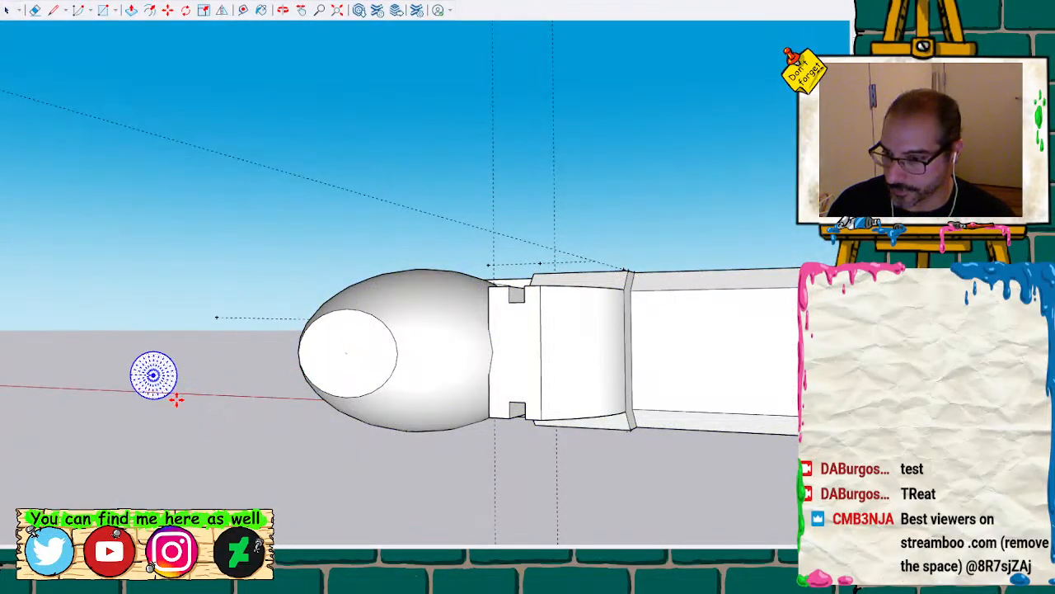
pyautogui.click(144, 425)
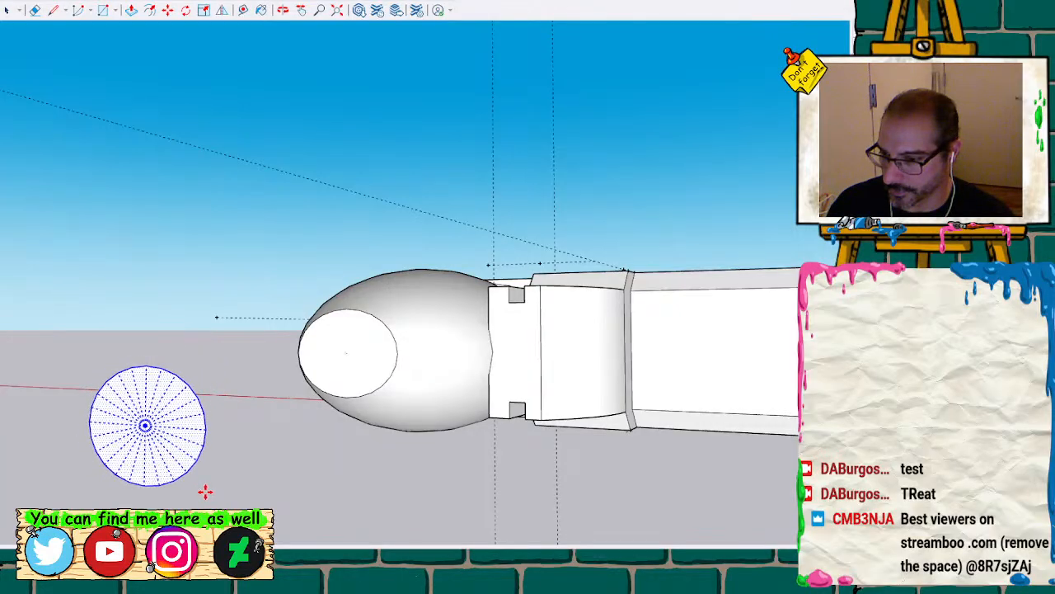
pyautogui.click(206, 491)
# Try to Push/Pull the pasted circular face away from the dome
pyautogui.press('space')
pyautogui.click(185, 427)
pyautogui.press('p')
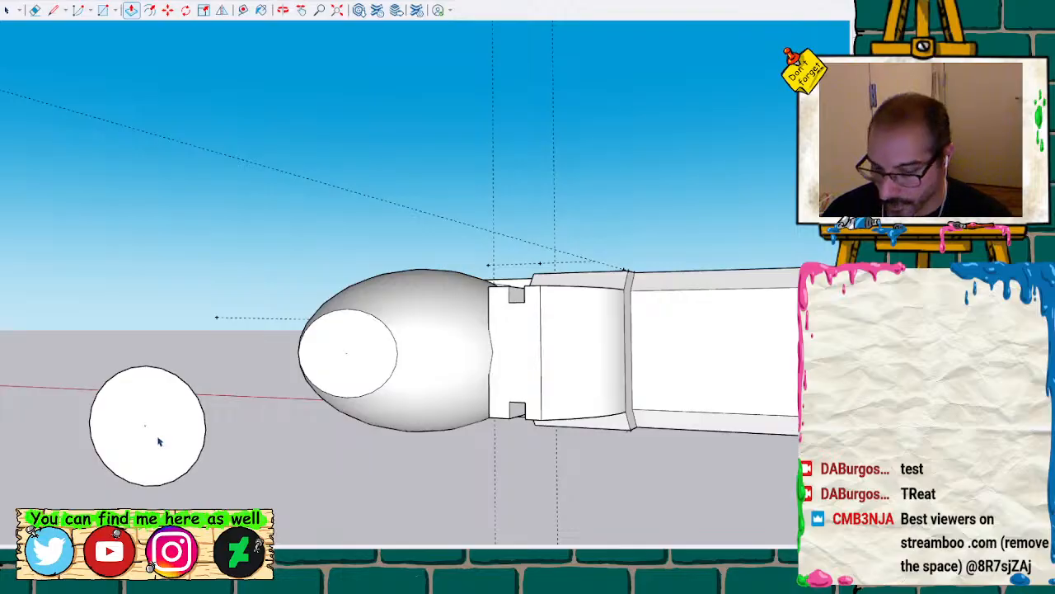
pyautogui.press('o')
pyautogui.moveTo(239, 377); pyautogui.dragTo(494, 288)
pyautogui.press('space')
pyautogui.click(509, 287)
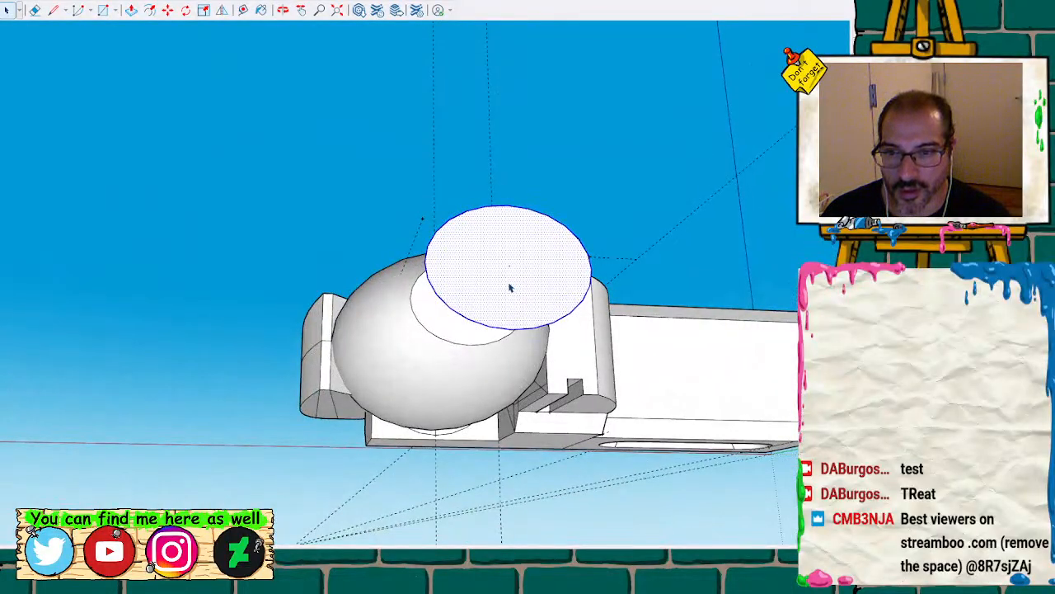
pyautogui.scroll(4, 511, 280)
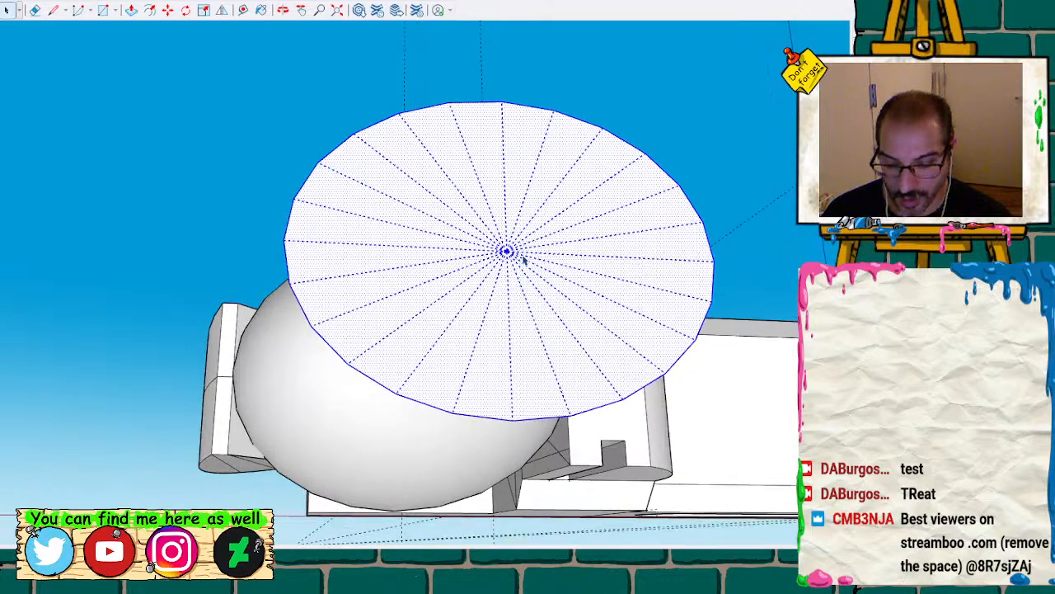
pyautogui.scroll(1, 522, 259)
pyautogui.press('p')
pyautogui.press('space')
pyautogui.click(507, 304)
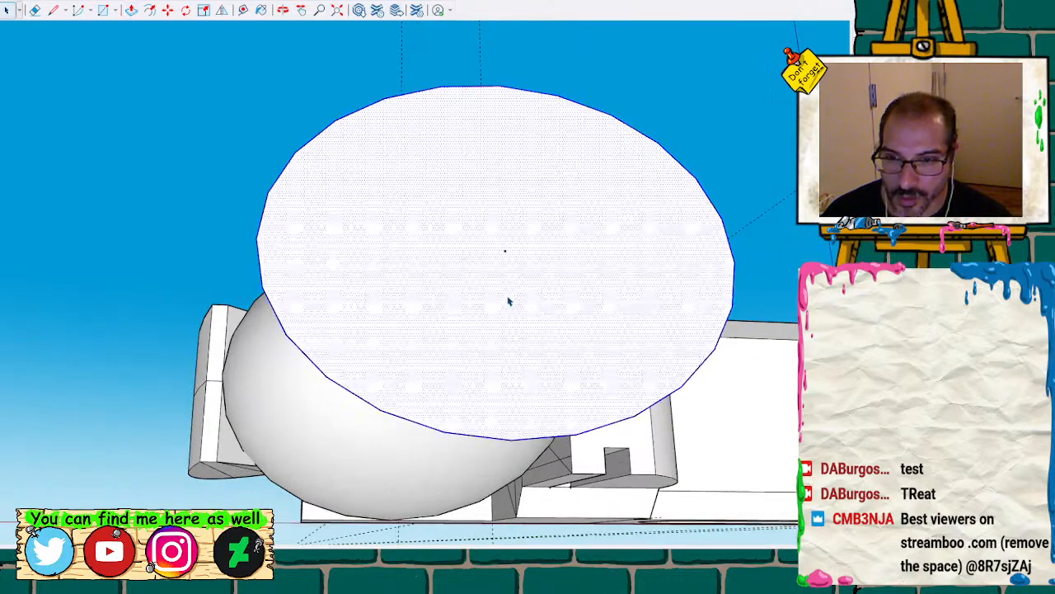
# Inspect the pasted circular face from above and edge-on, and remove it
pyautogui.moveTo(507, 304)
pyautogui.mouseDown(button='middle')
pyautogui.moveTo(506, 278)
pyautogui.moveTo(506, 393)
pyautogui.moveTo(733, 440)
pyautogui.moveTo(525, 238)
pyautogui.moveTo(695, 250)
pyautogui.moveTo(734, 222)
pyautogui.moveTo(707, 14)
pyautogui.moveTo(432, 38)
pyautogui.moveTo(376, 160)
pyautogui.moveTo(378, 223)
pyautogui.moveTo(344, 297)
pyautogui.mouseUp(button='middle')
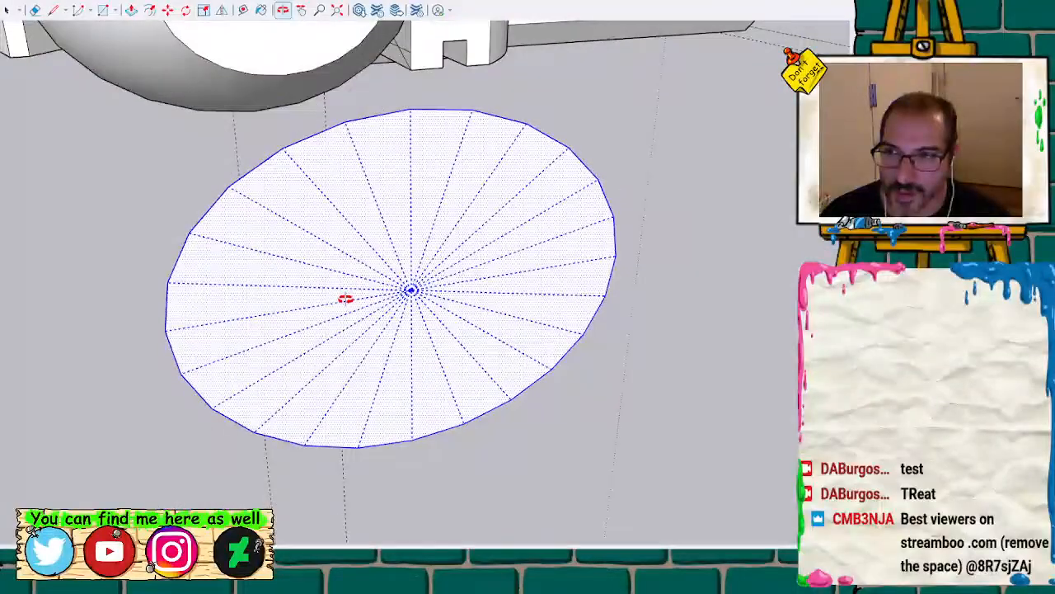
pyautogui.moveTo(313, 190)
pyautogui.mouseDown(button='middle')
pyautogui.moveTo(309, 200)
pyautogui.moveTo(320, 193)
pyautogui.moveTo(406, 242)
pyautogui.moveTo(667, 190)
pyautogui.moveTo(662, 171)
pyautogui.mouseUp(button='middle')
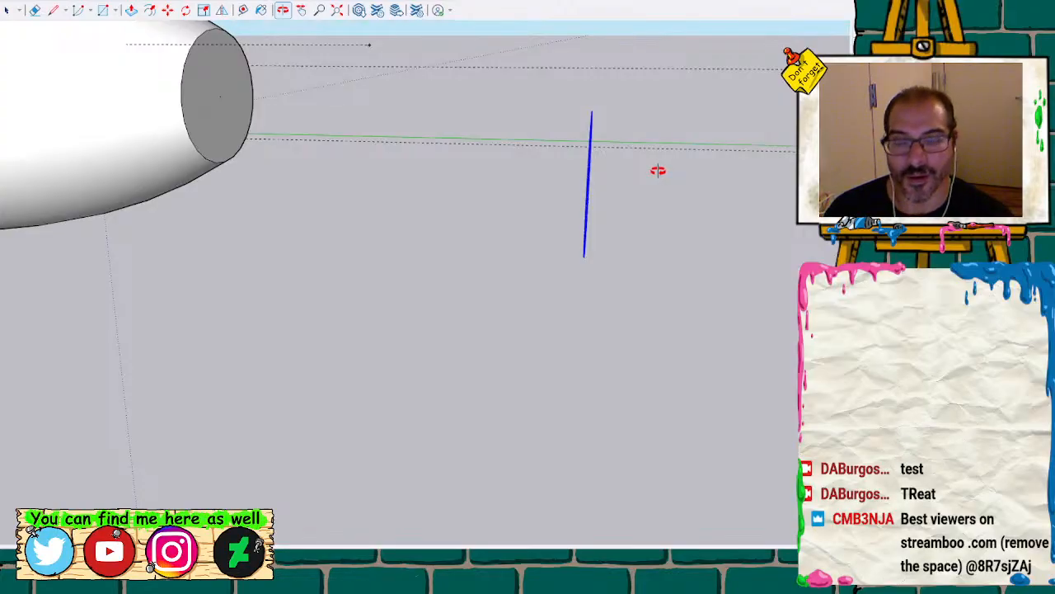
pyautogui.moveTo(658, 170)
pyautogui.mouseDown(button='middle')
pyautogui.moveTo(574, 170)
pyautogui.moveTo(418, 110)
pyautogui.moveTo(756, 250)
pyautogui.moveTo(618, 252)
pyautogui.moveTo(462, 195)
pyautogui.moveTo(393, 388)
pyautogui.moveTo(379, 307)
pyautogui.mouseUp(button='middle')
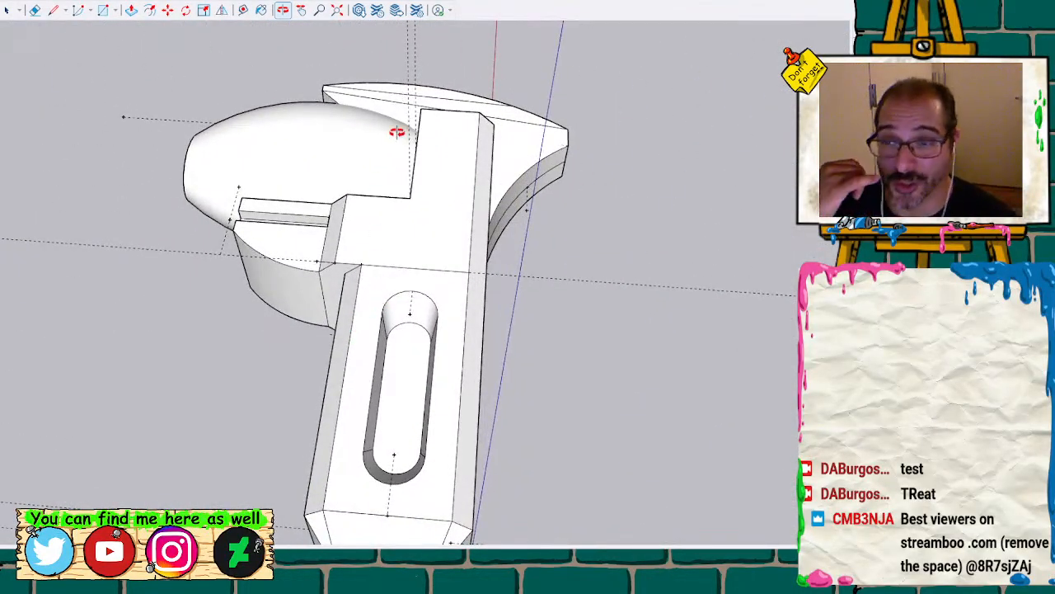
# Draw a circle on the dome's flat end, centred on the face and reaching its upper edge
pyautogui.moveTo(66, 226)
pyautogui.mouseDown(button='middle')
pyautogui.moveTo(399, 160)
pyautogui.moveTo(385, 154)
pyautogui.moveTo(421, 18)
pyautogui.moveTo(429, 32)
pyautogui.mouseUp(button='middle')
pyautogui.moveTo(341, 230); pyautogui.dragTo(264, 271, button='middle')
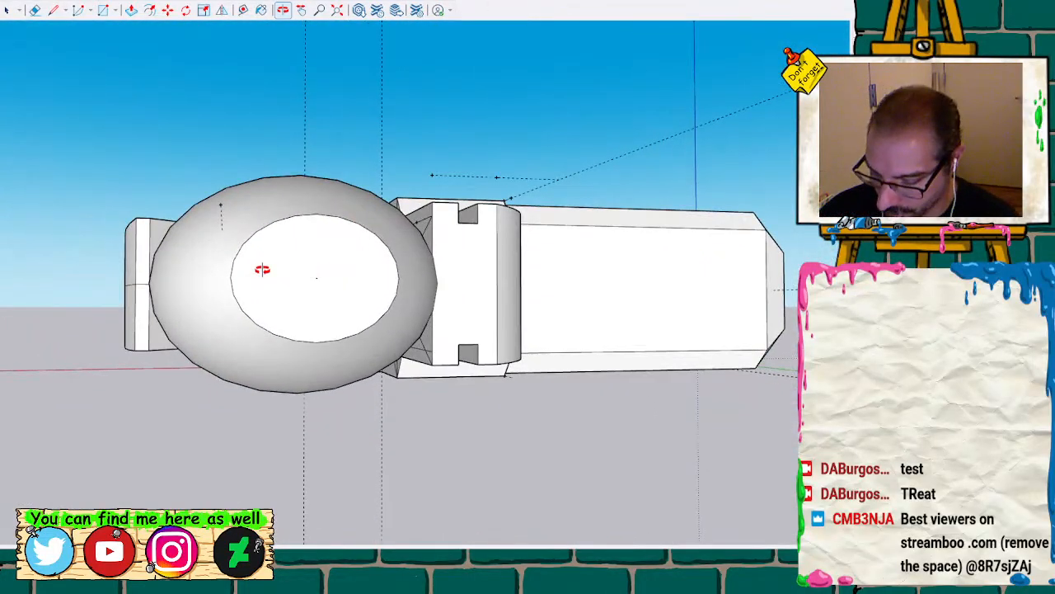
pyautogui.press('c')
pyautogui.click(317, 277)
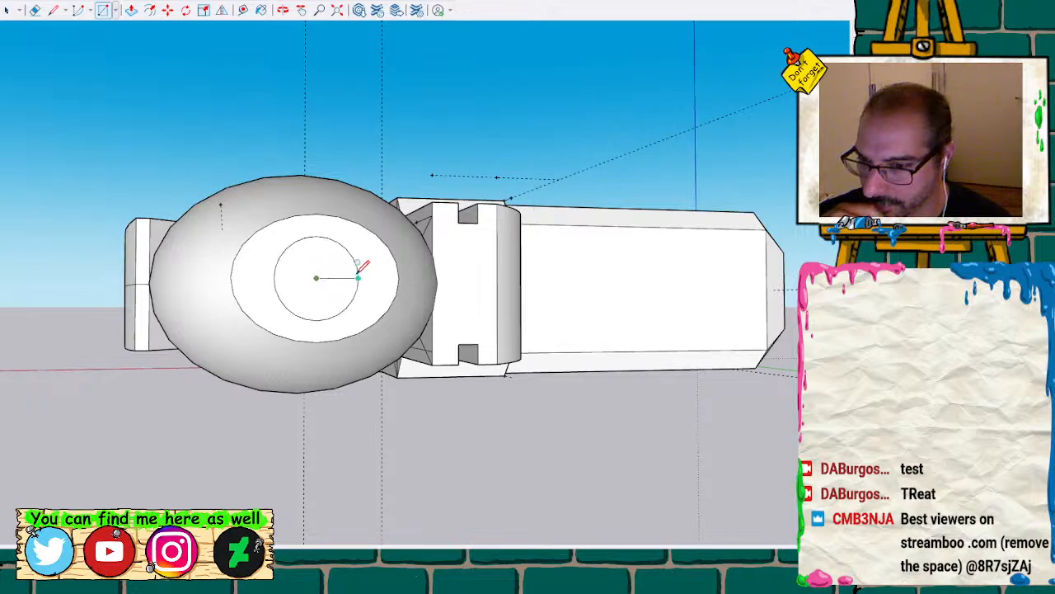
pyautogui.click(320, 205)
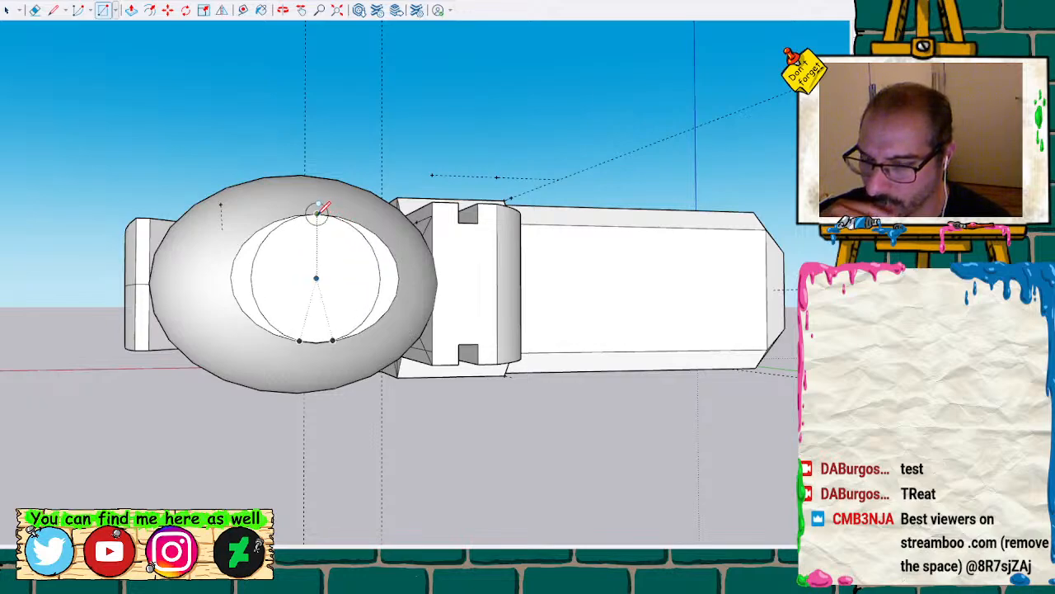
# Try to Push/Pull the circular face drawn on the dome's flat end
pyautogui.press('space')
pyautogui.click(341, 278)
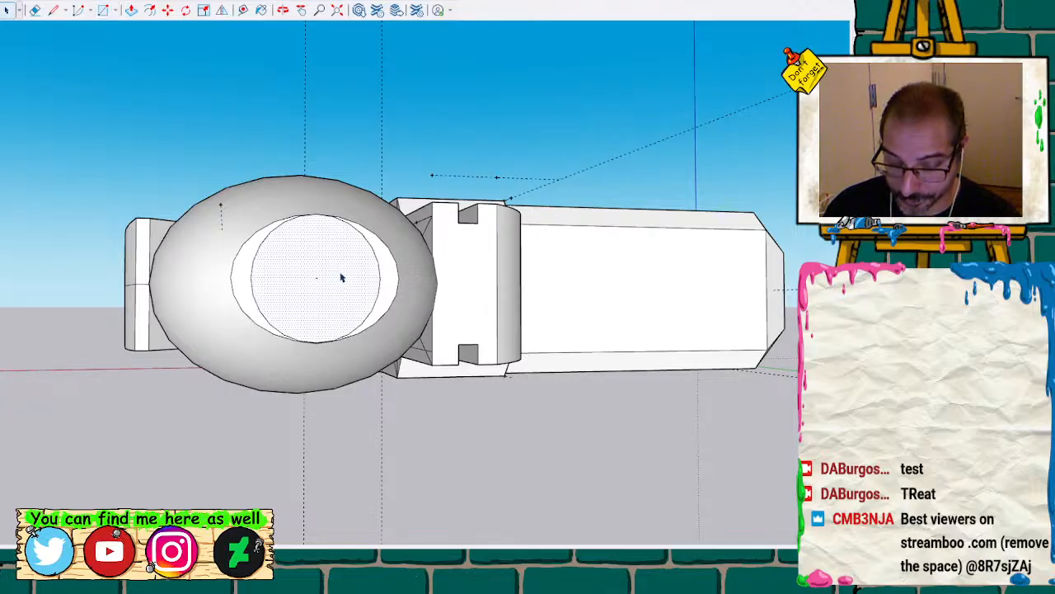
pyautogui.press('p')
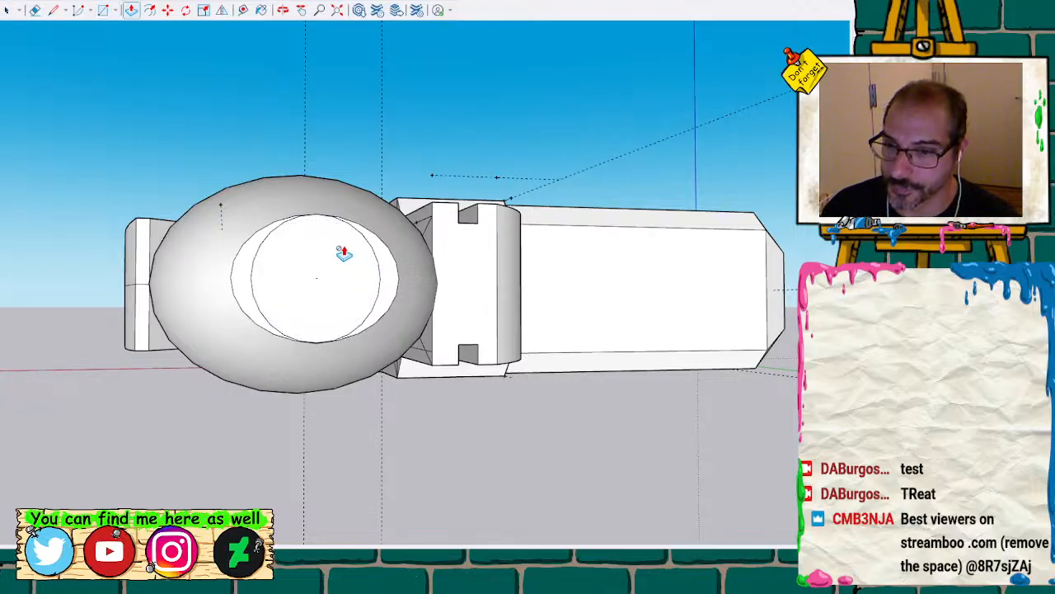
pyautogui.press('space')
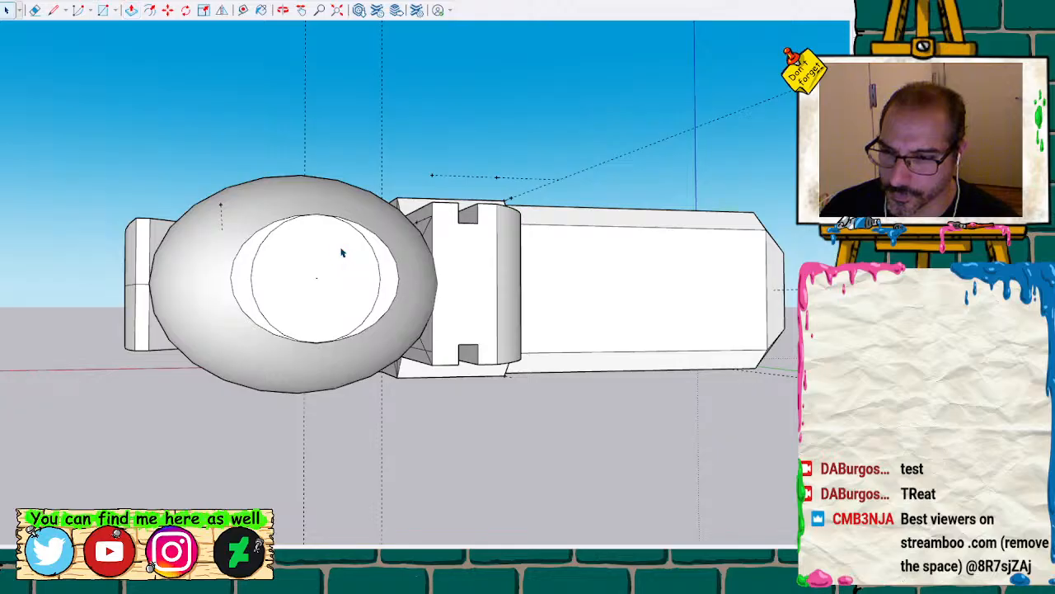
pyautogui.click(342, 254)
pyautogui.press('p')
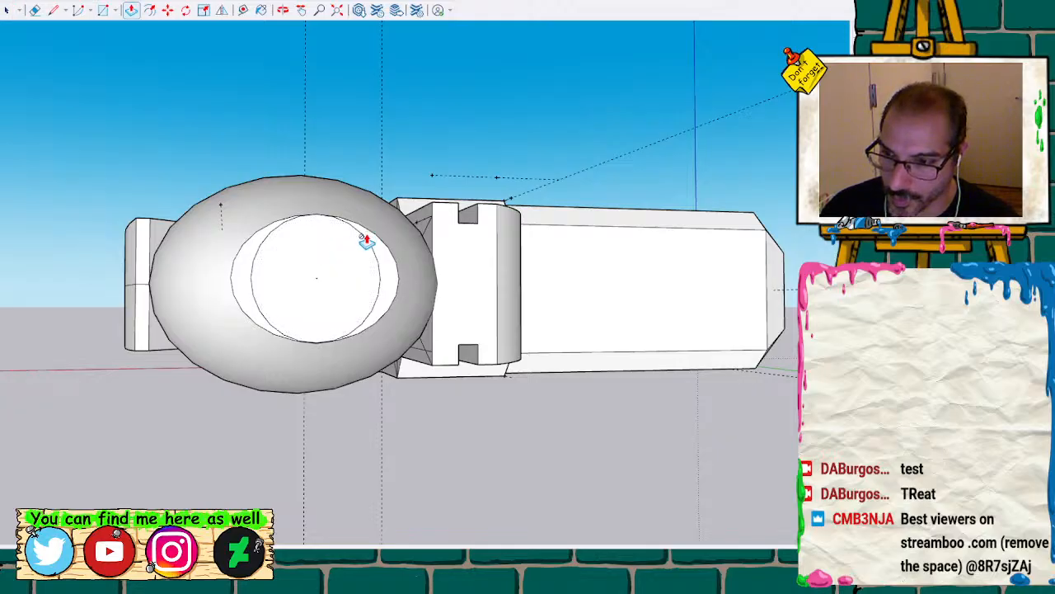
# Delete the circular face inside the dome's flat end, and undo both the deletion and the drawn circle
pyautogui.press('space')
pyautogui.click(332, 256)
pyautogui.press('Delete')
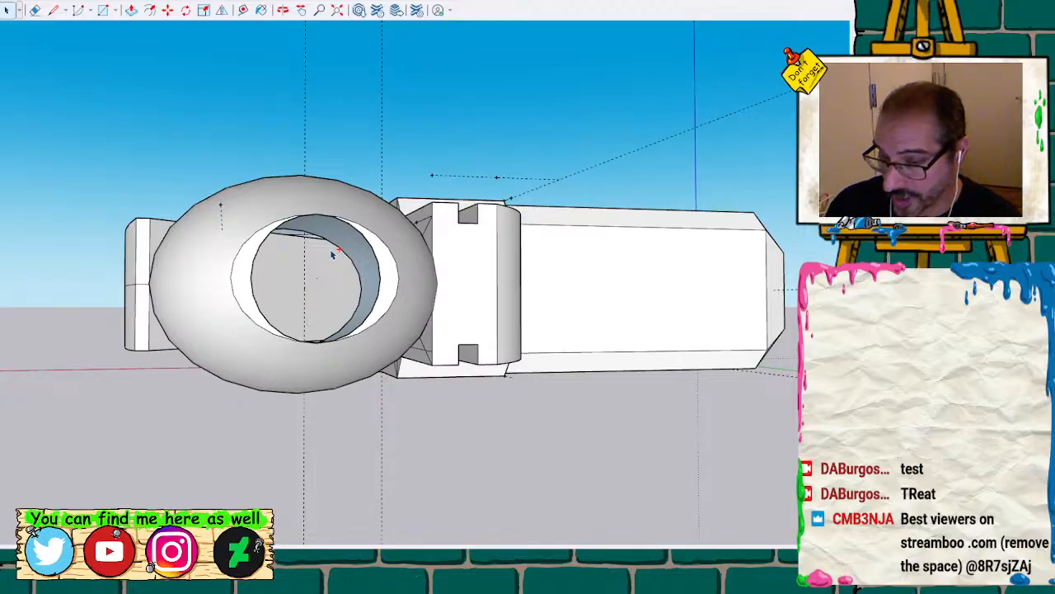
pyautogui.hotkey('ctrl', 'z')
pyautogui.hotkey('ctrl', 'z')
# Draw a large horizontal circle below the dome and body, and discard it
pyautogui.scroll(-5, 303, 290)
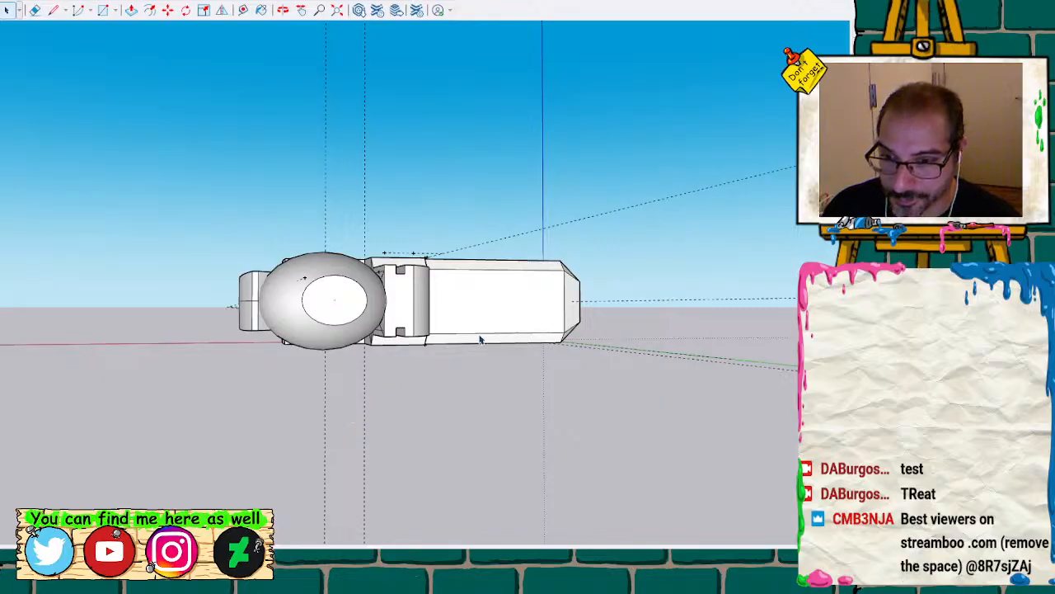
pyautogui.press('c')
pyautogui.click(403, 454)
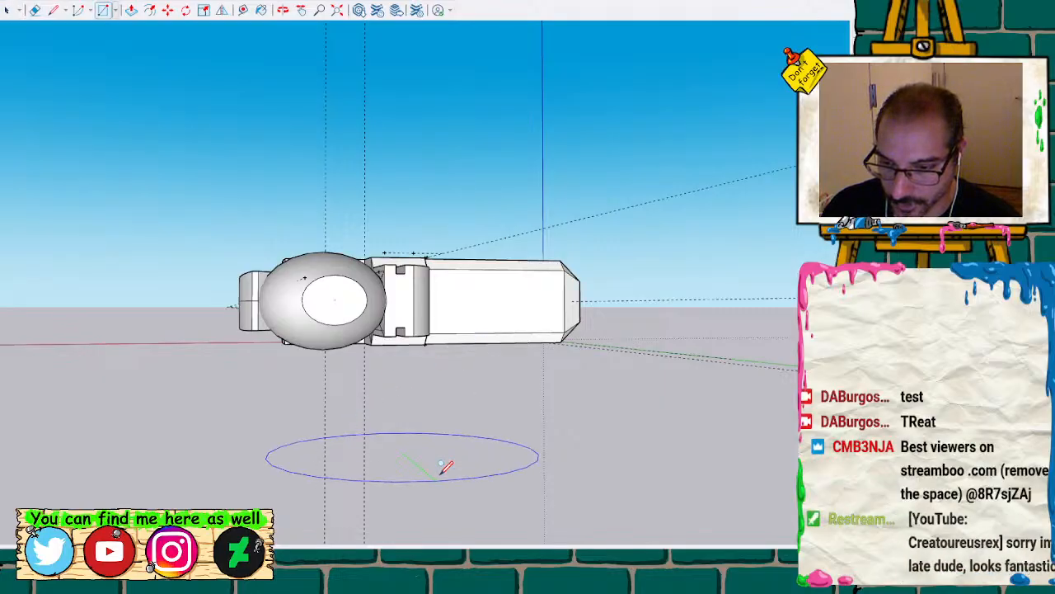
pyautogui.click(441, 465)
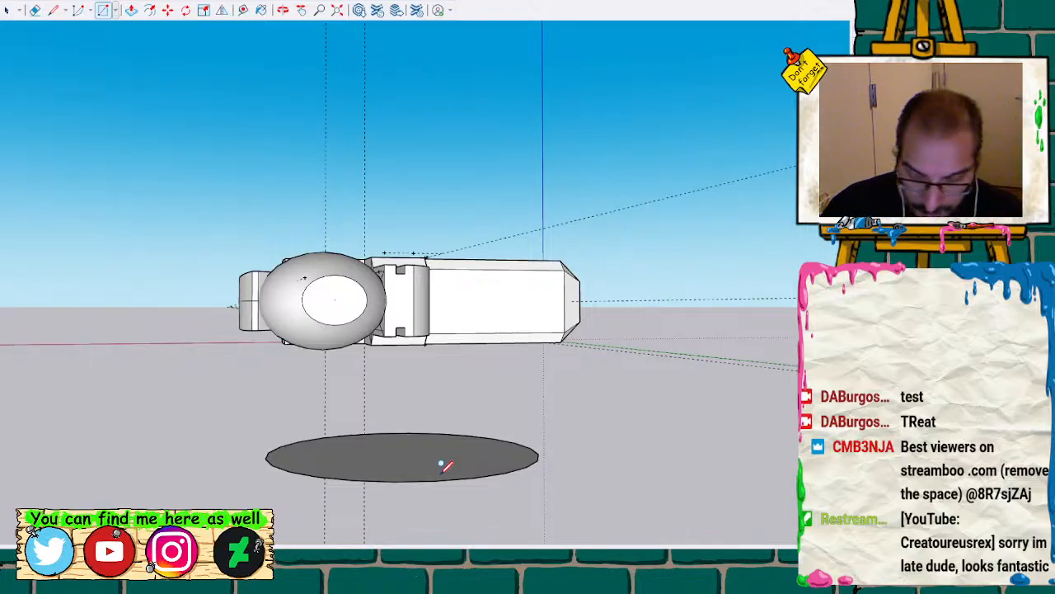
pyautogui.press('o')
pyautogui.moveTo(495, 214)
pyautogui.mouseDown()
pyautogui.moveTo(325, 313)
pyautogui.moveTo(410, 220)
pyautogui.moveTo(448, 214)
pyautogui.moveTo(492, 177)
pyautogui.moveTo(322, 358)
pyautogui.moveTo(423, 158)
pyautogui.moveTo(601, 238)
pyautogui.moveTo(438, 248)
pyautogui.moveTo(400, 308)
pyautogui.mouseUp()
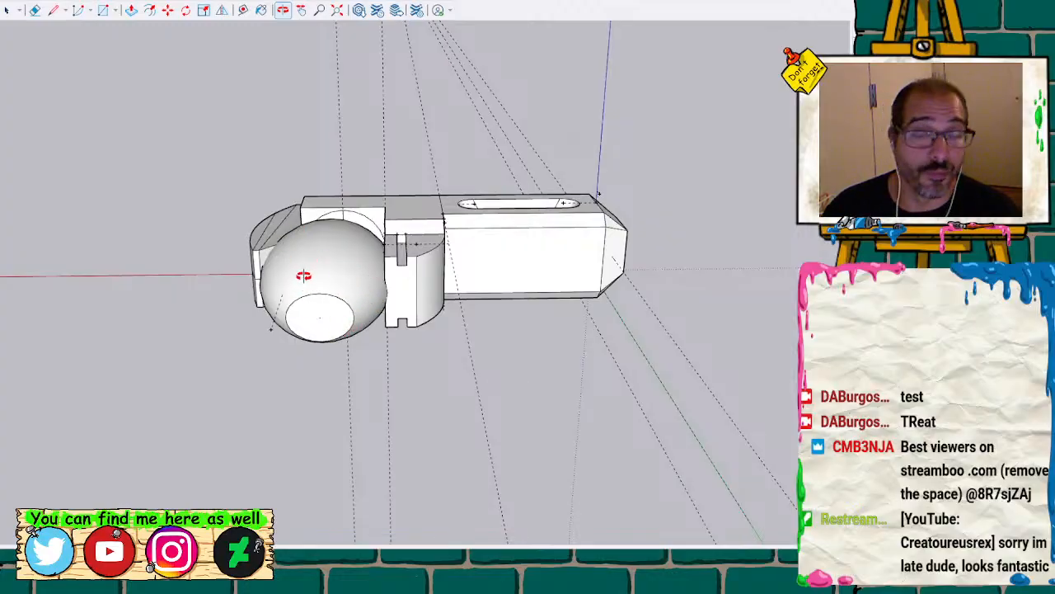
# Delete the face and outline of the stray horizontal circle lying away from the dome and body
pyautogui.moveTo(412, 228); pyautogui.dragTo(427, 285)
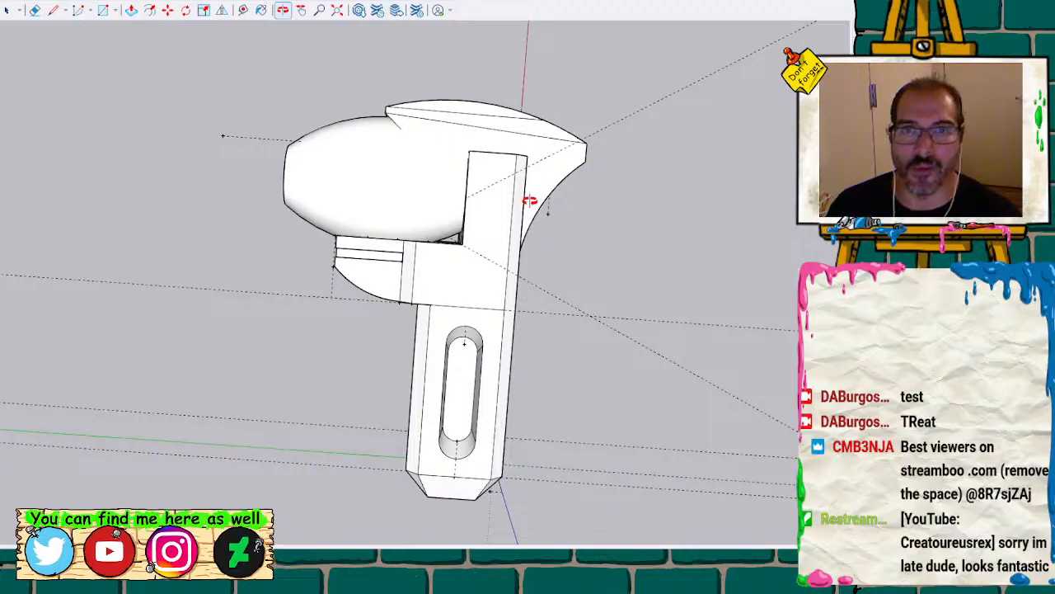
pyautogui.moveTo(529, 200); pyautogui.dragTo(500, 248)
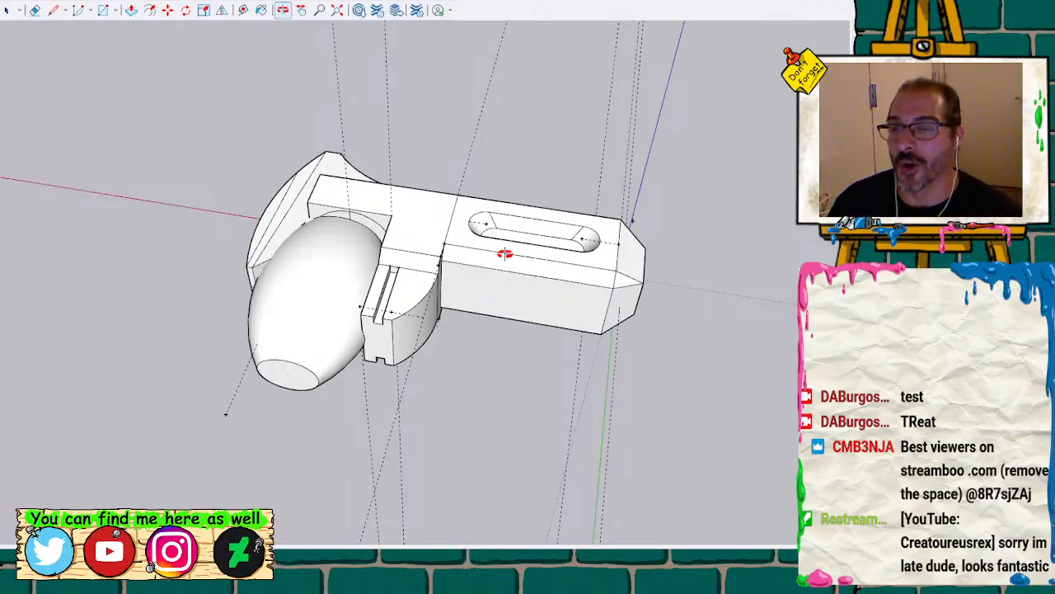
pyautogui.moveTo(422, 263); pyautogui.dragTo(352, 160)
pyautogui.scroll(-3, 419, 287)
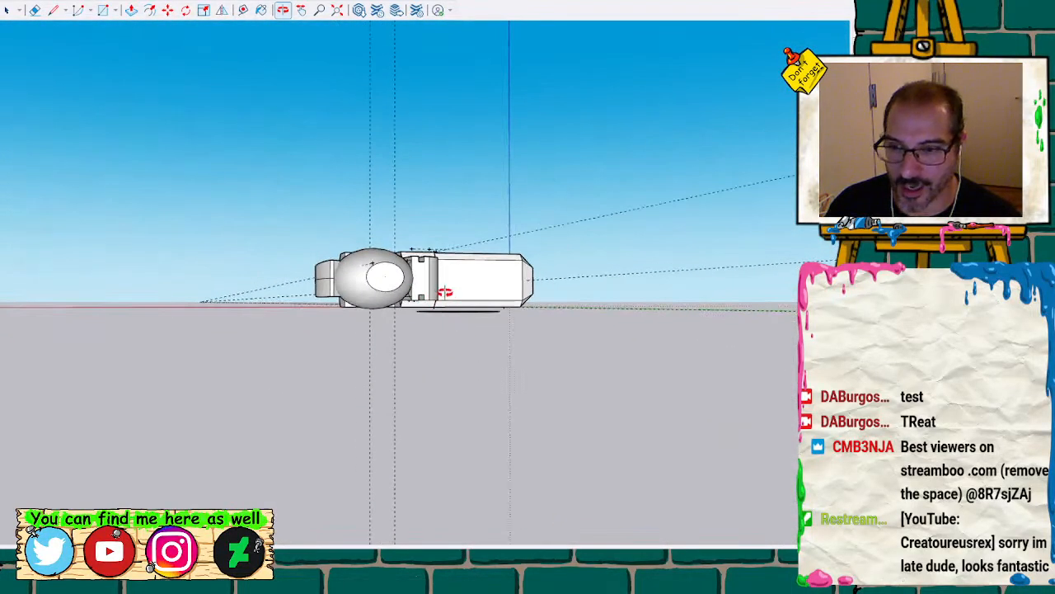
pyautogui.scroll(2, 444, 294)
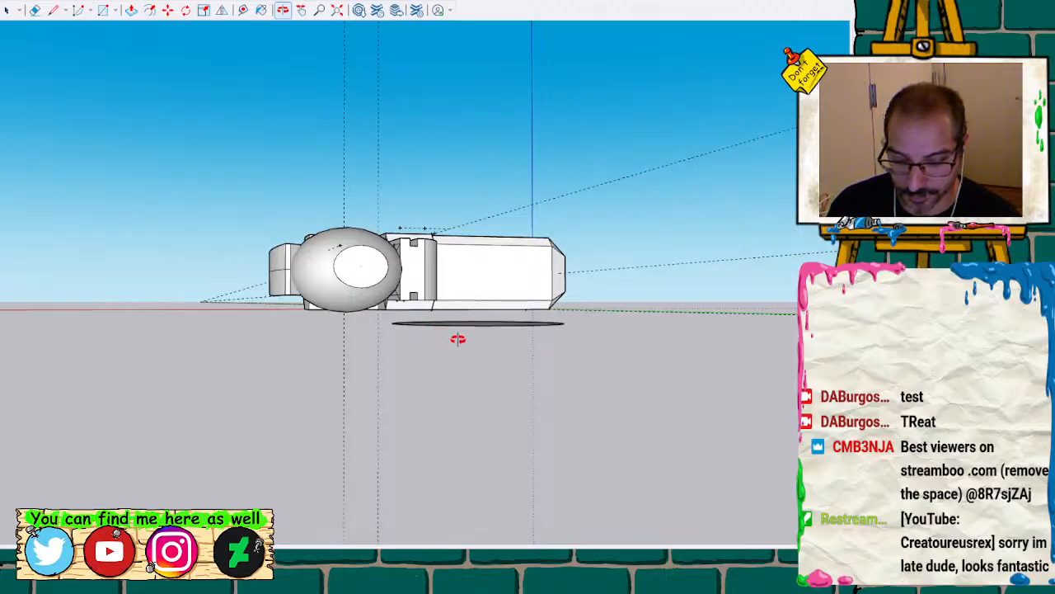
pyautogui.moveTo(433, 350); pyautogui.dragTo(791, 462, button='middle')
pyautogui.moveTo(470, 330); pyautogui.dragTo(589, 341, button='middle')
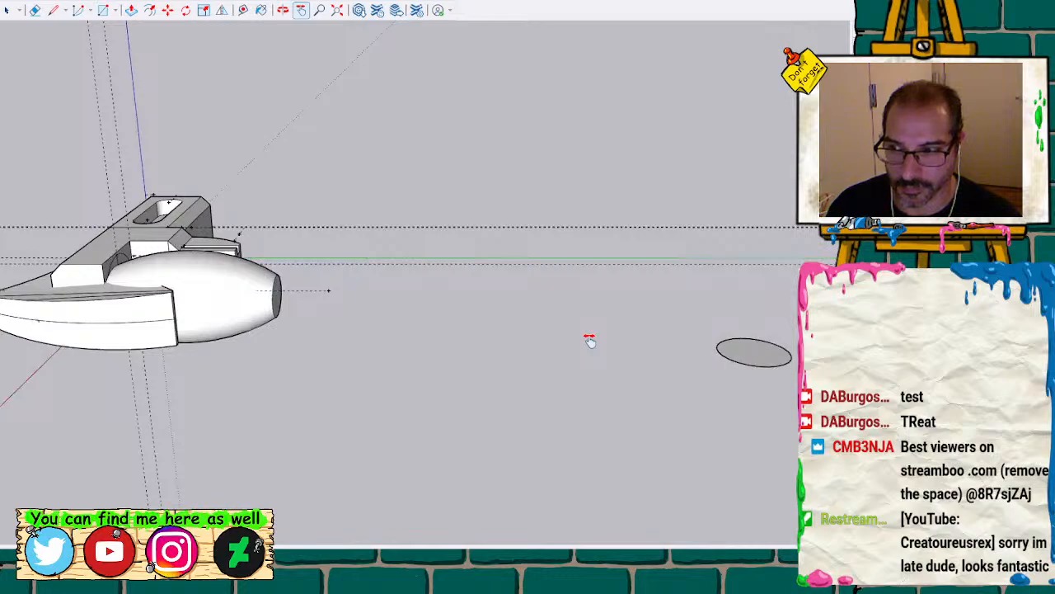
pyautogui.click(750, 359)
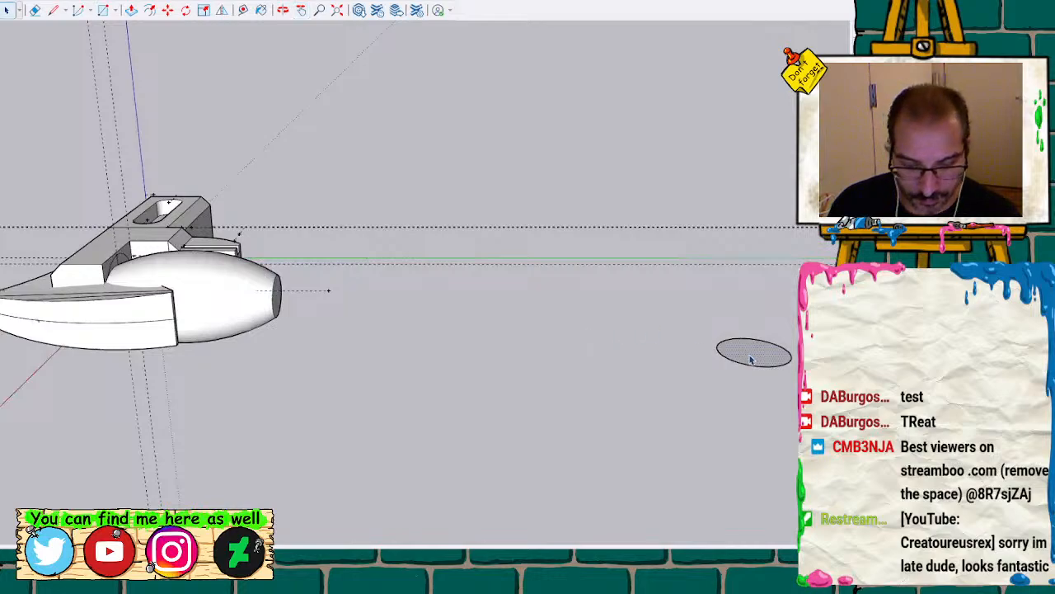
pyautogui.press('Delete')
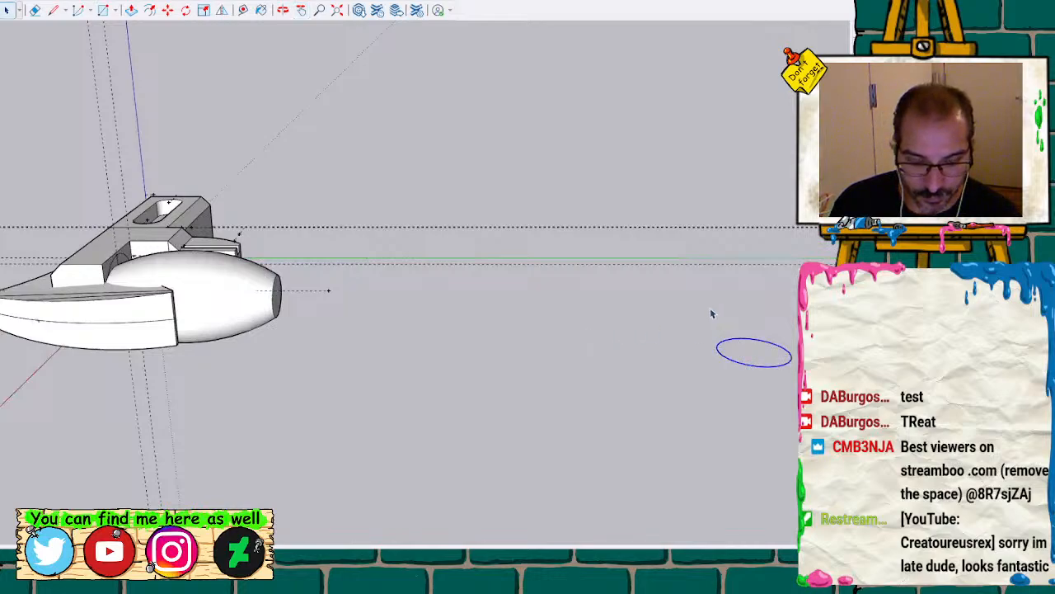
pyautogui.press('Delete')
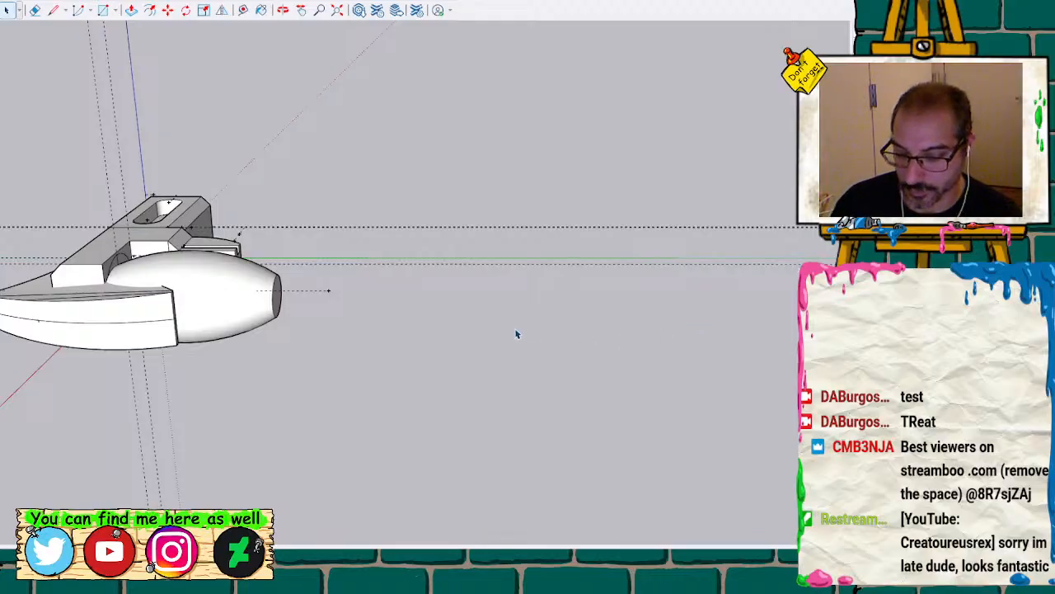
# Draw a small vertical circle centred on the blue axis, above the chamfered end of the body
pyautogui.moveTo(517, 318)
pyautogui.keyDown('shift'); pyautogui.mouseDown(button='middle')
pyautogui.moveTo(509, 292)
pyautogui.moveTo(473, 278)
pyautogui.moveTo(761, 305)
pyautogui.moveTo(371, 337)
pyautogui.moveTo(341, 259)
pyautogui.moveTo(530, 228)
pyautogui.moveTo(420, 237)
pyautogui.moveTo(415, 321)
pyautogui.moveTo(372, 301)
pyautogui.moveTo(586, 173)
pyautogui.moveTo(582, 355)
pyautogui.moveTo(716, 292)
pyautogui.moveTo(645, 218)
pyautogui.moveTo(648, 162)
pyautogui.moveTo(596, 217)
pyautogui.moveTo(554, 228)
pyautogui.moveTo(559, 216)
pyautogui.mouseUp(button='middle'); pyautogui.keyUp('shift')
pyautogui.scroll(3, 365, 289)
pyautogui.moveTo(539, 282); pyautogui.dragTo(627, 287, button='middle')
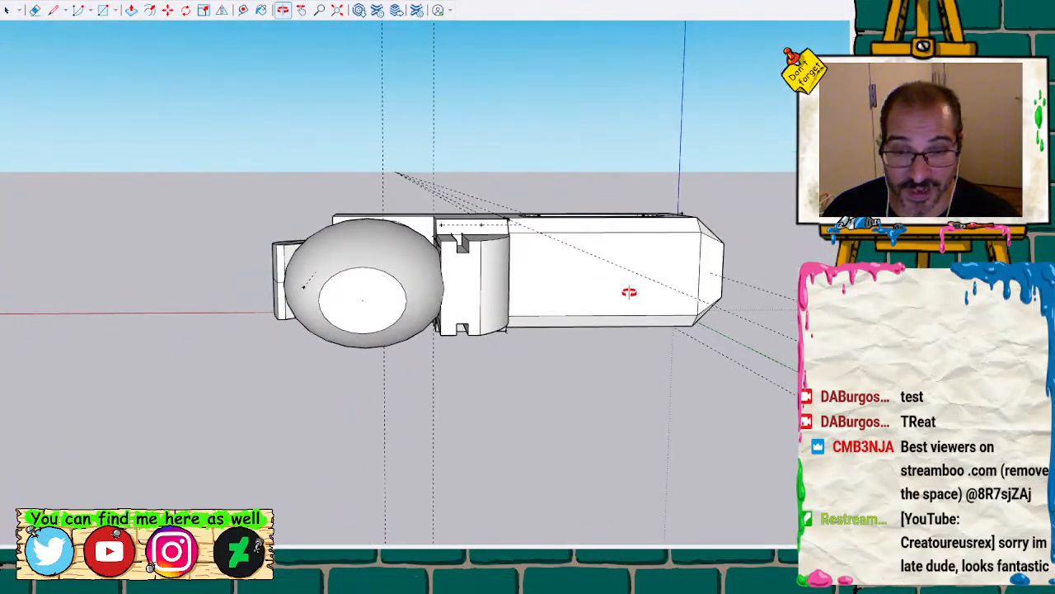
pyautogui.scroll(-1, 605, 285)
pyautogui.scroll(-2, 443, 354)
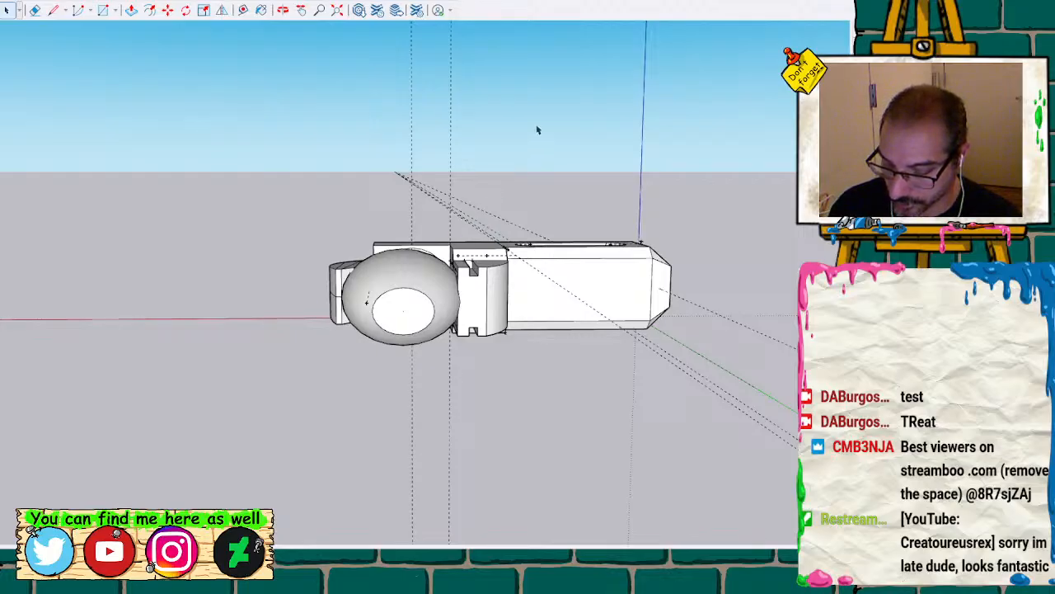
pyautogui.press('r')
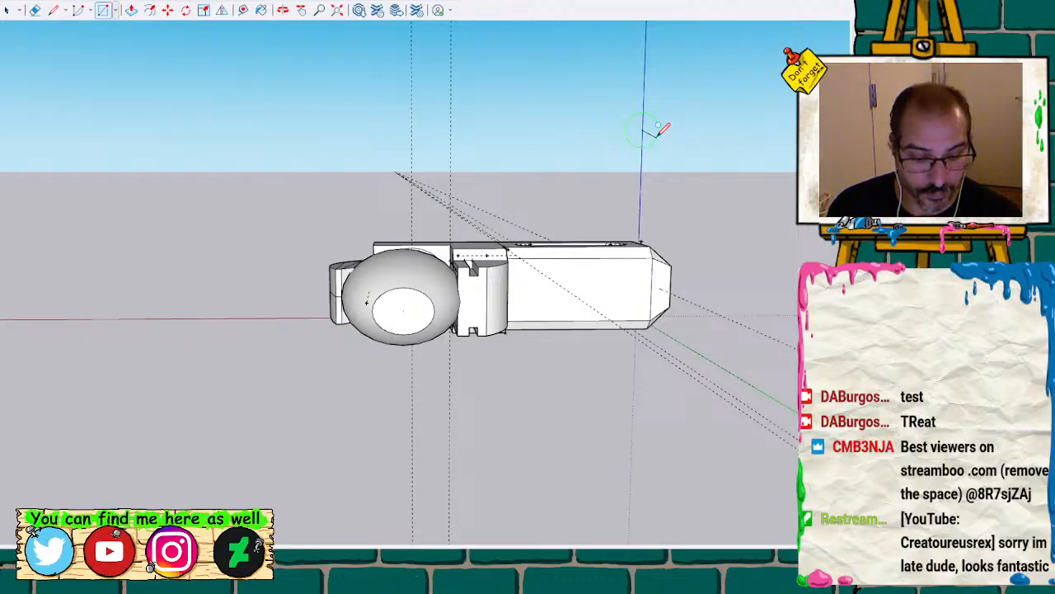
pyautogui.press('space')
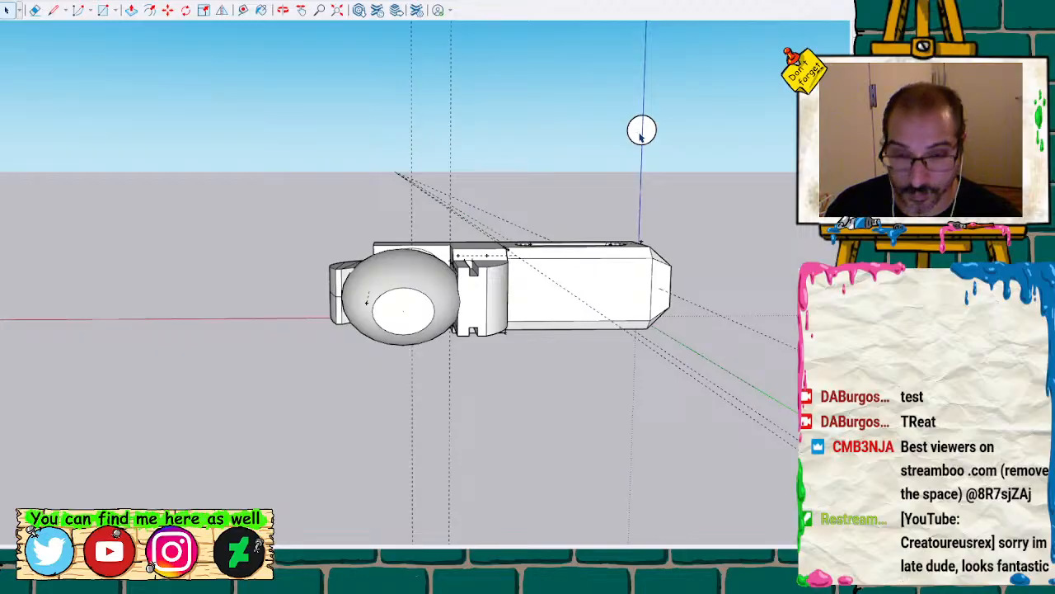
# Push/Pull the small circle above the body into a cylinder and group all of its geometry
pyautogui.press('p')
pyautogui.moveTo(635, 134); pyautogui.dragTo(671, 156)
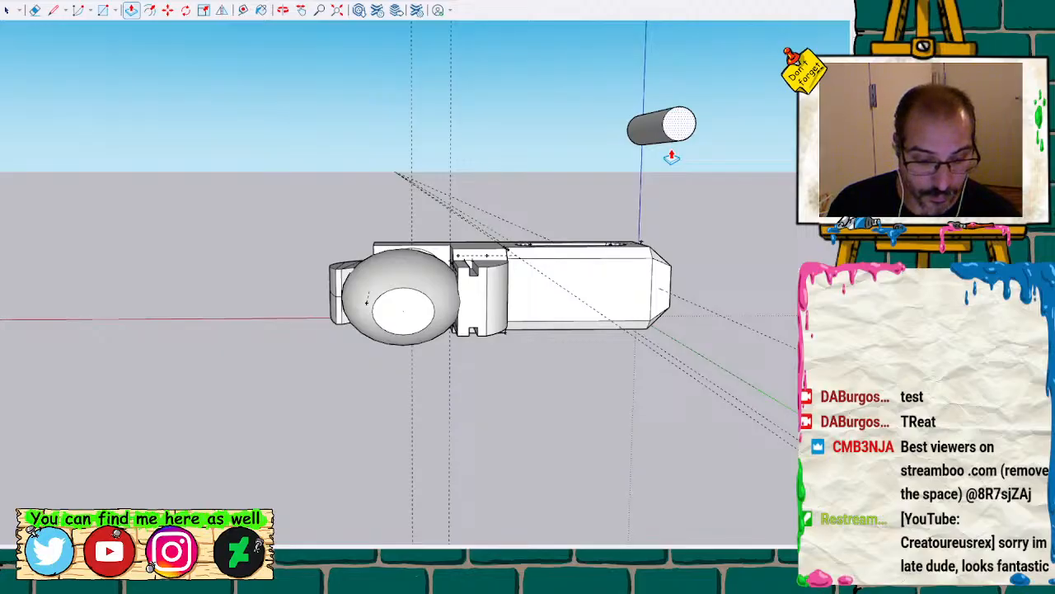
pyautogui.press('Escape')
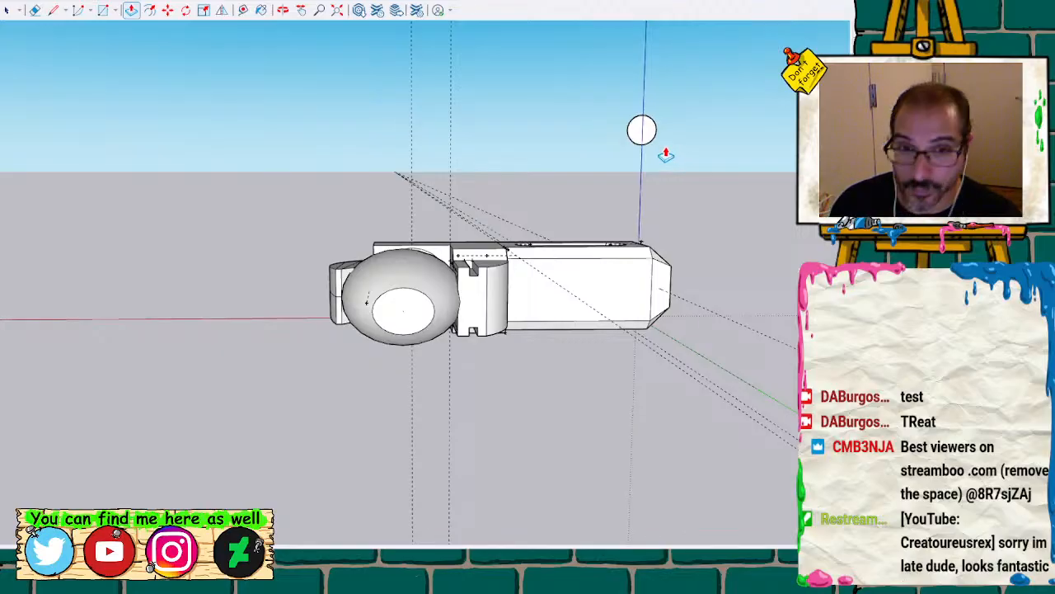
pyautogui.moveTo(641, 132); pyautogui.dragTo(562, 146)
pyautogui.press('o')
pyautogui.press('space')
pyautogui.moveTo(538, 64); pyautogui.dragTo(665, 177)
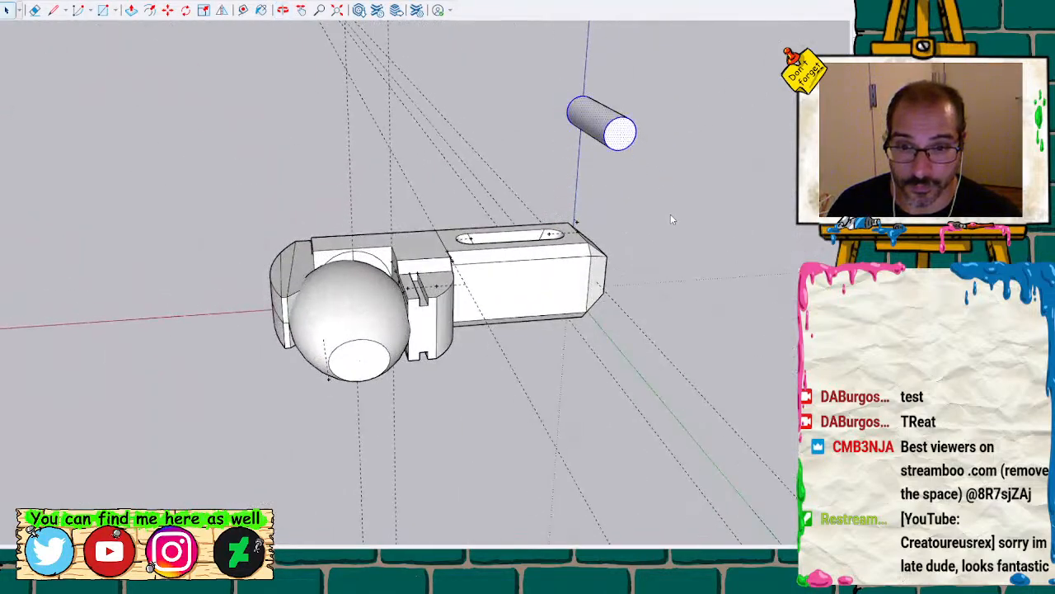
# Move the cylinder group by its rear upper corner to the inner corner of the body's recess beside the dome
pyautogui.scroll(2, 444, 148)
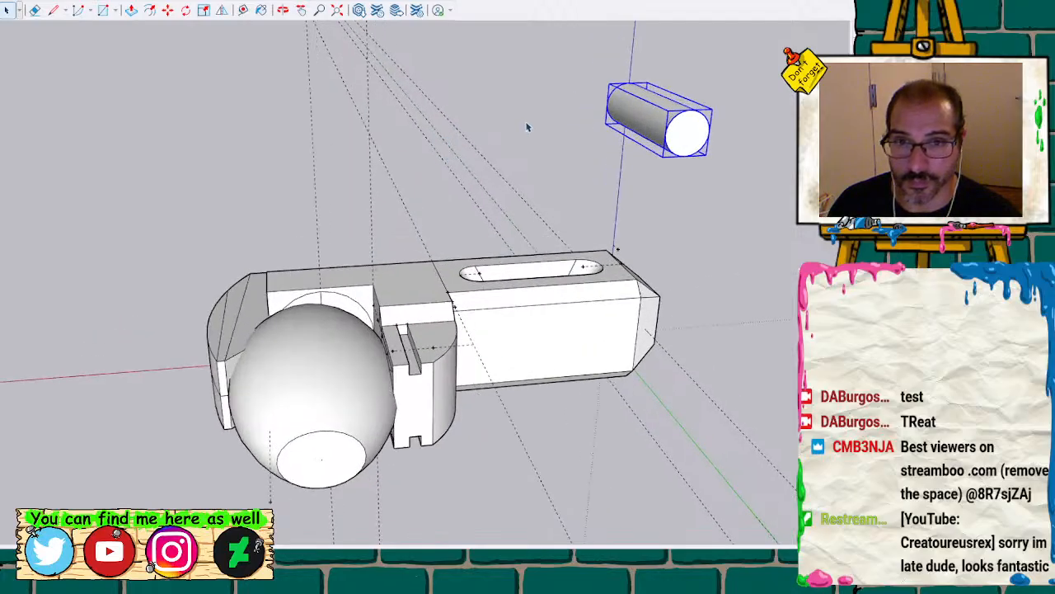
pyautogui.press('m')
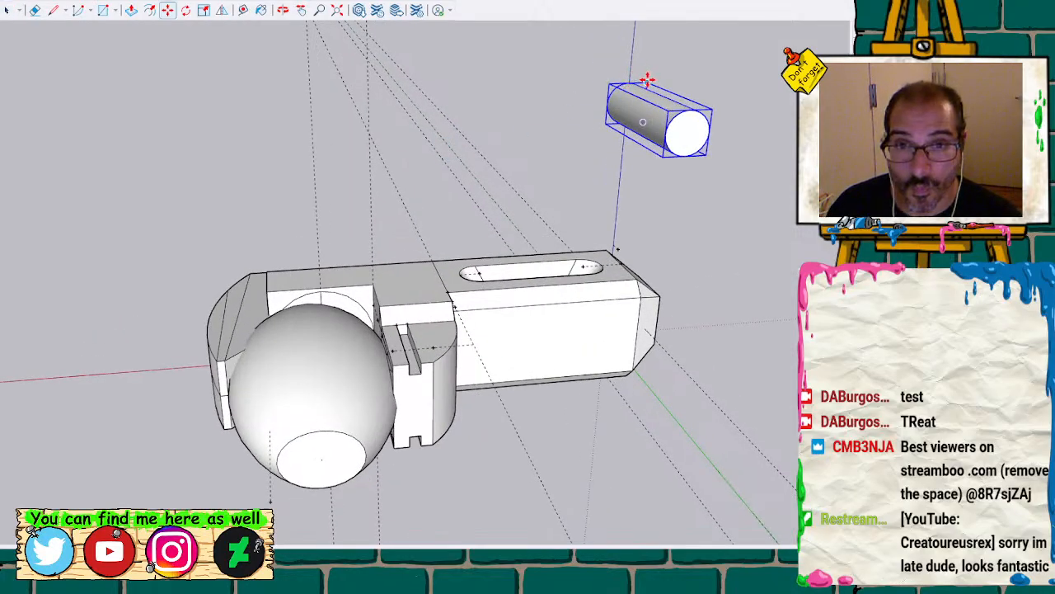
pyautogui.moveTo(648, 80); pyautogui.dragTo(392, 288)
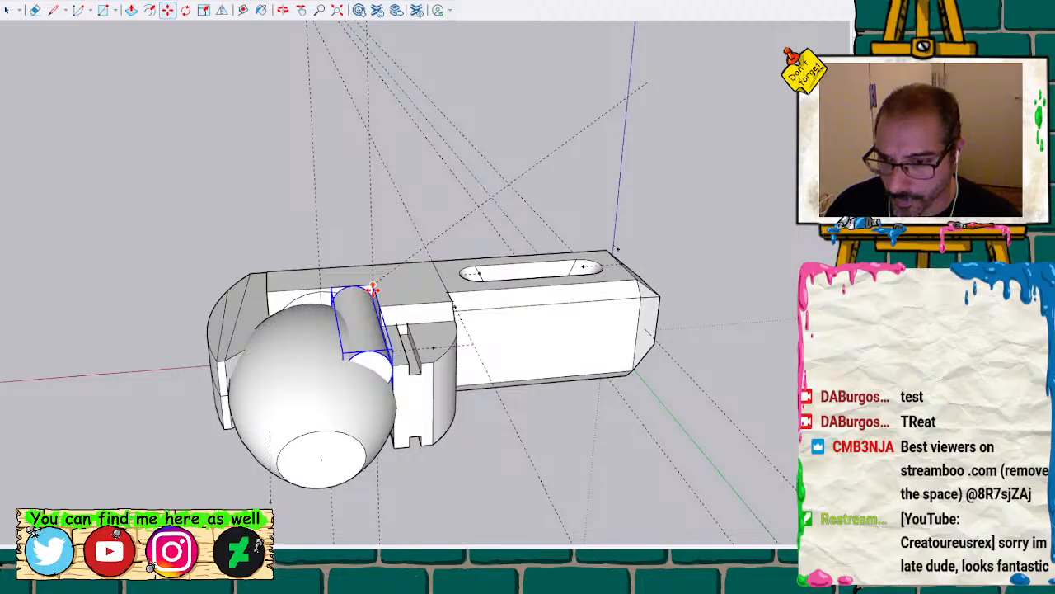
pyautogui.scroll(5, 369, 281)
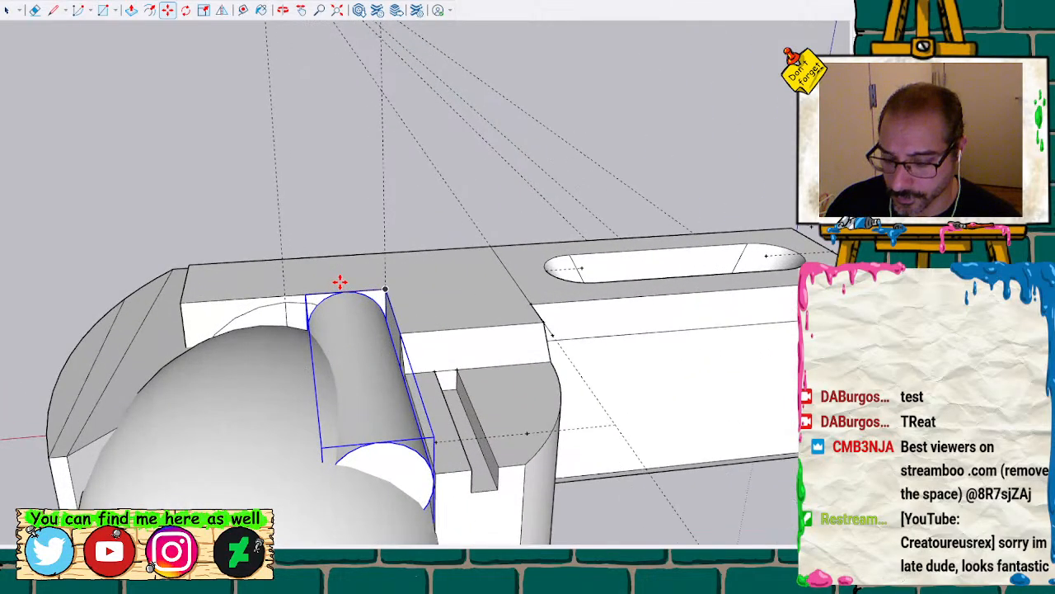
# Paste a copy of the cylinder and snap its corner into the matching recess corner on the underside of the body beside the dome
pyautogui.moveTo(340, 282)
pyautogui.mouseDown(button='middle')
pyautogui.moveTo(370, 485)
pyautogui.moveTo(447, 433)
pyautogui.moveTo(446, 283)
pyautogui.moveTo(367, 170)
pyautogui.moveTo(288, 276)
pyautogui.moveTo(493, 216)
pyautogui.moveTo(655, 226)
pyautogui.moveTo(712, 322)
pyautogui.moveTo(700, 354)
pyautogui.moveTo(569, 490)
pyautogui.moveTo(400, 541)
pyautogui.moveTo(372, 404)
pyautogui.moveTo(349, 370)
pyautogui.moveTo(440, 353)
pyautogui.moveTo(150, 495)
pyautogui.moveTo(252, 327)
pyautogui.moveTo(344, 209)
pyautogui.moveTo(437, 173)
pyautogui.moveTo(495, 20)
pyautogui.moveTo(507, 34)
pyautogui.mouseUp(button='middle')
pyautogui.hotkey('ctrl', 'v')
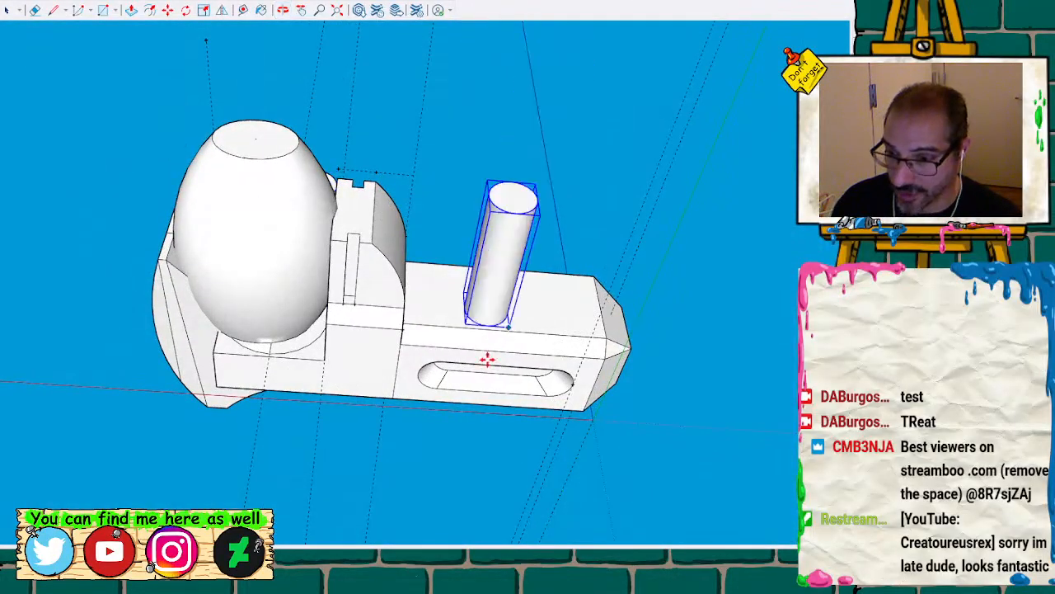
pyautogui.click(309, 530)
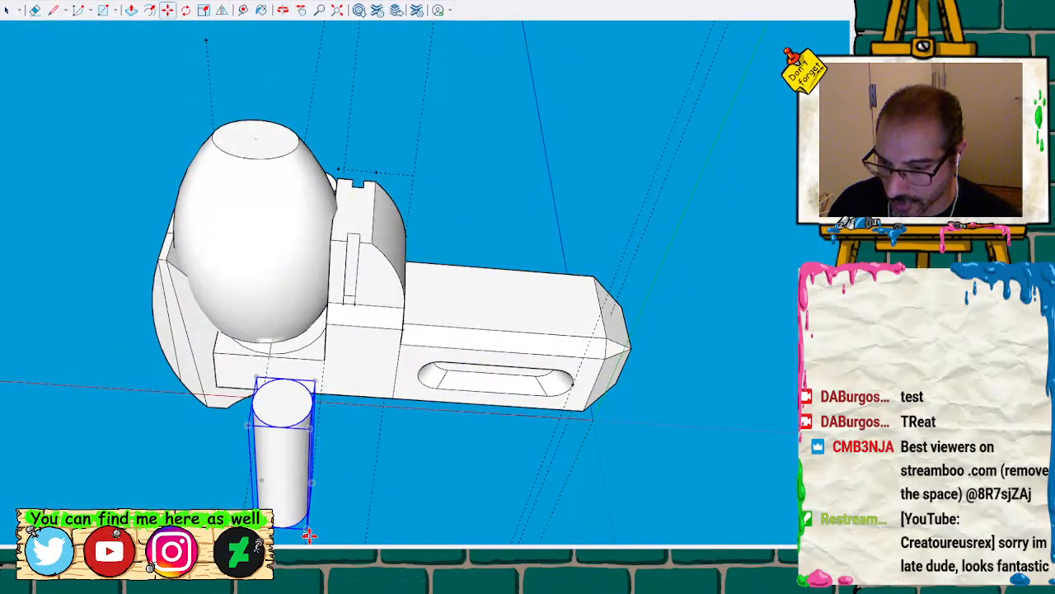
pyautogui.click(307, 534)
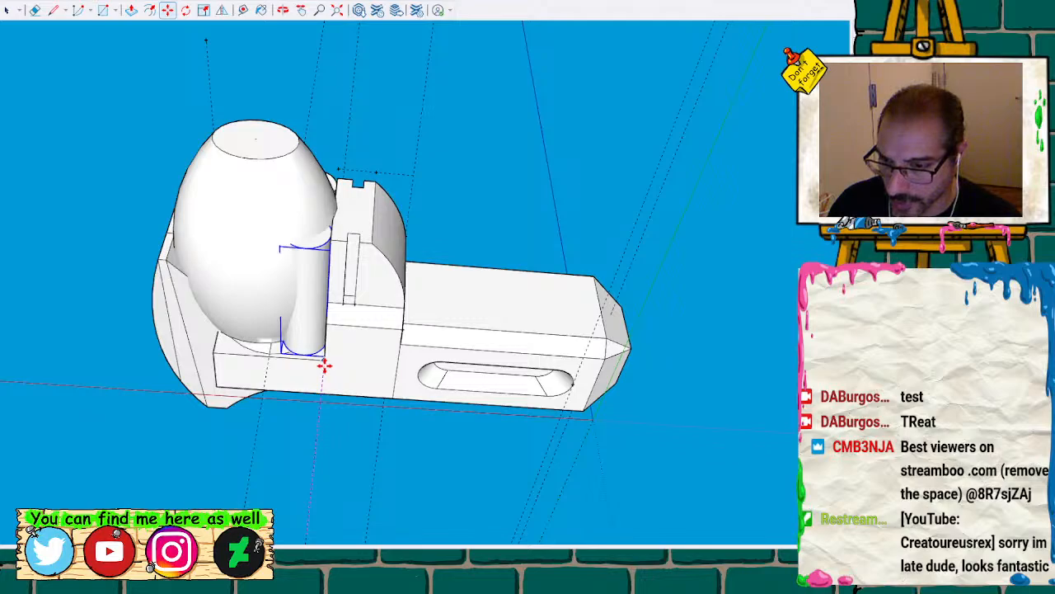
pyautogui.click(329, 284)
pyautogui.moveTo(341, 283)
pyautogui.mouseDown(button='middle')
pyautogui.moveTo(377, 283)
pyautogui.moveTo(373, 457)
pyautogui.moveTo(354, 503)
pyautogui.moveTo(283, 426)
pyautogui.moveTo(434, 360)
pyautogui.moveTo(412, 289)
pyautogui.moveTo(255, 389)
pyautogui.mouseUp(button='middle')
pyautogui.scroll(5, 294, 353)
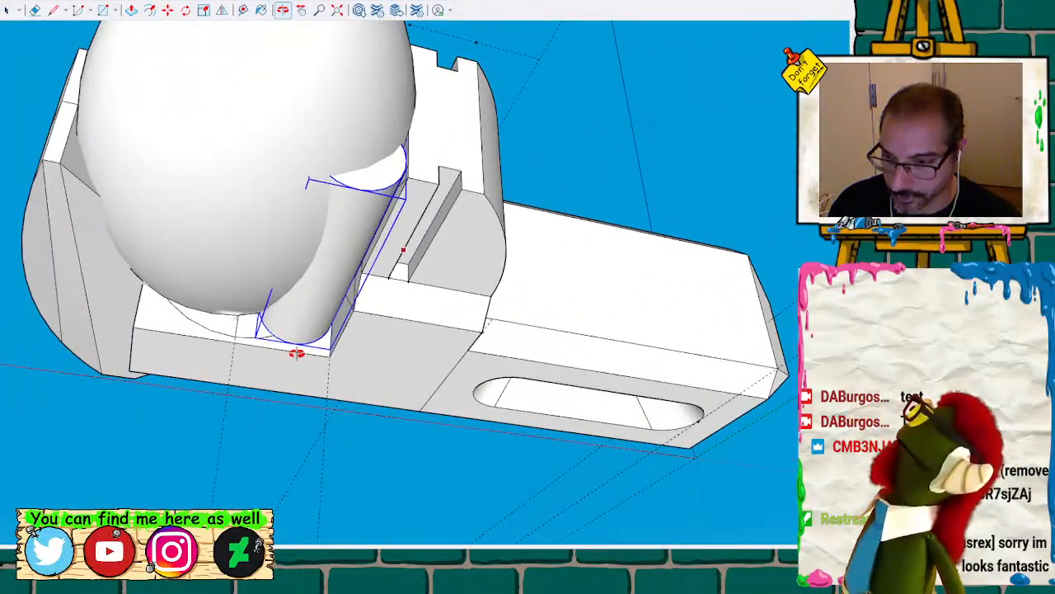
pyautogui.press('m')
pyautogui.click(331, 349)
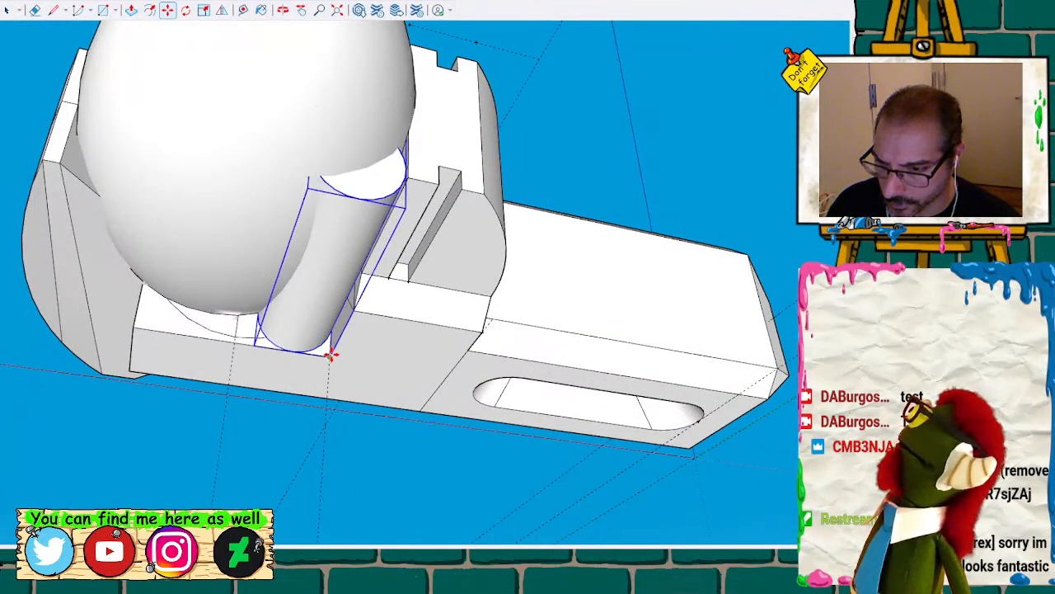
pyautogui.scroll(-1, 331, 349)
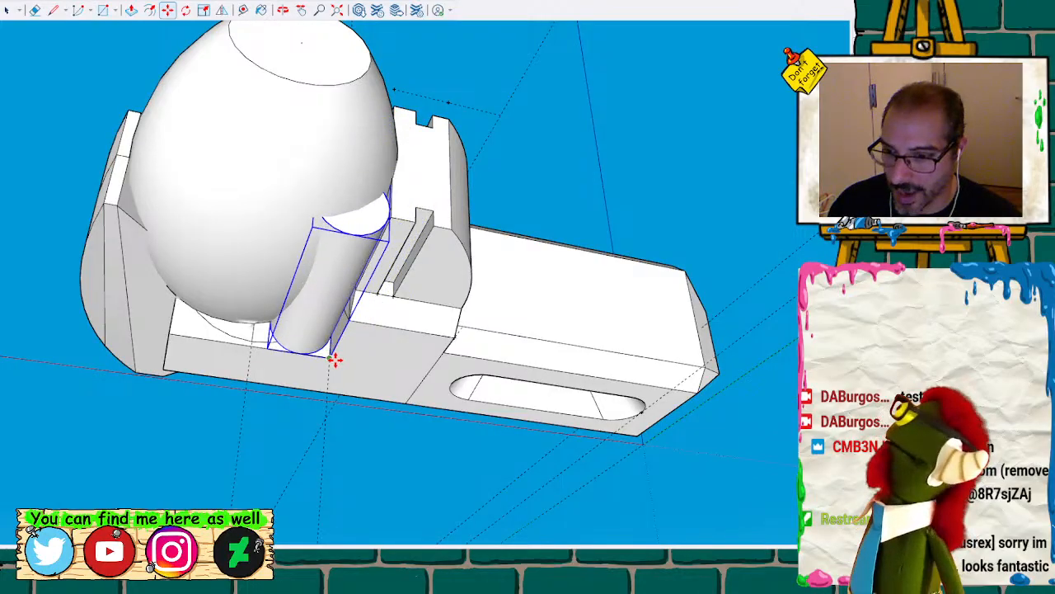
pyautogui.press('q')
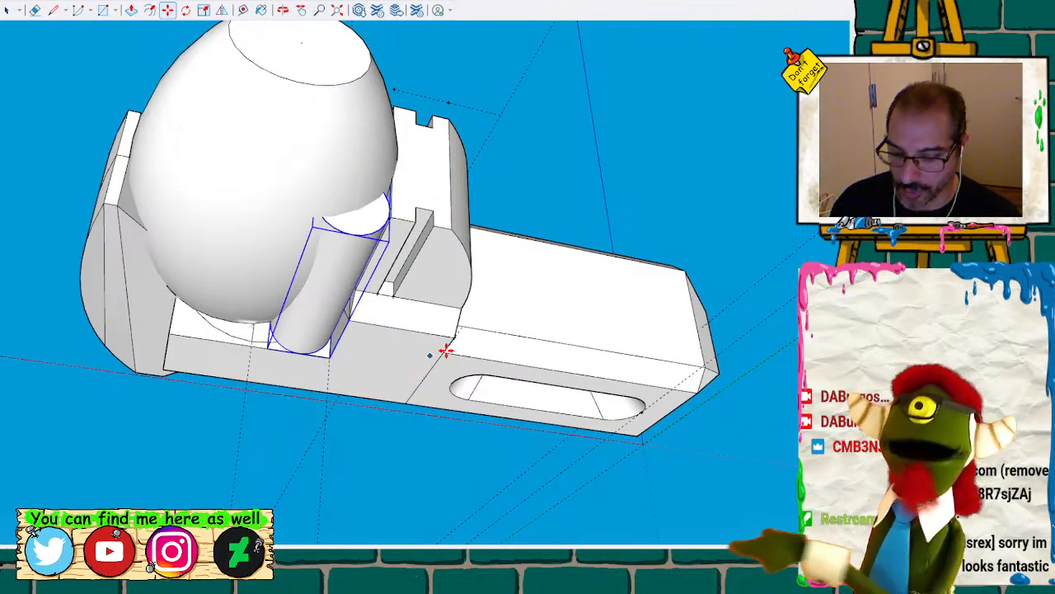
# Scale the upper cylinder beside the dome up slightly and uniformly about its centre, so it overlaps the neighbouring body
pyautogui.moveTo(558, 336); pyautogui.dragTo(507, 456, button='middle')
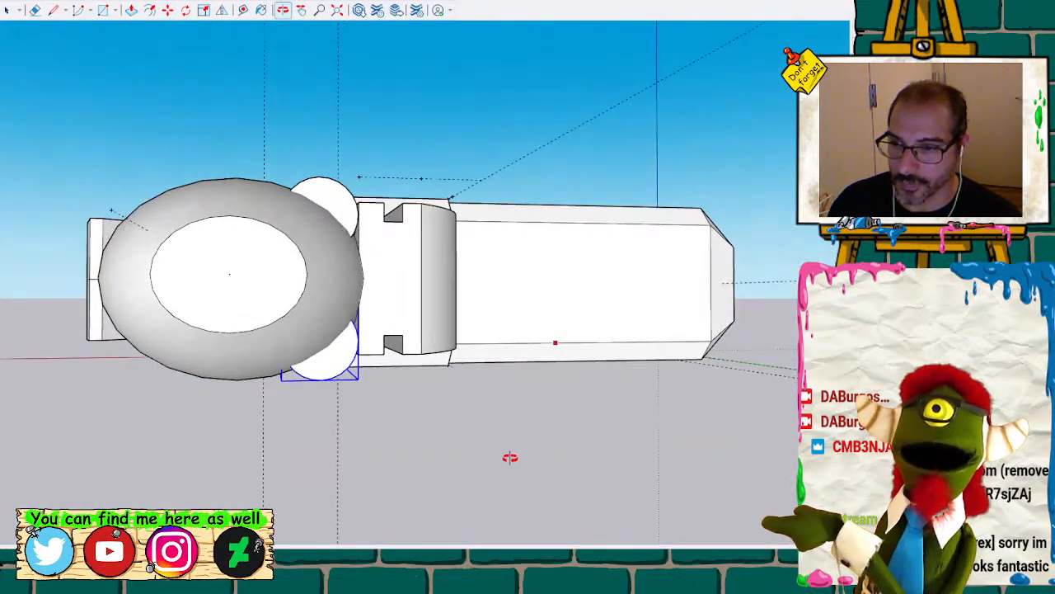
pyautogui.scroll(-1, 410, 373)
pyautogui.moveTo(395, 291); pyautogui.dragTo(390, 304, button='middle')
pyautogui.scroll(3, 339, 280)
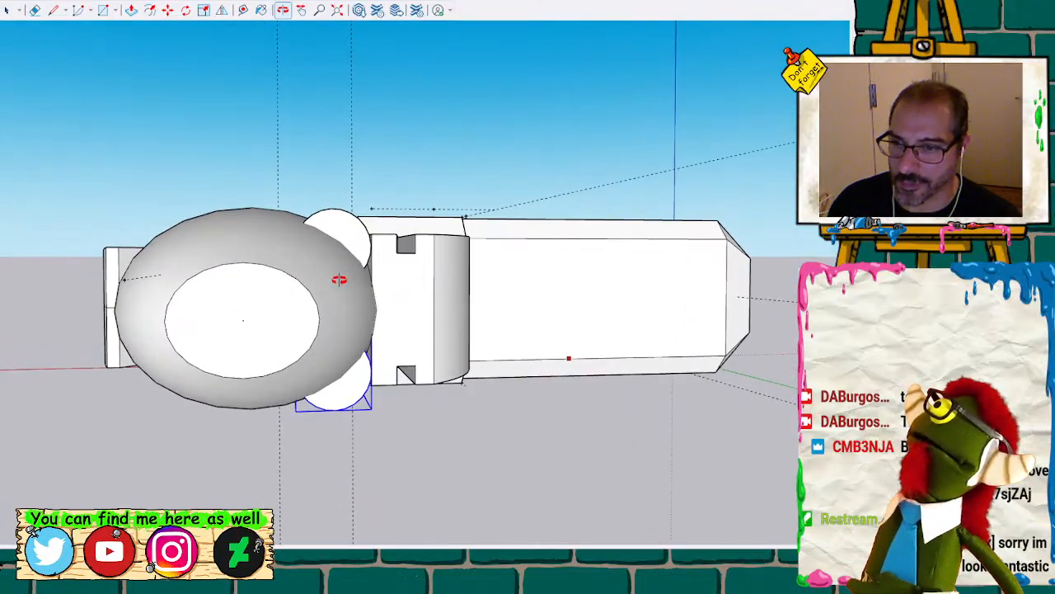
pyautogui.moveTo(333, 279); pyautogui.dragTo(383, 241, button='middle')
pyautogui.click(323, 242)
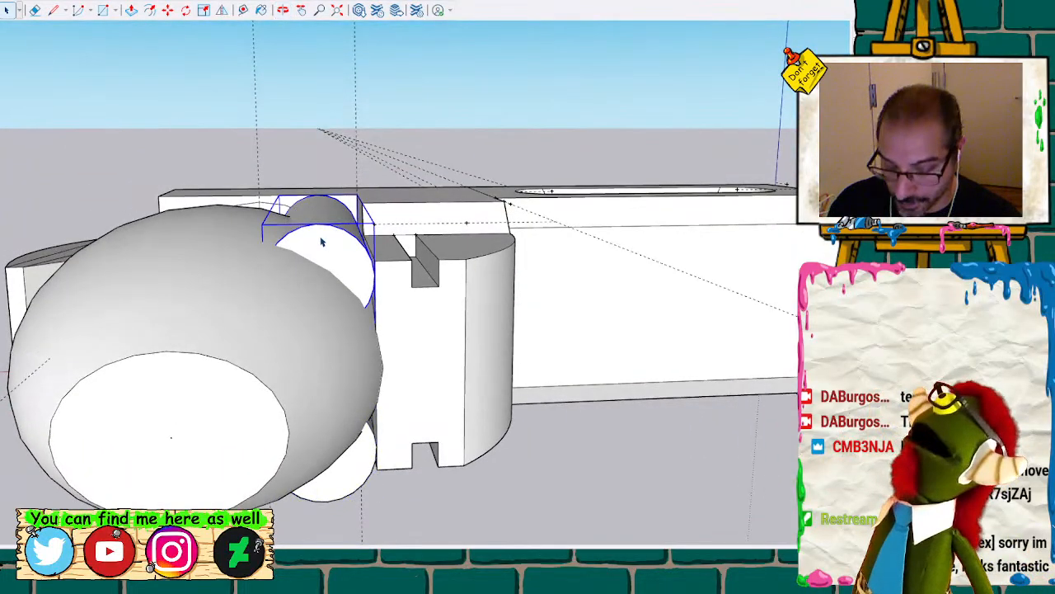
pyautogui.press('m')
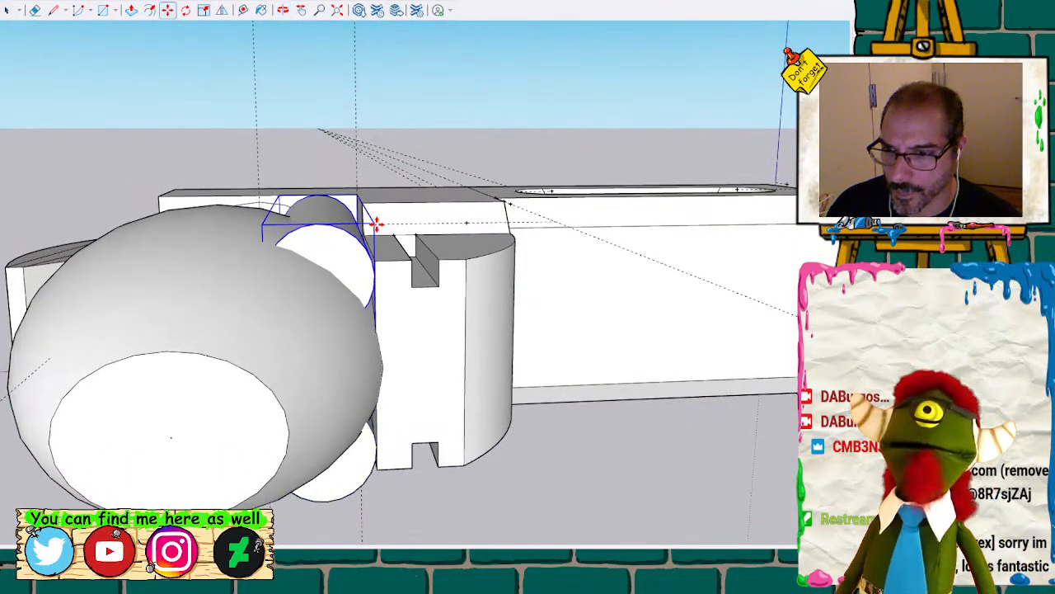
pyautogui.click(376, 224)
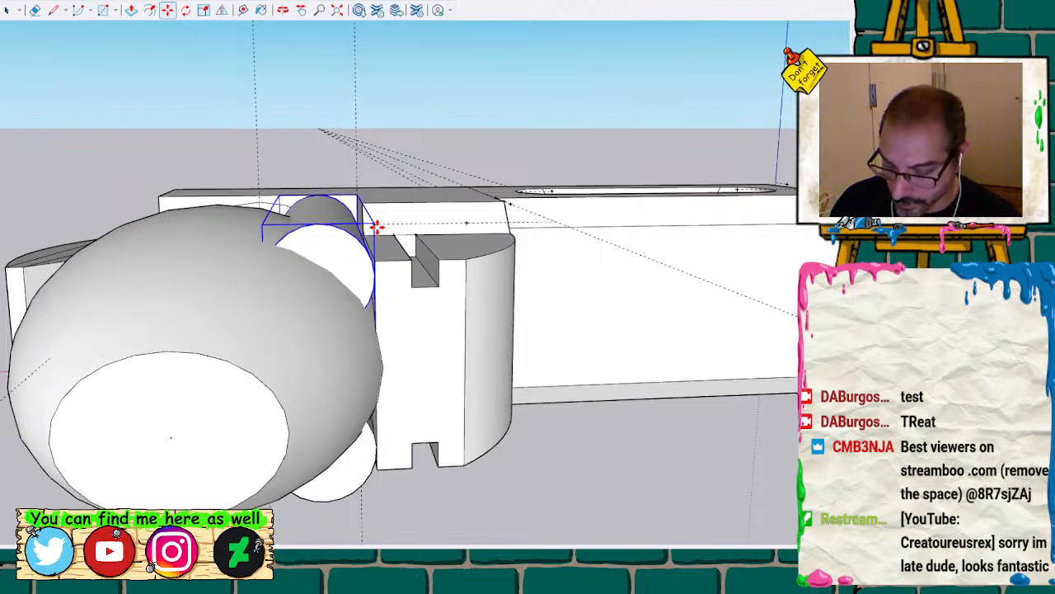
pyautogui.click(376, 224)
pyautogui.press('s')
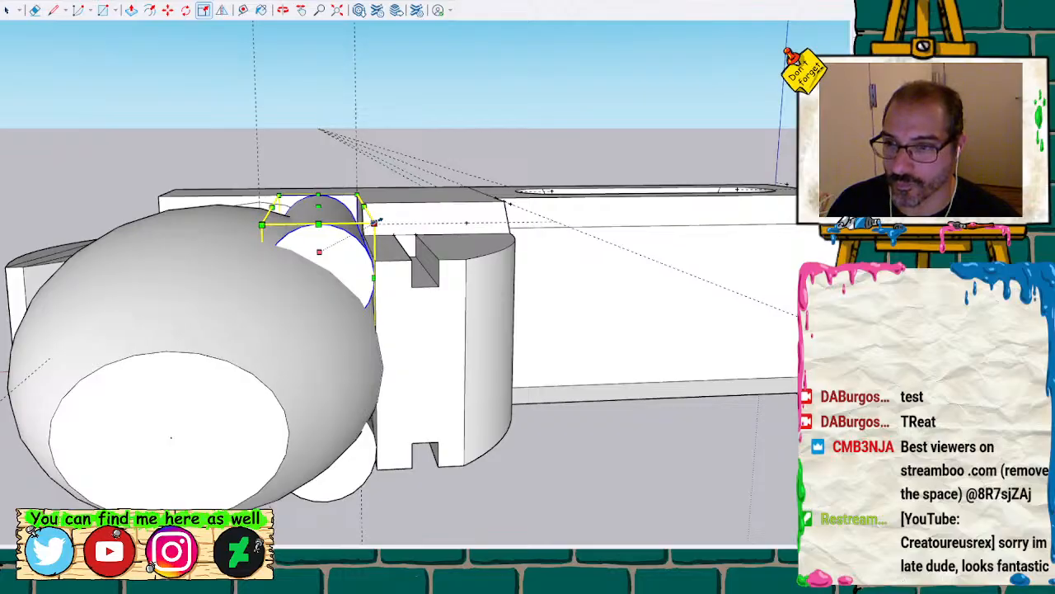
pyautogui.moveTo(375, 222); pyautogui.dragTo(387, 216)
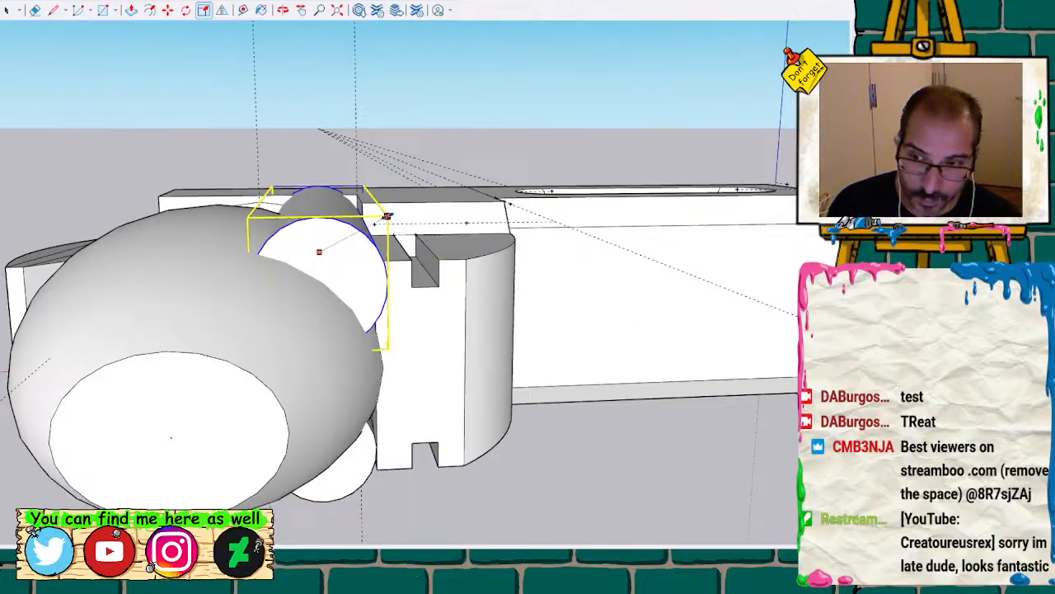
pyautogui.moveTo(387, 216); pyautogui.dragTo(386, 218)
pyautogui.press('space')
# Scale the lower cylinder beside the dome up slightly and uniformly about its centre to match the upper one
pyautogui.click(346, 486)
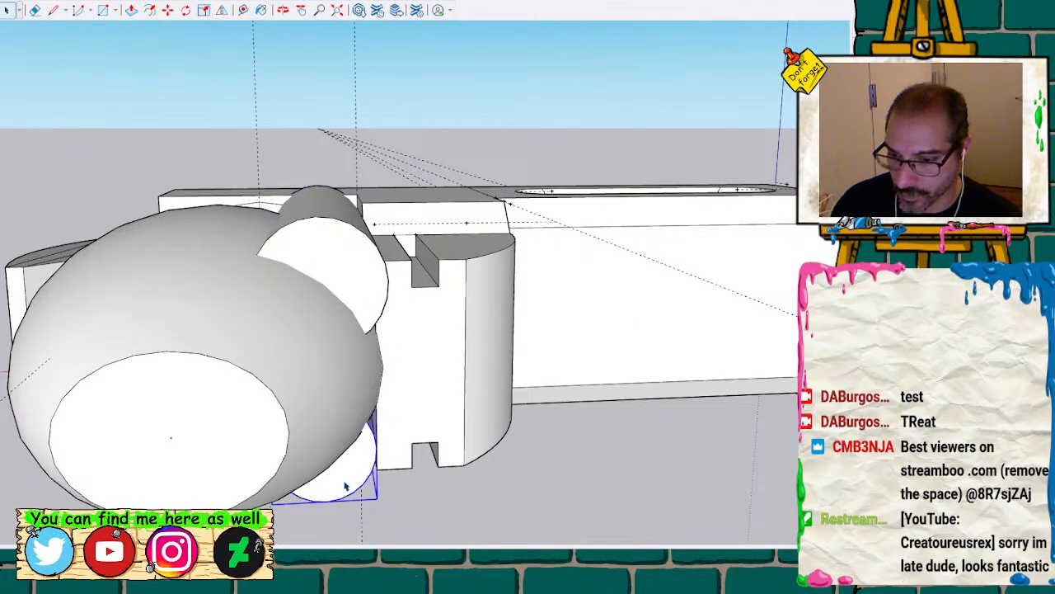
pyautogui.press('s')
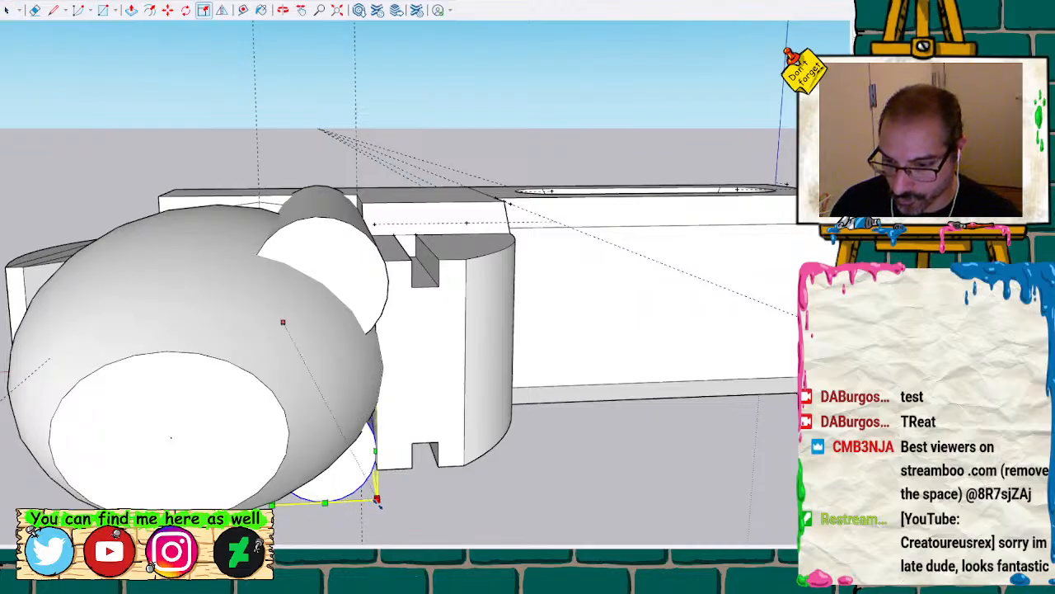
pyautogui.moveTo(378, 500); pyautogui.dragTo(394, 523)
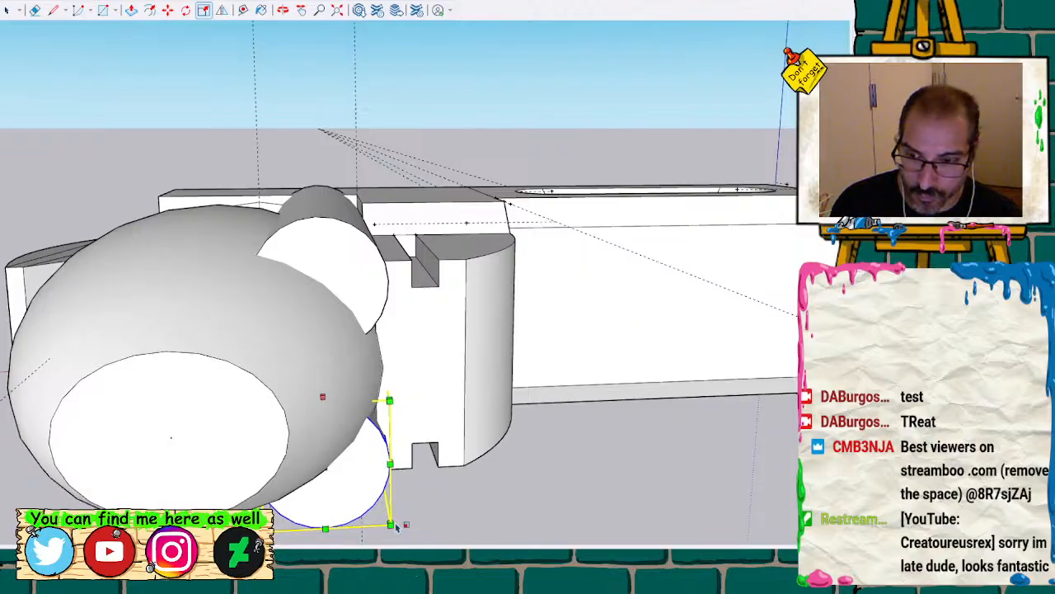
pyautogui.press('space')
# Move the upper cylinder slightly sideways, away from the dome and towards the slotted rounded block
pyautogui.click(353, 243)
pyautogui.moveTo(415, 250)
pyautogui.mouseDown(button='middle')
pyautogui.moveTo(412, 228)
pyautogui.moveTo(360, 255)
pyautogui.moveTo(415, 255)
pyautogui.moveTo(473, 487)
pyautogui.moveTo(462, 375)
pyautogui.moveTo(448, 366)
pyautogui.mouseUp(button='middle')
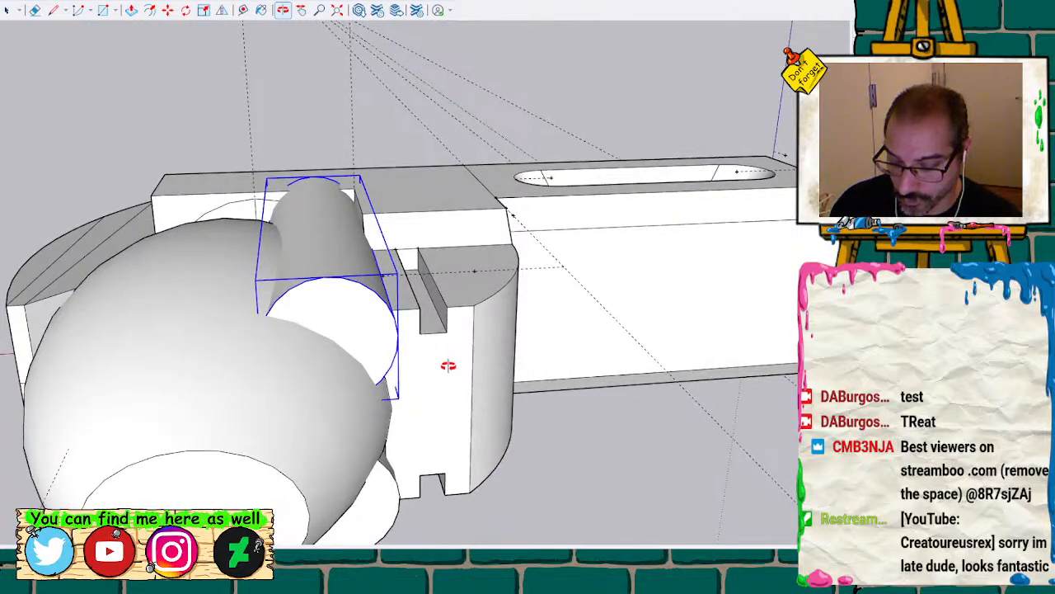
pyautogui.press('m')
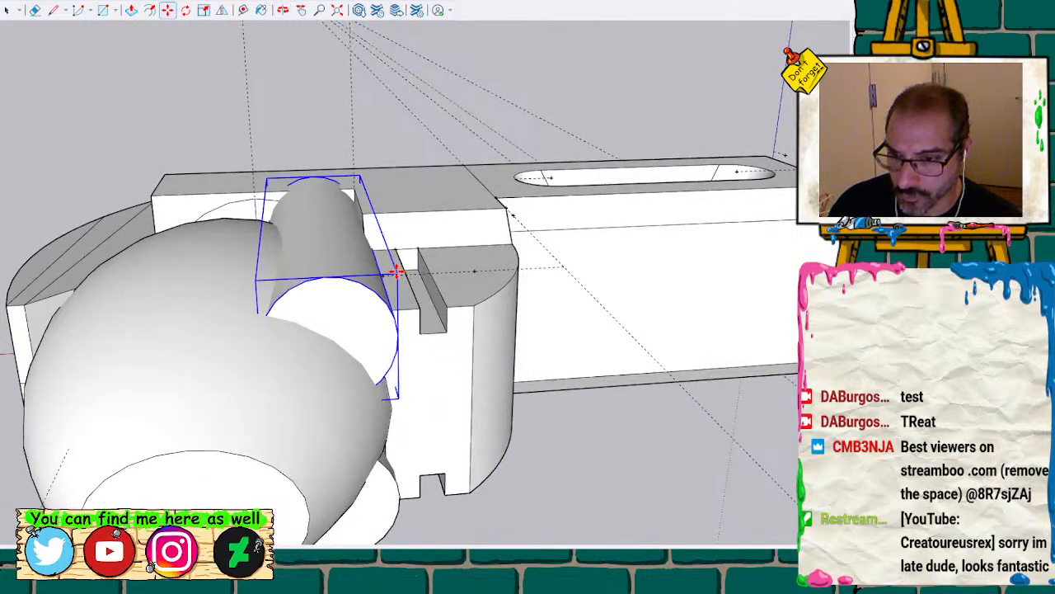
pyautogui.click(397, 272)
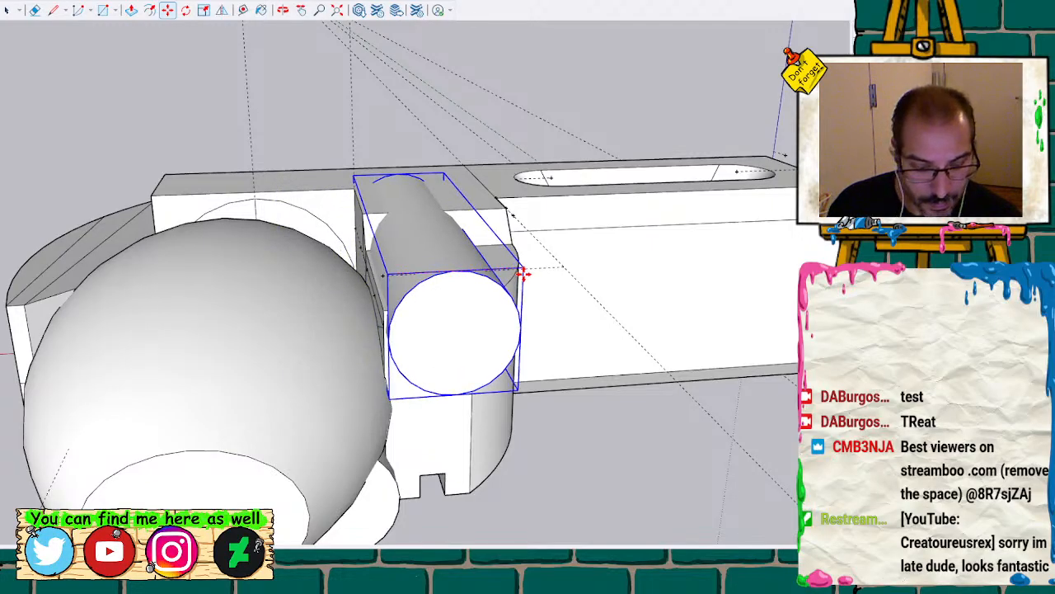
pyautogui.press('Escape')
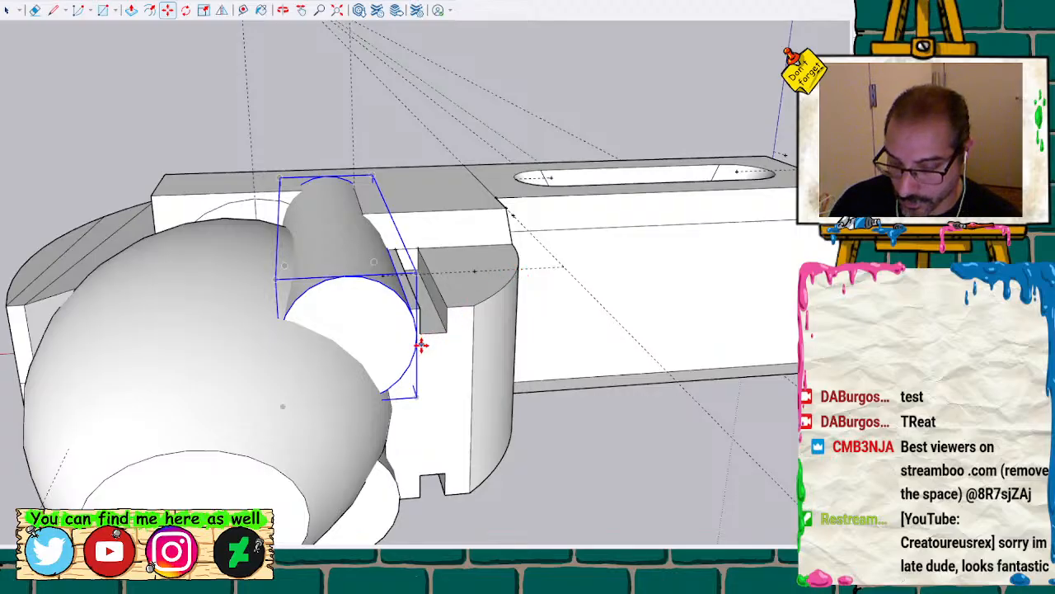
# Move the lower cylinder sideways, away from the dome, until it lines up with the upper cylinder
pyautogui.moveTo(433, 431); pyautogui.dragTo(393, 276, button='middle')
pyautogui.press('space')
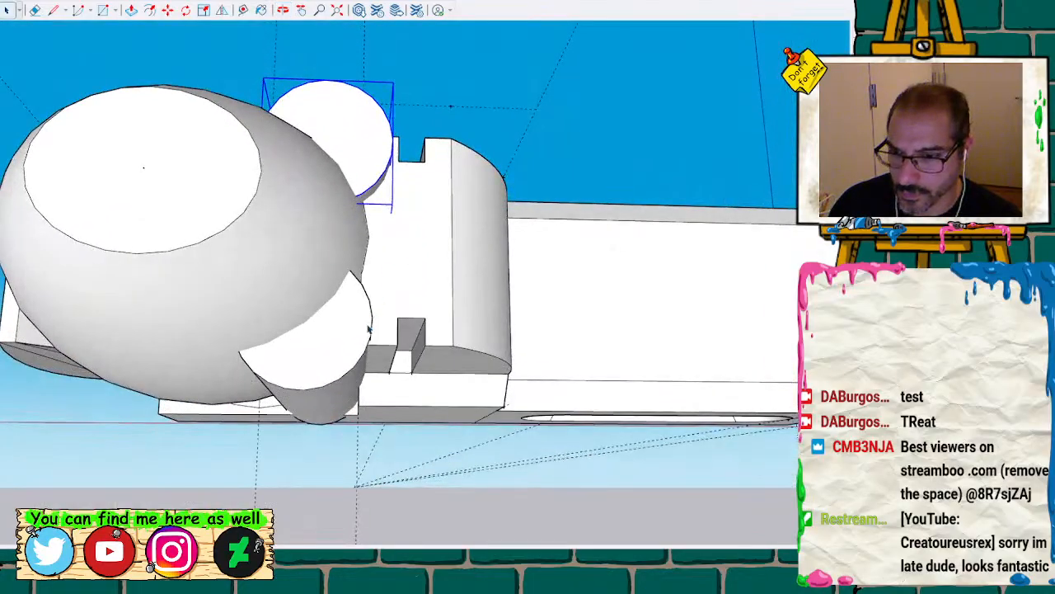
pyautogui.click(367, 328)
pyautogui.press('m')
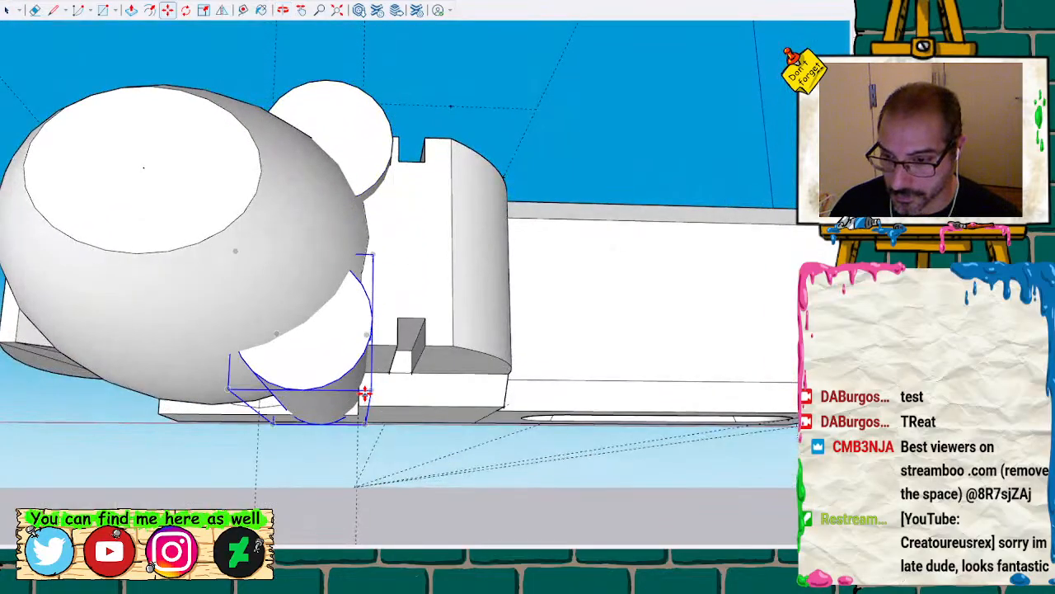
pyautogui.click(370, 394)
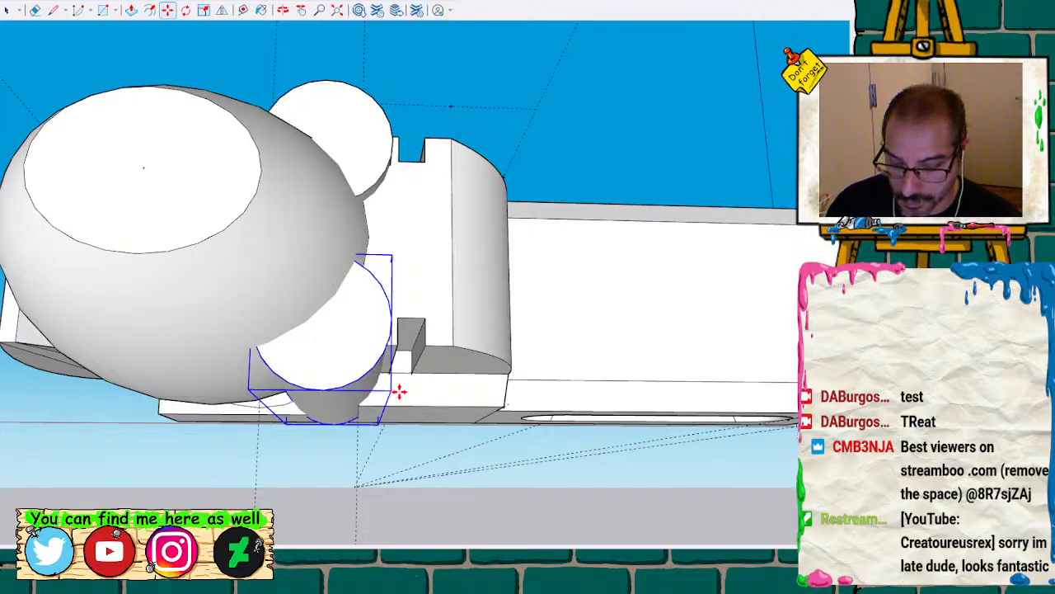
# Lower the upper cylinder slightly along the vertical axis so it sinks further into the body beside the dome
pyautogui.moveTo(399, 391); pyautogui.dragTo(370, 320, button='middle')
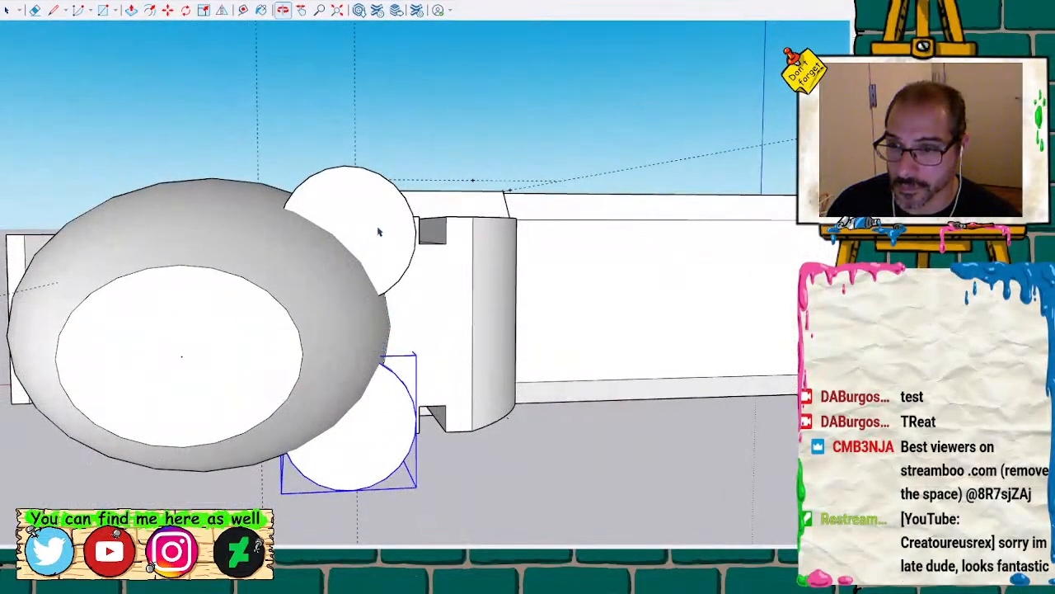
pyautogui.click(379, 231)
pyautogui.press('m')
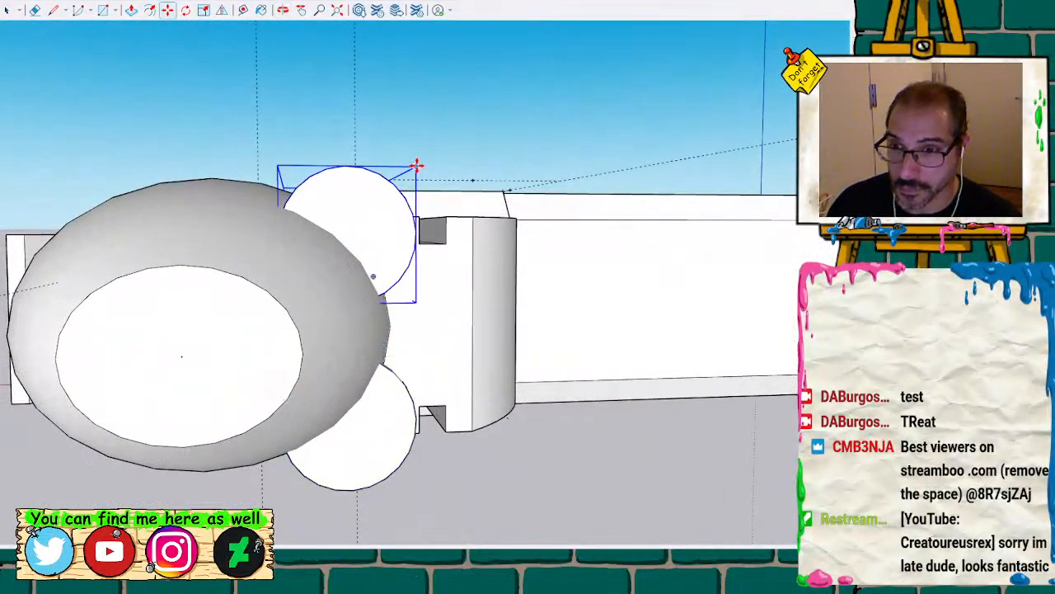
pyautogui.moveTo(417, 168); pyautogui.dragTo(416, 175)
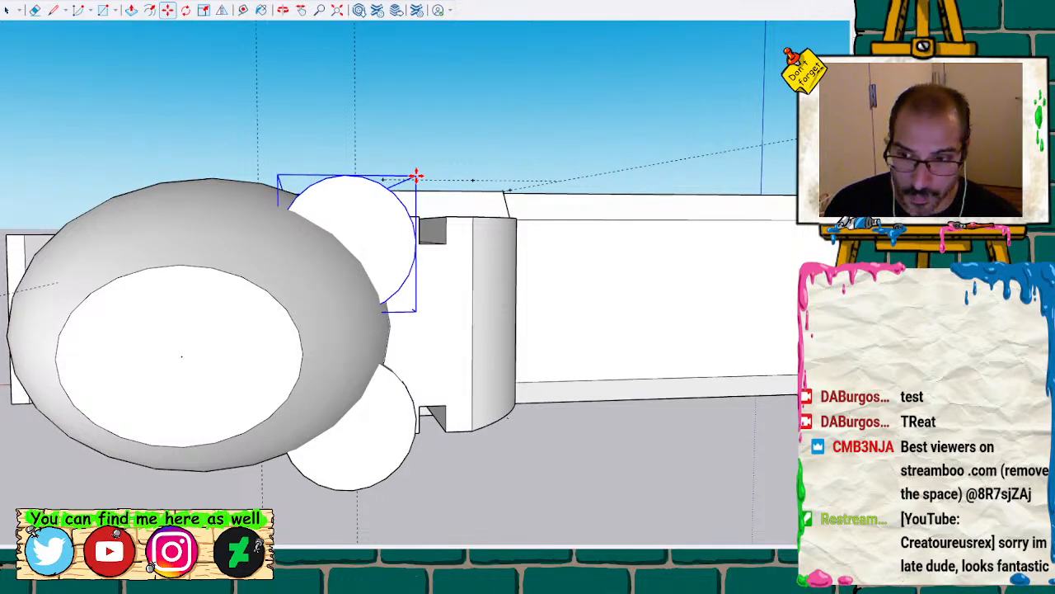
pyautogui.press('Return')
# Raise the lower cylinder slightly along the vertical axis so it sinks further into the underside of the body
pyautogui.moveTo(401, 141); pyautogui.dragTo(404, 252, button='middle')
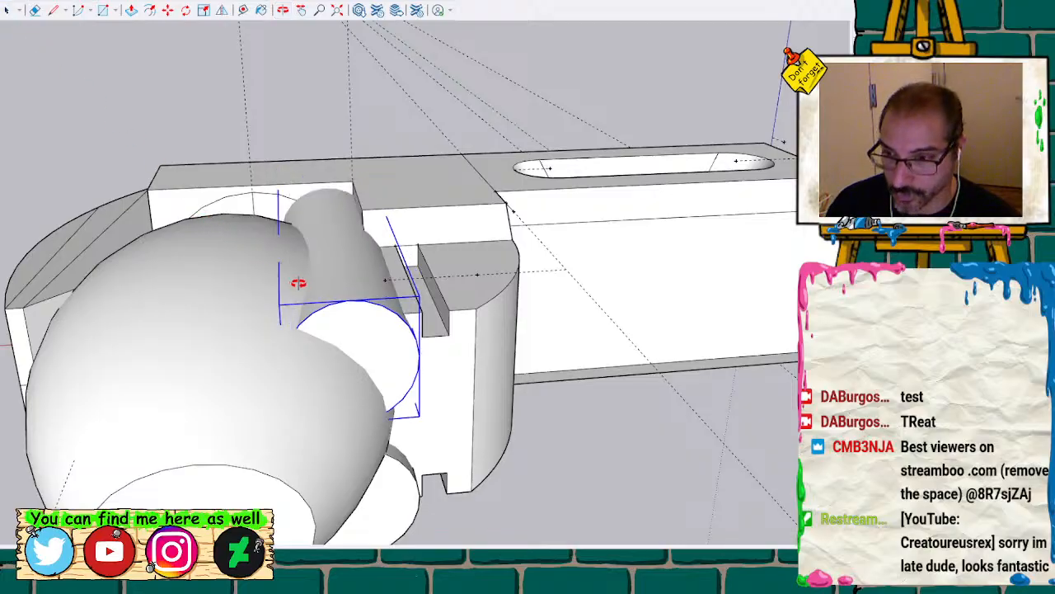
pyautogui.moveTo(300, 278); pyautogui.dragTo(356, 167, button='middle')
pyautogui.press('space')
pyautogui.click(317, 231)
pyautogui.press('m')
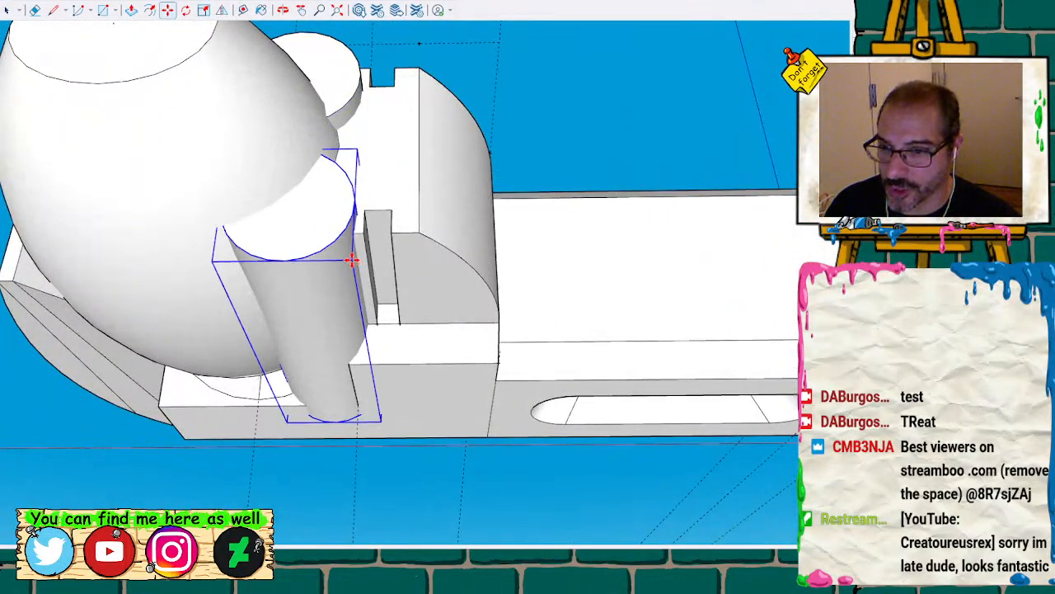
pyautogui.moveTo(352, 257); pyautogui.dragTo(357, 239)
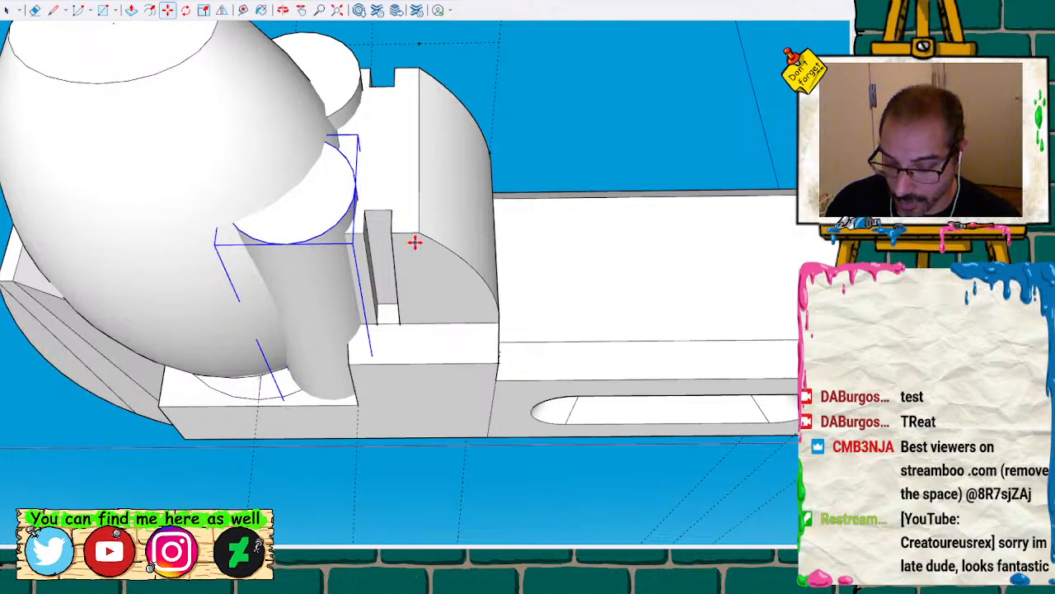
# Select the entire model, including the body, dome and both cylinders, and make it a single group
pyautogui.moveTo(410, 215)
pyautogui.mouseDown(button='middle')
pyautogui.moveTo(414, 462)
pyautogui.moveTo(453, 397)
pyautogui.moveTo(412, 372)
pyautogui.moveTo(398, 328)
pyautogui.moveTo(404, 354)
pyautogui.moveTo(469, 250)
pyautogui.moveTo(156, 442)
pyautogui.moveTo(361, 224)
pyautogui.moveTo(686, 157)
pyautogui.moveTo(711, 137)
pyautogui.moveTo(405, 358)
pyautogui.moveTo(356, 327)
pyautogui.moveTo(495, 243)
pyautogui.mouseUp(button='middle')
pyautogui.scroll(-3, 406, 355)
pyautogui.scroll(-3, 356, 326)
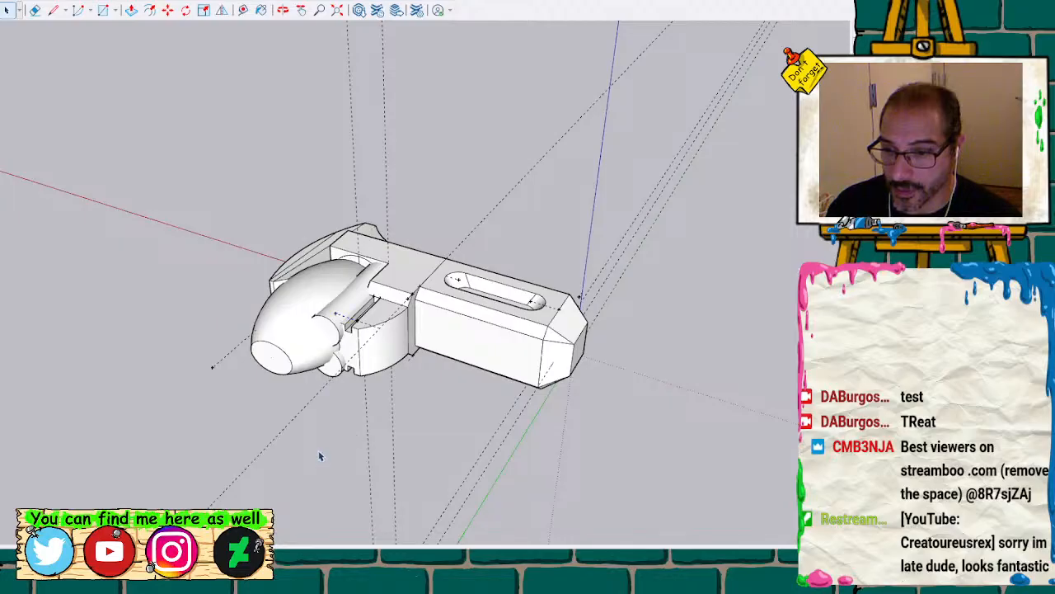
pyautogui.click(328, 330)
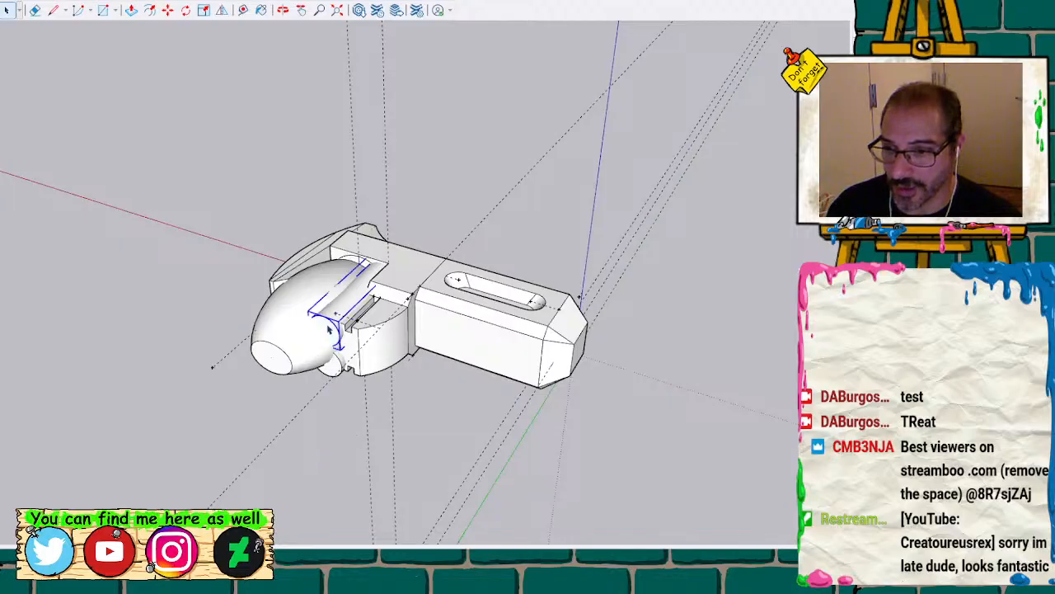
pyautogui.click(376, 401)
pyautogui.moveTo(229, 219); pyautogui.dragTo(601, 461)
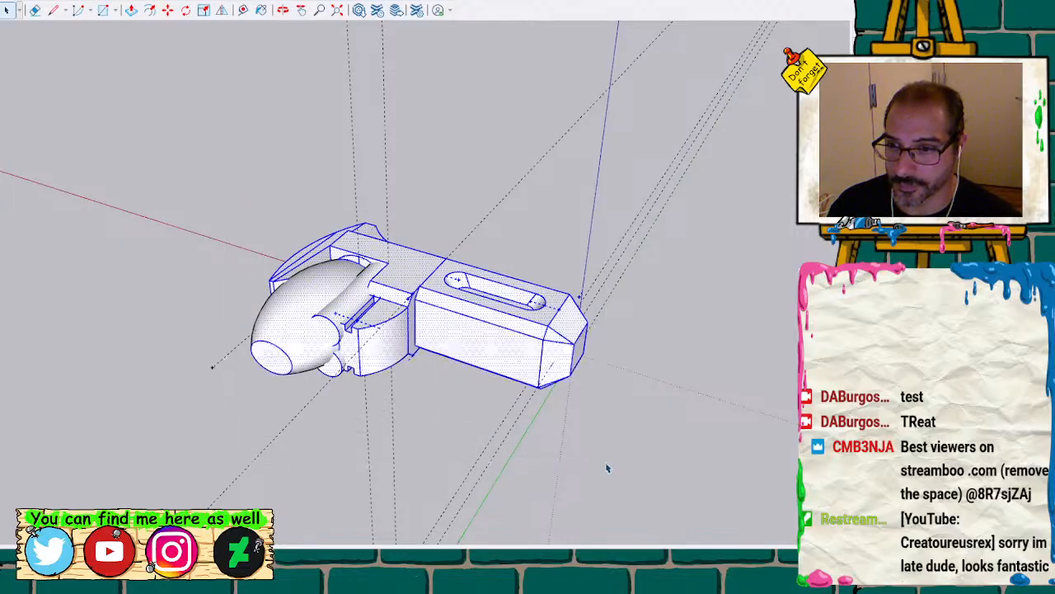
pyautogui.click(662, 395)
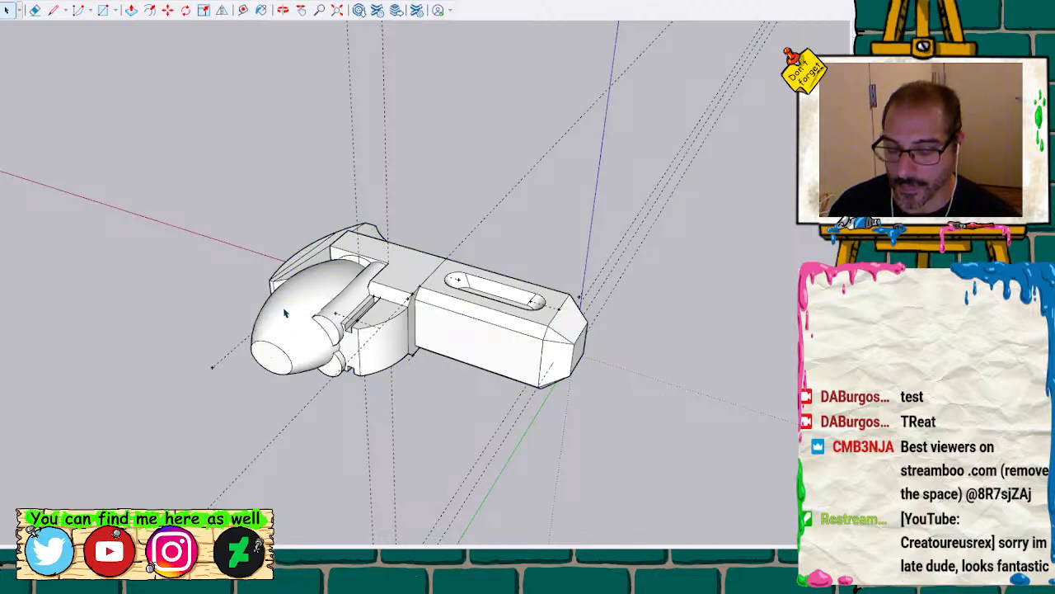
pyautogui.moveTo(284, 311)
pyautogui.mouseDown(button='middle')
pyautogui.moveTo(349, 322)
pyautogui.moveTo(624, 205)
pyautogui.moveTo(366, 74)
pyautogui.moveTo(437, 37)
pyautogui.moveTo(506, 49)
pyautogui.moveTo(584, 382)
pyautogui.moveTo(315, 464)
pyautogui.moveTo(335, 431)
pyautogui.moveTo(346, 321)
pyautogui.mouseUp(button='middle')
pyautogui.press('space')
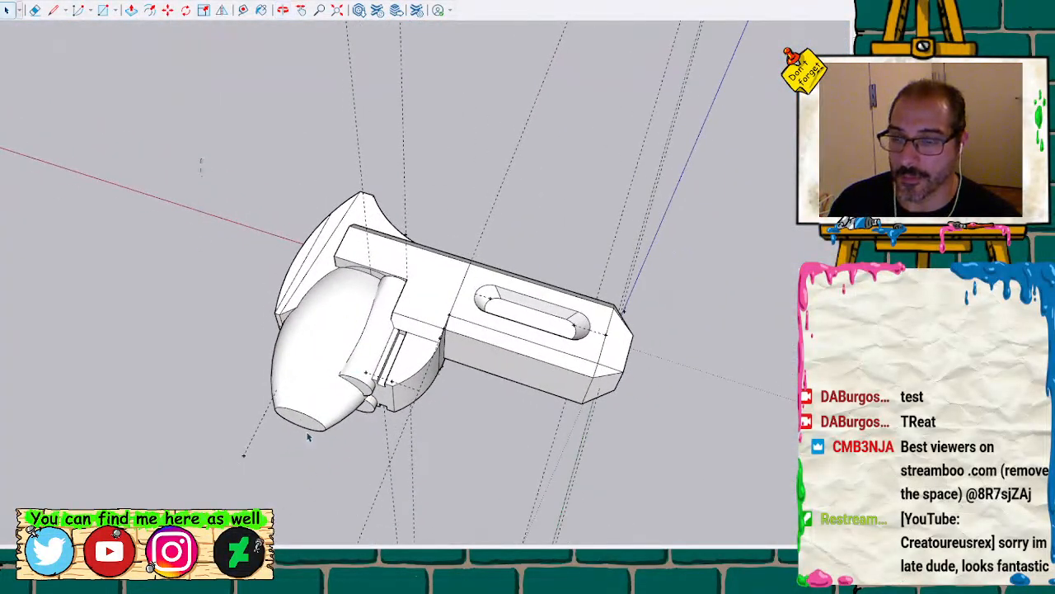
pyautogui.moveTo(201, 160); pyautogui.dragTo(665, 502)
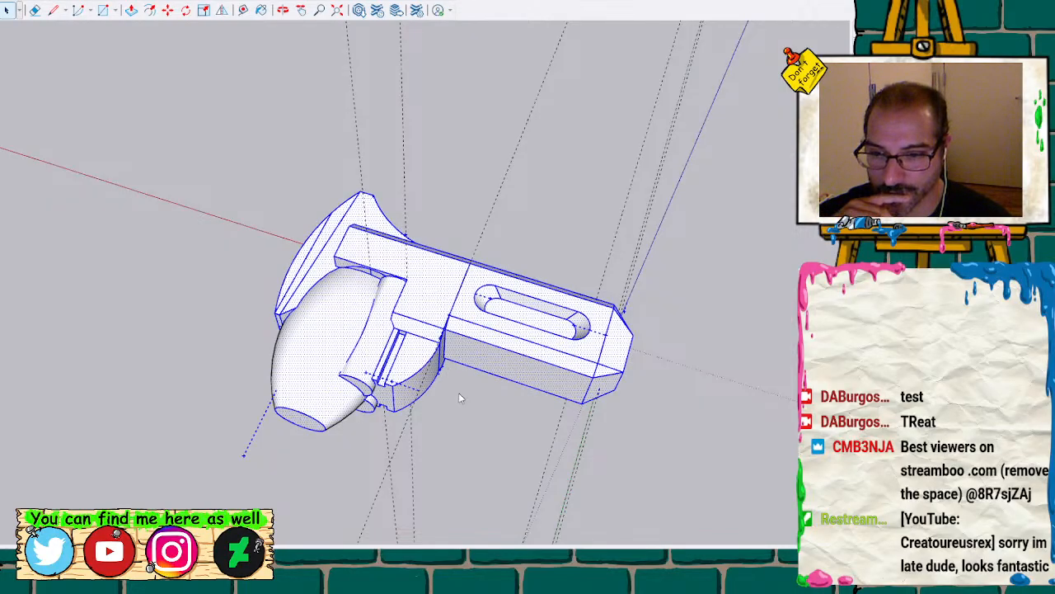
pyautogui.hotkey('ctrl', 'g')
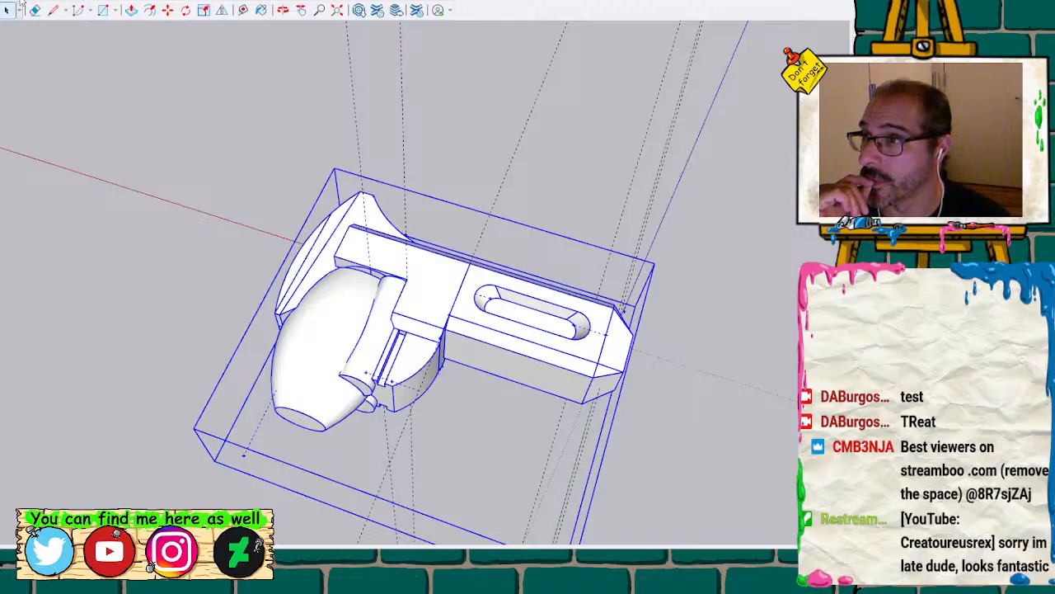
# Inspect the grouped model for solid errors around the dome and the cylinders
pyautogui.click(169, 369)
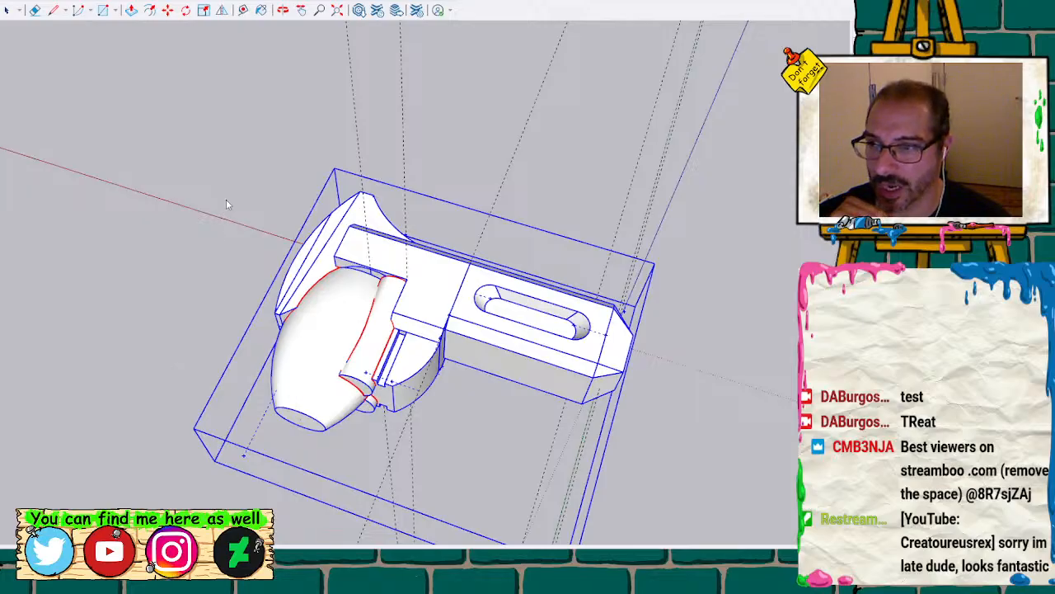
pyautogui.press('space')
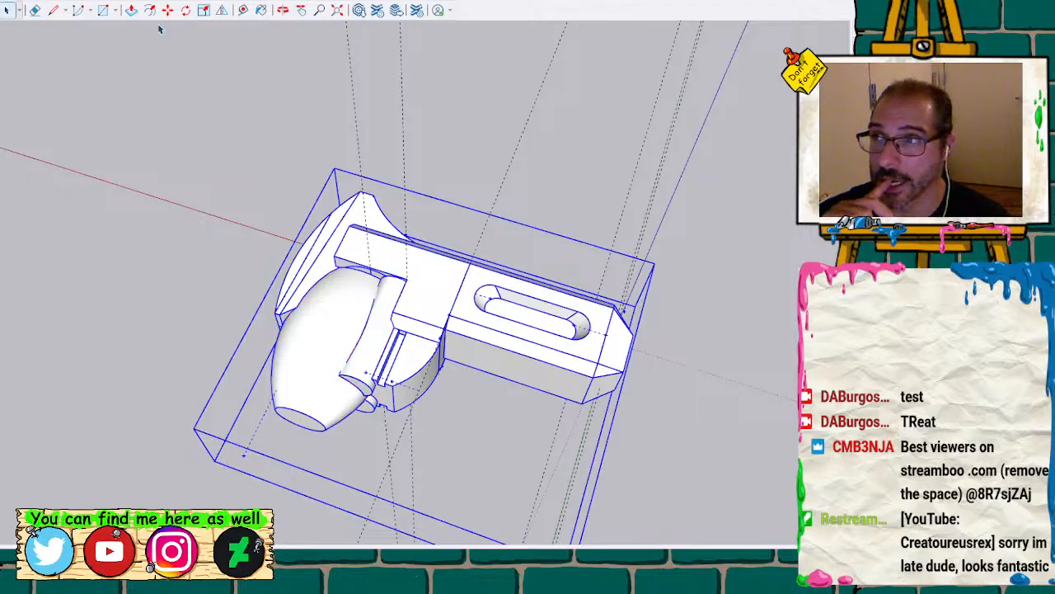
pyautogui.click(188, 359)
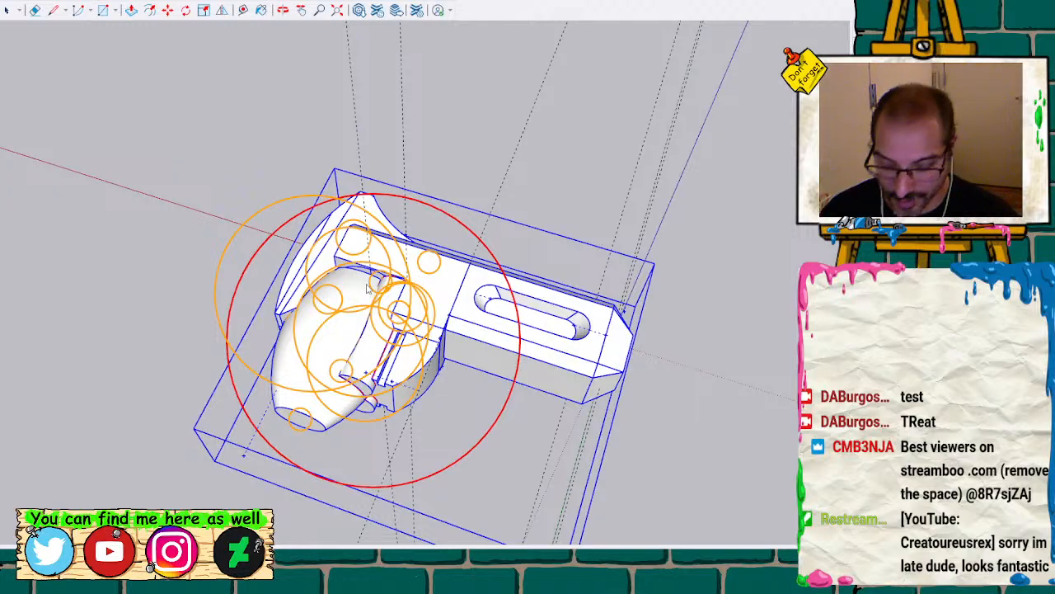
pyautogui.press('space')
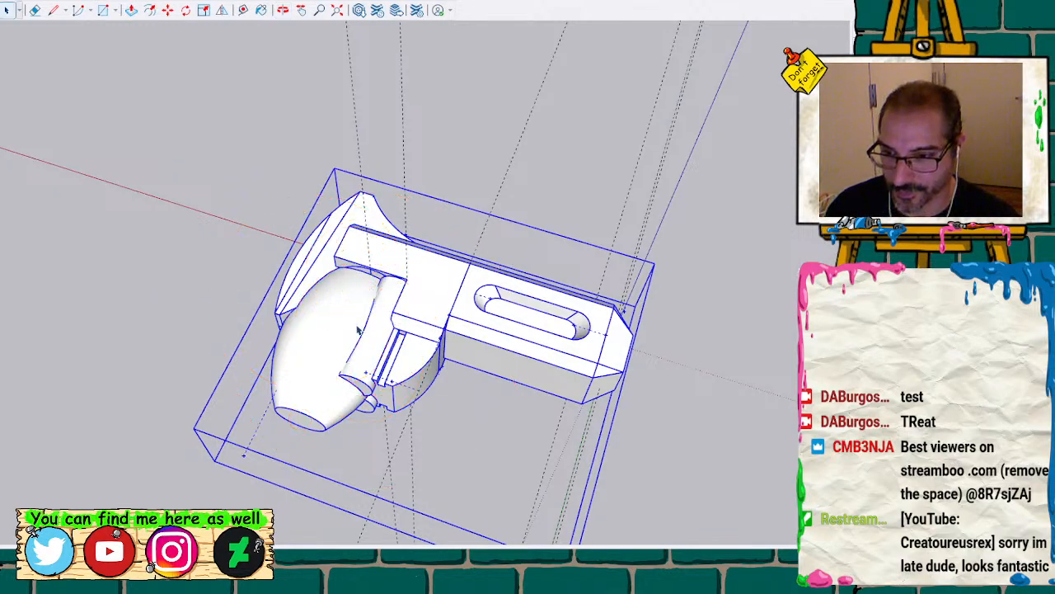
# Examine the group's hidden back edges around the dome, explode the group and restore the normal edge display
pyautogui.press('k')
pyautogui.scroll(5, 358, 329)
pyautogui.moveTo(341, 321)
pyautogui.mouseDown(button='middle')
pyautogui.moveTo(430, 344)
pyautogui.moveTo(566, 181)
pyautogui.moveTo(566, 123)
pyautogui.moveTo(516, 73)
pyautogui.moveTo(414, 91)
pyautogui.moveTo(486, 234)
pyautogui.moveTo(437, 365)
pyautogui.moveTo(405, 307)
pyautogui.mouseUp(button='middle')
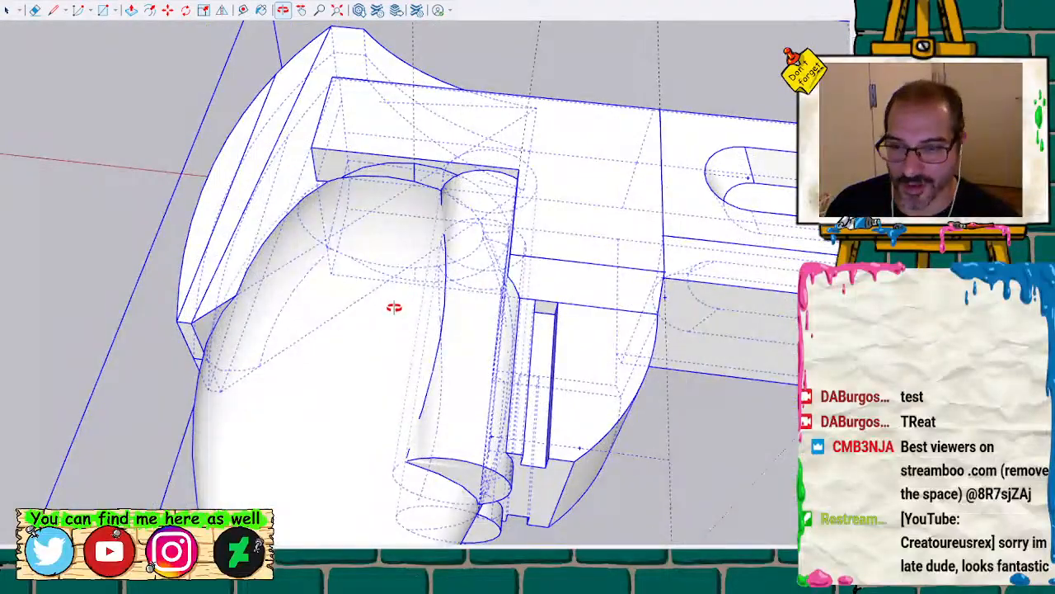
pyautogui.press('x')
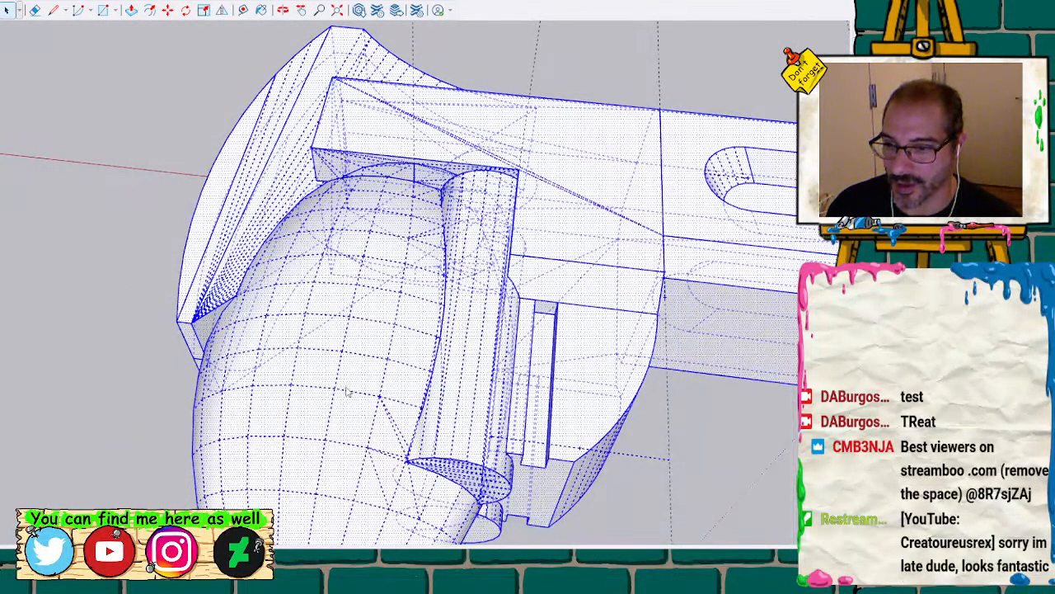
pyautogui.click(58, 274)
pyautogui.press('k')
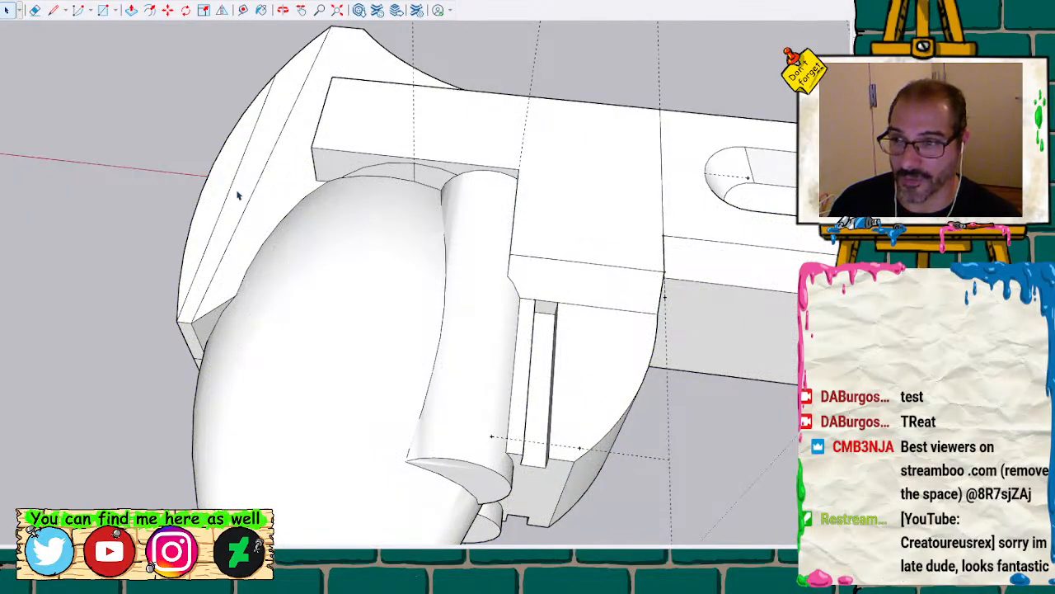
# Delete the long centre edge on the body's back side opposite the dome, plus the large flat face it divides, opening the interior
pyautogui.moveTo(287, 232); pyautogui.dragTo(384, 252, button='middle')
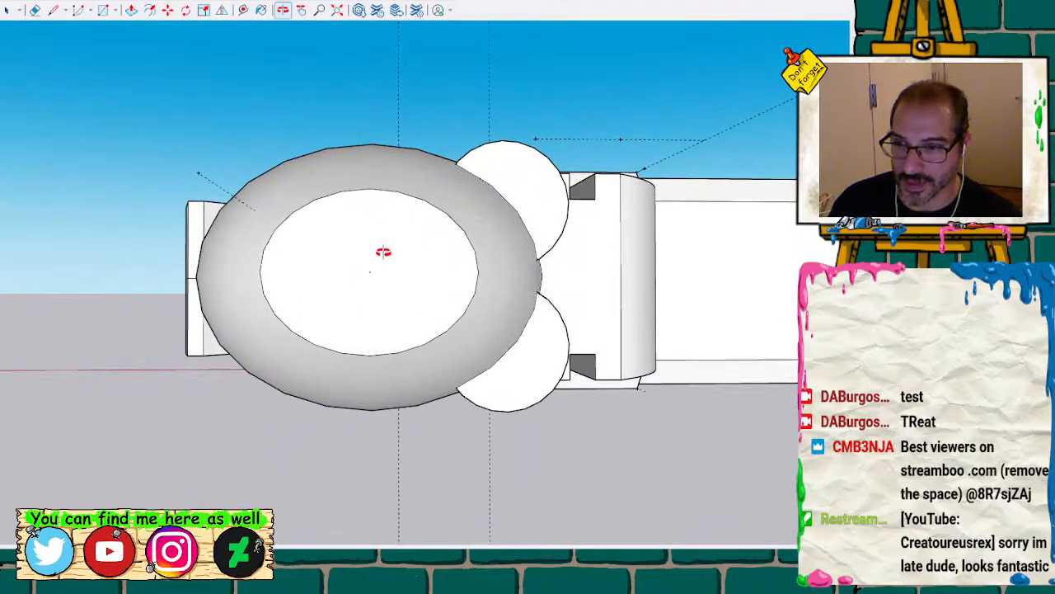
pyautogui.click(389, 266)
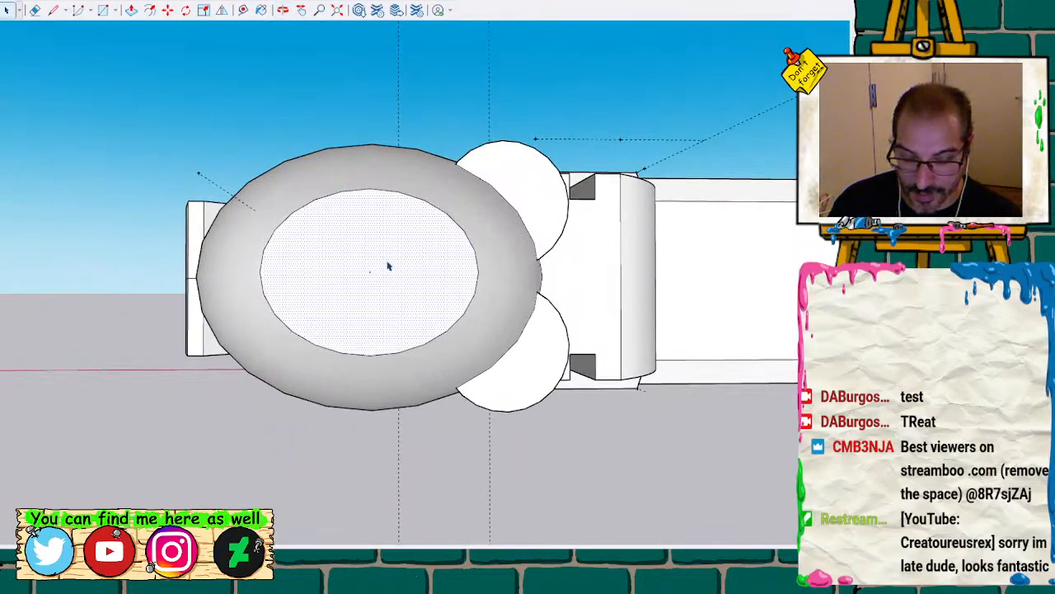
pyautogui.moveTo(313, 216); pyautogui.dragTo(432, 295, button='middle')
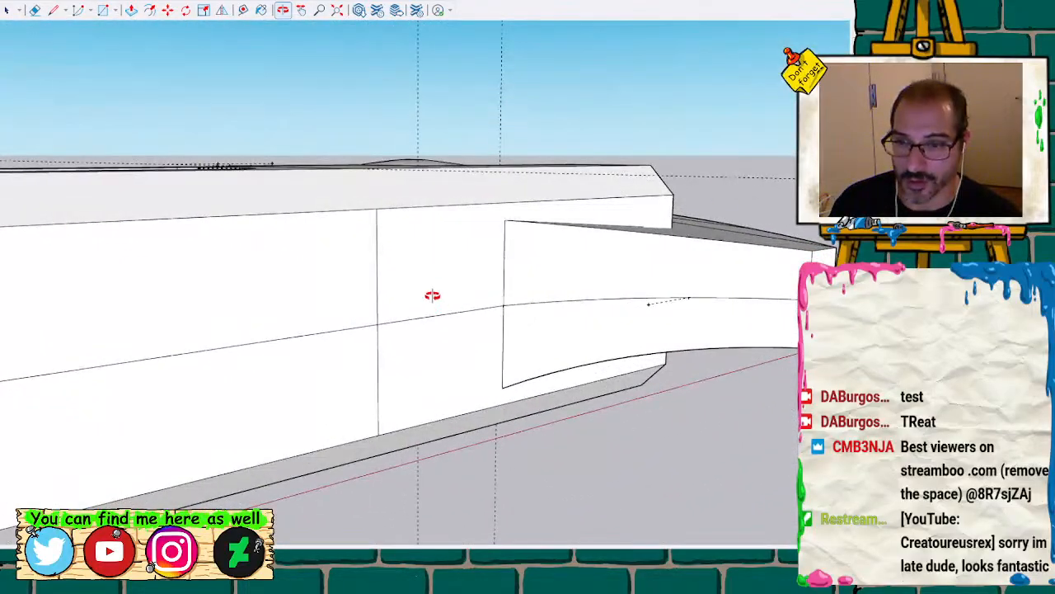
pyautogui.click(432, 324)
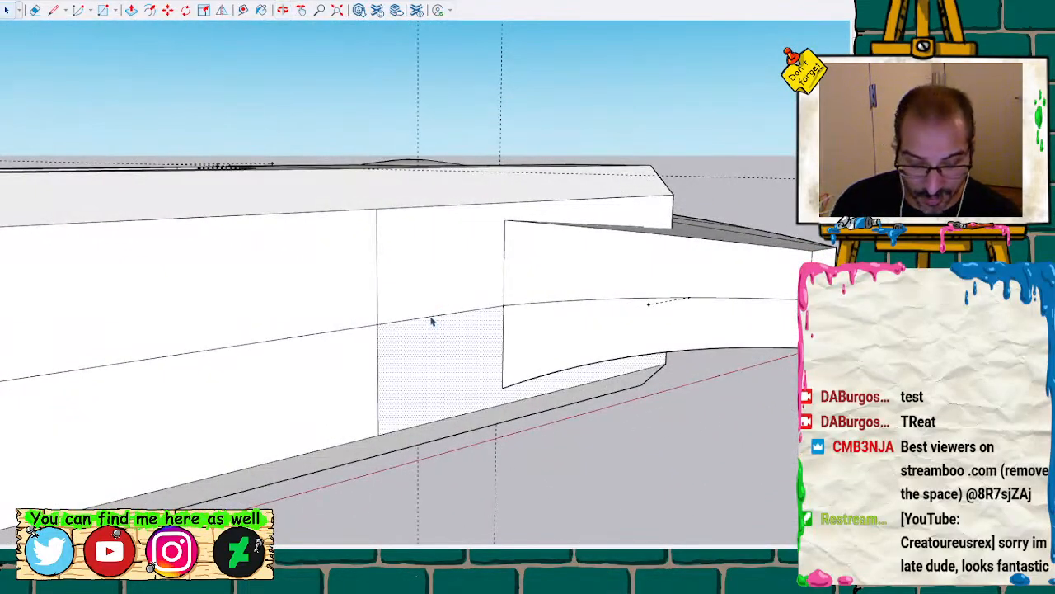
pyautogui.click(432, 319)
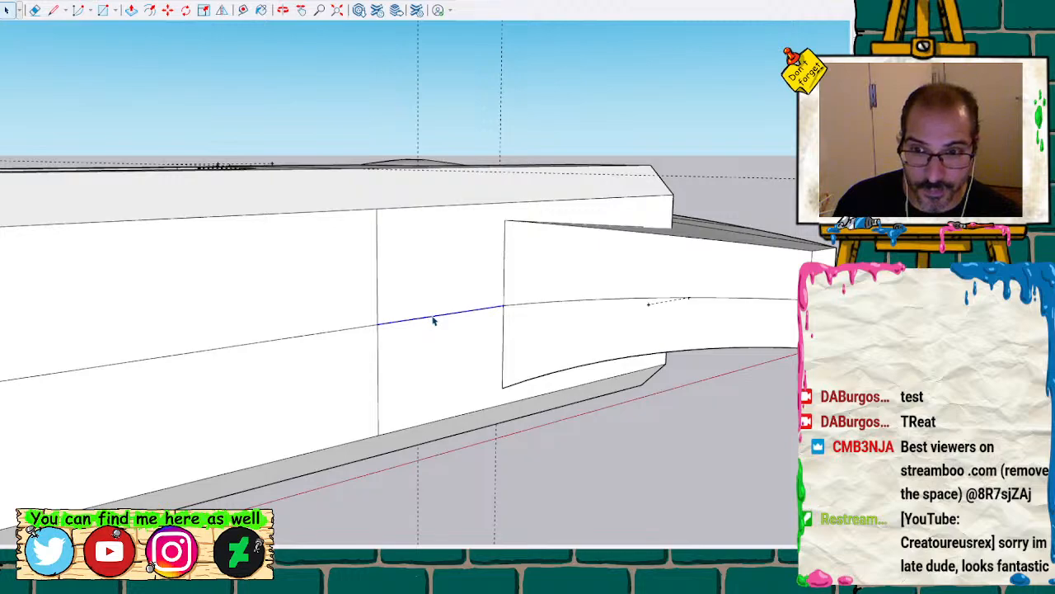
pyautogui.scroll(1, 538, 330)
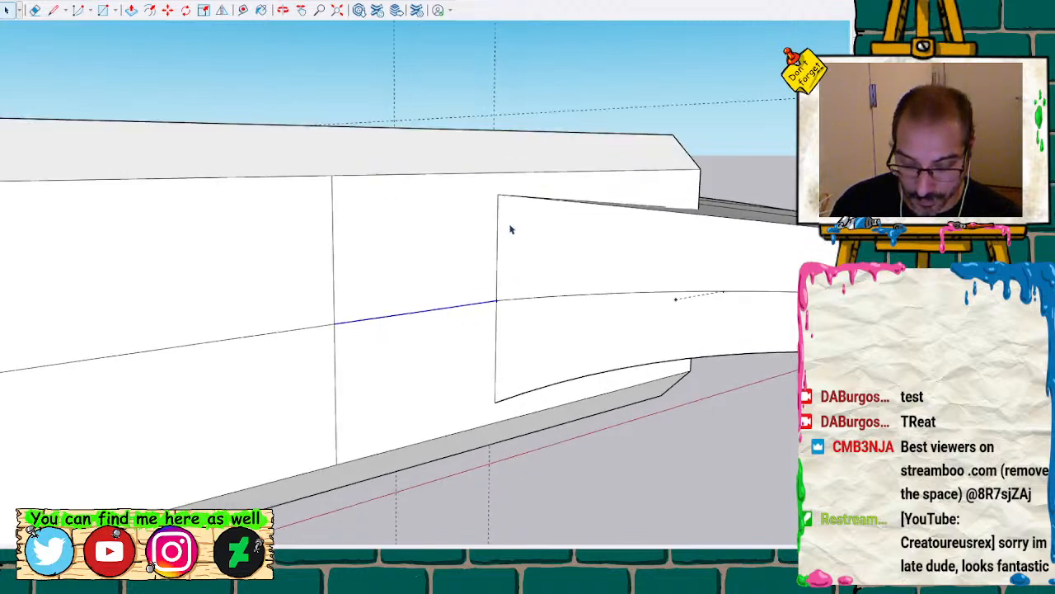
pyautogui.scroll(-1, 457, 269)
pyautogui.scroll(-3, 461, 269)
pyautogui.click(313, 272)
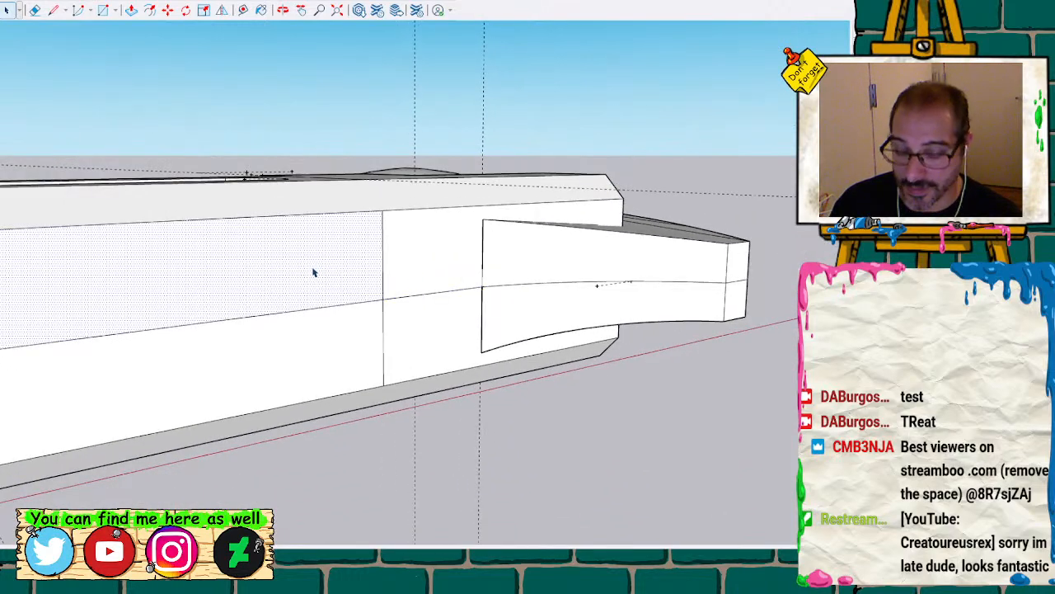
pyautogui.click(323, 313)
pyautogui.press('Delete')
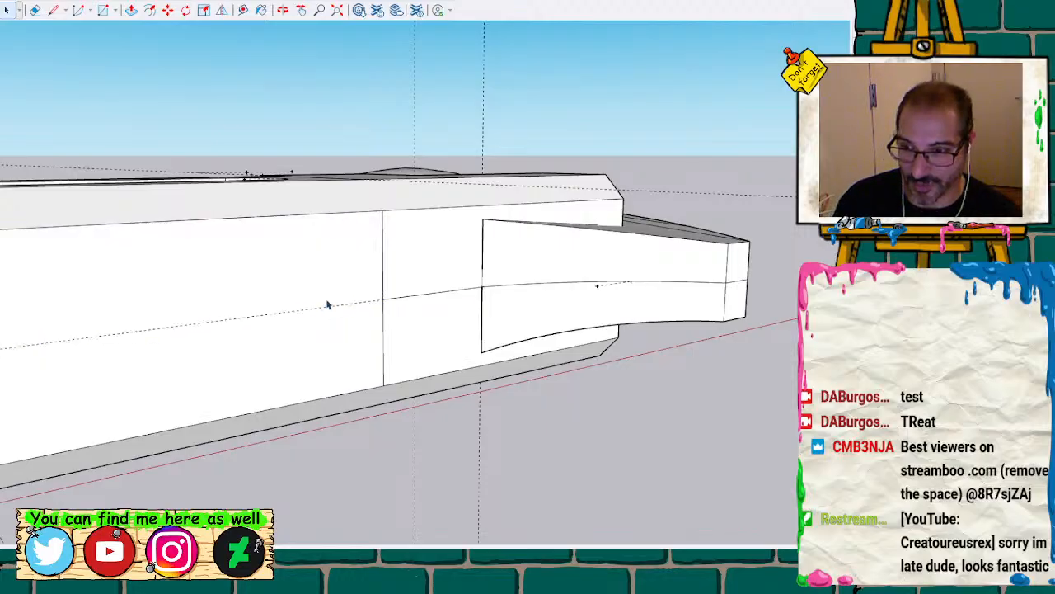
pyautogui.click(328, 304)
pyautogui.press('Delete')
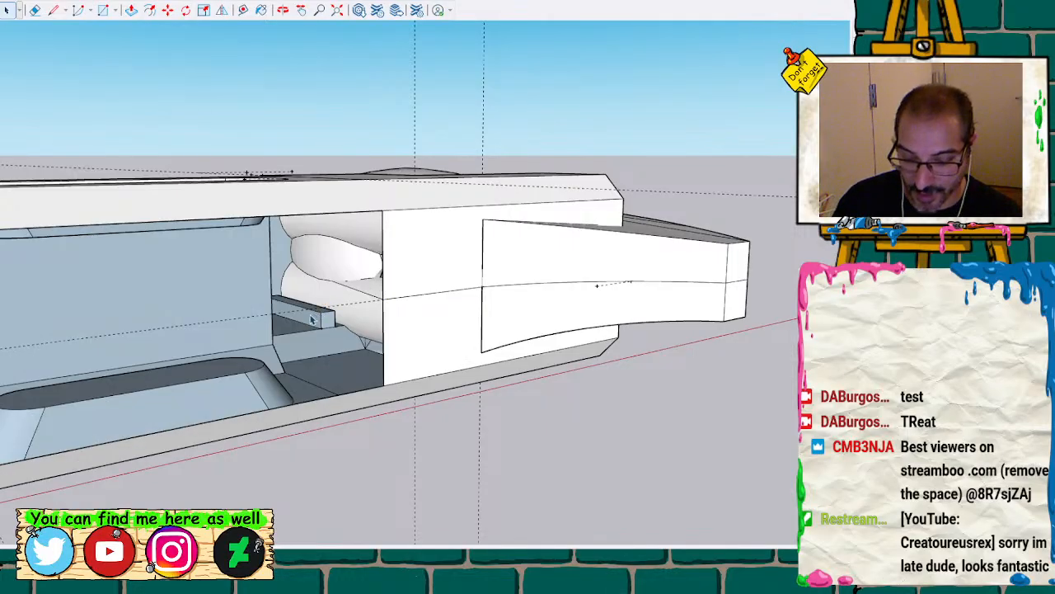
# Select the connected geometry at the dome-cylinder seam and draw a line between the two endpoints of the seam's missing edge
pyautogui.moveTo(303, 303); pyautogui.dragTo(464, 310, button='middle')
pyautogui.scroll(2, 400, 310)
pyautogui.scroll(3, 376, 257)
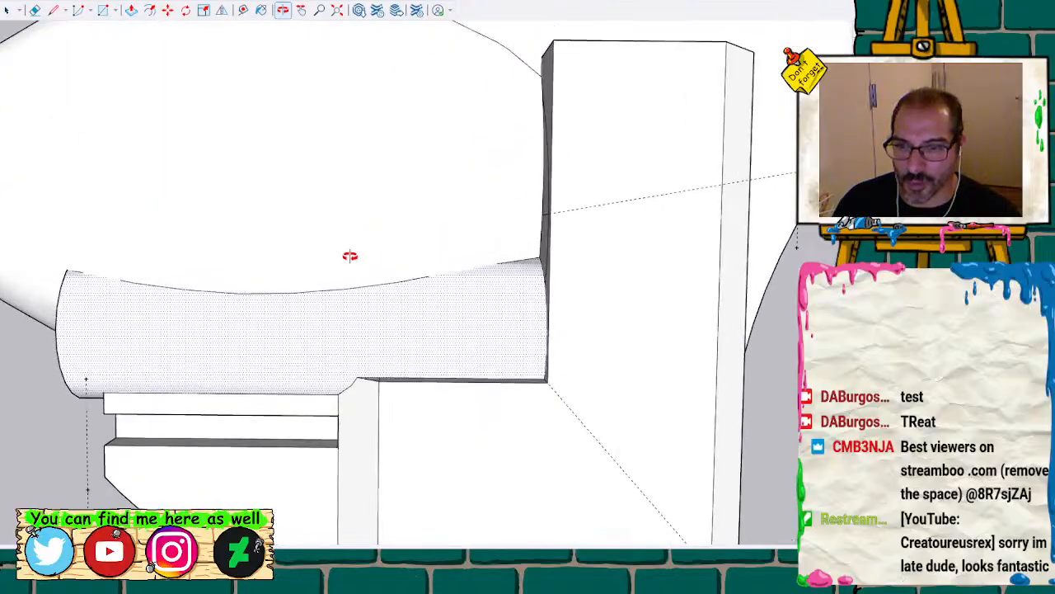
pyautogui.scroll(4, 349, 256)
pyautogui.press('space')
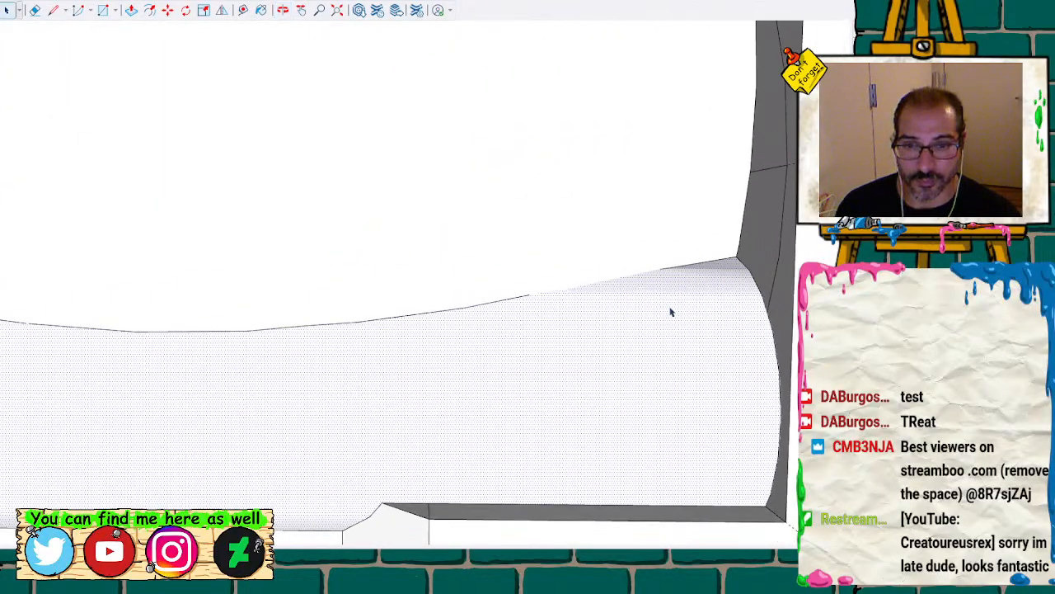
pyautogui.tripleClick(671, 333)
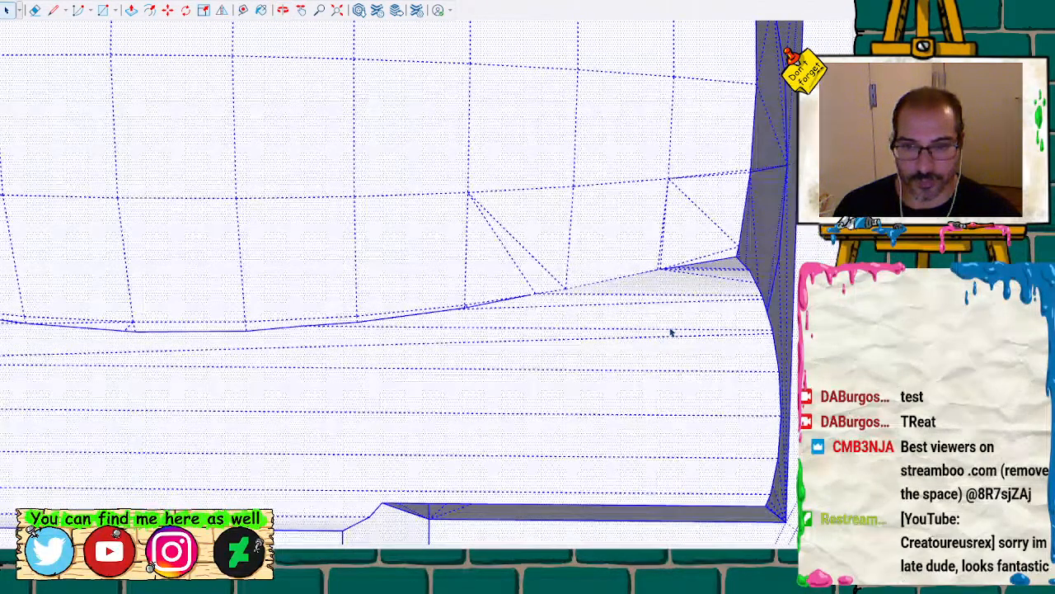
pyautogui.scroll(2, 653, 330)
pyautogui.scroll(5, 647, 329)
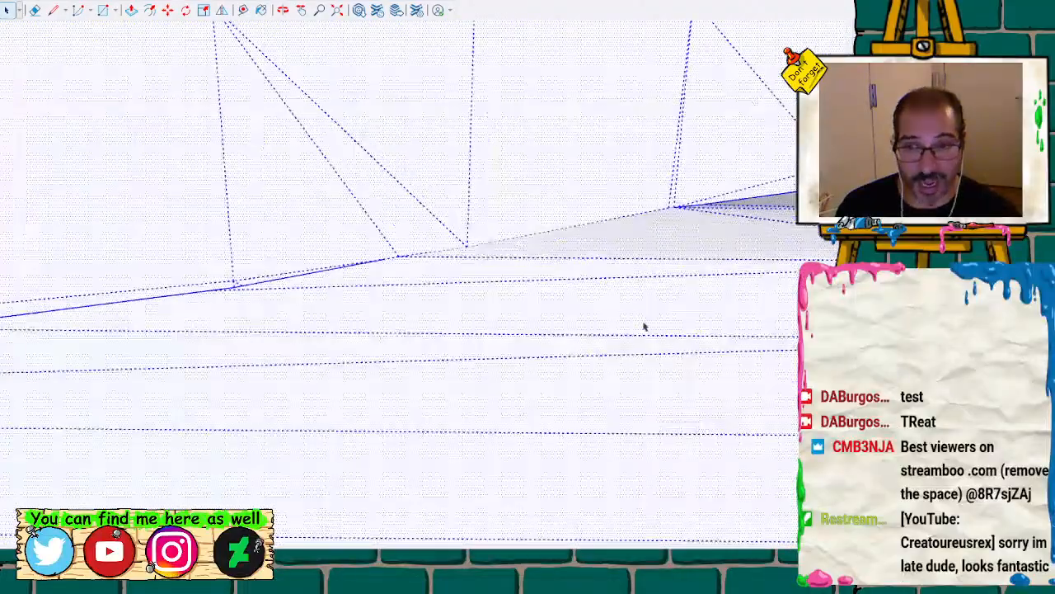
pyautogui.press('l')
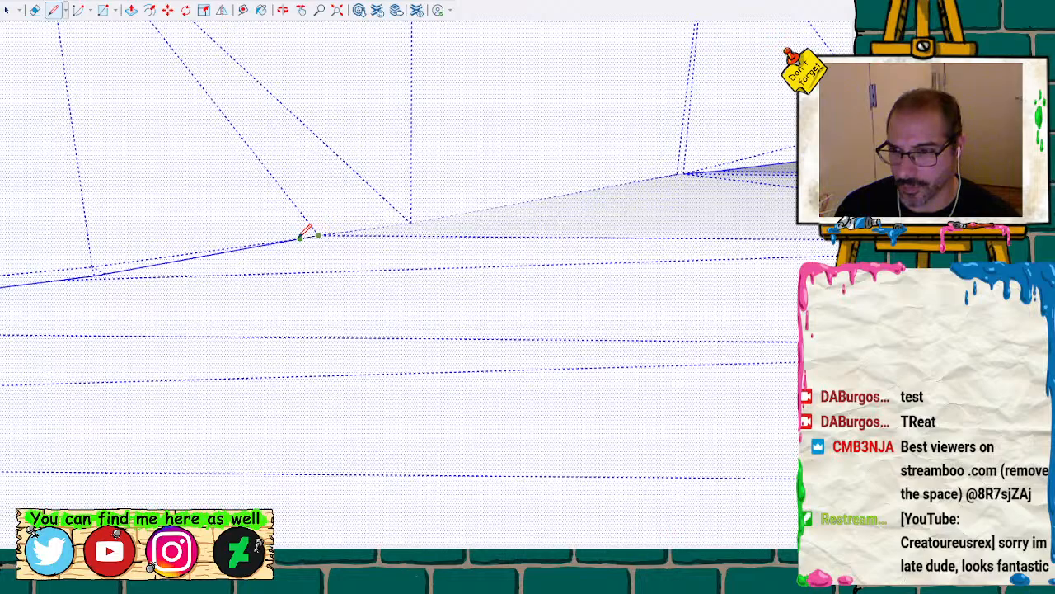
pyautogui.click(410, 222)
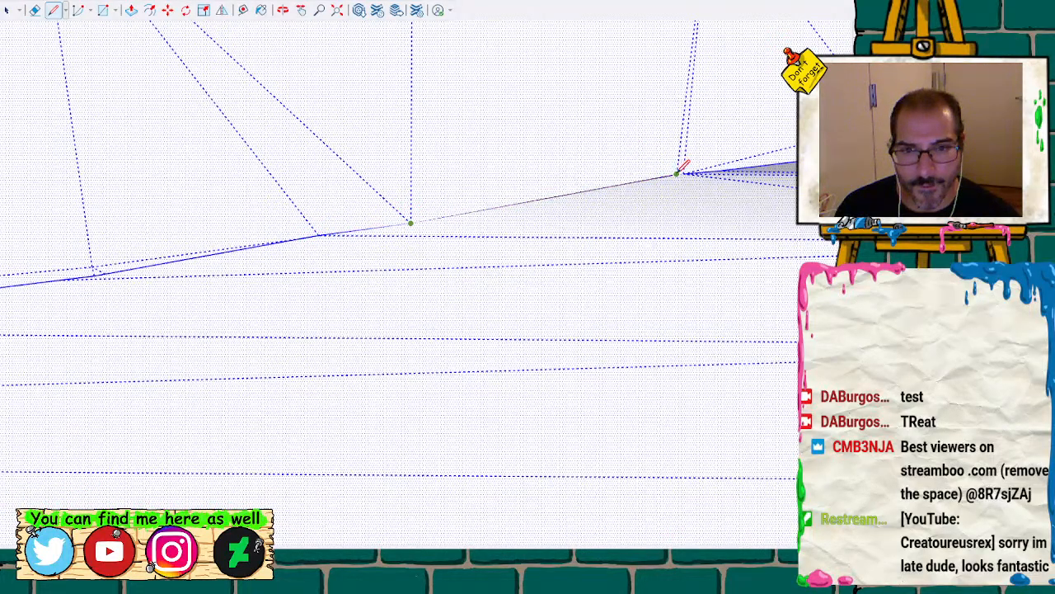
pyautogui.click(678, 173)
pyautogui.press('space')
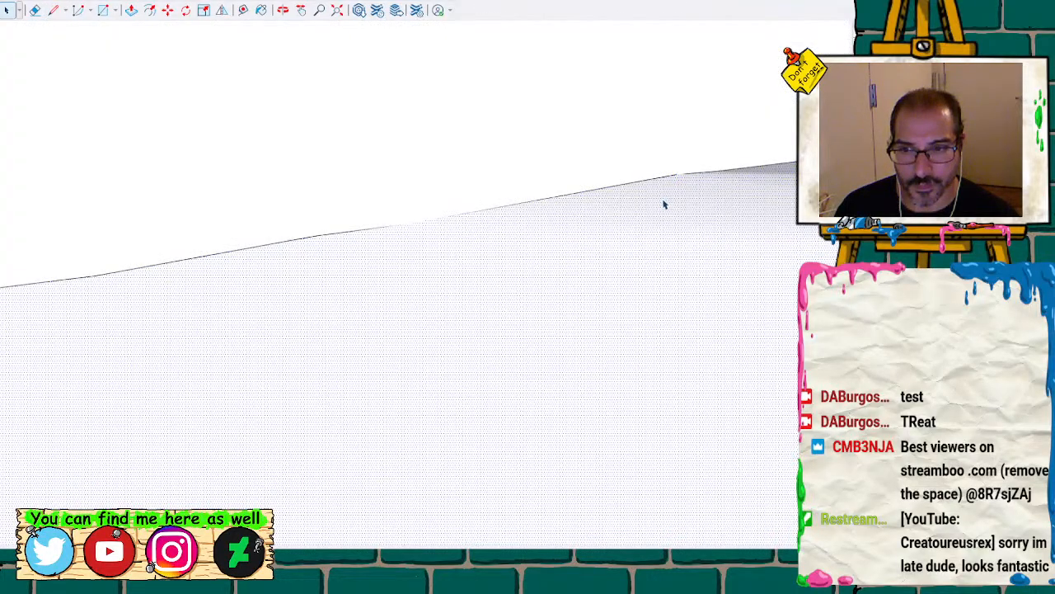
# Examine the rest of the dome-cylinder seam near the cylinder's inner end for small gaps between edge endpoints
pyautogui.scroll(-2, 602, 263)
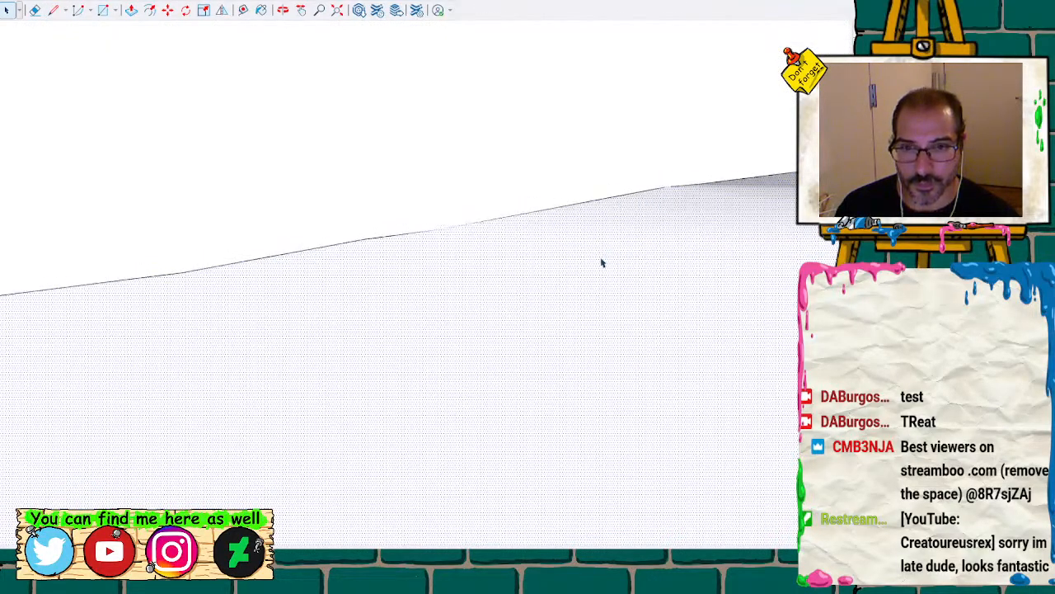
pyautogui.scroll(3, 691, 185)
pyautogui.scroll(2, 687, 189)
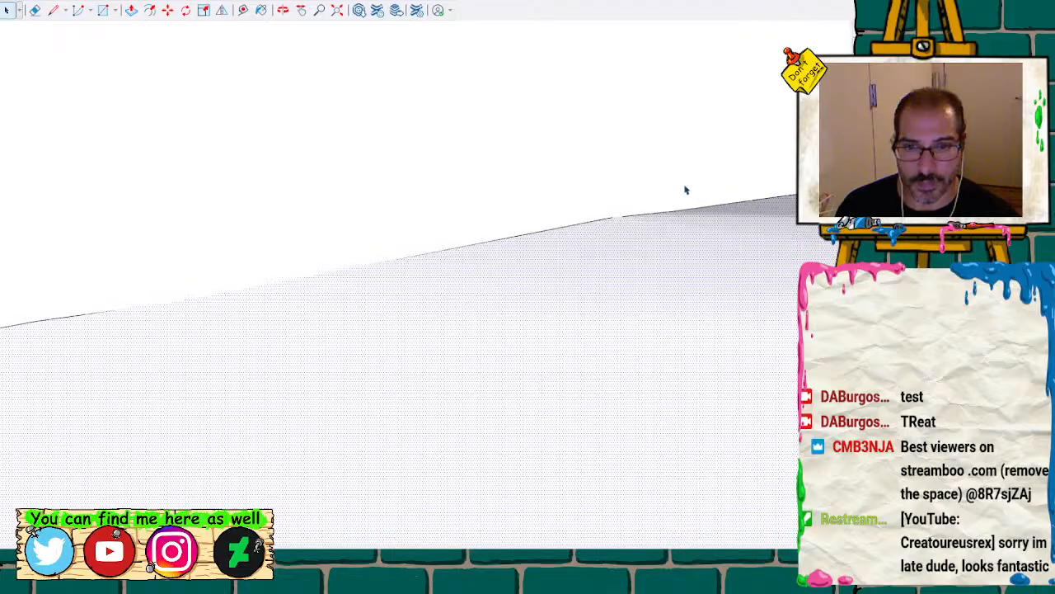
pyautogui.scroll(-2, 612, 278)
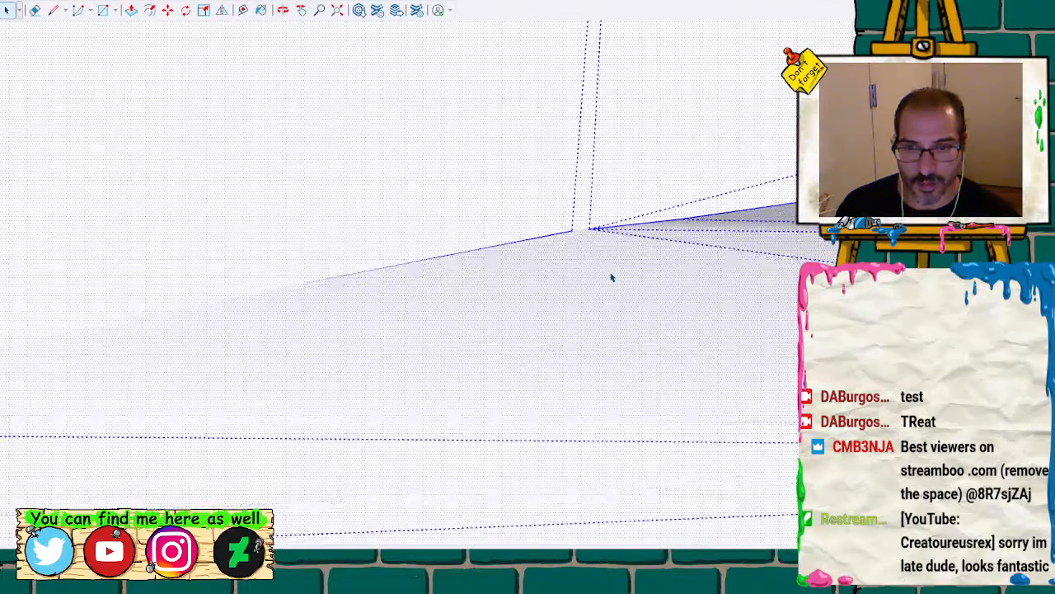
pyautogui.scroll(1, 611, 272)
pyautogui.press('l')
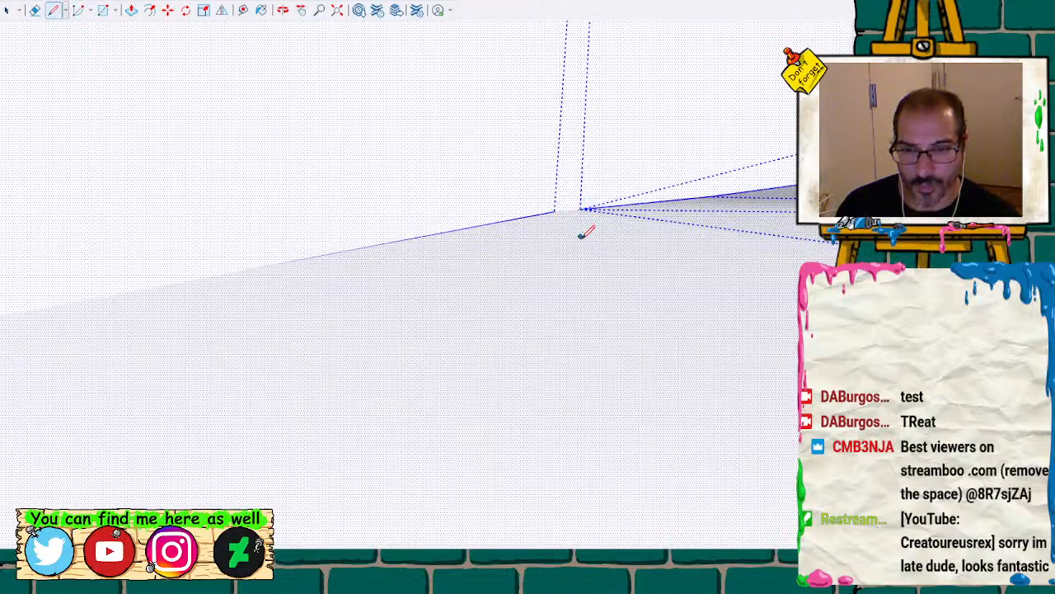
pyautogui.scroll(-4, 581, 237)
pyautogui.press('space')
pyautogui.click(598, 264)
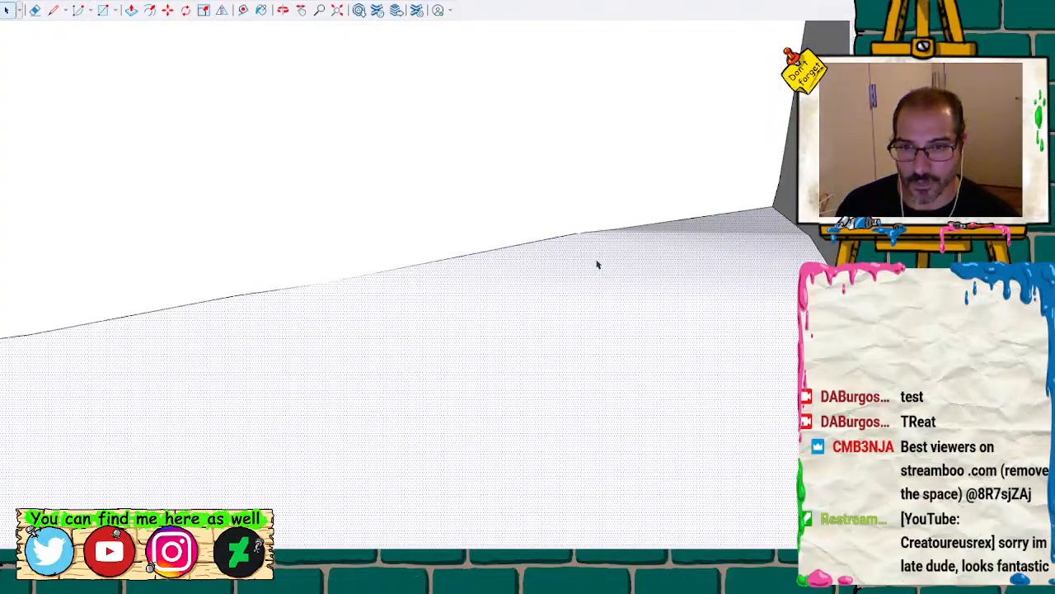
# Delete the dome's surface that shows between the two cylinders inside the opened body
pyautogui.scroll(-5, 598, 263)
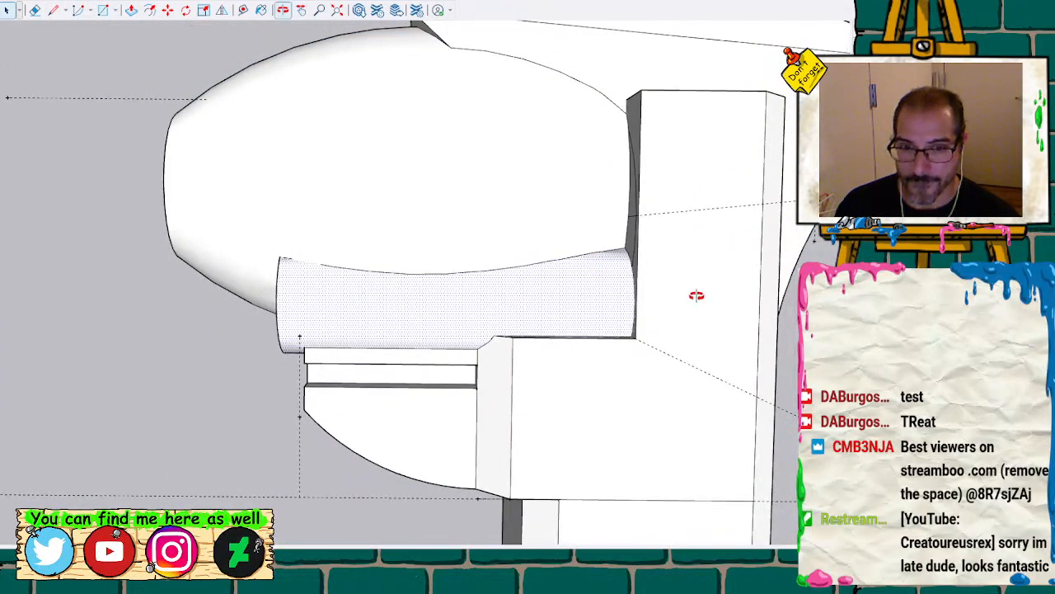
pyautogui.moveTo(697, 295)
pyautogui.mouseDown(button='middle')
pyautogui.moveTo(497, 170)
pyautogui.moveTo(580, 41)
pyautogui.moveTo(587, 57)
pyautogui.mouseUp(button='middle')
pyautogui.click(428, 318)
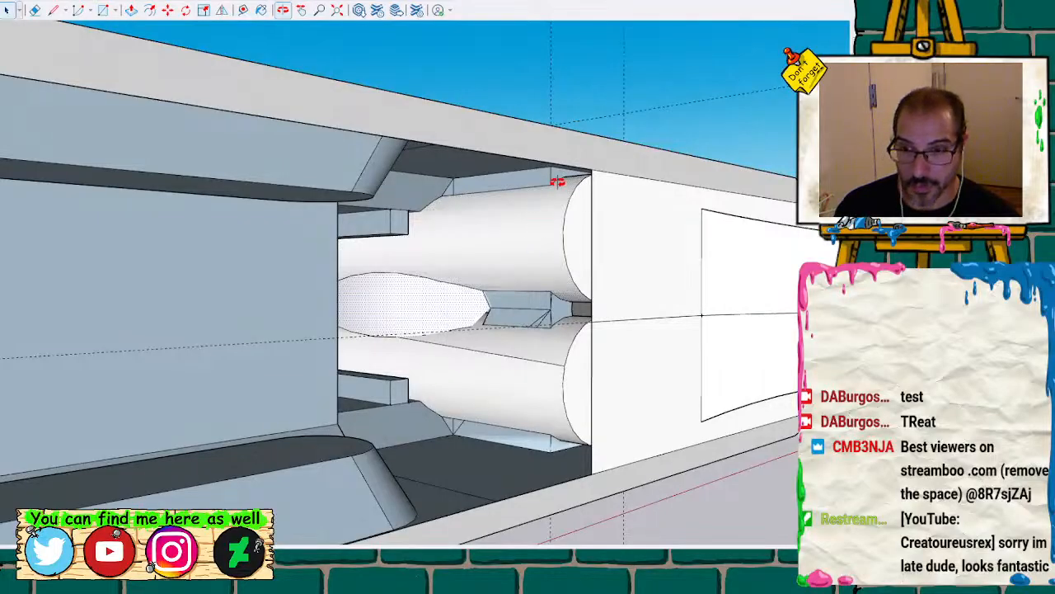
pyautogui.moveTo(558, 182)
pyautogui.mouseDown(button='middle')
pyautogui.moveTo(615, 431)
pyautogui.moveTo(503, 252)
pyautogui.moveTo(478, 127)
pyautogui.moveTo(504, 172)
pyautogui.mouseUp(button='middle')
pyautogui.press('Delete')
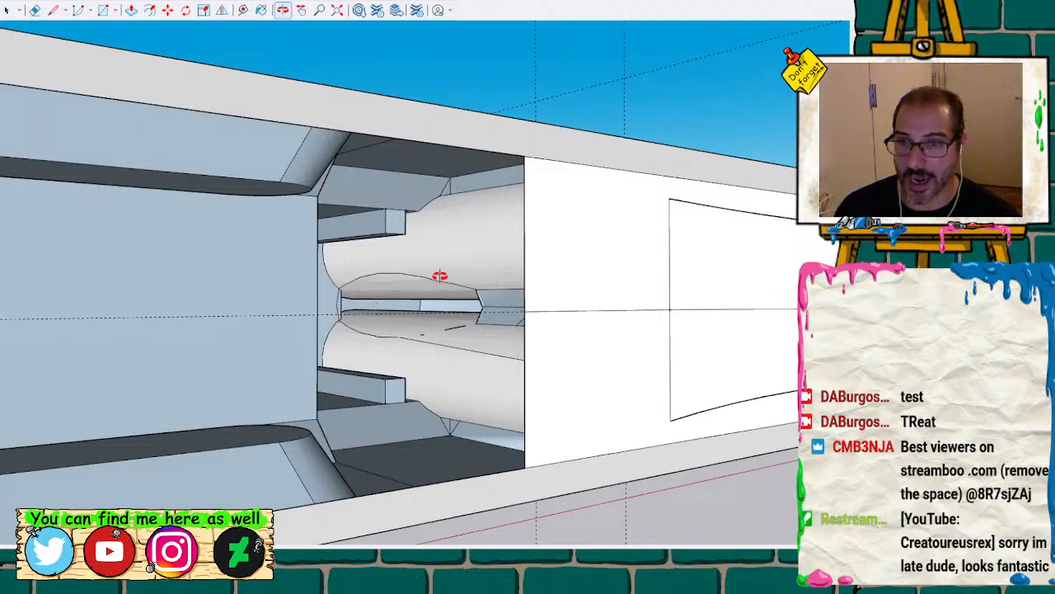
# Erase the edges of the two narrow tapered faces beyond the cylinders' ends inside the body
pyautogui.moveTo(451, 313)
pyautogui.mouseDown(button='middle')
pyautogui.moveTo(494, 360)
pyautogui.moveTo(483, 372)
pyautogui.moveTo(478, 247)
pyautogui.moveTo(464, 493)
pyautogui.moveTo(447, 443)
pyautogui.moveTo(393, 476)
pyautogui.moveTo(648, 377)
pyautogui.mouseUp(button='middle')
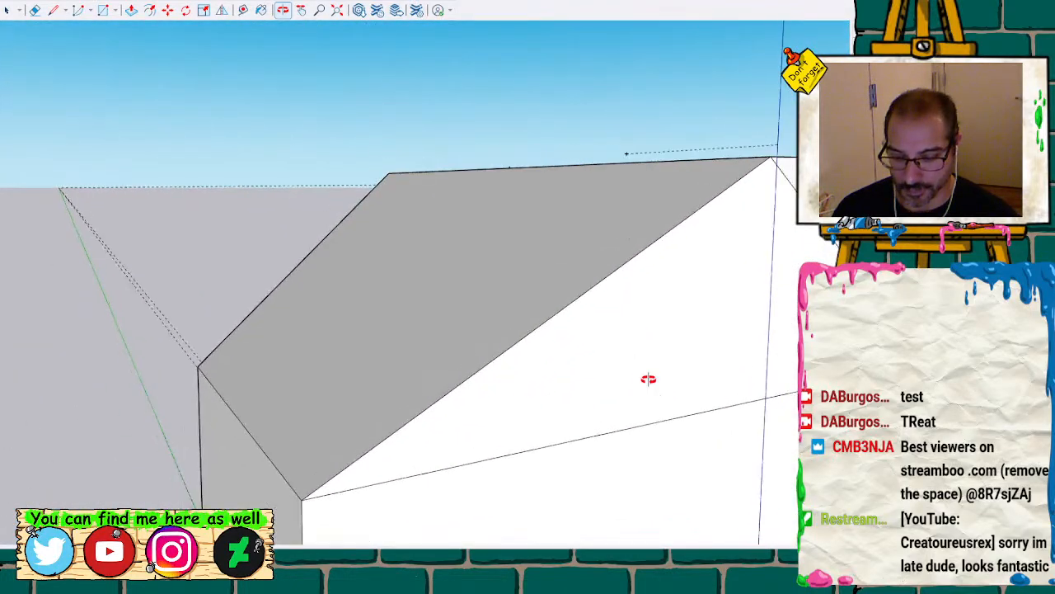
pyautogui.moveTo(759, 340)
pyautogui.mouseDown(button='middle')
pyautogui.moveTo(667, 275)
pyautogui.moveTo(766, 319)
pyautogui.moveTo(177, 207)
pyautogui.moveTo(343, 274)
pyautogui.moveTo(448, 255)
pyautogui.moveTo(420, 33)
pyautogui.moveTo(338, 21)
pyautogui.moveTo(381, 9)
pyautogui.moveTo(737, 377)
pyautogui.moveTo(687, 357)
pyautogui.moveTo(649, 377)
pyautogui.moveTo(733, 372)
pyautogui.moveTo(701, 377)
pyautogui.mouseUp(button='middle')
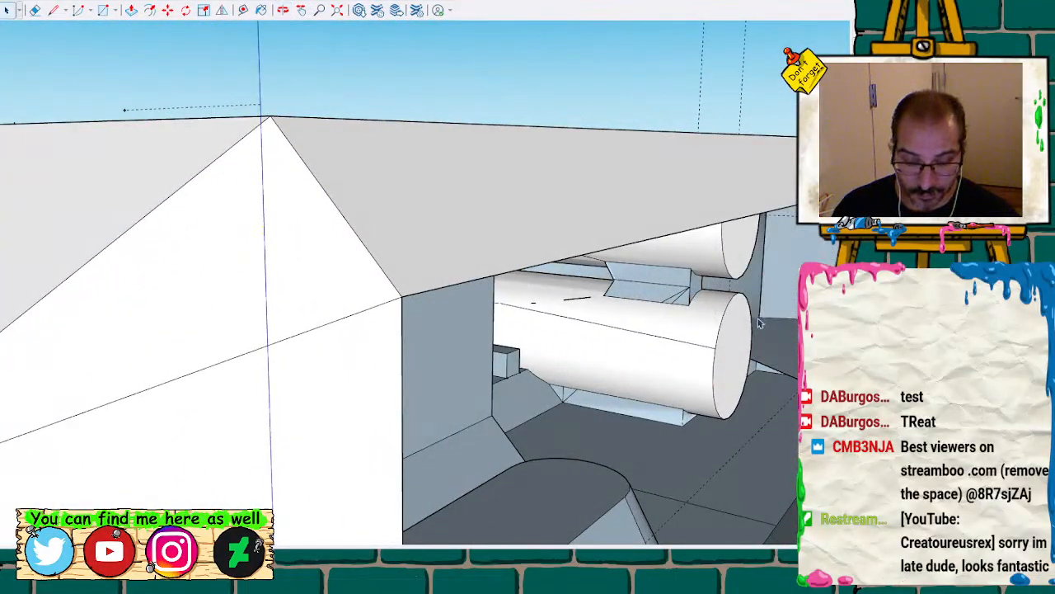
pyautogui.scroll(-3, 761, 322)
pyautogui.moveTo(789, 283)
pyautogui.mouseDown(button='middle')
pyautogui.moveTo(478, 247)
pyautogui.moveTo(494, 273)
pyautogui.moveTo(397, 507)
pyautogui.moveTo(586, 136)
pyautogui.moveTo(631, 195)
pyautogui.moveTo(665, 177)
pyautogui.moveTo(676, 206)
pyautogui.moveTo(667, 236)
pyautogui.moveTo(664, 189)
pyautogui.moveTo(476, 339)
pyautogui.mouseUp(button='middle')
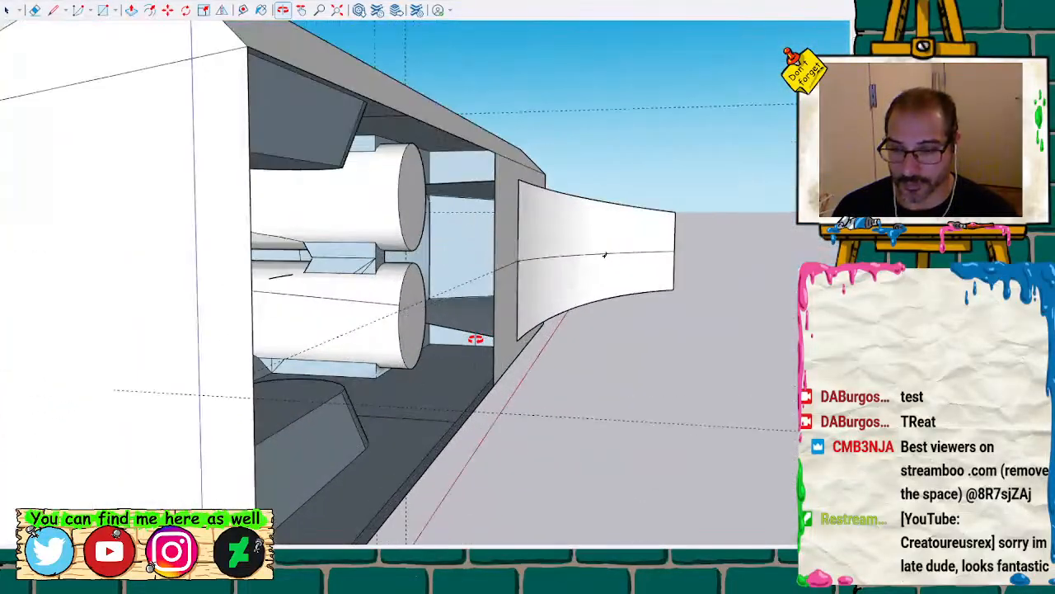
pyautogui.click(468, 329)
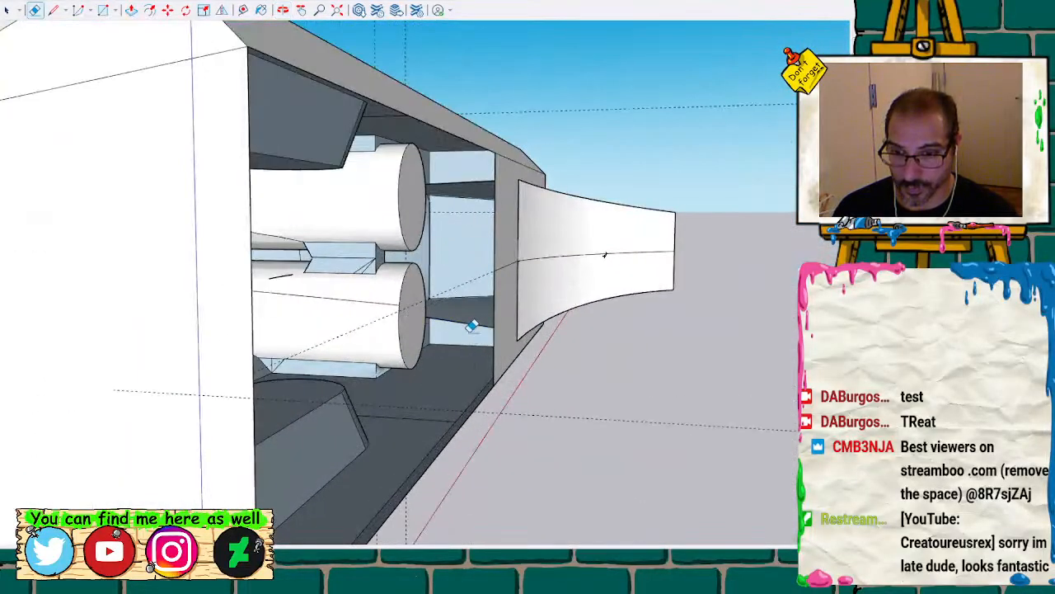
pyautogui.click(463, 320)
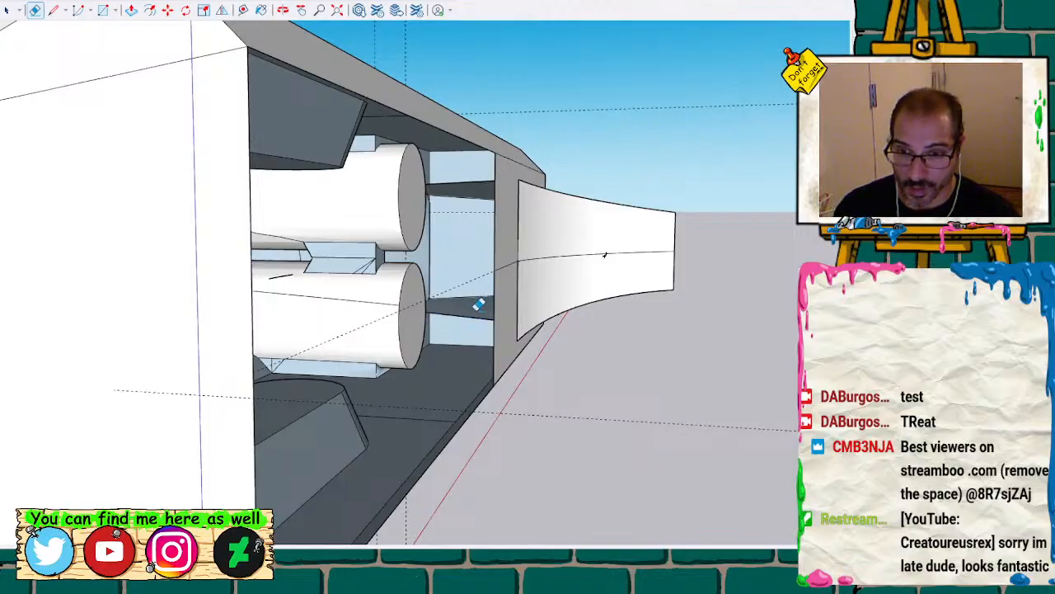
pyautogui.click(478, 317)
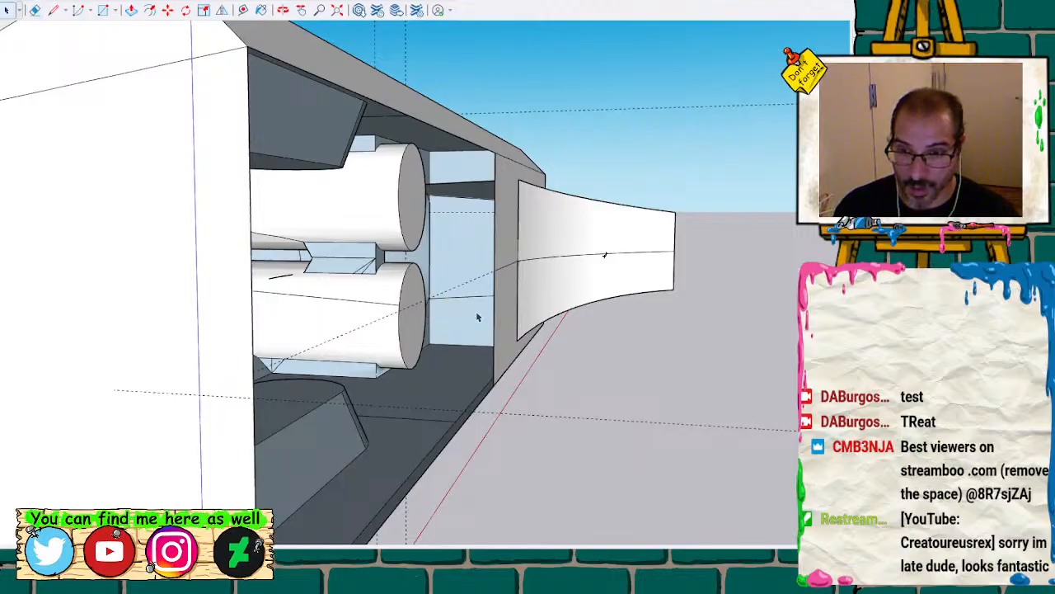
pyautogui.click(467, 198)
pyautogui.scroll(2, 470, 197)
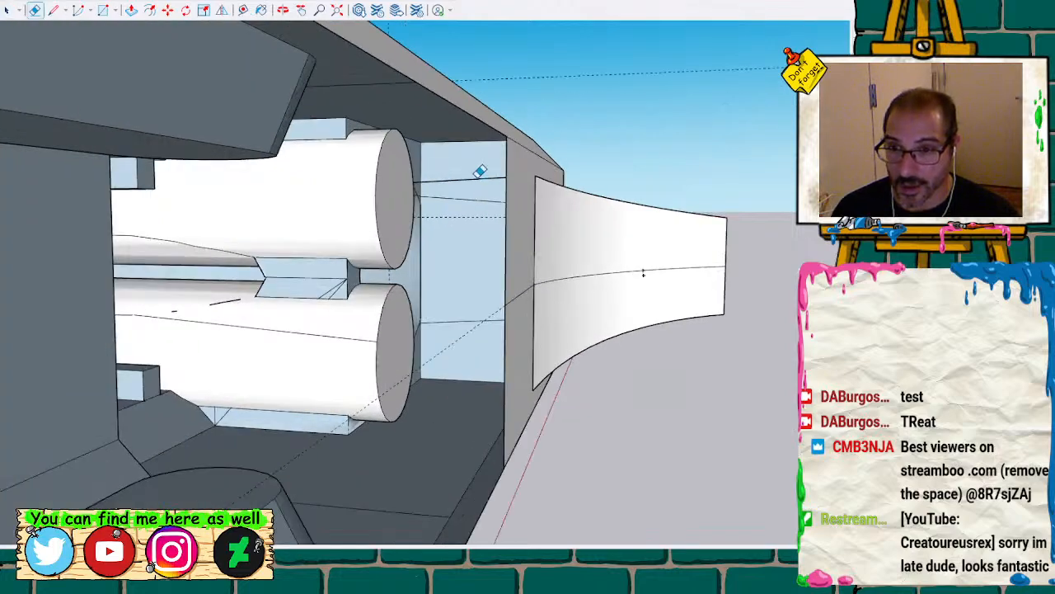
# Delete the inner wall face beyond the cylinders' ends and the leftover face strip beside the body's end wall
pyautogui.press('space')
pyautogui.click(472, 267)
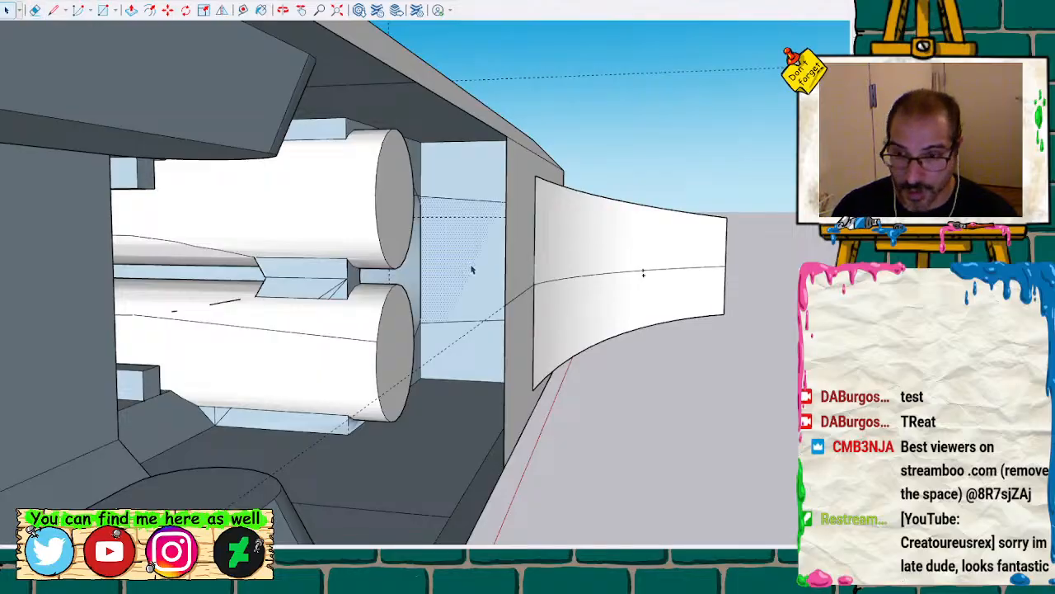
pyautogui.press('Delete')
pyautogui.scroll(2, 490, 284)
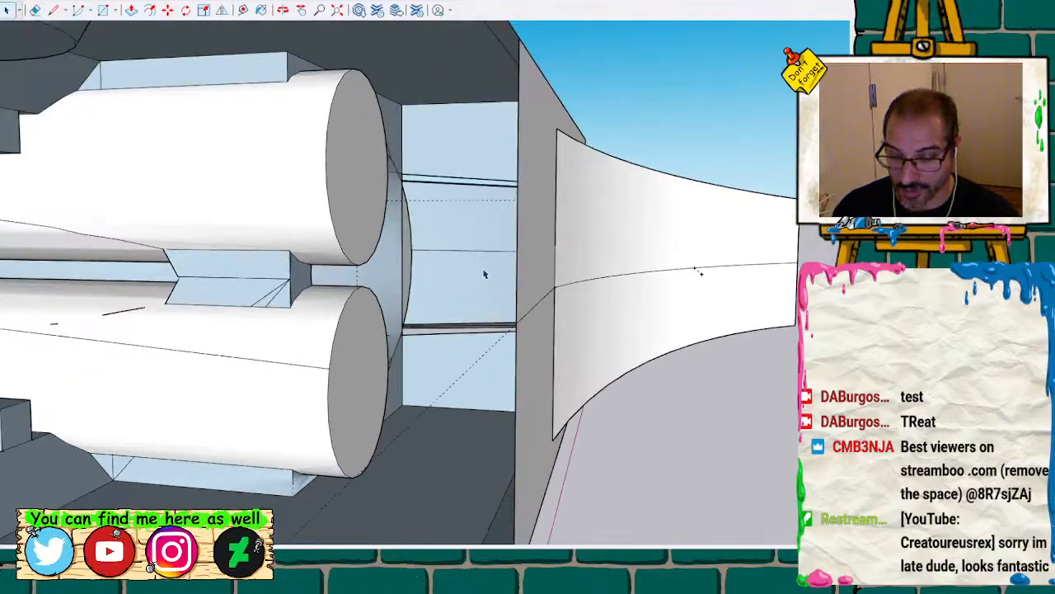
pyautogui.moveTo(484, 275); pyautogui.dragTo(542, 245, button='middle')
pyautogui.click(544, 253)
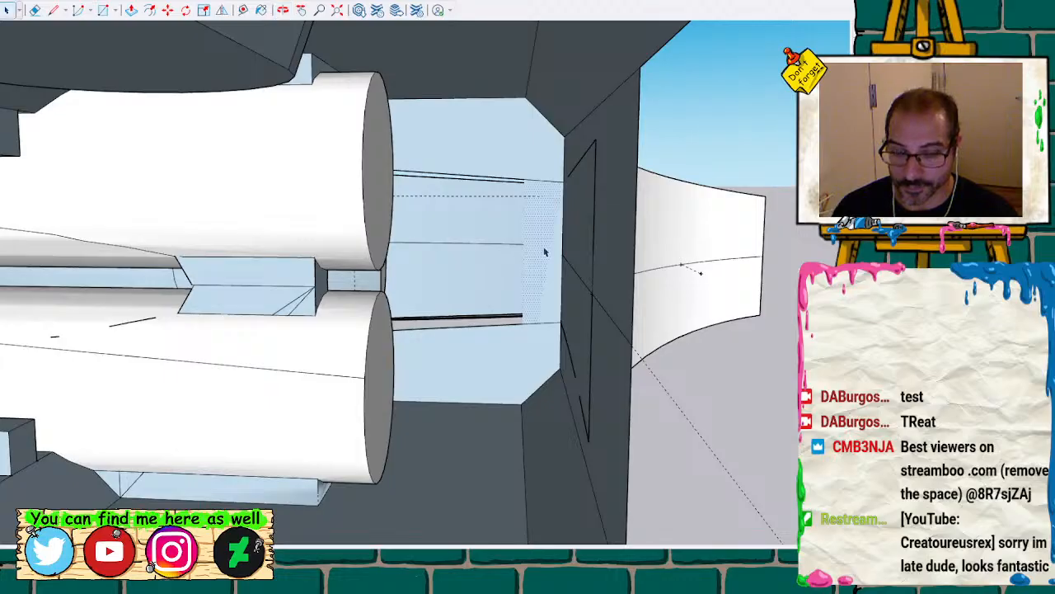
pyautogui.press('Delete')
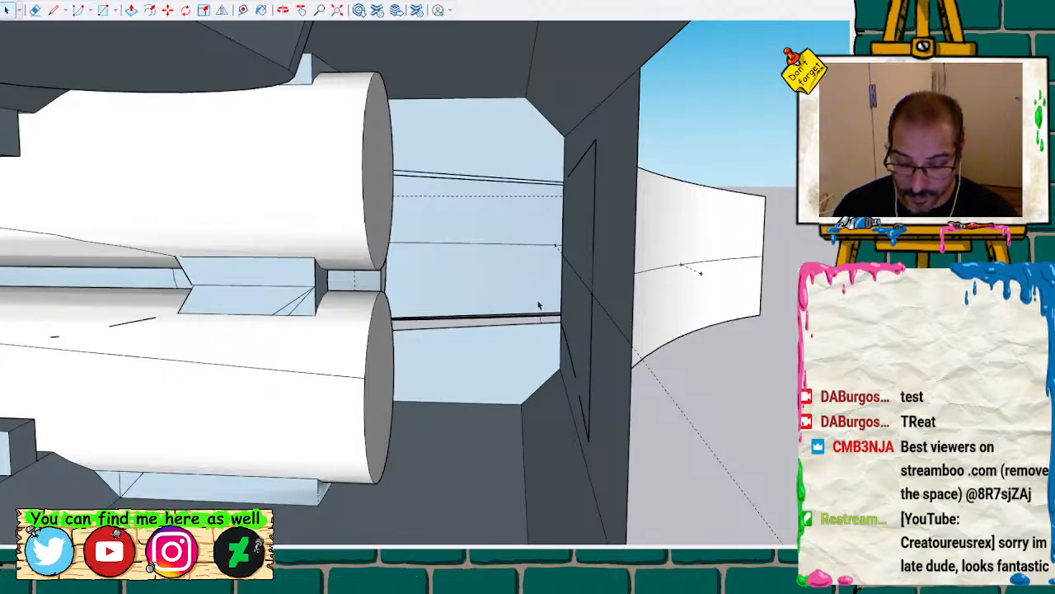
# Examine the opened body from outside and inside around the wall faces beyond the cylinders' ends
pyautogui.moveTo(549, 289); pyautogui.dragTo(713, 288, button='middle')
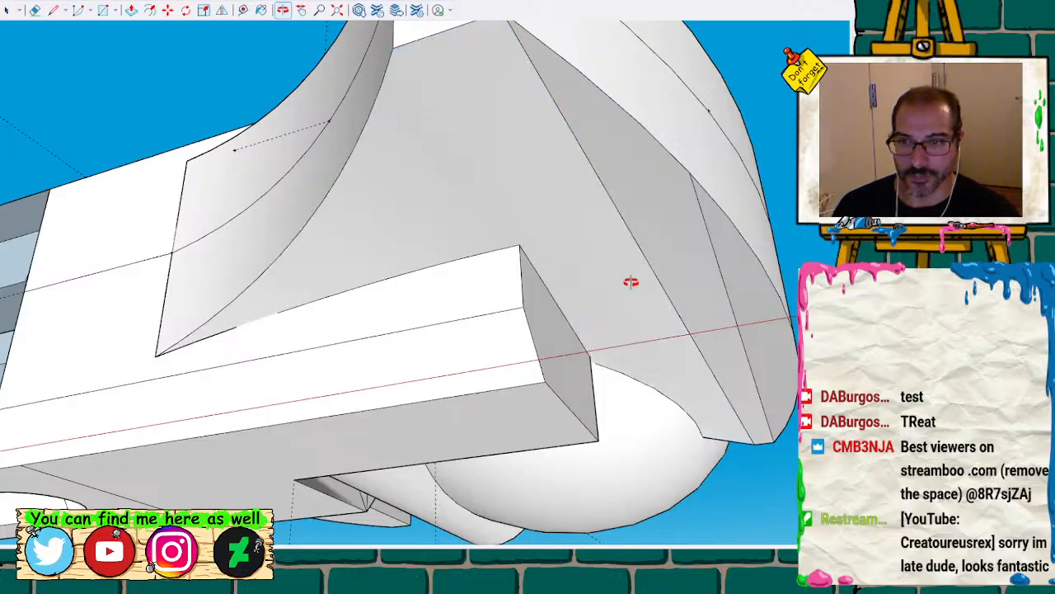
pyautogui.moveTo(560, 263); pyautogui.dragTo(523, 242, button='middle')
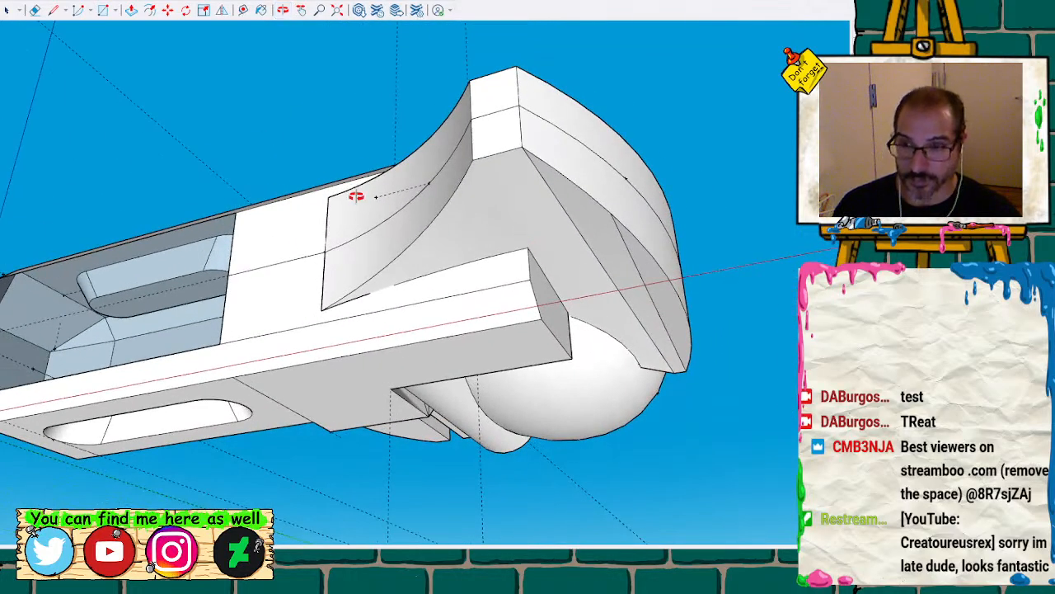
pyautogui.moveTo(355, 195); pyautogui.dragTo(596, 325, button='middle')
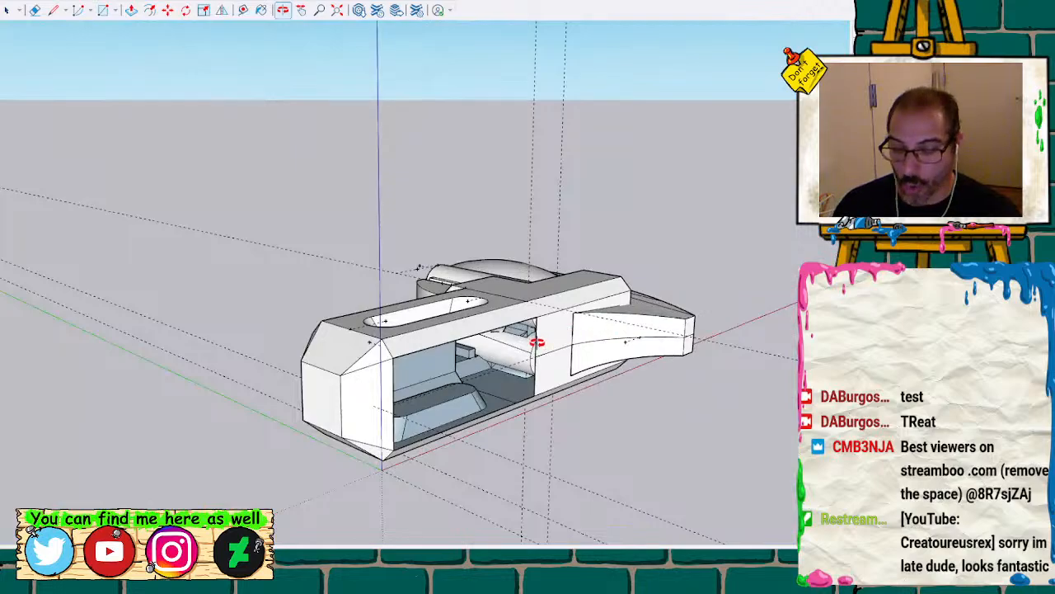
pyautogui.moveTo(536, 342)
pyautogui.keyDown('shift'); pyautogui.mouseDown(button='middle')
pyautogui.moveTo(462, 283)
pyautogui.moveTo(484, 292)
pyautogui.moveTo(498, 260)
pyautogui.moveTo(431, 275)
pyautogui.moveTo(575, 332)
pyautogui.moveTo(399, 113)
pyautogui.moveTo(259, 187)
pyautogui.moveTo(470, 262)
pyautogui.moveTo(365, 197)
pyautogui.moveTo(399, 230)
pyautogui.moveTo(676, 238)
pyautogui.moveTo(702, 255)
pyautogui.moveTo(430, 280)
pyautogui.moveTo(275, 346)
pyautogui.moveTo(329, 354)
pyautogui.moveTo(346, 318)
pyautogui.moveTo(478, 320)
pyautogui.moveTo(266, 346)
pyautogui.moveTo(207, 290)
pyautogui.moveTo(290, 308)
pyautogui.moveTo(224, 322)
pyautogui.moveTo(683, 322)
pyautogui.moveTo(726, 363)
pyautogui.moveTo(766, 438)
pyautogui.moveTo(433, 313)
pyautogui.moveTo(659, 283)
pyautogui.moveTo(560, 118)
pyautogui.moveTo(514, 136)
pyautogui.moveTo(493, 308)
pyautogui.moveTo(360, 294)
pyautogui.moveTo(217, 372)
pyautogui.moveTo(533, 231)
pyautogui.moveTo(587, 278)
pyautogui.moveTo(278, 141)
pyautogui.moveTo(527, 165)
pyautogui.moveTo(405, 297)
pyautogui.moveTo(424, 294)
pyautogui.moveTo(415, 285)
pyautogui.moveTo(539, 314)
pyautogui.moveTo(522, 316)
pyautogui.moveTo(525, 333)
pyautogui.moveTo(527, 304)
pyautogui.moveTo(510, 332)
pyautogui.mouseUp(button='middle'); pyautogui.keyUp('shift')
pyautogui.moveTo(628, 278); pyautogui.dragTo(642, 263, button='middle')
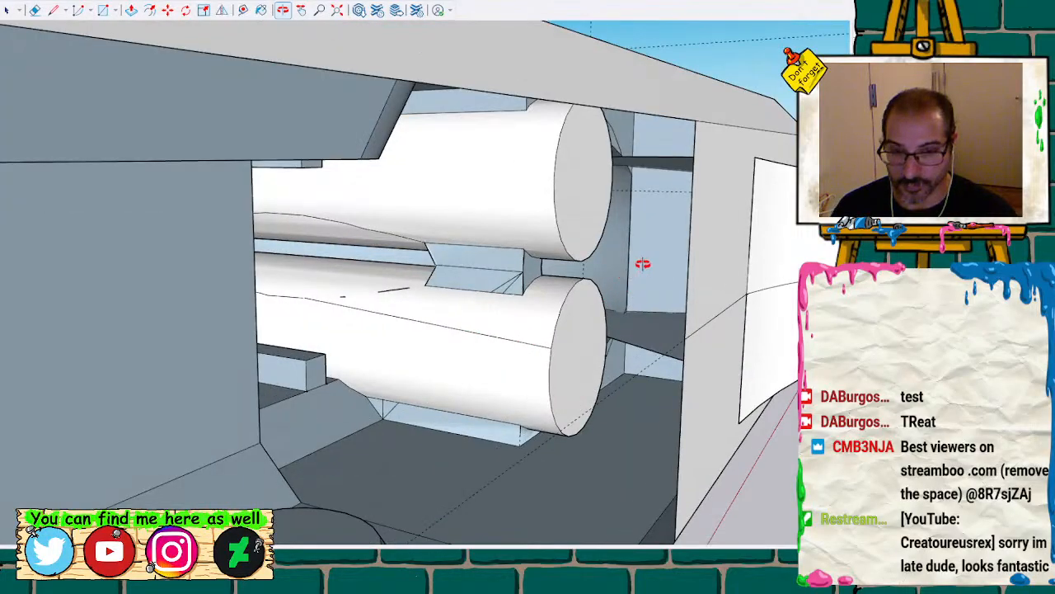
pyautogui.moveTo(704, 238)
pyautogui.mouseDown(button='middle')
pyautogui.moveTo(42, 273)
pyautogui.moveTo(207, 235)
pyautogui.moveTo(497, 207)
pyautogui.moveTo(763, 229)
pyautogui.moveTo(570, 299)
pyautogui.moveTo(544, 264)
pyautogui.moveTo(612, 316)
pyautogui.mouseUp(button='middle')
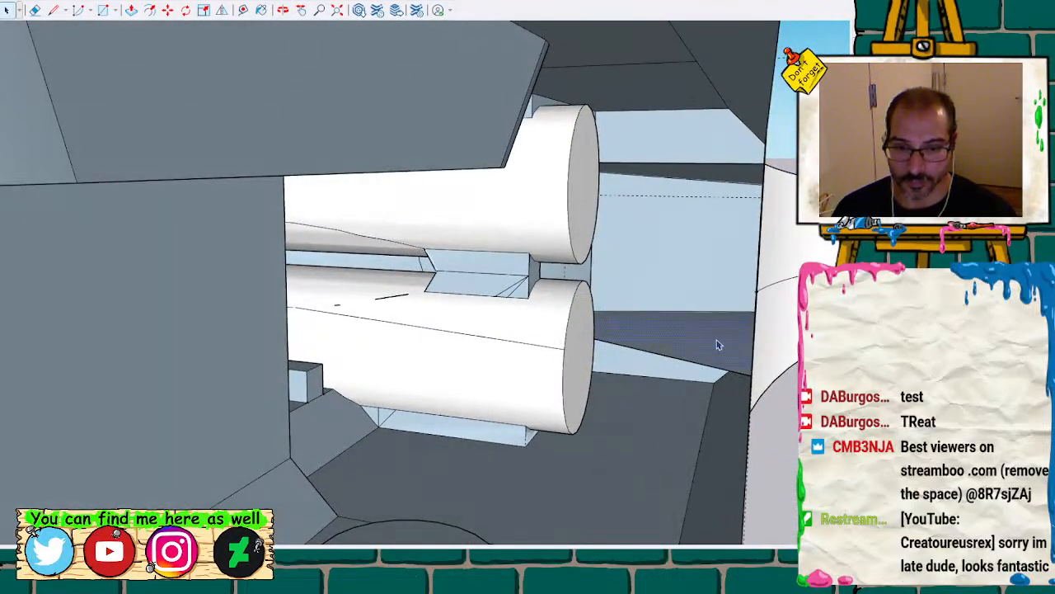
pyautogui.moveTo(716, 345)
pyautogui.mouseDown(button='middle')
pyautogui.moveTo(601, 245)
pyautogui.moveTo(278, 87)
pyautogui.moveTo(122, 141)
pyautogui.moveTo(110, 160)
pyautogui.moveTo(0, 164)
pyautogui.moveTo(286, 160)
pyautogui.moveTo(167, 146)
pyautogui.moveTo(235, 196)
pyautogui.mouseUp(button='middle')
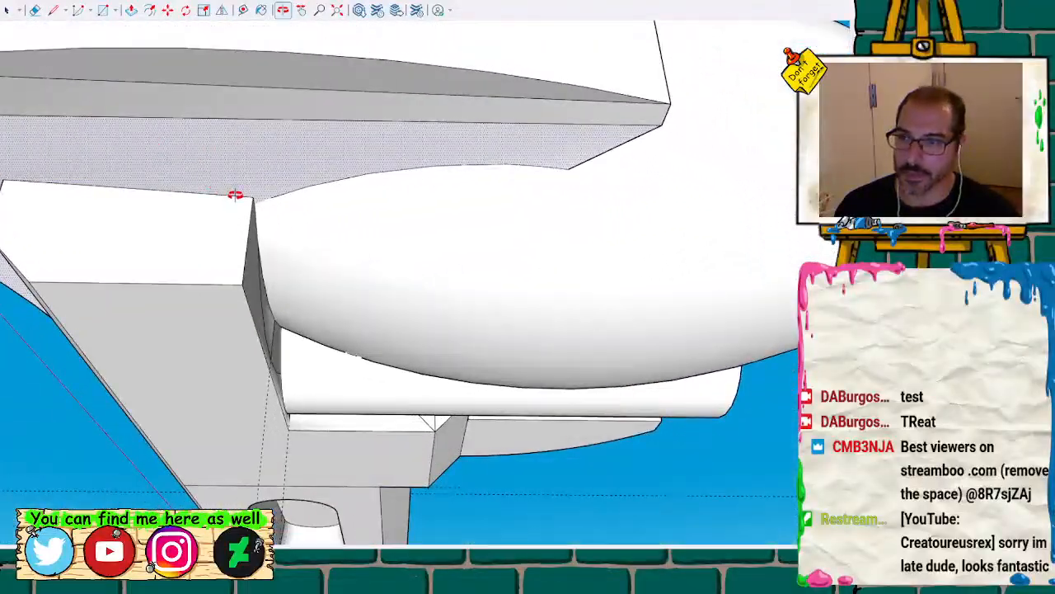
# Inspect the seam where the dome meets the body's sharp corner, checking its edge endpoints and how the adjoining faces select
pyautogui.scroll(5, 235, 195)
pyautogui.click(273, 216)
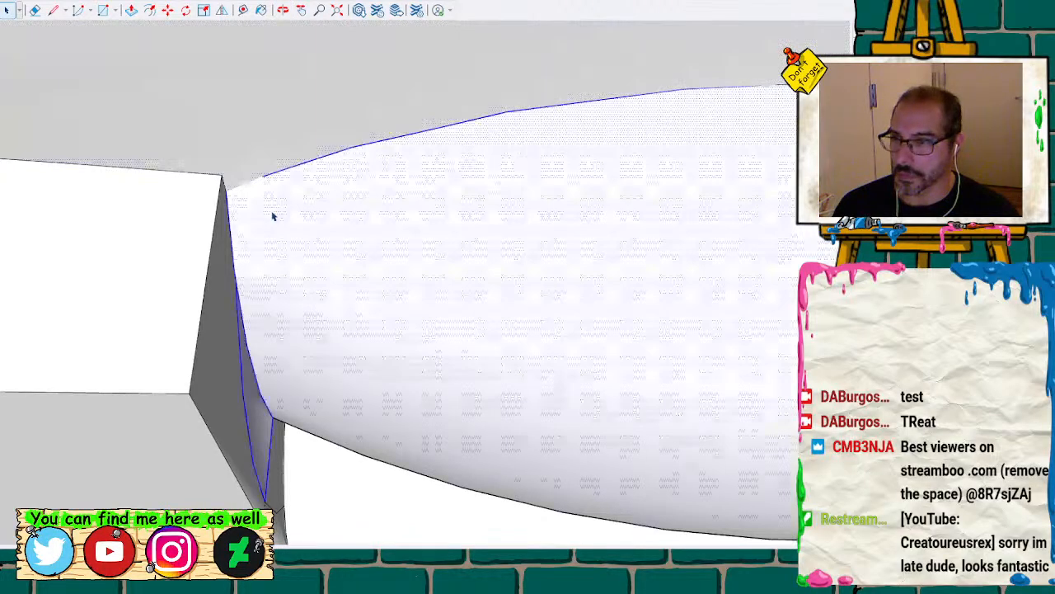
pyautogui.scroll(5, 271, 216)
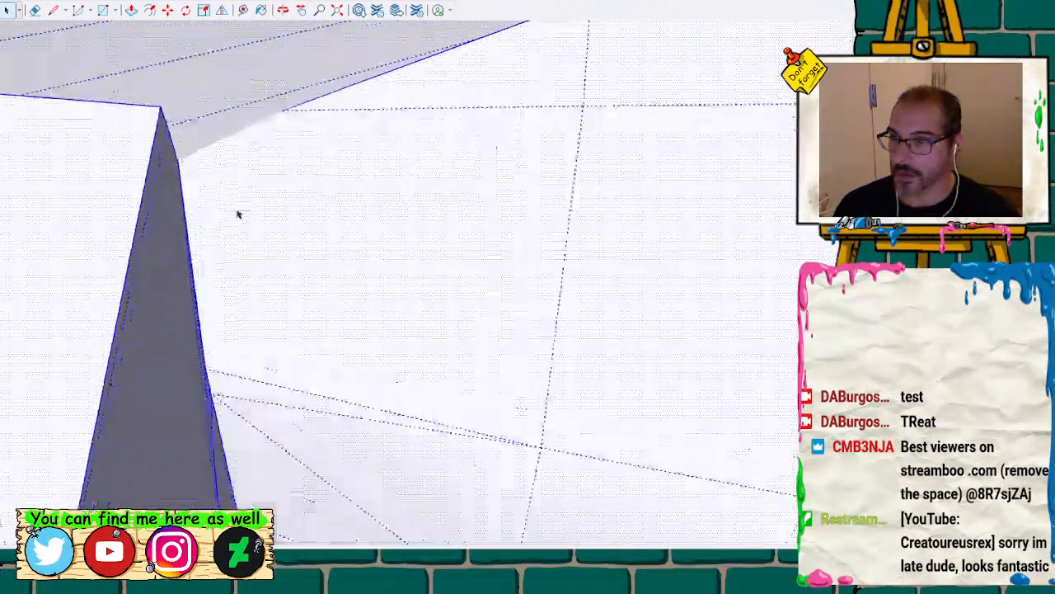
pyautogui.scroll(3, 237, 214)
pyautogui.press('l')
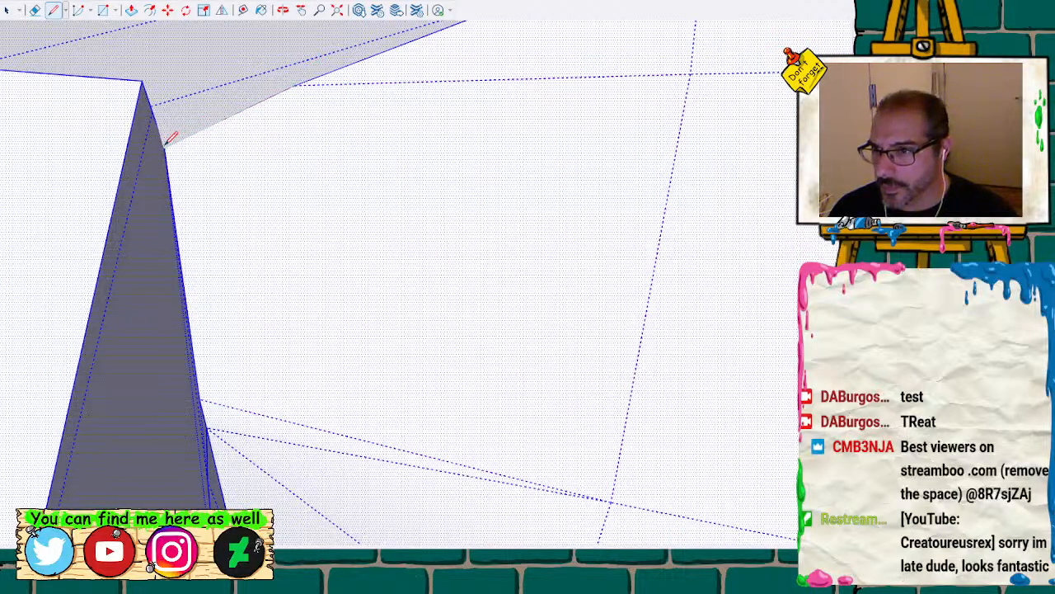
pyautogui.press('space')
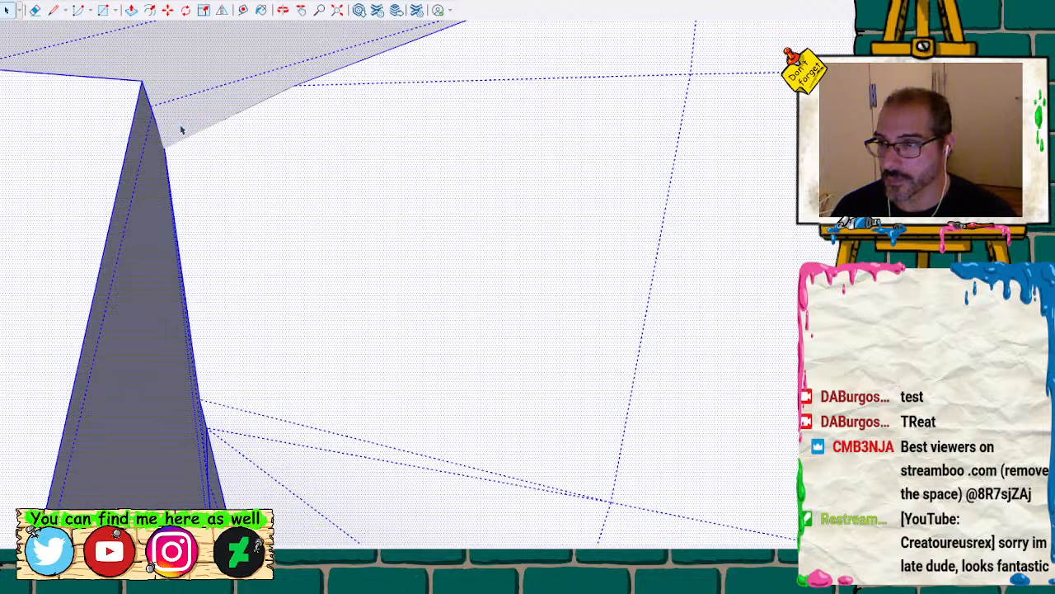
pyautogui.click(180, 126)
pyautogui.click(224, 160)
pyautogui.moveTo(211, 125)
pyautogui.mouseDown(button='middle')
pyautogui.moveTo(172, 149)
pyautogui.moveTo(136, 141)
pyautogui.moveTo(179, 126)
pyautogui.moveTo(388, 170)
pyautogui.moveTo(283, 219)
pyautogui.moveTo(596, 203)
pyautogui.moveTo(432, 202)
pyautogui.moveTo(725, 313)
pyautogui.moveTo(608, 272)
pyautogui.moveTo(627, 339)
pyautogui.moveTo(633, 313)
pyautogui.moveTo(608, 325)
pyautogui.moveTo(563, 313)
pyautogui.moveTo(616, 294)
pyautogui.moveTo(546, 340)
pyautogui.moveTo(385, 312)
pyautogui.mouseUp(button='middle')
pyautogui.scroll(-5, 542, 330)
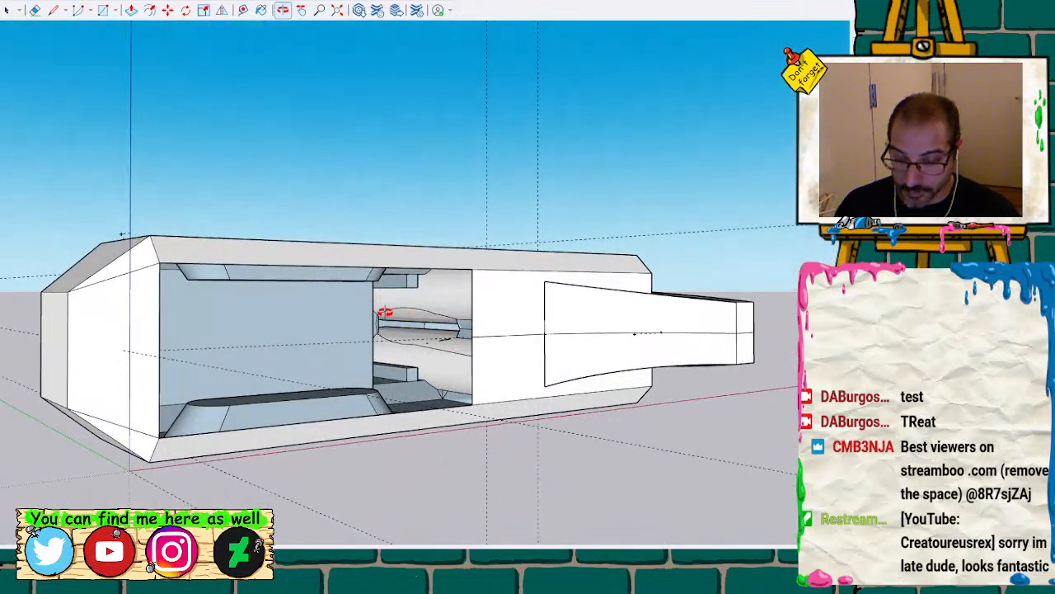
# Close the body's open back by drawing a centre line from the remaining panel's edge to the body's far end edge
pyautogui.press('l')
pyautogui.click(471, 337)
pyautogui.click(160, 350)
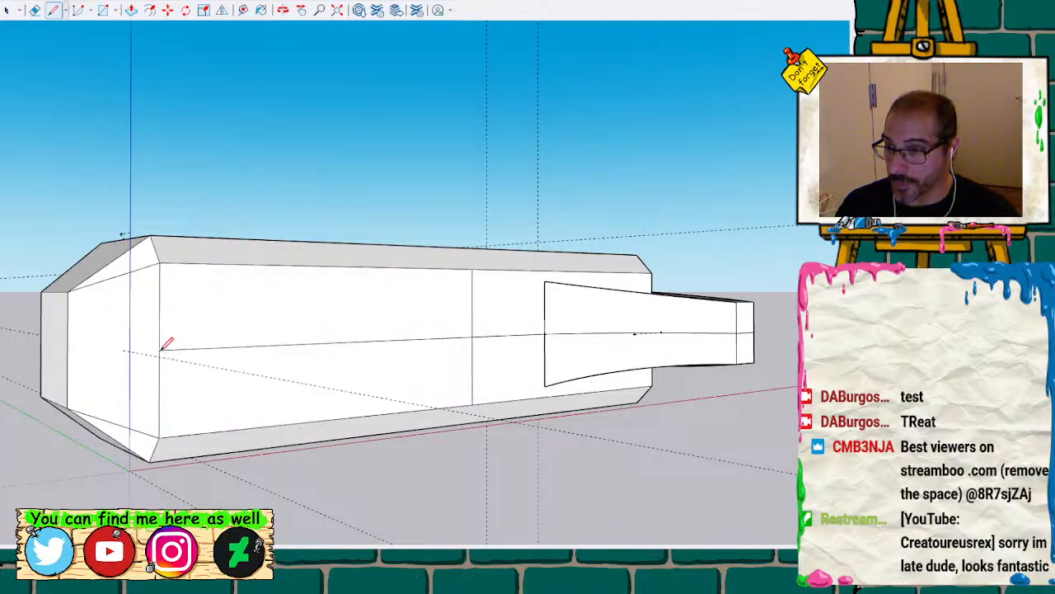
pyautogui.scroll(-3, 261, 334)
pyautogui.moveTo(263, 308)
pyautogui.mouseDown(button='middle')
pyautogui.moveTo(238, 307)
pyautogui.moveTo(452, 420)
pyautogui.moveTo(469, 283)
pyautogui.moveTo(720, 327)
pyautogui.moveTo(577, 348)
pyautogui.moveTo(572, 339)
pyautogui.mouseUp(button='middle')
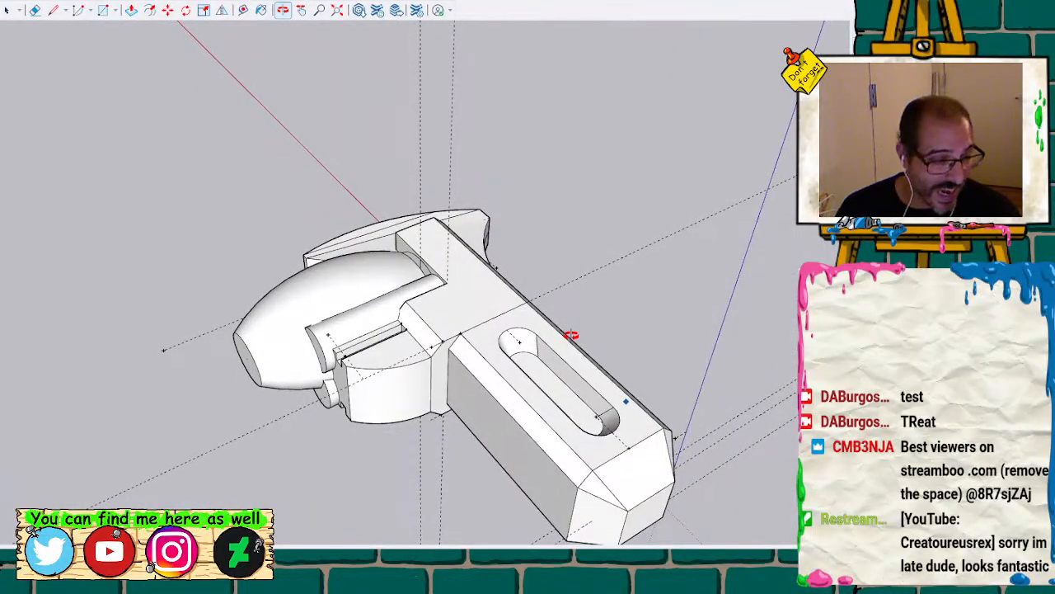
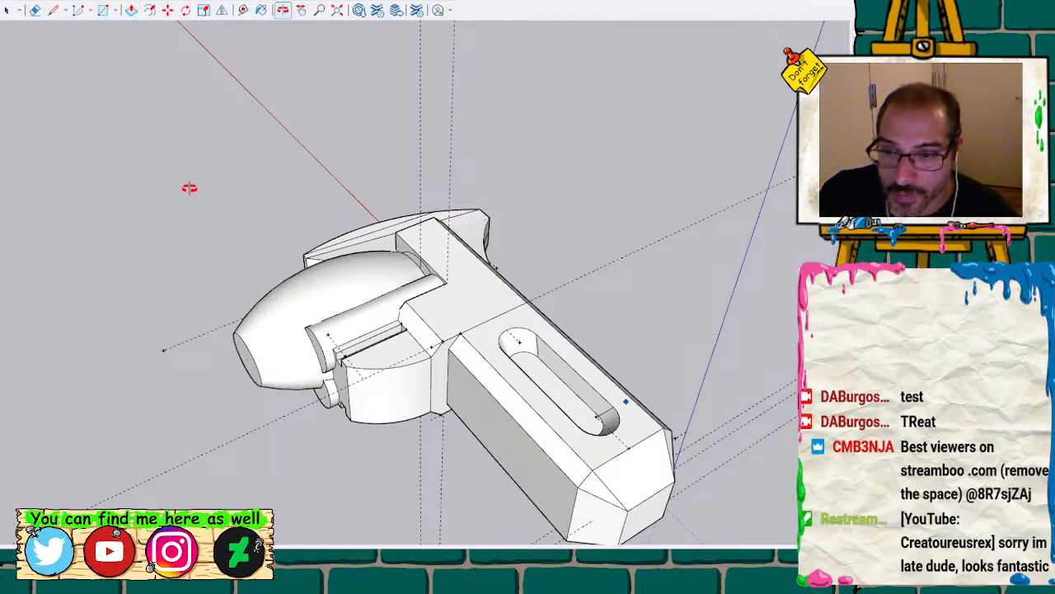
# Select the connected geometry and examine its hidden edges at the notch where the dome meets the cylinder's outer end
pyautogui.moveTo(383, 209)
pyautogui.mouseDown()
pyautogui.moveTo(429, 297)
pyautogui.moveTo(421, 189)
pyautogui.moveTo(761, 219)
pyautogui.moveTo(597, 241)
pyautogui.moveTo(528, 148)
pyautogui.moveTo(501, 240)
pyautogui.moveTo(61, 294)
pyautogui.moveTo(491, 213)
pyautogui.moveTo(462, 313)
pyautogui.moveTo(499, 365)
pyautogui.moveTo(546, 376)
pyautogui.moveTo(360, 350)
pyautogui.mouseUp()
pyautogui.scroll(5, 360, 350)
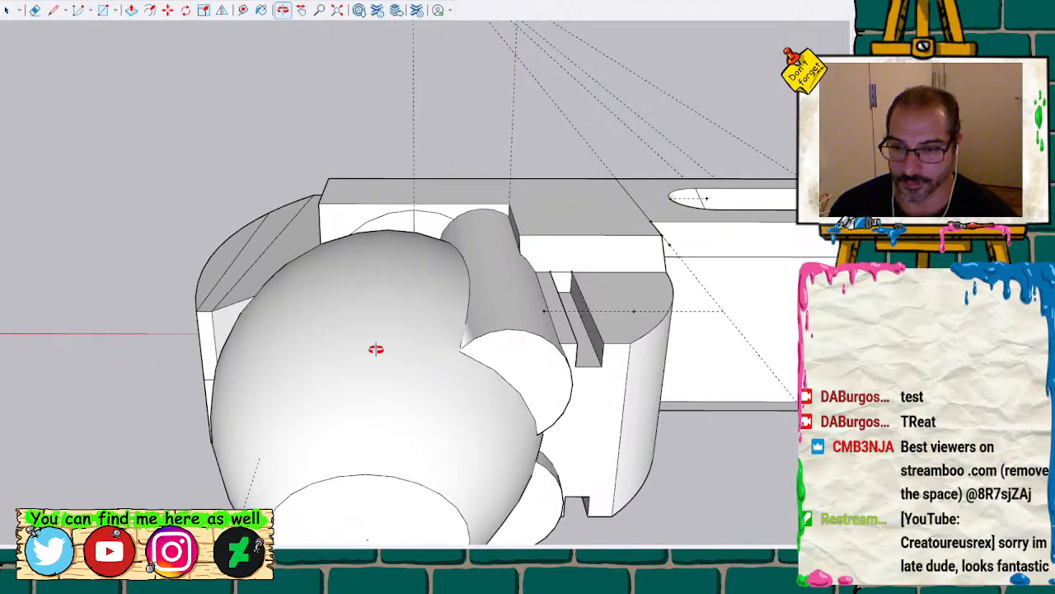
pyautogui.press('space')
pyautogui.tripleClick(435, 356)
pyautogui.scroll(6, 435, 355)
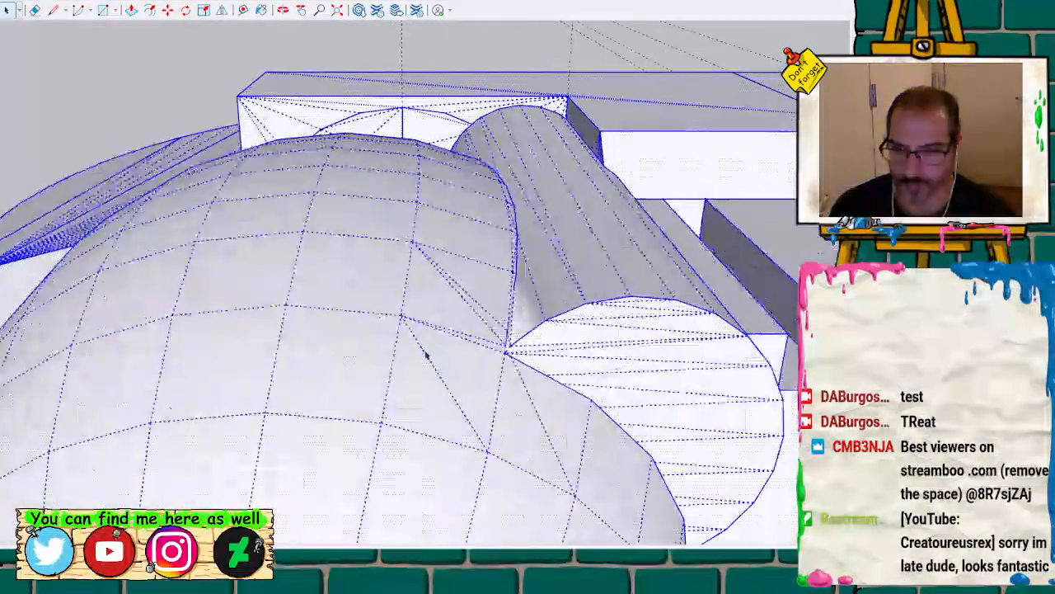
pyautogui.scroll(8, 519, 350)
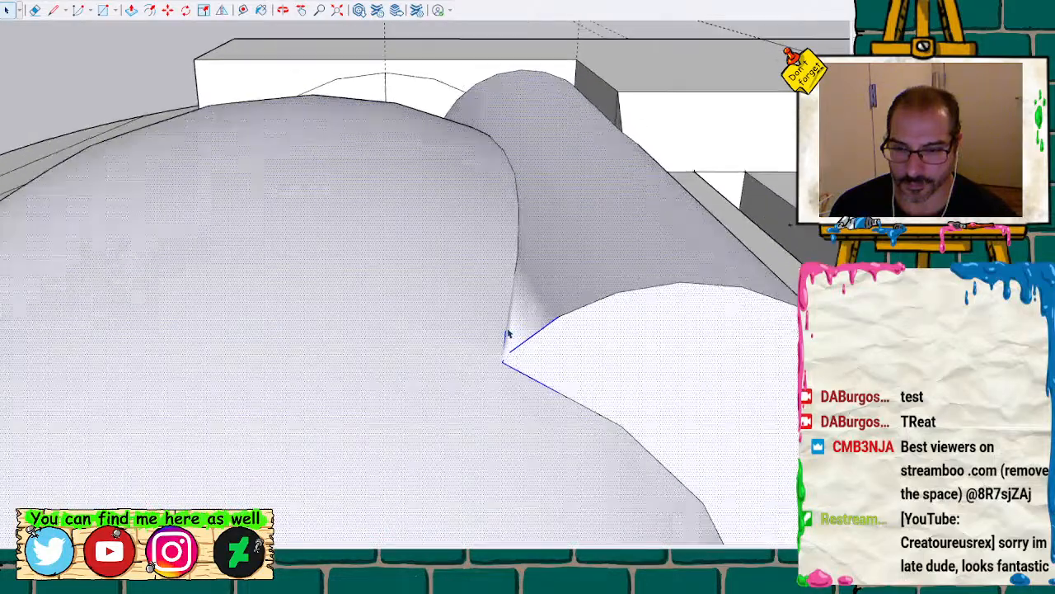
pyautogui.scroll(2, 506, 332)
pyautogui.scroll(8, 458, 326)
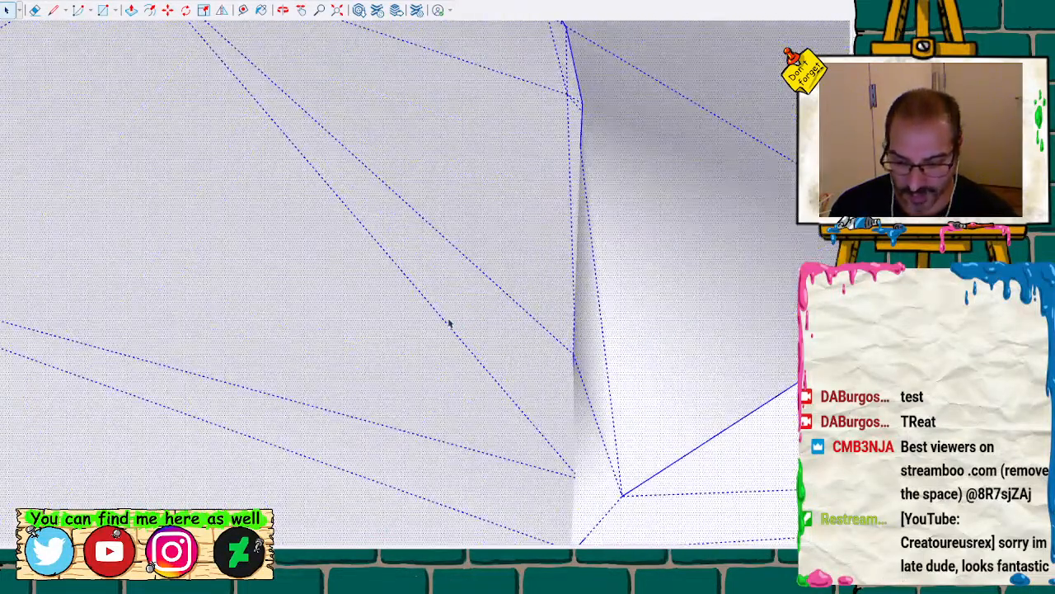
# Check with the Line tool whether the two neighbouring dome edge endpoints near the notch meet the cylinder seam
pyautogui.keyDown('shift'); pyautogui.moveTo(480, 335); pyautogui.dragTo(405, 250, button='middle'); pyautogui.keyUp('shift')
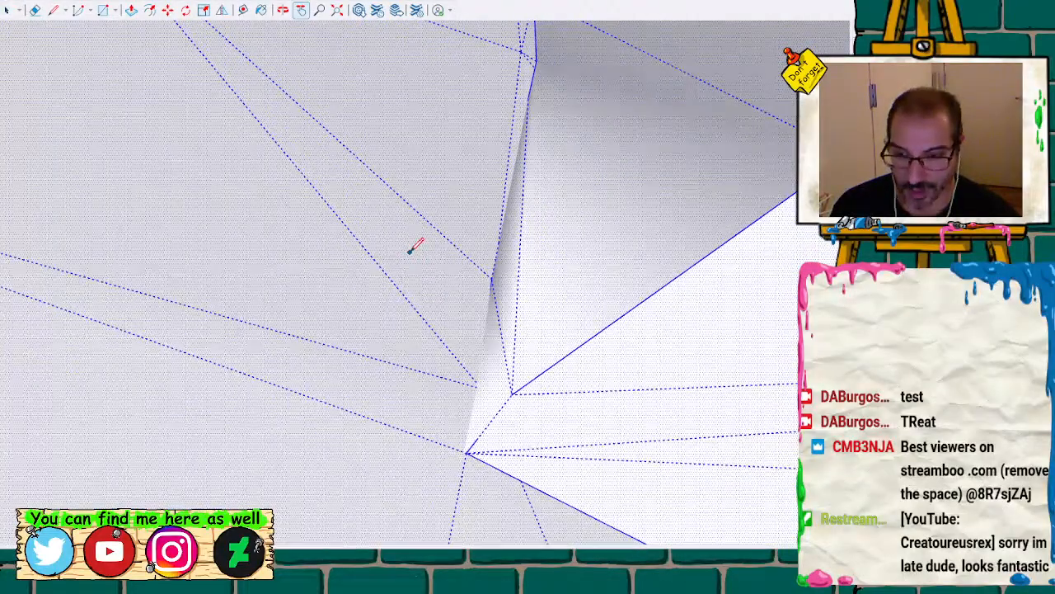
pyautogui.press('l')
pyautogui.keyDown('shift'); pyautogui.moveTo(494, 285); pyautogui.dragTo(481, 414, button='middle'); pyautogui.keyUp('shift')
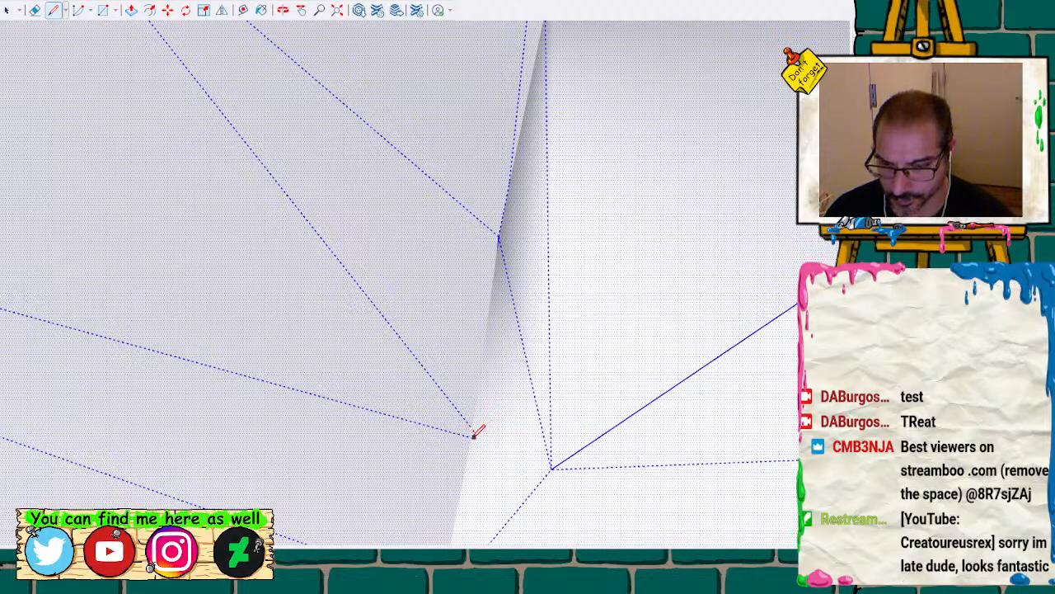
pyautogui.scroll(5, 475, 433)
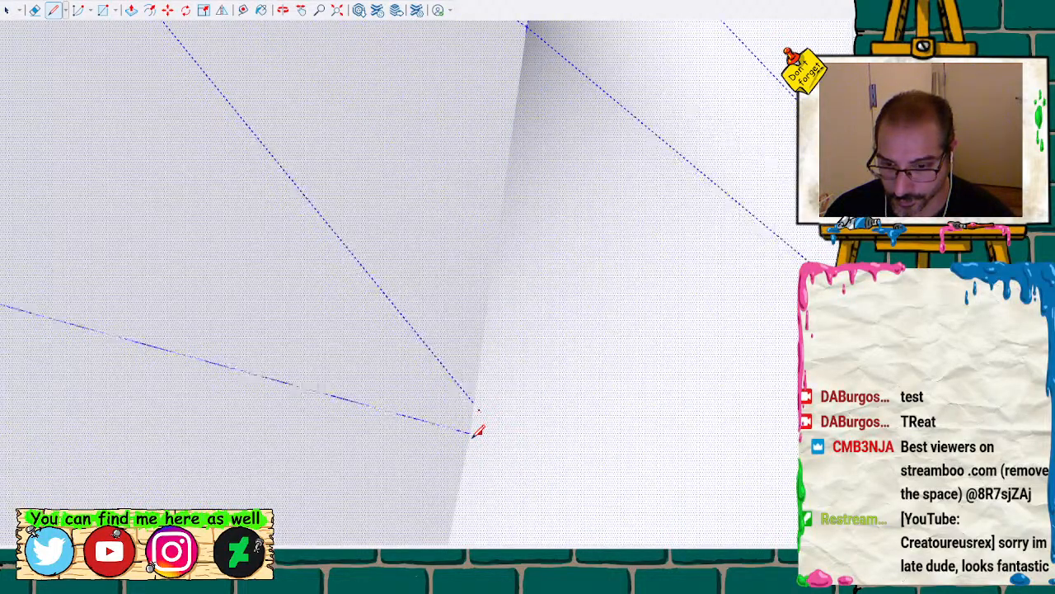
pyautogui.scroll(2, 470, 429)
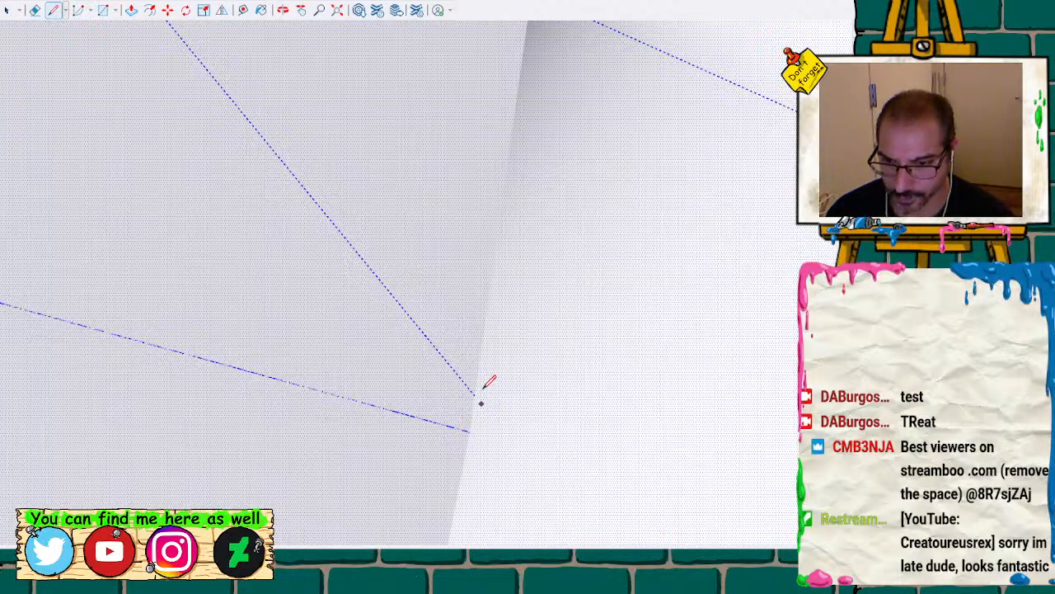
pyautogui.press('space')
pyautogui.press('l')
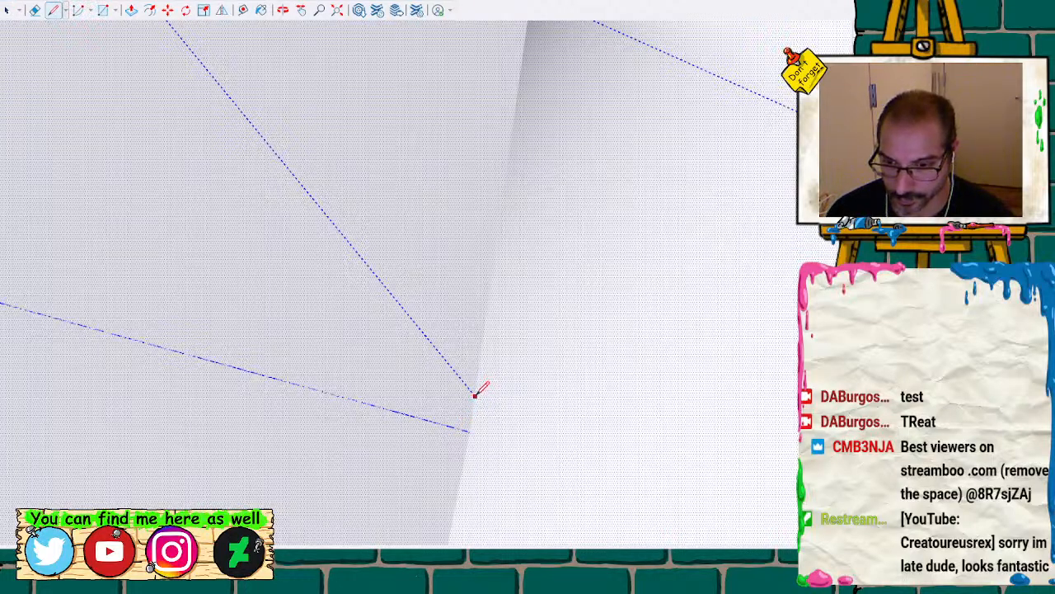
pyautogui.scroll(-2, 466, 360)
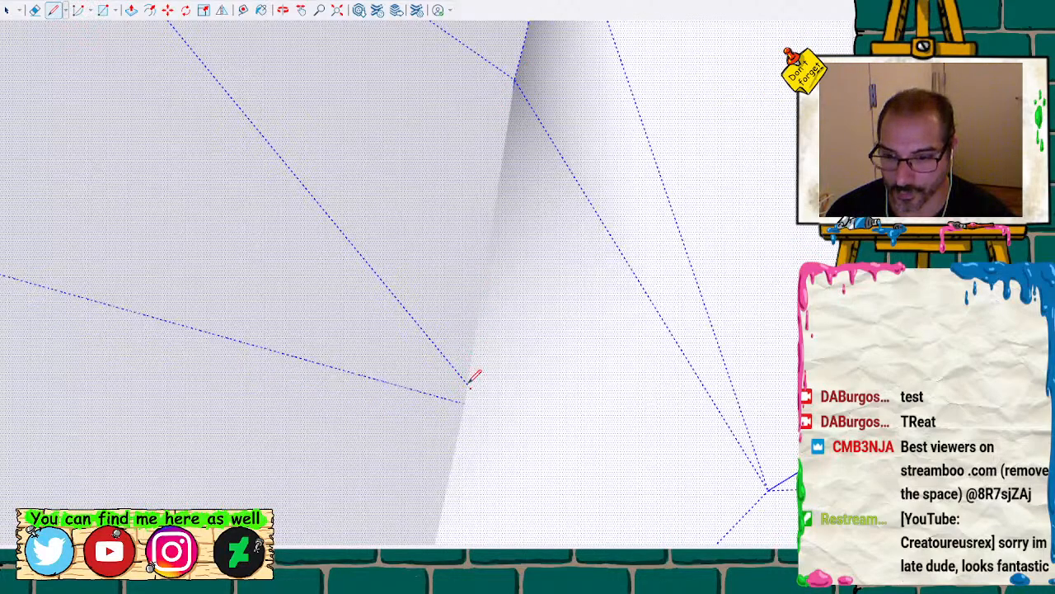
pyautogui.scroll(-3, 468, 400)
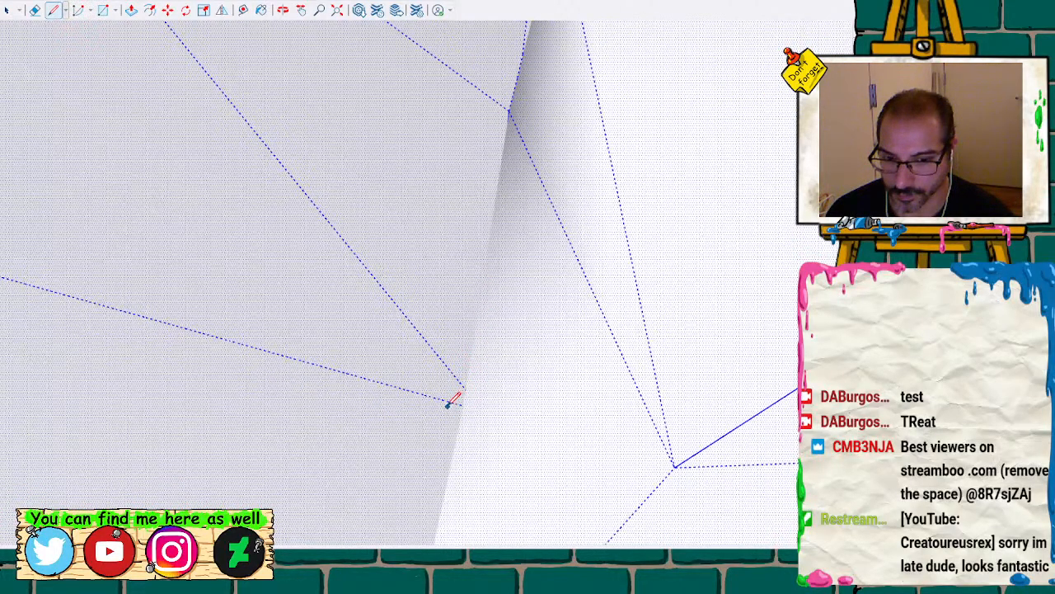
pyautogui.scroll(5, 431, 495)
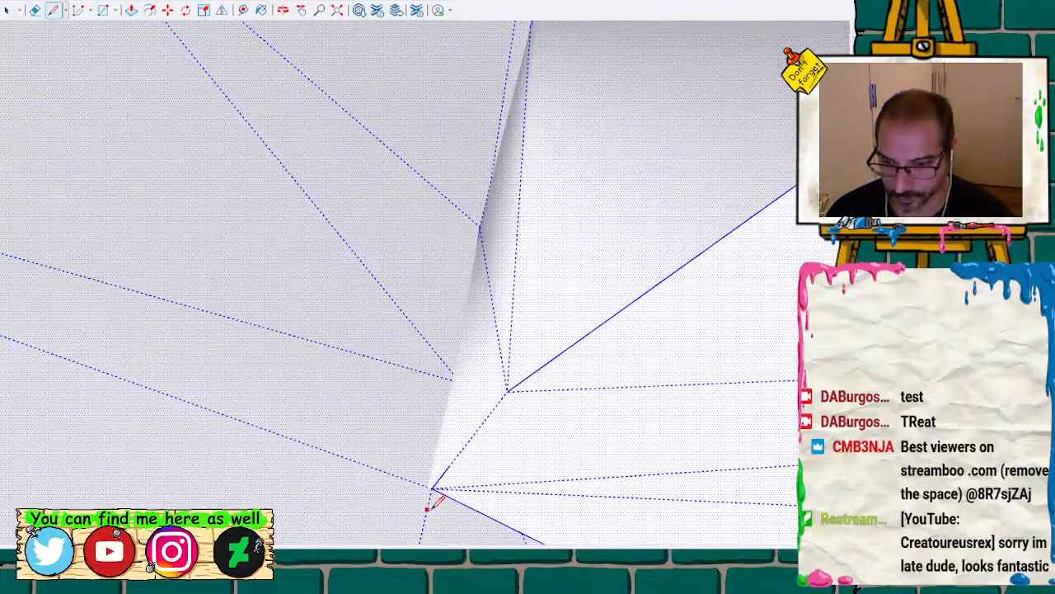
pyautogui.scroll(5, 426, 506)
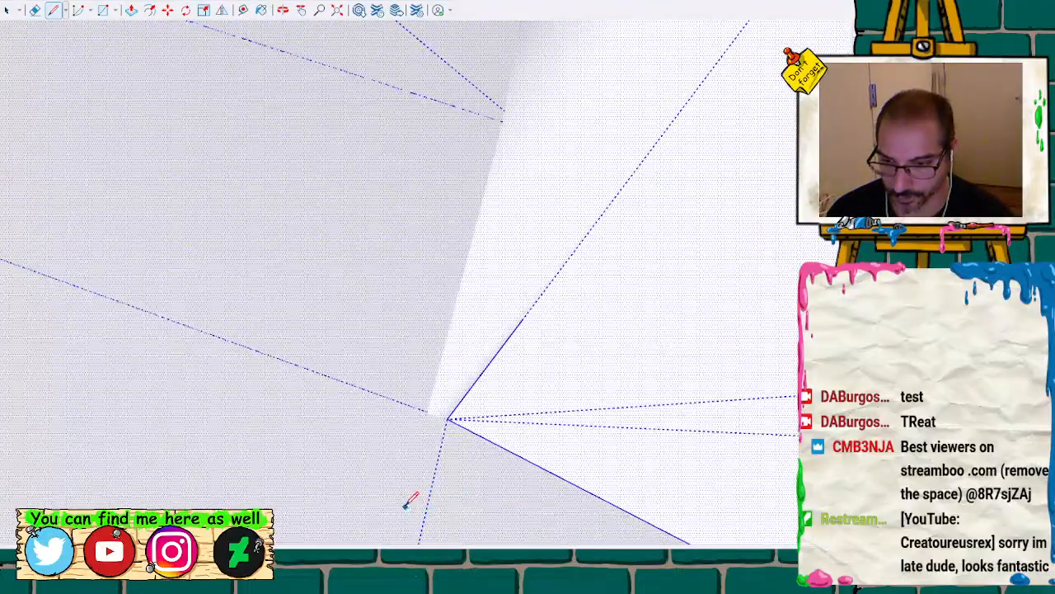
# Inspect the tiny gap at the notch's tip and check how the surfaces select, viewing the whole model again
pyautogui.press('space')
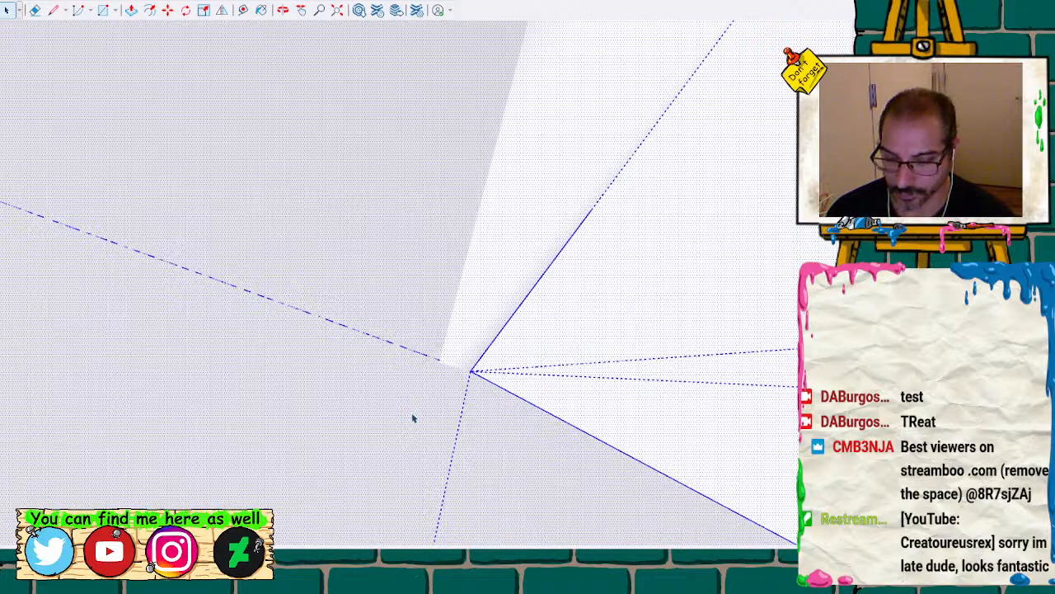
pyautogui.scroll(2, 415, 414)
pyautogui.scroll(1, 442, 380)
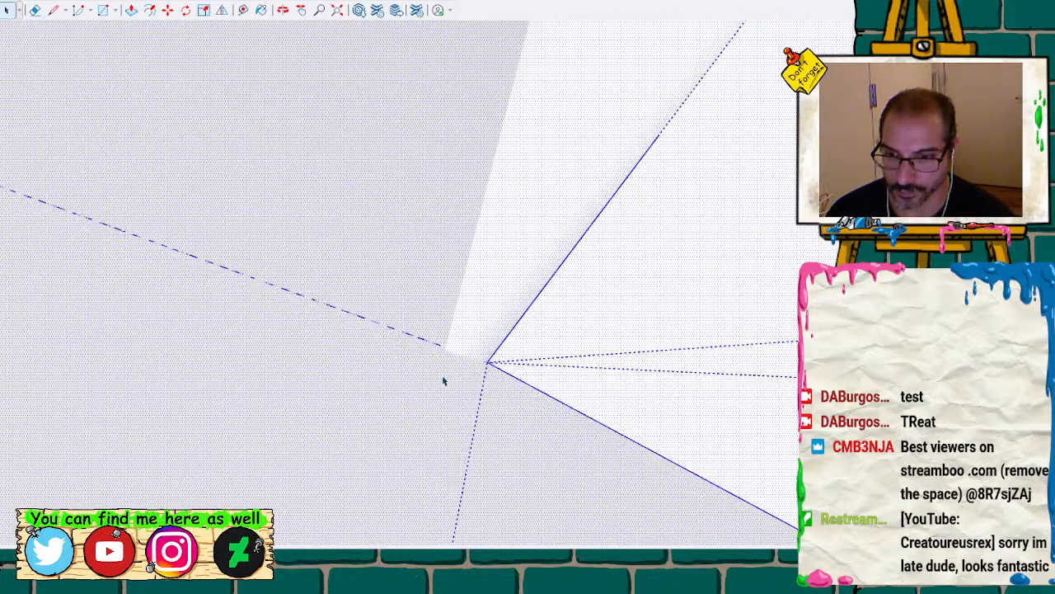
pyautogui.scroll(2, 440, 380)
pyautogui.scroll(1, 434, 377)
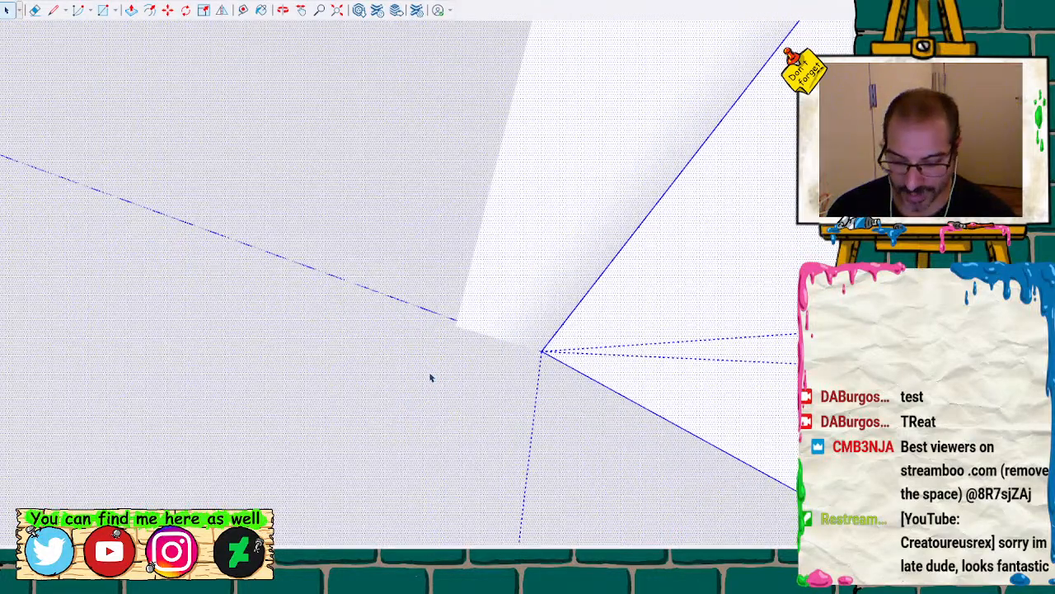
pyautogui.press('l')
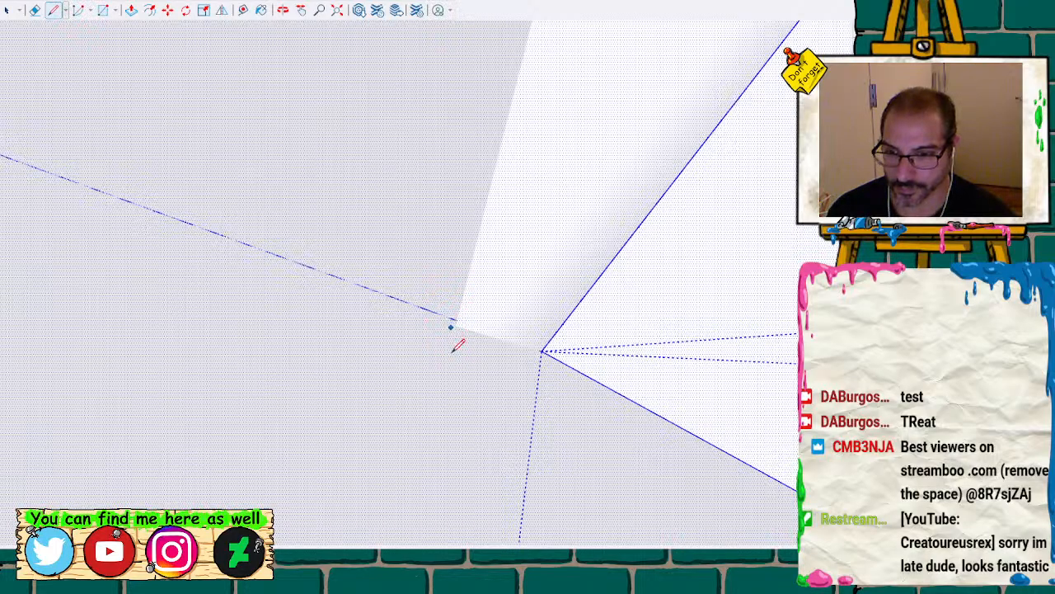
pyautogui.press('space')
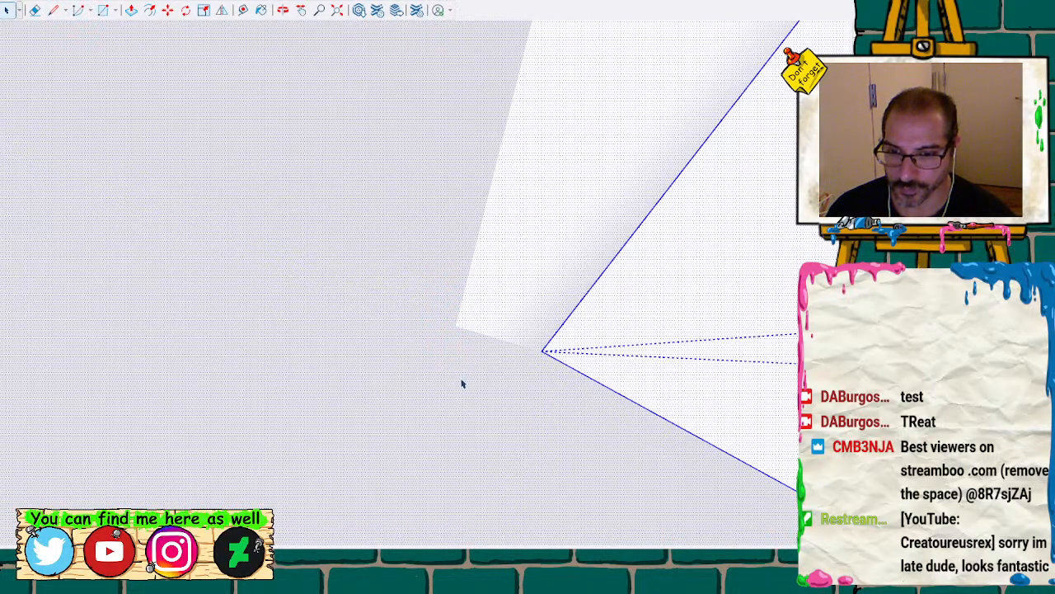
pyautogui.click(462, 383)
pyautogui.moveTo(463, 384)
pyautogui.mouseDown(button='middle')
pyautogui.moveTo(440, 381)
pyautogui.moveTo(483, 354)
pyautogui.moveTo(495, 325)
pyautogui.moveTo(483, 340)
pyautogui.mouseUp(button='middle')
pyautogui.scroll(-10, 481, 341)
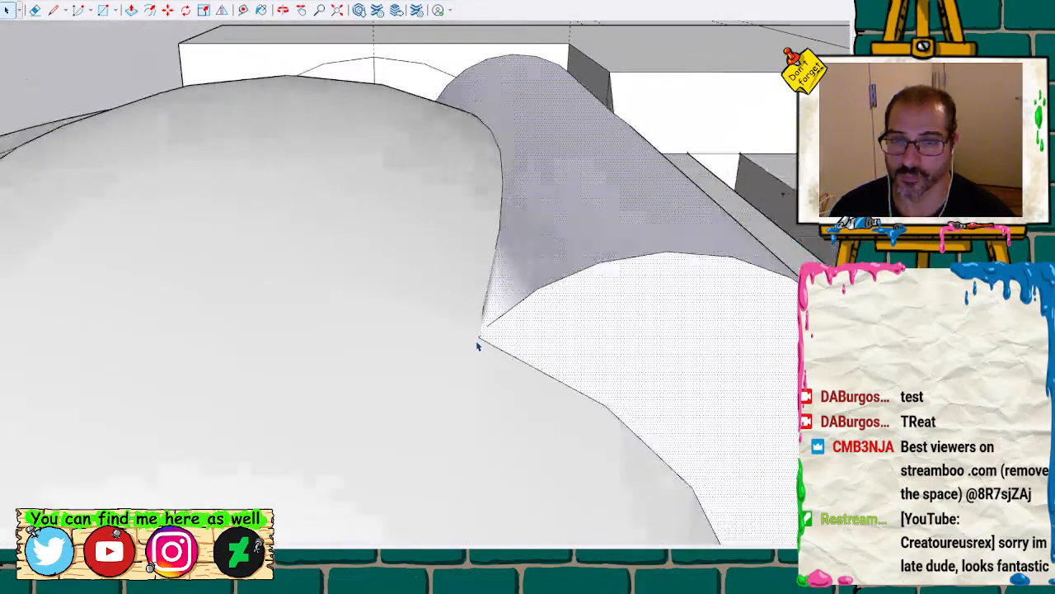
pyautogui.scroll(-2, 475, 345)
pyautogui.press('h')
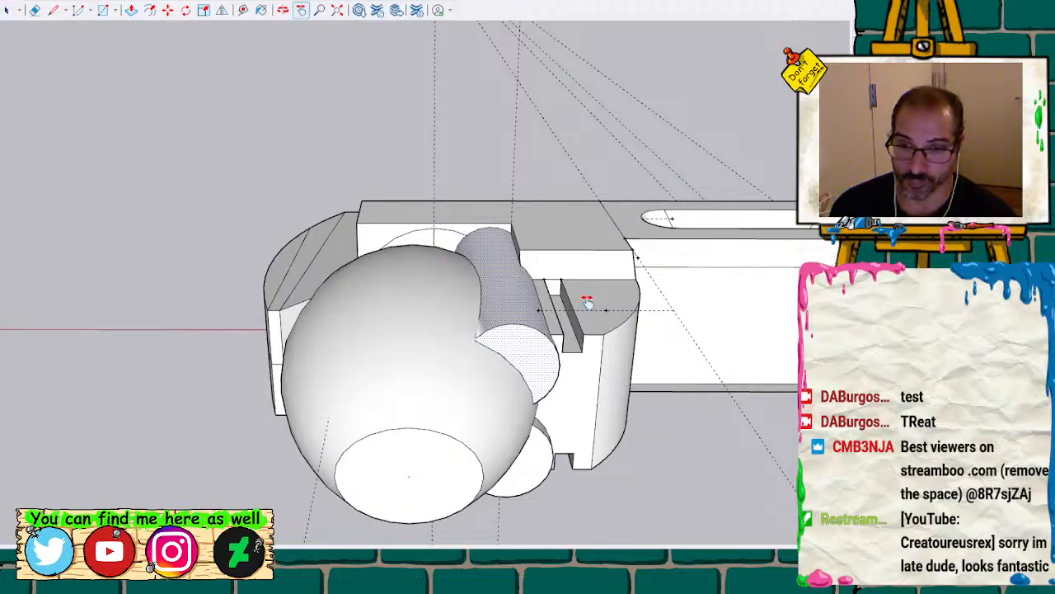
pyautogui.moveTo(586, 302); pyautogui.dragTo(645, 148)
pyautogui.moveTo(645, 148)
pyautogui.mouseDown(button='middle')
pyautogui.moveTo(684, 314)
pyautogui.moveTo(594, 376)
pyautogui.moveTo(572, 375)
pyautogui.moveTo(608, 373)
pyautogui.moveTo(344, 379)
pyautogui.moveTo(448, 431)
pyautogui.moveTo(474, 316)
pyautogui.moveTo(579, 372)
pyautogui.moveTo(495, 410)
pyautogui.mouseUp(button='middle')
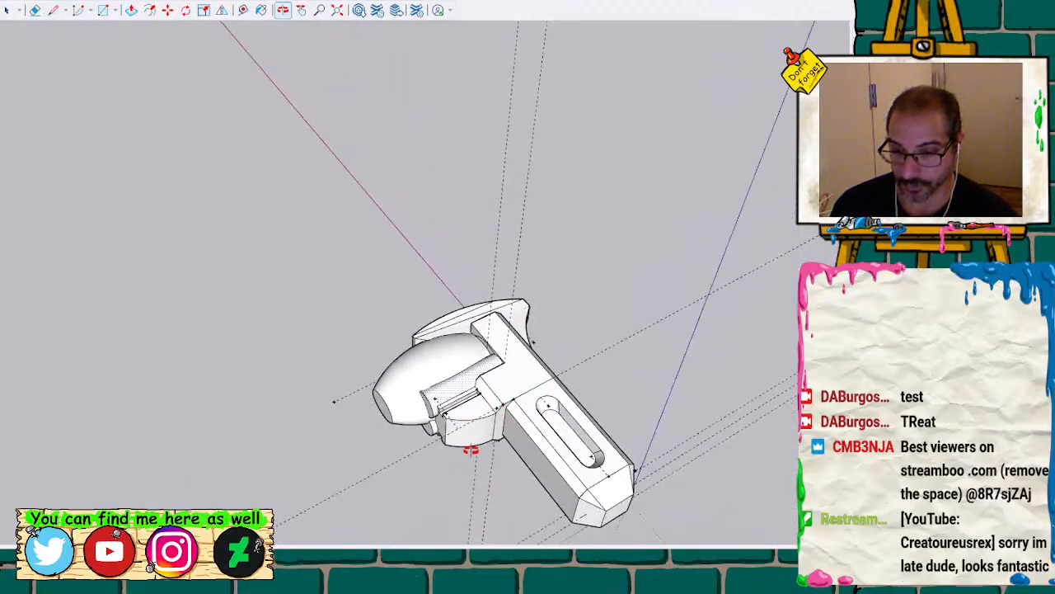
# Examine the model from several sides and select its connected geometry to check the dome, cylinders and body surfaces
pyautogui.moveTo(463, 449)
pyautogui.keyDown('shift'); pyautogui.mouseDown(button='middle')
pyautogui.moveTo(424, 324)
pyautogui.moveTo(431, 280)
pyautogui.moveTo(461, 281)
pyautogui.moveTo(424, 459)
pyautogui.moveTo(416, 271)
pyautogui.mouseUp(button='middle'); pyautogui.keyUp('shift')
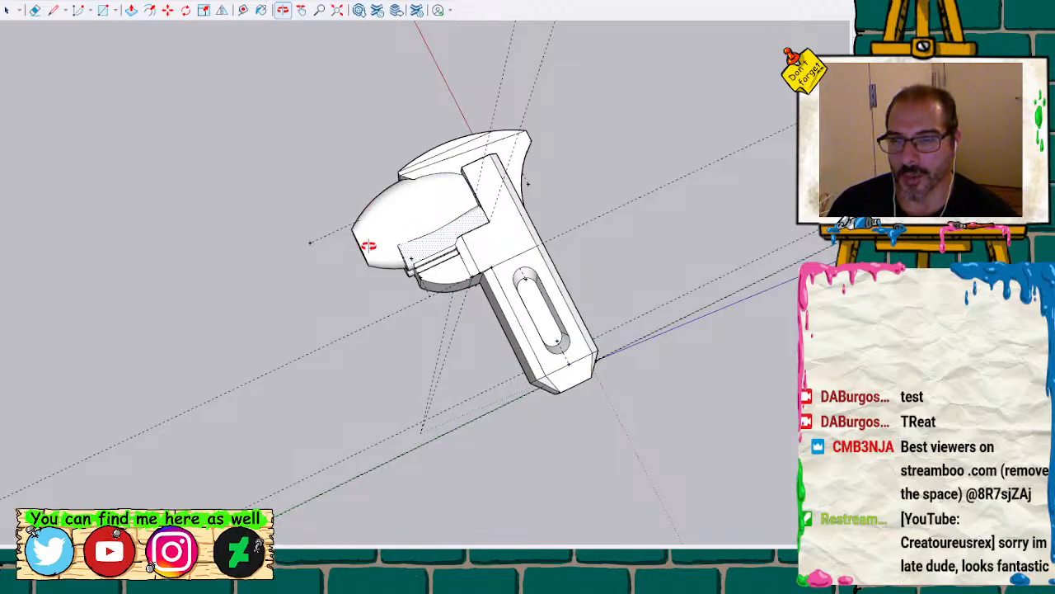
pyautogui.moveTo(468, 207); pyautogui.dragTo(483, 164)
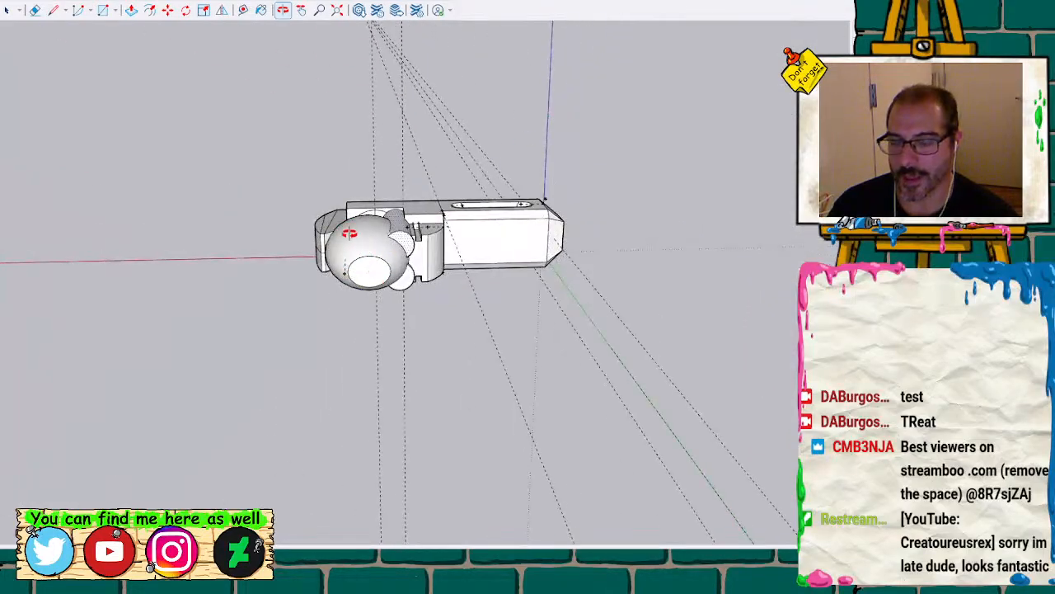
pyautogui.moveTo(394, 301)
pyautogui.mouseDown()
pyautogui.moveTo(321, 179)
pyautogui.moveTo(229, 352)
pyautogui.moveTo(302, 206)
pyautogui.moveTo(353, 249)
pyautogui.moveTo(371, 306)
pyautogui.moveTo(415, 160)
pyautogui.moveTo(415, 95)
pyautogui.moveTo(431, 168)
pyautogui.moveTo(421, 196)
pyautogui.moveTo(400, 153)
pyautogui.moveTo(309, 132)
pyautogui.moveTo(434, 123)
pyautogui.moveTo(388, 401)
pyautogui.moveTo(378, 163)
pyautogui.moveTo(502, 315)
pyautogui.moveTo(341, 301)
pyautogui.moveTo(354, 192)
pyautogui.moveTo(487, 275)
pyautogui.moveTo(475, 306)
pyautogui.moveTo(525, 358)
pyautogui.moveTo(389, 294)
pyautogui.mouseUp()
pyautogui.press('space')
pyautogui.tripleClick(385, 298)
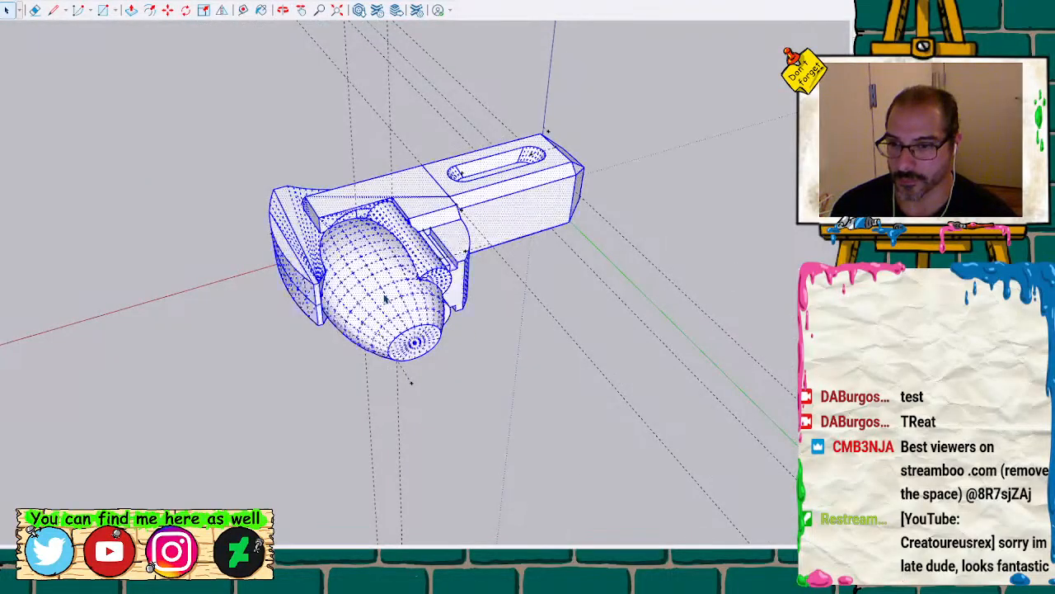
pyautogui.scroll(3, 383, 298)
pyautogui.scroll(2, 375, 299)
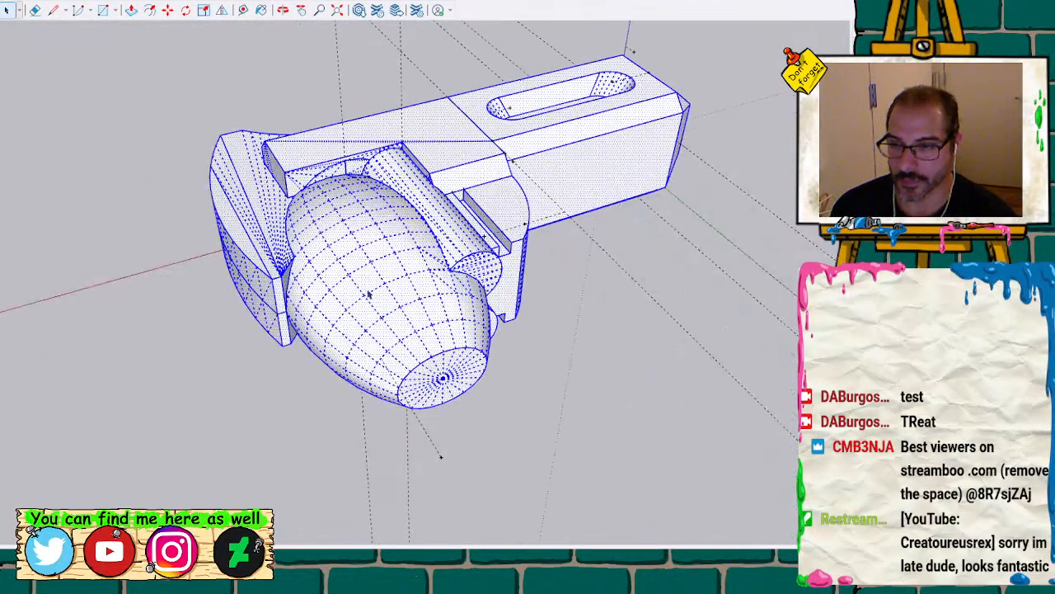
pyautogui.click(473, 330)
pyautogui.scroll(-2, 409, 315)
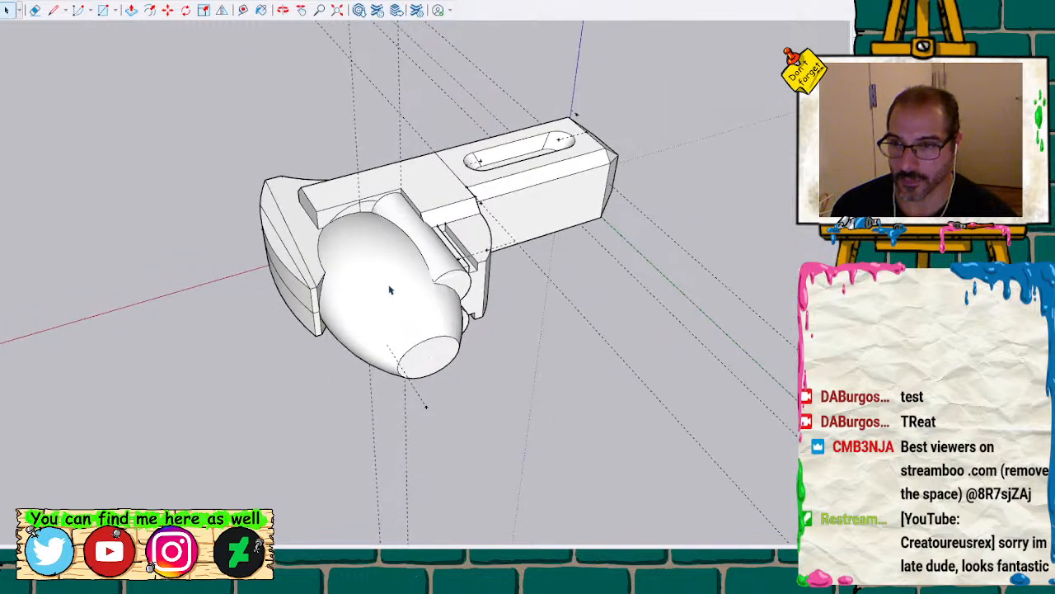
# Select the whole dome, cylinder and body model and group it
pyautogui.moveTo(218, 220); pyautogui.dragTo(738, 548)
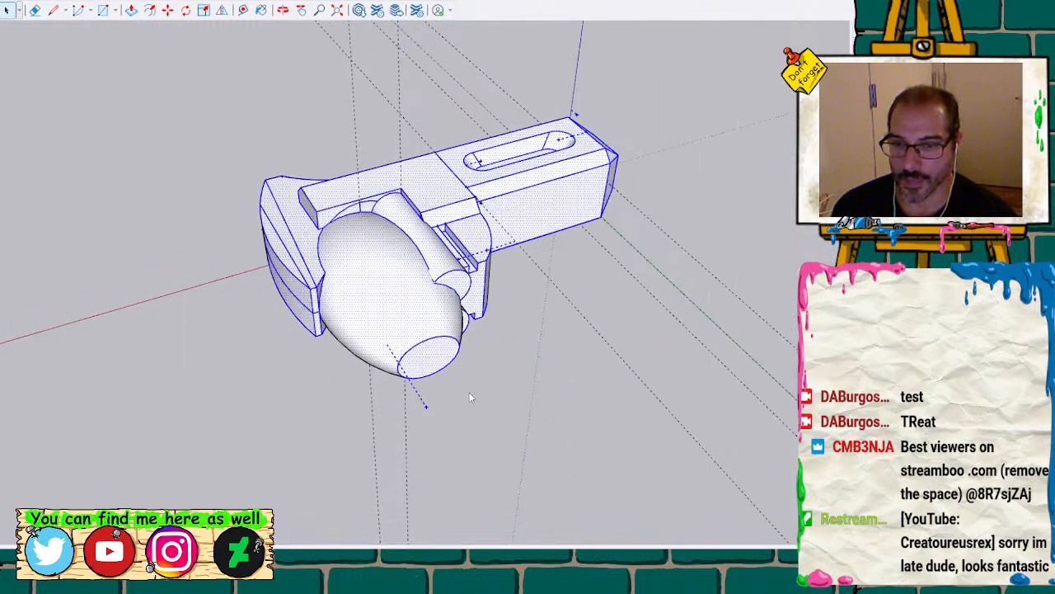
pyautogui.click(648, 410)
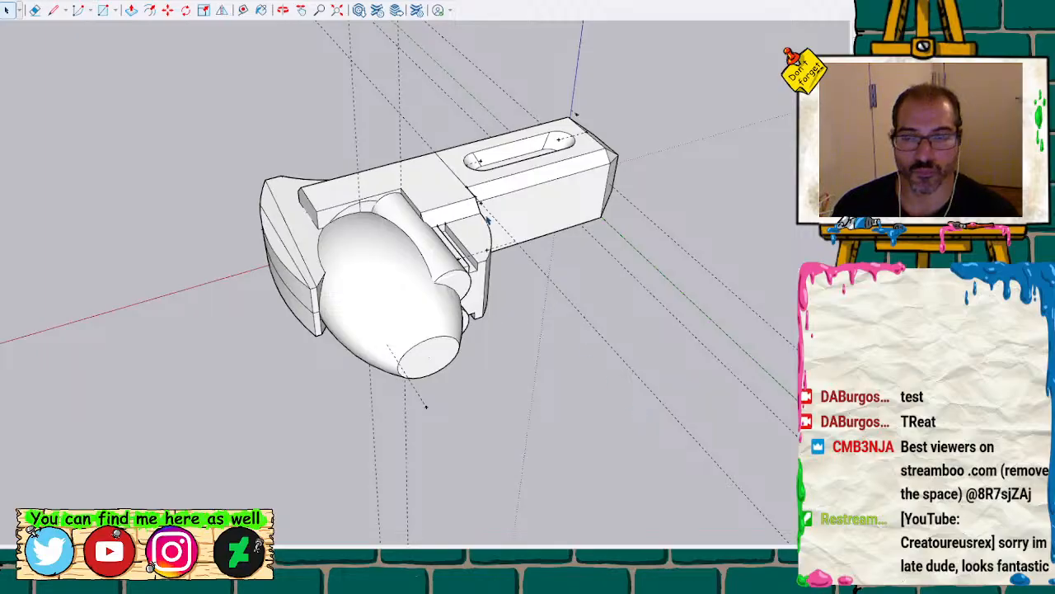
pyautogui.moveTo(186, 81); pyautogui.dragTo(634, 419)
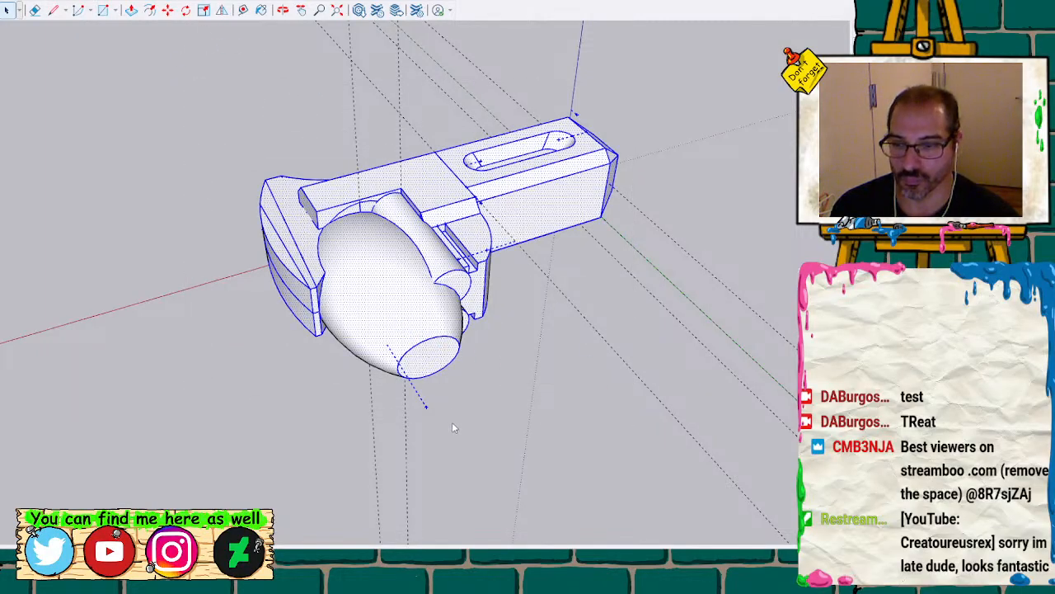
pyautogui.hotkey('ctrl', 'g')
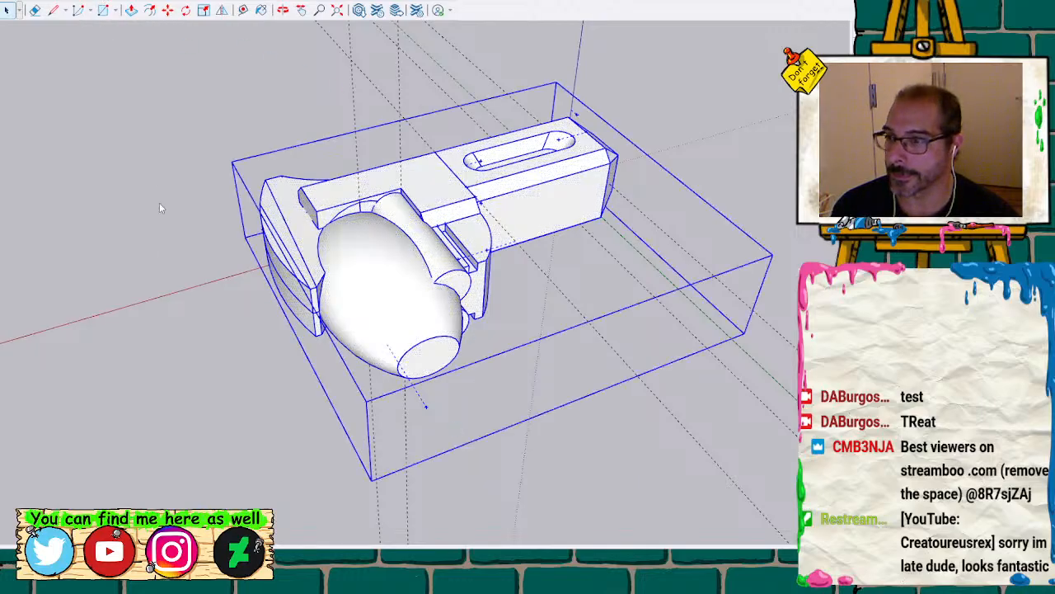
# Run Solid Inspector on the grouped model and examine the problem areas around the dome and cylinder seams
pyautogui.hotkey('shift', 'i')
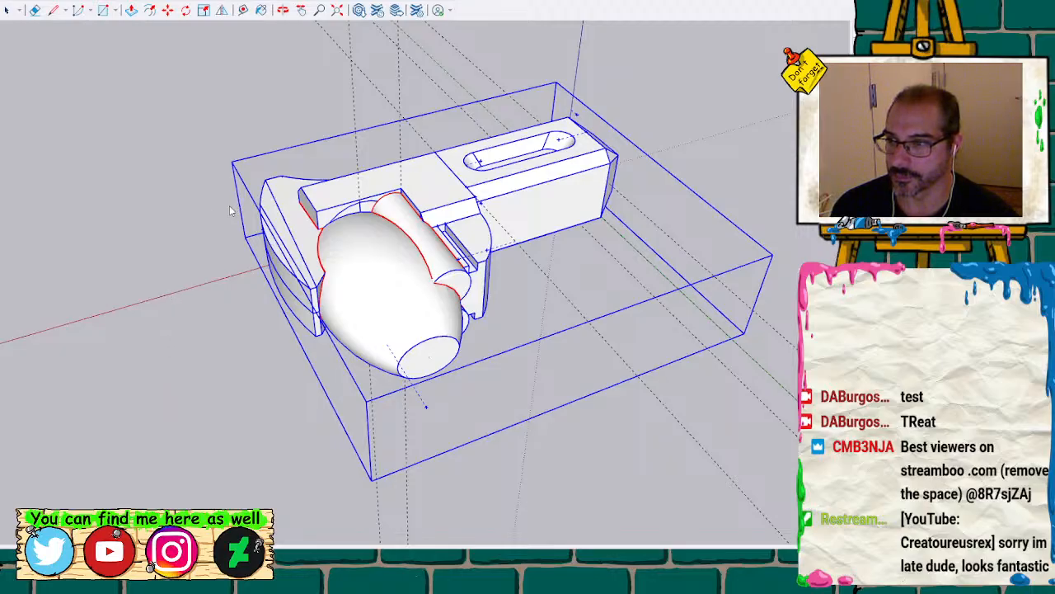
pyautogui.press('space')
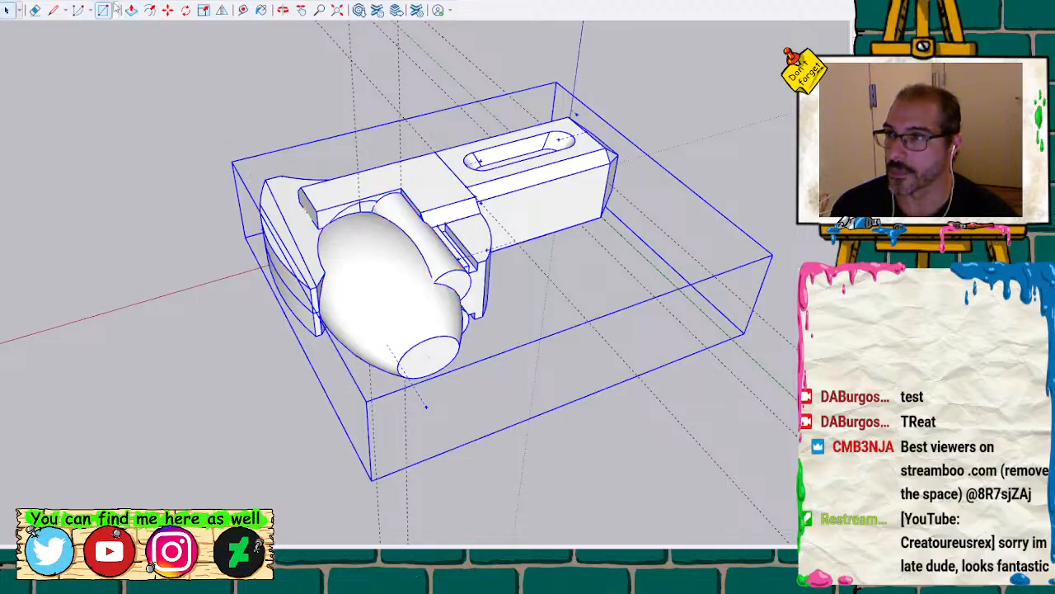
pyautogui.hotkey('shift', 'i')
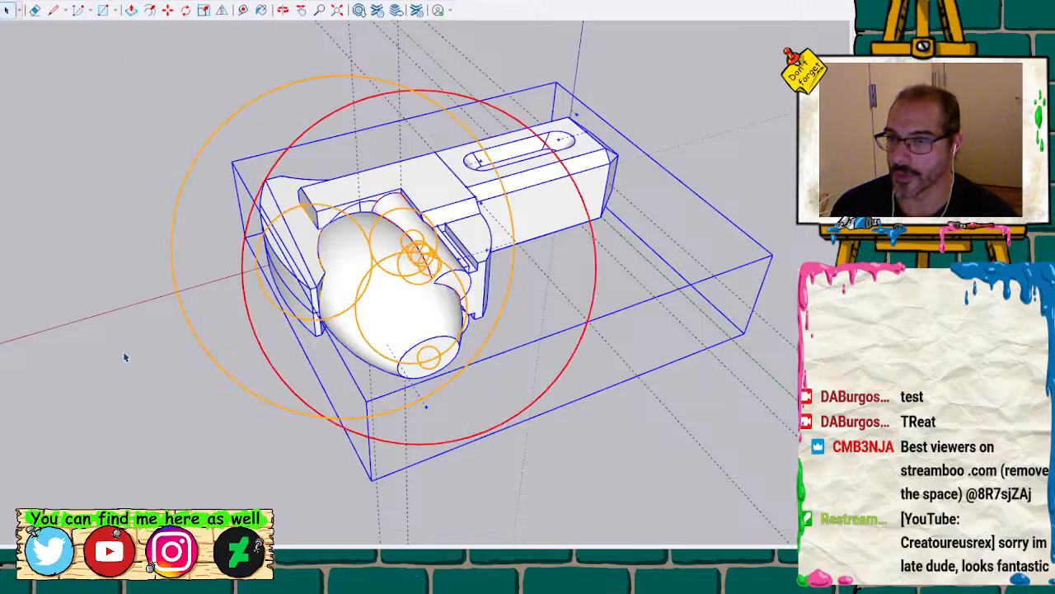
pyautogui.scroll(3, 150, 314)
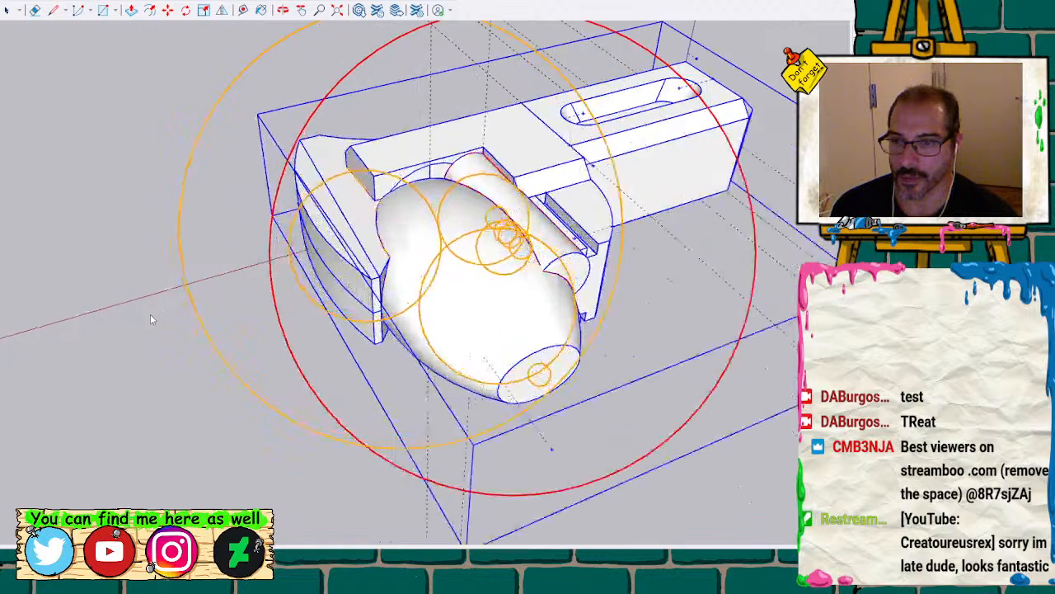
pyautogui.scroll(-4, 149, 315)
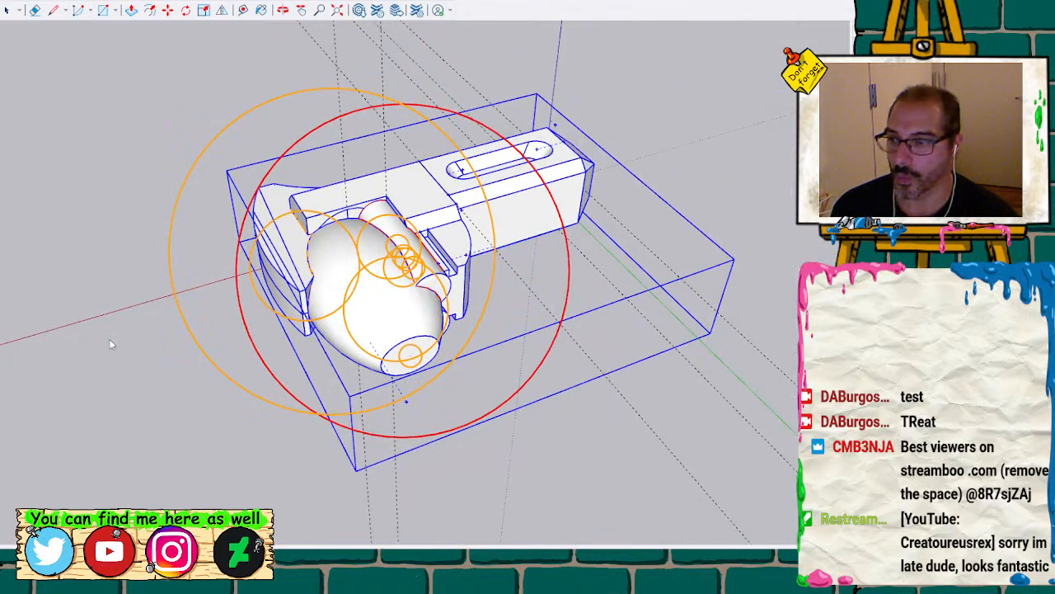
pyautogui.press('space')
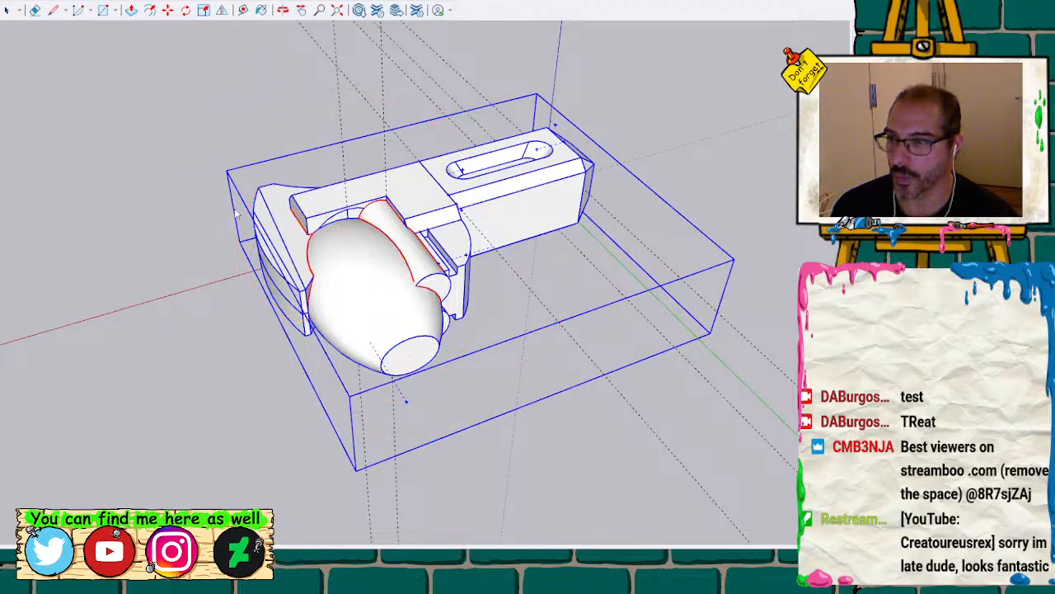
pyautogui.click(140, 205)
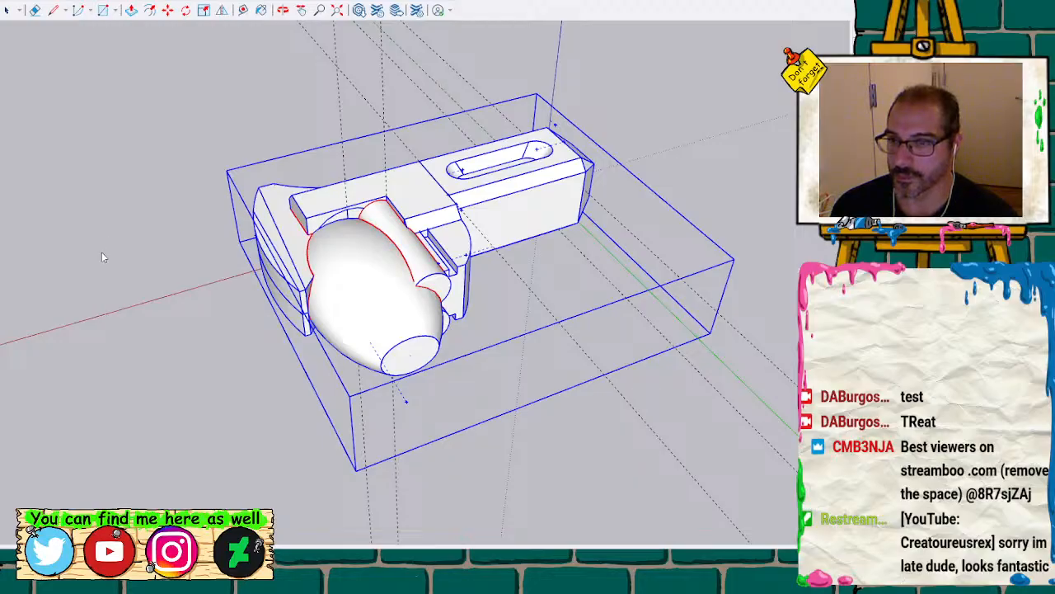
# Delete the grouped model, and undo the deletion
pyautogui.press('space')
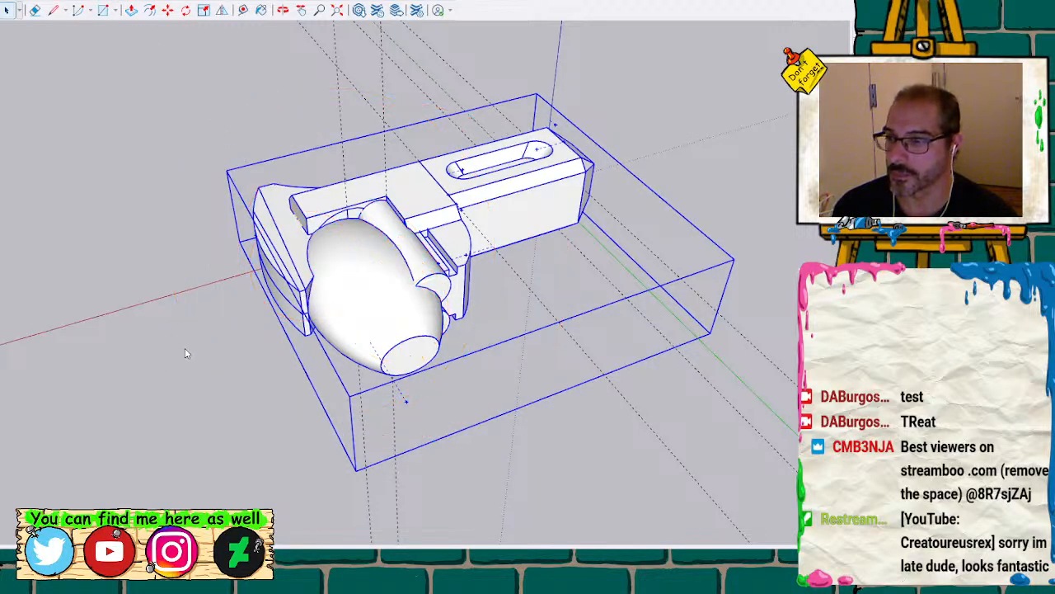
pyautogui.press('Delete')
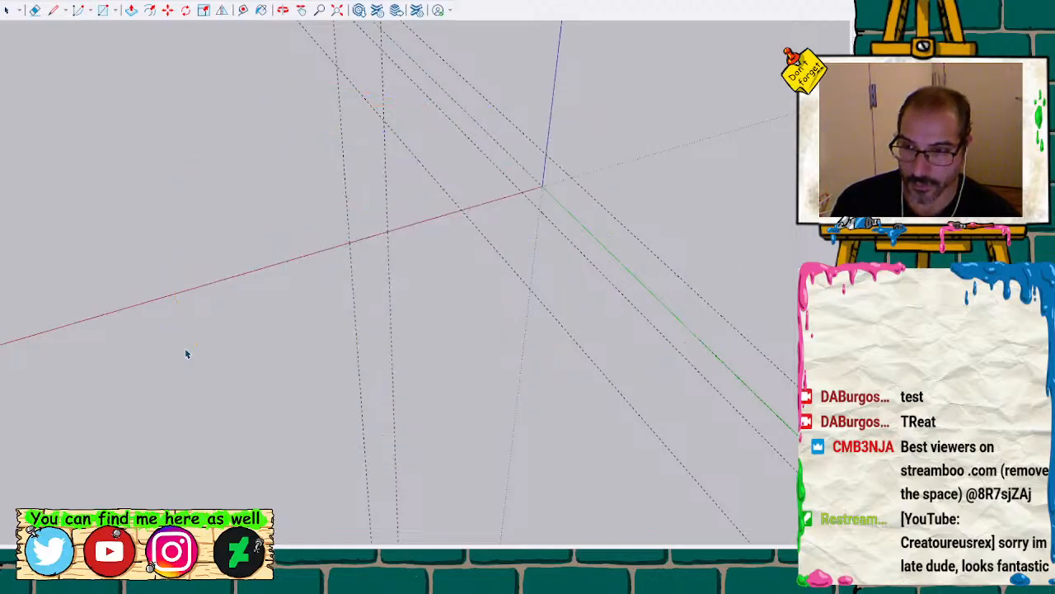
pyautogui.hotkey('ctrl', 'z')
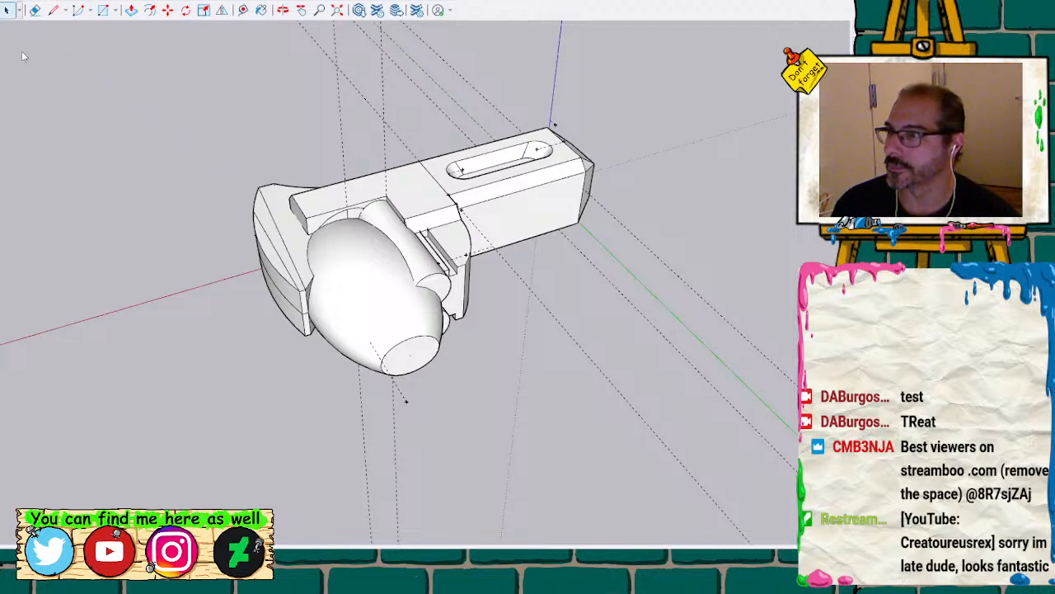
# Draw a small vertical circle centred on the blue axis above the body and extrude it into a short cylinder
pyautogui.press('o')
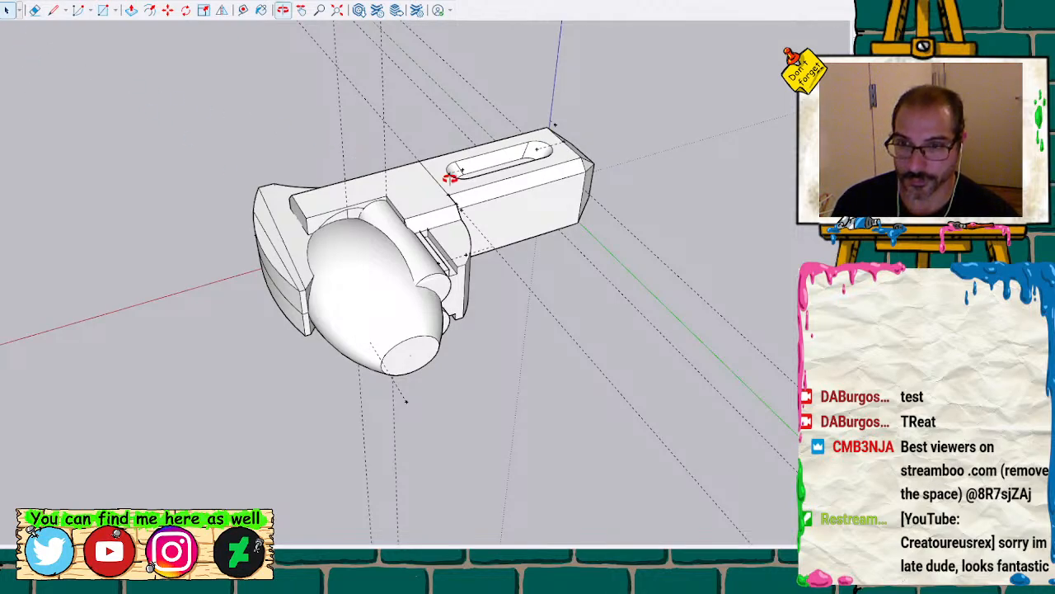
pyautogui.moveTo(513, 188); pyautogui.dragTo(656, 113)
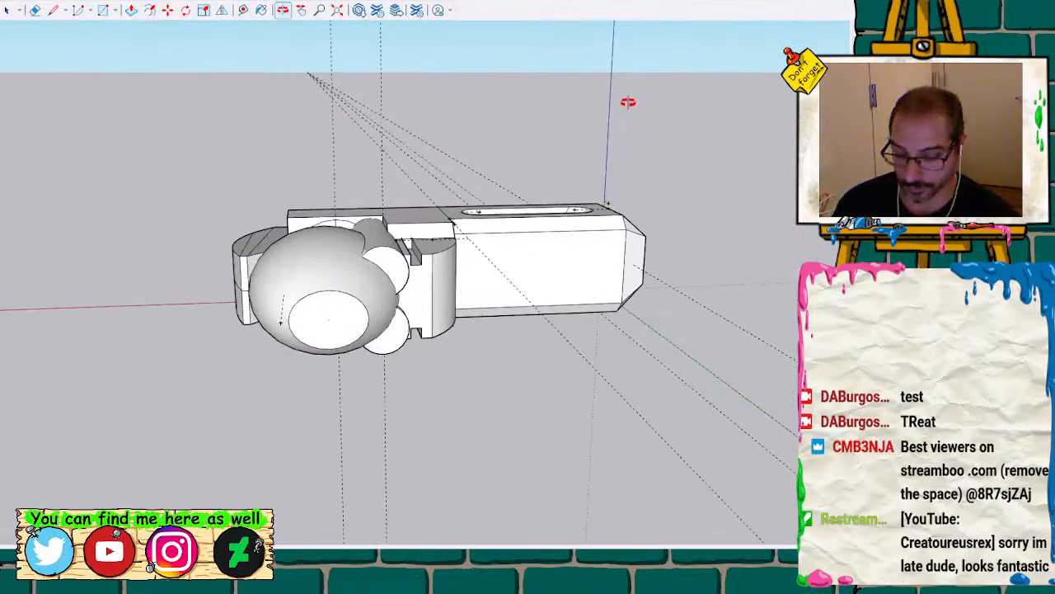
pyautogui.press('r')
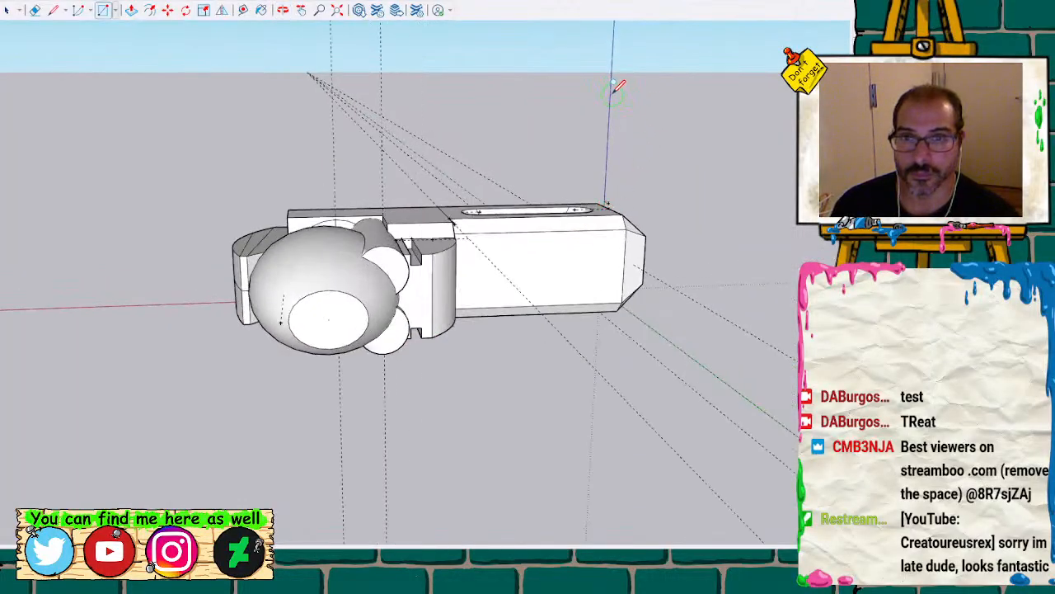
pyautogui.click(612, 94)
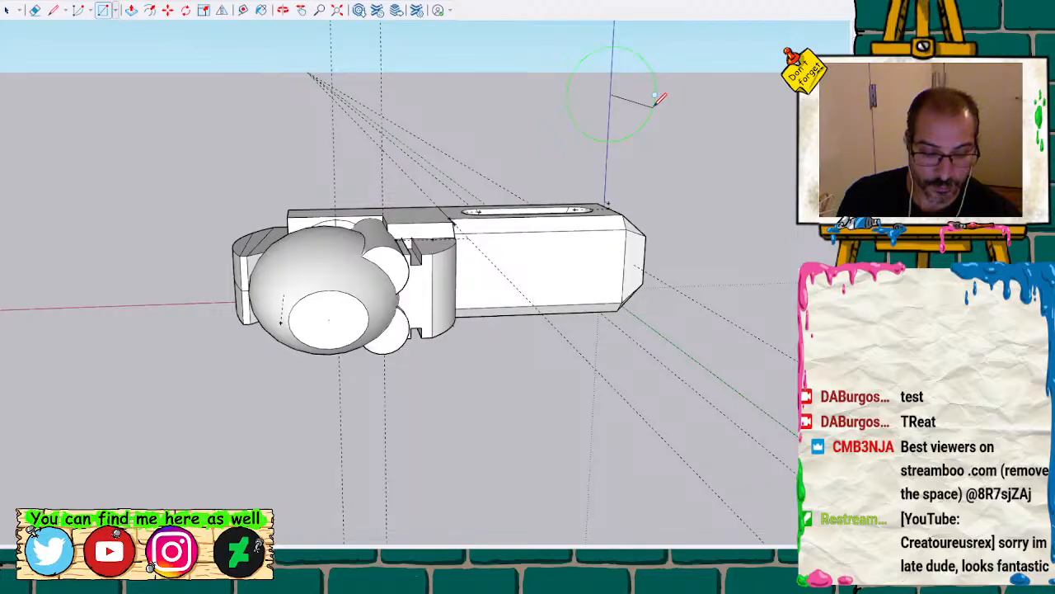
pyautogui.press('Escape')
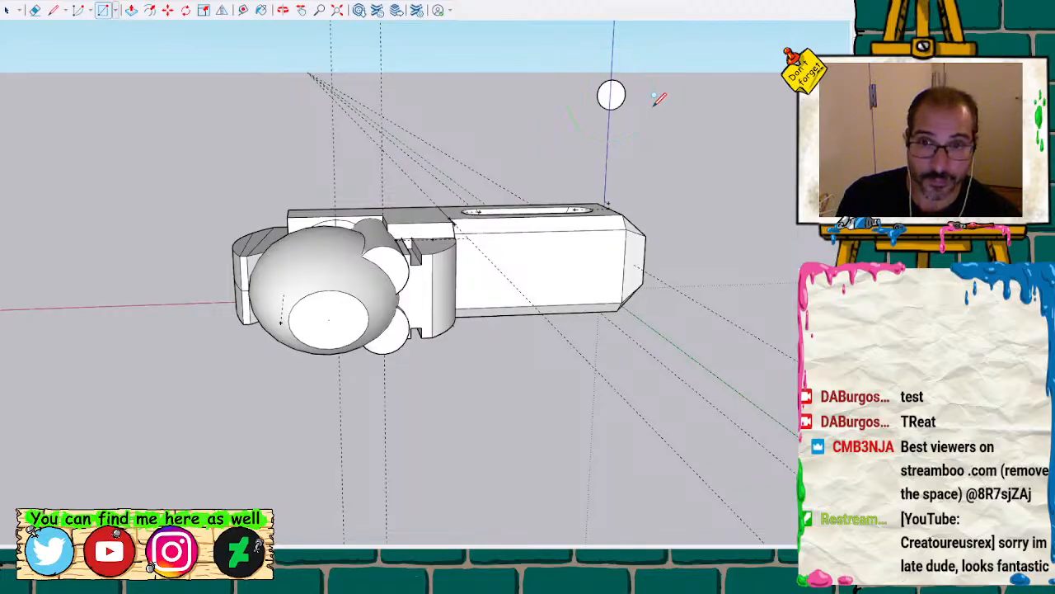
pyautogui.press('space')
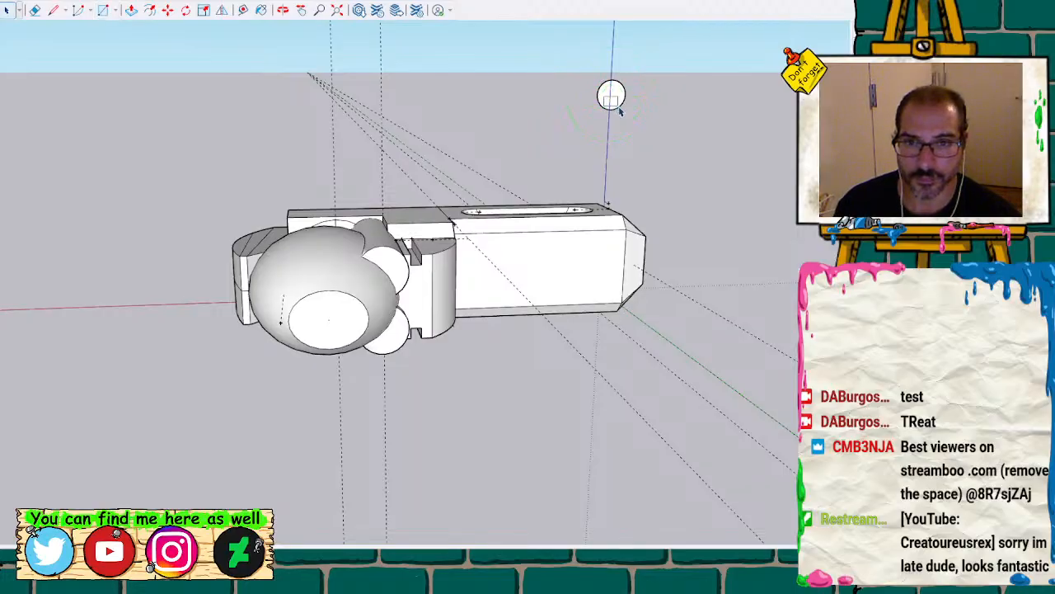
pyautogui.press('p')
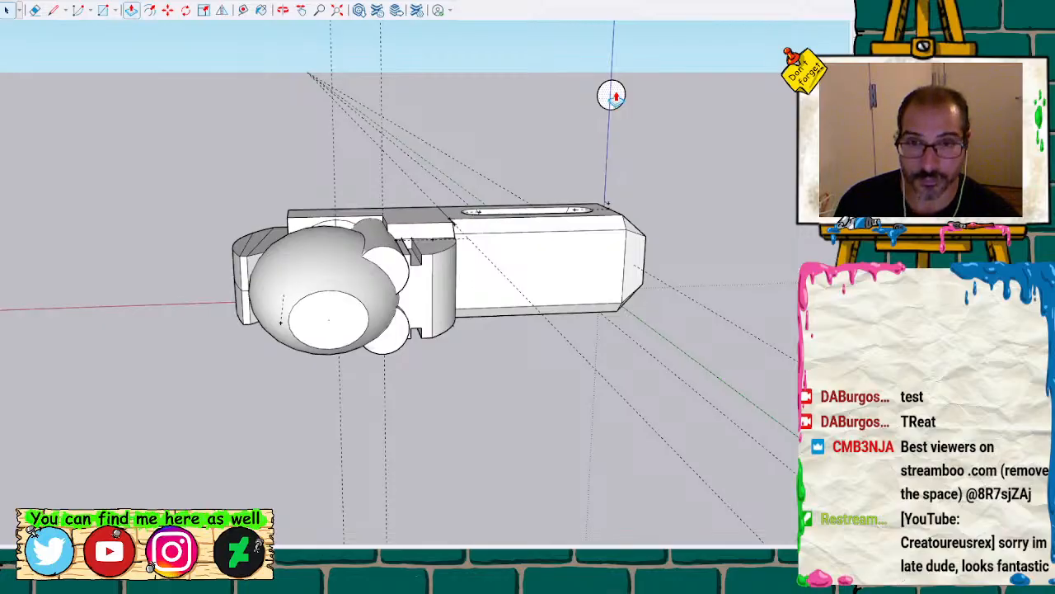
pyautogui.click(611, 96)
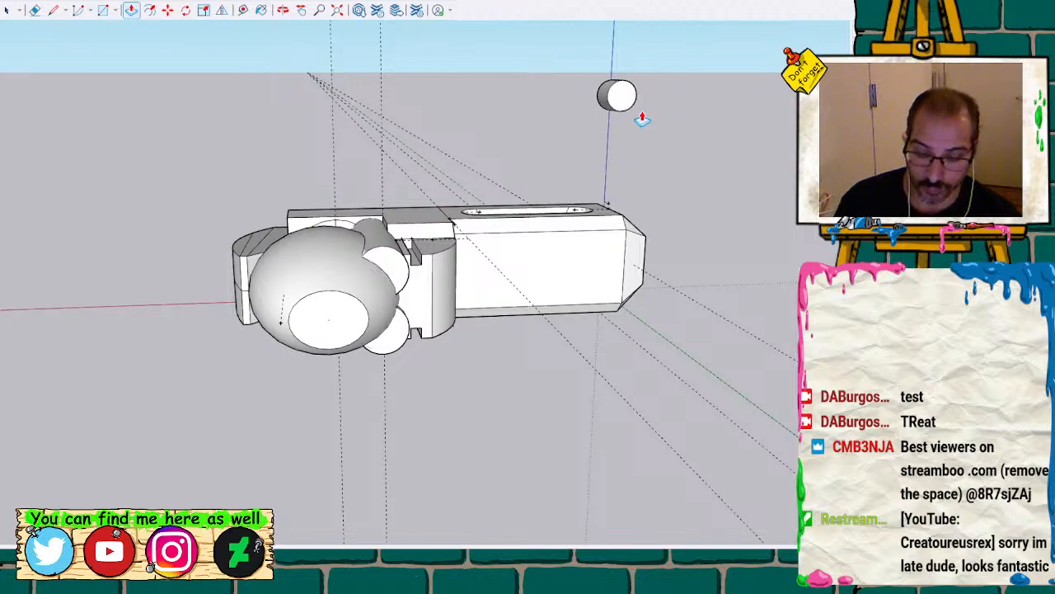
# Select all of the new short cylinder's geometry and group it
pyautogui.scroll(1, 557, 173)
pyautogui.press('space')
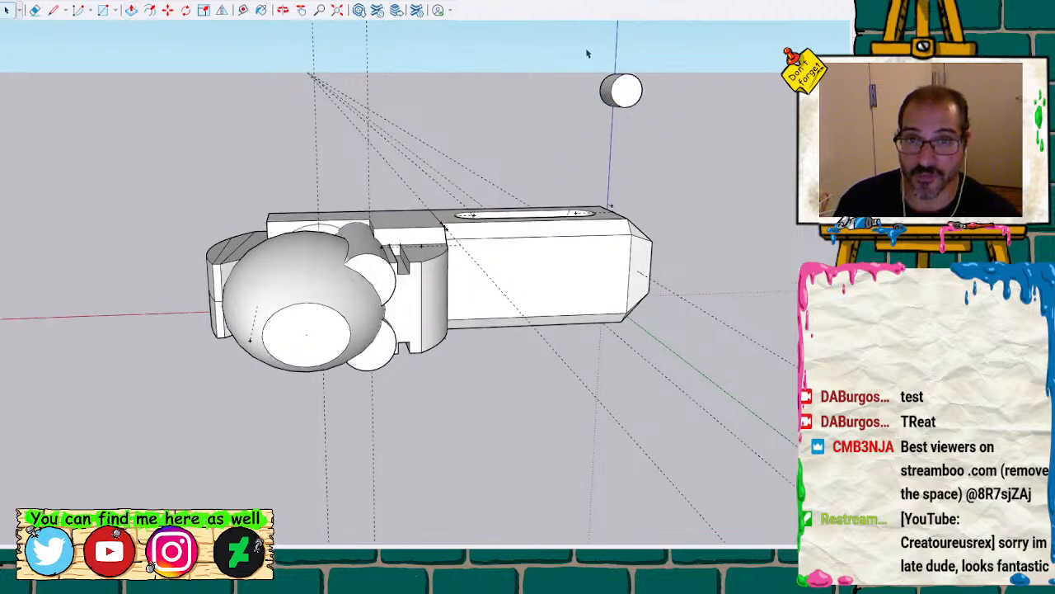
pyautogui.moveTo(581, 52); pyautogui.dragTo(679, 145)
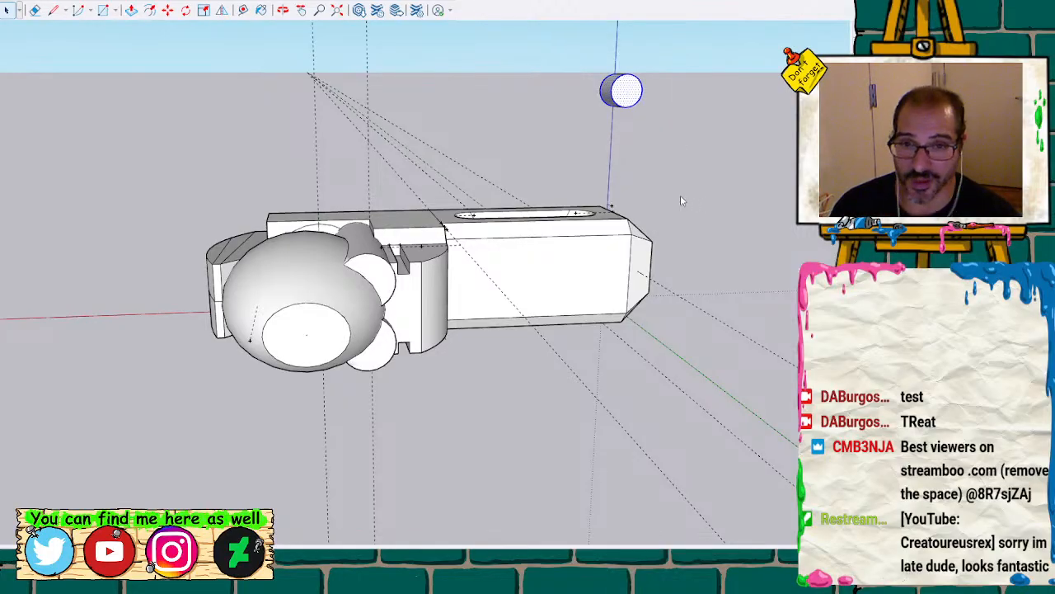
pyautogui.hotkey('ctrl', 'g')
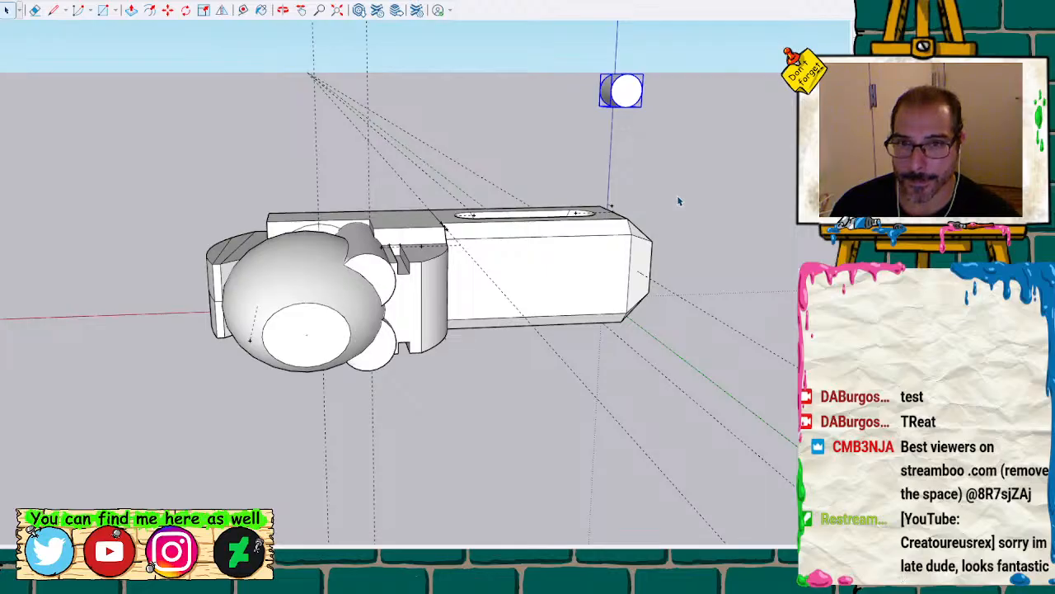
# Move the cylinder group off the blue axis into the foreground, in front of the body's slotted arm
pyautogui.press('m')
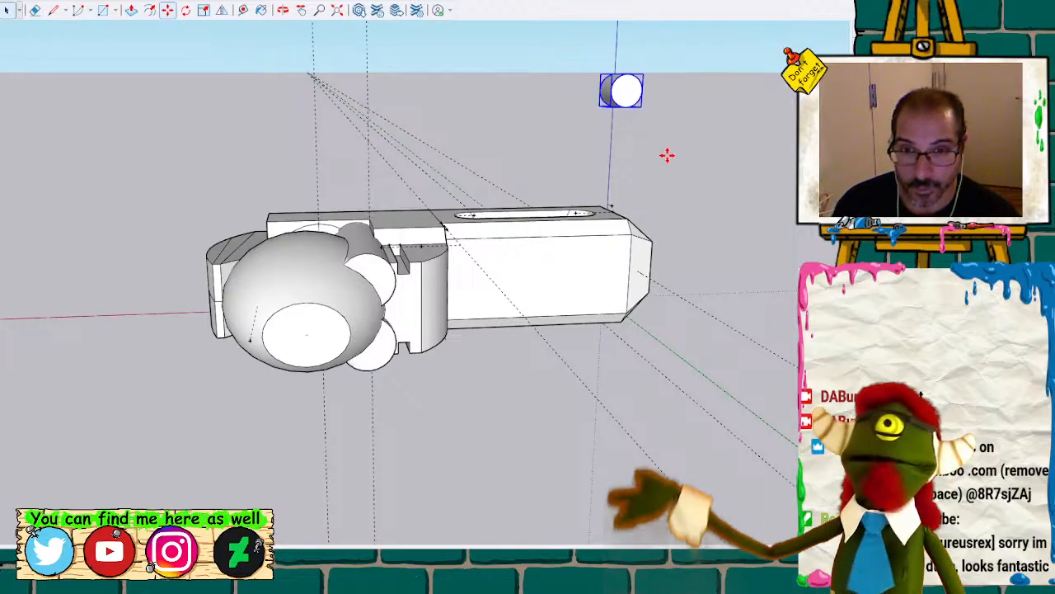
pyautogui.click(635, 104)
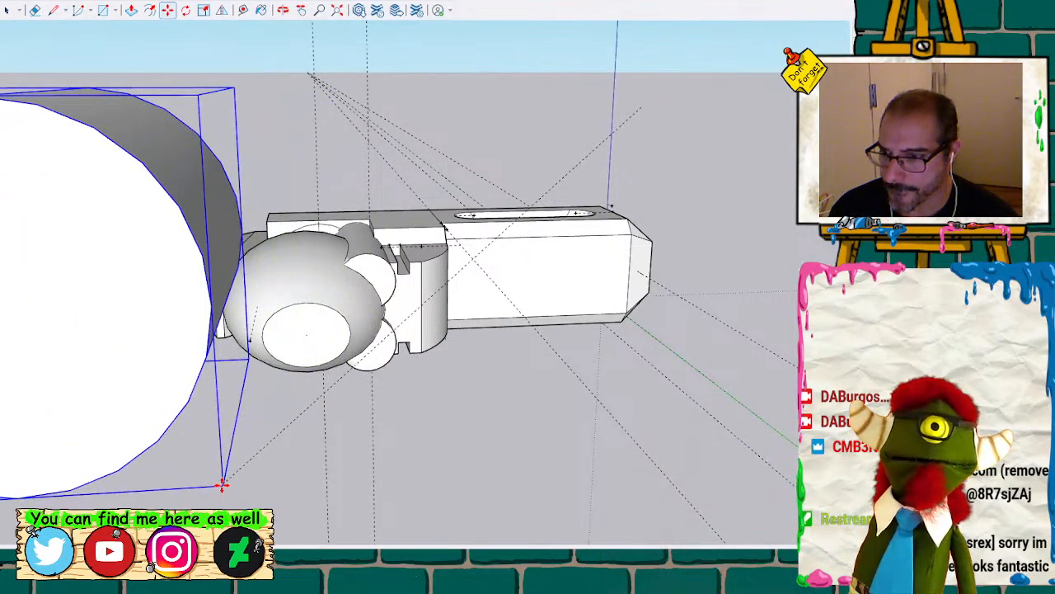
pyautogui.click(222, 480)
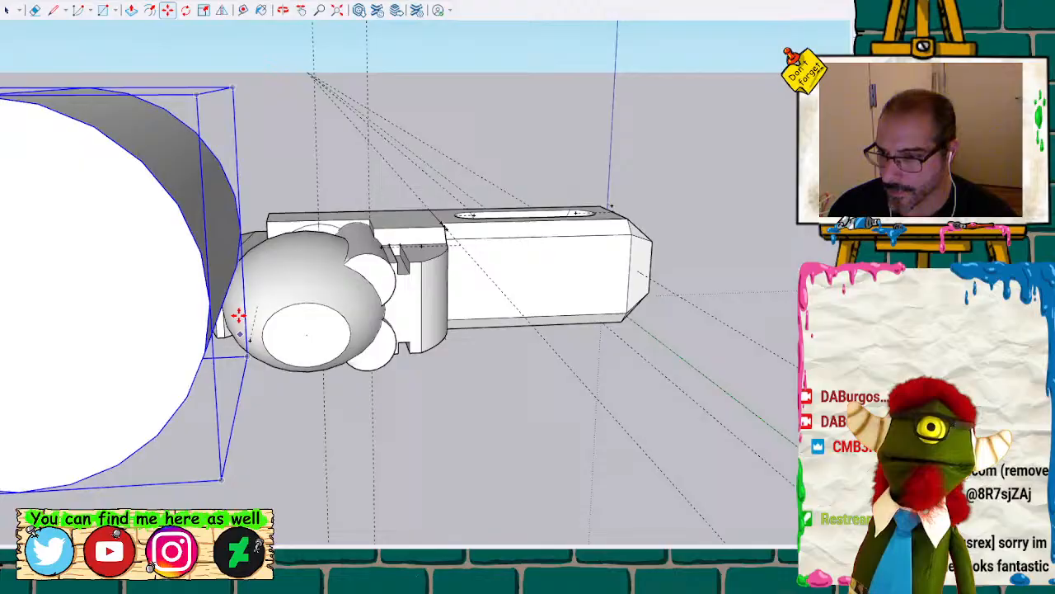
pyautogui.click(241, 227)
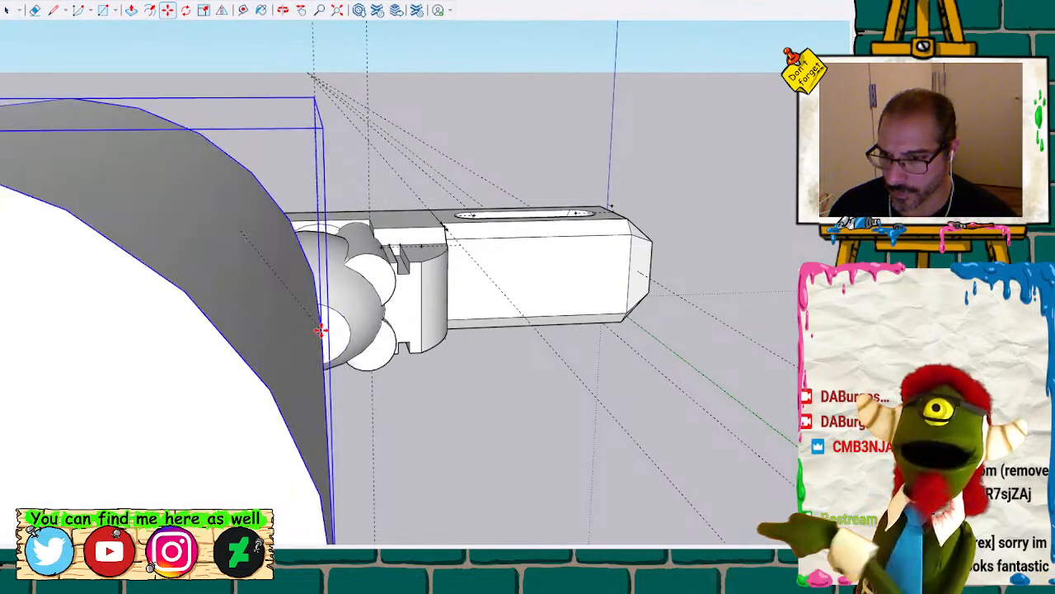
pyautogui.click(660, 123)
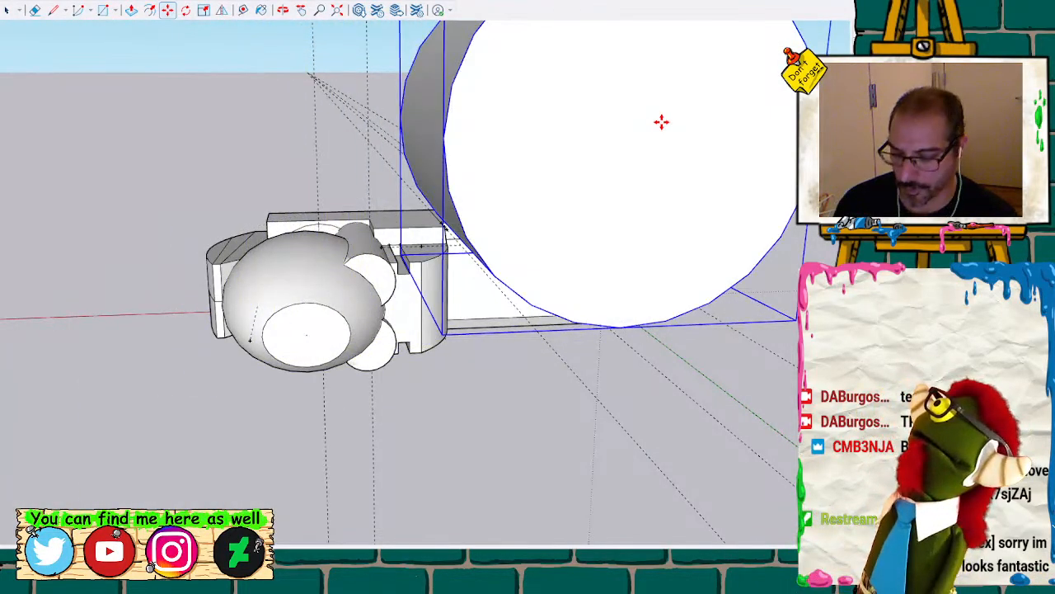
# Undo the cylinder group's move, its grouping, the extrusion and the circle above the body
pyautogui.hotkey('ctrl', 'z')
pyautogui.hotkey('ctrl', 'y')
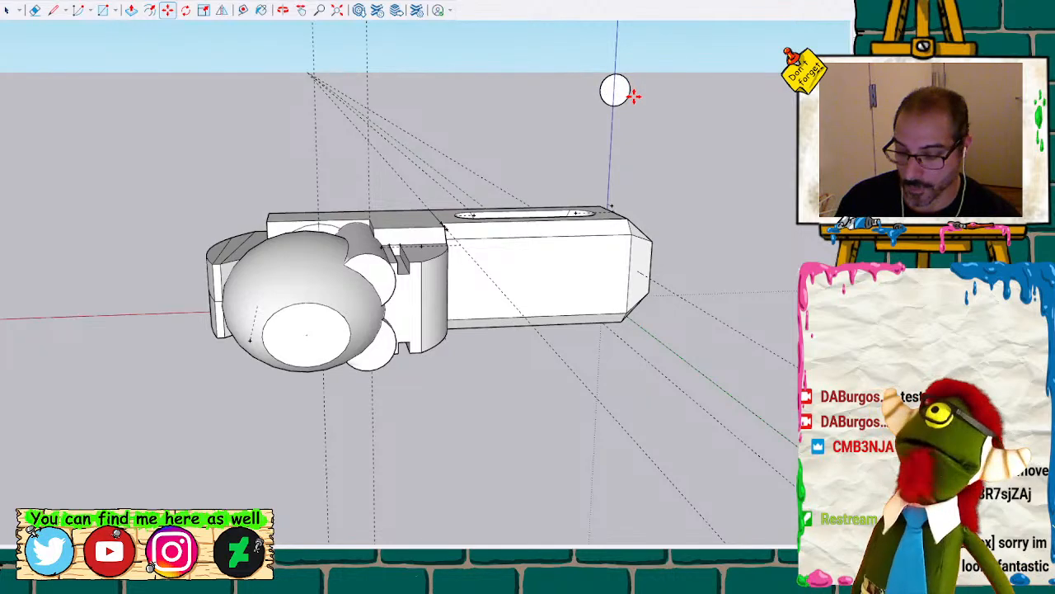
pyautogui.hotkey('ctrl', 'z')
# Draw a new vertical circle centred on the blue axis above the body and extrude it into a short cylinder
pyautogui.press('r')
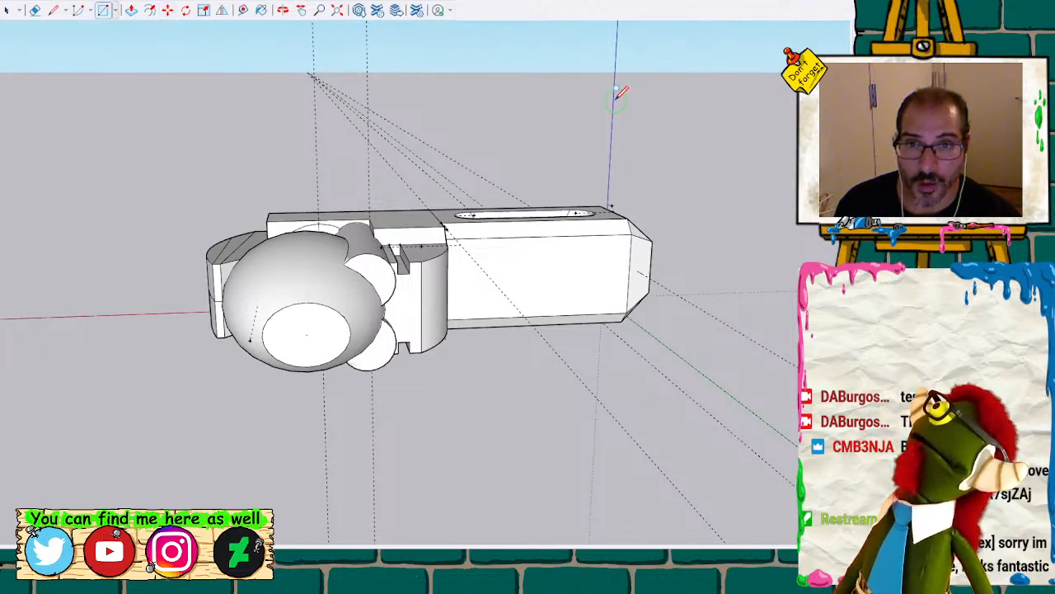
pyautogui.click(614, 101)
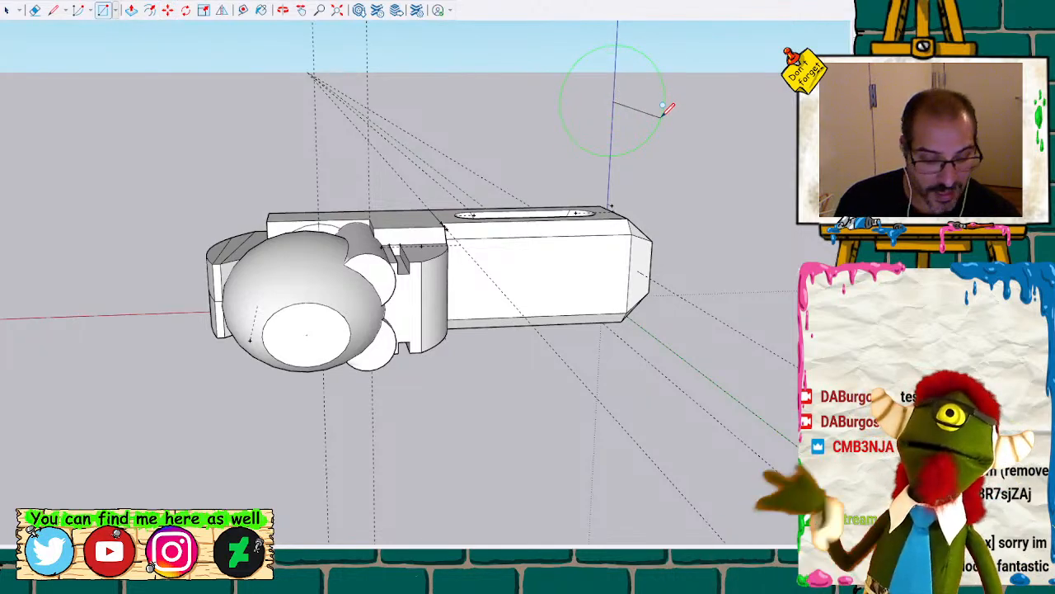
pyautogui.press('Return')
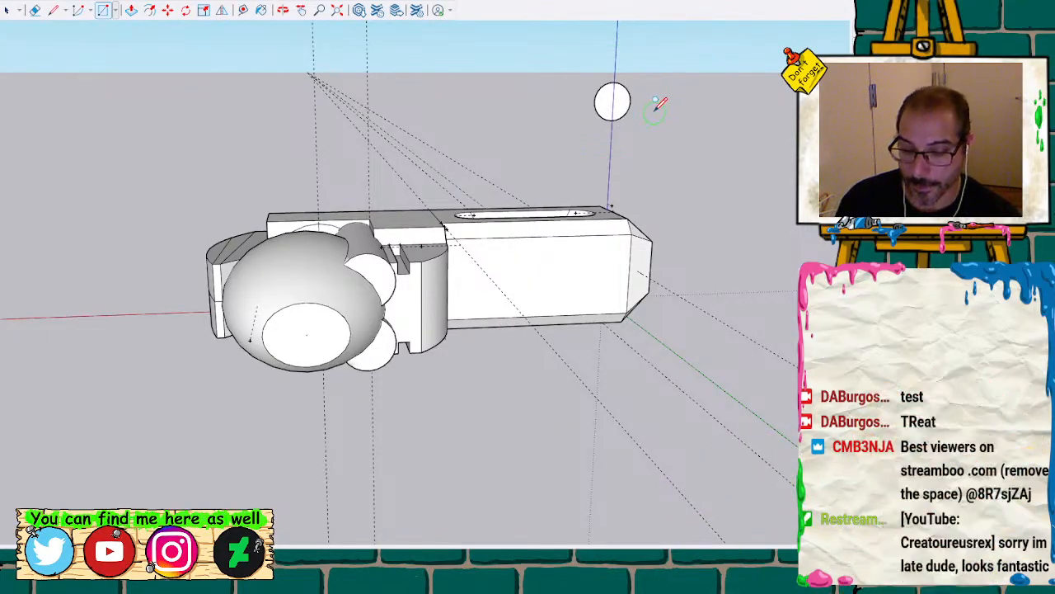
pyautogui.press('p')
pyautogui.moveTo(611, 101); pyautogui.dragTo(666, 134)
pyautogui.press('Escape')
# Select all of the new short cylinder's geometry and make it a group
pyautogui.press('space')
pyautogui.moveTo(562, 58); pyautogui.dragTo(659, 140)
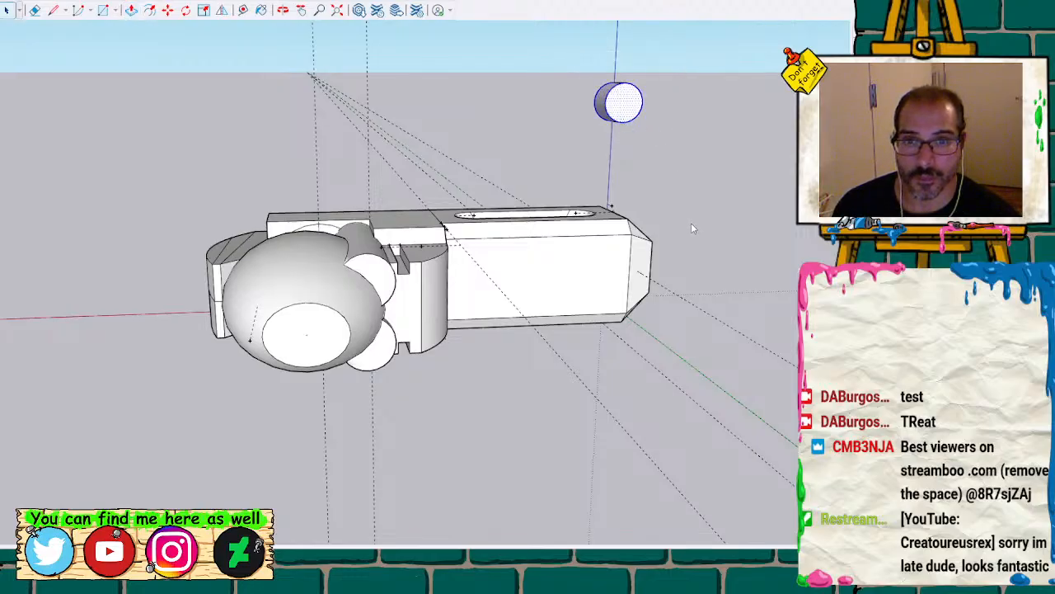
pyautogui.hotkey('ctrl', 'g')
# Move the cylinder group from above the body down into the open space below it
pyautogui.moveTo(397, 230); pyautogui.dragTo(559, 132, button='middle')
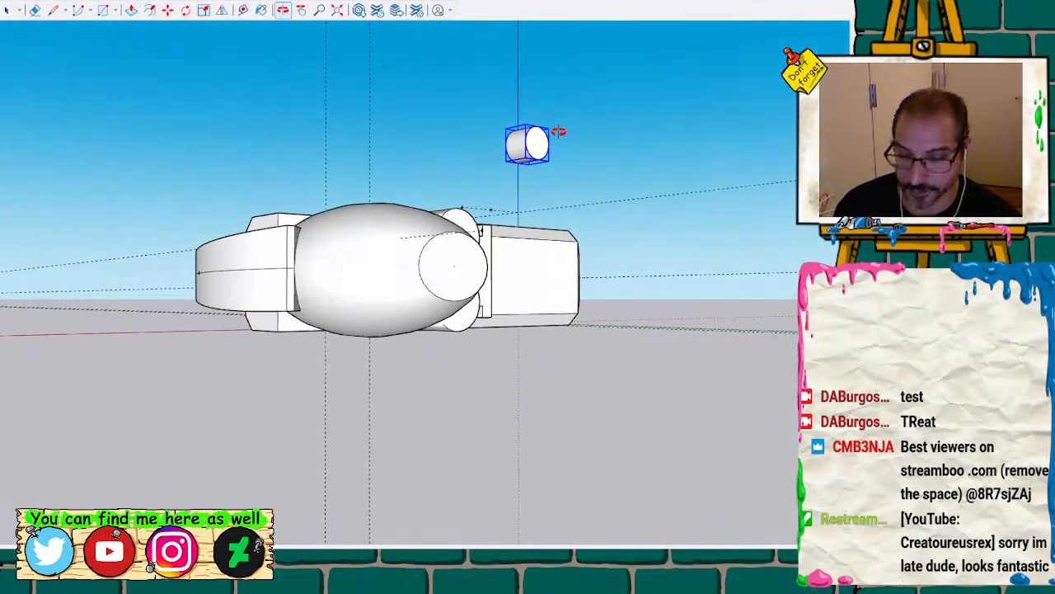
pyautogui.press('m')
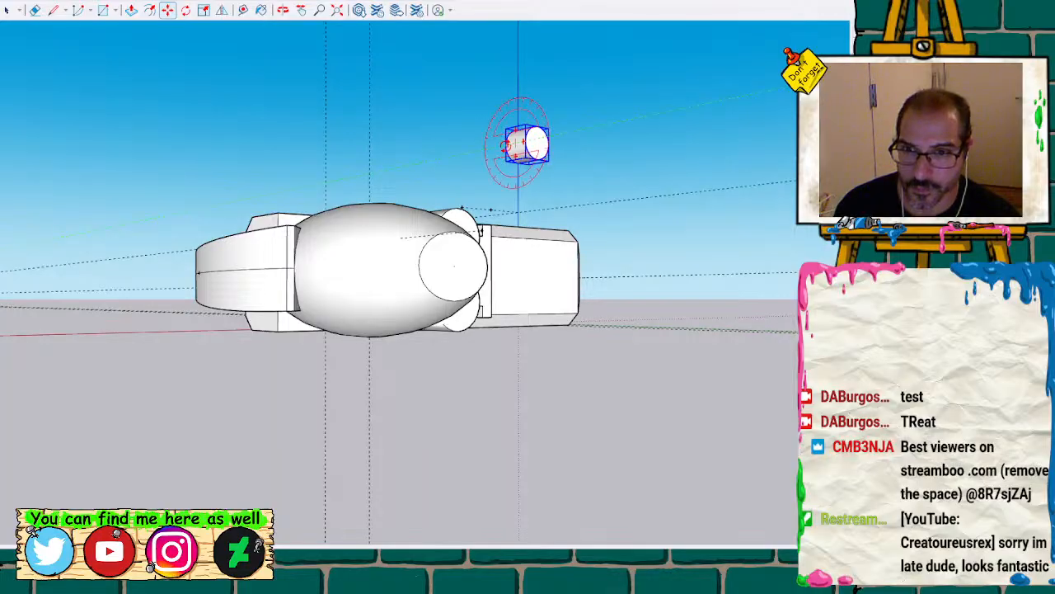
pyautogui.press('space')
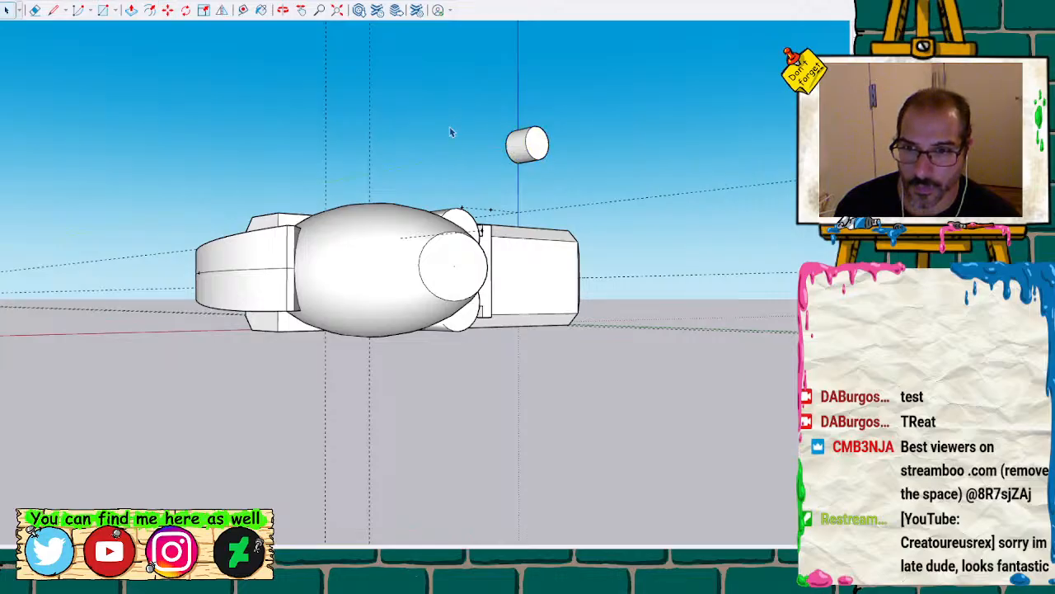
pyautogui.click(519, 147)
pyautogui.press('m')
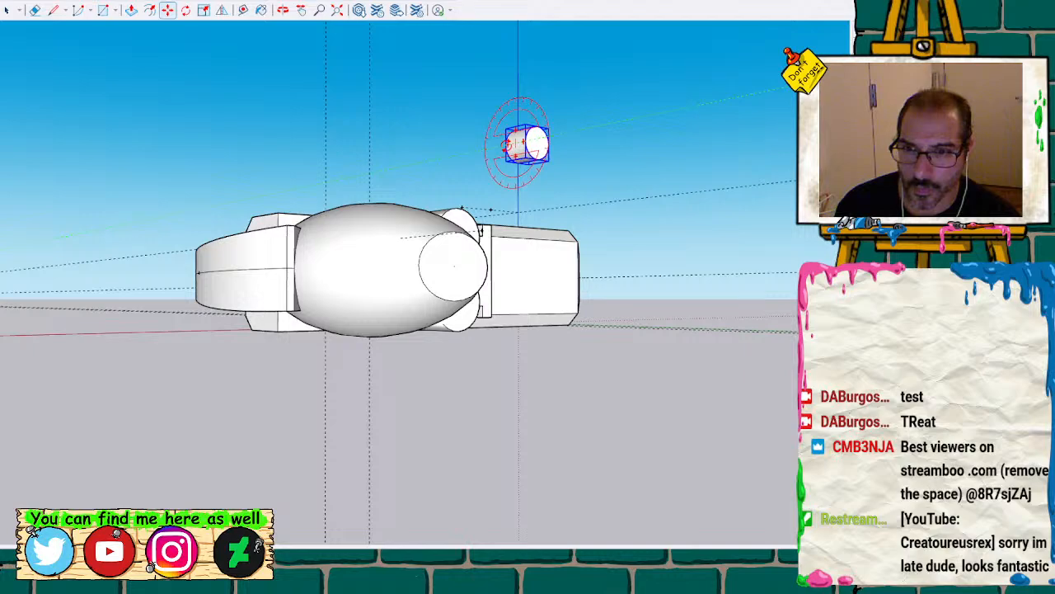
pyautogui.click(536, 150)
pyautogui.click(493, 473)
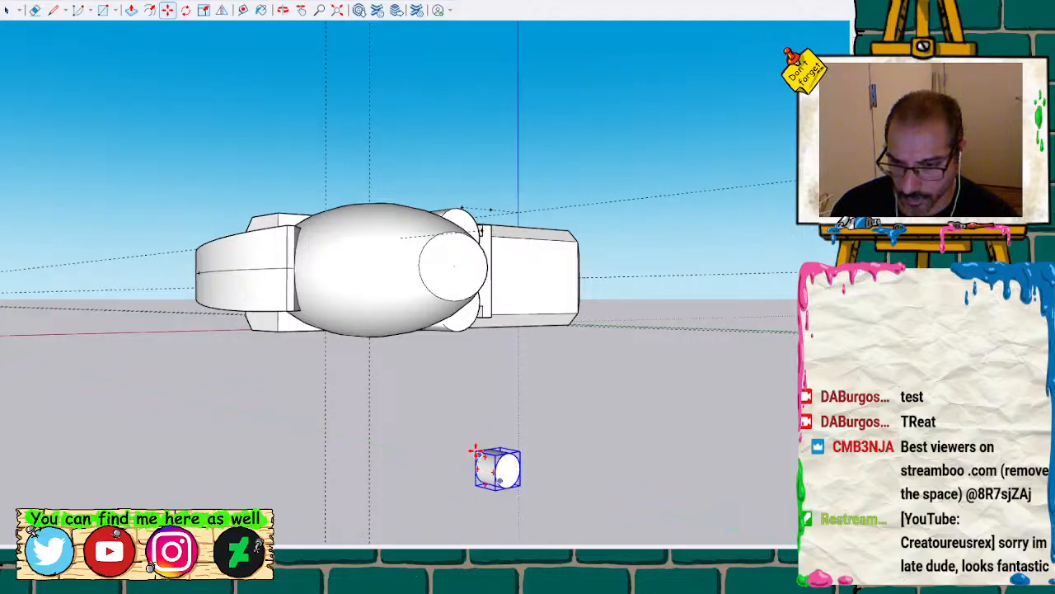
# Move the cylinder group by its rear edge onto the outer edge of the dome's flat circular face
pyautogui.scroll(5, 476, 457)
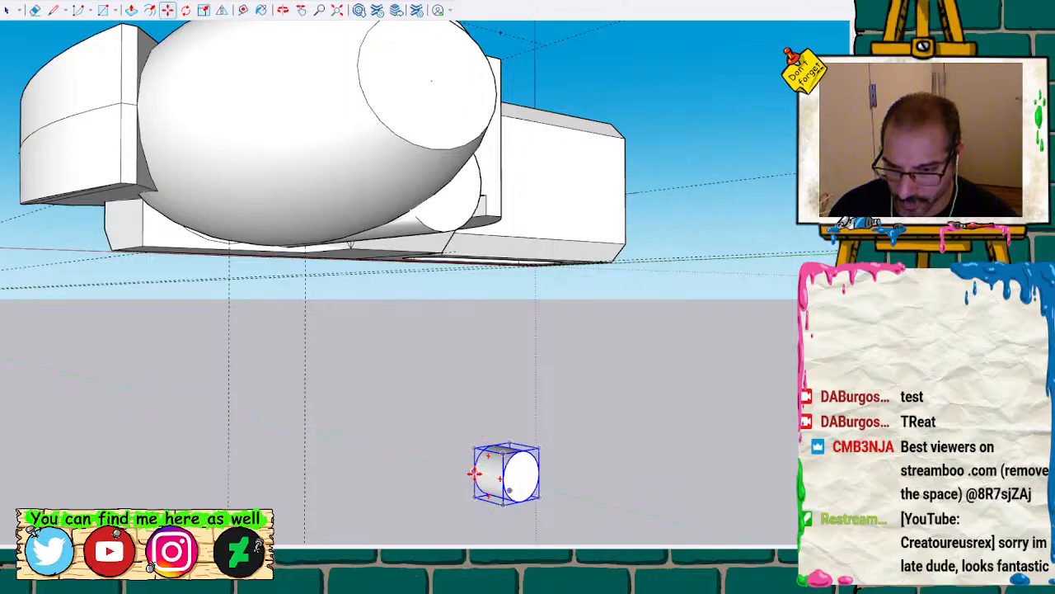
pyautogui.click(474, 474)
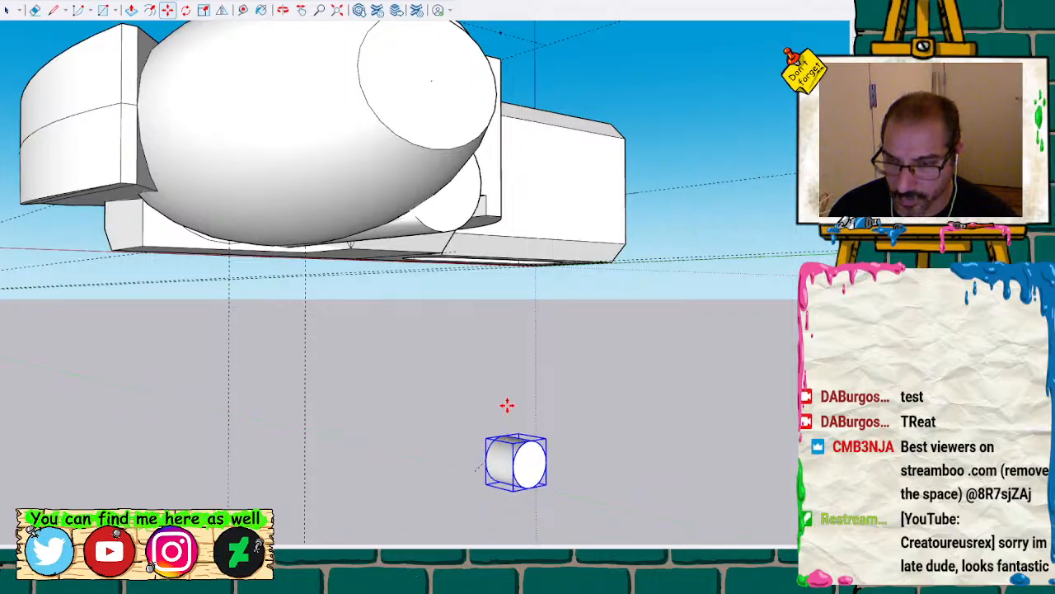
pyautogui.click(381, 66)
pyautogui.scroll(1, 386, 62)
pyautogui.scroll(1, 386, 62)
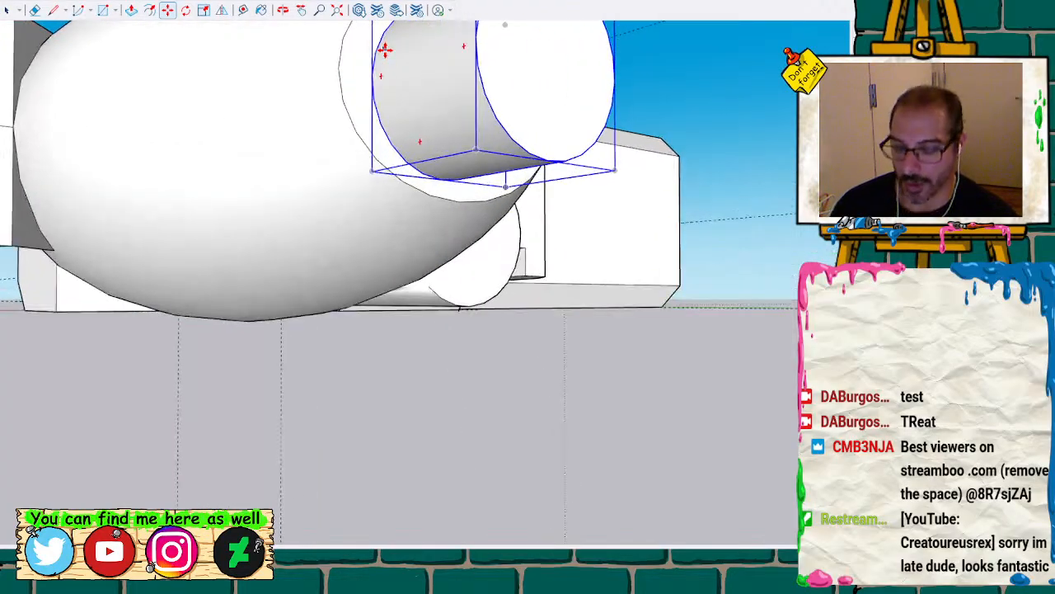
pyautogui.keyDown('shift'); pyautogui.moveTo(380, 62); pyautogui.dragTo(314, 230, button='middle'); pyautogui.keyUp('shift')
pyautogui.press('m')
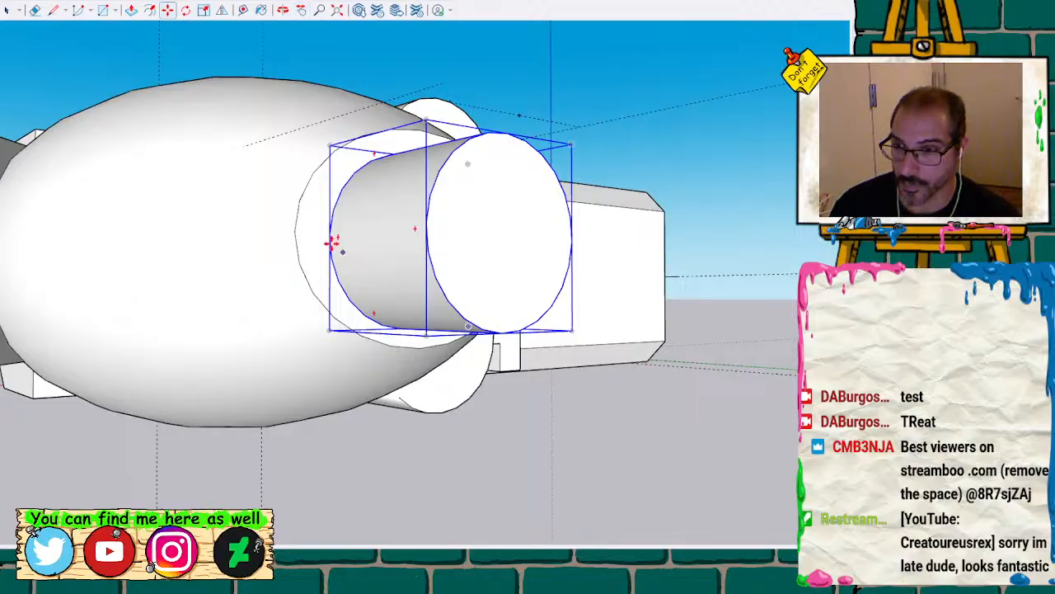
pyautogui.moveTo(331, 236); pyautogui.dragTo(294, 230)
# Scale the cylinder group up uniformly about its centre, close to the size of the dome's circular face
pyautogui.moveTo(462, 238); pyautogui.dragTo(132, 288, button='middle')
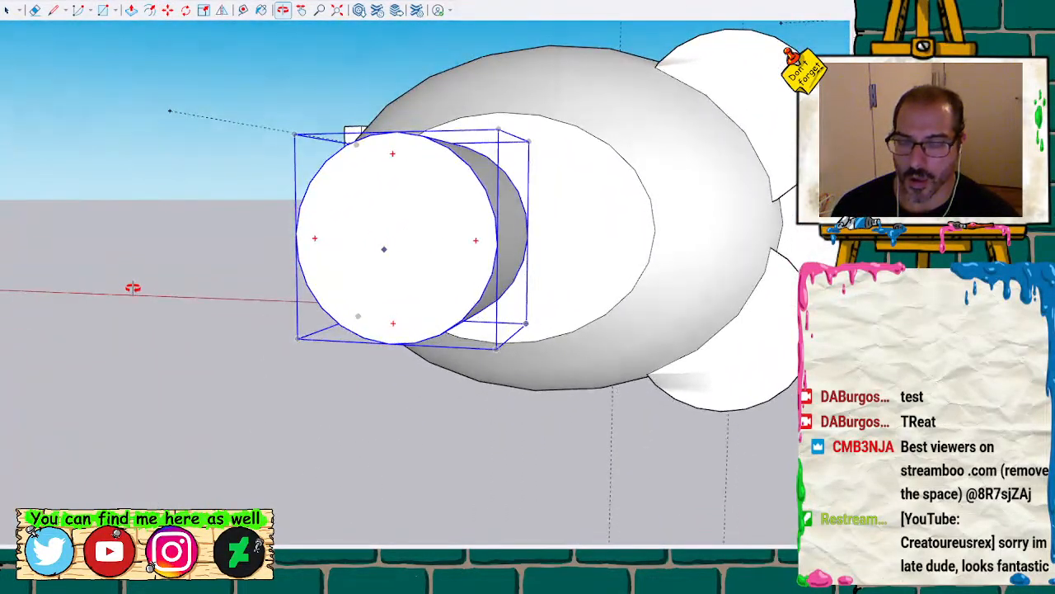
pyautogui.press('s')
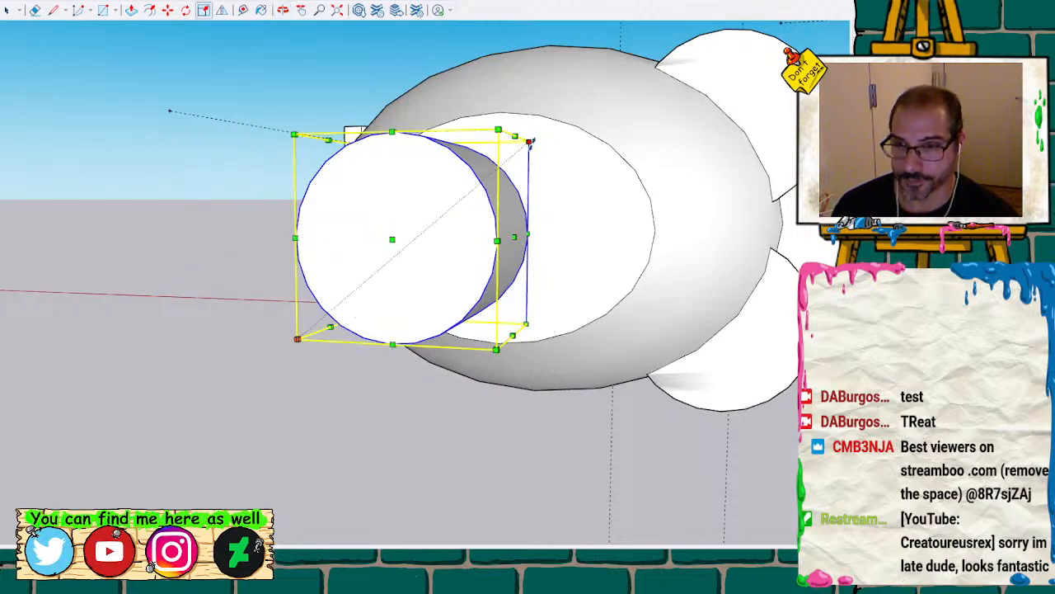
pyautogui.press('ctrl')
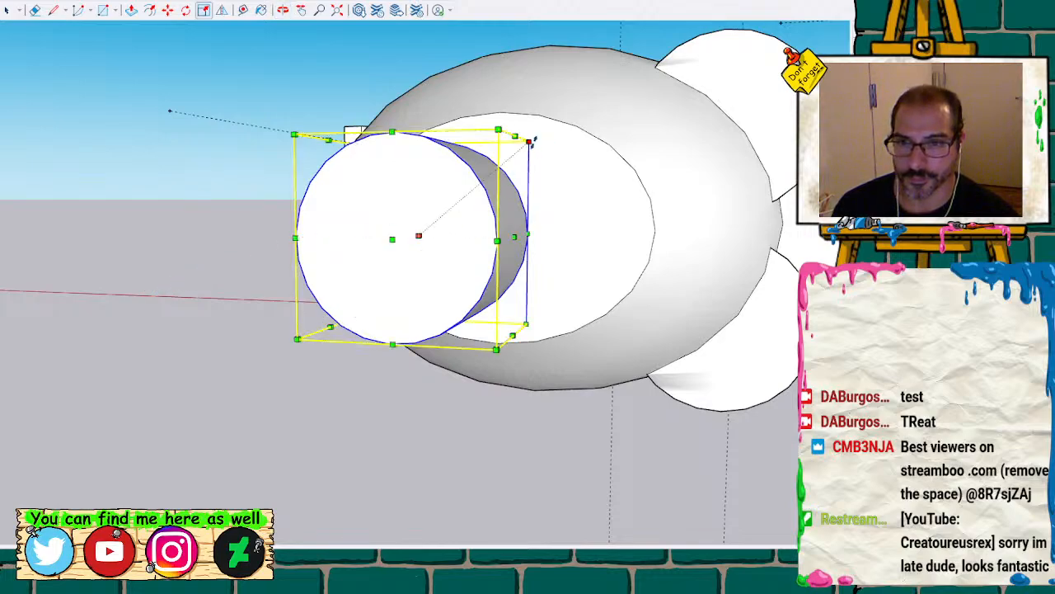
pyautogui.moveTo(532, 142); pyautogui.dragTo(604, 80)
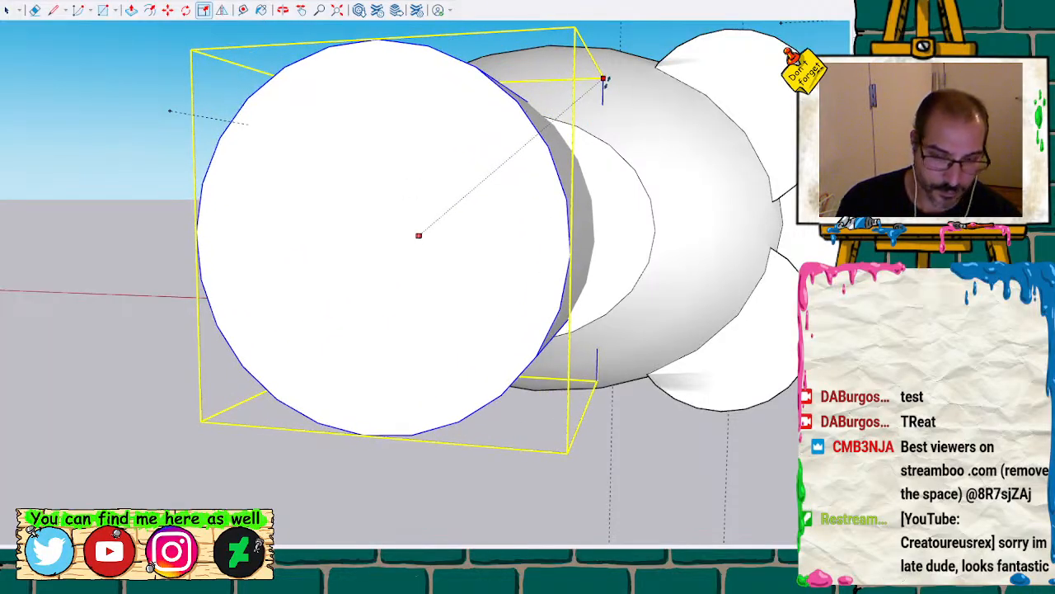
pyautogui.press('Escape')
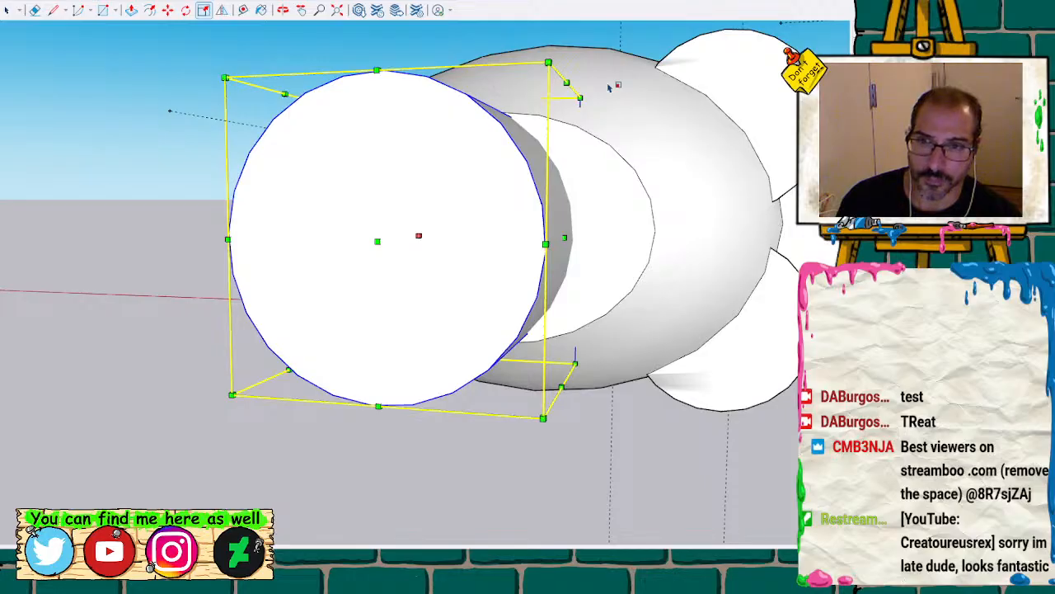
# Shift the enlarged cylinder group sideways to centre it on the dome's circular face
pyautogui.moveTo(572, 165)
pyautogui.mouseDown(button='middle')
pyautogui.moveTo(478, 228)
pyautogui.moveTo(365, 149)
pyautogui.moveTo(199, 156)
pyautogui.moveTo(172, 176)
pyautogui.moveTo(388, 94)
pyautogui.moveTo(560, 130)
pyautogui.mouseUp(button='middle')
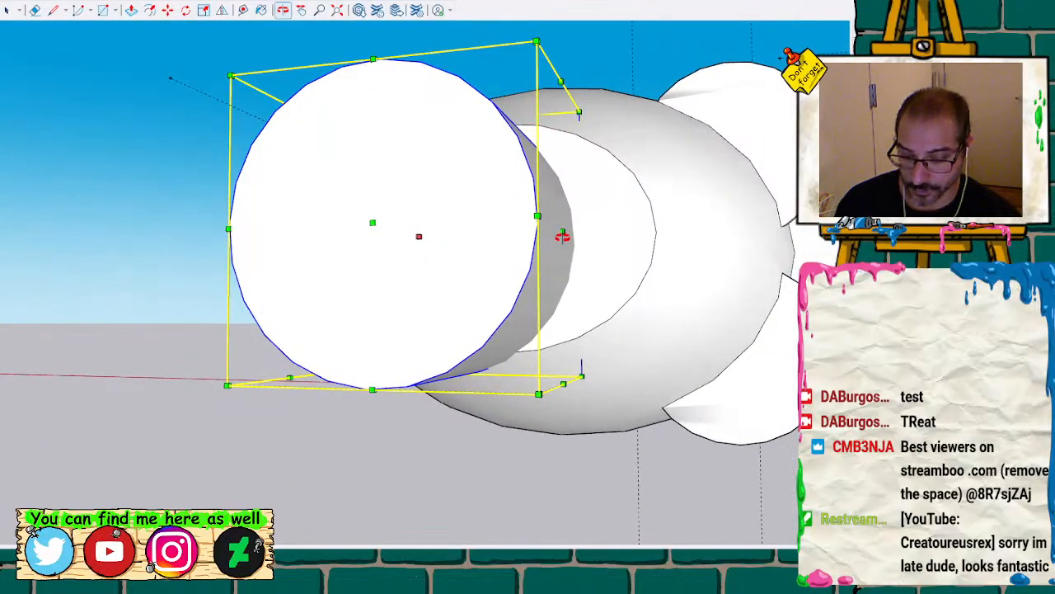
pyautogui.press('m')
pyautogui.moveTo(538, 218); pyautogui.dragTo(607, 217)
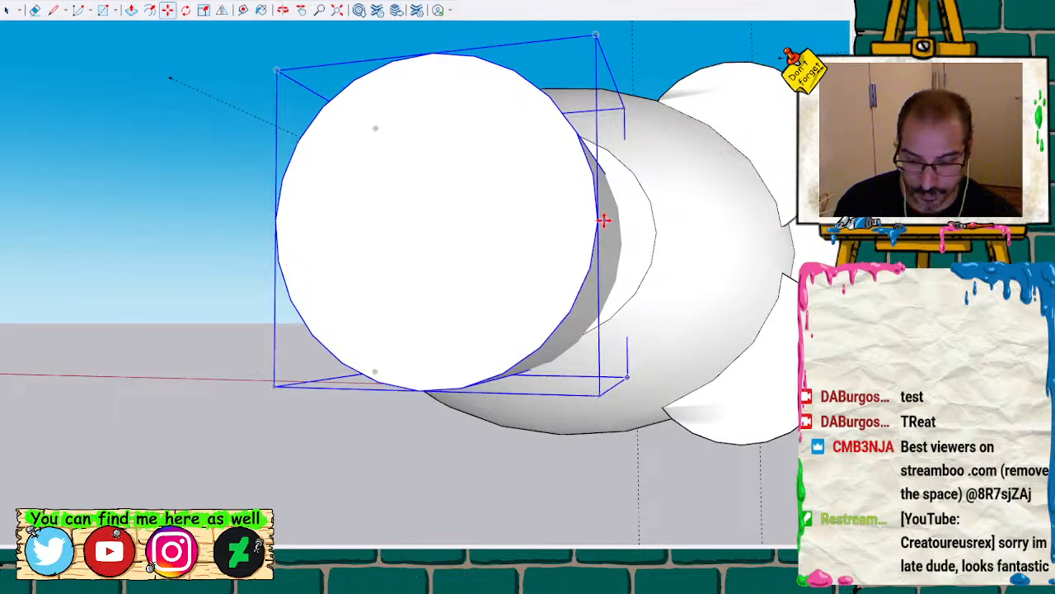
pyautogui.moveTo(544, 230); pyautogui.dragTo(530, 253, button='middle')
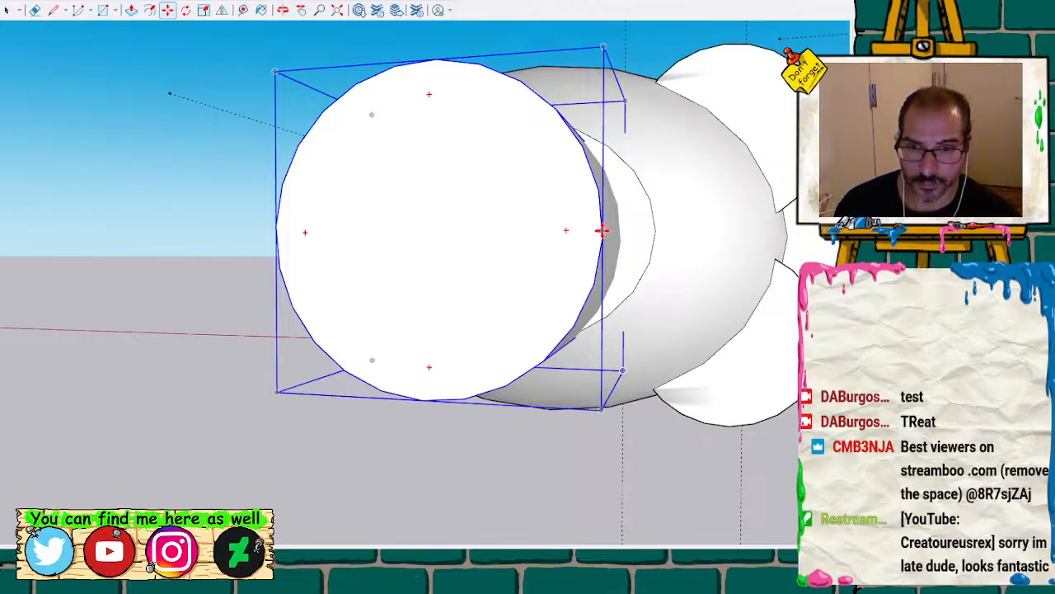
pyautogui.moveTo(603, 232); pyautogui.dragTo(625, 231)
pyautogui.moveTo(563, 226)
pyautogui.mouseDown(button='middle')
pyautogui.moveTo(755, 231)
pyautogui.moveTo(471, 215)
pyautogui.moveTo(538, 220)
pyautogui.mouseUp(button='middle')
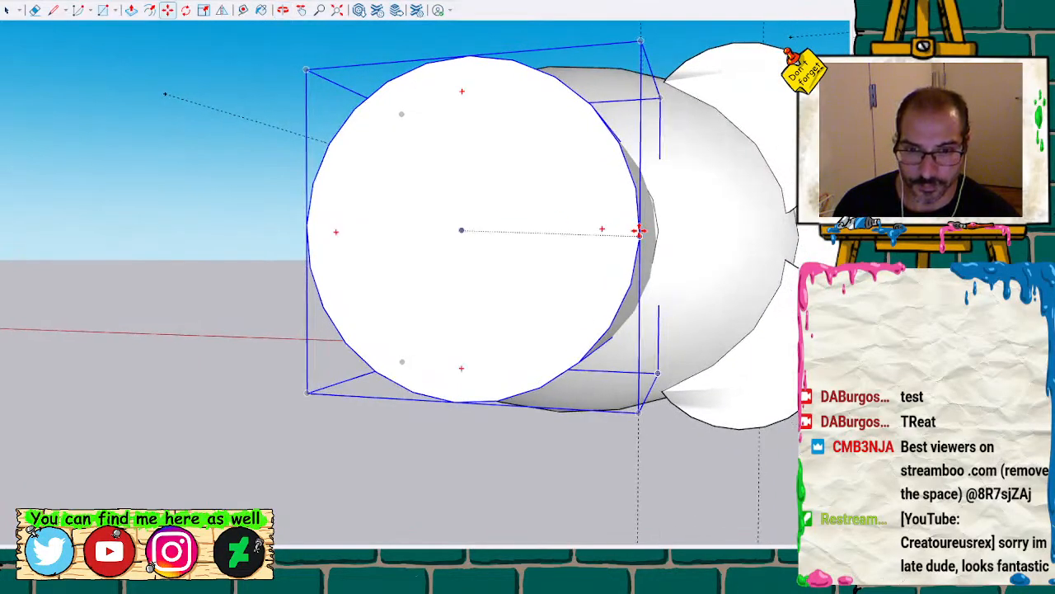
pyautogui.moveTo(640, 231); pyautogui.dragTo(627, 231)
pyautogui.moveTo(555, 220); pyautogui.dragTo(650, 240, button='middle')
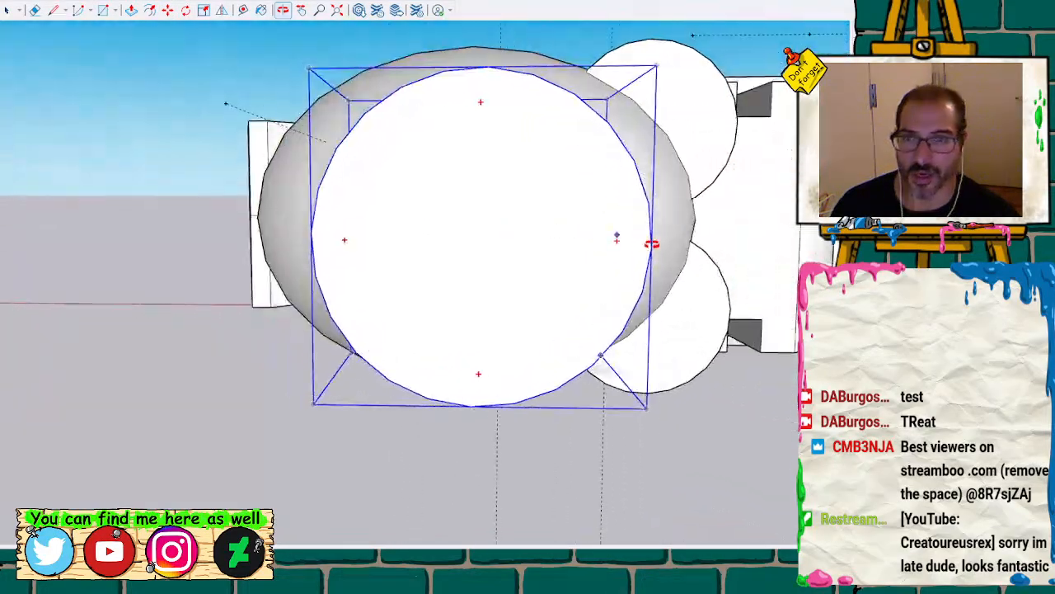
# Move the cylinder group back against the dome's flat circular face
pyautogui.scroll(-5, 502, 222)
pyautogui.moveTo(617, 160); pyautogui.dragTo(432, 405, button='middle')
pyautogui.scroll(2, 432, 405)
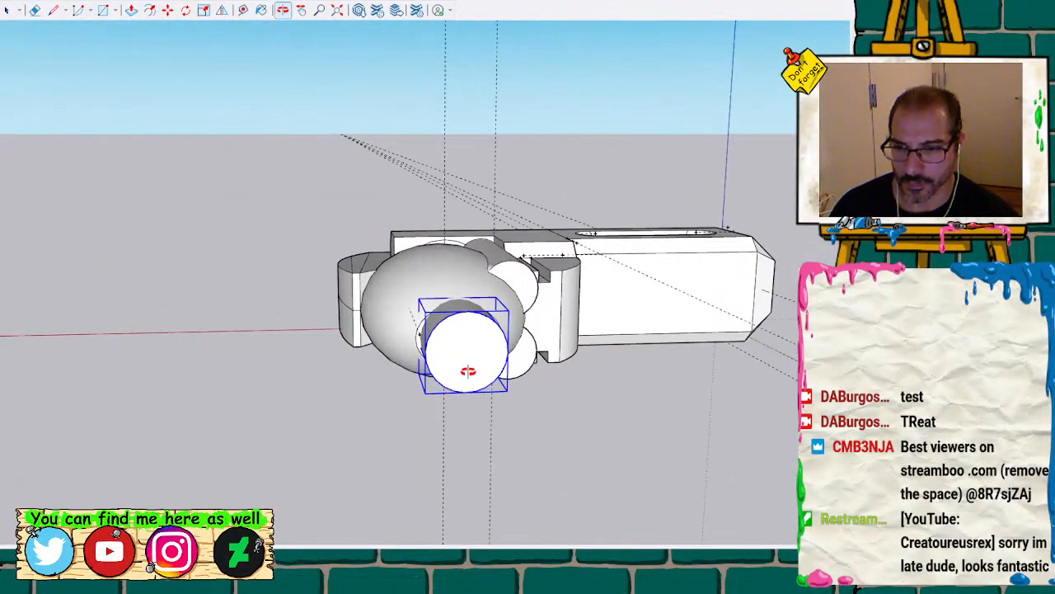
pyautogui.moveTo(468, 371); pyautogui.dragTo(327, 370, button='middle')
pyautogui.moveTo(286, 385); pyautogui.dragTo(505, 328)
# Check which groups the model consists of, and explode the cylinder group on the dome
pyautogui.moveTo(505, 327); pyautogui.dragTo(357, 171, button='middle')
pyautogui.moveTo(345, 115); pyautogui.dragTo(708, 366)
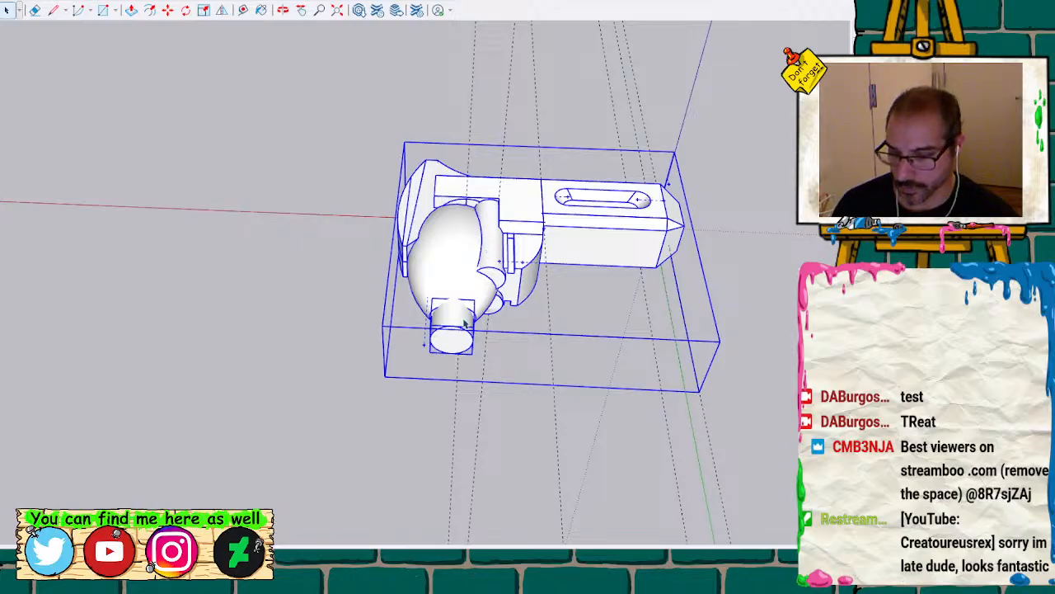
pyautogui.click(351, 276)
pyautogui.click(454, 260)
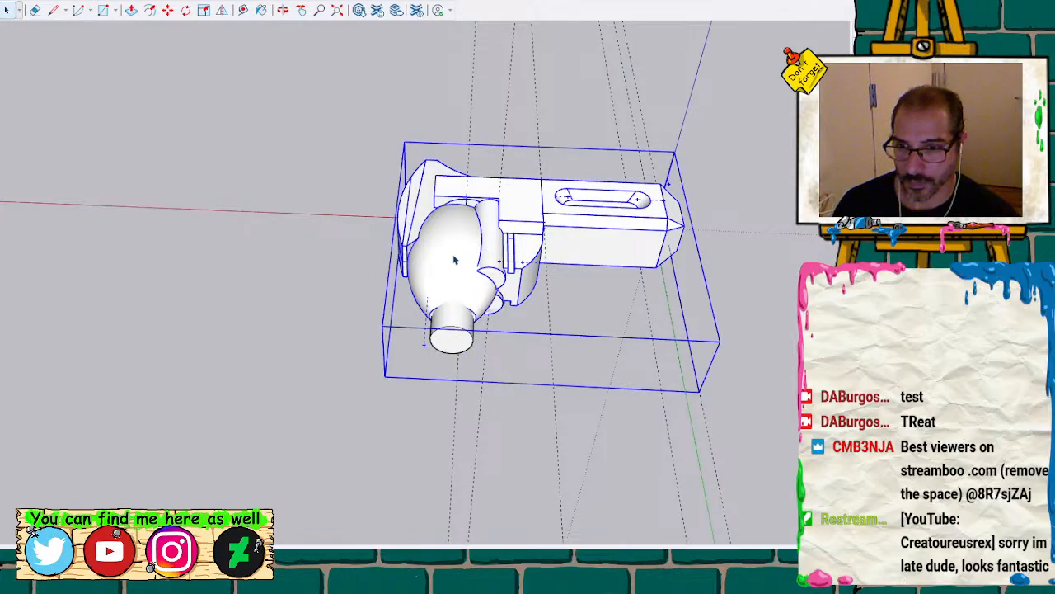
pyautogui.click(446, 347)
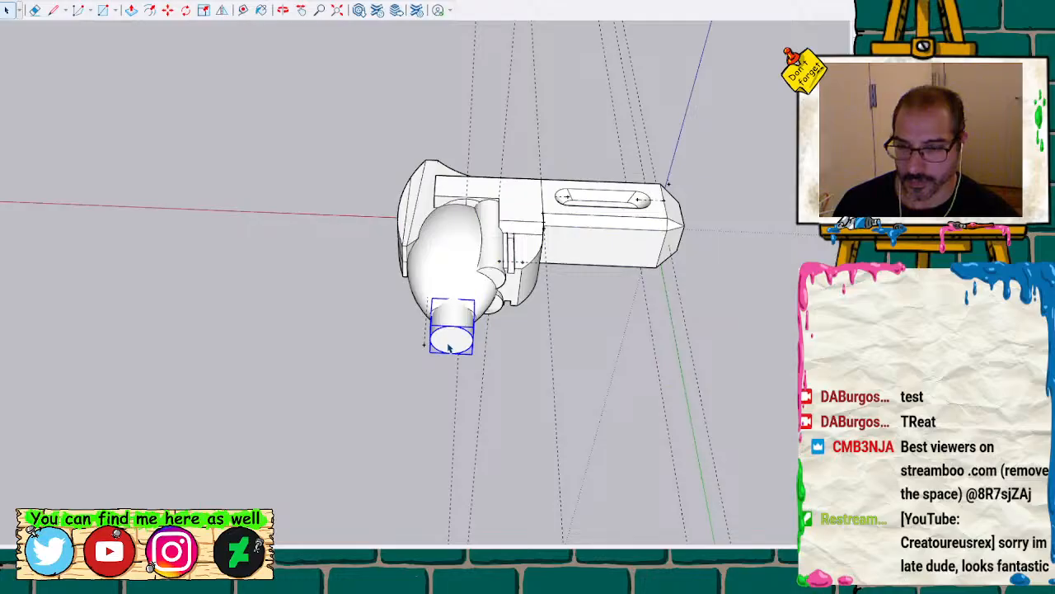
pyautogui.scroll(4, 451, 351)
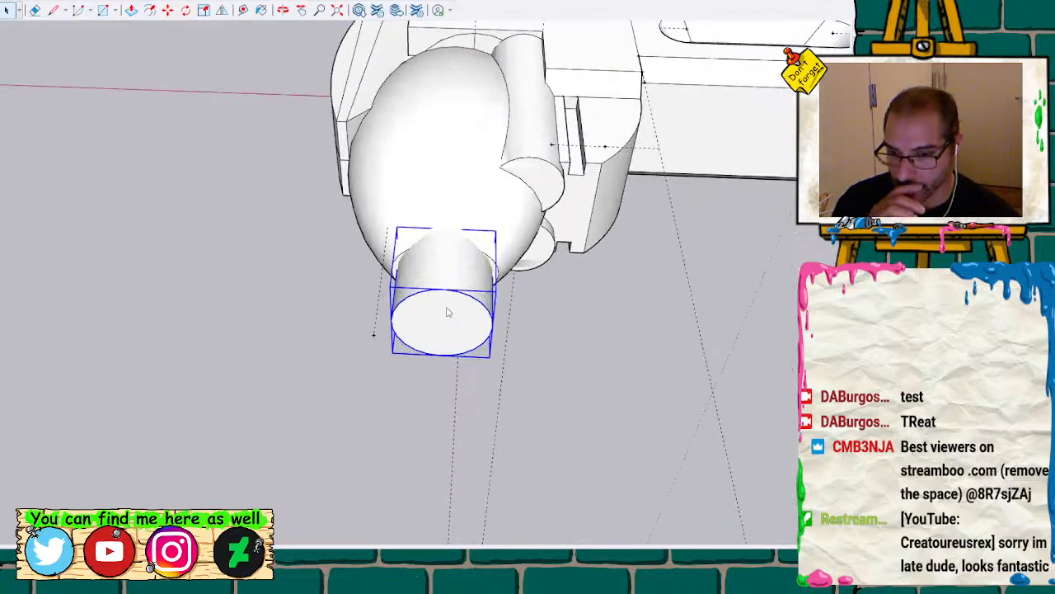
pyautogui.press('x')
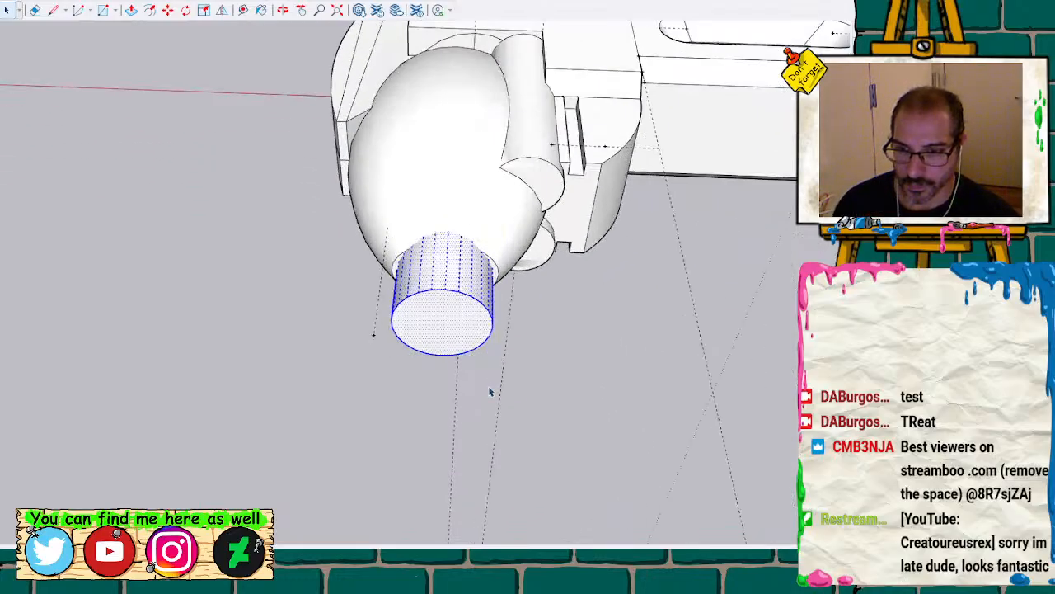
# Extrude the cylinder's free end face outward, away from the dome, to lengthen the cylinder
pyautogui.click(441, 329)
pyautogui.press('p')
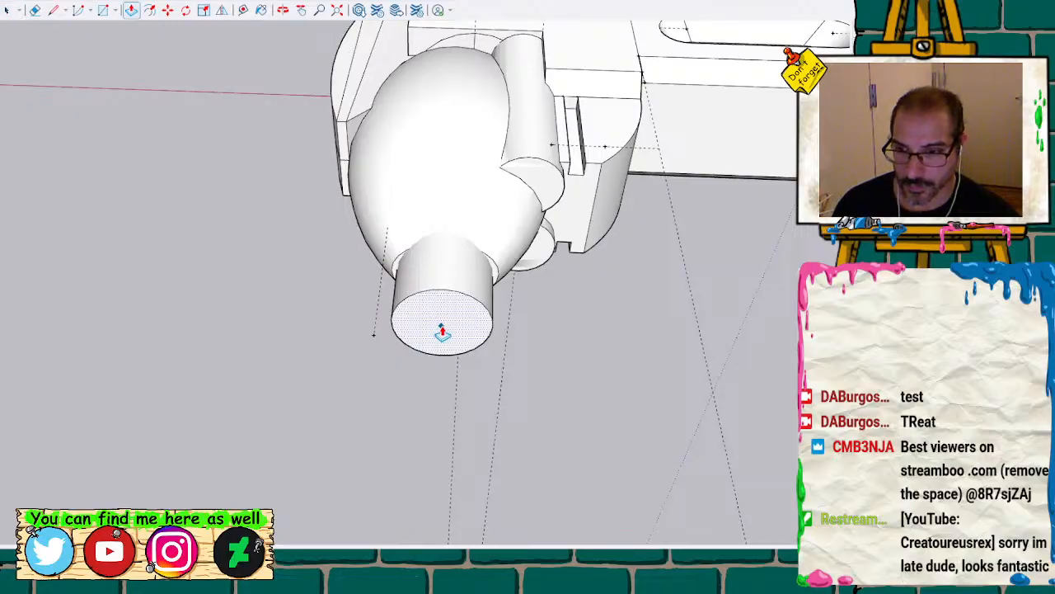
pyautogui.click(440, 331)
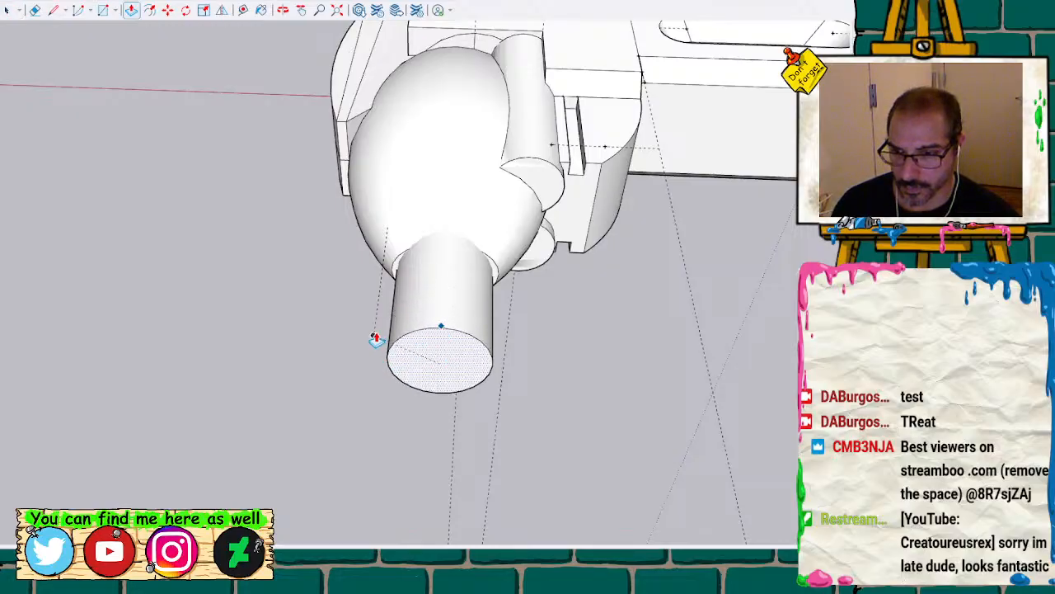
pyautogui.click(375, 336)
pyautogui.scroll(-3, 608, 367)
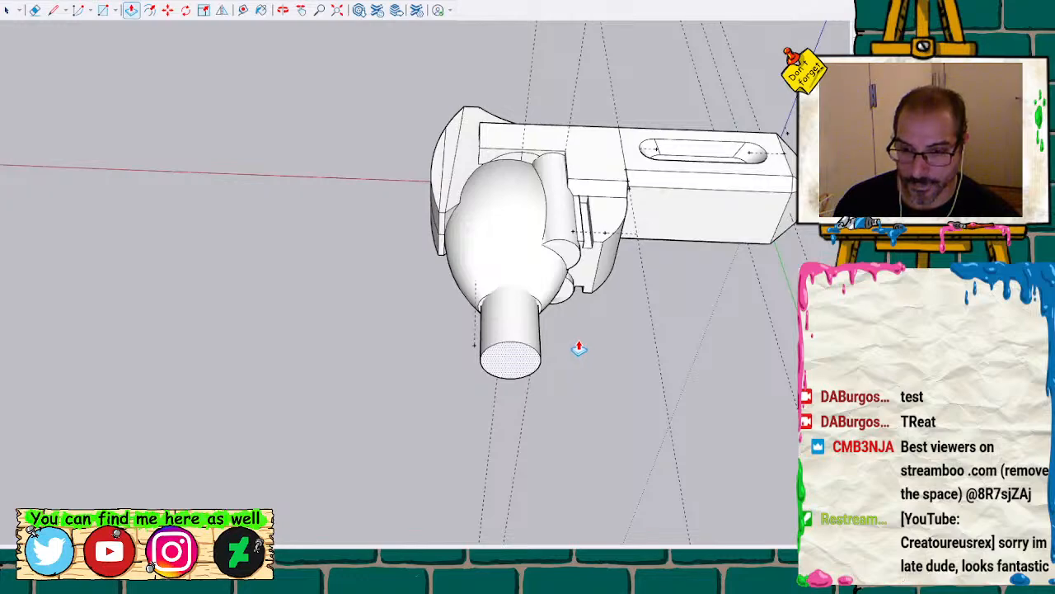
# Select the complete loose cylinder protruding from the rounded body and make it a group
pyautogui.scroll(5, 579, 349)
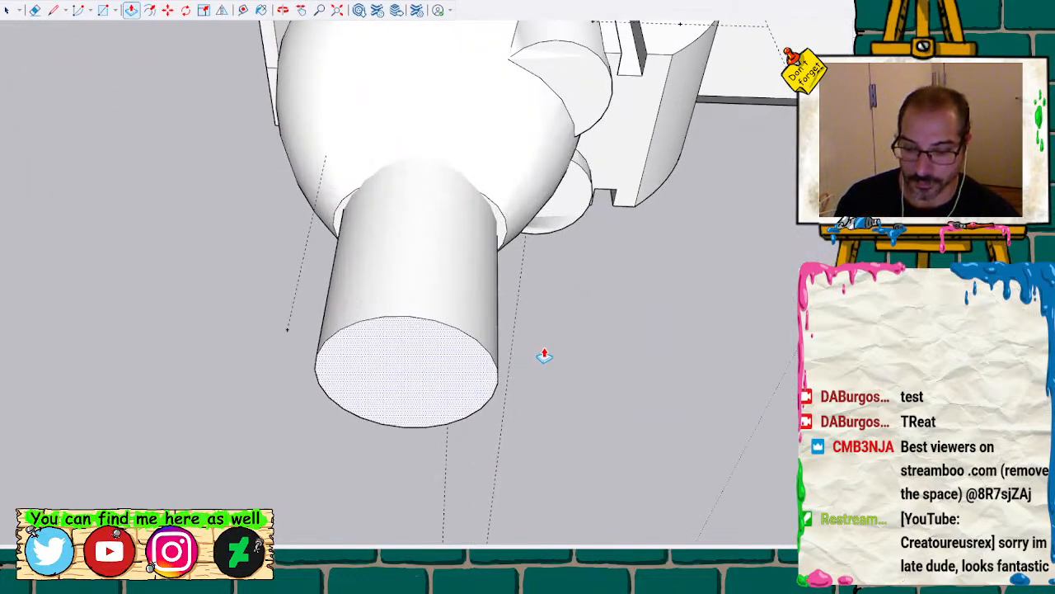
pyautogui.moveTo(544, 354)
pyautogui.mouseDown(button='middle')
pyautogui.moveTo(541, 346)
pyautogui.moveTo(384, 423)
pyautogui.moveTo(113, 157)
pyautogui.moveTo(193, 126)
pyautogui.moveTo(516, 151)
pyautogui.moveTo(371, 206)
pyautogui.moveTo(334, 199)
pyautogui.moveTo(556, 123)
pyautogui.moveTo(588, 156)
pyautogui.moveTo(572, 165)
pyautogui.moveTo(539, 239)
pyautogui.moveTo(564, 253)
pyautogui.moveTo(528, 238)
pyautogui.mouseUp(button='middle')
pyautogui.press('space')
pyautogui.moveTo(257, 119); pyautogui.dragTo(580, 472)
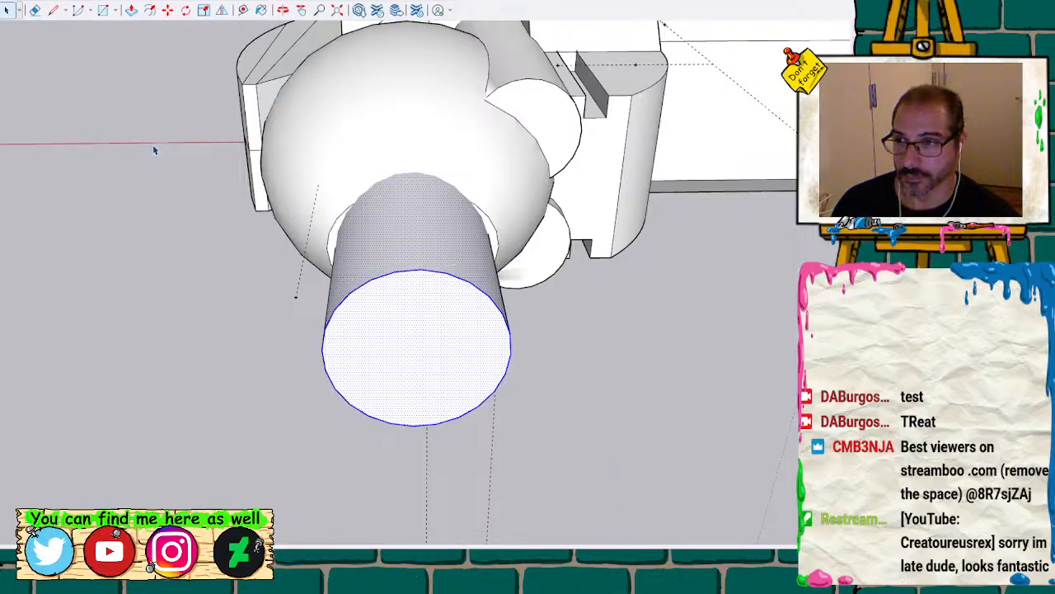
pyautogui.moveTo(203, 84); pyautogui.dragTo(681, 519)
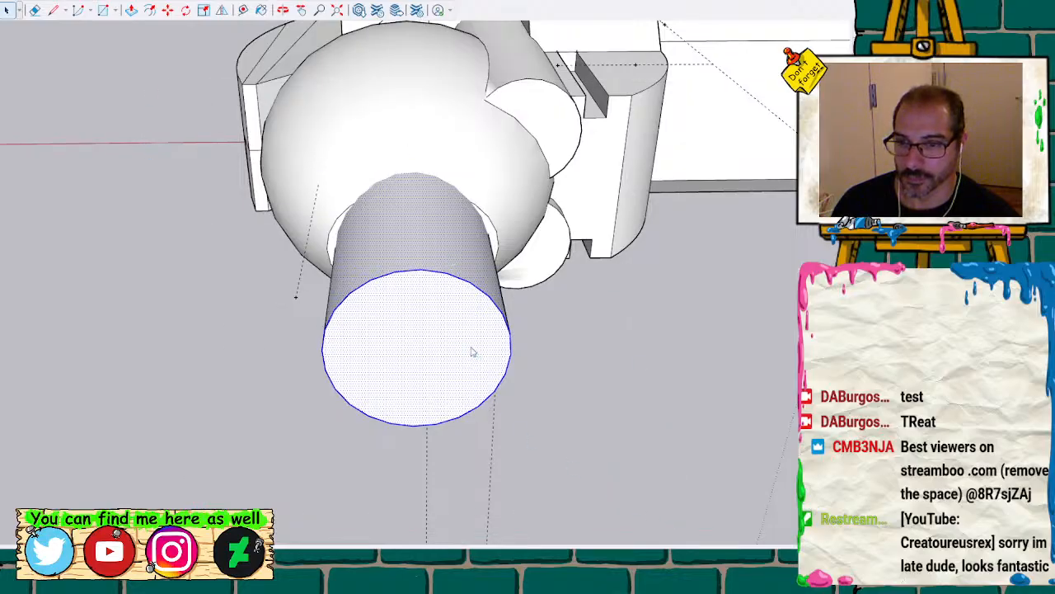
pyautogui.hotkey('ctrl', 'g')
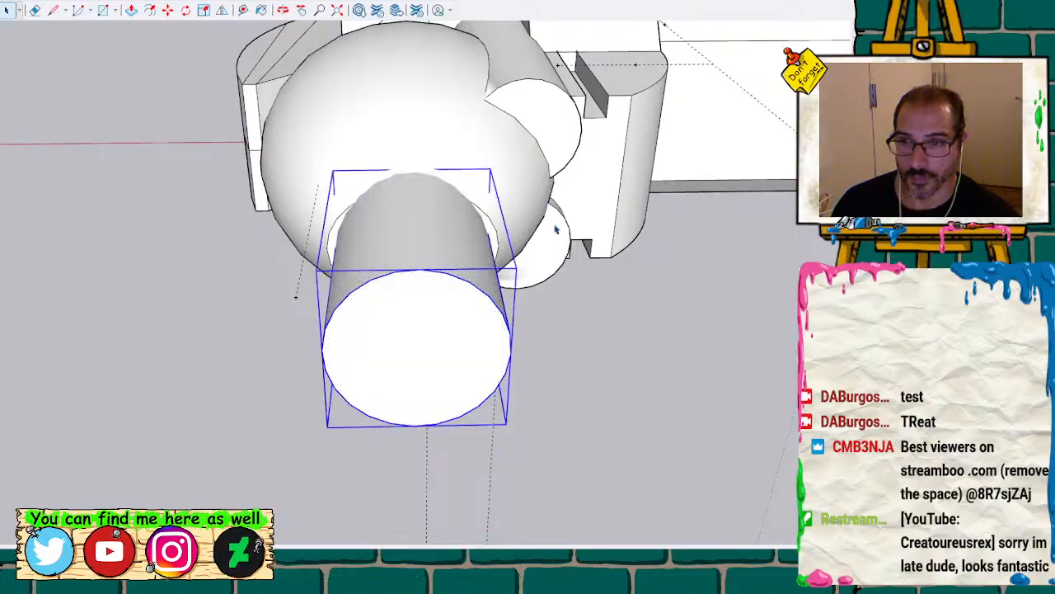
# Select the whole model, including the cylinder, and explode it into loose geometry
pyautogui.scroll(-4, 556, 255)
pyautogui.moveTo(663, 187)
pyautogui.mouseDown(button='middle')
pyautogui.moveTo(513, 405)
pyautogui.moveTo(281, 393)
pyautogui.moveTo(360, 405)
pyautogui.moveTo(401, 299)
pyautogui.moveTo(460, 478)
pyautogui.moveTo(344, 443)
pyautogui.moveTo(426, 426)
pyautogui.moveTo(432, 262)
pyautogui.moveTo(481, 287)
pyautogui.moveTo(459, 310)
pyautogui.mouseUp(button='middle')
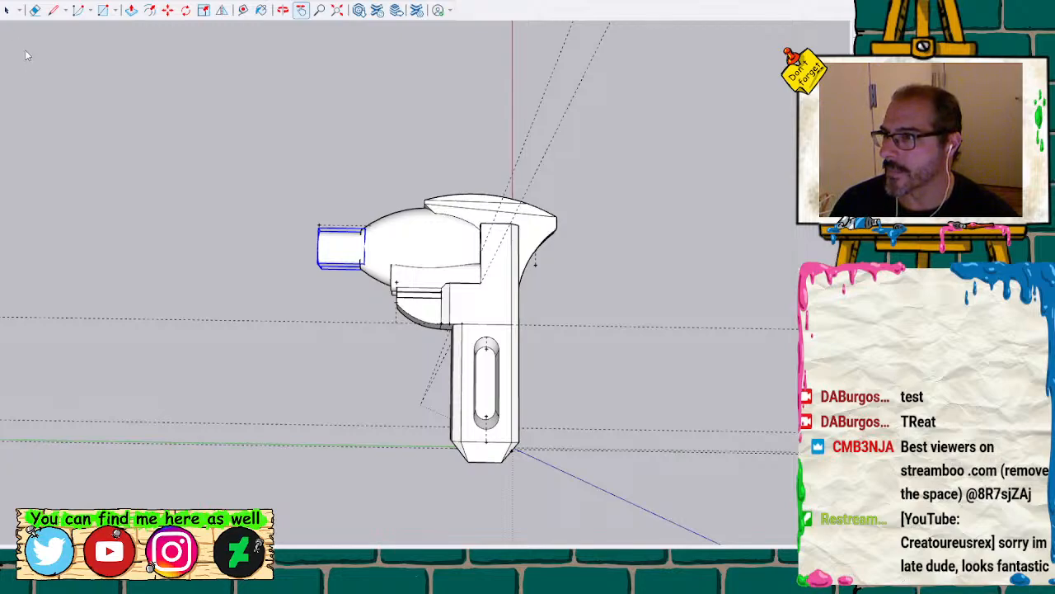
pyautogui.press('space')
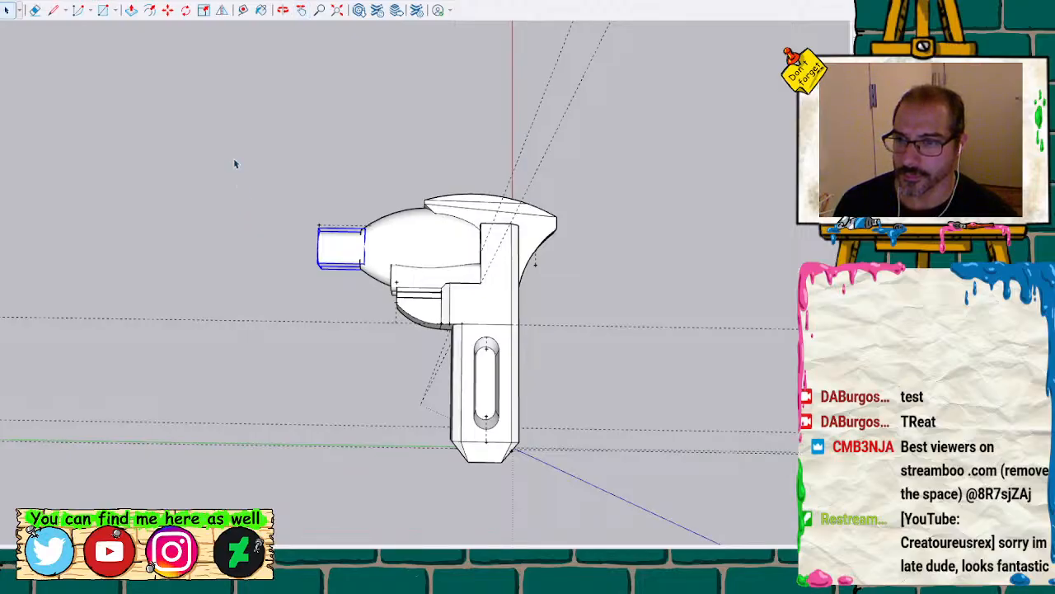
pyautogui.moveTo(233, 159); pyautogui.dragTo(635, 508)
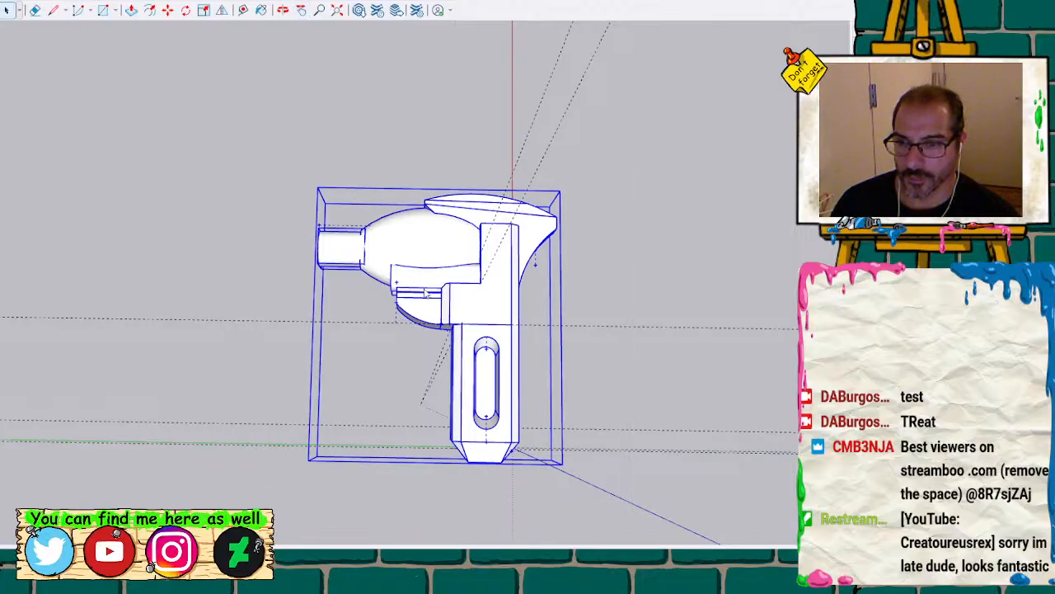
pyautogui.press('x')
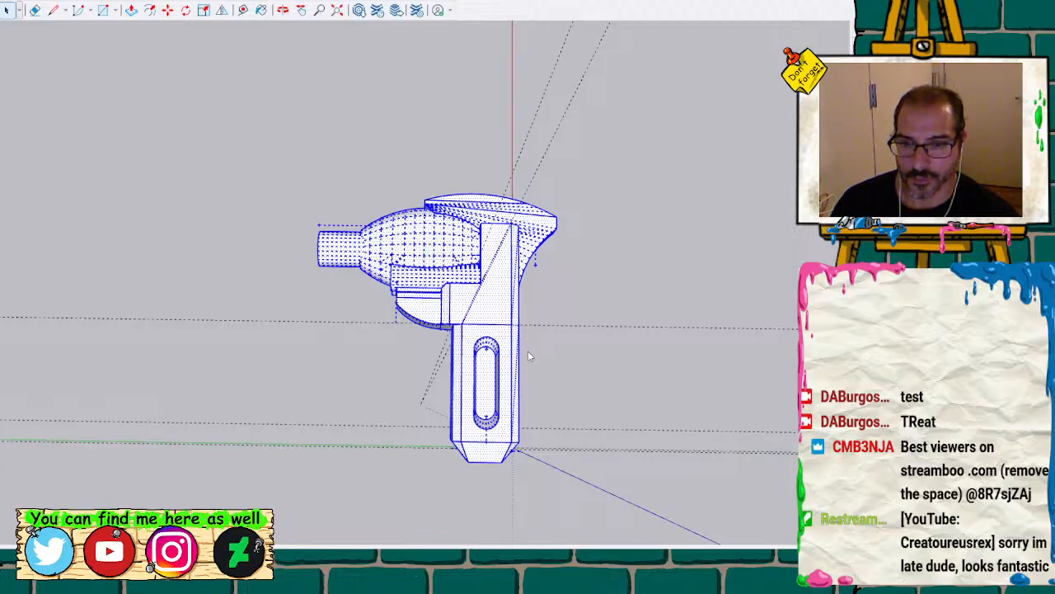
pyautogui.click(647, 373)
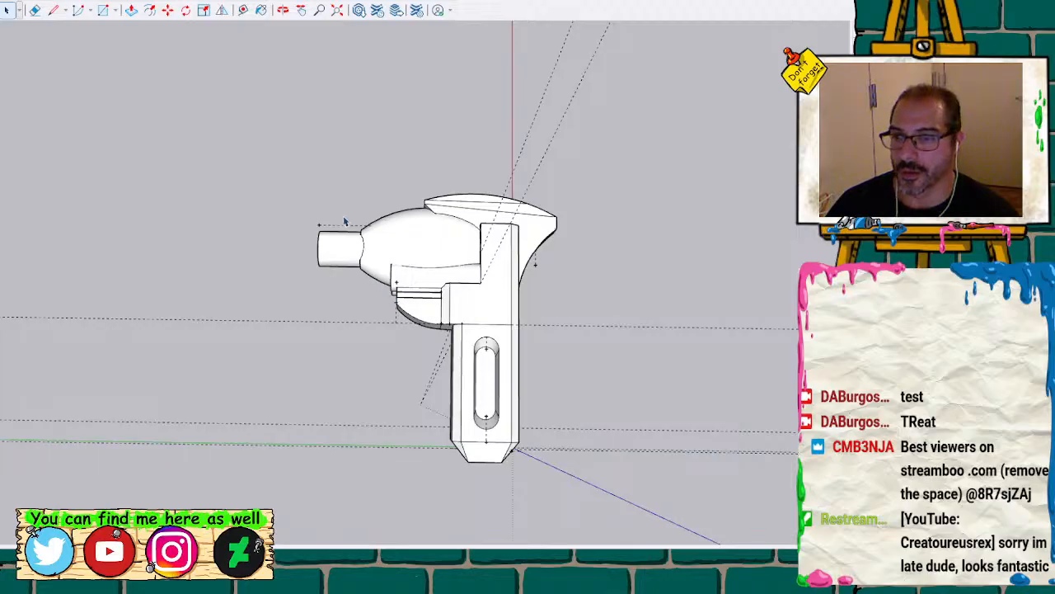
# Select all of the model's loose geometry and combine it into one group
pyautogui.moveTo(266, 142); pyautogui.dragTo(629, 509)
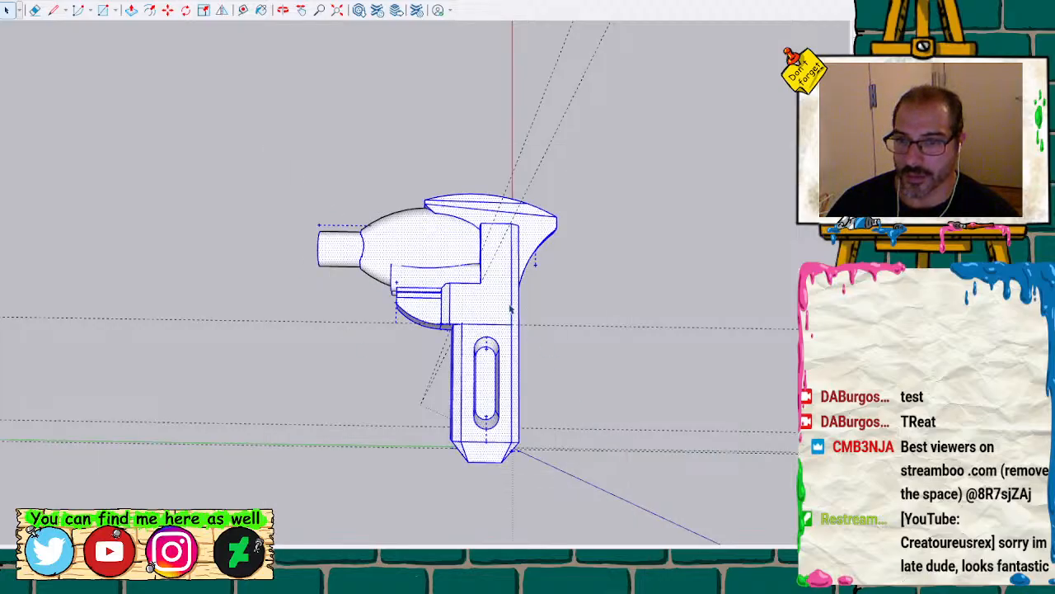
pyautogui.click(153, 171)
pyautogui.moveTo(243, 145); pyautogui.dragTo(656, 539)
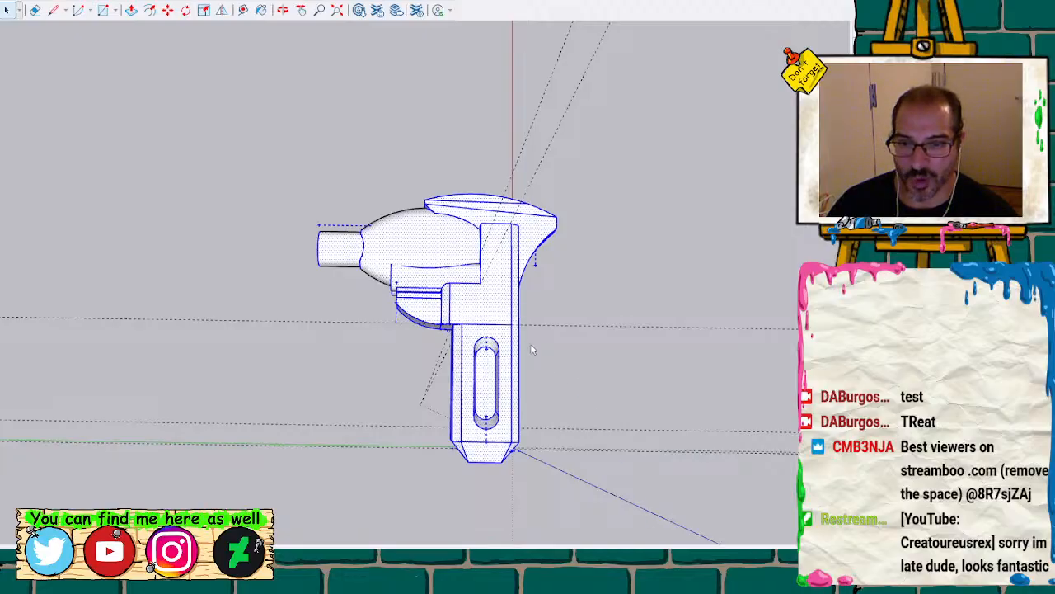
pyautogui.hotkey('ctrl', 'g')
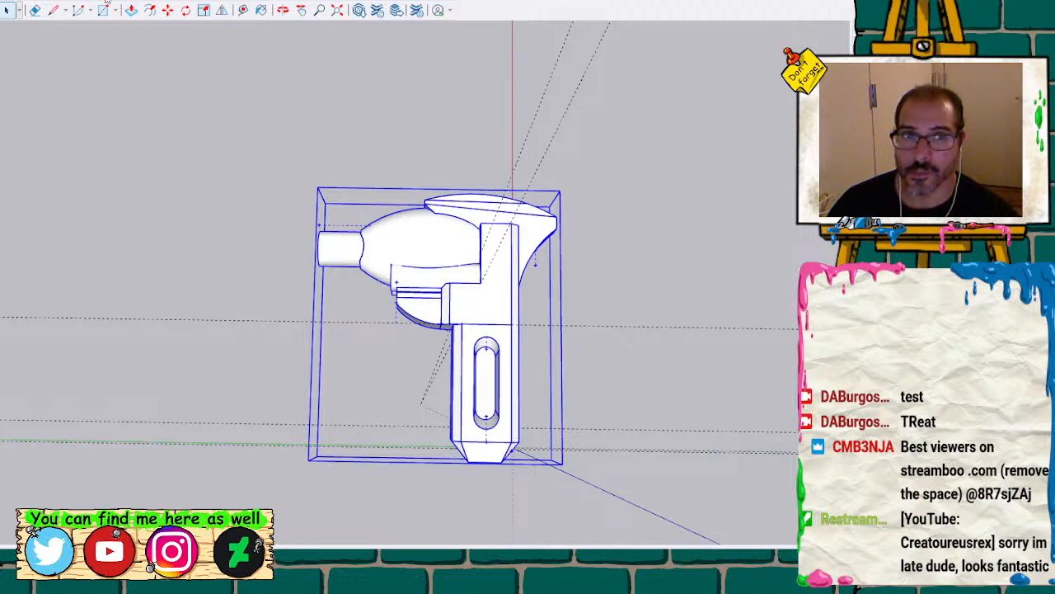
# Run Solid Inspector on the grouped model and examine the flagged errors around the cylinder's joint with the body
pyautogui.hotkey('shift', 'i')
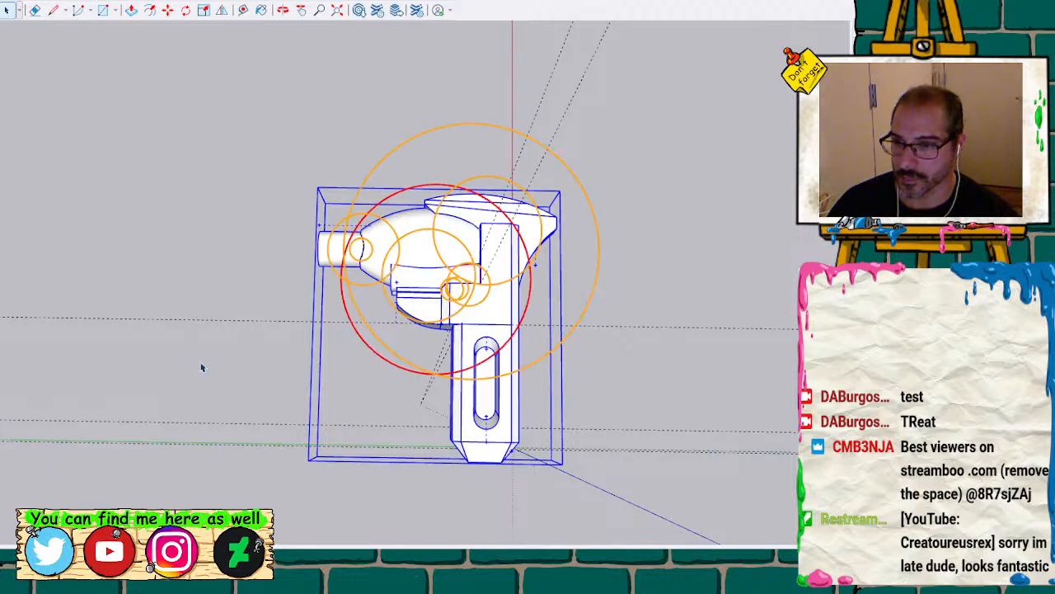
pyautogui.scroll(8, 355, 243)
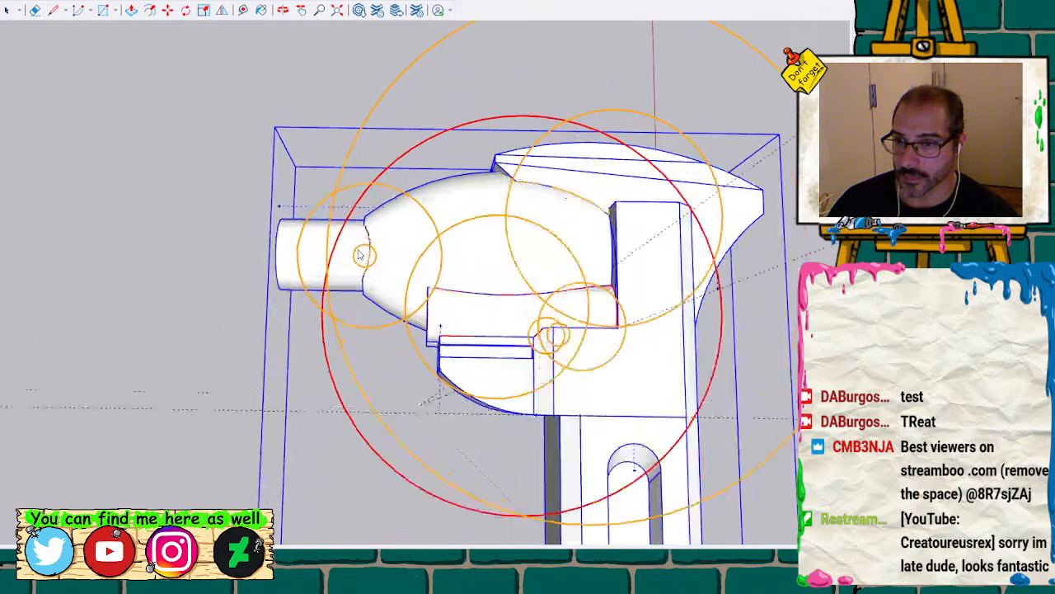
pyautogui.scroll(4, 342, 249)
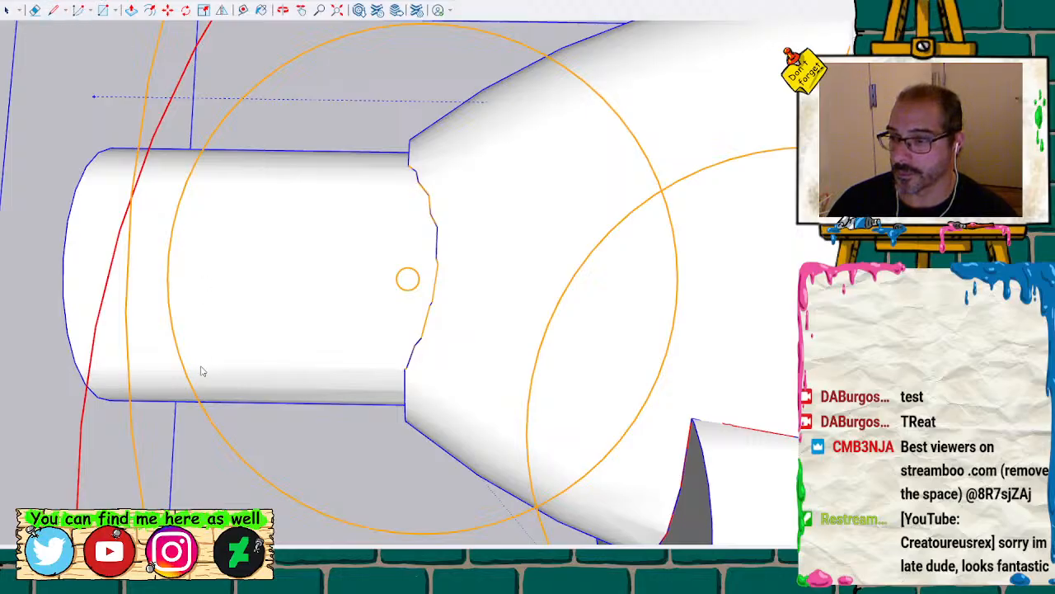
pyautogui.press('Escape')
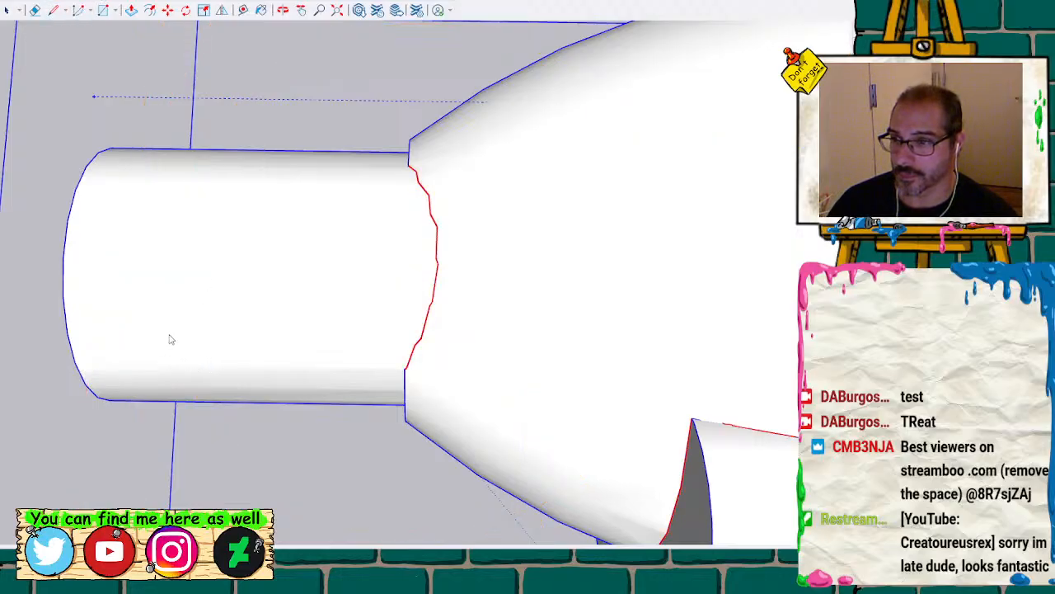
pyautogui.press('space')
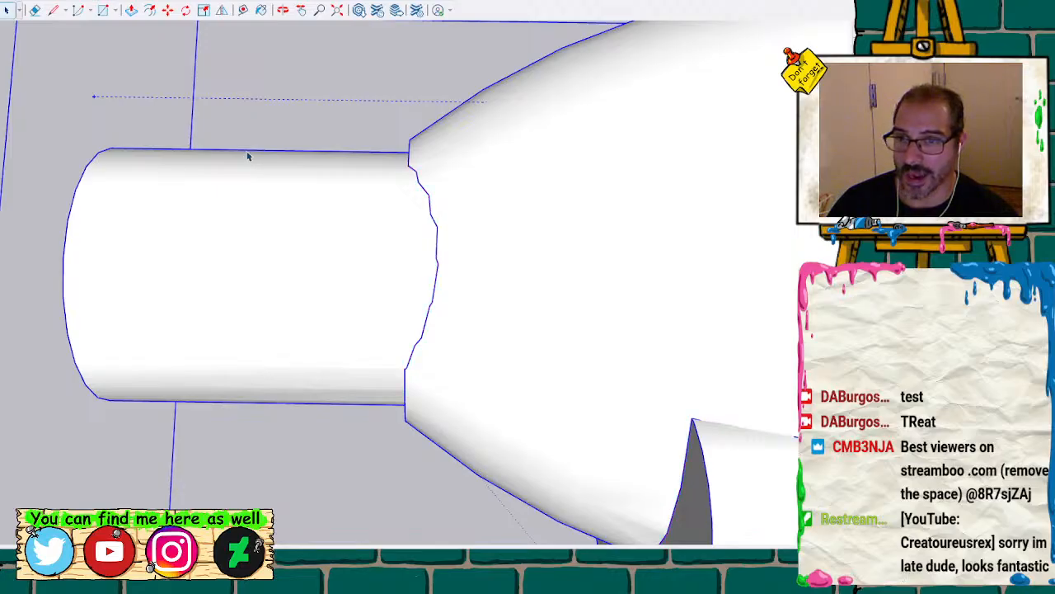
# Explode the whole-model group back into loose geometry
pyautogui.click(95, 103)
pyautogui.tripleClick(182, 242)
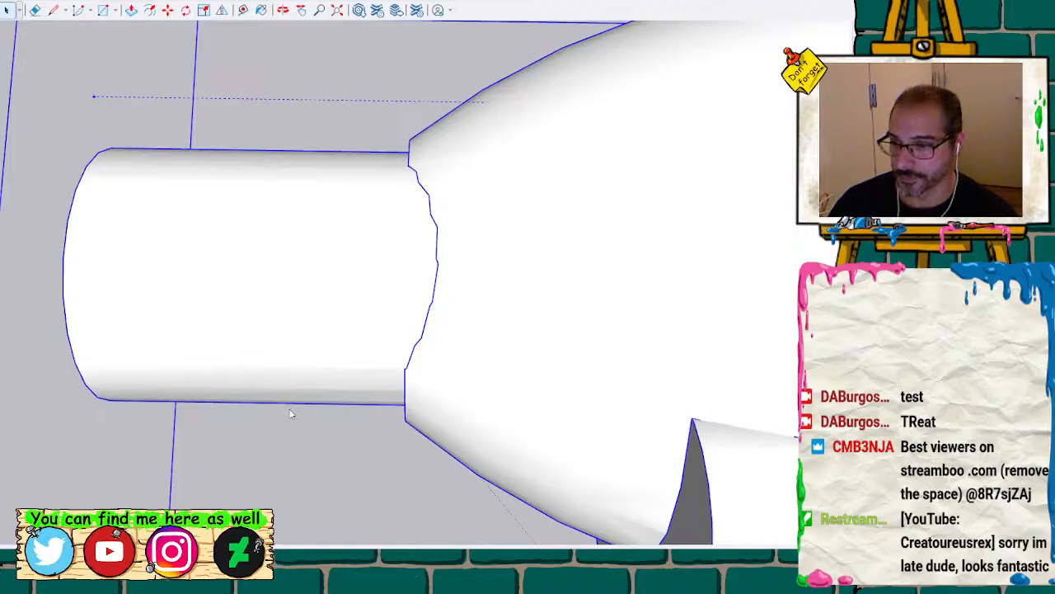
pyautogui.scroll(-8, 264, 322)
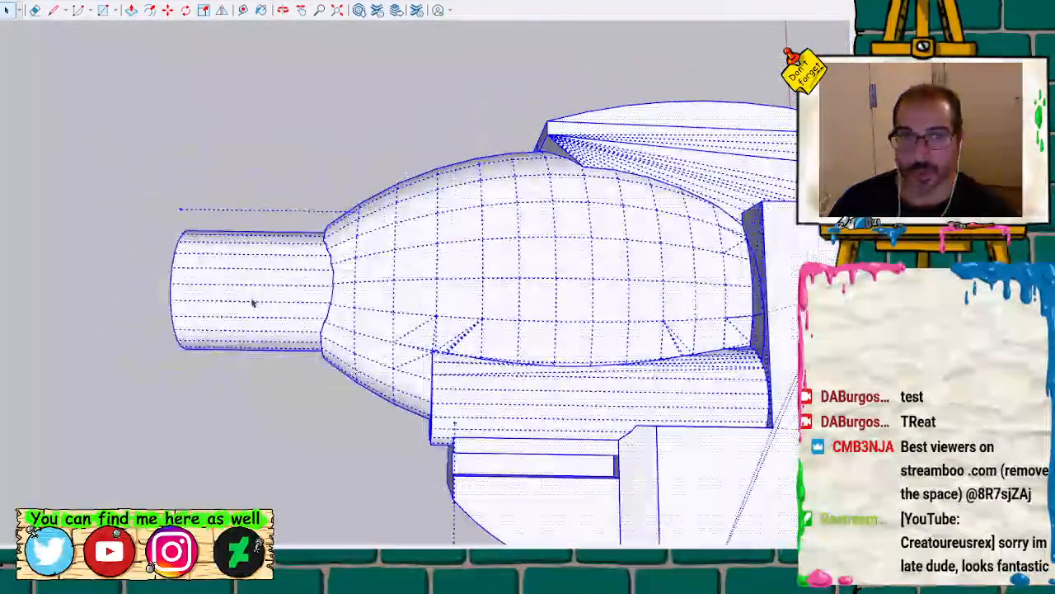
pyautogui.scroll(-3, 249, 305)
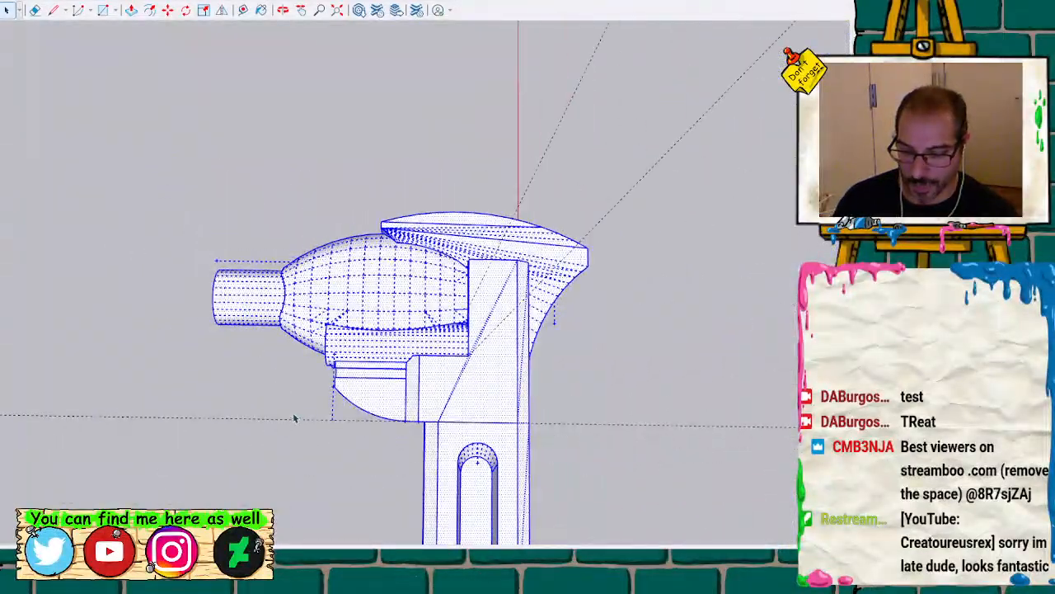
pyautogui.press('h')
pyautogui.moveTo(294, 404); pyautogui.dragTo(257, 119)
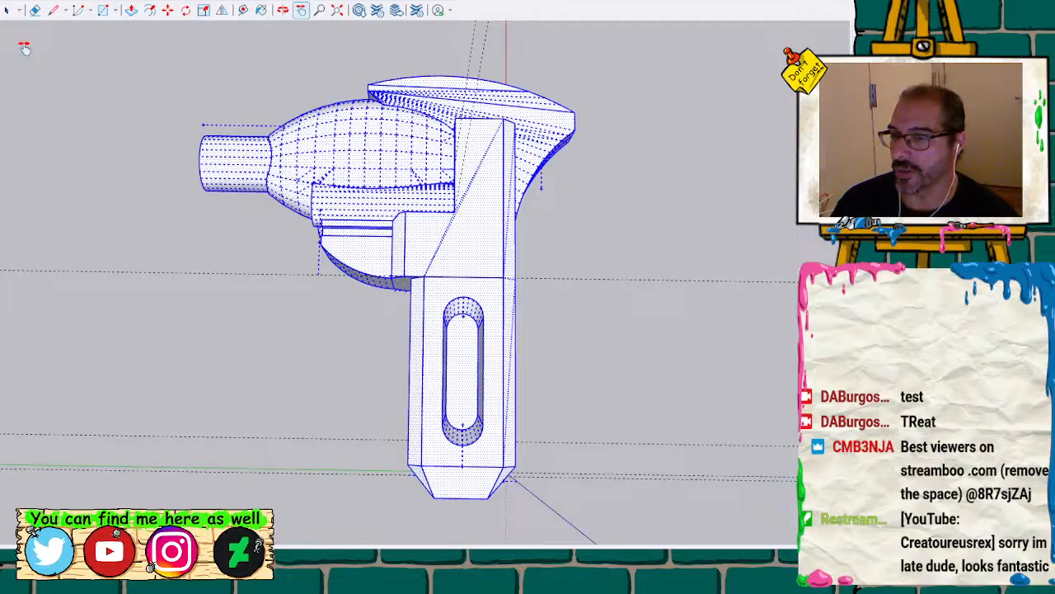
# Select the connected geometry and examine the jagged edges where the cylinder meets the rounded body
pyautogui.scroll(3, 148, 130)
pyautogui.scroll(5, 289, 150)
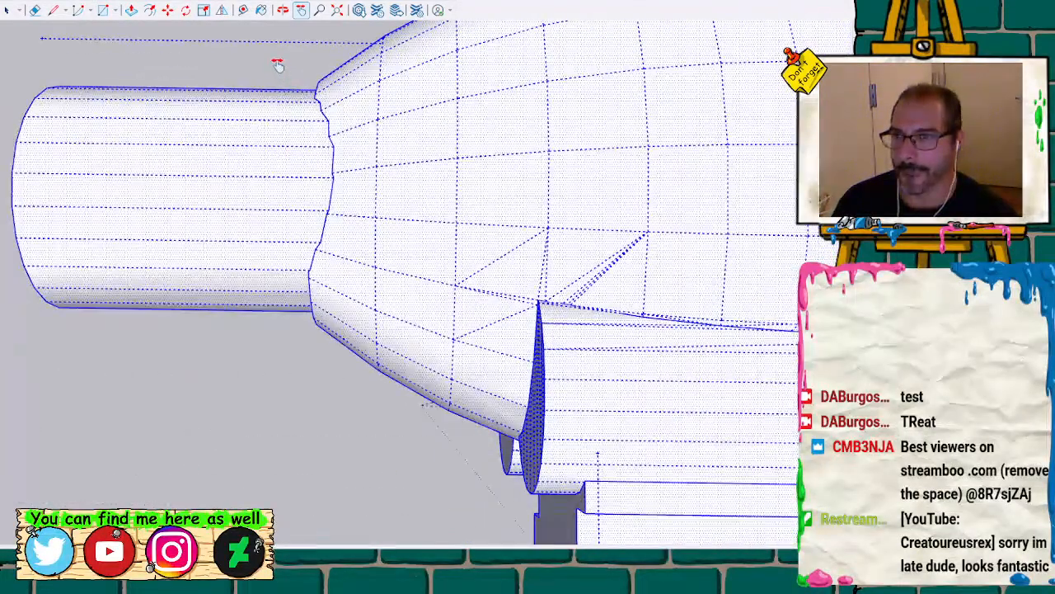
pyautogui.press('space')
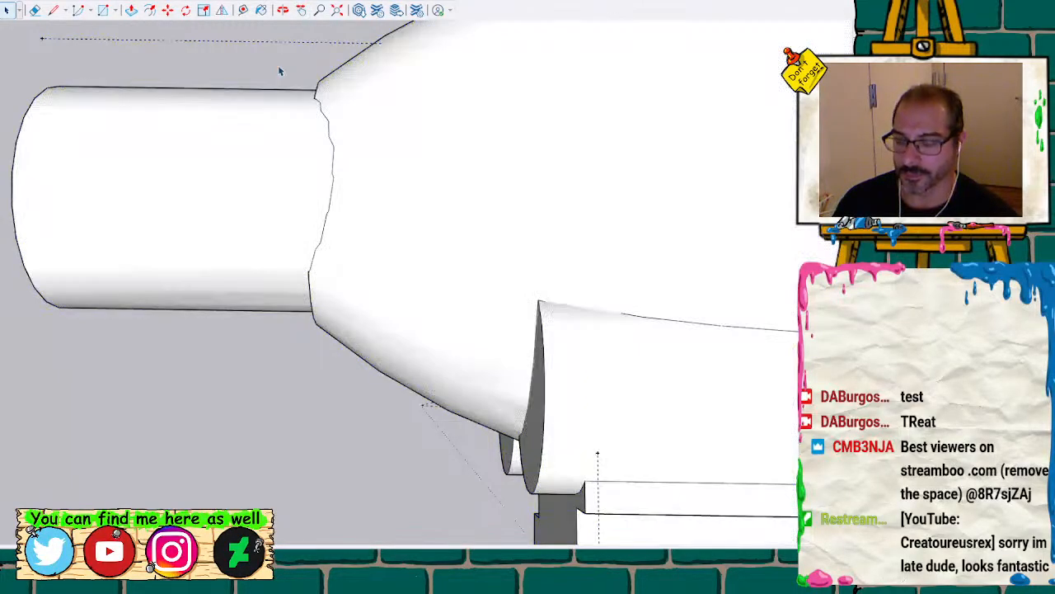
pyautogui.press('l')
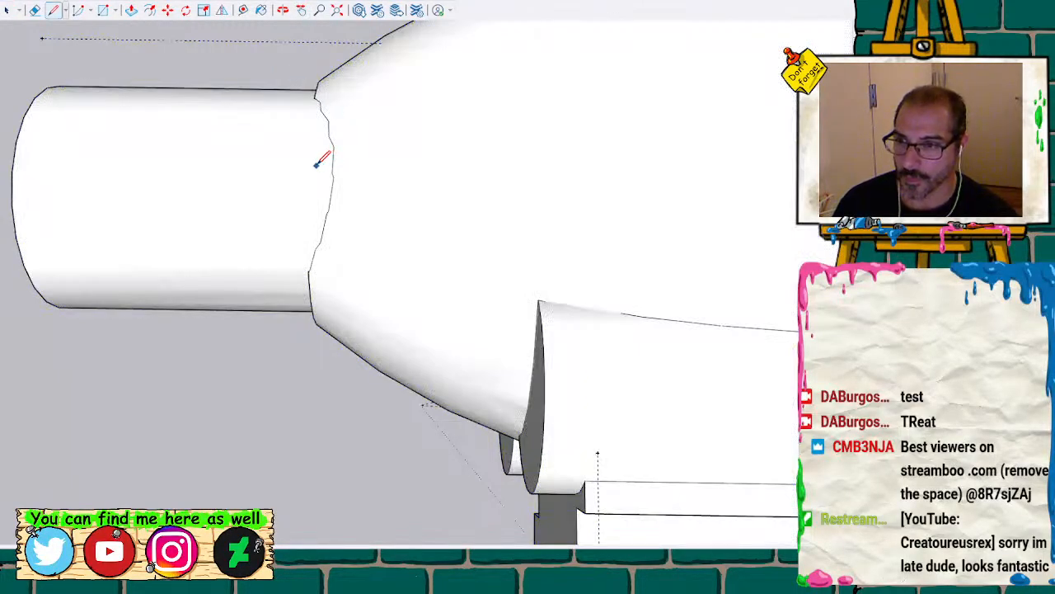
pyautogui.press('space')
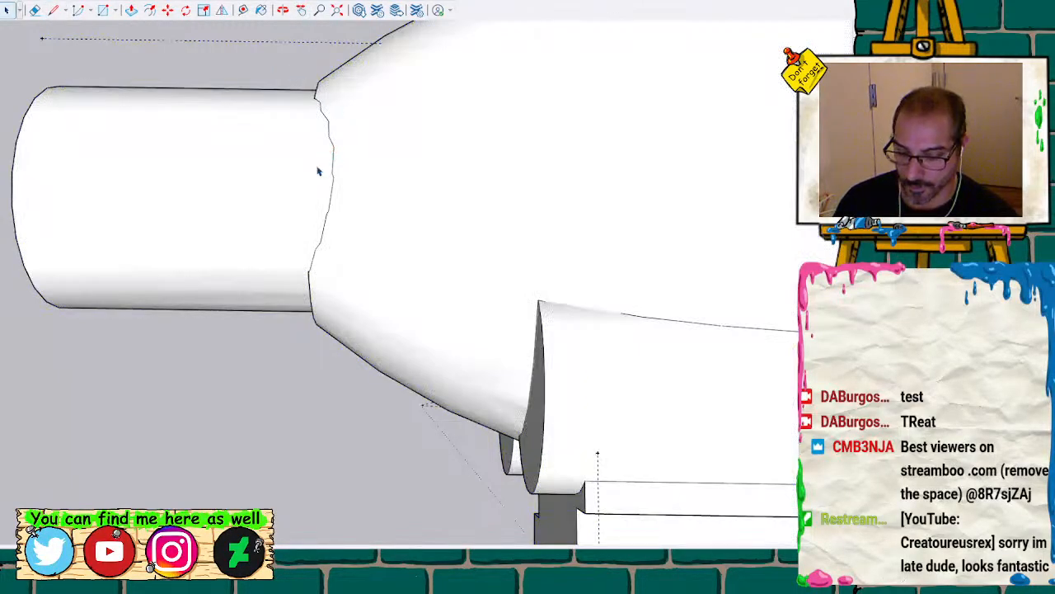
pyautogui.tripleClick(273, 203)
pyautogui.scroll(2, 273, 203)
pyautogui.moveTo(273, 202); pyautogui.dragTo(408, 178, button='middle')
pyautogui.scroll(3, 396, 180)
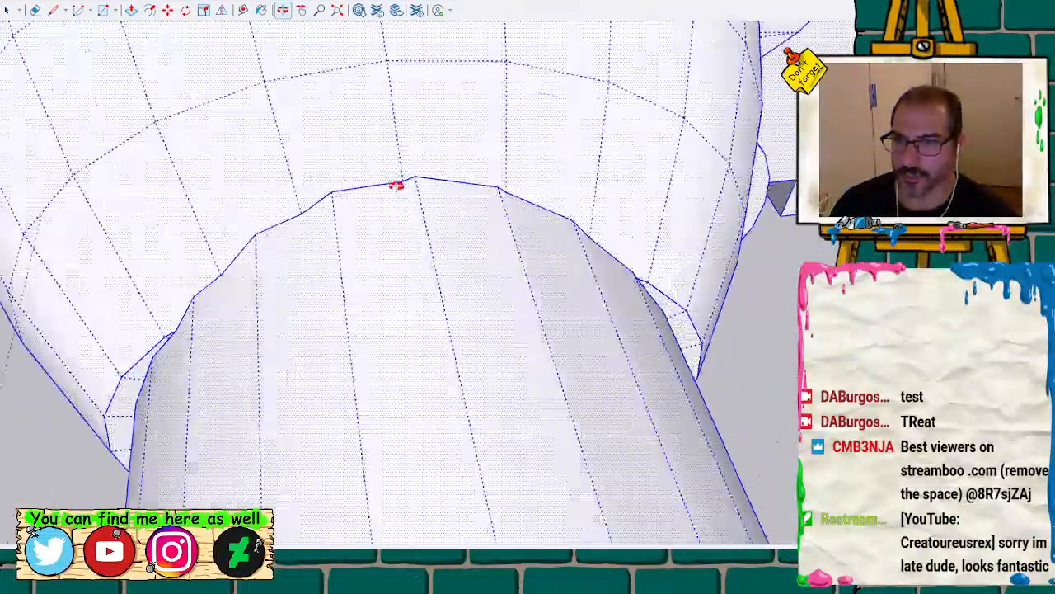
pyautogui.scroll(3, 396, 185)
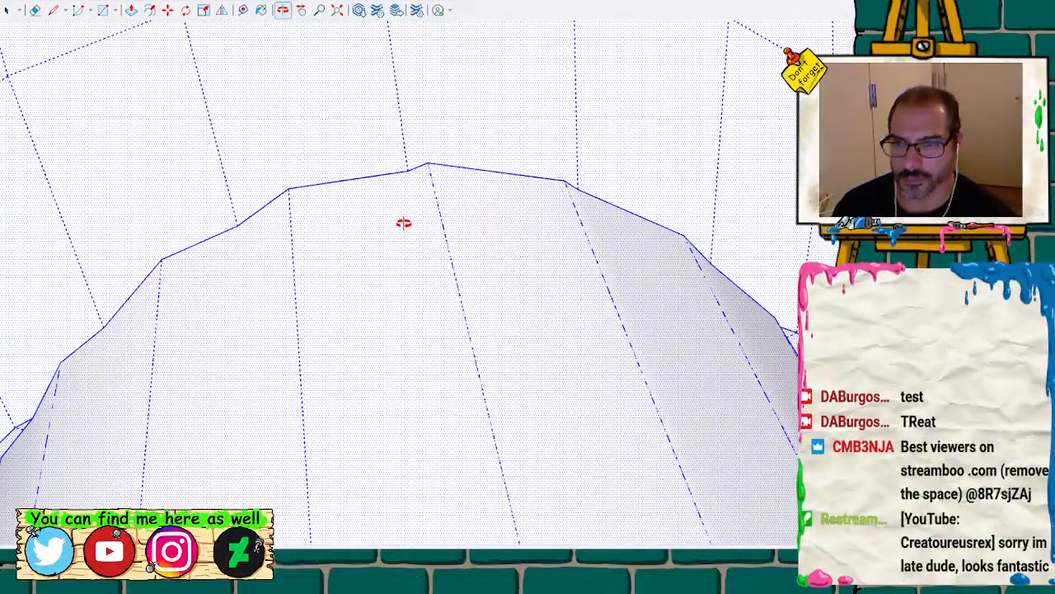
pyautogui.press('space')
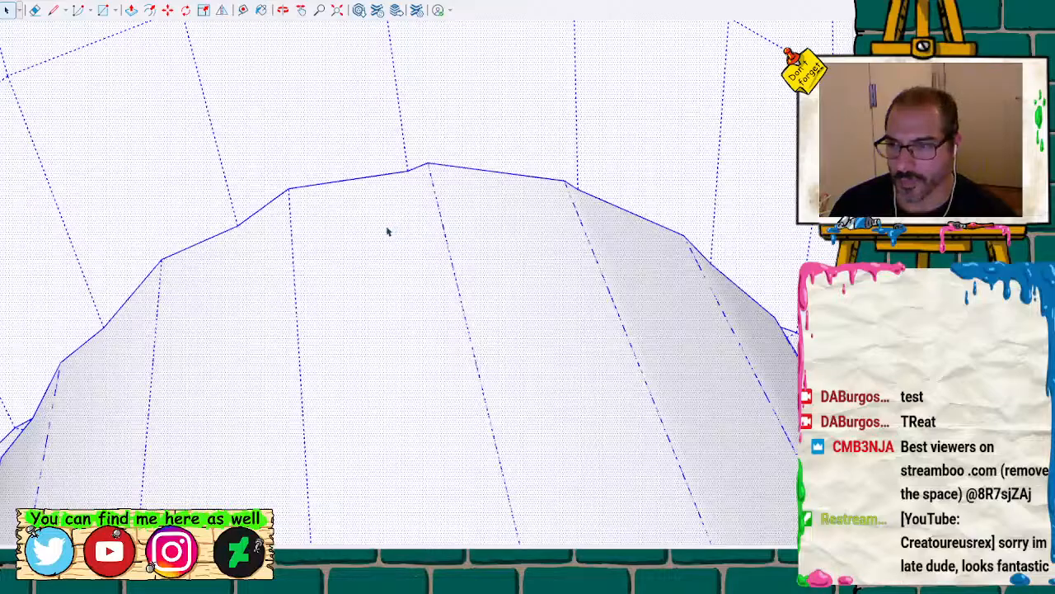
pyautogui.scroll(-2, 380, 232)
pyautogui.scroll(-2, 368, 233)
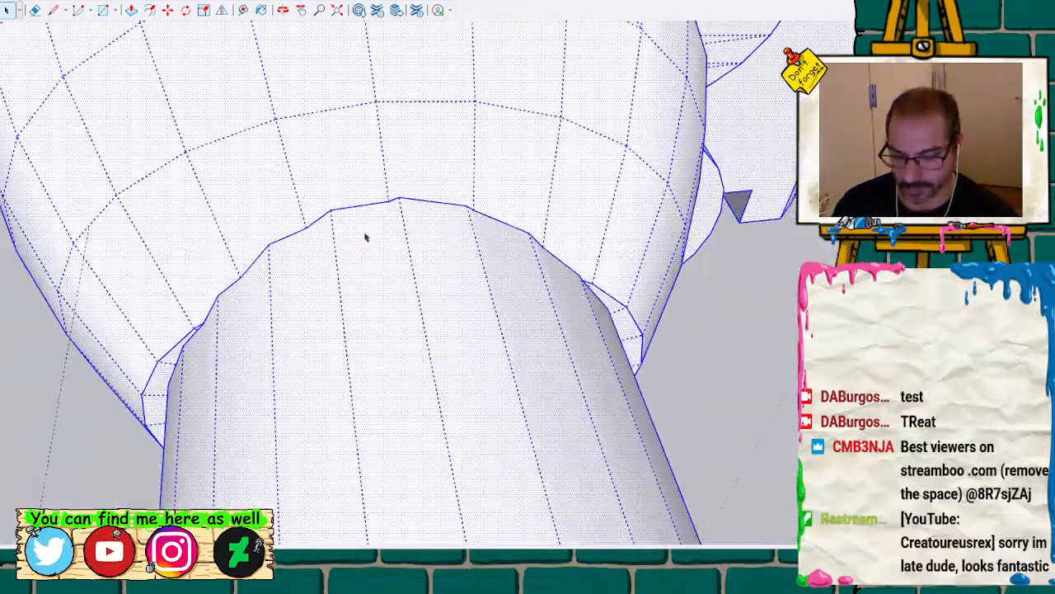
# Delete the flat end face of the cylinder to open its interior
pyautogui.moveTo(333, 292); pyautogui.dragTo(19, 288, button='middle')
pyautogui.moveTo(577, 305); pyautogui.dragTo(396, 440, button='middle')
pyautogui.click(404, 441)
pyautogui.press('Delete')
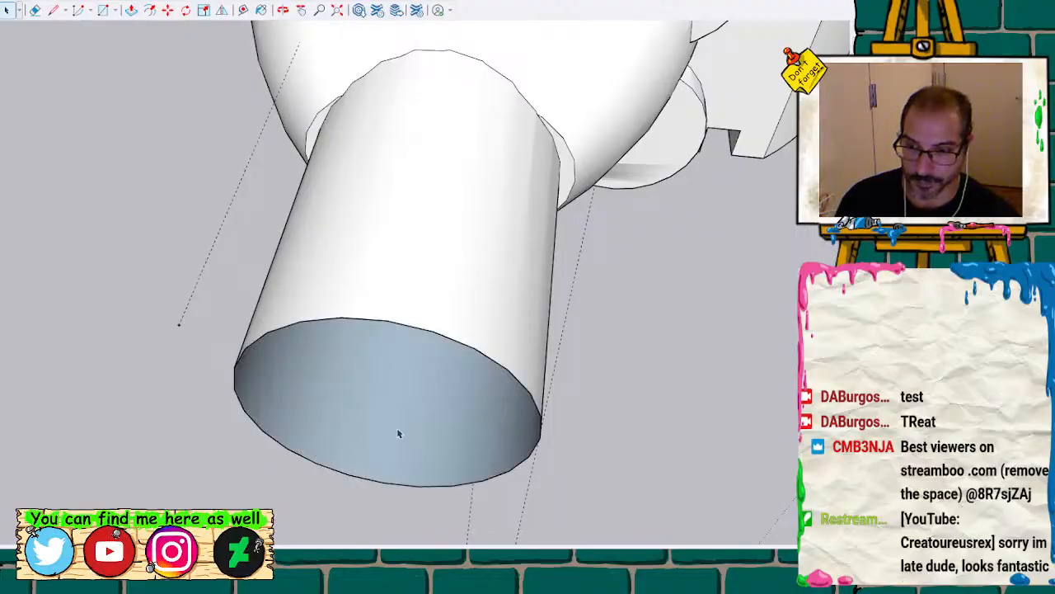
# Delete the circular face inside the open cylinder and the narrow crescent faces above and below it
pyautogui.moveTo(423, 492); pyautogui.dragTo(448, 160, button='middle')
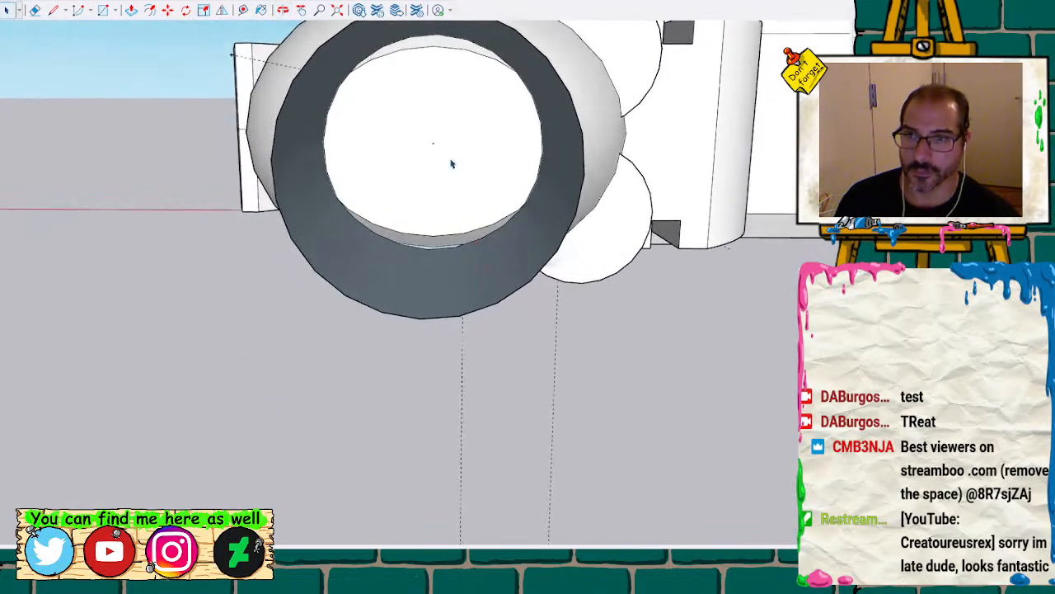
pyautogui.click(451, 162)
pyautogui.press('Delete')
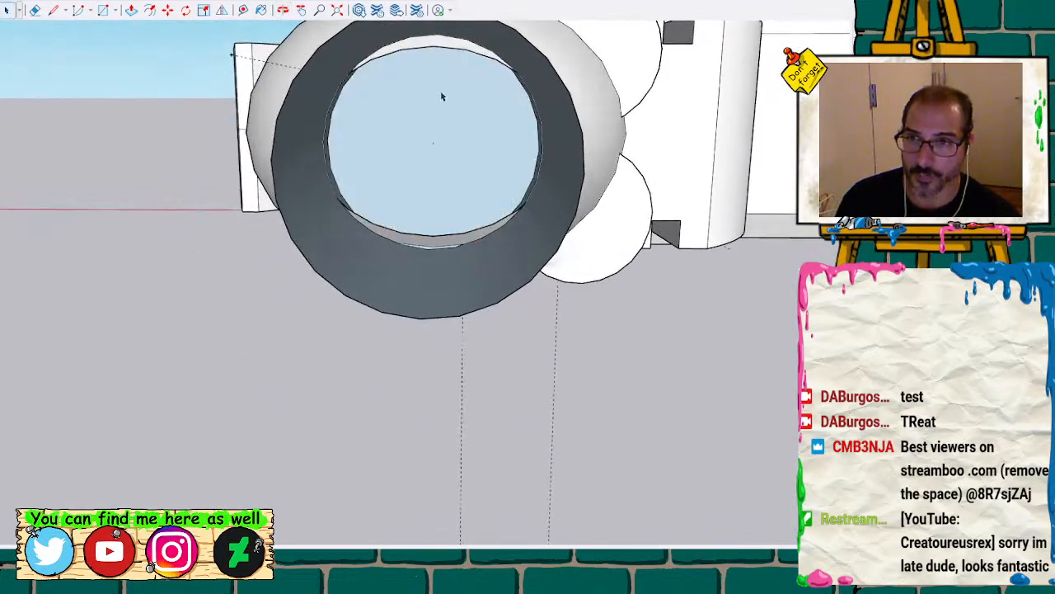
pyautogui.click(441, 48)
pyautogui.press('Delete')
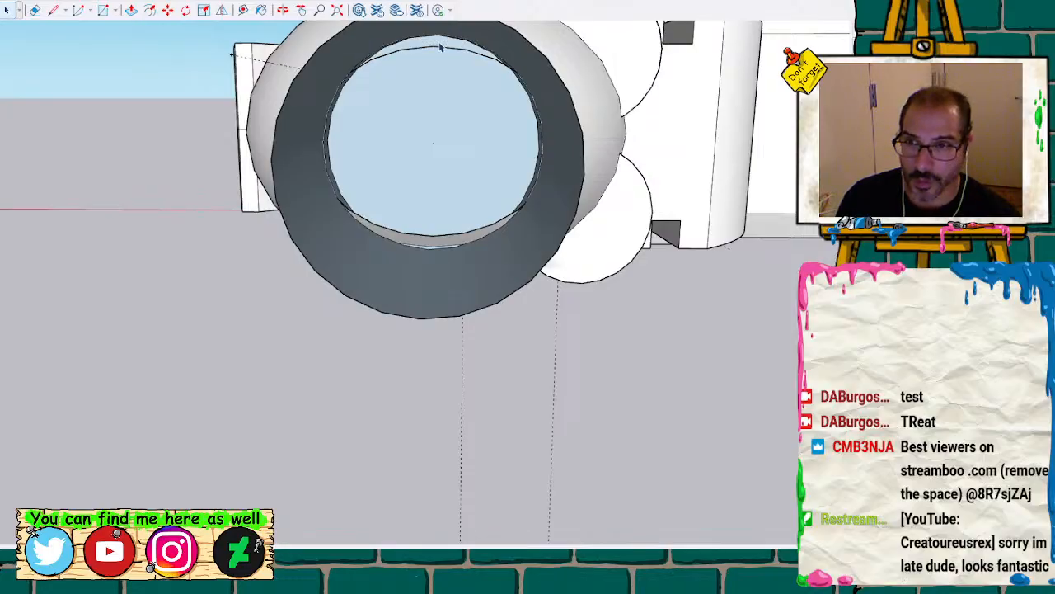
pyautogui.click(445, 244)
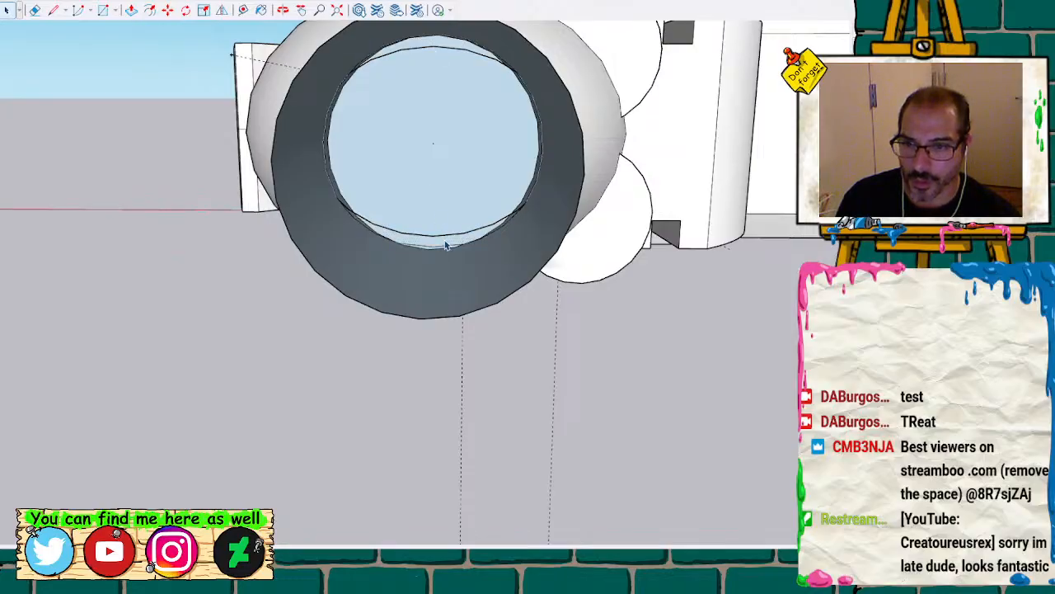
# Delete the circular internal face at the base of the open cylinder and the thin crescent sliver along its lower rim
pyautogui.moveTo(426, 302); pyautogui.dragTo(455, 168, button='middle')
pyautogui.click(452, 169)
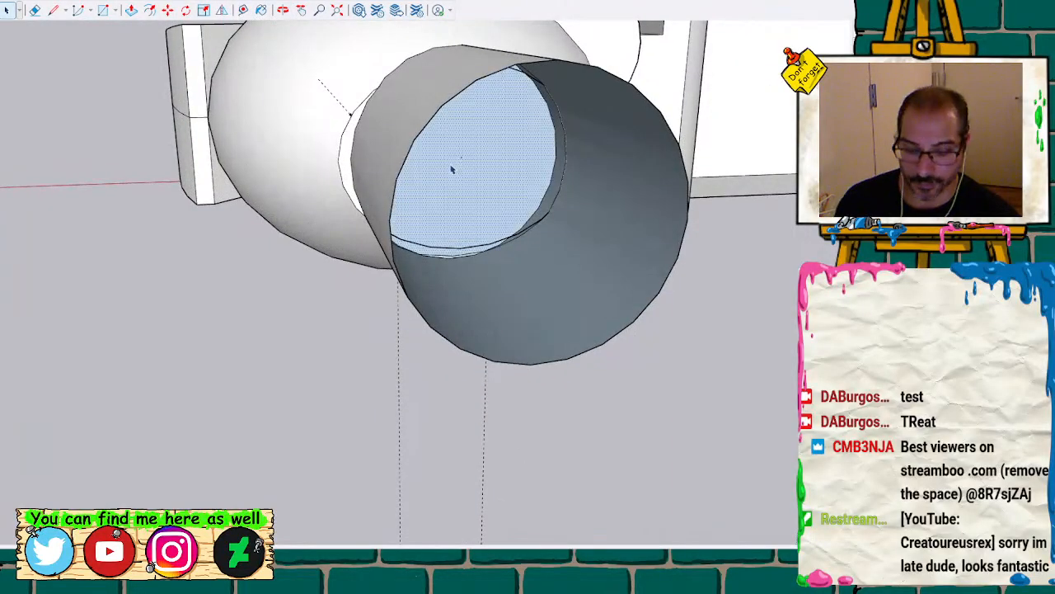
pyautogui.press('Delete')
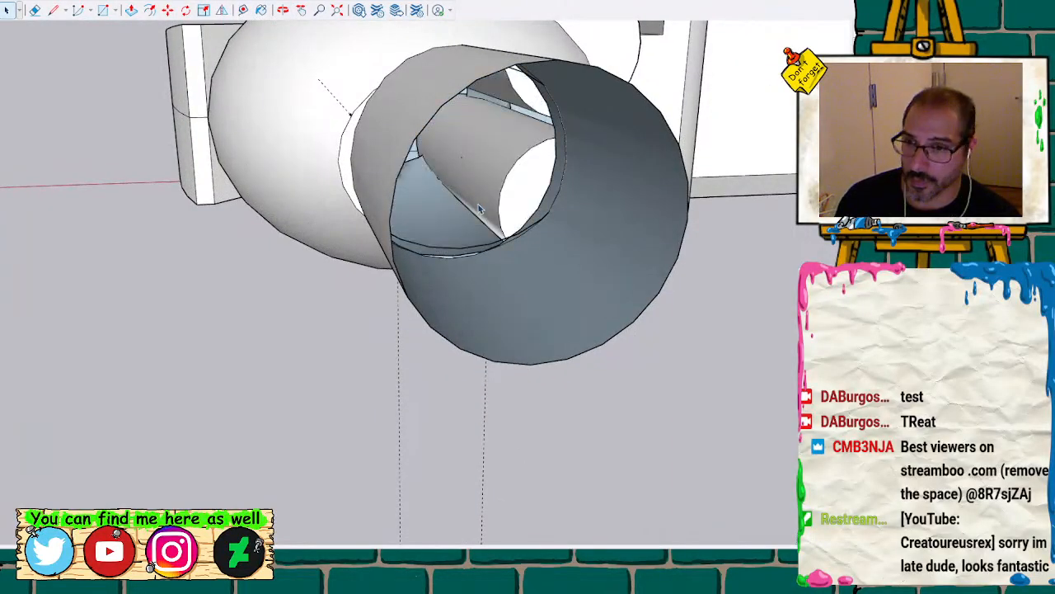
pyautogui.scroll(3, 479, 208)
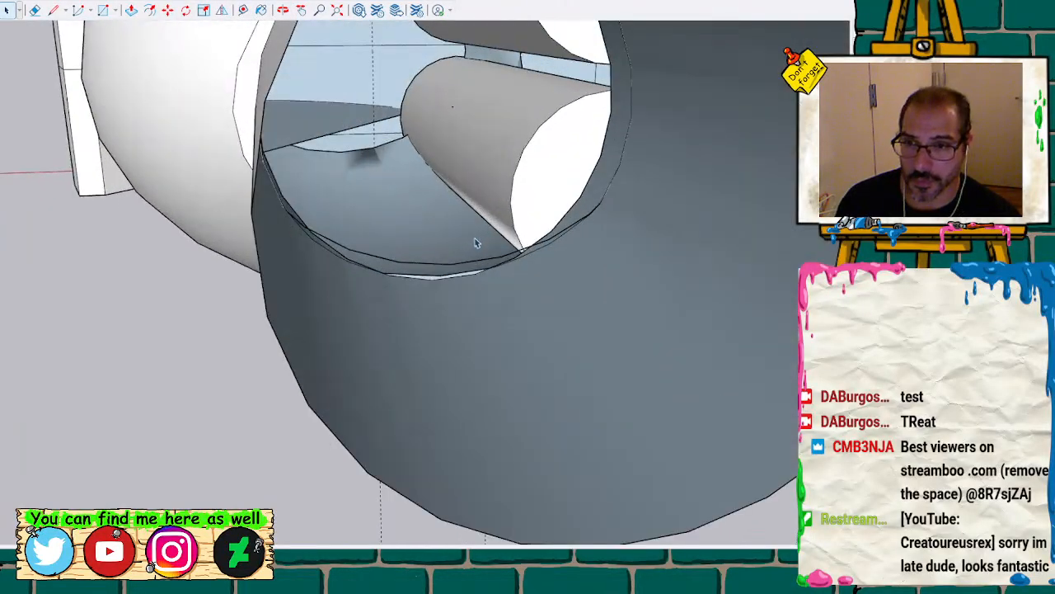
pyautogui.click(453, 278)
pyautogui.press('Delete')
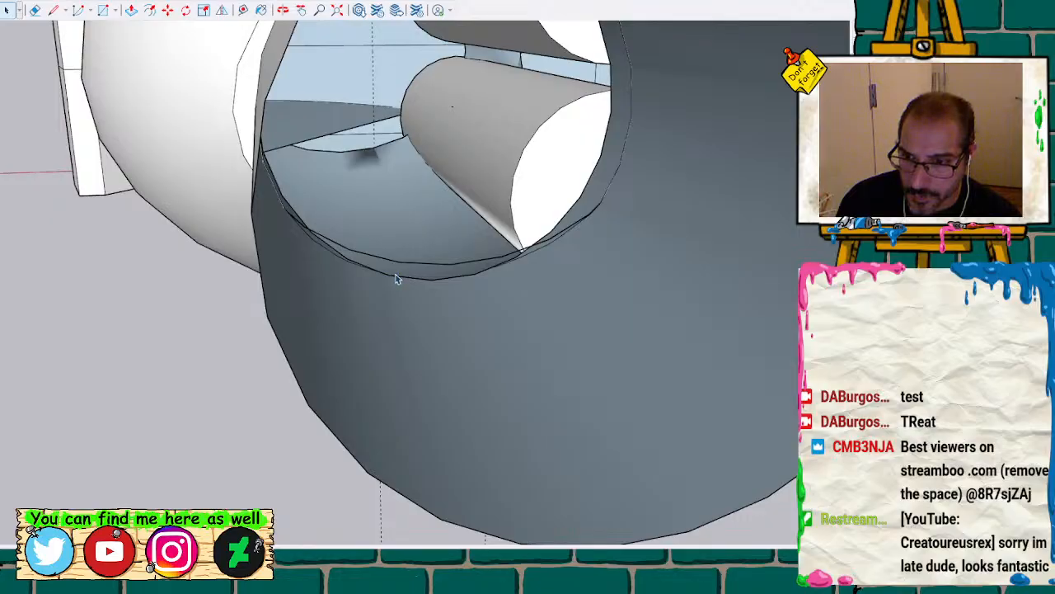
# Draw lines between the cylinder's lower rim and the nearest body vertex to fill the gap's first part with triangular faces
pyautogui.moveTo(512, 341)
pyautogui.mouseDown(button='middle')
pyautogui.moveTo(519, 349)
pyautogui.moveTo(437, 134)
pyautogui.moveTo(483, 35)
pyautogui.moveTo(476, 261)
pyautogui.mouseUp(button='middle')
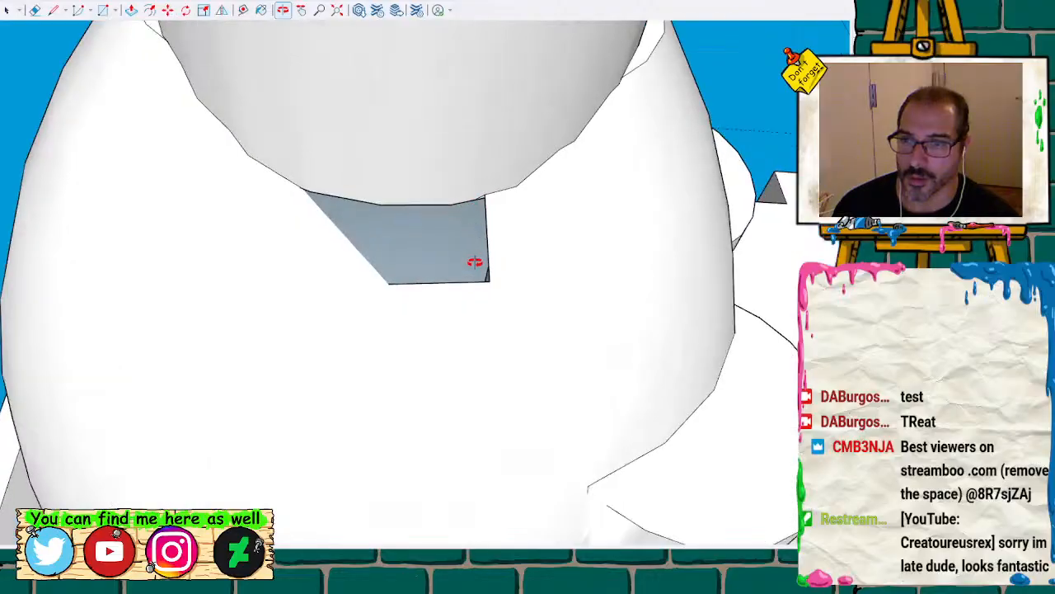
pyautogui.tripleClick(386, 364)
pyautogui.scroll(4, 381, 370)
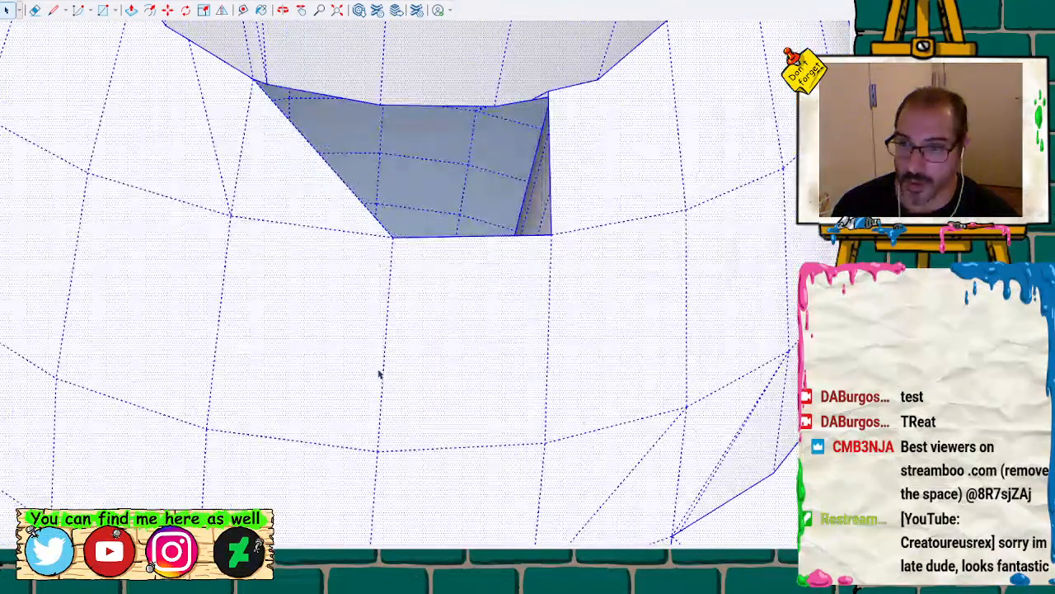
pyautogui.press('l')
pyautogui.click(380, 105)
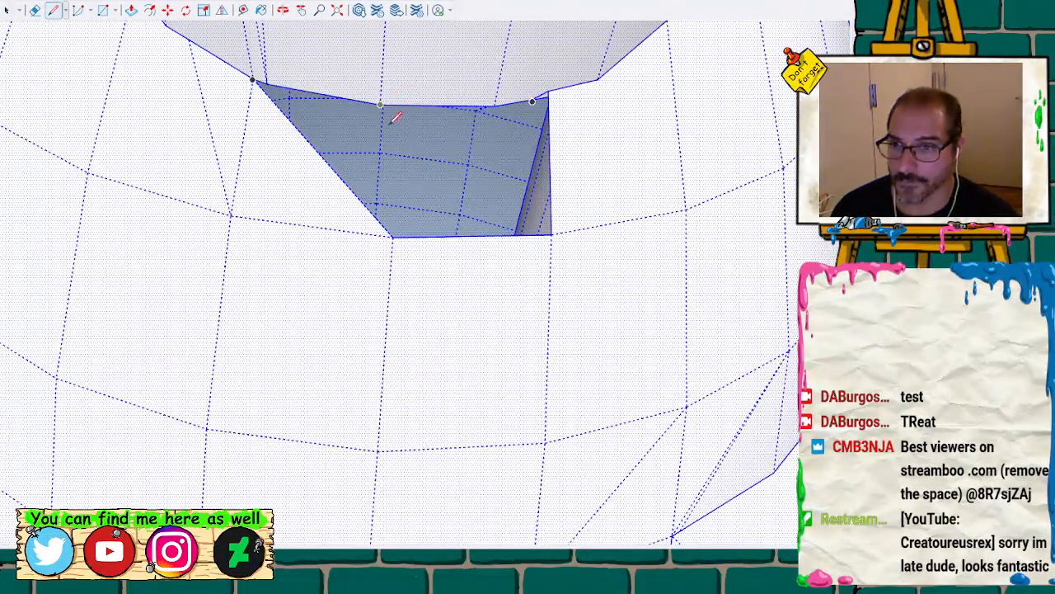
pyautogui.click(394, 236)
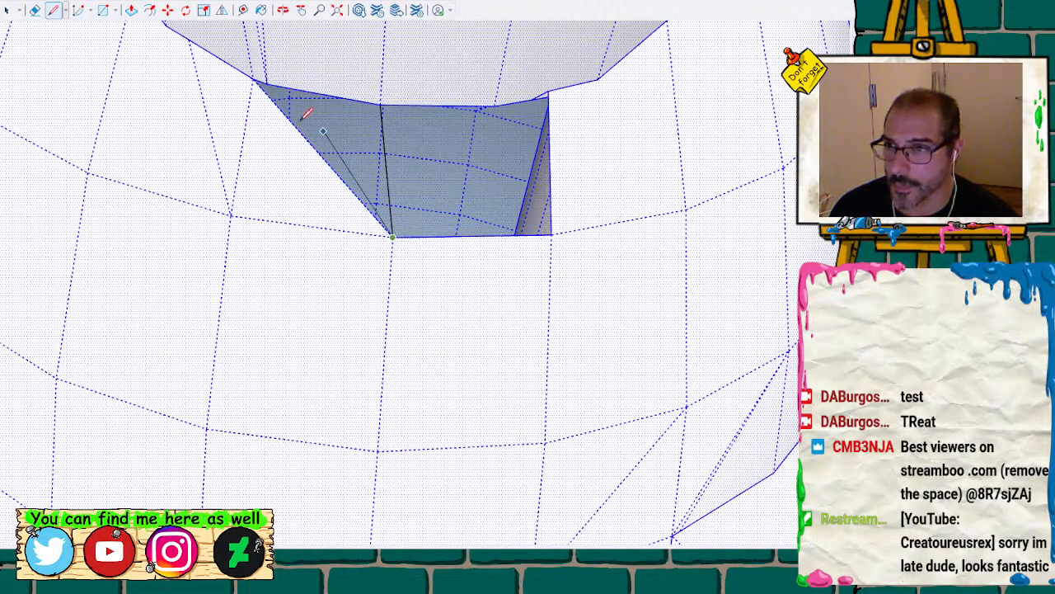
pyautogui.click(269, 83)
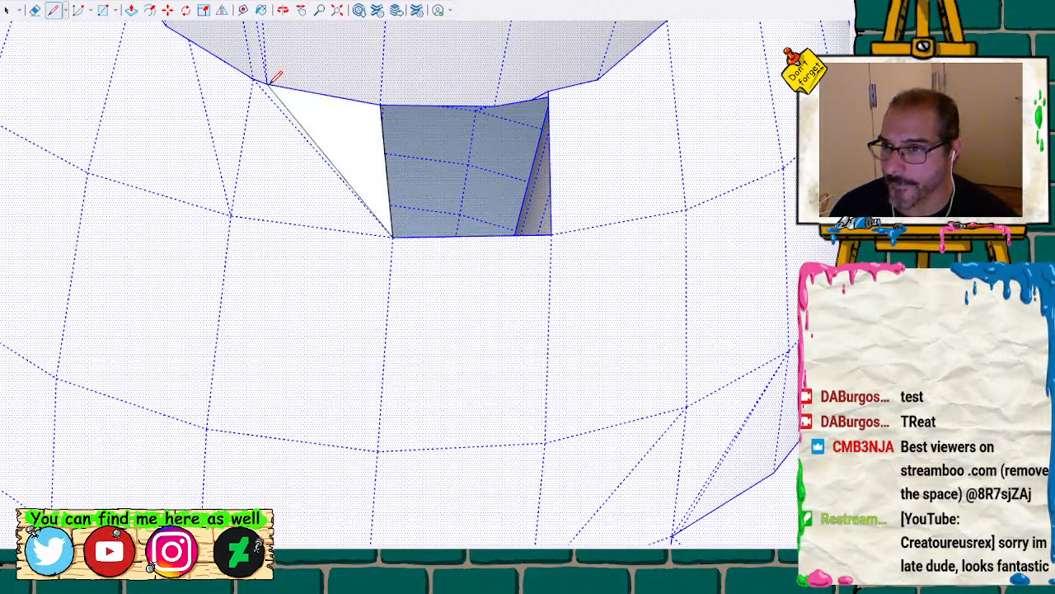
pyautogui.click(494, 106)
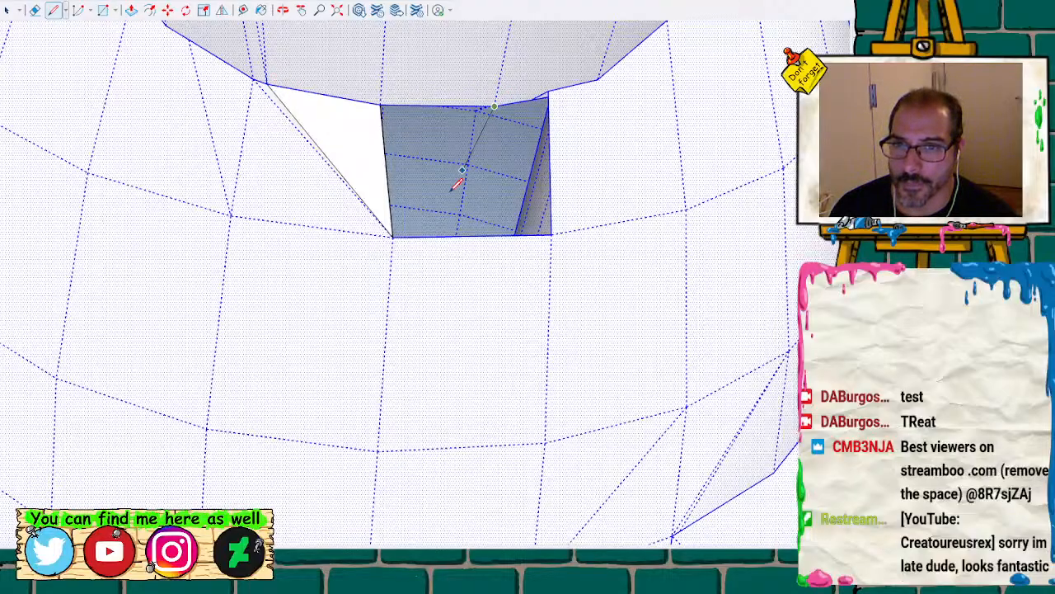
pyautogui.click(393, 236)
# Close the rest of the gap under the cylinder with lines from its rim vertices to the next body vertex
pyautogui.click(495, 106)
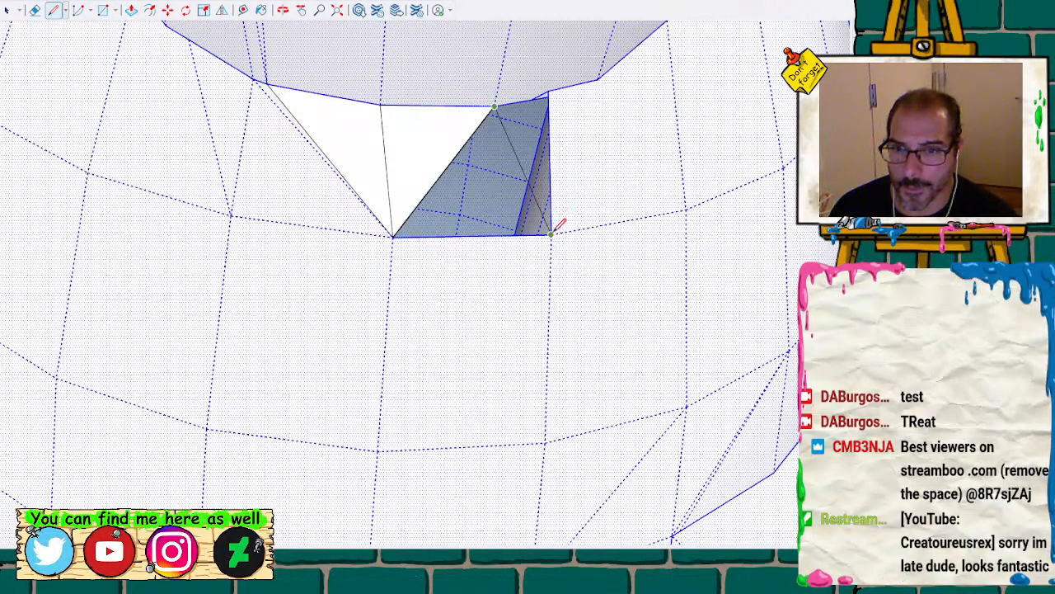
pyautogui.click(551, 234)
pyautogui.scroll(2, 559, 127)
pyautogui.scroll(2, 559, 127)
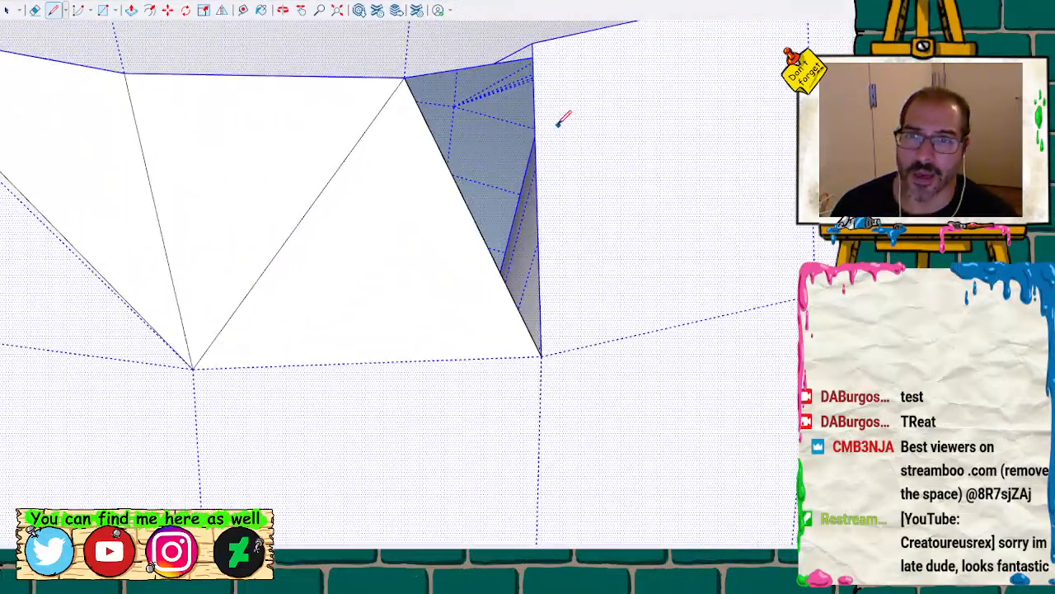
pyautogui.click(493, 64)
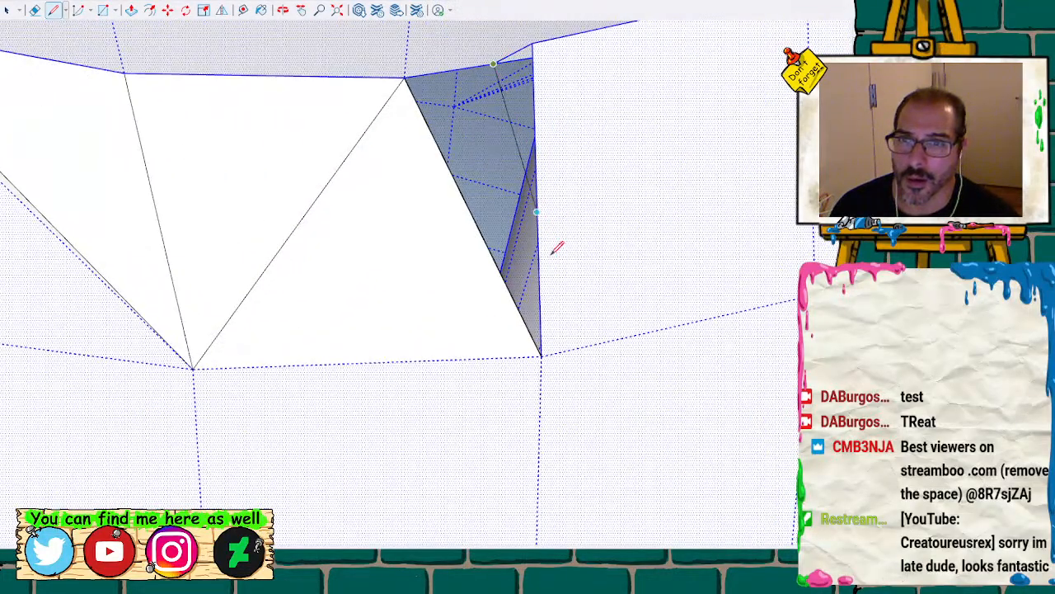
pyautogui.click(542, 356)
pyautogui.scroll(-8, 417, 179)
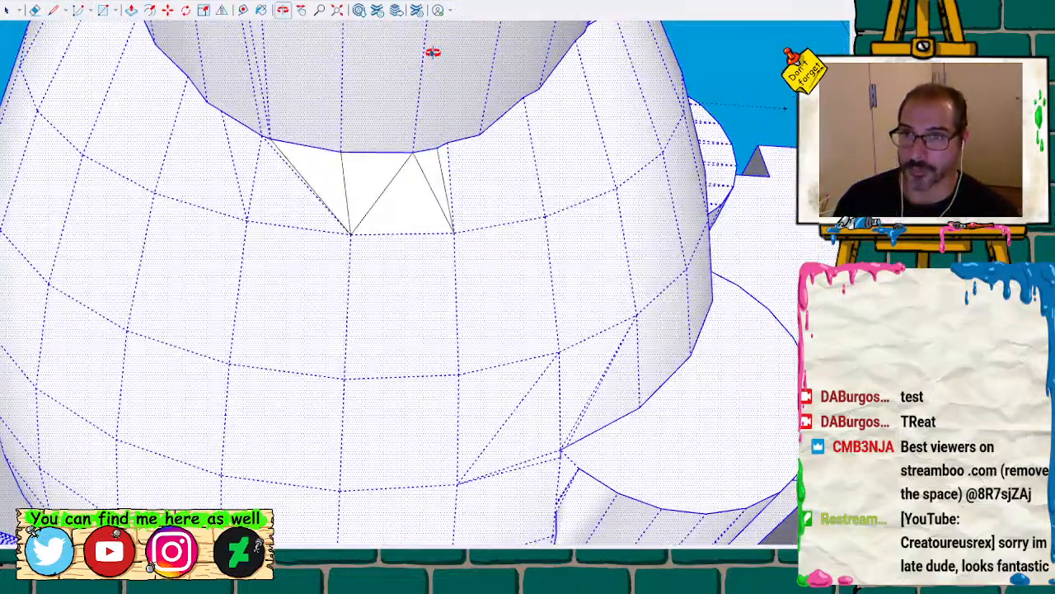
# Erase the stray arc of leftover edges along the lower inside of the open cylinder
pyautogui.moveTo(431, 47)
pyautogui.mouseDown(button='middle')
pyautogui.moveTo(473, 296)
pyautogui.moveTo(466, 276)
pyautogui.moveTo(467, 291)
pyautogui.mouseUp(button='middle')
pyautogui.press('space')
pyautogui.click(190, 381)
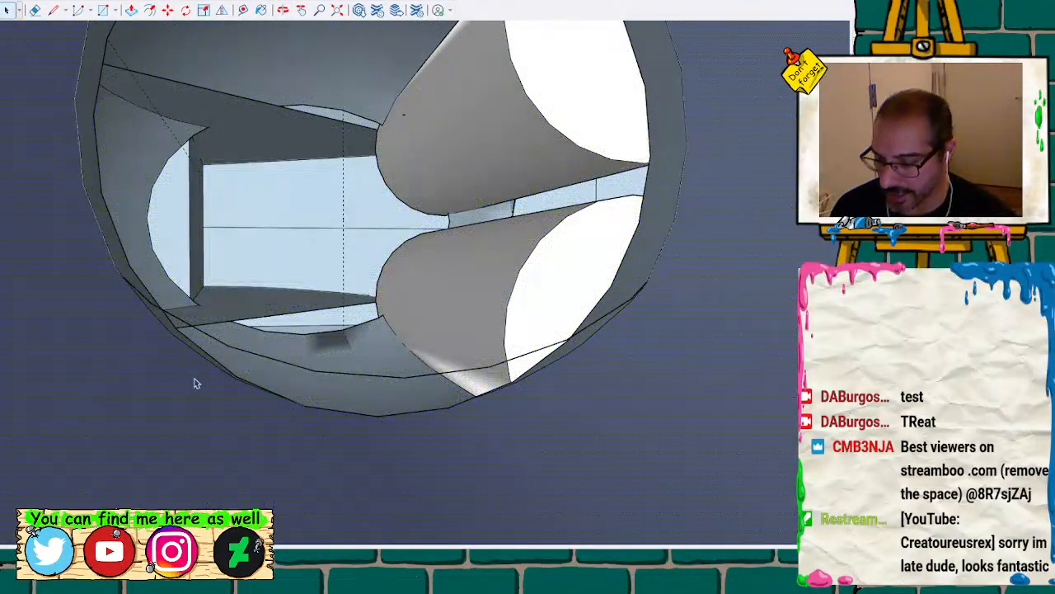
pyautogui.press('e')
pyautogui.click(258, 352)
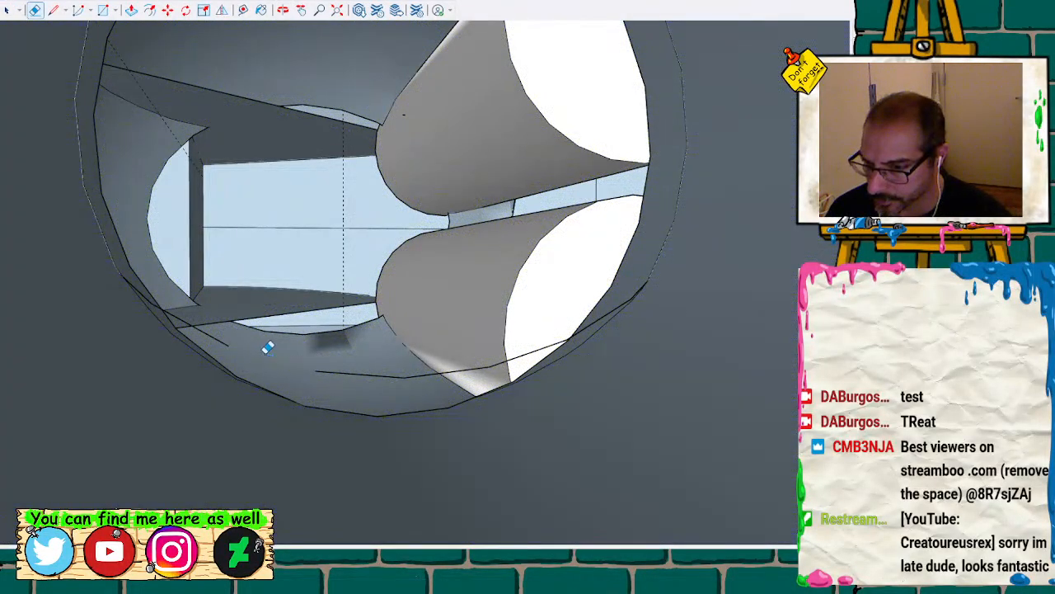
pyautogui.moveTo(229, 338); pyautogui.dragTo(184, 309)
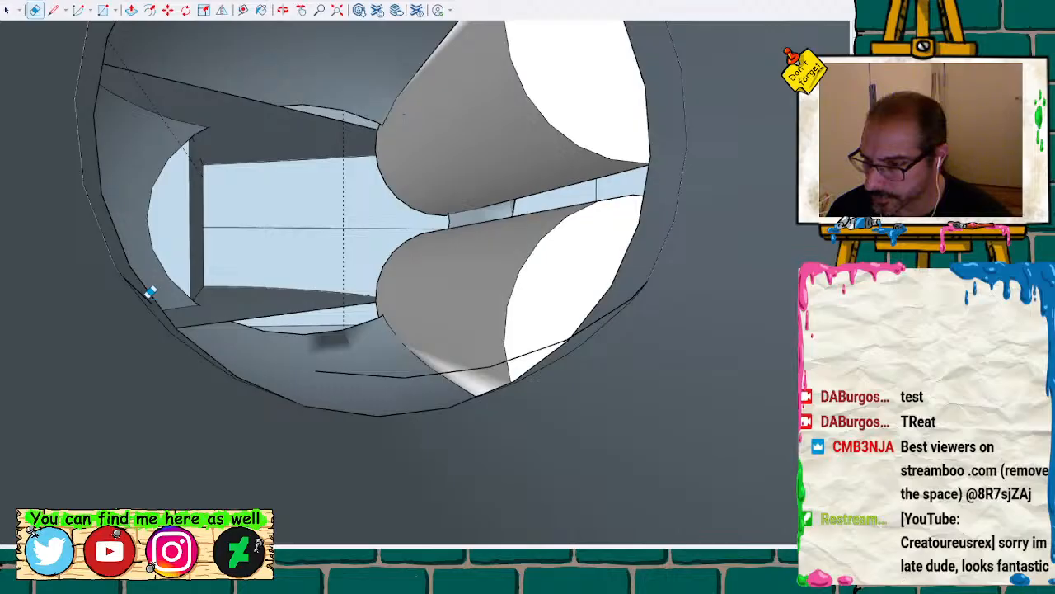
pyautogui.moveTo(362, 367); pyautogui.dragTo(462, 362)
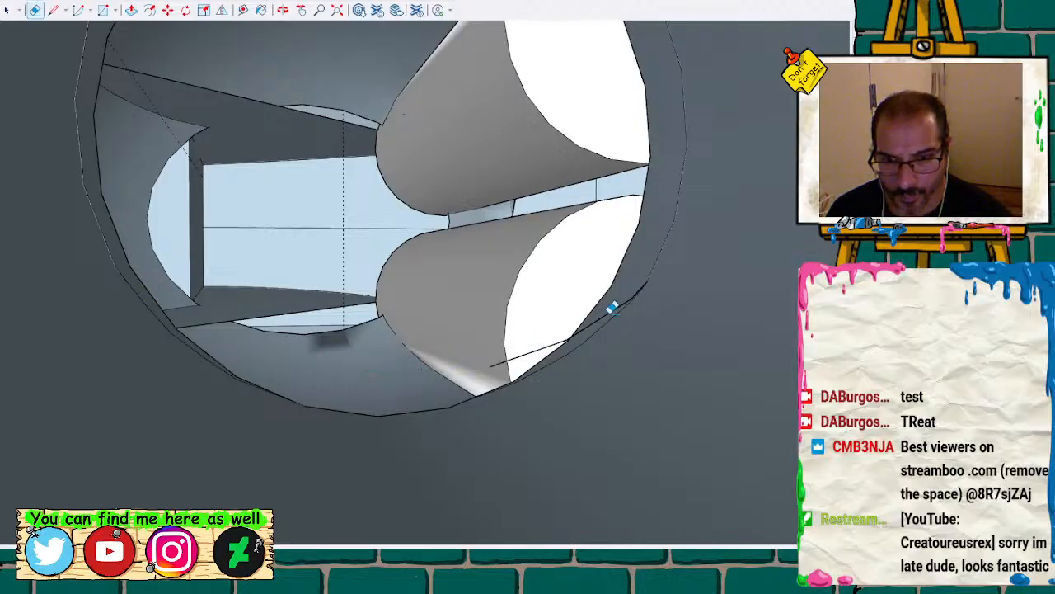
pyautogui.moveTo(532, 345); pyautogui.dragTo(536, 344)
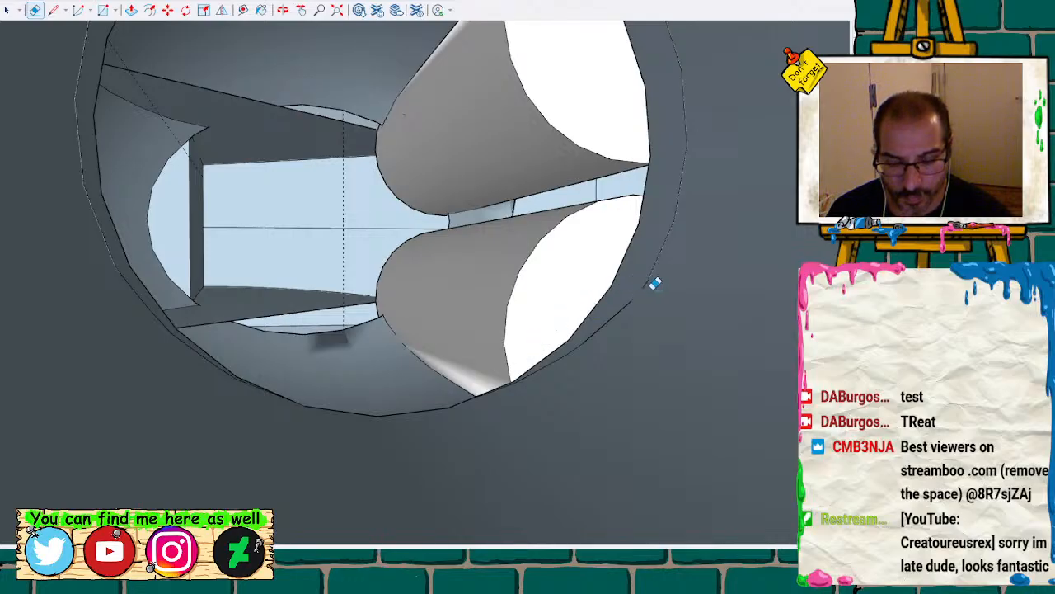
pyautogui.press('p')
# Draw the missing edge between the two open rim endpoints to close the hole where the cylinder meets the rounded body
pyautogui.moveTo(640, 297); pyautogui.dragTo(467, 269, button='middle')
pyautogui.scroll(4, 445, 257)
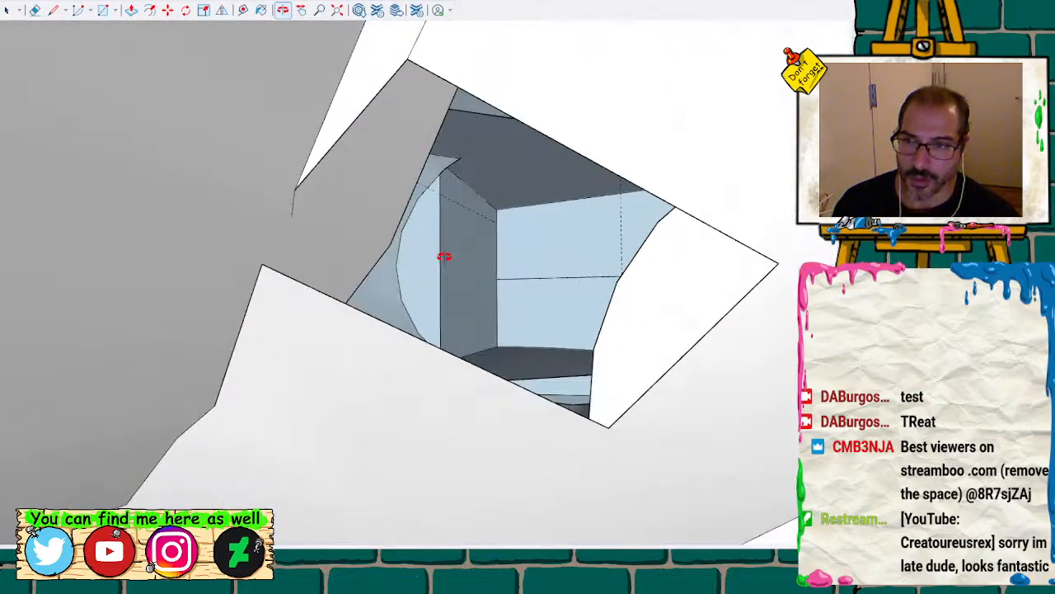
pyautogui.press('space')
pyautogui.hotkey('ctrl', 'a')
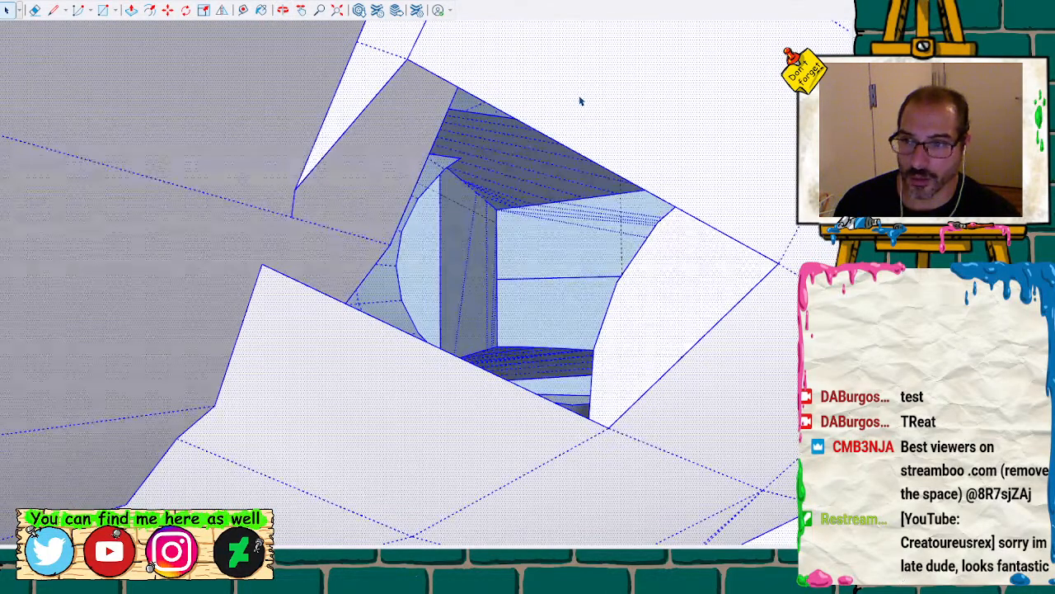
pyautogui.press('l')
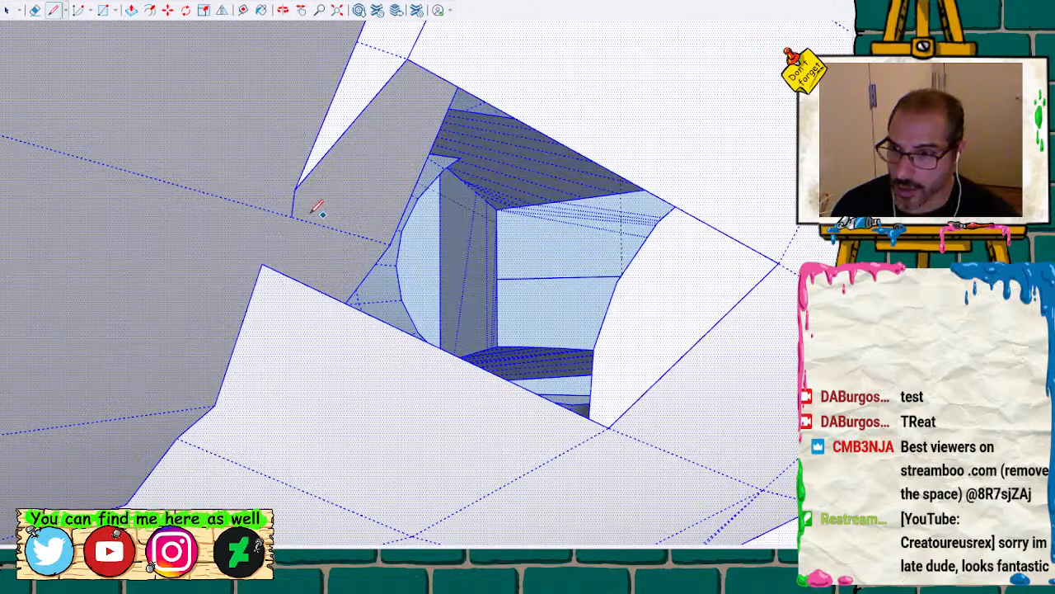
pyautogui.click(261, 264)
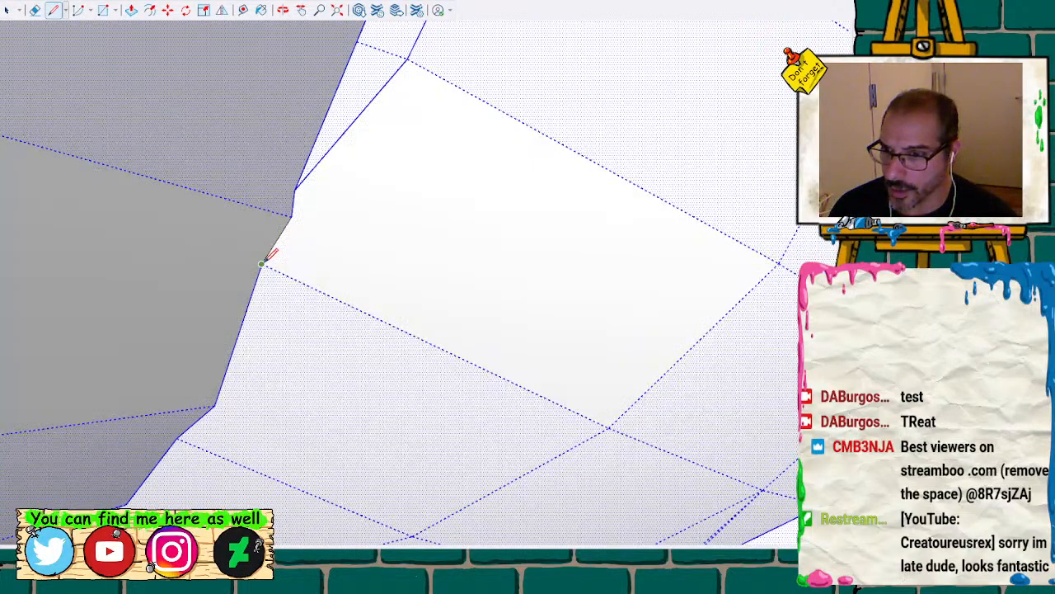
# Draw the short missing edge at the lower tip of the inner tube's end face to separate it from the tube wall
pyautogui.scroll(-3, 373, 194)
pyautogui.moveTo(373, 195)
pyautogui.mouseDown(button='middle')
pyautogui.moveTo(325, 170)
pyautogui.moveTo(526, 248)
pyautogui.moveTo(384, 226)
pyautogui.mouseUp(button='middle')
pyautogui.press('space')
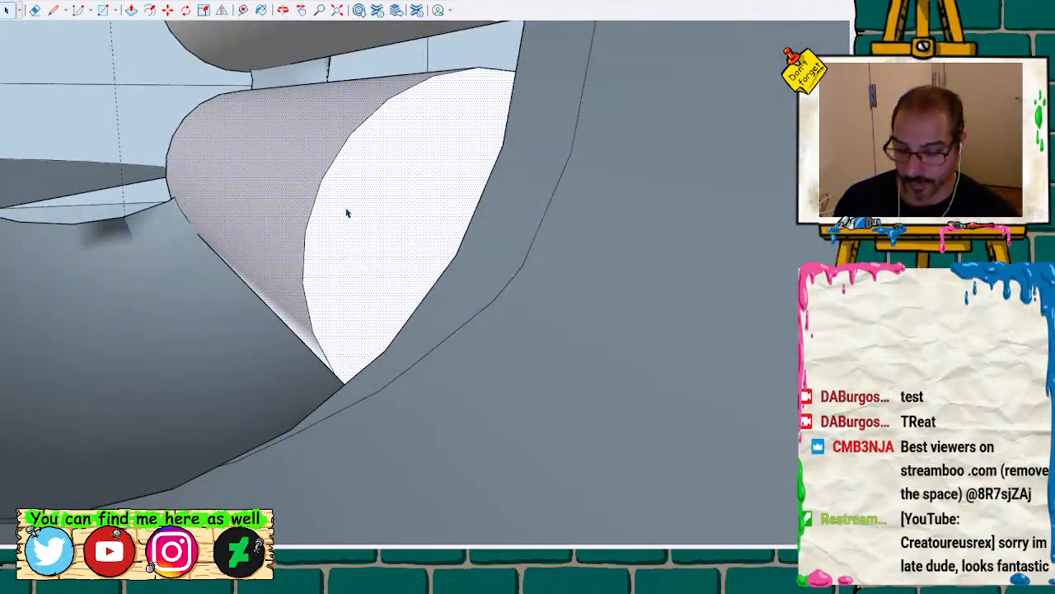
pyautogui.moveTo(501, 215)
pyautogui.mouseDown(button='middle')
pyautogui.moveTo(398, 217)
pyautogui.moveTo(304, 200)
pyautogui.moveTo(441, 190)
pyautogui.moveTo(540, 204)
pyautogui.moveTo(560, 203)
pyautogui.moveTo(563, 184)
pyautogui.moveTo(568, 196)
pyautogui.mouseUp(button='middle')
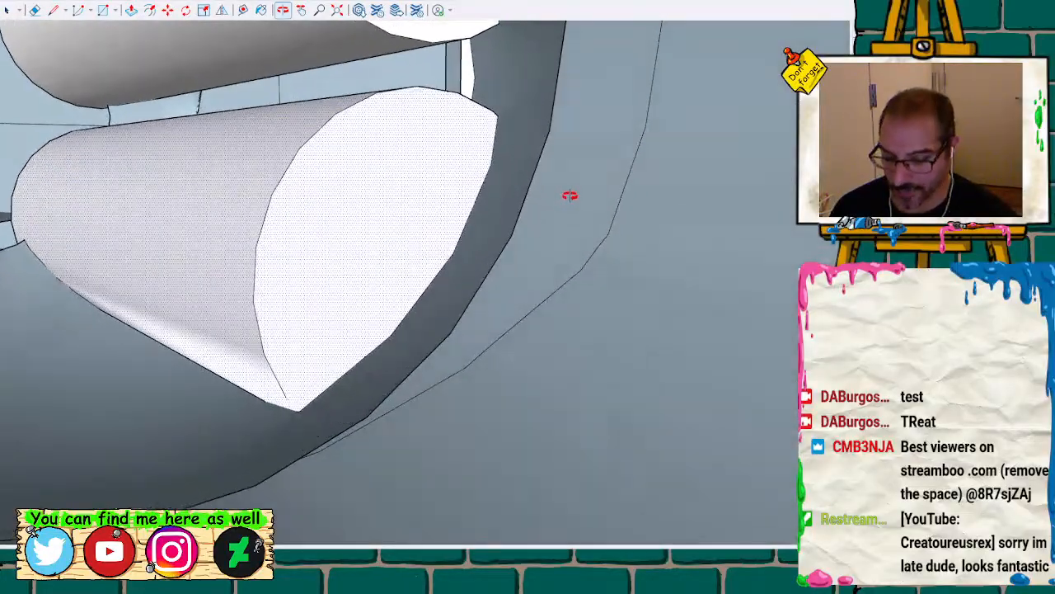
pyautogui.press('l')
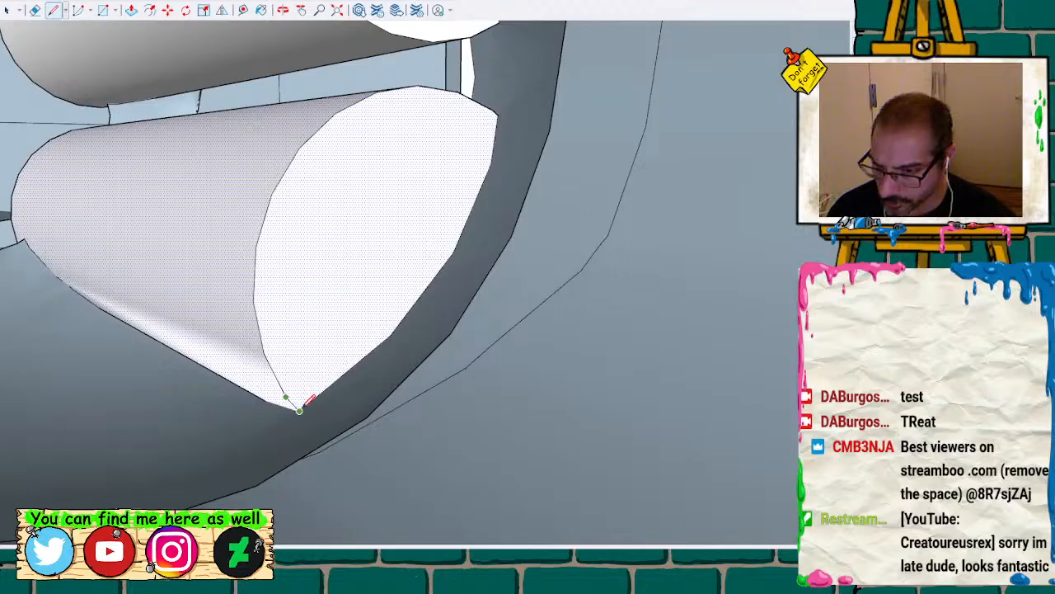
pyautogui.click(299, 409)
# Delete the flat end face of the lower inner tube
pyautogui.press('space')
pyautogui.click(303, 318)
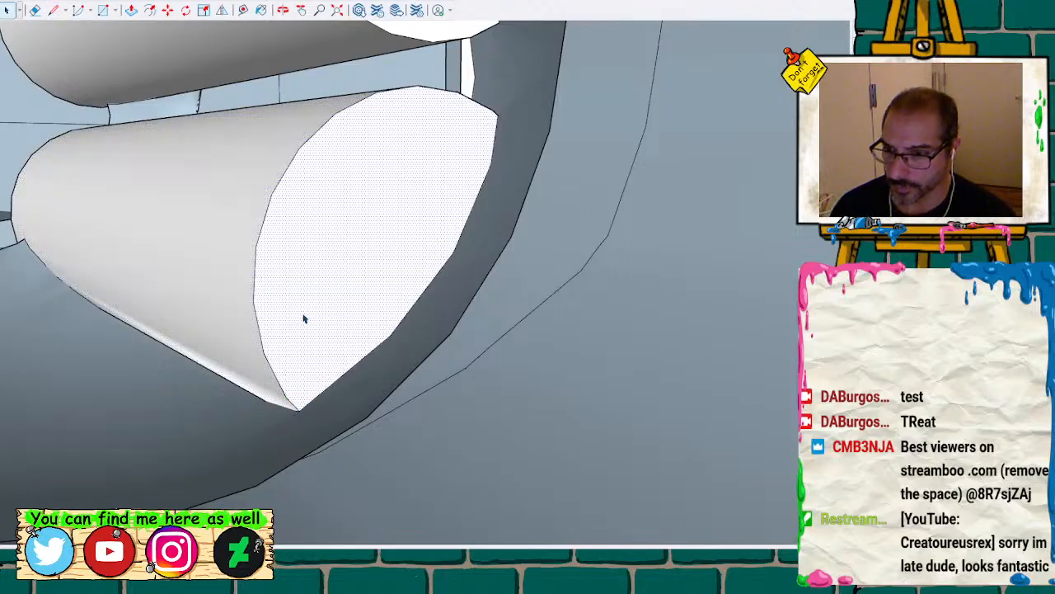
pyautogui.press('o')
pyautogui.moveTo(372, 306)
pyautogui.mouseDown()
pyautogui.moveTo(254, 327)
pyautogui.moveTo(275, 350)
pyautogui.moveTo(369, 308)
pyautogui.mouseUp()
pyautogui.press('Delete')
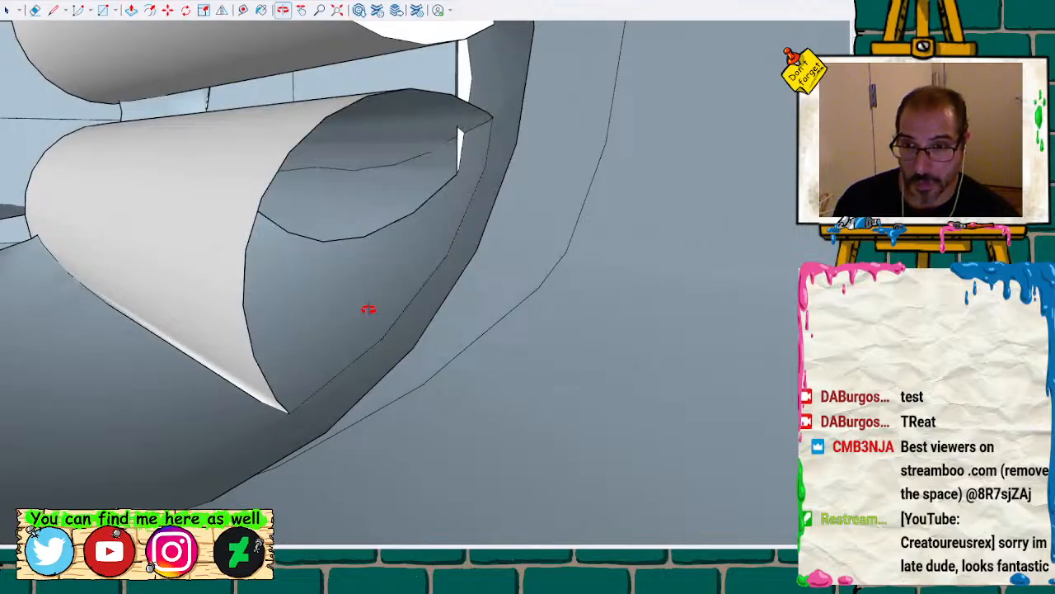
# Select the body's inner surface and the tube walls in turn to examine how the opened tube connects to the body
pyautogui.press('space')
pyautogui.click(361, 315)
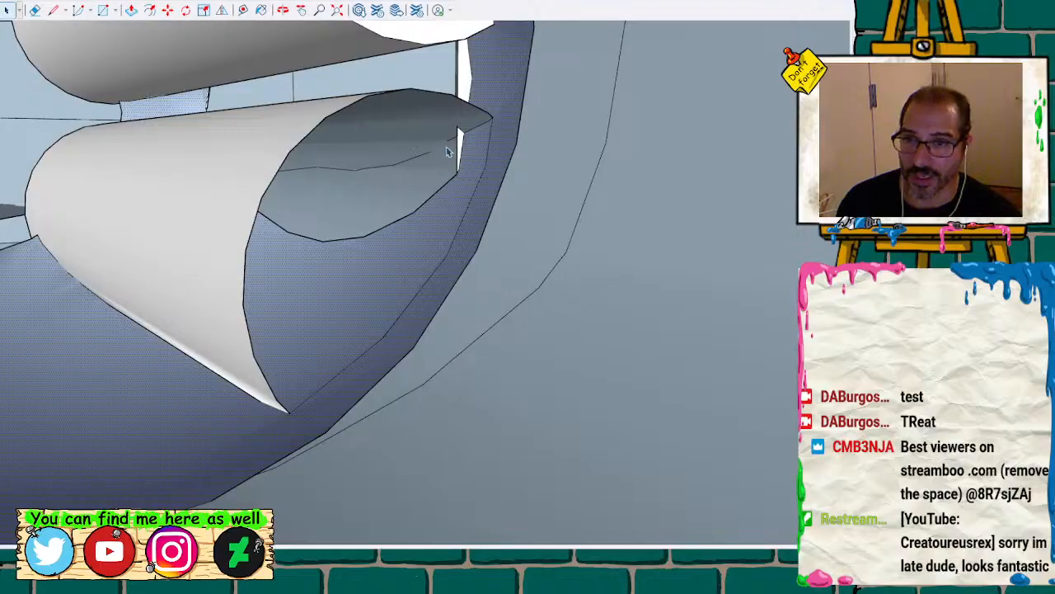
pyautogui.click(228, 218)
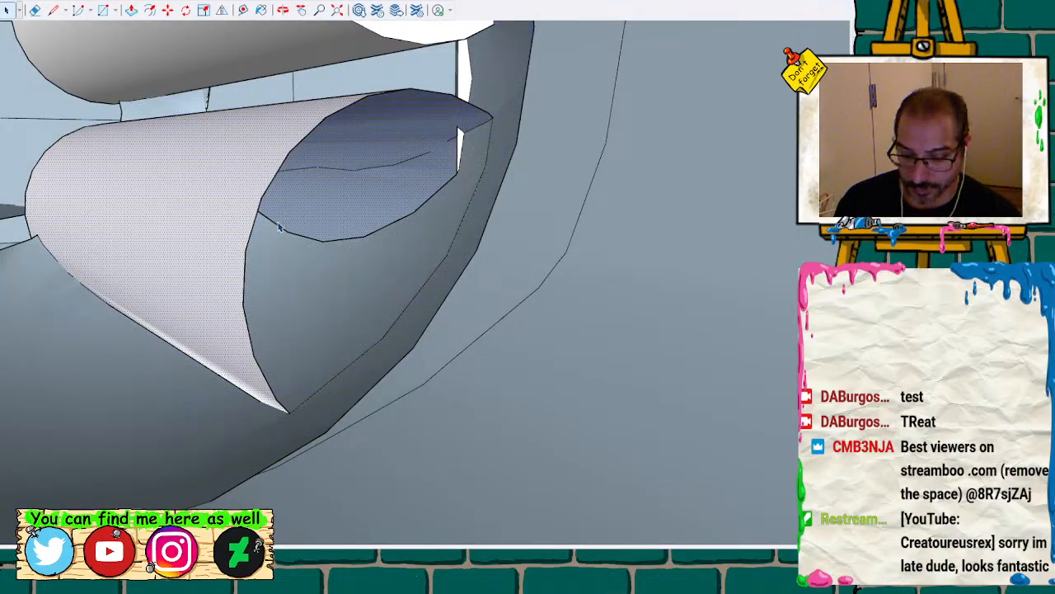
pyautogui.moveTo(278, 222); pyautogui.dragTo(346, 269, button='middle')
pyautogui.moveTo(416, 93); pyautogui.dragTo(407, 114, button='middle')
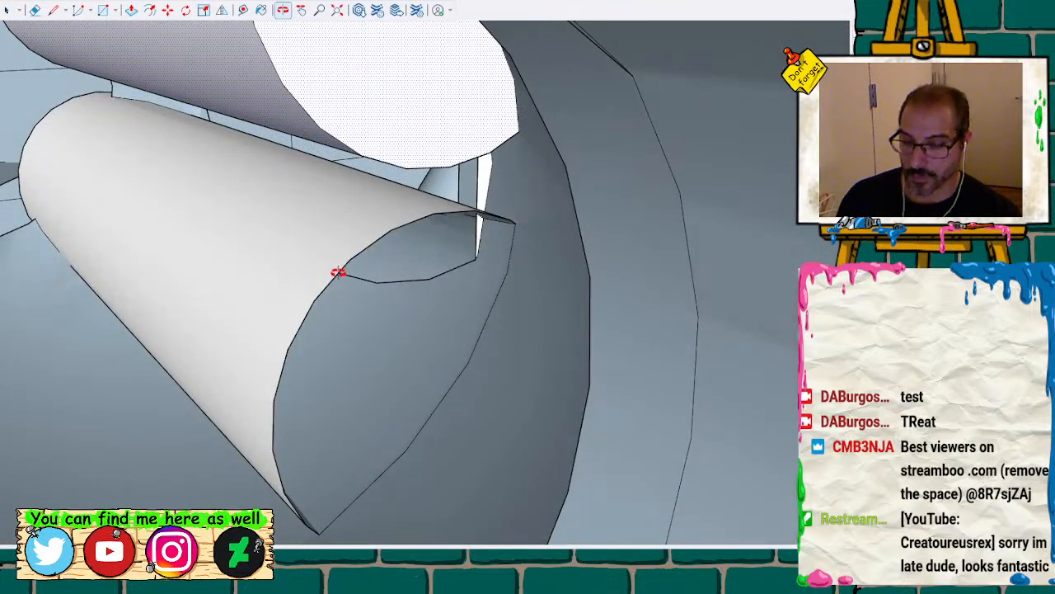
pyautogui.moveTo(338, 272); pyautogui.dragTo(315, 247, button='middle')
# Erase the stray edges running across the rounded body's inner surface beside the two inner tubes
pyautogui.moveTo(404, 300)
pyautogui.mouseDown(button='middle')
pyautogui.moveTo(302, 195)
pyautogui.moveTo(162, 170)
pyautogui.moveTo(201, 189)
pyautogui.mouseUp(button='middle')
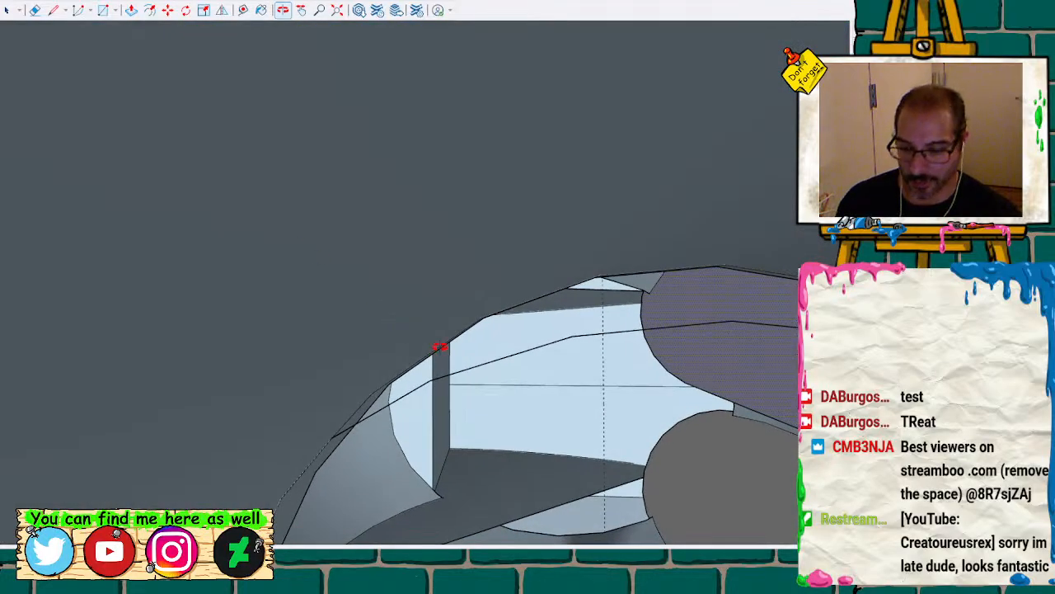
pyautogui.moveTo(439, 339); pyautogui.dragTo(441, 342, button='middle')
pyautogui.click(462, 364)
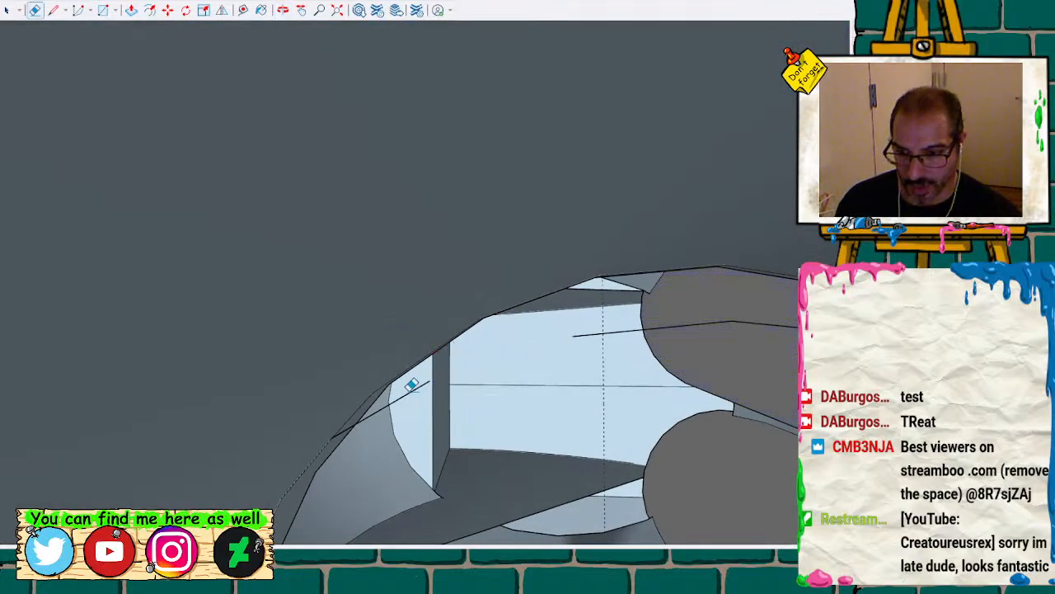
pyautogui.moveTo(633, 324); pyautogui.dragTo(733, 319)
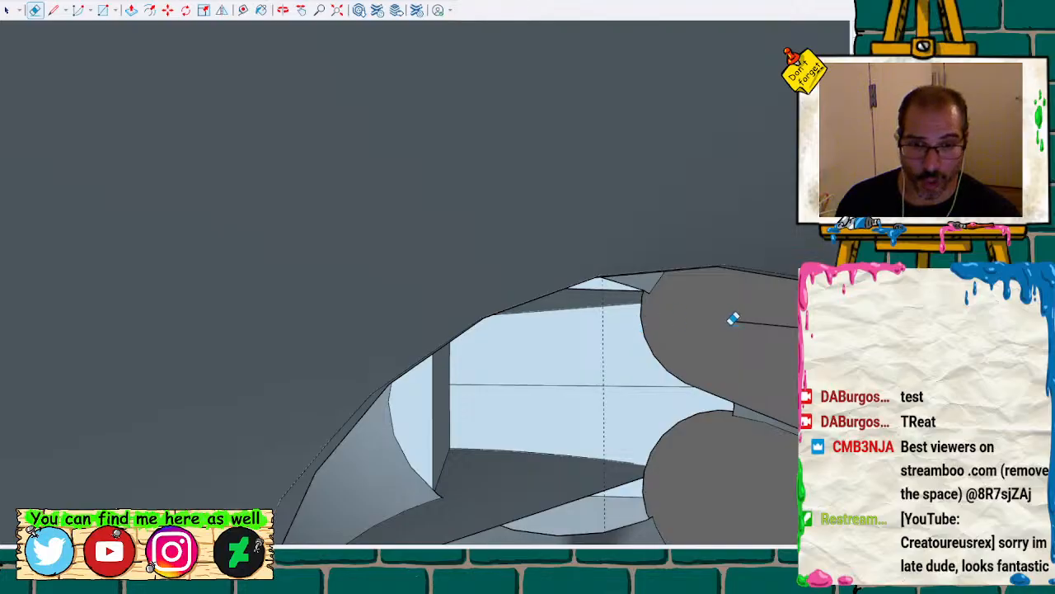
pyautogui.moveTo(730, 353)
pyautogui.keyDown('shift'); pyautogui.mouseDown(button='middle')
pyautogui.moveTo(584, 302)
pyautogui.moveTo(581, 315)
pyautogui.mouseUp(button='middle'); pyautogui.keyUp('shift')
pyautogui.press('e')
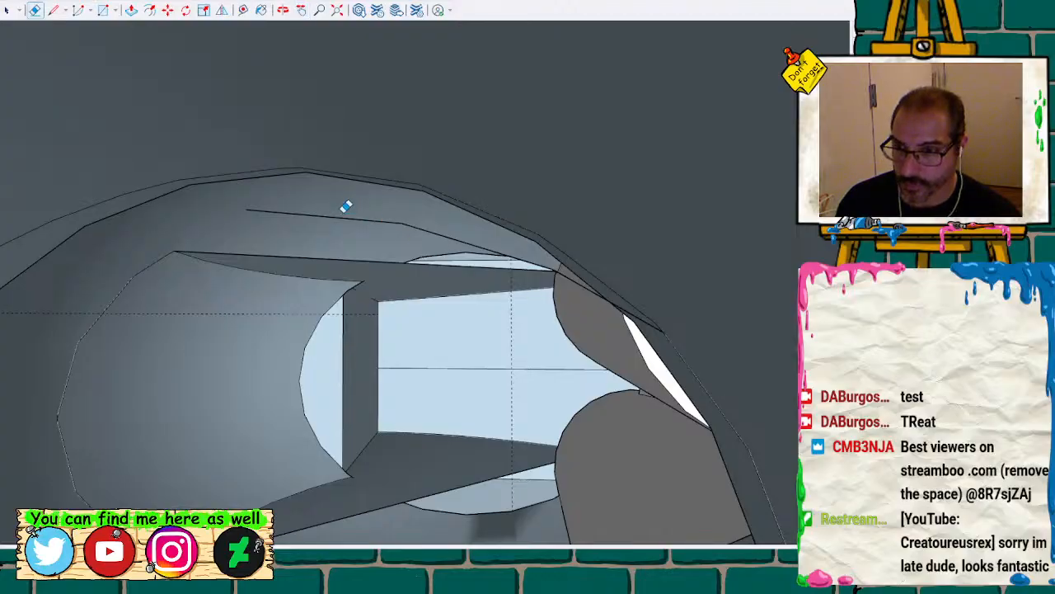
pyautogui.click(346, 213)
pyautogui.click(437, 229)
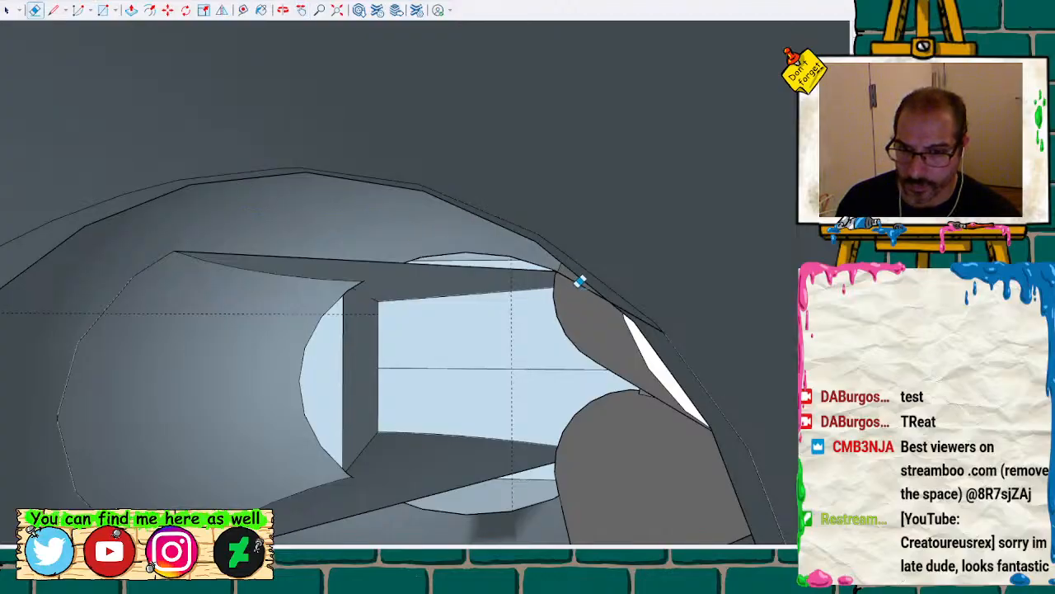
# Delete the narrow ring-shaped internal face around the round opening between the cylinder and the rounded body
pyautogui.moveTo(502, 276)
pyautogui.mouseDown(button='middle')
pyautogui.moveTo(516, 275)
pyautogui.moveTo(470, 275)
pyautogui.moveTo(502, 313)
pyautogui.moveTo(590, 306)
pyautogui.moveTo(570, 257)
pyautogui.moveTo(551, 269)
pyautogui.moveTo(540, 262)
pyautogui.moveTo(591, 267)
pyautogui.moveTo(546, 263)
pyautogui.moveTo(527, 245)
pyautogui.moveTo(541, 252)
pyautogui.moveTo(486, 264)
pyautogui.mouseUp(button='middle')
pyautogui.press('space')
pyautogui.scroll(-5, 146, 286)
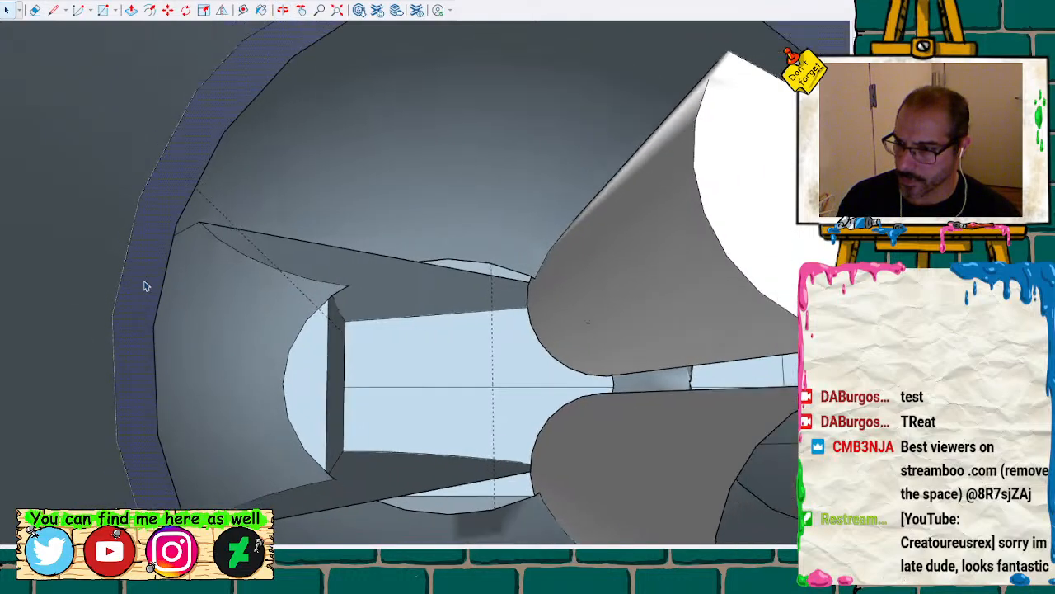
pyautogui.moveTo(145, 286); pyautogui.dragTo(220, 293, button='middle')
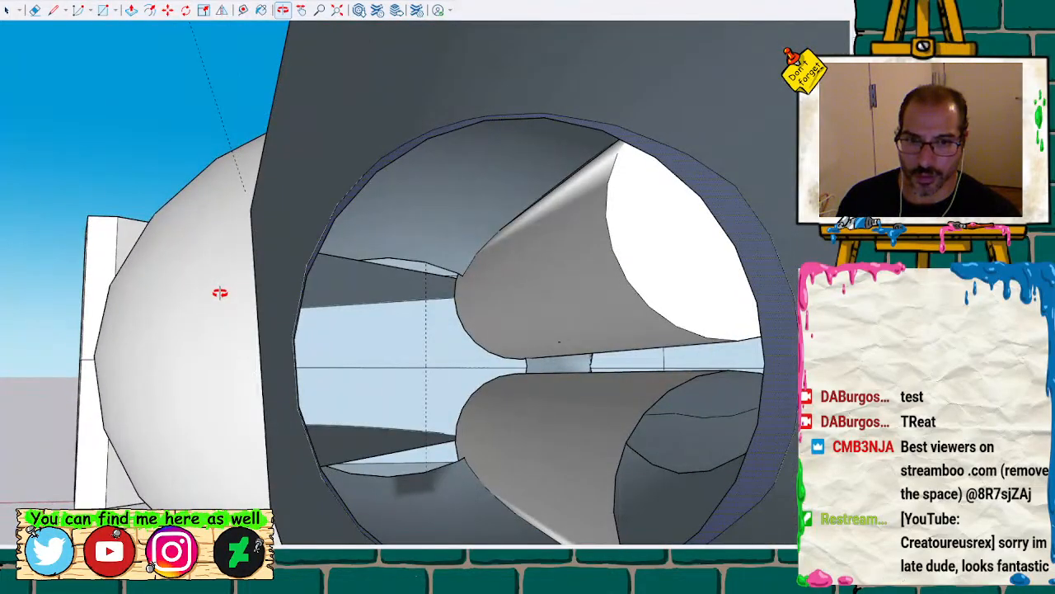
pyautogui.press('Delete')
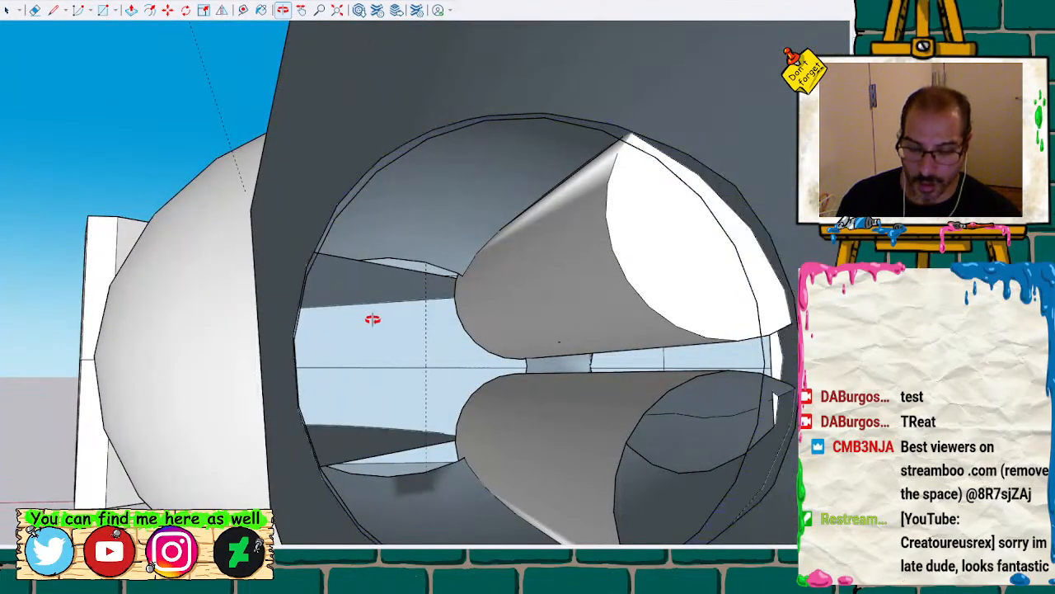
# Cap the cylinder's open free end by drawing an edge straight across its rim through the centre
pyautogui.moveTo(389, 317)
pyautogui.mouseDown(button='middle')
pyautogui.moveTo(490, 354)
pyautogui.moveTo(358, 363)
pyautogui.moveTo(290, 309)
pyautogui.moveTo(292, 215)
pyautogui.moveTo(341, 198)
pyautogui.moveTo(424, 253)
pyautogui.moveTo(373, 296)
pyautogui.moveTo(384, 310)
pyautogui.moveTo(365, 294)
pyautogui.moveTo(579, 344)
pyautogui.moveTo(553, 381)
pyautogui.moveTo(151, 396)
pyautogui.moveTo(157, 243)
pyautogui.moveTo(346, 266)
pyautogui.moveTo(380, 318)
pyautogui.moveTo(358, 343)
pyautogui.moveTo(308, 355)
pyautogui.moveTo(240, 341)
pyautogui.mouseUp(button='middle')
pyautogui.click(288, 143)
pyautogui.scroll(-10, 382, 283)
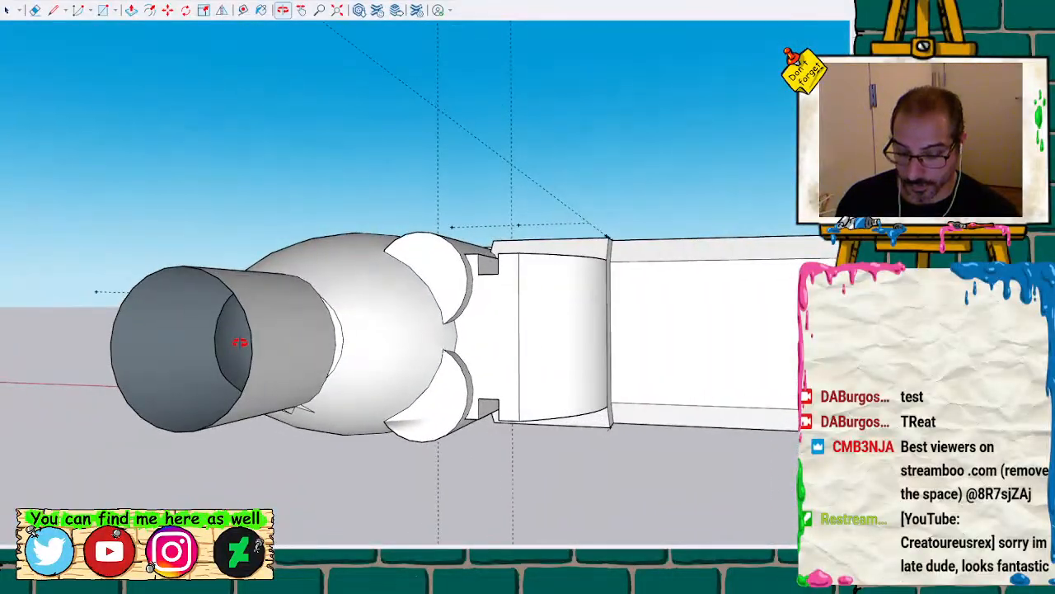
pyautogui.scroll(1, 240, 342)
pyautogui.press('l')
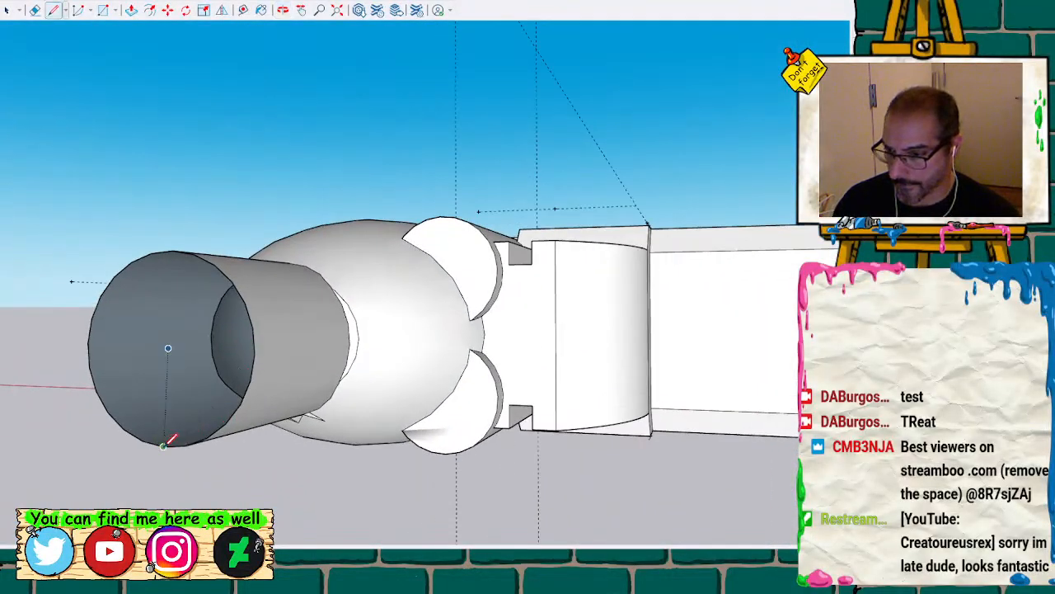
pyautogui.click(173, 247)
pyautogui.scroll(-6, 191, 283)
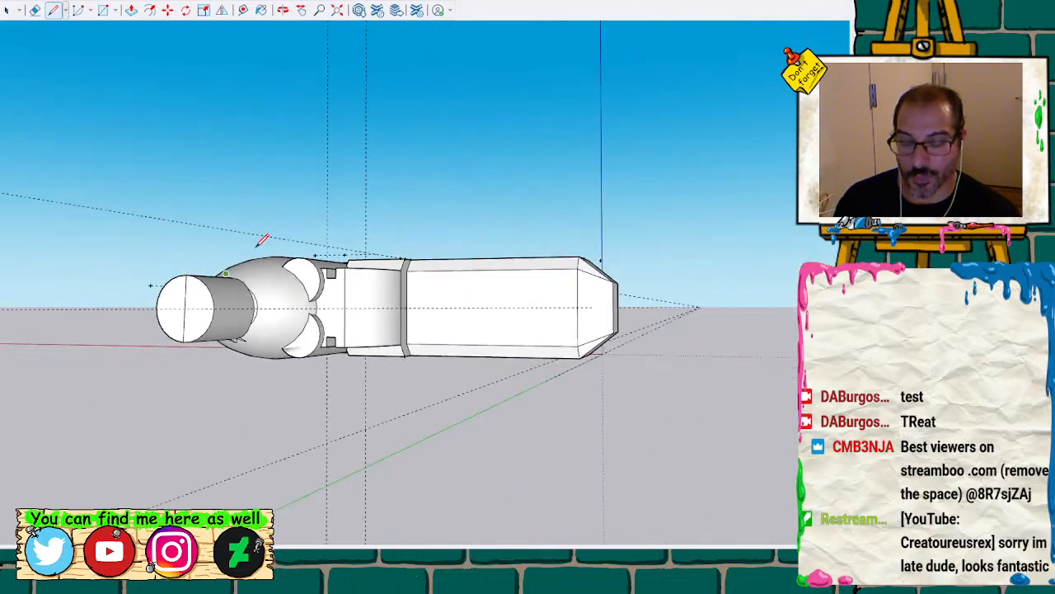
# Select the whole model and turn it into a group
pyautogui.moveTo(297, 202)
pyautogui.mouseDown(button='middle')
pyautogui.moveTo(238, 412)
pyautogui.moveTo(145, 321)
pyautogui.mouseUp(button='middle')
pyautogui.press('space')
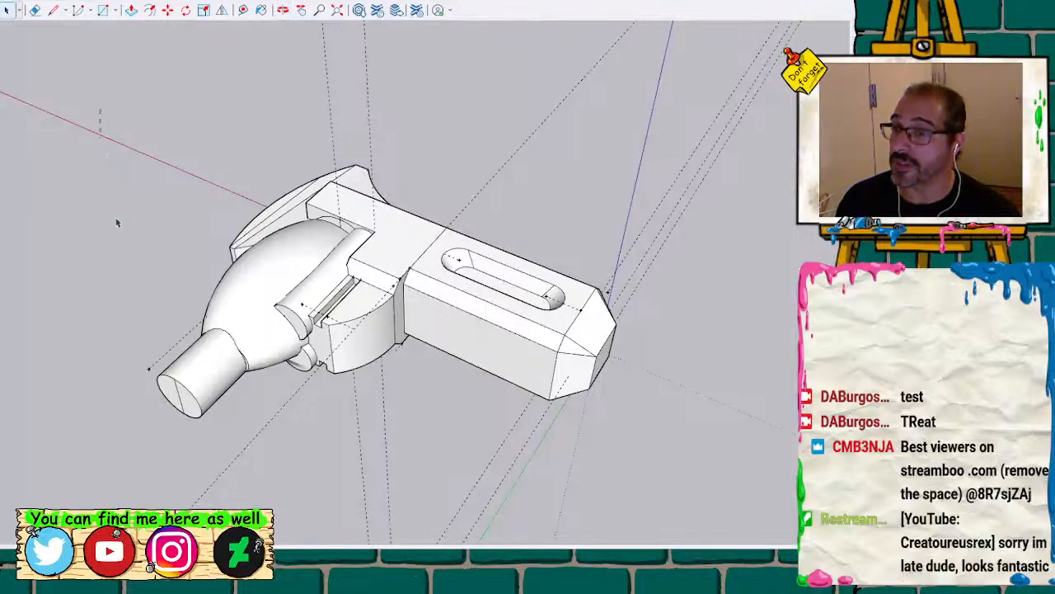
pyautogui.moveTo(100, 109); pyautogui.dragTo(691, 500)
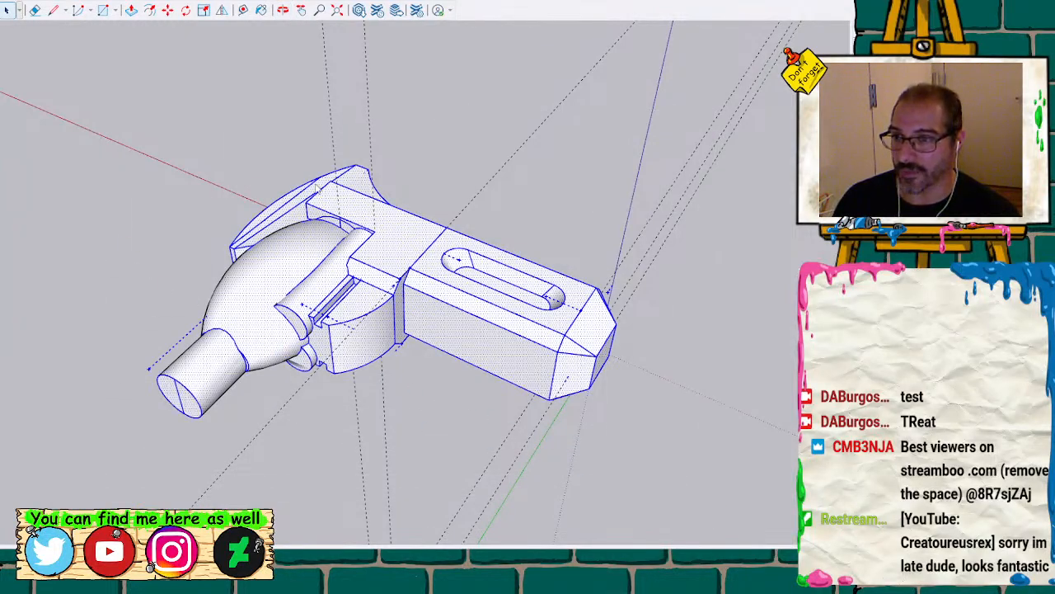
pyautogui.hotkey('ctrl', 'g')
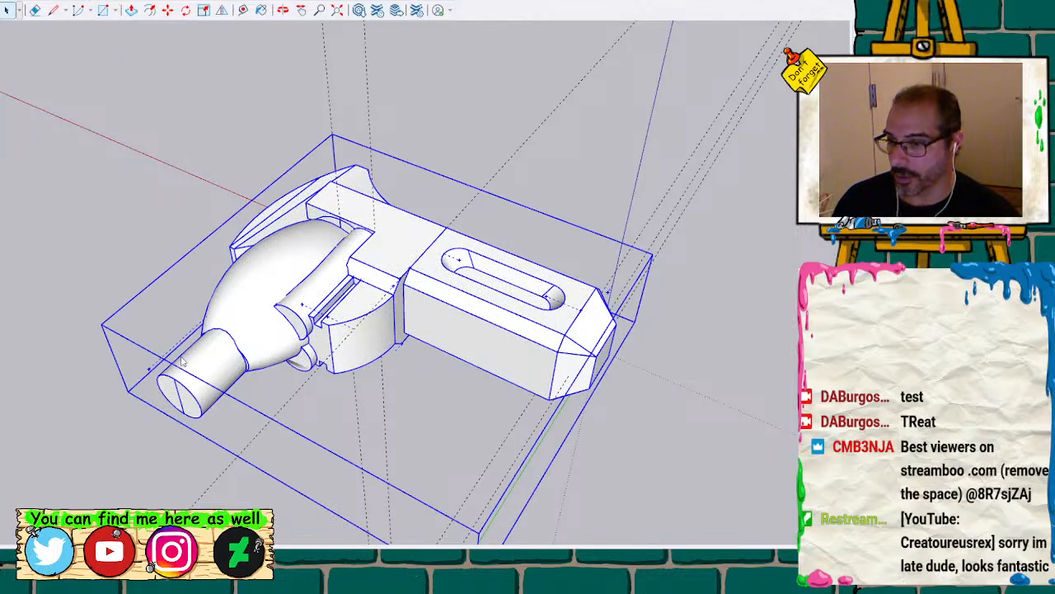
# Inspect the group for solid errors and examine the highlighted spots where the cylinder joins the rounded body
pyautogui.scroll(8, 235, 359)
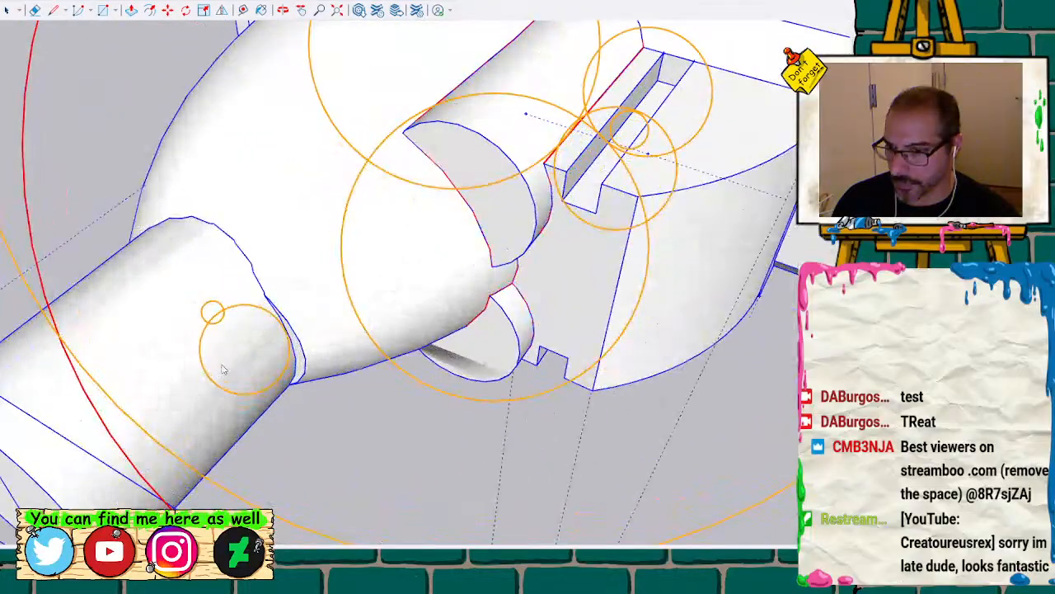
pyautogui.scroll(4, 216, 363)
pyautogui.moveTo(202, 355)
pyautogui.mouseDown(button='middle')
pyautogui.moveTo(198, 346)
pyautogui.moveTo(219, 349)
pyautogui.moveTo(582, 160)
pyautogui.moveTo(414, 297)
pyautogui.mouseUp(button='middle')
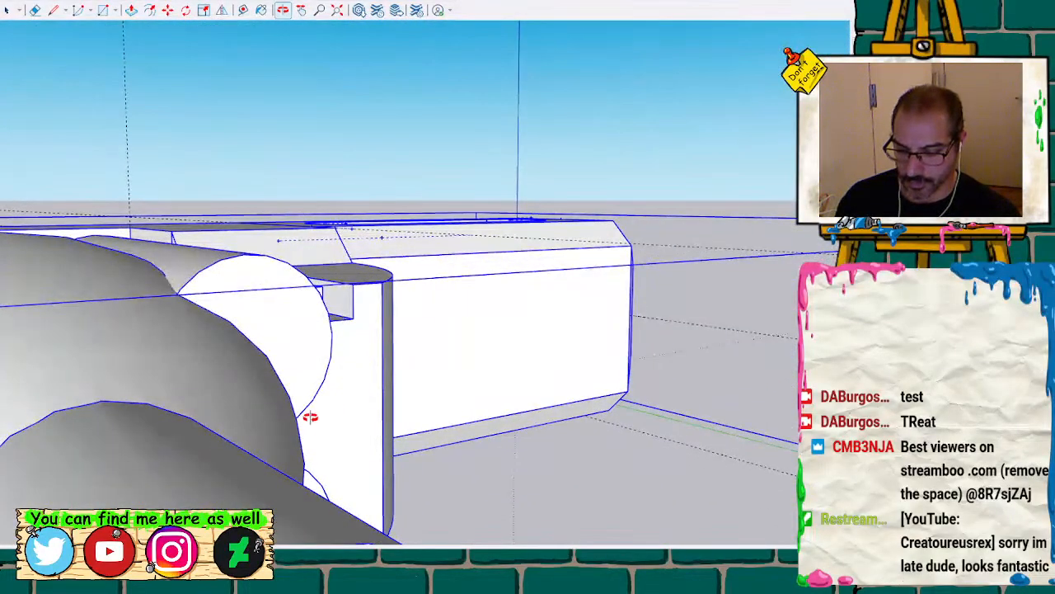
pyautogui.keyDown('shift'); pyautogui.moveTo(310, 417); pyautogui.dragTo(454, 52, button='middle'); pyautogui.keyUp('shift')
pyautogui.keyDown('shift'); pyautogui.moveTo(415, 118); pyautogui.dragTo(727, 120, button='middle'); pyautogui.keyUp('shift')
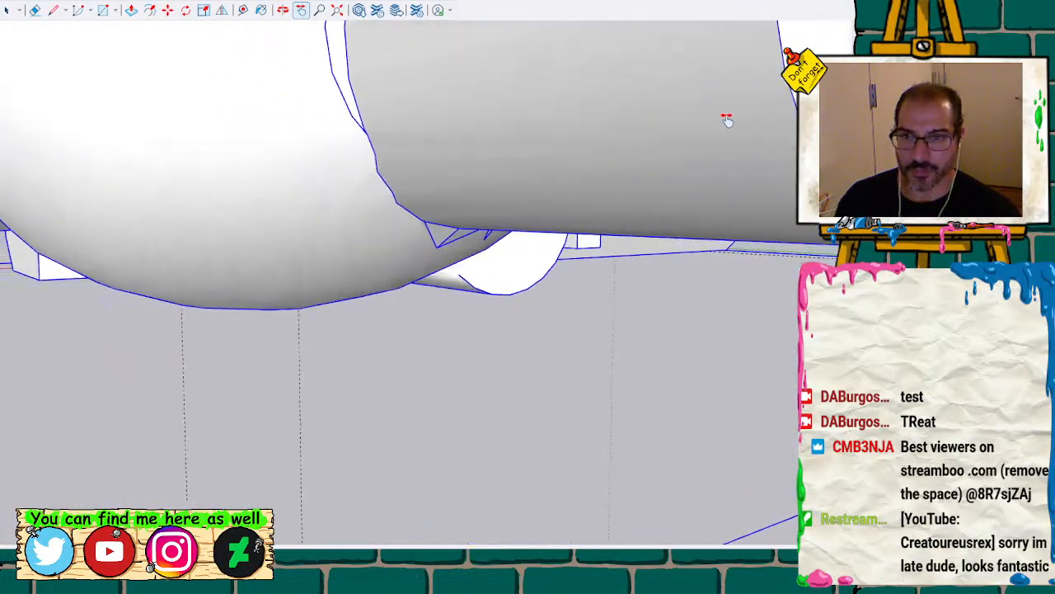
pyautogui.moveTo(371, 74)
pyautogui.mouseDown(button='middle')
pyautogui.moveTo(537, 92)
pyautogui.moveTo(498, 114)
pyautogui.mouseUp(button='middle')
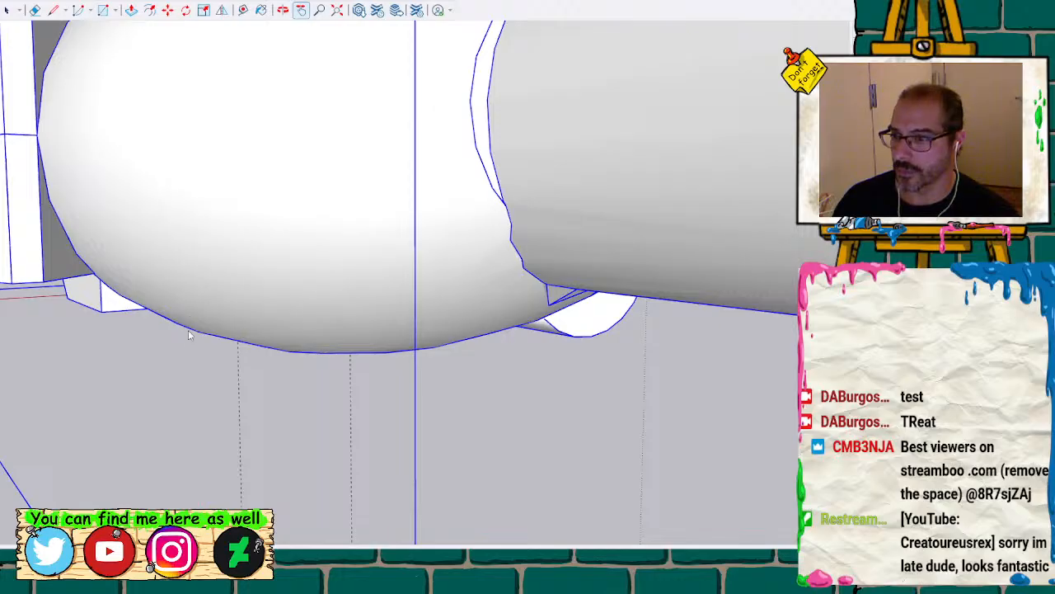
pyautogui.scroll(5, 489, 284)
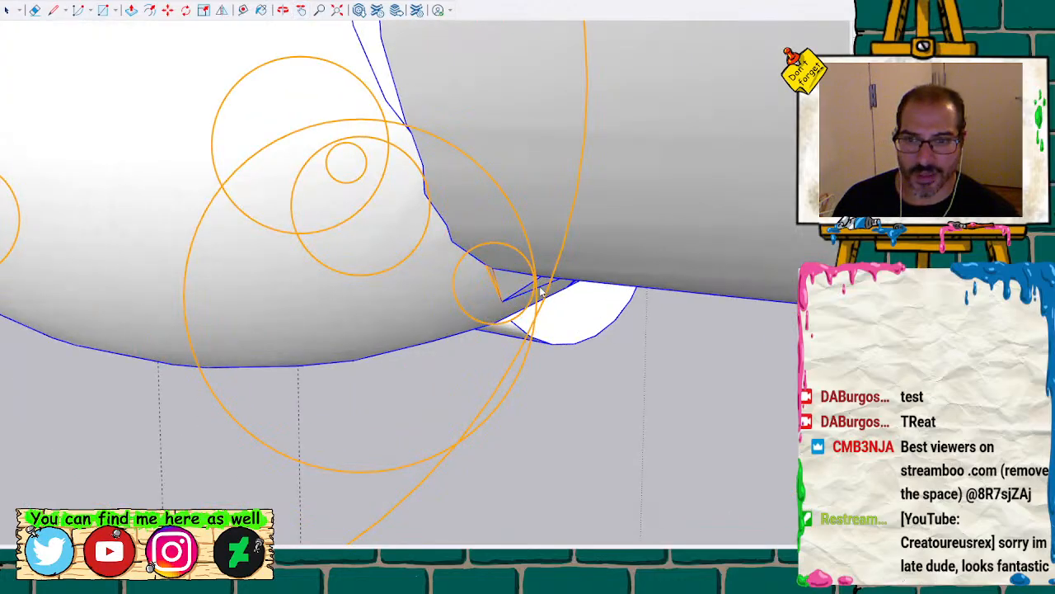
pyautogui.scroll(3, 480, 287)
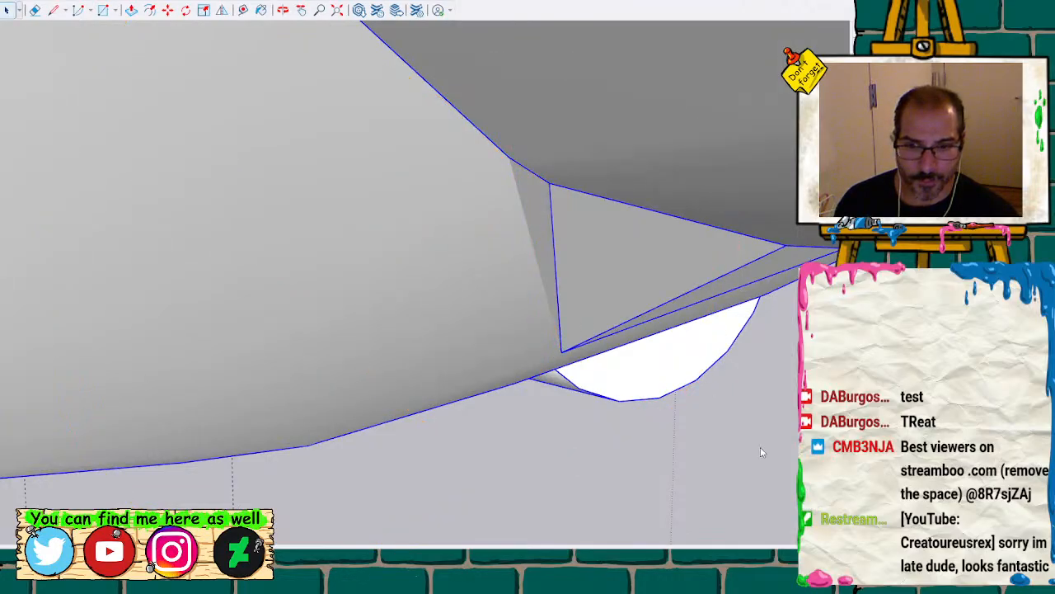
pyautogui.click(760, 448)
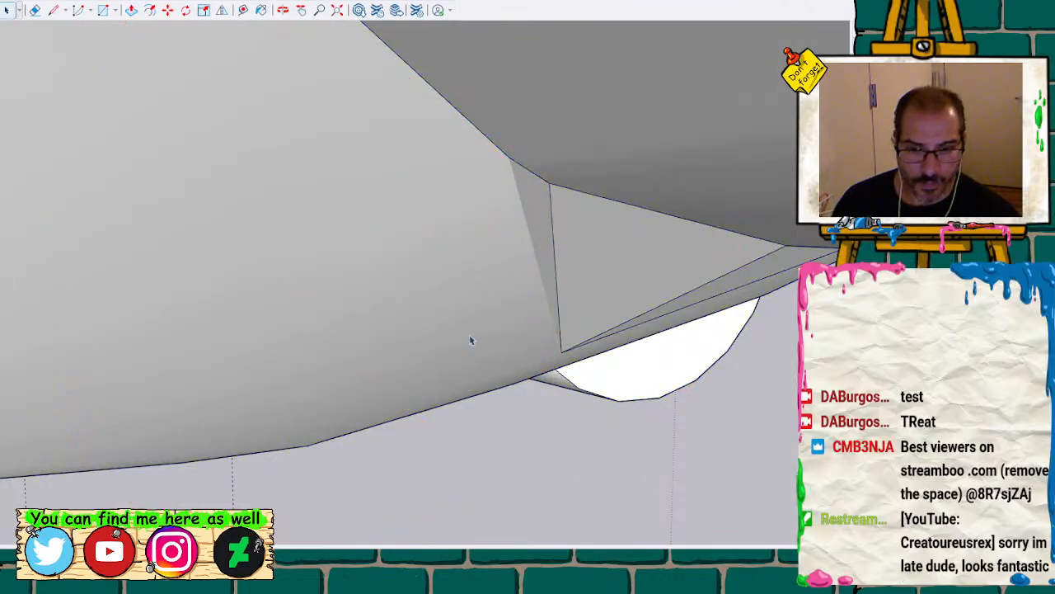
# Show hidden geometry at the joint, then delete and redraw the short rim edge above the triangular facets
pyautogui.tripleClick(410, 279)
pyautogui.hotkey('alt', 'h')
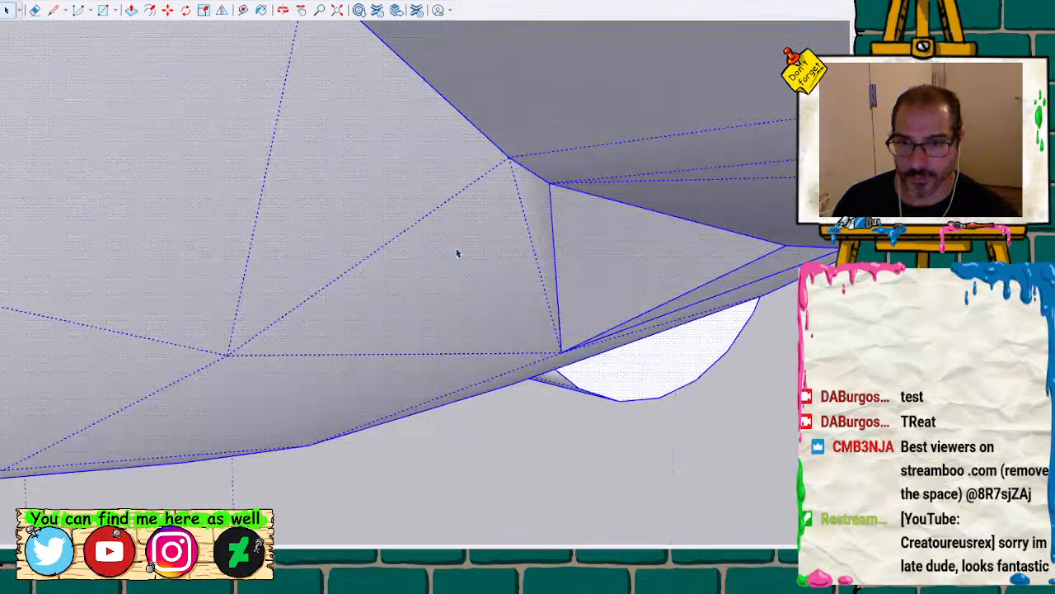
pyautogui.tripleClick(541, 198)
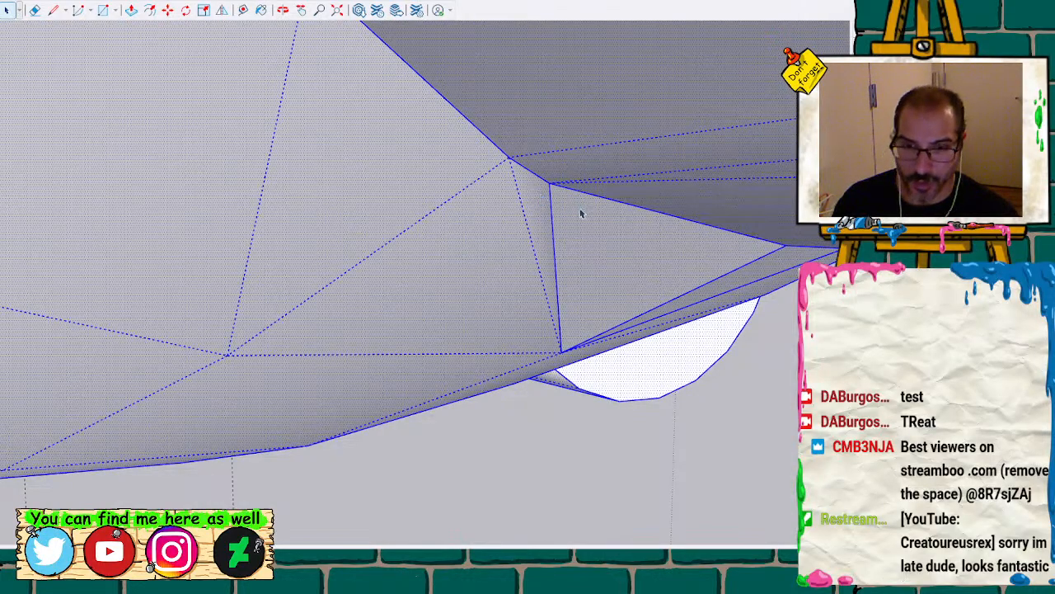
pyautogui.moveTo(580, 214); pyautogui.dragTo(566, 330, button='middle')
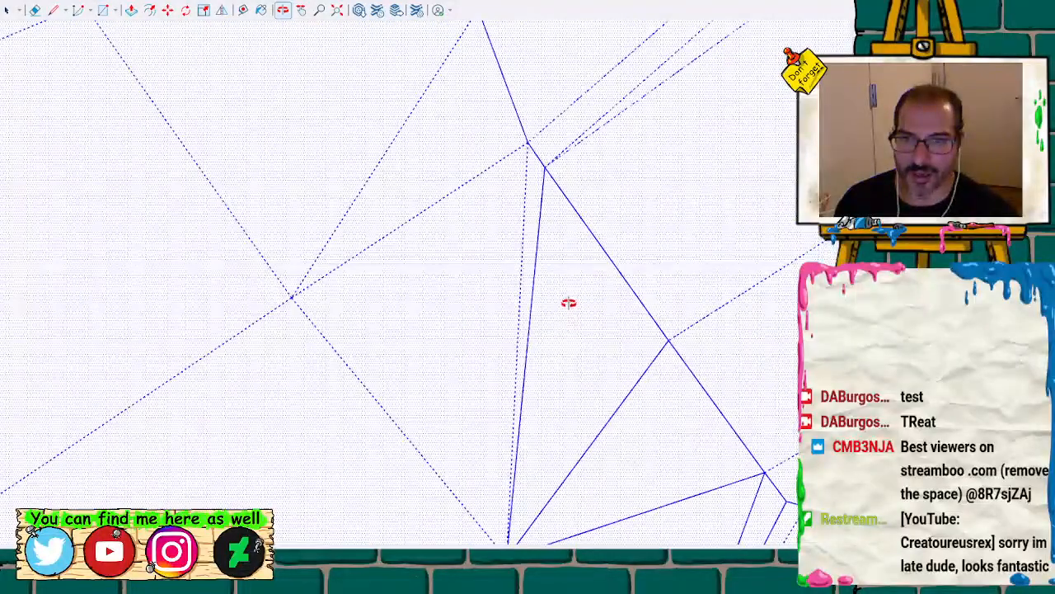
pyautogui.click(540, 163)
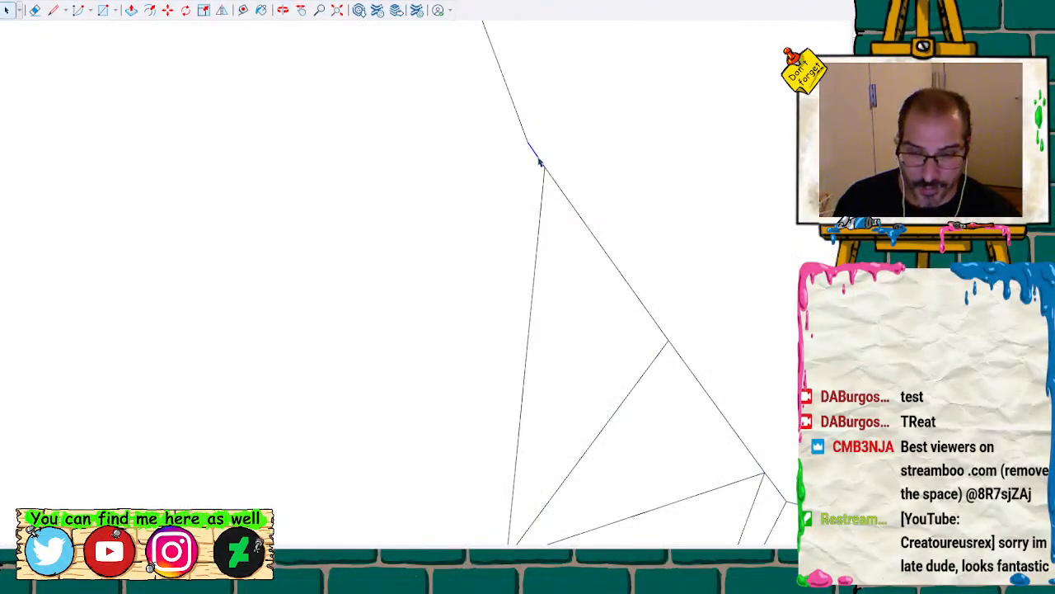
pyautogui.click(540, 162)
pyautogui.press('l')
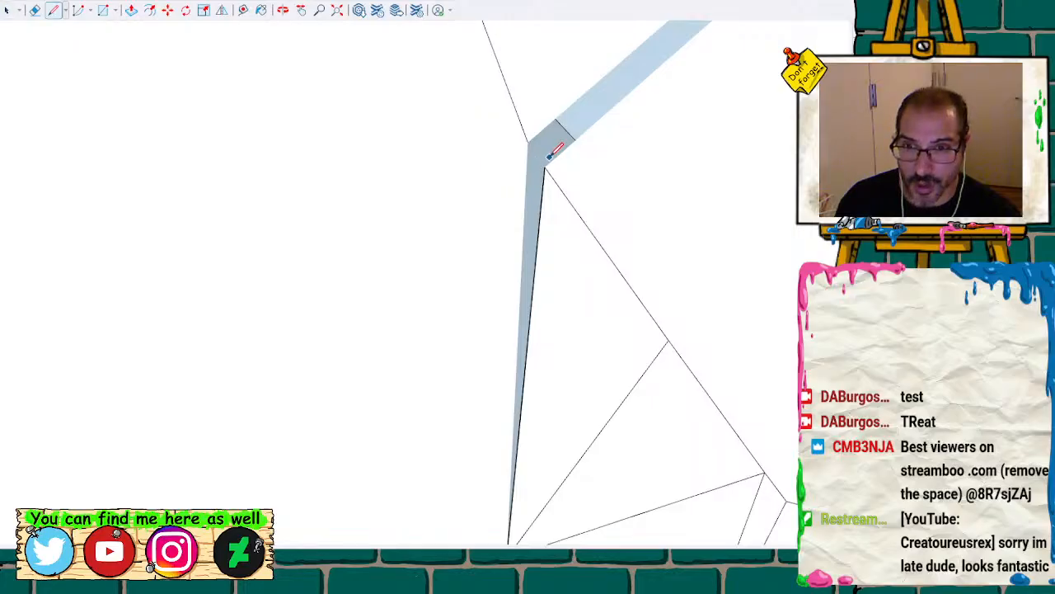
pyautogui.click(544, 167)
pyautogui.click(528, 142)
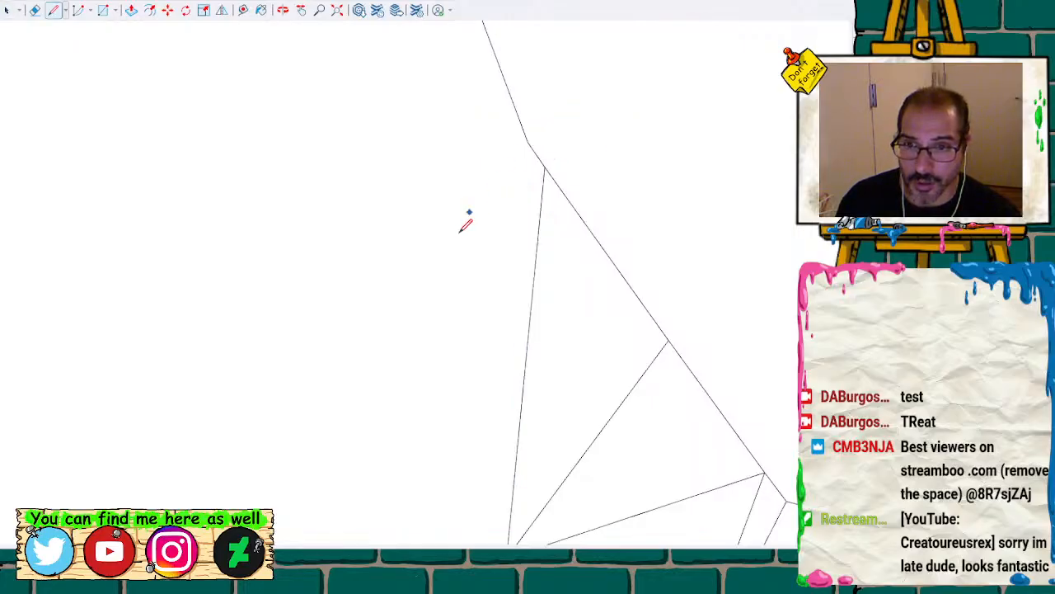
# Trace the hidden seam with a visible edge from the short rim edge's upper end to the triangular facets' lower tip
pyautogui.scroll(-1, 462, 238)
pyautogui.press('space')
pyautogui.doubleClick(461, 244)
pyautogui.click(463, 244)
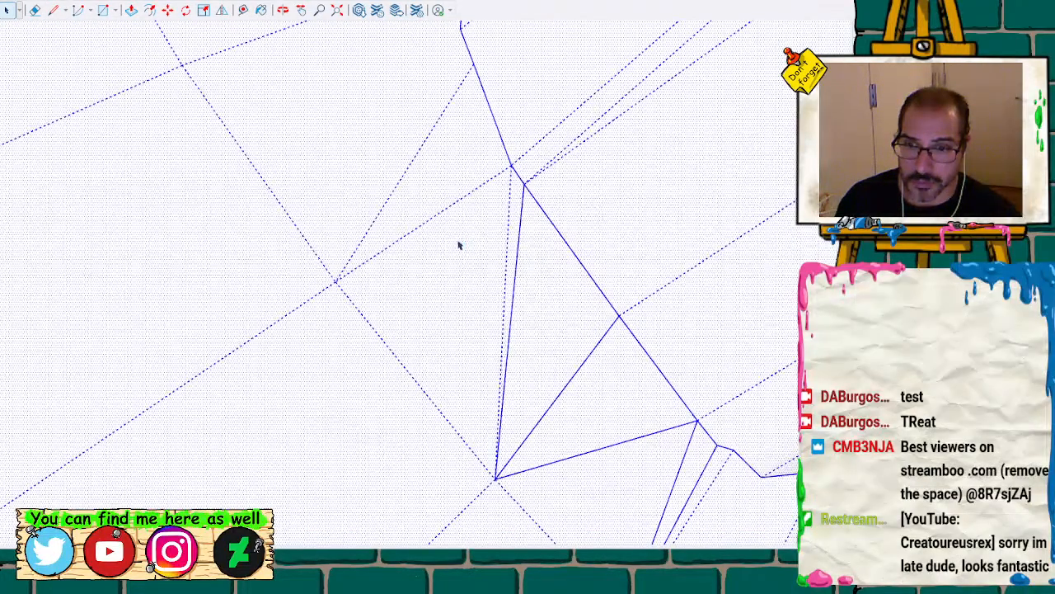
pyautogui.press('l')
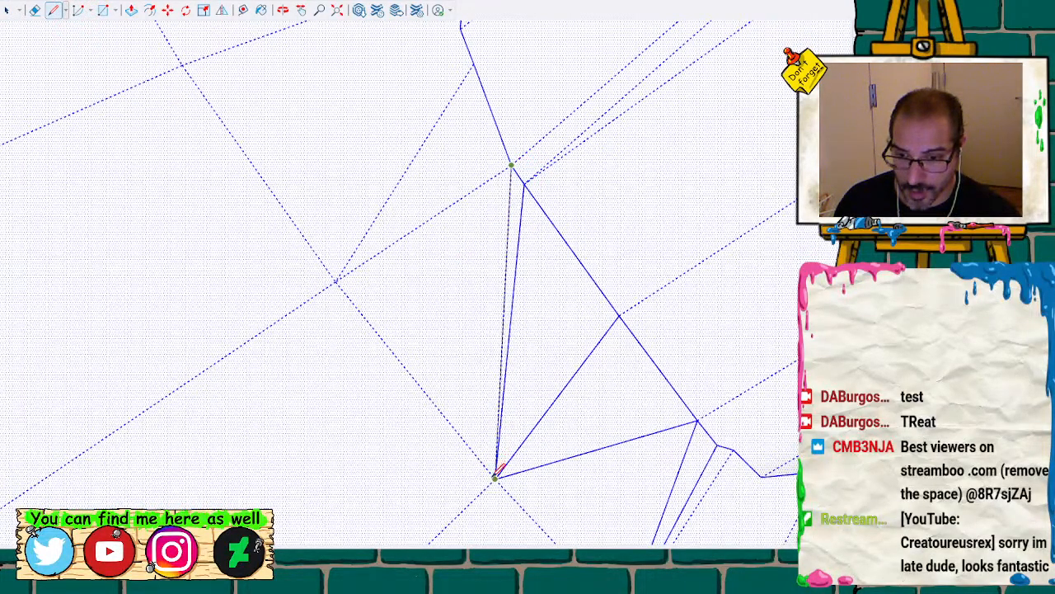
pyautogui.press('space')
pyautogui.click(436, 379)
pyautogui.scroll(-3, 429, 384)
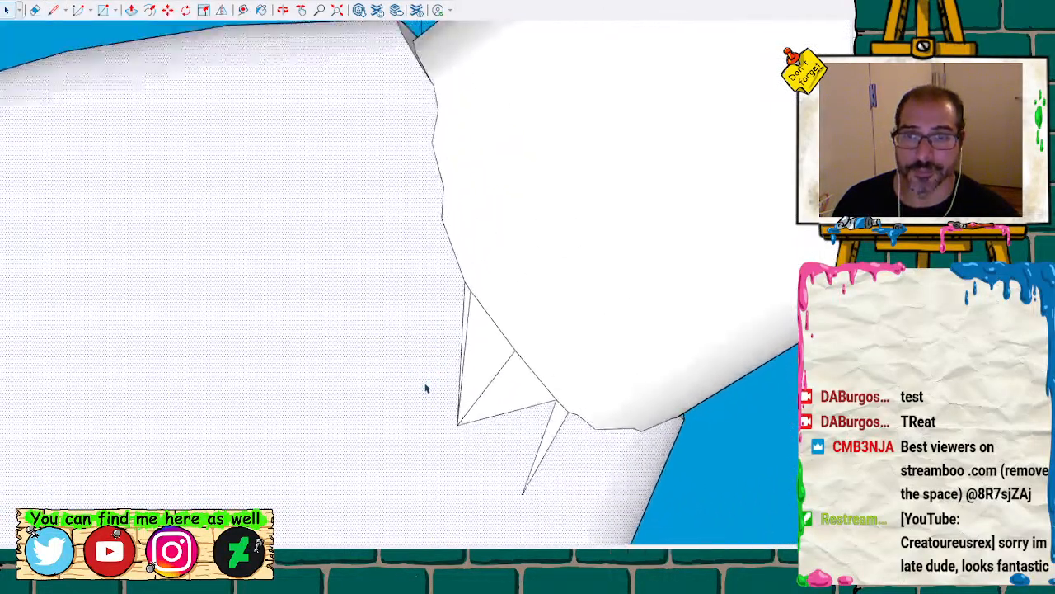
# Delete the dividing edge and the end face at the cylinder's free end to open a view inside
pyautogui.scroll(-8, 426, 387)
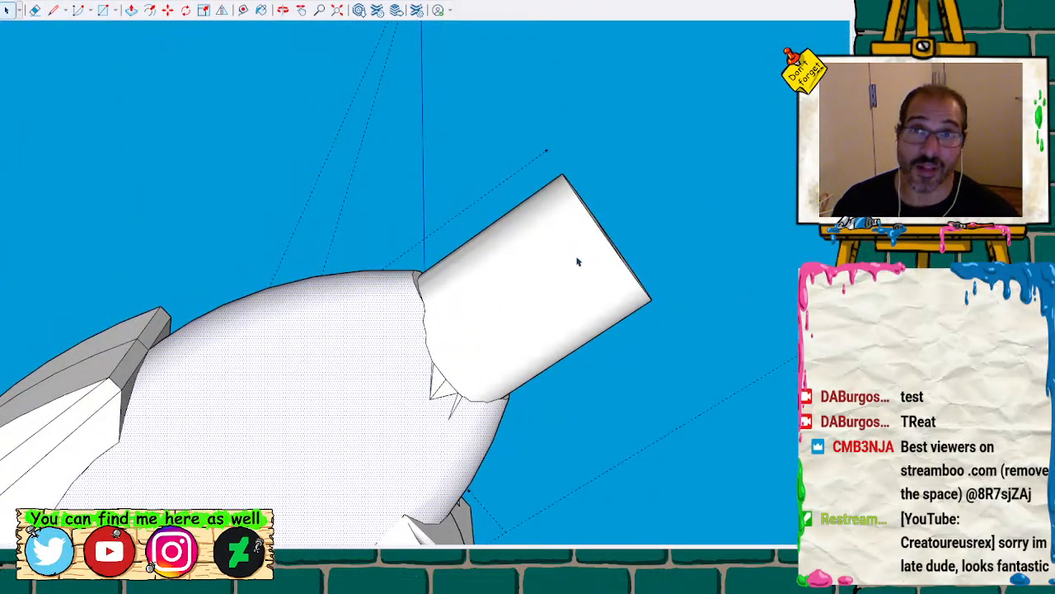
pyautogui.moveTo(577, 262)
pyautogui.mouseDown(button='middle')
pyautogui.moveTo(377, 417)
pyautogui.moveTo(500, 321)
pyautogui.moveTo(283, 450)
pyautogui.moveTo(668, 314)
pyautogui.moveTo(459, 370)
pyautogui.moveTo(546, 325)
pyautogui.moveTo(217, 264)
pyautogui.moveTo(370, 75)
pyautogui.moveTo(572, 240)
pyautogui.moveTo(626, 358)
pyautogui.moveTo(487, 140)
pyautogui.moveTo(481, 450)
pyautogui.mouseUp(button='middle')
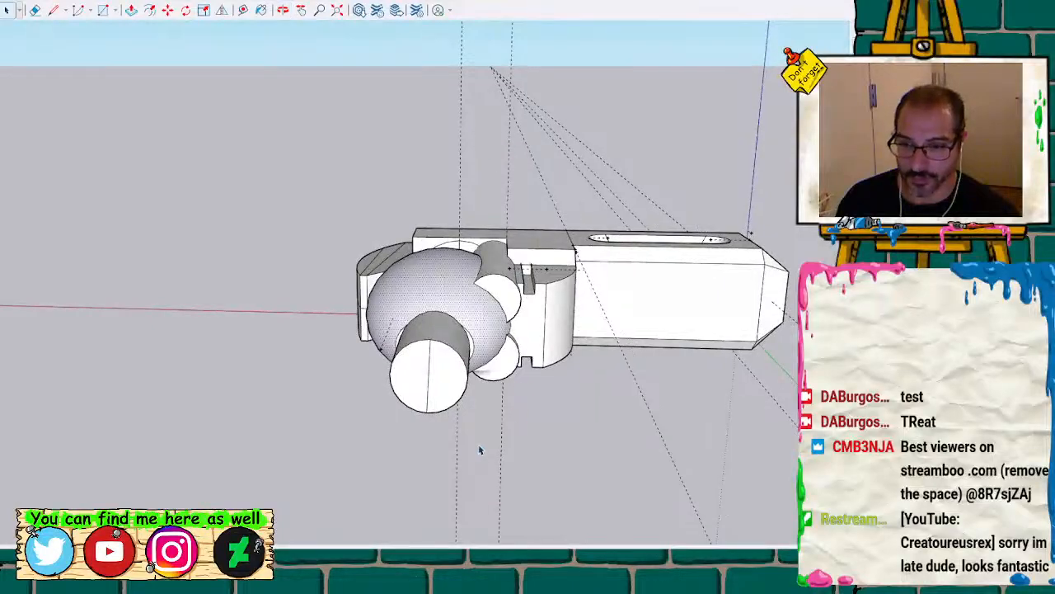
pyautogui.click(430, 370)
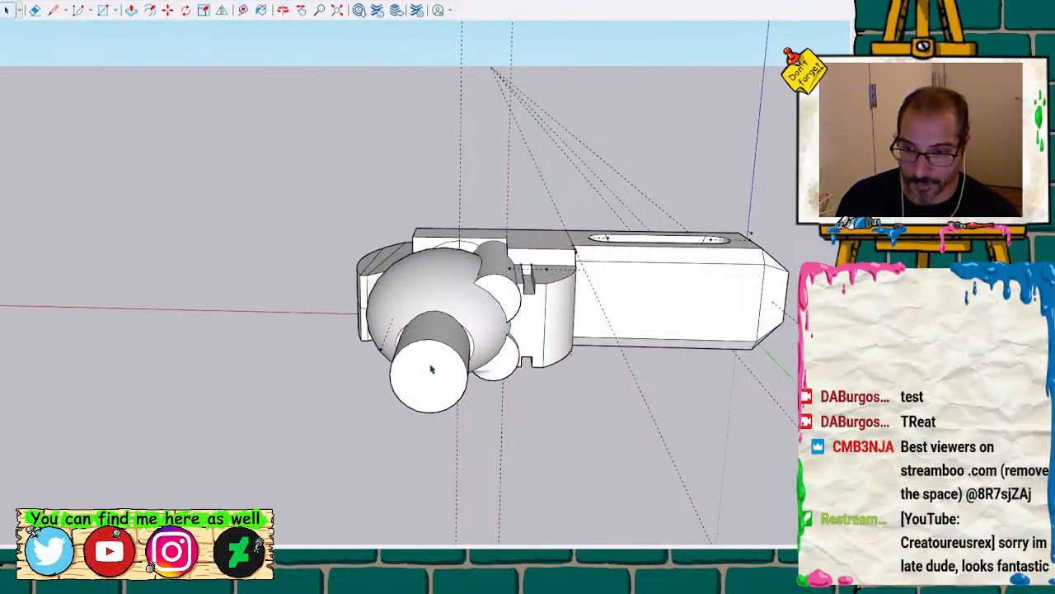
pyautogui.scroll(1, 429, 369)
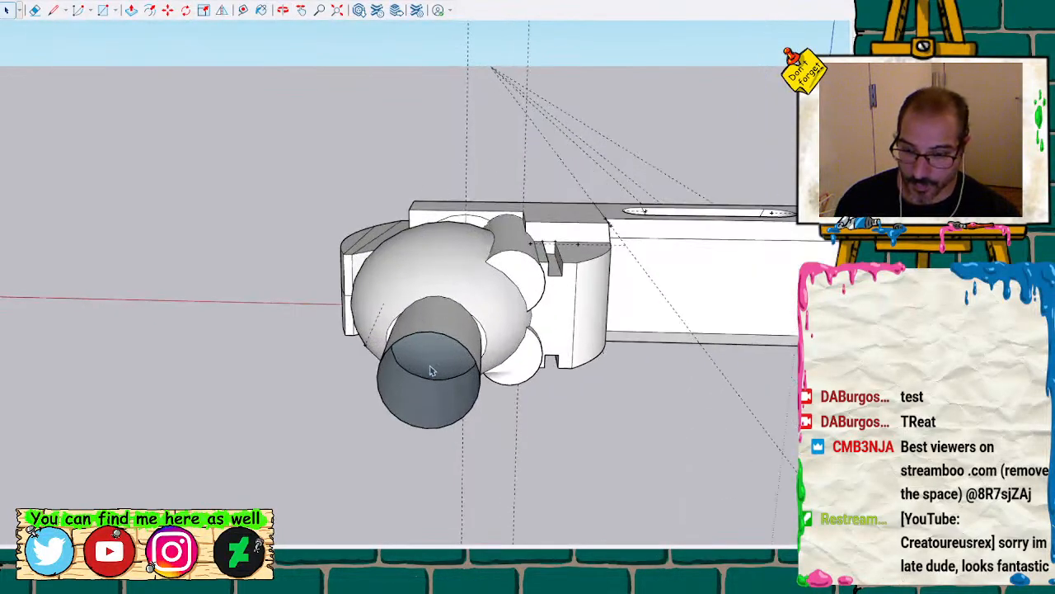
pyautogui.moveTo(429, 369)
pyautogui.mouseDown(button='middle')
pyautogui.moveTo(556, 289)
pyautogui.moveTo(545, 248)
pyautogui.mouseUp(button='middle')
pyautogui.moveTo(457, 263); pyautogui.dragTo(449, 317)
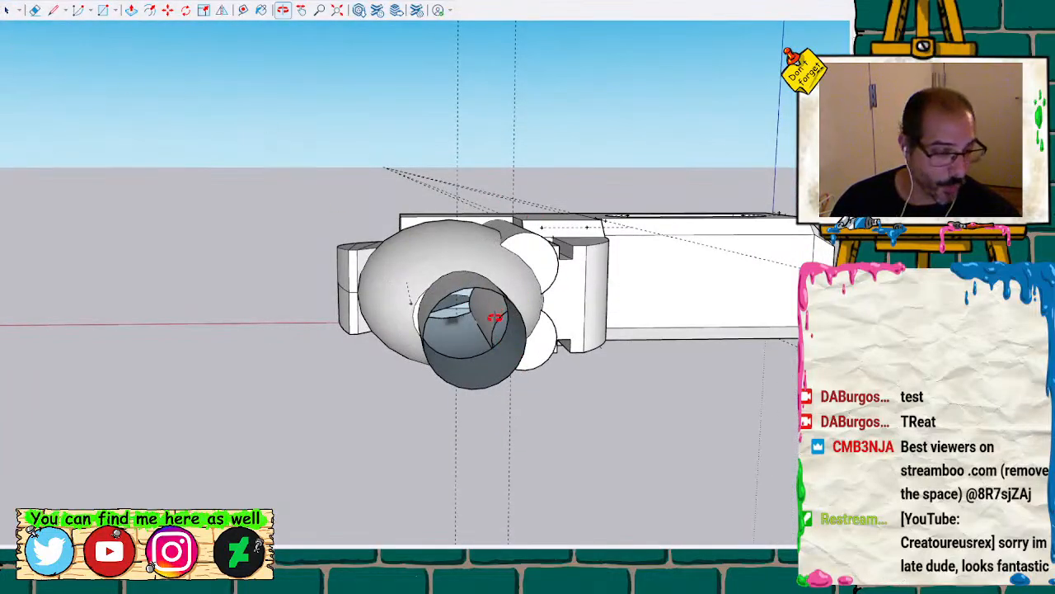
# Draw a short edge at the tip of the upper small cylinder's white end cap to separate the cap from its curved side
pyautogui.scroll(3, 488, 320)
pyautogui.scroll(6, 462, 301)
pyautogui.moveTo(457, 299); pyautogui.dragTo(460, 299)
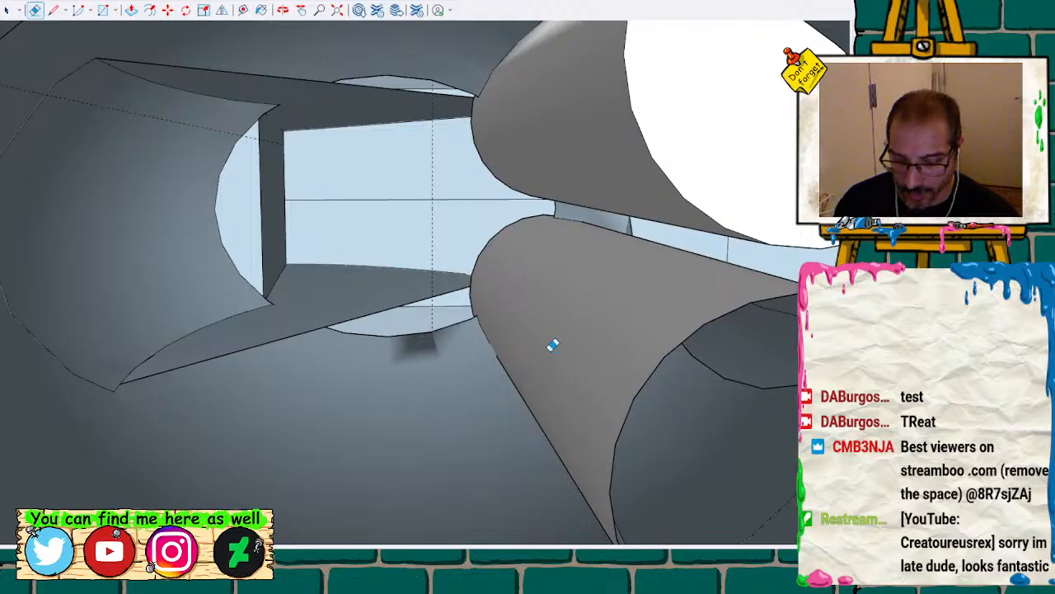
pyautogui.press('space')
pyautogui.moveTo(628, 276)
pyautogui.mouseDown(button='middle')
pyautogui.moveTo(613, 266)
pyautogui.moveTo(585, 288)
pyautogui.moveTo(648, 203)
pyautogui.mouseUp(button='middle')
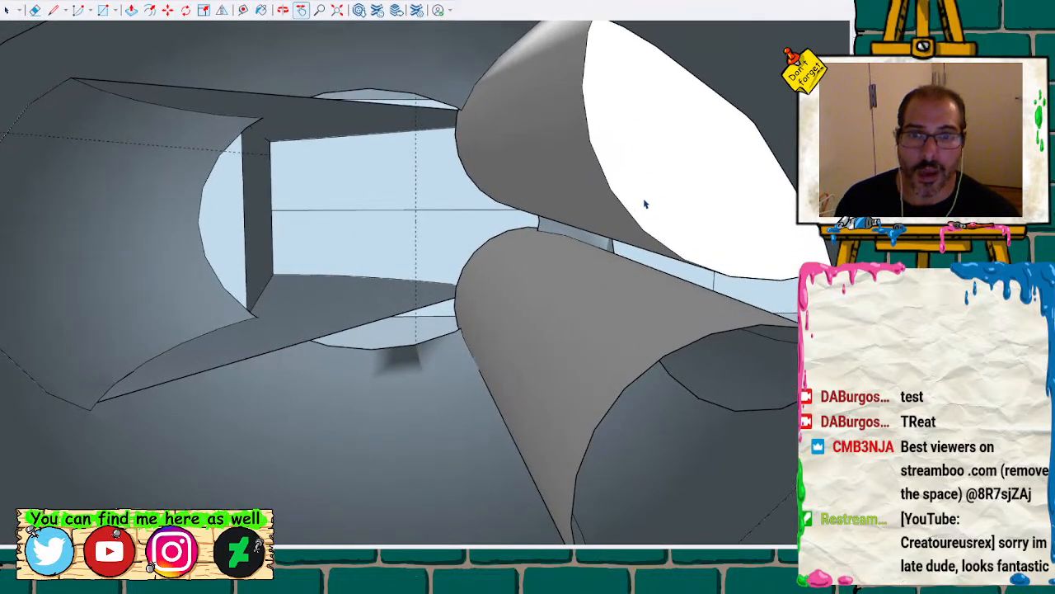
pyautogui.click(646, 204)
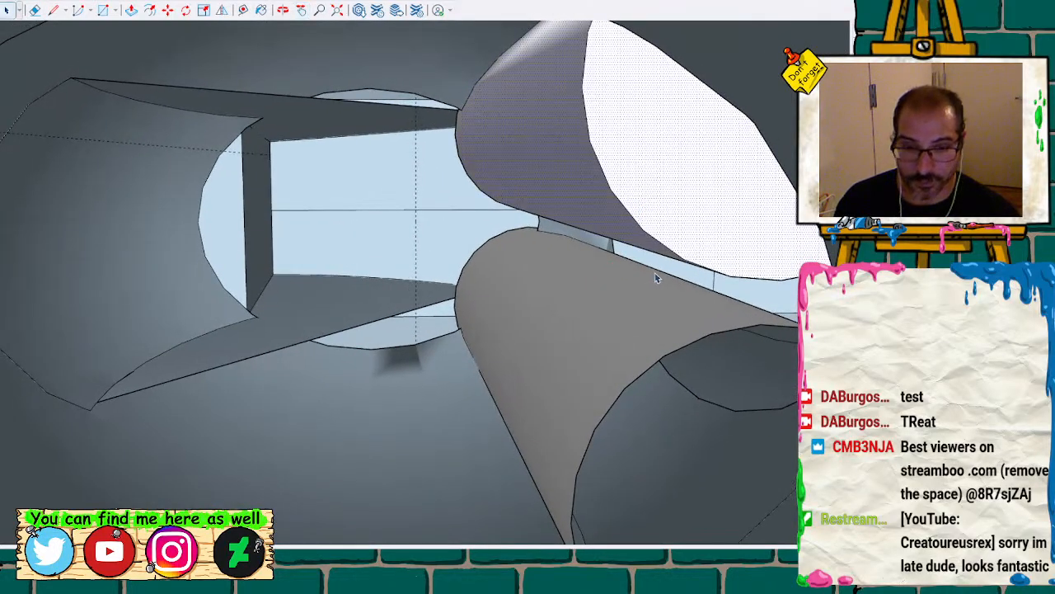
pyautogui.moveTo(699, 332); pyautogui.dragTo(649, 233, button='middle')
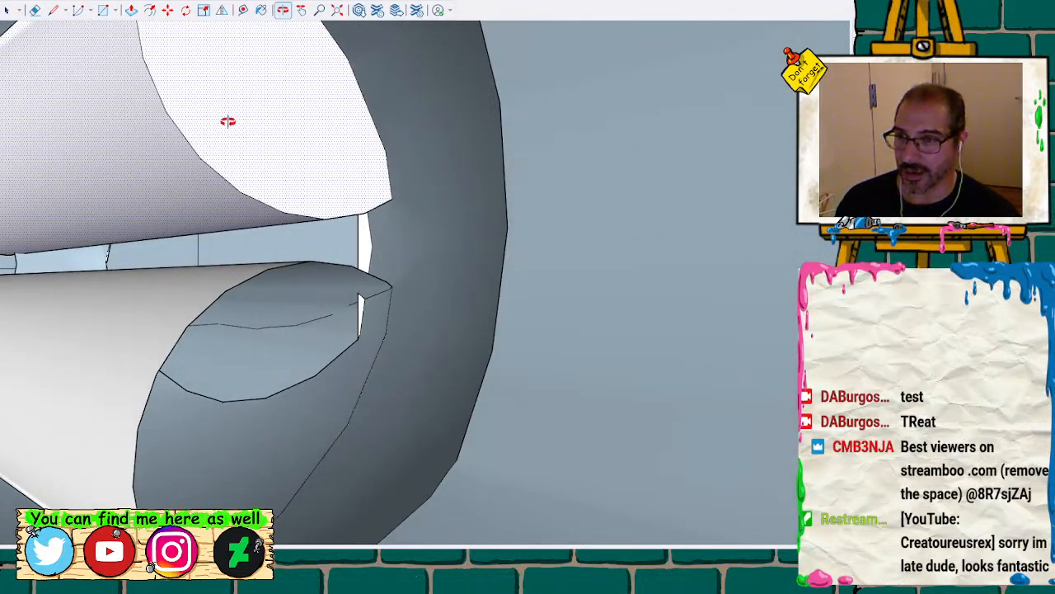
pyautogui.keyDown('shift'); pyautogui.moveTo(418, 208); pyautogui.dragTo(427, 272, button='middle'); pyautogui.keyUp('shift')
pyautogui.press('space')
pyautogui.hotkey('ctrl', 'a')
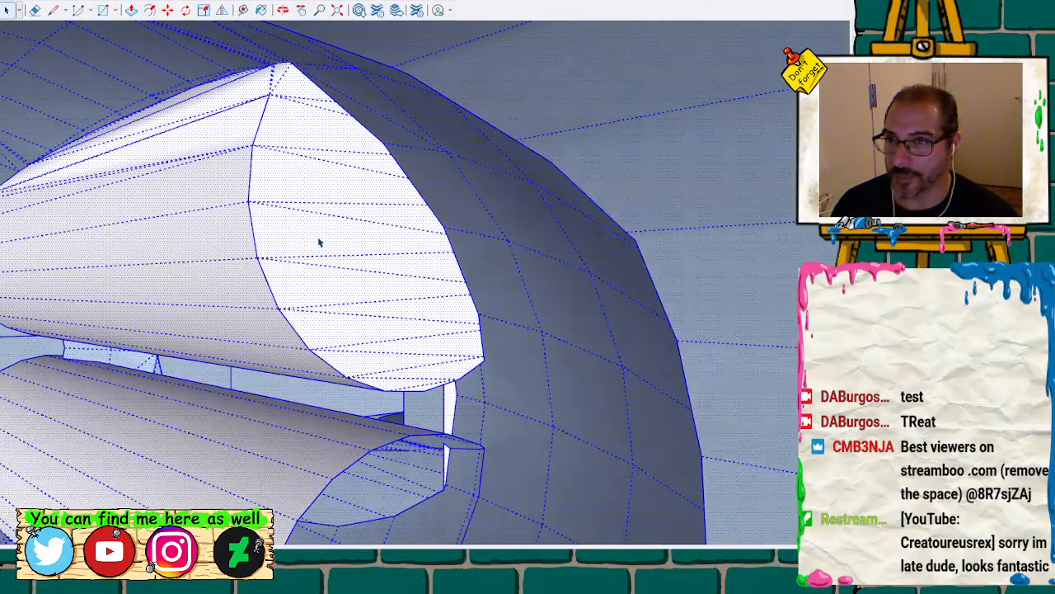
pyautogui.scroll(5, 320, 242)
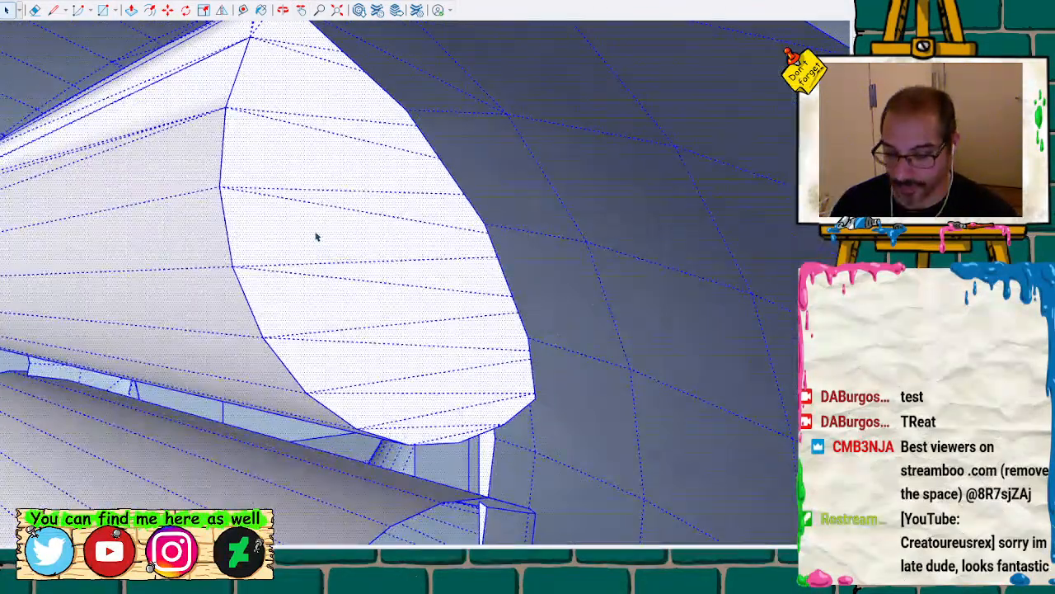
pyautogui.moveTo(311, 194)
pyautogui.keyDown('shift'); pyautogui.mouseDown(button='middle')
pyautogui.moveTo(353, 229)
pyautogui.moveTo(308, 190)
pyautogui.moveTo(340, 234)
pyautogui.mouseUp(button='middle'); pyautogui.keyUp('shift')
pyautogui.press('l')
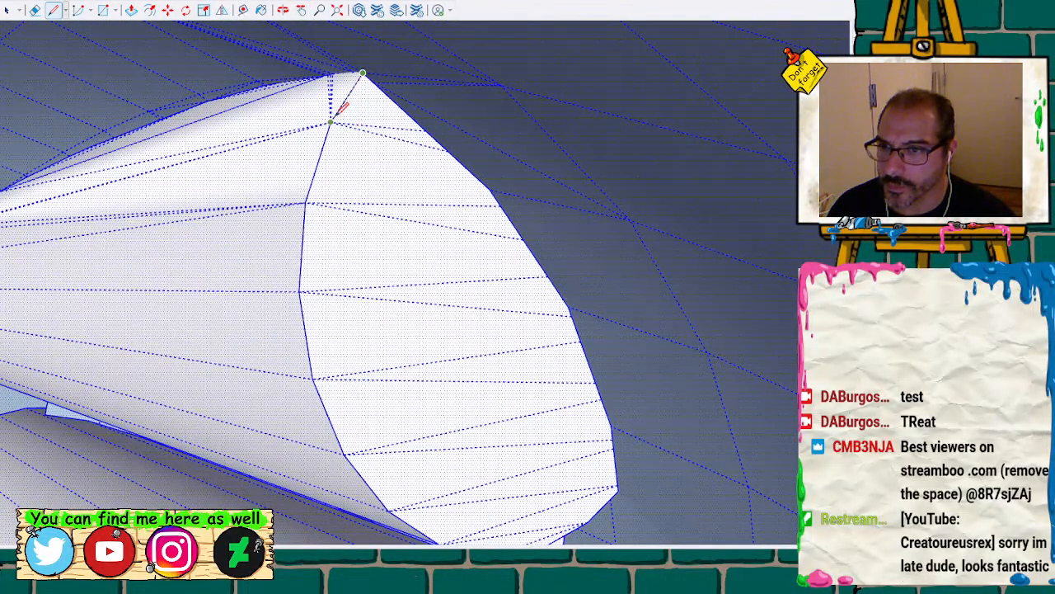
pyautogui.click(331, 121)
# Delete the upper small cylinder's internal end cap together with the remaining triangular face at its tip
pyautogui.press('space')
pyautogui.click(366, 192)
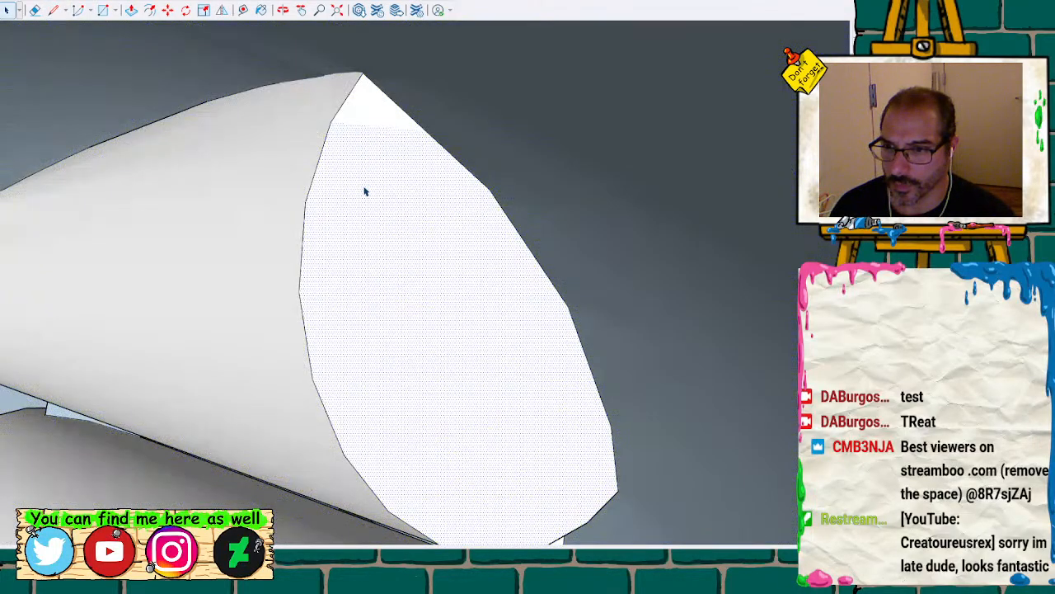
pyautogui.moveTo(527, 228)
pyautogui.mouseDown(button='middle')
pyautogui.moveTo(431, 247)
pyautogui.moveTo(477, 203)
pyautogui.mouseUp(button='middle')
pyautogui.press('Delete')
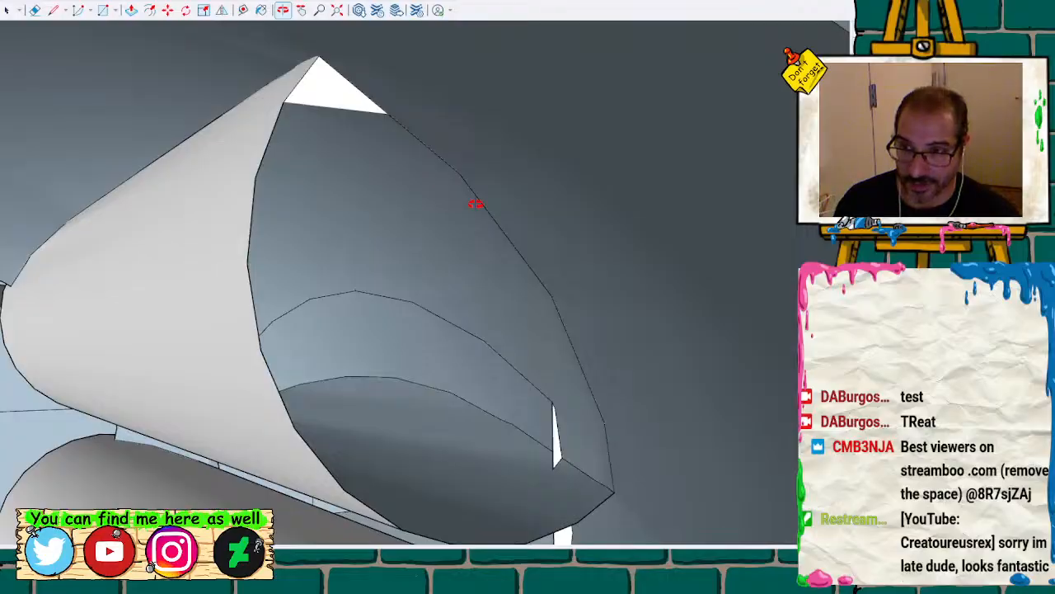
pyautogui.click(336, 97)
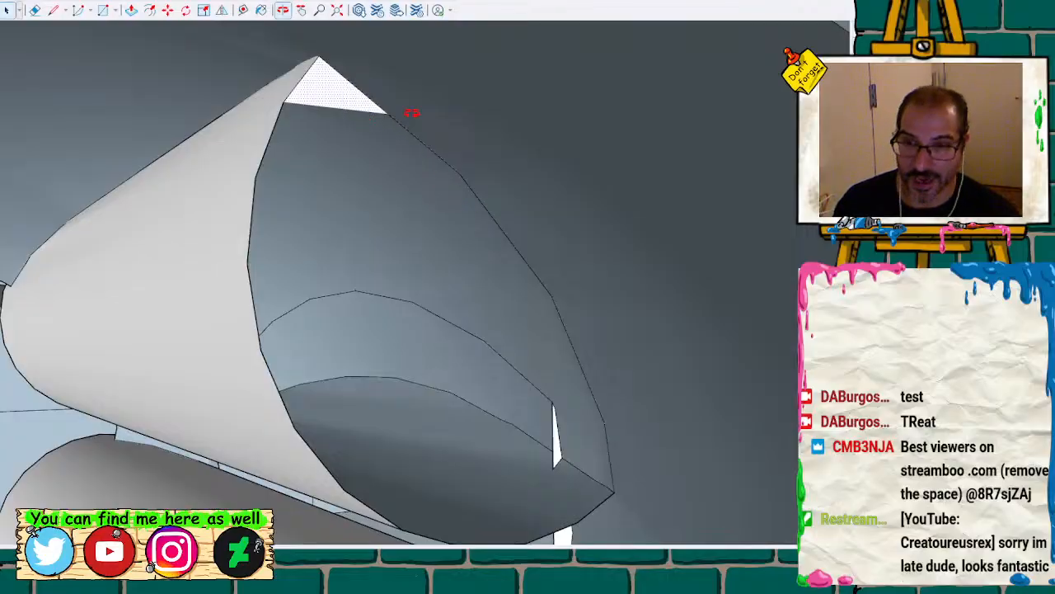
pyautogui.moveTo(411, 112); pyautogui.dragTo(401, 42, button='middle')
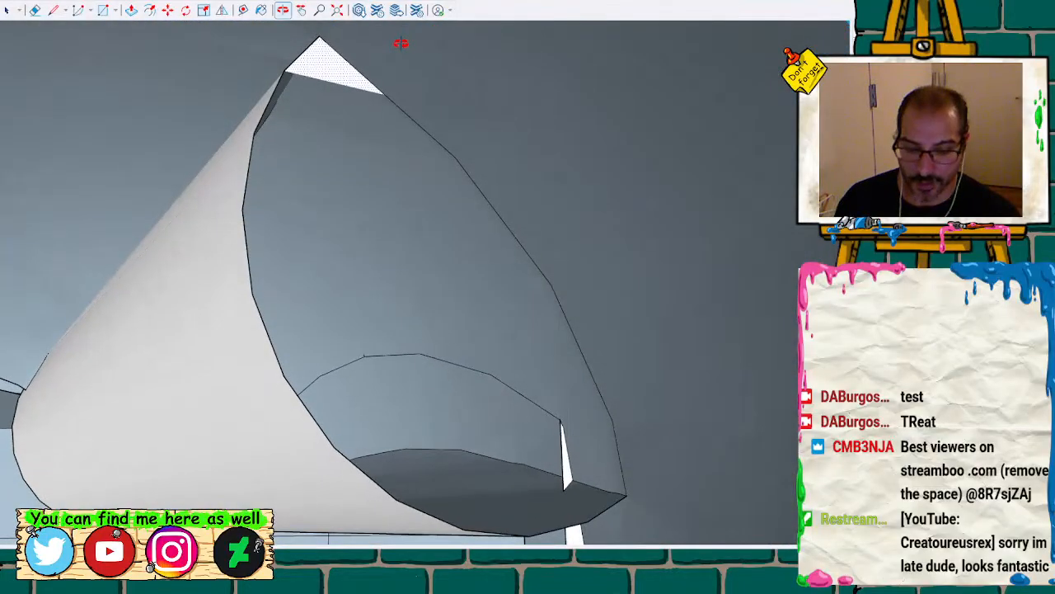
pyautogui.press('Delete')
# Delete the thin sliver faces and their stray edges where the two small cylinders meet the large cylinder's inner wall
pyautogui.moveTo(467, 318); pyautogui.dragTo(420, 264, button='middle')
pyautogui.press('space')
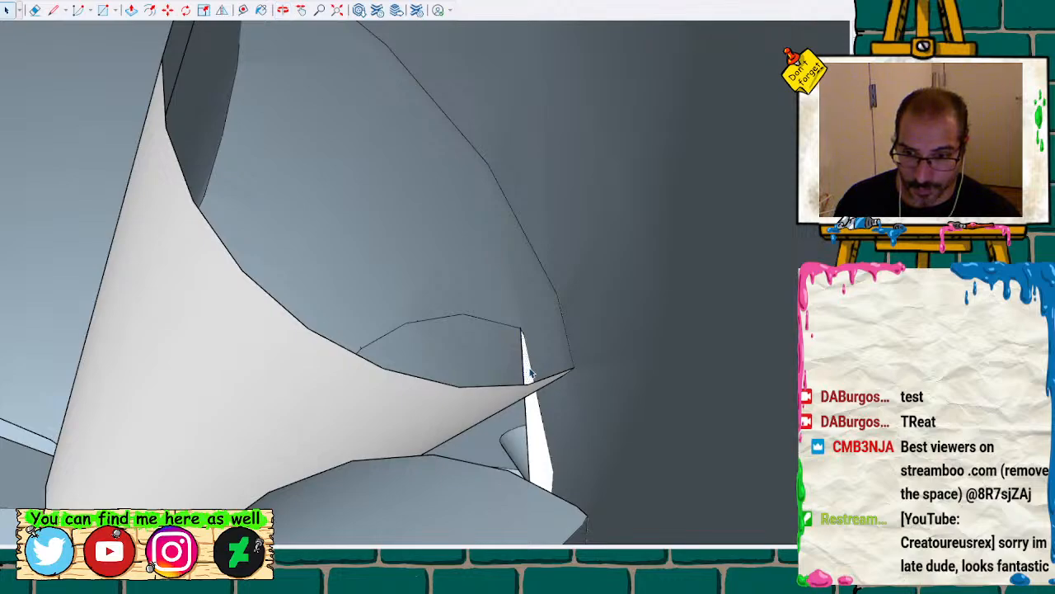
pyautogui.moveTo(540, 377)
pyautogui.mouseDown(button='middle')
pyautogui.moveTo(290, 387)
pyautogui.moveTo(499, 381)
pyautogui.moveTo(591, 396)
pyautogui.moveTo(559, 396)
pyautogui.mouseUp(button='middle')
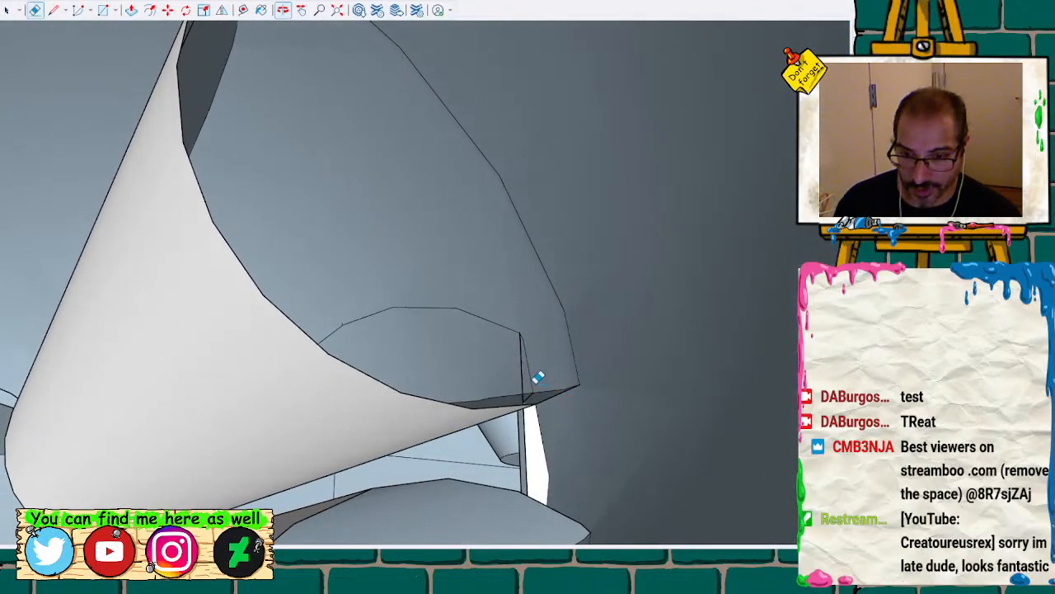
pyautogui.press('space')
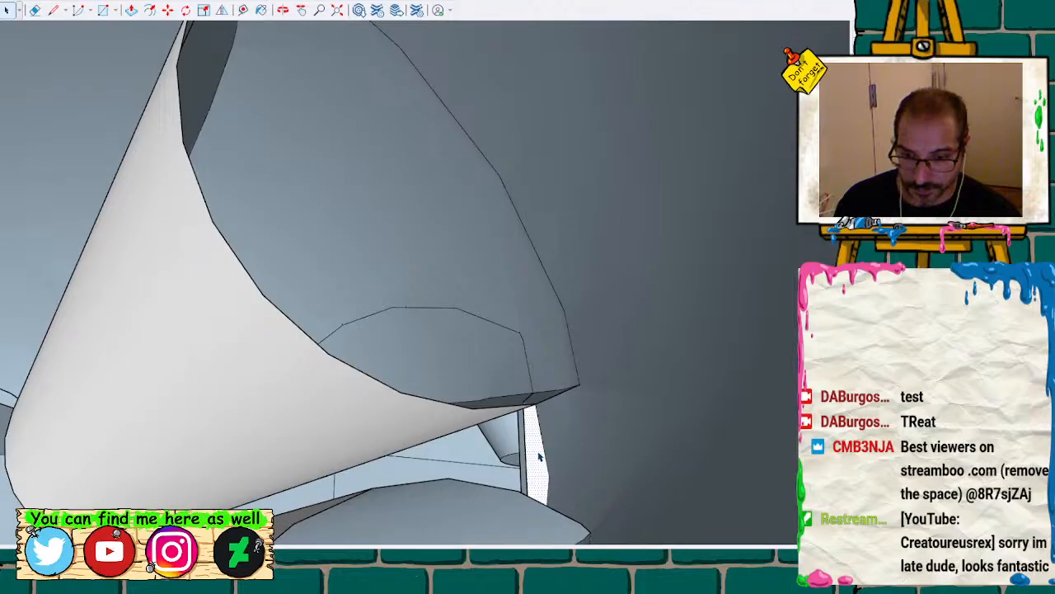
pyautogui.moveTo(545, 459)
pyautogui.mouseDown(button='middle')
pyautogui.moveTo(349, 431)
pyautogui.moveTo(564, 437)
pyautogui.moveTo(560, 428)
pyautogui.mouseUp(button='middle')
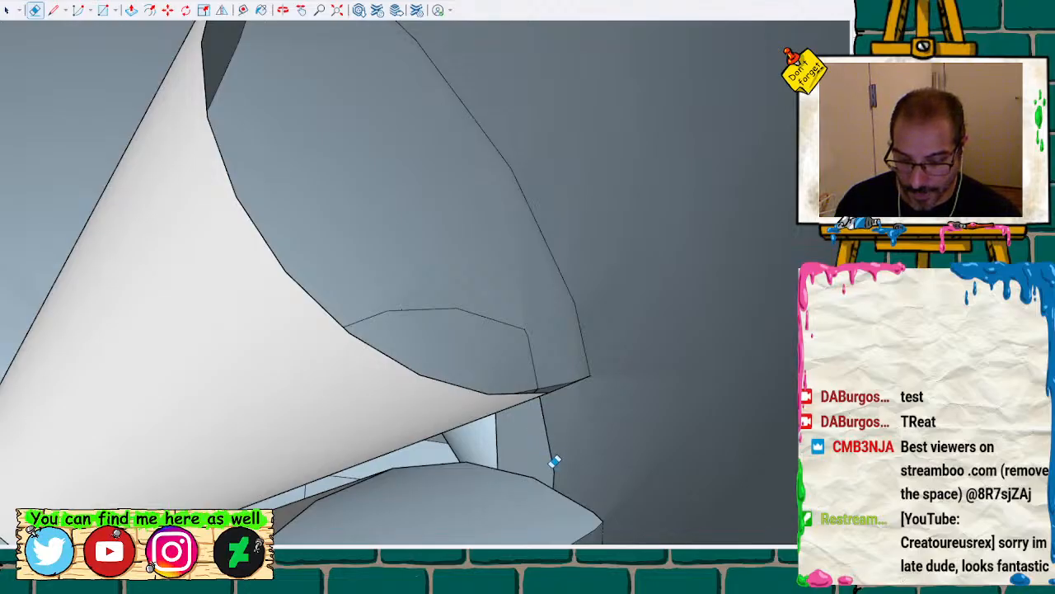
pyautogui.moveTo(544, 483)
pyautogui.mouseDown(button='middle')
pyautogui.moveTo(527, 400)
pyautogui.moveTo(466, 245)
pyautogui.moveTo(543, 365)
pyautogui.mouseUp(button='middle')
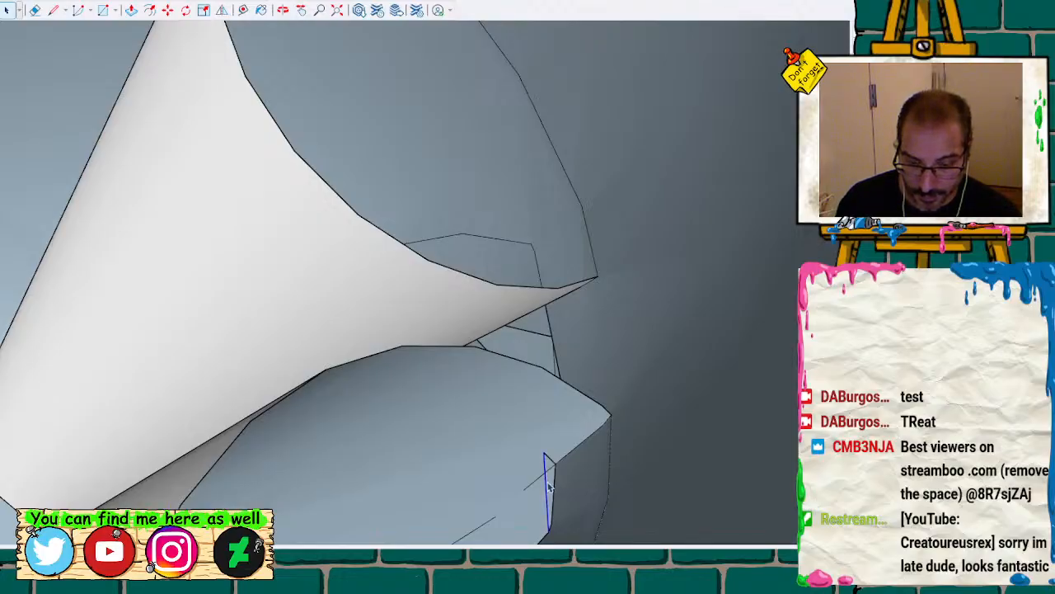
pyautogui.moveTo(545, 487)
pyautogui.mouseDown(button='middle')
pyautogui.moveTo(509, 454)
pyautogui.moveTo(325, 437)
pyautogui.moveTo(217, 353)
pyautogui.moveTo(477, 443)
pyautogui.moveTo(580, 500)
pyautogui.moveTo(580, 469)
pyautogui.moveTo(510, 458)
pyautogui.moveTo(483, 436)
pyautogui.moveTo(504, 404)
pyautogui.moveTo(446, 407)
pyautogui.moveTo(514, 396)
pyautogui.mouseUp(button='middle')
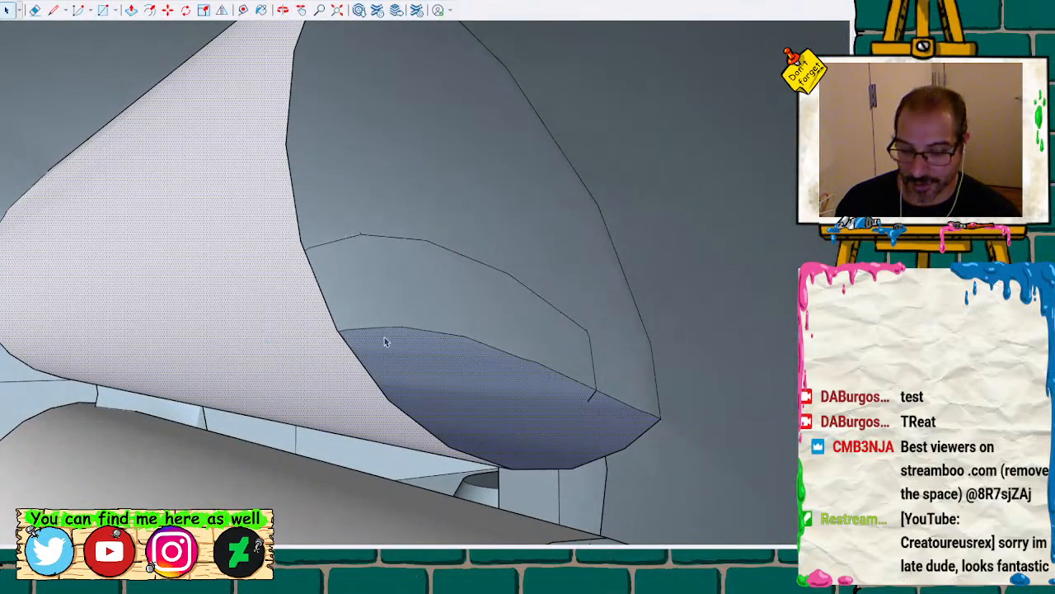
# Delete the upper wedge-shaped internal face inside the large cylinder's opening, along with its leftover long edge
pyautogui.moveTo(450, 322)
pyautogui.mouseDown(button='middle')
pyautogui.moveTo(224, 330)
pyautogui.moveTo(212, 443)
pyautogui.moveTo(329, 466)
pyautogui.moveTo(483, 348)
pyautogui.moveTo(507, 365)
pyautogui.moveTo(414, 167)
pyautogui.mouseUp(button='middle')
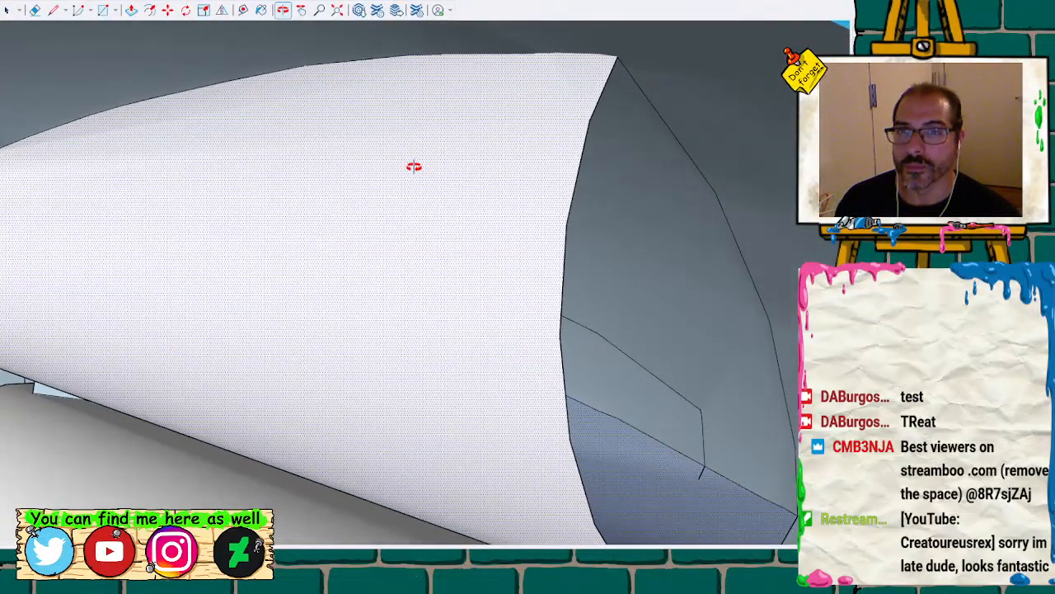
pyautogui.tripleClick(419, 167)
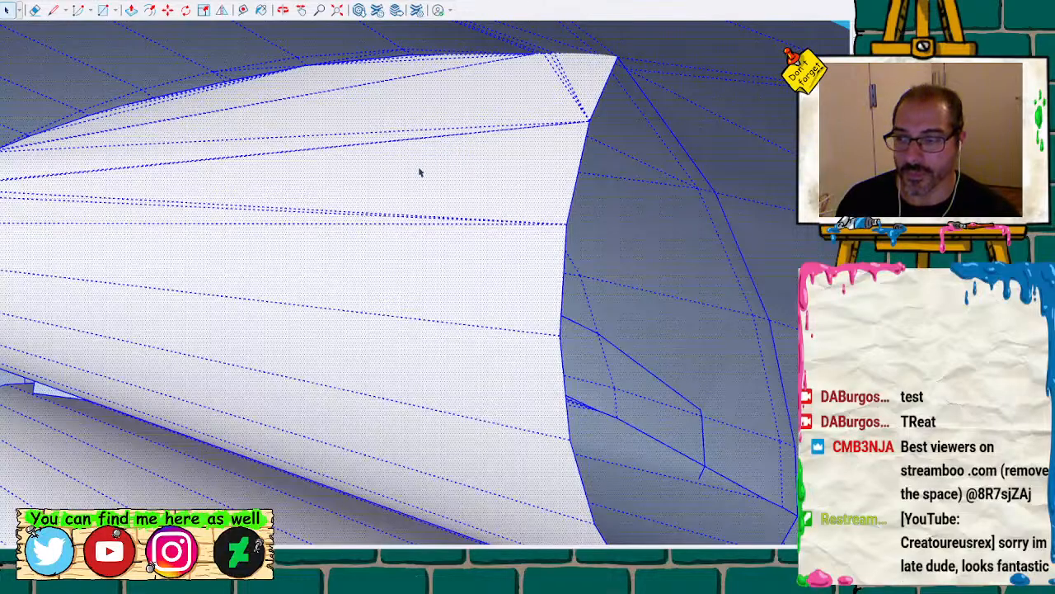
pyautogui.scroll(-5, 419, 173)
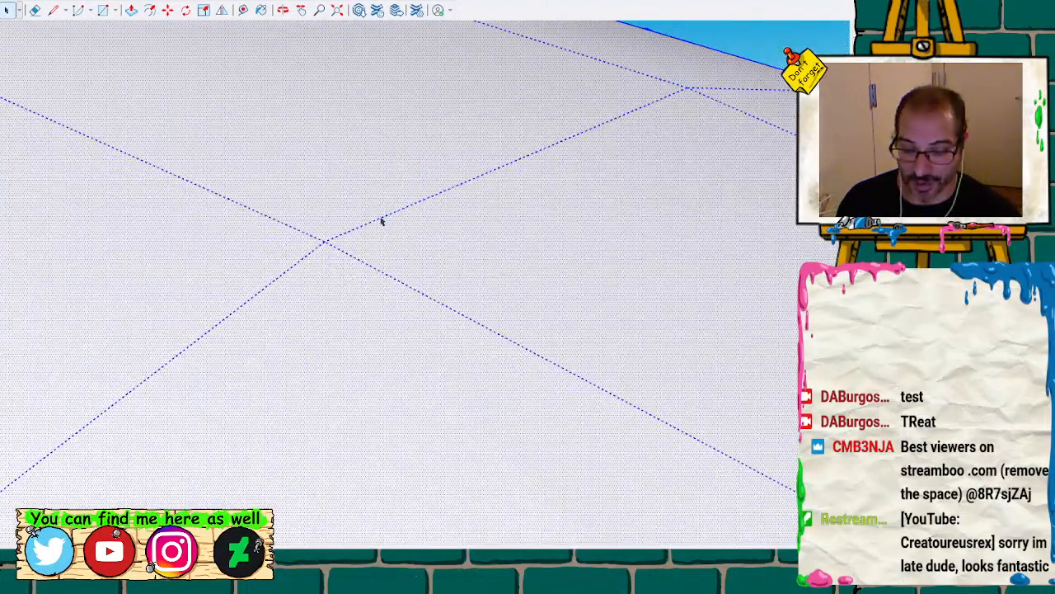
pyautogui.scroll(-5, 377, 230)
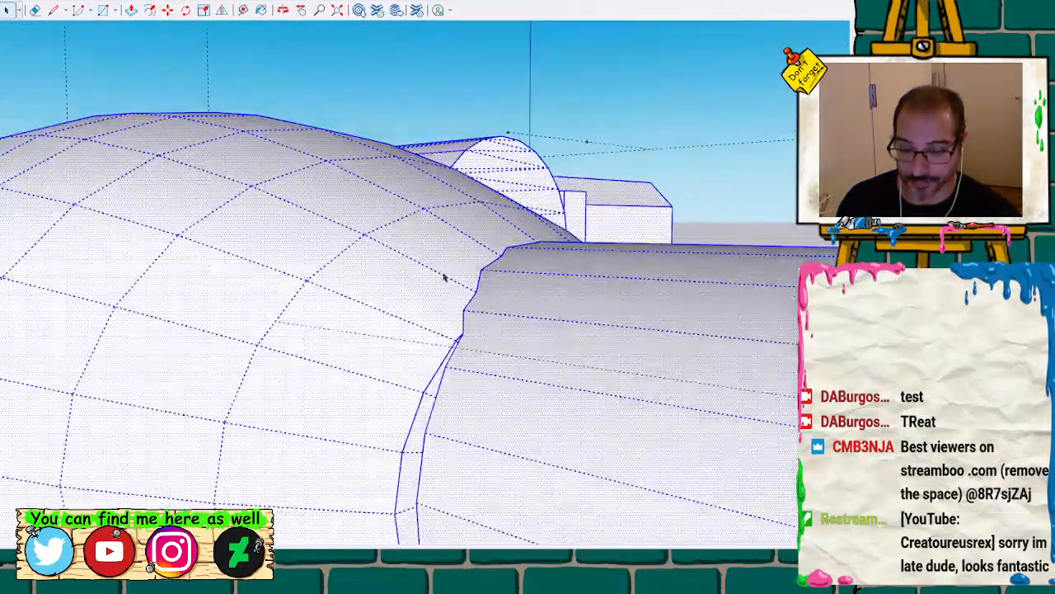
pyautogui.moveTo(565, 341); pyautogui.dragTo(306, 242, button='middle')
pyautogui.click(252, 404)
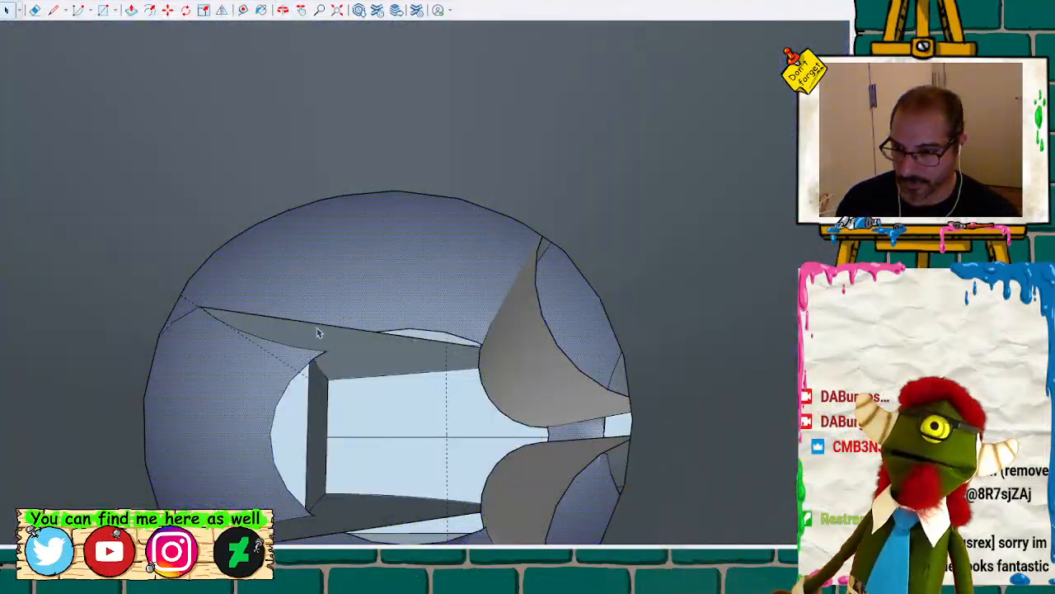
pyautogui.moveTo(305, 306); pyautogui.dragTo(561, 476, button='middle')
pyautogui.moveTo(187, 400); pyautogui.dragTo(499, 25, button='middle')
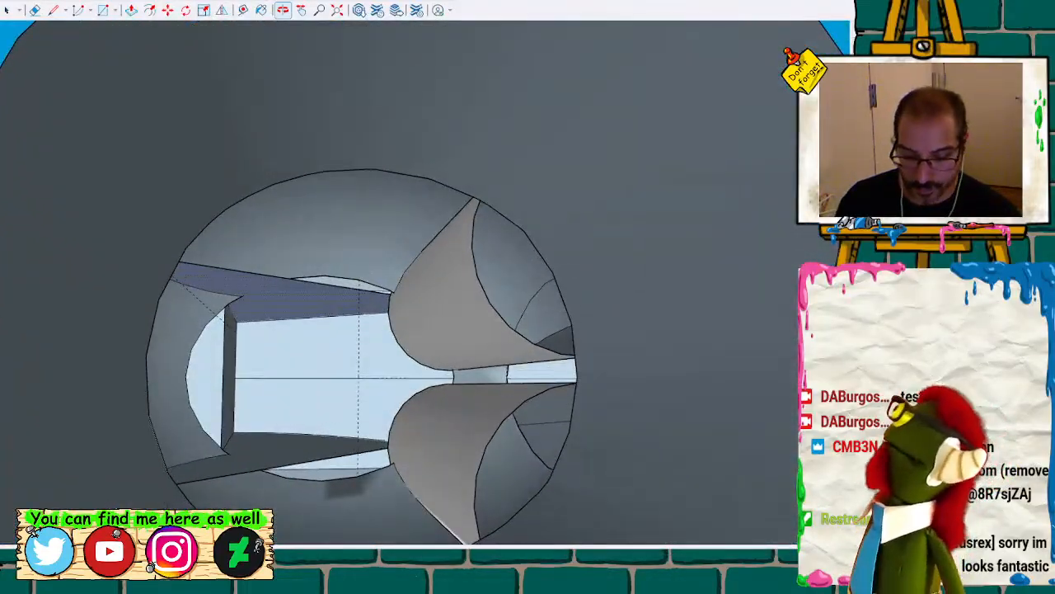
pyautogui.press('Delete')
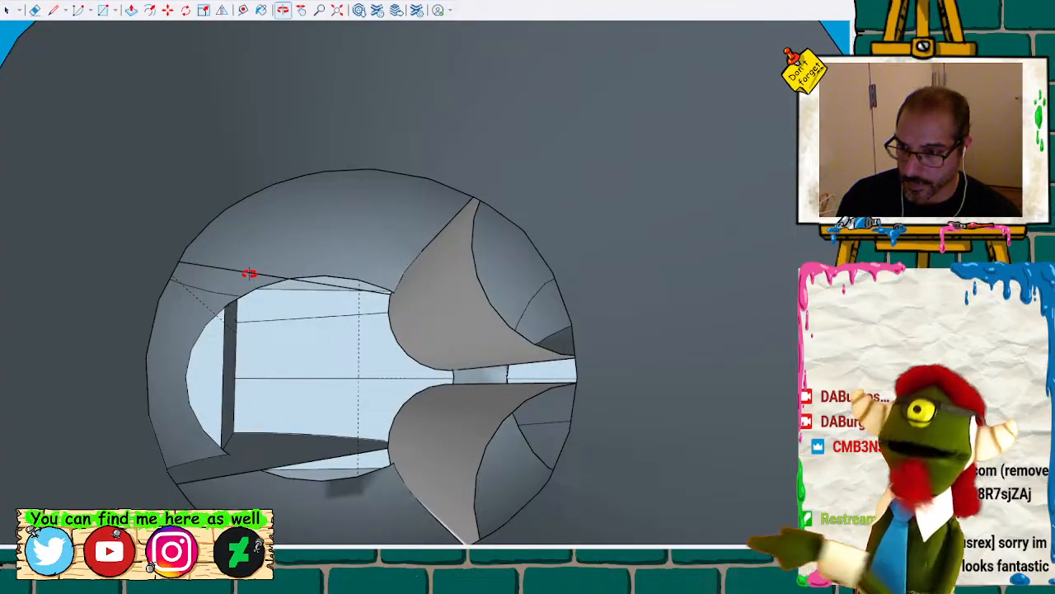
pyautogui.press('space')
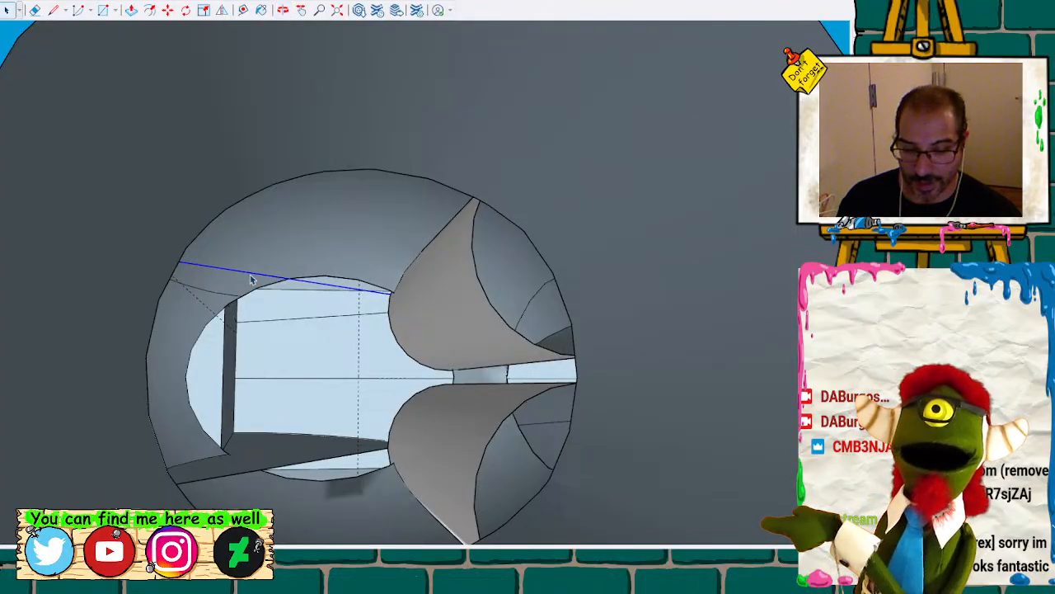
pyautogui.press('Delete')
# Try to delete the lower wedge-shaped face inside the large cylinder's opening
pyautogui.moveTo(240, 253)
pyautogui.mouseDown(button='middle')
pyautogui.moveTo(417, 351)
pyautogui.moveTo(641, 453)
pyautogui.moveTo(523, 314)
pyautogui.moveTo(580, 99)
pyautogui.moveTo(401, 38)
pyautogui.moveTo(31, 31)
pyautogui.moveTo(619, 120)
pyautogui.moveTo(245, 193)
pyautogui.moveTo(255, 270)
pyautogui.moveTo(315, 321)
pyautogui.mouseUp(button='middle')
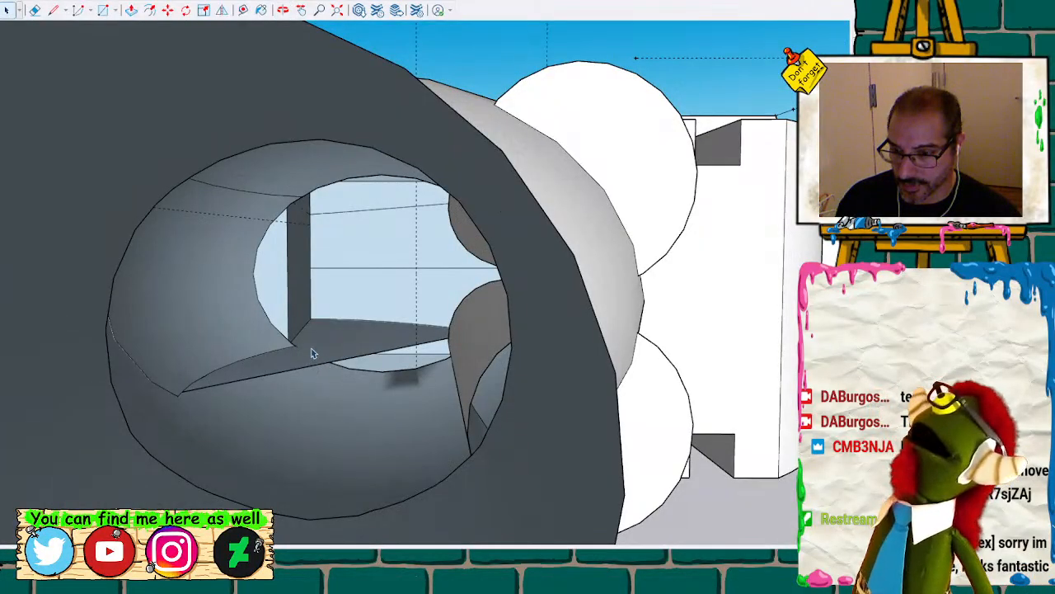
pyautogui.press('Delete')
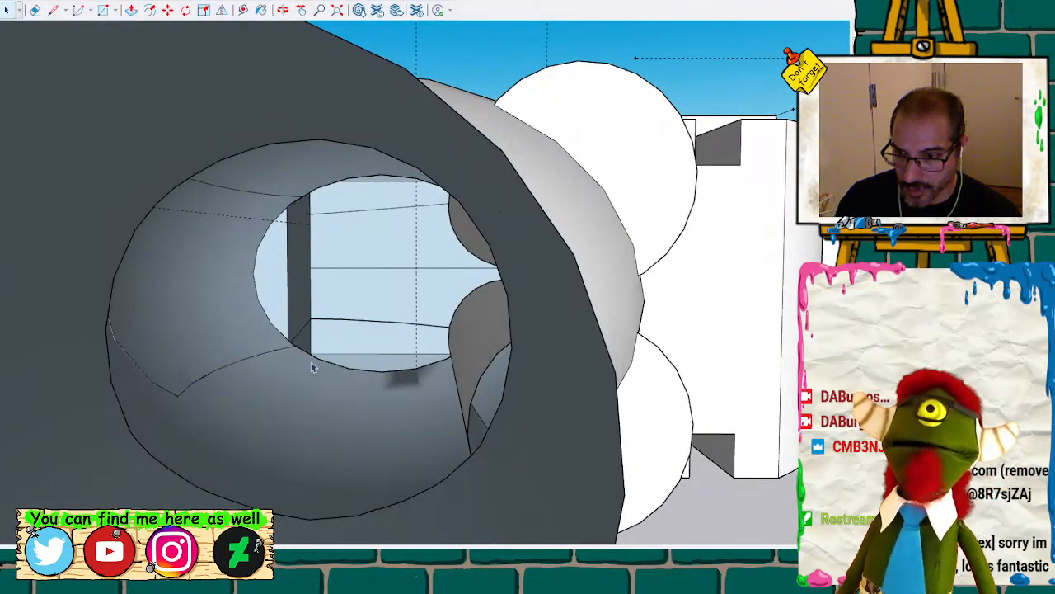
pyautogui.moveTo(309, 370)
pyautogui.mouseDown(button='middle')
pyautogui.moveTo(372, 292)
pyautogui.moveTo(457, 113)
pyautogui.mouseUp(button='middle')
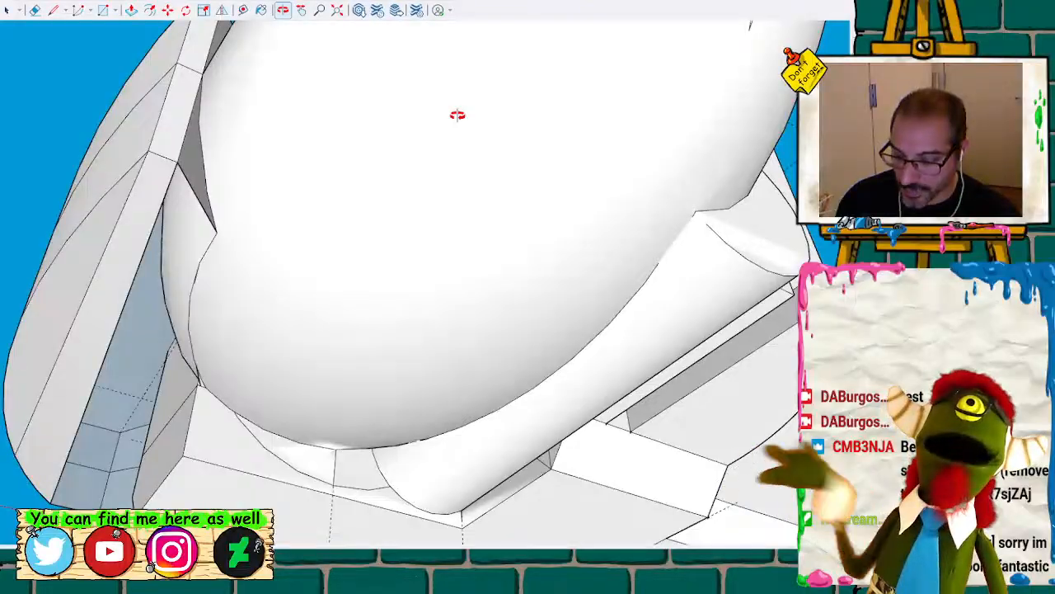
pyautogui.press('Delete')
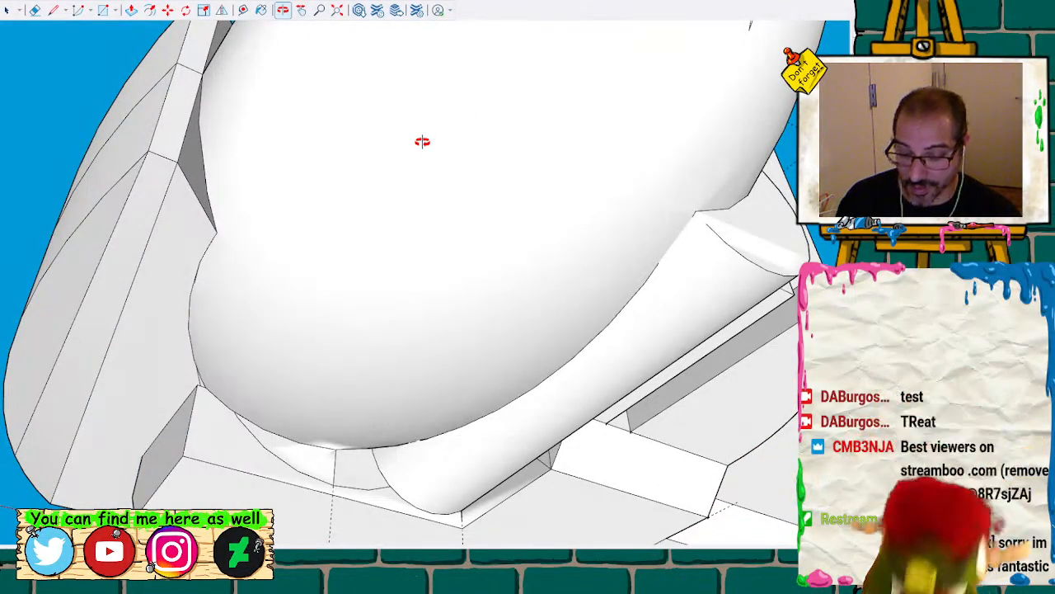
# Draw the missing edge segment along the joint between the large flat face and the protruding beam near the curved piece's pointed tip
pyautogui.moveTo(422, 142)
pyautogui.mouseDown(button='middle')
pyautogui.moveTo(332, 254)
pyautogui.moveTo(224, 436)
pyautogui.moveTo(256, 393)
pyautogui.moveTo(347, 337)
pyautogui.moveTo(511, 167)
pyautogui.moveTo(325, 214)
pyautogui.moveTo(561, 192)
pyautogui.moveTo(577, 216)
pyautogui.moveTo(601, 223)
pyautogui.moveTo(311, 205)
pyautogui.moveTo(465, 264)
pyautogui.moveTo(502, 264)
pyautogui.mouseUp(button='middle')
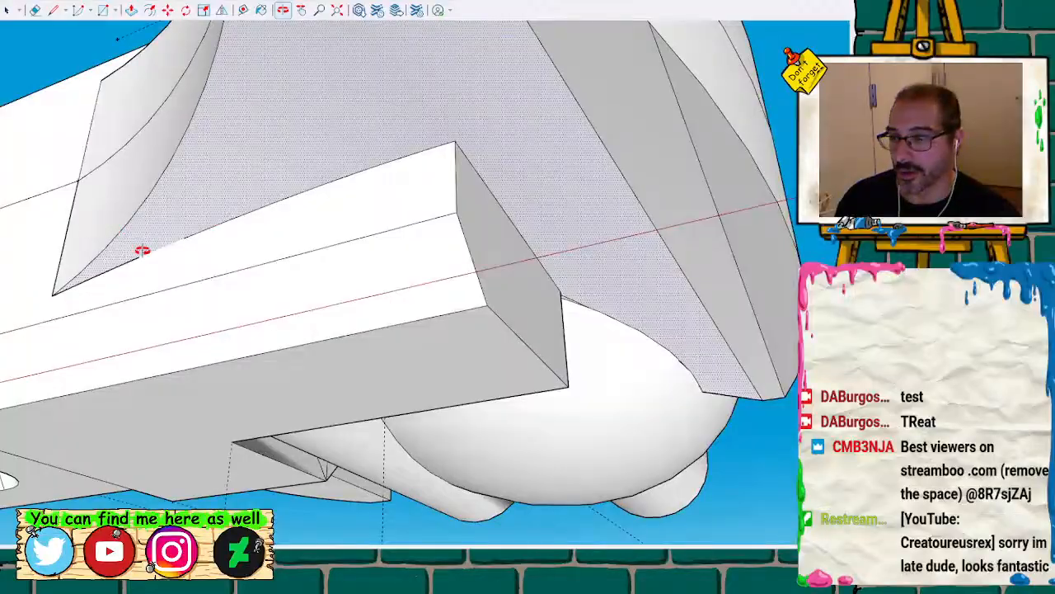
pyautogui.scroll(6, 137, 252)
pyautogui.tripleClick(181, 216)
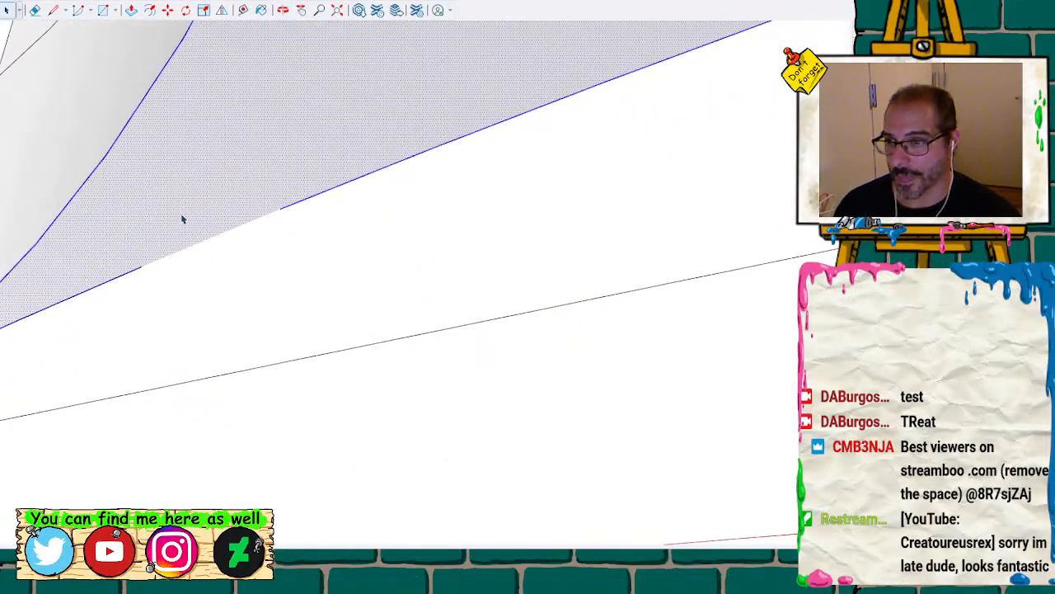
pyautogui.scroll(1, 181, 277)
pyautogui.press('l')
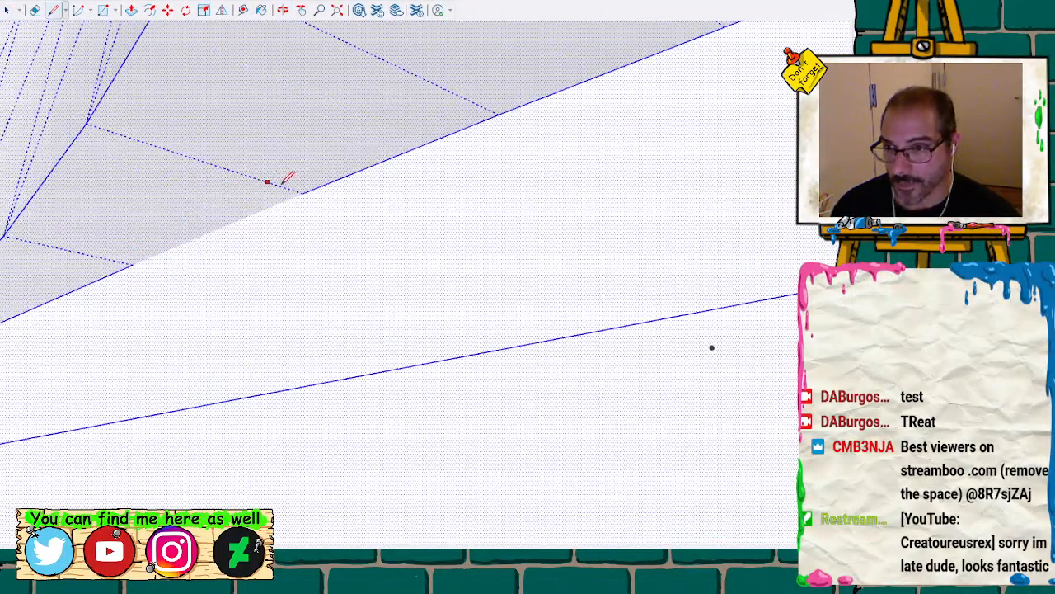
pyautogui.click(134, 263)
pyautogui.scroll(-3, 142, 258)
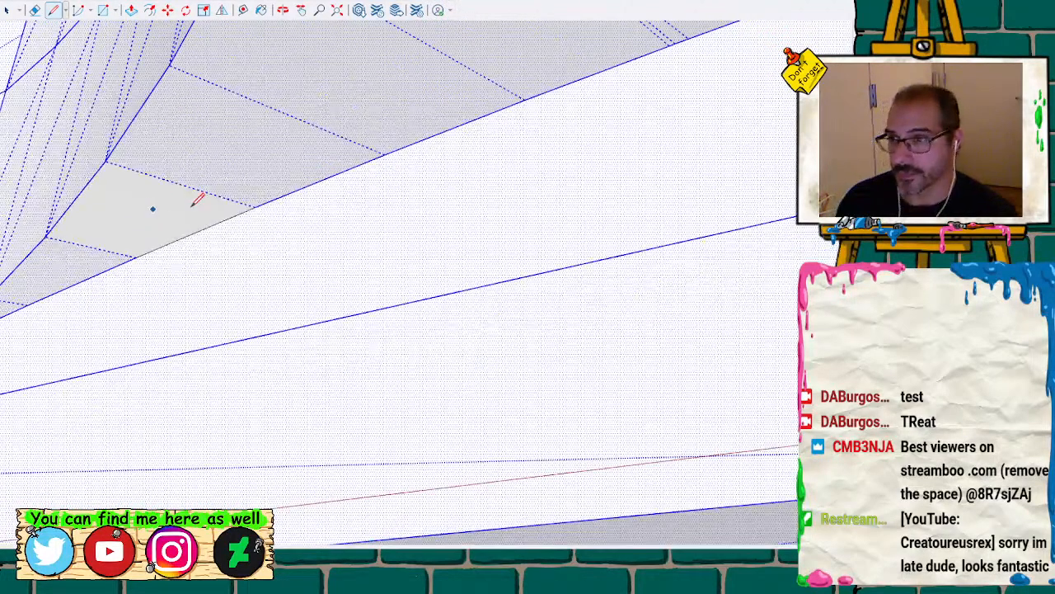
pyautogui.scroll(-4, 239, 165)
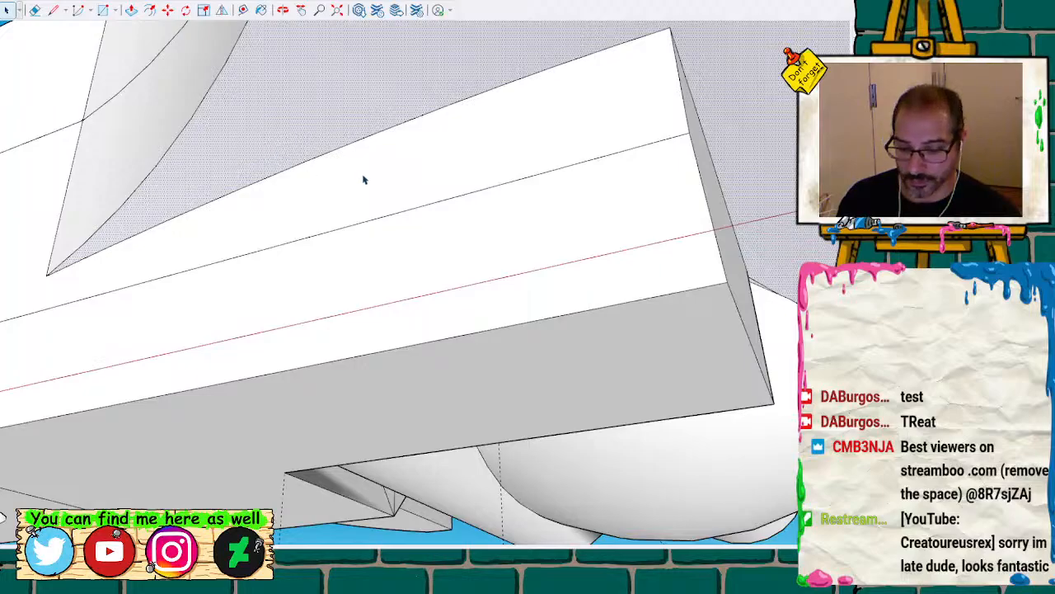
# Examine the connected geometry where the large flat face meets the rounded body, from outside and inside, for gaps in the joint
pyautogui.moveTo(569, 188)
pyautogui.mouseDown(button='middle')
pyautogui.moveTo(379, 186)
pyautogui.moveTo(38, 240)
pyautogui.moveTo(526, 226)
pyautogui.moveTo(167, 258)
pyautogui.moveTo(158, 295)
pyautogui.moveTo(195, 292)
pyautogui.moveTo(195, 330)
pyautogui.moveTo(273, 356)
pyautogui.moveTo(222, 358)
pyautogui.moveTo(243, 233)
pyautogui.moveTo(466, 96)
pyautogui.moveTo(457, 244)
pyautogui.mouseUp(button='middle')
pyautogui.tripleClick(314, 149)
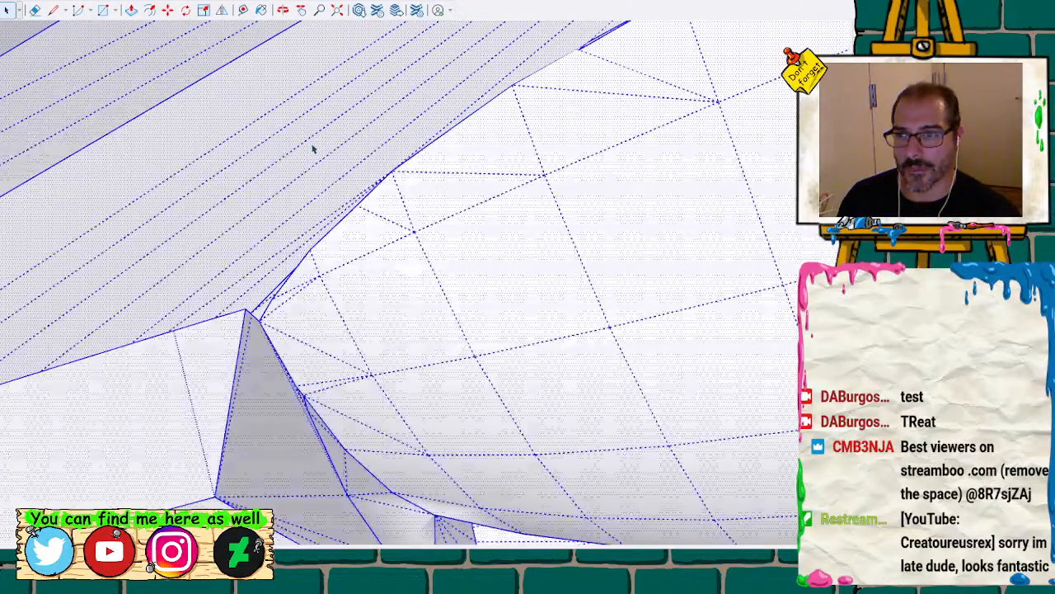
pyautogui.moveTo(229, 235)
pyautogui.mouseDown(button='middle')
pyautogui.moveTo(546, 174)
pyautogui.moveTo(619, 141)
pyautogui.moveTo(809, 232)
pyautogui.moveTo(577, 255)
pyautogui.mouseUp(button='middle')
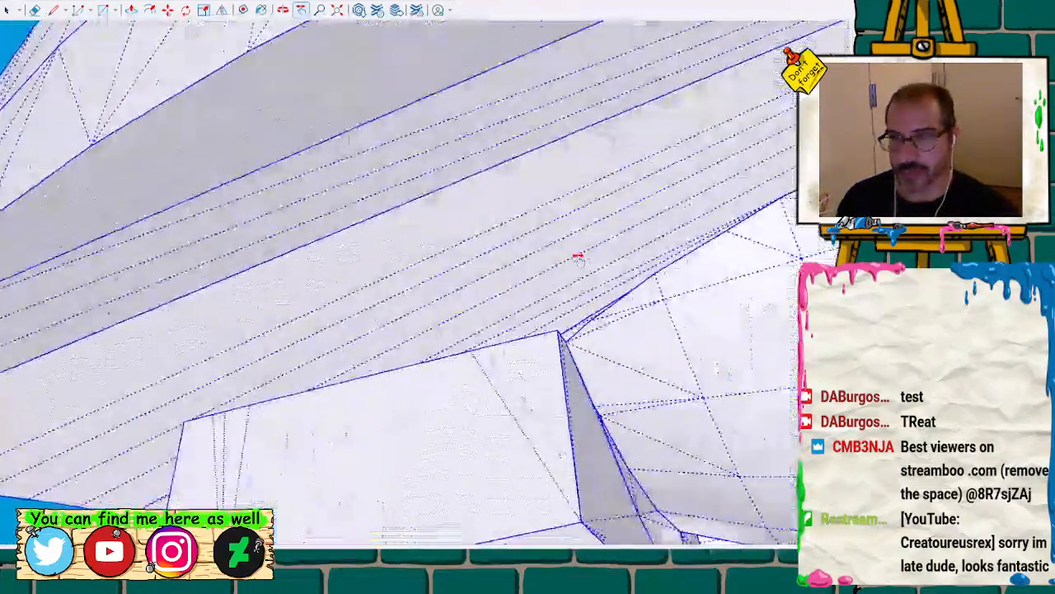
pyautogui.click(499, 221)
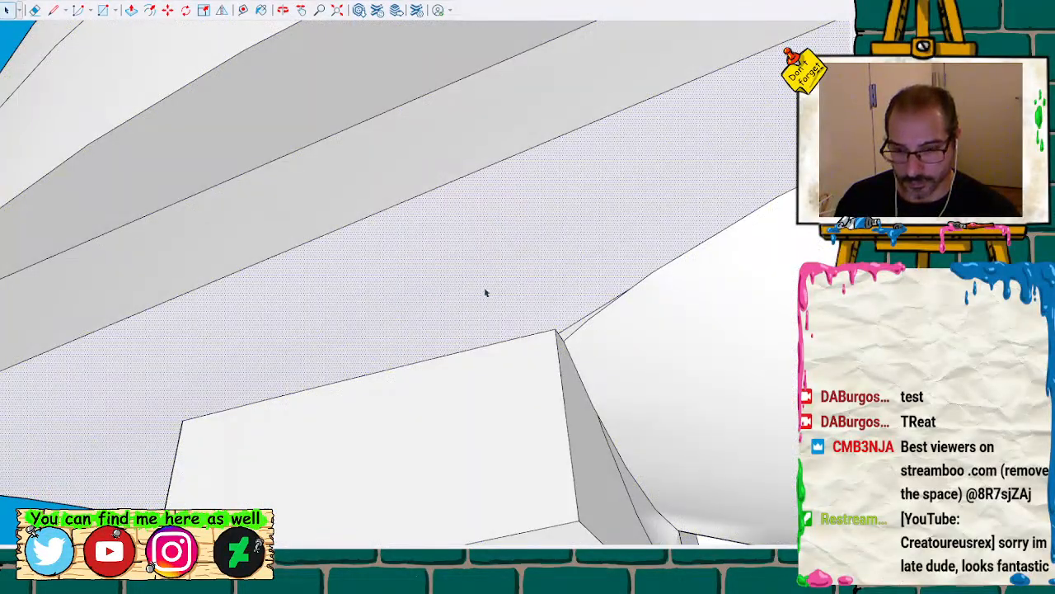
pyautogui.tripleClick(545, 277)
pyautogui.moveTo(631, 247); pyautogui.dragTo(464, 330, button='middle')
pyautogui.moveTo(601, 176)
pyautogui.mouseDown(button='middle')
pyautogui.moveTo(629, 170)
pyautogui.moveTo(564, 211)
pyautogui.moveTo(593, 203)
pyautogui.moveTo(503, 289)
pyautogui.moveTo(388, 346)
pyautogui.mouseUp(button='middle')
pyautogui.click(461, 343)
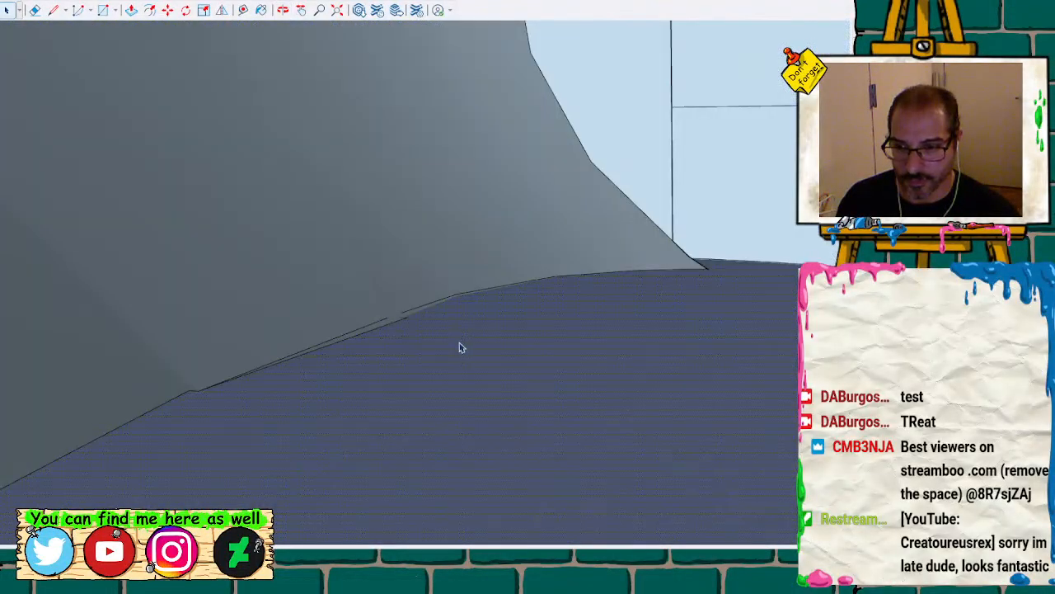
pyautogui.scroll(1, 460, 342)
pyautogui.moveTo(439, 334); pyautogui.dragTo(456, 380)
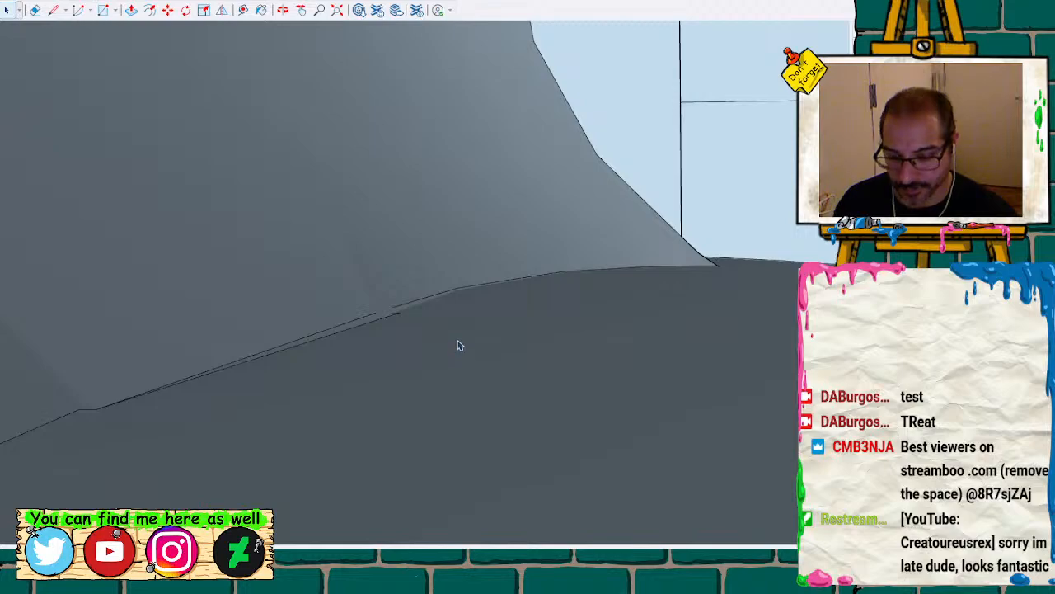
# Draw the missing edge segment from the broken corner of the flat face to the next vertex along the rounded body's joint
pyautogui.moveTo(492, 316); pyautogui.dragTo(434, 376, button='middle')
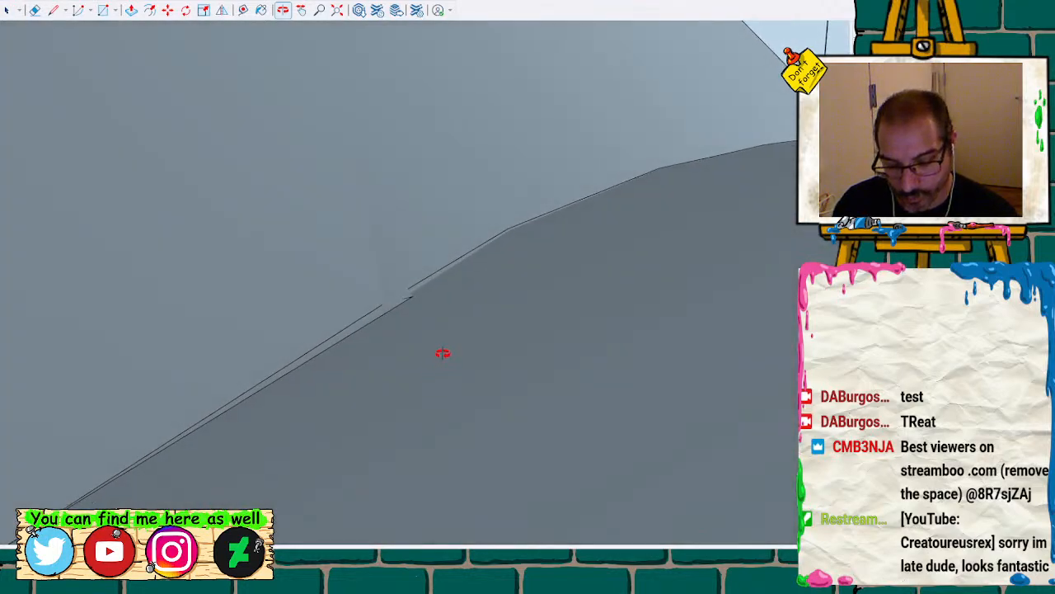
pyautogui.moveTo(543, 244); pyautogui.dragTo(524, 236, button='middle')
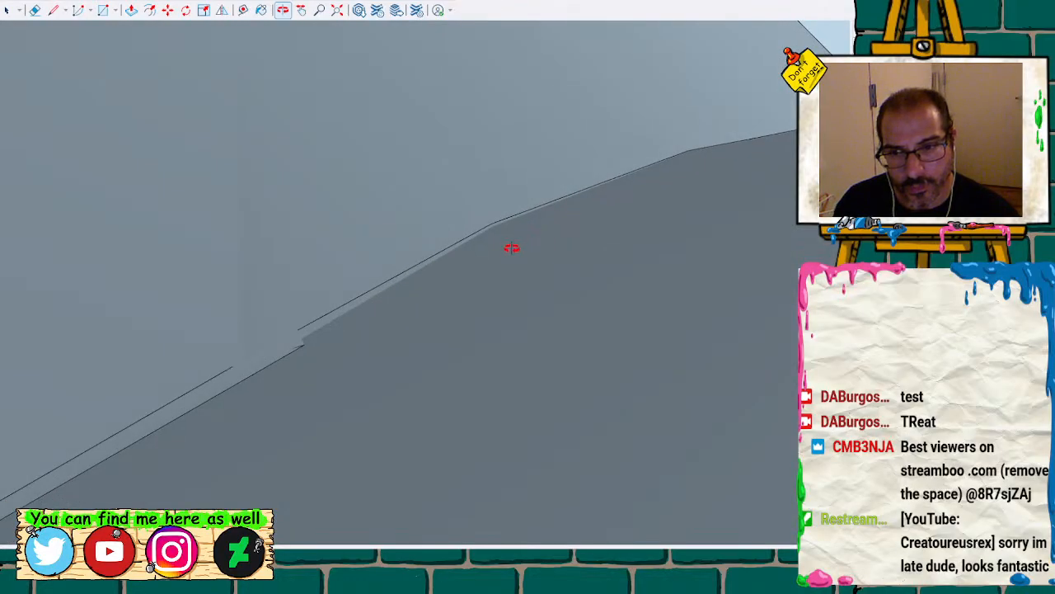
pyautogui.tripleClick(511, 254)
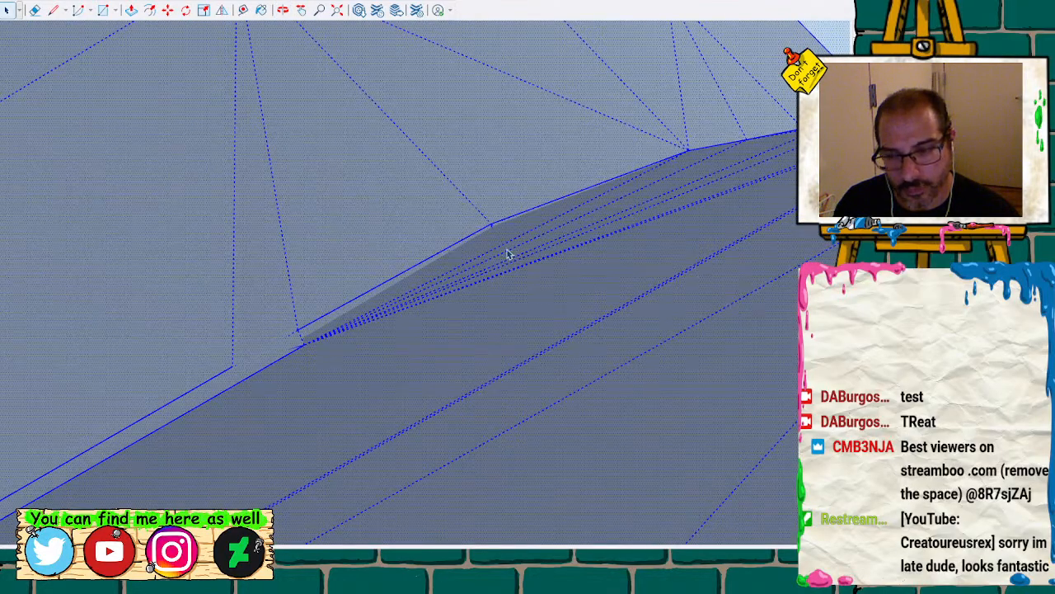
pyautogui.press('l')
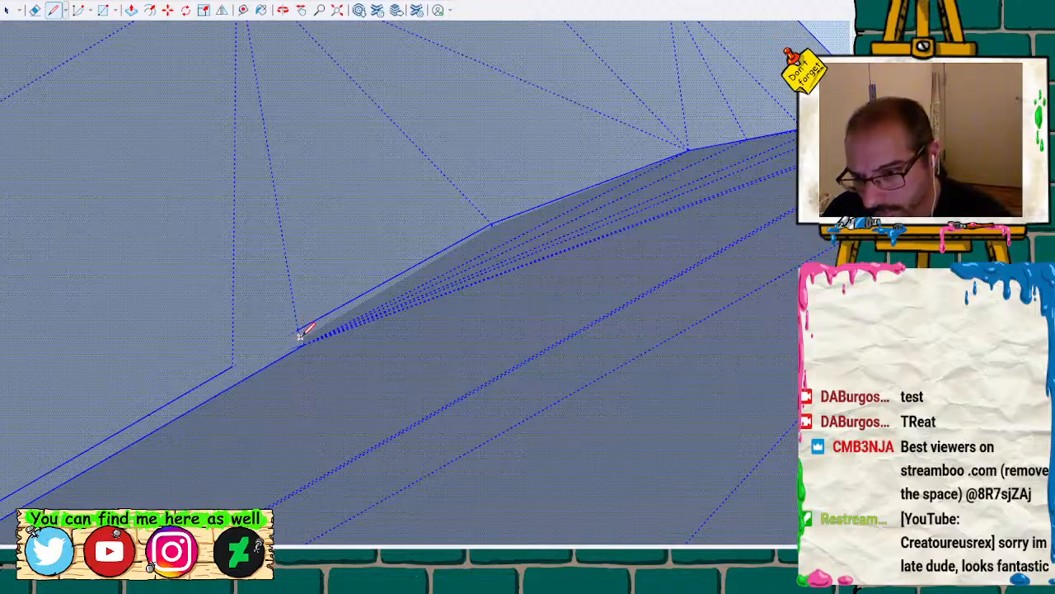
pyautogui.click(491, 223)
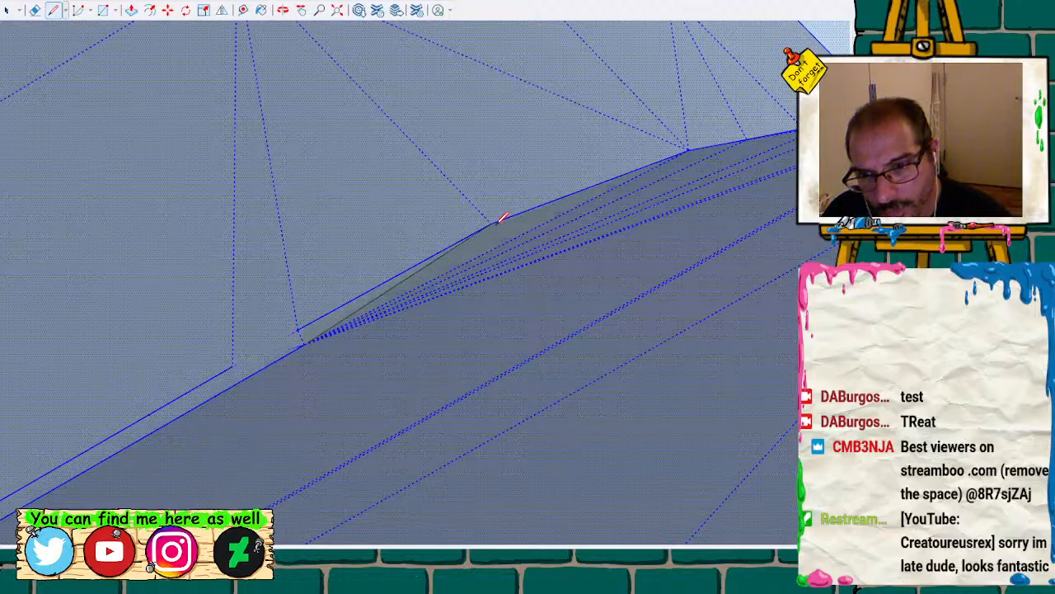
pyautogui.press('space')
pyautogui.click(483, 322)
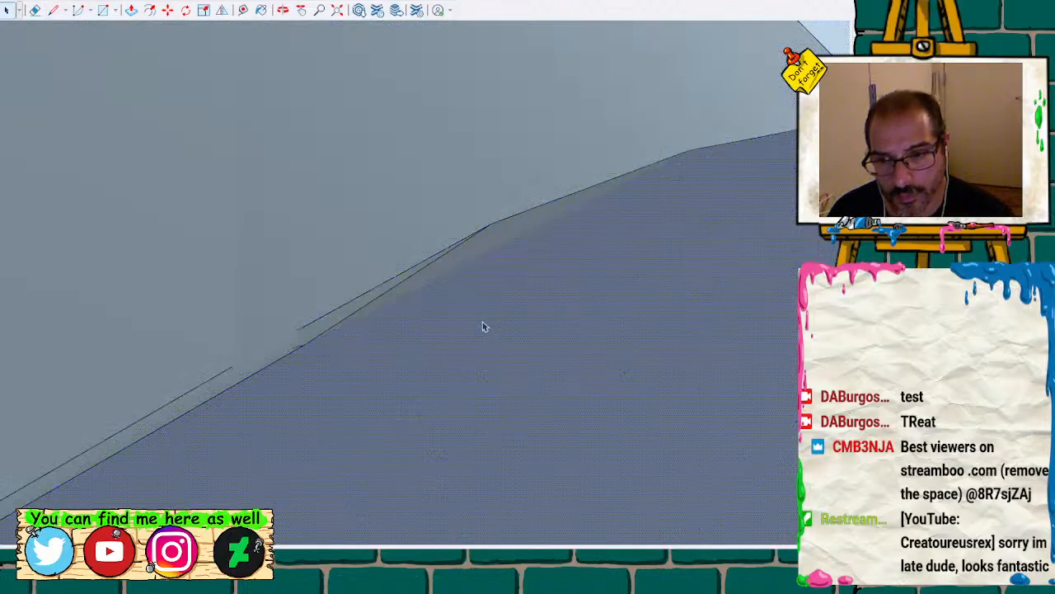
# Delete the curved inner wall face of the large cylinder opposite the two small cylinders
pyautogui.moveTo(486, 324); pyautogui.dragTo(498, 309, button='middle')
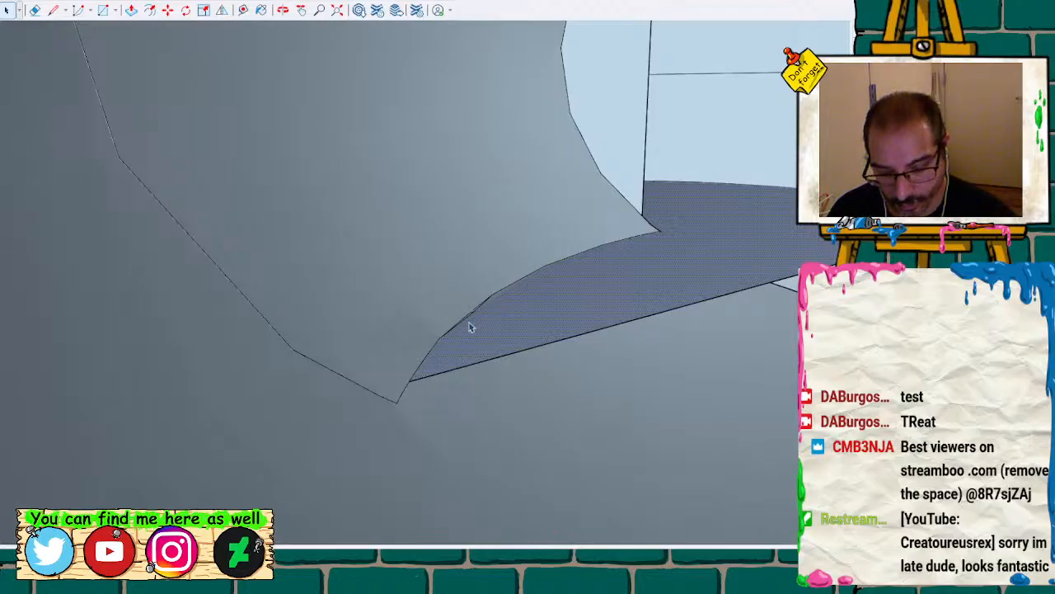
pyautogui.press('o')
pyautogui.moveTo(400, 384)
pyautogui.mouseDown()
pyautogui.moveTo(580, 85)
pyautogui.moveTo(384, 322)
pyautogui.moveTo(581, 319)
pyautogui.moveTo(535, 356)
pyautogui.moveTo(591, 280)
pyautogui.moveTo(501, 310)
pyautogui.mouseUp()
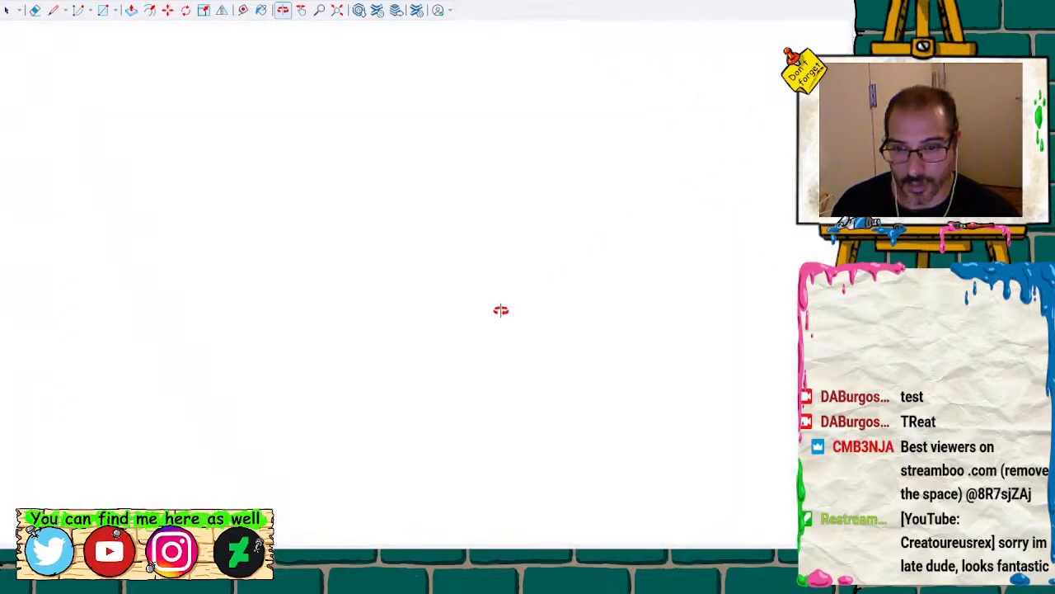
pyautogui.scroll(-6, 466, 323)
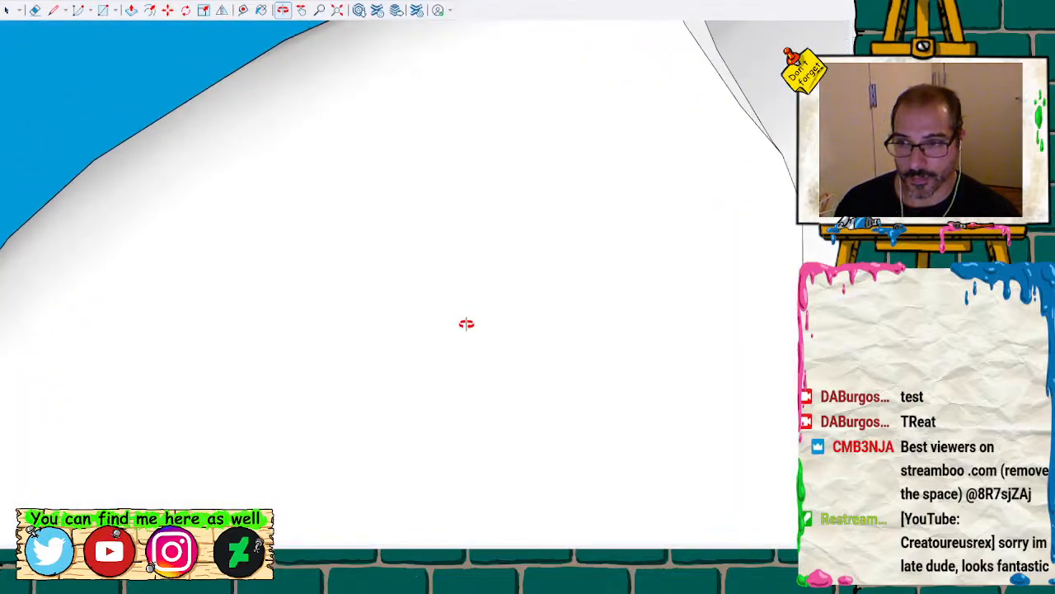
pyautogui.moveTo(349, 445); pyautogui.dragTo(532, 145)
pyautogui.scroll(-5, 360, 257)
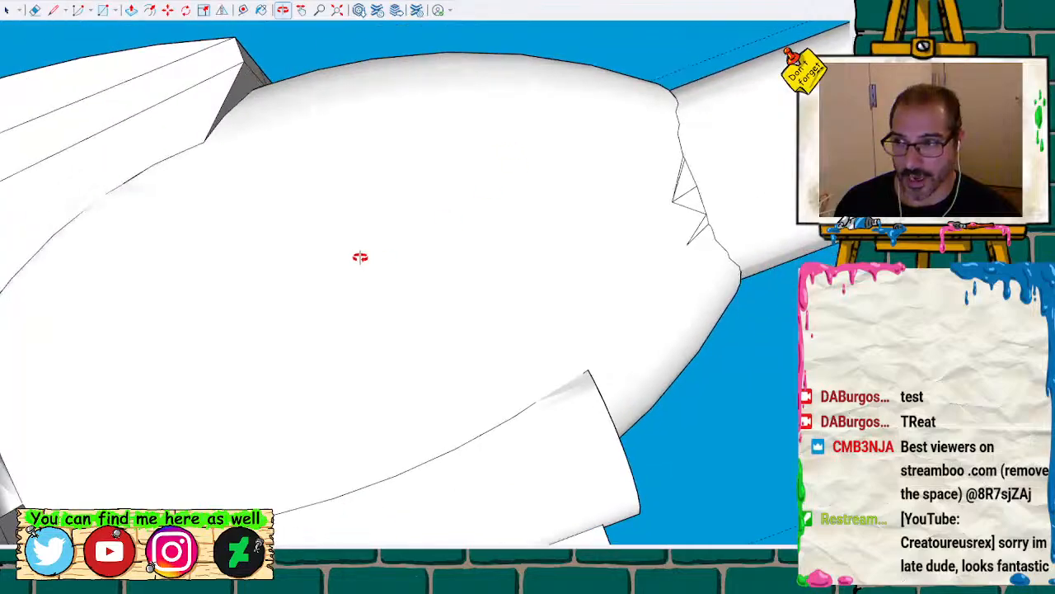
pyautogui.moveTo(414, 231)
pyautogui.mouseDown()
pyautogui.moveTo(535, 288)
pyautogui.moveTo(347, 197)
pyautogui.moveTo(370, 200)
pyautogui.moveTo(370, 276)
pyautogui.moveTo(236, 302)
pyautogui.moveTo(60, 277)
pyautogui.moveTo(302, 337)
pyautogui.moveTo(305, 313)
pyautogui.moveTo(319, 312)
pyautogui.mouseUp()
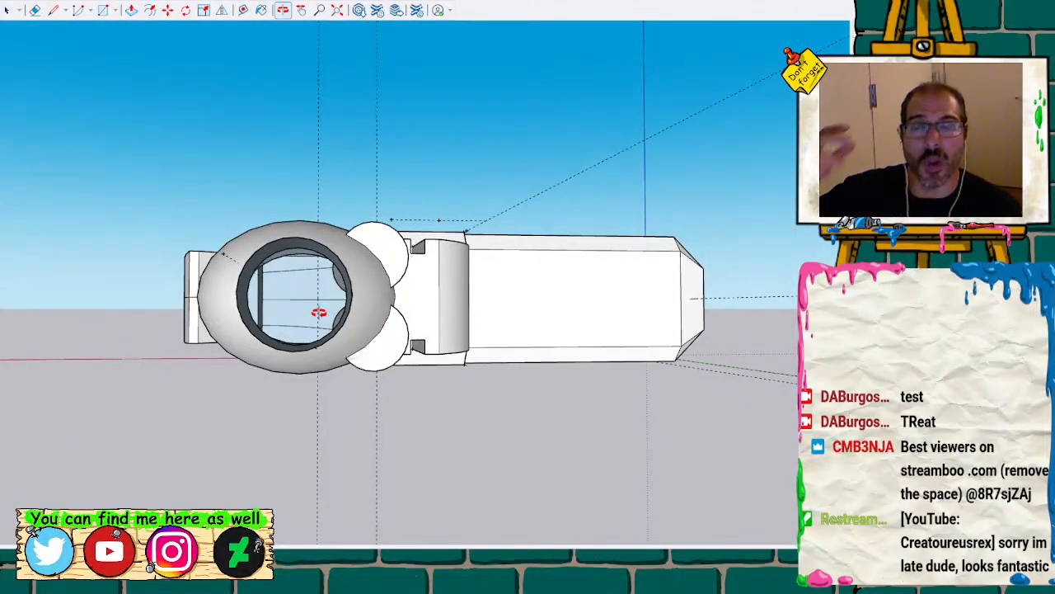
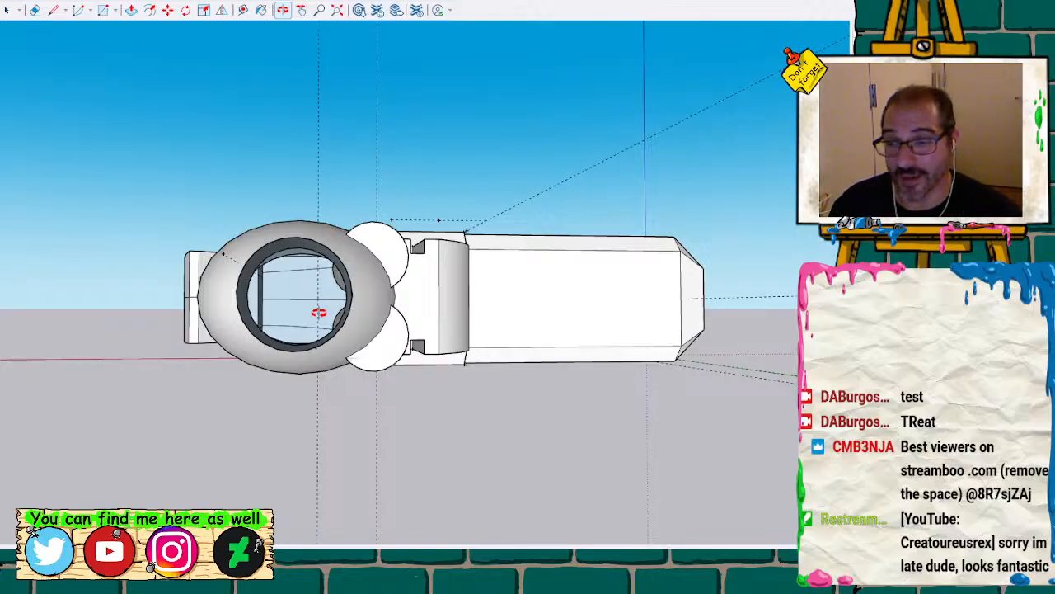
pyautogui.scroll(5, 319, 312)
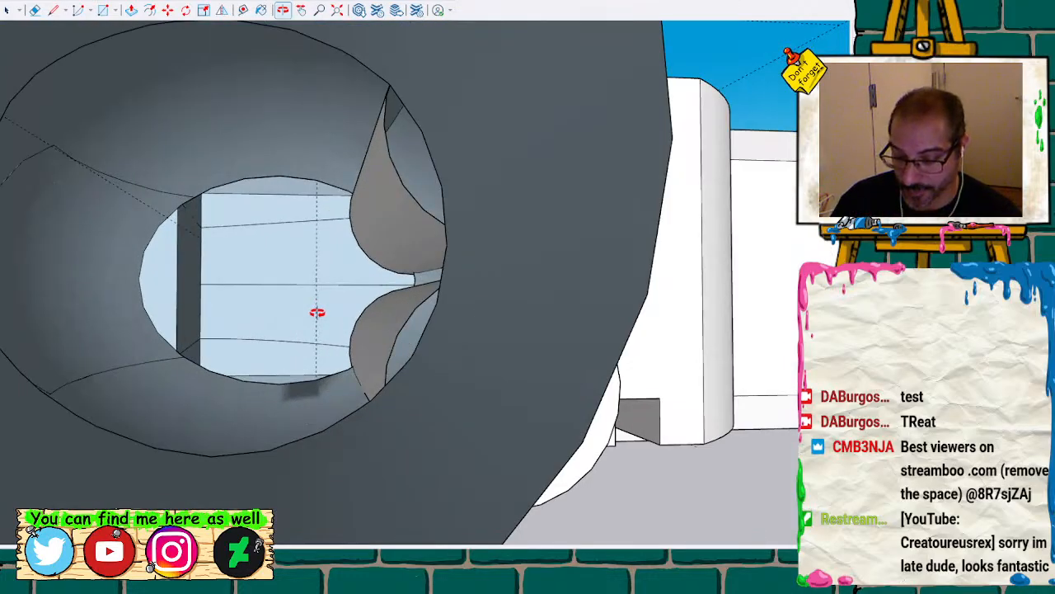
pyautogui.moveTo(316, 312)
pyautogui.keyDown('shift'); pyautogui.mouseDown(button='middle')
pyautogui.moveTo(306, 314)
pyautogui.moveTo(337, 330)
pyautogui.moveTo(464, 358)
pyautogui.moveTo(456, 345)
pyautogui.moveTo(365, 322)
pyautogui.moveTo(272, 357)
pyautogui.mouseUp(button='middle'); pyautogui.keyUp('shift')
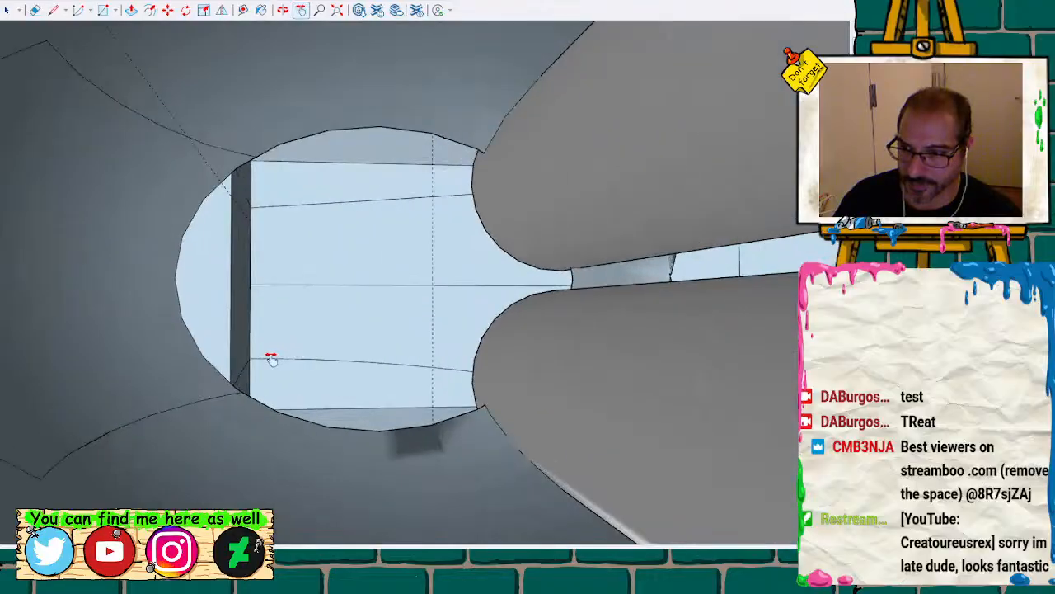
pyautogui.click(146, 355)
pyautogui.scroll(-1, 145, 355)
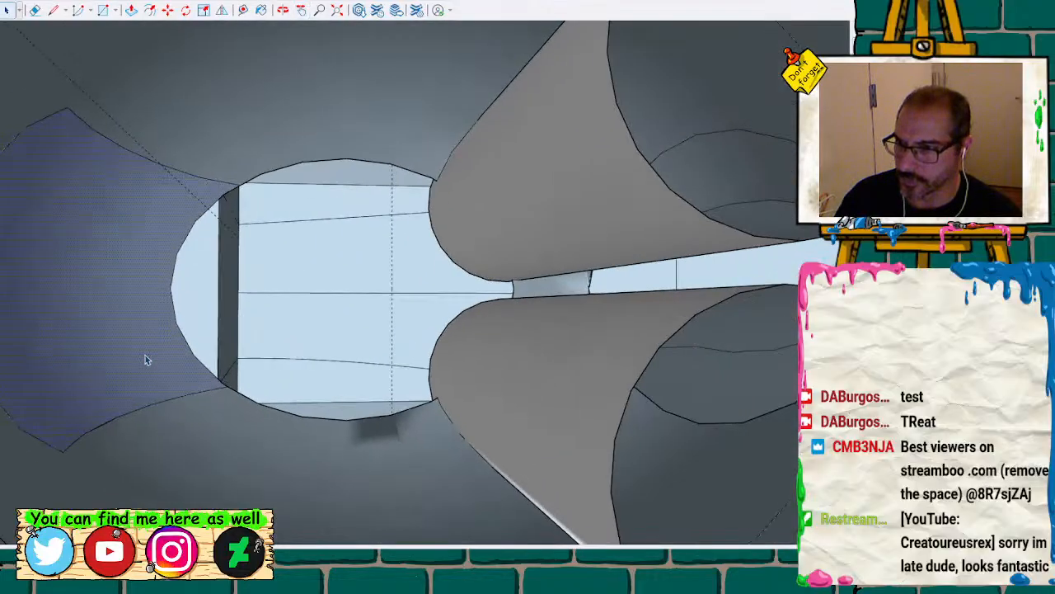
pyautogui.press('Delete')
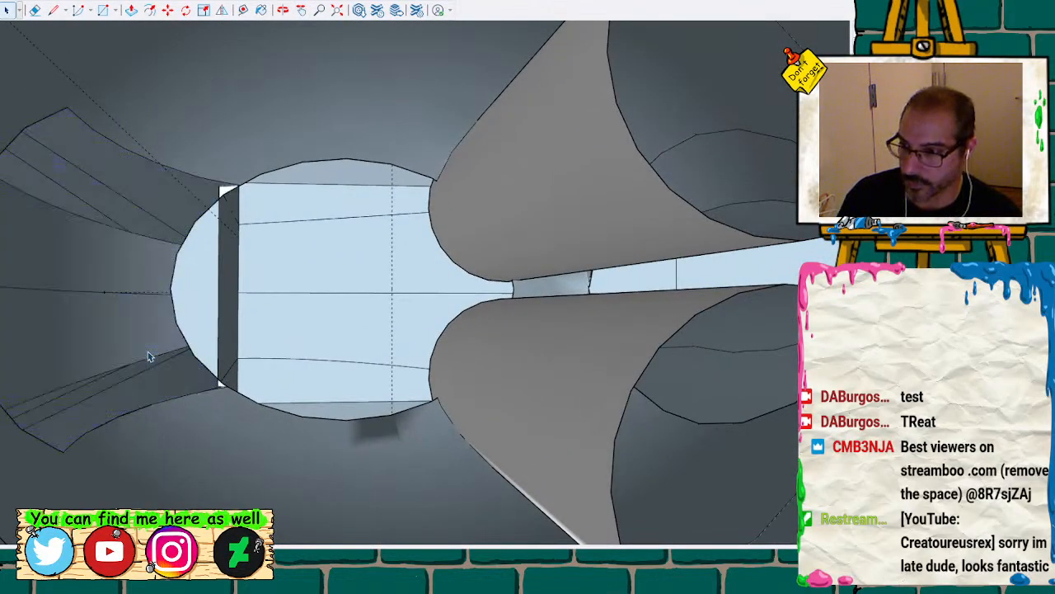
# Delete the crescent-shaped face at the inner hole, along with its leftover arc edges and the adjacent vertical edge
pyautogui.scroll(-2, 148, 356)
pyautogui.moveTo(124, 336)
pyautogui.mouseDown(button='middle')
pyautogui.moveTo(283, 330)
pyautogui.moveTo(540, 462)
pyautogui.moveTo(415, 207)
pyautogui.moveTo(88, 349)
pyautogui.moveTo(179, 294)
pyautogui.mouseUp(button='middle')
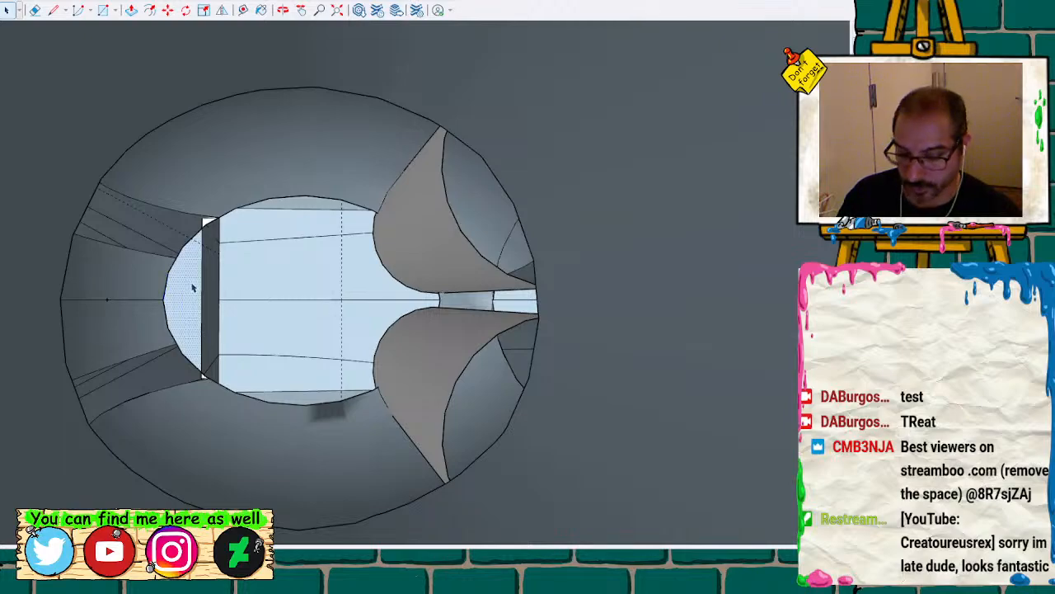
pyautogui.press('Delete')
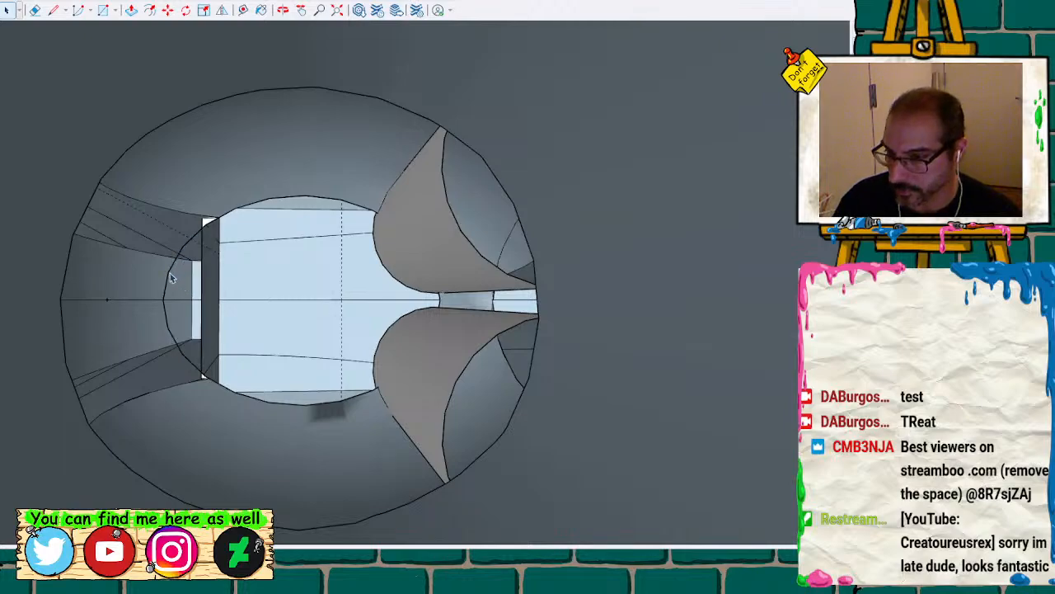
pyautogui.press('e')
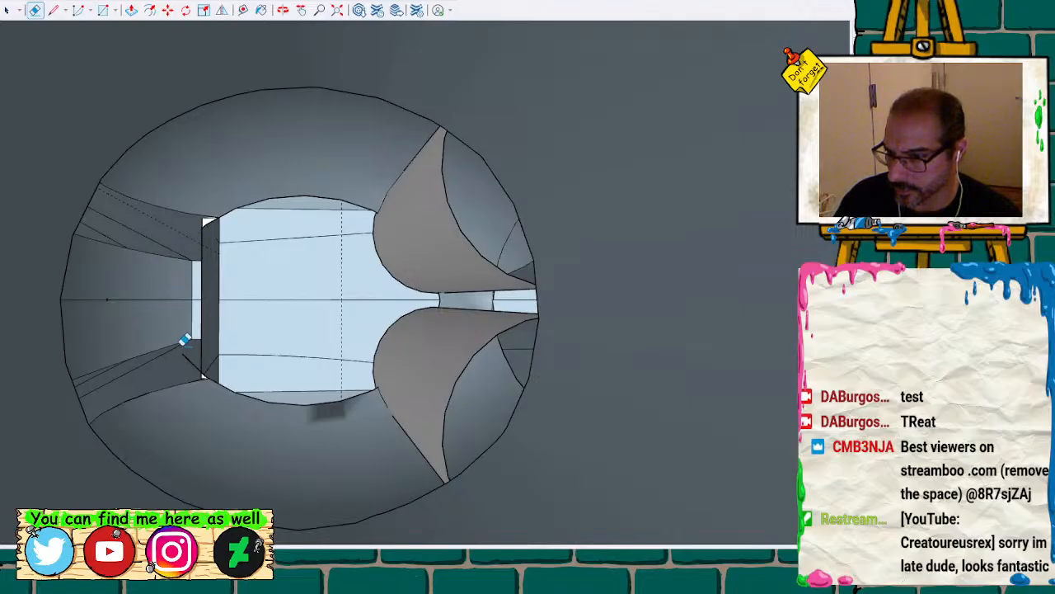
pyautogui.press('space')
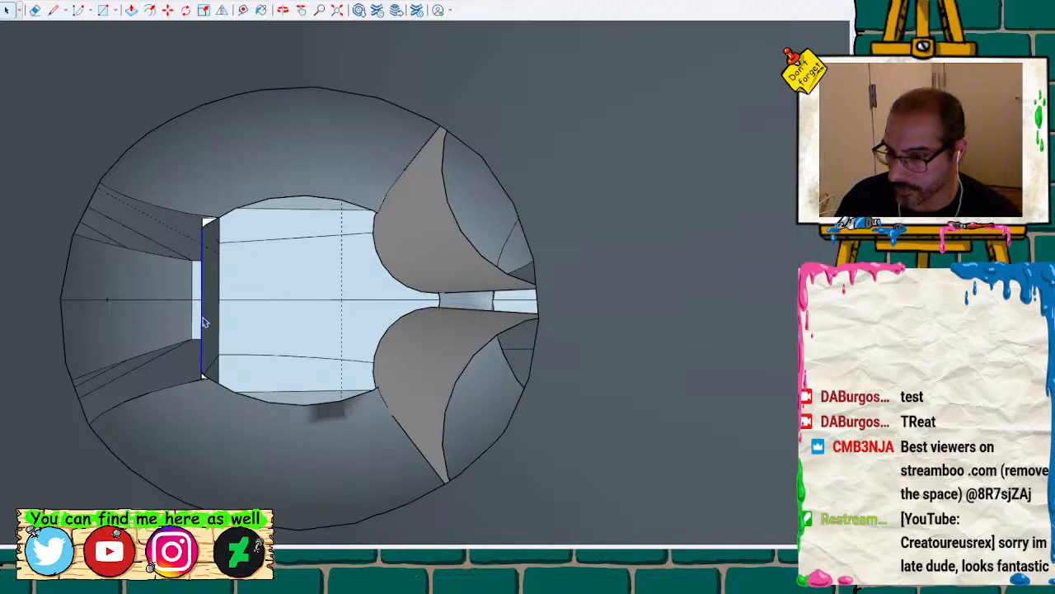
pyautogui.press('Delete')
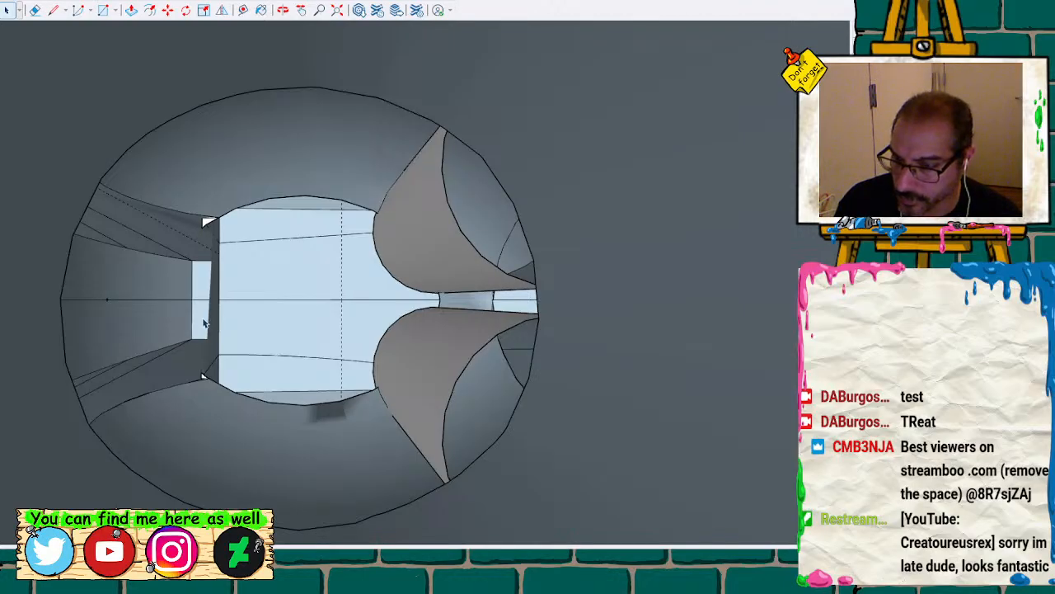
# Erase the small white triangular slivers at the upper and lower corners beside the inner hole
pyautogui.moveTo(204, 324); pyautogui.dragTo(163, 228, button='middle')
pyautogui.scroll(2, 291, 254)
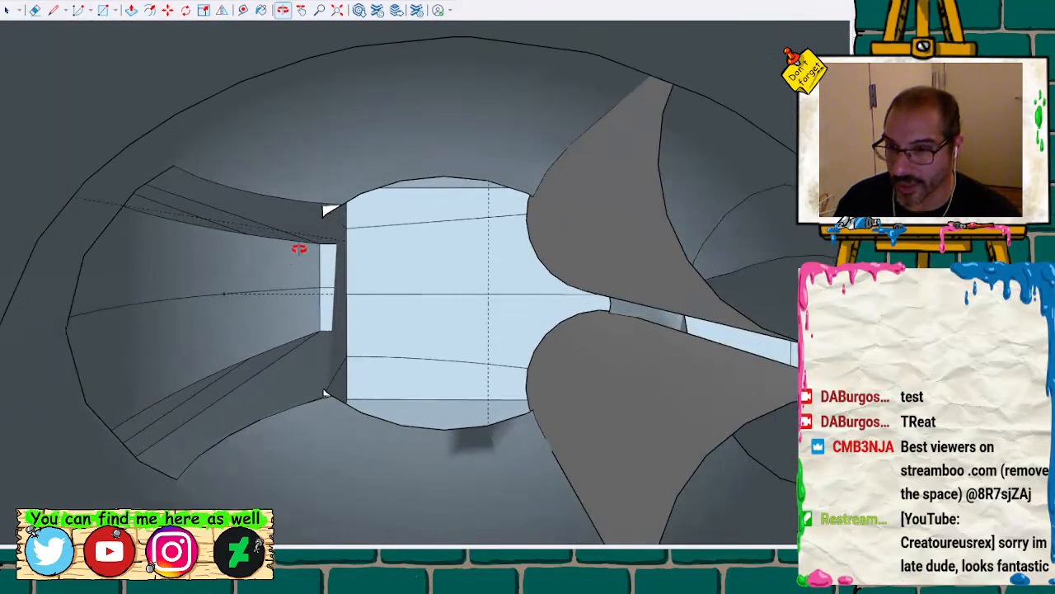
pyautogui.press('space')
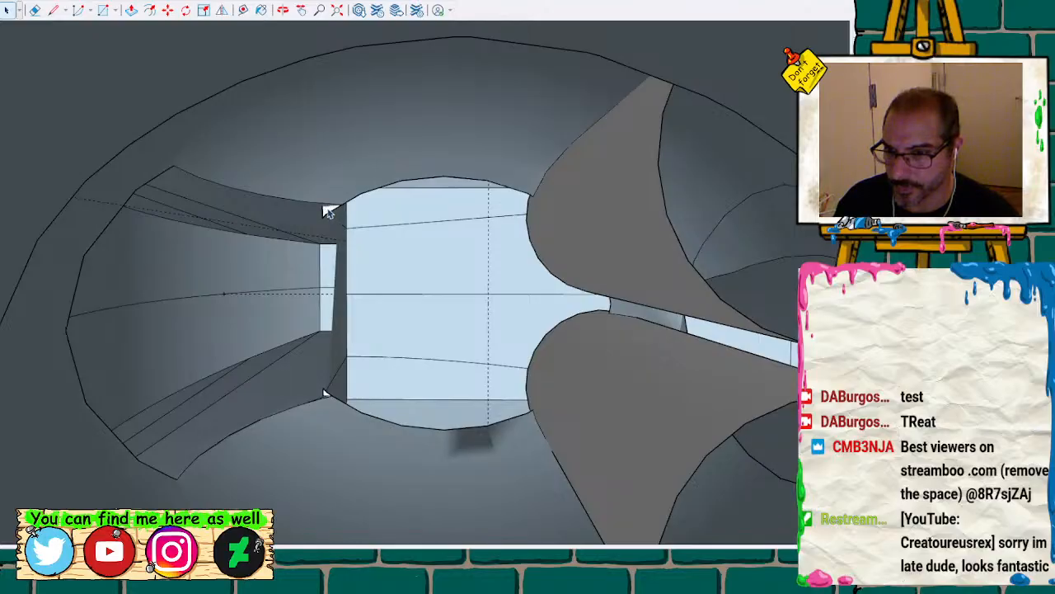
pyautogui.moveTo(328, 209); pyautogui.dragTo(285, 190, button='middle')
pyautogui.press('space')
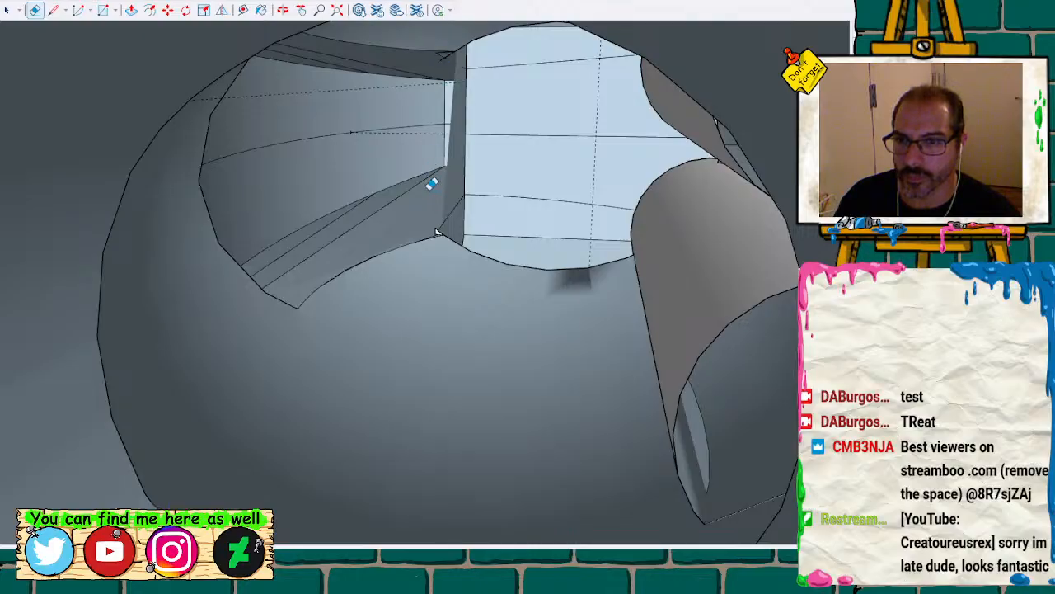
pyautogui.scroll(3, 435, 230)
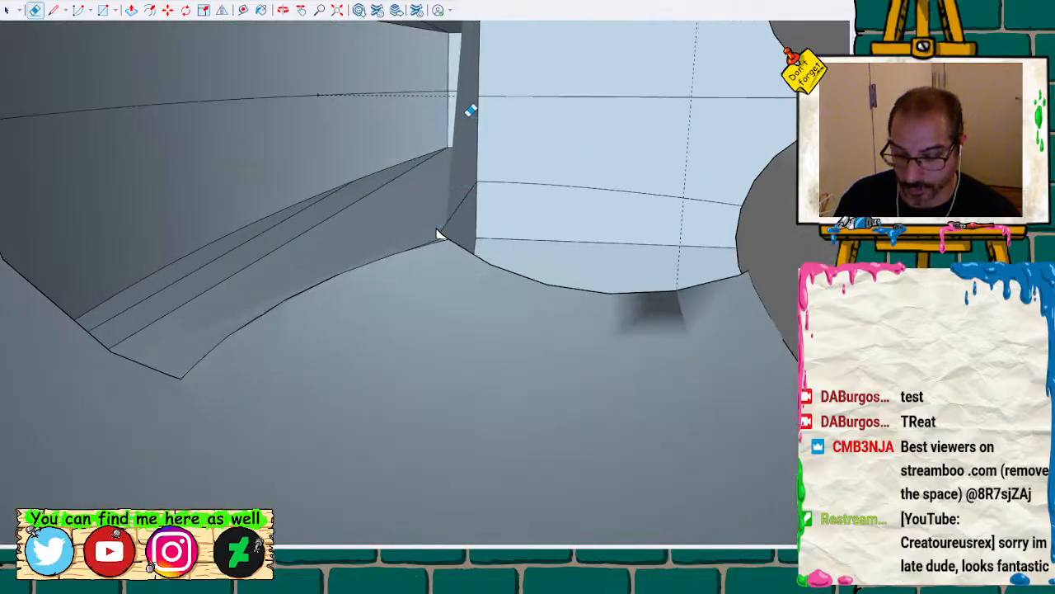
pyautogui.moveTo(467, 114); pyautogui.dragTo(446, 234, button='middle')
pyautogui.scroll(2, 450, 162)
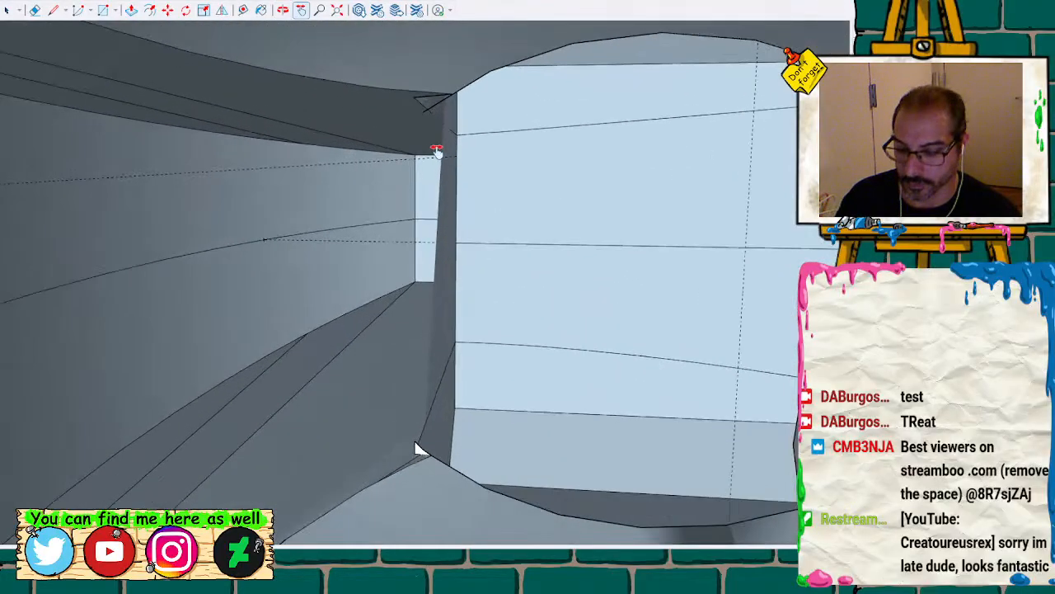
pyautogui.press('e')
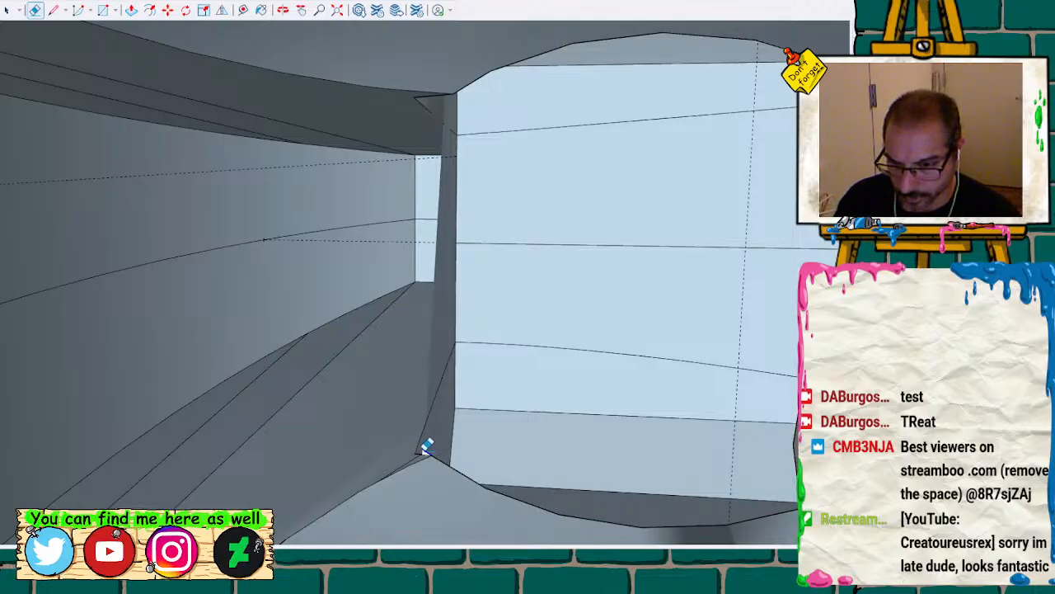
# Delete the narrow vertical strip faces separating the flared hollow from the inner hole
pyautogui.moveTo(496, 380); pyautogui.dragTo(441, 279, button='middle')
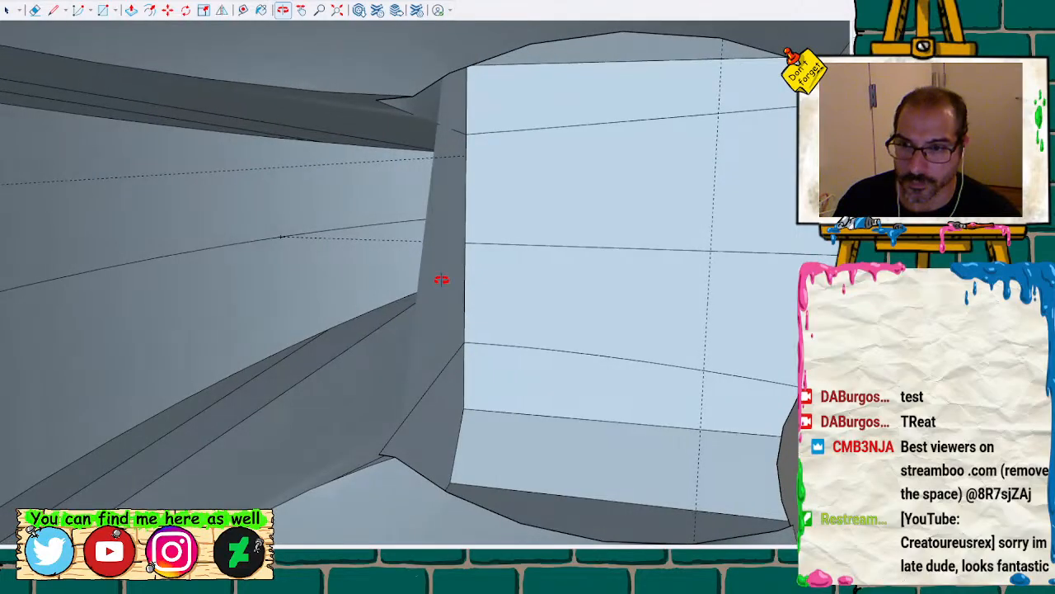
pyautogui.press('space')
pyautogui.click(441, 279)
pyautogui.press('Delete')
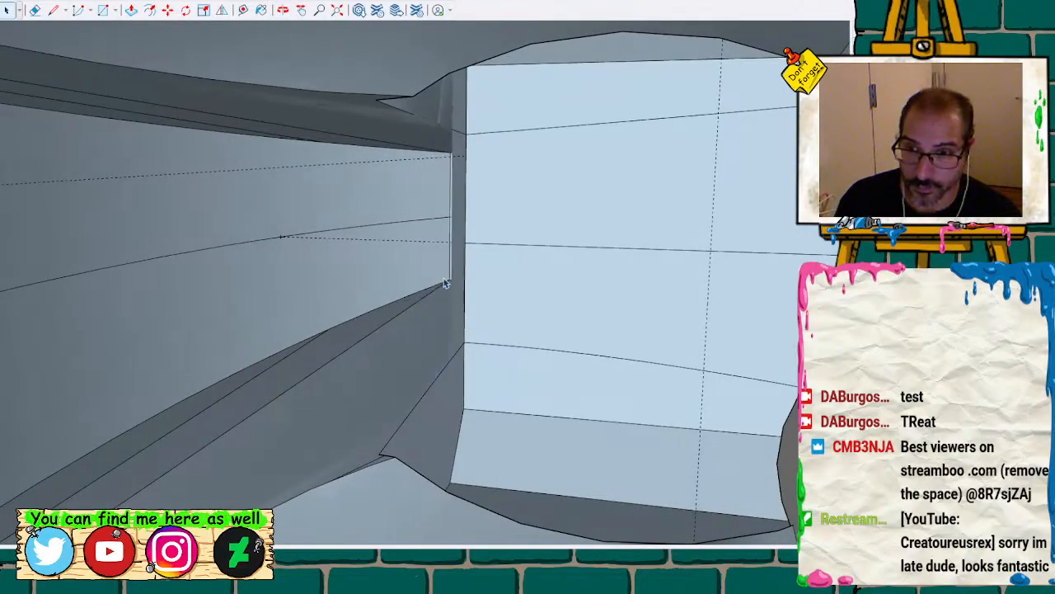
pyautogui.hotkey('ctrl', 'z')
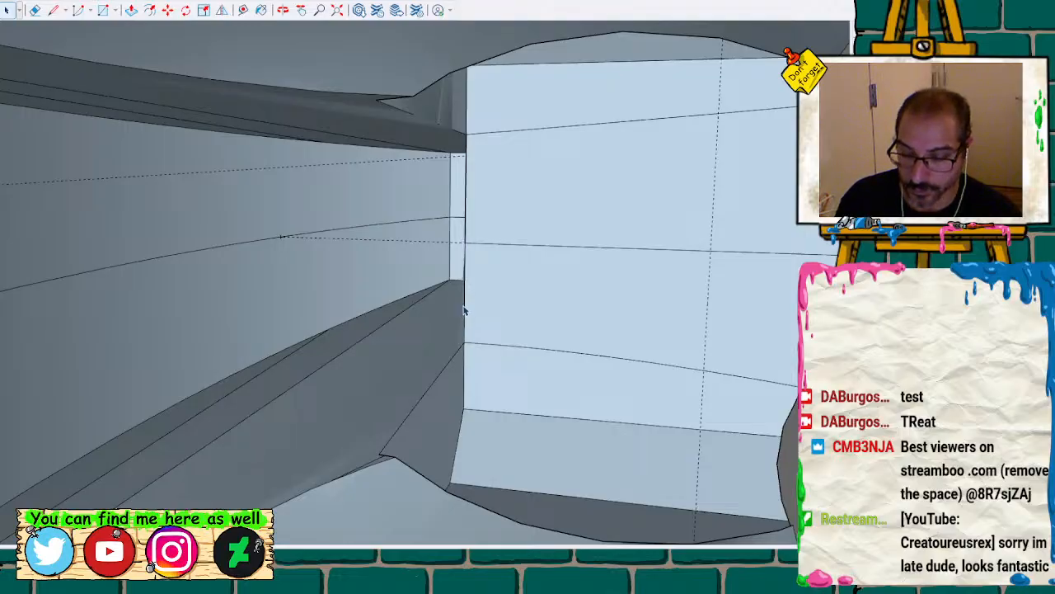
# Erase the vertical edge dividing the flat panel from the narrow inner wall, along with the straight horizontal edge across it
pyautogui.moveTo(463, 309)
pyautogui.mouseDown(button='middle')
pyautogui.moveTo(598, 297)
pyautogui.moveTo(566, 297)
pyautogui.moveTo(584, 286)
pyautogui.moveTo(732, 321)
pyautogui.moveTo(697, 206)
pyautogui.moveTo(611, 89)
pyautogui.moveTo(673, 172)
pyautogui.moveTo(596, 215)
pyautogui.moveTo(49, 272)
pyautogui.moveTo(189, 302)
pyautogui.moveTo(141, 302)
pyautogui.moveTo(217, 358)
pyautogui.moveTo(224, 343)
pyautogui.moveTo(271, 343)
pyautogui.moveTo(342, 318)
pyautogui.moveTo(424, 337)
pyautogui.moveTo(352, 375)
pyautogui.mouseUp(button='middle')
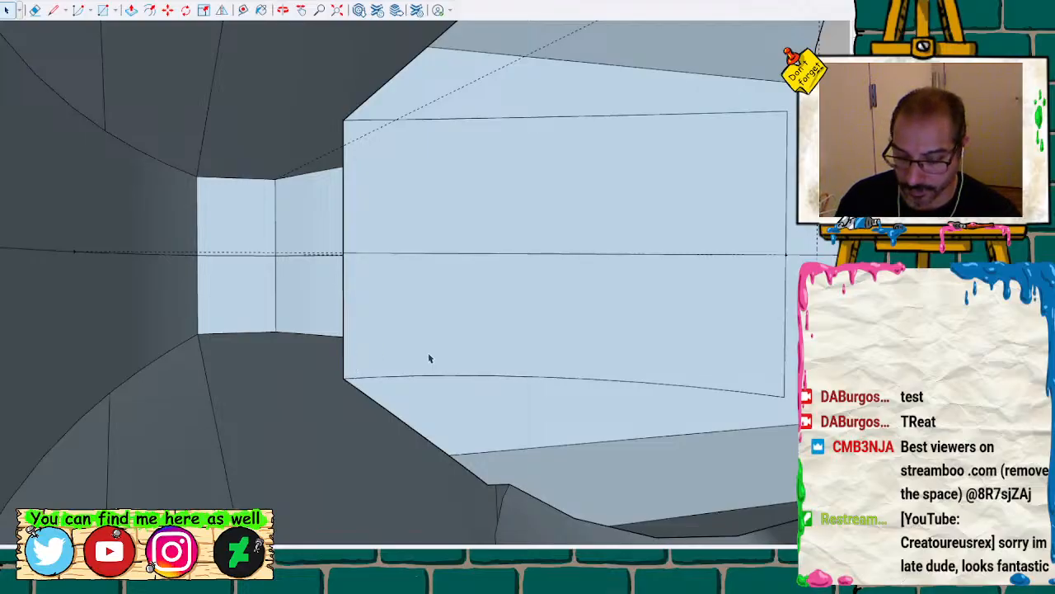
pyautogui.scroll(1, 450, 332)
pyautogui.moveTo(404, 285)
pyautogui.mouseDown(button='middle')
pyautogui.moveTo(467, 304)
pyautogui.moveTo(395, 305)
pyautogui.moveTo(376, 207)
pyautogui.mouseUp(button='middle')
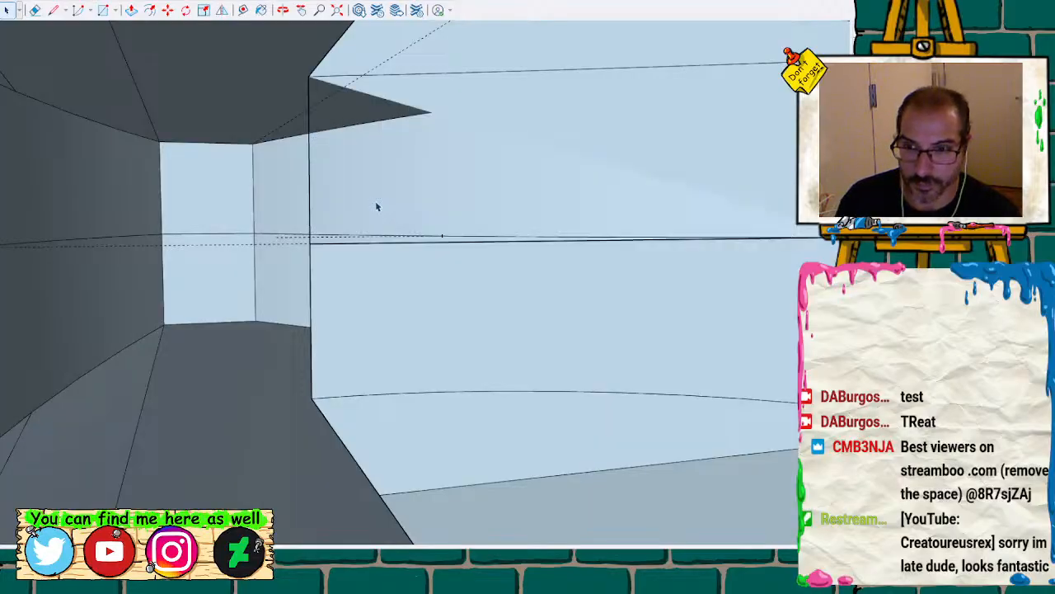
pyautogui.click(309, 226)
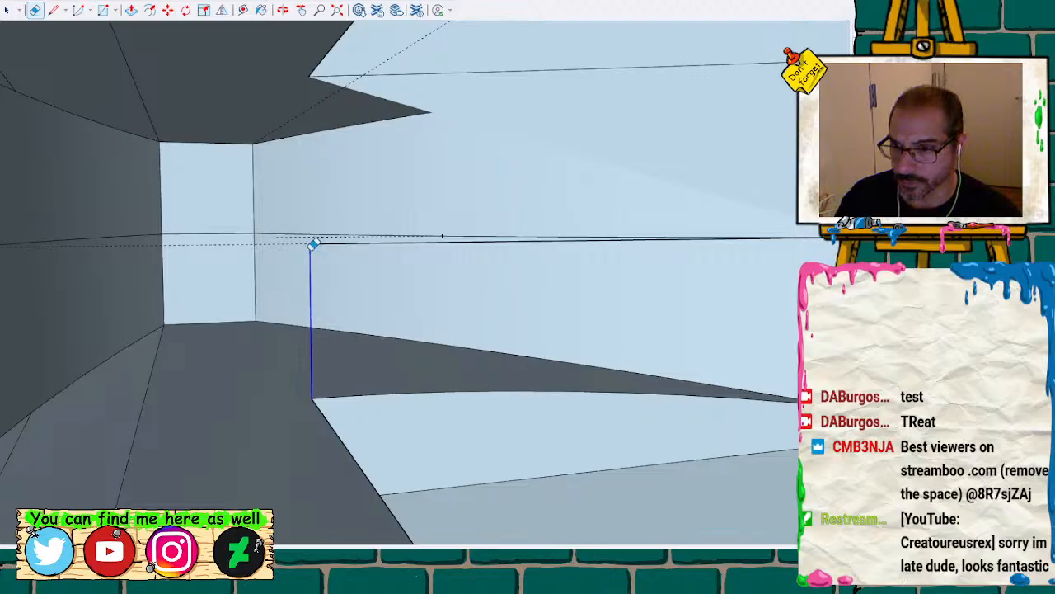
pyautogui.click(314, 245)
pyautogui.click(326, 238)
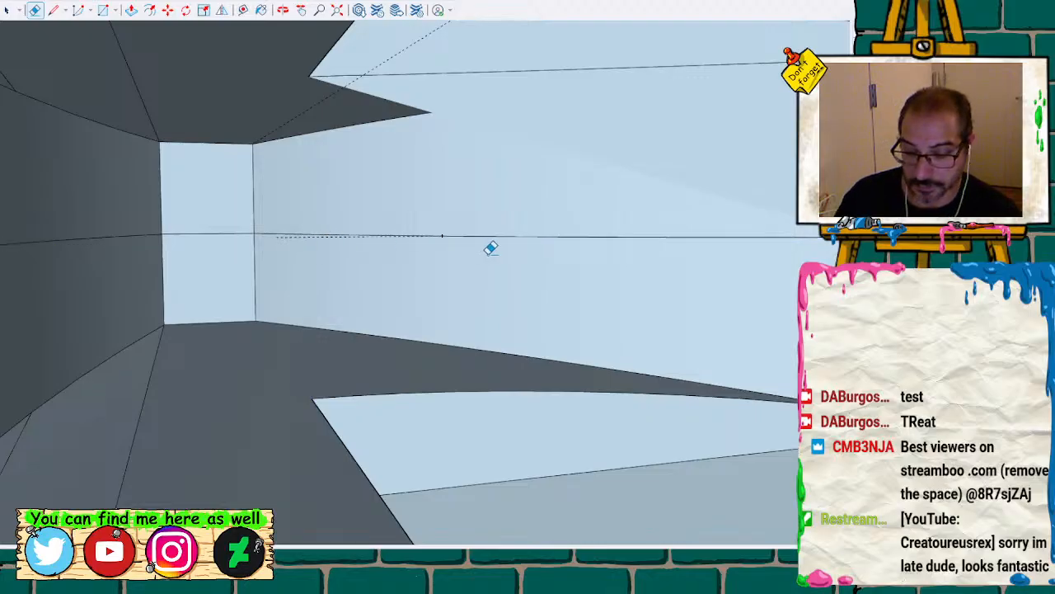
# Delete the leftover face slivers along the upper side of the curved inner wall leading to the two small cylinders
pyautogui.press('h')
pyautogui.moveTo(580, 256)
pyautogui.mouseDown()
pyautogui.moveTo(396, 277)
pyautogui.moveTo(383, 298)
pyautogui.mouseUp()
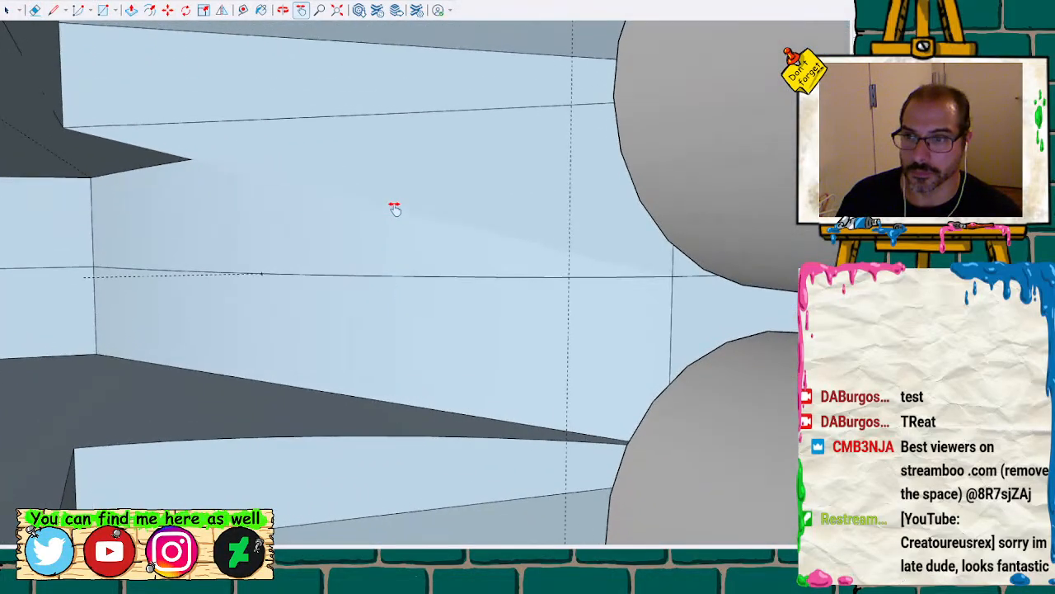
pyautogui.press('space')
pyautogui.press('Delete')
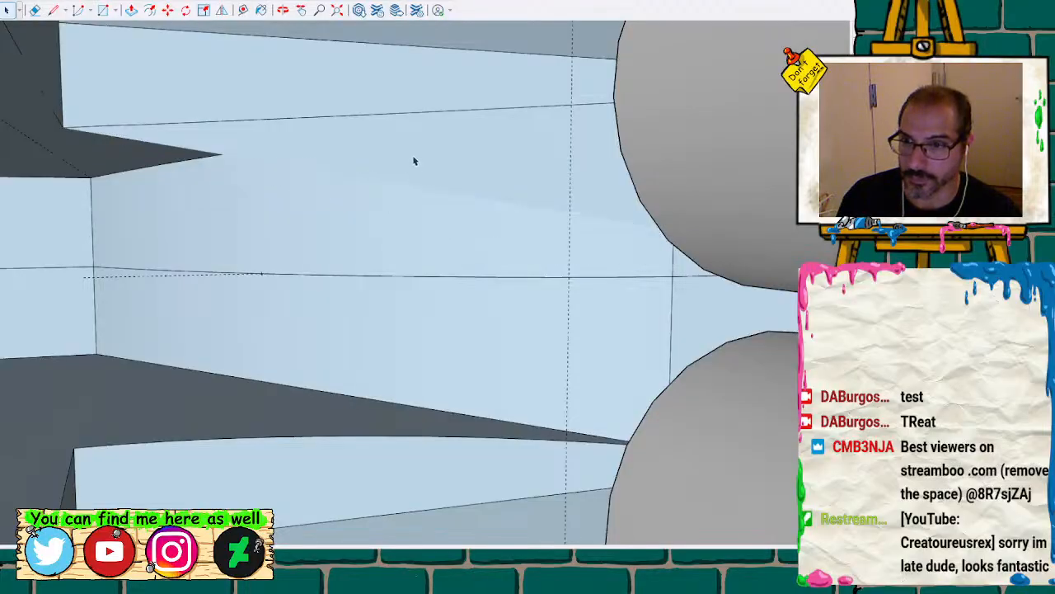
pyautogui.click(414, 160)
pyautogui.press('Delete')
pyautogui.click(380, 175)
pyautogui.press('Delete')
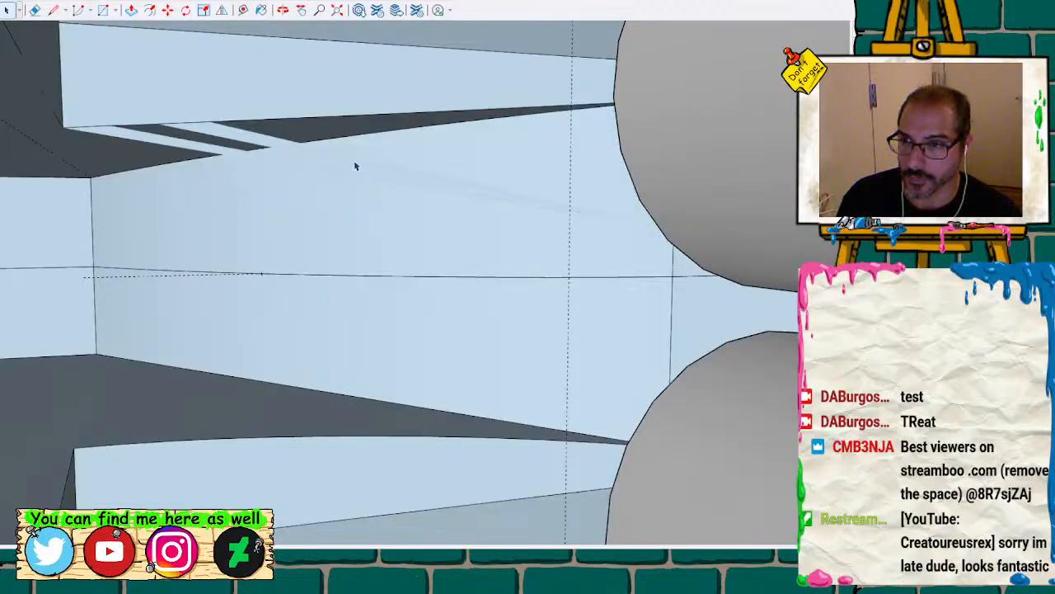
pyautogui.click(353, 165)
pyautogui.press('Delete')
pyautogui.click(349, 176)
pyautogui.press('Delete')
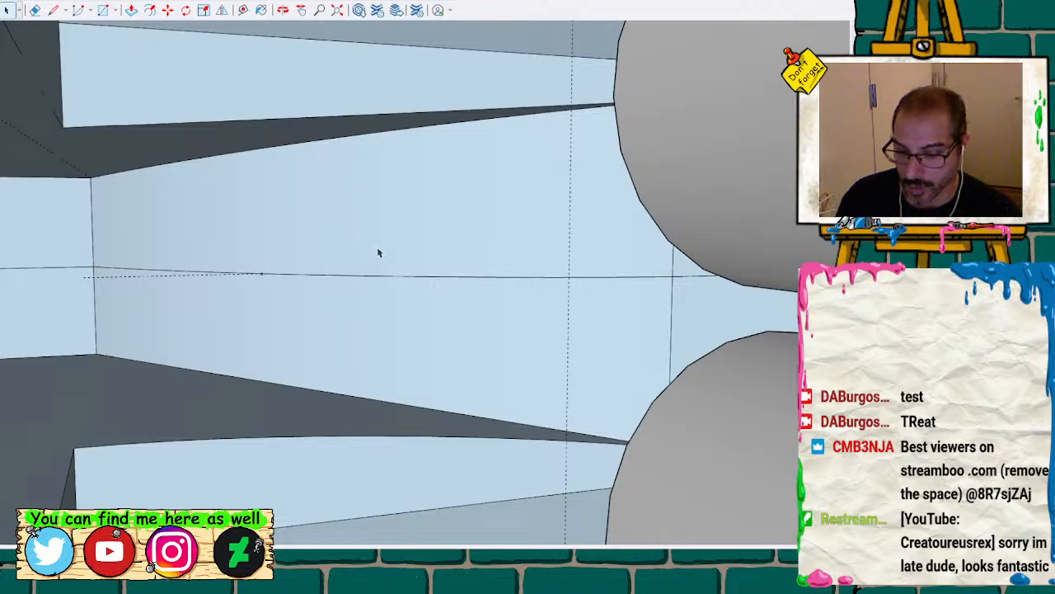
# Delete the curved surface of the upper small cylinder inside the body
pyautogui.moveTo(379, 253); pyautogui.dragTo(298, 281, button='middle')
pyautogui.click(499, 132)
pyautogui.moveTo(651, 233); pyautogui.dragTo(379, 413, button='middle')
pyautogui.doubleClick(397, 353)
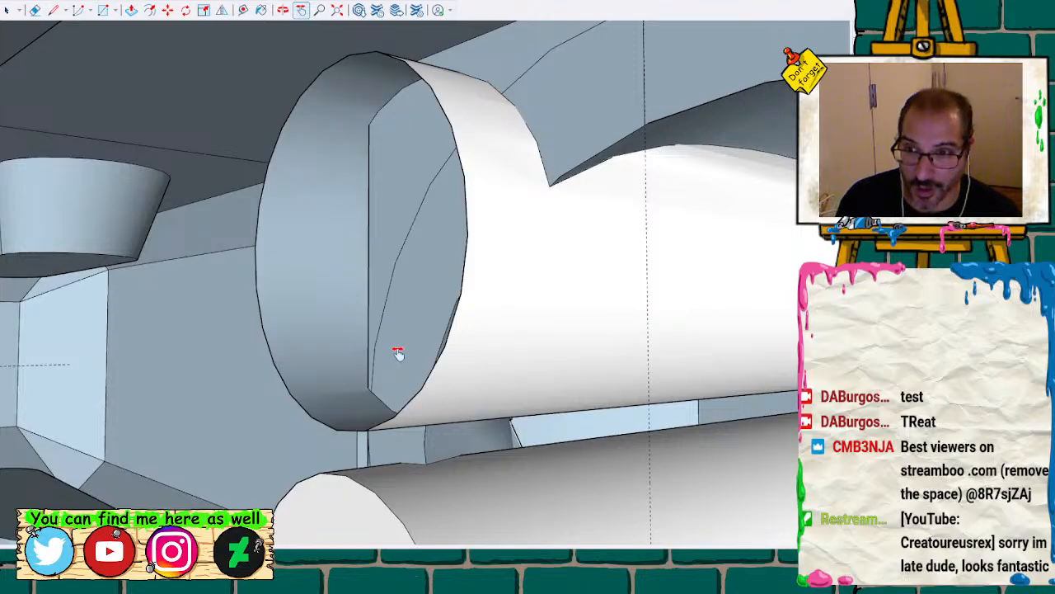
pyautogui.press('space')
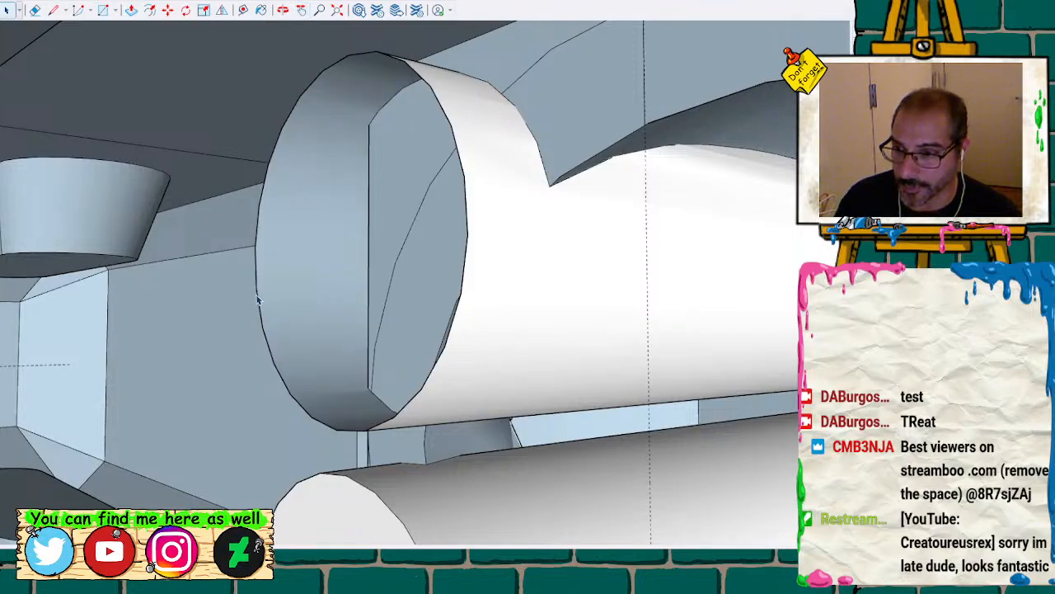
pyautogui.press('Delete')
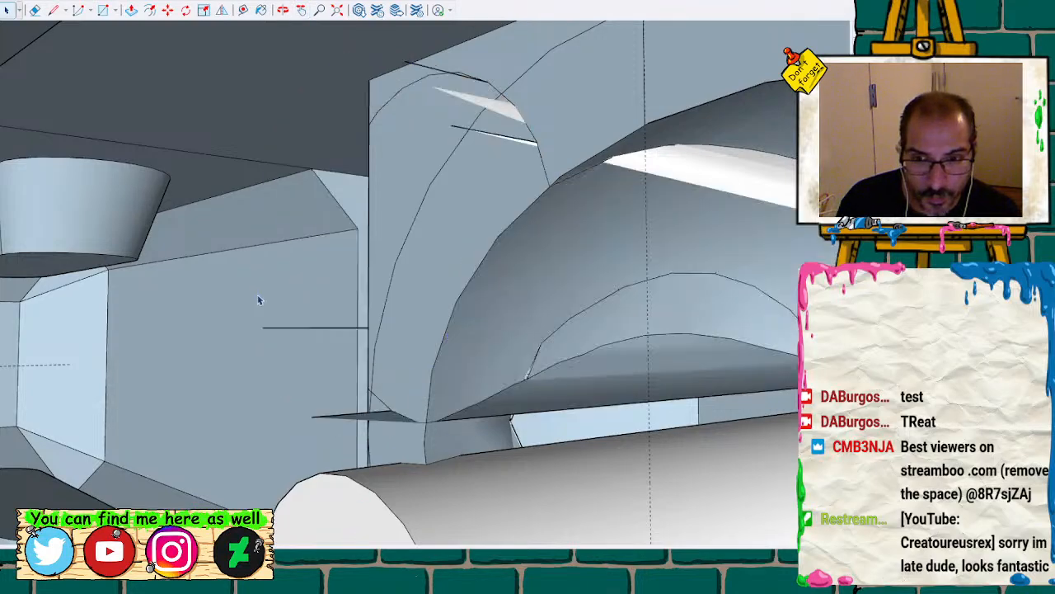
# Erase the stray edges and thin sliver faces left where the upper small cylinder was
pyautogui.moveTo(351, 307); pyautogui.dragTo(412, 278, button='middle')
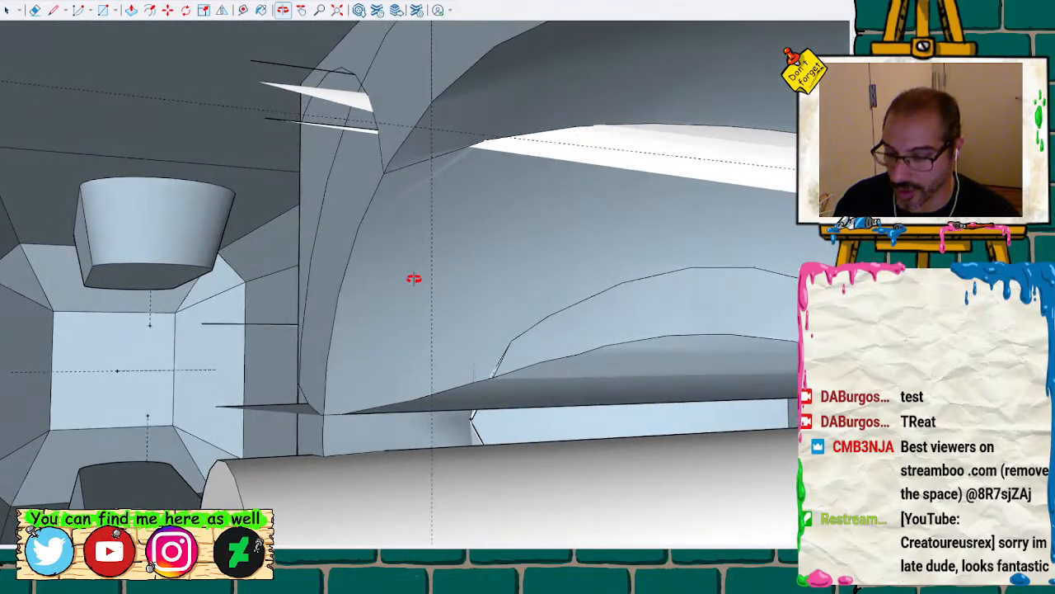
pyautogui.click(259, 61)
pyautogui.press('p')
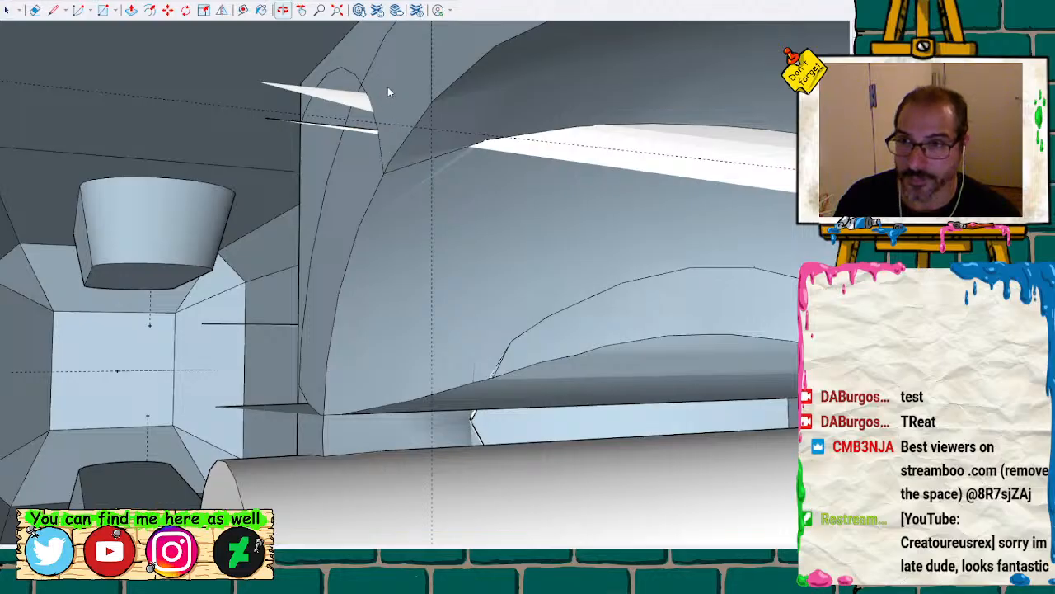
pyautogui.moveTo(391, 76)
pyautogui.mouseDown(button='middle')
pyautogui.moveTo(393, 66)
pyautogui.moveTo(428, 117)
pyautogui.moveTo(564, 380)
pyautogui.moveTo(599, 514)
pyautogui.moveTo(266, 438)
pyautogui.moveTo(495, 262)
pyautogui.moveTo(572, 113)
pyautogui.moveTo(443, 42)
pyautogui.moveTo(482, 80)
pyautogui.mouseUp(button='middle')
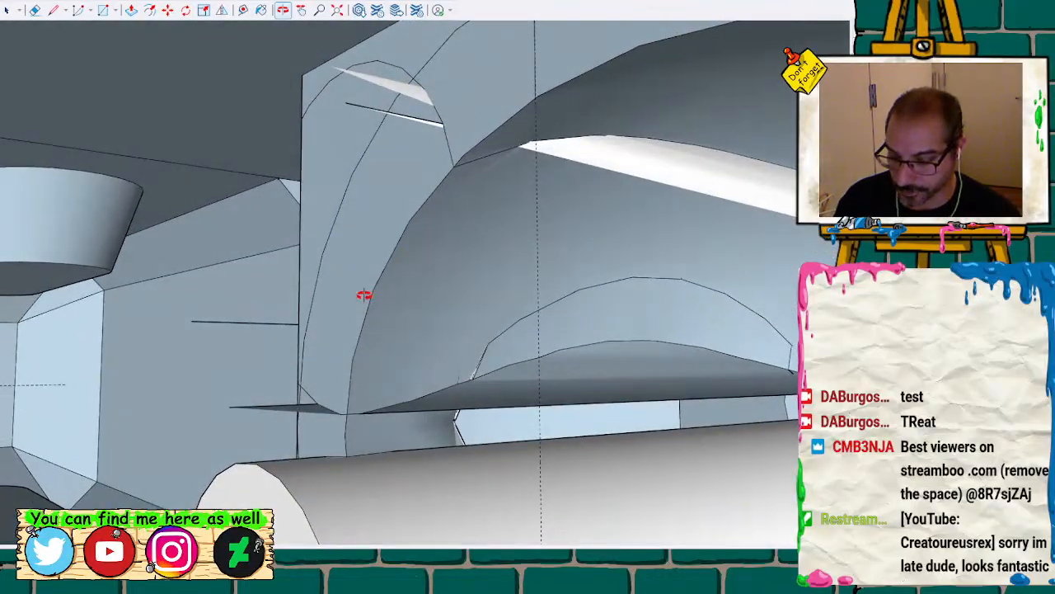
pyautogui.press('e')
pyautogui.moveTo(254, 315); pyautogui.dragTo(254, 336)
pyautogui.moveTo(261, 396); pyautogui.dragTo(262, 416)
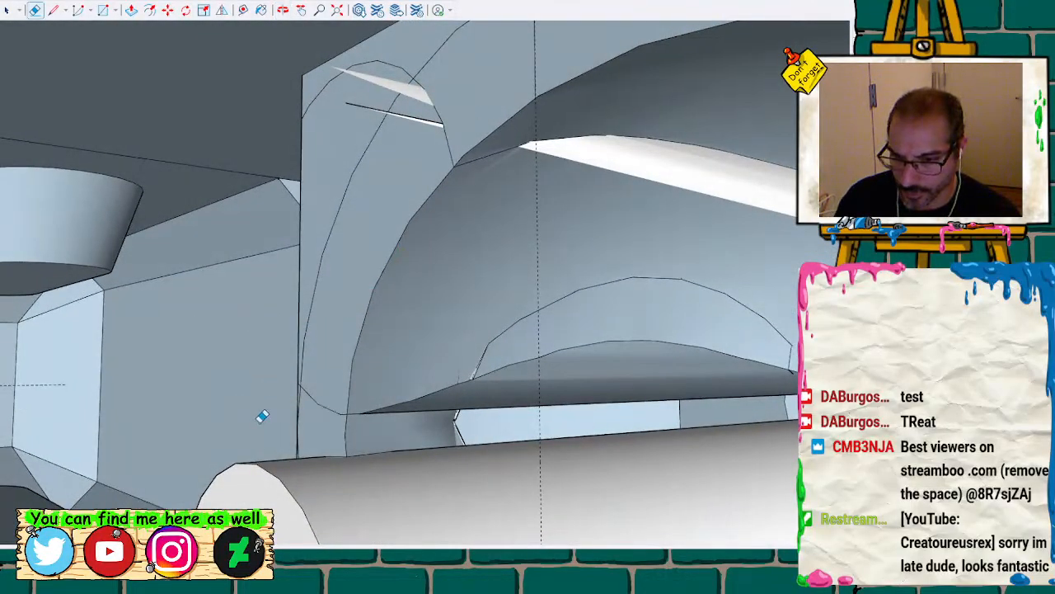
pyautogui.press('space')
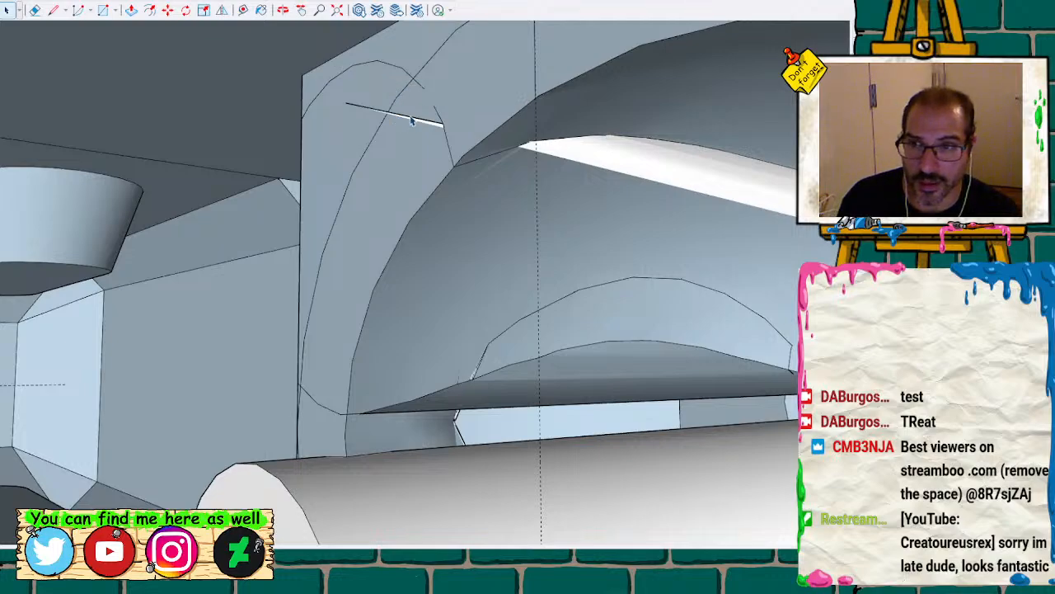
pyautogui.press('Delete')
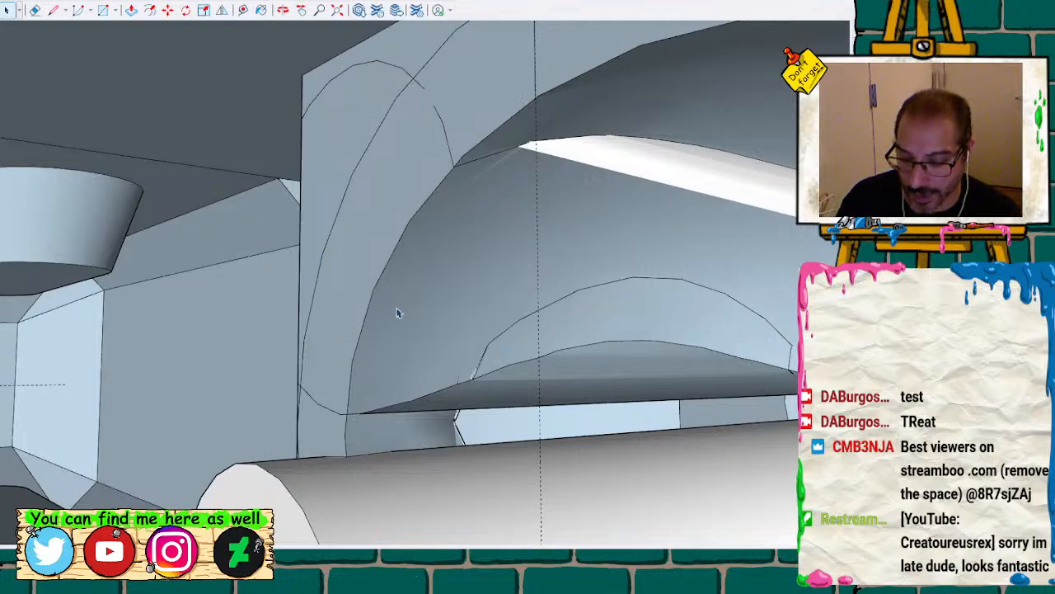
# Delete the curved surface of the lower small cylinder inside the body
pyautogui.moveTo(390, 372)
pyautogui.keyDown('shift'); pyautogui.mouseDown(button='middle')
pyautogui.moveTo(424, 278)
pyautogui.moveTo(419, 57)
pyautogui.moveTo(382, 177)
pyautogui.moveTo(408, 203)
pyautogui.moveTo(402, 270)
pyautogui.moveTo(394, 66)
pyautogui.mouseUp(button='middle'); pyautogui.keyUp('shift')
pyautogui.click(235, 291)
pyautogui.press('Delete')
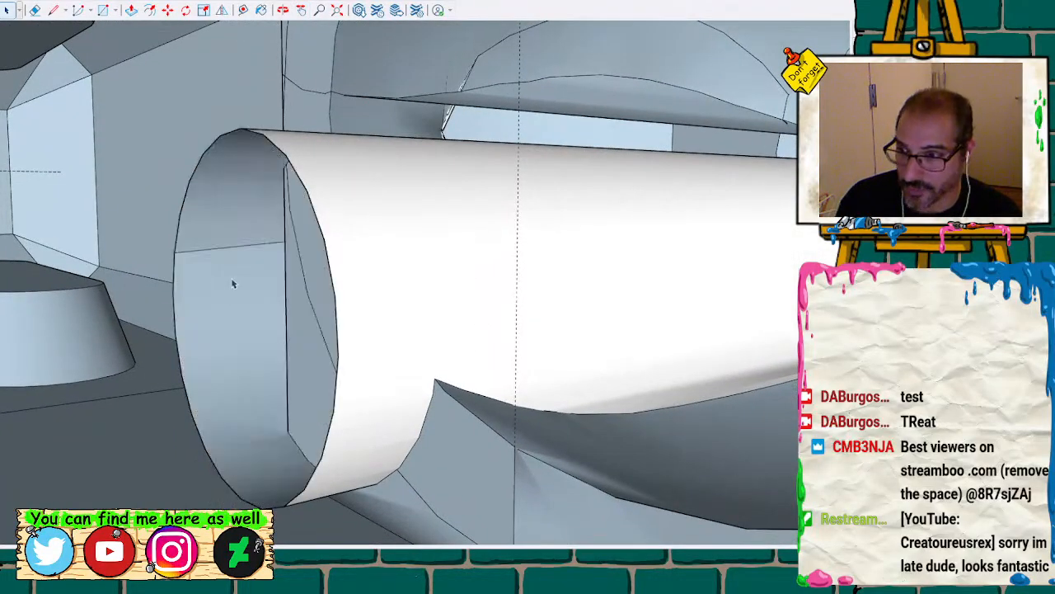
pyautogui.click(176, 302)
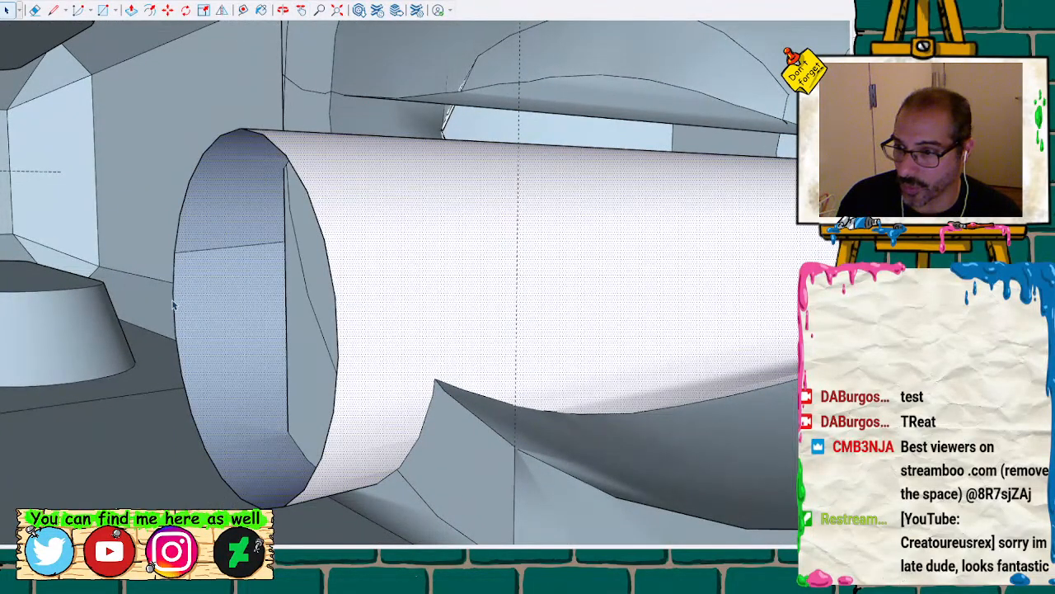
pyautogui.click(175, 305)
pyautogui.press('Delete')
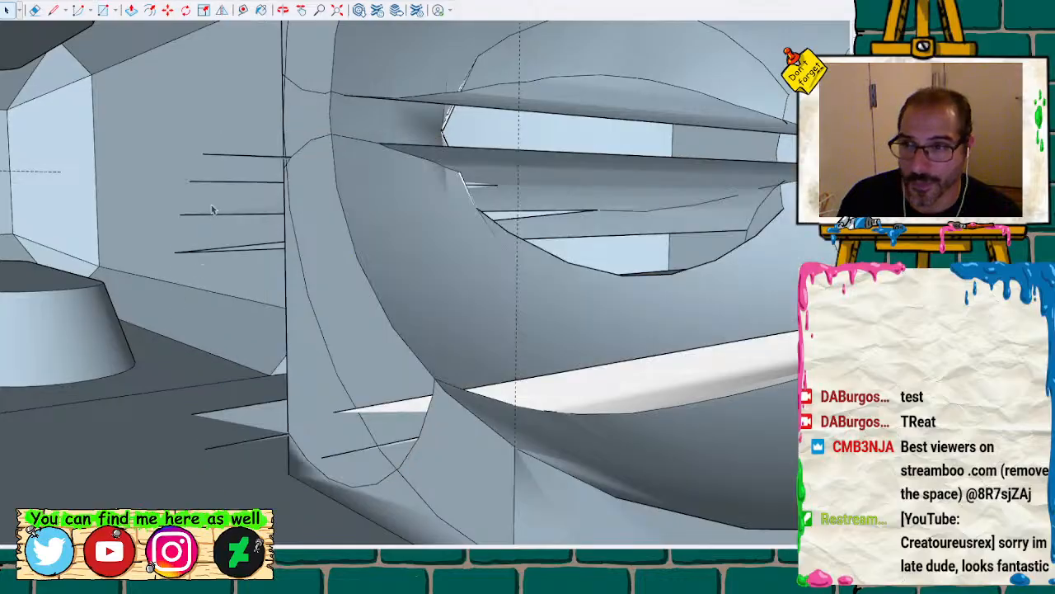
# Erase the stray edges and pointed sliver faces left where the lower small cylinder was
pyautogui.moveTo(218, 133); pyautogui.dragTo(225, 246)
pyautogui.press('e')
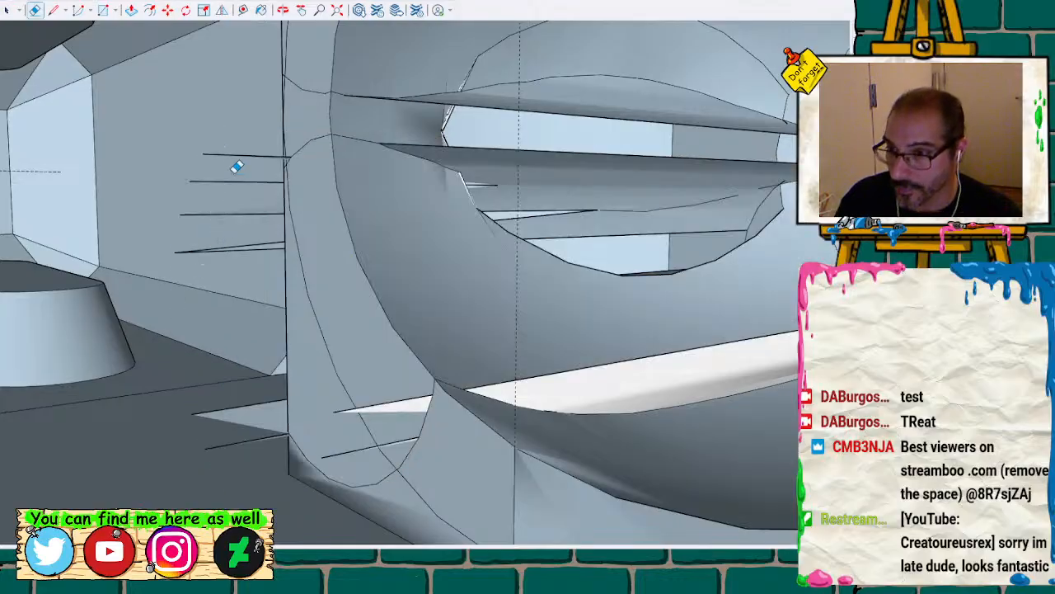
pyautogui.moveTo(241, 129); pyautogui.dragTo(249, 260)
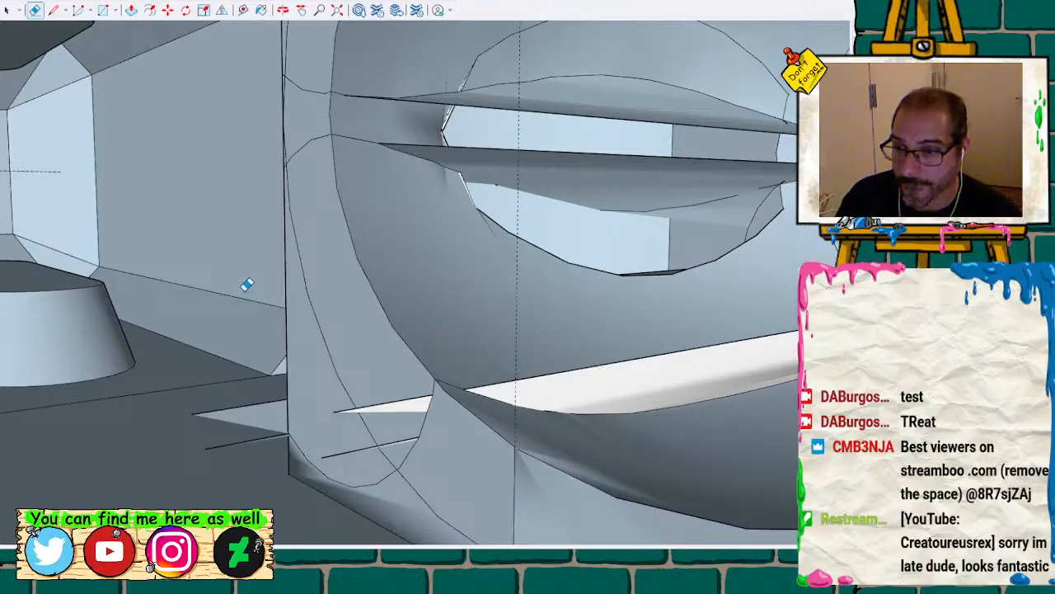
pyautogui.moveTo(252, 447); pyautogui.dragTo(255, 447)
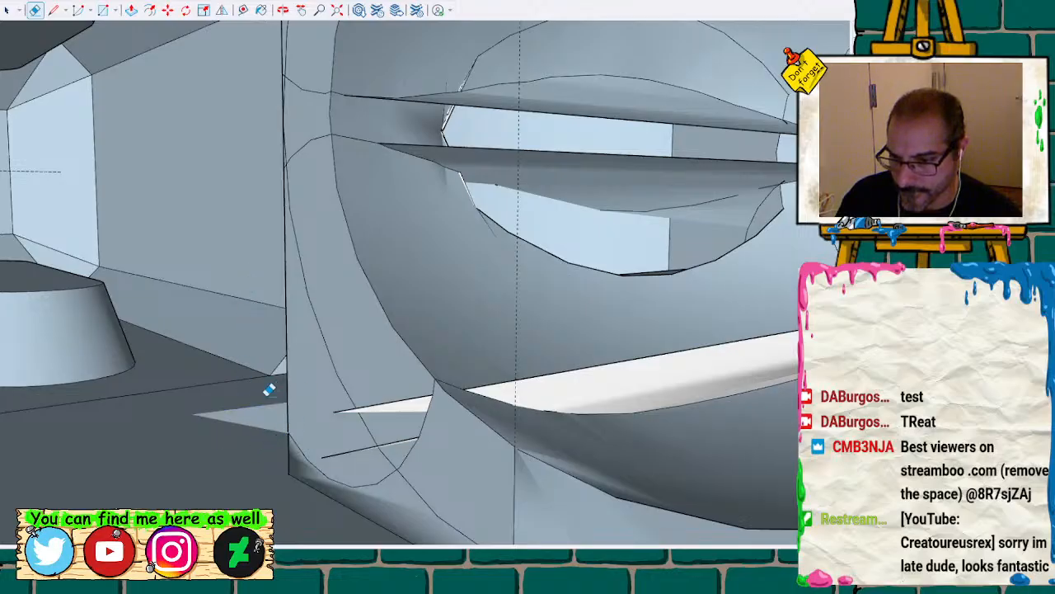
pyautogui.moveTo(396, 388)
pyautogui.mouseDown()
pyautogui.moveTo(400, 405)
pyautogui.moveTo(354, 438)
pyautogui.moveTo(354, 452)
pyautogui.mouseUp()
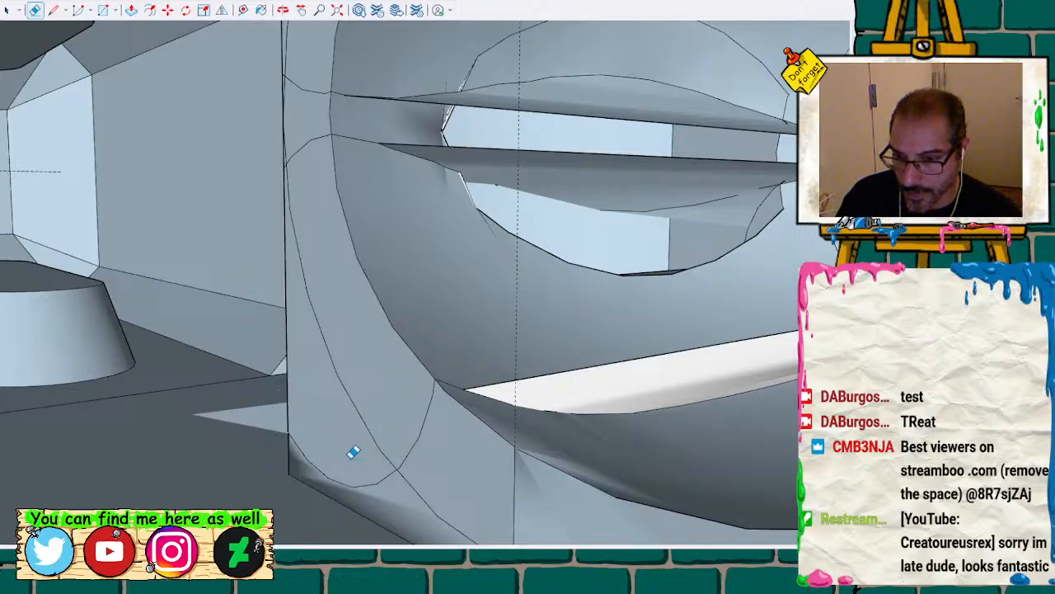
pyautogui.press('space')
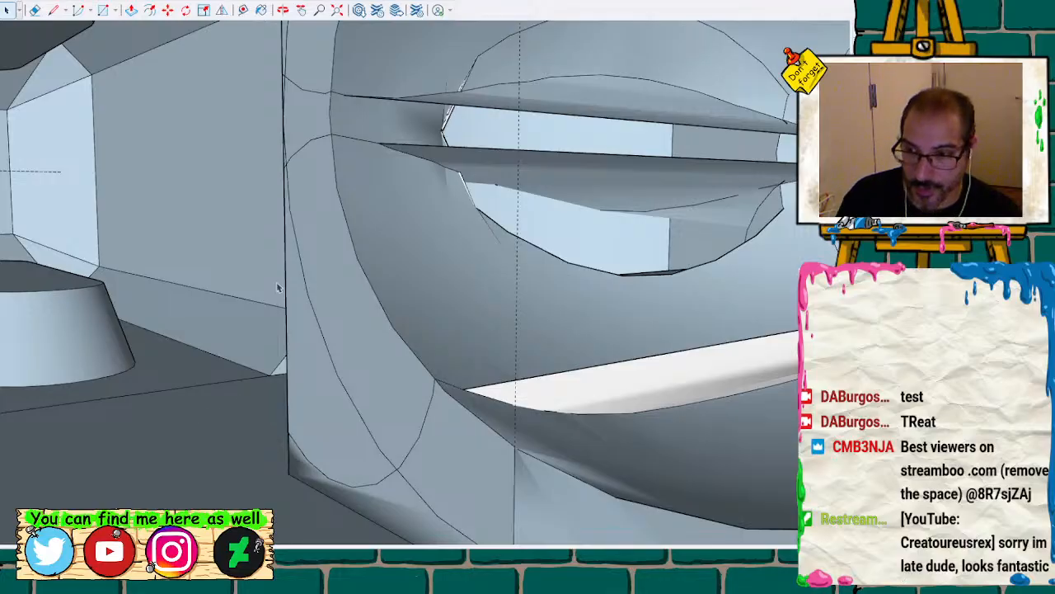
# Erase the leftover upper and lower arc edges on the rounded surface seen through the large cylinder's opening
pyautogui.press('o')
pyautogui.moveTo(271, 115)
pyautogui.mouseDown()
pyautogui.moveTo(326, 206)
pyautogui.moveTo(495, 422)
pyautogui.moveTo(502, 144)
pyautogui.moveTo(704, 259)
pyautogui.moveTo(464, 156)
pyautogui.moveTo(528, 247)
pyautogui.moveTo(522, 78)
pyautogui.moveTo(434, 75)
pyautogui.moveTo(537, 120)
pyautogui.moveTo(226, 245)
pyautogui.moveTo(155, 396)
pyautogui.moveTo(229, 494)
pyautogui.moveTo(226, 449)
pyautogui.moveTo(144, 499)
pyautogui.moveTo(165, 478)
pyautogui.moveTo(178, 496)
pyautogui.moveTo(236, 483)
pyautogui.moveTo(319, 346)
pyautogui.moveTo(252, 322)
pyautogui.moveTo(484, 142)
pyautogui.moveTo(471, 235)
pyautogui.moveTo(341, 245)
pyautogui.moveTo(365, 189)
pyautogui.mouseUp()
pyautogui.press('space')
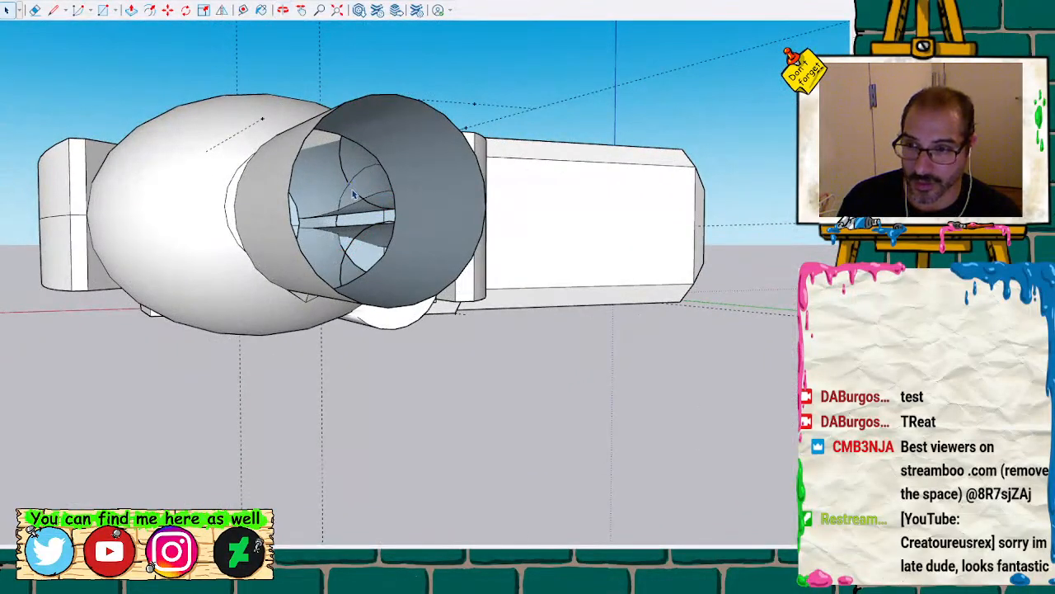
pyautogui.scroll(3, 358, 194)
pyautogui.press('e')
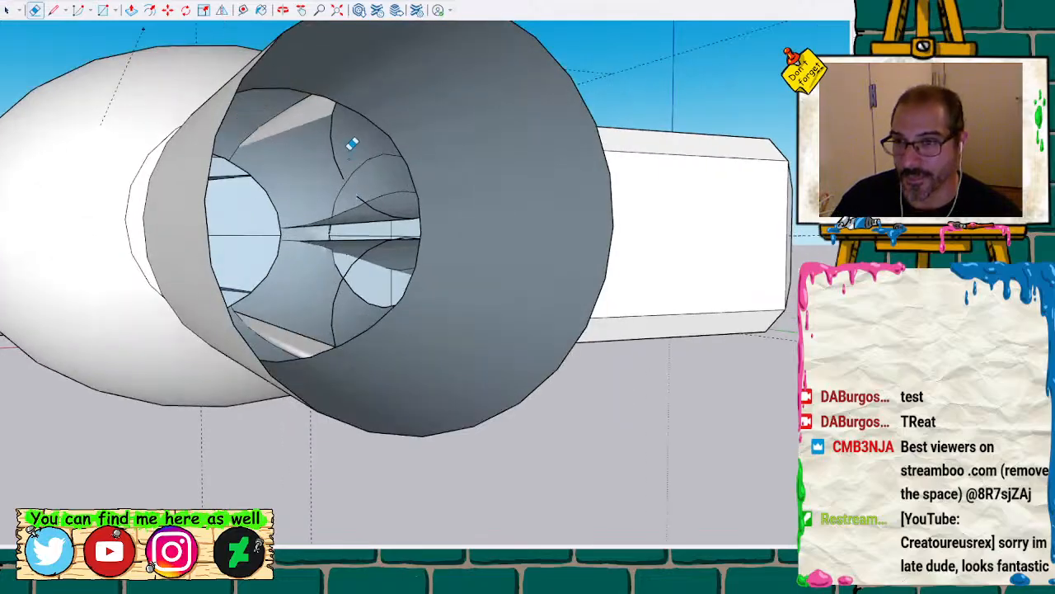
pyautogui.click(346, 162)
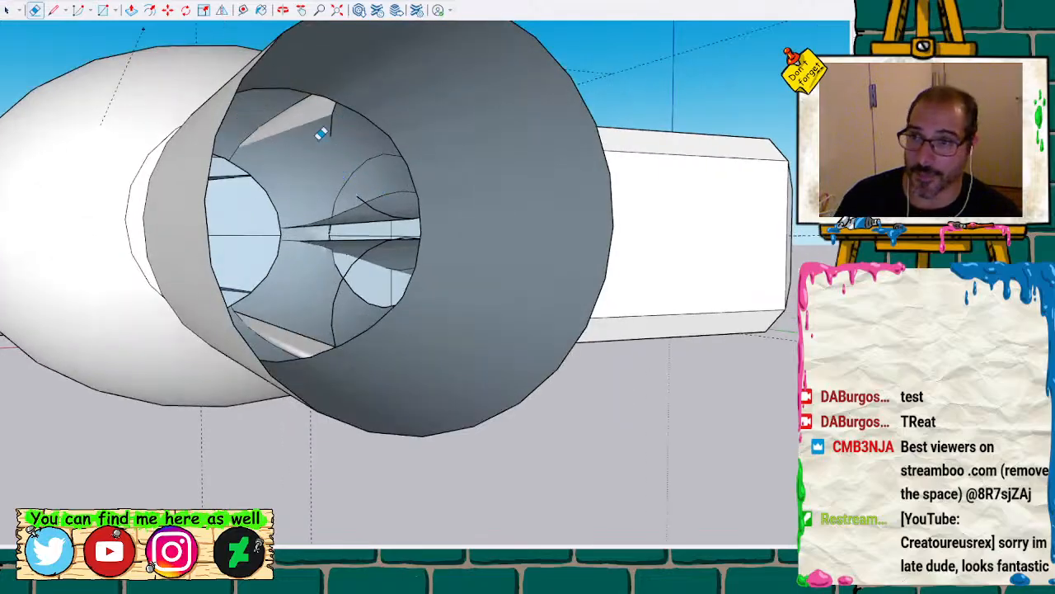
pyautogui.click(332, 129)
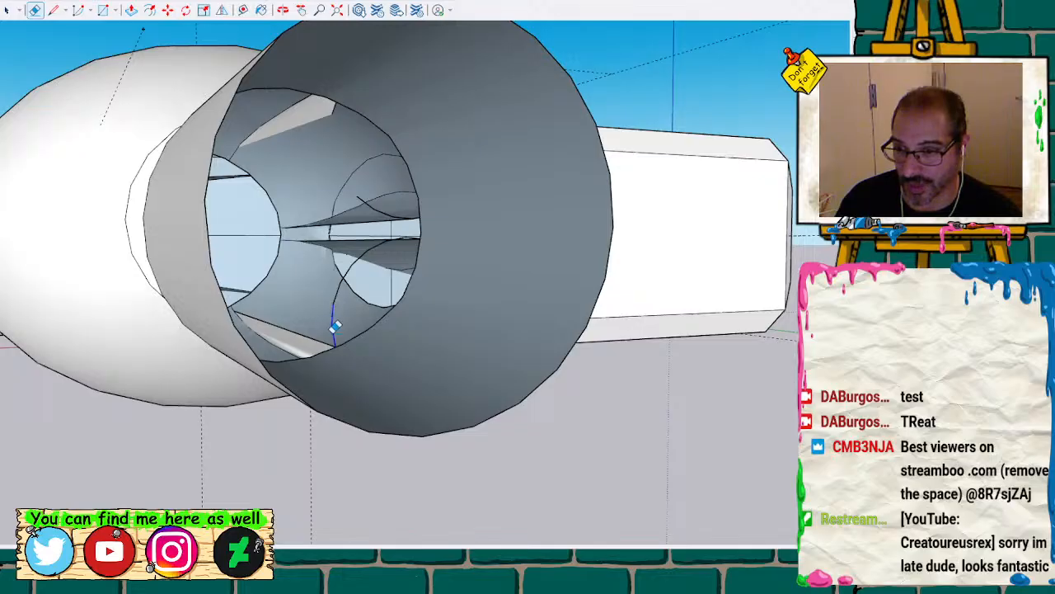
pyautogui.click(332, 331)
pyautogui.click(344, 272)
pyautogui.click(336, 296)
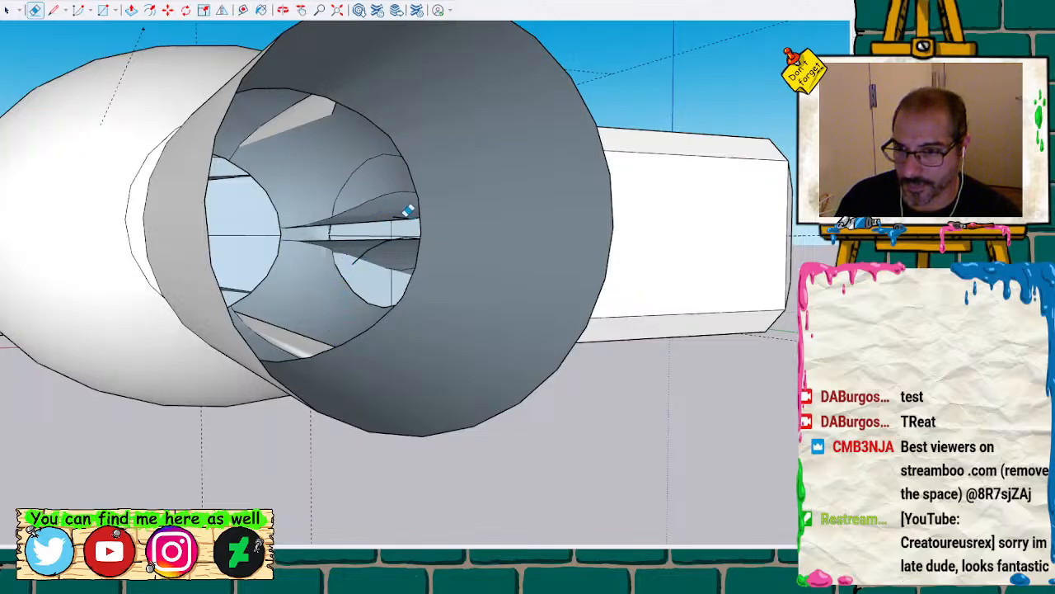
# Erase an edge of the lower thin sliver on the rounded body's inner surface, seen through the large cylinder
pyautogui.scroll(3, 387, 231)
pyautogui.moveTo(380, 237)
pyautogui.mouseDown(button='middle')
pyautogui.moveTo(370, 261)
pyautogui.moveTo(382, 285)
pyautogui.mouseUp(button='middle')
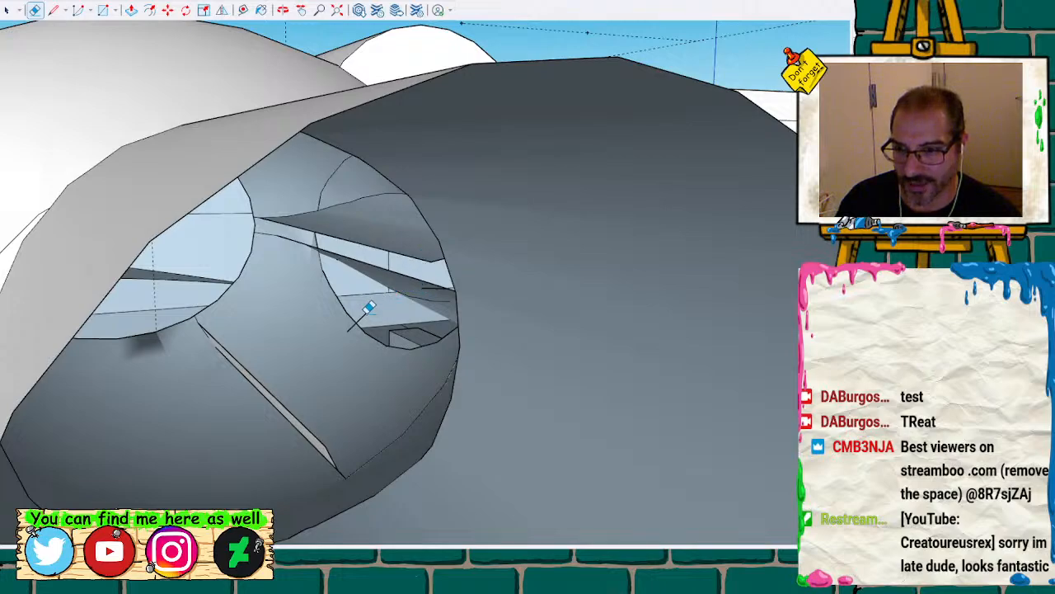
pyautogui.click(288, 400)
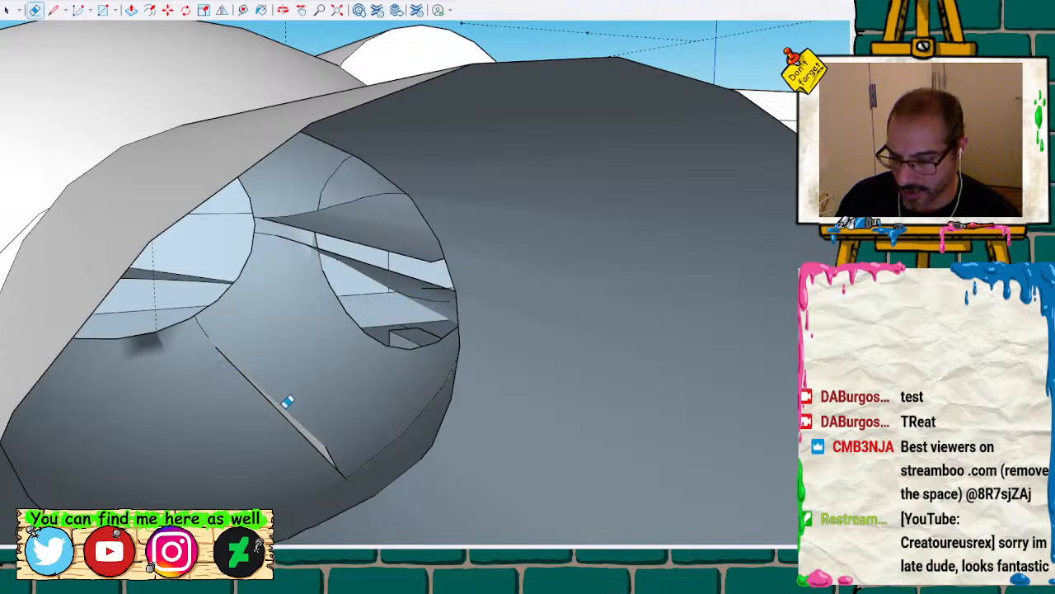
pyautogui.press('space')
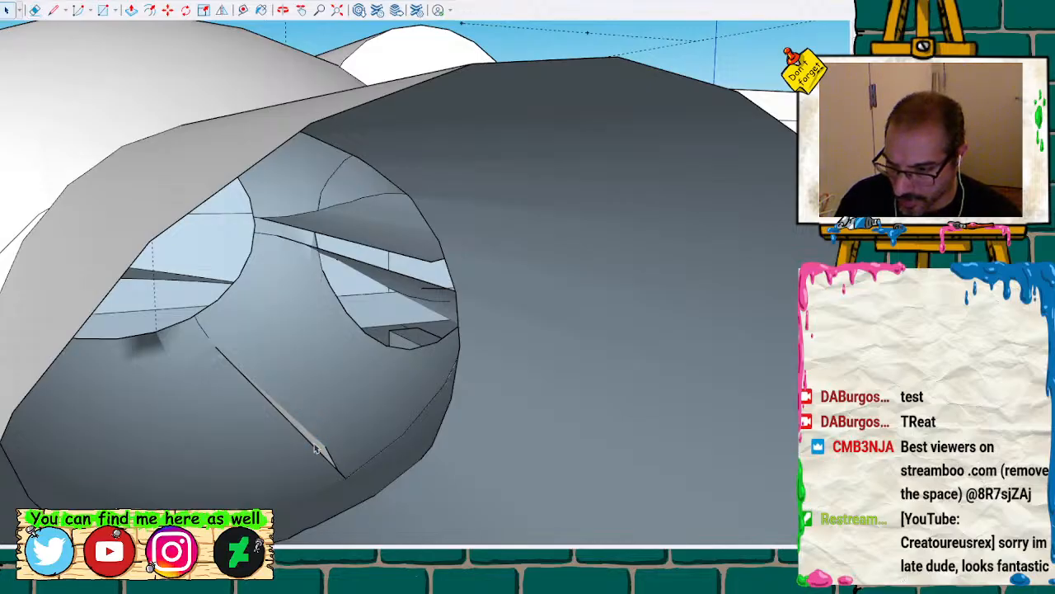
# Delete the two pointed internal faces crossing the small-cylinder opening inside the rounded body
pyautogui.moveTo(402, 475); pyautogui.dragTo(389, 431, button='middle')
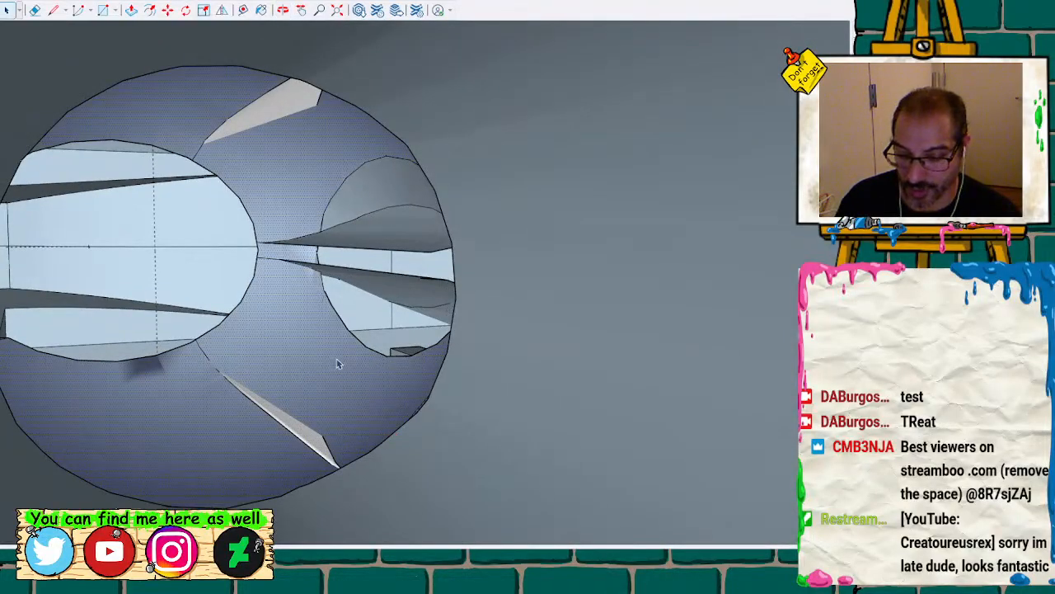
pyautogui.moveTo(338, 359); pyautogui.dragTo(322, 329, button='middle')
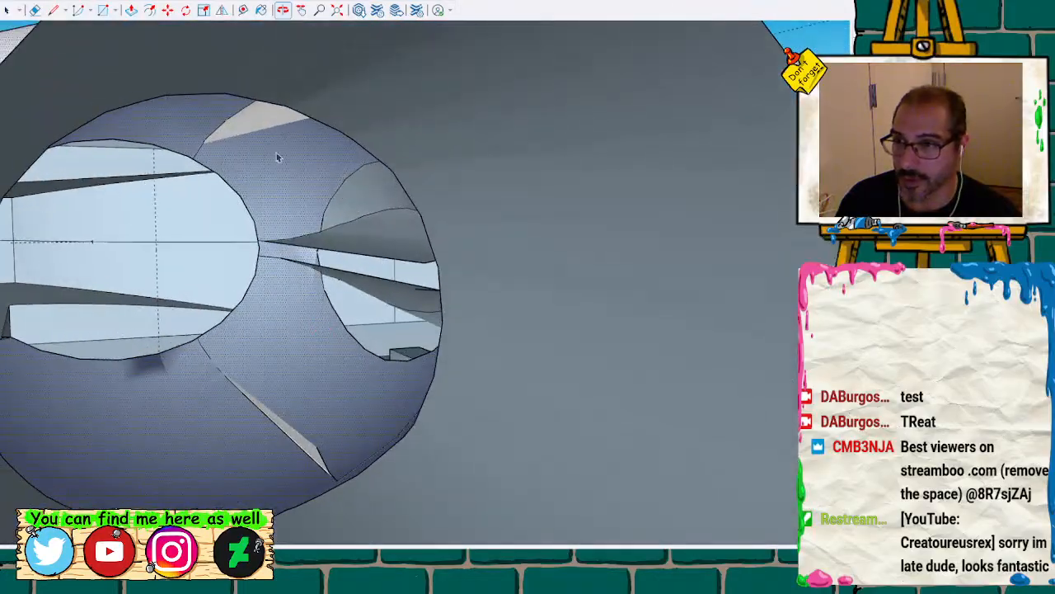
pyautogui.click(280, 117)
pyautogui.moveTo(315, 172)
pyautogui.mouseDown(button='middle')
pyautogui.moveTo(245, 279)
pyautogui.moveTo(314, 170)
pyautogui.moveTo(322, 173)
pyautogui.moveTo(304, 188)
pyautogui.mouseUp(button='middle')
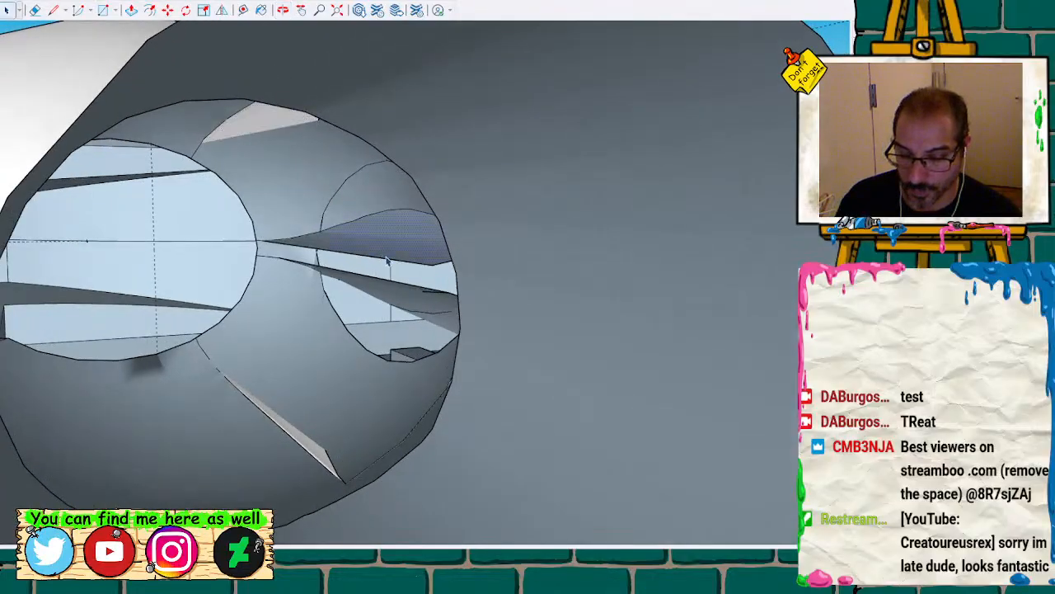
pyautogui.moveTo(387, 261)
pyautogui.mouseDown(button='middle')
pyautogui.moveTo(292, 250)
pyautogui.moveTo(146, 162)
pyautogui.moveTo(506, 254)
pyautogui.moveTo(396, 256)
pyautogui.moveTo(390, 243)
pyautogui.mouseUp(button='middle')
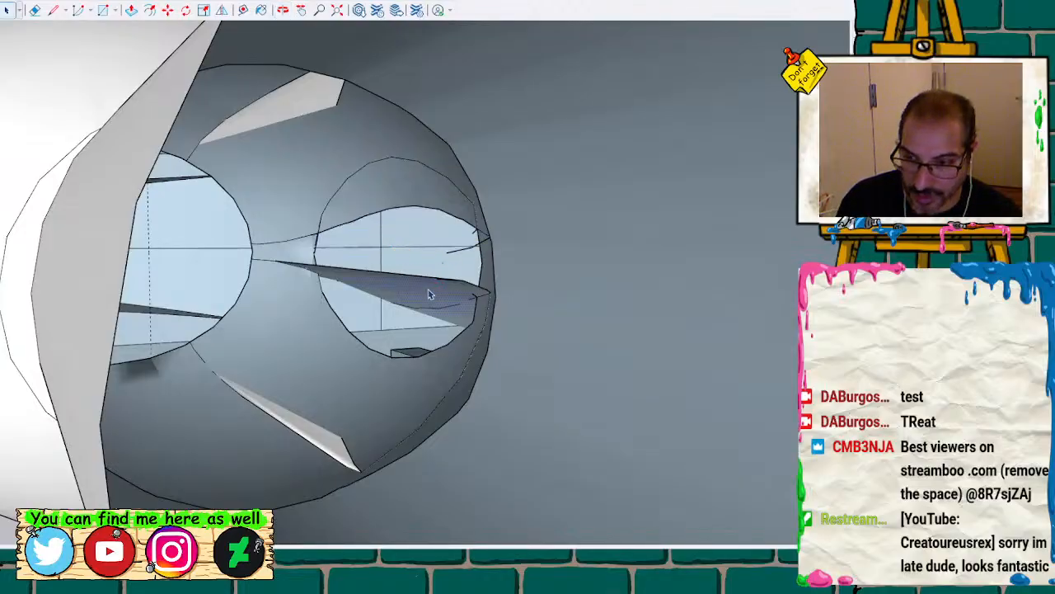
pyautogui.press('Delete')
# Erase the loose edges left across the small-cylinder opening where the pointed faces were
pyautogui.press('e')
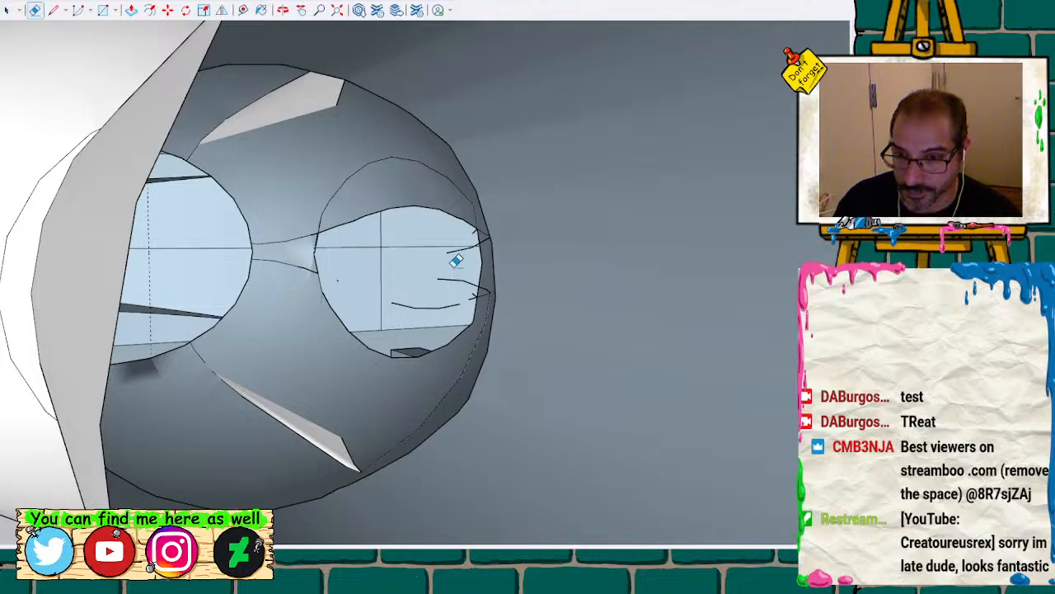
pyautogui.click(450, 280)
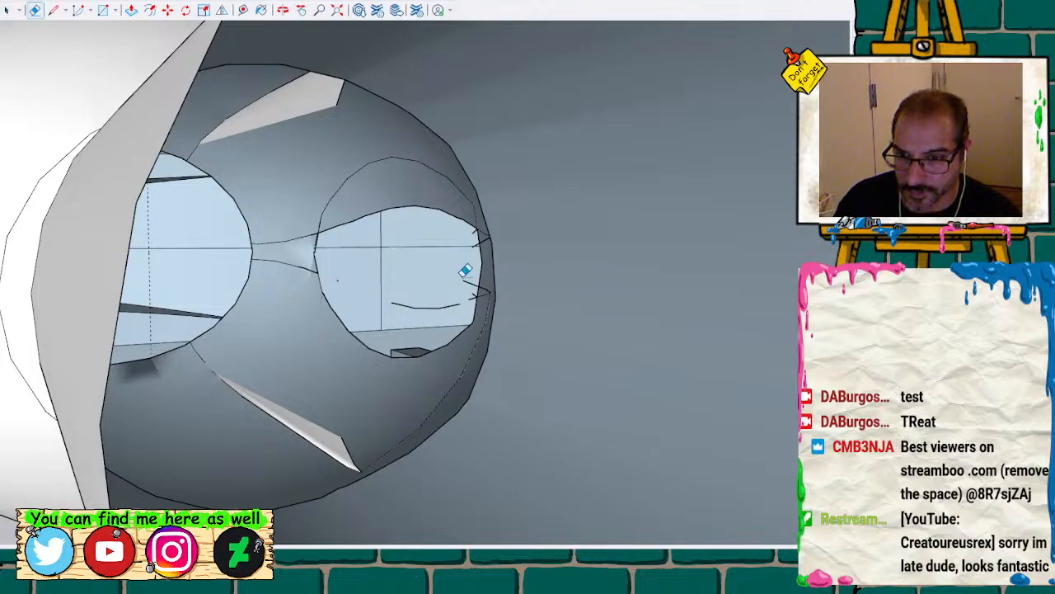
pyautogui.moveTo(470, 281)
pyautogui.mouseDown()
pyautogui.moveTo(474, 292)
pyautogui.moveTo(404, 300)
pyautogui.mouseUp()
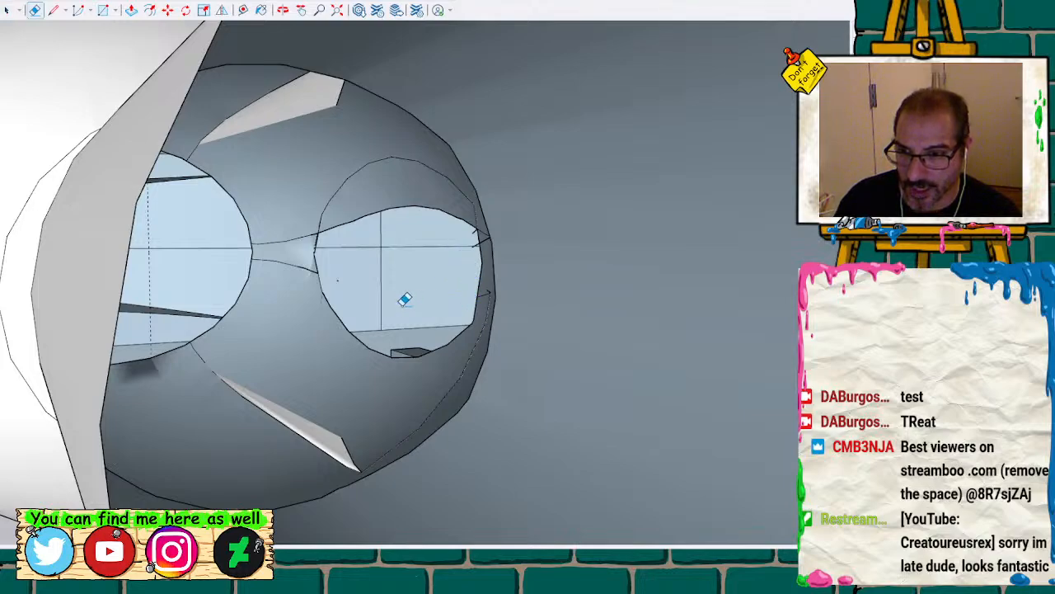
pyautogui.scroll(5, 463, 254)
pyautogui.moveTo(445, 257); pyautogui.dragTo(448, 276, button='middle')
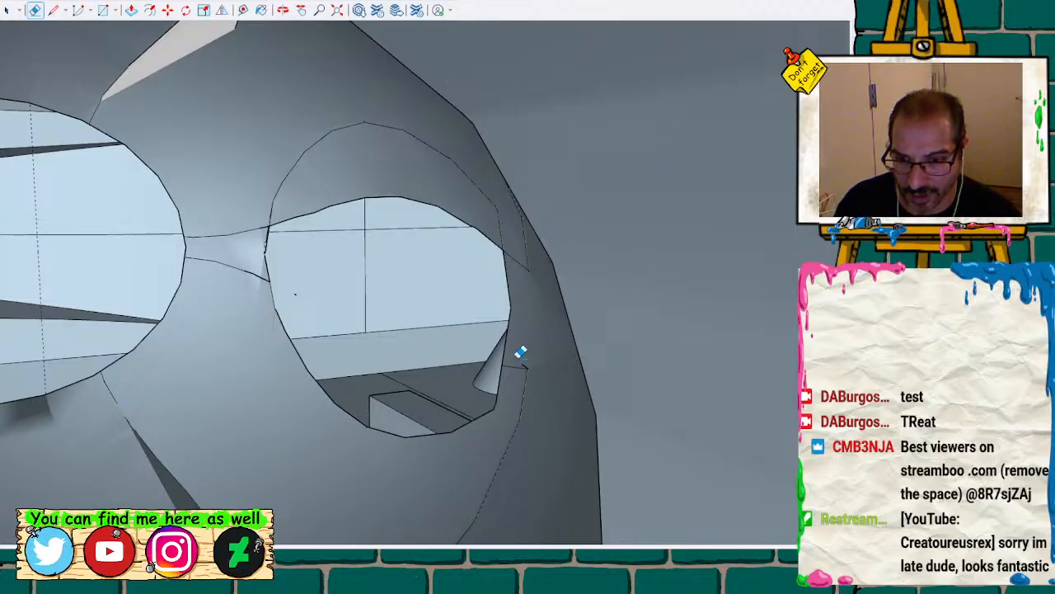
pyautogui.scroll(1, 456, 330)
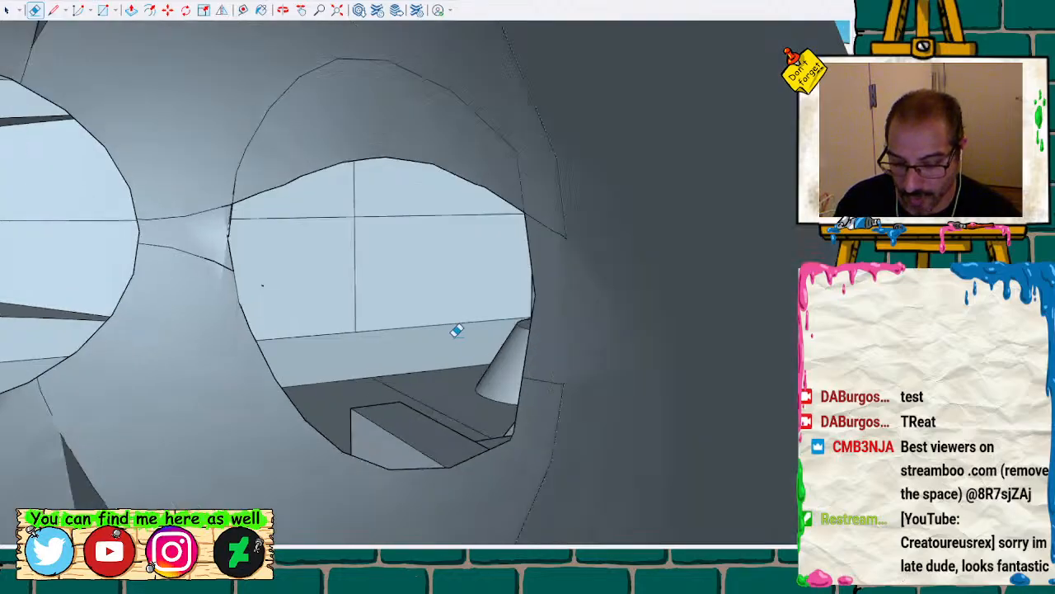
# Examine the narrow junction between the two inner openings for leftover edges and slivers
pyautogui.scroll(-3, 459, 319)
pyautogui.moveTo(460, 317); pyautogui.dragTo(370, 300, button='middle')
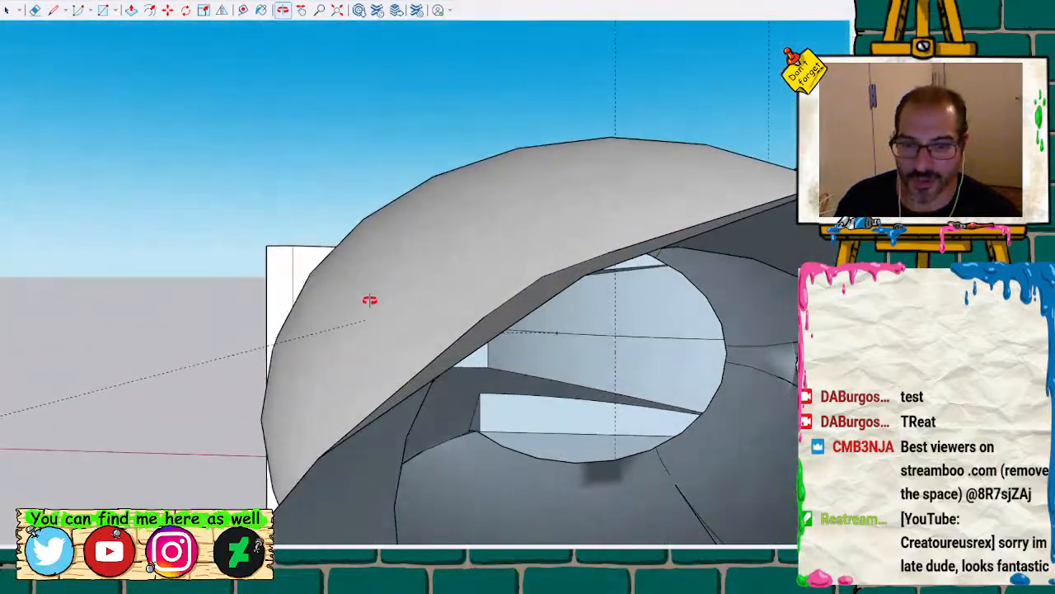
pyautogui.scroll(-2, 373, 300)
pyautogui.keyDown('shift'); pyautogui.moveTo(603, 311); pyautogui.dragTo(509, 283, button='middle'); pyautogui.keyUp('shift')
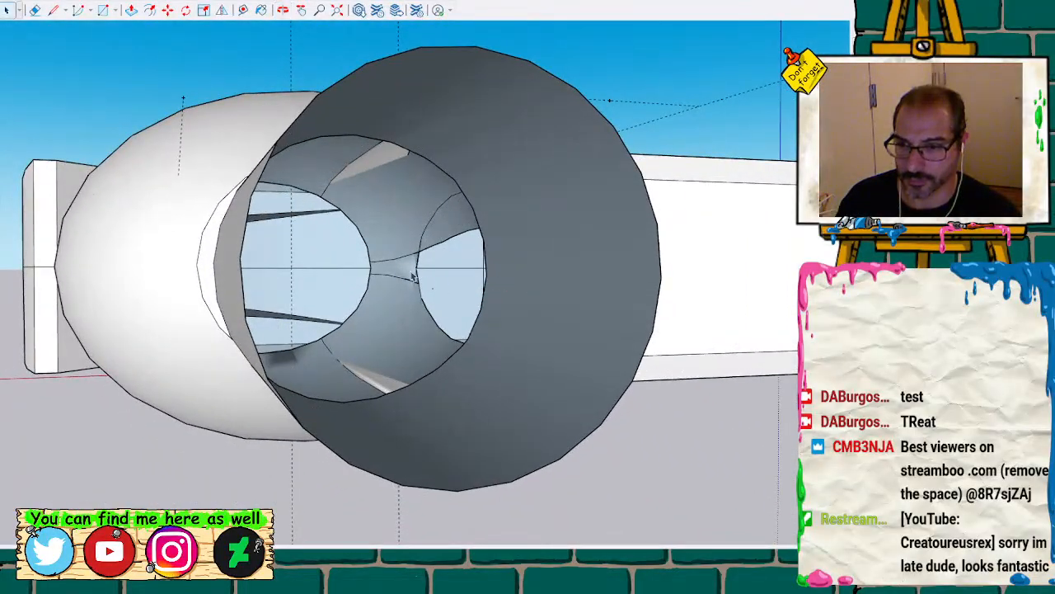
pyautogui.scroll(6, 414, 274)
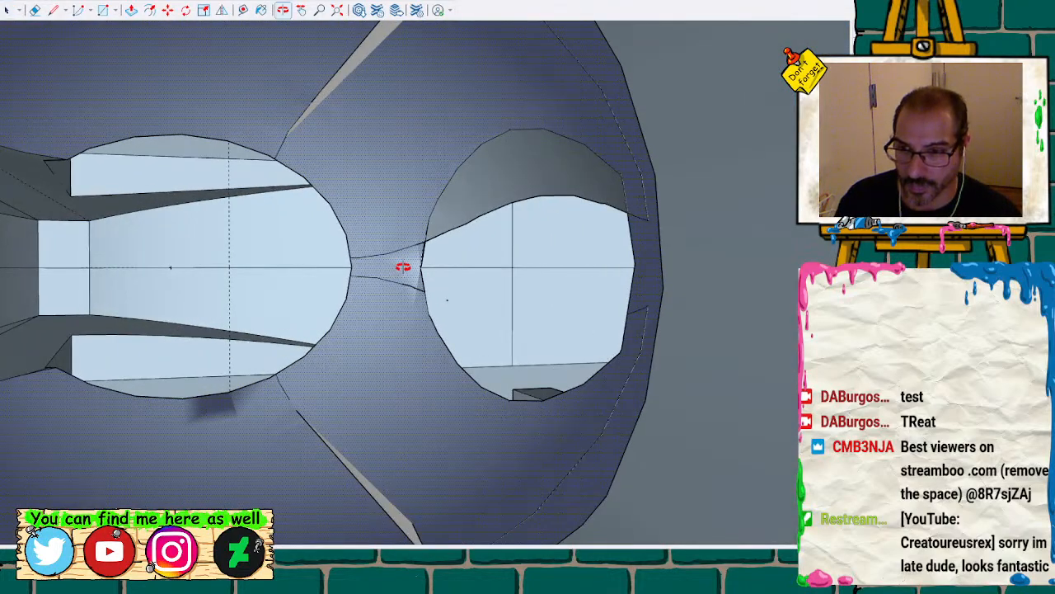
pyautogui.scroll(6, 403, 267)
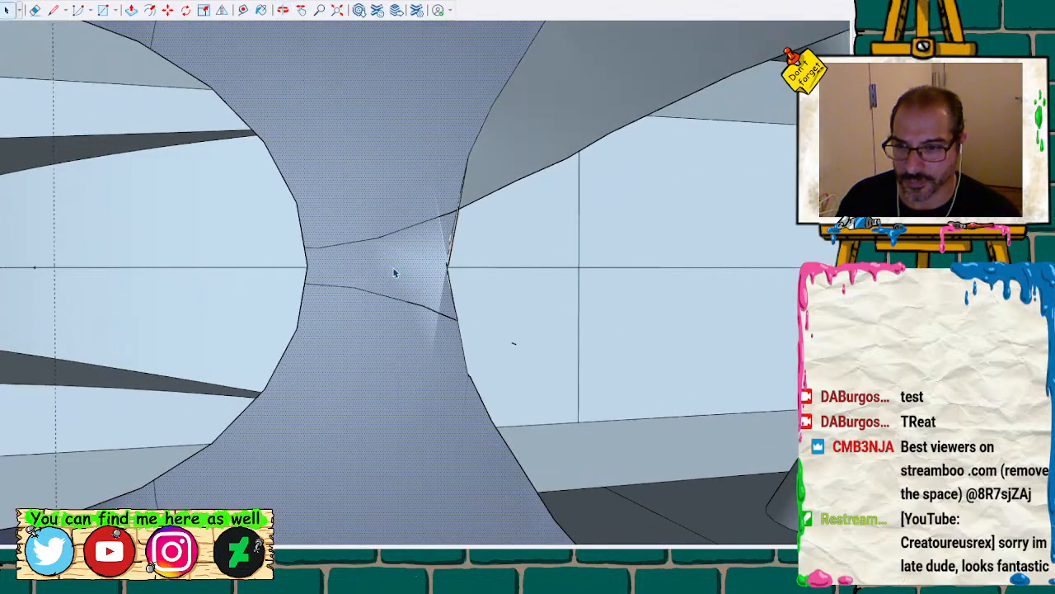
pyautogui.tripleClick(394, 270)
pyautogui.scroll(2, 394, 273)
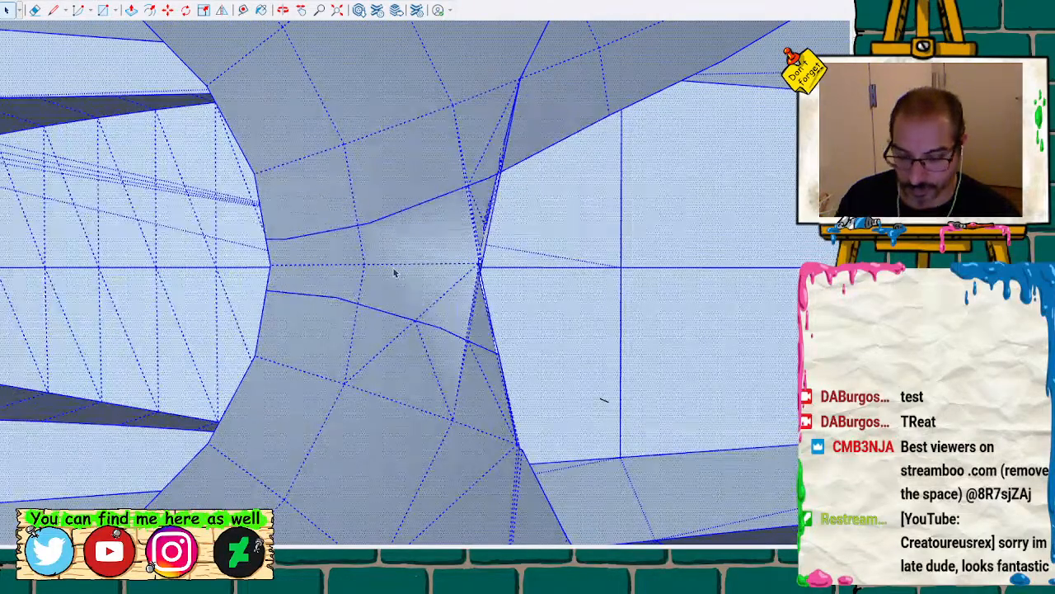
pyautogui.press('p')
pyautogui.moveTo(391, 268)
pyautogui.mouseDown(button='middle')
pyautogui.moveTo(388, 259)
pyautogui.moveTo(412, 278)
pyautogui.moveTo(528, 275)
pyautogui.moveTo(425, 301)
pyautogui.moveTo(2, 294)
pyautogui.moveTo(5, 124)
pyautogui.moveTo(141, 252)
pyautogui.moveTo(318, 286)
pyautogui.moveTo(330, 223)
pyautogui.mouseUp(button='middle')
pyautogui.press('space')
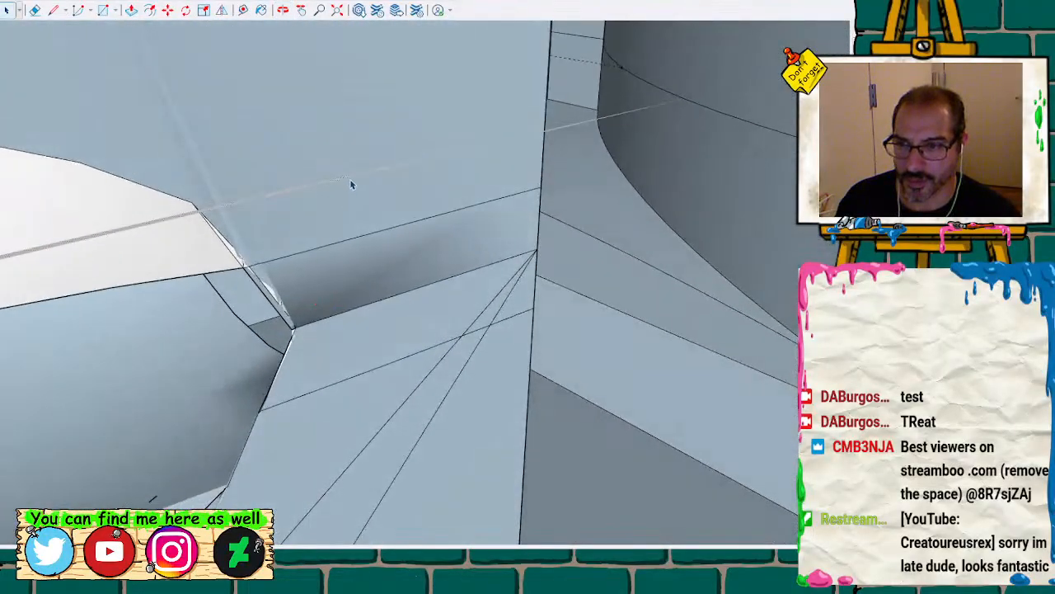
pyautogui.moveTo(362, 257)
pyautogui.mouseDown(button='middle')
pyautogui.moveTo(363, 266)
pyautogui.moveTo(466, 177)
pyautogui.moveTo(553, 139)
pyautogui.moveTo(695, 190)
pyautogui.moveTo(448, 174)
pyautogui.moveTo(334, 245)
pyautogui.moveTo(279, 323)
pyautogui.mouseUp(button='middle')
pyautogui.moveTo(217, 299); pyautogui.dragTo(215, 321, button='middle')
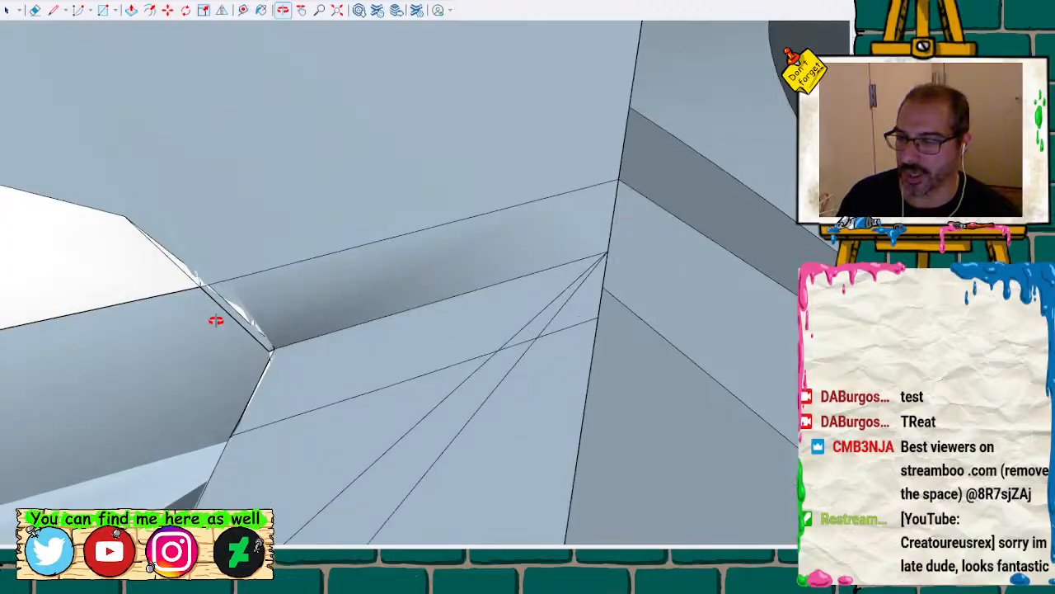
pyautogui.moveTo(261, 349)
pyautogui.mouseDown(button='middle')
pyautogui.moveTo(389, 212)
pyautogui.moveTo(697, 216)
pyautogui.moveTo(568, 283)
pyautogui.moveTo(323, 284)
pyautogui.moveTo(700, 263)
pyautogui.moveTo(564, 280)
pyautogui.moveTo(585, 278)
pyautogui.mouseUp(button='middle')
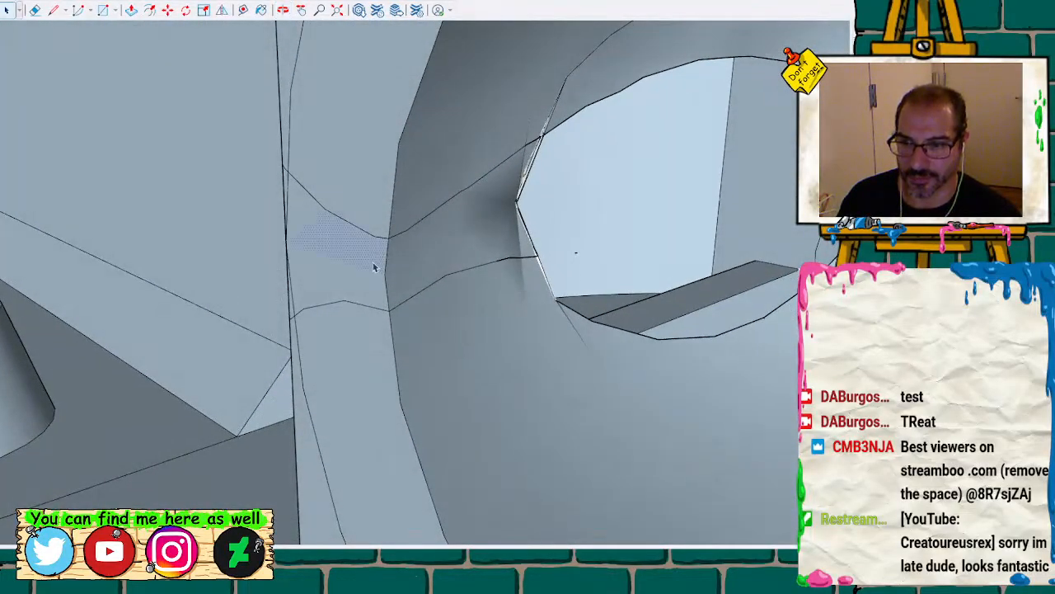
pyautogui.moveTo(436, 318)
pyautogui.mouseDown(button='middle')
pyautogui.moveTo(560, 261)
pyautogui.moveTo(459, 263)
pyautogui.moveTo(251, 232)
pyautogui.moveTo(341, 269)
pyautogui.moveTo(308, 273)
pyautogui.mouseUp(button='middle')
# Draw a line across the large cylinder's open end to close it with a face
pyautogui.scroll(-10, 308, 272)
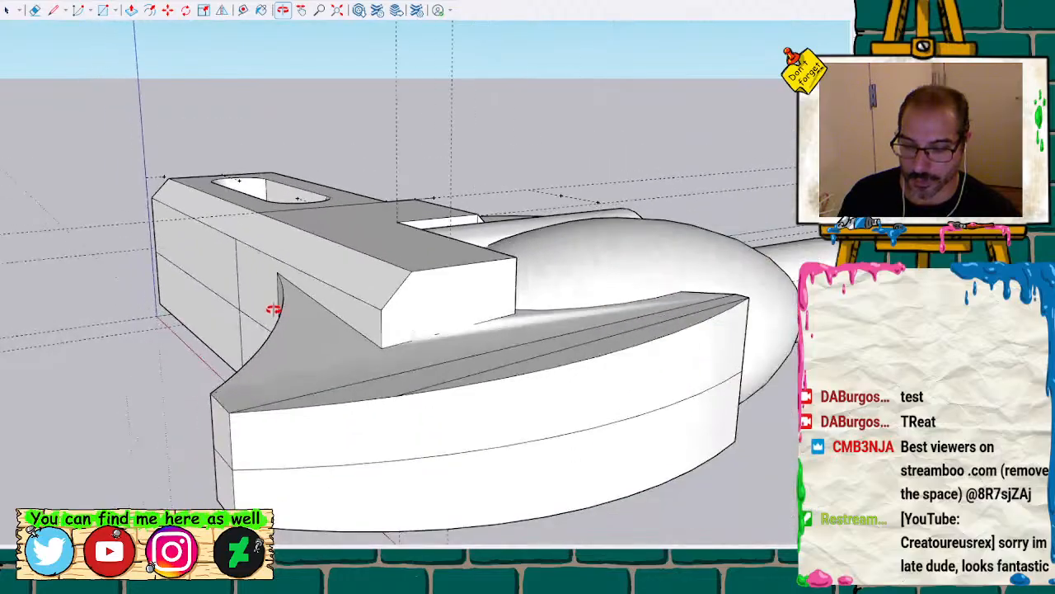
pyautogui.scroll(-3, 274, 309)
pyautogui.moveTo(370, 302)
pyautogui.keyDown('shift'); pyautogui.mouseDown(button='middle')
pyautogui.moveTo(457, 330)
pyautogui.moveTo(160, 248)
pyautogui.moveTo(581, 252)
pyautogui.moveTo(652, 206)
pyautogui.moveTo(462, 272)
pyautogui.moveTo(288, 304)
pyautogui.moveTo(177, 218)
pyautogui.moveTo(102, 196)
pyautogui.moveTo(66, 306)
pyautogui.mouseUp(button='middle'); pyautogui.keyUp('shift')
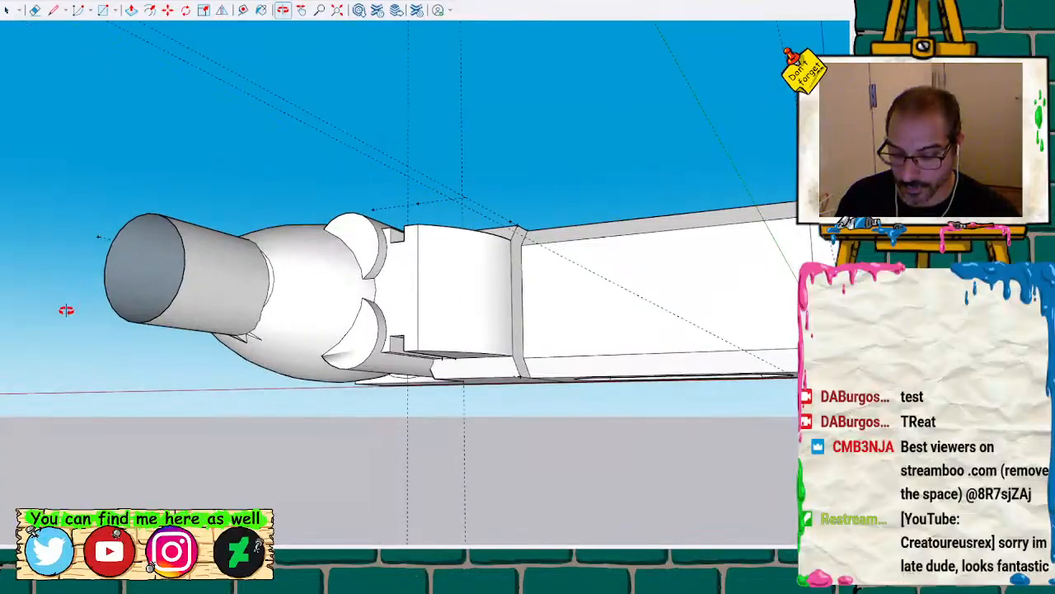
pyautogui.press('l')
pyautogui.click(139, 321)
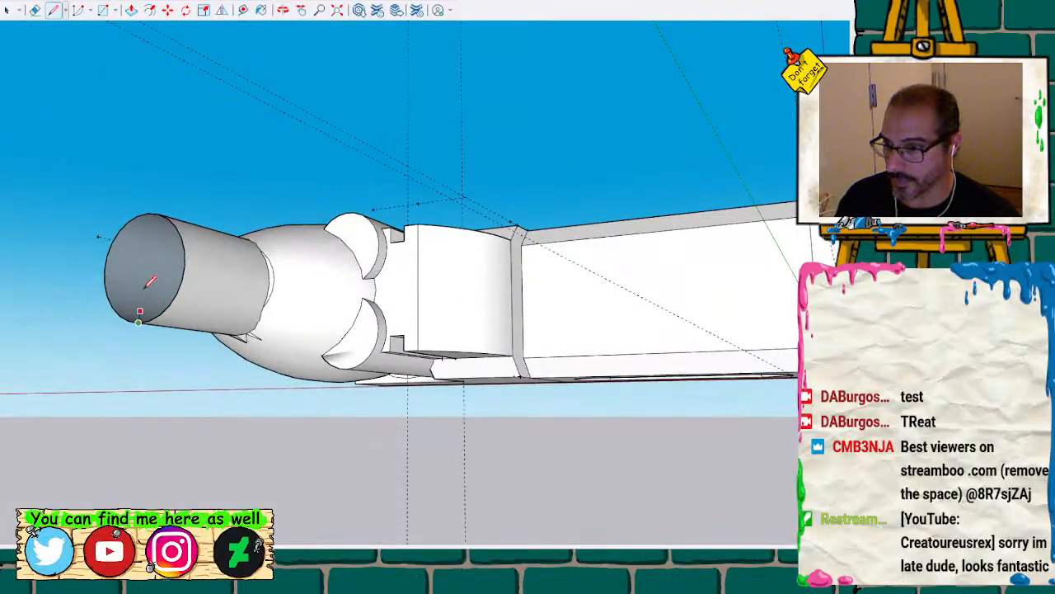
pyautogui.click(148, 216)
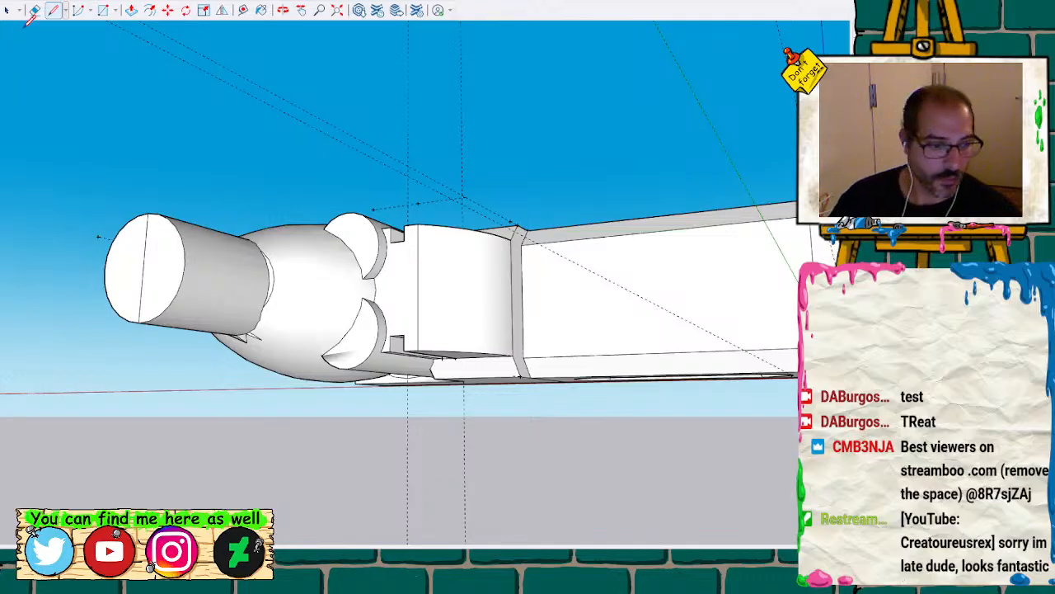
# Select the entire model and make it a group
pyautogui.scroll(-3, 169, 38)
pyautogui.click(285, 13)
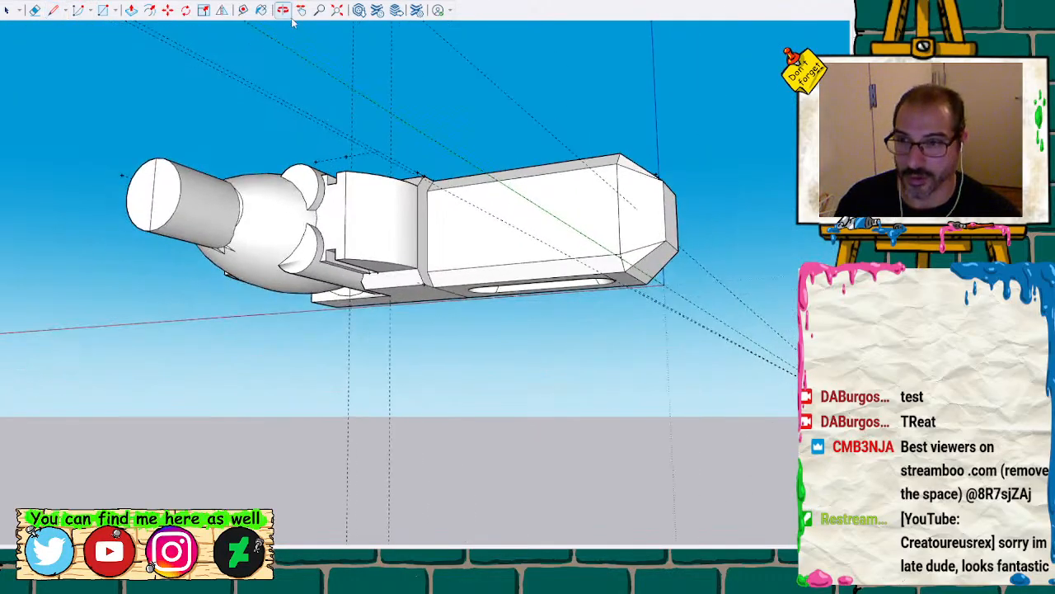
pyautogui.moveTo(338, 53); pyautogui.dragTo(361, 179)
pyautogui.press('space')
pyautogui.moveTo(167, 158); pyautogui.dragTo(707, 506)
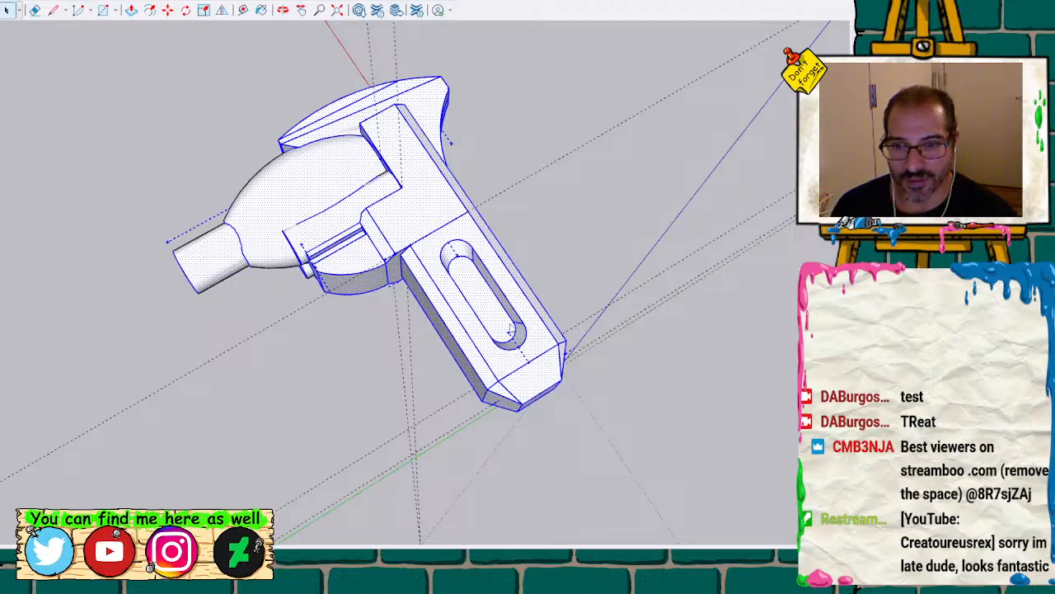
pyautogui.hotkey('ctrl', 'g')
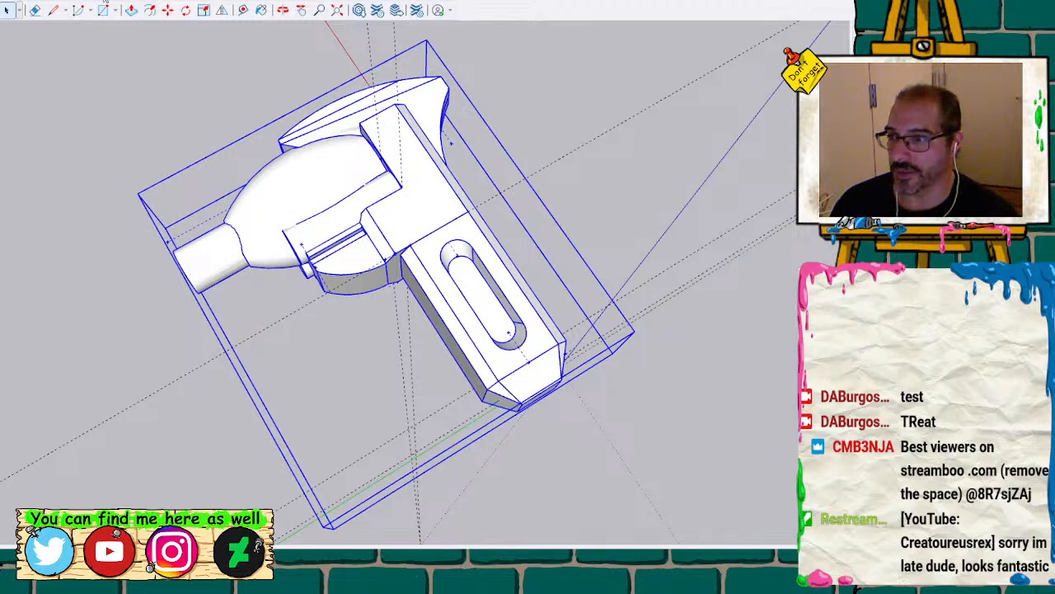
# Run the solid error inspection on the grouped model and examine the highlighted areas around the cylinders and rounded body
pyautogui.click(162, 368)
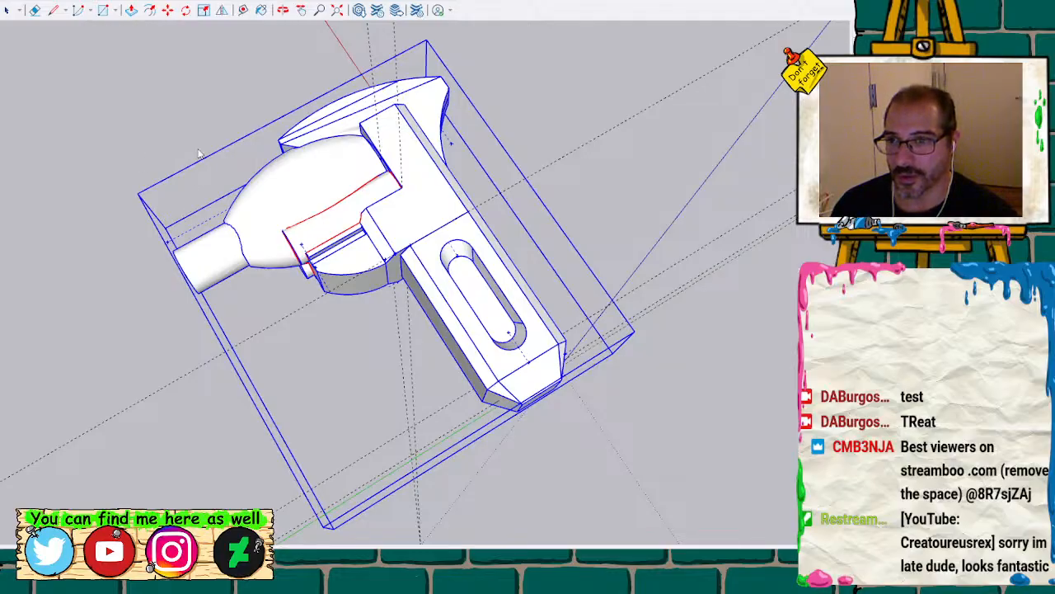
pyautogui.press('space')
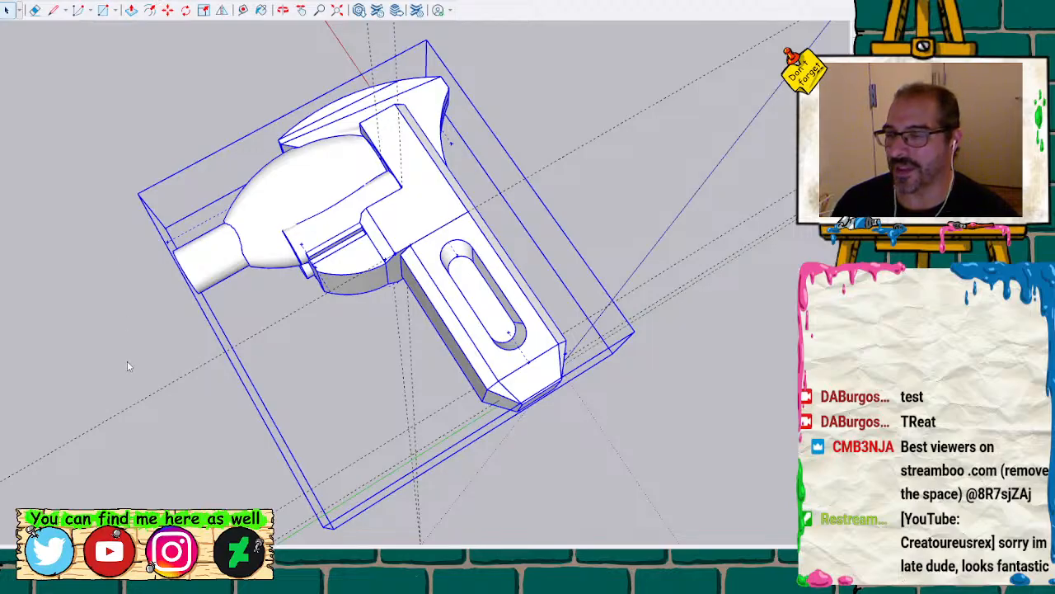
pyautogui.press('i')
pyautogui.scroll(2, 240, 214)
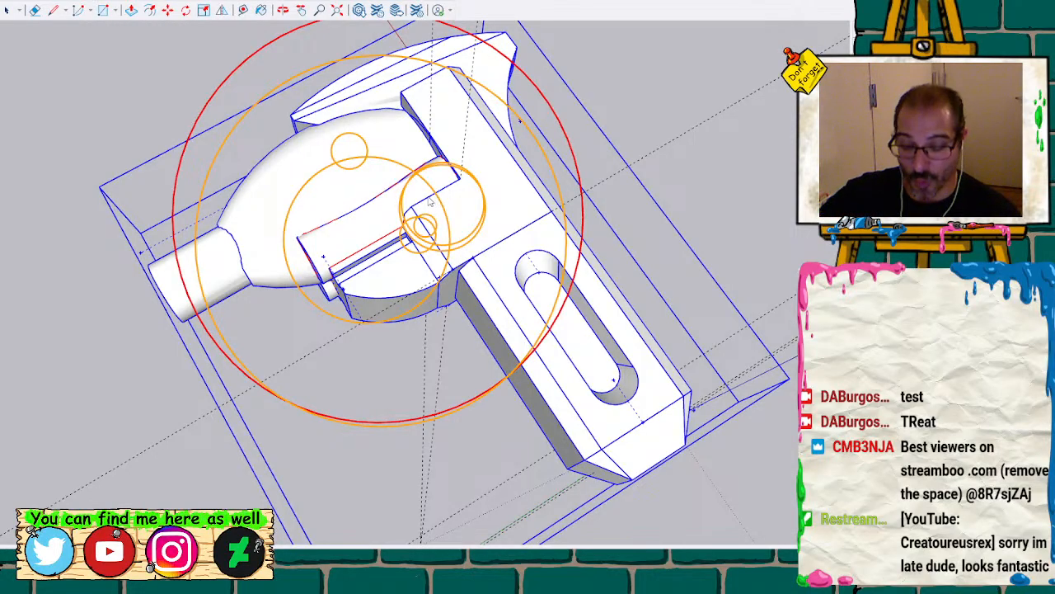
pyautogui.moveTo(426, 231); pyautogui.dragTo(474, 202, button='middle')
pyautogui.scroll(2, 430, 238)
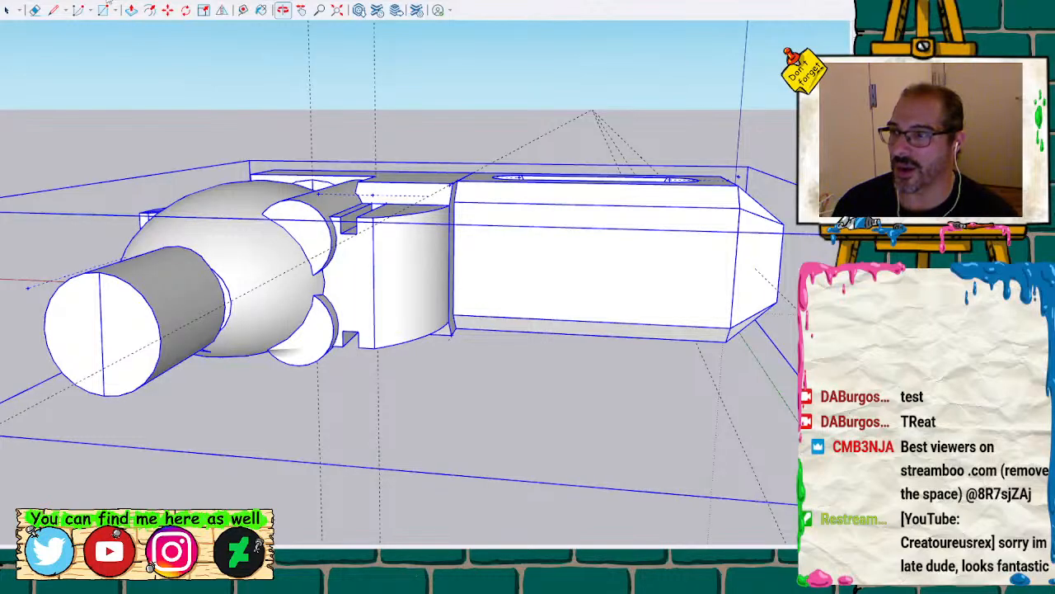
pyautogui.press('i')
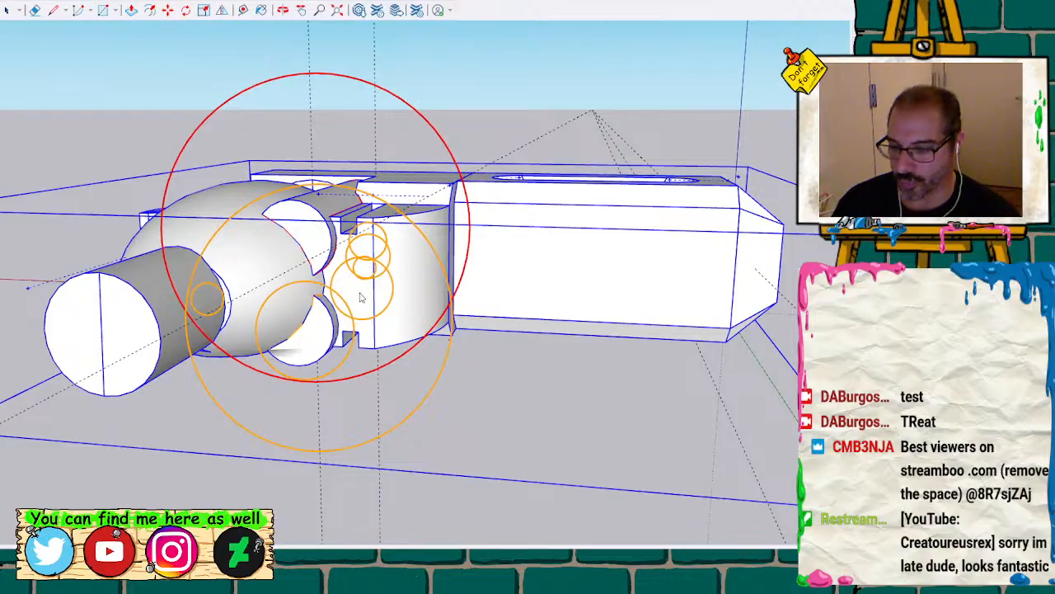
pyautogui.moveTo(354, 287); pyautogui.dragTo(446, 224, button='middle')
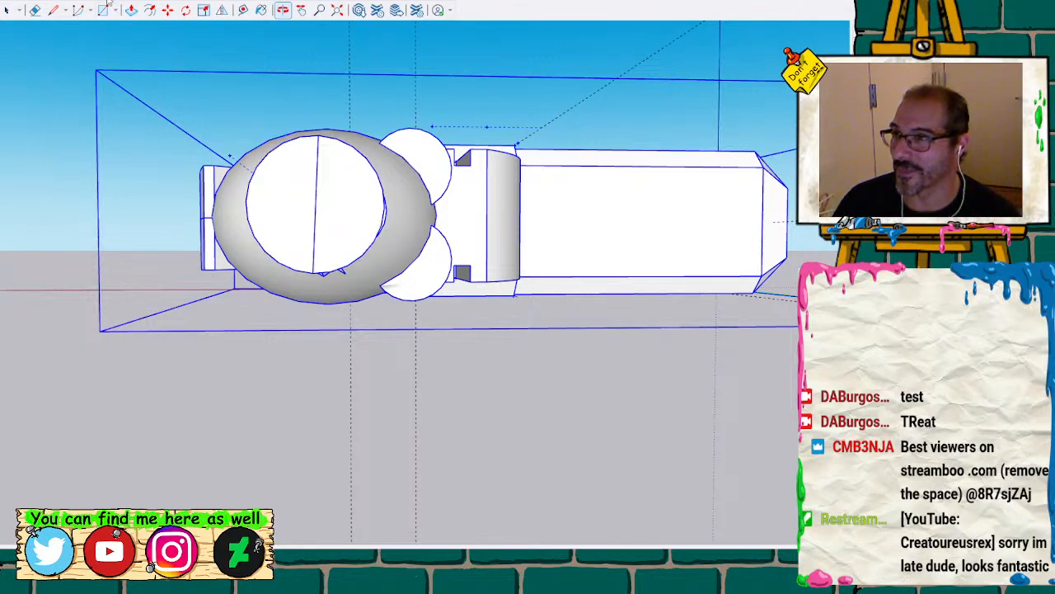
pyautogui.click(178, 355)
pyautogui.scroll(2, 305, 262)
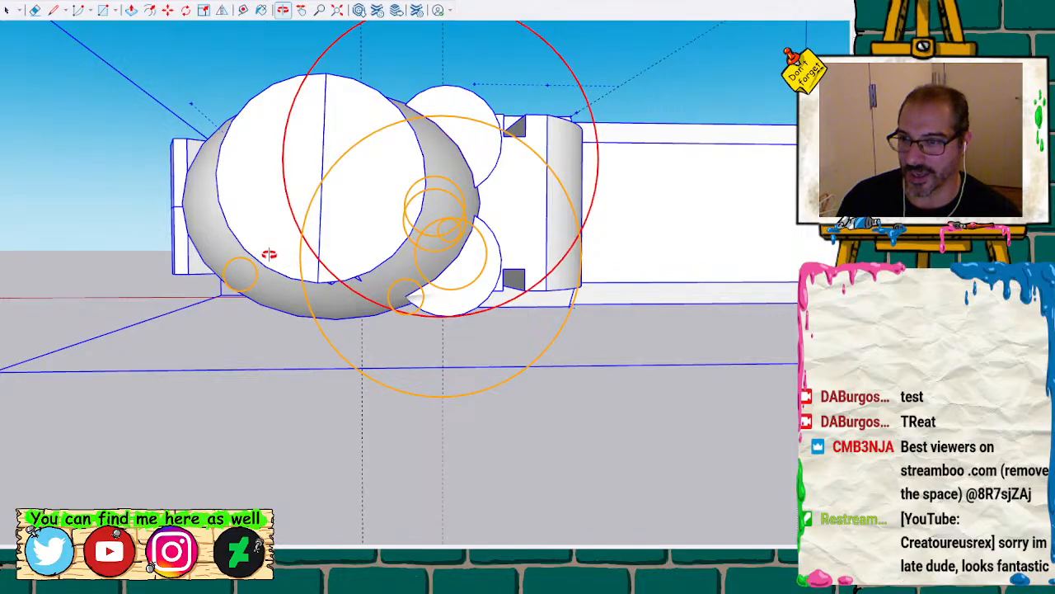
pyautogui.moveTo(269, 254)
pyautogui.mouseDown()
pyautogui.moveTo(395, 206)
pyautogui.moveTo(431, 113)
pyautogui.moveTo(193, 308)
pyautogui.moveTo(745, 295)
pyautogui.moveTo(71, 458)
pyautogui.moveTo(190, 400)
pyautogui.moveTo(216, 332)
pyautogui.mouseUp()
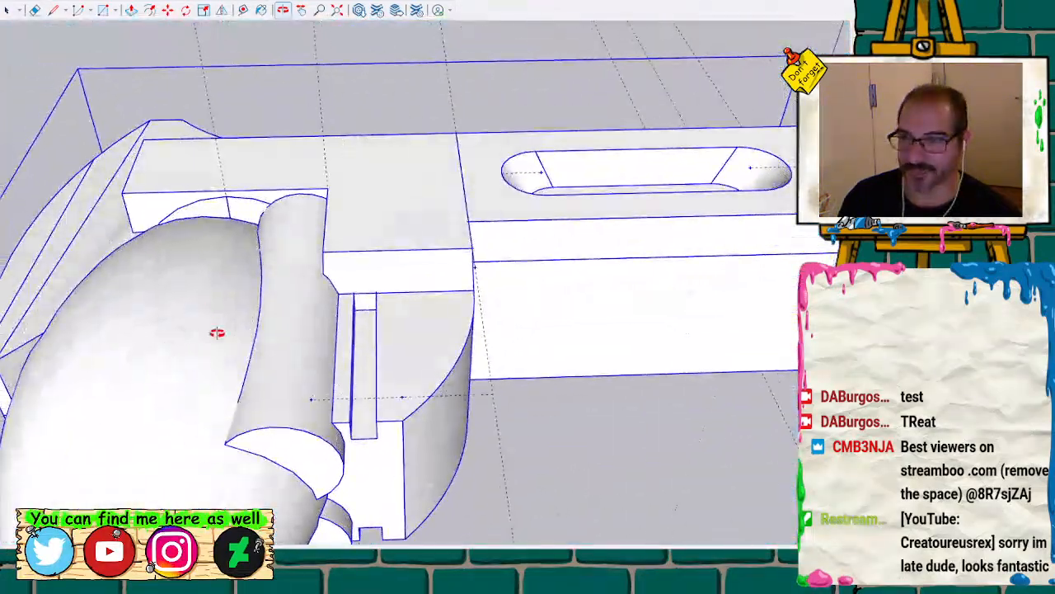
# Explode the model group and delete the line across the large cylinder's end to open its interior
pyautogui.scroll(-3, 208, 301)
pyautogui.moveTo(186, 365); pyautogui.dragTo(257, 209)
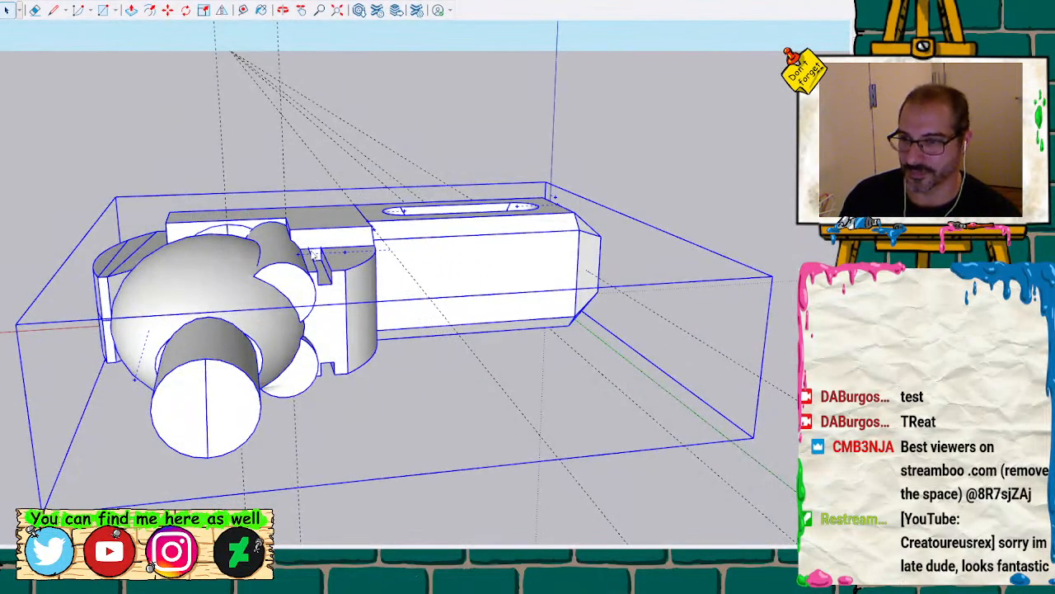
pyautogui.press('x')
pyautogui.click(210, 410)
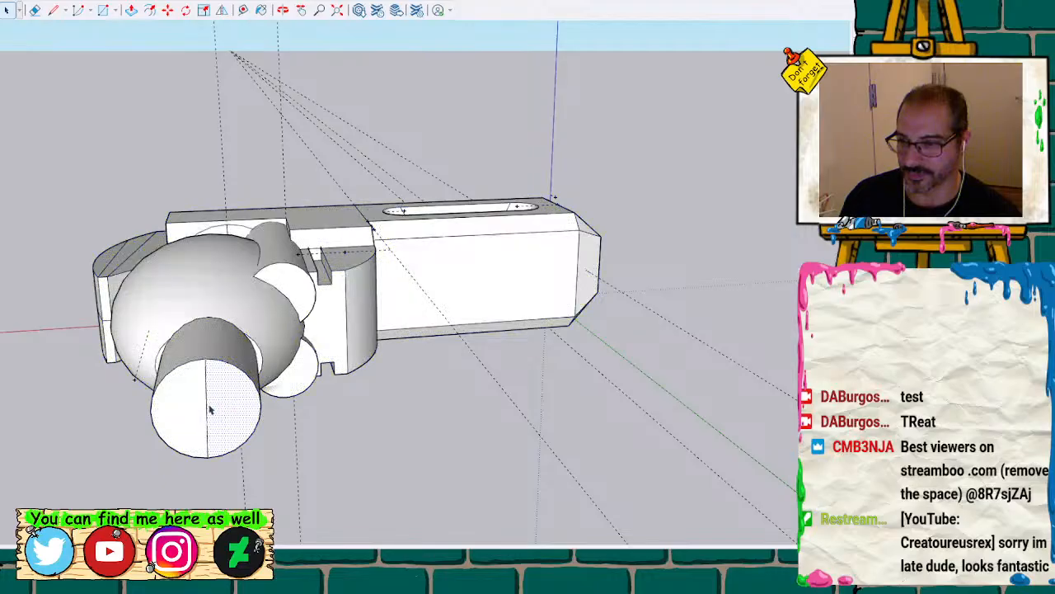
pyautogui.click(207, 414)
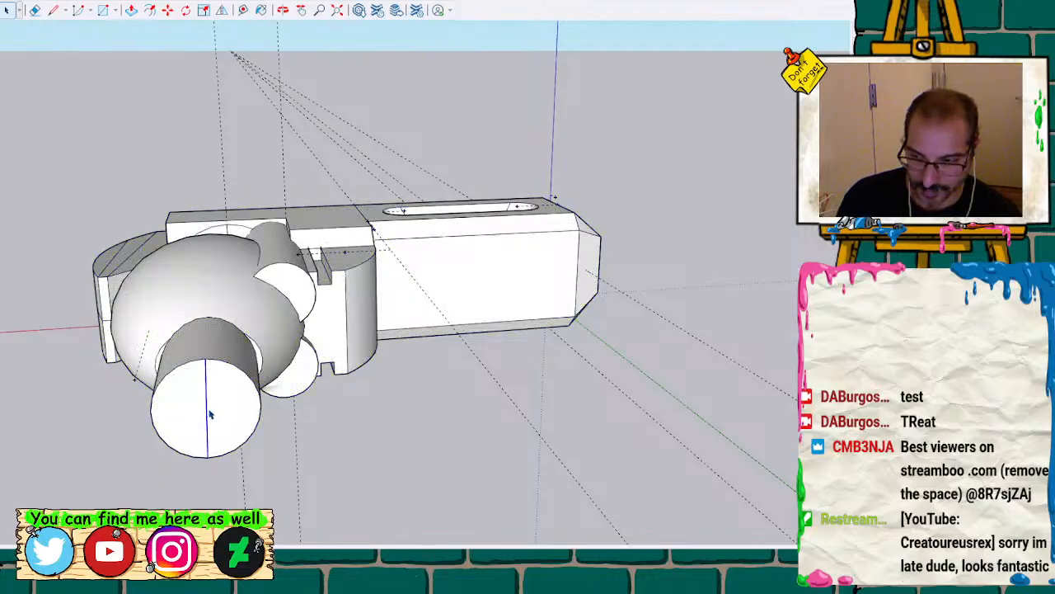
pyautogui.click(204, 416)
pyautogui.scroll(2, 196, 414)
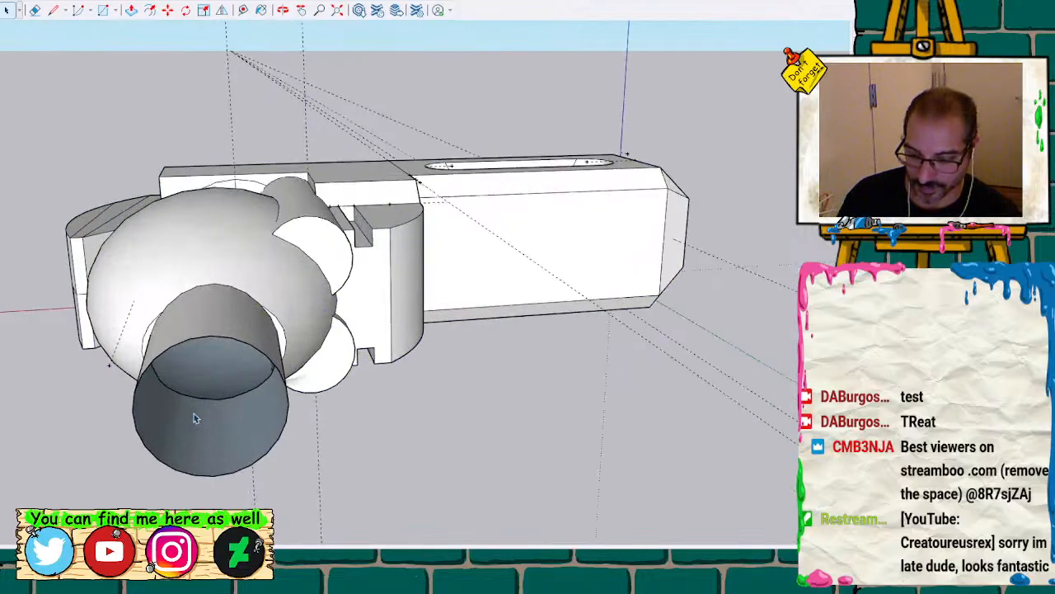
# Examine the pale sliver inside the rounded body, just below the two inner openings
pyautogui.moveTo(229, 413)
pyautogui.mouseDown(button='middle')
pyautogui.moveTo(283, 349)
pyautogui.moveTo(254, 272)
pyautogui.mouseUp(button='middle')
pyautogui.scroll(5, 259, 272)
pyautogui.scroll(2, 258, 299)
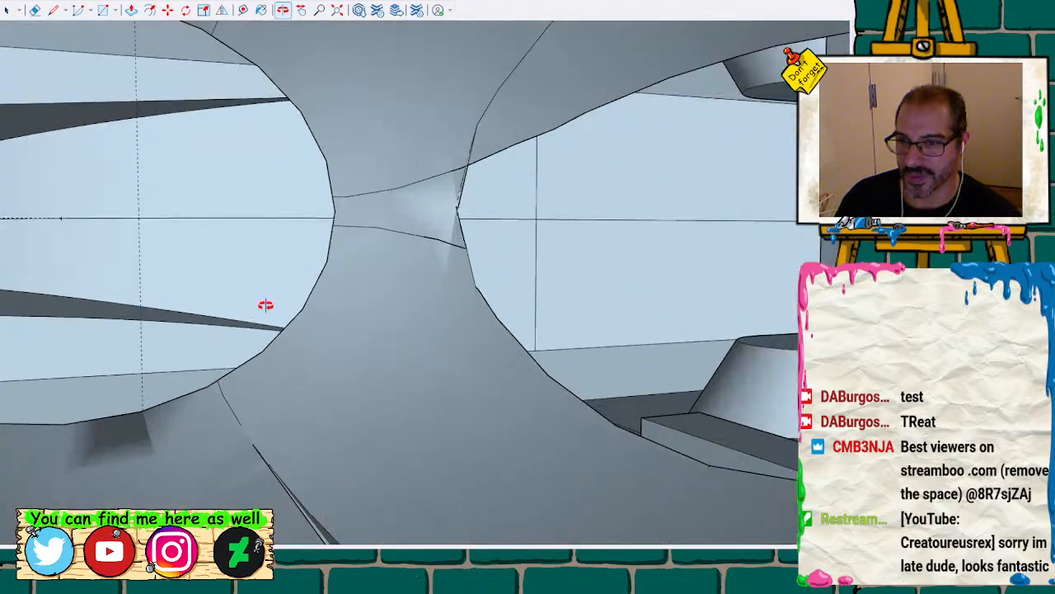
pyautogui.moveTo(361, 342)
pyautogui.mouseDown(button='middle')
pyautogui.moveTo(377, 384)
pyautogui.moveTo(360, 355)
pyautogui.moveTo(394, 356)
pyautogui.moveTo(417, 396)
pyautogui.moveTo(435, 476)
pyautogui.mouseUp(button='middle')
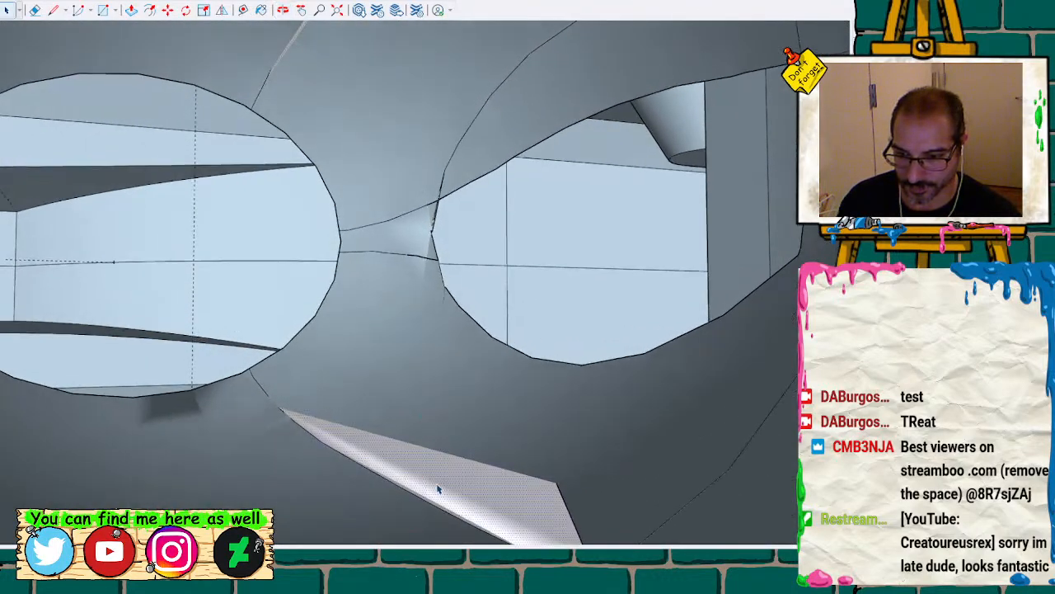
pyautogui.click(438, 489)
pyautogui.scroll(1, 438, 489)
pyautogui.scroll(2, 437, 489)
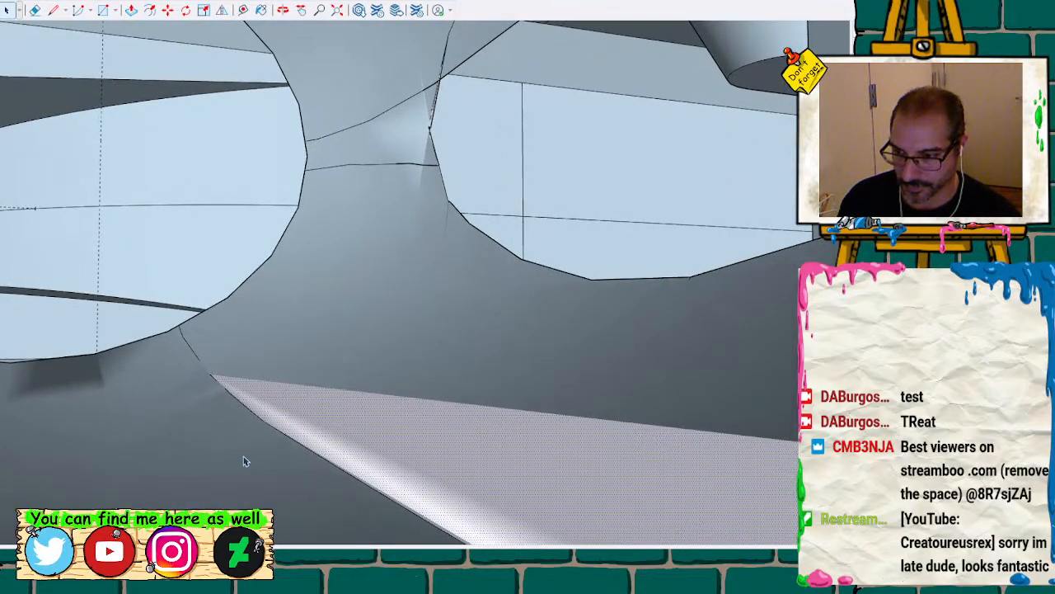
# Reveal the hidden edges around the inner sliver's tip and redraw the softened part of its boundary with a line
pyautogui.tripleClick(237, 455)
pyautogui.scroll(5, 176, 443)
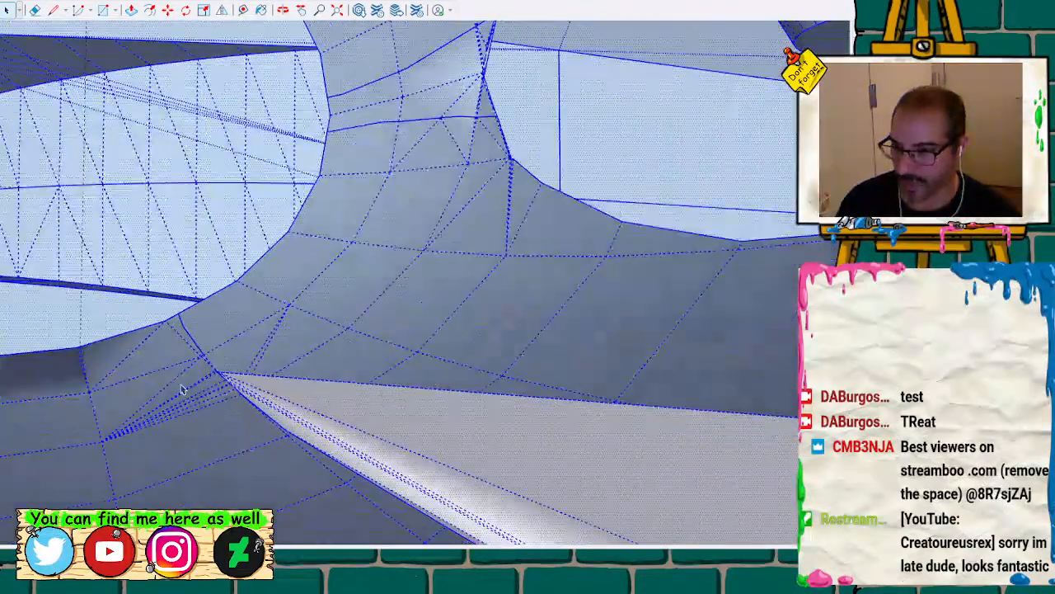
pyautogui.scroll(5, 178, 388)
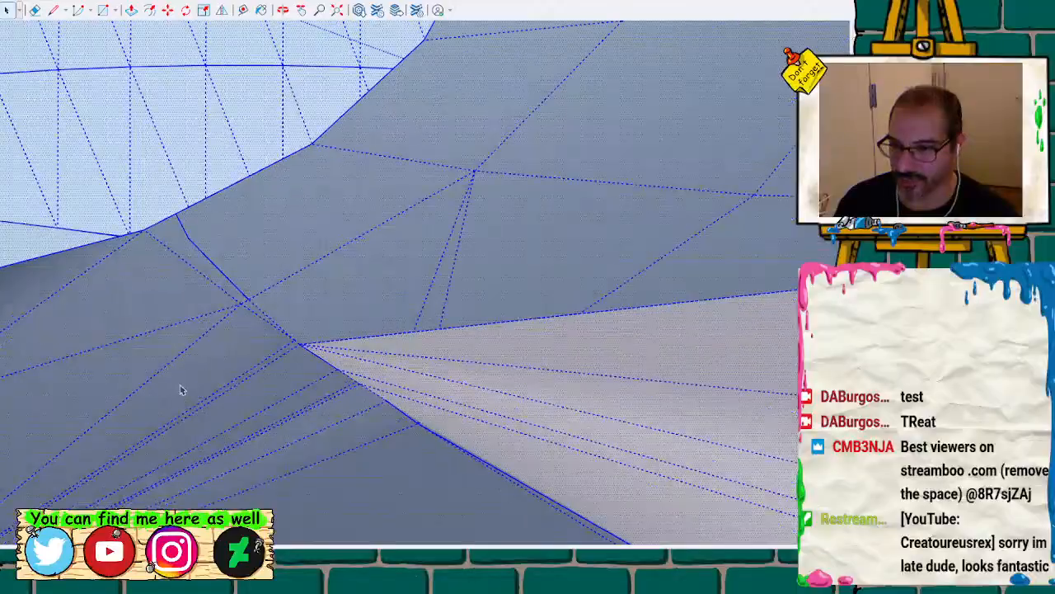
pyautogui.moveTo(176, 389); pyautogui.dragTo(381, 371, button='middle')
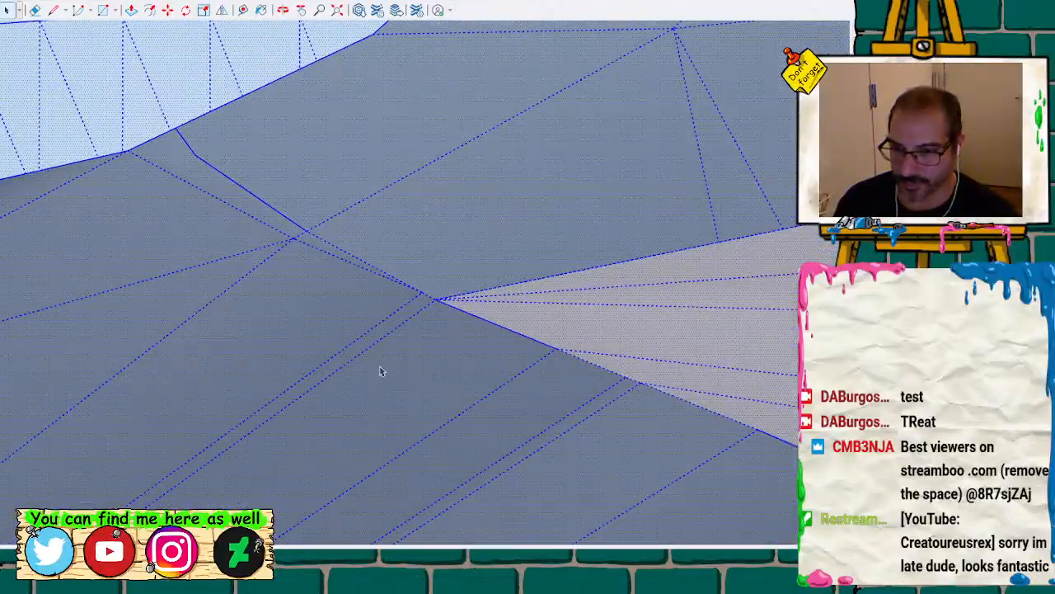
pyautogui.click(428, 370)
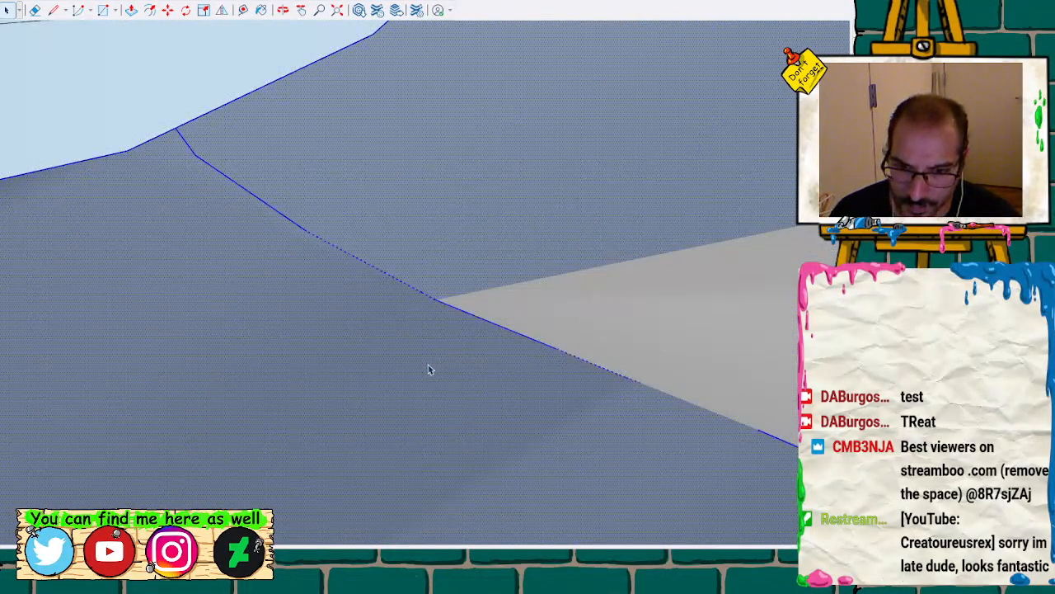
pyautogui.tripleClick(429, 369)
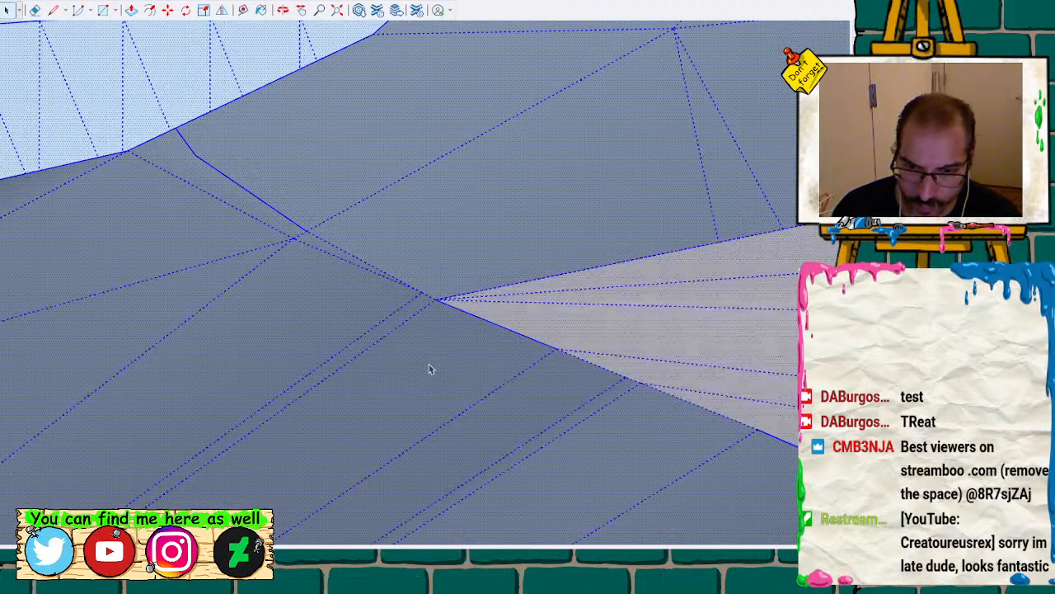
pyautogui.press('l')
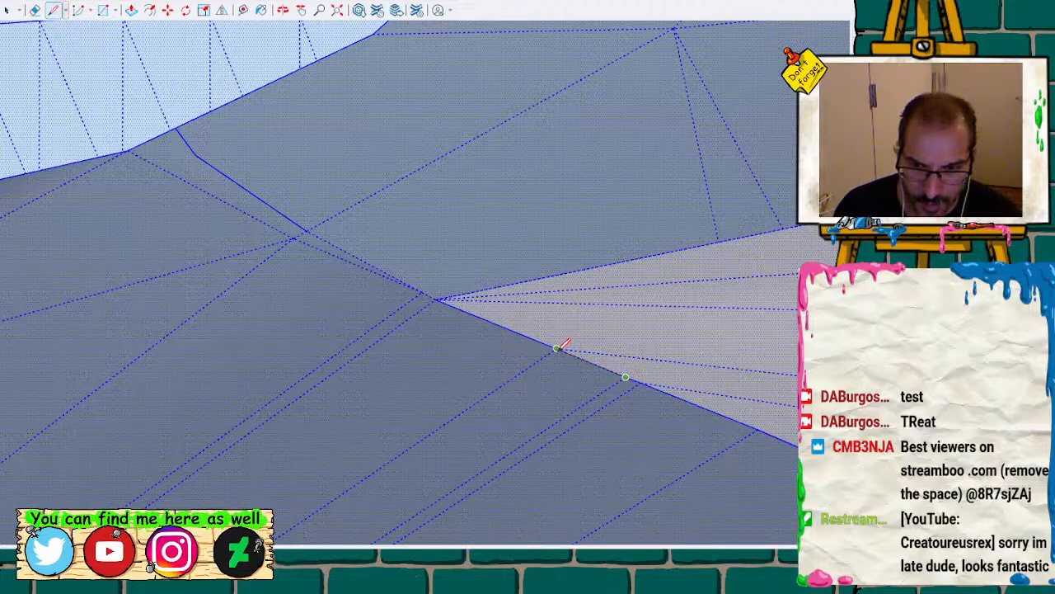
pyautogui.press('space')
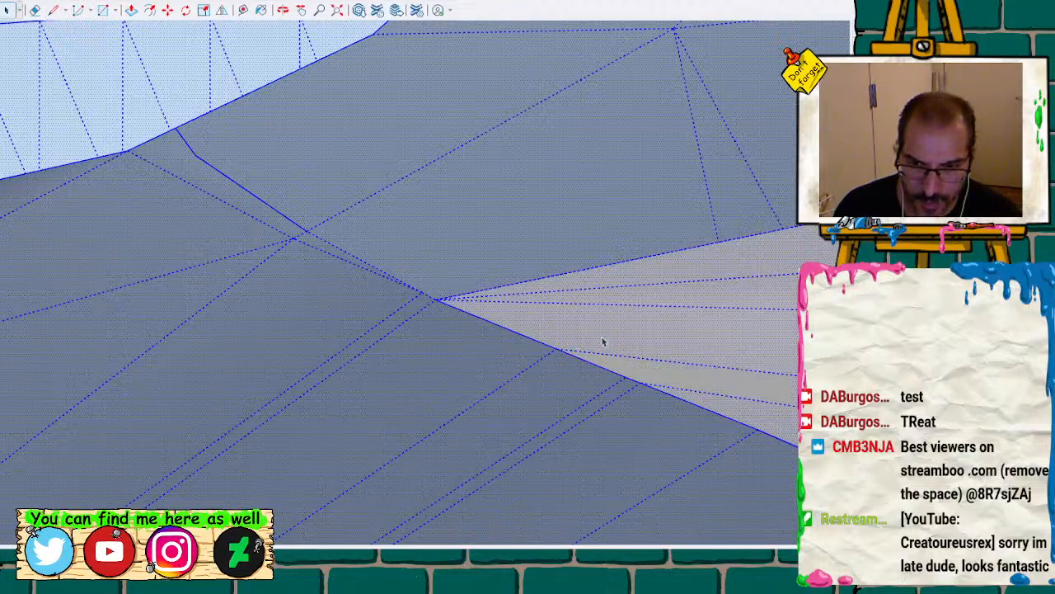
pyautogui.click(594, 341)
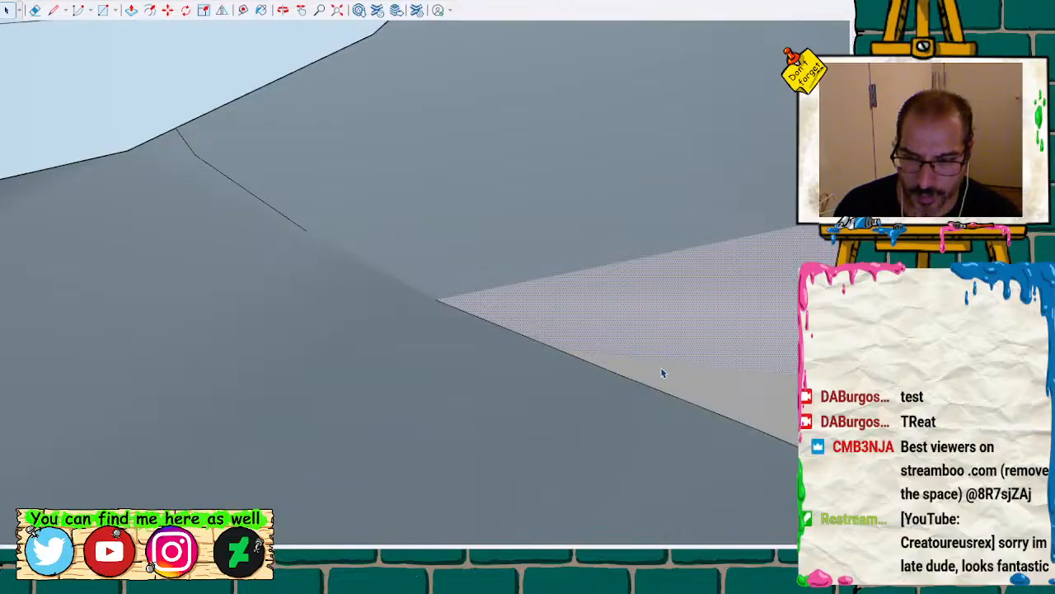
# Trace the selected sliver surface from inside the rounded body to the exterior around the large cylinder
pyautogui.scroll(-2, 660, 374)
pyautogui.scroll(3, 659, 371)
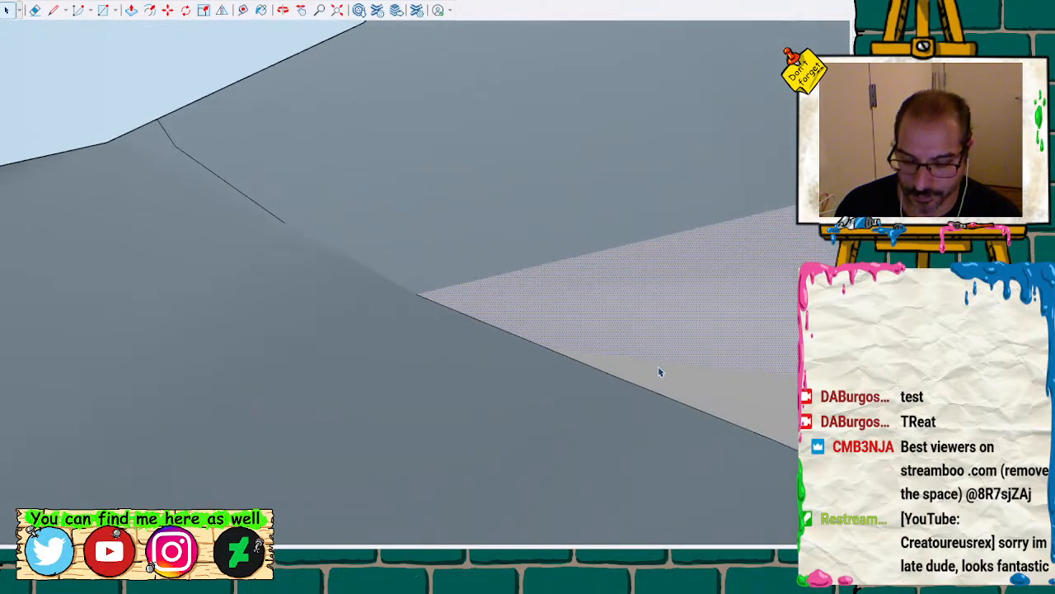
pyautogui.scroll(-1, 648, 370)
pyautogui.moveTo(675, 402)
pyautogui.mouseDown(button='middle')
pyautogui.moveTo(657, 357)
pyautogui.moveTo(195, 184)
pyautogui.moveTo(366, 263)
pyautogui.moveTo(523, 288)
pyautogui.moveTo(391, 259)
pyautogui.moveTo(389, 284)
pyautogui.mouseUp(button='middle')
pyautogui.scroll(-2, 389, 284)
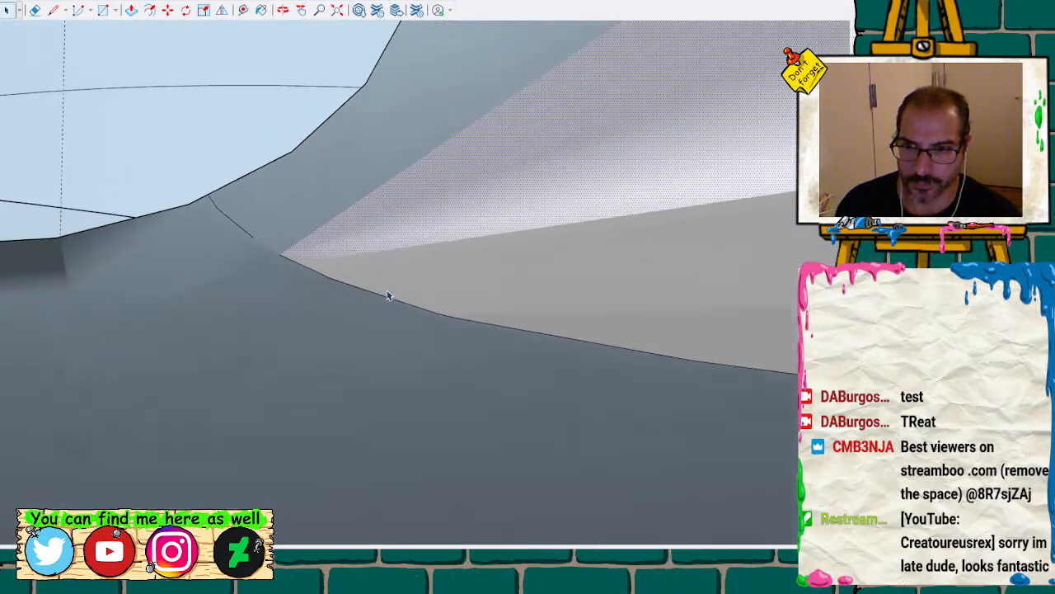
pyautogui.scroll(6, 454, 287)
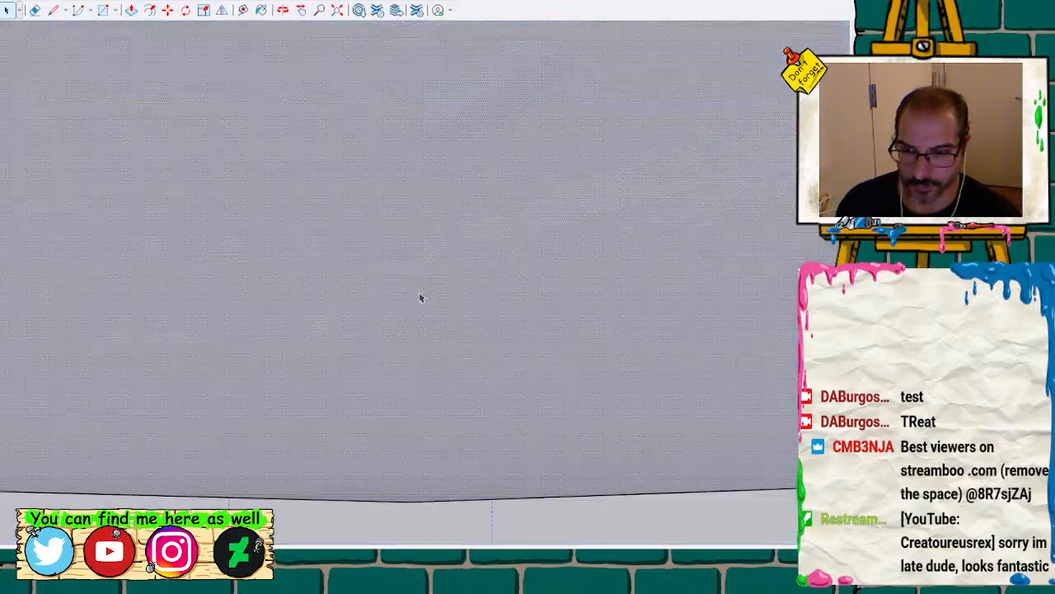
pyautogui.scroll(-2, 402, 316)
pyautogui.moveTo(393, 323)
pyautogui.keyDown('shift'); pyautogui.mouseDown(button='middle')
pyautogui.moveTo(775, 231)
pyautogui.moveTo(202, 319)
pyautogui.moveTo(405, 301)
pyautogui.mouseUp(button='middle'); pyautogui.keyUp('shift')
pyautogui.scroll(-3, 405, 301)
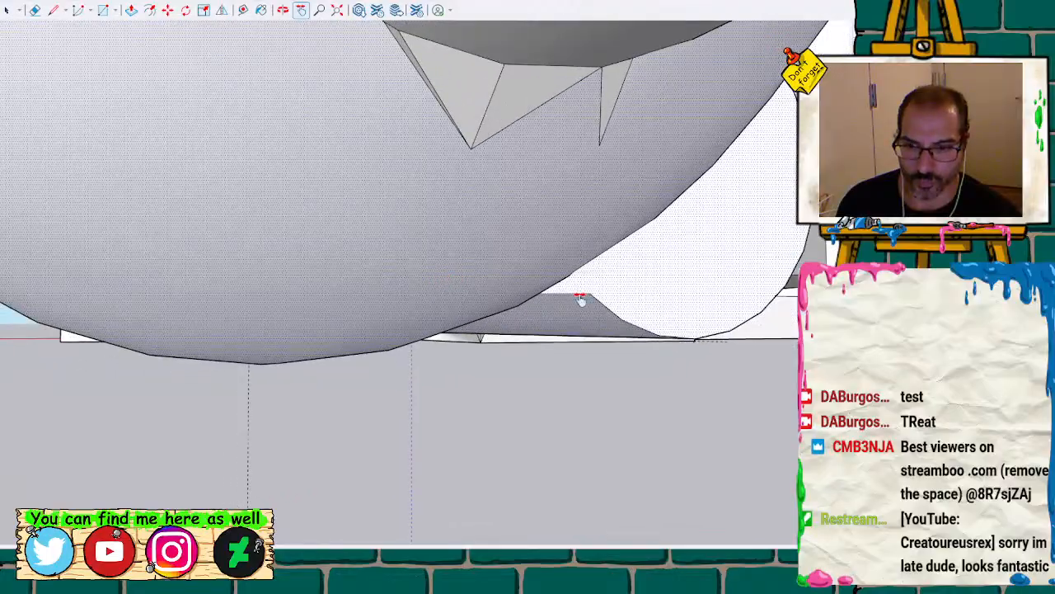
pyautogui.moveTo(582, 299)
pyautogui.keyDown('shift'); pyautogui.mouseDown(button='middle')
pyautogui.moveTo(494, 184)
pyautogui.moveTo(244, 76)
pyautogui.moveTo(259, 294)
pyautogui.moveTo(447, 466)
pyautogui.moveTo(476, 479)
pyautogui.moveTo(424, 398)
pyautogui.moveTo(421, 335)
pyautogui.moveTo(408, 322)
pyautogui.mouseUp(button='middle'); pyautogui.keyUp('shift')
pyautogui.scroll(-4, 416, 303)
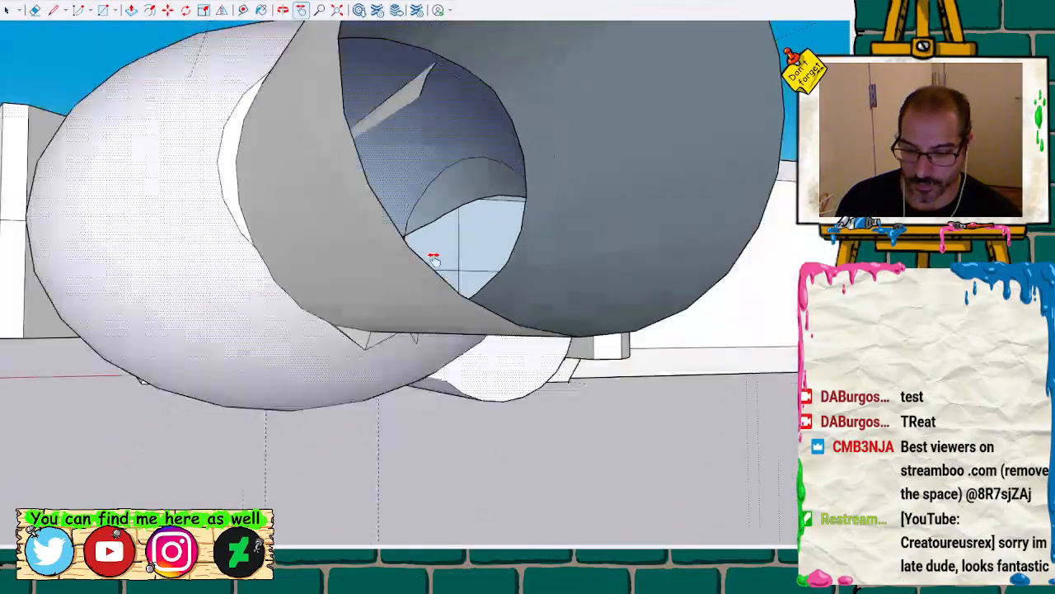
pyautogui.moveTo(516, 221); pyautogui.dragTo(424, 384, button='middle')
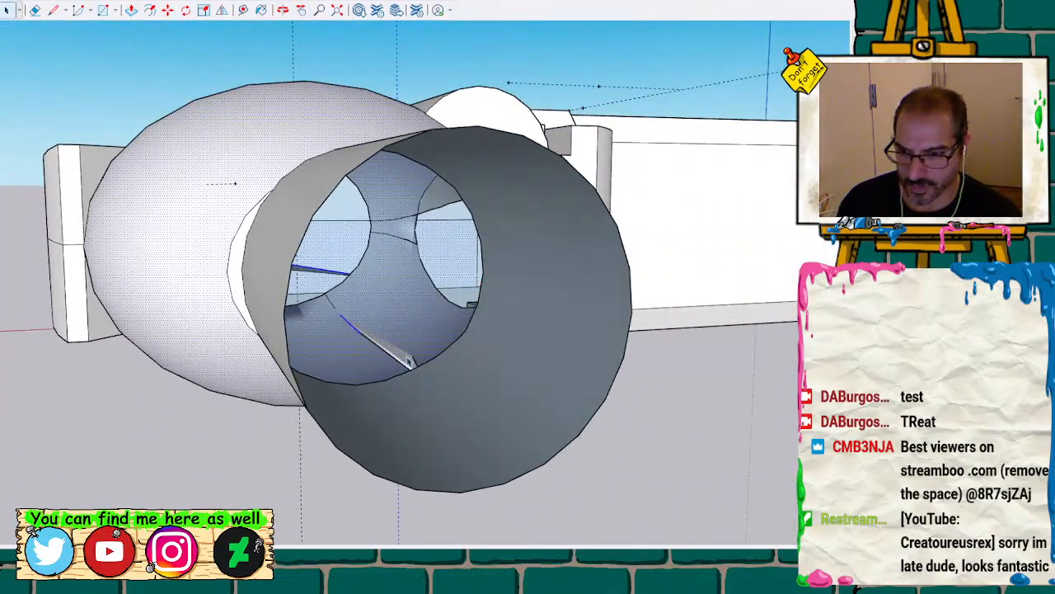
pyautogui.click(408, 361)
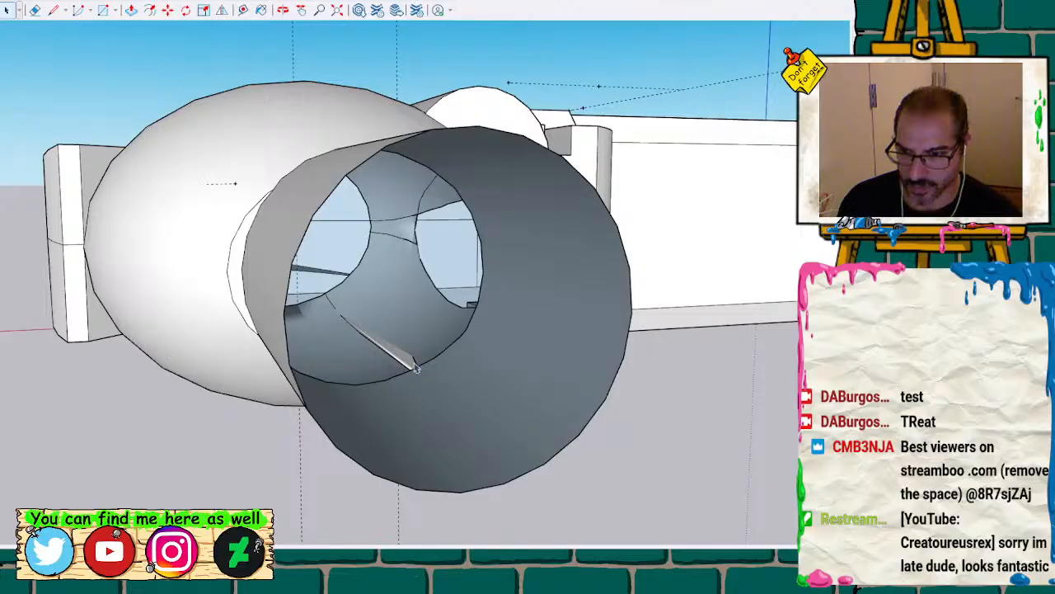
# Examine the crescent-shaped end of the small cylinder and the edges where it meets the rounded body
pyautogui.moveTo(553, 385)
pyautogui.mouseDown(button='middle')
pyautogui.moveTo(391, 52)
pyautogui.moveTo(573, 137)
pyautogui.moveTo(553, 209)
pyautogui.moveTo(514, 174)
pyautogui.moveTo(711, 304)
pyautogui.moveTo(465, 274)
pyautogui.moveTo(601, 469)
pyautogui.moveTo(664, 507)
pyautogui.moveTo(486, 467)
pyautogui.moveTo(459, 377)
pyautogui.moveTo(306, 337)
pyautogui.moveTo(349, 365)
pyautogui.mouseUp(button='middle')
pyautogui.scroll(3, 350, 365)
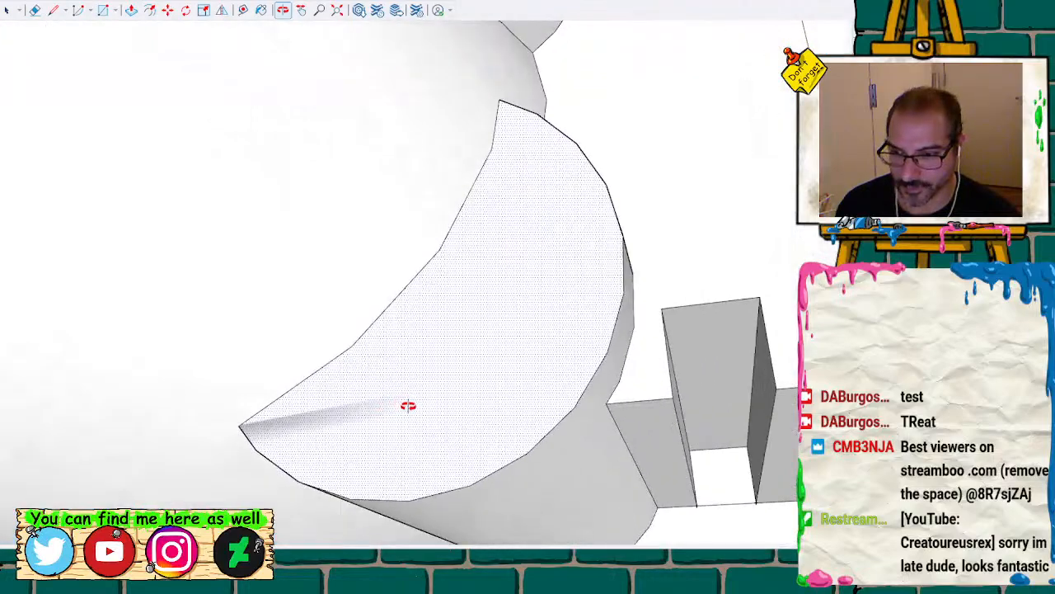
pyautogui.hotkey('ctrl', 'a')
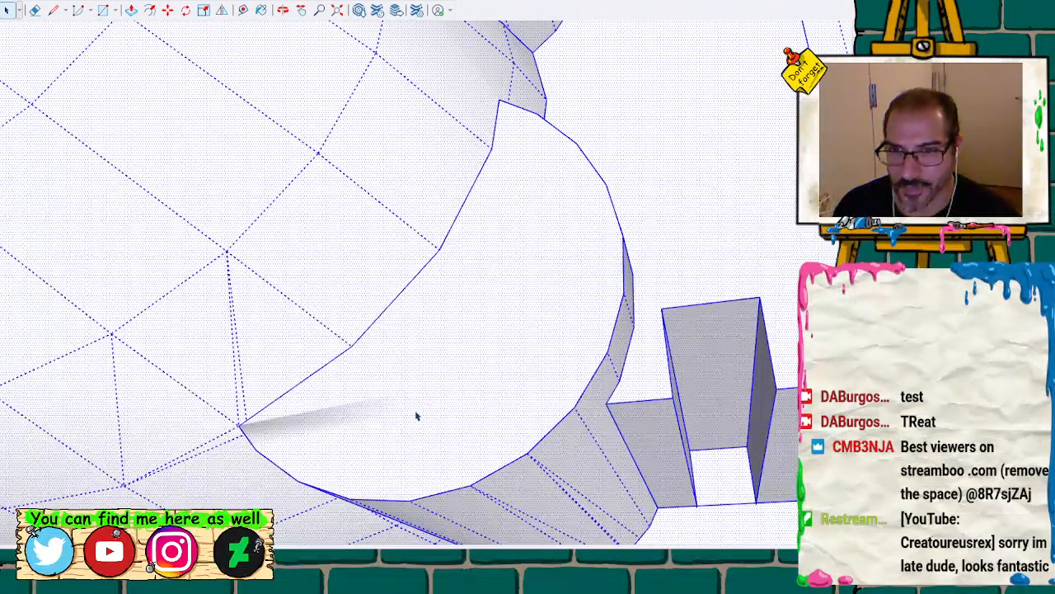
pyautogui.click(416, 416)
pyautogui.scroll(-3, 408, 415)
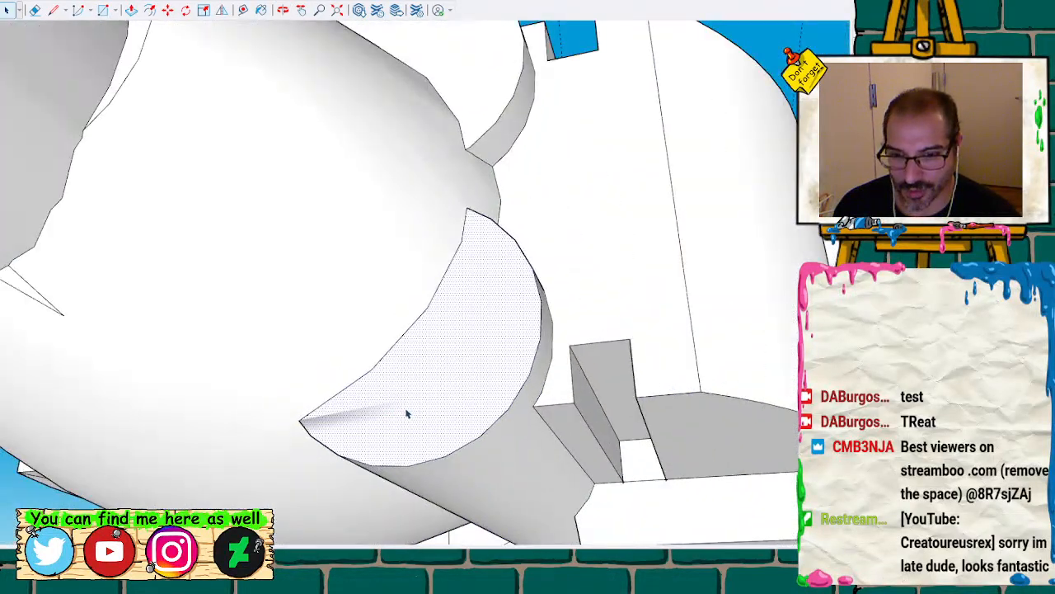
# Check the inner sliver's upper face and the narrow band along its boundary as separate surfaces
pyautogui.moveTo(297, 347)
pyautogui.mouseDown(button='middle')
pyautogui.moveTo(401, 305)
pyautogui.moveTo(489, 445)
pyautogui.moveTo(426, 469)
pyautogui.moveTo(412, 498)
pyautogui.mouseUp(button='middle')
pyautogui.moveTo(425, 458); pyautogui.dragTo(465, 433, button='middle')
pyautogui.click(332, 403)
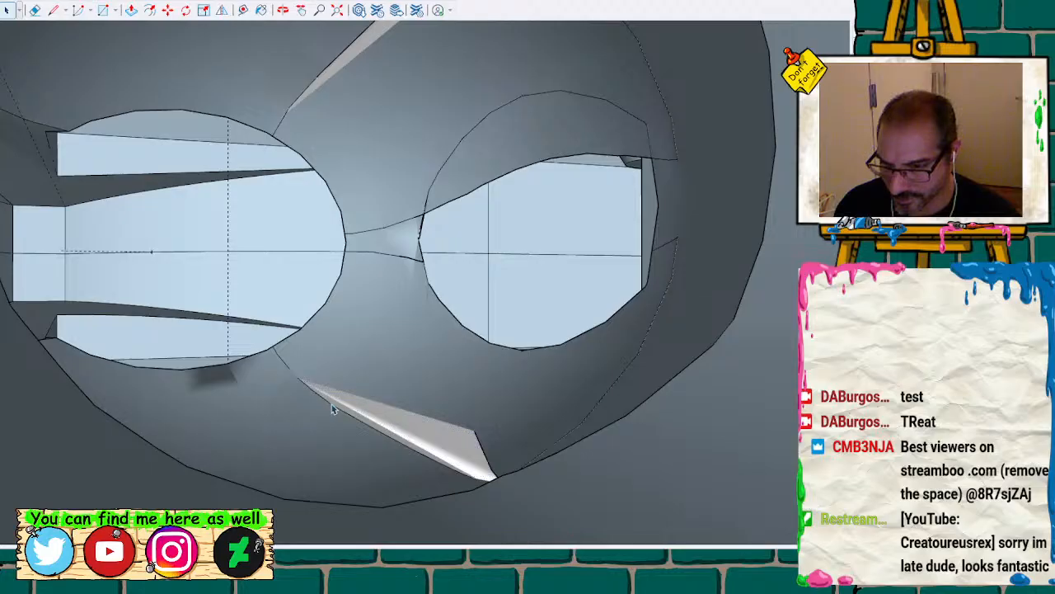
pyautogui.click(339, 409)
pyautogui.scroll(5, 317, 417)
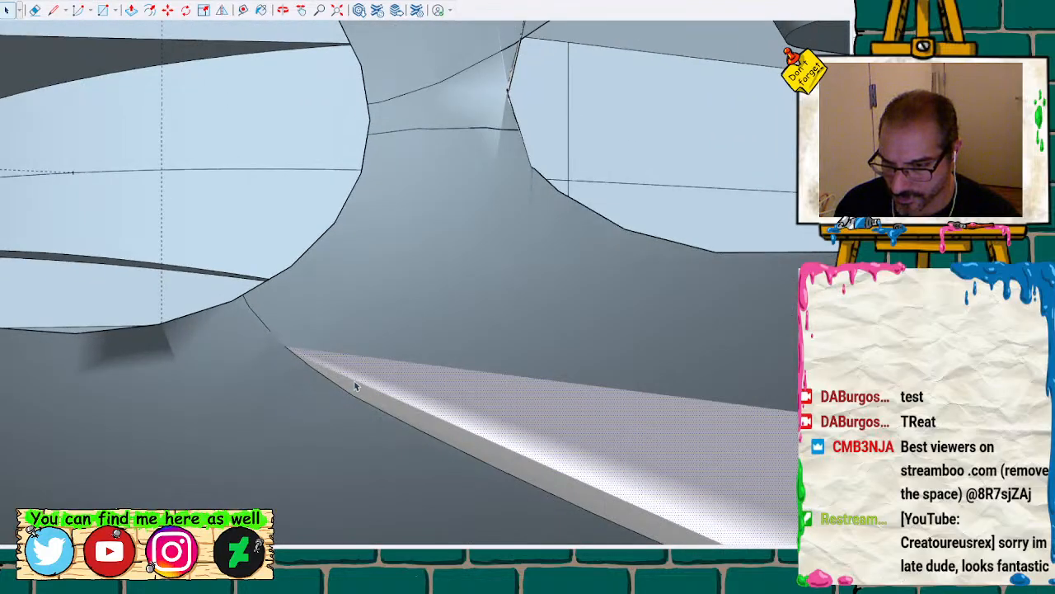
pyautogui.click(357, 397)
pyautogui.scroll(-3, 350, 399)
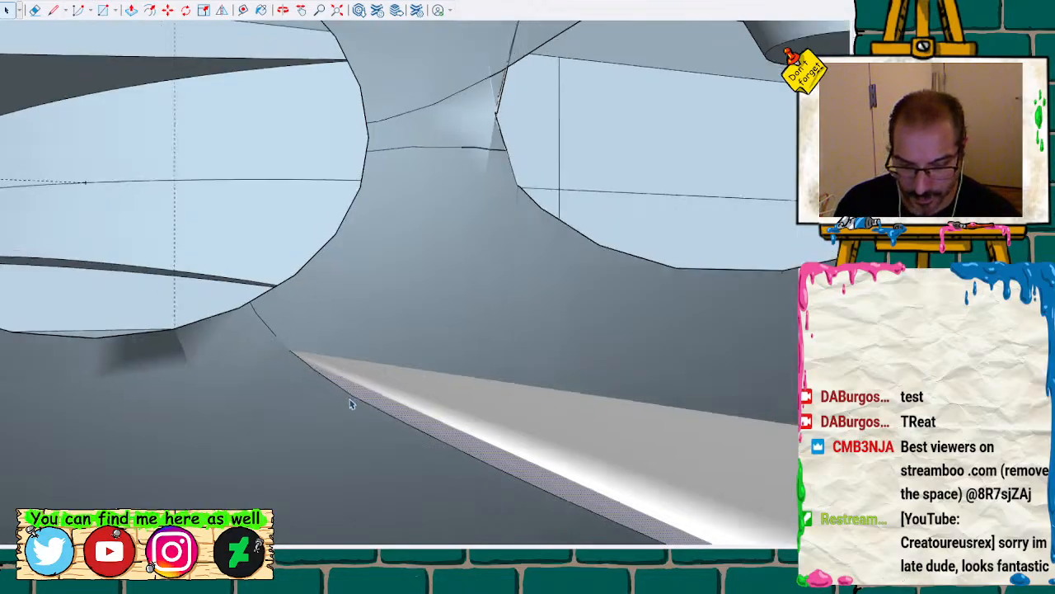
pyautogui.scroll(8, 344, 408)
pyautogui.scroll(-6, 328, 417)
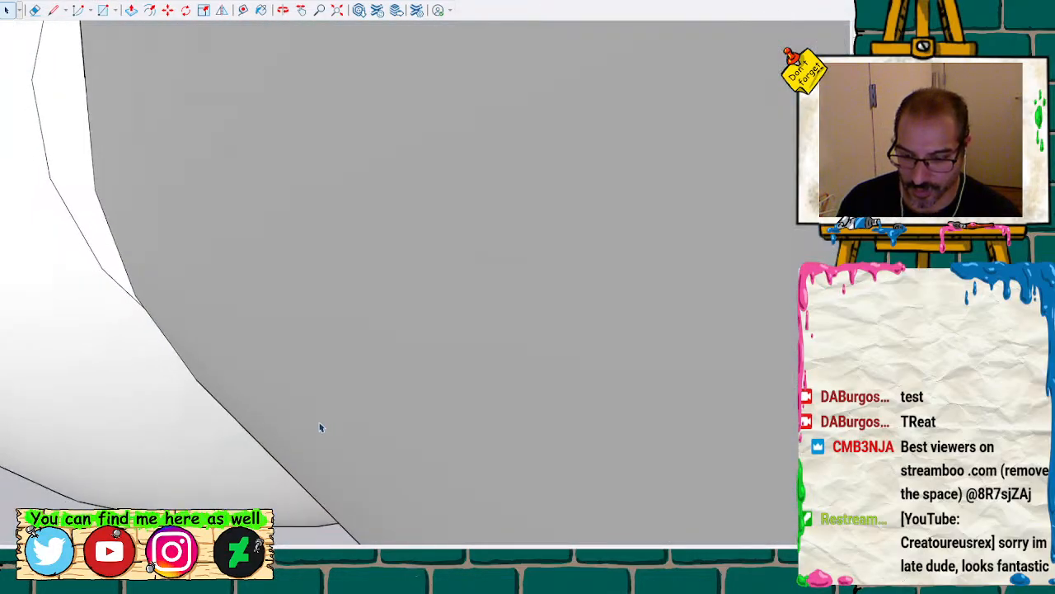
# Reveal the edges at the small cylinder's upper corner and draw a line joining it to the rounded body's adjacent corner
pyautogui.scroll(-3, 316, 458)
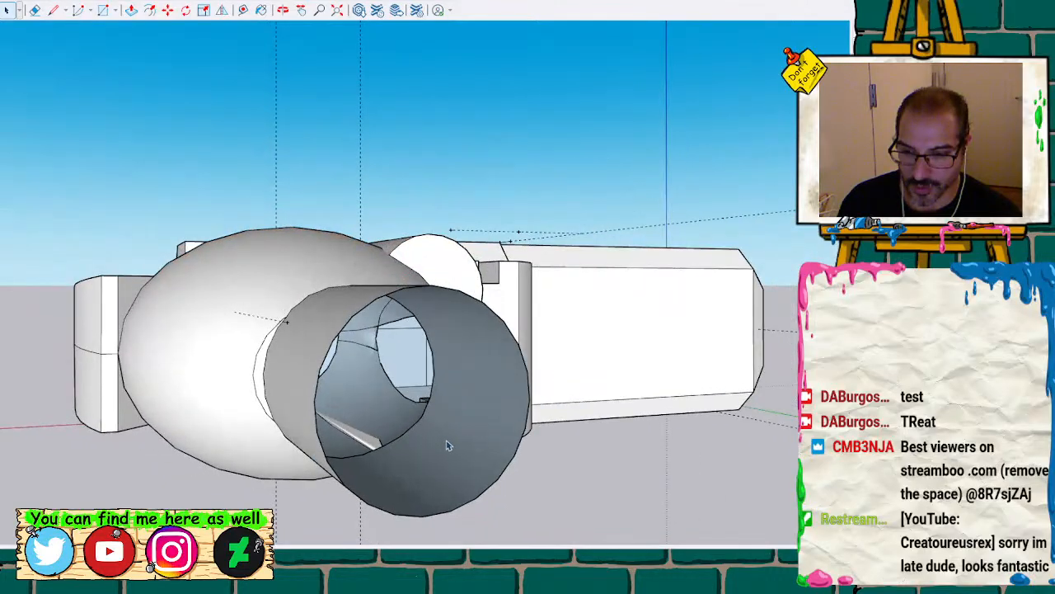
pyautogui.moveTo(442, 440)
pyautogui.mouseDown(button='middle')
pyautogui.moveTo(384, 405)
pyautogui.moveTo(388, 106)
pyautogui.moveTo(401, 105)
pyautogui.moveTo(407, 128)
pyautogui.mouseUp(button='middle')
pyautogui.scroll(10, 358, 324)
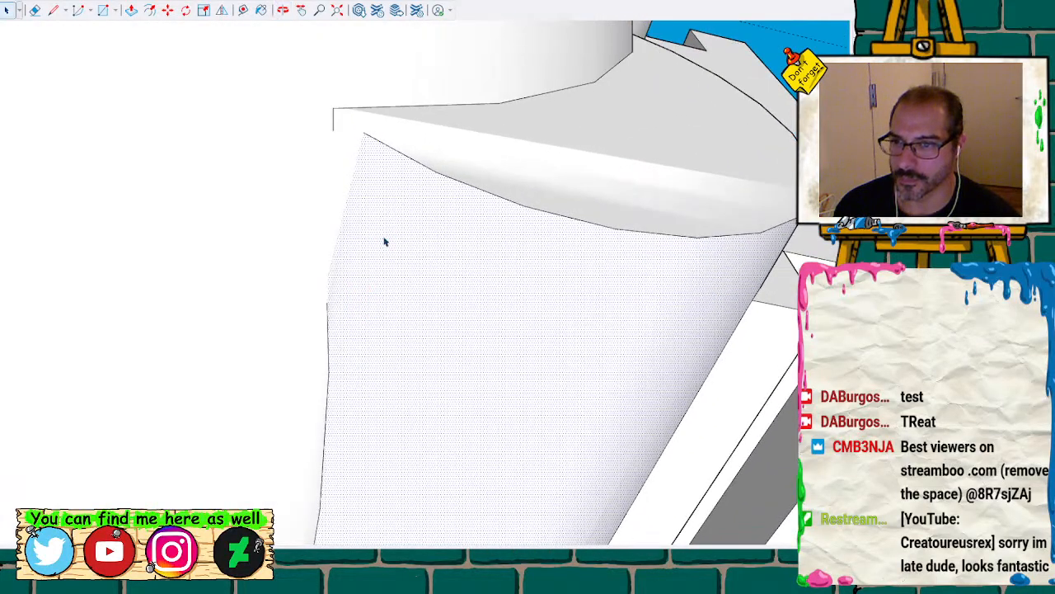
pyautogui.tripleClick(384, 241)
pyautogui.scroll(1, 383, 241)
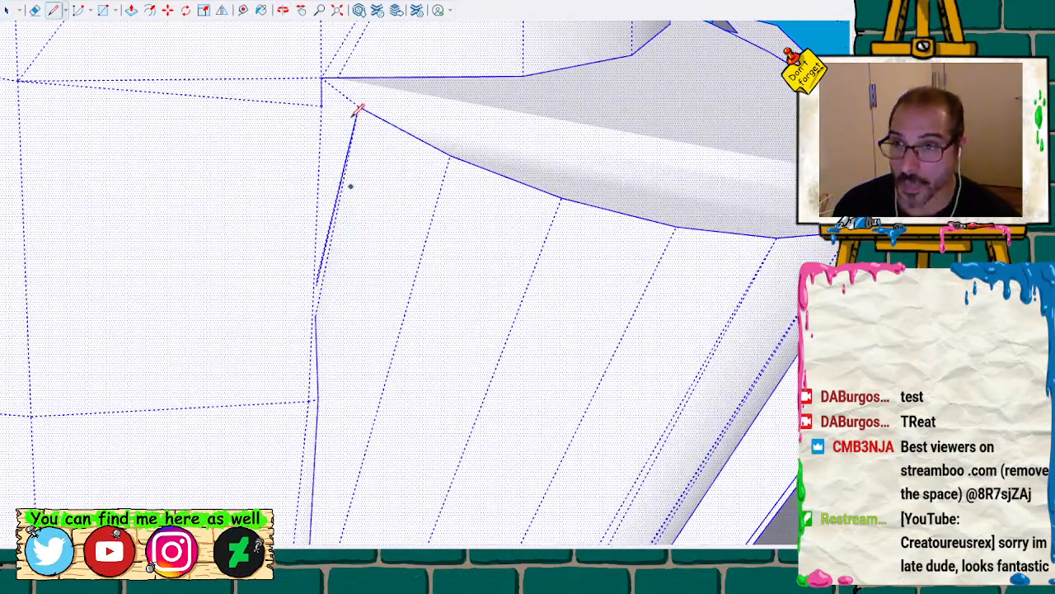
pyautogui.click(322, 78)
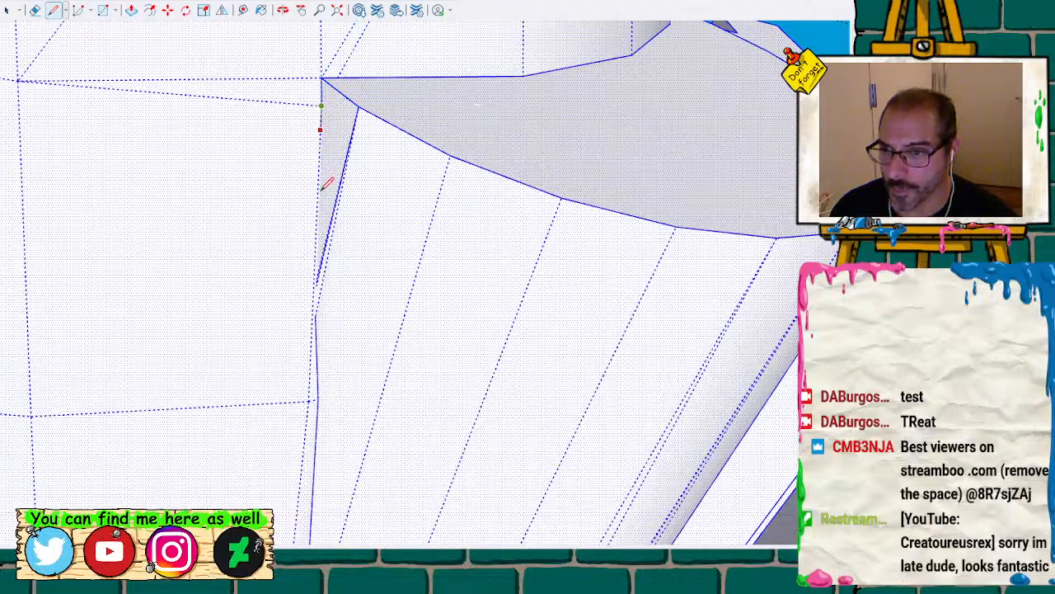
# Close the narrow gap between the rounded body and small cylinder with a line down to the junction's next vertex, and select the cylinder's surface
pyautogui.scroll(6, 317, 276)
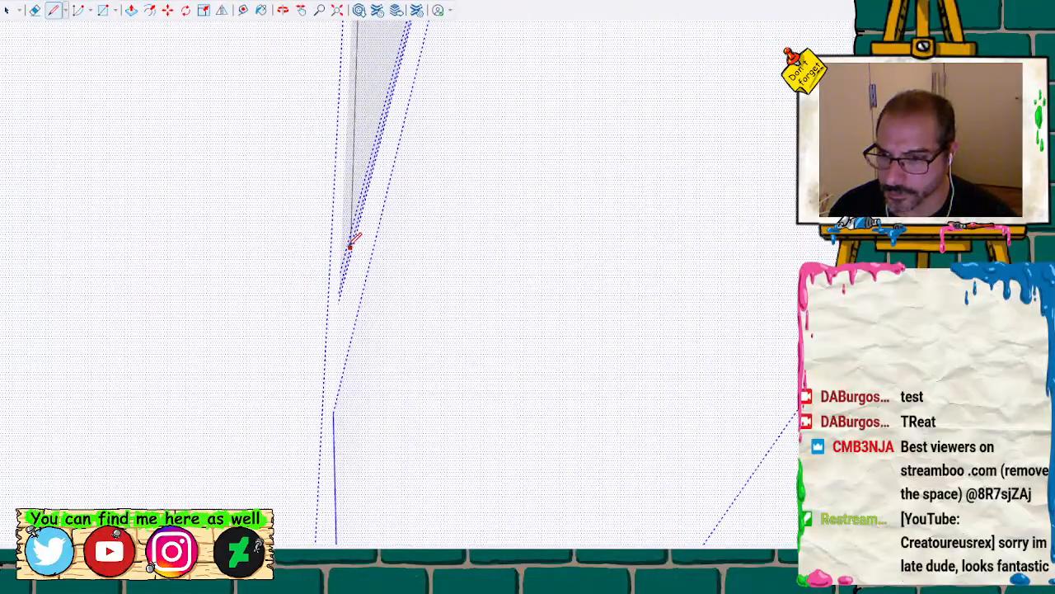
pyautogui.scroll(3, 337, 208)
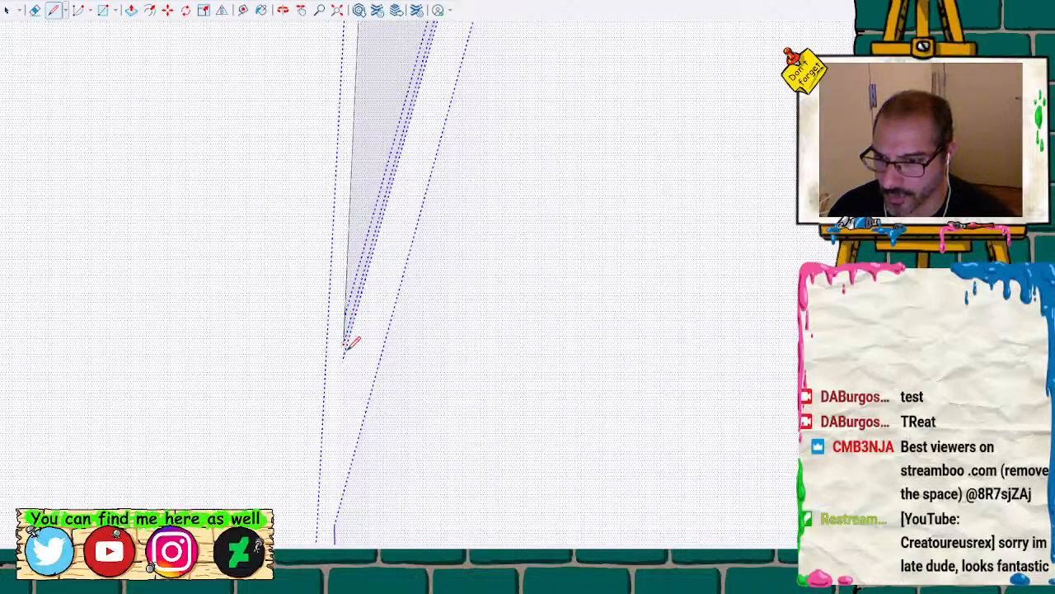
pyautogui.click(335, 524)
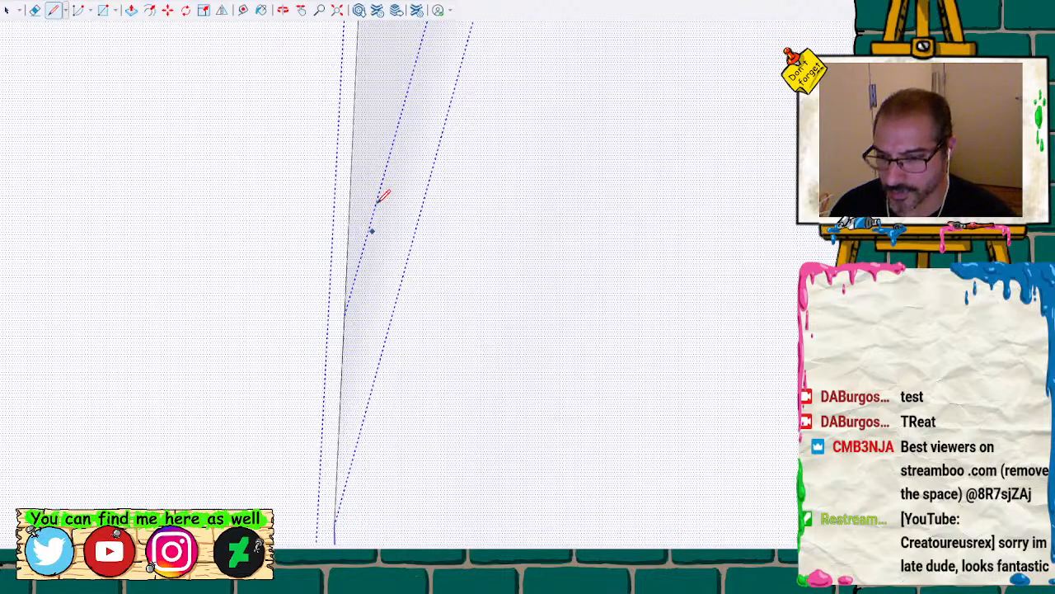
pyautogui.scroll(-5, 382, 196)
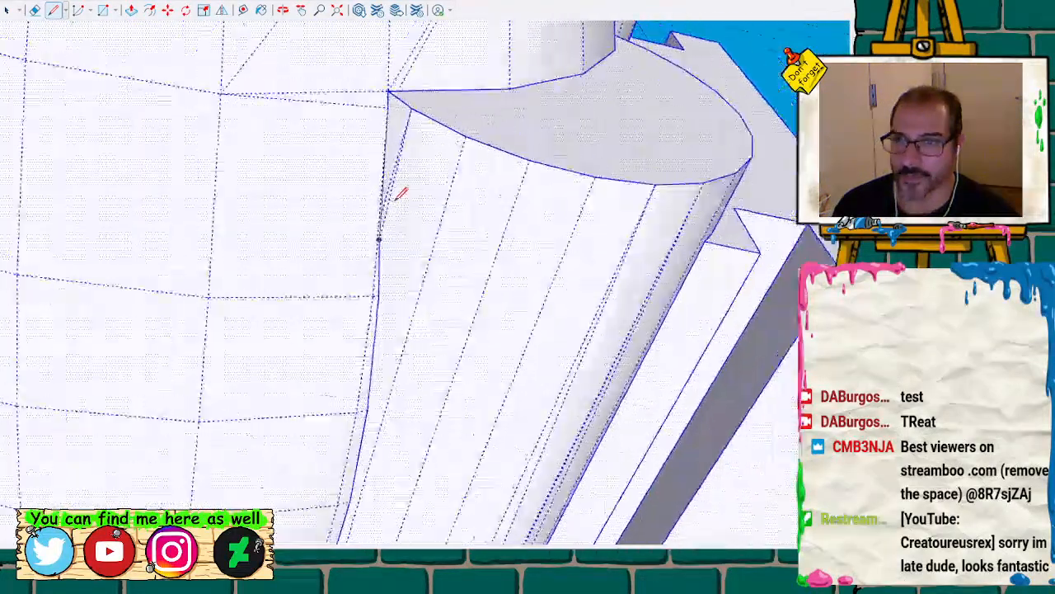
pyautogui.scroll(-1, 396, 200)
pyautogui.press('space')
pyautogui.click(421, 192)
pyautogui.scroll(-4, 413, 198)
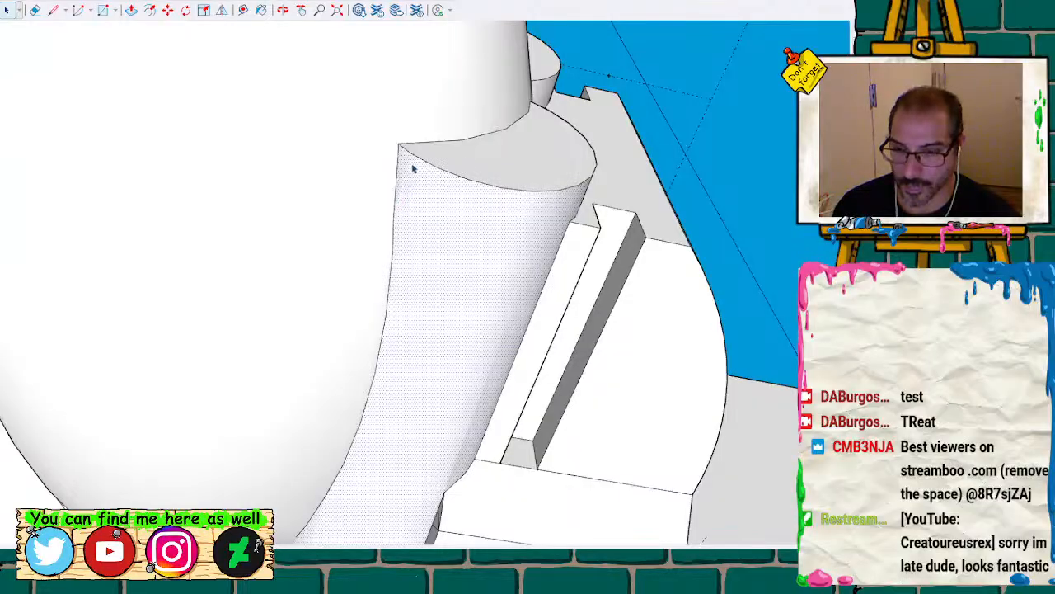
# Examine the small cylinder's selected surface through the large cylinder, where it protrudes into the rounded body
pyautogui.press('o')
pyautogui.moveTo(407, 47); pyautogui.dragTo(456, 360)
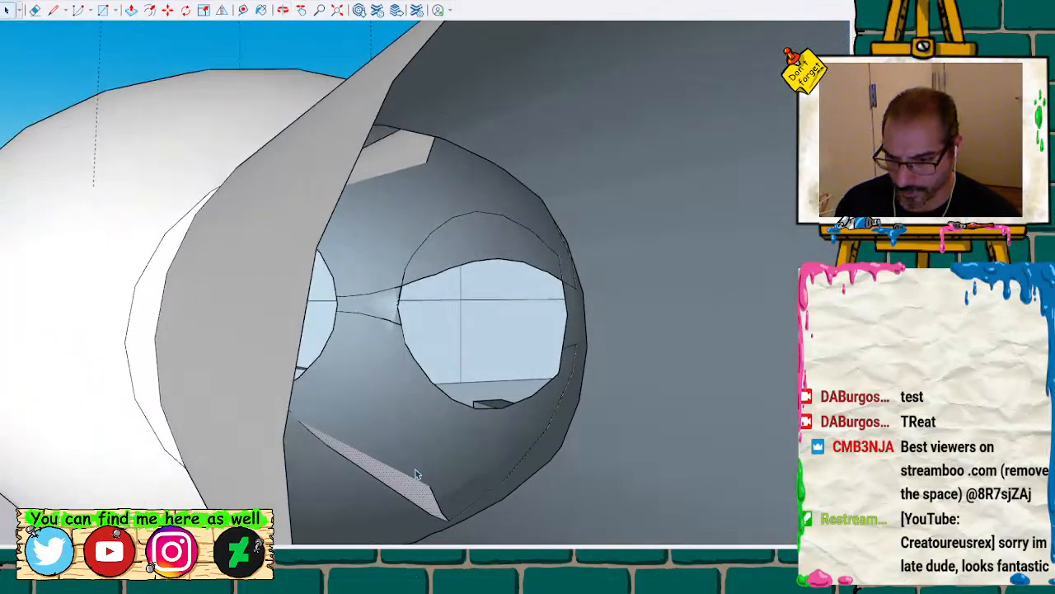
pyautogui.scroll(-3, 414, 488)
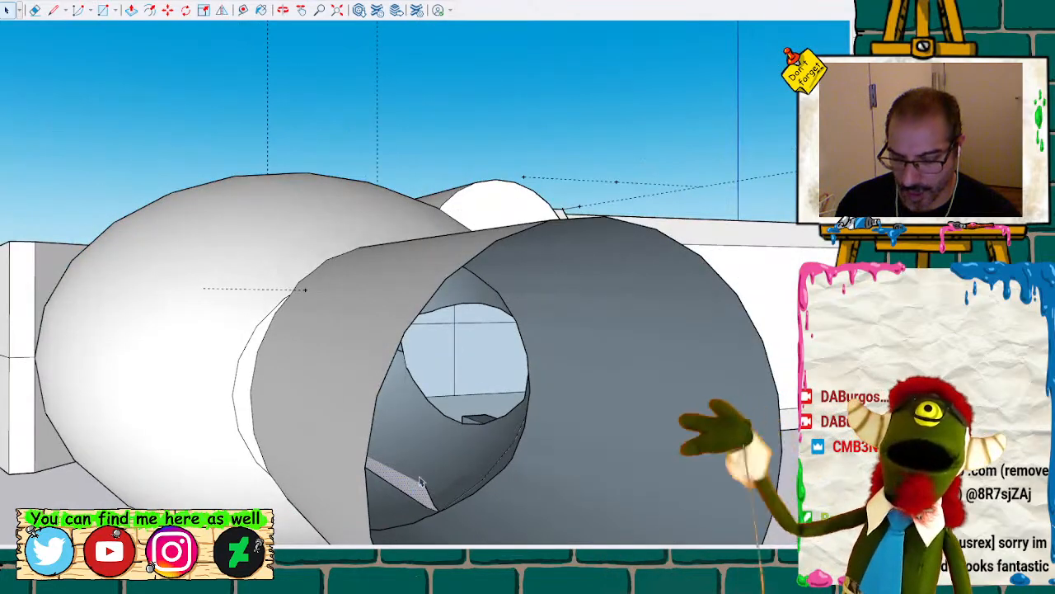
pyautogui.moveTo(432, 483); pyautogui.dragTo(360, 375, button='middle')
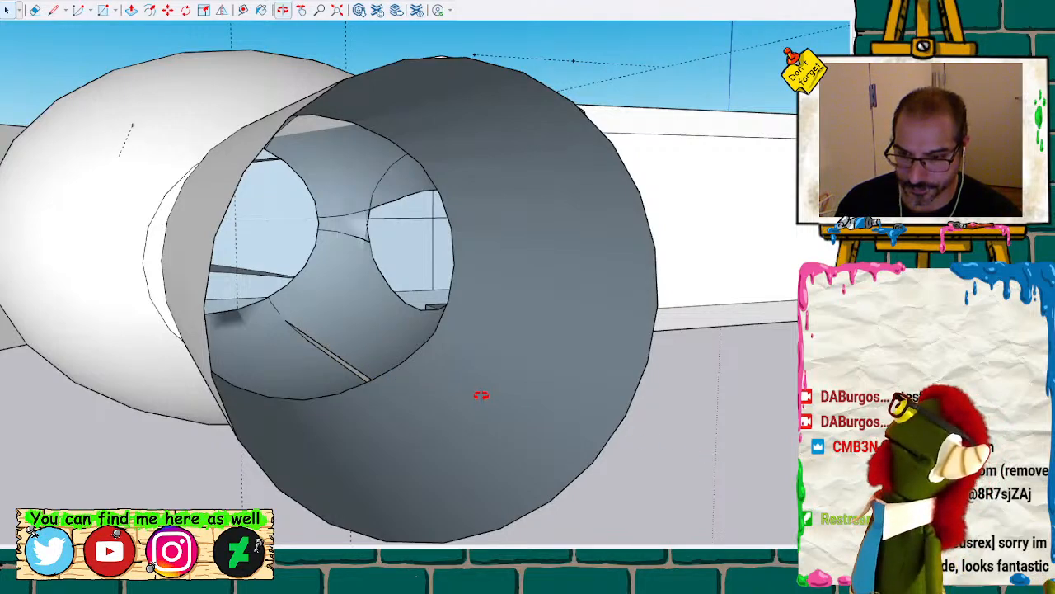
pyautogui.moveTo(481, 395)
pyautogui.mouseDown(button='middle')
pyautogui.moveTo(360, 223)
pyautogui.moveTo(445, 132)
pyautogui.moveTo(535, 220)
pyautogui.moveTo(486, 401)
pyautogui.moveTo(465, 384)
pyautogui.moveTo(434, 424)
pyautogui.moveTo(276, 420)
pyautogui.moveTo(243, 407)
pyautogui.moveTo(483, 377)
pyautogui.moveTo(445, 360)
pyautogui.moveTo(396, 194)
pyautogui.mouseUp(button='middle')
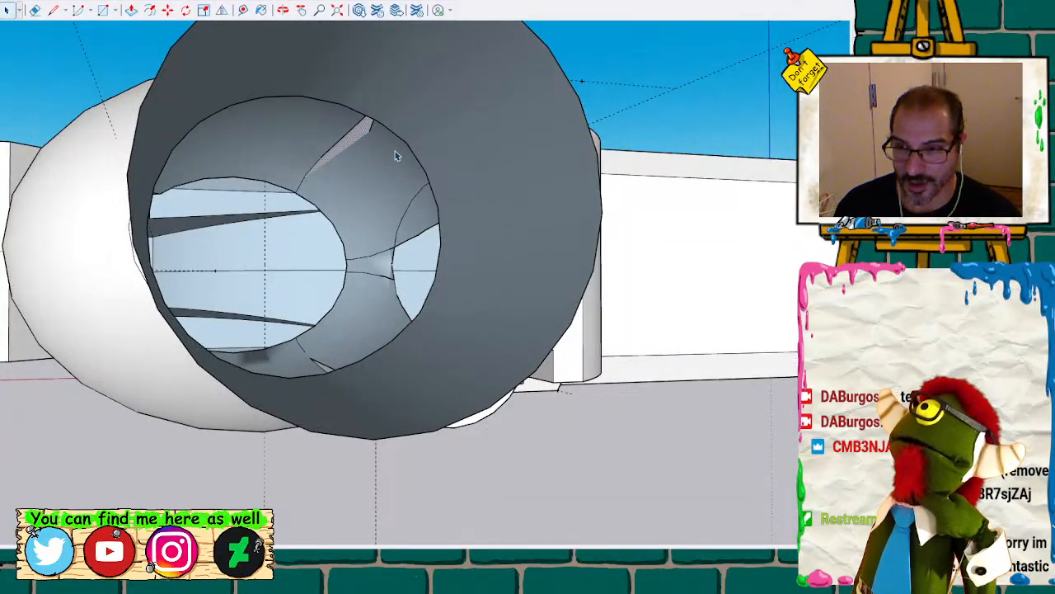
pyautogui.moveTo(395, 155)
pyautogui.mouseDown(button='middle')
pyautogui.moveTo(376, 165)
pyautogui.moveTo(325, 346)
pyautogui.moveTo(401, 205)
pyautogui.moveTo(394, 157)
pyautogui.mouseUp(button='middle')
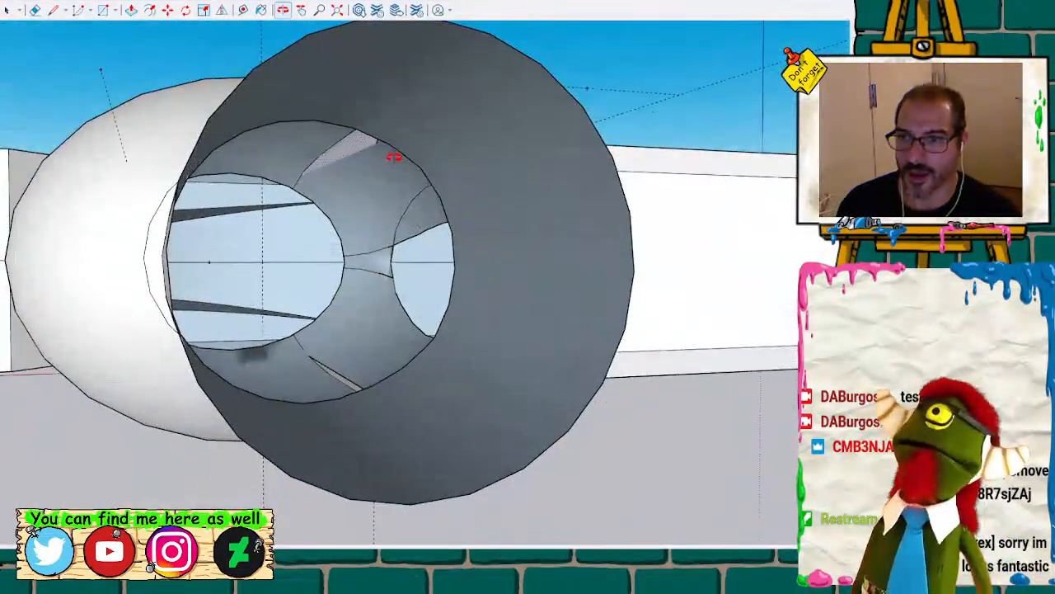
pyautogui.scroll(8, 367, 160)
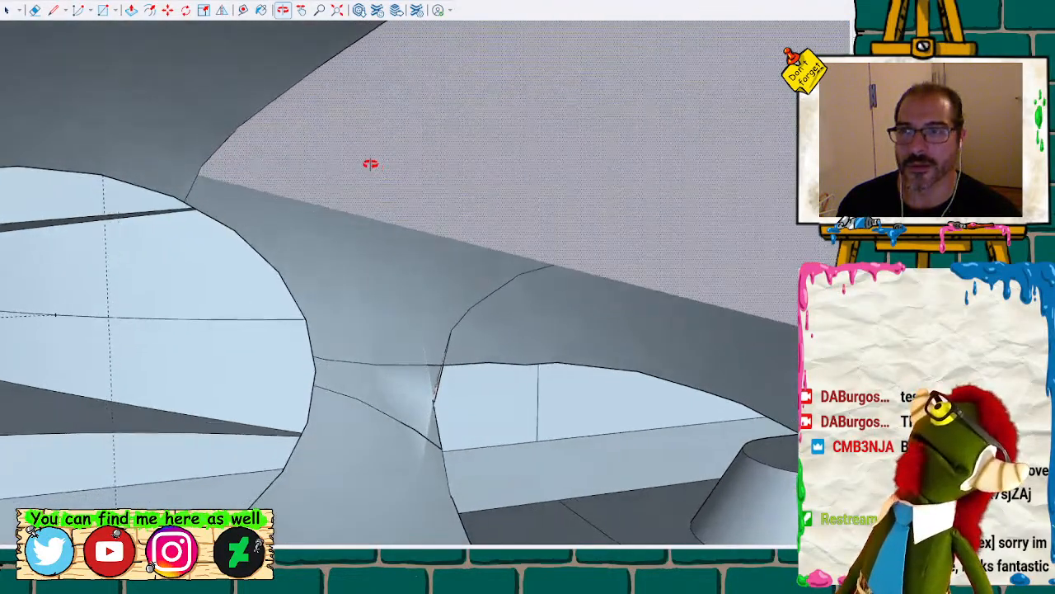
pyautogui.moveTo(370, 163)
pyautogui.mouseDown(button='middle')
pyautogui.moveTo(347, 167)
pyautogui.moveTo(376, 189)
pyautogui.mouseUp(button='middle')
# Reveal the edges around the upper inner sliver and redraw the softened boundary between the small cylinder and rounded body with a line
pyautogui.tripleClick(405, 177)
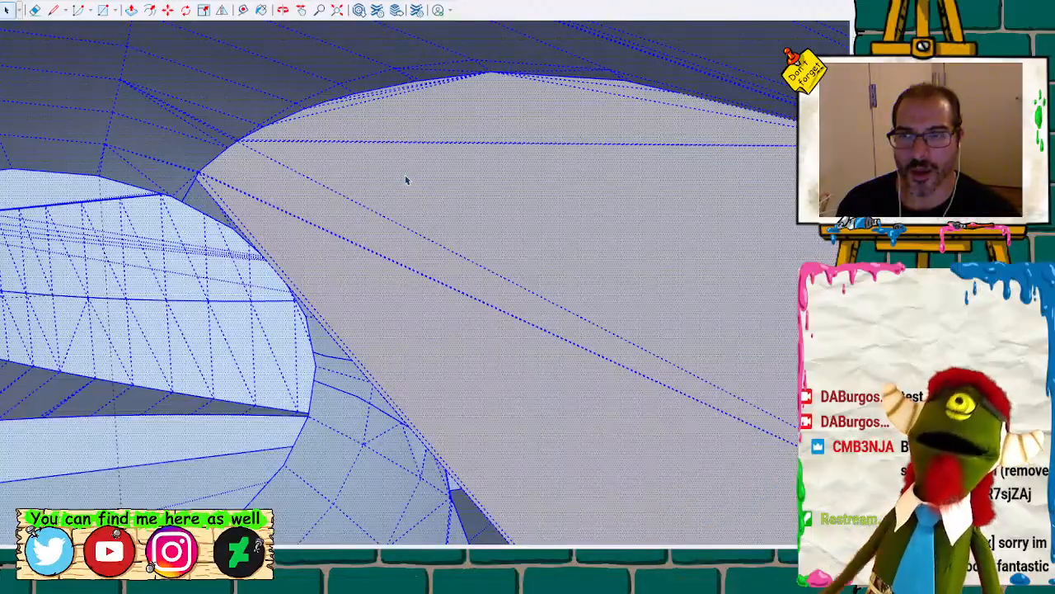
pyautogui.scroll(1, 404, 176)
pyautogui.moveTo(392, 181)
pyautogui.mouseDown(button='middle')
pyautogui.moveTo(366, 146)
pyautogui.moveTo(582, 196)
pyautogui.moveTo(499, 255)
pyautogui.moveTo(396, 282)
pyautogui.moveTo(346, 332)
pyautogui.moveTo(376, 173)
pyautogui.moveTo(611, 191)
pyautogui.moveTo(349, 38)
pyautogui.moveTo(481, 165)
pyautogui.moveTo(434, 75)
pyautogui.moveTo(452, 34)
pyautogui.mouseUp(button='middle')
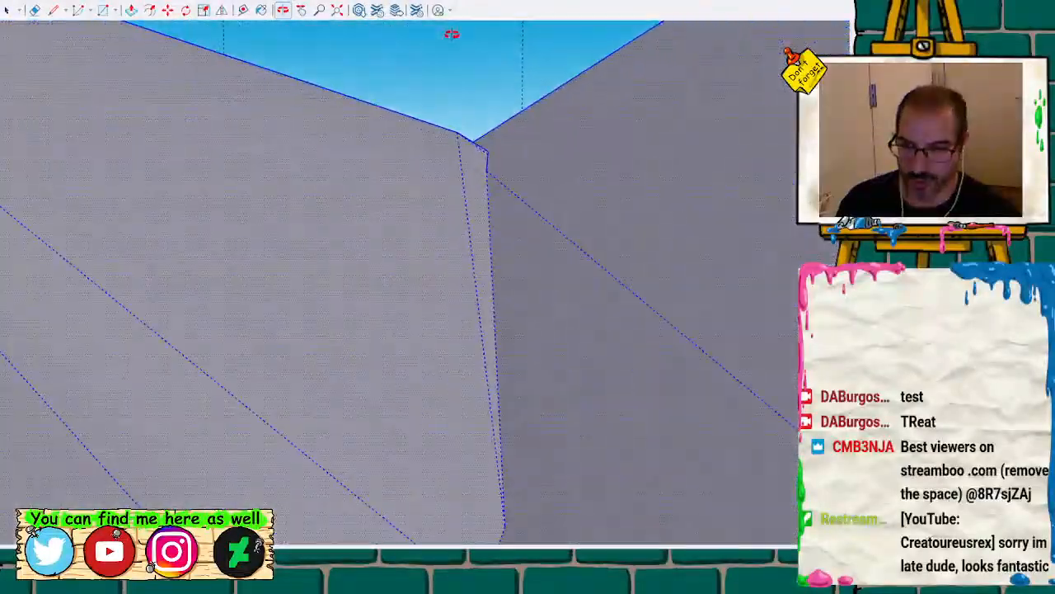
pyautogui.click(556, 341)
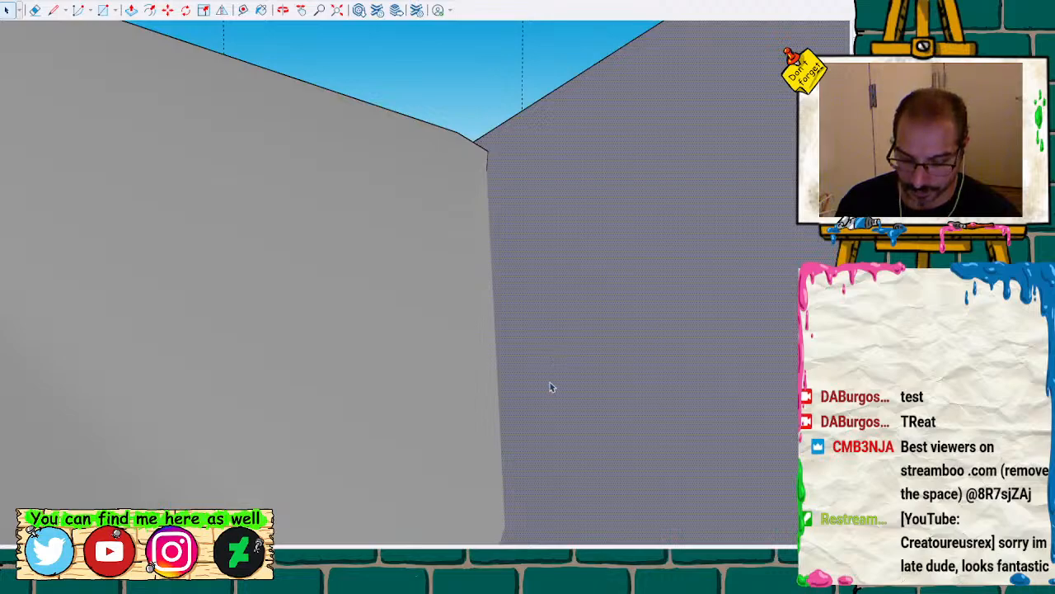
pyautogui.press('l')
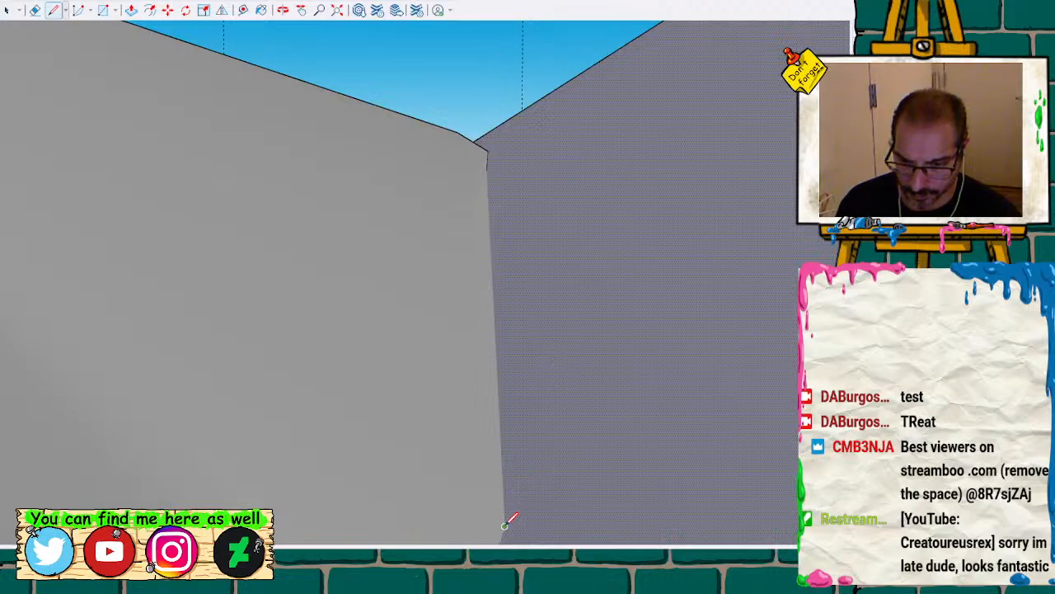
pyautogui.click(488, 151)
pyautogui.scroll(-8, 518, 307)
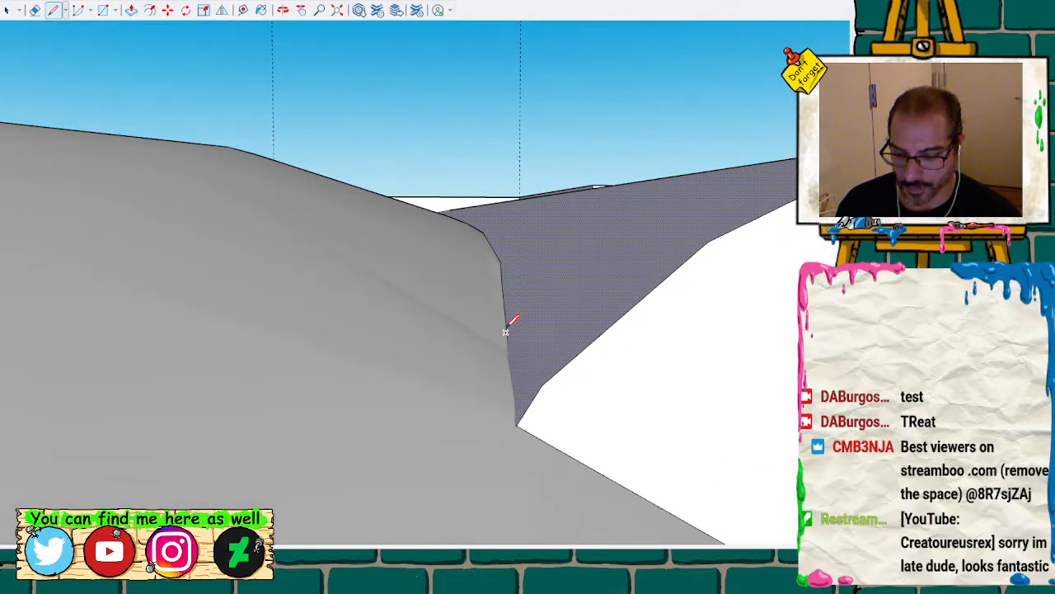
pyautogui.scroll(-8, 506, 332)
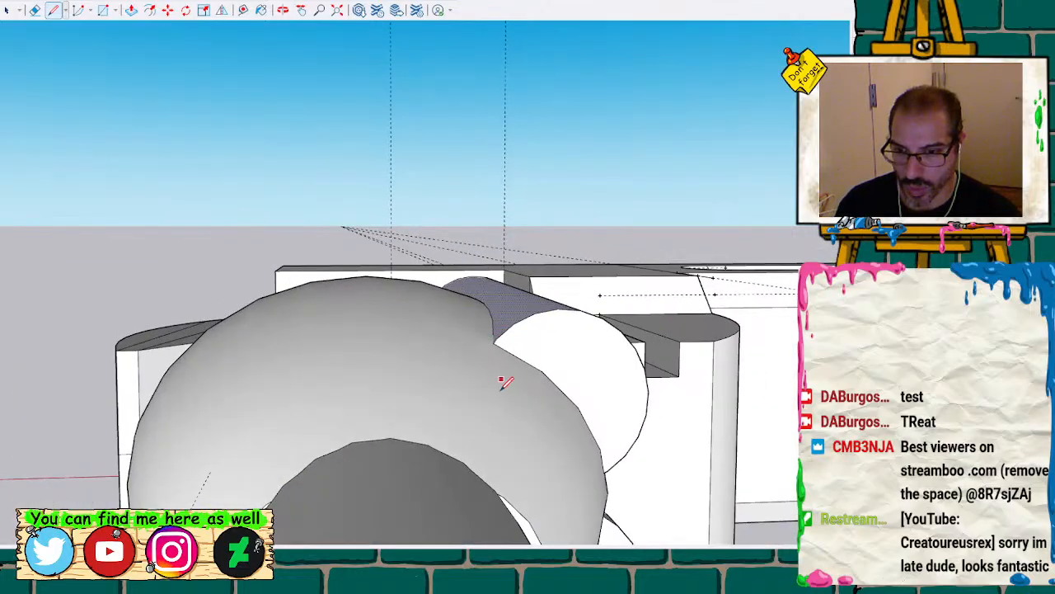
# Try deleting the rounded body's surface around the inner slivers, and undo the deletion
pyautogui.moveTo(505, 382); pyautogui.dragTo(520, 295, button='middle')
pyautogui.press('space')
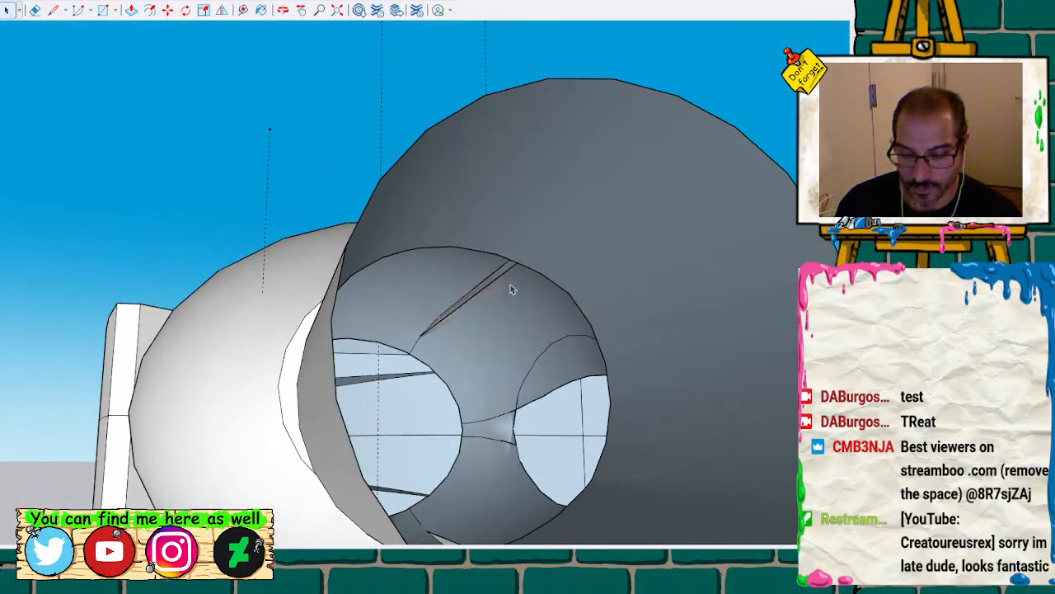
pyautogui.moveTo(510, 283)
pyautogui.mouseDown(button='middle')
pyautogui.moveTo(518, 262)
pyautogui.moveTo(508, 302)
pyautogui.mouseUp(button='middle')
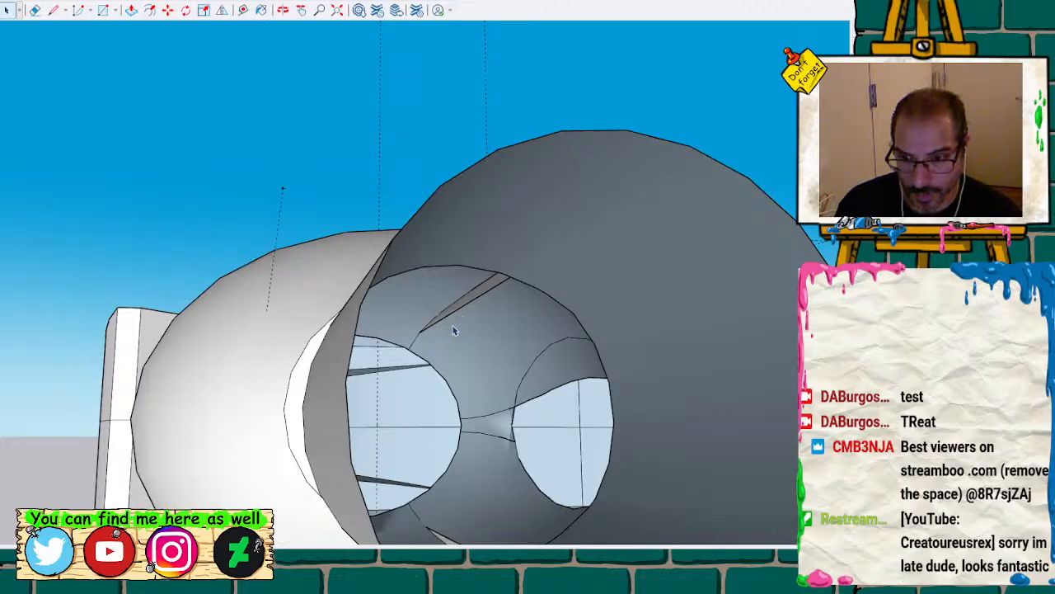
pyautogui.click(425, 348)
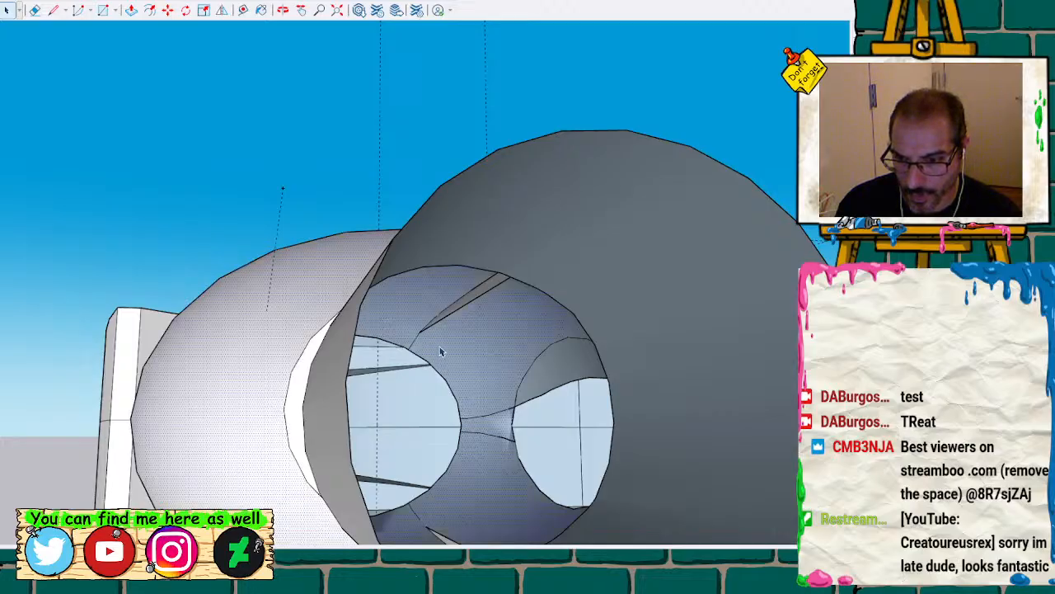
pyautogui.press('Delete')
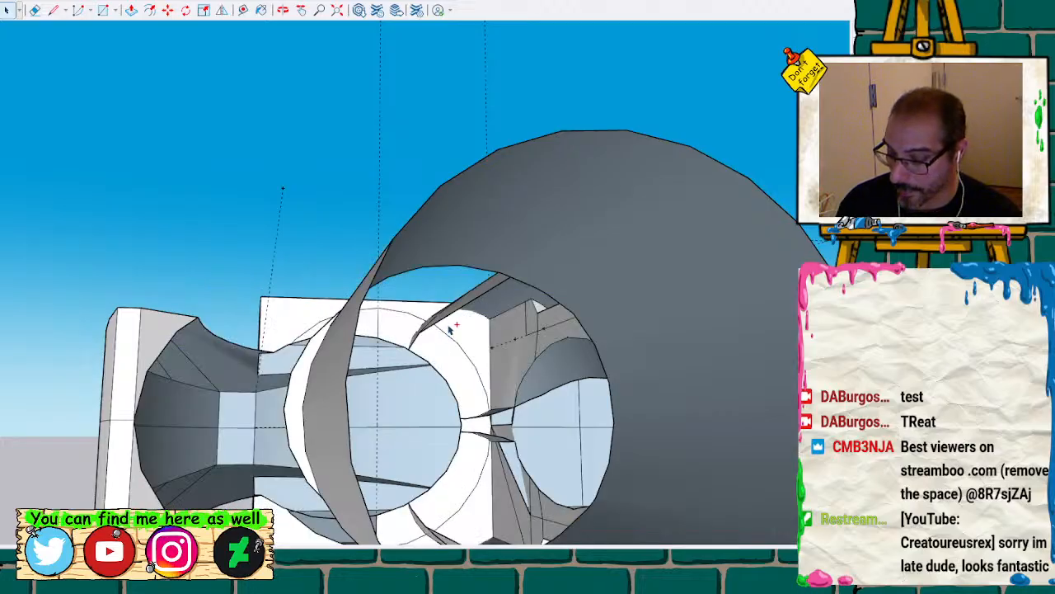
pyautogui.hotkey('ctrl', 'z')
# Inspect the connected mesh inside the rounded body and outside at its junction with the small cylinder
pyautogui.tripleClick(458, 330)
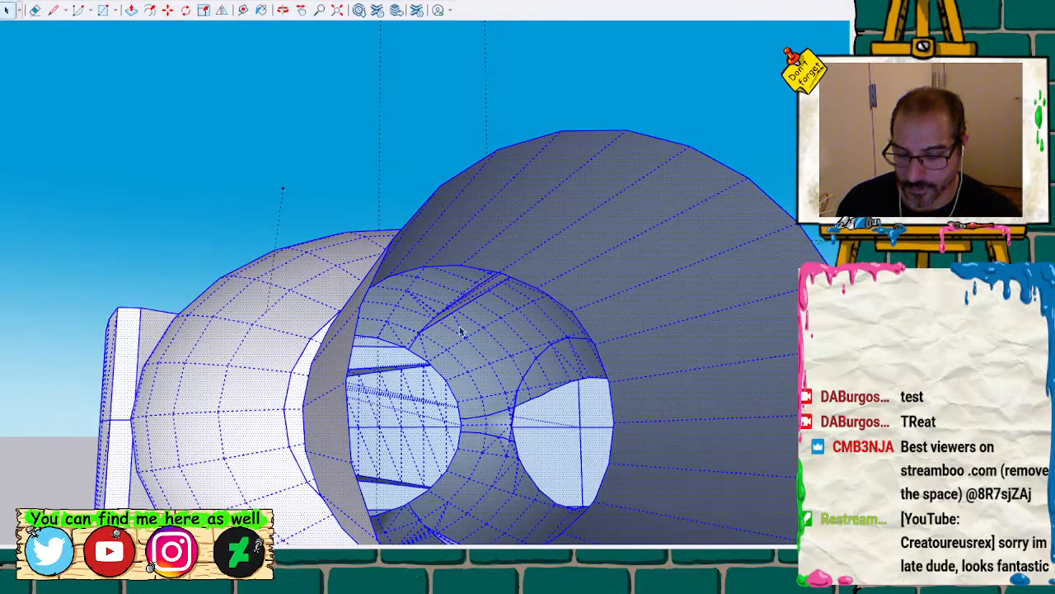
pyautogui.moveTo(460, 329); pyautogui.dragTo(430, 402, button='middle')
pyautogui.moveTo(336, 467); pyautogui.dragTo(418, 462, button='middle')
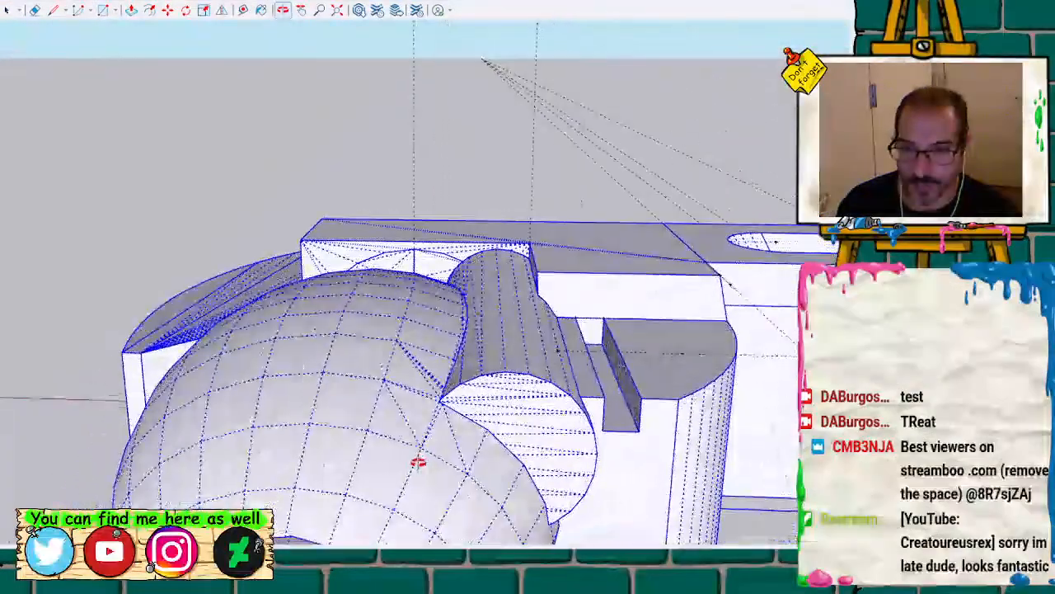
pyautogui.click(252, 220)
pyautogui.scroll(2, 368, 470)
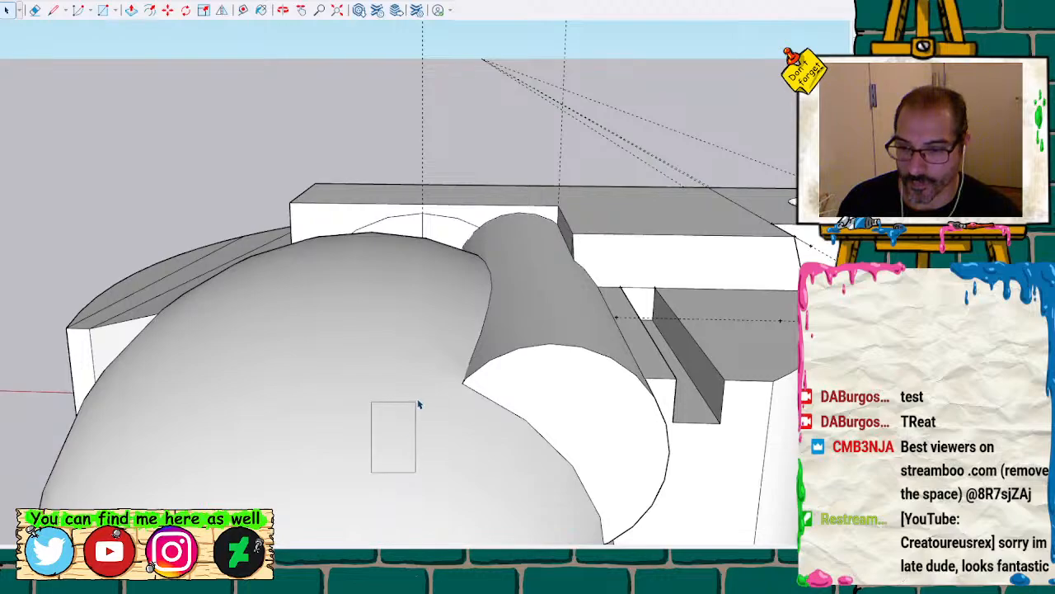
pyautogui.moveTo(418, 401); pyautogui.dragTo(418, 404)
pyautogui.moveTo(399, 508); pyautogui.dragTo(515, 150, button='middle')
pyautogui.scroll(2, 459, 478)
# Select the connected geometry and examine the inner boundary between the small cylinder and rounded body for softened segments
pyautogui.tripleClick(490, 133)
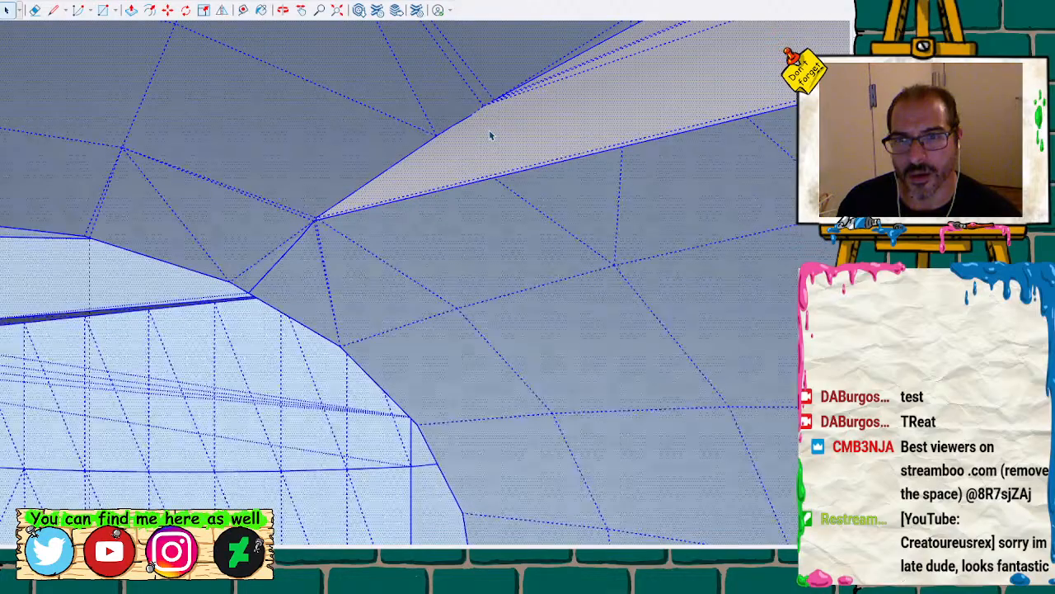
pyautogui.scroll(2, 457, 151)
pyautogui.click(482, 181)
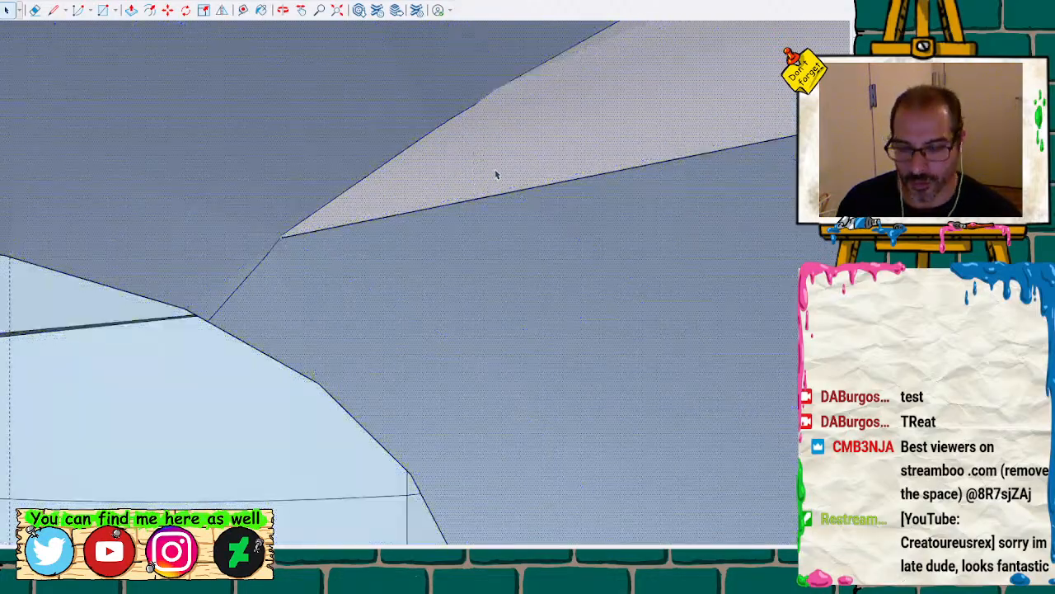
pyautogui.scroll(1, 496, 174)
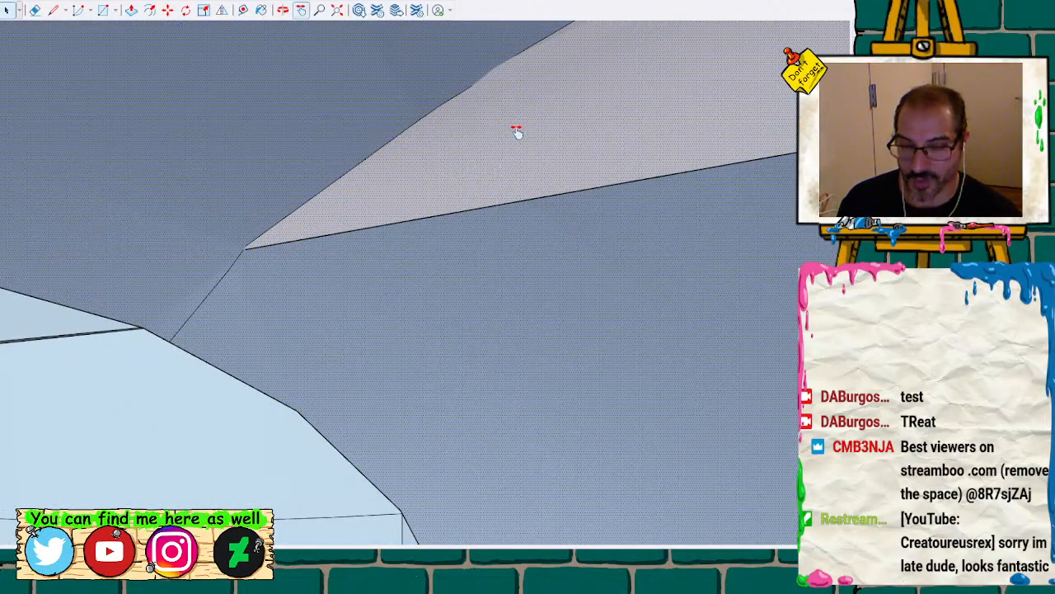
pyautogui.moveTo(516, 130); pyautogui.dragTo(483, 245, button='middle')
pyautogui.tripleClick(483, 216)
pyautogui.scroll(3, 477, 185)
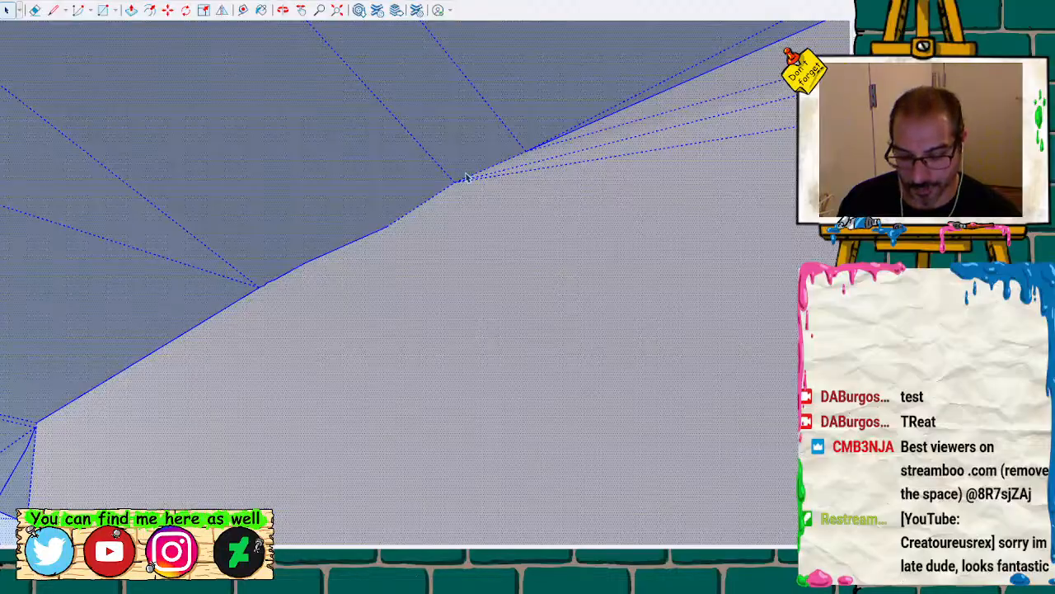
# Redraw the short softened segment of the inner boundary with a line and select the rounded body's adjoining surface to check the separation
pyautogui.press('l')
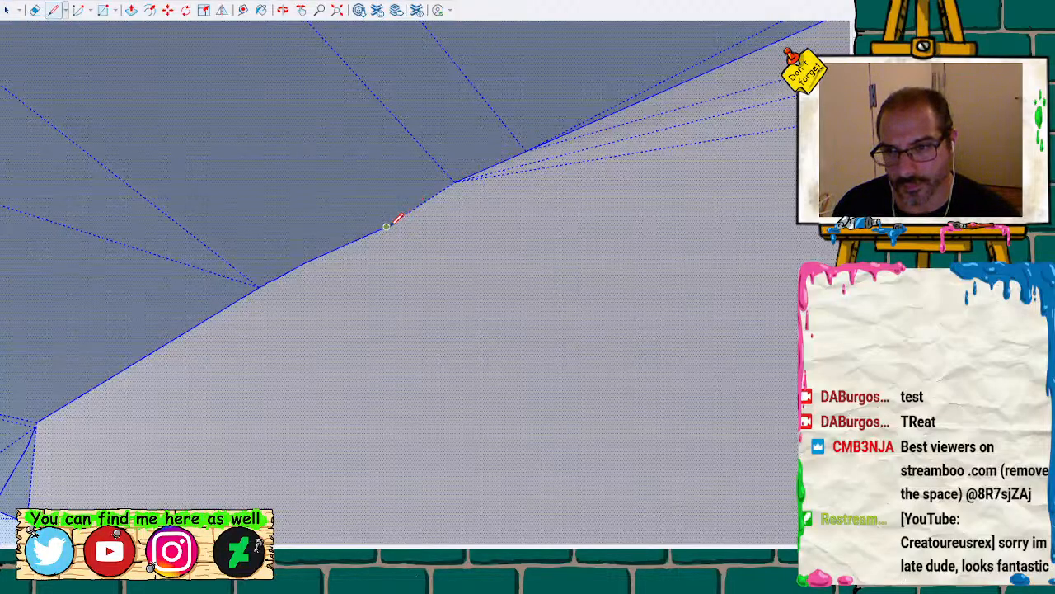
pyautogui.click(388, 226)
pyautogui.press('space')
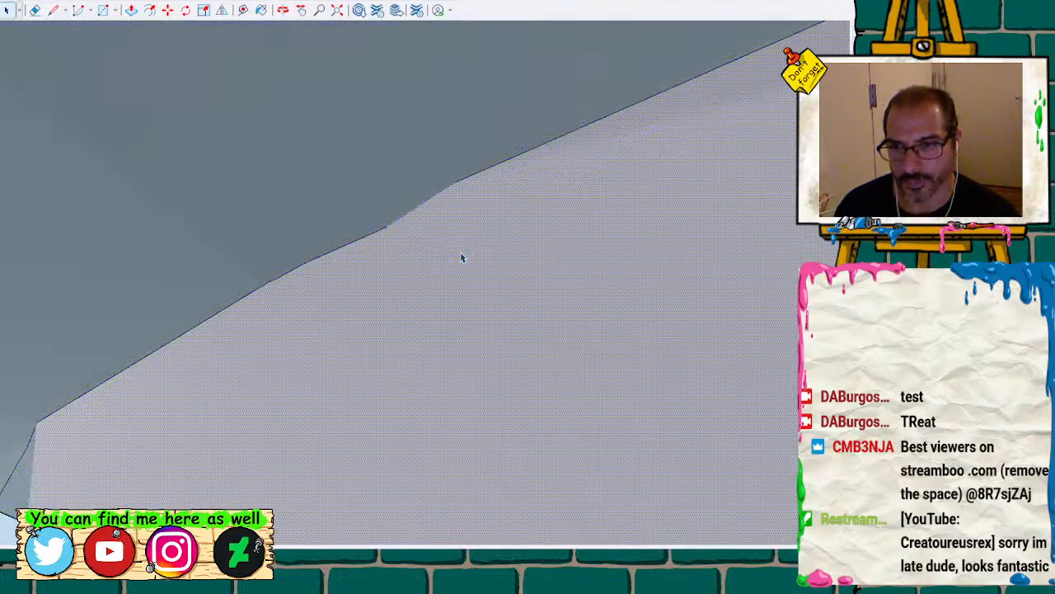
pyautogui.press('l')
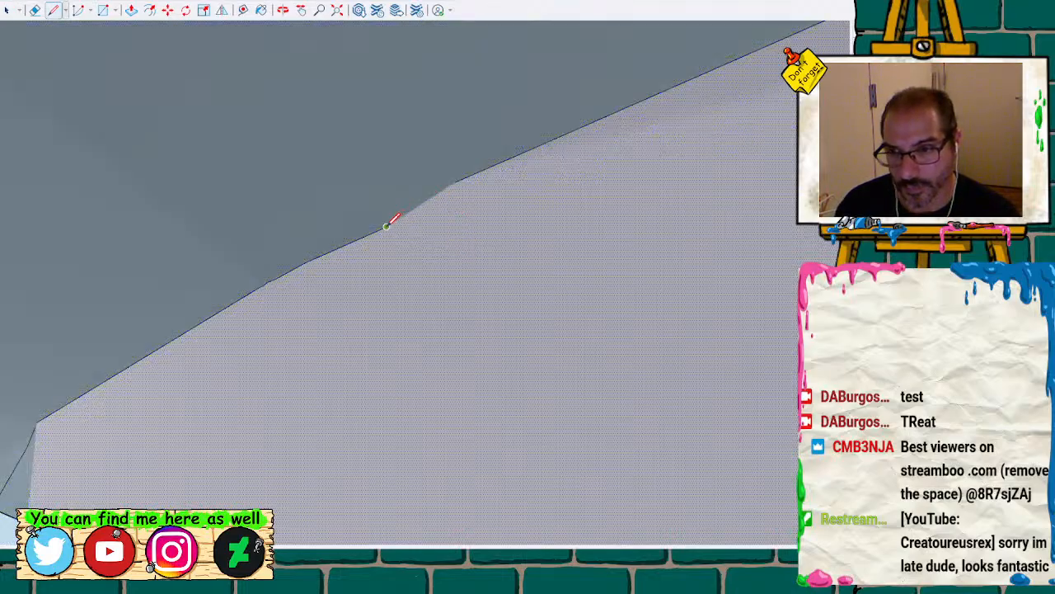
pyautogui.click(455, 182)
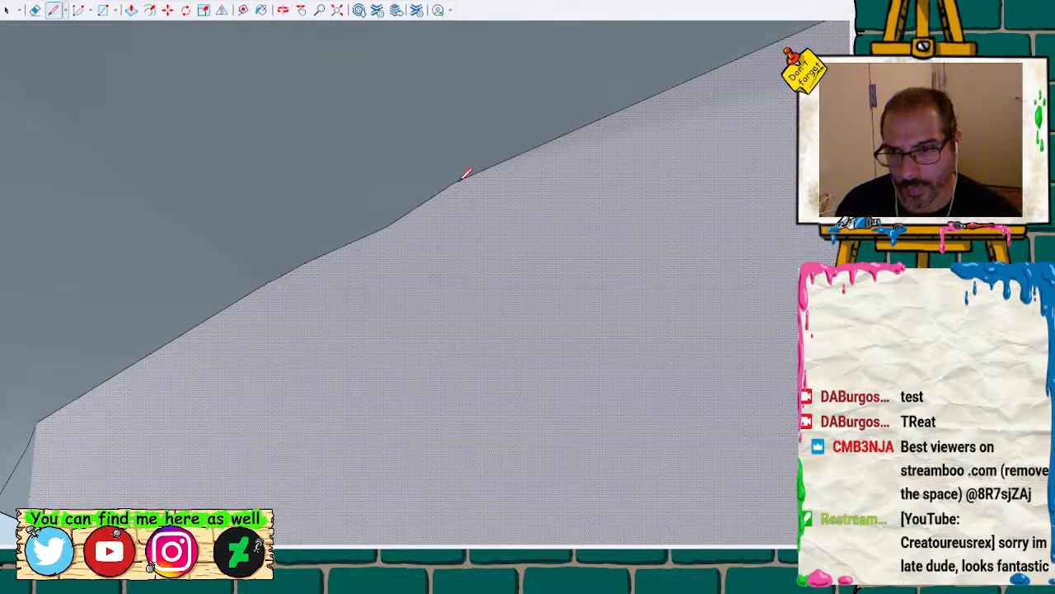
pyautogui.press('space')
pyautogui.click(319, 192)
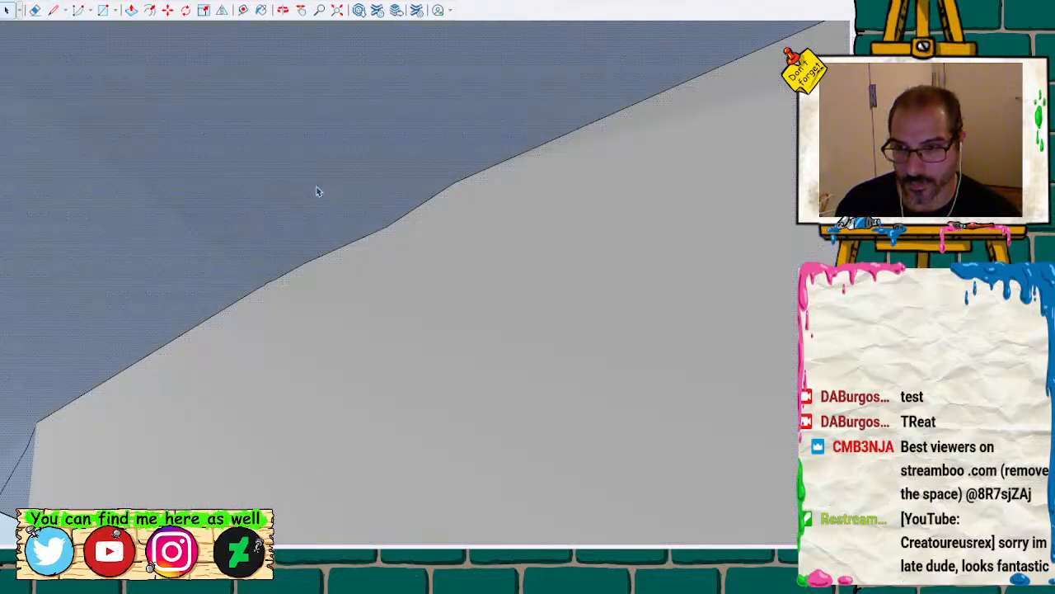
# Examine the rest of the inner boundary along the selected surface for further breaks or softened edges
pyautogui.moveTo(442, 178)
pyautogui.mouseDown(button='middle')
pyautogui.moveTo(469, 206)
pyautogui.moveTo(421, 288)
pyautogui.moveTo(376, 310)
pyautogui.moveTo(426, 296)
pyautogui.moveTo(461, 236)
pyautogui.mouseUp(button='middle')
pyautogui.keyDown('shift'); pyautogui.moveTo(664, 313); pyautogui.dragTo(387, 245, button='middle'); pyautogui.keyUp('shift')
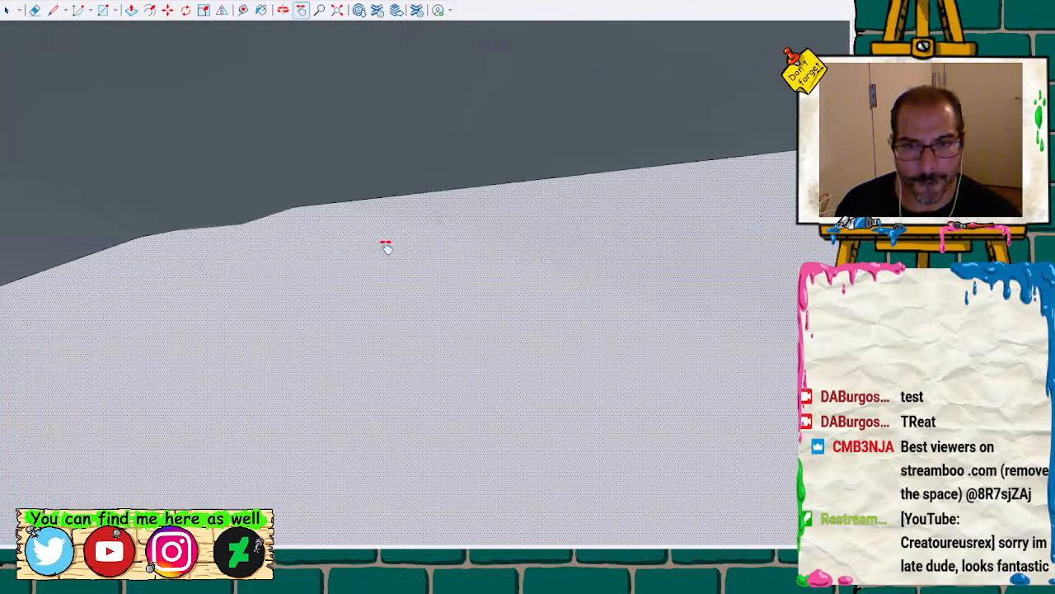
pyautogui.moveTo(616, 255)
pyautogui.keyDown('shift'); pyautogui.mouseDown(button='middle')
pyautogui.moveTo(614, 268)
pyautogui.moveTo(406, 271)
pyautogui.mouseUp(button='middle'); pyautogui.keyUp('shift')
pyautogui.moveTo(679, 257)
pyautogui.keyDown('shift'); pyautogui.mouseDown(button='middle')
pyautogui.moveTo(422, 283)
pyautogui.moveTo(443, 273)
pyautogui.mouseUp(button='middle'); pyautogui.keyUp('shift')
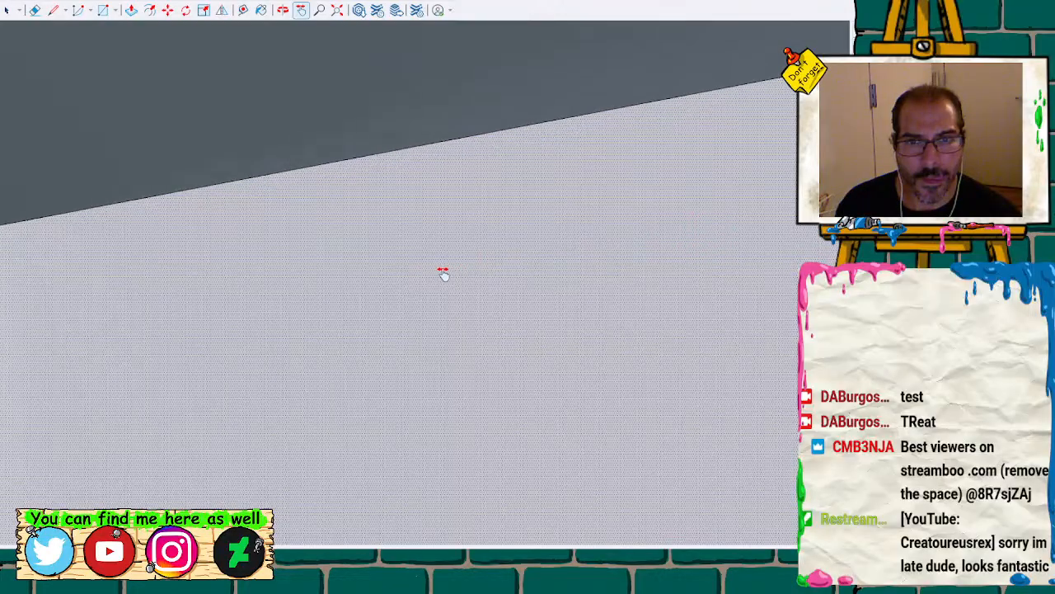
pyautogui.keyDown('shift'); pyautogui.moveTo(755, 216); pyautogui.dragTo(478, 252, button='middle'); pyautogui.keyUp('shift')
pyautogui.tripleClick(670, 228)
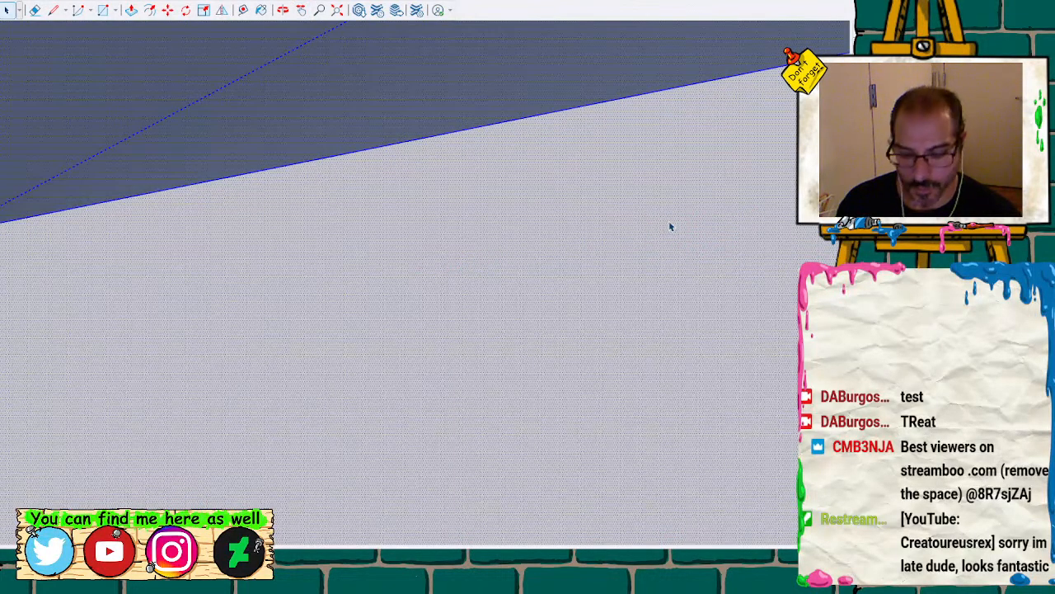
pyautogui.moveTo(730, 201)
pyautogui.keyDown('shift'); pyautogui.mouseDown(button='middle')
pyautogui.moveTo(560, 241)
pyautogui.moveTo(685, 177)
pyautogui.moveTo(592, 223)
pyautogui.mouseUp(button='middle'); pyautogui.keyUp('shift')
pyautogui.scroll(-2, 619, 215)
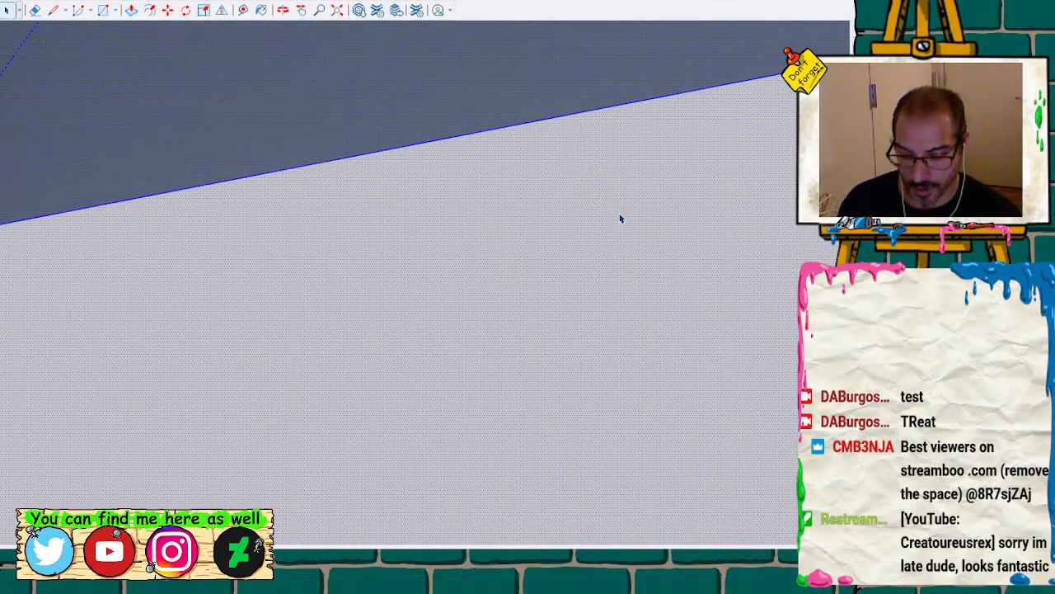
pyautogui.moveTo(676, 204)
pyautogui.keyDown('shift'); pyautogui.mouseDown(button='middle')
pyautogui.moveTo(690, 198)
pyautogui.moveTo(612, 228)
pyautogui.moveTo(358, 240)
pyautogui.moveTo(535, 252)
pyautogui.moveTo(615, 238)
pyautogui.moveTo(626, 222)
pyautogui.moveTo(599, 230)
pyautogui.moveTo(676, 207)
pyautogui.moveTo(721, 274)
pyautogui.moveTo(607, 226)
pyautogui.moveTo(629, 219)
pyautogui.moveTo(721, 240)
pyautogui.moveTo(570, 177)
pyautogui.moveTo(749, 228)
pyautogui.moveTo(462, 205)
pyautogui.moveTo(440, 220)
pyautogui.moveTo(627, 233)
pyautogui.moveTo(634, 200)
pyautogui.moveTo(318, 226)
pyautogui.moveTo(590, 186)
pyautogui.moveTo(587, 226)
pyautogui.moveTo(354, 226)
pyautogui.moveTo(808, 235)
pyautogui.moveTo(622, 206)
pyautogui.moveTo(634, 198)
pyautogui.moveTo(766, 216)
pyautogui.moveTo(464, 195)
pyautogui.moveTo(513, 210)
pyautogui.moveTo(629, 214)
pyautogui.moveTo(622, 240)
pyautogui.moveTo(705, 225)
pyautogui.moveTo(655, 255)
pyautogui.moveTo(784, 285)
pyautogui.moveTo(502, 210)
pyautogui.moveTo(544, 240)
pyautogui.moveTo(624, 238)
pyautogui.moveTo(736, 272)
pyautogui.moveTo(767, 370)
pyautogui.moveTo(667, 297)
pyautogui.moveTo(744, 286)
pyautogui.moveTo(501, 214)
pyautogui.moveTo(671, 236)
pyautogui.moveTo(547, 245)
pyautogui.moveTo(533, 260)
pyautogui.mouseUp(button='middle'); pyautogui.keyUp('shift')
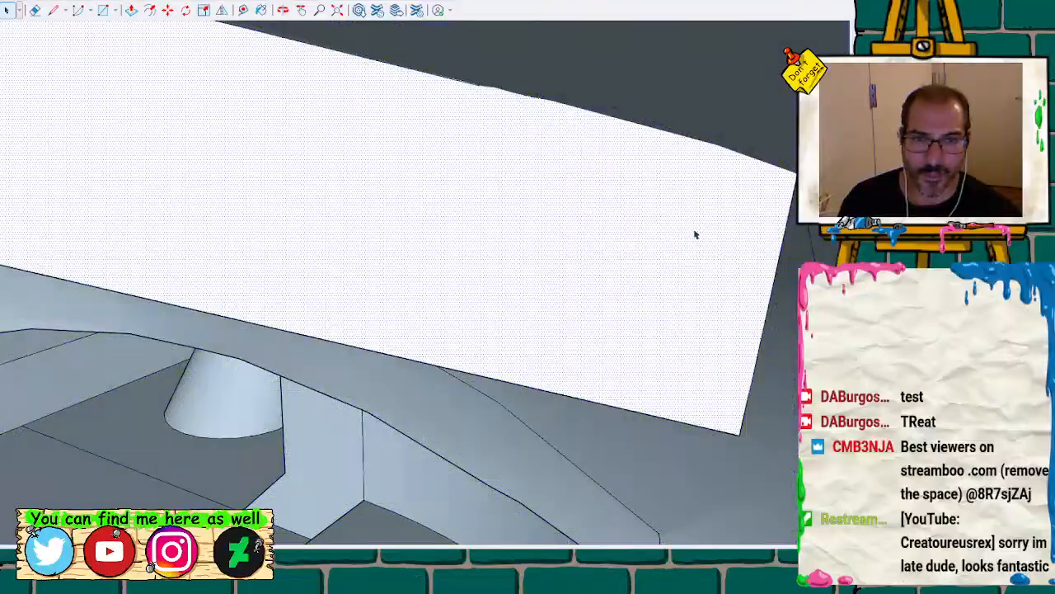
# Reveal the hidden mesh edges at the jagged part of the boundary and redraw its first two softened segments with lines
pyautogui.scroll(3, 615, 200)
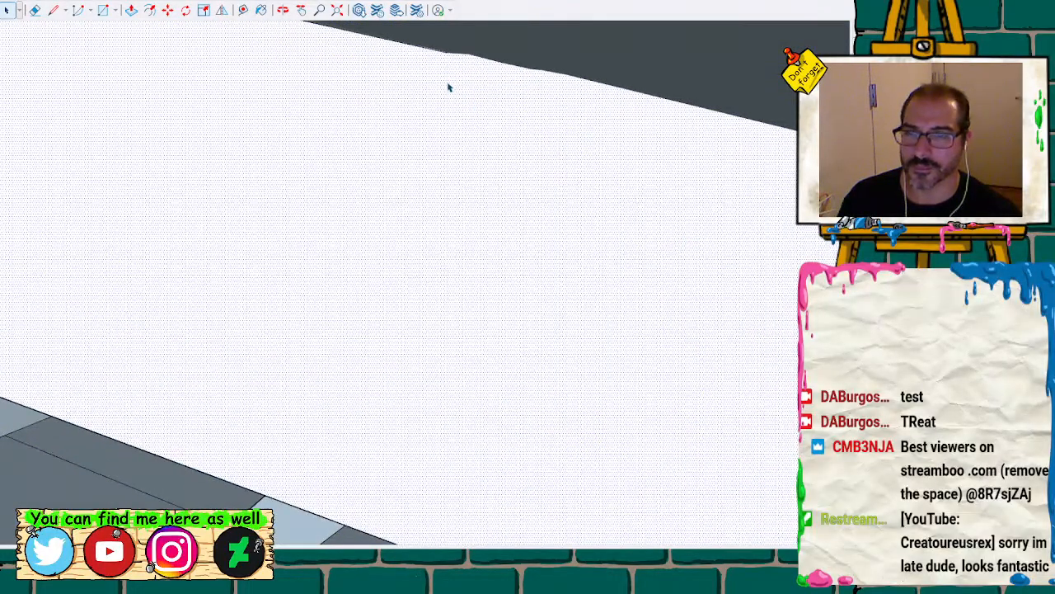
pyautogui.tripleClick(448, 88)
pyautogui.press('o')
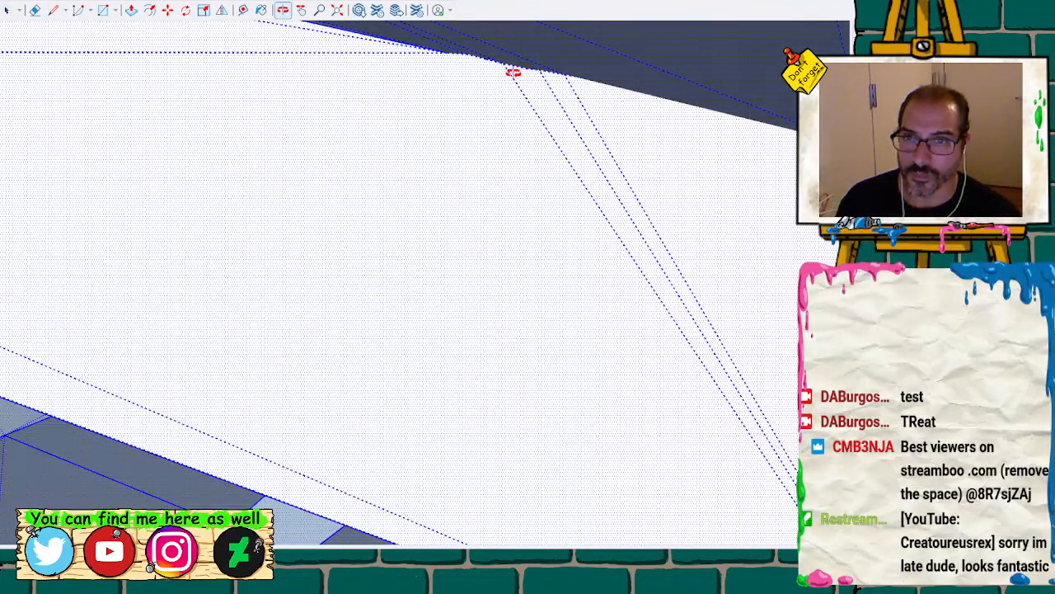
pyautogui.moveTo(511, 71)
pyautogui.mouseDown()
pyautogui.moveTo(478, 123)
pyautogui.moveTo(370, 155)
pyautogui.moveTo(259, 141)
pyautogui.mouseUp()
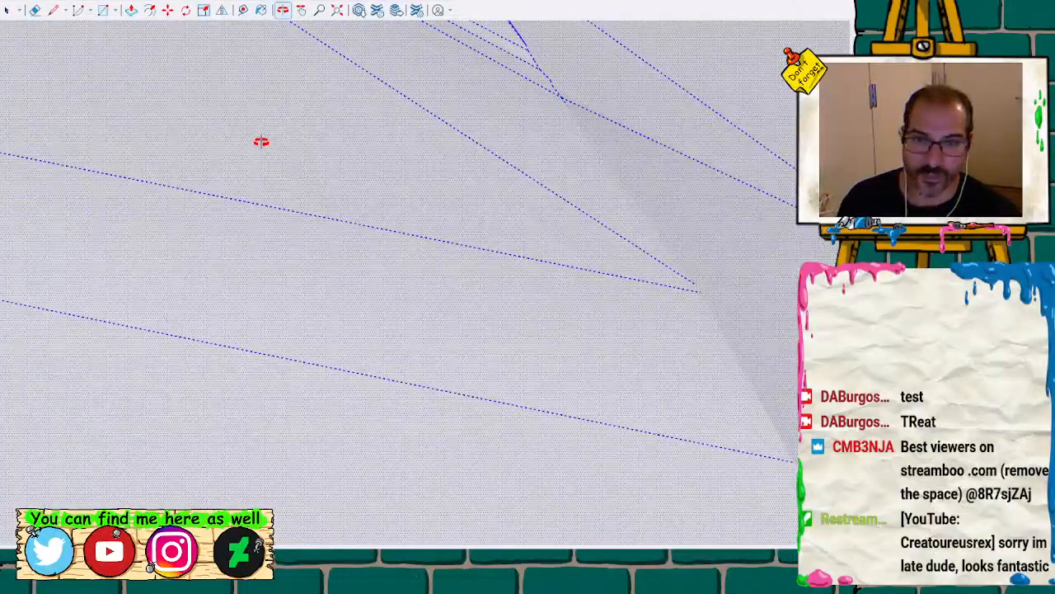
pyautogui.press('l')
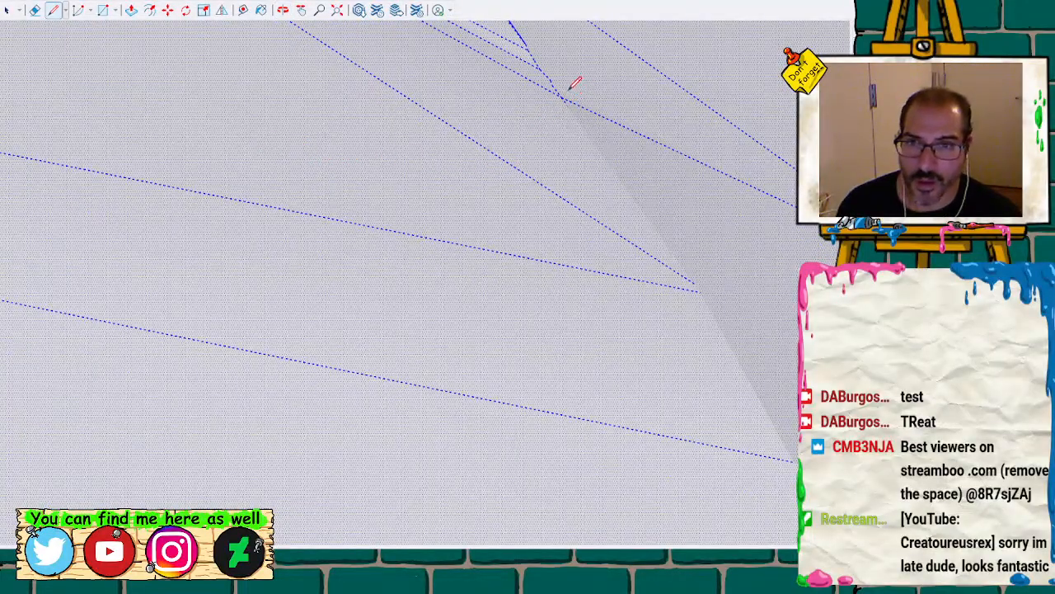
pyautogui.scroll(5, 528, 40)
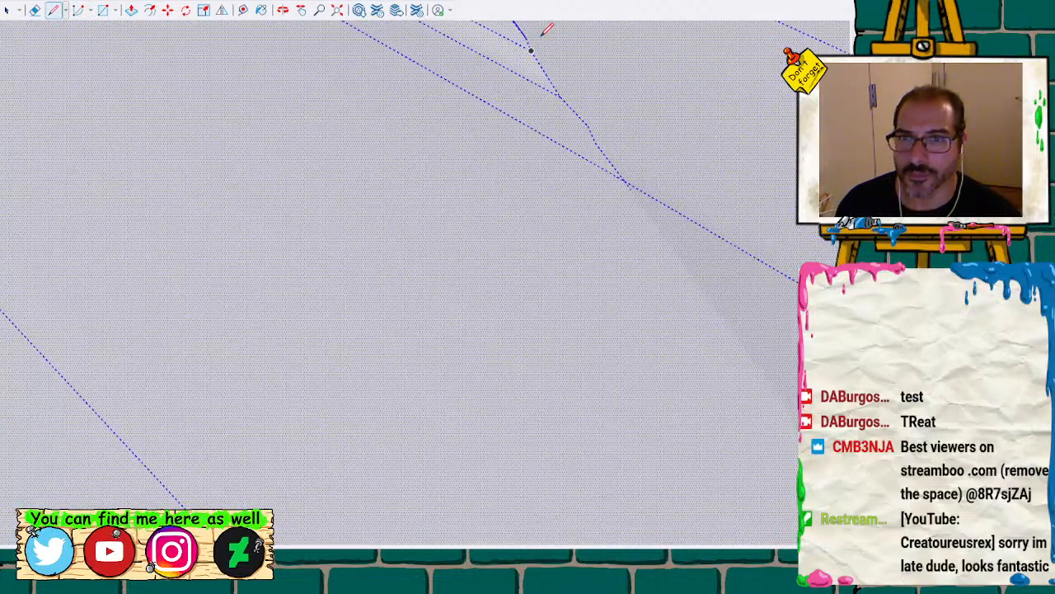
pyautogui.scroll(3, 528, 37)
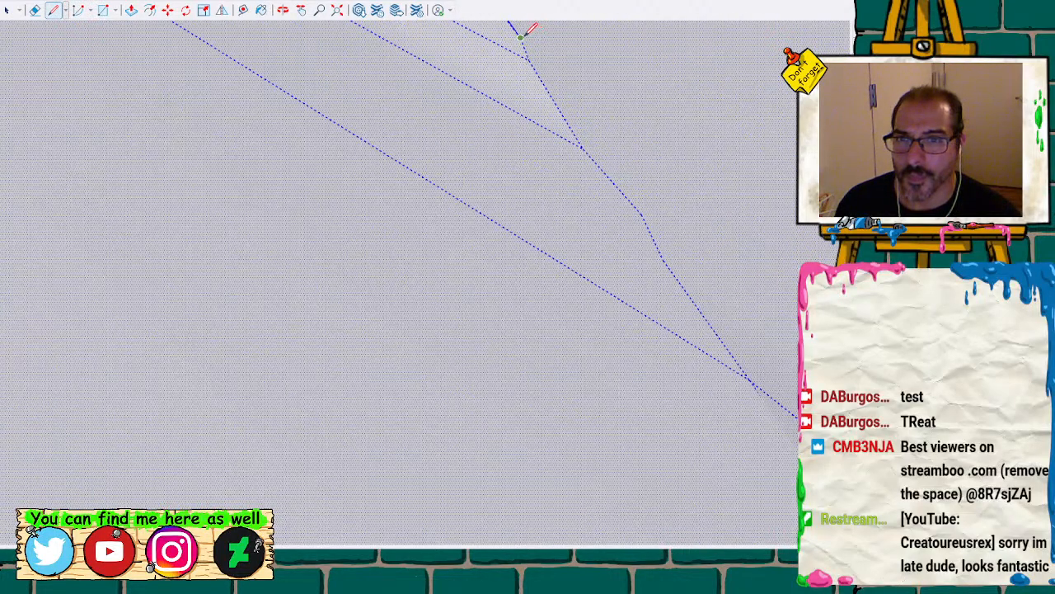
pyautogui.click(529, 58)
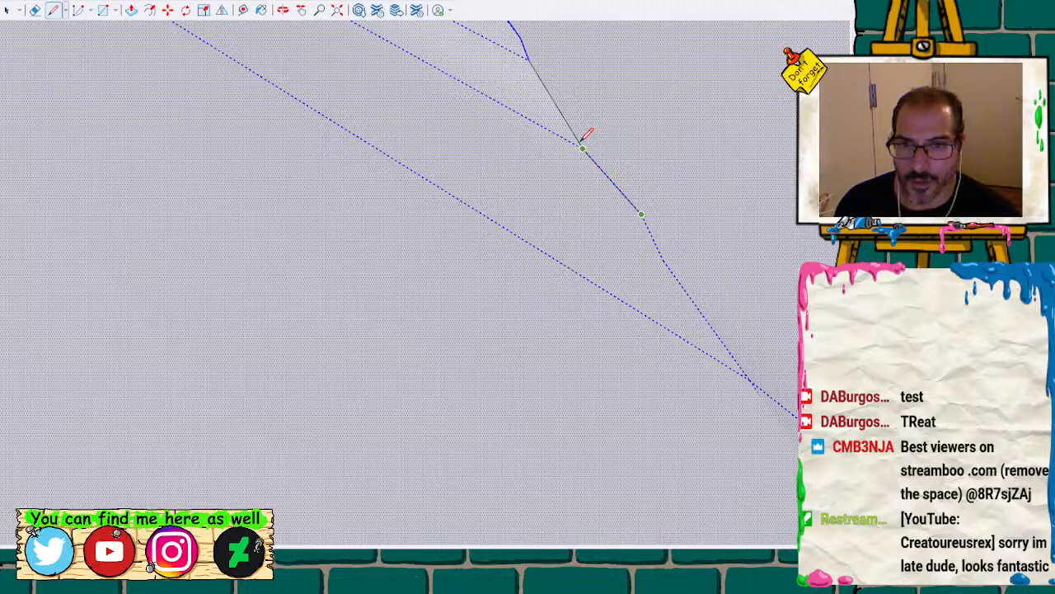
pyautogui.press('space')
pyautogui.click(606, 144)
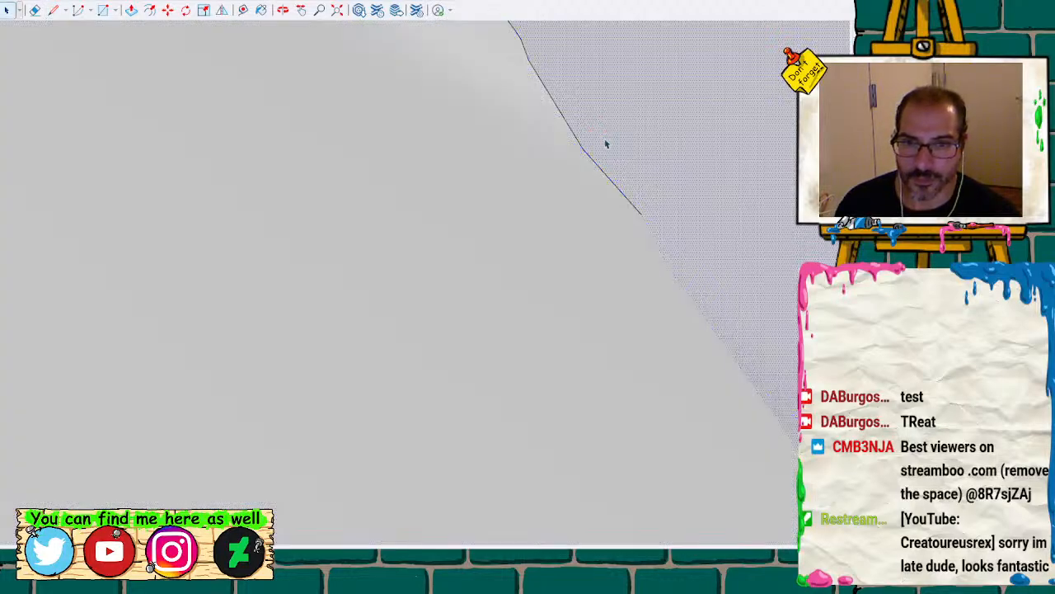
# Continue the redrawn boundary with lines over the next softened segments, down to the vertex where the long hidden mesh edge crosses it
pyautogui.press('l')
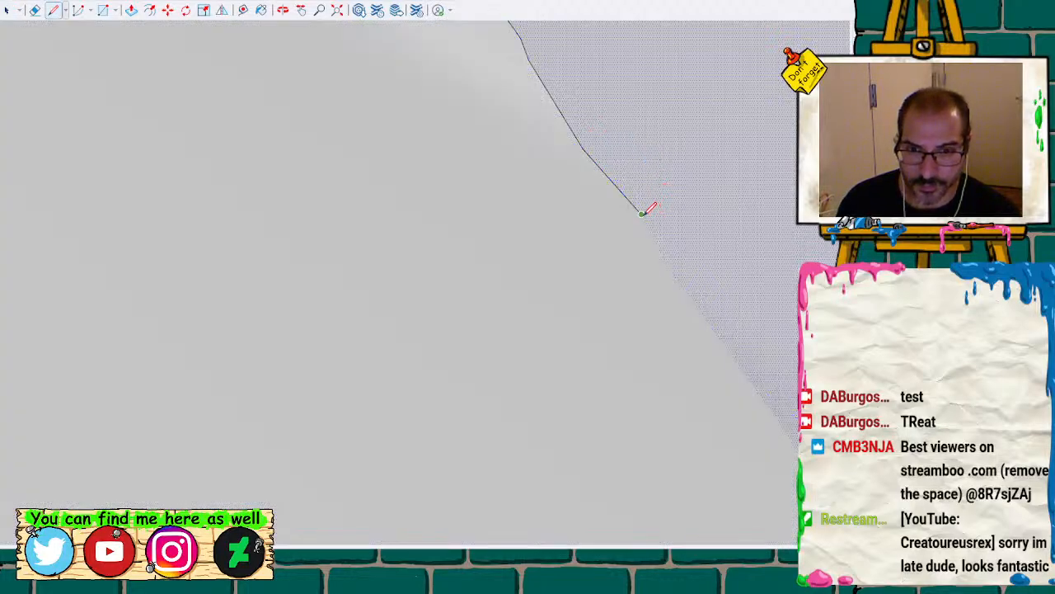
pyautogui.click(642, 213)
pyautogui.scroll(-4, 684, 279)
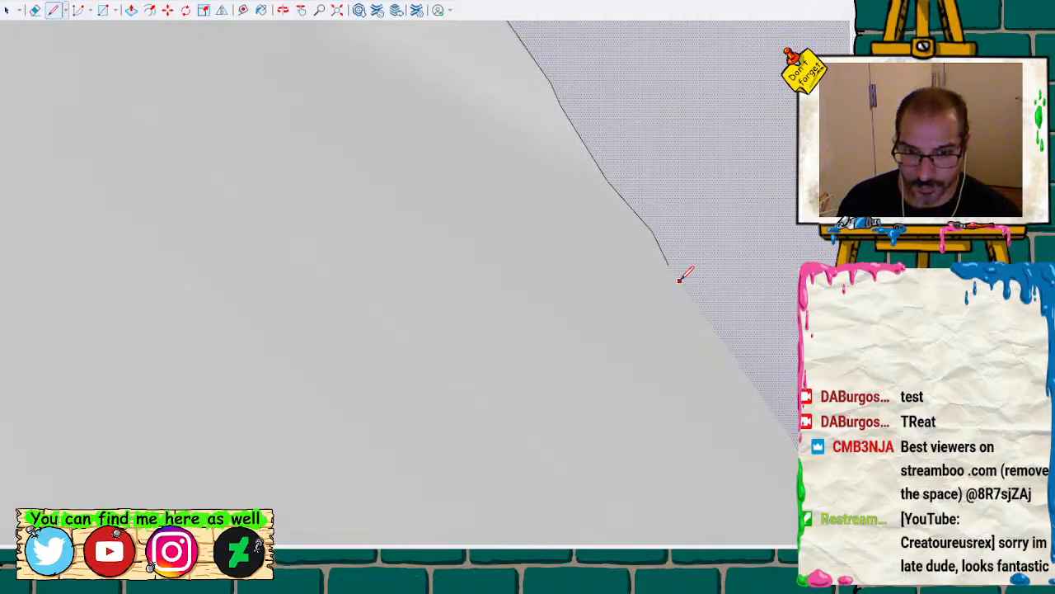
pyautogui.press('h')
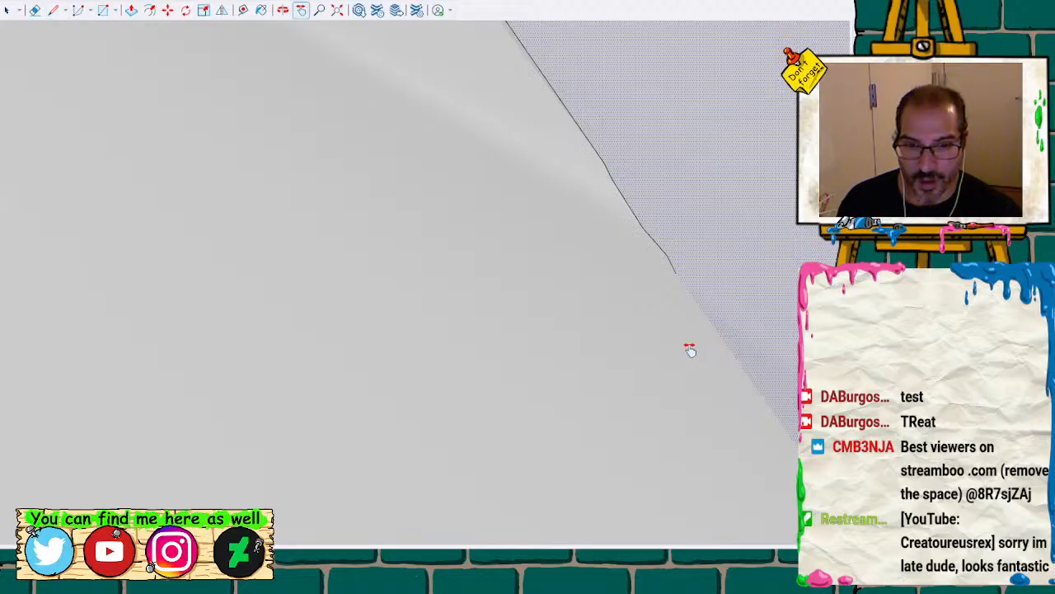
pyautogui.moveTo(687, 348); pyautogui.dragTo(431, 113)
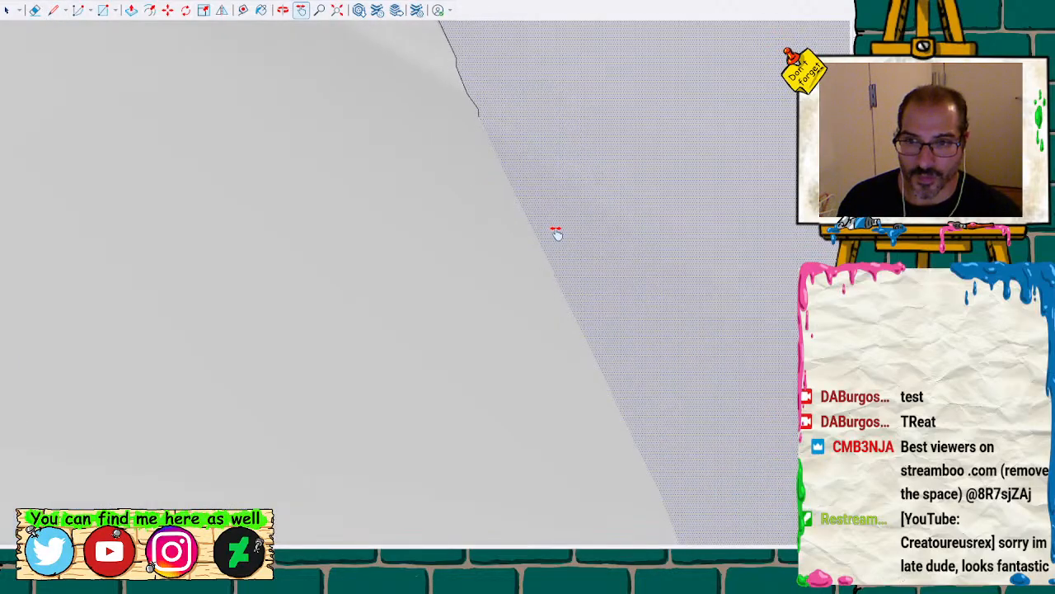
pyautogui.moveTo(635, 302); pyautogui.dragTo(644, 224)
pyautogui.press('space')
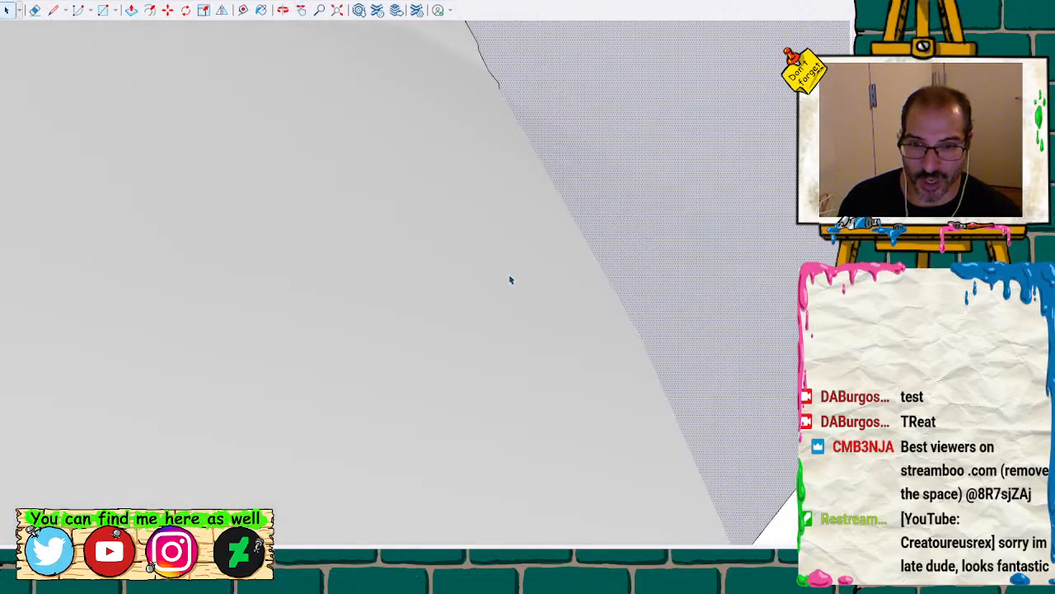
pyautogui.click(509, 278)
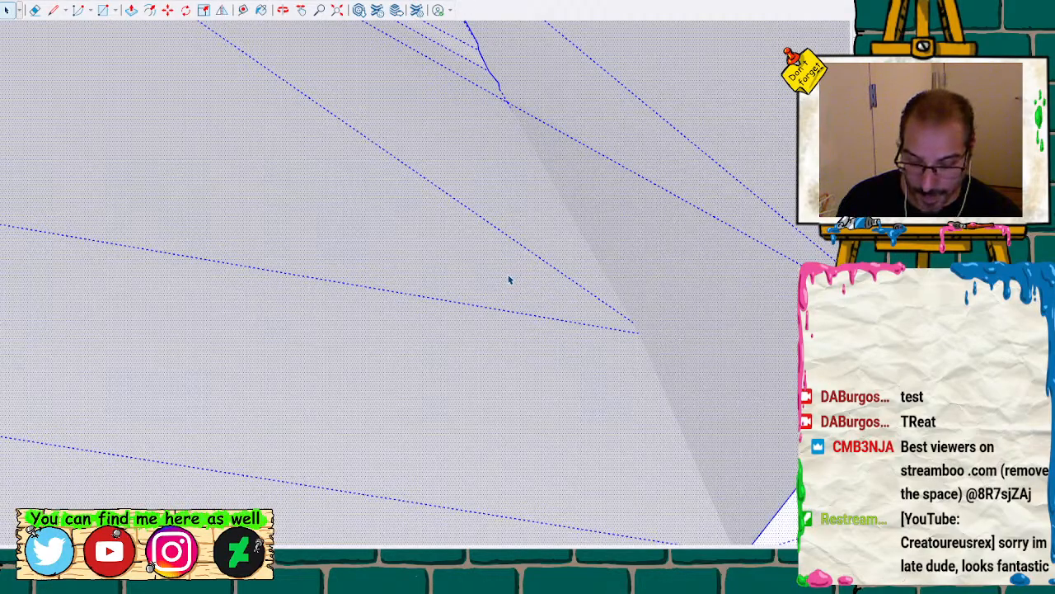
pyautogui.press('l')
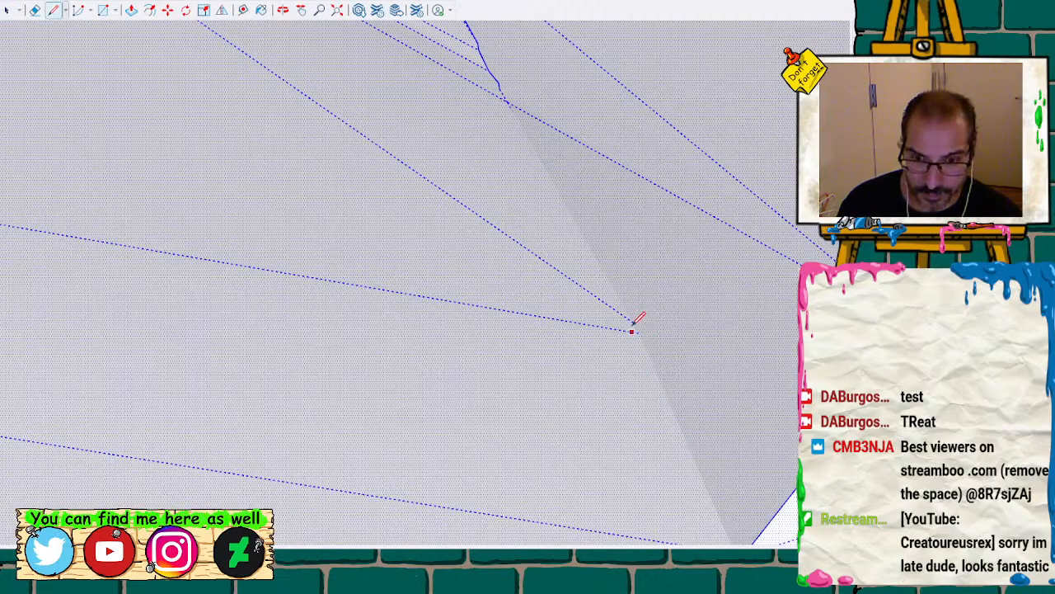
pyautogui.click(507, 100)
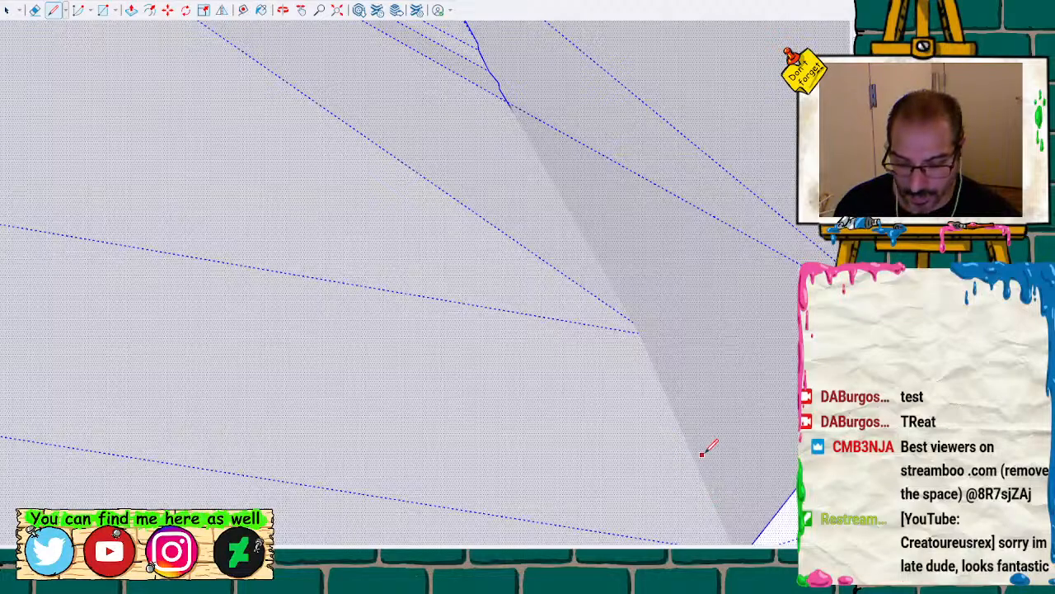
# Select the faces around the remaining smooth boundary and examine where it meets the corner of the neighbouring surface
pyautogui.press('o')
pyautogui.moveTo(574, 448)
pyautogui.mouseDown()
pyautogui.moveTo(684, 337)
pyautogui.moveTo(739, 261)
pyautogui.mouseUp()
pyautogui.press('space')
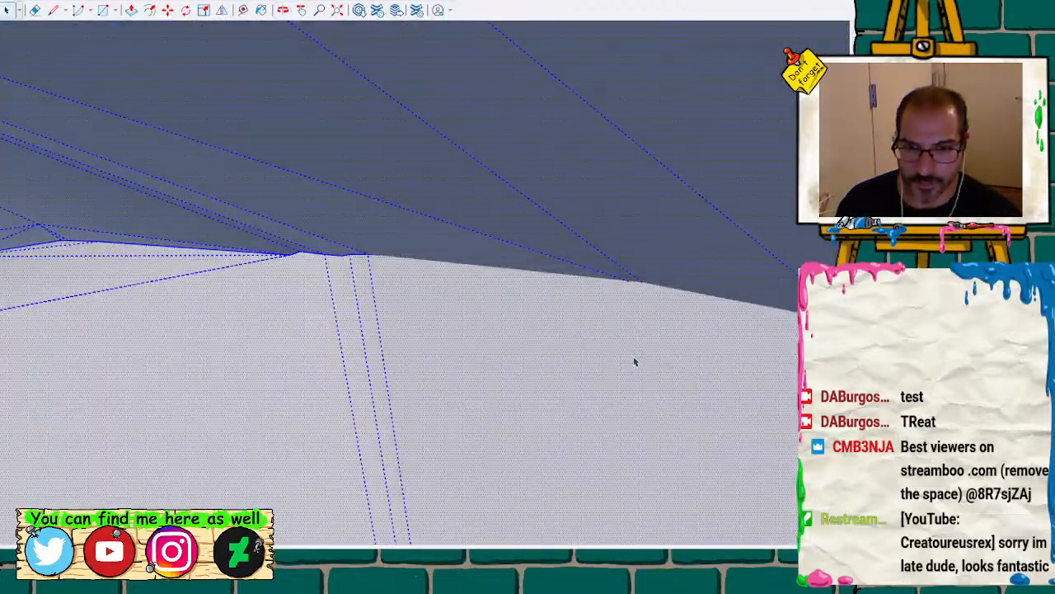
pyautogui.click(635, 361)
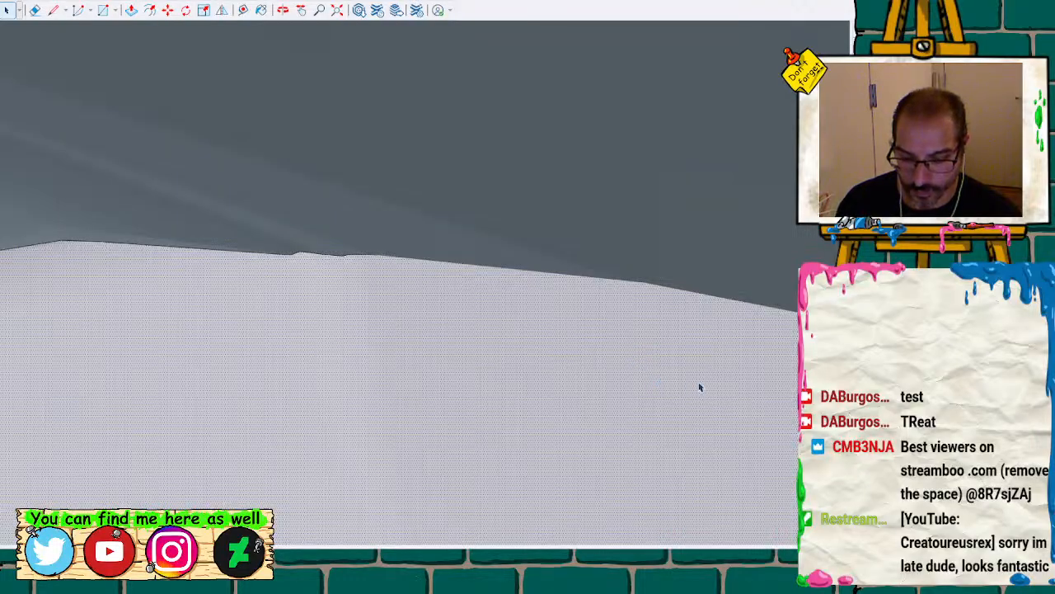
pyautogui.moveTo(700, 387)
pyautogui.mouseDown(button='middle')
pyautogui.moveTo(601, 313)
pyautogui.moveTo(620, 313)
pyautogui.mouseUp(button='middle')
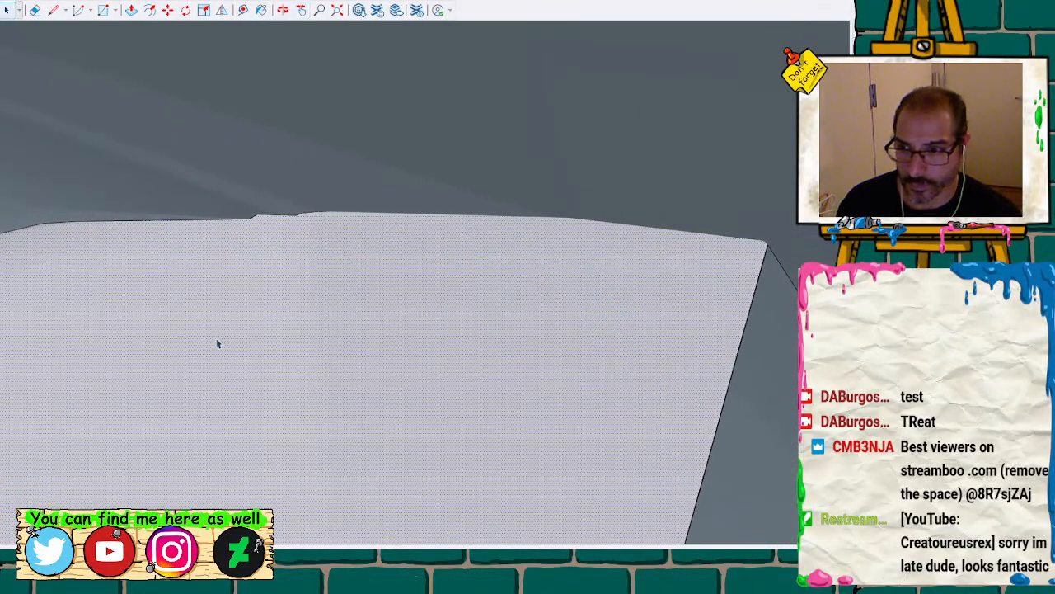
pyautogui.click(772, 379)
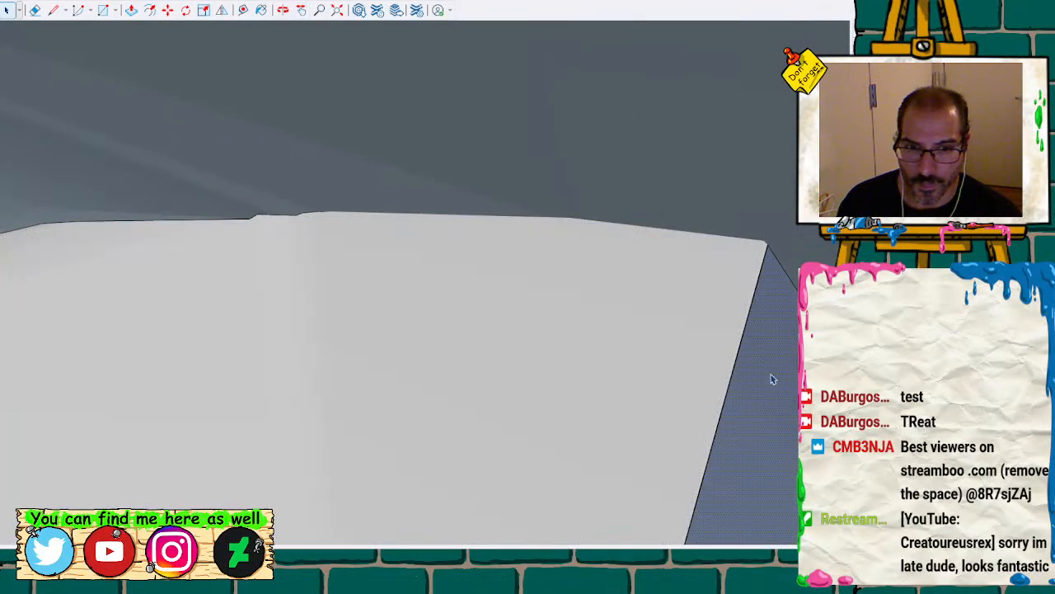
pyautogui.click(706, 359)
pyautogui.moveTo(735, 310)
pyautogui.mouseDown(button='middle')
pyautogui.moveTo(648, 306)
pyautogui.moveTo(524, 378)
pyautogui.mouseUp(button='middle')
pyautogui.moveTo(546, 342); pyautogui.dragTo(582, 318)
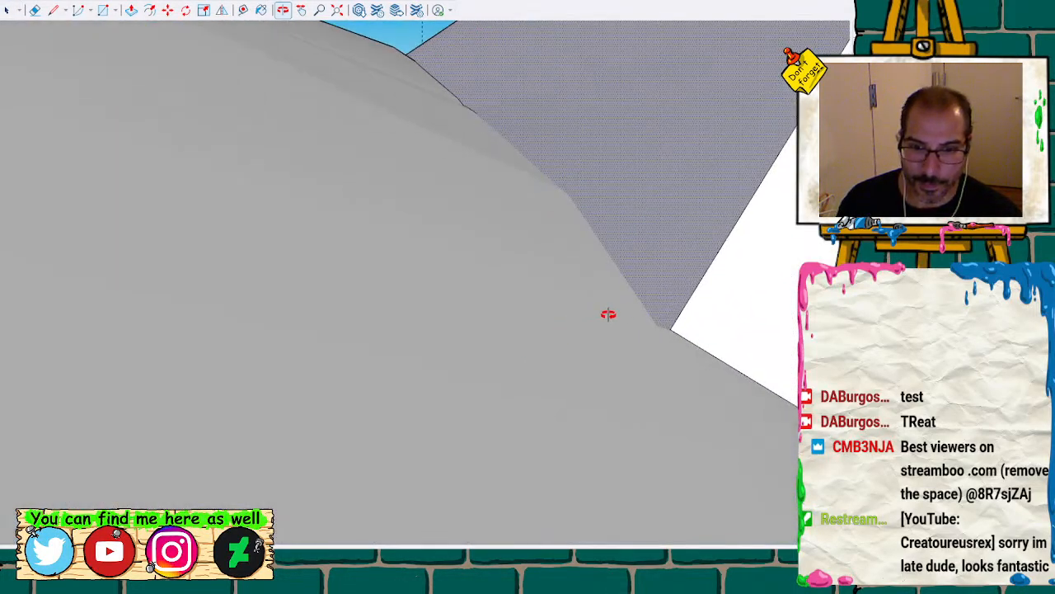
# Reveal the hidden mesh edges around the smooth boundary and examine its softened segments down to the white surface's corner
pyautogui.press('space')
pyautogui.tripleClick(623, 309)
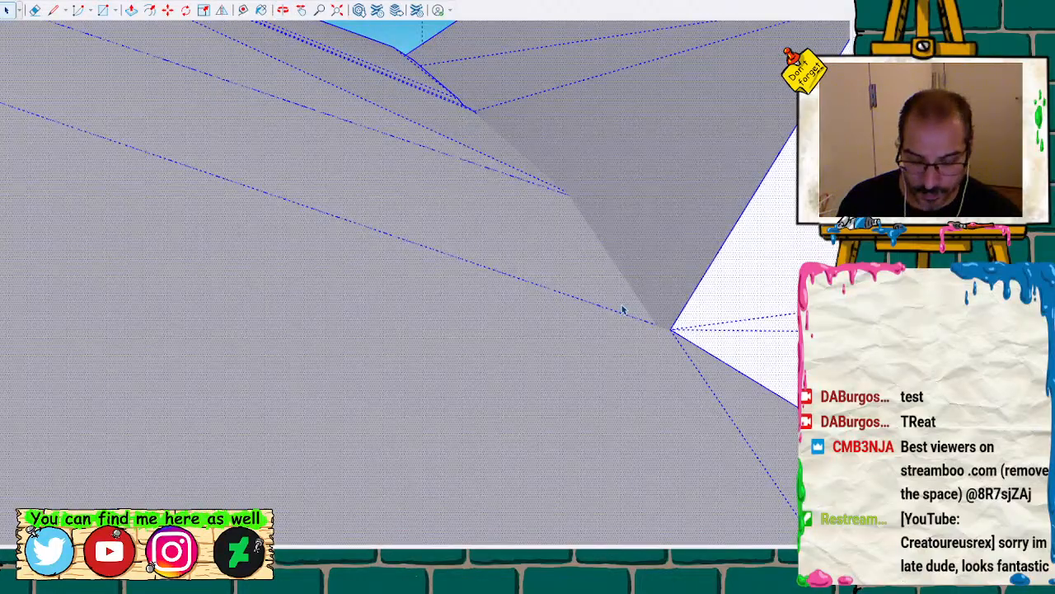
pyautogui.scroll(1, 620, 309)
pyautogui.press('l')
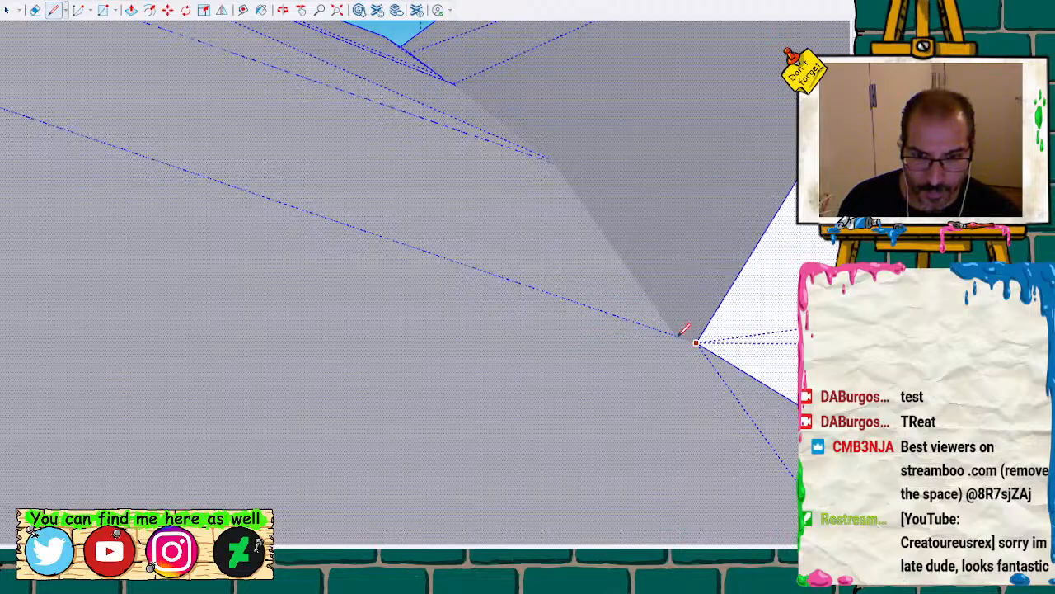
pyautogui.press('space')
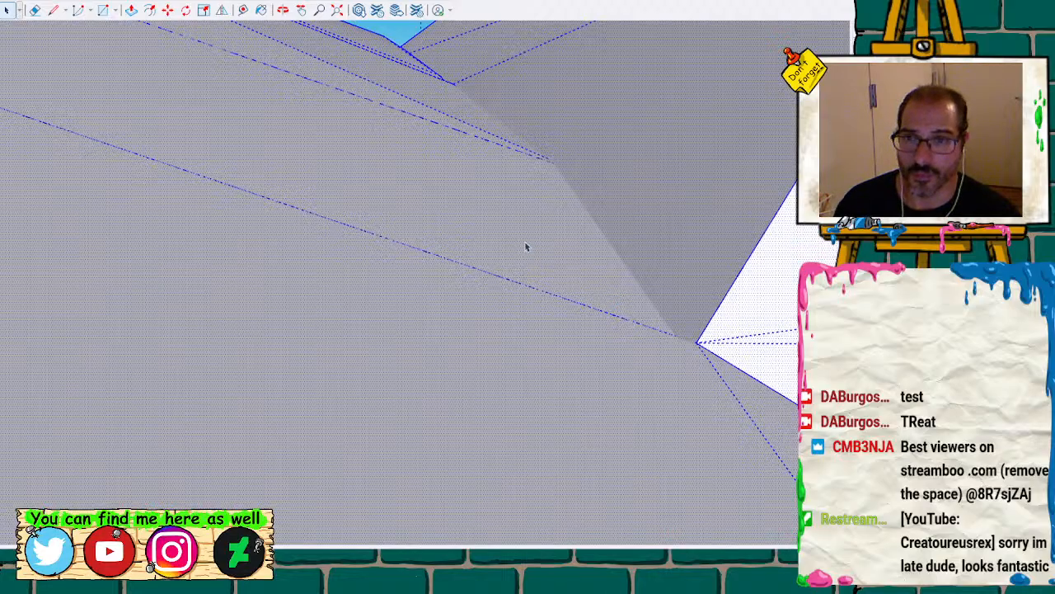
pyautogui.click(665, 173)
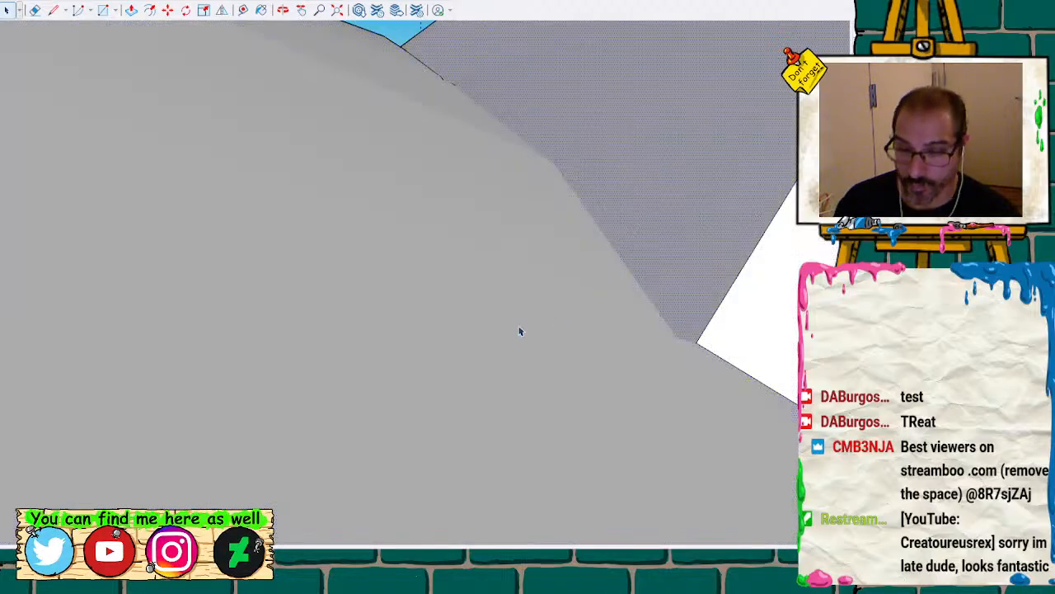
pyautogui.moveTo(414, 297); pyautogui.dragTo(566, 183, button='middle')
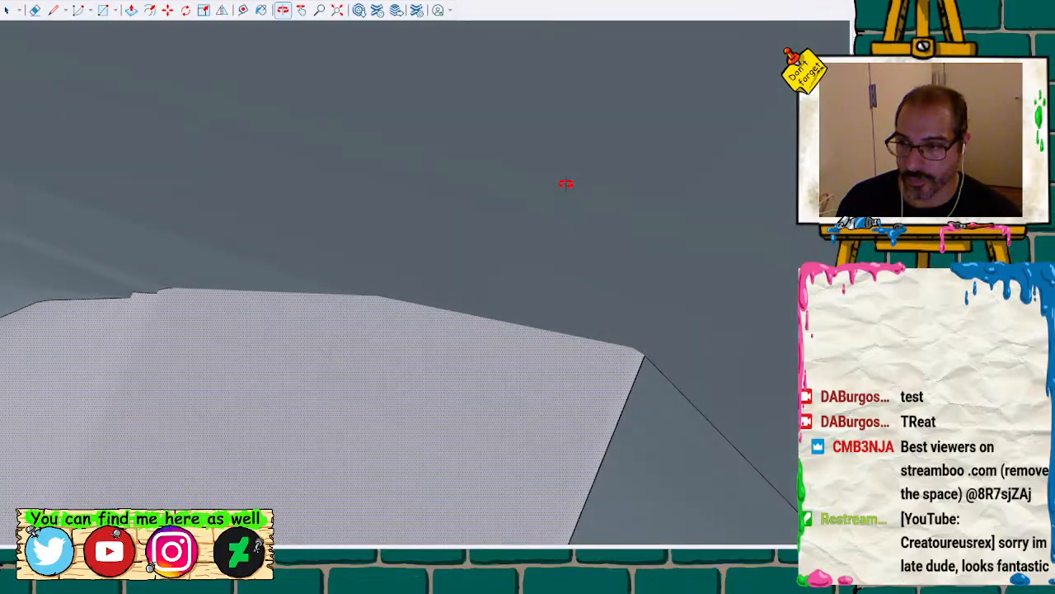
pyautogui.moveTo(340, 410); pyautogui.dragTo(349, 328, button='middle')
pyautogui.press('l')
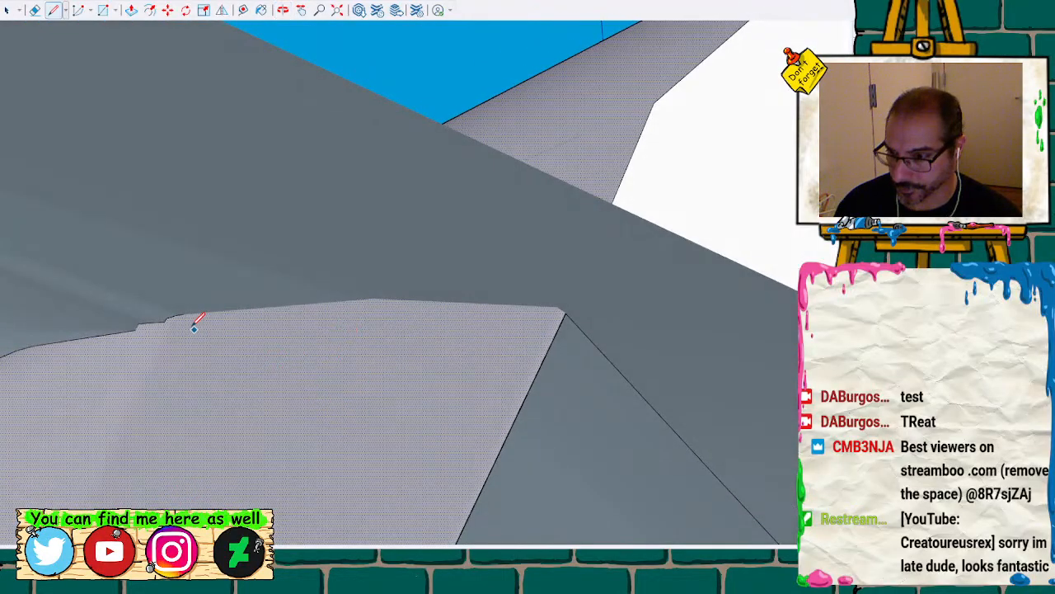
pyautogui.press('space')
pyautogui.tripleClick(232, 389)
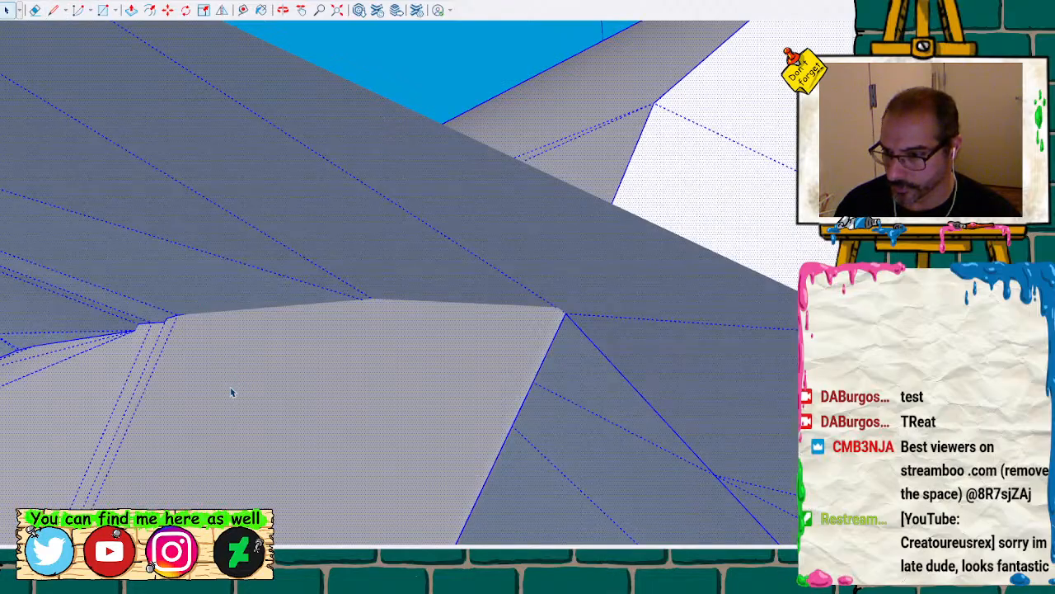
pyautogui.press('l')
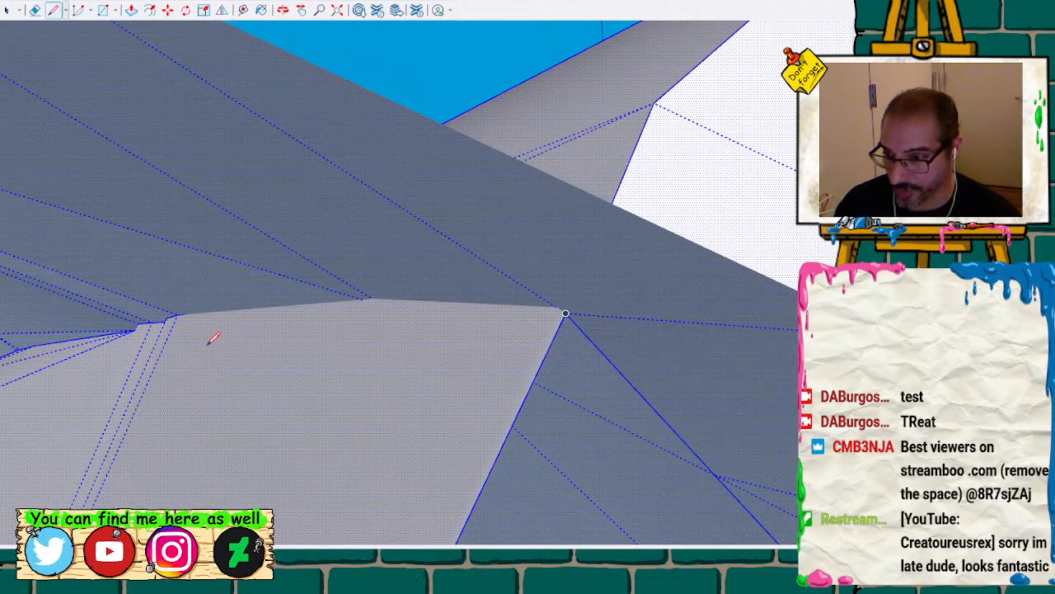
pyautogui.click(178, 314)
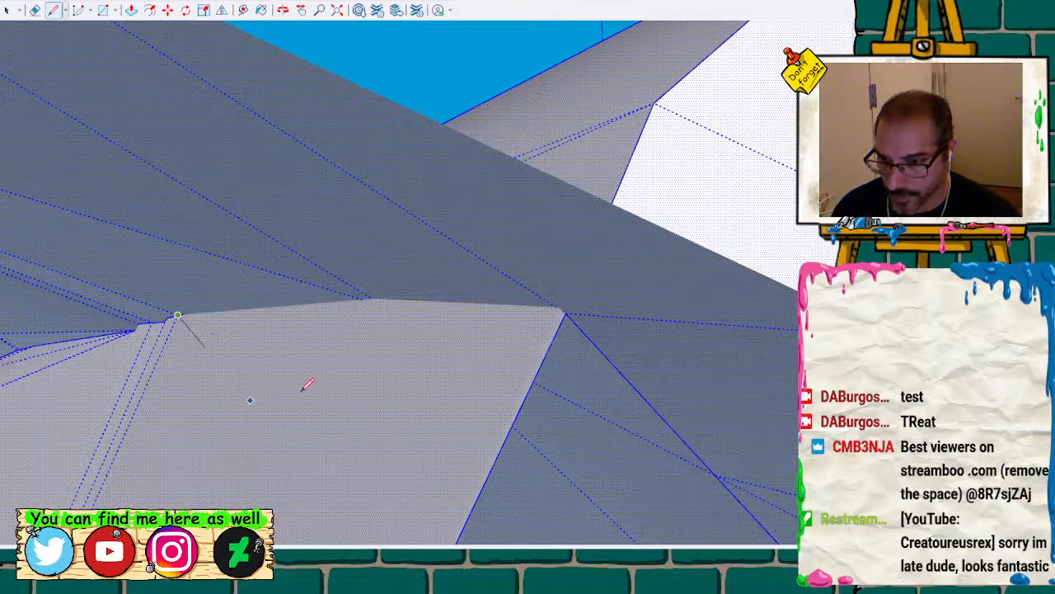
pyautogui.press('space')
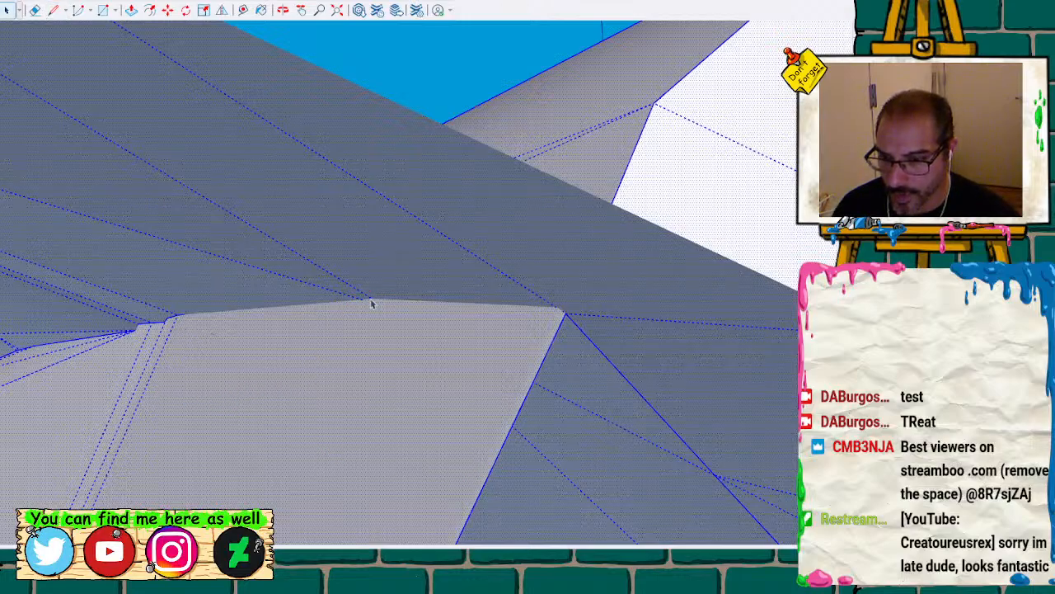
# Split the inner wall face with a line from the end of the jagged boundary to the lower corner, and delete the larger portion
pyautogui.moveTo(375, 426); pyautogui.dragTo(475, 313, button='middle')
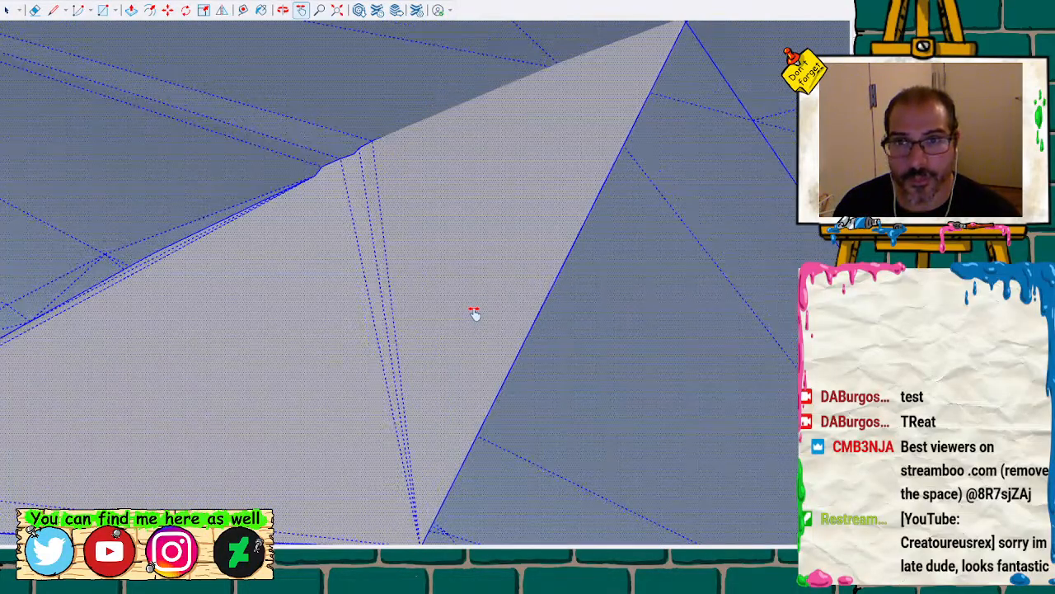
pyautogui.scroll(-1, 475, 312)
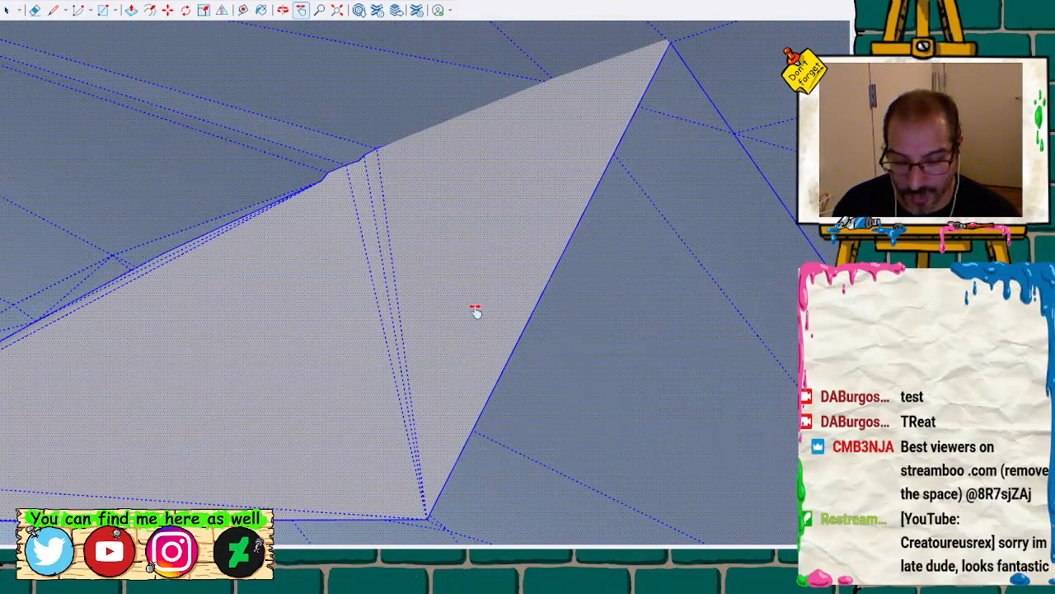
pyautogui.press('l')
pyautogui.click(547, 79)
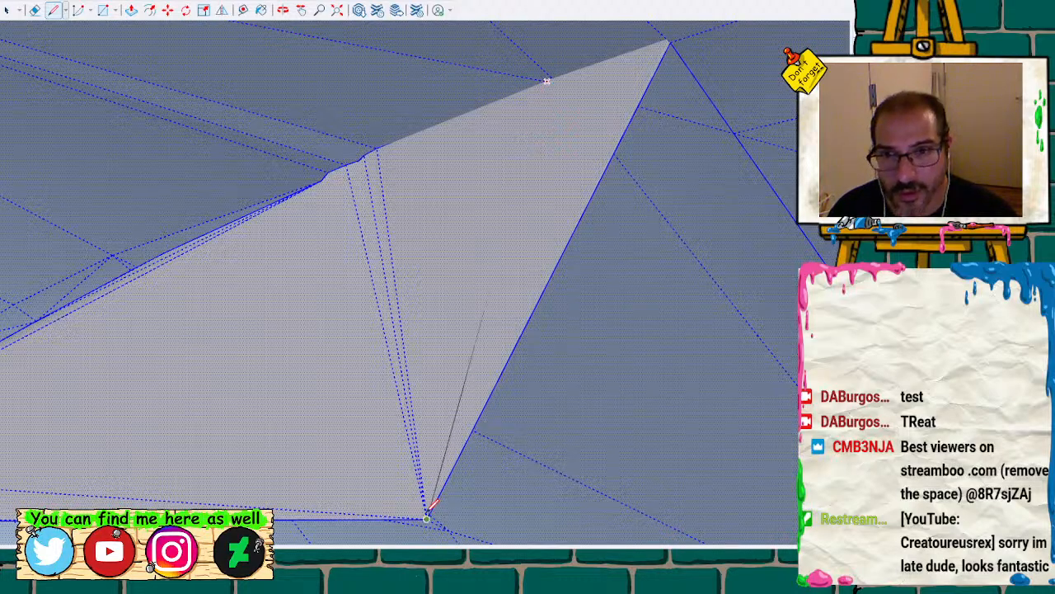
pyautogui.click(307, 282)
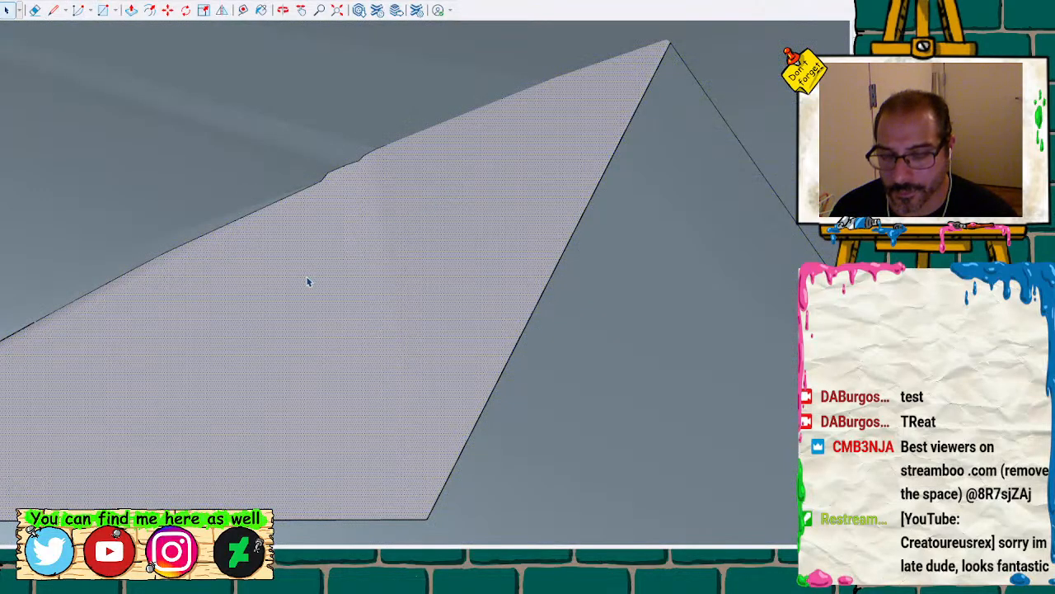
pyautogui.tripleClick(321, 316)
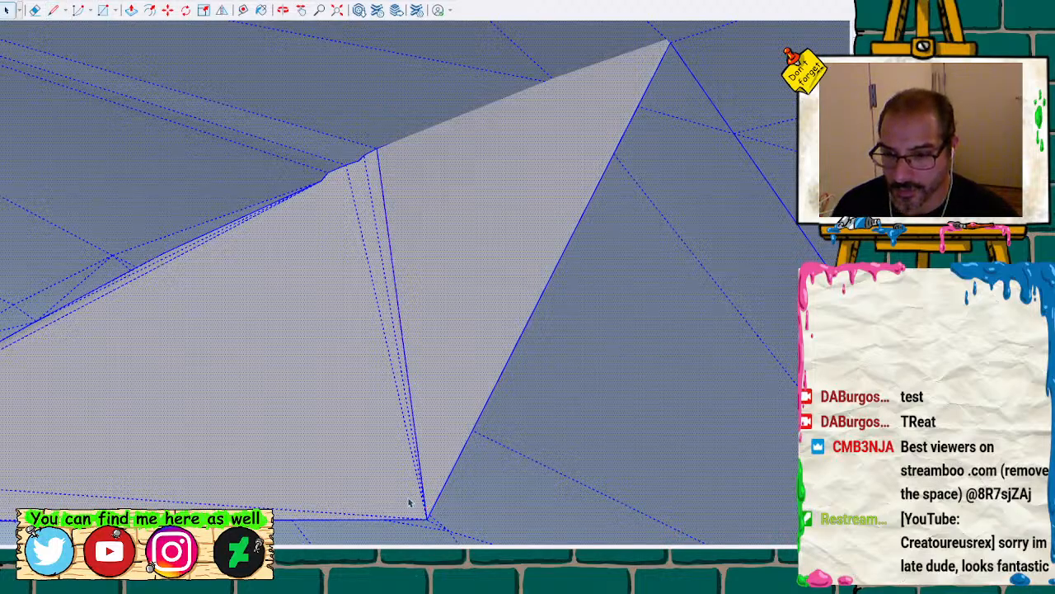
pyautogui.click(344, 378)
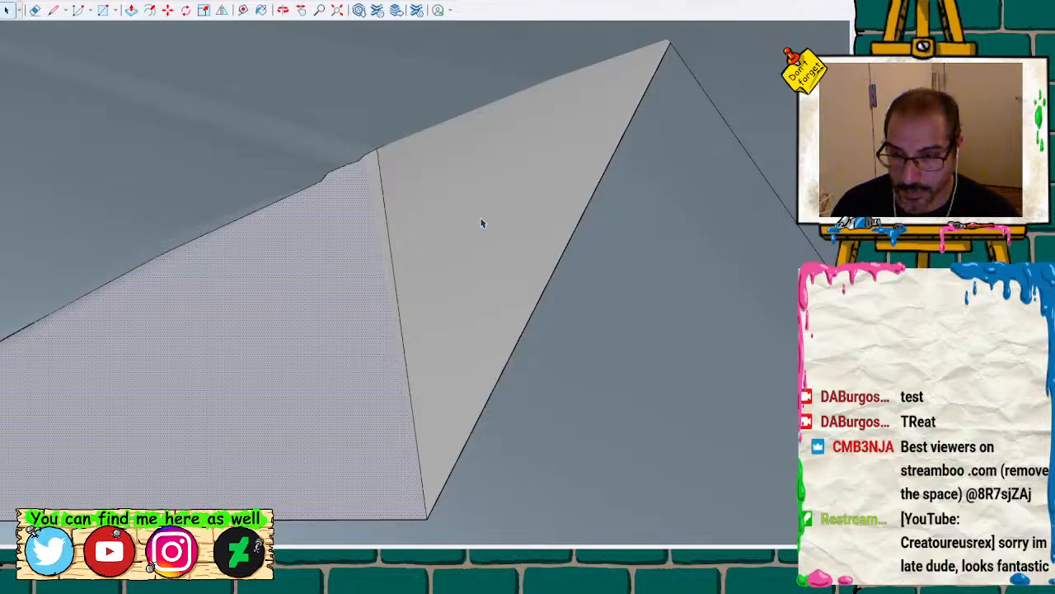
pyautogui.moveTo(482, 223); pyautogui.dragTo(398, 297, button='middle')
pyautogui.press('Delete')
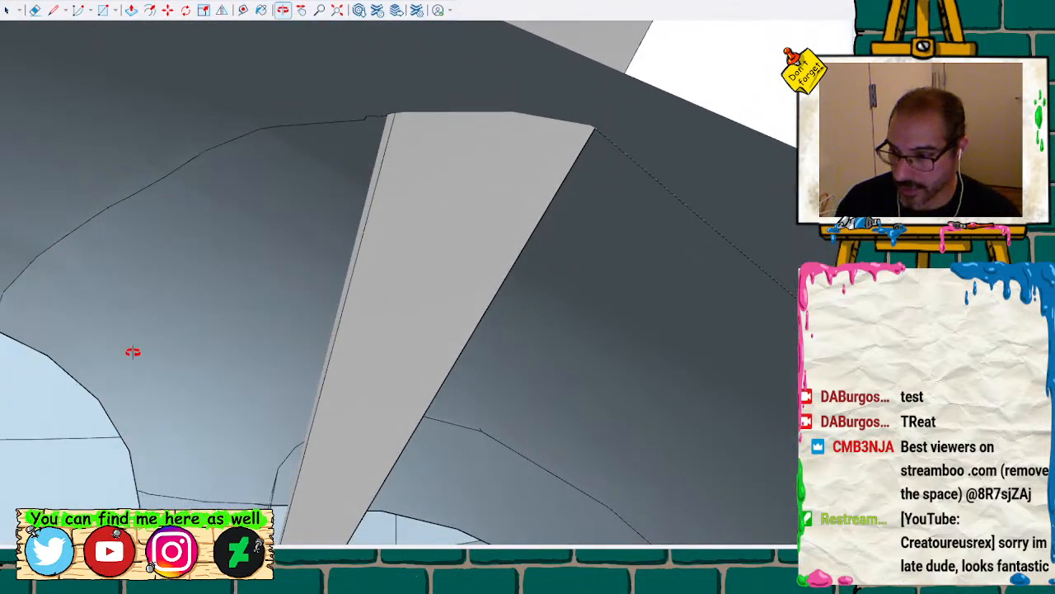
# Delete the long edge bounding the remaining triangular face so that the triangle is removed with it
pyautogui.moveTo(257, 370); pyautogui.dragTo(381, 278, button='middle')
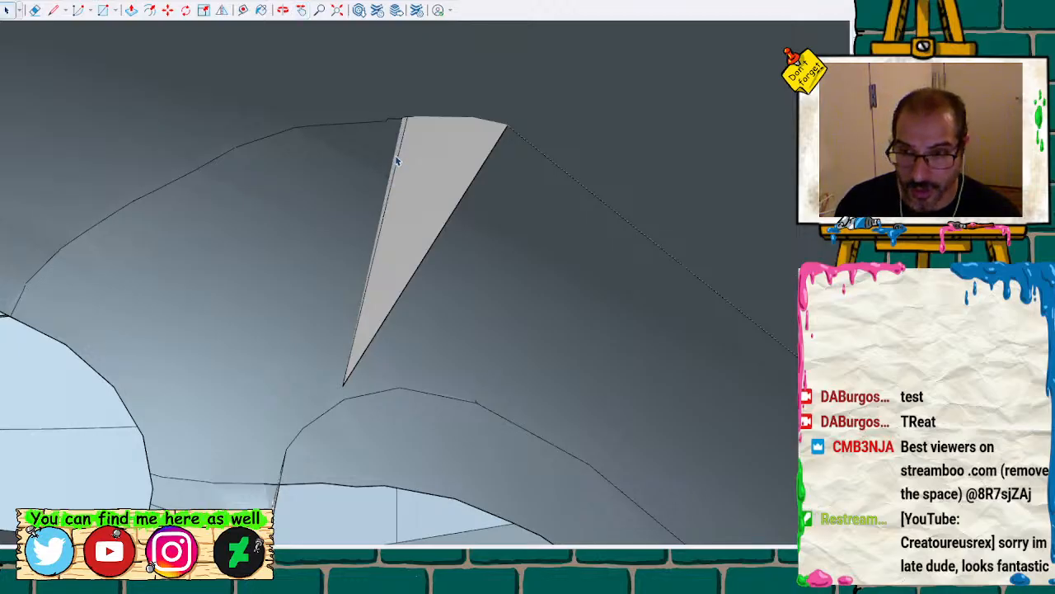
pyautogui.moveTo(399, 156); pyautogui.dragTo(455, 164, button='middle')
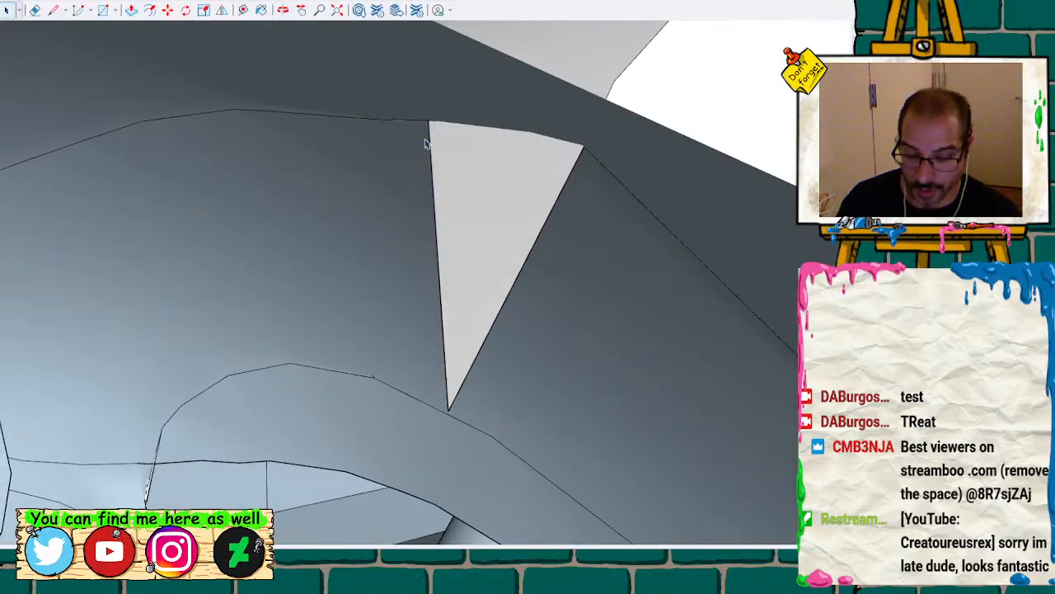
pyautogui.moveTo(437, 130); pyautogui.dragTo(441, 163, button='middle')
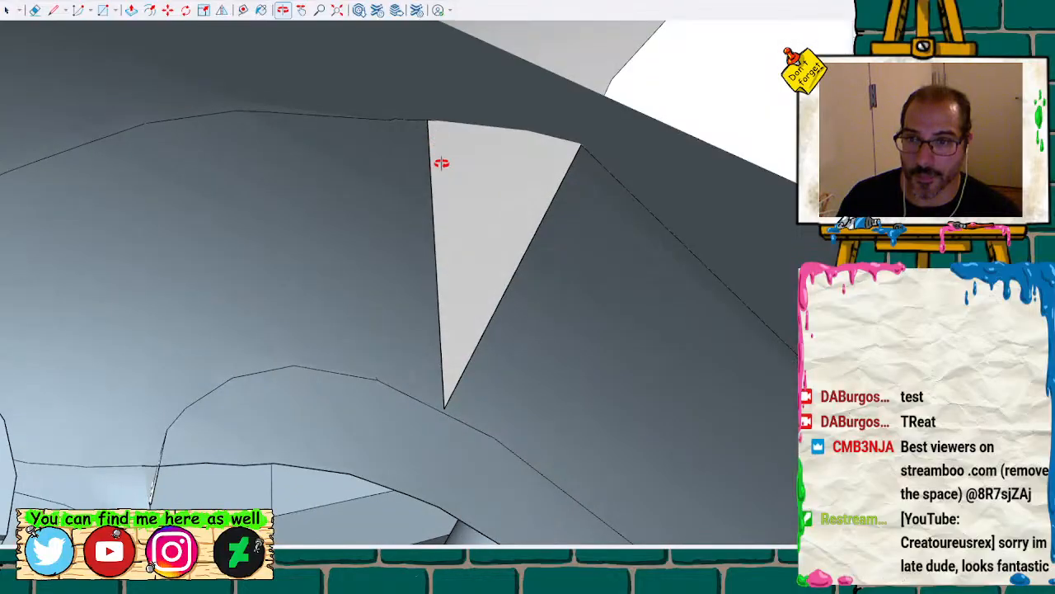
pyautogui.scroll(2, 480, 173)
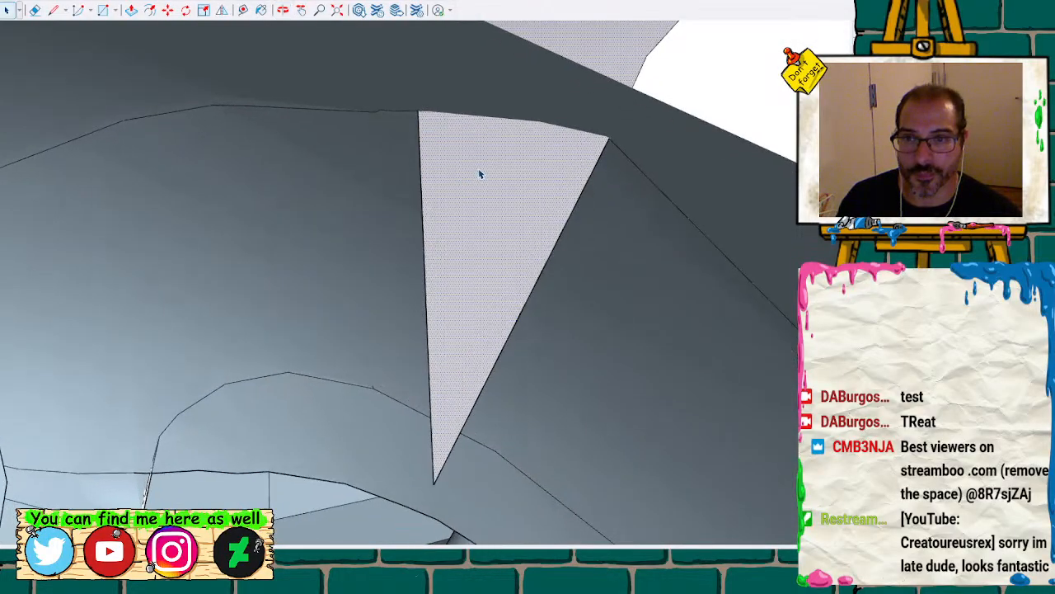
pyautogui.click(423, 371)
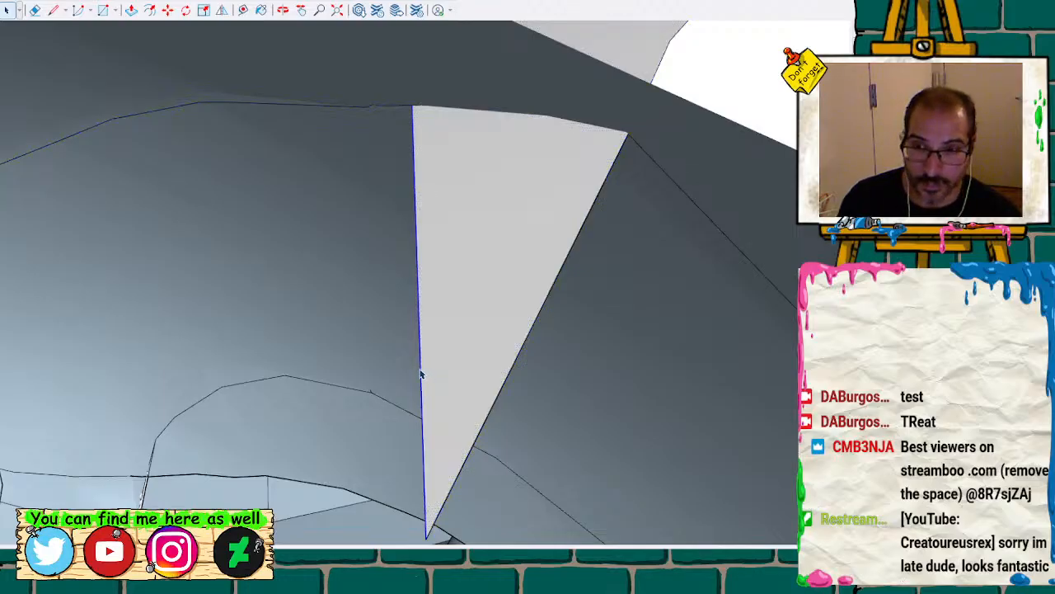
pyautogui.press('Delete')
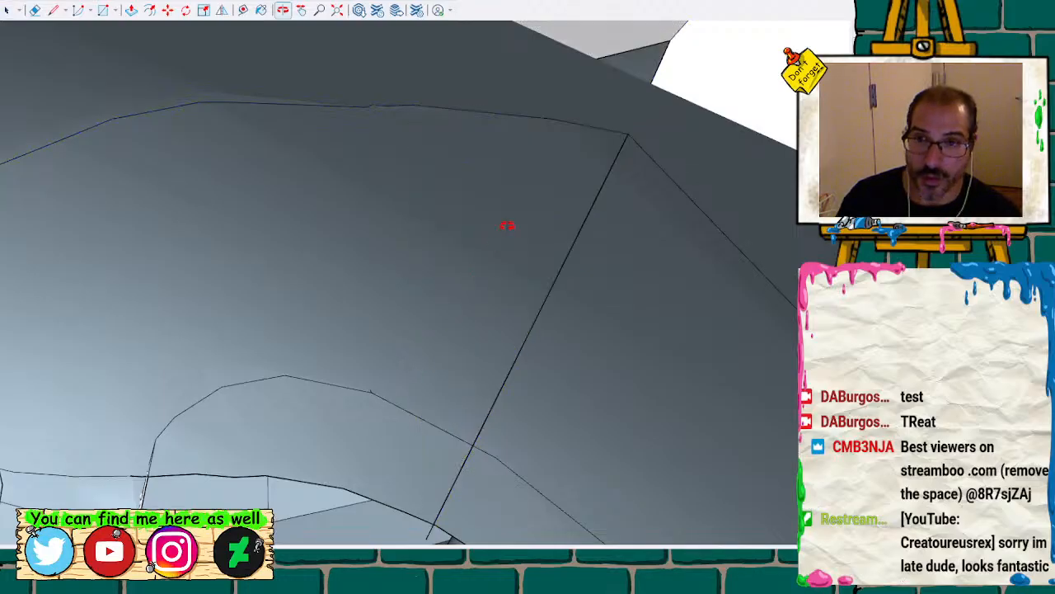
# Draw a line from the last boundary vertex to the neighbouring surface's outer corner, and delete the leftover long edge inside the body
pyautogui.moveTo(507, 225); pyautogui.dragTo(438, 332, button='middle')
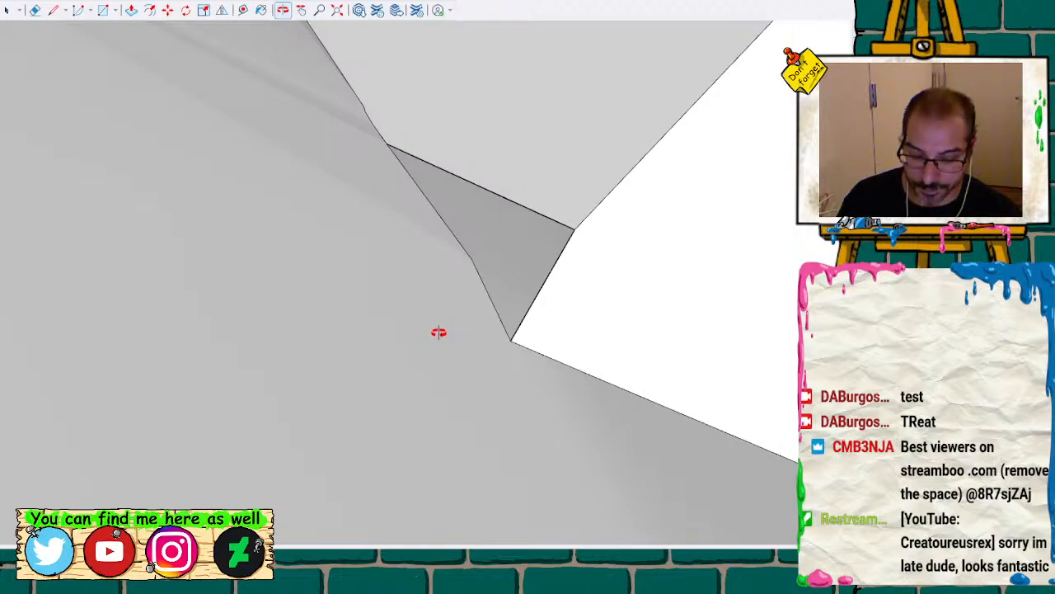
pyautogui.click(574, 227)
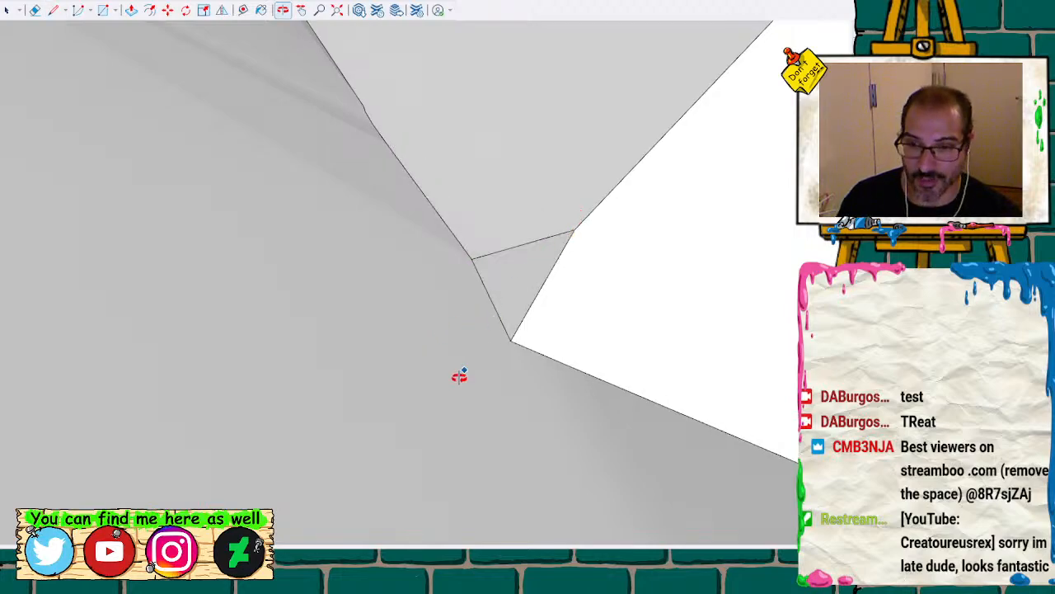
pyautogui.moveTo(459, 377); pyautogui.dragTo(544, 238, button='middle')
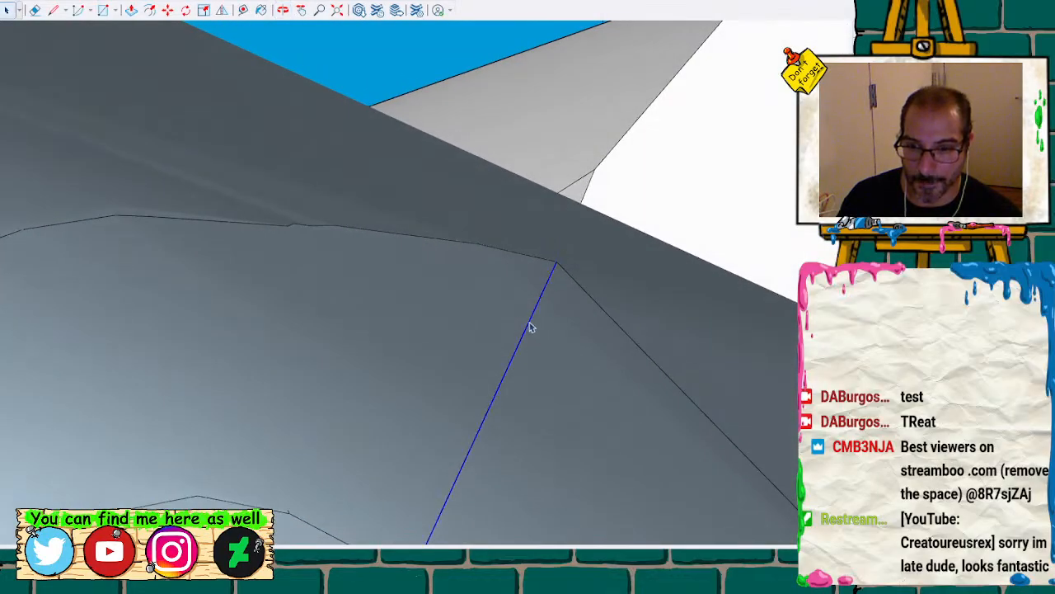
pyautogui.scroll(-2, 516, 324)
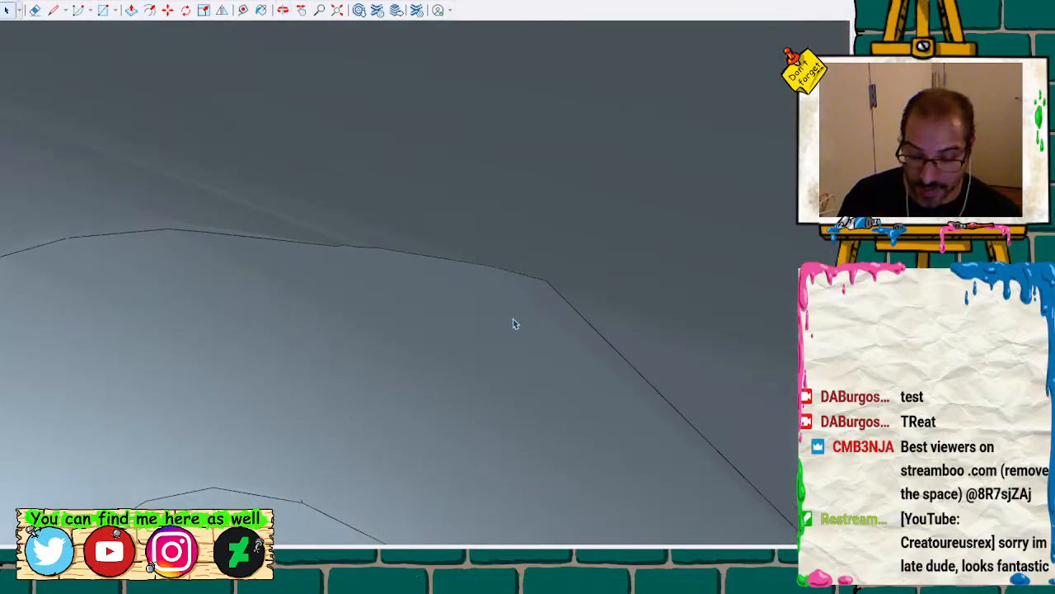
# Examine the long narrow face protruding through the body's inner wall and reveal the hidden mesh edges around it
pyautogui.moveTo(553, 316)
pyautogui.mouseDown(button='middle')
pyautogui.moveTo(437, 393)
pyautogui.moveTo(425, 367)
pyautogui.mouseUp(button='middle')
pyautogui.keyDown('shift'); pyautogui.moveTo(352, 371); pyautogui.dragTo(516, 10, button='middle'); pyautogui.keyUp('shift')
pyautogui.moveTo(499, 171)
pyautogui.keyDown('shift'); pyautogui.mouseDown(button='middle')
pyautogui.moveTo(440, 252)
pyautogui.moveTo(446, 289)
pyautogui.moveTo(420, 325)
pyautogui.moveTo(432, 420)
pyautogui.mouseUp(button='middle'); pyautogui.keyUp('shift')
pyautogui.moveTo(435, 482)
pyautogui.mouseDown(button='middle')
pyautogui.moveTo(462, 290)
pyautogui.moveTo(429, 462)
pyautogui.moveTo(437, 214)
pyautogui.moveTo(400, 312)
pyautogui.moveTo(391, 292)
pyautogui.moveTo(404, 295)
pyautogui.mouseUp(button='middle')
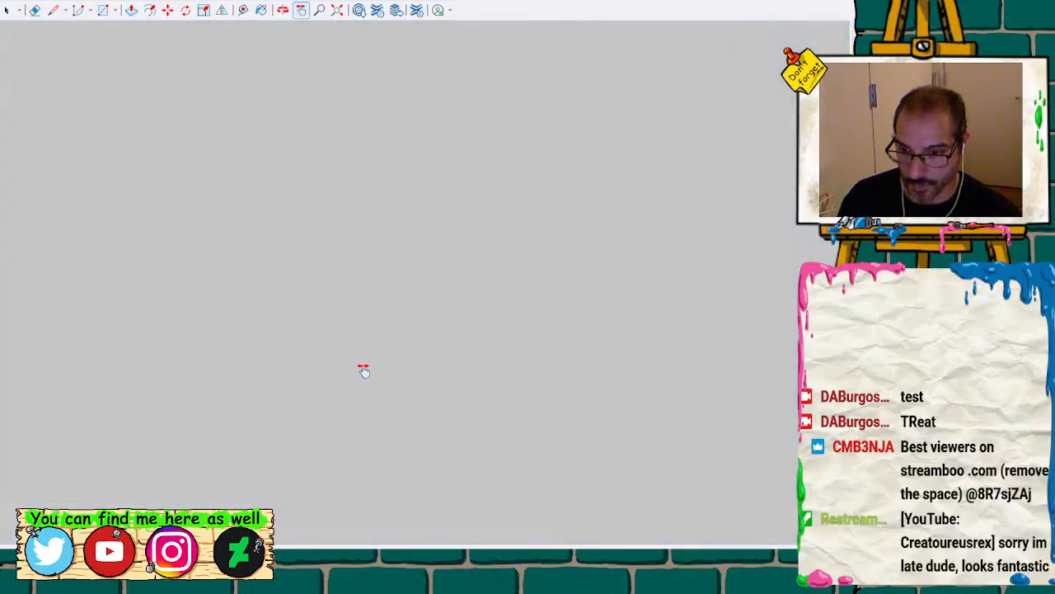
pyautogui.moveTo(363, 370)
pyautogui.keyDown('shift'); pyautogui.mouseDown(button='middle')
pyautogui.moveTo(355, 464)
pyautogui.moveTo(377, 532)
pyautogui.moveTo(448, 405)
pyautogui.moveTo(427, 344)
pyautogui.moveTo(492, 417)
pyautogui.moveTo(454, 388)
pyautogui.moveTo(375, 440)
pyautogui.moveTo(327, 273)
pyautogui.moveTo(427, 132)
pyautogui.moveTo(540, 85)
pyautogui.moveTo(502, 313)
pyautogui.moveTo(518, 280)
pyautogui.mouseUp(button='middle'); pyautogui.keyUp('shift')
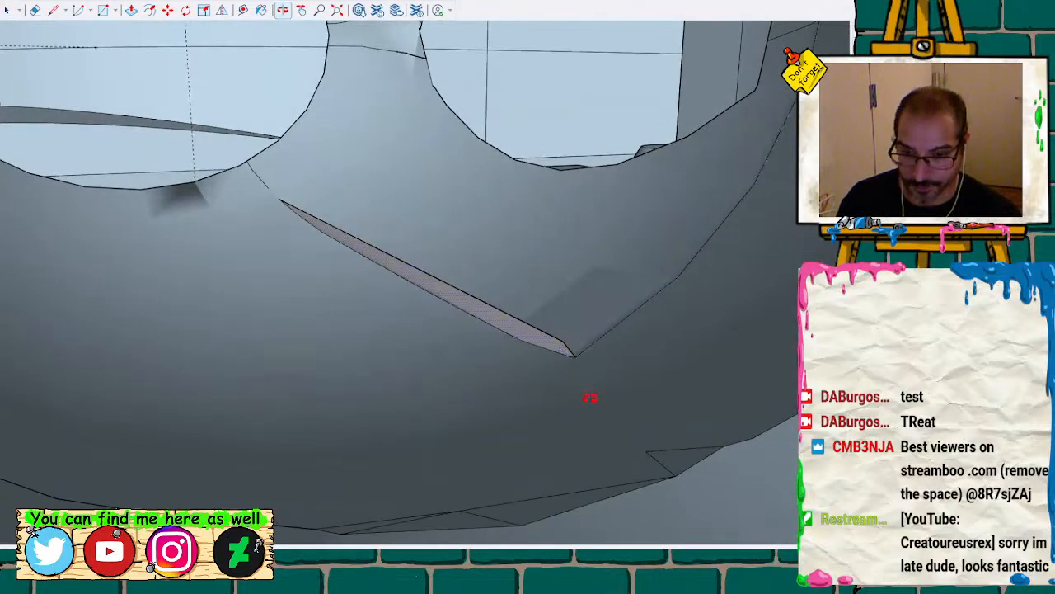
pyautogui.moveTo(591, 397)
pyautogui.mouseDown(button='middle')
pyautogui.moveTo(544, 229)
pyautogui.moveTo(541, 332)
pyautogui.moveTo(554, 358)
pyautogui.moveTo(589, 370)
pyautogui.moveTo(440, 287)
pyautogui.moveTo(478, 354)
pyautogui.mouseUp(button='middle')
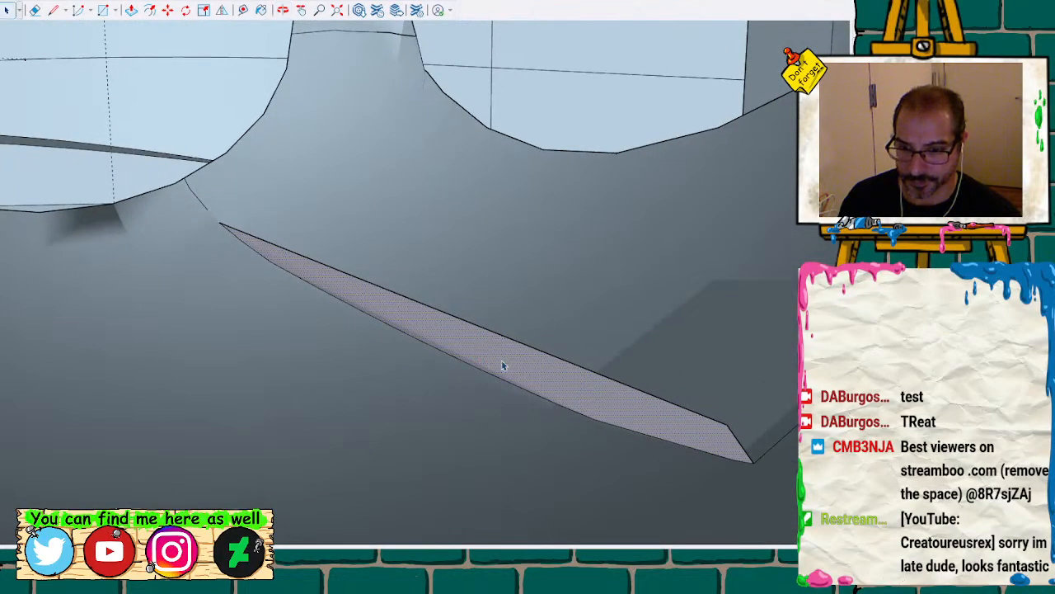
pyautogui.tripleClick(506, 367)
pyautogui.scroll(1, 613, 416)
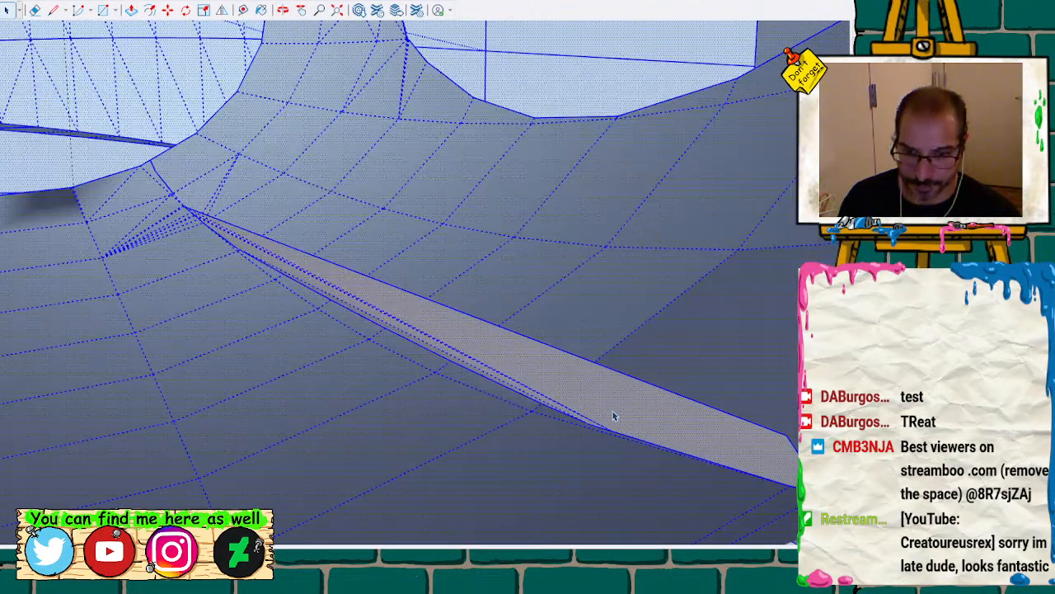
# Try deleting the long narrow face inside the body, check the cylinder from outside, and undo the deletion
pyautogui.moveTo(525, 407)
pyautogui.mouseDown(button='middle')
pyautogui.moveTo(683, 393)
pyautogui.moveTo(718, 344)
pyautogui.moveTo(627, 308)
pyautogui.moveTo(631, 326)
pyautogui.mouseUp(button='middle')
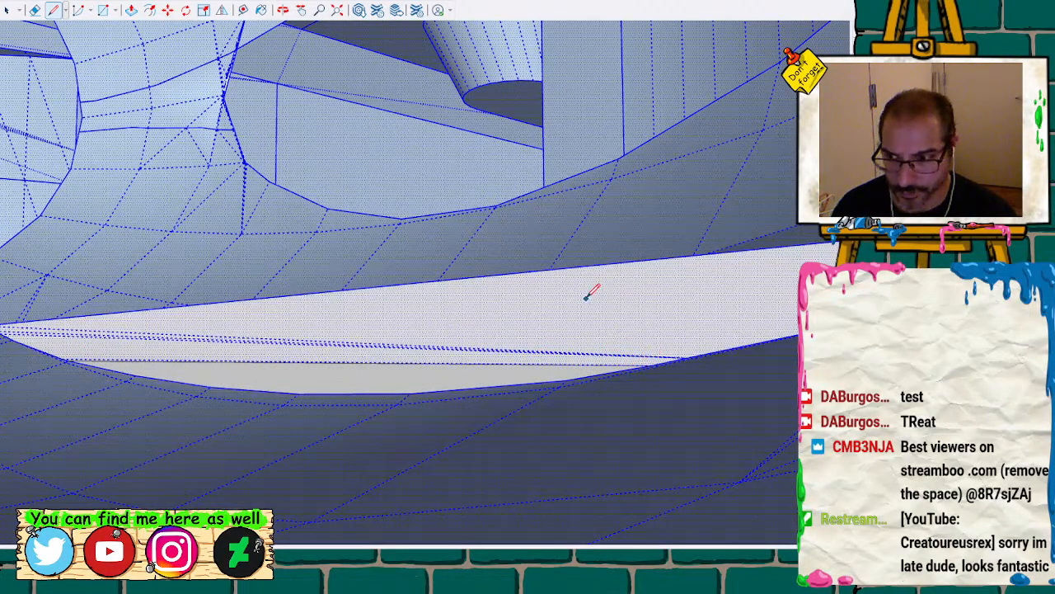
pyautogui.hotkey('ctrl', 't')
pyautogui.press('Delete')
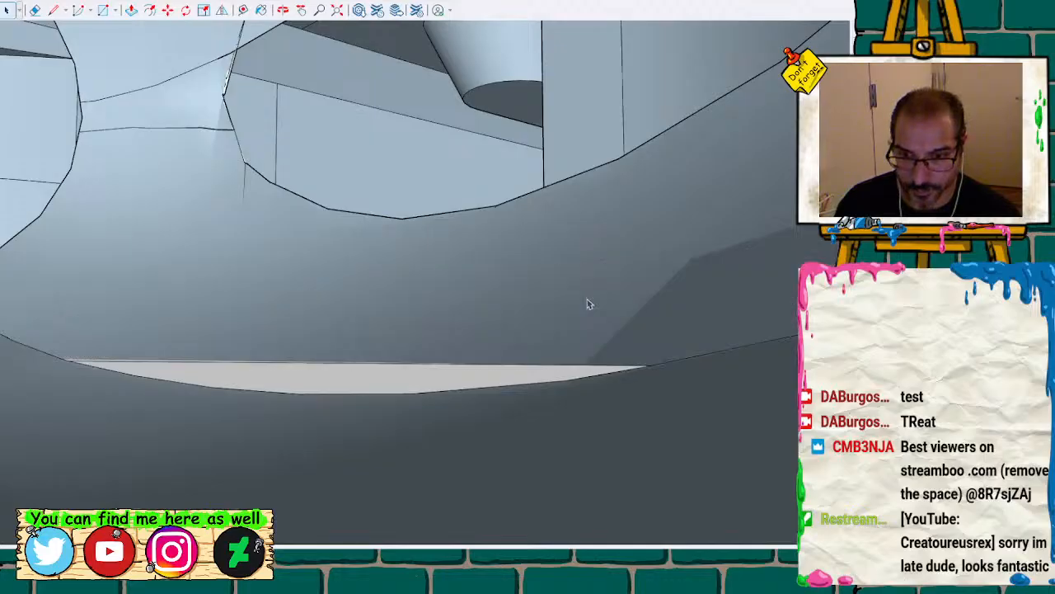
pyautogui.moveTo(619, 414)
pyautogui.mouseDown(button='middle')
pyautogui.moveTo(533, 292)
pyautogui.moveTo(417, 212)
pyautogui.moveTo(427, 220)
pyautogui.mouseUp(button='middle')
pyautogui.moveTo(426, 220)
pyautogui.mouseDown()
pyautogui.moveTo(426, 295)
pyautogui.moveTo(462, 298)
pyautogui.mouseUp()
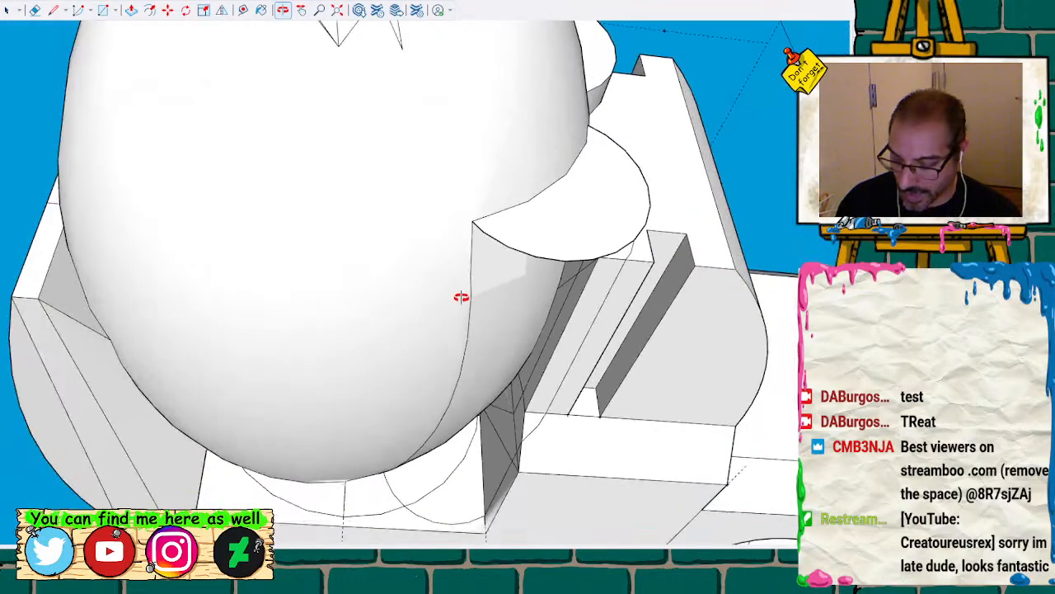
pyautogui.hotkey('ctrl', 'z')
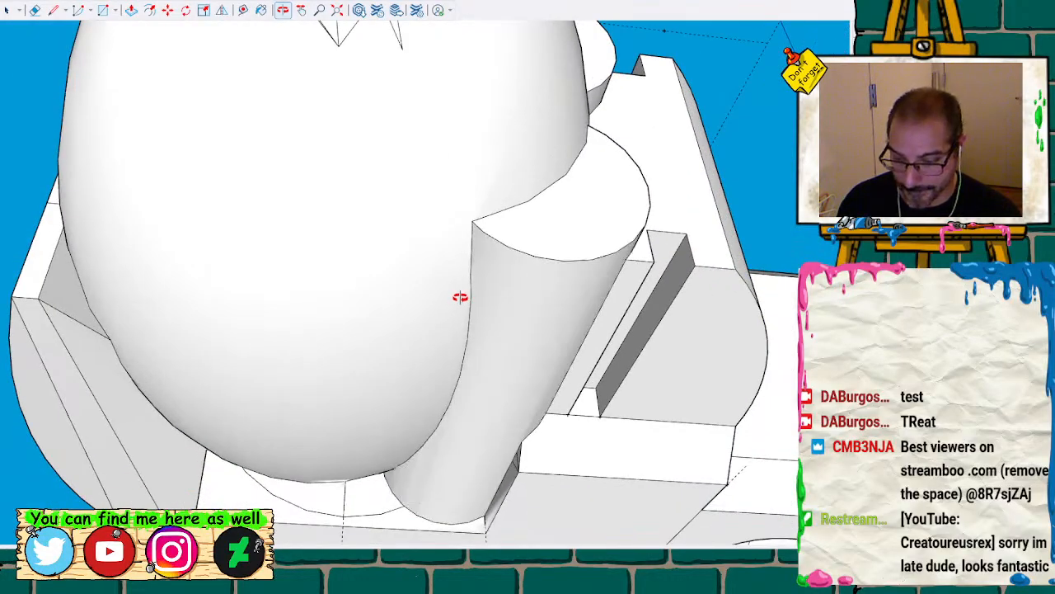
# Examine the rounded body's interior and the cylinder openings around the long narrow inner face from several angles
pyautogui.moveTo(451, 272)
pyautogui.mouseDown()
pyautogui.moveTo(473, 215)
pyautogui.moveTo(601, 130)
pyautogui.moveTo(412, 374)
pyautogui.moveTo(443, 413)
pyautogui.moveTo(388, 412)
pyautogui.moveTo(354, 384)
pyautogui.moveTo(427, 410)
pyautogui.moveTo(396, 332)
pyautogui.mouseUp()
pyautogui.scroll(6, 427, 410)
pyautogui.scroll(5, 355, 349)
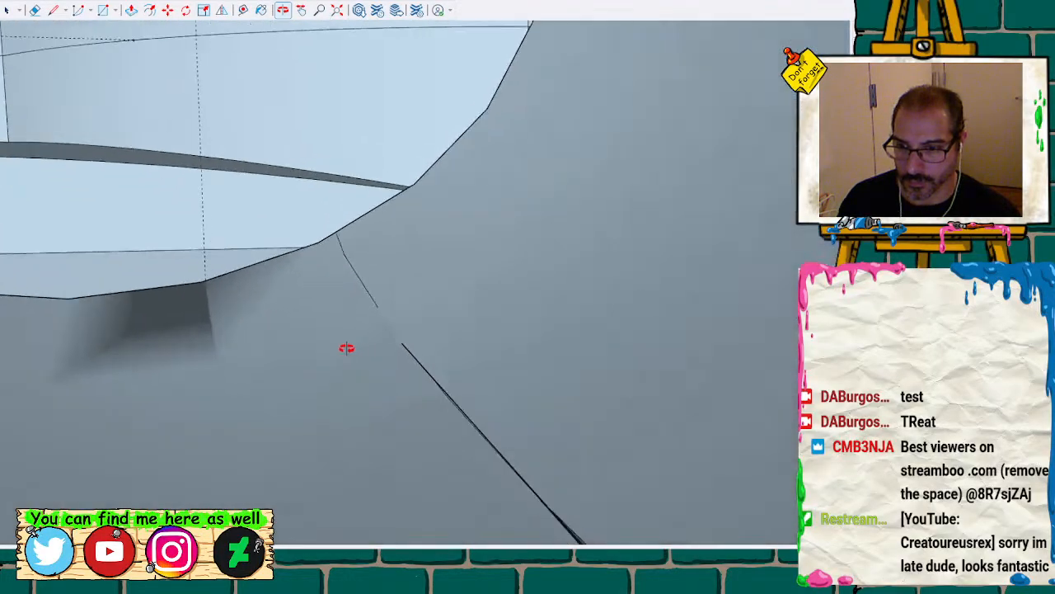
pyautogui.moveTo(395, 373)
pyautogui.mouseDown()
pyautogui.moveTo(588, 358)
pyautogui.moveTo(541, 291)
pyautogui.mouseUp()
pyautogui.moveTo(541, 291); pyautogui.dragTo(519, 255, button='middle')
pyautogui.moveTo(590, 178)
pyautogui.mouseDown()
pyautogui.moveTo(365, 318)
pyautogui.moveTo(169, 368)
pyautogui.moveTo(69, 311)
pyautogui.moveTo(45, 273)
pyautogui.moveTo(79, 233)
pyautogui.mouseUp()
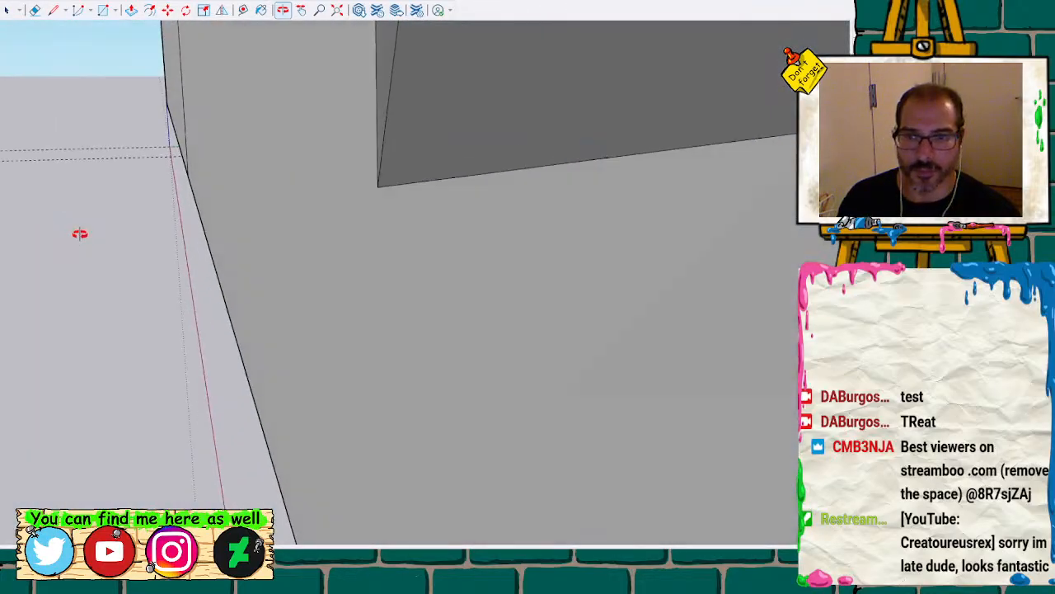
pyautogui.moveTo(57, 267); pyautogui.dragTo(346, 346)
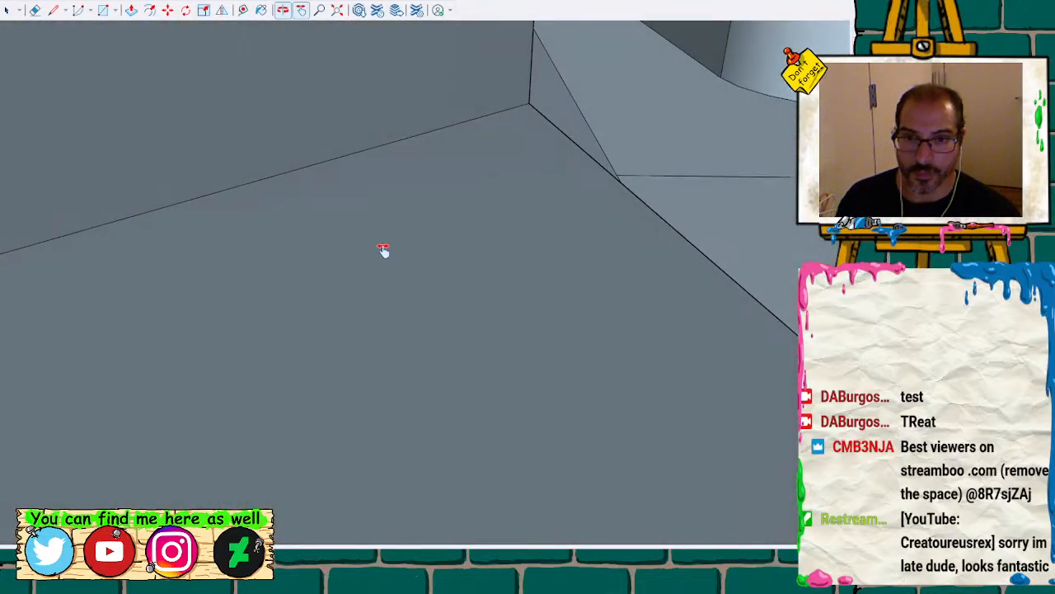
pyautogui.moveTo(383, 250)
pyautogui.mouseDown()
pyautogui.moveTo(137, 269)
pyautogui.moveTo(14, 242)
pyautogui.moveTo(610, 162)
pyautogui.moveTo(405, 228)
pyautogui.mouseUp()
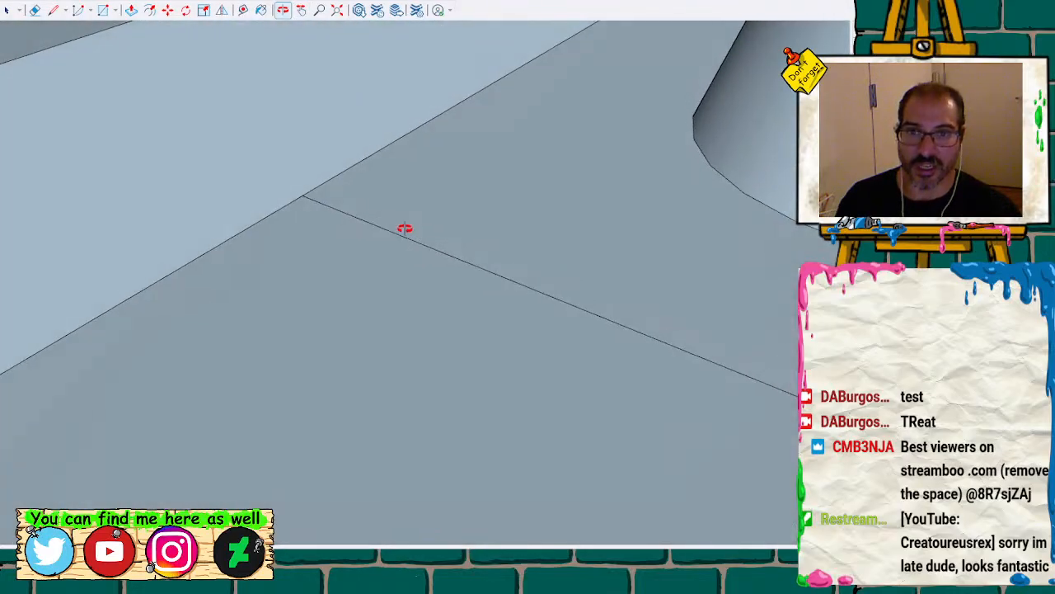
pyautogui.moveTo(404, 228); pyautogui.dragTo(367, 253, button='middle')
pyautogui.moveTo(507, 102)
pyautogui.mouseDown(button='middle')
pyautogui.moveTo(610, 3)
pyautogui.moveTo(613, 68)
pyautogui.moveTo(686, 168)
pyautogui.moveTo(584, 165)
pyautogui.moveTo(612, 137)
pyautogui.moveTo(552, 159)
pyautogui.moveTo(431, 301)
pyautogui.mouseUp(button='middle')
pyautogui.scroll(-2, 607, 145)
pyautogui.scroll(-2, 569, 156)
pyautogui.moveTo(554, 251); pyautogui.dragTo(734, 146, button='middle')
pyautogui.scroll(2, 713, 350)
pyautogui.moveTo(714, 350); pyautogui.dragTo(704, 368, button='middle')
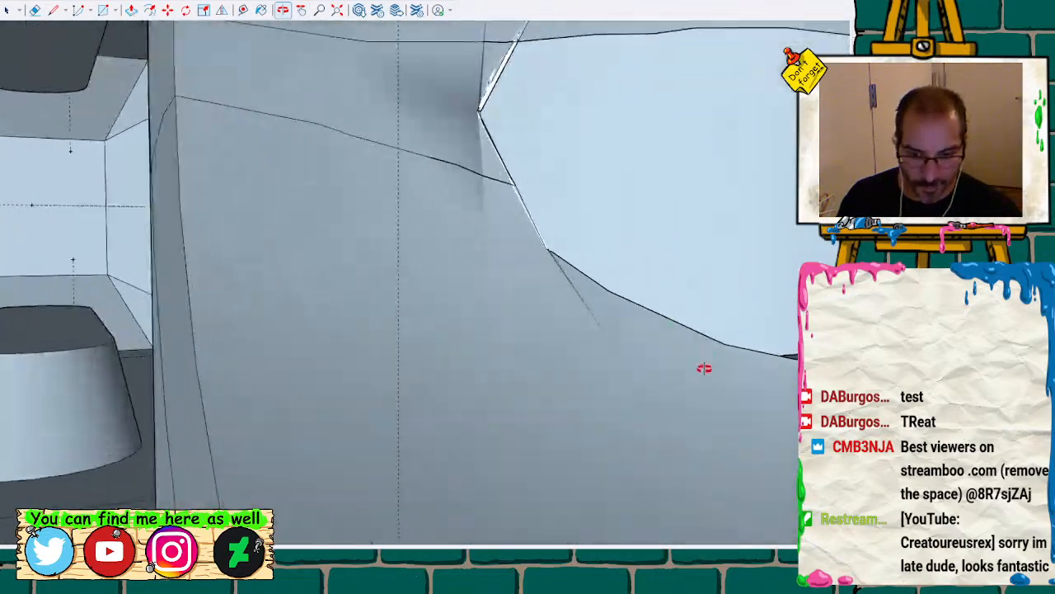
pyautogui.moveTo(629, 448); pyautogui.dragTo(533, 430, button='middle')
# Select the connected geometry, the inner wall and the long narrow face in turn to check how they join
pyautogui.click(533, 430)
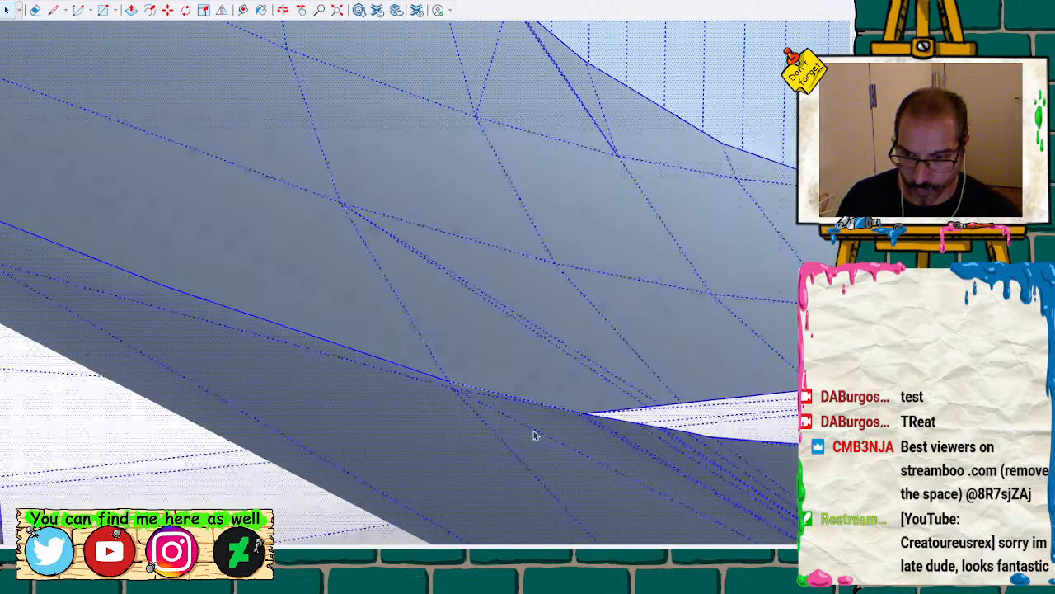
pyautogui.moveTo(603, 254); pyautogui.dragTo(525, 331, button='middle')
pyautogui.click(447, 419)
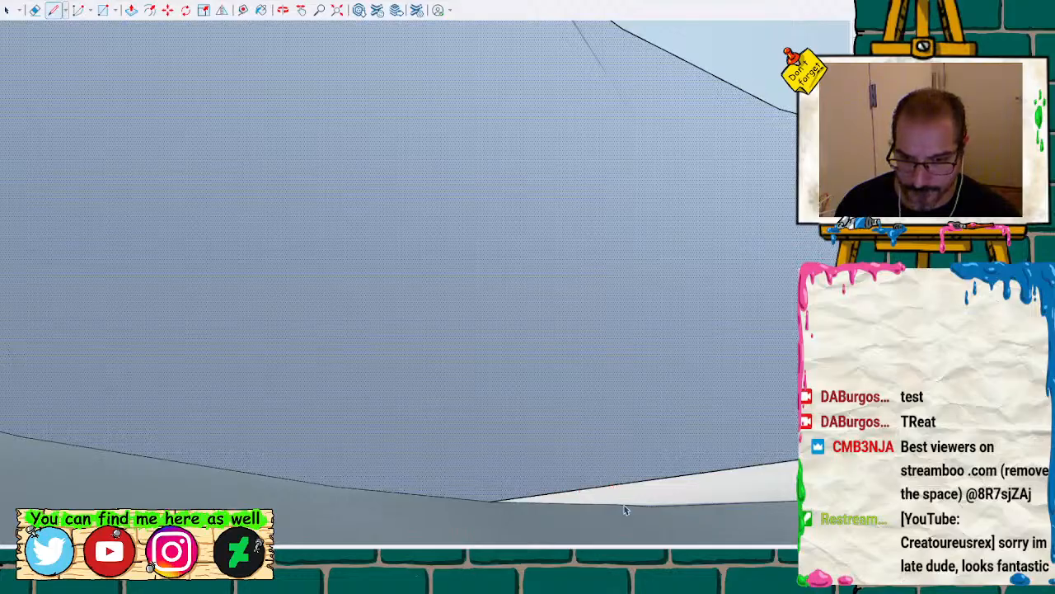
pyautogui.press('space')
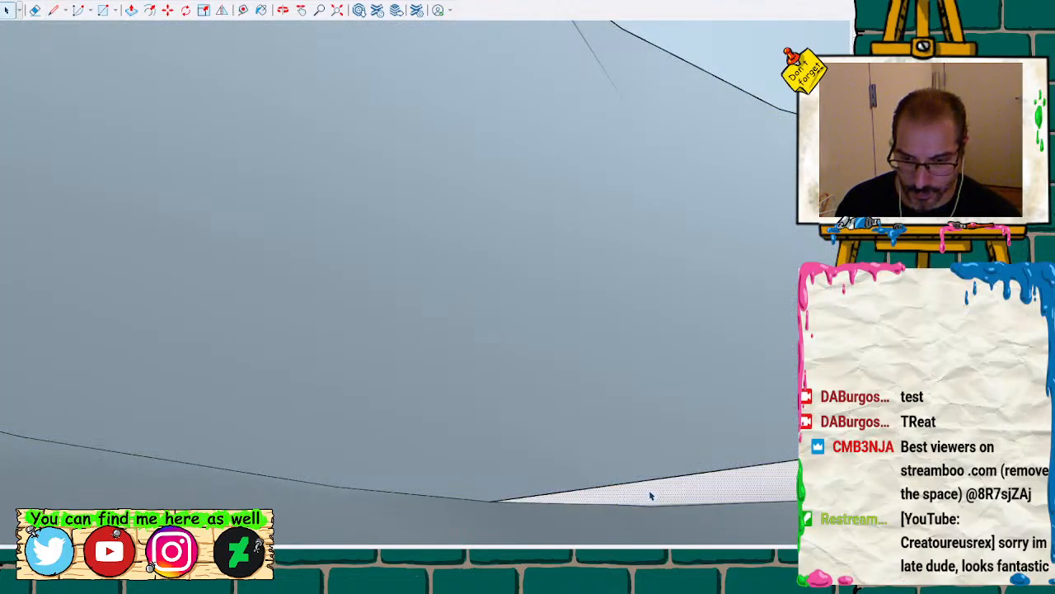
pyautogui.scroll(-3, 651, 492)
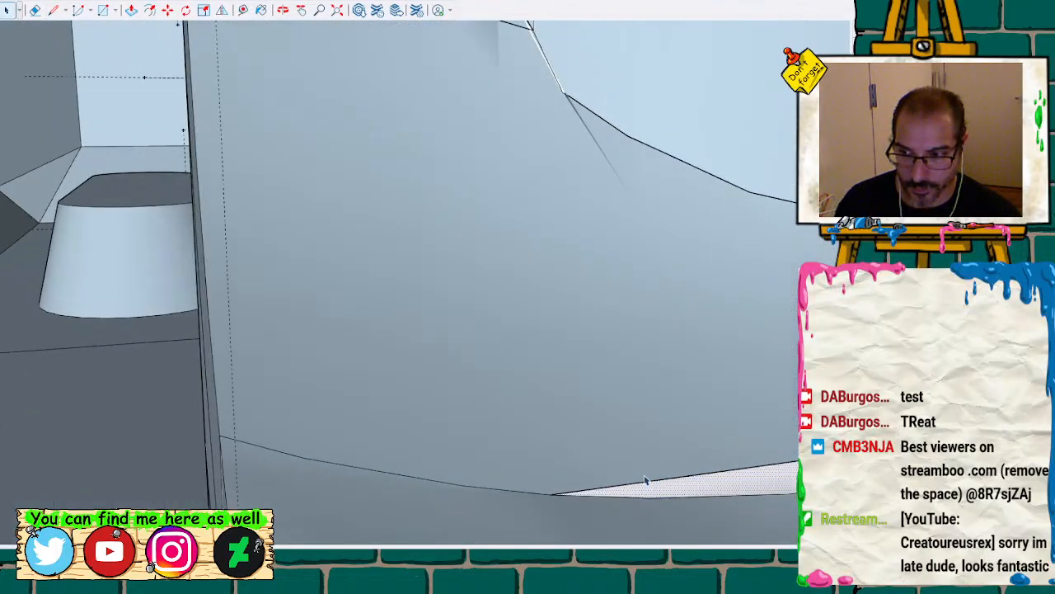
# Delete the lower sliver of the long narrow face inside the body and the long edge bounding its upper side
pyautogui.moveTo(435, 393)
pyautogui.mouseDown(button='middle')
pyautogui.moveTo(377, 356)
pyautogui.moveTo(619, 492)
pyautogui.moveTo(742, 528)
pyautogui.moveTo(849, 536)
pyautogui.mouseUp(button='middle')
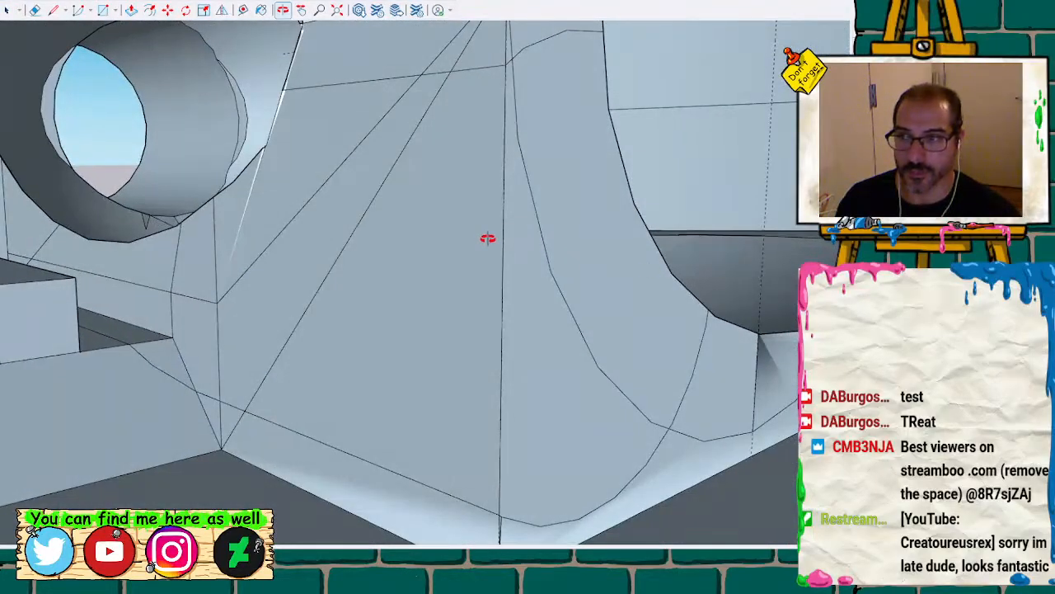
pyautogui.moveTo(487, 238)
pyautogui.mouseDown(button='middle')
pyautogui.moveTo(712, 396)
pyautogui.moveTo(746, 432)
pyautogui.moveTo(322, 189)
pyautogui.moveTo(387, 240)
pyautogui.moveTo(400, 282)
pyautogui.moveTo(395, 305)
pyautogui.moveTo(358, 254)
pyautogui.moveTo(337, 176)
pyautogui.moveTo(385, 165)
pyautogui.moveTo(370, 173)
pyautogui.moveTo(148, 91)
pyautogui.moveTo(483, 193)
pyautogui.moveTo(364, 200)
pyautogui.mouseUp(button='middle')
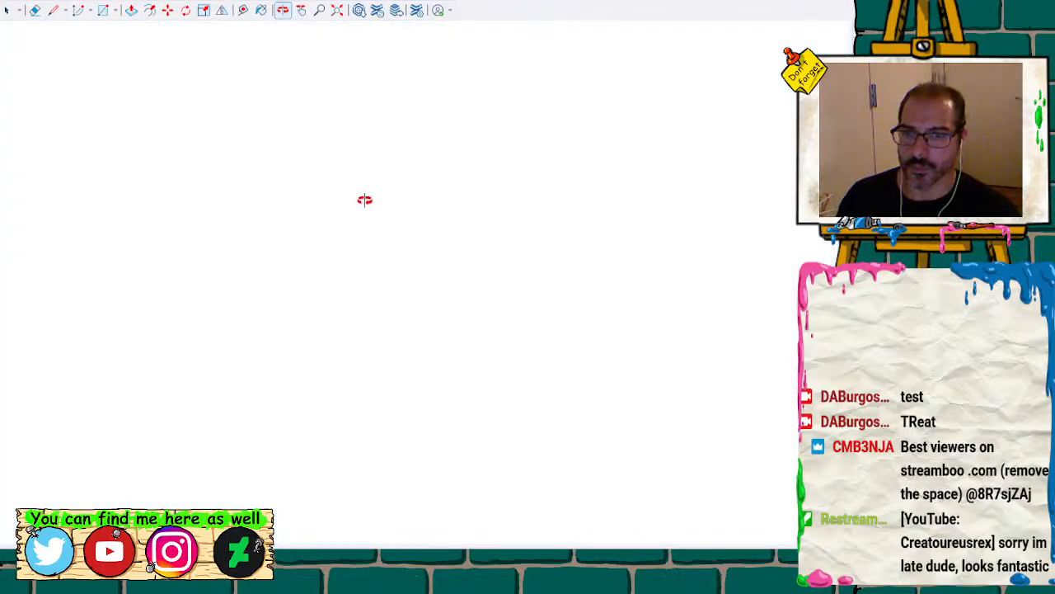
pyautogui.moveTo(246, 220)
pyautogui.mouseDown(button='middle')
pyautogui.moveTo(366, 314)
pyautogui.moveTo(240, 311)
pyautogui.moveTo(403, 238)
pyautogui.moveTo(397, 229)
pyautogui.mouseUp(button='middle')
pyautogui.moveTo(491, 190)
pyautogui.mouseDown(button='middle')
pyautogui.moveTo(207, 127)
pyautogui.moveTo(476, 266)
pyautogui.moveTo(559, 230)
pyautogui.moveTo(465, 276)
pyautogui.mouseUp(button='middle')
pyautogui.moveTo(340, 280)
pyautogui.mouseDown(button='middle')
pyautogui.moveTo(720, 256)
pyautogui.moveTo(544, 259)
pyautogui.moveTo(497, 270)
pyautogui.moveTo(443, 316)
pyautogui.moveTo(481, 308)
pyautogui.moveTo(475, 269)
pyautogui.moveTo(471, 365)
pyautogui.moveTo(502, 384)
pyautogui.moveTo(704, 325)
pyautogui.moveTo(713, 305)
pyautogui.moveTo(658, 315)
pyautogui.moveTo(495, 228)
pyautogui.moveTo(611, 318)
pyautogui.moveTo(563, 330)
pyautogui.mouseUp(button='middle')
pyautogui.click(503, 340)
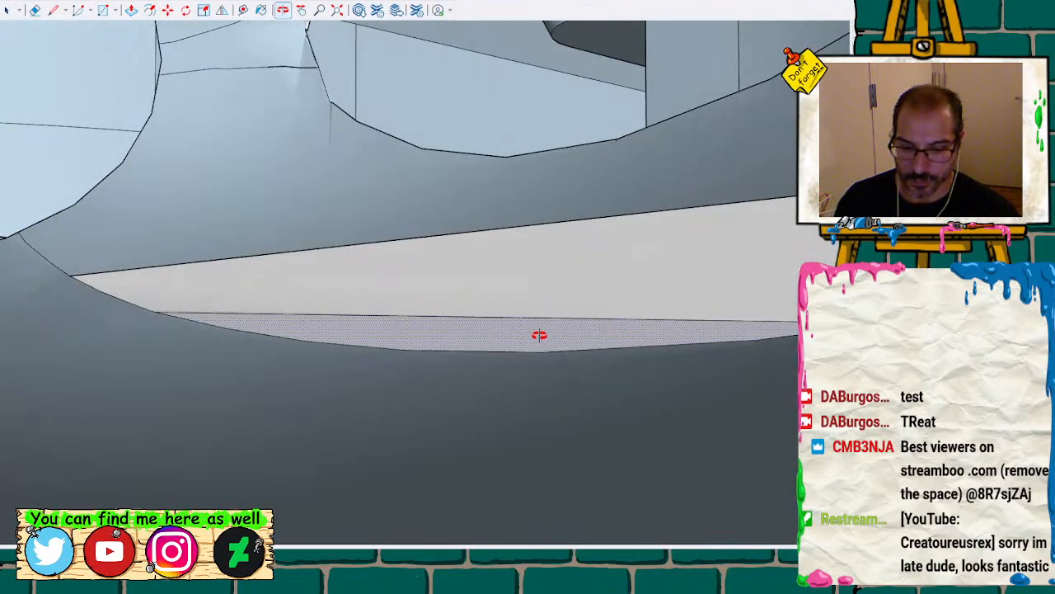
pyautogui.press('Delete')
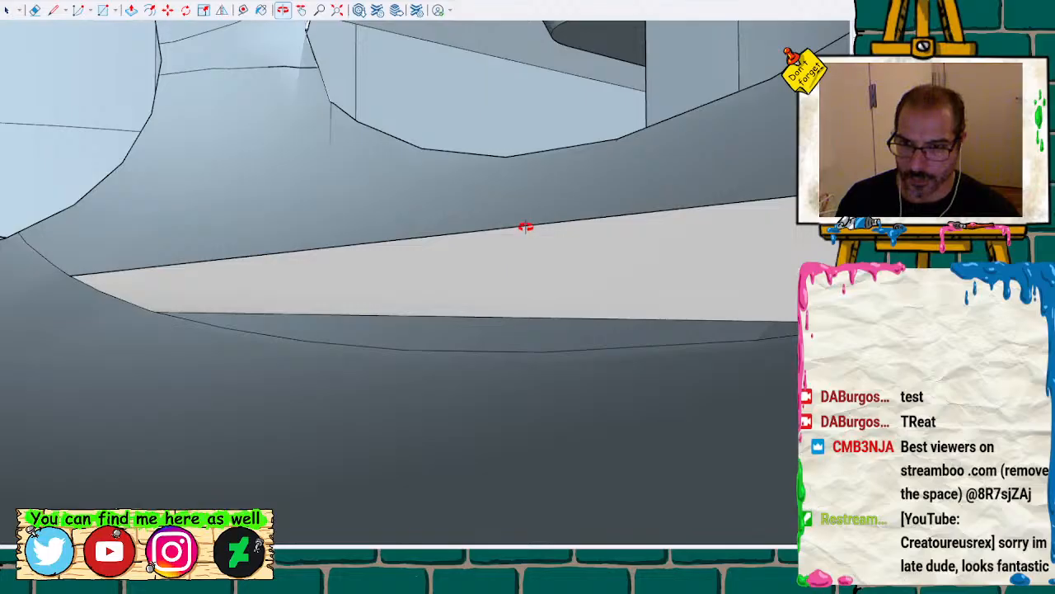
pyautogui.press('Delete')
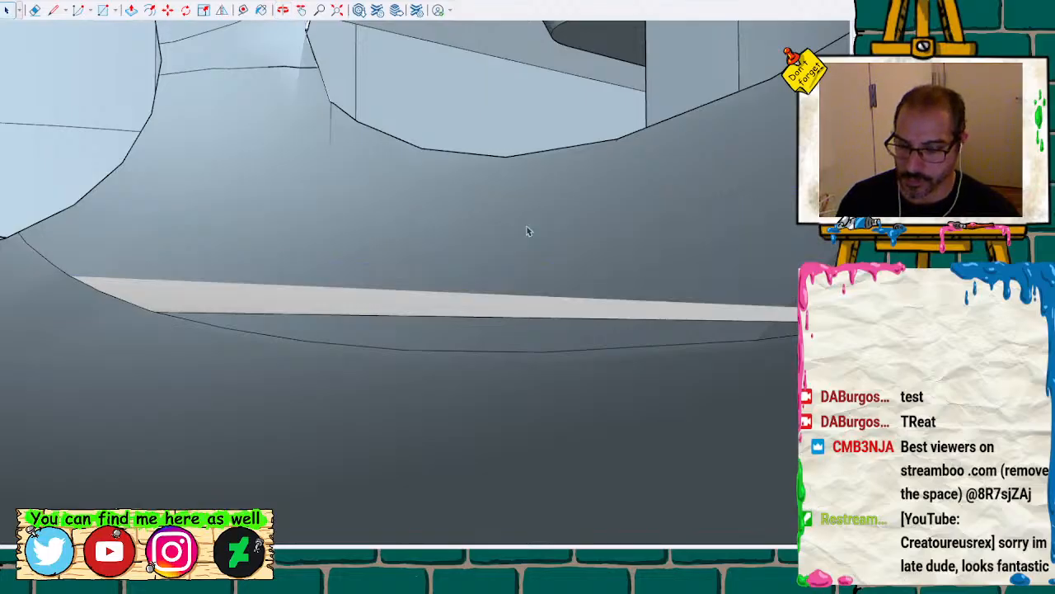
# Try deleting the remaining narrow strip and its leftover edge inside the body, and check the cylinder and body from outside
pyautogui.moveTo(566, 296)
pyautogui.mouseDown(button='middle')
pyautogui.moveTo(558, 285)
pyautogui.moveTo(487, 276)
pyautogui.moveTo(469, 301)
pyautogui.moveTo(495, 248)
pyautogui.moveTo(502, 189)
pyautogui.moveTo(610, 276)
pyautogui.moveTo(625, 328)
pyautogui.mouseUp(button='middle')
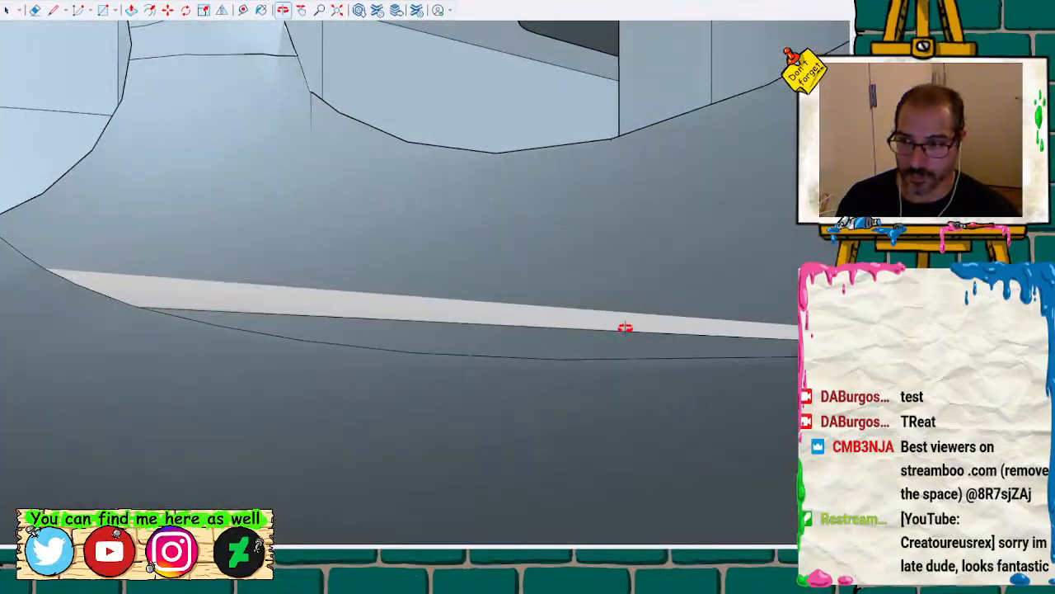
pyautogui.press('Delete')
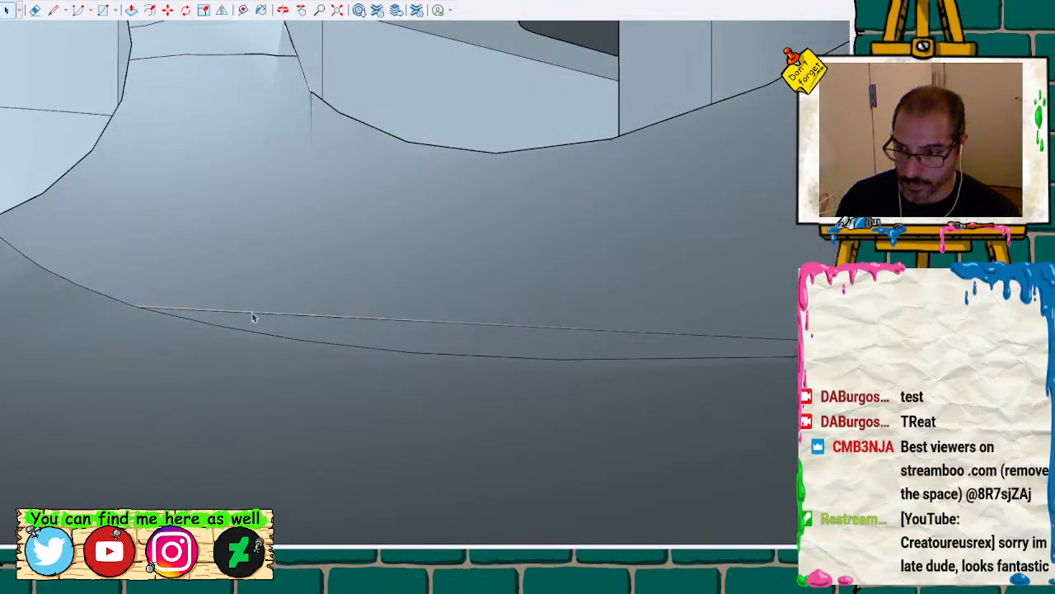
pyautogui.click(256, 316)
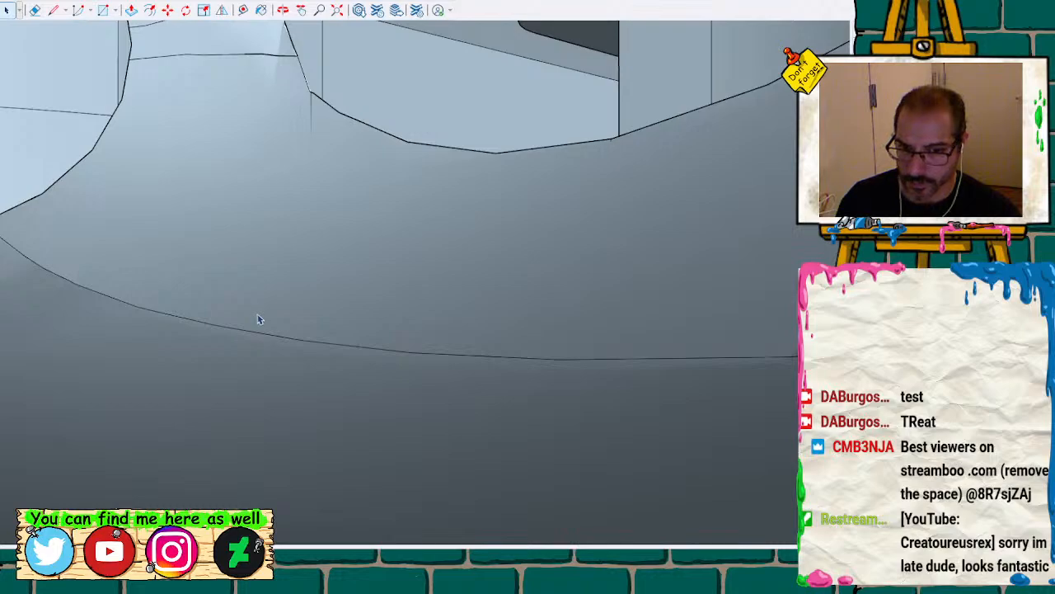
pyautogui.scroll(1, 257, 315)
pyautogui.scroll(-6, 257, 315)
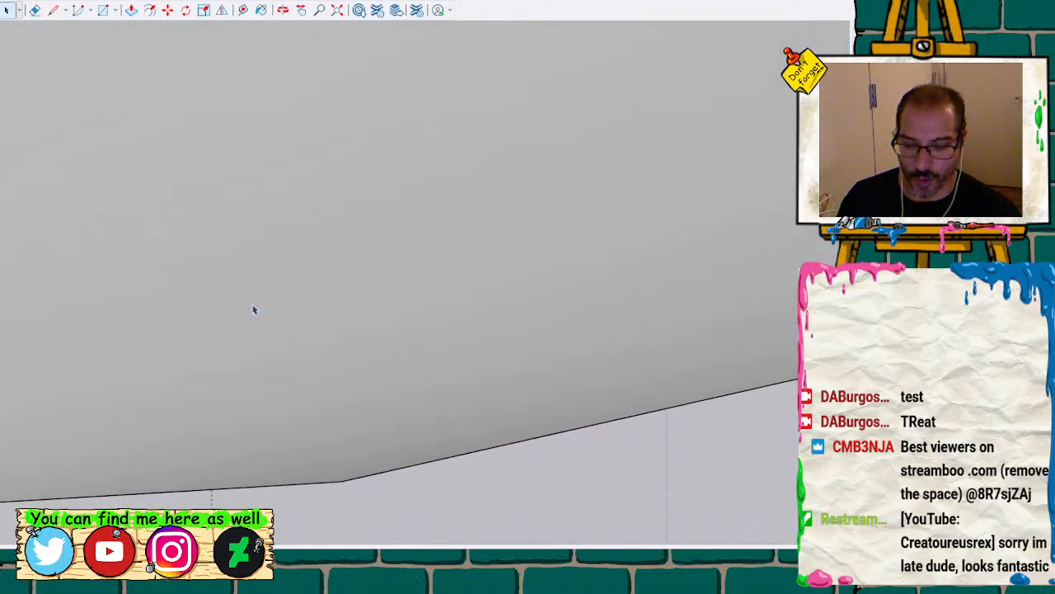
pyautogui.scroll(-5, 252, 312)
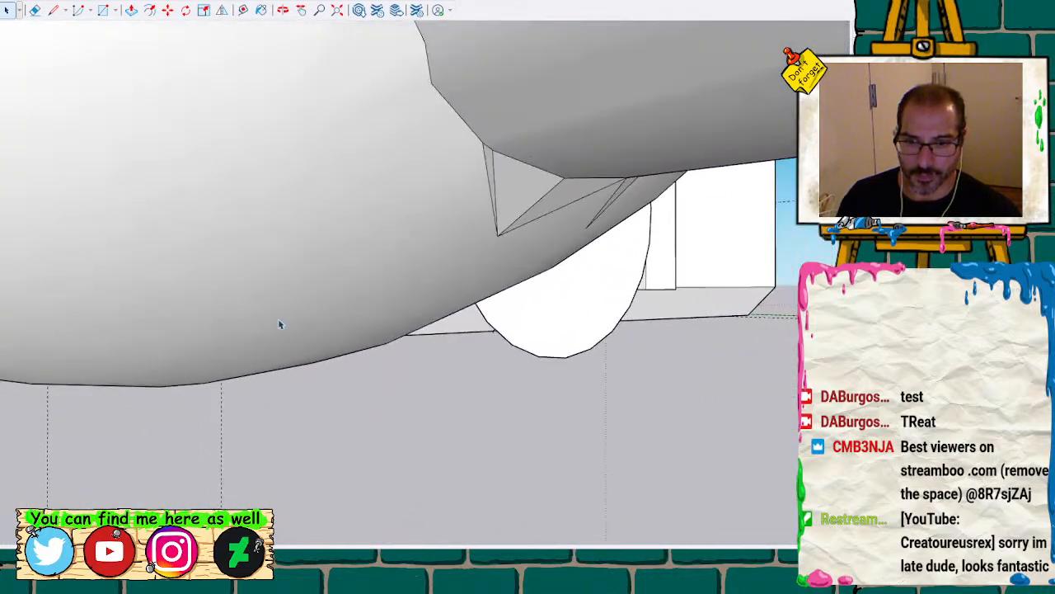
pyautogui.moveTo(330, 310)
pyautogui.mouseDown(button='middle')
pyautogui.moveTo(337, 85)
pyautogui.moveTo(313, 123)
pyautogui.moveTo(338, 312)
pyautogui.mouseUp(button='middle')
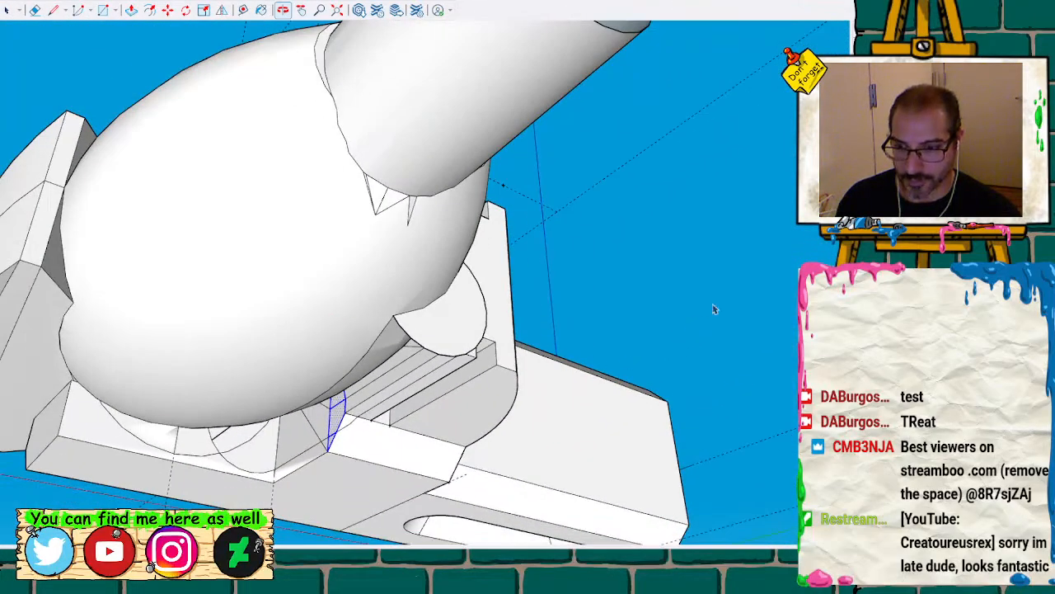
pyautogui.press('space')
pyautogui.moveTo(249, 333); pyautogui.dragTo(480, 125, button='middle')
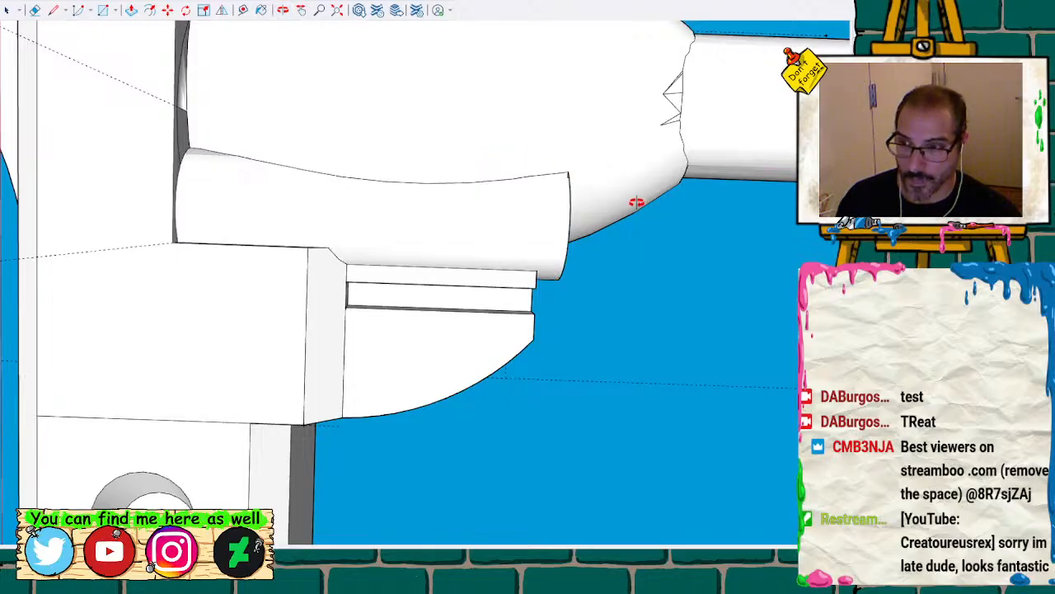
pyautogui.moveTo(636, 202); pyautogui.dragTo(420, 505, button='middle')
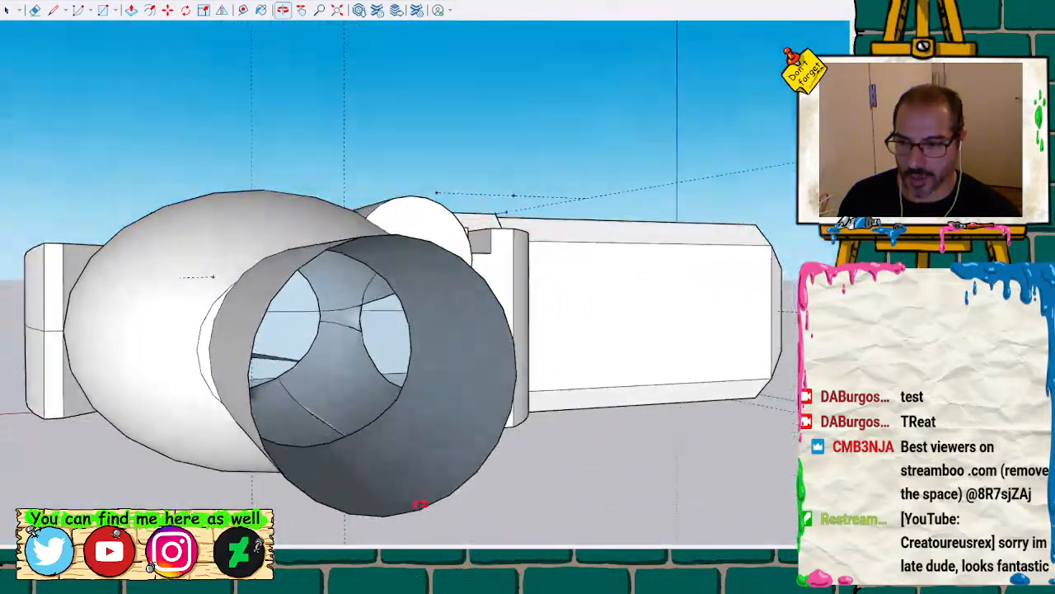
# Examine the remaining narrow strip inside the body, selecting it with its bounding edges and then the adjoining inner surface
pyautogui.scroll(8, 420, 504)
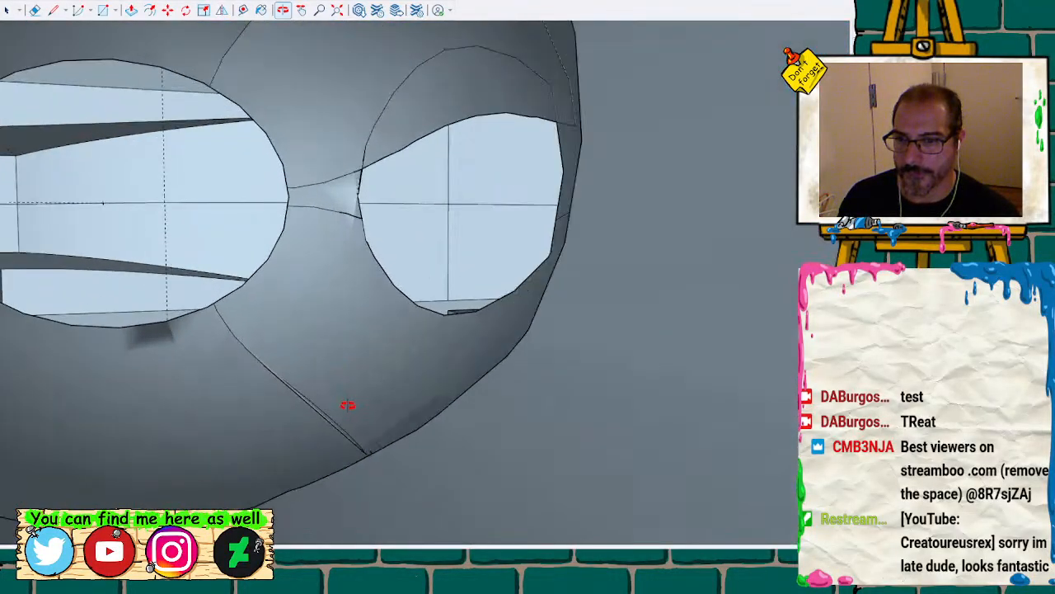
pyautogui.moveTo(348, 404); pyautogui.dragTo(429, 434, button='middle')
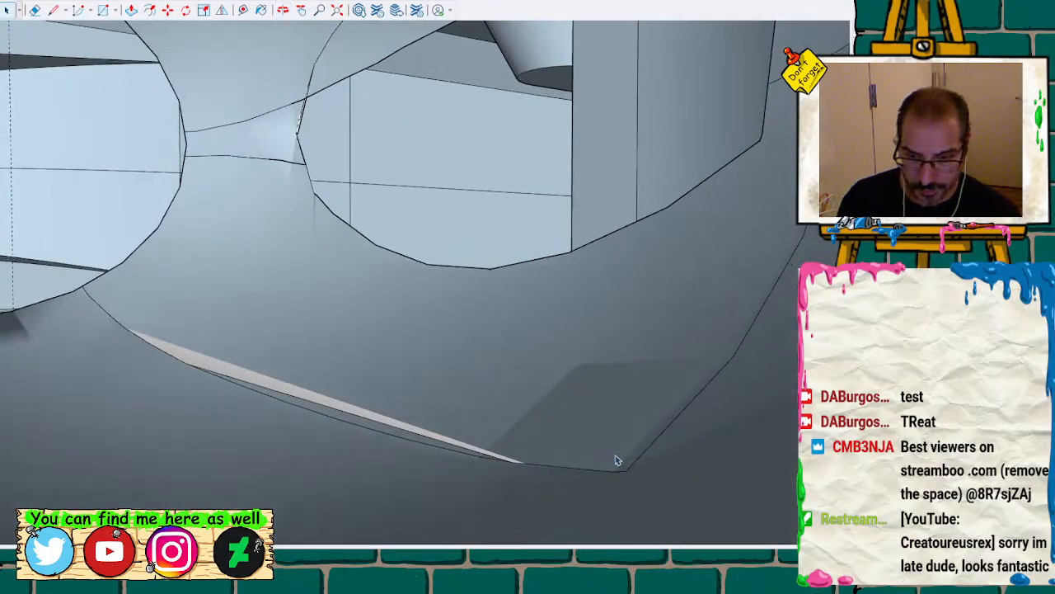
pyautogui.doubleClick(395, 428)
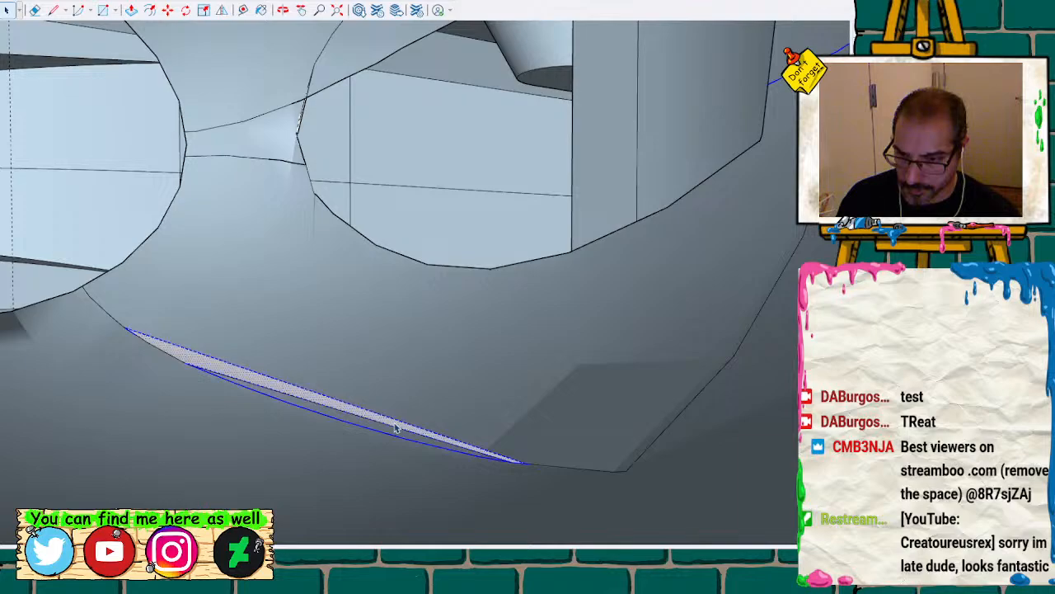
pyautogui.scroll(5, 503, 468)
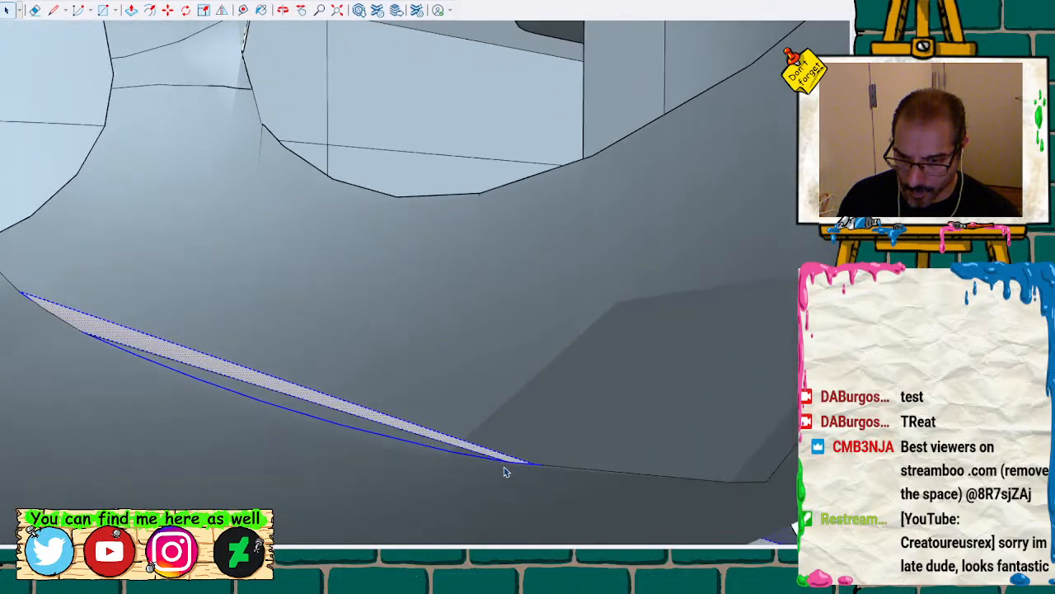
pyautogui.scroll(4, 503, 469)
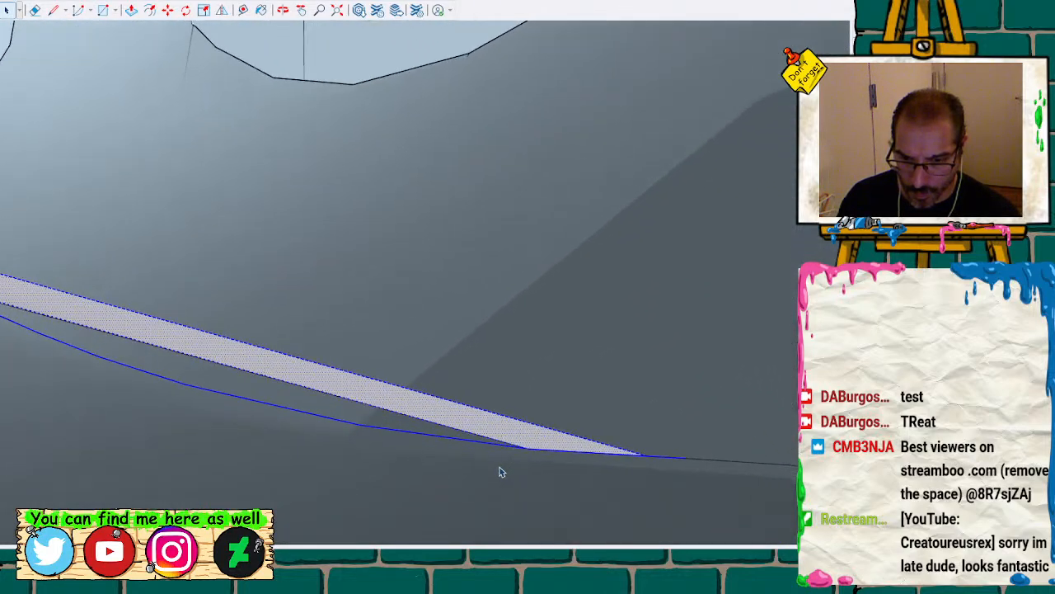
pyautogui.click(500, 468)
pyautogui.tripleClick(500, 466)
pyautogui.click(499, 466)
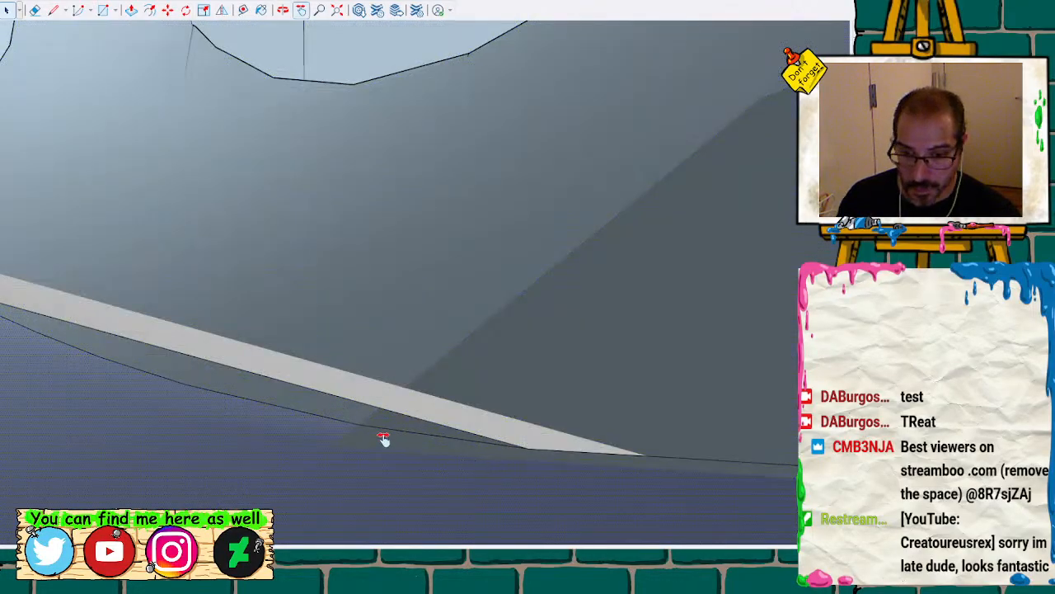
pyautogui.keyDown('shift'); pyautogui.moveTo(384, 440); pyautogui.dragTo(528, 487, button='middle'); pyautogui.keyUp('shift')
pyautogui.keyDown('shift'); pyautogui.moveTo(329, 409); pyautogui.dragTo(561, 450, button='middle'); pyautogui.keyUp('shift')
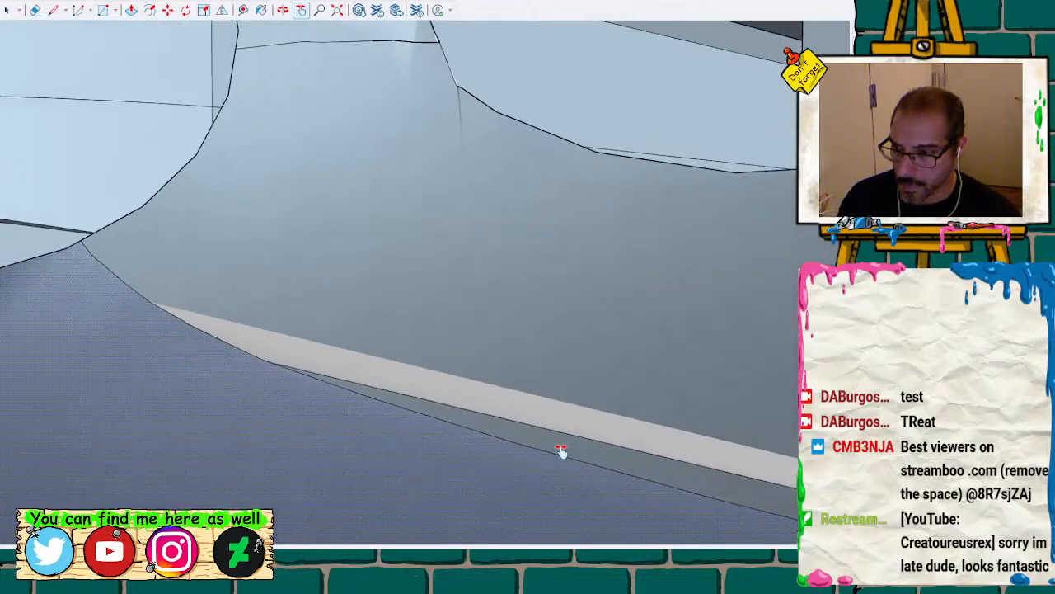
# Draw an edge across the thin sliver face along the seam, from the vertex on the seam to the sliver's opposite border
pyautogui.scroll(3, 121, 349)
pyautogui.keyDown('shift'); pyautogui.moveTo(249, 328); pyautogui.dragTo(245, 341, button='middle'); pyautogui.keyUp('shift')
pyautogui.keyDown('shift'); pyautogui.moveTo(316, 326); pyautogui.dragTo(315, 340, button='middle'); pyautogui.keyUp('shift')
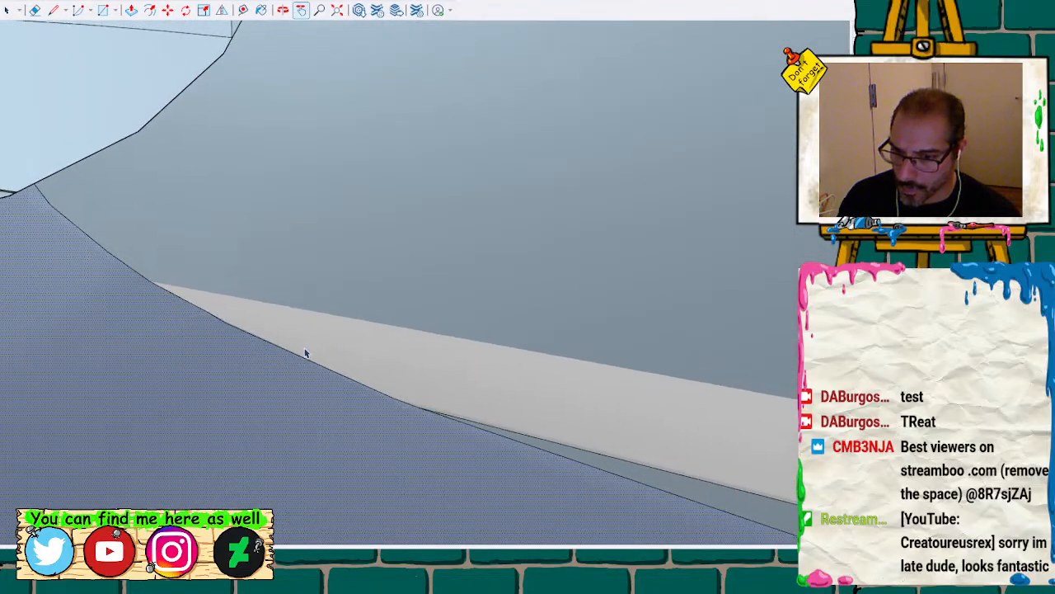
pyautogui.tripleClick(281, 366)
pyautogui.scroll(2, 203, 381)
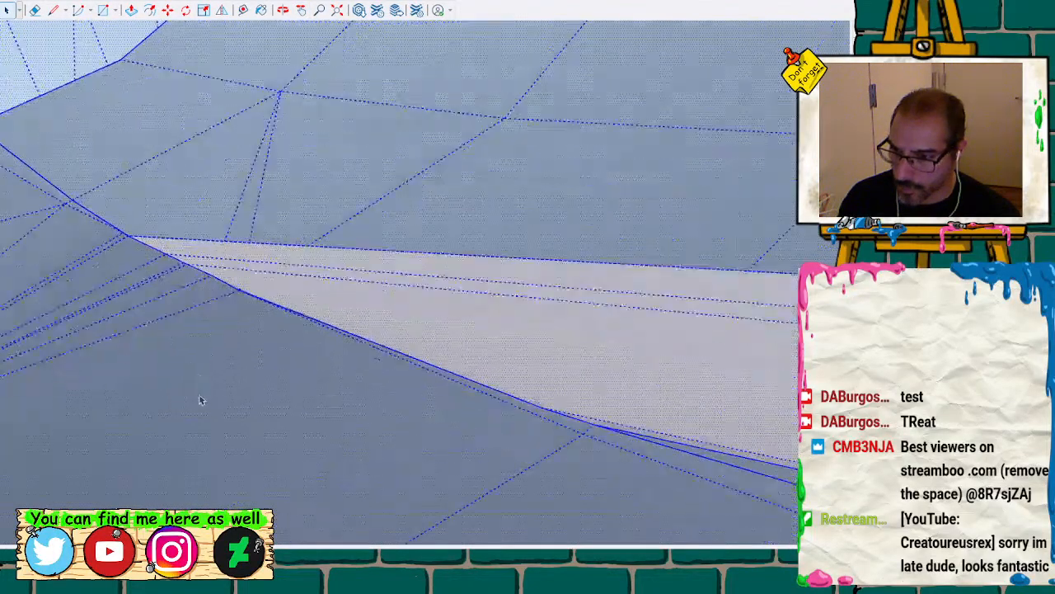
pyautogui.scroll(1, 200, 400)
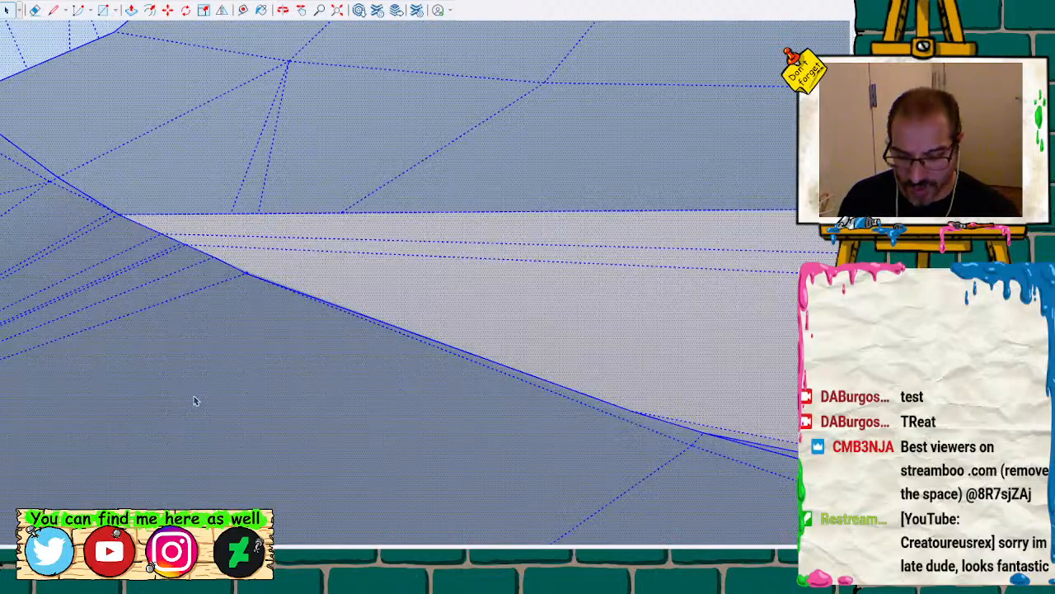
pyautogui.moveTo(241, 350)
pyautogui.mouseDown(button='middle')
pyautogui.moveTo(393, 372)
pyautogui.moveTo(598, 370)
pyautogui.moveTo(676, 478)
pyautogui.moveTo(420, 381)
pyautogui.moveTo(641, 447)
pyautogui.moveTo(761, 342)
pyautogui.moveTo(758, 370)
pyautogui.moveTo(726, 362)
pyautogui.mouseUp(button='middle')
pyautogui.moveTo(433, 254); pyautogui.dragTo(361, 245, button='middle')
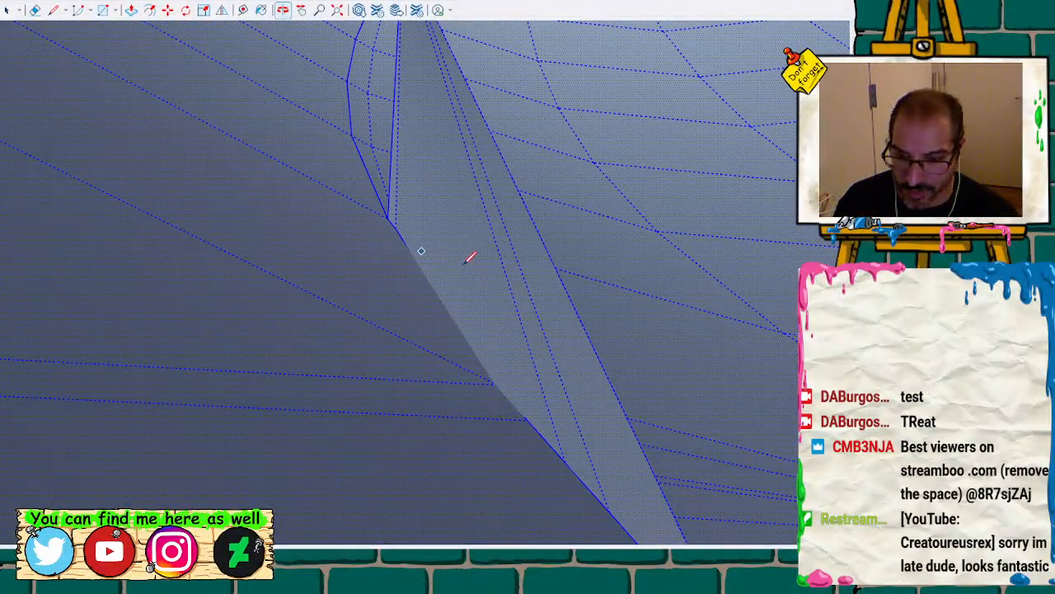
pyautogui.press('l')
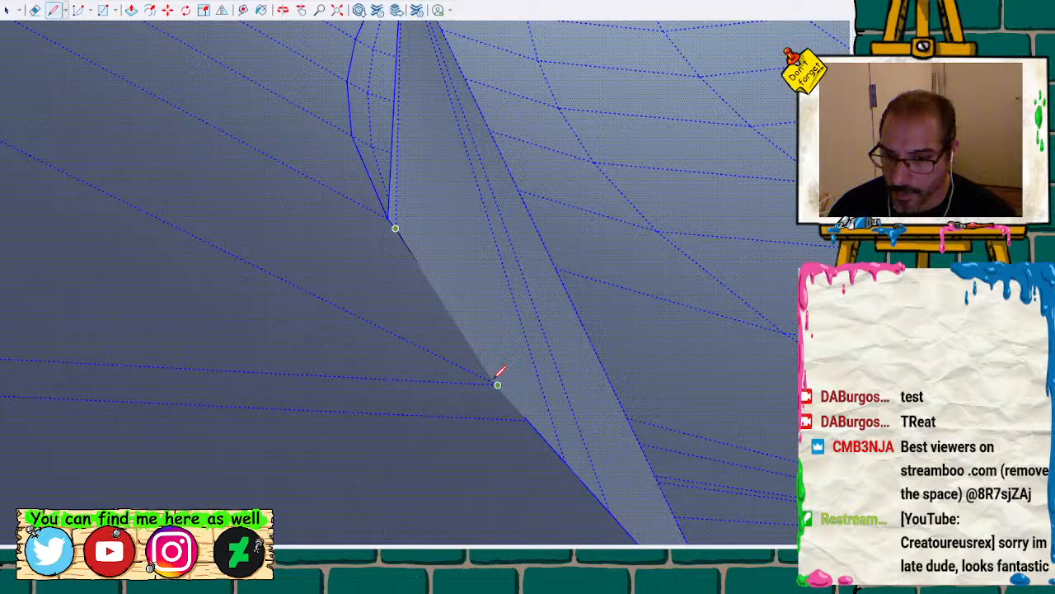
pyautogui.click(398, 226)
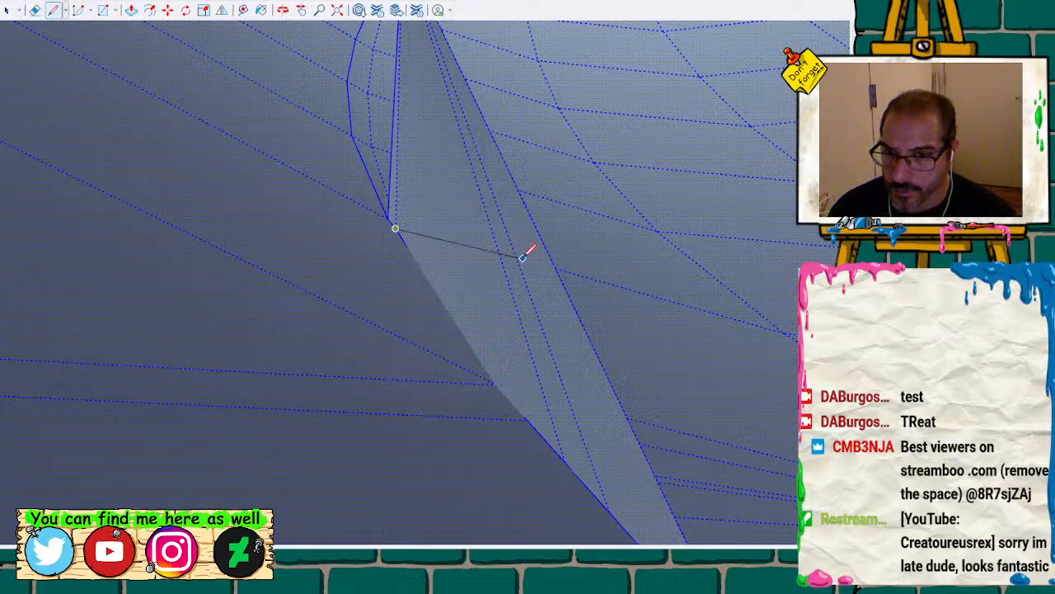
pyautogui.click(552, 260)
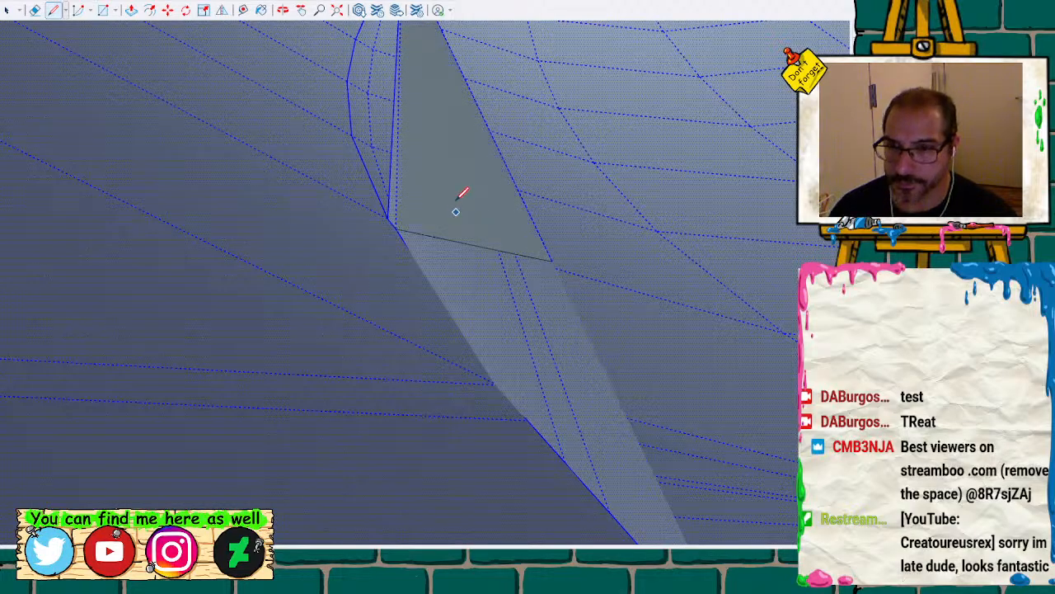
# Delete the sliver's long outer edge and the remaining inner edge on the narrow side of the new dividing line
pyautogui.press('space')
pyautogui.click(501, 173)
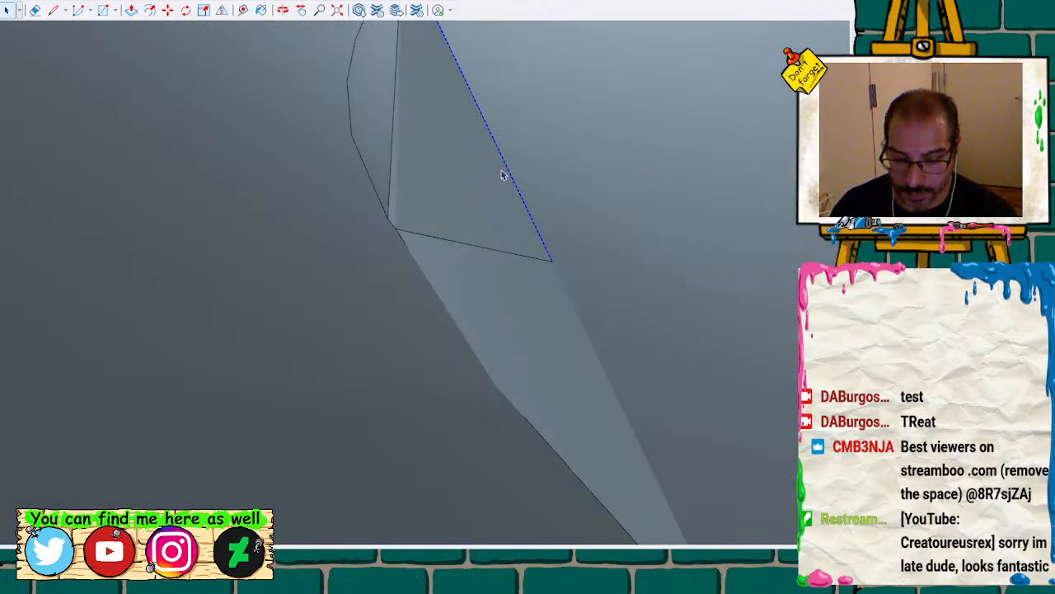
pyautogui.press('Delete')
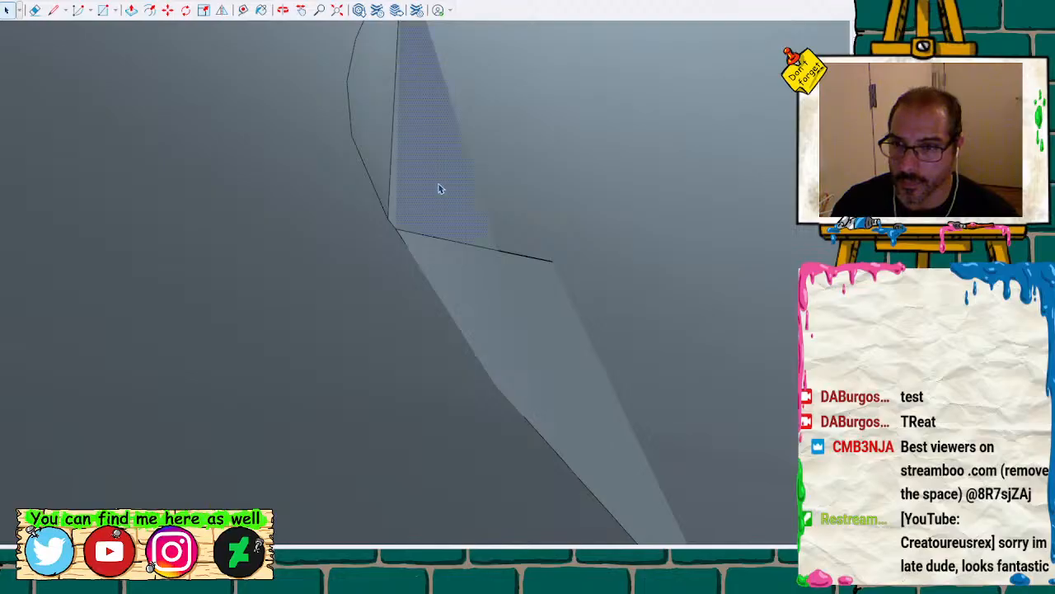
pyautogui.click(393, 206)
pyautogui.press('Delete')
pyautogui.scroll(-2, 392, 225)
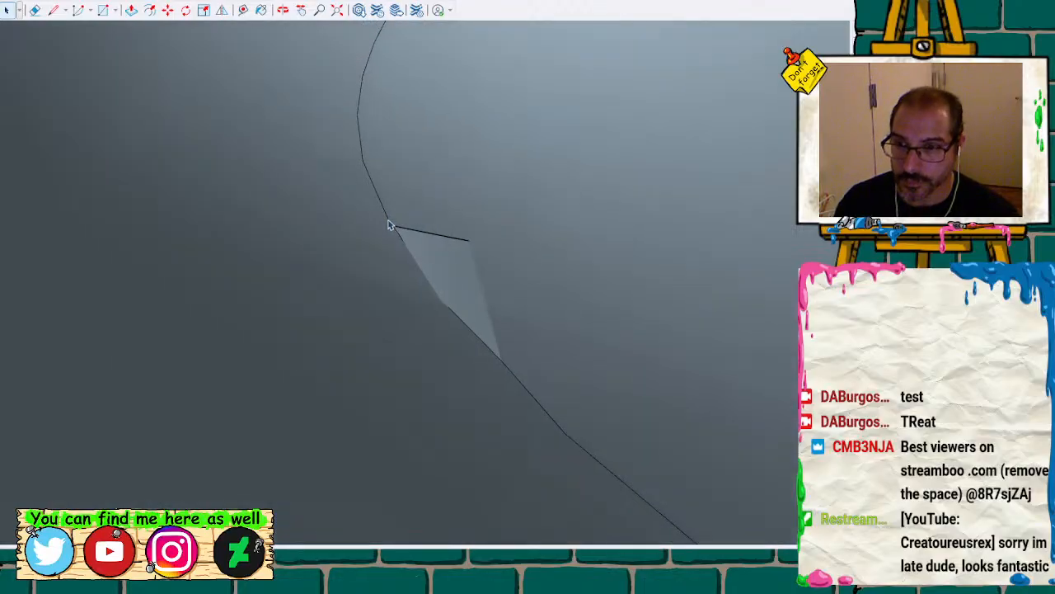
# Delete the short edge segment at the peak of the remaining light sliver face beside the seam
pyautogui.moveTo(339, 224); pyautogui.dragTo(530, 198, button='middle')
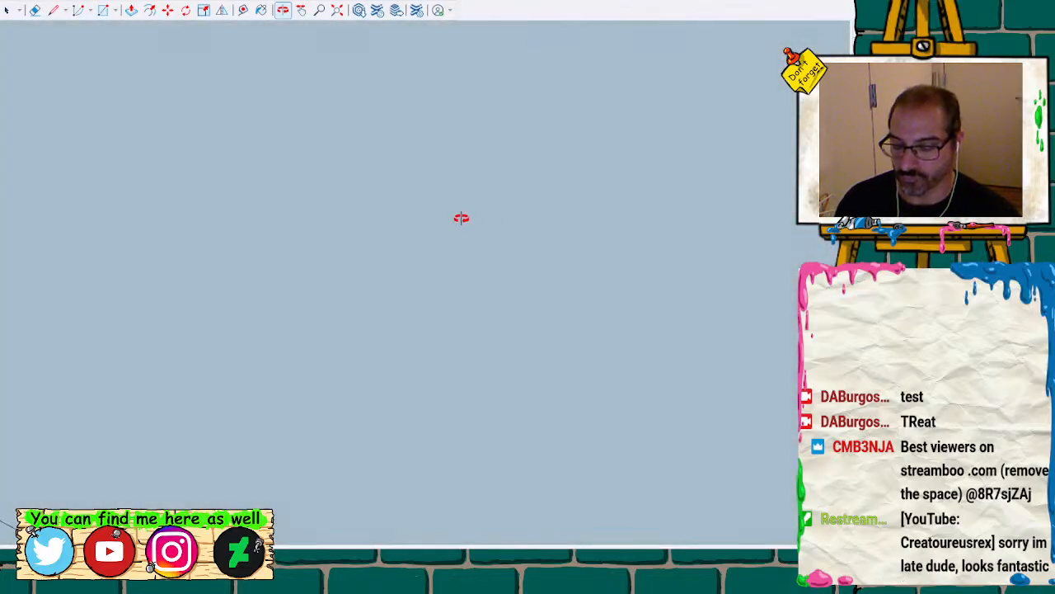
pyautogui.moveTo(460, 217); pyautogui.dragTo(445, 241, button='middle')
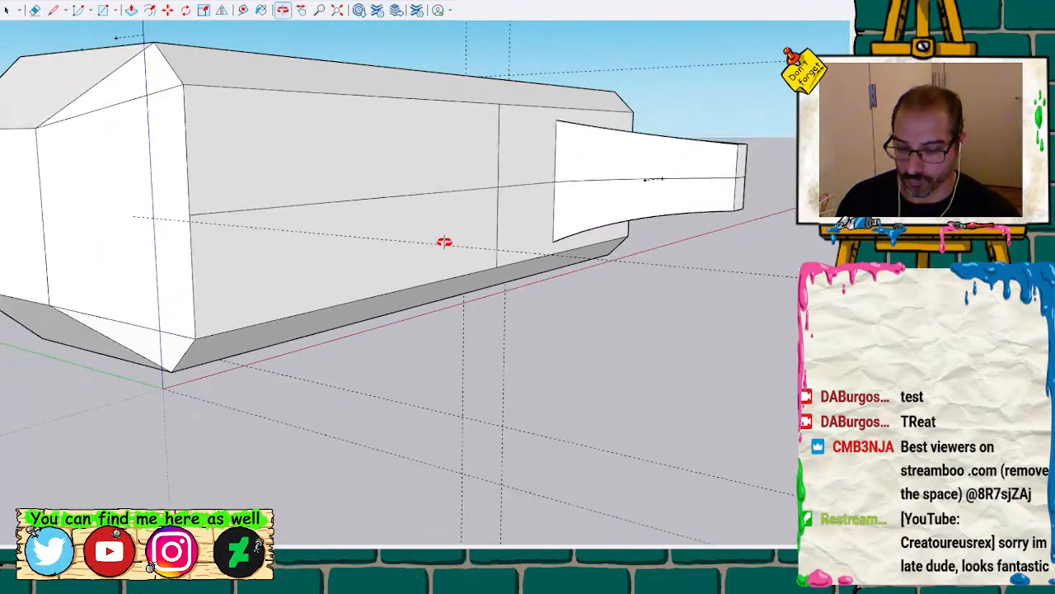
pyautogui.moveTo(530, 240)
pyautogui.mouseDown(button='middle')
pyautogui.moveTo(393, 94)
pyautogui.moveTo(388, 123)
pyautogui.moveTo(492, 196)
pyautogui.moveTo(308, 114)
pyautogui.moveTo(407, 90)
pyautogui.moveTo(66, 390)
pyautogui.moveTo(330, 354)
pyautogui.moveTo(210, 410)
pyautogui.moveTo(278, 242)
pyautogui.moveTo(220, 146)
pyautogui.moveTo(337, 335)
pyautogui.moveTo(412, 313)
pyautogui.moveTo(368, 469)
pyautogui.moveTo(497, 327)
pyautogui.moveTo(448, 255)
pyautogui.moveTo(520, 330)
pyautogui.moveTo(325, 370)
pyautogui.moveTo(321, 354)
pyautogui.moveTo(370, 370)
pyautogui.moveTo(360, 371)
pyautogui.moveTo(495, 358)
pyautogui.moveTo(608, 393)
pyautogui.moveTo(648, 377)
pyautogui.moveTo(563, 390)
pyautogui.mouseUp(button='middle')
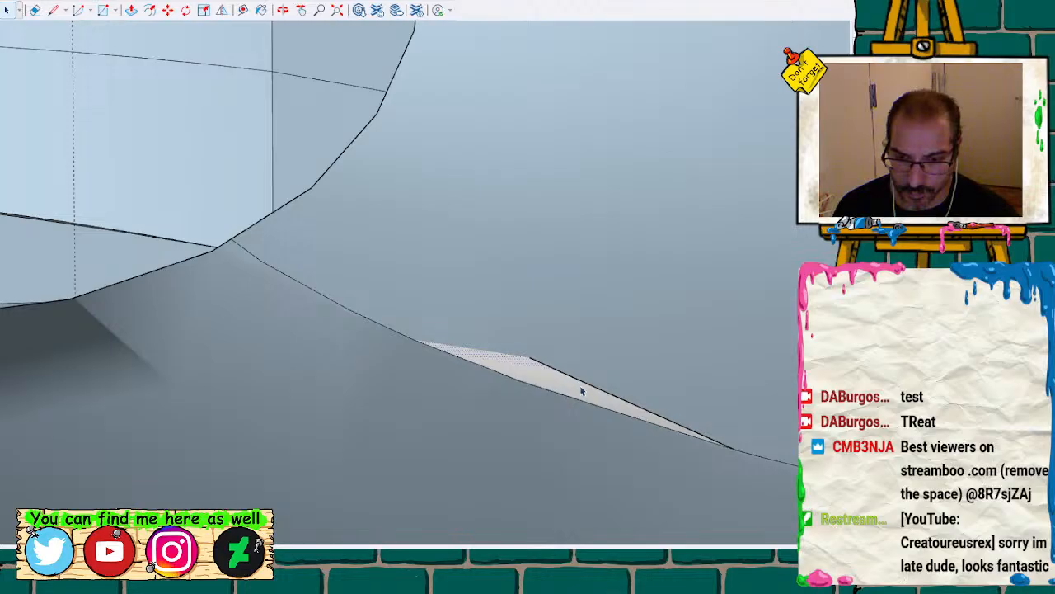
pyautogui.scroll(2, 676, 410)
pyautogui.moveTo(595, 425)
pyautogui.mouseDown(button='middle')
pyautogui.moveTo(483, 387)
pyautogui.moveTo(507, 153)
pyautogui.moveTo(504, 321)
pyautogui.moveTo(535, 286)
pyautogui.mouseUp(button='middle')
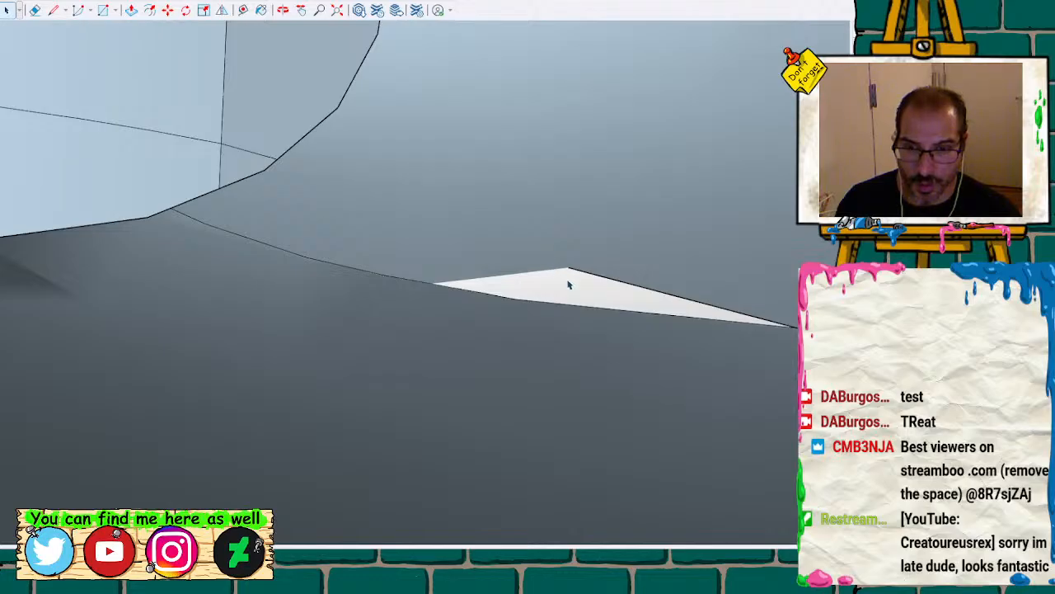
pyautogui.click(569, 289)
pyautogui.moveTo(568, 334)
pyautogui.mouseDown(button='middle')
pyautogui.moveTo(558, 344)
pyautogui.moveTo(580, 221)
pyautogui.moveTo(585, 326)
pyautogui.mouseUp(button='middle')
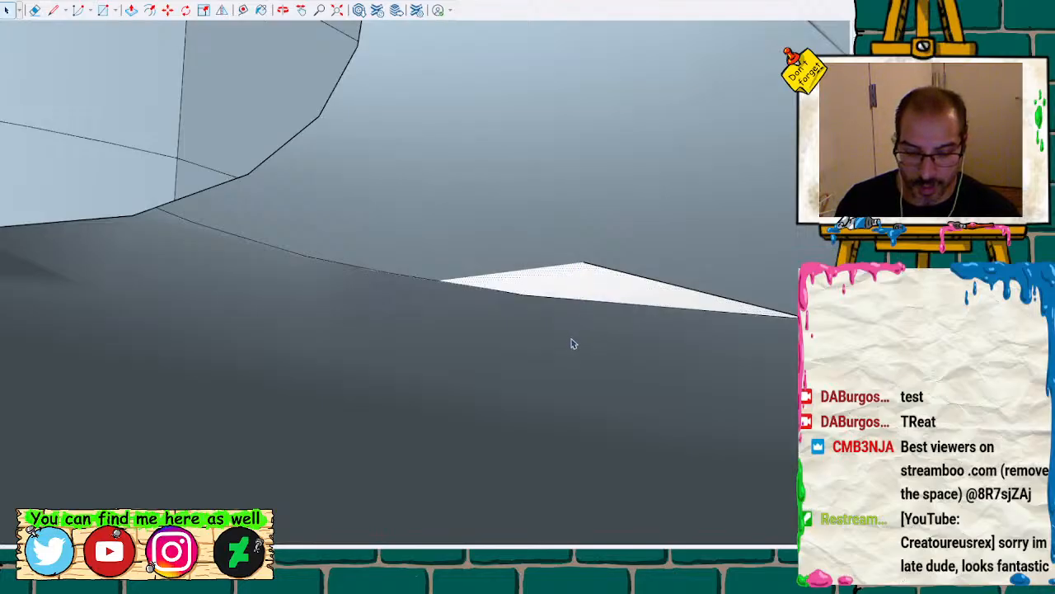
pyautogui.moveTo(568, 346)
pyautogui.mouseDown(button='middle')
pyautogui.moveTo(574, 278)
pyautogui.moveTo(622, 163)
pyautogui.moveTo(598, 358)
pyautogui.moveTo(595, 349)
pyautogui.mouseUp(button='middle')
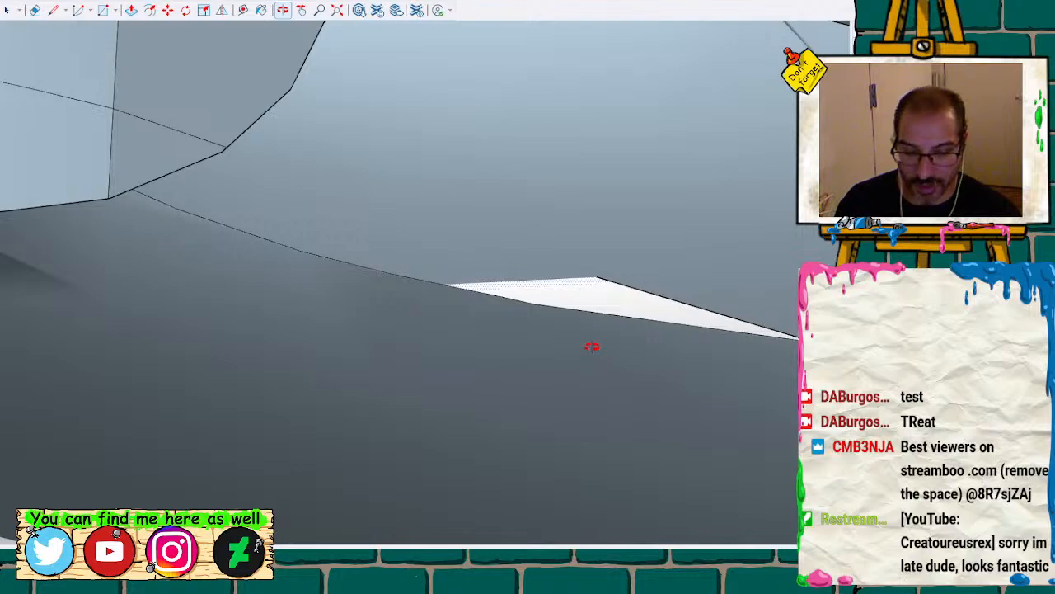
pyautogui.moveTo(605, 284); pyautogui.dragTo(608, 287, button='middle')
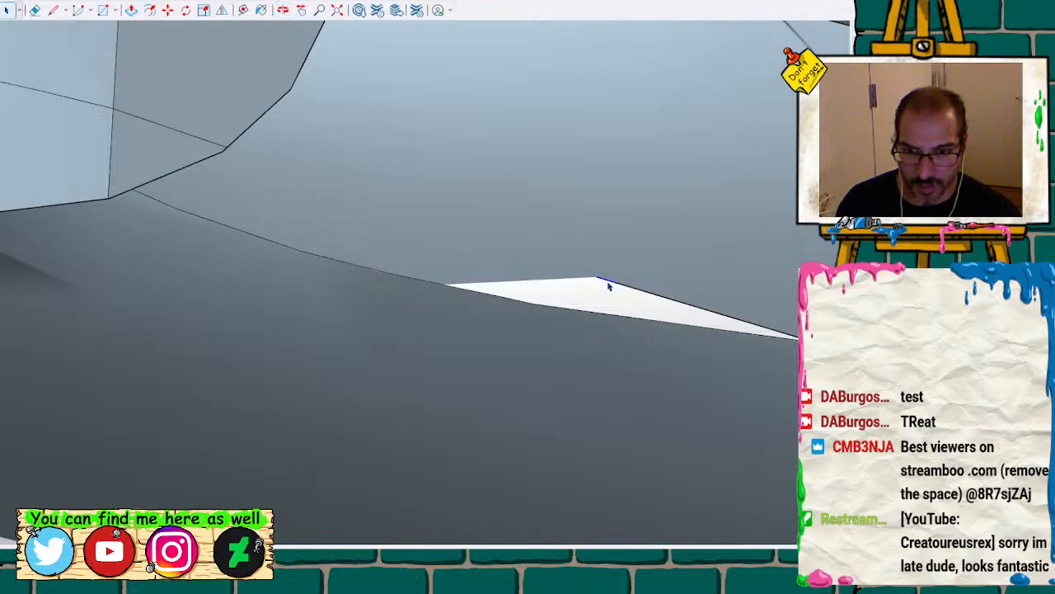
pyautogui.press('Delete')
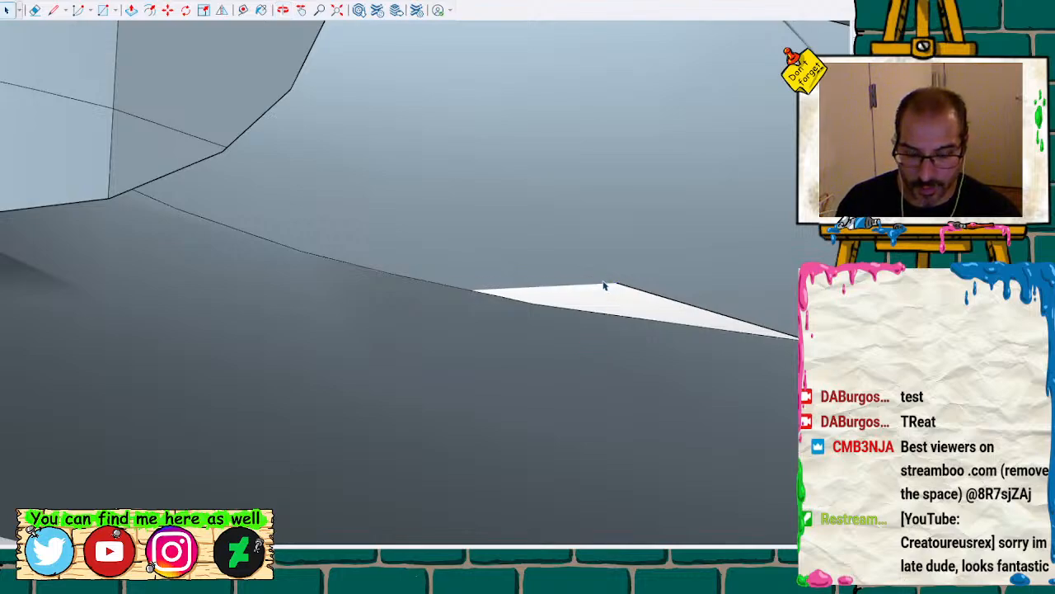
# Delete the long border edge of the remaining light sliver to remove the face from the seam
pyautogui.moveTo(603, 361)
pyautogui.mouseDown(button='middle')
pyautogui.moveTo(676, 156)
pyautogui.moveTo(607, 346)
pyautogui.moveTo(676, 231)
pyautogui.moveTo(665, 250)
pyautogui.moveTo(659, 343)
pyautogui.mouseUp(button='middle')
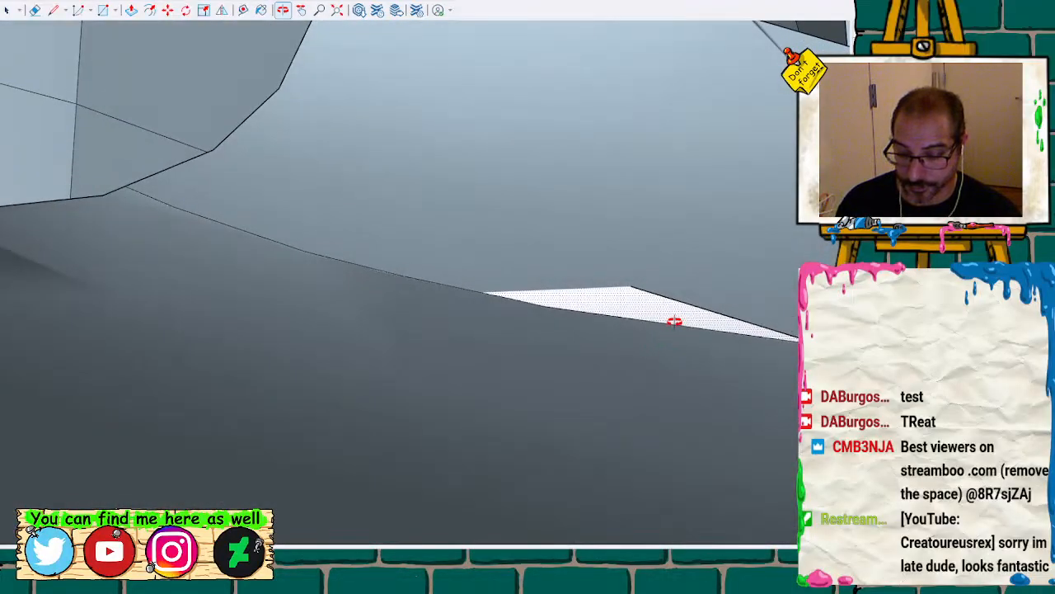
pyautogui.moveTo(674, 321); pyautogui.dragTo(569, 339, button='middle')
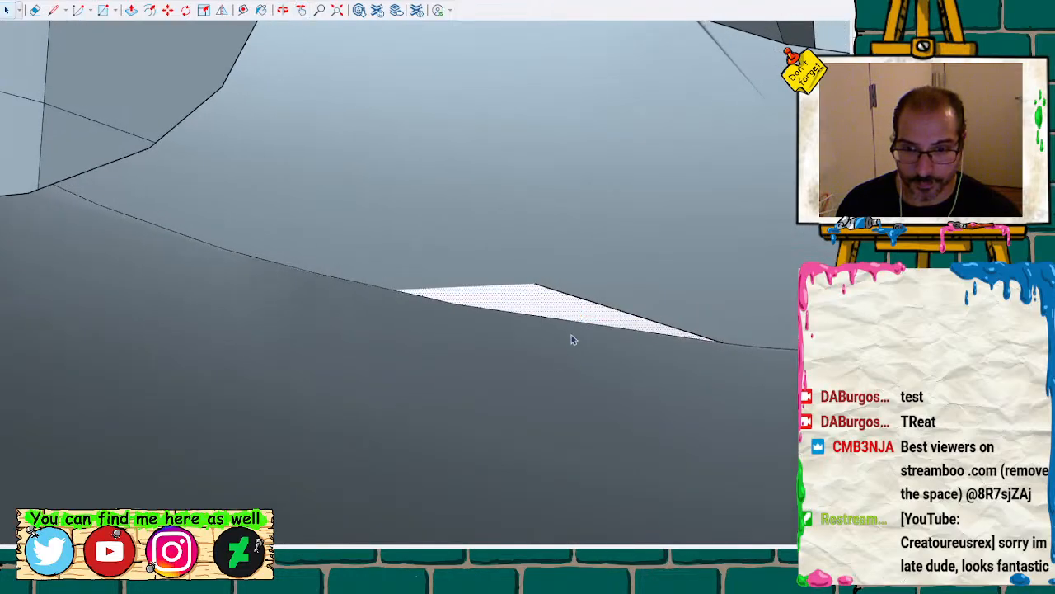
pyautogui.tripleClick(568, 350)
pyautogui.scroll(5, 585, 345)
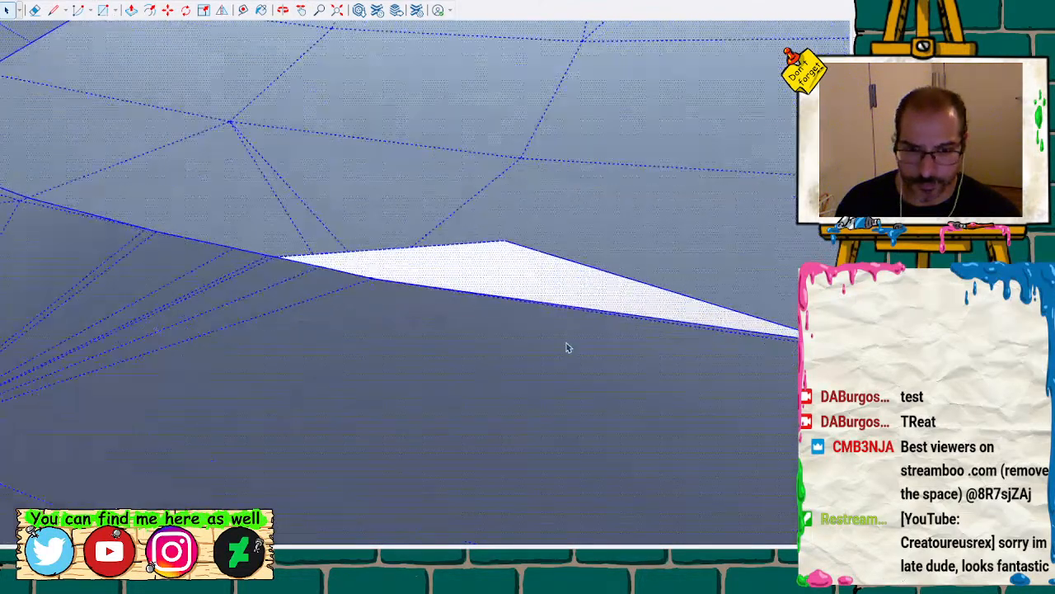
pyautogui.scroll(-1, 562, 343)
pyautogui.scroll(2, 670, 340)
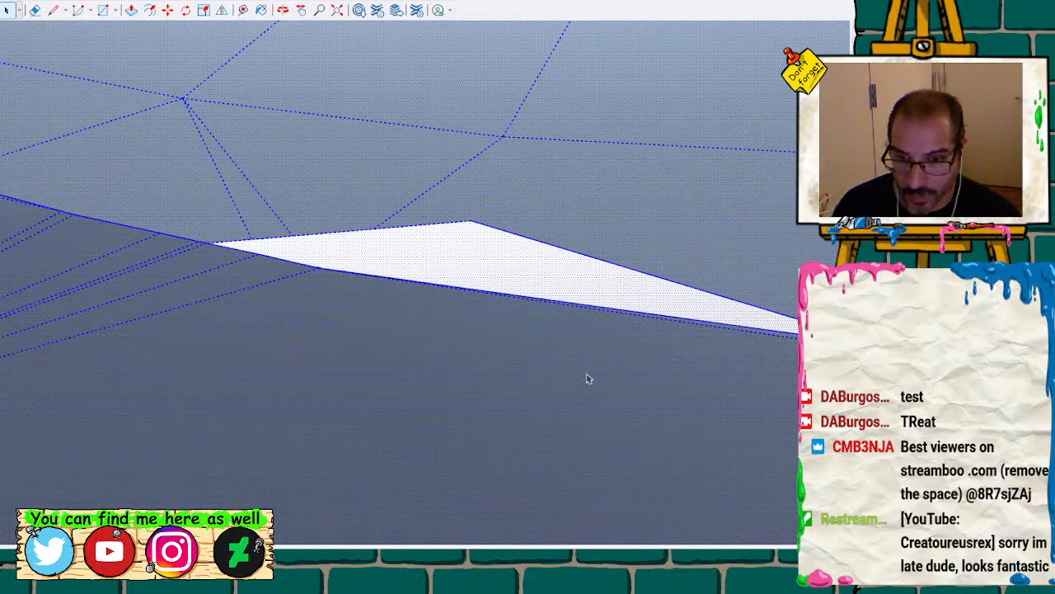
pyautogui.click(585, 260)
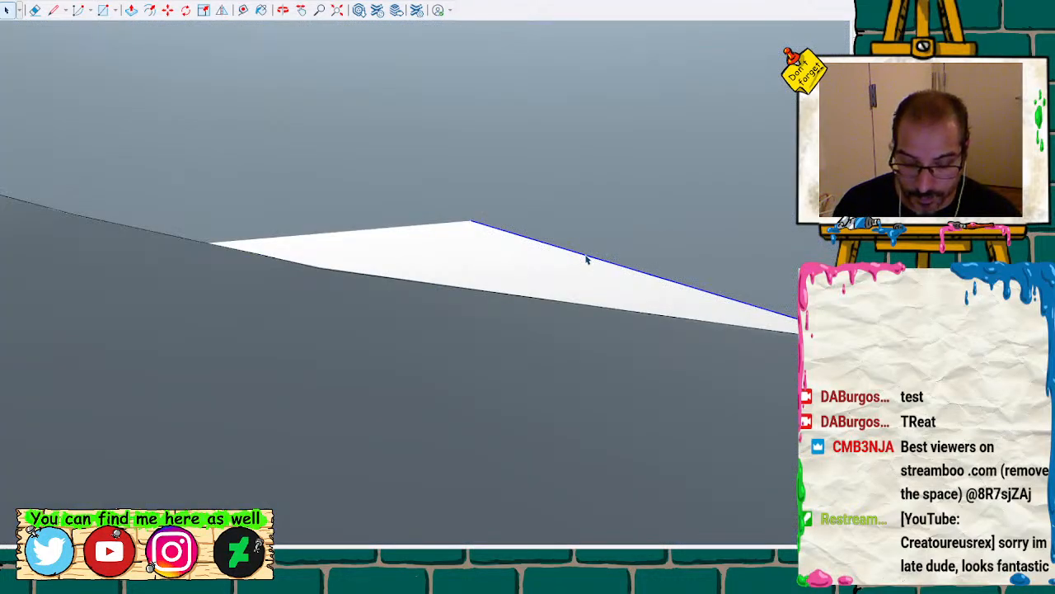
pyautogui.press('Delete')
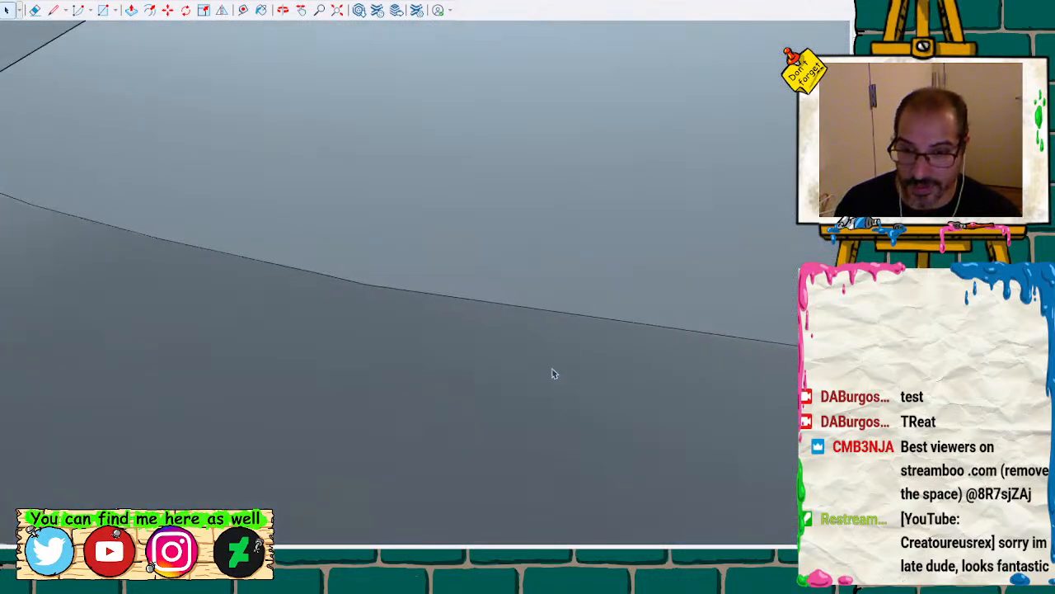
# Close the triangular gap beneath the rounded body by drawing two lines between its corner and neighbouring vertices on the curved edge
pyautogui.moveTo(554, 372)
pyautogui.mouseDown(button='middle')
pyautogui.moveTo(547, 280)
pyautogui.moveTo(588, 176)
pyautogui.moveTo(544, 208)
pyautogui.moveTo(546, 219)
pyautogui.moveTo(566, 207)
pyautogui.moveTo(610, 142)
pyautogui.mouseUp(button='middle')
pyautogui.press('space')
pyautogui.tripleClick(401, 262)
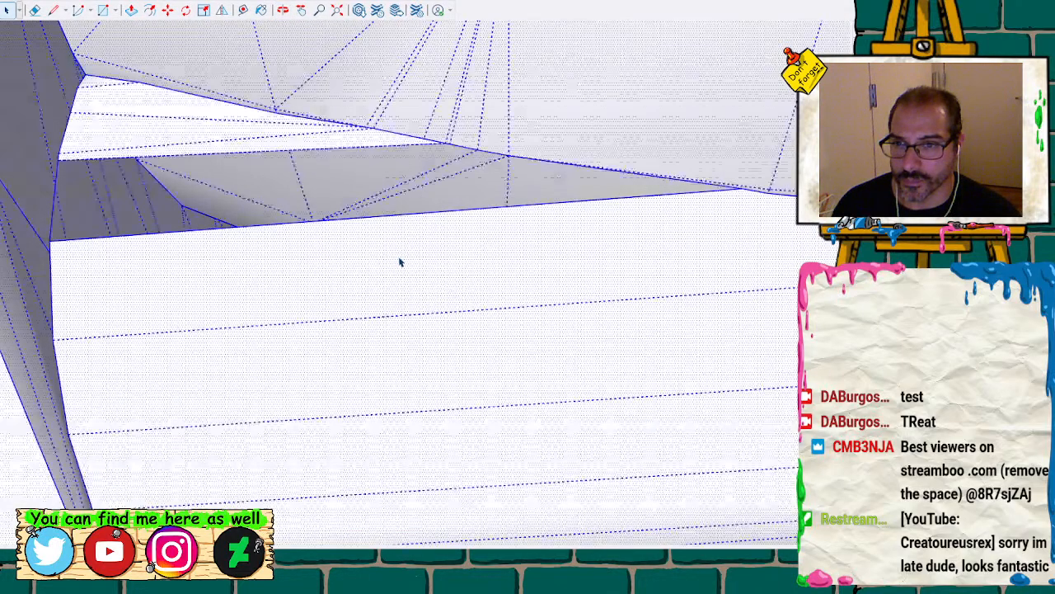
pyautogui.press('l')
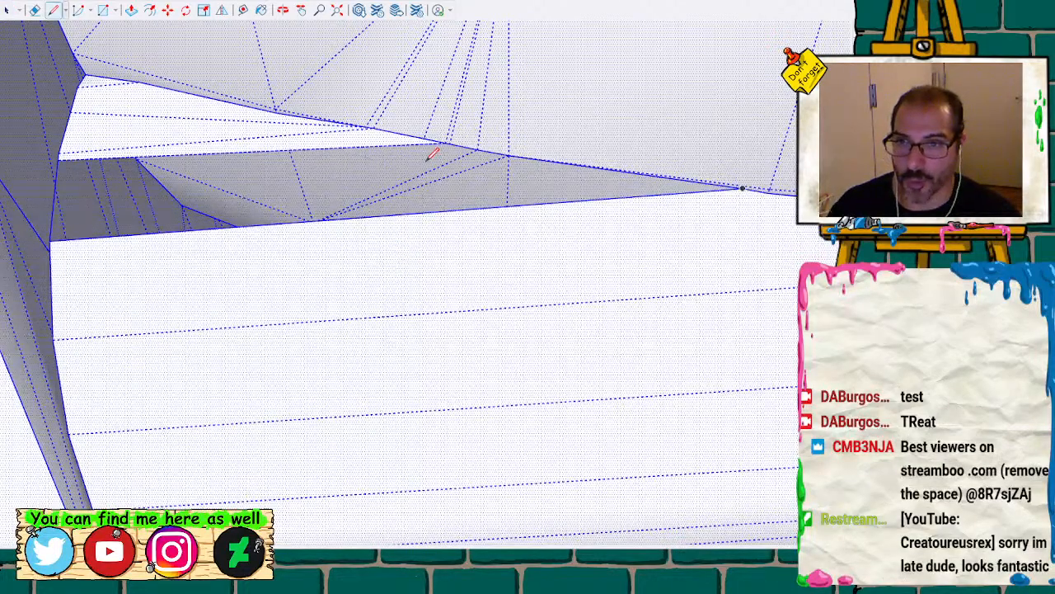
pyautogui.click(51, 239)
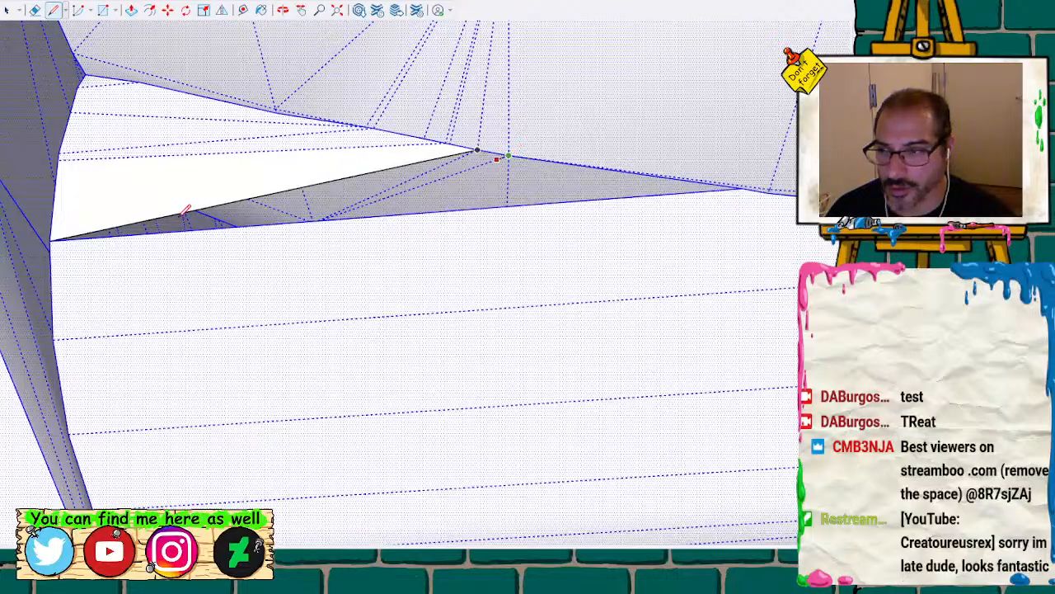
pyautogui.click(52, 239)
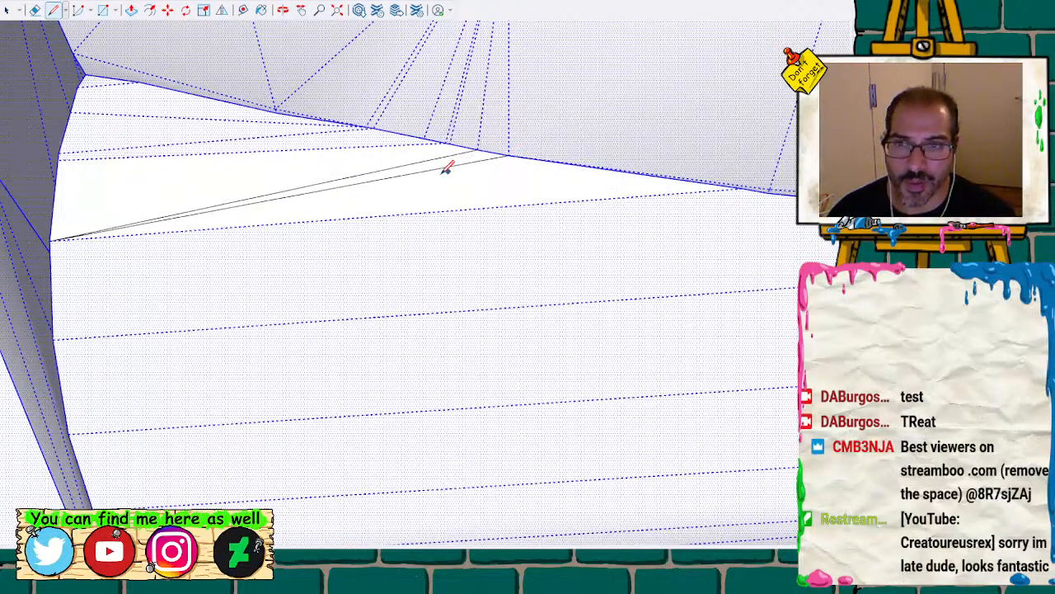
pyautogui.scroll(-6, 443, 172)
pyautogui.press('space')
pyautogui.click(732, 361)
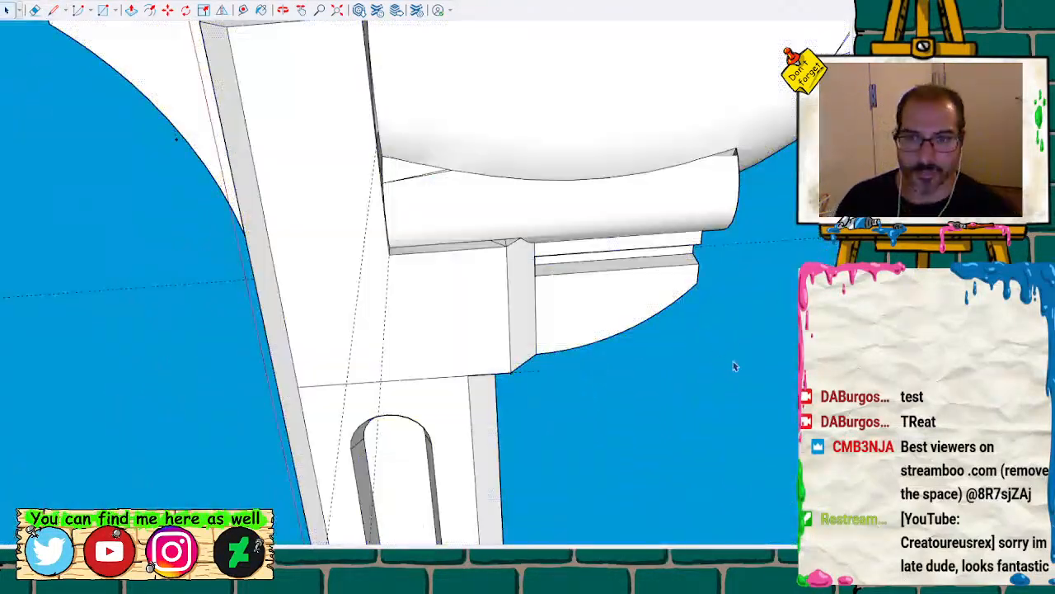
# Close the gap at the other end of the curved strip with a line between the body's edge vertex and the strip's corner
pyautogui.scroll(5, 771, 185)
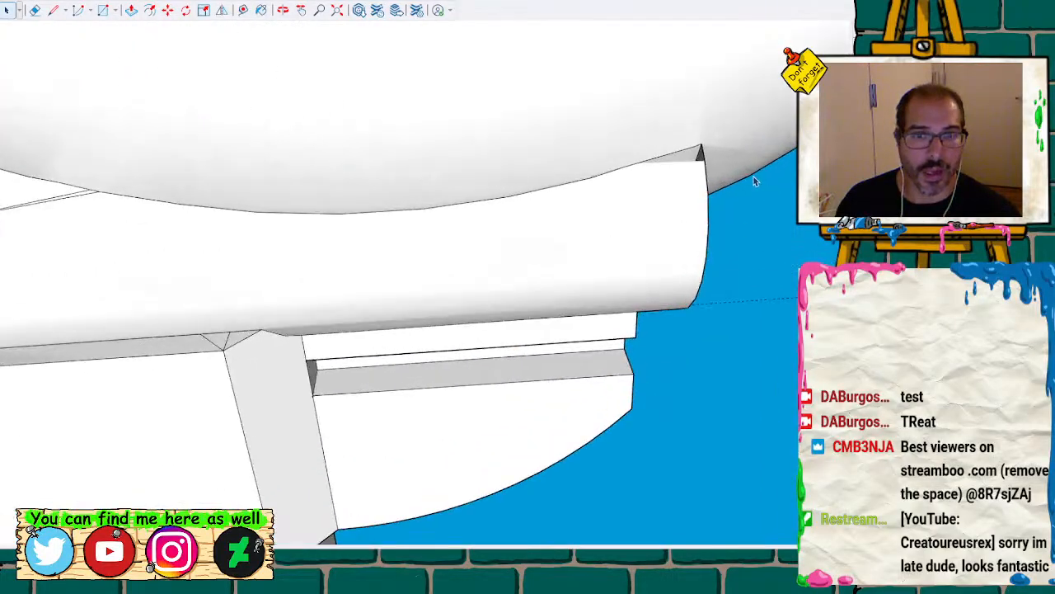
pyautogui.tripleClick(601, 222)
pyautogui.scroll(3, 643, 193)
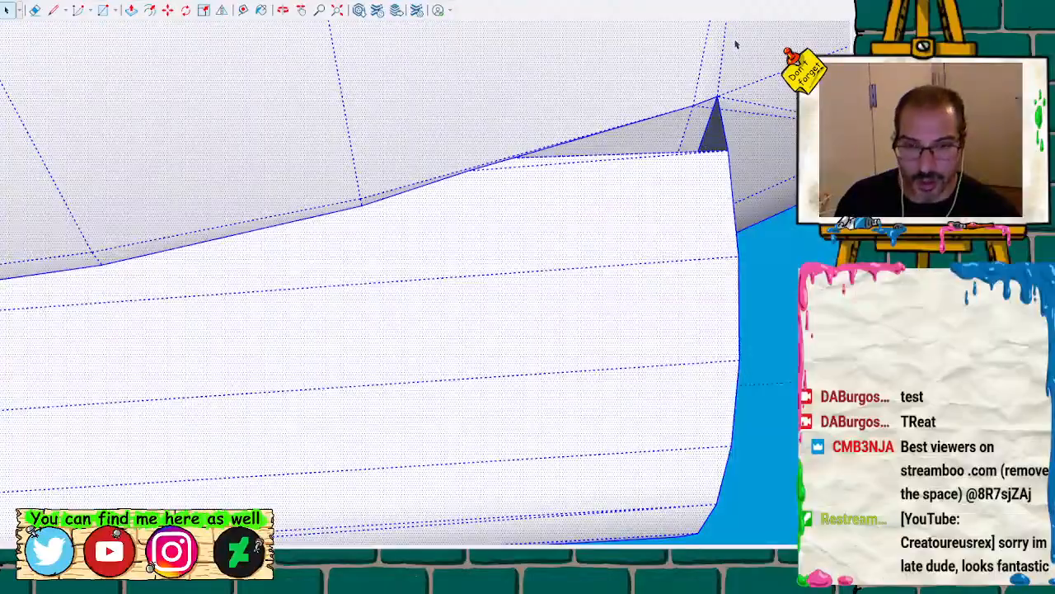
pyautogui.moveTo(732, 41)
pyautogui.mouseDown(button='middle')
pyautogui.moveTo(695, 87)
pyautogui.moveTo(604, 118)
pyautogui.moveTo(561, 155)
pyautogui.moveTo(426, 205)
pyautogui.moveTo(229, 304)
pyautogui.moveTo(231, 314)
pyautogui.moveTo(259, 313)
pyautogui.moveTo(343, 198)
pyautogui.moveTo(404, 184)
pyautogui.moveTo(436, 148)
pyautogui.moveTo(450, 108)
pyautogui.moveTo(414, 196)
pyautogui.mouseUp(button='middle')
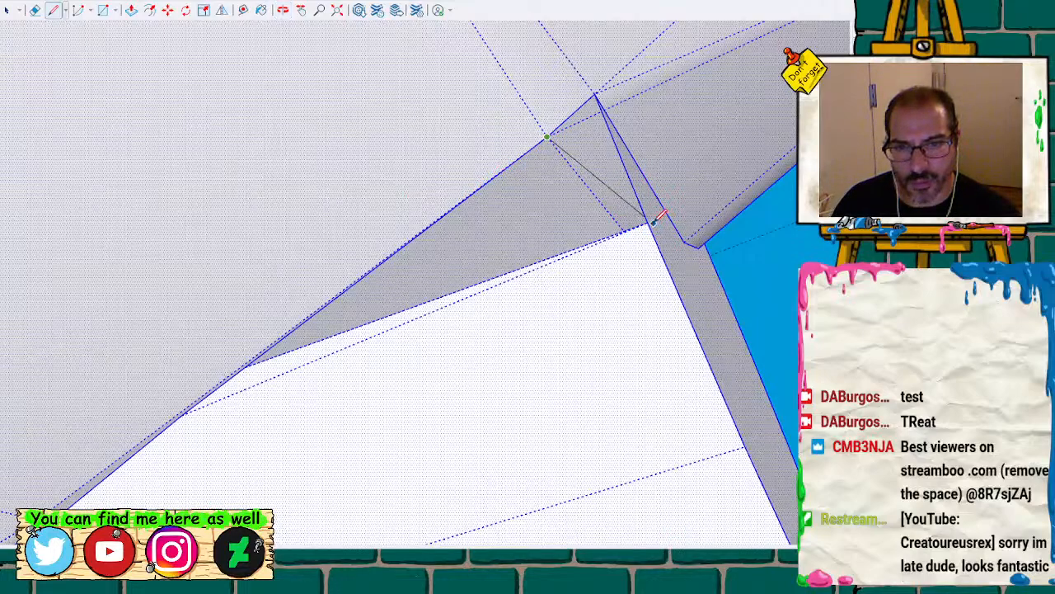
pyautogui.scroll(-6, 523, 298)
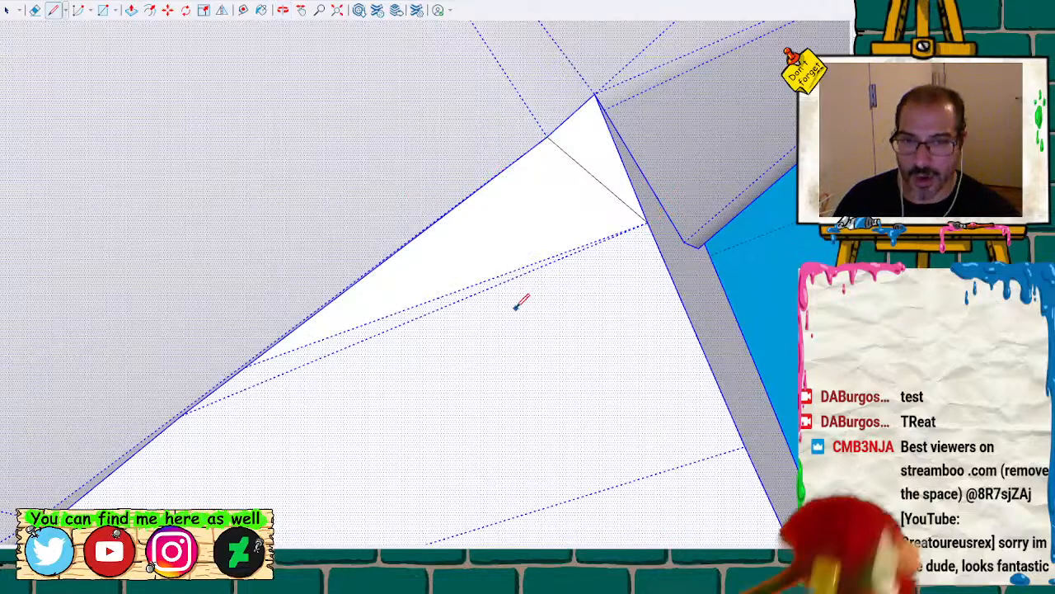
pyautogui.scroll(-8, 497, 293)
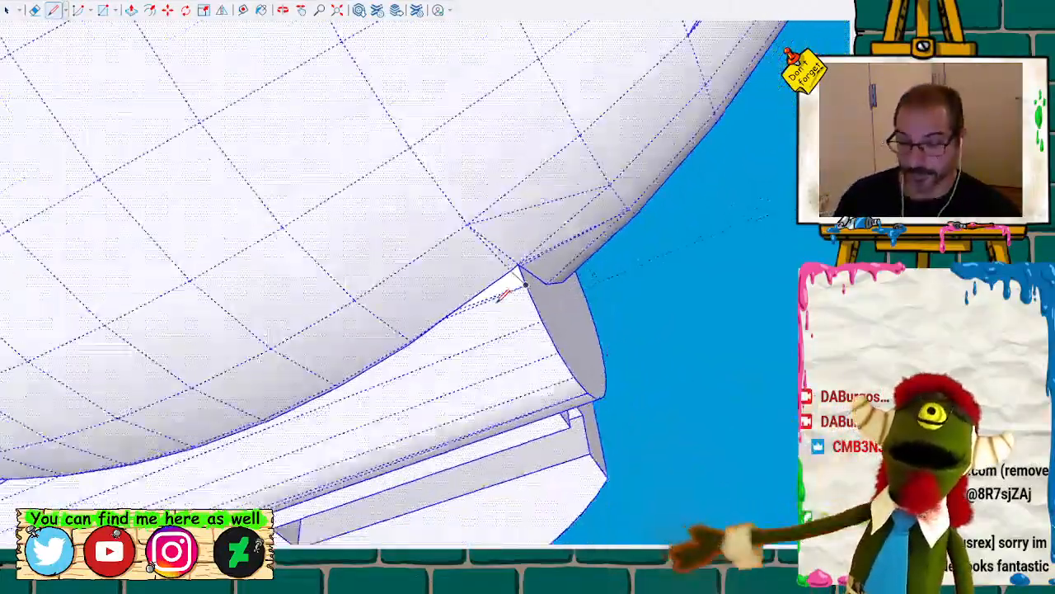
pyautogui.press('space')
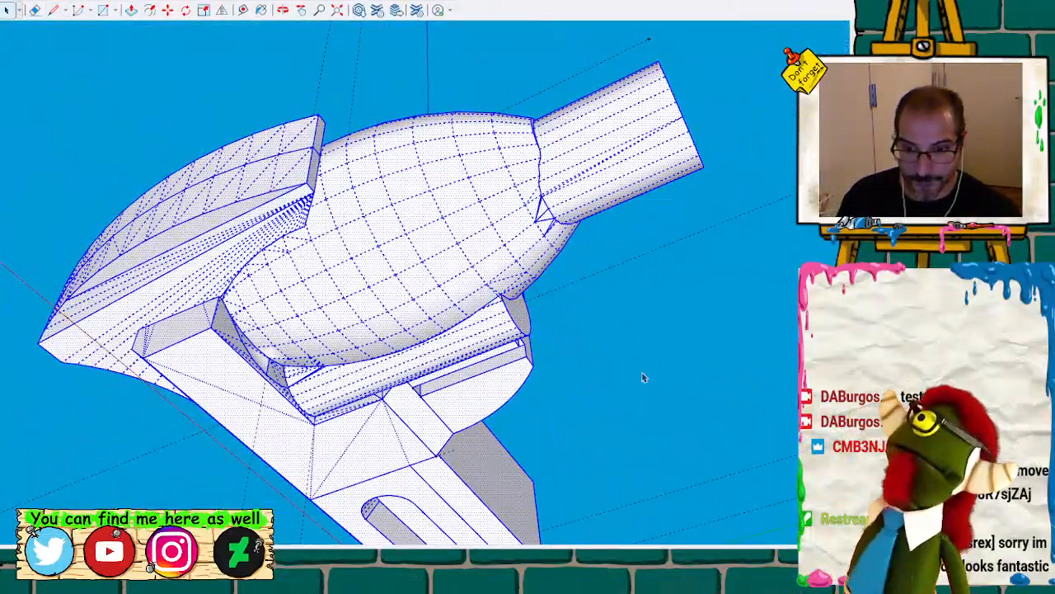
# Cap the open end of the tube by drawing a line across its circular rim between opposite vertices
pyautogui.click(643, 376)
pyautogui.moveTo(647, 279)
pyautogui.mouseDown(button='middle')
pyautogui.moveTo(582, 308)
pyautogui.moveTo(365, 508)
pyautogui.moveTo(394, 532)
pyautogui.mouseUp(button='middle')
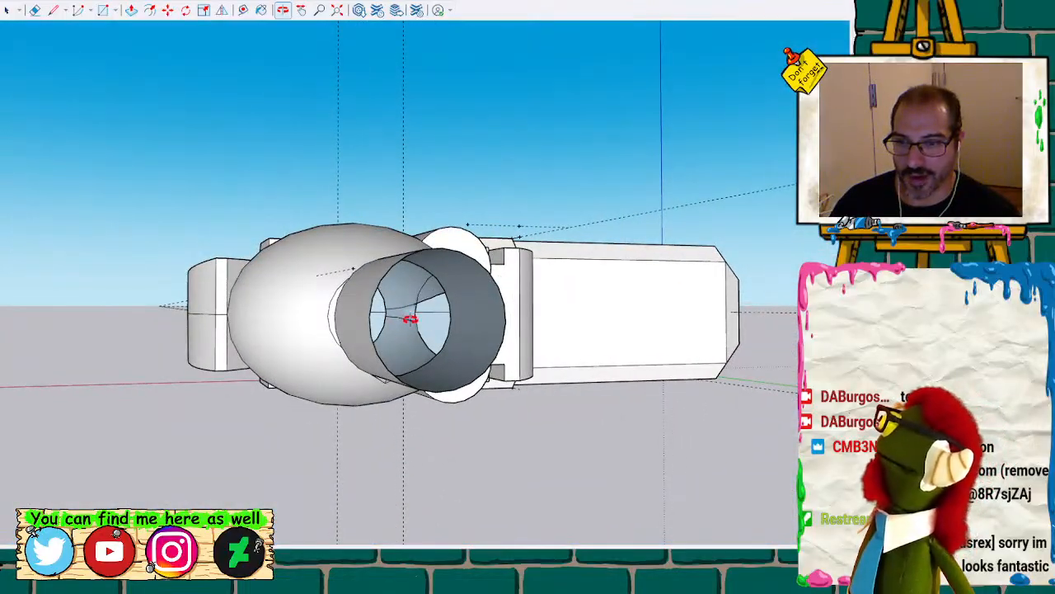
pyautogui.moveTo(430, 306)
pyautogui.mouseDown(button='middle')
pyautogui.moveTo(365, 346)
pyautogui.moveTo(370, 335)
pyautogui.mouseUp(button='middle')
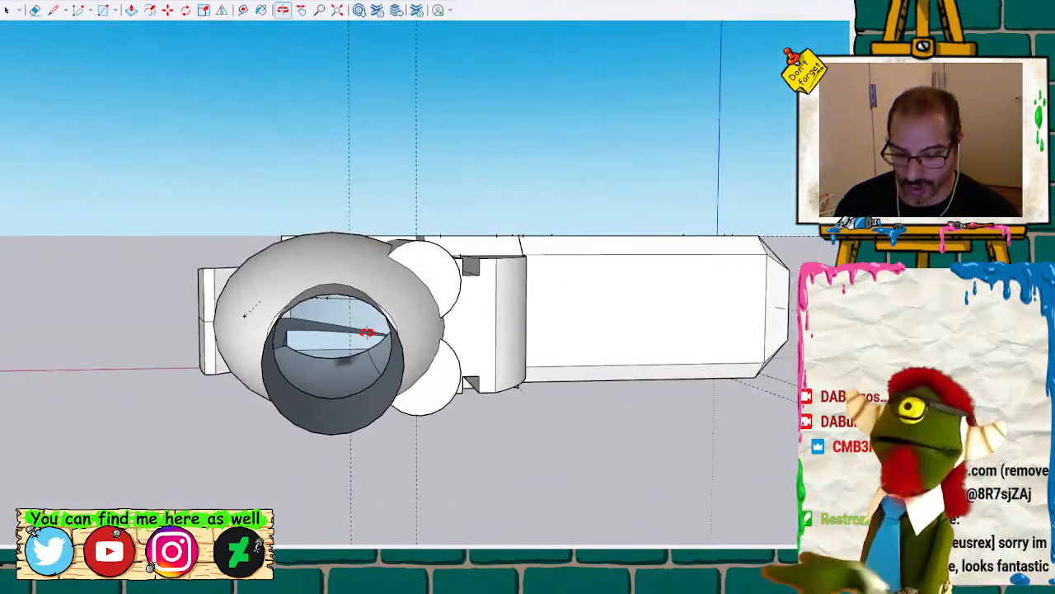
pyautogui.press('l')
pyautogui.click(333, 433)
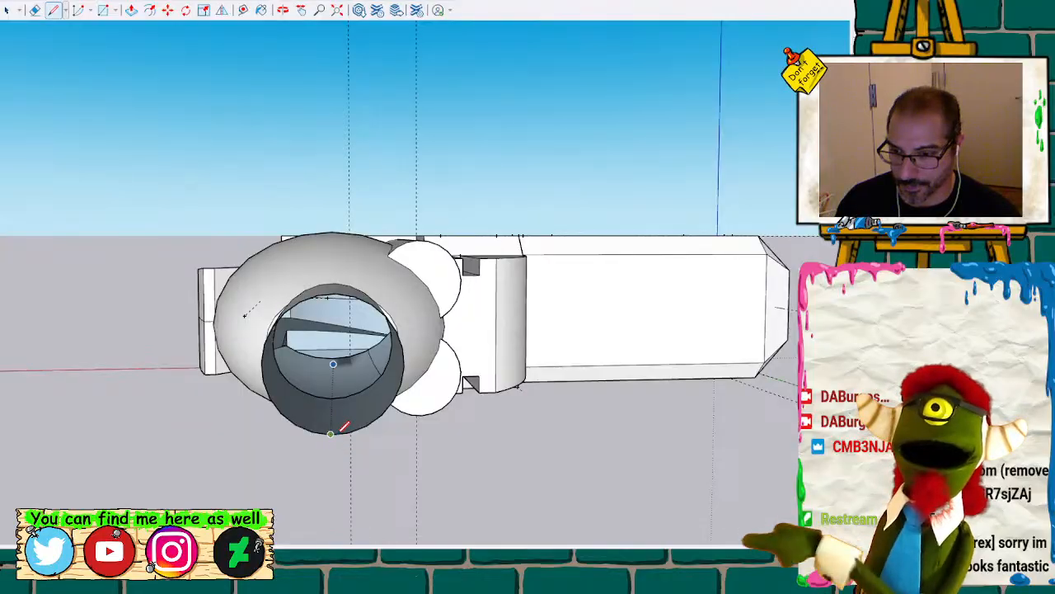
pyautogui.click(336, 293)
pyautogui.scroll(-2, 343, 285)
pyautogui.press('space')
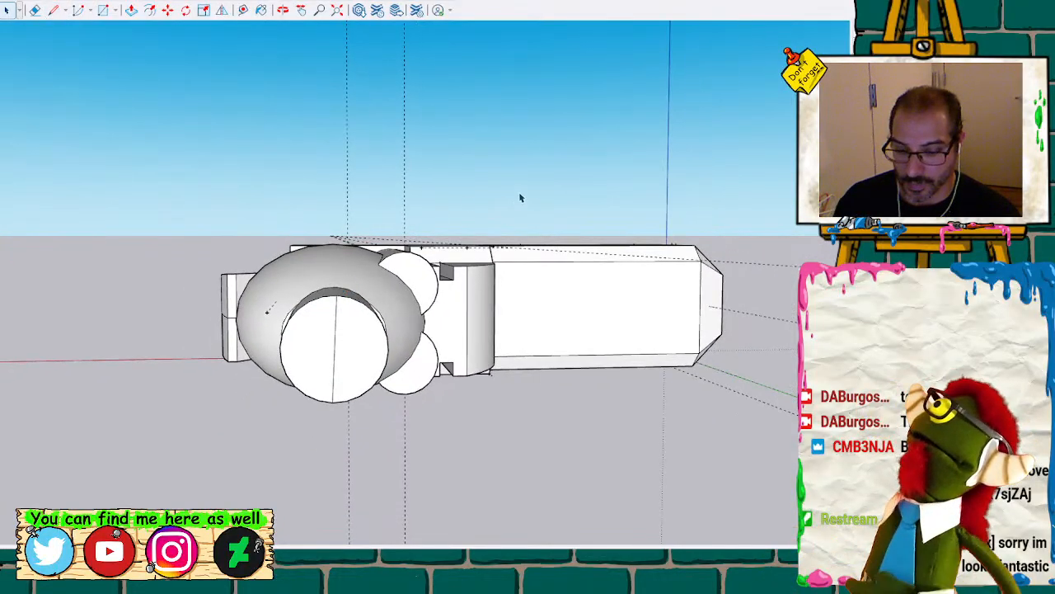
# Select the whole model's geometry and make it a single group
pyautogui.moveTo(520, 198); pyautogui.dragTo(406, 310, button='middle')
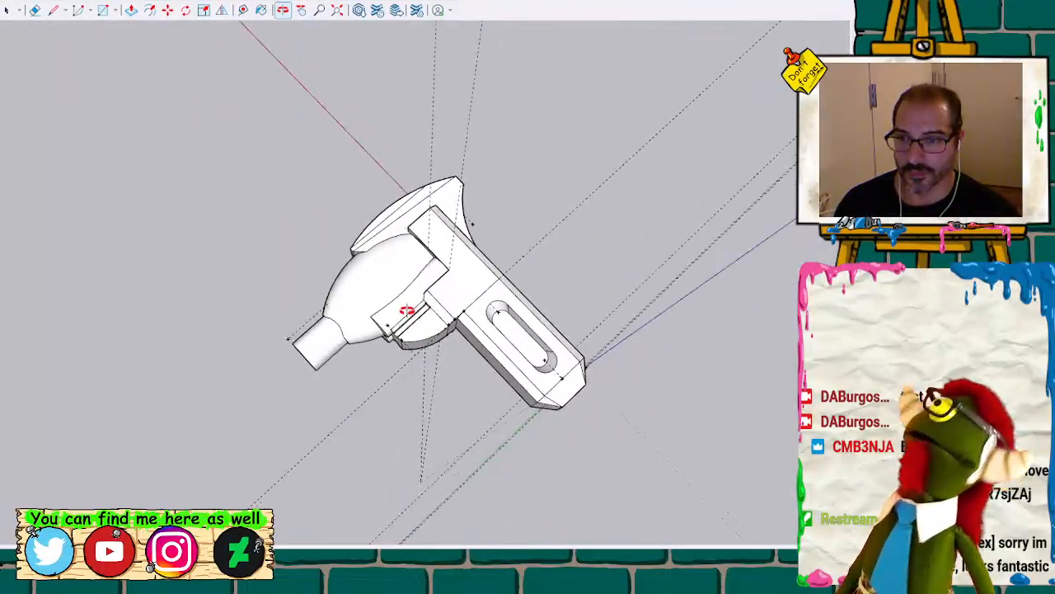
pyautogui.scroll(-2, 406, 310)
pyautogui.press('space')
pyautogui.moveTo(661, 511); pyautogui.dragTo(658, 510)
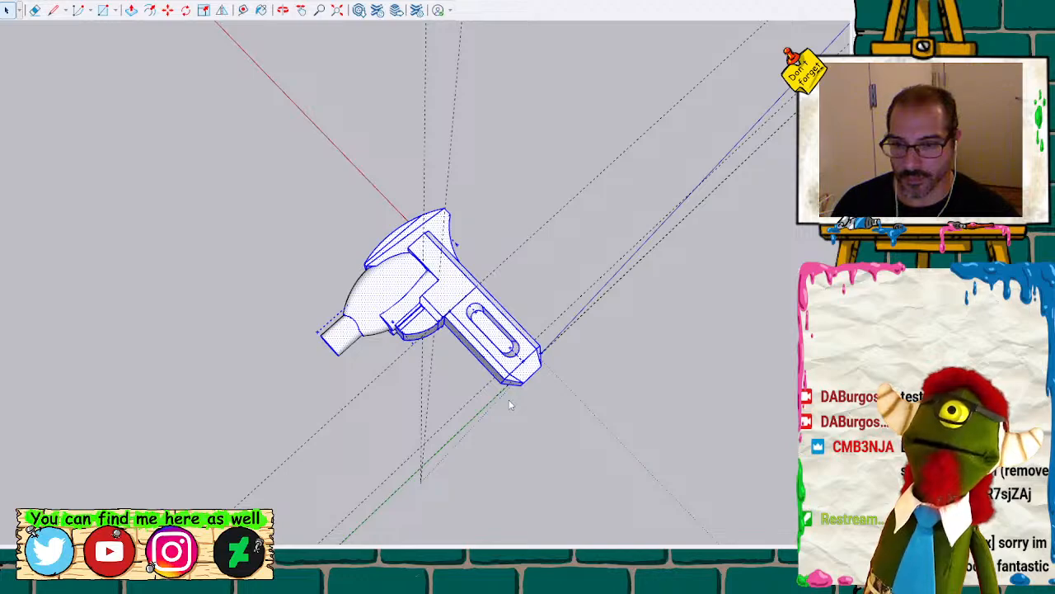
pyautogui.hotkey('ctrl', 'g')
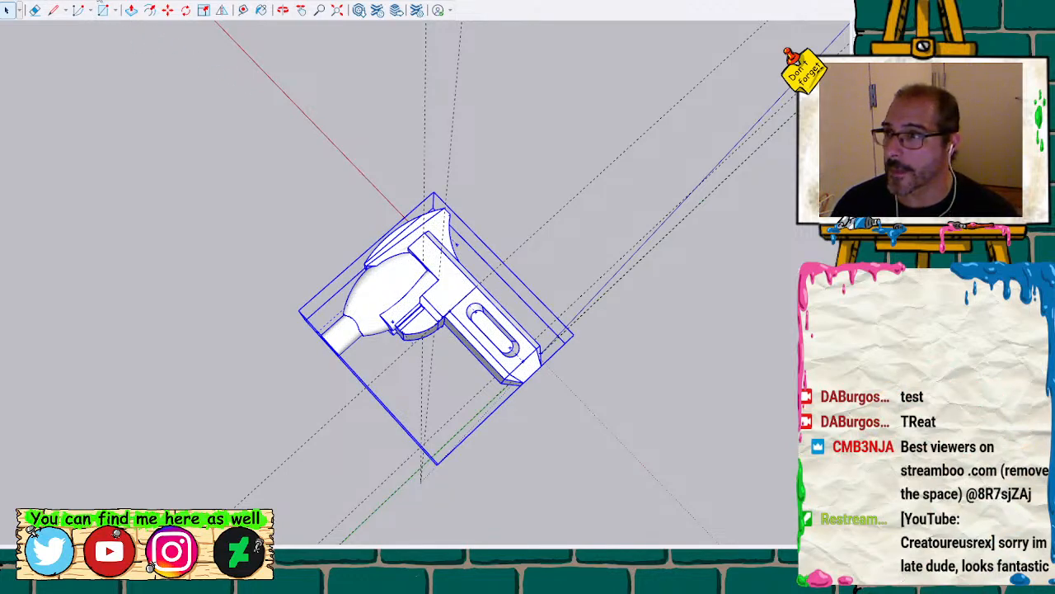
# Run a solid inspection on the group and examine the flagged errors around the rounded body and curved strip
pyautogui.press('q')
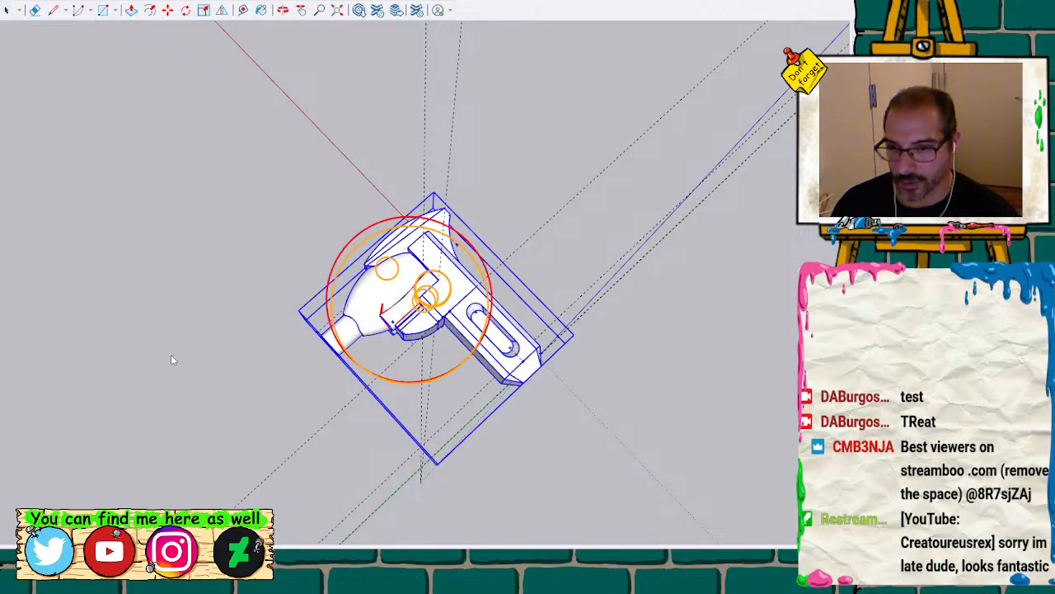
pyautogui.scroll(3, 404, 328)
pyautogui.scroll(5, 403, 327)
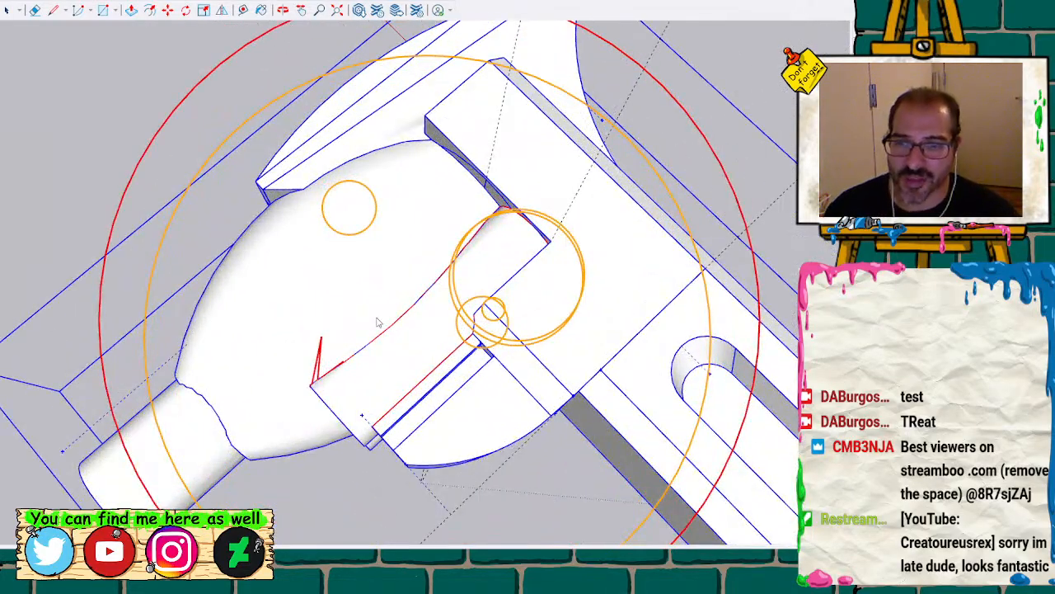
pyautogui.scroll(-1, 432, 301)
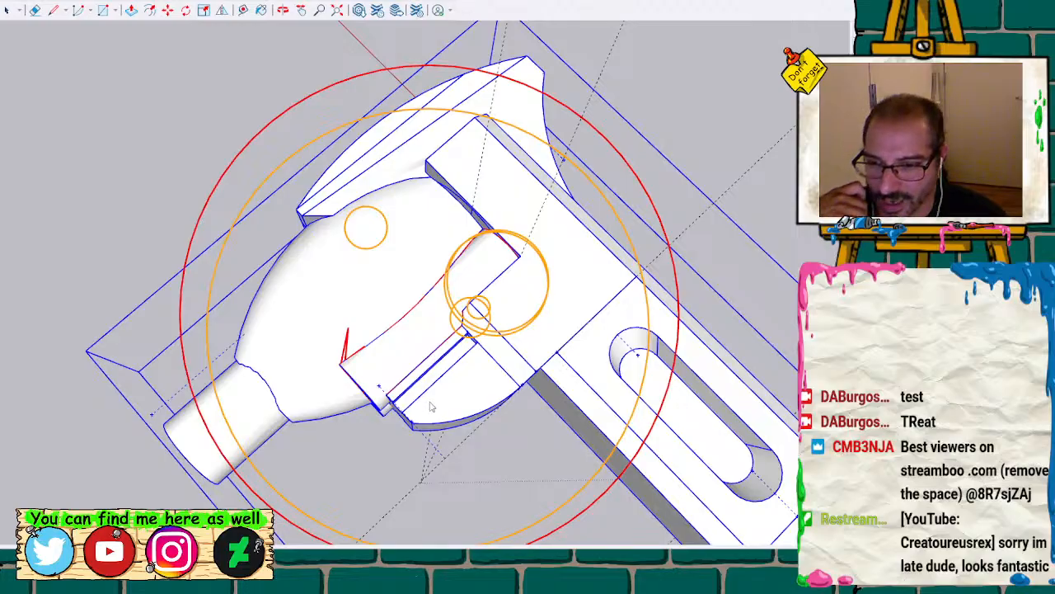
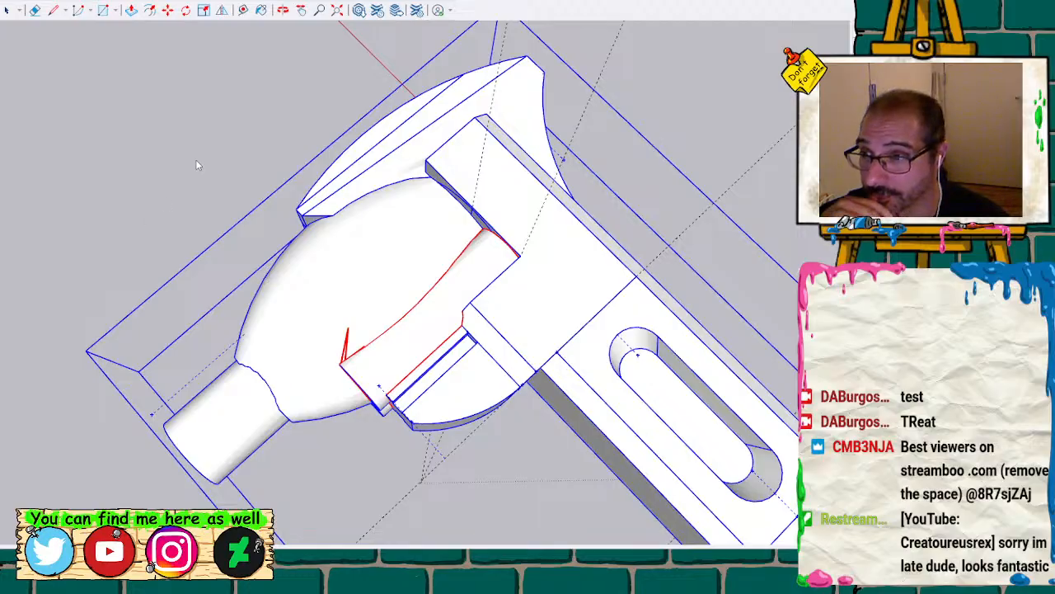
pyautogui.press('space')
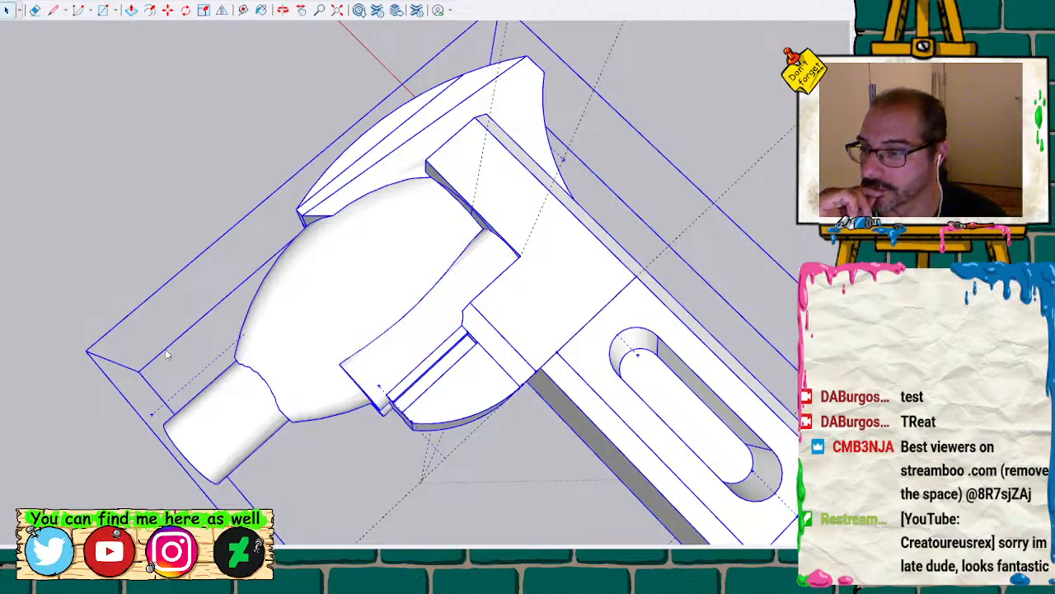
# Rerun the solid inspection and examine the flagged edges from the tube's end and where the body meets the two cylinders
pyautogui.hotkey('shift', 'i')
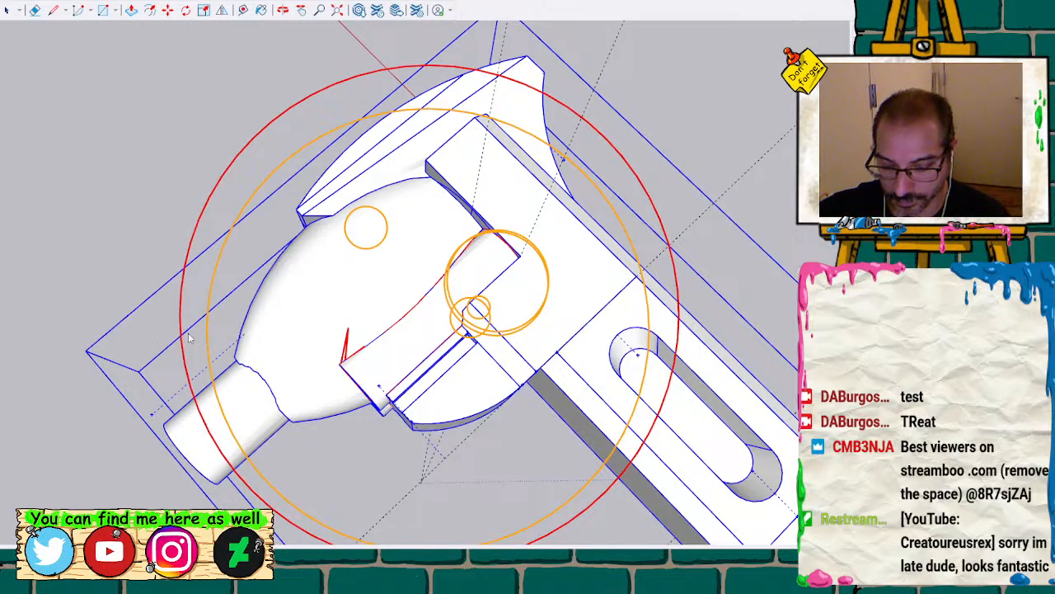
pyautogui.moveTo(373, 329)
pyautogui.mouseDown(button='middle')
pyautogui.moveTo(326, 335)
pyautogui.moveTo(584, 261)
pyautogui.moveTo(464, 240)
pyautogui.moveTo(487, 104)
pyautogui.mouseUp(button='middle')
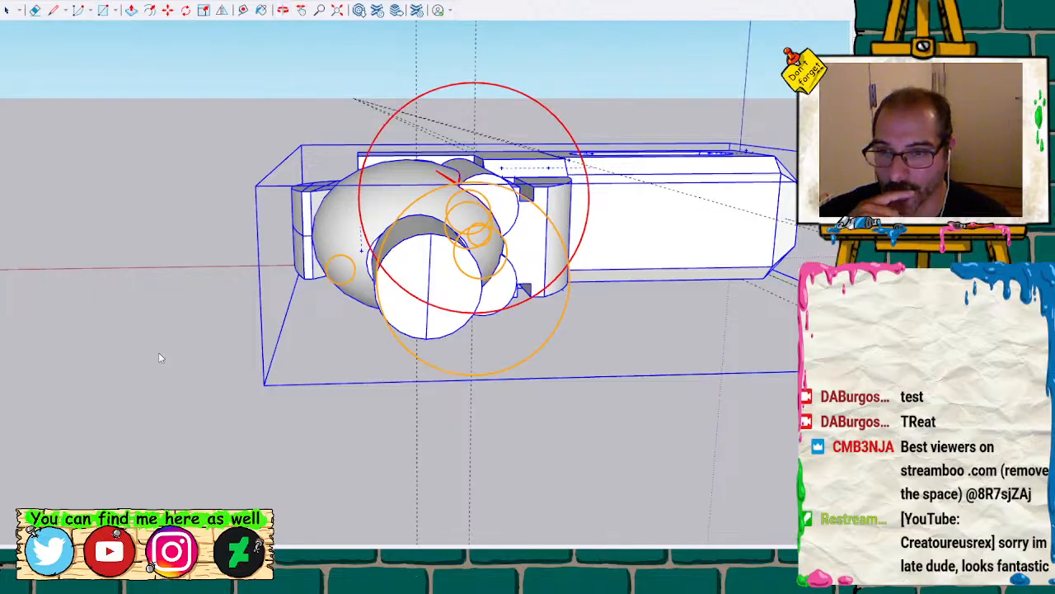
pyautogui.scroll(5, 438, 208)
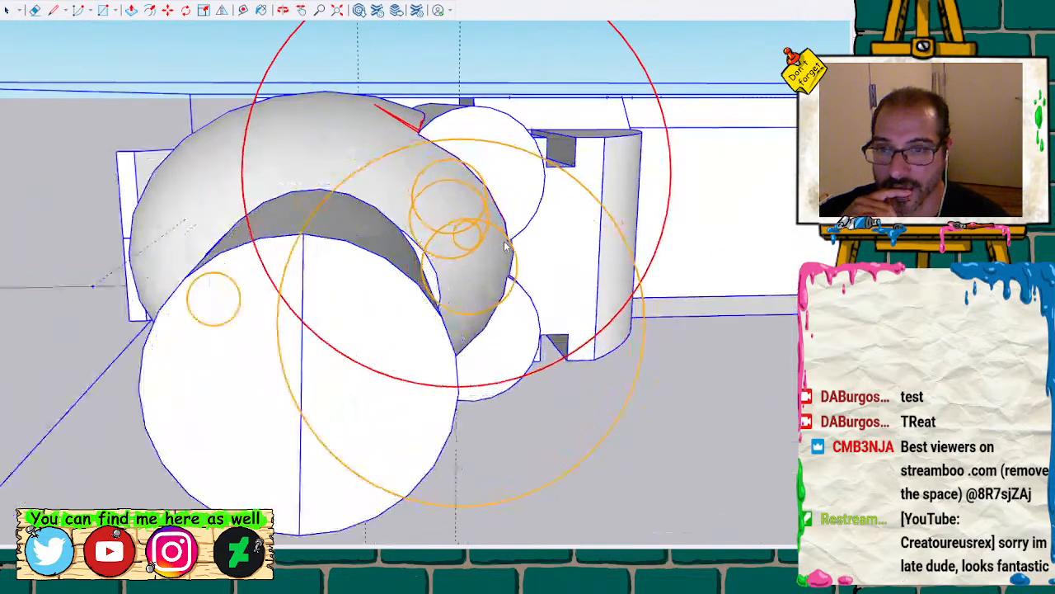
pyautogui.scroll(-6, 501, 245)
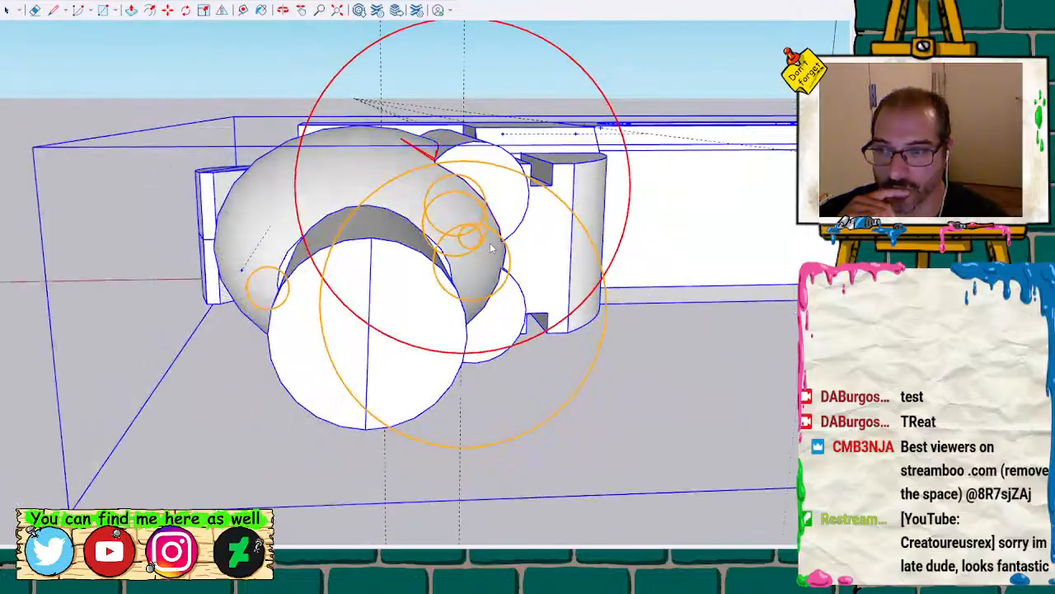
pyautogui.scroll(-2, 490, 251)
pyautogui.moveTo(489, 250); pyautogui.dragTo(442, 227, button='middle')
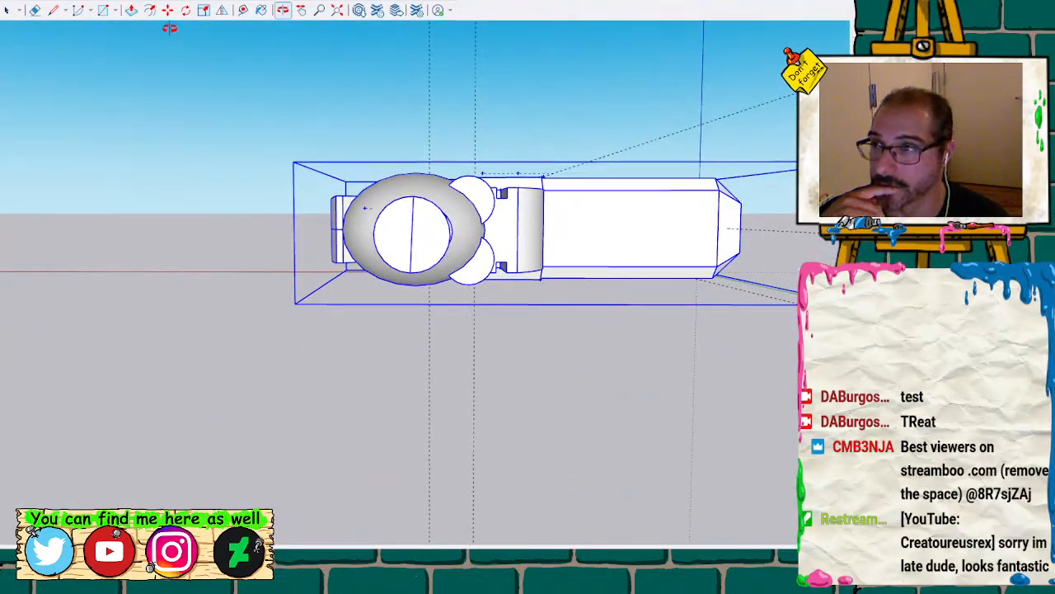
pyautogui.press('q')
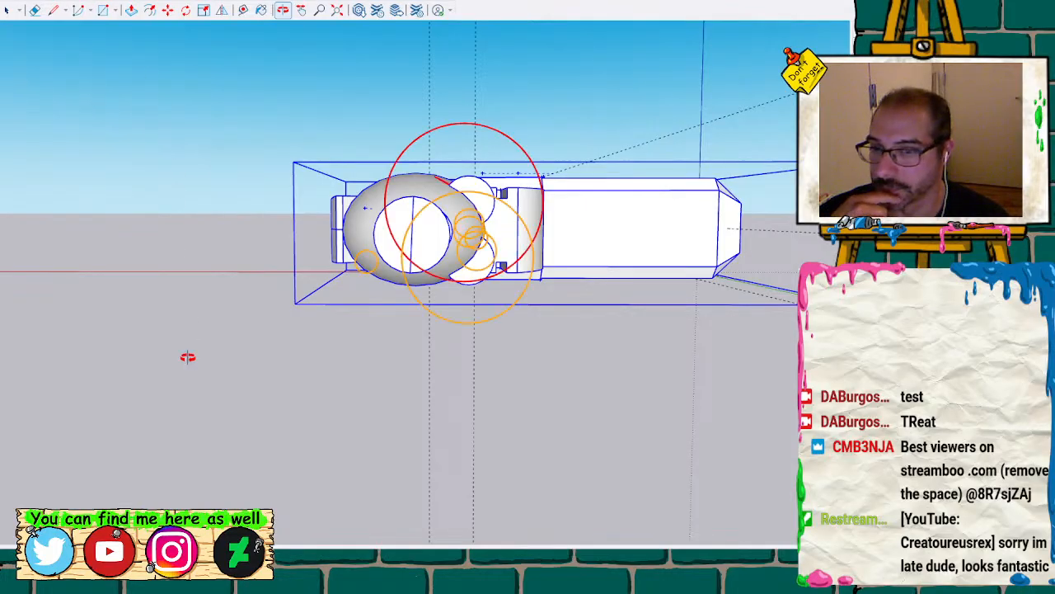
pyautogui.scroll(6, 518, 194)
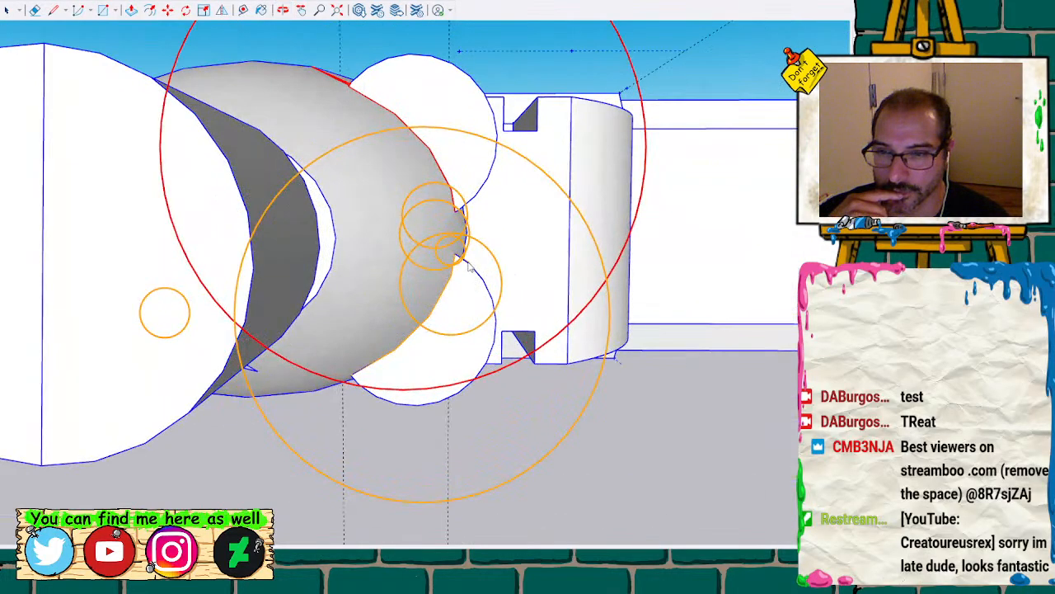
pyautogui.scroll(-10, 453, 216)
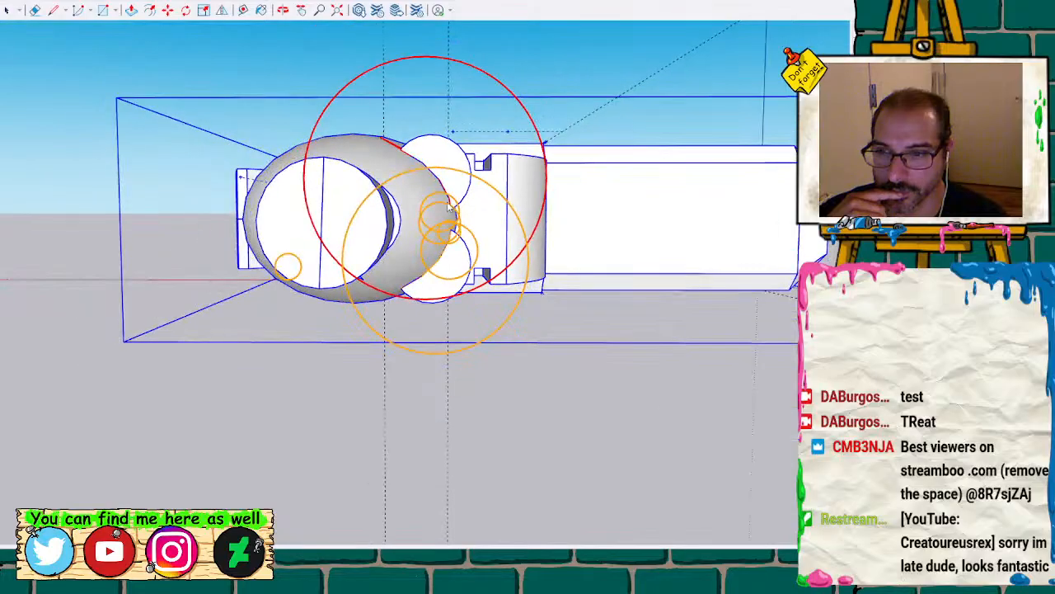
pyautogui.press('space')
pyautogui.click(258, 278)
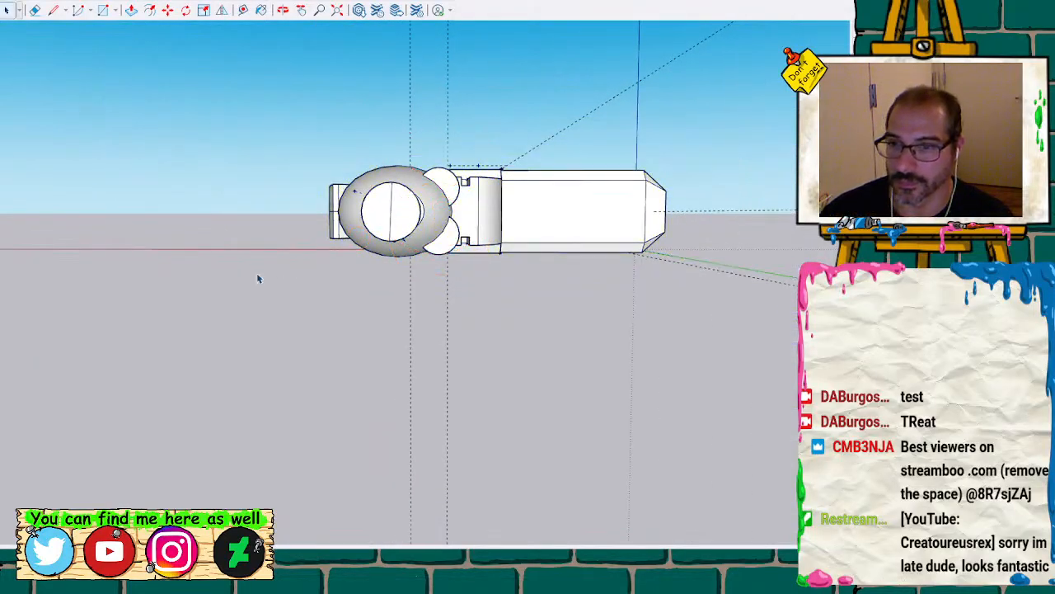
# Explode the model's group back into loose geometry and clear the selection
pyautogui.moveTo(501, 132)
pyautogui.mouseDown(button='middle')
pyautogui.moveTo(508, 118)
pyautogui.moveTo(443, 242)
pyautogui.moveTo(309, 295)
pyautogui.moveTo(467, 188)
pyautogui.moveTo(412, 311)
pyautogui.moveTo(461, 156)
pyautogui.moveTo(483, 162)
pyautogui.moveTo(536, 290)
pyautogui.moveTo(568, 189)
pyautogui.moveTo(549, 156)
pyautogui.mouseUp(button='middle')
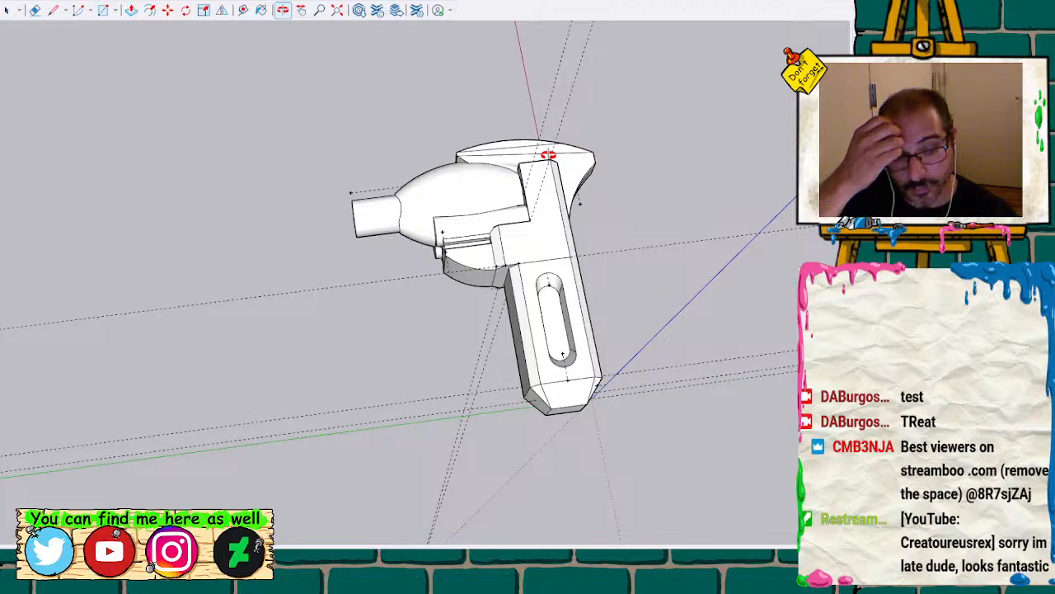
pyautogui.moveTo(513, 202)
pyautogui.keyDown('shift'); pyautogui.mouseDown(button='middle')
pyautogui.moveTo(404, 216)
pyautogui.moveTo(389, 188)
pyautogui.moveTo(516, 264)
pyautogui.moveTo(377, 285)
pyautogui.moveTo(491, 141)
pyautogui.moveTo(476, 134)
pyautogui.moveTo(304, 275)
pyautogui.moveTo(104, 309)
pyautogui.moveTo(337, 415)
pyautogui.moveTo(471, 424)
pyautogui.moveTo(568, 236)
pyautogui.moveTo(289, 364)
pyautogui.moveTo(403, 362)
pyautogui.moveTo(427, 401)
pyautogui.moveTo(409, 312)
pyautogui.mouseUp(button='middle'); pyautogui.keyUp('shift')
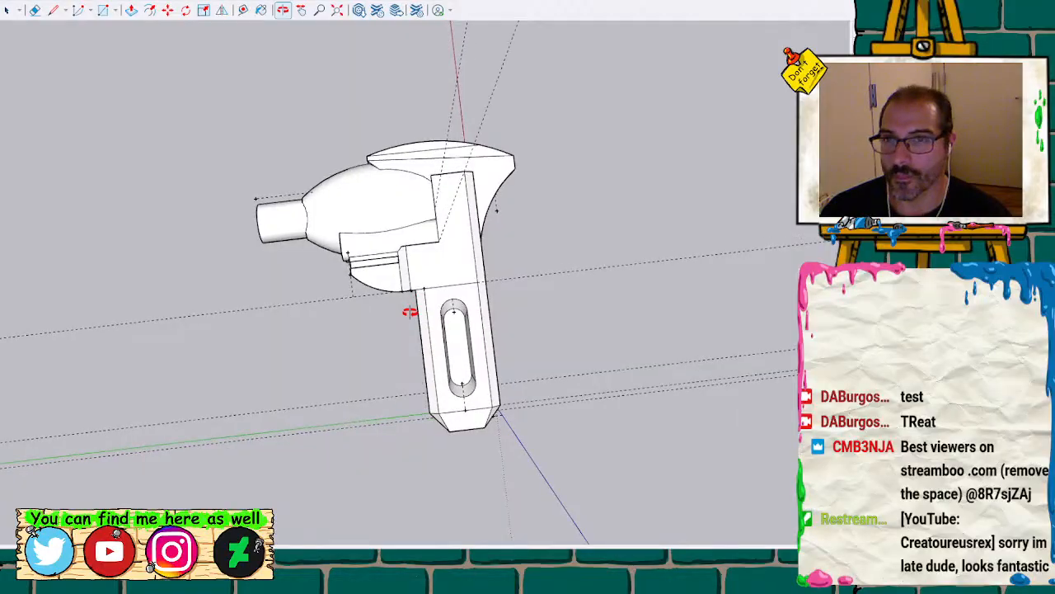
pyautogui.moveTo(397, 231); pyautogui.dragTo(378, 237, button='middle')
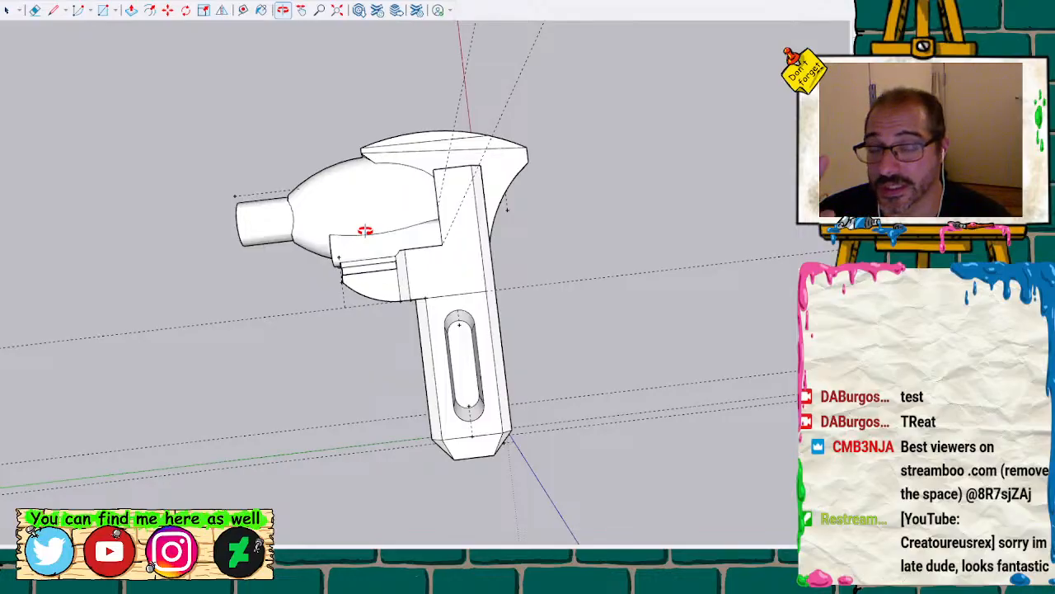
pyautogui.moveTo(365, 231)
pyautogui.mouseDown(button='middle')
pyautogui.moveTo(355, 242)
pyautogui.moveTo(366, 255)
pyautogui.moveTo(344, 282)
pyautogui.moveTo(617, 187)
pyautogui.moveTo(348, 424)
pyautogui.moveTo(377, 288)
pyautogui.moveTo(414, 288)
pyautogui.moveTo(399, 243)
pyautogui.mouseUp(button='middle')
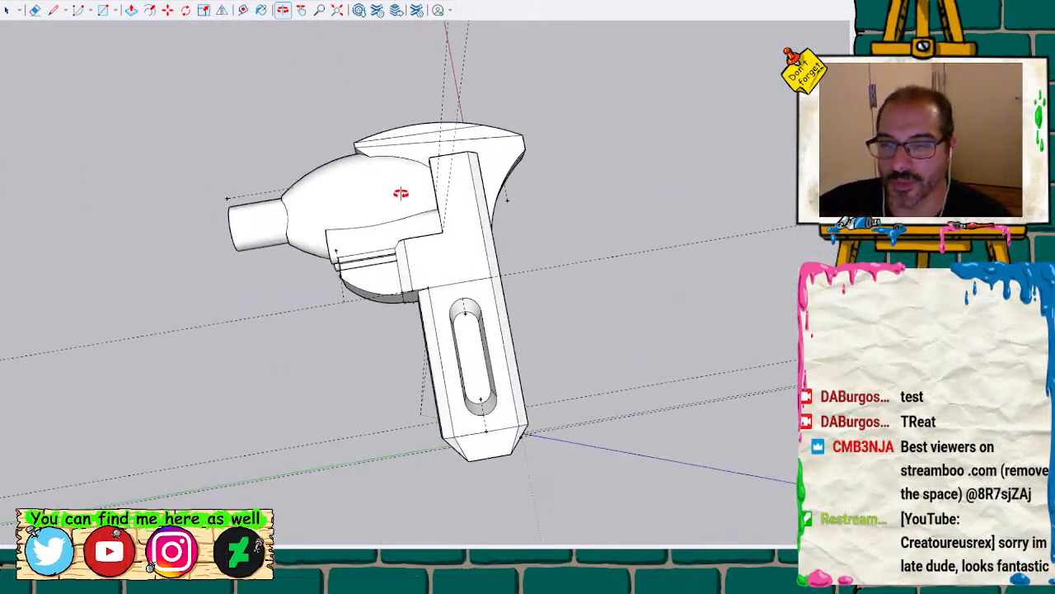
pyautogui.press('space')
pyautogui.click(384, 197)
pyautogui.press('x')
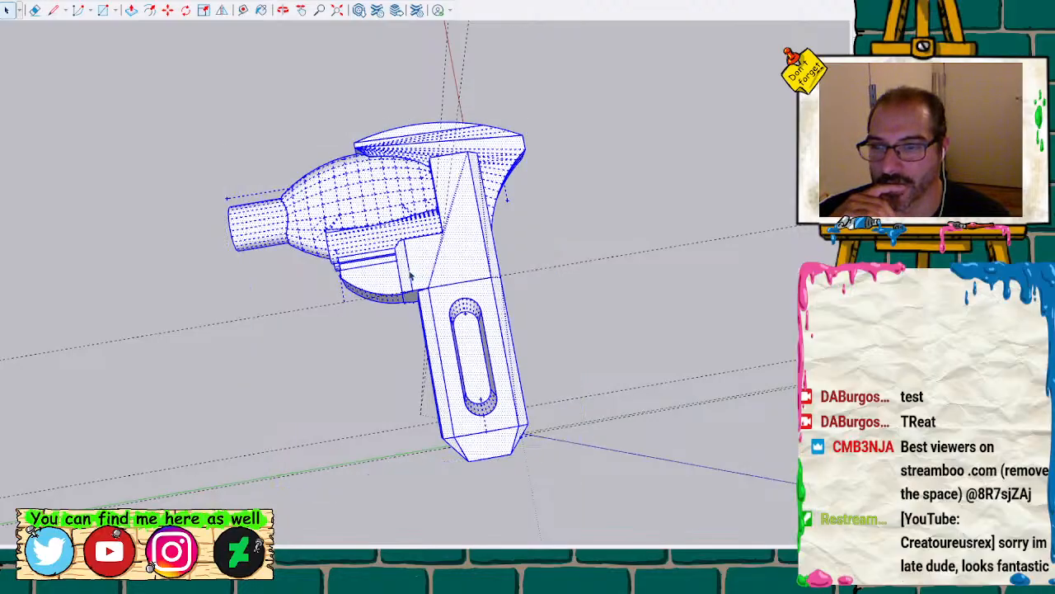
pyautogui.hotkey('ctrl', 't')
pyautogui.click(381, 288)
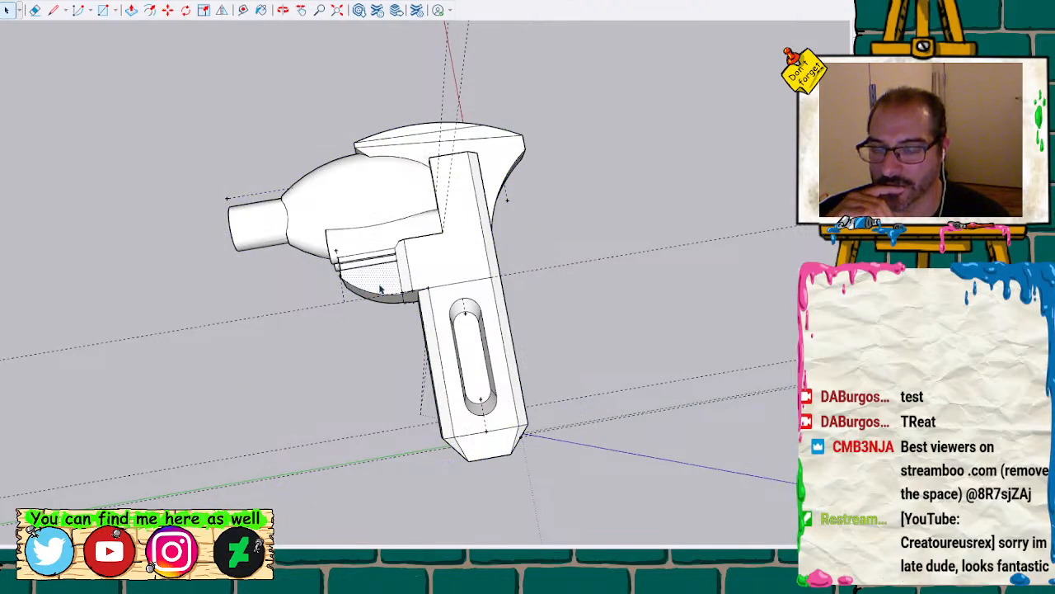
pyautogui.scroll(3, 381, 288)
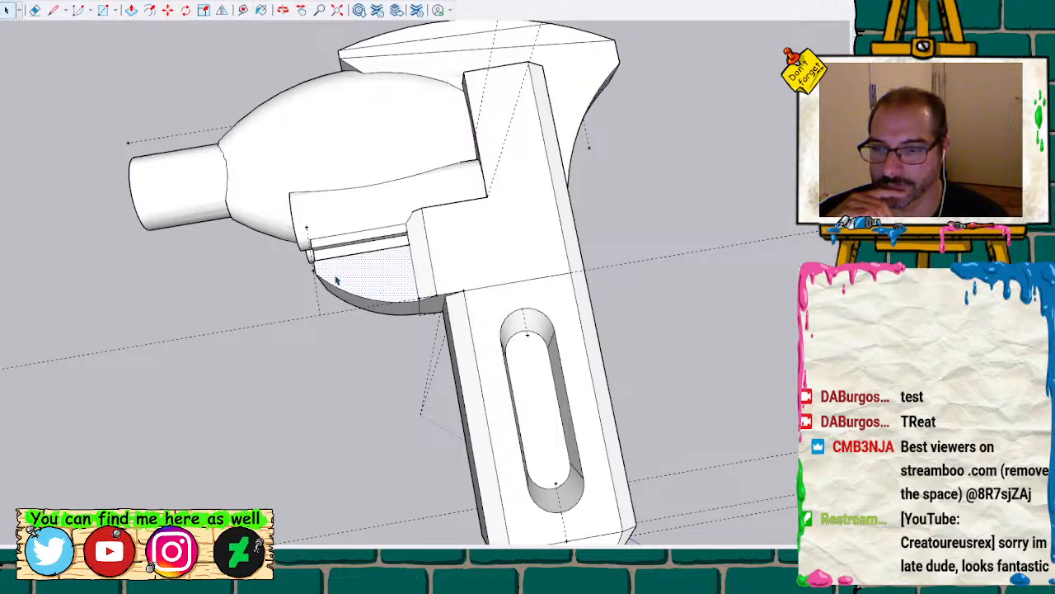
pyautogui.scroll(-1, 344, 296)
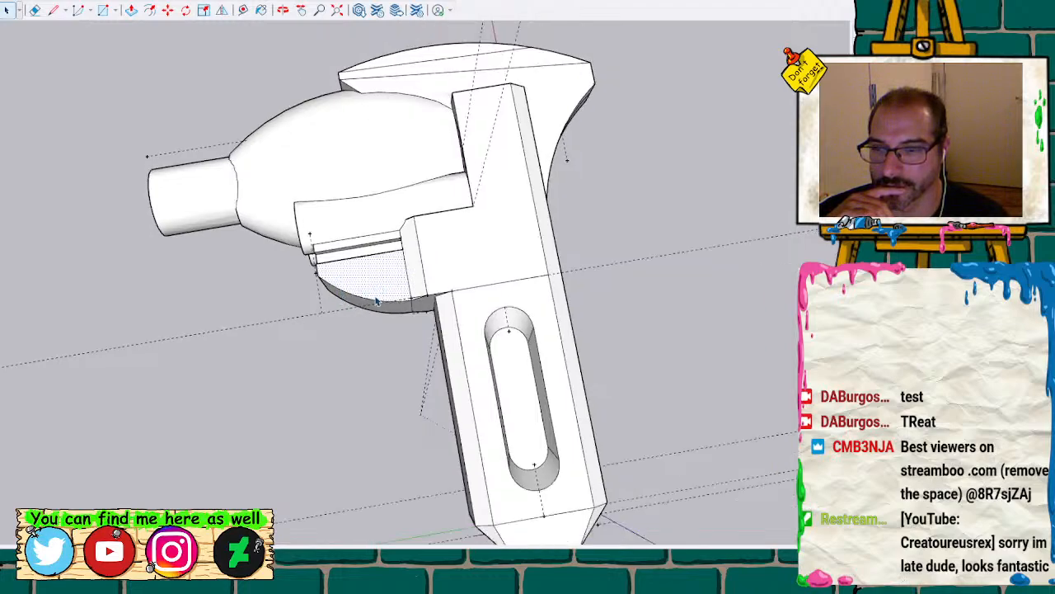
pyautogui.scroll(1, 371, 300)
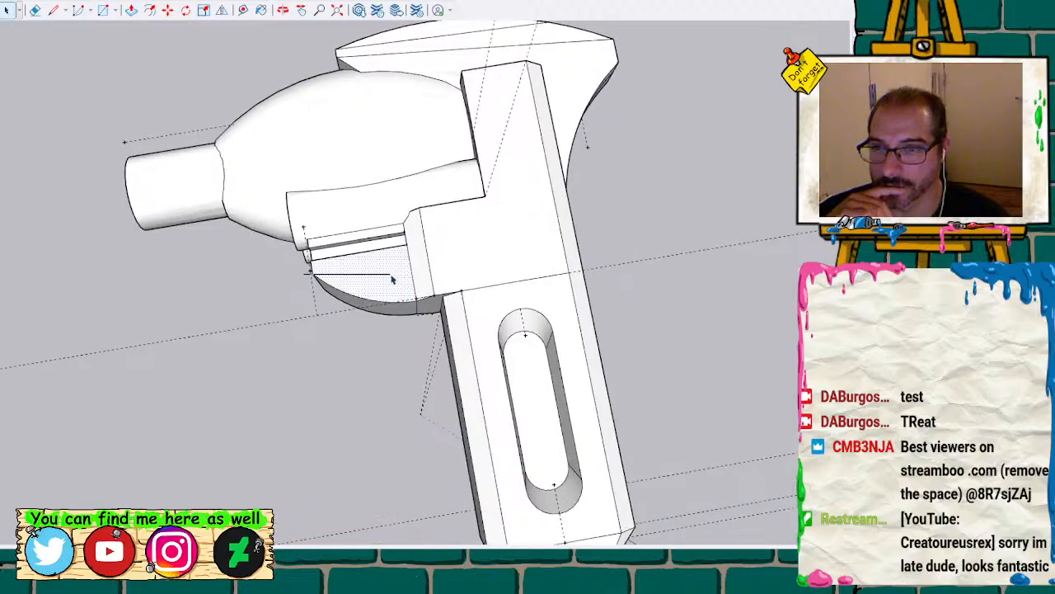
pyautogui.hotkey('ctrl', 't')
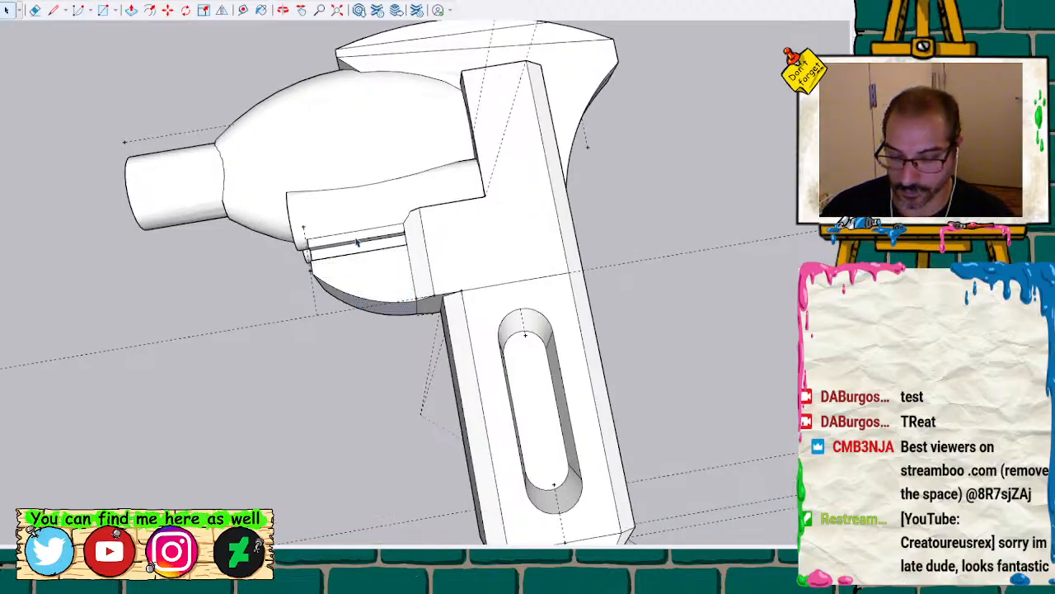
# Push/pull the recessed groove face on the block beside the cylinders flush with the surface and clear its leftover edges
pyautogui.moveTo(350, 245); pyautogui.dragTo(629, 69, button='middle')
pyautogui.moveTo(424, 275)
pyautogui.mouseDown(button='middle')
pyautogui.moveTo(396, 289)
pyautogui.moveTo(384, 278)
pyautogui.moveTo(413, 258)
pyautogui.mouseUp(button='middle')
pyautogui.click(397, 256)
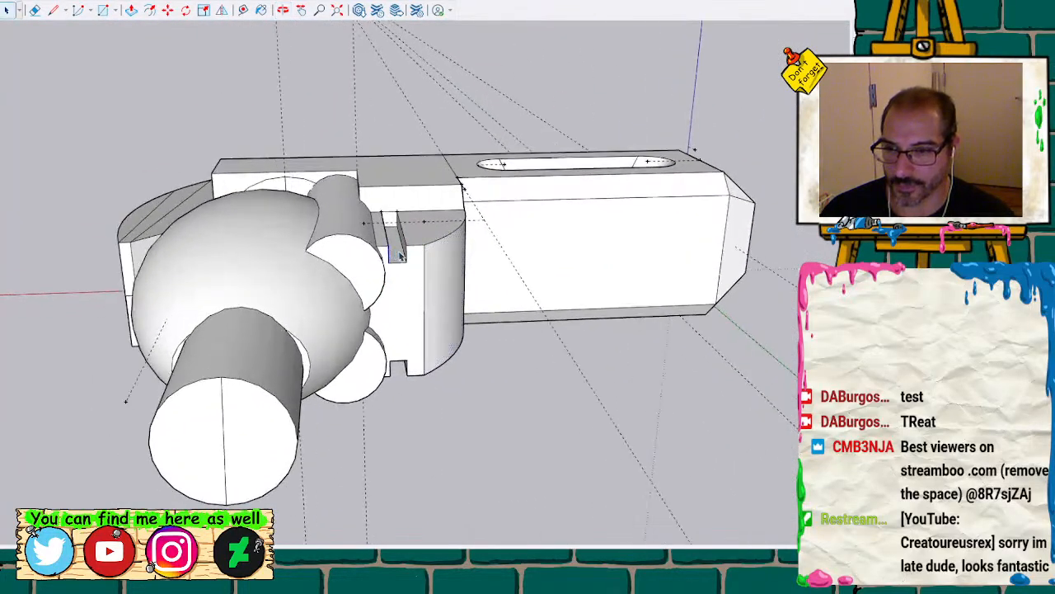
pyautogui.press('p')
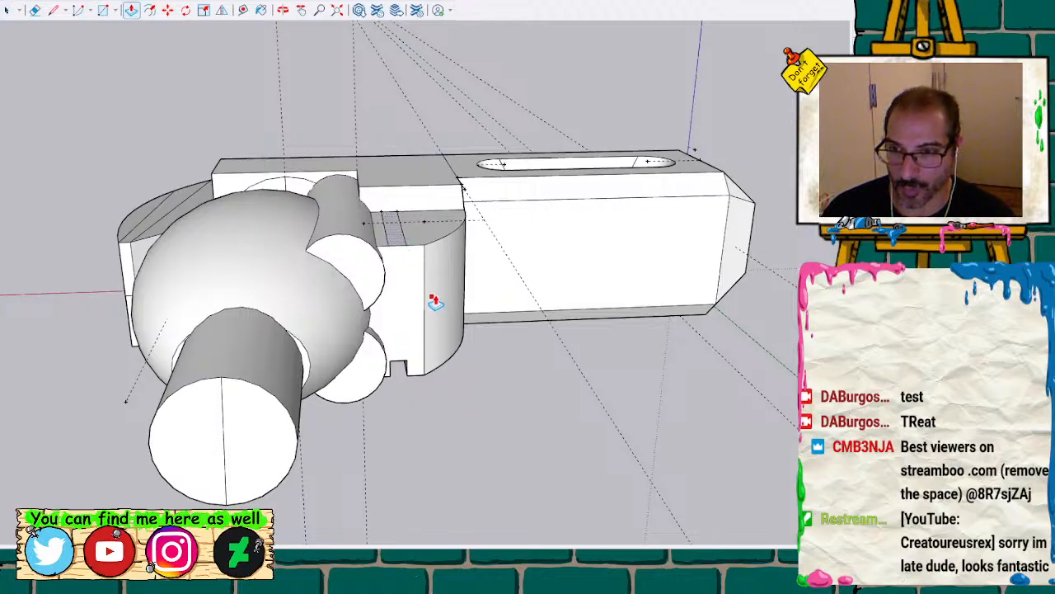
pyautogui.scroll(2, 433, 299)
pyautogui.press('e')
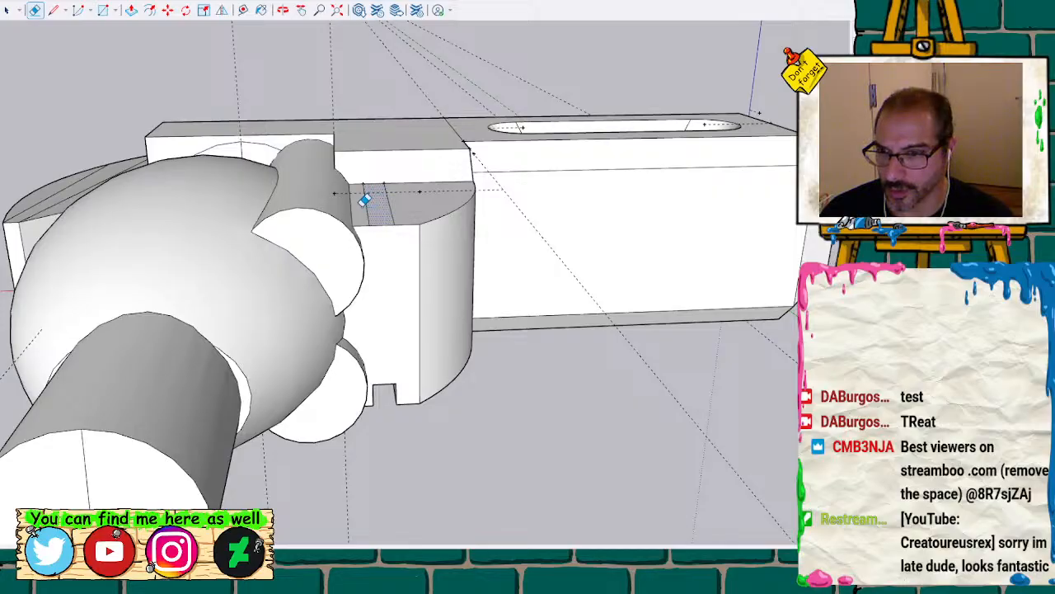
# Fill the matching groove on the block's opposite side flush with the surface and erase its two leftover edges
pyautogui.moveTo(425, 302)
pyautogui.mouseDown(button='middle')
pyautogui.moveTo(429, 207)
pyautogui.moveTo(407, 165)
pyautogui.mouseUp(button='middle')
pyautogui.press('space')
pyautogui.press('m')
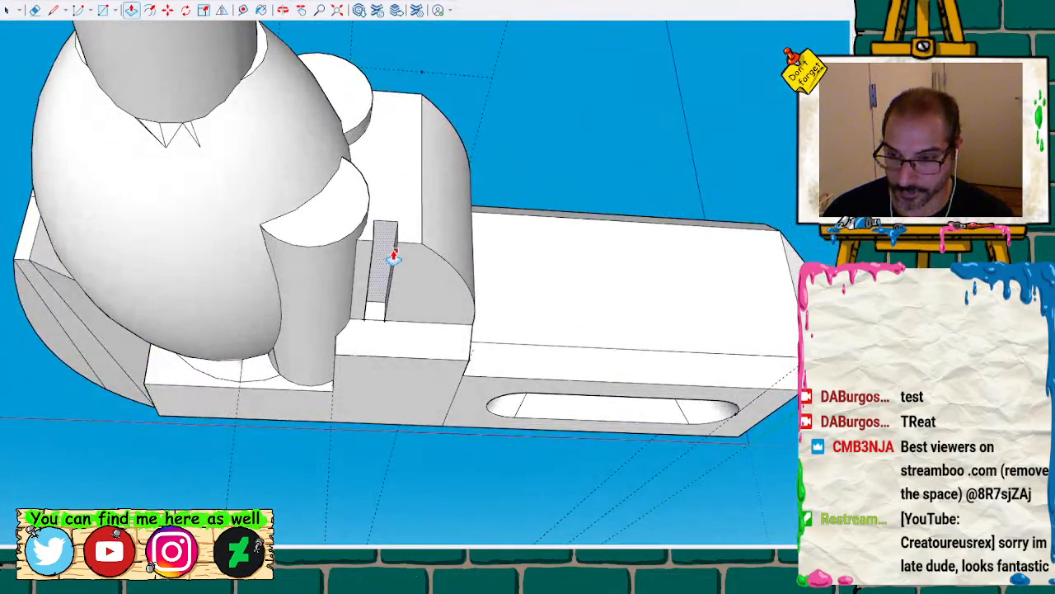
pyautogui.press('space')
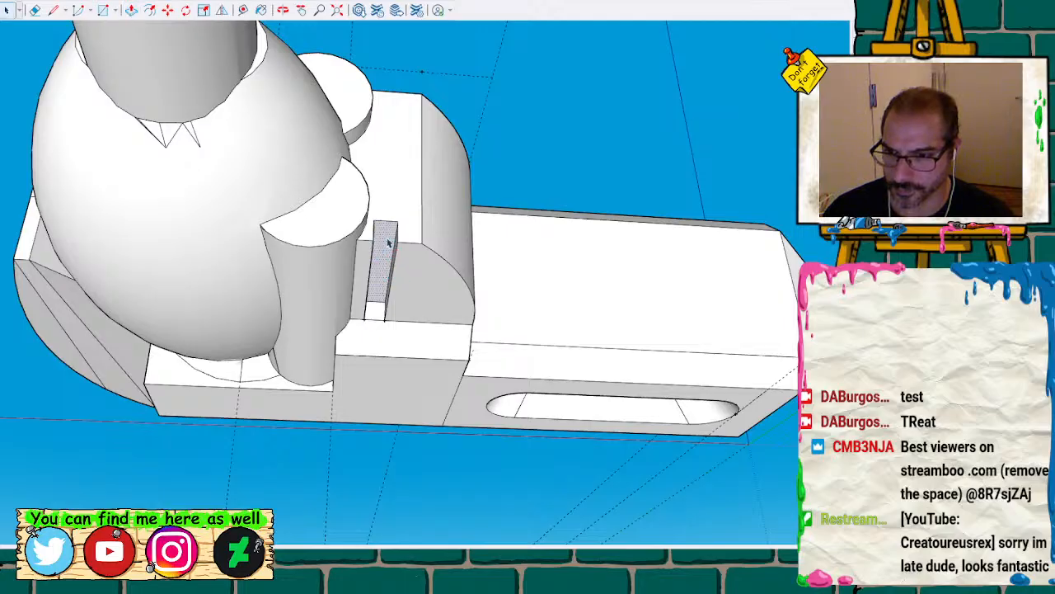
pyautogui.press('p')
pyautogui.click(387, 250)
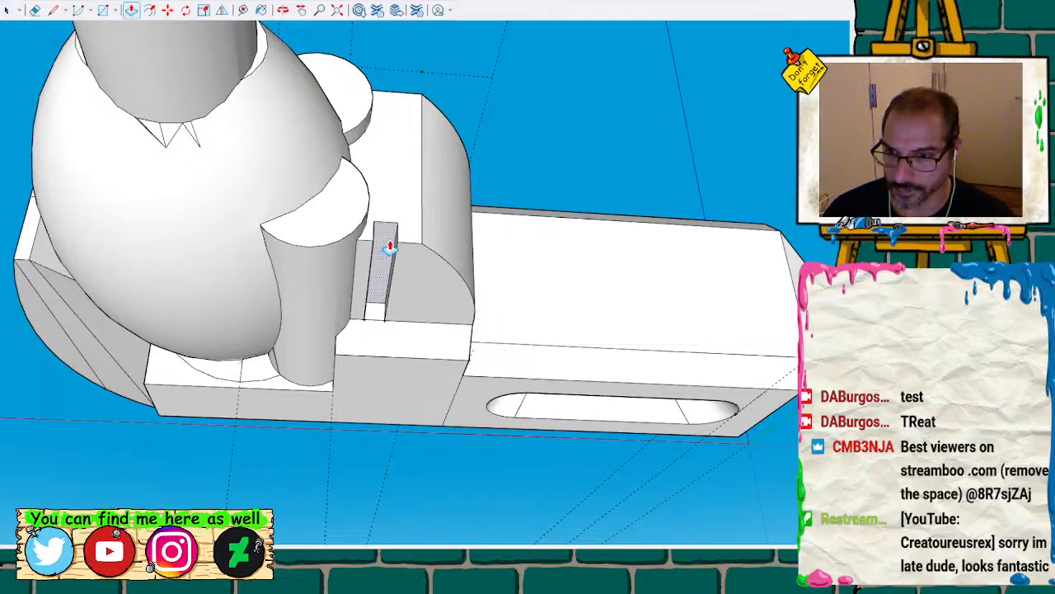
pyautogui.click(399, 247)
pyautogui.press('e')
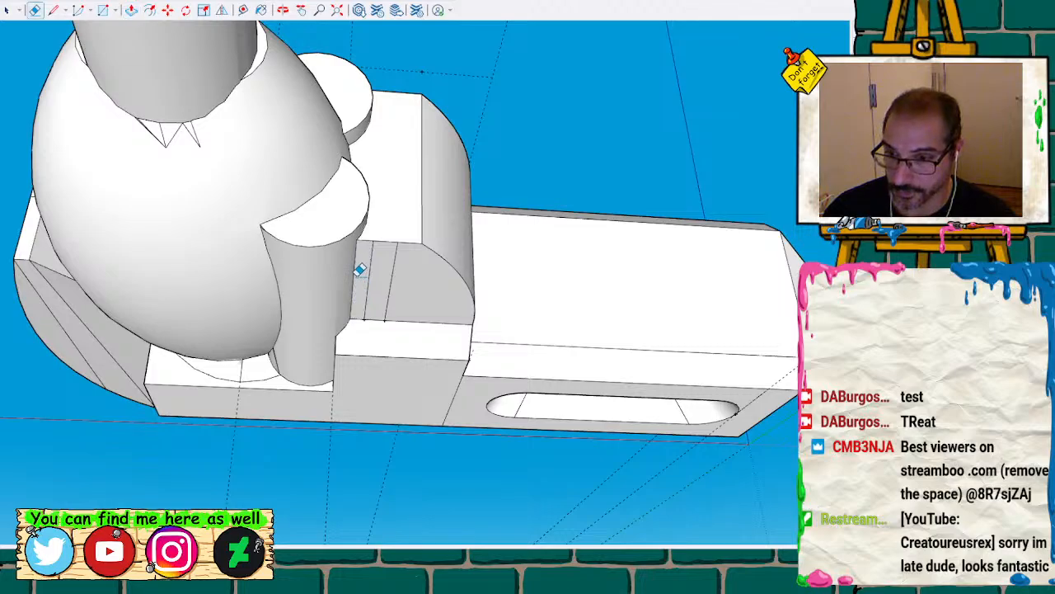
pyautogui.moveTo(368, 268); pyautogui.dragTo(407, 266)
# Draw an inward-curving three-point arc between the two end corners of the block's rounded side
pyautogui.press('o')
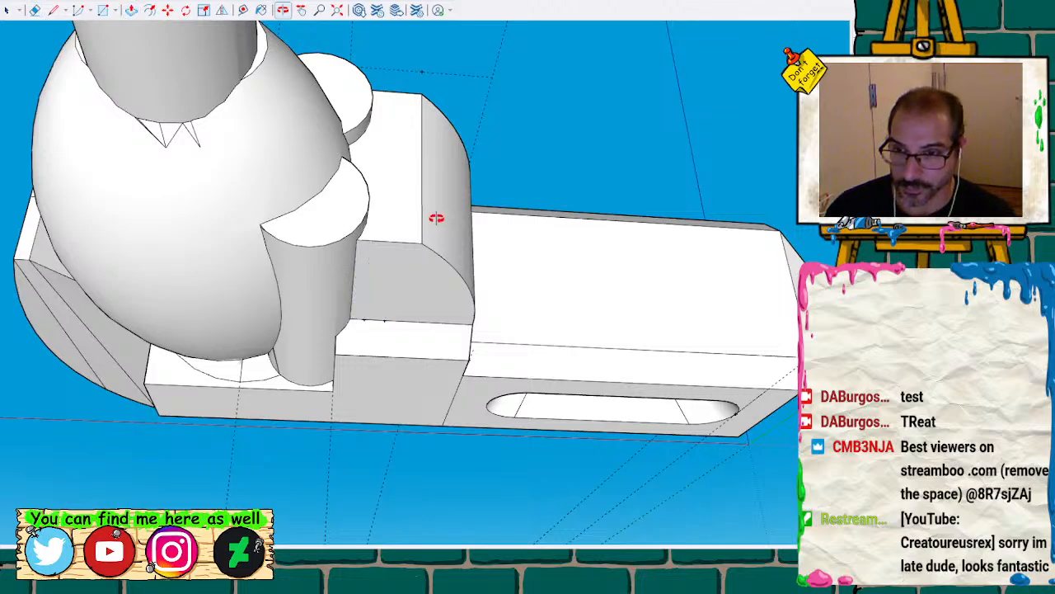
pyautogui.moveTo(437, 216)
pyautogui.mouseDown()
pyautogui.moveTo(365, 358)
pyautogui.moveTo(361, 257)
pyautogui.moveTo(404, 217)
pyautogui.moveTo(195, 329)
pyautogui.moveTo(179, 354)
pyautogui.moveTo(390, 323)
pyautogui.moveTo(478, 275)
pyautogui.moveTo(499, 236)
pyautogui.moveTo(511, 283)
pyautogui.moveTo(287, 280)
pyautogui.moveTo(261, 299)
pyautogui.moveTo(428, 165)
pyautogui.moveTo(541, 93)
pyautogui.moveTo(542, 104)
pyautogui.moveTo(379, 189)
pyautogui.mouseUp()
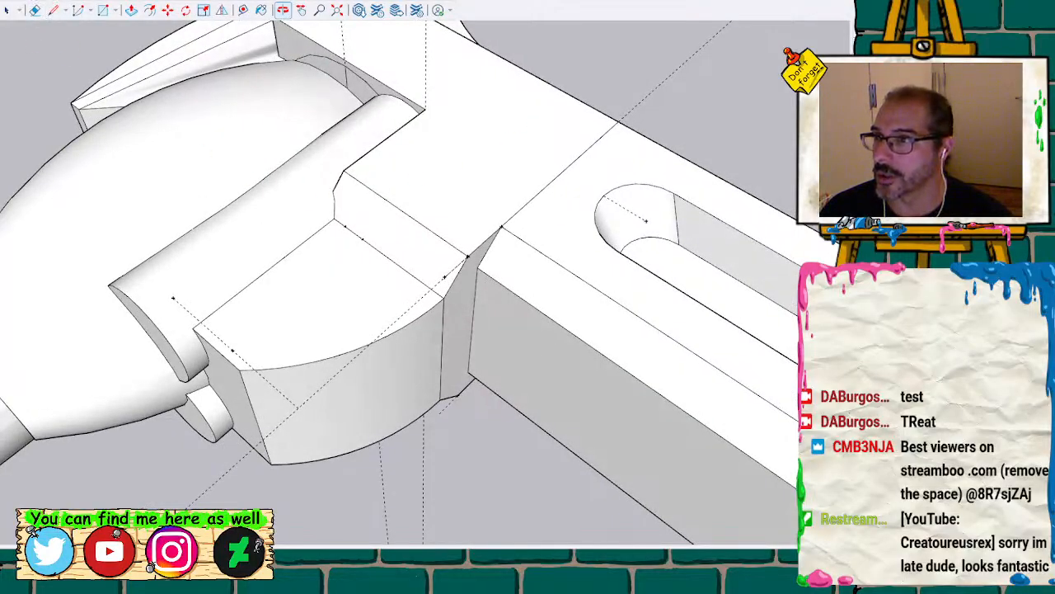
pyautogui.click(79, 11)
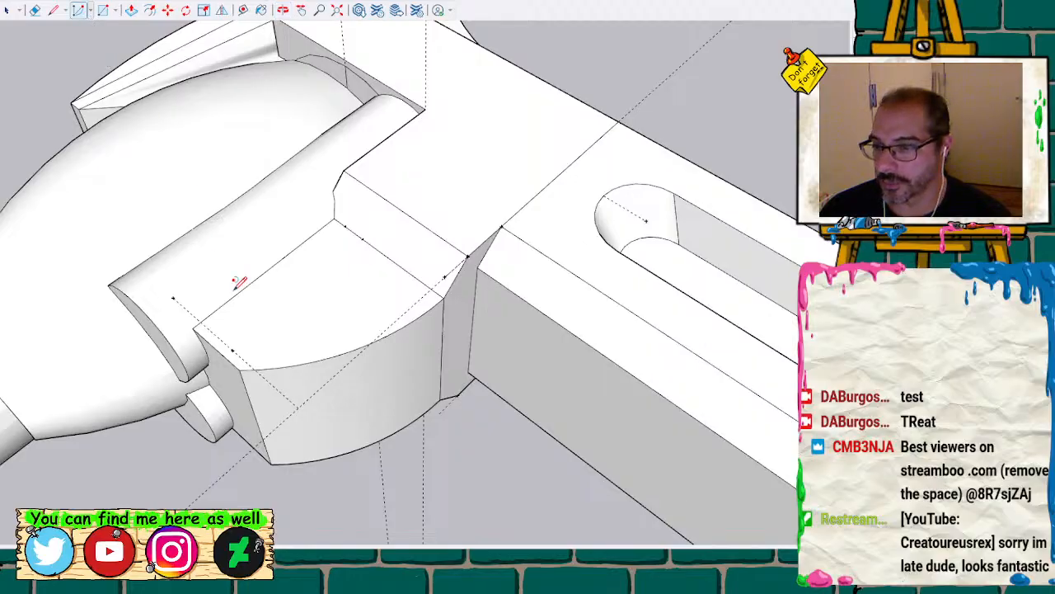
pyautogui.click(240, 370)
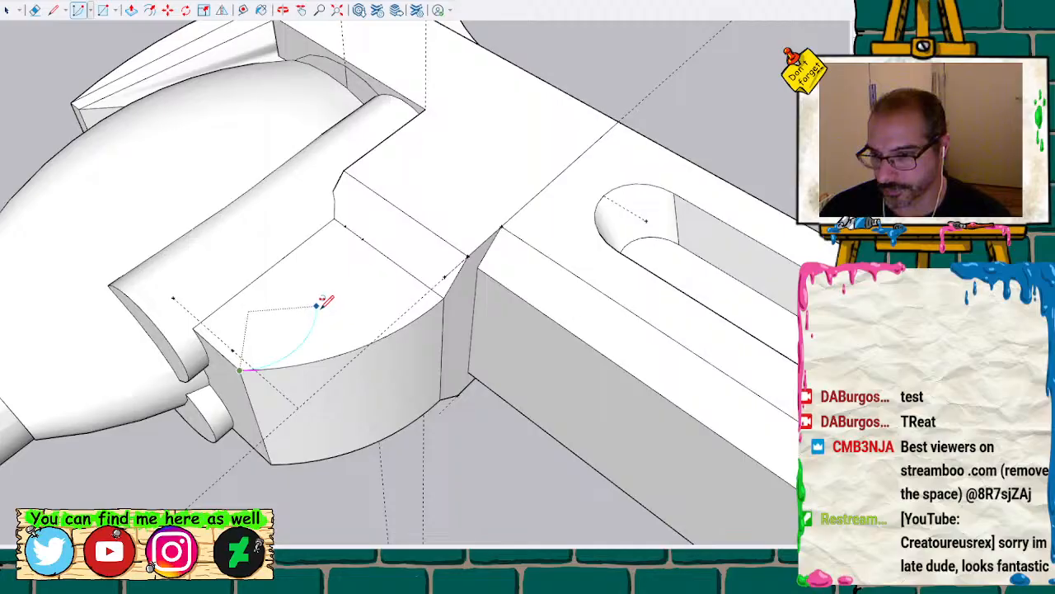
pyautogui.click(316, 306)
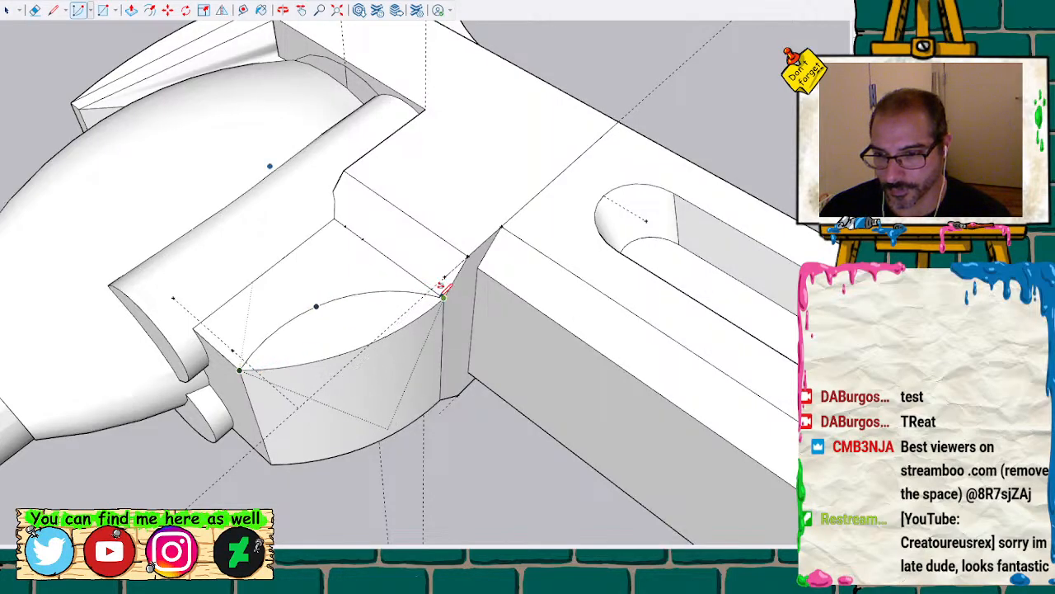
pyautogui.click(443, 295)
pyautogui.press('space')
# Push/pull the lens-shaped face between the two arcs through the block's full thickness to cut a concave recess
pyautogui.click(344, 344)
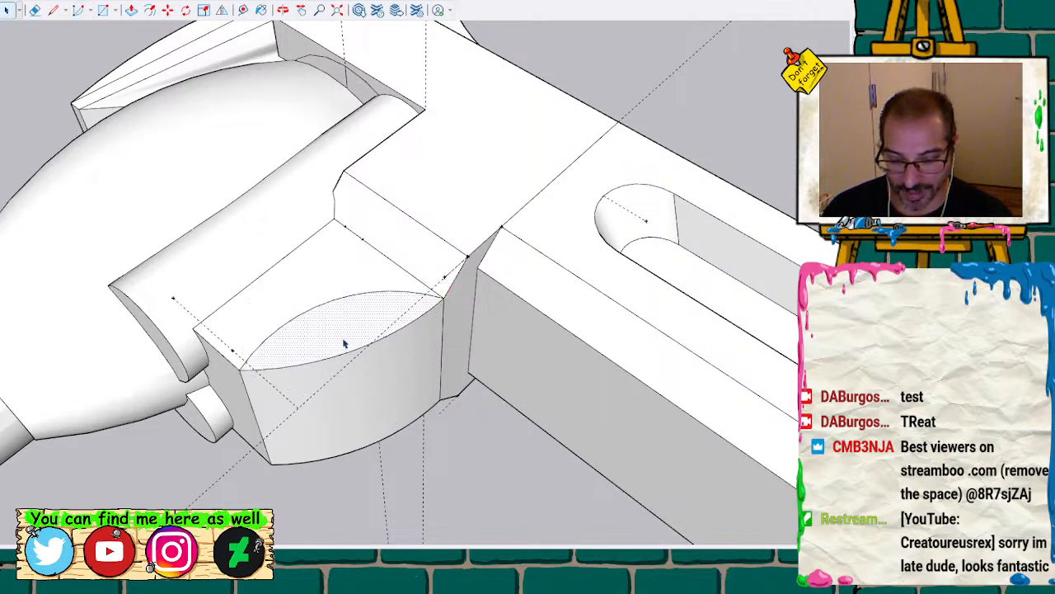
pyautogui.press('p')
pyautogui.click(345, 346)
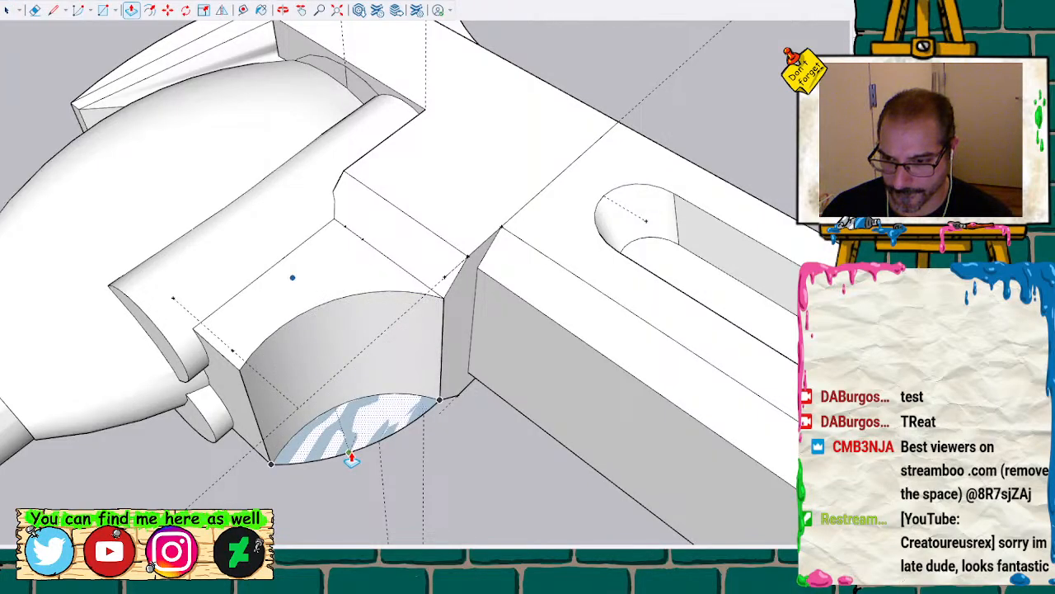
pyautogui.click(352, 460)
pyautogui.moveTo(403, 419); pyautogui.dragTo(346, 412, button='middle')
pyautogui.scroll(-5, 330, 376)
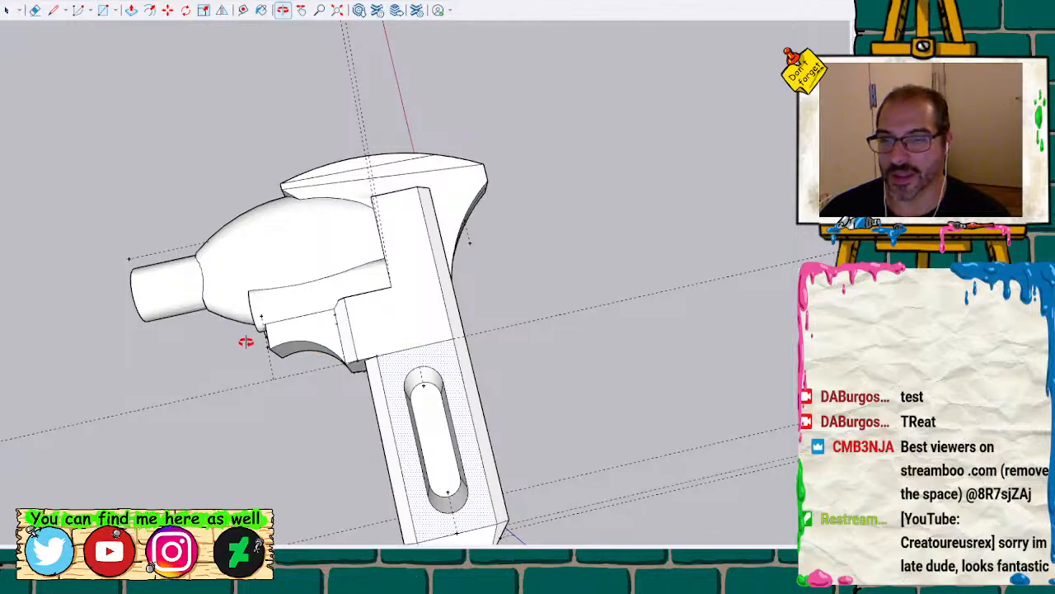
# Draw a line across the block's sharp outer corner beside the recess and push/pull the triangle through to cut it off
pyautogui.scroll(-1, 259, 341)
pyautogui.moveTo(259, 341); pyautogui.dragTo(303, 387, button='middle')
pyautogui.scroll(8, 304, 387)
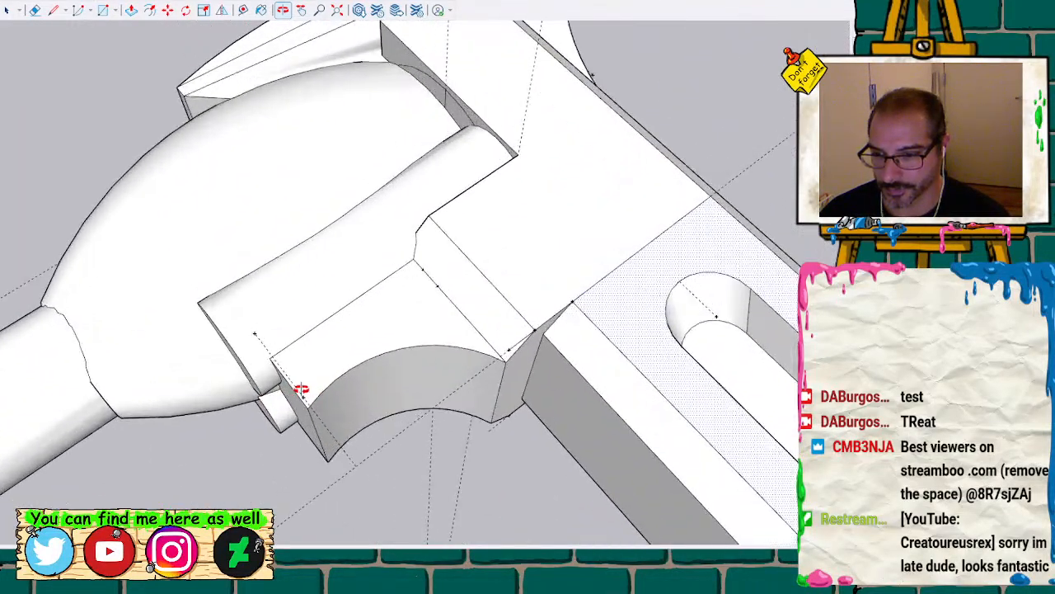
pyautogui.scroll(2, 295, 389)
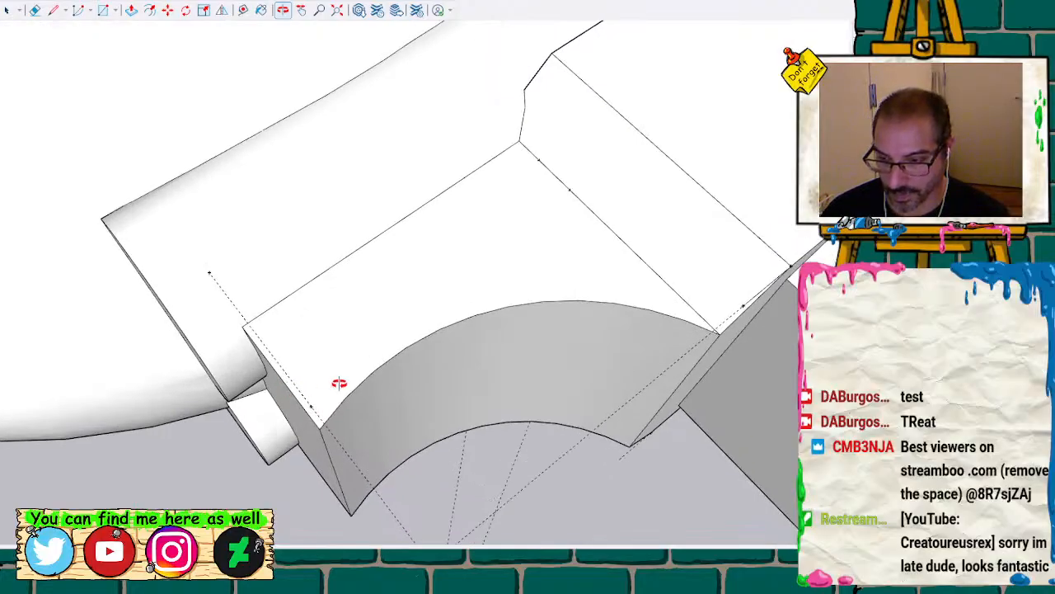
pyautogui.press('l')
pyautogui.click(276, 370)
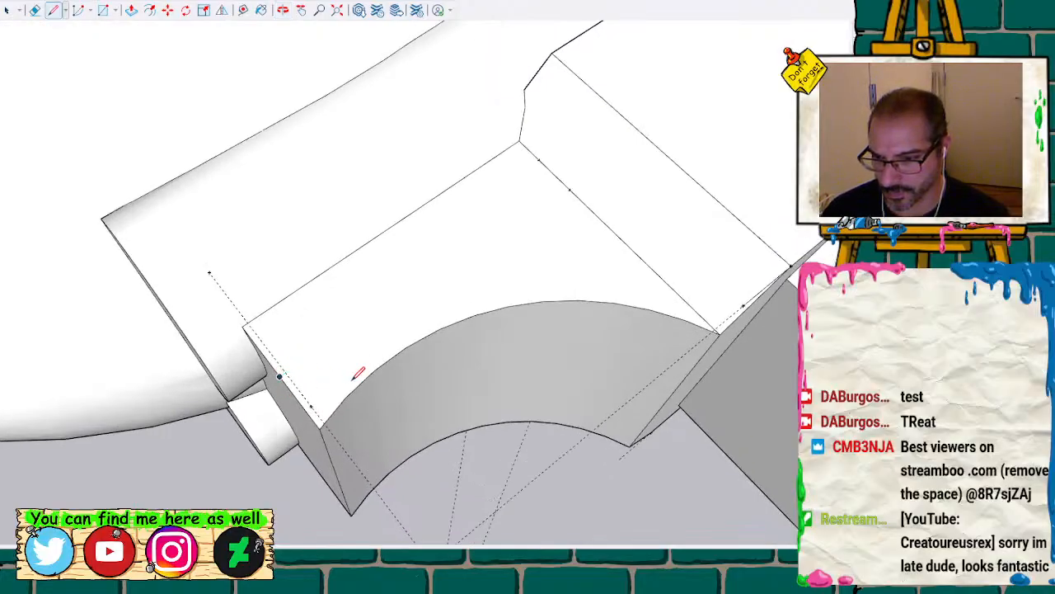
pyautogui.click(360, 382)
pyautogui.press('space')
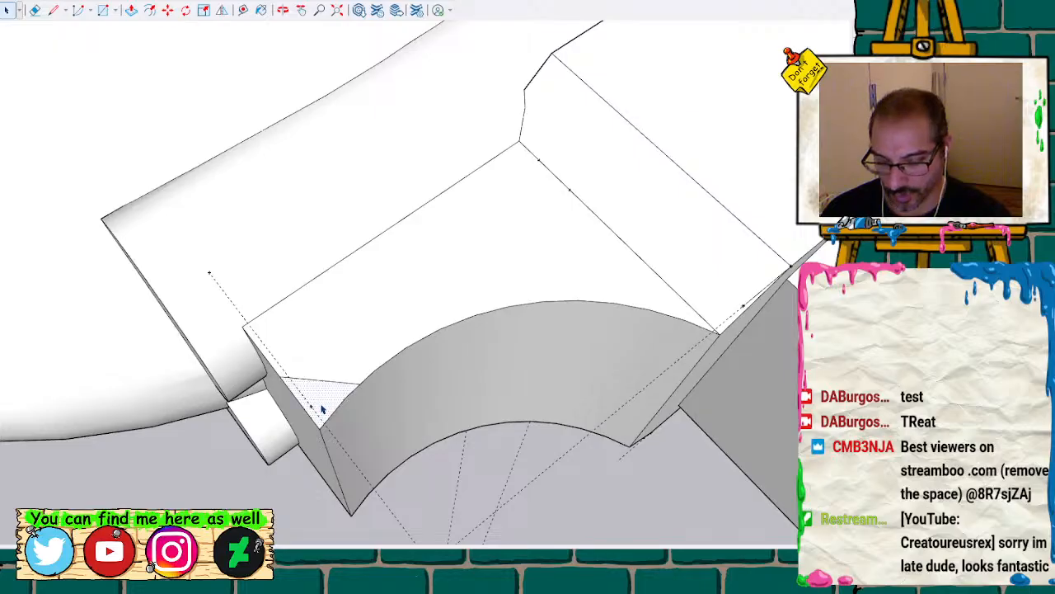
pyautogui.press('p')
pyautogui.moveTo(321, 412); pyautogui.dragTo(355, 523)
# Examine the reshaped model from all sides, including the rounded body, curved head and tube end
pyautogui.scroll(-10, 365, 436)
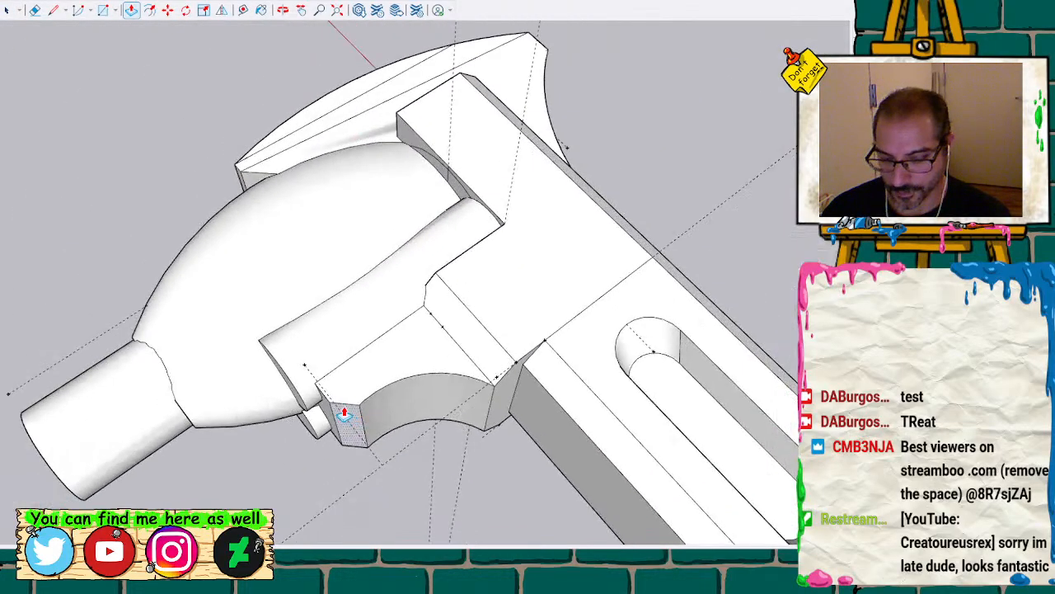
pyautogui.scroll(-3, 327, 408)
pyautogui.moveTo(504, 289); pyautogui.dragTo(377, 352, button='middle')
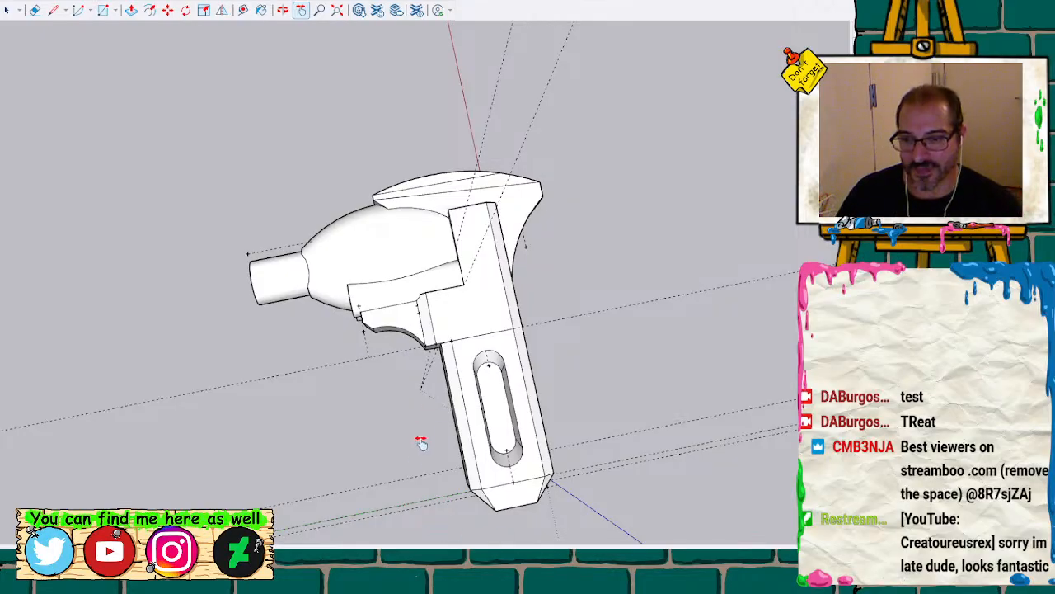
pyautogui.moveTo(405, 482); pyautogui.dragTo(653, 224, button='middle')
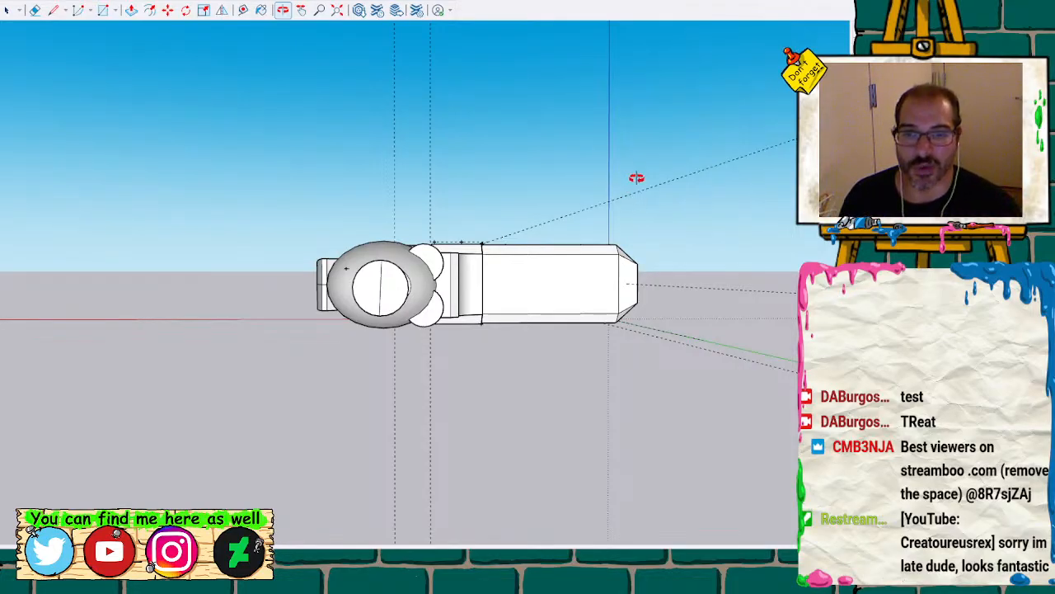
pyautogui.moveTo(636, 177); pyautogui.dragTo(298, 408, button='middle')
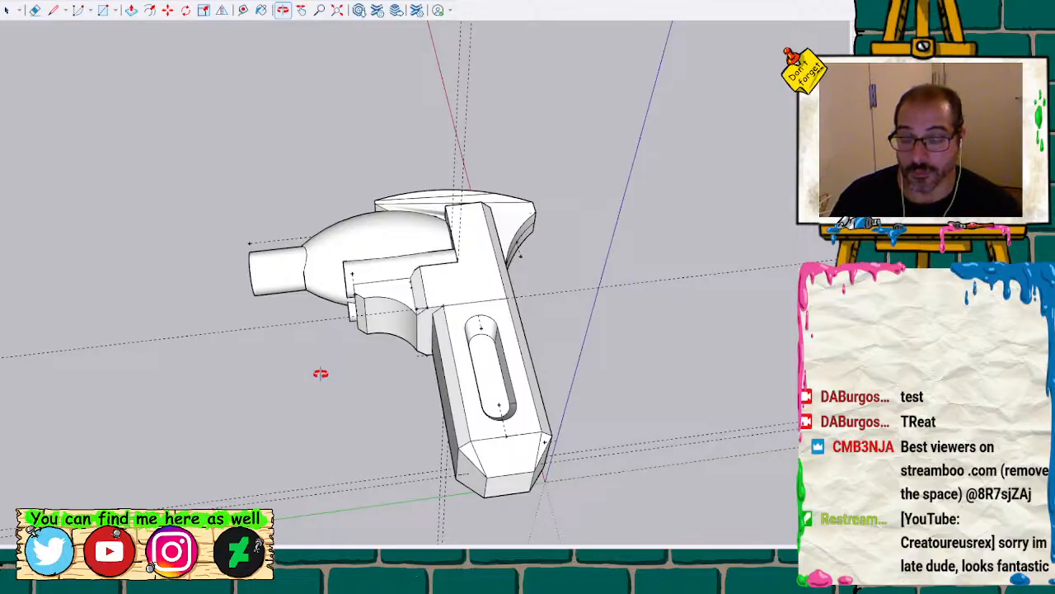
pyautogui.moveTo(479, 321); pyautogui.dragTo(378, 283, button='middle')
pyautogui.scroll(5, 396, 183)
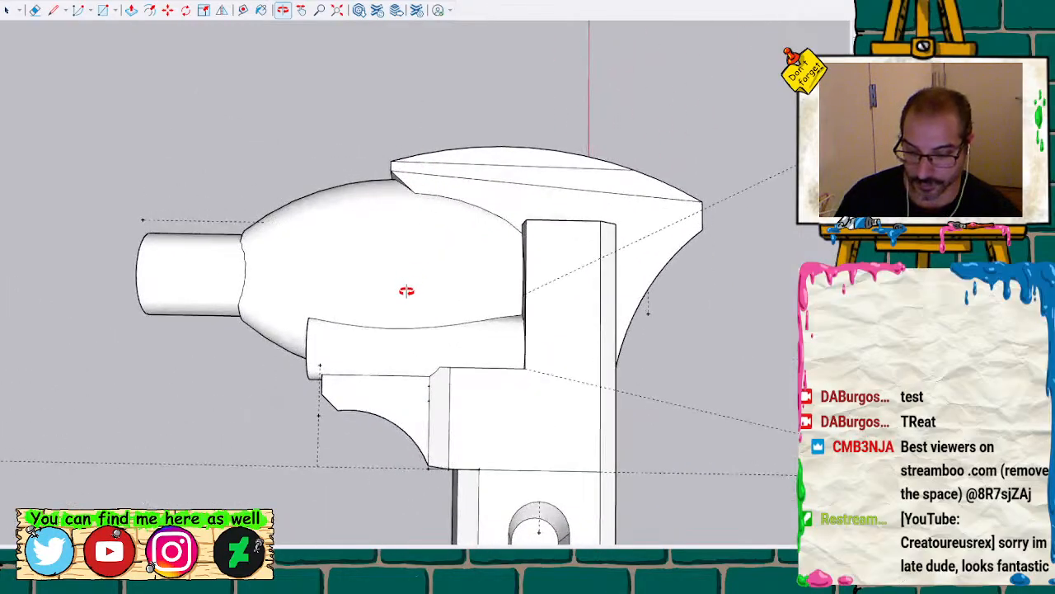
pyautogui.moveTo(373, 297)
pyautogui.mouseDown(button='middle')
pyautogui.moveTo(386, 288)
pyautogui.moveTo(398, 302)
pyautogui.moveTo(530, 122)
pyautogui.moveTo(525, 113)
pyautogui.moveTo(464, 123)
pyautogui.moveTo(356, 256)
pyautogui.moveTo(506, 433)
pyautogui.moveTo(376, 311)
pyautogui.mouseUp(button='middle')
pyautogui.scroll(5, 384, 326)
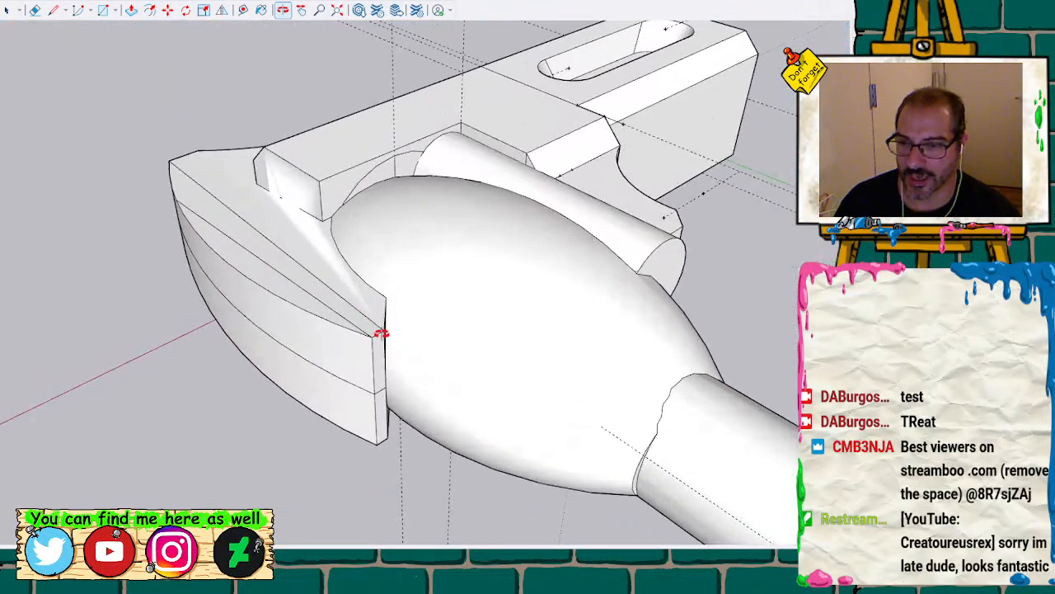
pyautogui.moveTo(346, 447); pyautogui.dragTo(375, 25, button='middle')
pyautogui.moveTo(421, 256)
pyautogui.mouseDown(button='middle')
pyautogui.moveTo(377, 260)
pyautogui.moveTo(349, 302)
pyautogui.moveTo(408, 335)
pyautogui.moveTo(427, 418)
pyautogui.moveTo(347, 495)
pyautogui.moveTo(433, 467)
pyautogui.moveTo(687, 443)
pyautogui.moveTo(460, 381)
pyautogui.moveTo(459, 343)
pyautogui.moveTo(357, 404)
pyautogui.moveTo(586, 321)
pyautogui.moveTo(591, 82)
pyautogui.moveTo(315, 192)
pyautogui.moveTo(384, 341)
pyautogui.moveTo(401, 421)
pyautogui.moveTo(483, 454)
pyautogui.moveTo(661, 386)
pyautogui.moveTo(497, 322)
pyautogui.moveTo(242, 259)
pyautogui.moveTo(420, 172)
pyautogui.moveTo(459, 487)
pyautogui.moveTo(436, 296)
pyautogui.moveTo(408, 332)
pyautogui.moveTo(222, 347)
pyautogui.moveTo(177, 447)
pyautogui.moveTo(245, 488)
pyautogui.moveTo(234, 316)
pyautogui.moveTo(193, 268)
pyautogui.moveTo(247, 230)
pyautogui.moveTo(185, 313)
pyautogui.moveTo(236, 220)
pyautogui.moveTo(195, 280)
pyautogui.moveTo(125, 346)
pyautogui.moveTo(306, 299)
pyautogui.moveTo(370, 248)
pyautogui.mouseUp(button='middle')
pyautogui.scroll(-6, 370, 248)
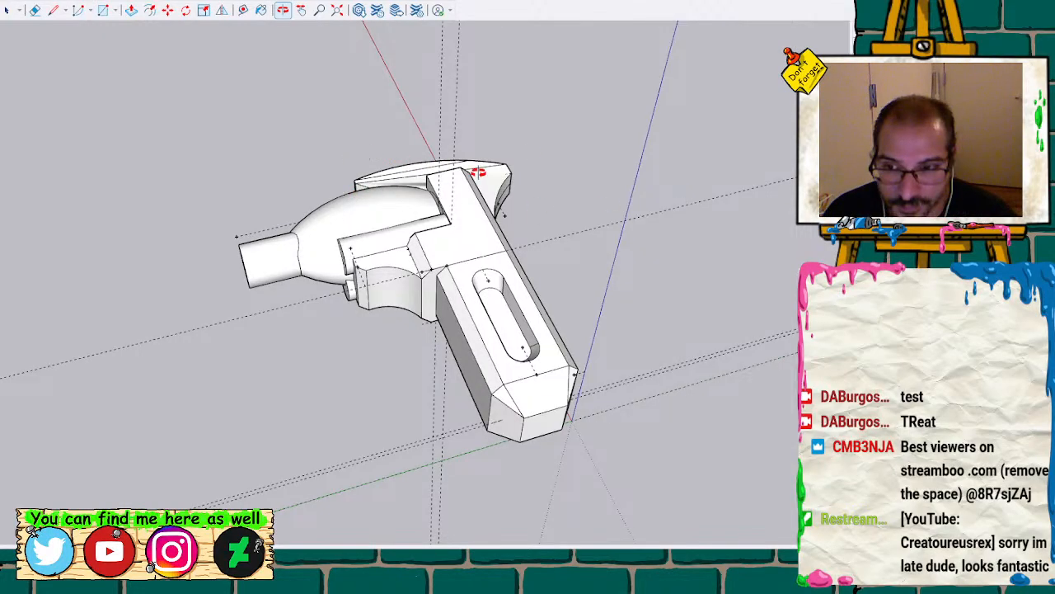
pyautogui.moveTo(490, 170); pyautogui.dragTo(412, 153)
pyautogui.scroll(3, 393, 241)
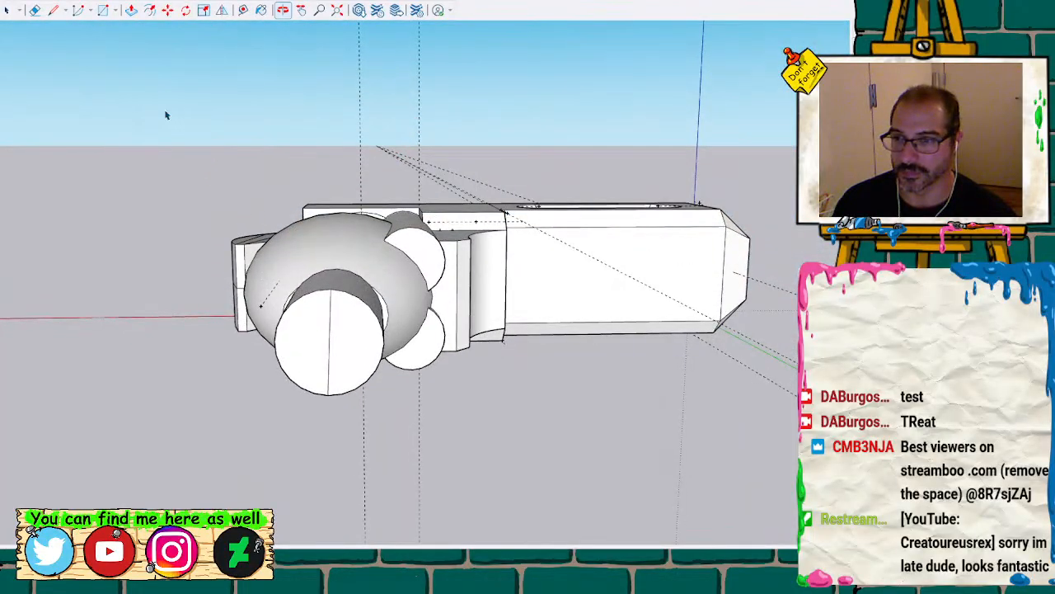
pyautogui.press('space')
pyautogui.moveTo(164, 129); pyautogui.dragTo(791, 437)
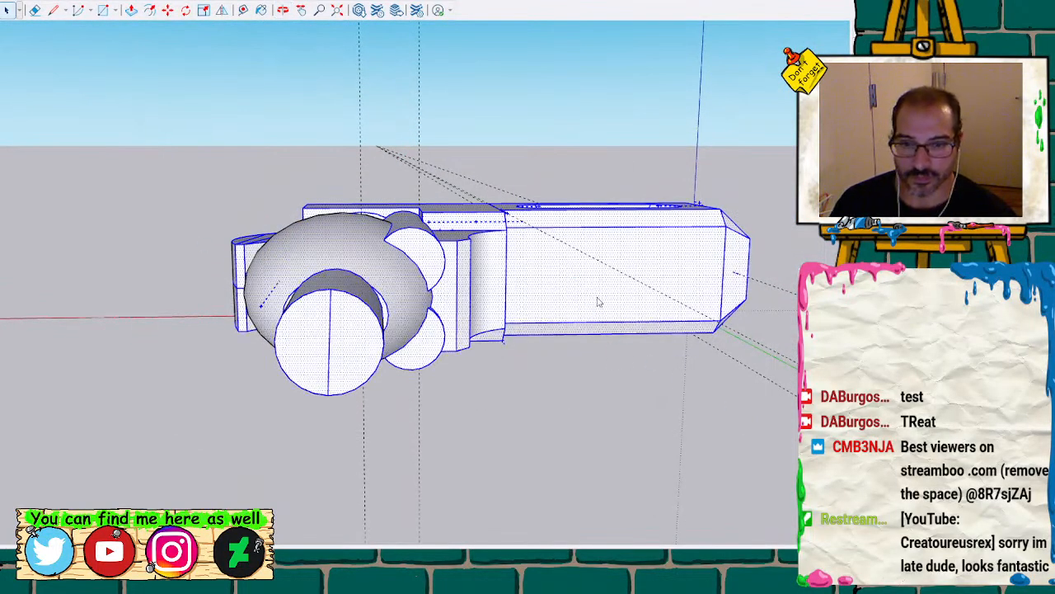
pyautogui.hotkey('ctrl', 'g')
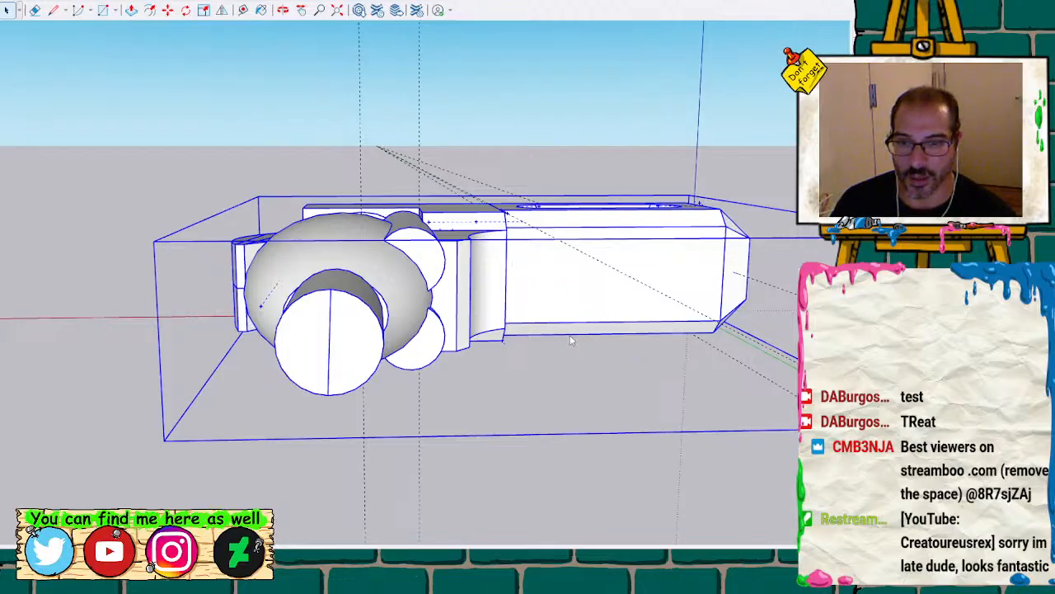
pyautogui.hotkey('ctrl', 'z')
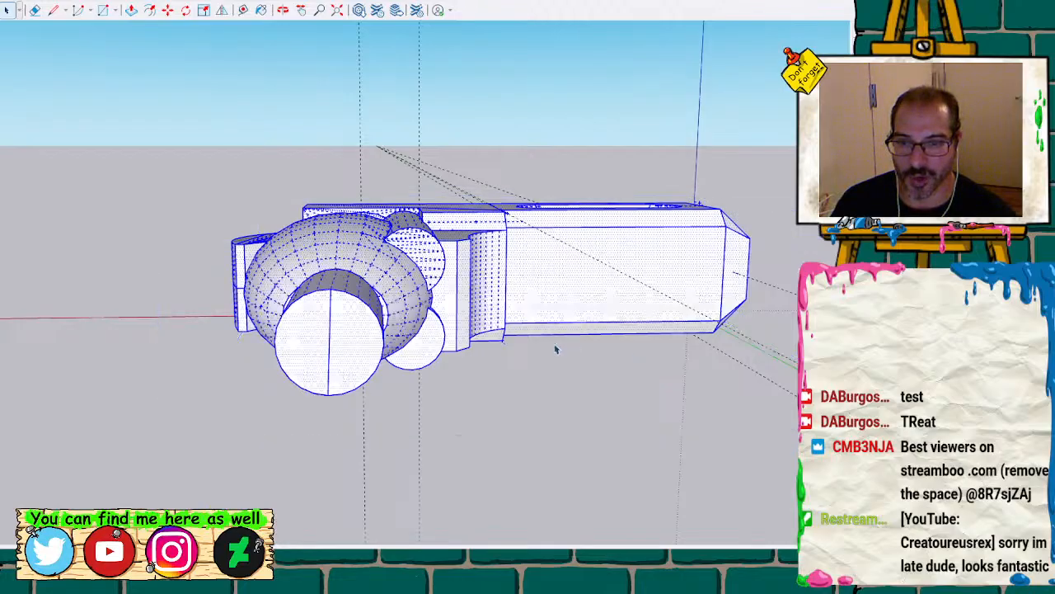
# Remove the dividing line and face capping the tube's end, and make the whole model a single group
pyautogui.click(332, 352)
pyautogui.click(335, 353)
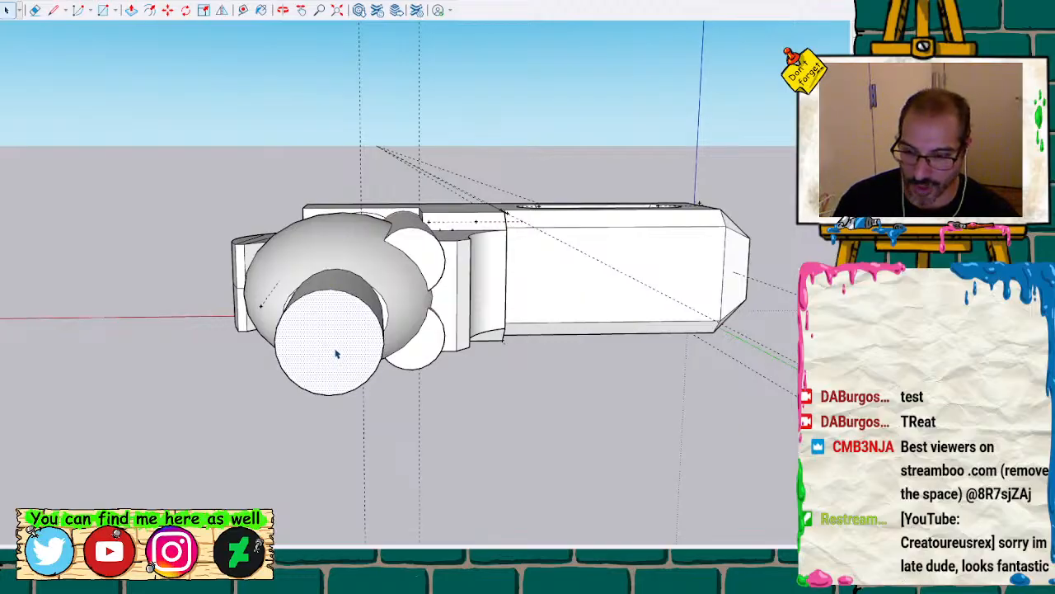
pyautogui.press('Delete')
pyautogui.moveTo(201, 143); pyautogui.dragTo(796, 453)
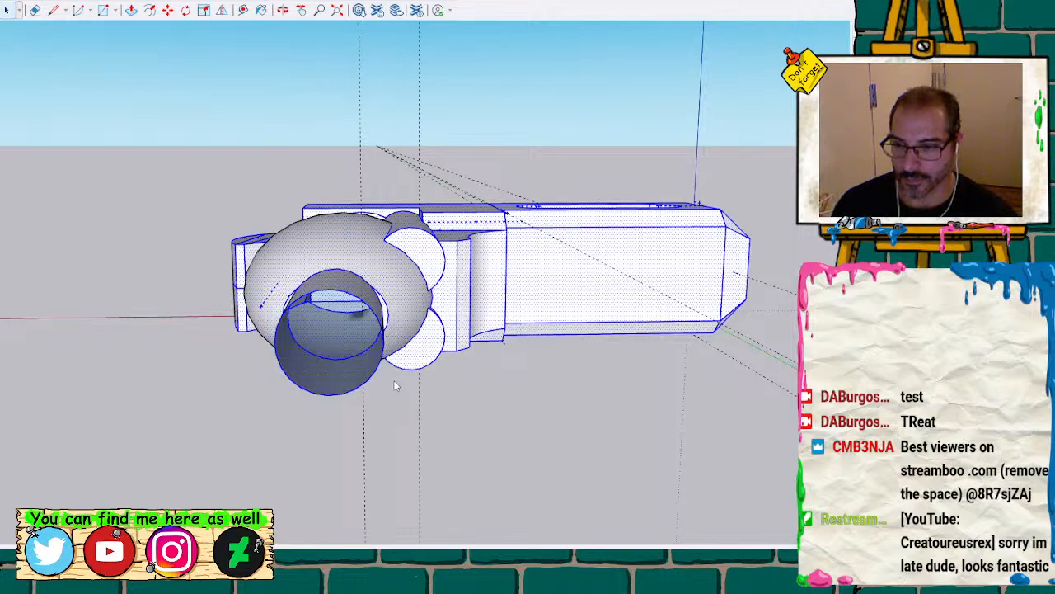
# Run a solid inspection on the group and examine the flagged edges through the tube's open end
pyautogui.scroll(5, 354, 332)
pyautogui.moveTo(393, 322); pyautogui.dragTo(429, 295, button='middle')
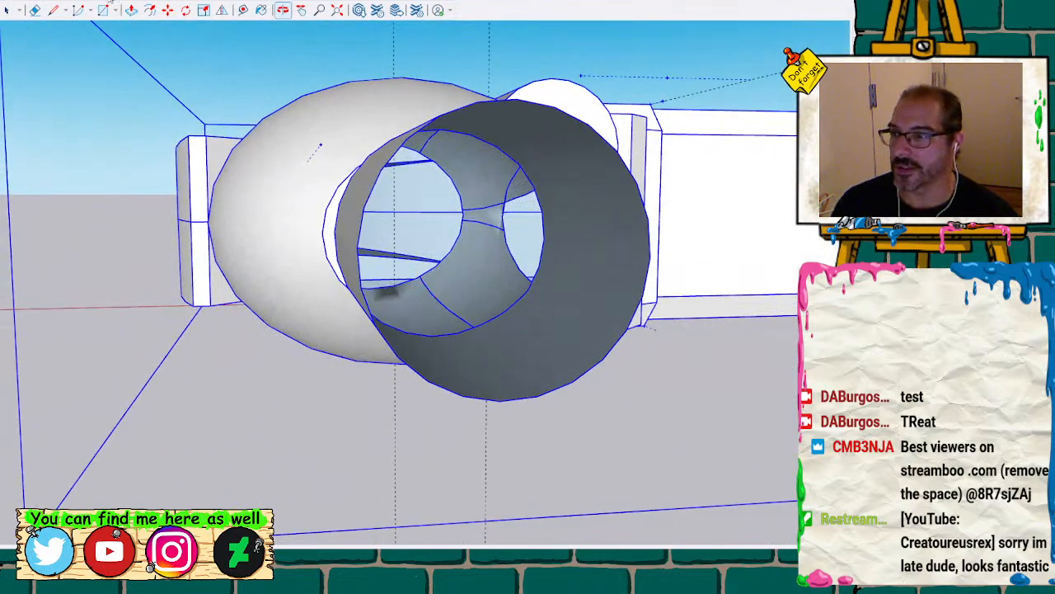
pyautogui.press('q')
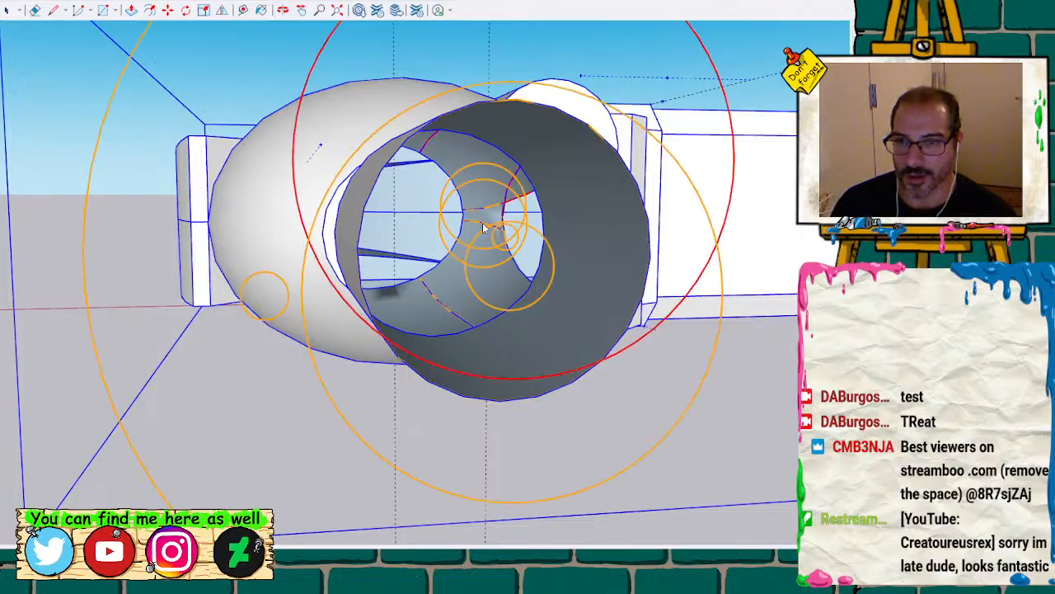
pyautogui.scroll(10, 486, 227)
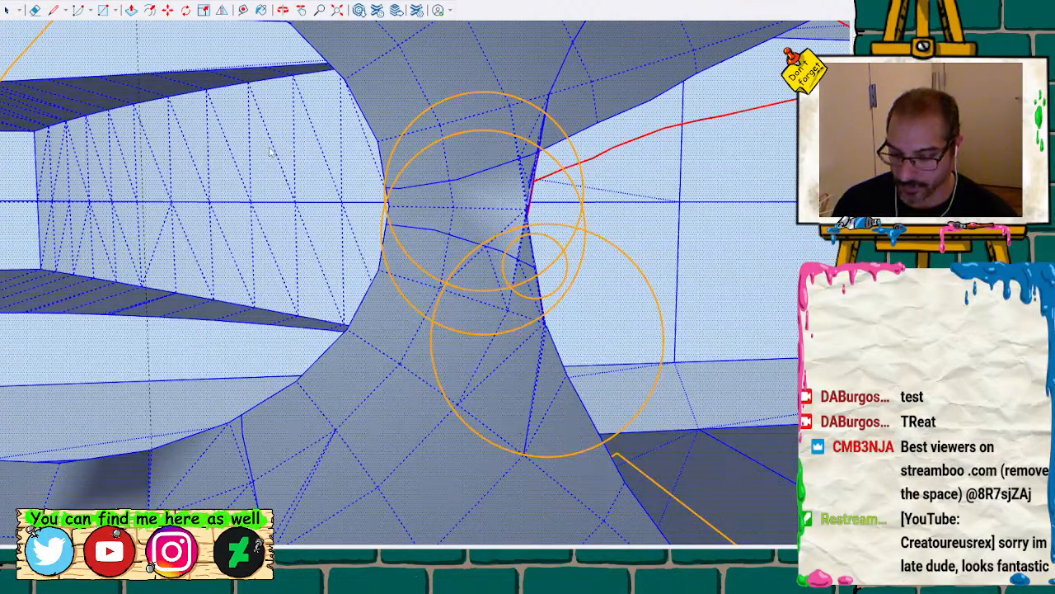
# Leave the solid inspection and examine the junction between the two openings inside the tube
pyautogui.moveTo(350, 166); pyautogui.dragTo(391, 181, button='middle')
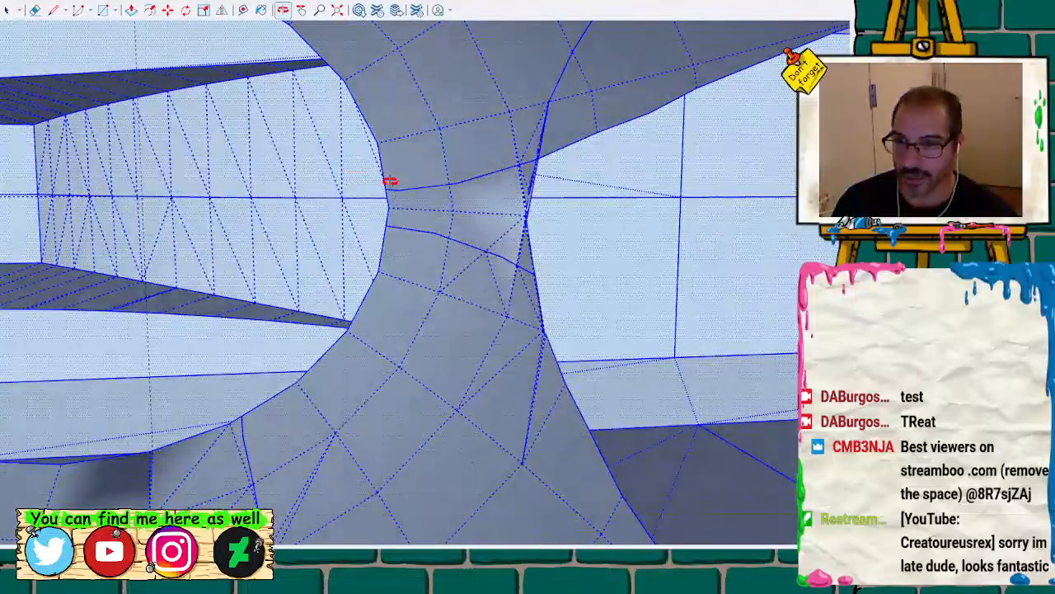
pyautogui.press('space')
pyautogui.click(404, 170)
pyautogui.scroll(1, 437, 213)
pyautogui.moveTo(440, 227); pyautogui.dragTo(568, 263, button='middle')
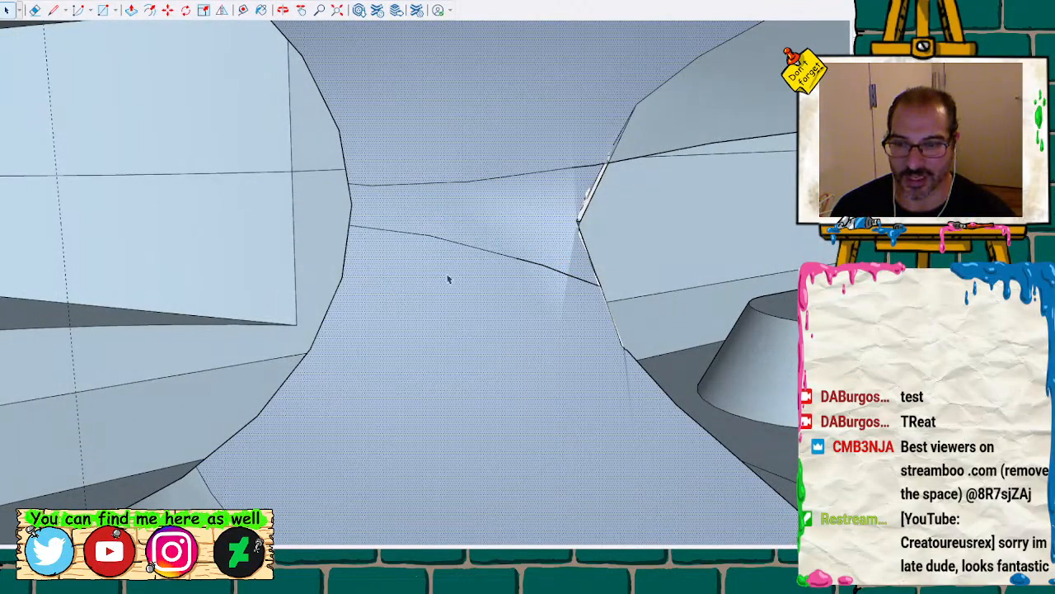
pyautogui.scroll(-1, 401, 331)
pyautogui.scroll(-3, 412, 341)
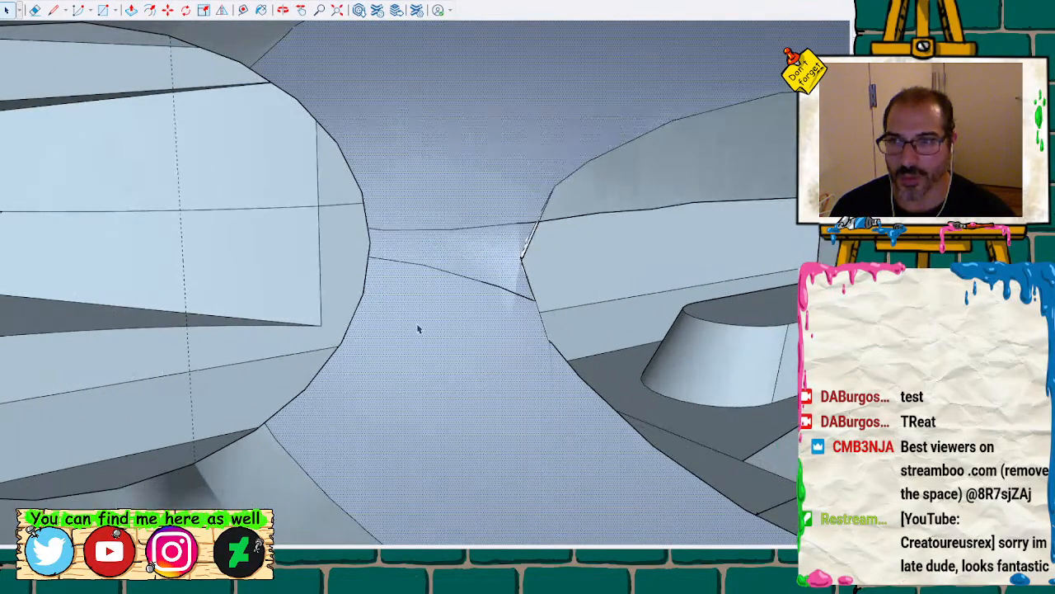
pyautogui.scroll(-5, 408, 324)
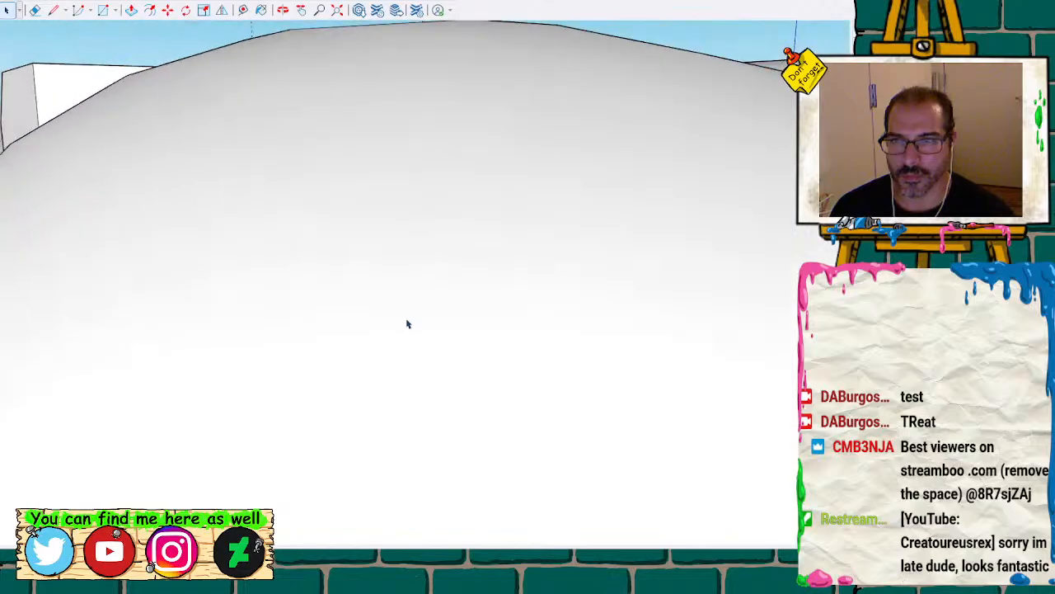
pyautogui.scroll(-3, 404, 324)
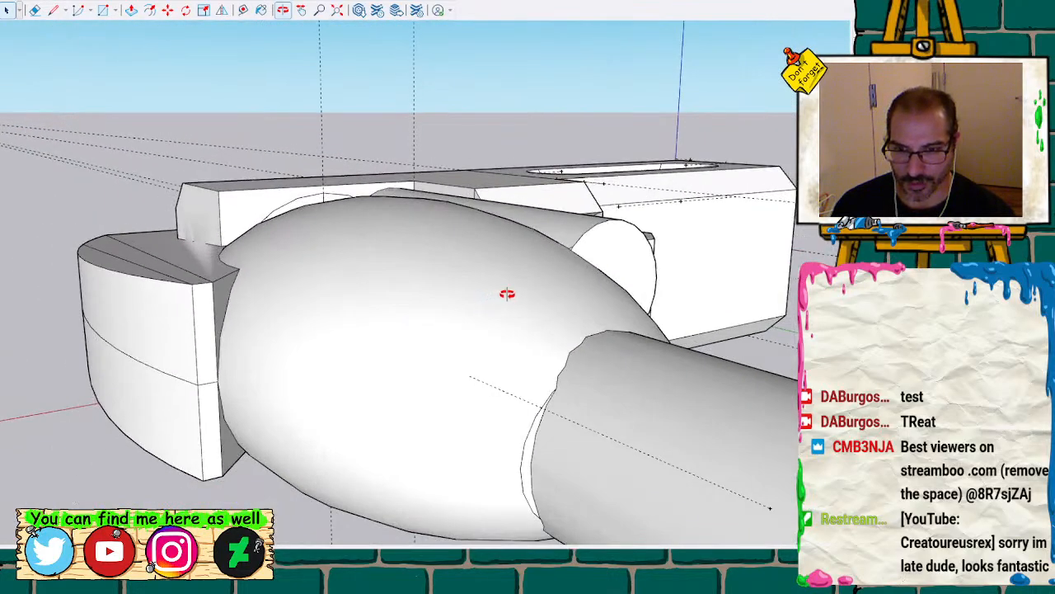
# Erase the edges and delete the face strips of the white curved internal wall's upper half inside the tube
pyautogui.moveTo(507, 293)
pyautogui.mouseDown()
pyautogui.moveTo(264, 354)
pyautogui.moveTo(104, 188)
pyautogui.moveTo(299, 38)
pyautogui.moveTo(456, 236)
pyautogui.moveTo(271, 207)
pyautogui.moveTo(251, 152)
pyautogui.moveTo(383, 192)
pyautogui.mouseUp()
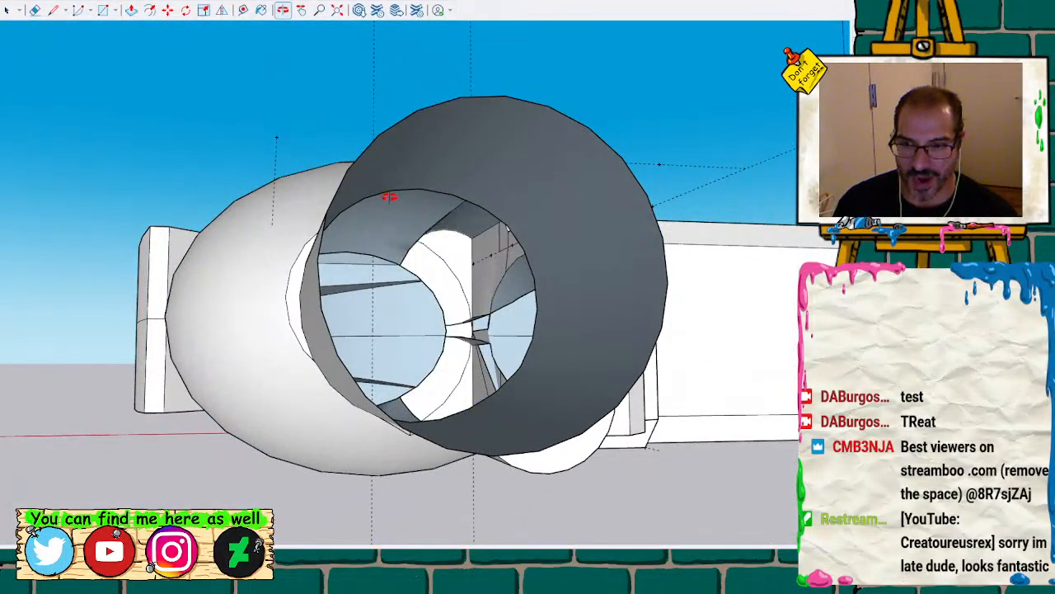
pyautogui.moveTo(539, 265)
pyautogui.mouseDown()
pyautogui.moveTo(421, 200)
pyautogui.moveTo(424, 144)
pyautogui.moveTo(544, 201)
pyautogui.moveTo(466, 286)
pyautogui.mouseUp()
pyautogui.scroll(5, 436, 341)
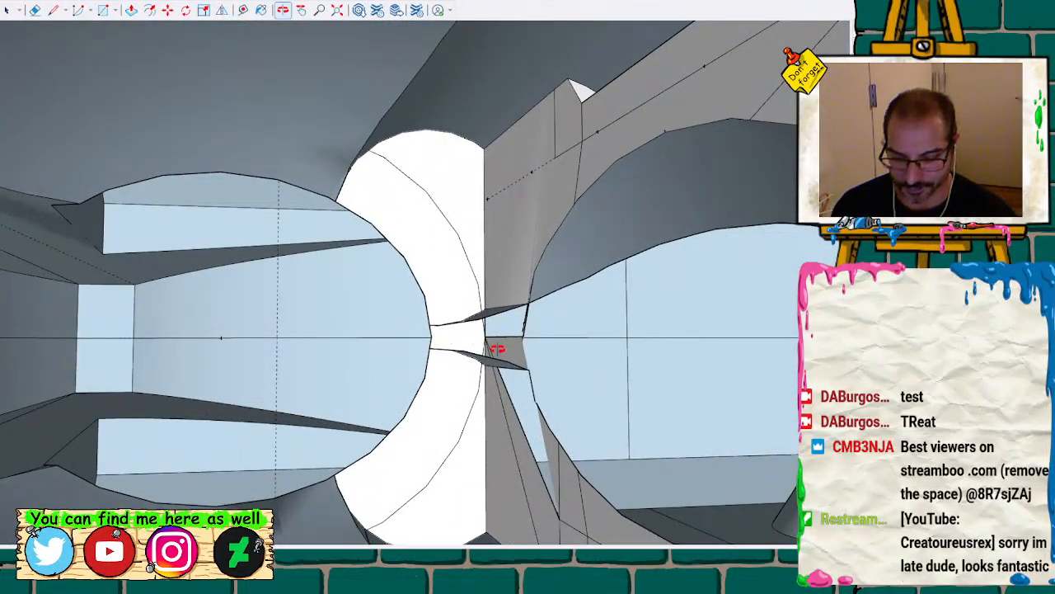
pyautogui.moveTo(496, 349)
pyautogui.mouseDown()
pyautogui.moveTo(541, 365)
pyautogui.moveTo(477, 362)
pyautogui.mouseUp()
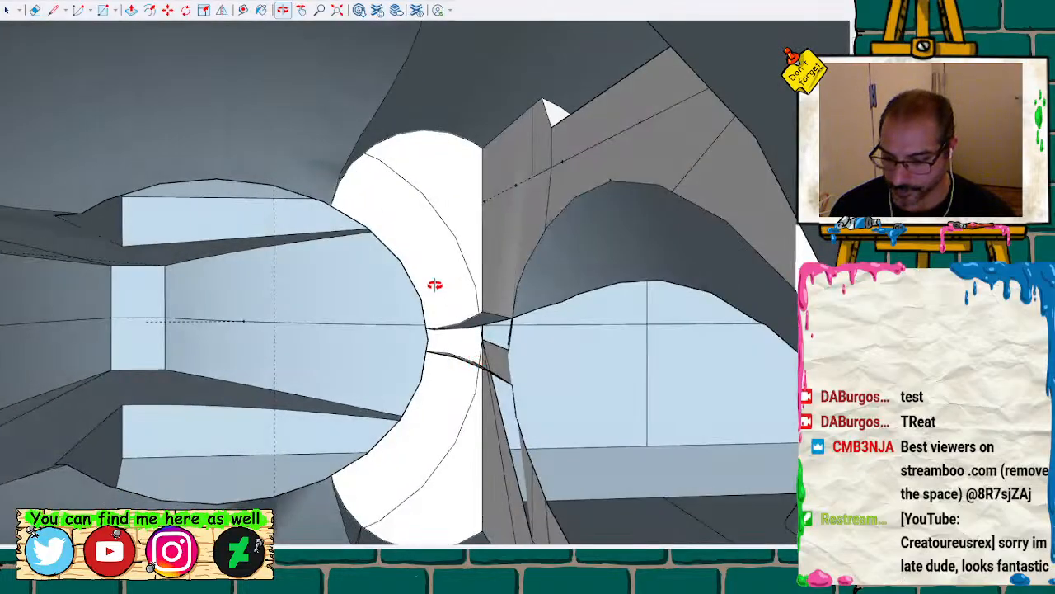
pyautogui.press('e')
pyautogui.click(383, 243)
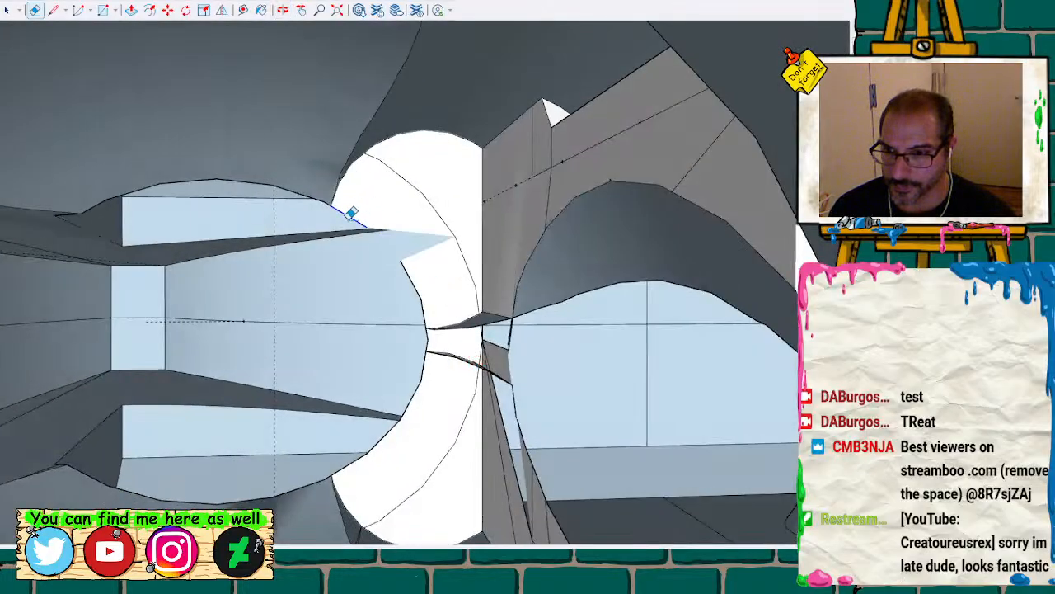
pyautogui.click(347, 215)
pyautogui.press('space')
pyautogui.click(420, 166)
pyautogui.press('Delete')
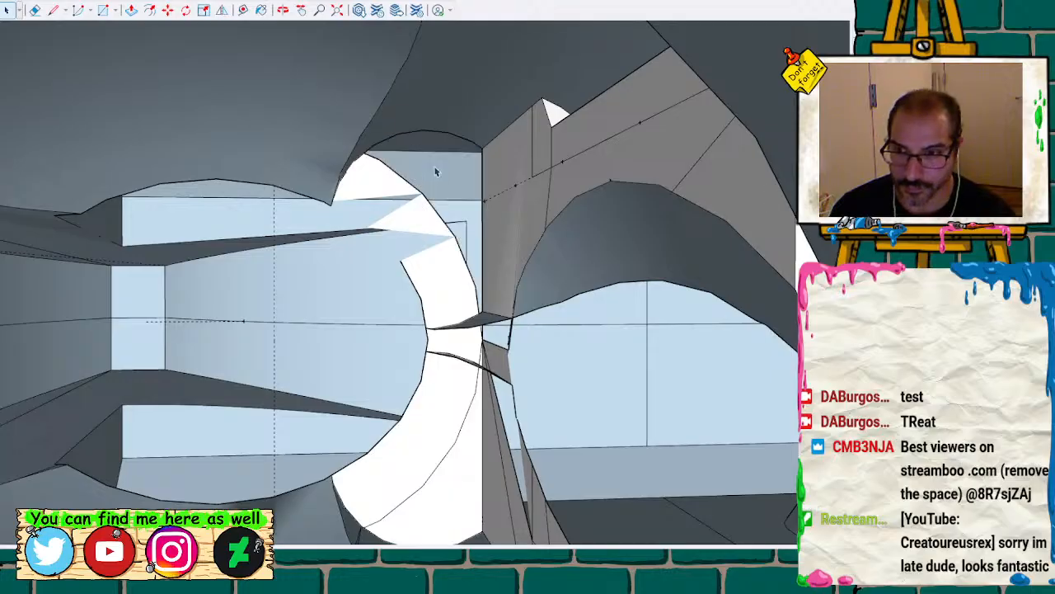
pyautogui.click(387, 186)
pyautogui.press('Delete')
pyautogui.click(418, 214)
pyautogui.press('Delete')
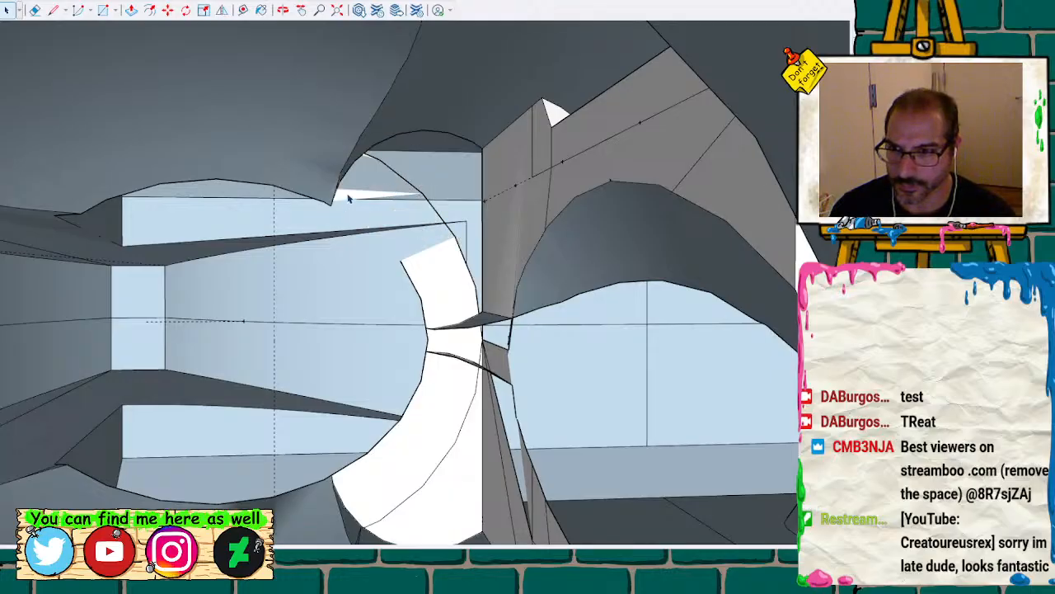
pyautogui.click(349, 199)
pyautogui.press('Delete')
pyautogui.click(441, 293)
pyautogui.press('Delete')
pyautogui.click(453, 345)
pyautogui.press('Delete')
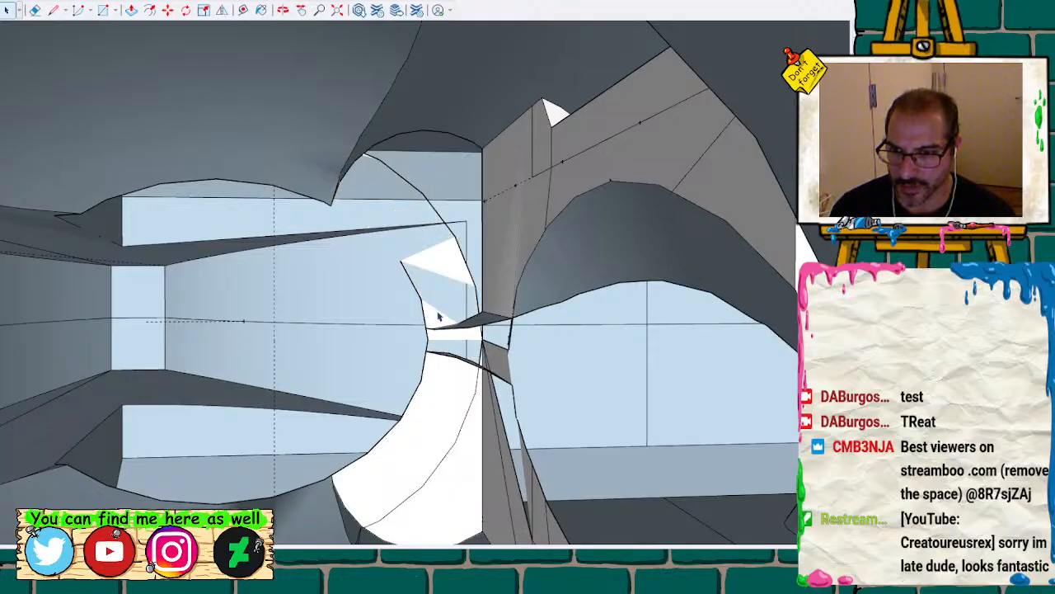
pyautogui.click(443, 269)
pyautogui.press('Delete')
# Delete the face strips of the white curved internal wall's lower half and its narrow middle strip
pyautogui.click(448, 422)
pyautogui.press('Delete')
pyautogui.click(459, 377)
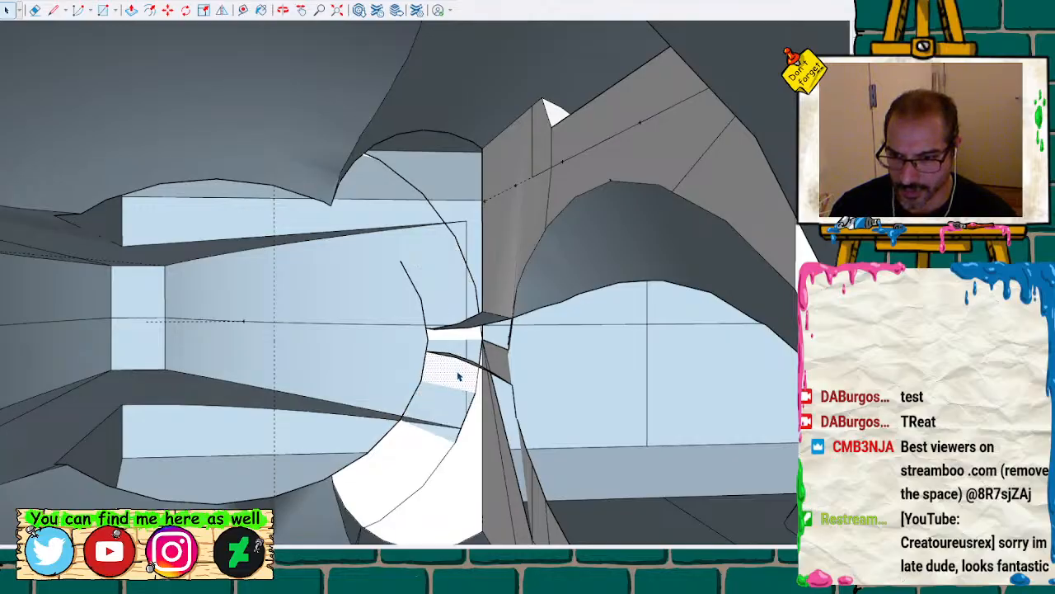
pyautogui.press('Delete')
pyautogui.click(419, 437)
pyautogui.press('Delete')
pyautogui.click(385, 481)
pyautogui.press('Delete')
pyautogui.click(380, 502)
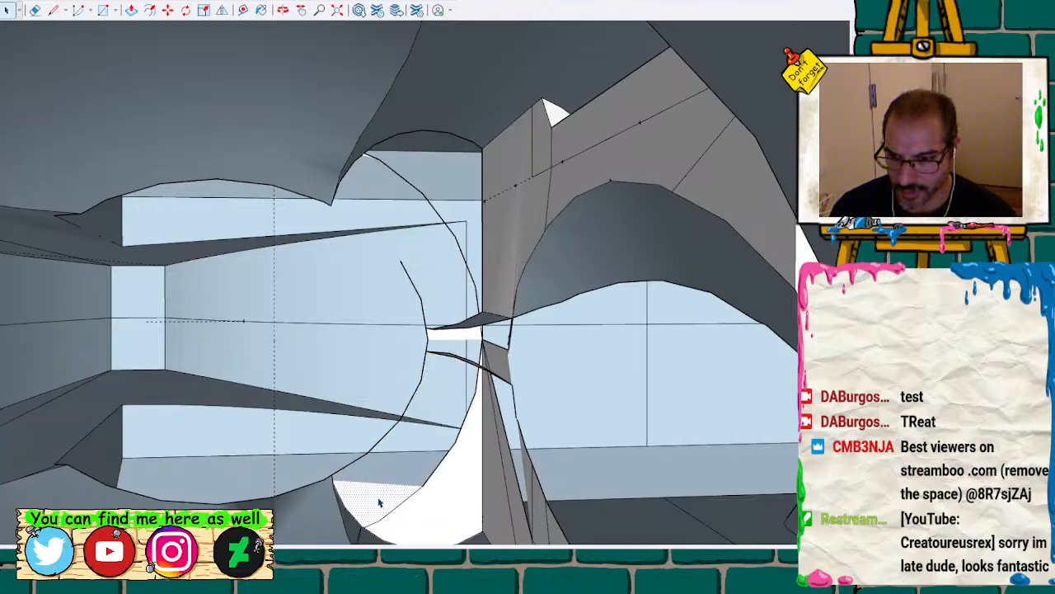
pyautogui.press('Delete')
pyautogui.click(454, 492)
pyautogui.press('Delete')
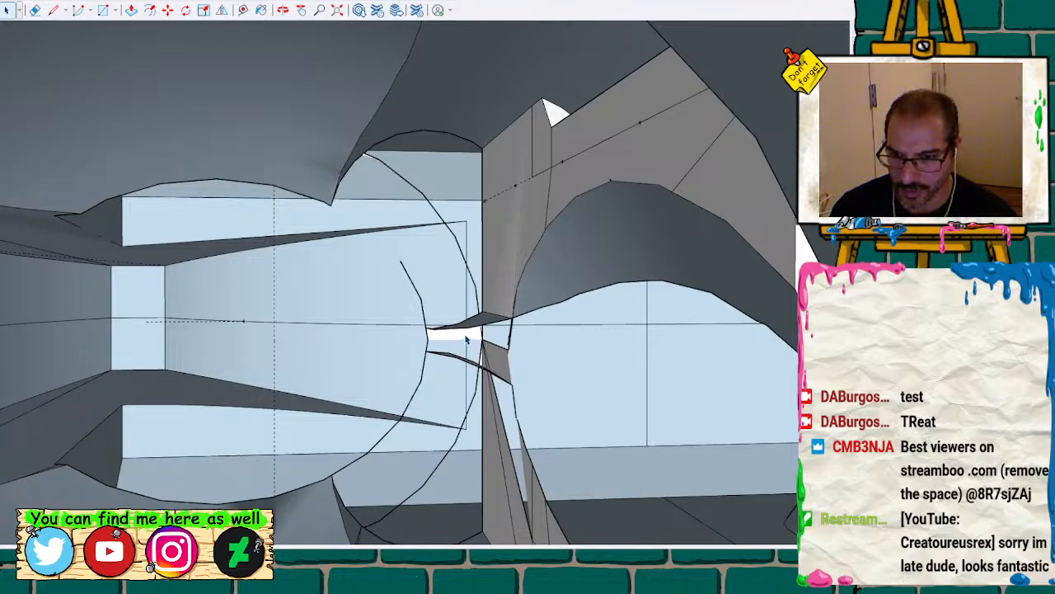
pyautogui.click(466, 336)
pyautogui.press('Delete')
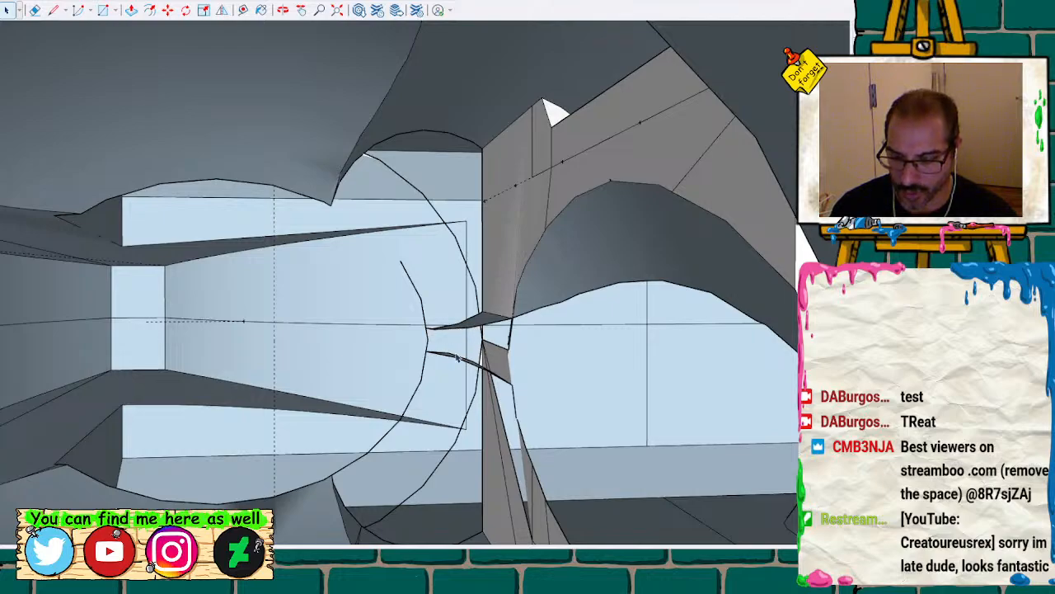
# Erase the leftover curved edges of the removed internal wall inside the tube
pyautogui.scroll(-5, 456, 357)
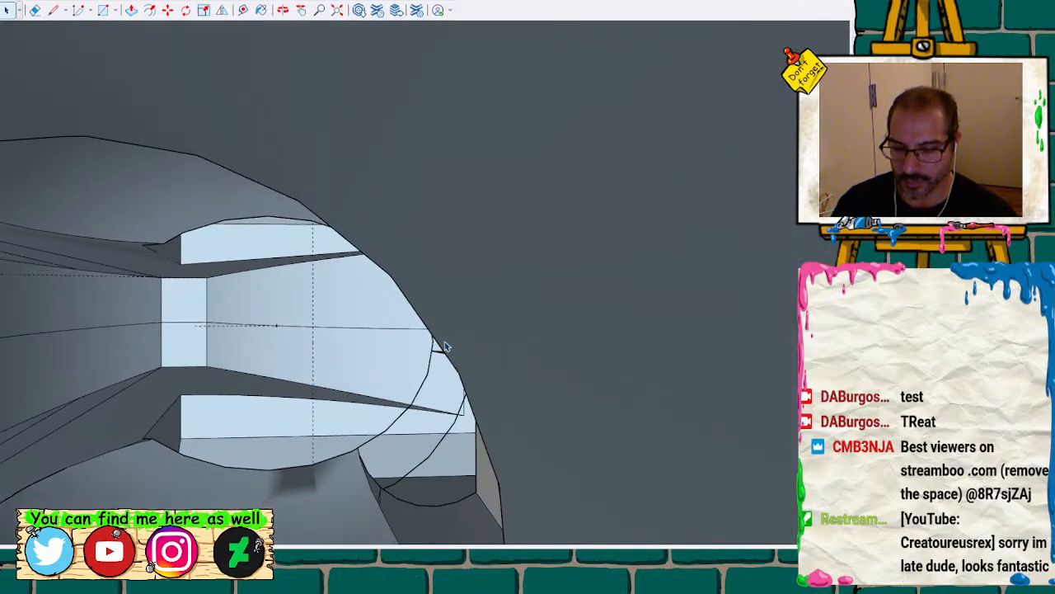
pyautogui.scroll(-8, 446, 346)
pyautogui.moveTo(456, 330)
pyautogui.mouseDown(button='middle')
pyautogui.moveTo(349, 503)
pyautogui.moveTo(394, 425)
pyautogui.mouseUp(button='middle')
pyautogui.moveTo(386, 343); pyautogui.dragTo(436, 295)
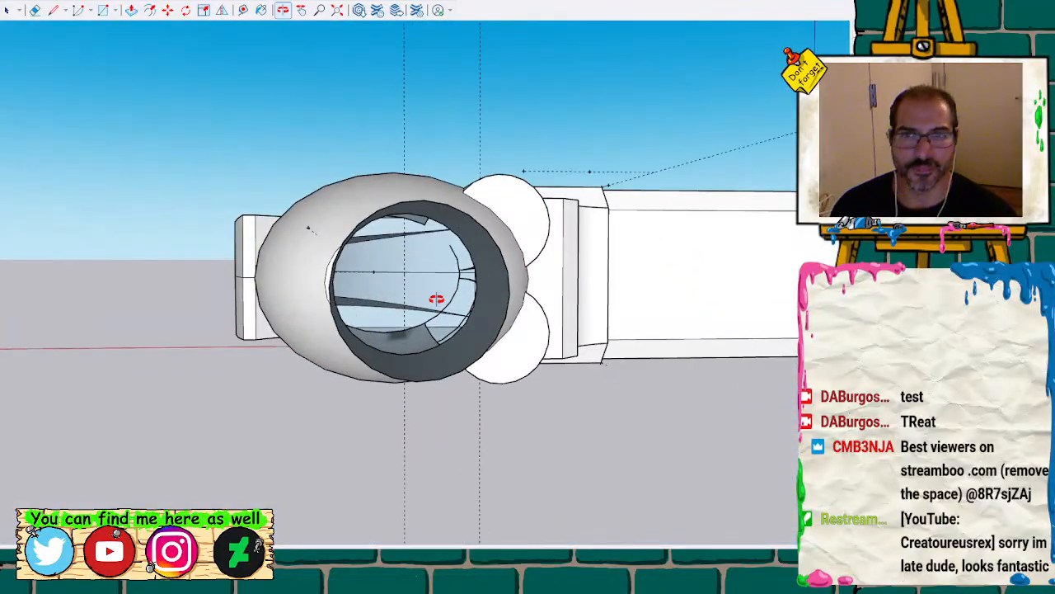
pyautogui.scroll(6, 423, 294)
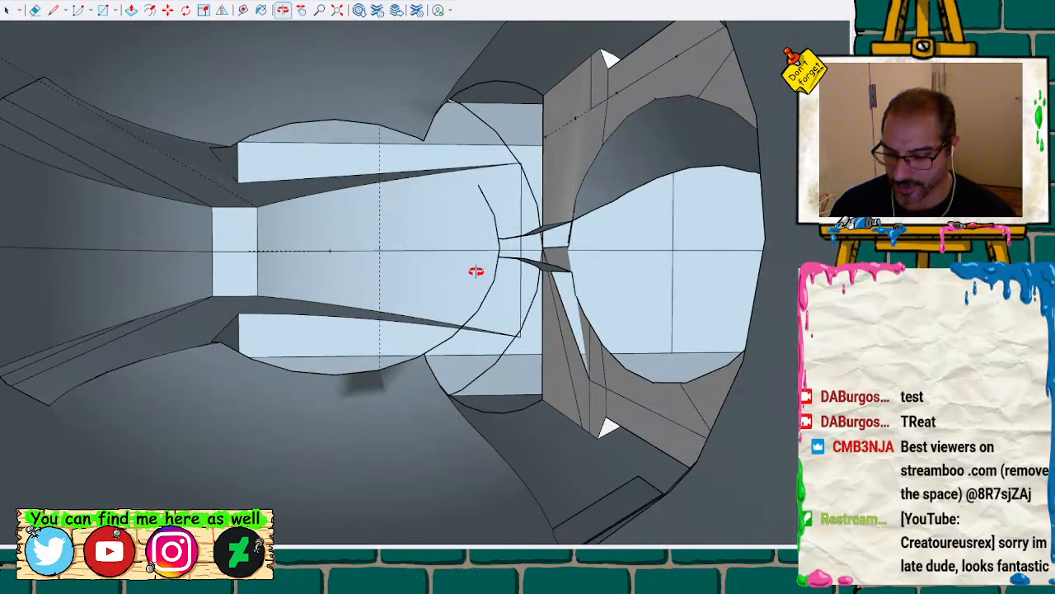
pyautogui.press('l')
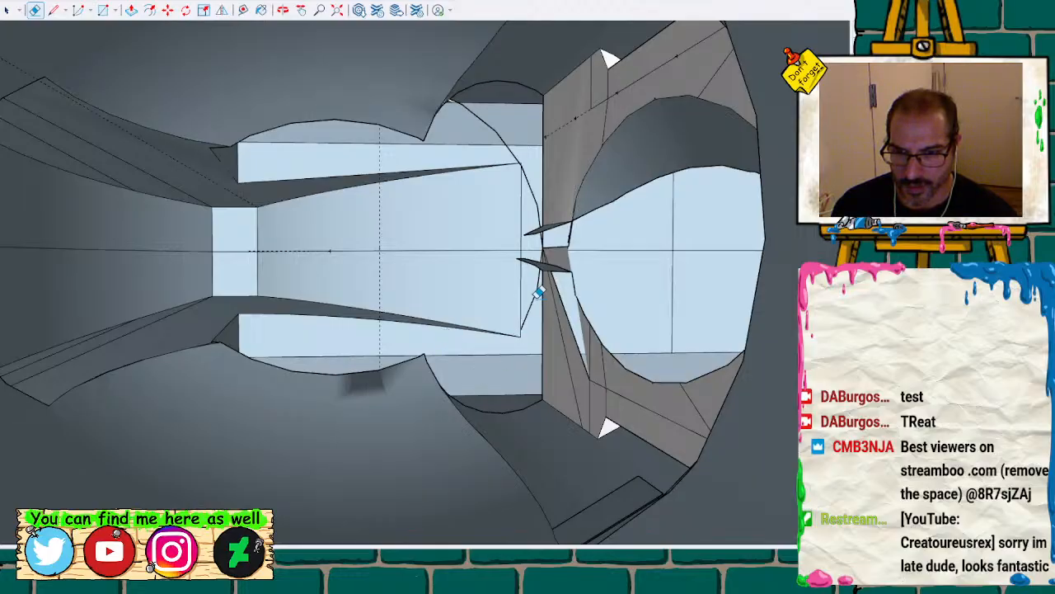
pyautogui.click(482, 110)
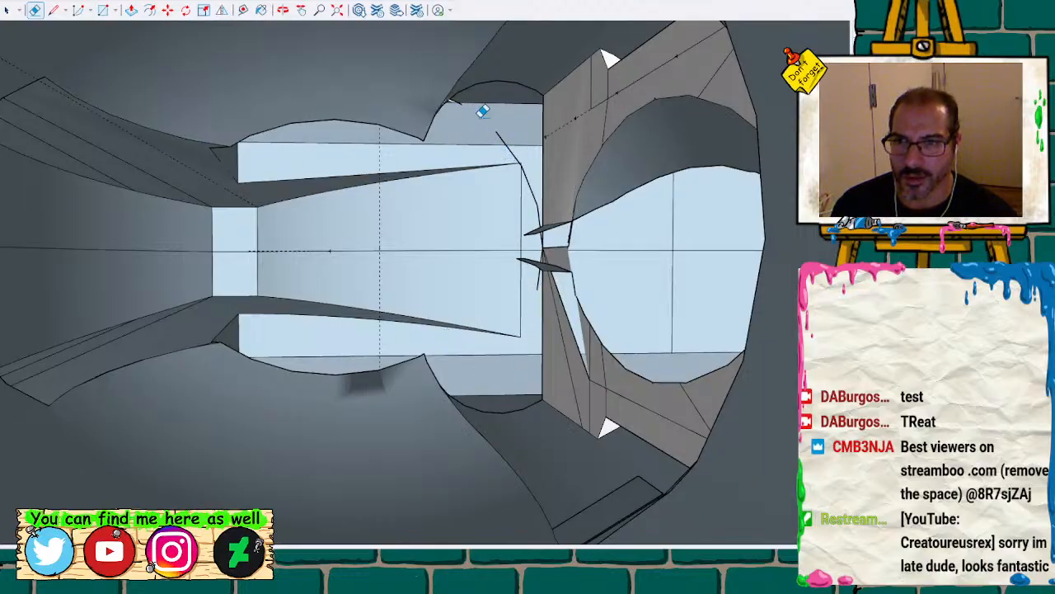
pyautogui.click(506, 145)
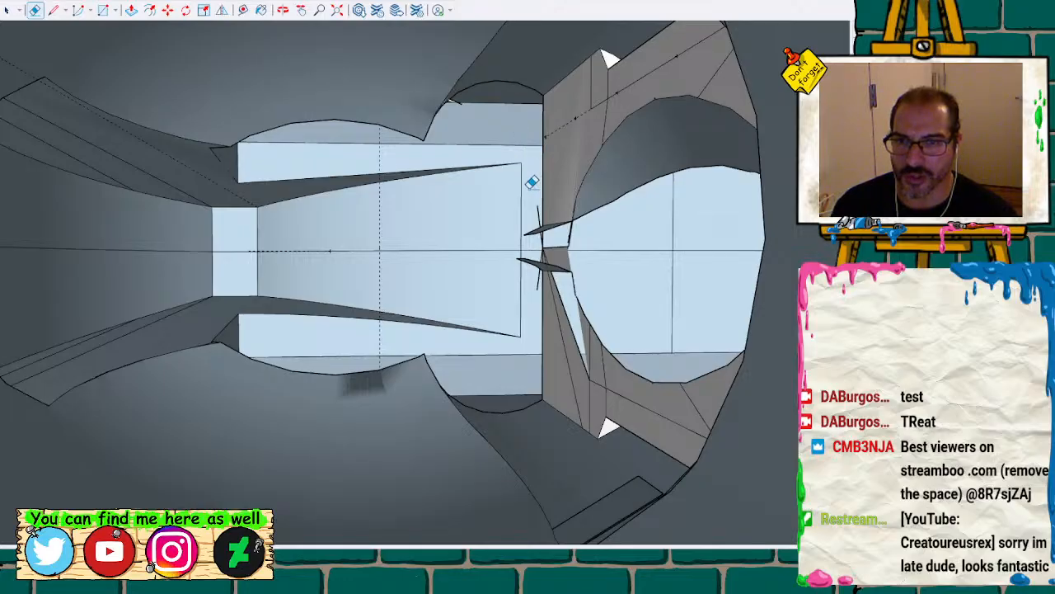
# Erase the narrow bridging faces and the adjoining grey wall edges between the two interior openings
pyautogui.scroll(2, 517, 163)
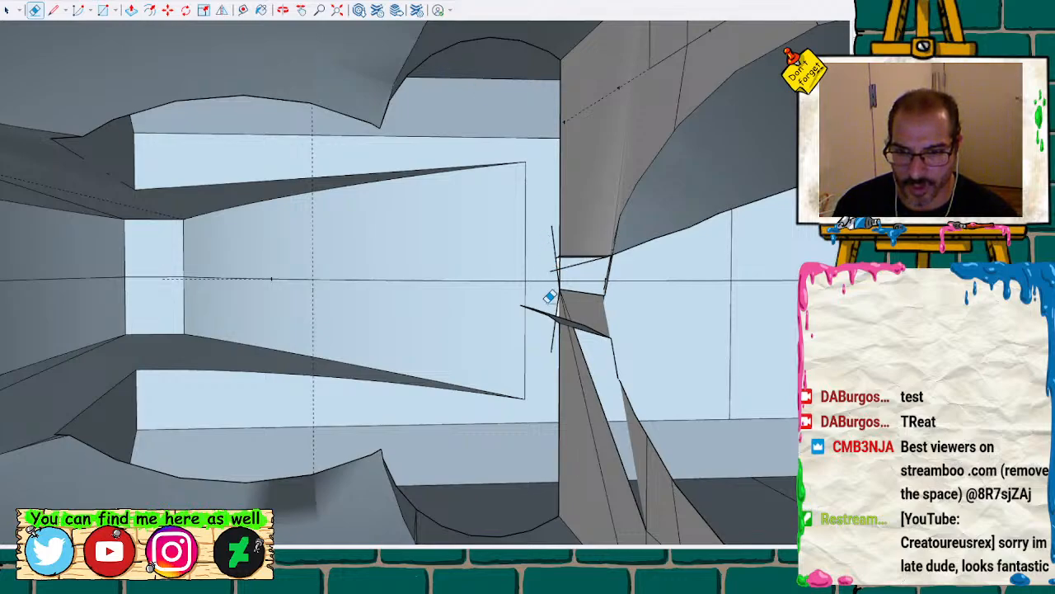
pyautogui.moveTo(550, 317); pyautogui.dragTo(595, 333)
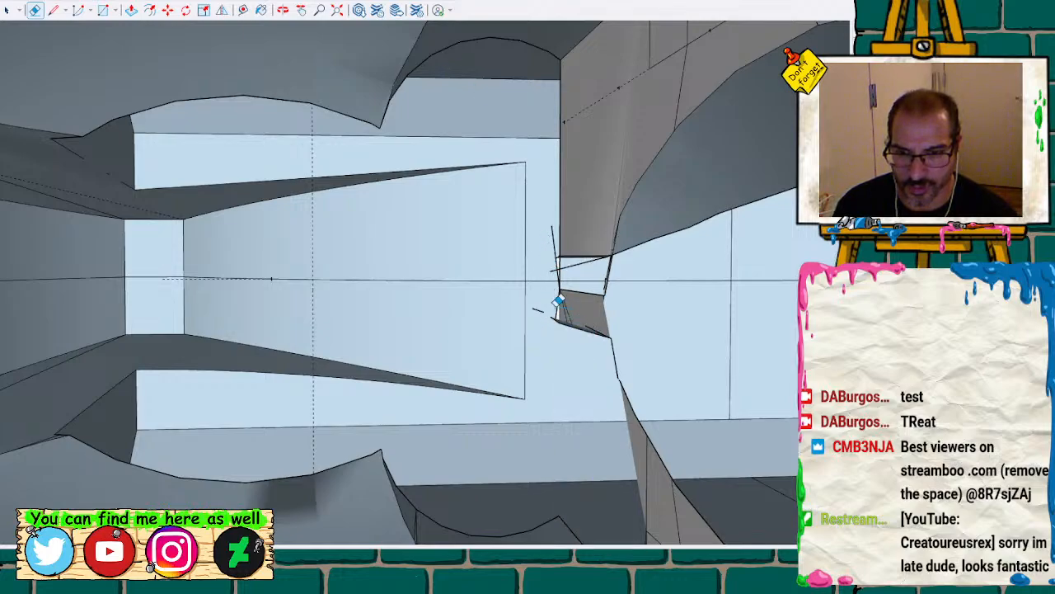
pyautogui.moveTo(561, 302); pyautogui.dragTo(610, 289)
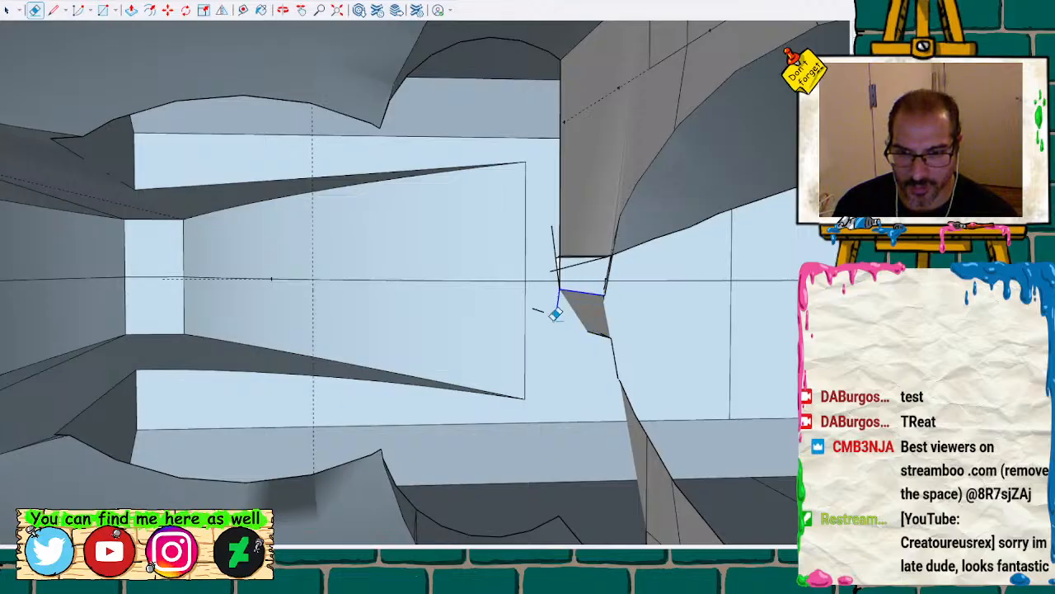
pyautogui.click(603, 324)
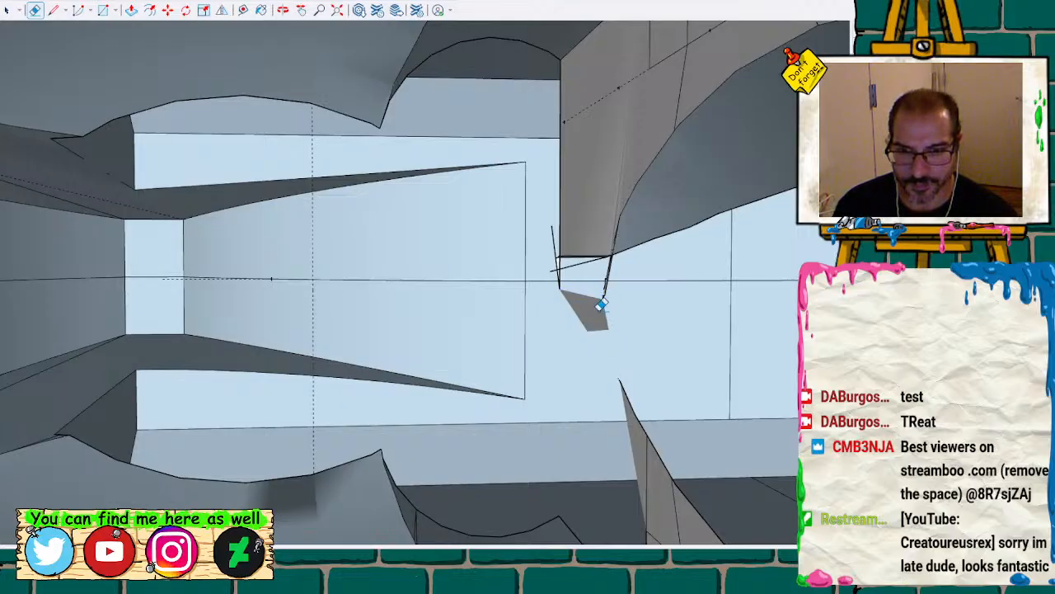
pyautogui.moveTo(606, 281)
pyautogui.mouseDown()
pyautogui.moveTo(550, 235)
pyautogui.moveTo(568, 255)
pyautogui.mouseUp()
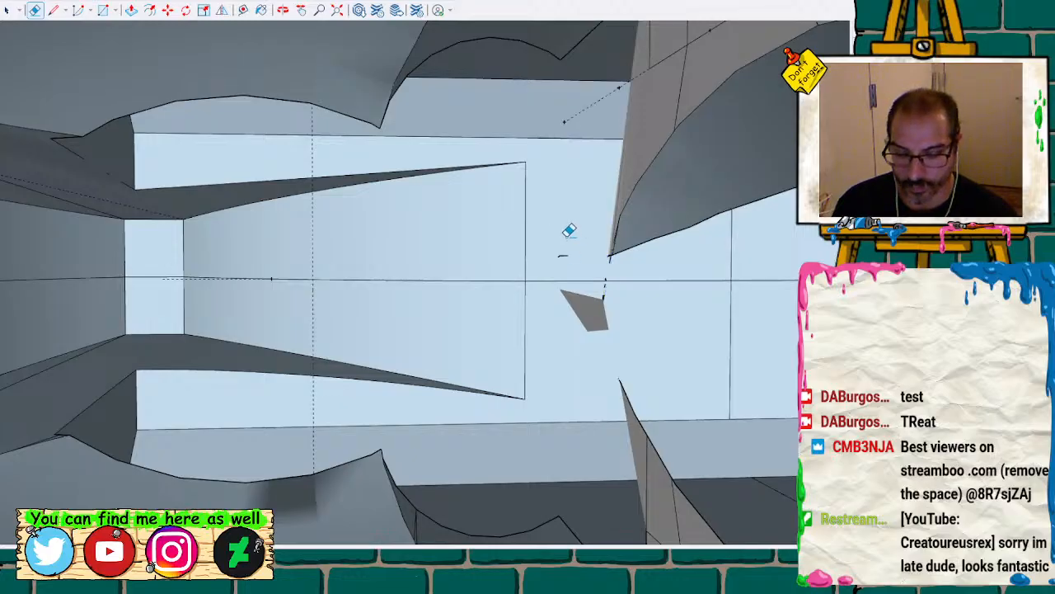
# Select the stray edge fragments and small grey patch floating between the openings and delete them
pyautogui.moveTo(568, 229); pyautogui.dragTo(612, 134, button='middle')
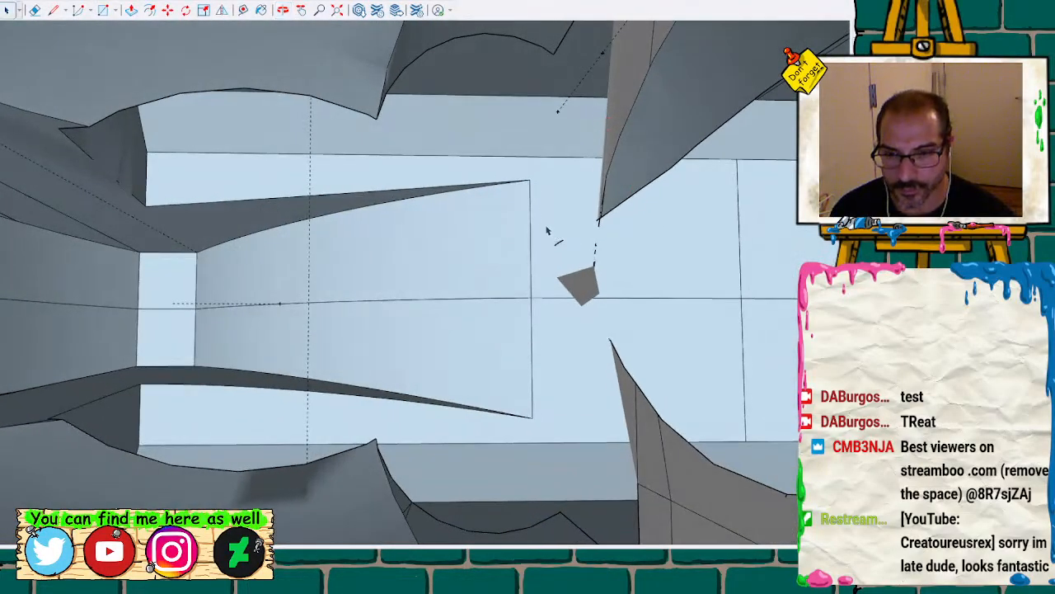
pyautogui.moveTo(544, 227); pyautogui.dragTo(634, 293)
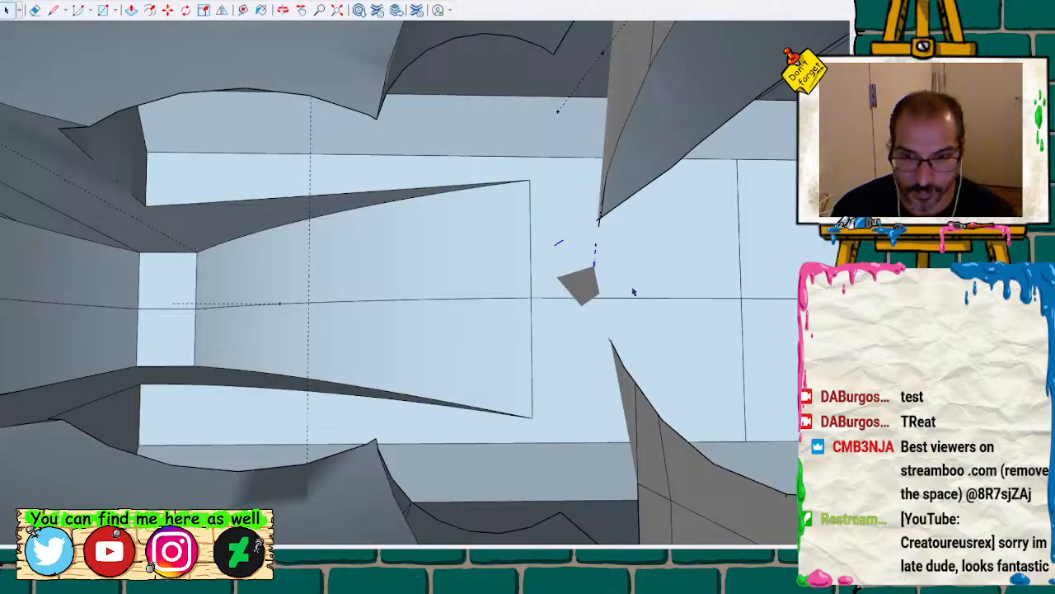
pyautogui.press('Delete')
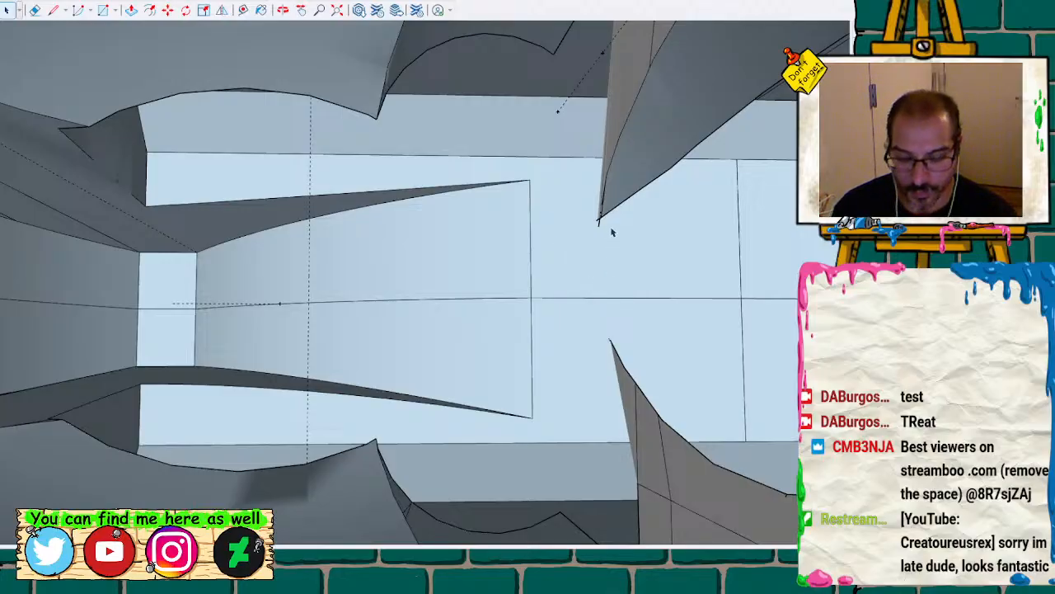
# Erase the edges of the lower grey internal wall's pointed tip beside the opening, undoing the first erasure and redoing it
pyautogui.scroll(1, 616, 243)
pyautogui.moveTo(610, 232)
pyautogui.mouseDown(button='middle')
pyautogui.moveTo(660, 252)
pyautogui.moveTo(631, 314)
pyautogui.moveTo(501, 353)
pyautogui.moveTo(469, 288)
pyautogui.moveTo(521, 228)
pyautogui.moveTo(594, 252)
pyautogui.moveTo(611, 272)
pyautogui.moveTo(599, 292)
pyautogui.moveTo(580, 291)
pyautogui.mouseUp(button='middle')
pyautogui.scroll(-8, 581, 291)
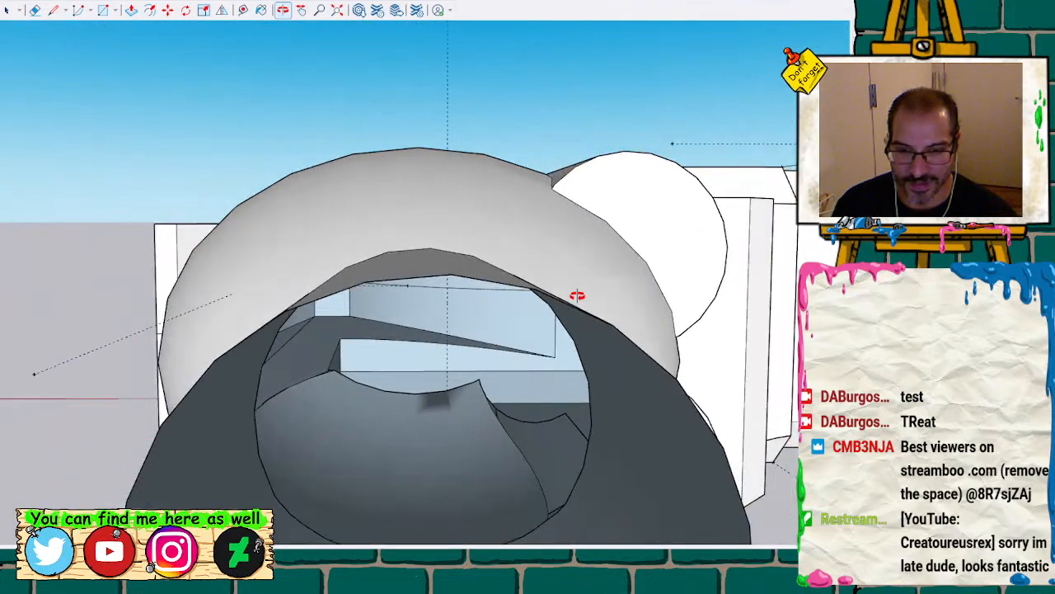
pyautogui.moveTo(668, 272)
pyautogui.mouseDown(button='middle')
pyautogui.moveTo(405, 396)
pyautogui.moveTo(264, 229)
pyautogui.moveTo(652, 238)
pyautogui.moveTo(753, 271)
pyautogui.mouseUp(button='middle')
pyautogui.scroll(8, 627, 330)
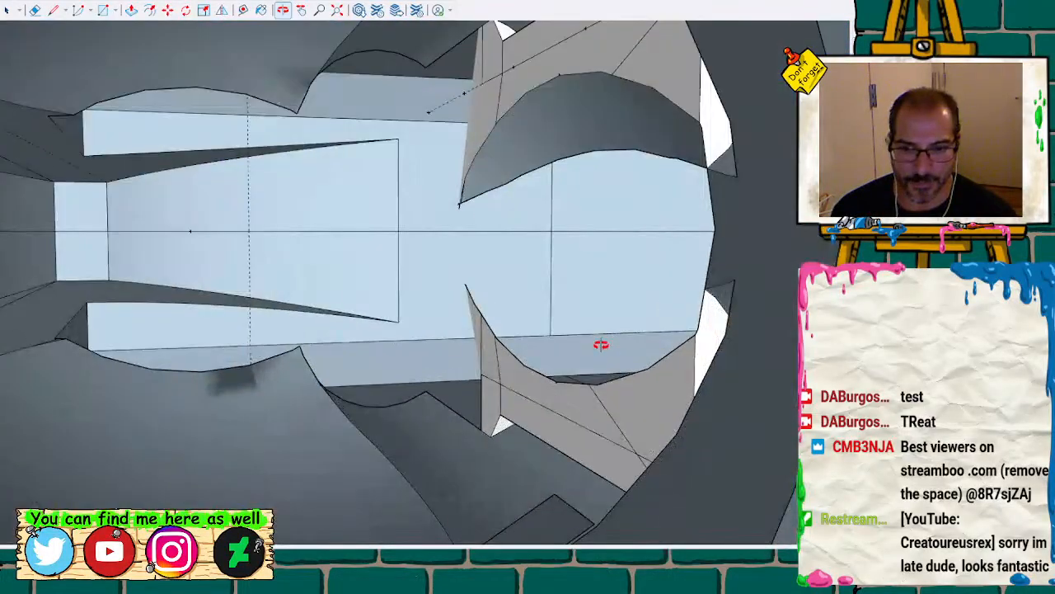
pyautogui.moveTo(551, 345)
pyautogui.mouseDown()
pyautogui.moveTo(539, 365)
pyautogui.moveTo(554, 372)
pyautogui.moveTo(605, 372)
pyautogui.moveTo(565, 379)
pyautogui.mouseUp()
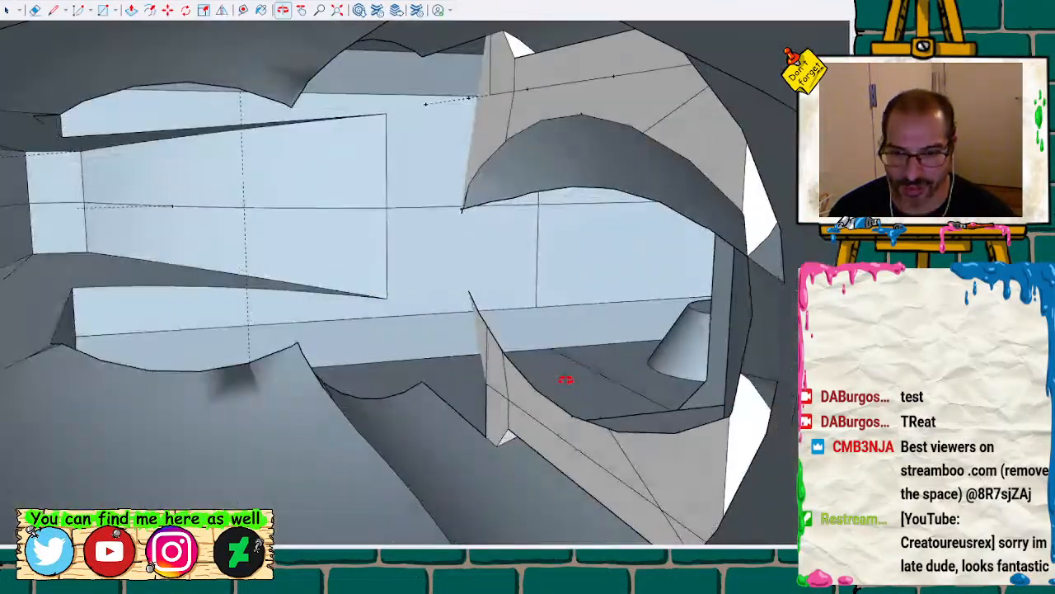
pyautogui.press('e')
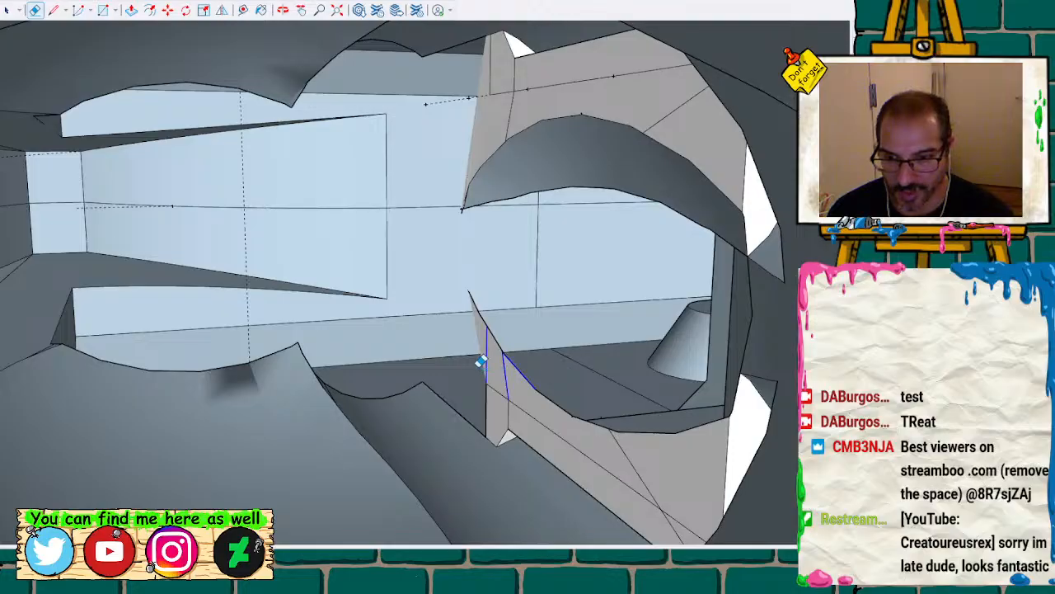
pyautogui.moveTo(518, 360)
pyautogui.mouseDown()
pyautogui.moveTo(481, 368)
pyautogui.moveTo(522, 361)
pyautogui.moveTo(479, 302)
pyautogui.mouseUp()
pyautogui.hotkey('ctrl', 'z')
pyautogui.moveTo(545, 377); pyautogui.dragTo(564, 395)
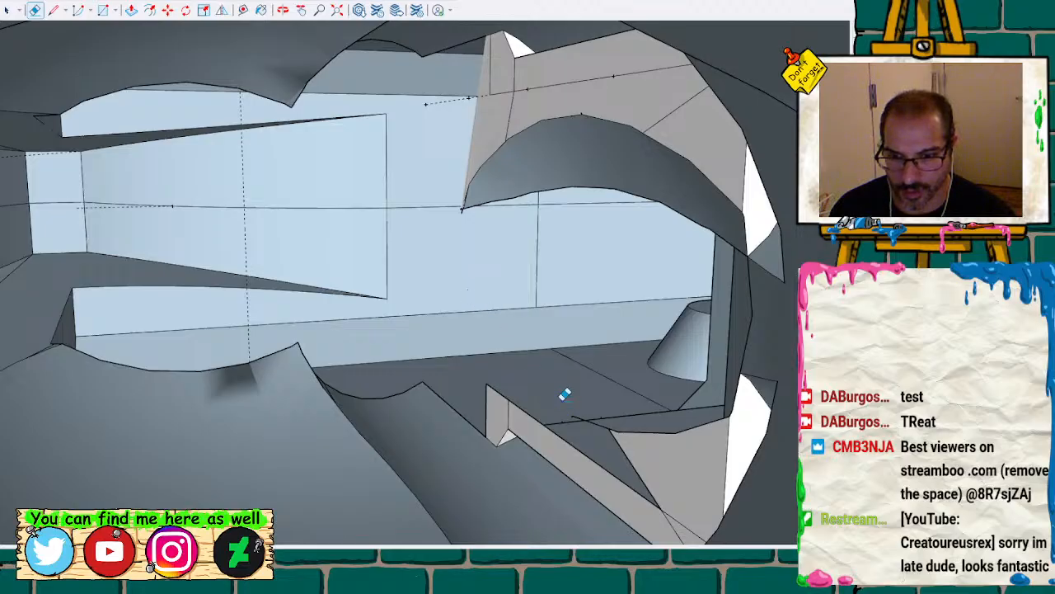
# Erase the slanted edge of the lower grey internal wall, the upper arch's pointed end and the stray fragments beside it
pyautogui.moveTo(623, 441); pyautogui.dragTo(640, 427)
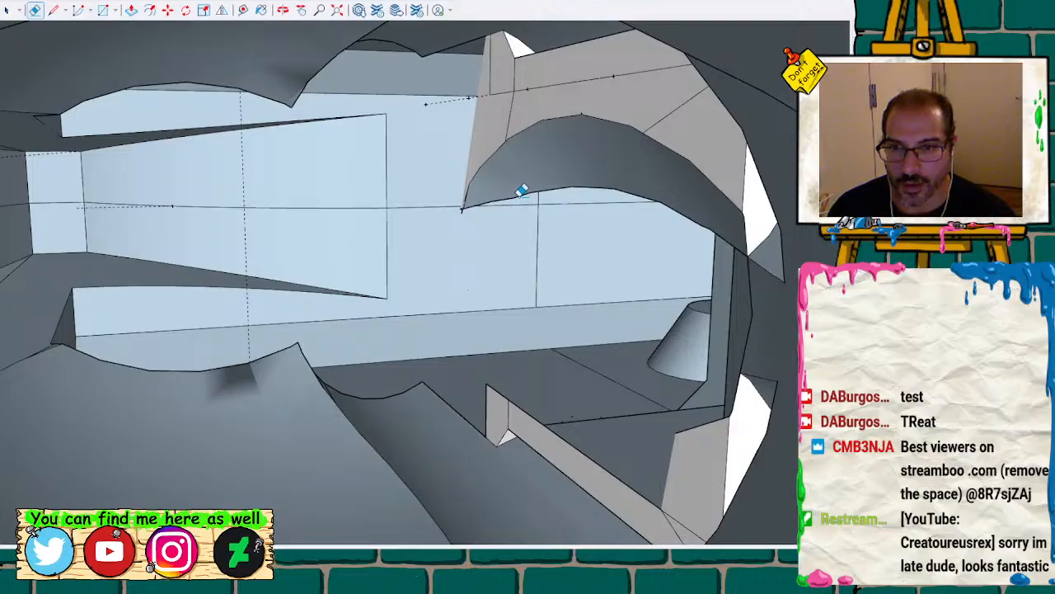
pyautogui.moveTo(522, 191)
pyautogui.mouseDown()
pyautogui.moveTo(453, 151)
pyautogui.moveTo(490, 177)
pyautogui.mouseUp()
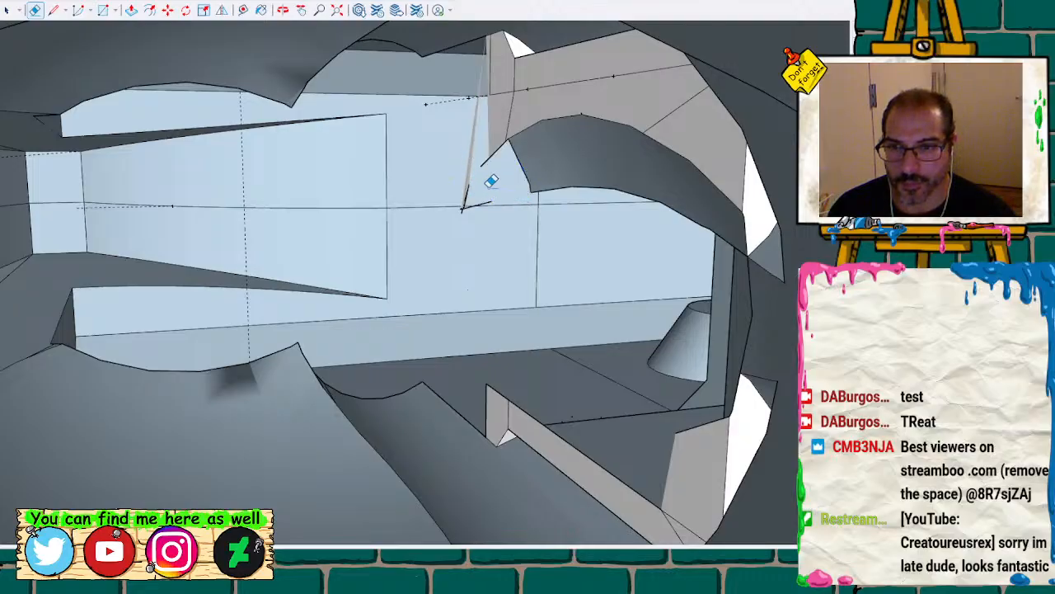
pyautogui.scroll(4, 486, 183)
pyautogui.moveTo(446, 229)
pyautogui.mouseDown()
pyautogui.moveTo(422, 225)
pyautogui.moveTo(433, 228)
pyautogui.mouseUp()
pyautogui.moveTo(449, 186); pyautogui.dragTo(443, 207)
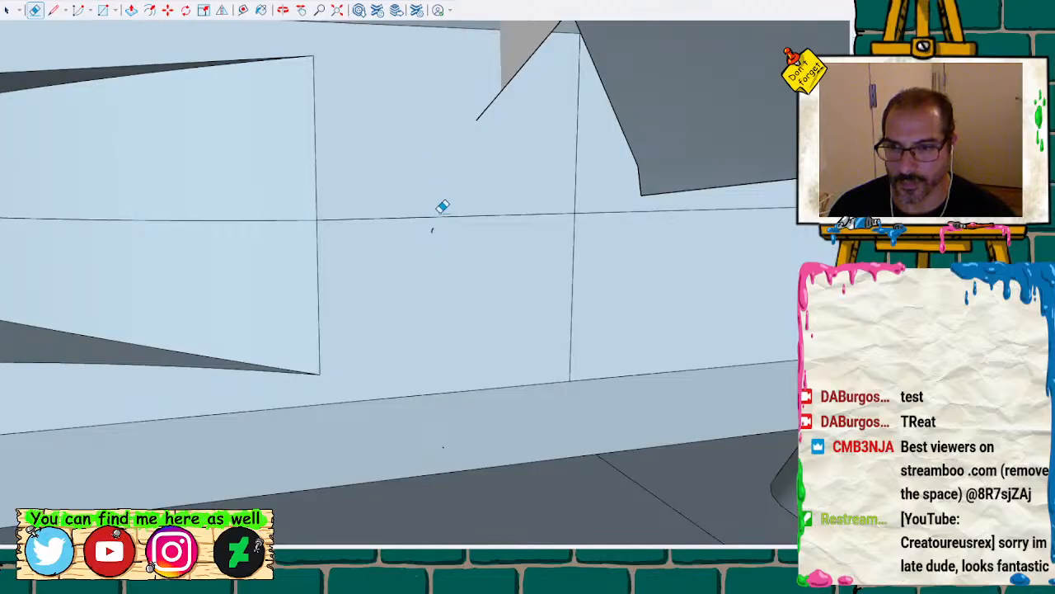
pyautogui.scroll(-1, 478, 147)
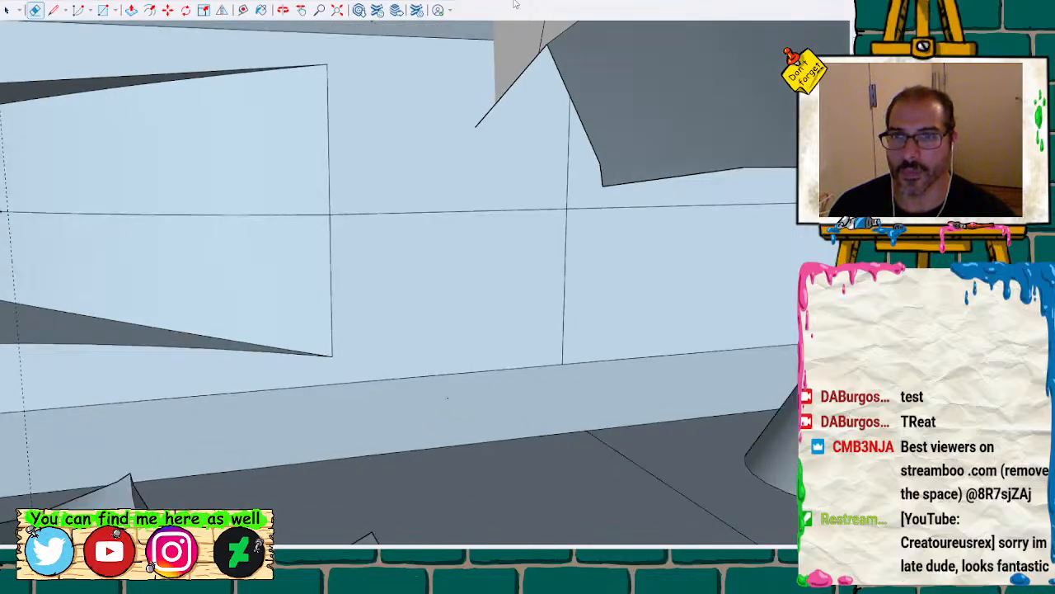
pyautogui.scroll(-2, 505, 82)
pyautogui.moveTo(513, 78); pyautogui.dragTo(499, 89)
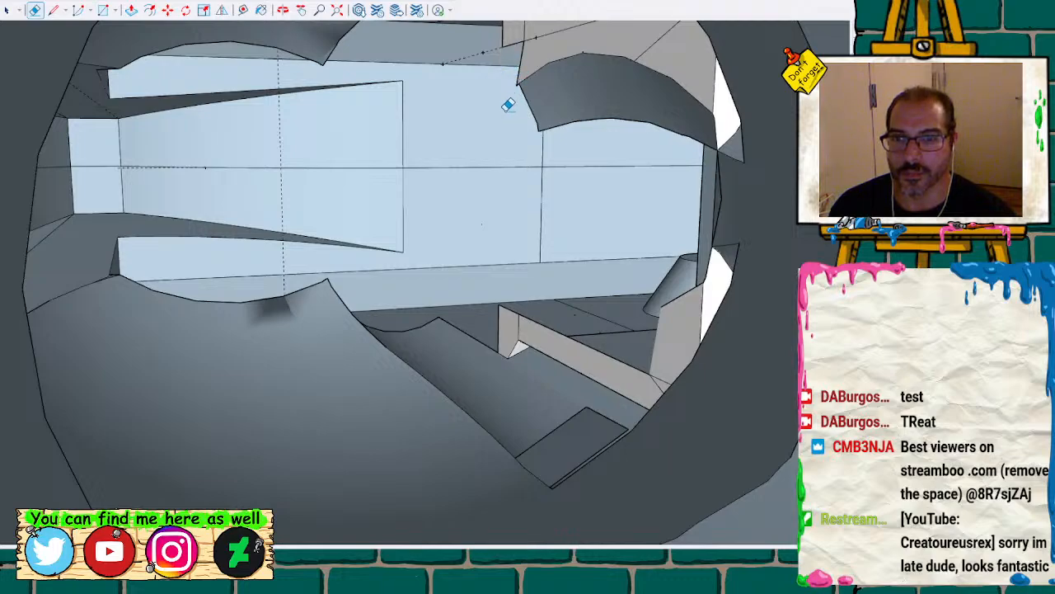
# Erase the lower edges of the dark curved wall beneath the grey arch and delete its remaining face pieces
pyautogui.scroll(1, 510, 120)
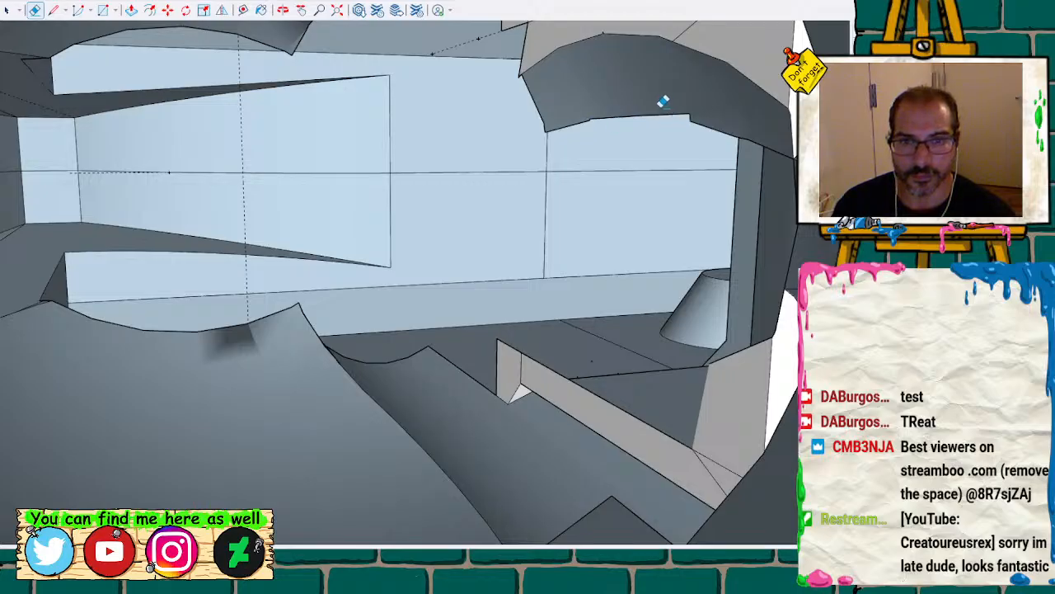
pyautogui.moveTo(662, 102); pyautogui.dragTo(645, 122)
pyautogui.moveTo(617, 84)
pyautogui.mouseDown()
pyautogui.moveTo(651, 87)
pyautogui.moveTo(629, 101)
pyautogui.mouseUp()
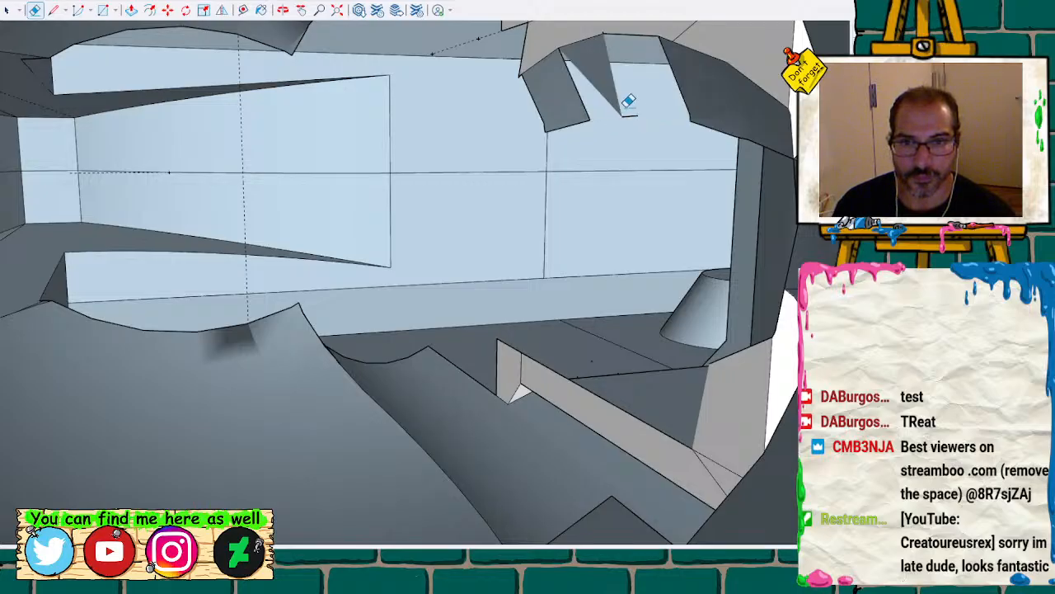
pyautogui.press('space')
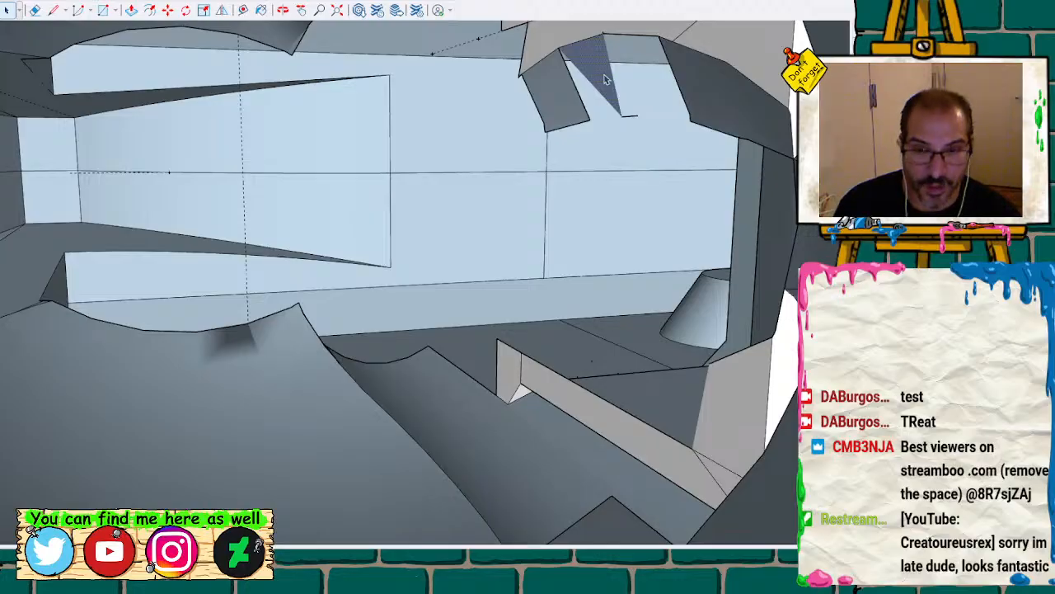
pyautogui.press('Delete')
pyautogui.click(574, 99)
pyautogui.press('Delete')
pyautogui.press('Delete')
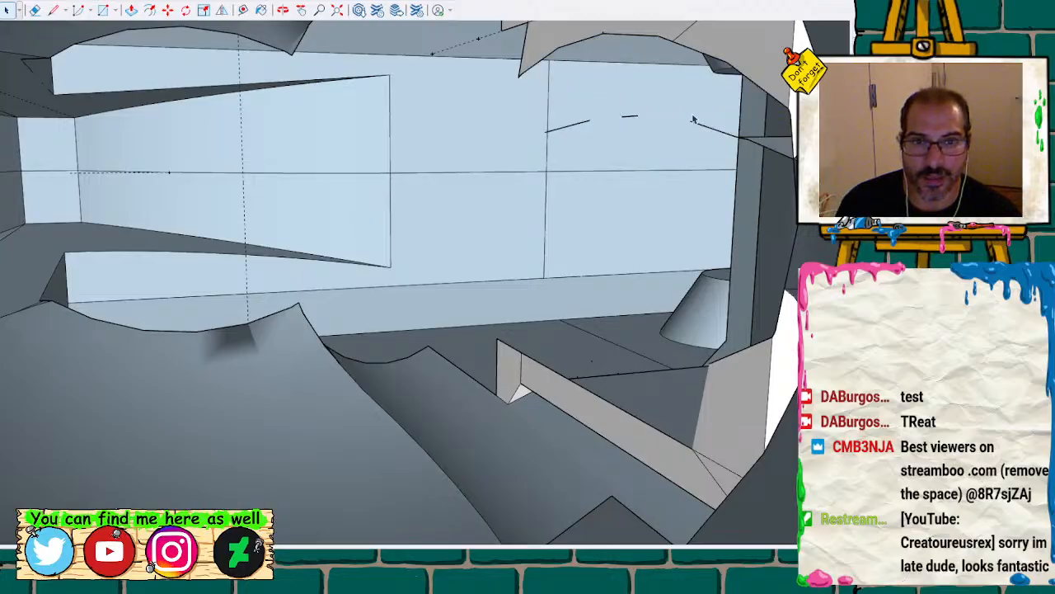
# Erase the short edge fragments left from the curved wall and the dark sliver beside the vertical wall
pyautogui.press('e')
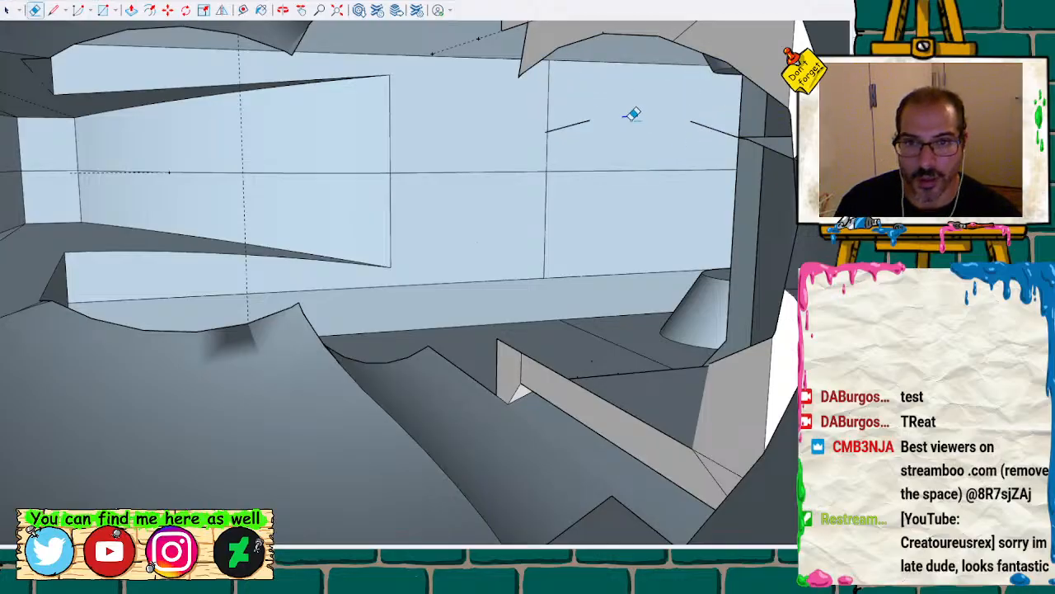
pyautogui.click(577, 123)
pyautogui.click(710, 130)
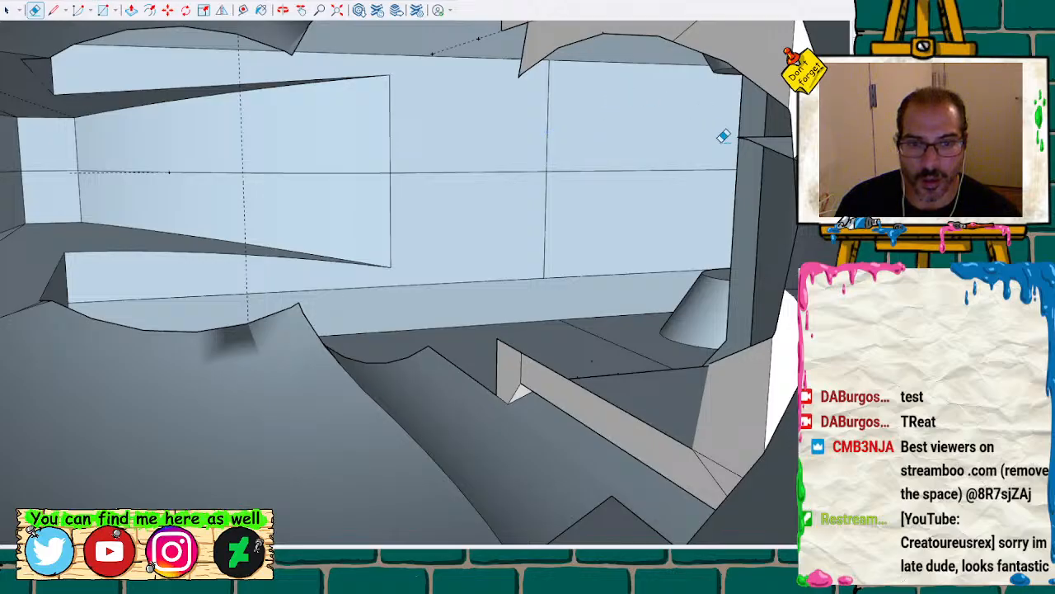
pyautogui.moveTo(778, 125); pyautogui.dragTo(782, 156)
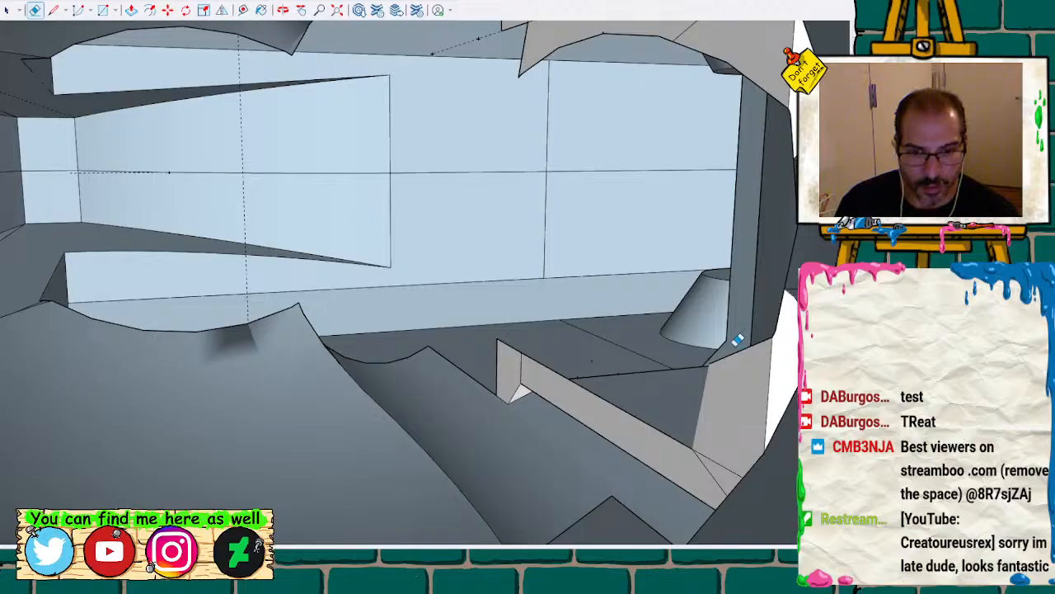
# Erase the upper edge of the grey wall piece near the cone and delete the leftover triangular face
pyautogui.moveTo(739, 347); pyautogui.dragTo(751, 363)
pyautogui.press('space')
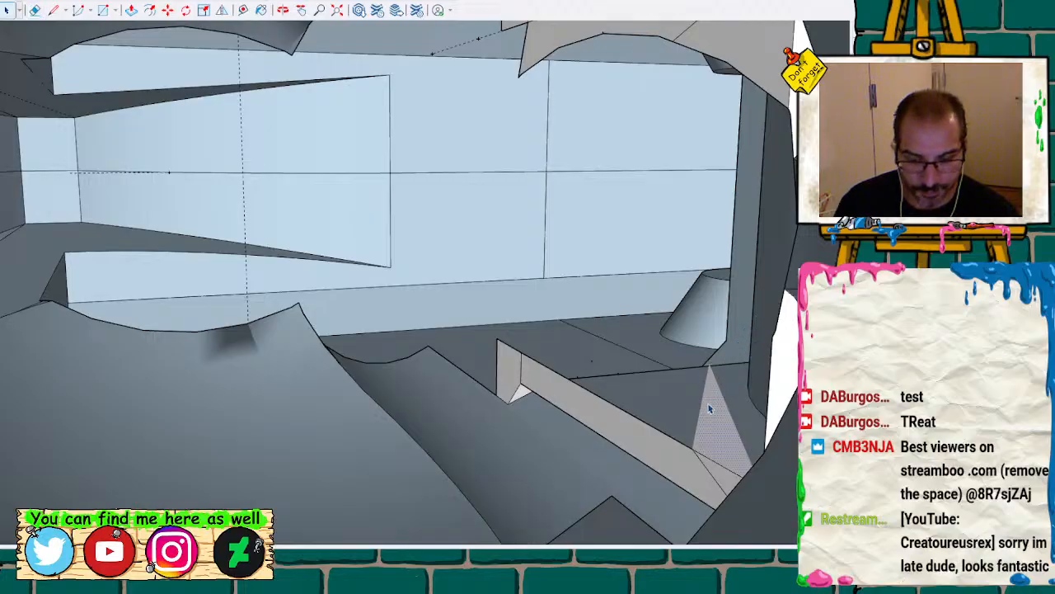
pyautogui.scroll(10, 708, 404)
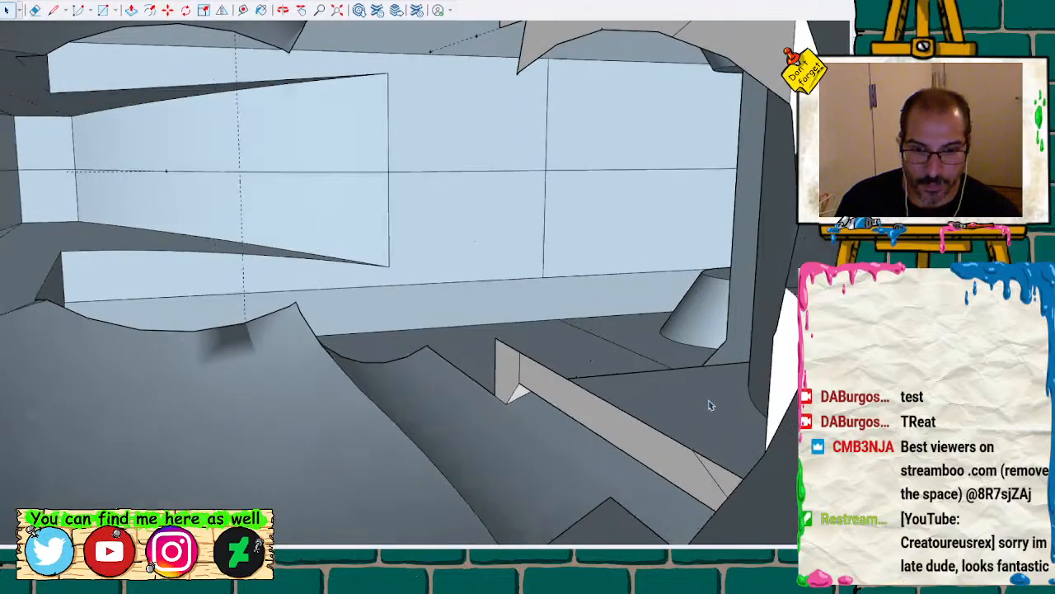
# Erase the brown-grey internal wall with its adjoining white triangle and the leftover edge beneath the scalloped opening
pyautogui.scroll(-5, 703, 406)
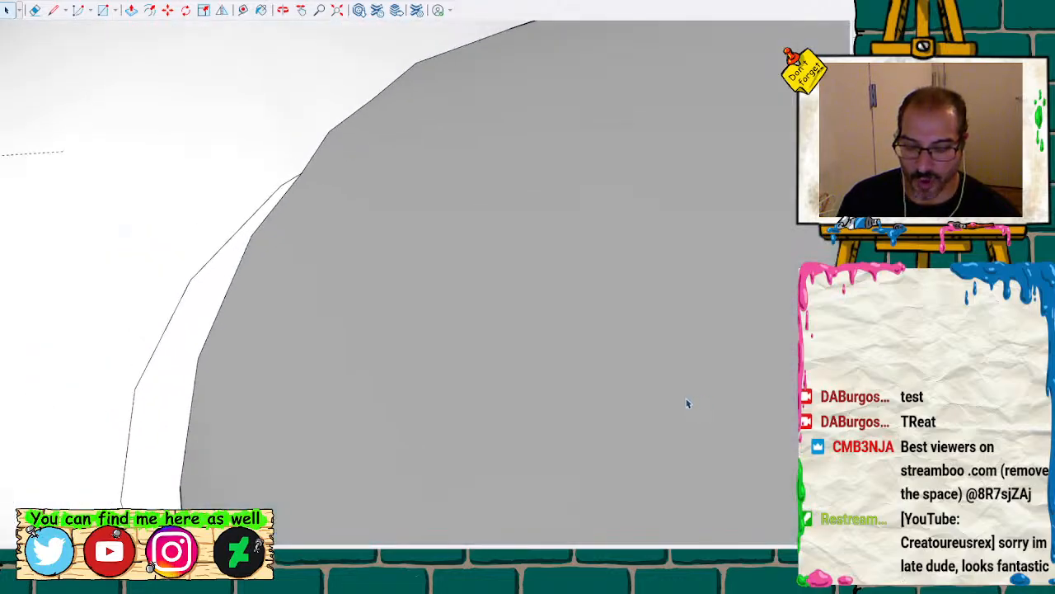
pyautogui.scroll(-6, 665, 398)
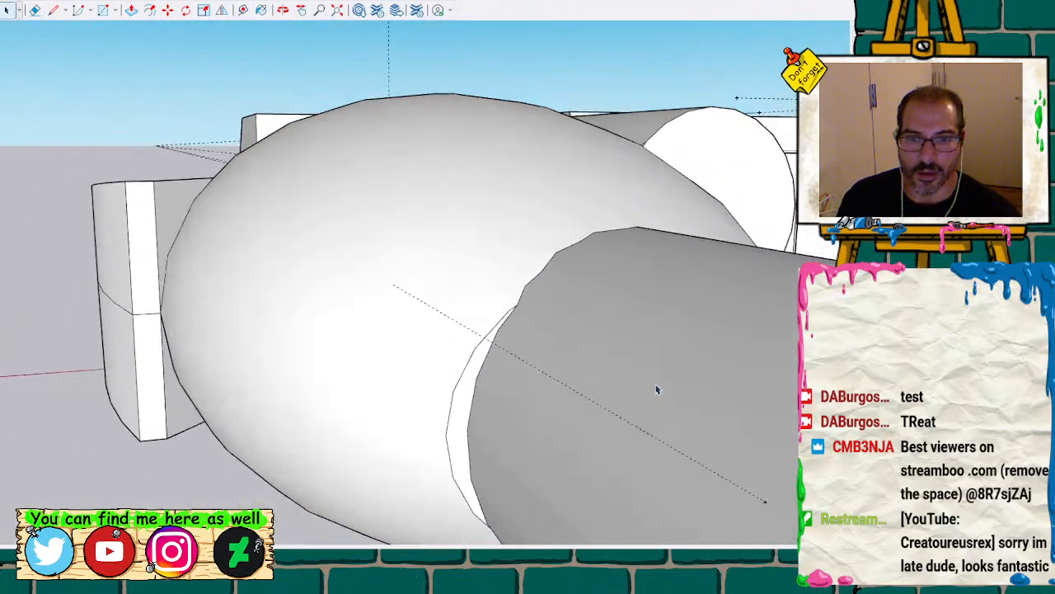
pyautogui.moveTo(660, 388)
pyautogui.mouseDown(button='middle')
pyautogui.moveTo(695, 337)
pyautogui.moveTo(519, 426)
pyautogui.moveTo(264, 229)
pyautogui.moveTo(591, 253)
pyautogui.moveTo(709, 412)
pyautogui.mouseUp(button='middle')
pyautogui.moveTo(738, 351)
pyautogui.mouseDown(button='middle')
pyautogui.moveTo(495, 300)
pyautogui.moveTo(337, 207)
pyautogui.moveTo(737, 206)
pyautogui.moveTo(586, 196)
pyautogui.moveTo(437, 351)
pyautogui.moveTo(558, 151)
pyautogui.moveTo(626, 272)
pyautogui.moveTo(577, 215)
pyautogui.moveTo(602, 157)
pyautogui.moveTo(632, 125)
pyautogui.moveTo(609, 84)
pyautogui.moveTo(638, 118)
pyautogui.moveTo(341, 297)
pyautogui.moveTo(412, 224)
pyautogui.moveTo(404, 222)
pyautogui.moveTo(412, 250)
pyautogui.moveTo(382, 261)
pyautogui.moveTo(454, 365)
pyautogui.moveTo(448, 275)
pyautogui.moveTo(423, 265)
pyautogui.moveTo(371, 287)
pyautogui.moveTo(361, 280)
pyautogui.moveTo(396, 258)
pyautogui.moveTo(449, 249)
pyautogui.mouseUp(button='middle')
pyautogui.click(575, 228)
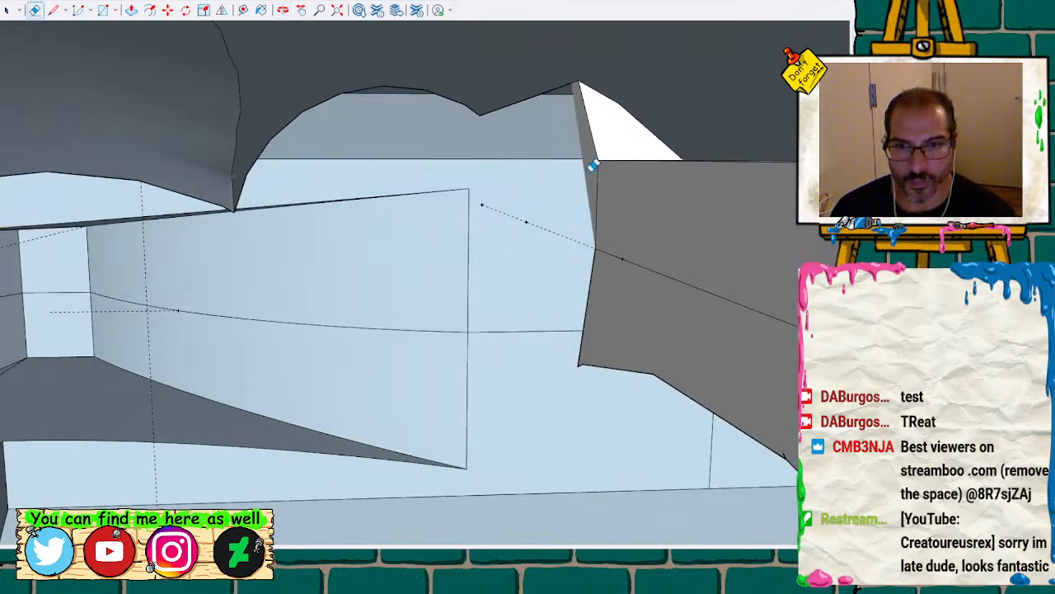
pyautogui.moveTo(595, 176)
pyautogui.mouseDown()
pyautogui.moveTo(607, 253)
pyautogui.moveTo(588, 259)
pyautogui.mouseUp()
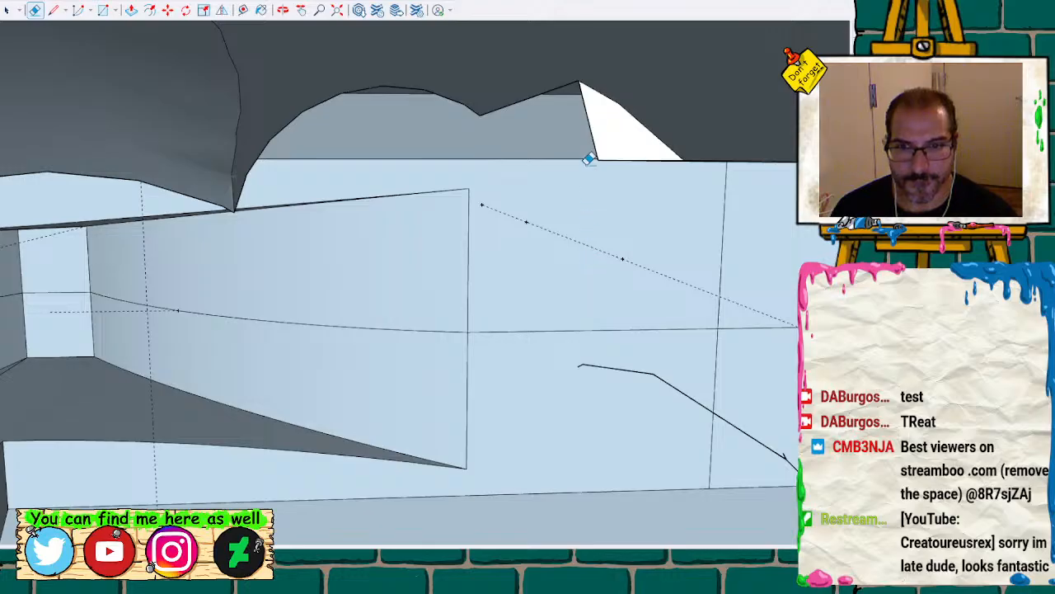
pyautogui.moveTo(602, 125); pyautogui.dragTo(620, 137)
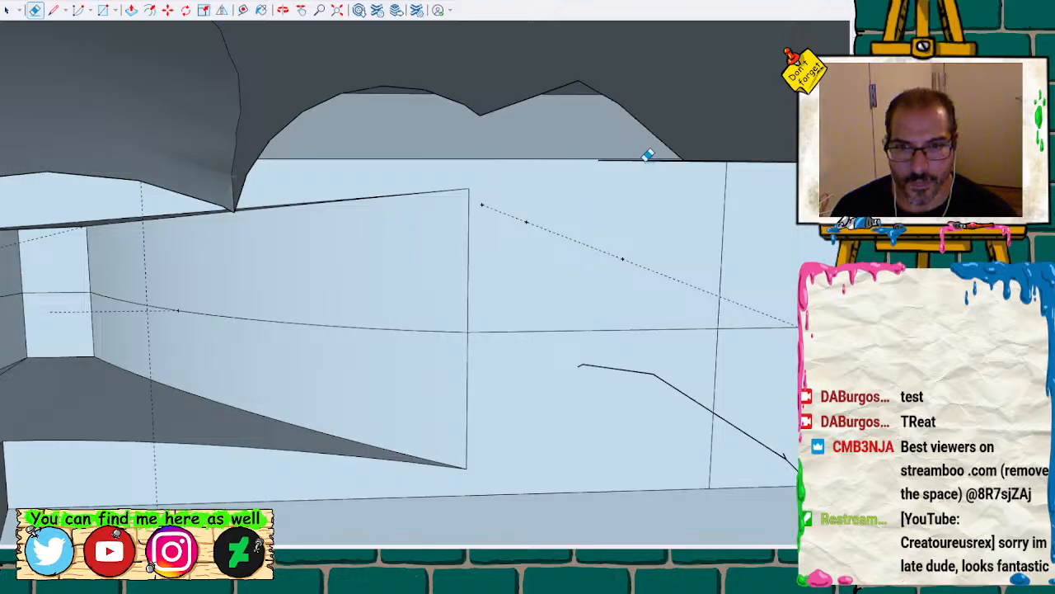
pyautogui.click(650, 154)
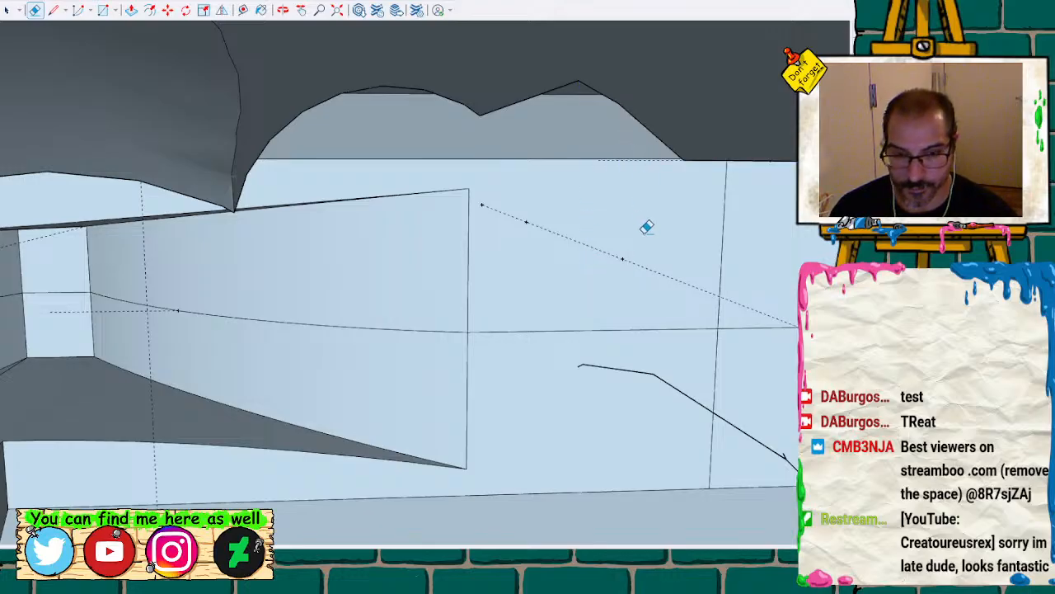
# Erase the bent stray edge floating in front of the curved interior wall
pyautogui.scroll(3, 622, 264)
pyautogui.moveTo(619, 269)
pyautogui.mouseDown(button='middle')
pyautogui.moveTo(740, 292)
pyautogui.moveTo(436, 283)
pyautogui.moveTo(519, 294)
pyautogui.moveTo(730, 266)
pyautogui.mouseUp(button='middle')
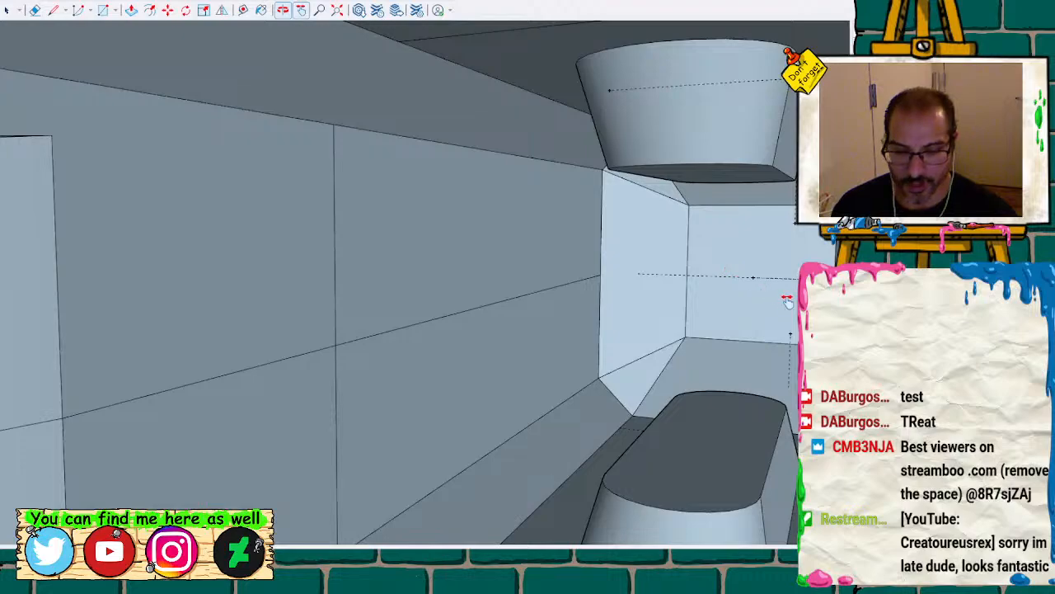
pyautogui.moveTo(787, 301)
pyautogui.mouseDown(button='middle')
pyautogui.moveTo(502, 253)
pyautogui.moveTo(546, 272)
pyautogui.moveTo(504, 272)
pyautogui.moveTo(502, 254)
pyautogui.moveTo(611, 282)
pyautogui.moveTo(565, 272)
pyautogui.moveTo(577, 281)
pyautogui.mouseUp(button='middle')
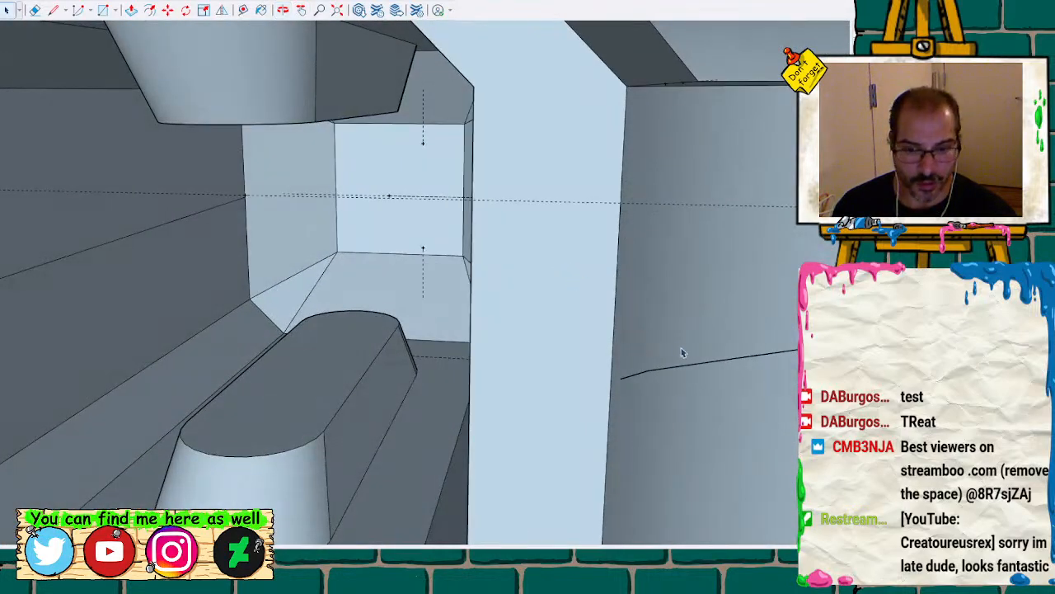
pyautogui.press('e')
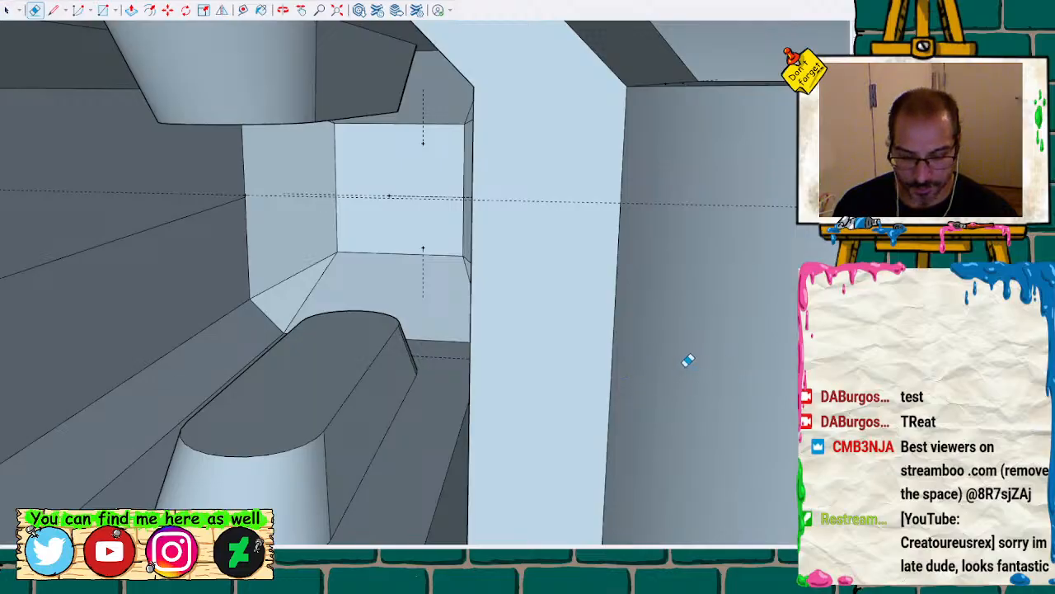
# Erase the white triangular face at the upper circular outline and the chain of stray edges leading away from it
pyautogui.moveTo(687, 358)
pyautogui.mouseDown(button='middle')
pyautogui.moveTo(671, 337)
pyautogui.moveTo(570, 349)
pyautogui.moveTo(666, 288)
pyautogui.moveTo(759, 295)
pyautogui.moveTo(440, 229)
pyautogui.moveTo(434, 214)
pyautogui.moveTo(654, 243)
pyautogui.mouseUp(button='middle')
pyautogui.moveTo(719, 262)
pyautogui.mouseDown(button='middle')
pyautogui.moveTo(686, 245)
pyautogui.moveTo(504, 246)
pyautogui.mouseUp(button='middle')
pyautogui.press('e')
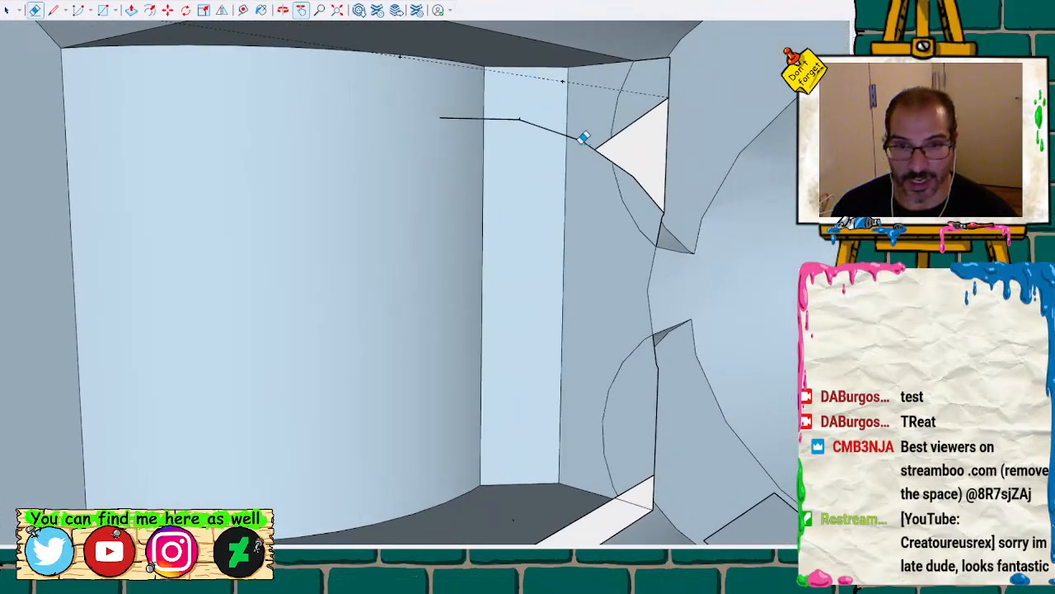
pyautogui.moveTo(641, 171); pyautogui.dragTo(625, 171)
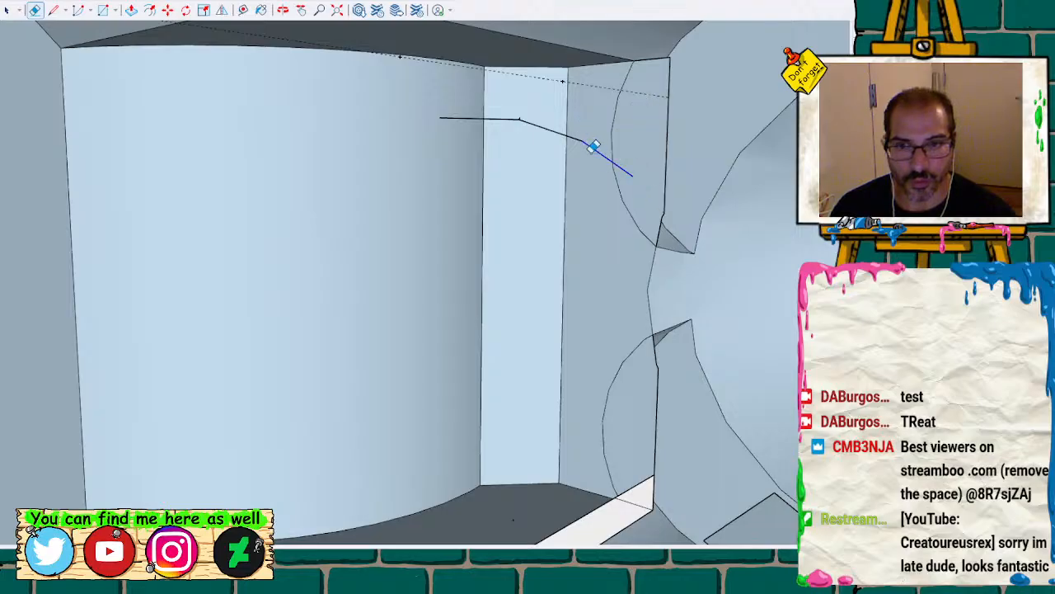
pyautogui.click(558, 126)
pyautogui.click(504, 120)
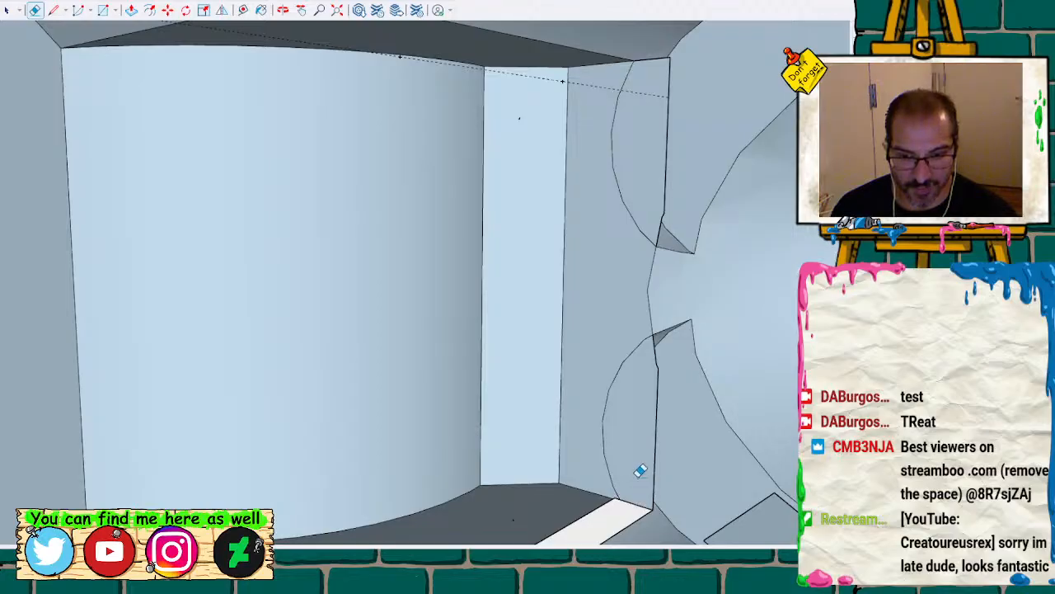
# Erase the white strip faces along the lower ledge, the short stray edge and the loose V-shaped edges beside them
pyautogui.click(605, 500)
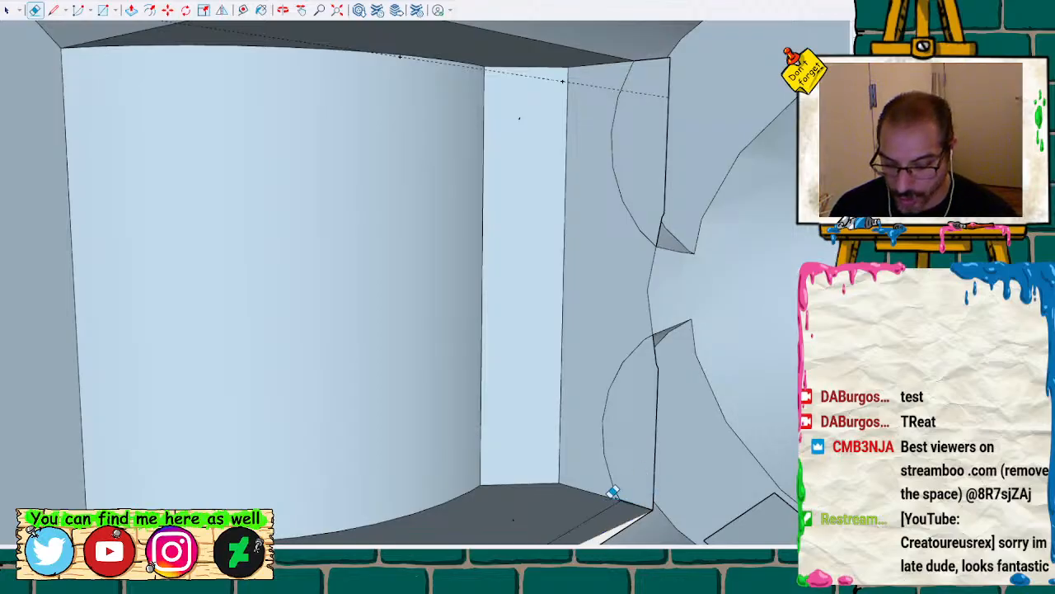
pyautogui.keyDown('shift'); pyautogui.moveTo(598, 498); pyautogui.dragTo(619, 288, button='middle'); pyautogui.keyUp('shift')
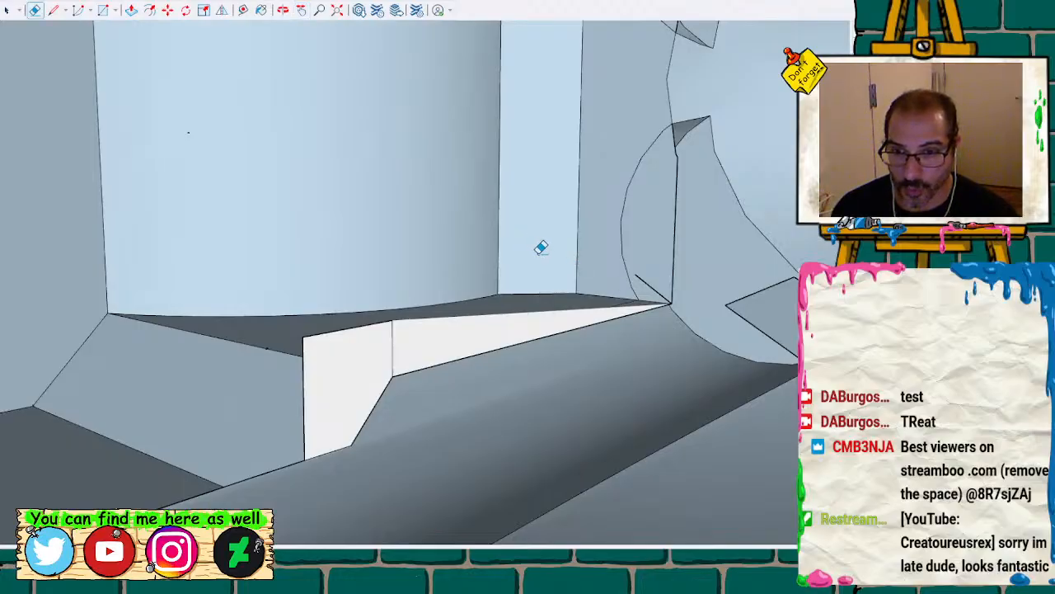
pyautogui.click(334, 328)
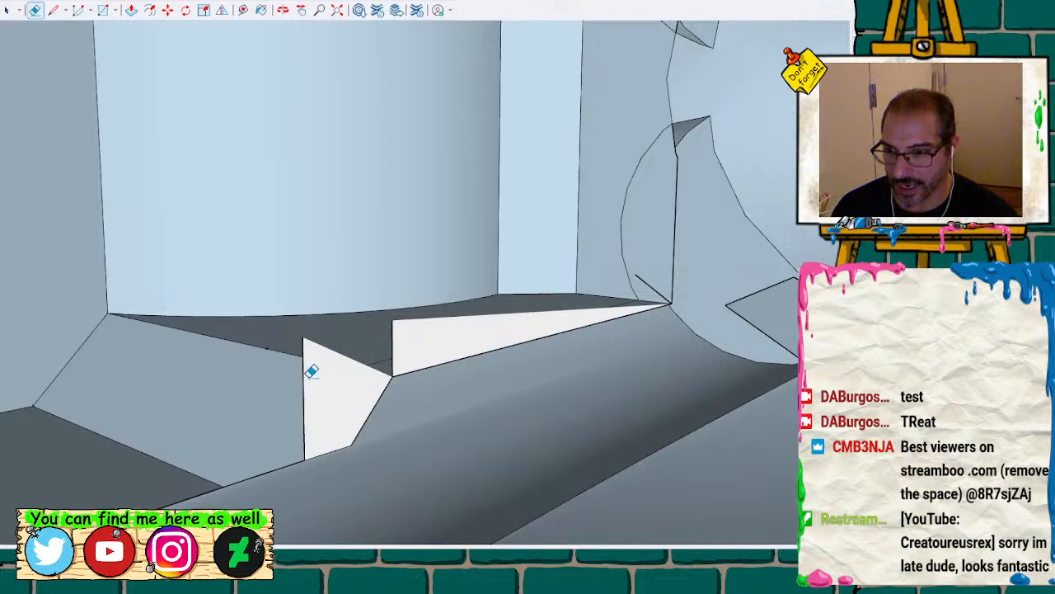
pyautogui.click(310, 376)
pyautogui.click(392, 326)
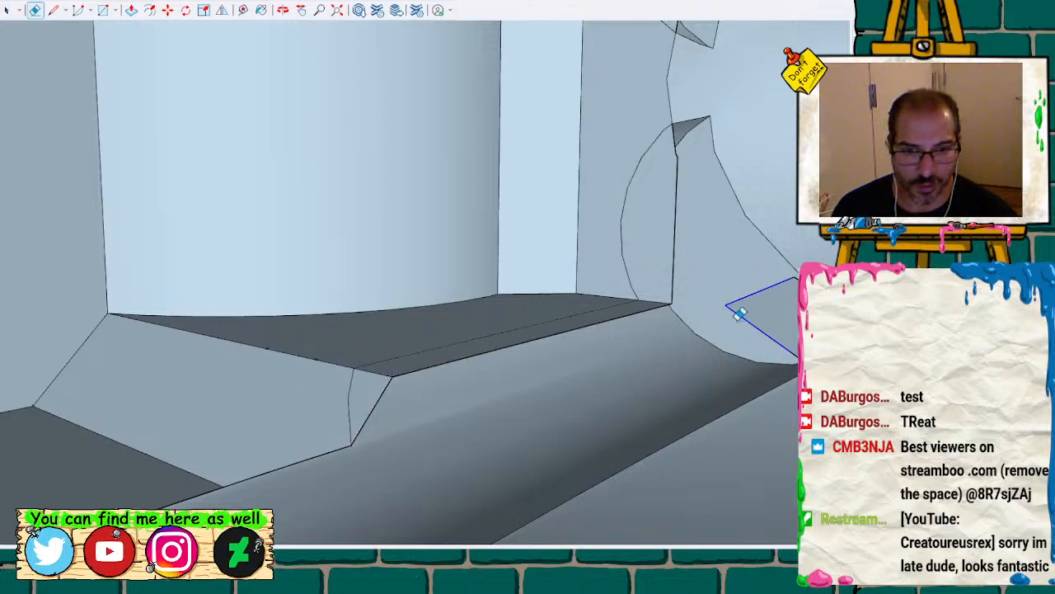
pyautogui.click(739, 313)
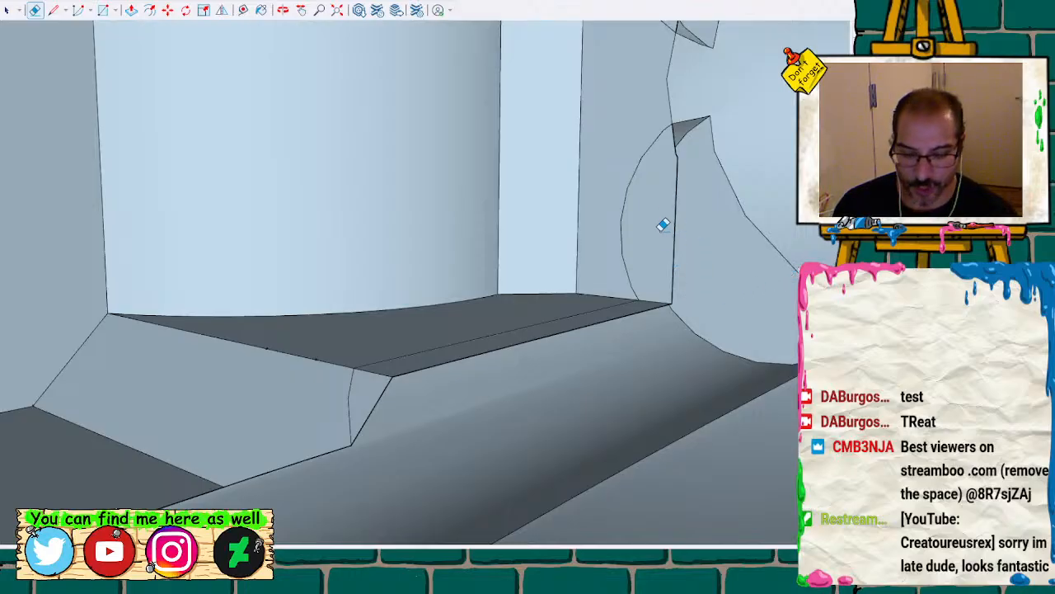
# Erase the small white triangular face at the notch in the interior ledge, together with its loose overlapping edge
pyautogui.moveTo(666, 206)
pyautogui.mouseDown(button='middle')
pyautogui.moveTo(630, 201)
pyautogui.moveTo(759, 438)
pyautogui.moveTo(629, 158)
pyautogui.mouseUp(button='middle')
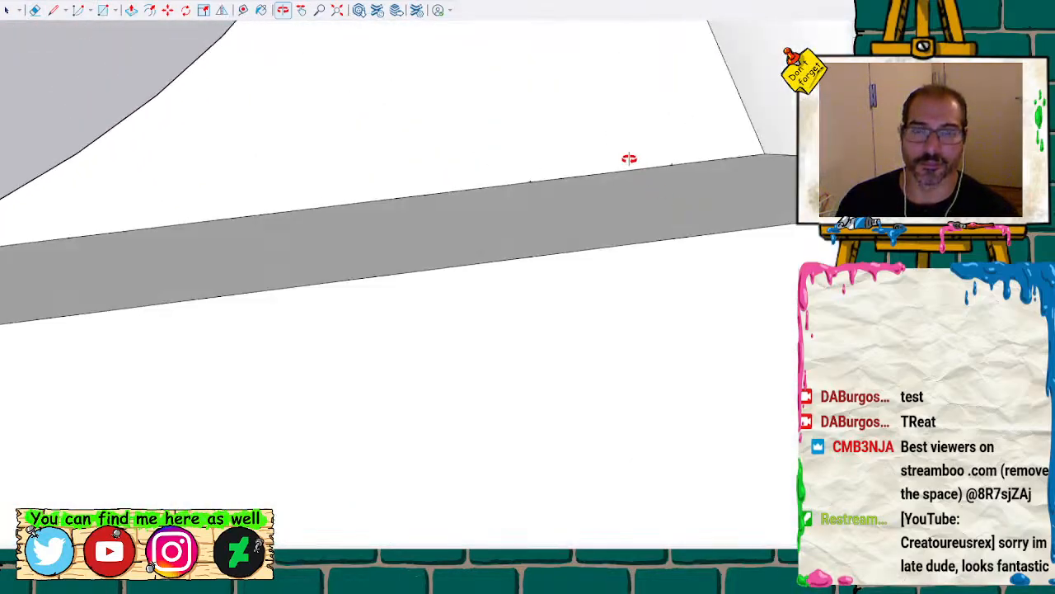
pyautogui.scroll(-5, 572, 124)
pyautogui.scroll(-3, 570, 130)
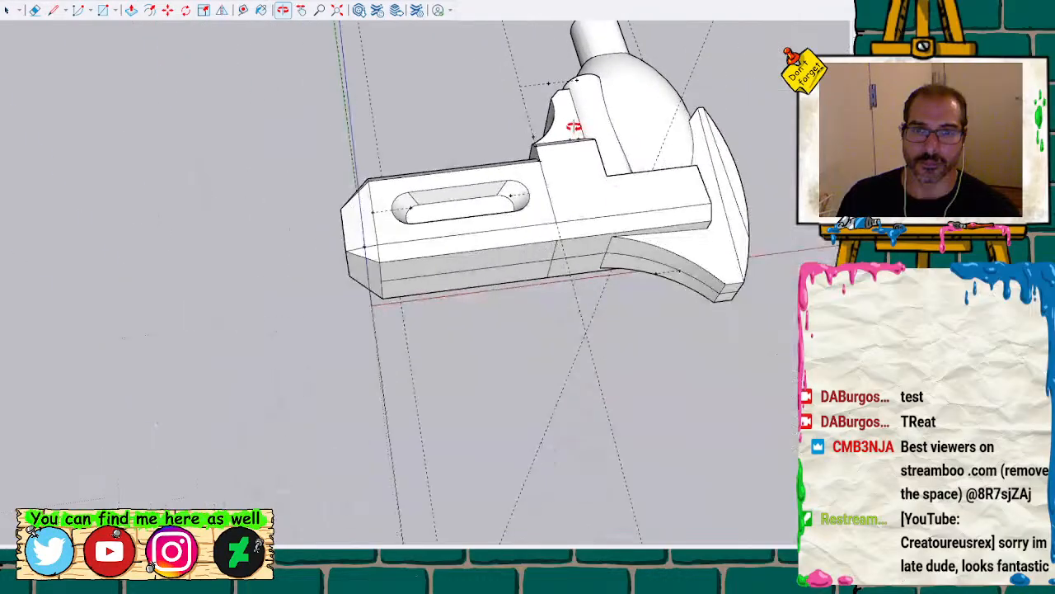
pyautogui.moveTo(573, 126)
pyautogui.mouseDown()
pyautogui.moveTo(690, 158)
pyautogui.moveTo(349, 198)
pyautogui.moveTo(236, 179)
pyautogui.moveTo(249, 260)
pyautogui.moveTo(388, 223)
pyautogui.moveTo(394, 158)
pyautogui.moveTo(370, 176)
pyautogui.moveTo(289, 102)
pyautogui.moveTo(396, 140)
pyautogui.moveTo(403, 172)
pyautogui.moveTo(382, 179)
pyautogui.mouseUp()
pyautogui.scroll(2, 204, 322)
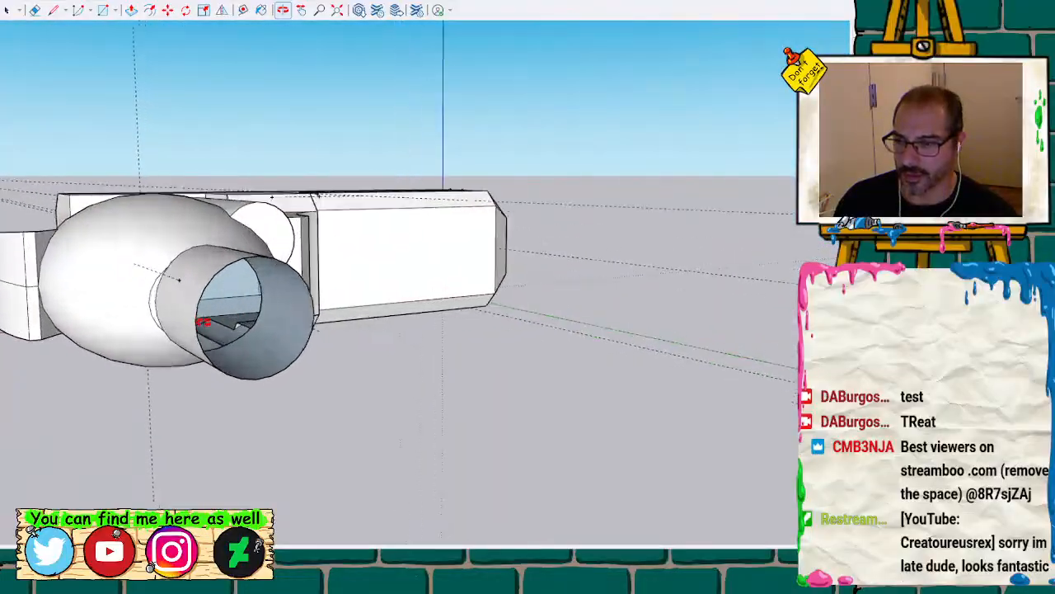
pyautogui.scroll(6, 204, 321)
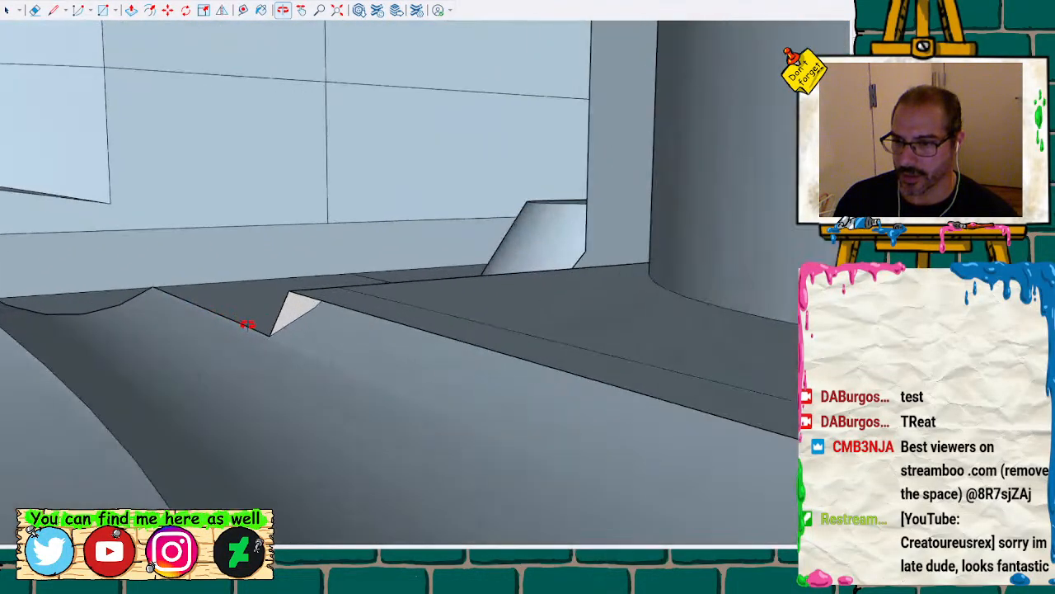
pyautogui.moveTo(247, 324)
pyautogui.mouseDown(button='middle')
pyautogui.moveTo(289, 299)
pyautogui.moveTo(257, 292)
pyautogui.moveTo(283, 334)
pyautogui.mouseUp(button='middle')
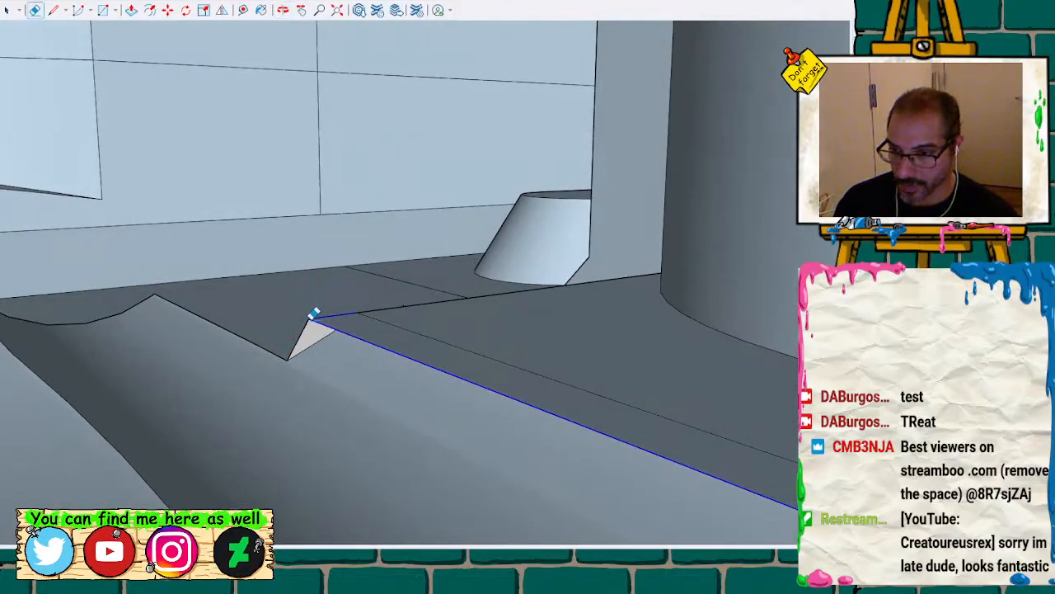
pyautogui.press('Escape')
pyautogui.scroll(-7, 273, 228)
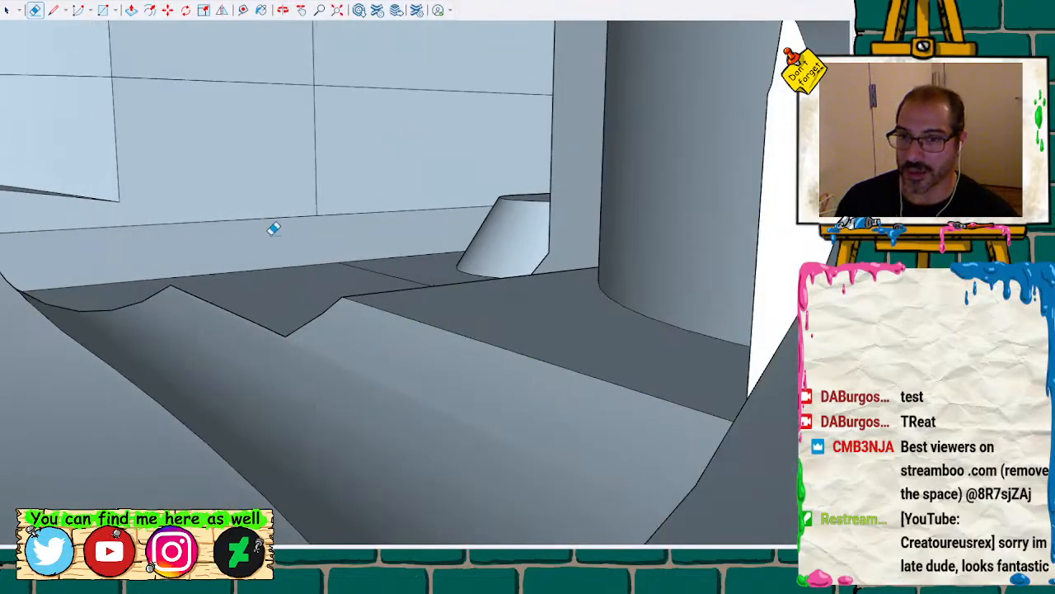
# Erase the flat internal wall covering the curved band in the corner and the stray edges left from it
pyautogui.scroll(5, 388, 228)
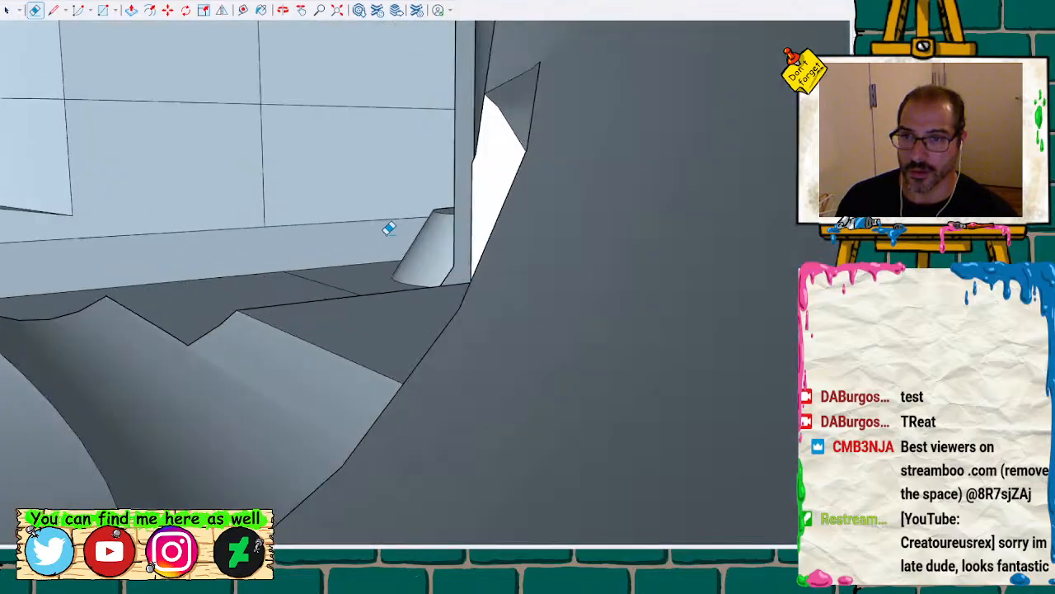
pyautogui.moveTo(554, 172)
pyautogui.mouseDown(button='middle')
pyautogui.moveTo(509, 289)
pyautogui.moveTo(602, 338)
pyautogui.moveTo(669, 256)
pyautogui.moveTo(668, 299)
pyautogui.mouseUp(button='middle')
pyautogui.moveTo(681, 318); pyautogui.dragTo(649, 400)
pyautogui.hotkey('ctrl', 'z')
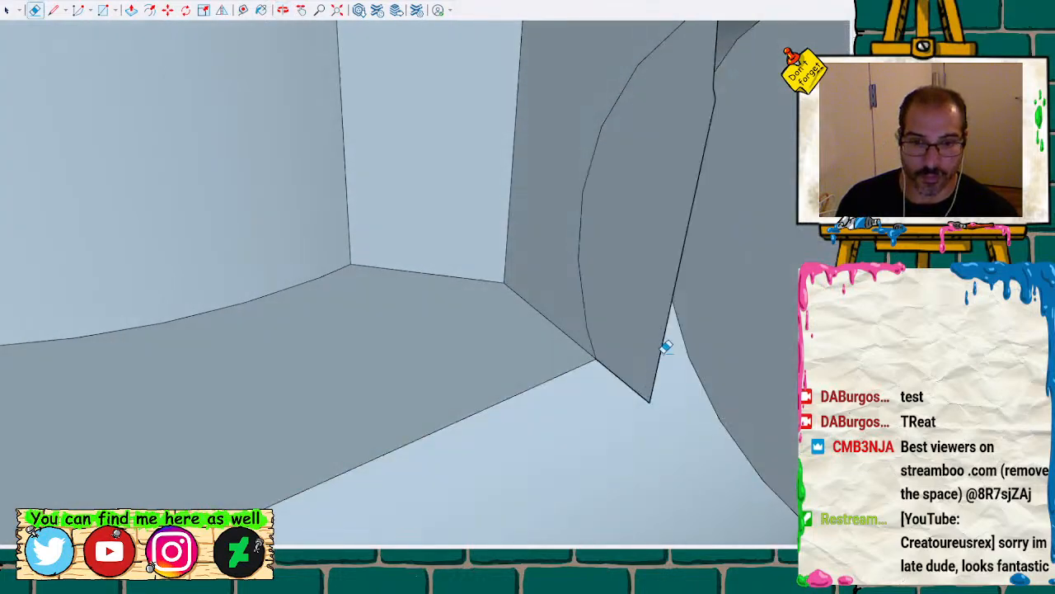
pyautogui.moveTo(668, 354); pyautogui.dragTo(633, 402)
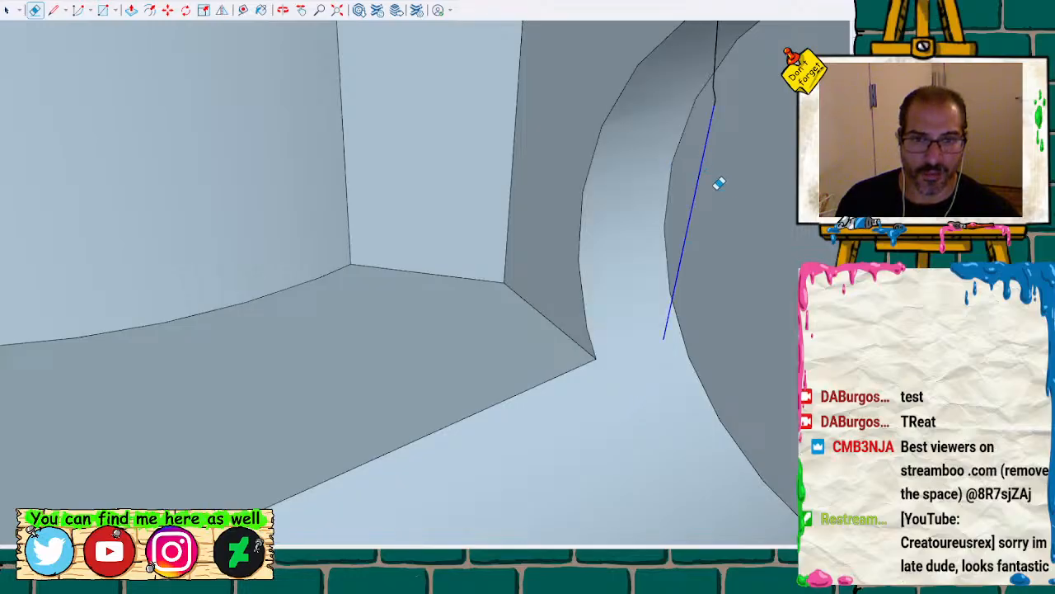
pyautogui.moveTo(719, 183); pyautogui.dragTo(713, 89)
pyautogui.click(719, 33)
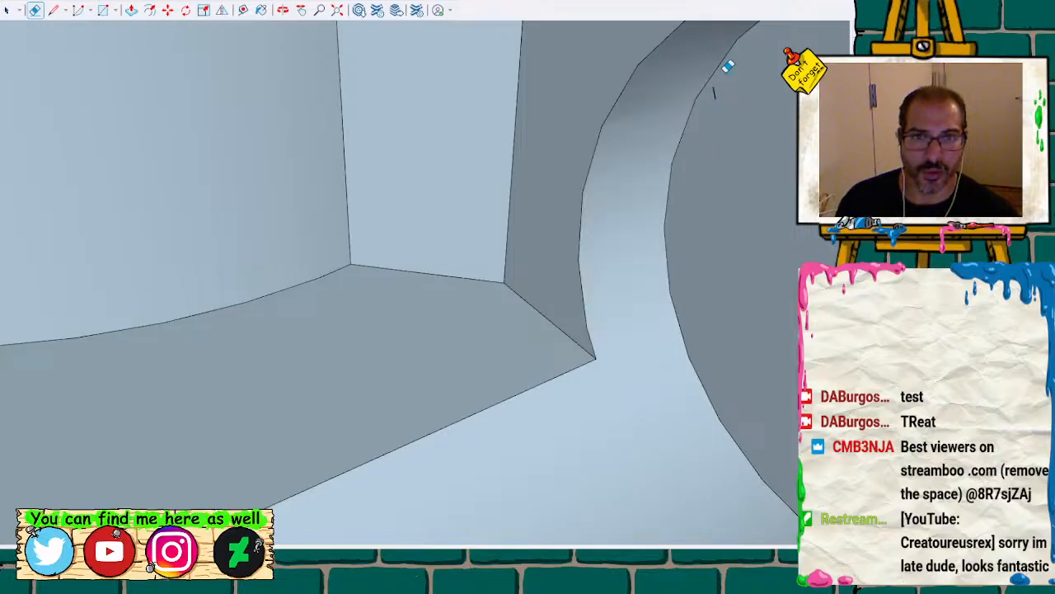
# Erase the second flat internal wall and its bent edge covering the far end of the curved band
pyautogui.press('h')
pyautogui.moveTo(740, 141); pyautogui.dragTo(716, 245)
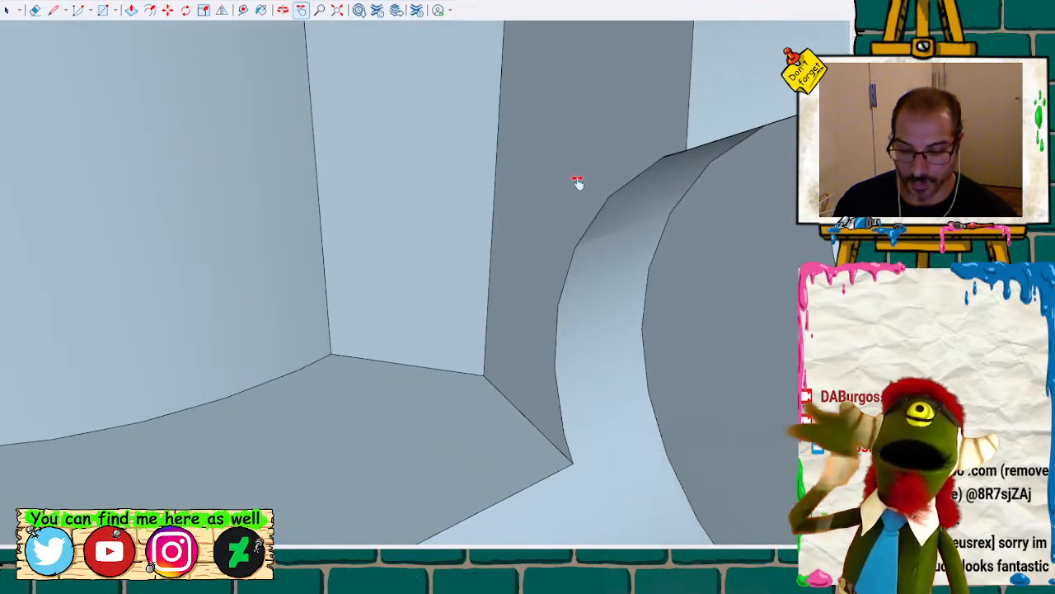
pyautogui.moveTo(577, 179)
pyautogui.mouseDown()
pyautogui.moveTo(480, 401)
pyautogui.moveTo(426, 488)
pyautogui.moveTo(495, 299)
pyautogui.moveTo(496, 406)
pyautogui.mouseUp()
pyautogui.press('e')
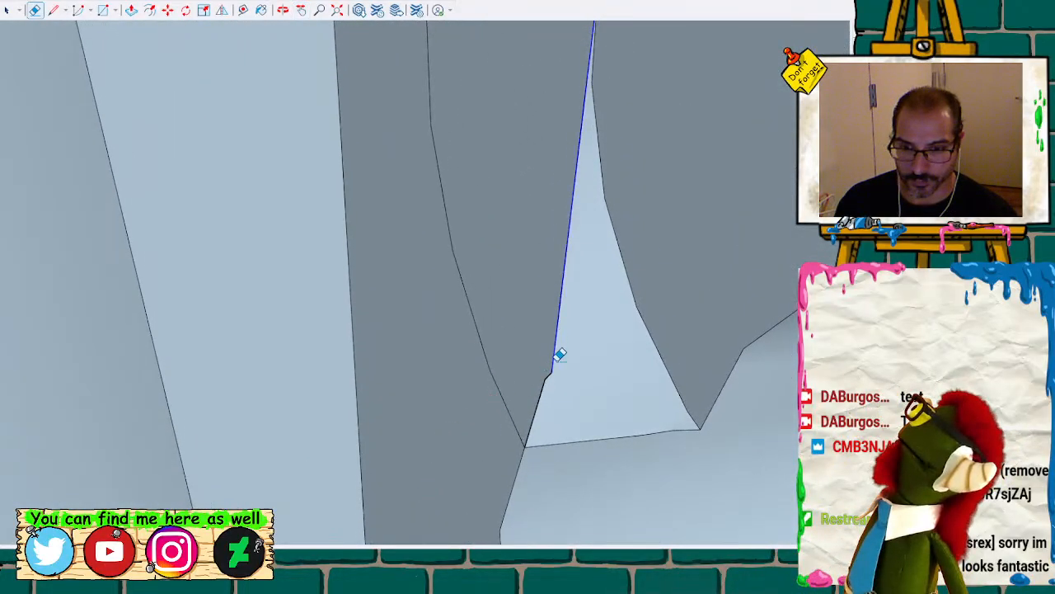
pyautogui.click(542, 380)
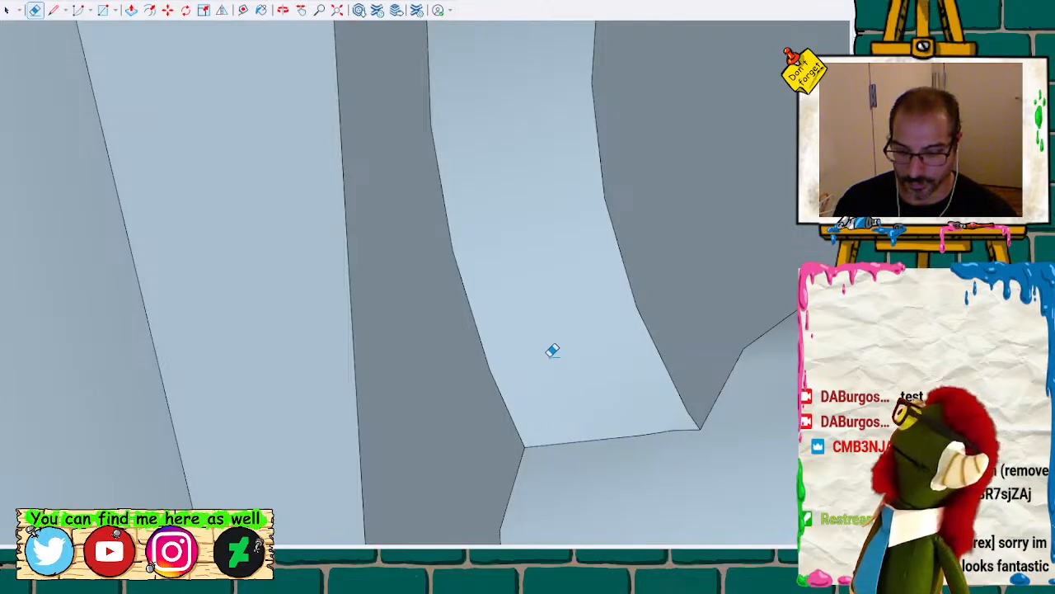
# Erase the stray diagonal edge crossing the upper end of the curved band
pyautogui.press('h')
pyautogui.moveTo(539, 259)
pyautogui.mouseDown()
pyautogui.moveTo(535, 404)
pyautogui.moveTo(574, 327)
pyautogui.moveTo(545, 393)
pyautogui.mouseUp()
pyautogui.press('e')
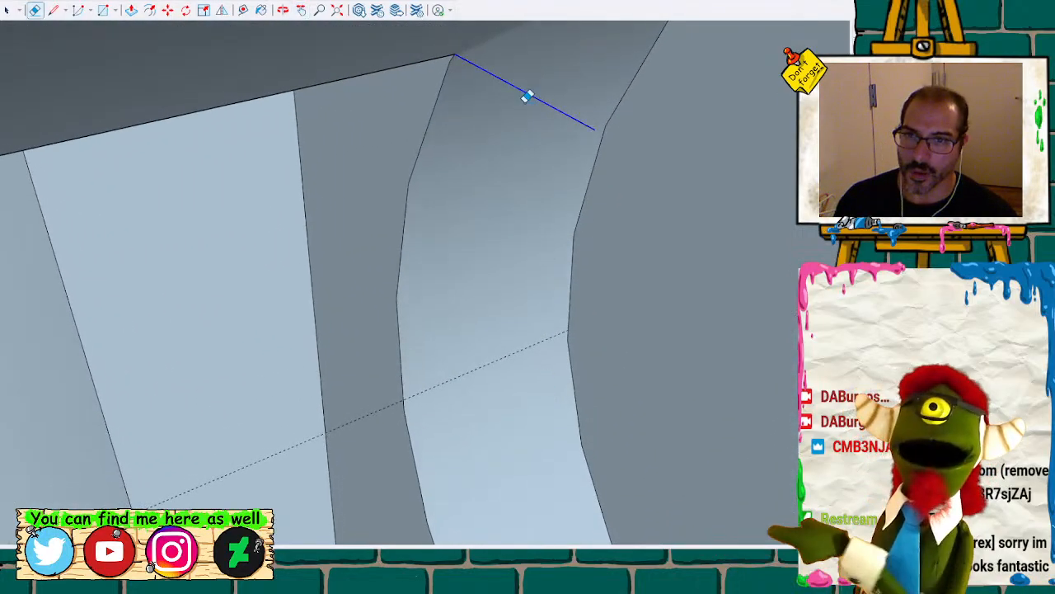
pyautogui.click(528, 94)
# Inspect the outside of the model and its interior through the open tube for remaining internal faces and stray edges
pyautogui.press('p')
pyautogui.moveTo(550, 131); pyautogui.dragTo(410, 137)
pyautogui.moveTo(411, 137)
pyautogui.mouseDown(button='middle')
pyautogui.moveTo(377, 208)
pyautogui.moveTo(379, 188)
pyautogui.moveTo(504, 118)
pyautogui.moveTo(318, 143)
pyautogui.moveTo(533, 167)
pyautogui.moveTo(784, 111)
pyautogui.moveTo(695, 313)
pyautogui.moveTo(497, 173)
pyautogui.moveTo(551, 337)
pyautogui.moveTo(412, 37)
pyautogui.moveTo(413, 182)
pyautogui.moveTo(302, 233)
pyautogui.moveTo(384, 226)
pyautogui.moveTo(354, 181)
pyautogui.moveTo(419, 151)
pyautogui.moveTo(489, 244)
pyautogui.moveTo(471, 244)
pyautogui.moveTo(415, 96)
pyautogui.moveTo(427, 191)
pyautogui.moveTo(403, 186)
pyautogui.moveTo(372, 61)
pyautogui.moveTo(473, 306)
pyautogui.moveTo(390, 243)
pyautogui.mouseUp(button='middle')
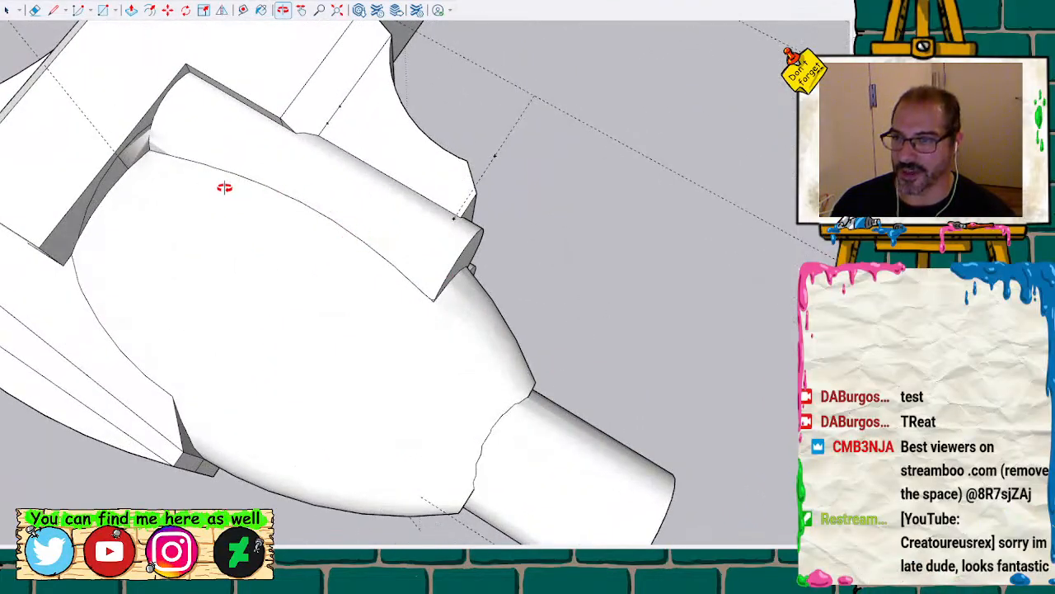
pyautogui.moveTo(209, 176)
pyautogui.mouseDown(button='middle')
pyautogui.moveTo(492, 352)
pyautogui.moveTo(404, 101)
pyautogui.moveTo(438, 134)
pyautogui.moveTo(428, 143)
pyautogui.moveTo(445, 104)
pyautogui.moveTo(436, 203)
pyautogui.moveTo(372, 212)
pyautogui.moveTo(327, 179)
pyautogui.moveTo(353, 154)
pyautogui.moveTo(302, 137)
pyautogui.moveTo(318, 148)
pyautogui.mouseUp(button='middle')
pyautogui.scroll(7, 207, 205)
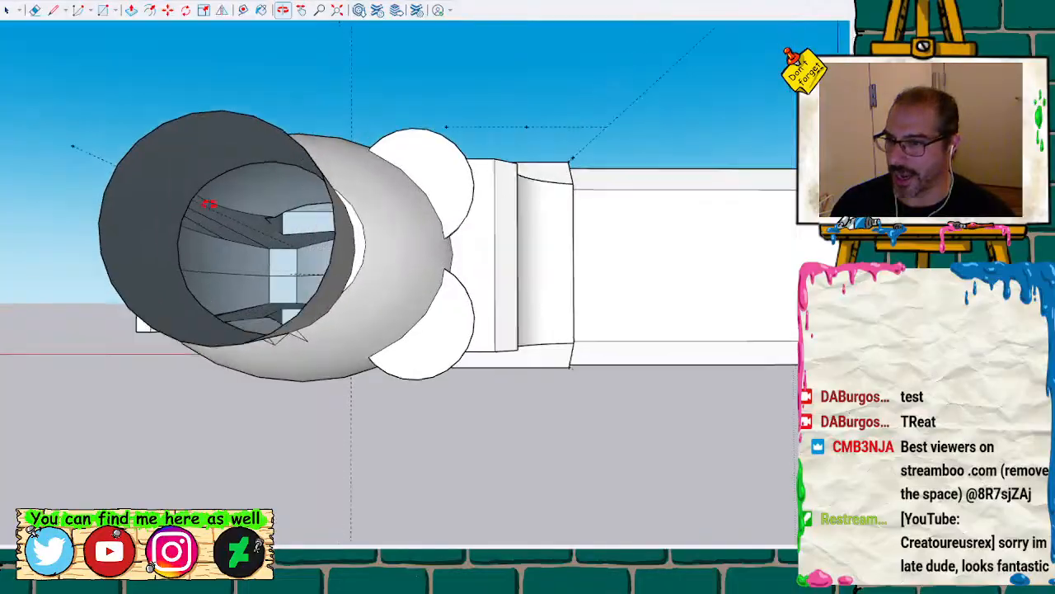
pyautogui.scroll(1, 270, 216)
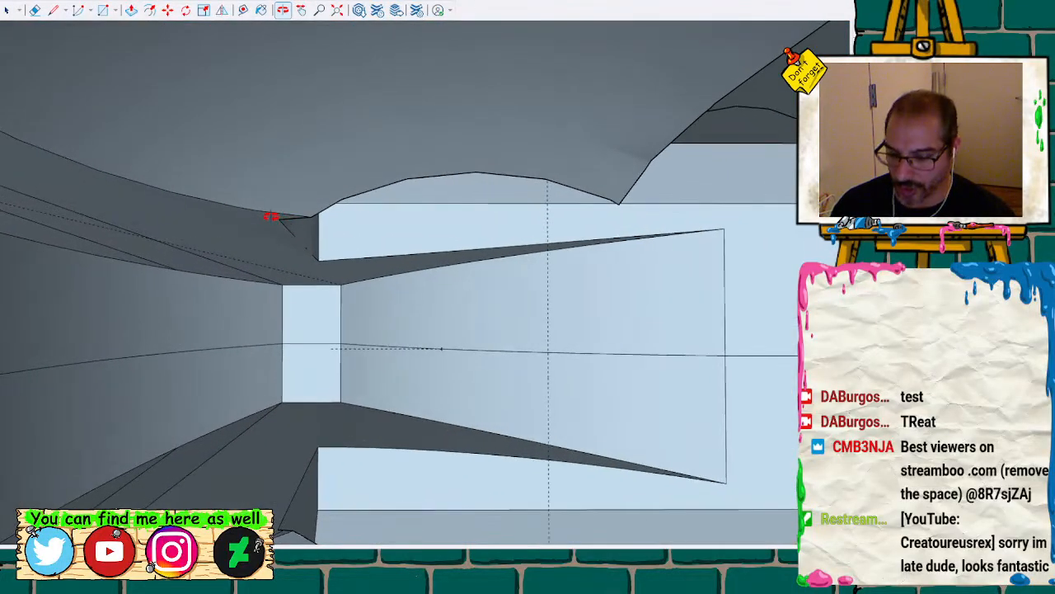
pyautogui.moveTo(354, 233)
pyautogui.mouseDown(button='middle')
pyautogui.moveTo(160, 223)
pyautogui.moveTo(312, 160)
pyautogui.moveTo(349, 118)
pyautogui.moveTo(330, 172)
pyautogui.moveTo(401, 290)
pyautogui.moveTo(425, 290)
pyautogui.moveTo(448, 256)
pyautogui.moveTo(459, 285)
pyautogui.moveTo(454, 242)
pyautogui.mouseUp(button='middle')
pyautogui.scroll(-5, 462, 228)
pyautogui.moveTo(481, 135)
pyautogui.mouseDown(button='middle')
pyautogui.moveTo(471, 219)
pyautogui.moveTo(514, 244)
pyautogui.moveTo(511, 256)
pyautogui.mouseUp(button='middle')
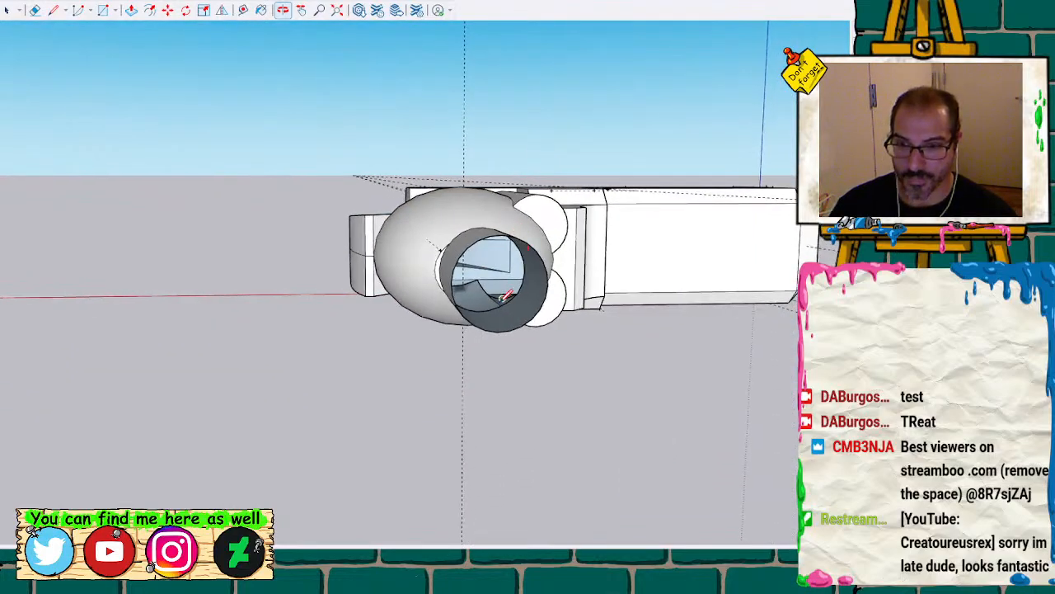
# Close the open end of the tube with a face by drawing a line across its circular rim
pyautogui.press('l')
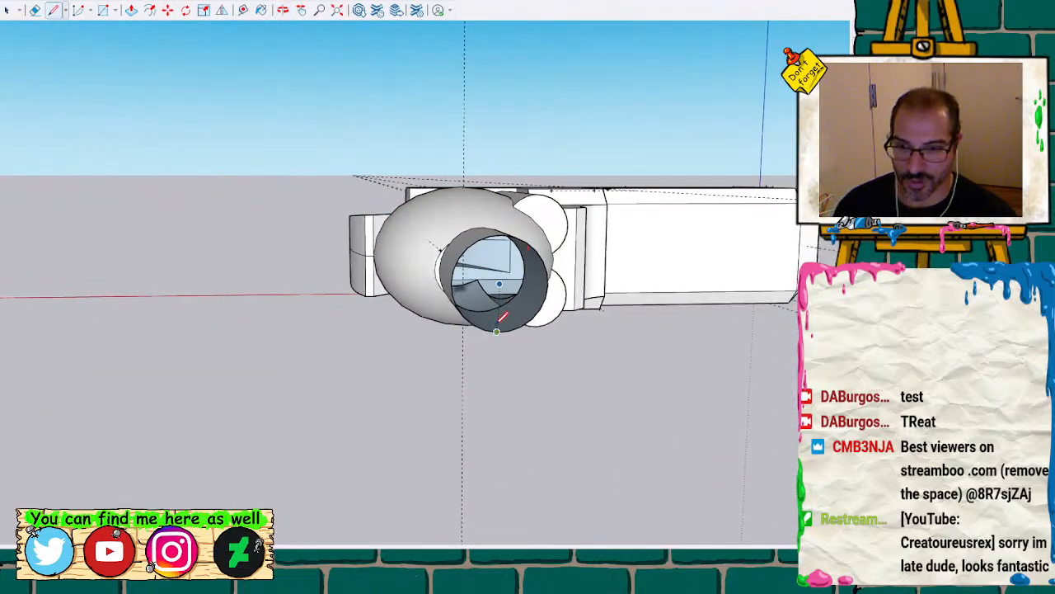
pyautogui.click(502, 235)
pyautogui.scroll(-2, 506, 192)
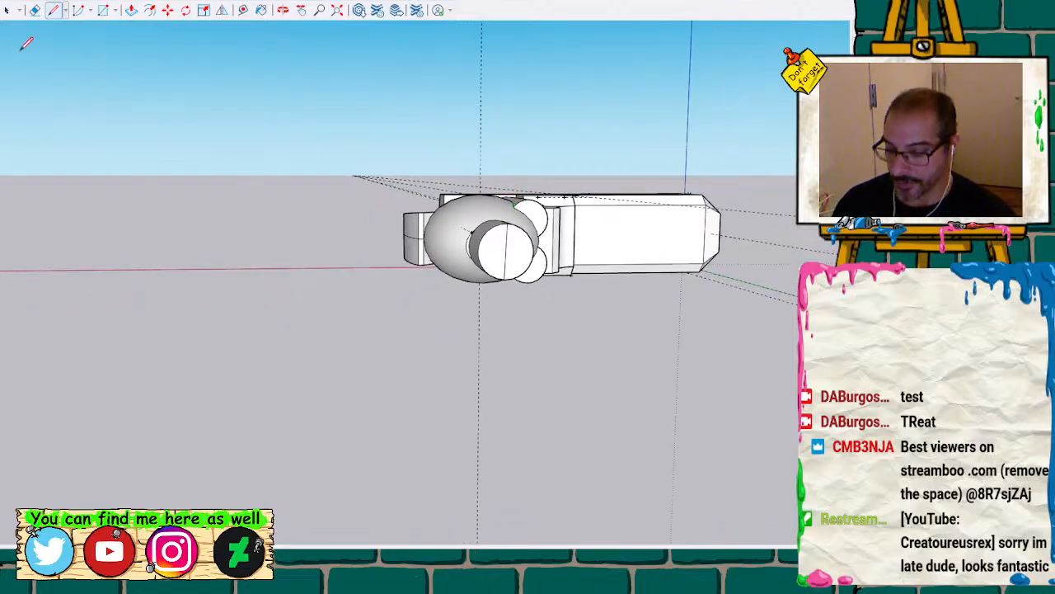
# Select the entire model and make it a group
pyautogui.keyDown('shift'); pyautogui.moveTo(536, 225); pyautogui.dragTo(123, 370, button='middle'); pyautogui.keyUp('shift')
pyautogui.press('space')
pyautogui.moveTo(165, 82); pyautogui.dragTo(759, 470)
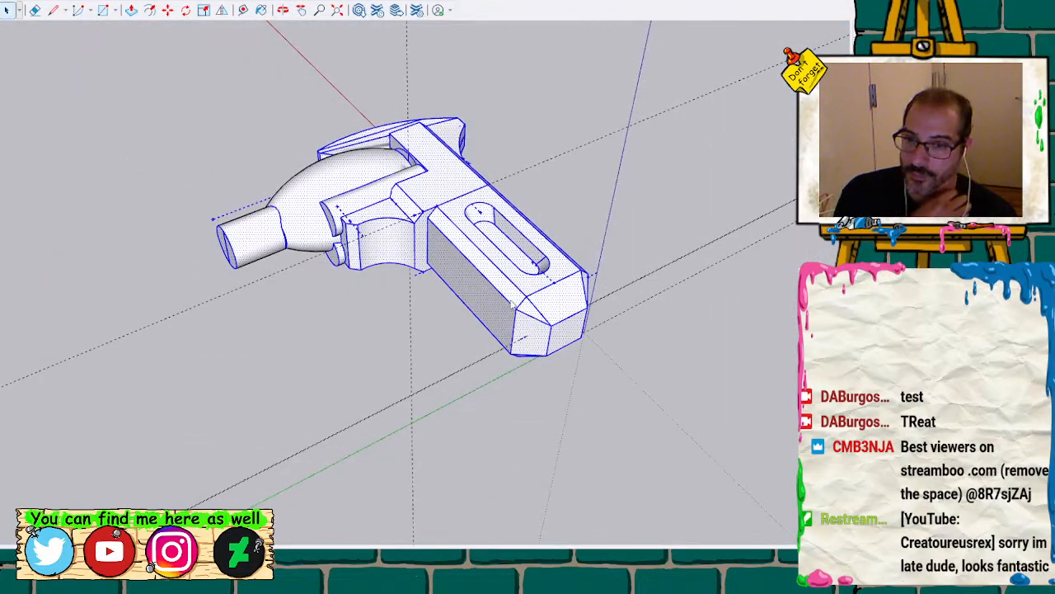
pyautogui.hotkey('ctrl', 'g')
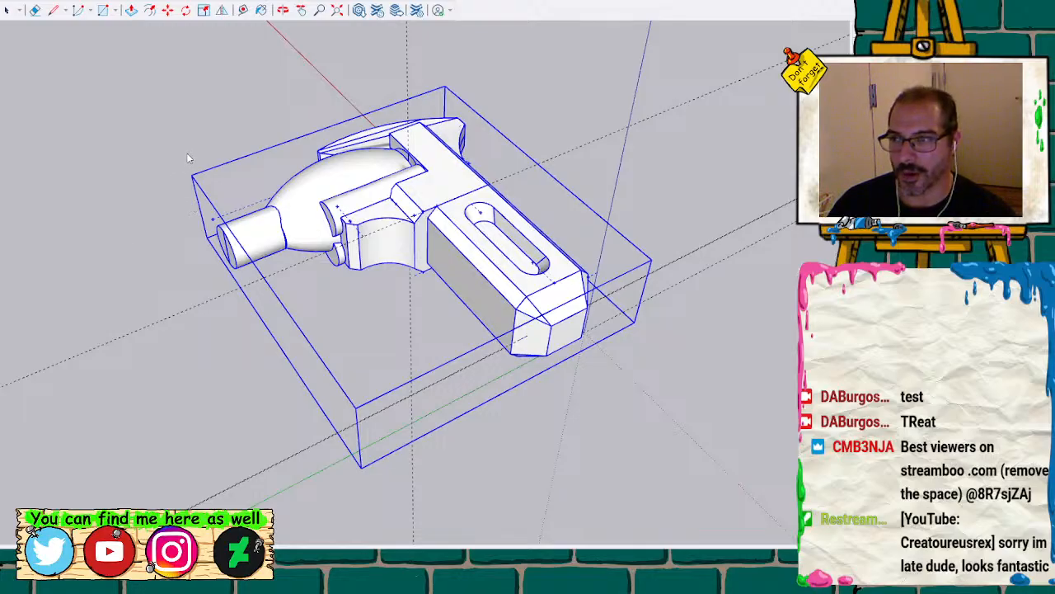
pyautogui.press('space')
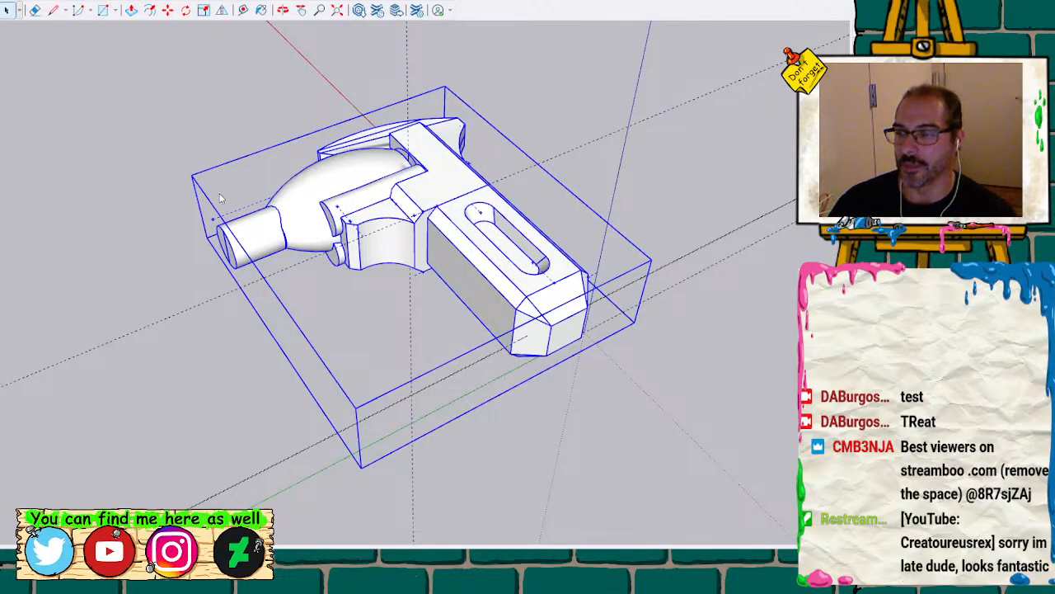
# Open the group for editing and examine the seam edge between the rounded body and the side cylinder
pyautogui.scroll(5, 347, 179)
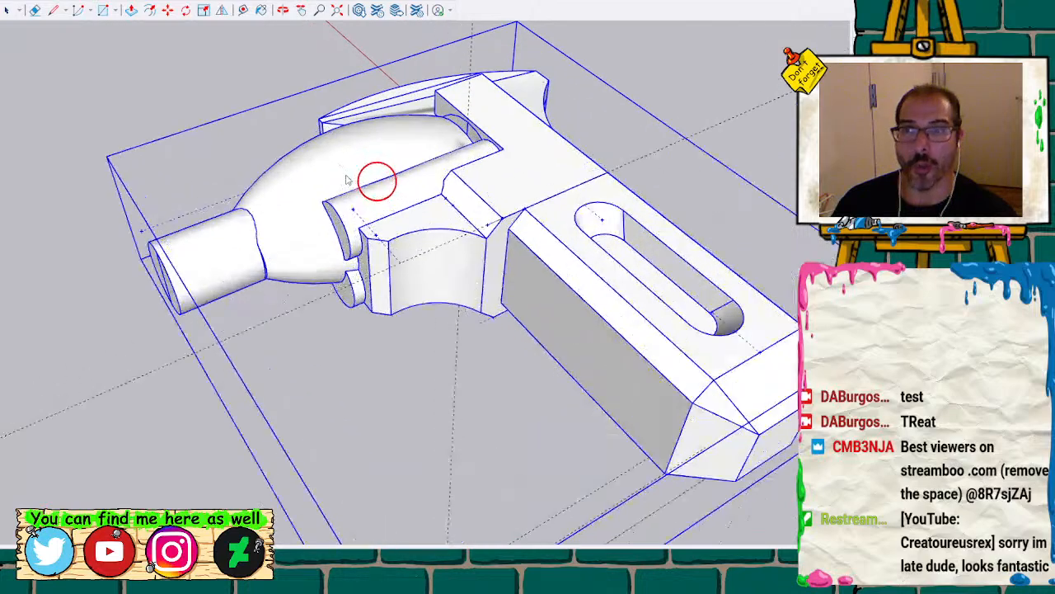
pyautogui.scroll(6, 347, 180)
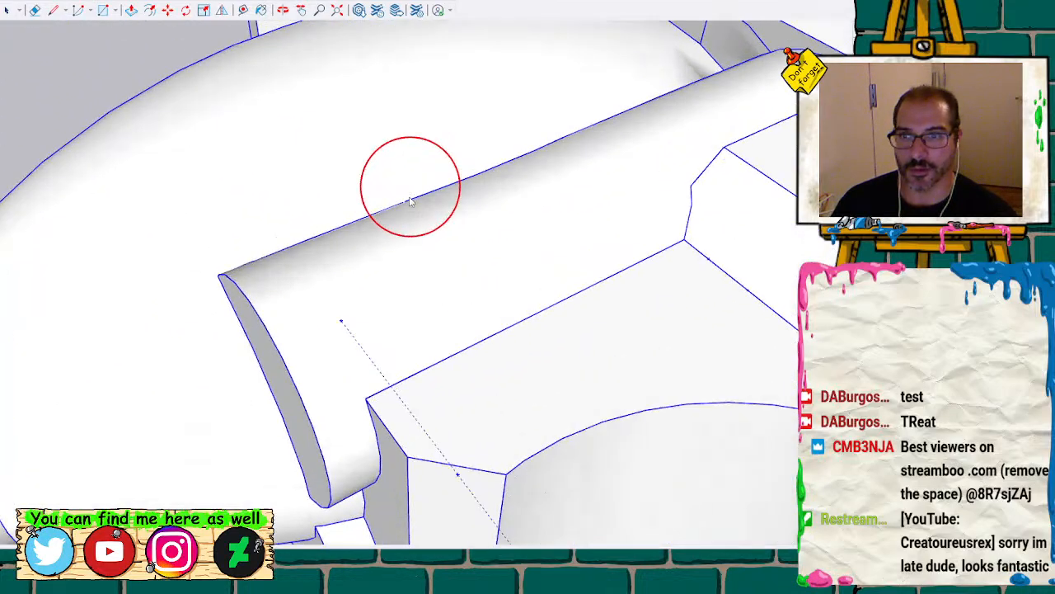
pyautogui.scroll(5, 409, 201)
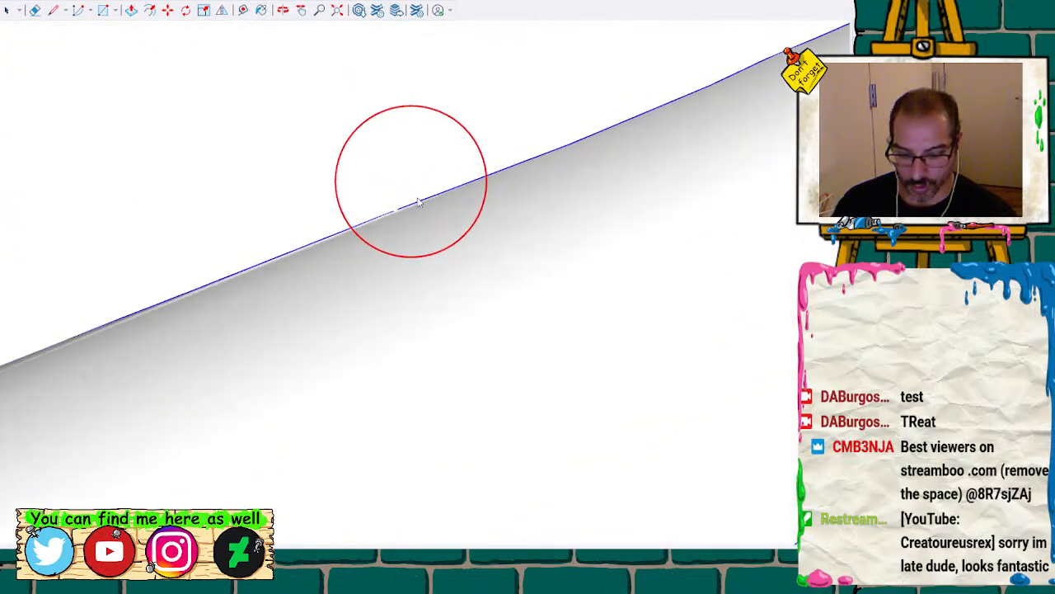
pyautogui.moveTo(394, 254)
pyautogui.mouseDown(button='middle')
pyautogui.moveTo(469, 252)
pyautogui.moveTo(341, 360)
pyautogui.moveTo(436, 333)
pyautogui.moveTo(241, 302)
pyautogui.moveTo(327, 280)
pyautogui.moveTo(315, 289)
pyautogui.mouseUp(button='middle')
pyautogui.click(315, 289)
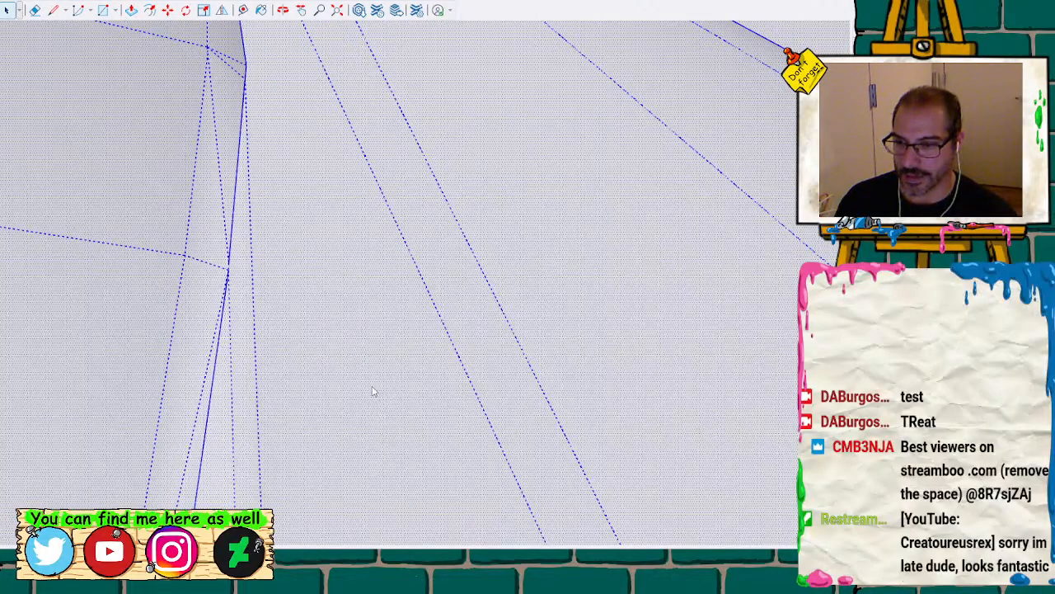
pyautogui.click(284, 241)
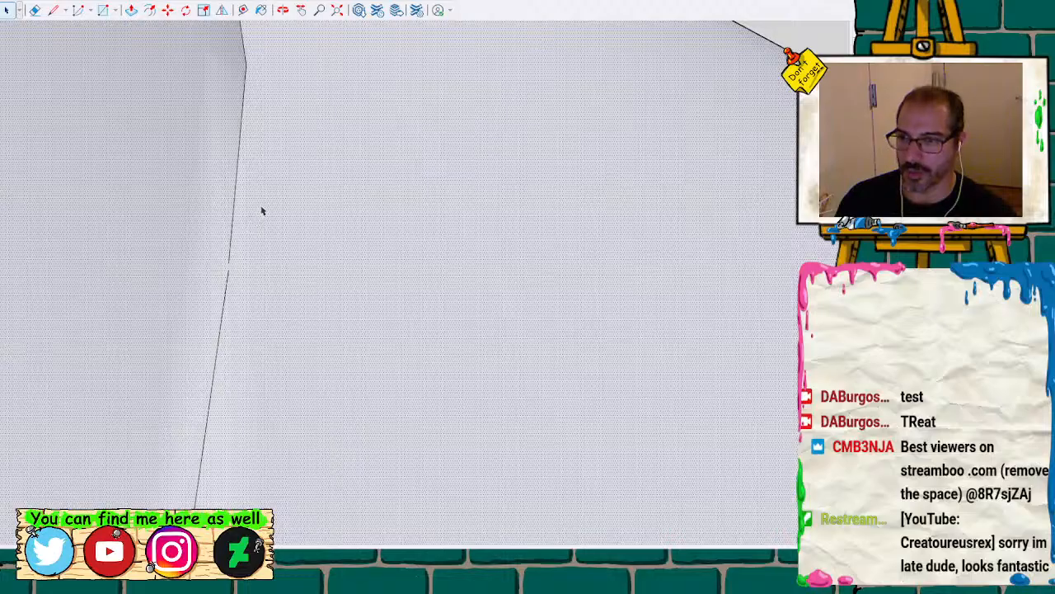
# Examine the gap in the seam edge between the rounded body and the side cylinder, selecting the connected geometry to reveal its hidden edges
pyautogui.scroll(-8, 262, 211)
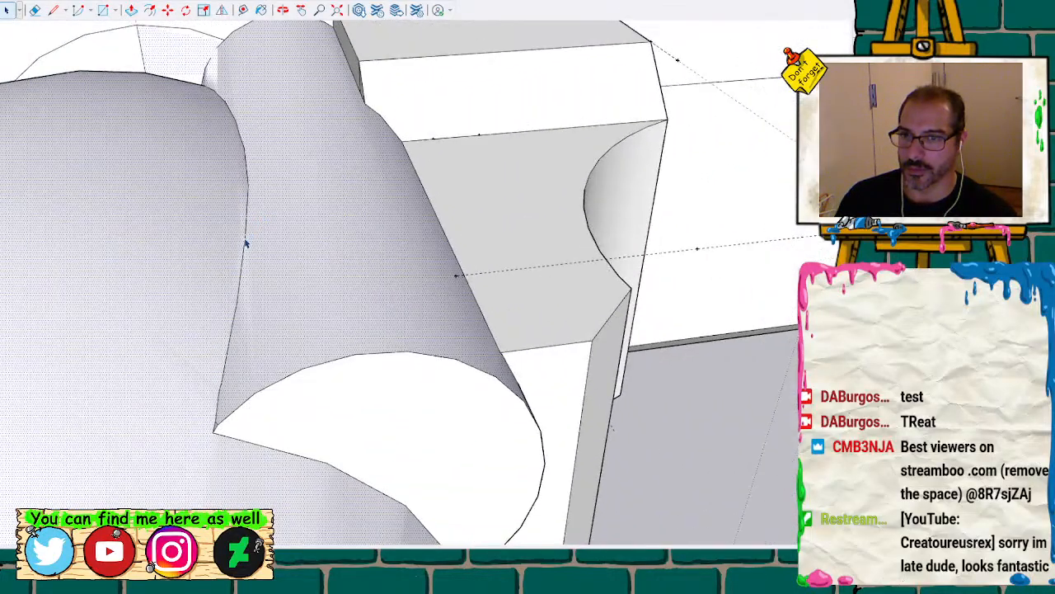
pyautogui.scroll(8, 244, 243)
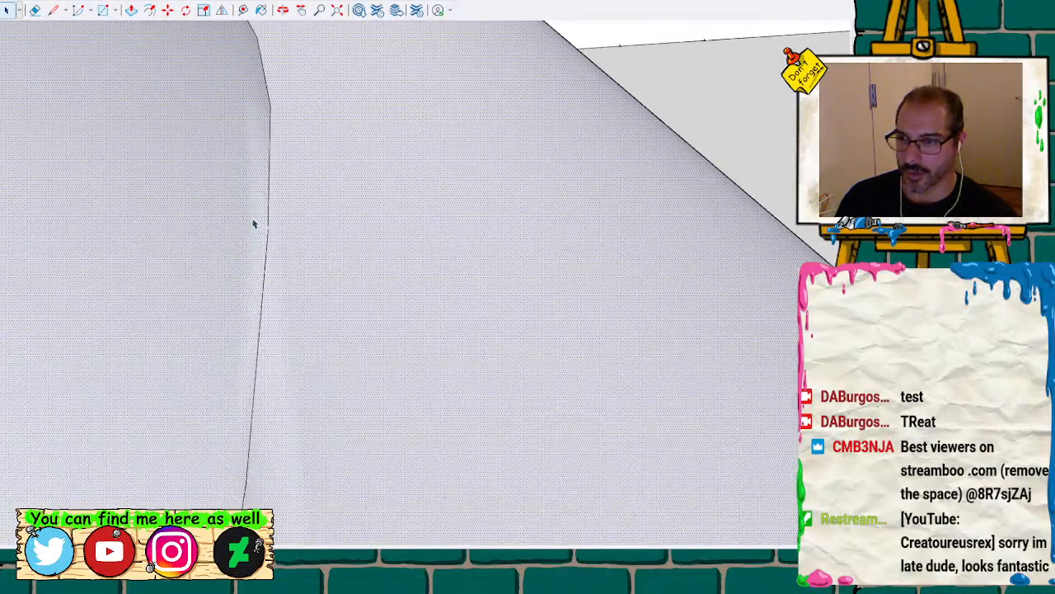
pyautogui.click(252, 222)
pyautogui.scroll(5, 247, 221)
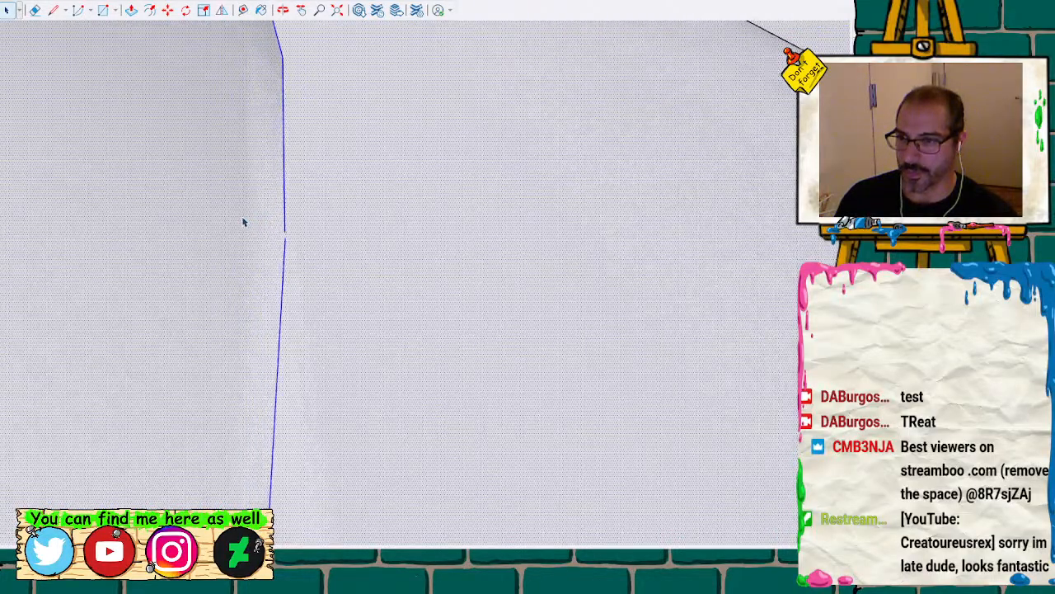
pyautogui.scroll(-5, 242, 221)
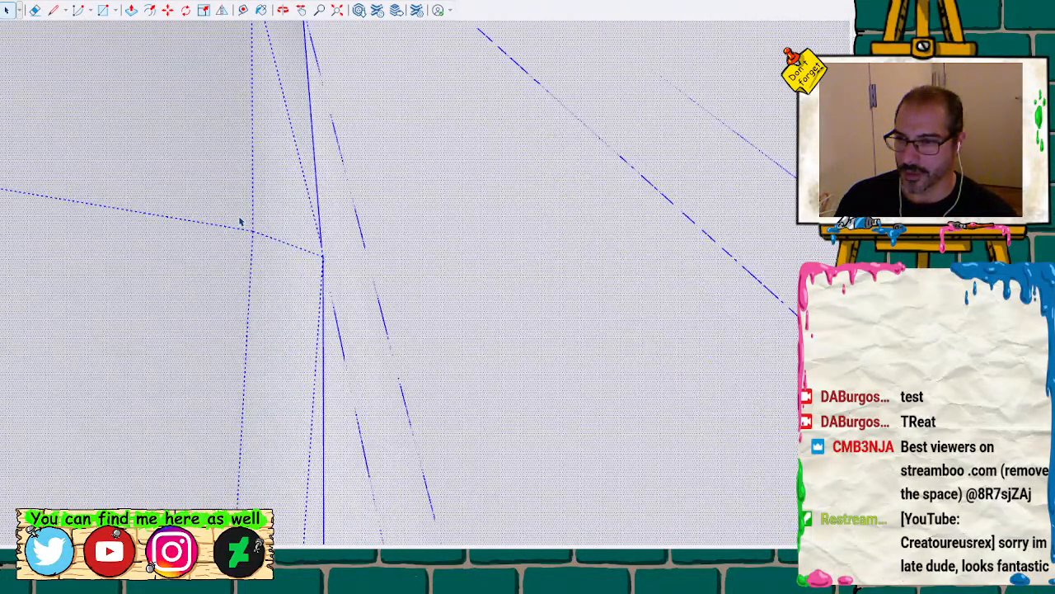
pyautogui.click(375, 230)
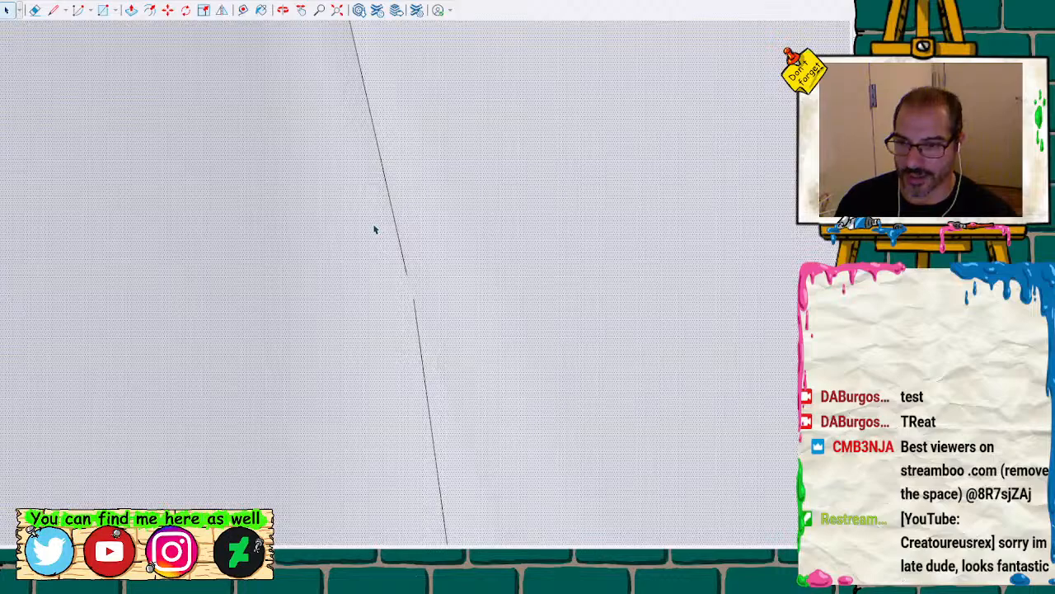
pyautogui.tripleClick(375, 230)
pyautogui.scroll(3, 373, 230)
pyautogui.click(372, 230)
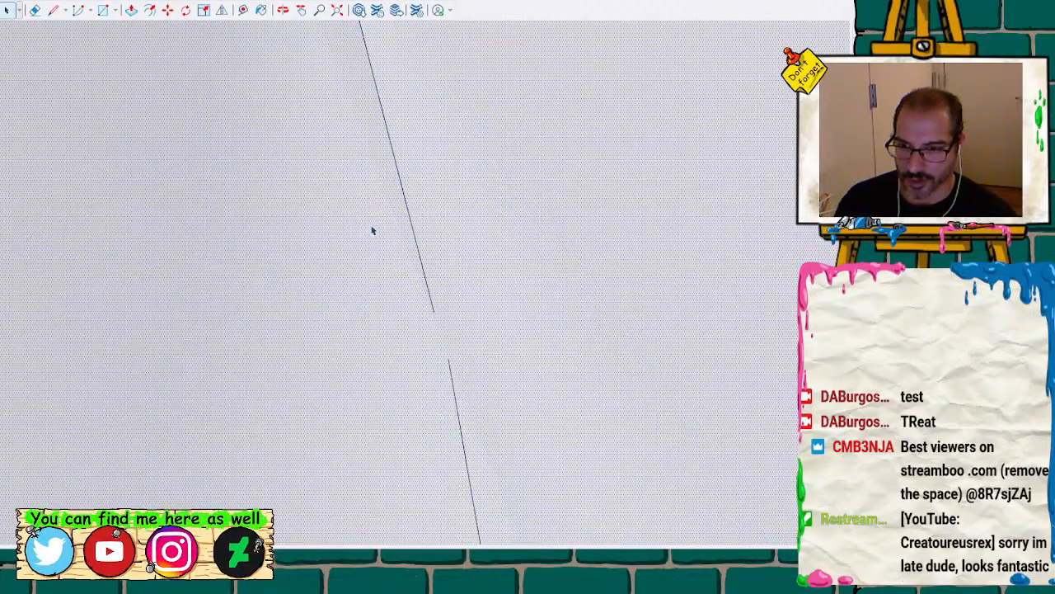
# Try to bridge the gap in the seam edge with a line inside the group
pyautogui.press('l')
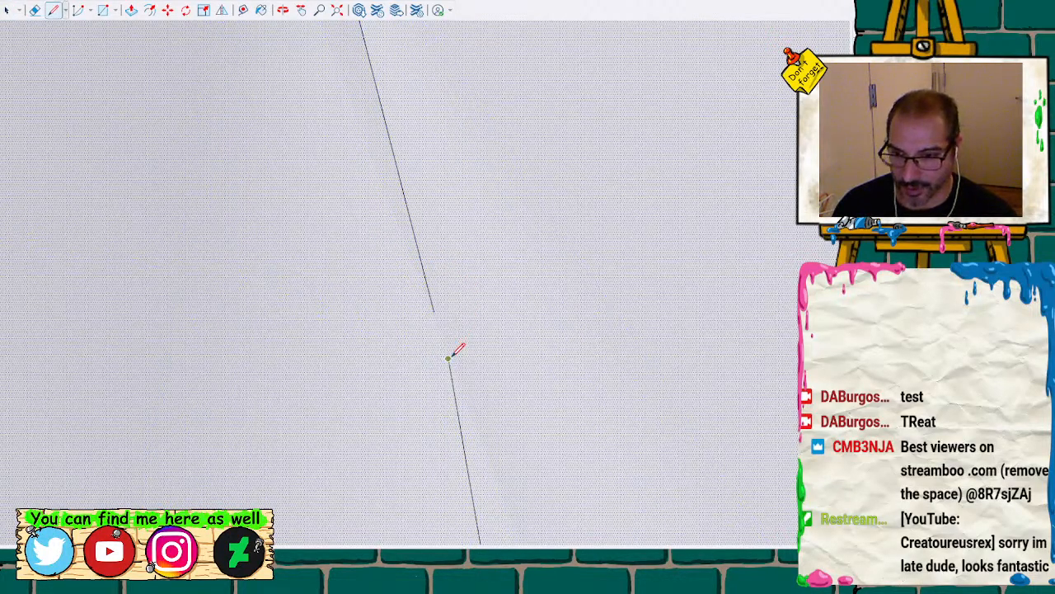
pyautogui.click(447, 358)
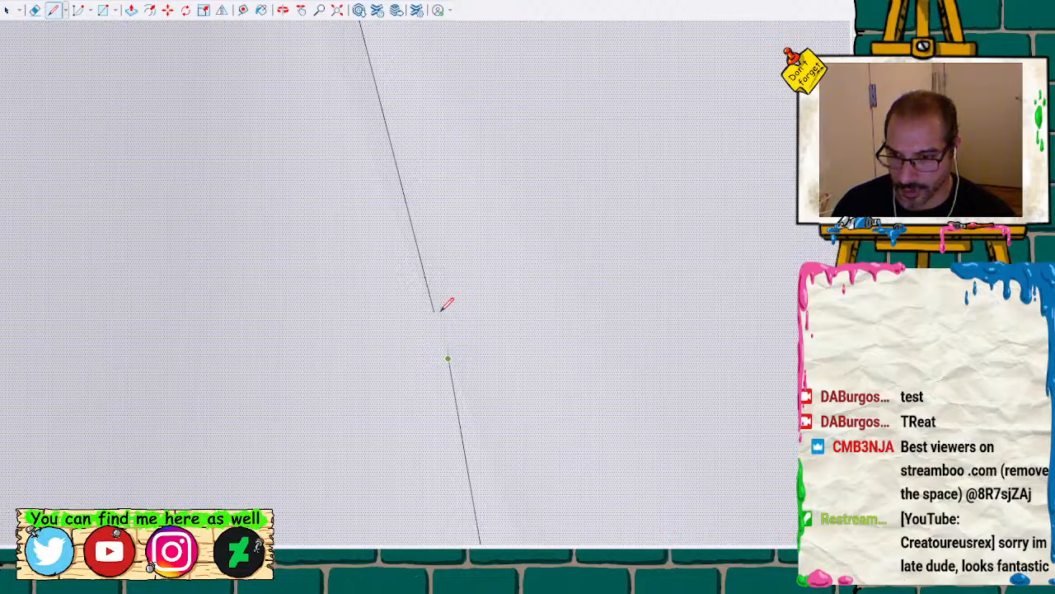
pyautogui.press('space')
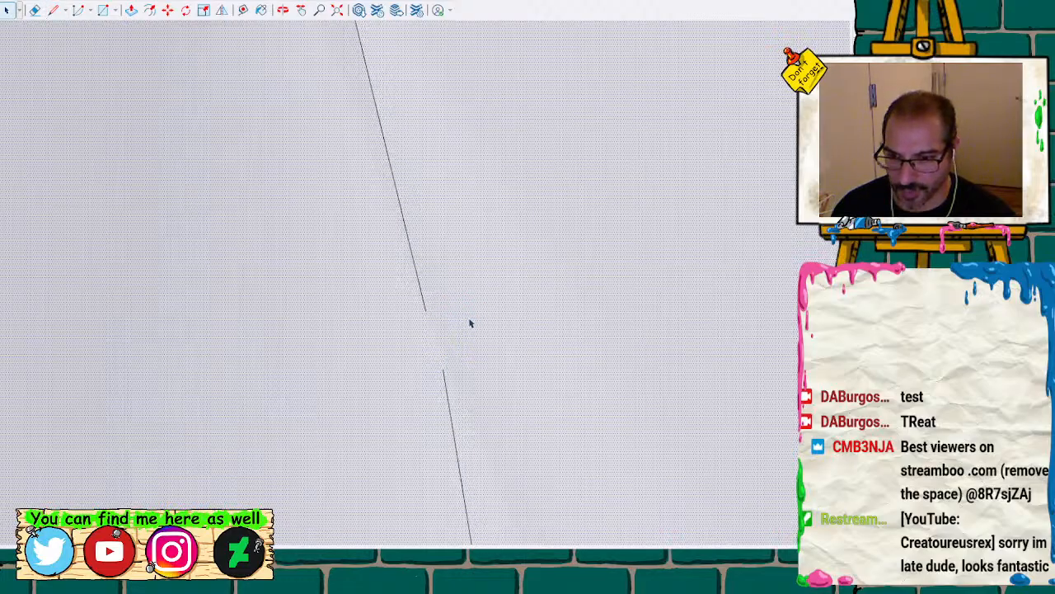
# Examine the hidden edges around the seam gap from another angle
pyautogui.hotkey('ctrl', 'a')
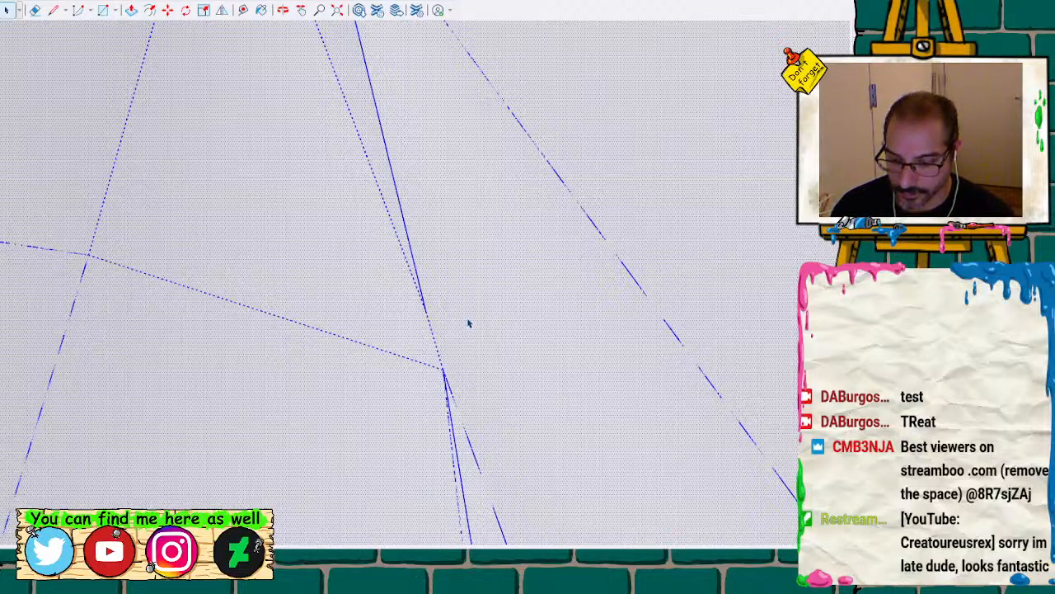
pyautogui.moveTo(468, 323); pyautogui.dragTo(382, 291, button='middle')
pyautogui.press('Delete')
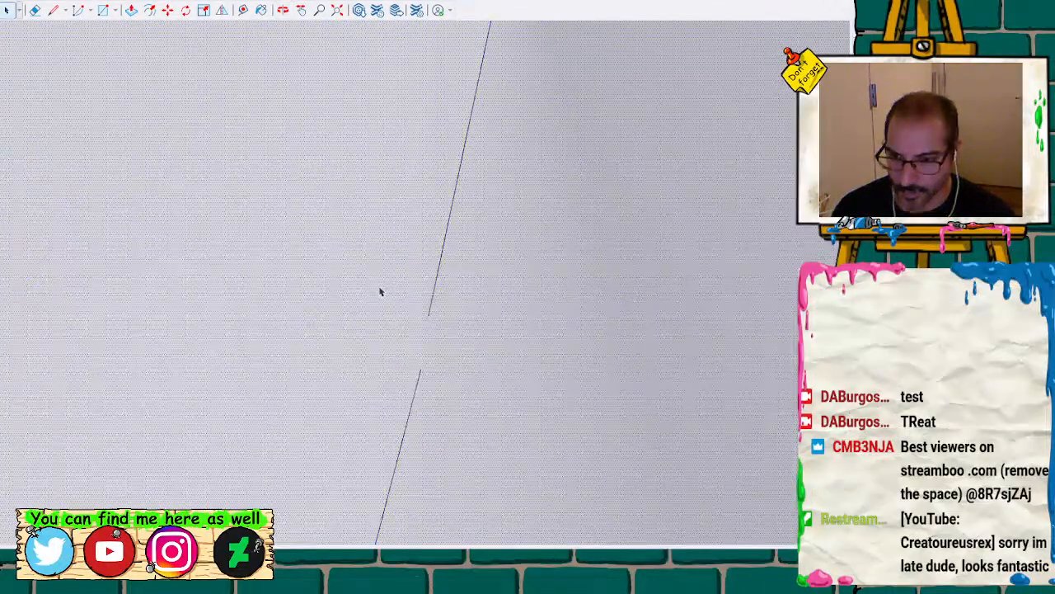
pyautogui.scroll(1, 379, 291)
pyautogui.scroll(-3, 373, 330)
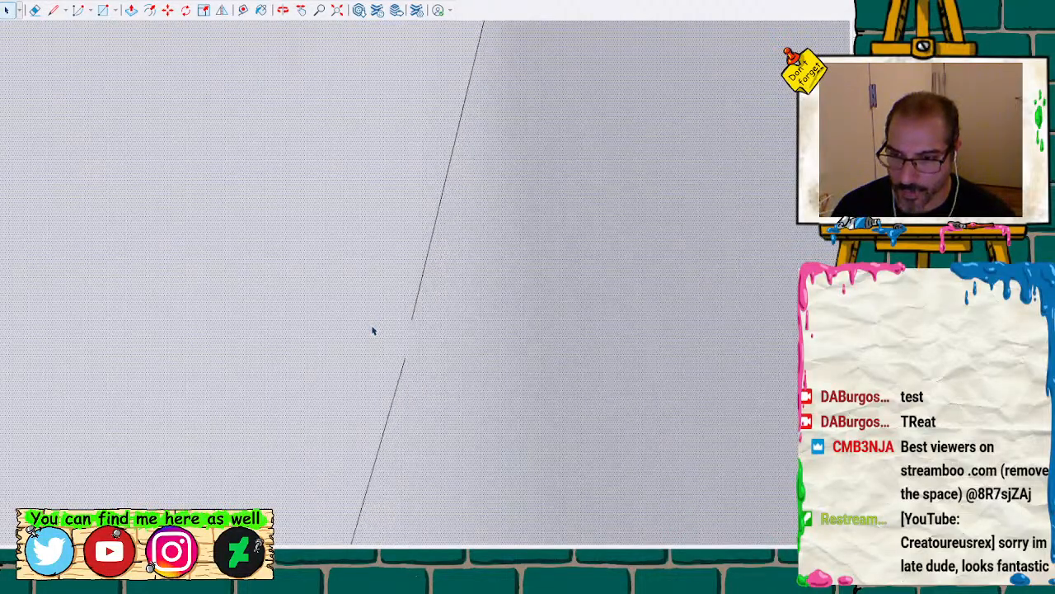
pyautogui.scroll(-10, 377, 347)
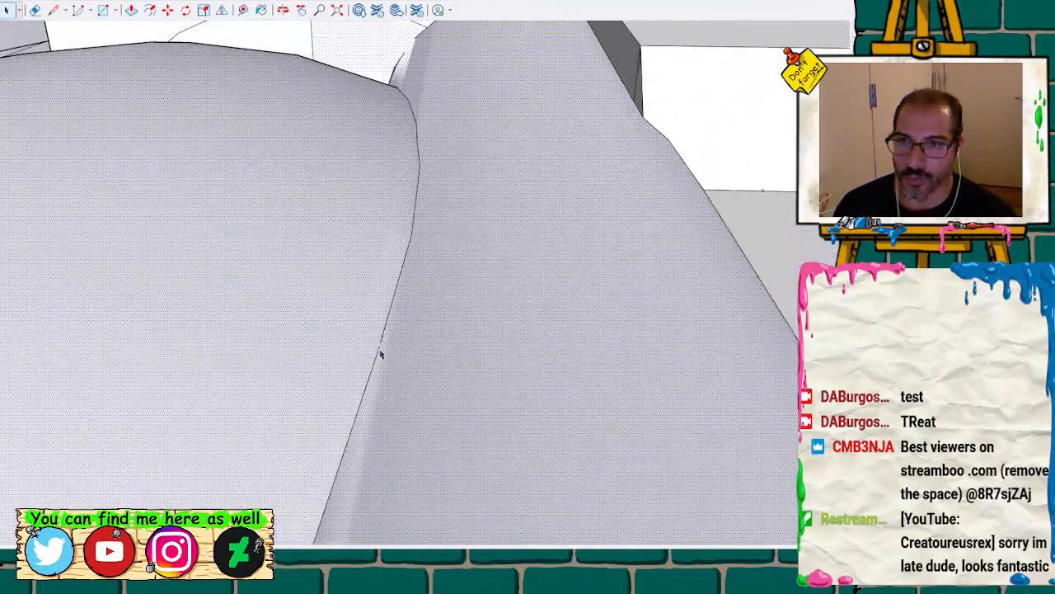
pyautogui.scroll(-6, 383, 360)
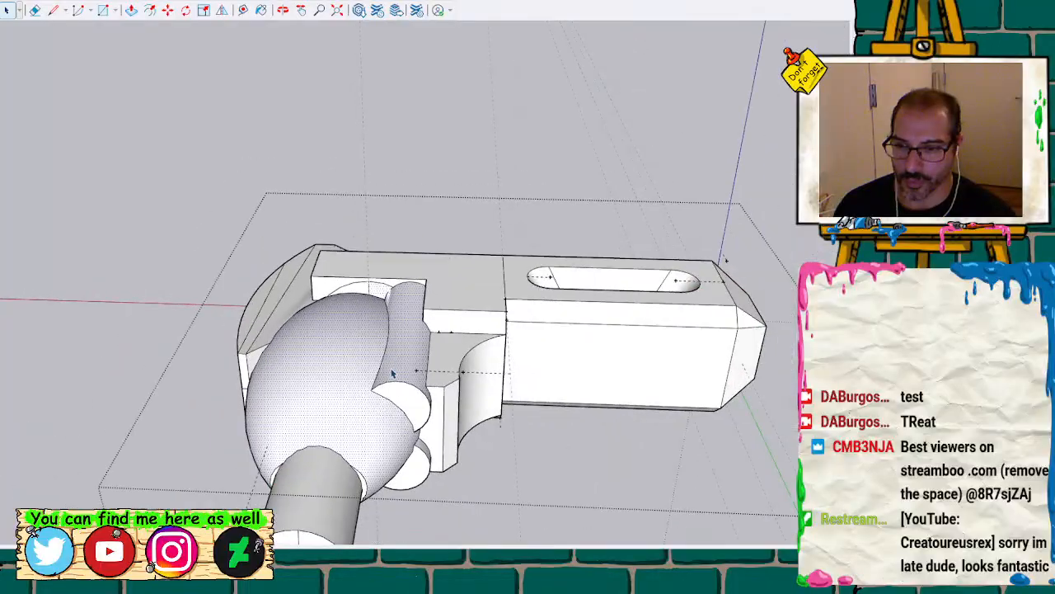
# Close the group and explode it back into loose geometry
pyautogui.click(186, 150)
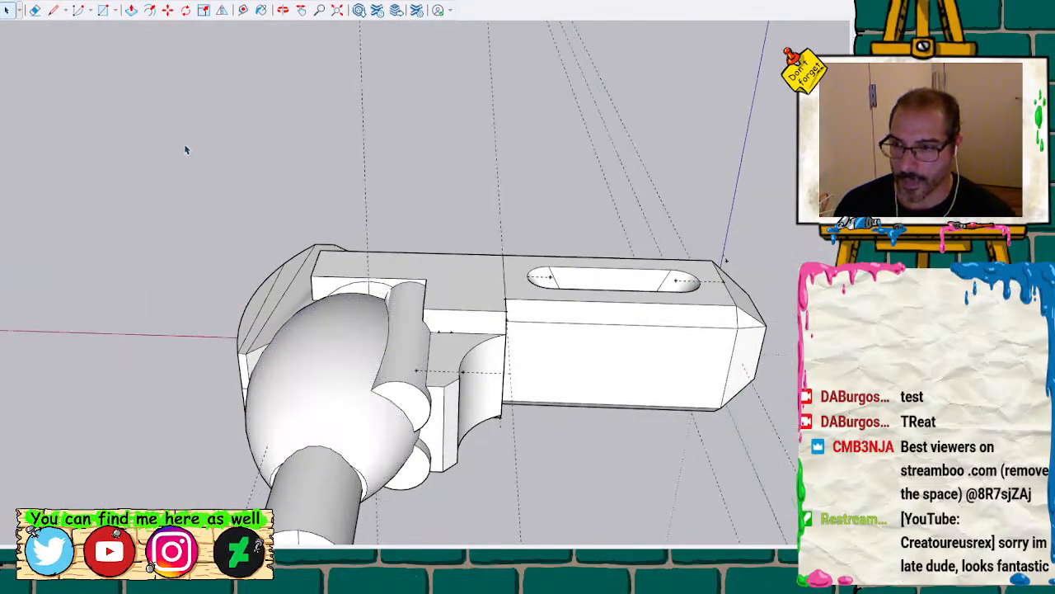
pyautogui.click(271, 288)
pyautogui.click(354, 371)
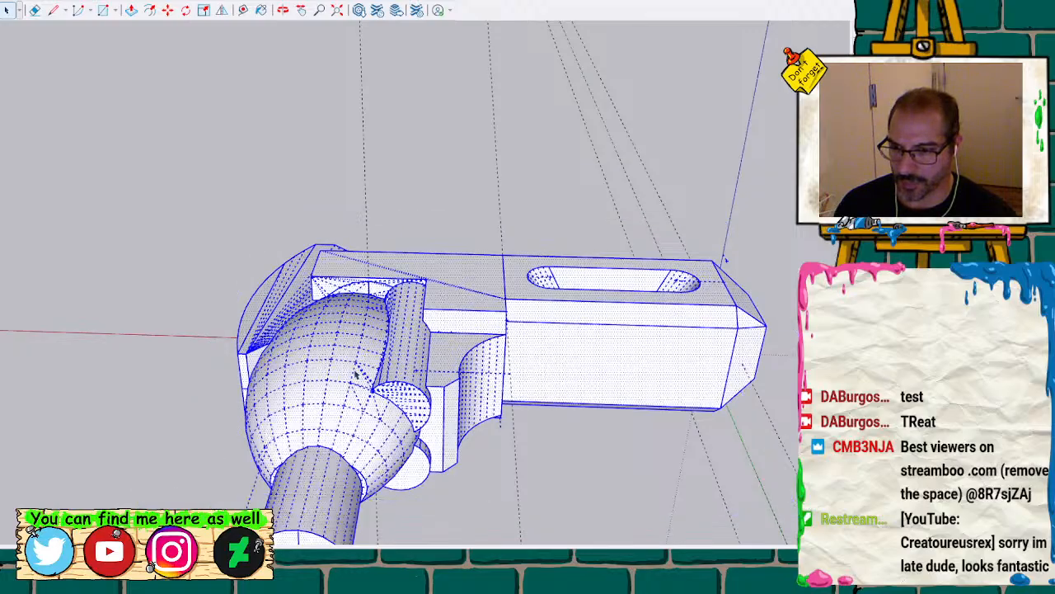
pyautogui.click(374, 333)
# Bridge the gap in the seam edge with a line between its two open endpoints
pyautogui.scroll(10, 371, 328)
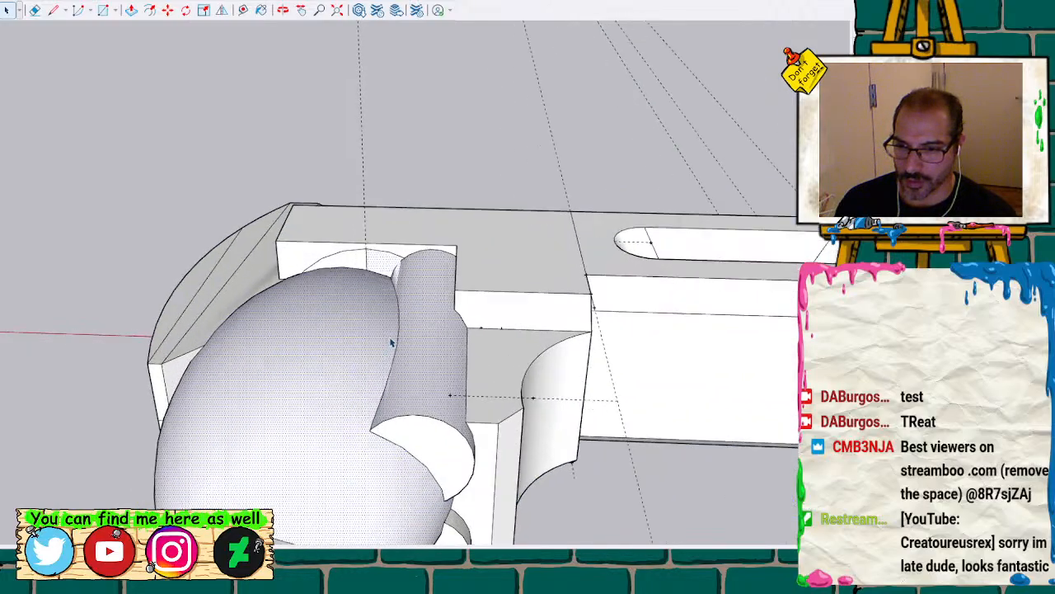
pyautogui.scroll(8, 365, 384)
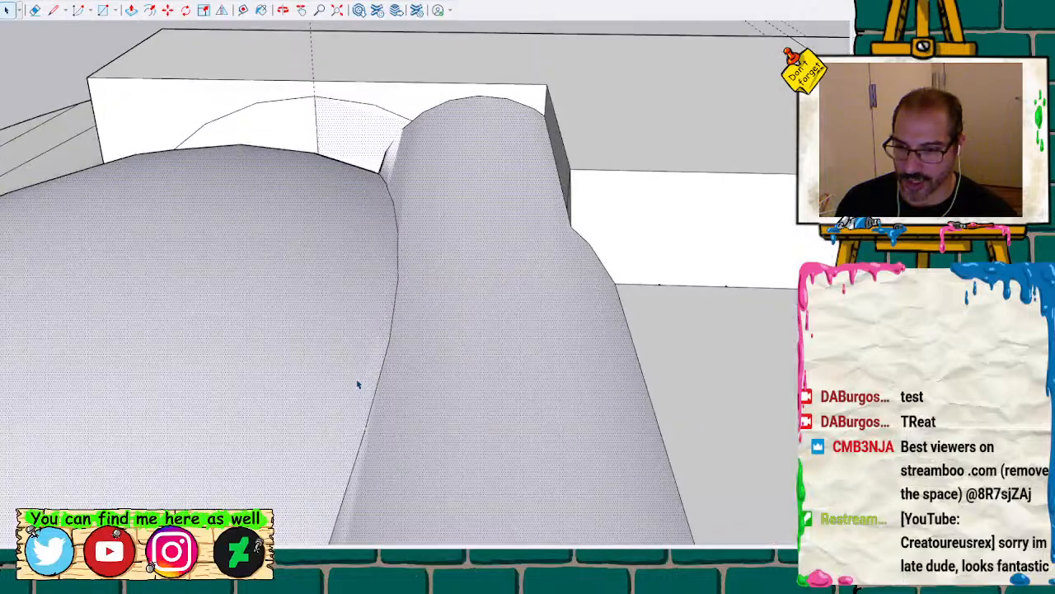
pyautogui.scroll(3, 351, 487)
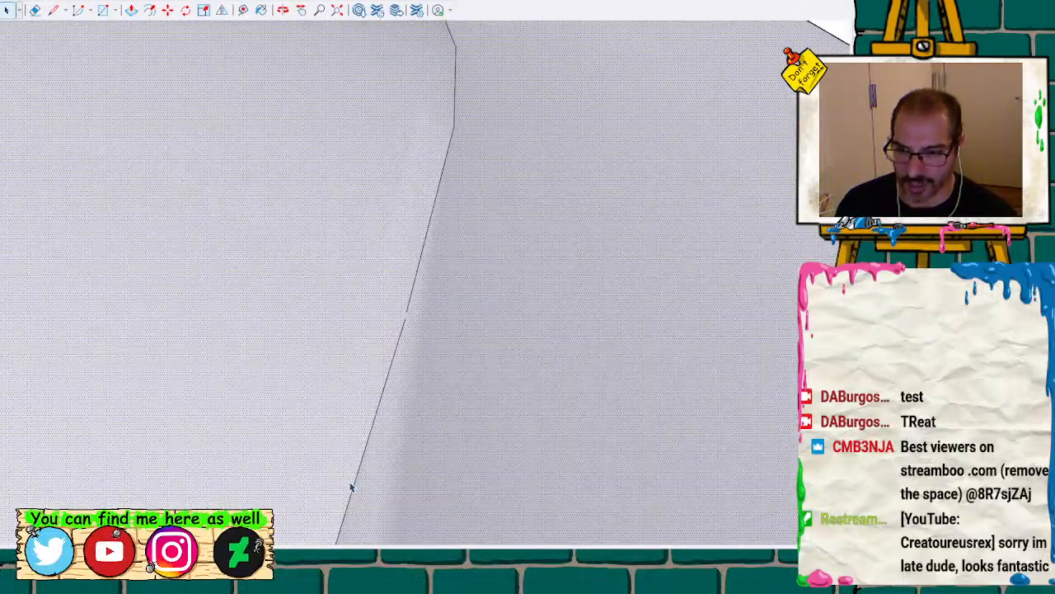
pyautogui.scroll(4, 408, 324)
pyautogui.scroll(3, 409, 324)
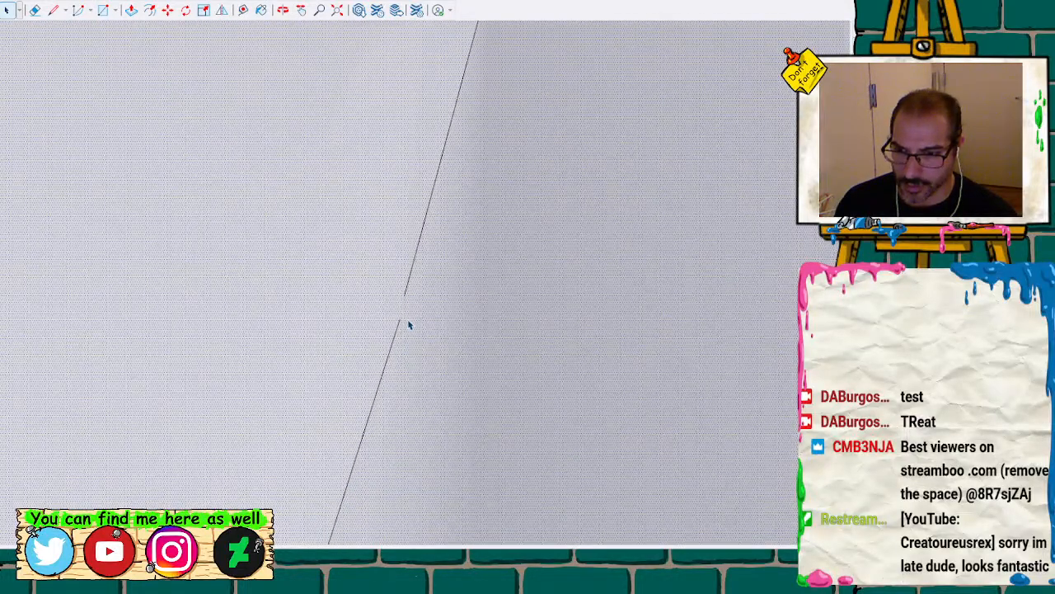
pyautogui.scroll(3, 407, 325)
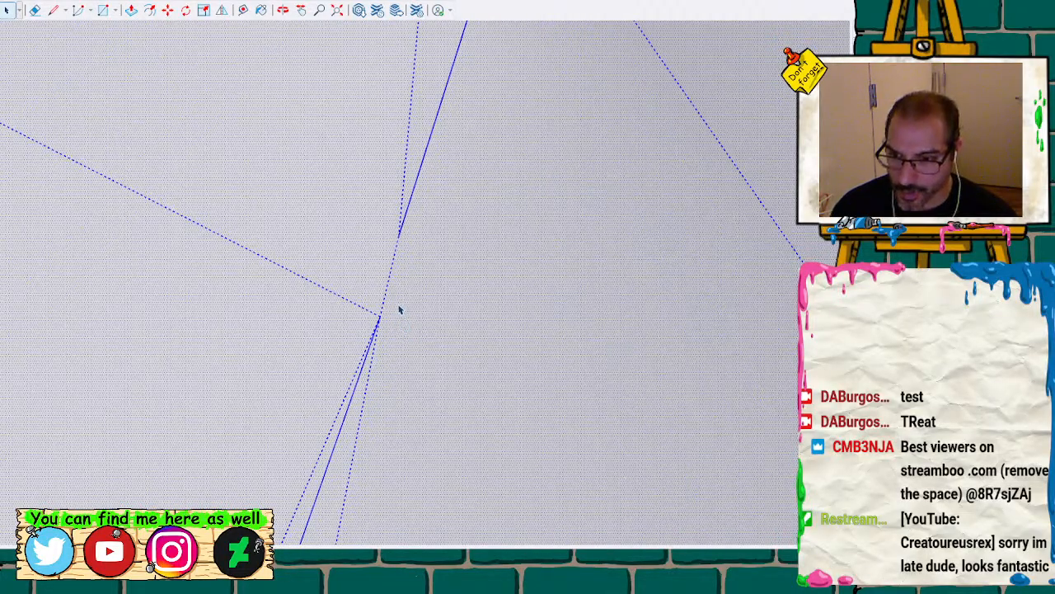
pyautogui.press('l')
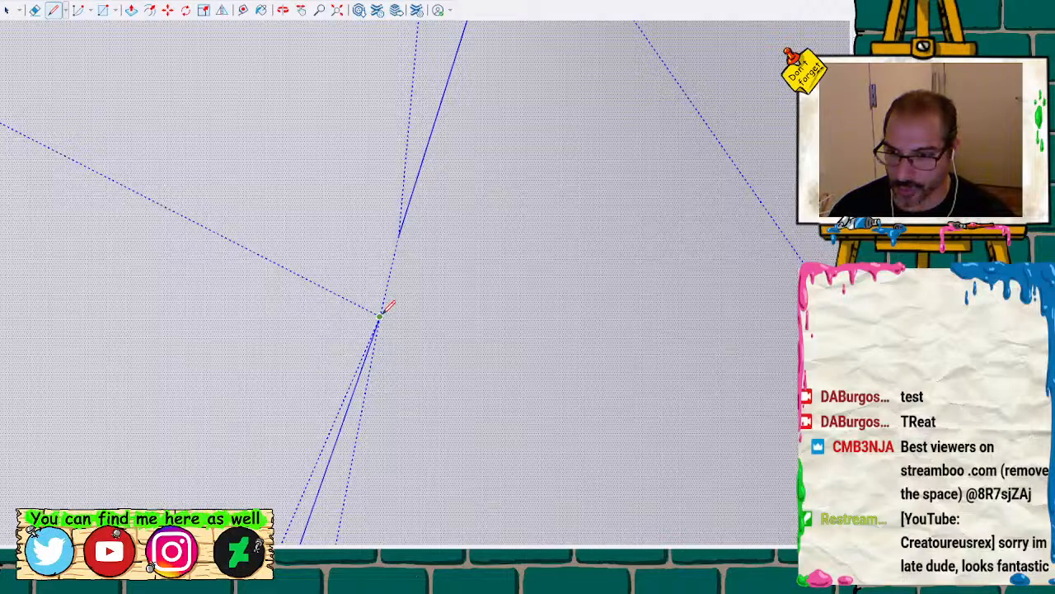
pyautogui.click(399, 235)
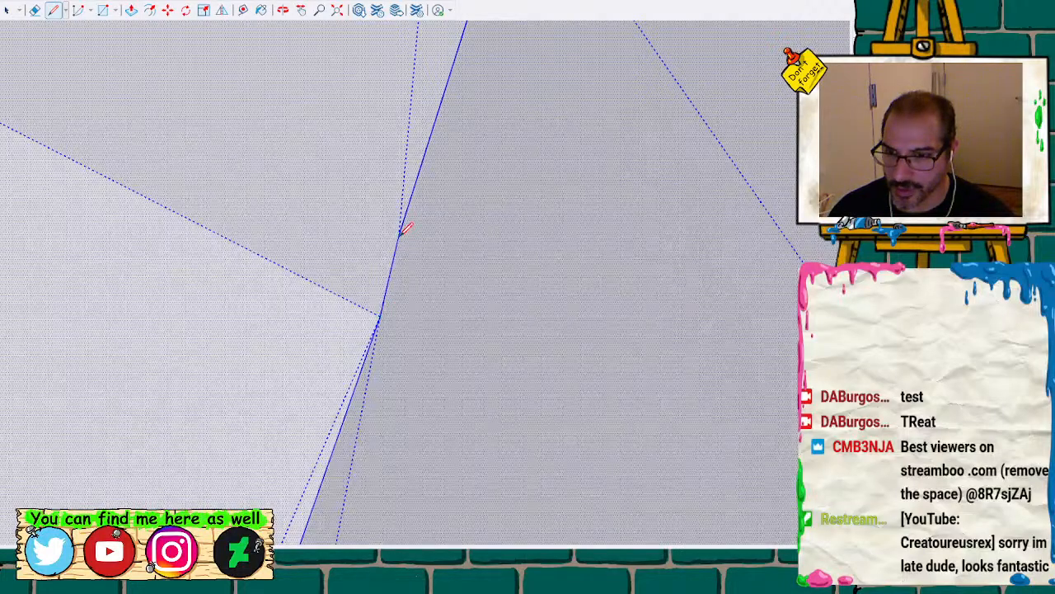
# Select all of the loose model geometry and group it again
pyautogui.scroll(-4, 404, 309)
pyautogui.scroll(-6, 412, 309)
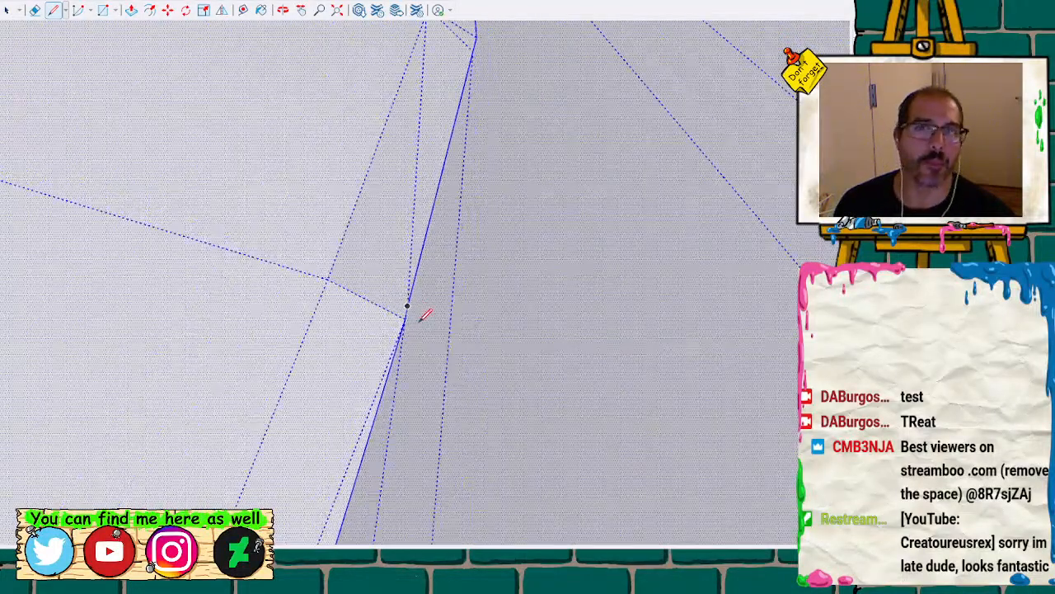
pyautogui.scroll(-8, 404, 320)
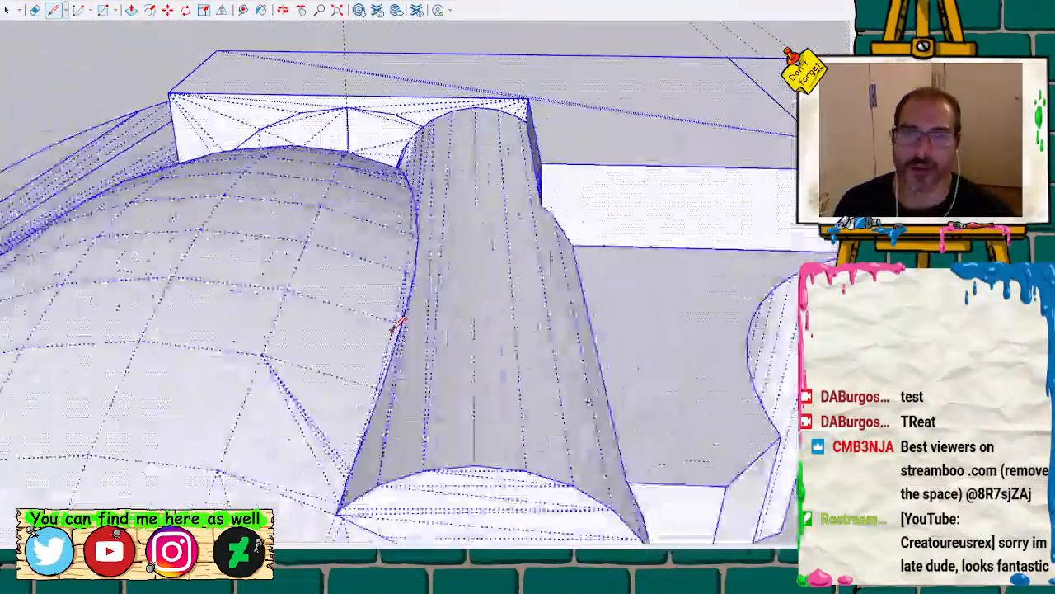
pyautogui.scroll(-2, 399, 328)
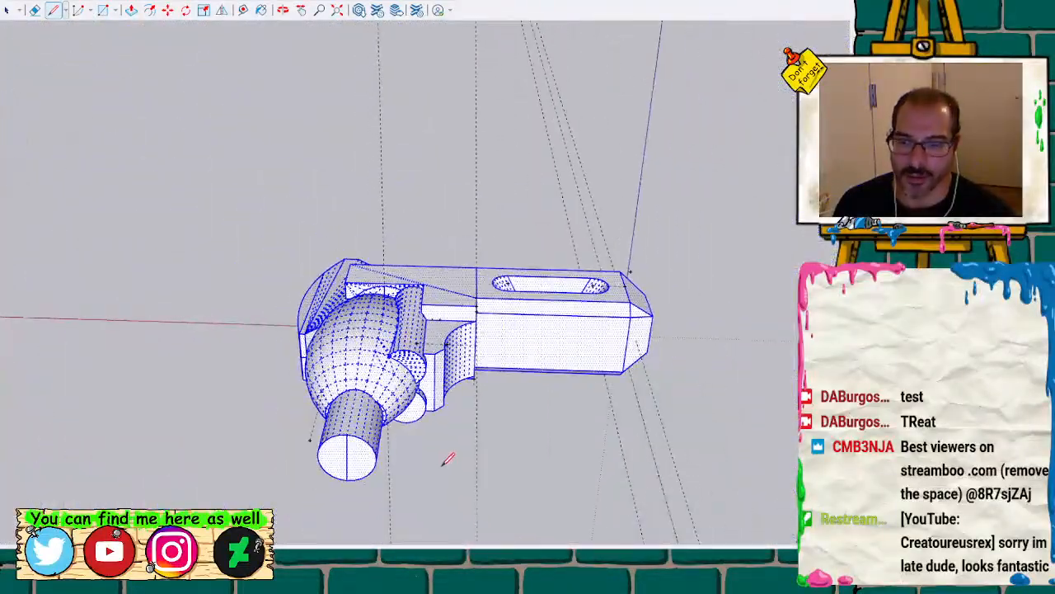
pyautogui.press('space')
pyautogui.click(448, 472)
pyautogui.moveTo(240, 156); pyautogui.dragTo(725, 527)
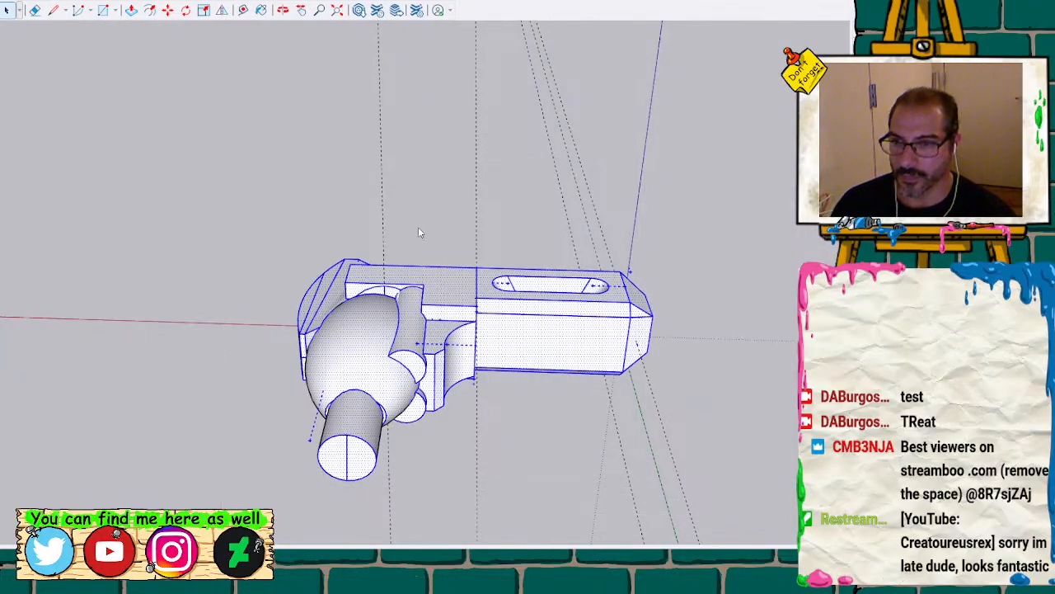
pyautogui.press('g')
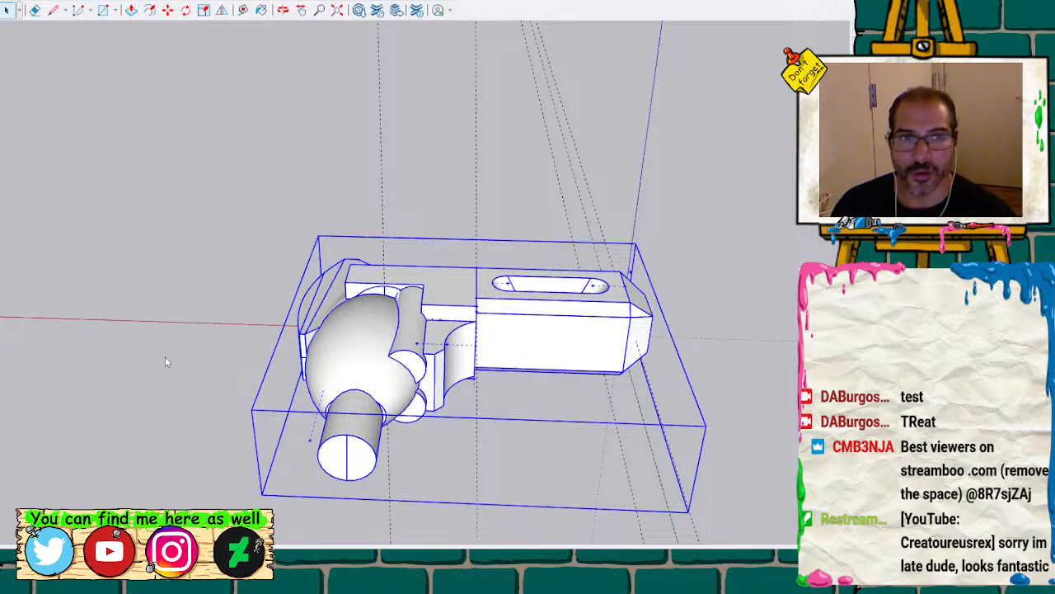
# Run a solid check on the group and inspect the error highlighted beside the seam edge
pyautogui.scroll(3, 363, 334)
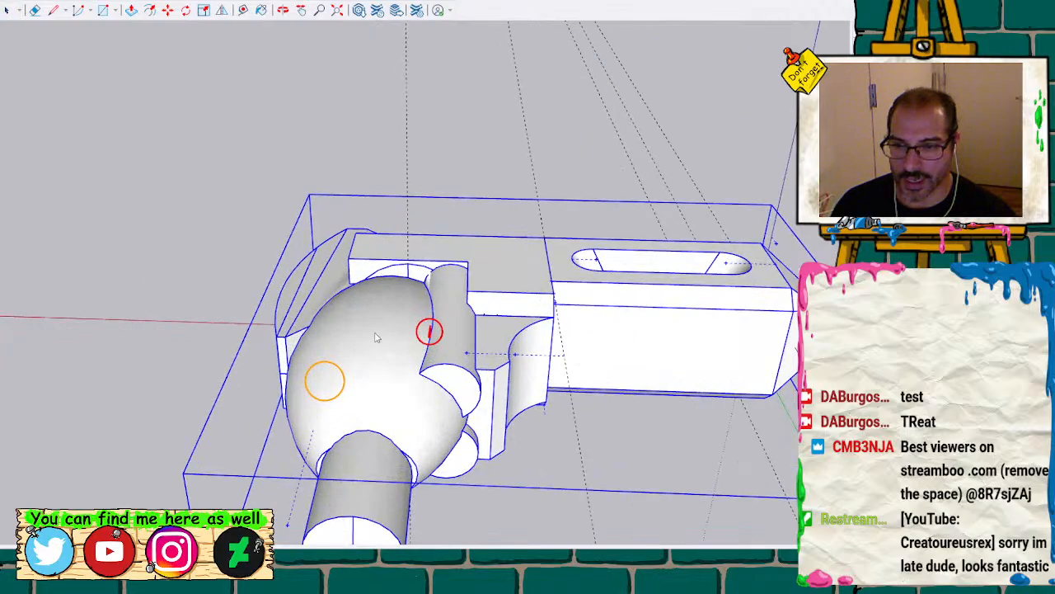
pyautogui.scroll(8, 375, 337)
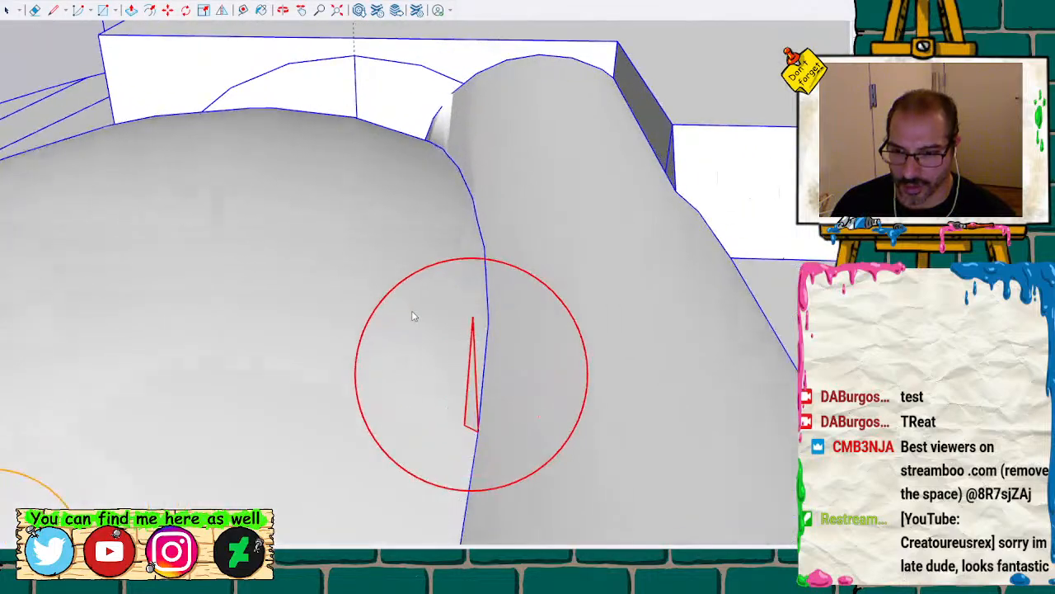
pyautogui.scroll(2, 411, 313)
pyautogui.scroll(3, 487, 469)
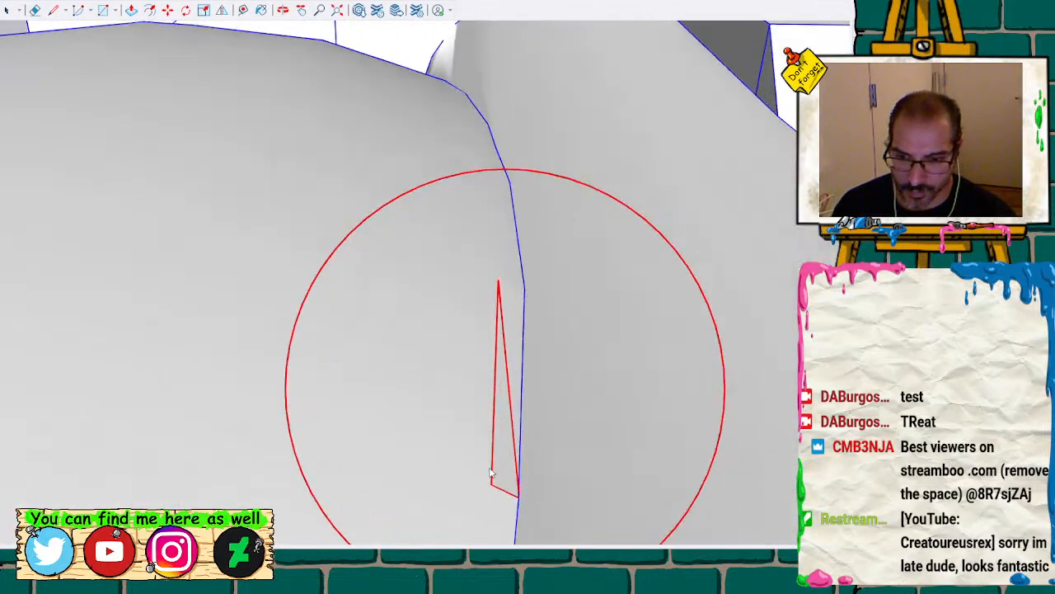
# Leave the solid check and explode the group back into loose geometry
pyautogui.press('space')
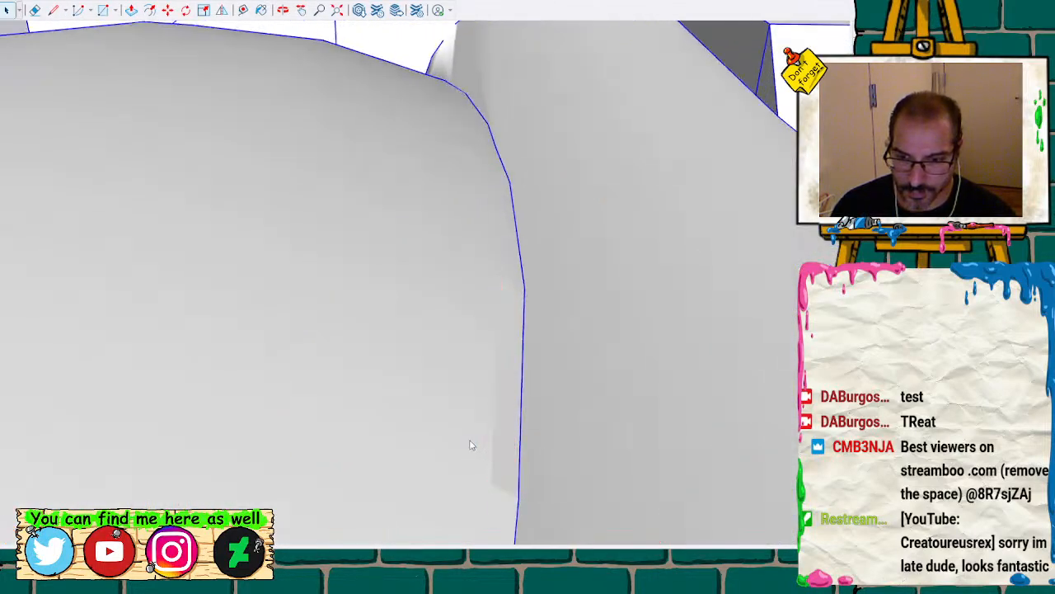
pyautogui.click(511, 313)
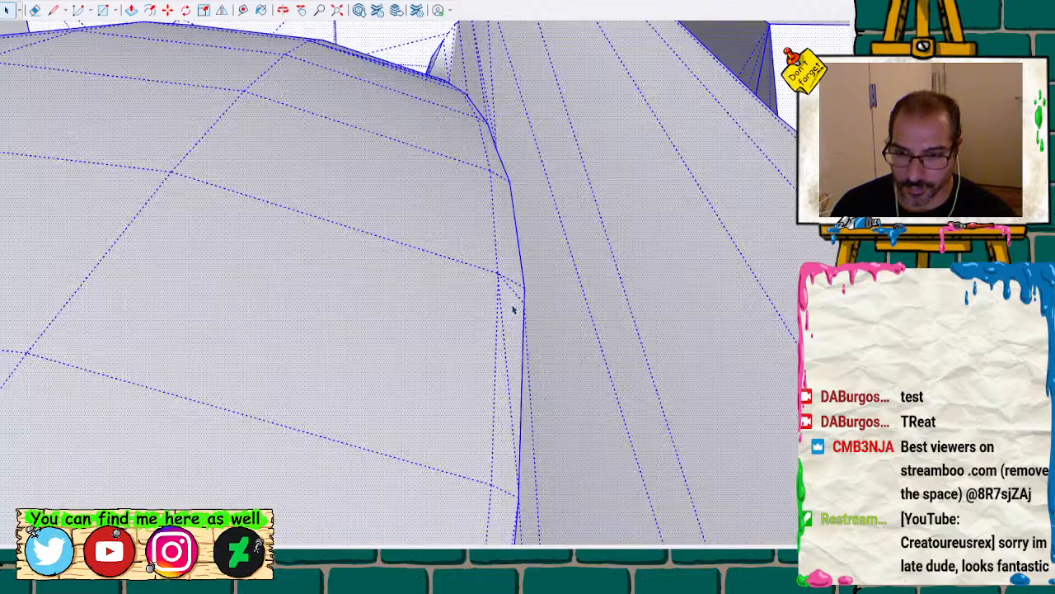
pyautogui.press('Escape')
pyautogui.click(499, 444)
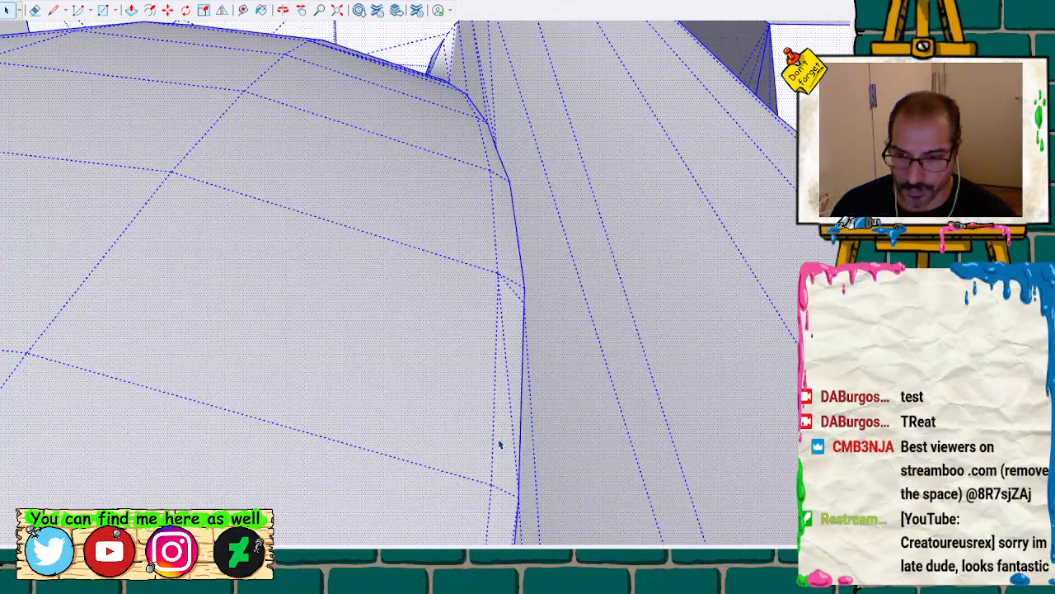
# Trace the edges of the flagged triangular sliver beside the seam with lines and delete the face inside them
pyautogui.scroll(1, 498, 444)
pyautogui.press('l')
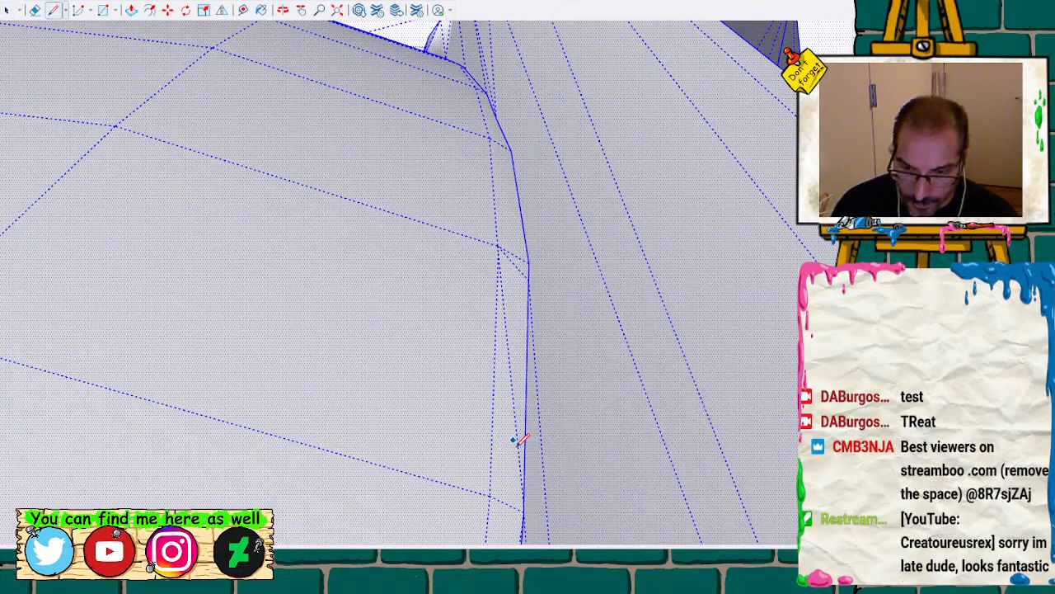
pyautogui.click(524, 502)
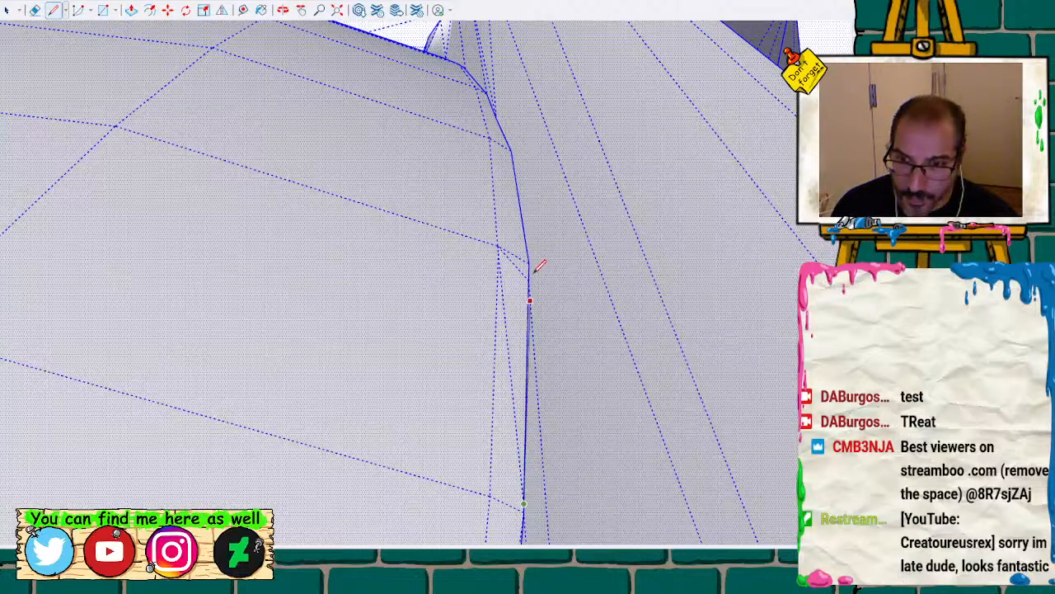
pyautogui.click(498, 245)
pyautogui.click(489, 494)
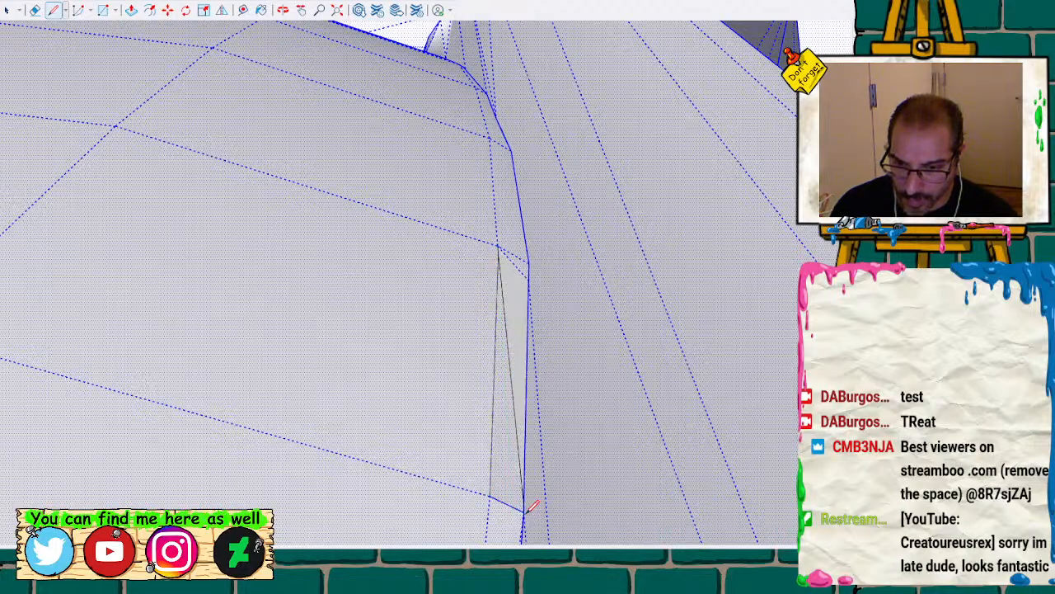
pyautogui.press('space')
pyautogui.click(506, 466)
pyautogui.press('Delete')
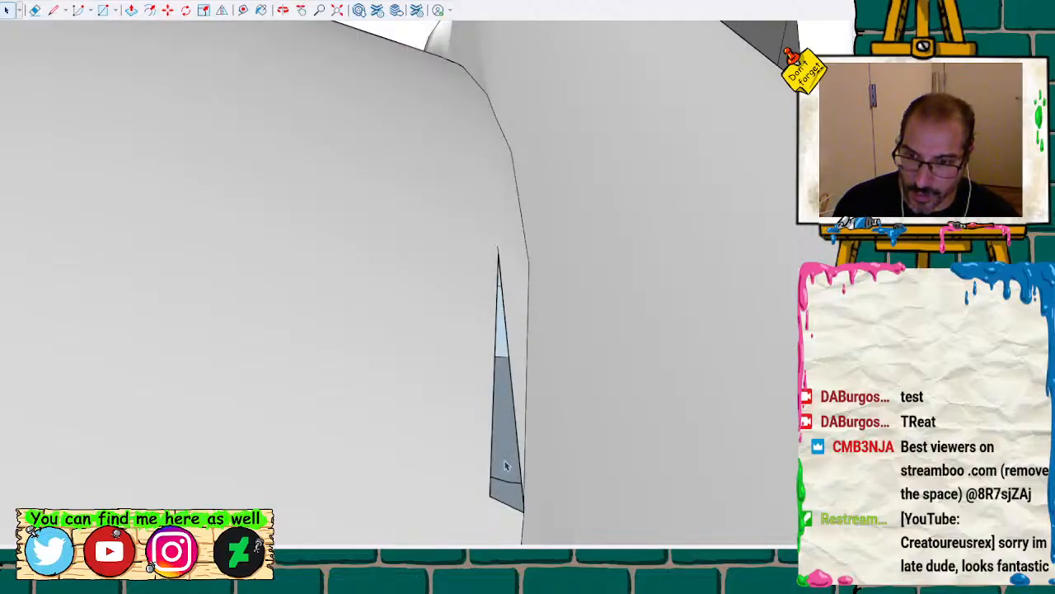
# Select the whole loose model, including the handle block and the egg-shaped body, and group it again
pyautogui.scroll(-8, 506, 466)
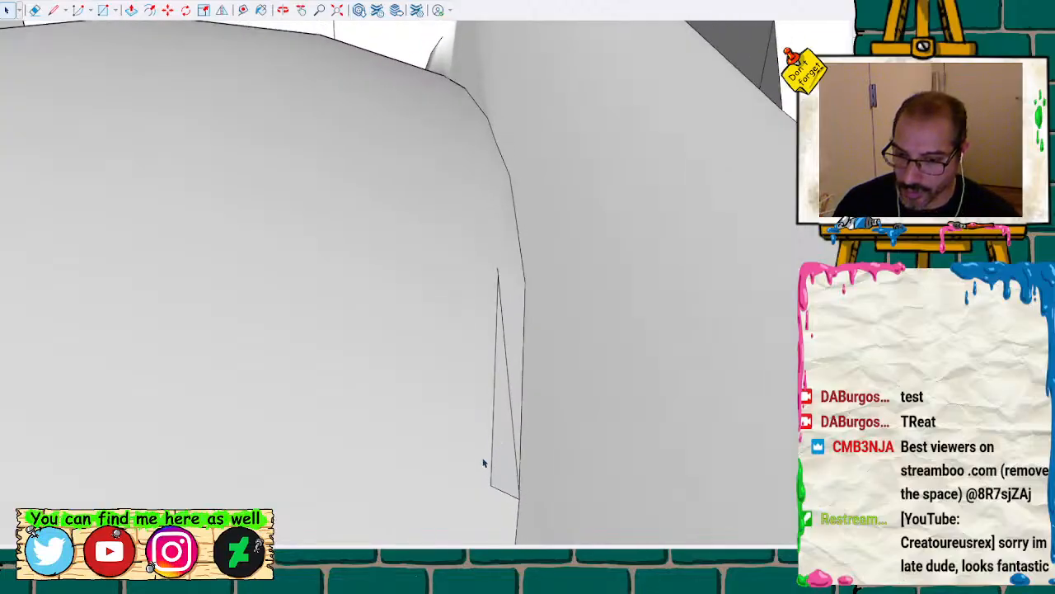
pyautogui.scroll(-5, 454, 479)
pyautogui.keyDown('shift'); pyautogui.moveTo(425, 536); pyautogui.dragTo(522, 64, button='middle'); pyautogui.keyUp('shift')
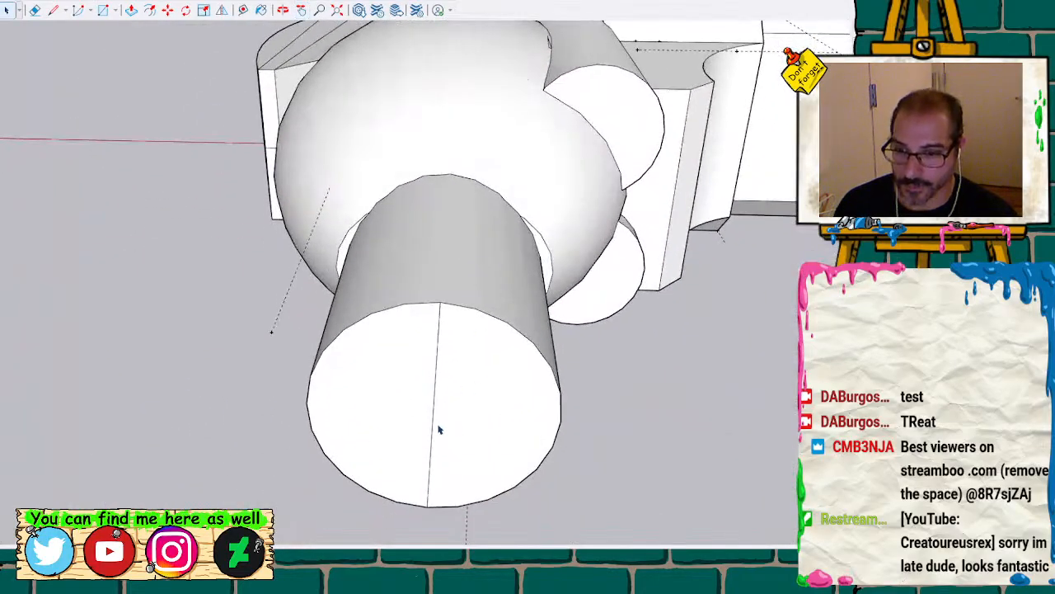
pyautogui.scroll(-6, 416, 423)
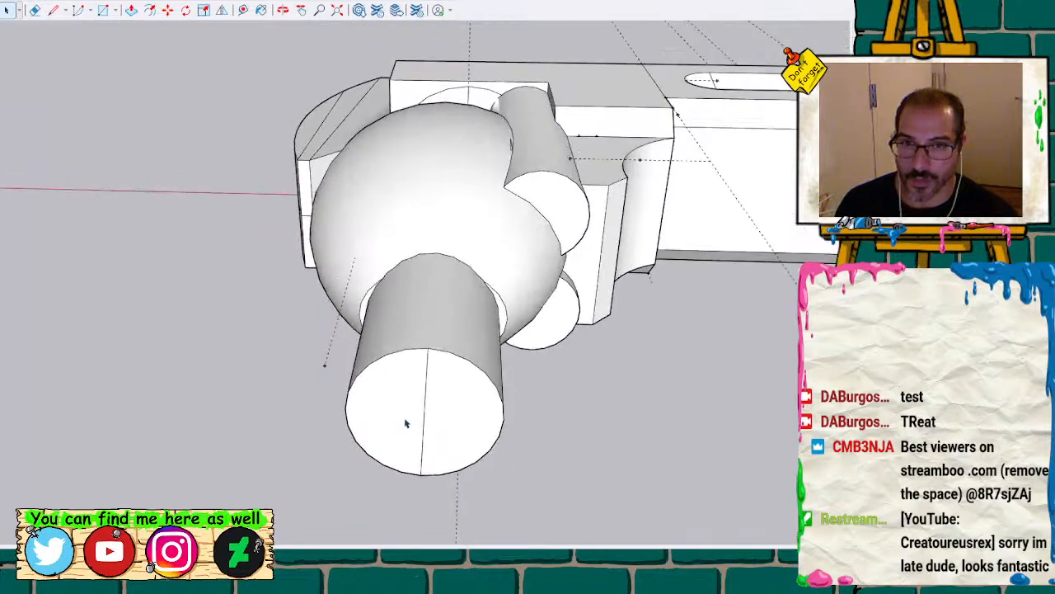
pyautogui.moveTo(290, 120); pyautogui.dragTo(783, 536)
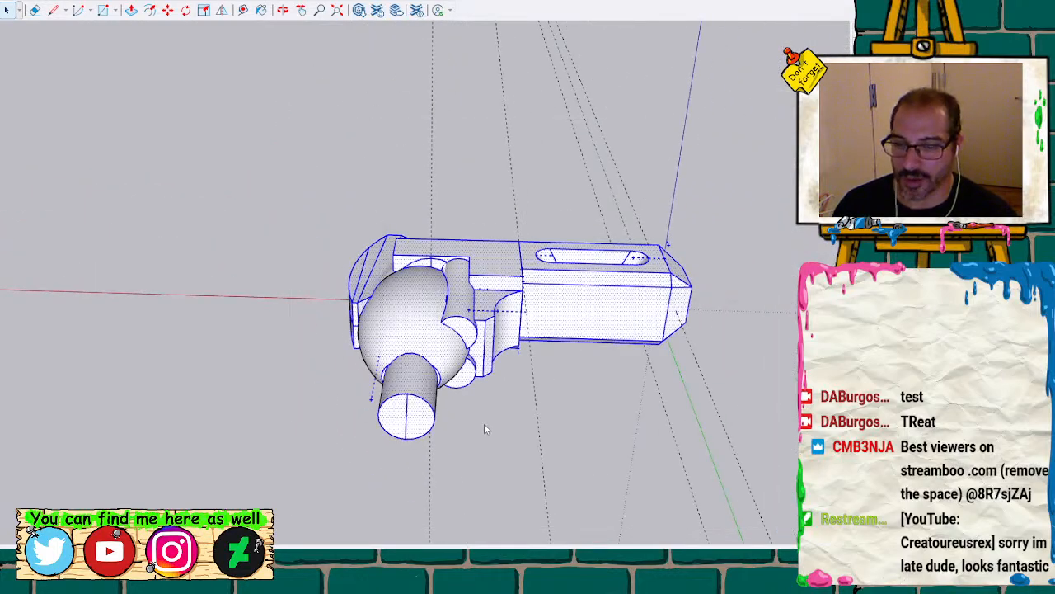
pyautogui.hotkey('ctrl', 'g')
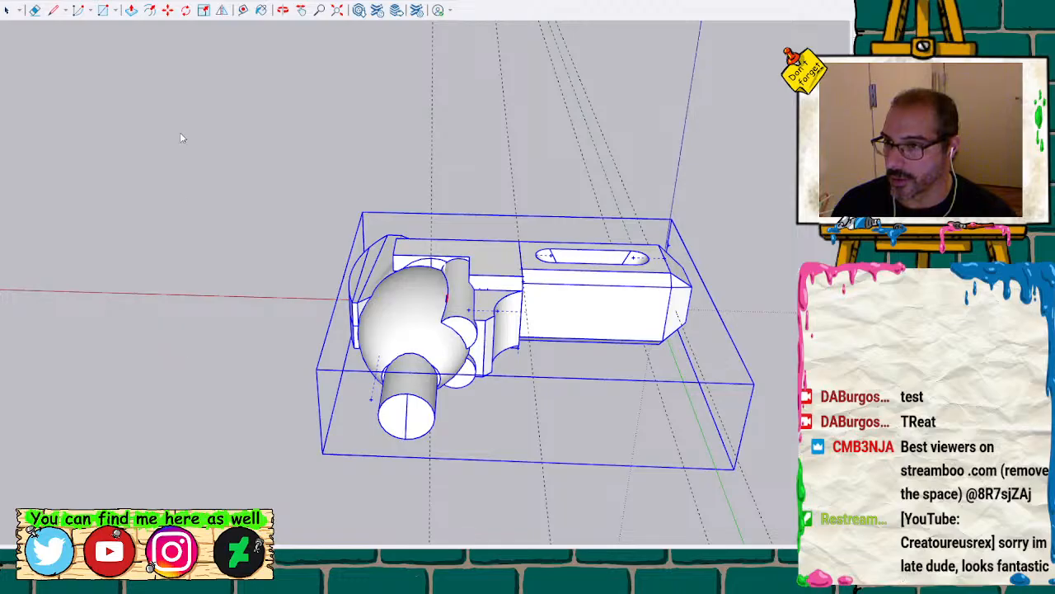
# Run the solid check on the regrouped model and examine the flagged sliver where the egg-shaped body meets the curved plate
pyautogui.press('space')
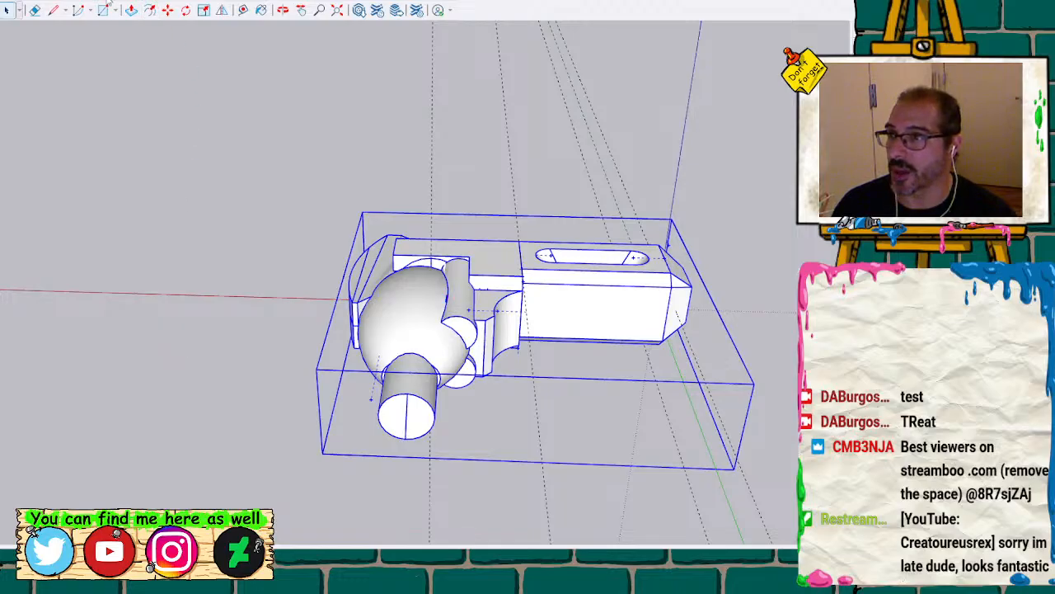
pyautogui.click(183, 358)
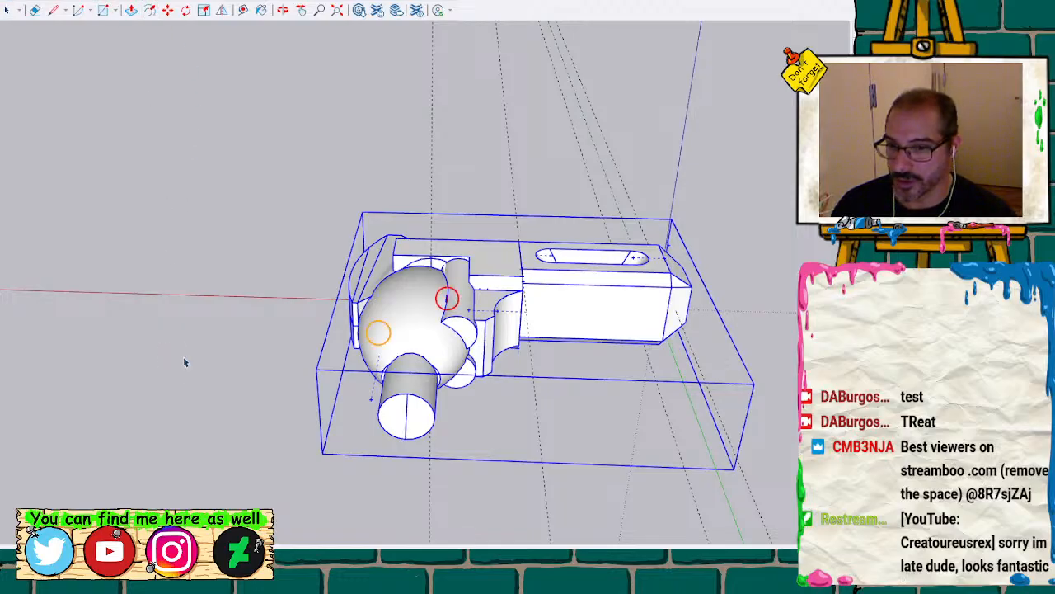
pyautogui.scroll(5, 276, 330)
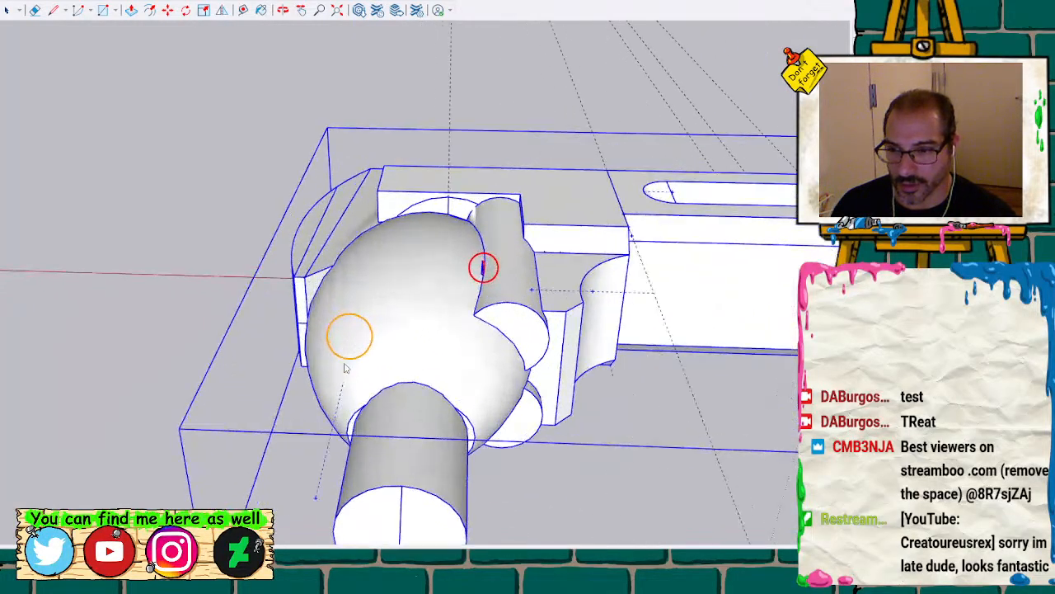
pyautogui.moveTo(385, 391); pyautogui.dragTo(485, 313, button='middle')
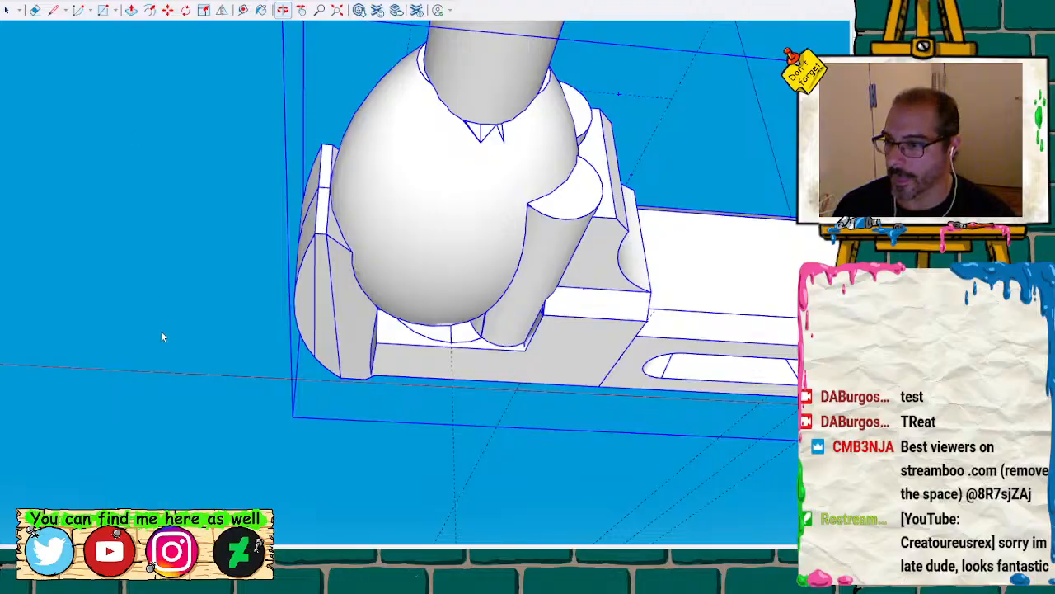
pyautogui.scroll(3, 360, 272)
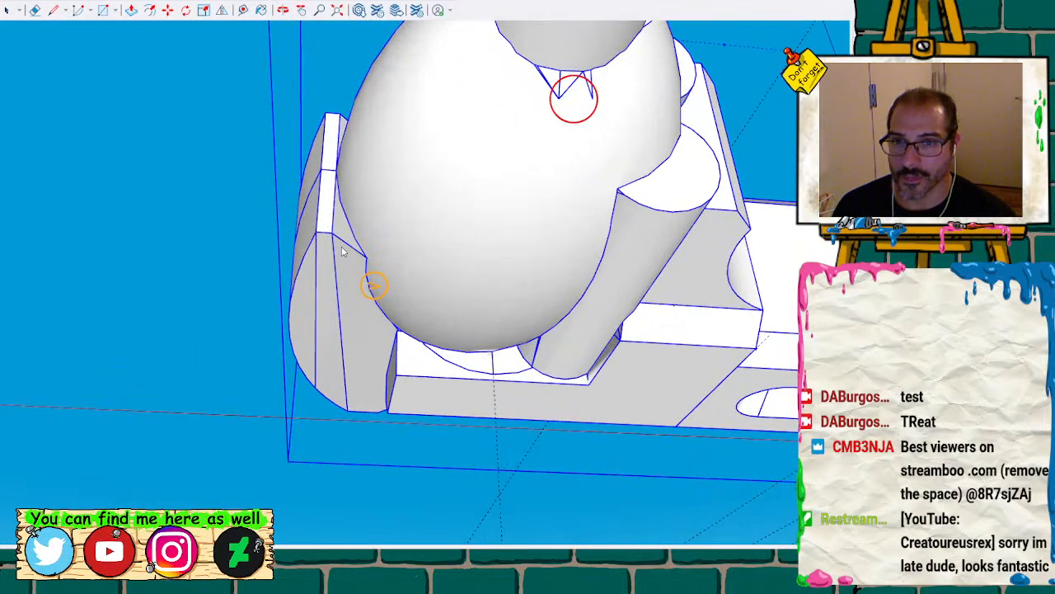
pyautogui.scroll(5, 358, 272)
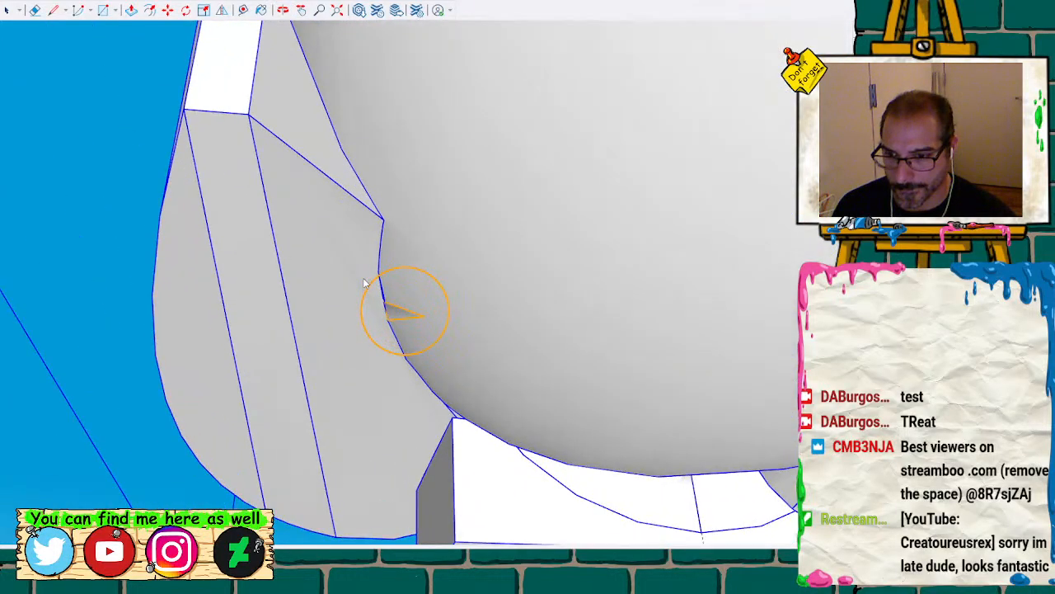
pyautogui.scroll(3, 365, 282)
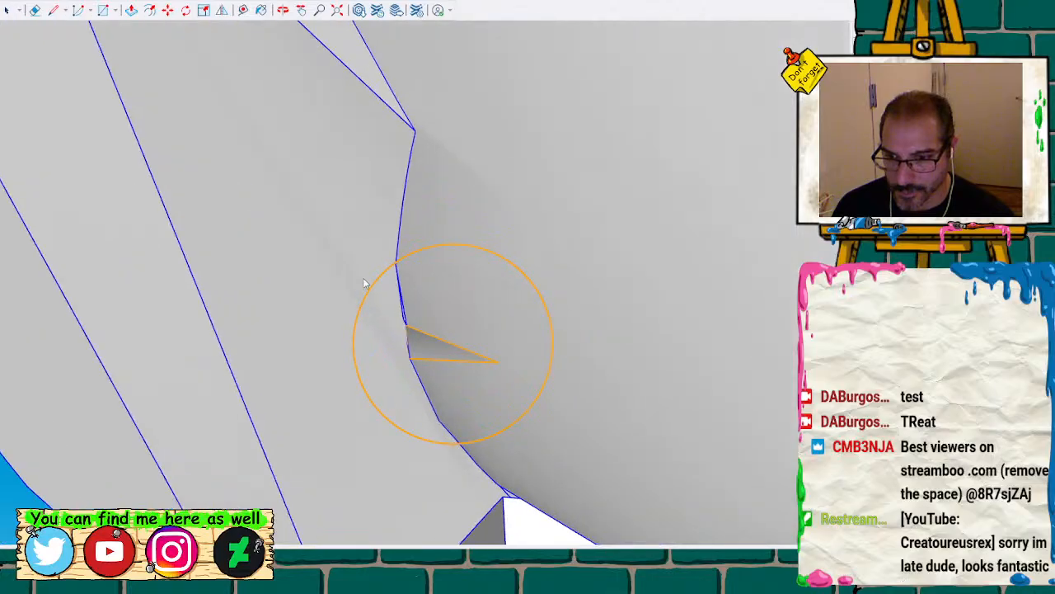
# Explode the group and try deleting the flagged triangular face where the egg-shaped body meets the curved plate
pyautogui.tripleClick(531, 399)
pyautogui.click(465, 335)
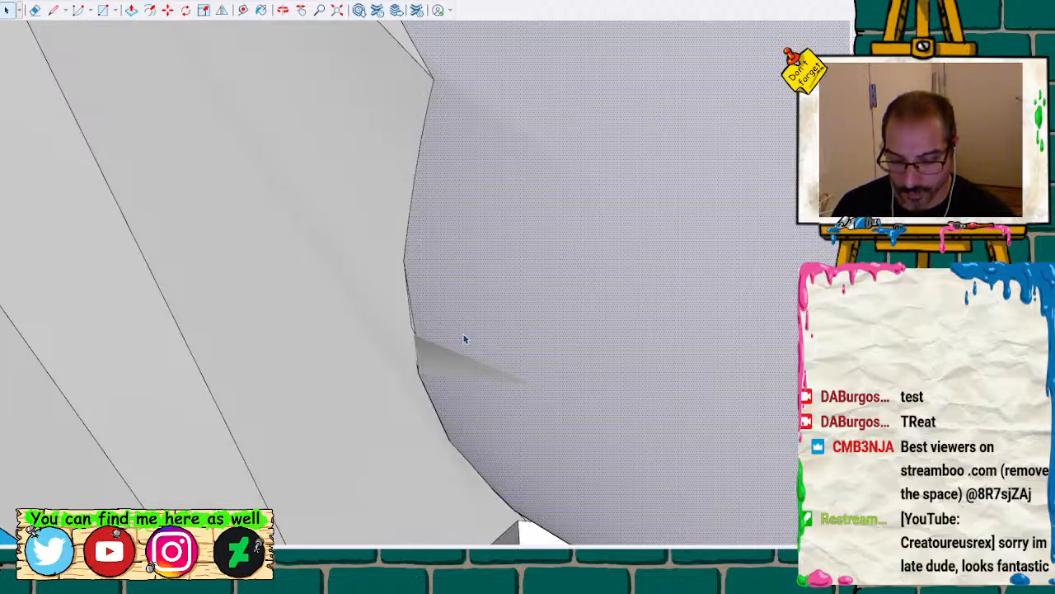
pyautogui.moveTo(466, 347)
pyautogui.mouseDown(button='middle')
pyautogui.moveTo(459, 335)
pyautogui.moveTo(569, 327)
pyautogui.moveTo(338, 304)
pyautogui.moveTo(384, 370)
pyautogui.mouseUp(button='middle')
pyautogui.scroll(3, 384, 370)
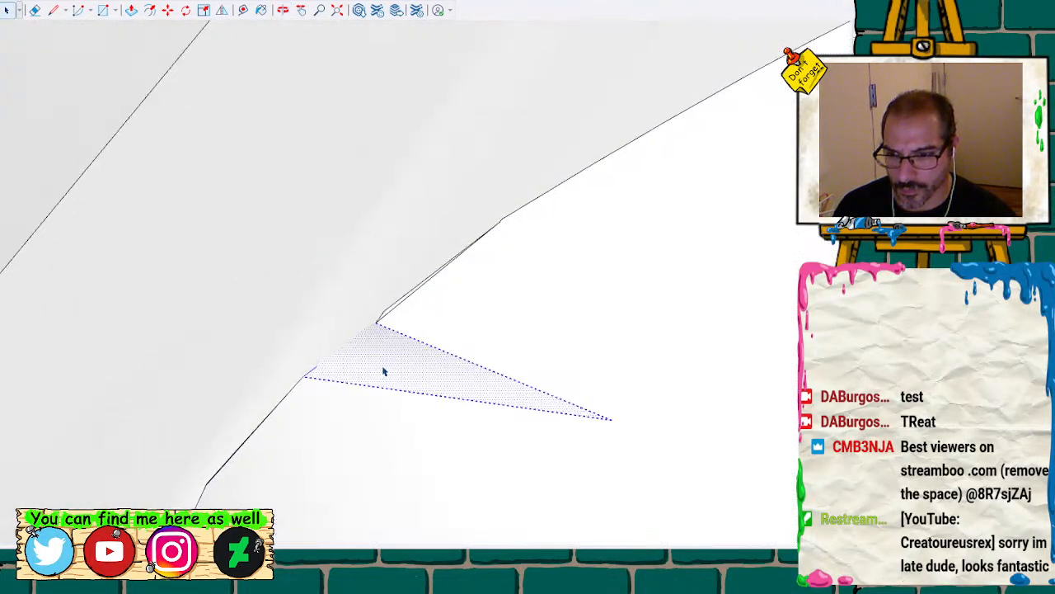
pyautogui.scroll(1, 384, 371)
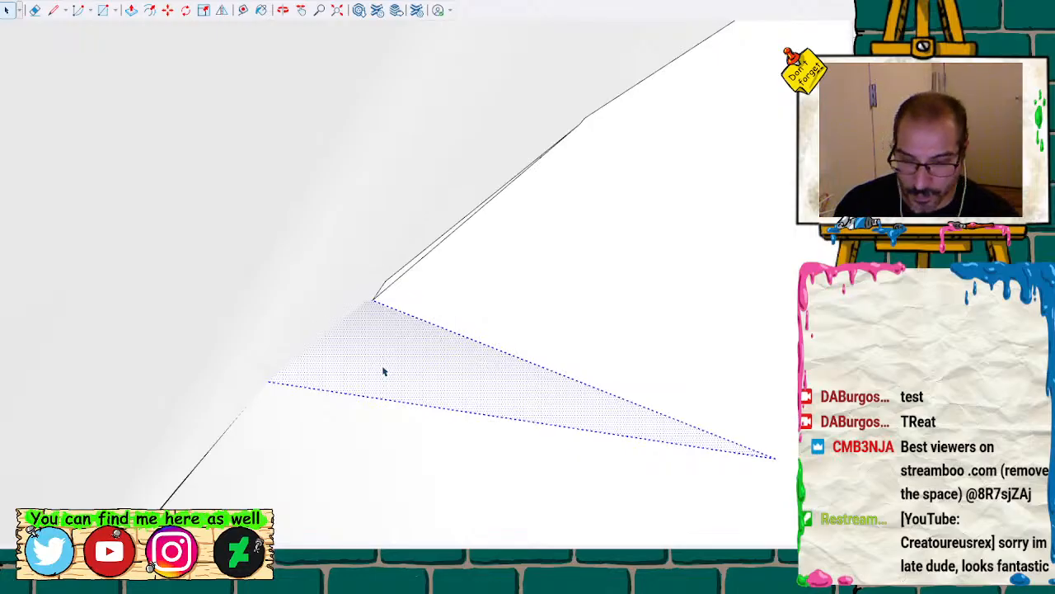
pyautogui.press('Delete')
# Try to patch the opening with a line along the seam and another to the hole's far corner
pyautogui.moveTo(383, 371)
pyautogui.mouseDown(button='middle')
pyautogui.moveTo(460, 372)
pyautogui.moveTo(384, 297)
pyautogui.moveTo(455, 367)
pyautogui.moveTo(433, 365)
pyautogui.moveTo(462, 337)
pyautogui.moveTo(443, 357)
pyautogui.moveTo(335, 332)
pyautogui.moveTo(226, 381)
pyautogui.moveTo(215, 460)
pyautogui.moveTo(285, 469)
pyautogui.moveTo(384, 417)
pyautogui.moveTo(306, 308)
pyautogui.moveTo(291, 317)
pyautogui.moveTo(299, 338)
pyautogui.mouseUp(button='middle')
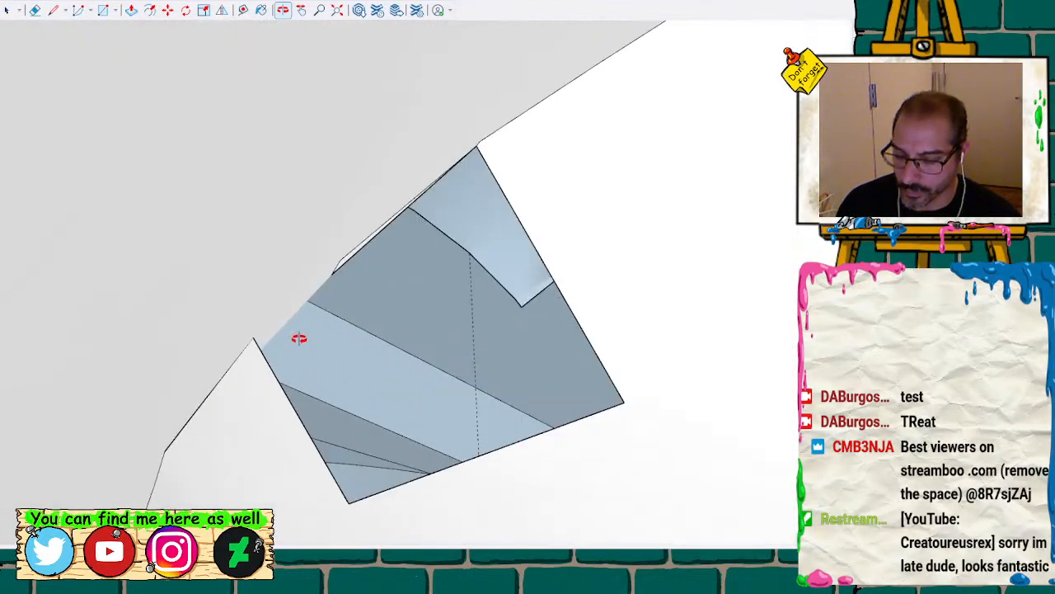
pyautogui.press('l')
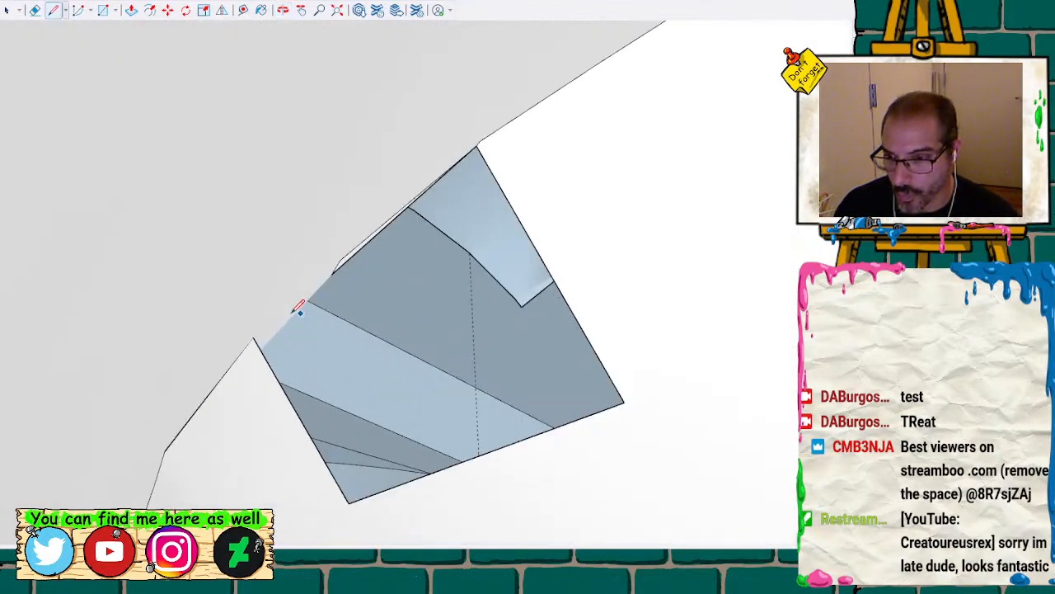
pyautogui.click(253, 336)
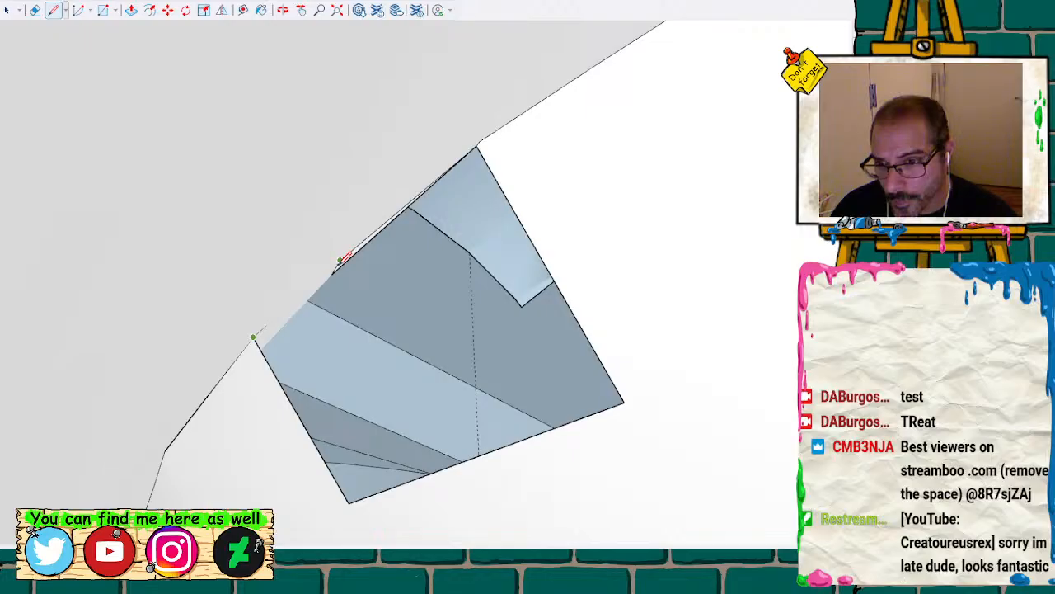
pyautogui.click(332, 274)
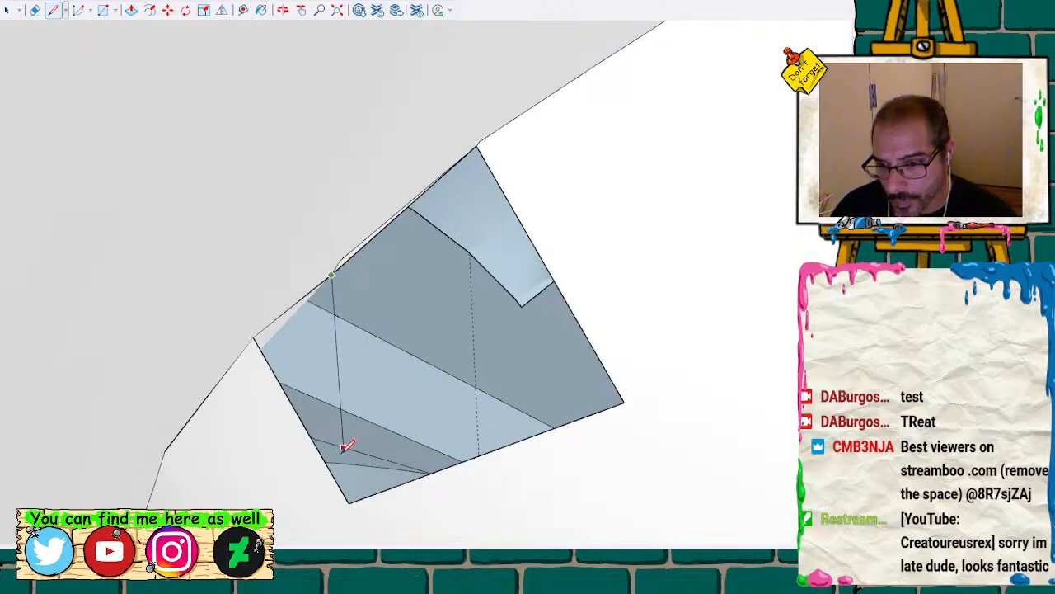
pyautogui.click(349, 501)
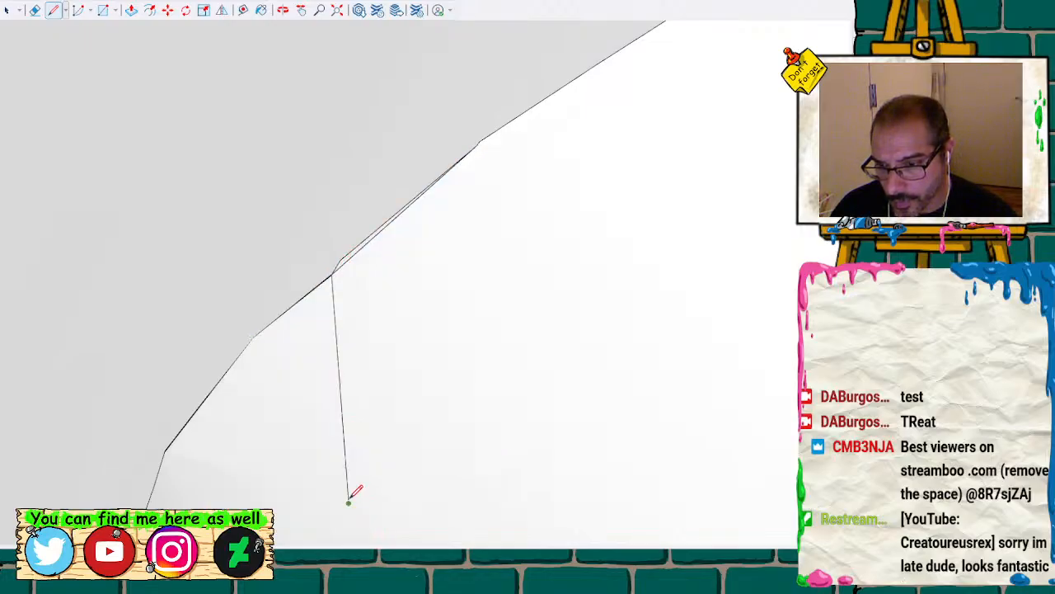
# Inspect the patch from inside the model, then undo both patch lines and the deletion of the sliver face
pyautogui.moveTo(347, 425)
pyautogui.mouseDown(button='middle')
pyautogui.moveTo(405, 373)
pyautogui.moveTo(189, 492)
pyautogui.moveTo(401, 414)
pyautogui.moveTo(395, 398)
pyautogui.mouseUp(button='middle')
pyautogui.press('space')
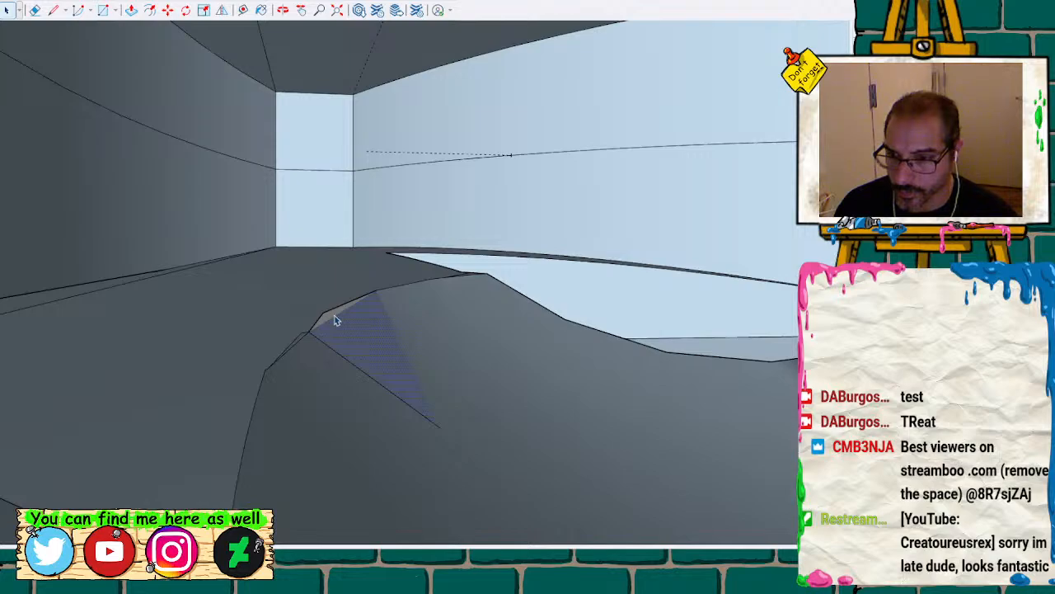
pyautogui.scroll(-3, 338, 320)
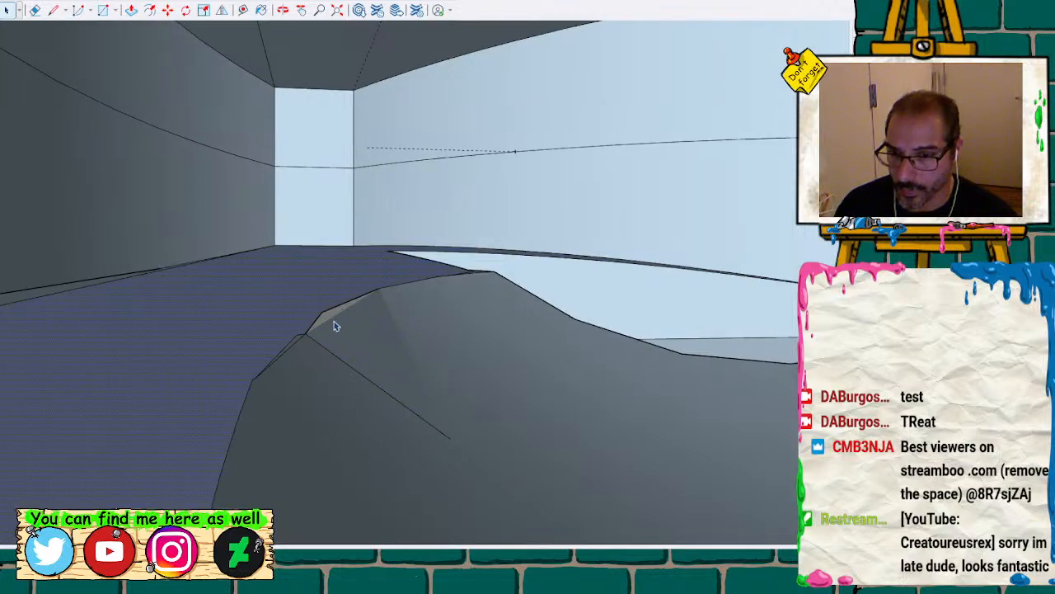
pyautogui.scroll(2, 335, 327)
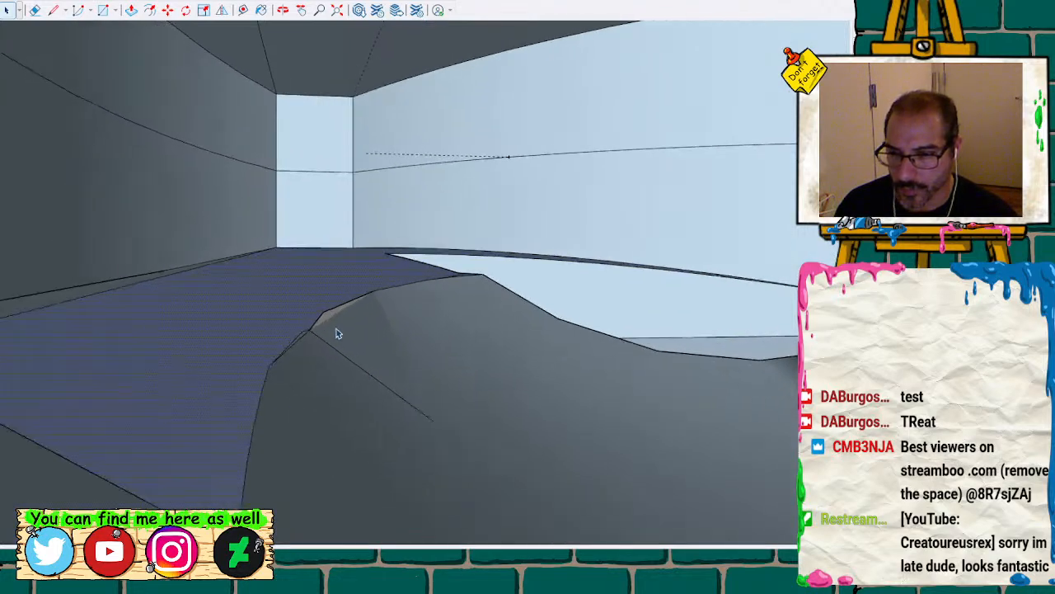
pyautogui.moveTo(330, 401)
pyautogui.mouseDown(button='middle')
pyautogui.moveTo(407, 266)
pyautogui.moveTo(566, 210)
pyautogui.moveTo(610, 233)
pyautogui.moveTo(619, 299)
pyautogui.moveTo(412, 377)
pyautogui.moveTo(617, 373)
pyautogui.moveTo(749, 231)
pyautogui.moveTo(374, 346)
pyautogui.mouseUp(button='middle')
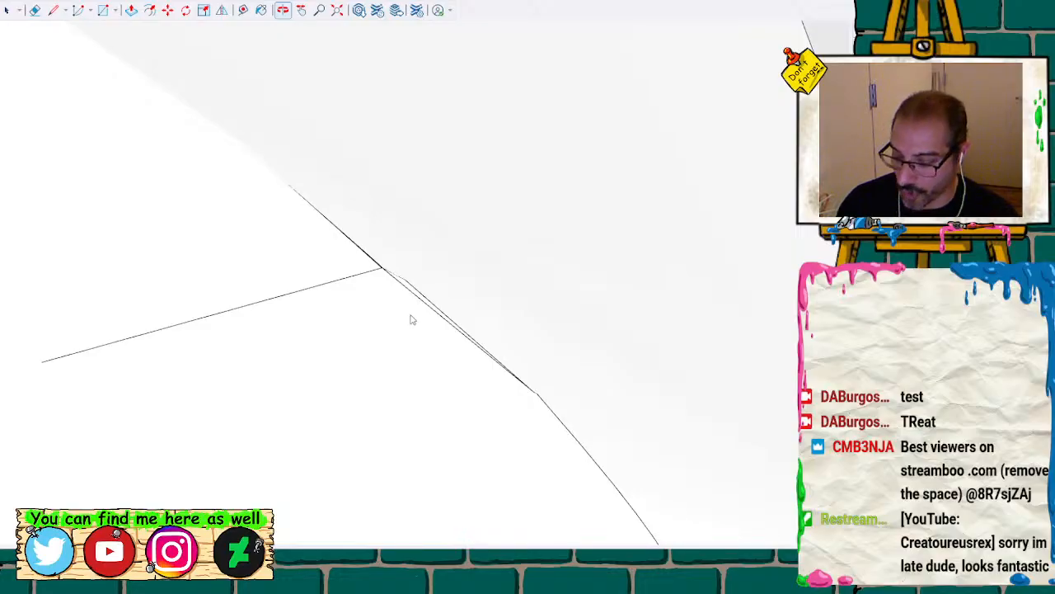
pyautogui.hotkey('ctrl', 'z')
pyautogui.hotkey('ctrl', 'z')
pyautogui.hotkey('ctrl', 'z')
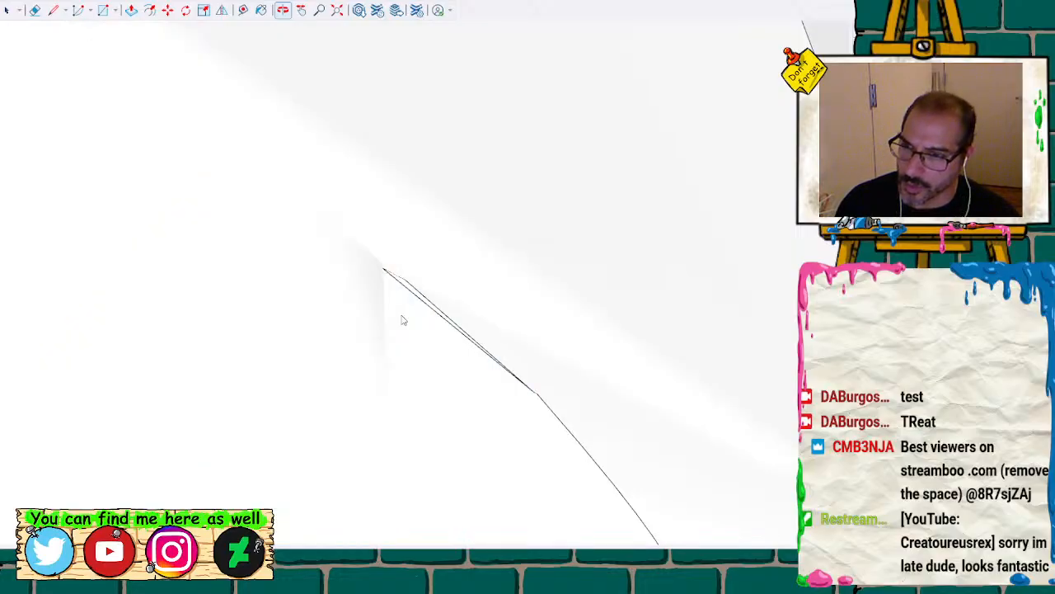
# Group the entire model and run the solid check on the group
pyautogui.moveTo(401, 312)
pyautogui.mouseDown(button='middle')
pyautogui.moveTo(346, 324)
pyautogui.moveTo(156, 492)
pyautogui.moveTo(305, 351)
pyautogui.moveTo(285, 313)
pyautogui.moveTo(507, 267)
pyautogui.moveTo(775, 296)
pyautogui.moveTo(374, 544)
pyautogui.moveTo(233, 382)
pyautogui.moveTo(262, 377)
pyautogui.mouseUp(button='middle')
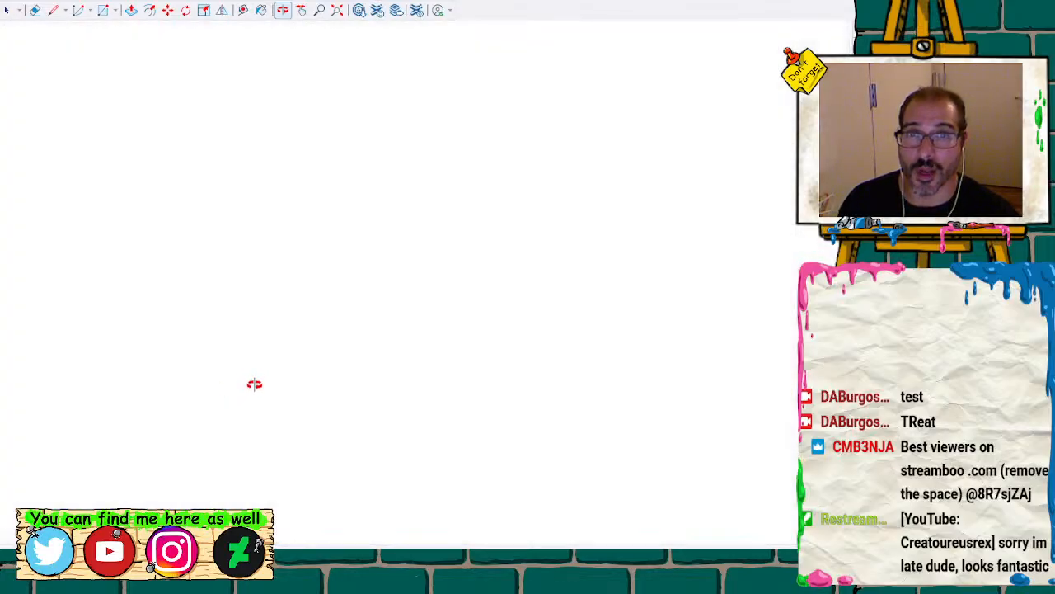
pyautogui.scroll(-10, 248, 384)
pyautogui.scroll(-8, 248, 386)
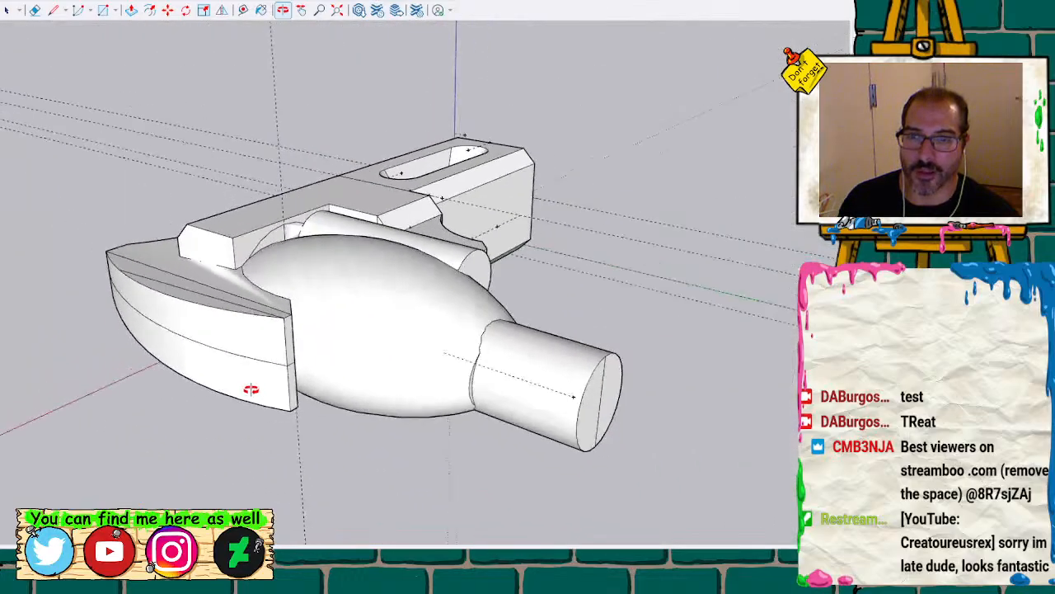
pyautogui.press('space')
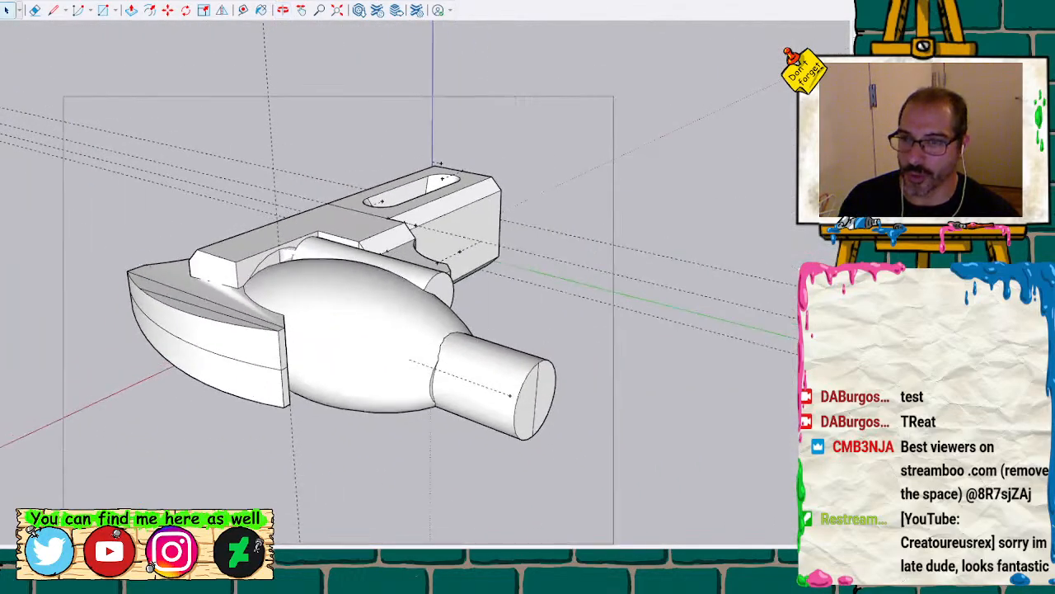
pyautogui.tripleClick(366, 323)
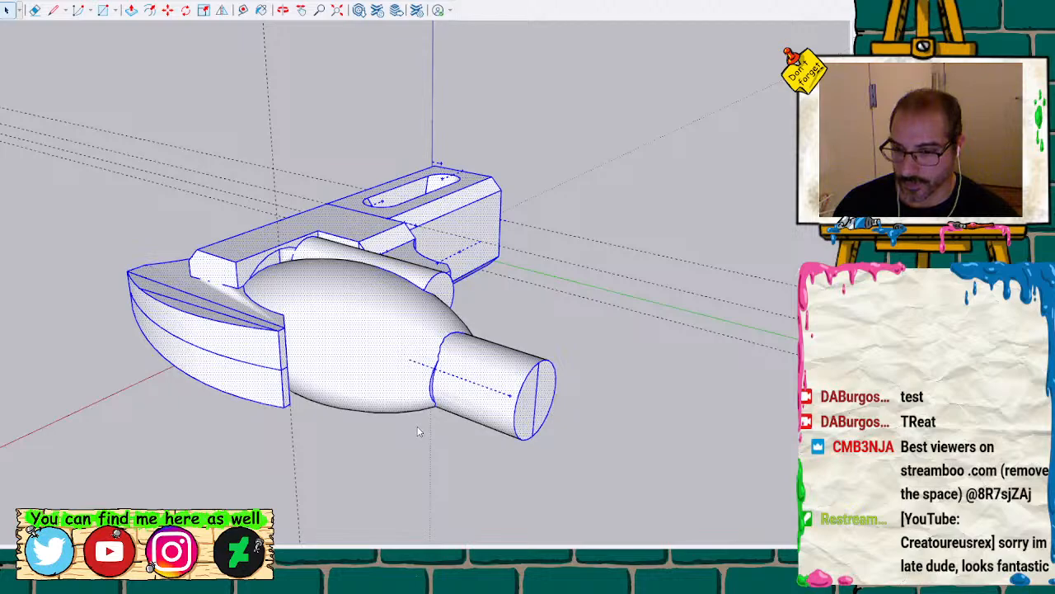
pyautogui.hotkey('ctrl', 'g')
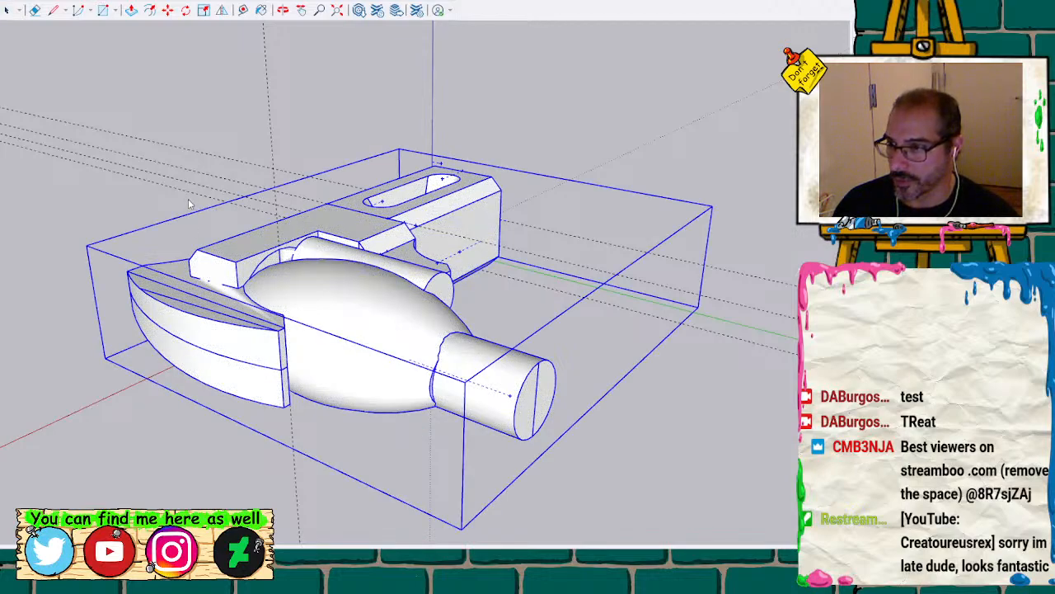
pyautogui.press('space')
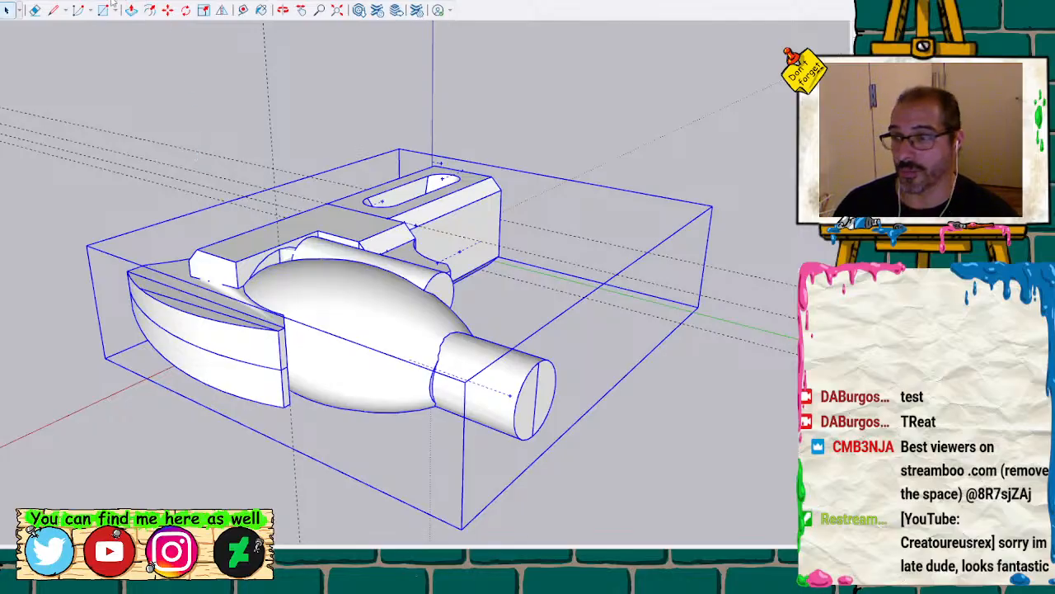
pyautogui.click(151, 356)
# Explode the group and reverse the flagged dark triangular face where the egg-shaped body meets the underside of the curved plate
pyautogui.scroll(5, 221, 355)
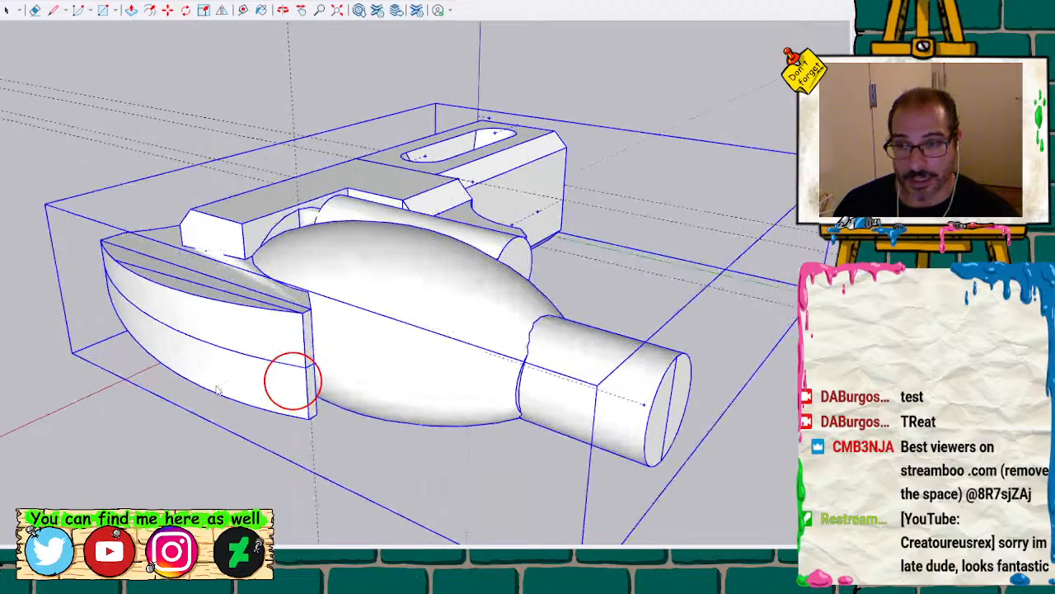
pyautogui.moveTo(390, 342)
pyautogui.mouseDown(button='middle')
pyautogui.moveTo(329, 382)
pyautogui.moveTo(294, 170)
pyautogui.moveTo(510, 245)
pyautogui.moveTo(536, 269)
pyautogui.mouseUp(button='middle')
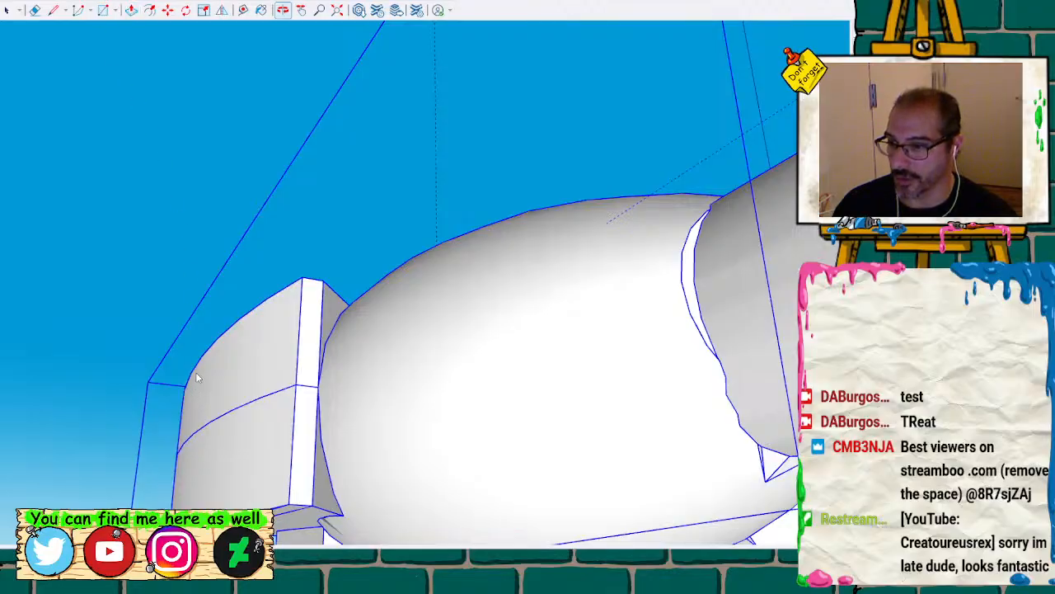
pyautogui.press('space')
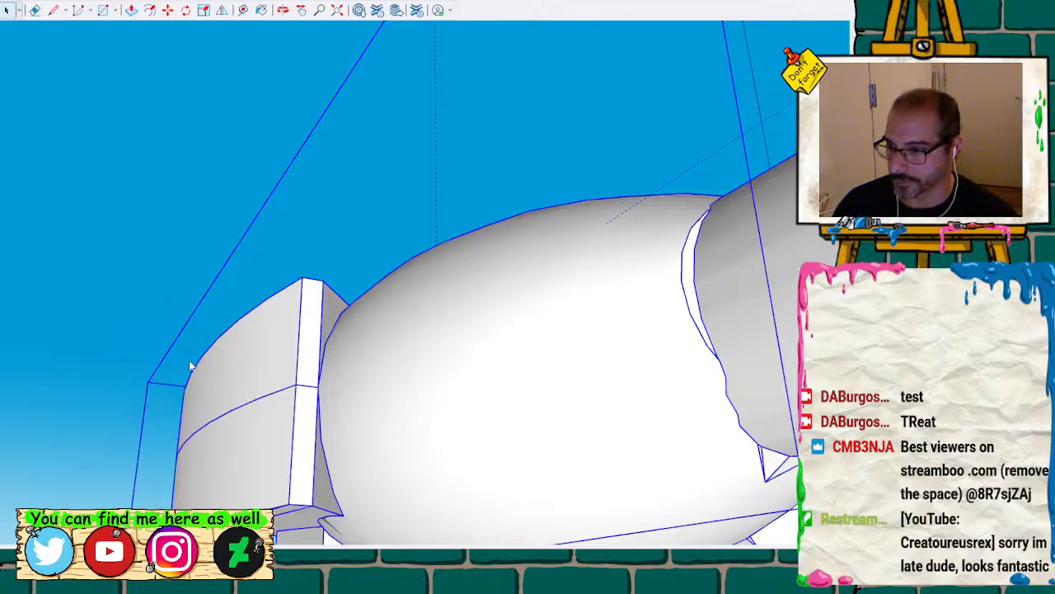
pyautogui.scroll(2, 362, 458)
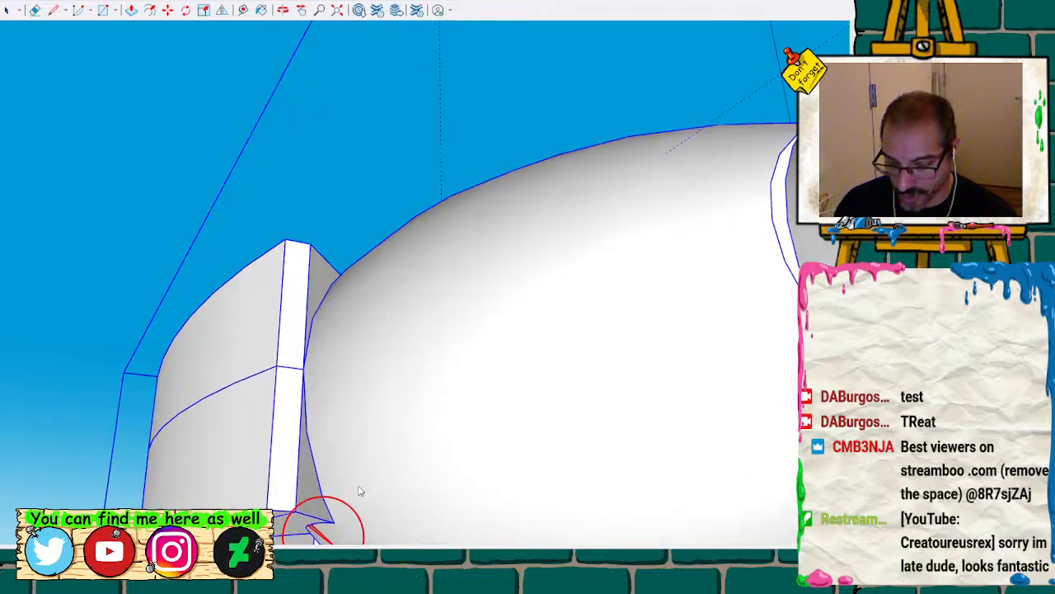
pyautogui.moveTo(360, 491)
pyautogui.mouseDown(button='middle')
pyautogui.moveTo(494, 172)
pyautogui.moveTo(422, 306)
pyautogui.mouseUp(button='middle')
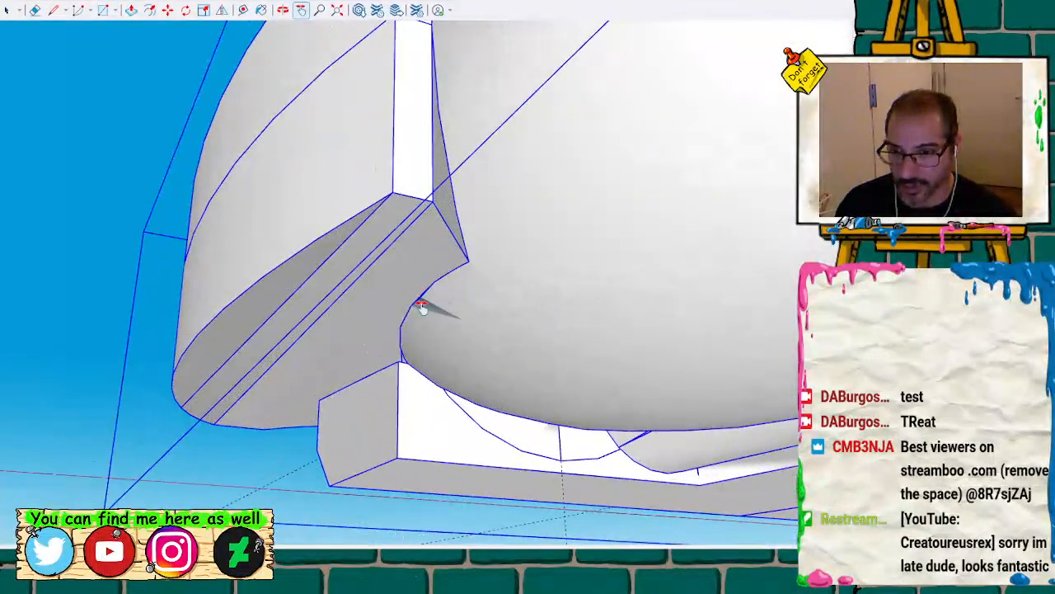
pyautogui.scroll(5, 421, 306)
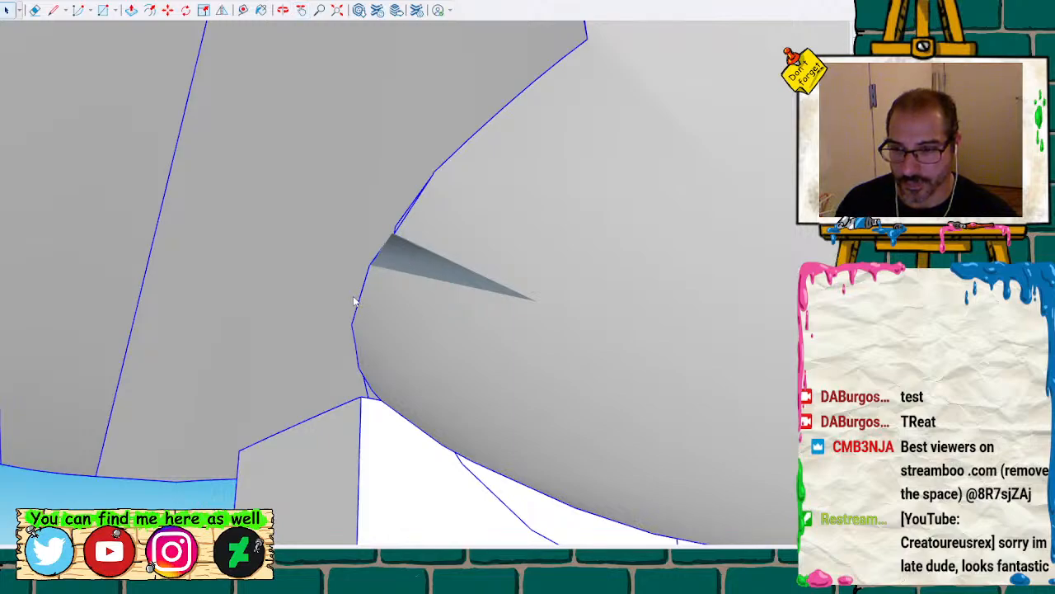
pyautogui.click(402, 376)
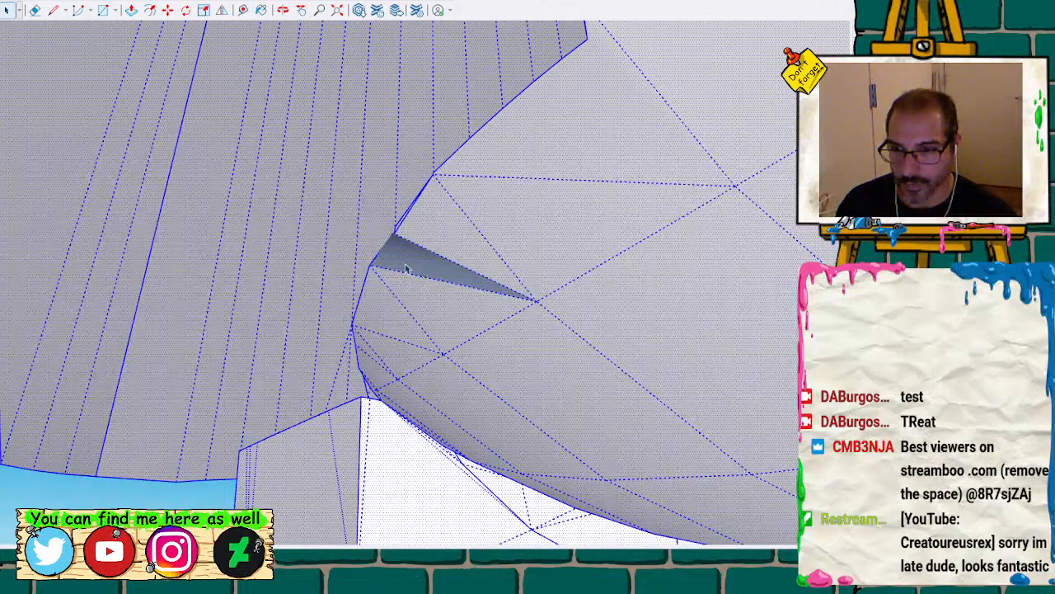
pyautogui.click(404, 268)
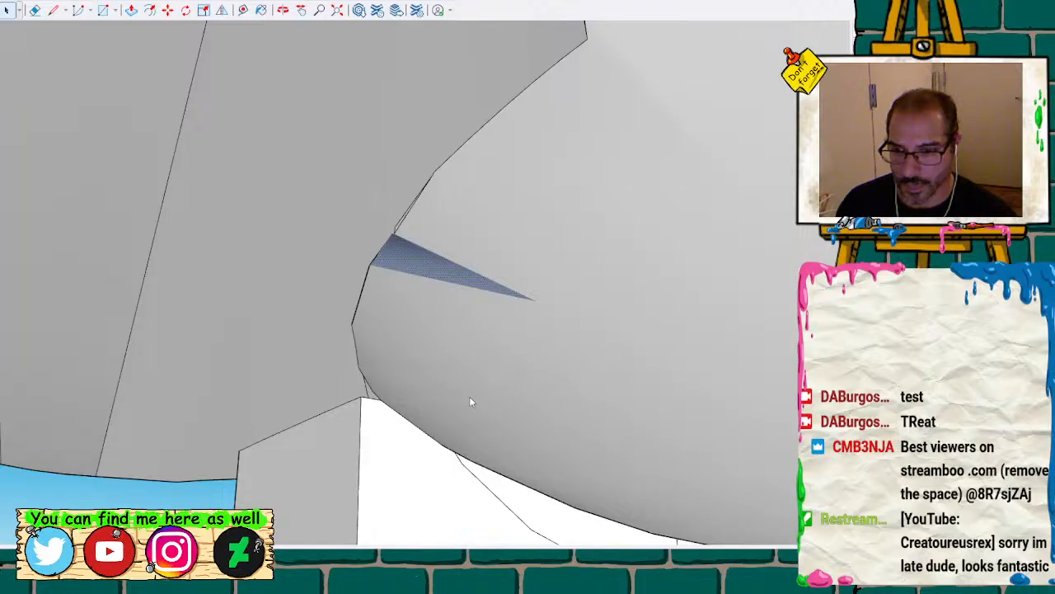
pyautogui.press('r')
pyautogui.scroll(-4, 412, 242)
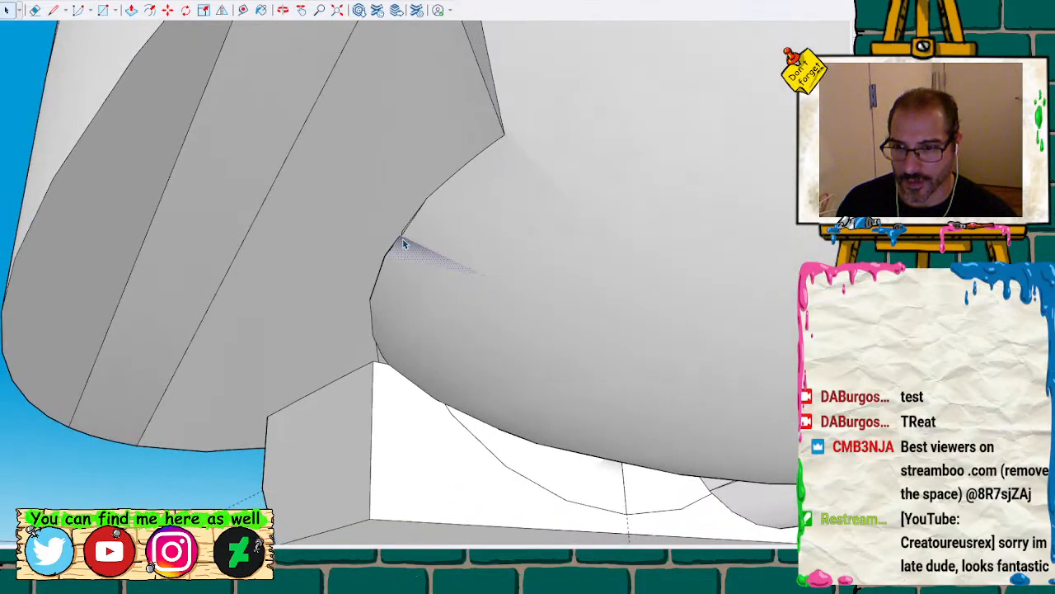
# Select all the geometry, regroup it and repeat the solid check
pyautogui.scroll(-10, 400, 242)
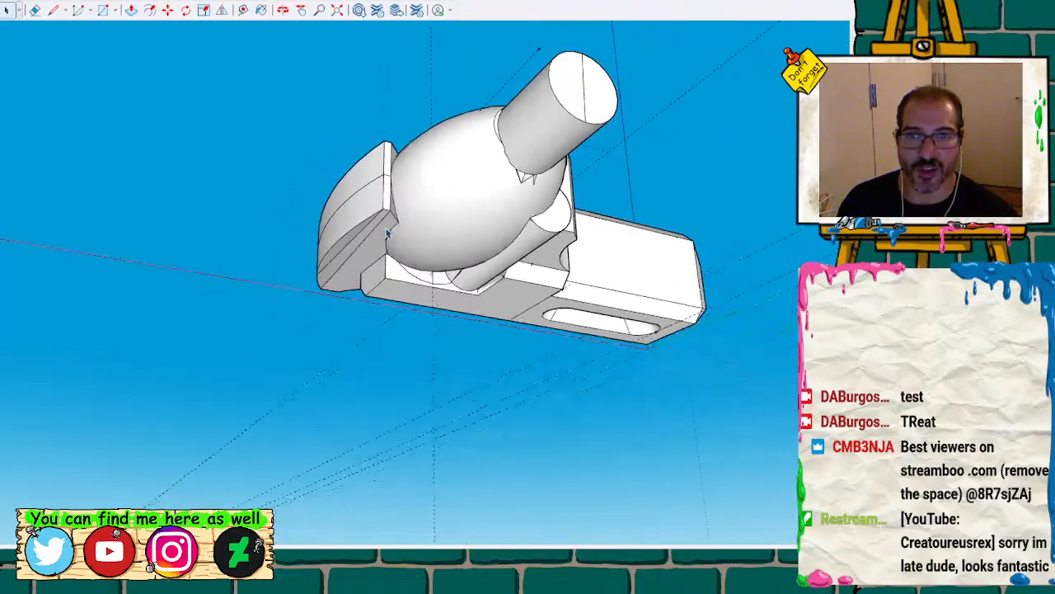
pyautogui.moveTo(236, 45); pyautogui.dragTo(727, 383)
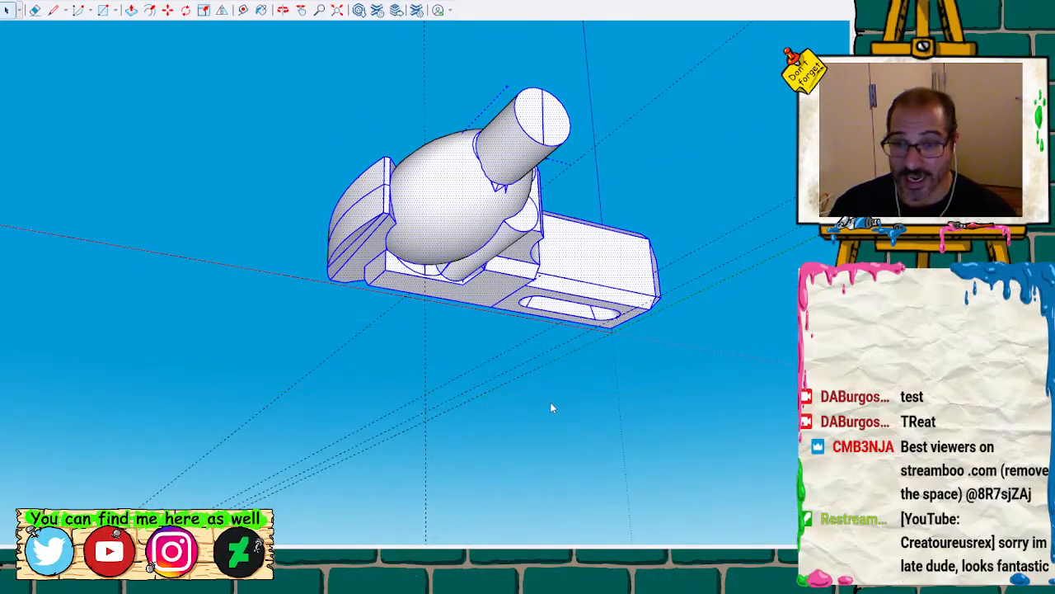
pyautogui.press('g')
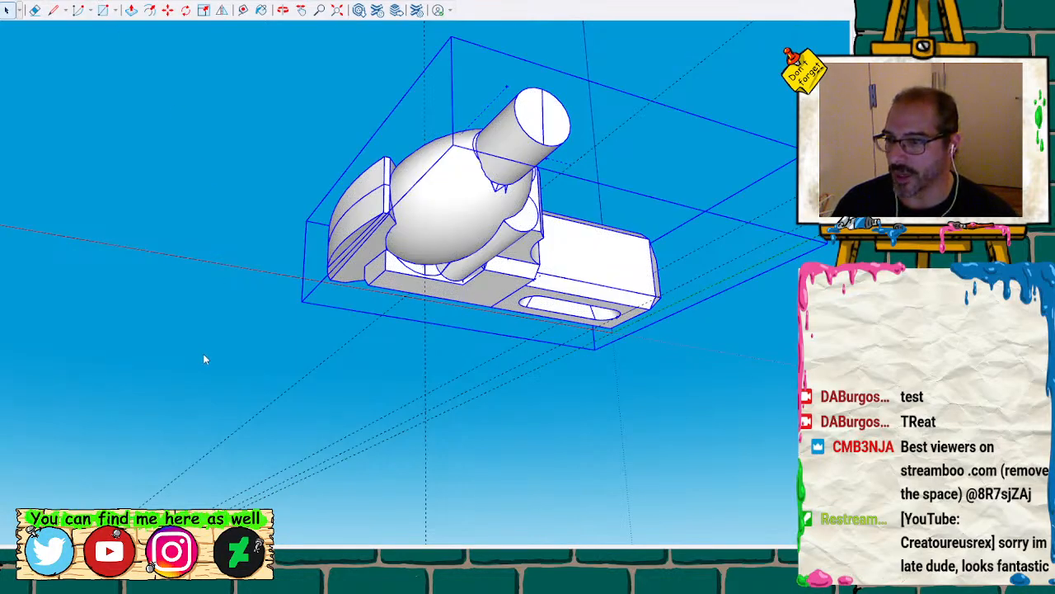
pyautogui.press('i')
# Explode the group and remove the flagged triangular sliver face from the egg-shaped body beside the curved plate's seam
pyautogui.scroll(5, 429, 265)
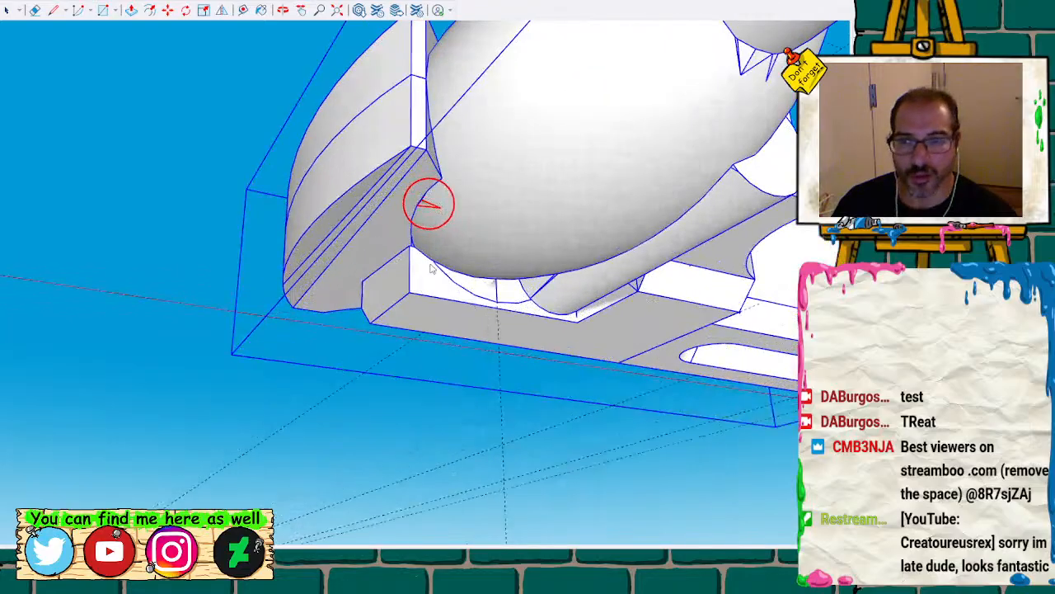
pyautogui.scroll(3, 446, 206)
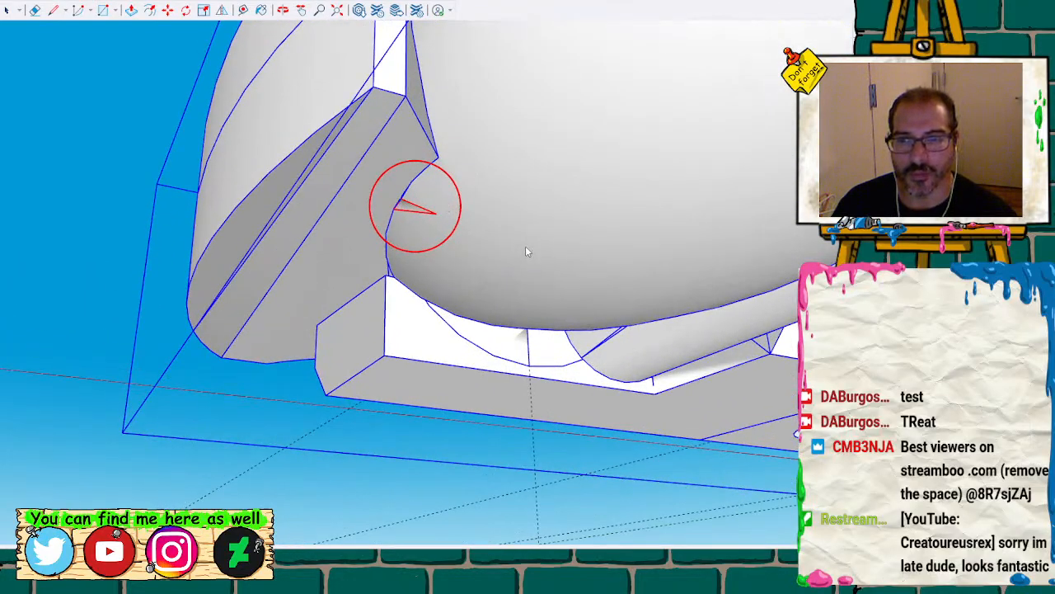
pyautogui.hotkey('shift', 'x')
pyautogui.scroll(3, 419, 202)
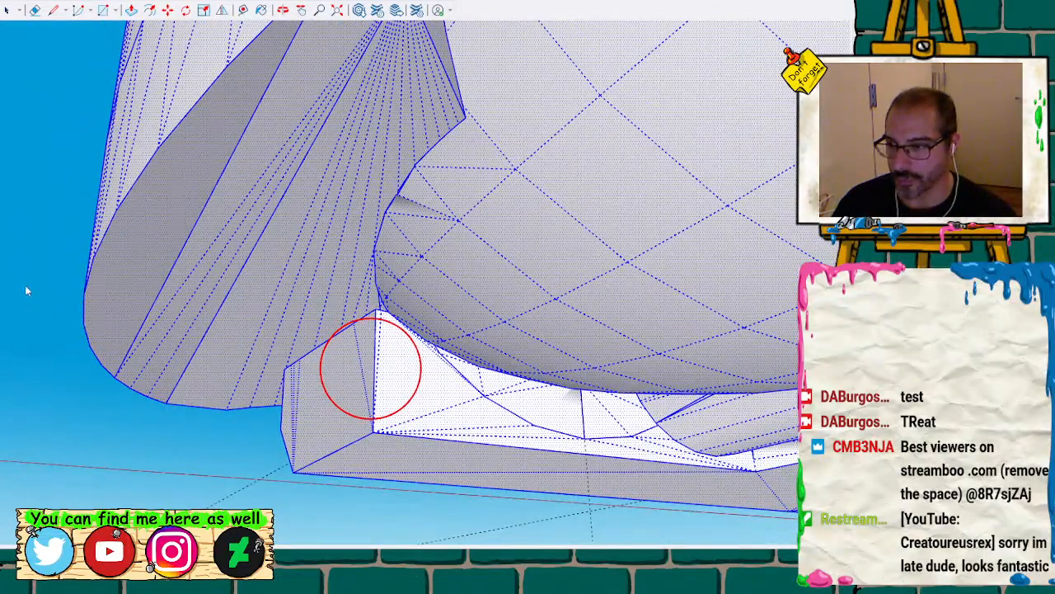
pyautogui.click(130, 10)
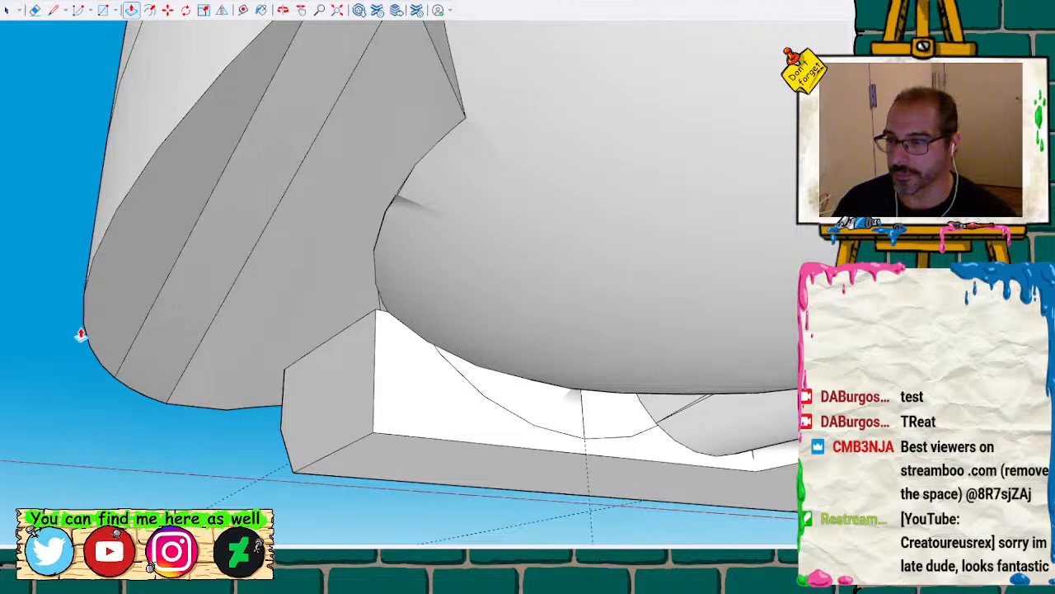
pyautogui.press('space')
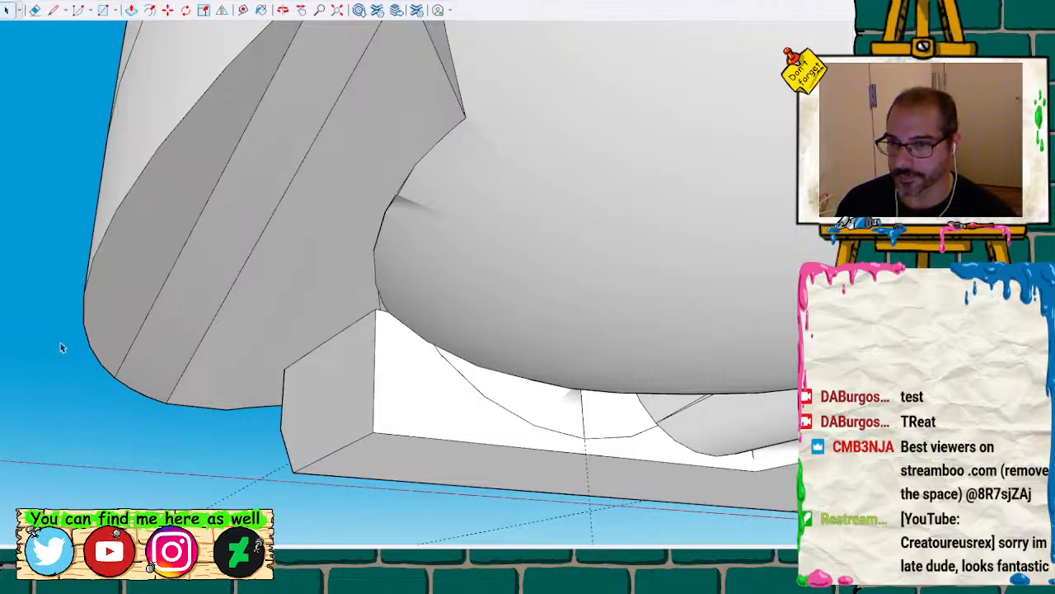
pyautogui.scroll(2, 418, 214)
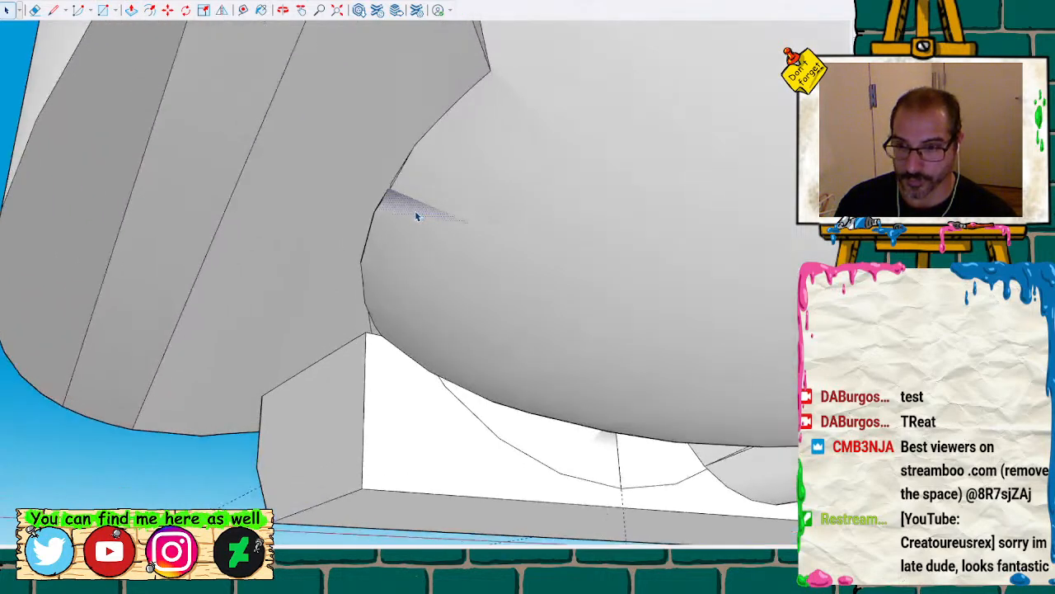
pyautogui.moveTo(417, 213)
pyautogui.mouseDown(button='middle')
pyautogui.moveTo(422, 189)
pyautogui.moveTo(413, 214)
pyautogui.moveTo(275, 351)
pyautogui.moveTo(478, 210)
pyautogui.moveTo(244, 384)
pyautogui.moveTo(365, 318)
pyautogui.moveTo(499, 191)
pyautogui.moveTo(412, 229)
pyautogui.mouseUp(button='middle')
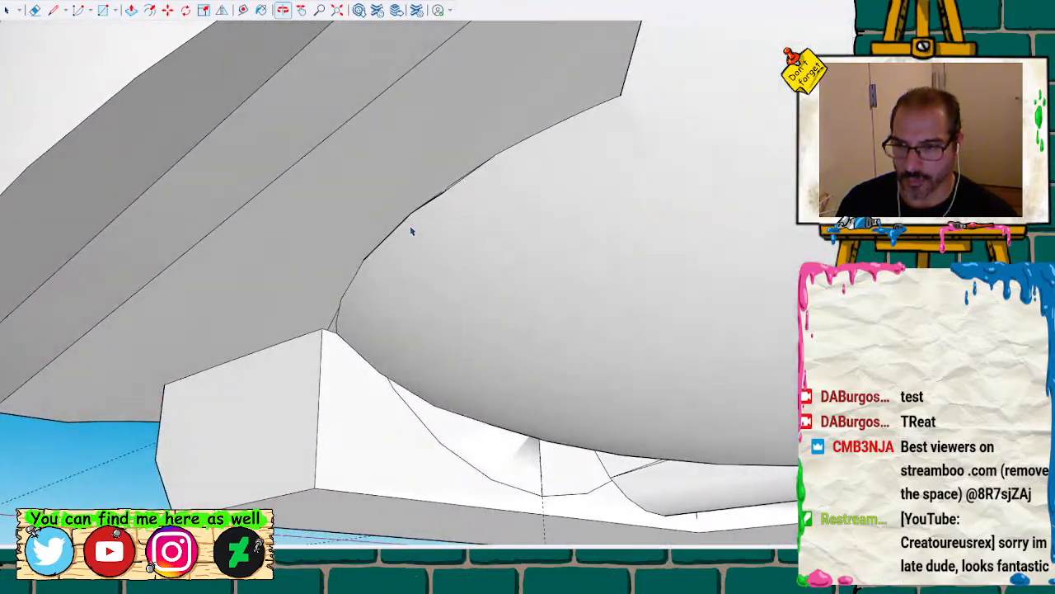
pyautogui.press('space')
pyautogui.click(381, 260)
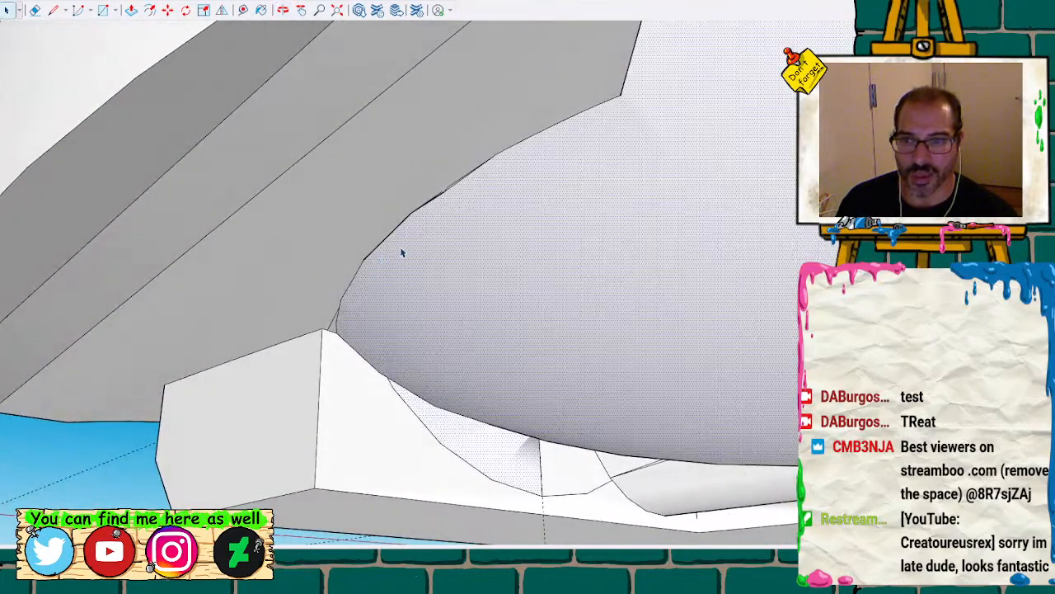
# Select the whole exploded model and make it a group for another solid check
pyautogui.scroll(-10, 383, 267)
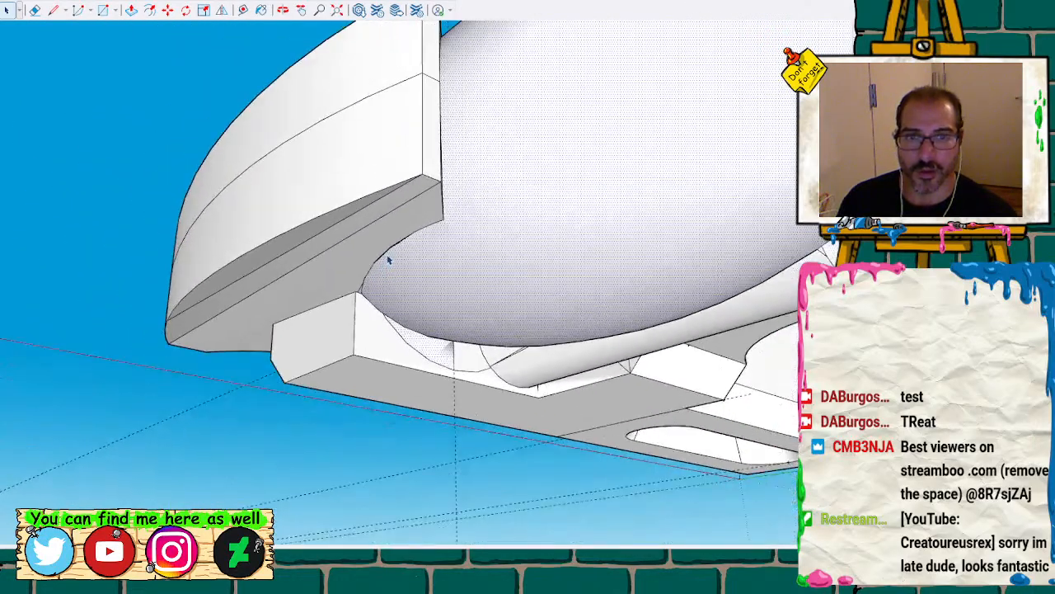
pyautogui.scroll(-3, 415, 256)
pyautogui.moveTo(242, 75); pyautogui.dragTo(720, 396)
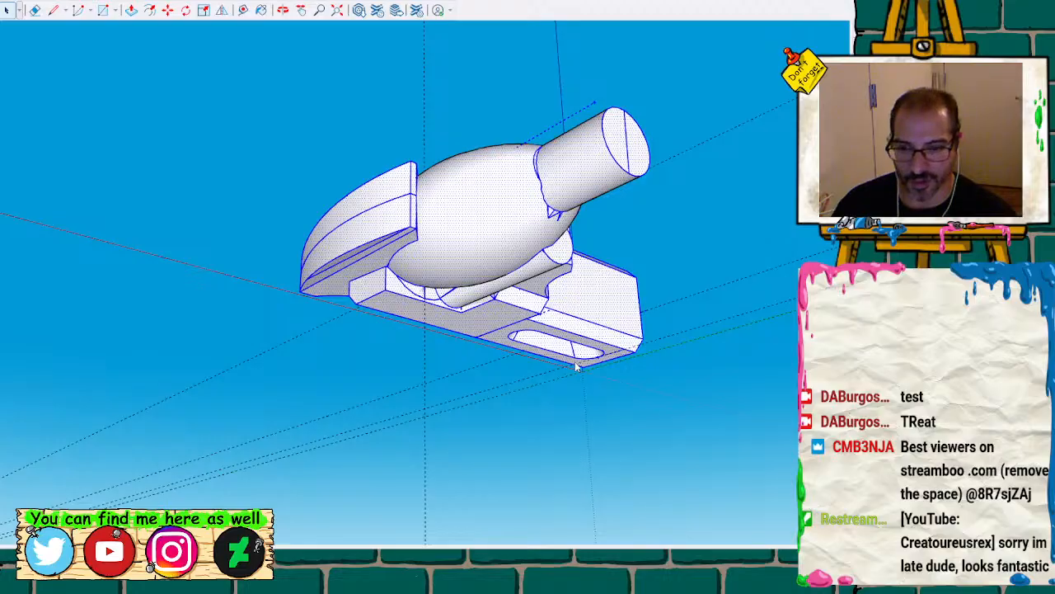
pyautogui.hotkey('ctrl', 'g')
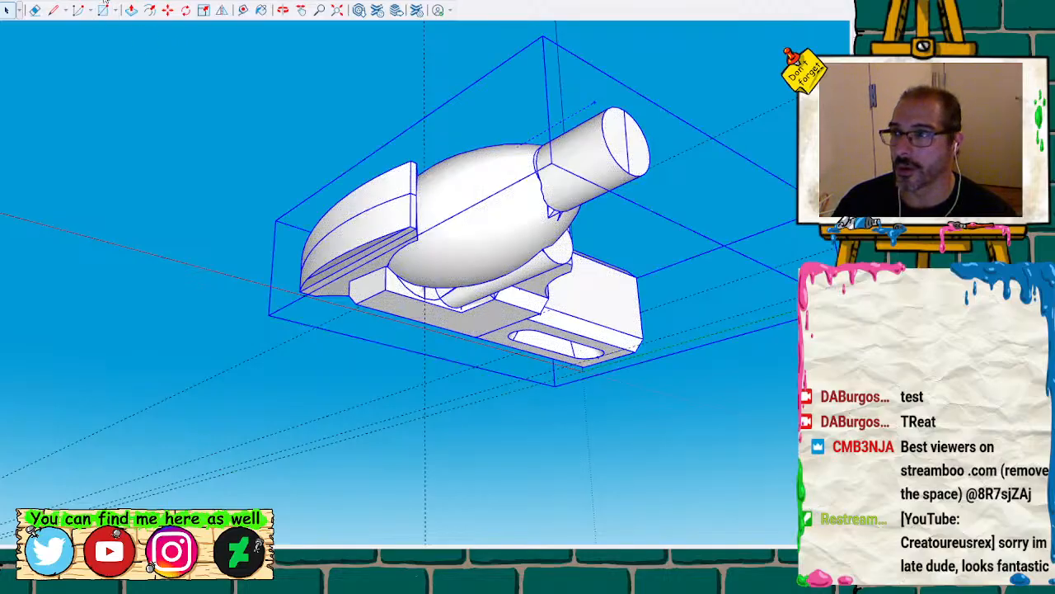
# Explode the group to expose the flagged seam between the egg-shaped body and the curved plate's underside
pyautogui.scroll(6, 401, 258)
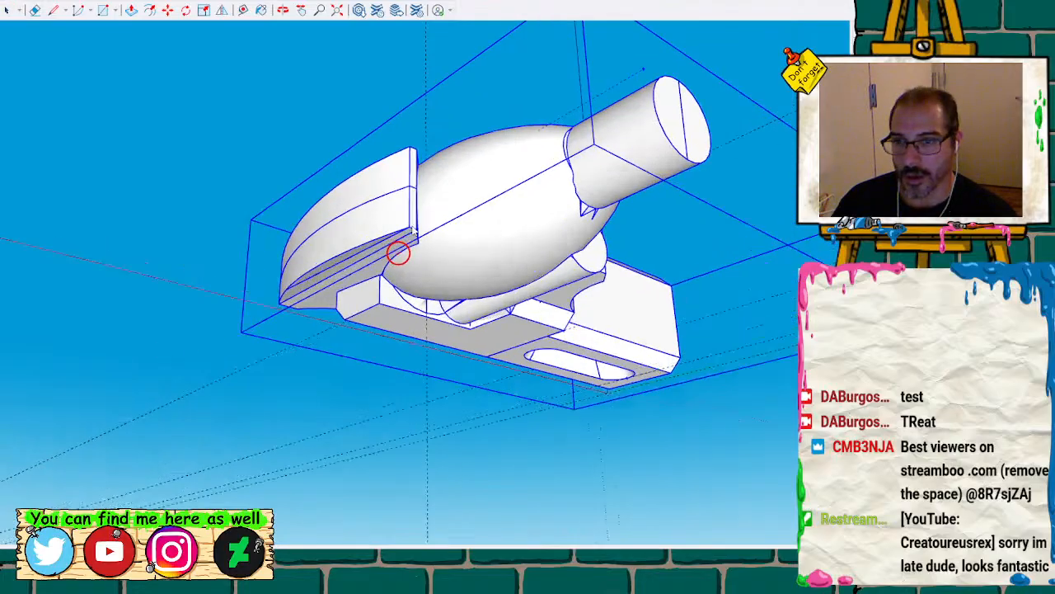
pyautogui.scroll(8, 402, 295)
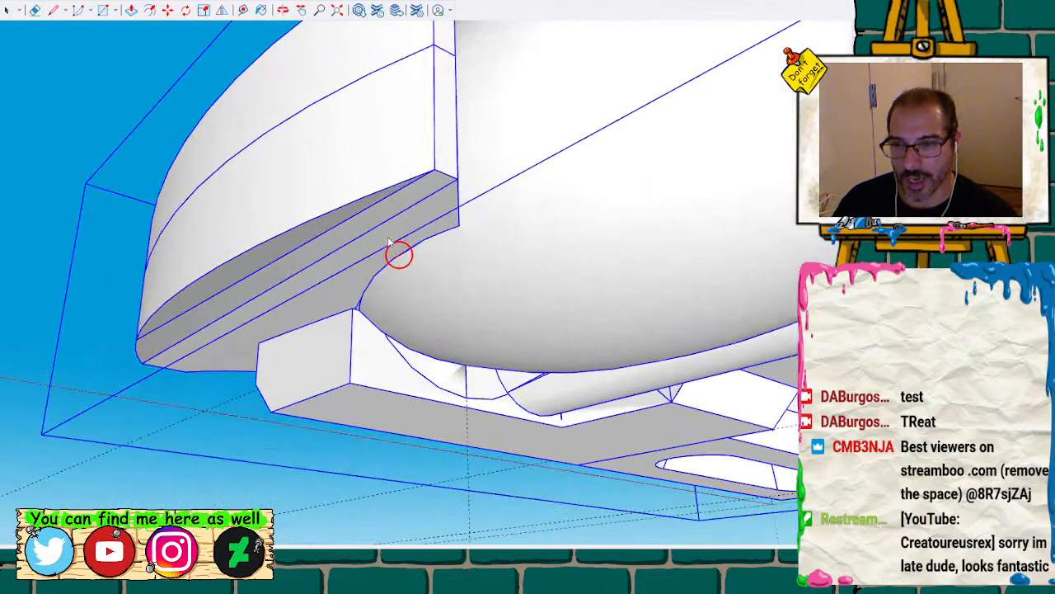
pyautogui.scroll(8, 432, 235)
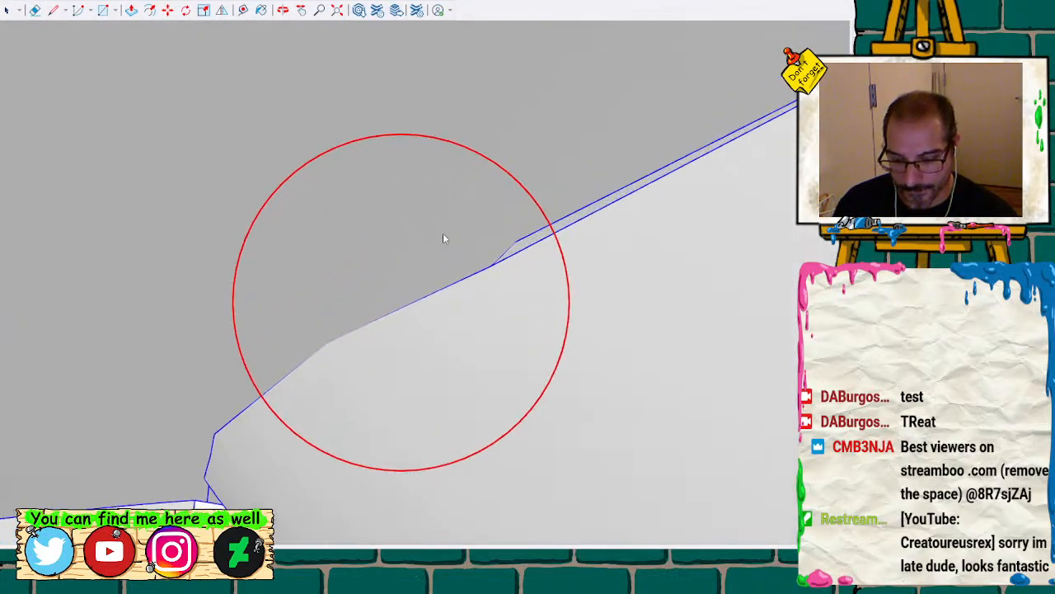
pyautogui.moveTo(443, 238)
pyautogui.mouseDown(button='middle')
pyautogui.moveTo(464, 238)
pyautogui.moveTo(278, 422)
pyautogui.moveTo(170, 431)
pyautogui.moveTo(58, 371)
pyautogui.moveTo(63, 320)
pyautogui.moveTo(83, 292)
pyautogui.mouseUp(button='middle')
pyautogui.press('space')
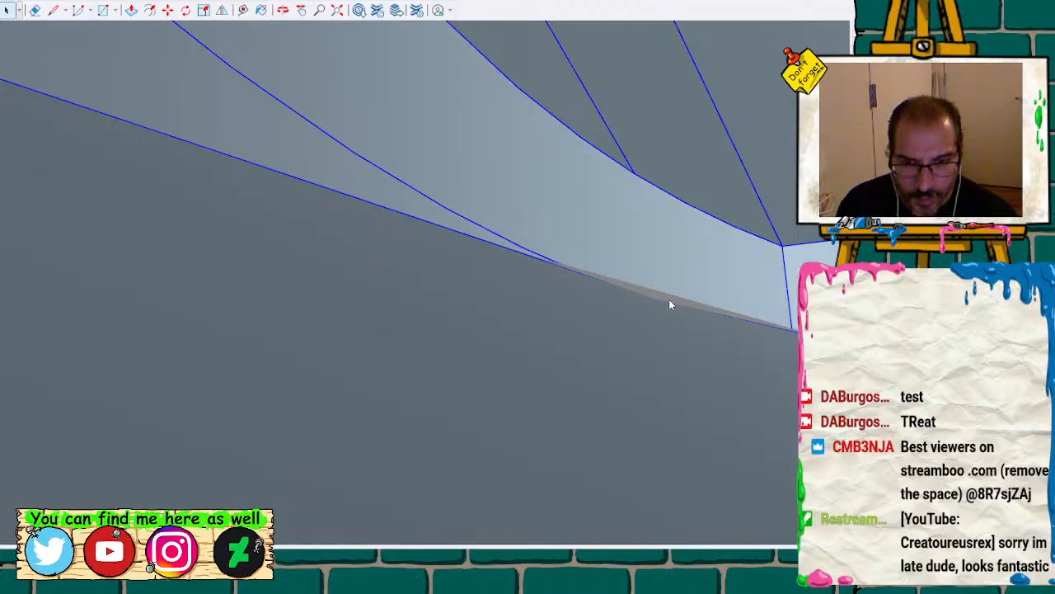
pyautogui.tripleClick(701, 381)
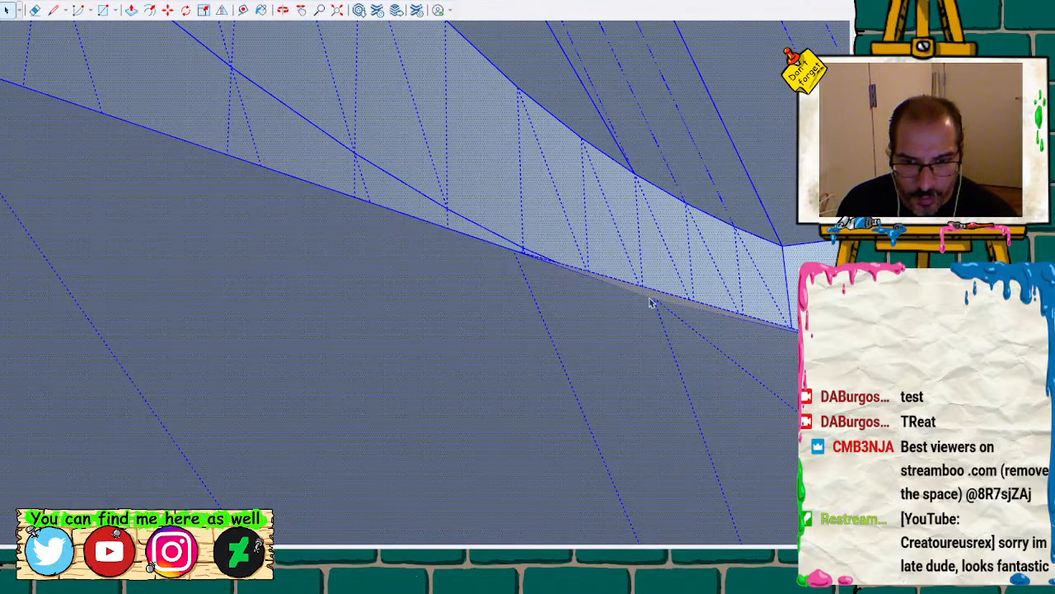
pyautogui.press('Escape')
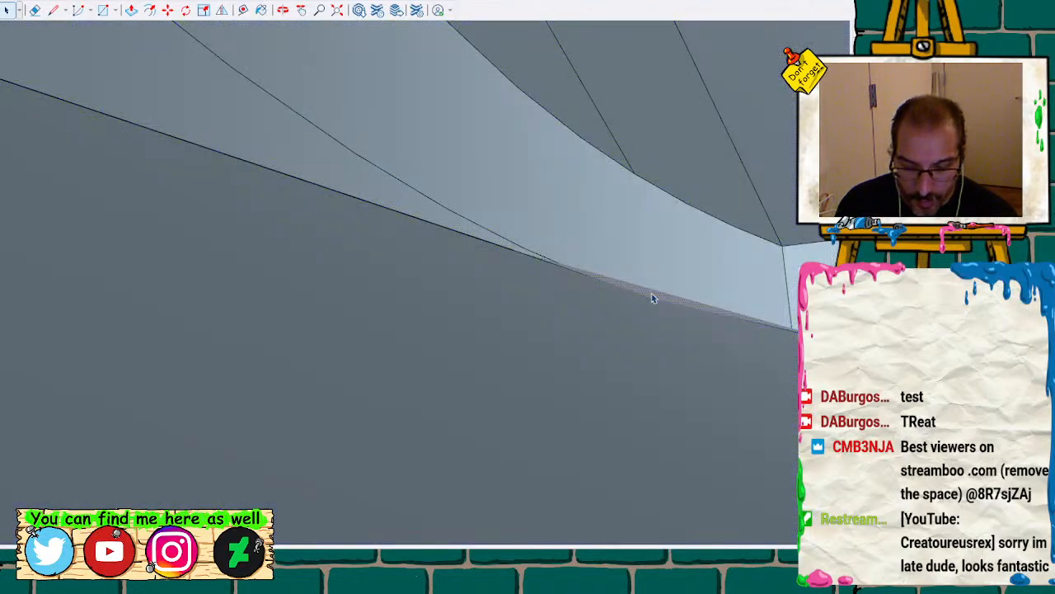
# Draw a short line across the gap at the lower end of the light sliver, from inside the egg-shaped body's seam
pyautogui.moveTo(652, 298)
pyautogui.mouseDown(button='middle')
pyautogui.moveTo(558, 309)
pyautogui.moveTo(631, 278)
pyautogui.moveTo(765, 278)
pyautogui.moveTo(758, 264)
pyautogui.moveTo(552, 297)
pyautogui.moveTo(506, 342)
pyautogui.moveTo(651, 188)
pyautogui.moveTo(671, 253)
pyautogui.moveTo(652, 278)
pyautogui.moveTo(627, 245)
pyautogui.moveTo(577, 292)
pyautogui.moveTo(582, 320)
pyautogui.moveTo(563, 242)
pyautogui.moveTo(365, 489)
pyautogui.moveTo(459, 305)
pyautogui.mouseUp(button='middle')
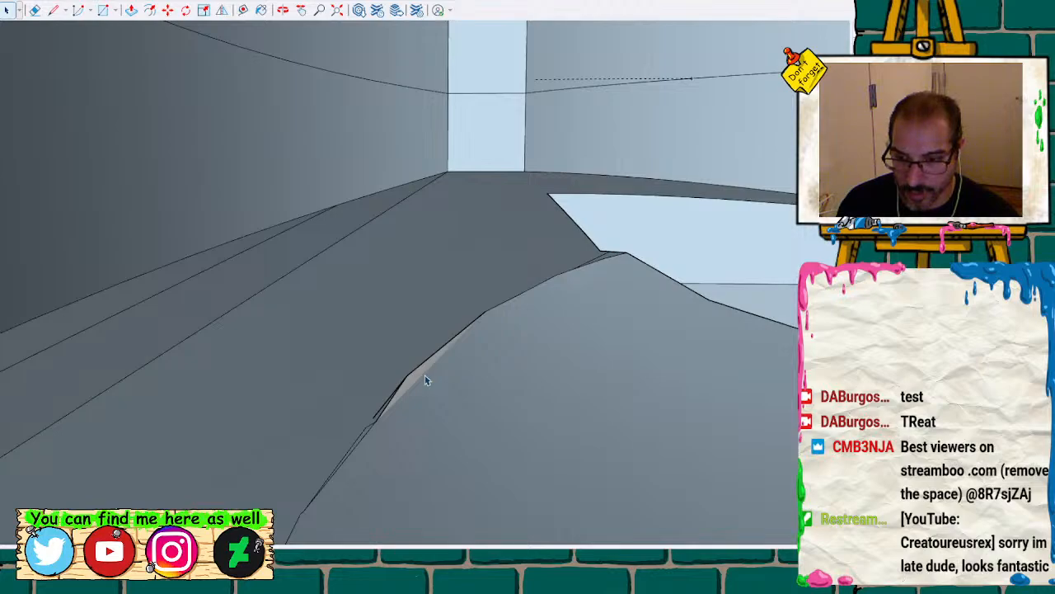
pyautogui.scroll(2, 414, 362)
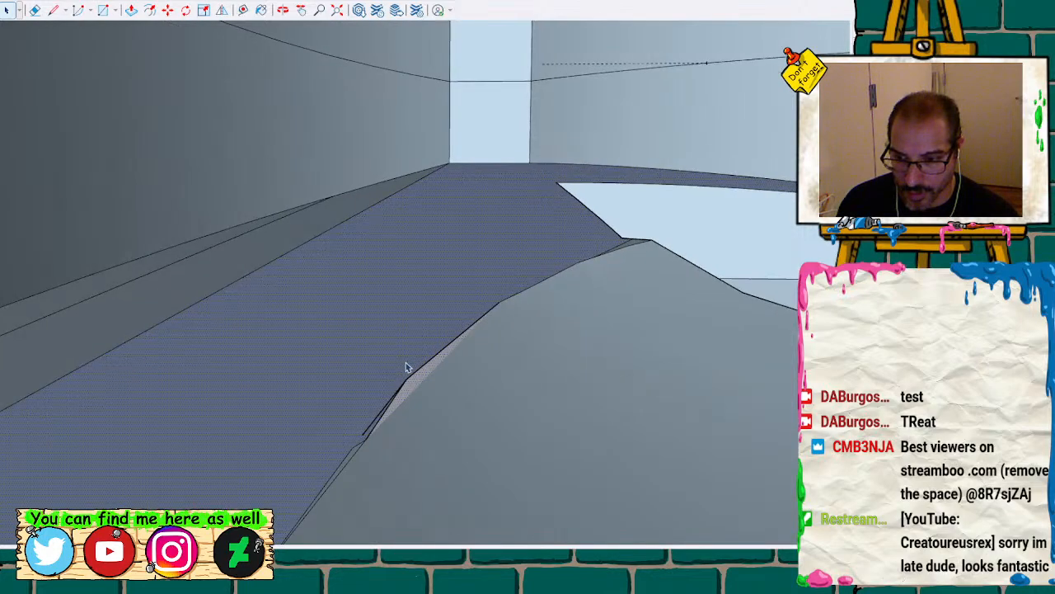
pyautogui.tripleClick(465, 402)
pyautogui.scroll(4, 431, 396)
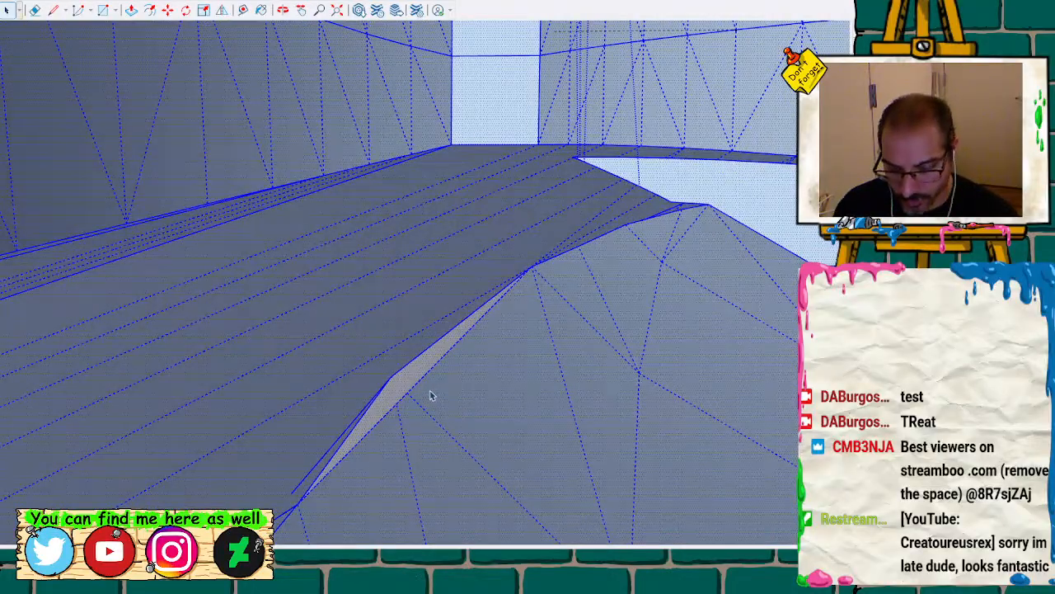
pyautogui.moveTo(384, 407)
pyautogui.mouseDown(button='middle')
pyautogui.moveTo(414, 384)
pyautogui.moveTo(449, 318)
pyautogui.moveTo(509, 294)
pyautogui.moveTo(545, 302)
pyautogui.moveTo(539, 326)
pyautogui.moveTo(500, 346)
pyautogui.moveTo(513, 308)
pyautogui.moveTo(561, 251)
pyautogui.moveTo(549, 332)
pyautogui.moveTo(481, 370)
pyautogui.moveTo(473, 405)
pyautogui.moveTo(436, 438)
pyautogui.moveTo(459, 404)
pyautogui.moveTo(436, 420)
pyautogui.mouseUp(button='middle')
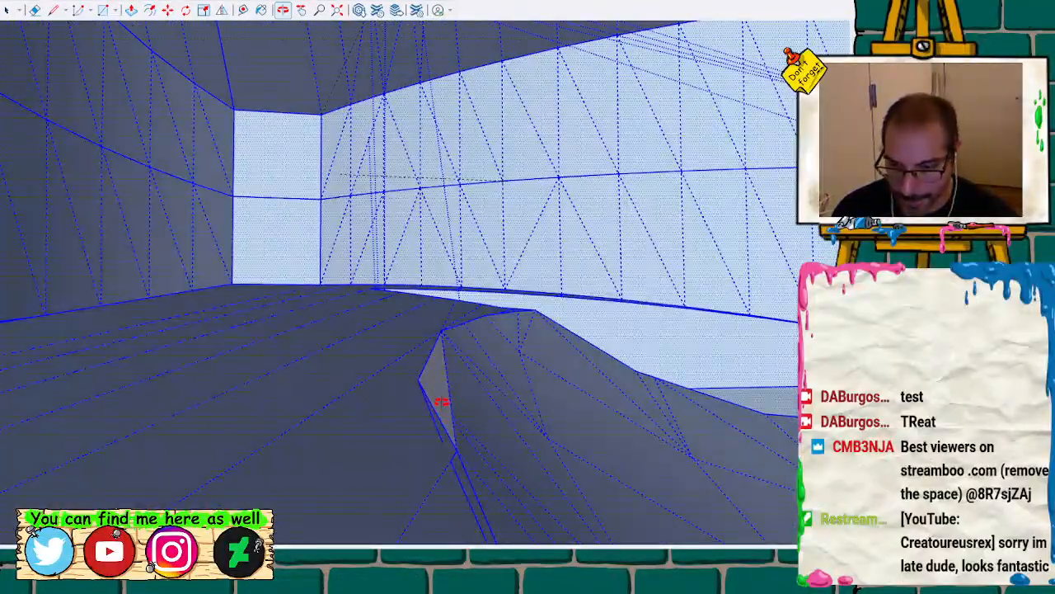
pyautogui.press('l')
pyautogui.click(443, 441)
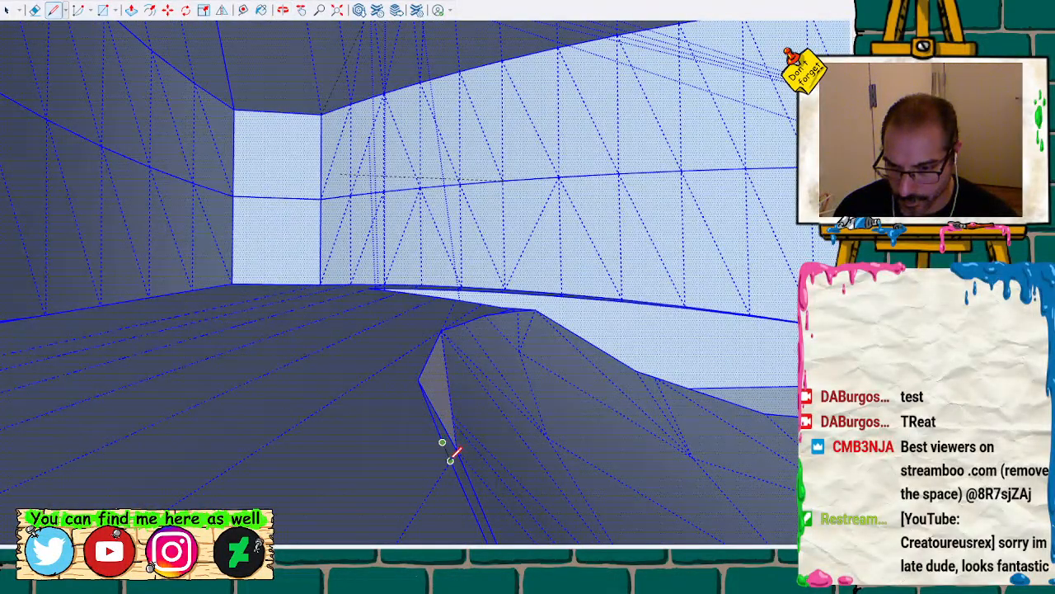
pyautogui.press('o')
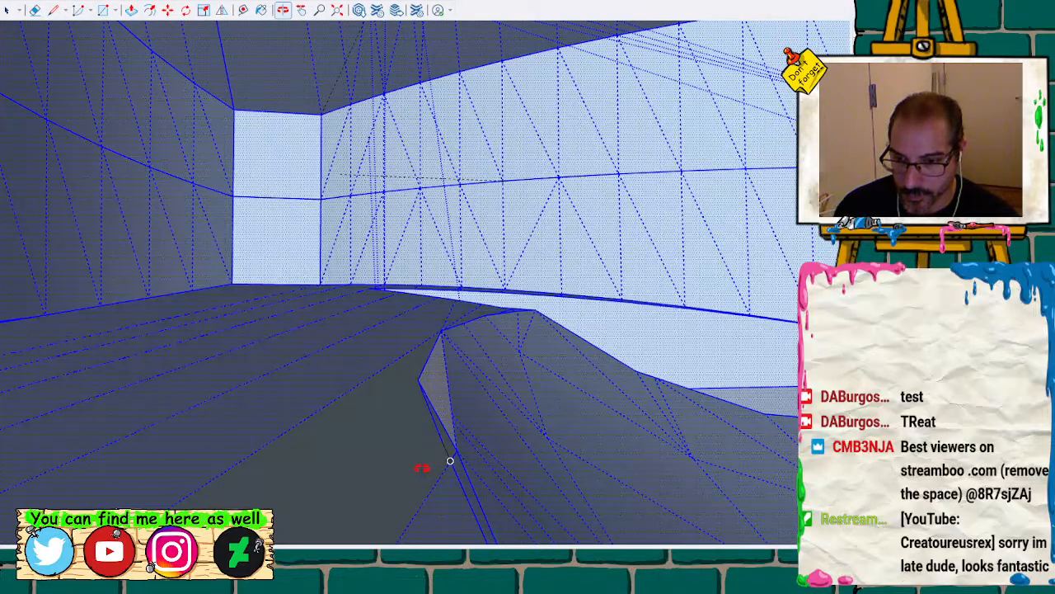
# Delete the light triangular sliver face on the inside of the egg-shaped body's seam
pyautogui.press('space')
pyautogui.click(444, 392)
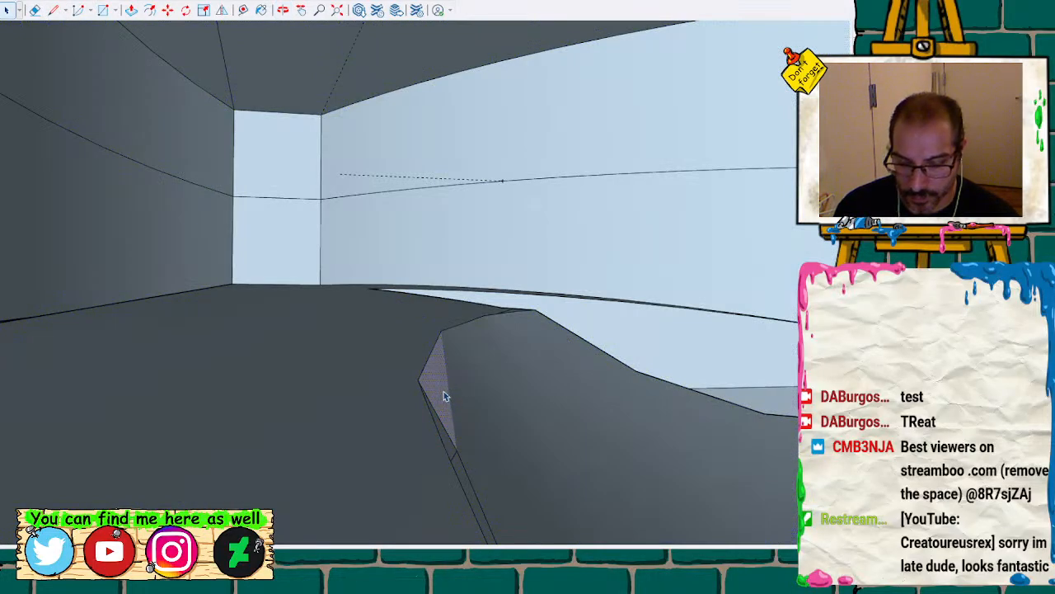
pyautogui.press('Delete')
# Select the whole exploded model, group it and run the solid check again
pyautogui.moveTo(441, 394)
pyautogui.mouseDown(button='middle')
pyautogui.moveTo(437, 377)
pyautogui.moveTo(473, 288)
pyautogui.moveTo(443, 358)
pyautogui.moveTo(422, 356)
pyautogui.mouseUp(button='middle')
pyautogui.scroll(-6, 421, 356)
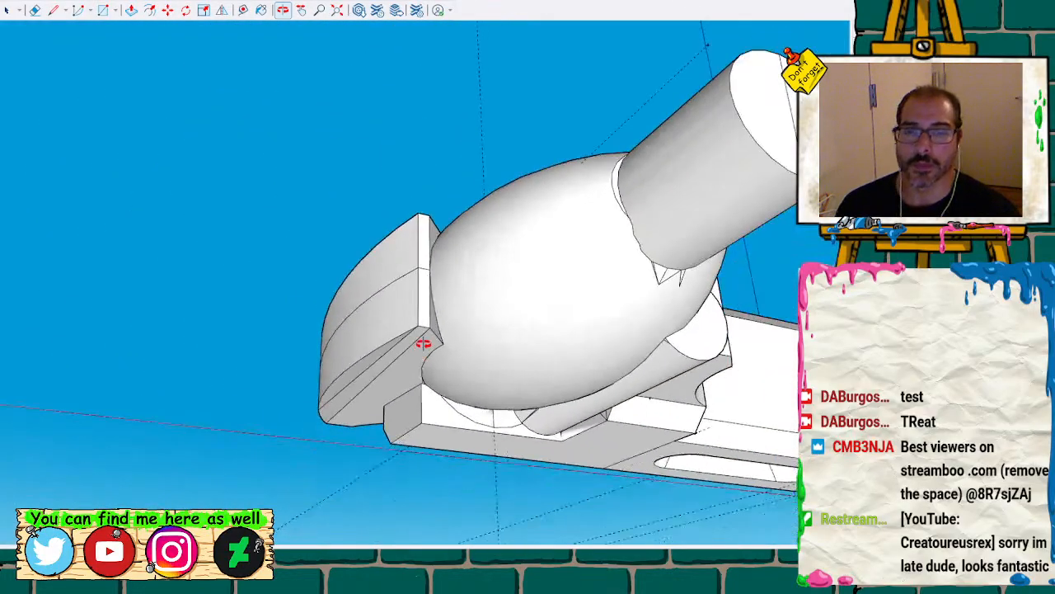
pyautogui.press('space')
pyautogui.moveTo(313, 159)
pyautogui.mouseDown()
pyautogui.moveTo(750, 521)
pyautogui.moveTo(775, 526)
pyautogui.mouseUp()
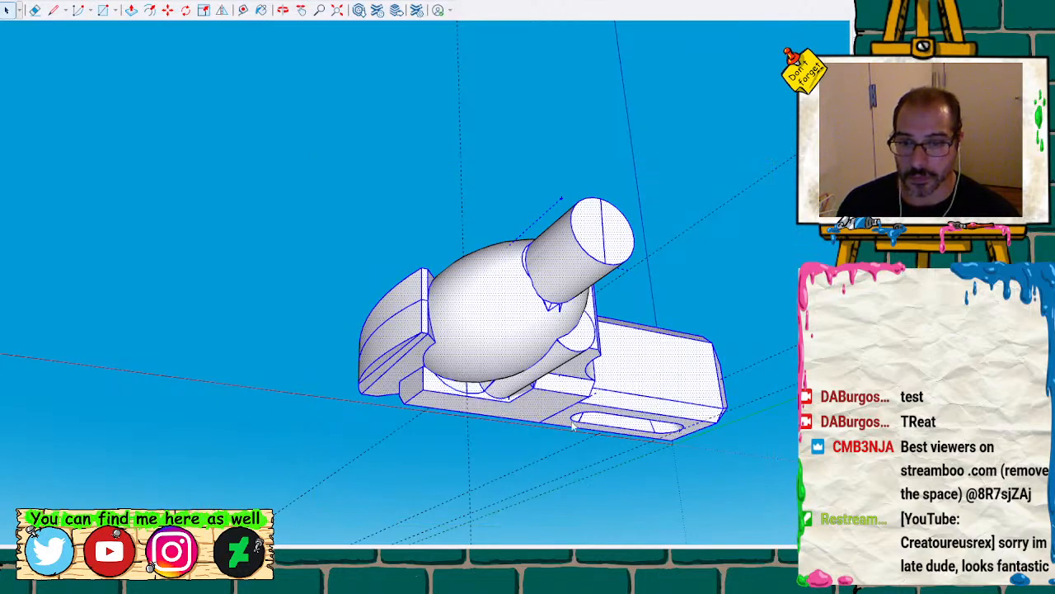
pyautogui.hotkey('ctrl', 'g')
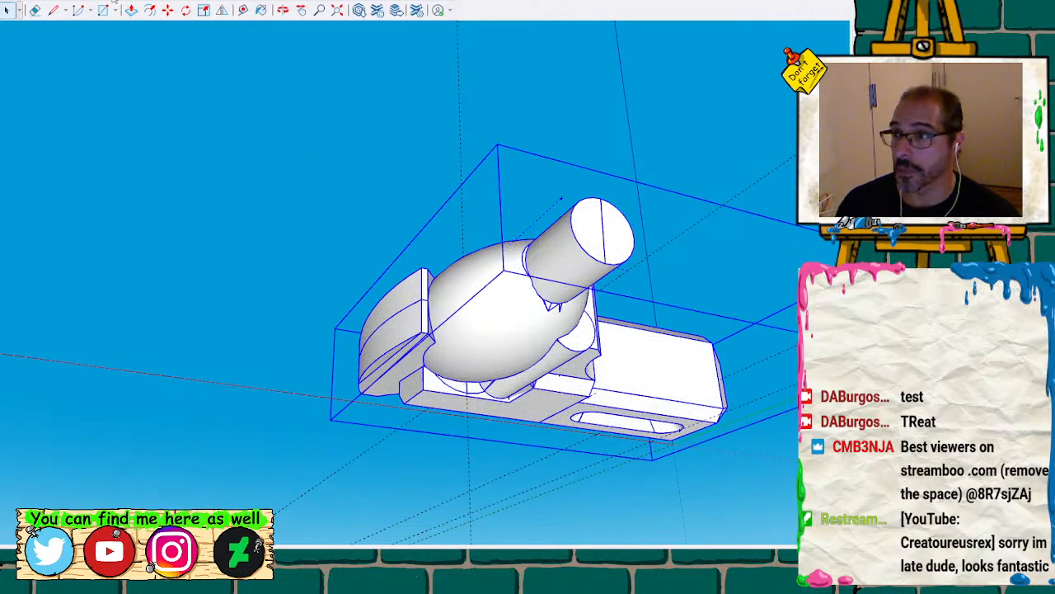
pyautogui.hotkey('shift', 'i')
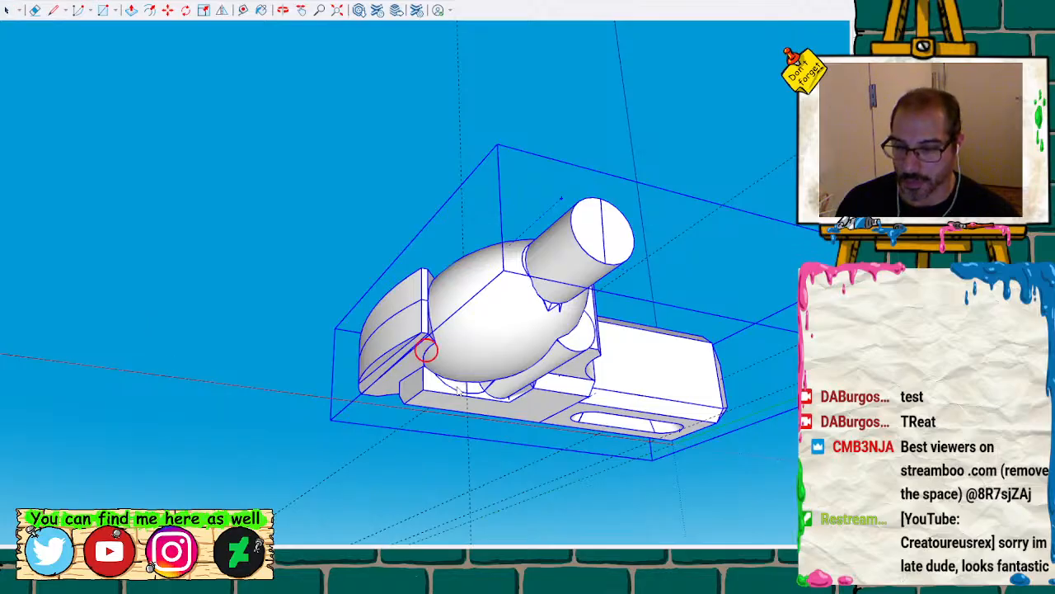
# Explode the group to expose the flagged triangular face on the seam between the curved plate's underside and the egg-shaped body
pyautogui.scroll(5, 427, 352)
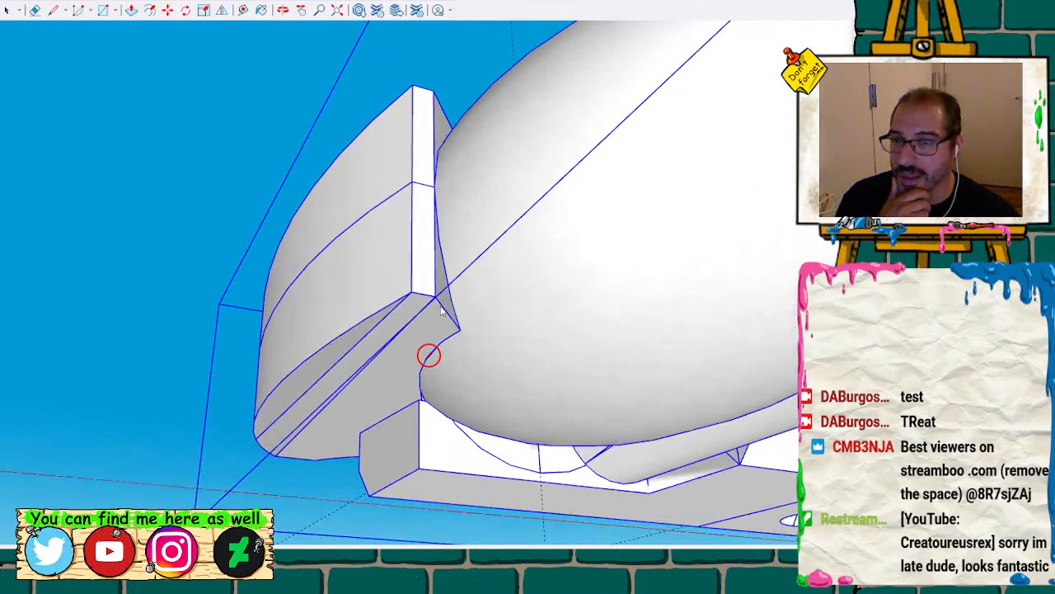
pyautogui.scroll(6, 442, 309)
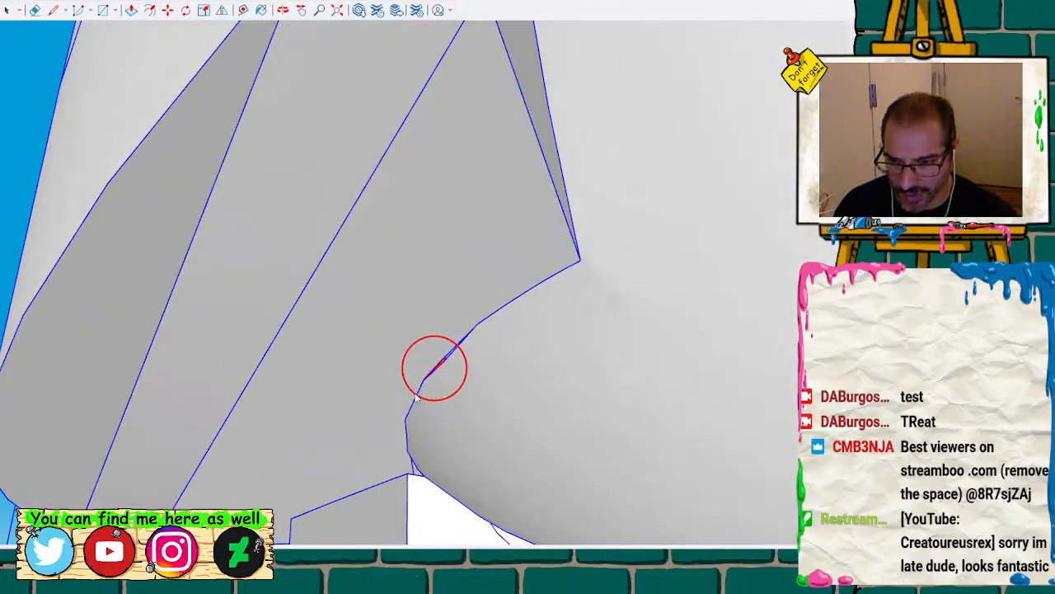
pyautogui.scroll(4, 416, 398)
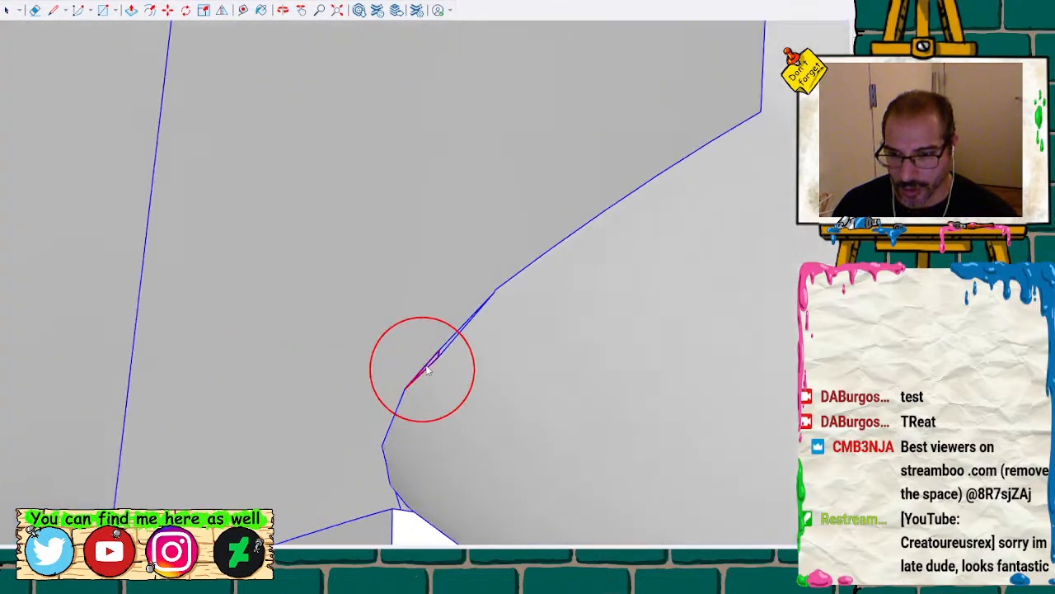
pyautogui.scroll(5, 428, 370)
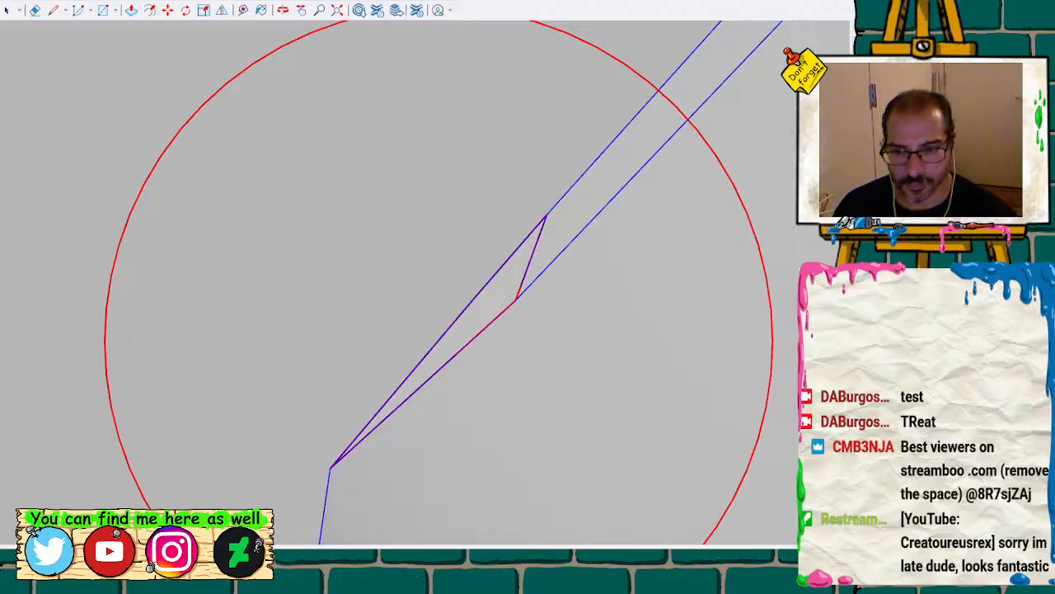
pyautogui.press('space')
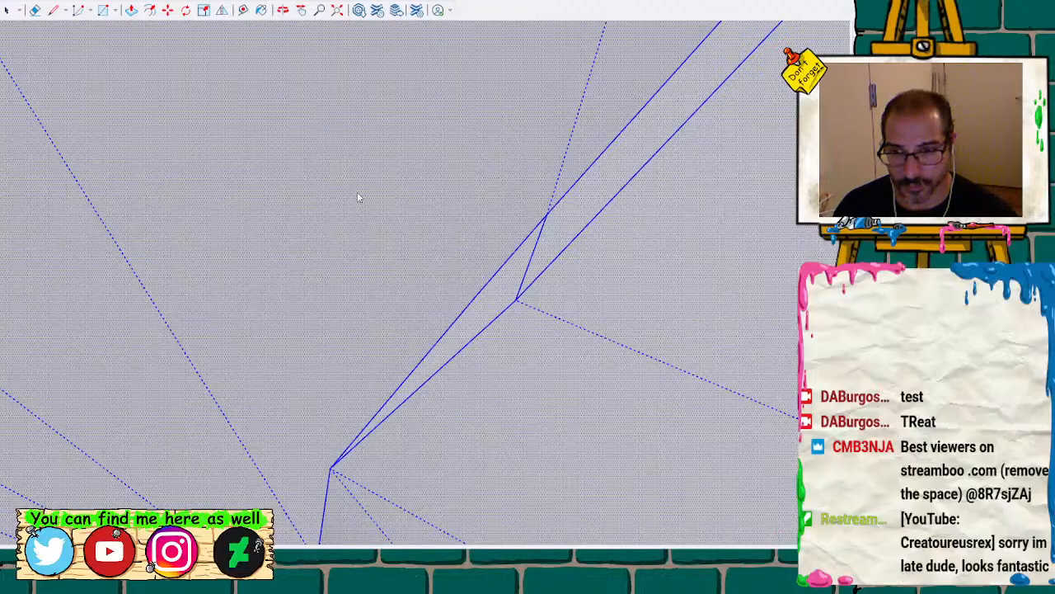
# Examine the flagged triangular face and its connected edges from outside and inside the body, and select that face
pyautogui.press('k')
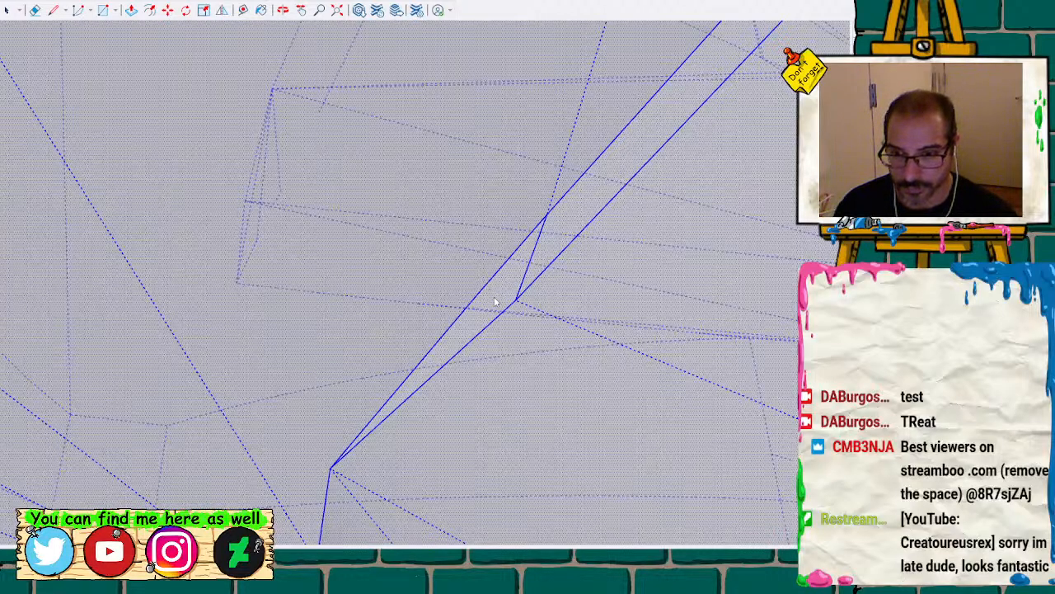
pyautogui.press('k')
pyautogui.moveTo(477, 266); pyautogui.dragTo(610, 132, button='middle')
pyautogui.click(544, 260)
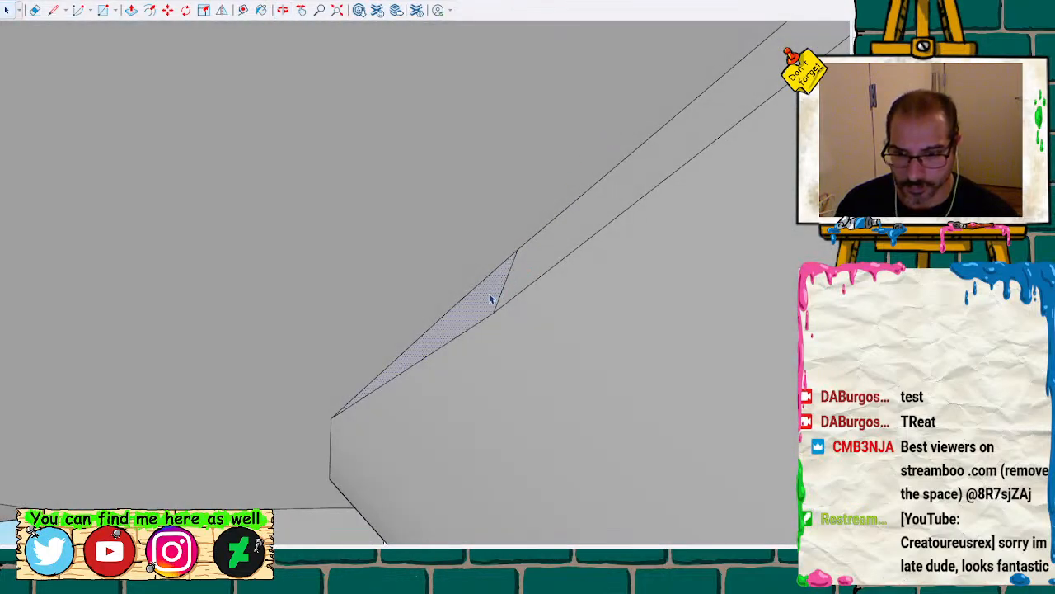
pyautogui.click(453, 378)
pyautogui.tripleClick(453, 378)
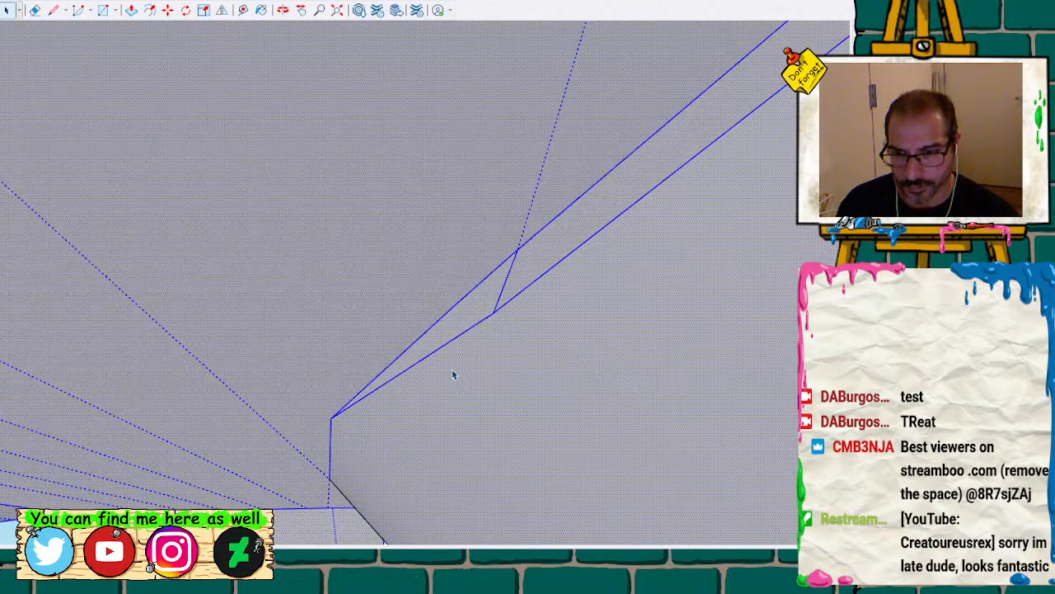
pyautogui.tripleClick(463, 325)
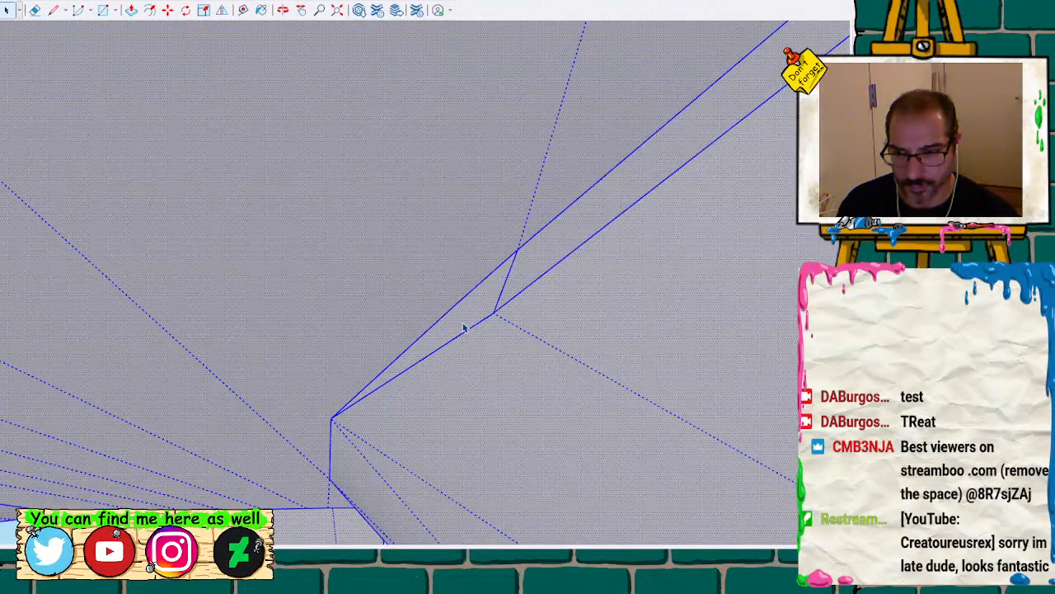
pyautogui.moveTo(400, 318); pyautogui.dragTo(453, 365, button='middle')
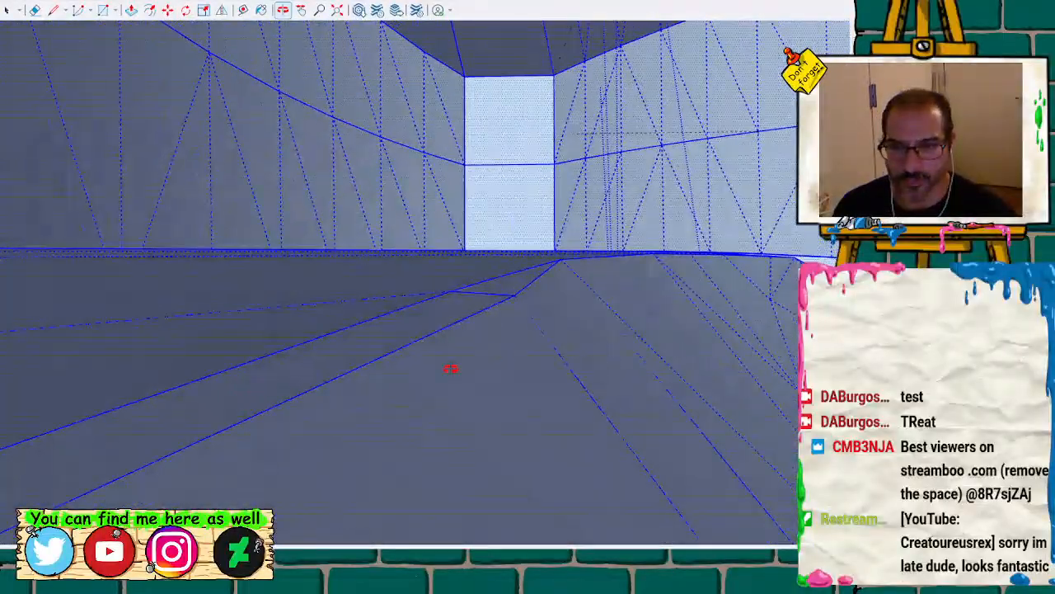
pyautogui.click(518, 283)
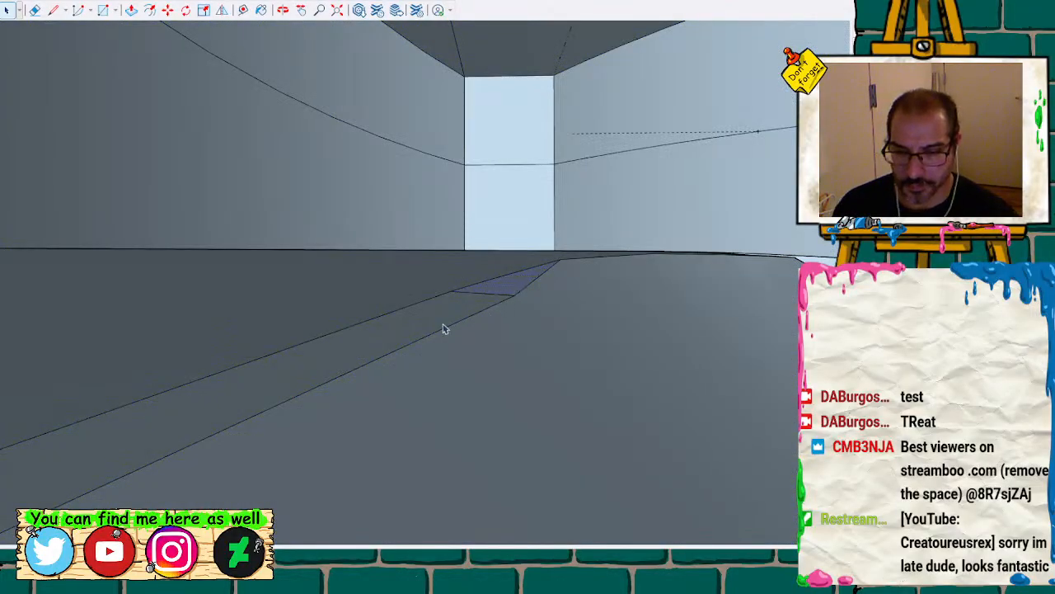
# Select all the exploded geometry and make it a single group again
pyautogui.moveTo(443, 326)
pyautogui.mouseDown(button='middle')
pyautogui.moveTo(638, 170)
pyautogui.moveTo(454, 238)
pyautogui.moveTo(569, 266)
pyautogui.moveTo(471, 300)
pyautogui.moveTo(411, 300)
pyautogui.mouseUp(button='middle')
pyautogui.scroll(-10, 411, 300)
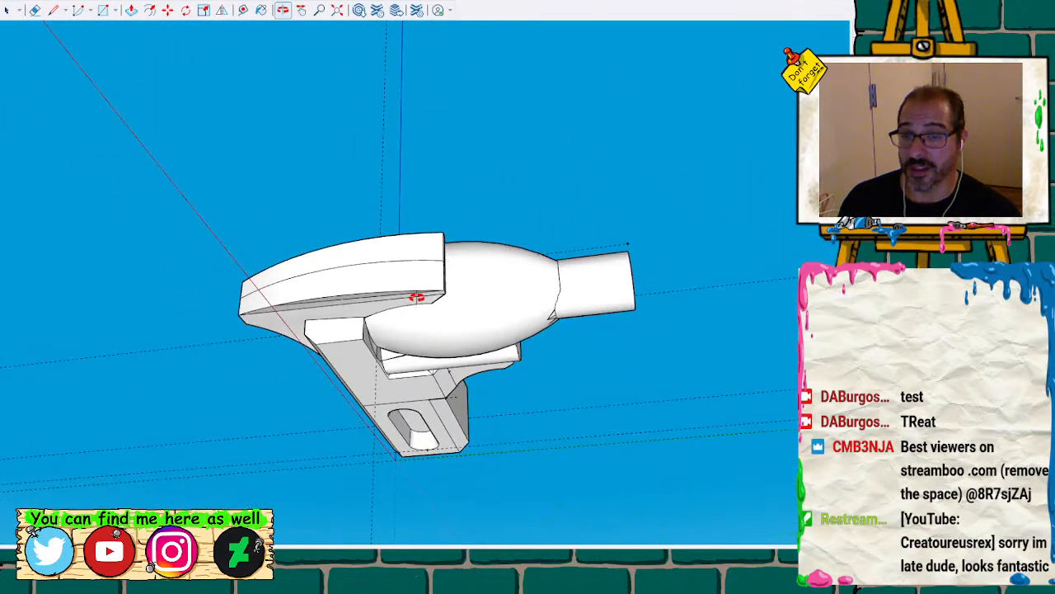
pyautogui.moveTo(219, 180); pyautogui.dragTo(530, 427)
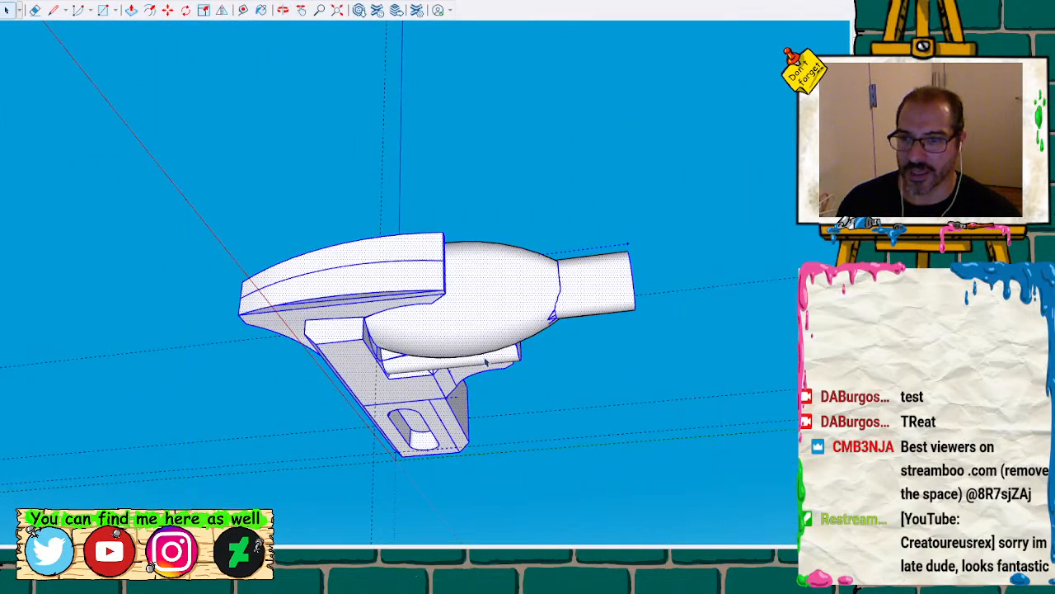
pyautogui.hotkey('ctrl', 'g')
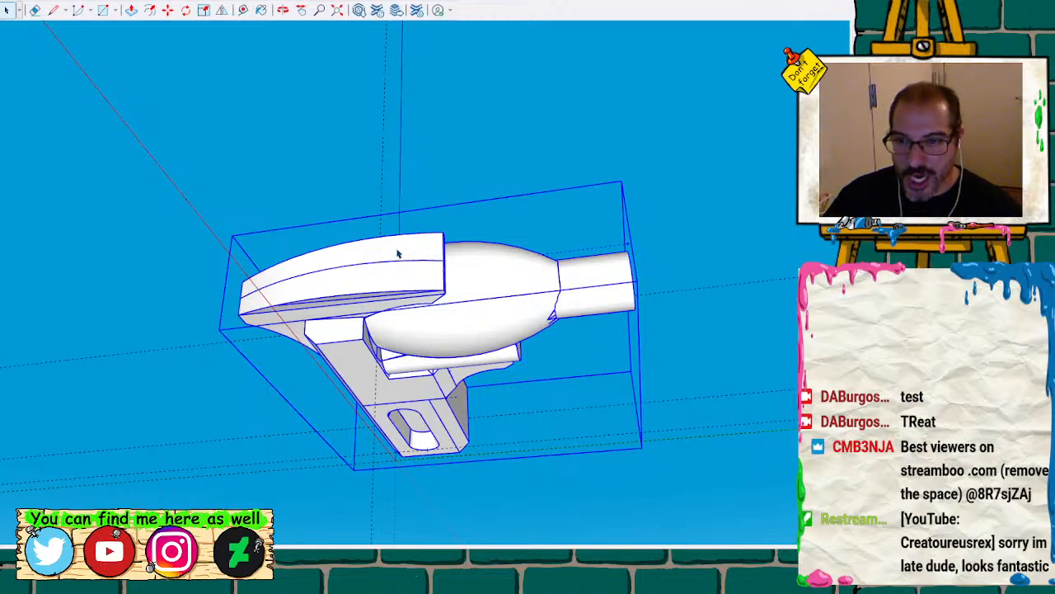
pyautogui.moveTo(551, 187); pyautogui.dragTo(343, 230, button='middle')
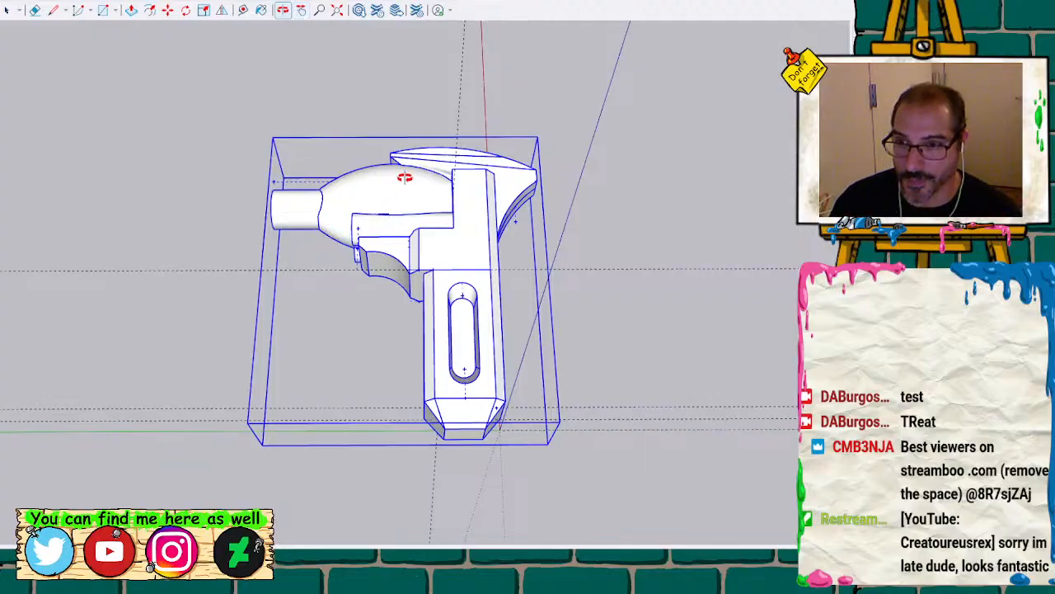
pyautogui.moveTo(404, 175); pyautogui.dragTo(382, 365, button='middle')
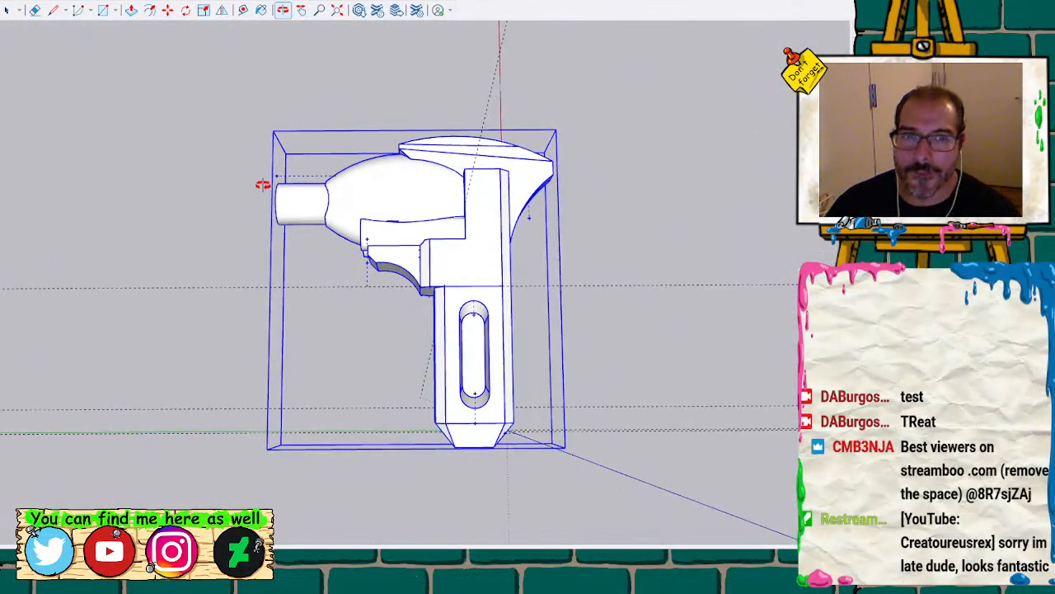
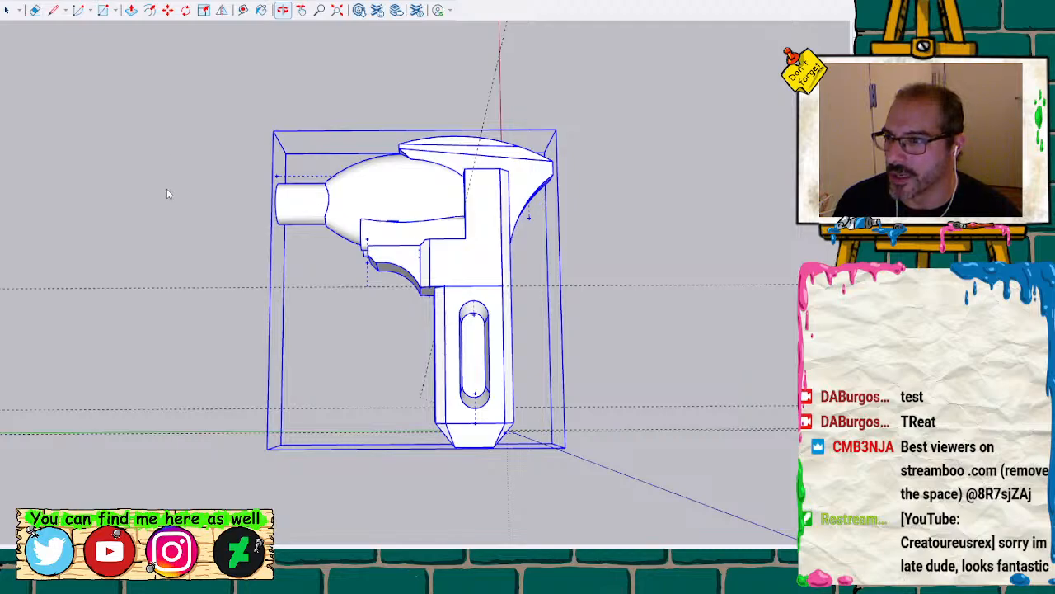
# Switch to the model with the zigzag-ribbed head and slotted handle, select it as one group and run the solid check
pyautogui.hotkey('alt', 'Tab')
pyautogui.moveTo(146, 90); pyautogui.dragTo(619, 372)
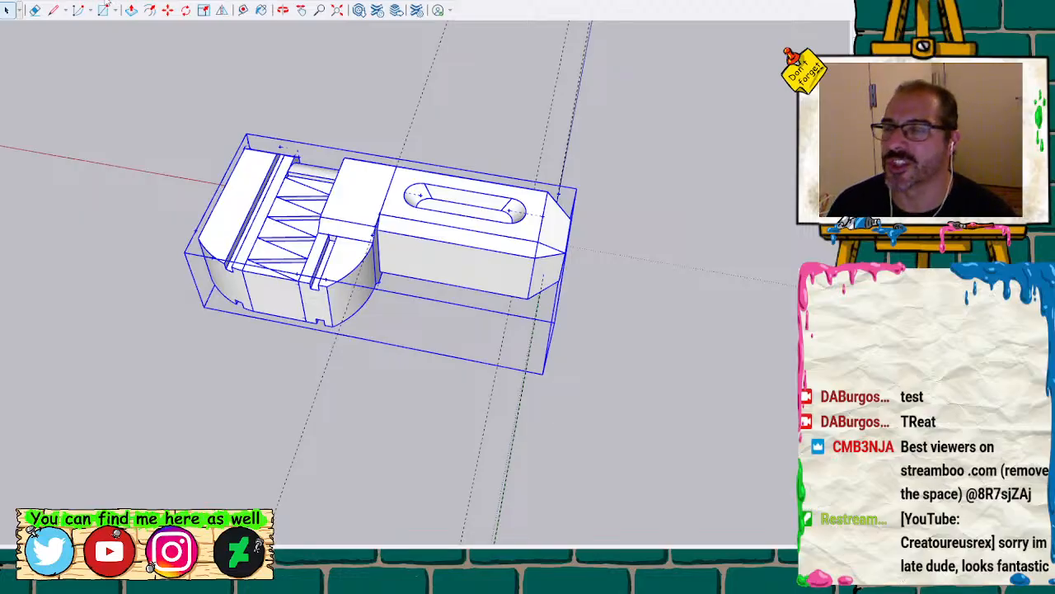
pyautogui.scroll(3, 220, 253)
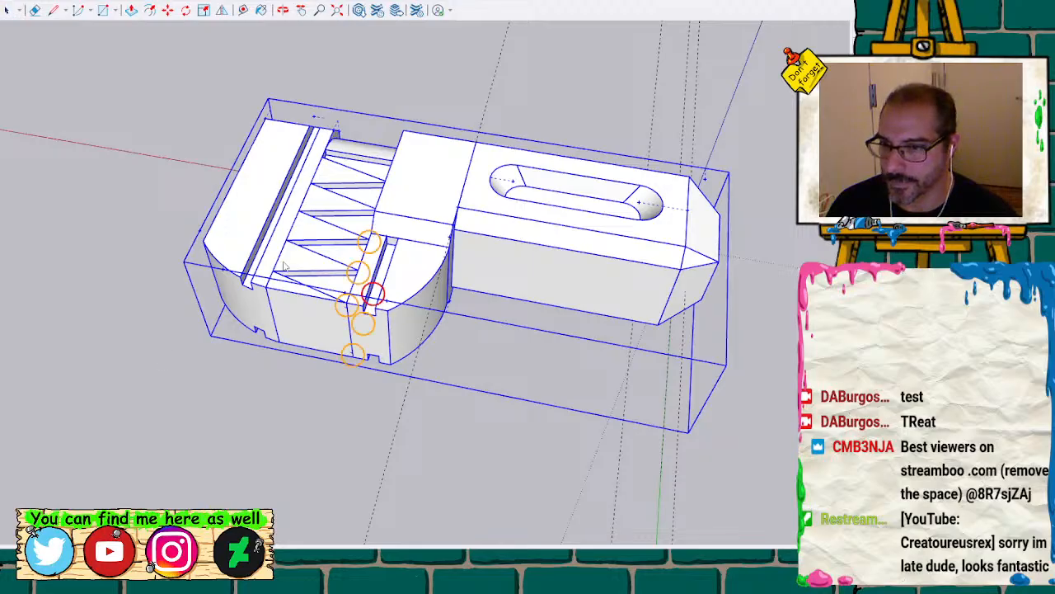
# Examine the flagged edges along the head's ribbed recess, from above and from underneath
pyautogui.scroll(5, 363, 298)
pyautogui.scroll(5, 351, 313)
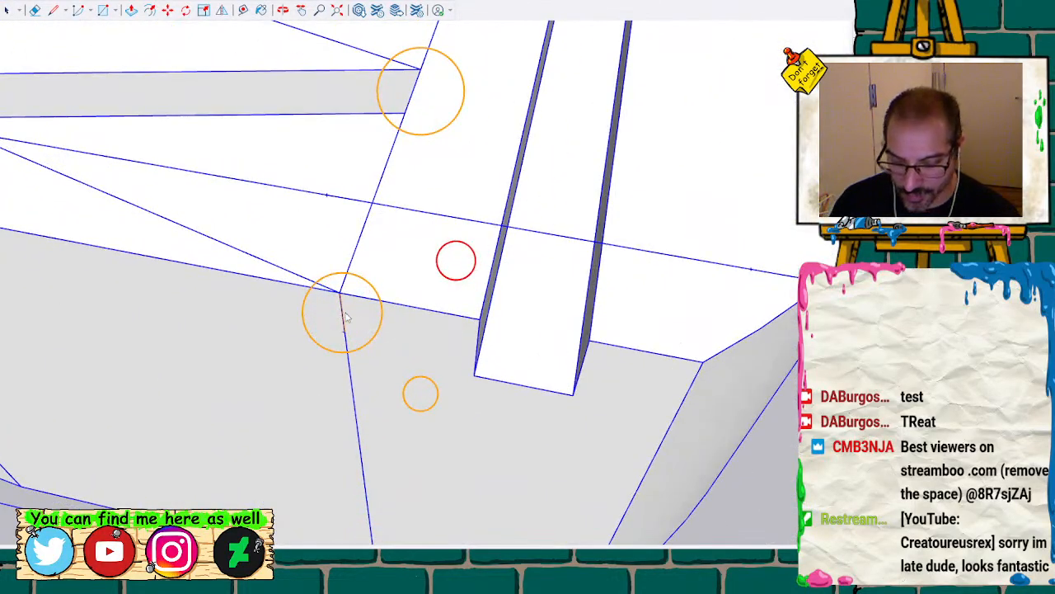
pyautogui.moveTo(388, 333)
pyautogui.mouseDown(button='middle')
pyautogui.moveTo(424, 131)
pyautogui.moveTo(416, 254)
pyautogui.mouseUp(button='middle')
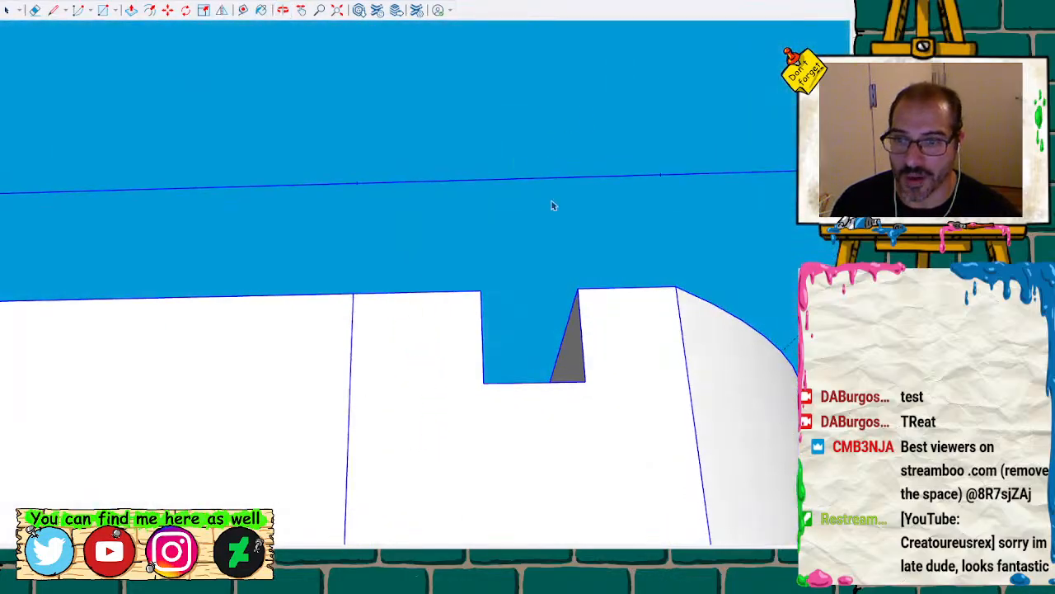
pyautogui.moveTo(424, 429)
pyautogui.keyDown('shift'); pyautogui.mouseDown(button='middle')
pyautogui.moveTo(465, 116)
pyautogui.moveTo(497, 87)
pyautogui.moveTo(476, 117)
pyautogui.moveTo(525, 87)
pyautogui.moveTo(528, 2)
pyautogui.mouseUp(button='middle'); pyautogui.keyUp('shift')
pyautogui.scroll(-1, 486, 306)
pyautogui.click(495, 344)
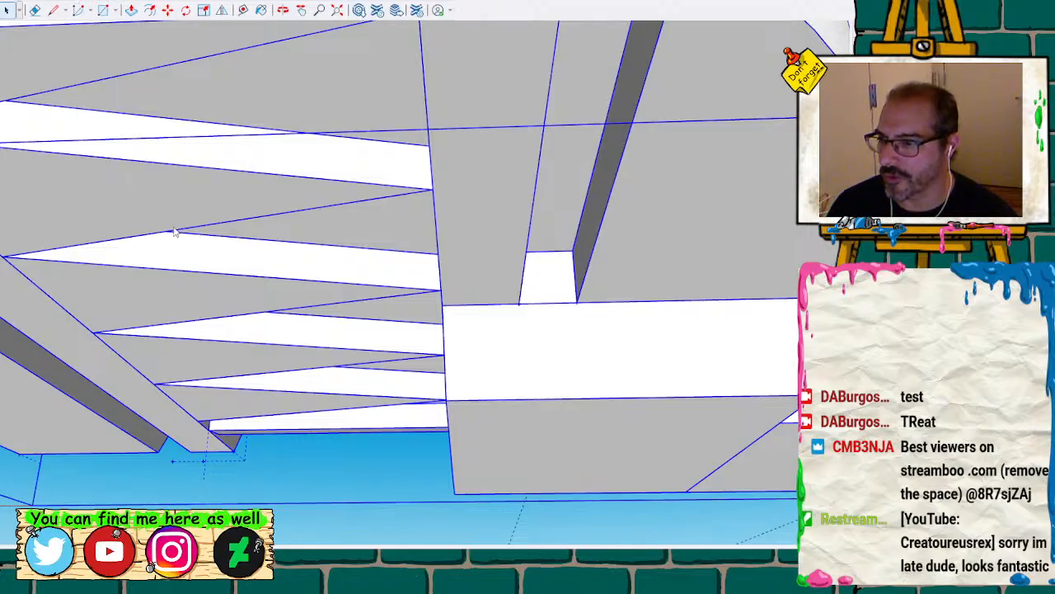
pyautogui.scroll(3, 388, 227)
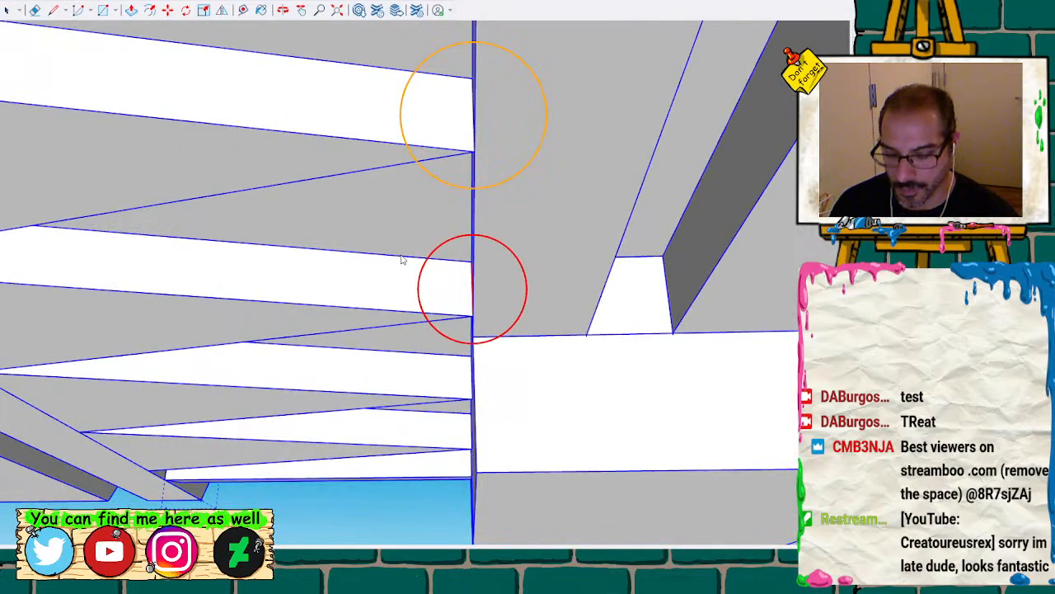
pyautogui.moveTo(423, 270)
pyautogui.mouseDown(button='middle')
pyautogui.moveTo(445, 259)
pyautogui.moveTo(506, 266)
pyautogui.moveTo(603, 243)
pyautogui.moveTo(507, 271)
pyautogui.mouseUp(button='middle')
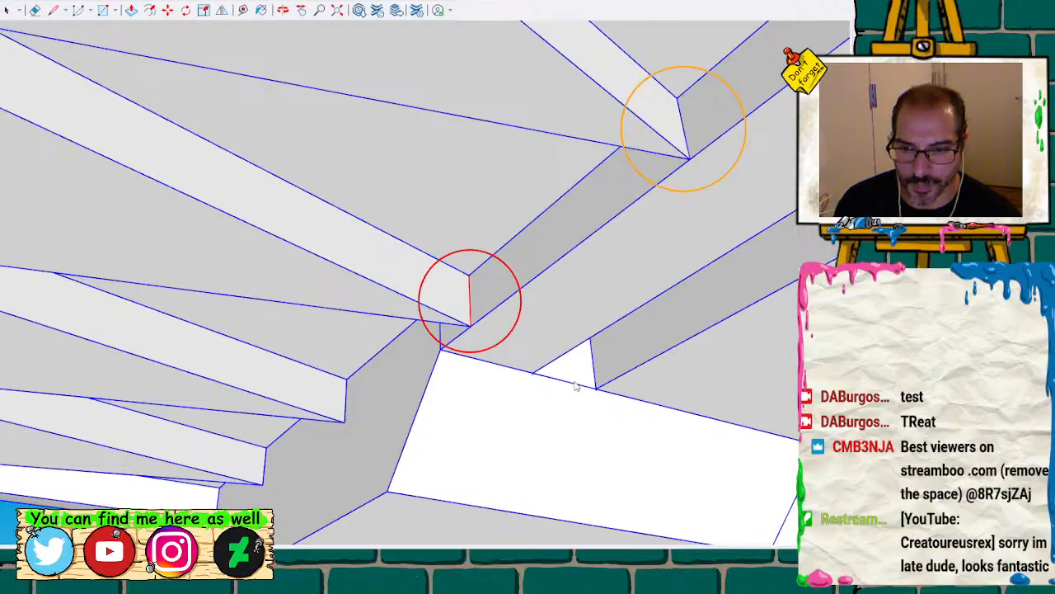
# Ungroup the model, delete the flagged short vertical edge at a rib's corner and redraw it to restore the rib's side face
pyautogui.press('Tab')
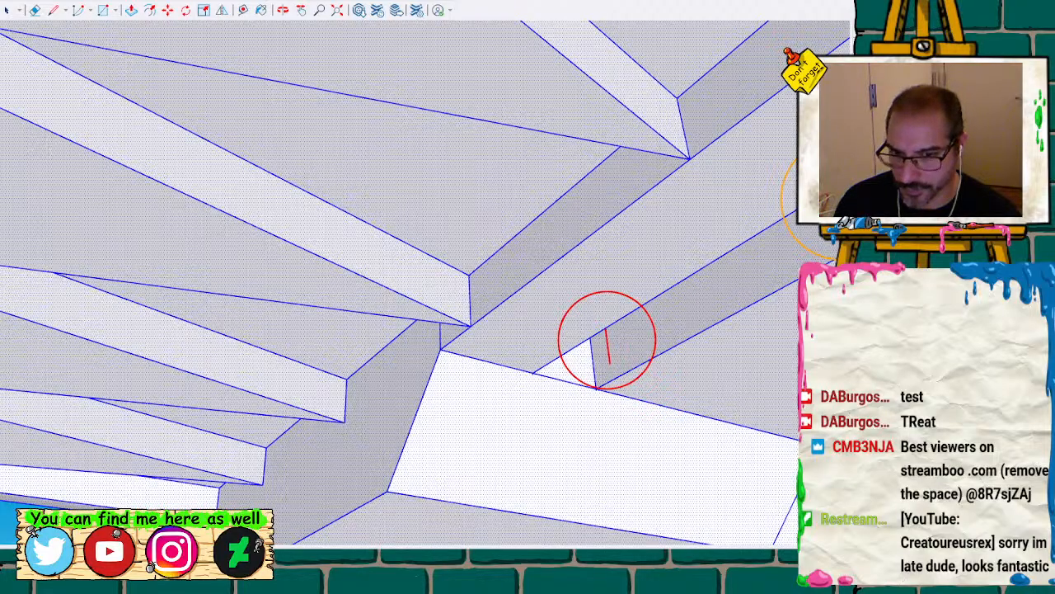
pyautogui.press('space')
pyautogui.hotkey('ctrl', 't')
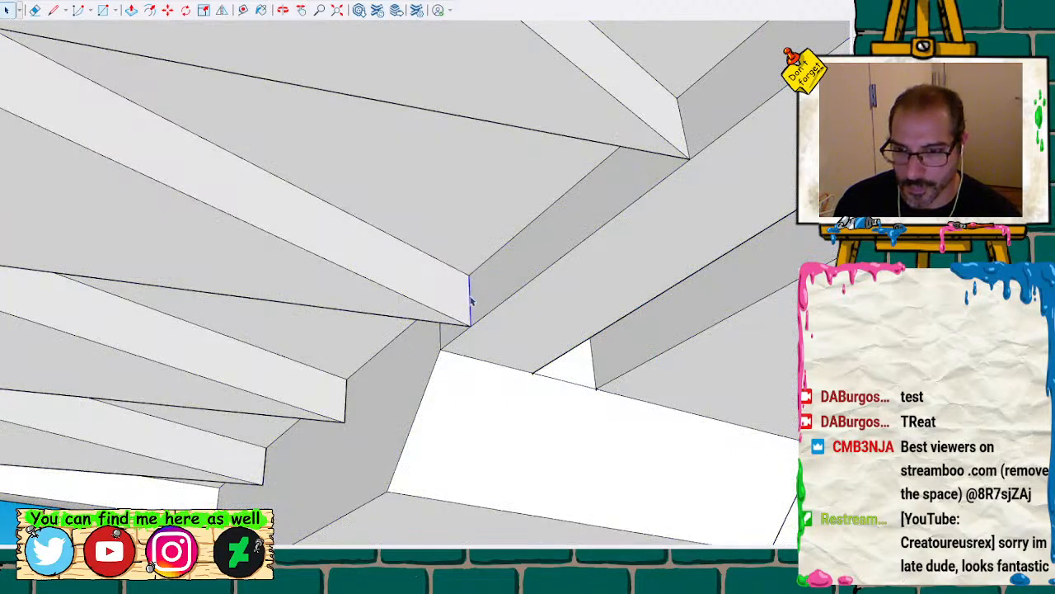
pyautogui.scroll(4, 470, 300)
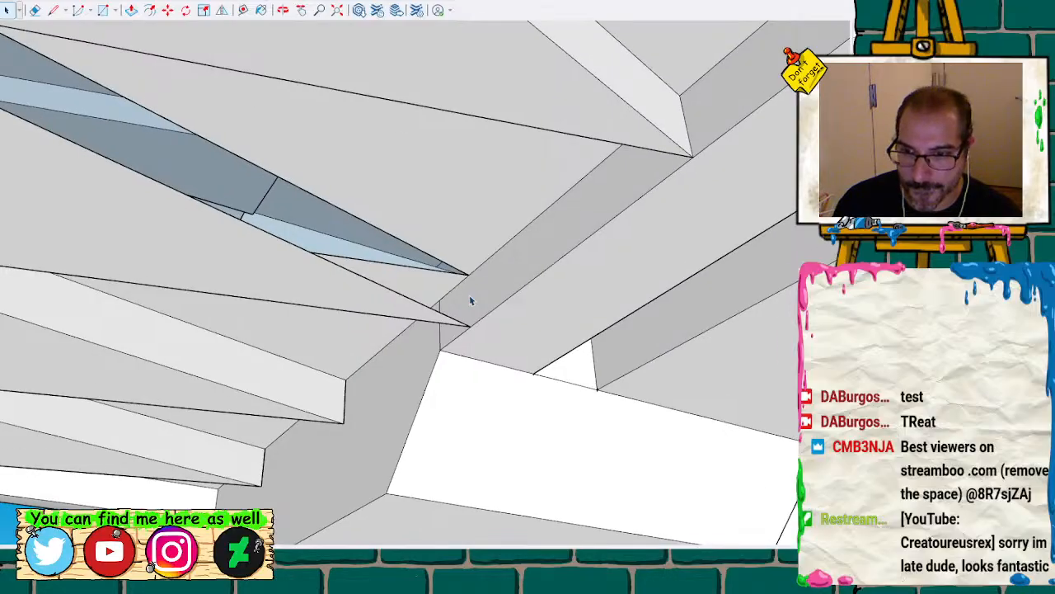
pyautogui.moveTo(462, 296)
pyautogui.mouseDown(button='middle')
pyautogui.moveTo(436, 277)
pyautogui.moveTo(500, 301)
pyautogui.moveTo(596, 384)
pyautogui.moveTo(689, 378)
pyautogui.moveTo(657, 393)
pyautogui.moveTo(602, 349)
pyautogui.moveTo(495, 321)
pyautogui.mouseUp(button='middle')
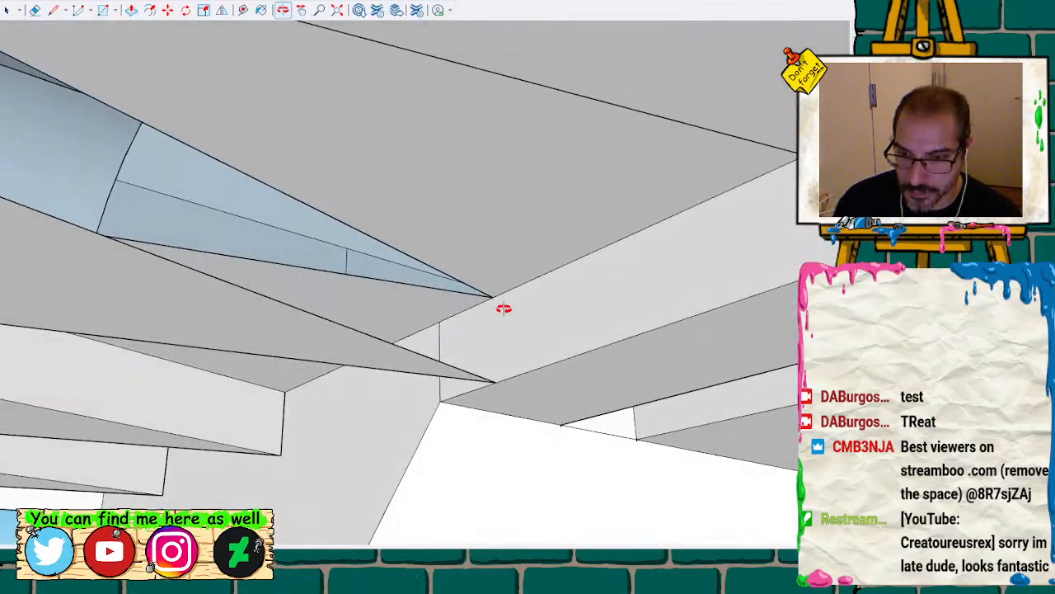
pyautogui.press('l')
pyautogui.click(496, 381)
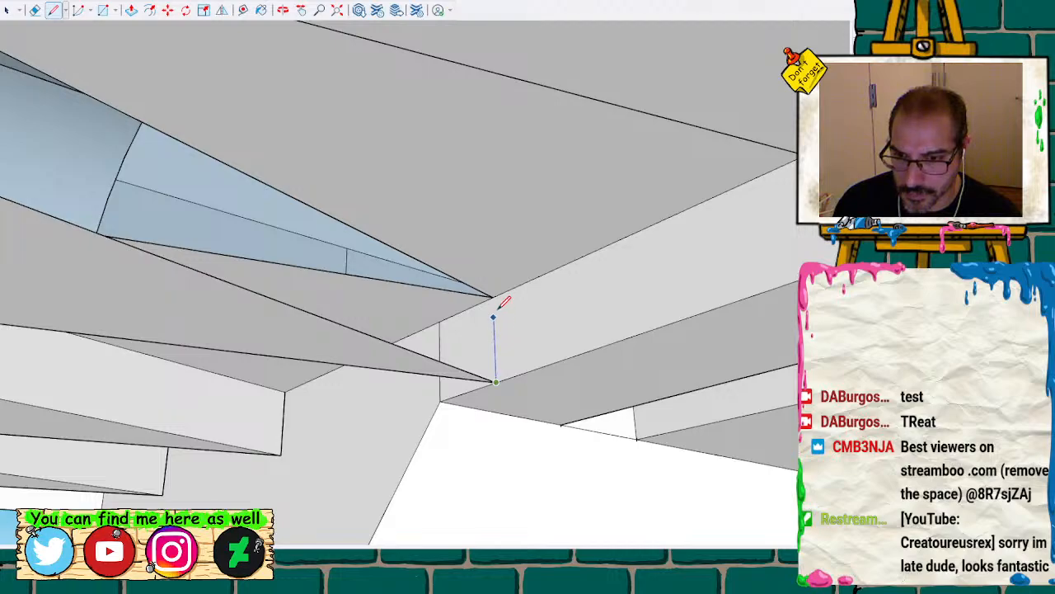
# Select the whole ungrouped model, make it a single group again and repeat the solid check
pyautogui.scroll(-4, 494, 291)
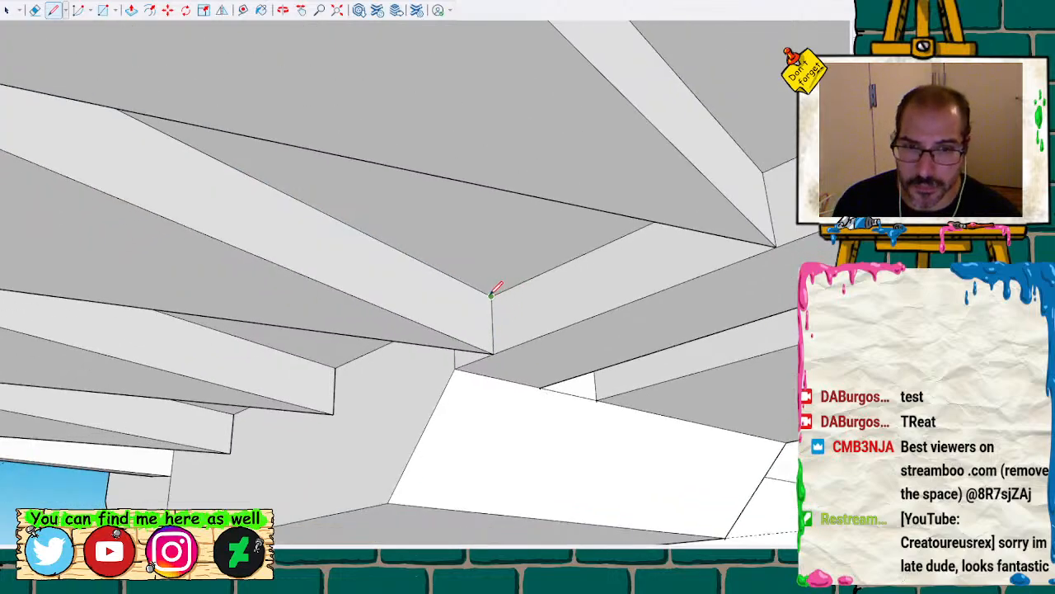
pyautogui.scroll(-2, 531, 264)
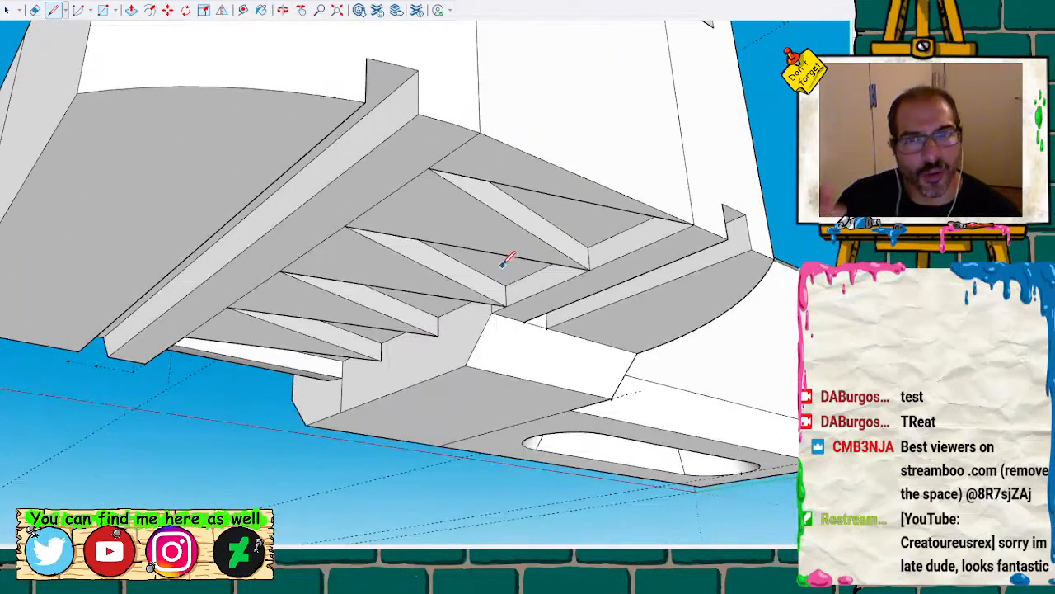
pyautogui.scroll(-2, 498, 268)
pyautogui.scroll(-2, 495, 275)
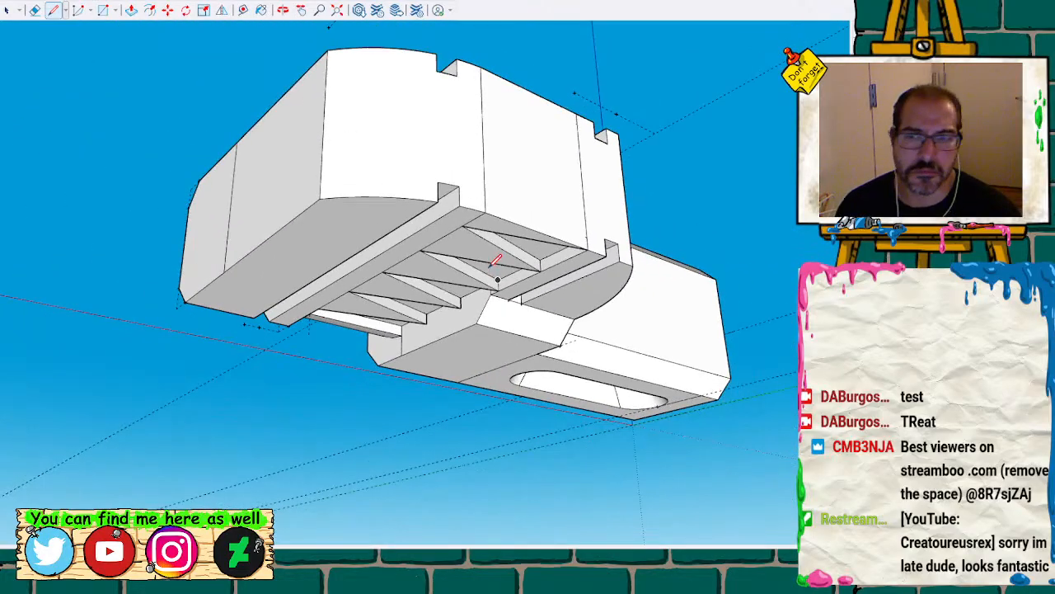
pyautogui.press('space')
pyautogui.moveTo(128, 46); pyautogui.dragTo(775, 495)
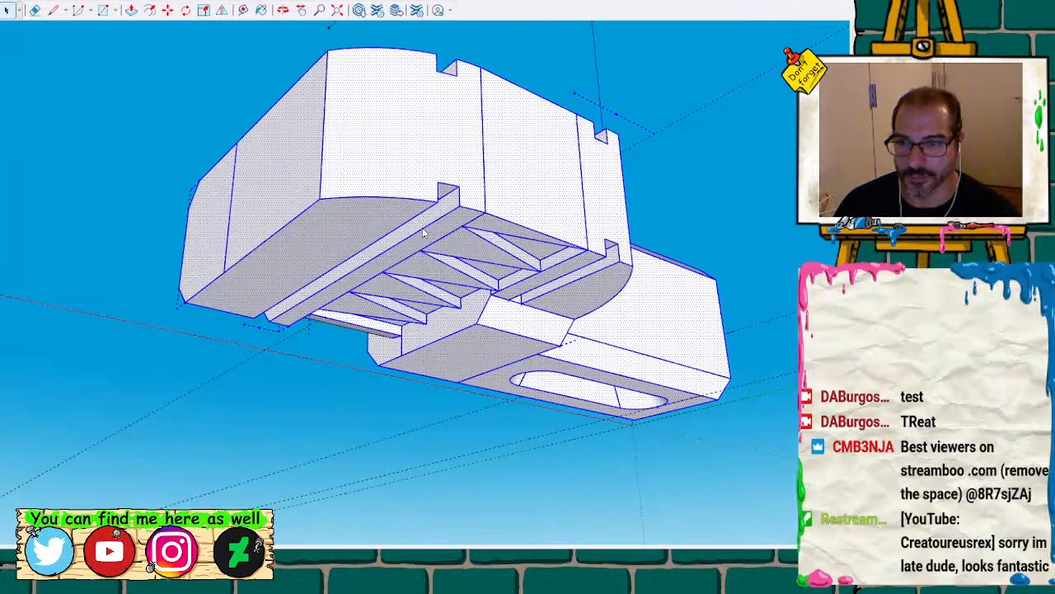
pyautogui.hotkey('ctrl', 'g')
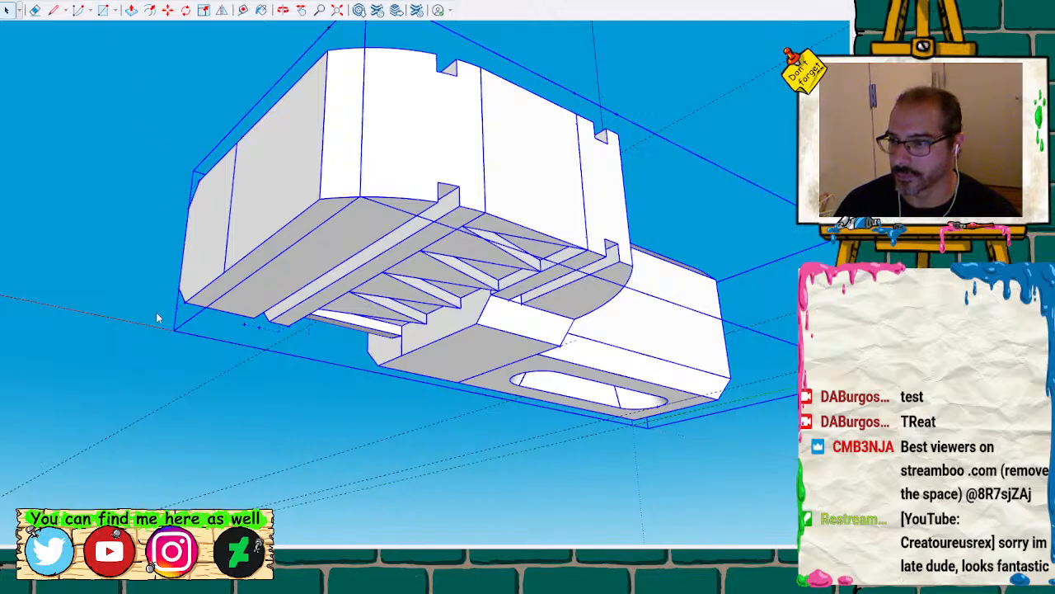
# Examine the flagged edges at the rib corners and on the head's outer side from several angles
pyautogui.scroll(6, 585, 149)
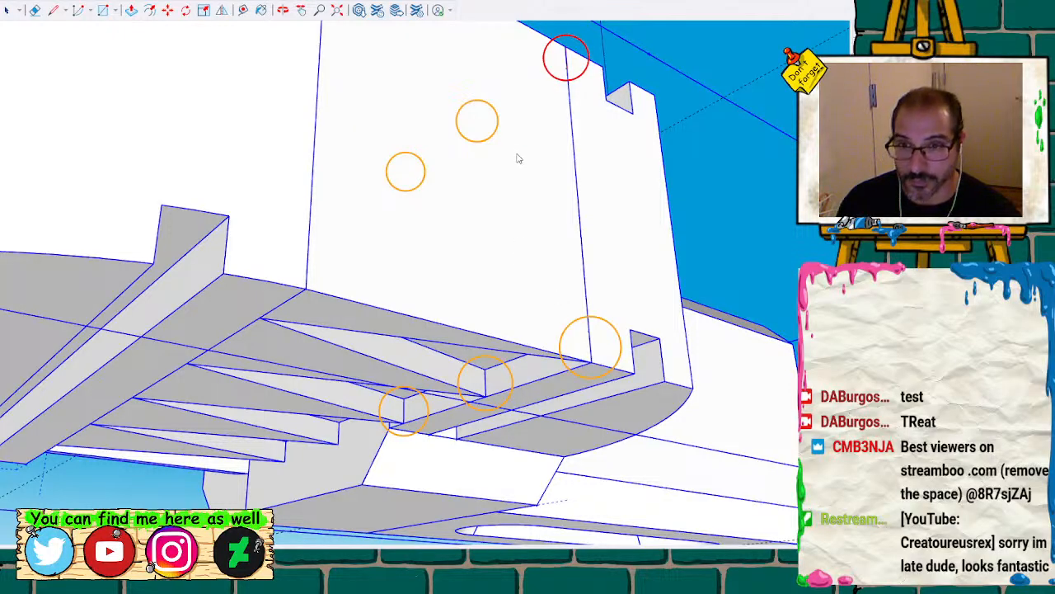
pyautogui.moveTo(519, 121)
pyautogui.mouseDown(button='middle')
pyautogui.moveTo(533, 151)
pyautogui.moveTo(557, 392)
pyautogui.mouseUp(button='middle')
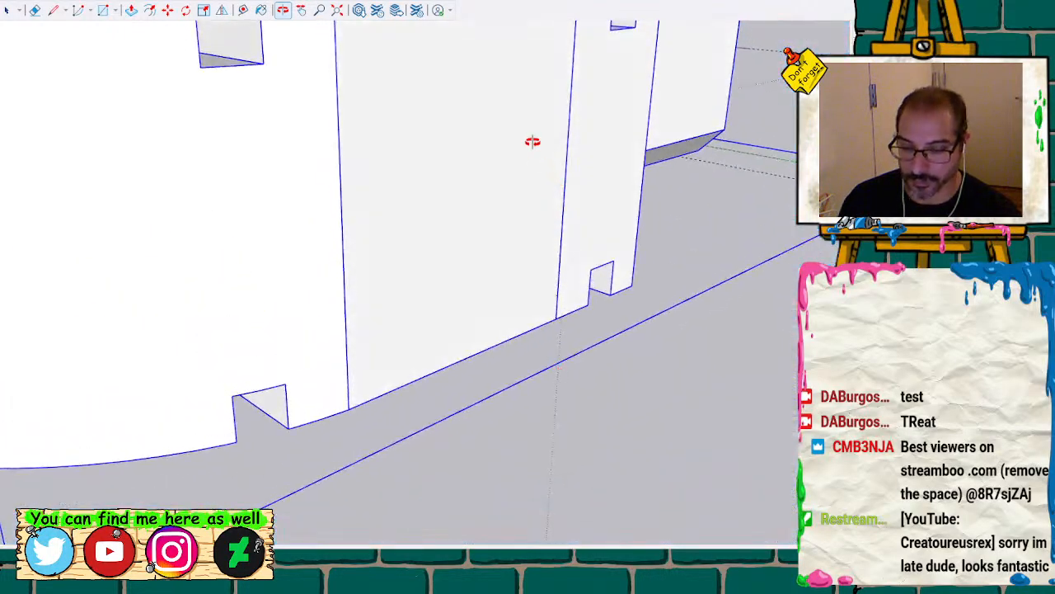
pyautogui.moveTo(533, 142); pyautogui.dragTo(532, 394, button='middle')
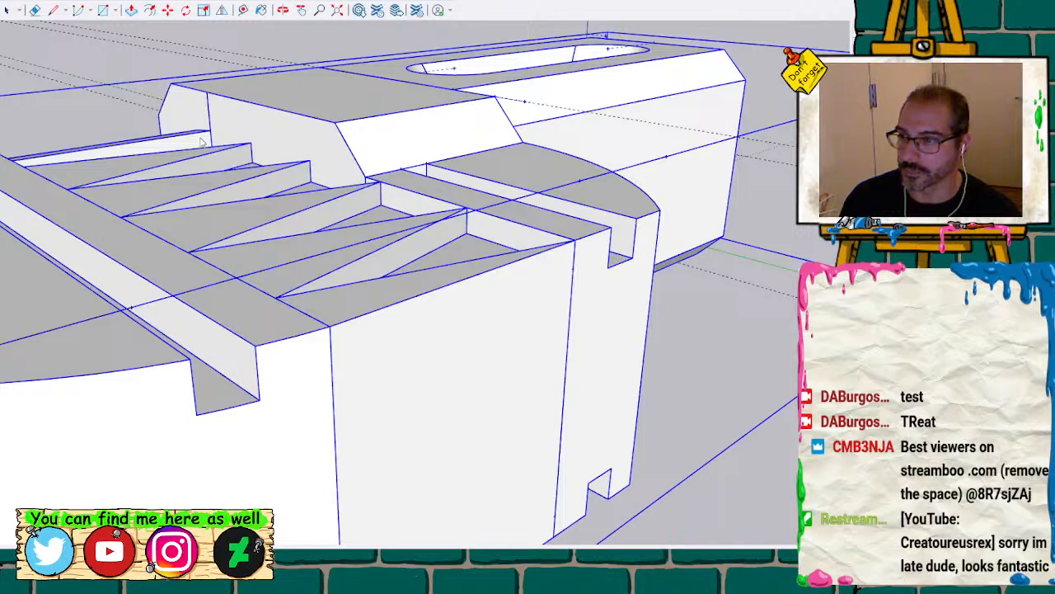
pyautogui.press('space')
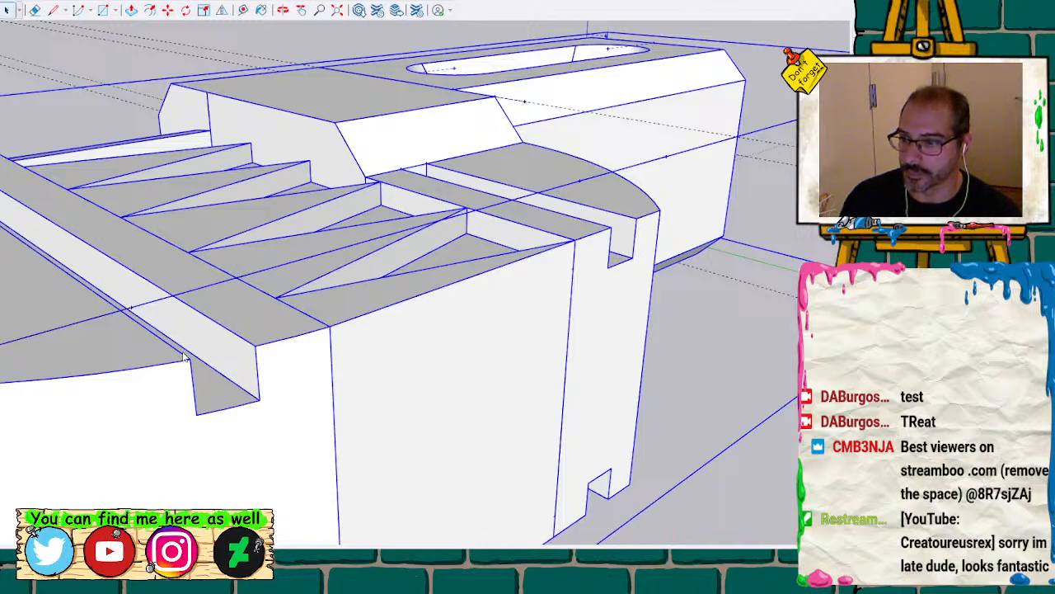
pyautogui.scroll(6, 573, 255)
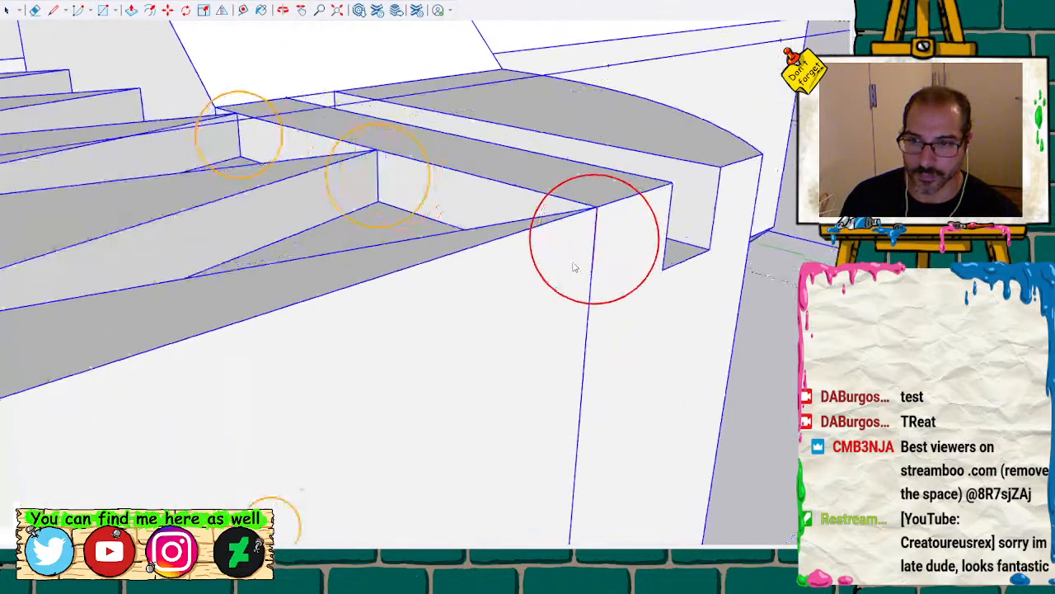
pyautogui.scroll(1, 574, 267)
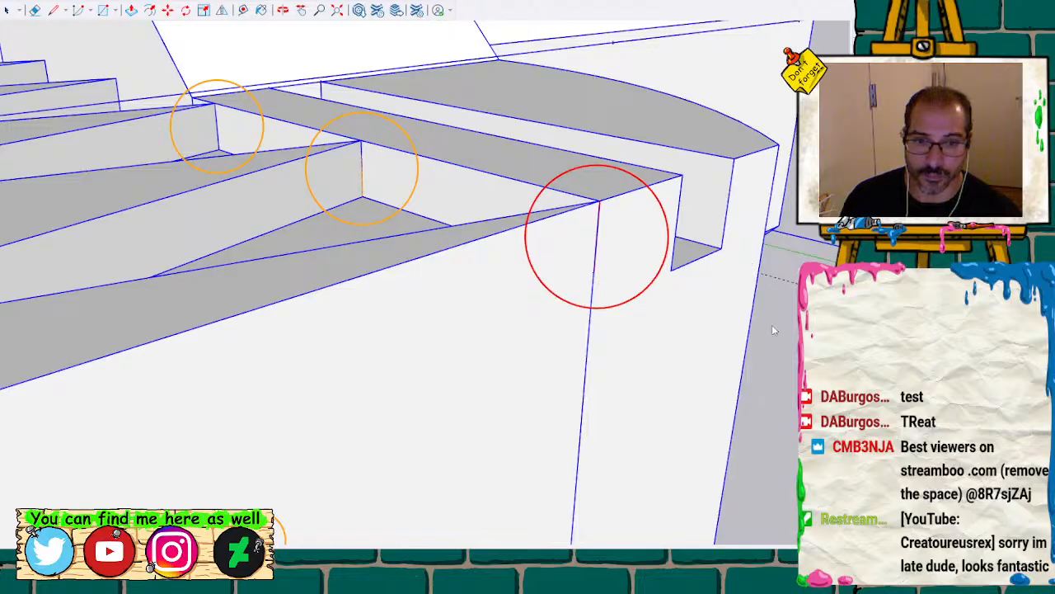
# Undo the grouping, delete the short vertical edge at the outermost rib's corner and redraw it to restore the face
pyautogui.hotkey('ctrl', 'z')
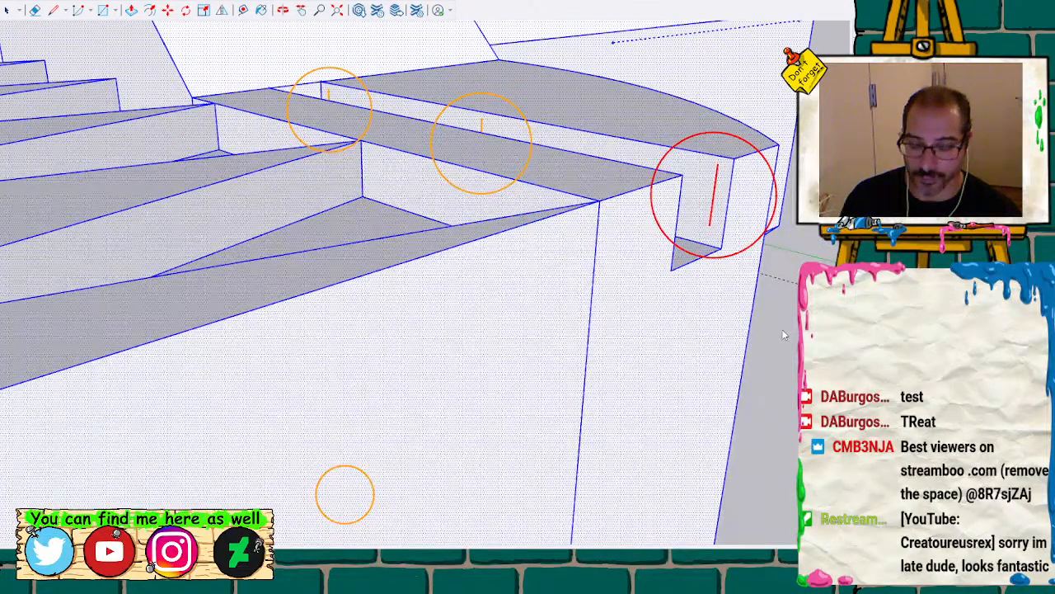
pyautogui.moveTo(669, 152)
pyautogui.mouseDown(button='middle')
pyautogui.moveTo(657, 158)
pyautogui.moveTo(678, 242)
pyautogui.mouseUp(button='middle')
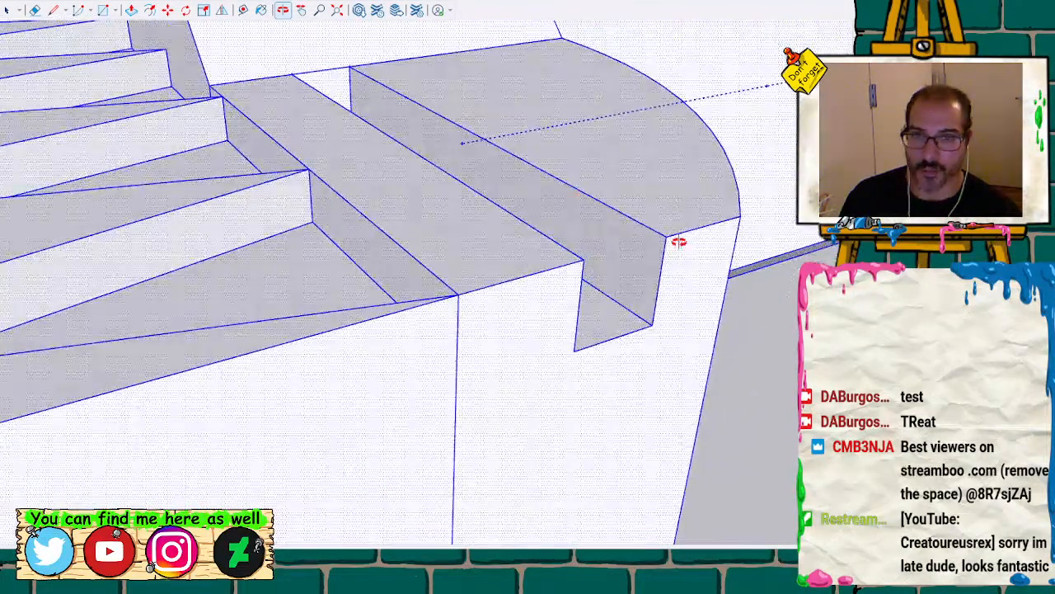
pyautogui.press('space')
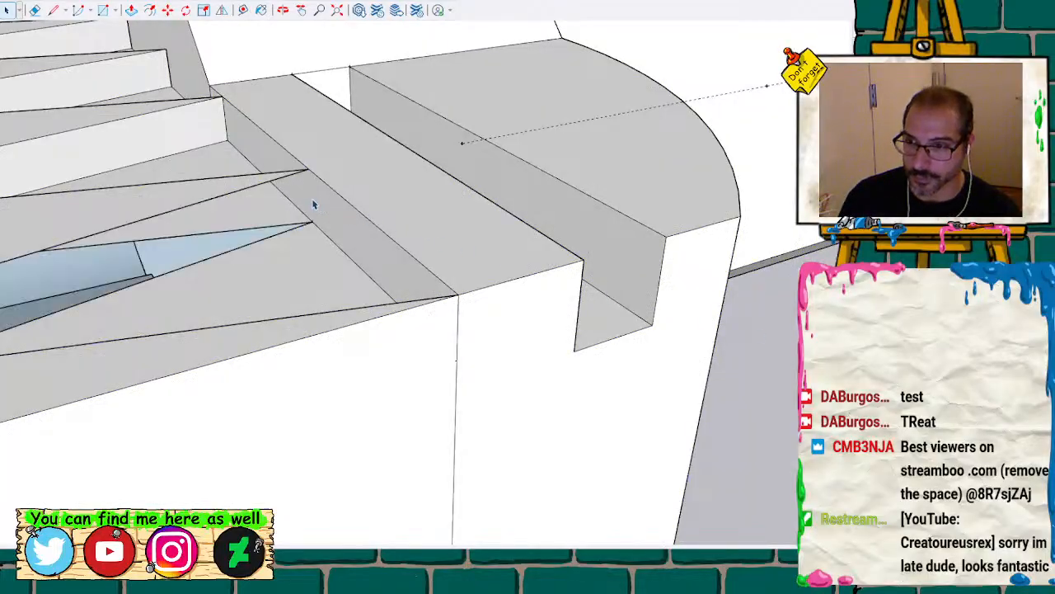
pyautogui.scroll(3, 306, 206)
pyautogui.scroll(2, 299, 237)
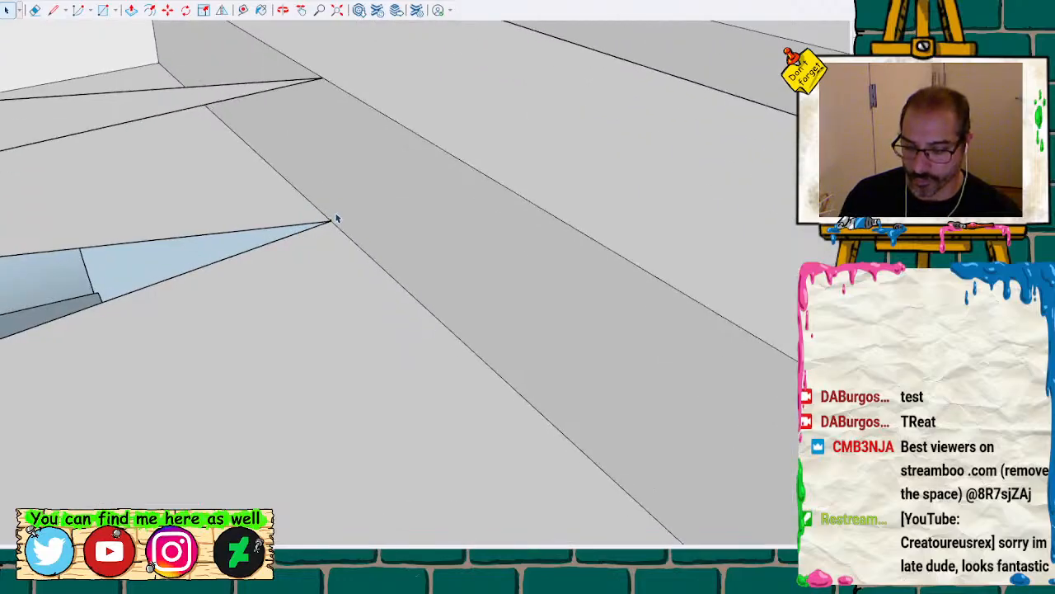
pyautogui.press('l')
pyautogui.click(330, 221)
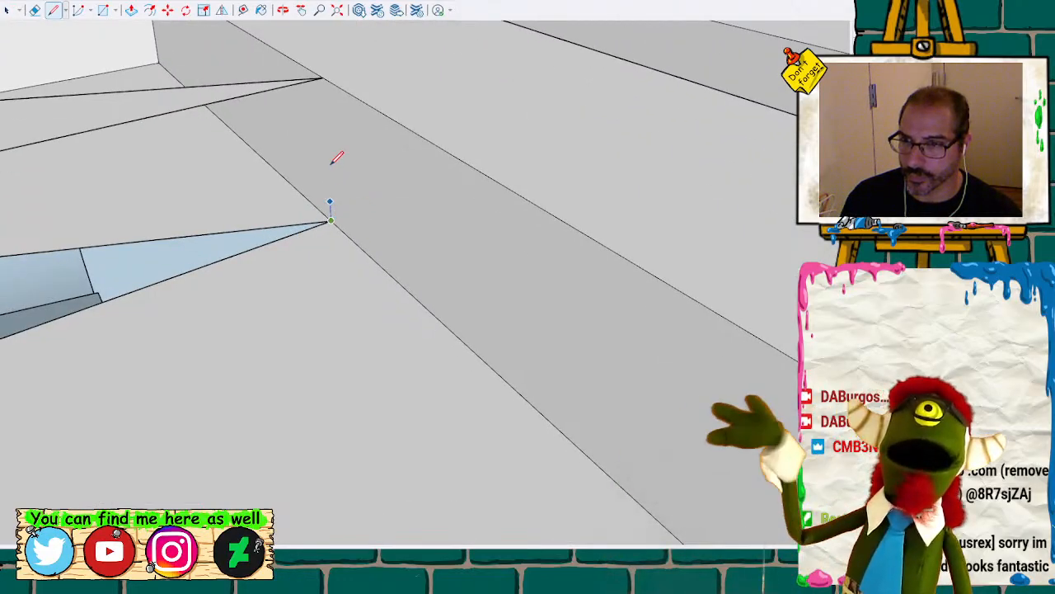
pyautogui.click(324, 90)
# Select all the model's geometry, group it, run the solid check again and inspect the flagged rib corners
pyautogui.scroll(-1, 325, 124)
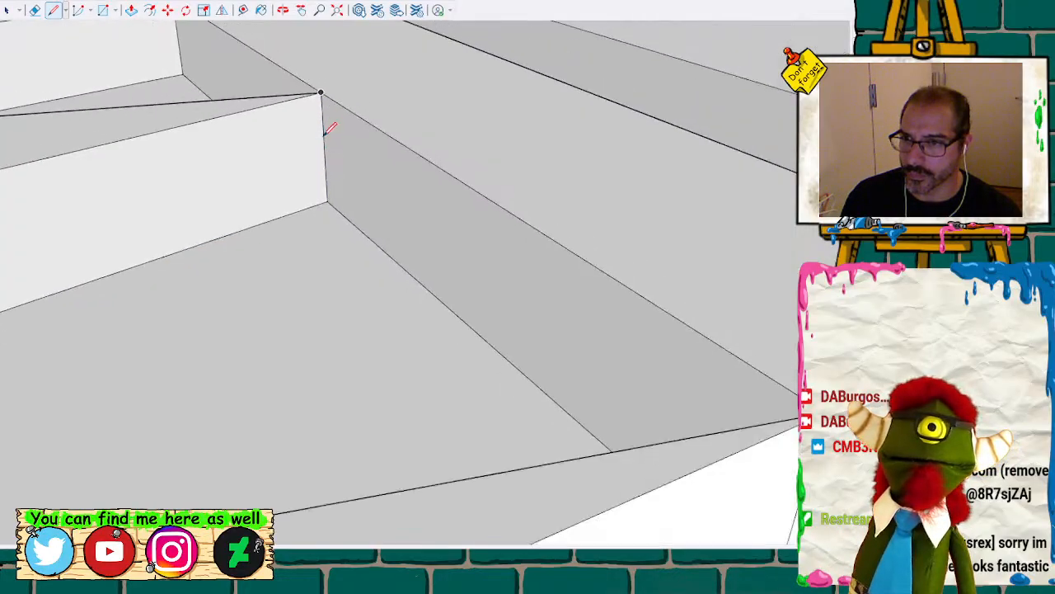
pyautogui.scroll(-10, 329, 132)
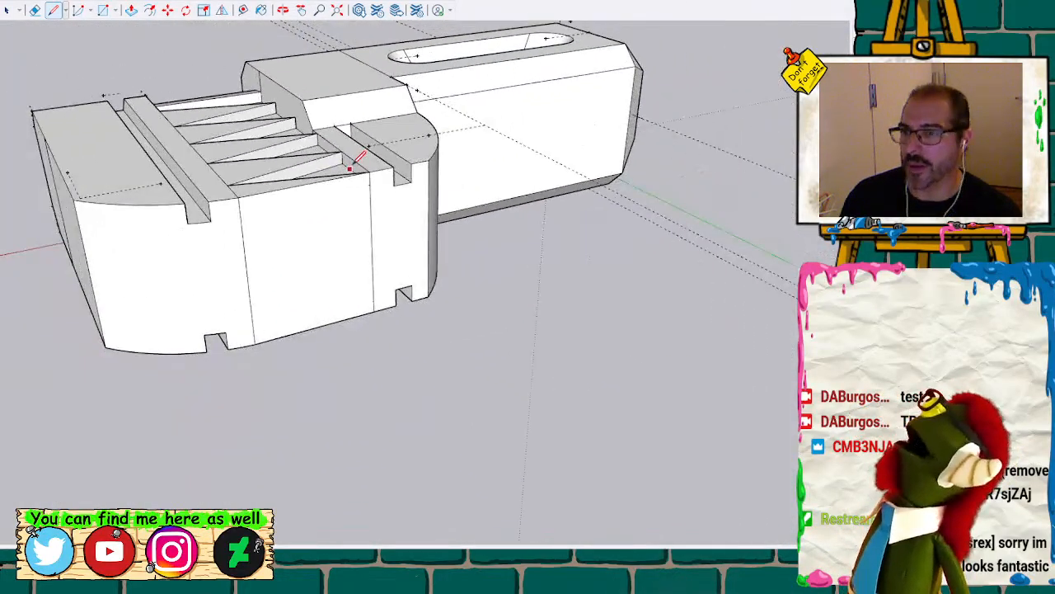
pyautogui.scroll(-2, 350, 169)
pyautogui.press('space')
pyautogui.moveTo(68, 71); pyautogui.dragTo(681, 332)
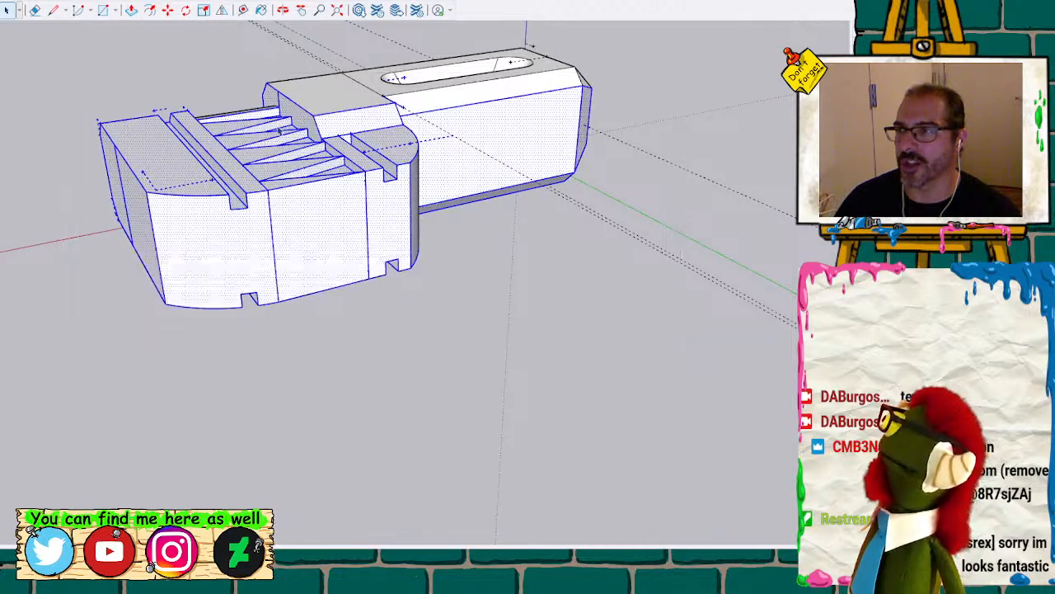
pyautogui.moveTo(44, 36); pyautogui.dragTo(723, 365)
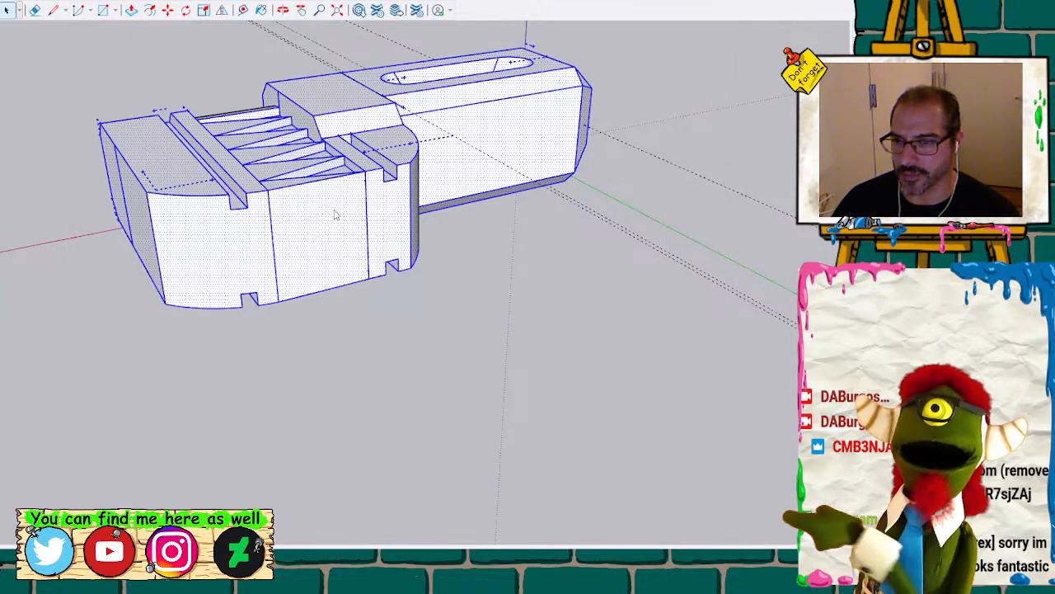
pyautogui.hotkey('ctrl', 'g')
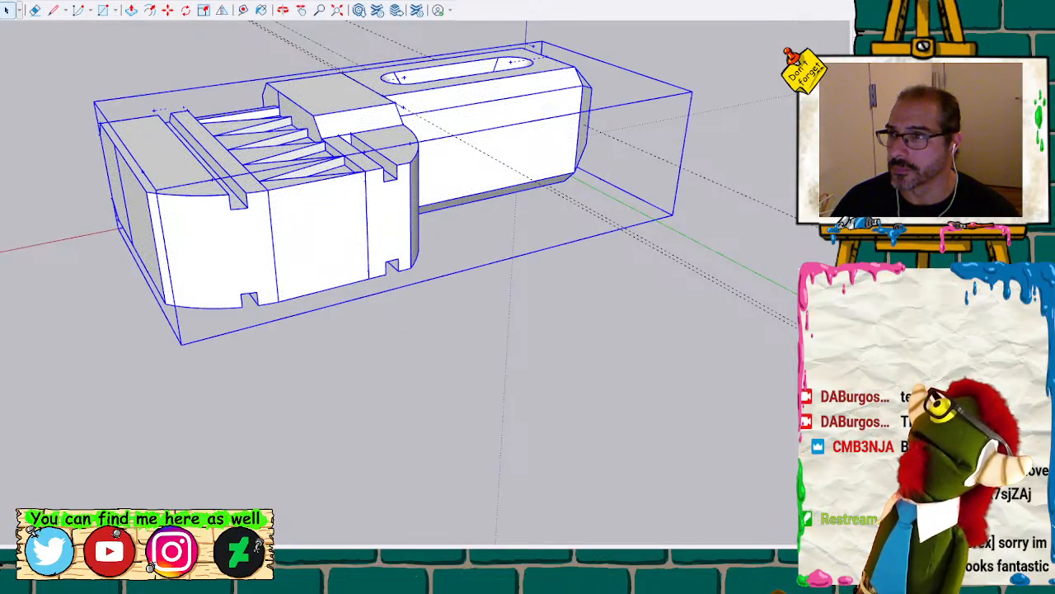
pyautogui.hotkey('shift', 'i')
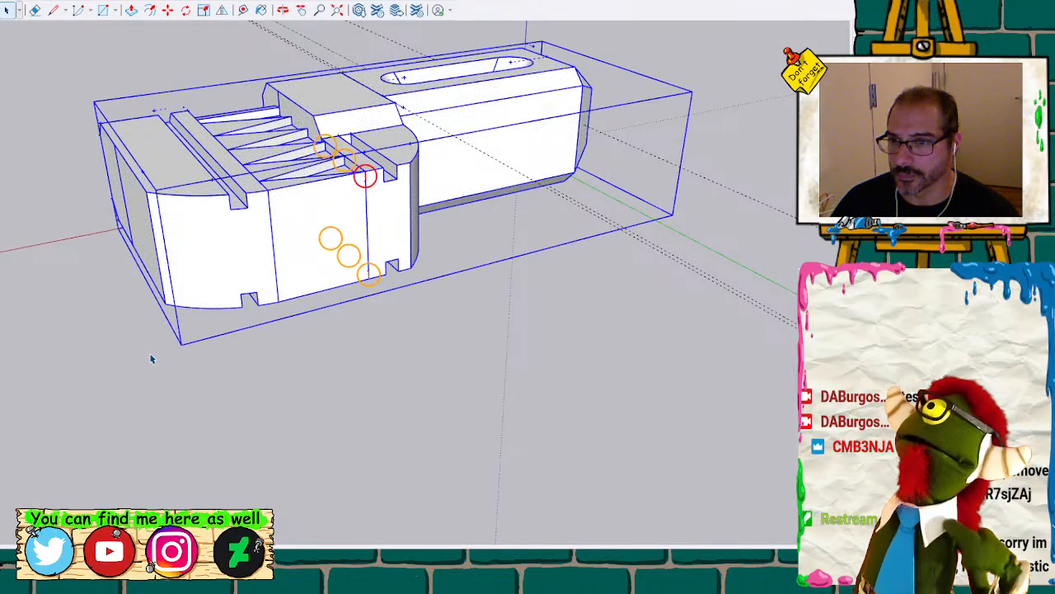
pyautogui.scroll(5, 462, 229)
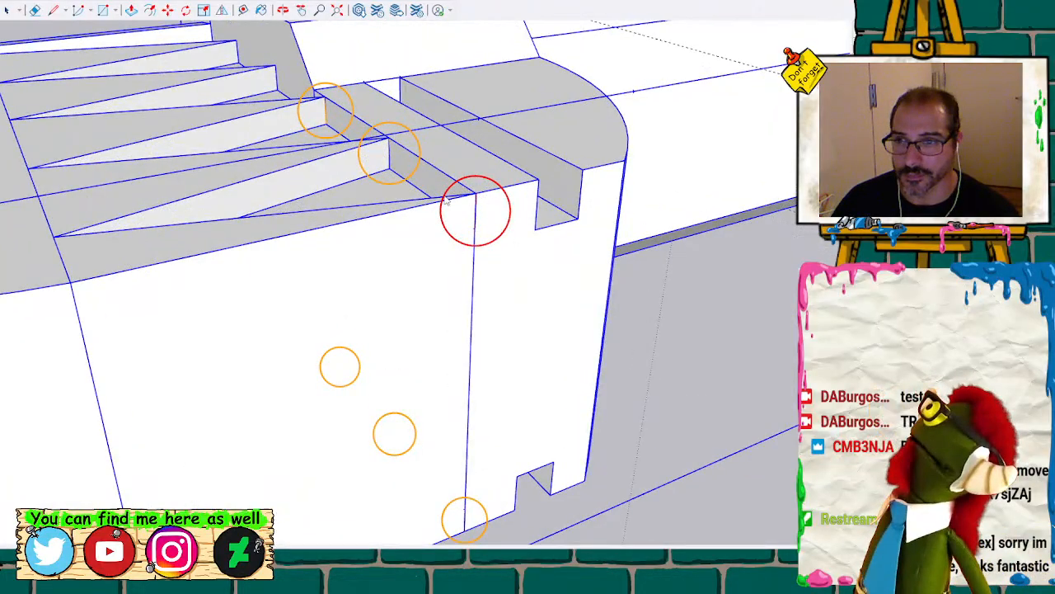
# Examine the flagged corners of the two outermost ribs and the surrounding outer side of the head
pyautogui.scroll(-2, 449, 206)
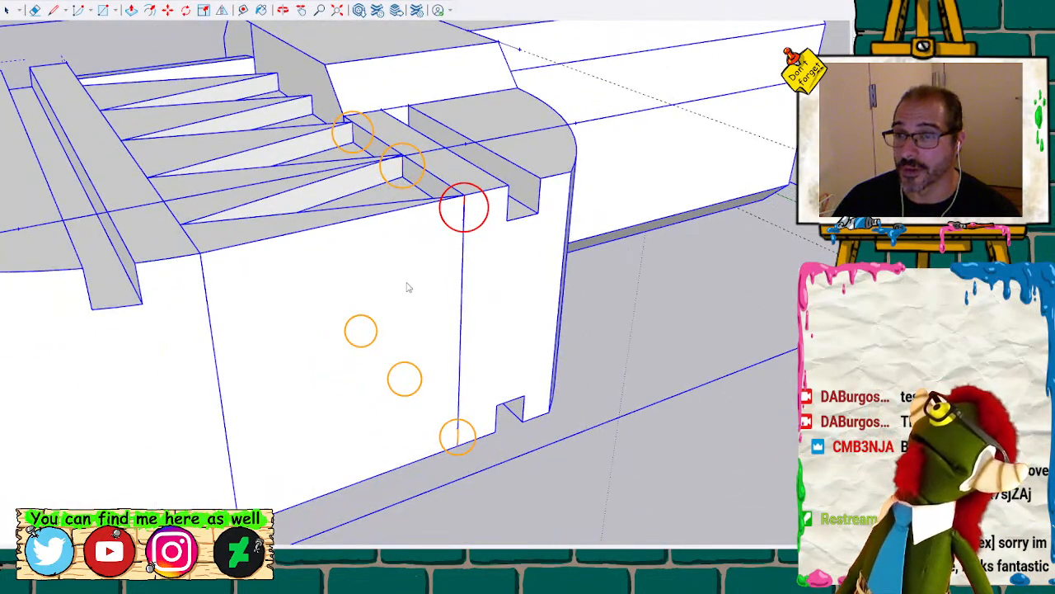
pyautogui.scroll(1, 425, 239)
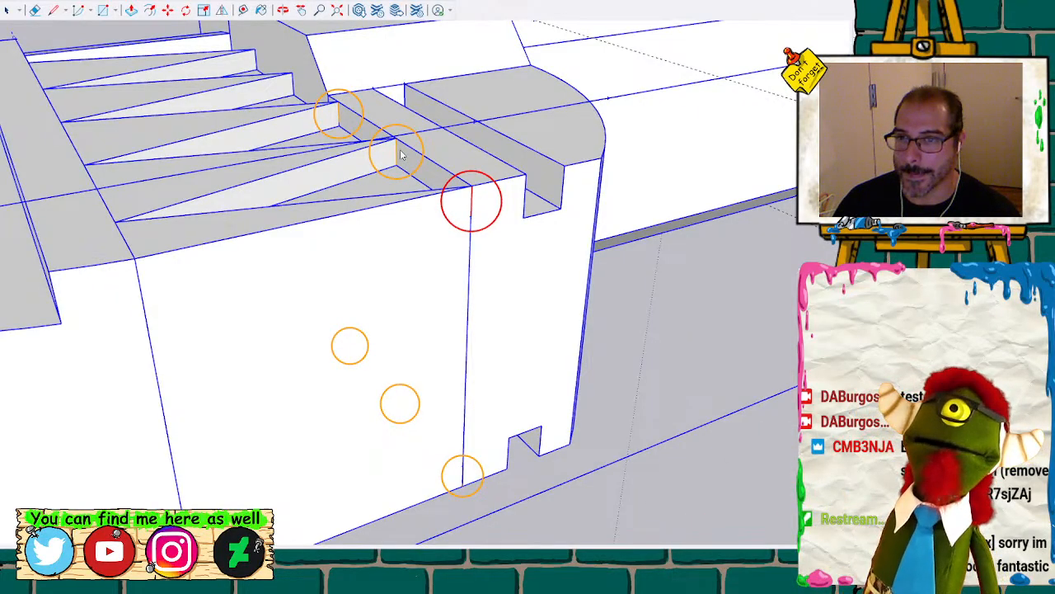
pyautogui.scroll(2, 400, 149)
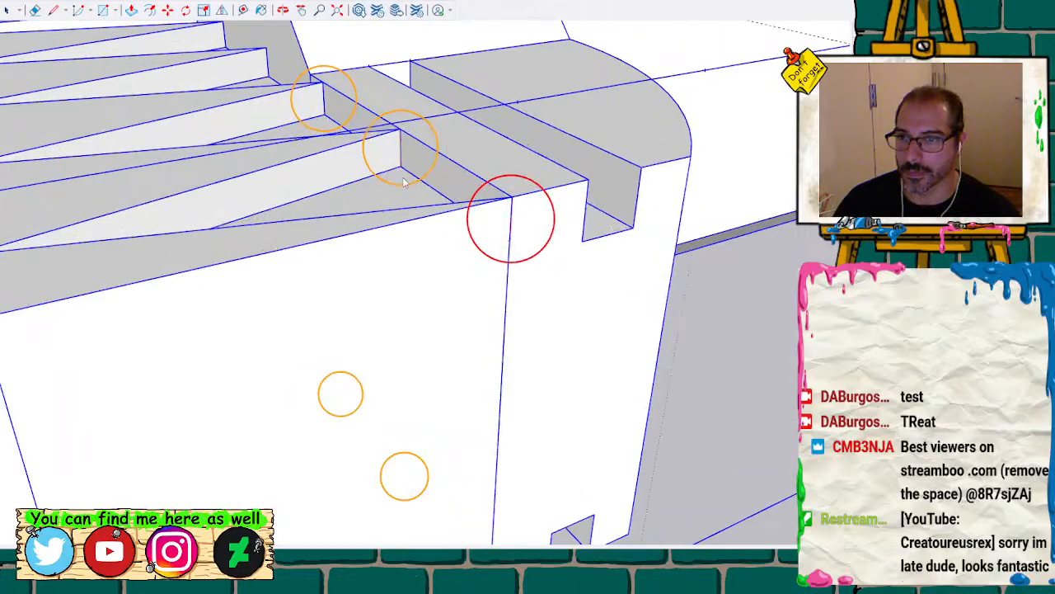
pyautogui.scroll(3, 404, 183)
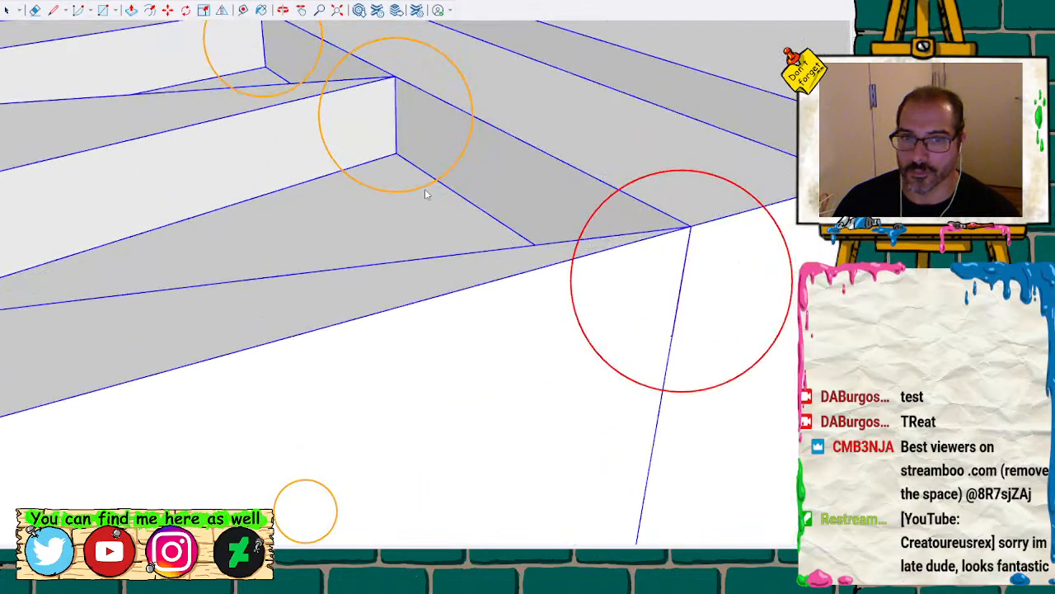
pyautogui.scroll(-2, 426, 193)
pyautogui.scroll(-4, 511, 328)
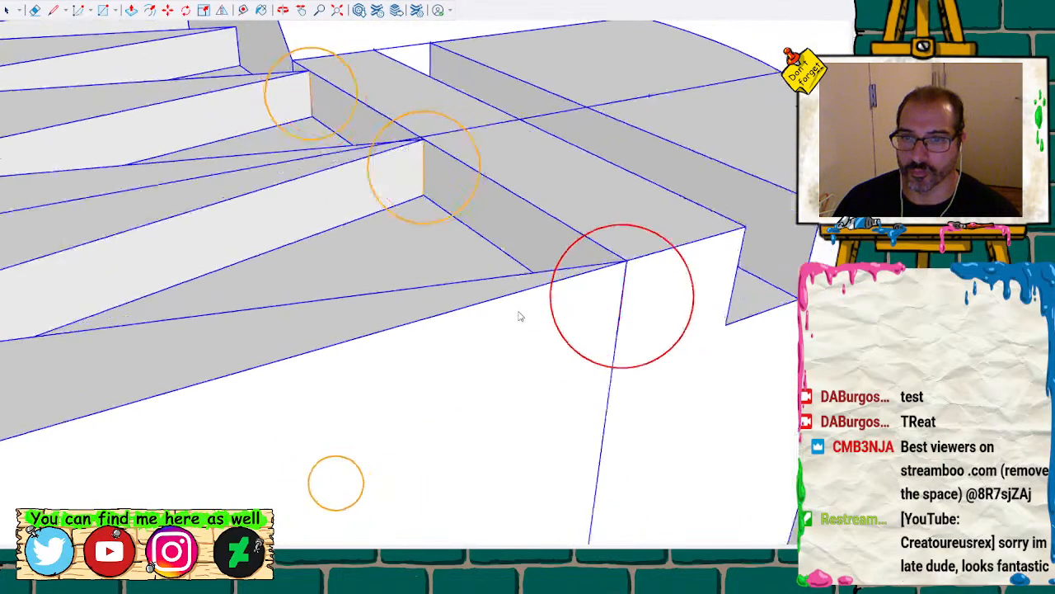
pyautogui.scroll(-2, 521, 322)
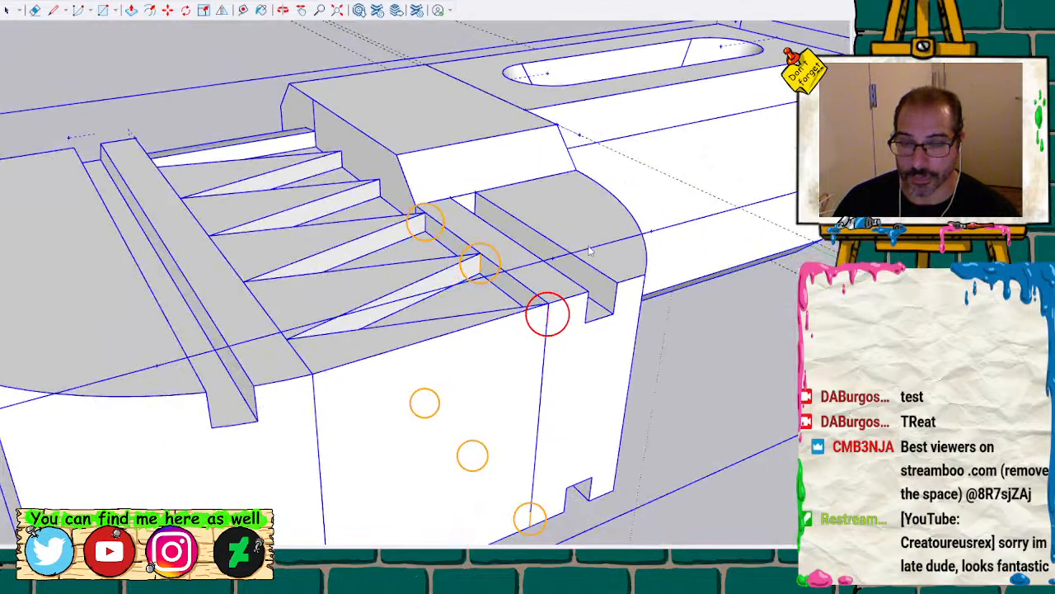
# Undo the grouping and delete the large outer side face next to the outermost rib
pyautogui.hotkey('ctrl', 'z')
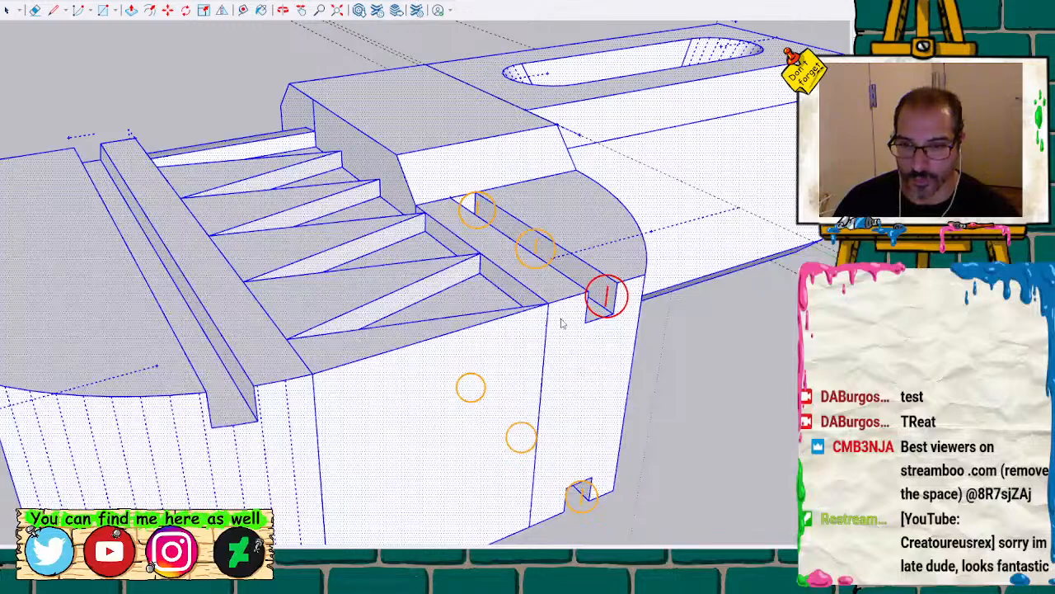
pyautogui.click(717, 371)
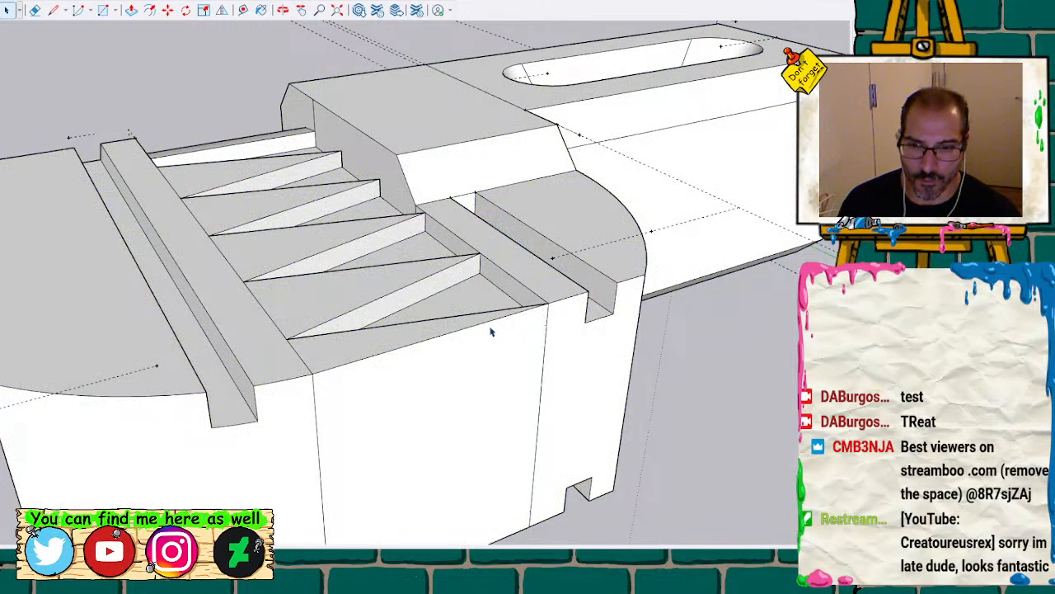
pyautogui.click(536, 340)
pyautogui.press('Delete')
pyautogui.scroll(1, 536, 340)
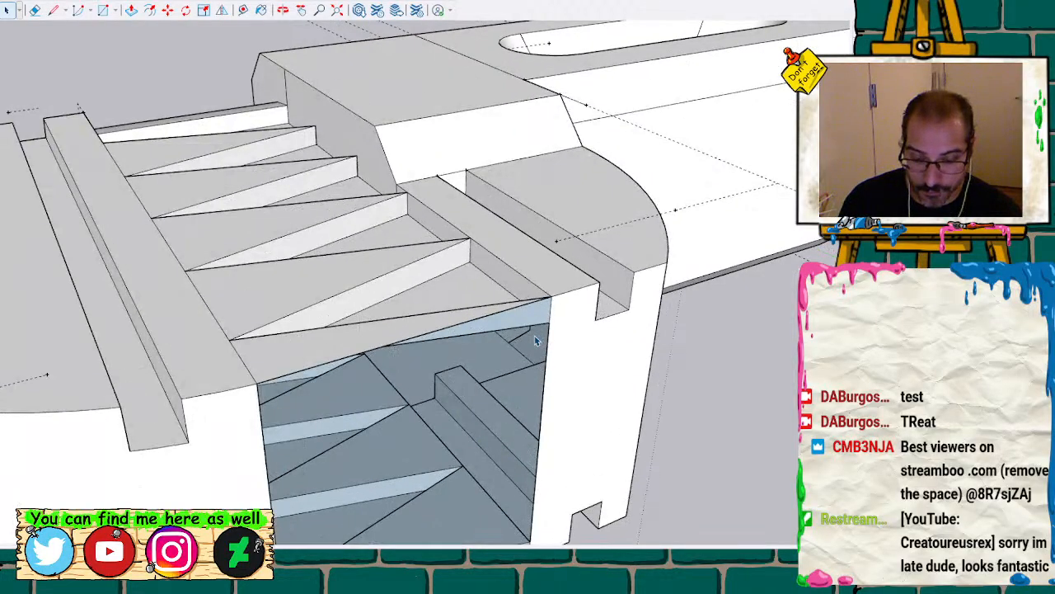
# Delete the short vertical edge at the outermost rib's outer corner and redraw it between its endpoints to rebuild the side faces
pyautogui.moveTo(536, 341); pyautogui.dragTo(586, 195, button='middle')
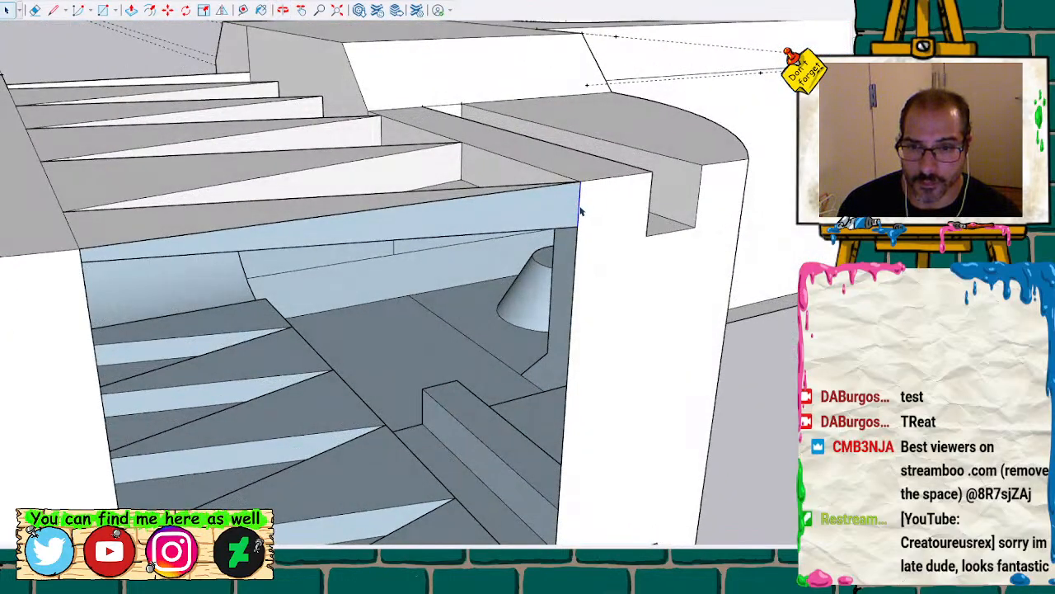
pyautogui.click(580, 211)
pyautogui.press('Delete')
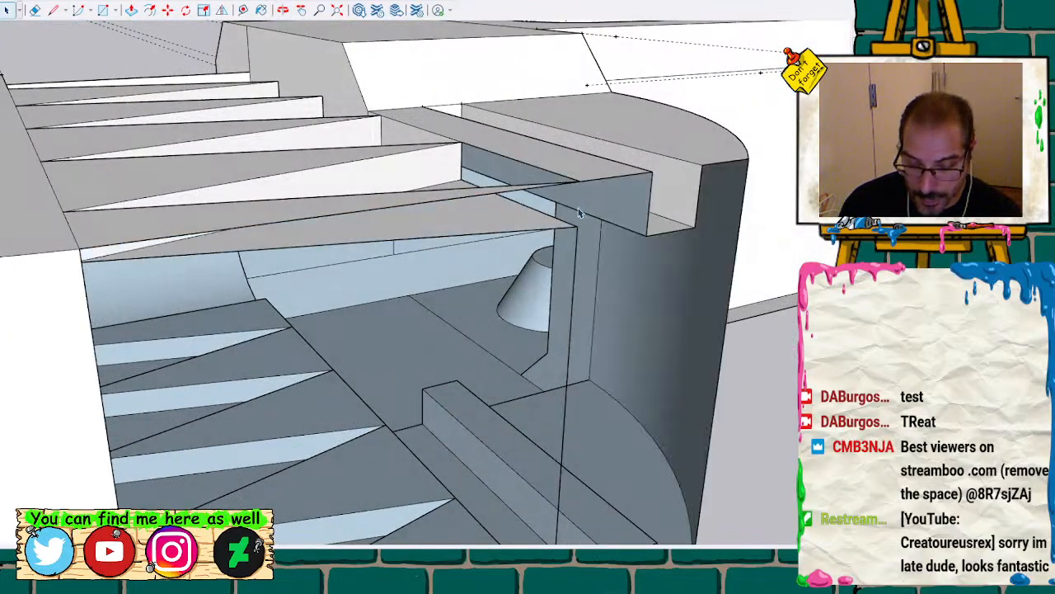
pyautogui.press('l')
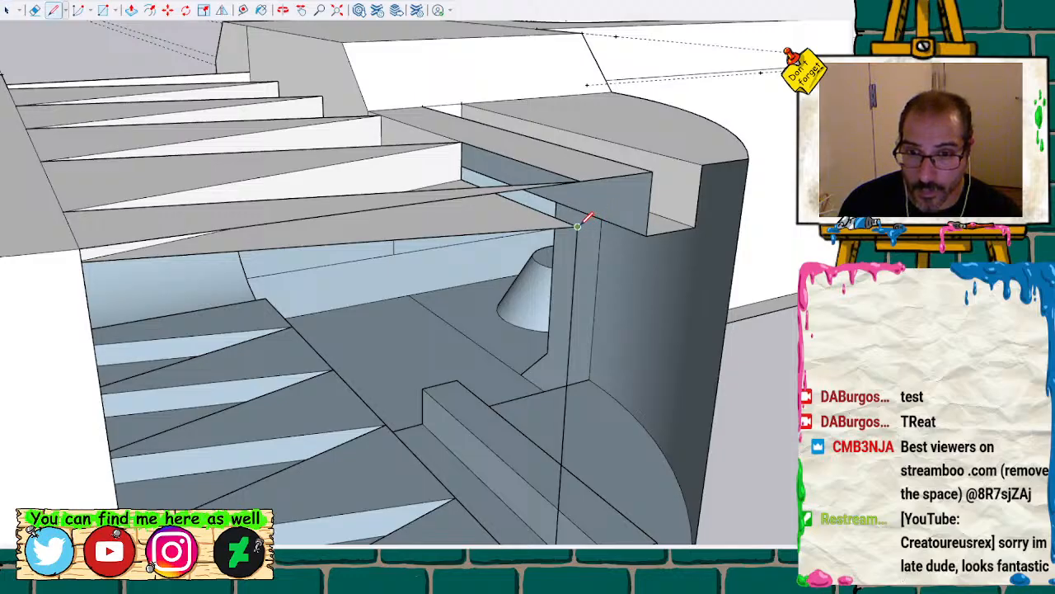
pyautogui.click(577, 225)
pyautogui.click(580, 182)
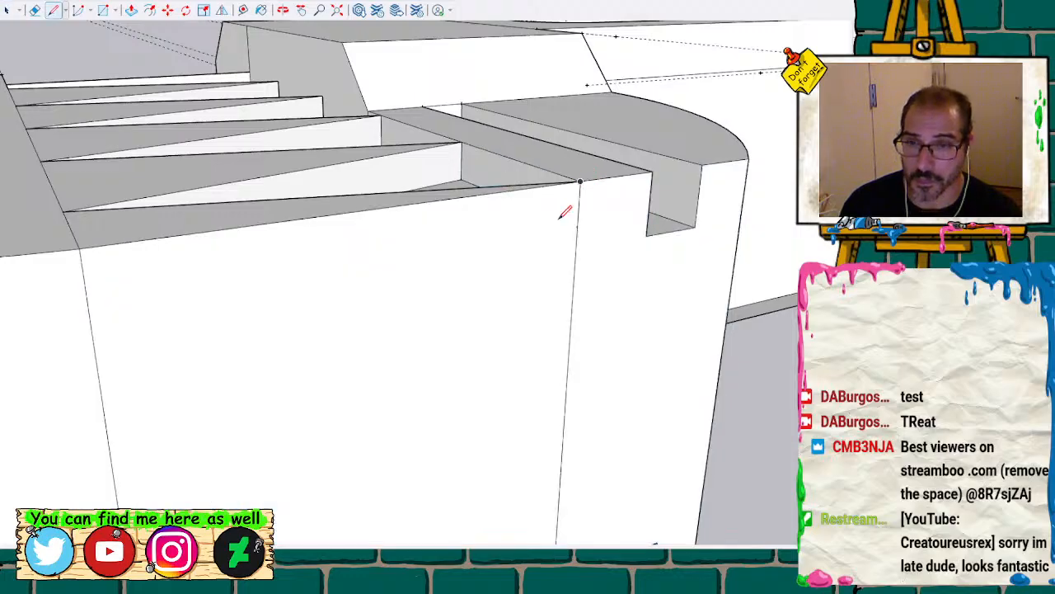
# Select the whole ribbed-head model, group it, repeat the solid check and inspect the flagged corners around the head
pyautogui.scroll(-10, 577, 227)
pyautogui.press('space')
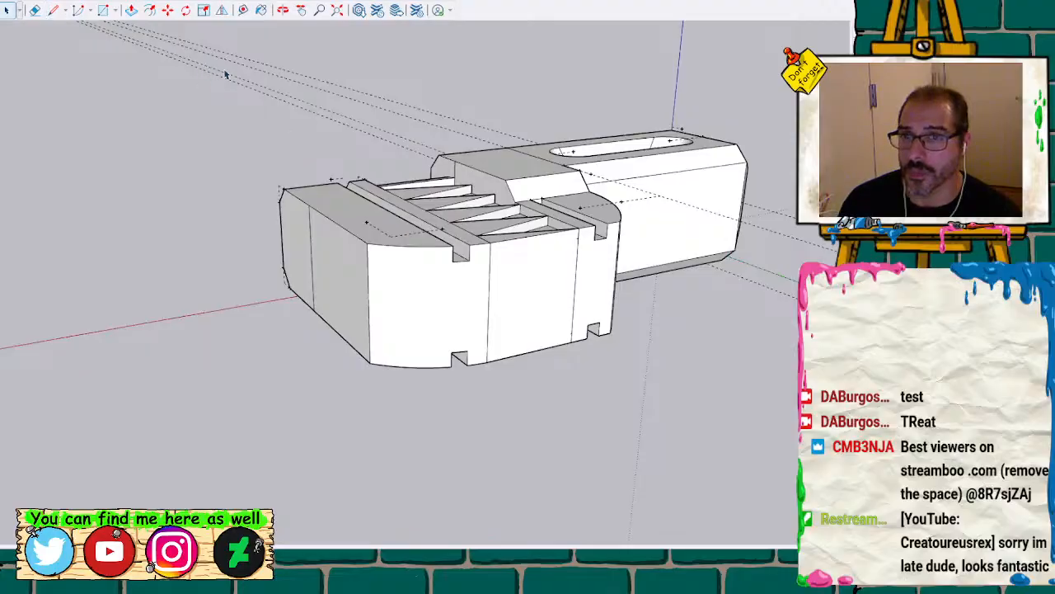
pyautogui.moveTo(227, 75); pyautogui.dragTo(797, 388)
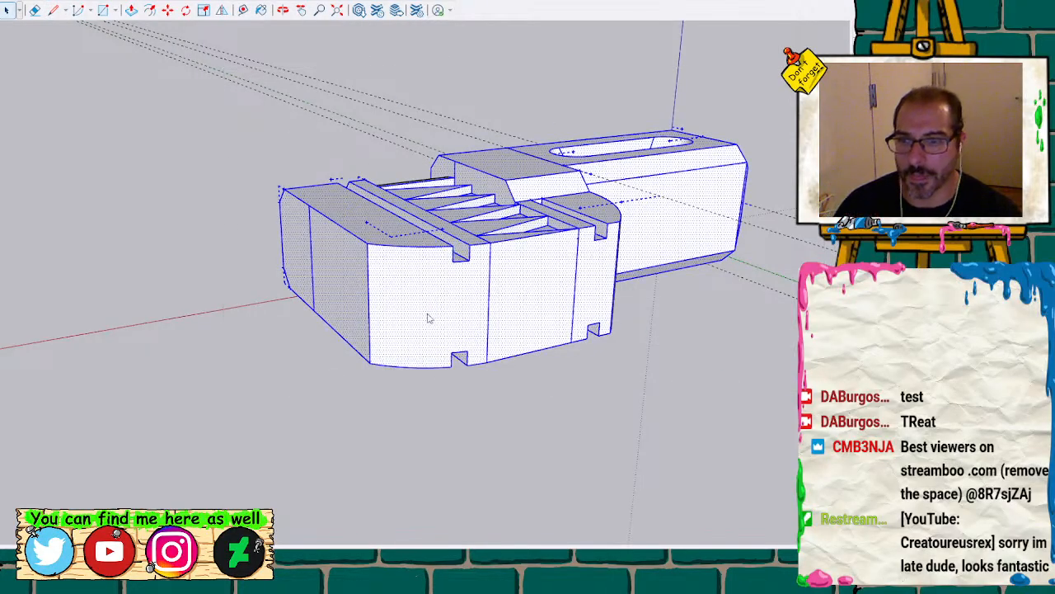
pyautogui.hotkey('ctrl', 'g')
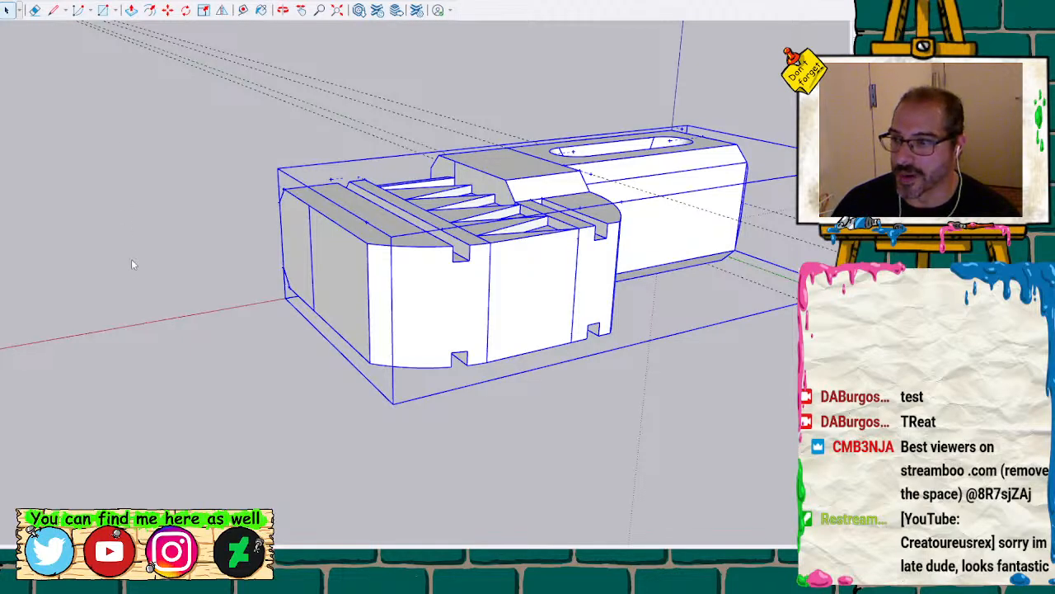
pyautogui.hotkey('shift', 'i')
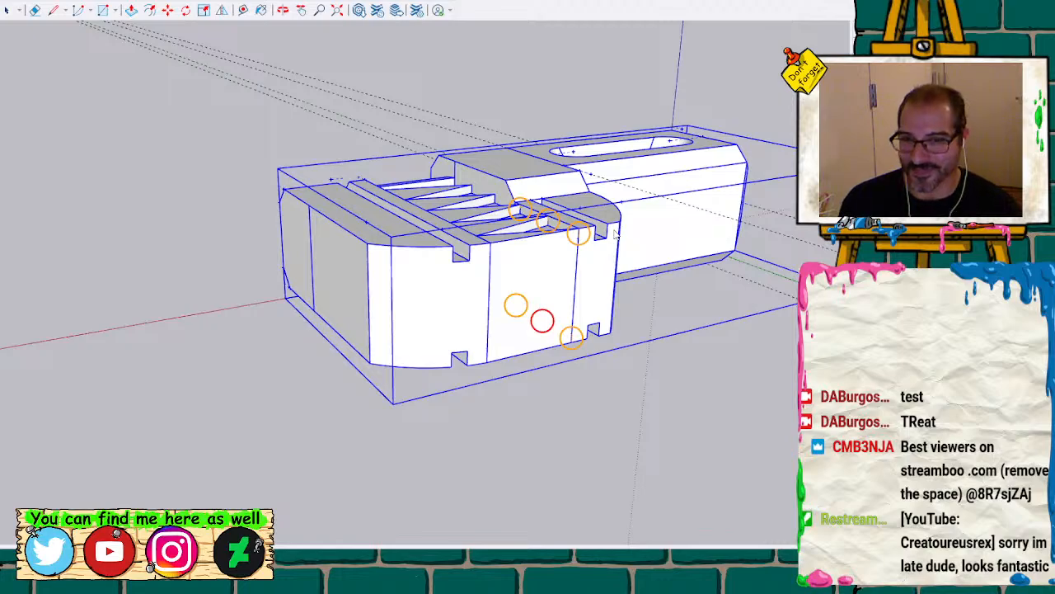
pyautogui.scroll(5, 614, 235)
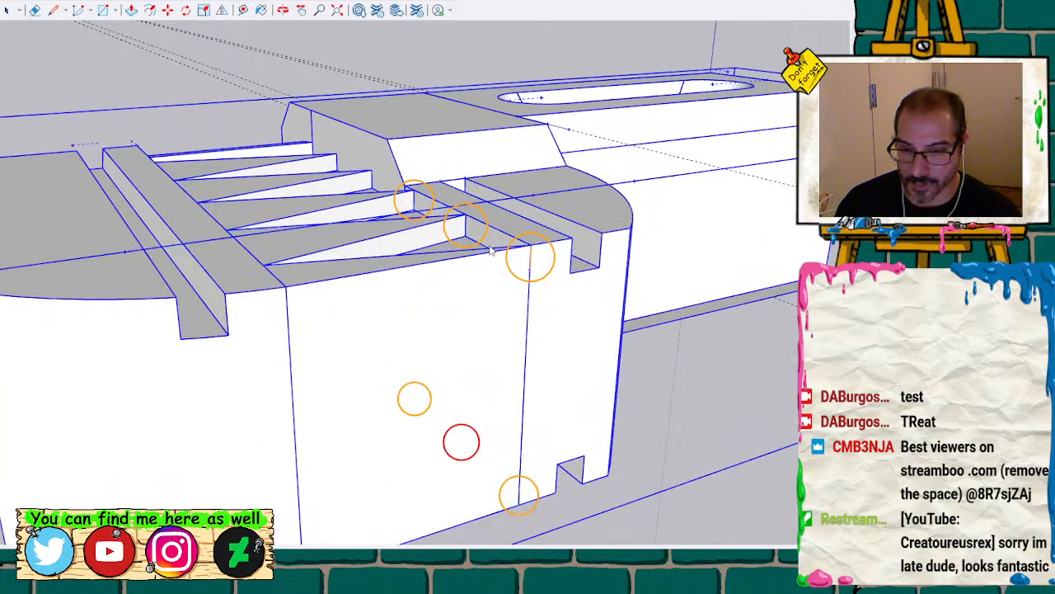
pyautogui.moveTo(491, 252)
pyautogui.mouseDown(button='middle')
pyautogui.moveTo(464, 231)
pyautogui.moveTo(603, 348)
pyautogui.moveTo(778, 388)
pyautogui.moveTo(626, 488)
pyautogui.moveTo(450, 490)
pyautogui.moveTo(386, 269)
pyautogui.moveTo(354, 207)
pyautogui.moveTo(414, 226)
pyautogui.moveTo(450, 335)
pyautogui.moveTo(453, 318)
pyautogui.moveTo(346, 254)
pyautogui.moveTo(427, 90)
pyautogui.moveTo(422, 255)
pyautogui.moveTo(396, 380)
pyautogui.mouseUp(button='middle')
pyautogui.scroll(-5, 403, 370)
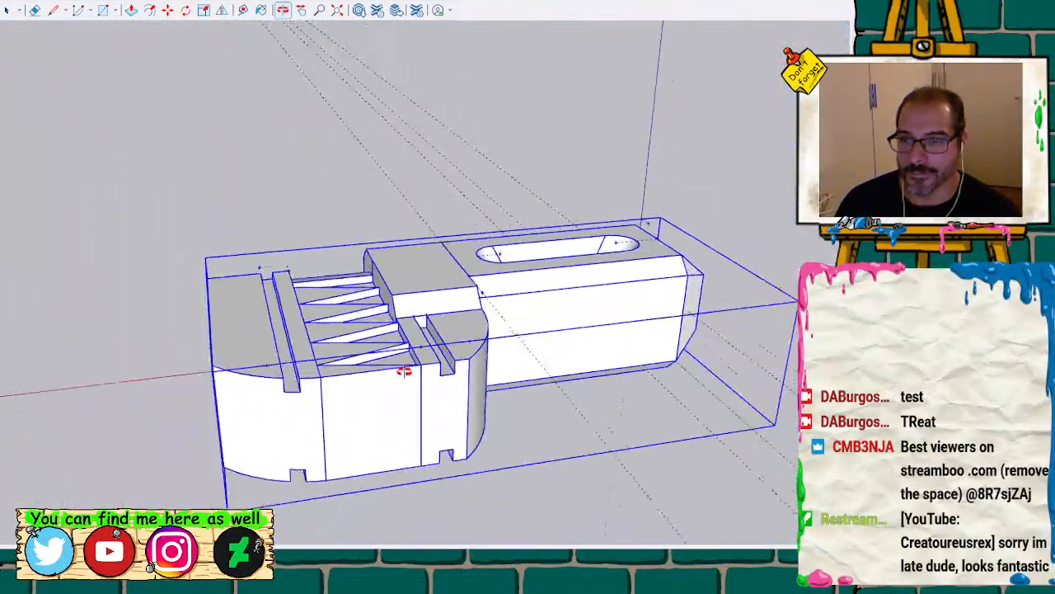
pyautogui.scroll(-3, 402, 367)
pyautogui.moveTo(620, 228)
pyautogui.mouseDown(button='middle')
pyautogui.moveTo(382, 506)
pyautogui.moveTo(165, 429)
pyautogui.moveTo(288, 417)
pyautogui.moveTo(353, 302)
pyautogui.mouseUp(button='middle')
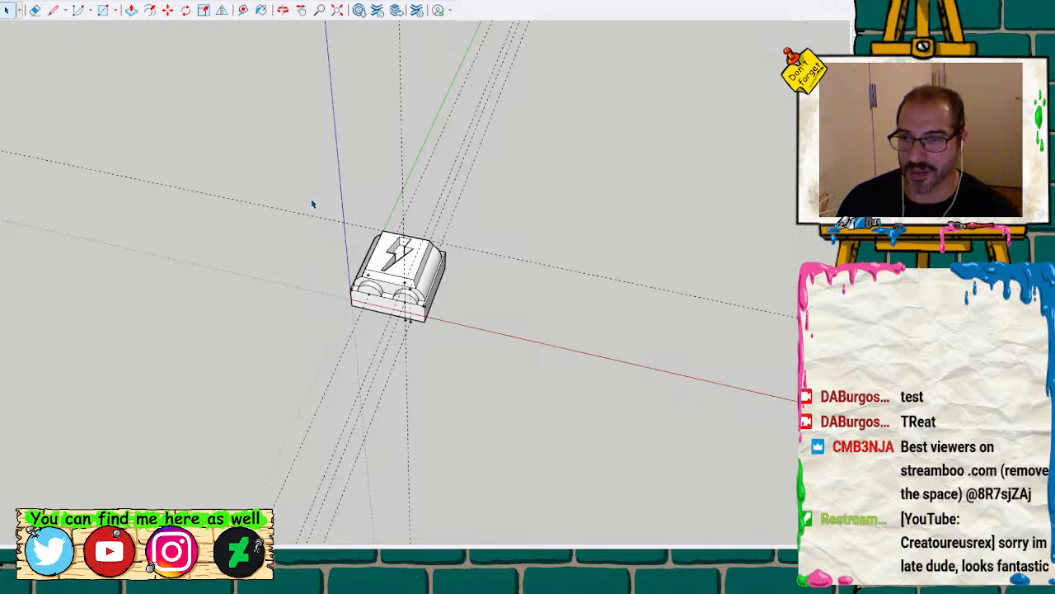
# Select all the geometry of the block with the lightning-bolt recess and make it a group
pyautogui.moveTo(306, 193); pyautogui.dragTo(482, 358)
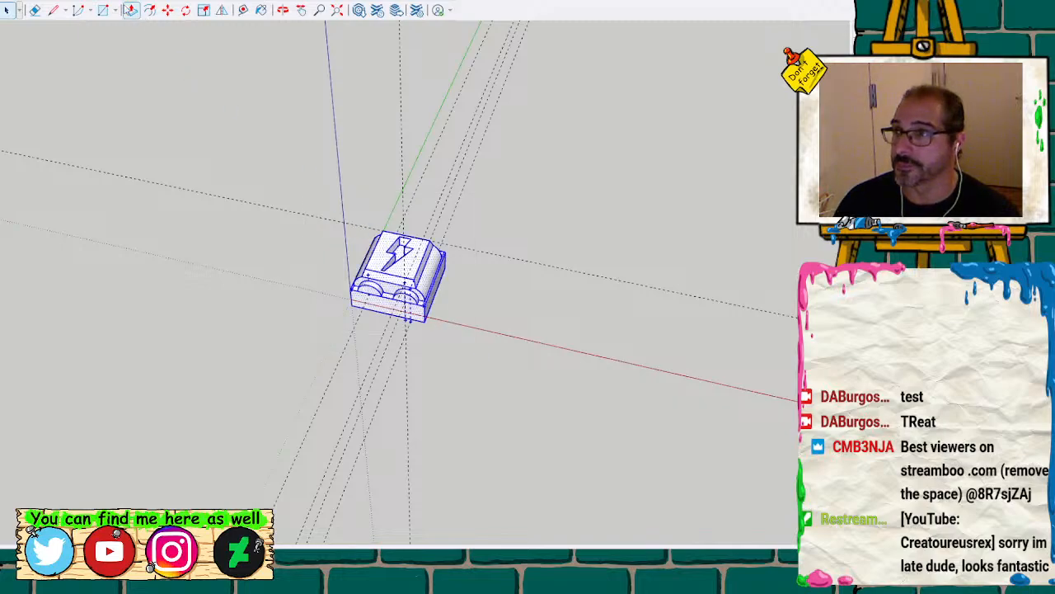
pyautogui.hotkey('ctrl', 't')
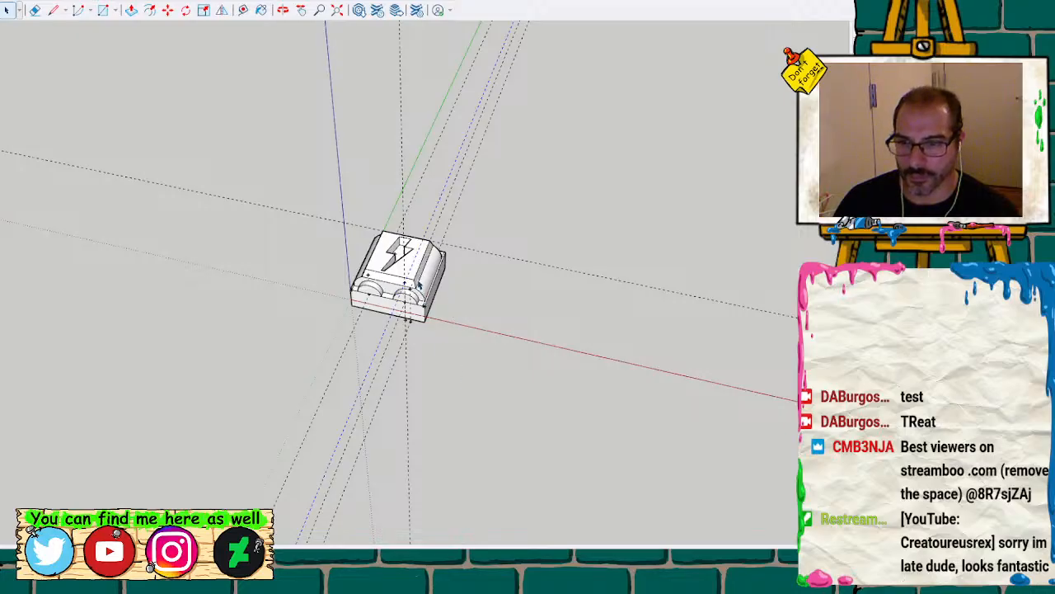
pyautogui.moveTo(326, 178); pyautogui.dragTo(510, 409)
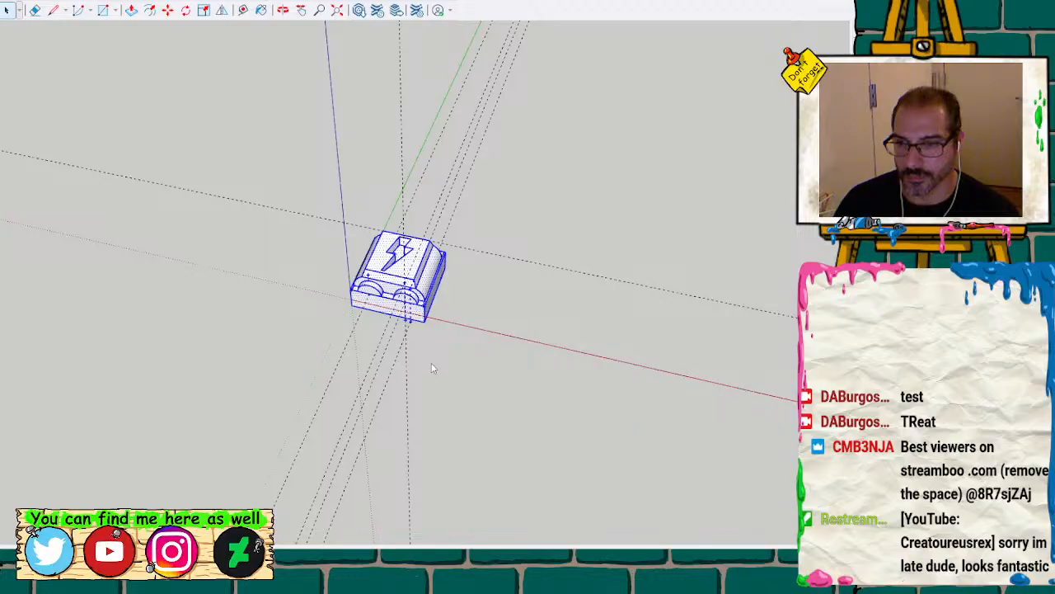
pyautogui.scroll(5, 437, 272)
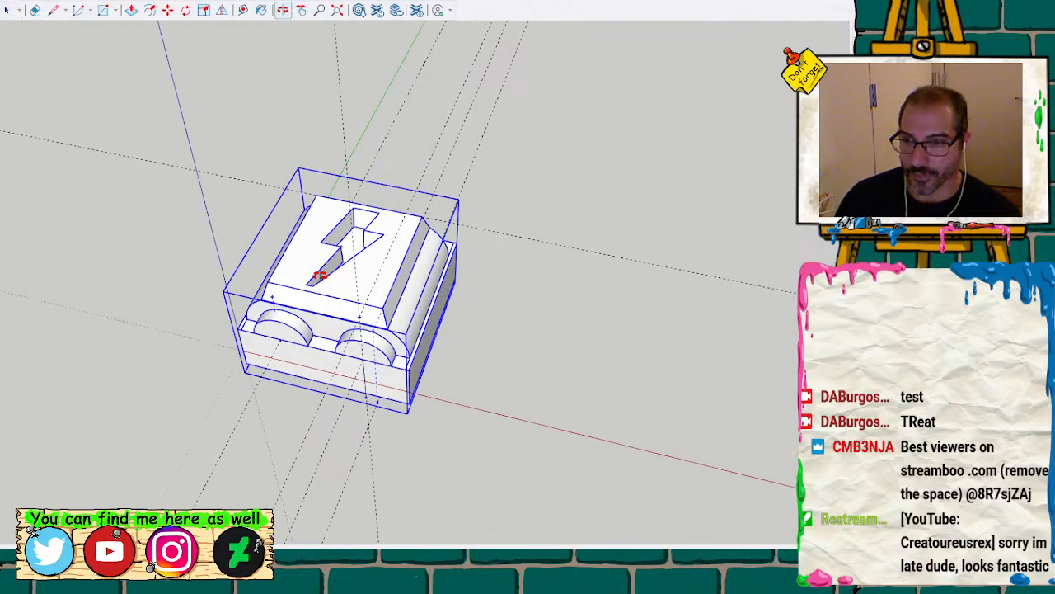
# Examine the grouped lightning-bolt block from all sides, including its round end details and recess
pyautogui.moveTo(319, 275); pyautogui.dragTo(208, 453, button='middle')
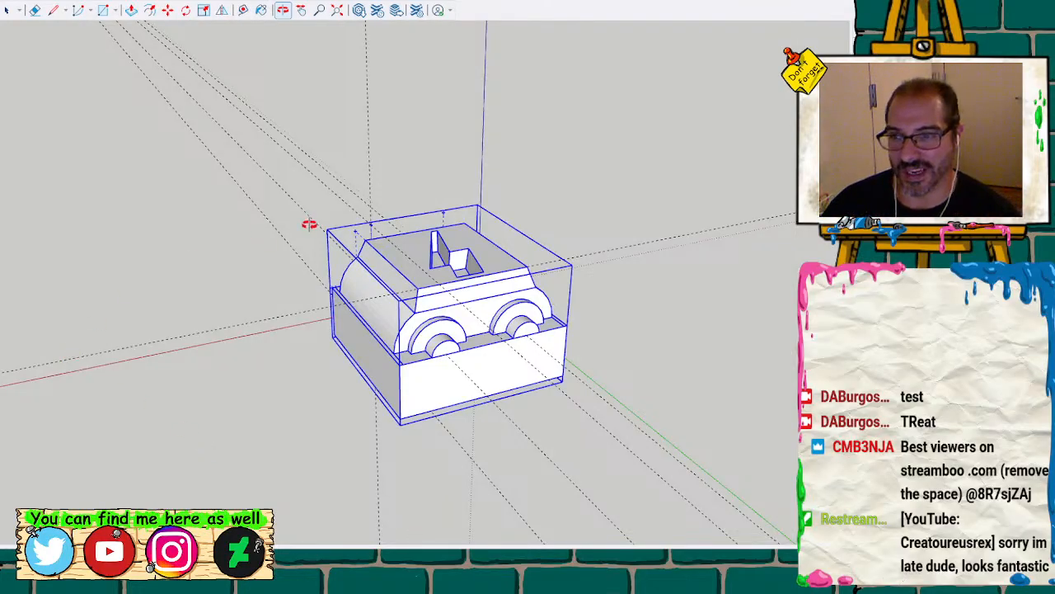
pyautogui.moveTo(308, 223)
pyautogui.mouseDown()
pyautogui.moveTo(384, 306)
pyautogui.moveTo(629, 329)
pyautogui.moveTo(667, 167)
pyautogui.moveTo(483, 389)
pyautogui.moveTo(539, 242)
pyautogui.moveTo(16, 174)
pyautogui.moveTo(339, 414)
pyautogui.moveTo(332, 426)
pyautogui.moveTo(347, 356)
pyautogui.mouseUp()
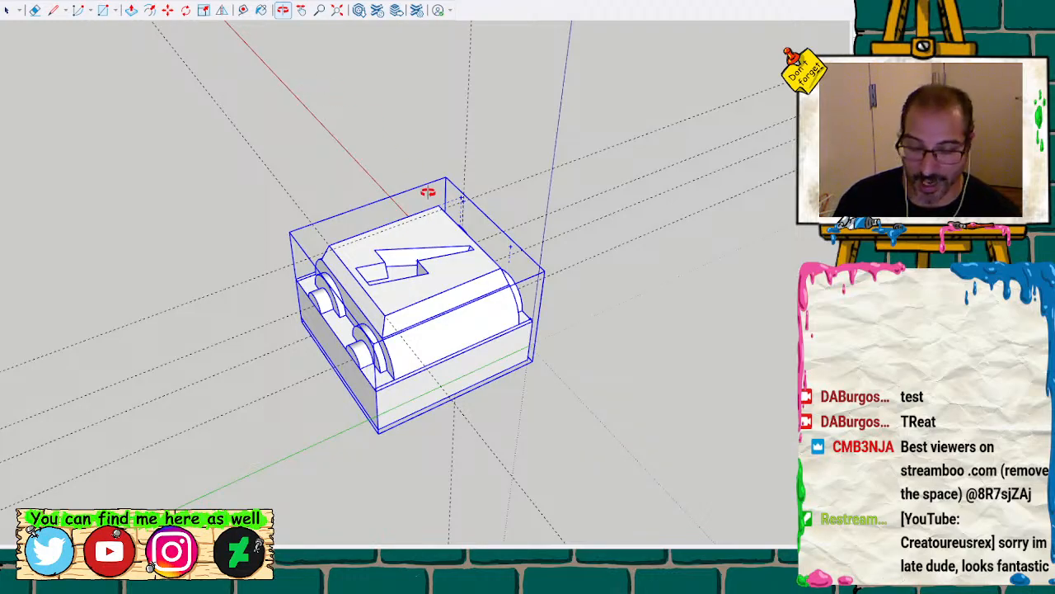
pyautogui.moveTo(464, 247)
pyautogui.mouseDown()
pyautogui.moveTo(189, 424)
pyautogui.moveTo(344, 327)
pyautogui.moveTo(448, 294)
pyautogui.moveTo(269, 269)
pyautogui.moveTo(384, 391)
pyautogui.moveTo(395, 459)
pyautogui.moveTo(398, 267)
pyautogui.moveTo(389, 275)
pyautogui.moveTo(400, 273)
pyautogui.mouseUp()
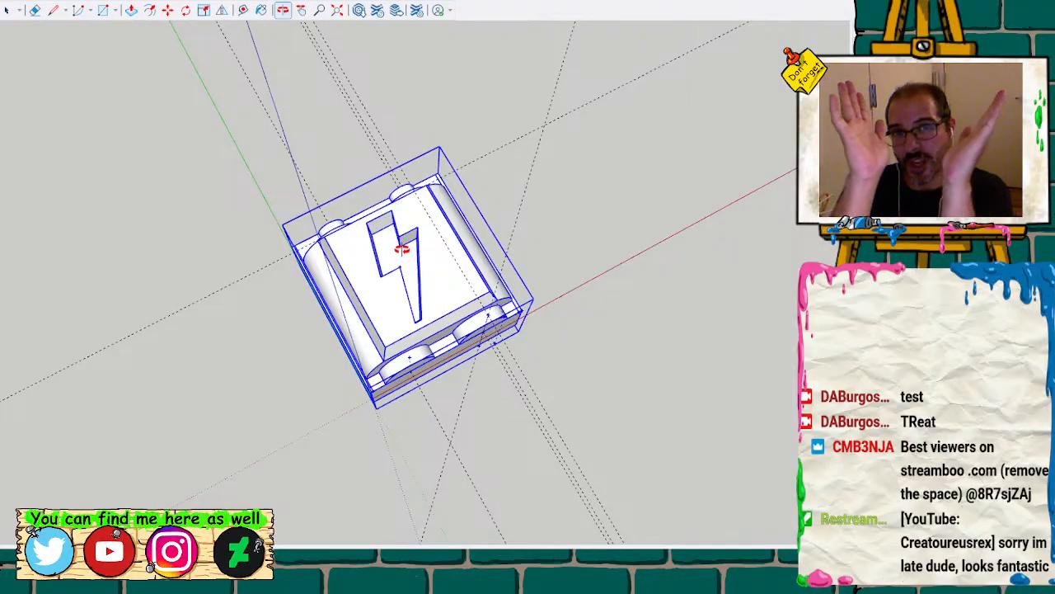
pyautogui.moveTo(378, 238)
pyautogui.mouseDown()
pyautogui.moveTo(372, 214)
pyautogui.moveTo(365, 266)
pyautogui.moveTo(602, 191)
pyautogui.moveTo(633, 248)
pyautogui.moveTo(716, 281)
pyautogui.moveTo(649, 288)
pyautogui.mouseUp()
pyautogui.moveTo(421, 401); pyautogui.dragTo(266, 332)
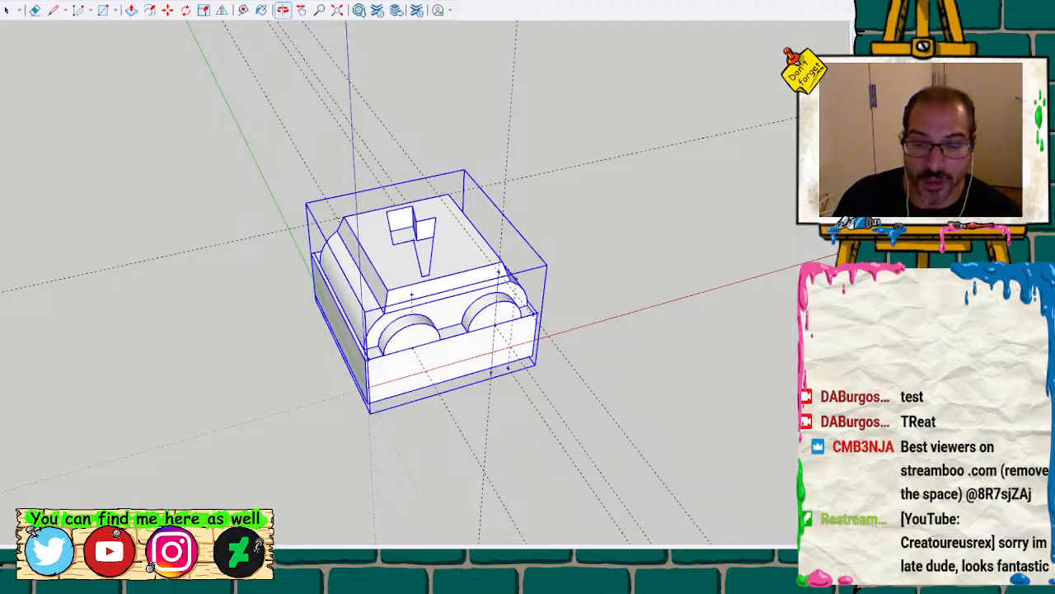
pyautogui.moveTo(436, 229); pyautogui.dragTo(299, 228)
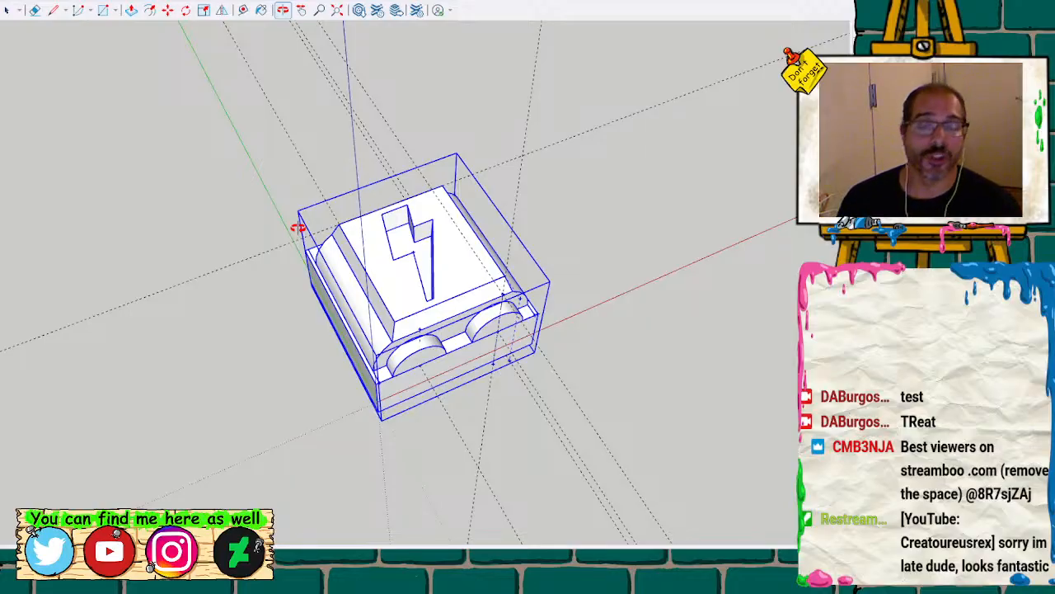
pyautogui.scroll(-2, 299, 228)
pyautogui.scroll(-4, 372, 235)
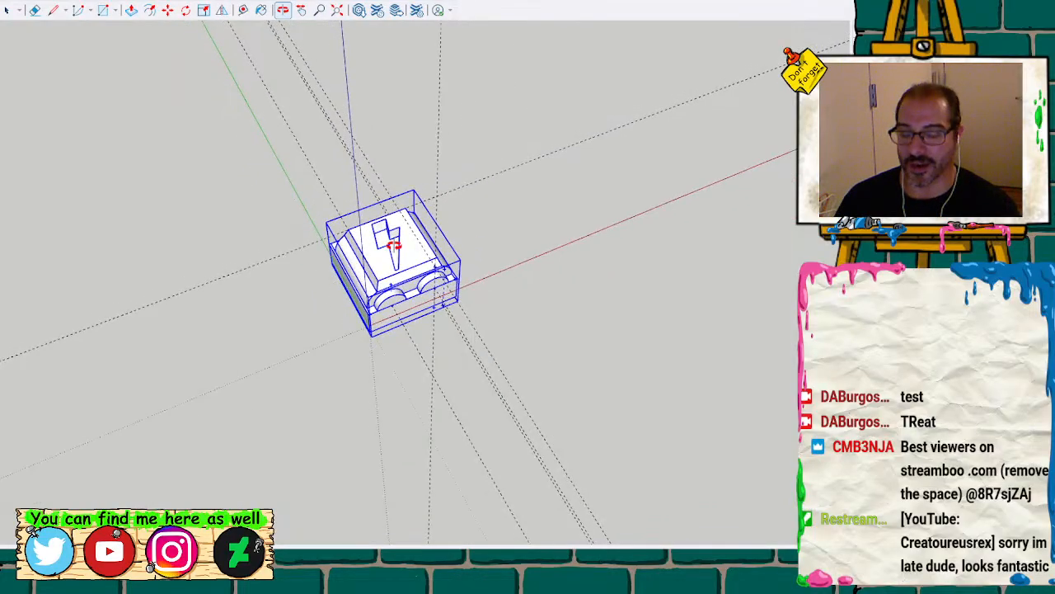
pyautogui.moveTo(327, 247)
pyautogui.keyDown('shift'); pyautogui.mouseDown(button='middle')
pyautogui.moveTo(523, 292)
pyautogui.moveTo(332, 191)
pyautogui.moveTo(624, 243)
pyautogui.moveTo(332, 111)
pyautogui.moveTo(470, 250)
pyautogui.moveTo(371, 231)
pyautogui.moveTo(314, 259)
pyautogui.moveTo(377, 219)
pyautogui.mouseUp(button='middle'); pyautogui.keyUp('shift')
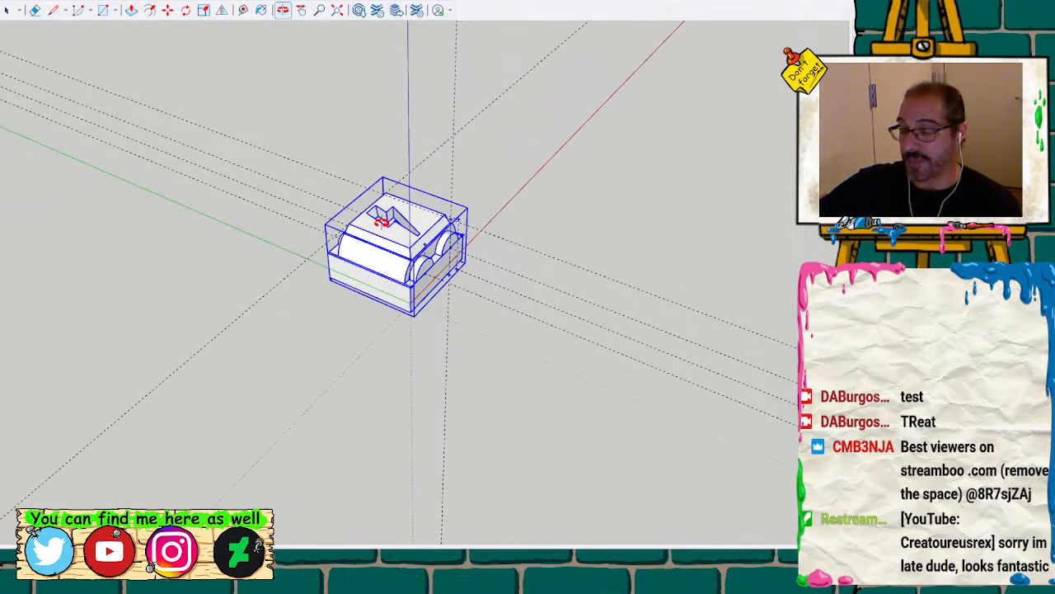
pyautogui.moveTo(376, 220)
pyautogui.mouseDown(button='middle')
pyautogui.moveTo(347, 217)
pyautogui.moveTo(591, 238)
pyautogui.moveTo(384, 297)
pyautogui.moveTo(203, 240)
pyautogui.moveTo(377, 209)
pyautogui.moveTo(312, 233)
pyautogui.mouseUp(button='middle')
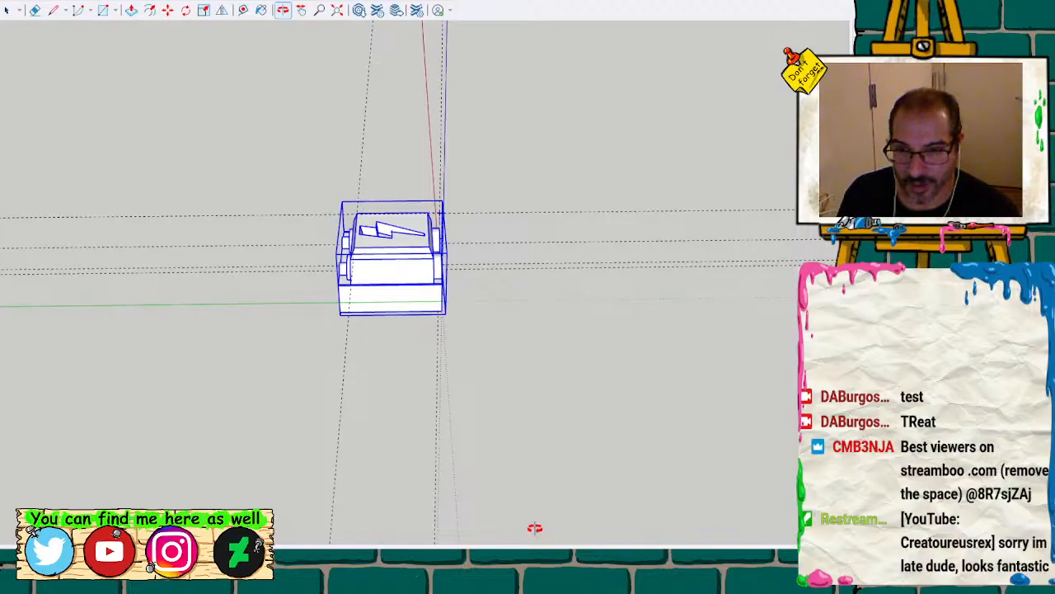
pyautogui.moveTo(506, 302)
pyautogui.mouseDown()
pyautogui.moveTo(462, 349)
pyautogui.moveTo(286, 451)
pyautogui.moveTo(377, 478)
pyautogui.mouseUp()
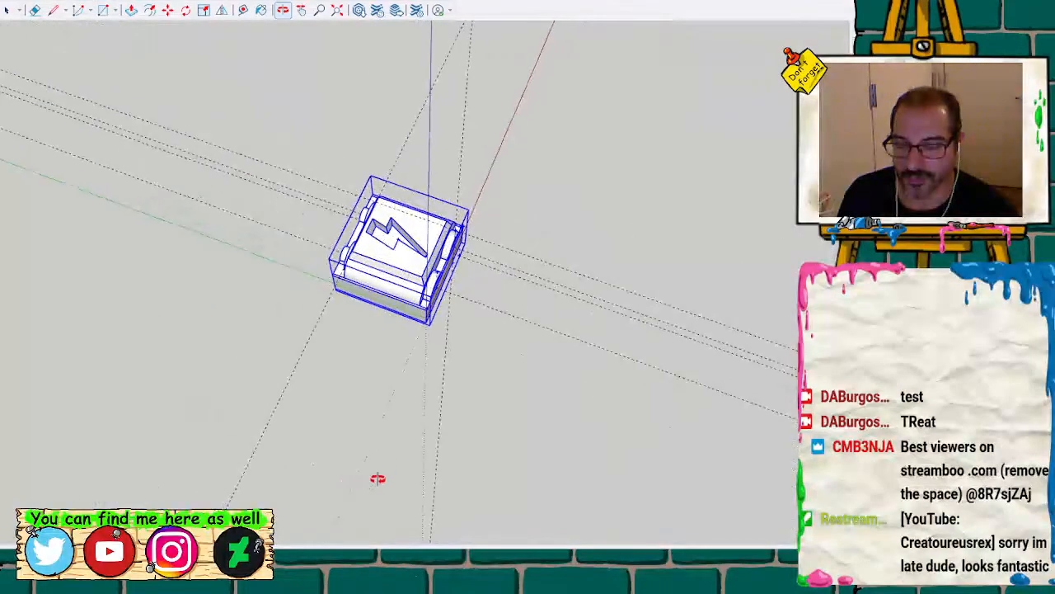
pyautogui.scroll(2, 354, 203)
pyautogui.scroll(3, 389, 278)
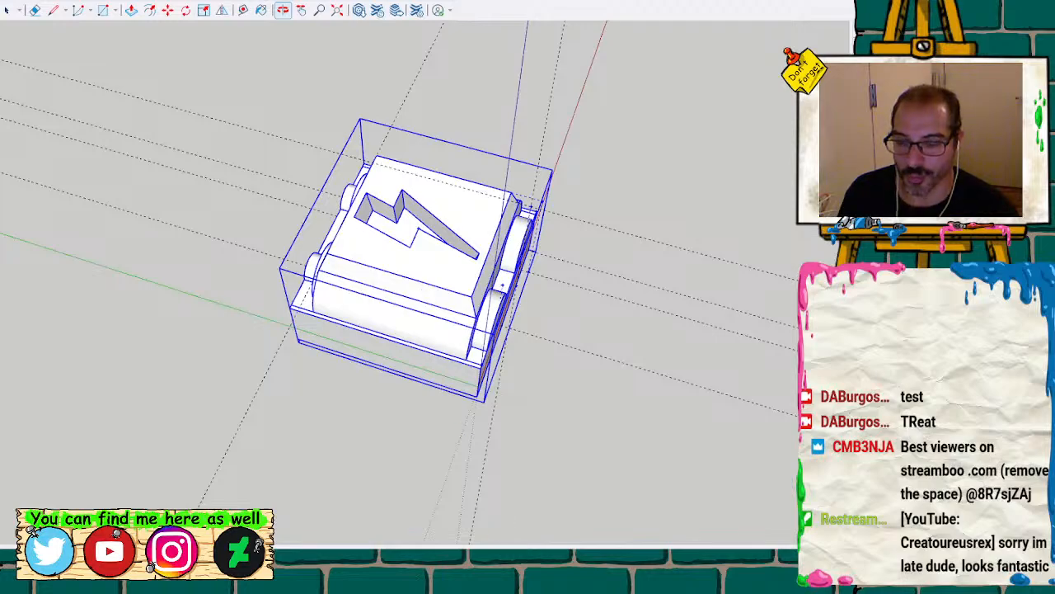